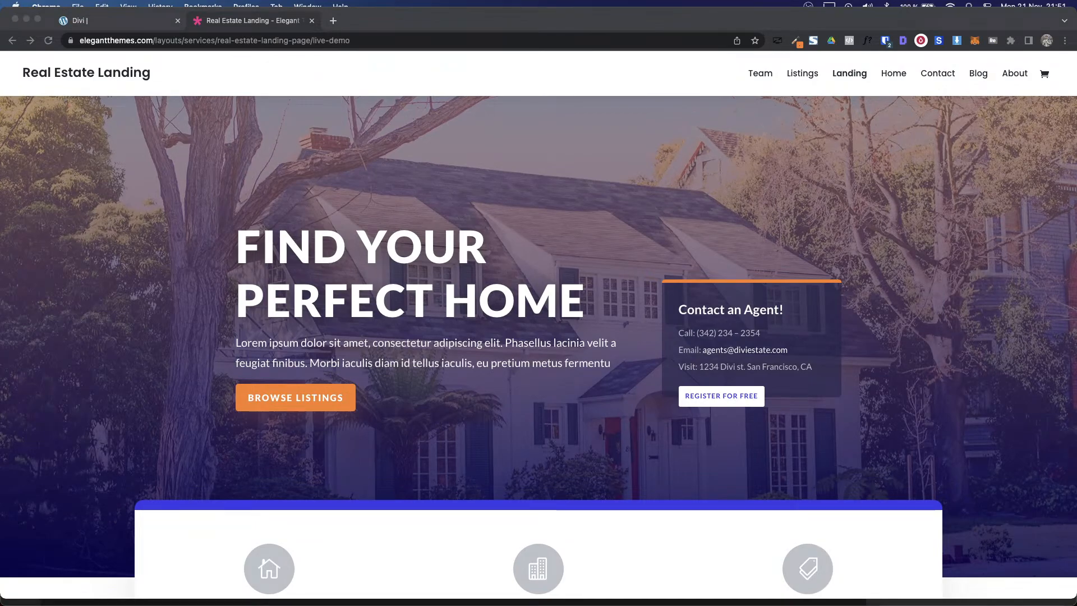
key("super+Tab")
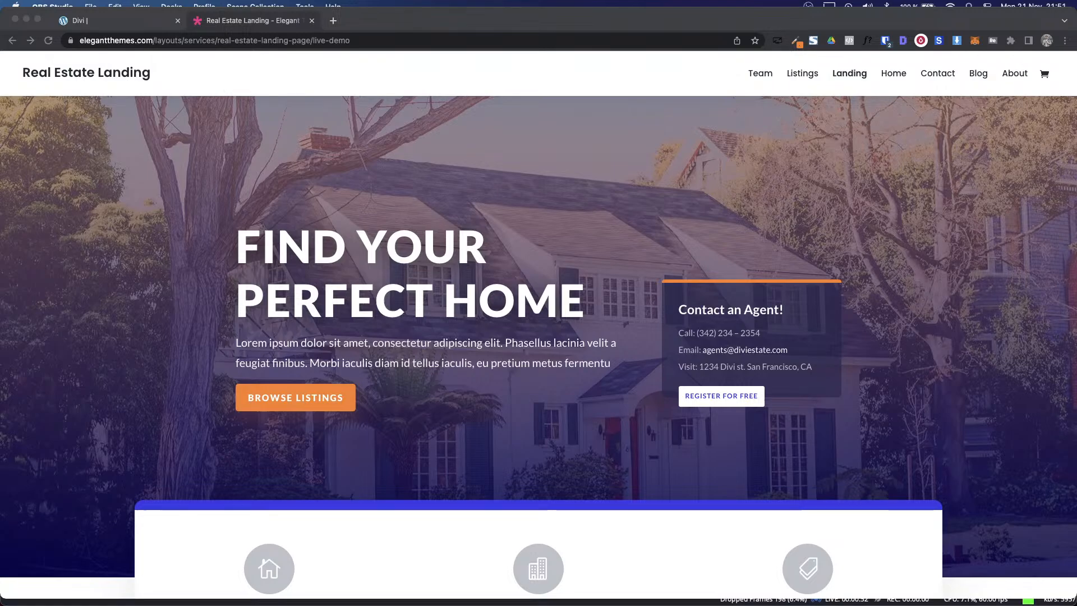
left_click(309, 475)
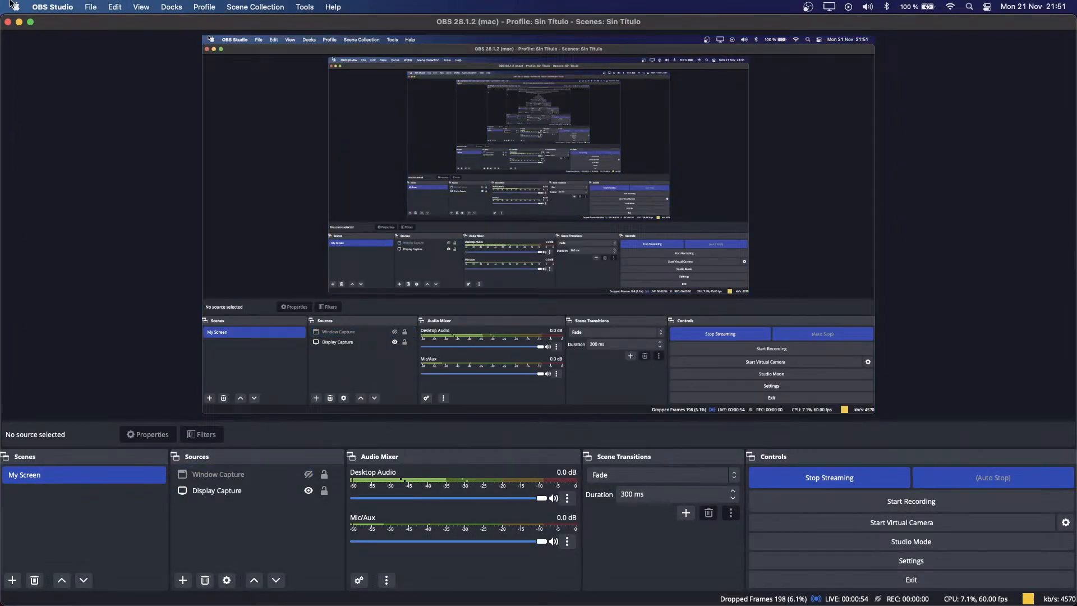
left_click(19, 22)
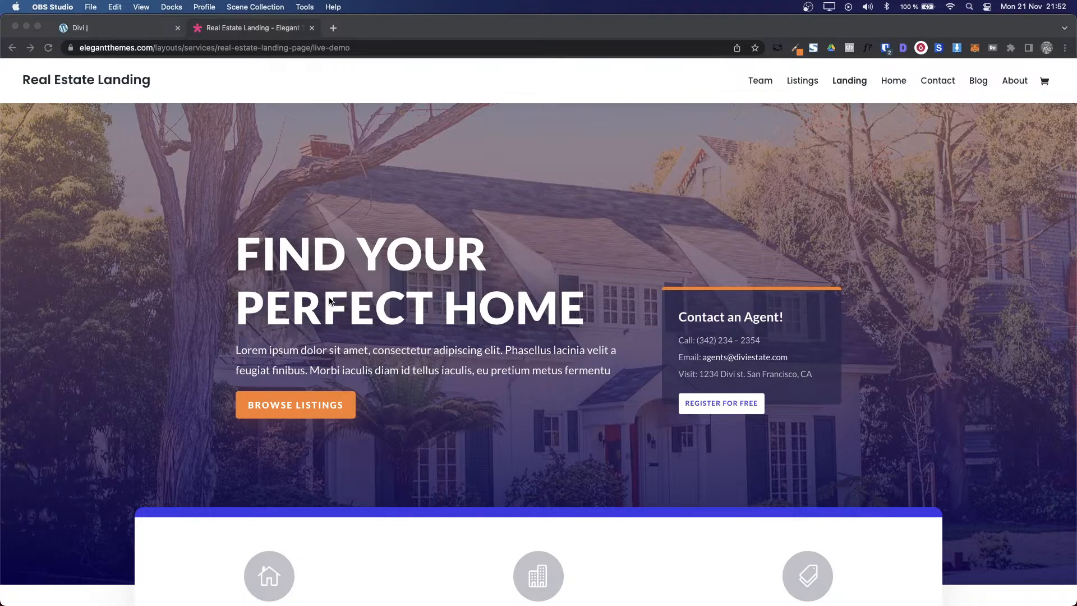
Step: Look through the Real Estate Landing demo page from the hero section to the property listings and return to the hero
scroll(453, 341, "down", 5)
scroll(453, 341, "down", 12)
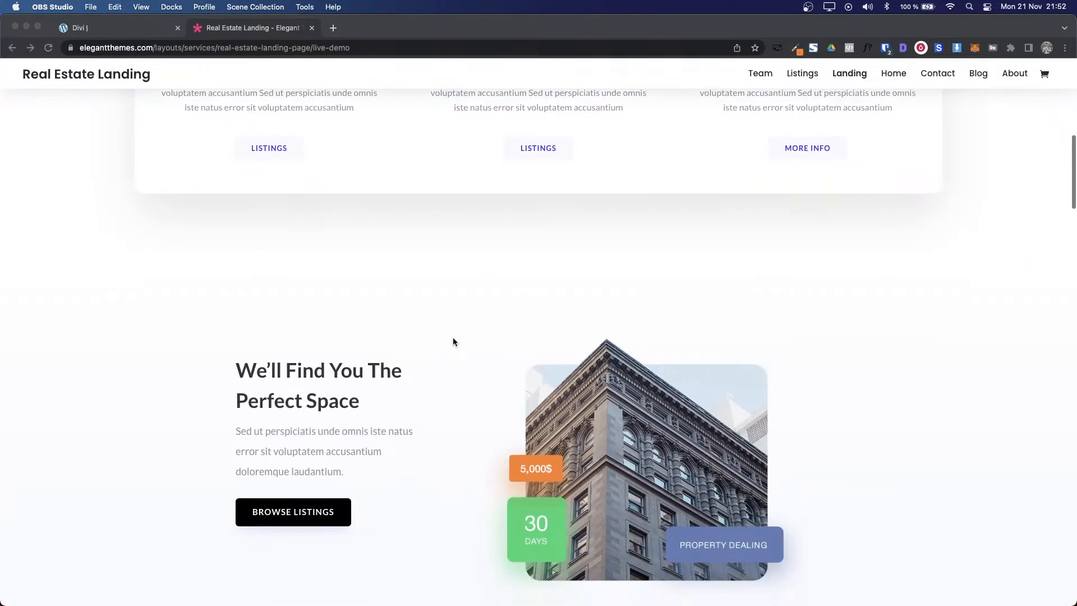
scroll(454, 341, "down", 10)
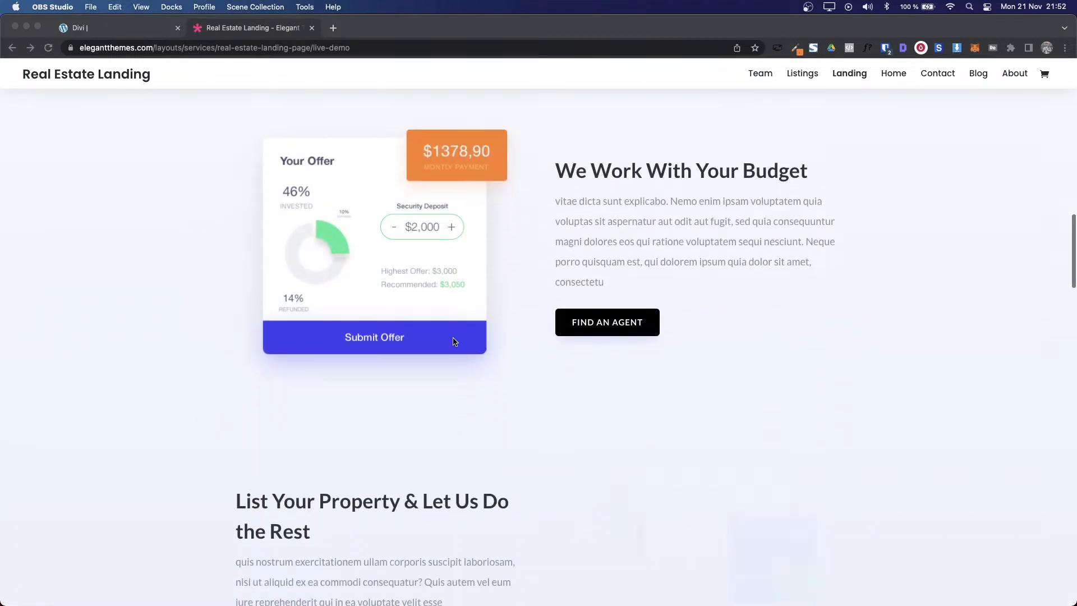
scroll(453, 341, "down", 15)
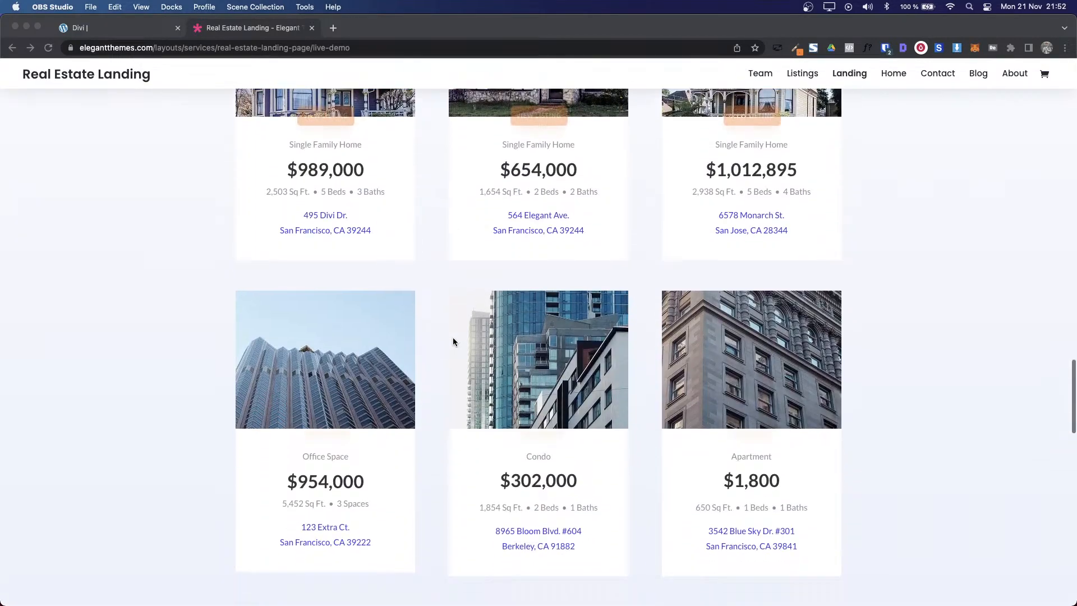
scroll(453, 341, "up", 20)
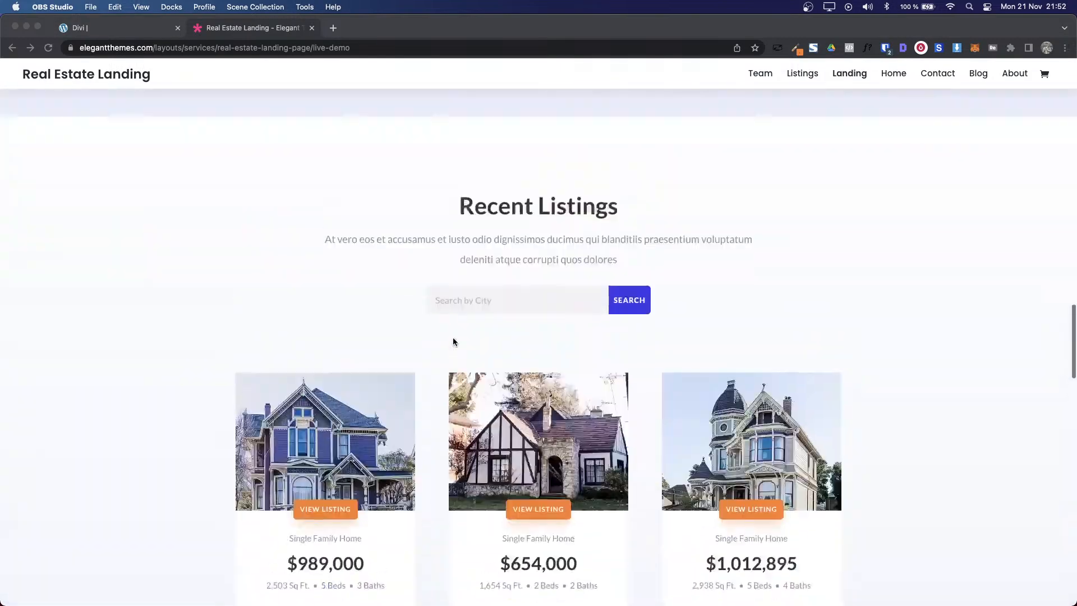
scroll(453, 341, "up", 6)
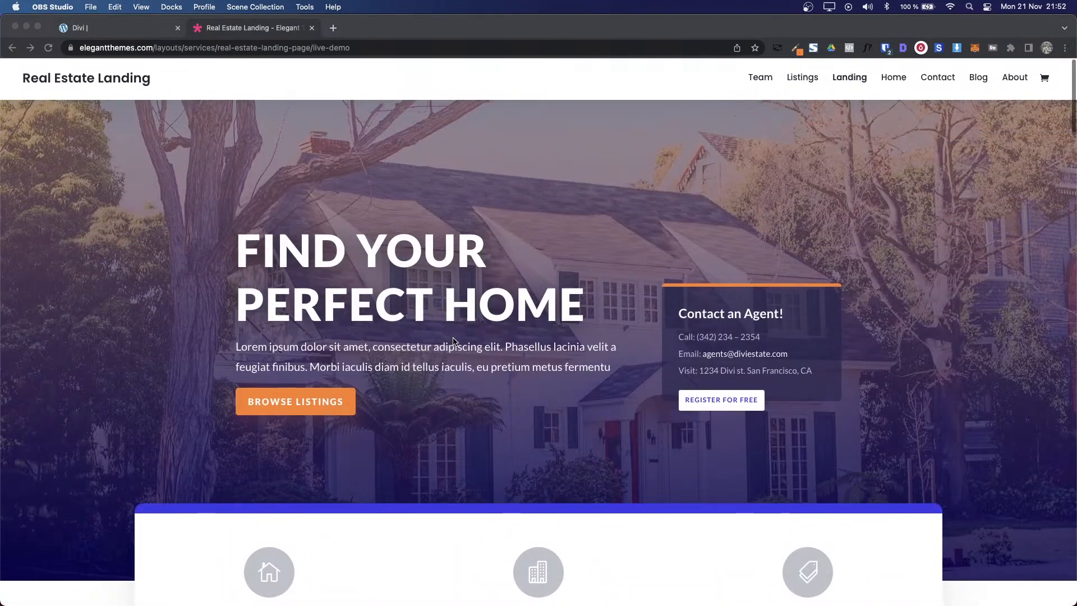
left_click(422, 228)
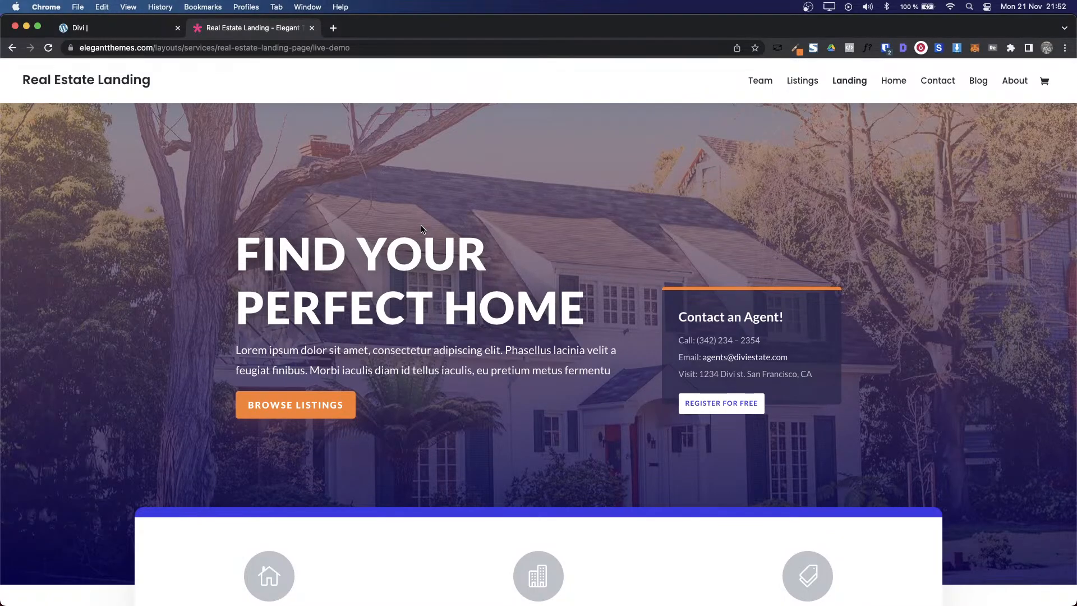
Step: Open elegantthemes.com in a new tab and look through its home page down to the sample website designs
key("super+t")
type("eleg")
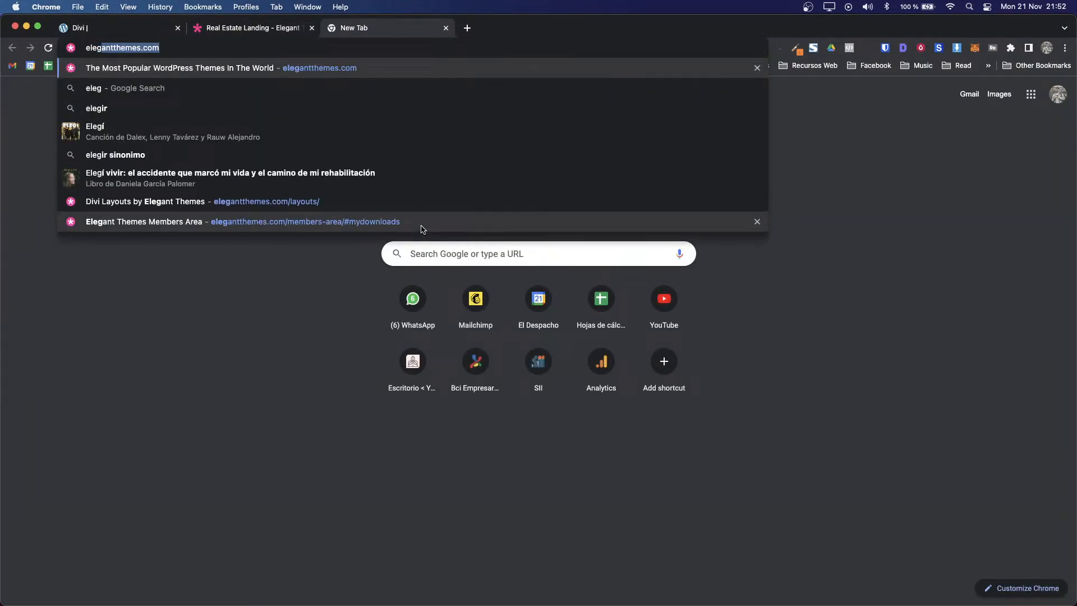
key("Return")
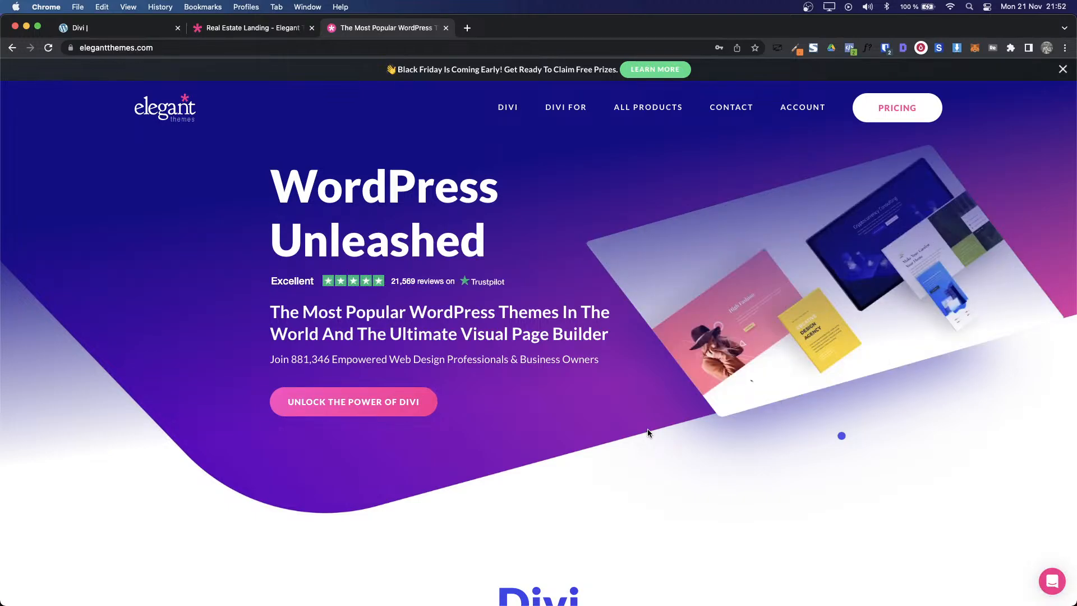
scroll(752, 426, "down", 5)
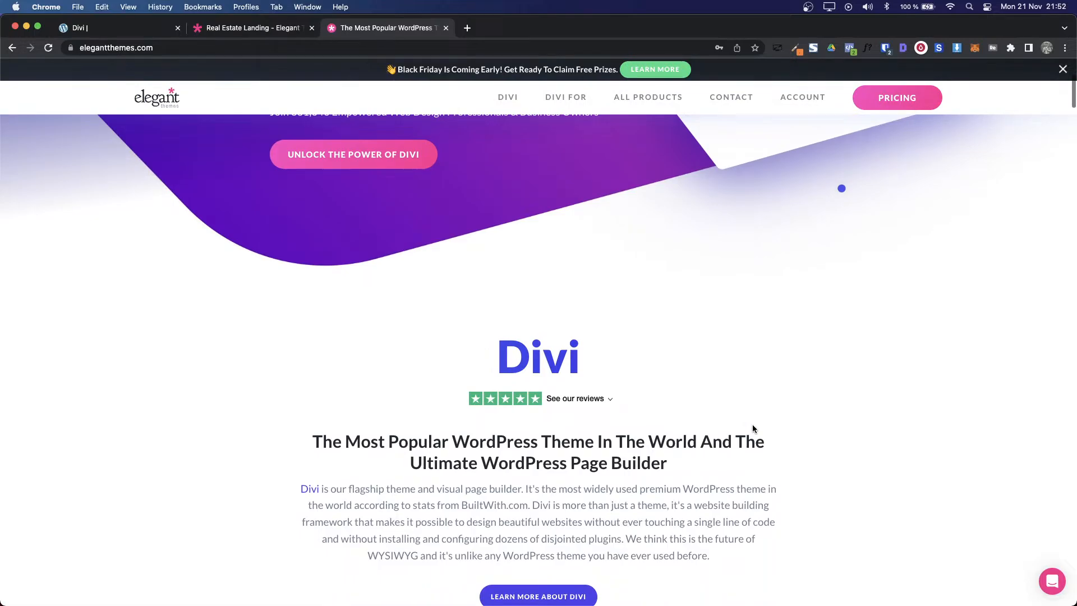
scroll(752, 427, "down", 5)
scroll(753, 425, "down", 10)
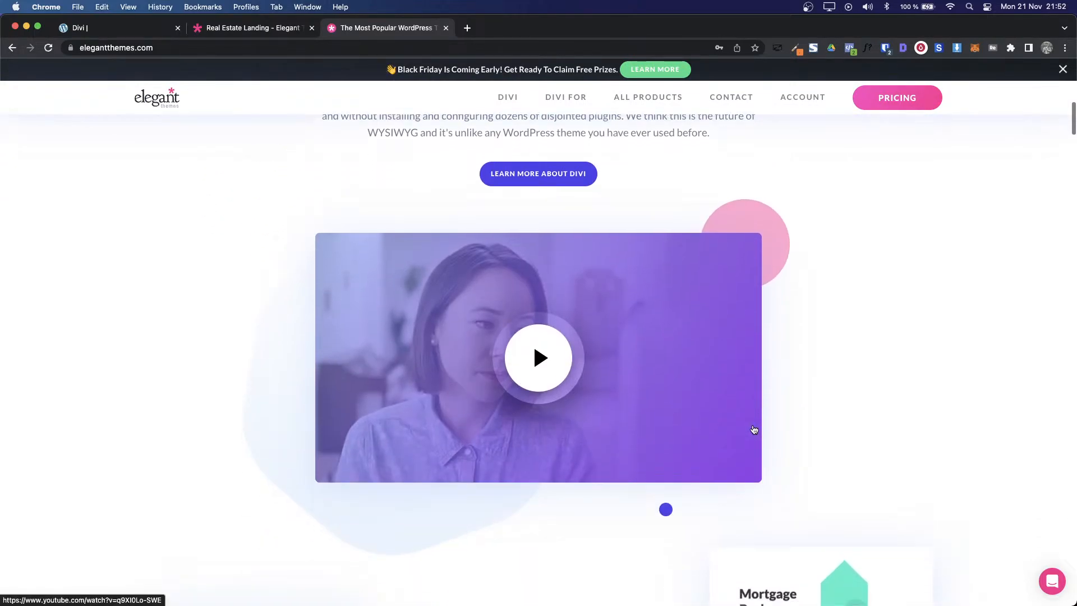
scroll(752, 429, "down", 3)
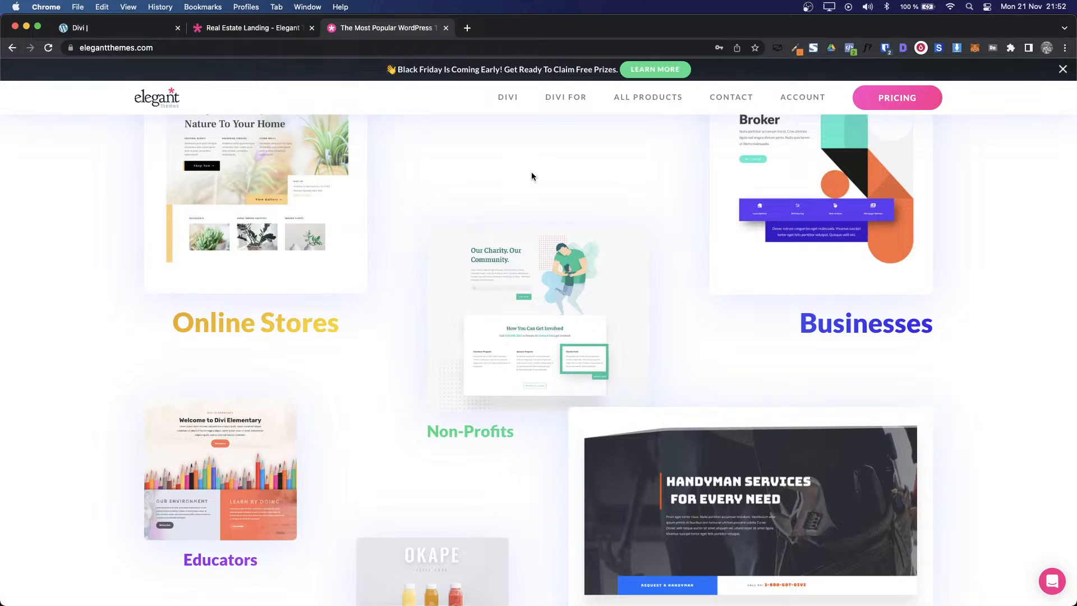
scroll(531, 173, "up", 1)
Step: Go back to the Real Estate Landing demo and examine its hero section and the three service columns below
left_click(229, 27)
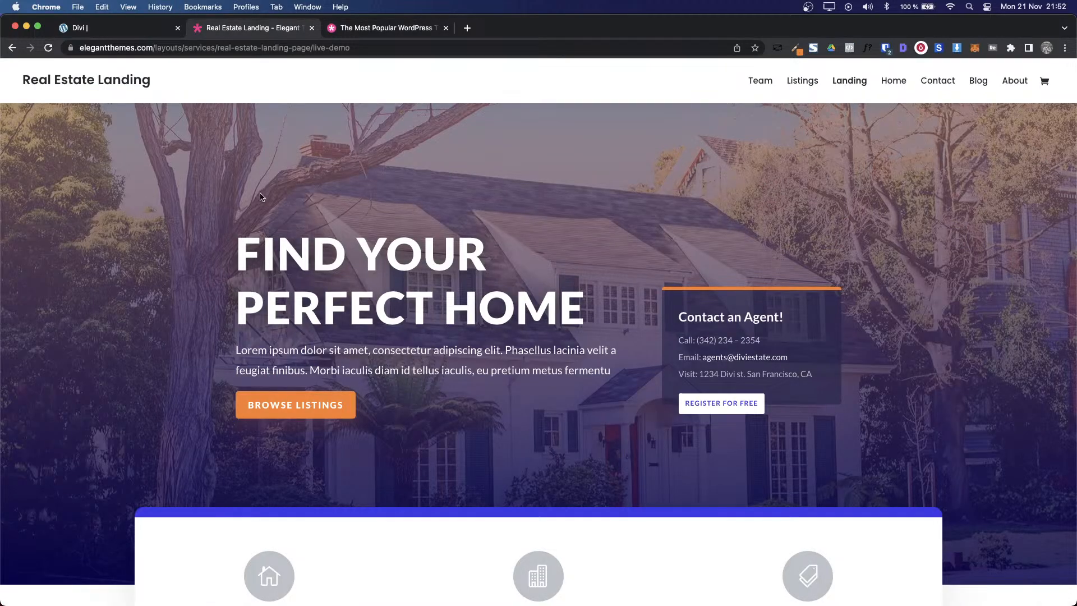
scroll(370, 384, "down", 3)
scroll(370, 385, "up", 3)
scroll(468, 381, "down", 3)
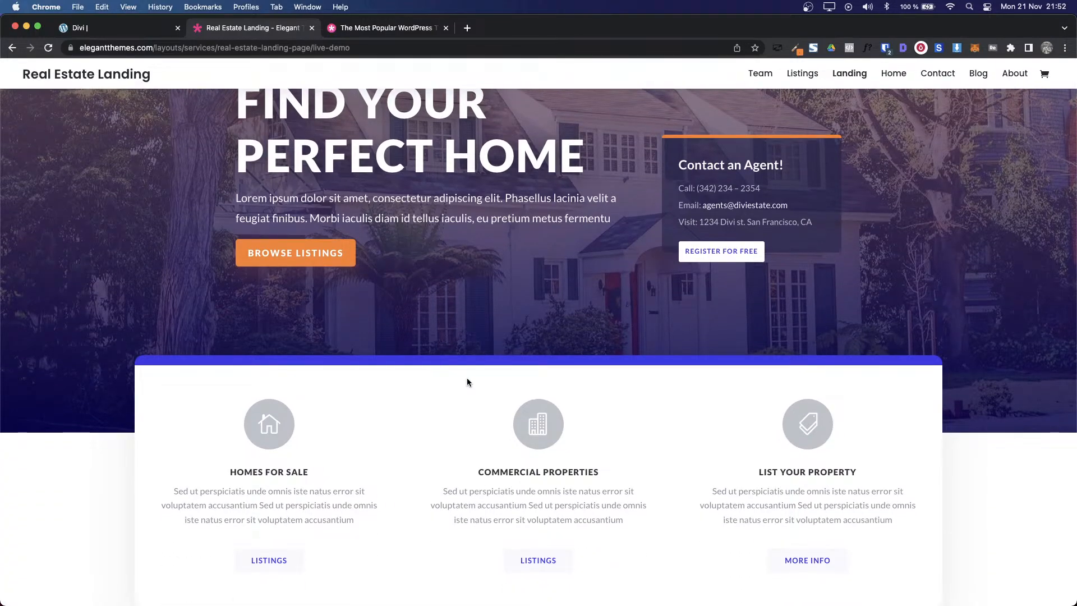
Step: Close the Elegant Themes home page, place the demo before the local Divi site, and switch to the Divi site
left_click(446, 27)
left_click_drag(295, 34, 214, 35)
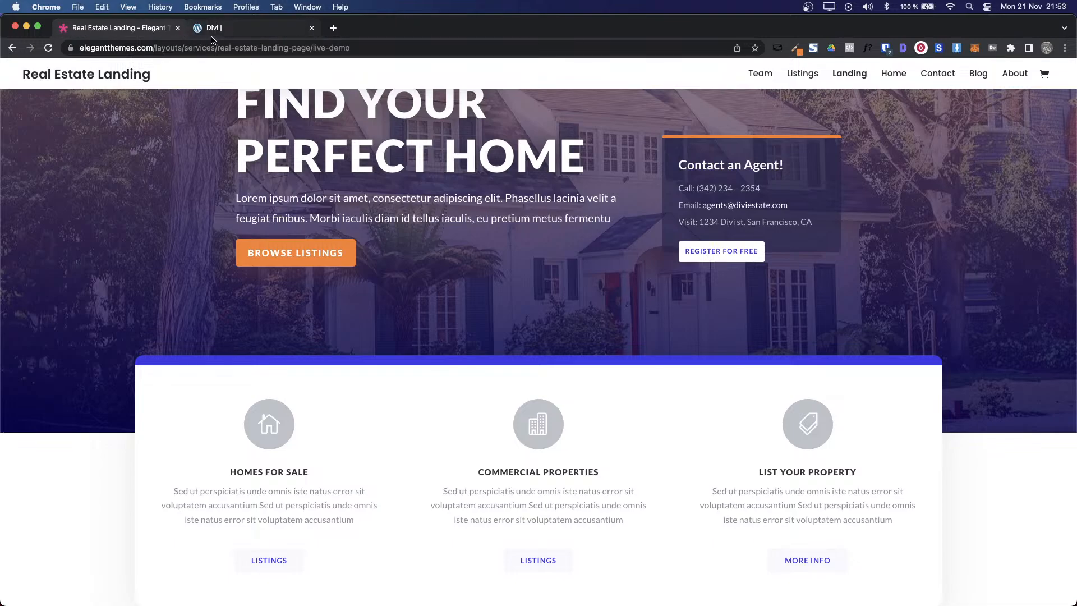
left_click(274, 34)
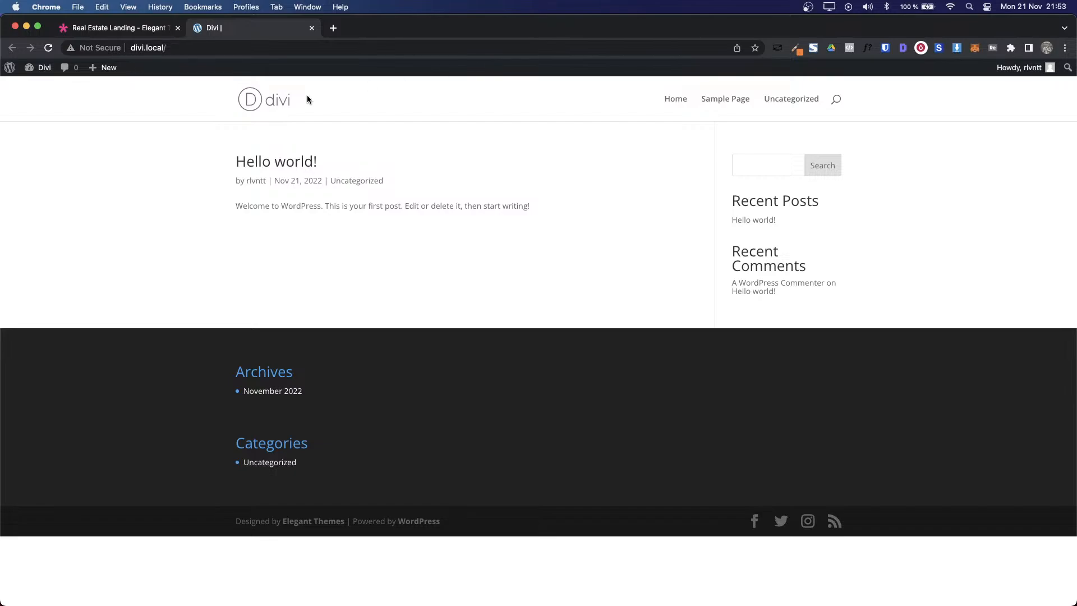
Step: Open the local site's WordPress admin at divi.local/wp-admin and display its installed themes
left_click(185, 48)
left_click(185, 48)
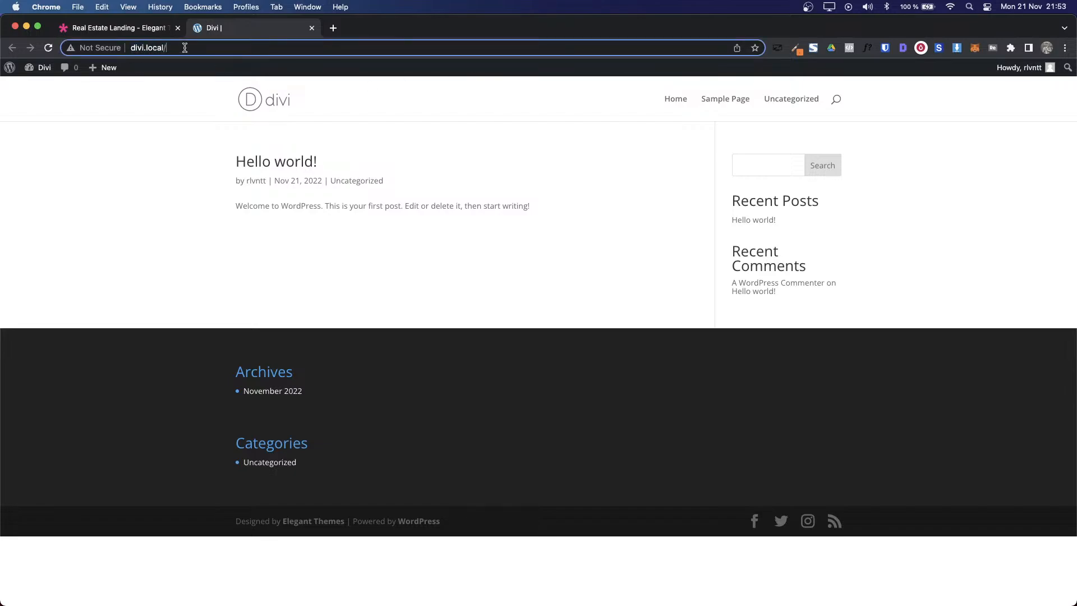
type("wp-admin")
key("Return")
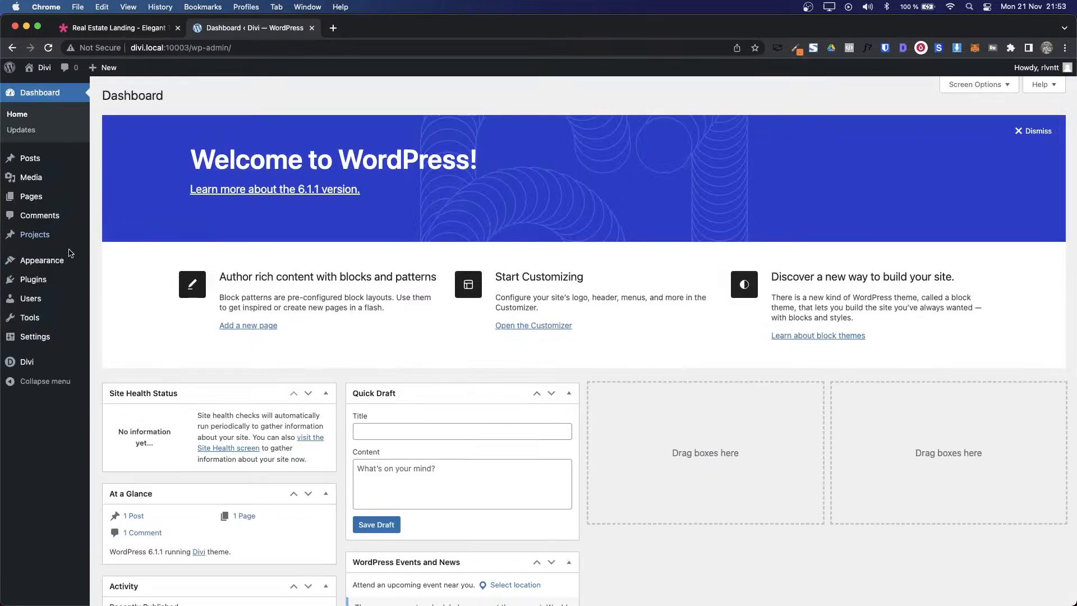
mouse_move(62, 259)
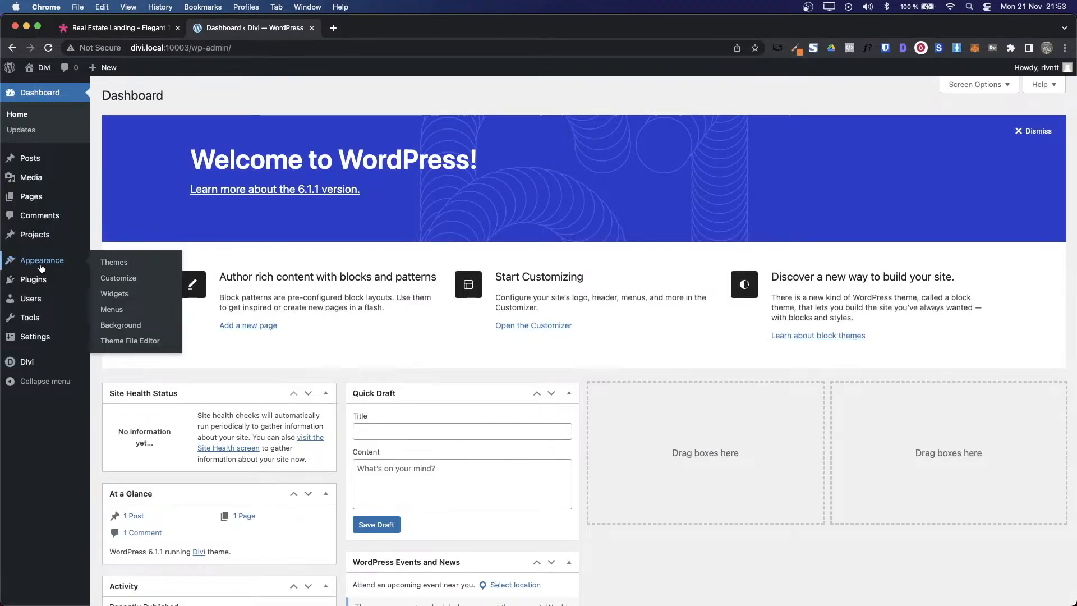
left_click(126, 264)
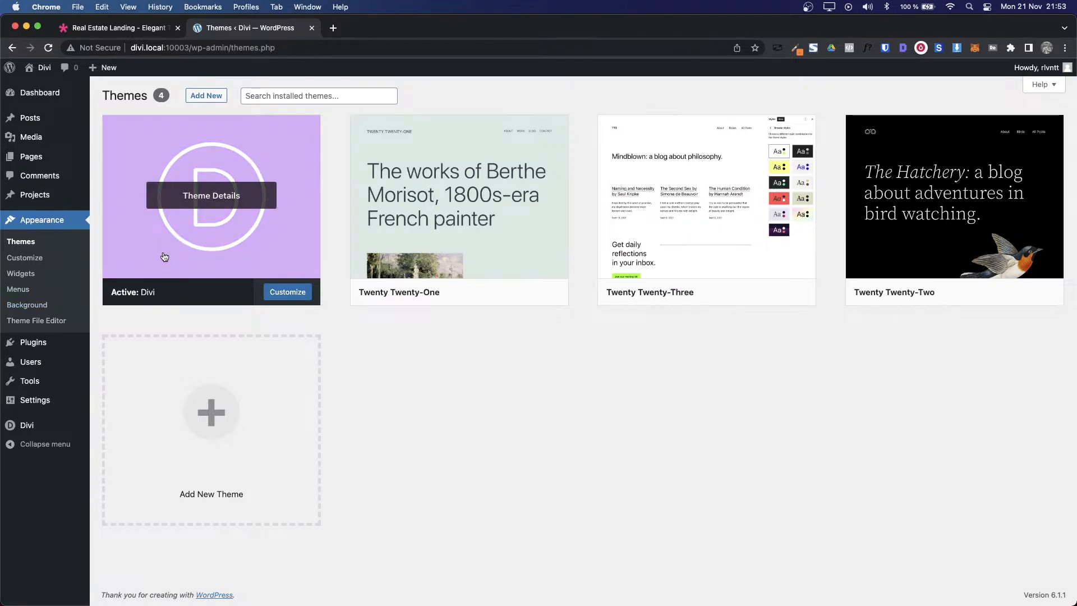
Step: Try to add a new page titled "Home" and open it in the Divi Builder
mouse_move(40, 161)
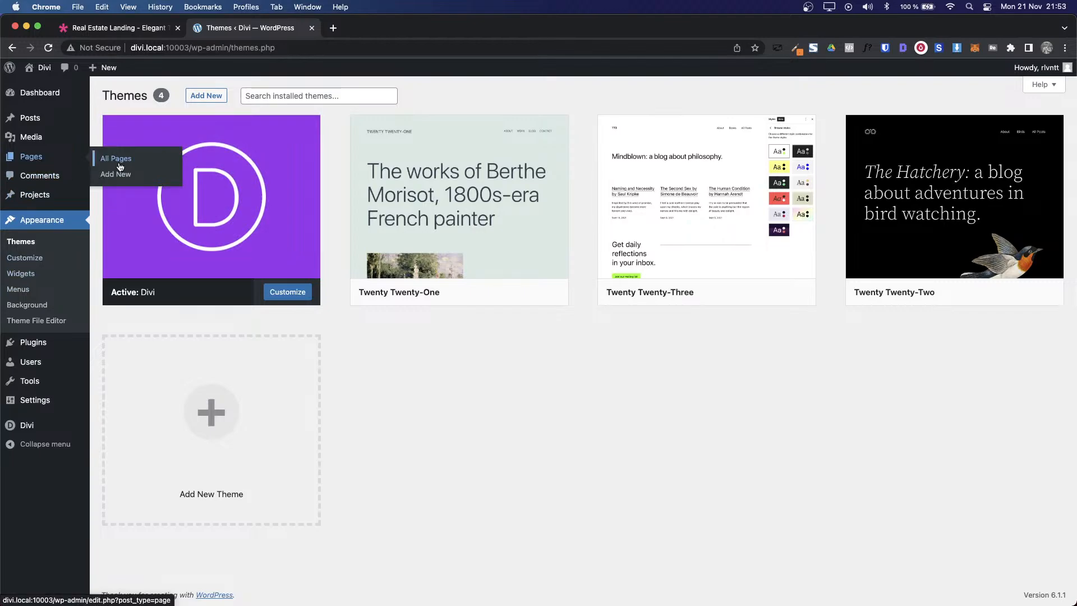
left_click(117, 177)
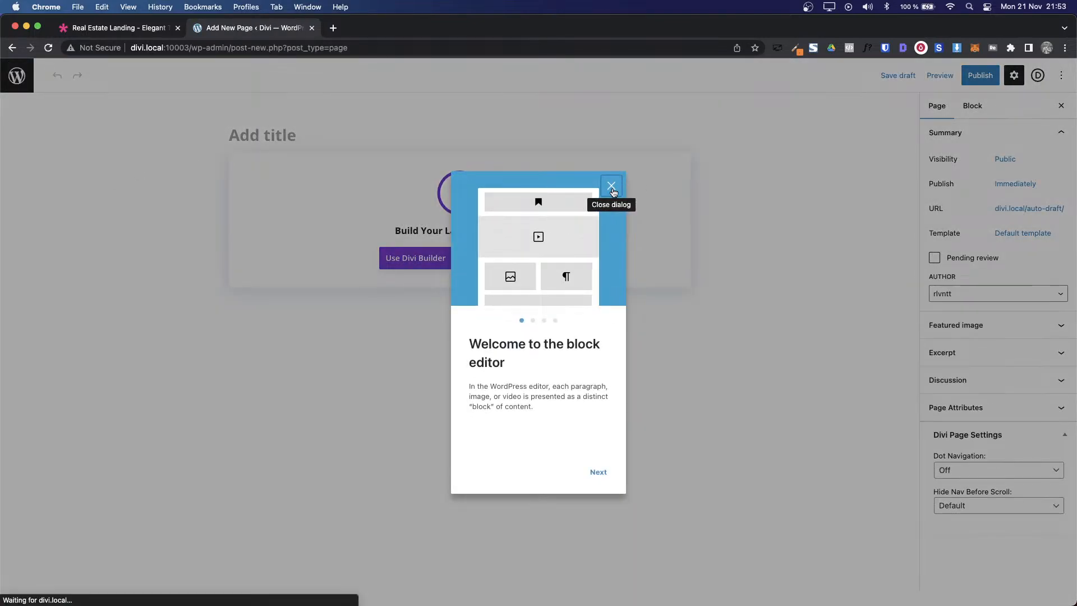
left_click(612, 186)
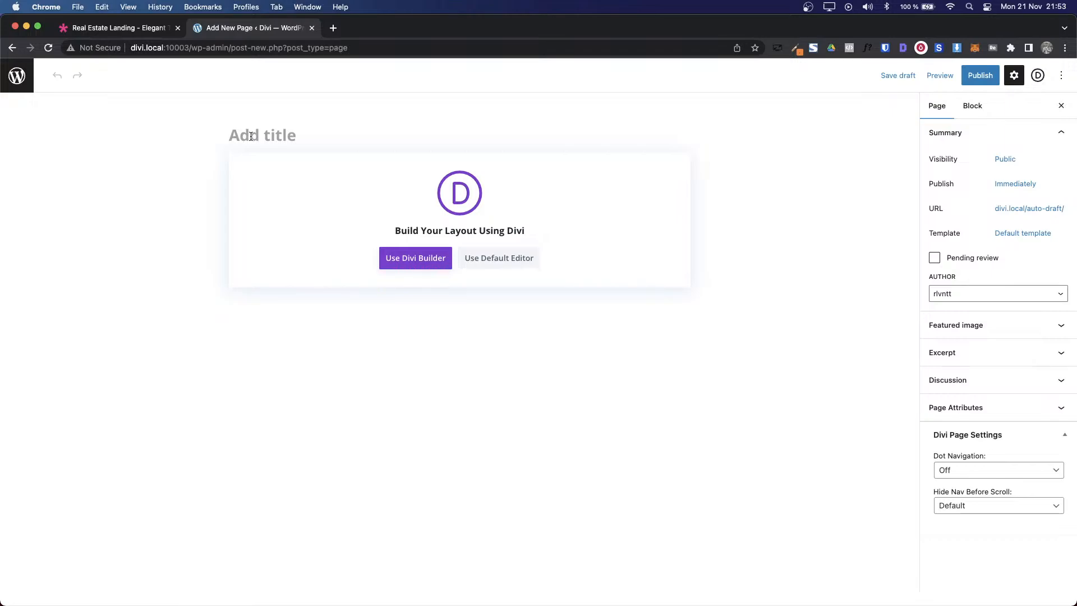
type("Home")
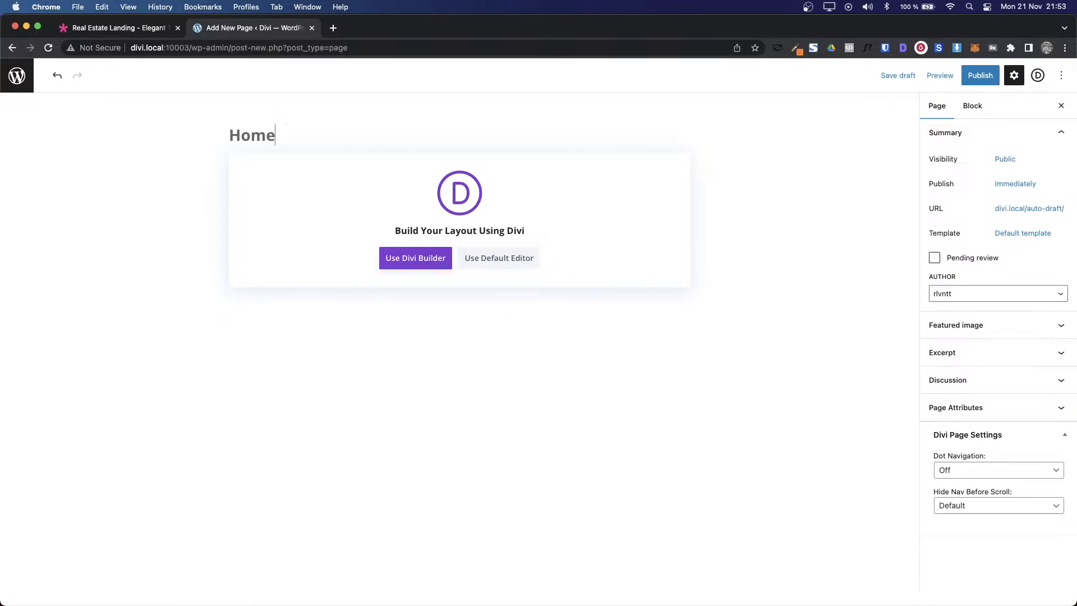
left_click(433, 262)
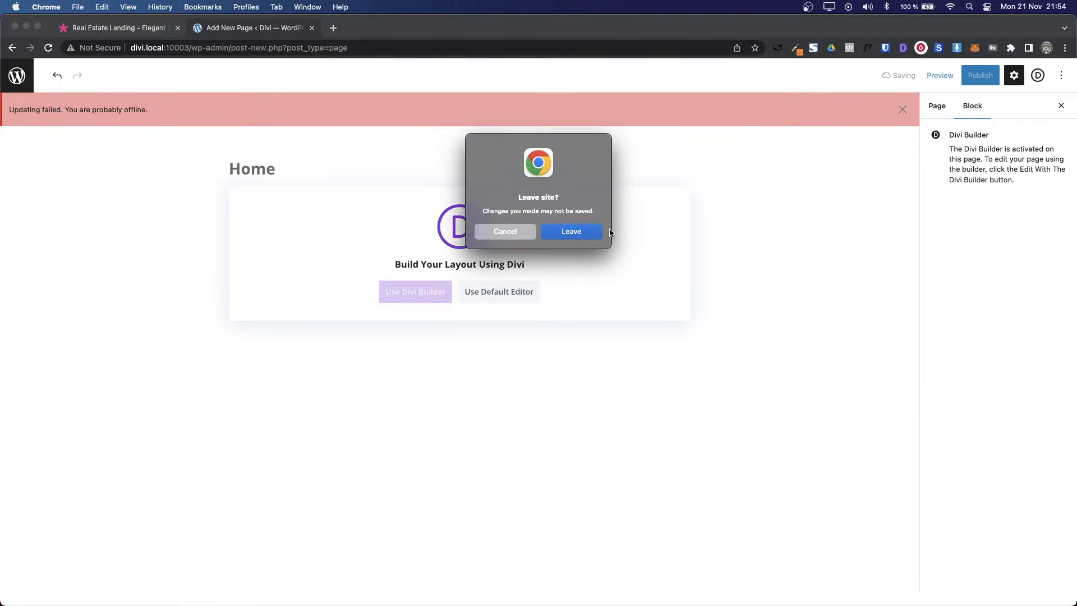
left_click(571, 232)
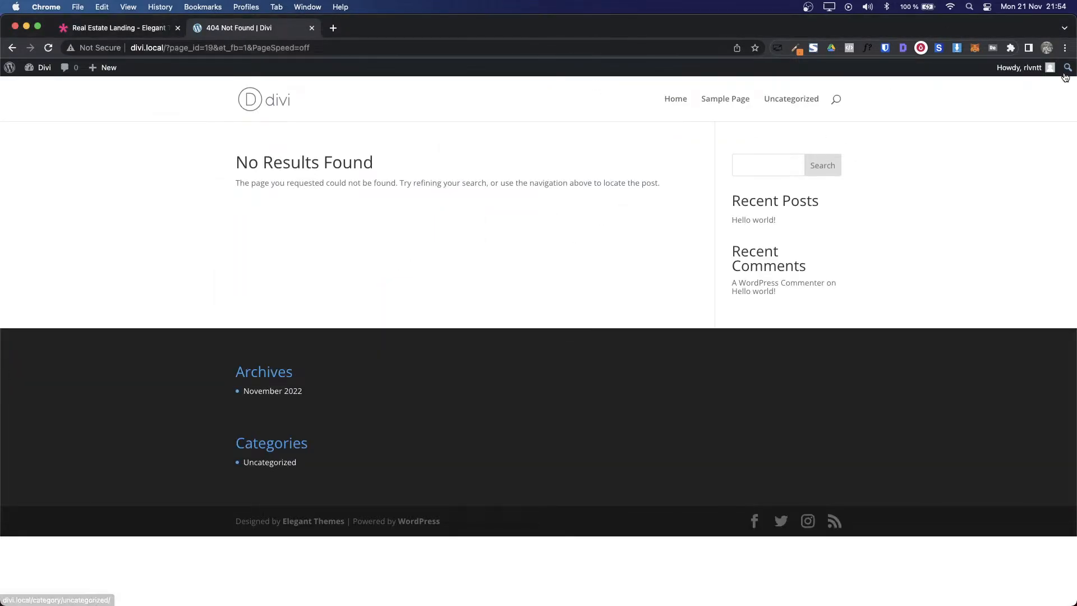
Step: Log out of WordPress, log back in with the account username and password, and dismiss the offer to remember the password
mouse_move(1032, 70)
left_click(918, 200)
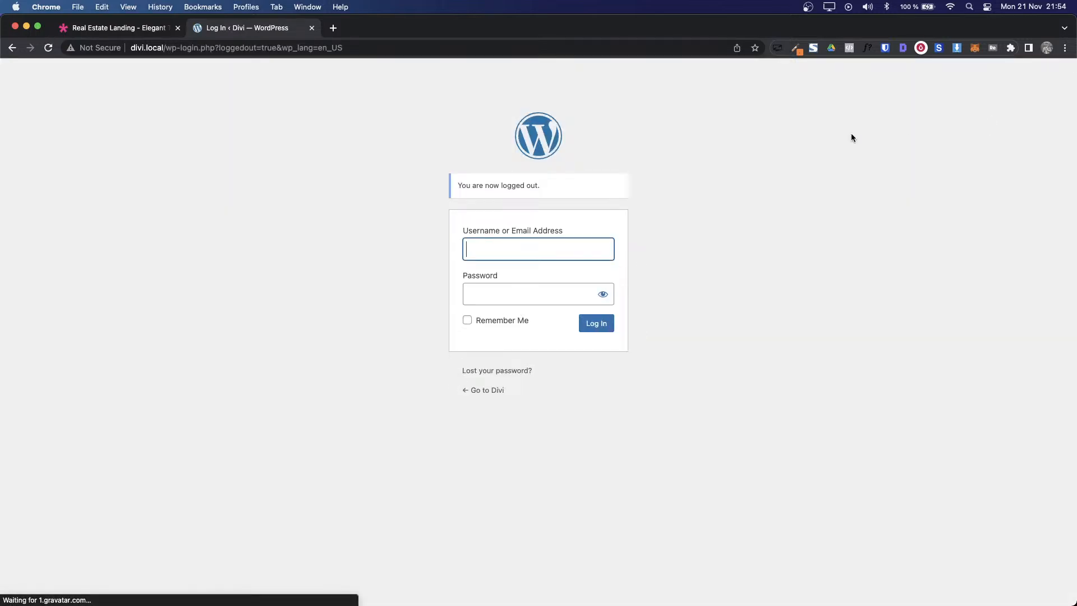
type("rlvntt")
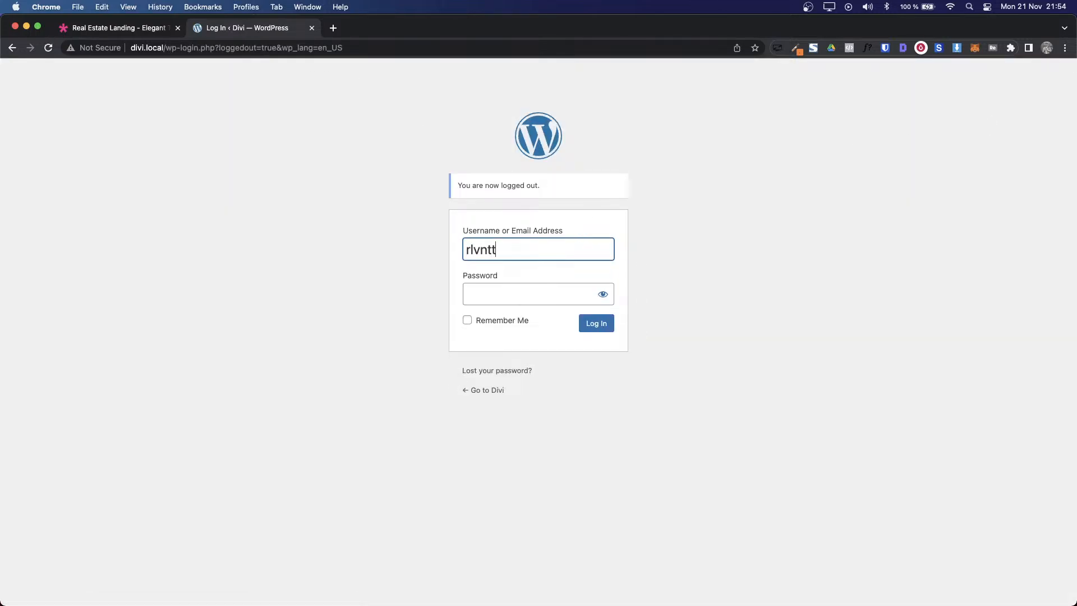
key("Tab")
type("*********")
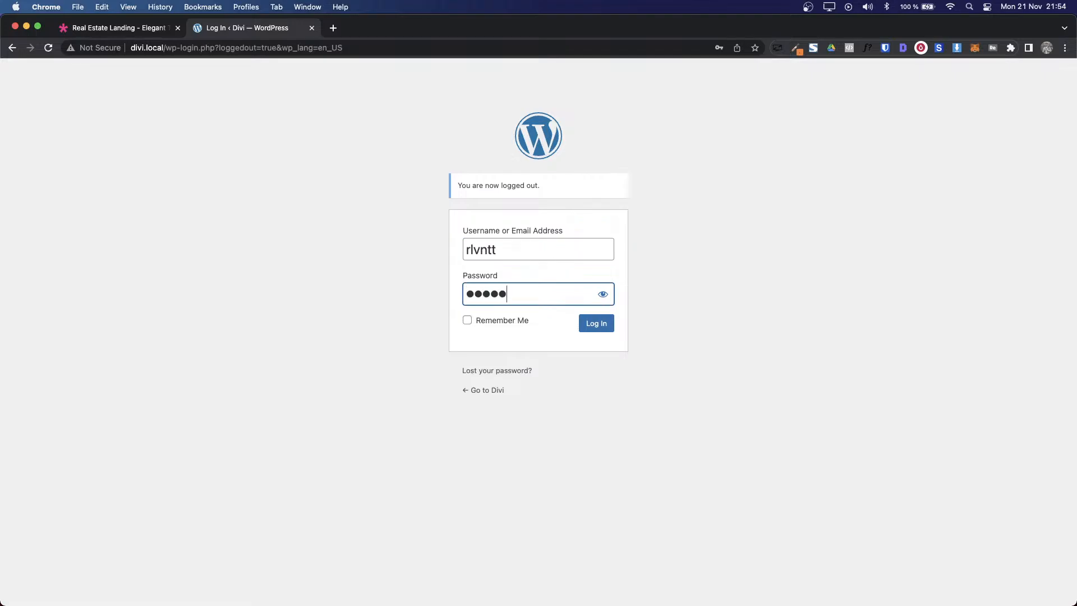
key("Return")
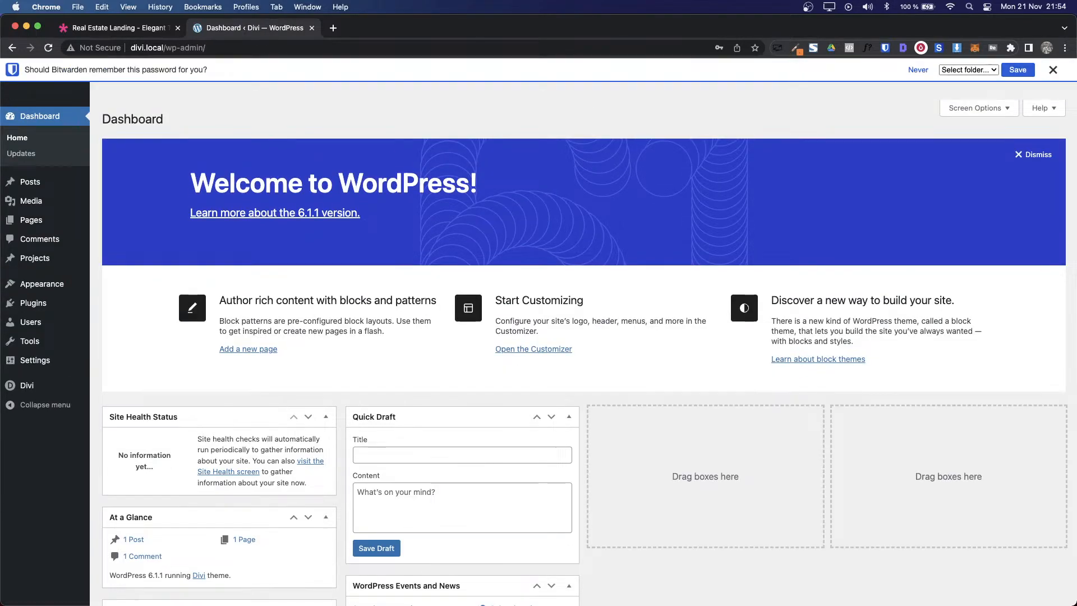
left_click(1051, 70)
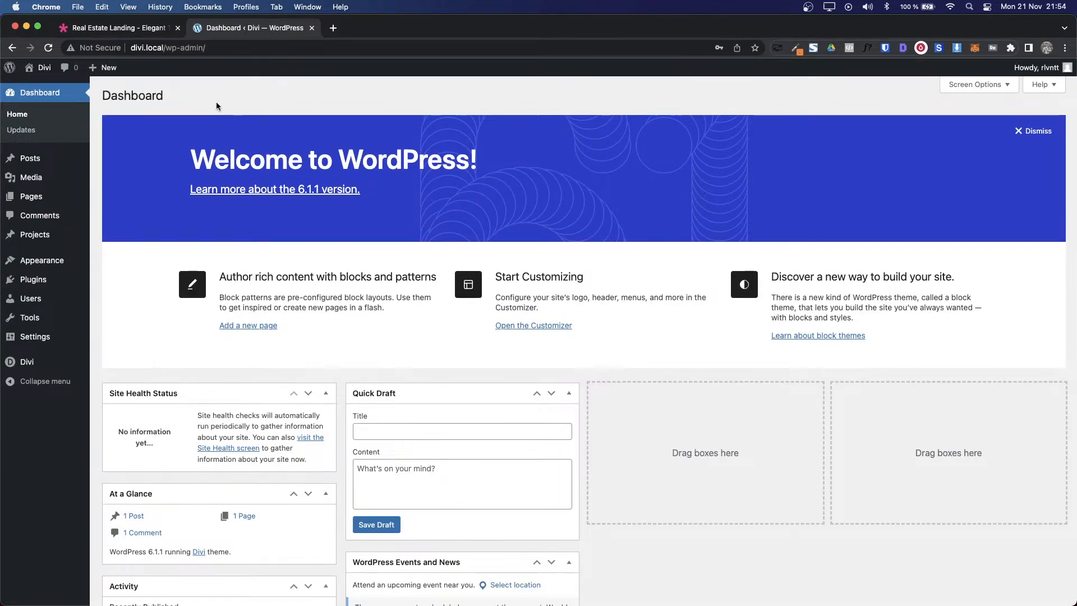
Step: Add a new WordPress page and title it "Home"
mouse_move(67, 196)
left_click(115, 214)
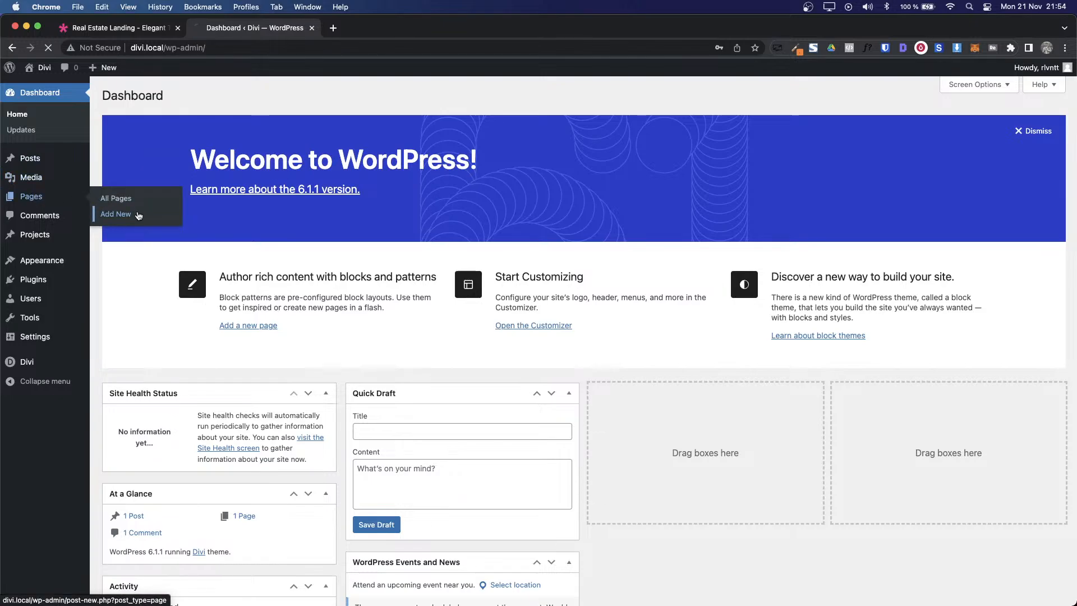
type("Home")
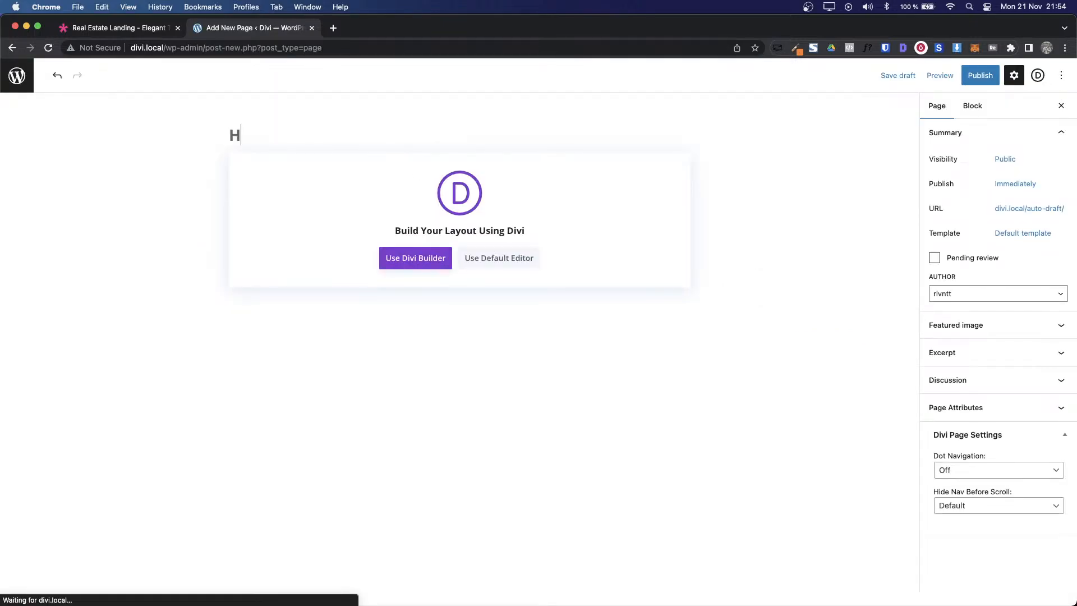
Step: Open the Home page in the Divi Builder, choose to build from scratch, and dismiss the row layout choices
left_click(430, 259)
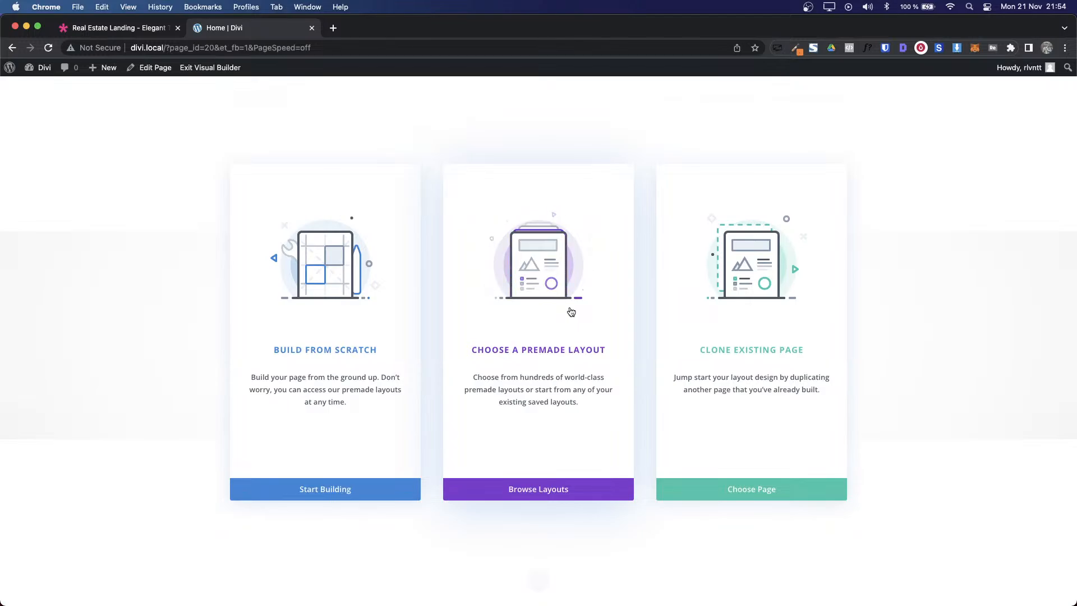
left_click(112, 27)
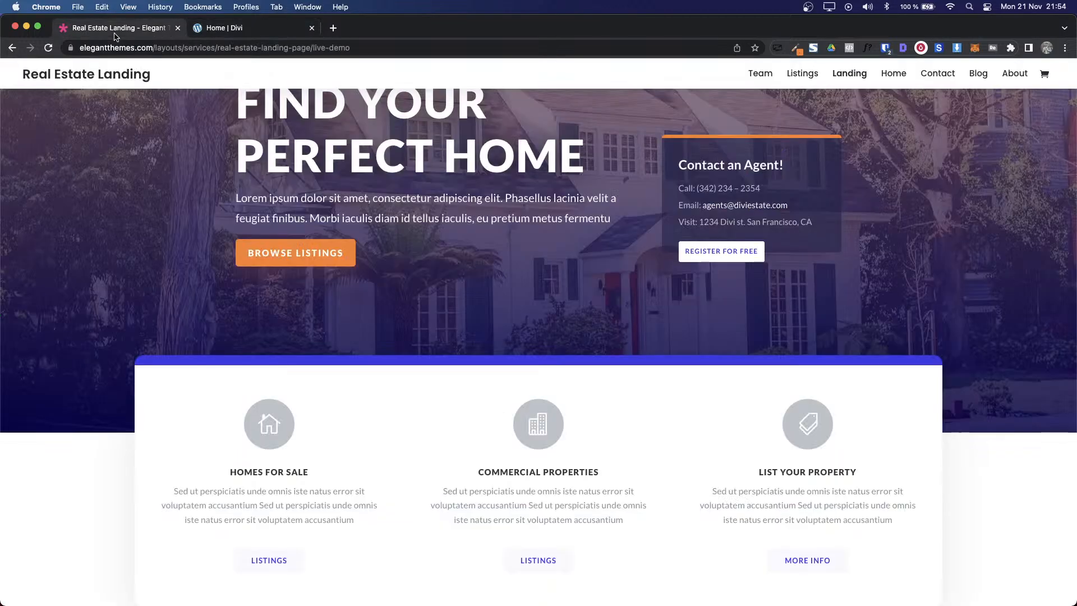
left_click(221, 29)
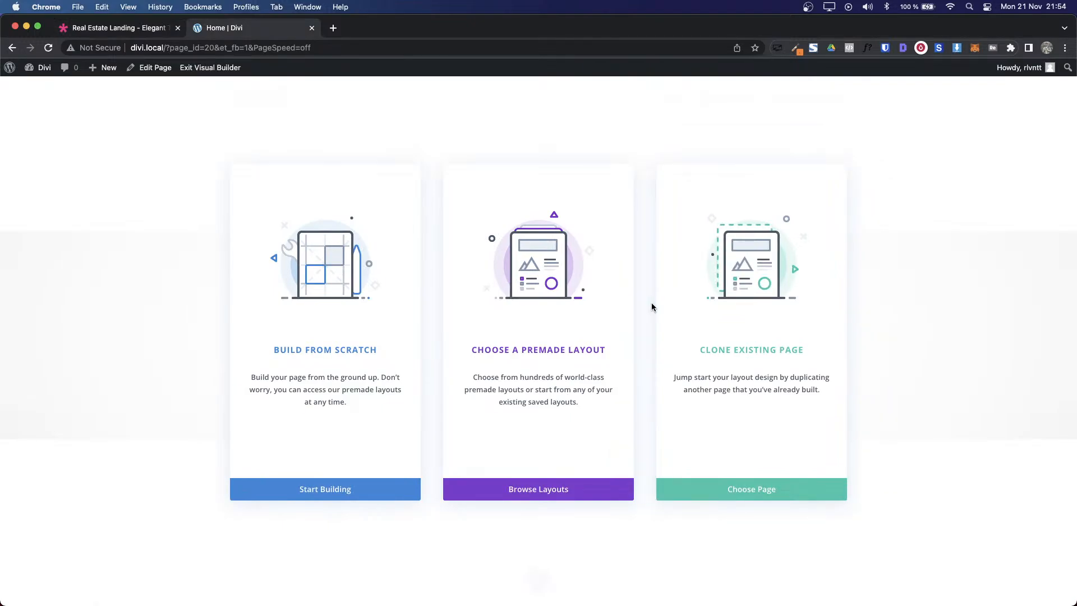
left_click(340, 336)
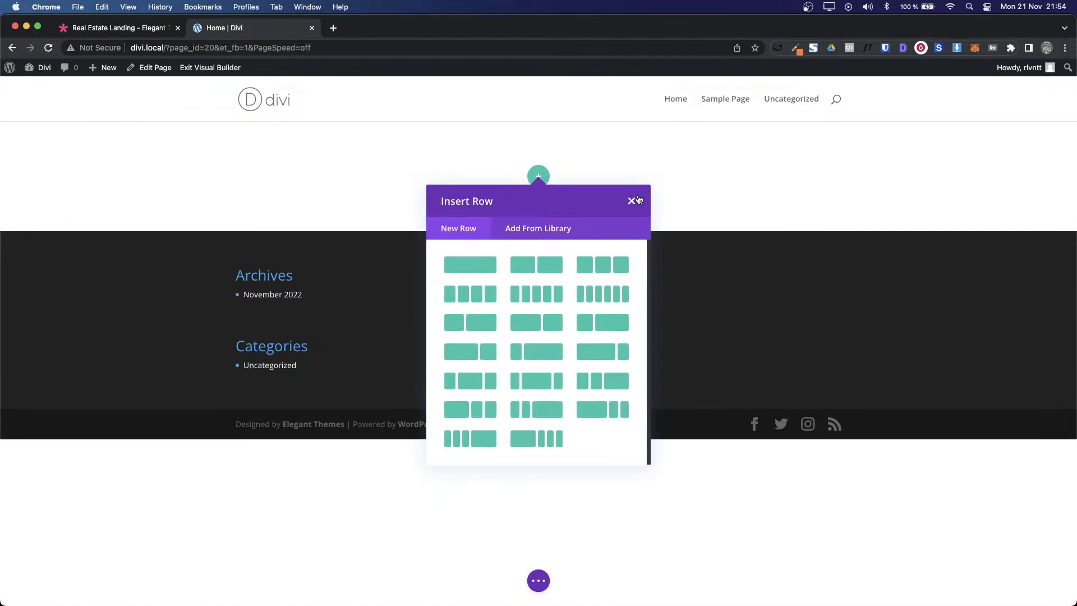
left_click(632, 201)
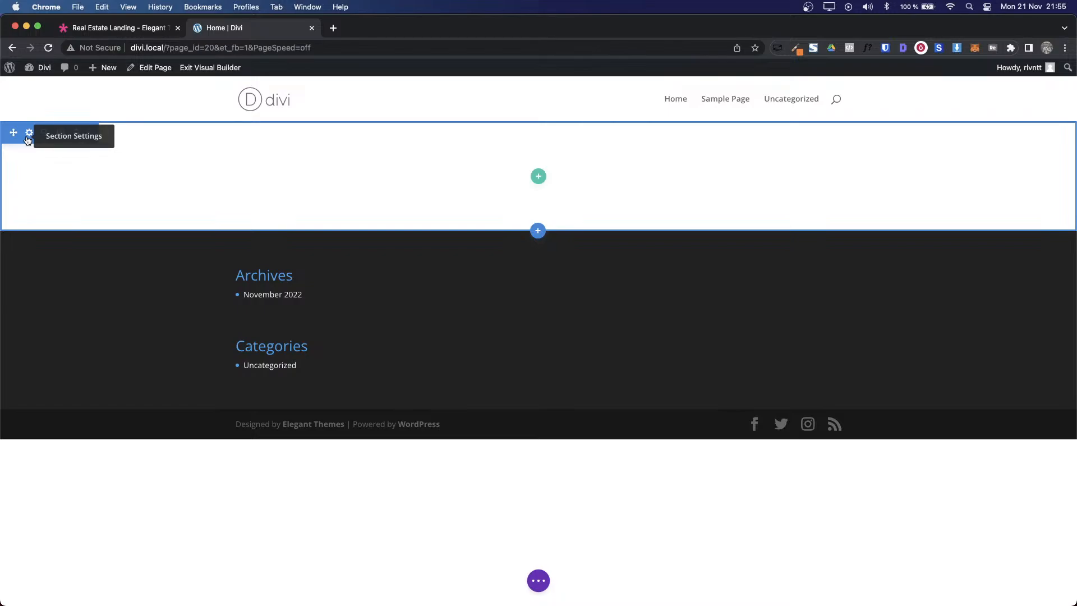
Step: Insert a single-column row into the empty section and dismiss the module choices without adding a module
left_click(536, 177)
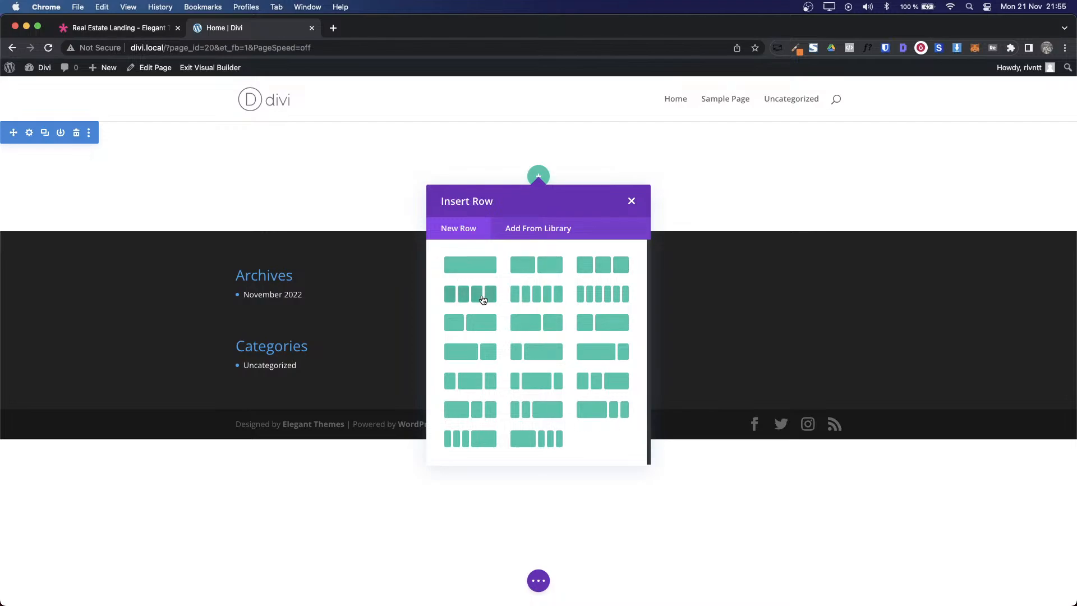
left_click(462, 274)
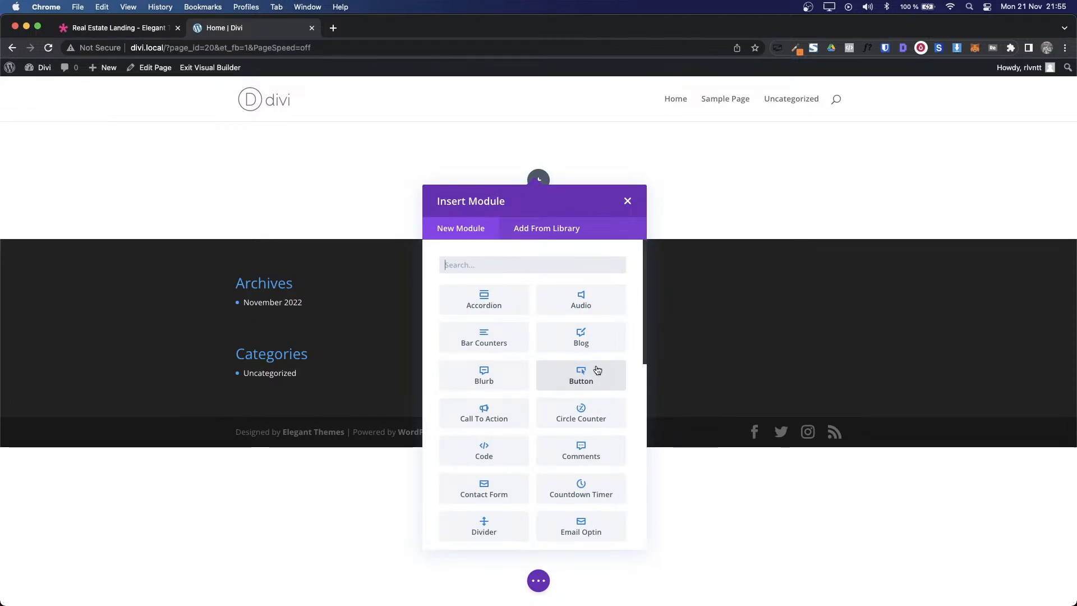
left_click(627, 202)
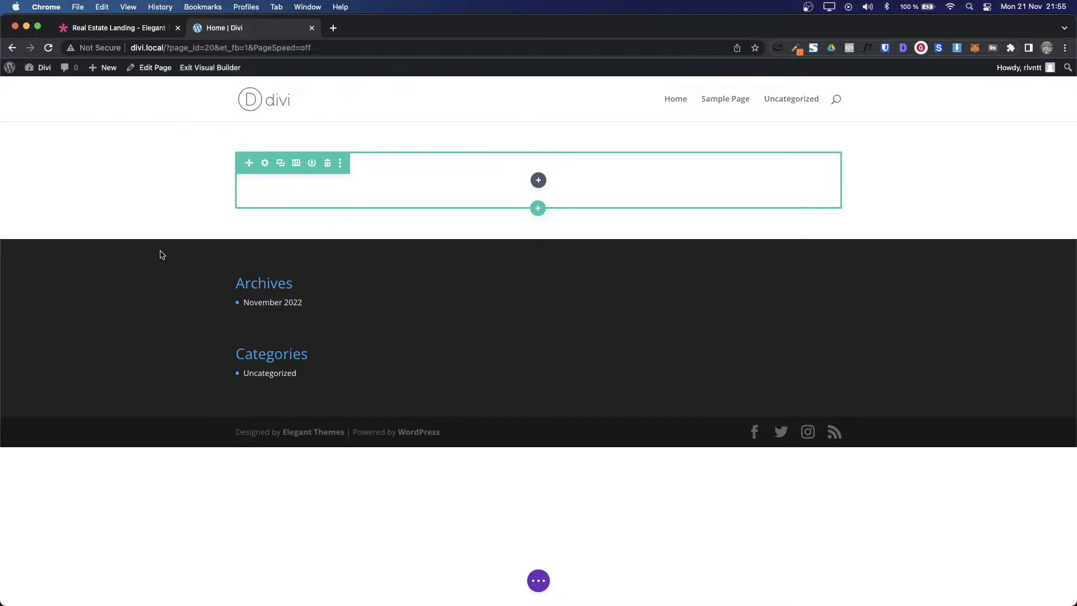
Step: Examine the Real Estate Landing demo's hero section, including its heading, paragraph text, contact box and background
left_click(119, 32)
scroll(105, 252, "up", 3)
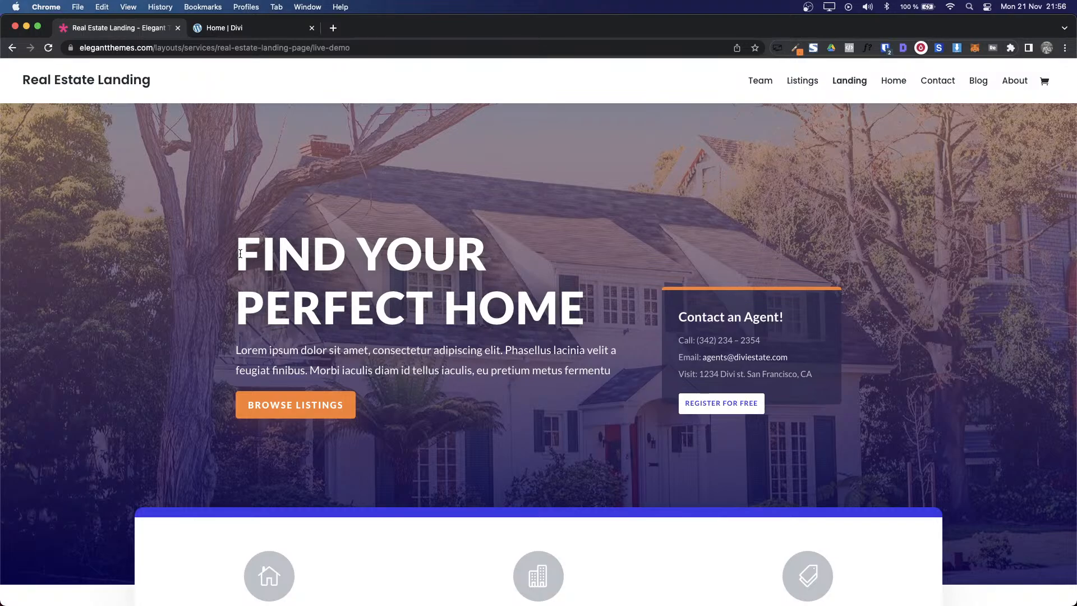
left_click_drag(240, 253, 594, 293)
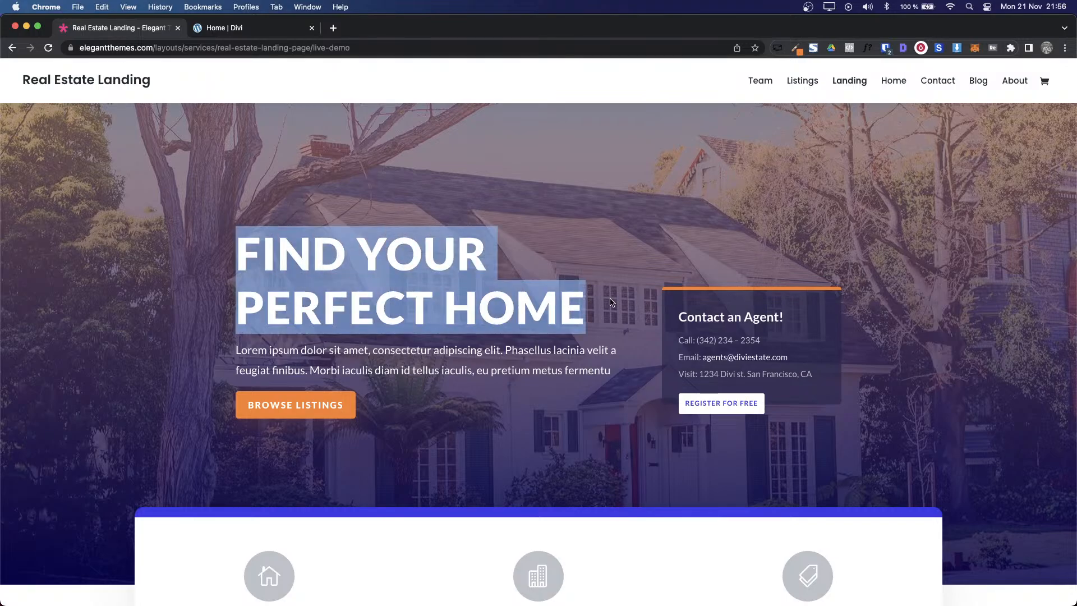
left_click_drag(520, 369, 252, 352)
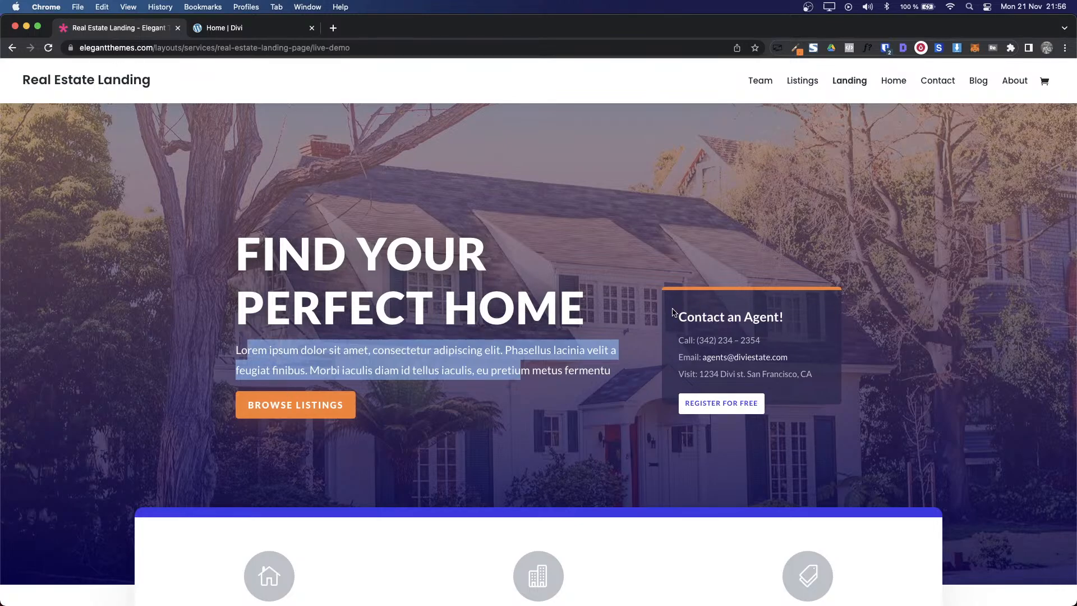
left_click_drag(678, 320, 834, 388)
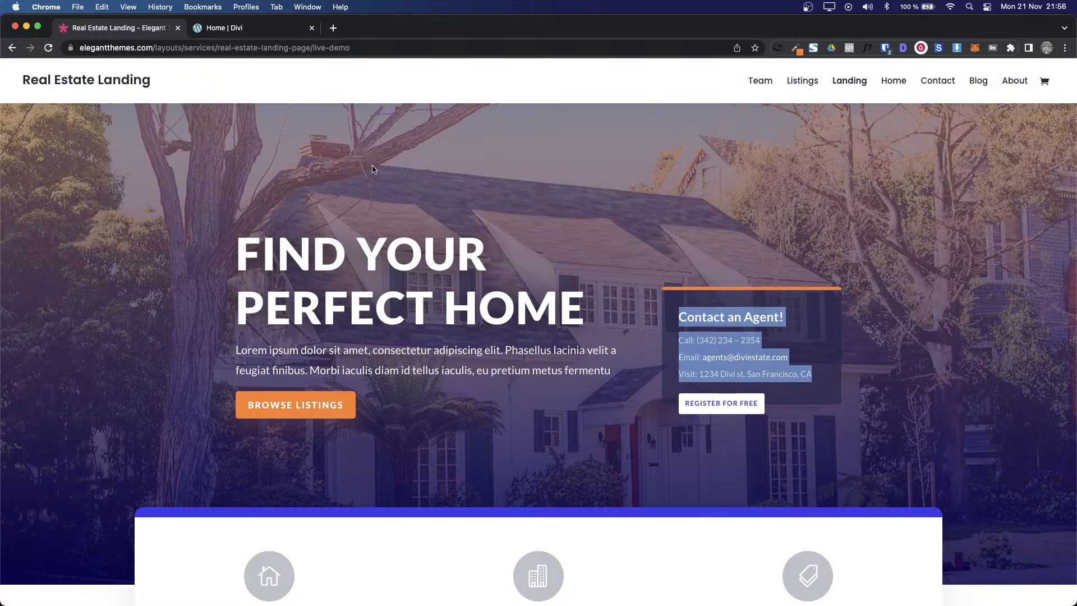
left_click(337, 178)
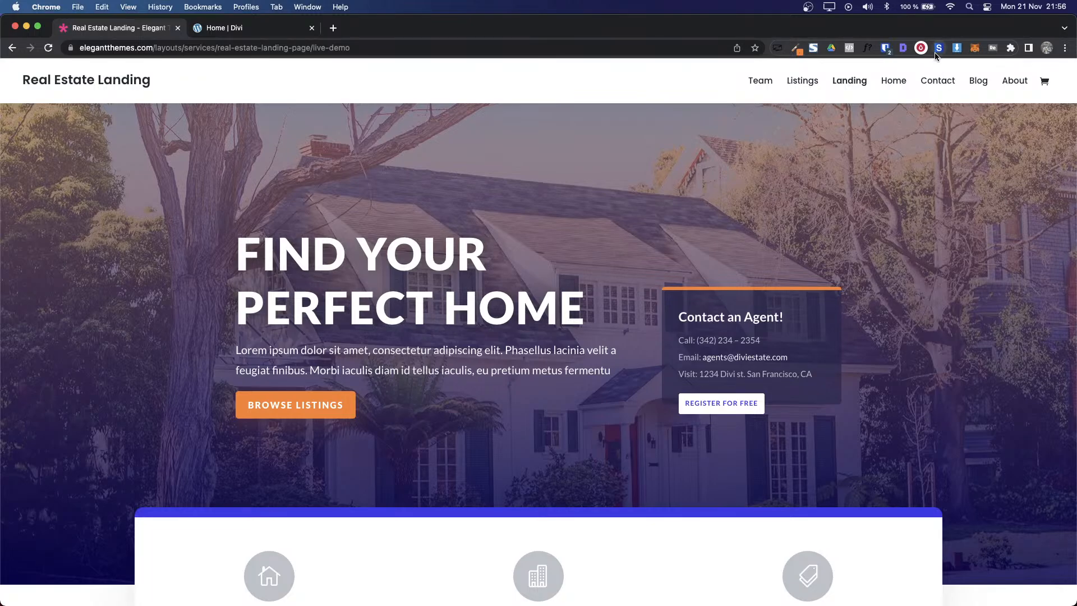
Step: Download the white house photo behind the demo's hero section with the Image Downloader extension
left_click(957, 49)
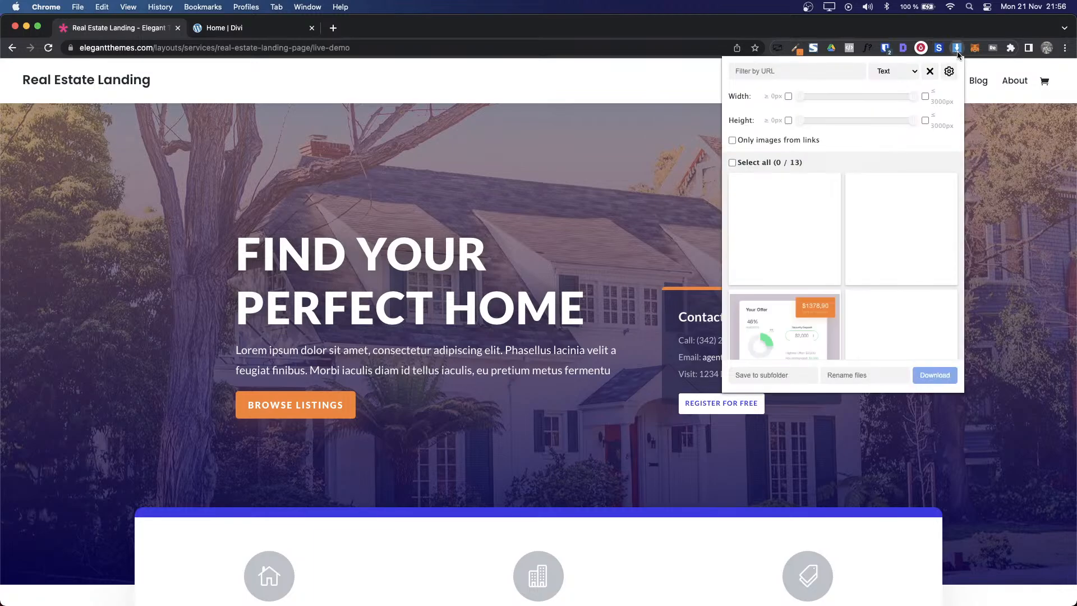
left_click(967, 34)
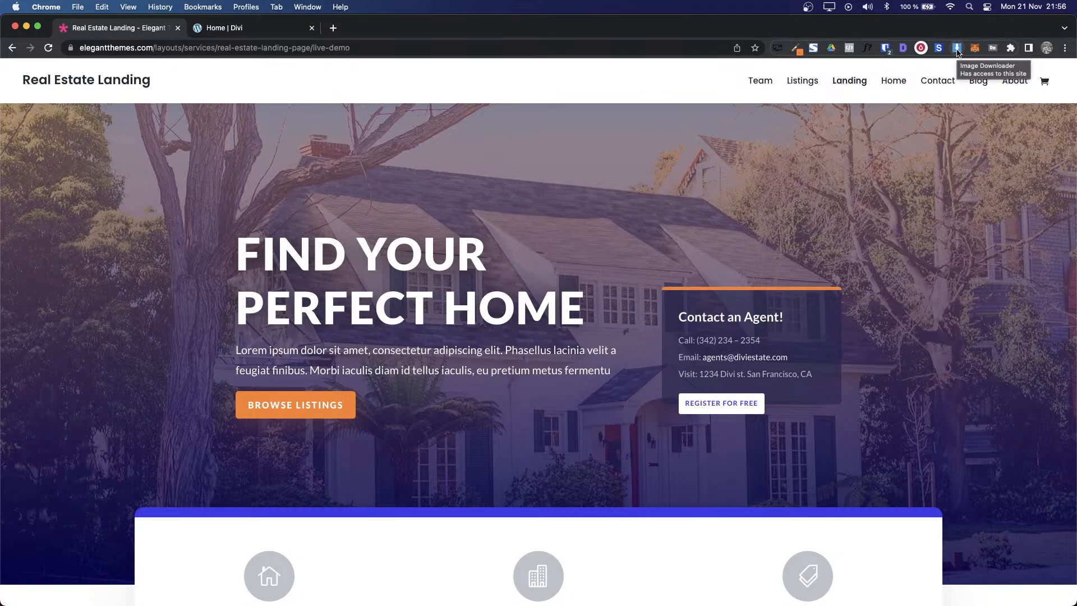
left_click(957, 49)
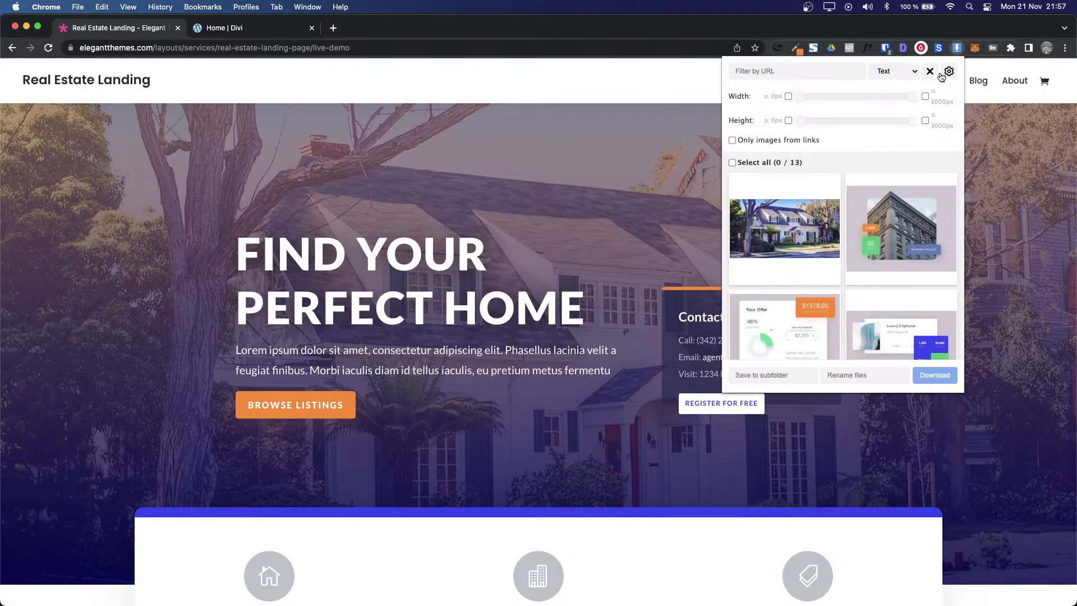
mouse_move(837, 256)
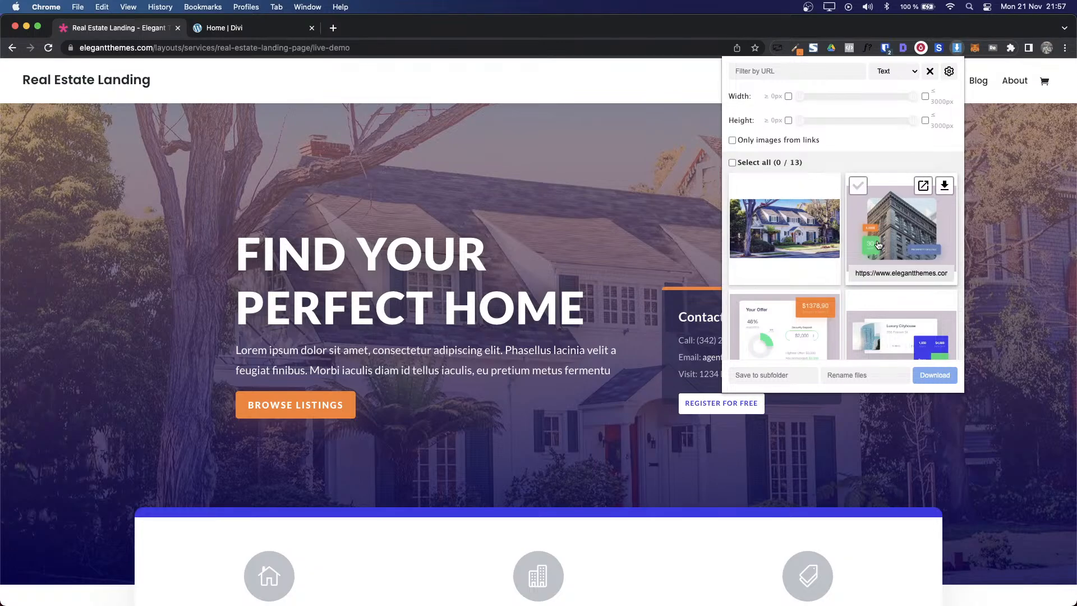
scroll(888, 315, "down", 10)
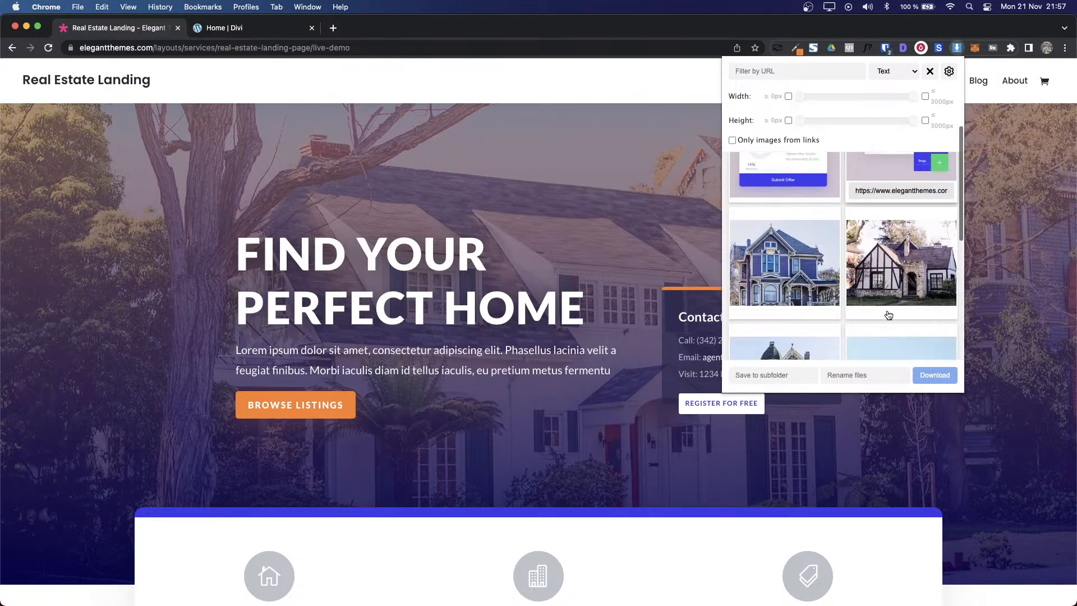
scroll(887, 311, "up", 10)
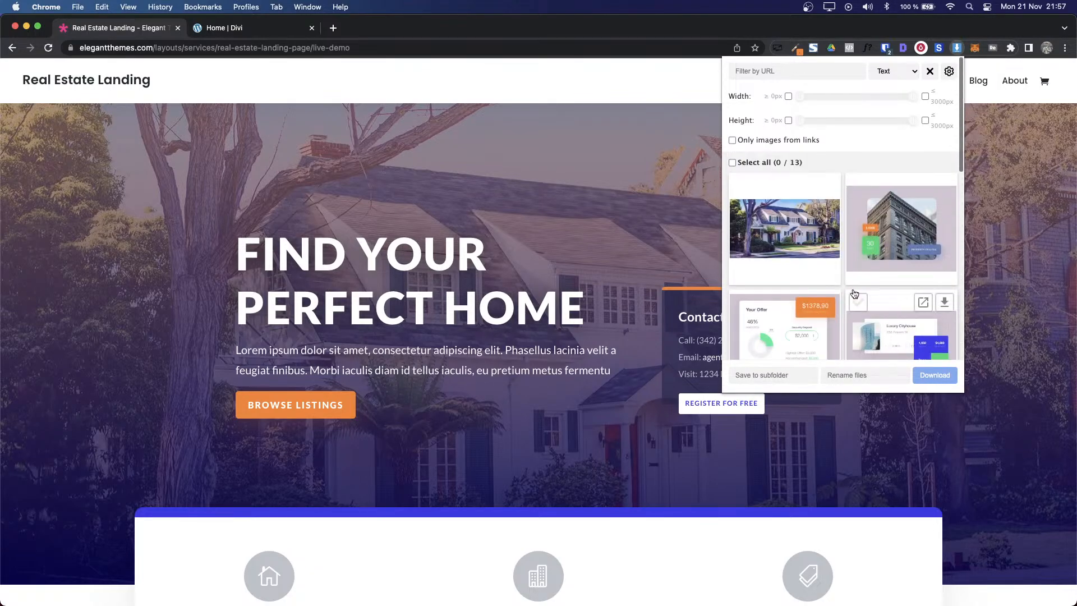
mouse_move(828, 192)
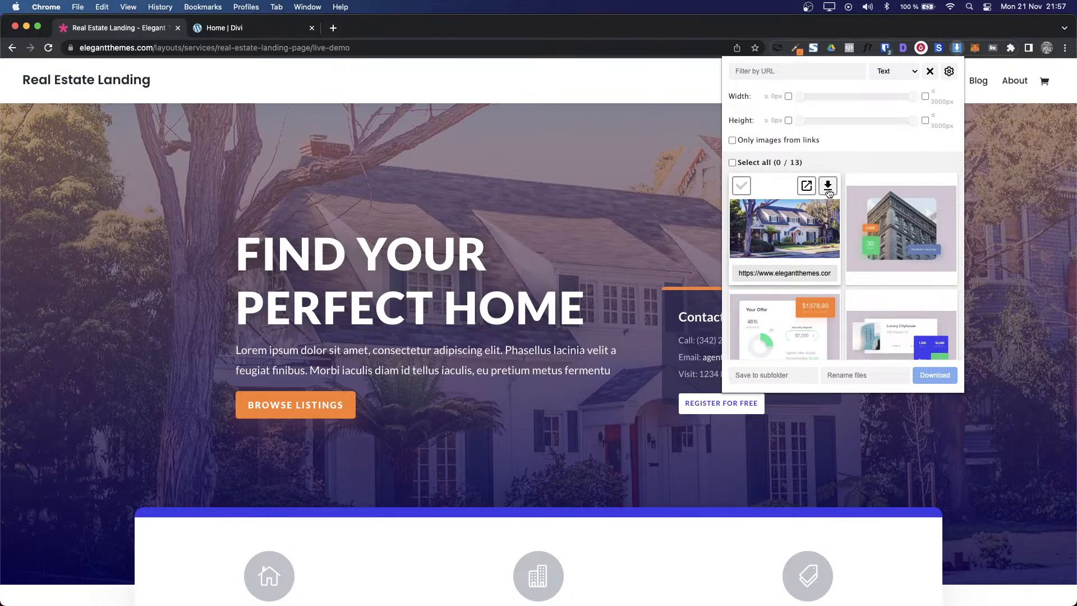
left_click(828, 191)
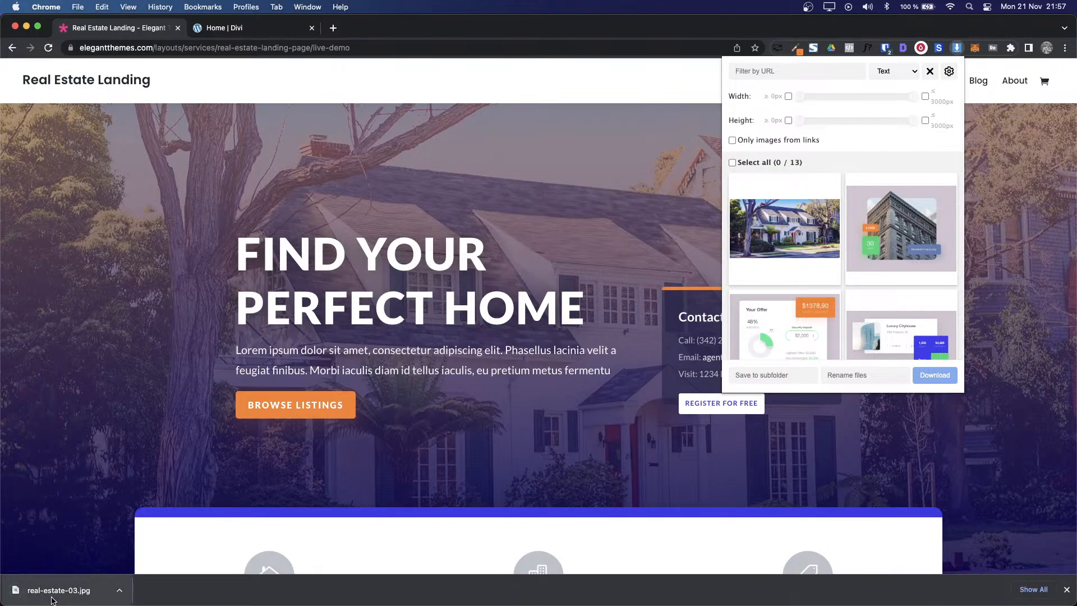
left_click(334, 209)
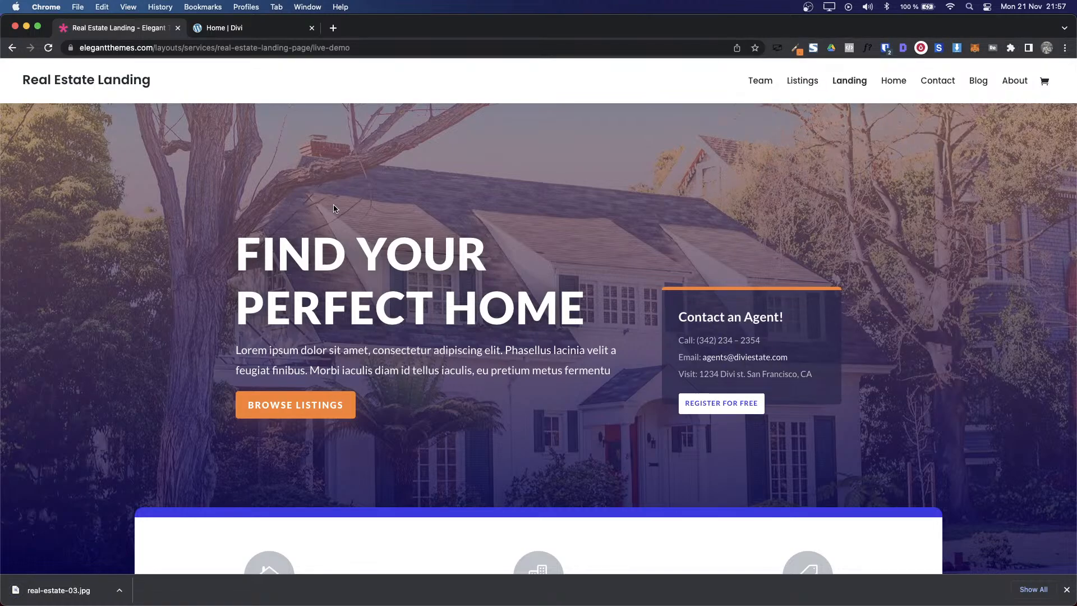
Step: In the Divi page, set the section's background image to real-estate-03.jpg from the media library and save the section settings
key("ctrl+Tab")
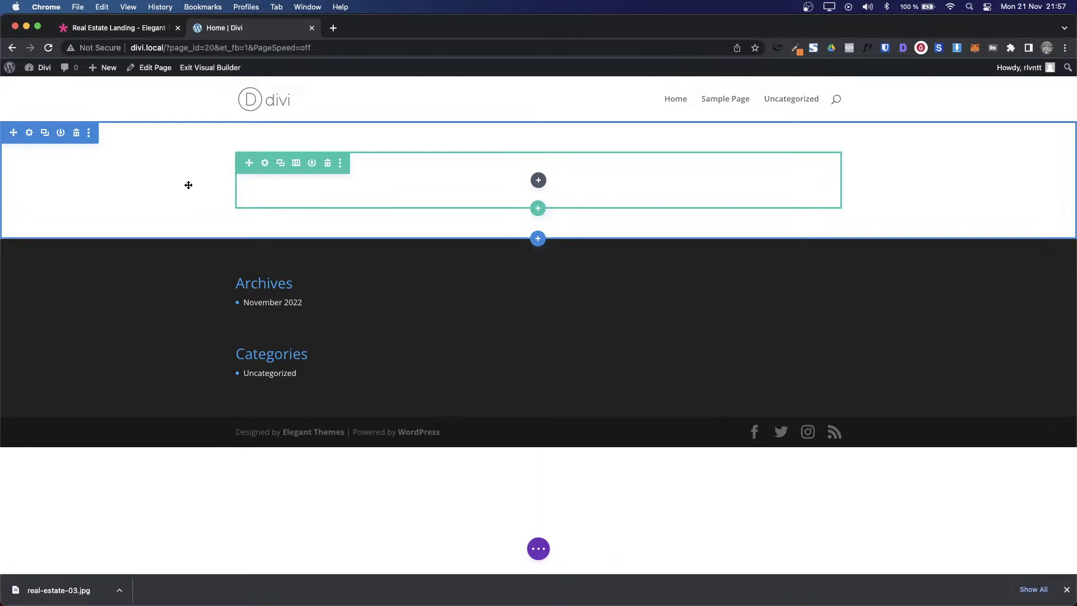
left_click(29, 135)
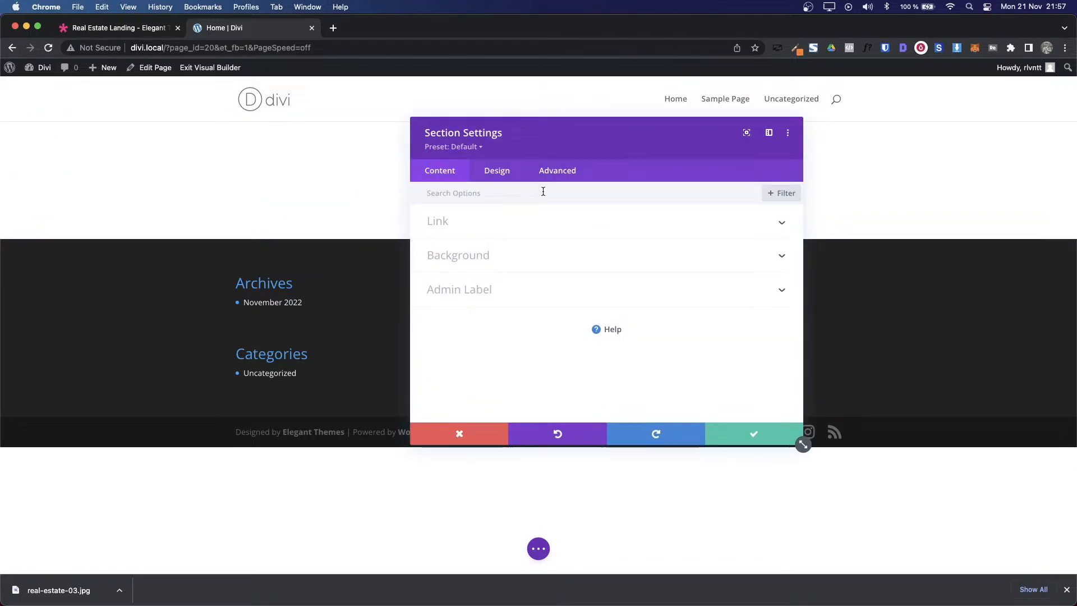
left_click_drag(558, 137, 361, 104)
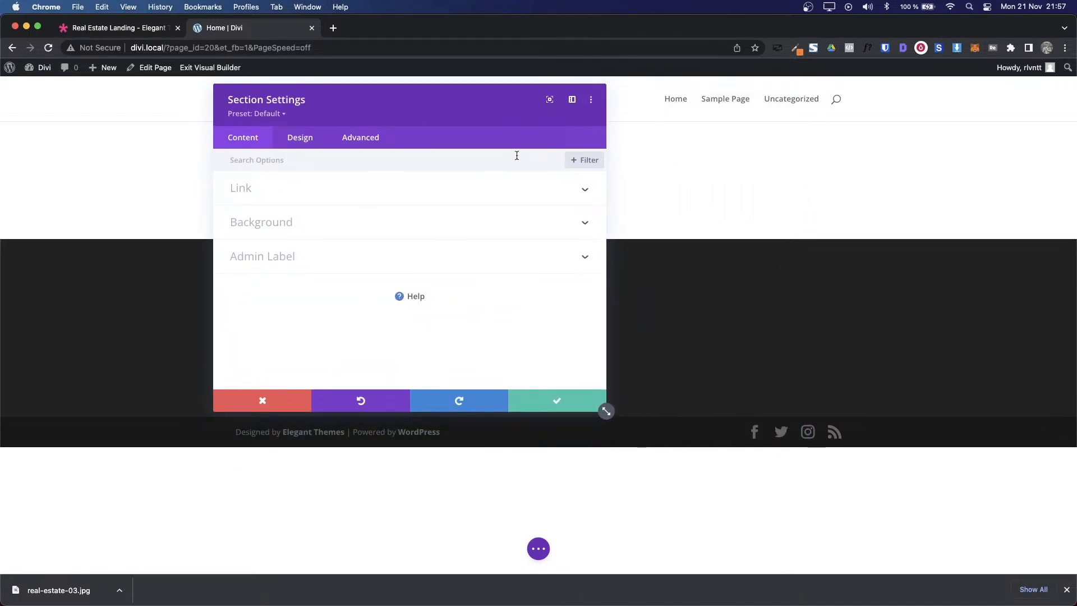
left_click(252, 231)
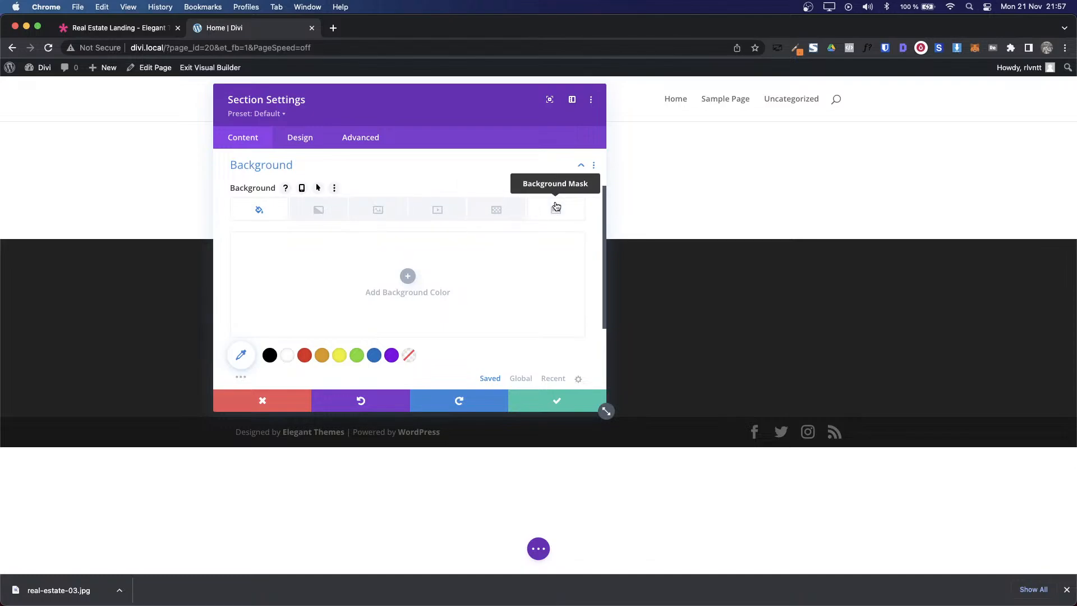
left_click(376, 210)
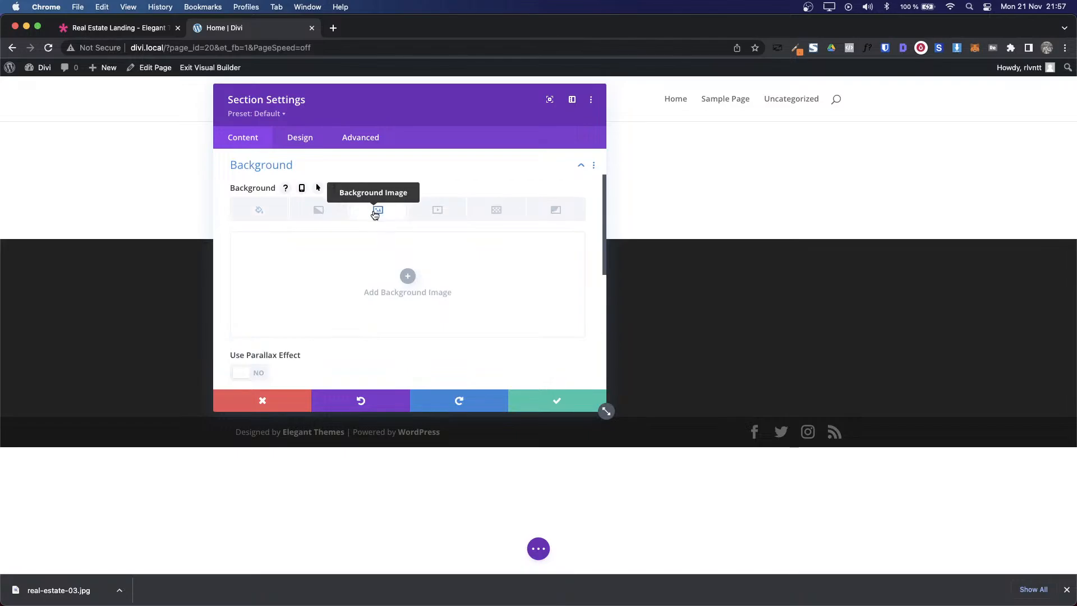
left_click(400, 280)
left_click(182, 225)
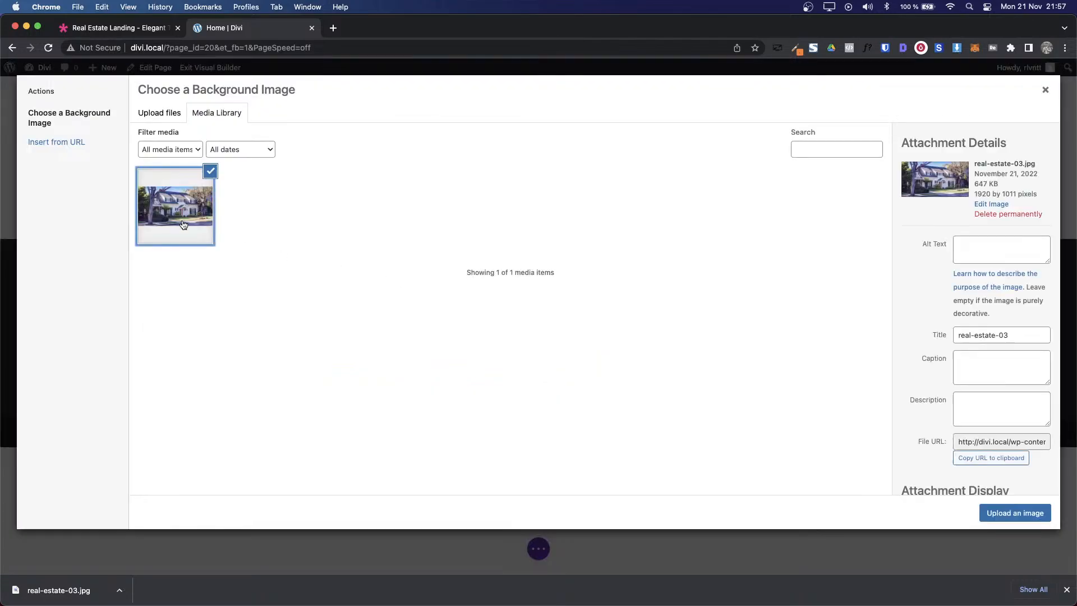
left_click(1002, 514)
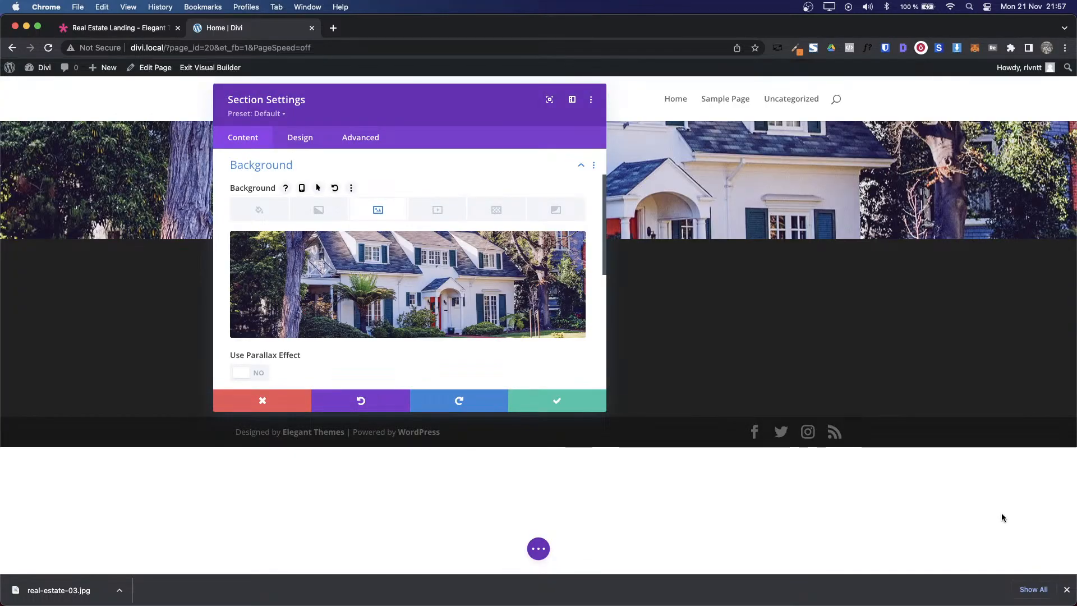
left_click(568, 402)
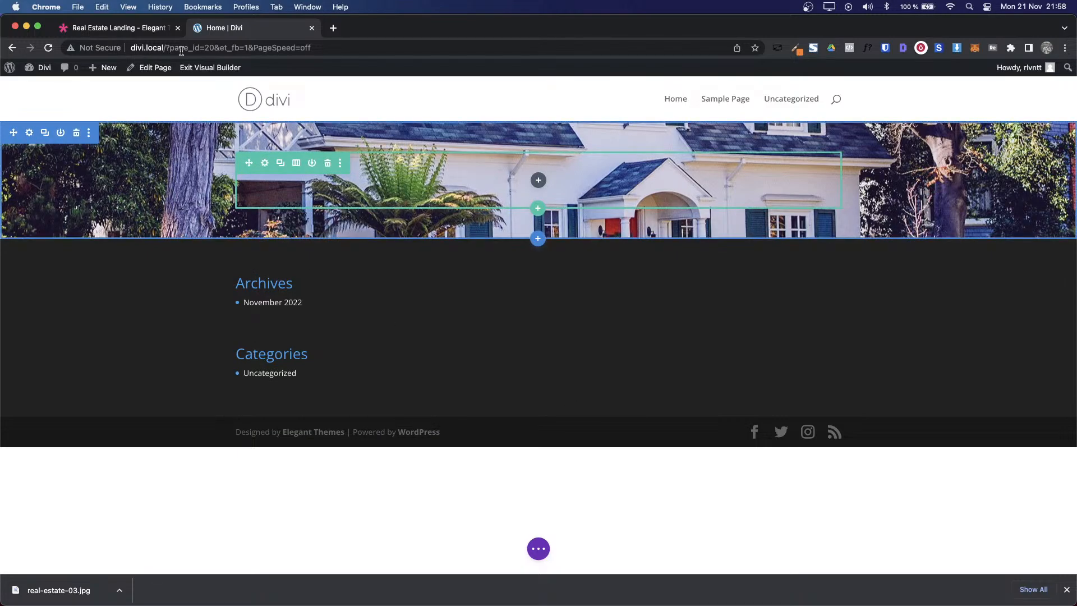
Step: Inspect the fonts of the demo's hero heading, "Contact an Agent!" title and hero paragraph with WhatFont
left_click(129, 33)
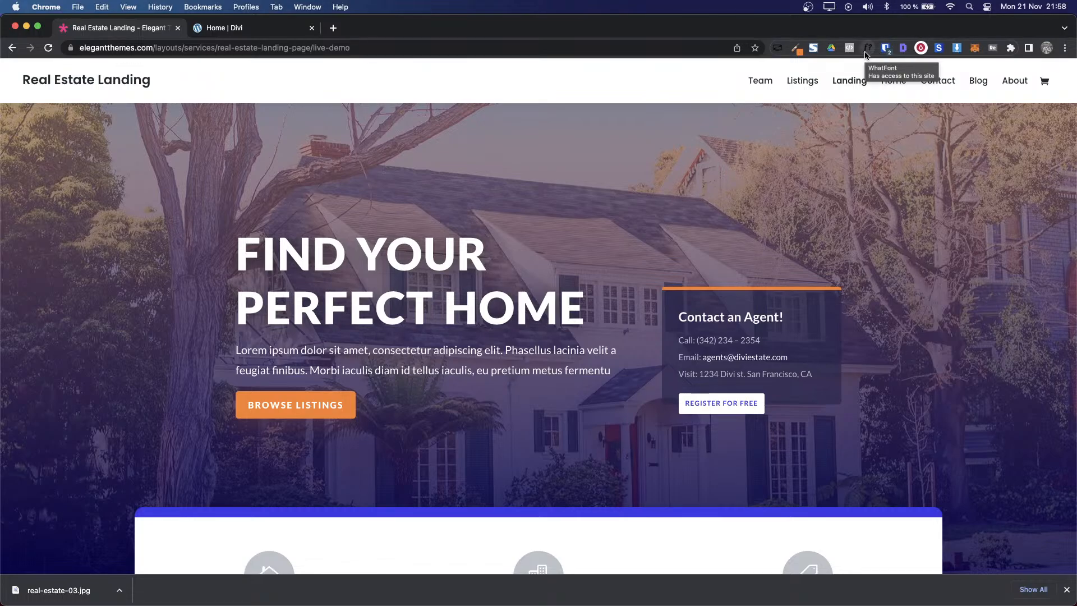
left_click(867, 48)
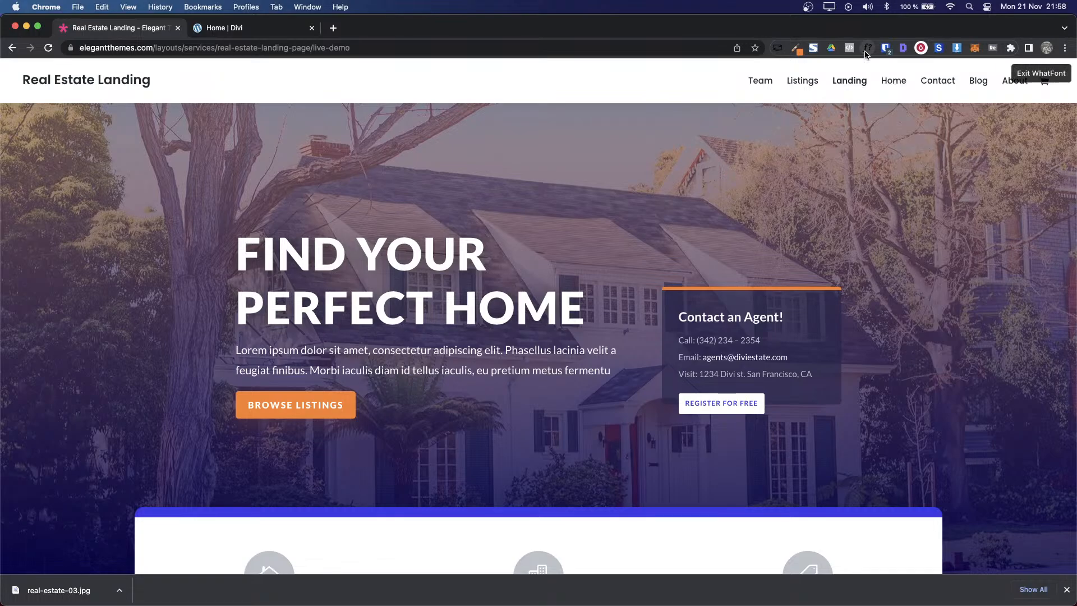
left_click(416, 266)
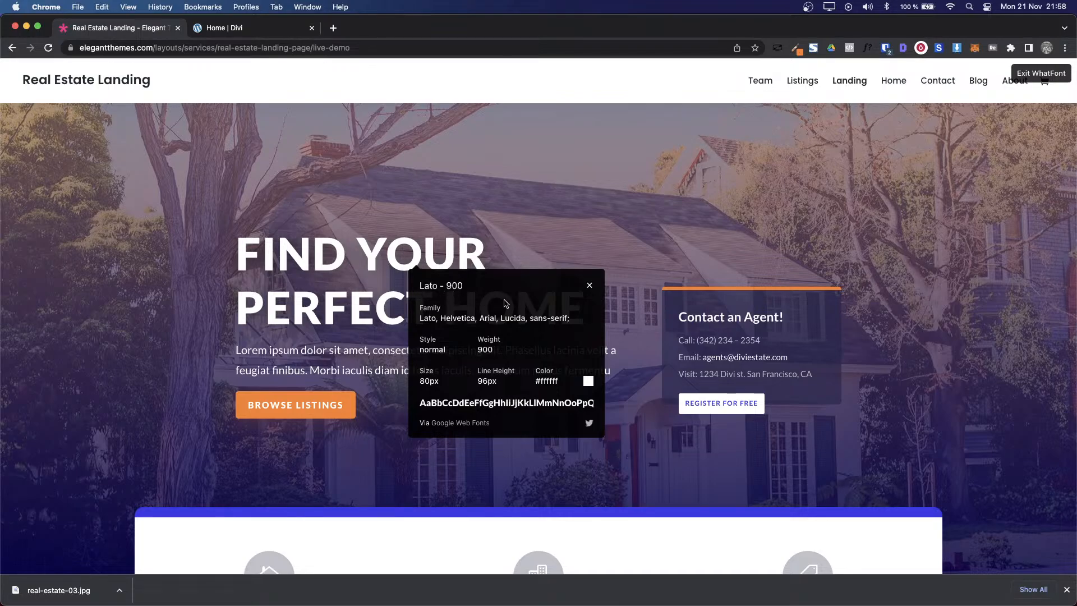
left_click(709, 321)
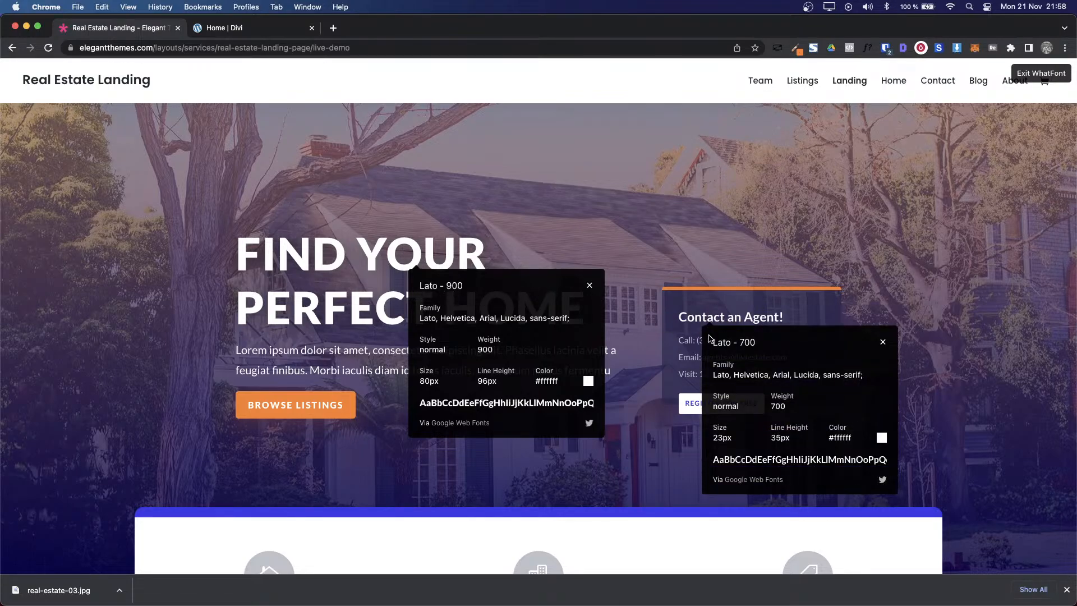
left_click(311, 375)
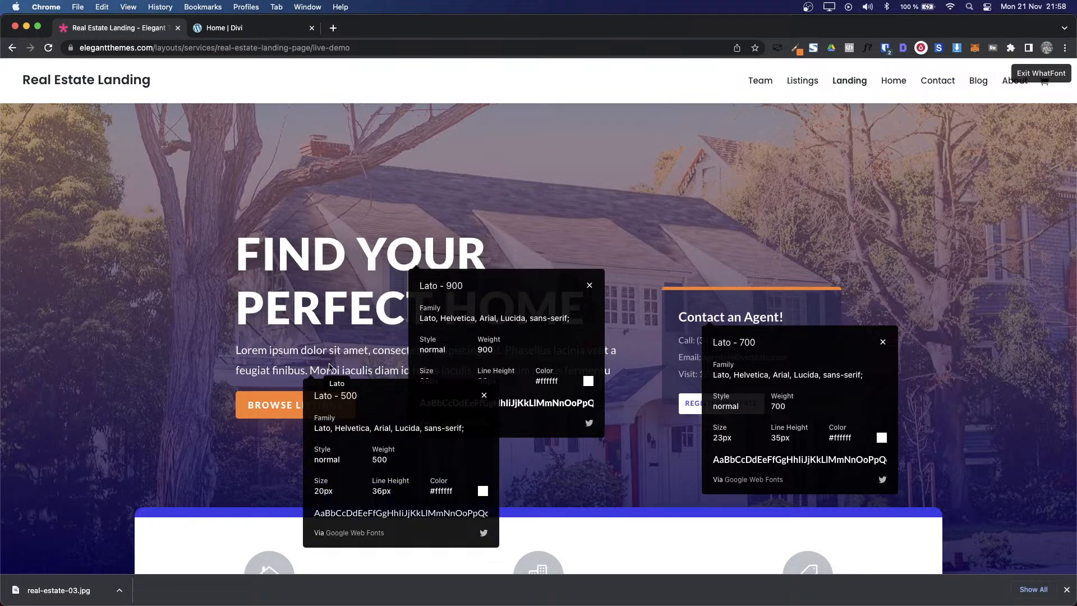
Step: Close the WhatFont details for the demo's hero paragraph, hero heading and "Contact an Agent!" title
left_click(484, 396)
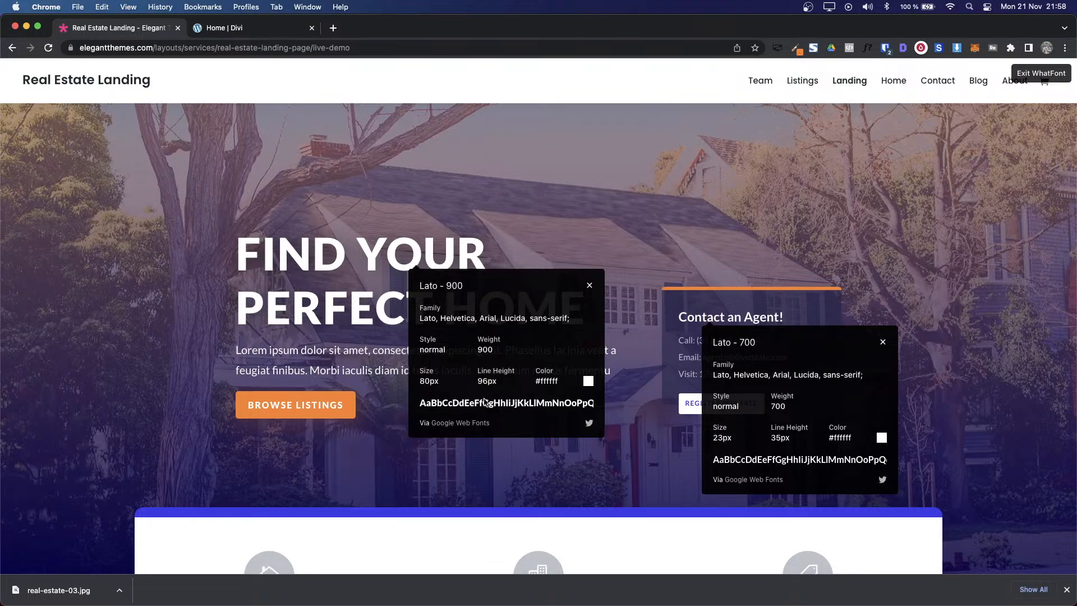
left_click(589, 286)
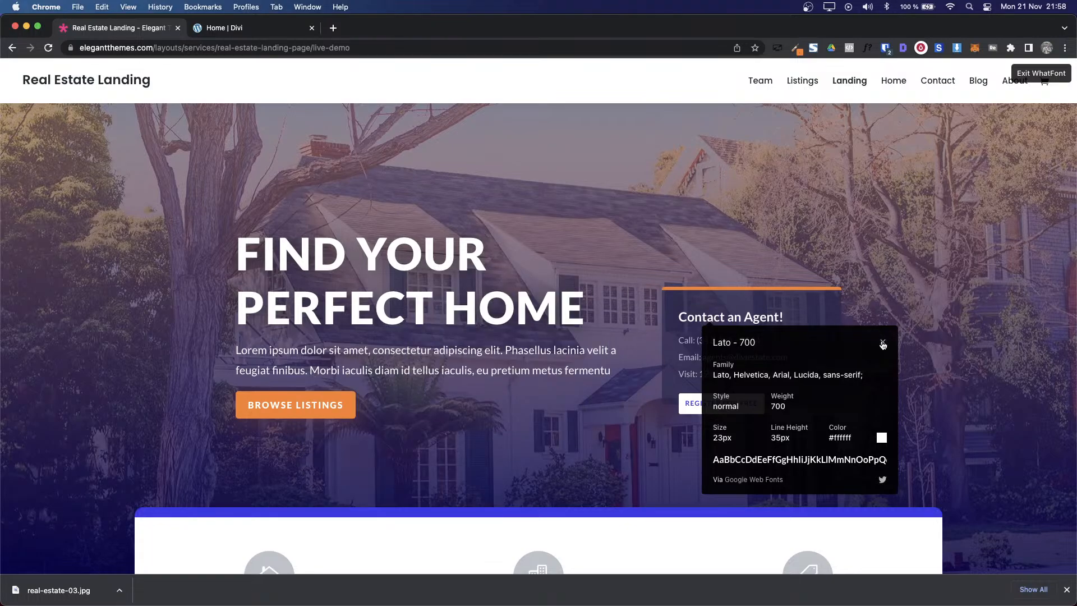
left_click(882, 343)
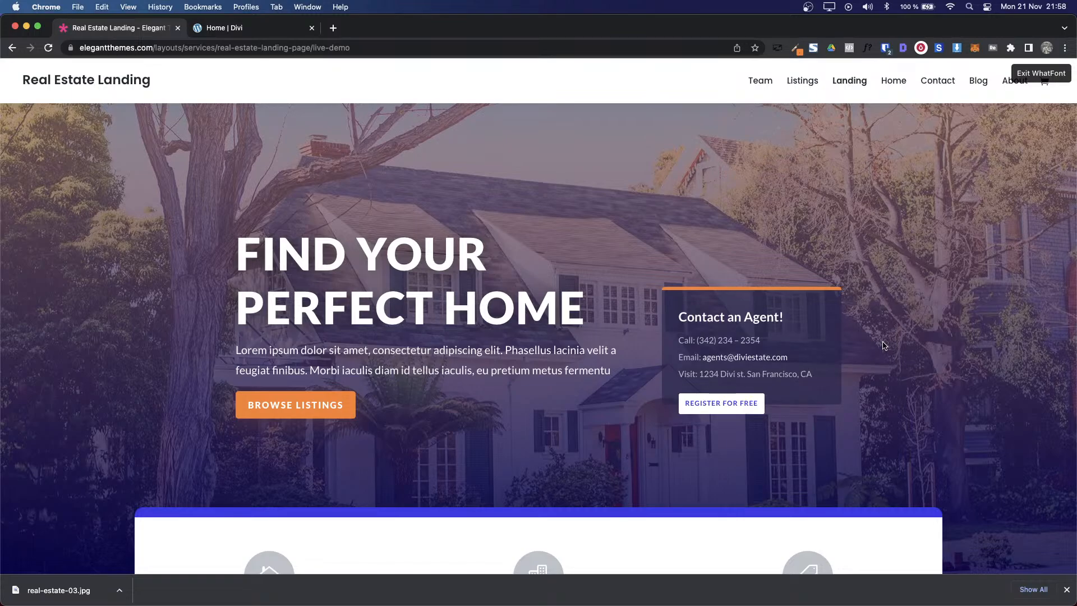
scroll(883, 343, "down", 5)
scroll(883, 341, "up", 5)
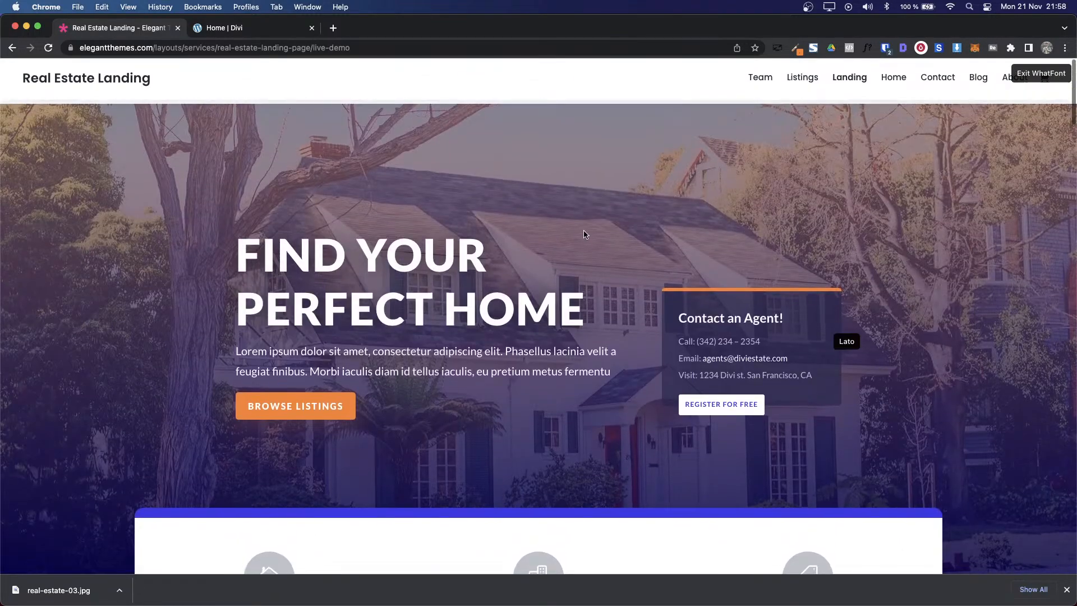
Step: Return to the Divi Home page, publish it, dismiss the browser's download bar and exit the Visual Builder
left_click(252, 37)
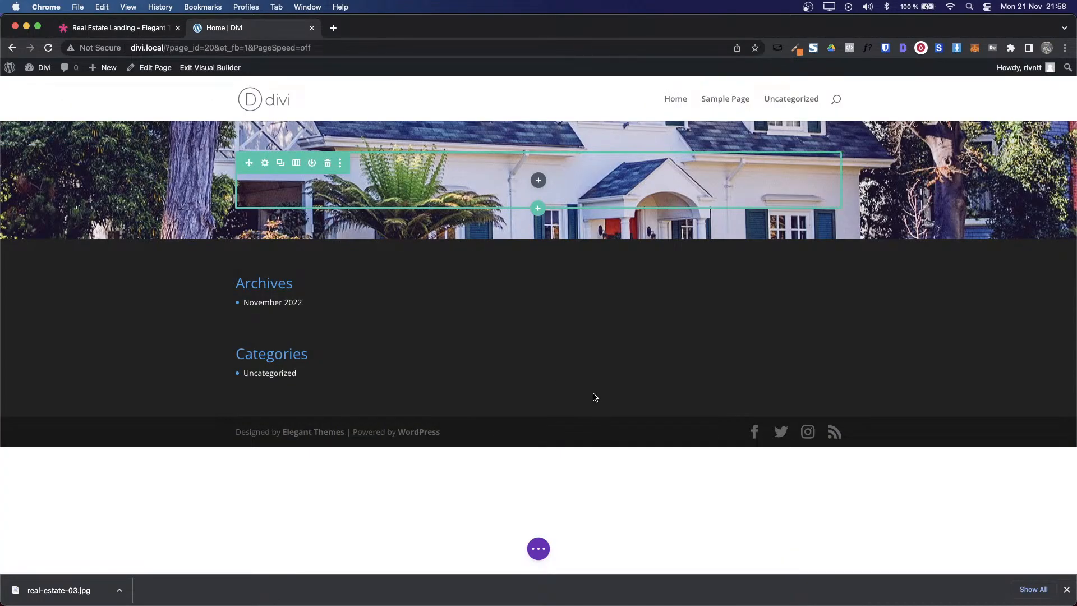
left_click(530, 547)
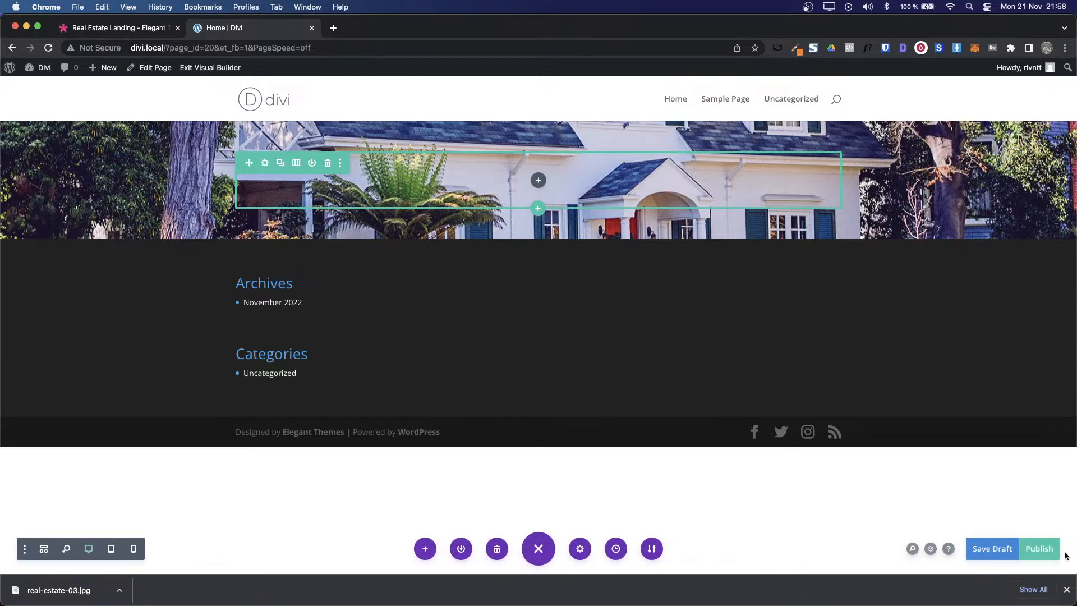
left_click(1046, 556)
left_click(1066, 589)
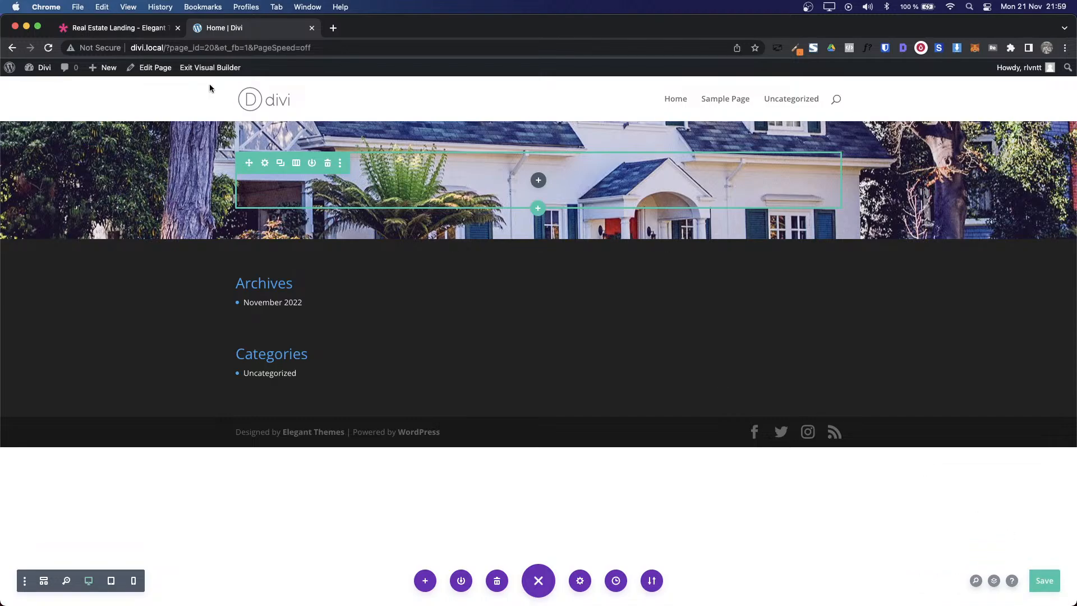
left_click(213, 69)
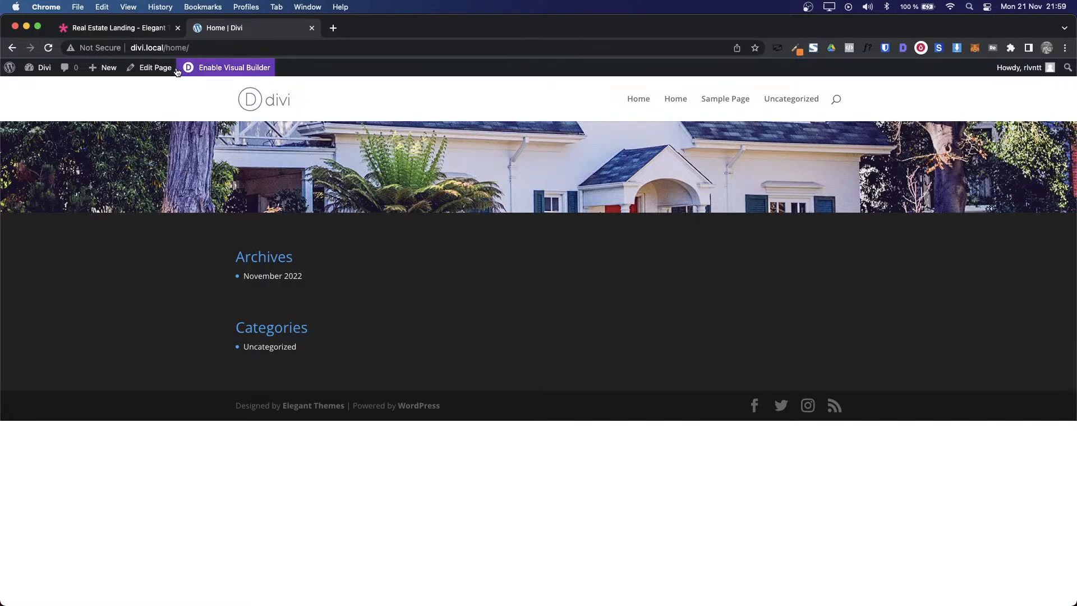
Step: Open the typography options in the general settings of the Divi Theme Customizer
mouse_move(43, 69)
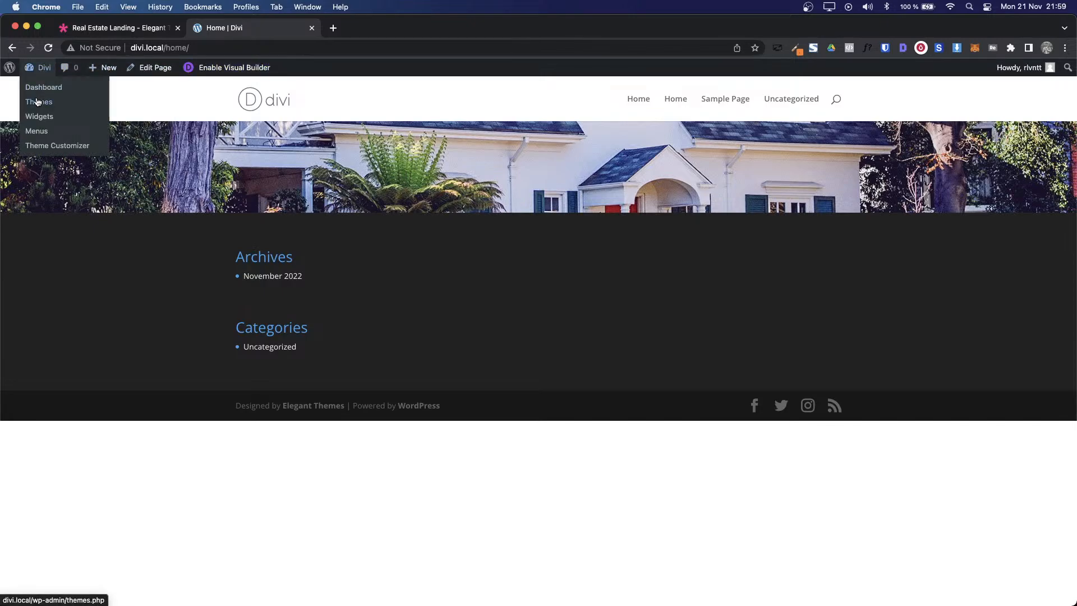
left_click(45, 147)
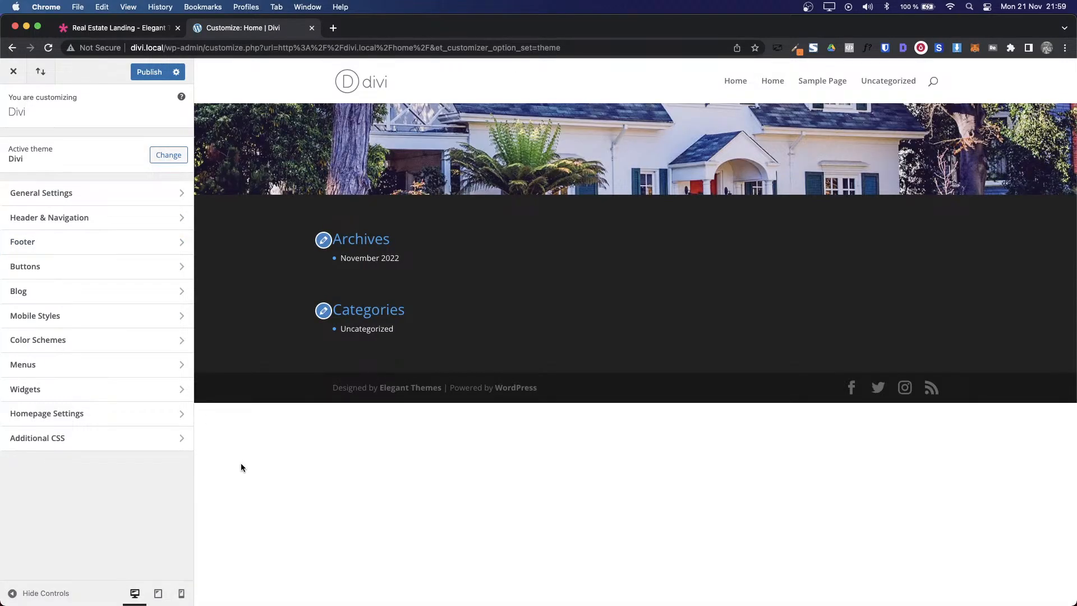
left_click(61, 193)
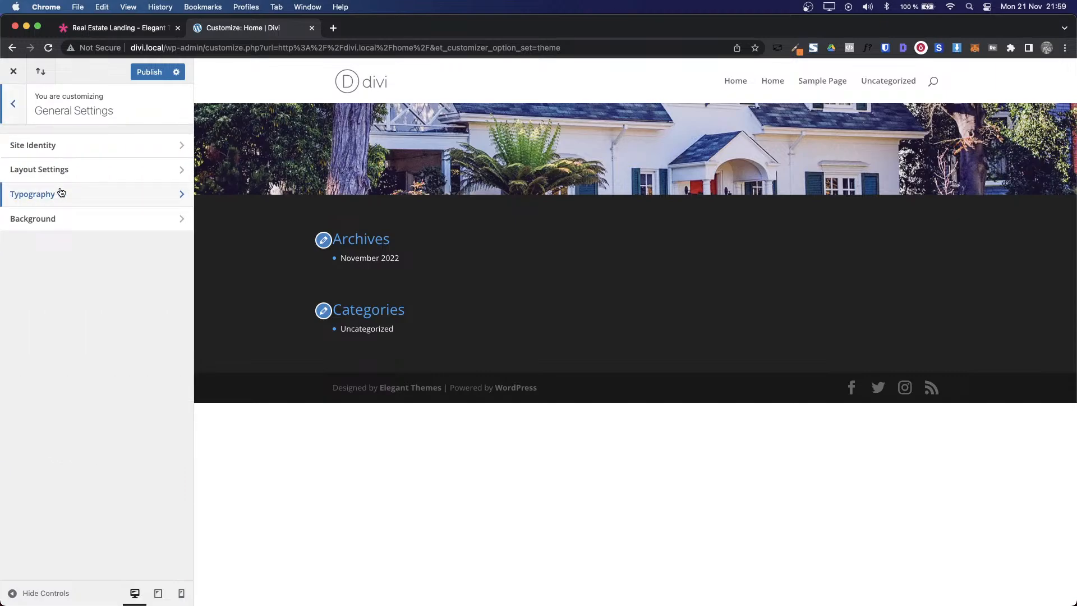
left_click(93, 195)
scroll(129, 380, "down", 2)
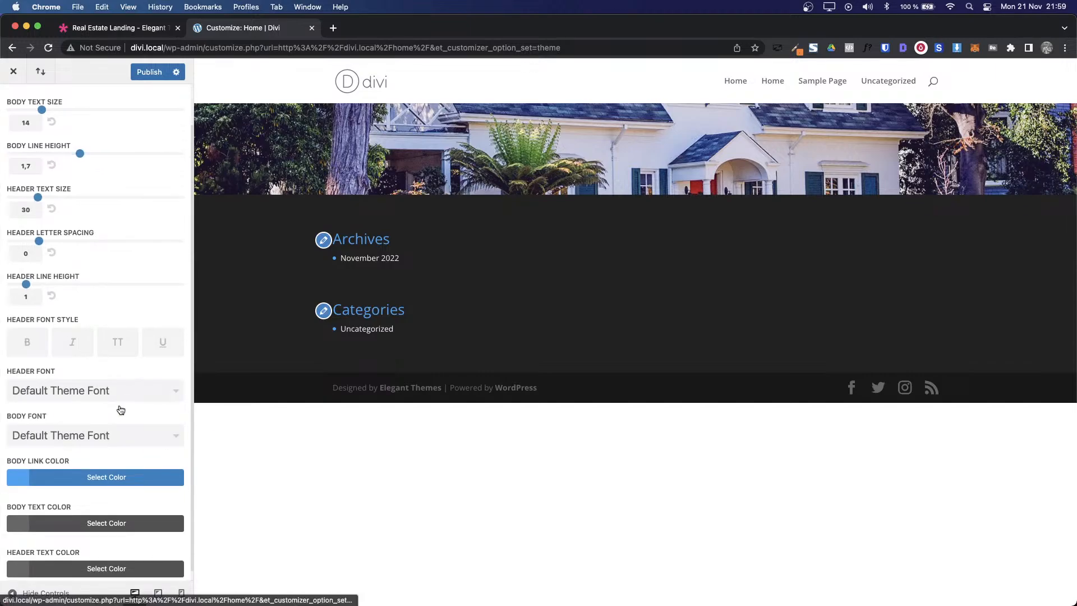
Step: Set the theme's header font to Lato
left_click(142, 397)
scroll(117, 533, "down", 15)
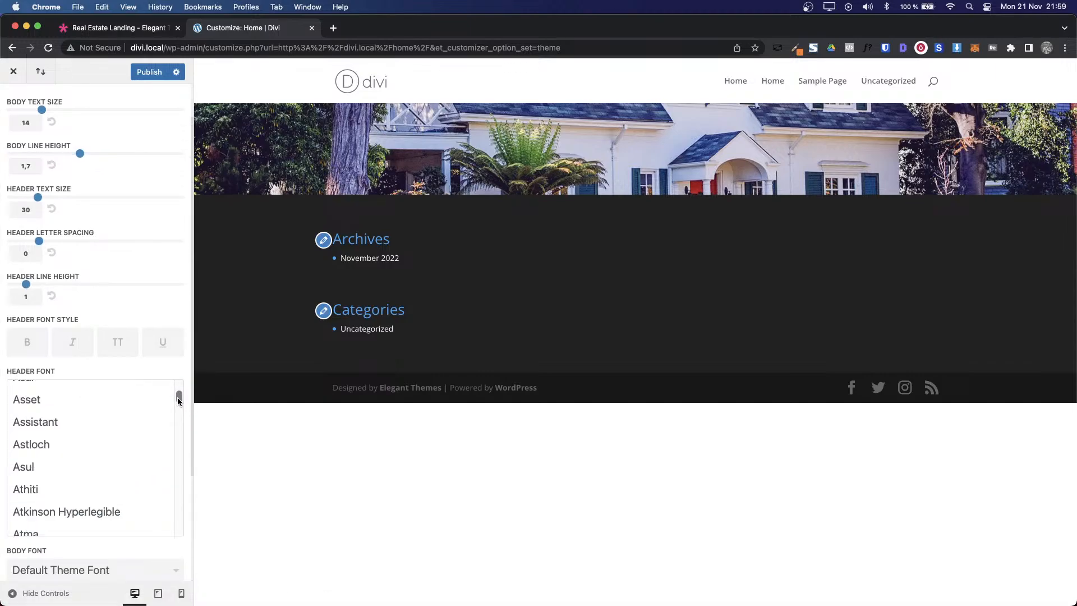
left_click_drag(180, 397, 178, 483)
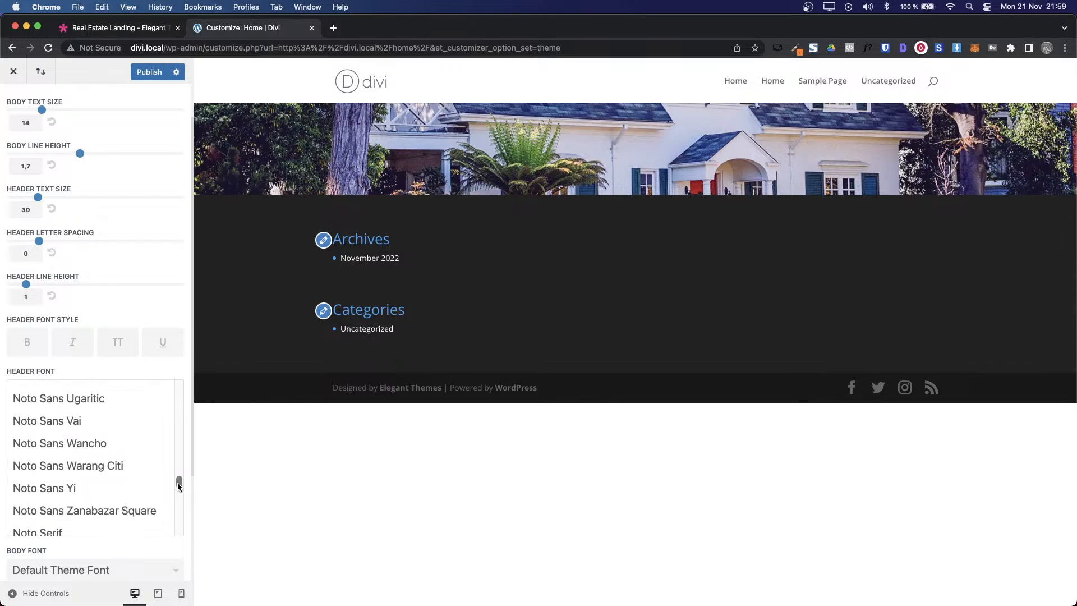
scroll(119, 467, "down", 5)
scroll(119, 467, "down", 6)
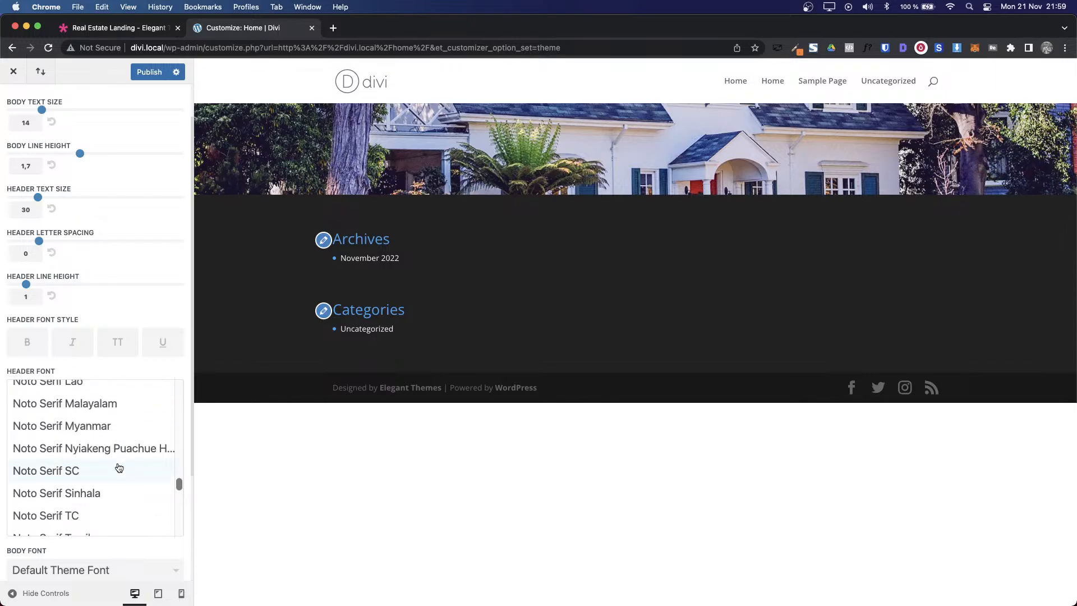
scroll(119, 467, "up", 15)
scroll(119, 467, "up", 20)
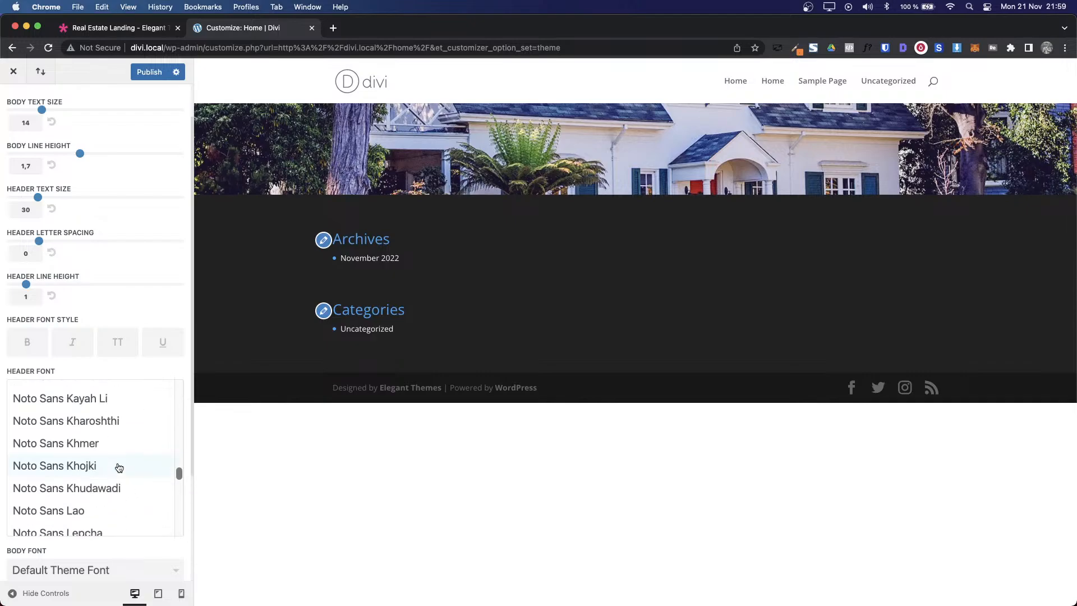
scroll(119, 467, "up", 20)
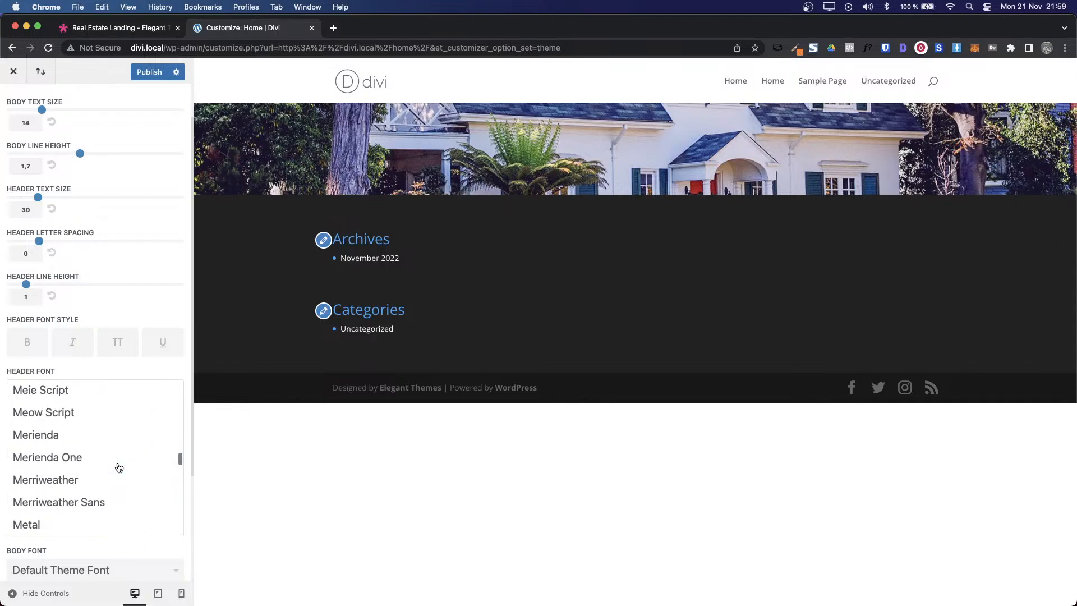
scroll(119, 468, "up", 15)
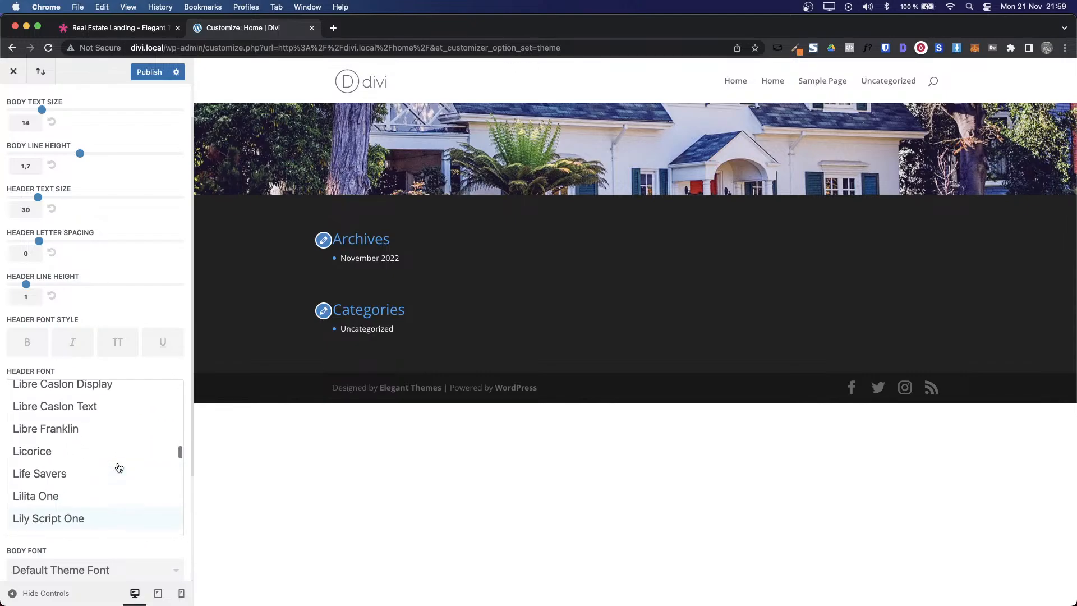
scroll(119, 468, "up", 5)
scroll(119, 467, "down", 6)
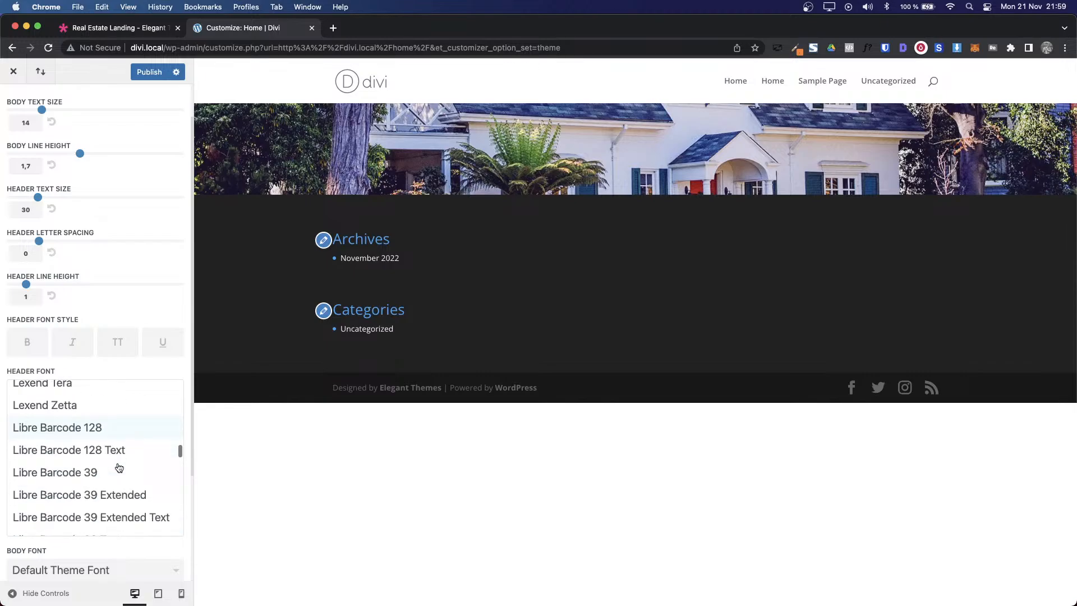
scroll(119, 467, "up", 3)
scroll(119, 467, "up", 10)
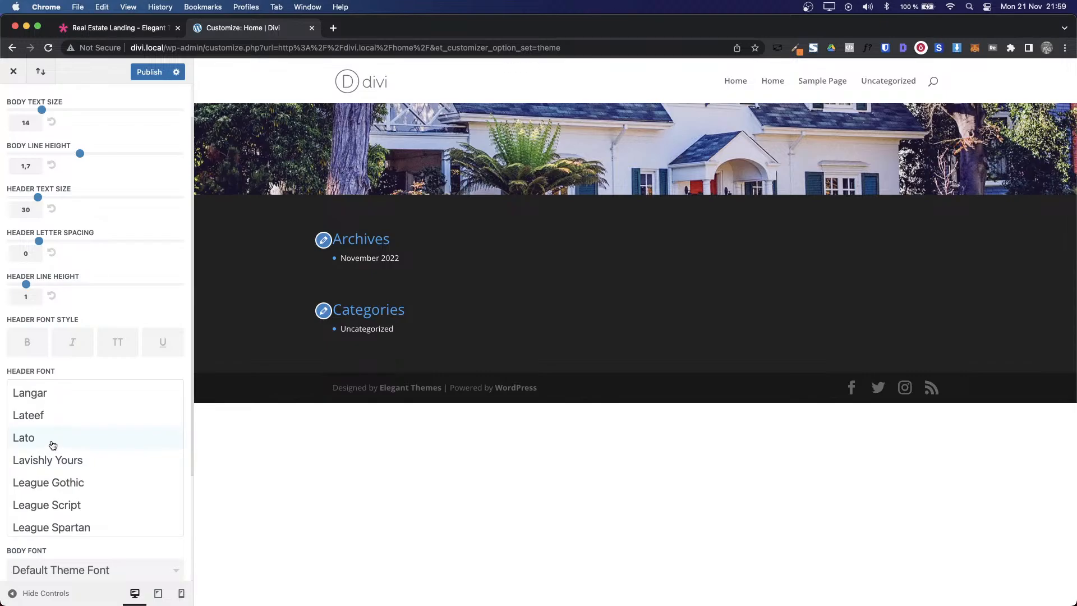
left_click(52, 439)
Step: Set the theme's body font to Lato, publish the customization and close the Theme Customizer
left_click(72, 435)
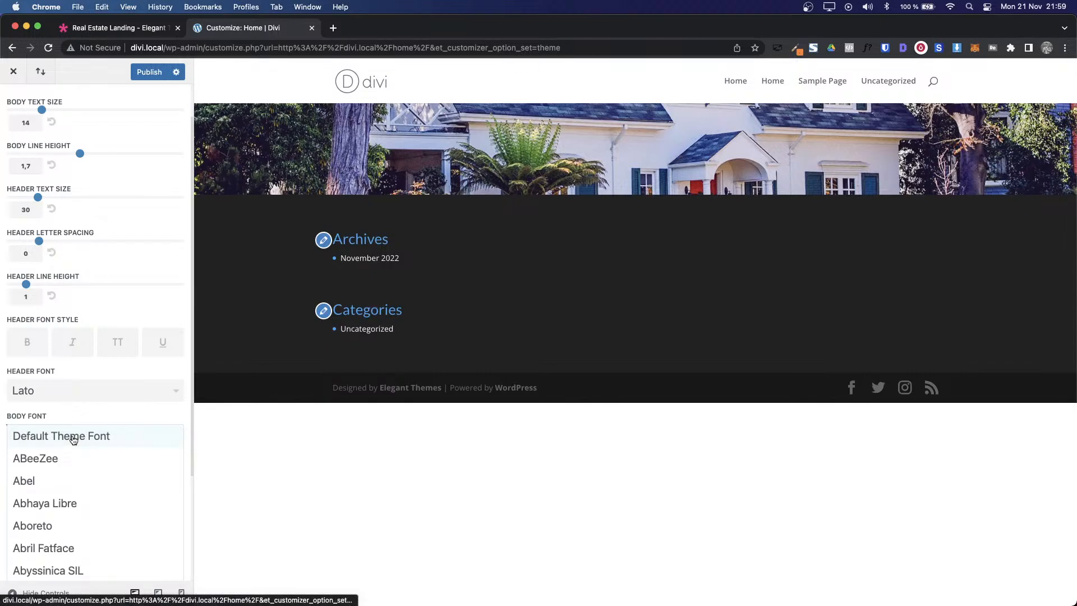
scroll(99, 544, "down", 15)
scroll(99, 543, "down", 20)
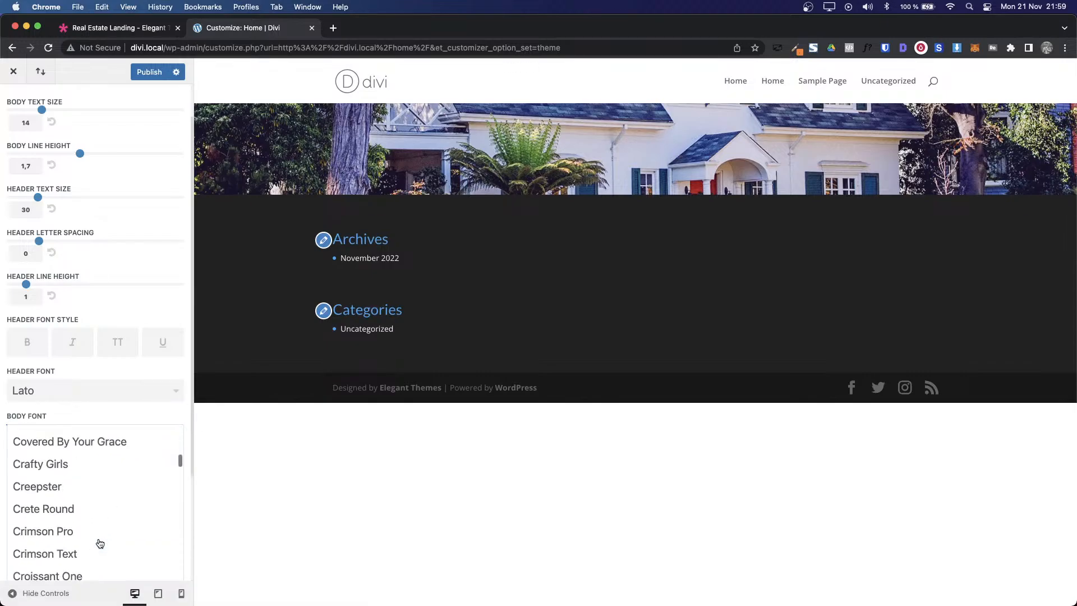
scroll(100, 543, "down", 20)
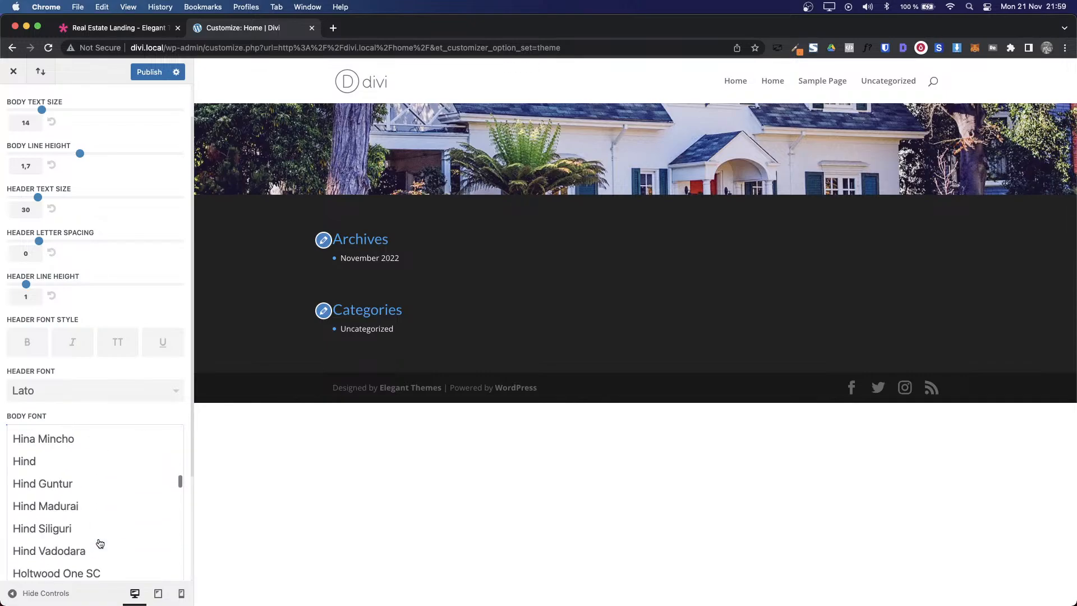
scroll(100, 543, "down", 5)
scroll(100, 543, "up", 4)
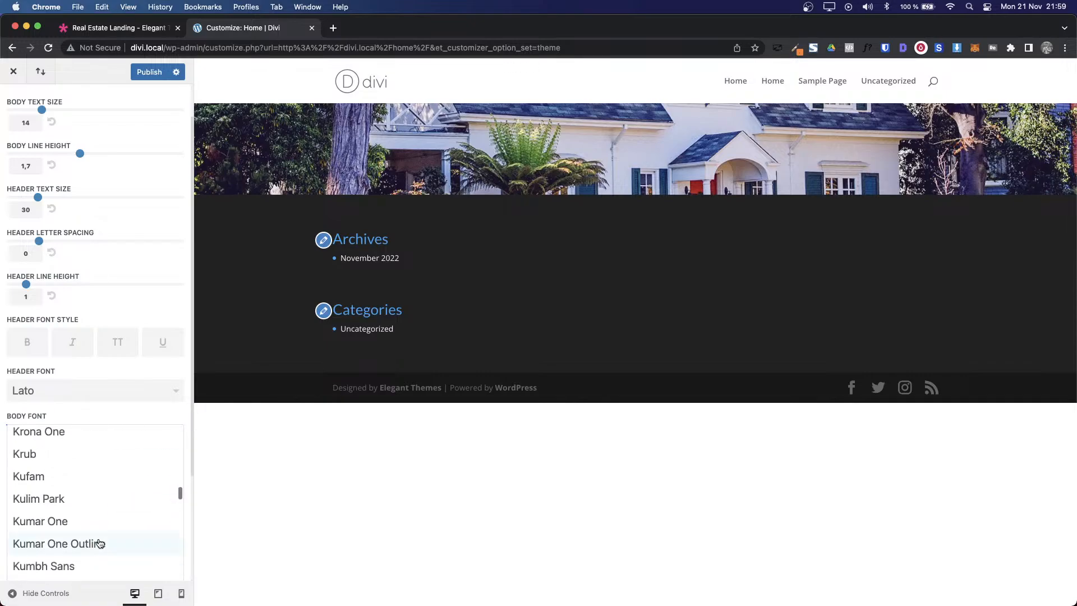
scroll(100, 543, "down", 3)
scroll(100, 543, "down", 7)
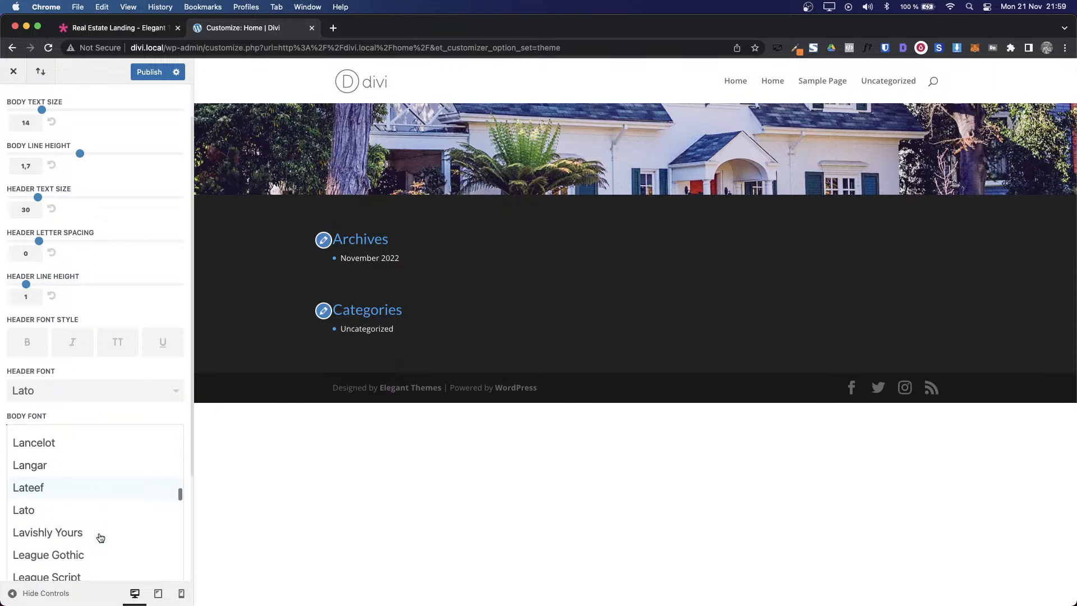
left_click(46, 514)
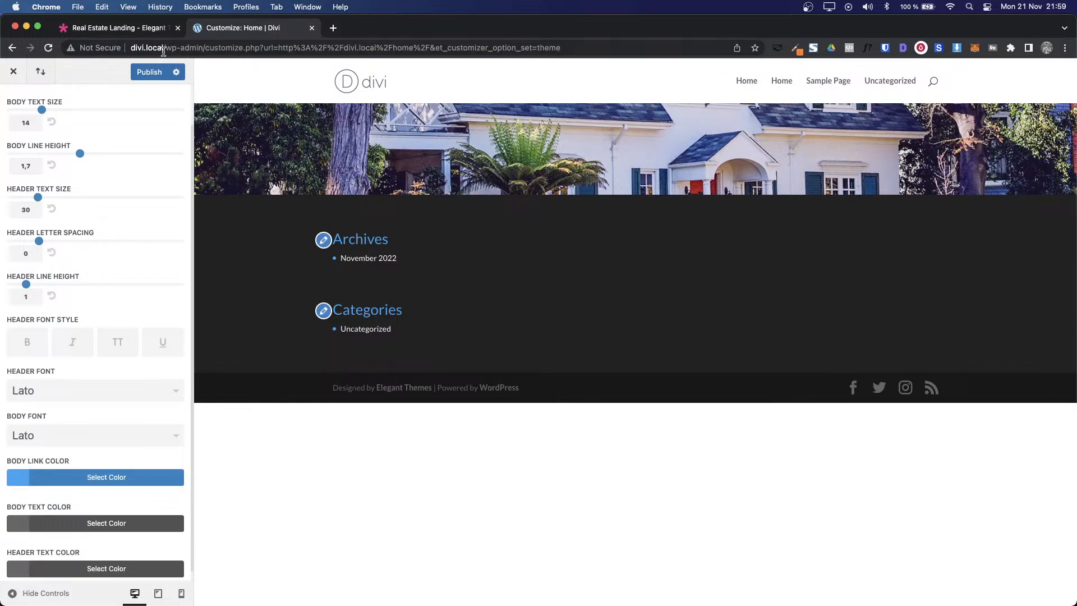
left_click(139, 77)
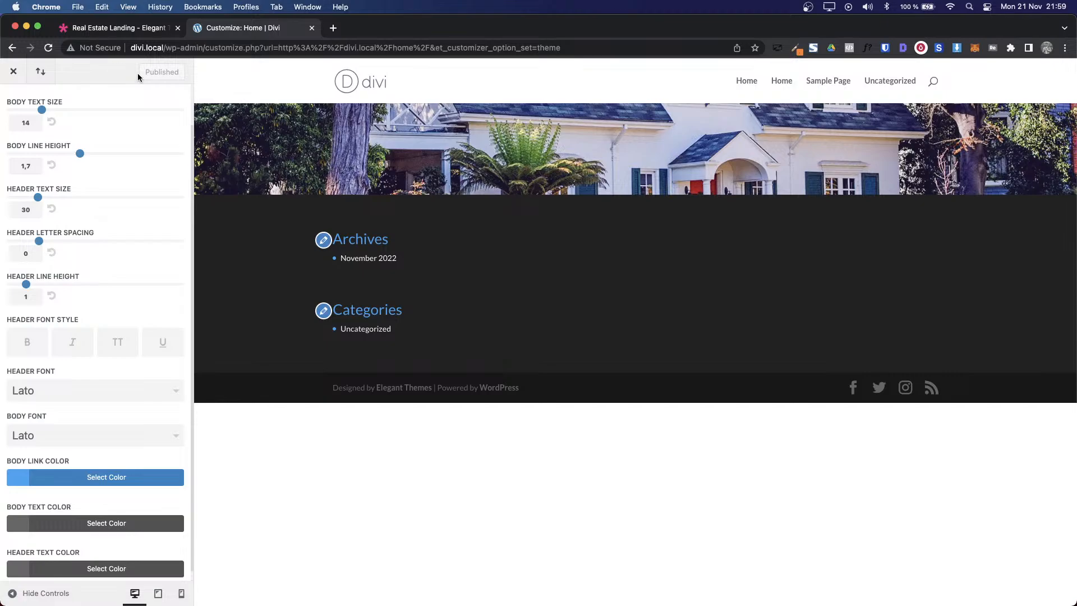
left_click(12, 73)
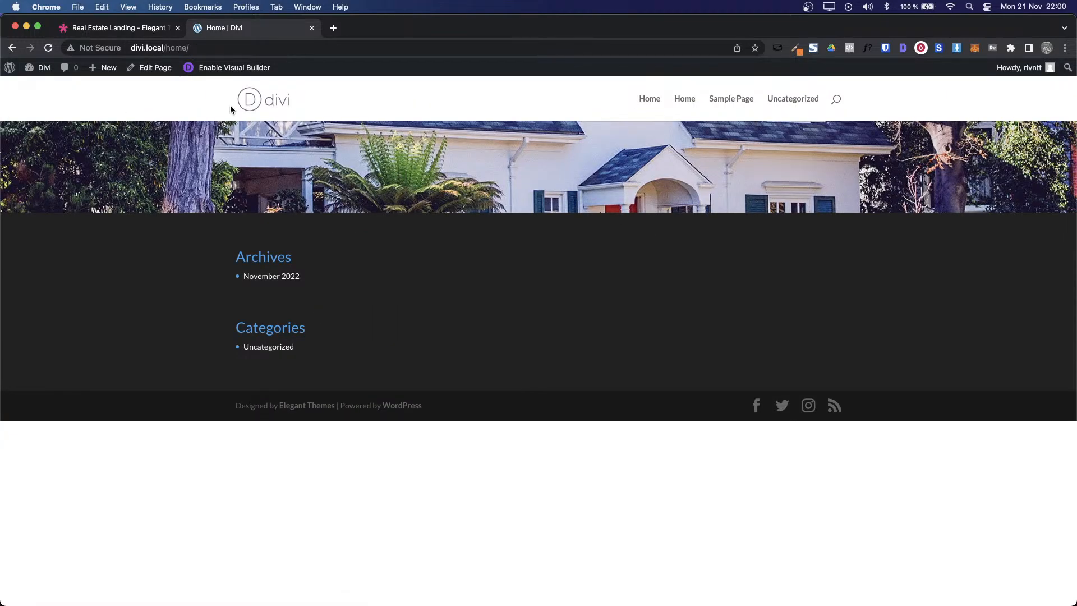
Step: Enable the Visual Builder on the Home page, choose to build from scratch and dismiss the row insertion dialog
left_click(216, 75)
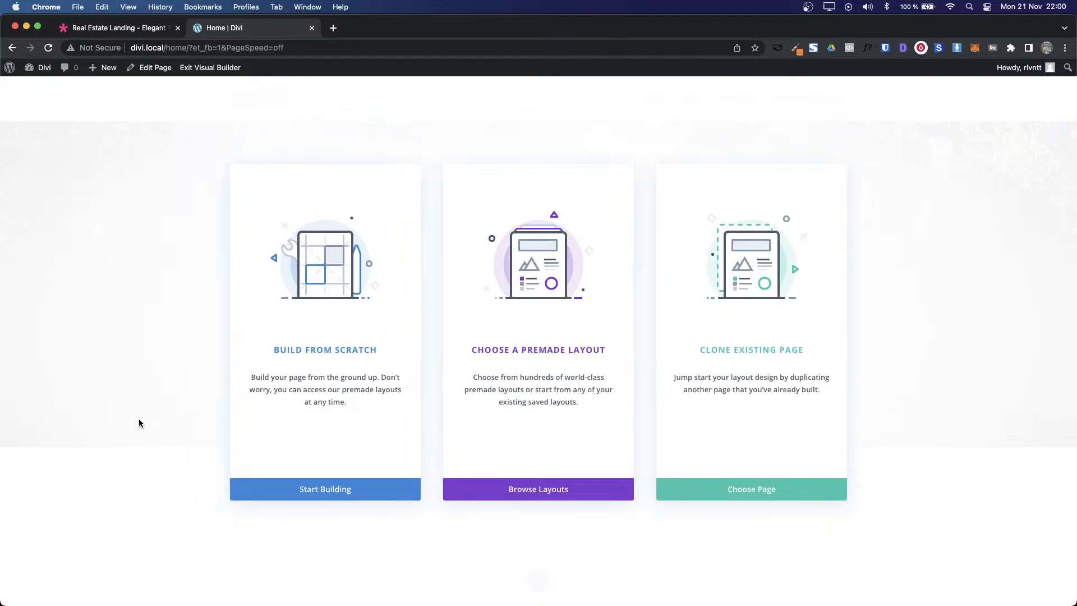
left_click(361, 348)
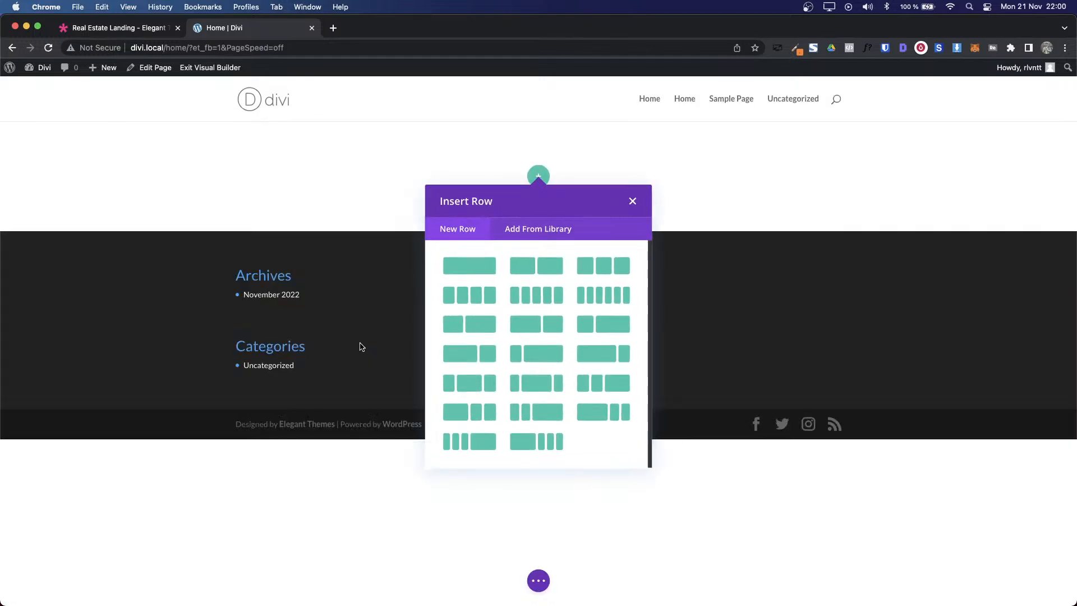
left_click(632, 201)
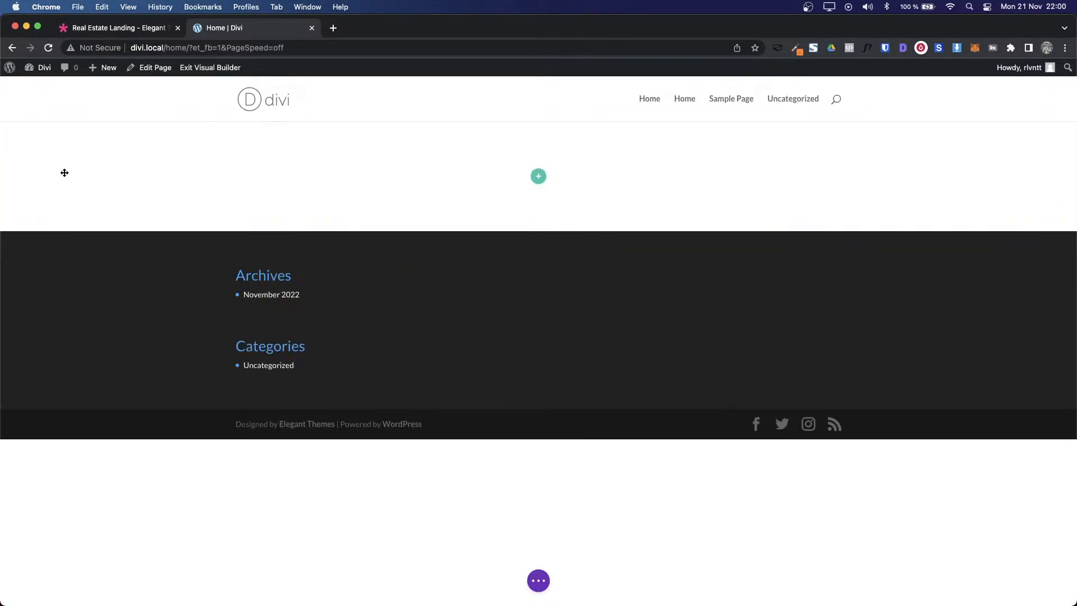
Step: Reload the Home page's Visual Builder, start building from scratch again and dismiss the row insertion dialog
key("super+t")
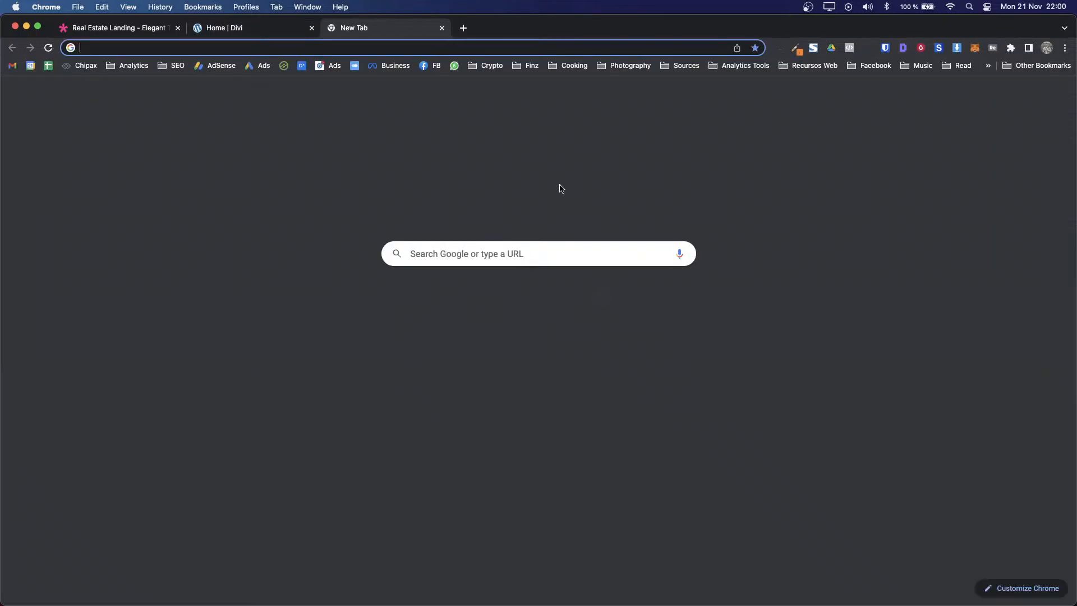
key("super+w")
key("super+r")
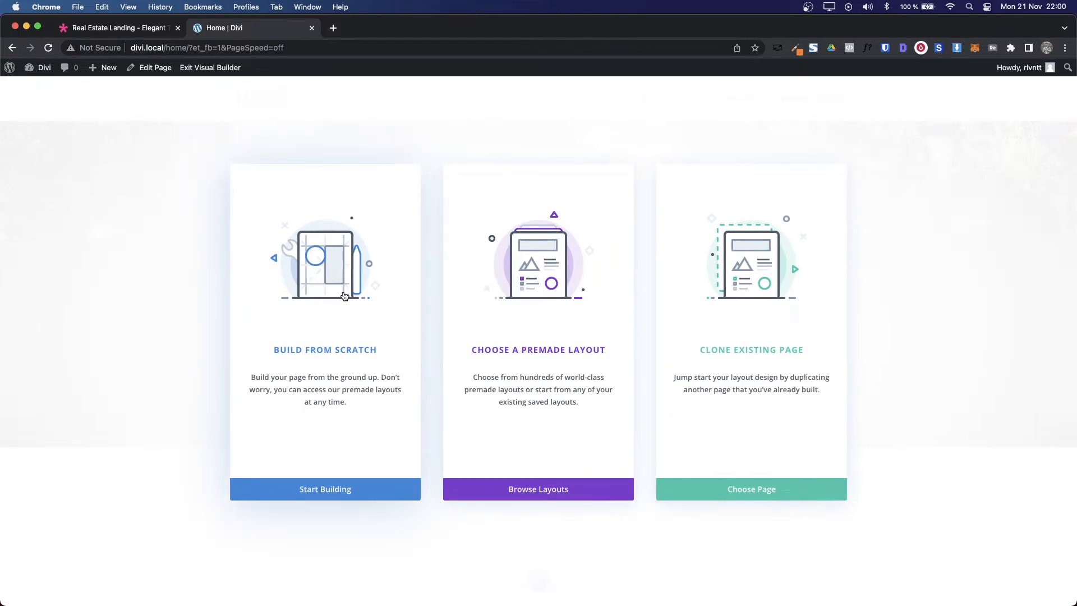
left_click(319, 327)
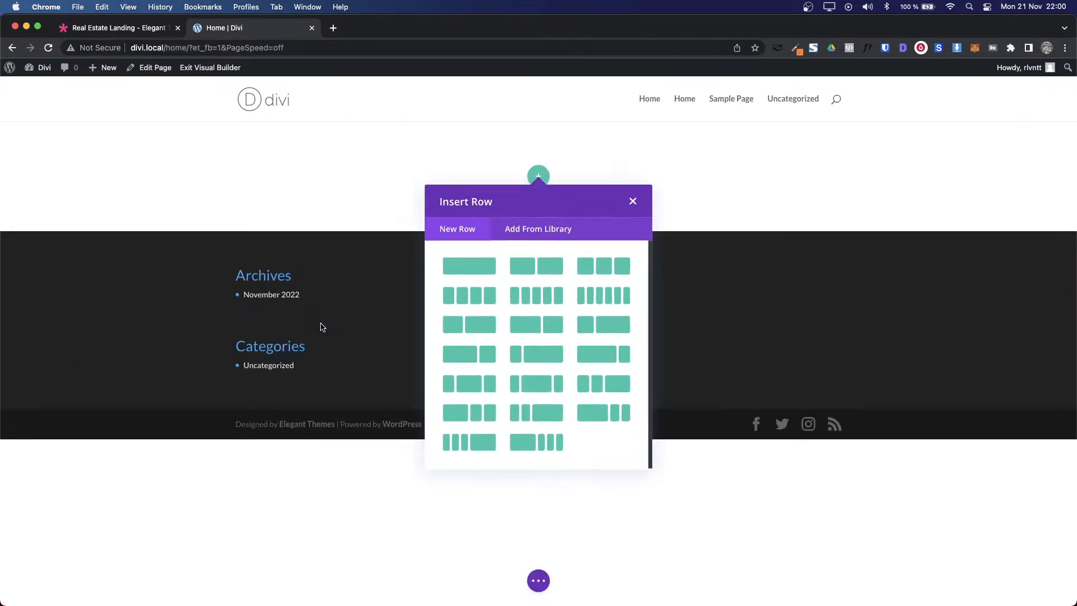
left_click(632, 203)
left_click(73, 141)
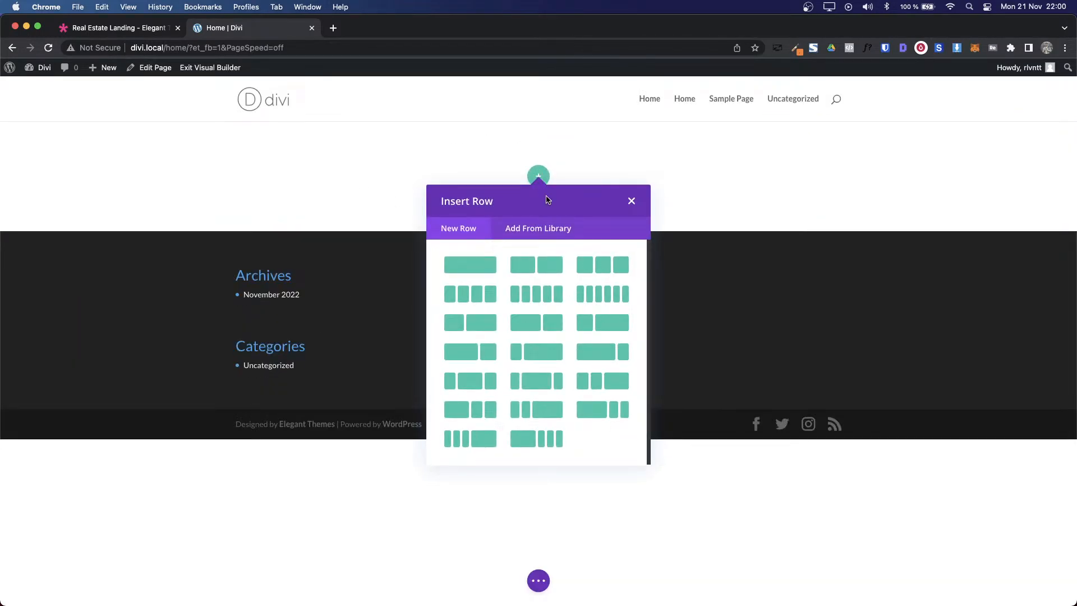
left_click(475, 268)
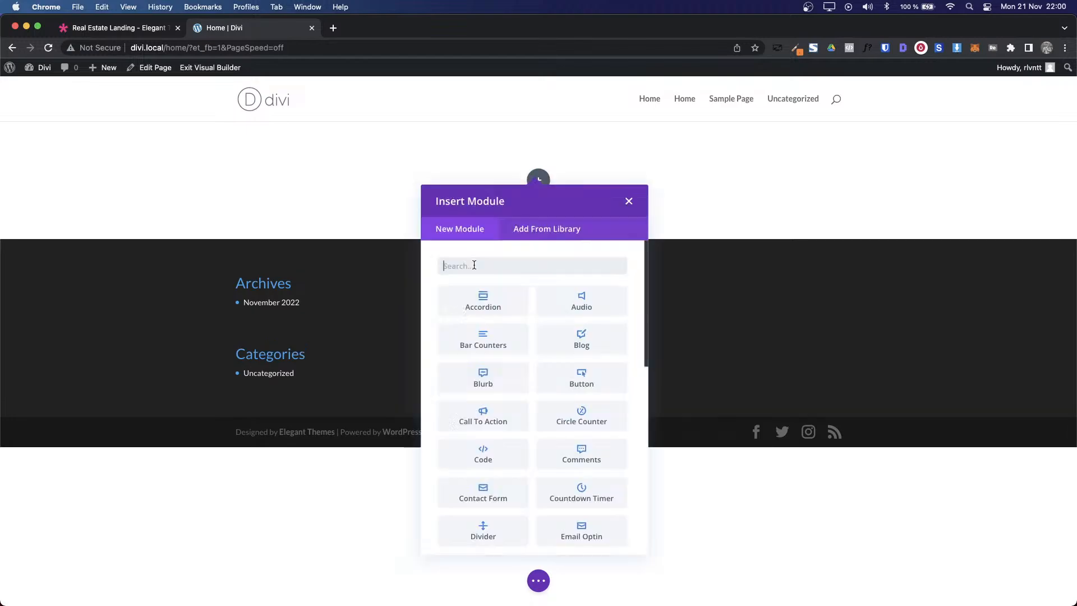
left_click(627, 202)
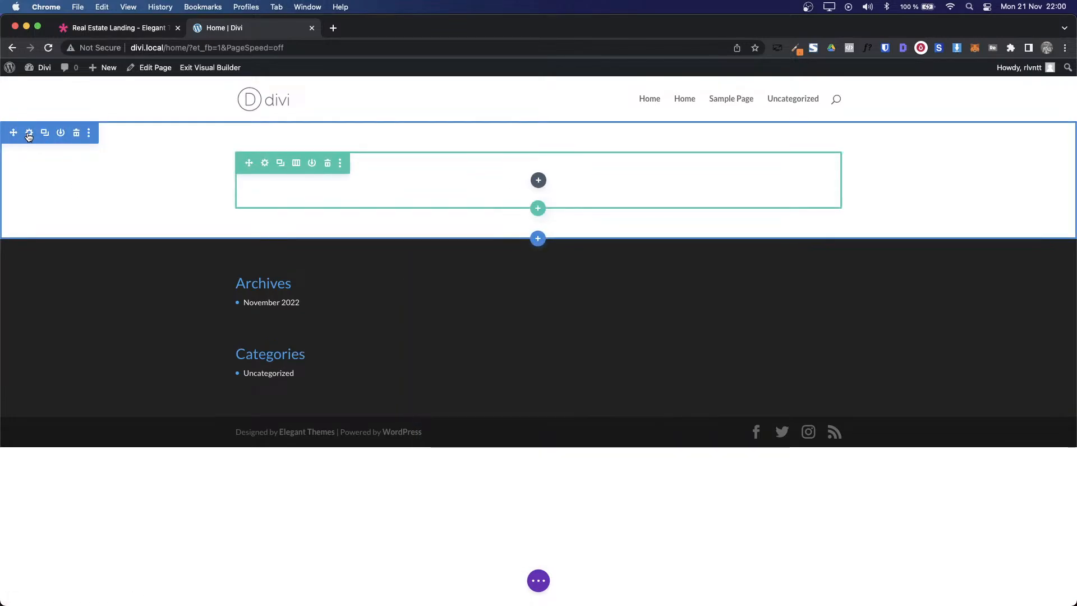
left_click(28, 134)
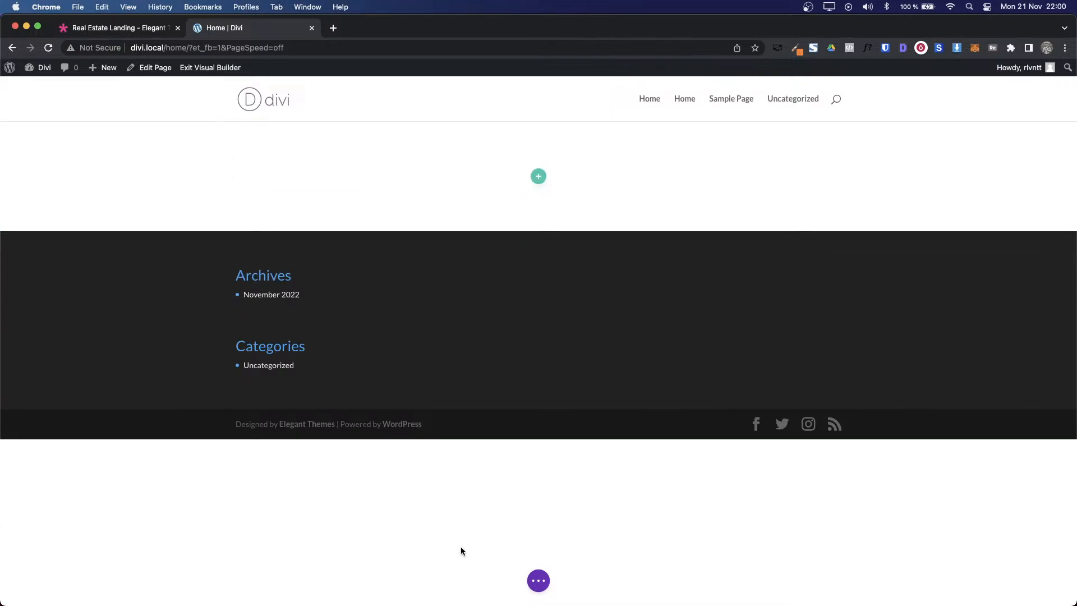
Step: Set the house photo from the Media Library as the section's background image and save the section settings
mouse_move(159, 168)
left_click(29, 132)
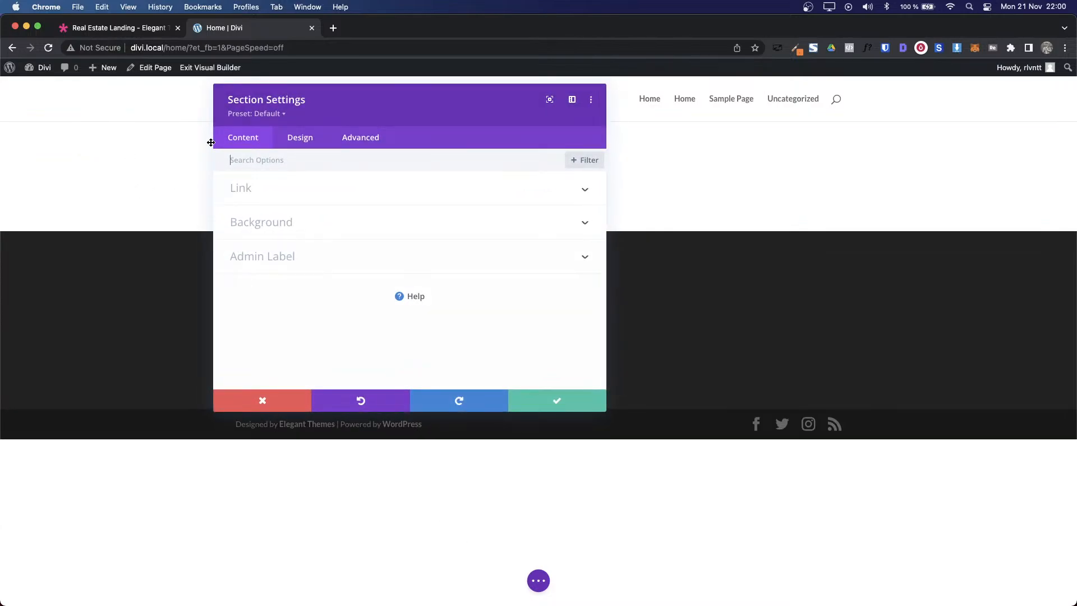
left_click(298, 224)
left_click(379, 211)
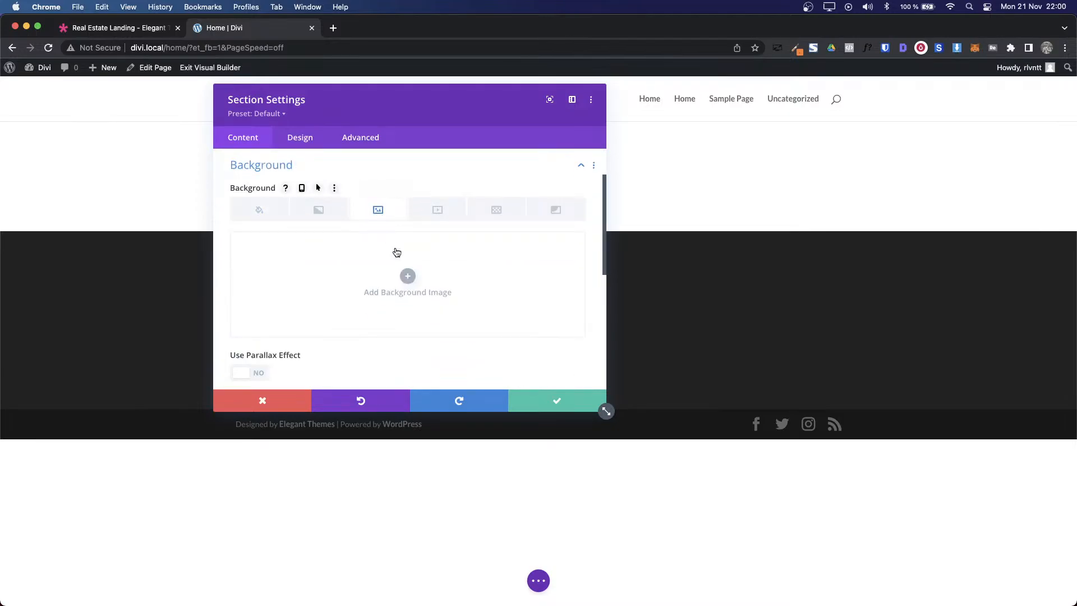
left_click(402, 275)
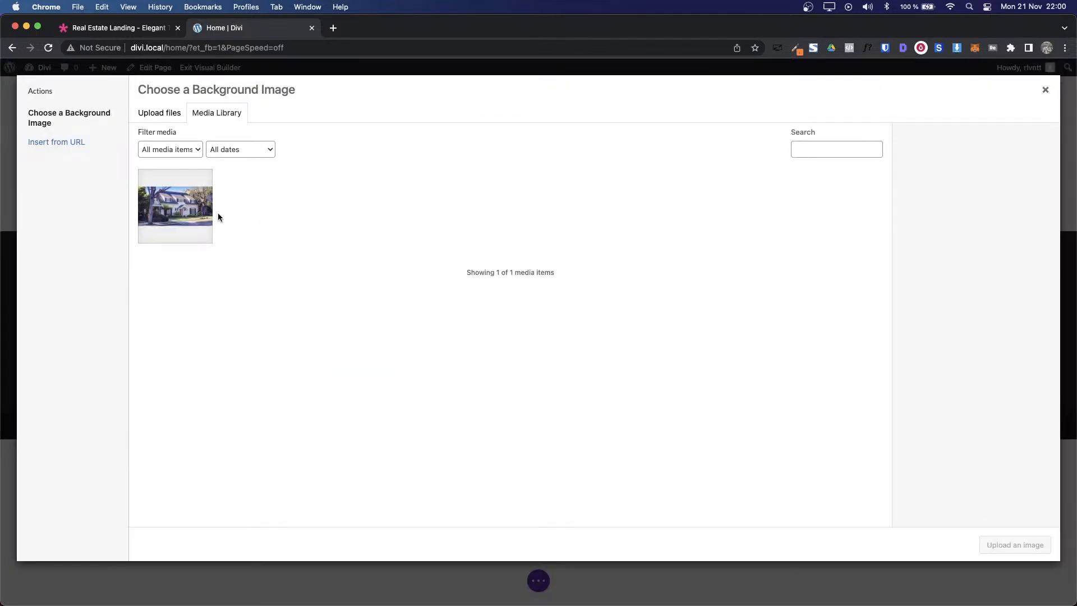
left_click(188, 215)
left_click(1013, 547)
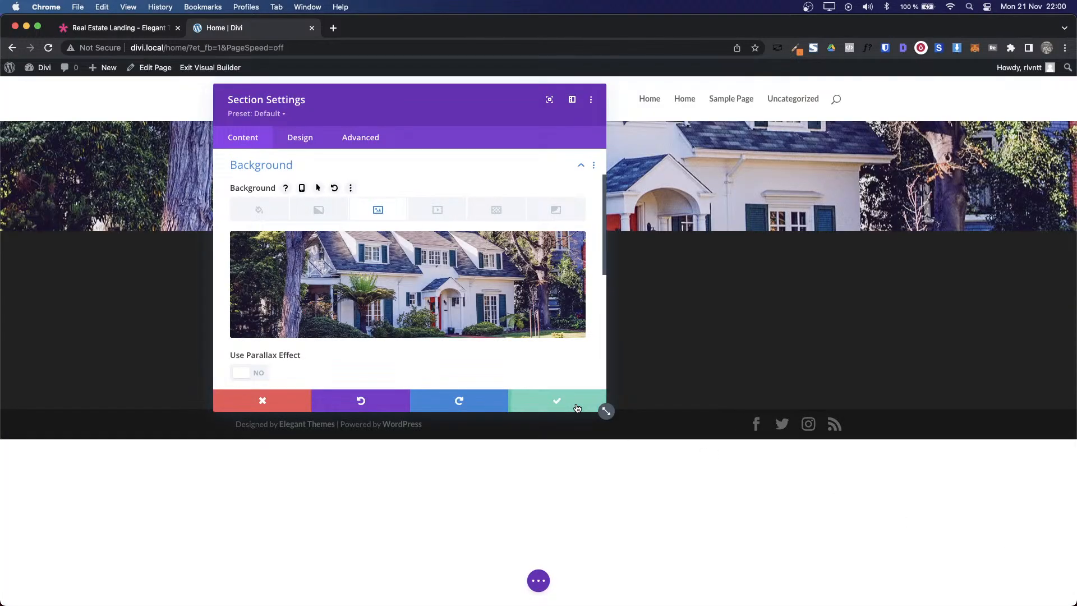
left_click(578, 406)
Step: Copy the hero heading "FIND YOUR PERFECT HOME" from the Real Estate Landing demo and return to the Home page builder
left_click(119, 28)
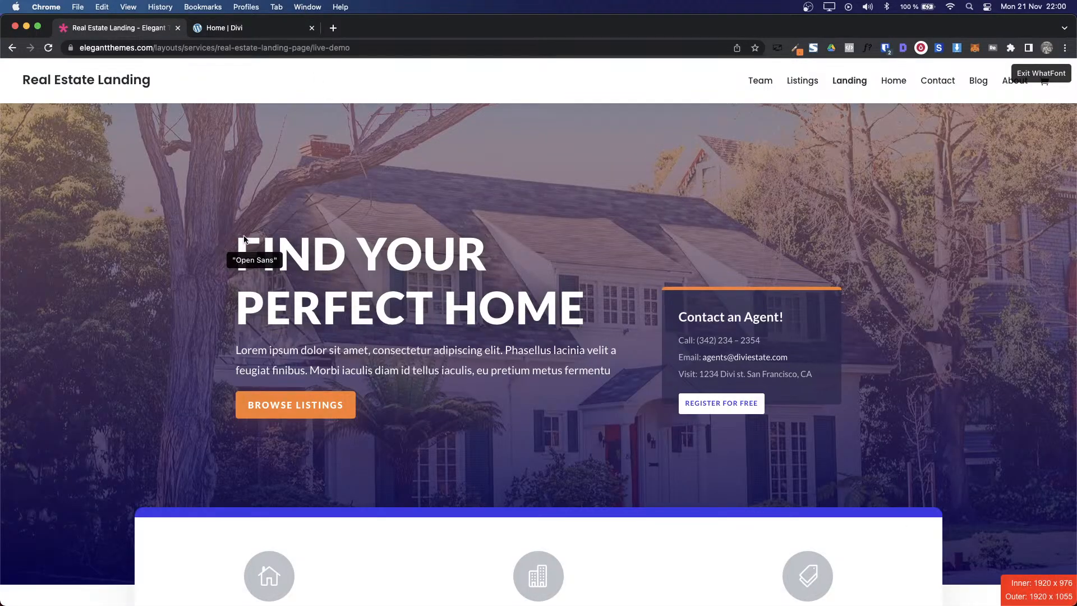
key("Escape")
left_click_drag(240, 249, 582, 301)
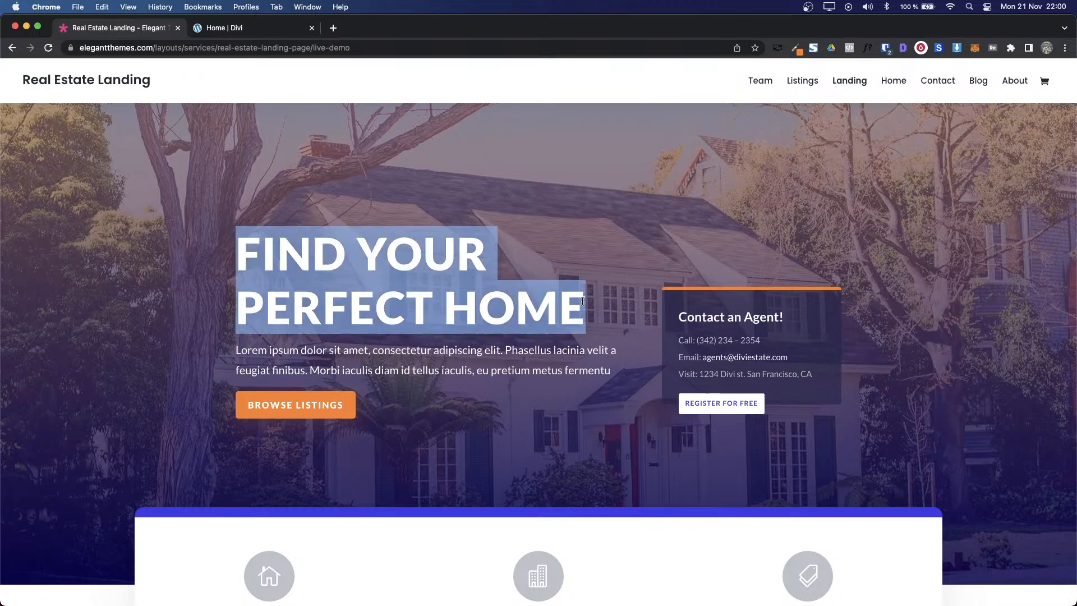
left_click(224, 27)
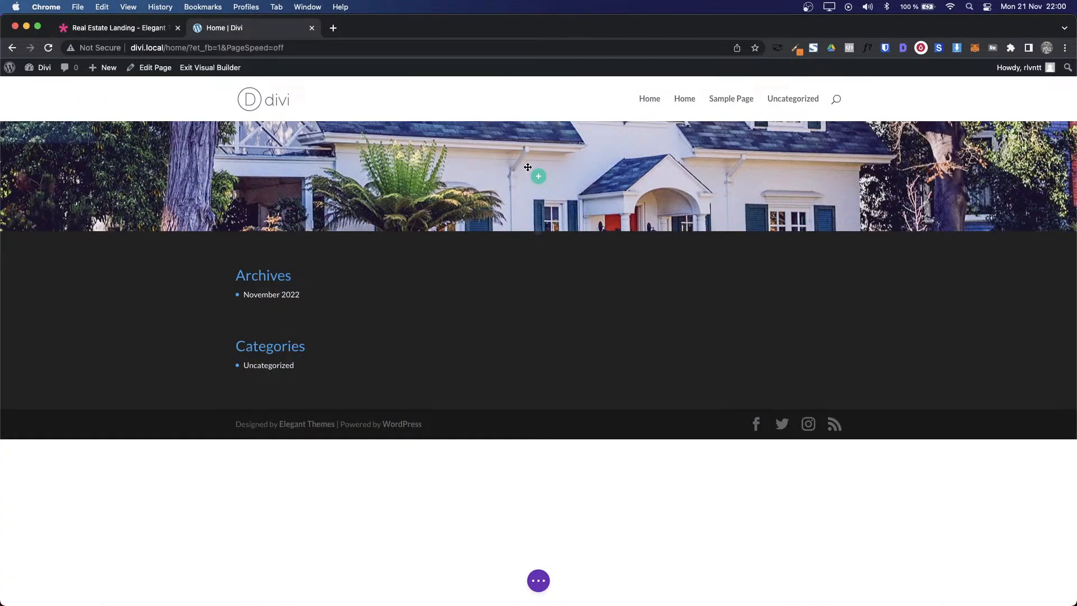
Step: Insert a three-fifths/two-fifths row in the section and add a Text module to its wider first column
left_click(539, 177)
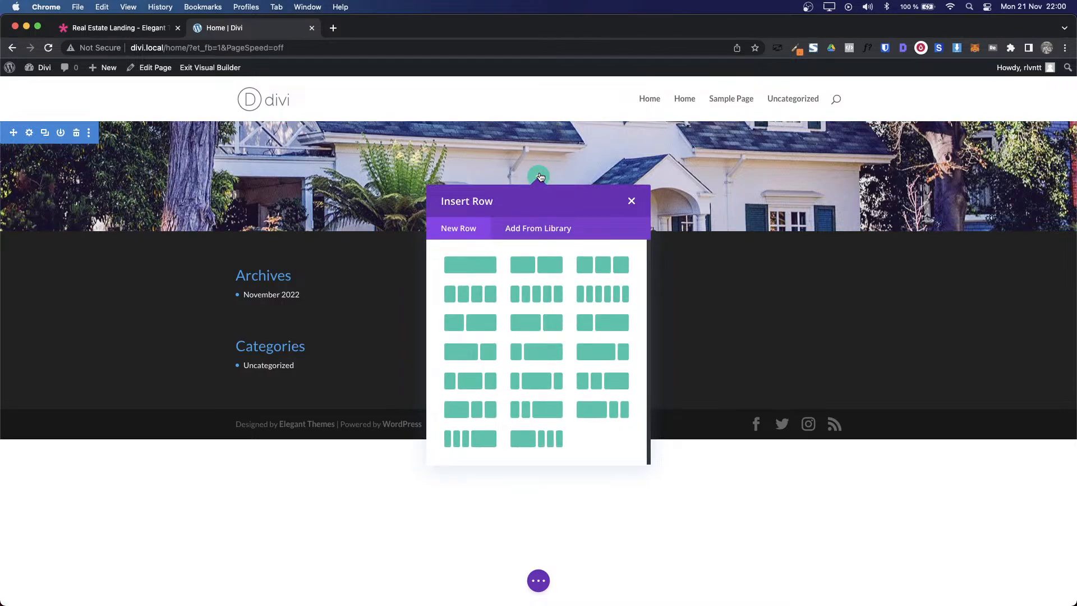
left_click(524, 328)
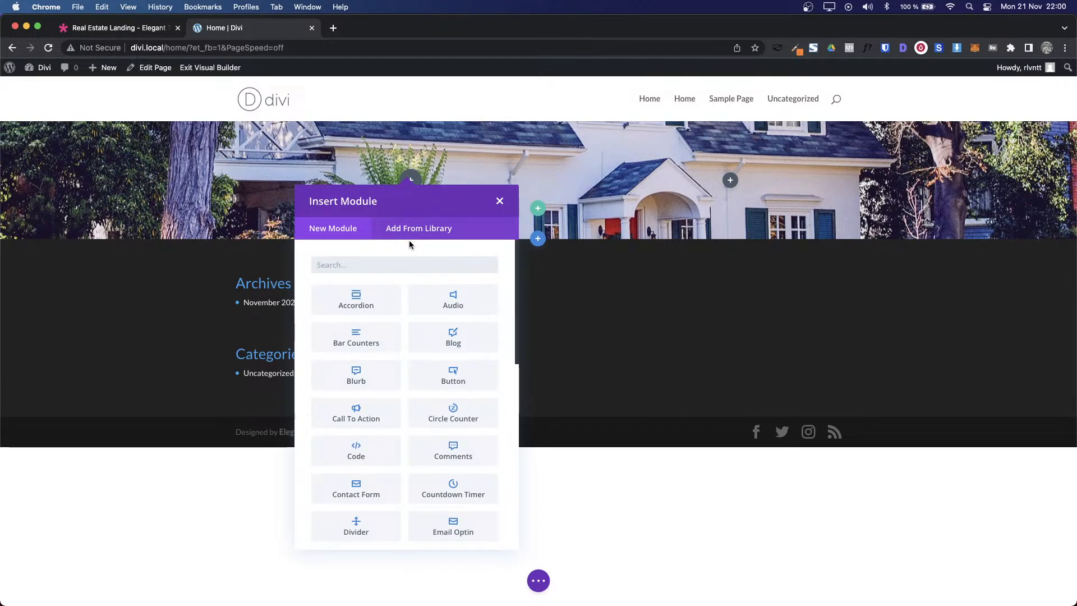
type("tex")
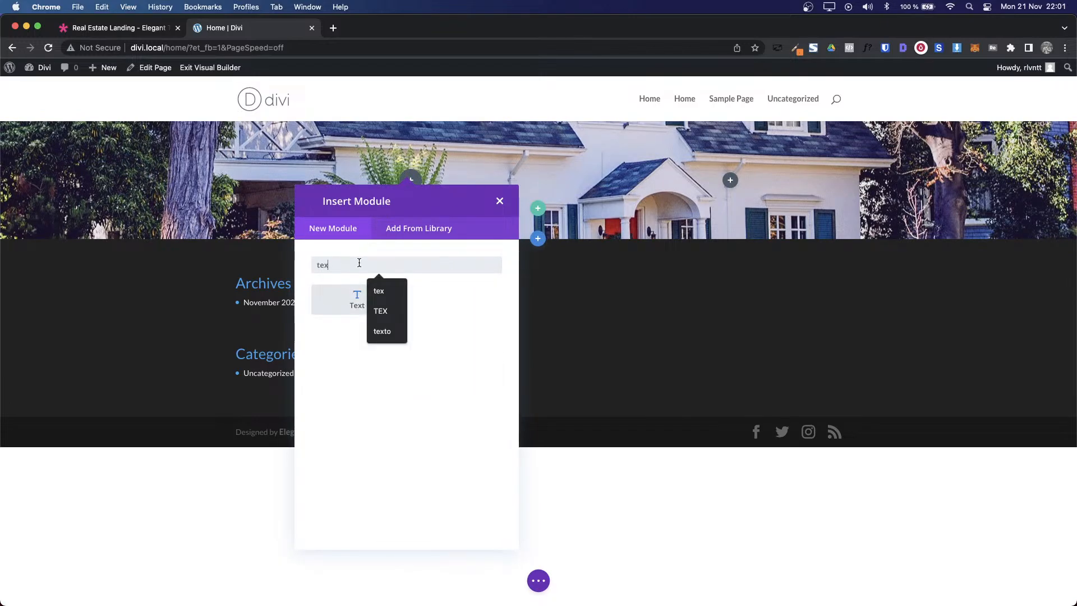
type("ro")
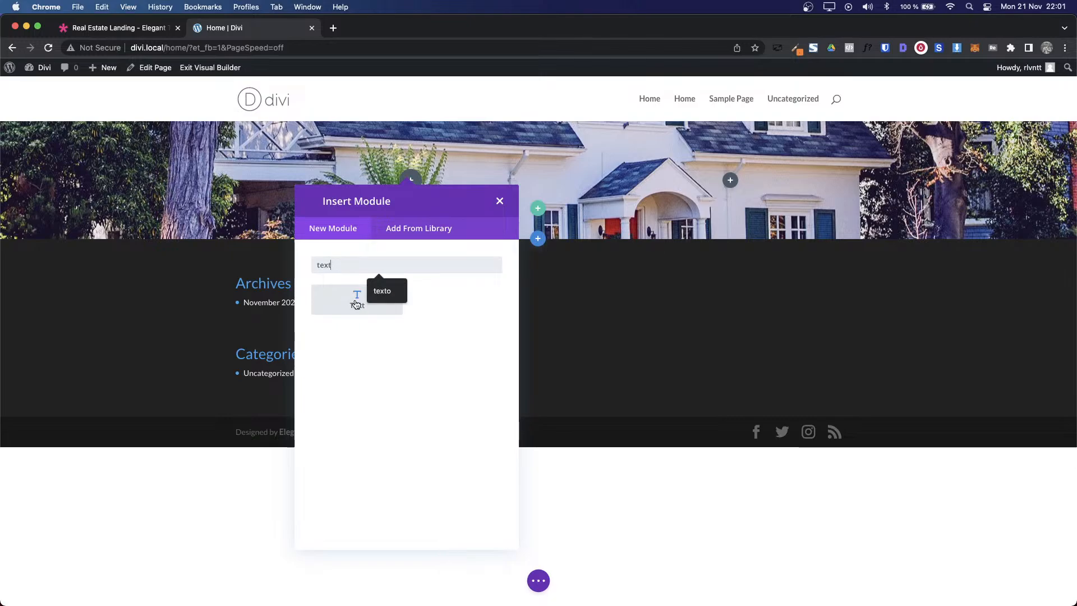
left_click(347, 303)
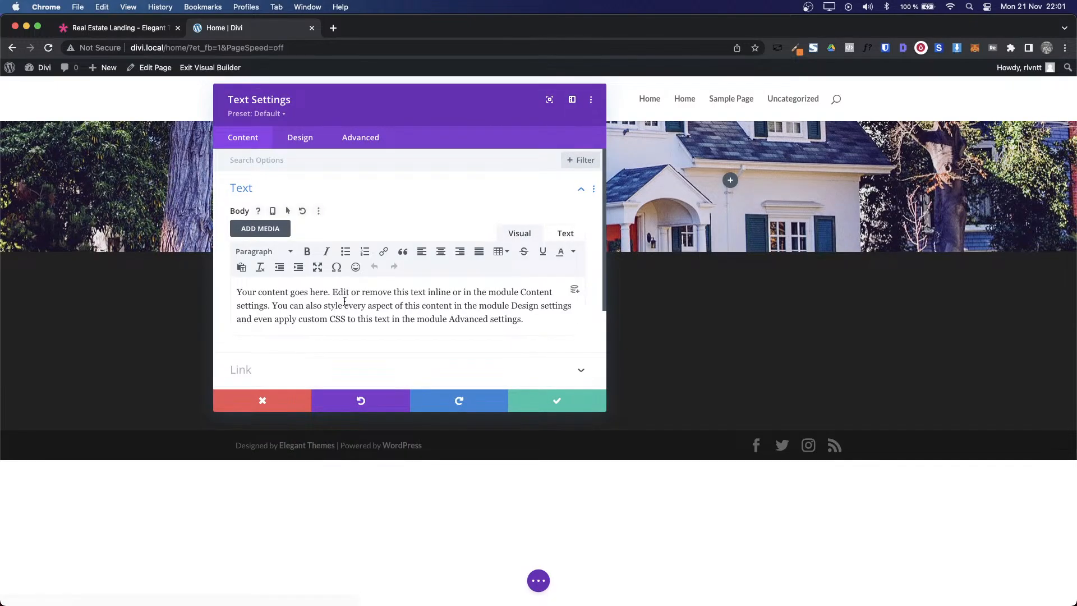
Step: Replace the Text module's placeholder with the Heading 1 "FIND YOUR PERFECT HOME" and move the settings window off the heading
key("super+a")
type("FIND YOUR PERFECT HOME")
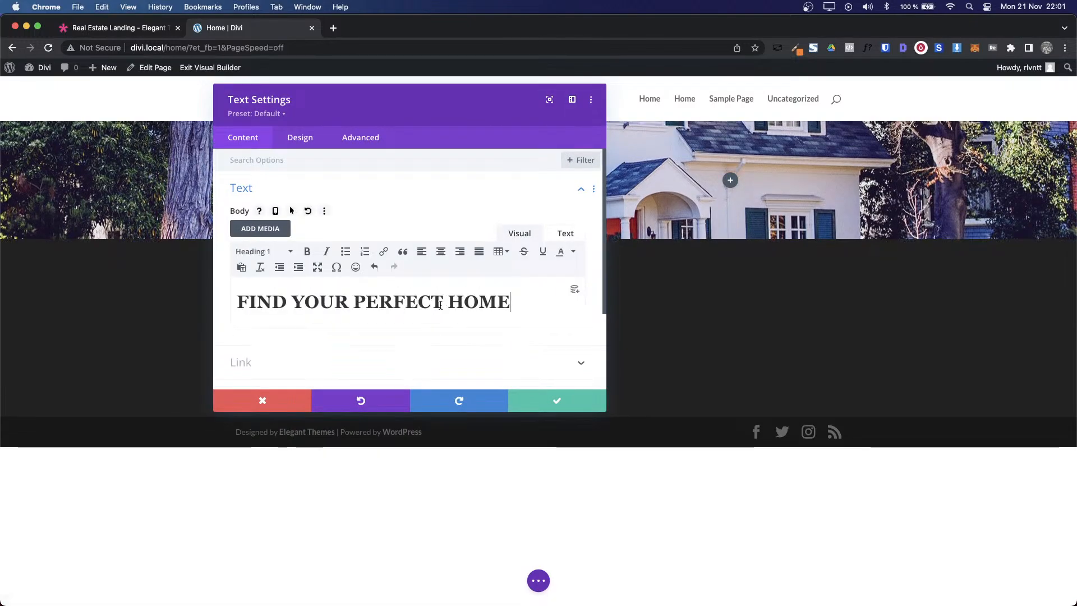
key("super+a")
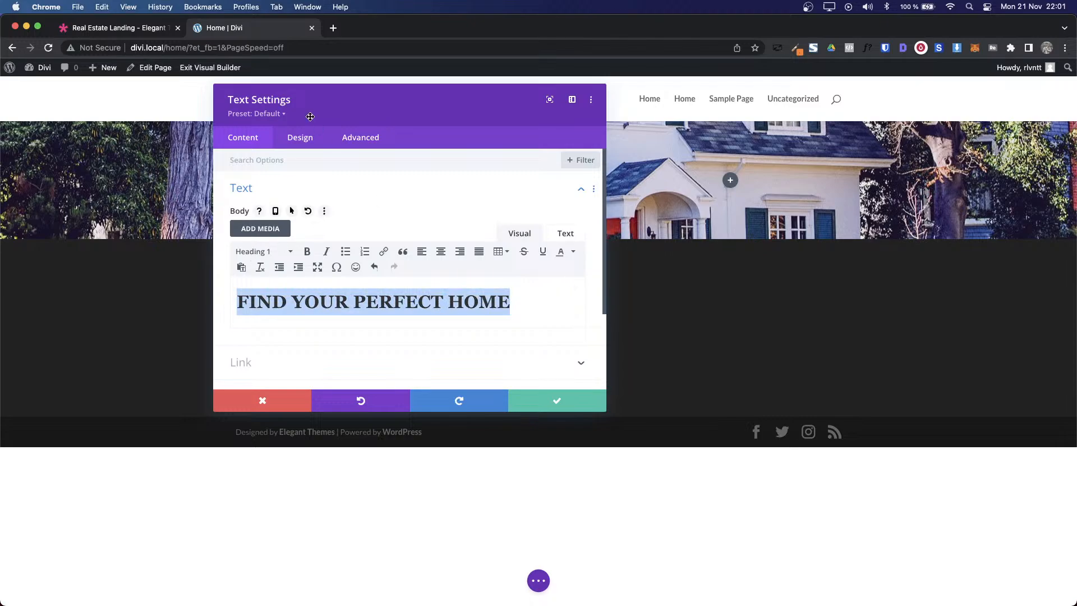
left_click_drag(313, 106, 656, 150)
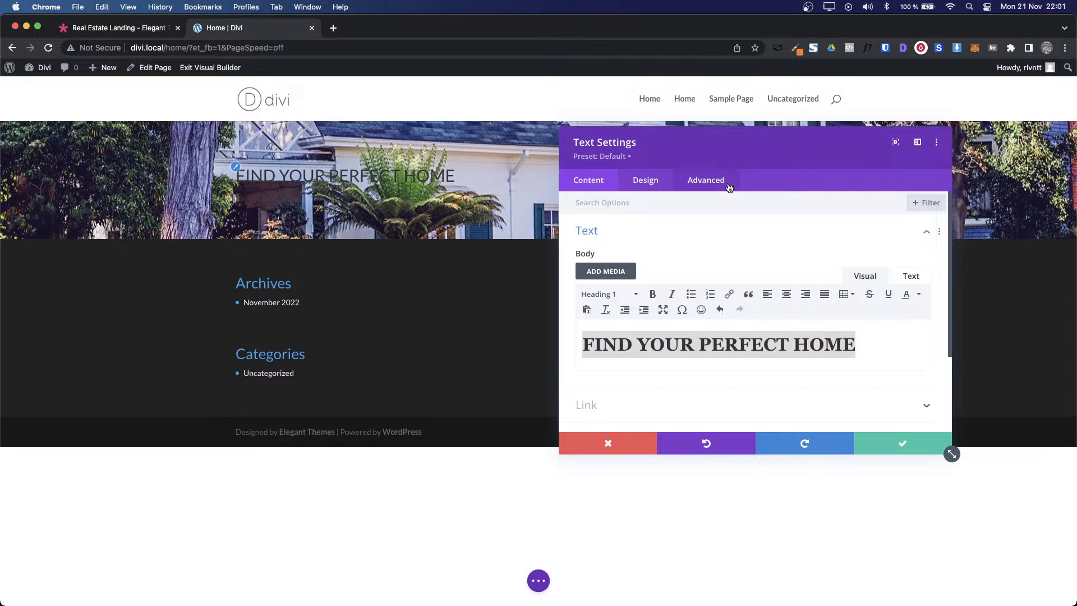
Step: Open the Text module's H1 design settings and inspect the demo hero heading's typography with WhatFont
left_click(657, 181)
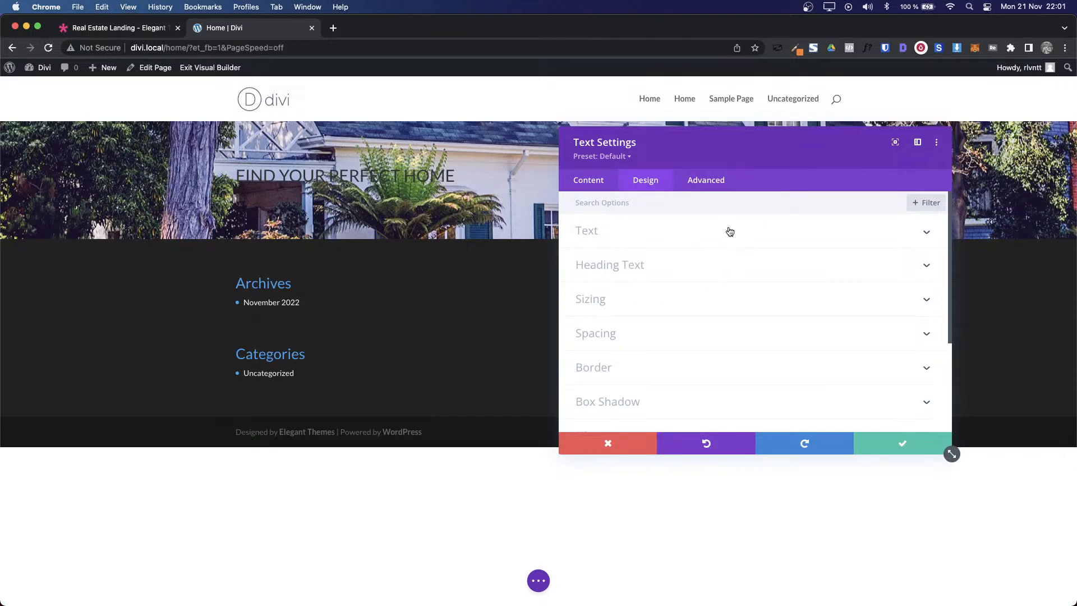
left_click(631, 274)
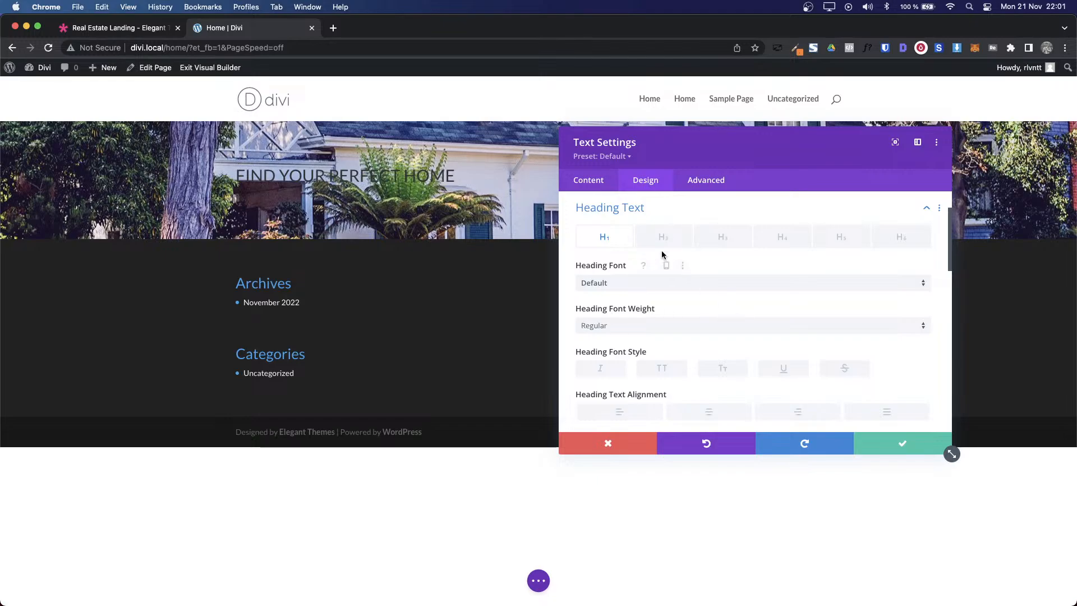
left_click(86, 31)
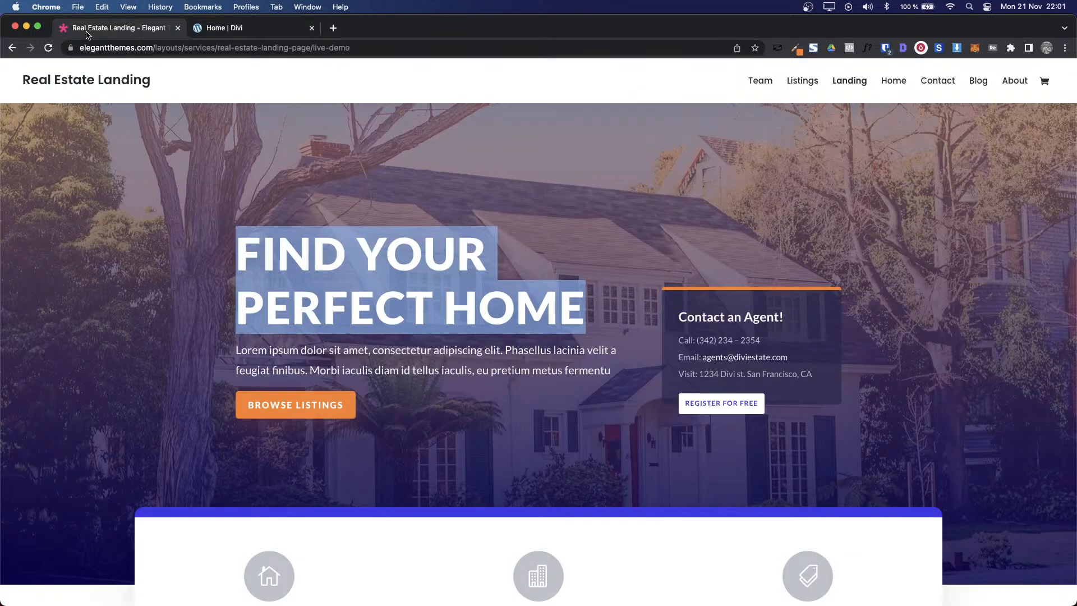
left_click(884, 48)
left_click(442, 252)
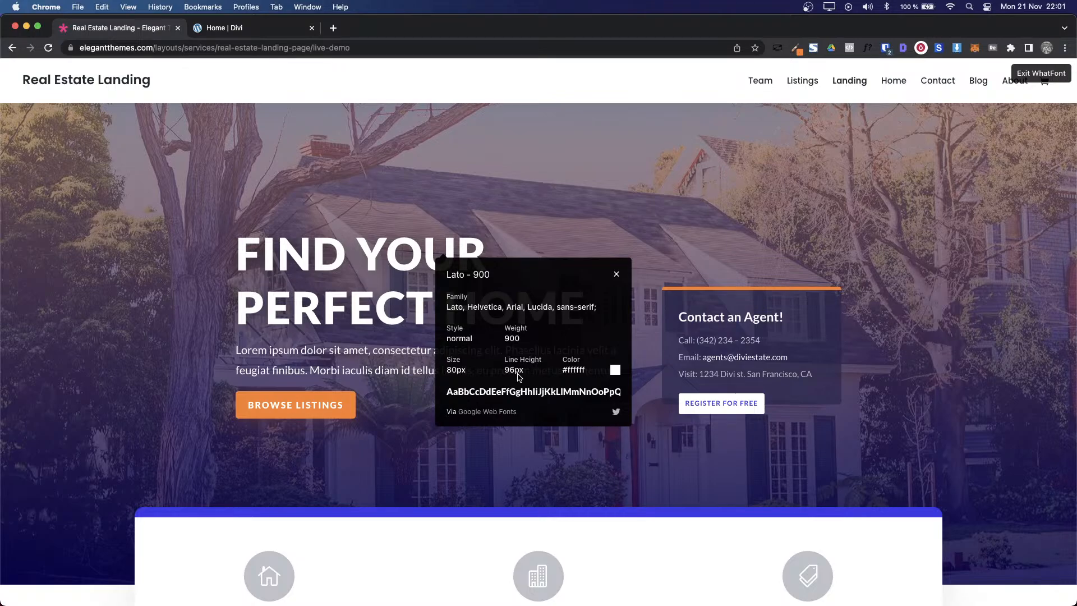
Step: Set the Home page H1 heading's font weight to Ultra Bold and its text color to white
left_click(216, 31)
left_click(721, 326)
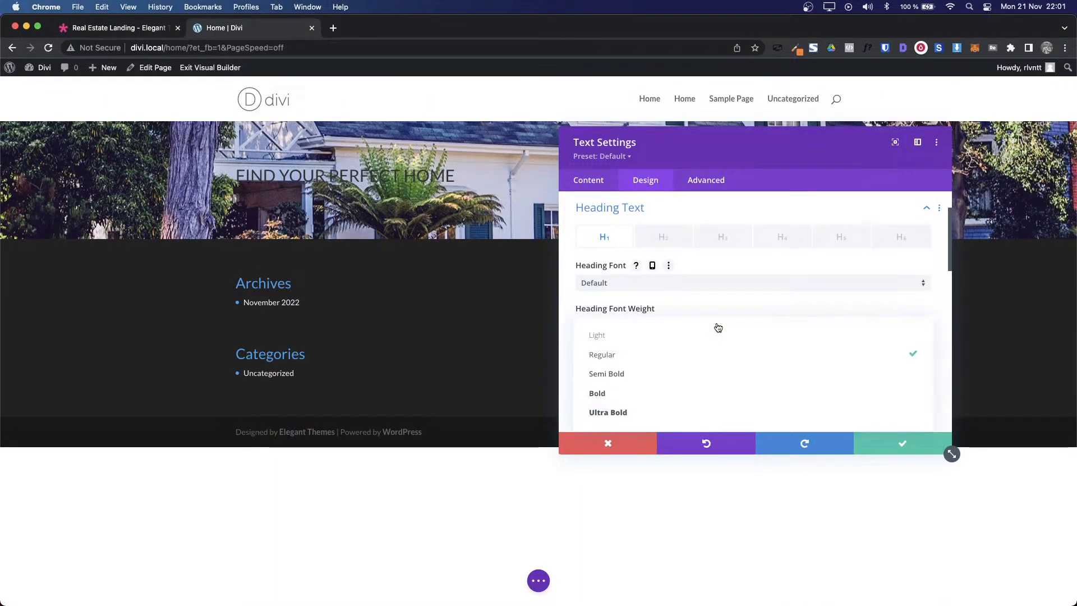
left_click(629, 417)
scroll(817, 392, "down", 3)
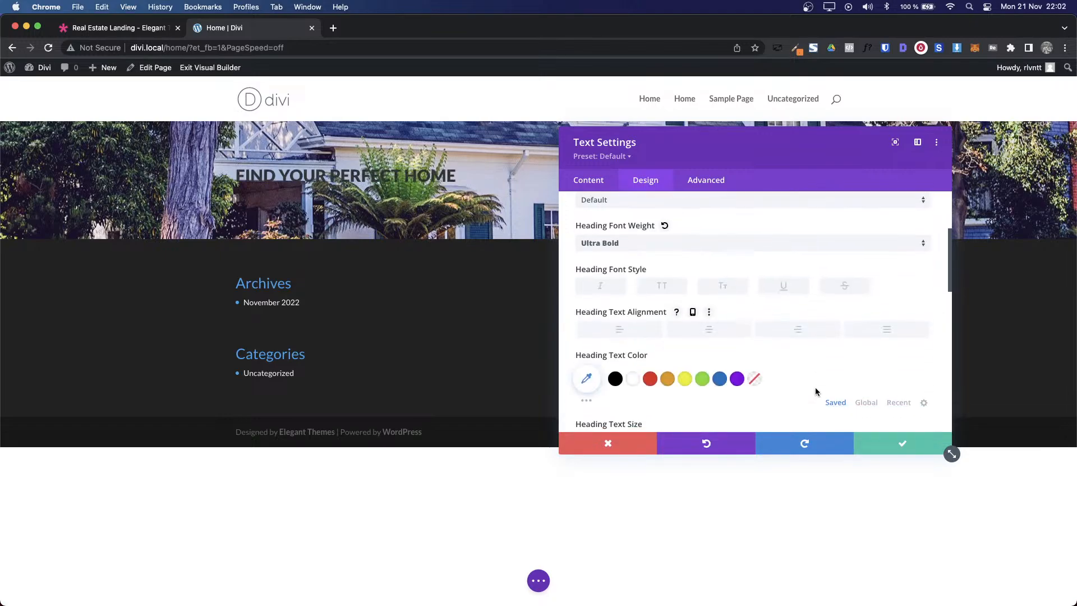
left_click(634, 371)
Step: Set the H1 heading's text size to 80px and line height to 96px, and save the Text module
scroll(820, 320, "down", 1)
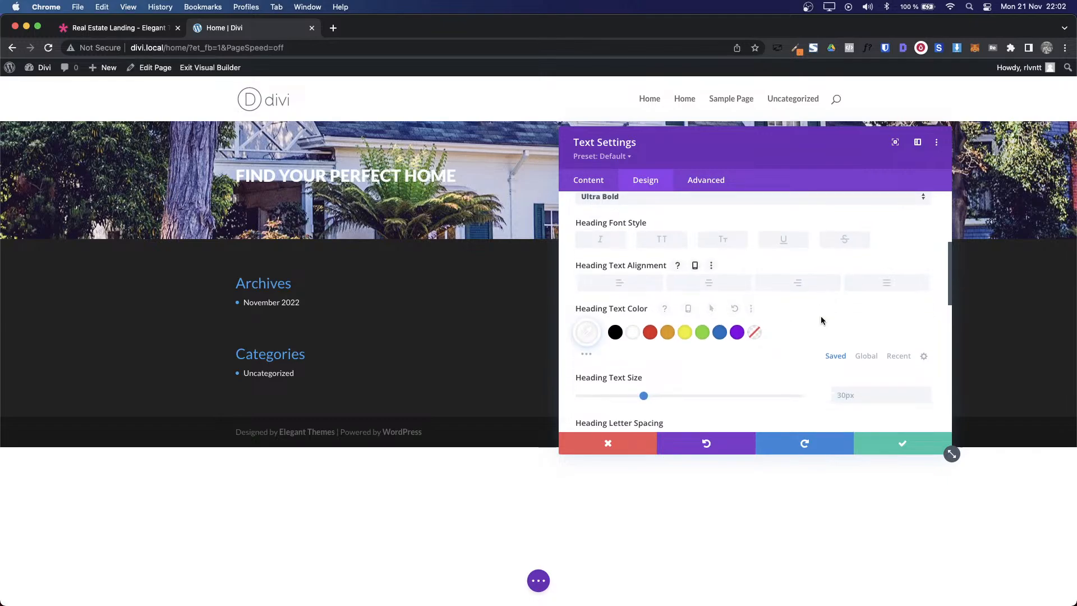
scroll(820, 320, "down", 1)
left_click(841, 351)
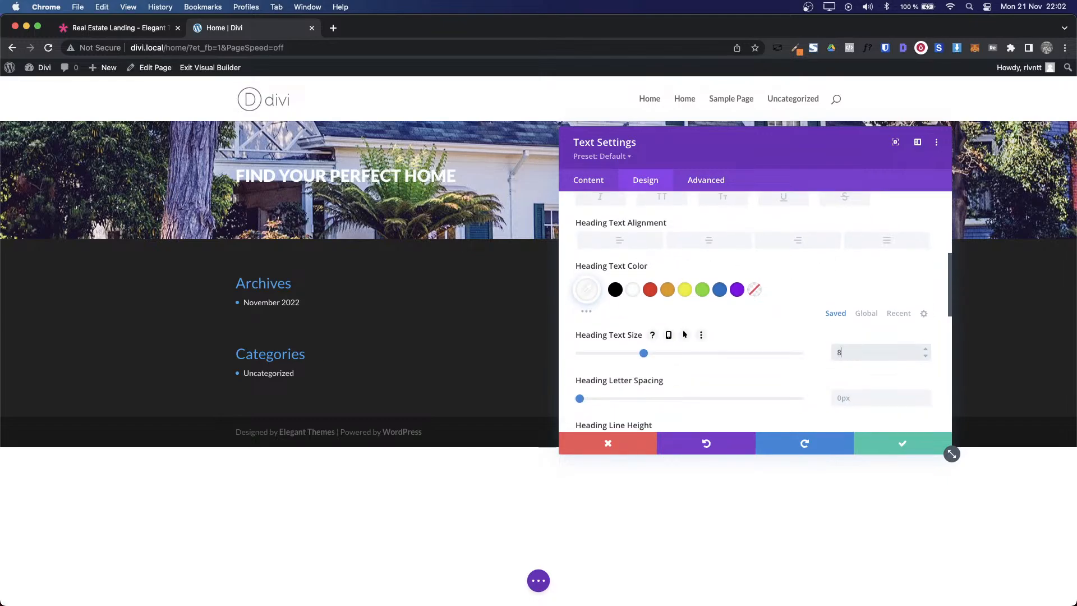
type("80px")
scroll(839, 385, "down", 3)
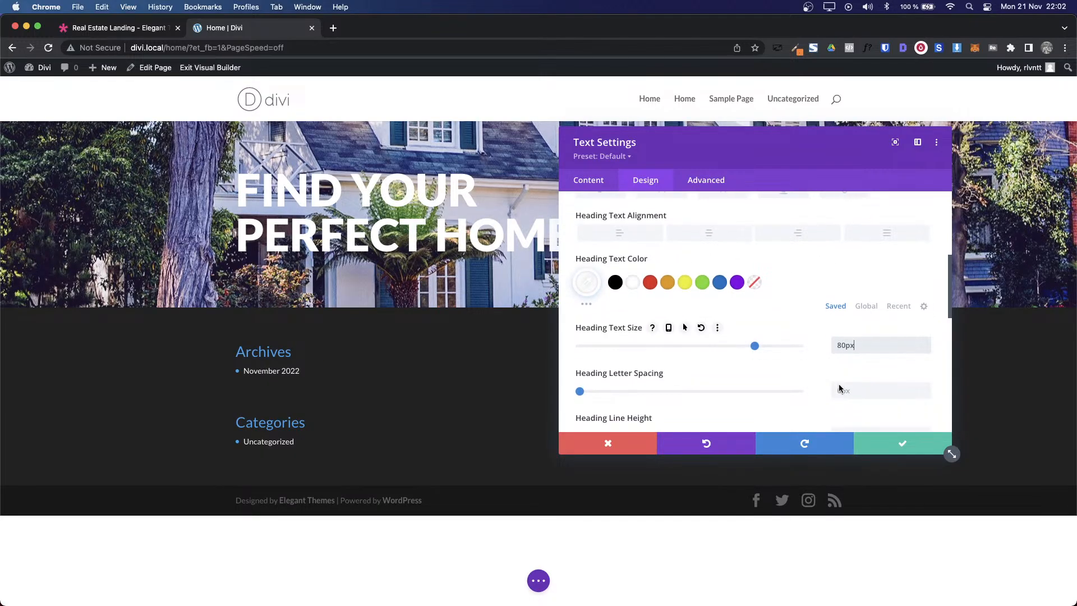
left_click(848, 338)
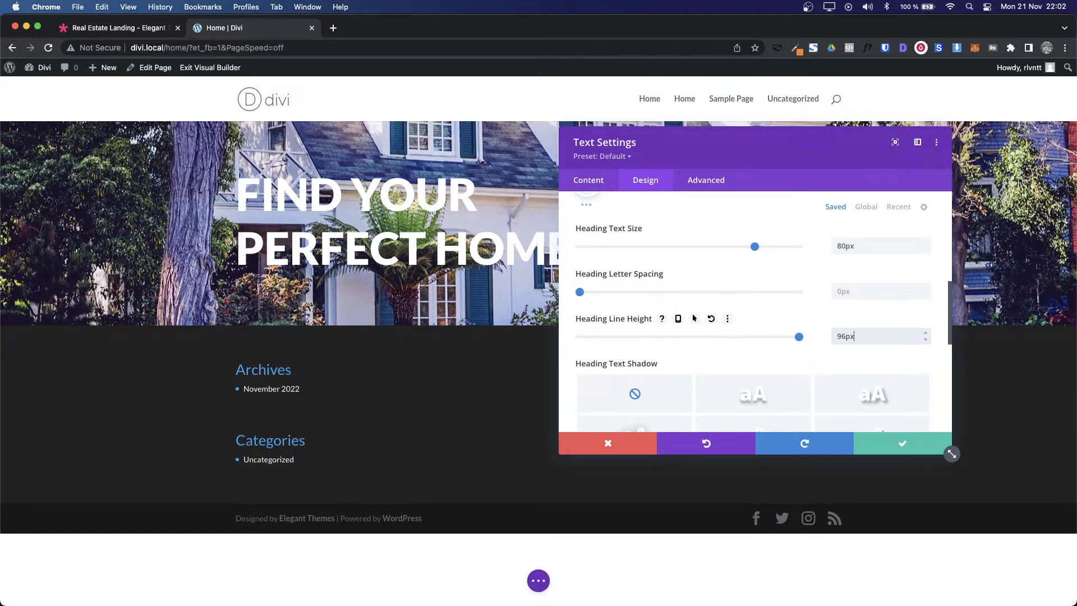
left_click(898, 443)
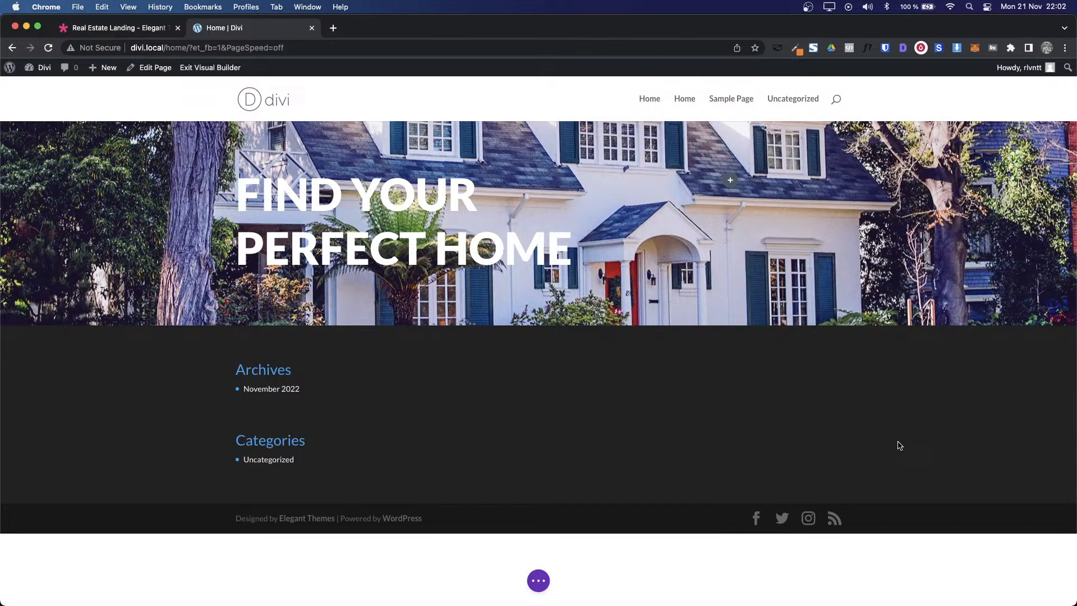
Step: Inspect the typography of the paragraph below the demo's hero heading with WhatFont, then close WhatFont
left_click(112, 27)
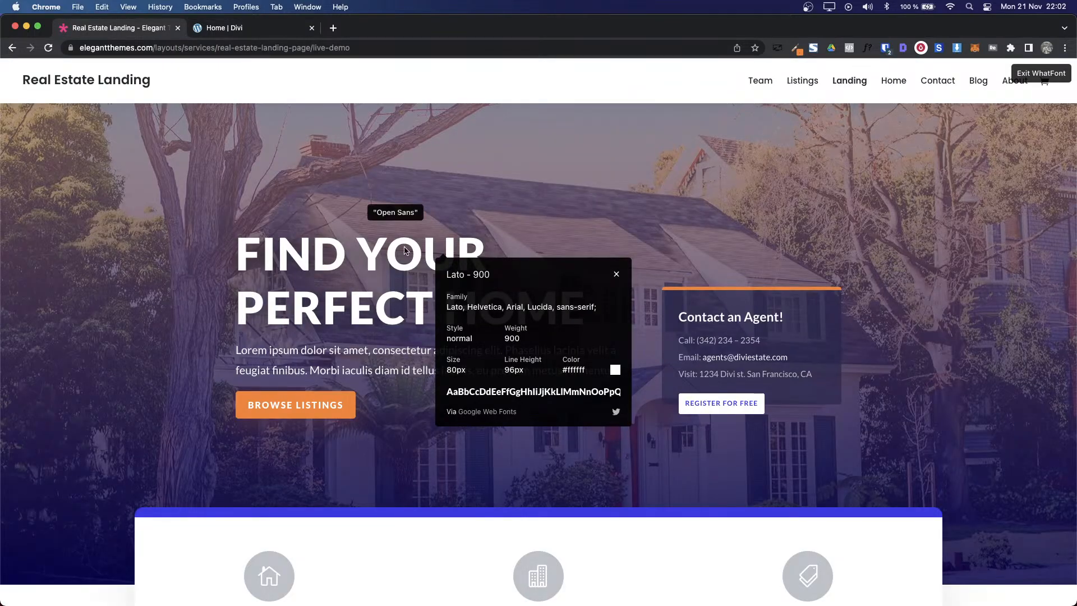
left_click(325, 351)
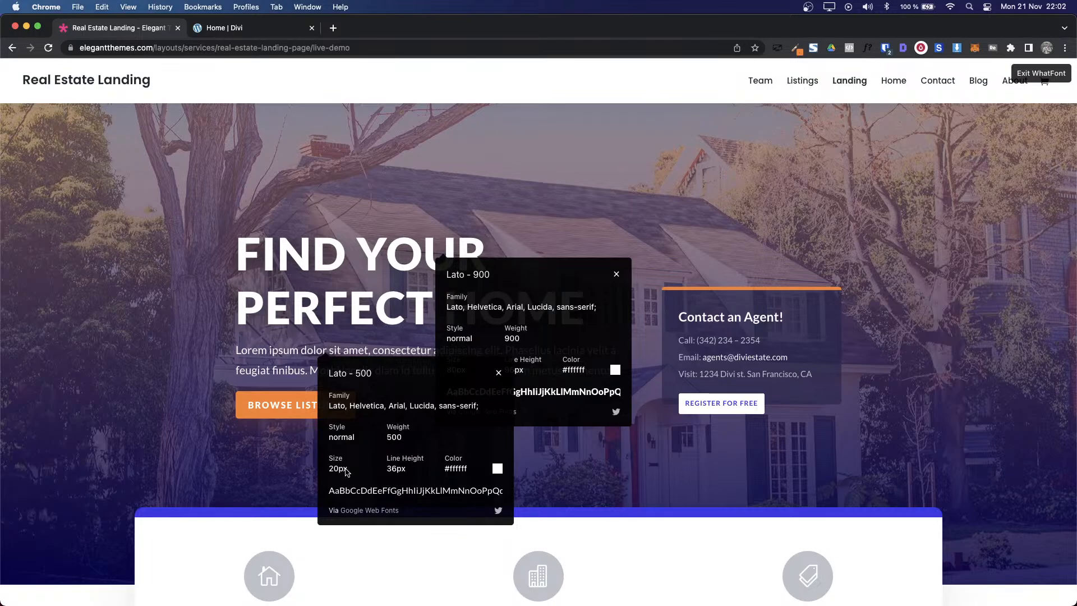
left_click(499, 373)
left_click(618, 277)
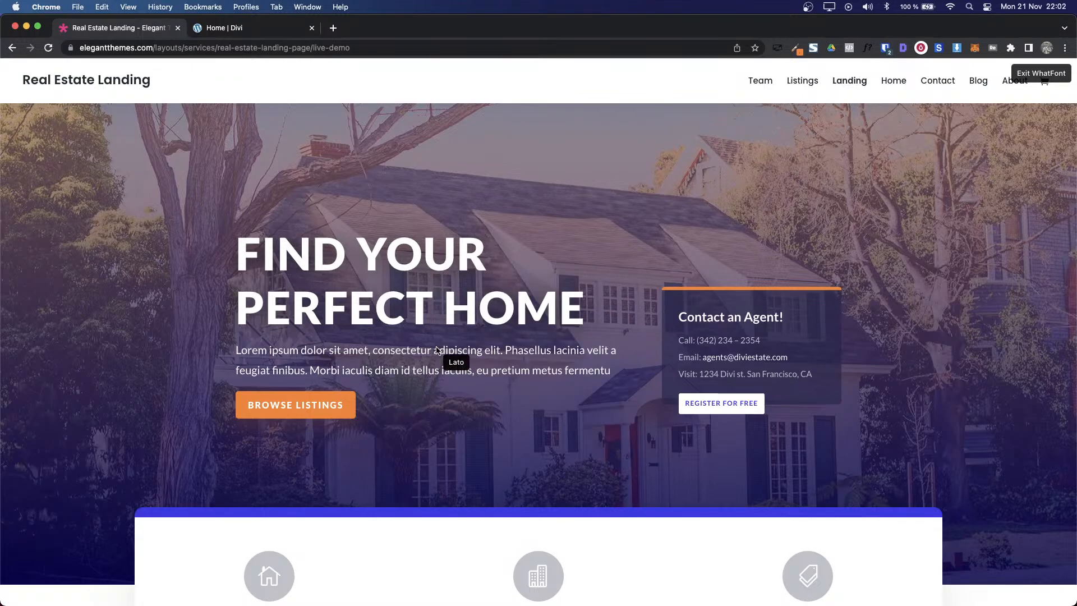
left_click(452, 360)
key("Escape")
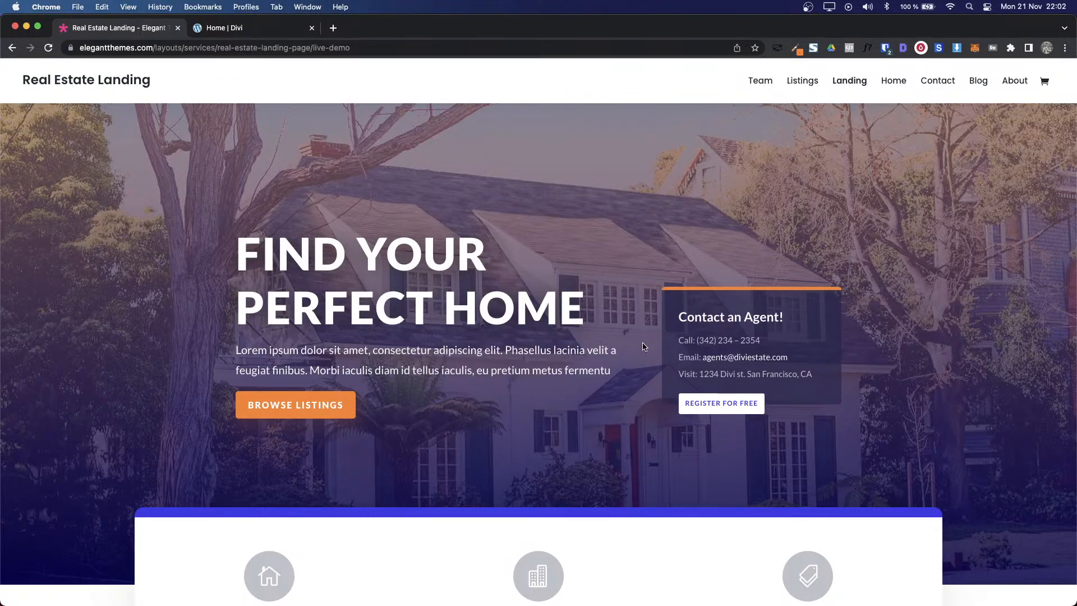
Step: Copy the demo hero's two-line lorem ipsum paragraph and return to the Home page builder
left_click_drag(619, 377, 238, 362)
key("super+c")
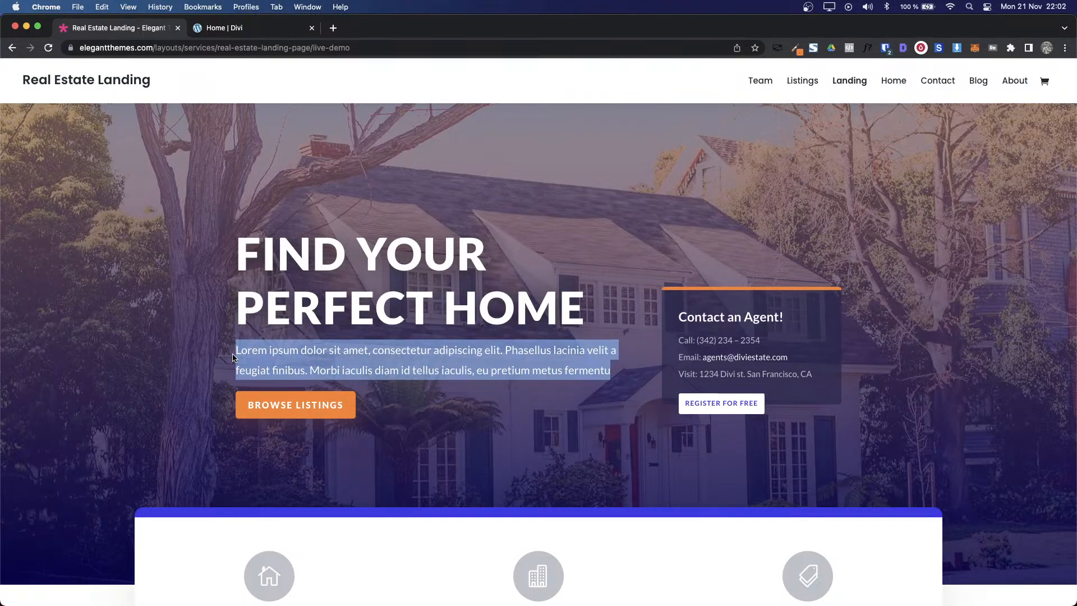
key("ctrl+Tab")
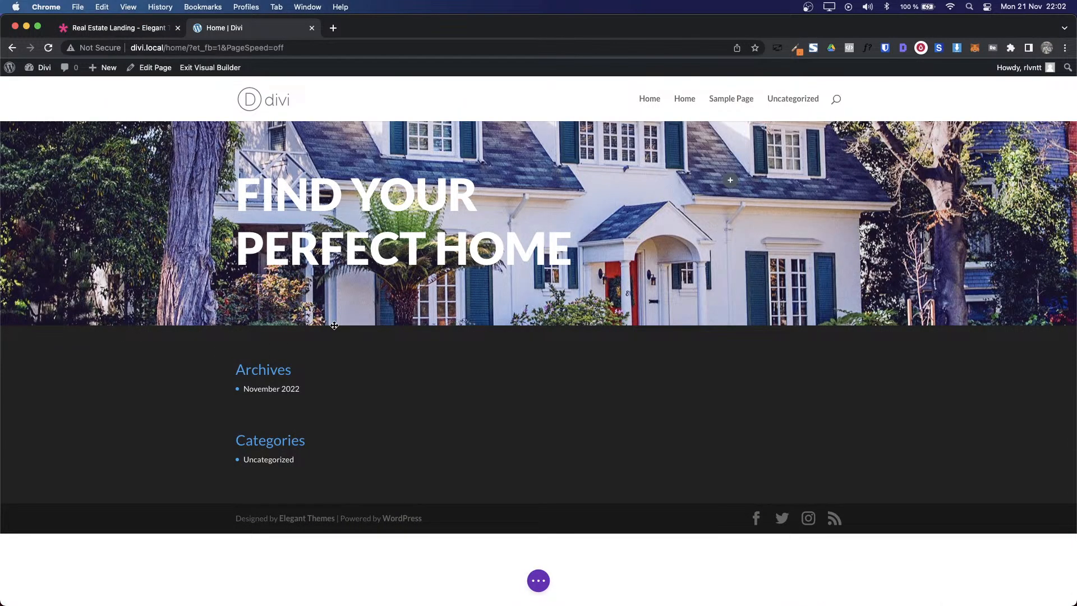
Step: Add a Text module below the hero heading and replace its placeholder body with the copied lorem ipsum paragraph
left_click(412, 261)
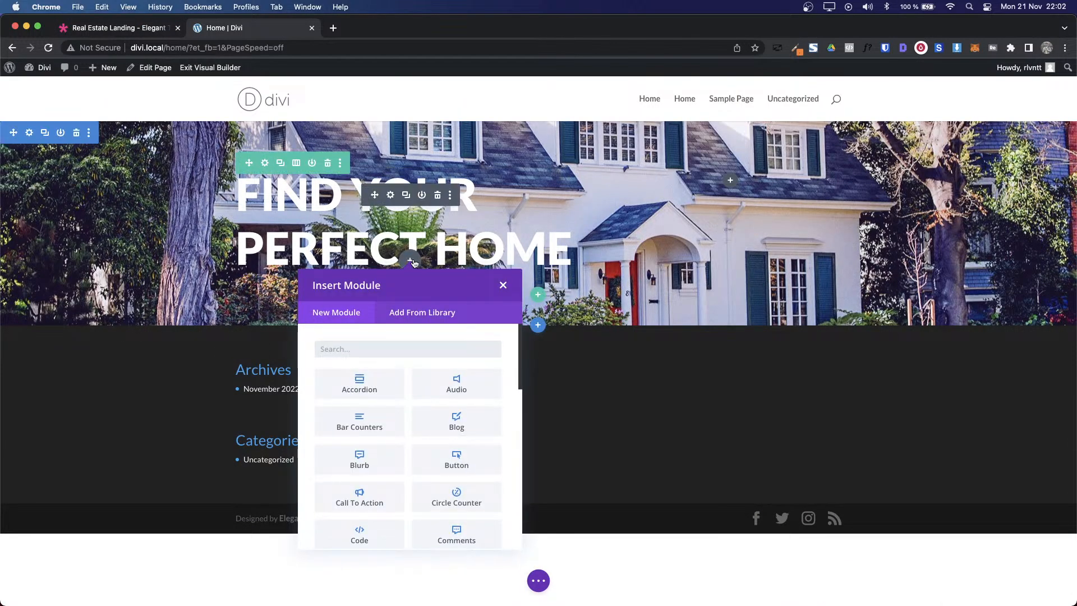
type("text")
left_click(349, 386)
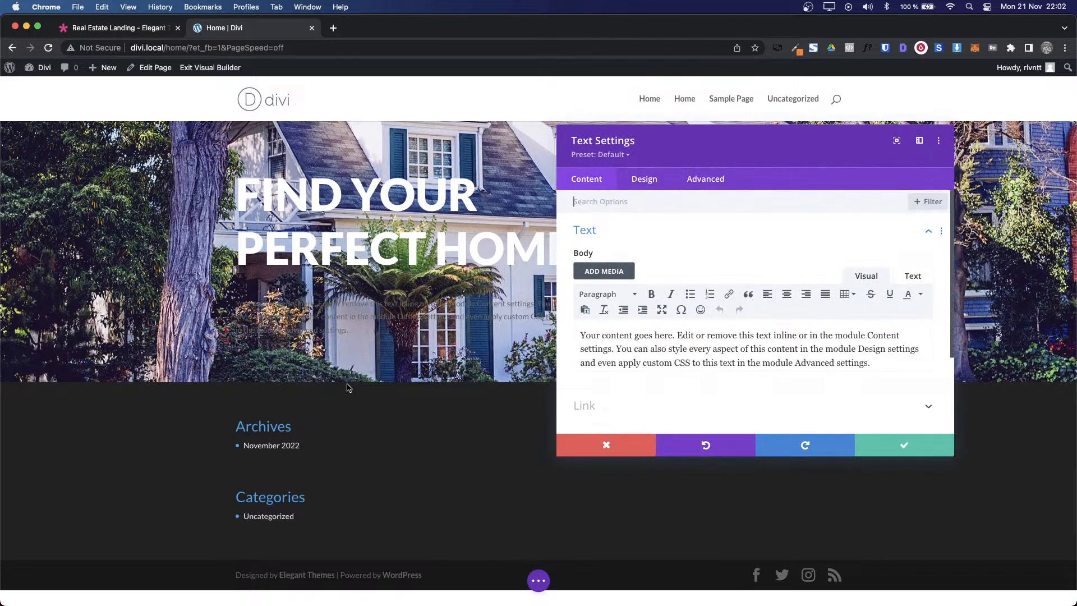
triple_click(665, 335)
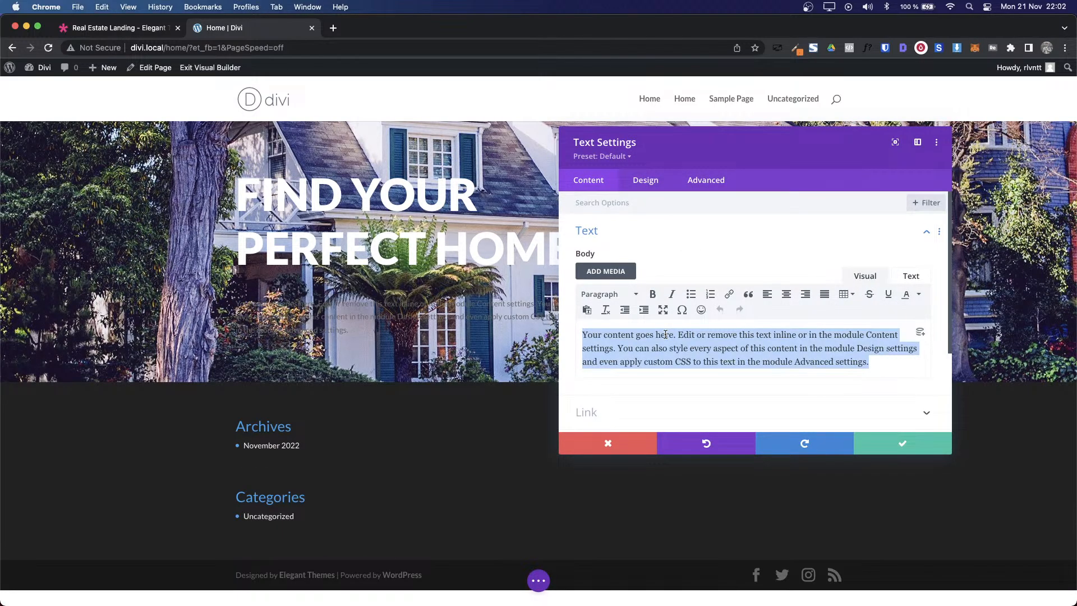
key("super+v")
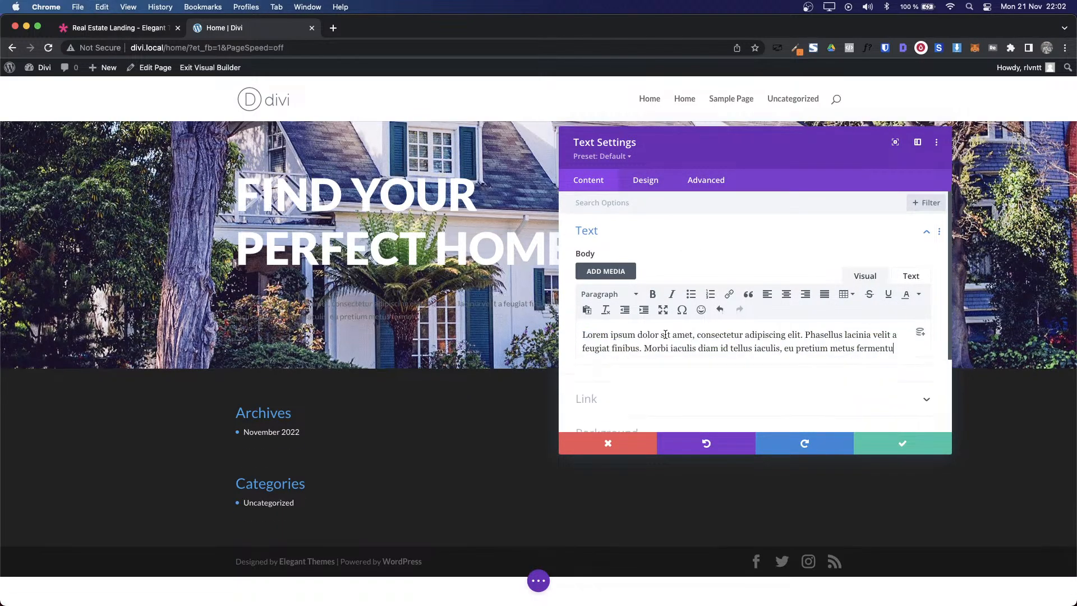
Step: Set the new paragraph's text color to white in the Text module's design settings
left_click(652, 187)
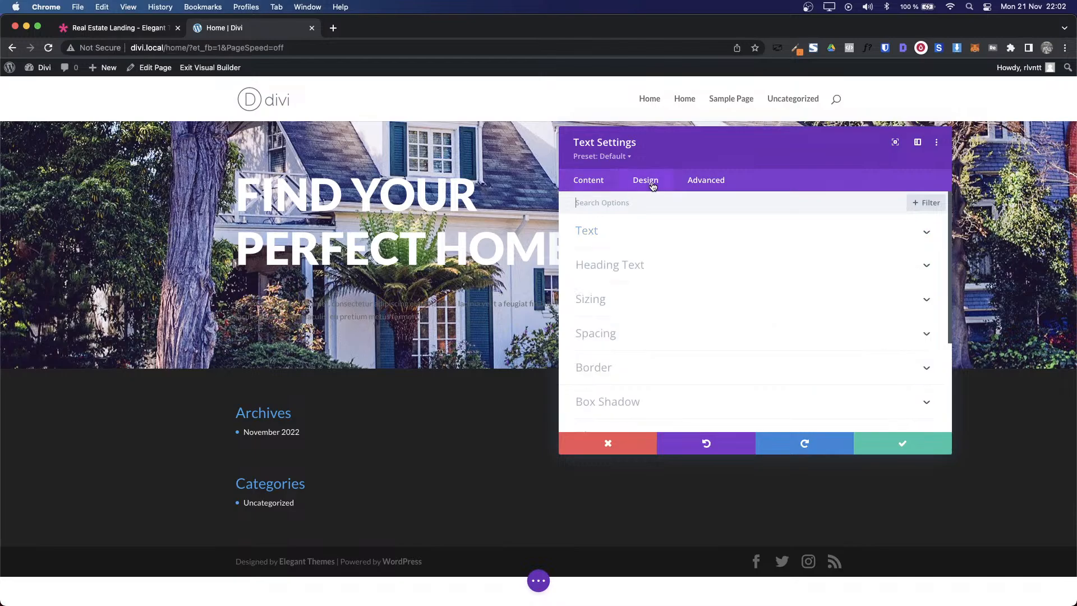
left_click(619, 239)
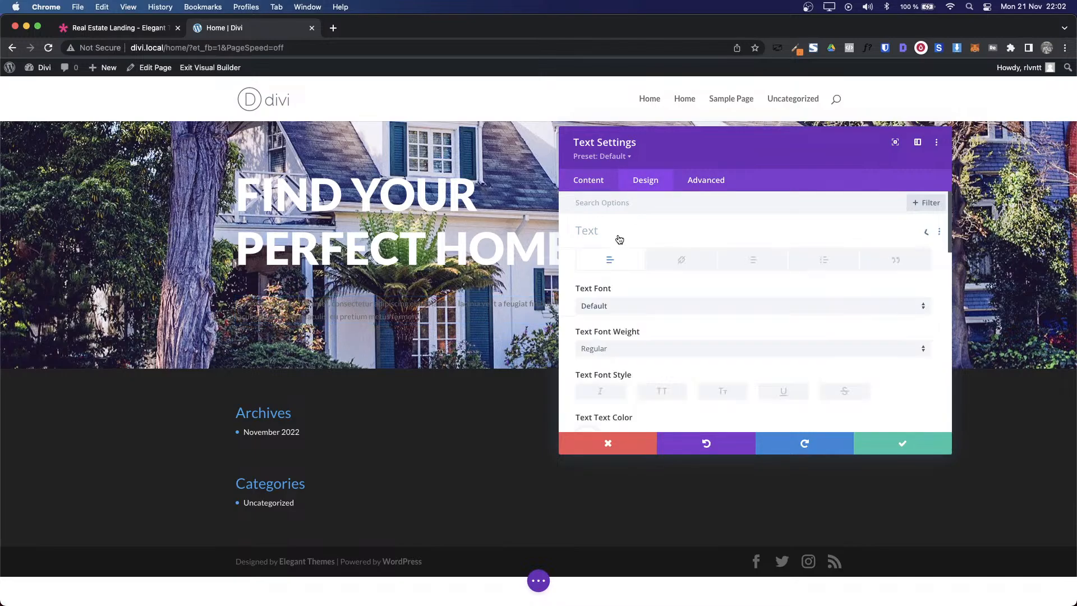
scroll(619, 239, "down", 2)
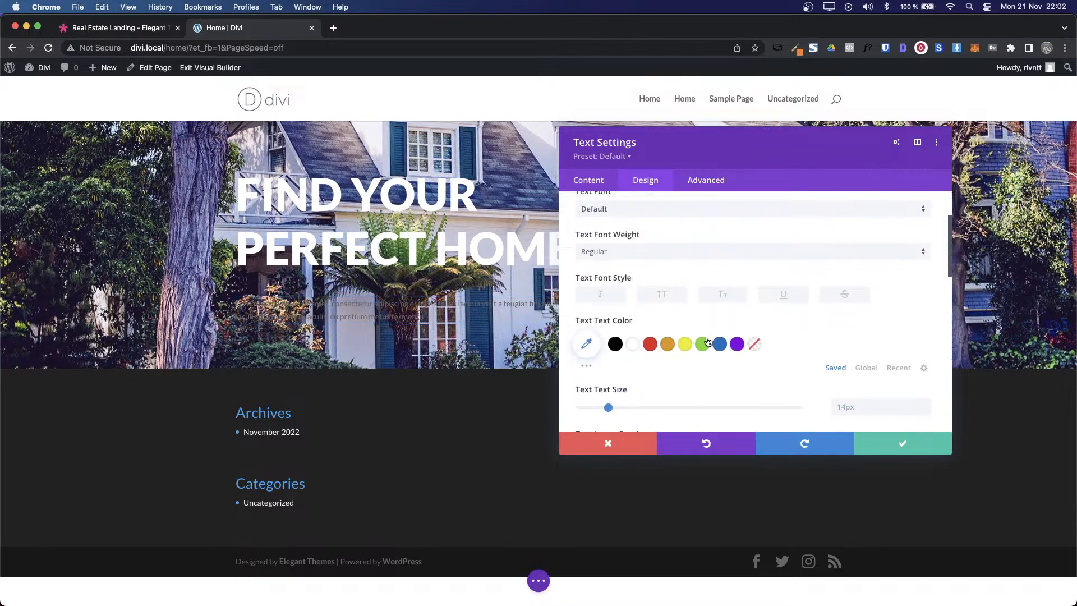
left_click(631, 344)
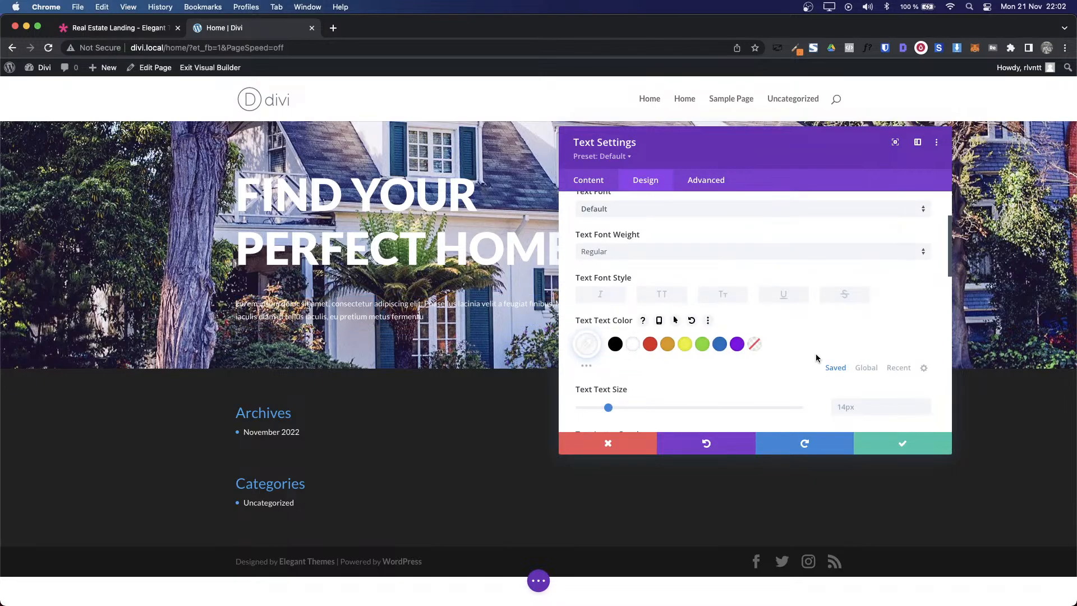
Step: Inspect the demo hero paragraph's font size and line height with WhatFont, and return to the Home page builder
scroll(816, 358, "down", 2)
left_click(104, 34)
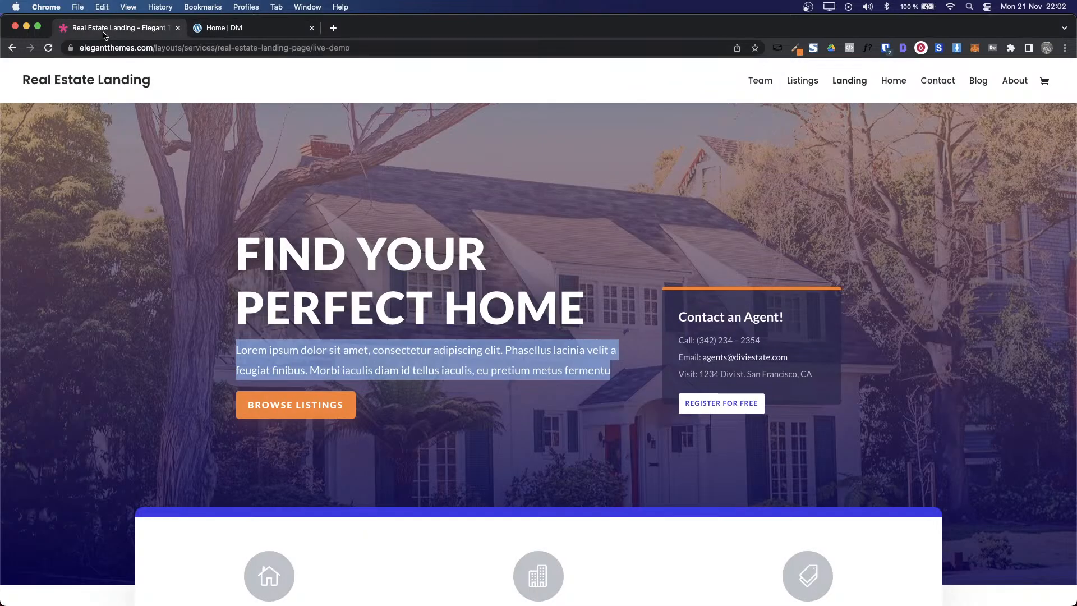
left_click(867, 48)
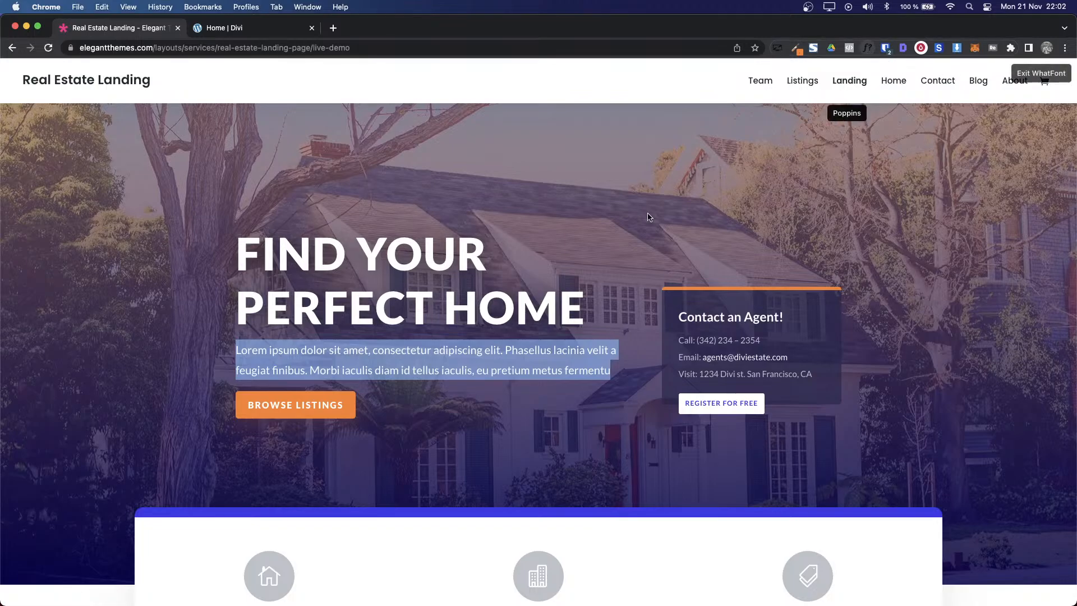
left_click(425, 359)
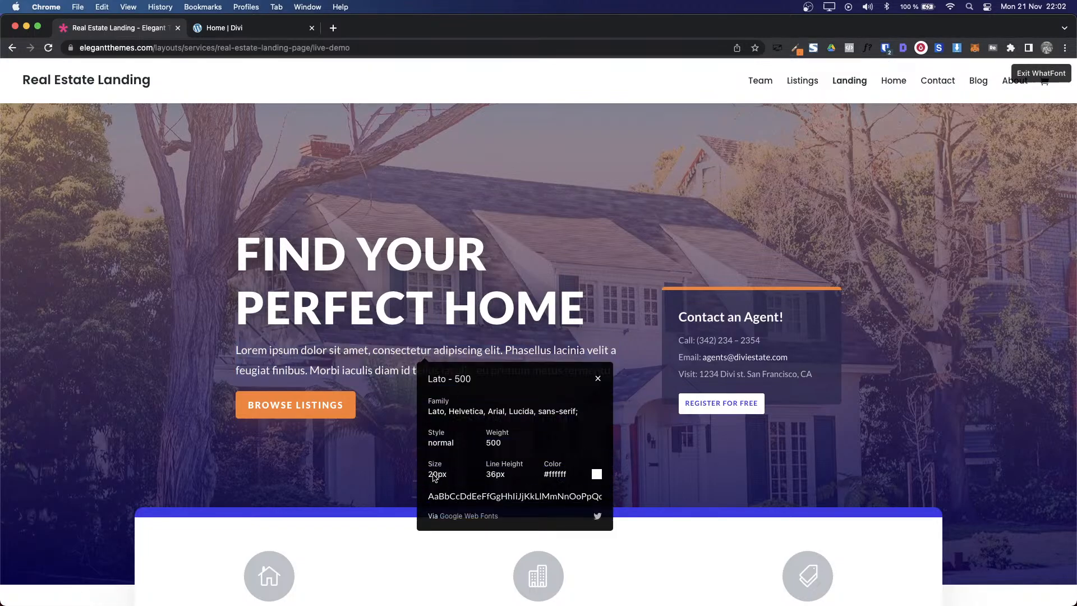
left_click(221, 31)
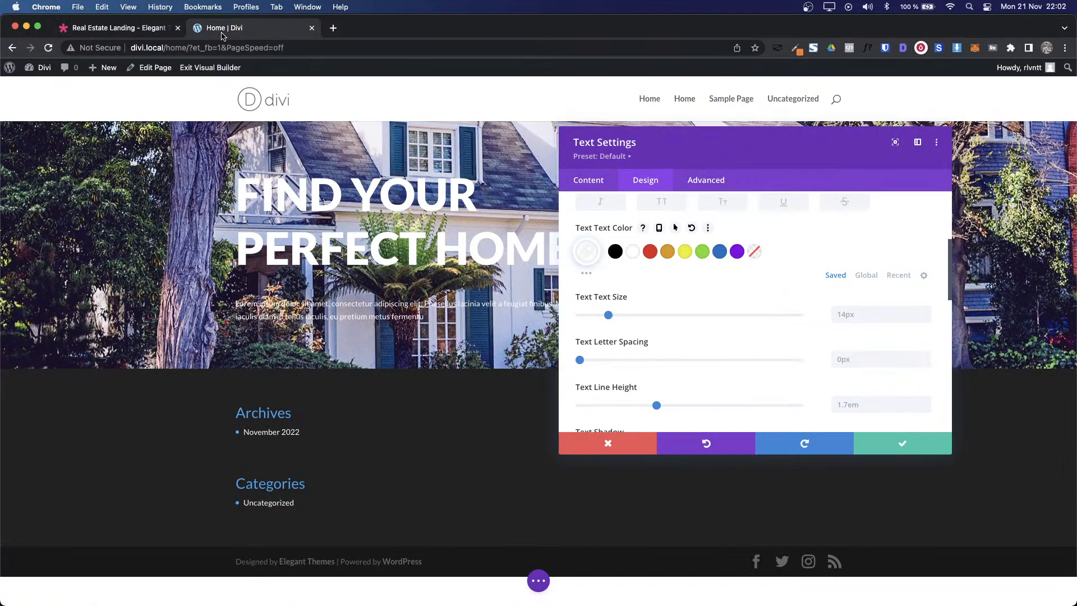
Step: Set the paragraph's text size to 20px and line height to 36px, and save the Text module
double_click(841, 315)
type("20px")
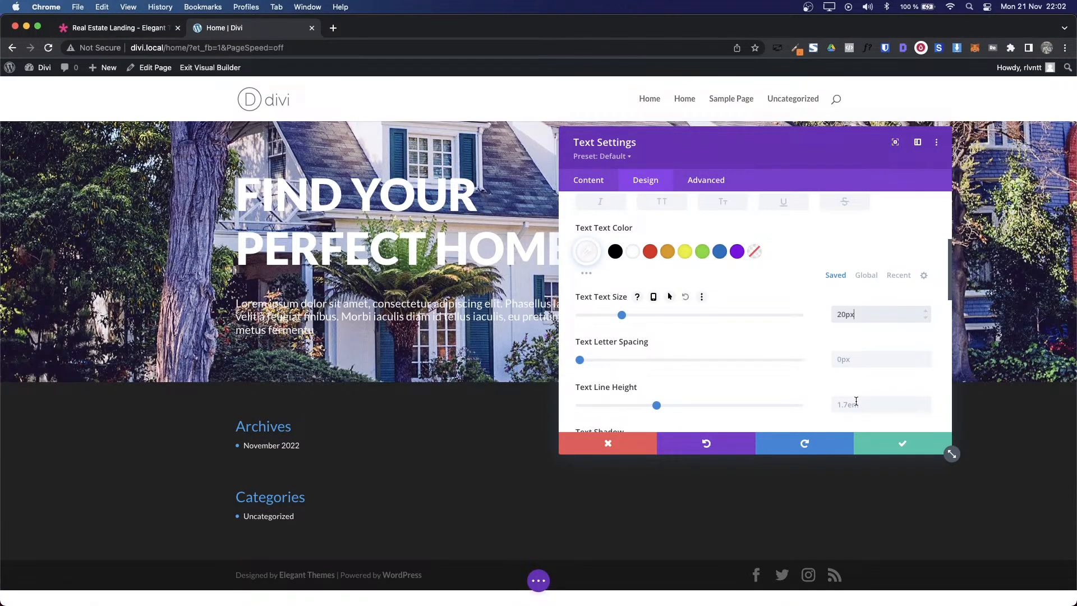
left_click(847, 404)
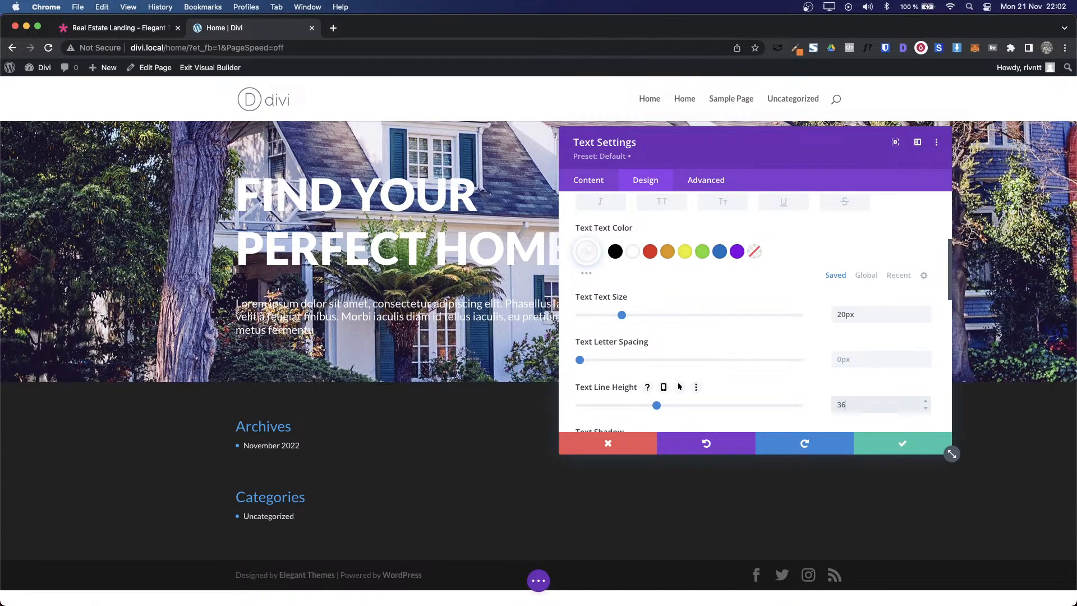
left_click(902, 446)
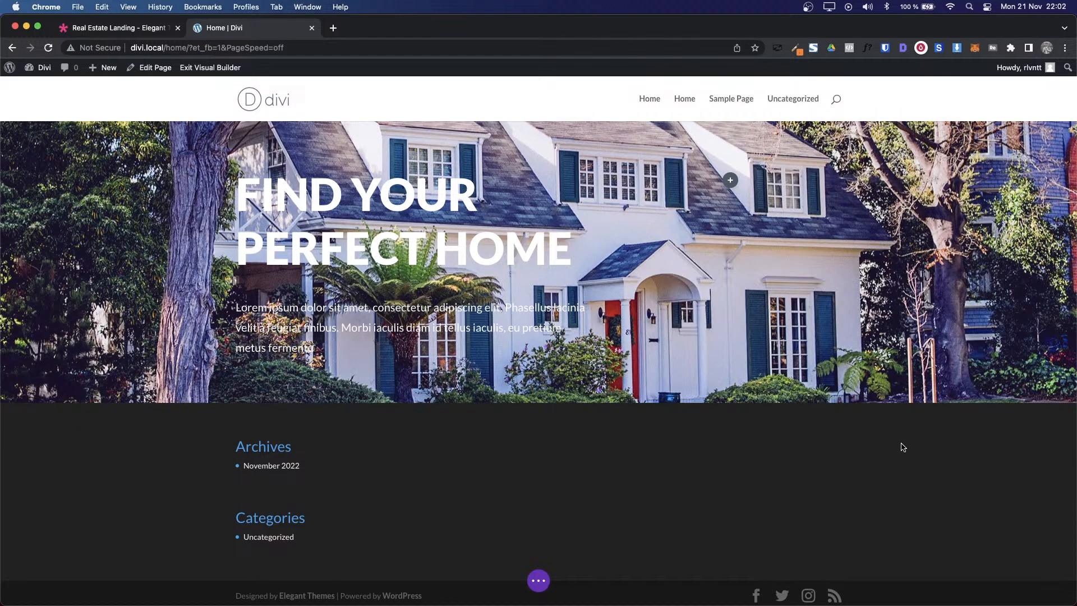
Step: Close the demo's WhatFont details, return to the Home page, and add a Button module below the hero paragraph
left_click(143, 36)
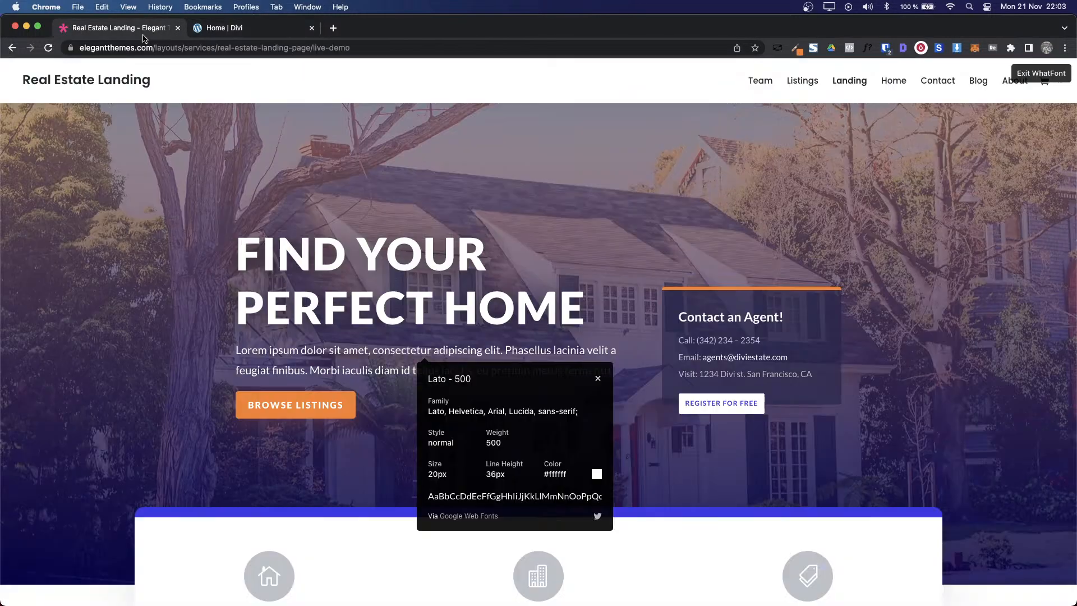
left_click(598, 378)
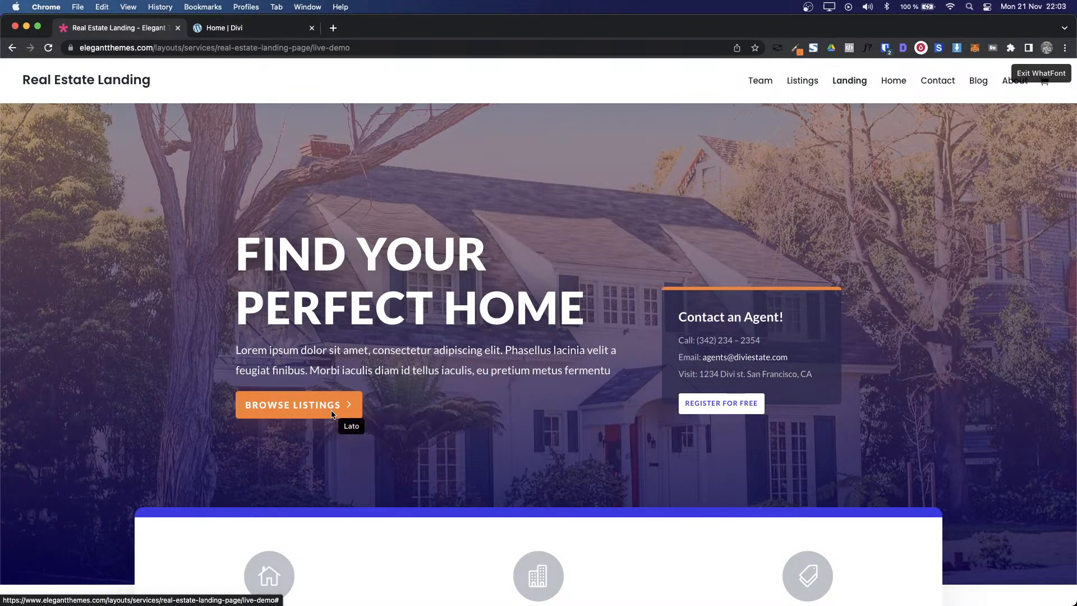
left_click(201, 23)
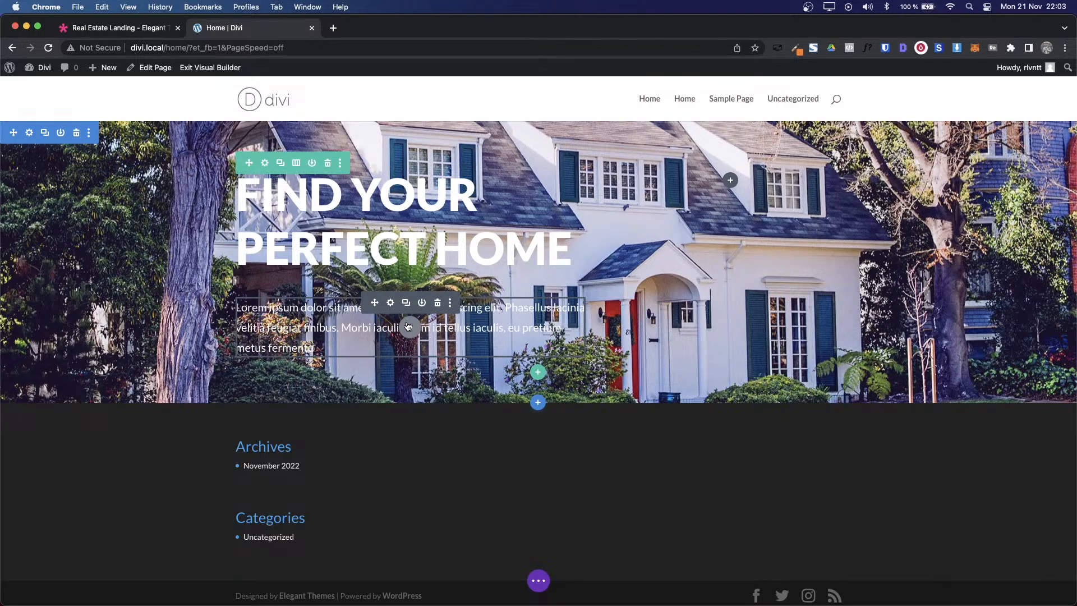
left_click(408, 324)
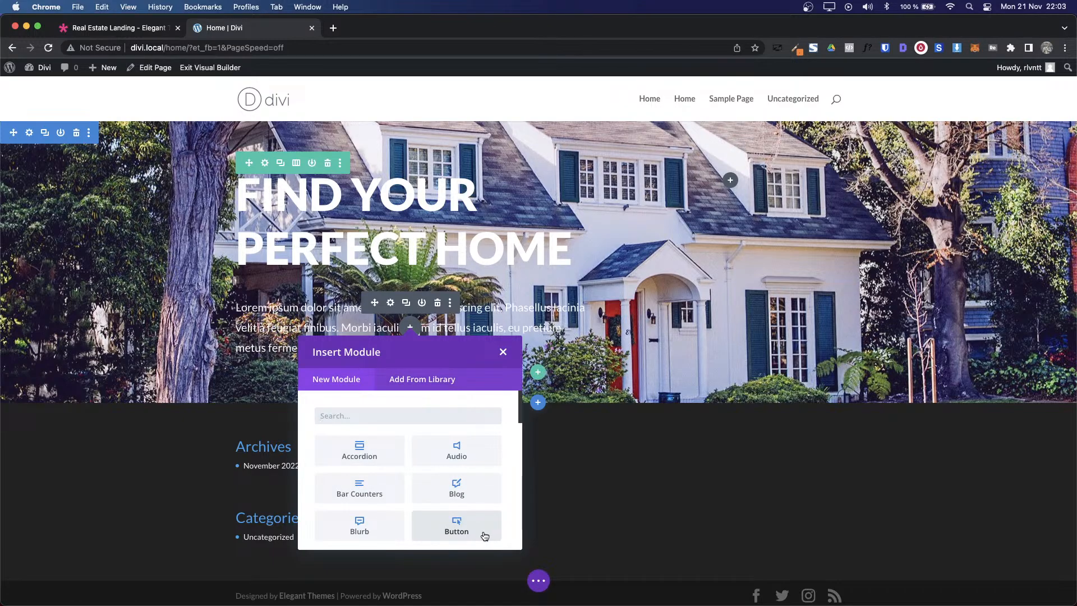
left_click(468, 534)
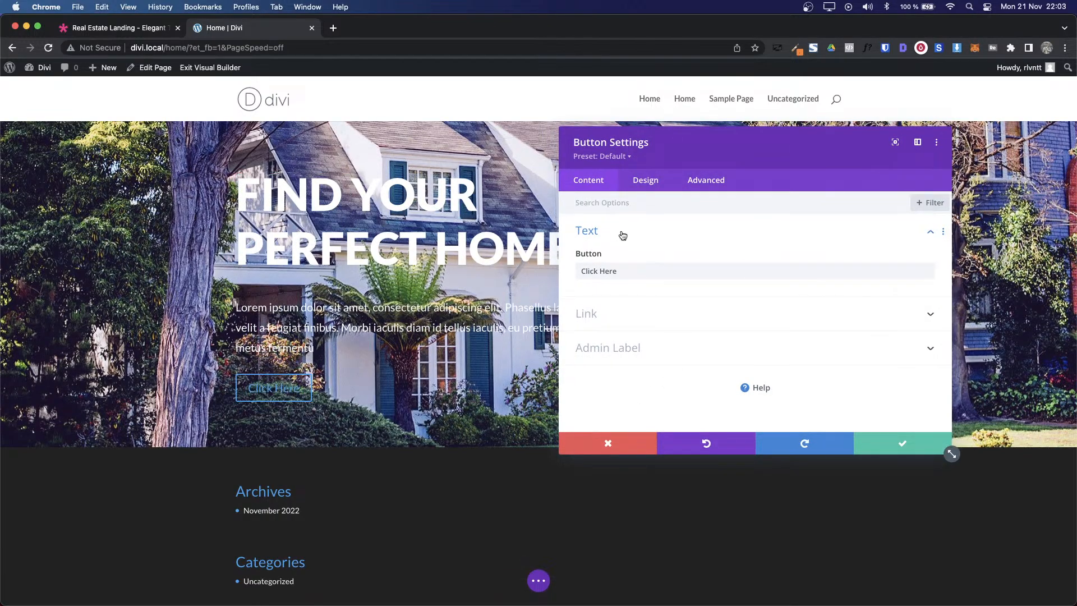
Step: Check the demo button's label and replace the new button's text with "Browse Listings"
left_click(140, 32)
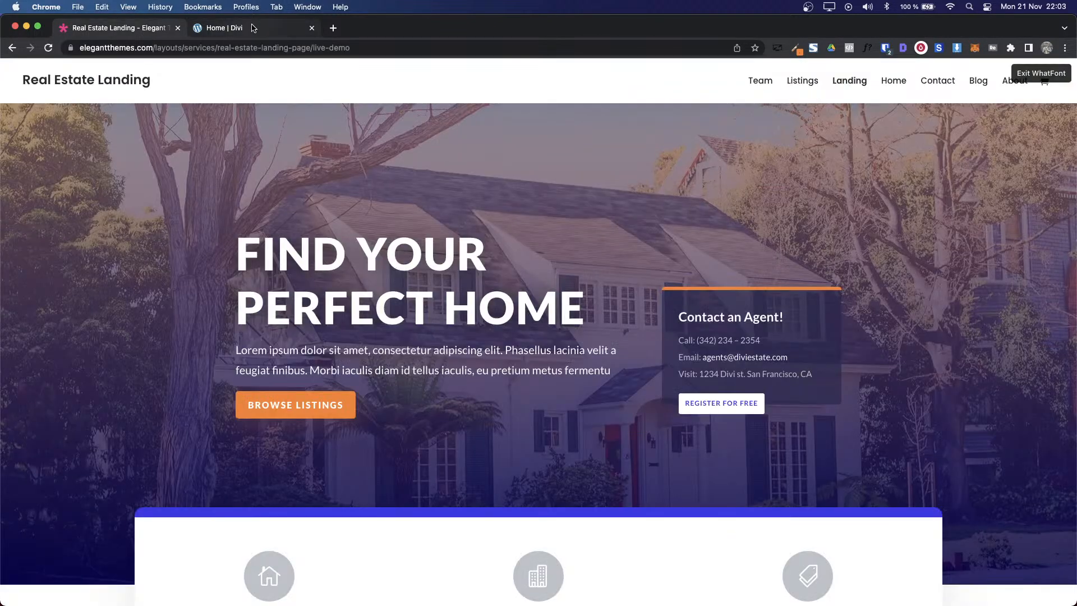
left_click(227, 28)
triple_click(648, 274)
key("BackSpace")
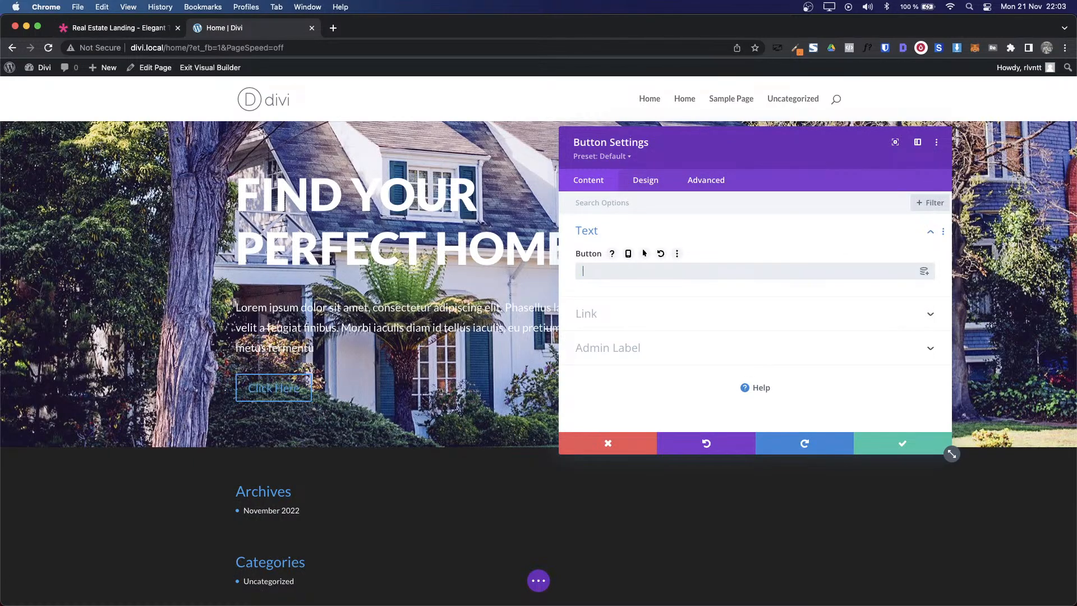
type("Browse Listings")
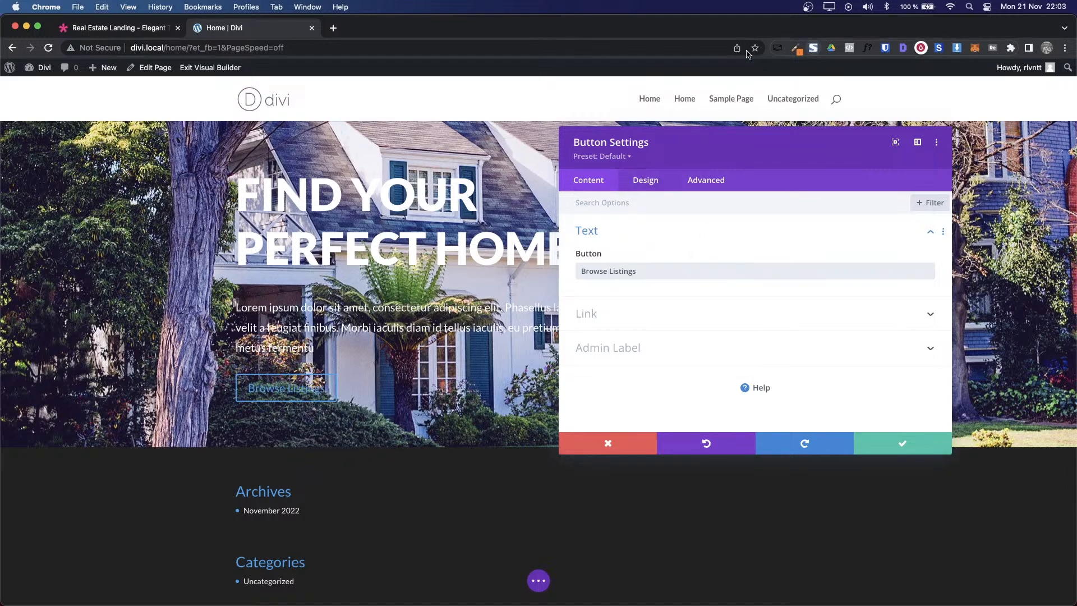
Step: Copy the orange background color of the demo's Browse Listings button with the page color picker, and return to the builder
left_click(124, 32)
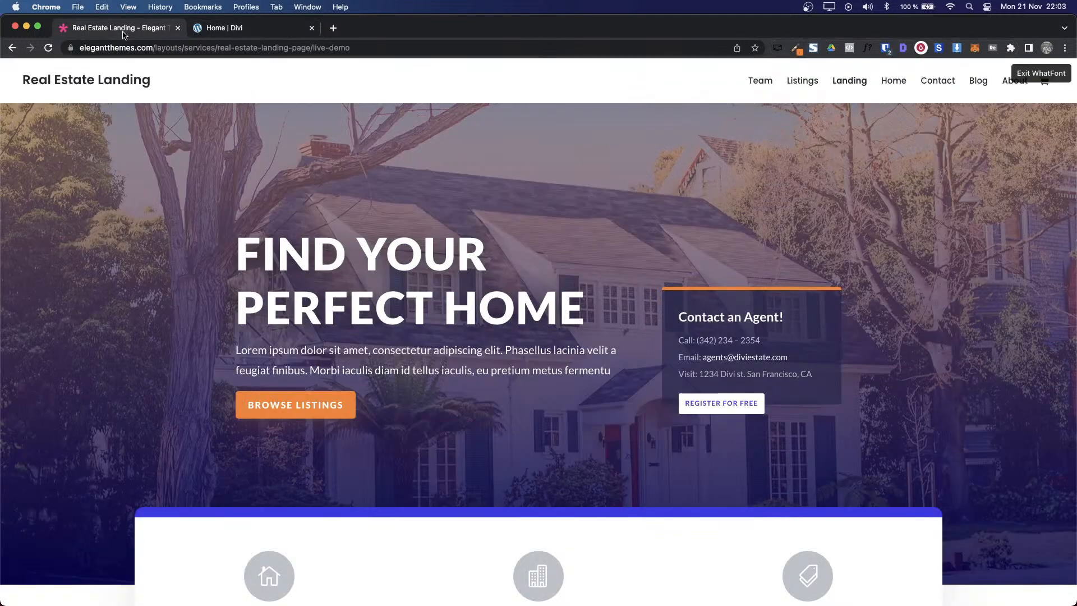
left_click(795, 50)
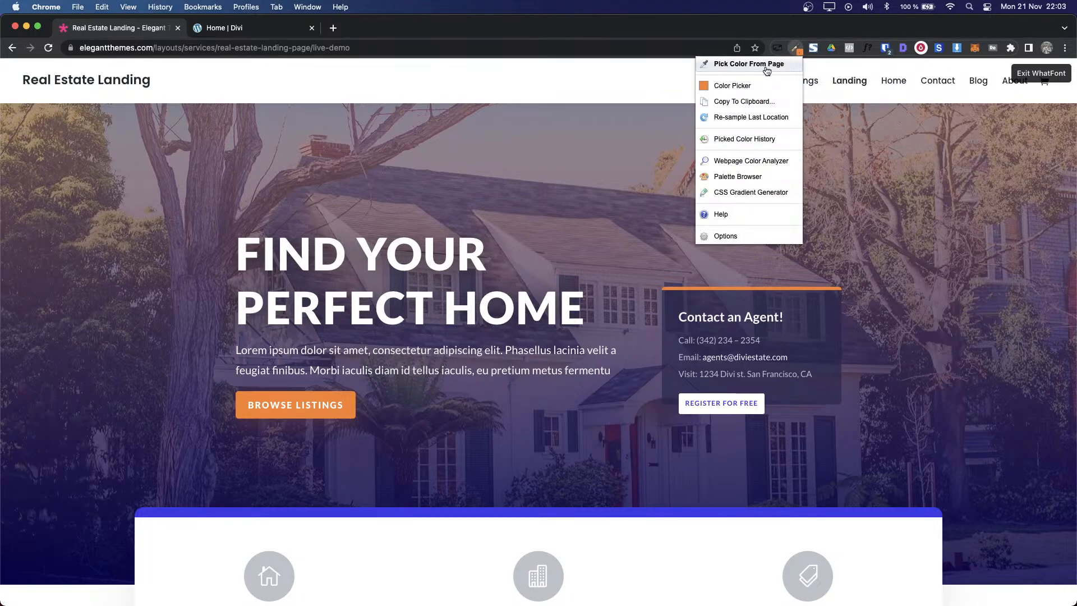
left_click(748, 64)
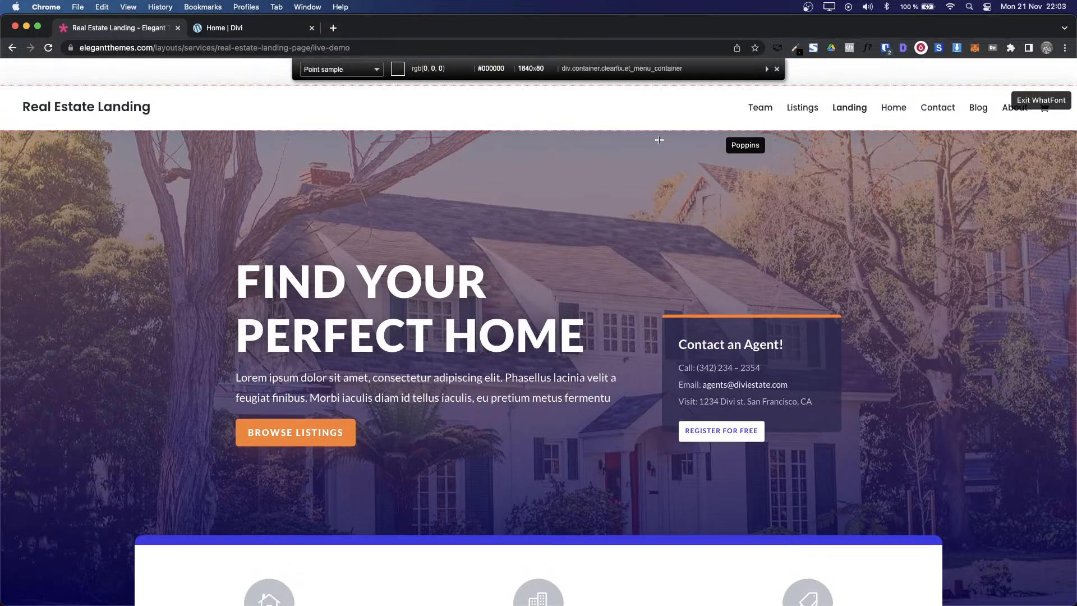
left_click(297, 425)
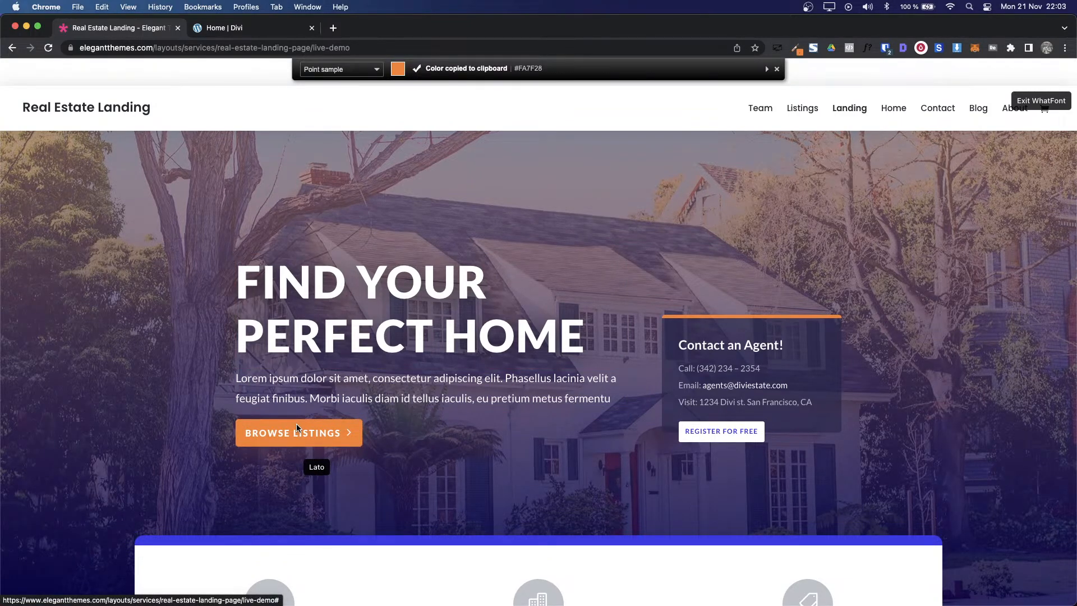
key("Escape")
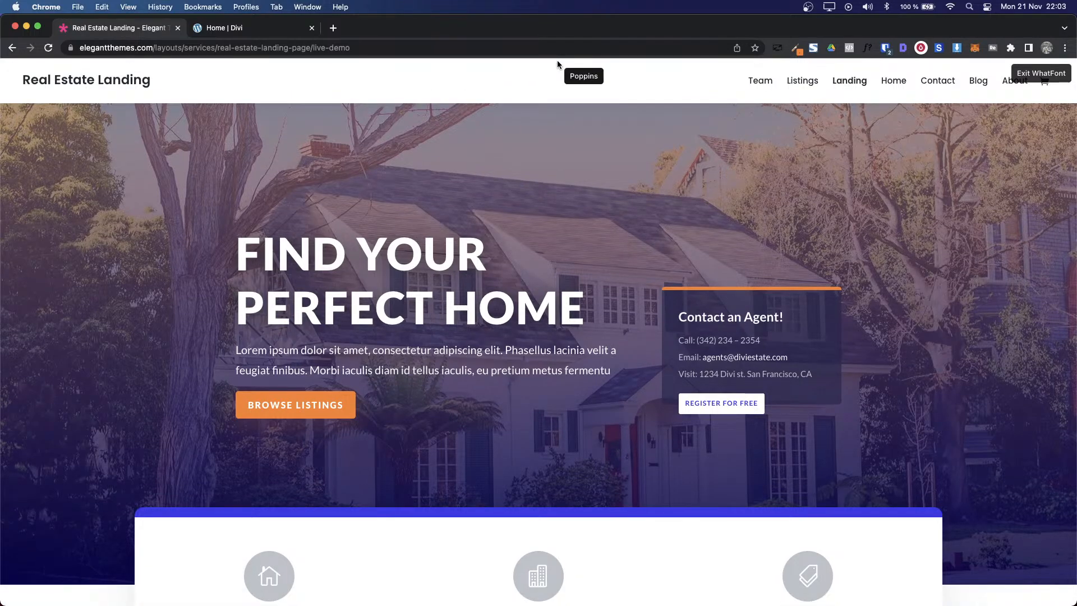
key("ctrl+Tab")
Step: Enable custom styles for the Browse Listings button in its design settings
left_click(645, 187)
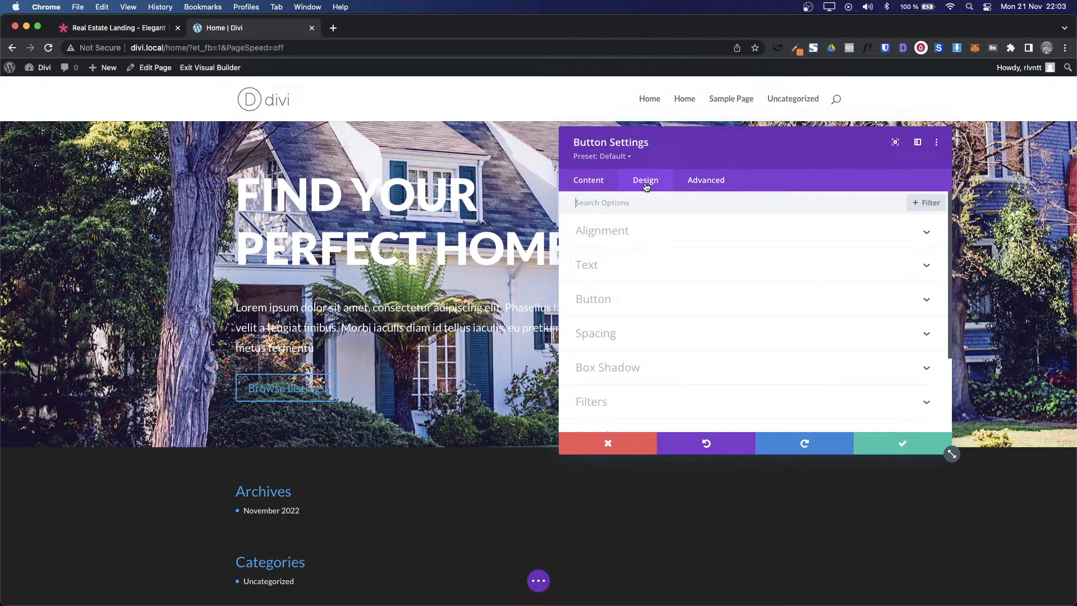
left_click(640, 300)
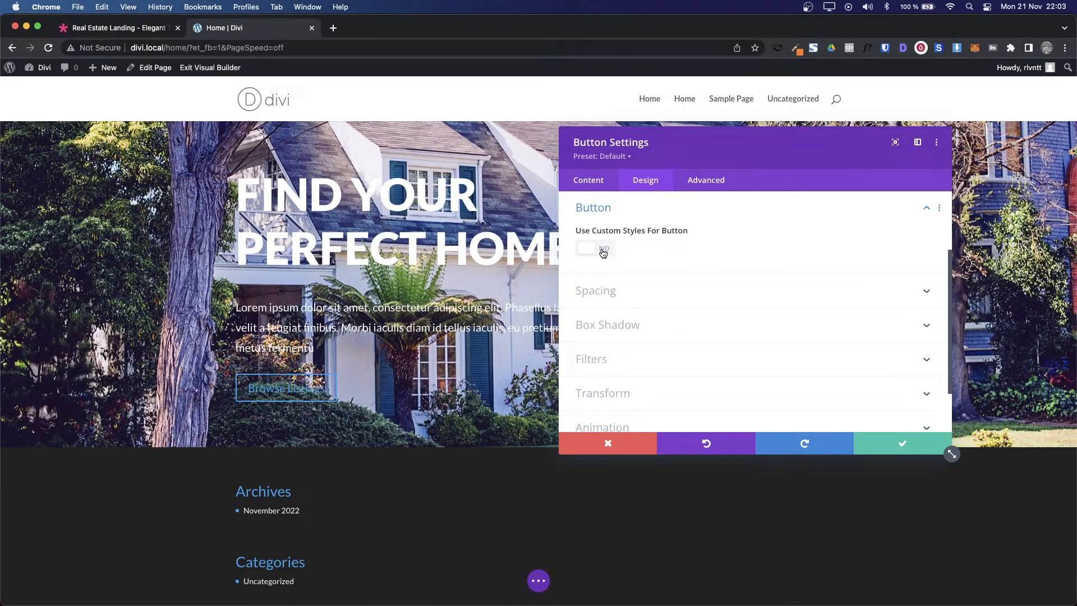
left_click(603, 250)
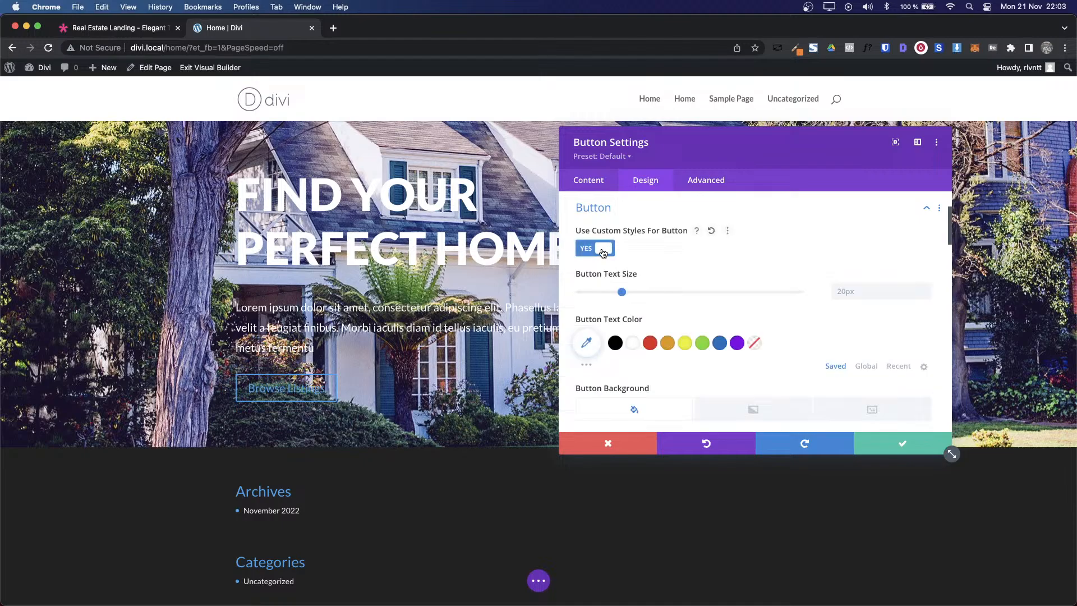
Step: Apply the copied color #FA7F28 as the Browse Listings button's text color
left_click(586, 344)
key("super+v")
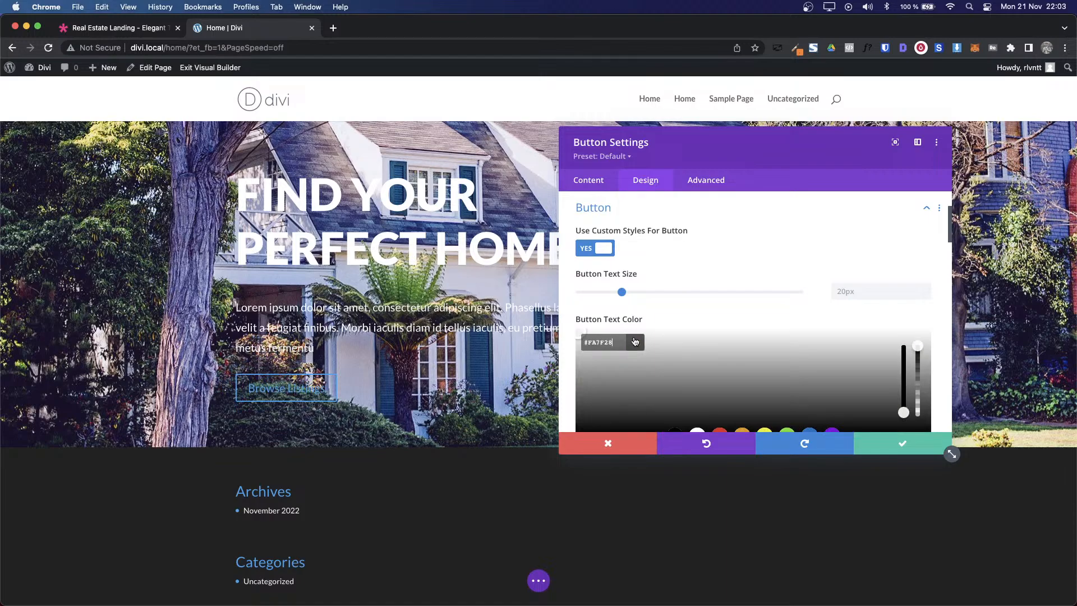
left_click(634, 342)
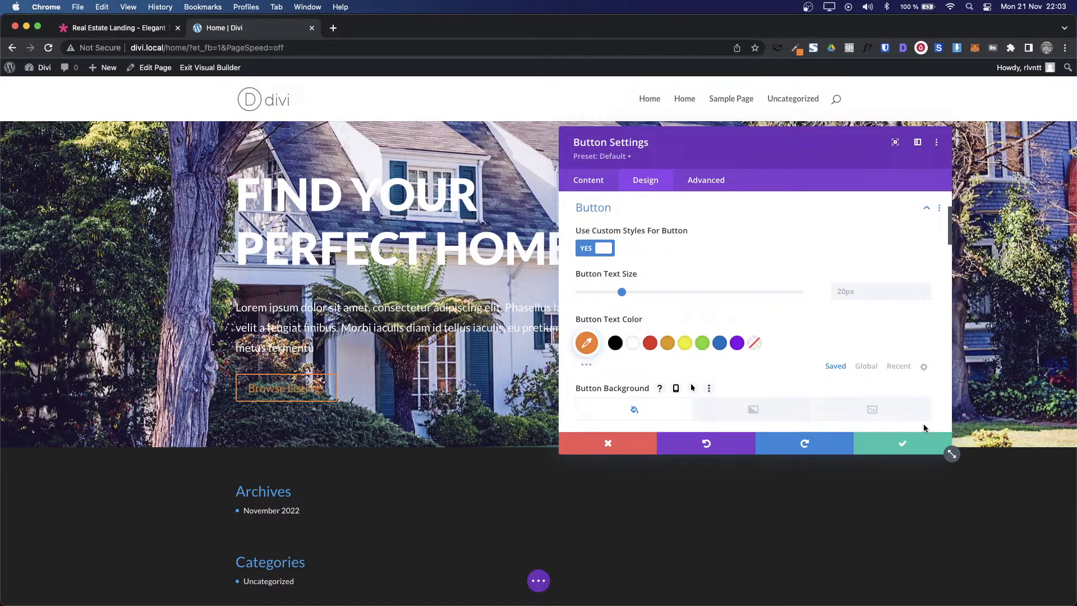
Step: Set the Browse Listings button's text color to white
left_click(632, 342)
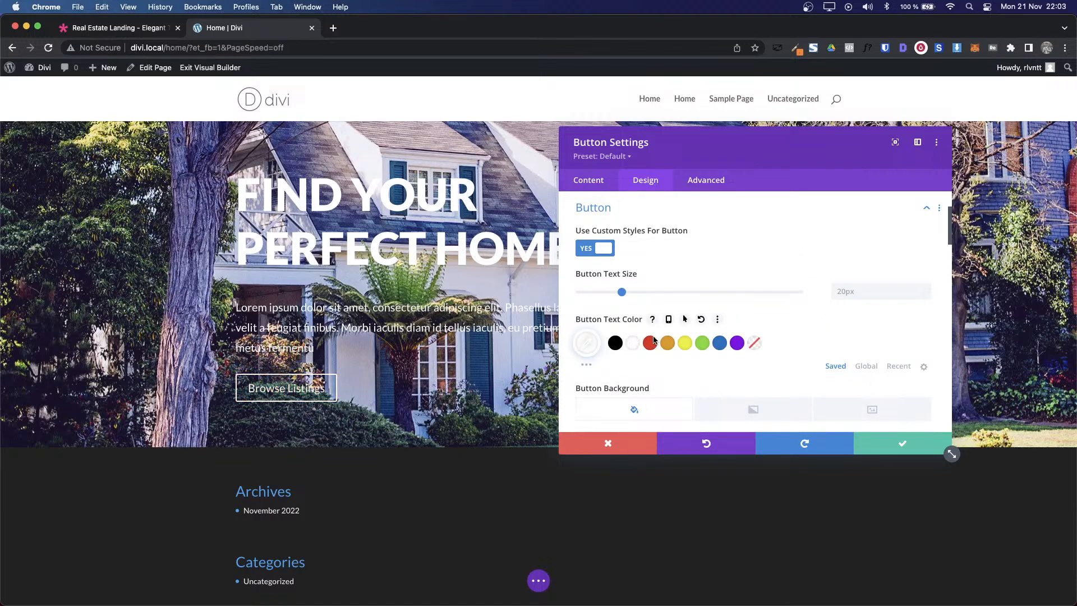
scroll(741, 314, "down", 5)
scroll(768, 355, "up", 2)
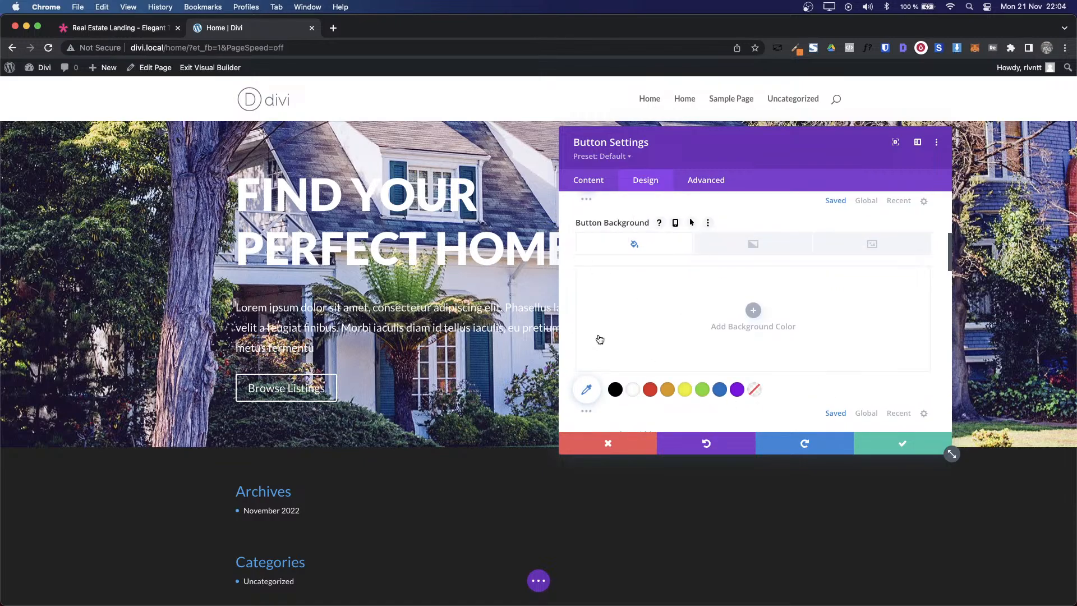
Step: Apply the copied orange #FA7F28 as the Browse Listings button's background color and reuse it as the border color
left_click(740, 327)
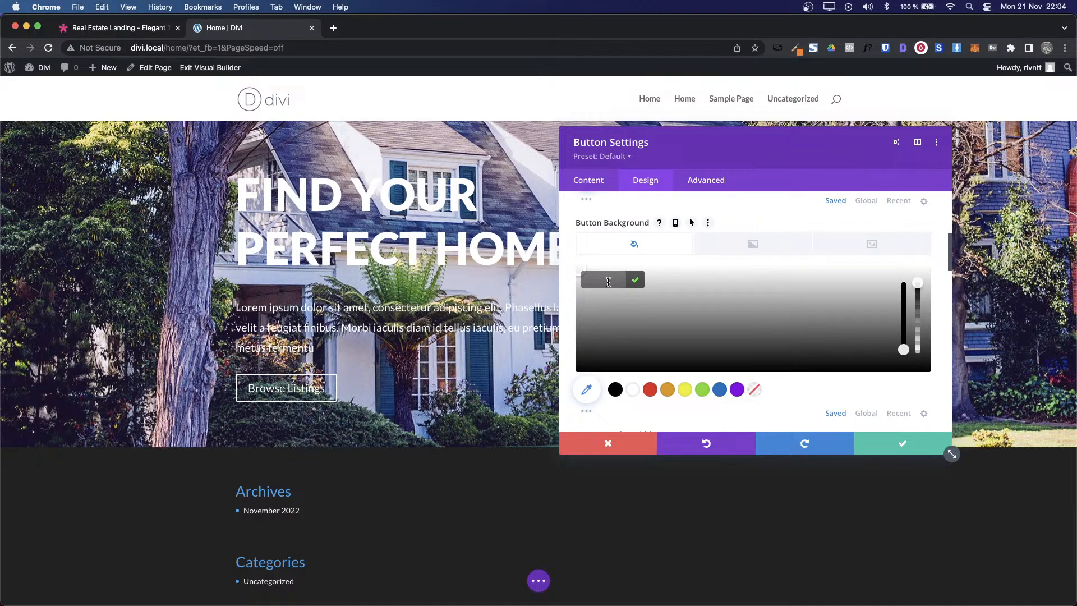
left_click(637, 281)
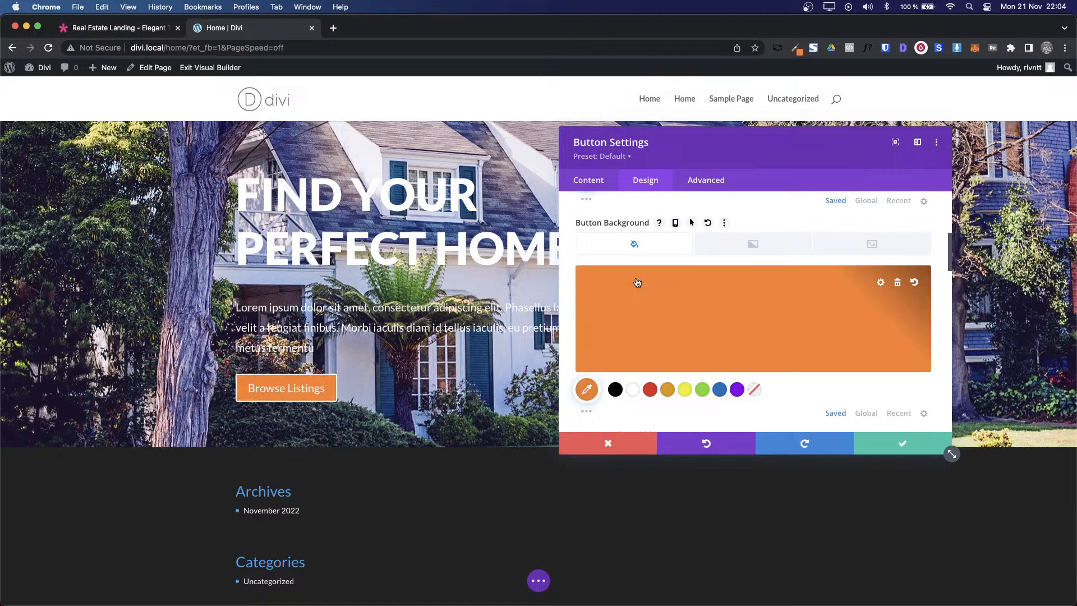
scroll(827, 373, "down", 2)
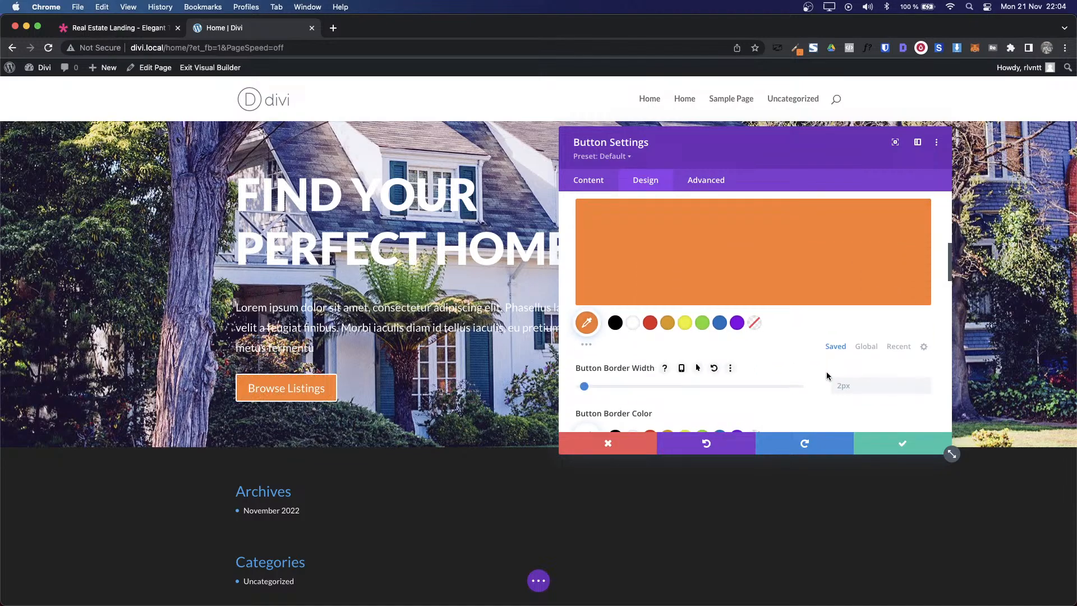
scroll(826, 375, "down", 2)
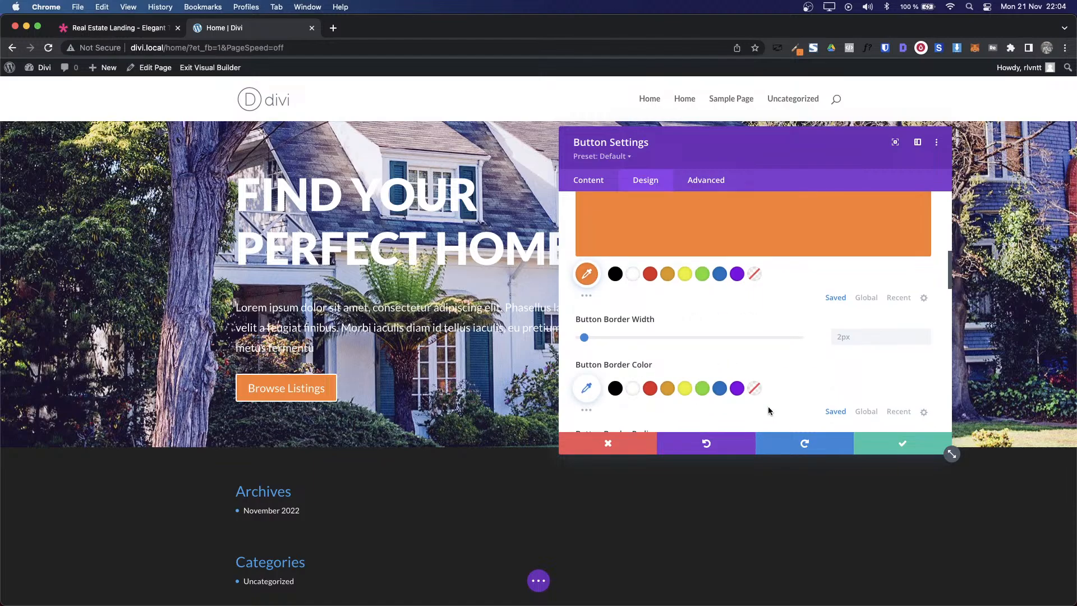
scroll(768, 406, "down", 3)
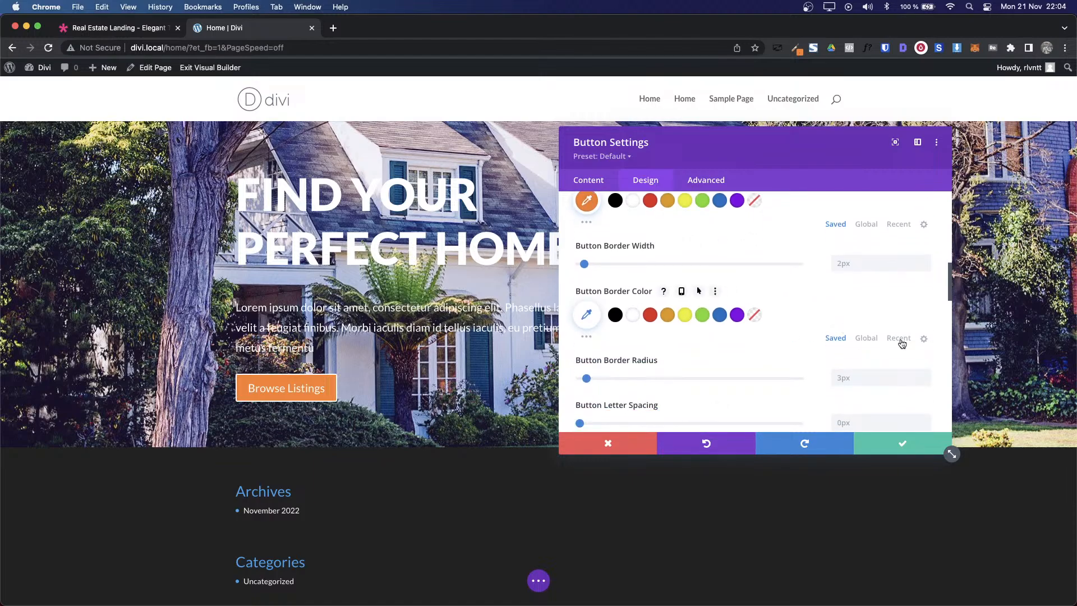
left_click(899, 339)
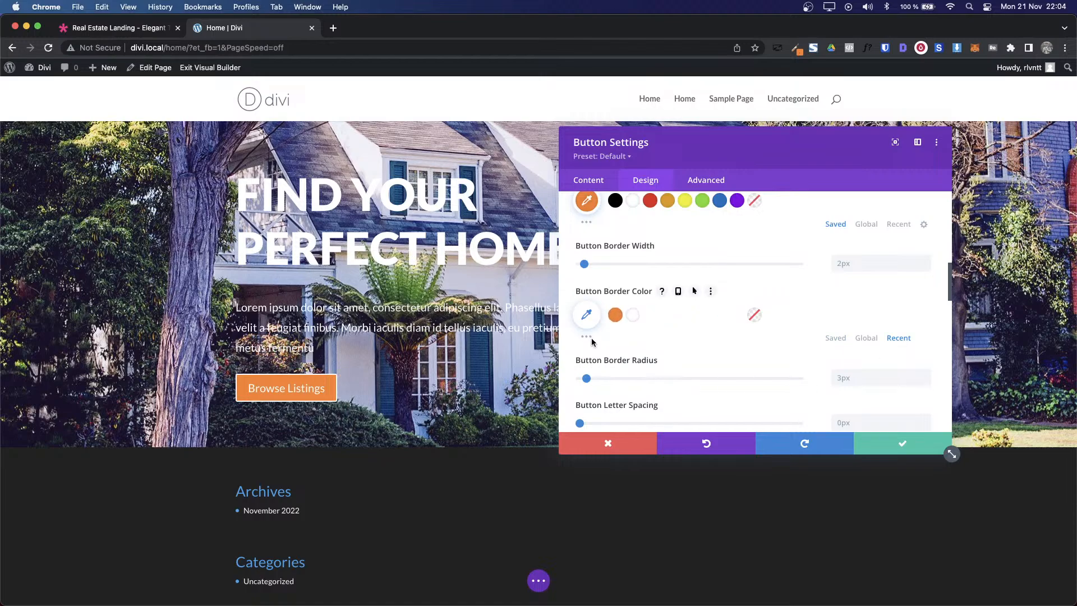
left_click(615, 317)
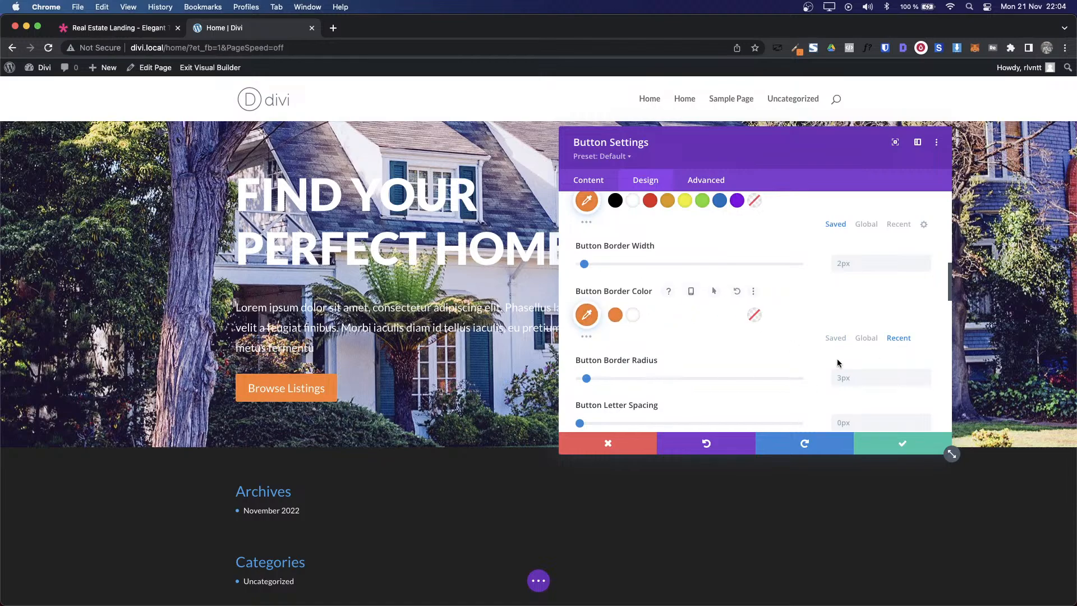
Step: Set the Browse Listings button's font weight to Bold and its font style to uppercase
scroll(710, 343, "down", 5)
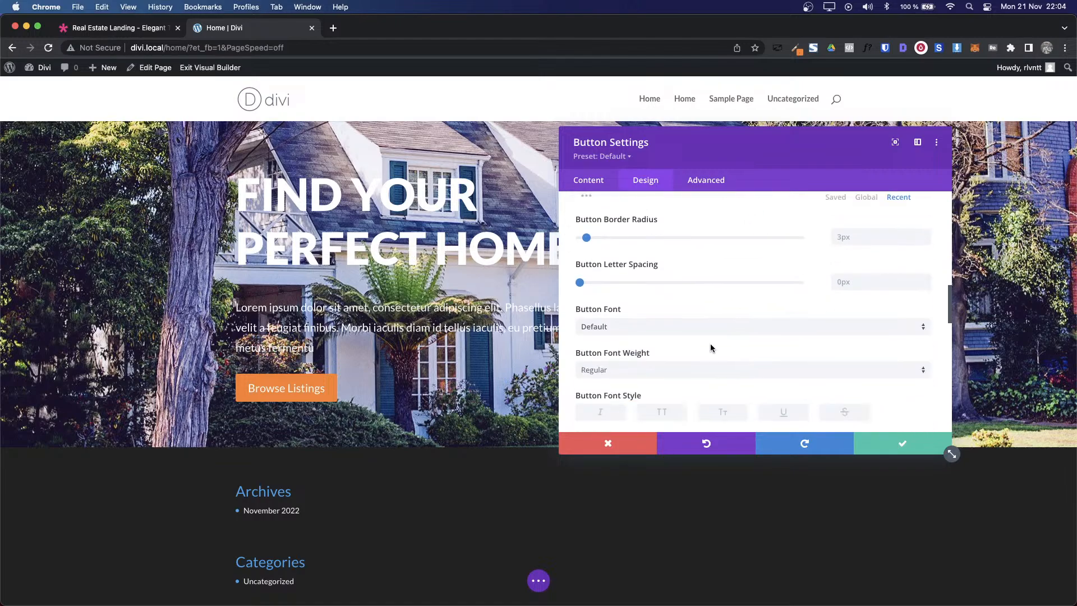
left_click(647, 270)
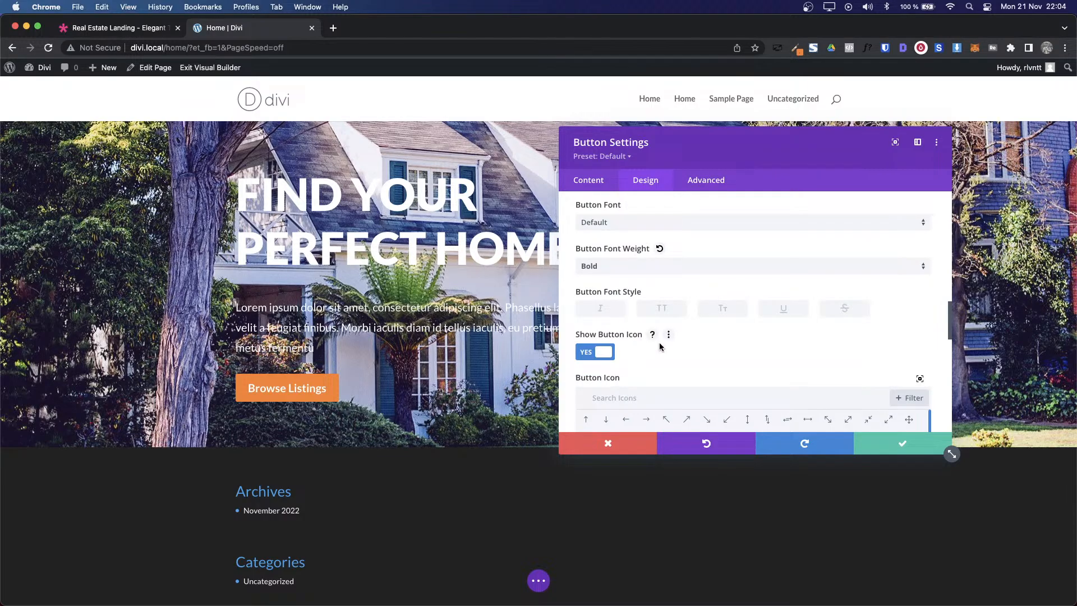
left_click(659, 310)
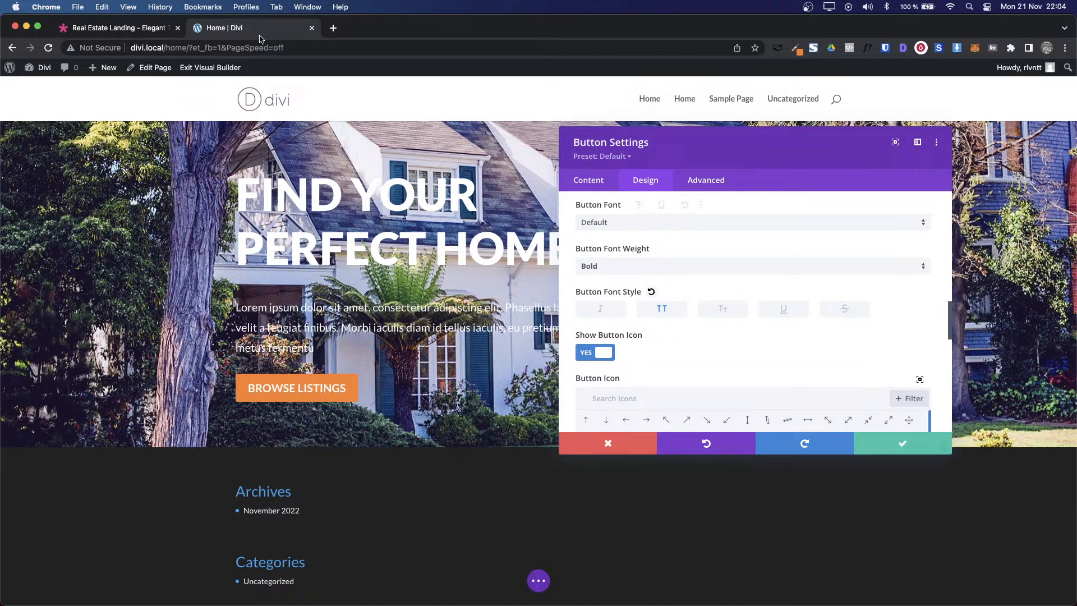
Step: Compare the button with the demo's version and set its font weight to Ultra Bold
left_click(111, 32)
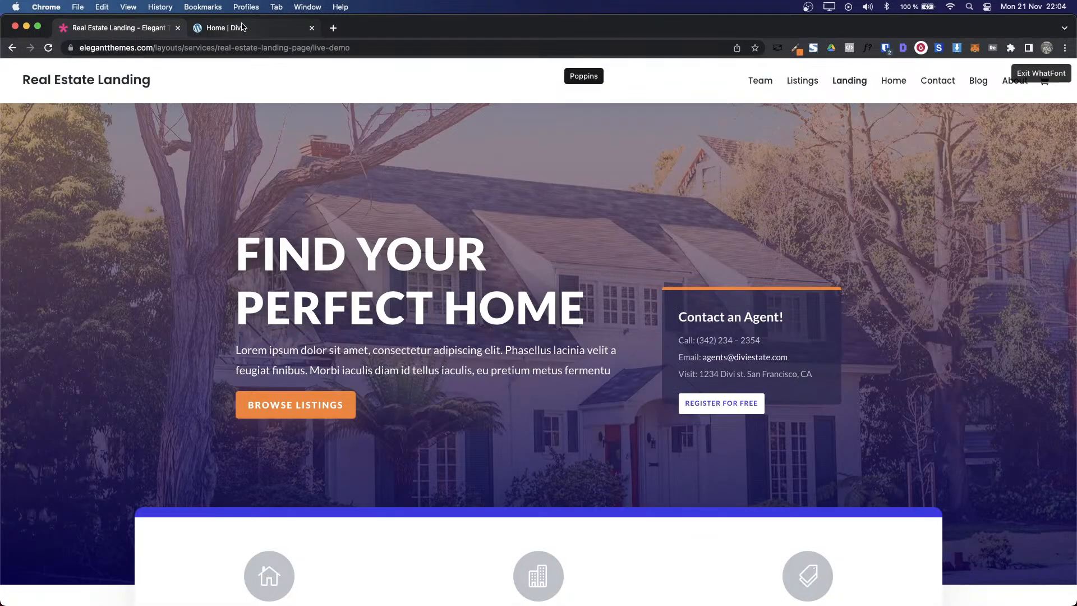
left_click(205, 26)
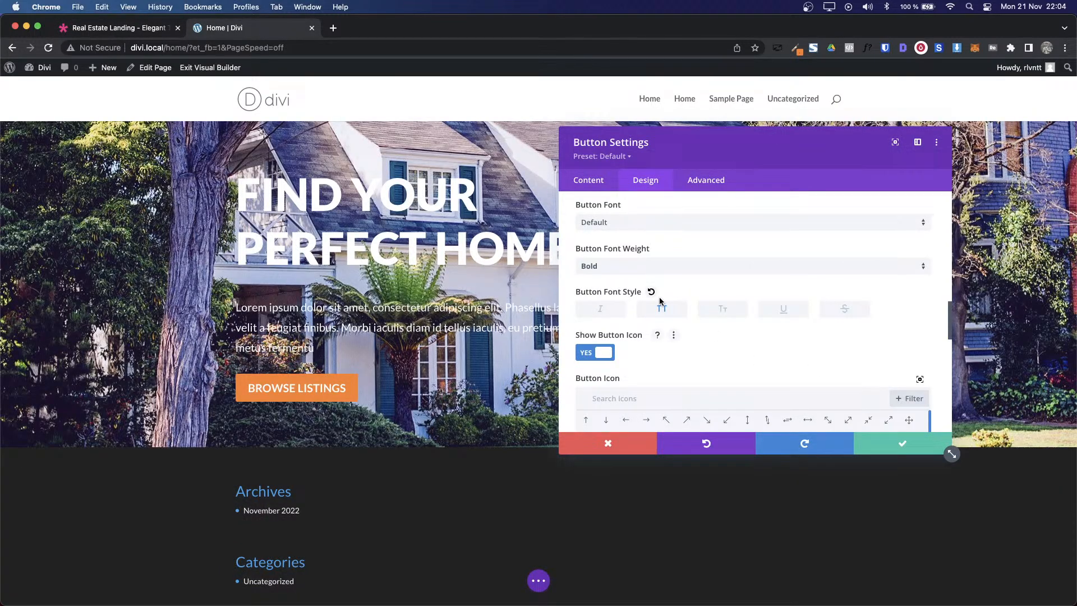
left_click(625, 268)
left_click(617, 353)
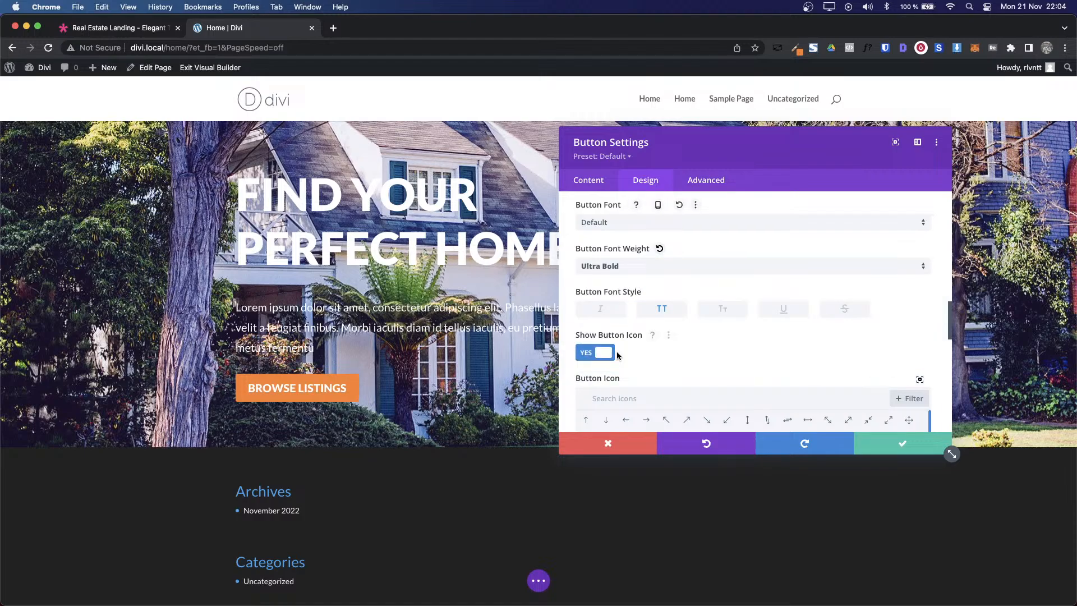
Step: Inspect the font of the demo's Browse Listings button with WhatFont and return to the builder
left_click(126, 34)
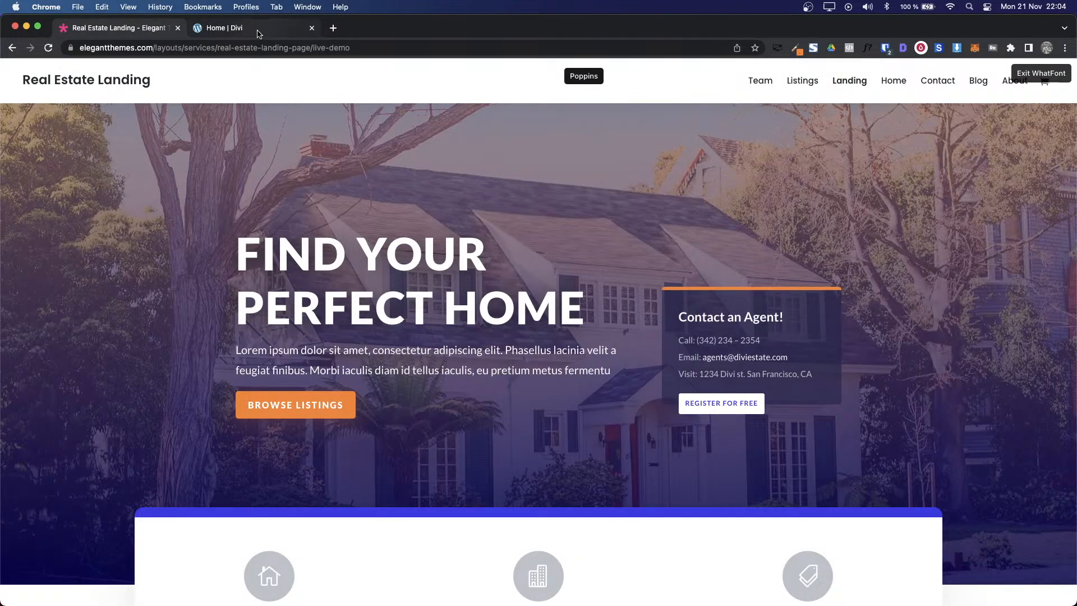
left_click(889, 50)
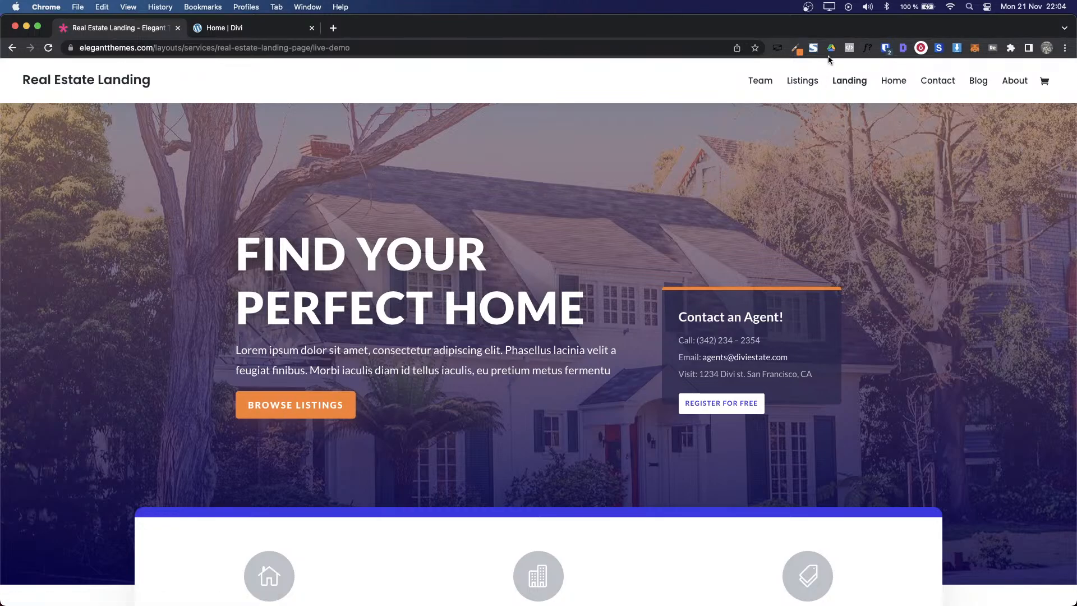
left_click(324, 399)
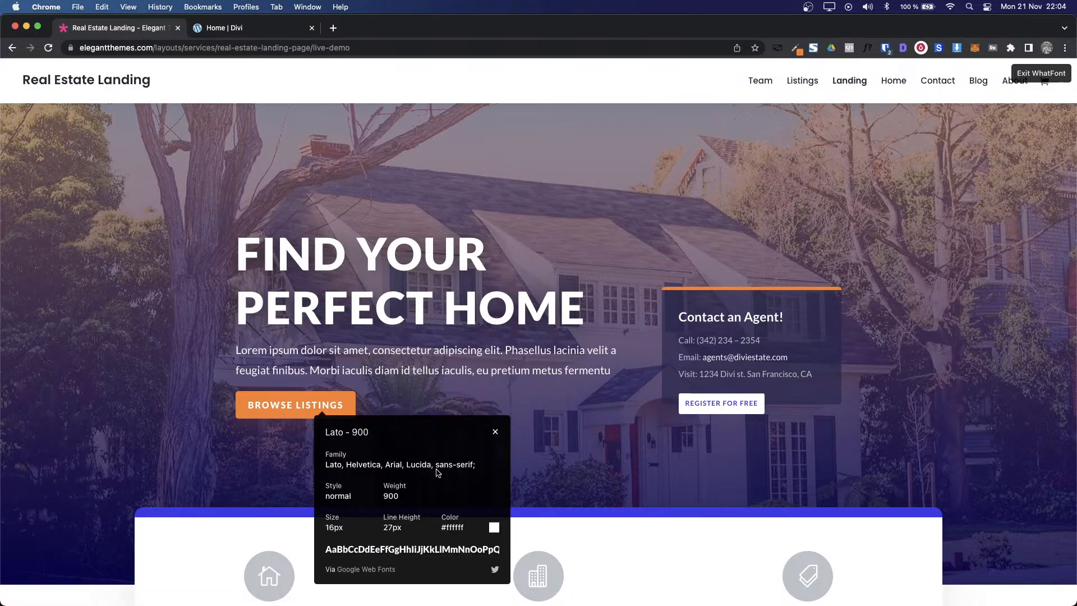
key("ctrl+Tab")
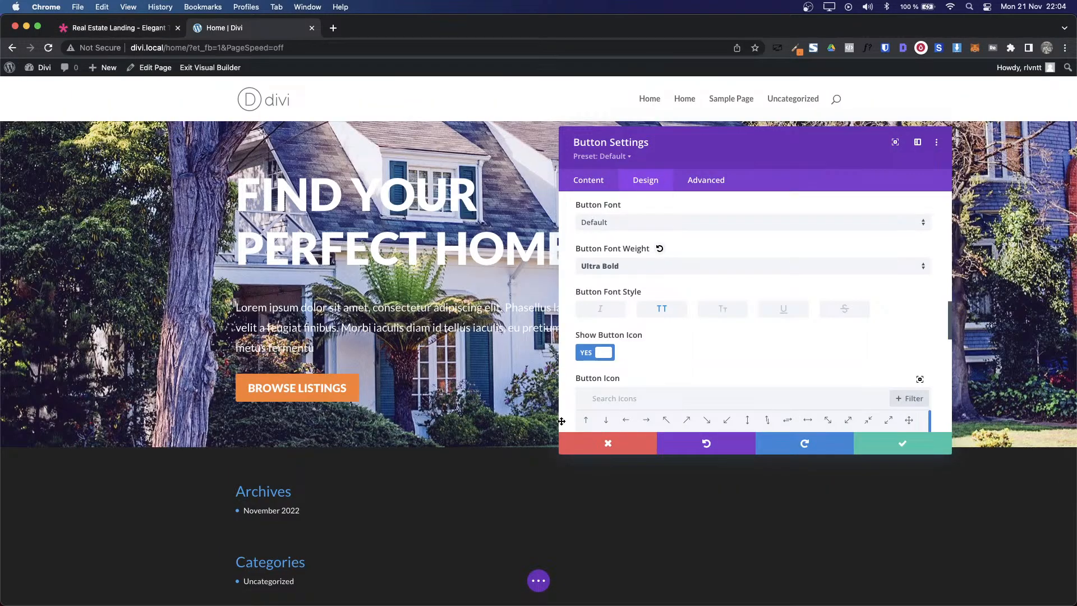
Step: Set the Browse Listings button's text size to 16px and check it against the demo
scroll(805, 312, "up", 5)
scroll(806, 311, "up", 5)
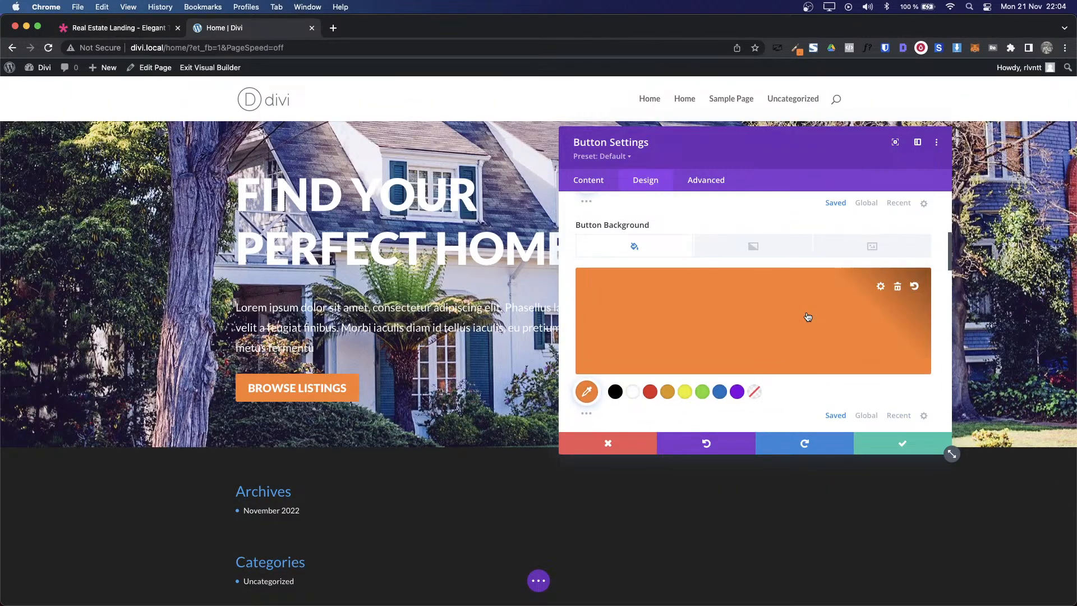
left_click(878, 317)
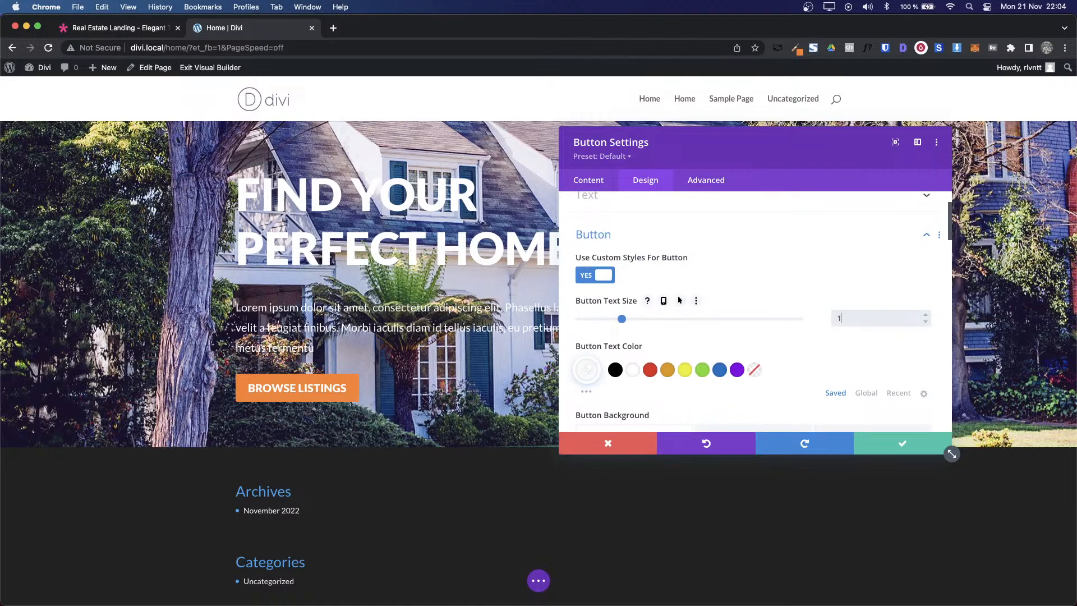
type("16")
key("Return")
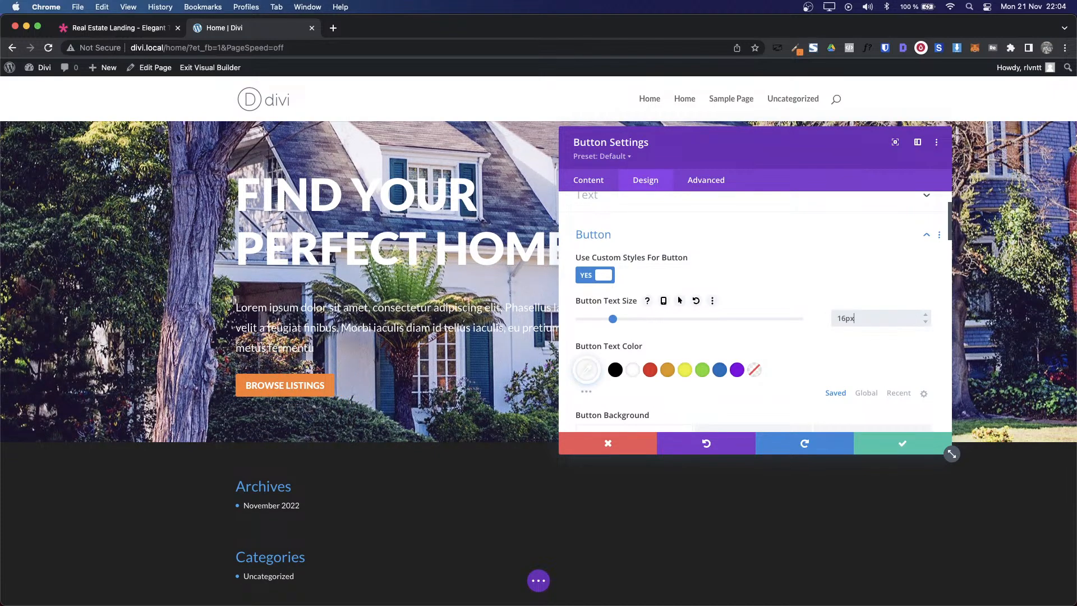
key("ctrl+shift+Tab")
key("ctrl+Tab")
Step: Try the Bold font weight on the button, compare it with the demo, and switch back to Ultra Bold
scroll(874, 368, "down", 5)
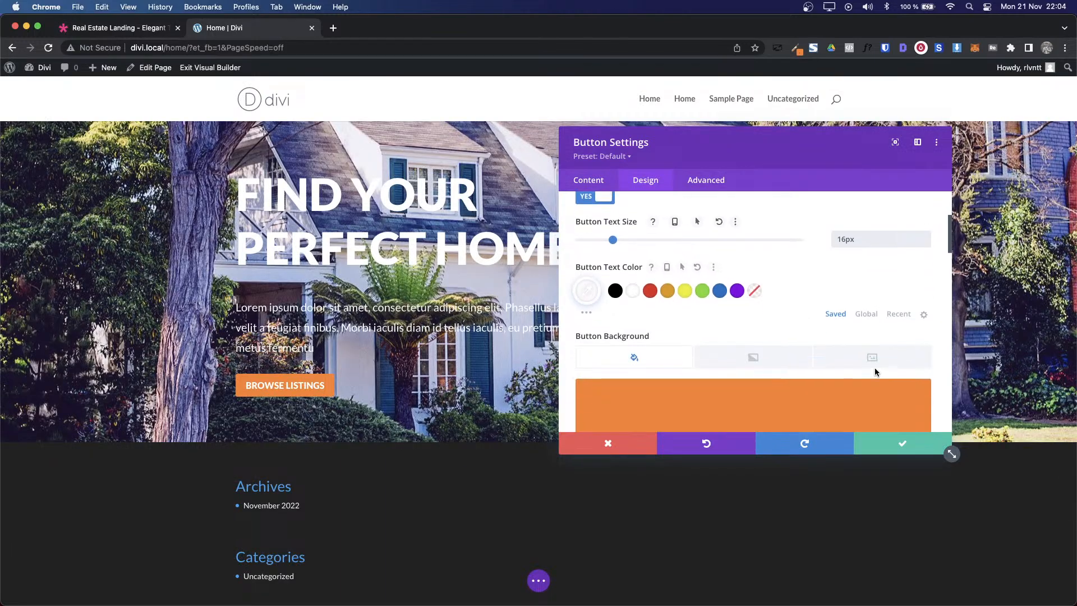
scroll(873, 368, "up", 1)
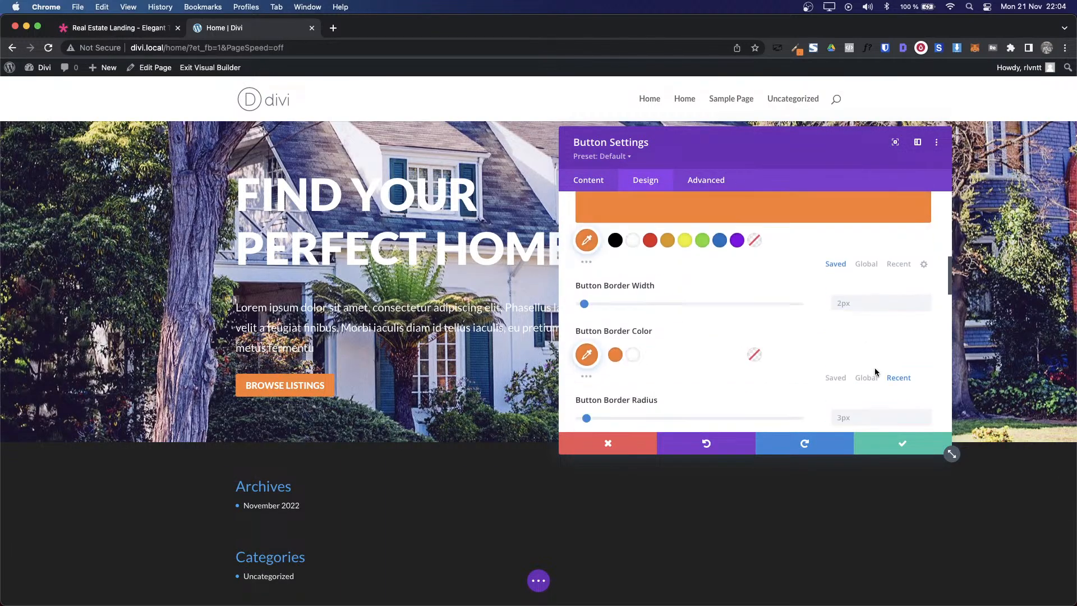
scroll(874, 367, "down", 6)
scroll(876, 373, "up", 4)
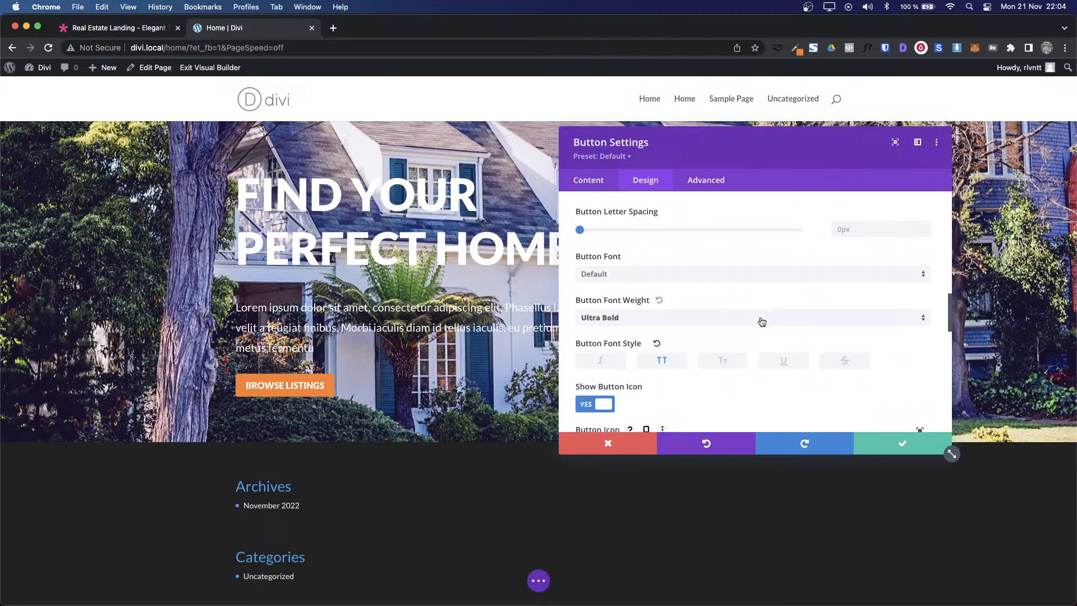
left_click(759, 317)
left_click(626, 386)
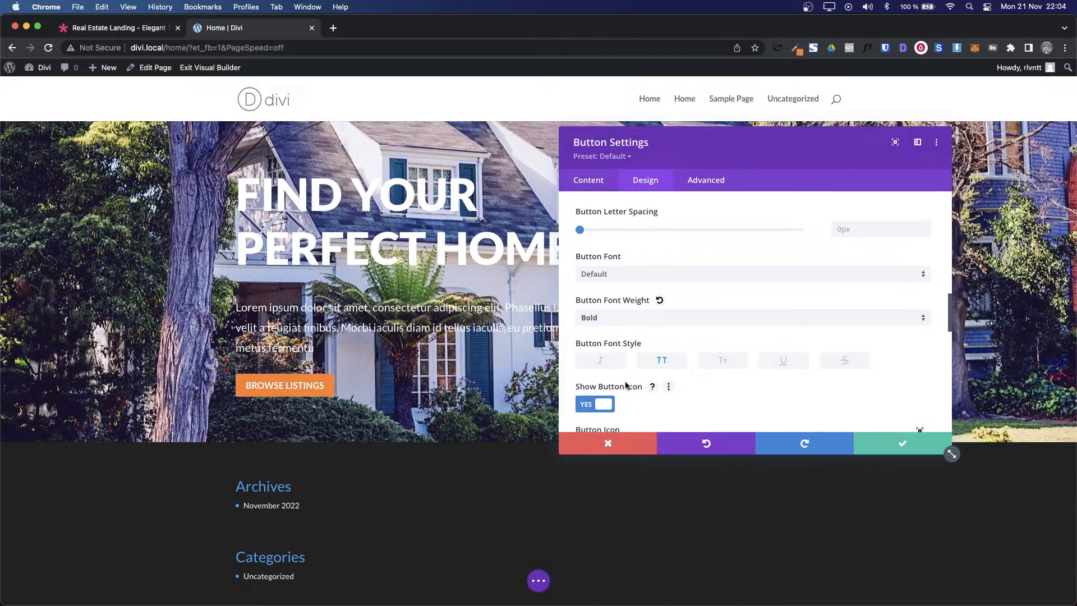
key("ctrl+Tab")
key("ctrl+Tab")
left_click(673, 319)
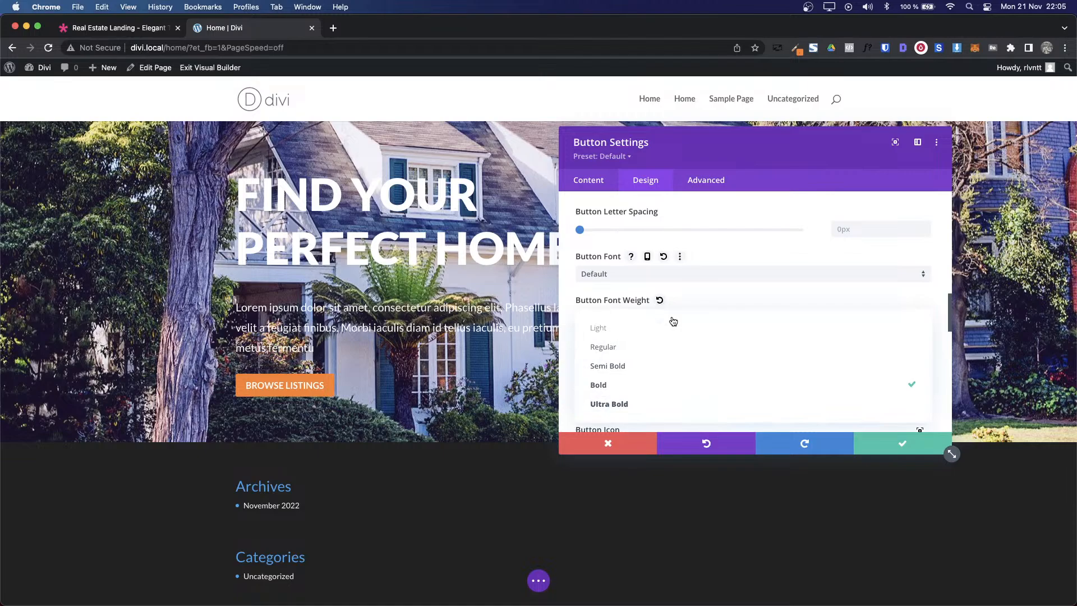
left_click(616, 403)
Step: Compare the demo button's lettering and set the Browse Listings button's letter spacing to 2px
key("ctrl+Tab")
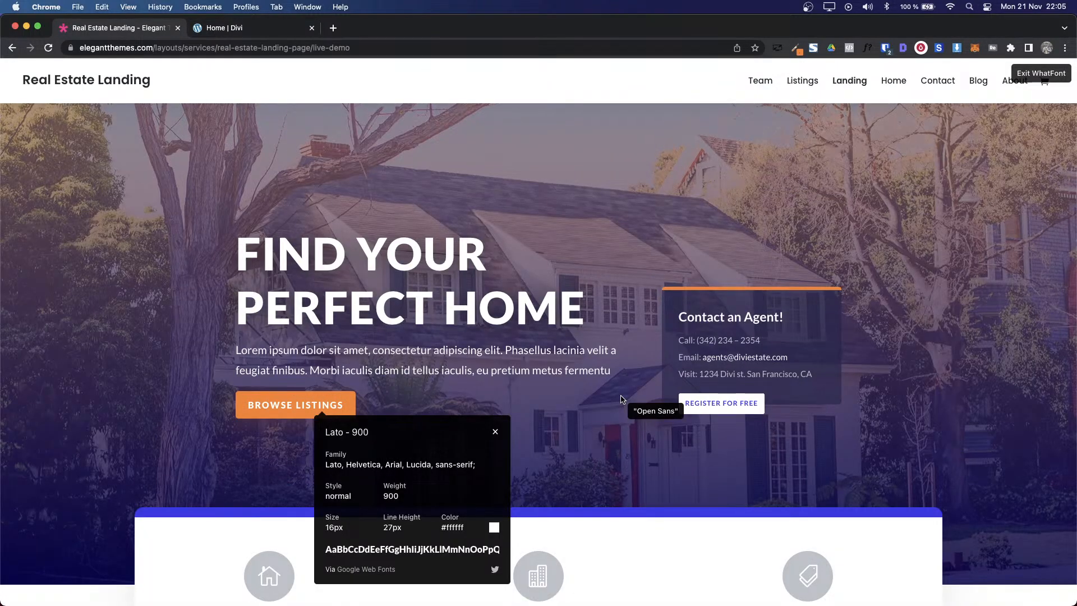
key("Escape")
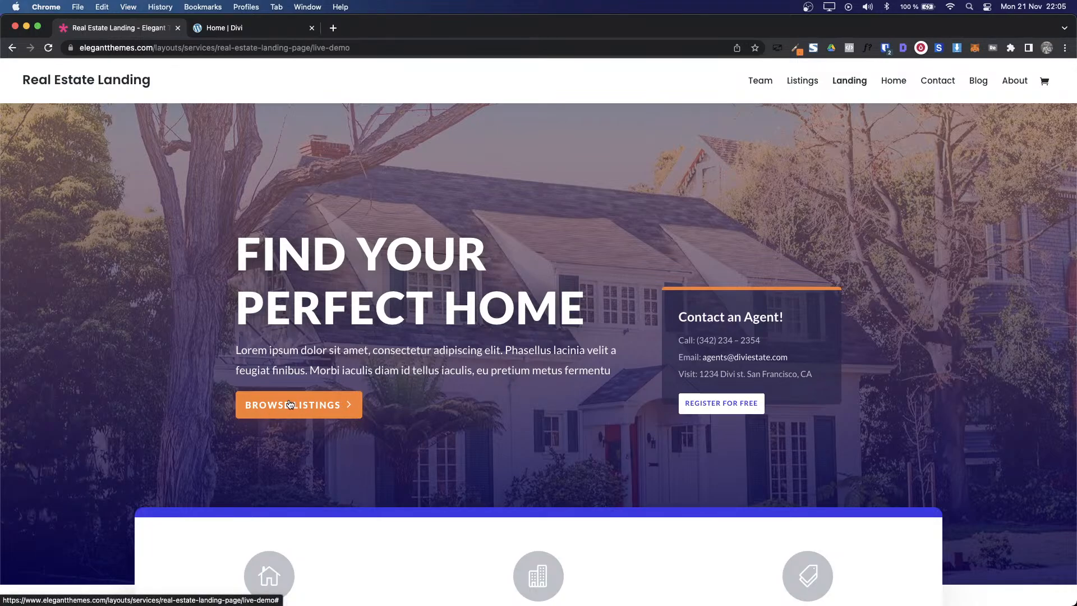
key("ctrl+Tab")
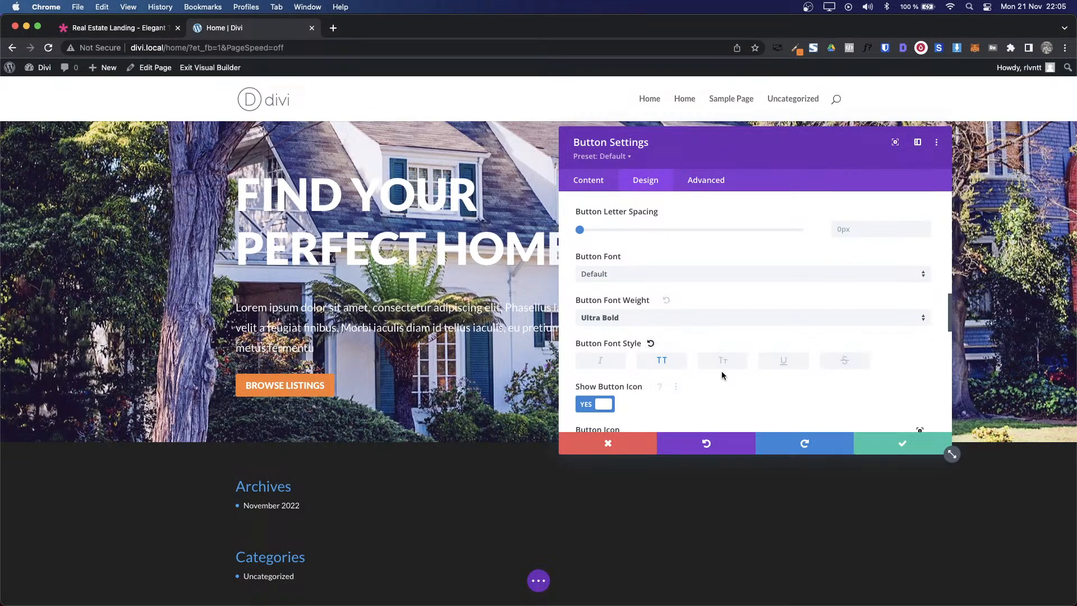
scroll(721, 375, "up", 1)
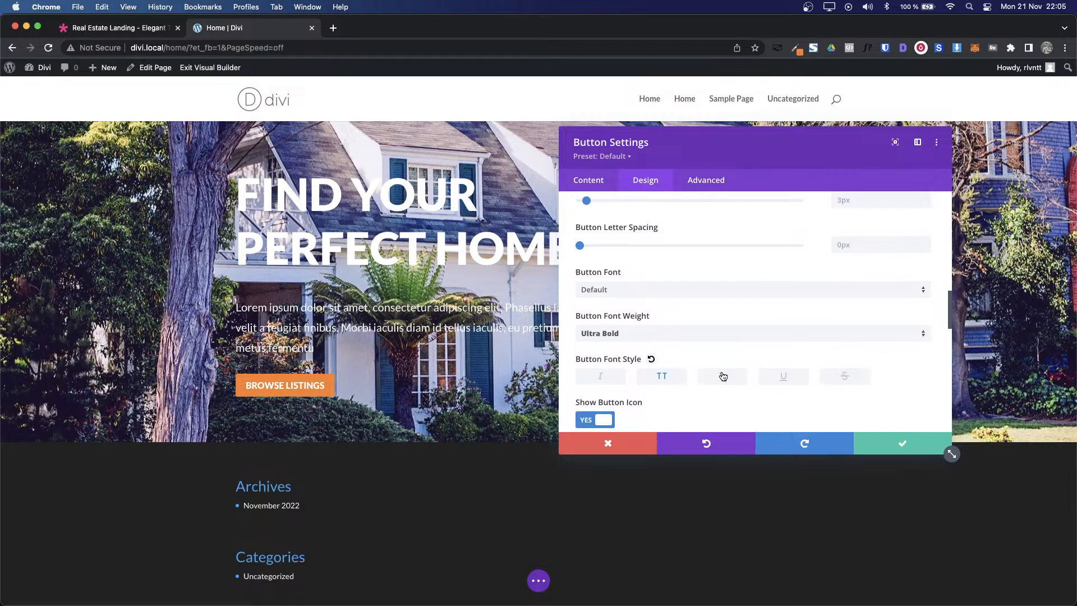
left_click(927, 244)
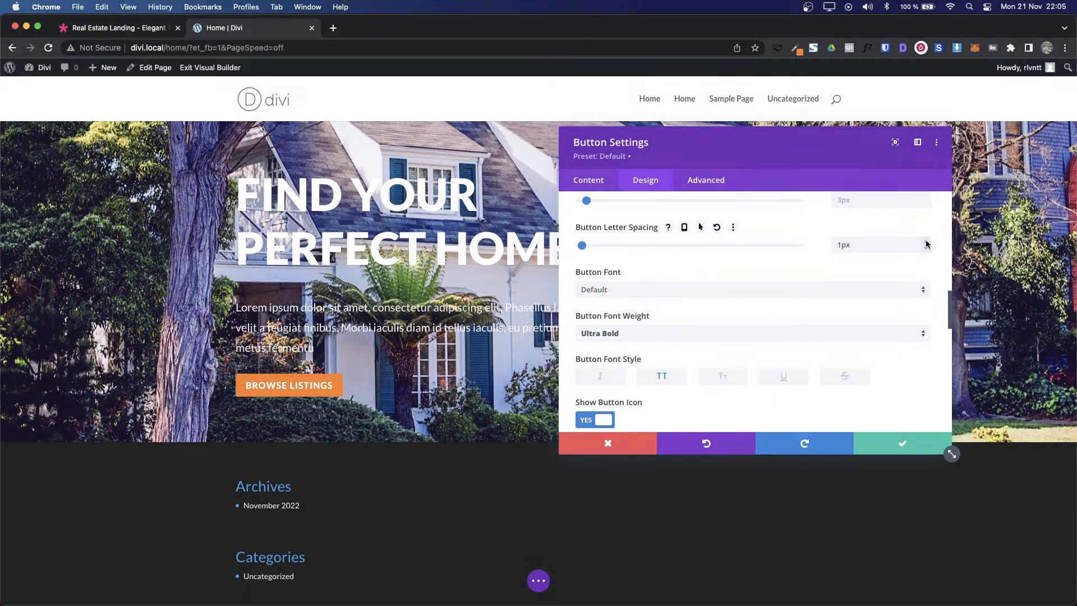
left_click(926, 244)
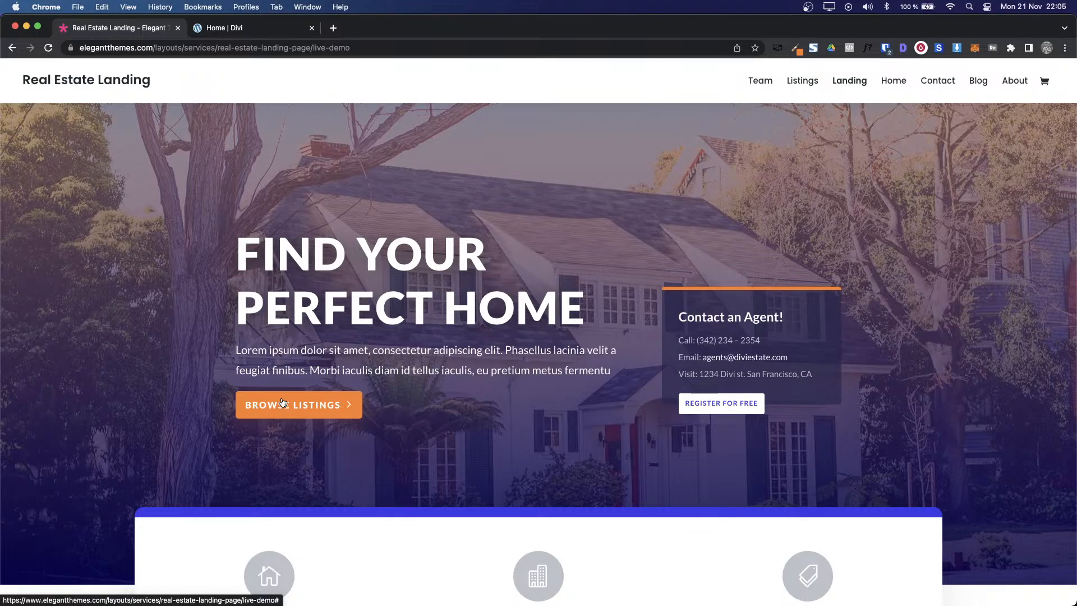
key("ctrl+Tab")
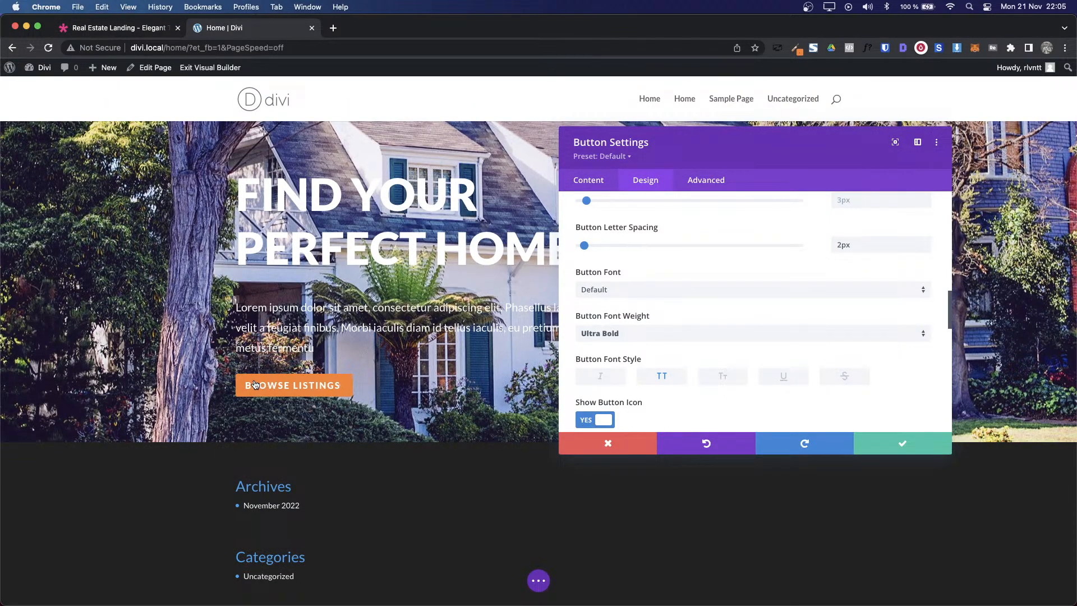
Step: Look through the button icon options and collapse the Button group of the design settings
scroll(914, 370, "down", 5)
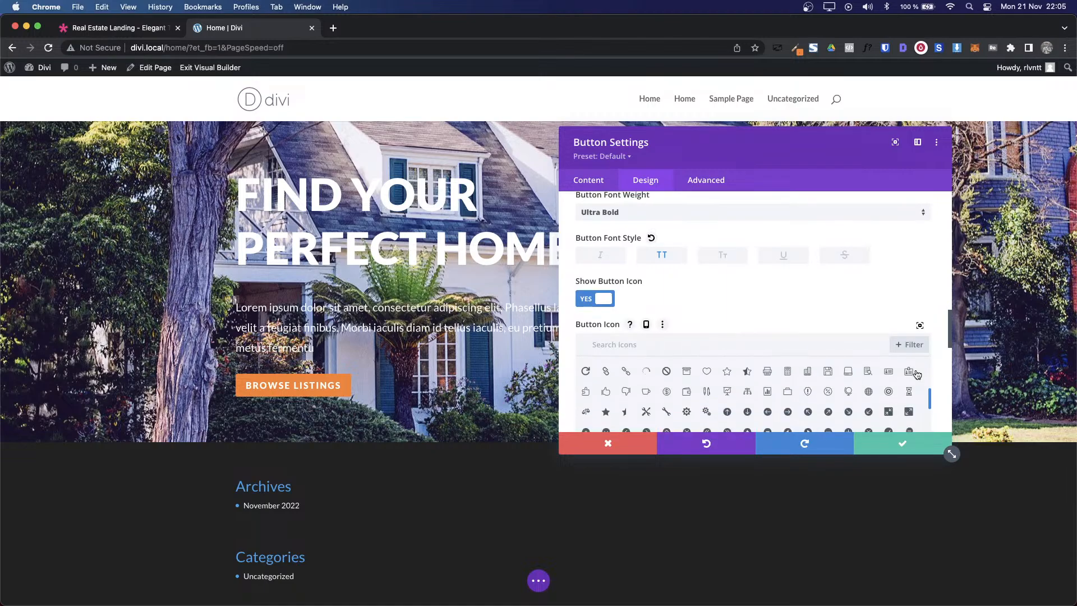
scroll(714, 319, "up", 10)
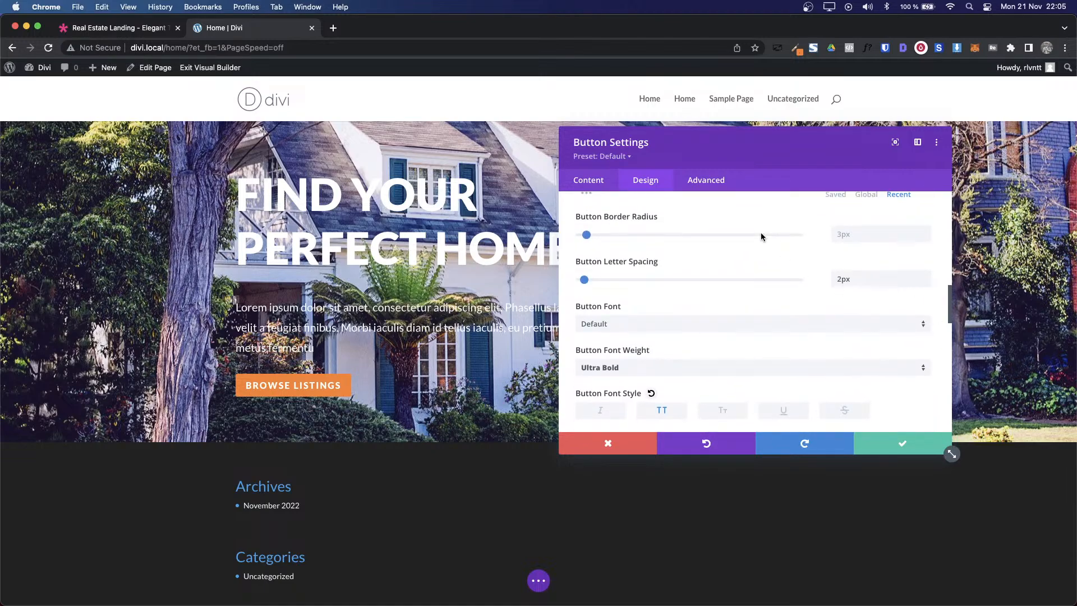
left_click(617, 305)
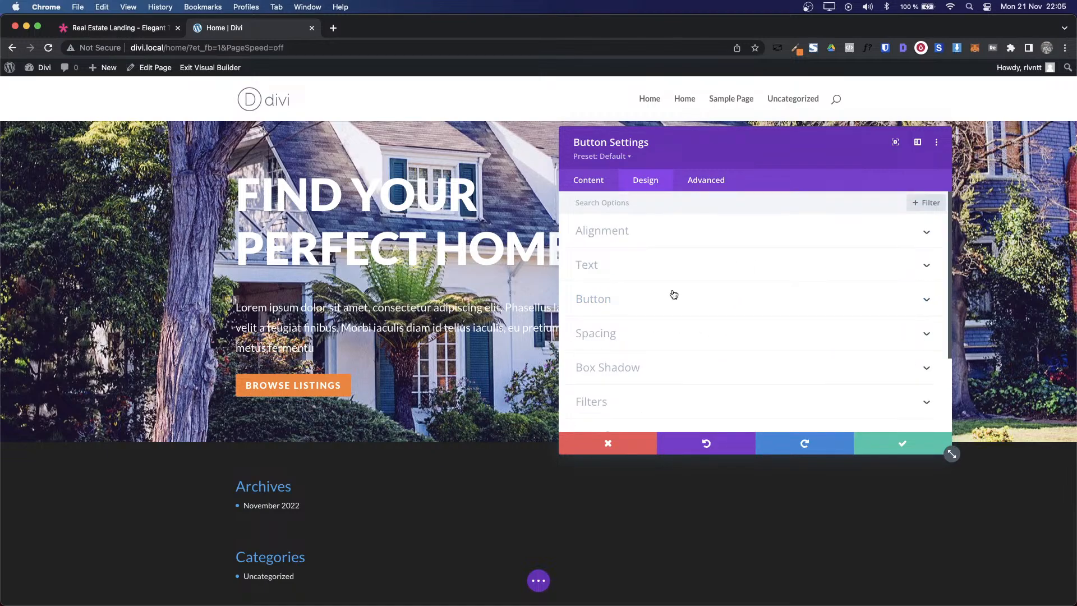
Step: Set the Browse Listings button's border radius to 5px in its button design settings
scroll(660, 345, "down", 4)
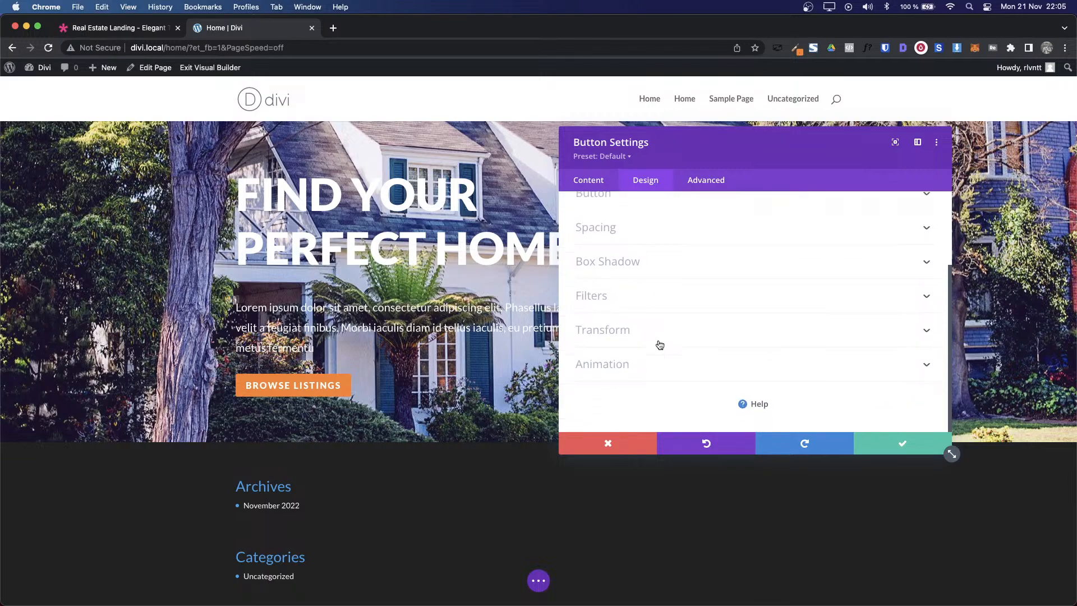
scroll(660, 345, "up", 3)
scroll(659, 345, "up", 1)
left_click(615, 289)
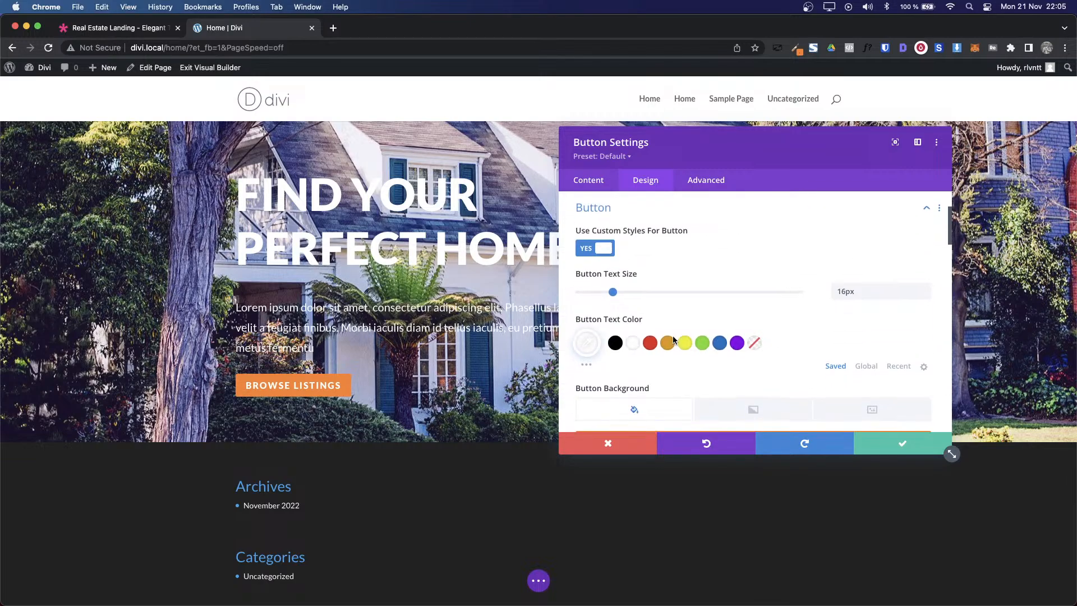
scroll(938, 388, "down", 5)
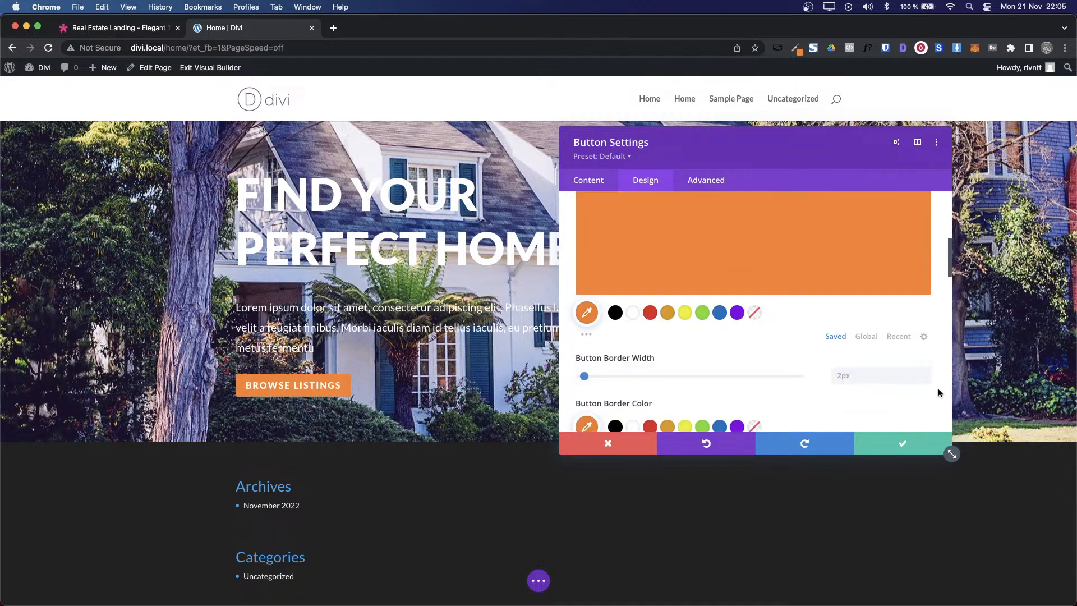
scroll(938, 392, "down", 2)
scroll(937, 392, "up", 1)
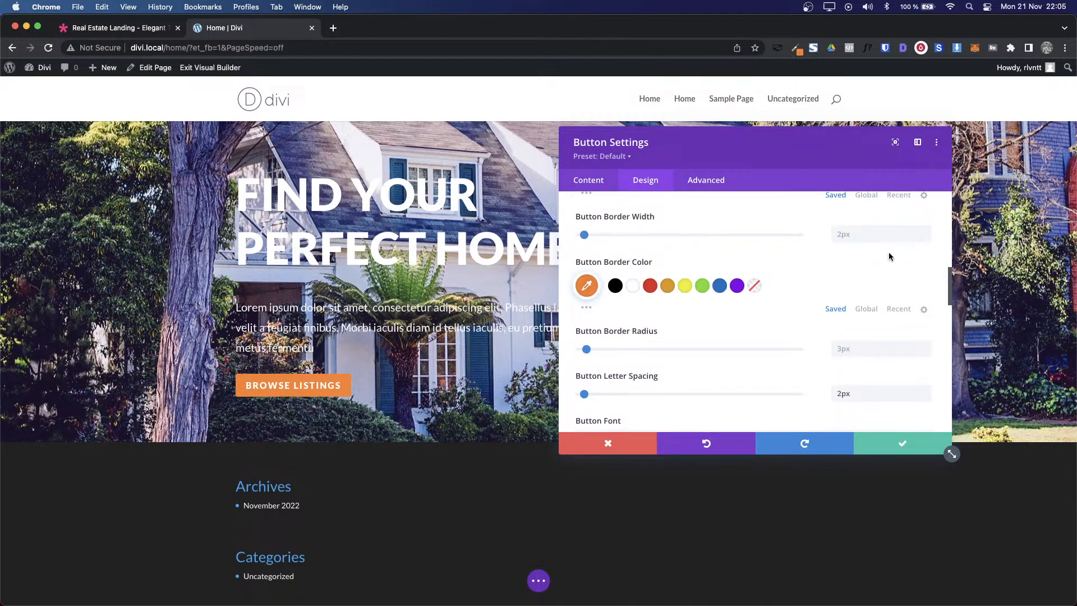
scroll(909, 272, "up", 1)
scroll(910, 272, "down", 2)
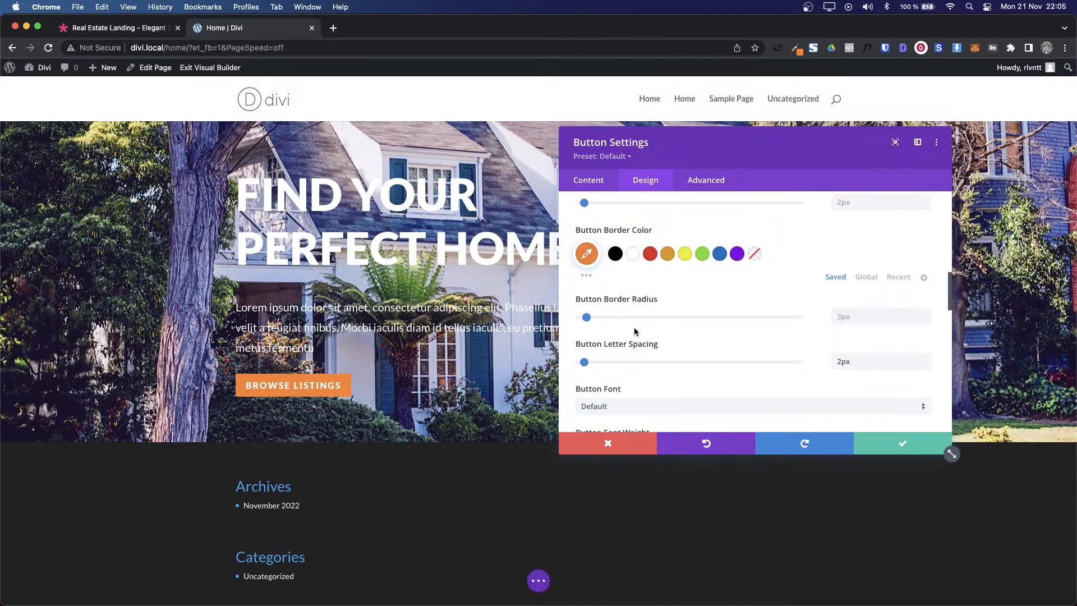
left_click(925, 313)
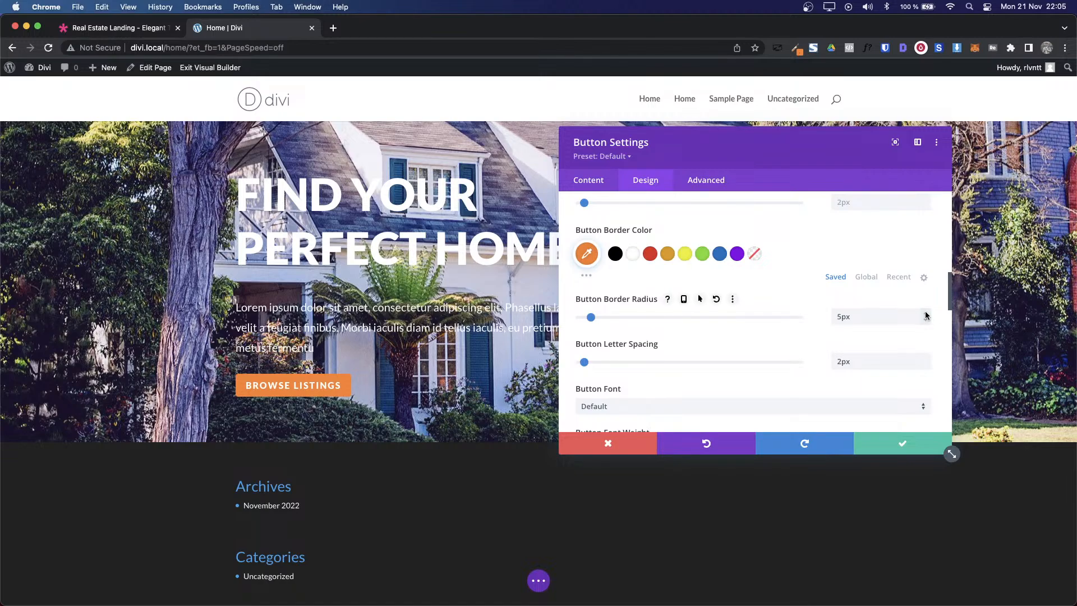
Step: Set the Browse Listings button's top padding to 10px and link the bottom padding to the same value
scroll(777, 314, "up", 10)
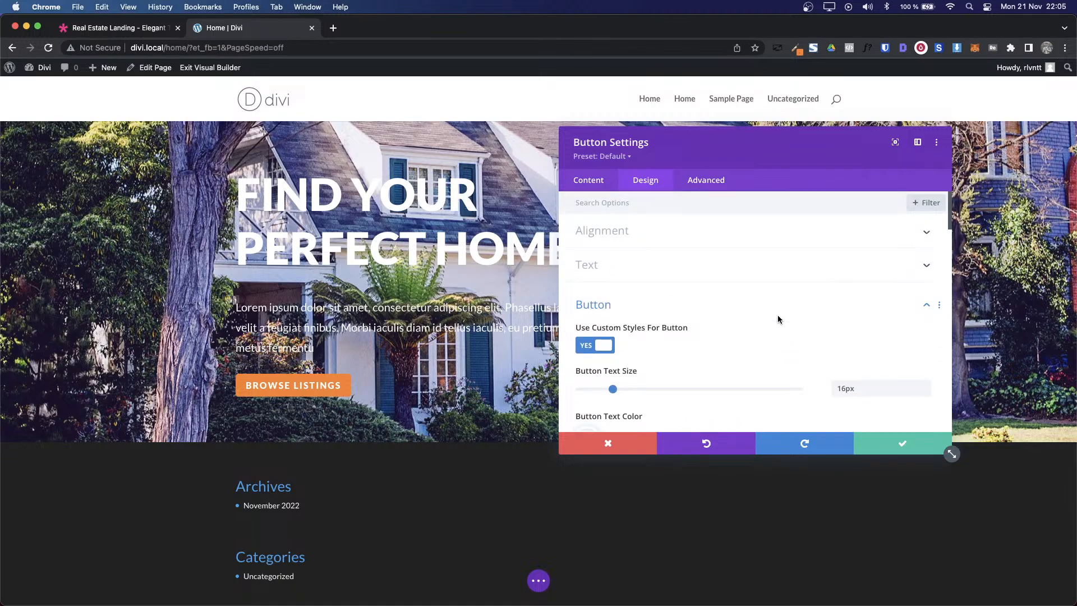
left_click(628, 314)
left_click(605, 335)
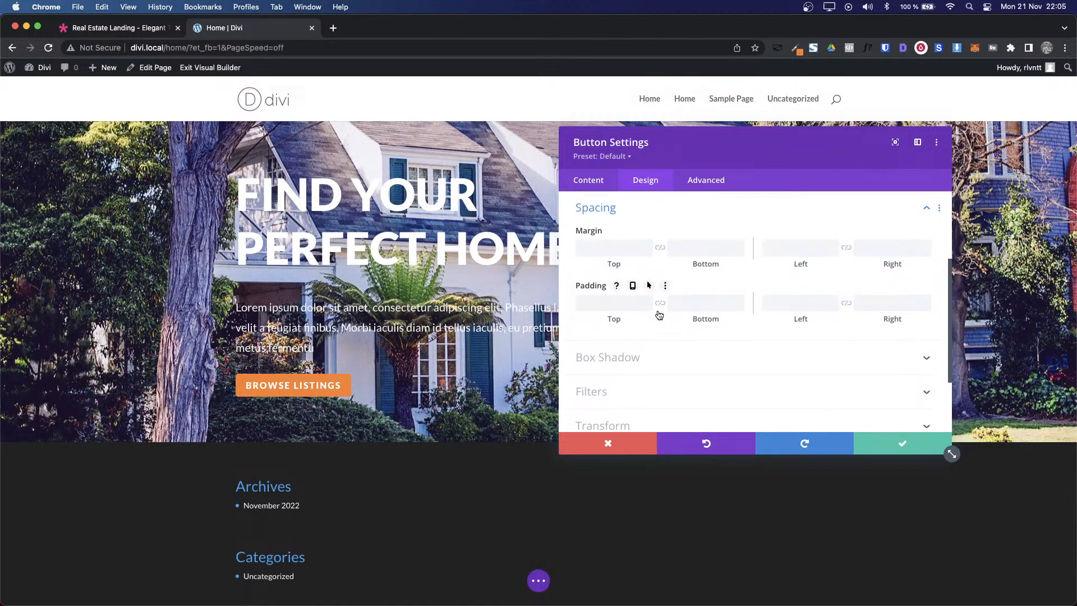
left_click(599, 303)
type("9px")
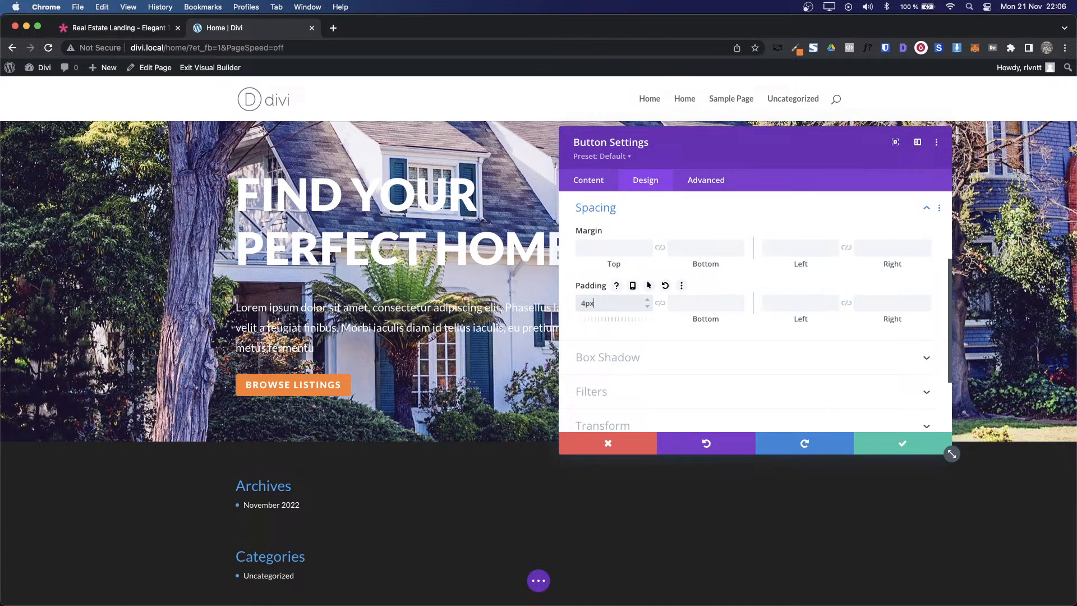
key("Up")
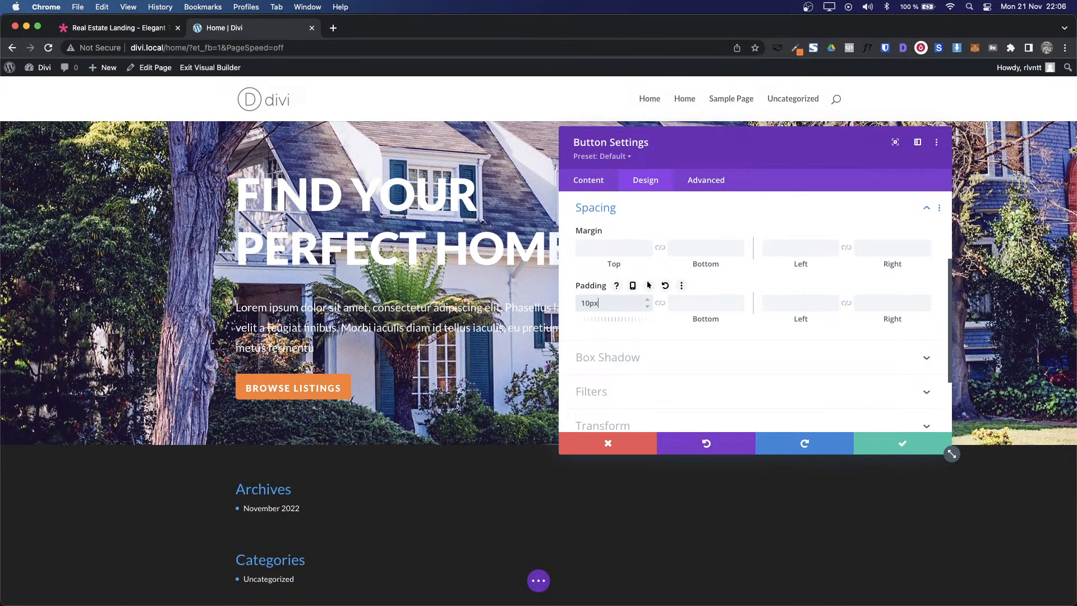
left_click(659, 305)
Step: Link the button's left and right padding, set both to 20px, and save the button settings
left_click(783, 298)
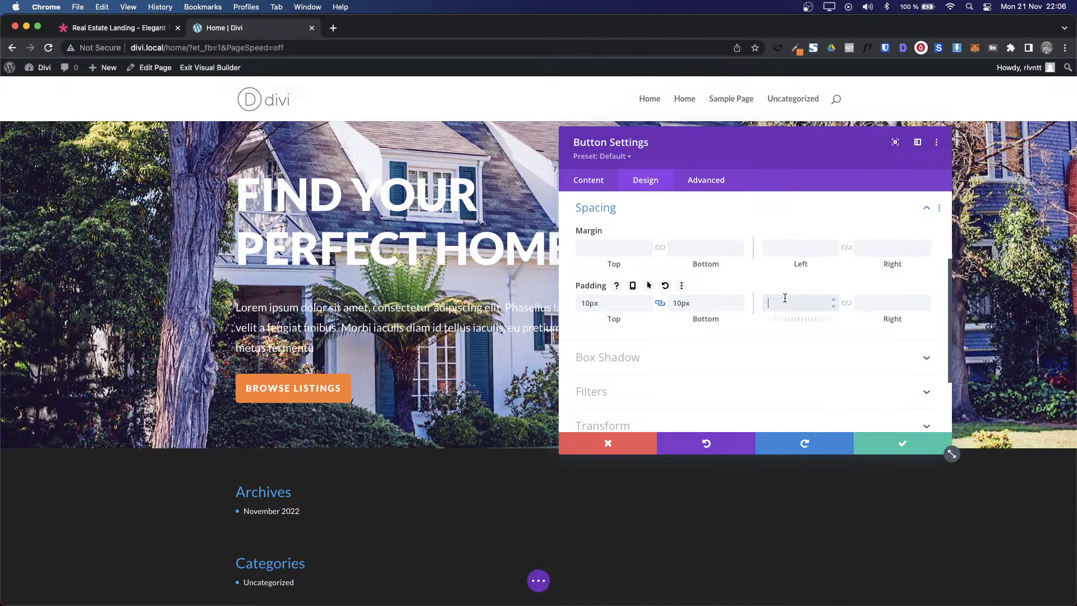
left_click(849, 306)
type("9px")
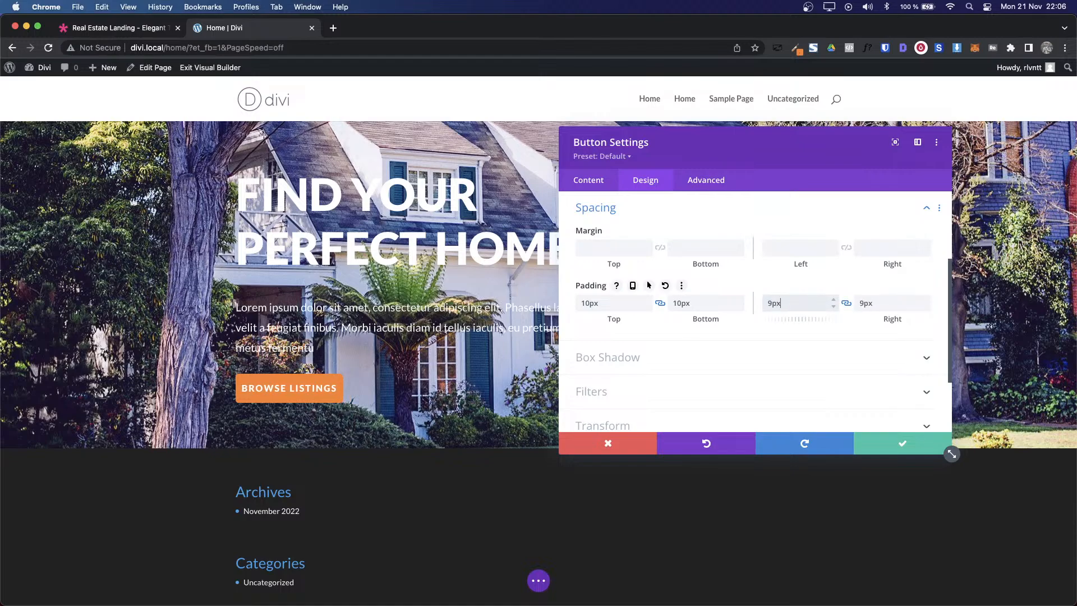
key("Up")
key("Up")
key("Up")
key("Up")
key("Up")
key("Up")
key("Up")
key("Up")
key("Up")
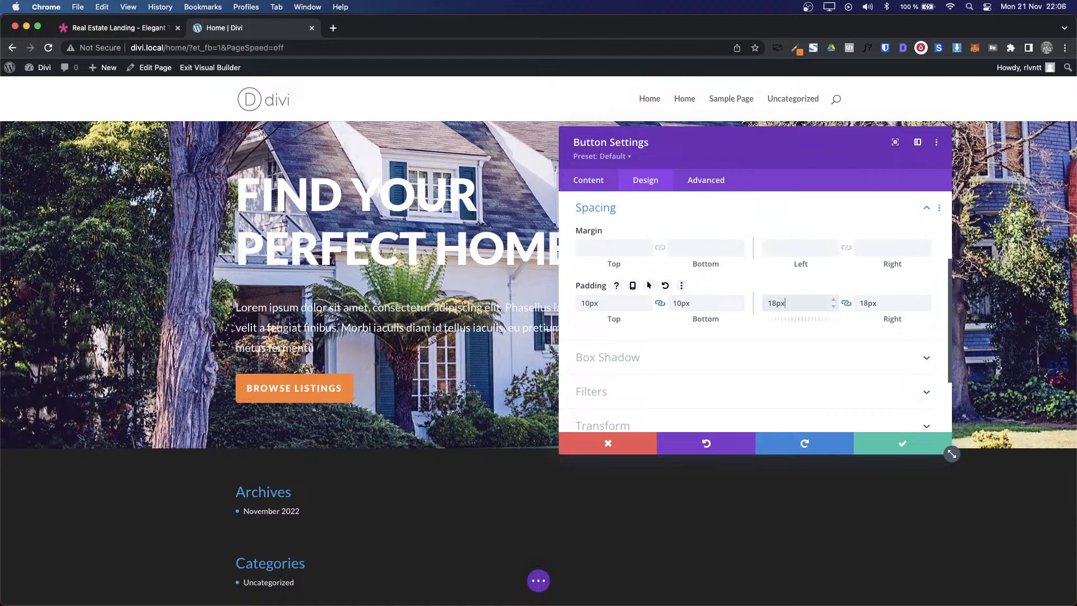
key("Up")
key("Up")
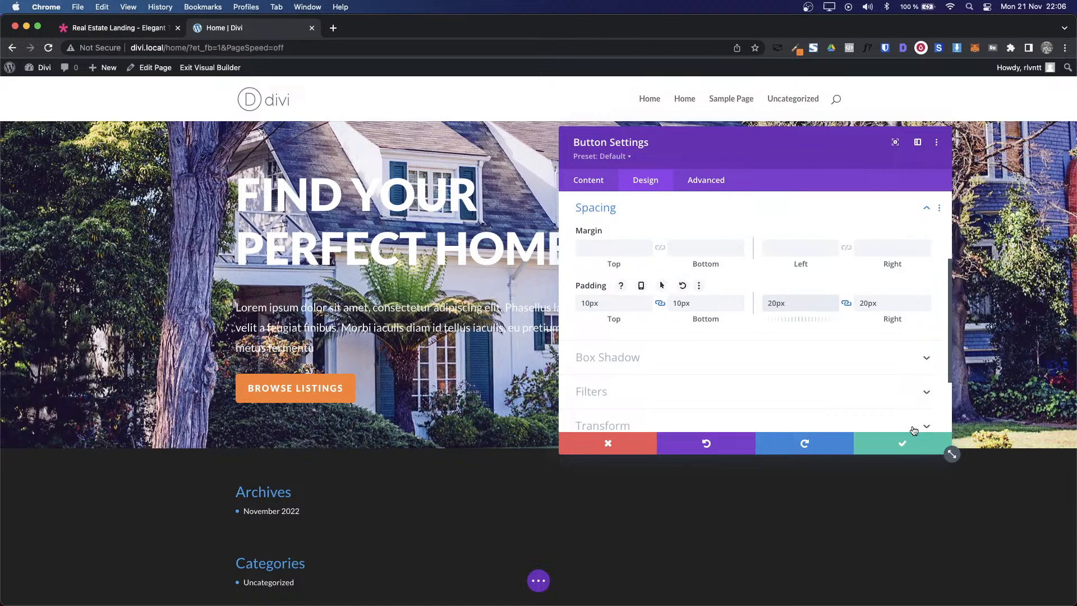
left_click(901, 443)
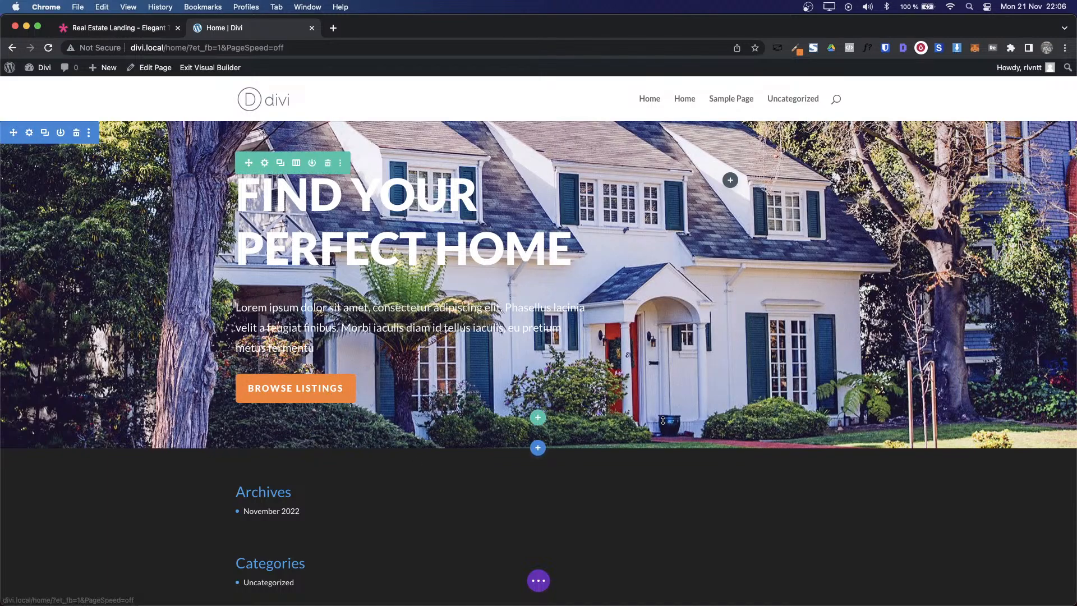
Step: Compare the local Browse Listings button's size and hover behaviour with the one on the Real Estate Landing demo
key("ctrl+Tab")
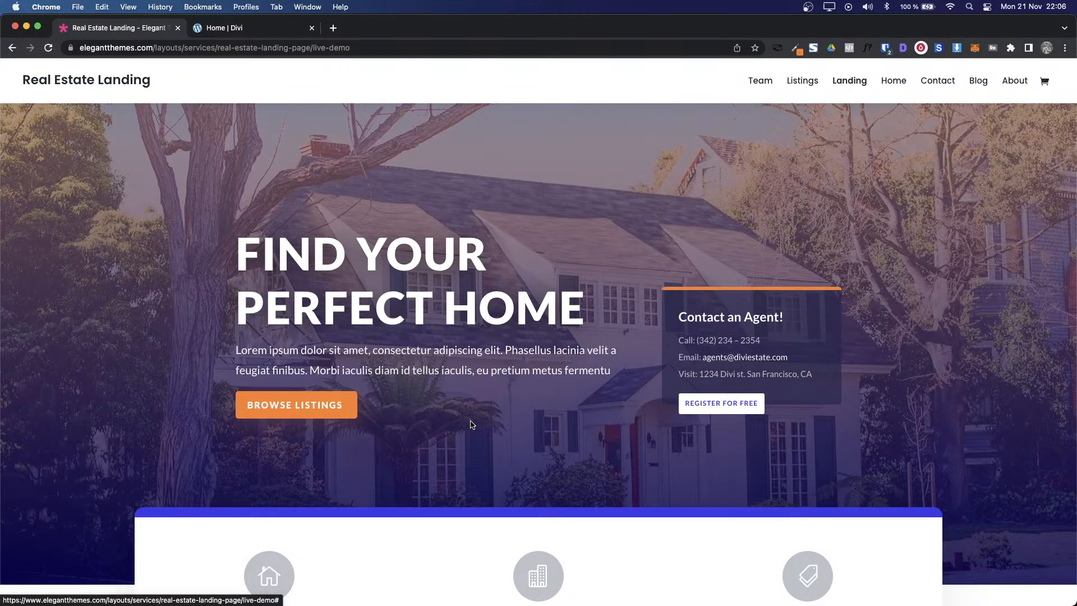
key("ctrl+Tab")
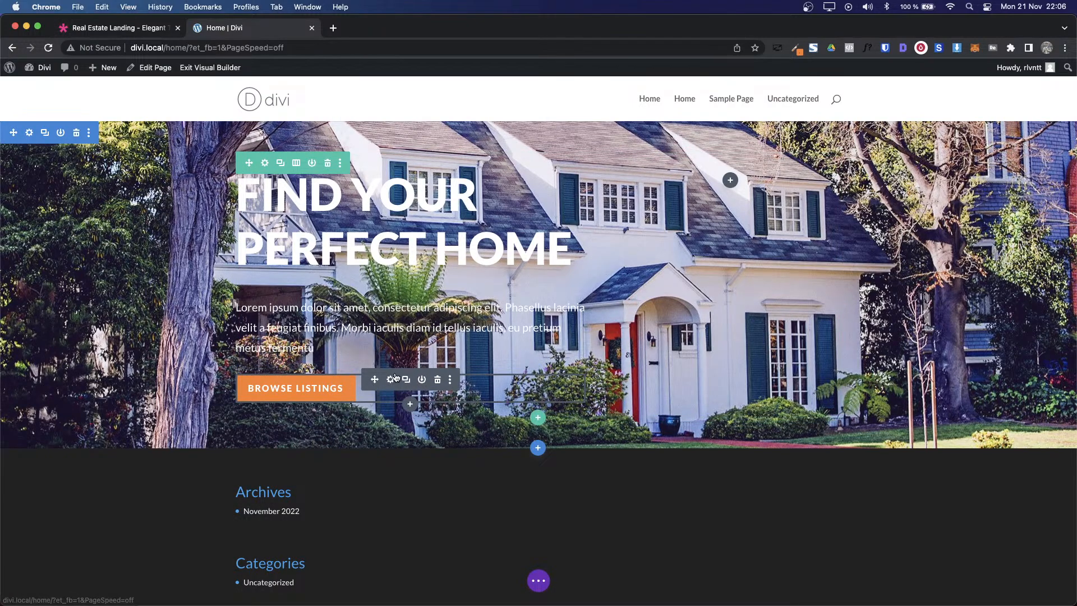
key("ctrl+shift+Tab")
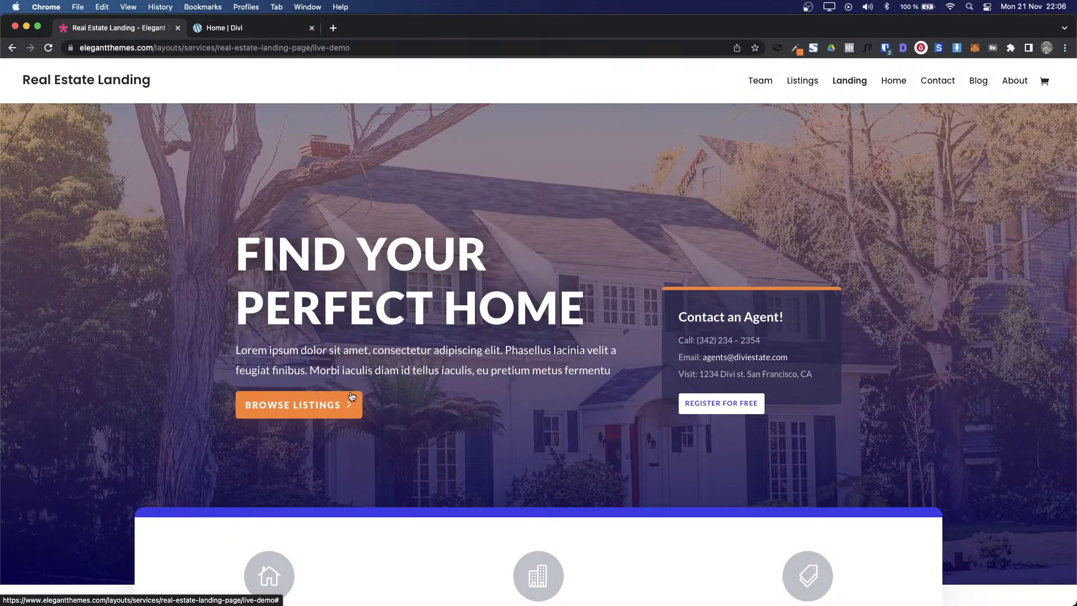
key("ctrl+Tab")
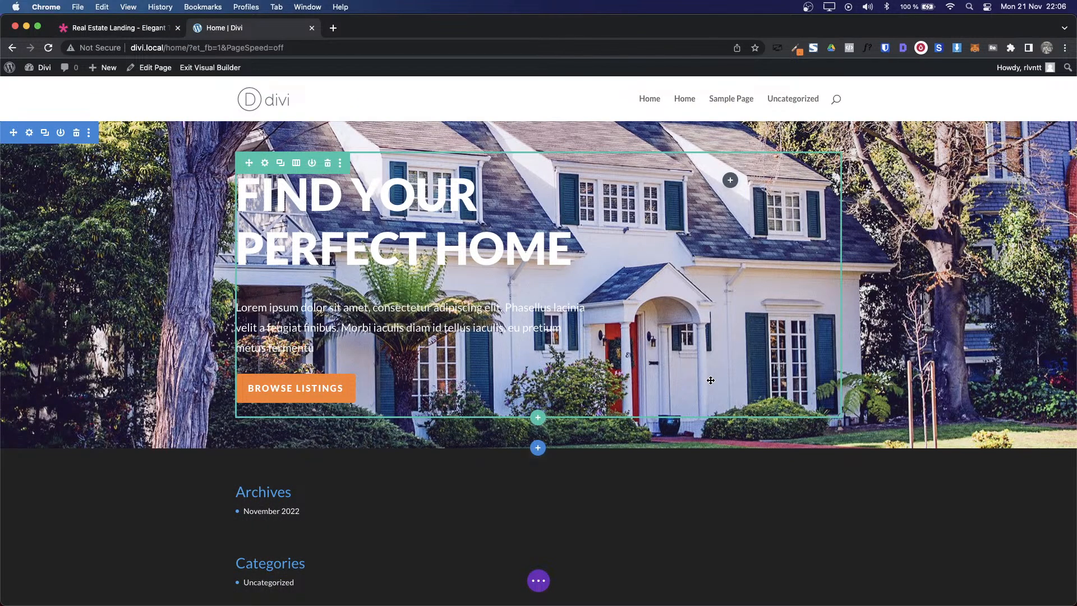
Step: Inspect the demo's hero section in the developer tools and enlarge the tools area to read its background styles
key("ctrl+shift+Tab")
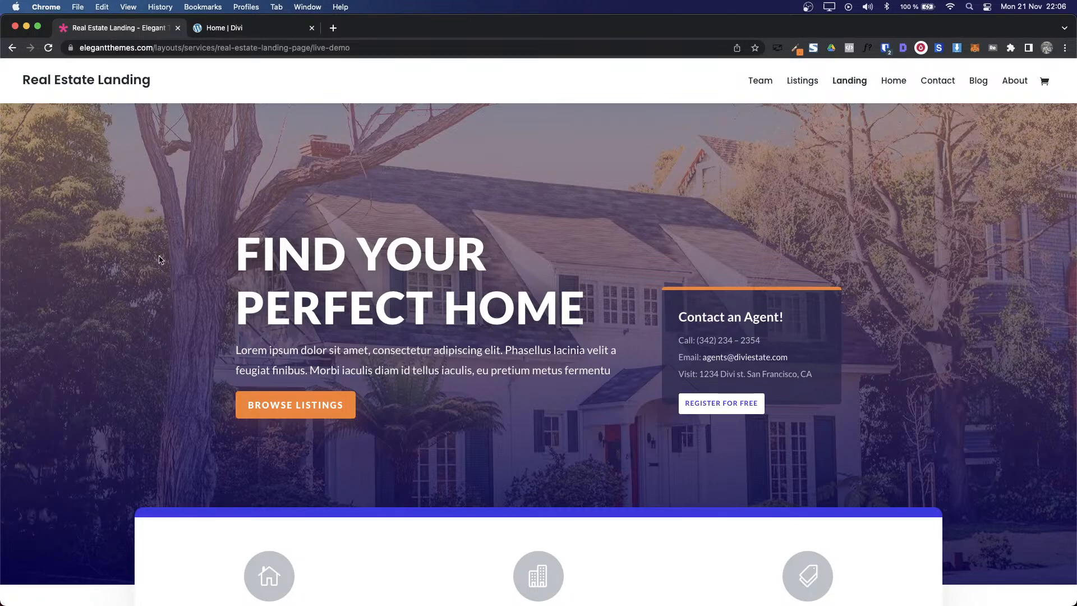
key("super+alt+i")
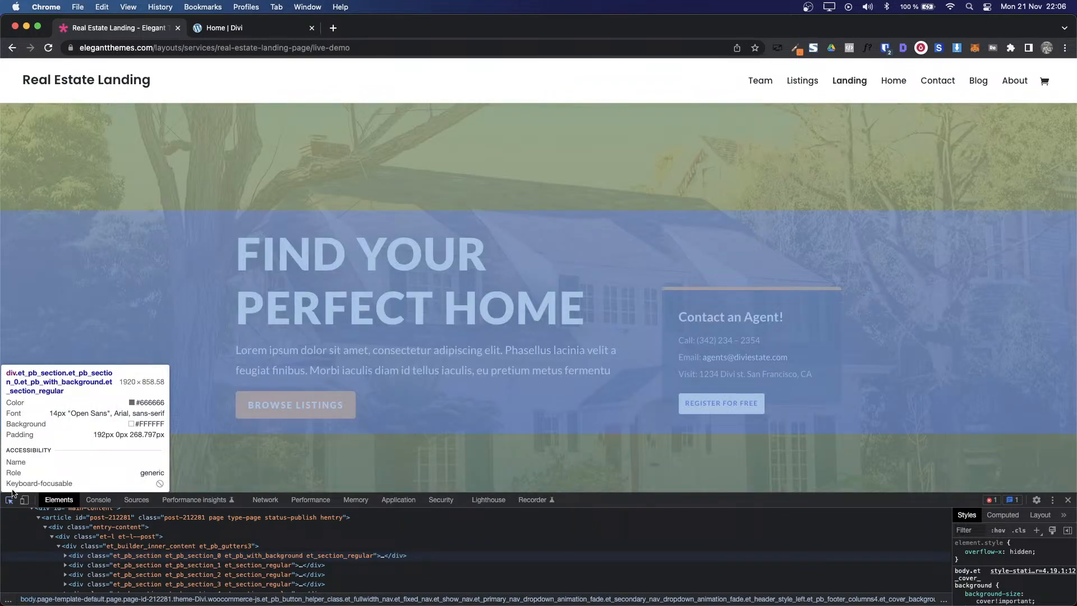
left_click(9, 499)
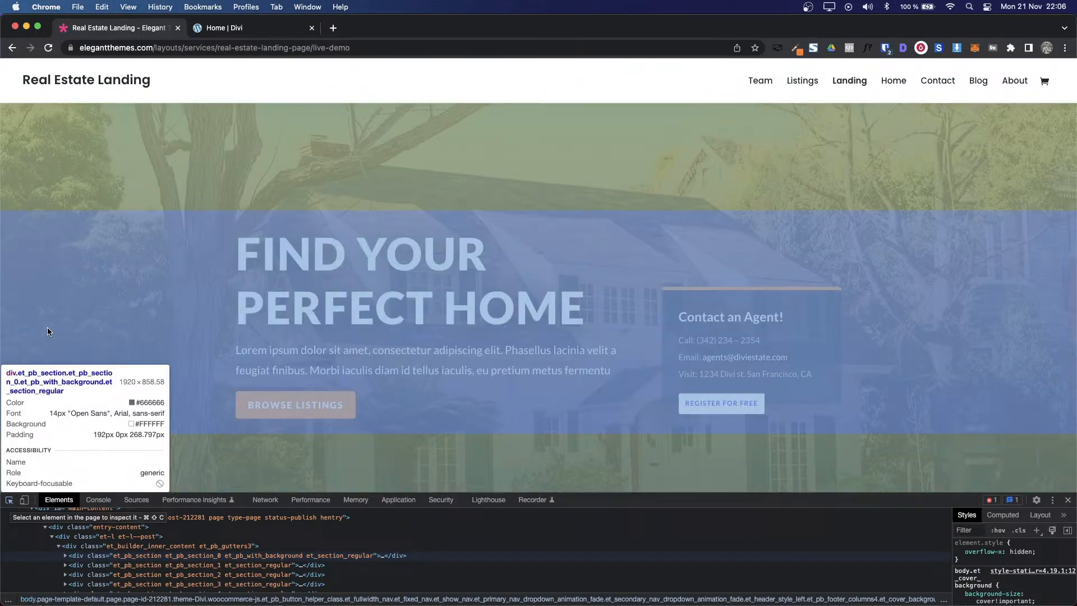
left_click(68, 222)
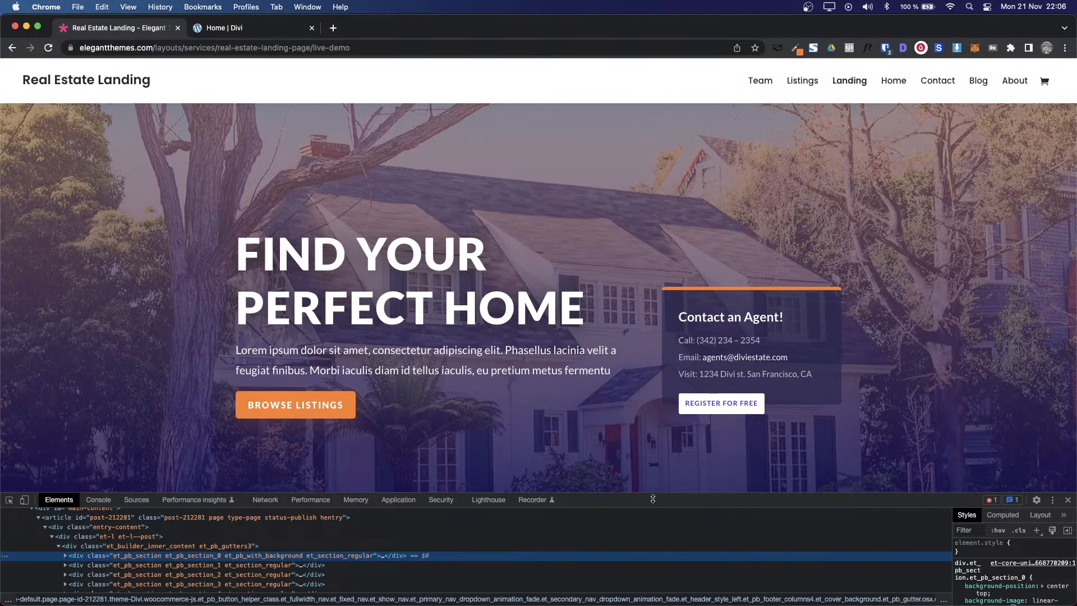
left_click_drag(634, 493, 628, 404)
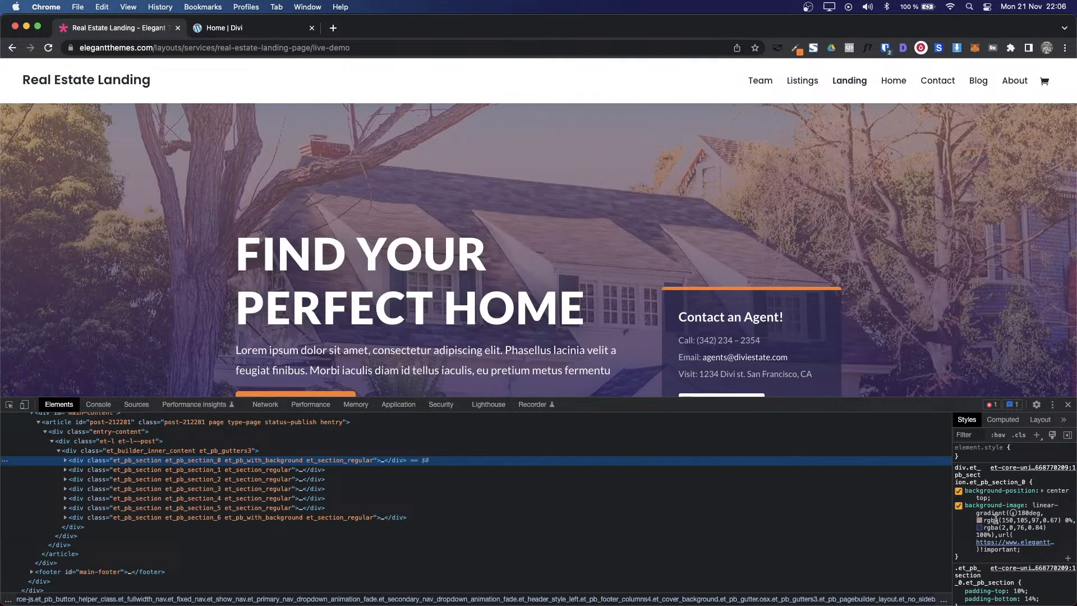
Step: Open the first colour stop of the demo hero's background gradient, switch its colour format and copy the value
left_click(993, 517)
key("Escape")
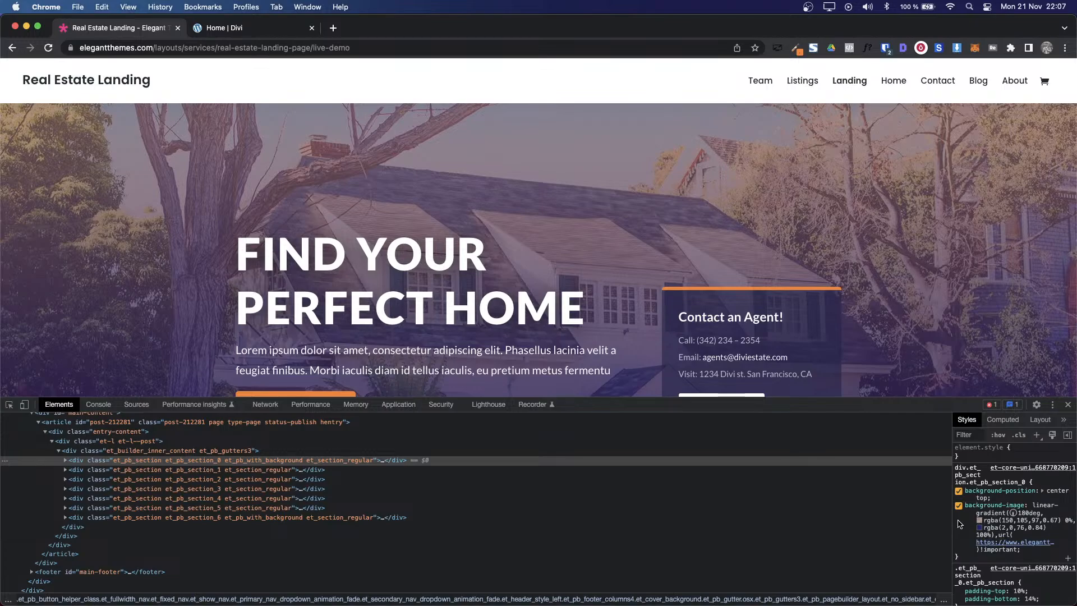
left_click(979, 520)
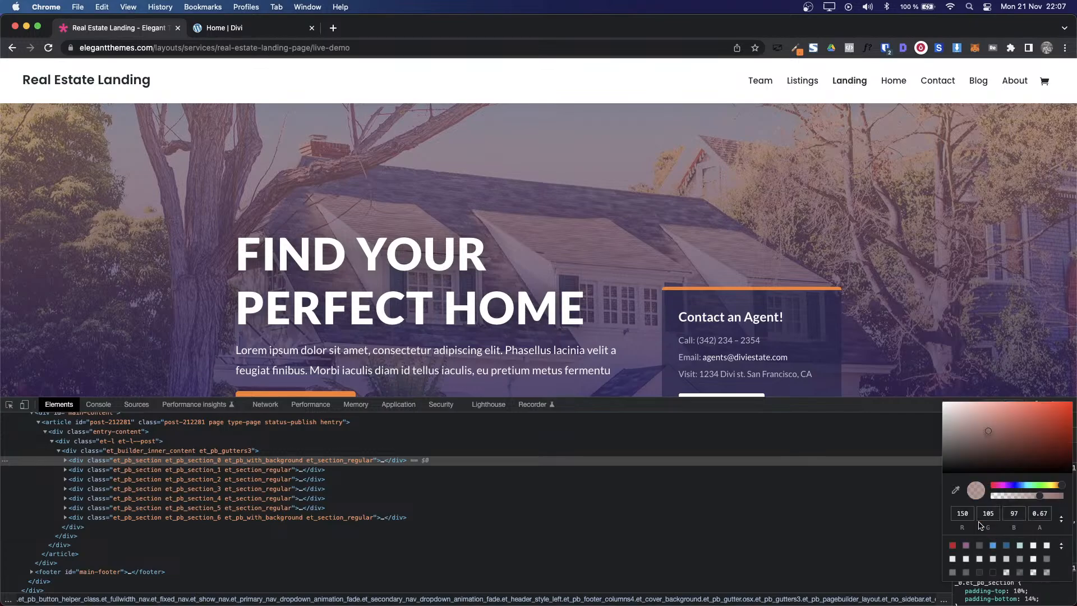
left_click(1059, 520)
left_click(1059, 520)
key("super+c")
Step: Add a background gradient to the hero section on the local Divi Home page and place it above the background image
left_click(230, 28)
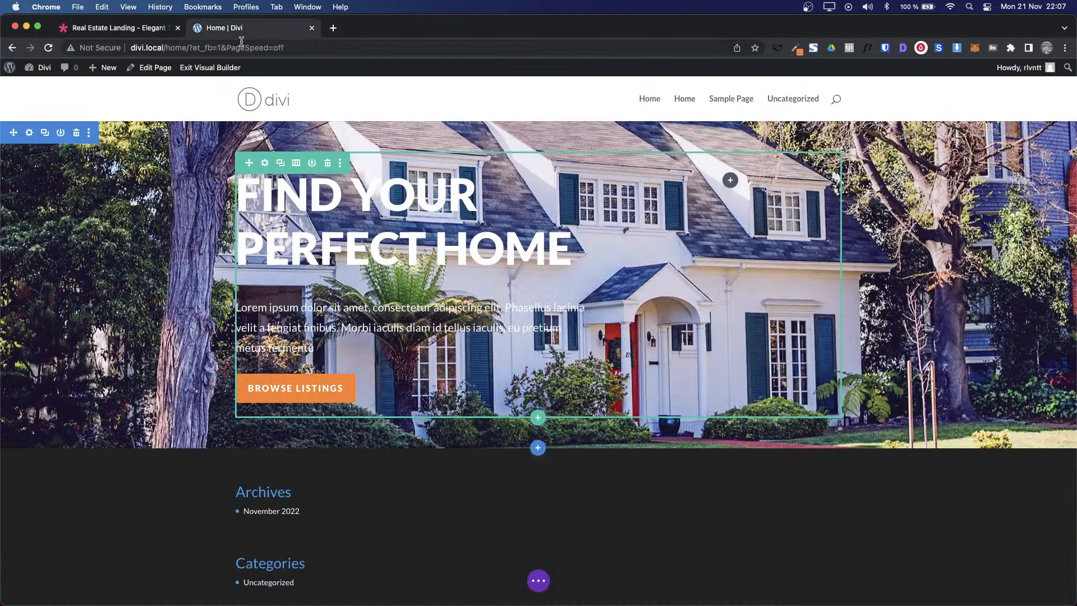
left_click(29, 132)
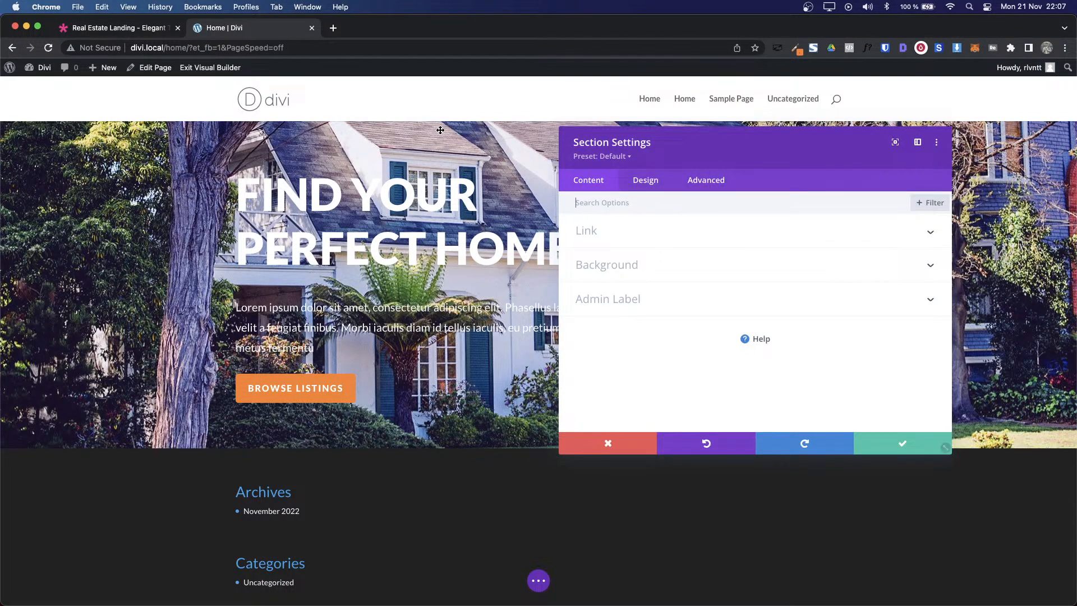
left_click(608, 443)
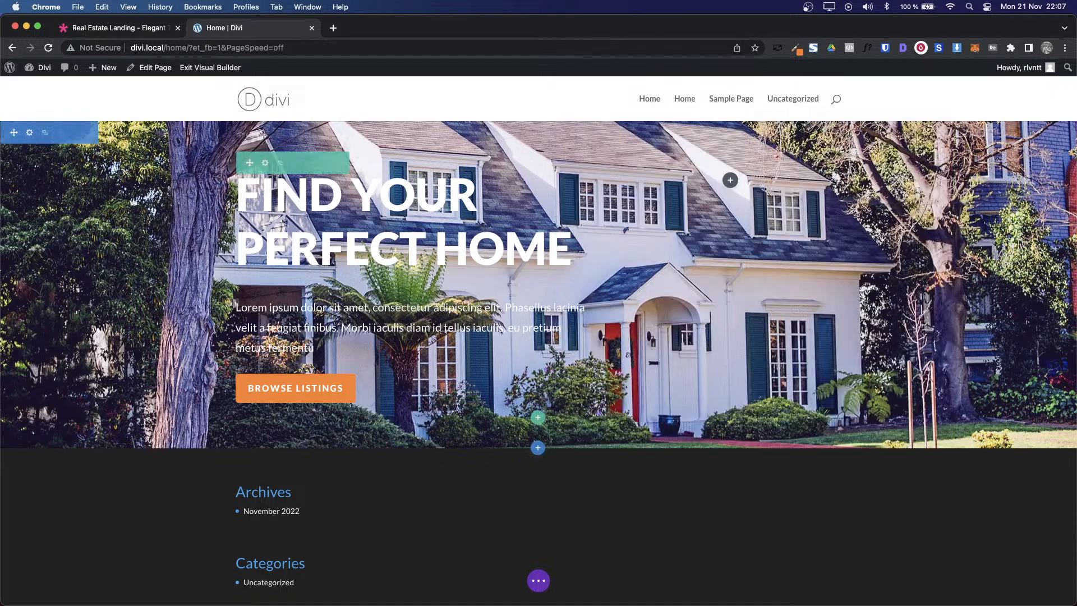
left_click(28, 134)
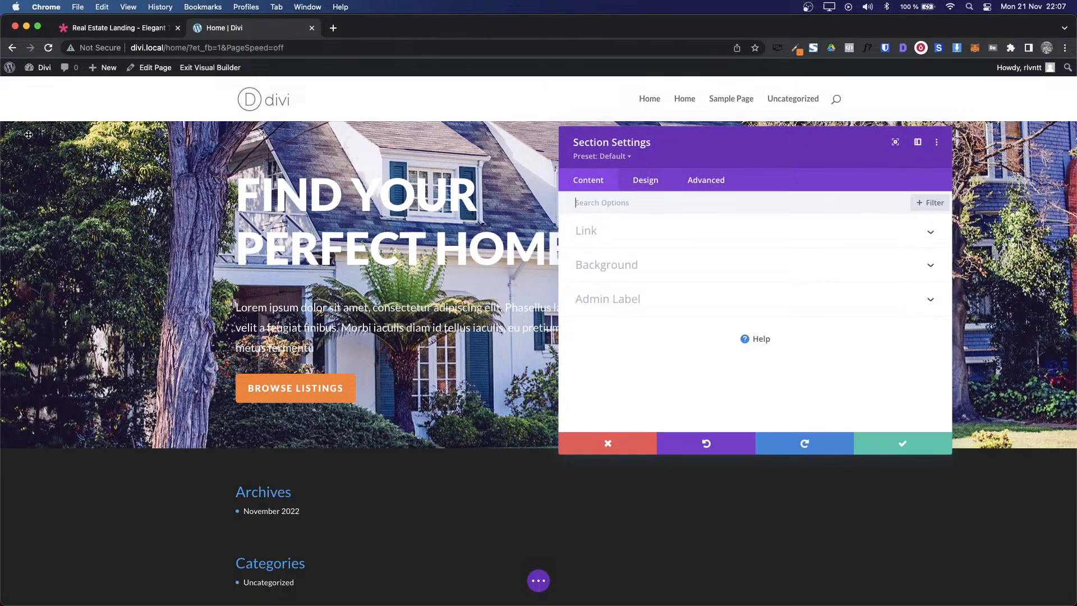
left_click(632, 267)
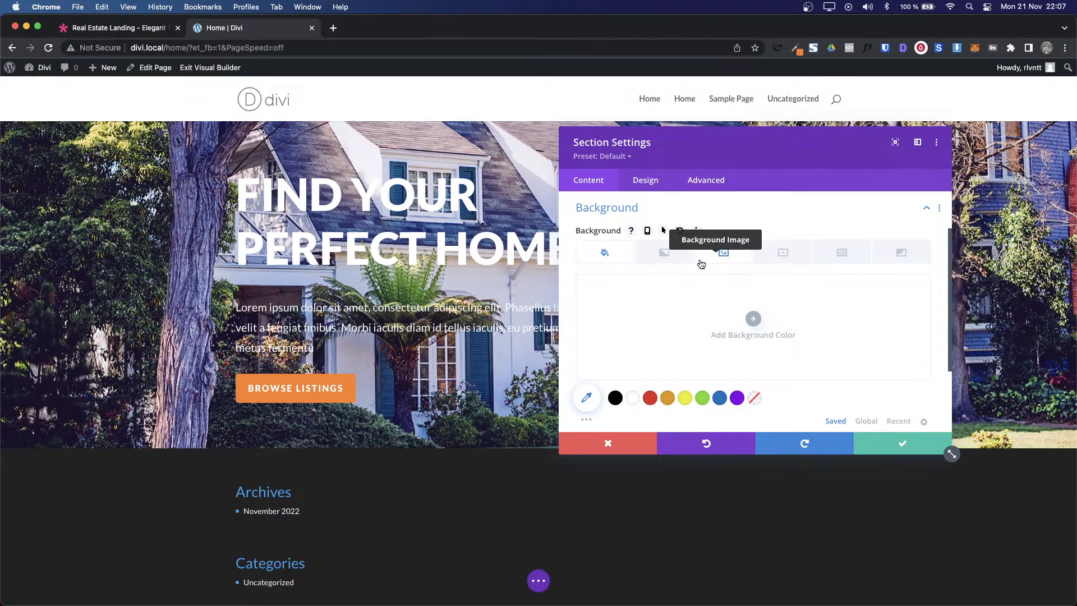
left_click(648, 263)
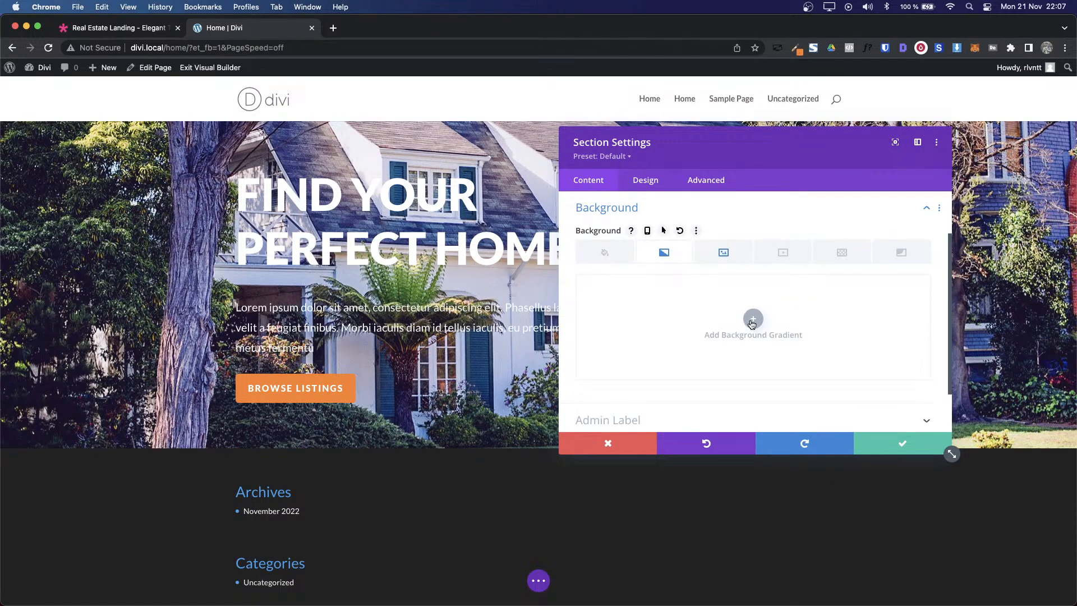
left_click(752, 319)
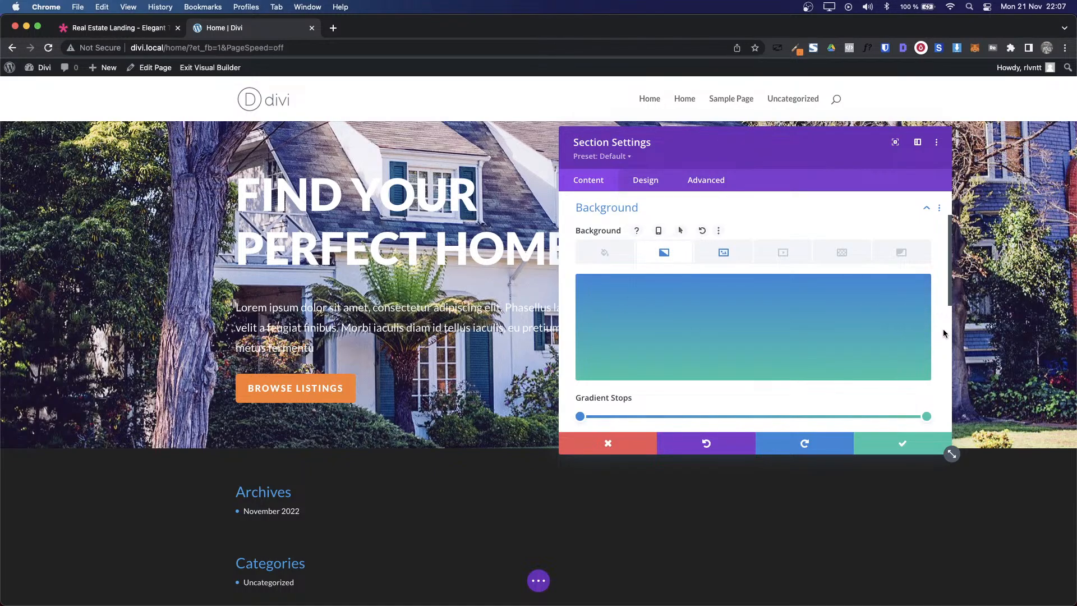
scroll(934, 345, "down", 5)
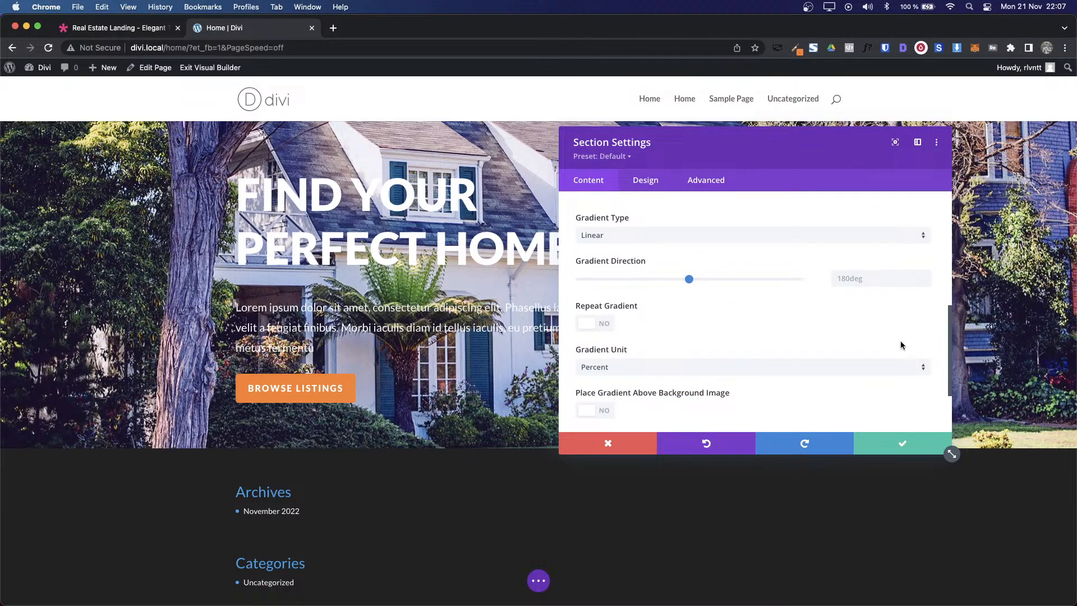
scroll(897, 343, "down", 2)
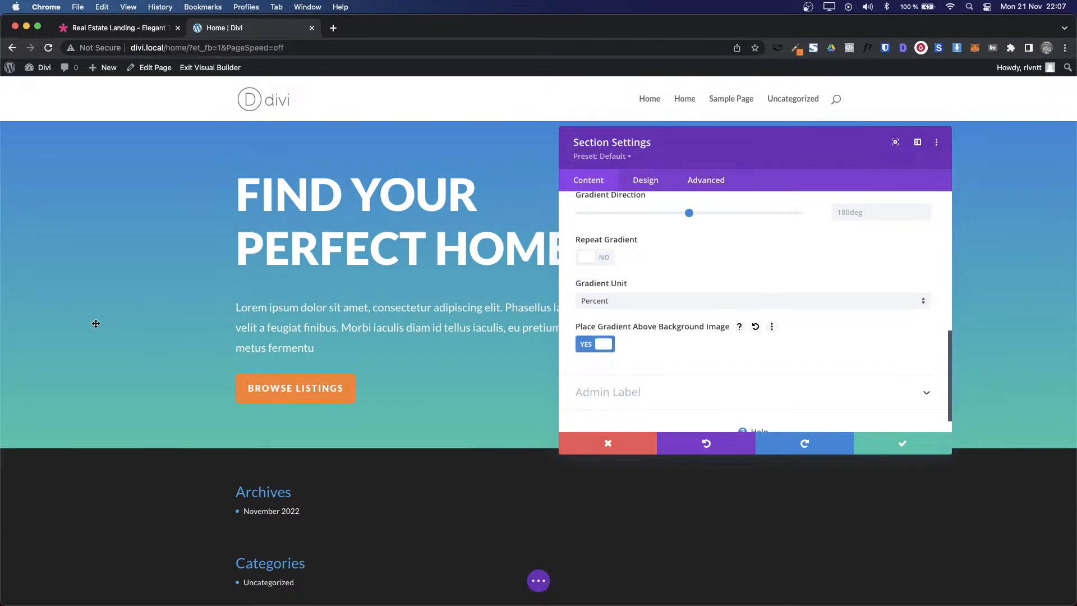
Step: Set the hero gradient's first colour stop to #966961 and lower its opacity to about 0.79
scroll(672, 365, "up", 10)
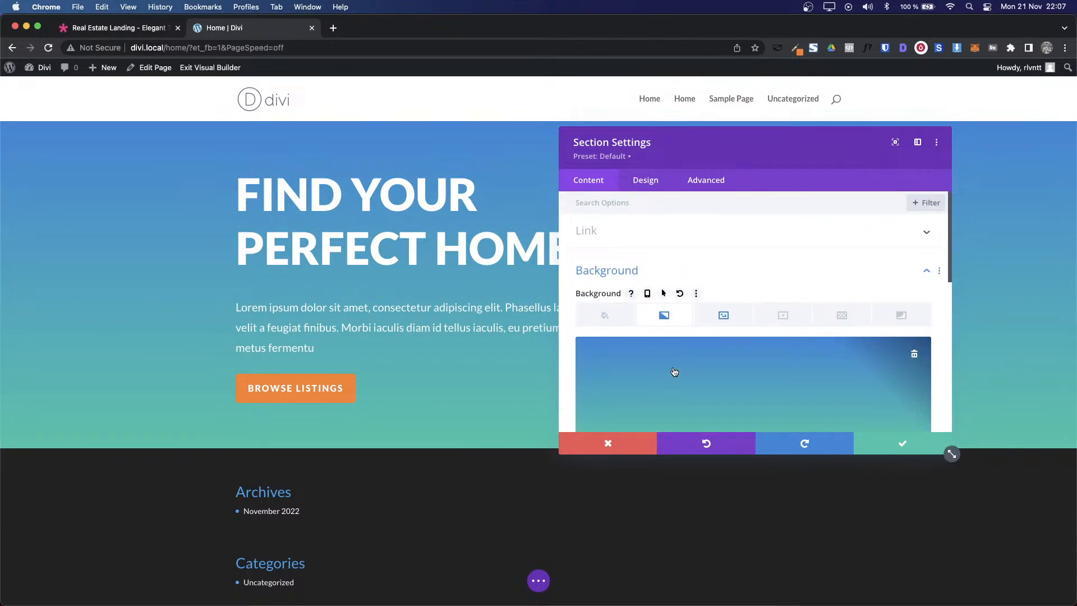
scroll(737, 391, "down", 3)
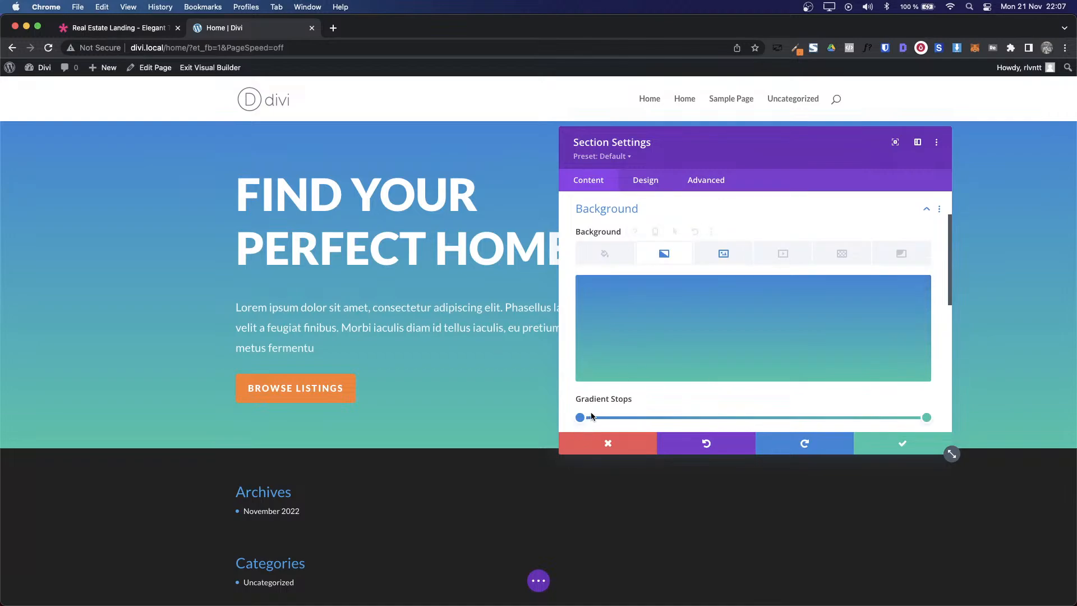
scroll(632, 363, "down", 2)
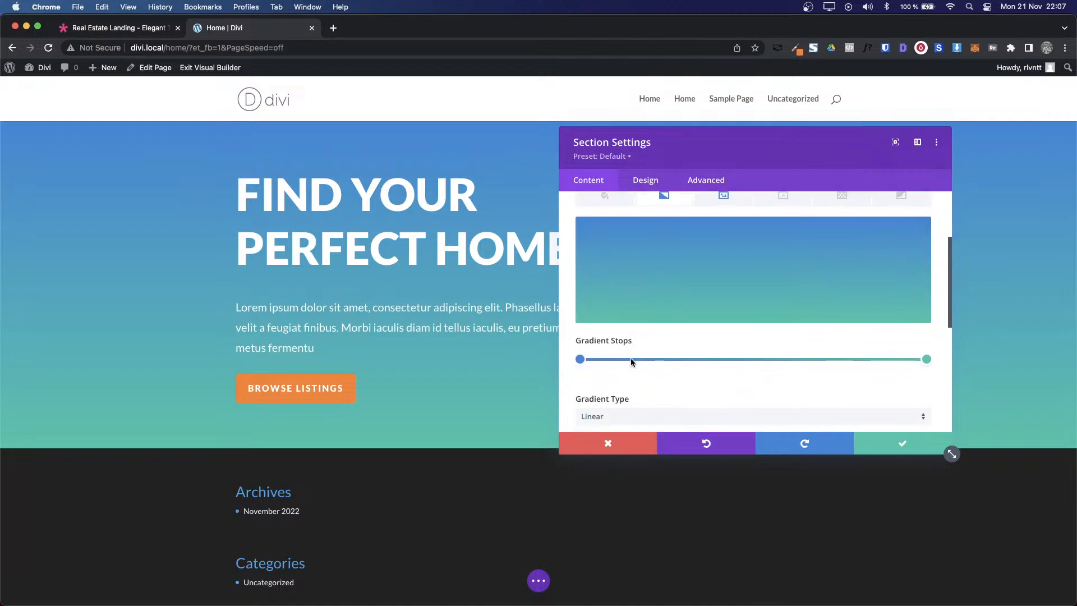
left_click(581, 359)
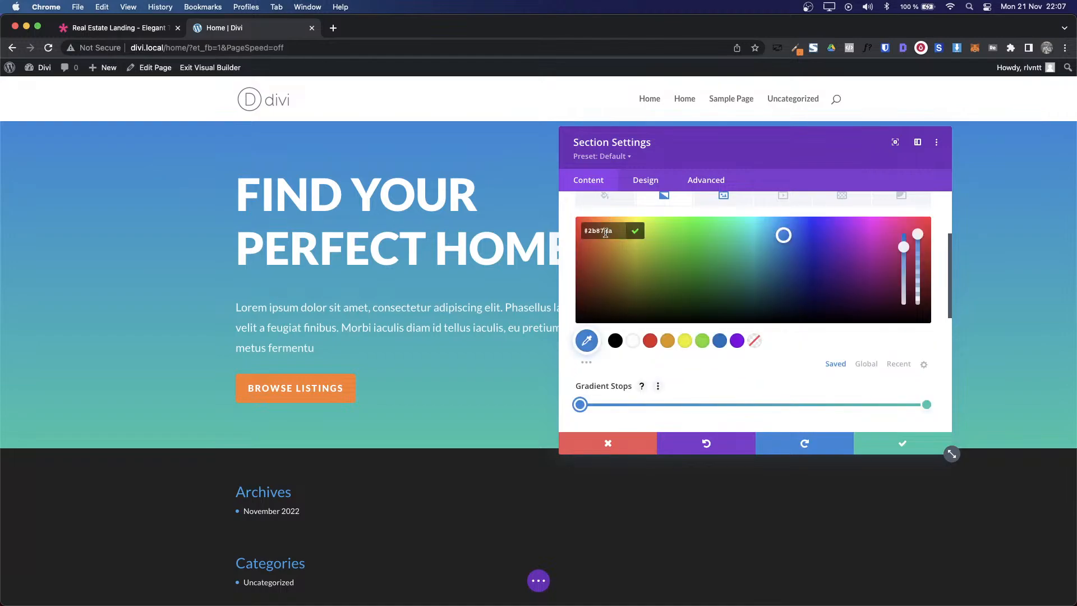
type("966961")
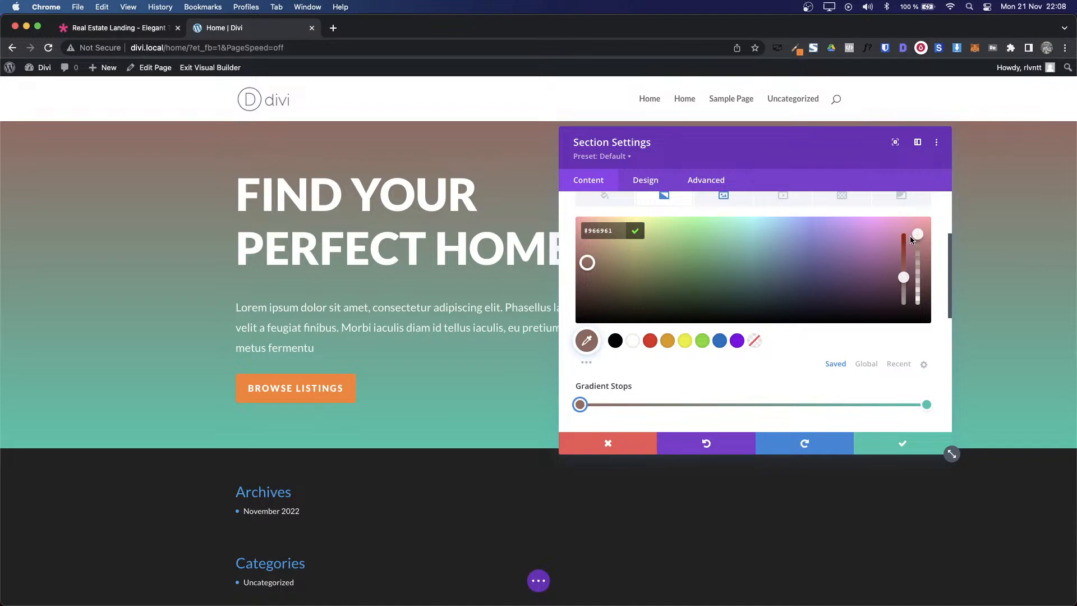
left_click_drag(917, 242, 918, 257)
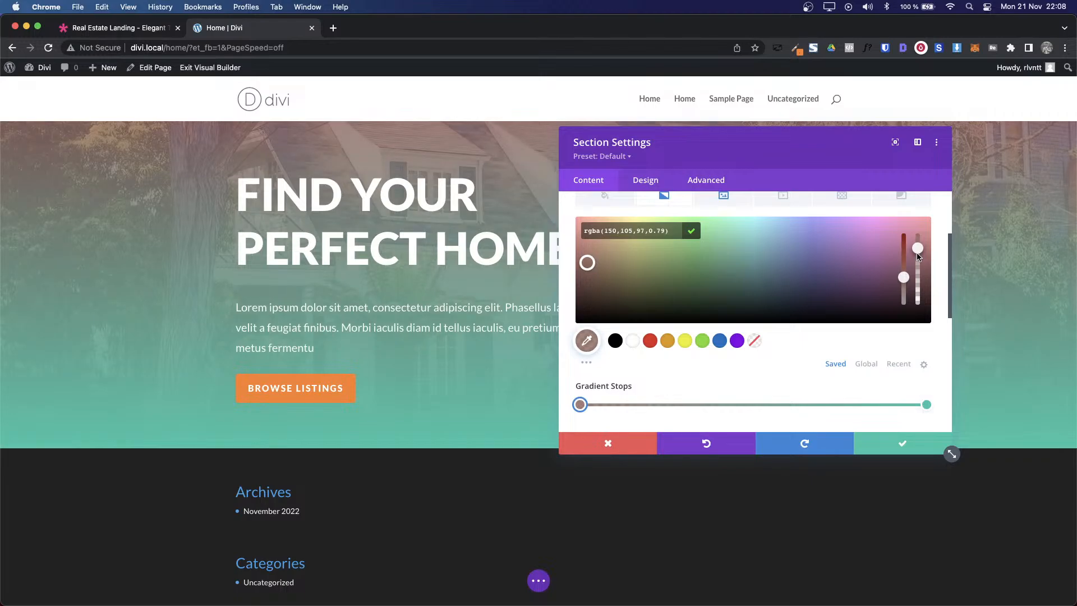
left_click(692, 231)
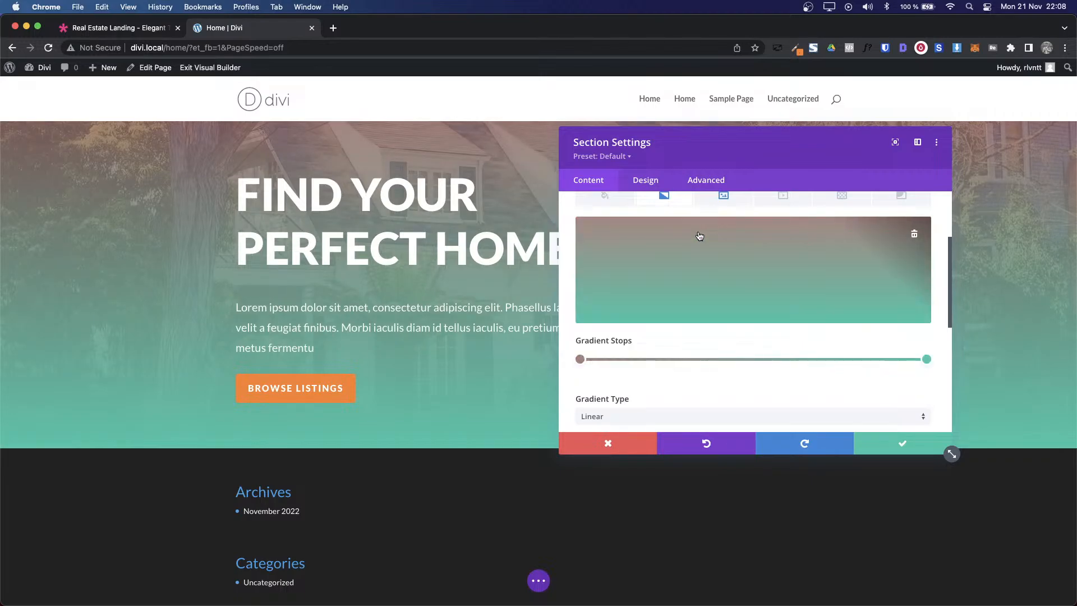
Step: On the Real Estate Landing demo, open the gradient's second colour stop, switch it to HEX format and copy #02004c
left_click(112, 27)
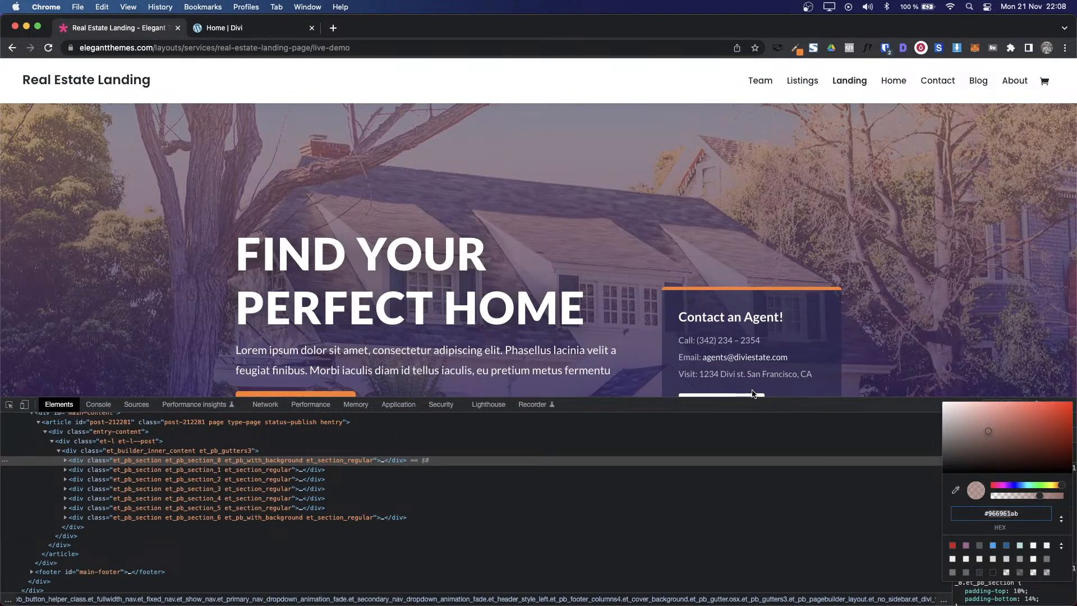
key("Escape")
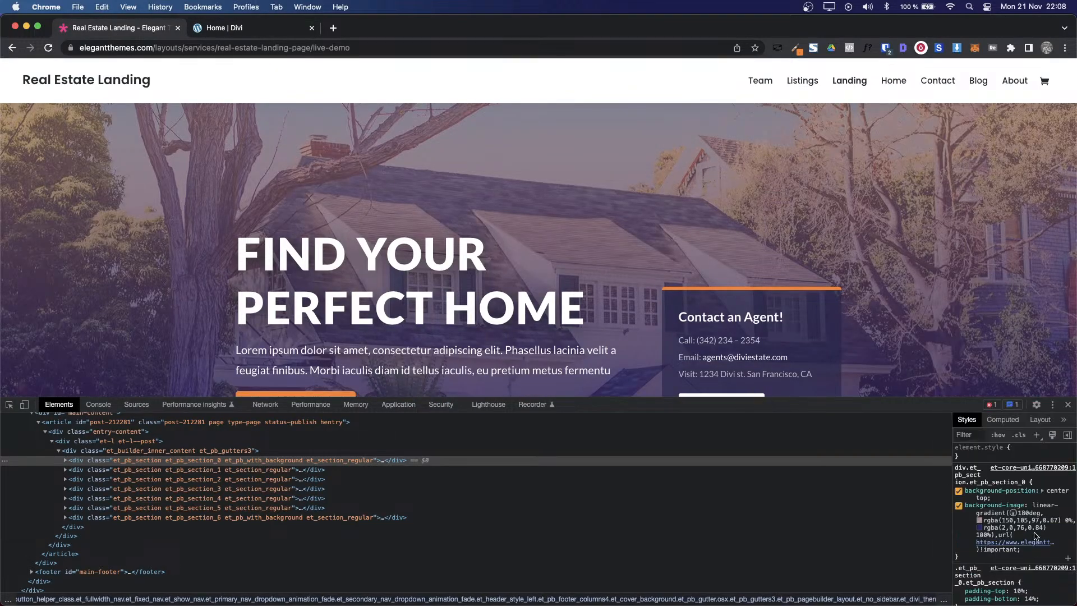
left_click(979, 528)
left_click(1061, 523)
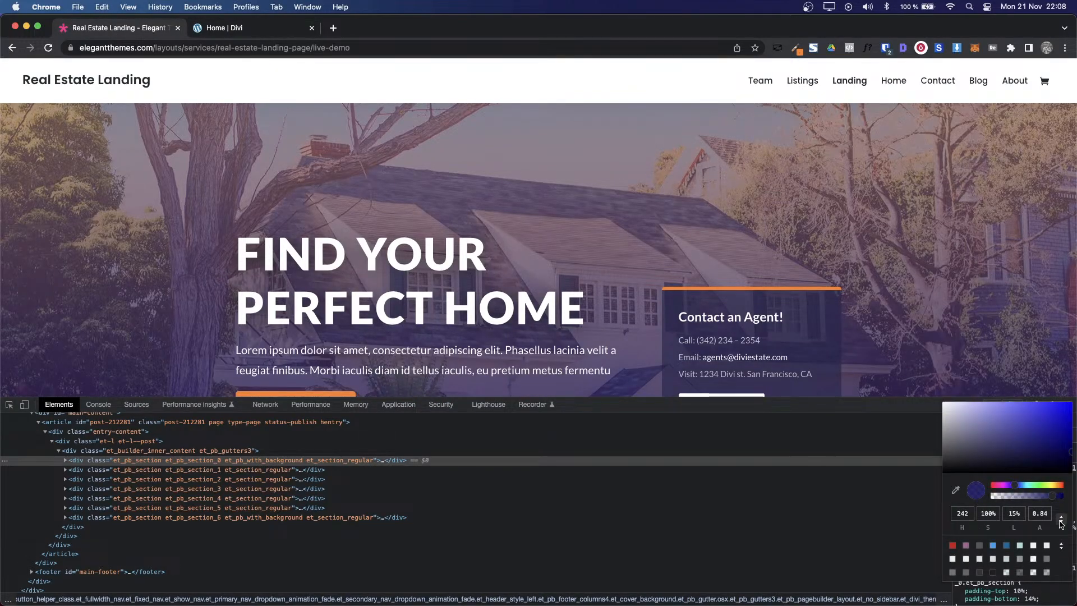
left_click(1061, 522)
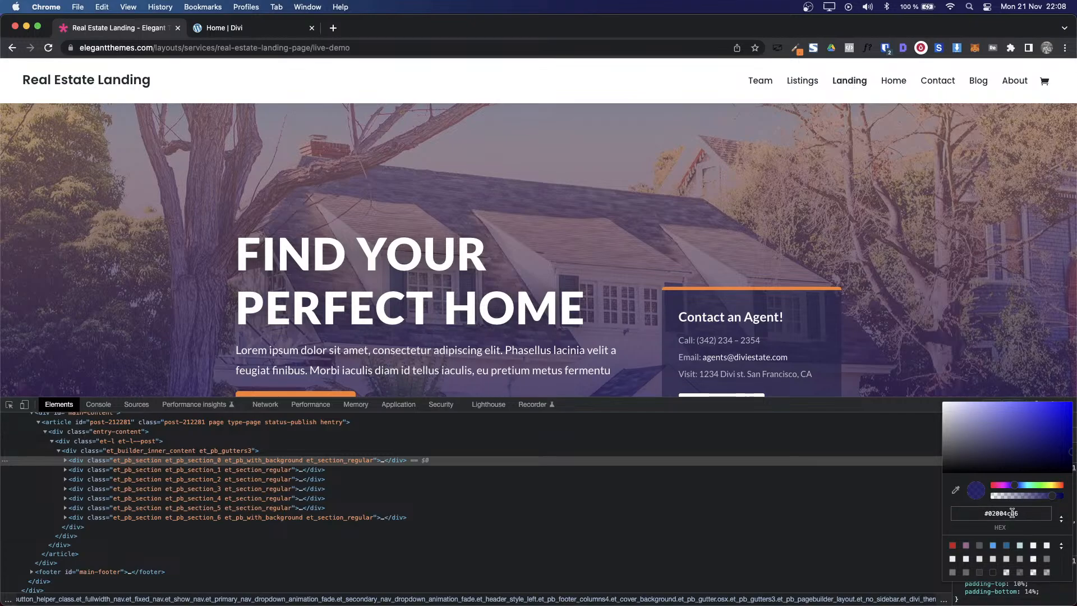
left_click_drag(987, 514, 1006, 514)
key("super+c")
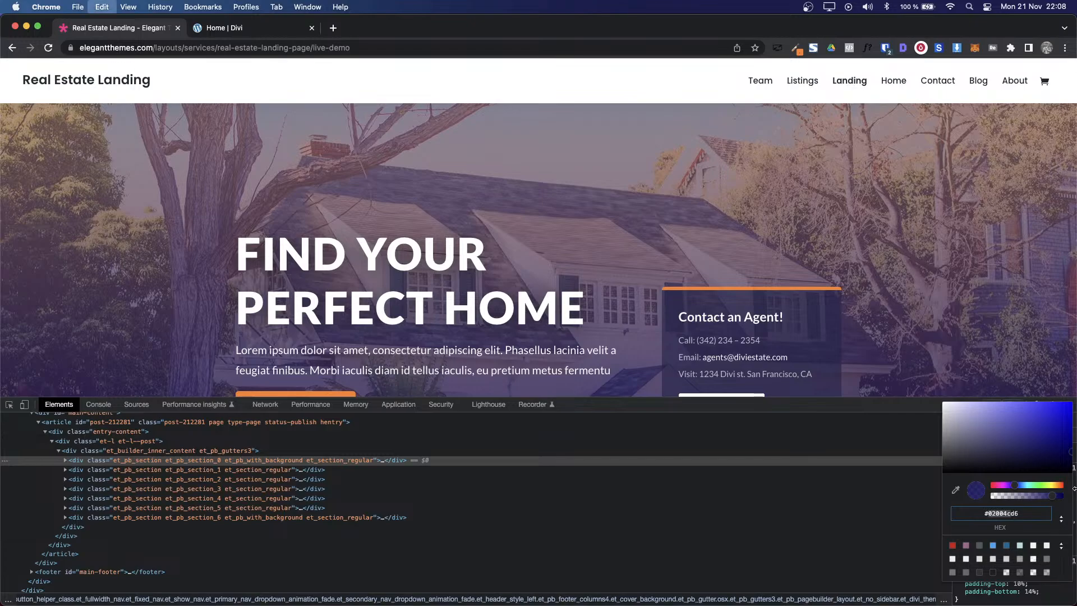
Step: Set the local hero gradient's end colour stop to the copied #02004c and lower its opacity to about 0.71
key("ctrl+Tab")
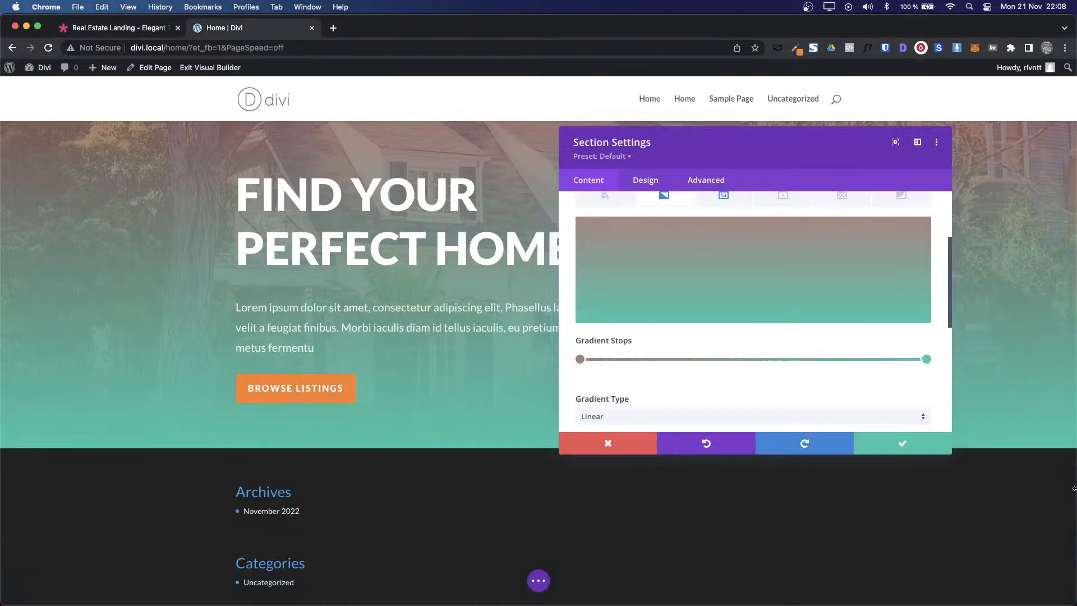
left_click(924, 359)
left_click_drag(924, 361, 931, 361)
left_click(927, 360)
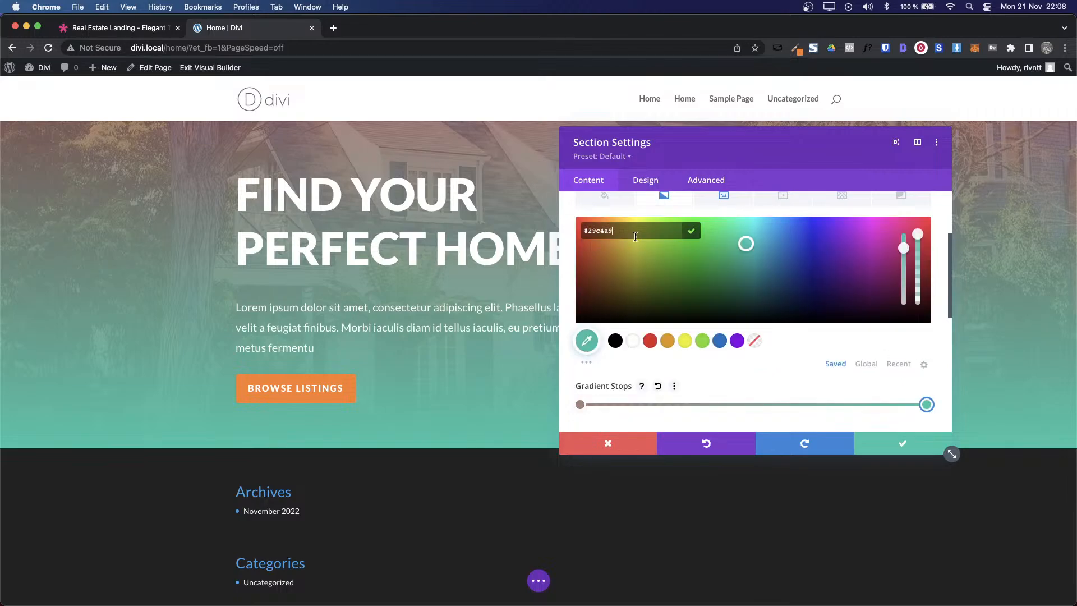
key("super+a")
key("super+v")
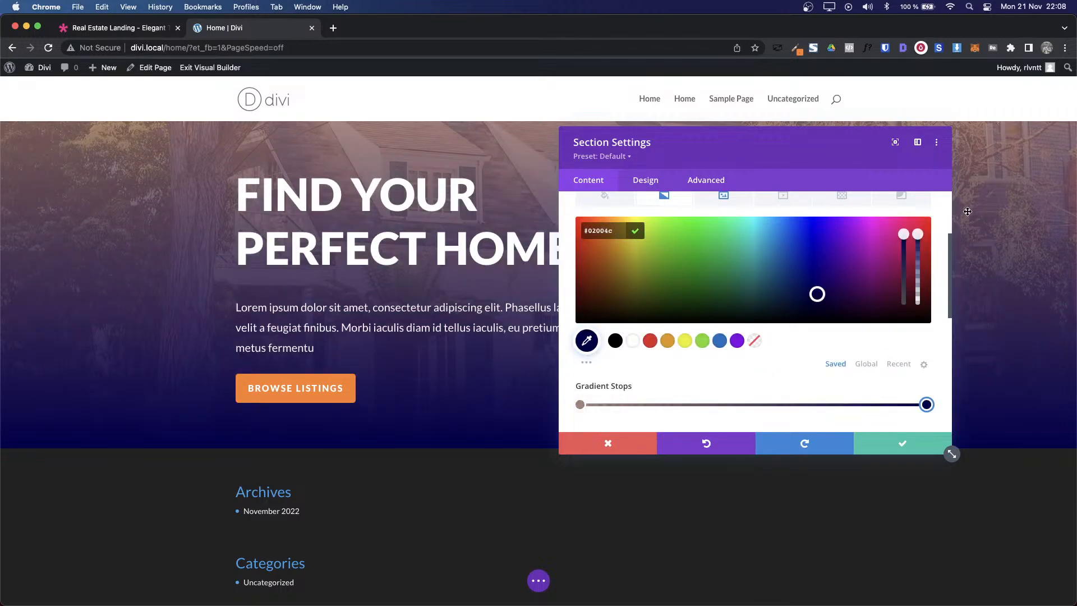
left_click(917, 236)
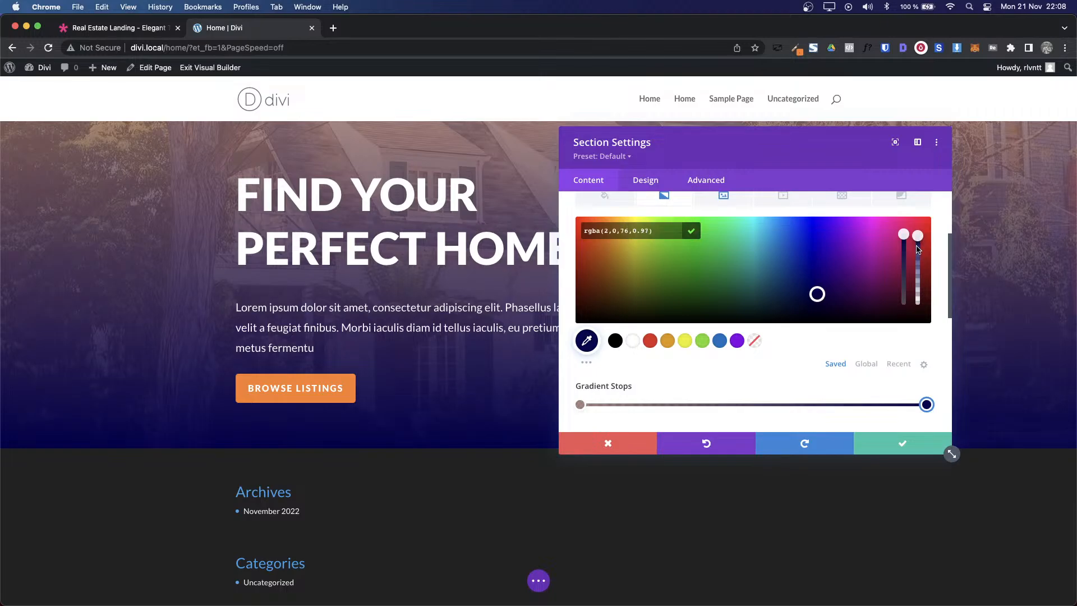
left_click_drag(918, 249, 920, 267)
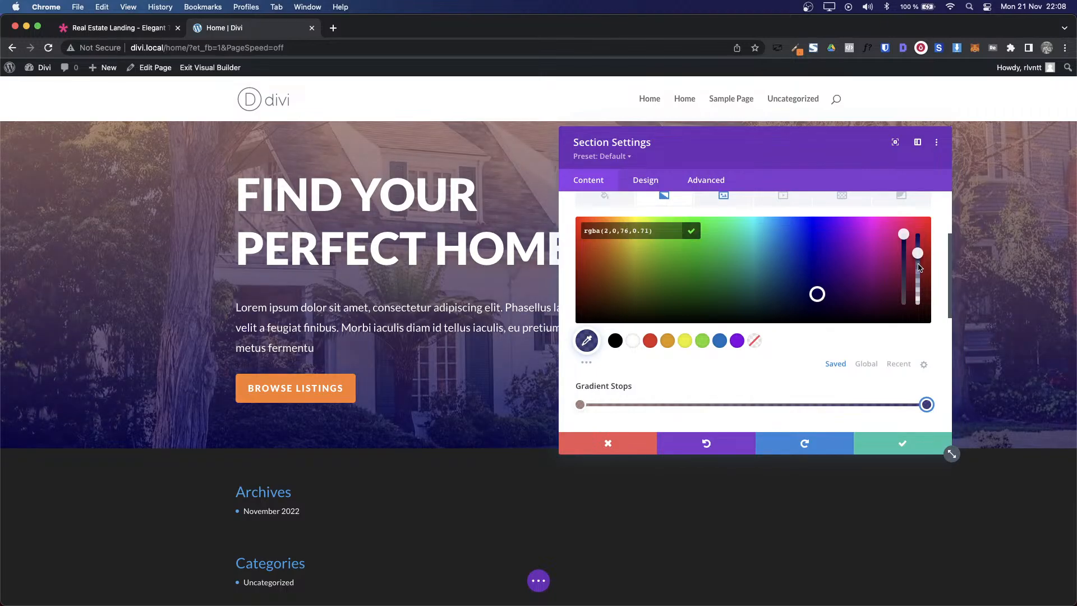
Step: Lower the first gradient stop's opacity to about 0.7 and save the section settings
left_click(580, 404)
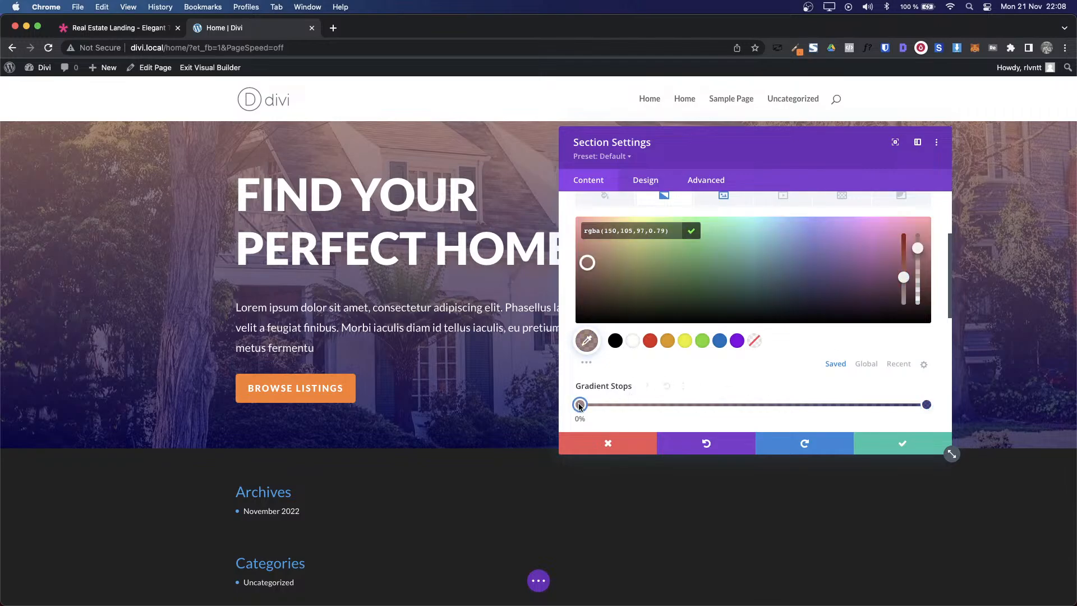
left_click_drag(920, 245, 918, 258)
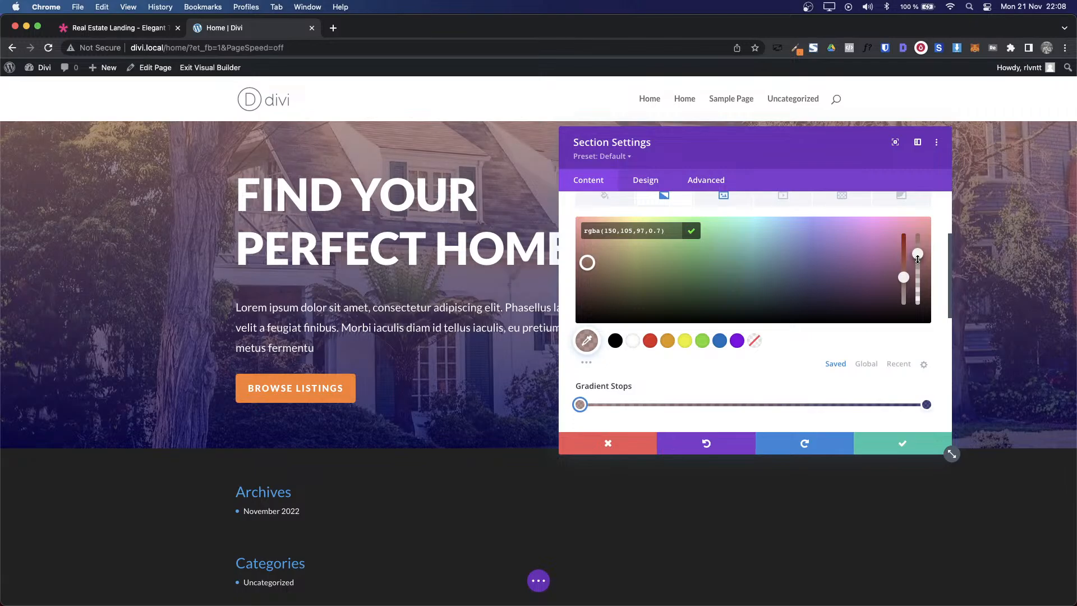
left_click(919, 448)
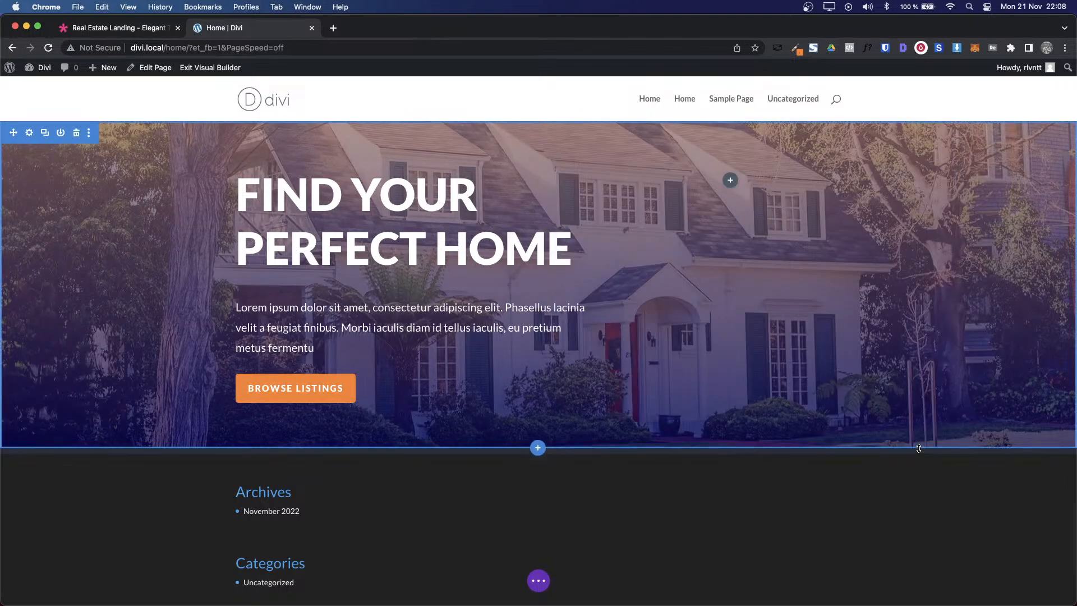
Step: Close the developer tools on the Real Estate Landing demo and compare its hero section with the local page
key("ctrl+Tab")
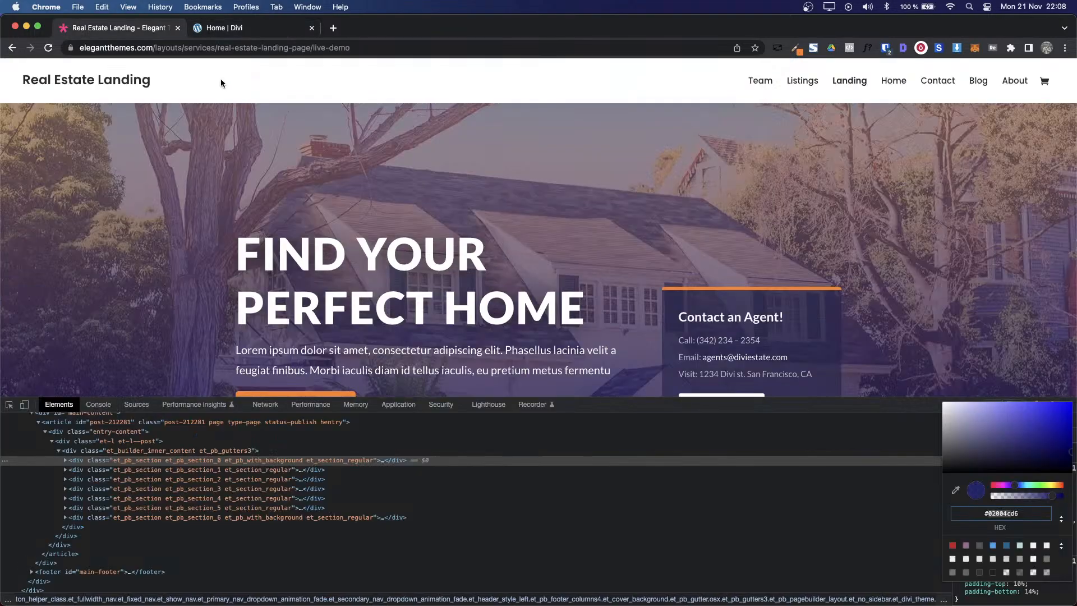
left_click(950, 391)
left_click(1069, 405)
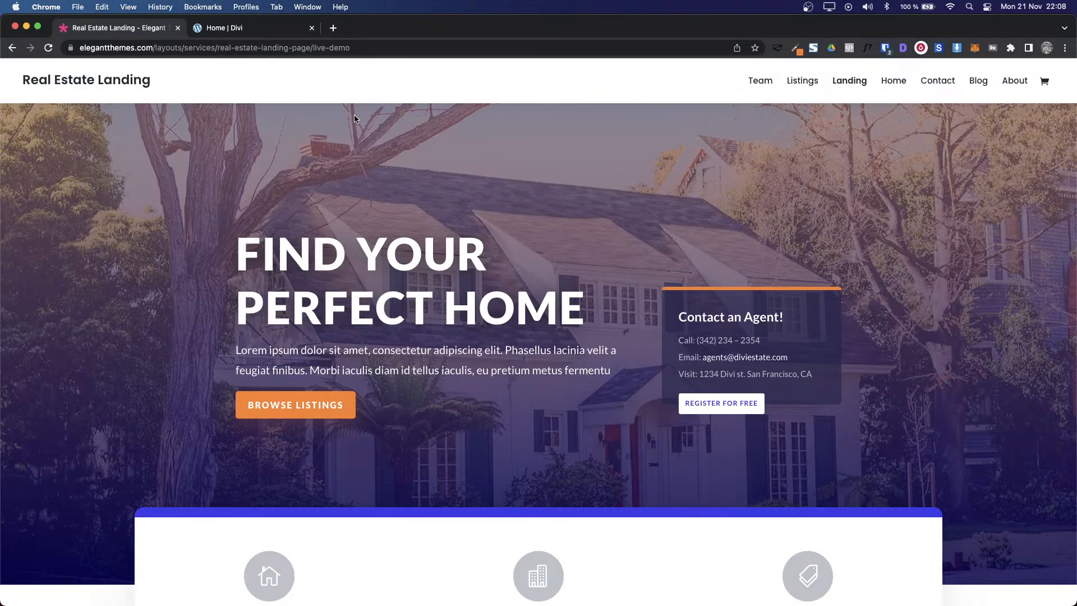
key("ctrl+Tab")
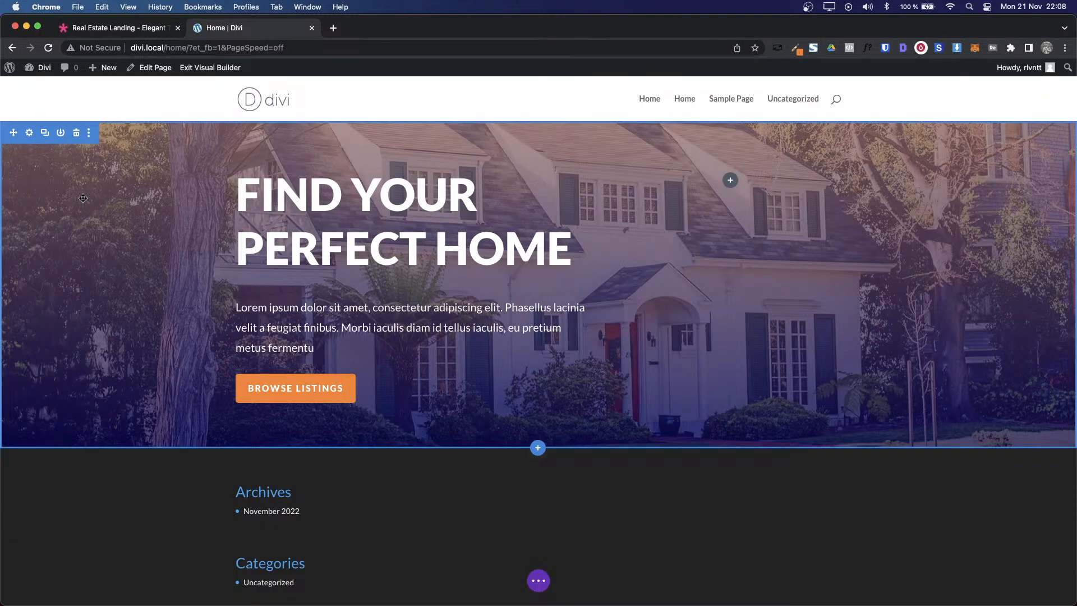
Step: In the hero section's spacing settings, set both the top and bottom padding to 10%
left_click(29, 136)
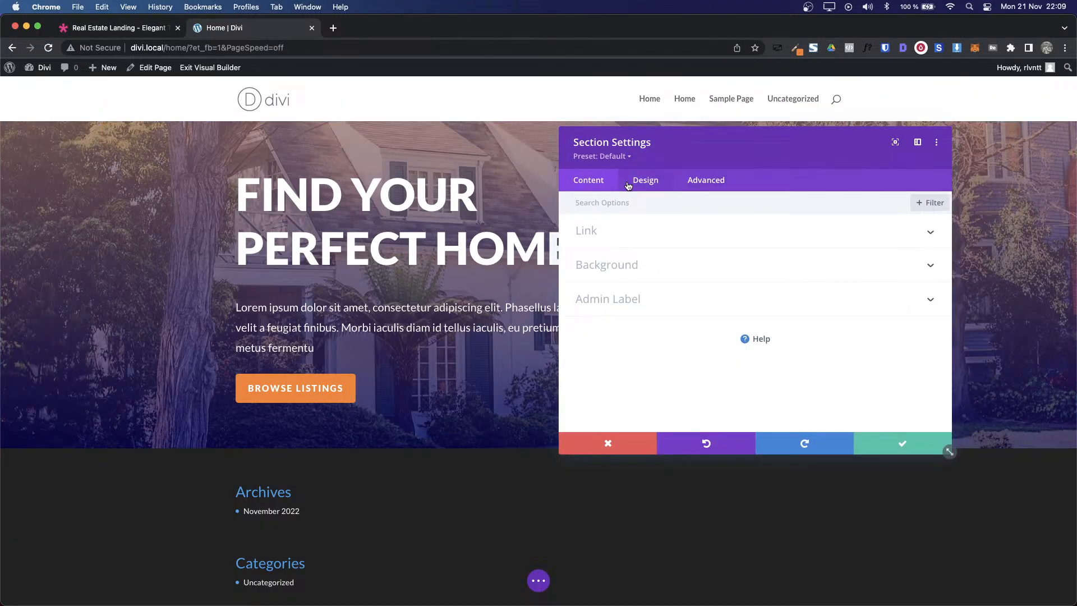
left_click(645, 182)
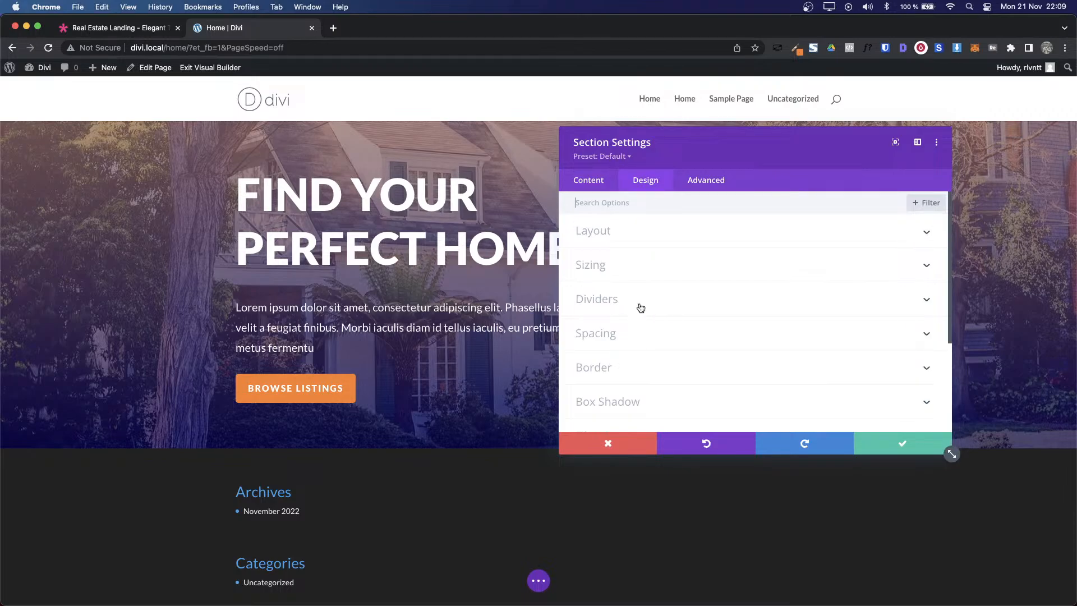
left_click(724, 333)
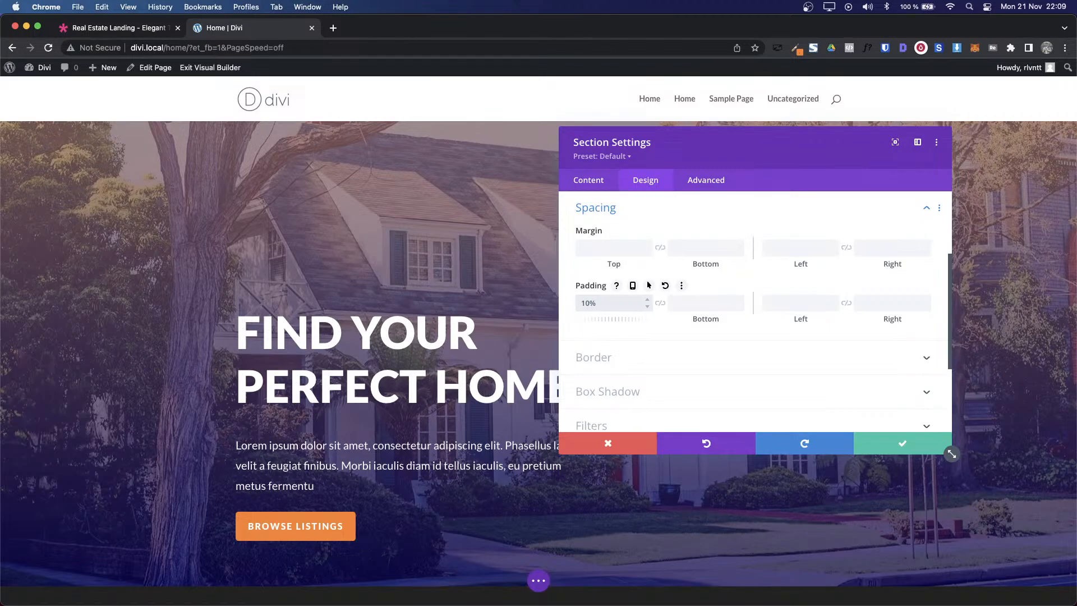
key("Tab")
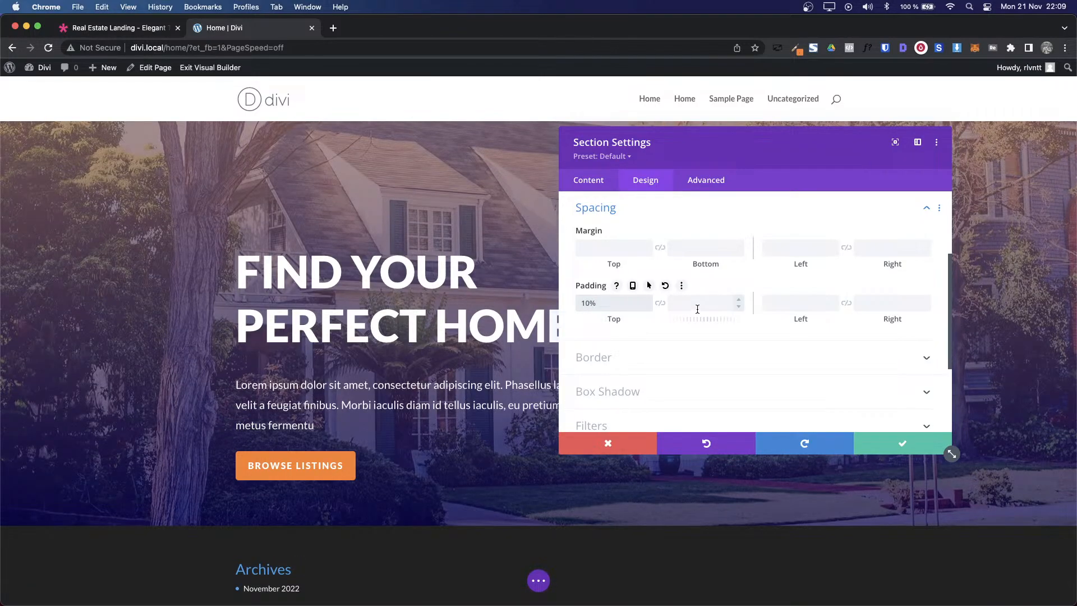
type("10")
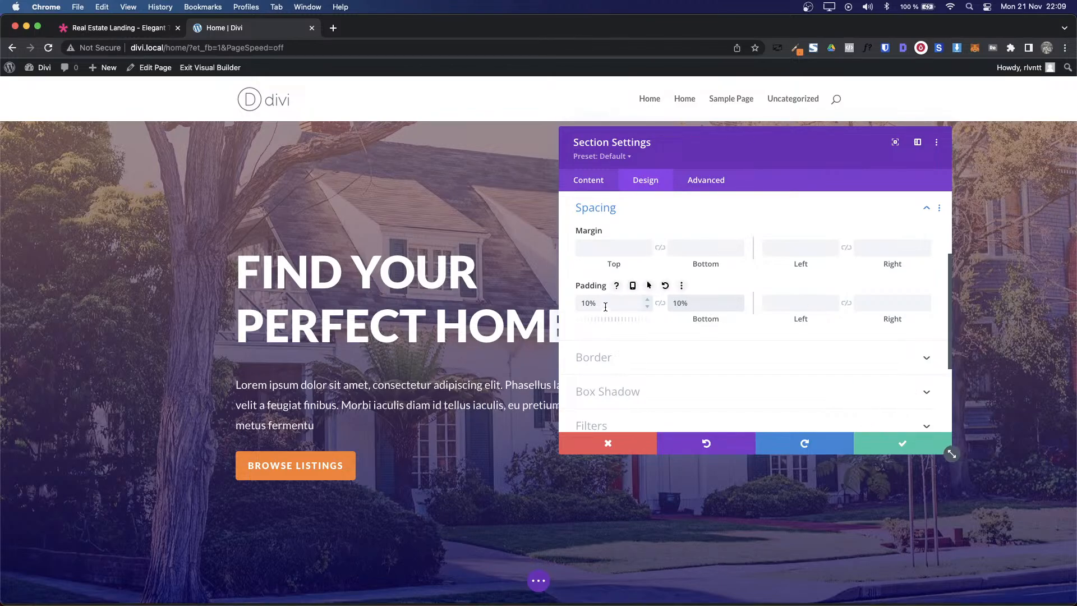
Step: Change the hero section's top padding to a pixel value, starting at 400px and reducing it to 250px
left_click_drag(606, 303, 559, 305)
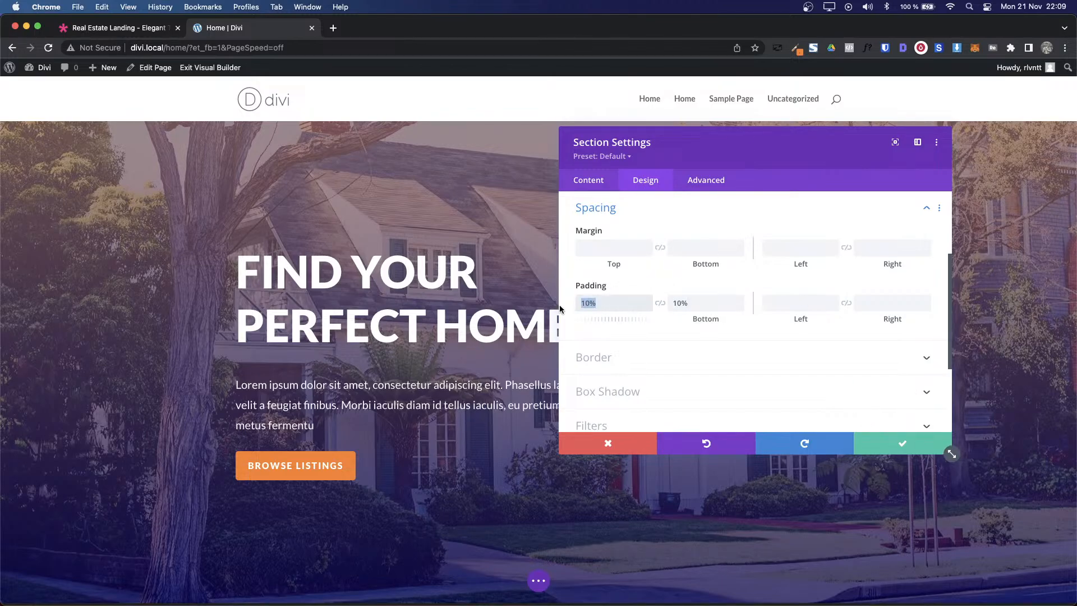
type("400px")
key("shift+Down")
key("shift+Down")
key("shift+Down")
key("shift+Down")
key("shift+Down")
key("shift+Down")
key("shift+Down")
key("shift+Down")
key("shift+Down")
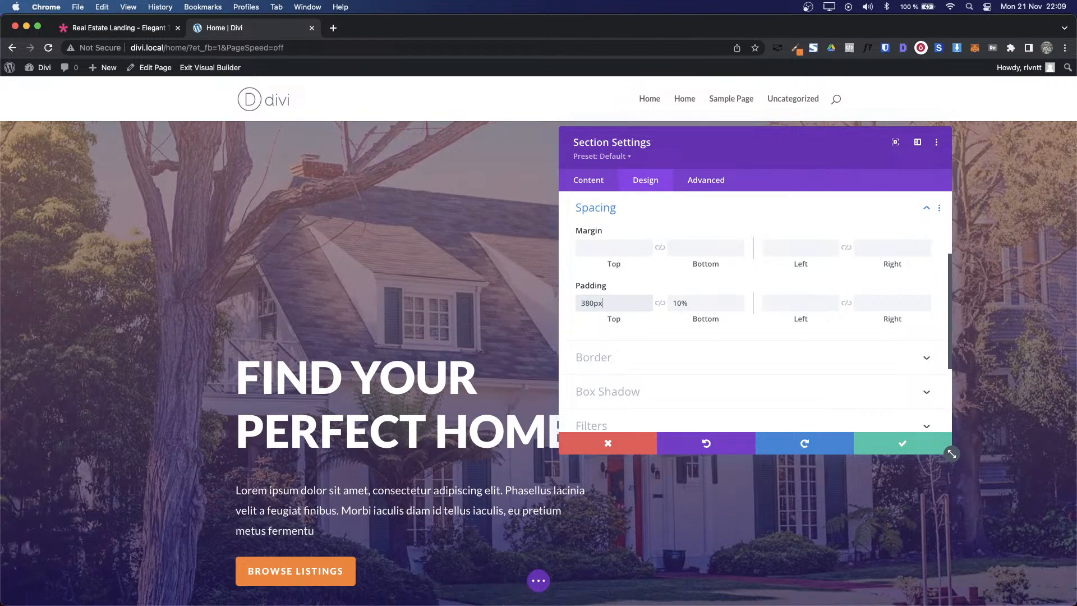
key("shift+Down")
key("shift+Down")
key("shift+Down")
key("shift+Down")
key("shift+Down")
key("shift+Down")
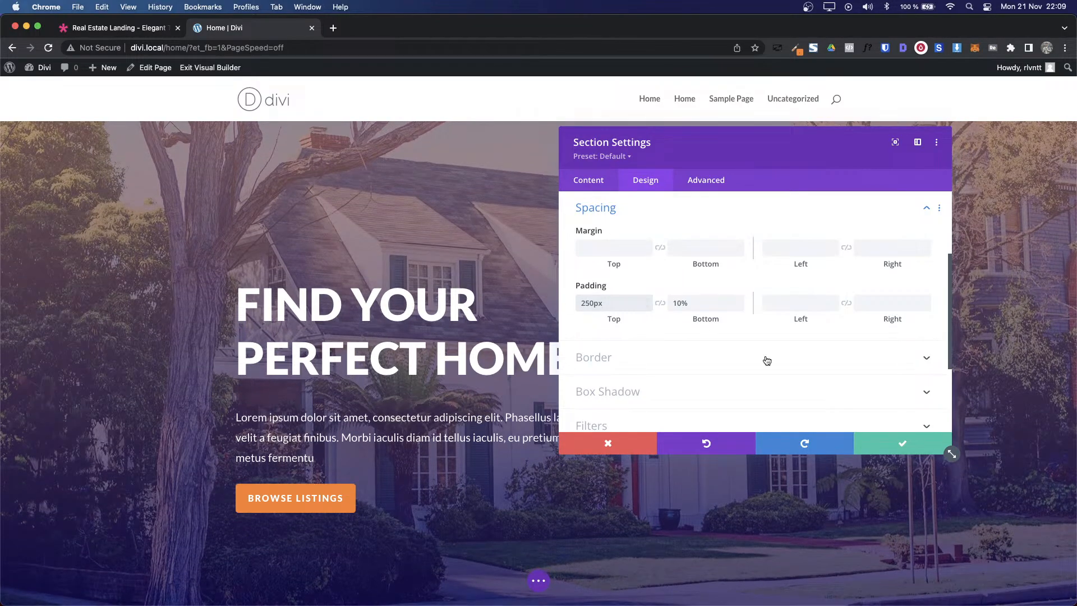
scroll(460, 380, "down", 3)
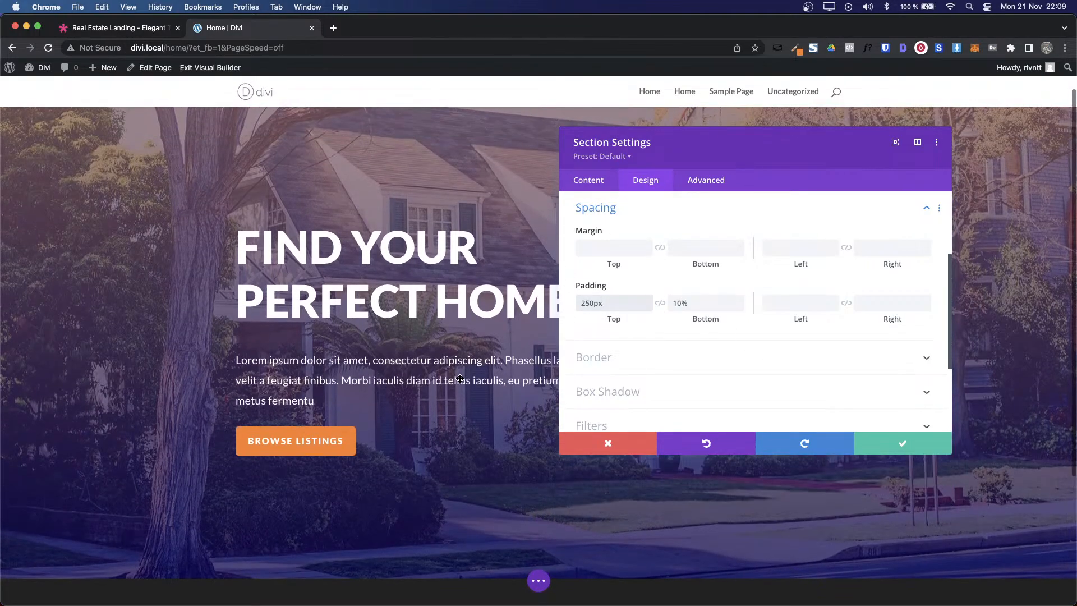
scroll(460, 380, "up", 3)
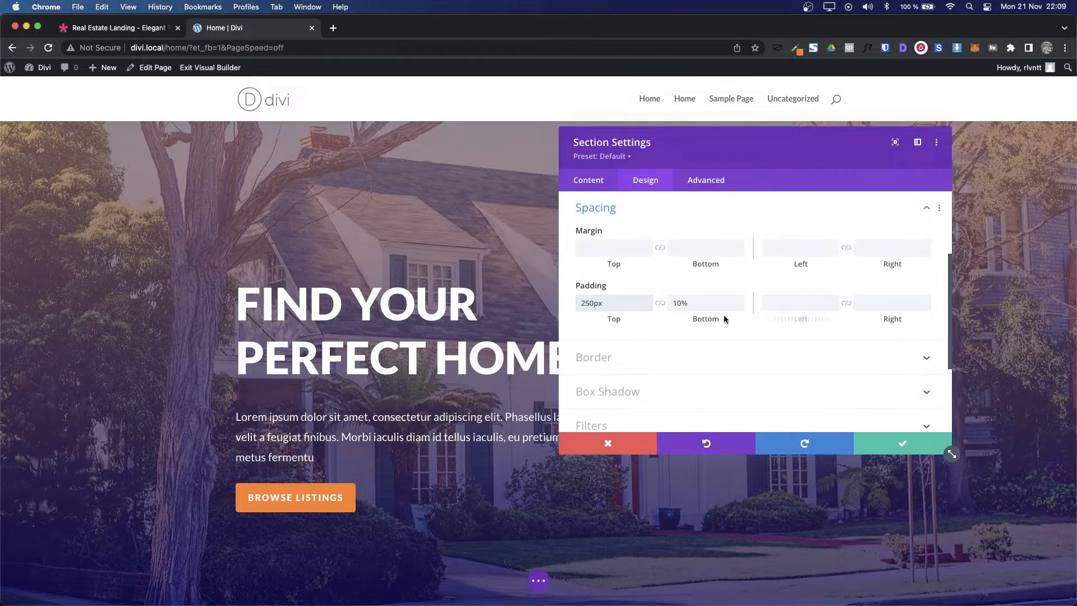
Step: Compare the hero with the demo, link its bottom padding to the 250px top padding, and save the section settings
key("ctrl+Tab")
scroll(497, 346, "down", 2)
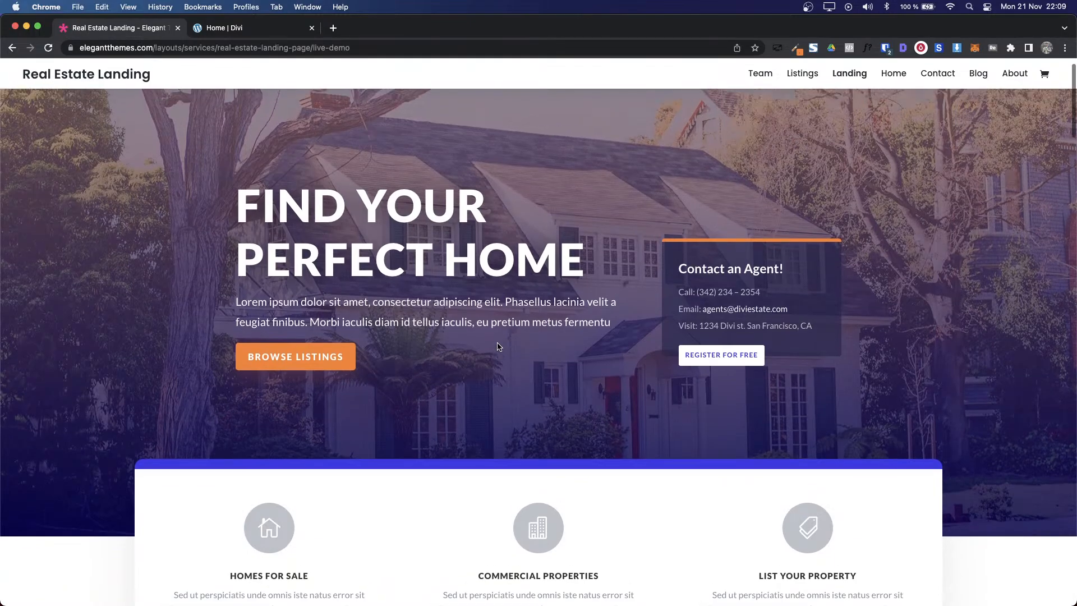
scroll(498, 346, "up", 2)
key("ctrl+Tab")
triple_click(688, 305)
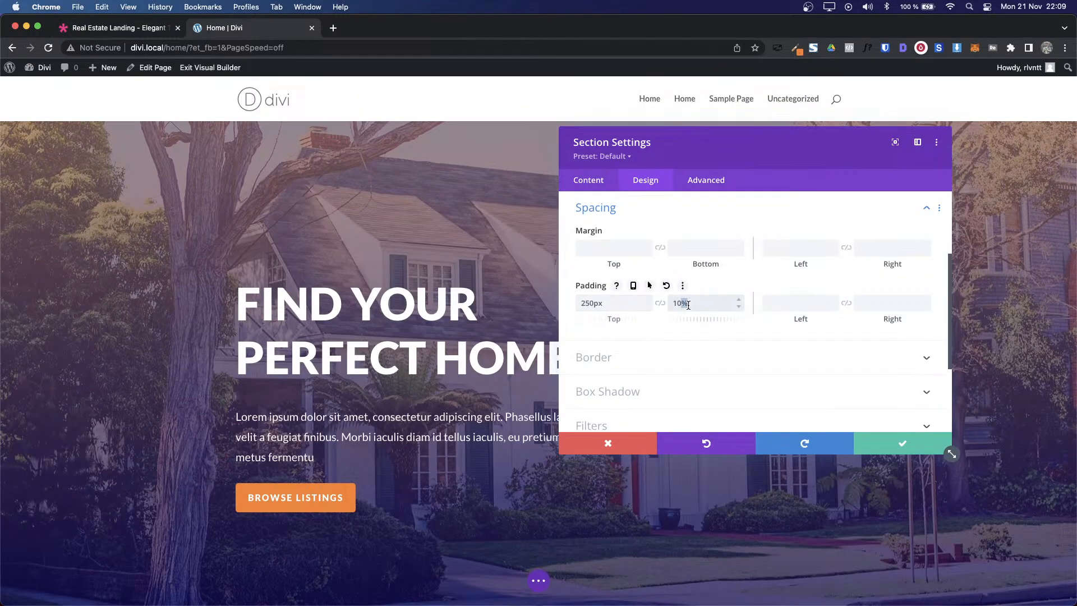
left_click(659, 303)
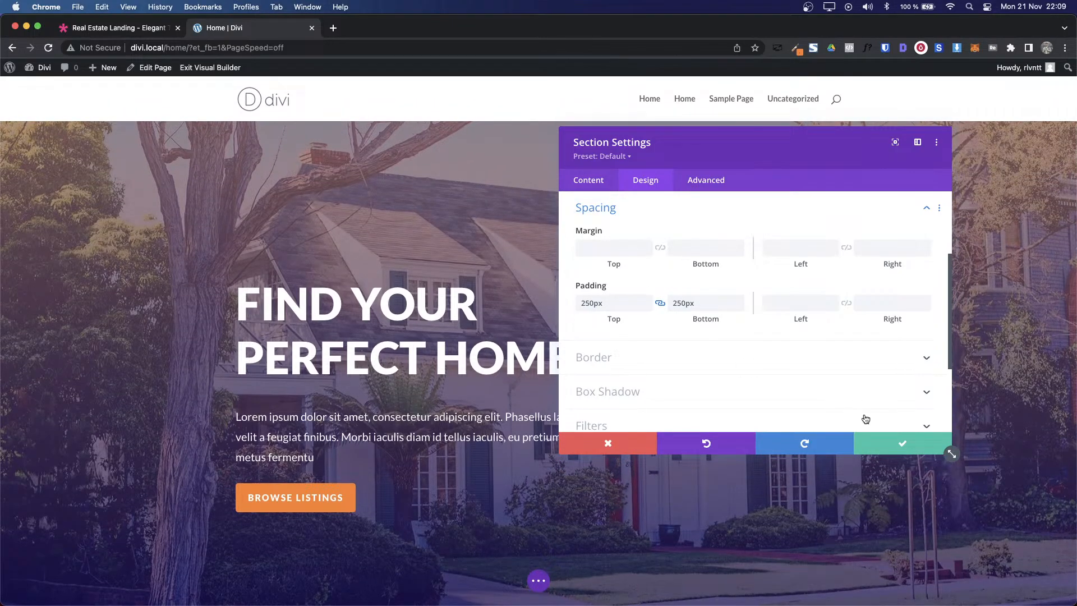
left_click(881, 441)
Step: Compare the hero section with the demo again and reduce its linked top and bottom padding to 170px
scroll(437, 414, "down", 5)
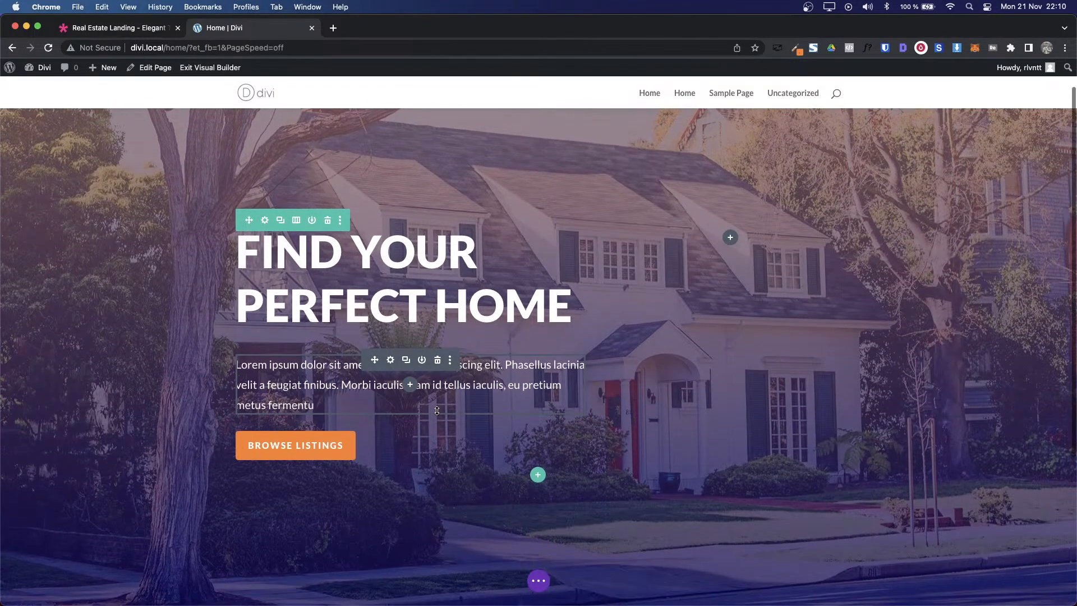
scroll(438, 413, "up", 2)
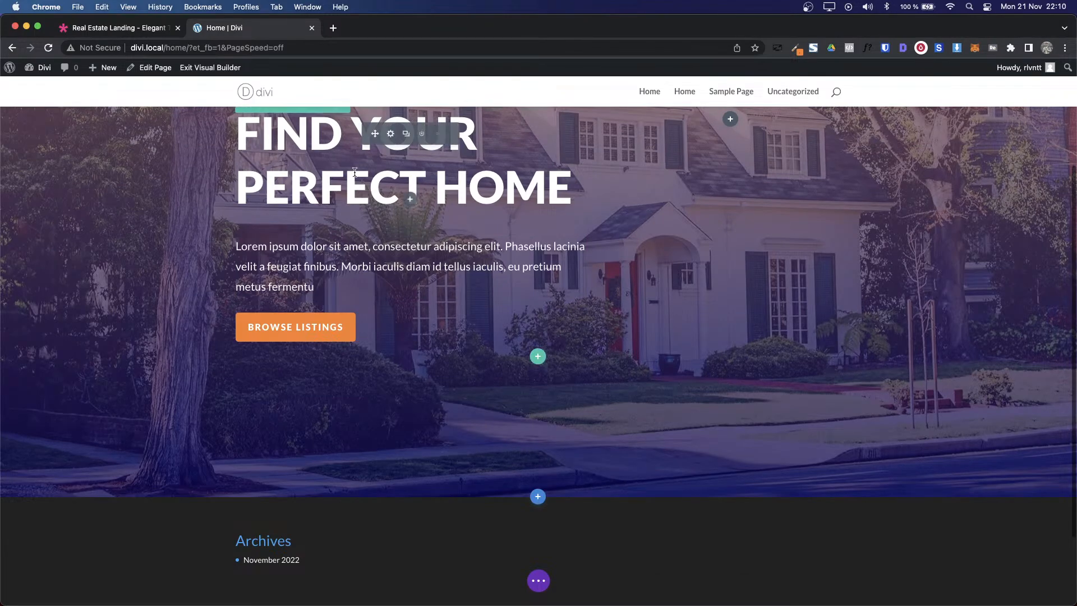
left_click(140, 28)
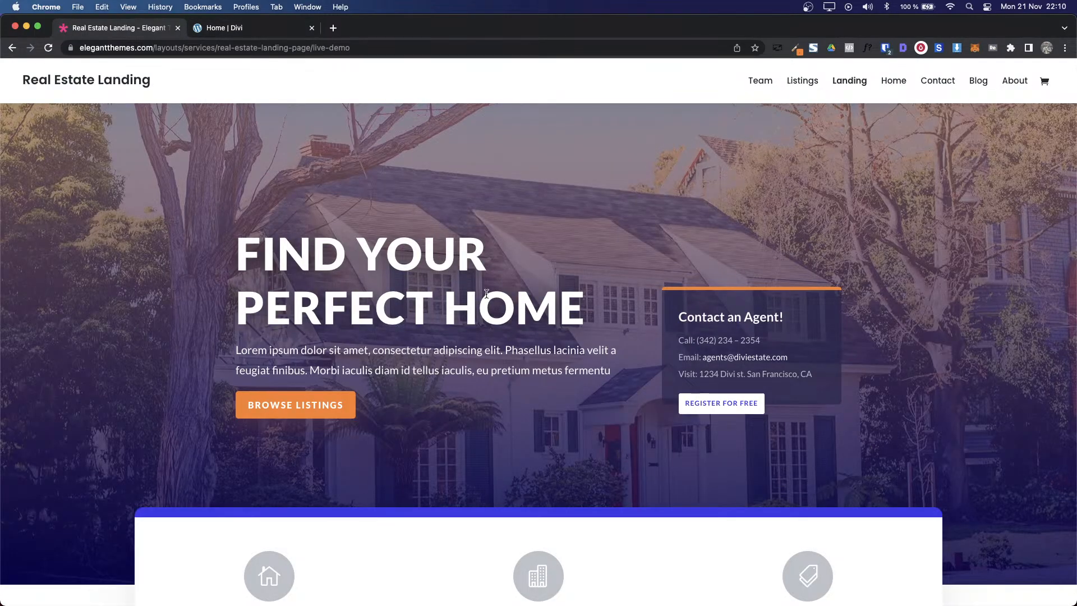
key("ctrl+Tab")
scroll(224, 200, "up", 3)
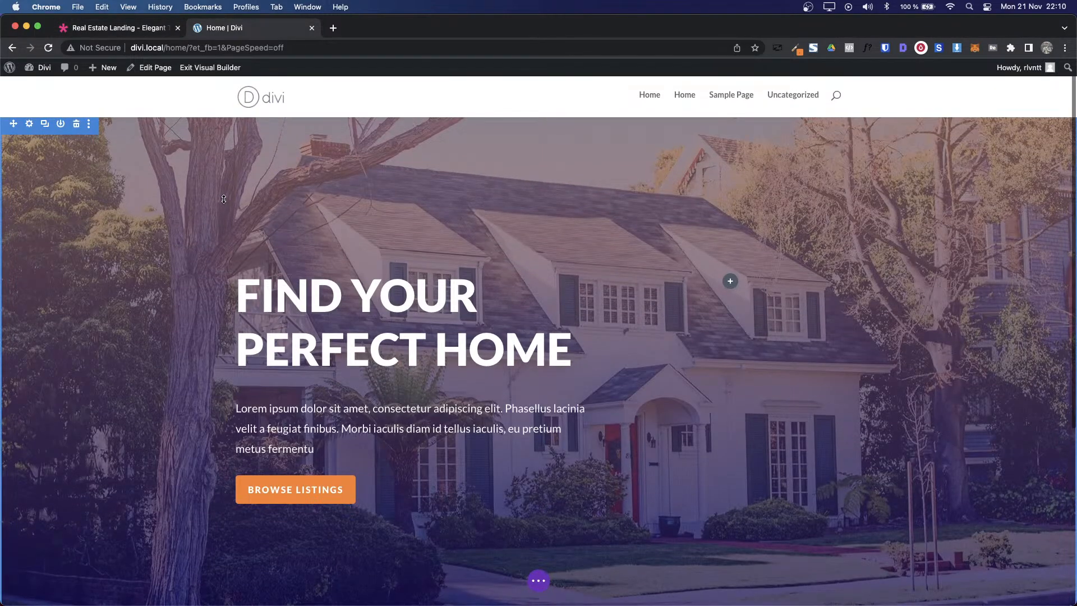
left_click(644, 181)
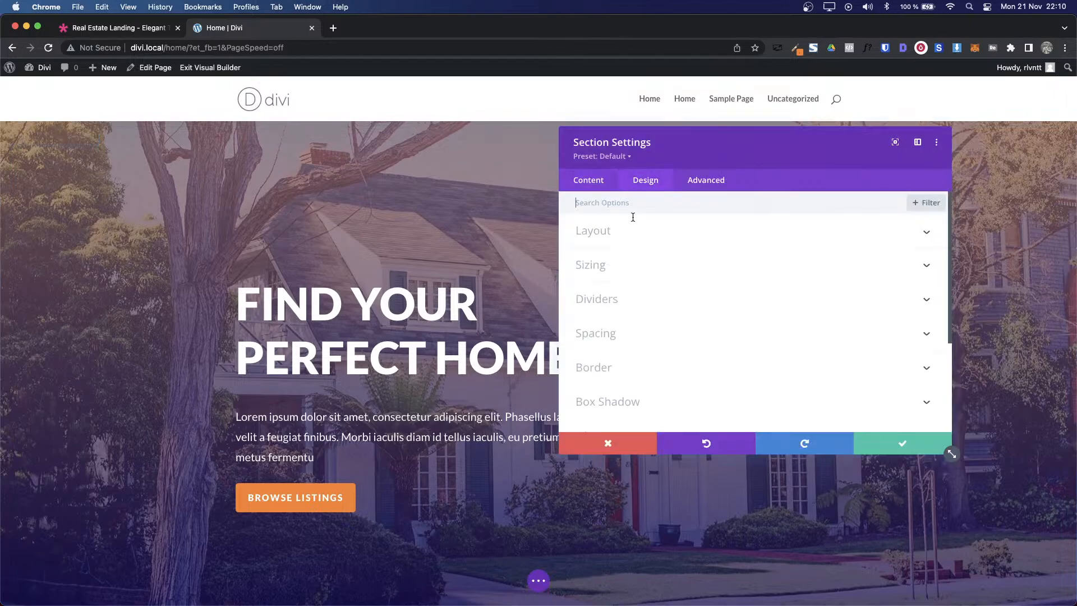
left_click(600, 326)
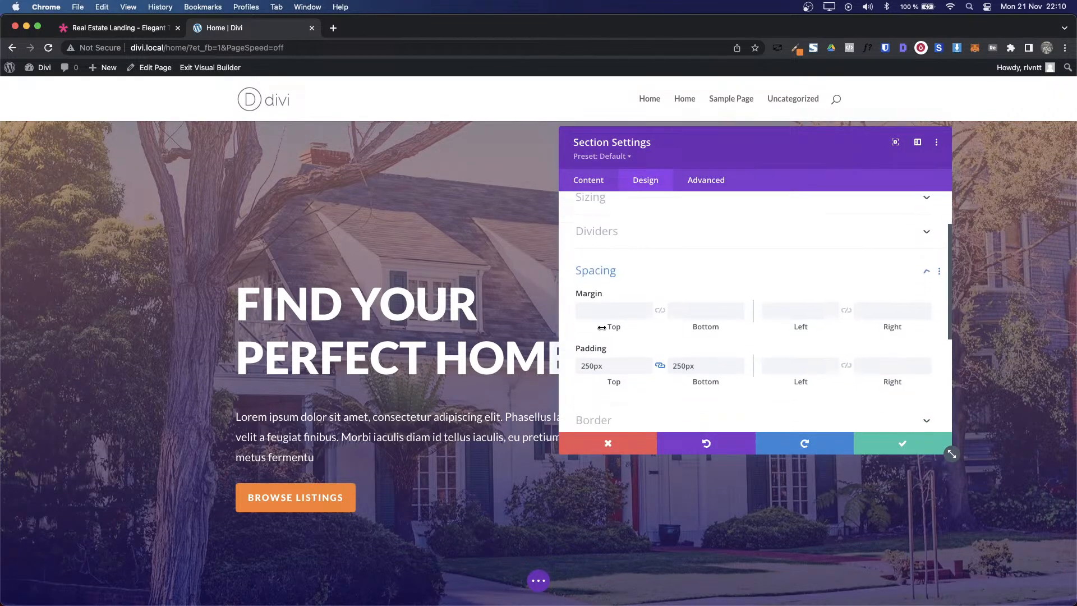
left_click(594, 303)
key("shift+Down")
key("shift+Down")
key("shift+Down")
key("shift+Down")
key("shift+Down")
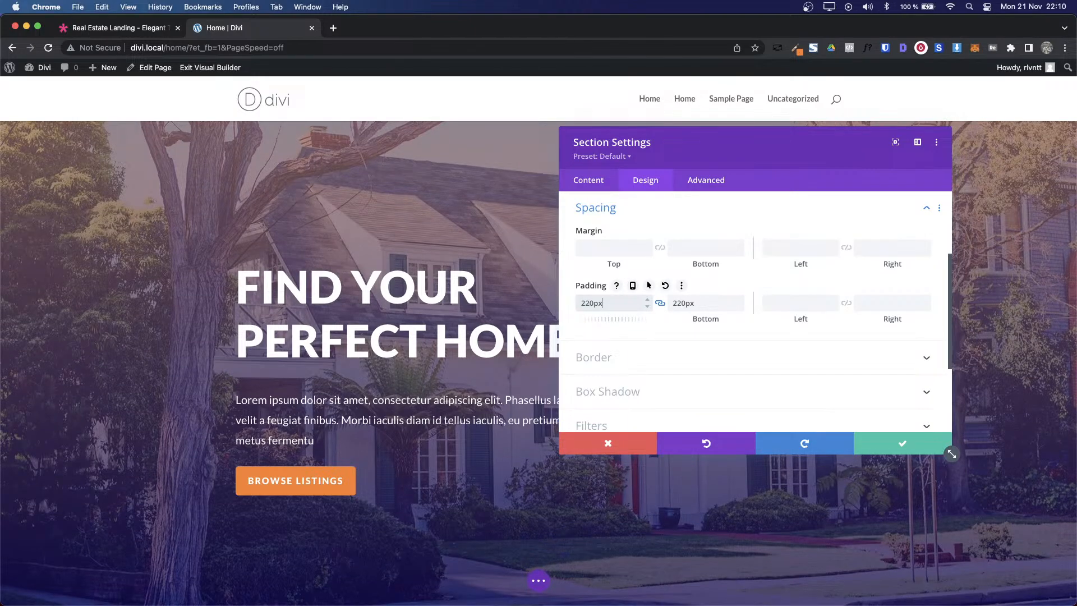
key("shift+Down")
key("shift+Down")
key("shift+Down")
key("shift+Down")
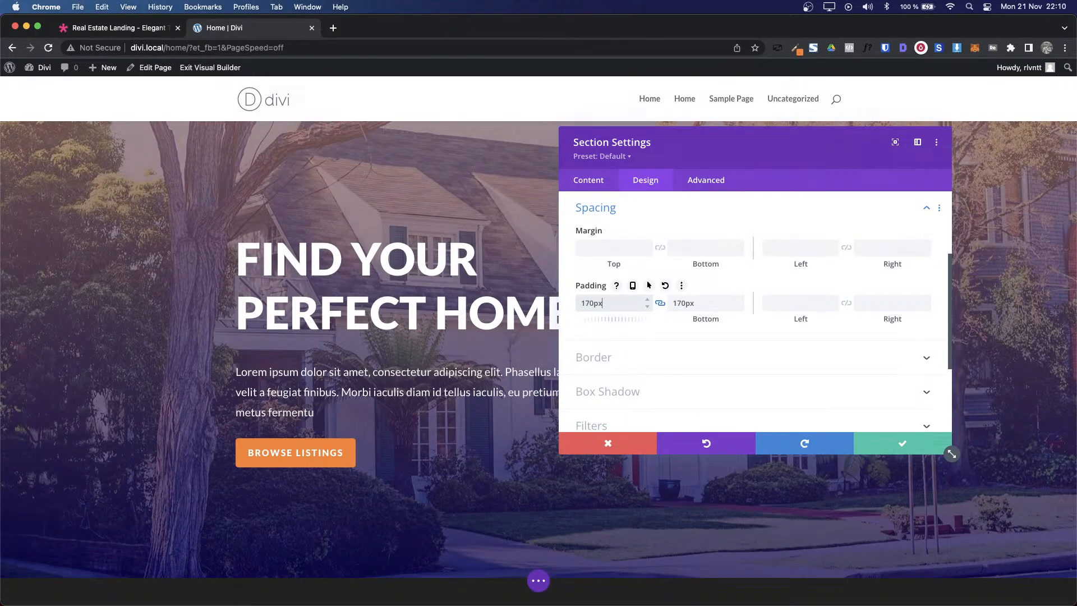
Step: Fine-tune the hero section's linked top and bottom padding to 150px against the demo and save the section settings
key("shift+Up")
key("shift+Up")
key("shift+Up")
key("ctrl+Tab")
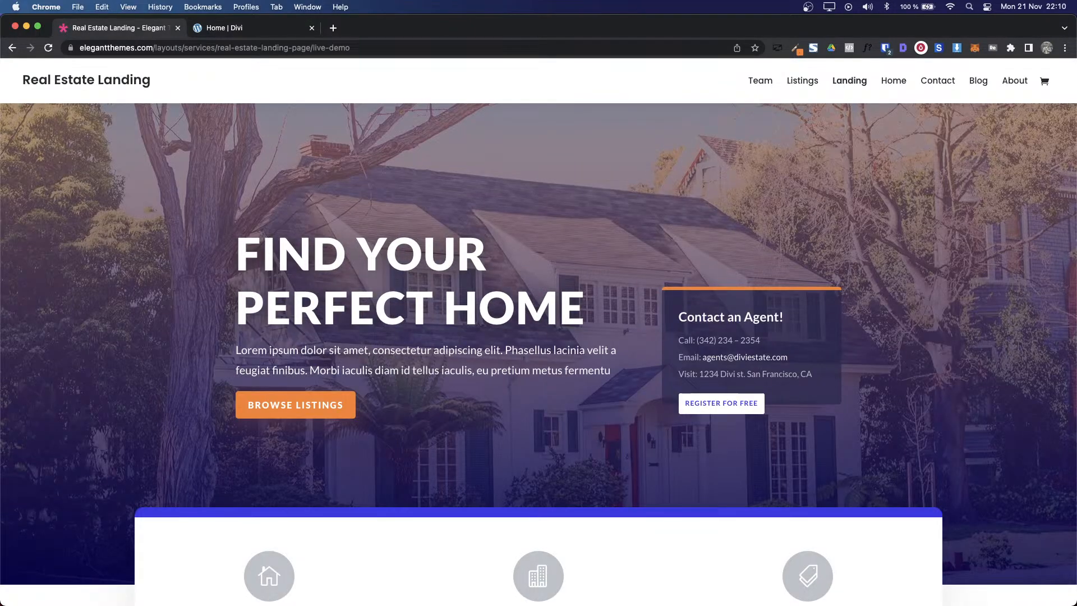
key("ctrl+Tab")
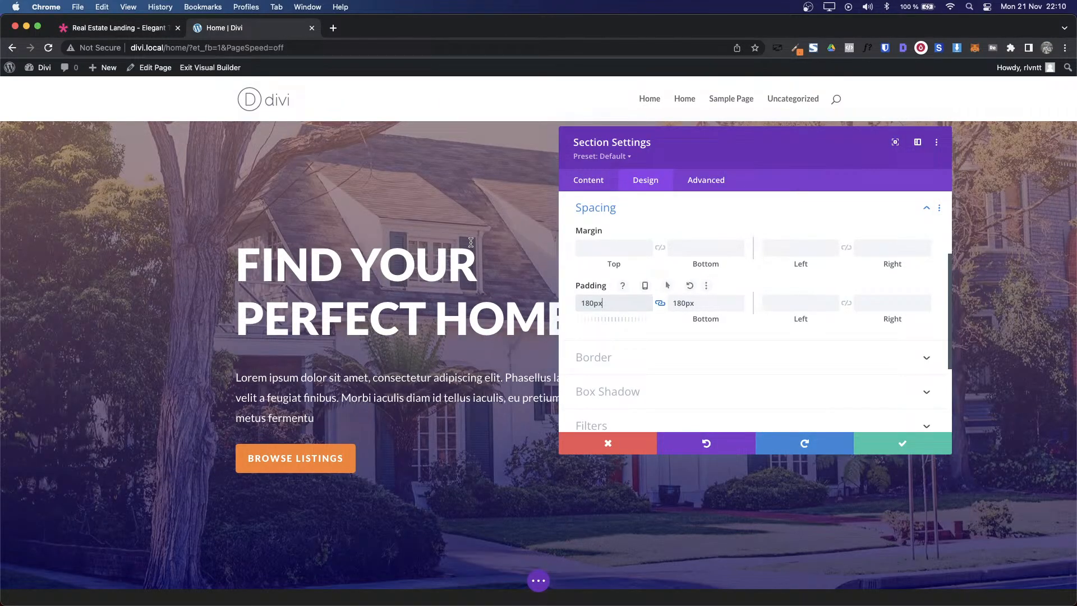
key("shift+Down")
key("shift+Down")
key("shift+Down")
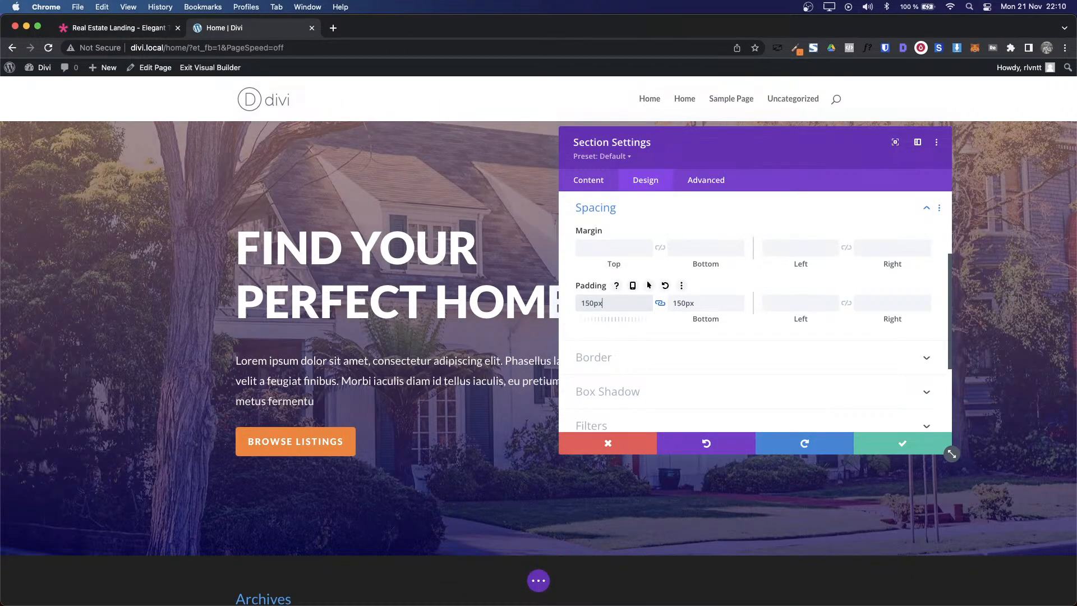
key("shift+Down")
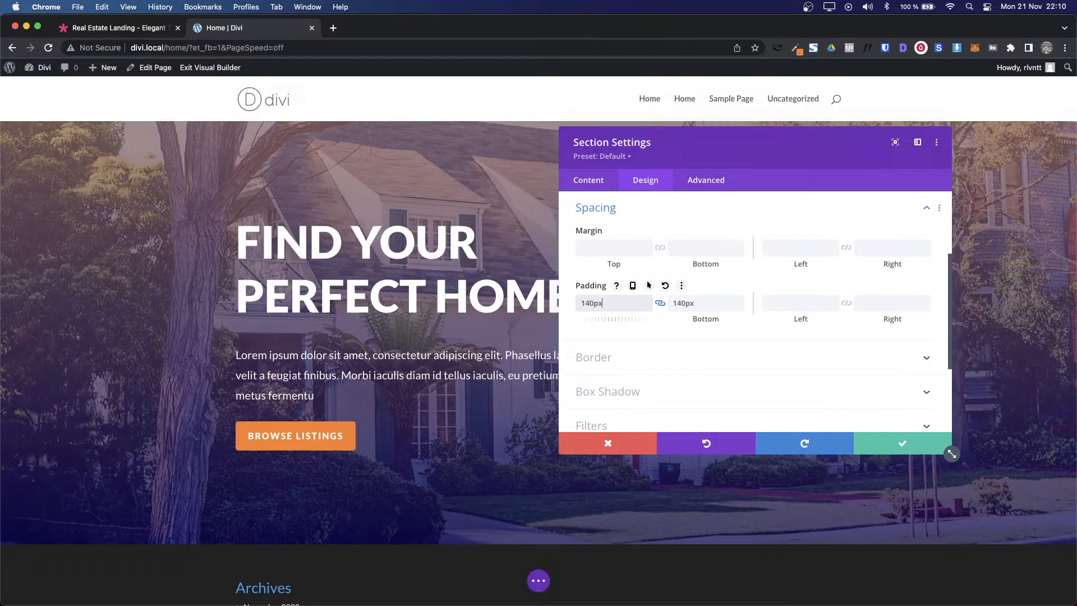
key("ctrl+Tab")
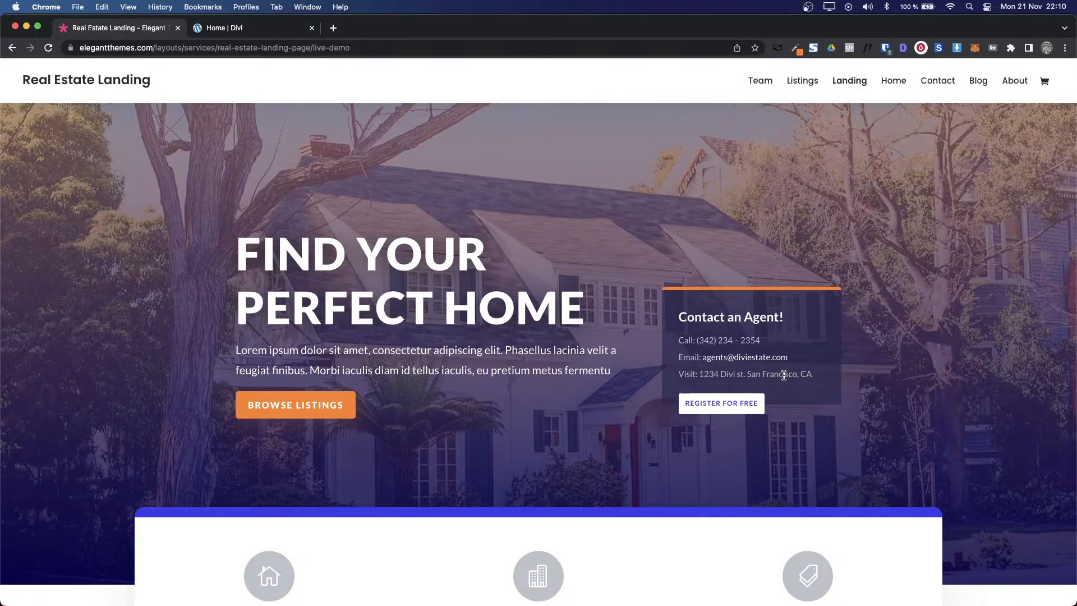
key("ctrl+Tab")
key("ctrl+Tab")
key("ctrl+Tab")
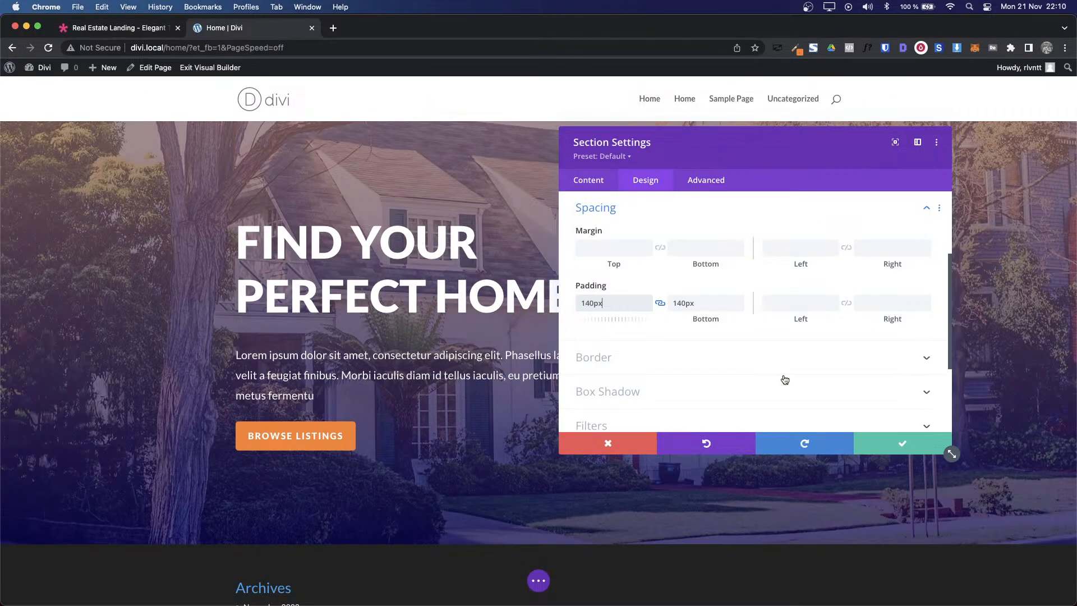
key("shift+Up")
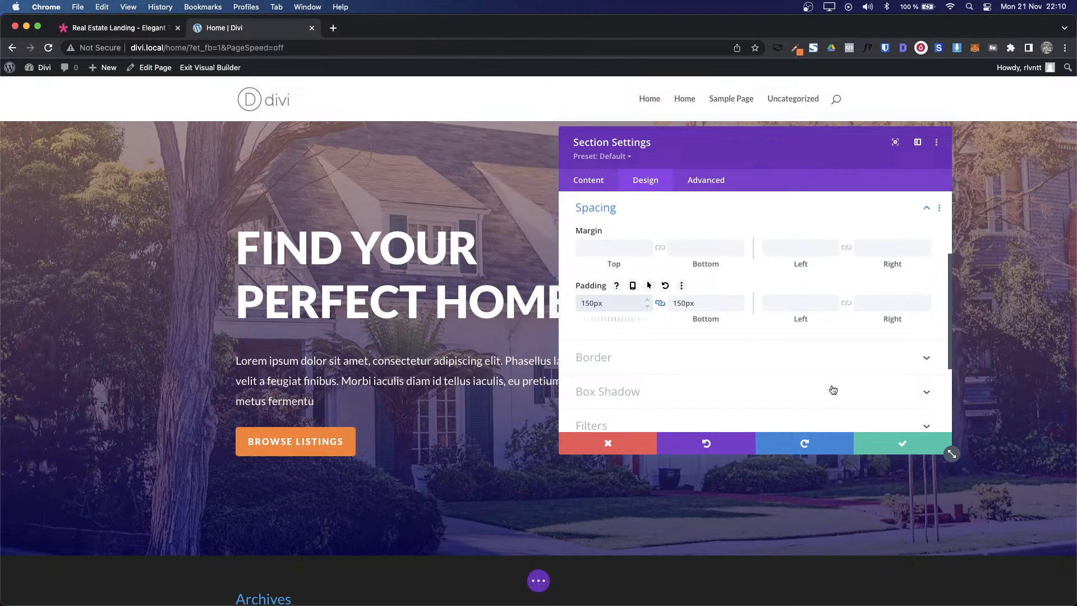
left_click(904, 447)
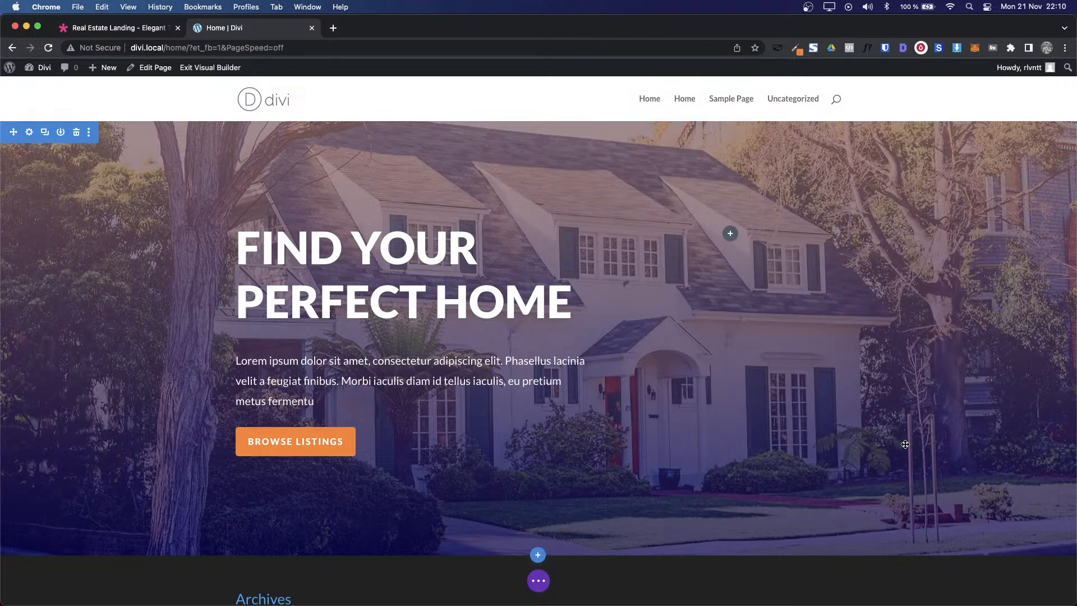
Step: Copy the "Contact an Agent!" heading and the contact lines beneath it from the demo's hero section
key("ctrl+shift+Tab")
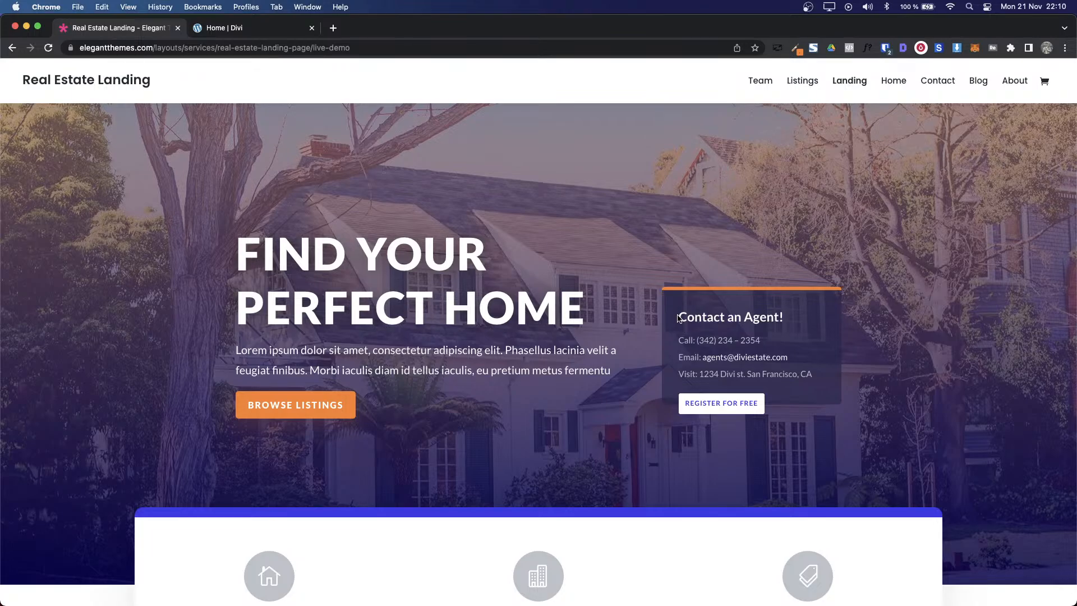
left_click_drag(677, 316, 817, 389)
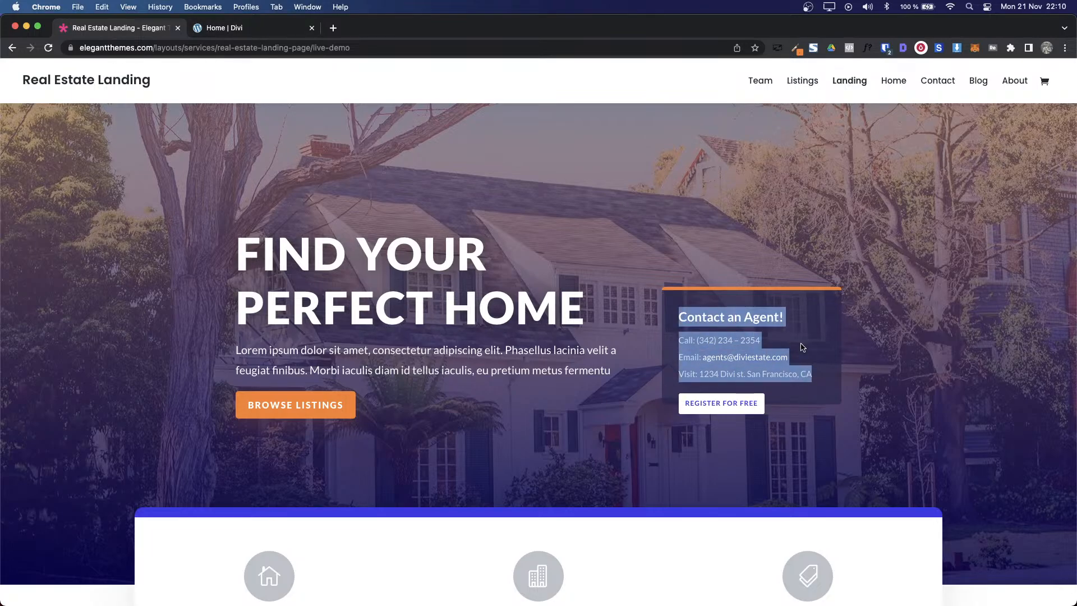
left_click(820, 360)
left_click_drag(821, 379, 679, 315)
key("super+c")
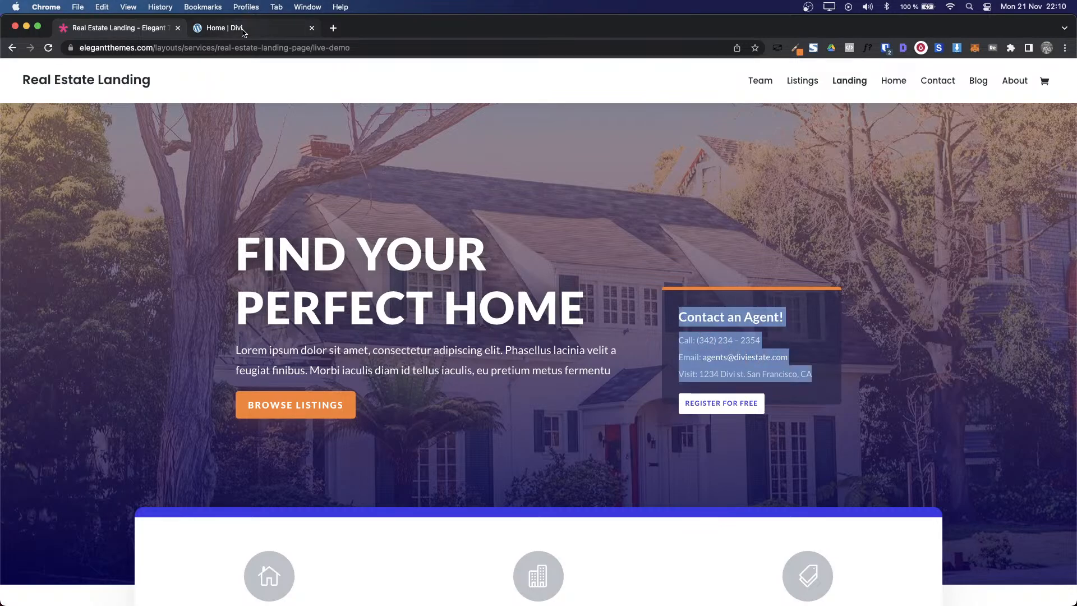
Step: Add a Text module to the local hero's empty second column and replace its placeholder content with the copied contact text
left_click(244, 28)
left_click(729, 232)
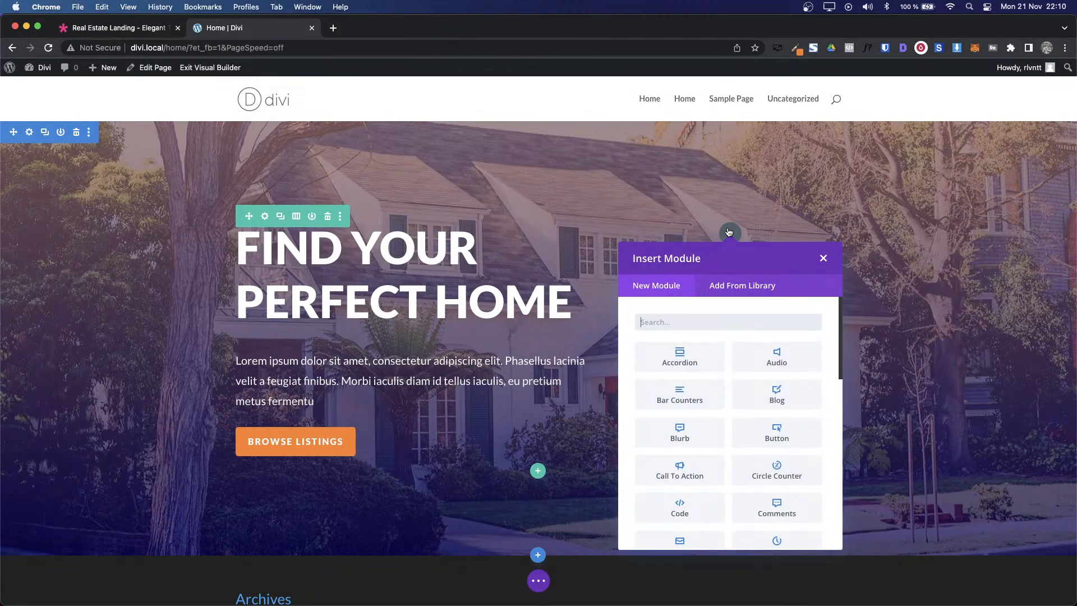
type("tex")
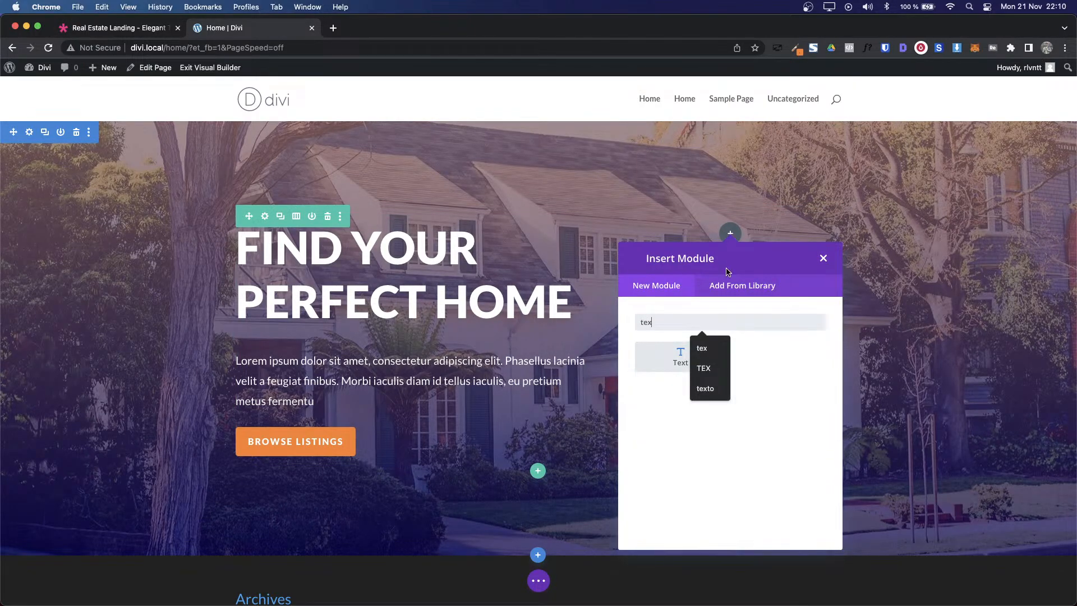
left_click(668, 368)
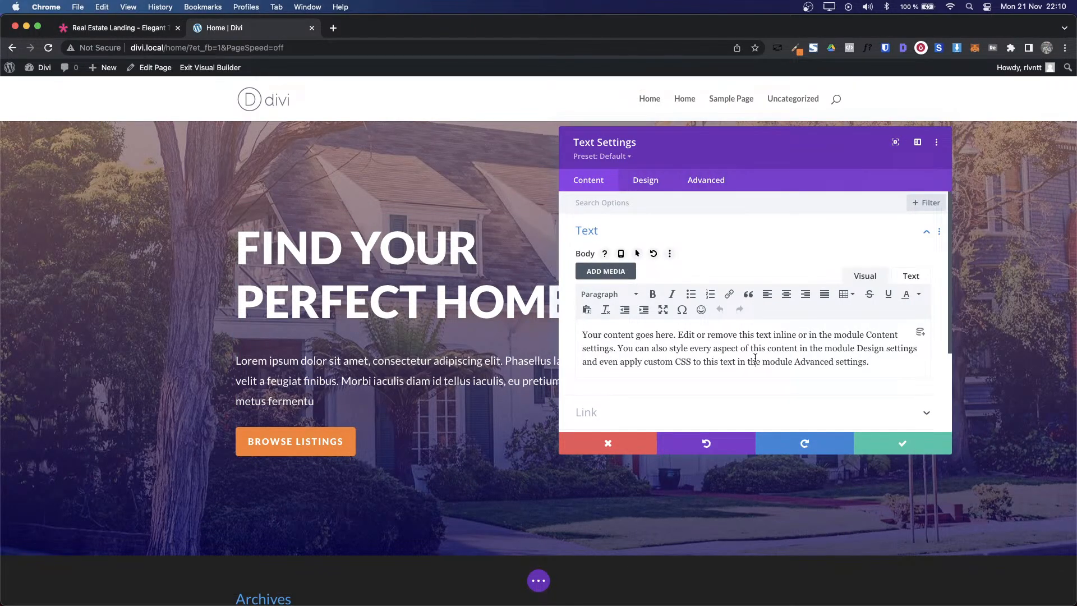
key("super+a")
key("super+v")
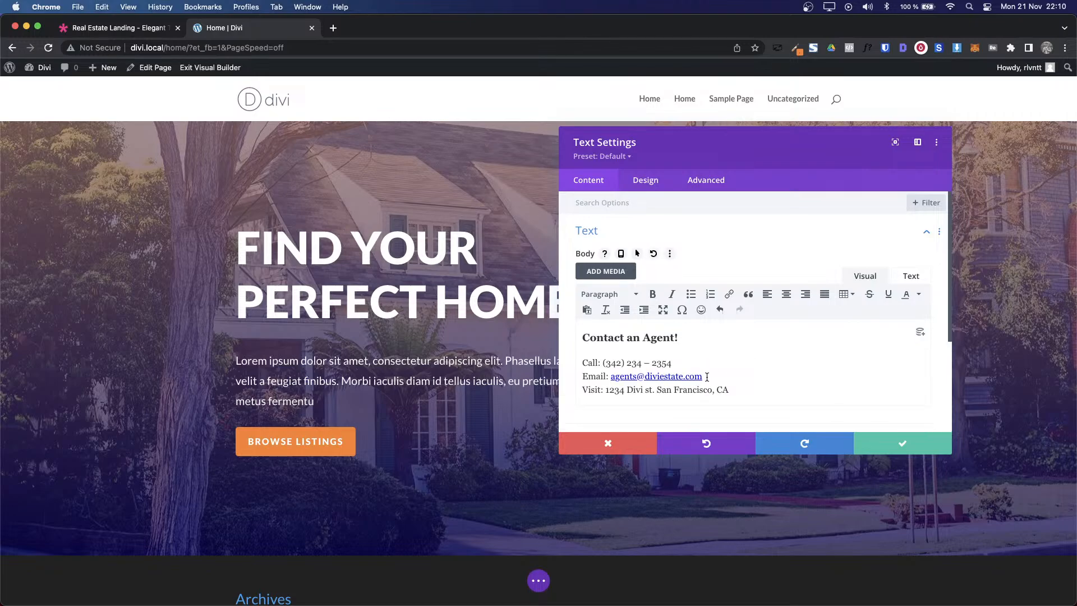
left_click(675, 339)
Step: Move the text settings dialog off the contact text and set the module's body text color to white (#ffffff)
left_click_drag(675, 149, 291, 152)
left_click(241, 184)
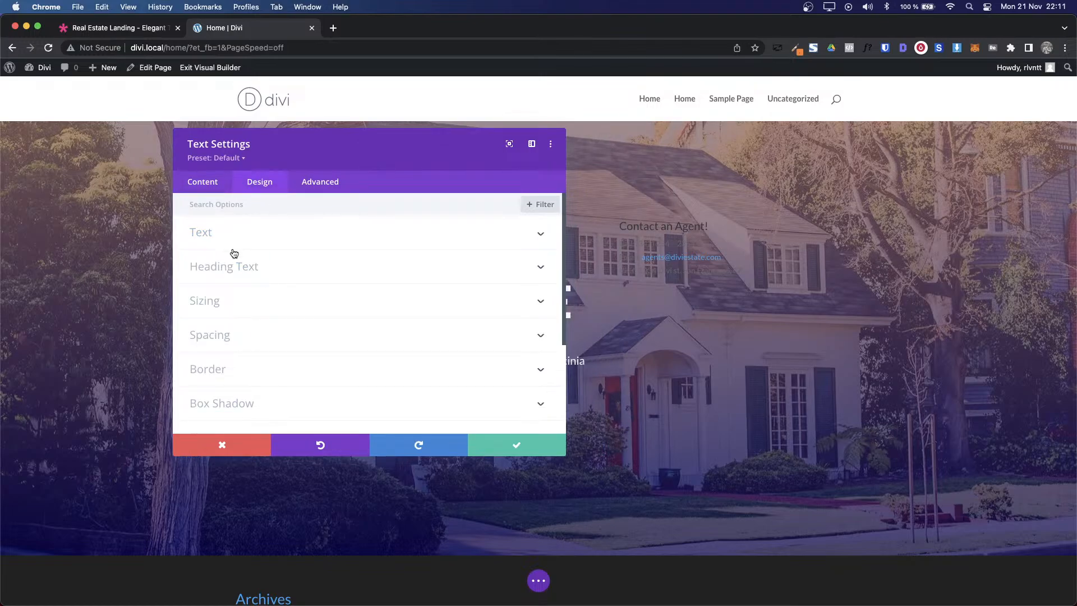
left_click(228, 238)
scroll(283, 334, "down", 4)
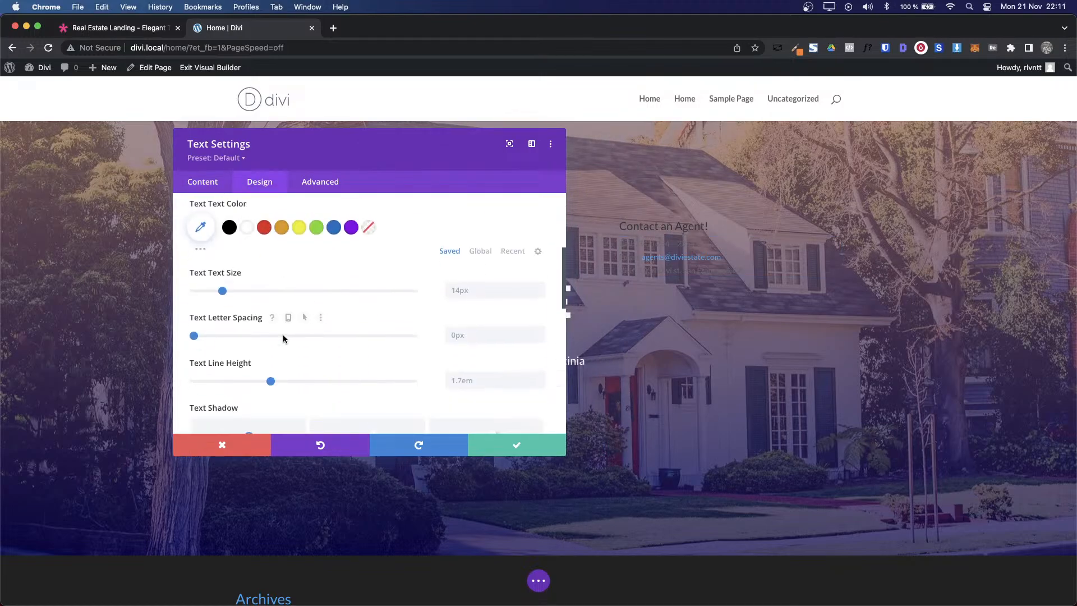
left_click(247, 227)
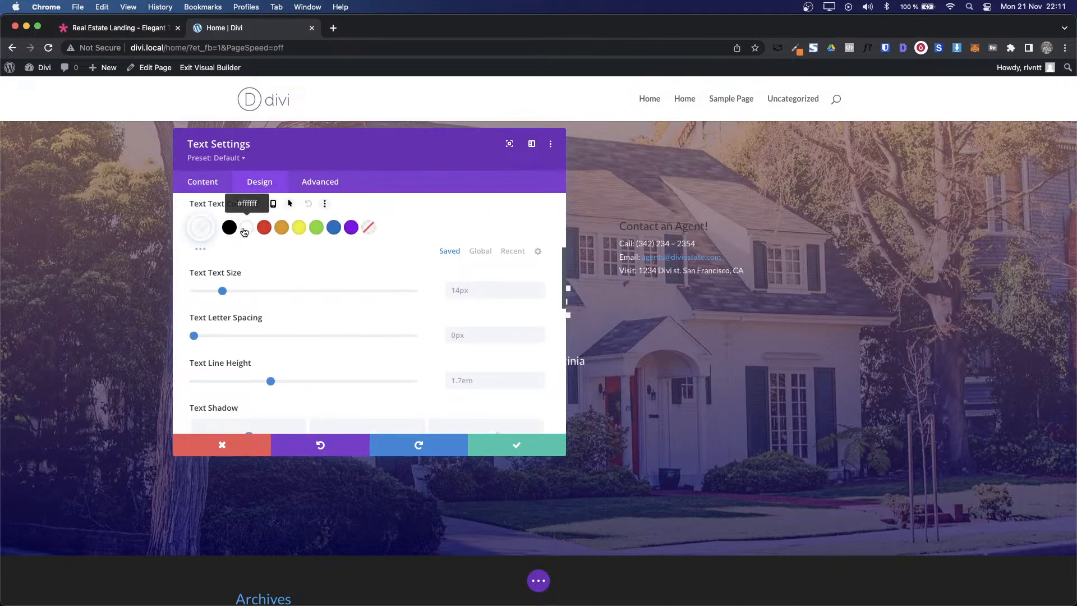
Step: Set the contact text module's Heading 3 text color to white (#ffffff)
left_click(207, 184)
left_click(264, 182)
left_click(238, 234)
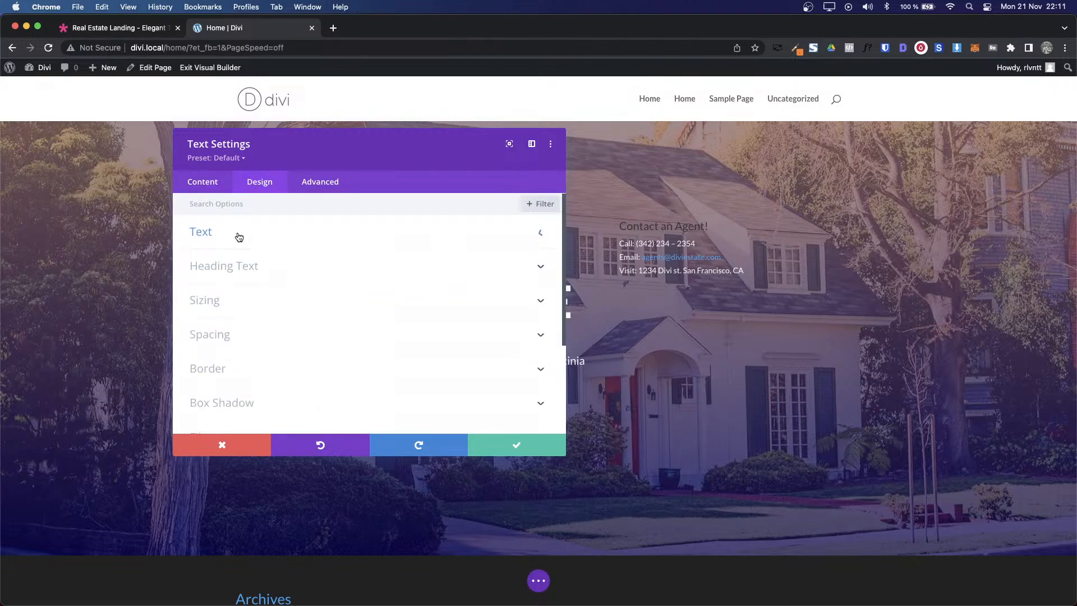
left_click(238, 272)
scroll(261, 364, "down", 5)
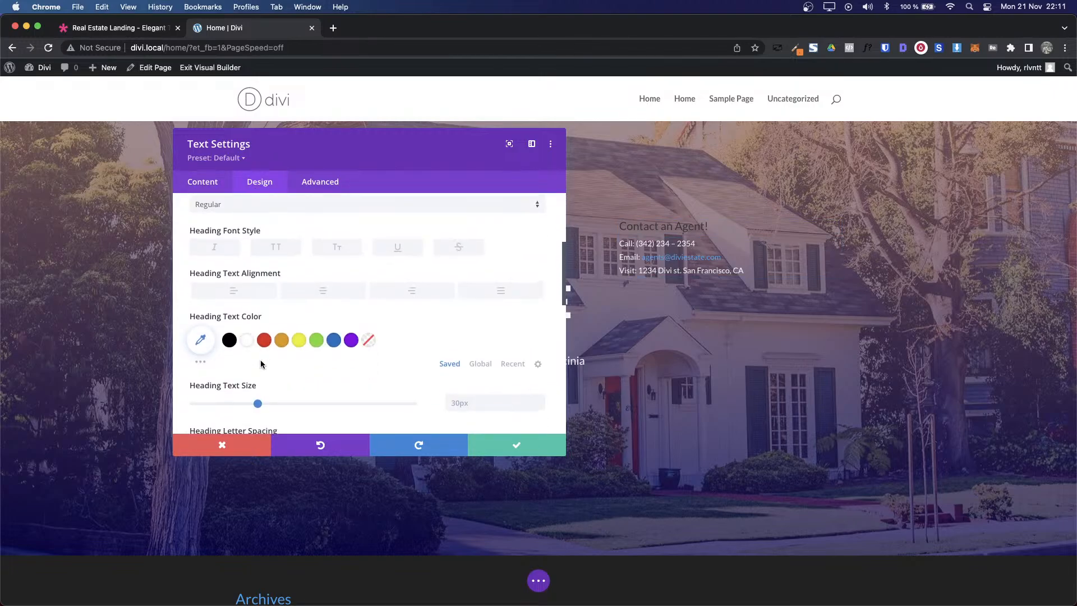
scroll(281, 260, "up", 5)
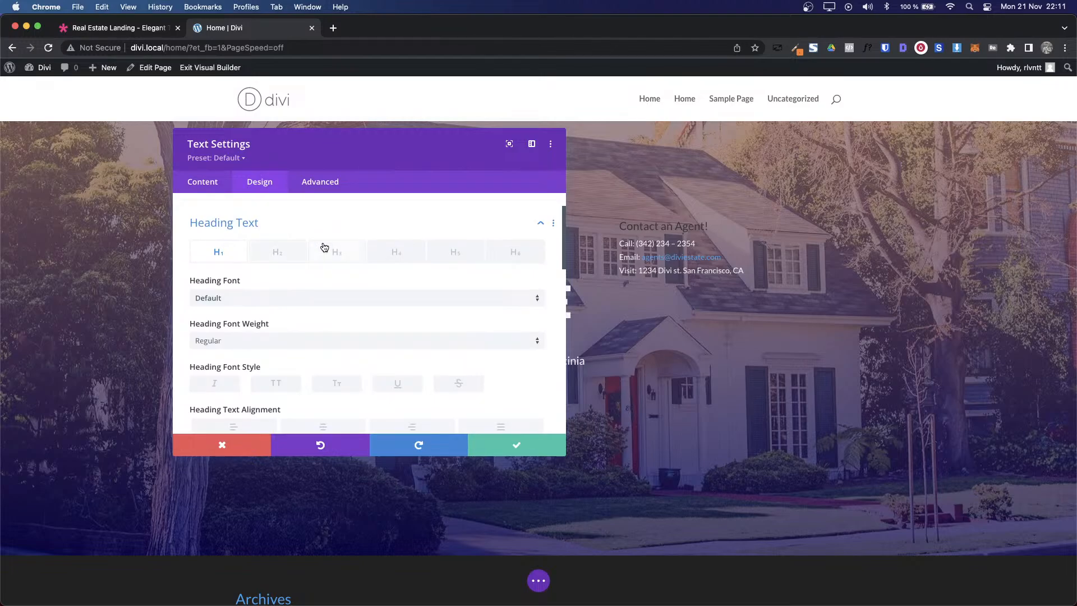
left_click(280, 251)
left_click(349, 253)
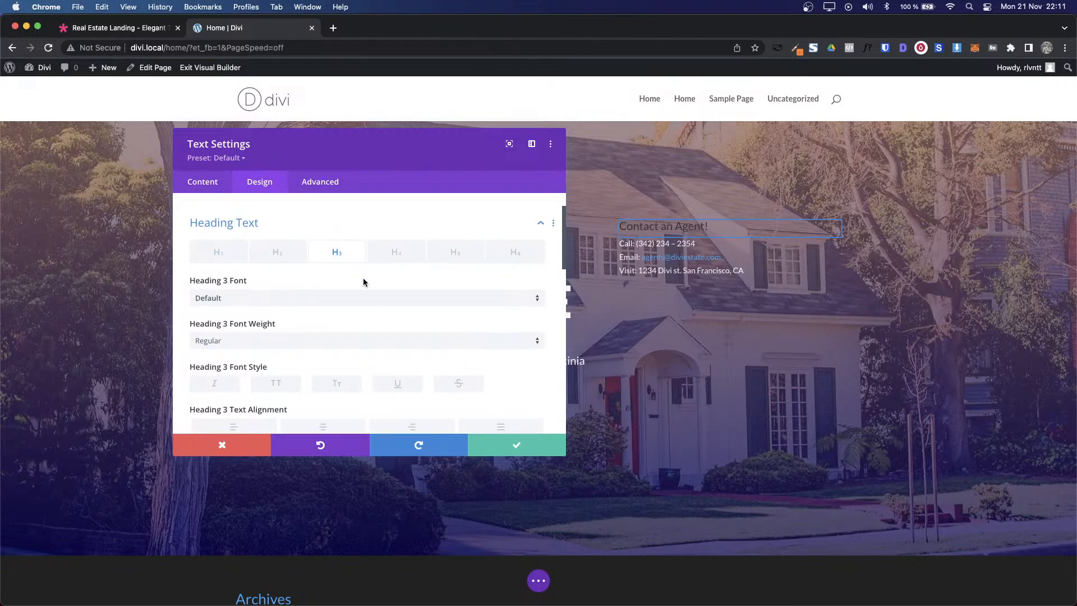
scroll(378, 307, "down", 2)
scroll(370, 308, "up", 3)
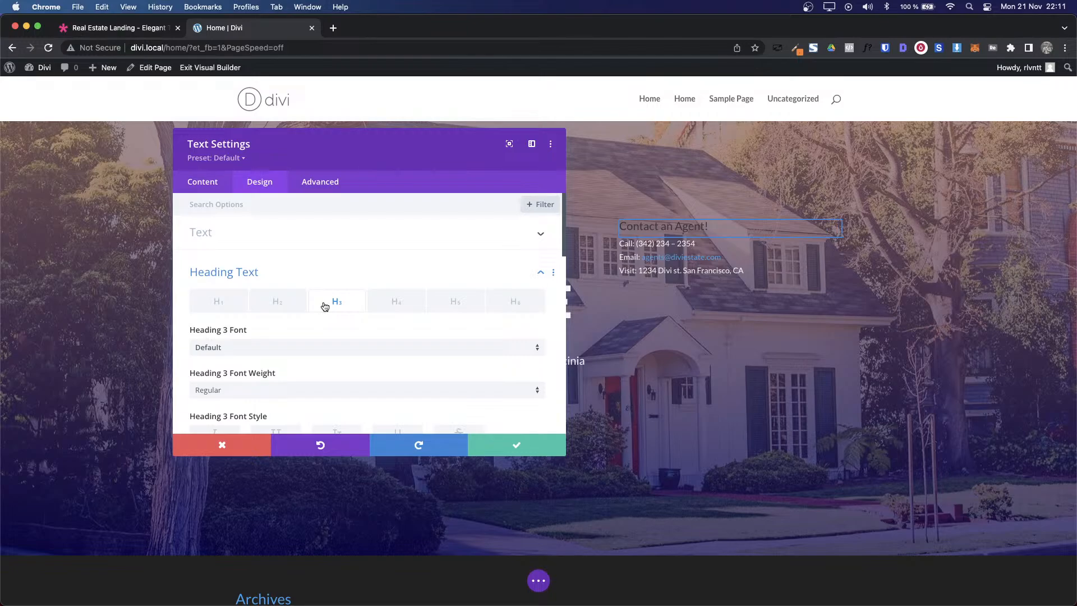
scroll(365, 315, "down", 4)
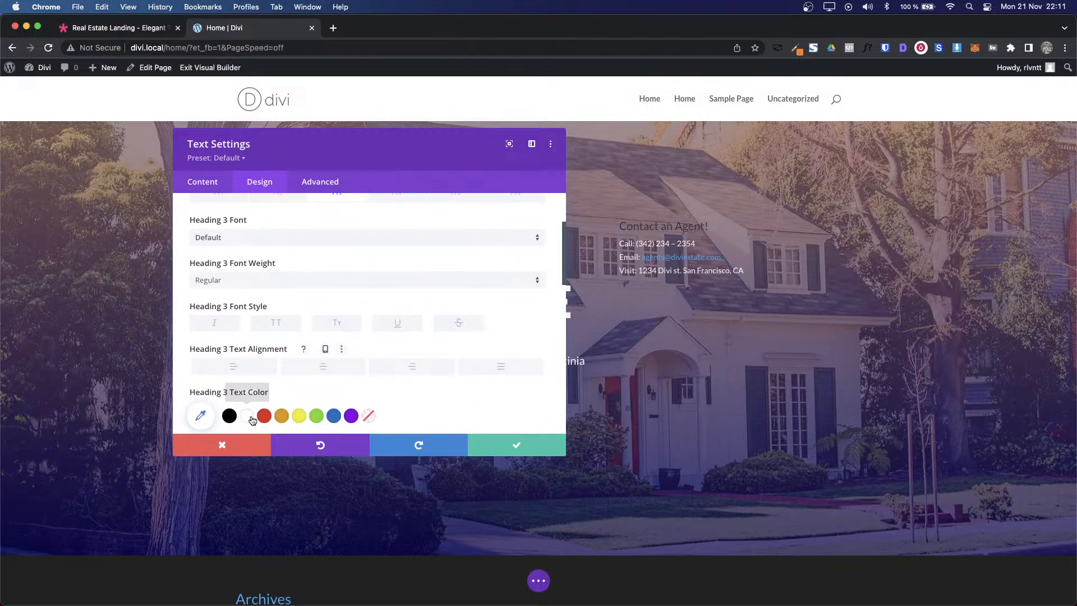
left_click(250, 418)
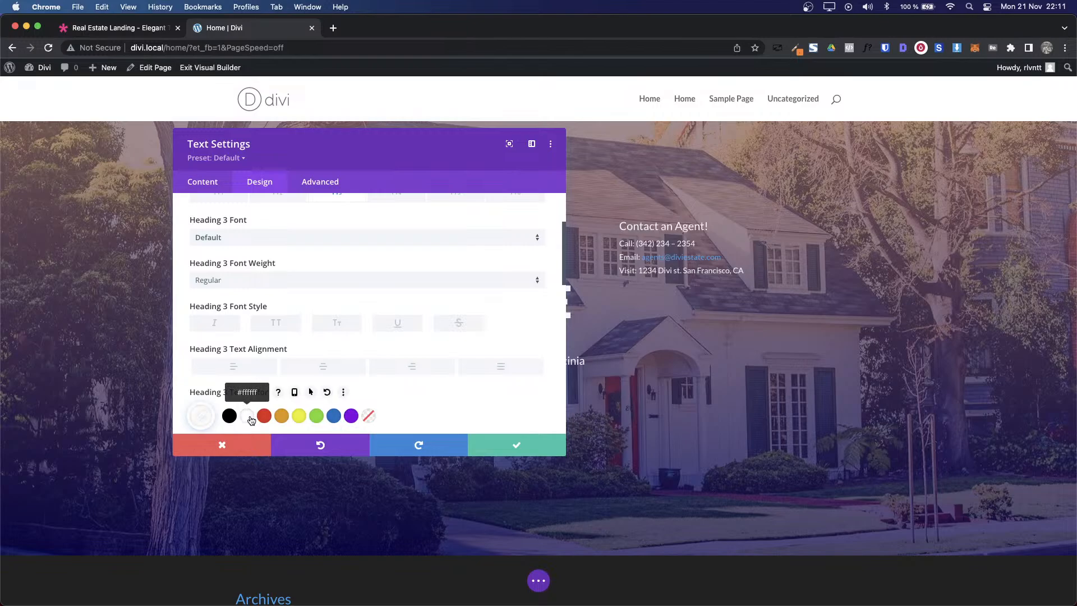
Step: Inspect the font details of the demo's "Contact an Agent!" heading with WhatFont
left_click(121, 29)
left_click(738, 225)
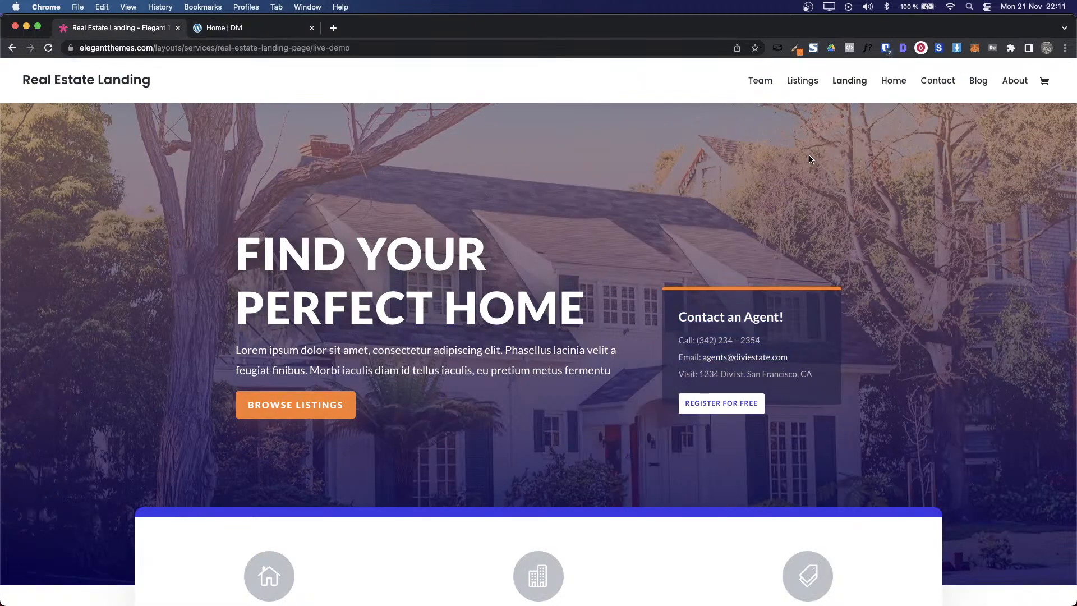
left_click(867, 49)
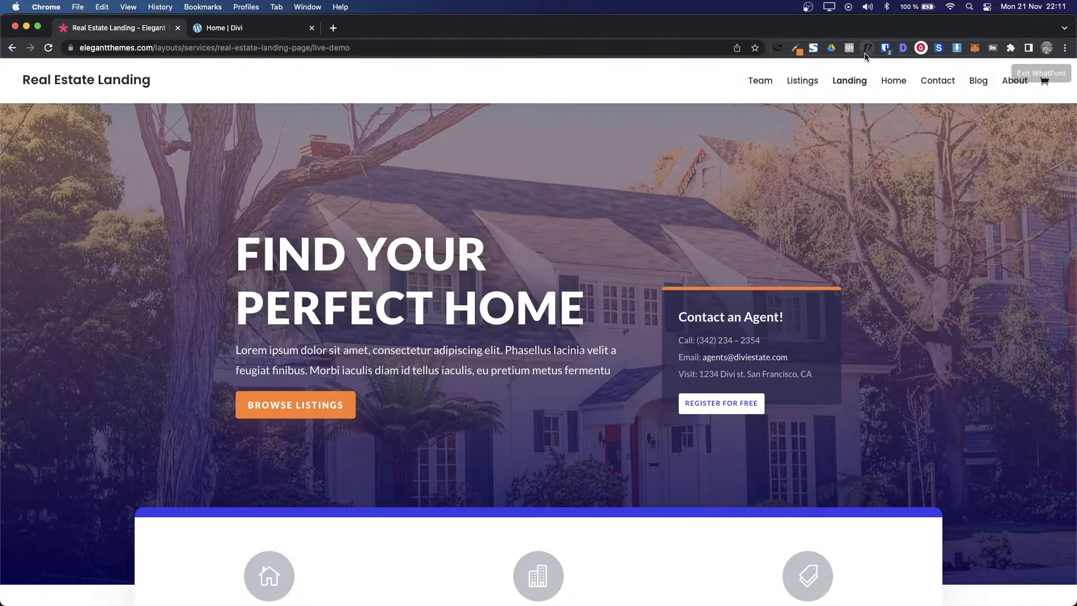
left_click(766, 323)
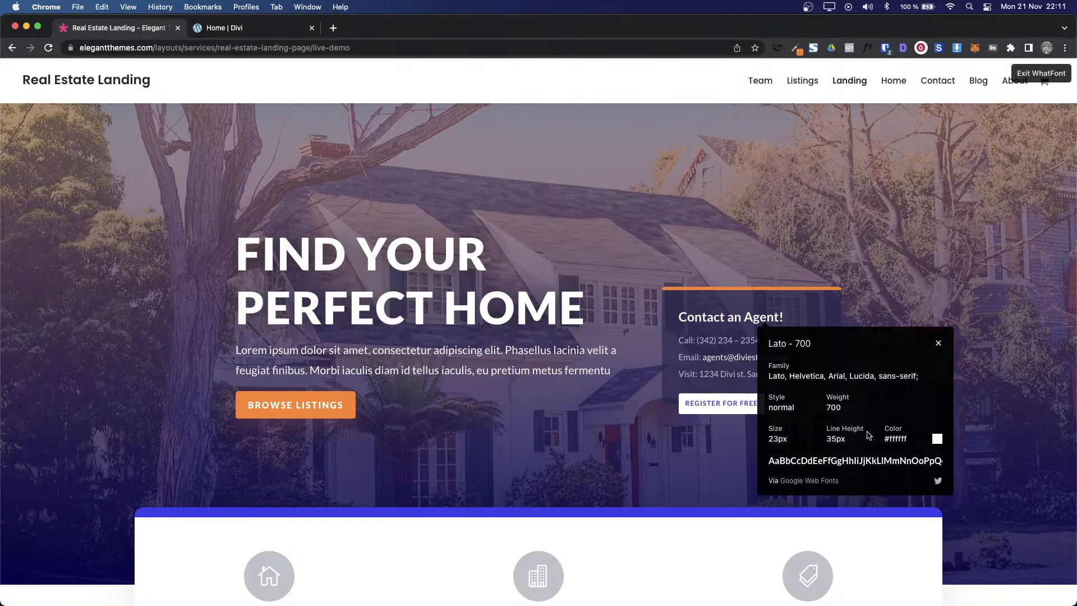
Step: Set the local contact module's Heading 3 font weight to Bold and its text size to 23px
key("ctrl+Tab")
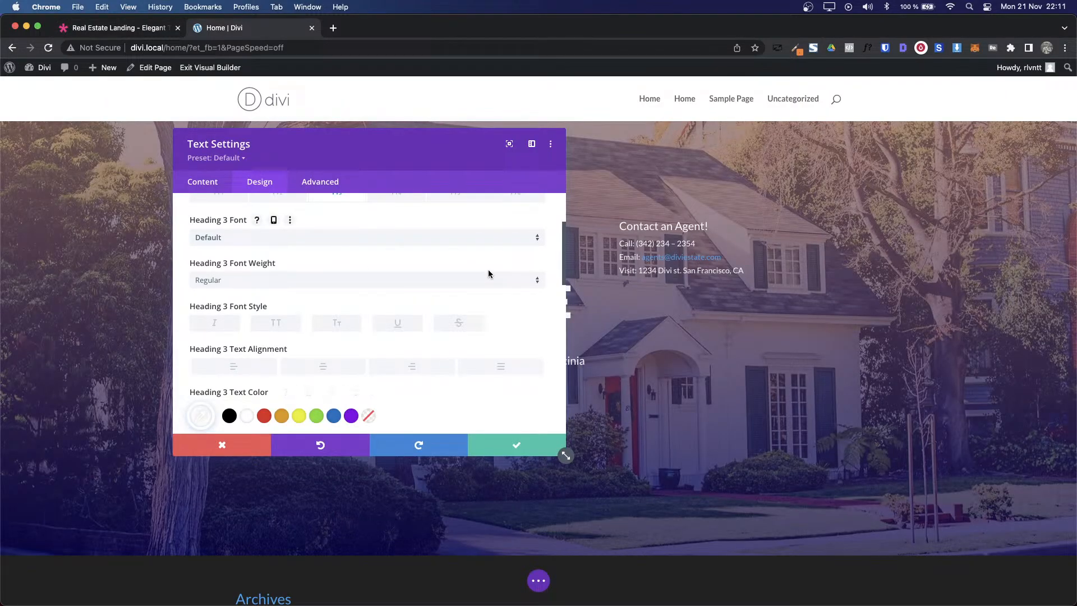
left_click(235, 279)
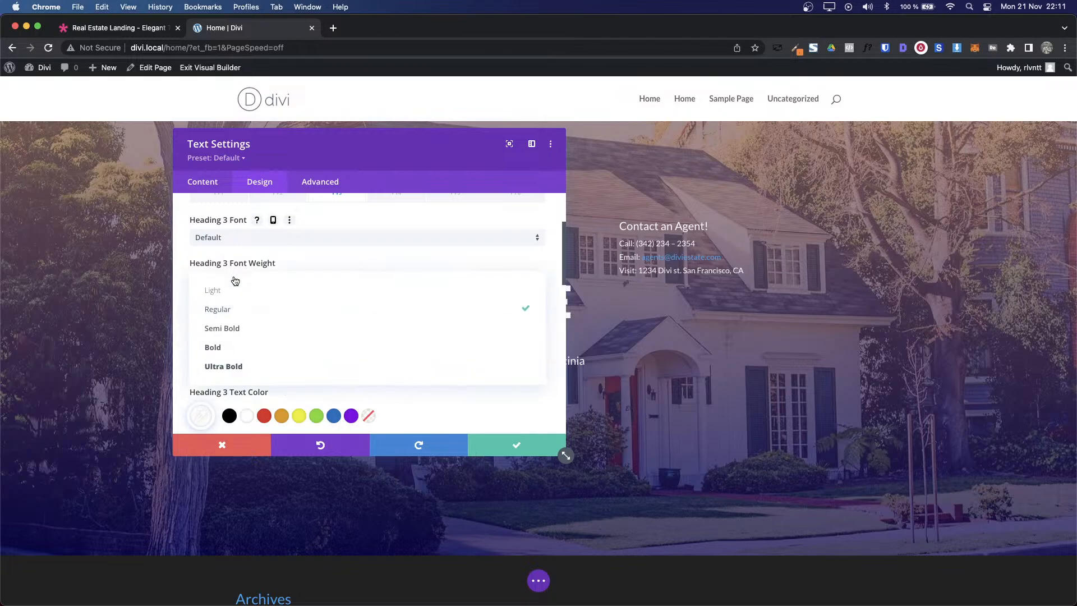
left_click(218, 334)
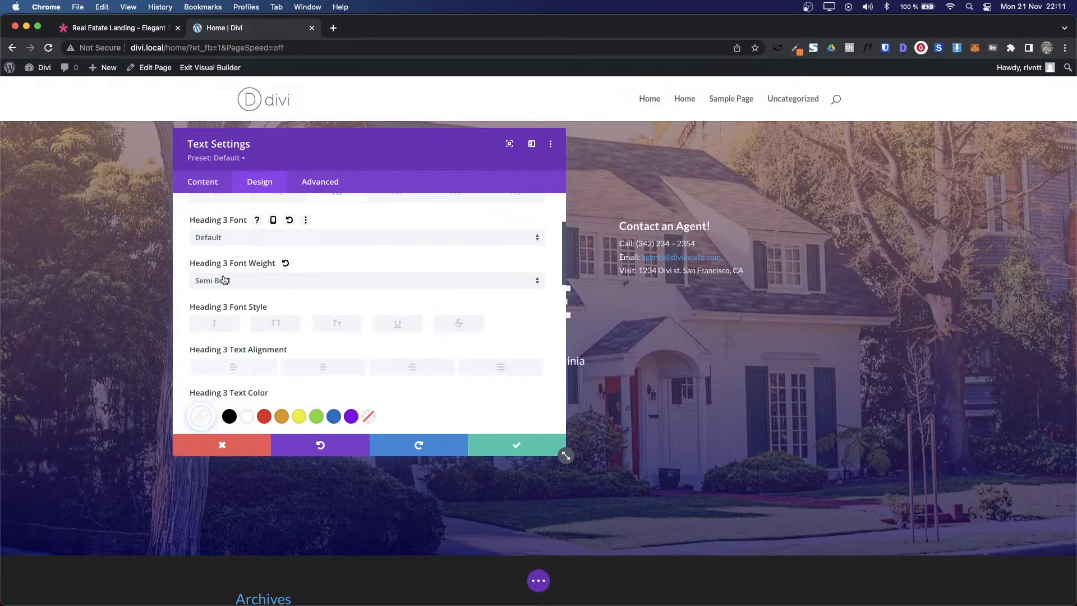
key("ctrl+Tab")
key("ctrl+Tab")
left_click(235, 272)
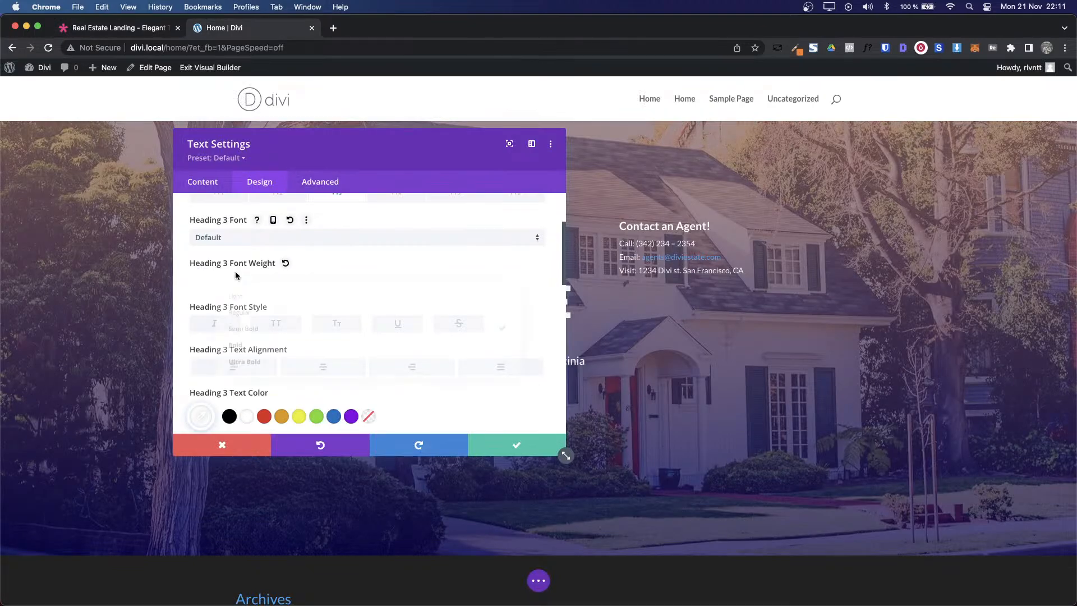
left_click(224, 348)
key("ctrl+Tab")
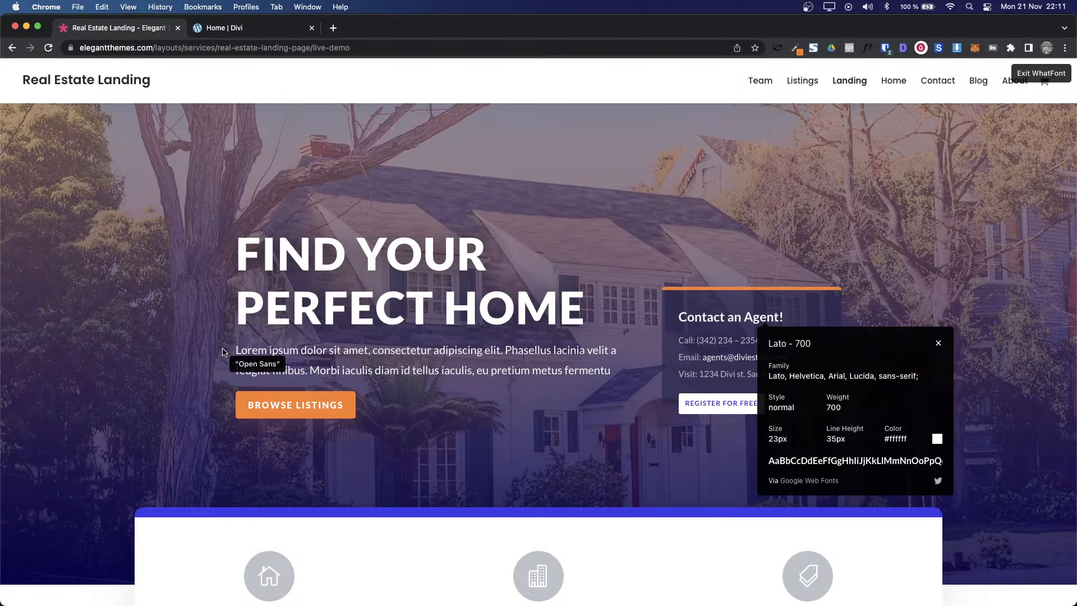
key("ctrl+Tab")
scroll(427, 301, "down", 3)
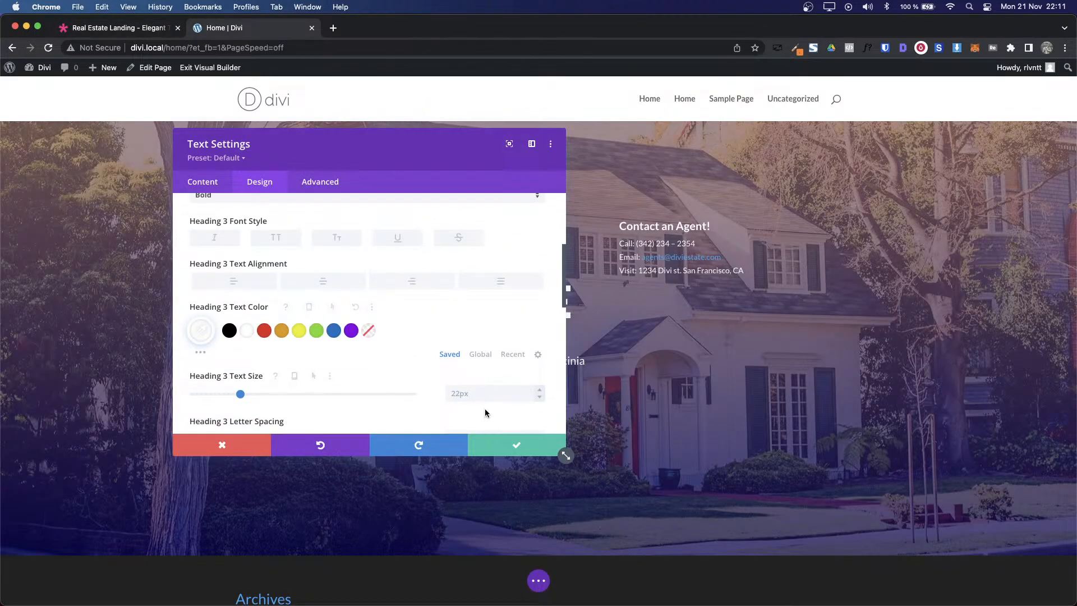
left_click(540, 391)
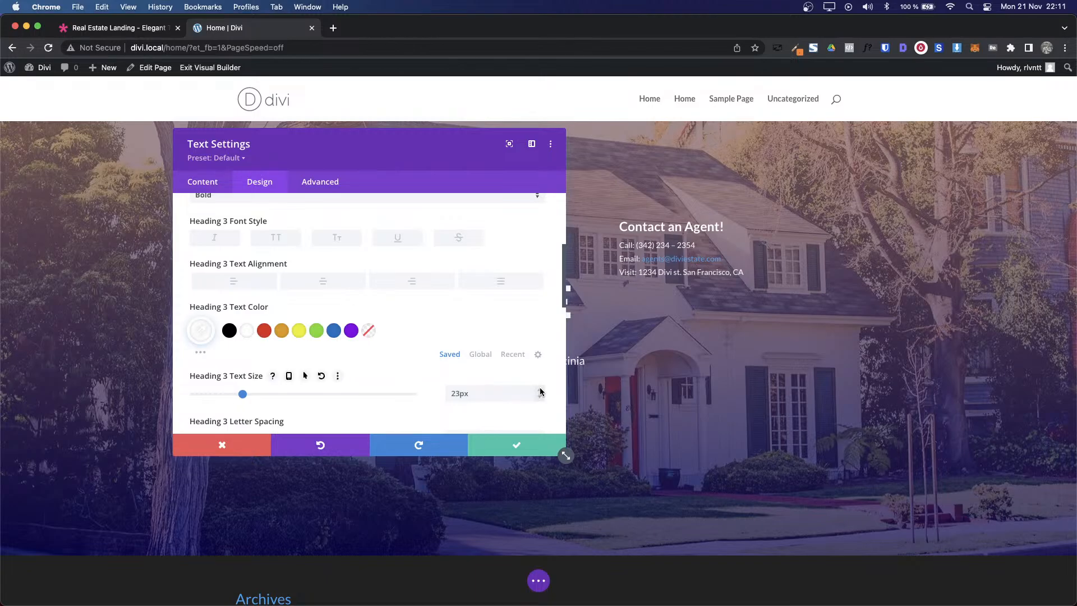
Step: Inspect the font of the demo's contact lines and set the local module's body text size to 15px
key("ctrl+Tab")
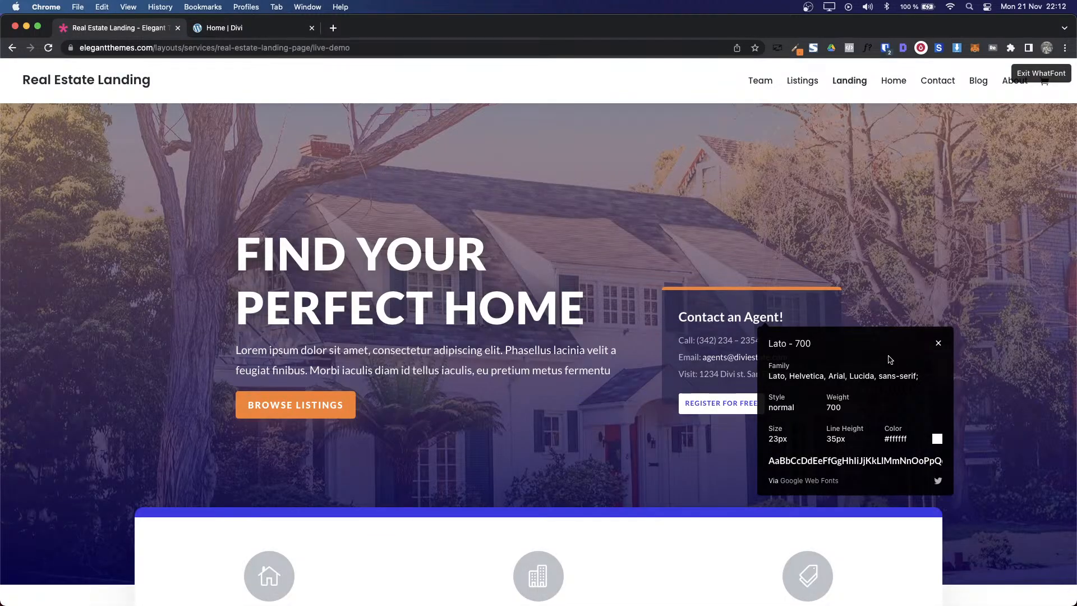
left_click(694, 345)
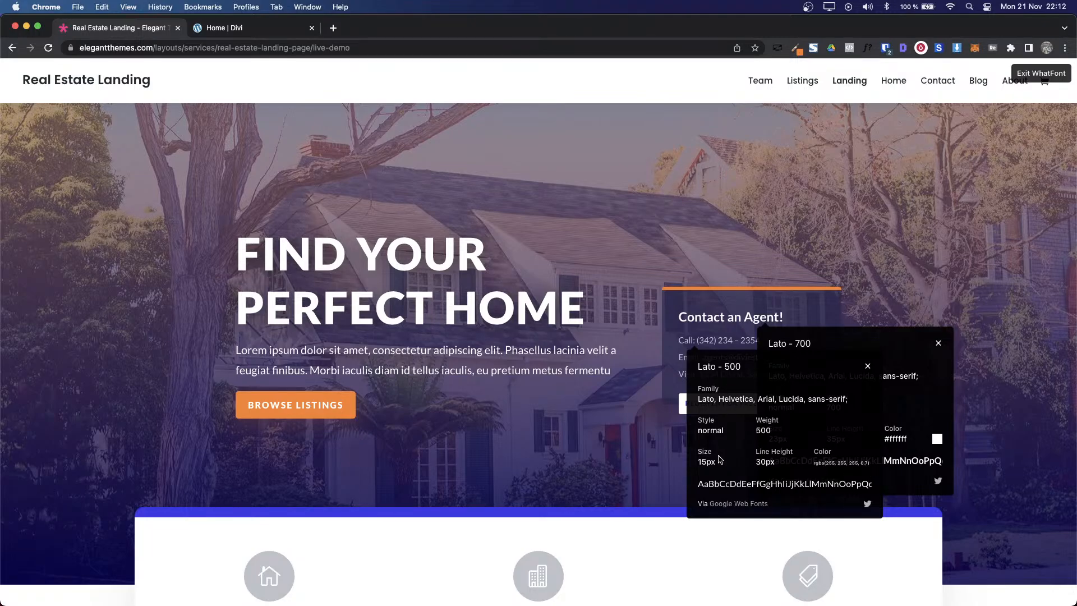
left_click(240, 28)
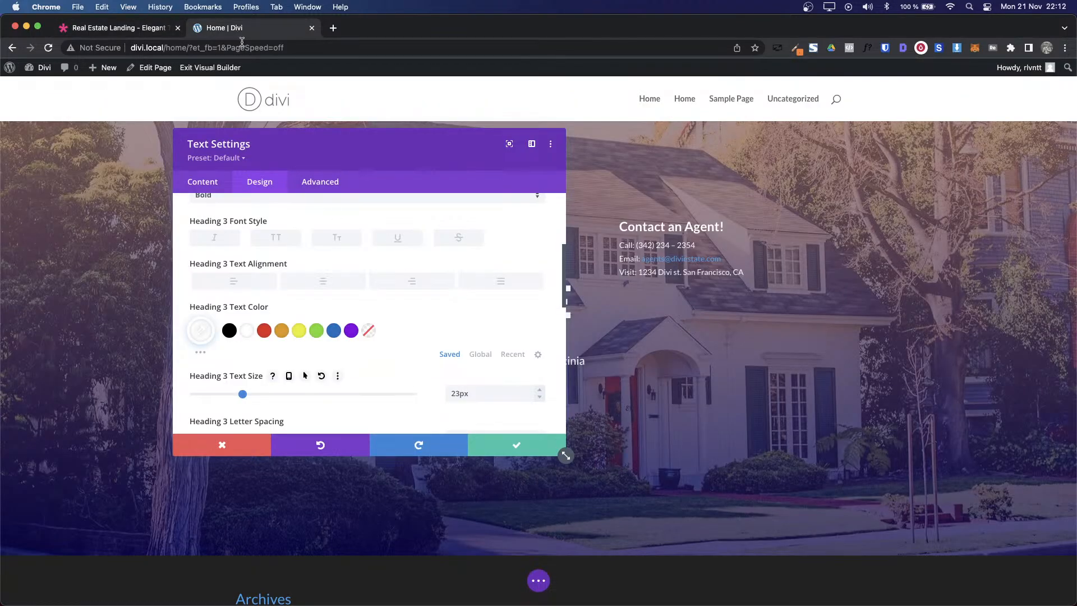
scroll(216, 238, "up", 5)
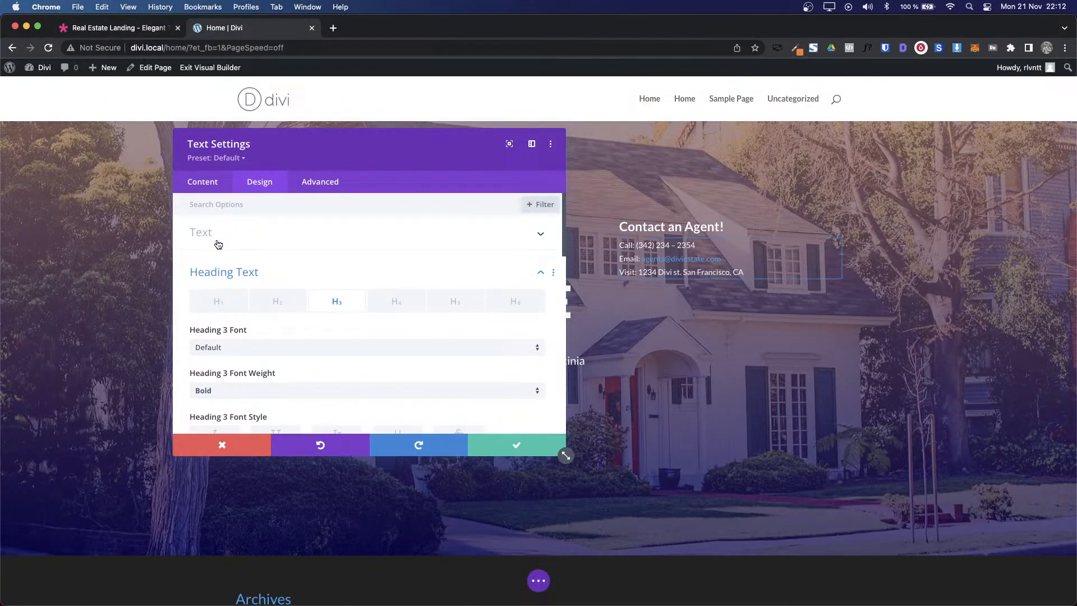
left_click(214, 259)
left_click(211, 247)
scroll(413, 353, "down", 3)
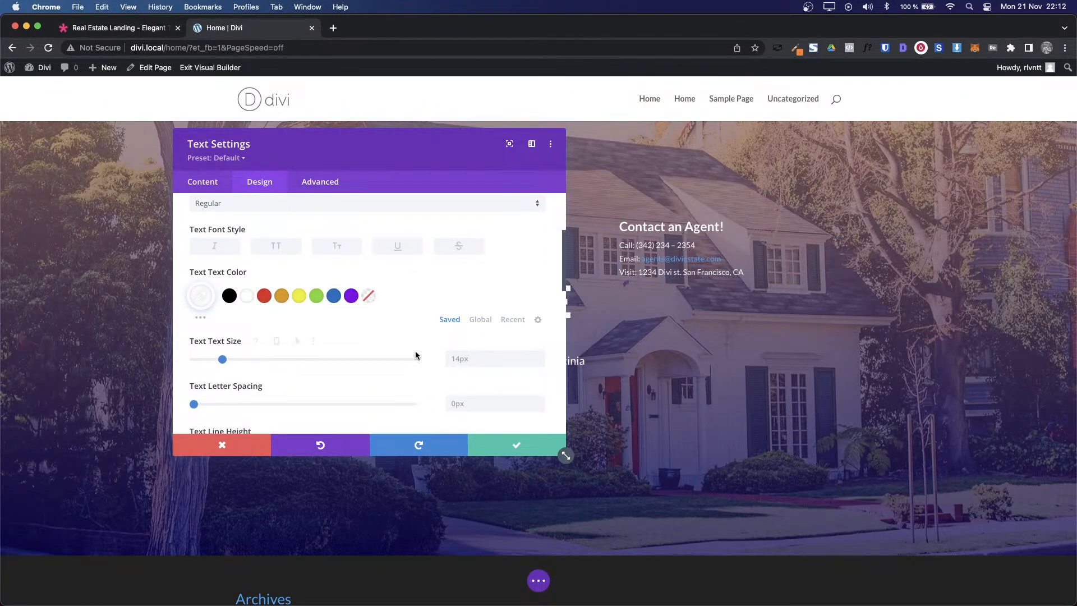
left_click(540, 355)
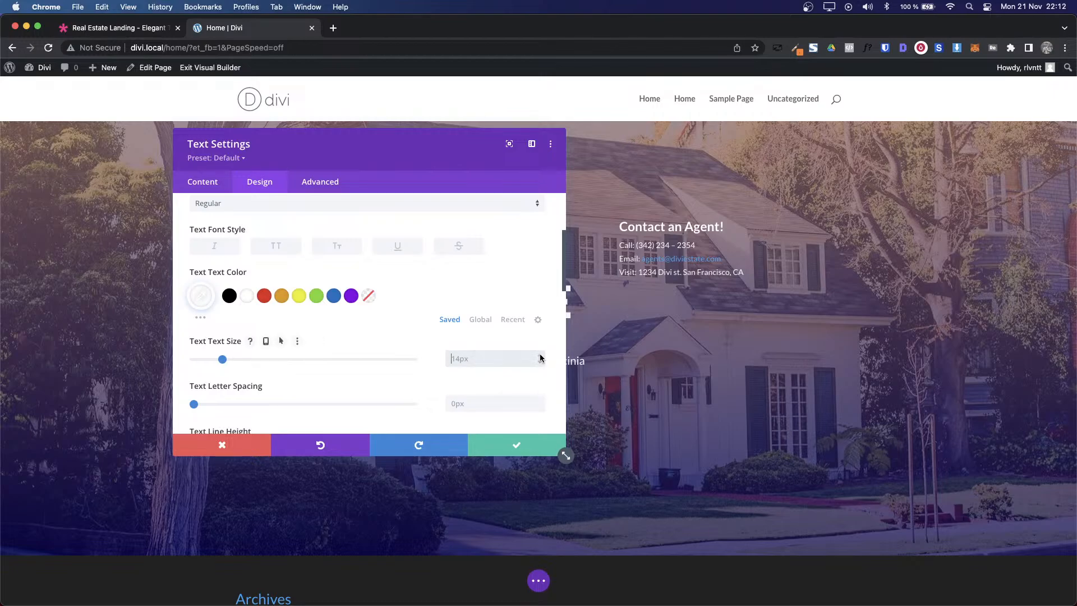
Step: Reduce the body text color's opacity to rgba(255,255,255,0.7) and exit WhatFont on the demo page
left_click(202, 295)
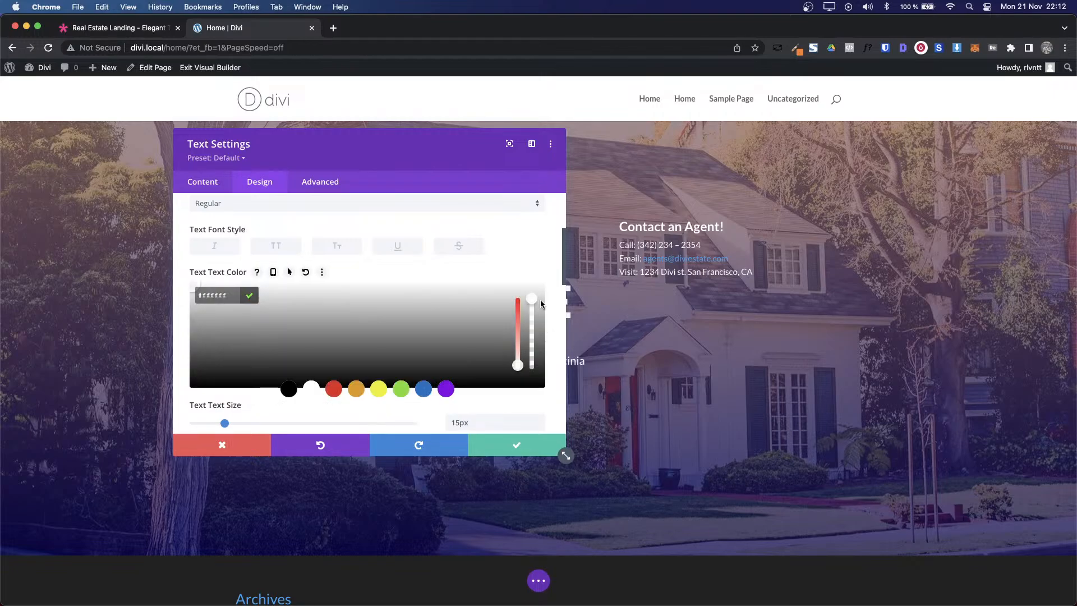
left_click_drag(531, 299, 530, 308)
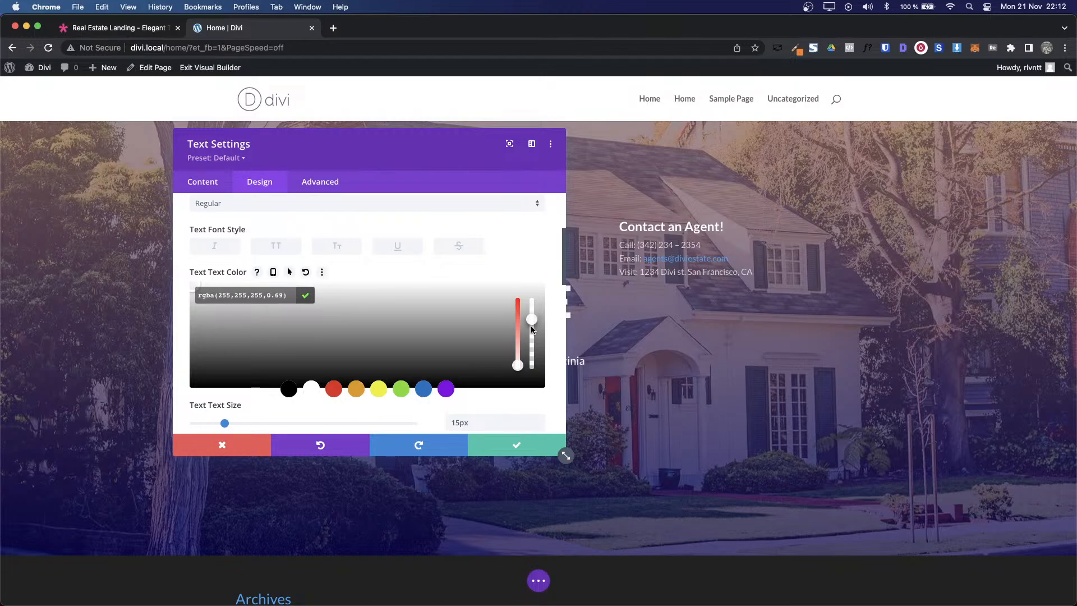
left_click_drag(531, 327, 531, 326)
key("ctrl+shift+Tab")
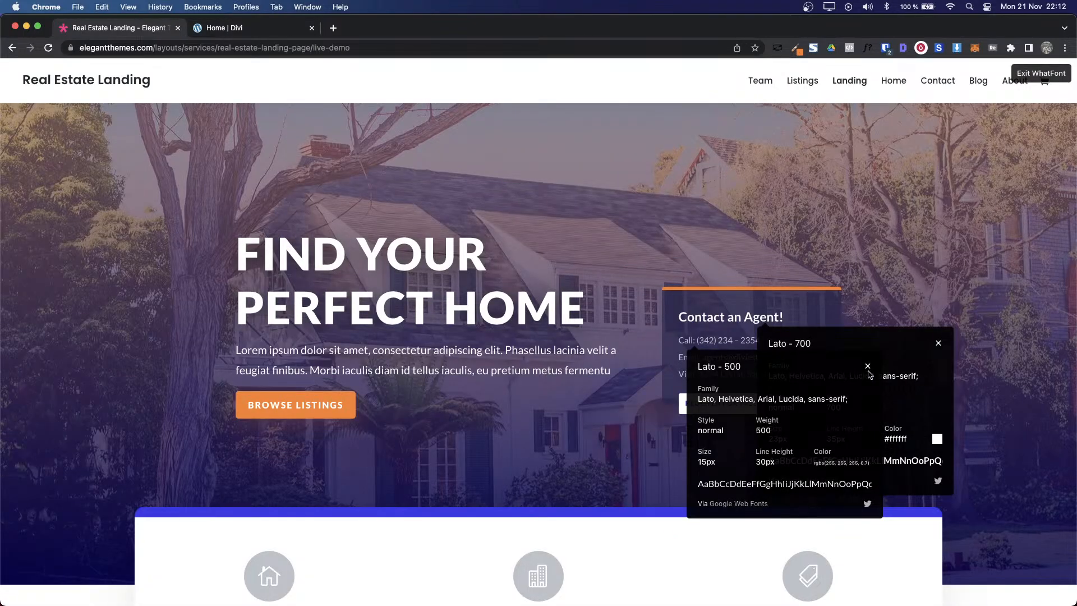
key("Escape")
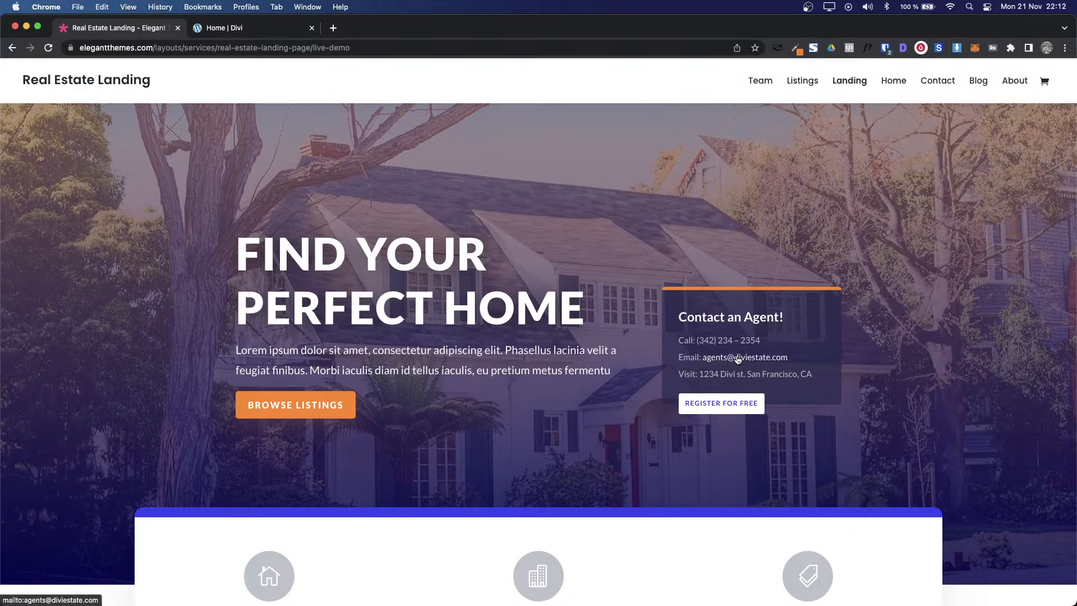
Step: Check the e-mail link's styling in the demo's contact box and set the local module's link text color to white
left_click_drag(792, 357, 702, 360)
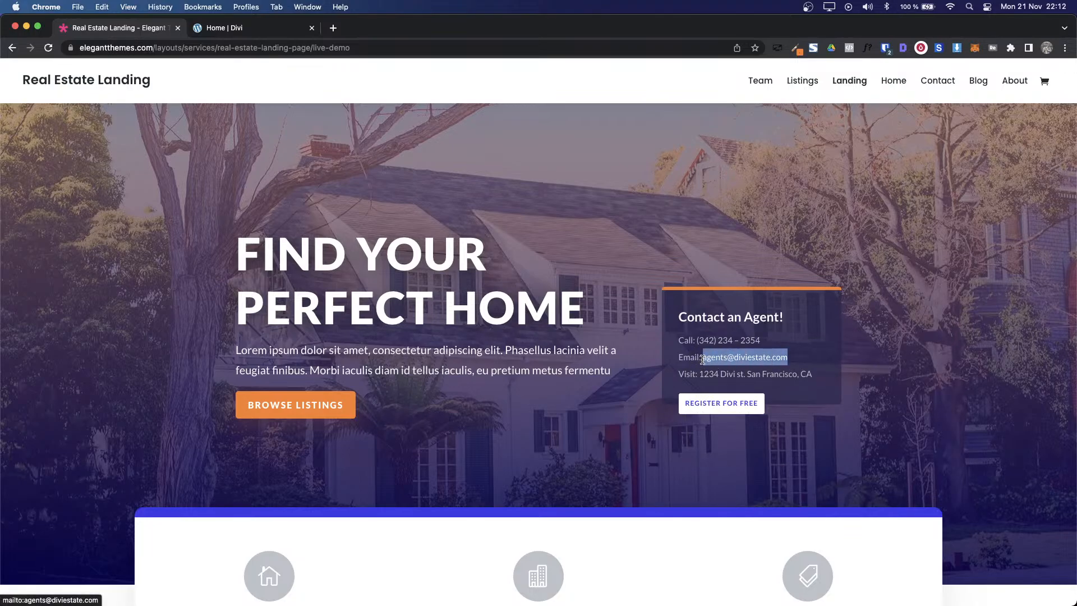
left_click(804, 354)
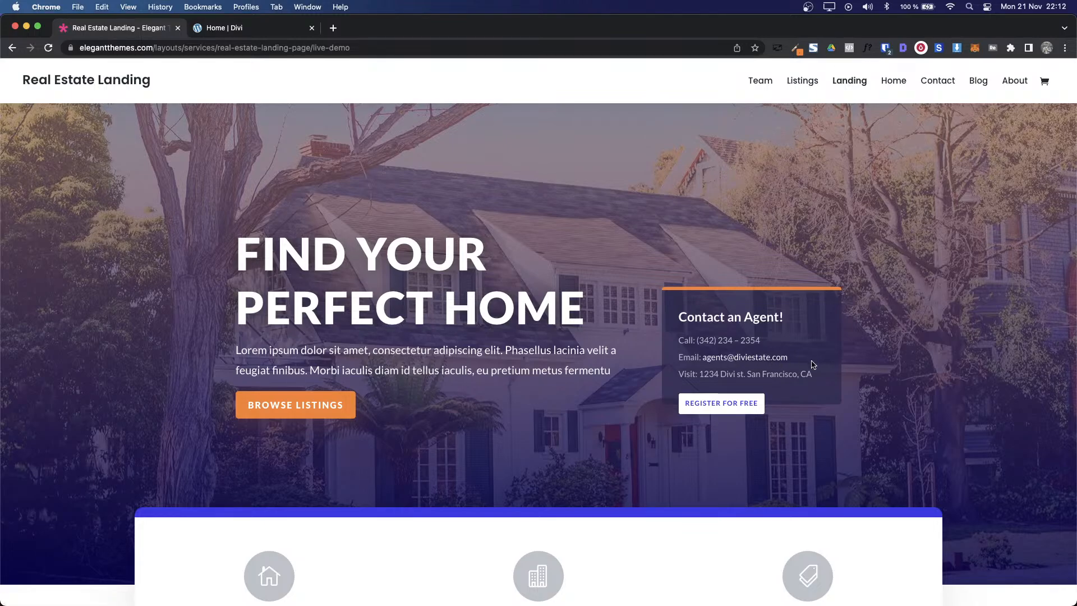
left_click_drag(813, 359, 703, 360)
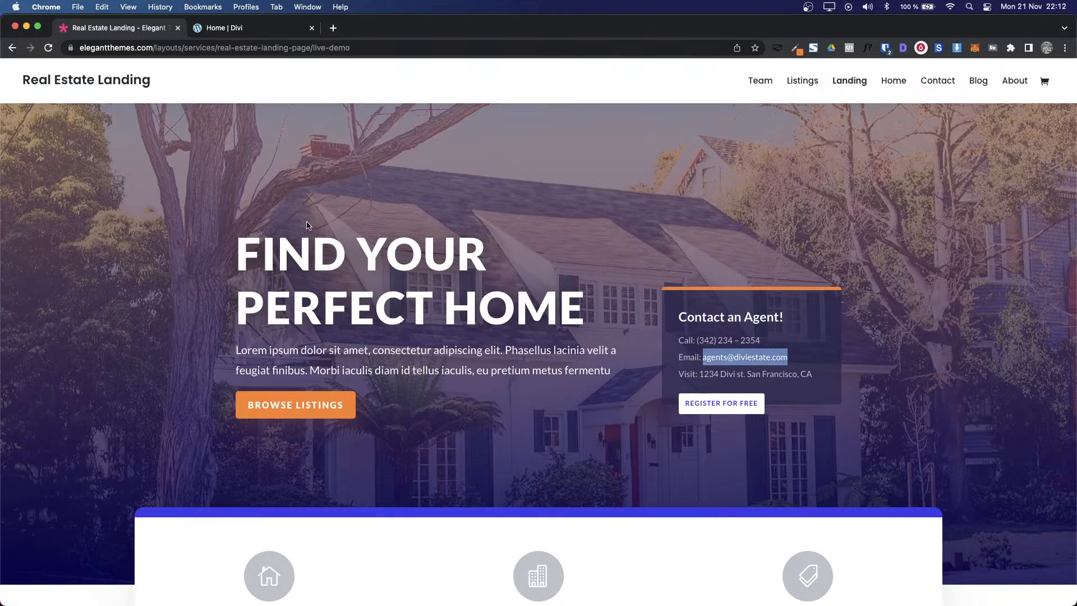
key("ctrl+Tab")
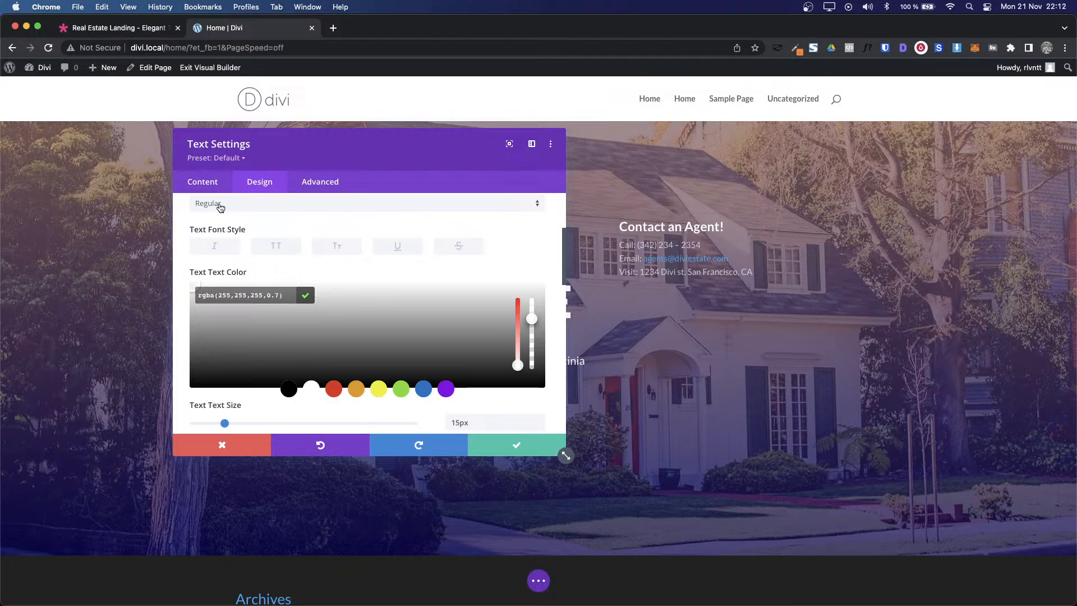
scroll(219, 204, "up", 3)
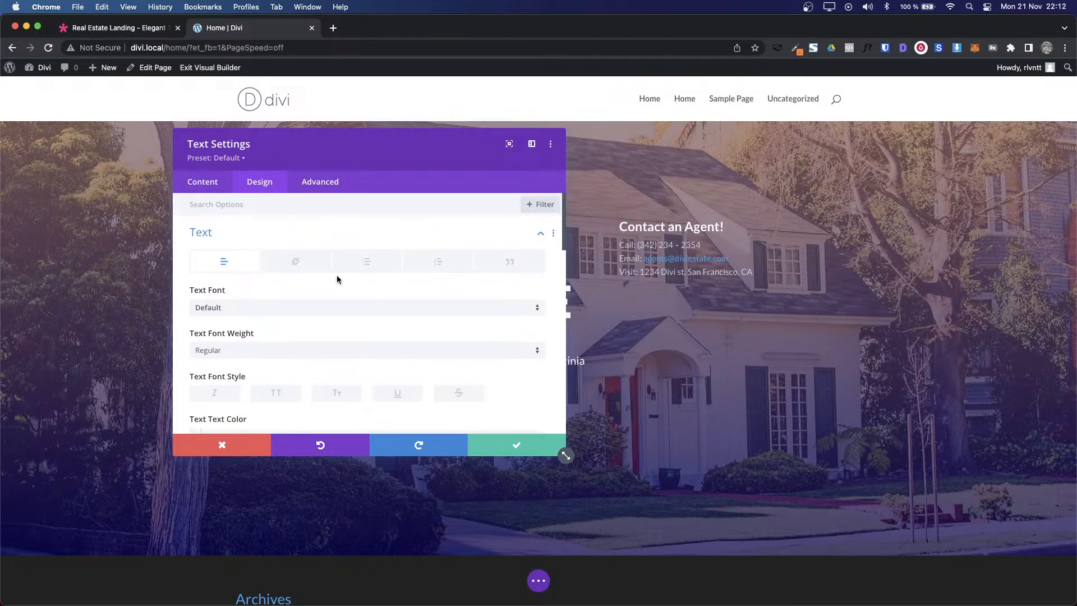
left_click(278, 268)
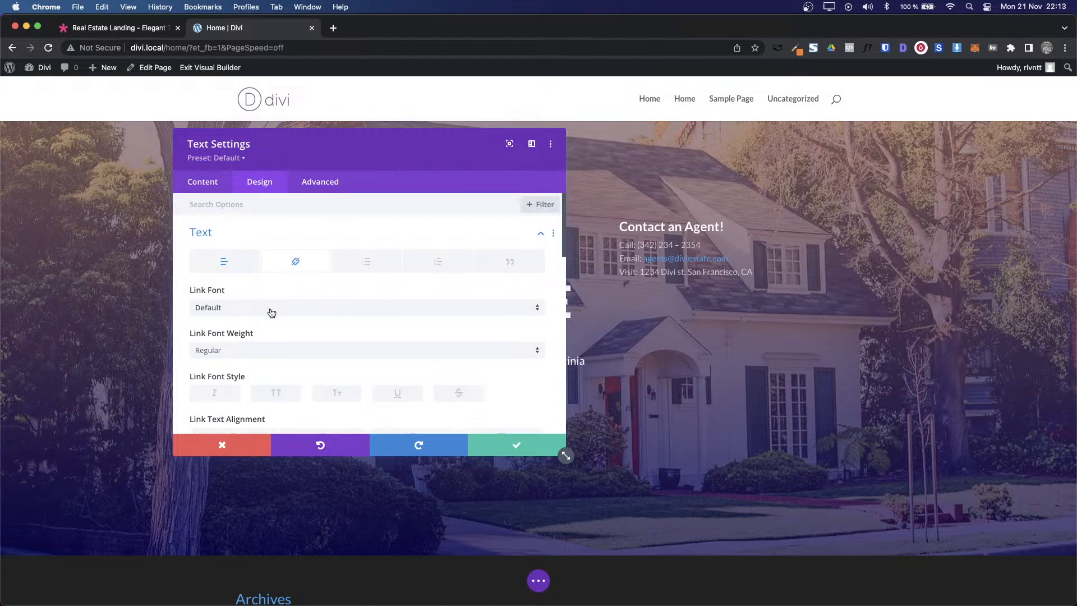
scroll(353, 411, "down", 1)
scroll(352, 411, "down", 5)
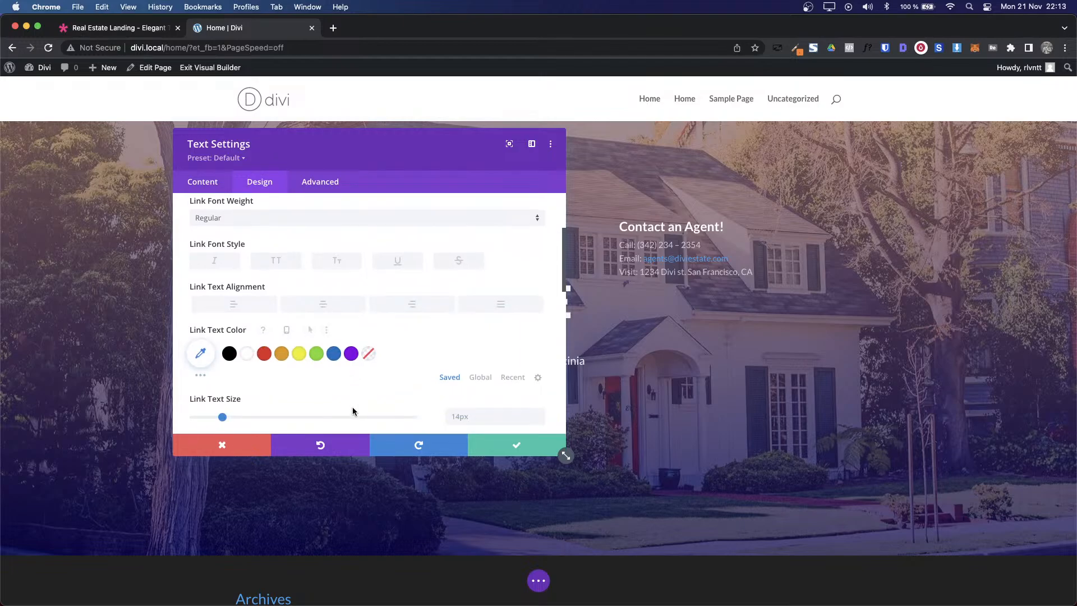
left_click(247, 354)
scroll(426, 327, "up", 1)
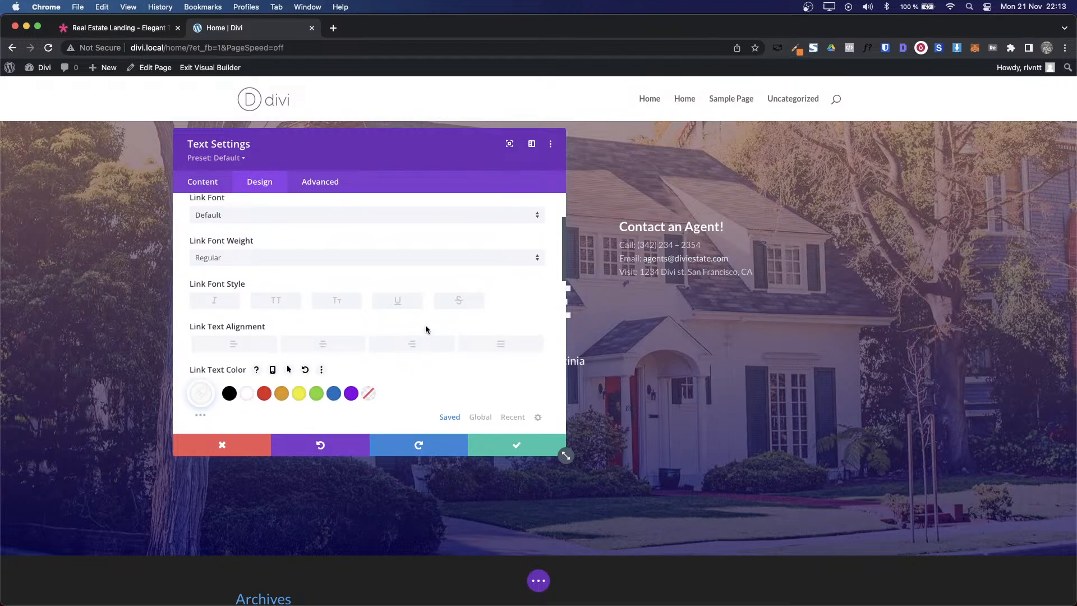
Step: Save the local contact module's settings and inspect the demo's contact box in the developer tools
left_click(517, 445)
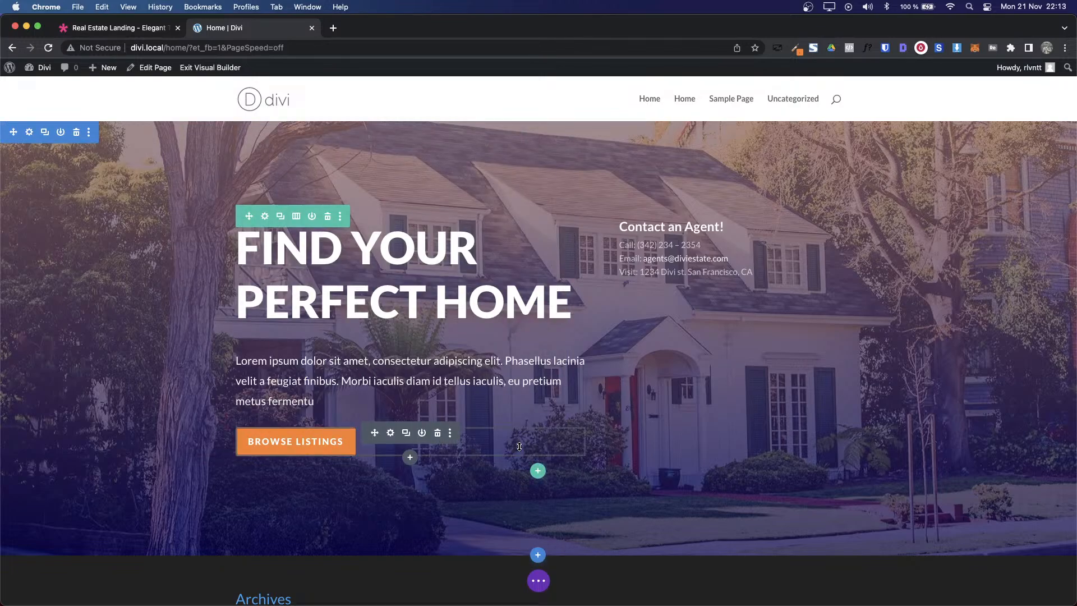
key("ctrl+shift+Tab")
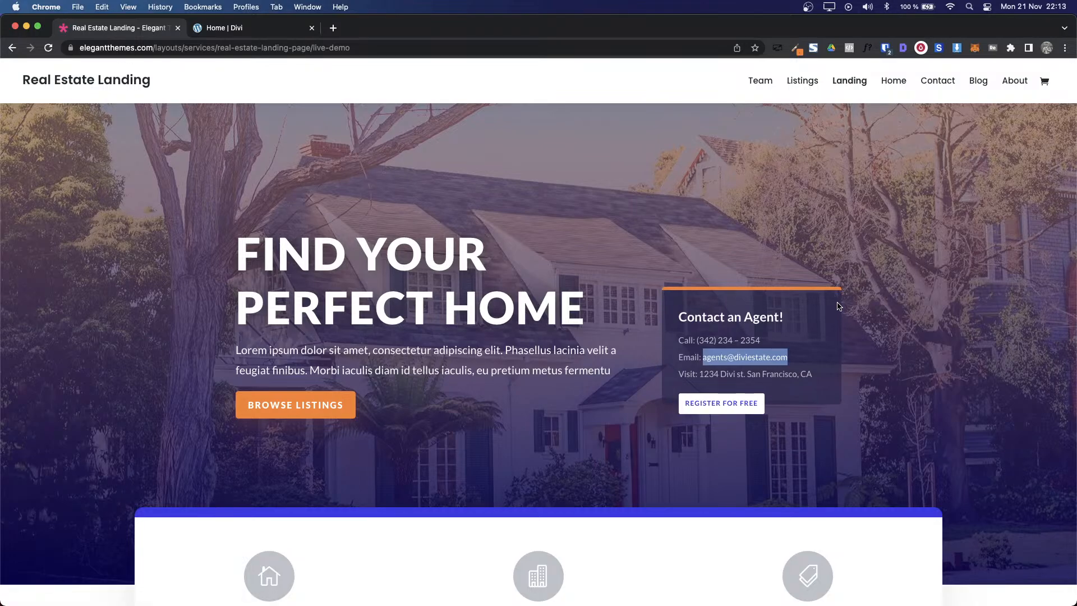
left_click(771, 319)
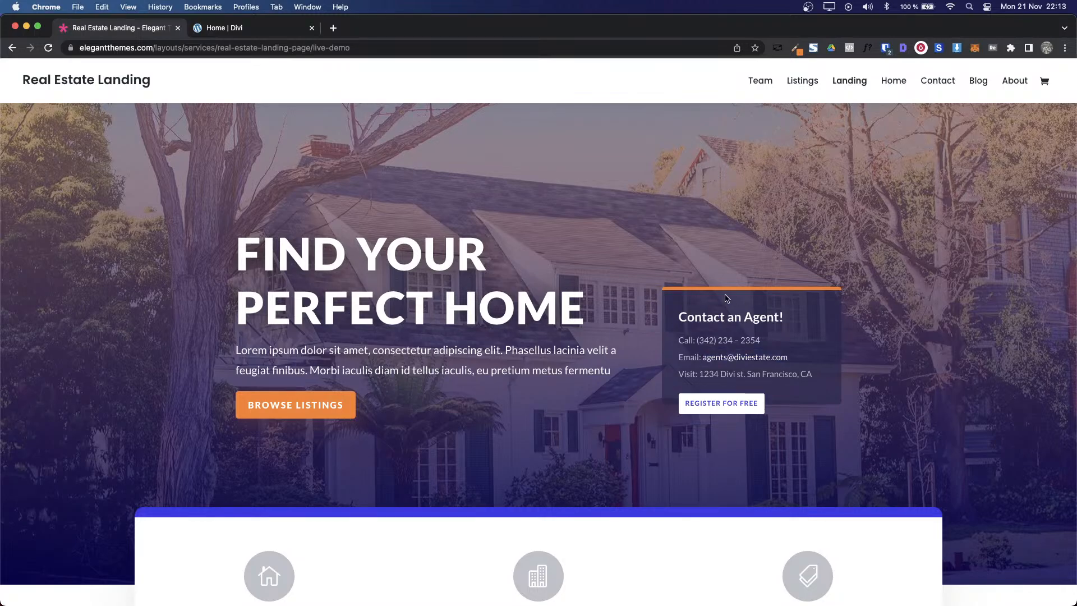
key("super+shift+c")
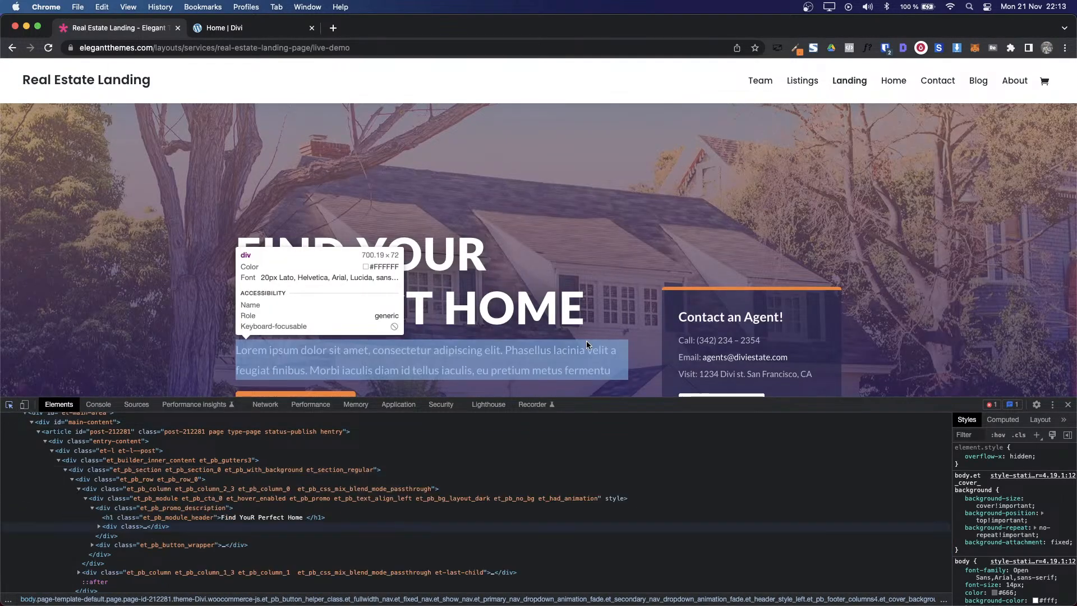
left_click(665, 309)
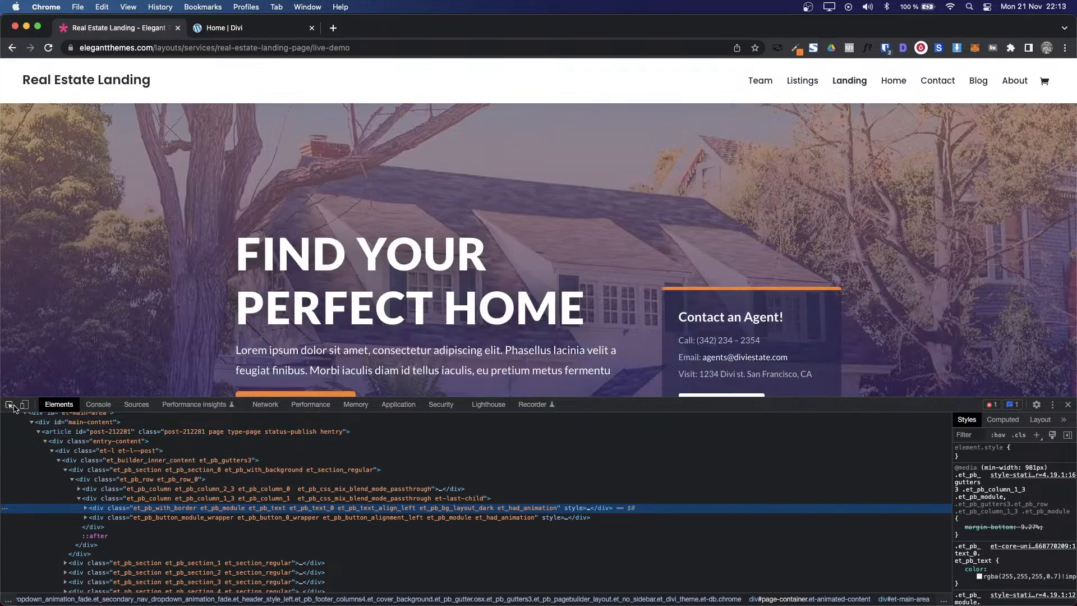
left_click(9, 404)
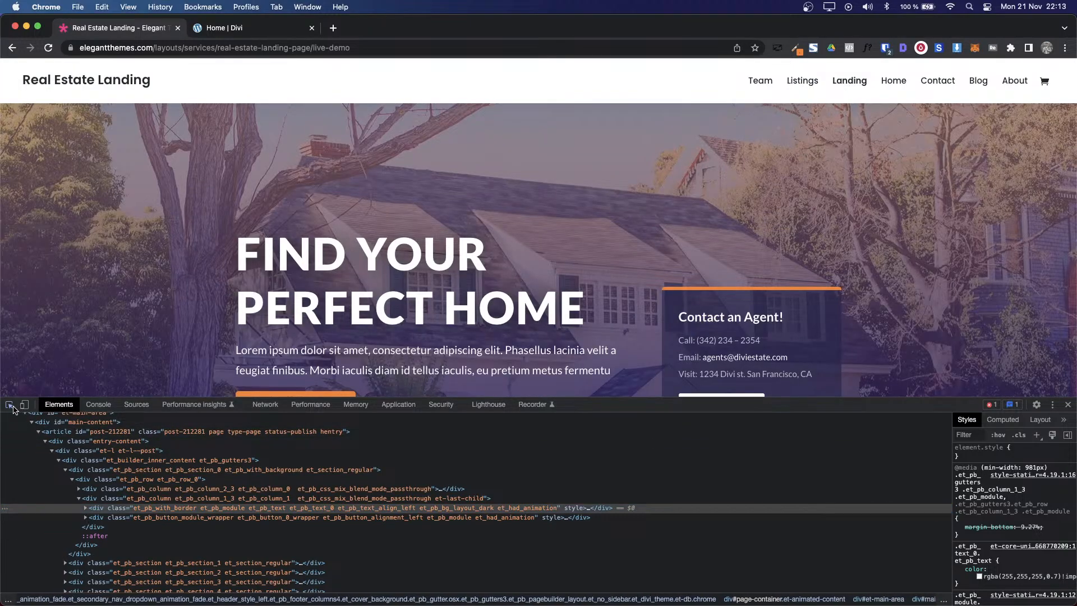
left_click(745, 303)
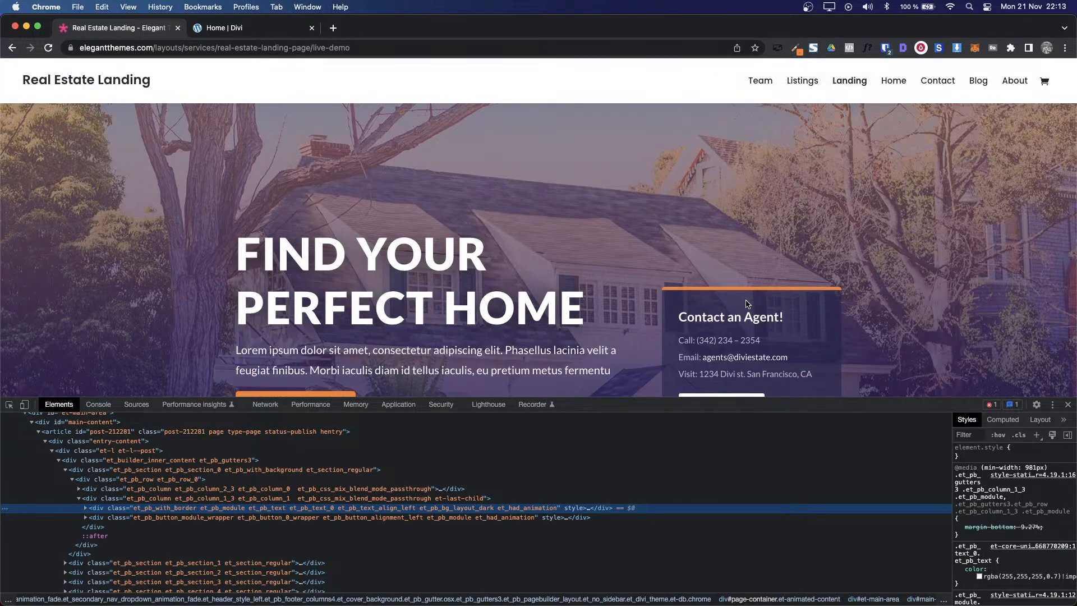
Step: Find the demo contact box's background color in its styles, convert it to HEX and copy #24244c9e
scroll(1074, 523, "down", 4)
scroll(1073, 523, "down", 2)
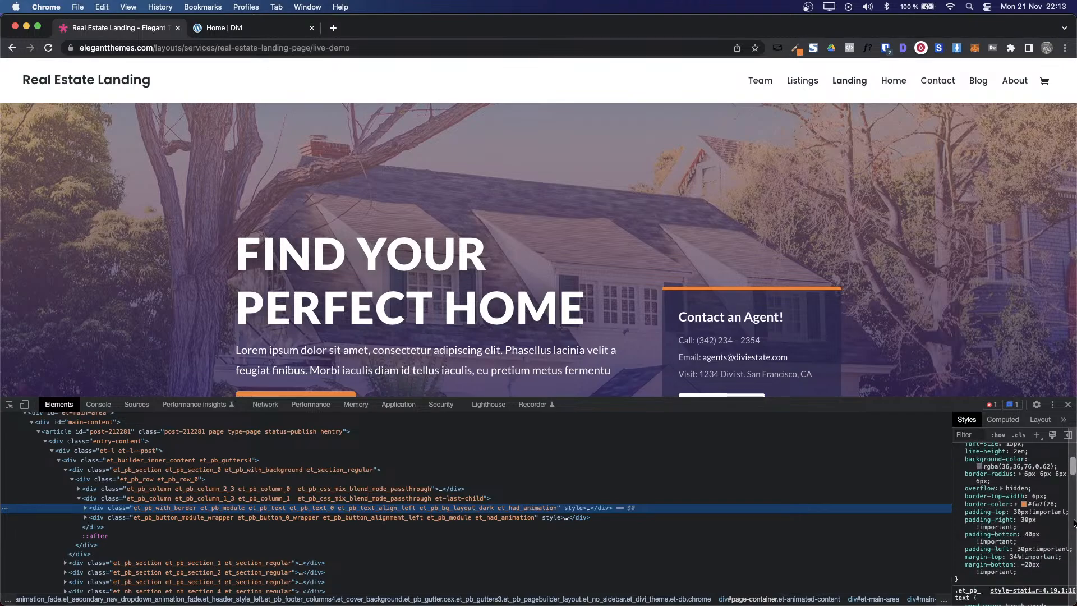
scroll(1073, 523, "down", 3)
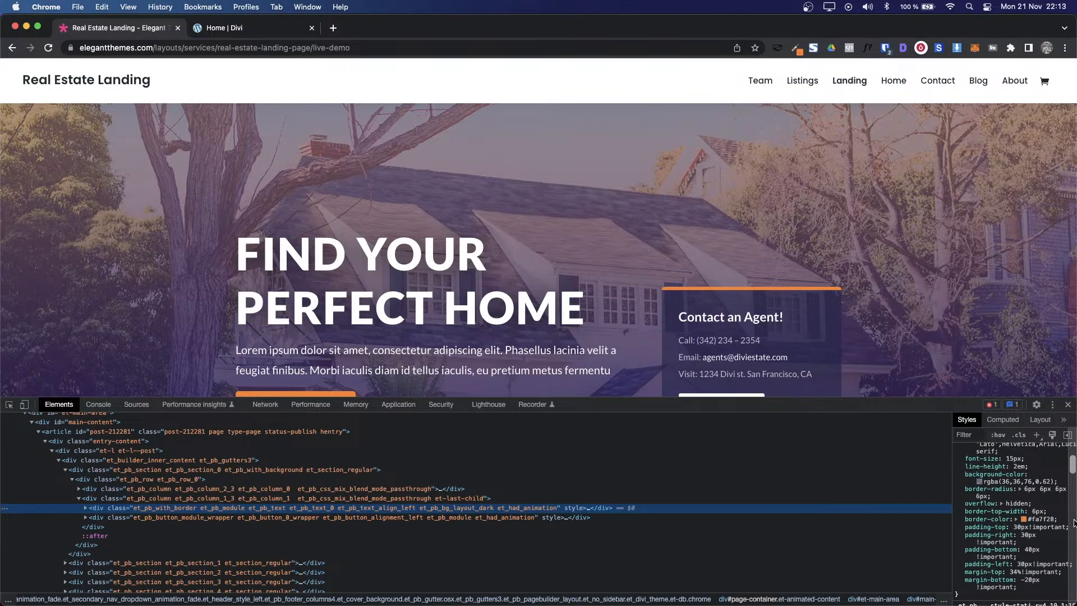
left_click(979, 481)
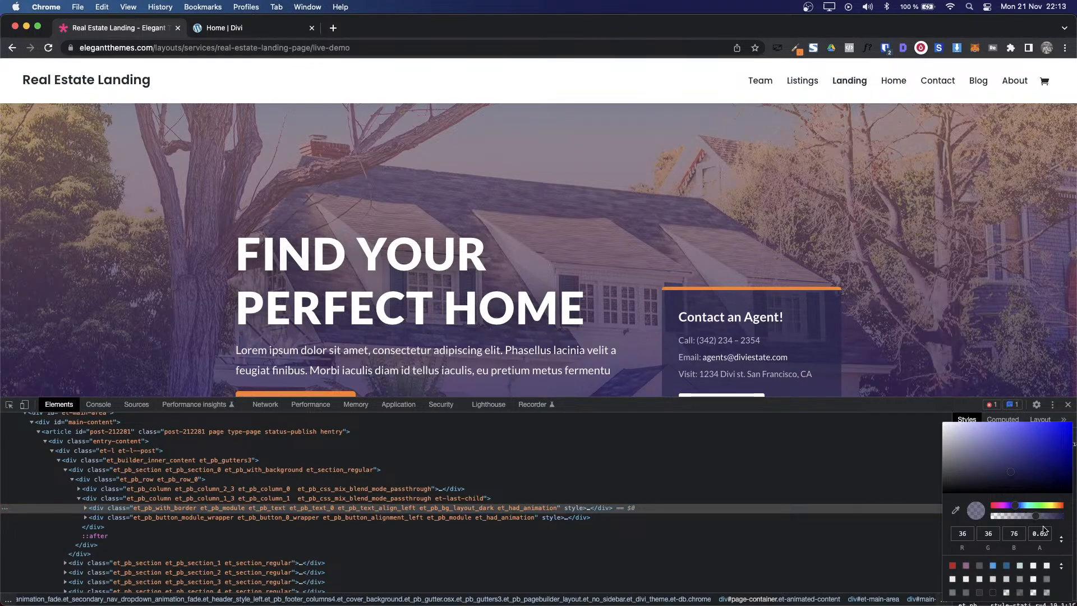
left_click(1059, 538)
left_click(1060, 540)
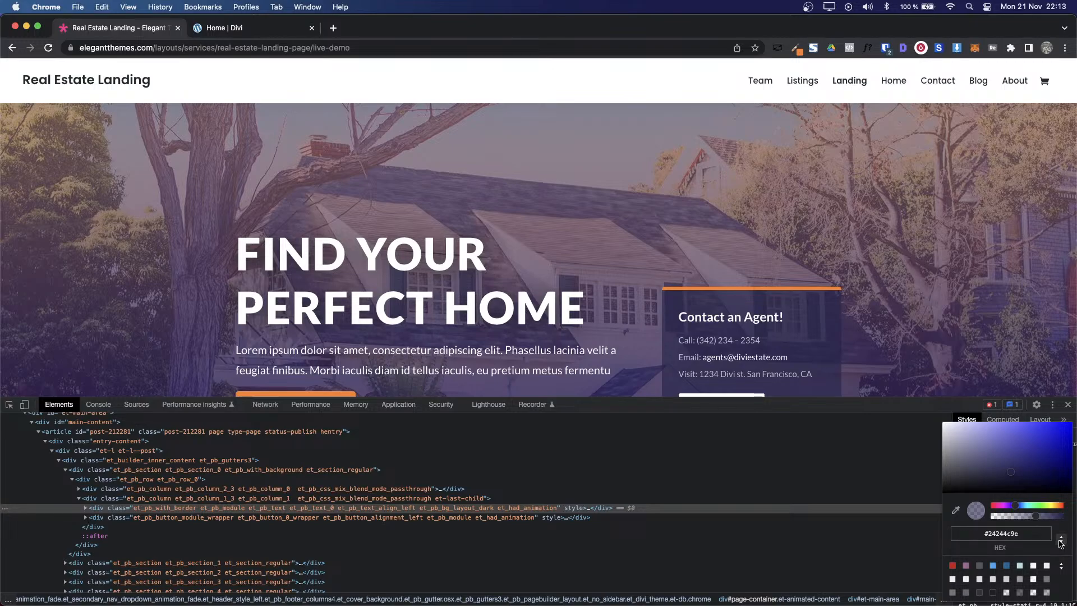
double_click(1010, 534)
key("super+c")
Step: Set the local contact module's background color to #24244c and reduce its opacity to rgba(36,36,76,0.7)
key("ctrl+Tab")
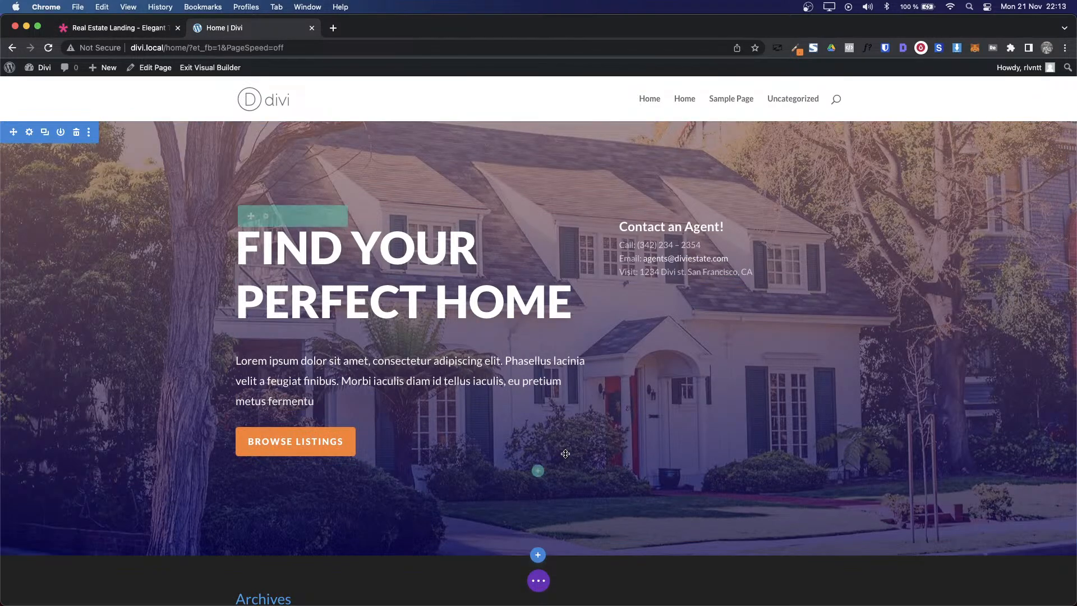
mouse_move(654, 233)
left_click(710, 227)
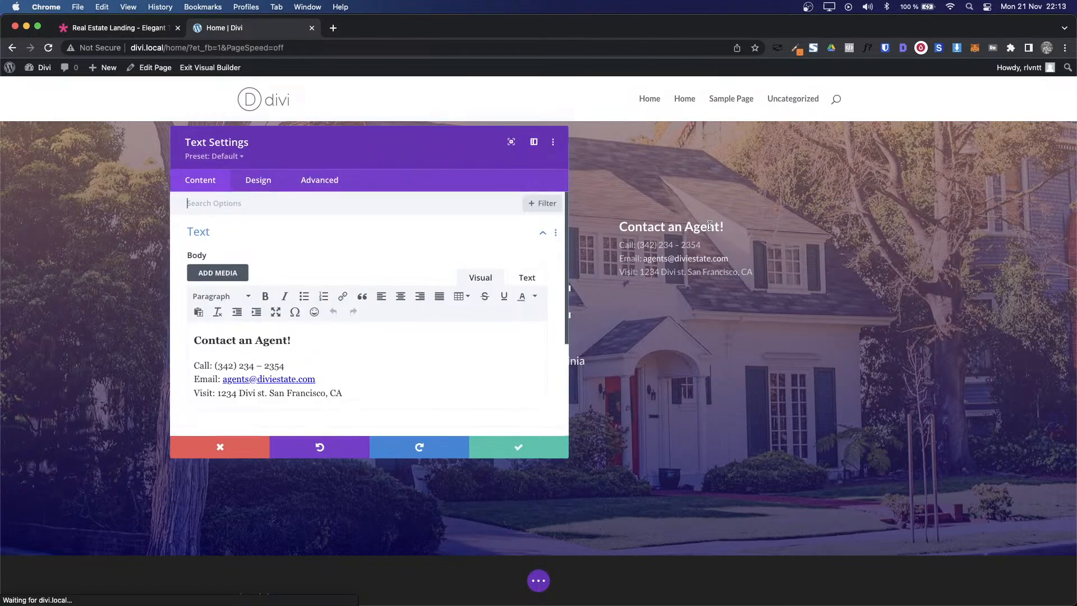
left_click_drag(288, 151, 197, 151)
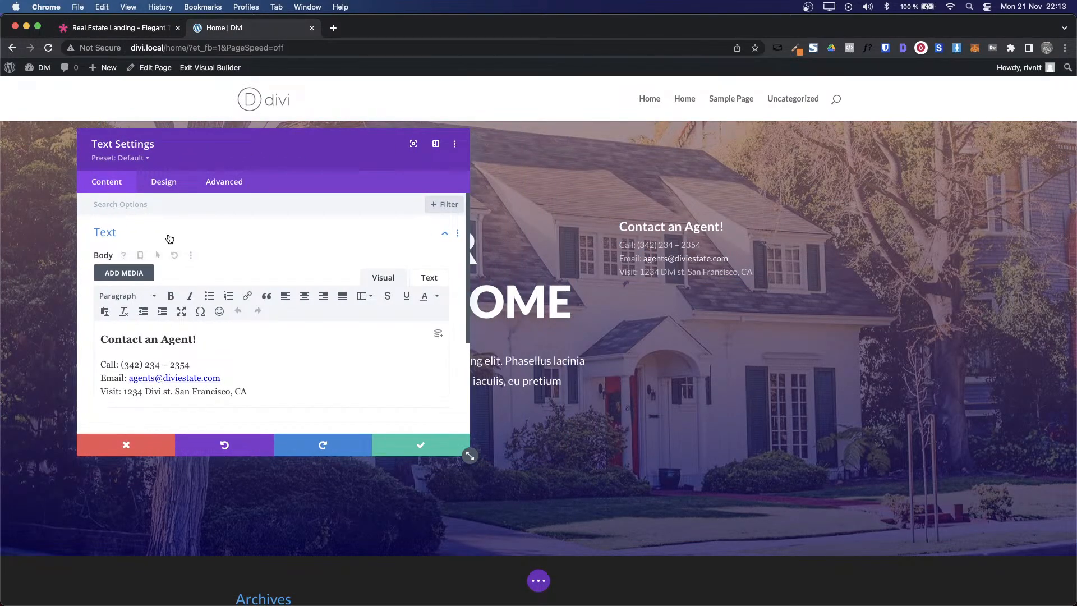
left_click(107, 235)
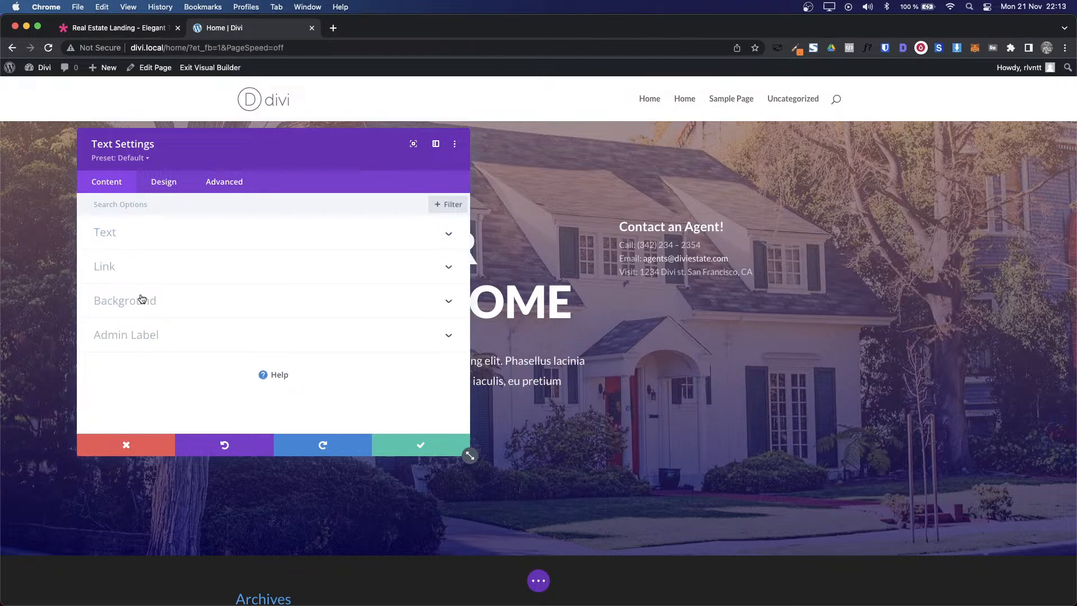
left_click(144, 300)
left_click(272, 318)
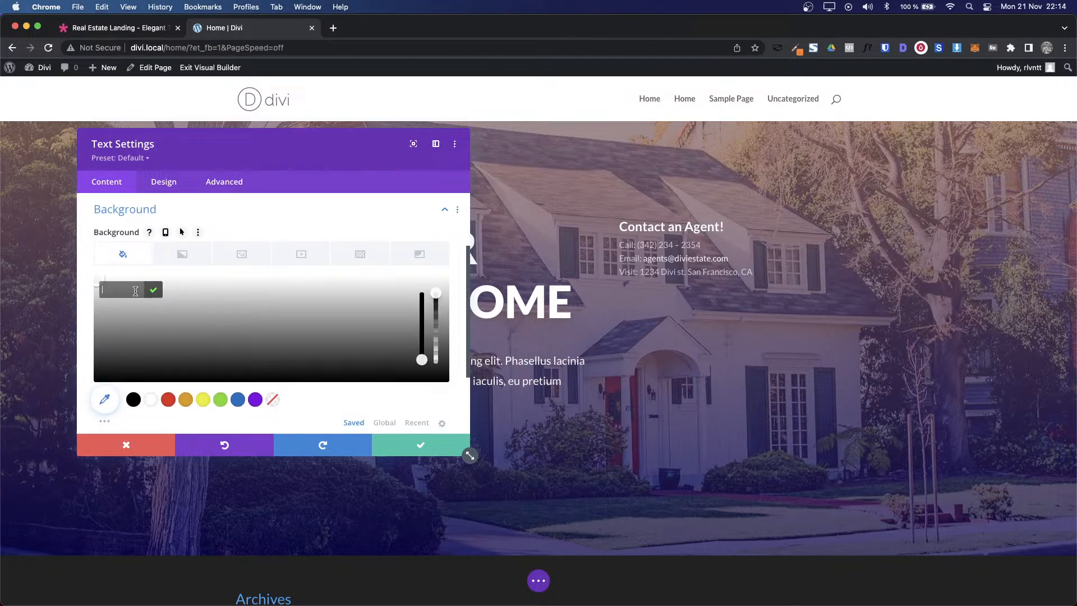
key("cmd+v")
key("Return")
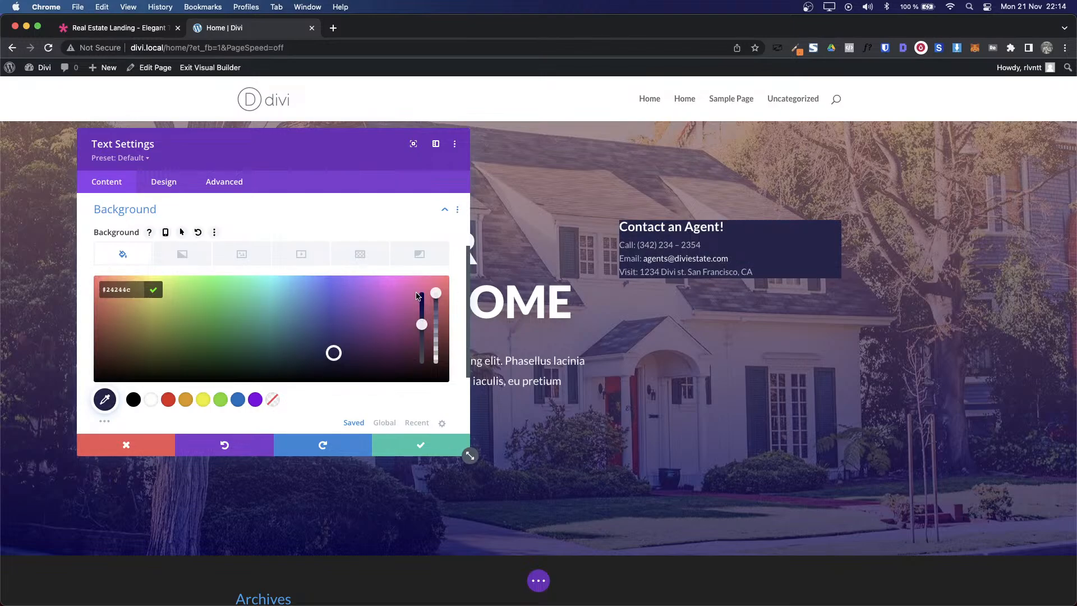
left_click_drag(436, 293, 437, 318)
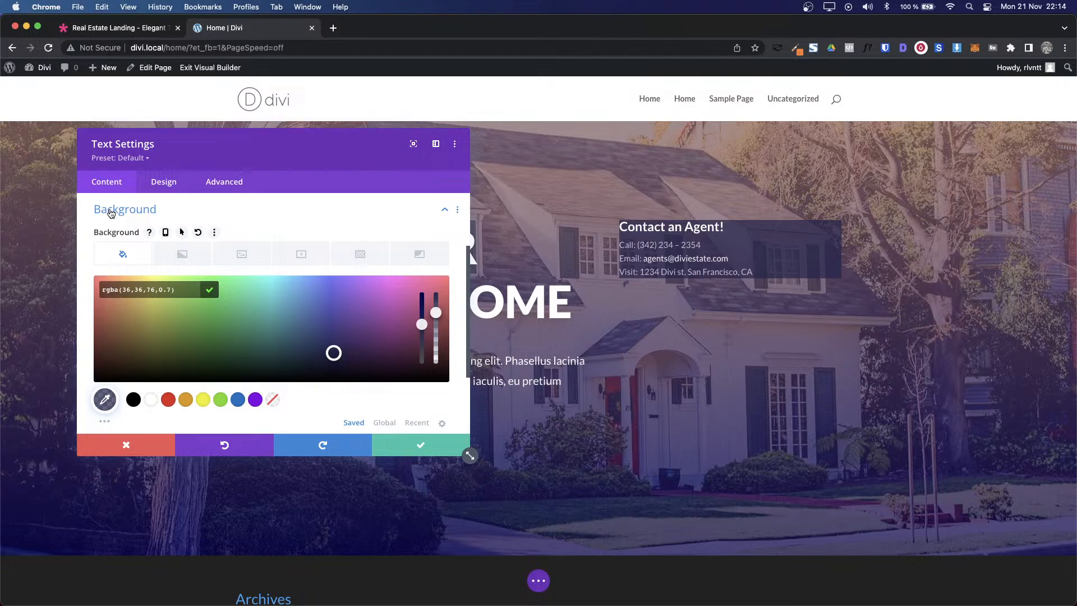
Step: Set the contact module's padding to 30px on all sides, linking top with bottom and left with right
left_click(111, 214)
left_click(153, 187)
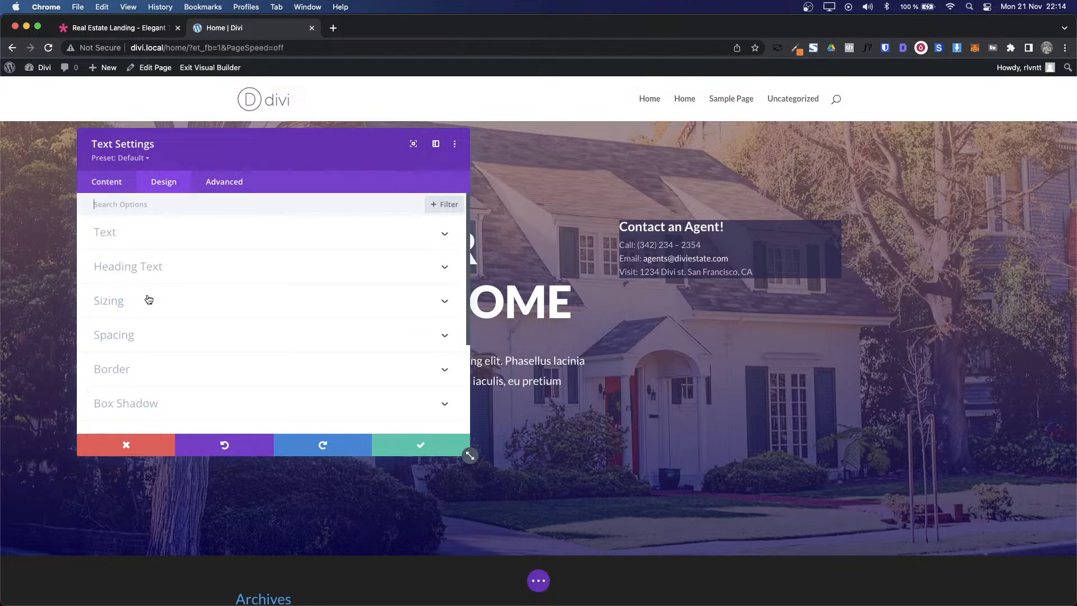
left_click(147, 339)
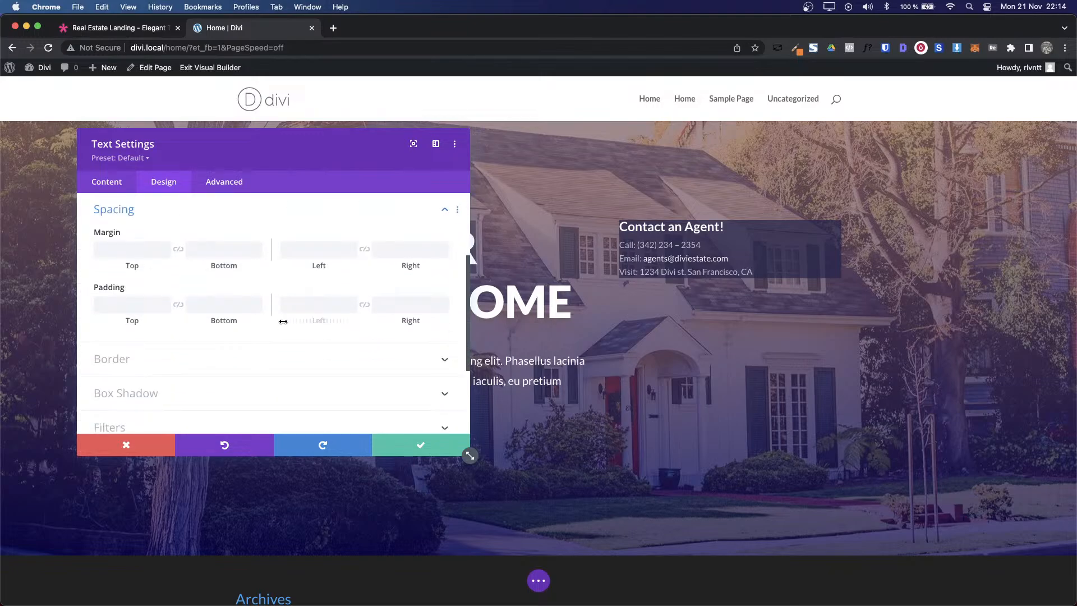
left_click(116, 304)
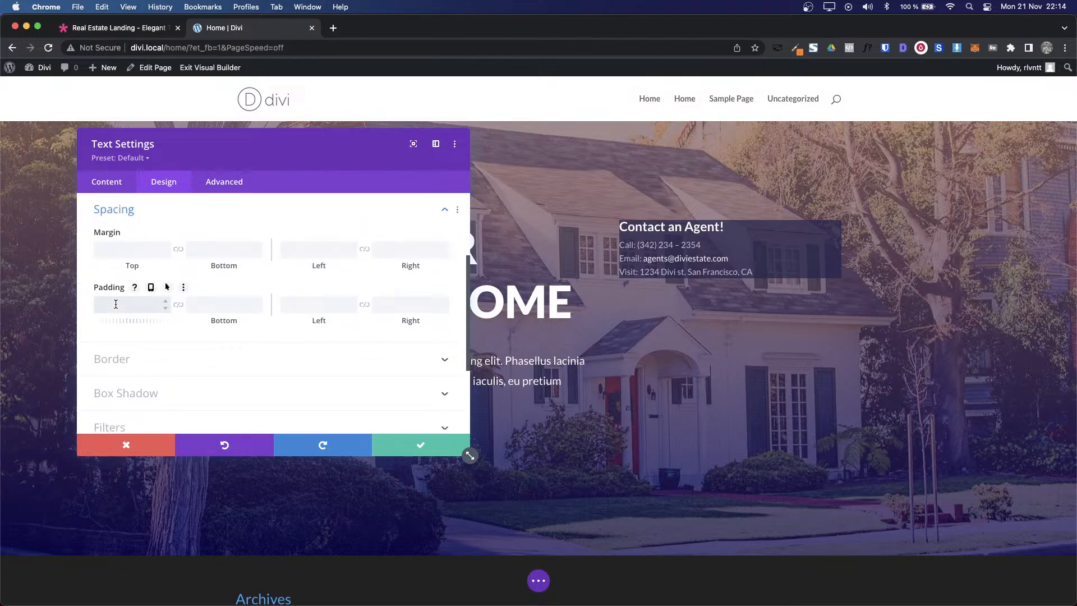
left_click(178, 308)
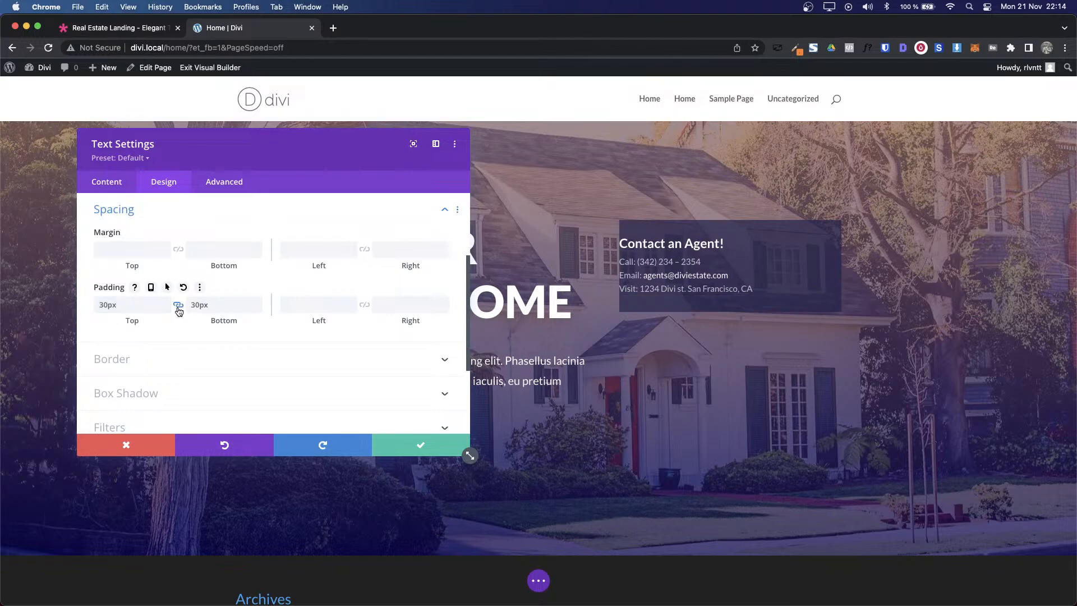
left_click(305, 305)
type("30")
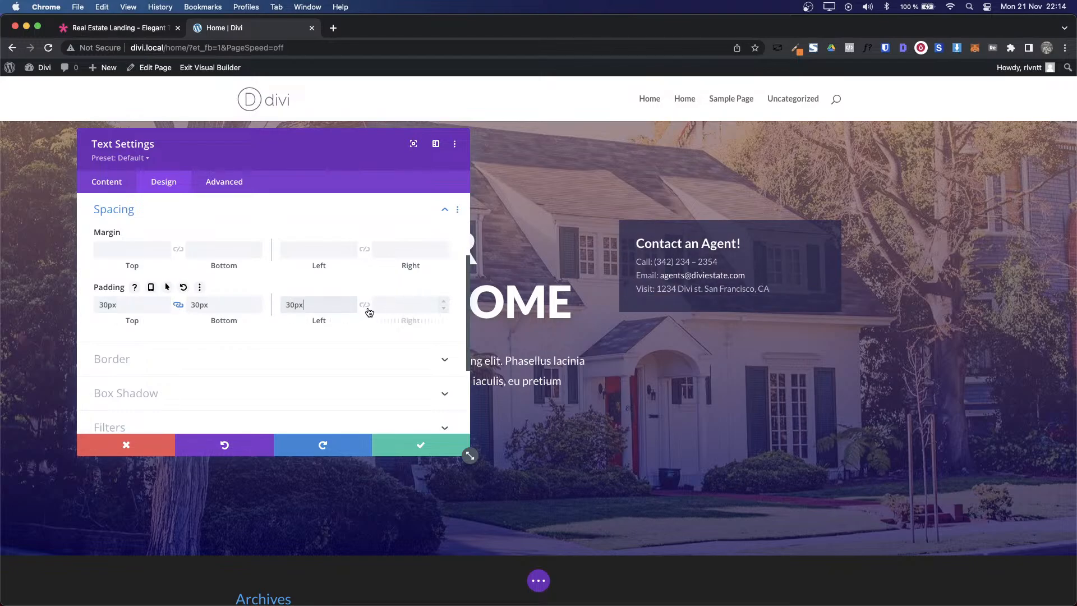
left_click(365, 306)
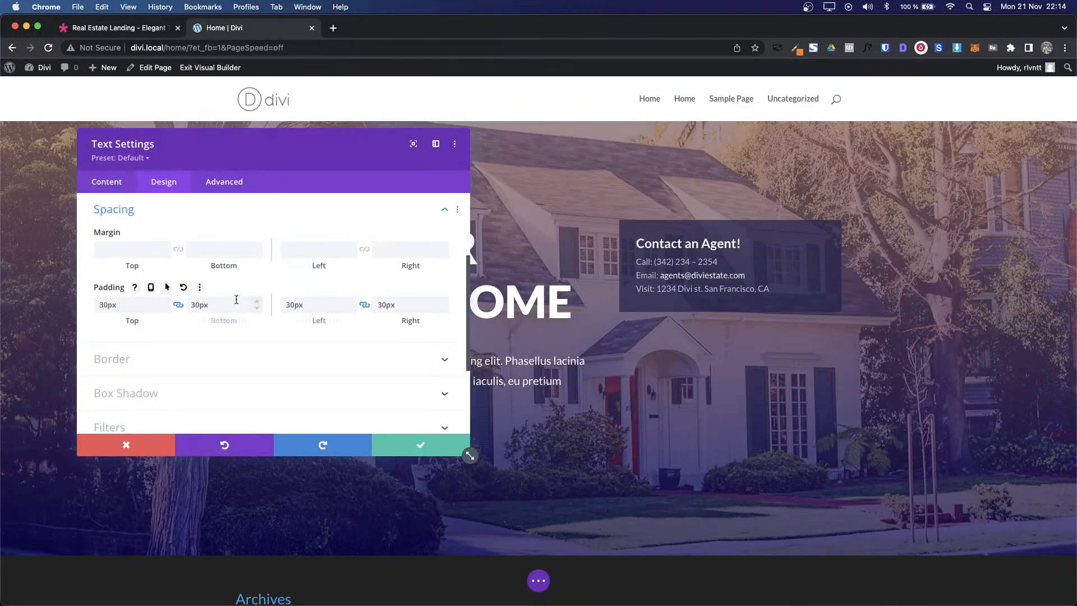
Step: Try 20px for the contact module's linked top and bottom padding
left_click(234, 298)
key("Down")
key("Down")
key("Down")
key("Down")
key("Down")
key("Down")
key("Down")
key("Down")
key("Down")
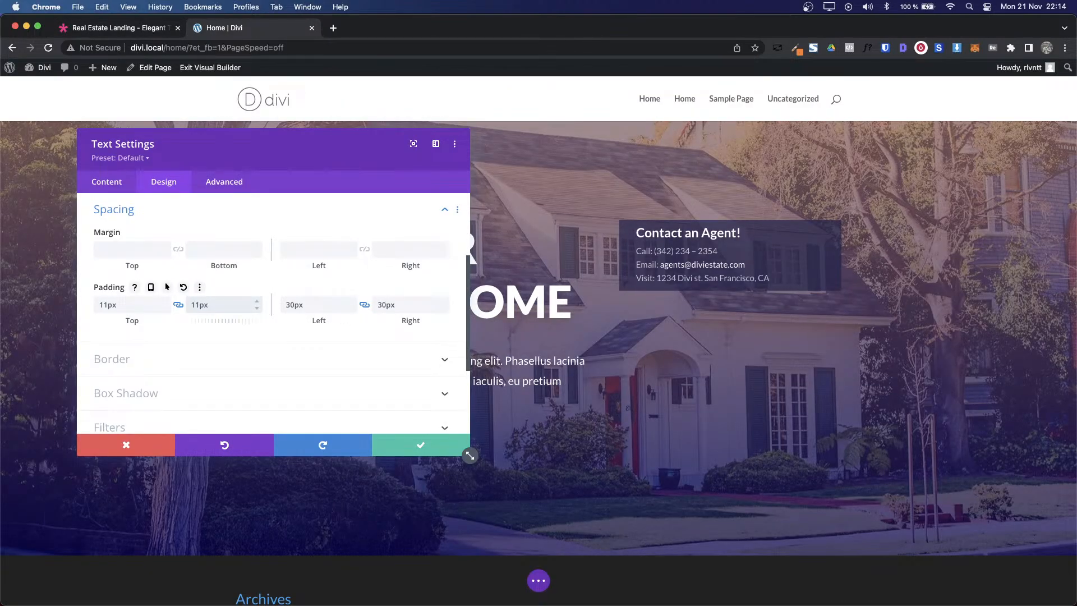
key("Up")
key("Up")
key("Up")
key("Up")
key("Up")
key("Up")
key("Up")
key("Up")
key("Up")
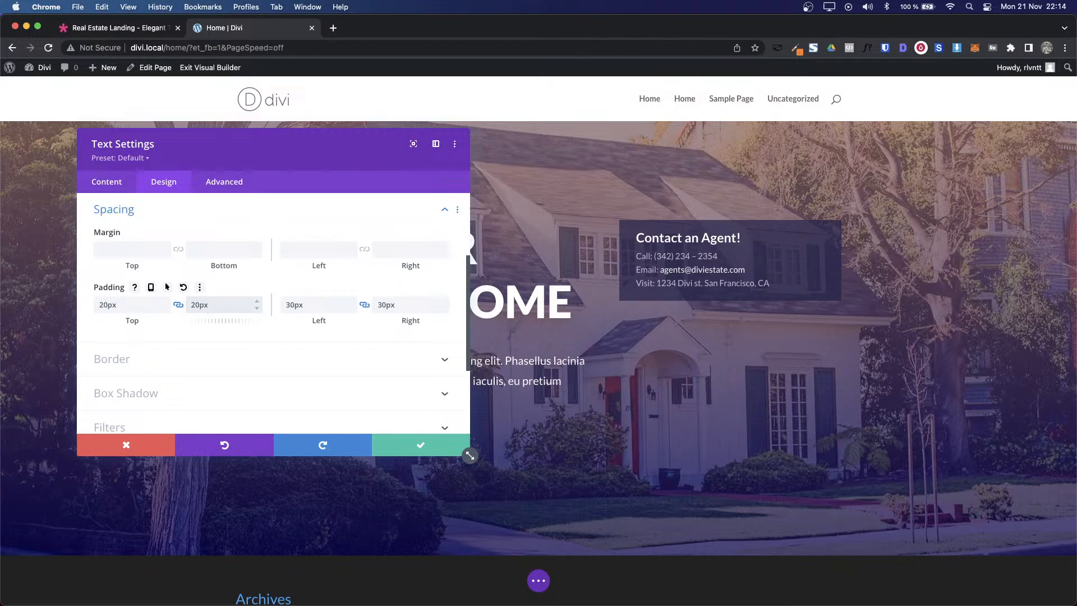
Step: Set the contact module's left and right padding to 20px, compare with the demo, and set its top and bottom padding to 30px
key("Tab")
type("20px")
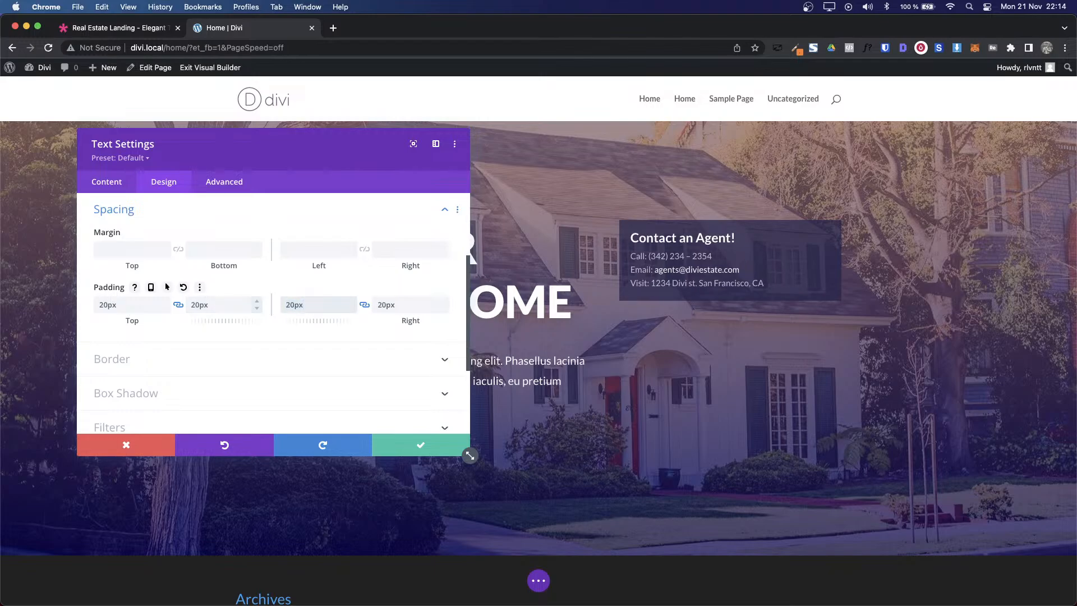
key("ctrl+shift+Tab")
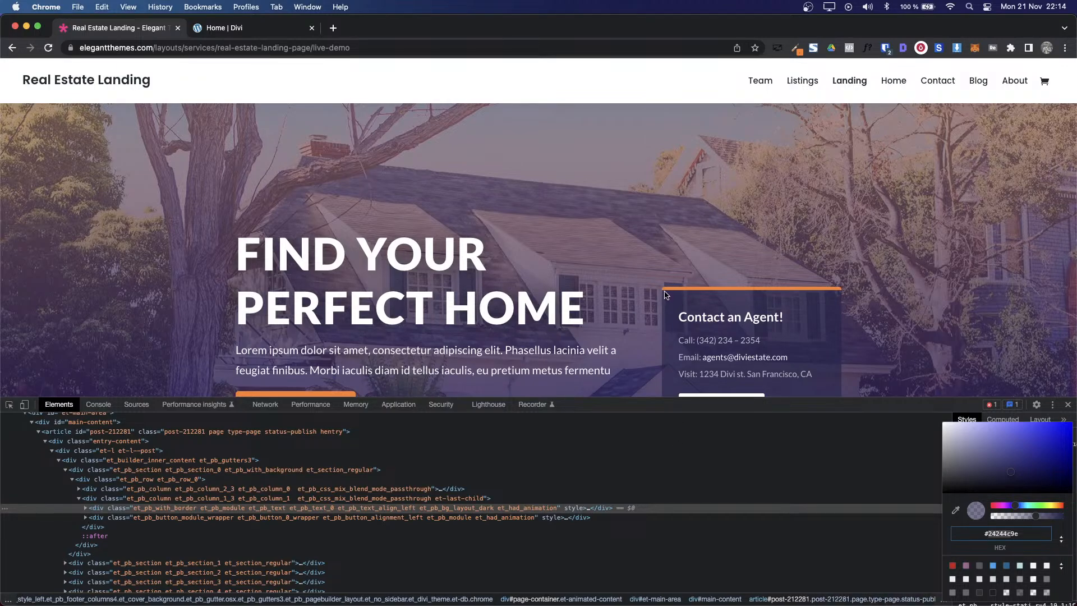
key("ctrl+Tab")
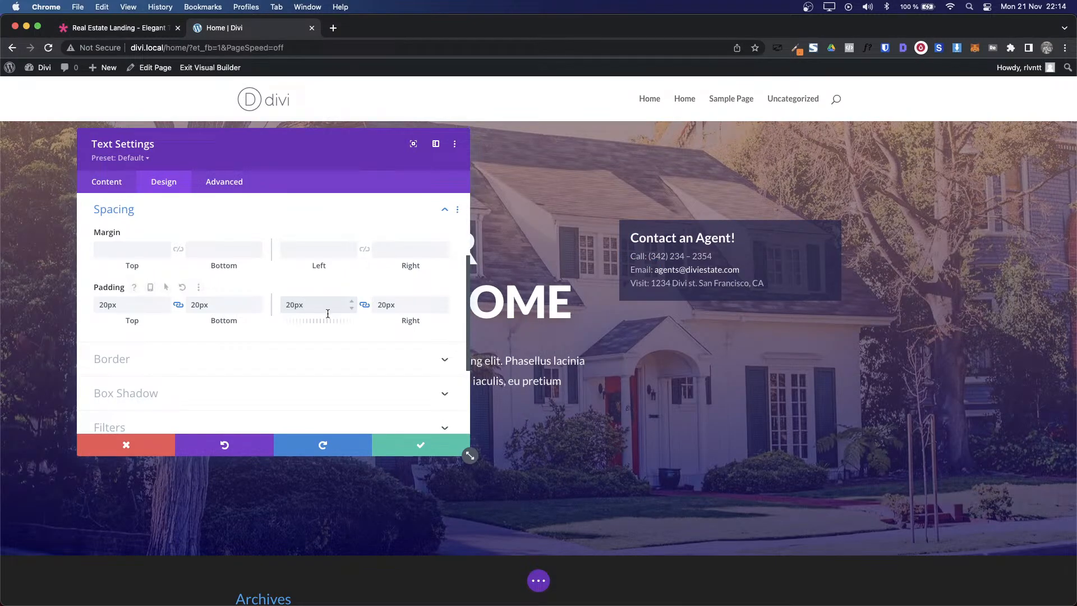
key("shift+Up")
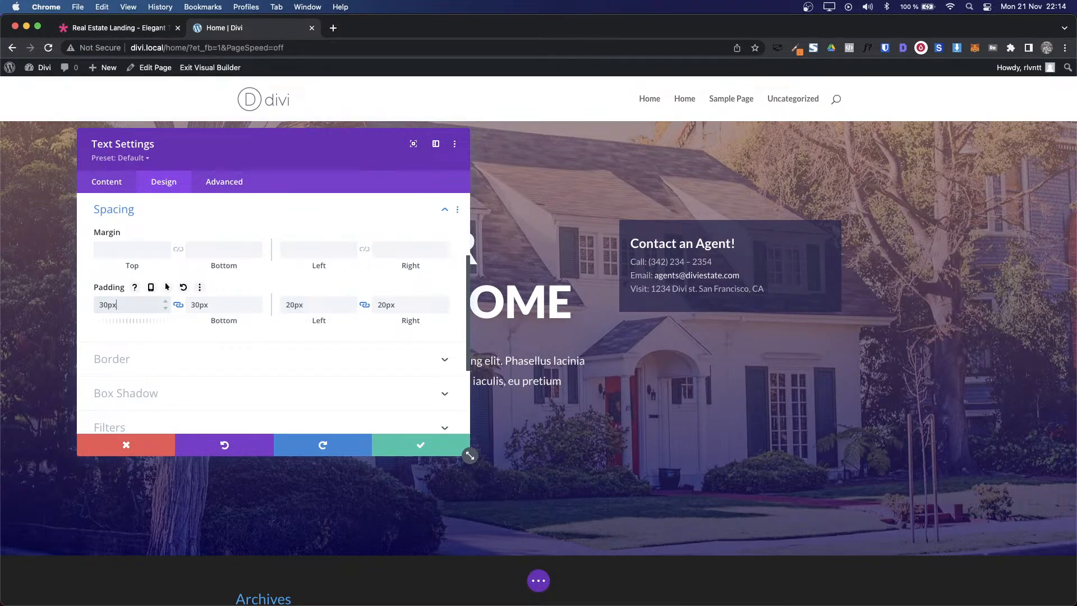
Step: Round all four corners of the contact module to 5px
left_click(131, 362)
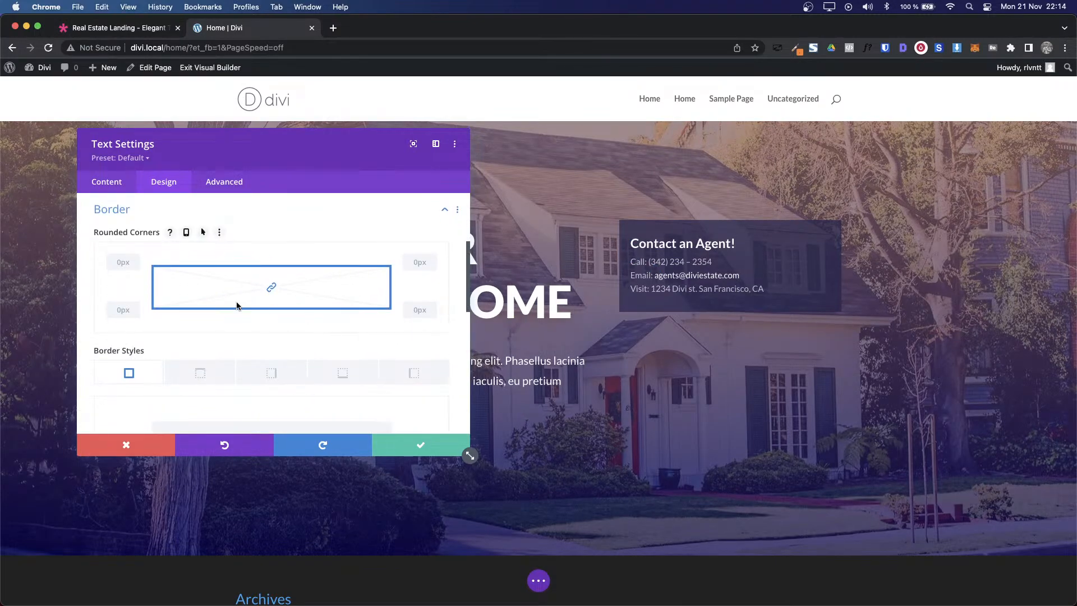
left_click(119, 262)
key("Up")
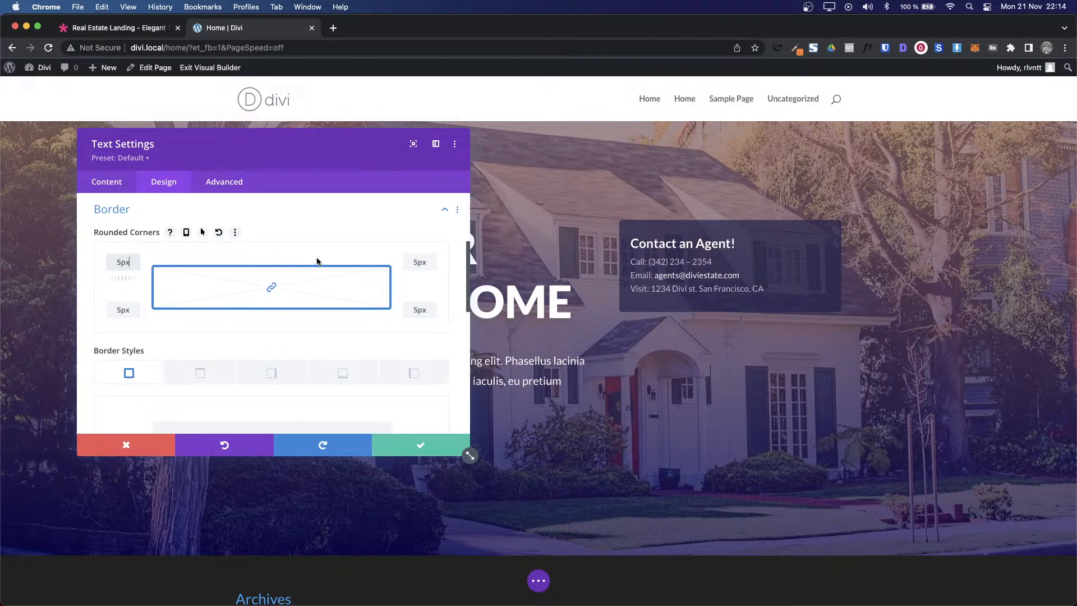
Step: Give the contact module a top border with a width of 3px
scroll(228, 302, "down", 2)
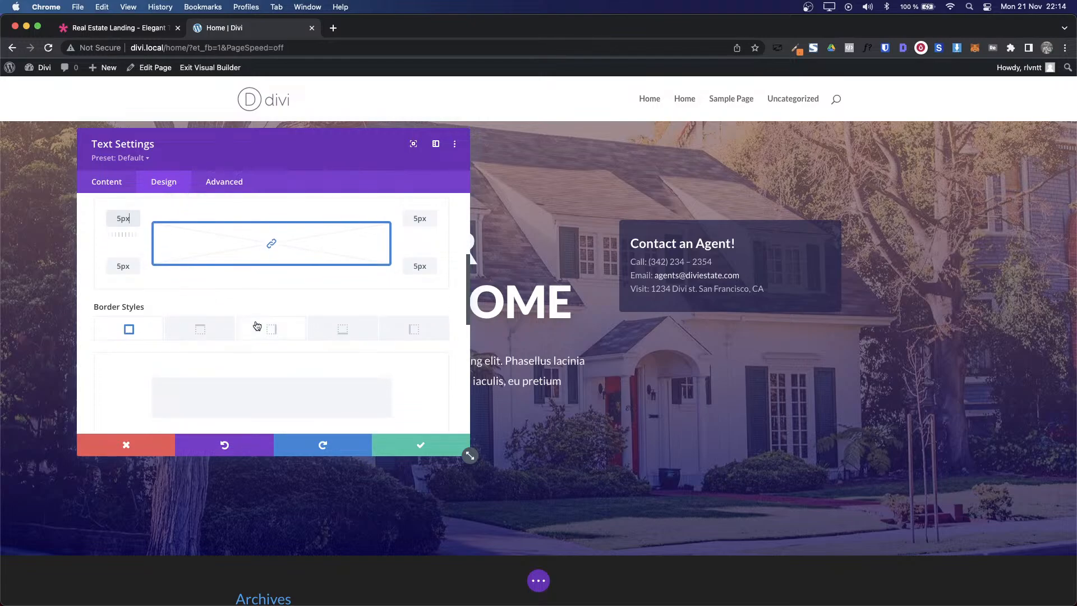
left_click(216, 335)
scroll(249, 343, "down", 4)
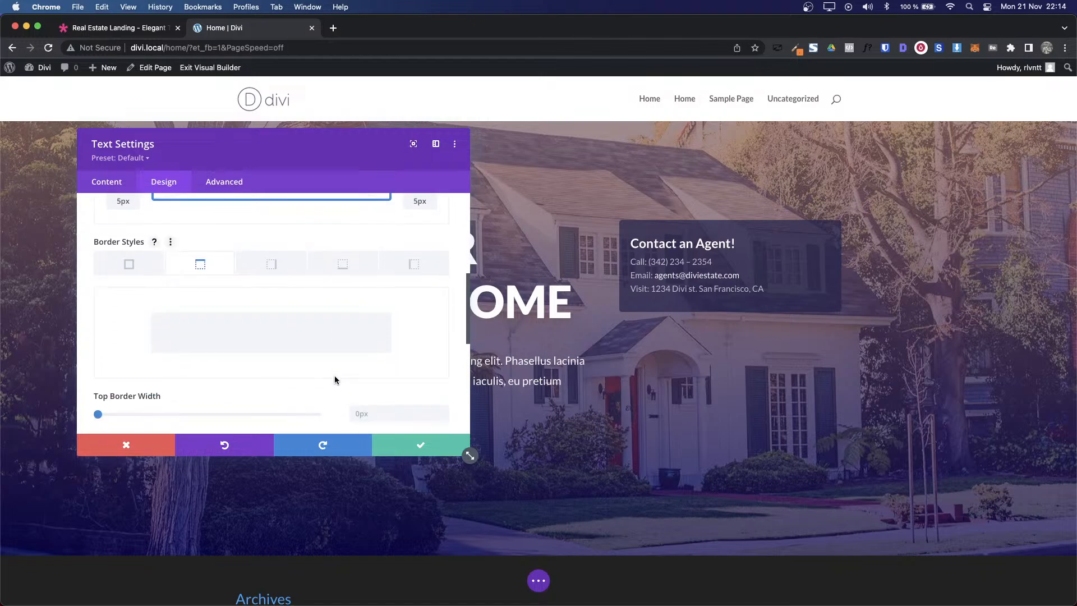
left_click(443, 391)
left_click(443, 392)
left_click(443, 391)
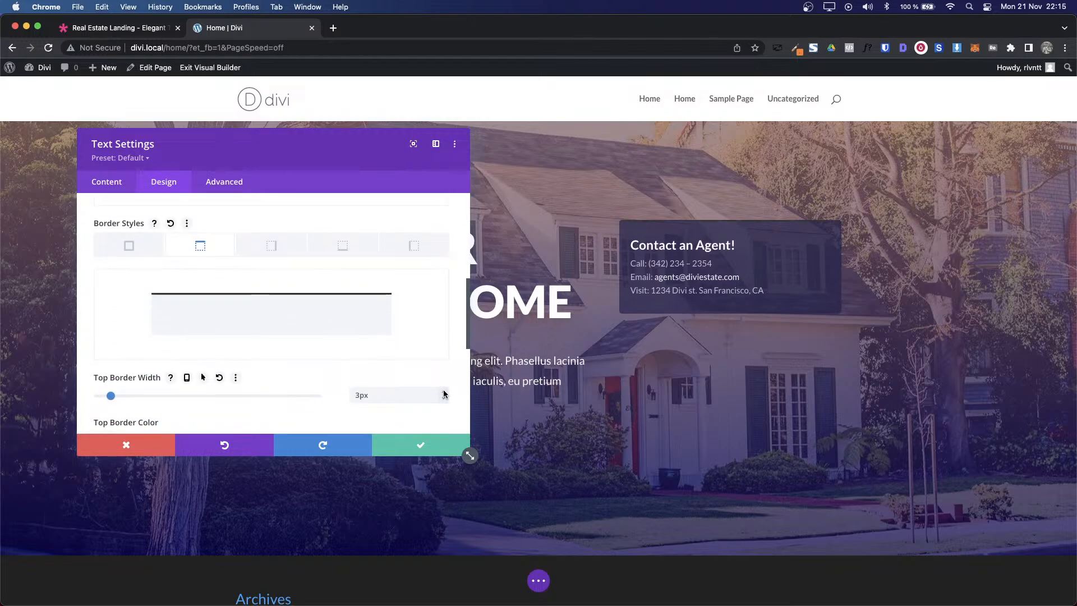
Step: Increase the contact module's top border width to 10px
left_click(444, 392)
left_click(444, 391)
left_click(444, 391)
left_click(444, 392)
left_click(443, 392)
left_click(444, 391)
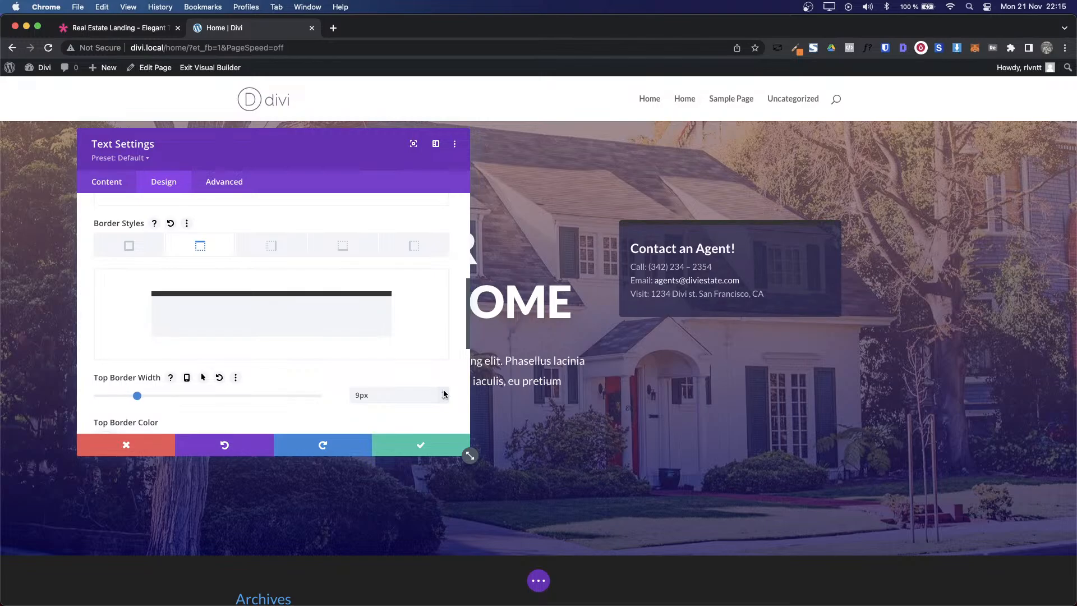
left_click(444, 392)
Step: Colour the contact module's top border with the orange global colour and save the module's settings
scroll(430, 359, "down", 3)
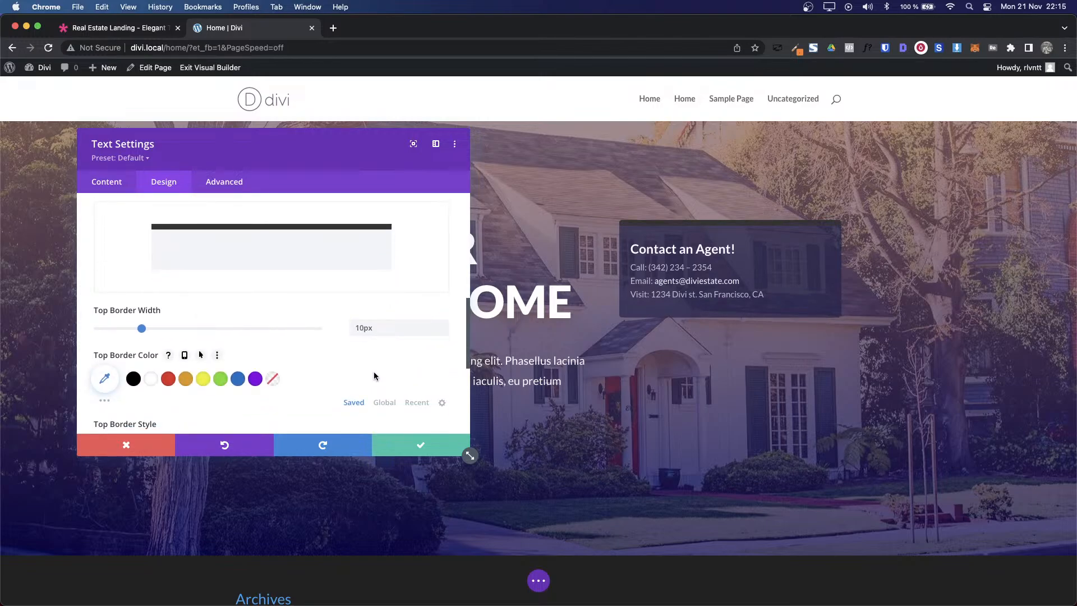
left_click(408, 403)
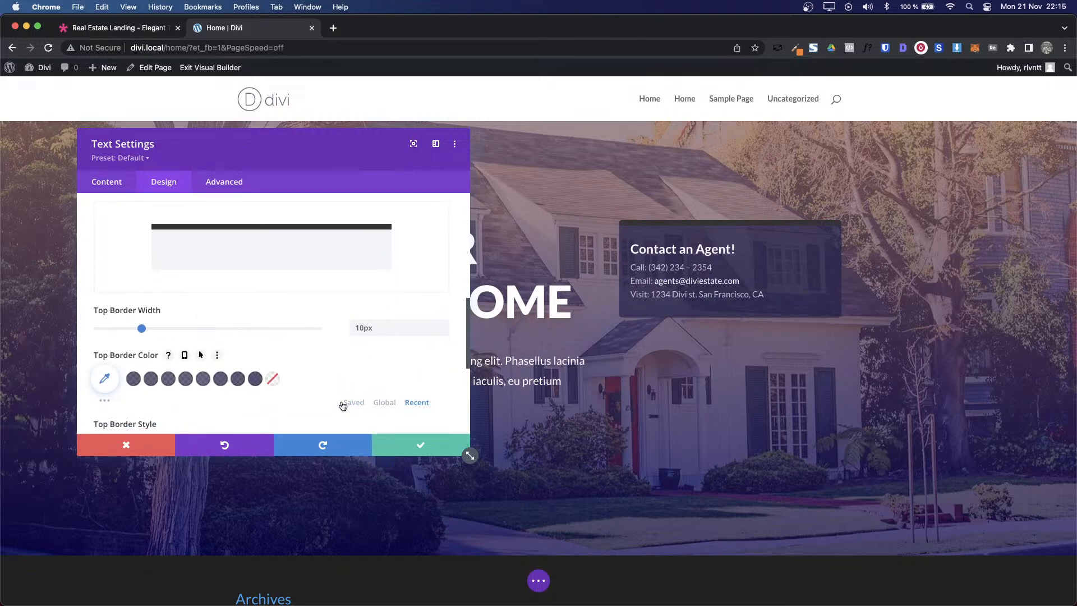
left_click(377, 402)
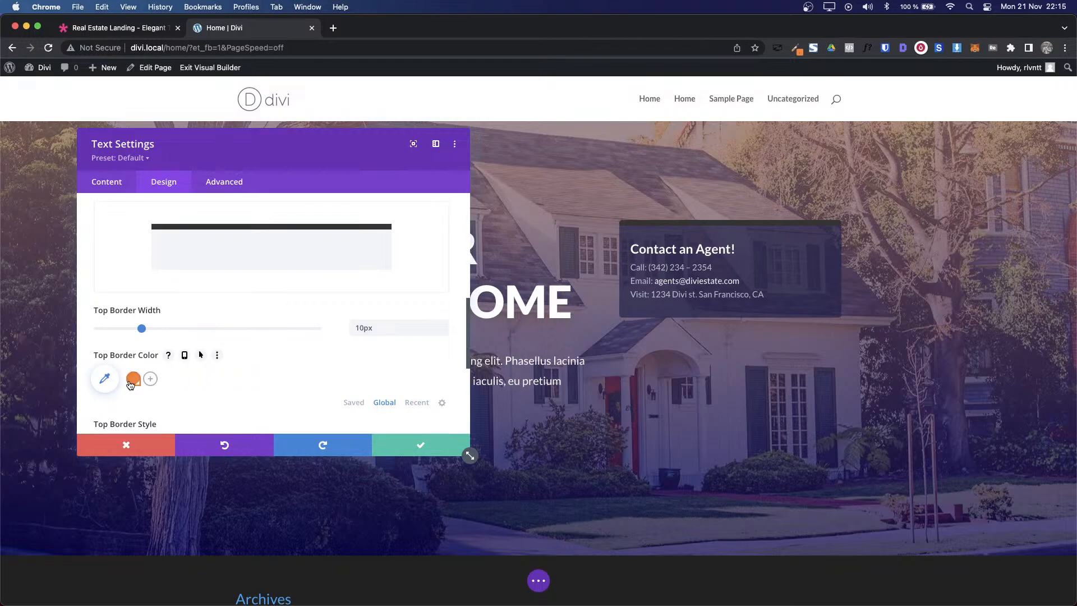
left_click(134, 379)
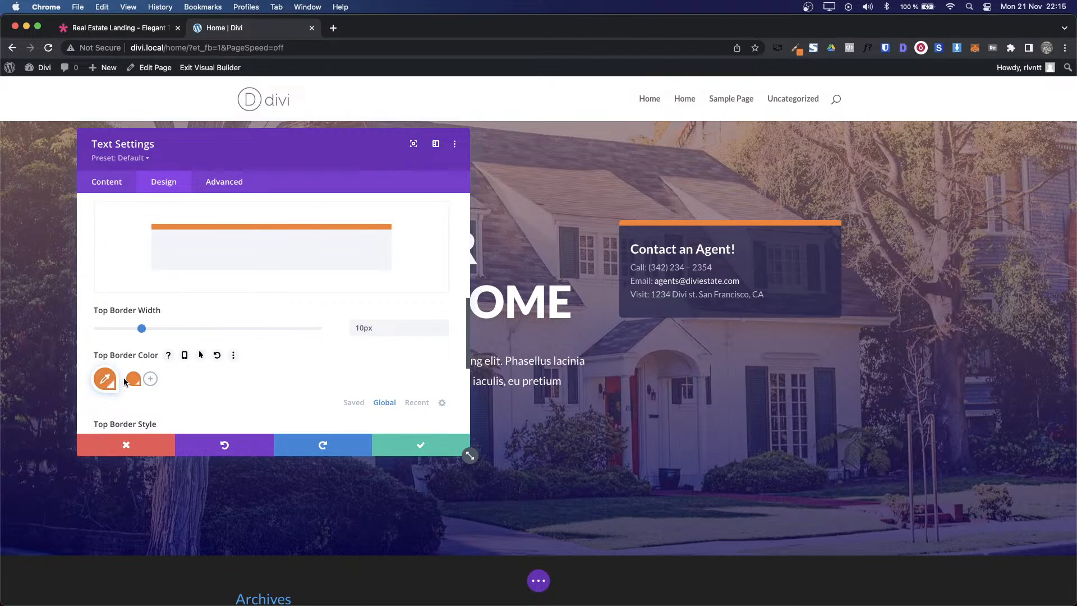
left_click(418, 446)
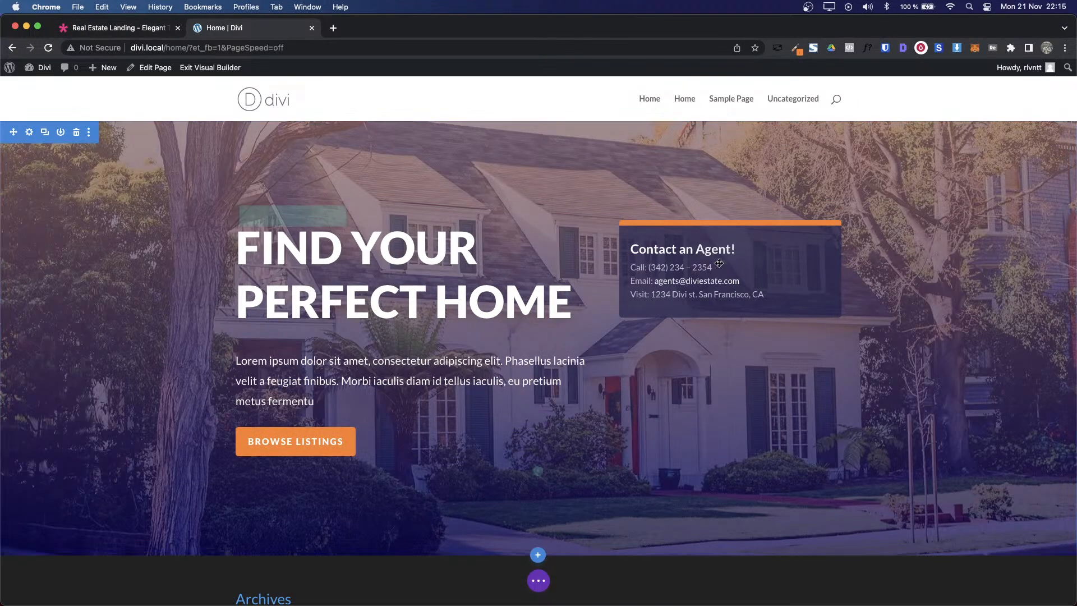
mouse_move(717, 263)
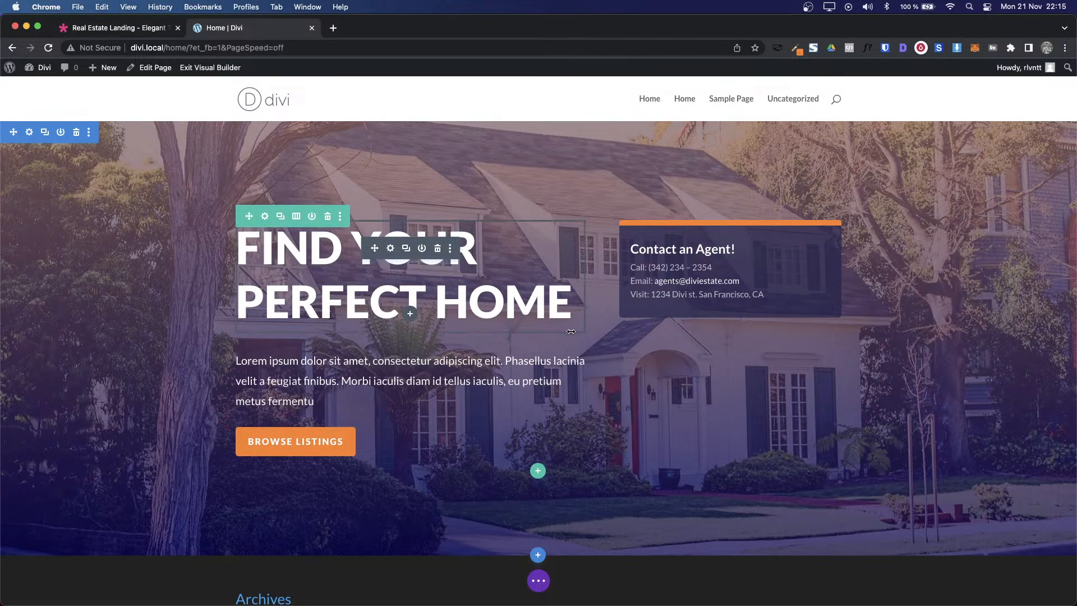
Step: Change the hero row's layout to two columns, two-thirds and one-third wide, to match the real estate demo page
left_click(262, 219)
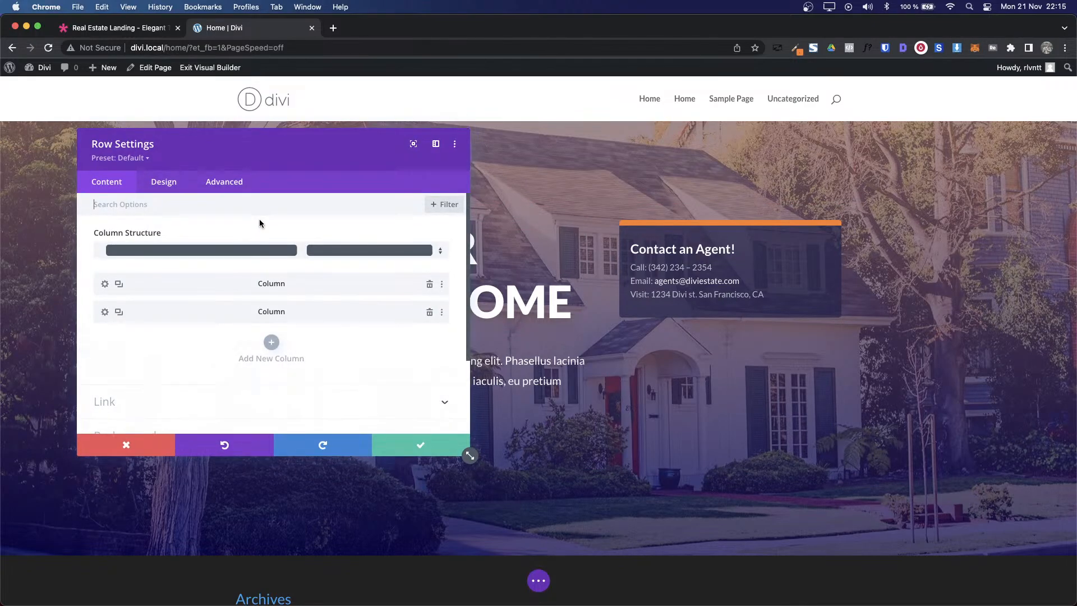
left_click(420, 445)
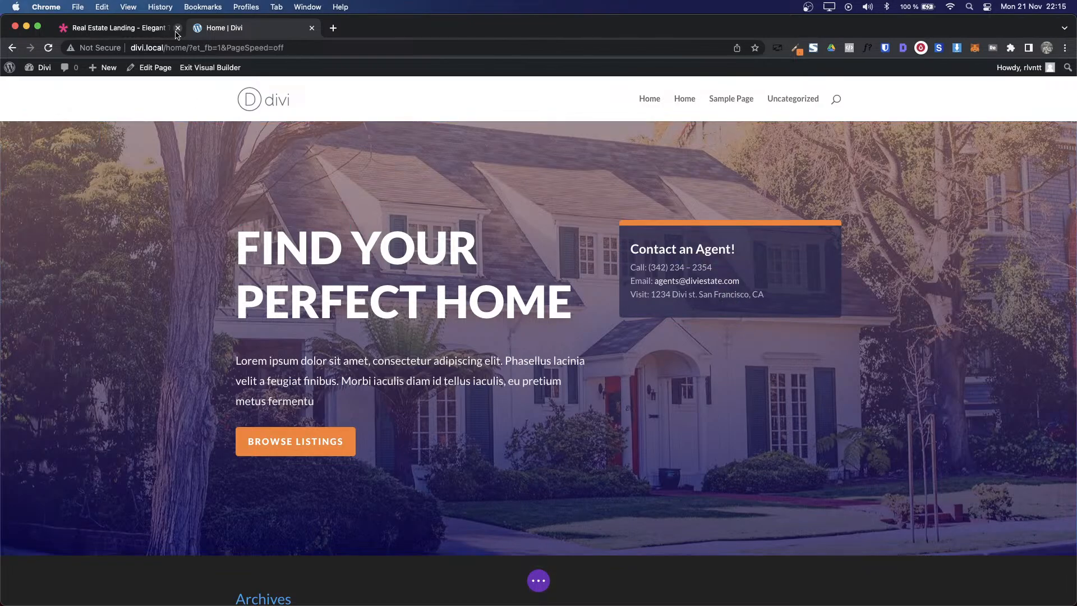
left_click(128, 30)
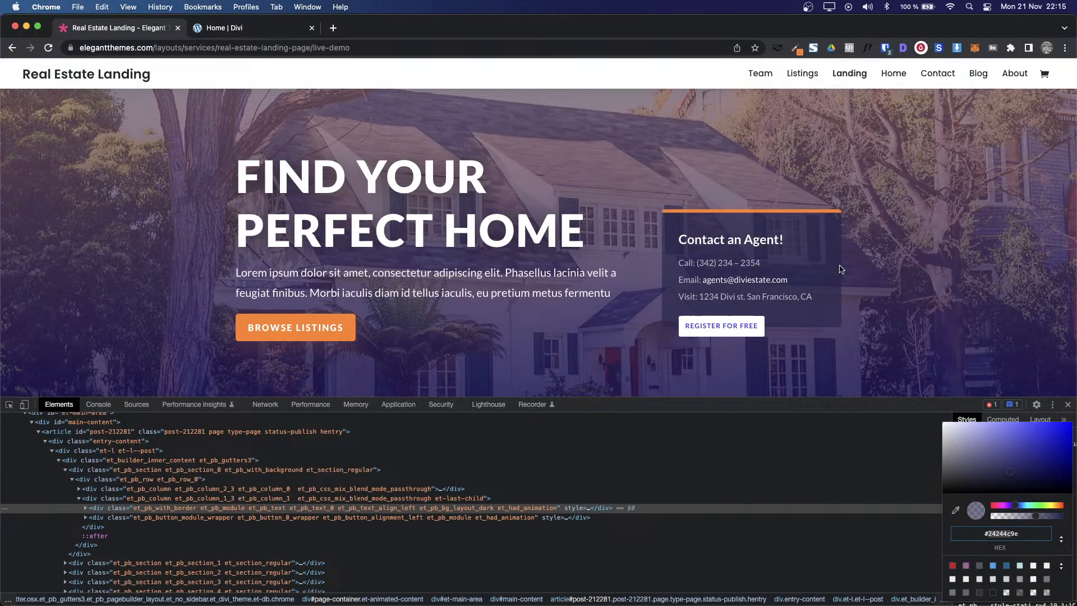
left_click(218, 29)
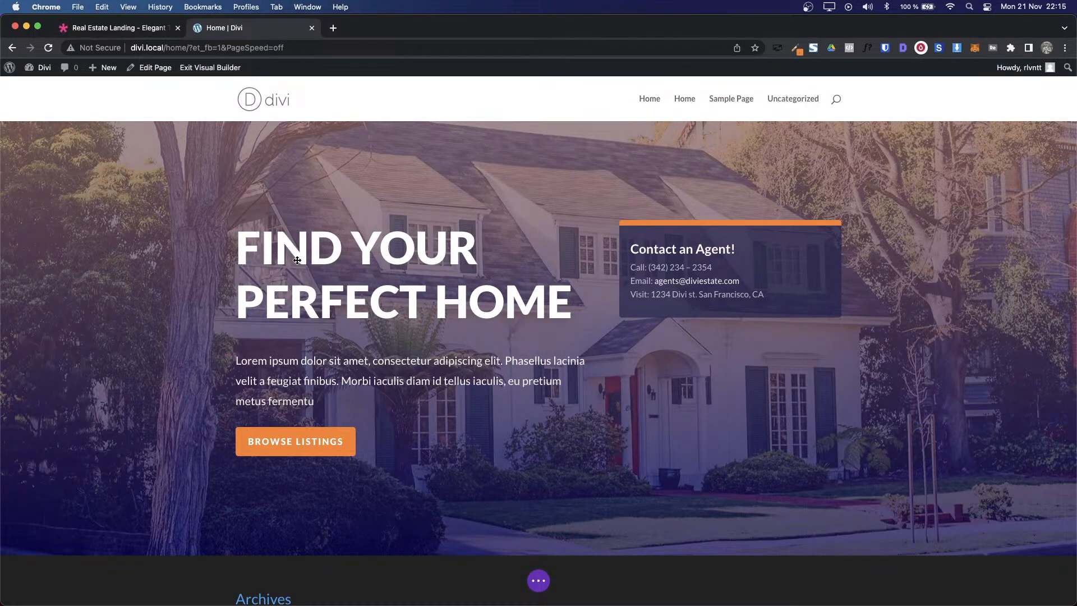
mouse_move(259, 220)
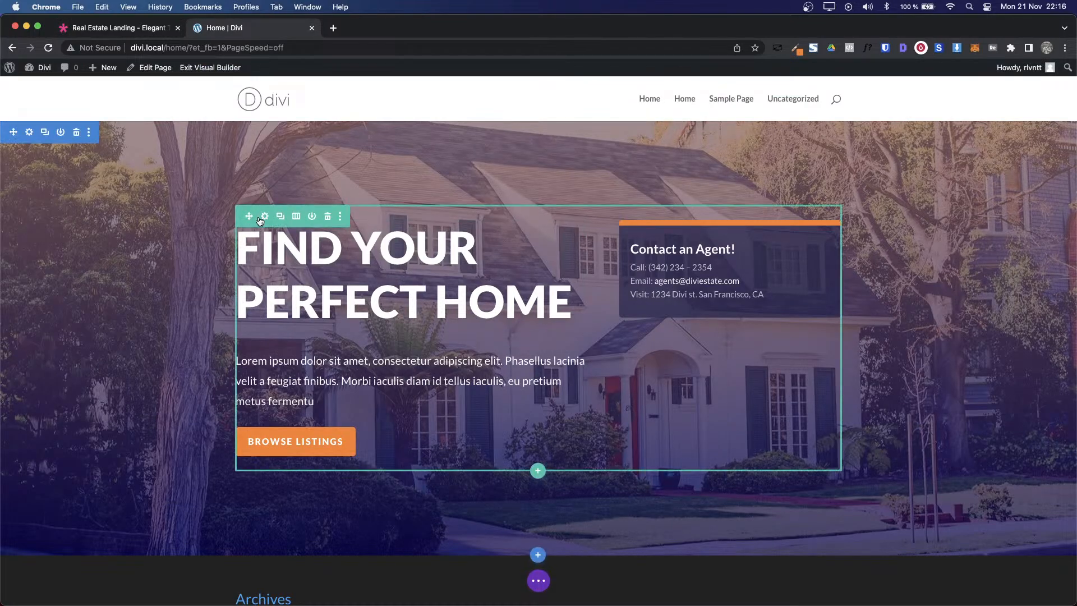
left_click(296, 219)
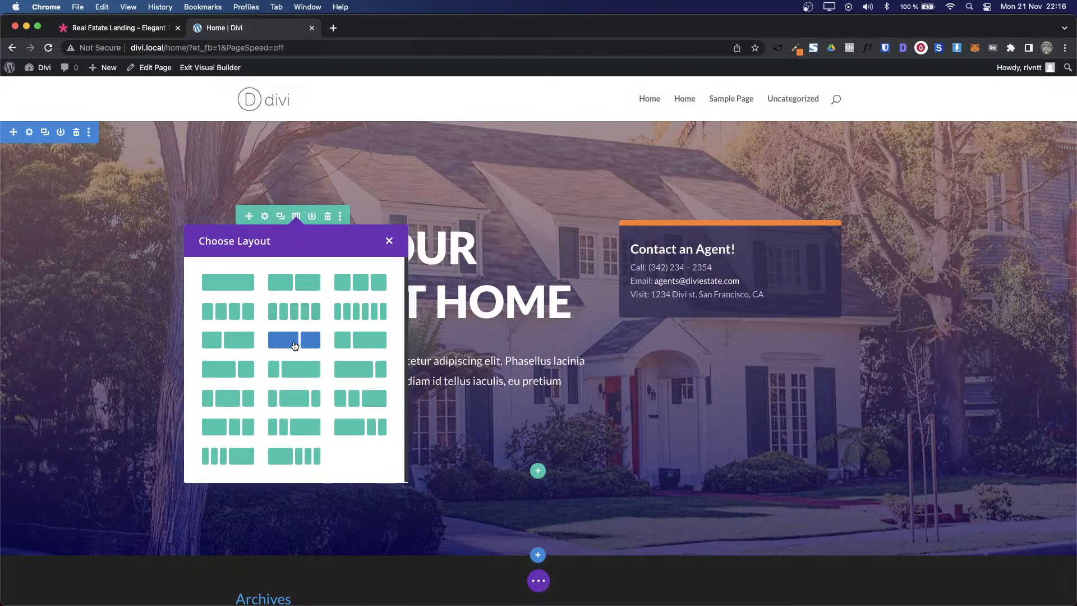
left_click(278, 342)
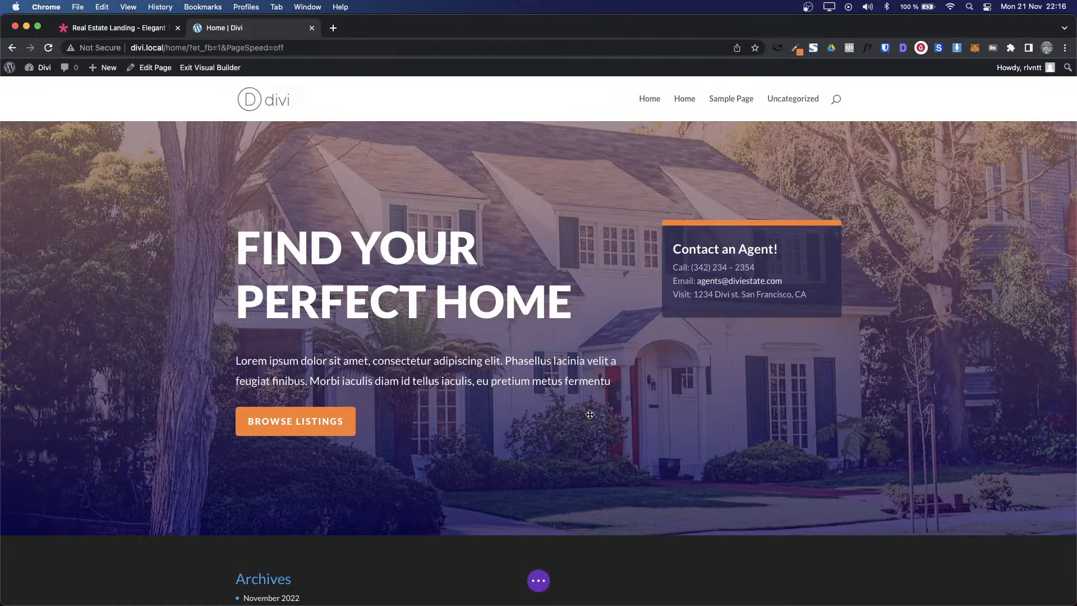
Step: Copy the "REGISTER FOR FREE" button text from the real estate demo page and return to the page being built
key("ctrl+Tab")
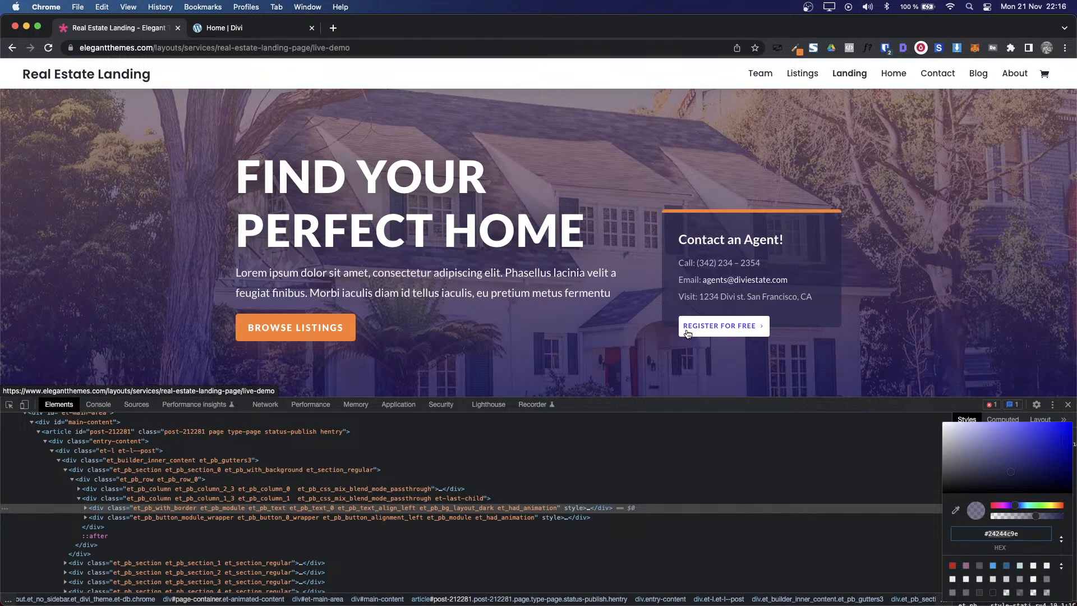
left_click_drag(682, 326, 750, 331)
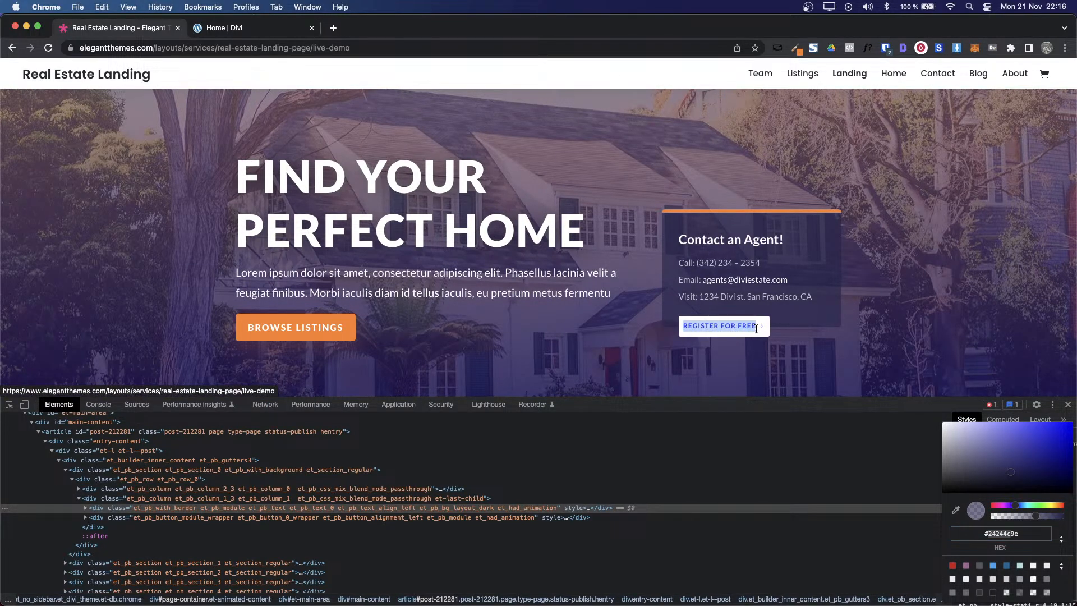
key("super+c")
key("ctrl+Tab")
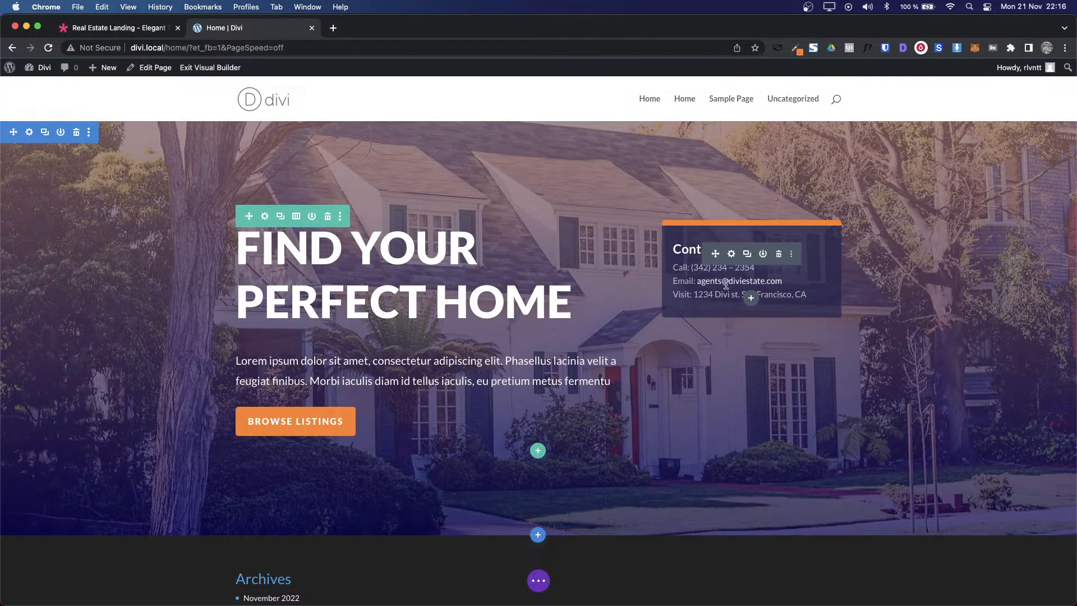
Step: Insert a Button module below the Contact an Agent box and set its text to "REGISTER FOR FREE"
left_click(751, 304)
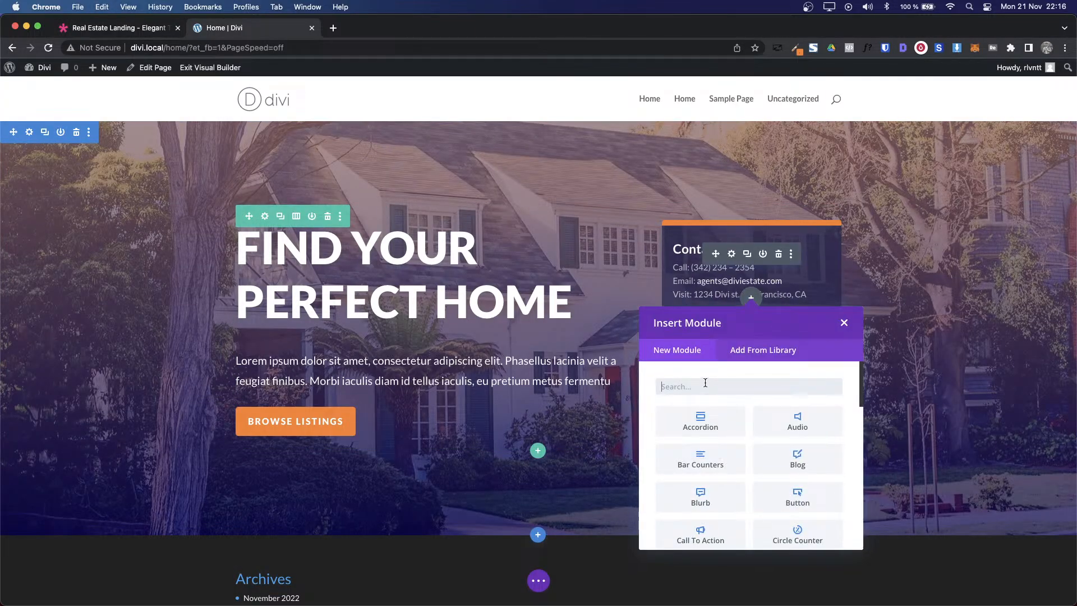
type("bu")
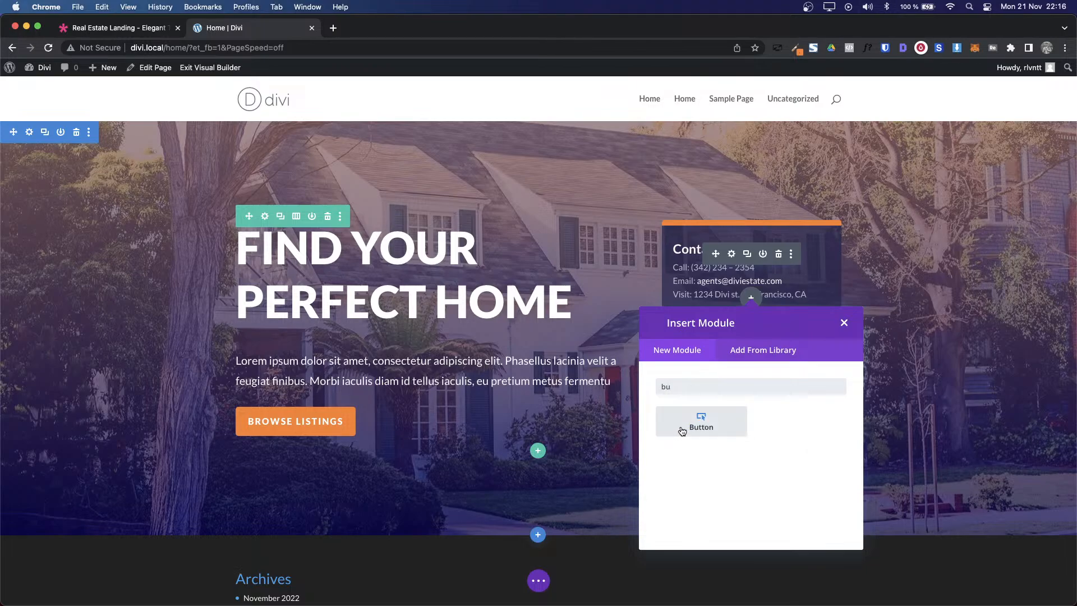
left_click(682, 430)
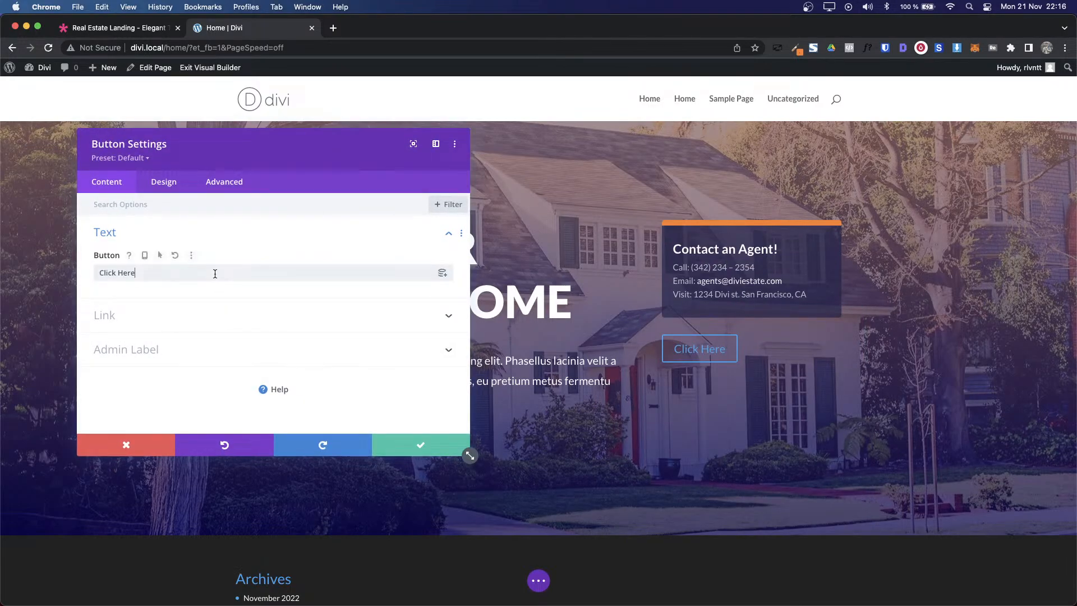
key("shift+alt+Left")
key("shift+alt+Left")
type("REGISTER FOR FREE")
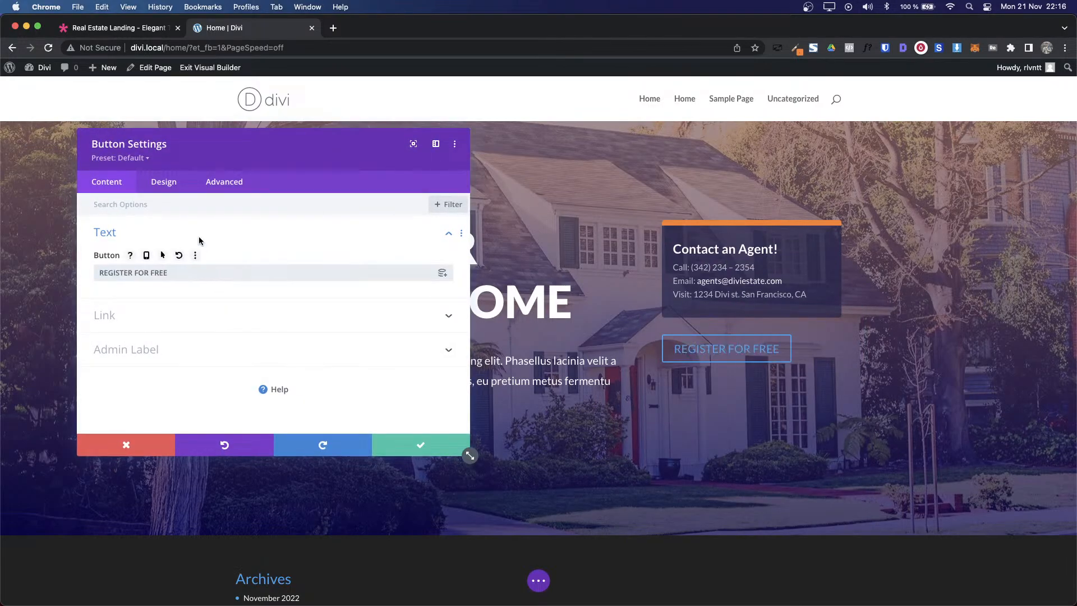
Step: Enable custom styles for the new button and set its background colour to white
left_click(161, 182)
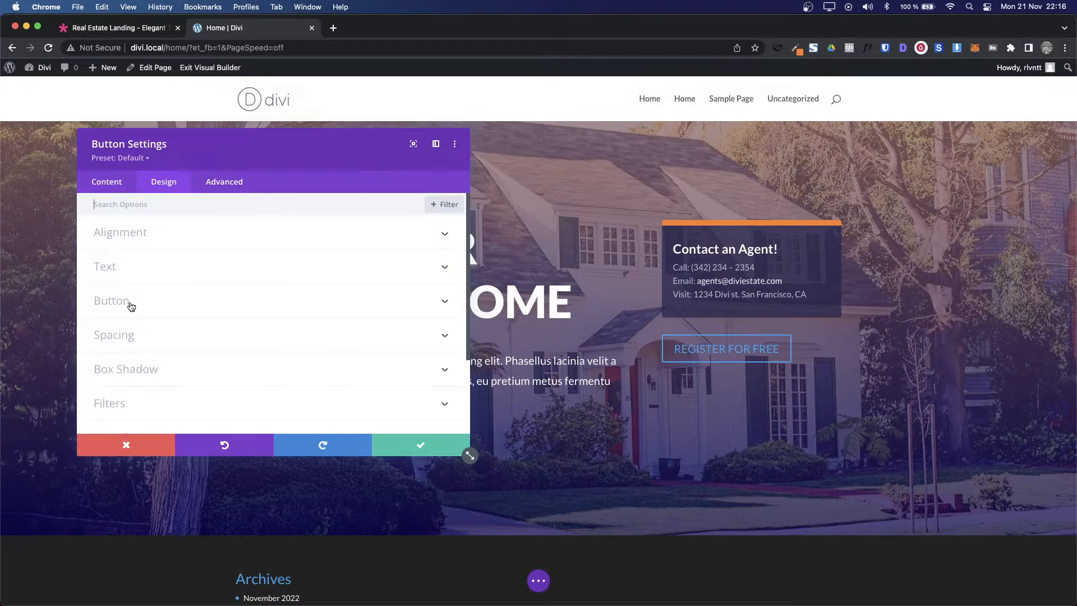
left_click(131, 305)
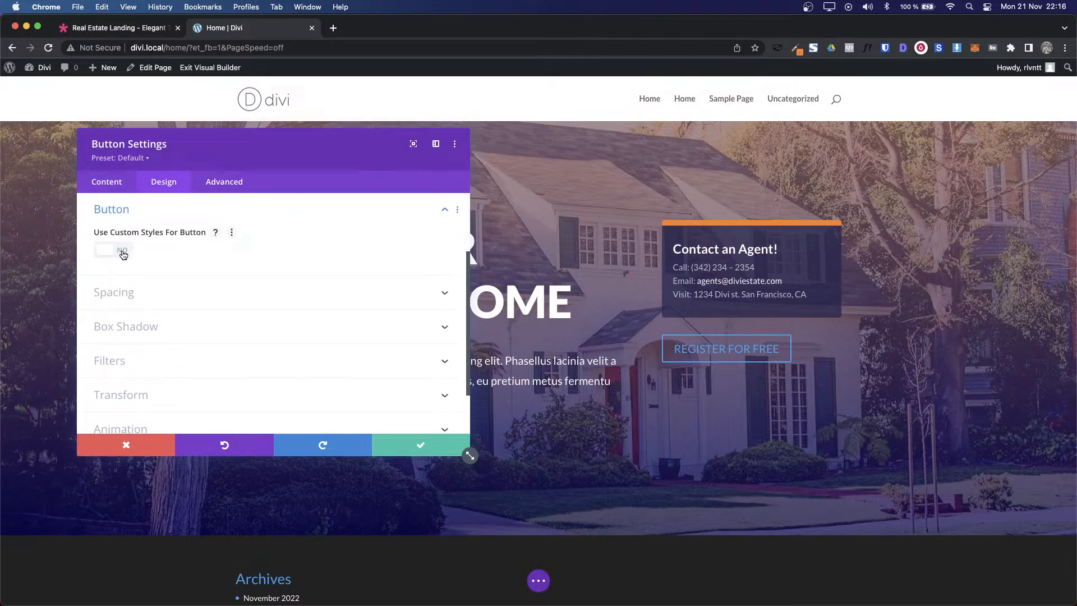
left_click(124, 251)
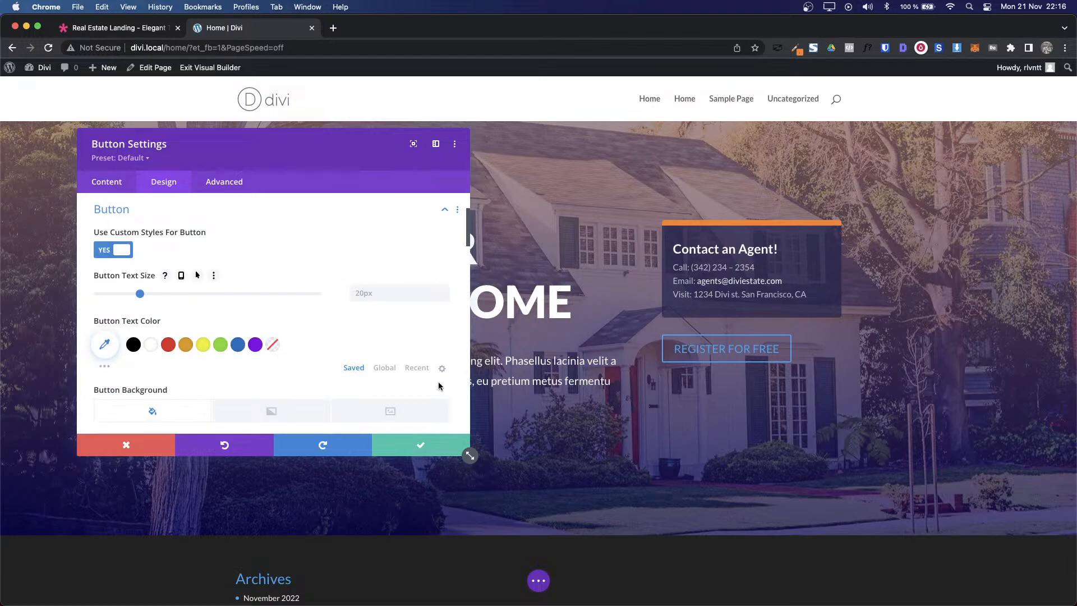
scroll(439, 386, "down", 4)
scroll(281, 363, "down", 3)
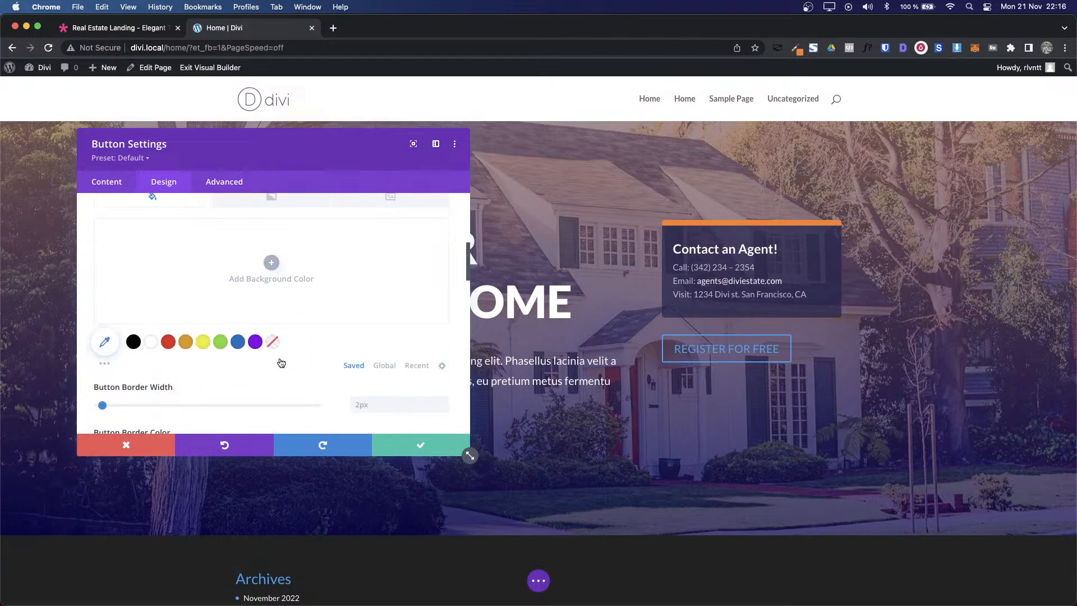
scroll(281, 363, "up", 2)
scroll(281, 363, "down", 2)
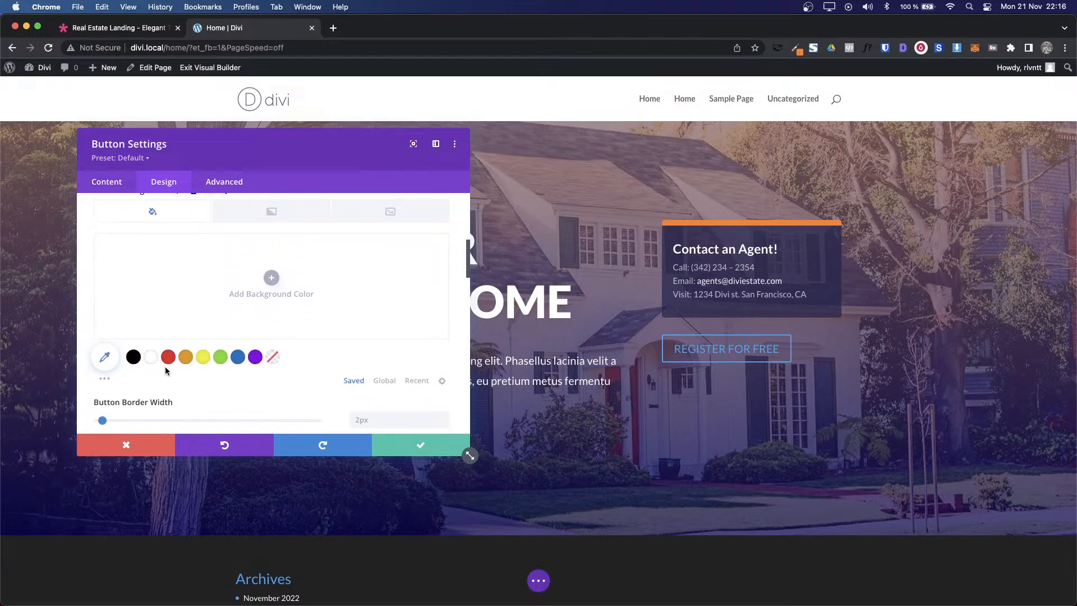
left_click(151, 358)
Step: Inspect the demo page's Register for Free button with WhatFont and copy its text colour, #3c39e6
key("ctrl+Tab")
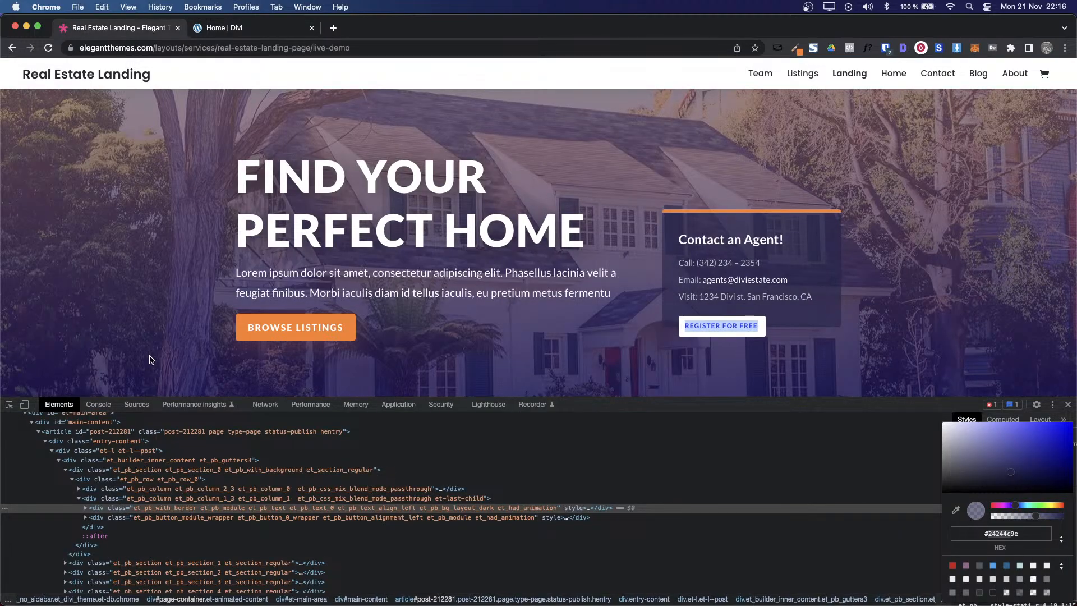
left_click(867, 48)
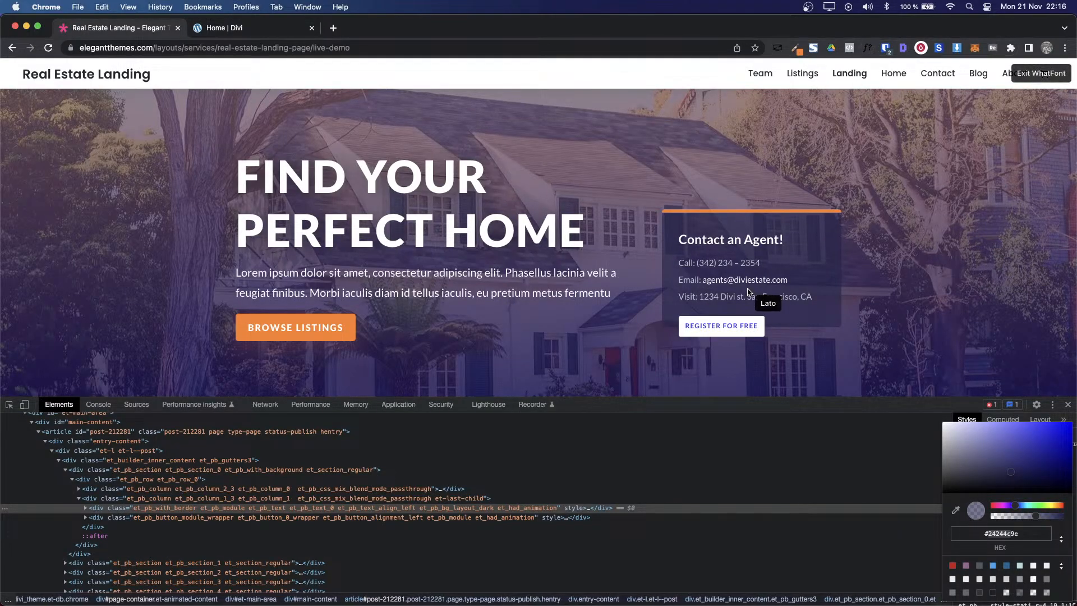
left_click(718, 332)
scroll(747, 325, "down", 2)
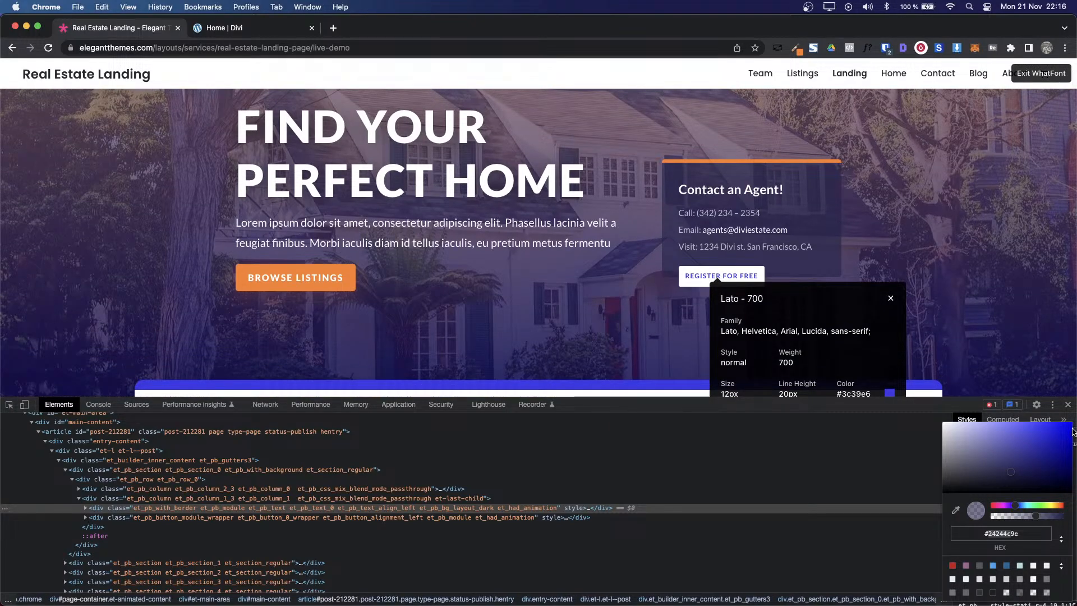
key("super+alt+i")
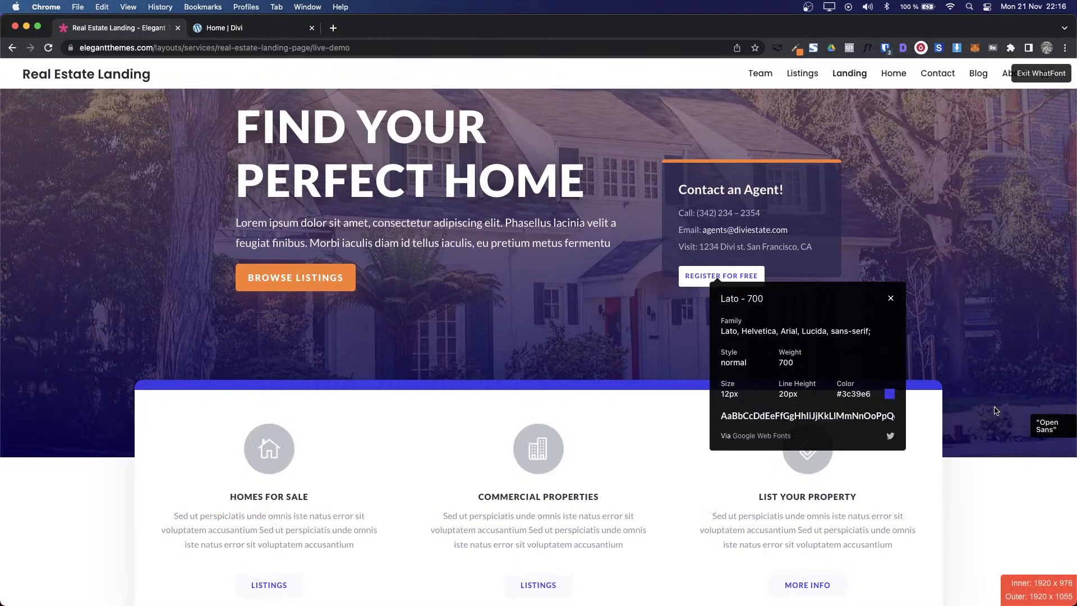
triple_click(861, 395)
key("super+c")
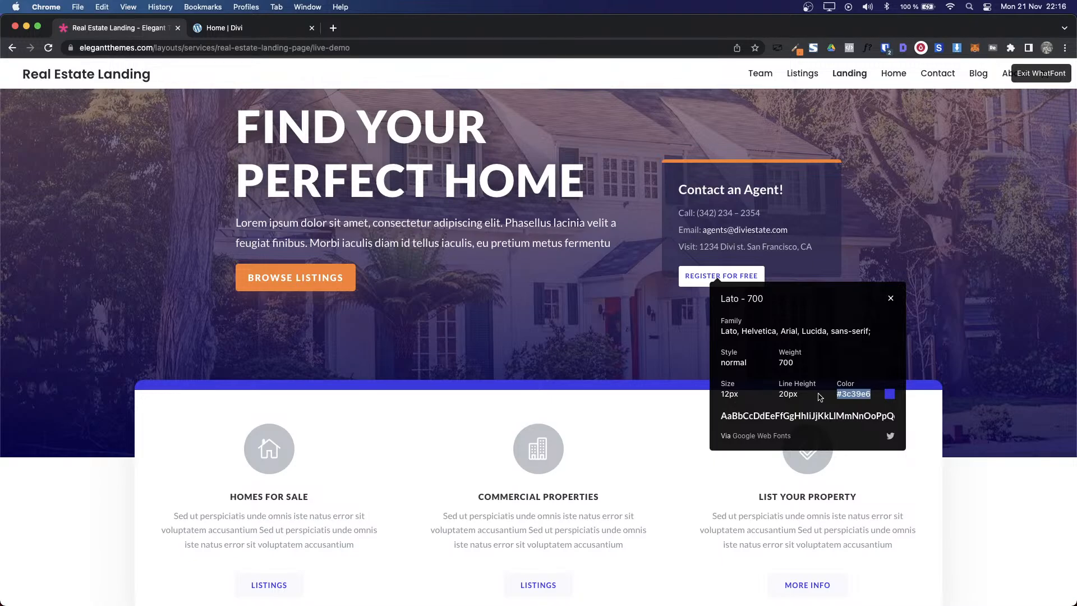
Step: Set the new button's text colour to the copied #3c39e6
key("ctrl+Tab")
scroll(192, 308, "up", 3)
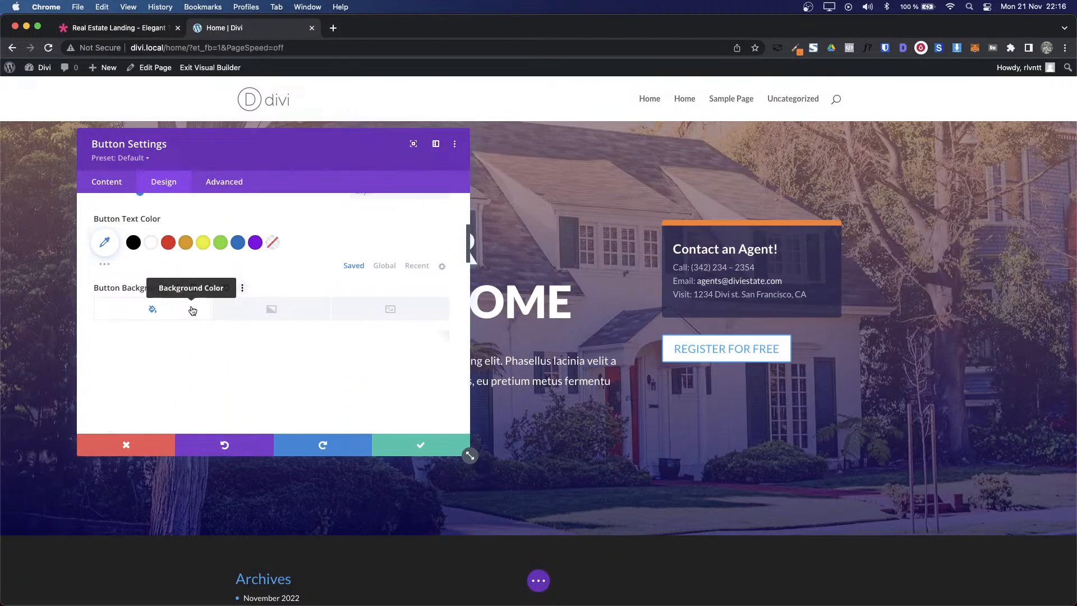
scroll(192, 311, "up", 2)
left_click(105, 284)
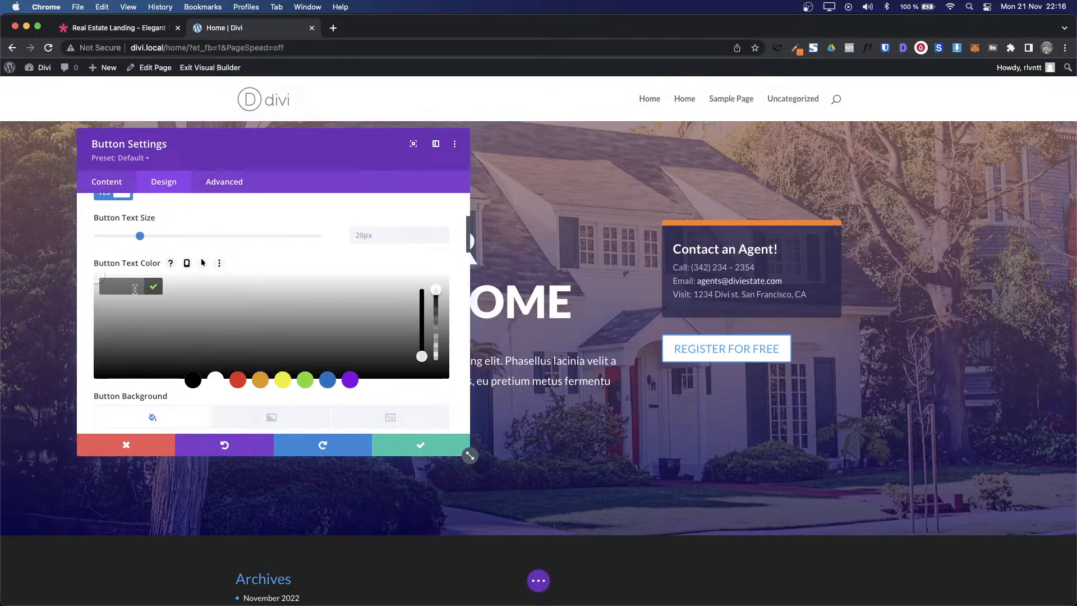
key("super+v")
left_click(154, 287)
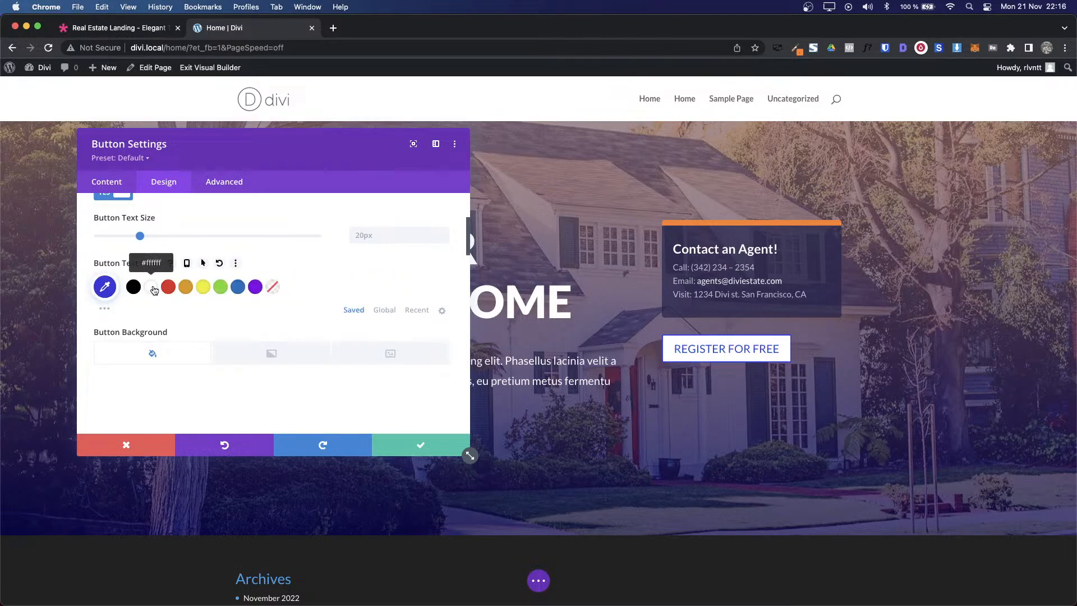
Step: Set the button's text size to 12px, and exit WhatFont on the demo page
scroll(321, 278, "up", 2)
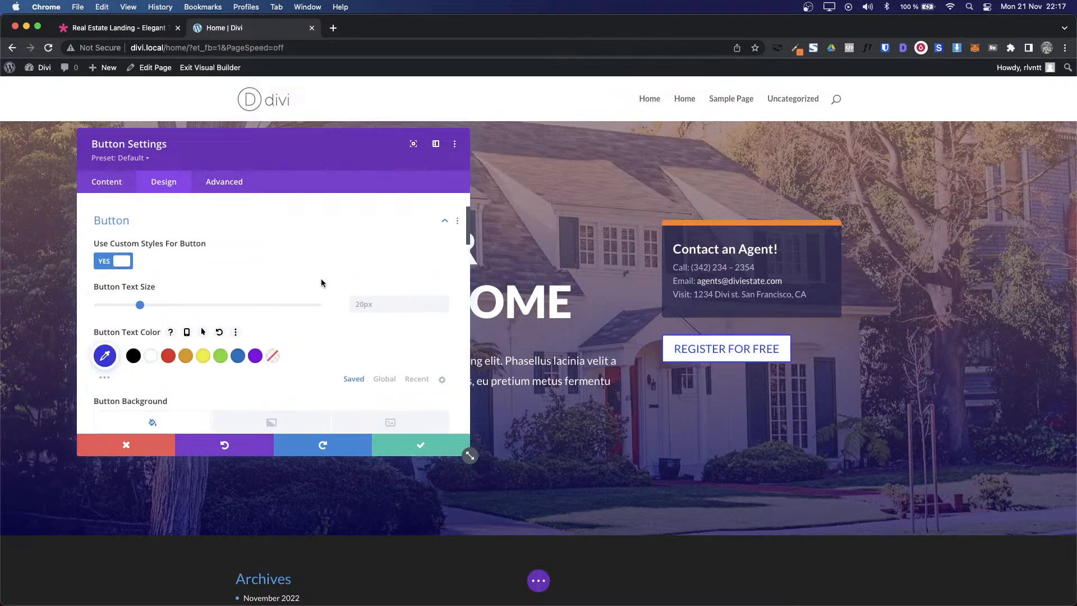
left_click(420, 304)
type("12")
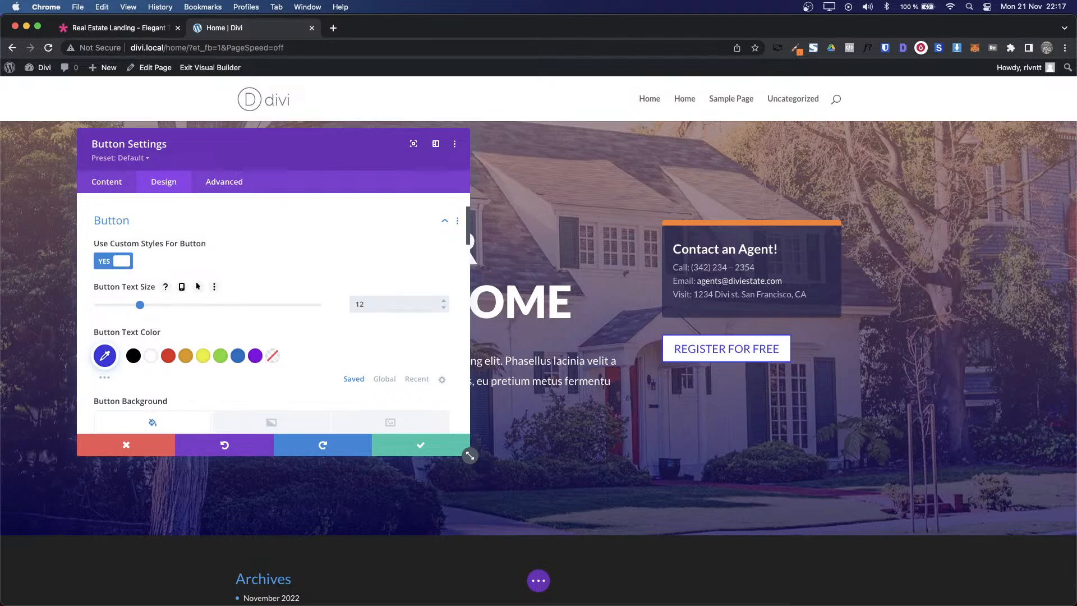
type("px")
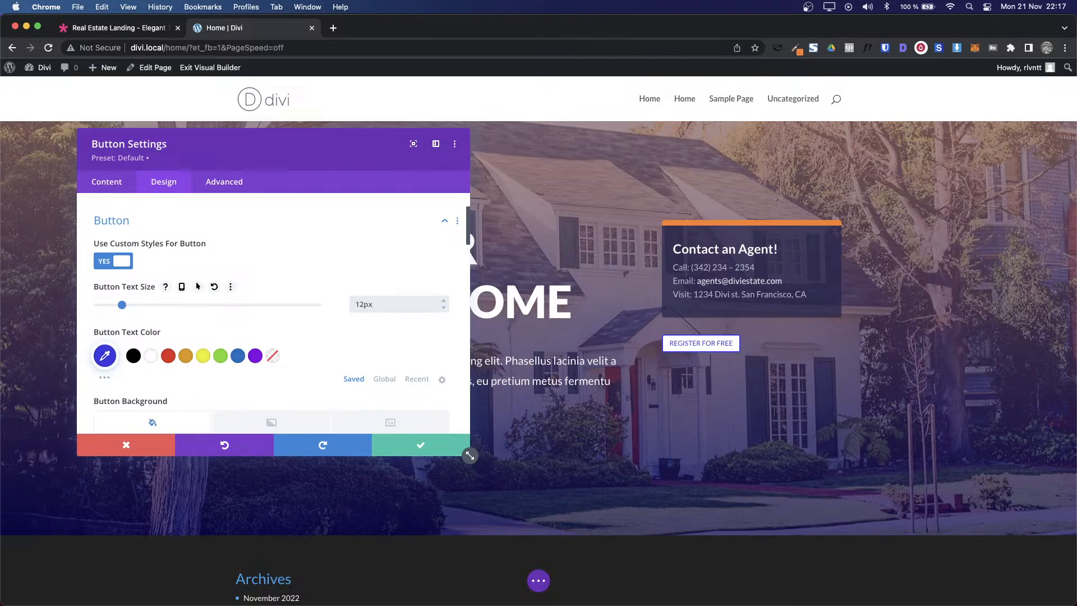
key("ctrl+Tab")
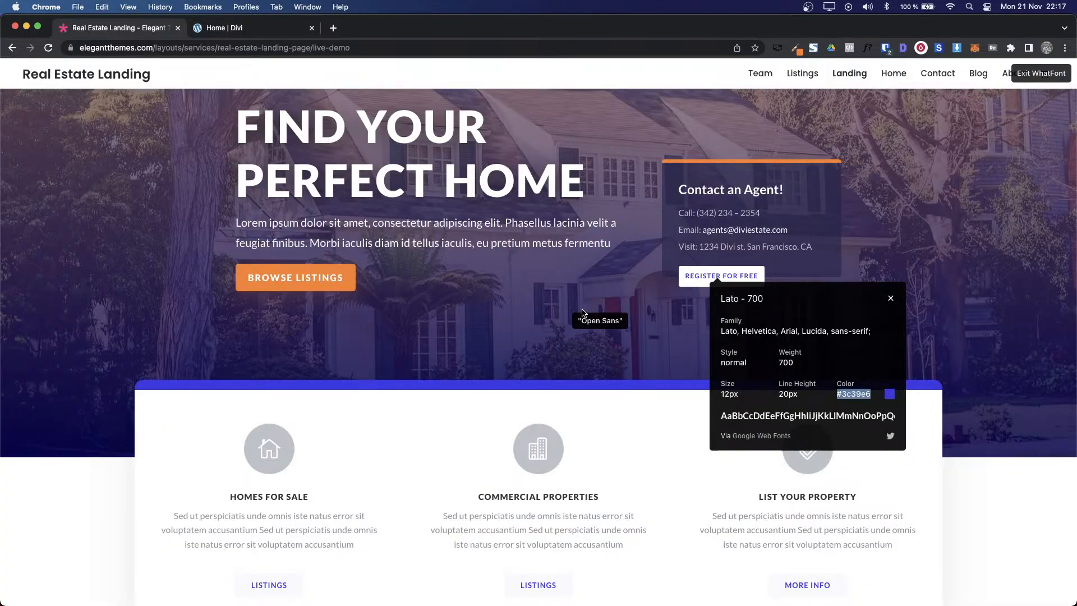
key("Escape")
key("ctrl+shift+Tab")
Step: Set the button's border colour to white
scroll(301, 372, "down", 6)
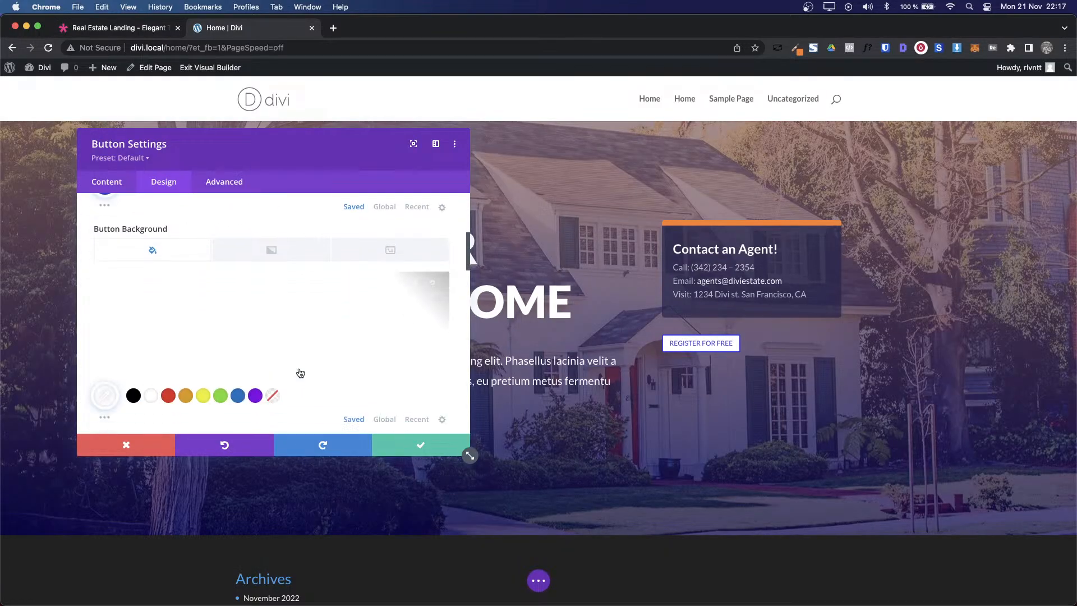
scroll(298, 372, "down", 1)
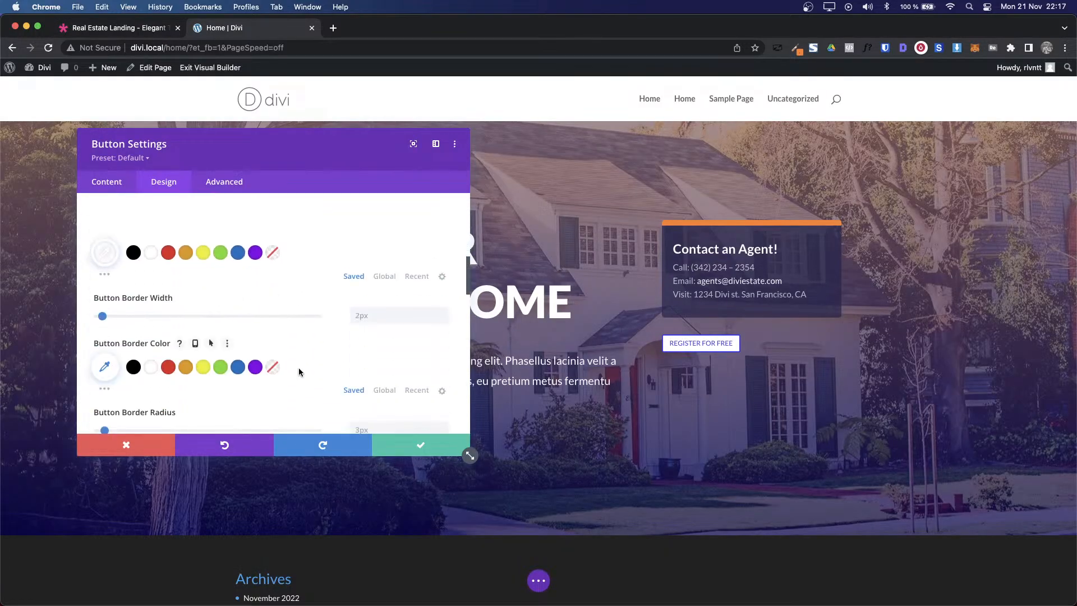
left_click(151, 367)
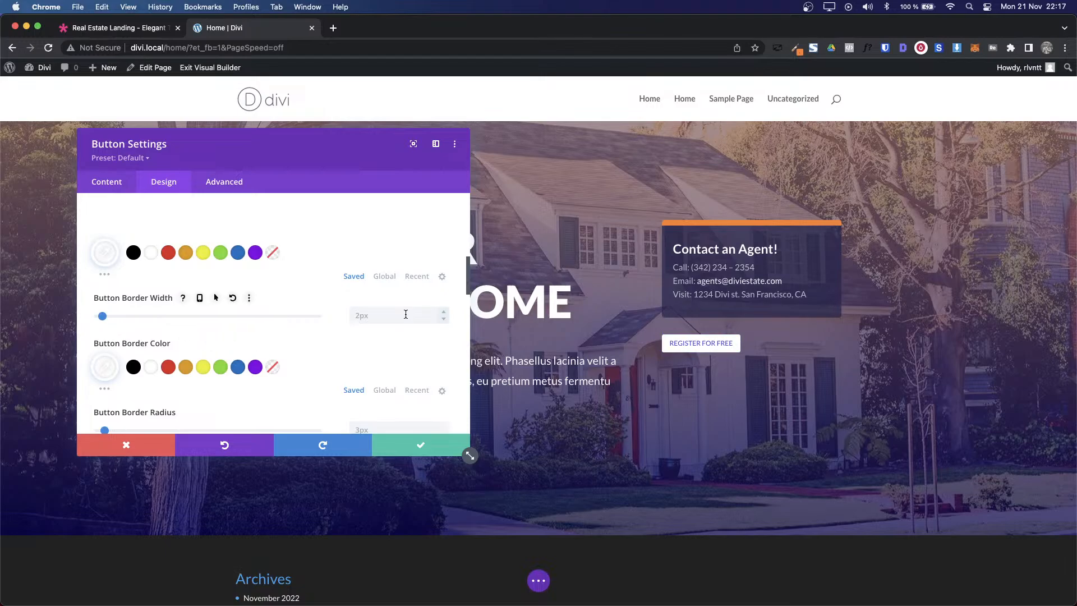
Step: Set the Register for Free button's font weight to Bold and compare it with the demo page's button
scroll(224, 314, "down", 5)
key("ctrl+shift+Tab")
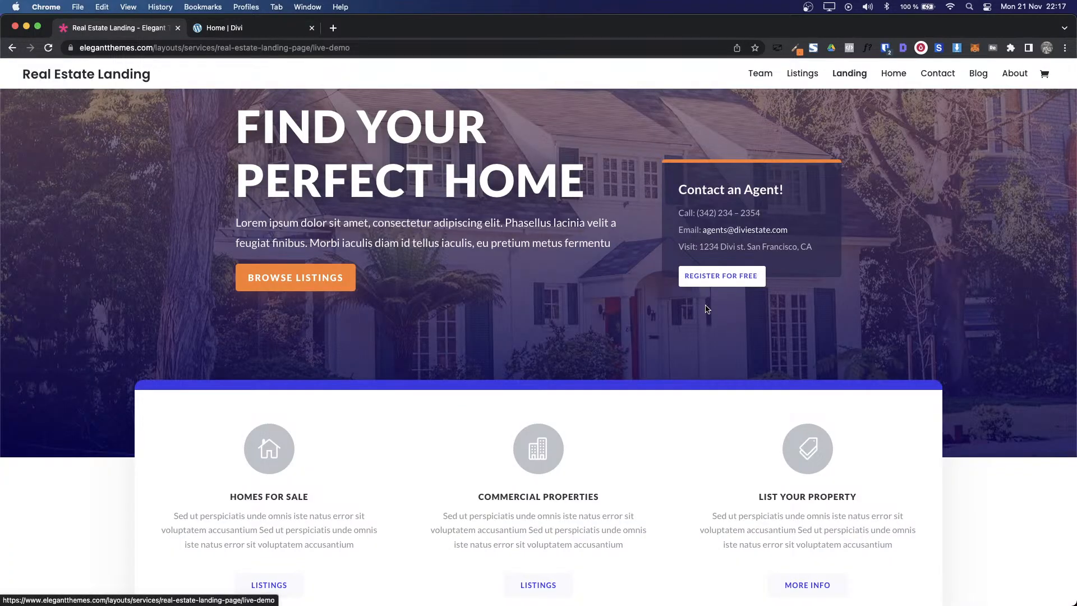
key("ctrl+Tab")
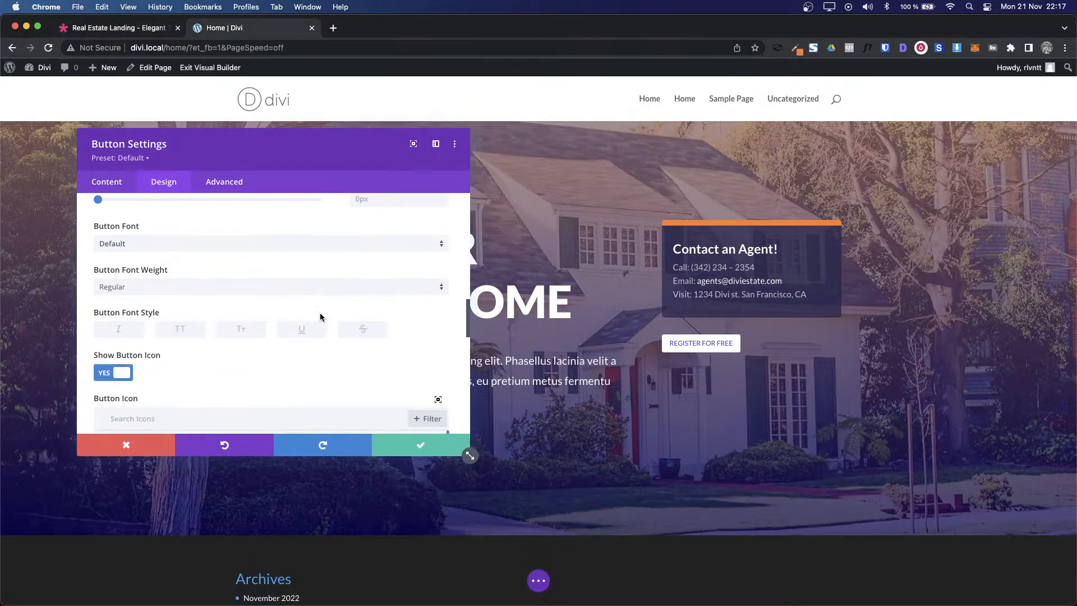
left_click(150, 289)
left_click(137, 359)
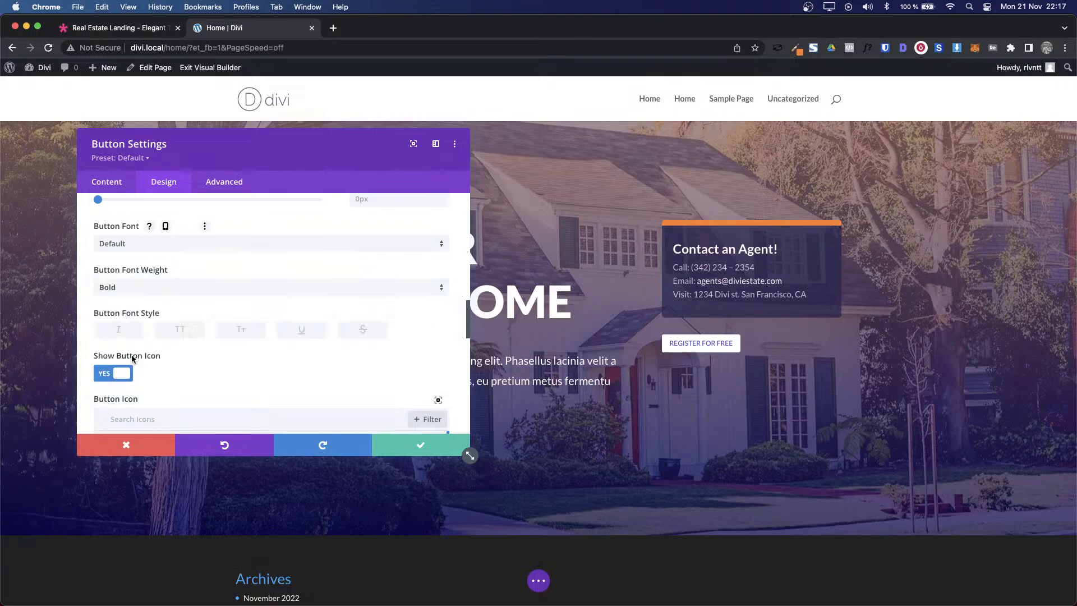
key("ctrl+shift+Tab")
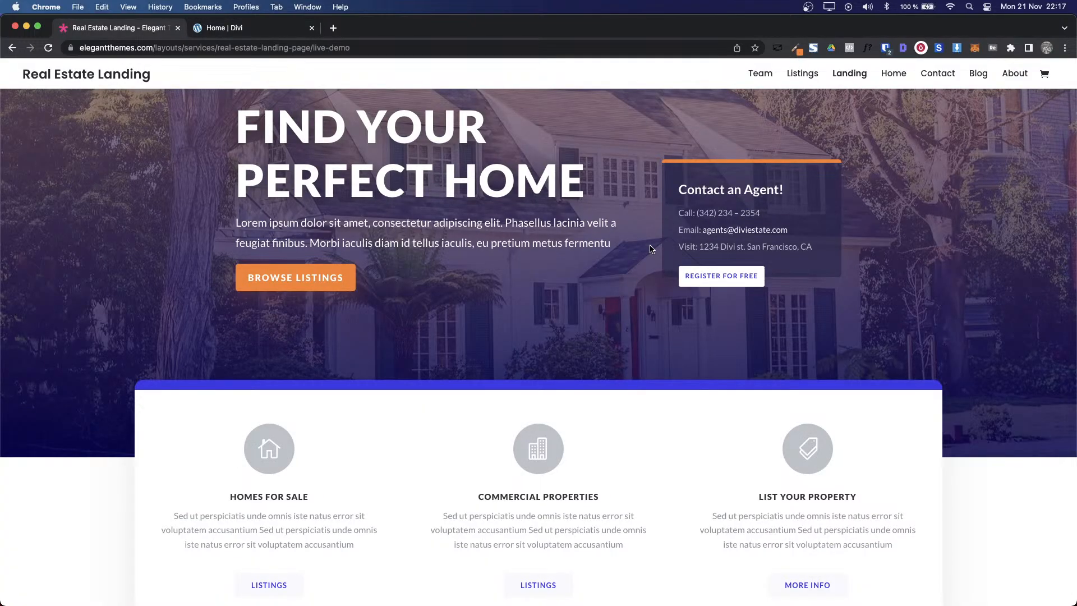
key("ctrl+Tab")
Step: Set the Register for Free button's letter spacing to 1px
scroll(367, 330, "down", 2)
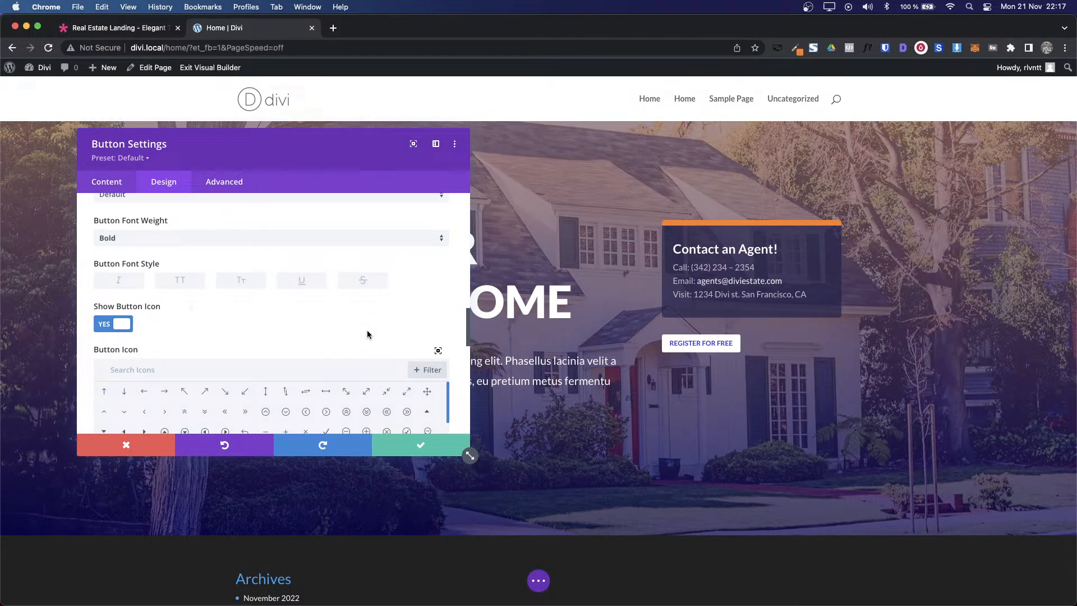
scroll(368, 334, "up", 2)
scroll(369, 334, "up", 5)
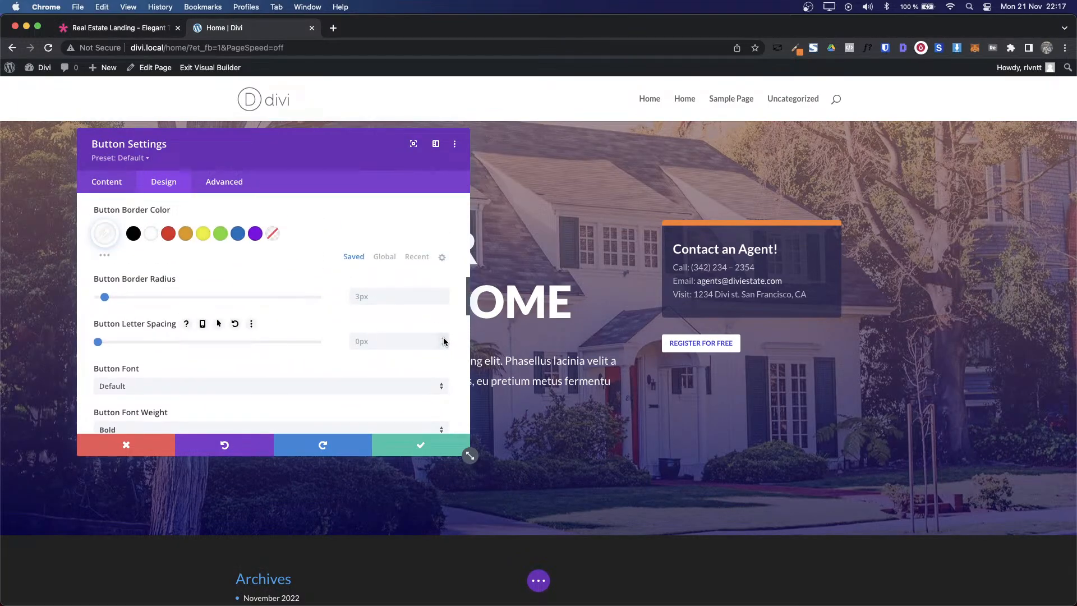
left_click(444, 340)
left_click(443, 339)
left_click(444, 348)
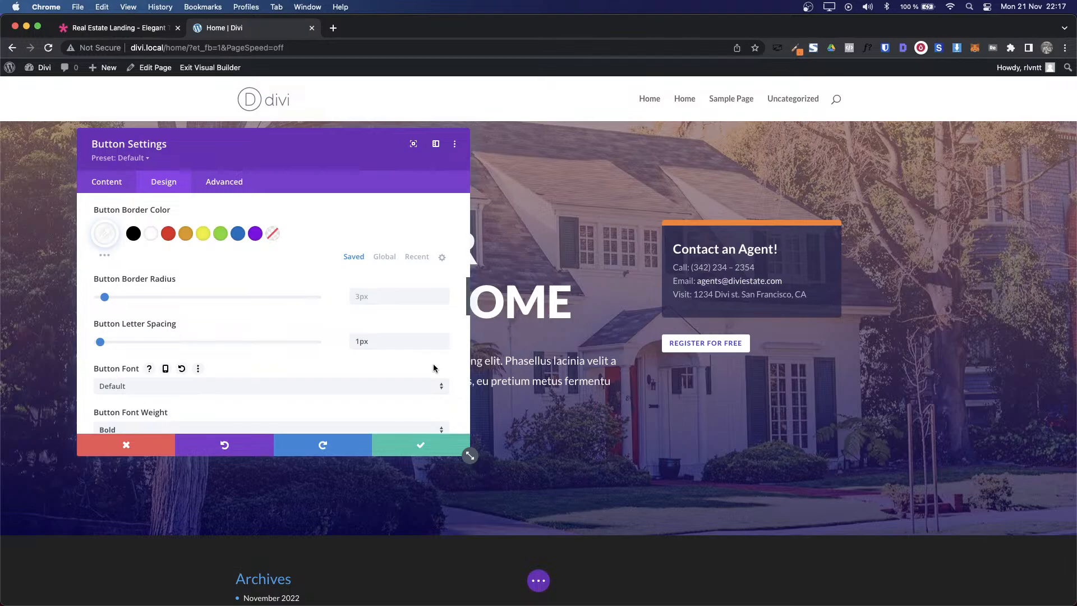
Step: Examine the demo page's Register for Free button up close, and save the new button's settings
key("ctrl+shift+Tab")
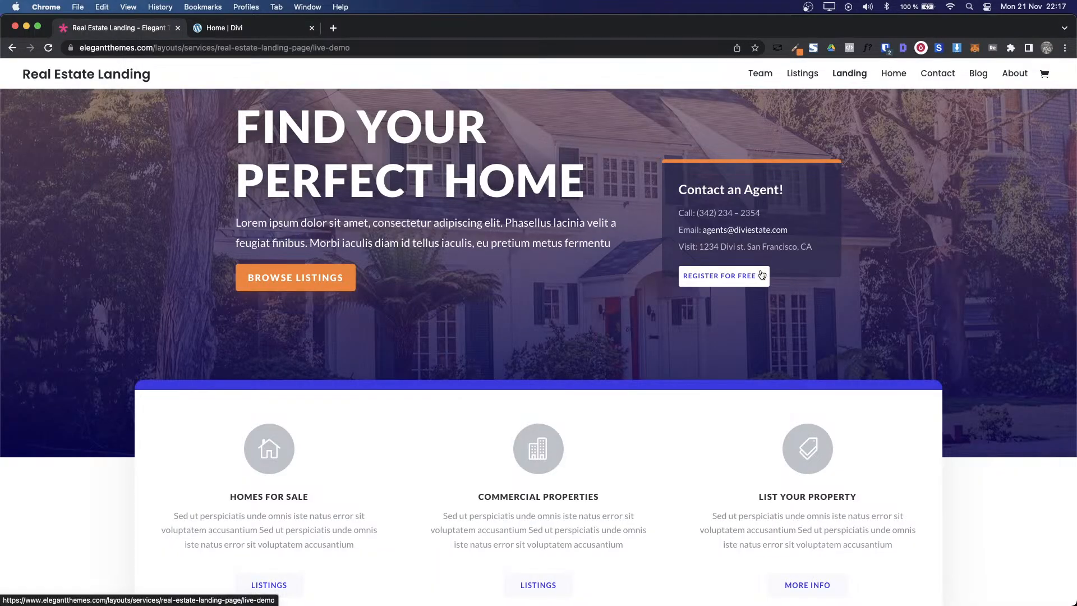
scroll(760, 273, "up", 5)
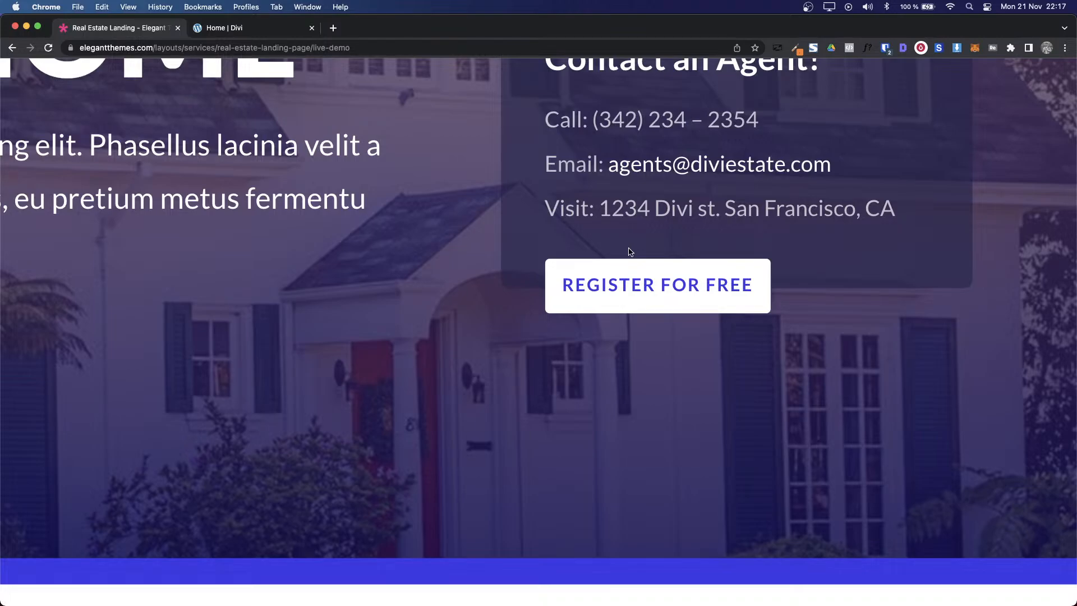
scroll(630, 252, "down", 5)
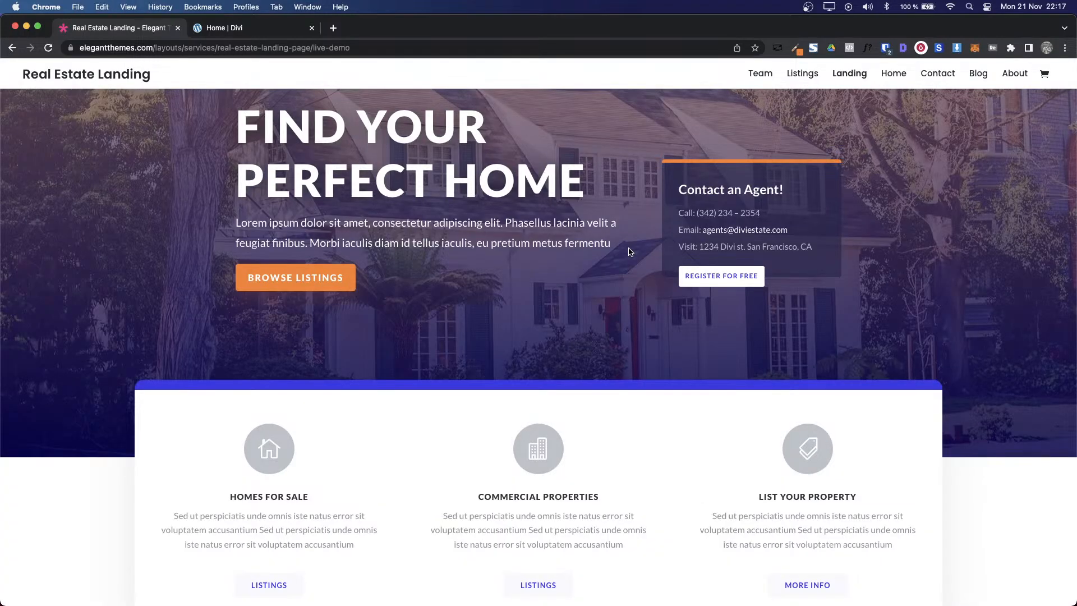
key("ctrl+Tab")
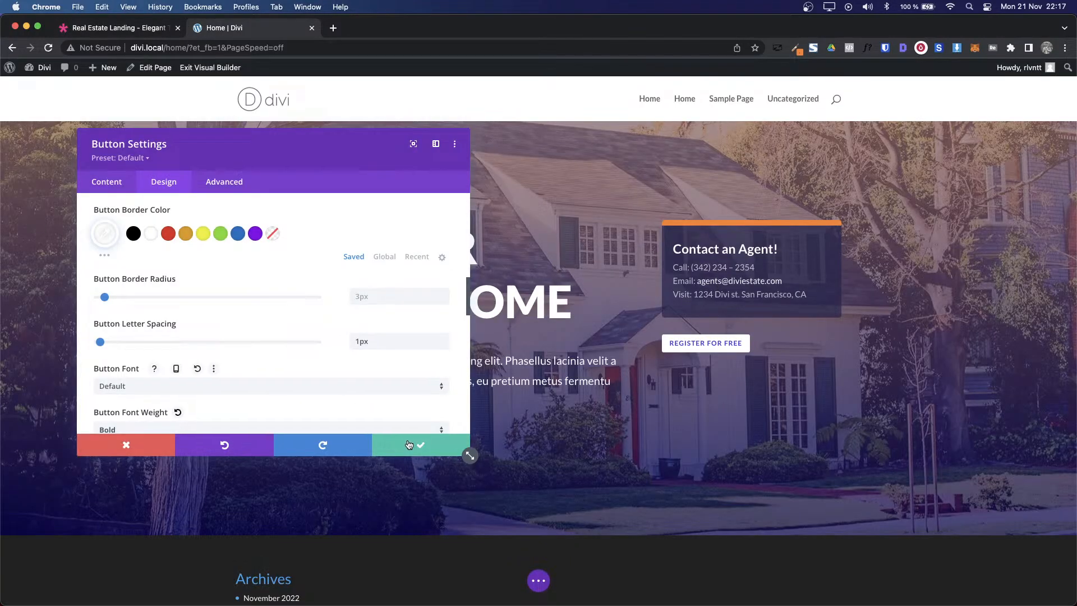
left_click(409, 444)
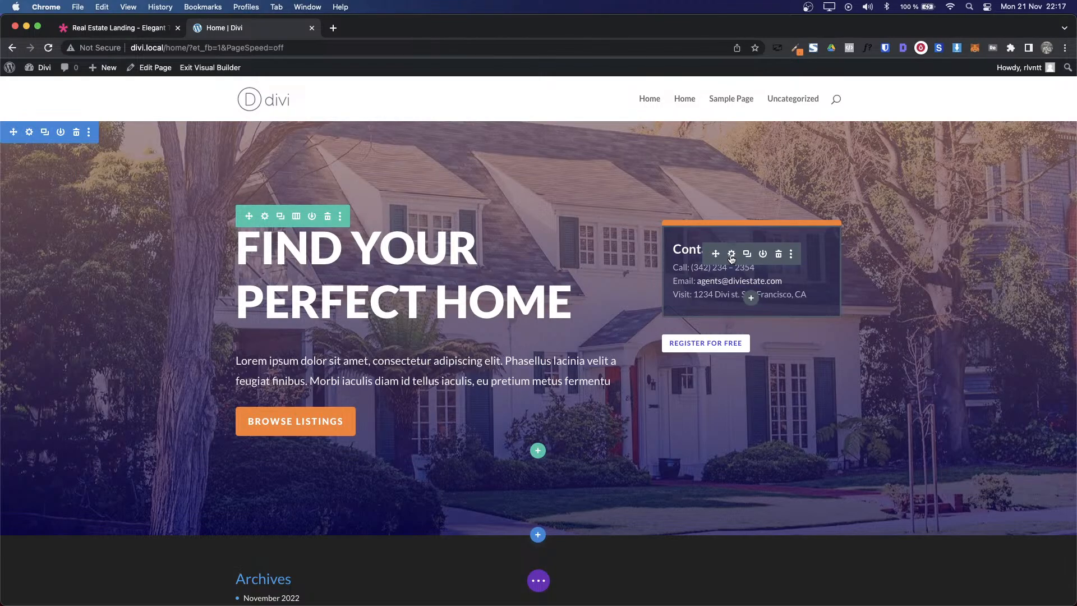
Step: Set the Contact an Agent text module's bottom margin to 0px and save it
left_click(731, 255)
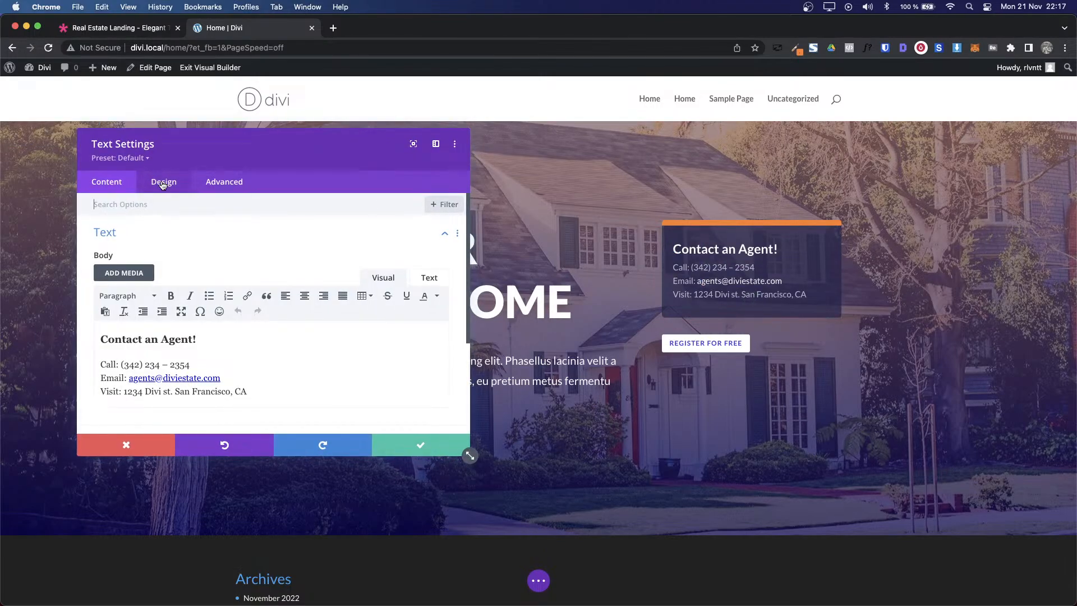
left_click(163, 184)
left_click(155, 335)
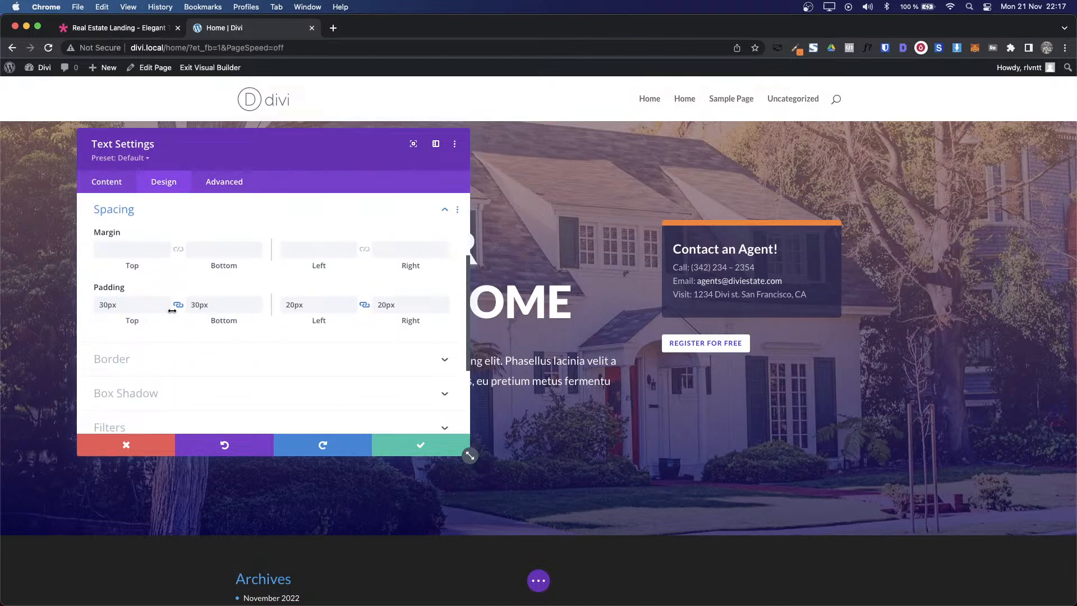
left_click(215, 251)
type("0")
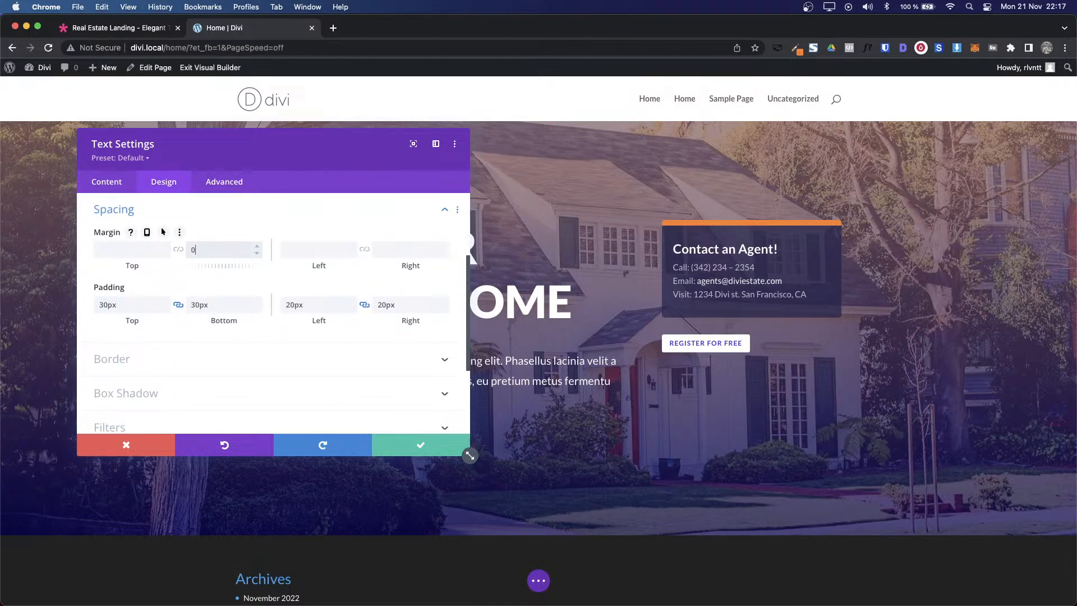
type("px")
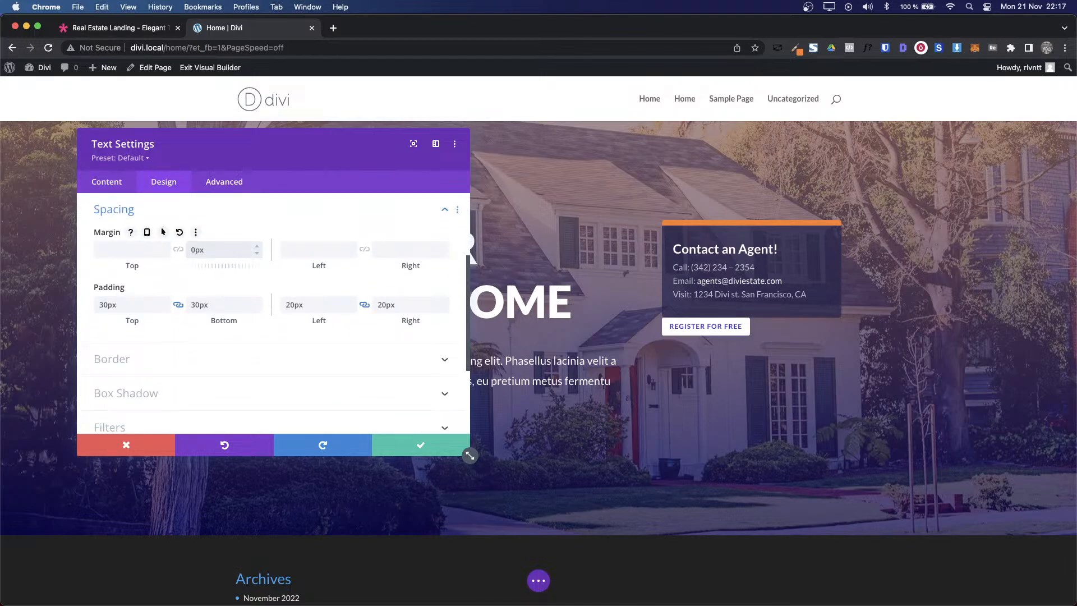
left_click(426, 449)
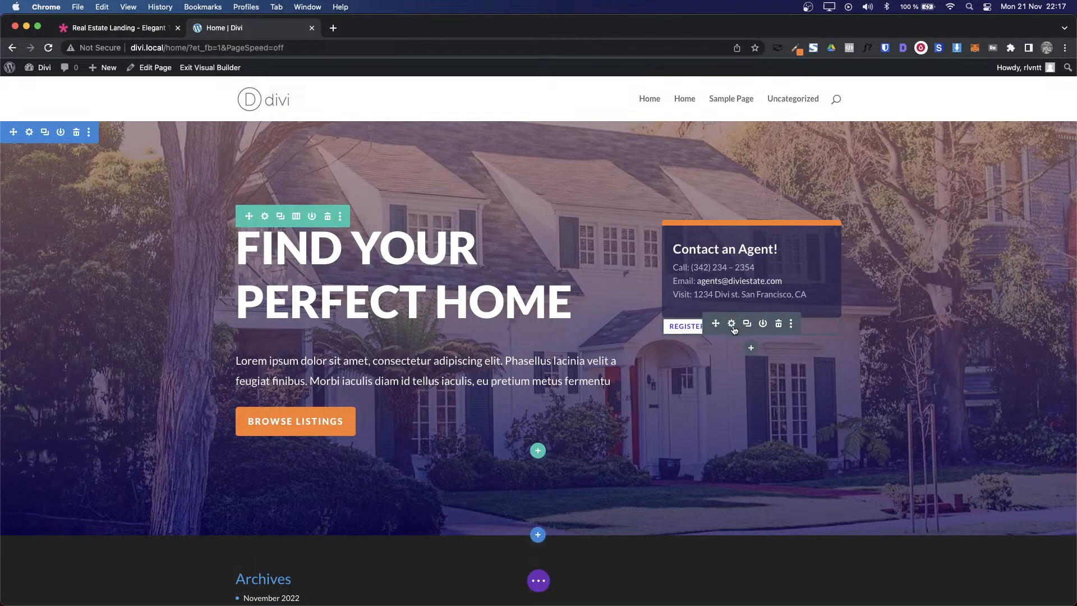
Step: Set the Register for Free button's top margin to -16px so it overlaps the contact box
left_click(732, 325)
left_click(169, 184)
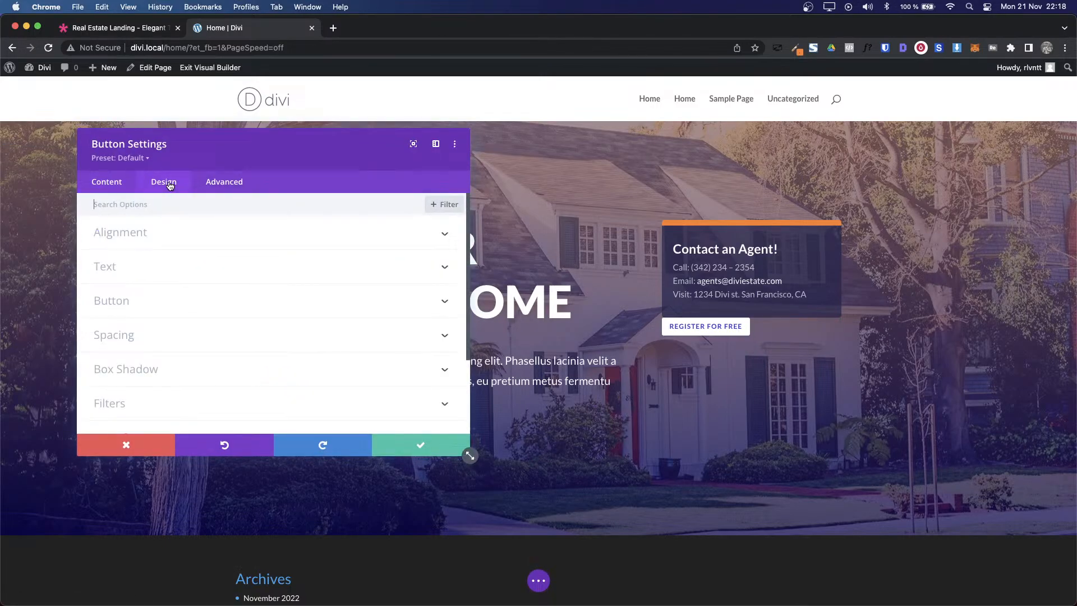
left_click(126, 339)
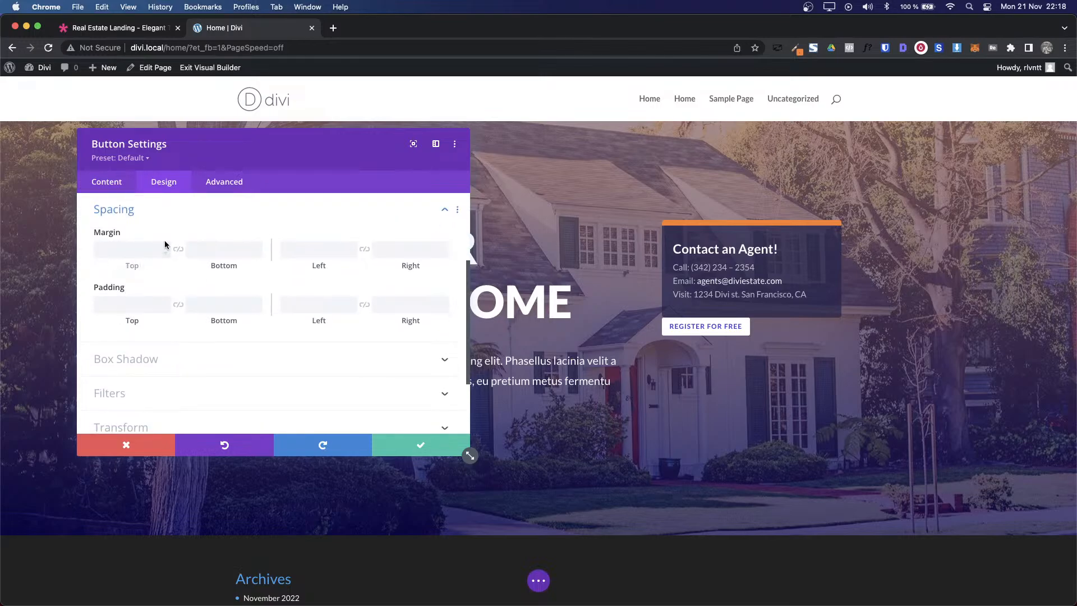
left_click(138, 253)
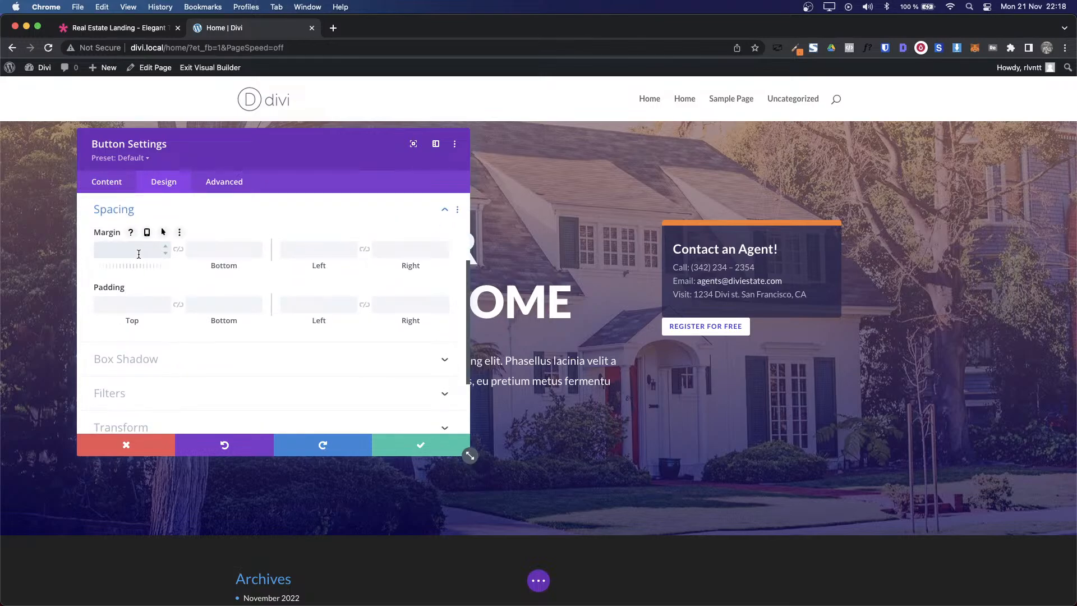
type("-16px")
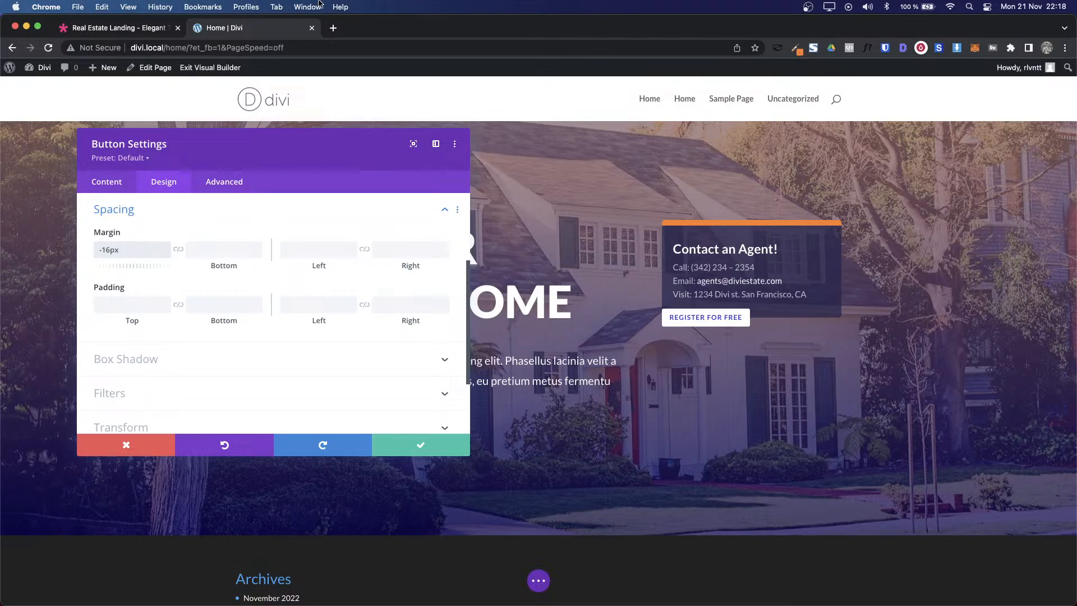
Step: Check the demo button's placement, give the new button a left margin of 20px, fine-tune it slightly, and save the button
left_click(126, 29)
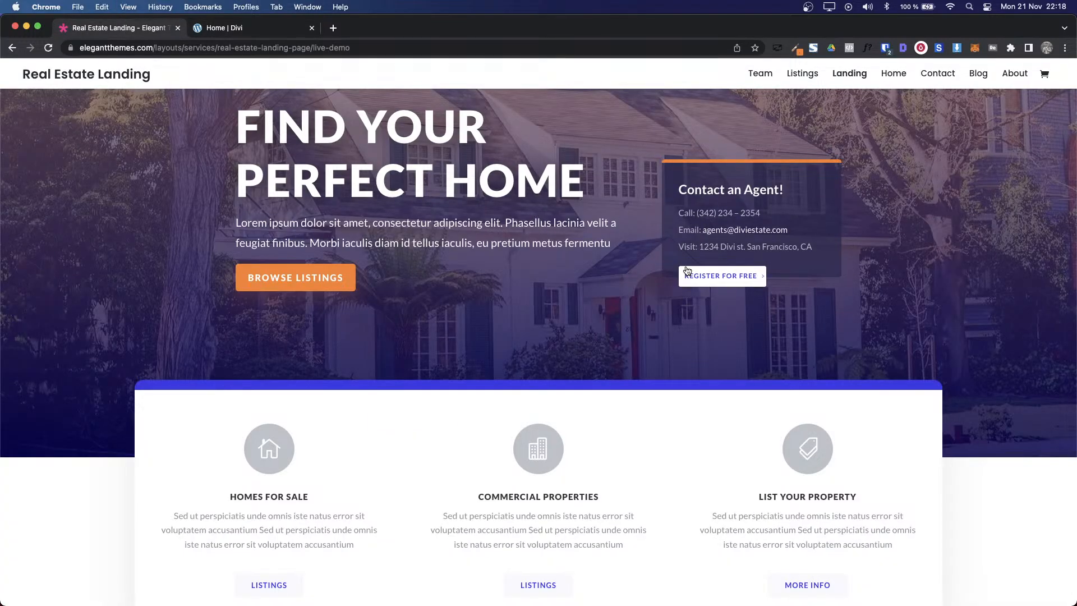
left_click(247, 28)
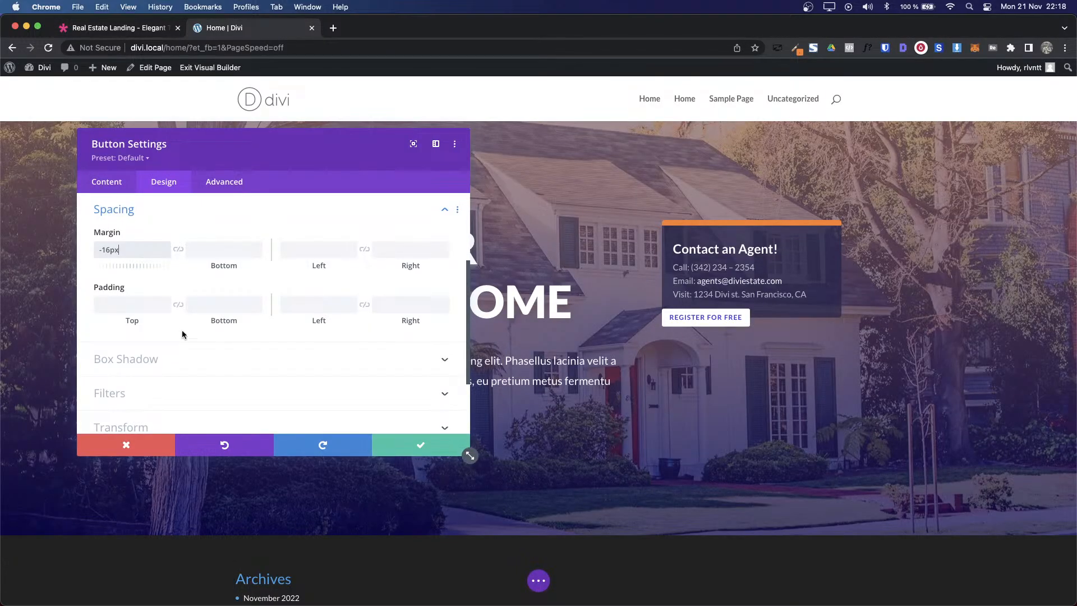
type("20px")
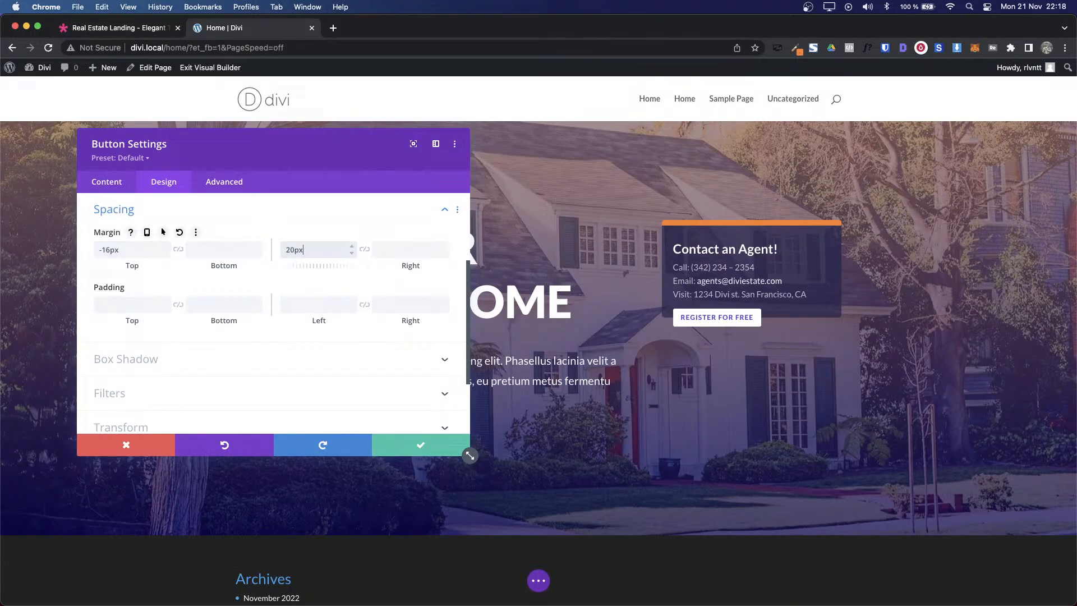
key("Down")
key("Down")
key("Up")
left_click(392, 443)
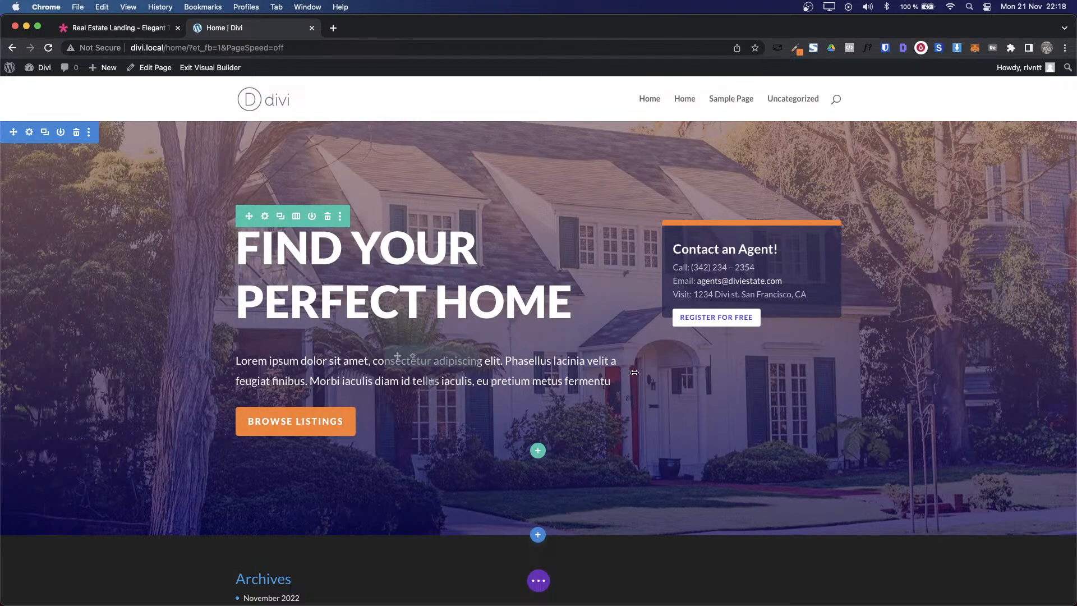
Step: Compare the contact box with the demo and set its text module's top and bottom padding to 40px
key("super+1")
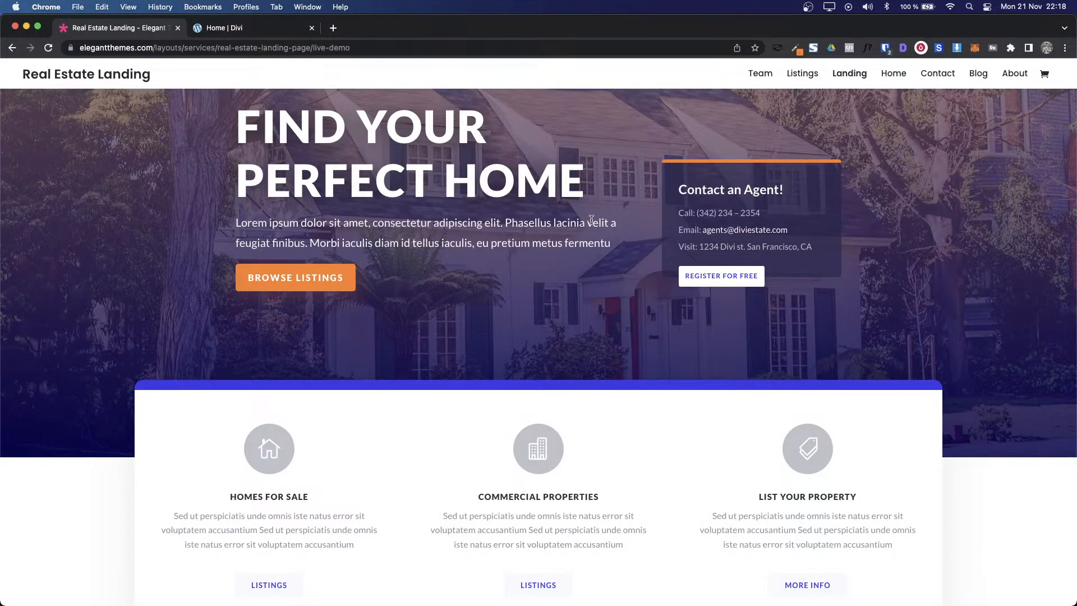
key("super+2")
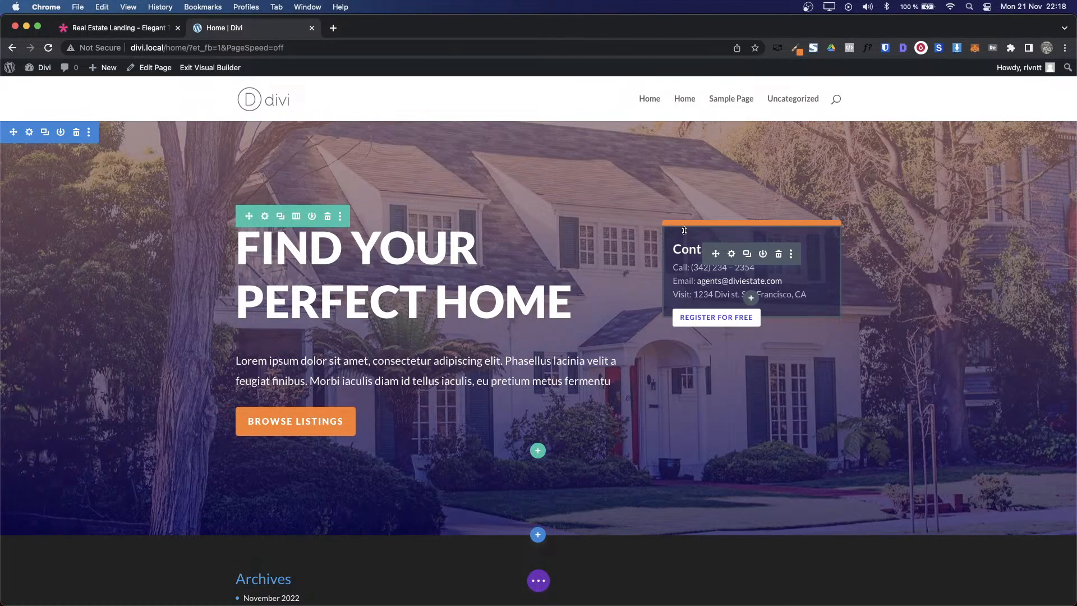
left_click(733, 251)
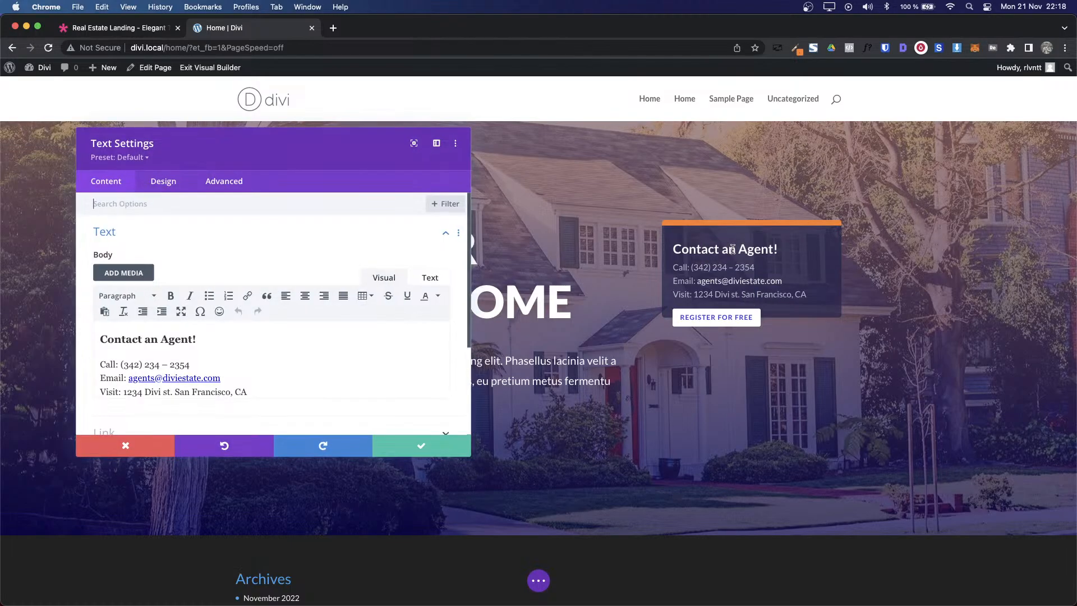
left_click(170, 191)
left_click(125, 342)
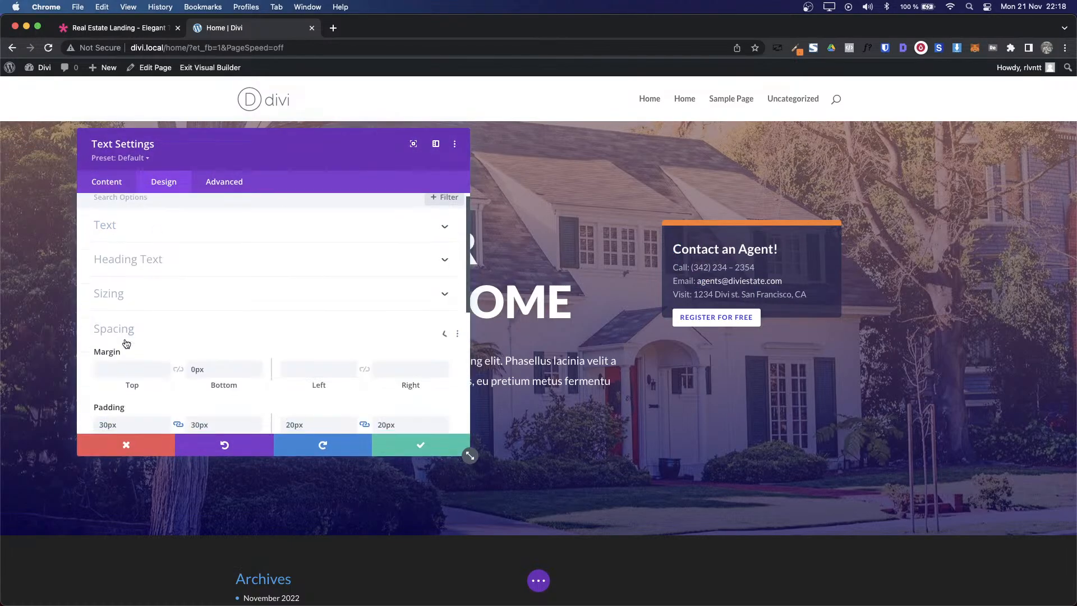
left_click(125, 306)
key("shift+Up")
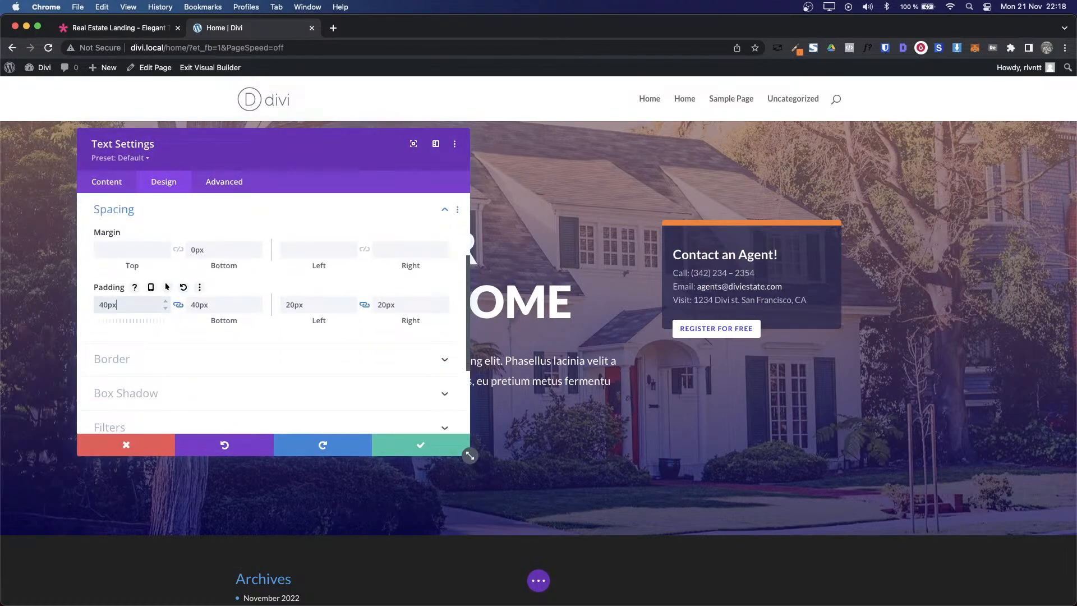
key("Tab")
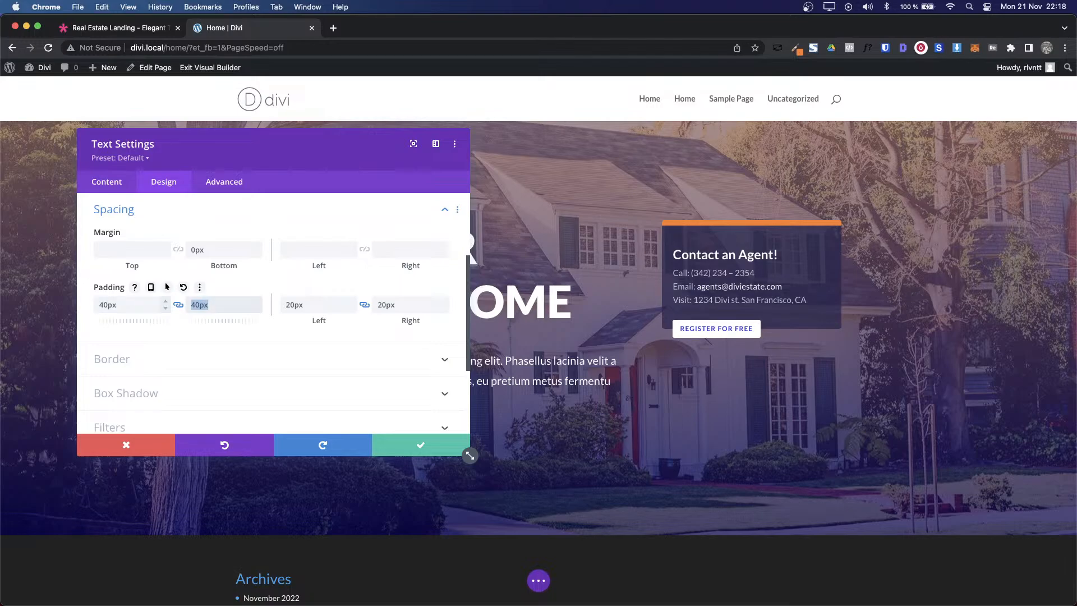
Step: Set the contact text module's left and right padding to 30px, compare it with the demo, and save the module
key("ctrl+Tab")
key("ctrl+Tab")
key("Tab")
type("30px")
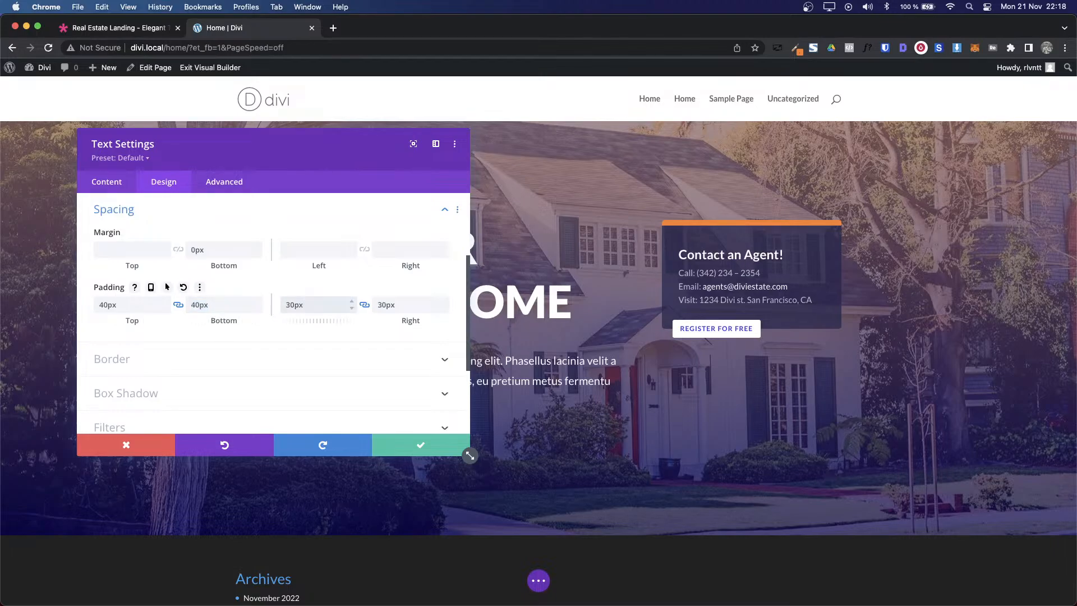
key("ctrl+Tab")
key("ctrl+Tab")
left_click(421, 444)
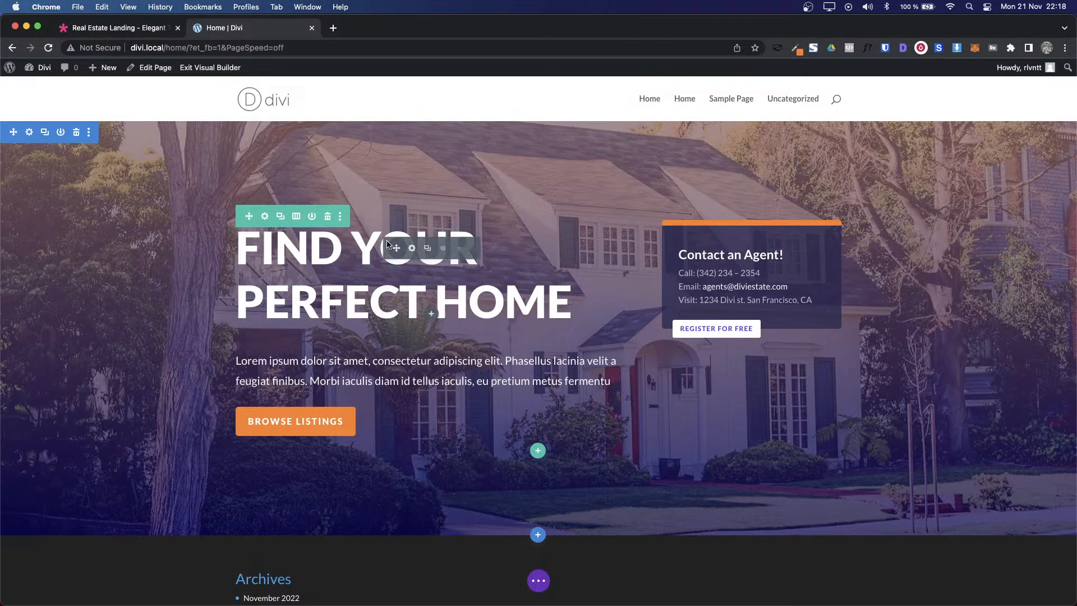
Step: Inspect the font details of the demo's contact information text with the WhatFont extension
key("ctrl+Tab")
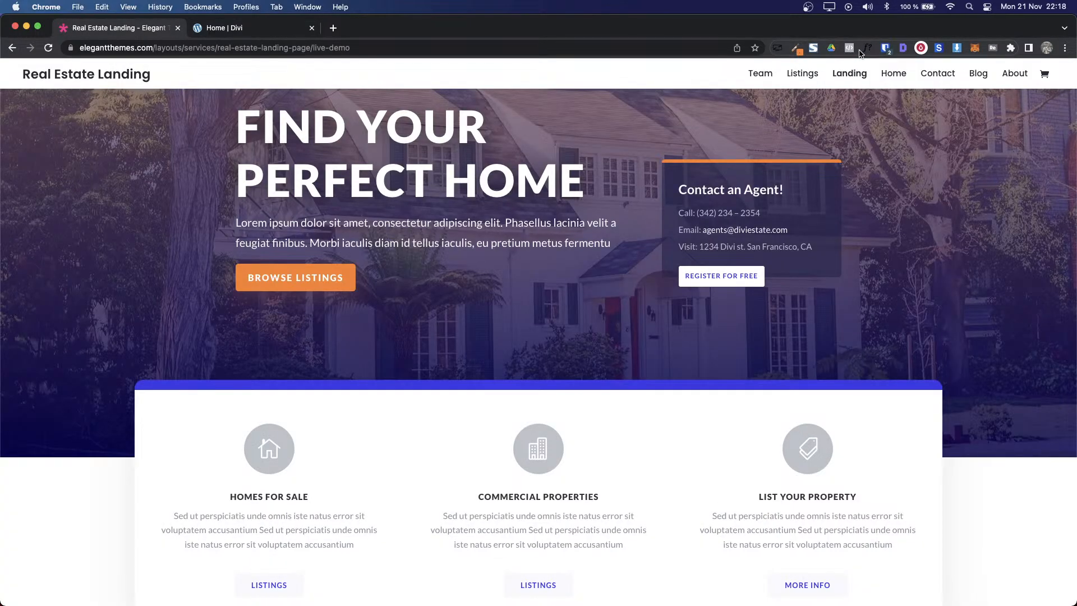
left_click(868, 49)
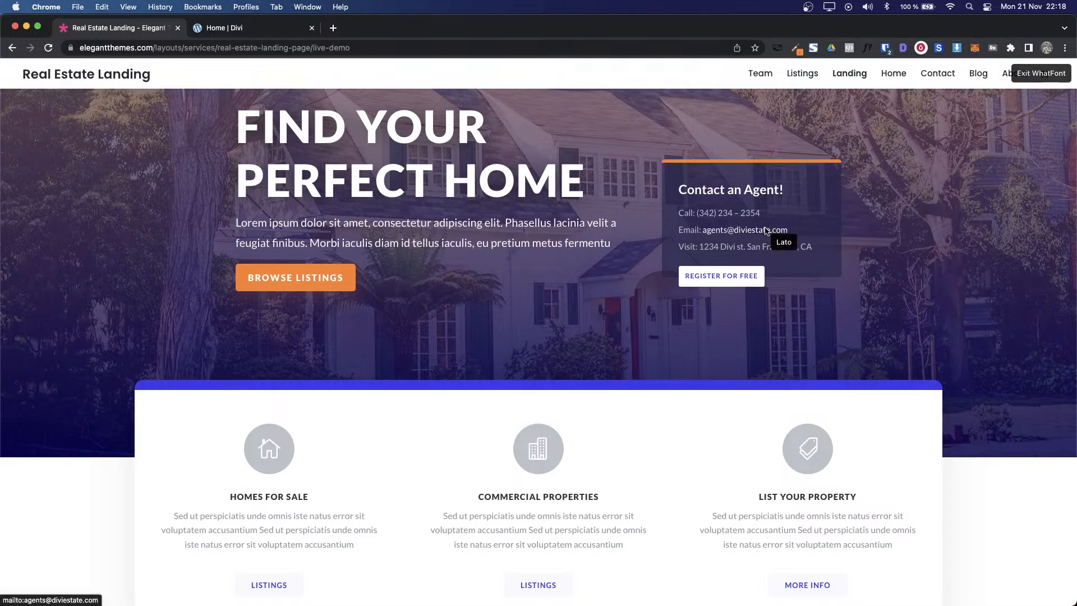
left_click(731, 217)
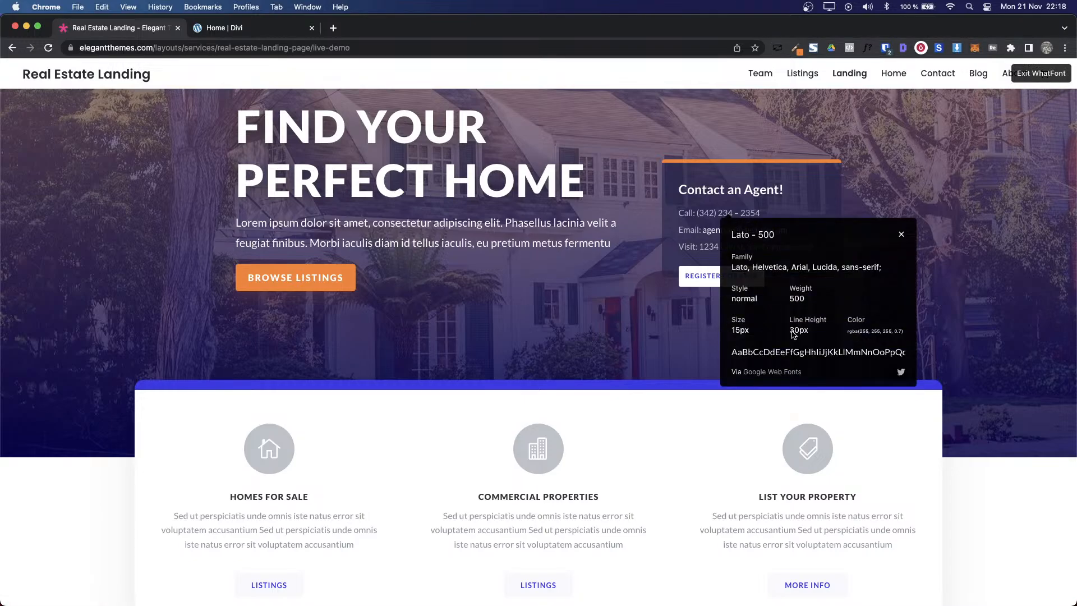
key("ctrl+shift+Tab")
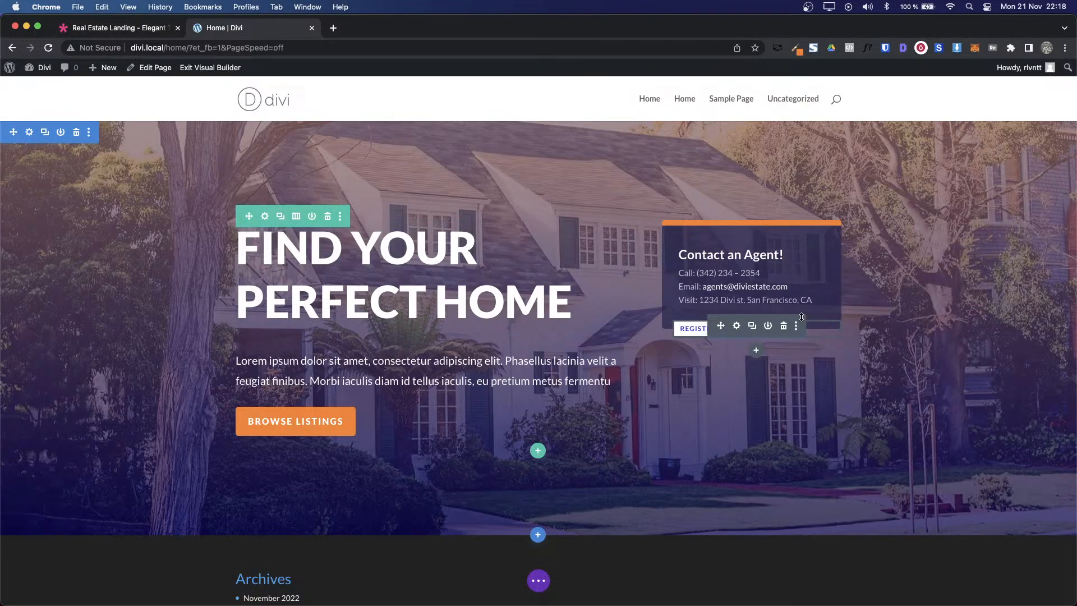
Step: Set the contact text module's line height to 30px and save the module
left_click(732, 260)
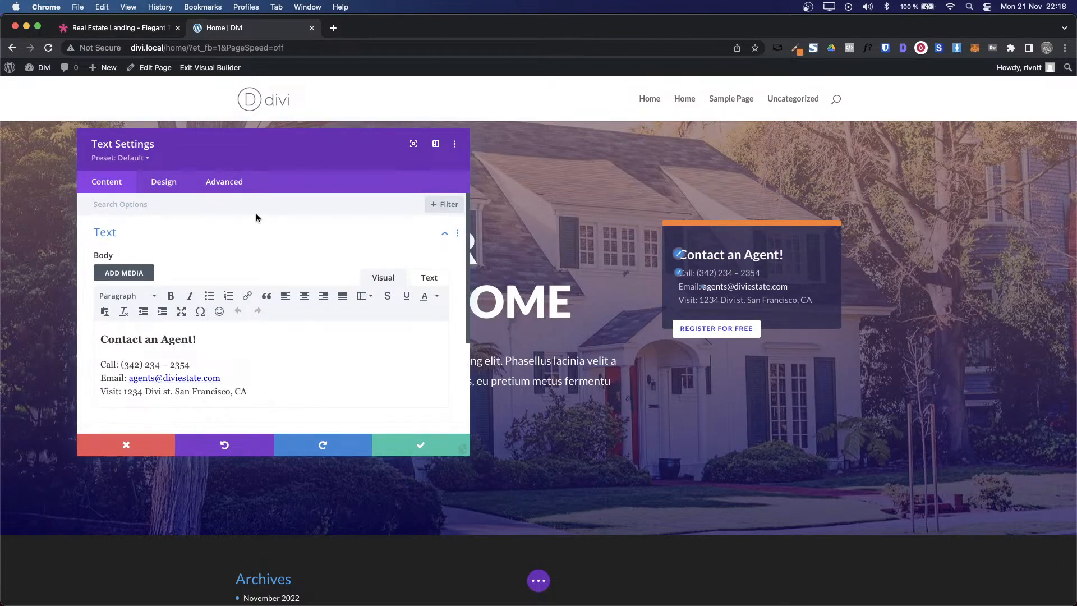
left_click(163, 182)
left_click(125, 233)
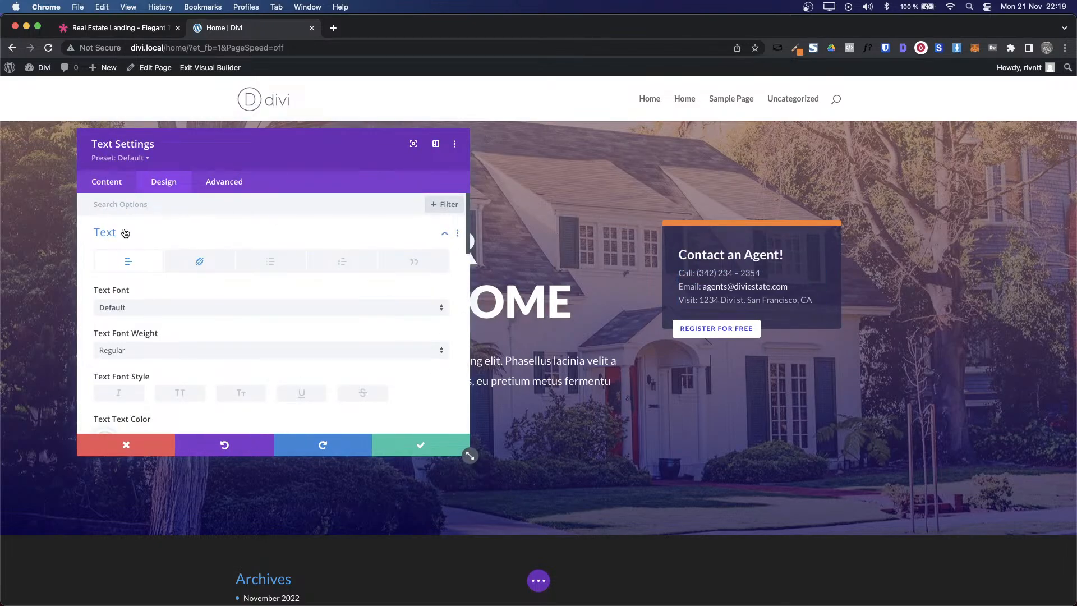
scroll(335, 350, "down", 10)
scroll(336, 356, "up", 1)
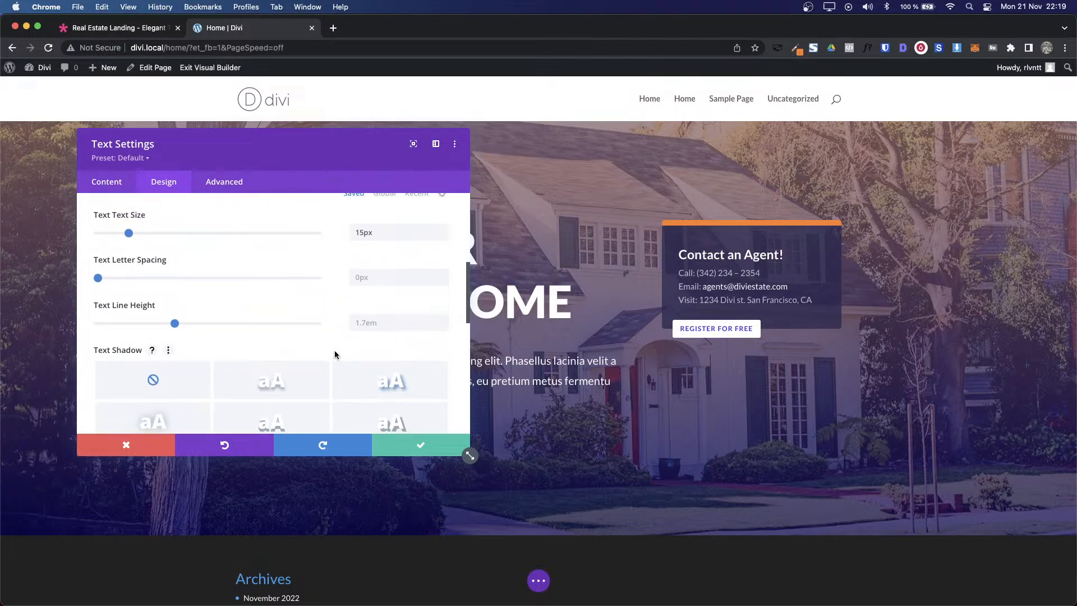
double_click(378, 323)
type("30")
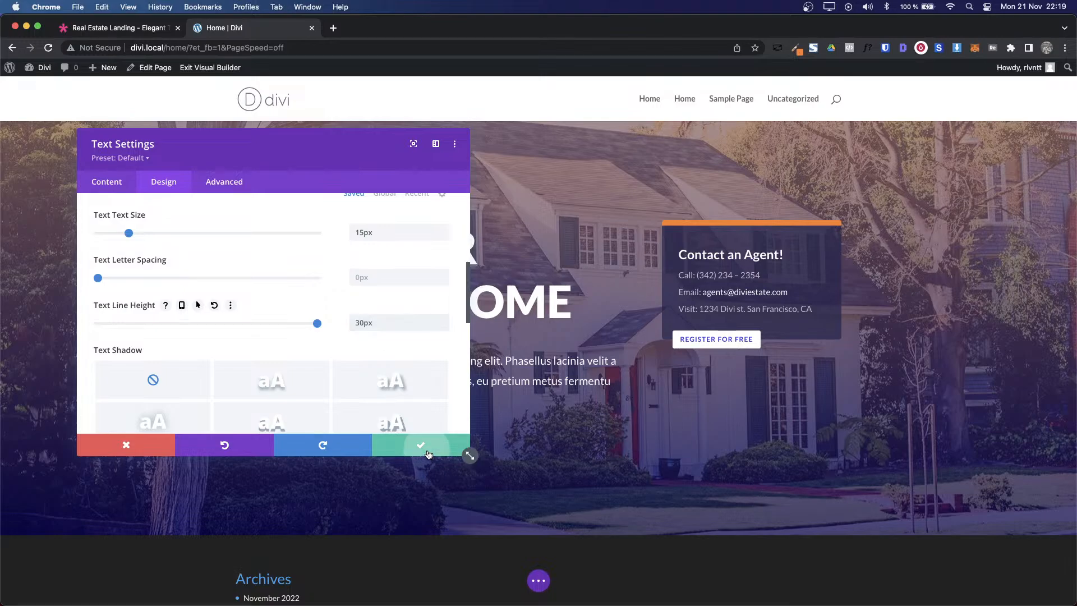
left_click(428, 451)
Step: Close the demo's font details and compare the contact box's text spacing and vertical position between the two pages
key("ctrl+Tab")
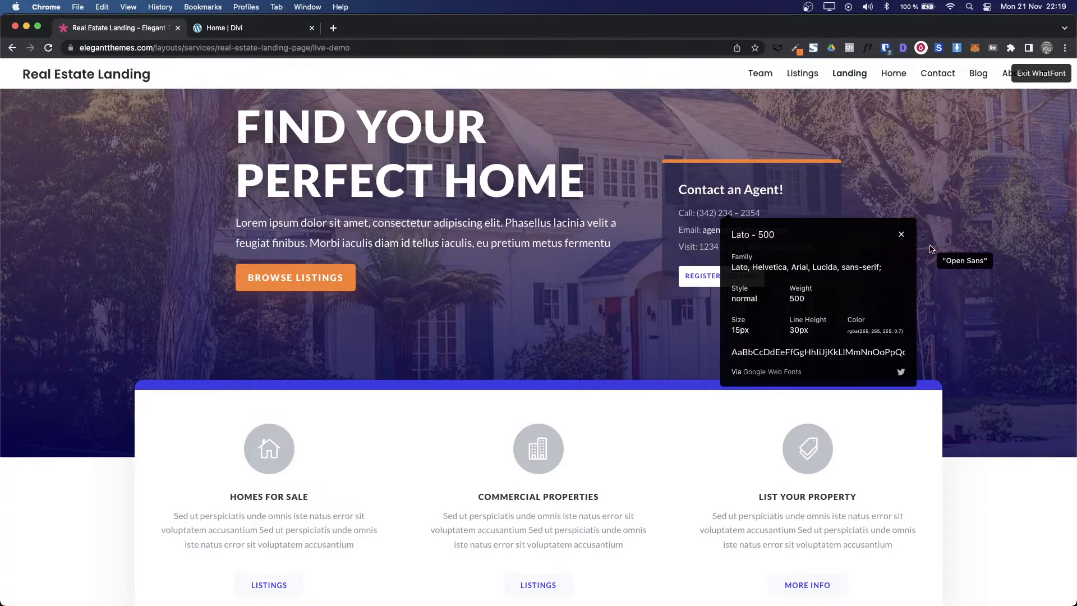
left_click(902, 235)
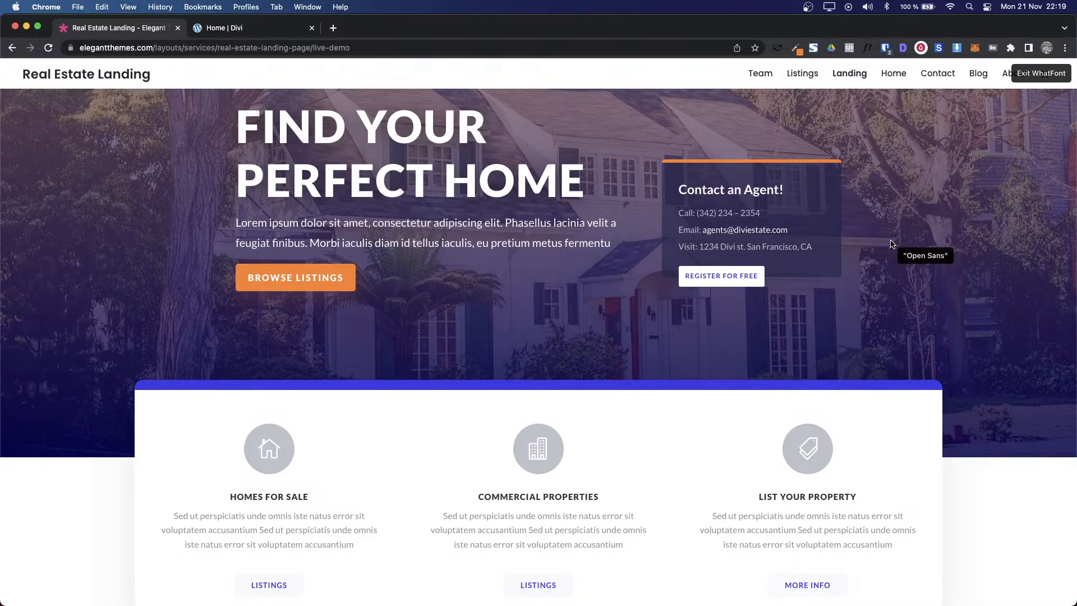
key("ctrl+Tab")
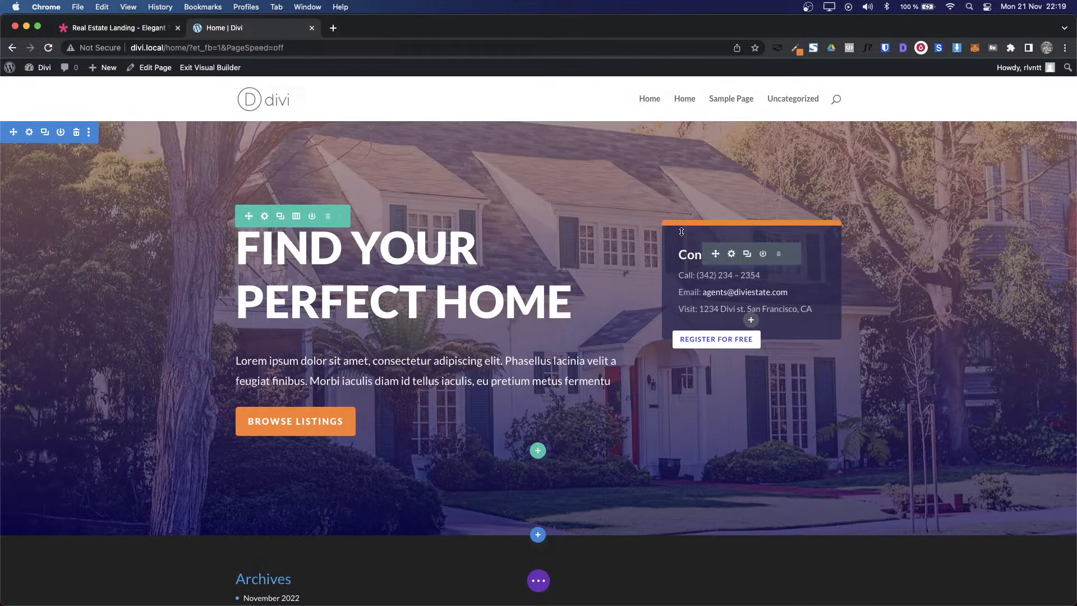
key("ctrl+shift+Tab")
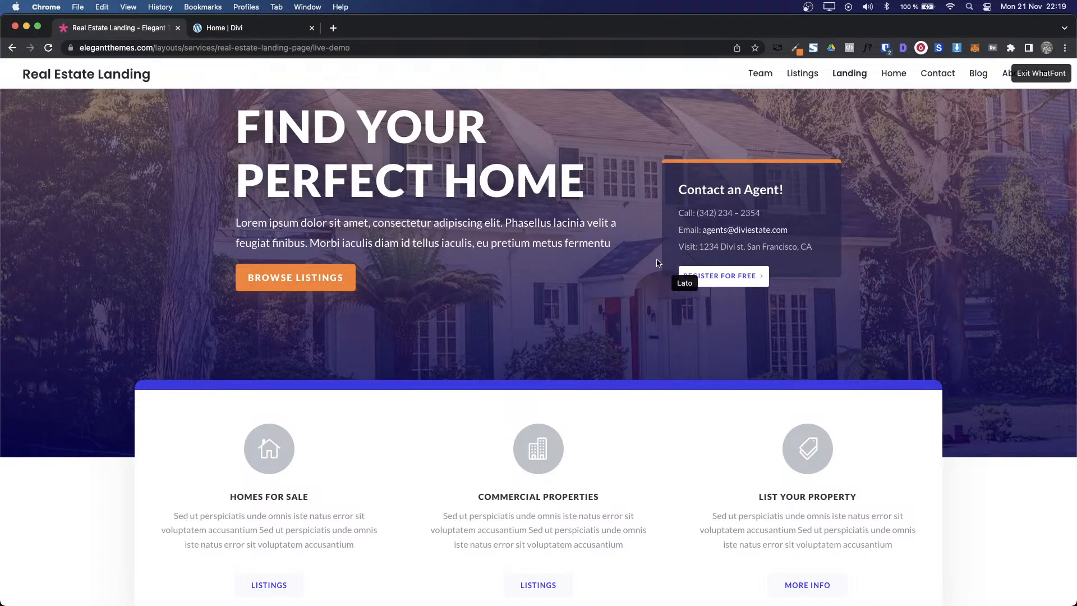
key("ctrl+Tab")
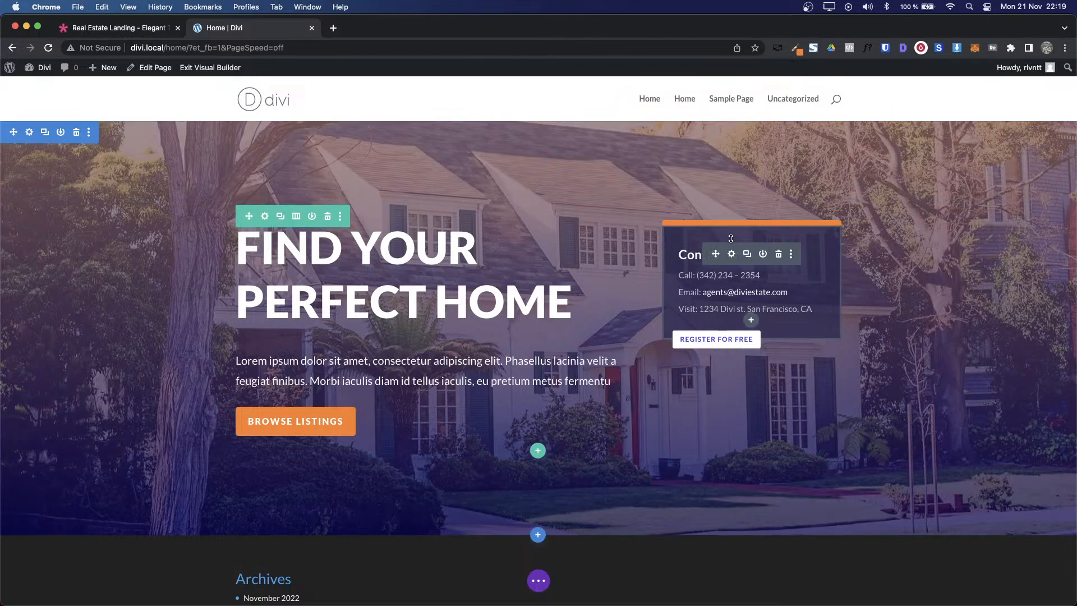
Step: Give the contact text module a top margin of 100px, save the module, and compare its position with the demo
left_click(730, 254)
left_click(164, 182)
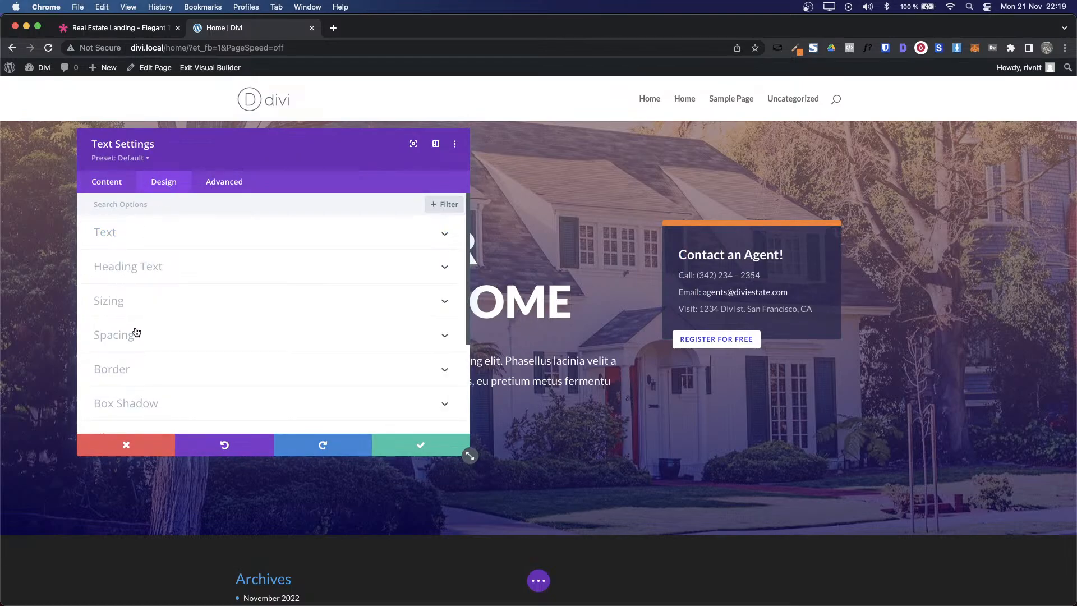
left_click(134, 334)
left_click(130, 252)
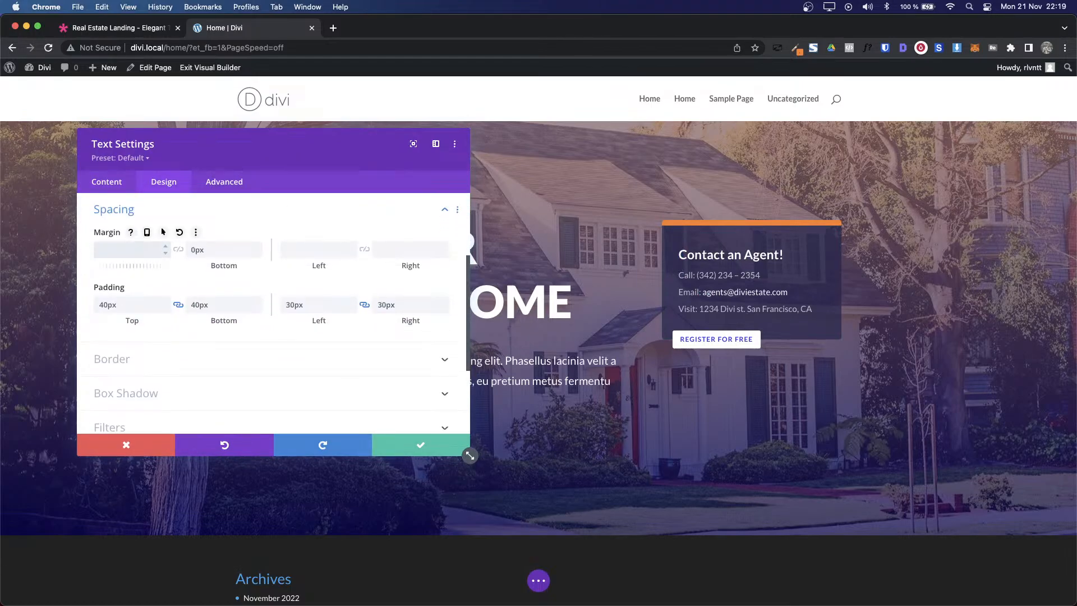
type("90px")
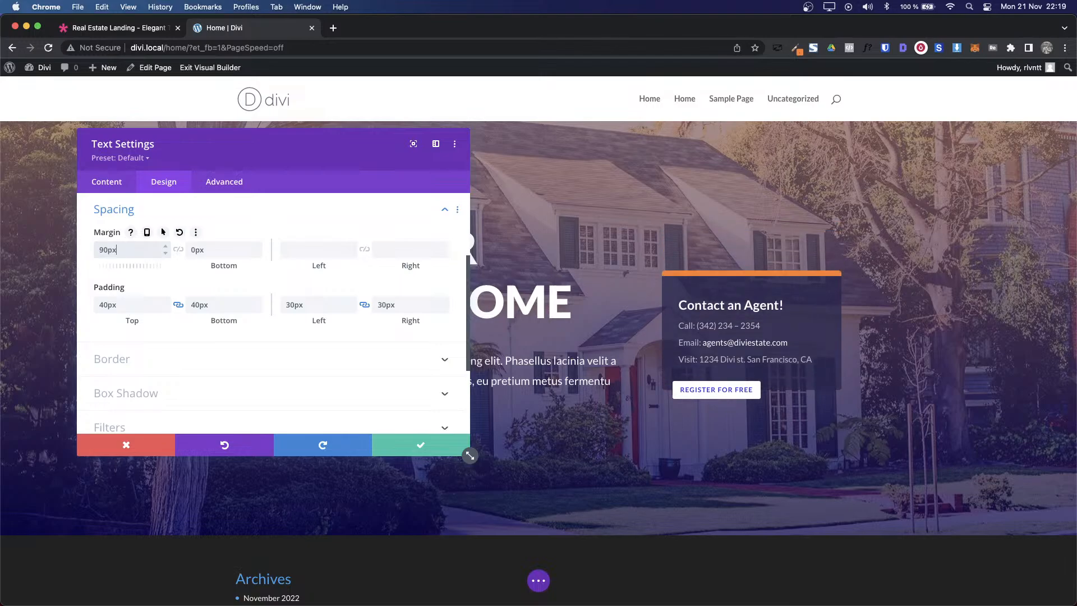
key("shift+Up")
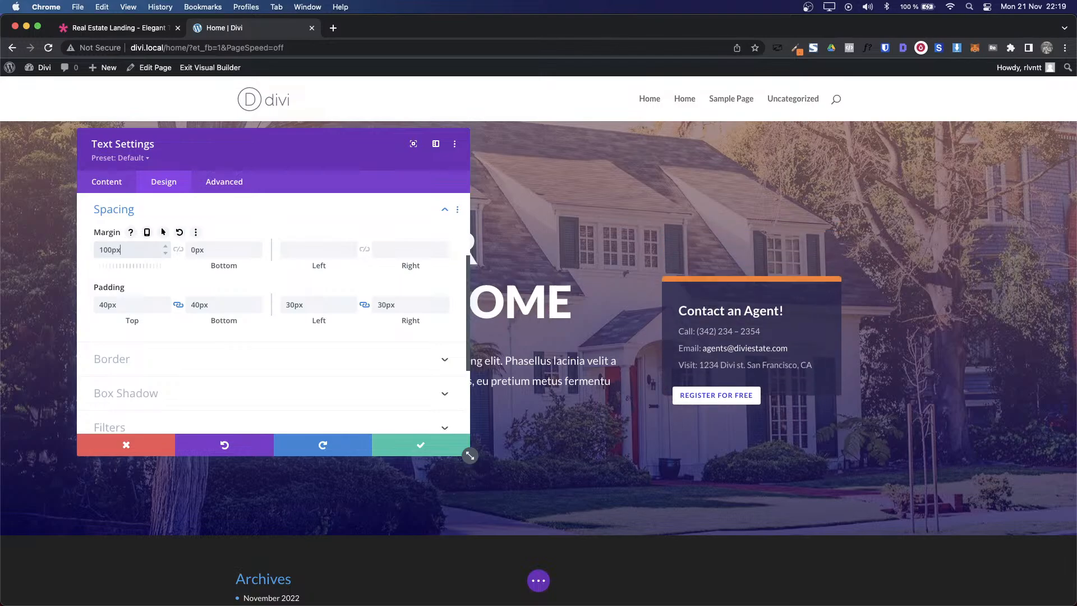
left_click(418, 446)
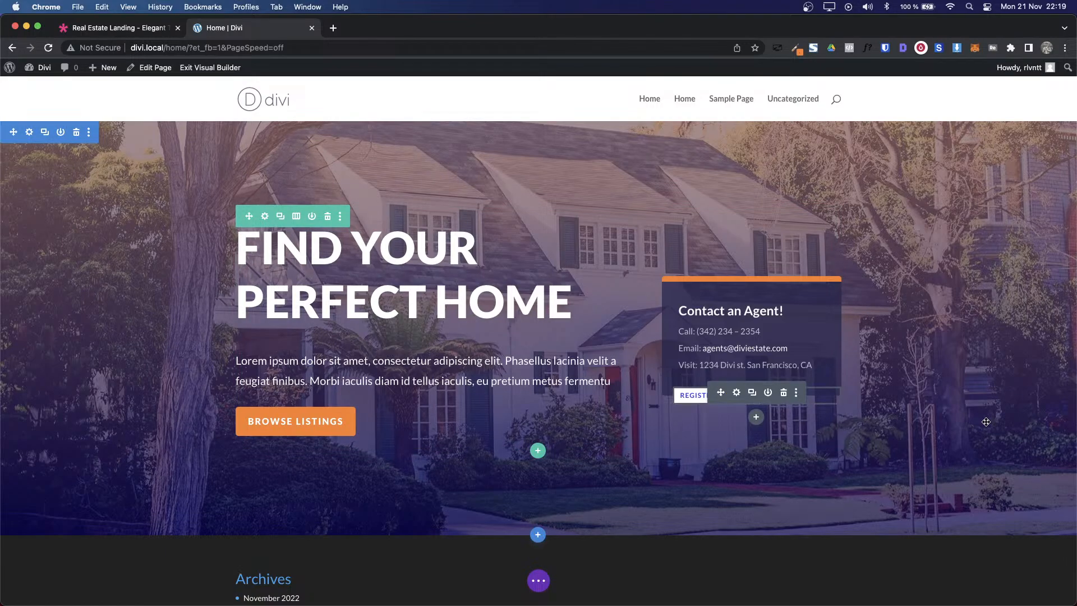
key("ctrl+shift+Tab")
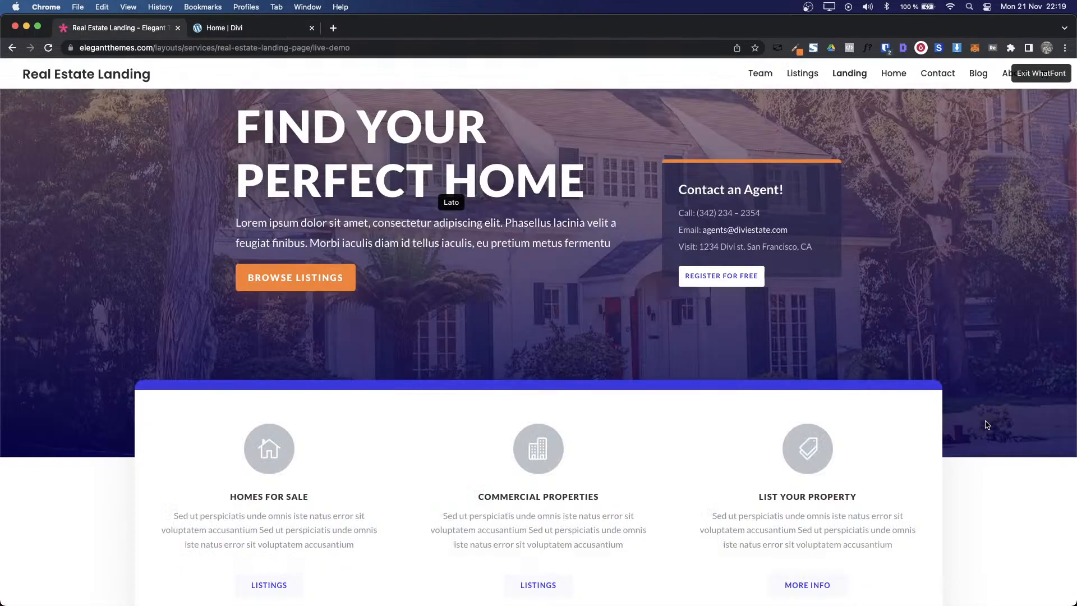
key("ctrl+Tab")
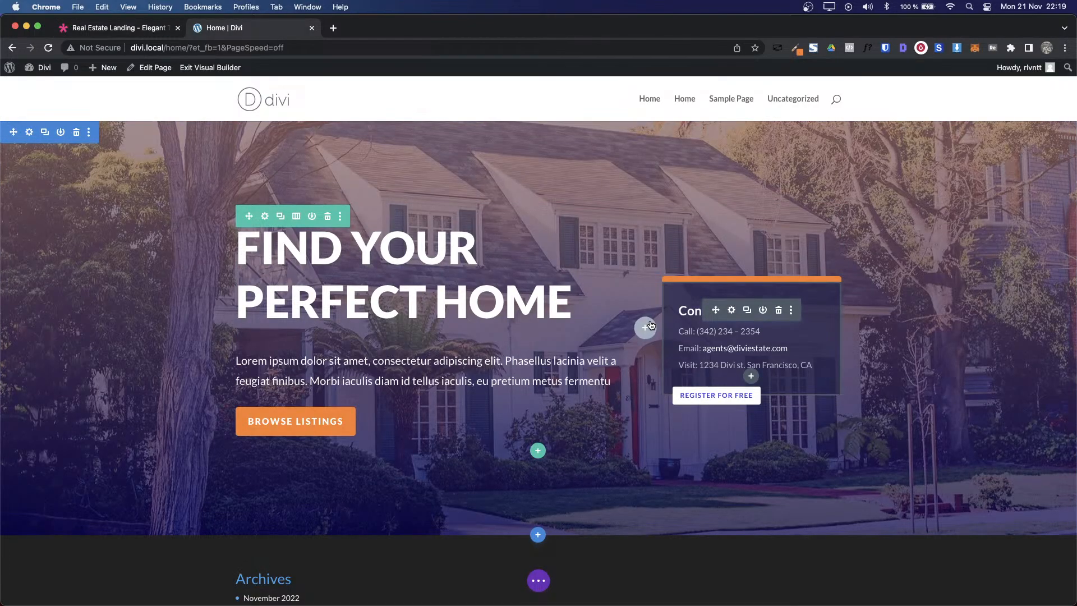
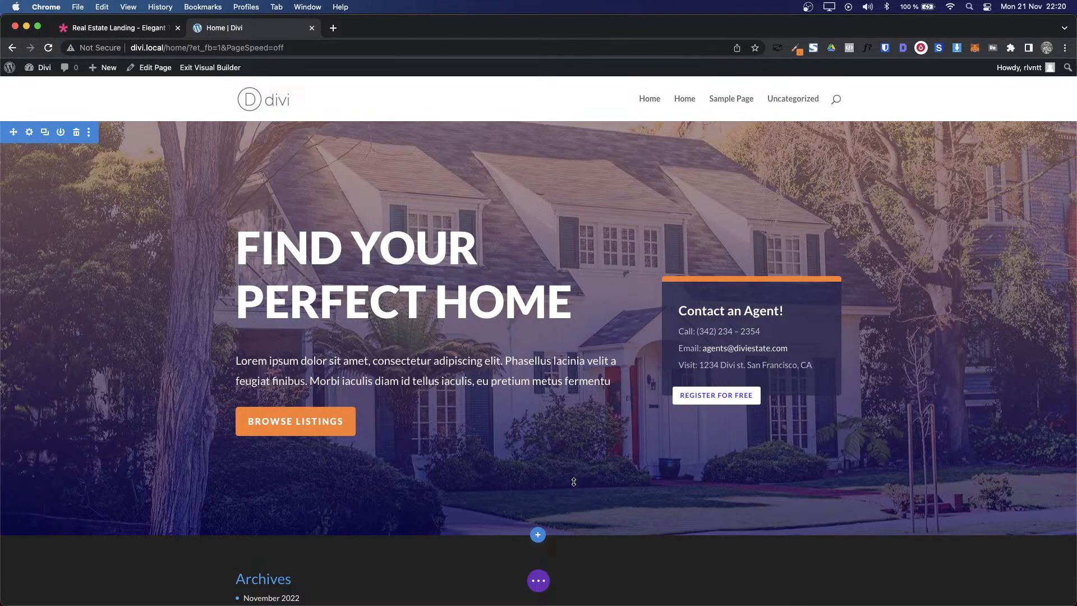
Step: Preview the page in tablet and phone views, checking the space between the Browse Listings button and contact box
left_click(540, 582)
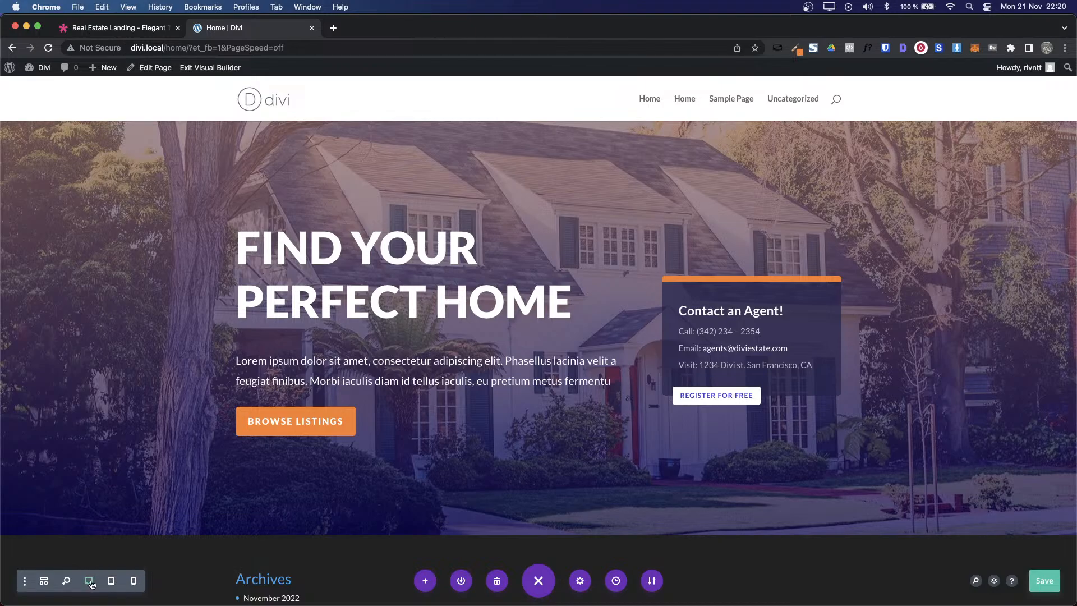
left_click(111, 583)
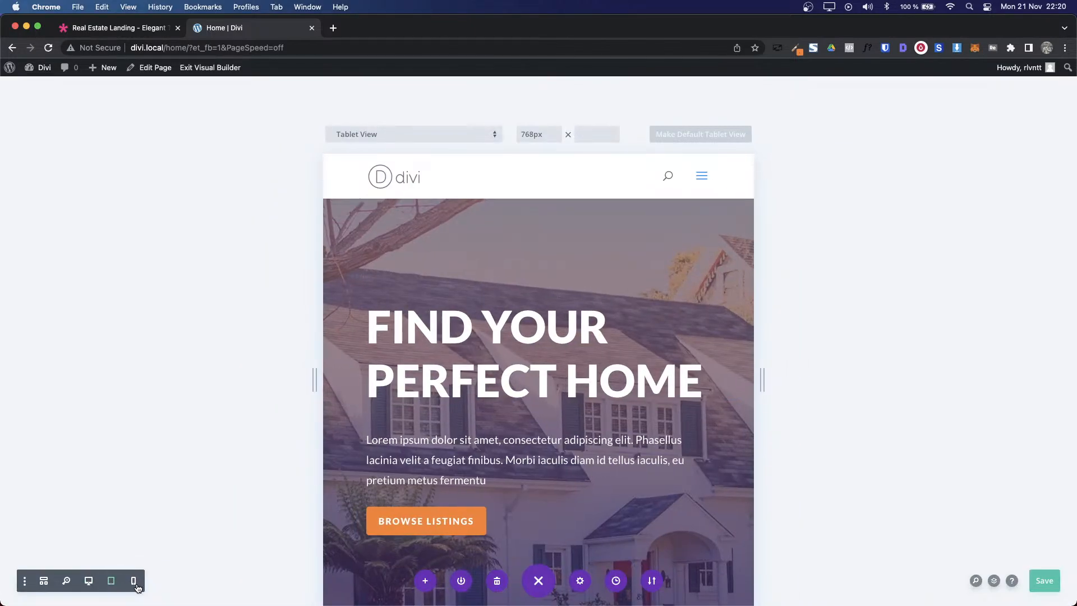
left_click(133, 583)
scroll(550, 411, "down", 5)
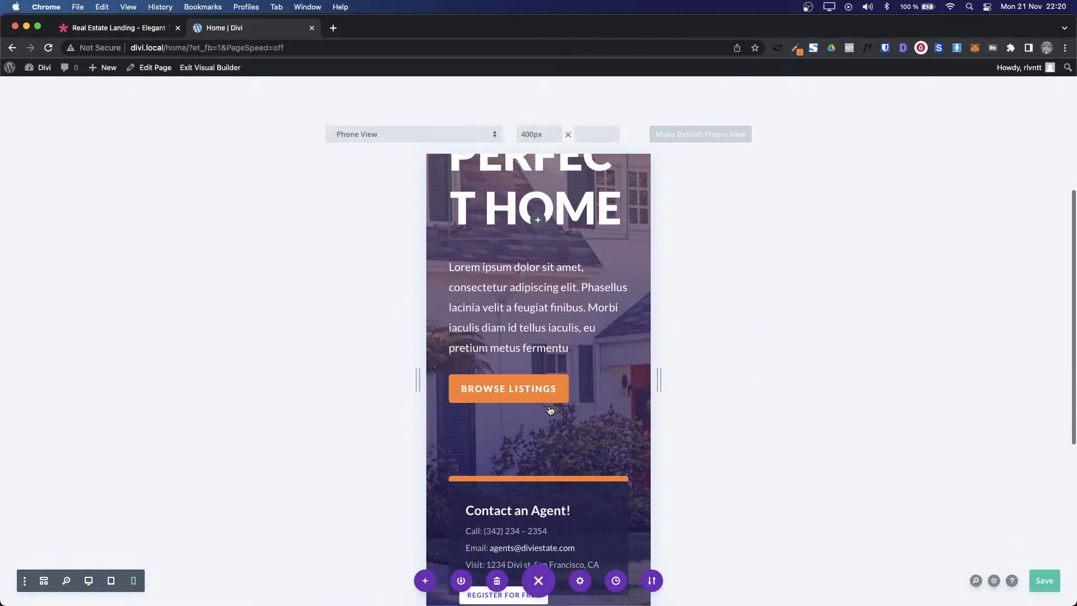
scroll(550, 410, "down", 3)
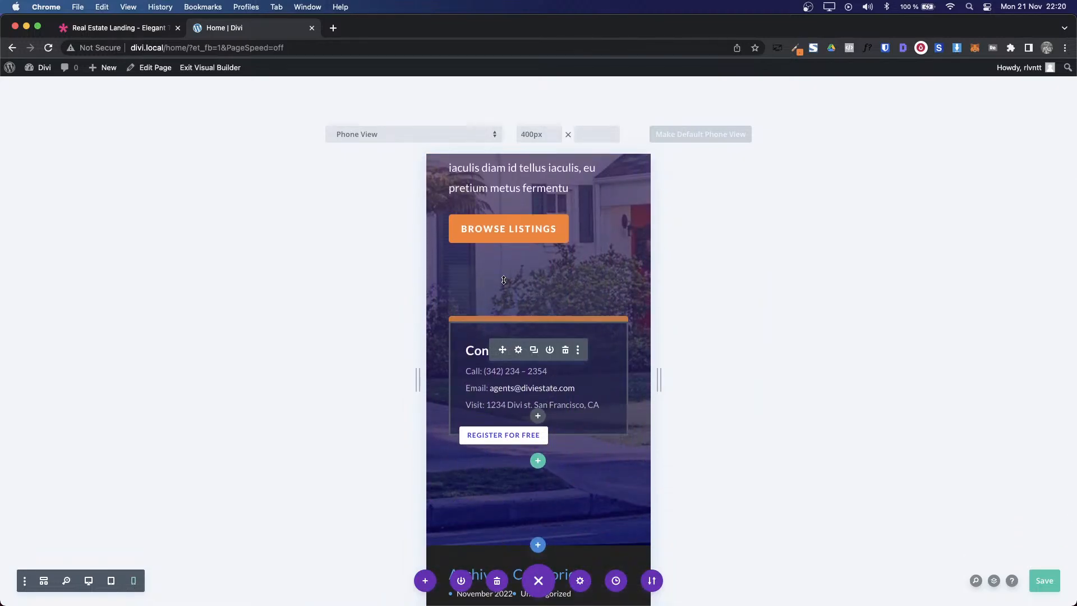
Step: Inspect the demo page with the developer tools and examine its mobile layout around the contact box
key("super+alt+Left")
right_click(738, 362)
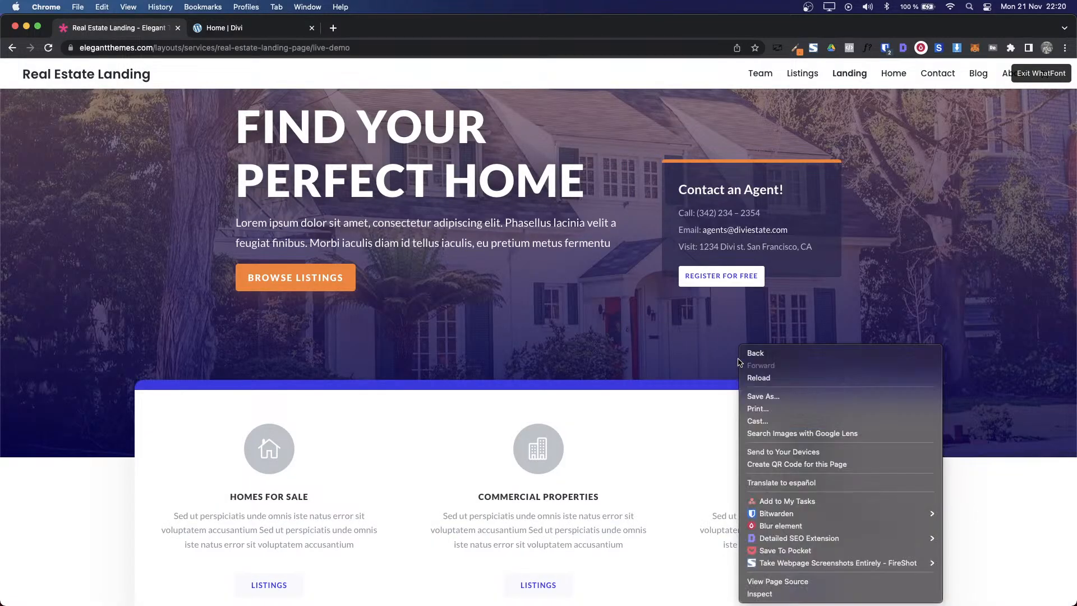
left_click(760, 594)
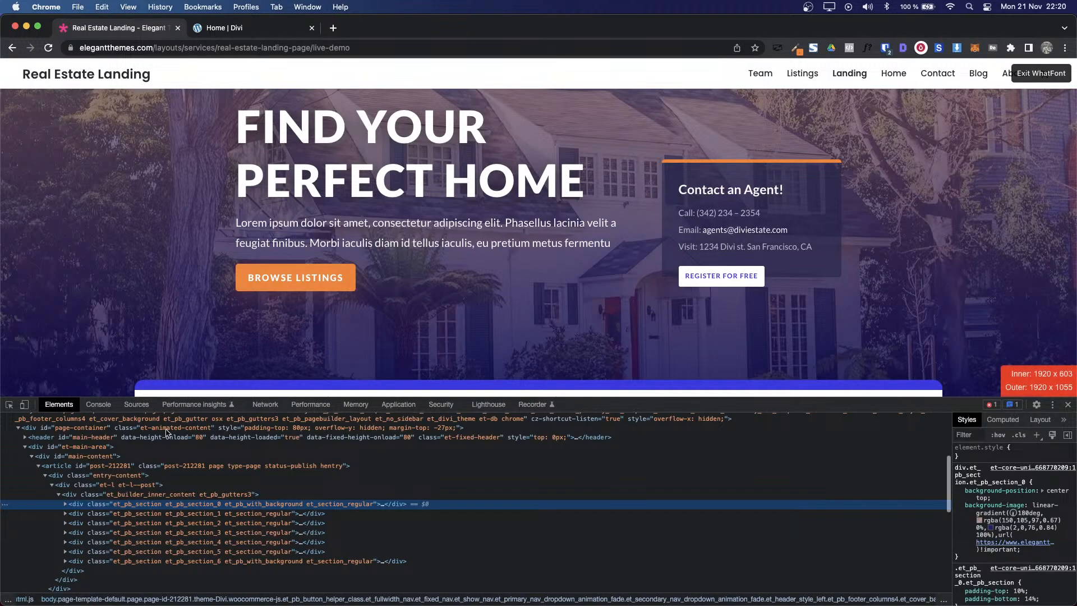
key("super+shift+m")
scroll(503, 289, "down", 5)
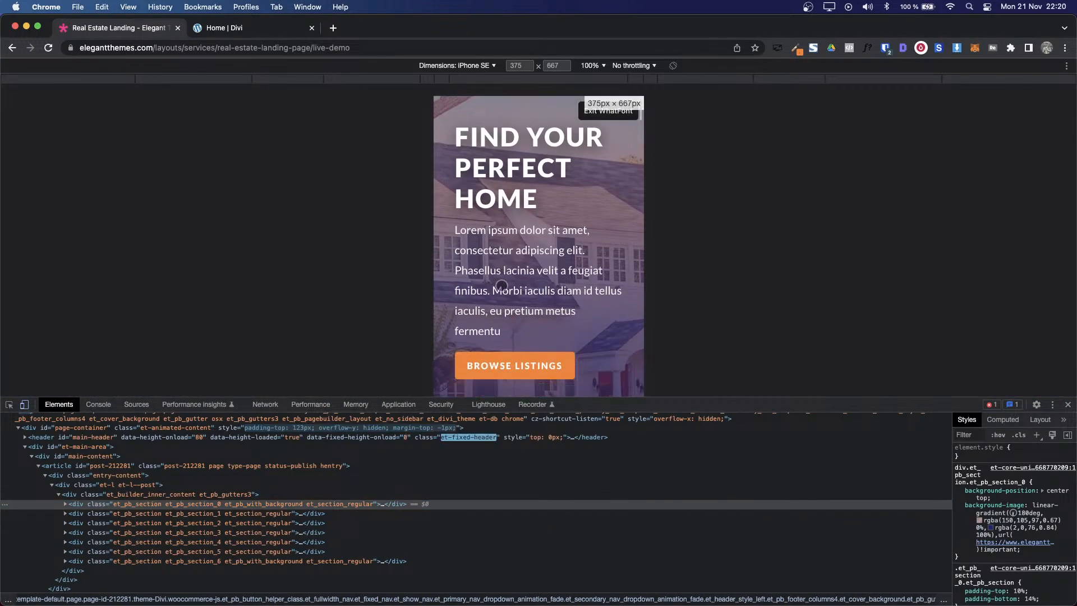
scroll(503, 289, "down", 3)
scroll(488, 247, "up", 2)
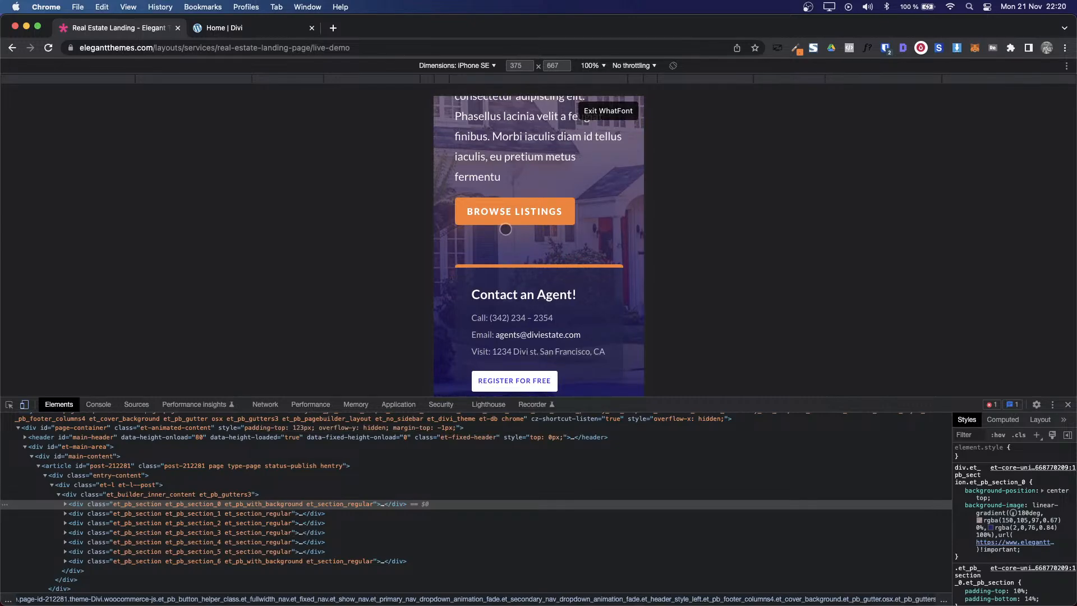
Step: Compare the phone layouts of both pages, leave the demo's device emulation, and close its developer tools
key("ctrl+Tab")
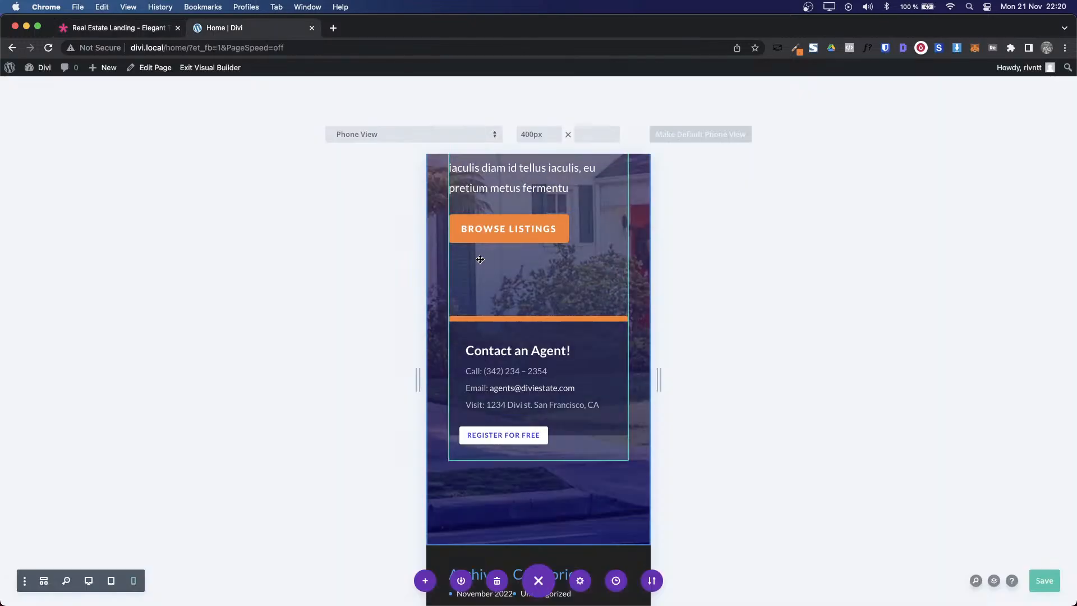
key("ctrl+Tab")
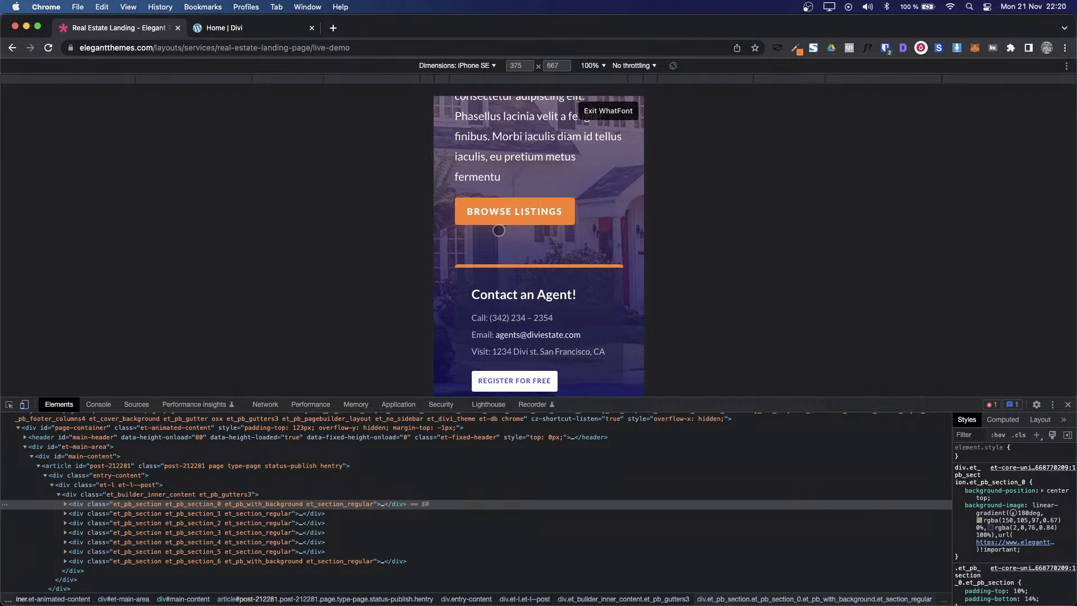
left_click(25, 404)
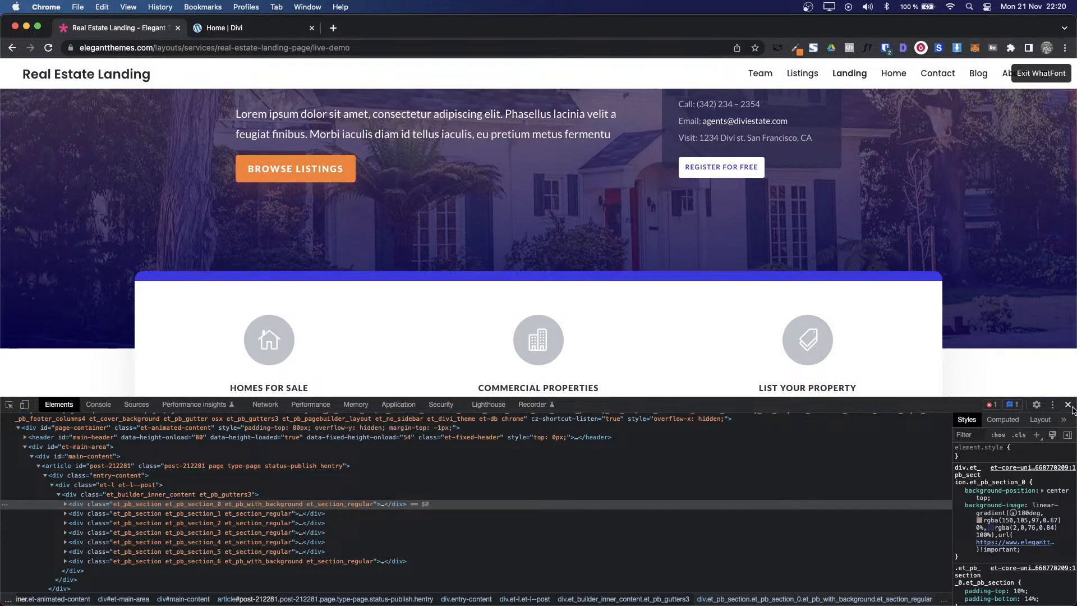
left_click(1069, 404)
key("ctrl+Tab")
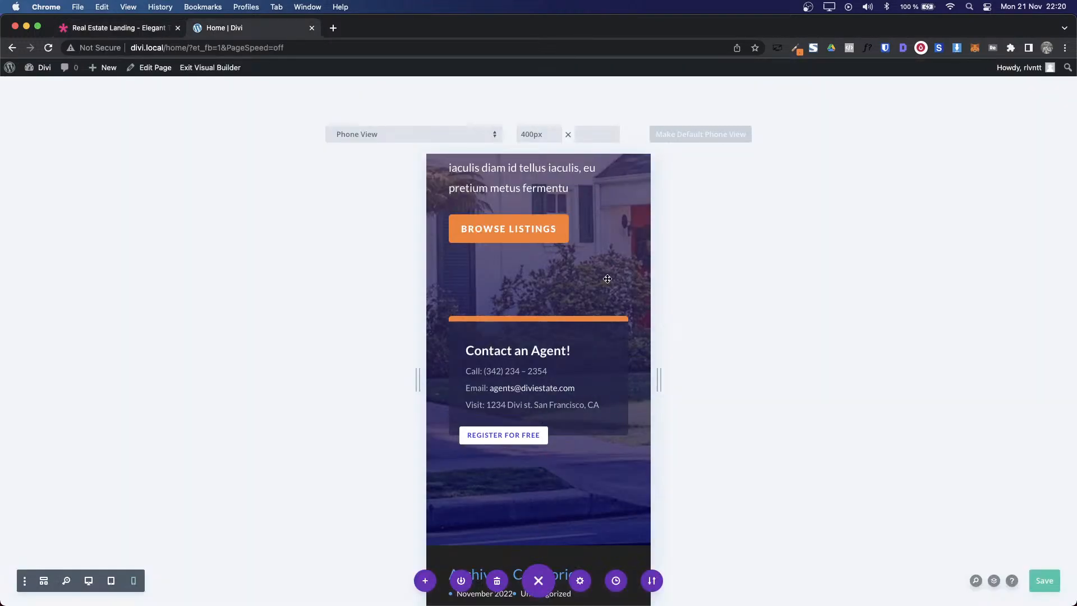
Step: Open the contact text module's spacing settings in phone view and enable separate padding values for desktop, tablet and phone
mouse_move(483, 347)
mouse_move(507, 360)
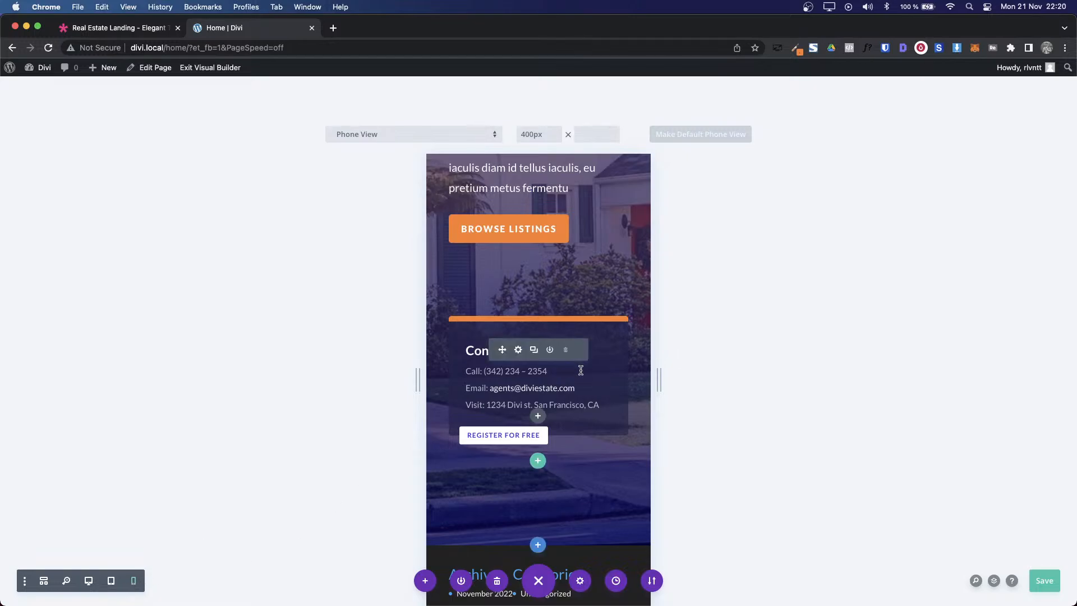
left_click(519, 350)
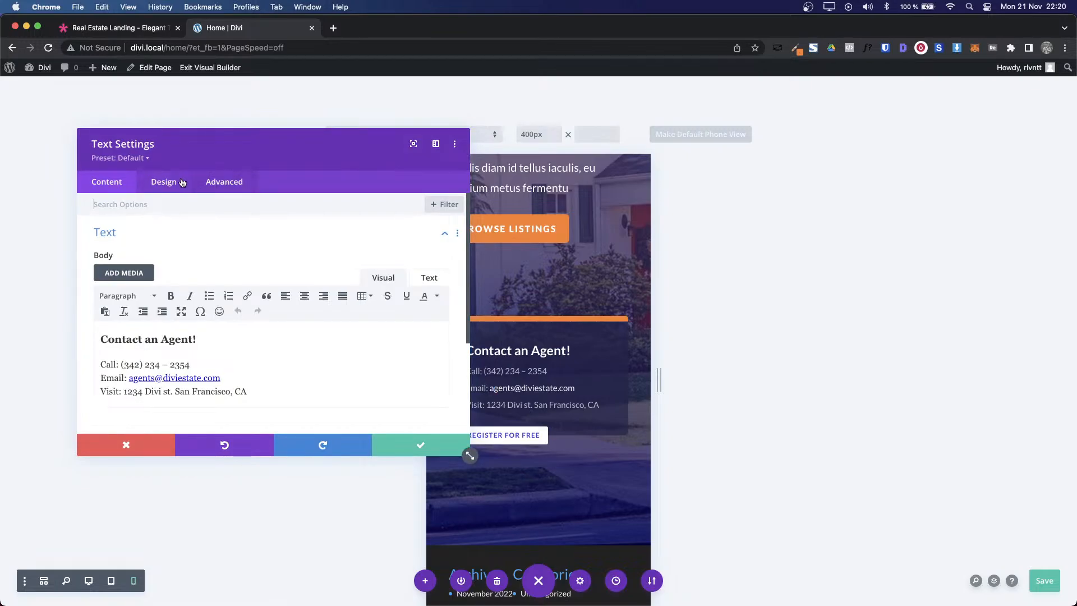
left_click_drag(224, 153, 165, 150)
left_click(101, 181)
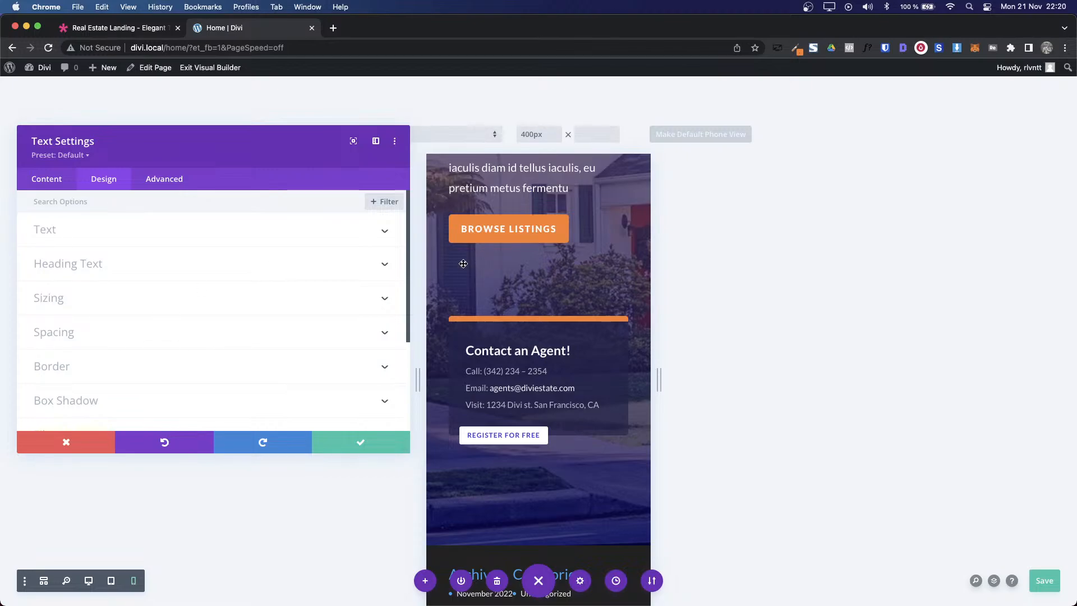
left_click(88, 330)
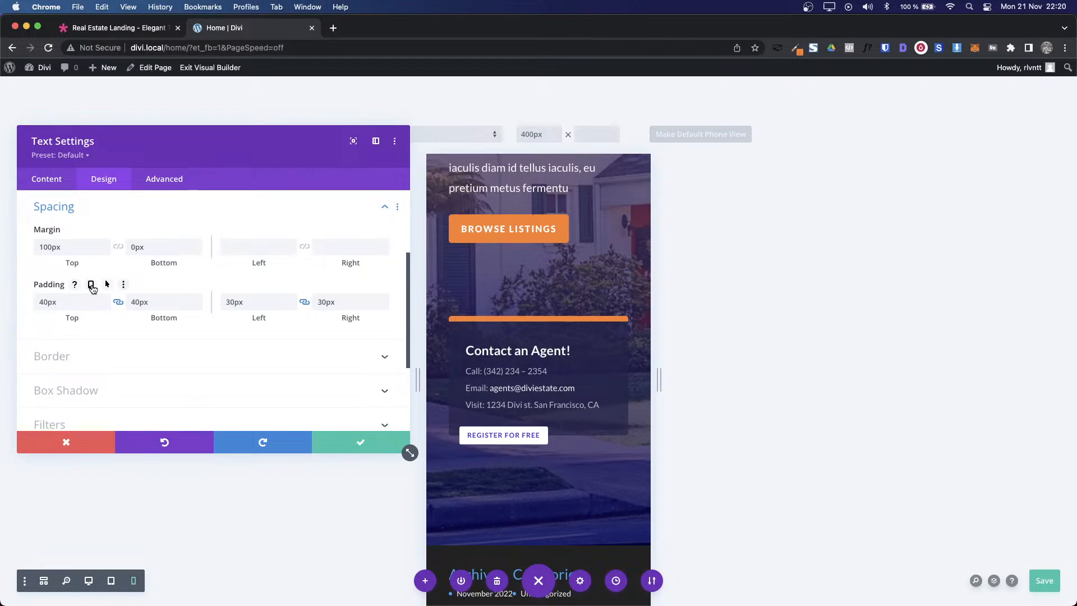
left_click(92, 285)
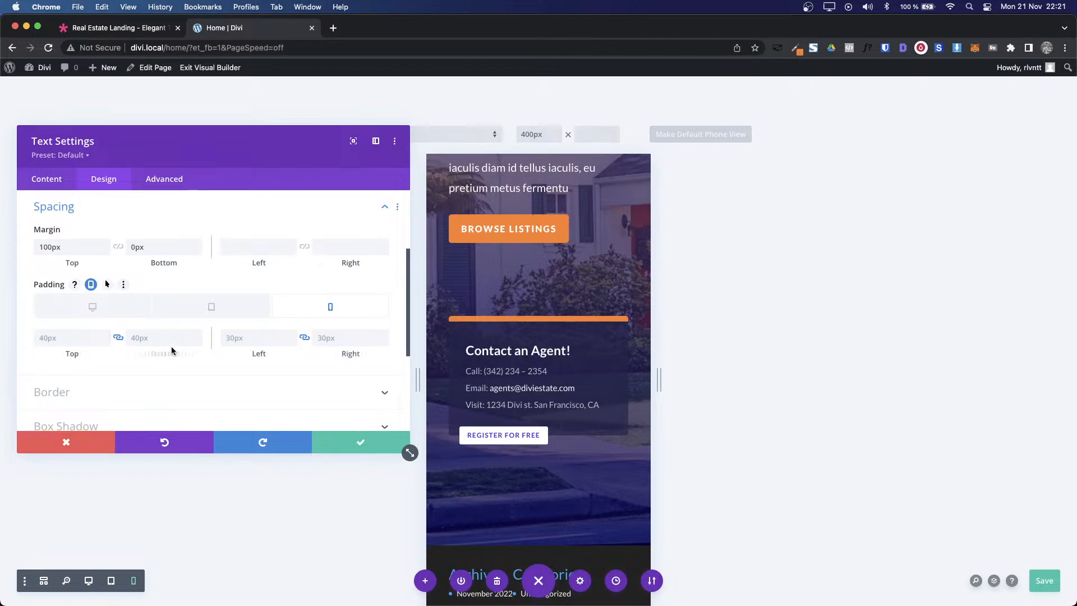
scroll(132, 344, "down", 2)
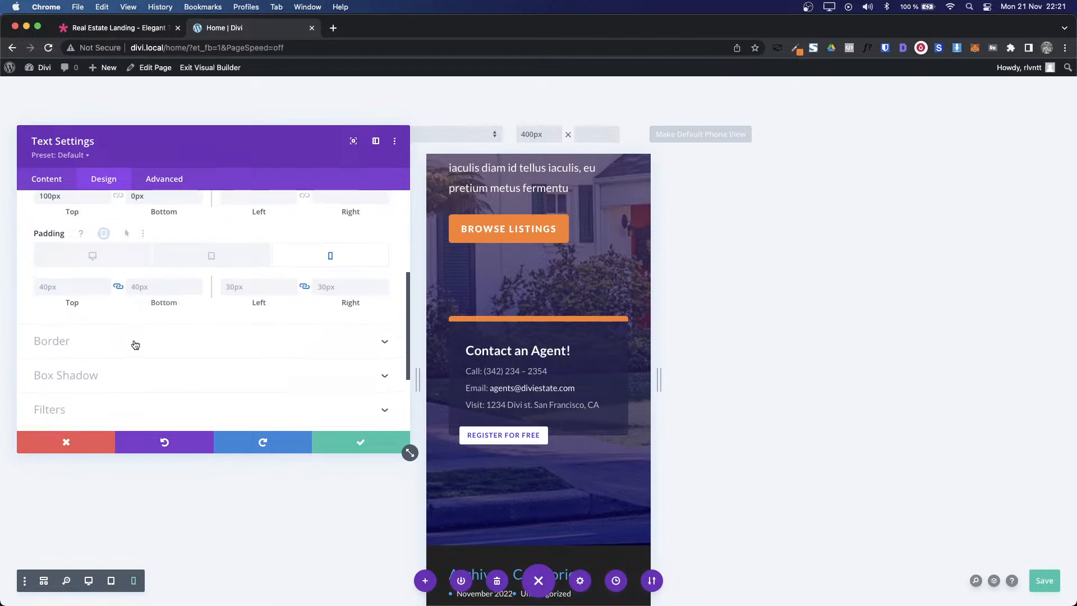
scroll(132, 347, "up", 3)
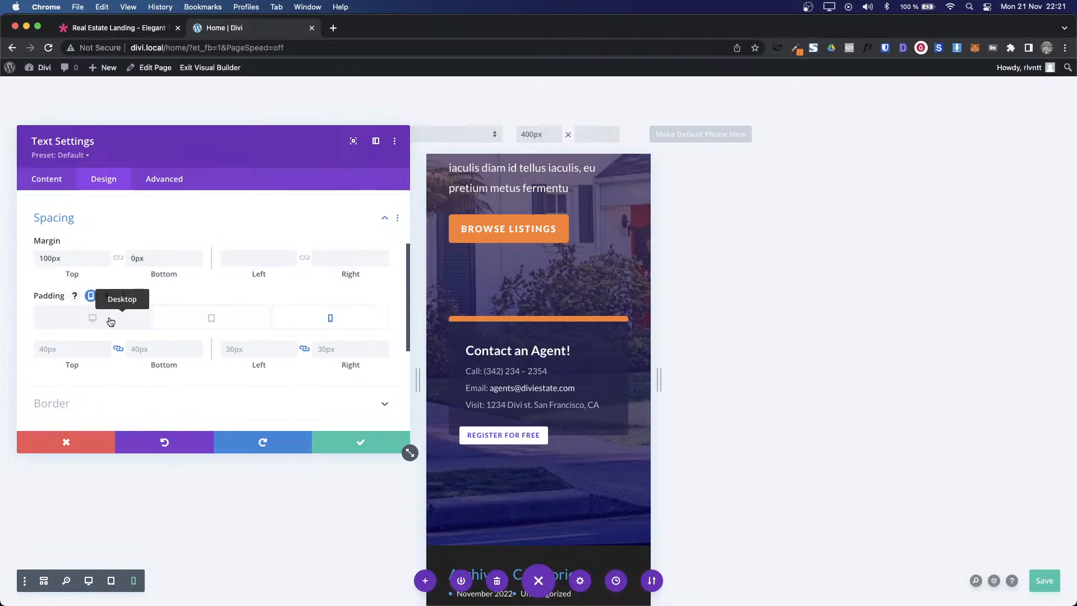
left_click(58, 348)
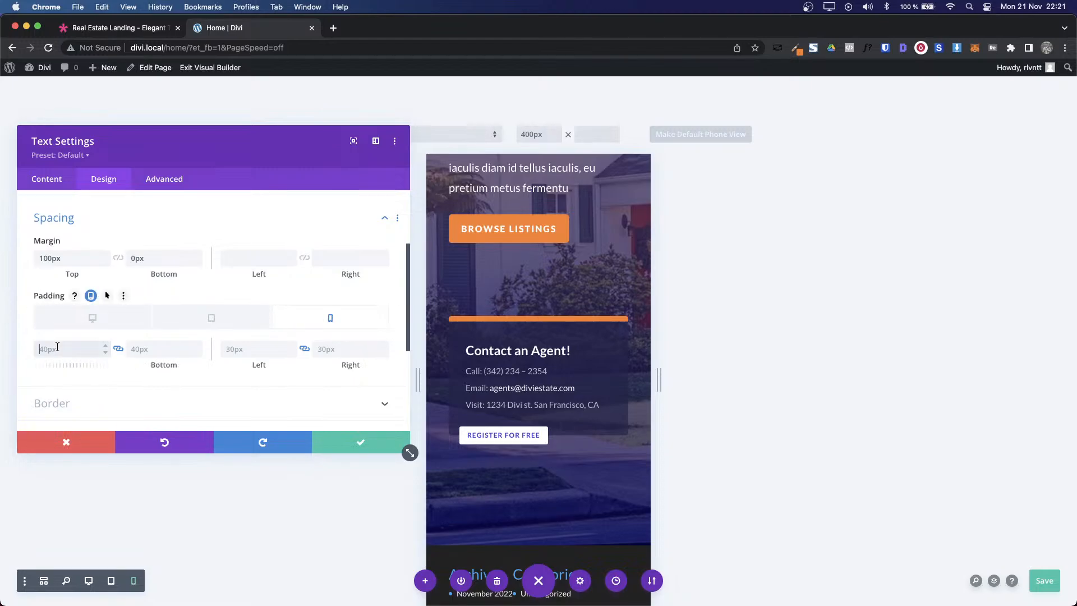
Step: Enable responsive margins for the contact text module, set its phone top margin to 60px, check the desktop margin, and save the module
left_click(87, 241)
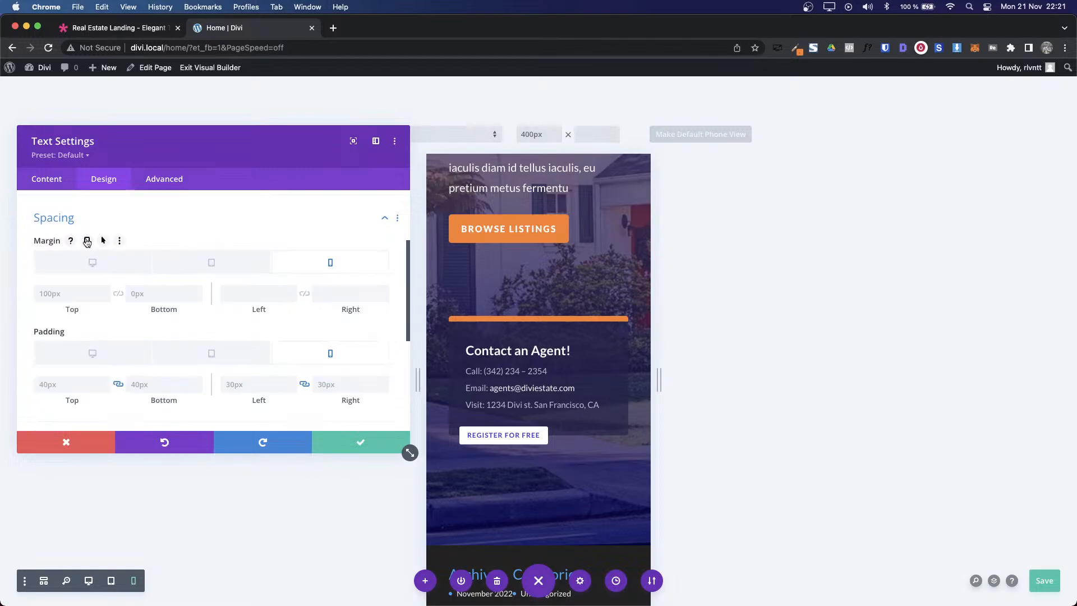
left_click(66, 291)
type("70p")
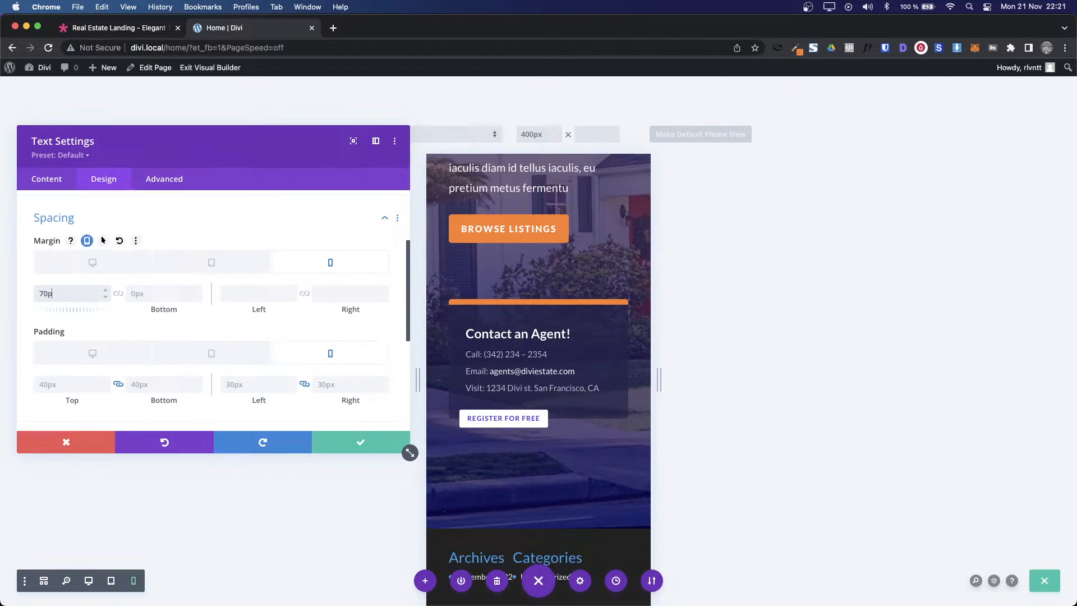
type("x")
key("shift+Down")
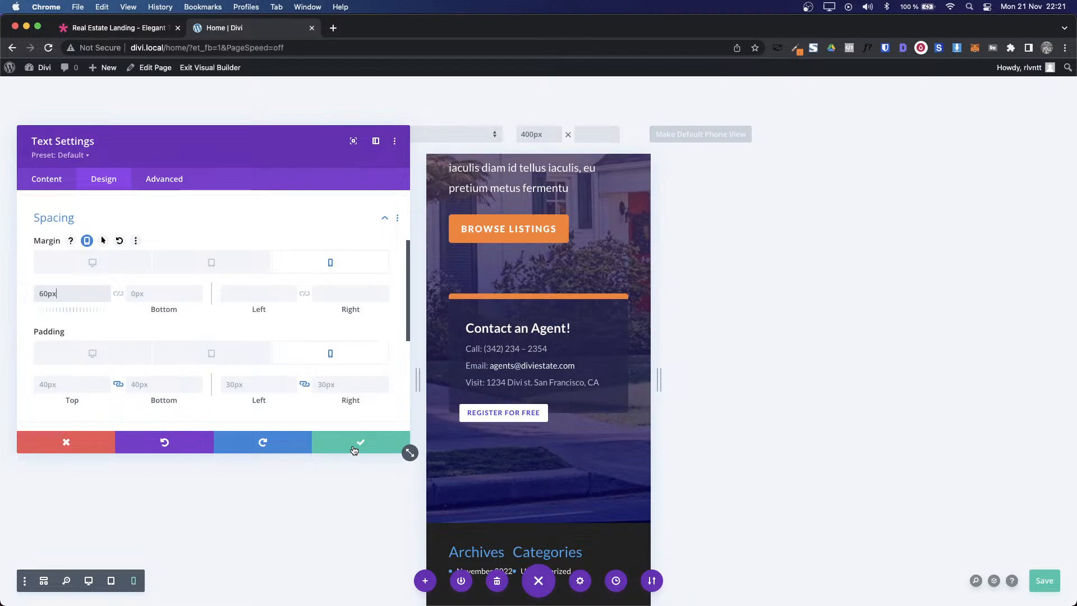
left_click(97, 267)
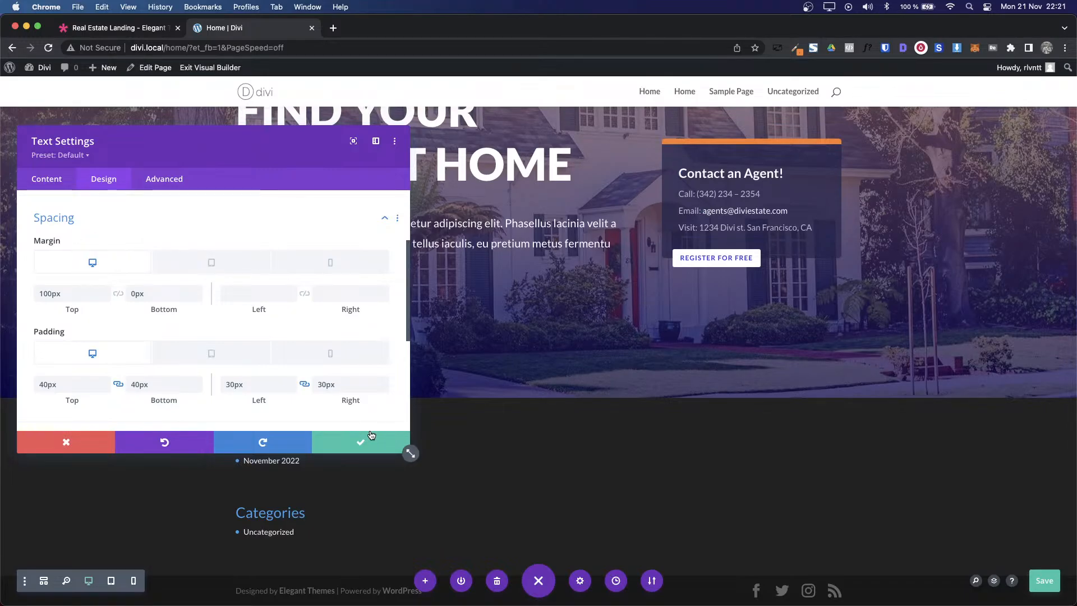
left_click(405, 447)
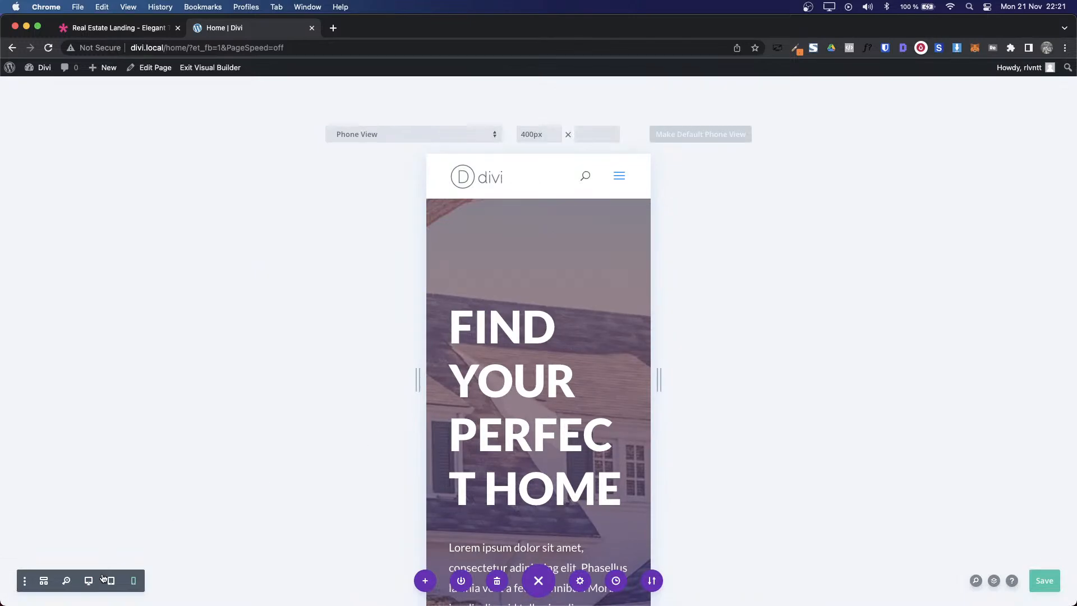
Step: Return the page to desktop view and compare its hero section with the demo's
left_click(88, 580)
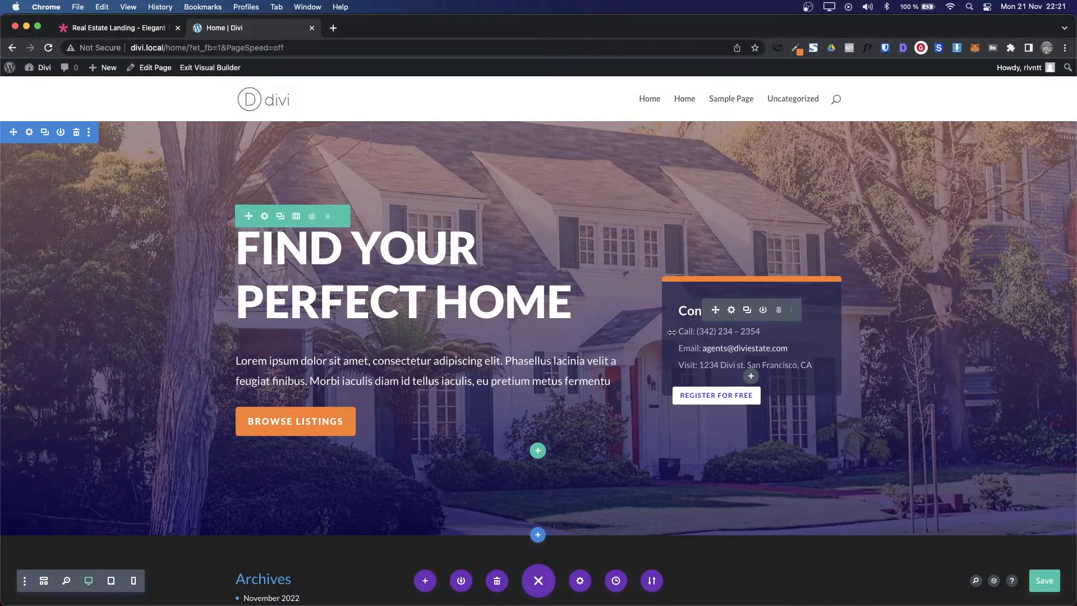
key("ctrl+shift+Tab")
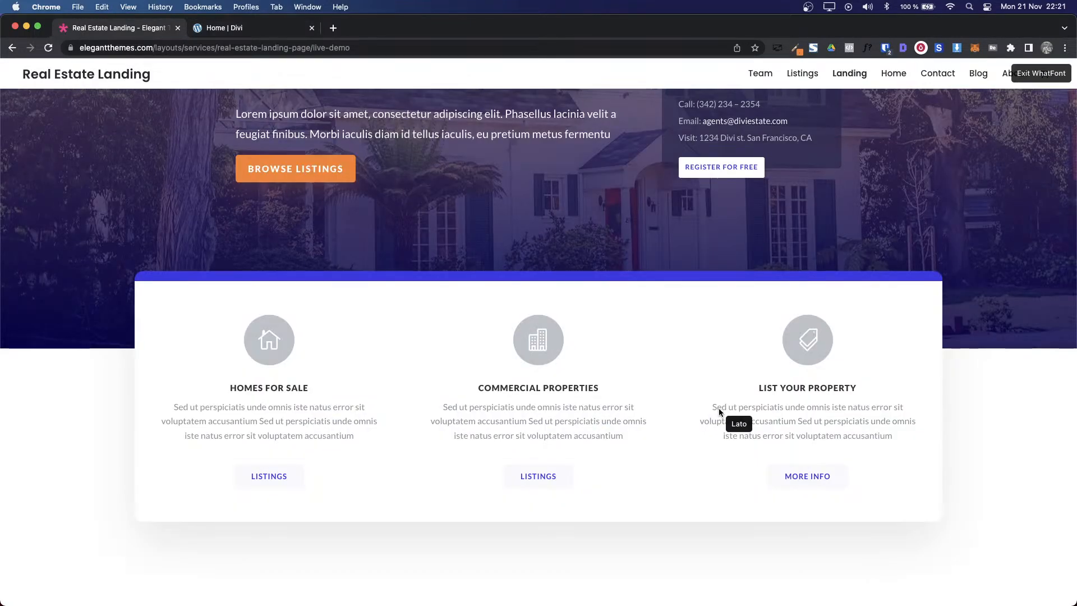
scroll(719, 409, "up", 5)
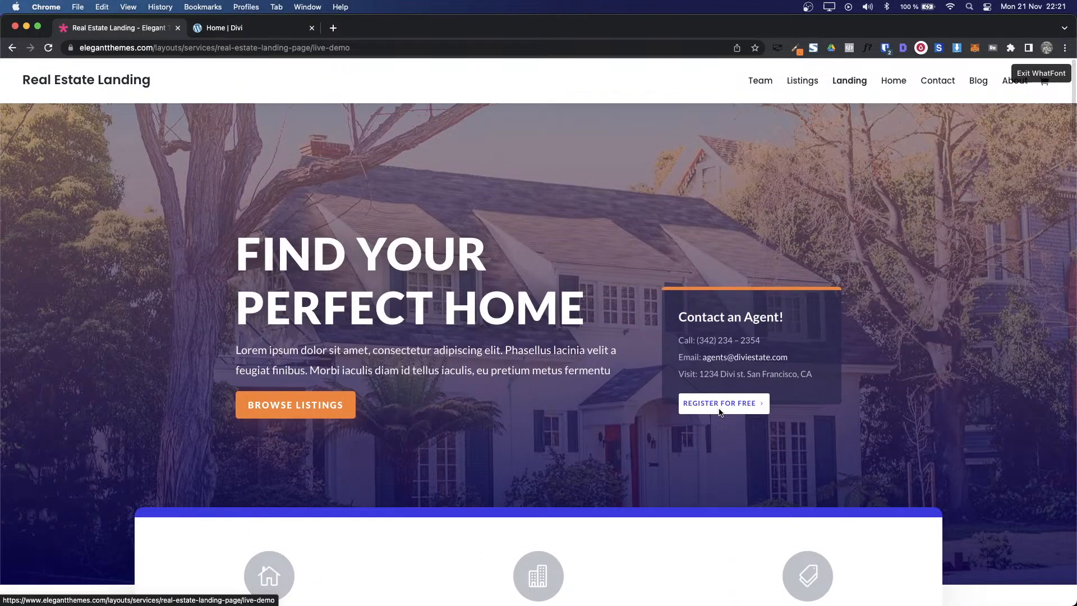
key("ctrl+Tab")
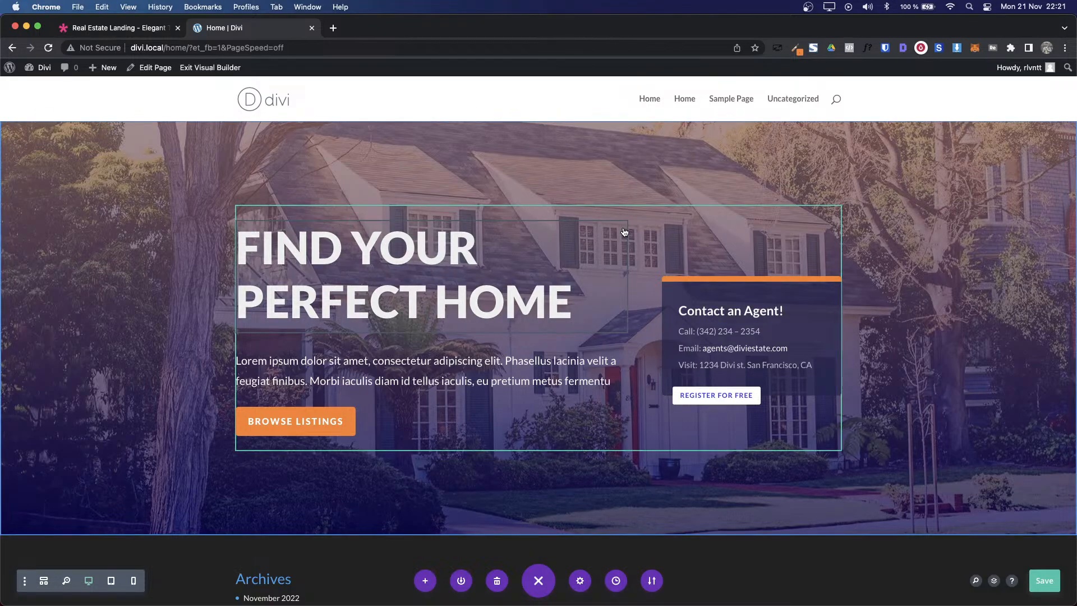
key("ctrl+shift+Tab")
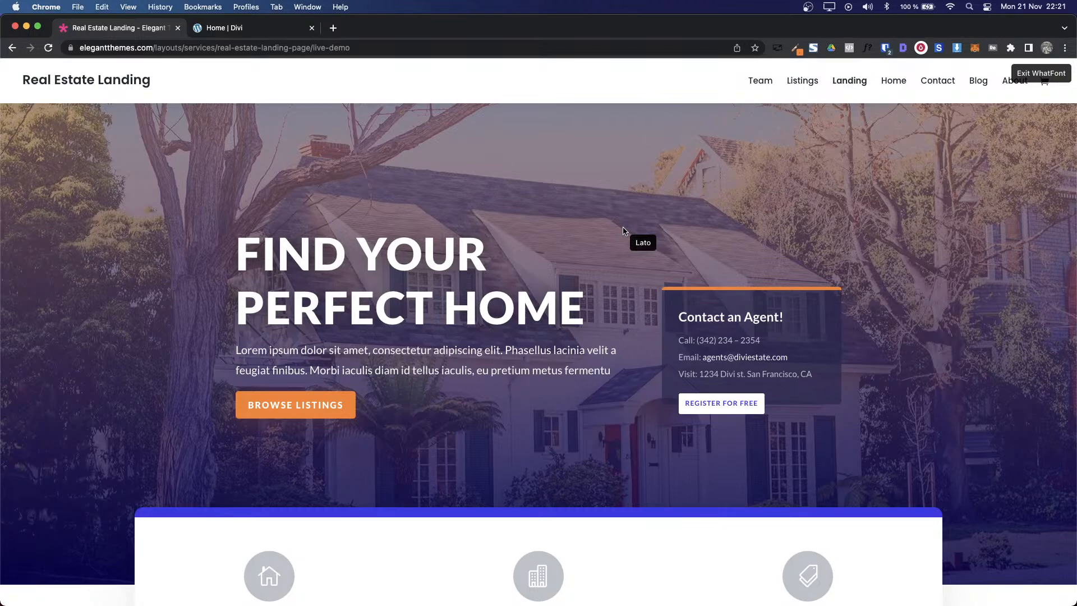
scroll(429, 355, "down", 5)
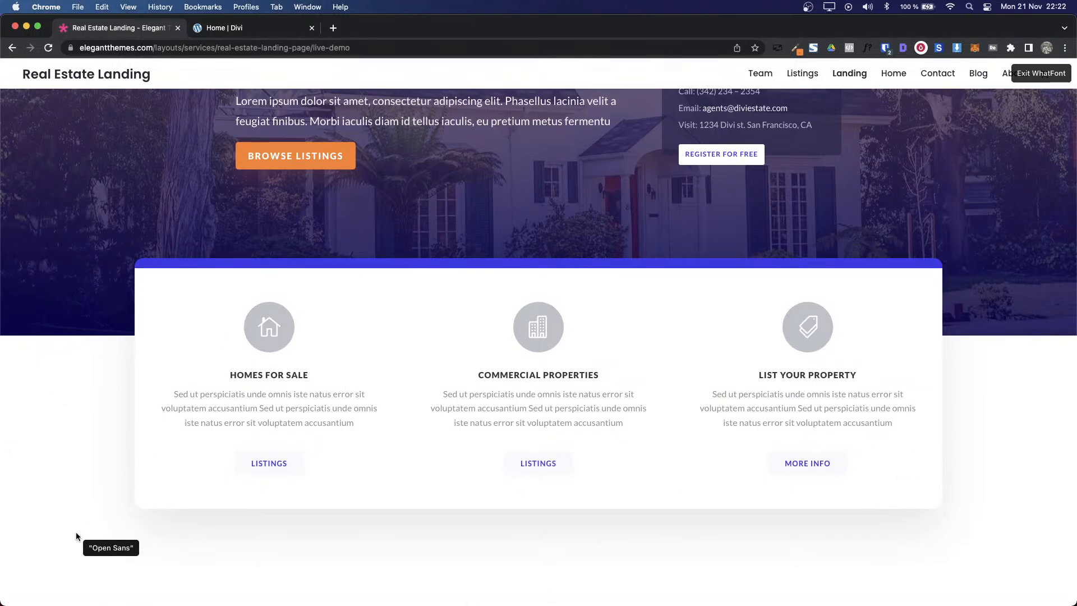
Step: Examine the demo's three-column services box below the hero and the sections after it, checking against the page being built
key("ctrl+Tab")
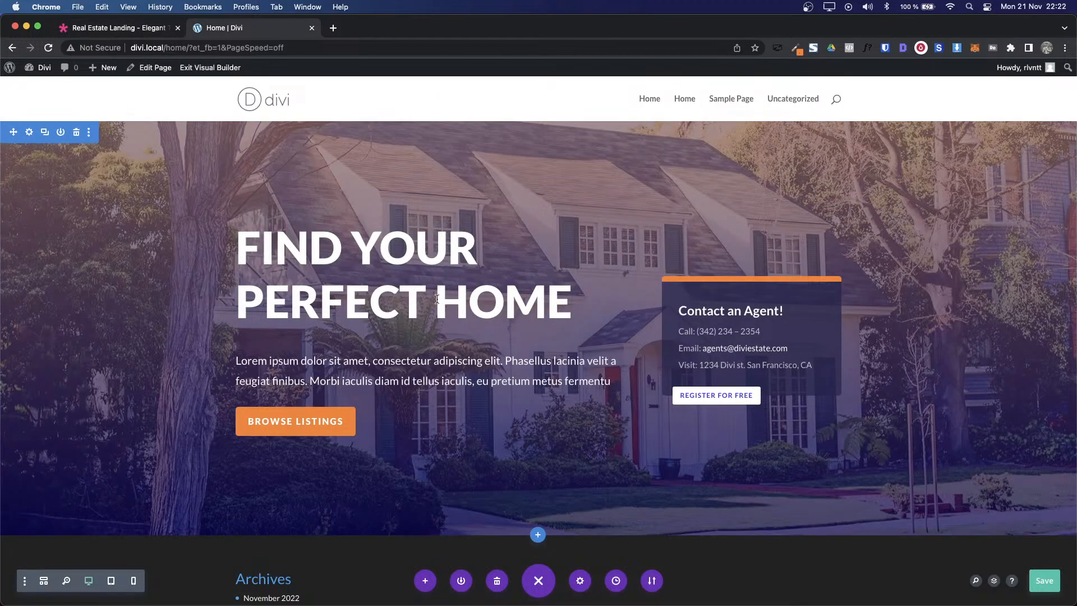
scroll(437, 299, "down", 3)
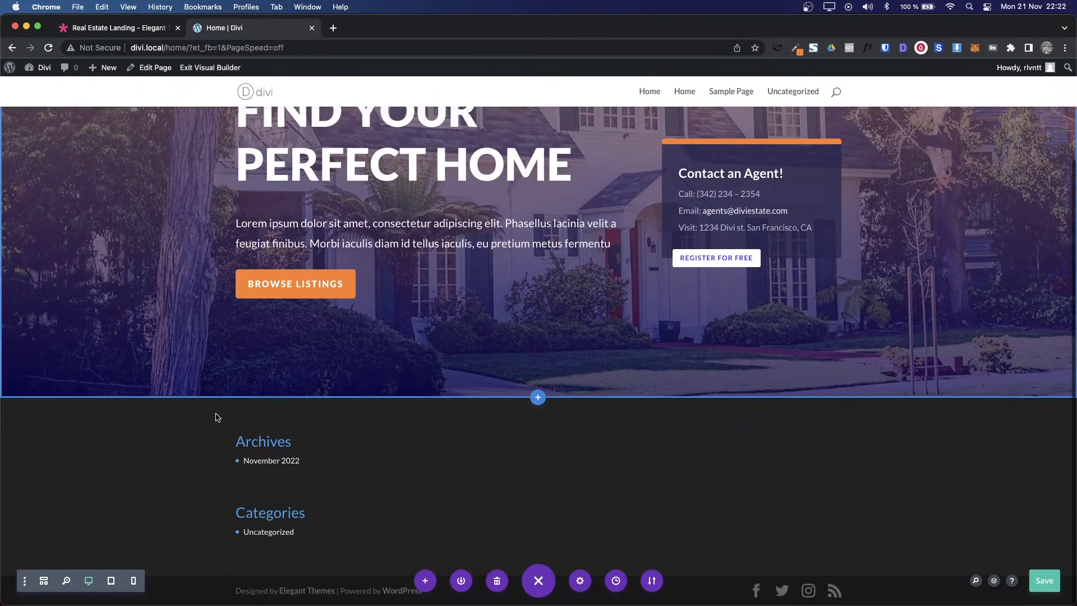
left_click(537, 400)
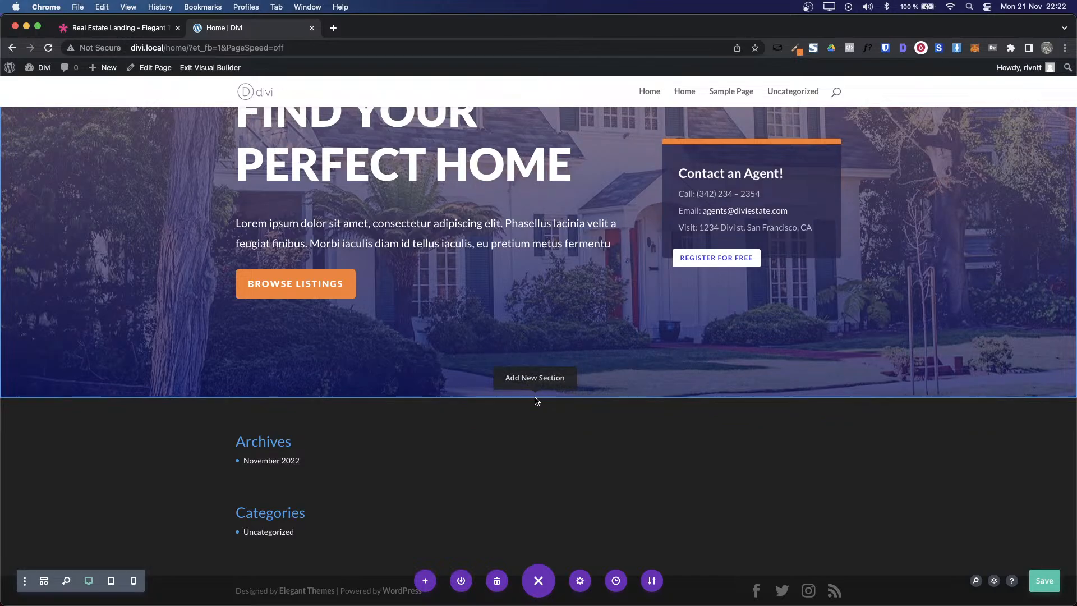
key("ctrl+shift+Tab")
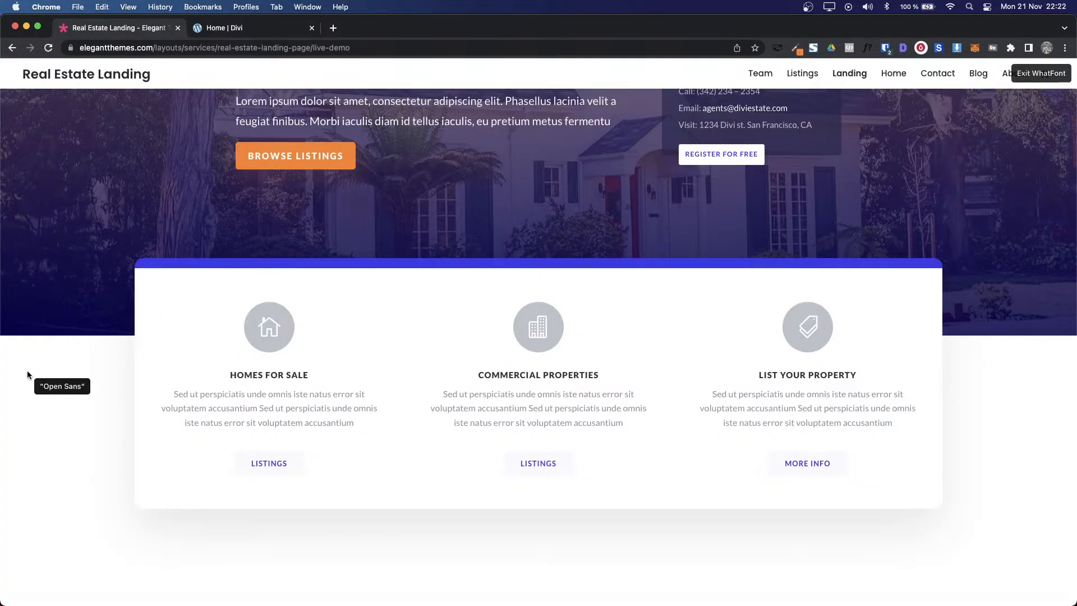
scroll(27, 370, "down", 3)
scroll(27, 370, "up", 3)
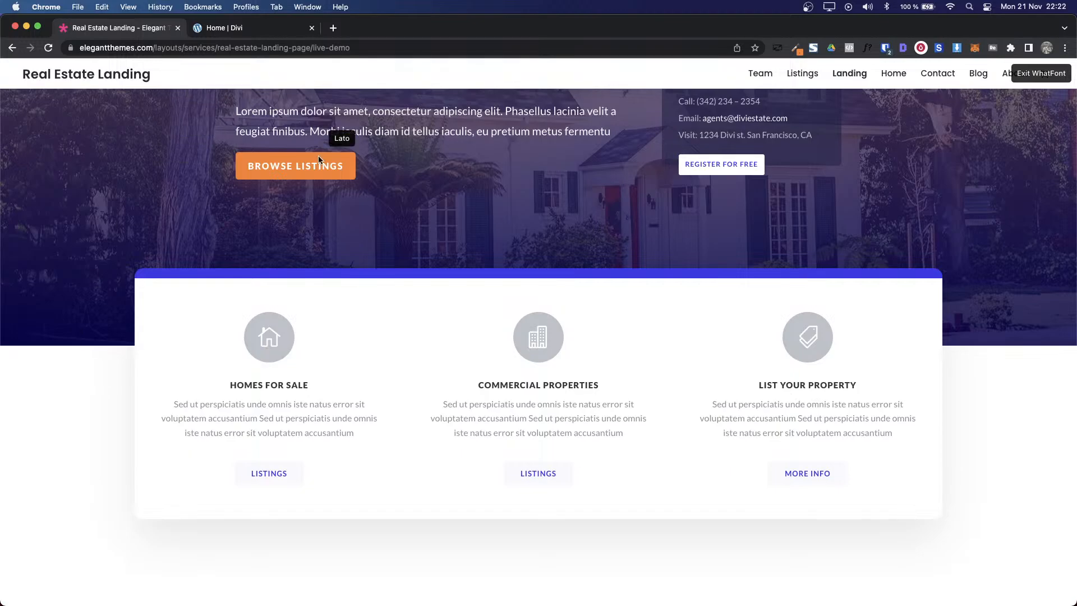
scroll(224, 284, "down", 7)
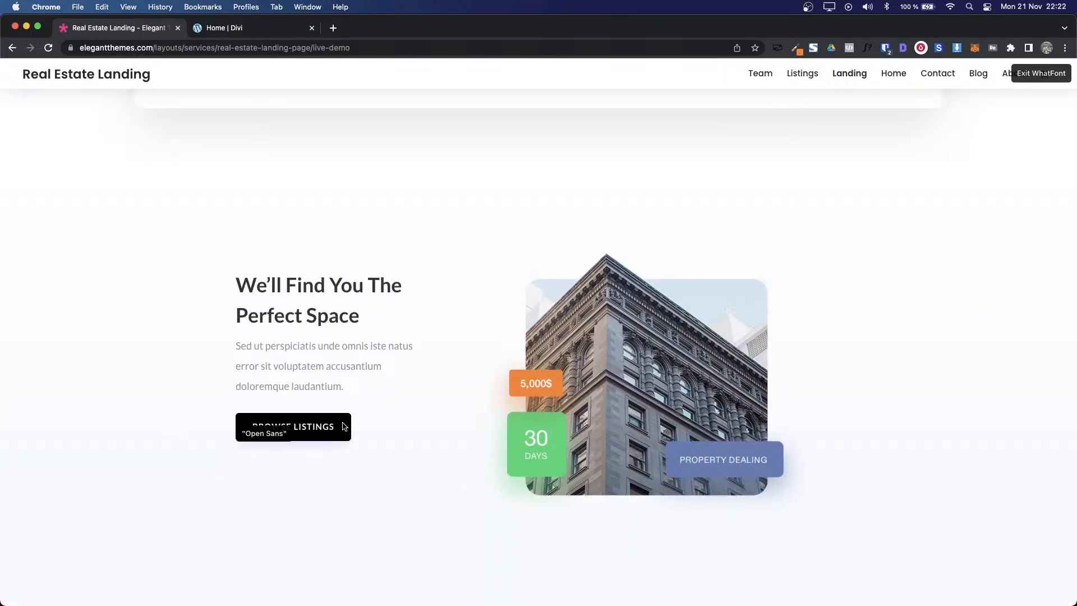
scroll(227, 342, "down", 4)
scroll(227, 342, "up", 3)
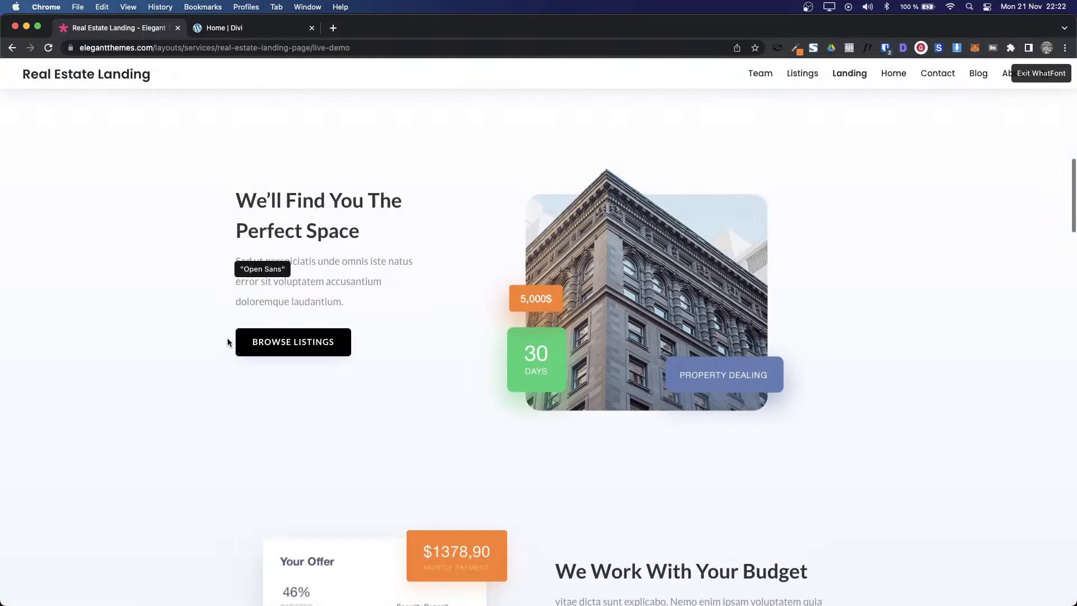
scroll(227, 337, "up", 10)
scroll(329, 385, "down", 6)
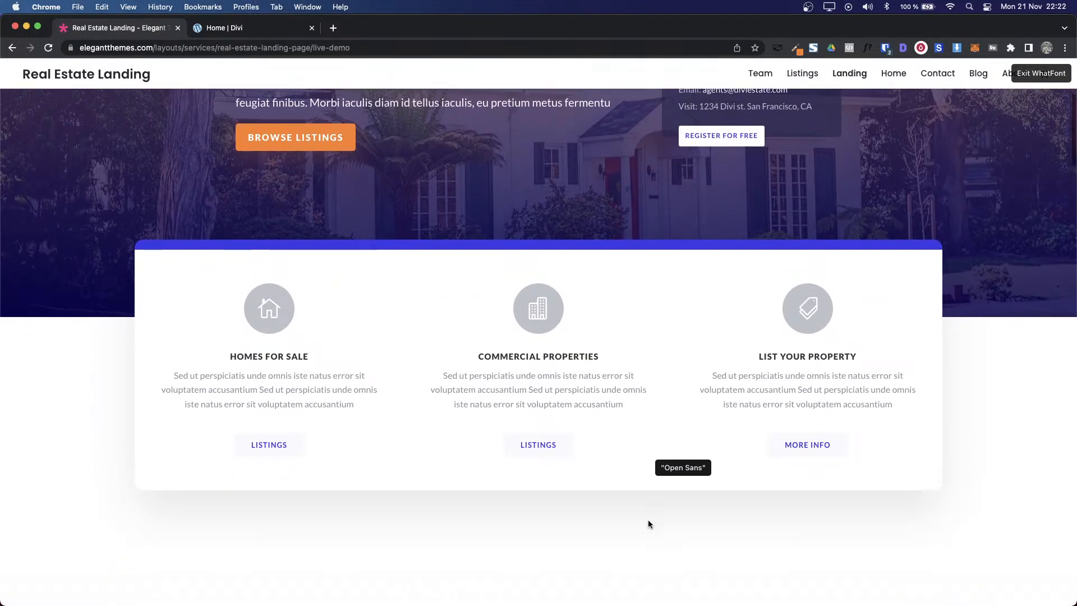
scroll(399, 411, "up", 2)
Step: Add a regular section below the hero containing a row of three equal columns, without inserting any module
key("ctrl+Tab")
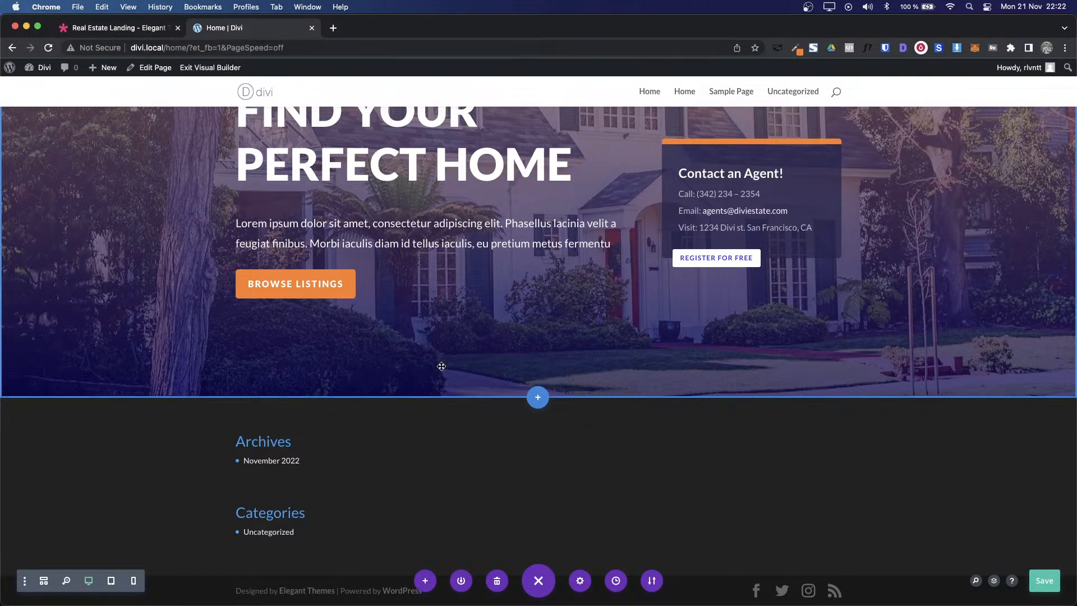
left_click(539, 397)
left_click(457, 361)
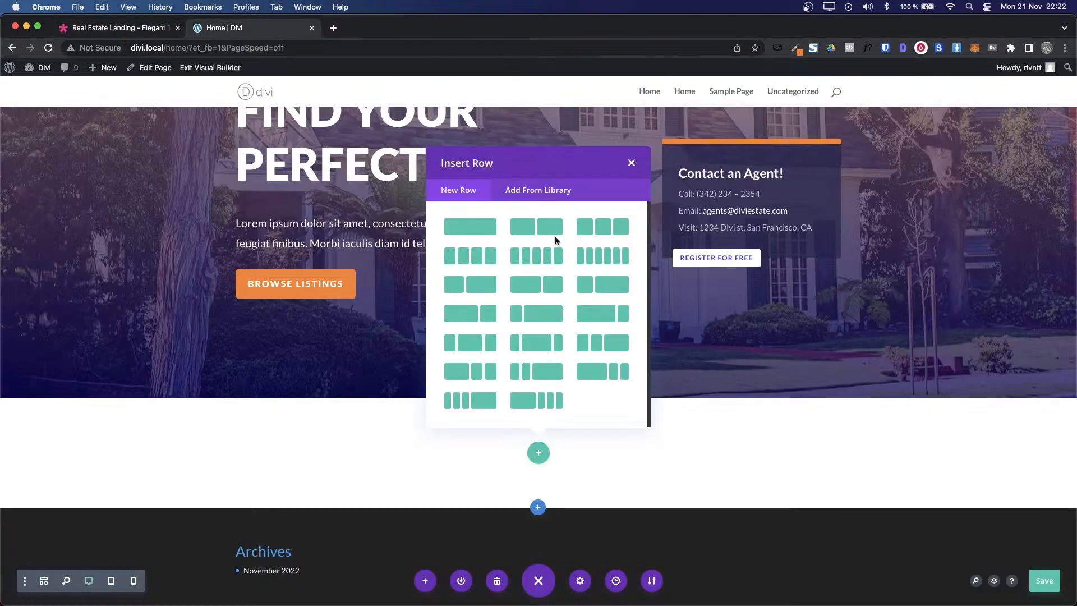
left_click(585, 228)
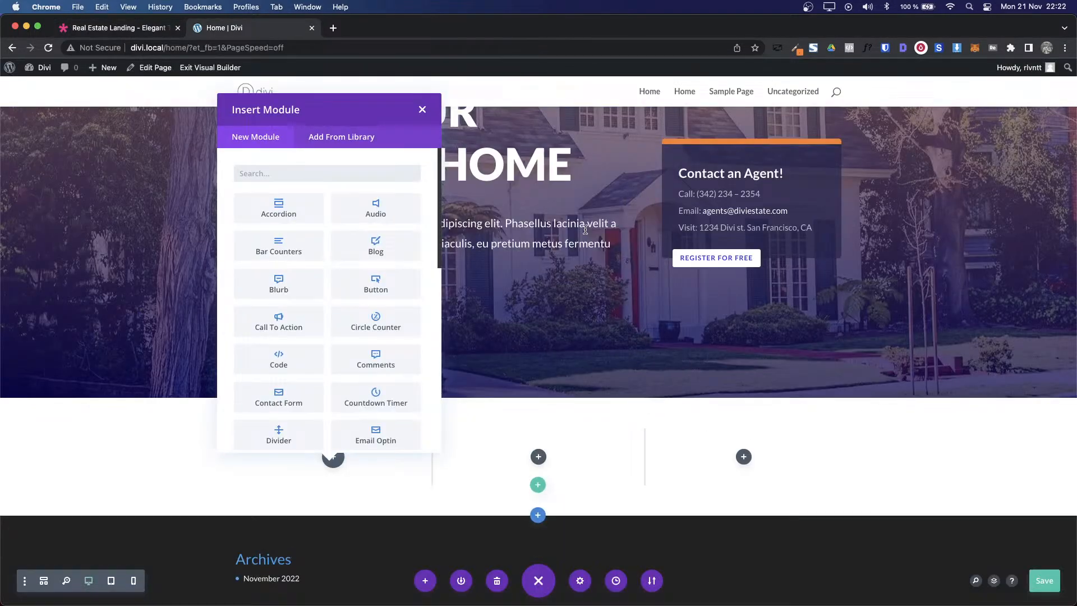
left_click(422, 110)
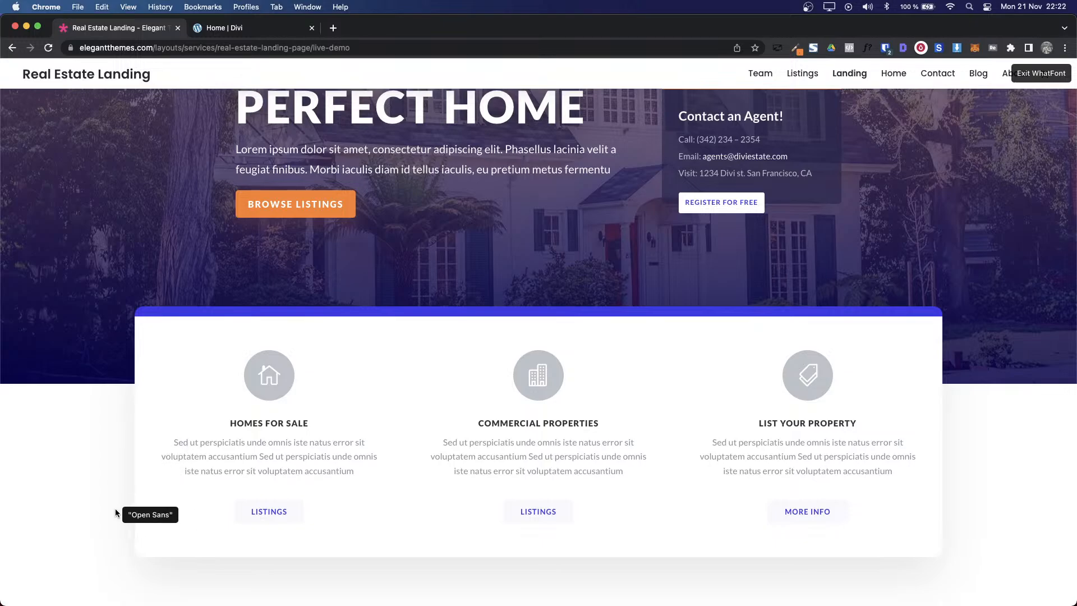
Step: Close the font inspector on the demo, return to the Divi page, and give the new three-column row a white background color
key("Escape")
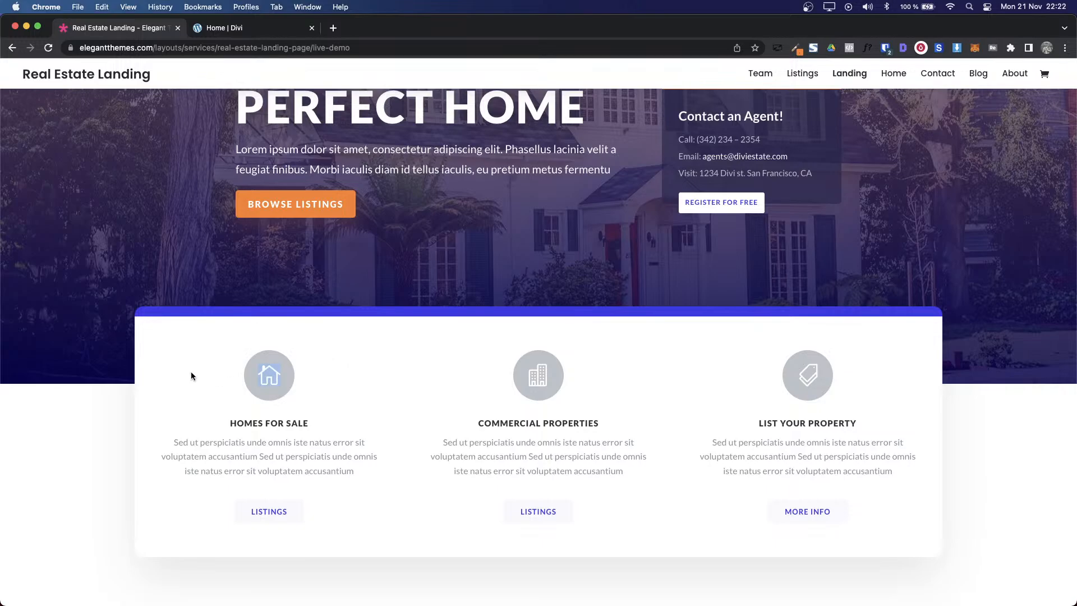
scroll(247, 427, "down", 3)
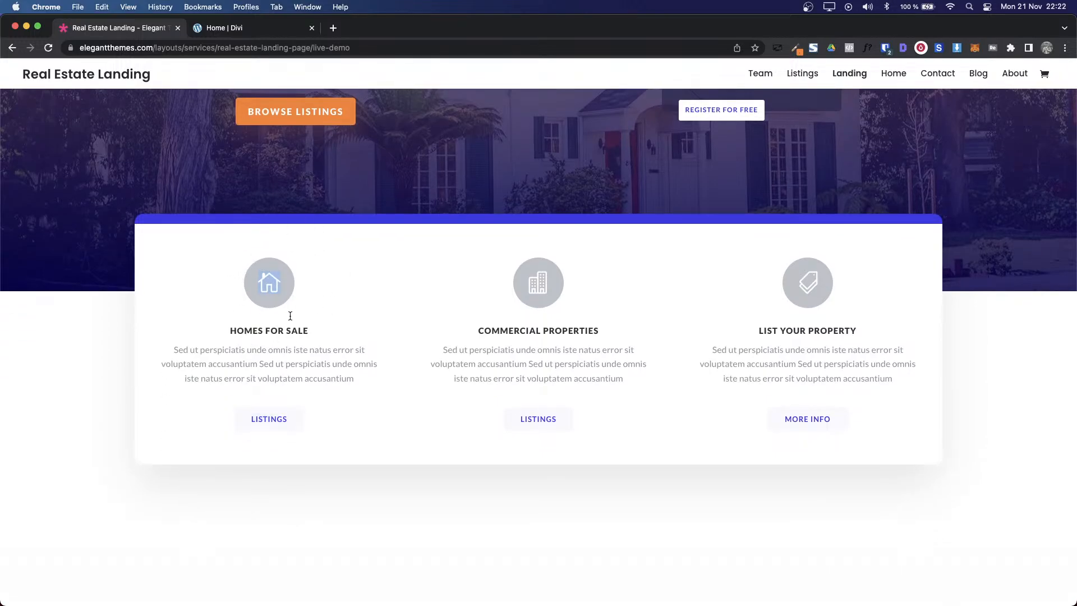
key("ctrl+Tab")
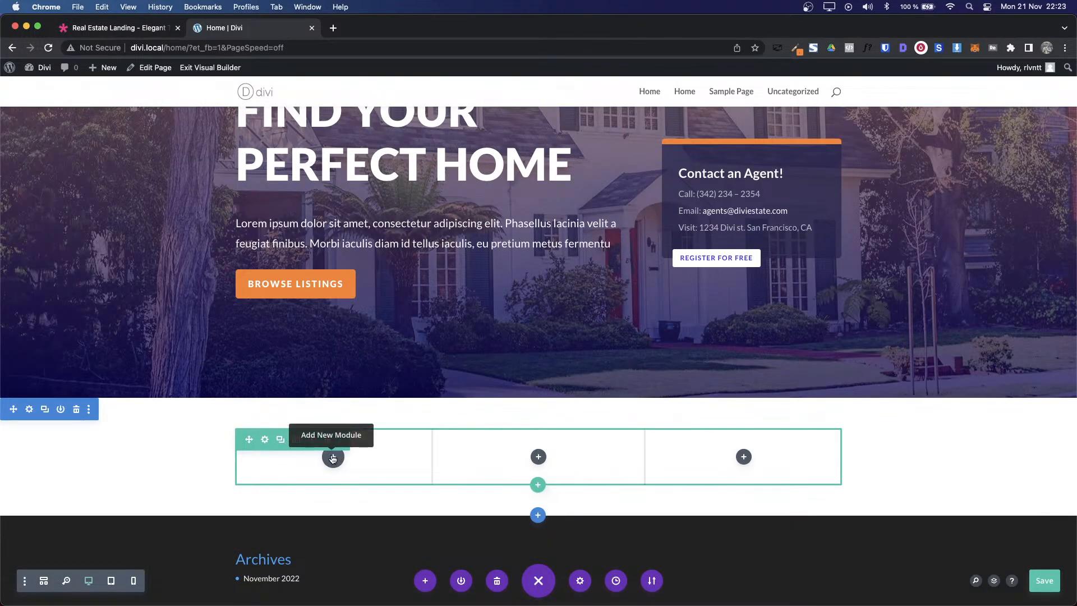
left_click(264, 440)
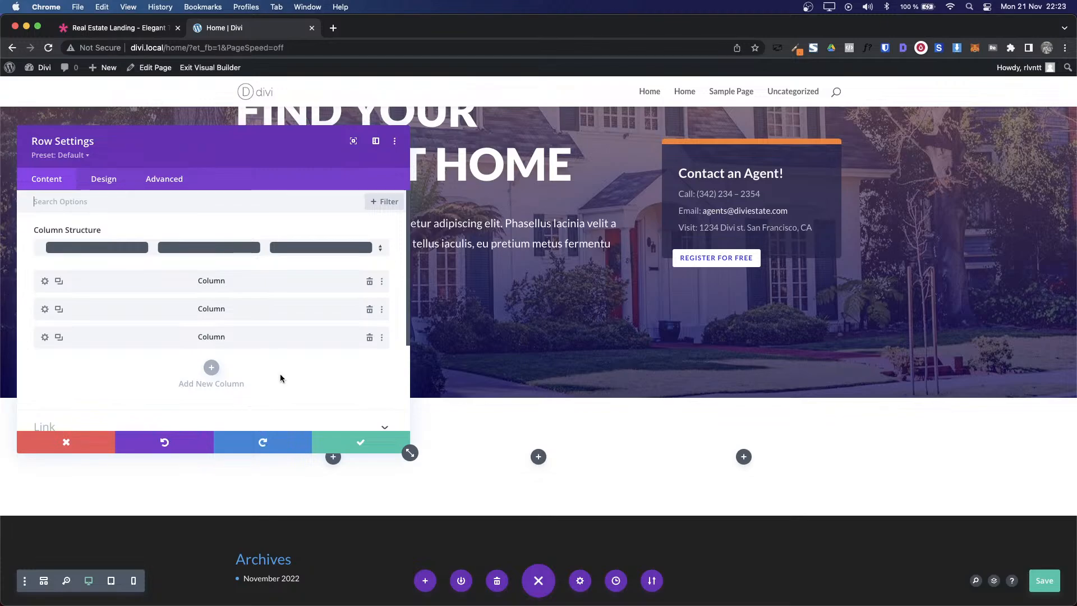
scroll(209, 343, "down", 3)
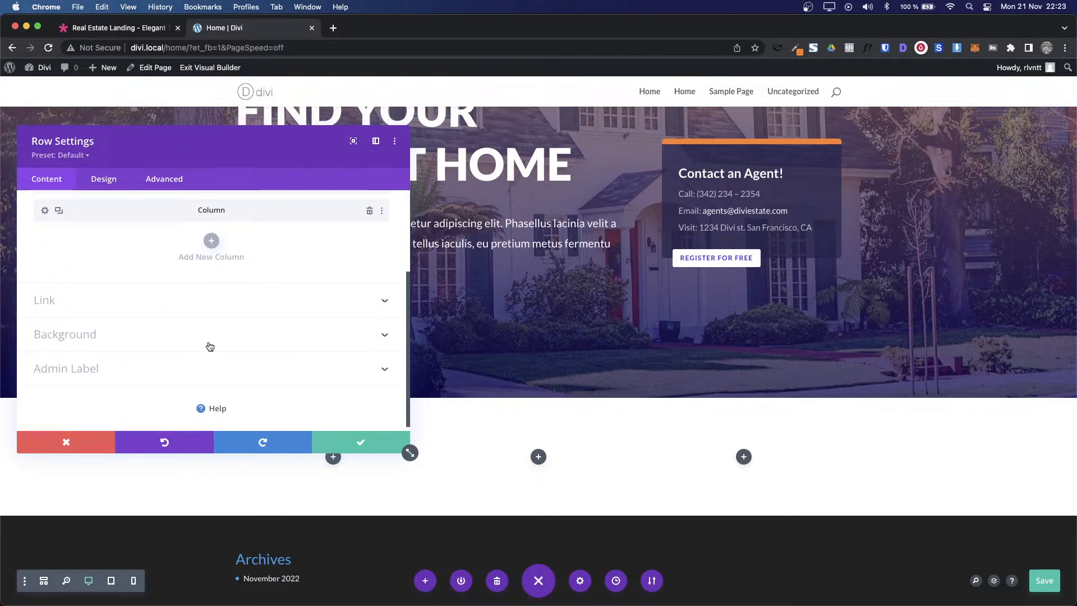
left_click(69, 336)
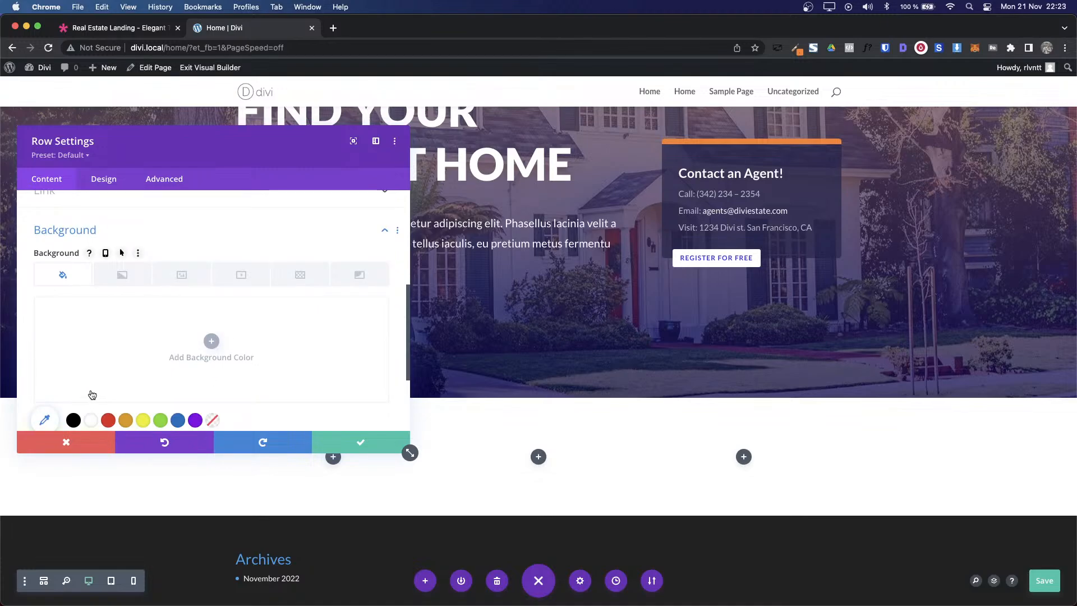
Step: Sample the blue of the services box's top border on the demo page with the color picker, copying its code
left_click(119, 28)
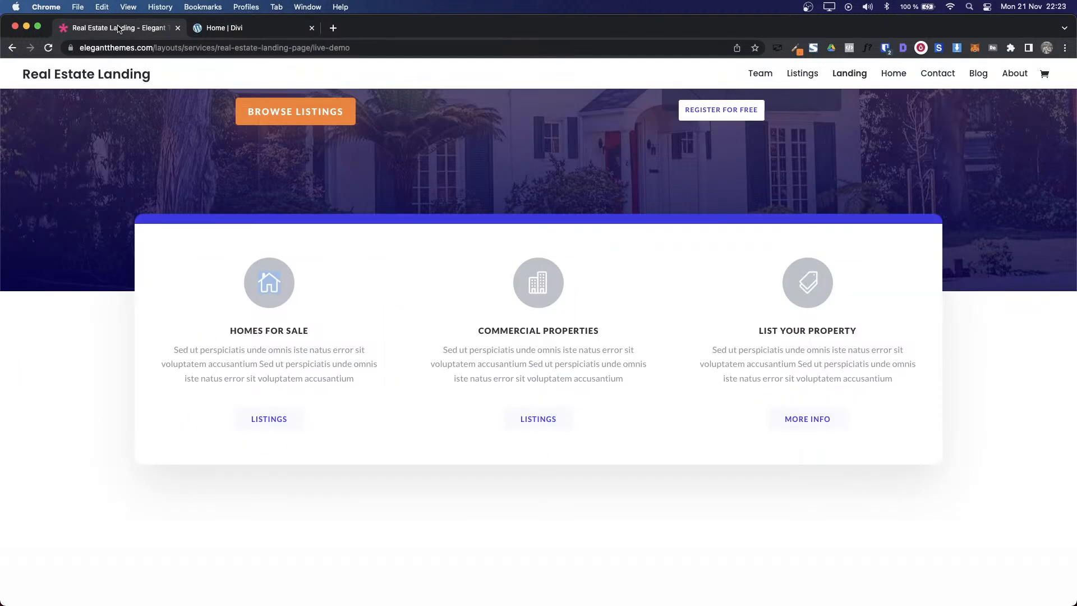
left_click(798, 50)
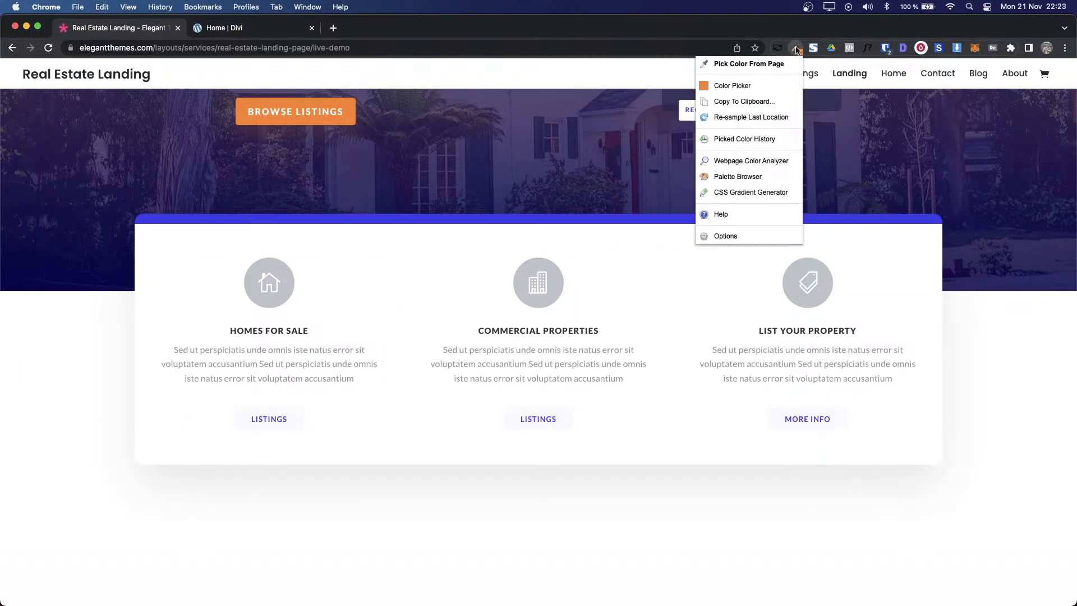
left_click(746, 66)
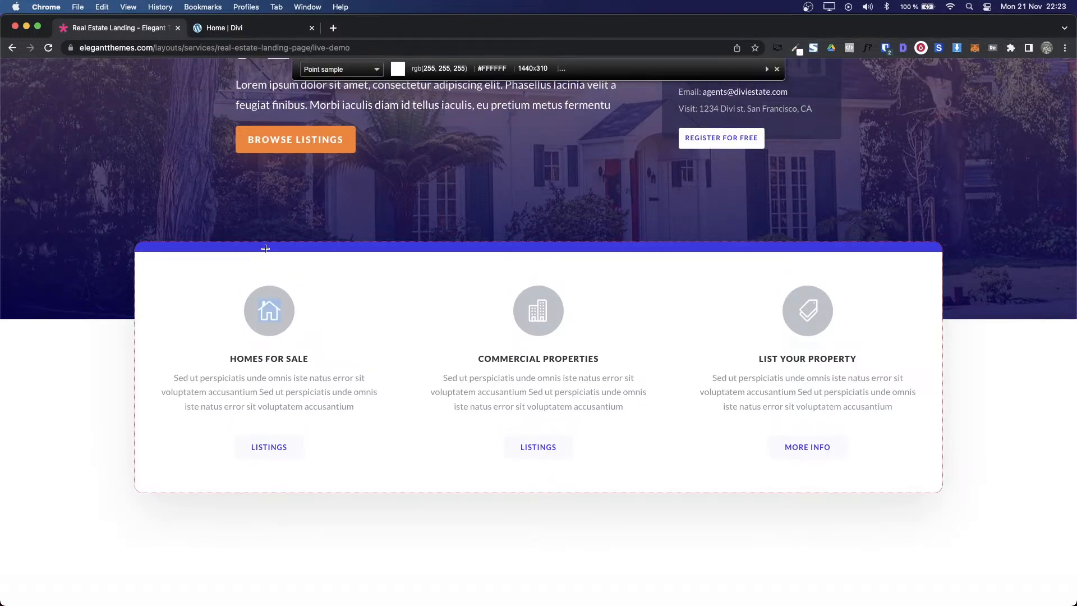
left_click(265, 249)
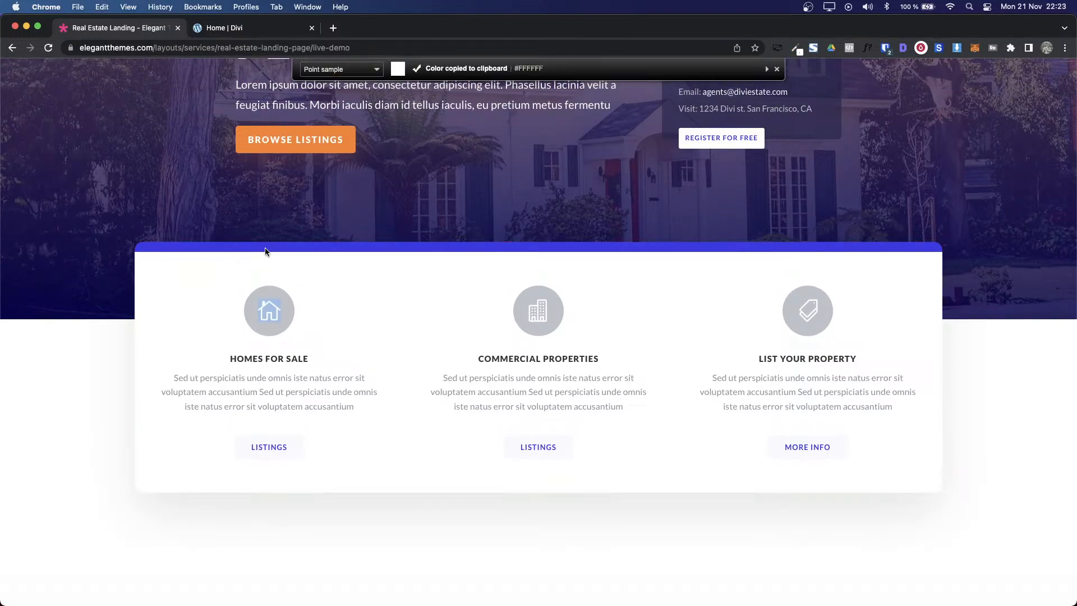
left_click(795, 48)
left_click(767, 64)
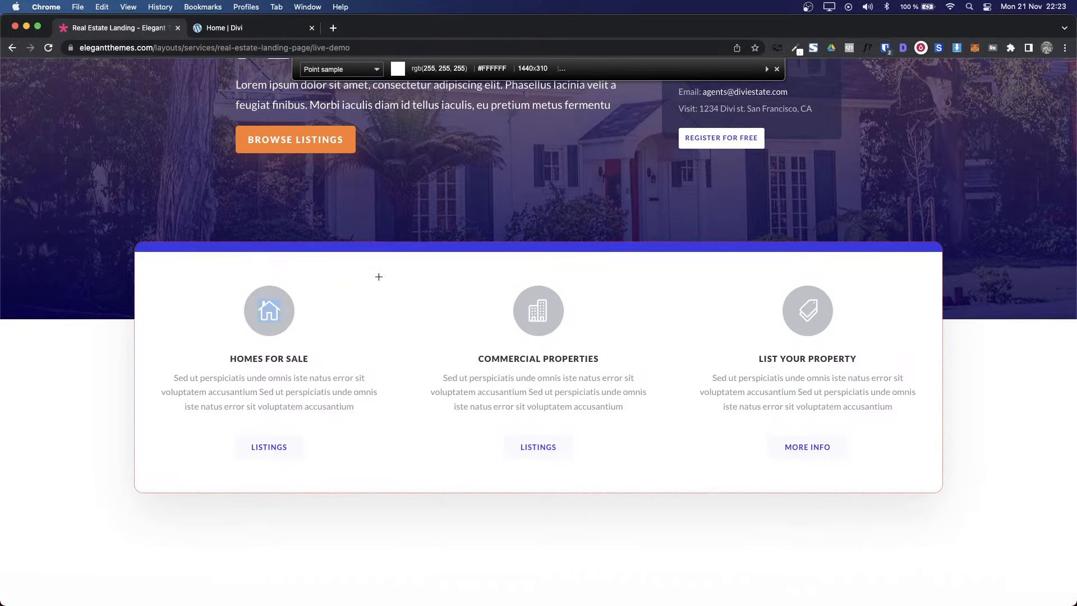
left_click(383, 249)
Step: Back in the row's settings on the Divi page, set the top border color to the copied blue
left_click(203, 31)
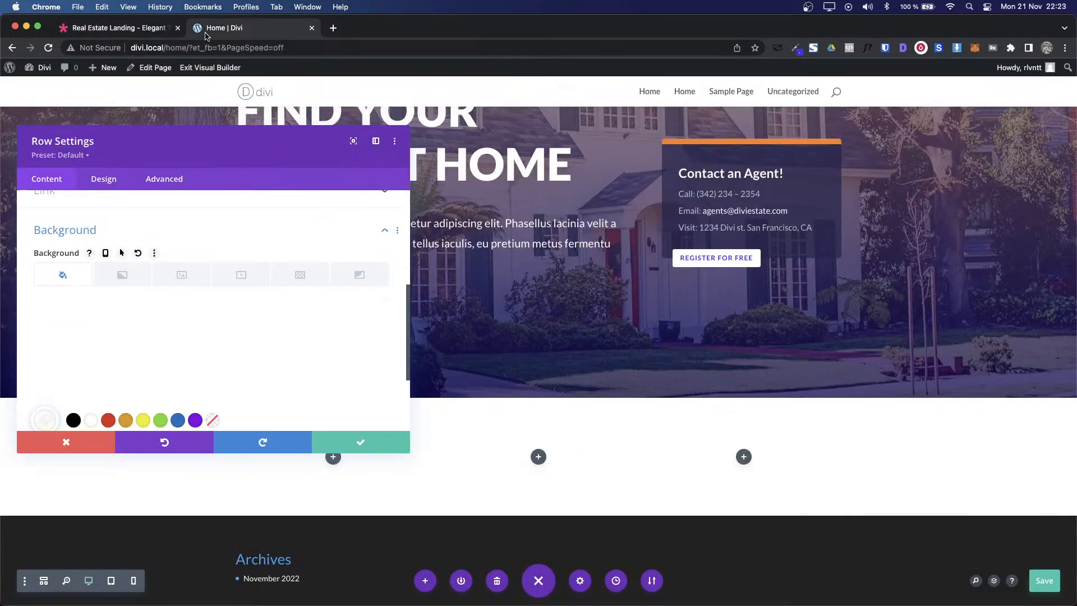
left_click(204, 347)
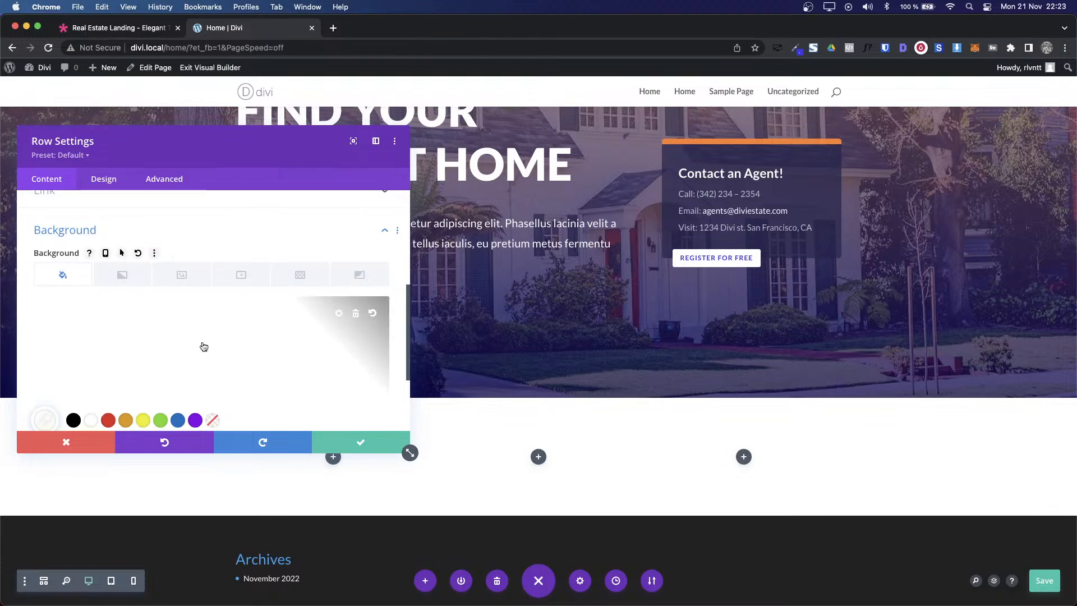
left_click(105, 180)
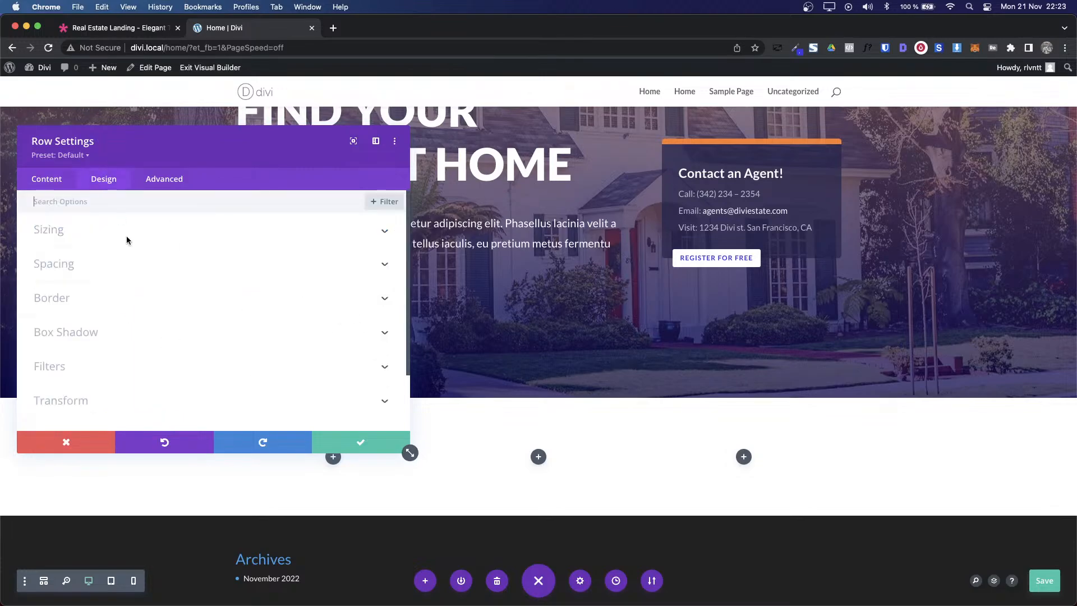
left_click(151, 310)
scroll(241, 355, "down", 1)
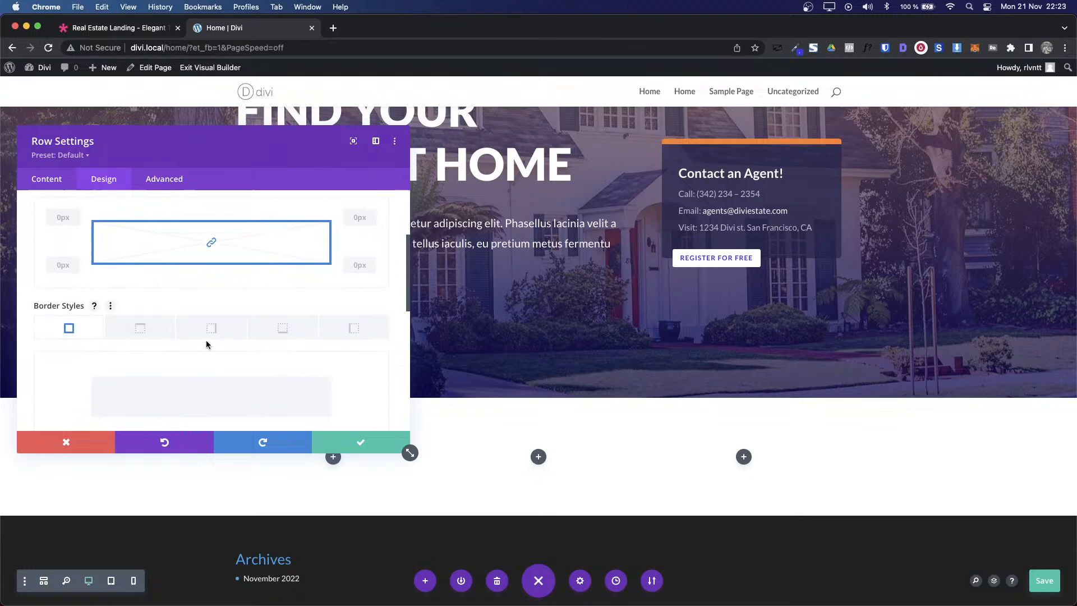
left_click(145, 334)
scroll(271, 346, "down", 3)
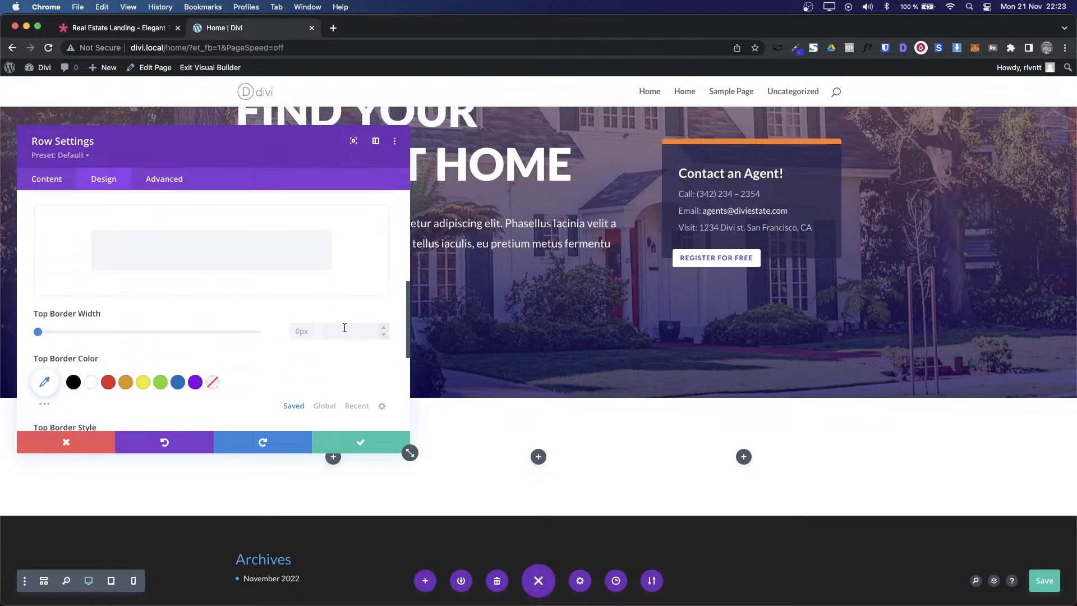
left_click(44, 381)
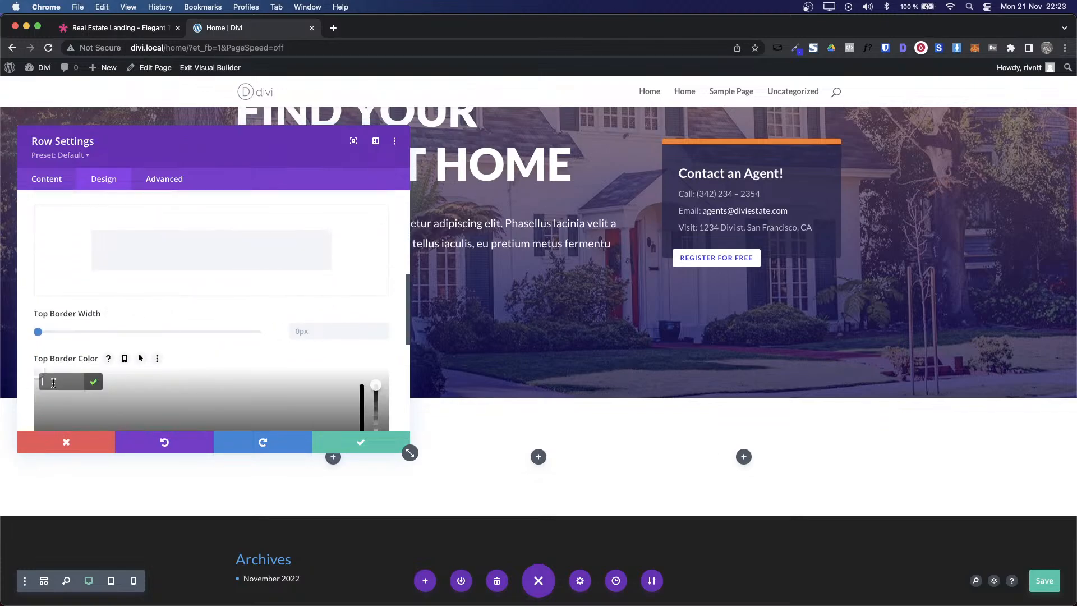
left_click(44, 381)
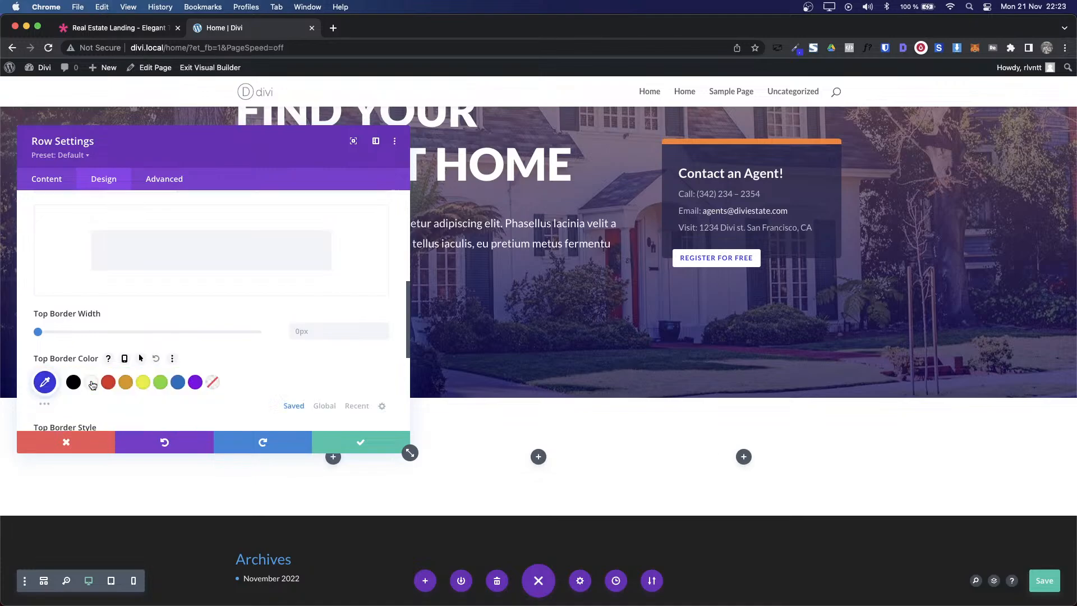
Step: Set the row's top border width to 18px, comparing its thickness with the demo's services box
left_click(383, 328)
left_click(383, 328)
left_click(383, 328)
left_click(383, 327)
left_click(383, 327)
left_click(383, 327)
left_click(383, 327)
left_click(383, 327)
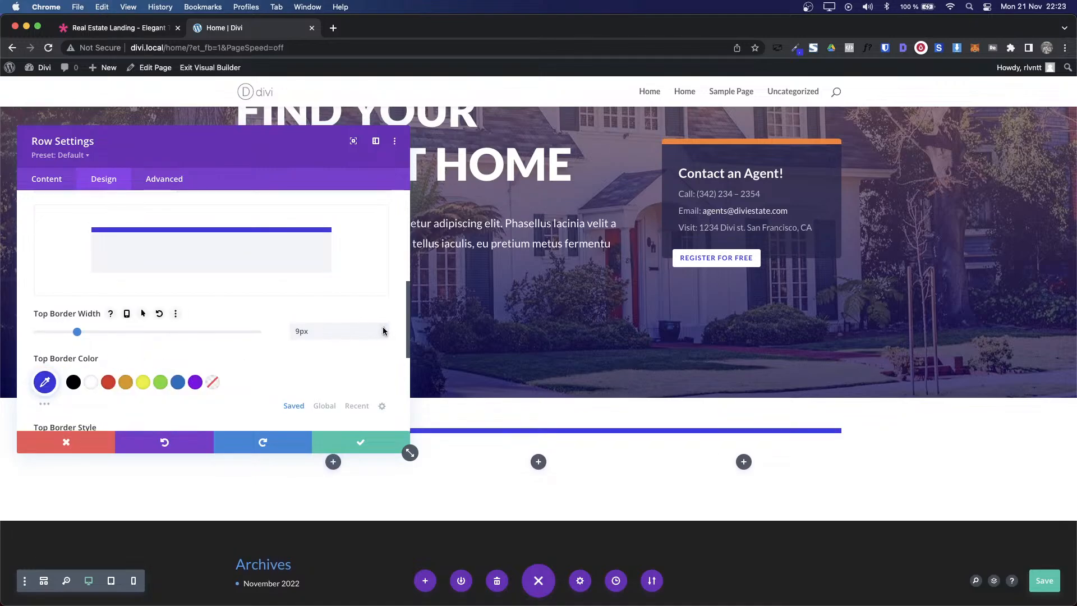
left_click(383, 328)
left_click(383, 329)
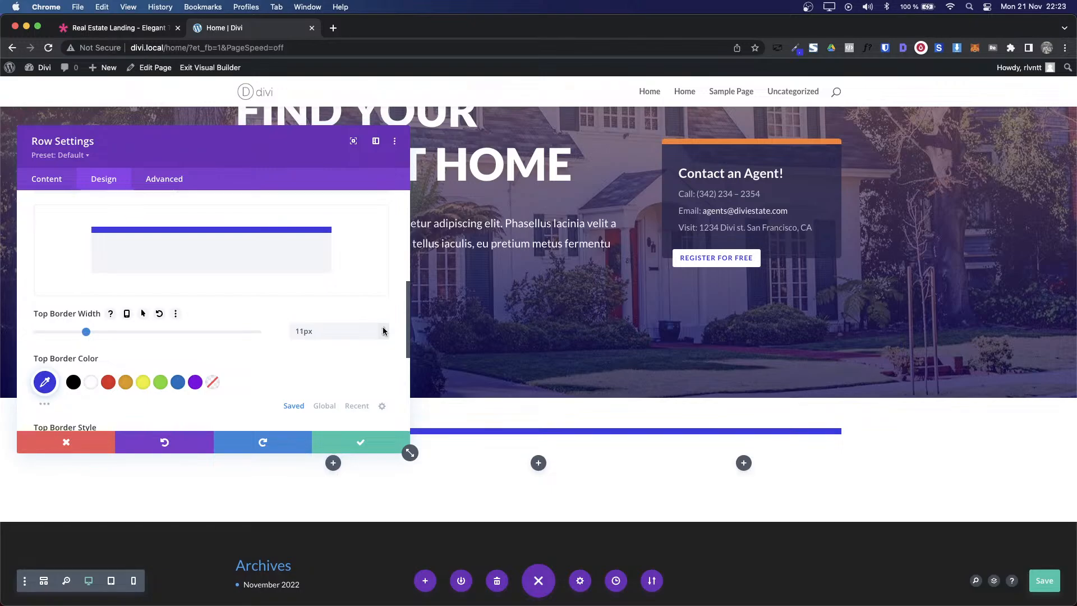
left_click(383, 328)
left_click(383, 328)
left_click(383, 329)
left_click(383, 329)
key("ctrl+Tab")
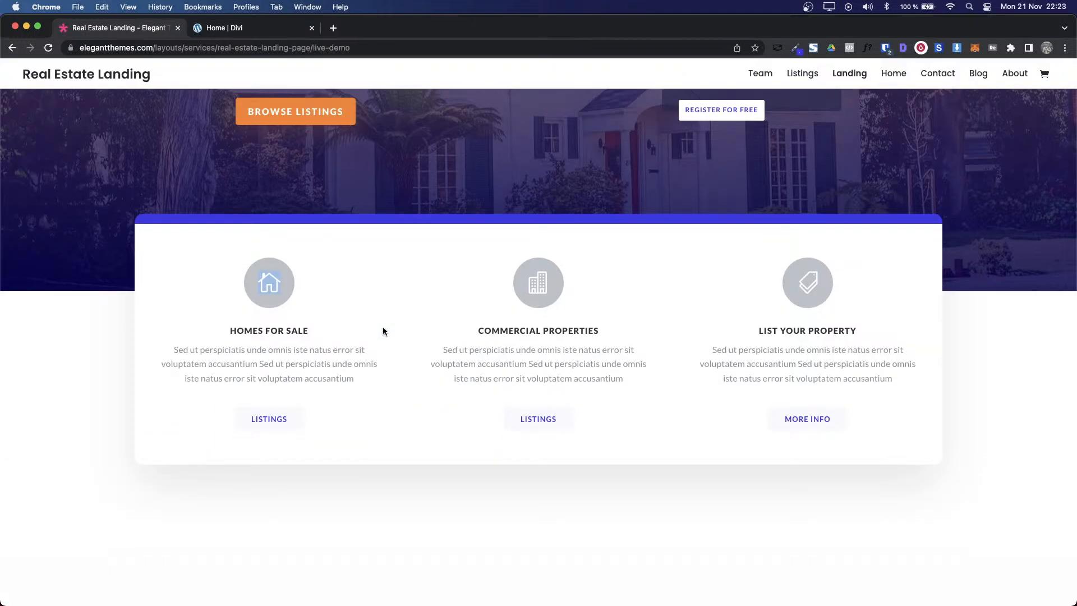
key("ctrl+Tab")
left_click(383, 329)
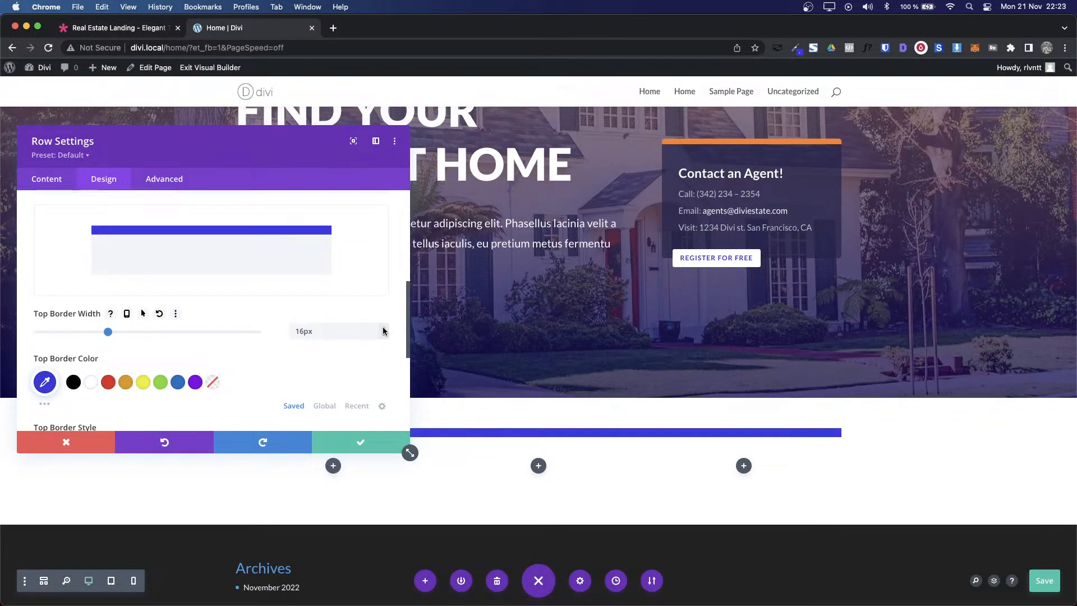
left_click(383, 329)
left_click(383, 328)
left_click(383, 329)
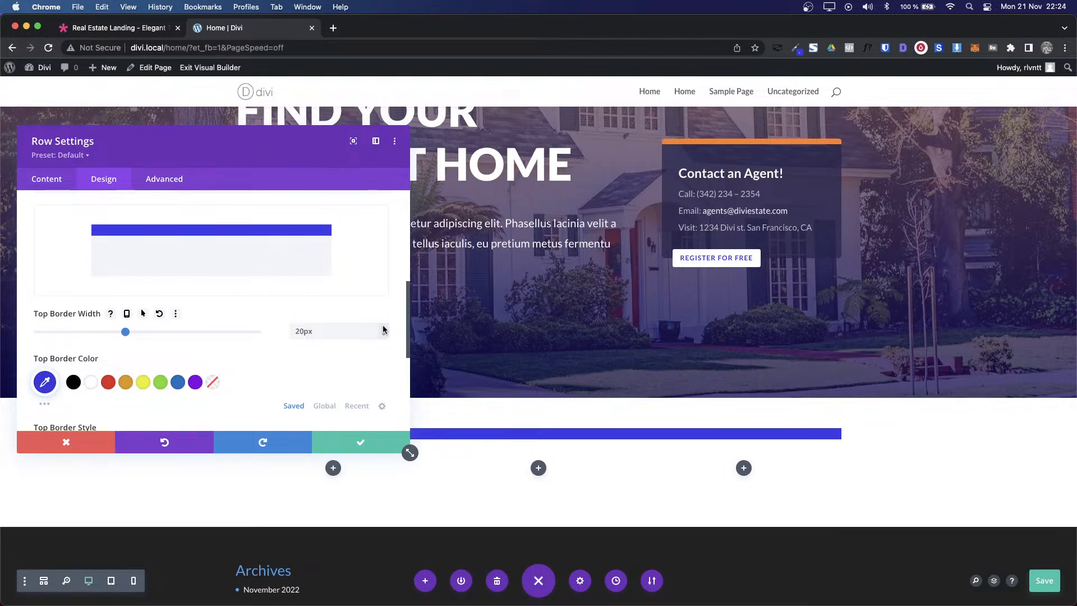
key("ctrl+Tab")
key("ctrl+Tab")
left_click(383, 335)
left_click(383, 335)
left_click(383, 335)
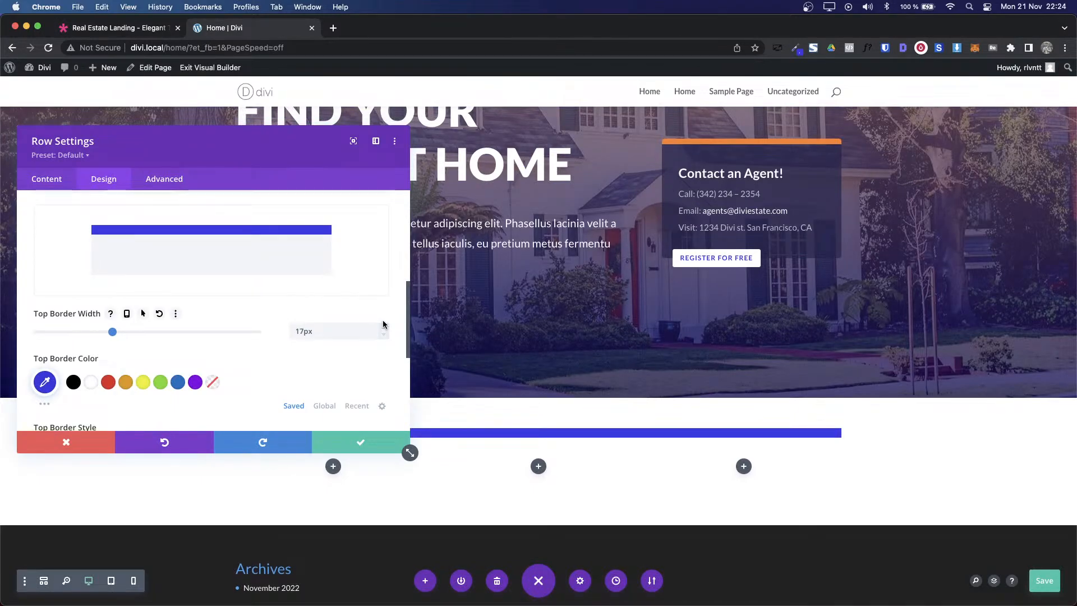
left_click(383, 329)
Step: Round all four corners of the row to 10px and save the row settings
scroll(349, 373, "down", 5)
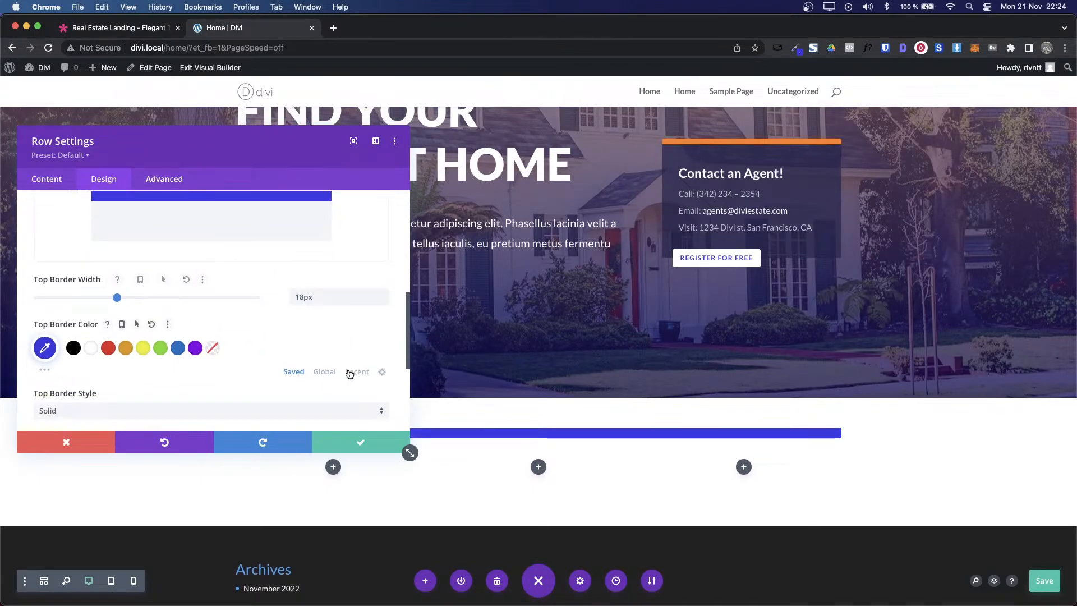
scroll(349, 373, "up", 10)
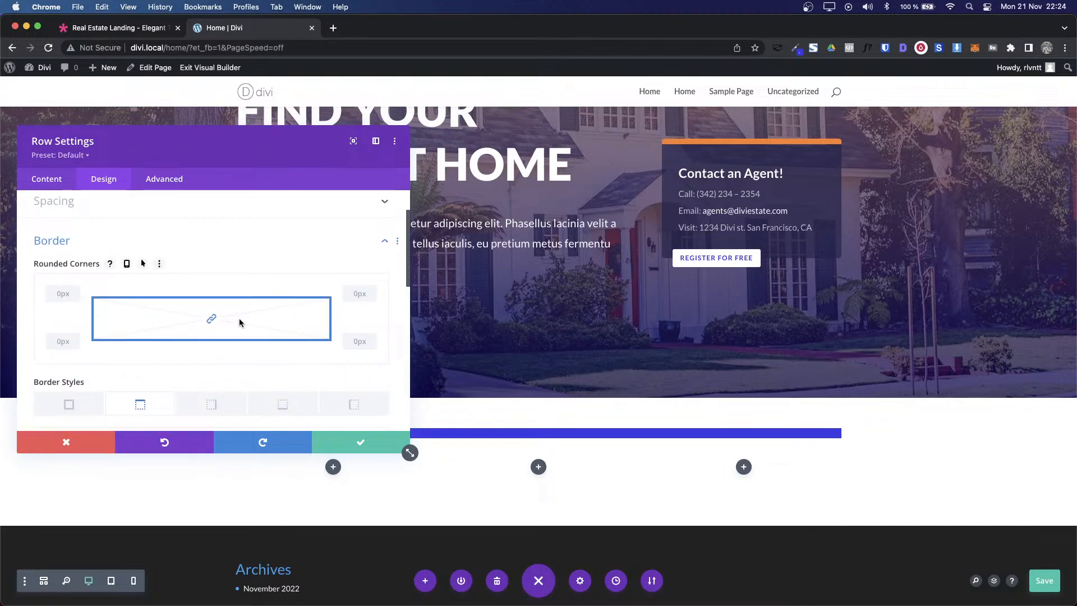
double_click(47, 299)
type("1")
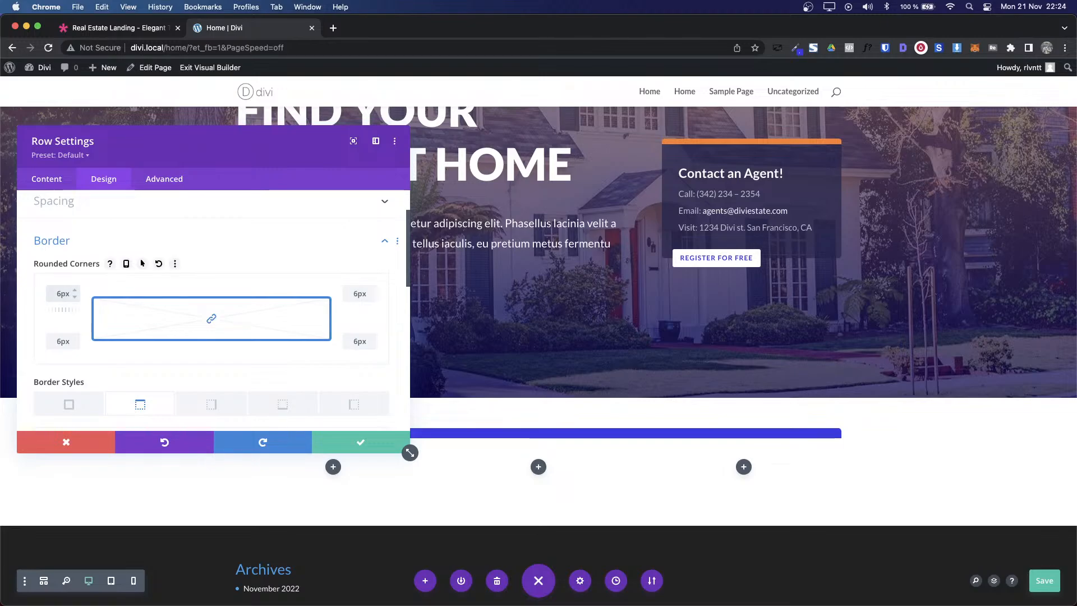
key("Up")
key("Up")
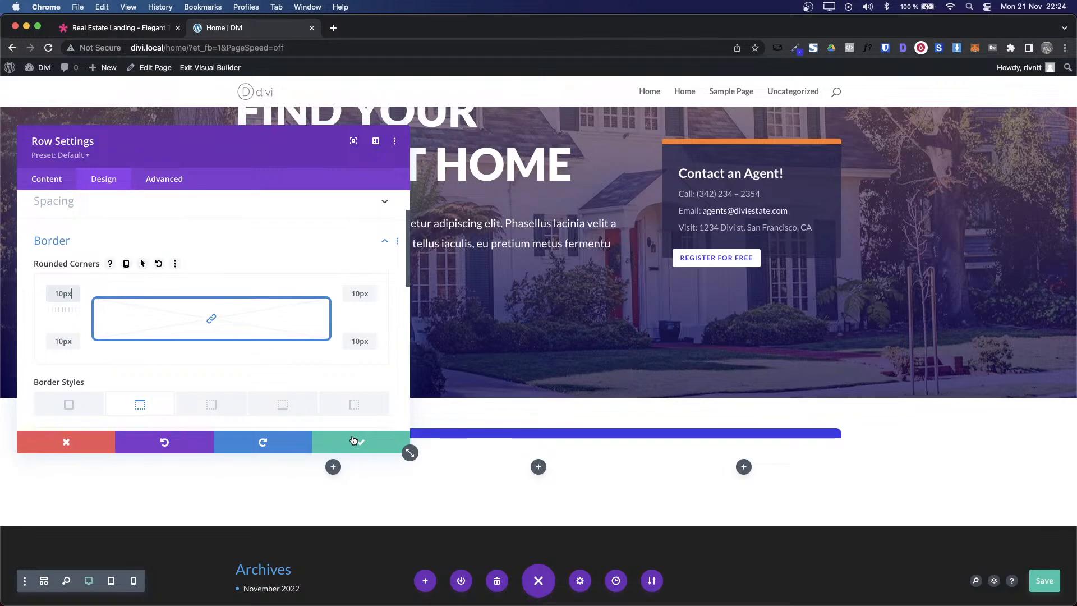
left_click(369, 435)
Step: Inspect the demo's services box row in the developer tools and examine its padding, margin, maximum width, corner radius, border and shadow styles
key("ctrl+shift+Tab")
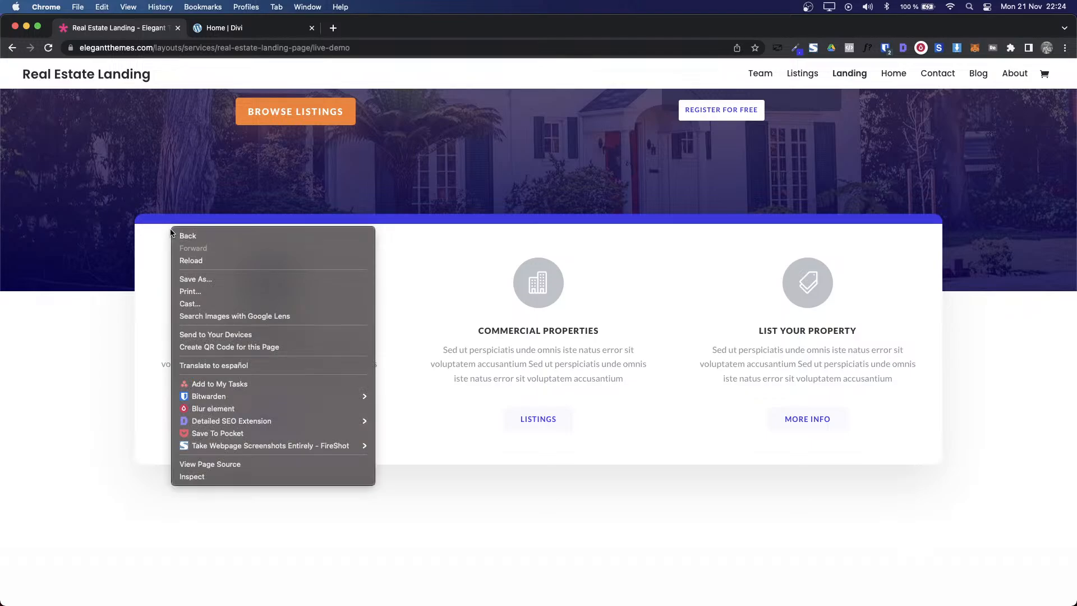
left_click(192, 477)
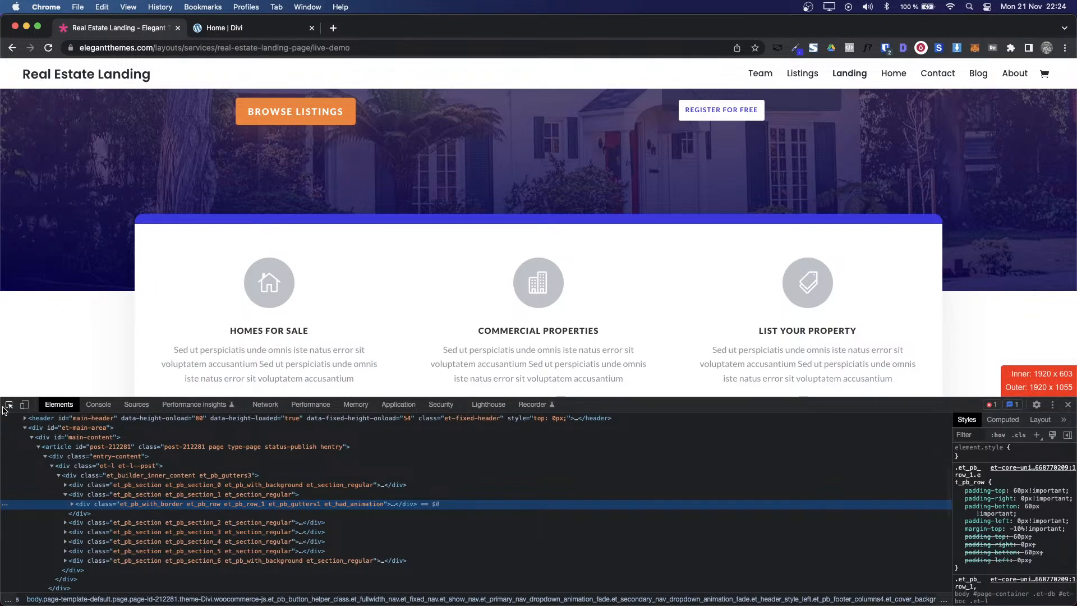
left_click(8, 404)
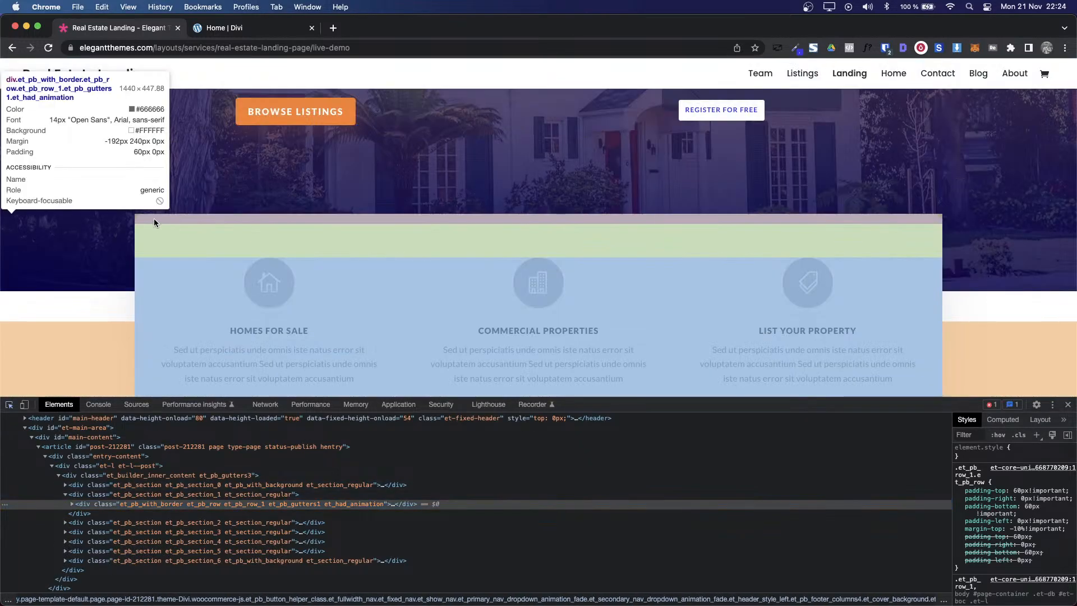
left_click(153, 220)
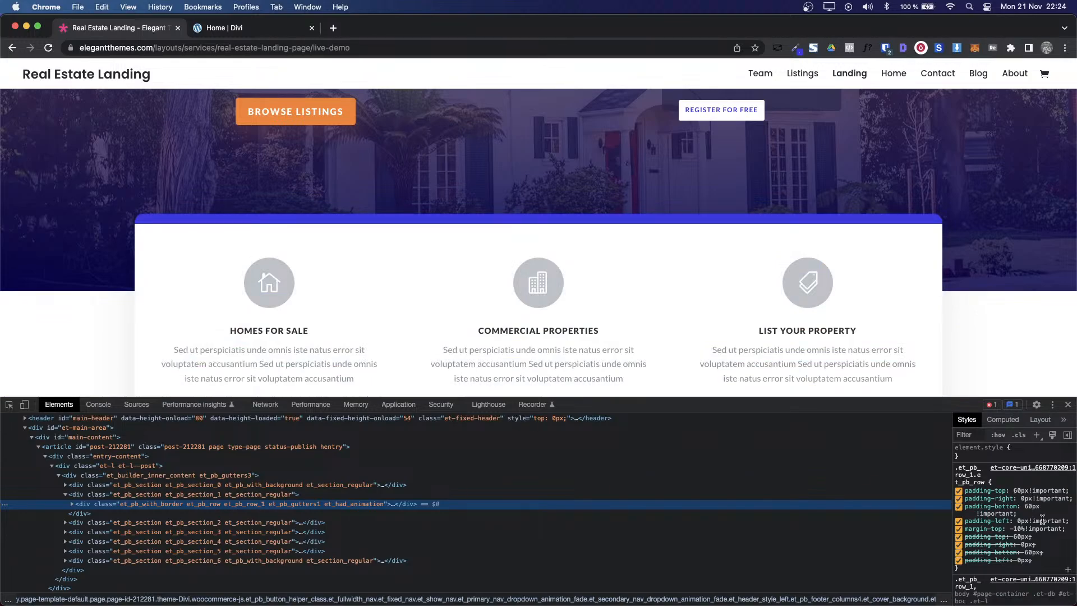
scroll(1046, 565, "down", 2)
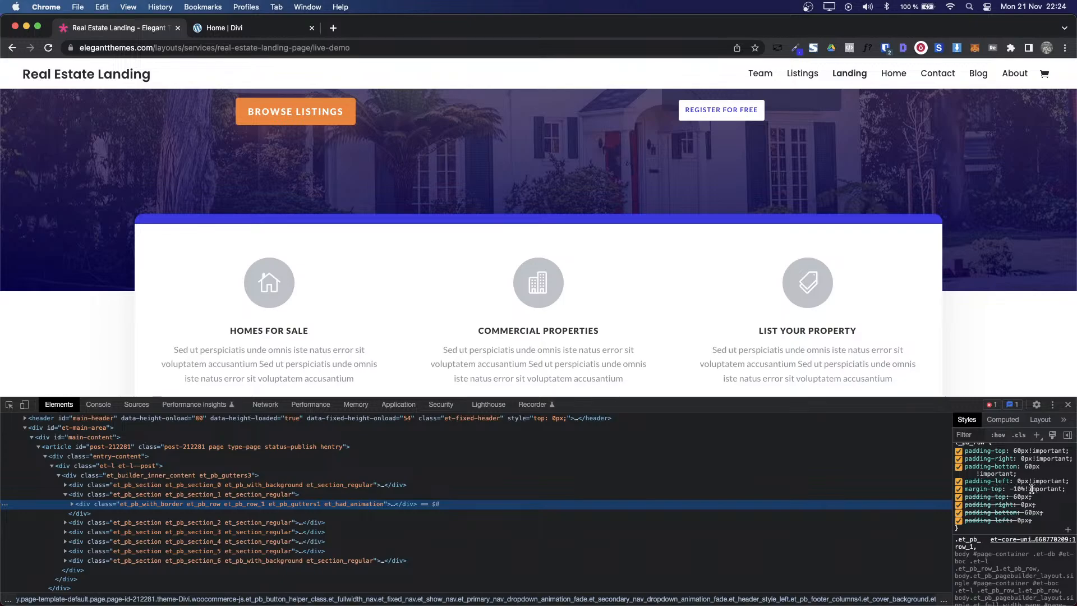
scroll(1024, 488, "down", 8)
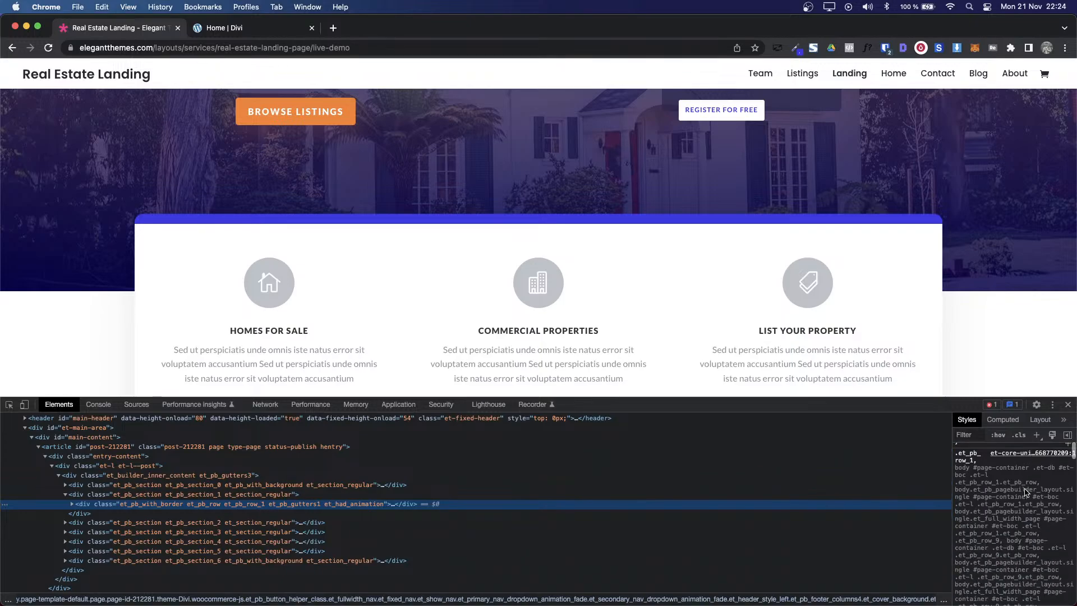
scroll(1024, 488, "down", 3)
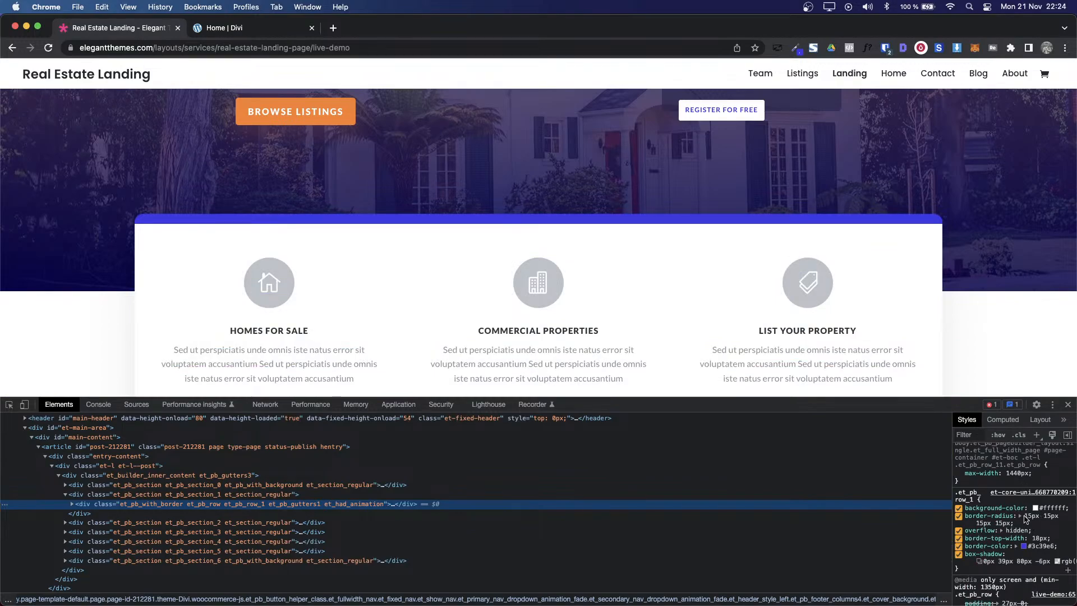
Step: Back on the Divi page, round all four corners of the services row to 15px, checking the value against the demo
key("ctrl+Tab")
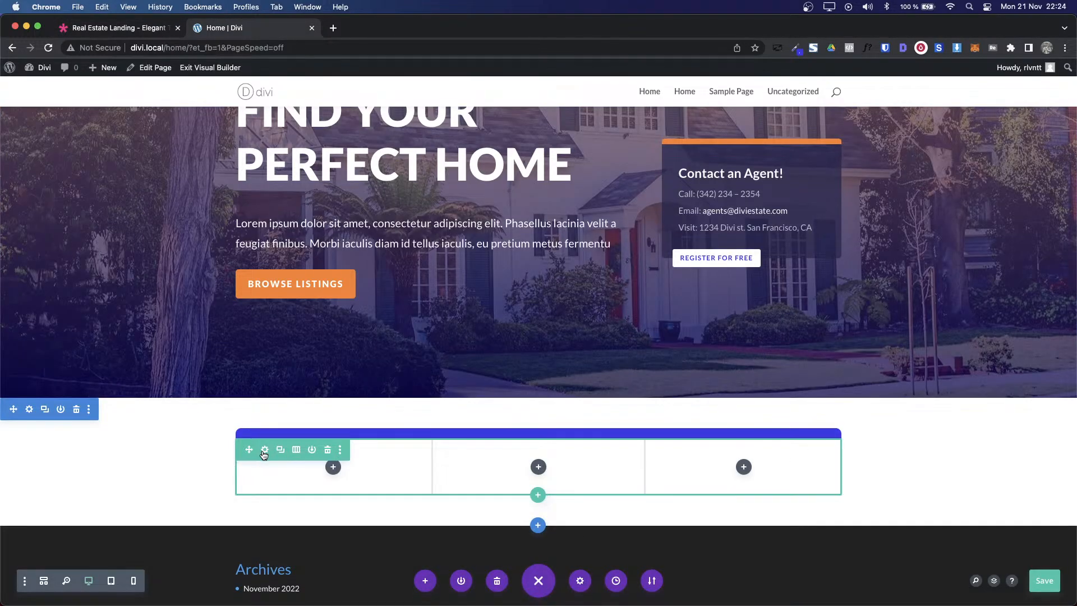
left_click(266, 451)
left_click(101, 178)
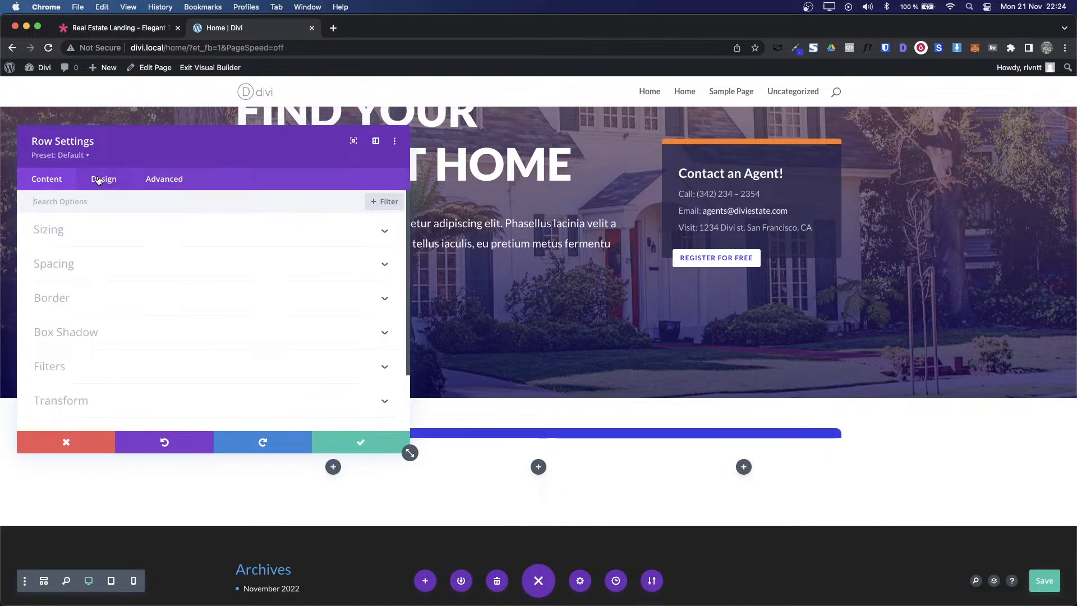
left_click(83, 304)
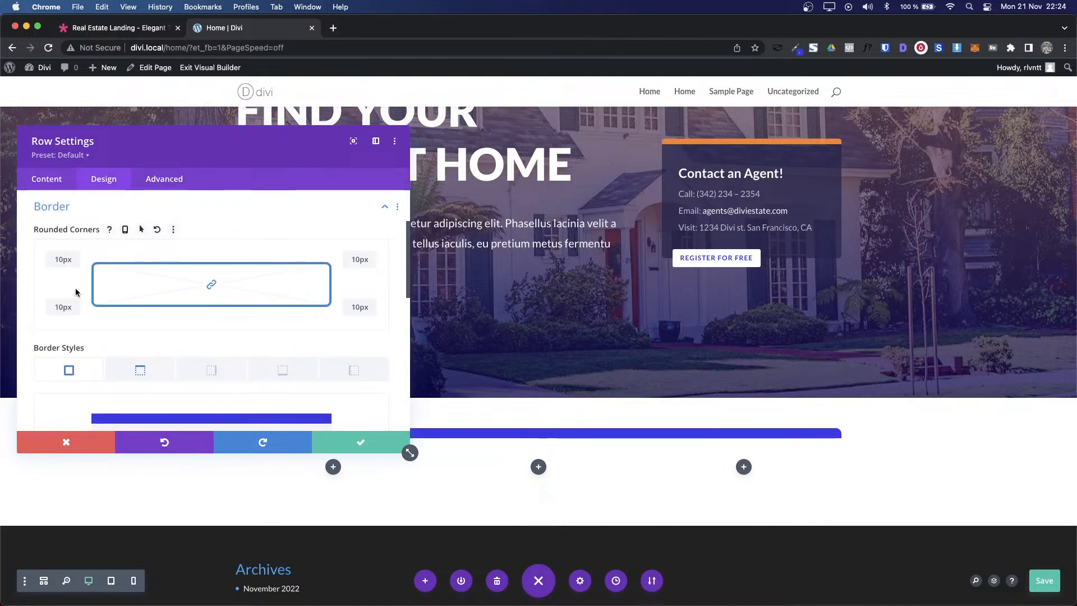
left_click(56, 260)
key("Up")
key("Up")
key("Up")
key("Up")
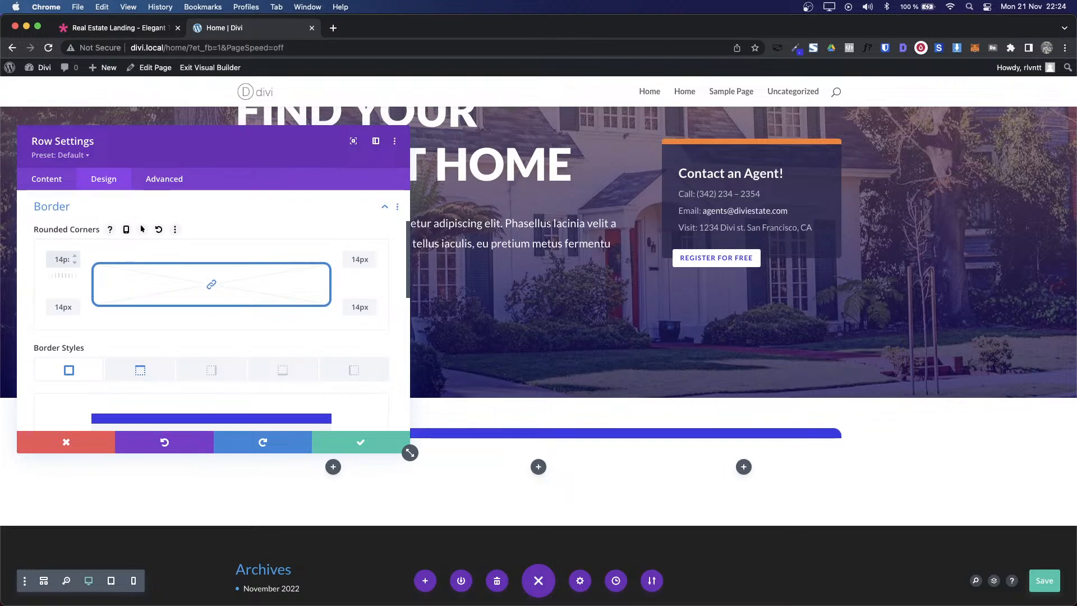
key("ctrl+Tab")
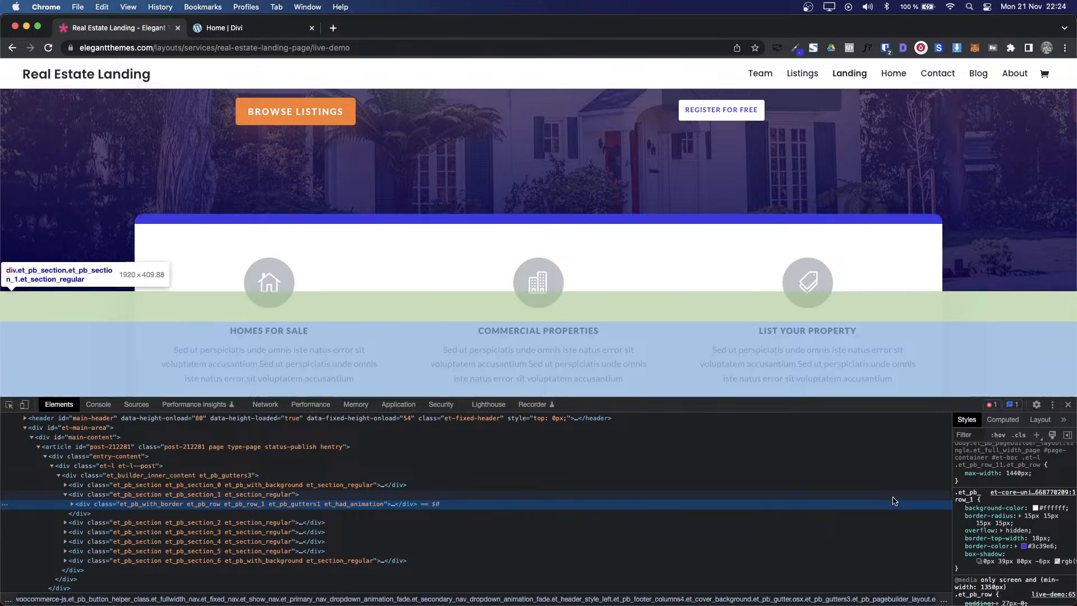
key("ctrl+Tab")
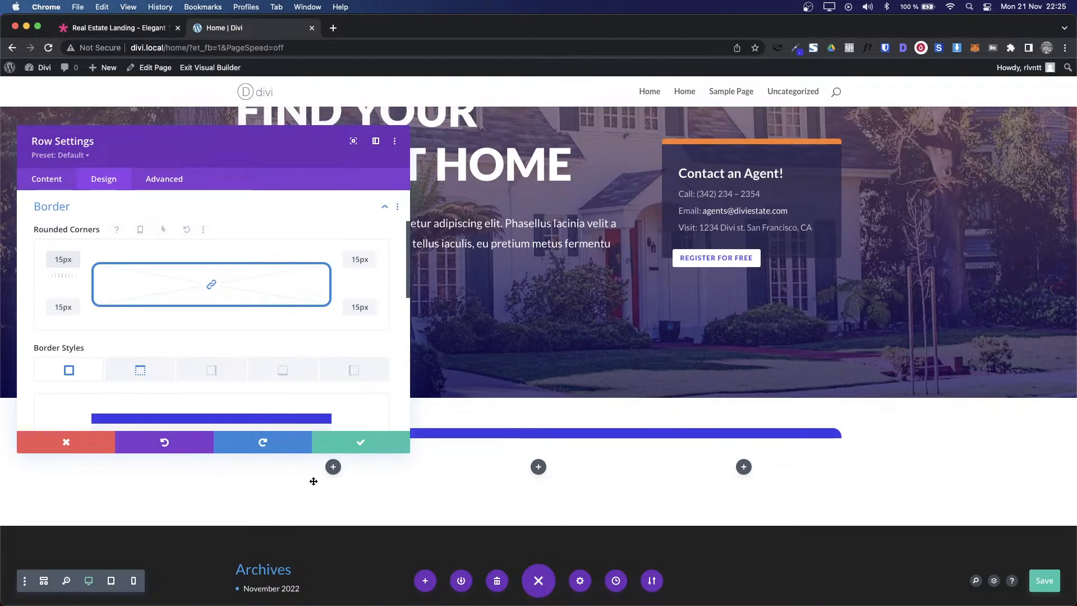
Step: Try a 2px border width on all sides of the services row
scroll(318, 371, "down", 5)
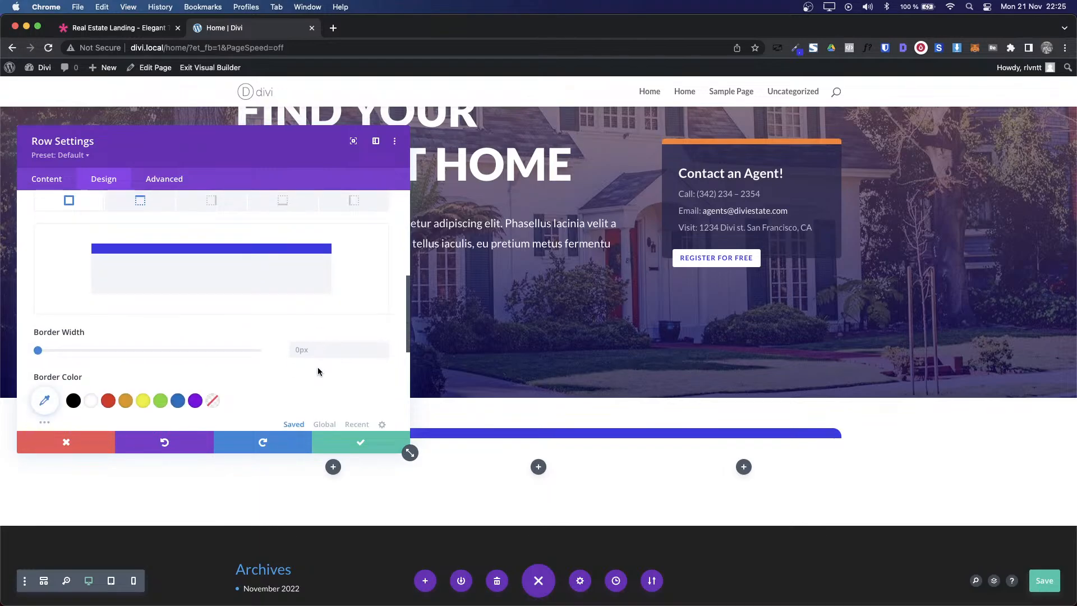
left_click(329, 350)
key("Up")
key("Up")
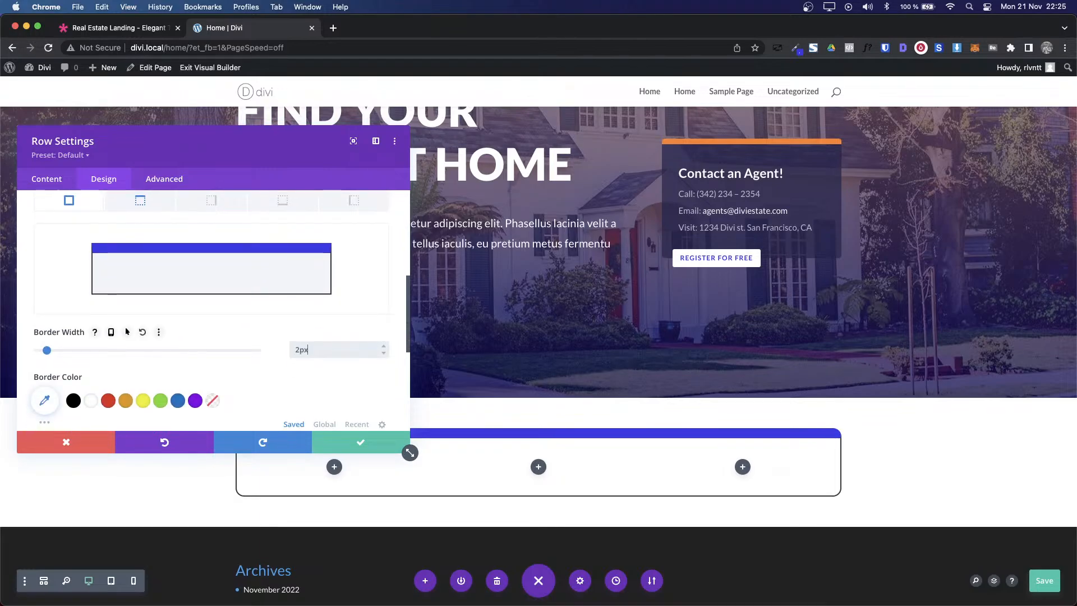
key("Down")
key("Down")
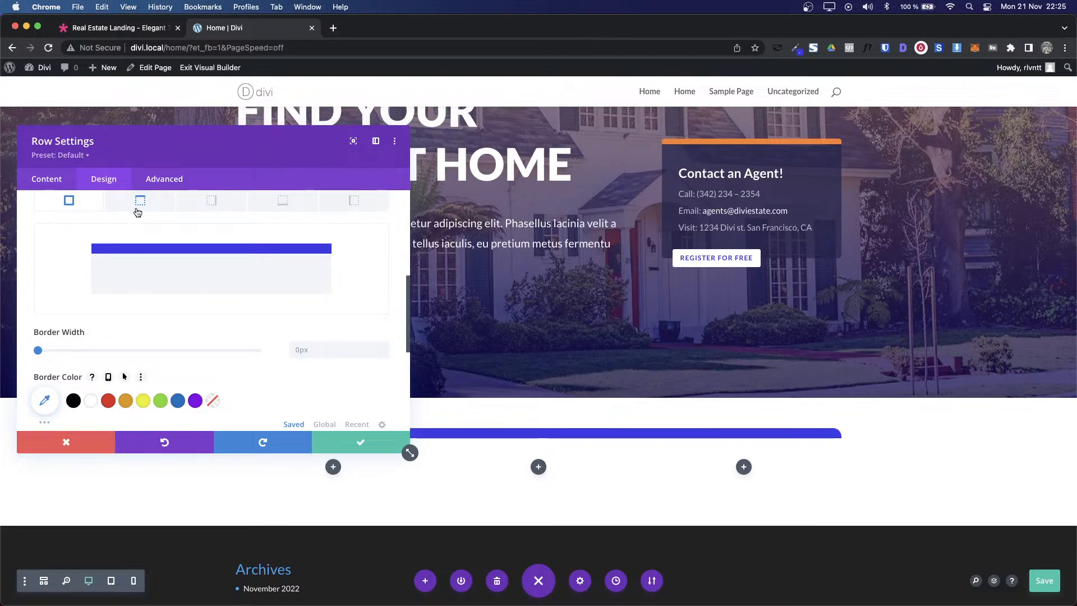
Step: Review the row's top border width and compare it with the demo's services box styles
left_click(140, 202)
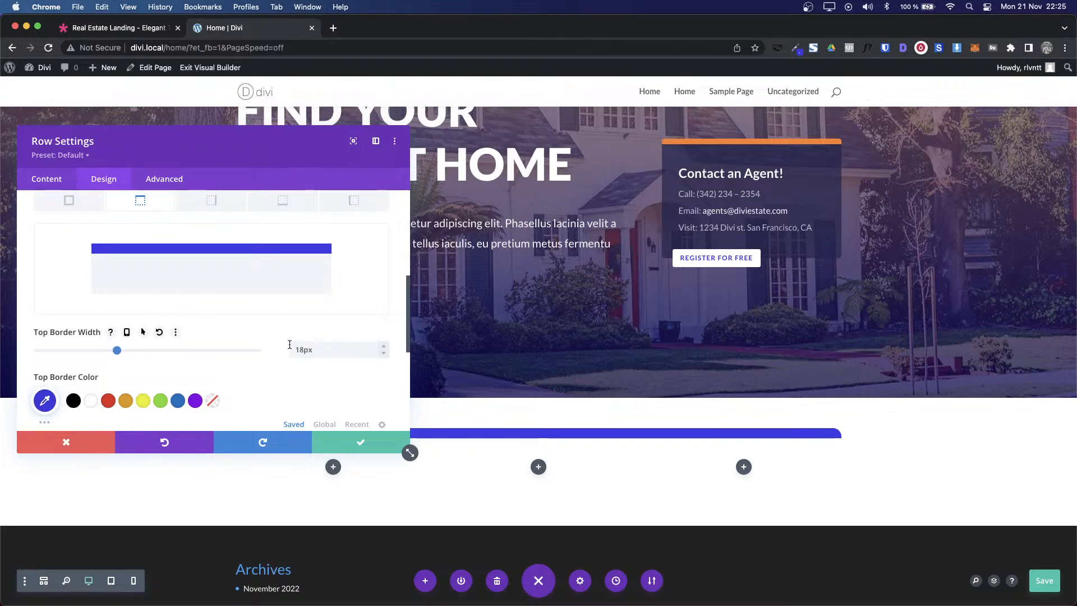
key("ctrl+Tab")
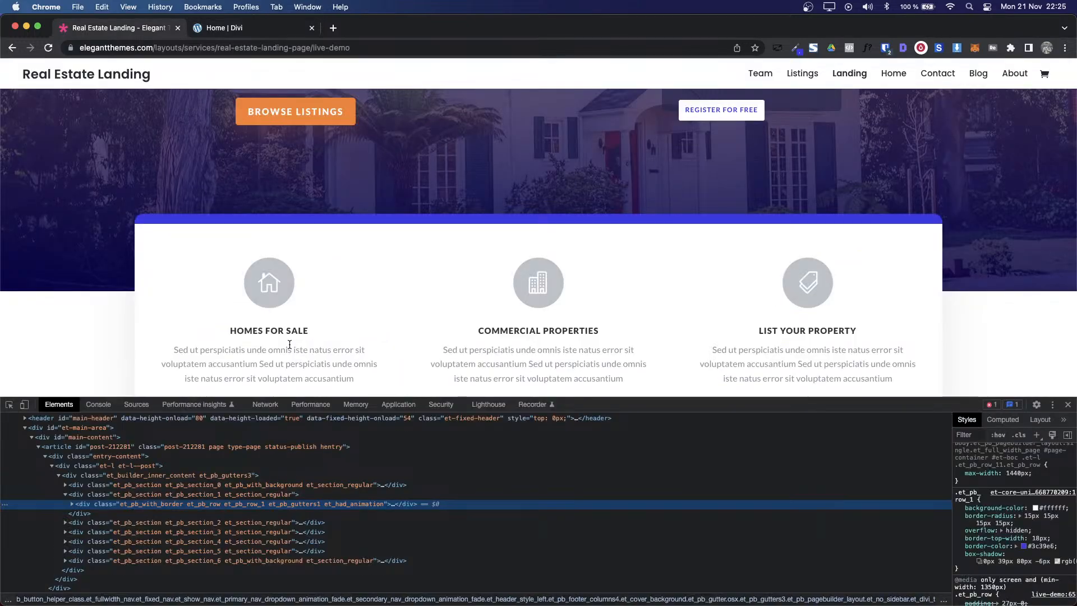
key("ctrl+Tab")
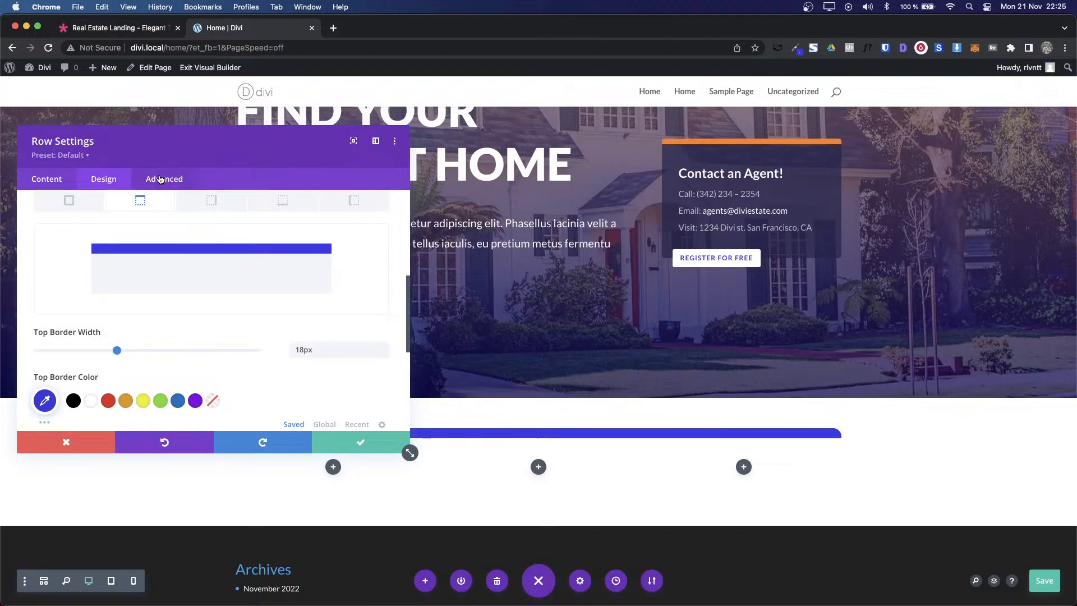
Step: Set the row's top margin to -10% so it overlaps the hero, and save the row settings
scroll(119, 242, "up", 5)
left_click(57, 312)
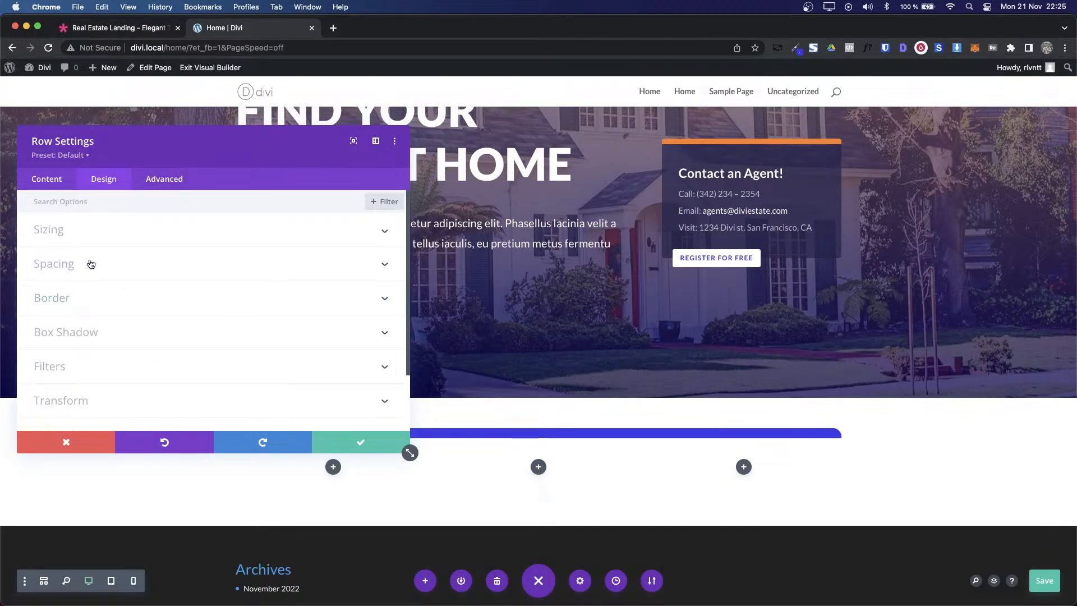
left_click(89, 267)
left_click(70, 252)
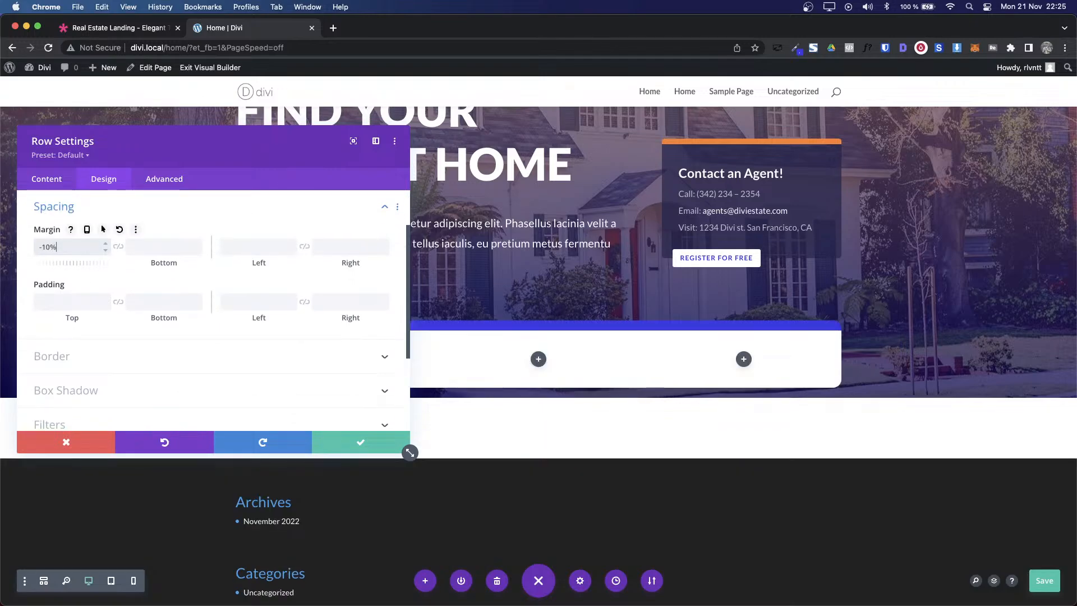
left_click(360, 442)
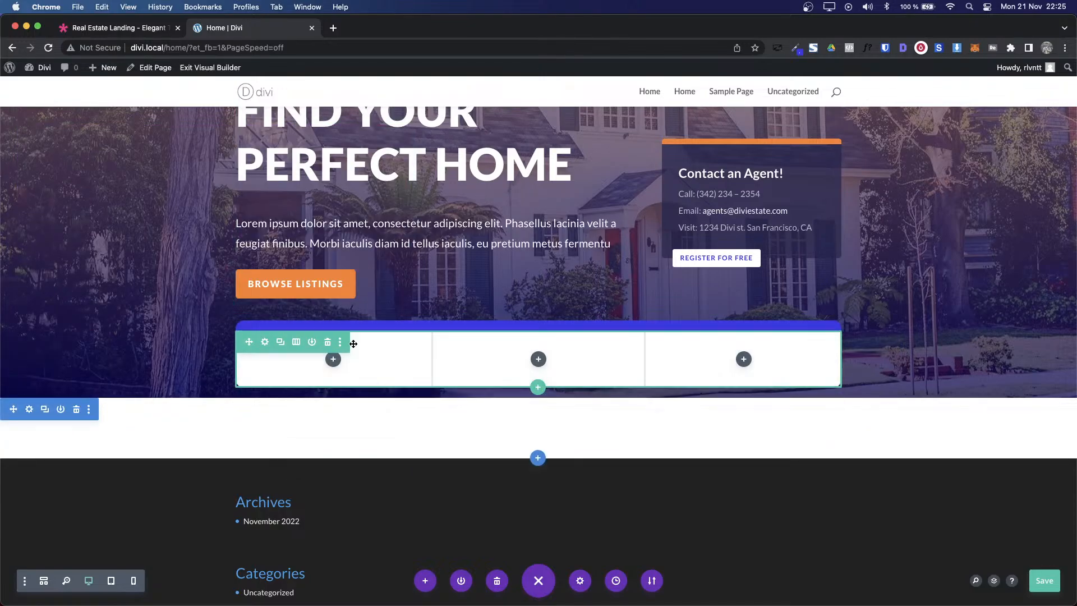
Step: Switch to the demo, examine how the services box overlaps the hero section, and close the developer tools
key("ctrl+shift+Tab")
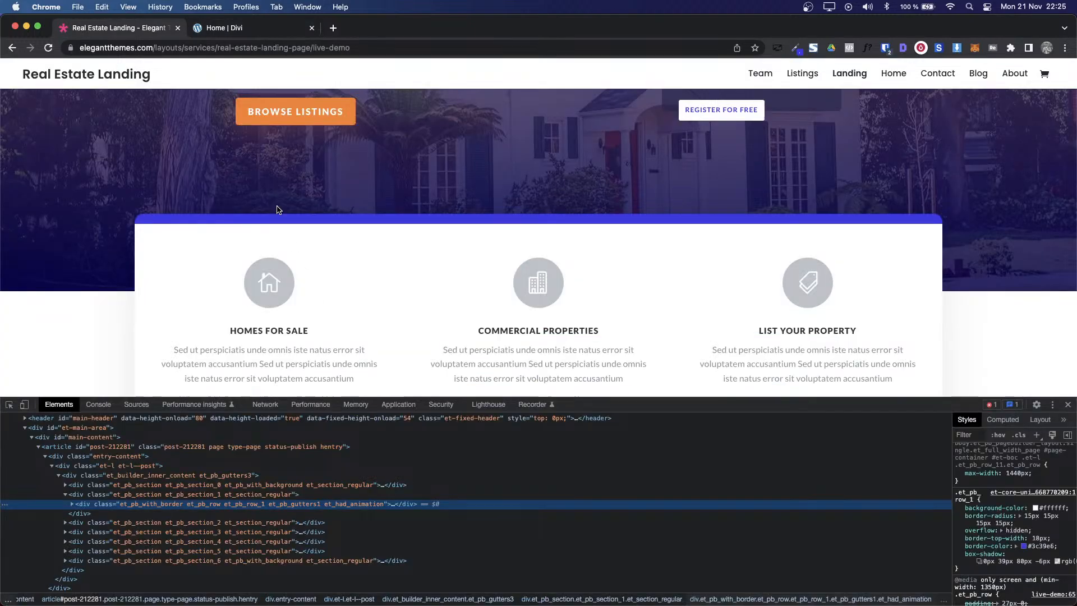
scroll(280, 317, "up", 5)
scroll(279, 319, "down", 1)
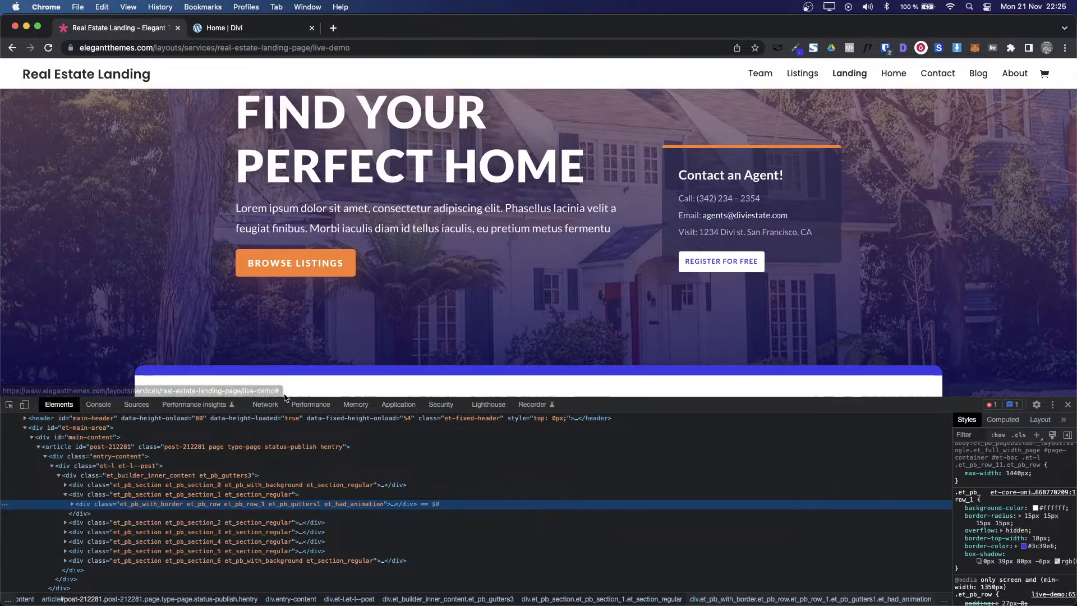
scroll(918, 219, "up", 2)
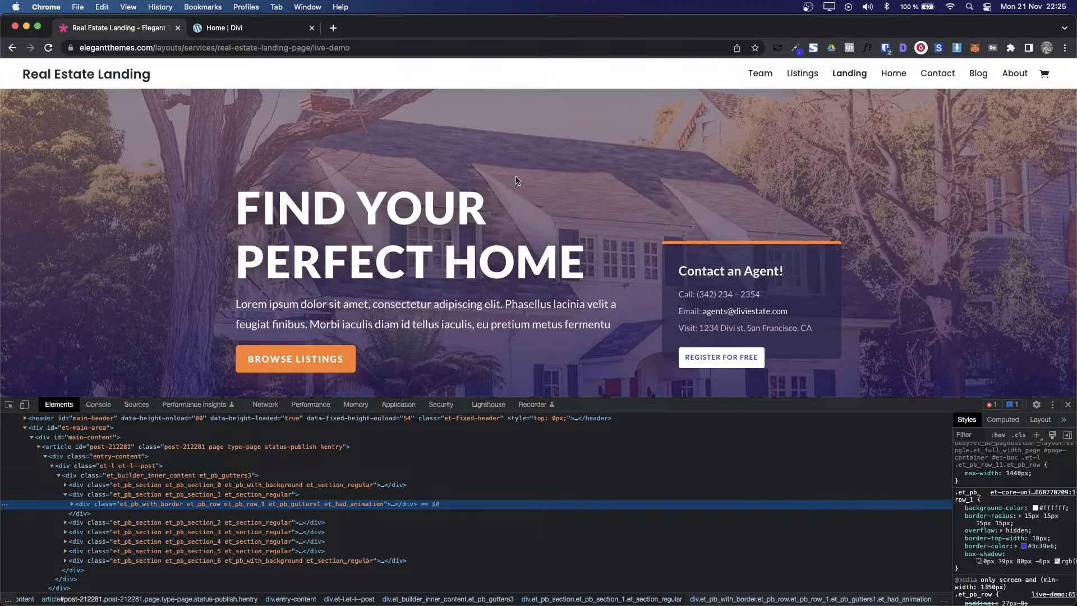
scroll(517, 178, "down", 2)
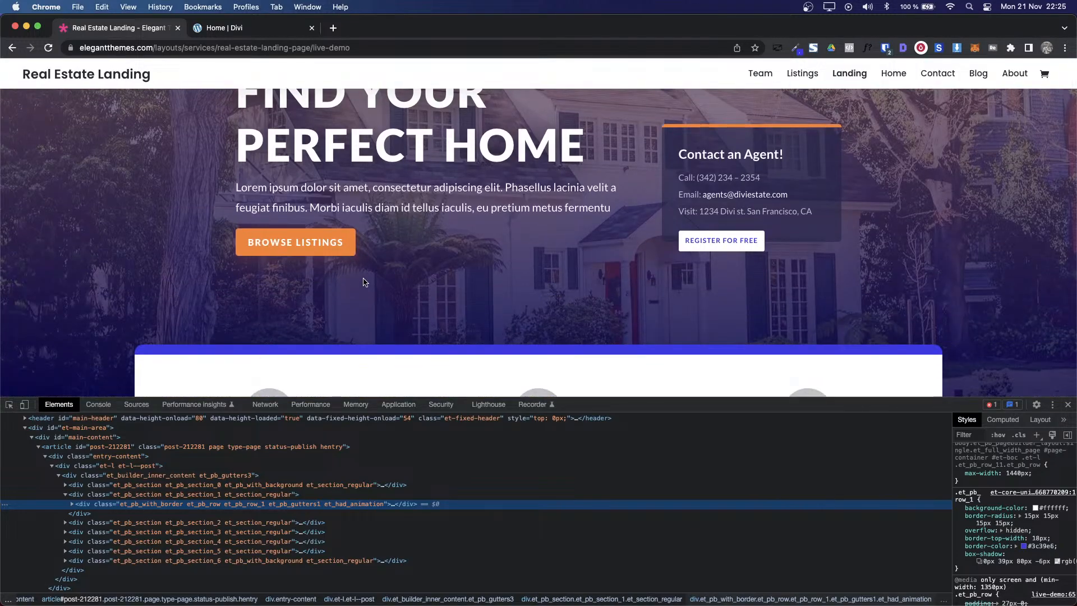
scroll(251, 356, "down", 1)
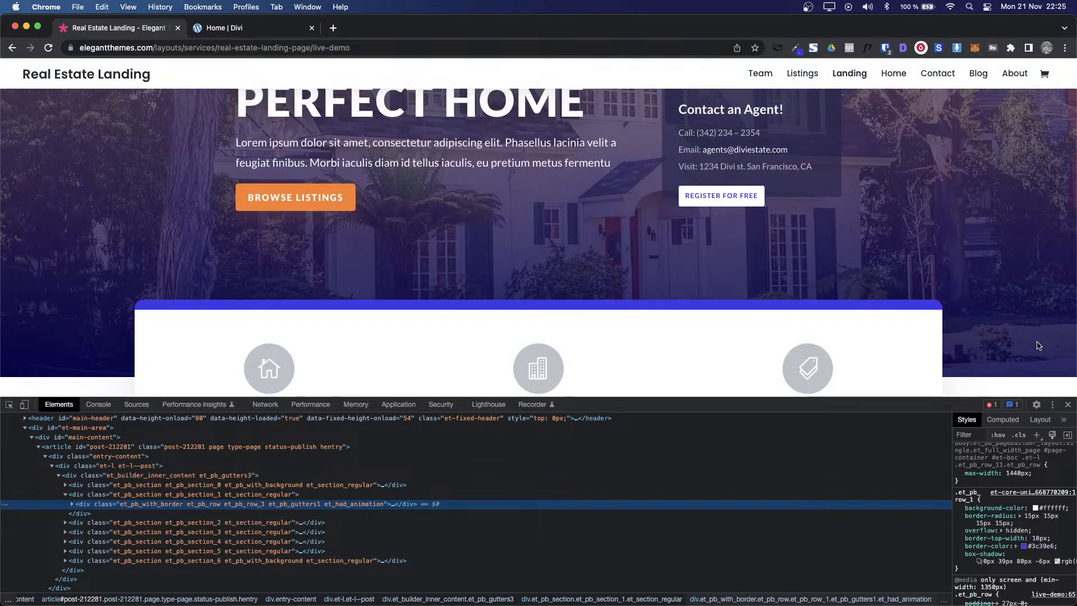
left_click_drag(928, 407, 1053, 446)
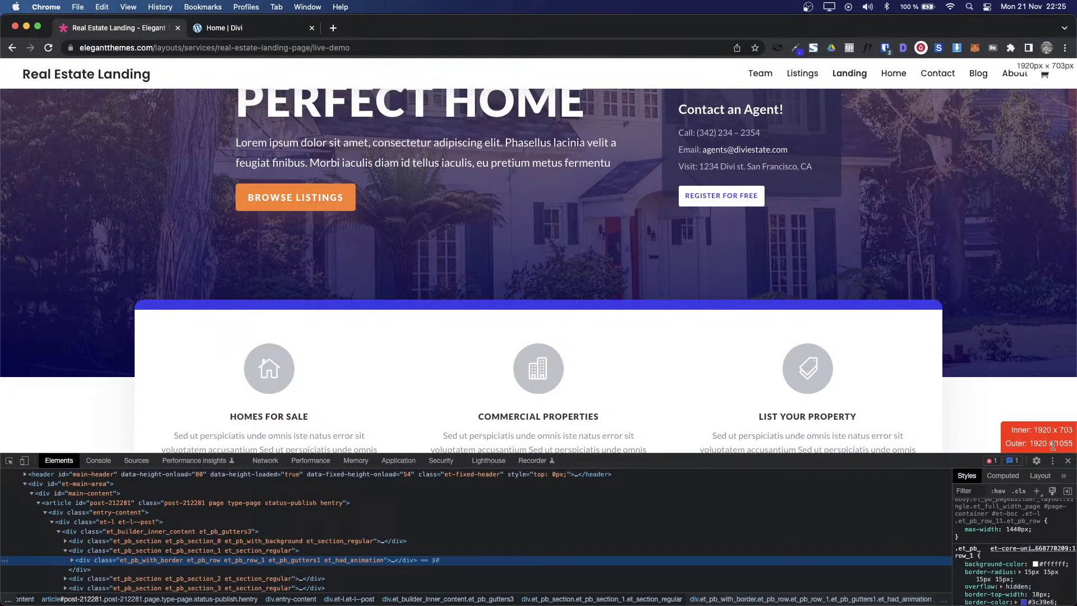
left_click(1067, 459)
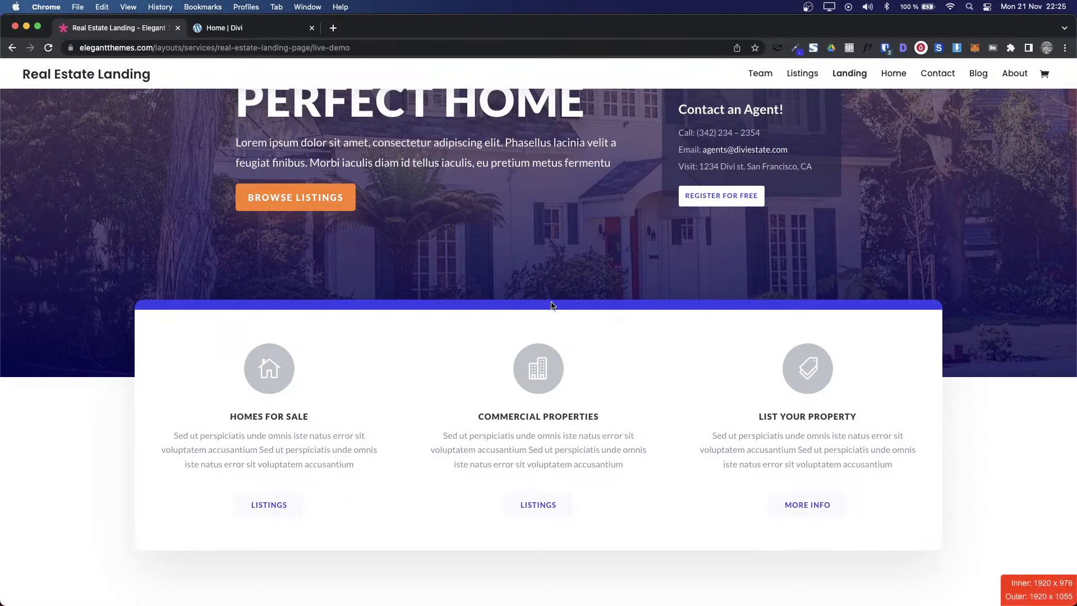
Step: Inspect the demo's Homes for Sale column in the developer tools and examine its blurb icon, title, text and button
right_click(271, 372)
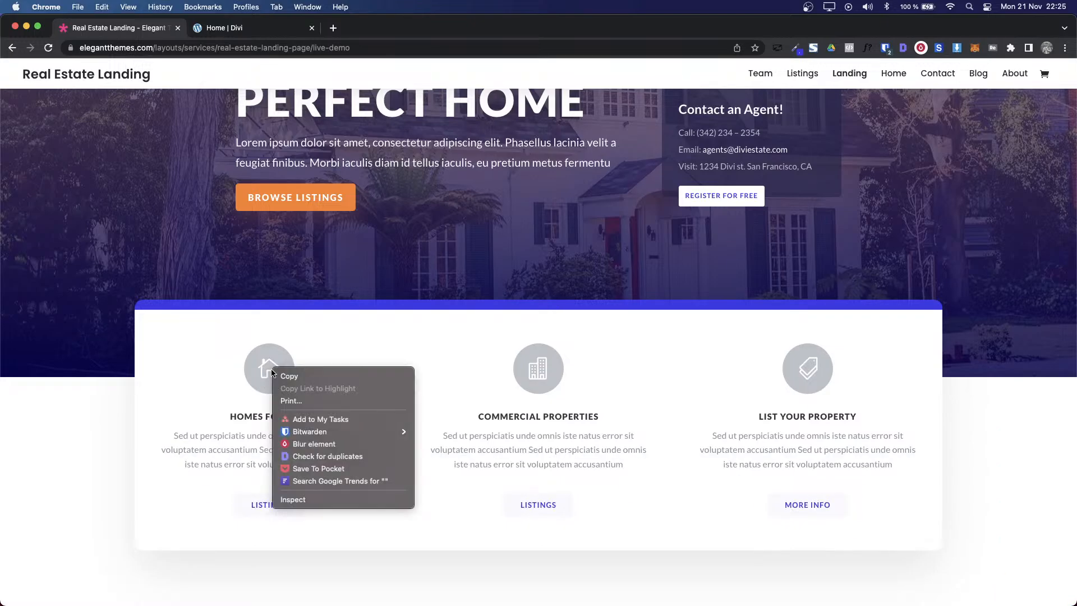
left_click(160, 373)
right_click(252, 387)
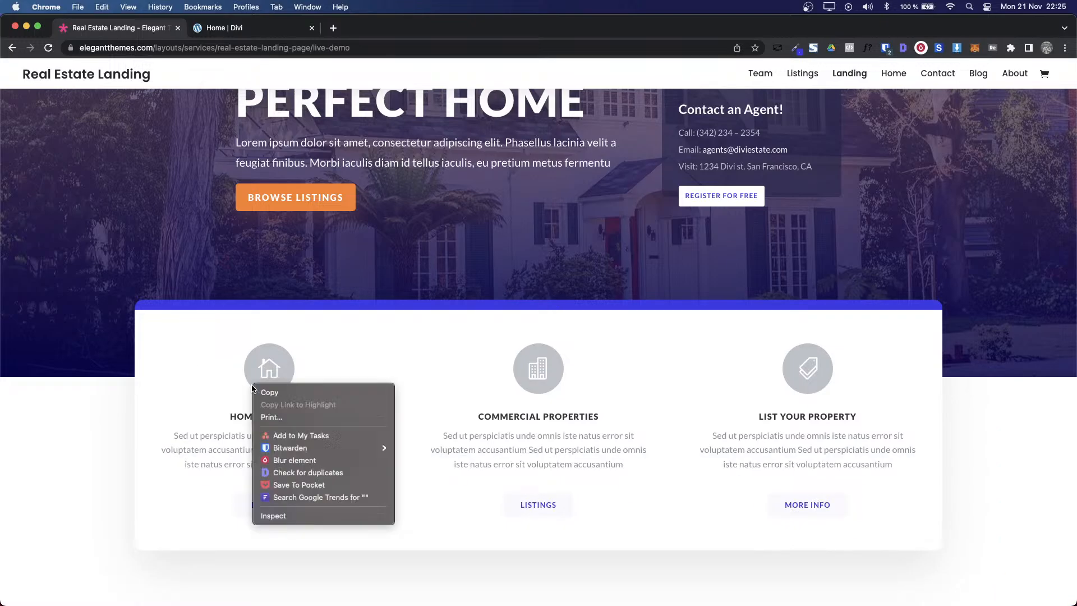
left_click(273, 515)
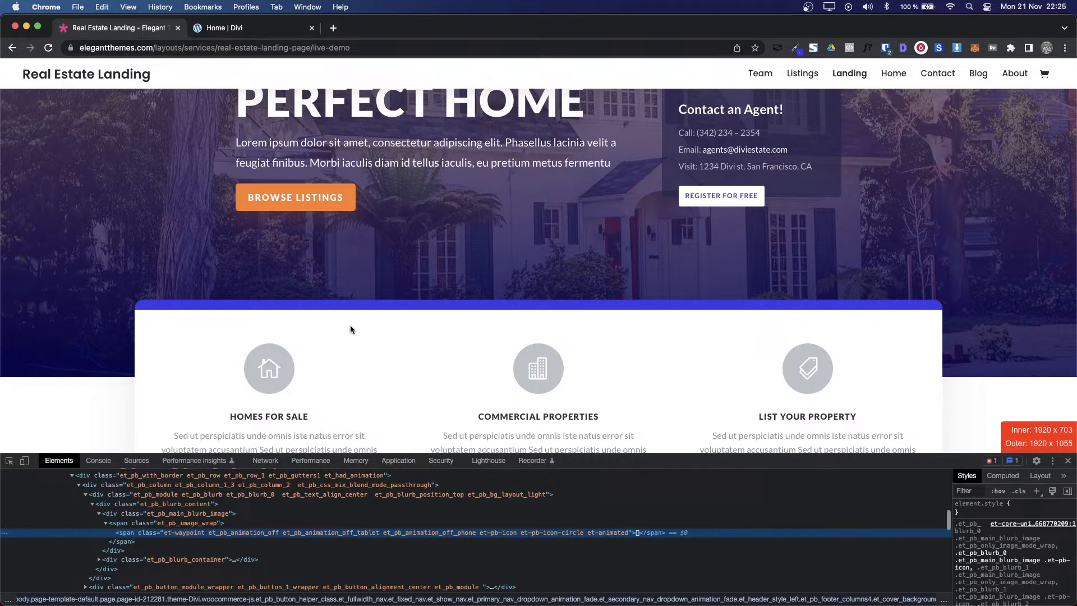
scroll(342, 336, "down", 1)
left_click(9, 460)
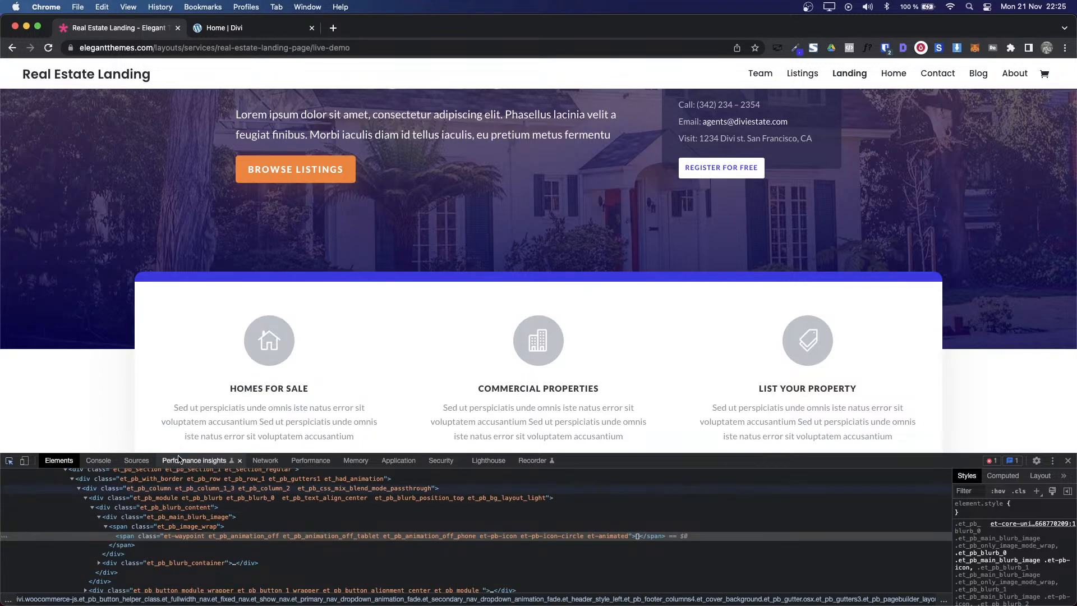
left_click(179, 372)
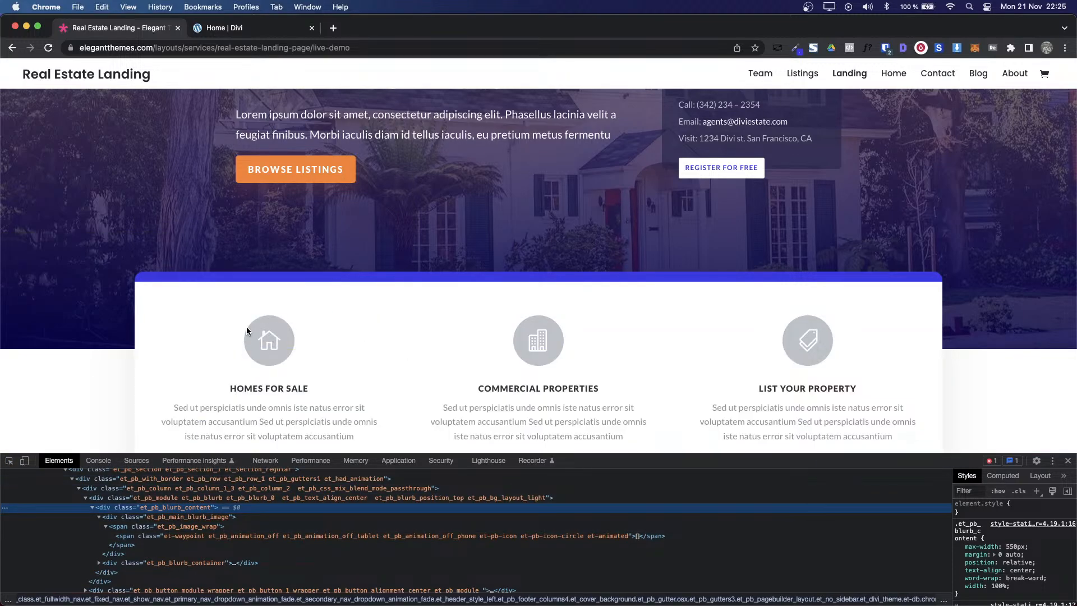
scroll(258, 347, "down", 3)
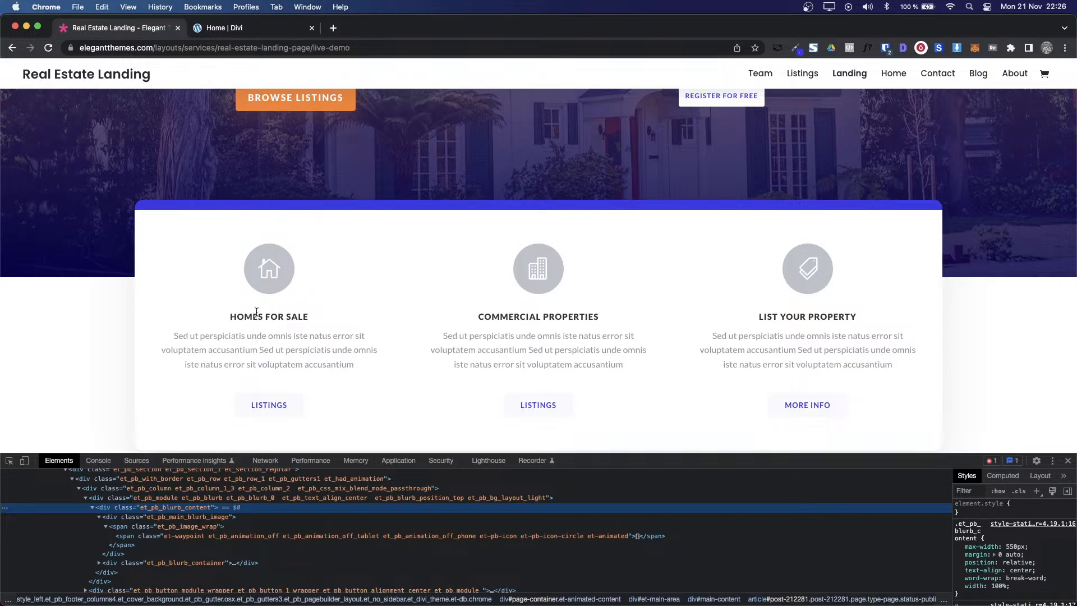
left_click_drag(228, 315, 319, 315)
left_click_drag(159, 339, 236, 420)
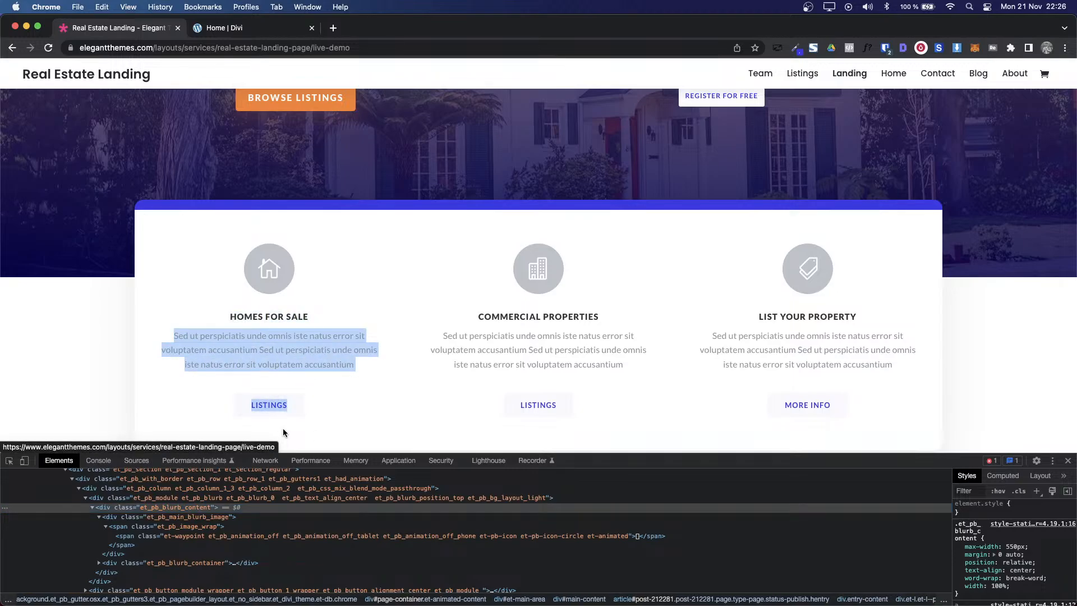
Step: Return to the Divi page, clear the services row's top margin and save the row settings
left_click(214, 28)
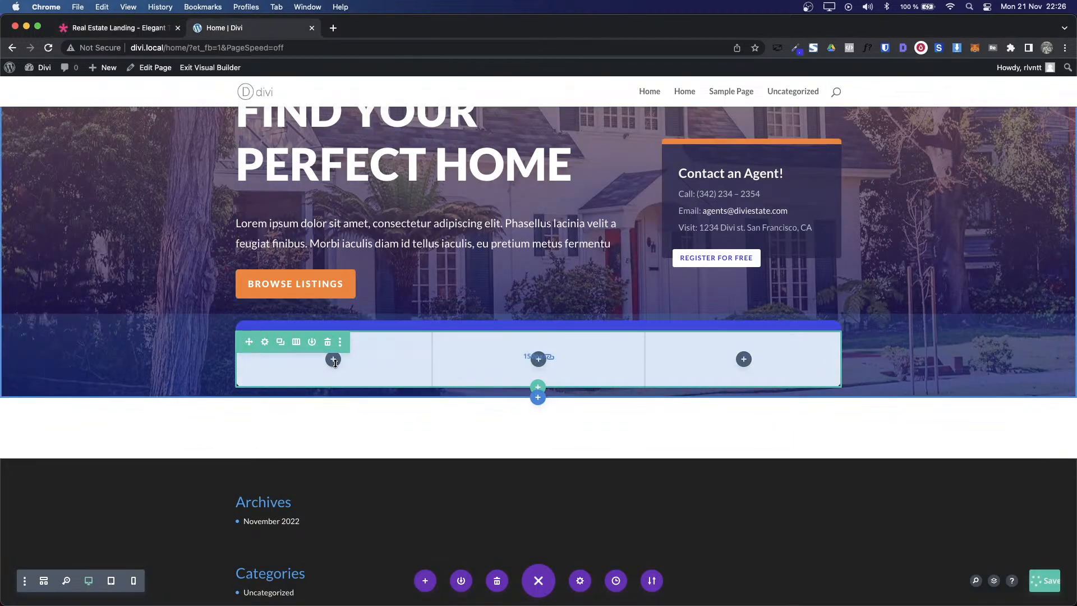
left_click(264, 342)
left_click(105, 181)
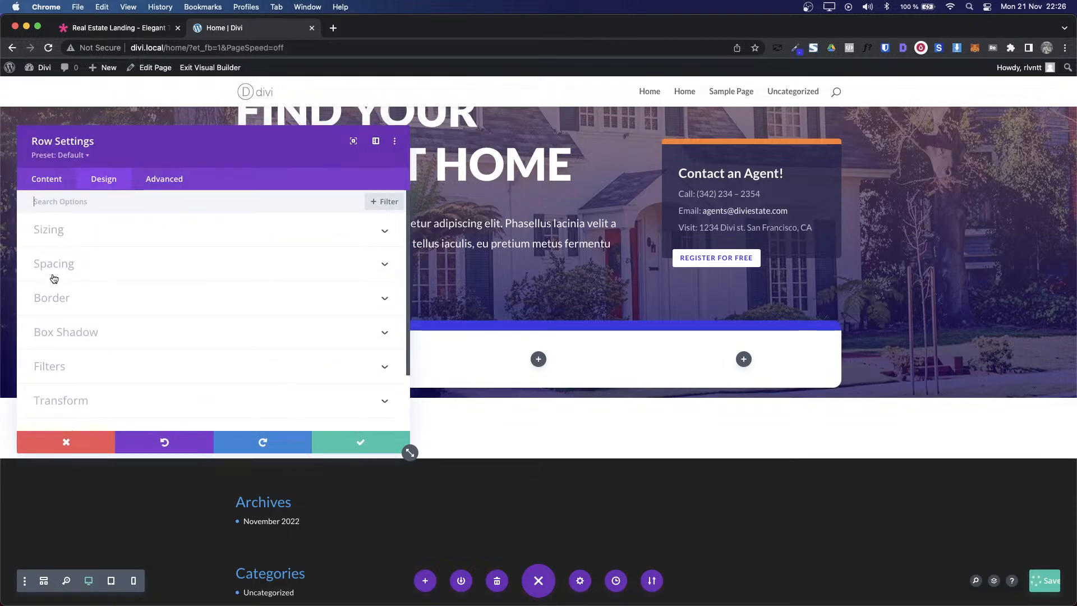
left_click(54, 269)
left_click(64, 248)
key("super+a")
key("BackSpace")
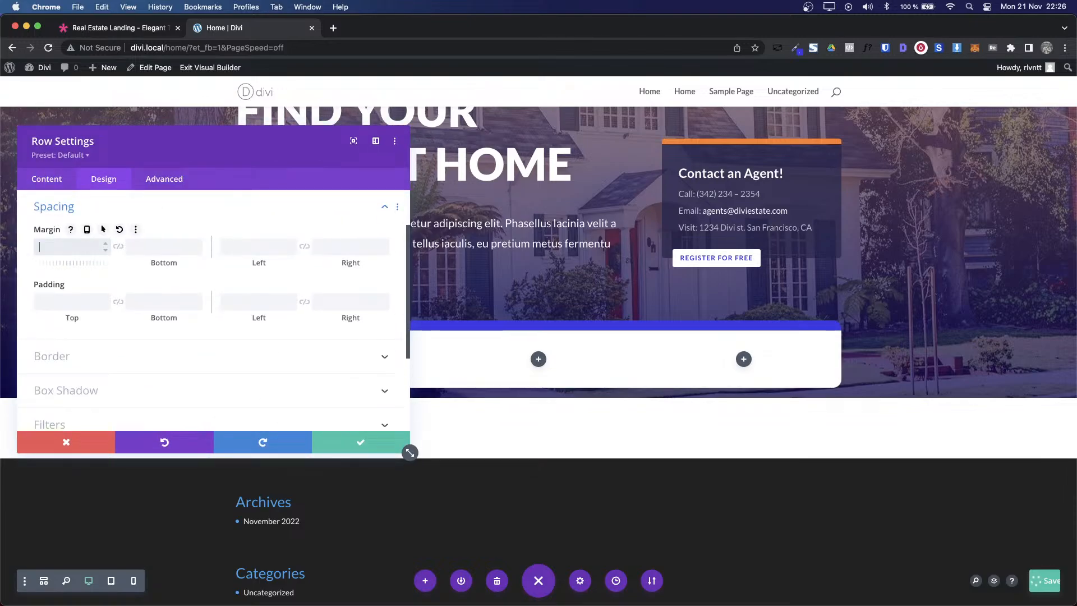
left_click(360, 442)
Step: Insert a Blurb module in the services row's first column and move its settings window clear of the preview
scroll(243, 374, "down", 3)
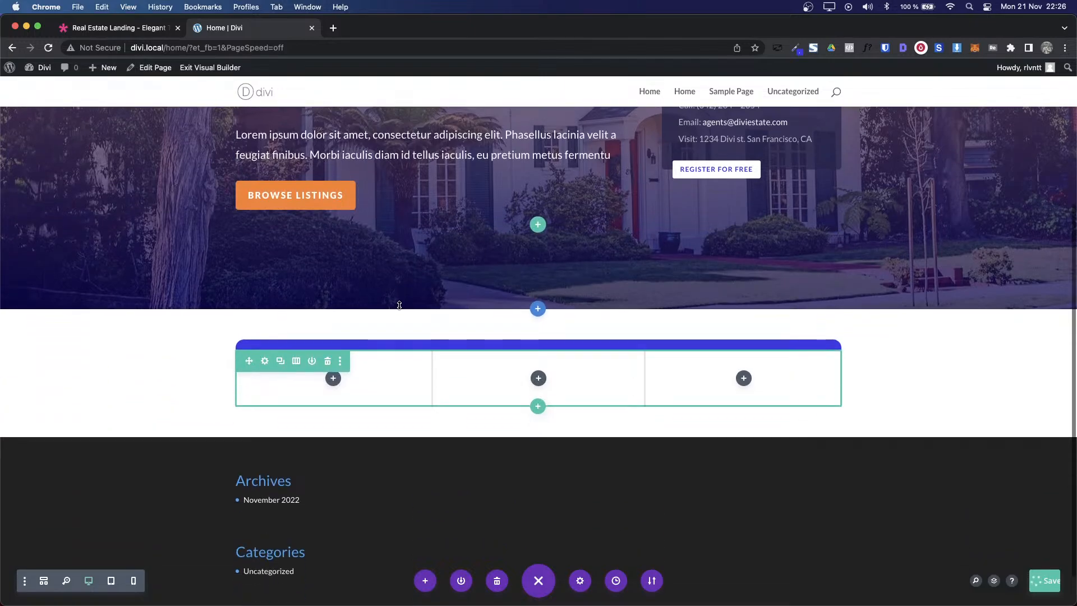
left_click(333, 378)
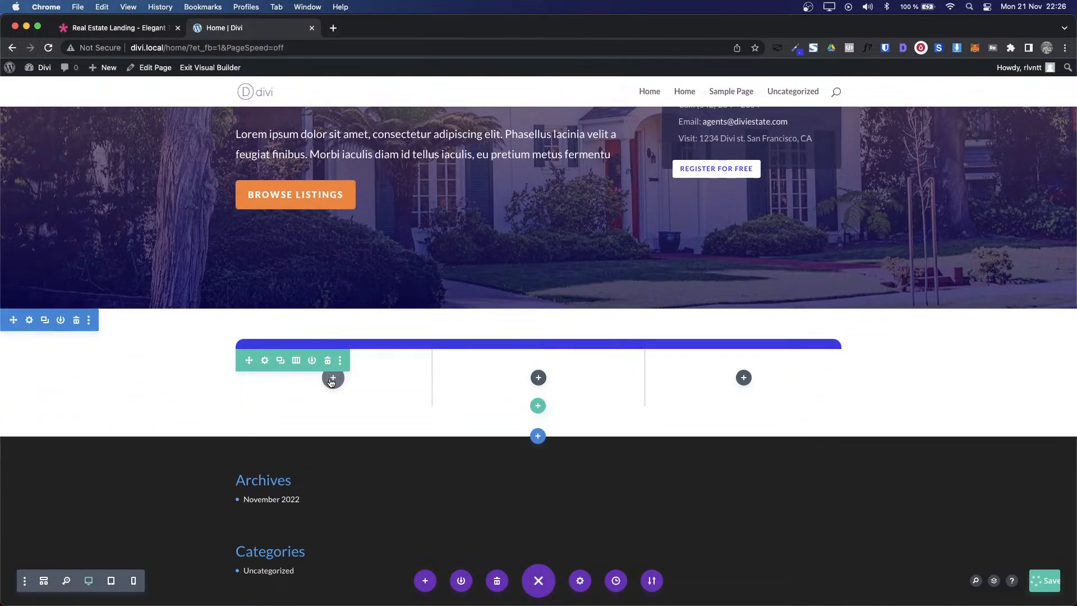
type("bl")
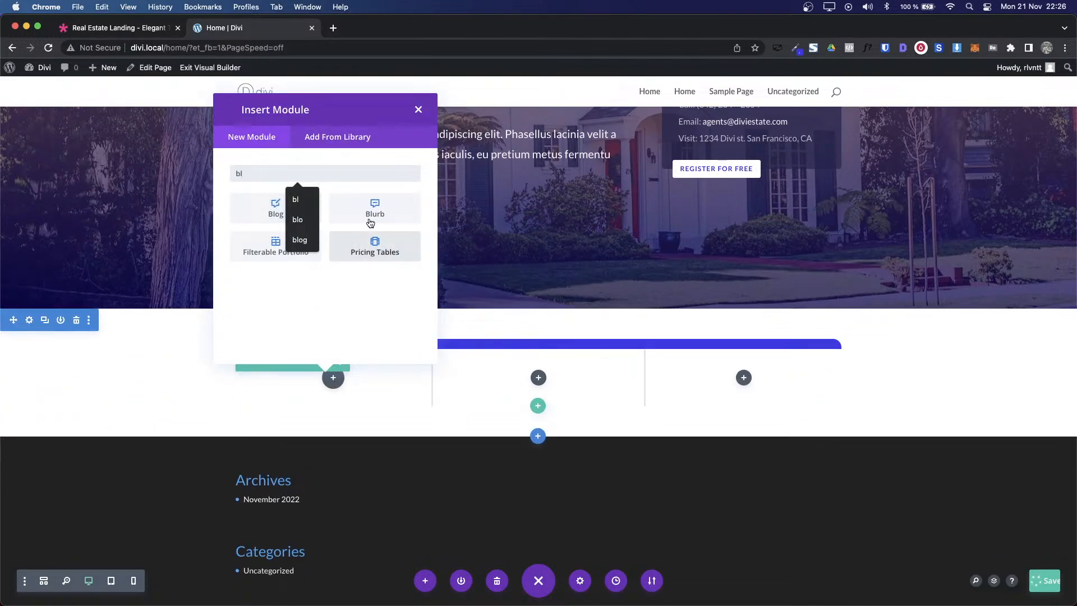
left_click(365, 215)
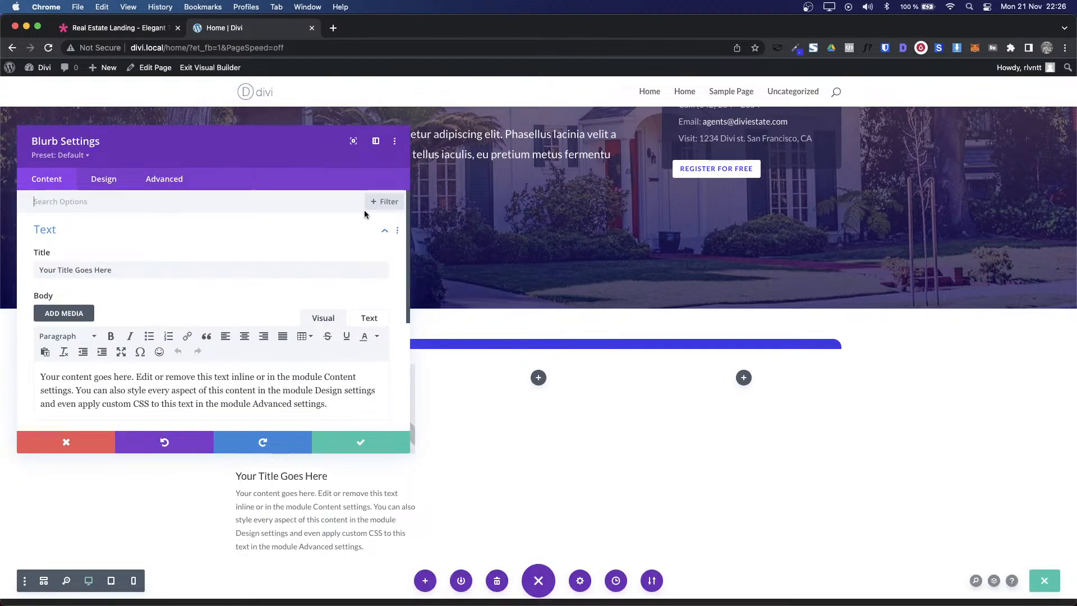
left_click_drag(251, 159, 766, 180)
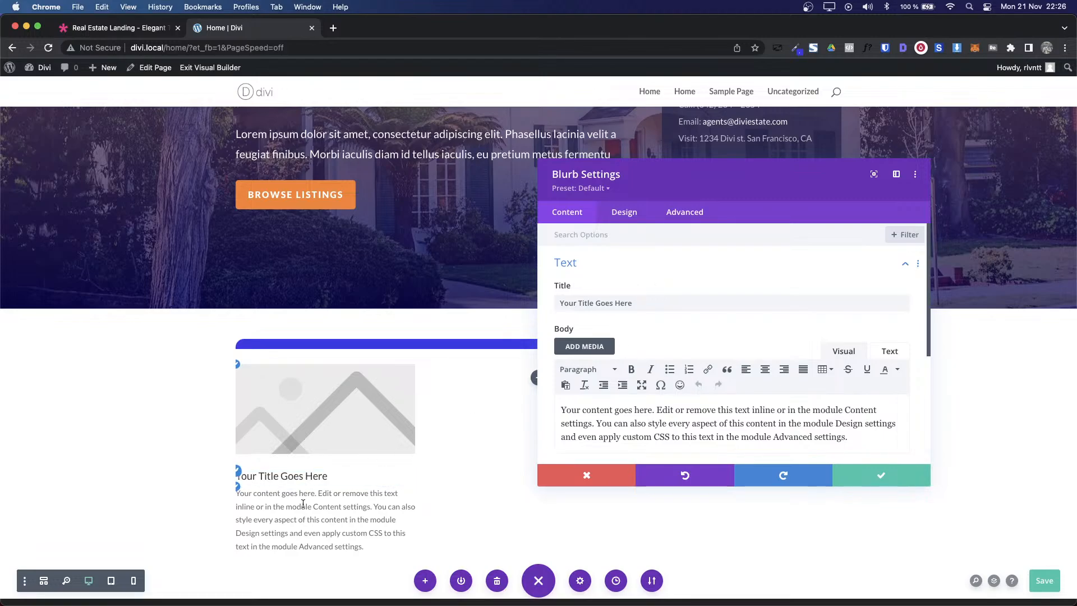
Step: Switch the blurb from an image to an icon and choose a solid house from the icons matching "home"
scroll(653, 393, "down", 5)
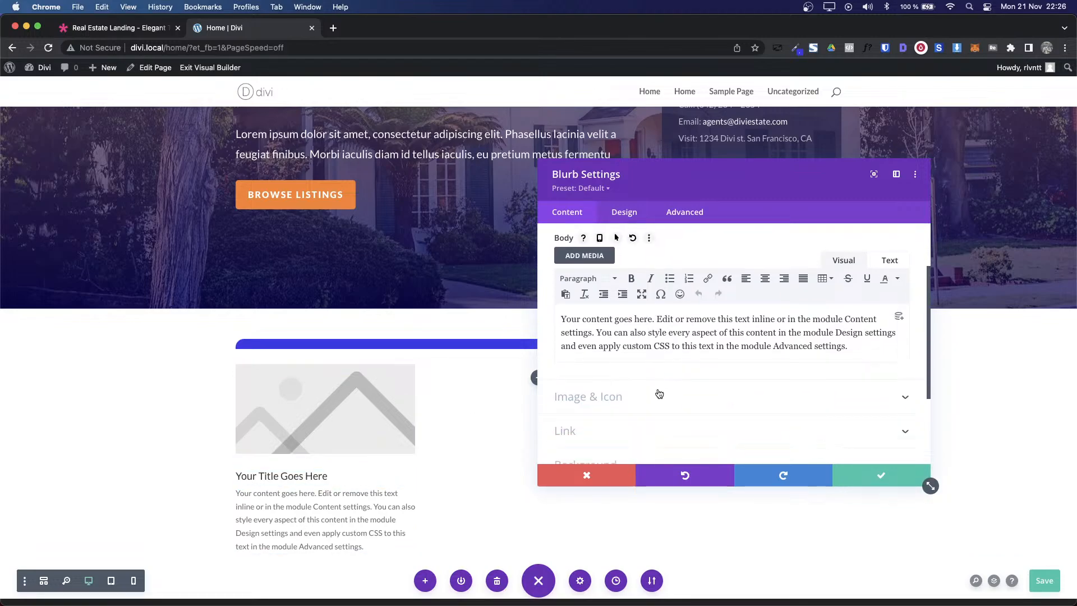
left_click(613, 302)
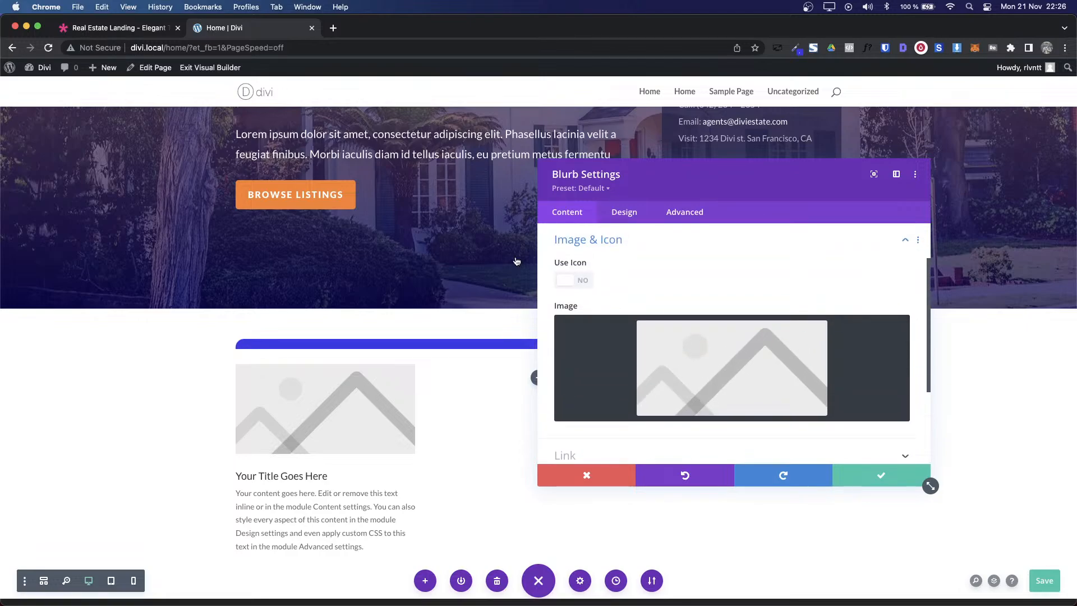
left_click(121, 28)
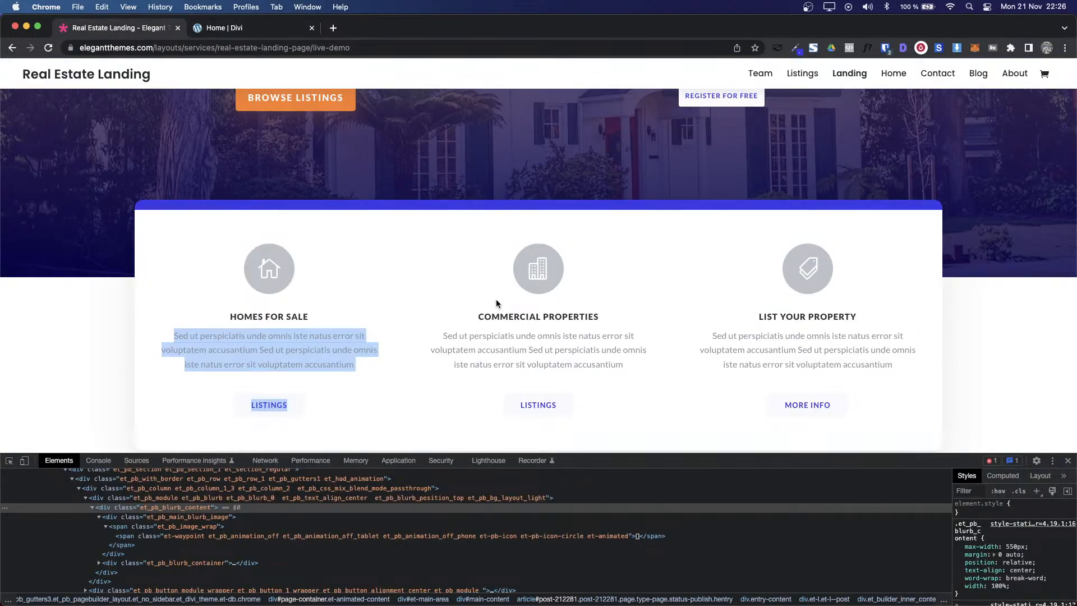
left_click(245, 32)
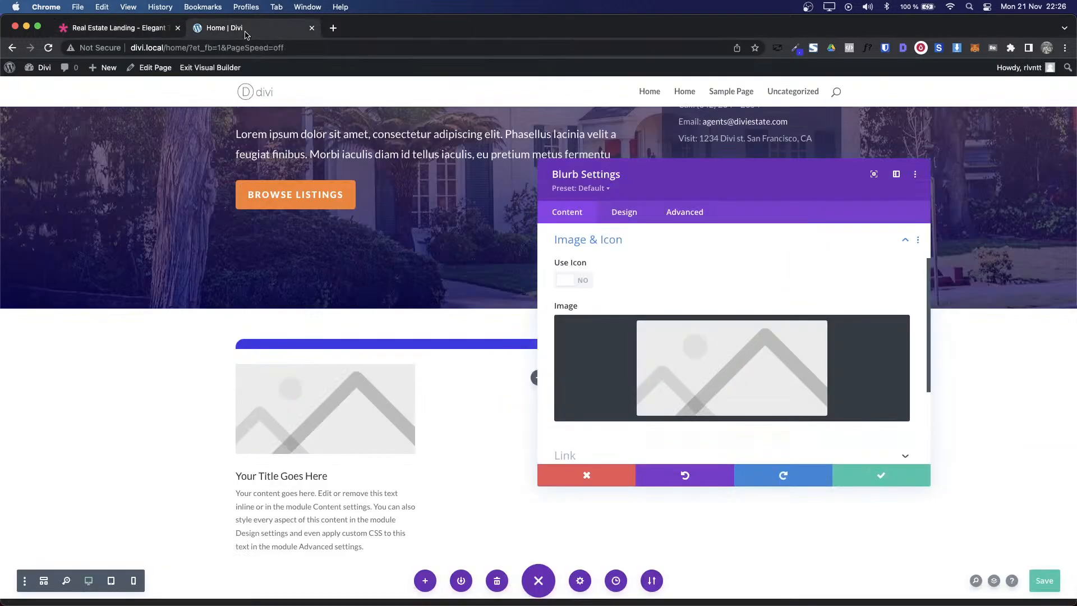
left_click(583, 288)
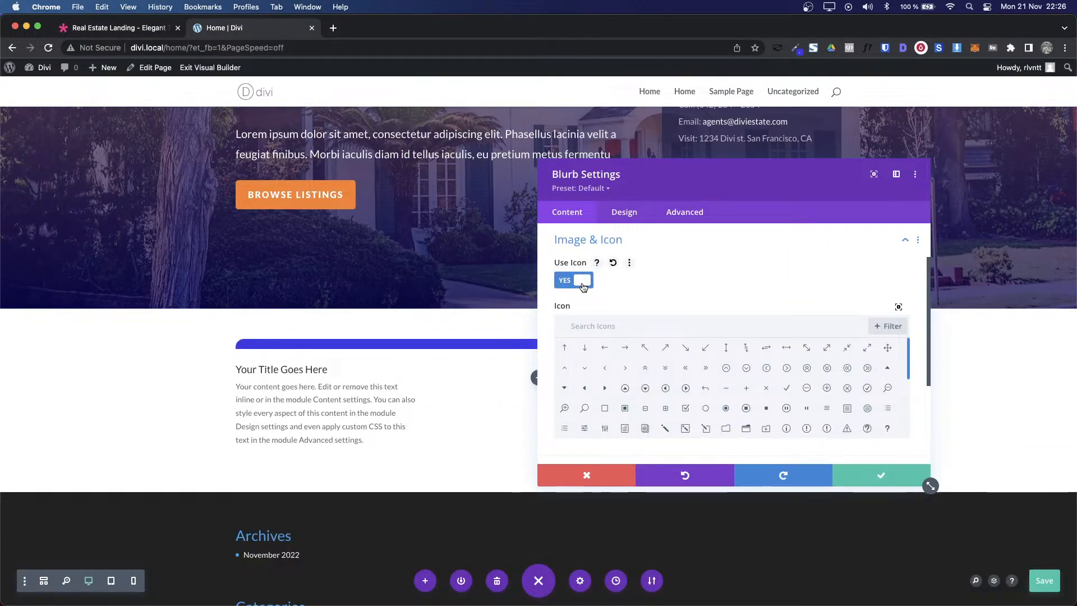
left_click(712, 330)
type("home")
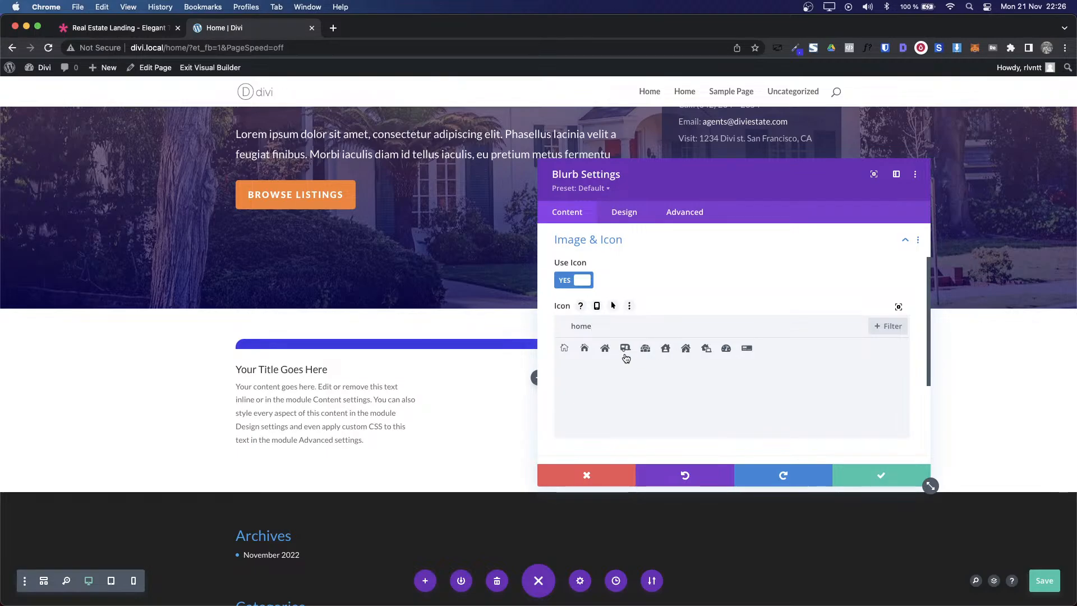
left_click(604, 350)
Step: Compare the blurb icon with the demo's Homes for Sale icon and try the other solid house beside the outlined one
key("ctrl+shift+Tab")
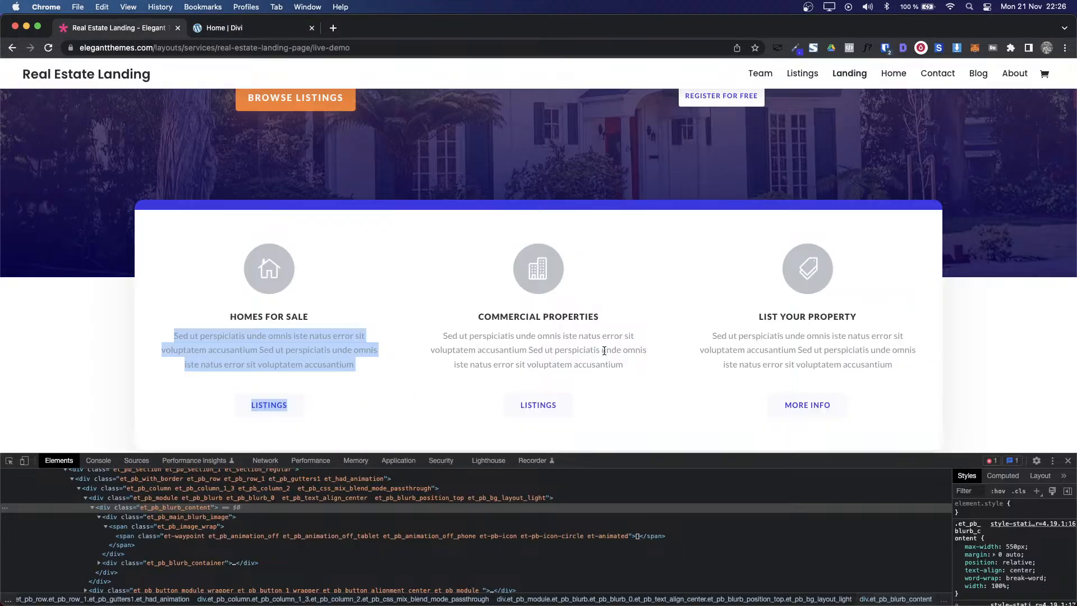
key("ctrl+Tab")
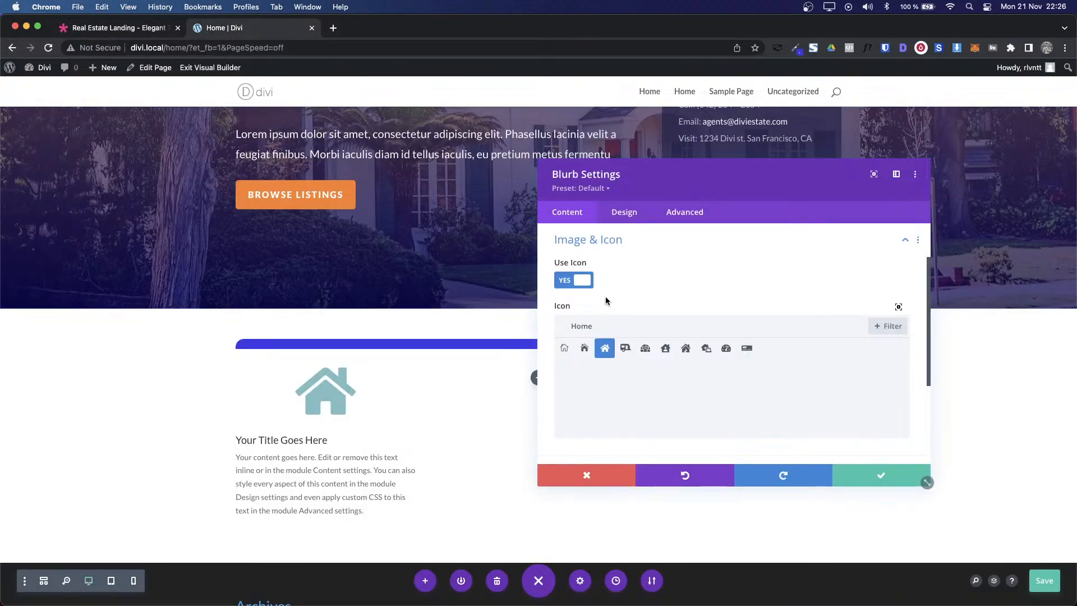
left_click(584, 349)
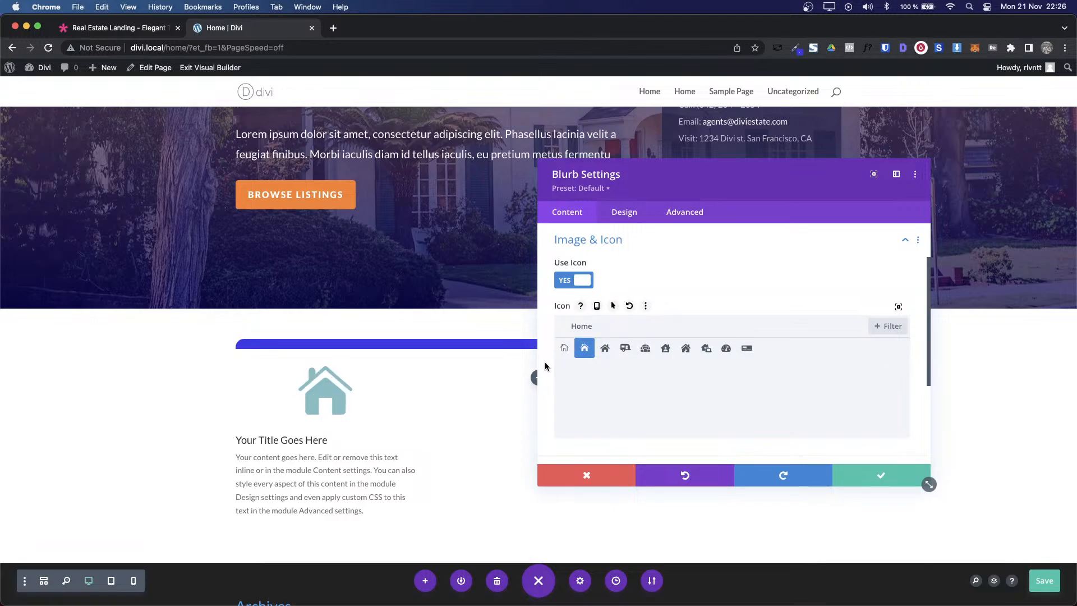
key("ctrl+shift+Tab")
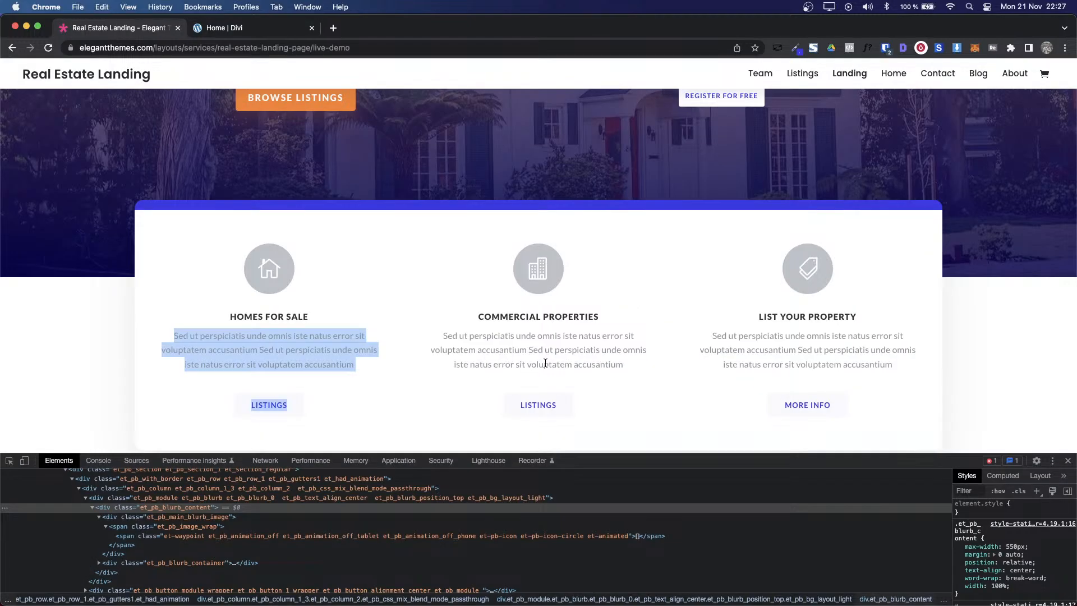
key("ctrl+Tab")
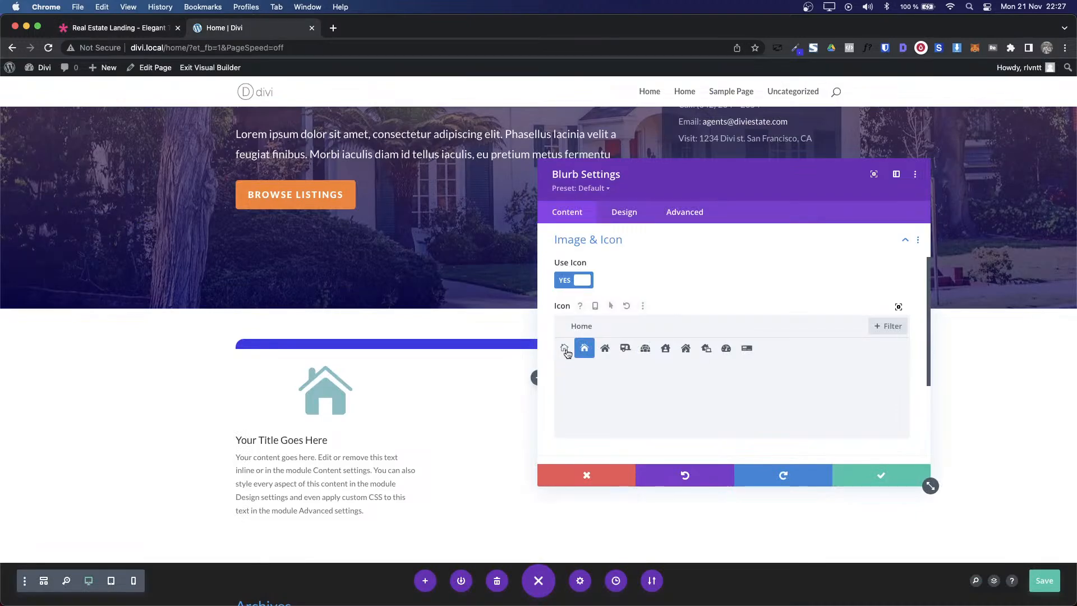
Step: Sample the grey circle colour #BDC1C9 from the demo's Homes for Sale icon with the colour picker
key("ctrl+shift+Tab")
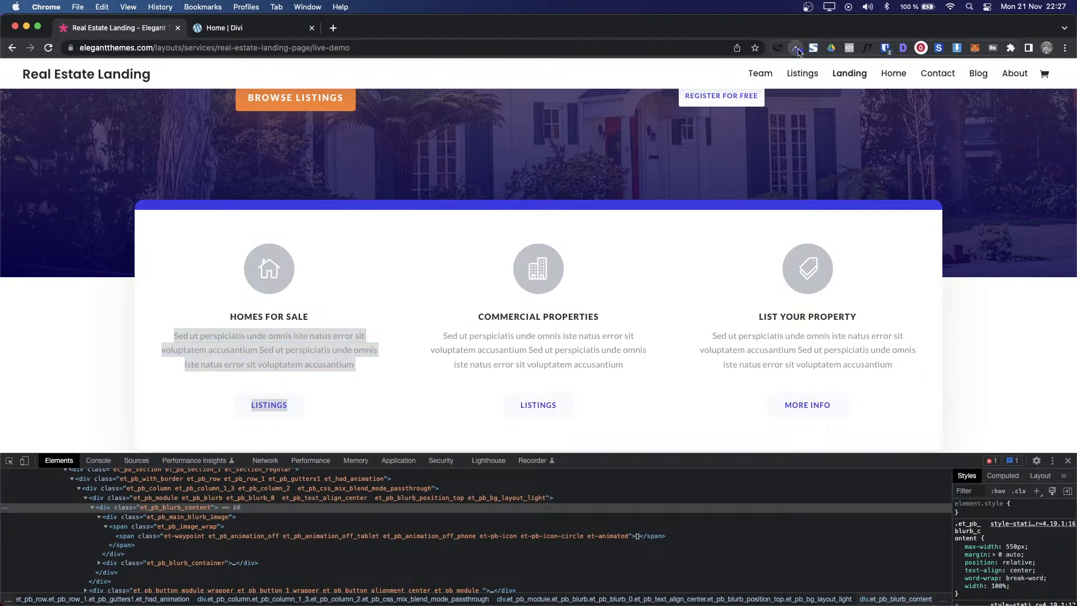
left_click(795, 47)
left_click(757, 65)
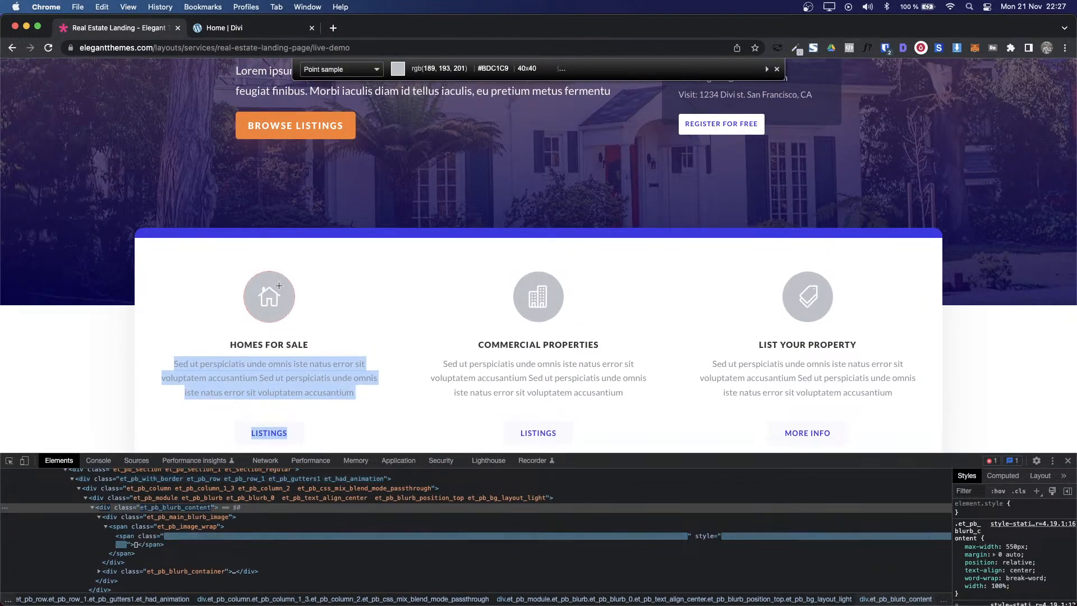
left_click(279, 285)
Step: Return to the Divi page and set the blurb's image/icon background color to #bdc1c9
key("ctrl+Tab")
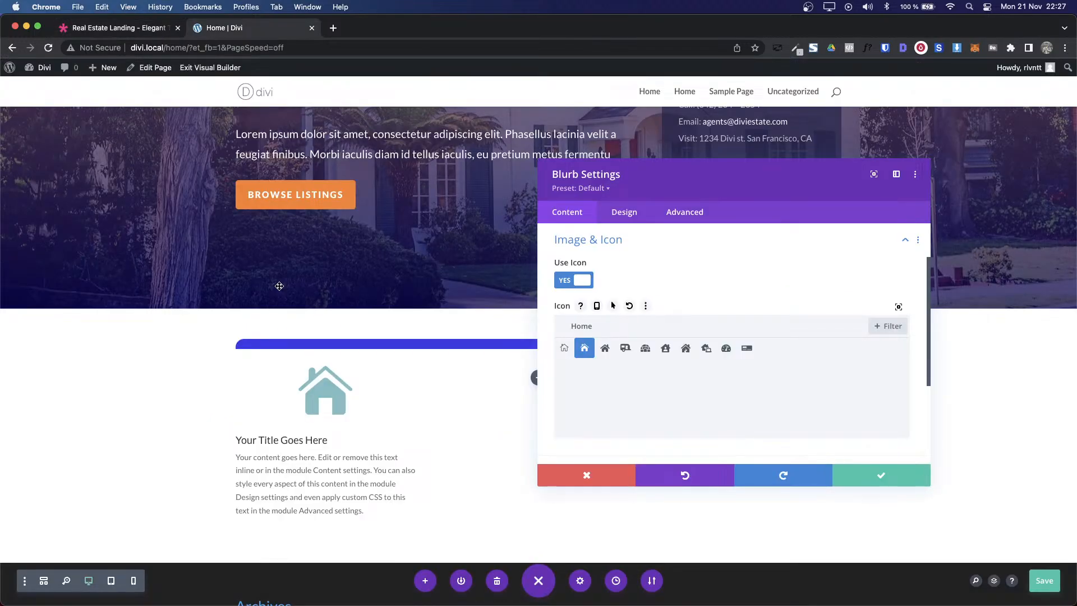
left_click(598, 247)
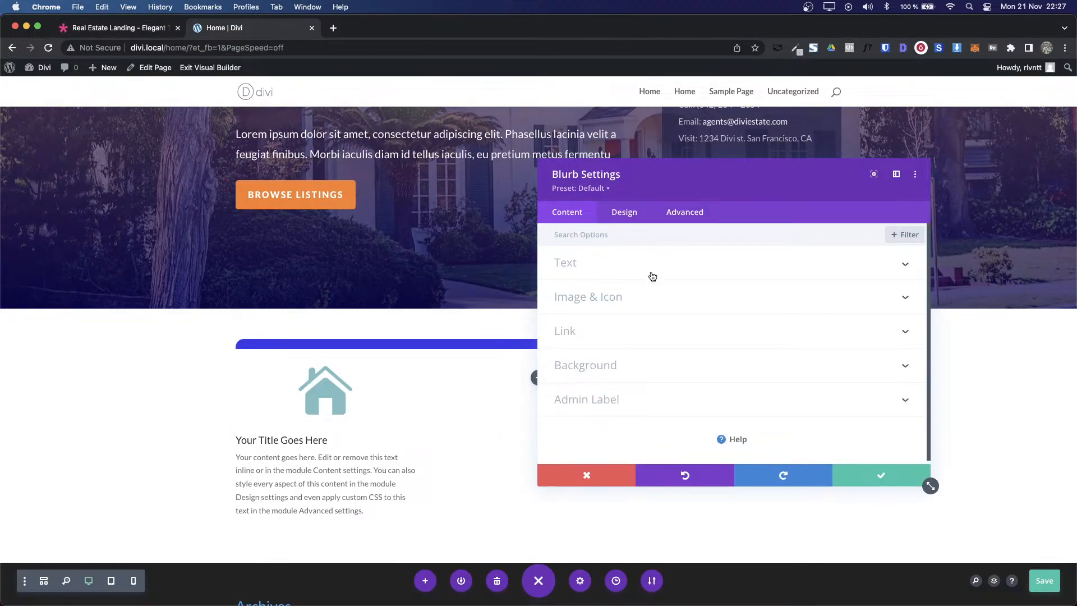
left_click(627, 219)
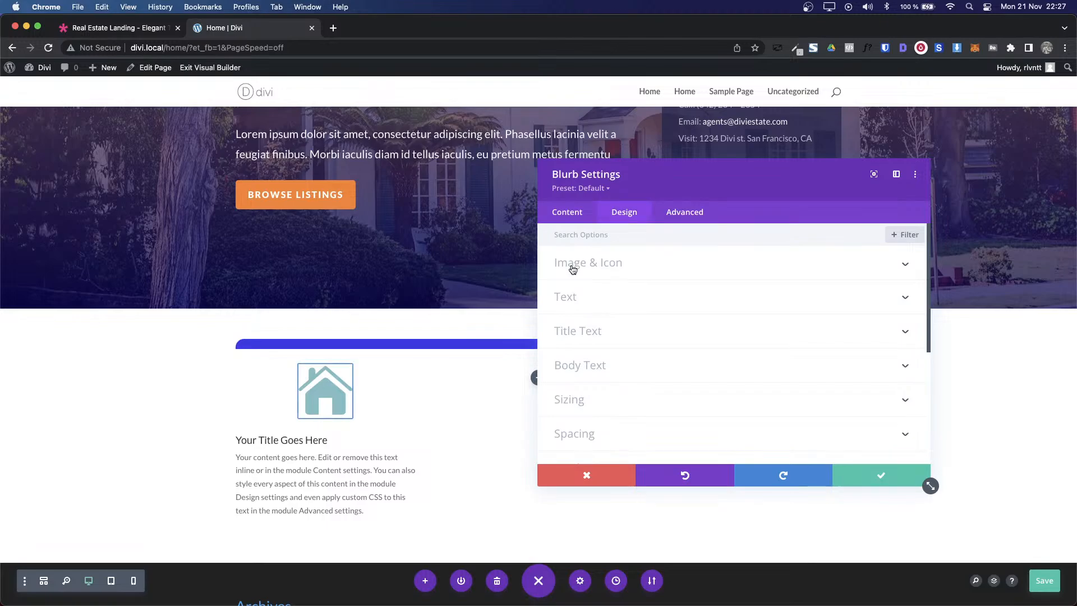
left_click(572, 266)
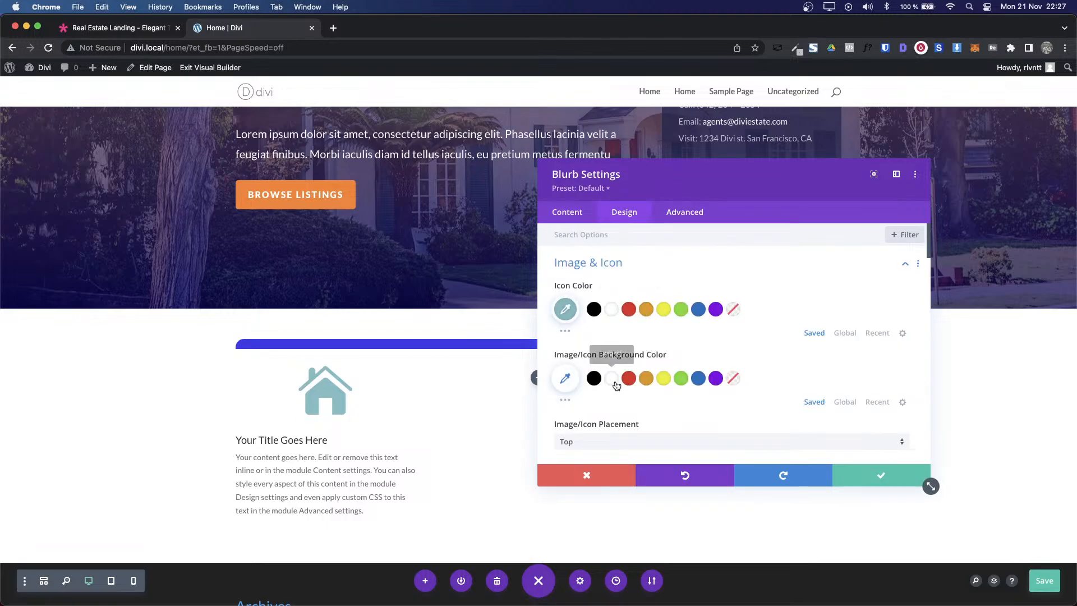
left_click(564, 378)
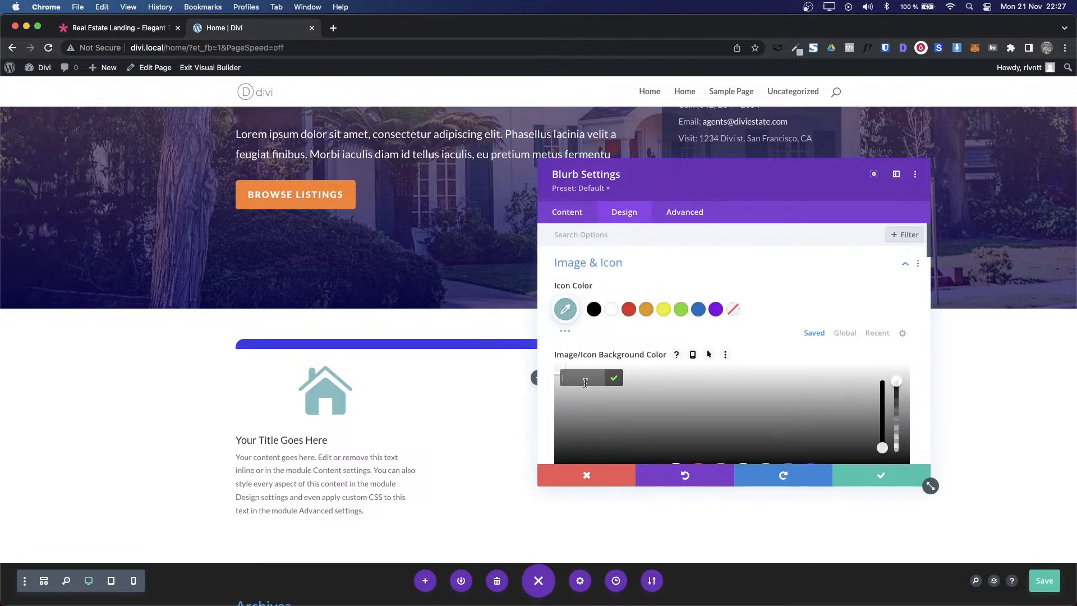
key("super+v")
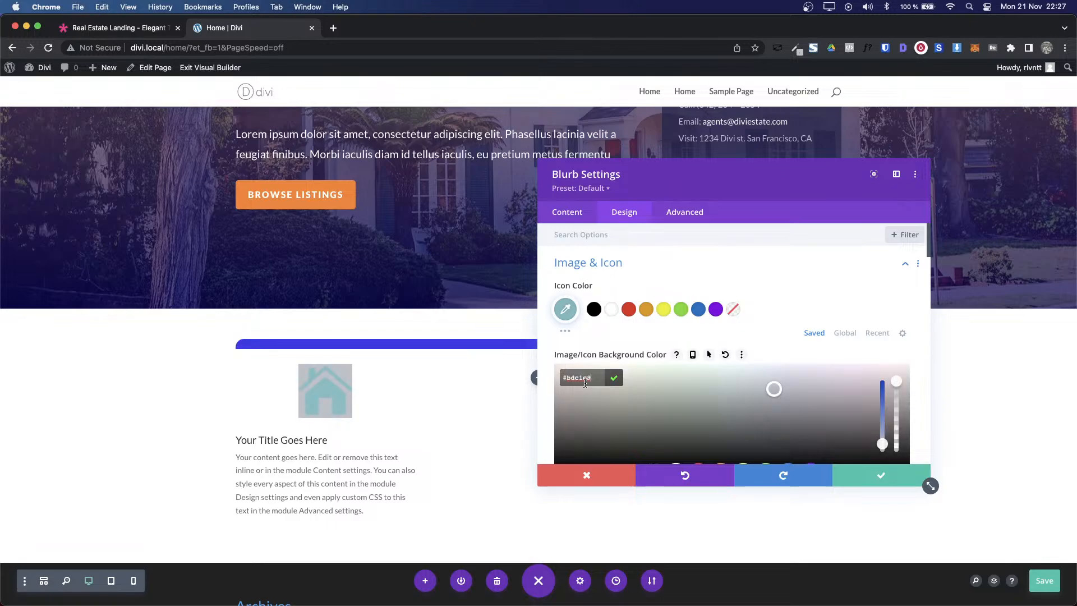
Step: Check the demo's icon colouring and set the blurb's icon color to white
key("ctrl+Tab")
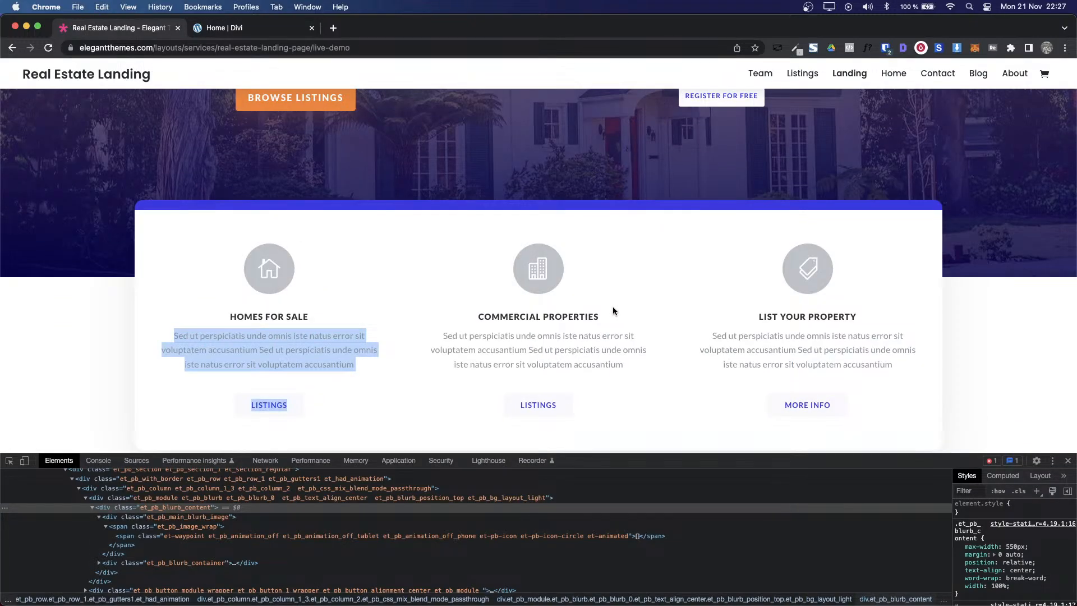
key("ctrl+Tab")
left_click(613, 309)
key("ctrl+Tab")
key("ctrl+Tab")
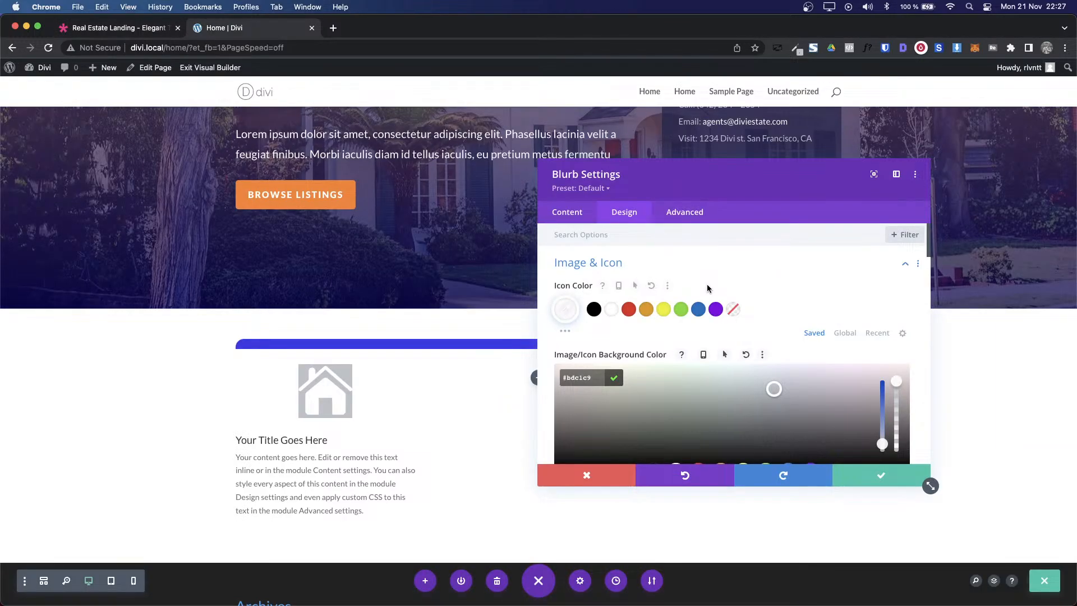
Step: Search the blurb's icons for "home" and replace the solid house with the outlined house
left_click(568, 262)
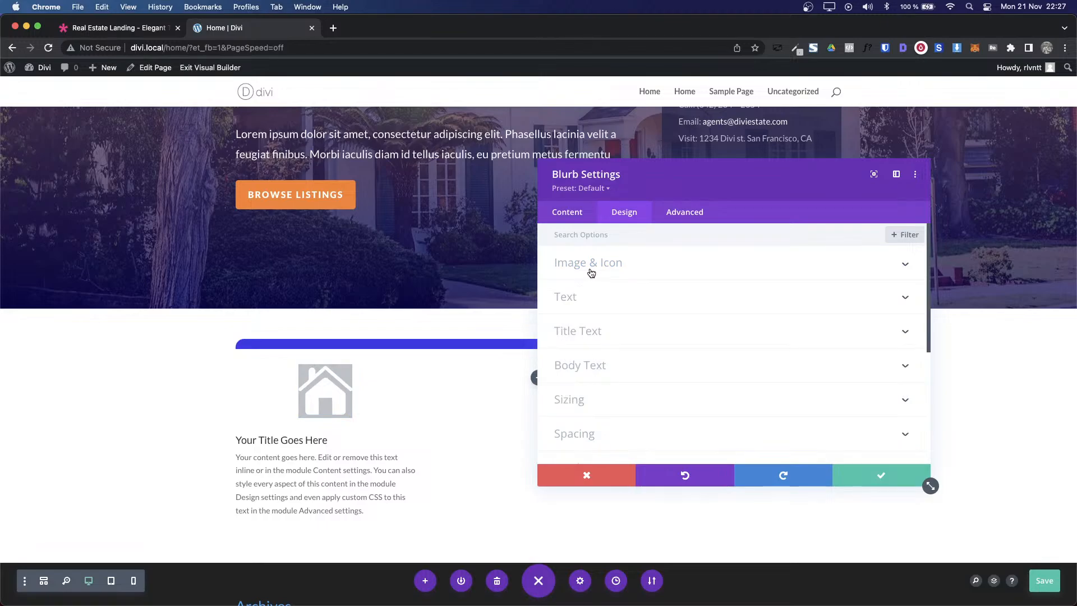
left_click(585, 218)
left_click(599, 302)
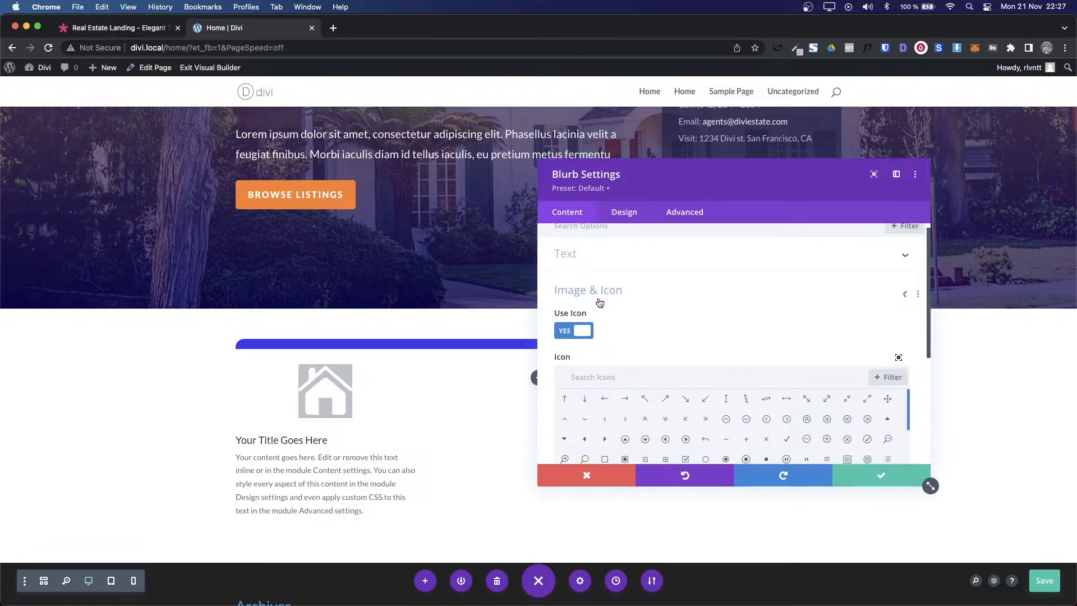
scroll(807, 415, "down", 2)
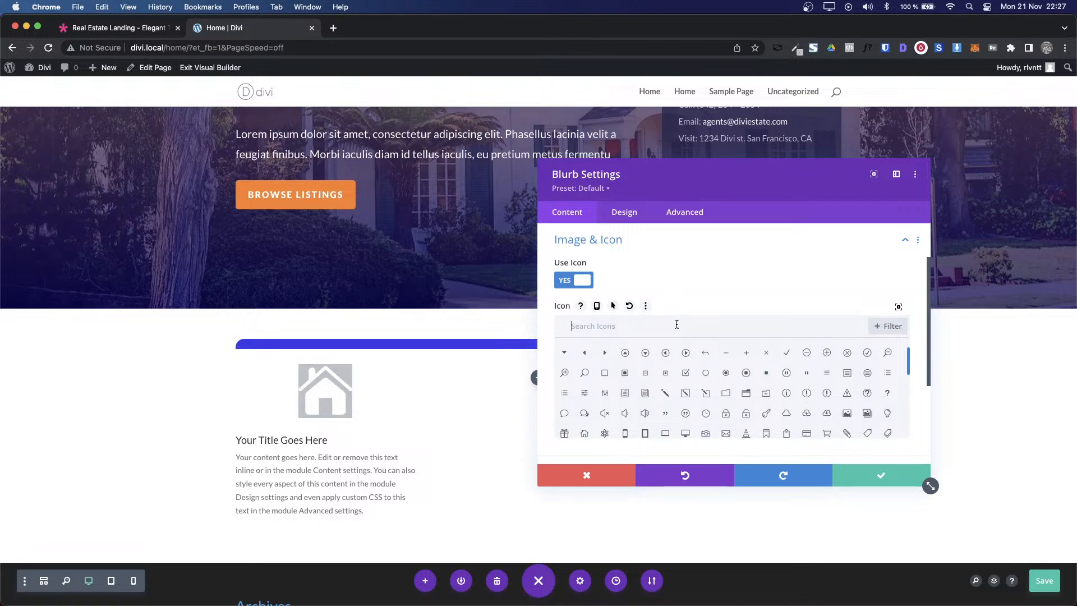
type("home")
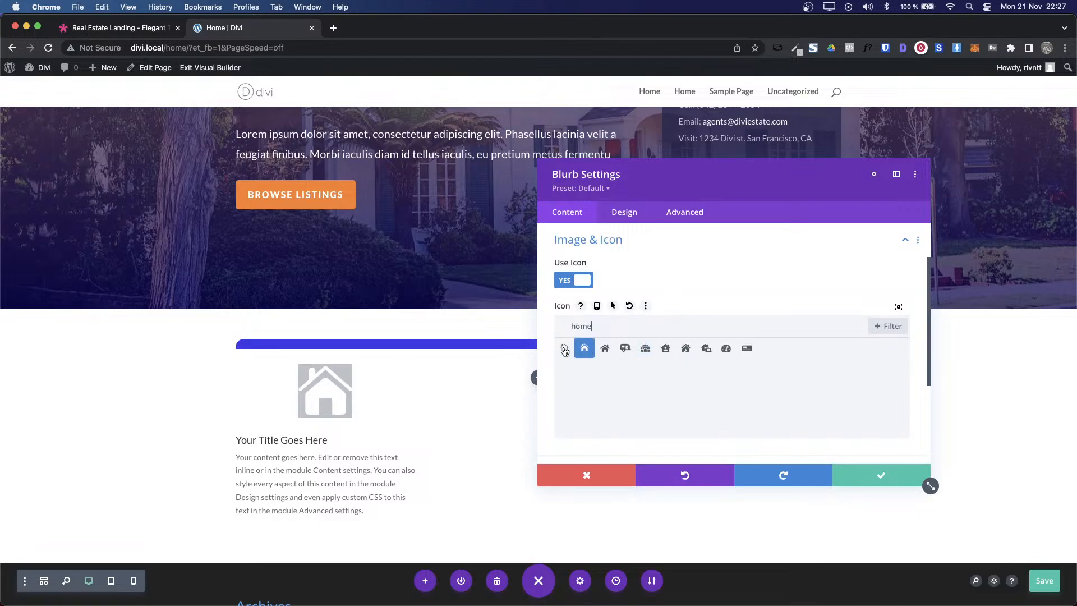
left_click(564, 349)
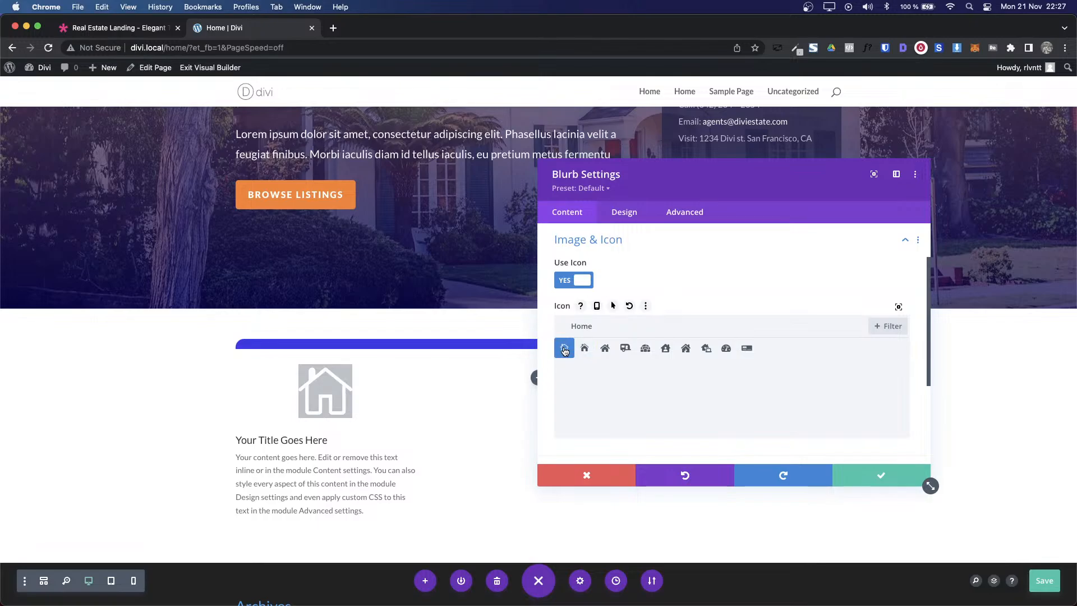
Step: Set the blurb's image/icon rounded corners to 80px on all four corners
left_click(623, 216)
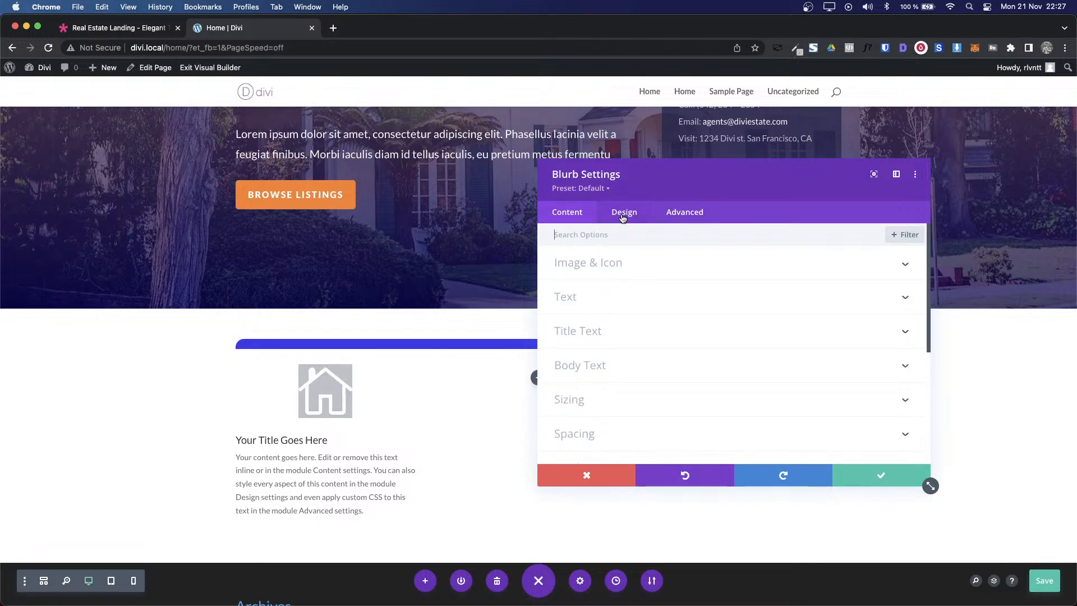
left_click(591, 264)
scroll(648, 336, "down", 5)
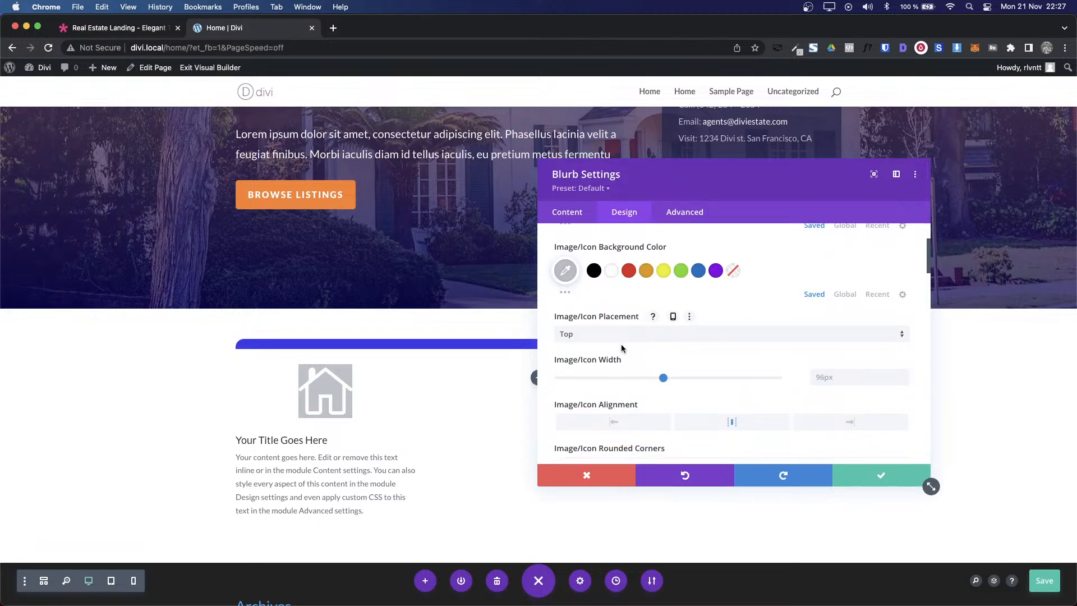
scroll(696, 431, "down", 2)
scroll(695, 430, "down", 2)
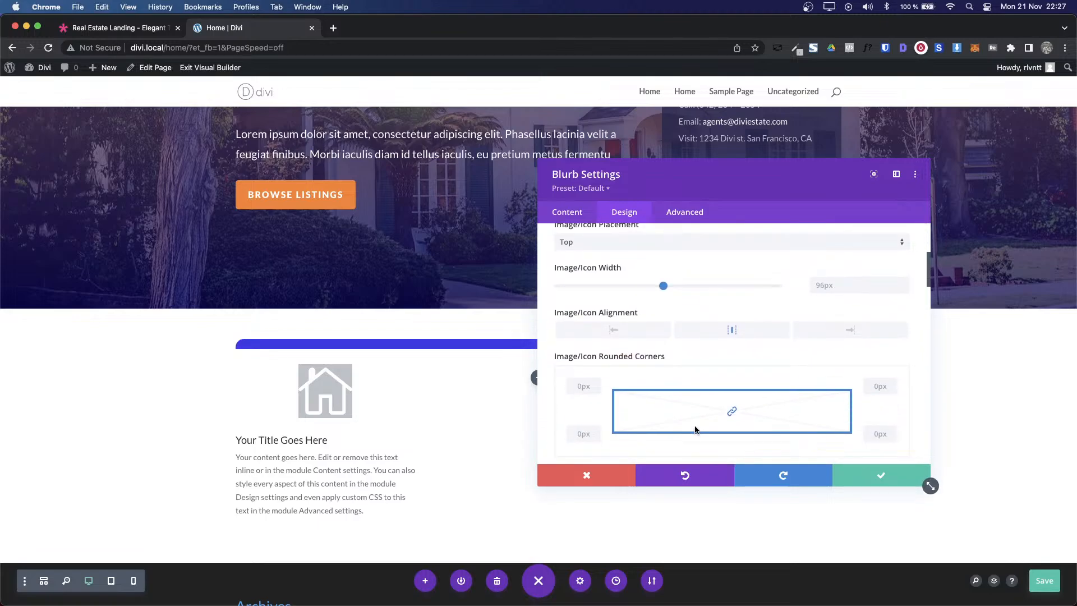
left_click(582, 385)
type("70px")
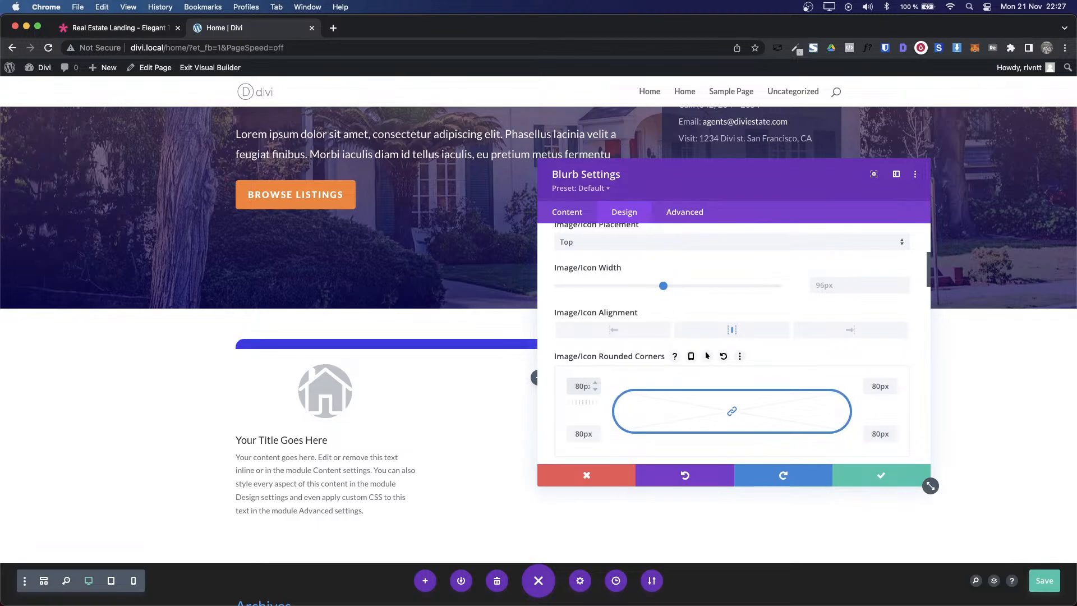
Step: Reduce the blurb's image/icon rounded corners to 50px on all four corners
key("shift+Down")
key("shift+Down")
key("shift+Down")
key("shift+Up")
Step: Check the demo icon's font size with WhatFont and set the blurb's image/icon width to 40px
left_click_drag(662, 286, 642, 287)
key("ctrl+Tab")
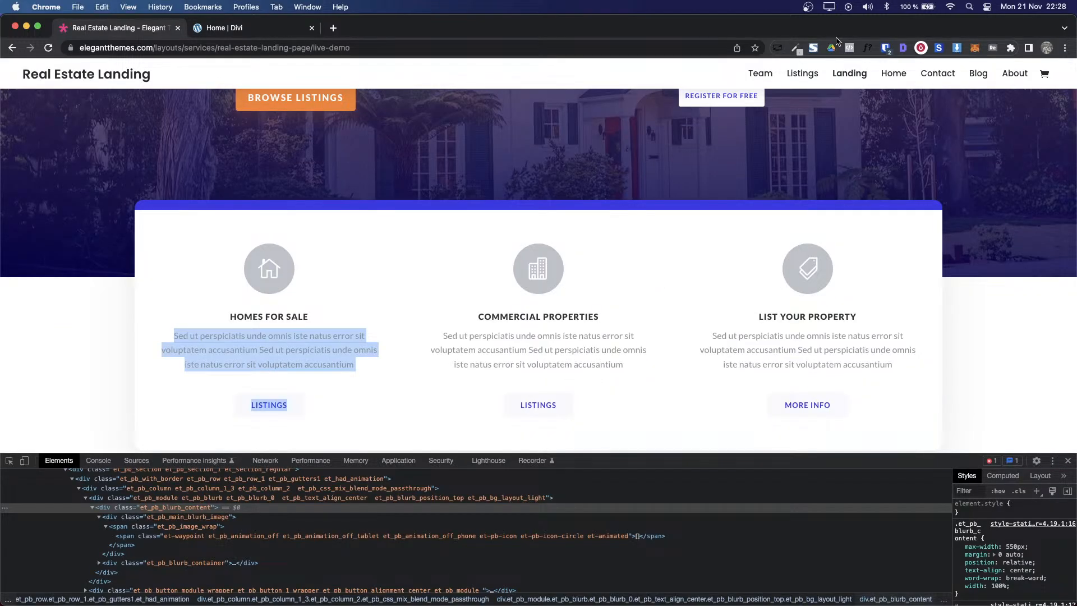
left_click(867, 48)
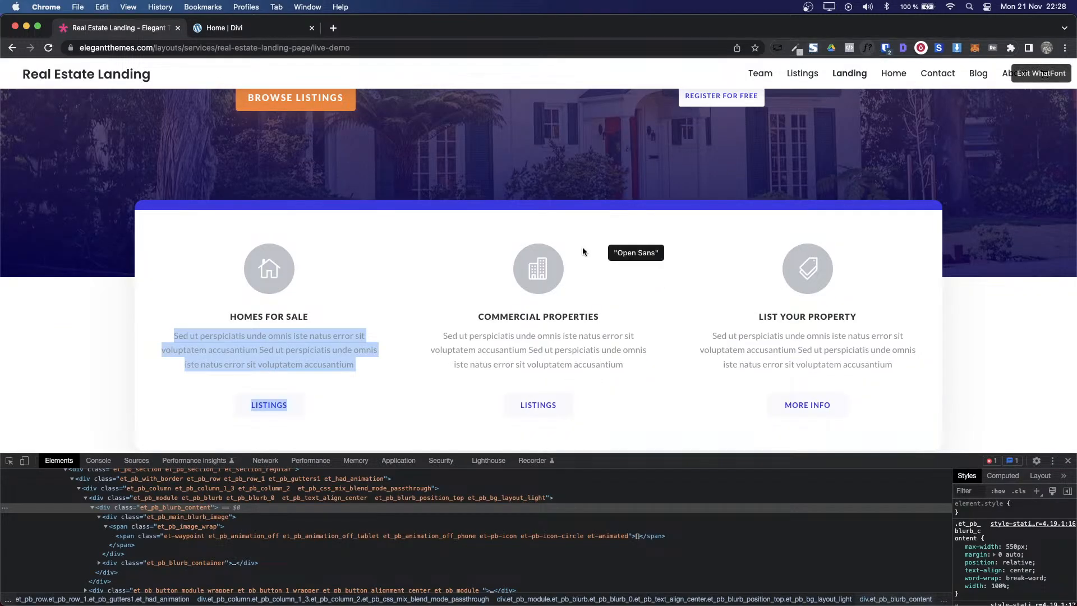
left_click(533, 269)
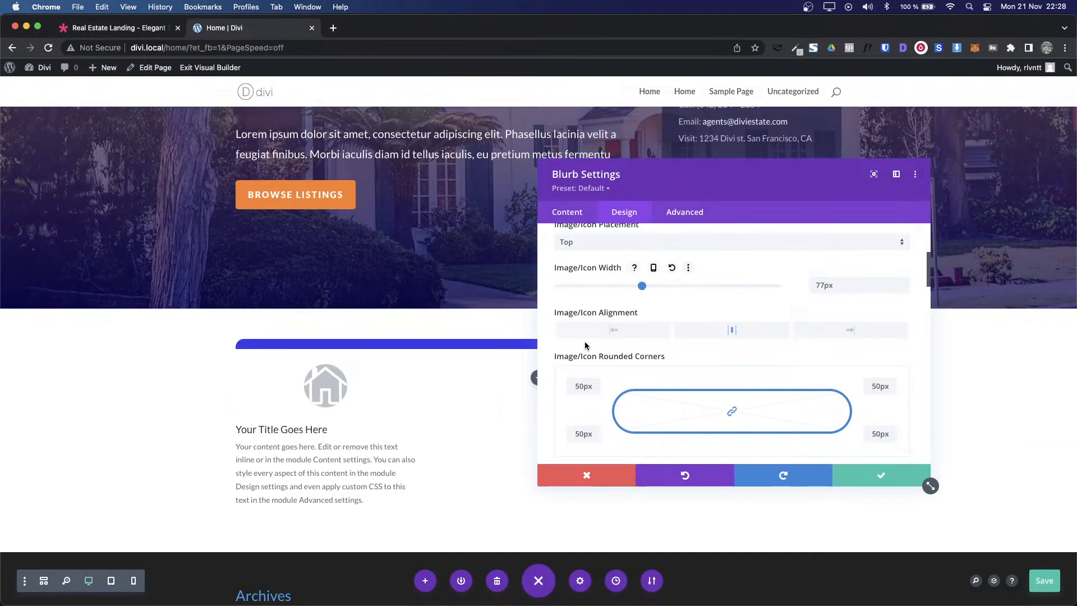
double_click(820, 284)
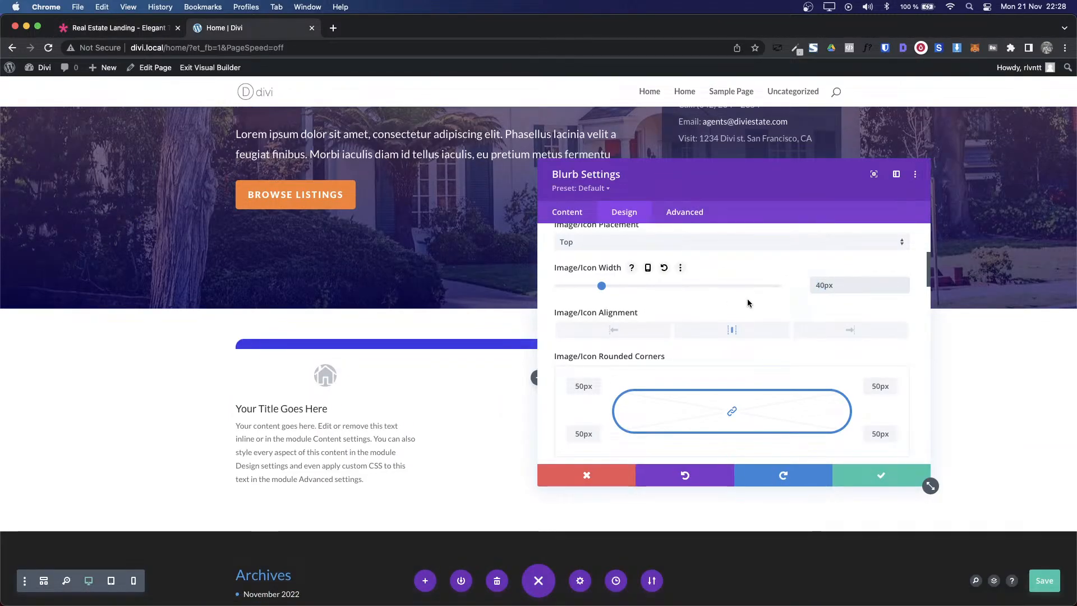
Step: Set the blurb's image/icon padding to 20px on all four sides, linking top with bottom and left with right
scroll(748, 302, "down", 3)
scroll(748, 302, "down", 5)
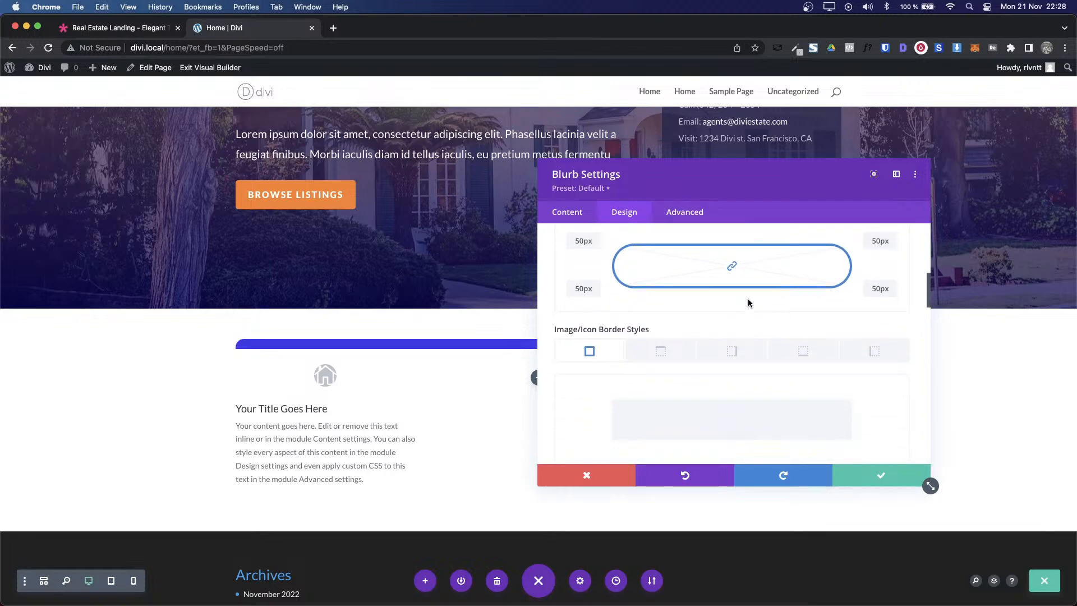
scroll(748, 302, "down", 3)
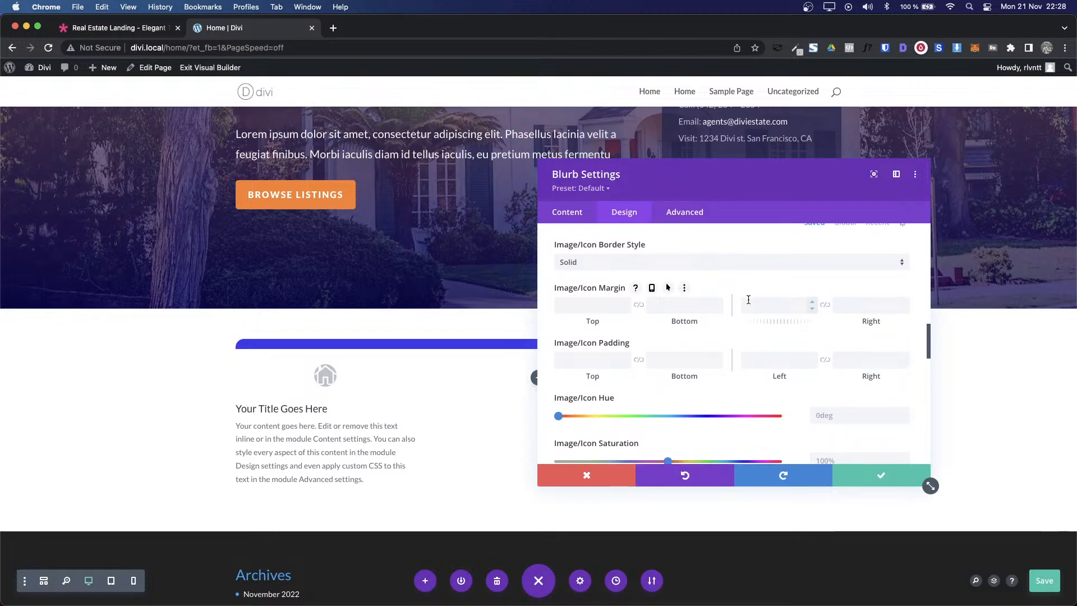
left_click(588, 360)
type("10px")
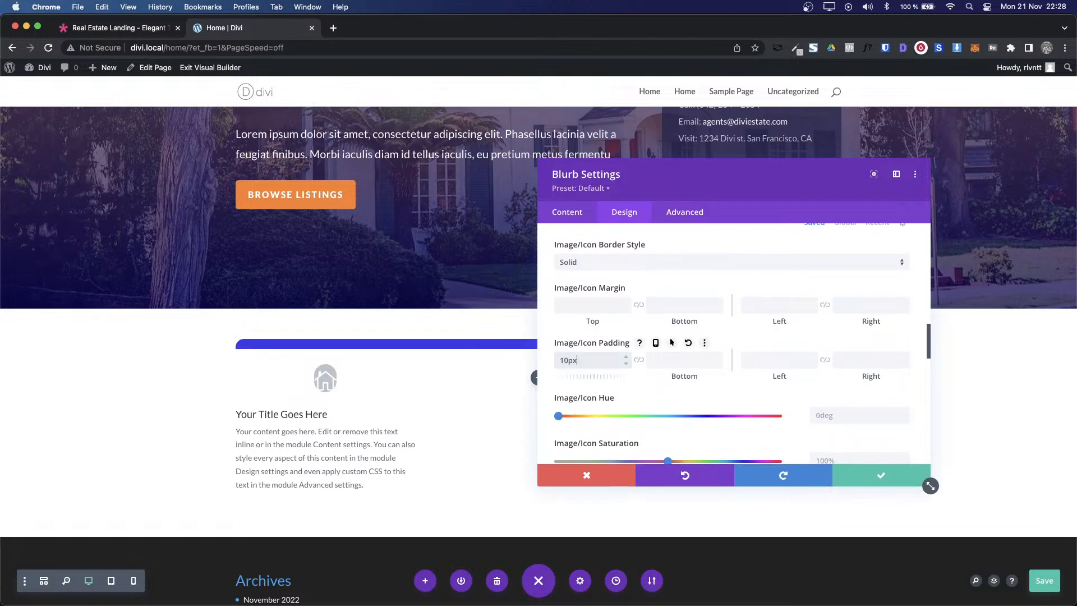
left_click(638, 360)
left_click(584, 362)
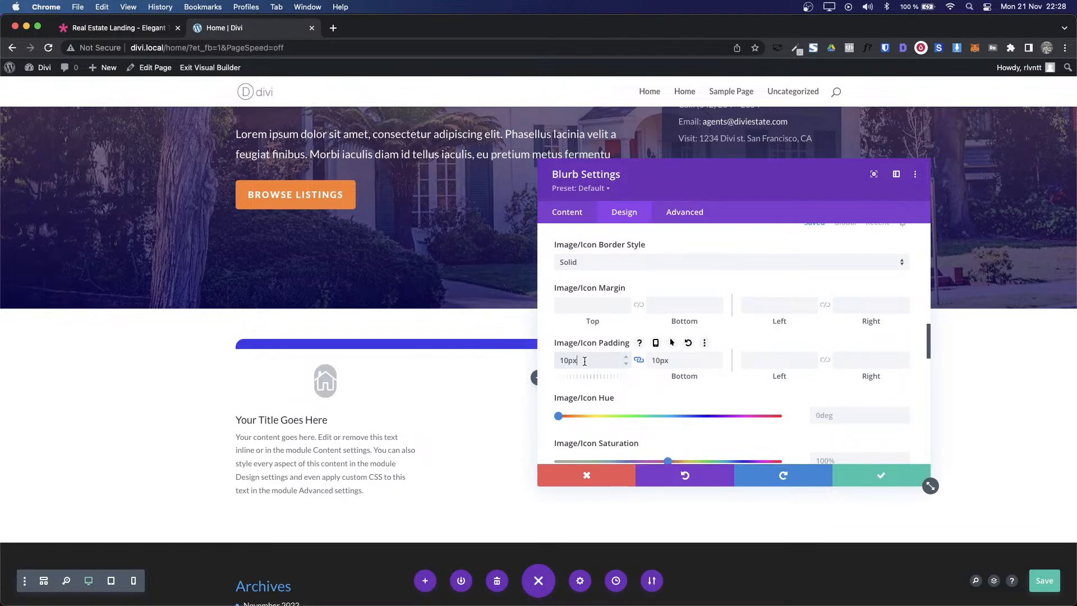
key("shift+Up")
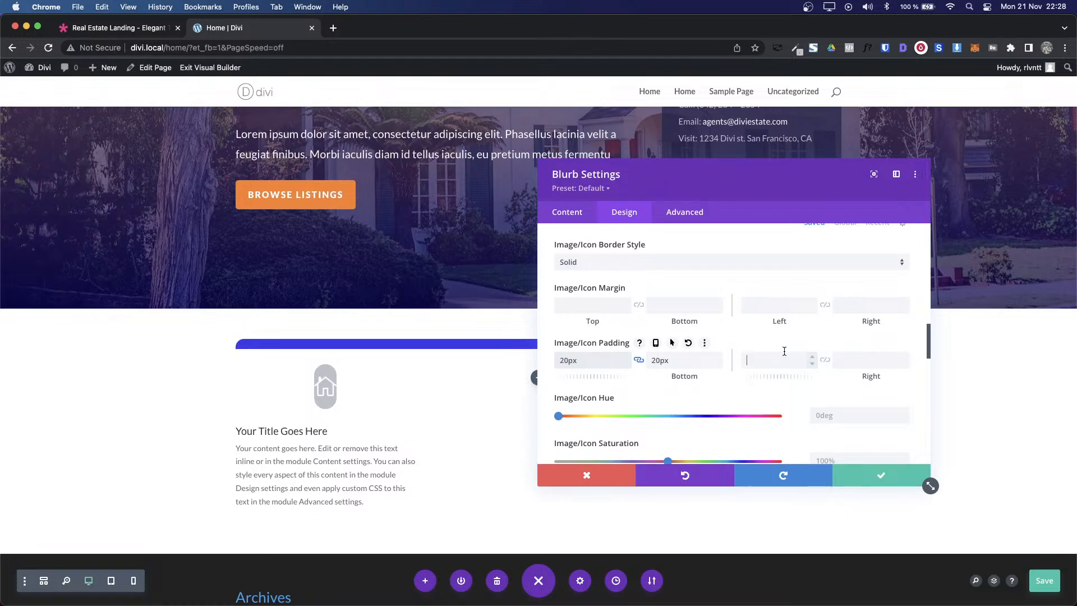
left_click(749, 359)
type("20")
left_click(825, 360)
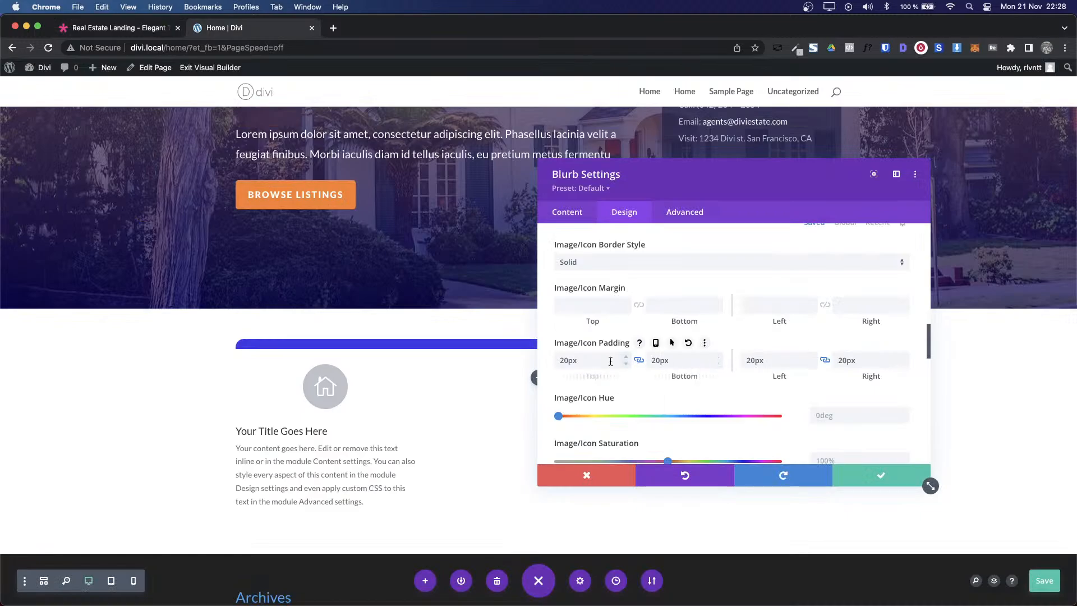
Step: Increase the image/icon padding to 30px on all four sides and save the blurb settings after comparing with the demo
left_click(611, 361)
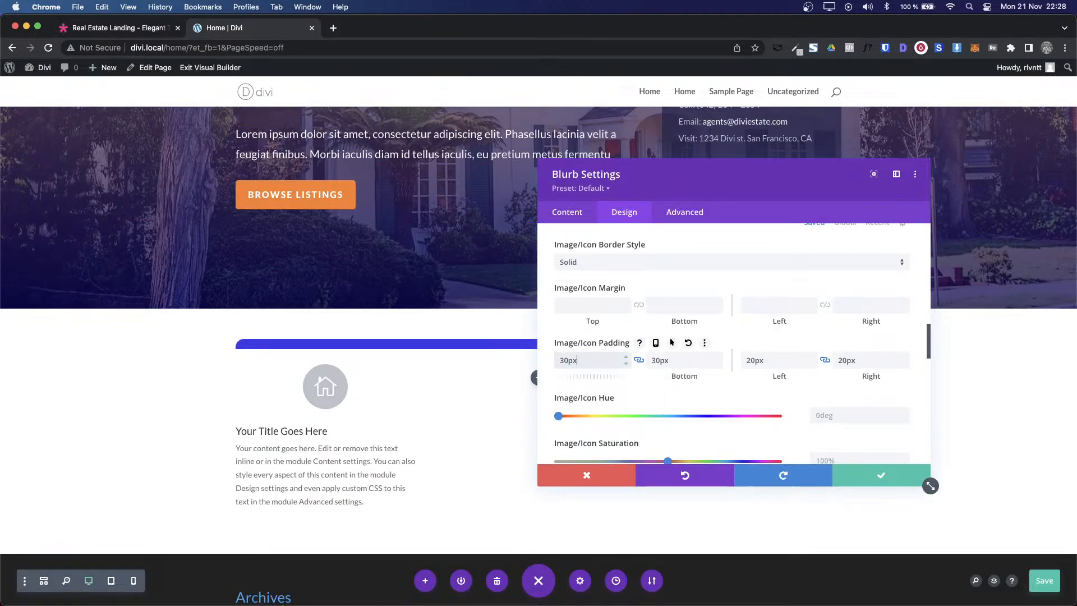
key("Tab")
key("Tab")
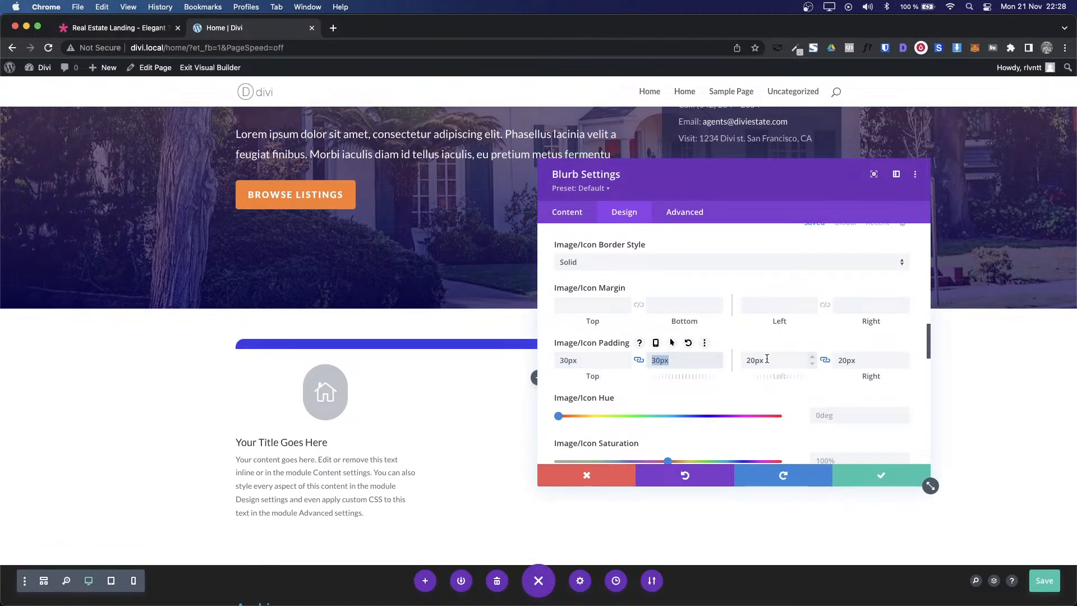
type("30px")
key("ctrl+Tab")
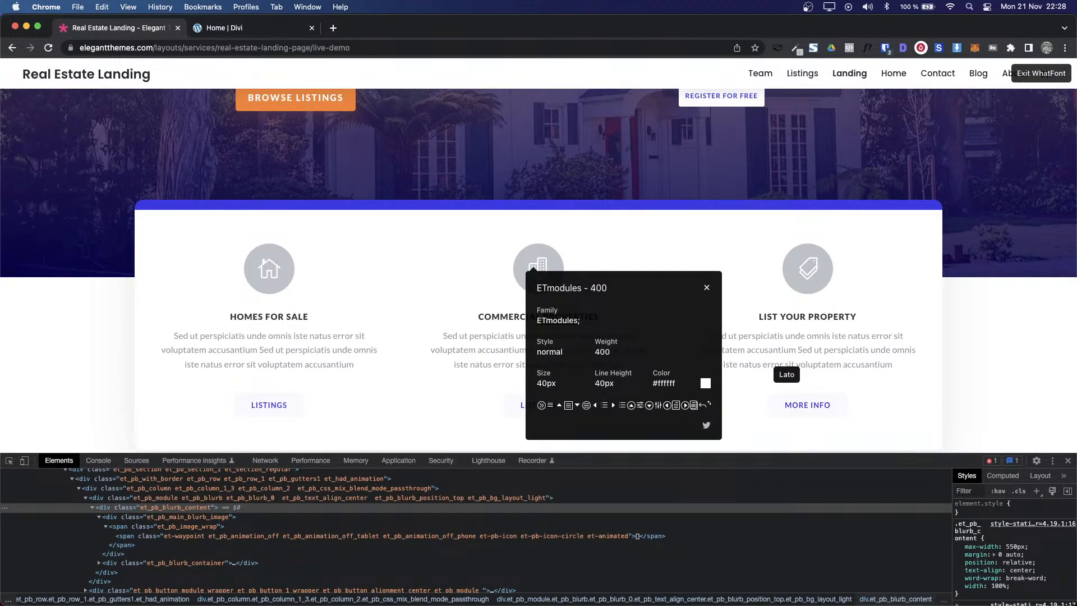
key("ctrl+Tab")
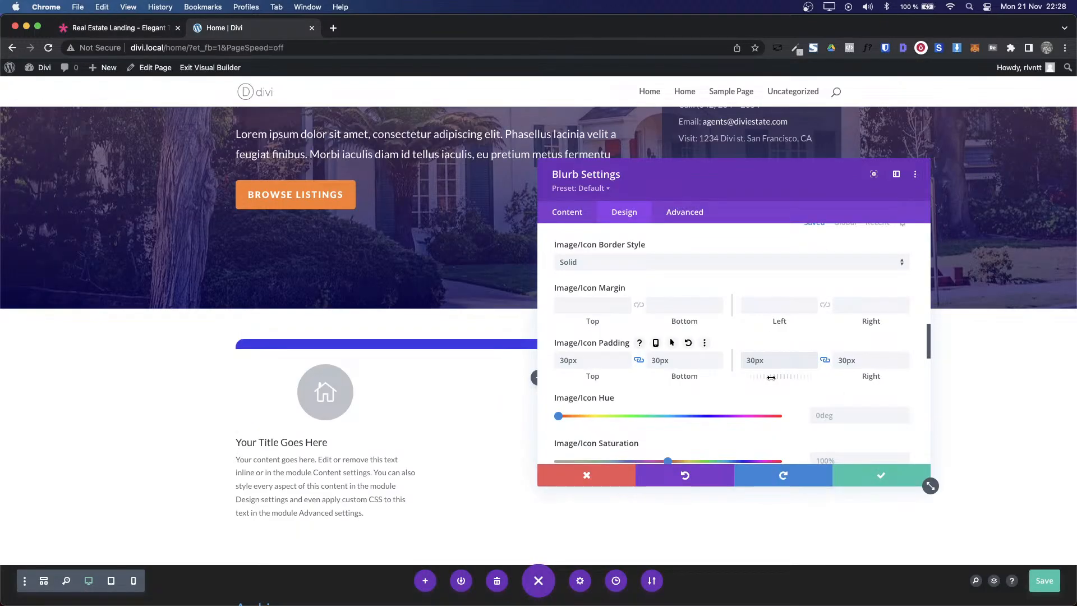
left_click(868, 474)
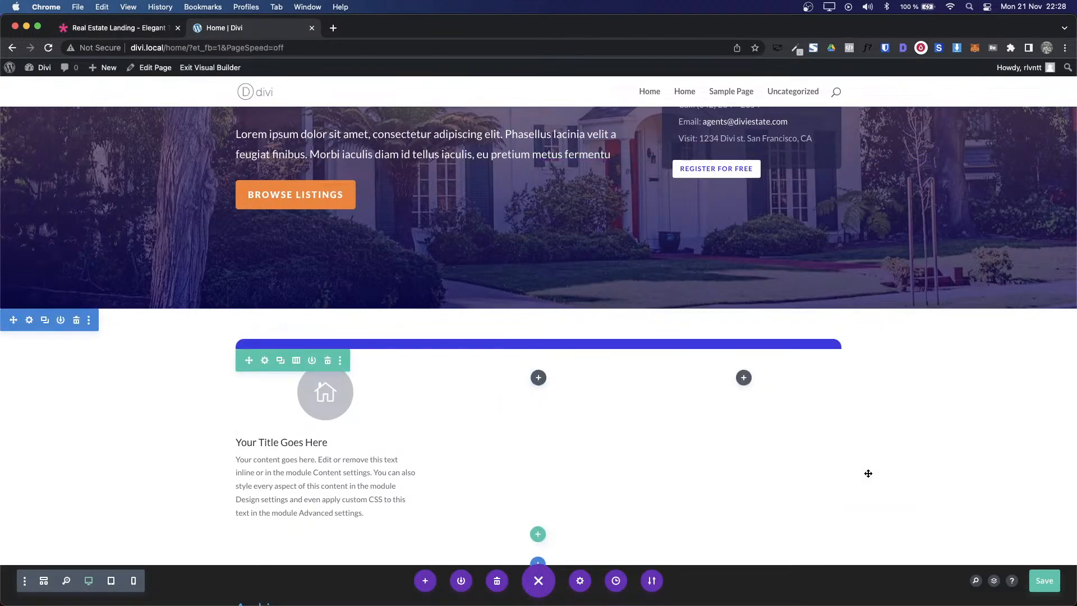
Step: Inspect the fonts of the demo's Homes for Sale title and body text with WhatFont, copying the title color #333333
key("ctrl+Tab")
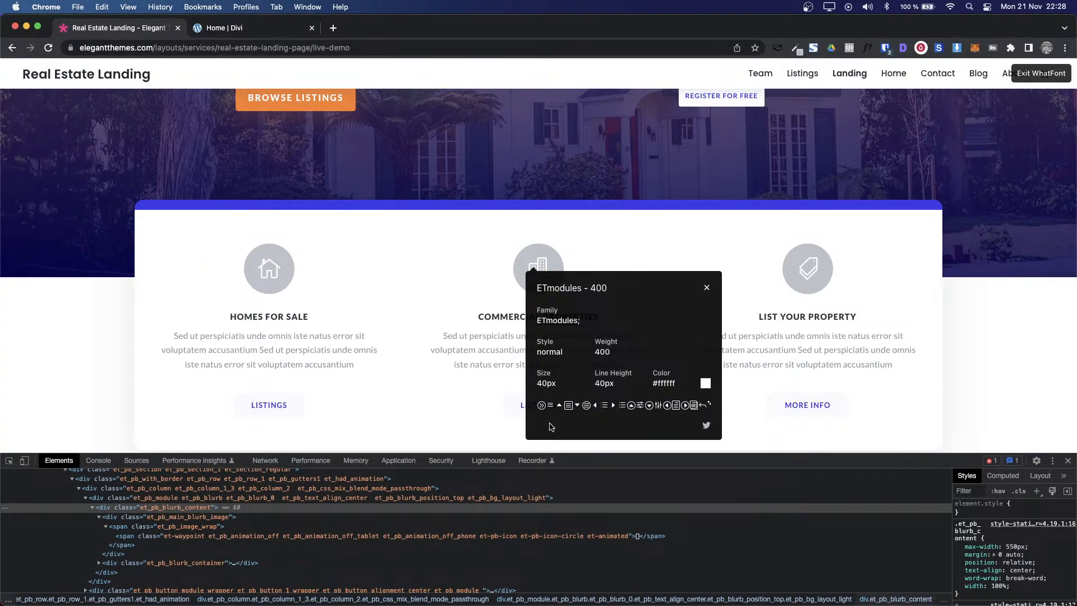
left_click(705, 288)
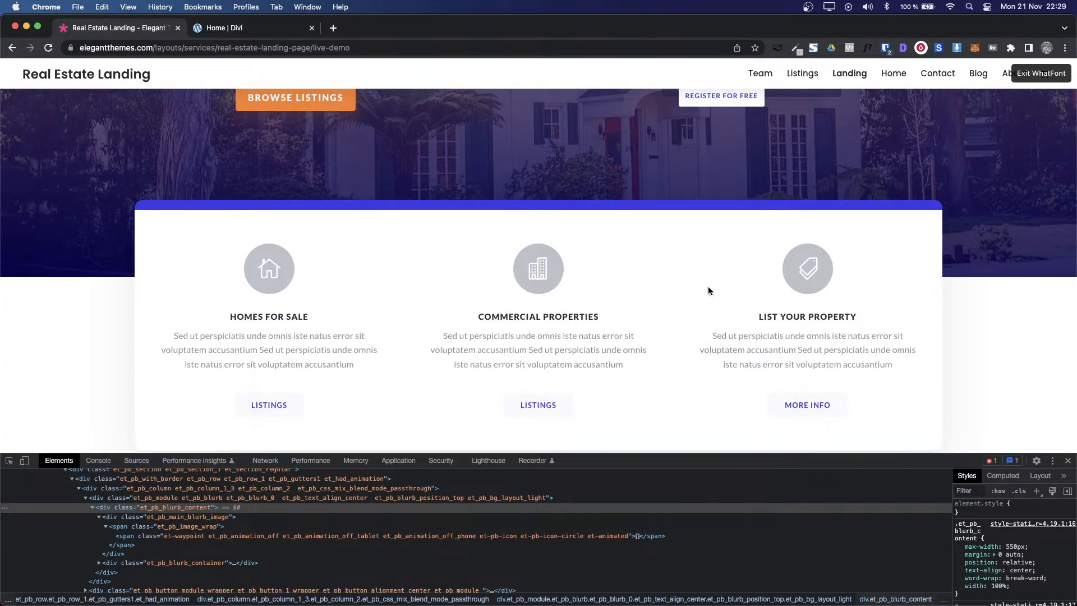
left_click(279, 318)
scroll(368, 419, "down", 2)
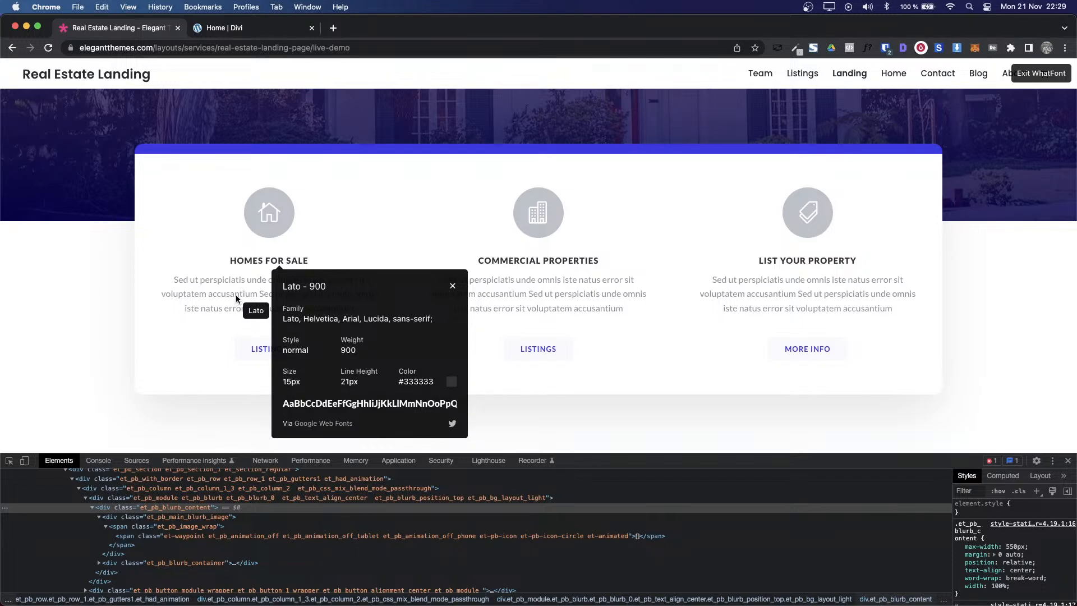
triple_click(423, 386)
key("super+c")
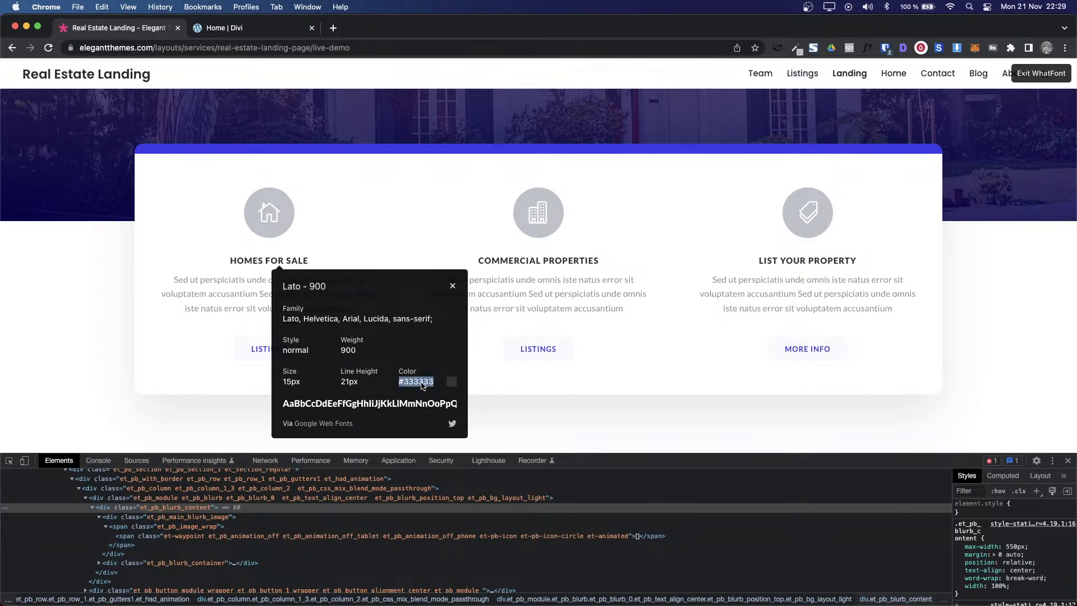
left_click(238, 302)
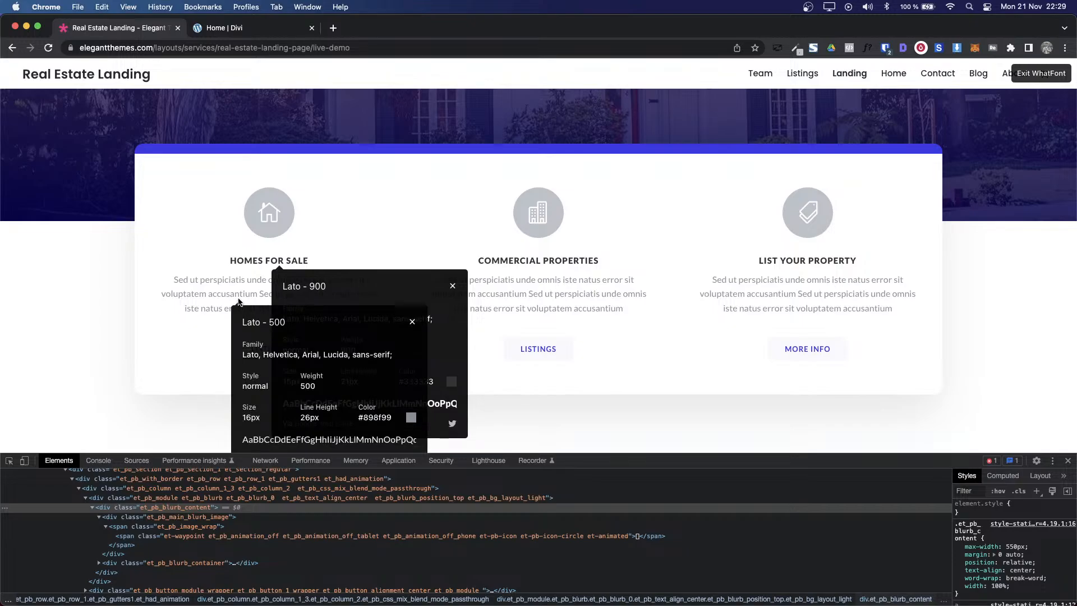
key("Escape")
Step: Return to the Divi page and center the blurb's text alignment
left_click(263, 31)
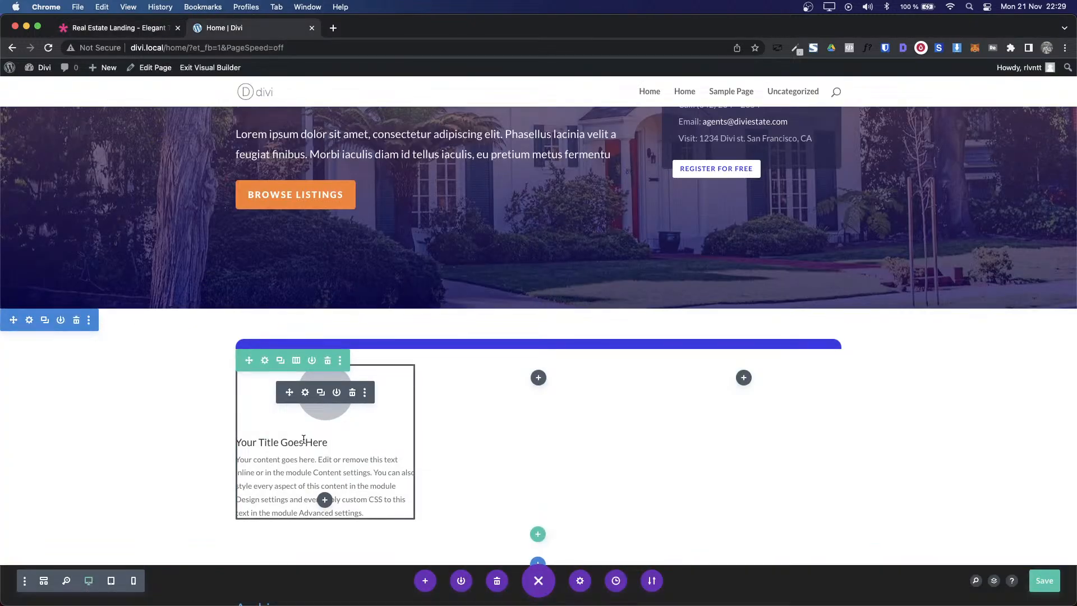
left_click(305, 393)
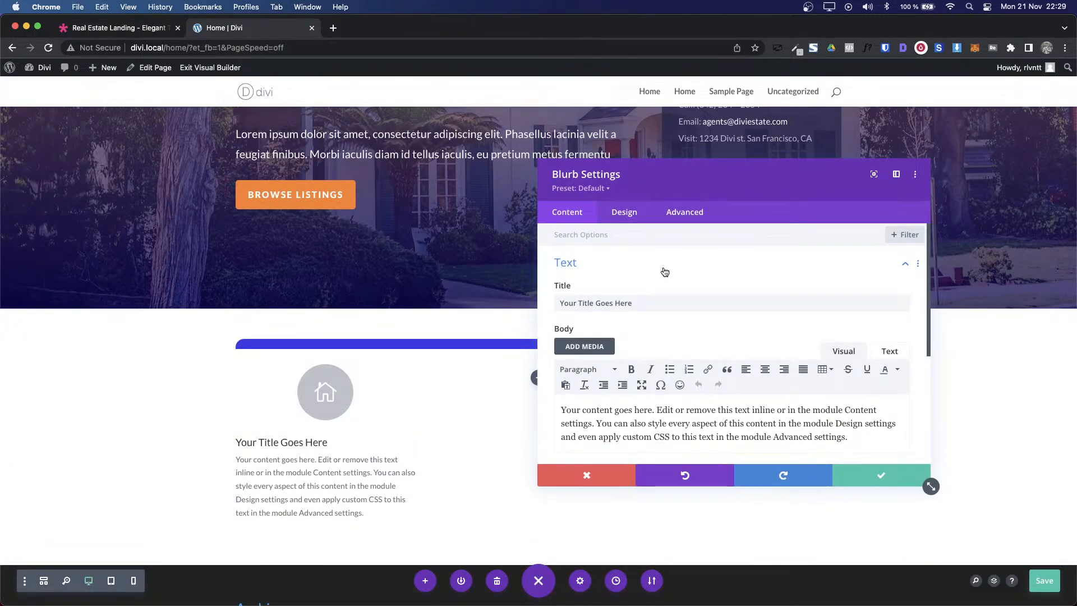
left_click(643, 211)
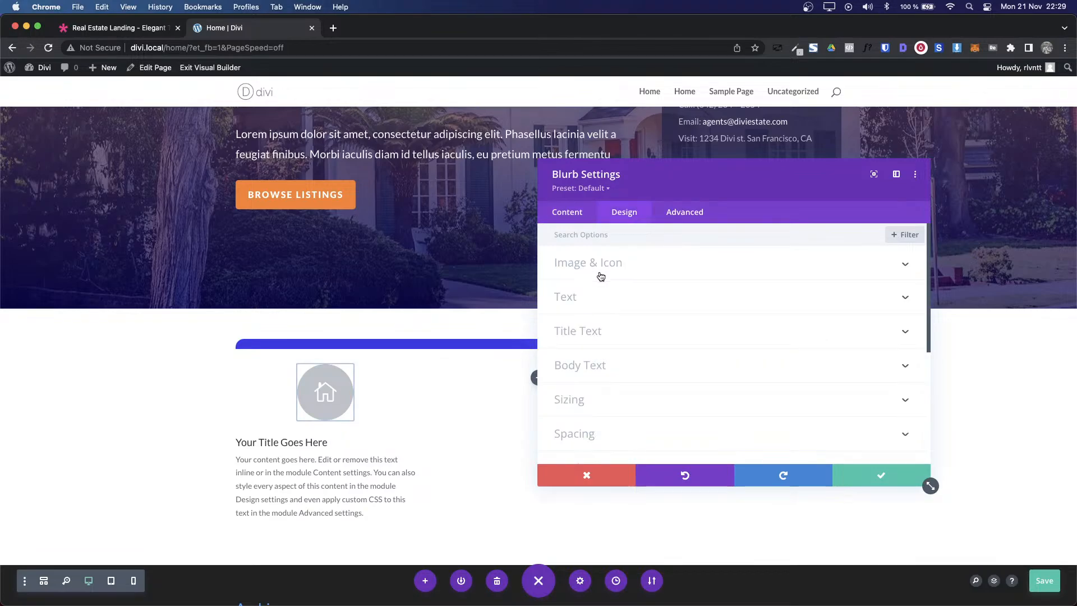
left_click(599, 292)
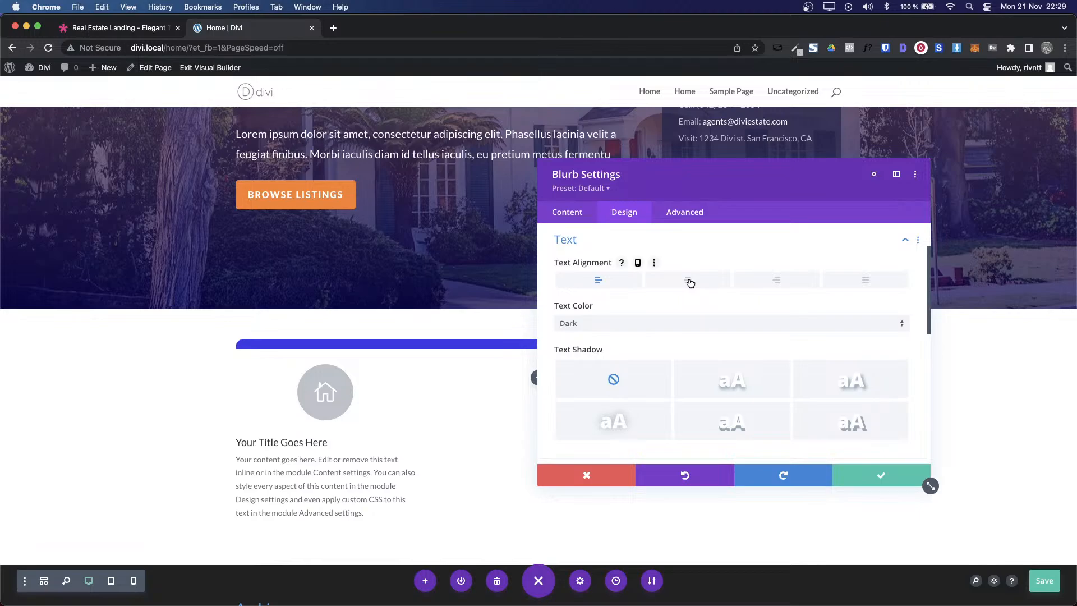
left_click(690, 281)
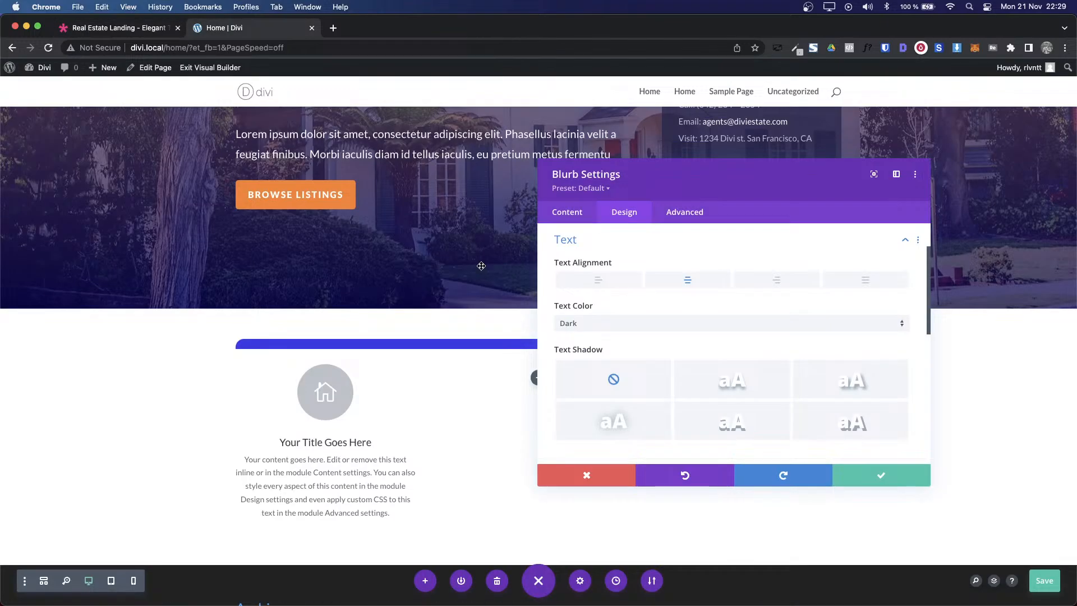
scroll(670, 308, "down", 3)
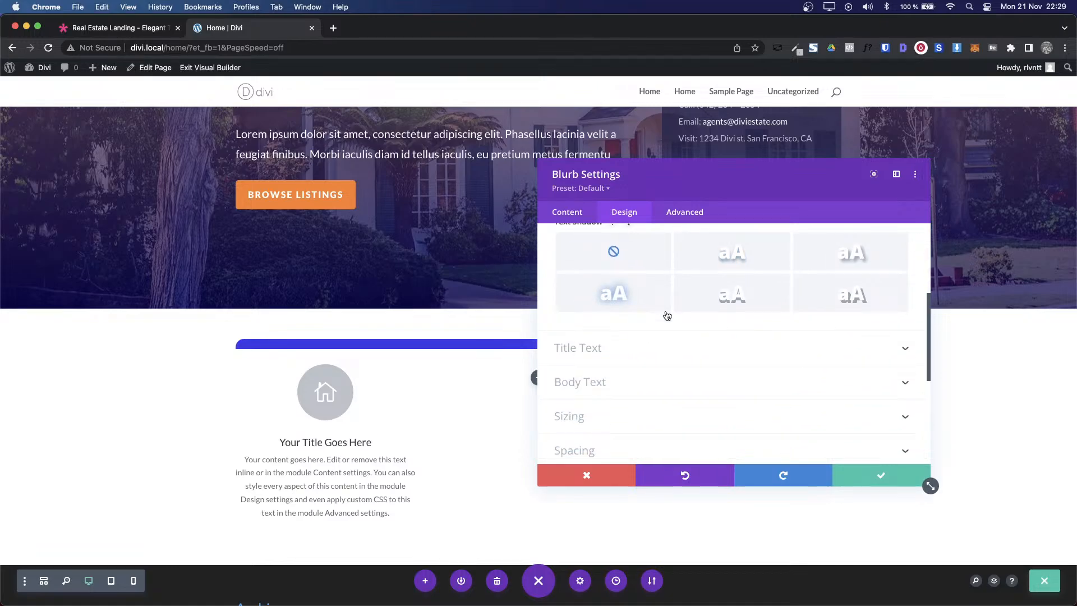
scroll(667, 316, "up", 3)
left_click(586, 302)
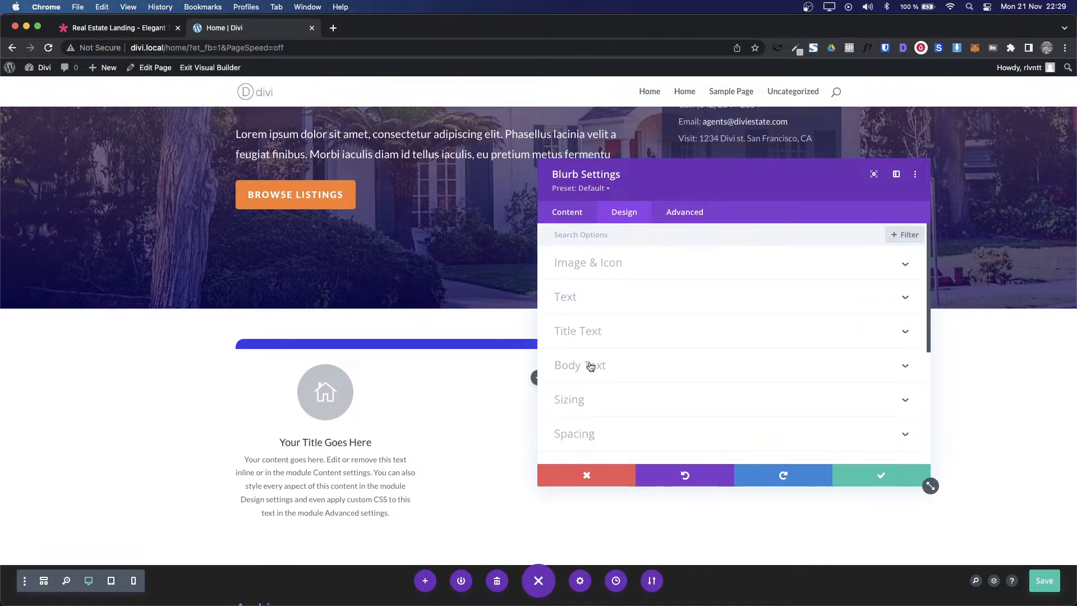
Step: Set the blurb's title text size to 15px and compare the title with the demo
left_click(645, 336)
scroll(867, 322, "down", 2)
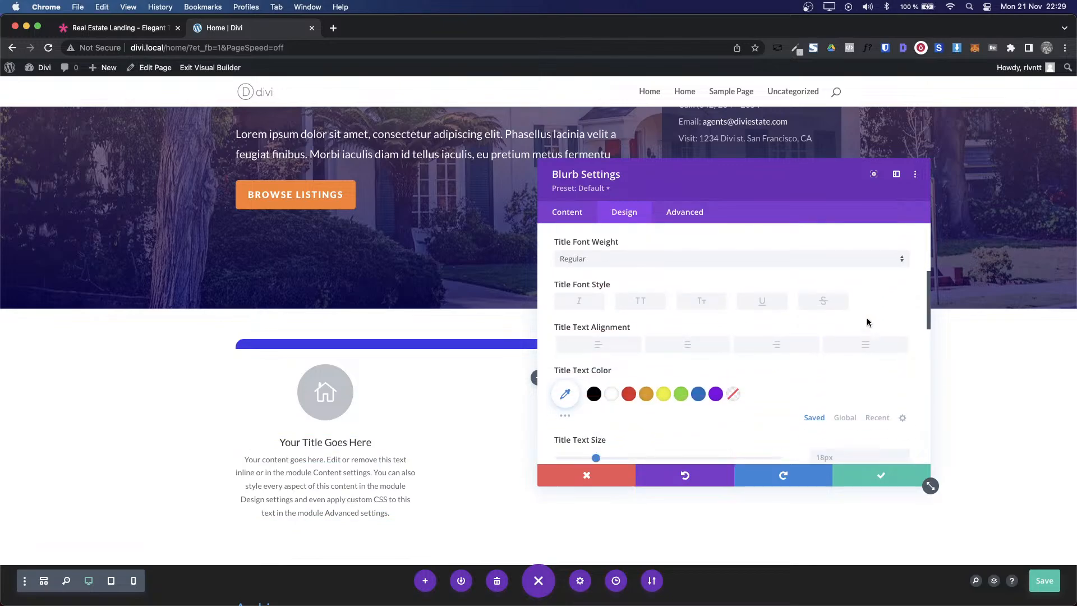
scroll(867, 322, "down", 3)
left_click(903, 306)
left_click(903, 306)
left_click(903, 306)
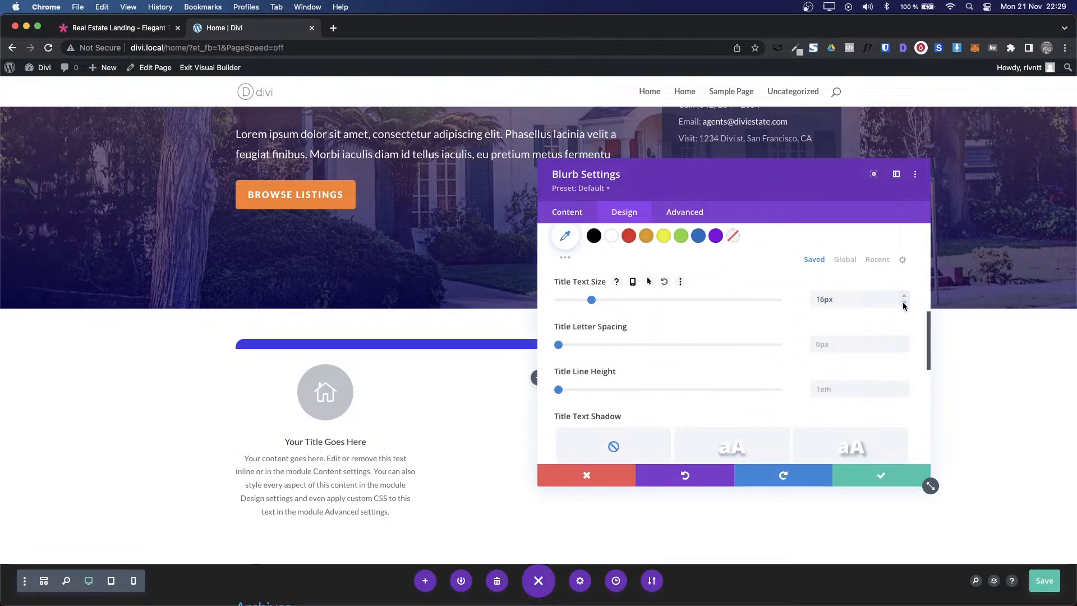
key("ctrl+shift+Tab")
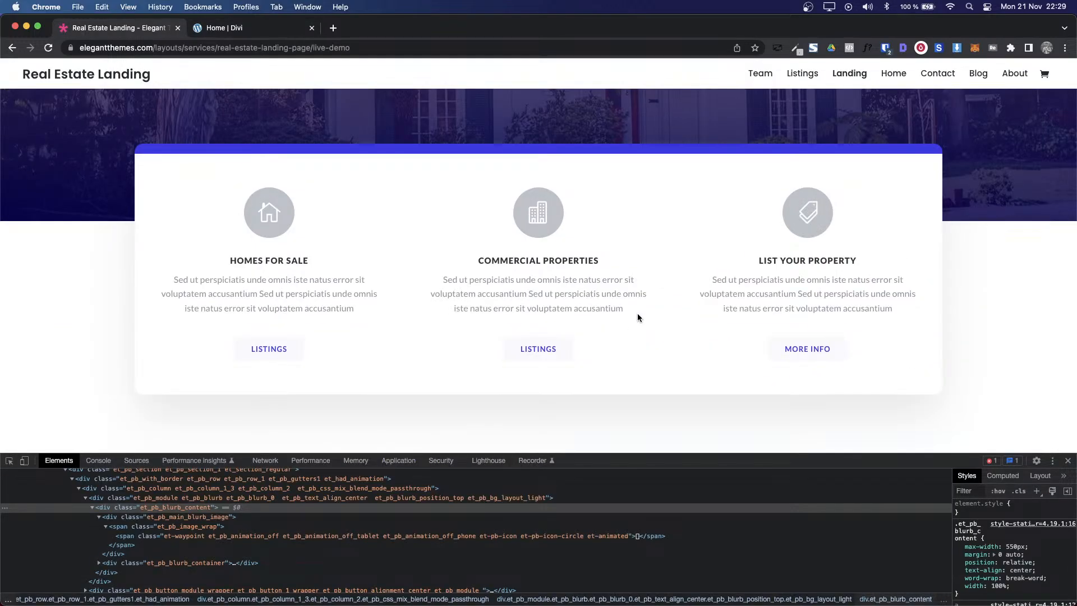
key("ctrl+Tab")
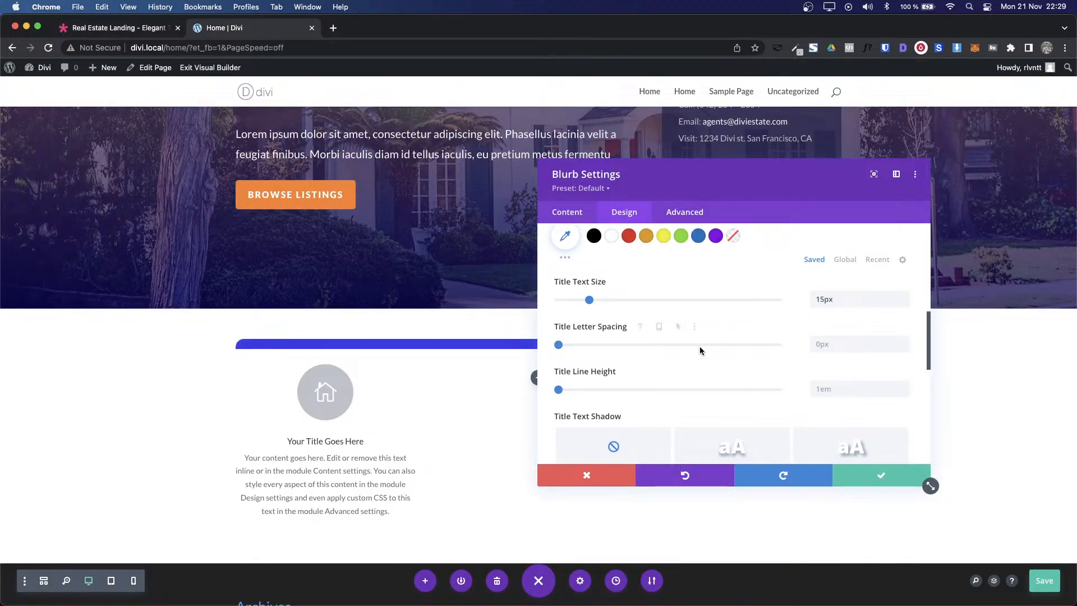
Step: Make the blurb's title uppercase with Bold font weight and switch to the demo for comparison
scroll(669, 372, "down", 5)
scroll(670, 372, "up", 6)
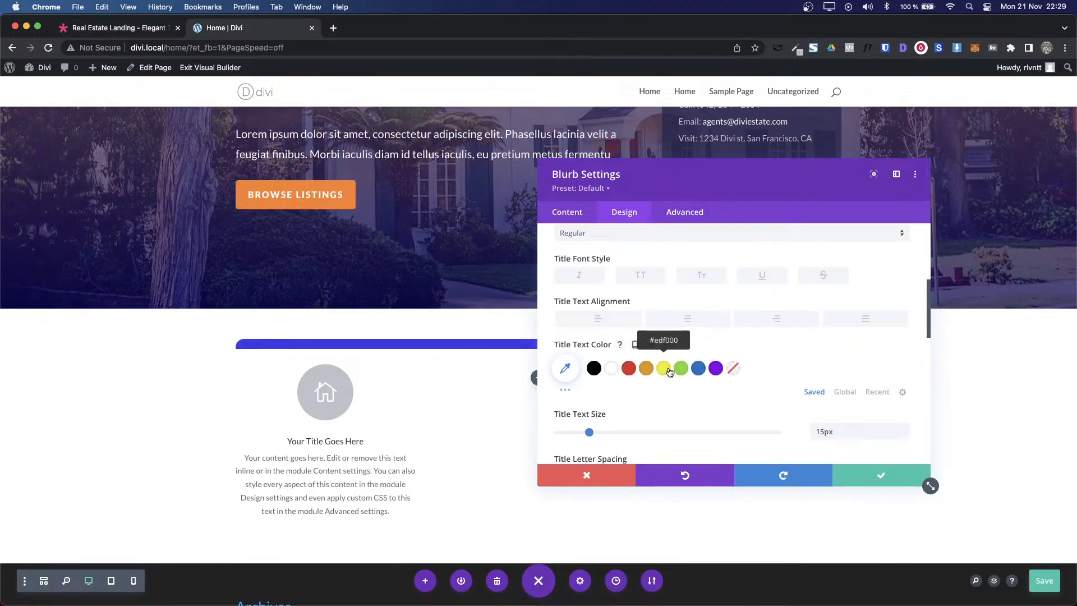
left_click(658, 279)
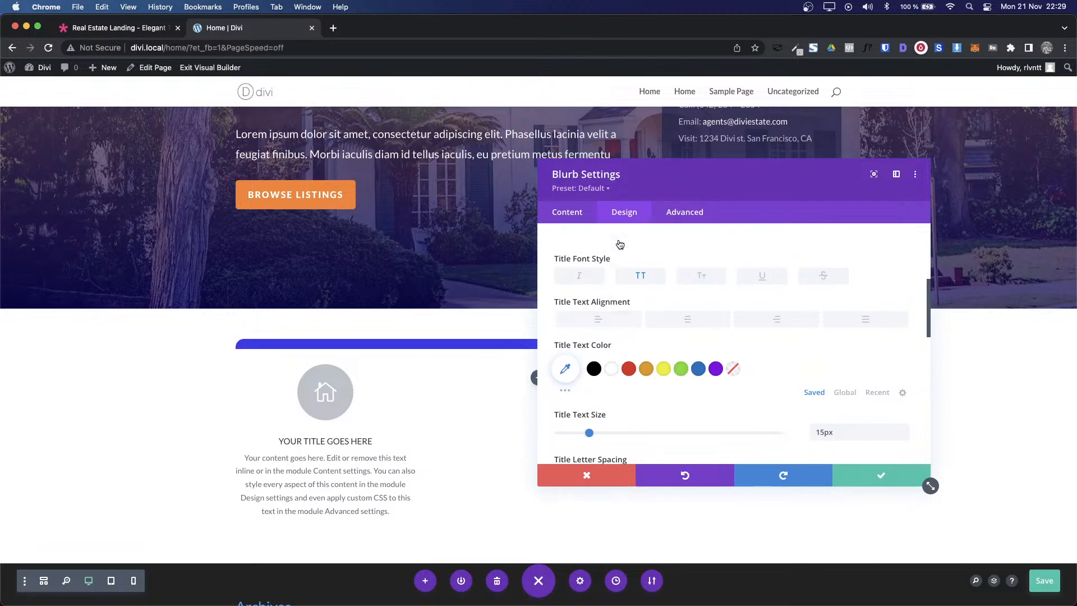
left_click(620, 236)
left_click(607, 301)
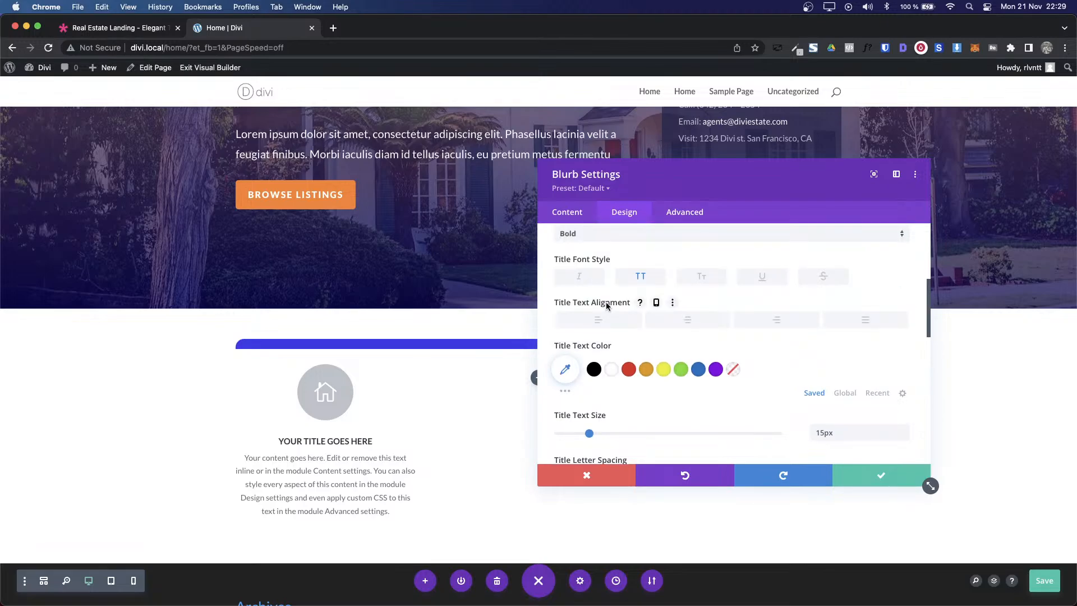
key("ctrl+shift+Tab")
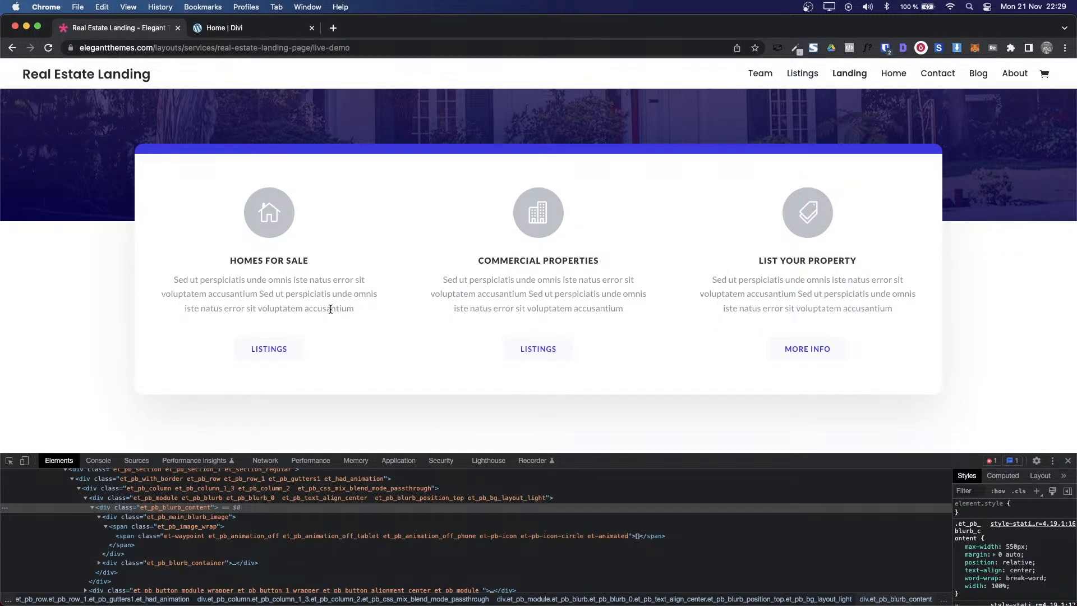
Step: Inspect the Homes for Sale body text on the demo with WhatFont and copy its color #898f99
left_click(867, 48)
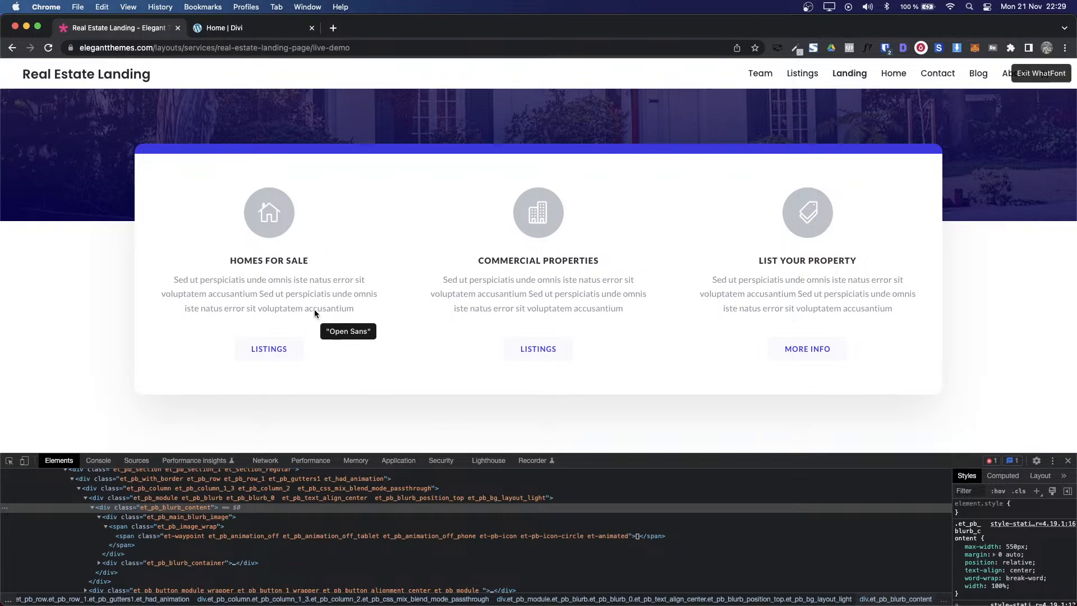
left_click(315, 290)
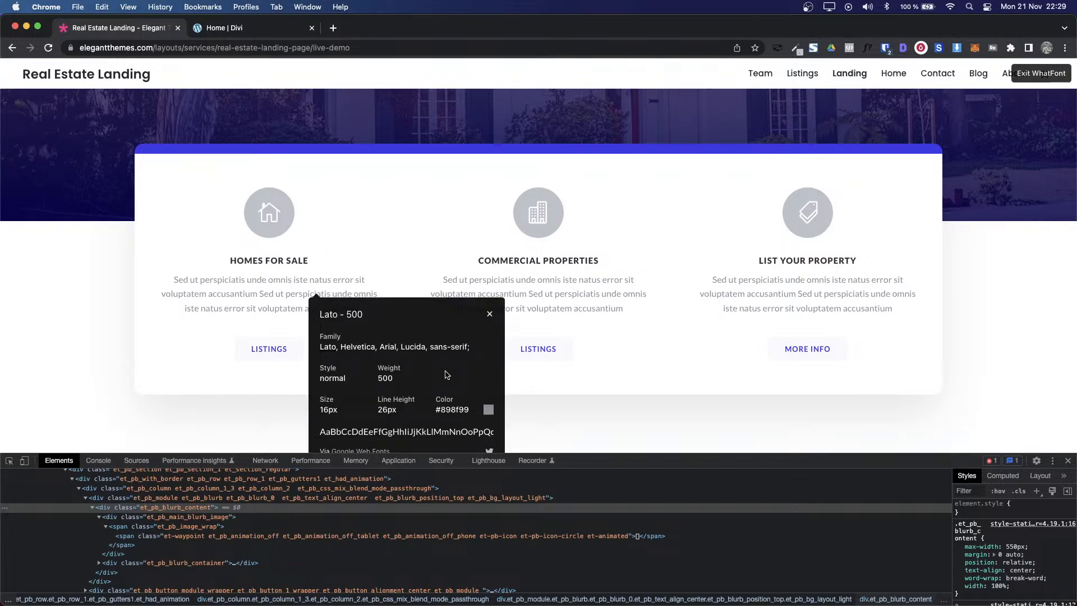
triple_click(453, 412)
Step: Return to the Divi page and set the blurb's body text size to 16px
key("ctrl+Tab")
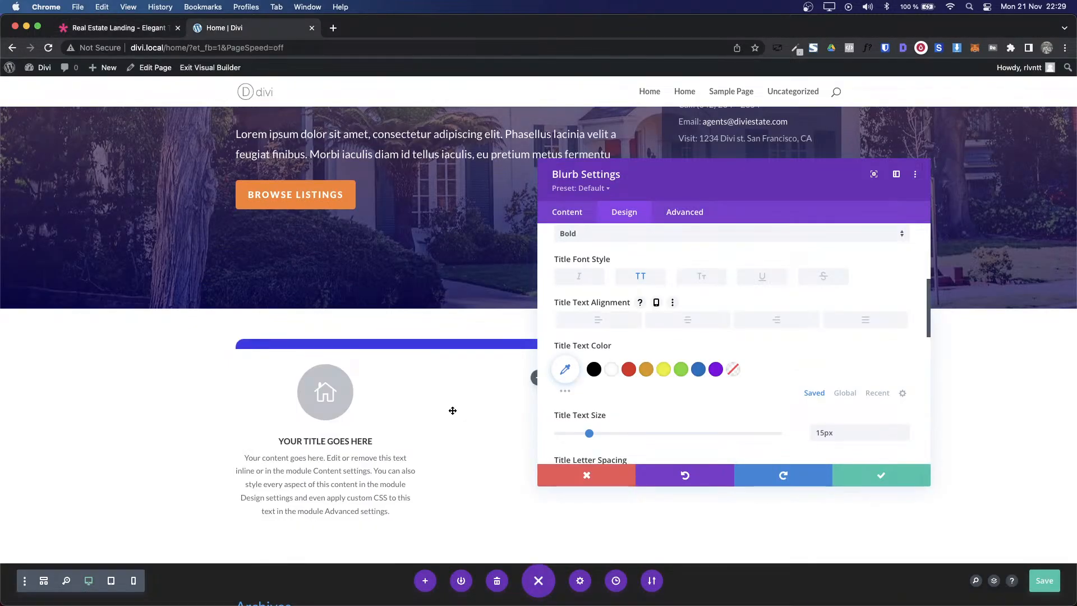
scroll(589, 336, "up", 3)
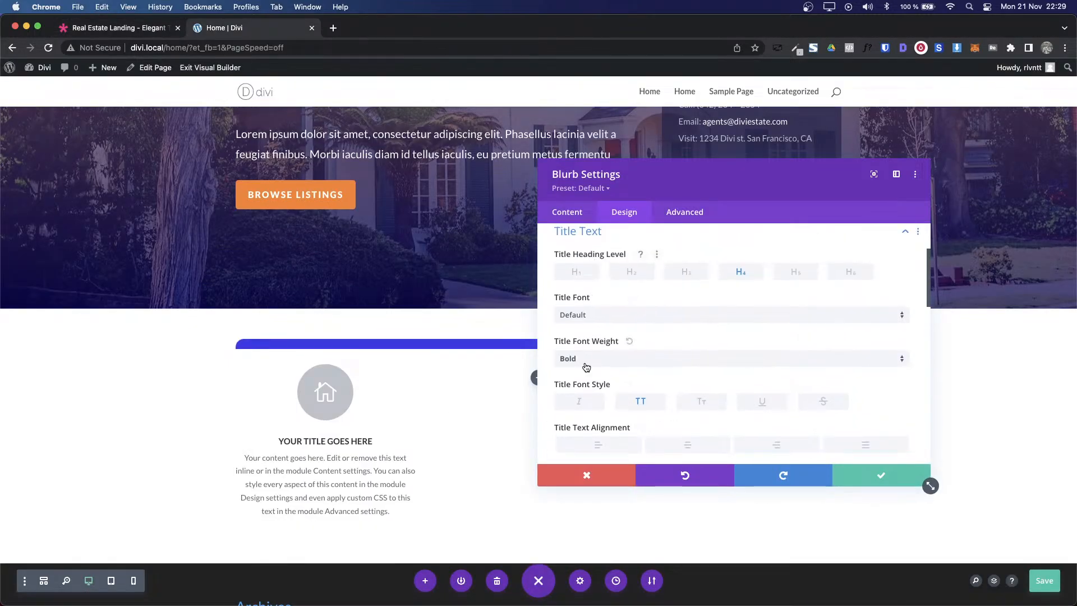
left_click(578, 232)
left_click(573, 260)
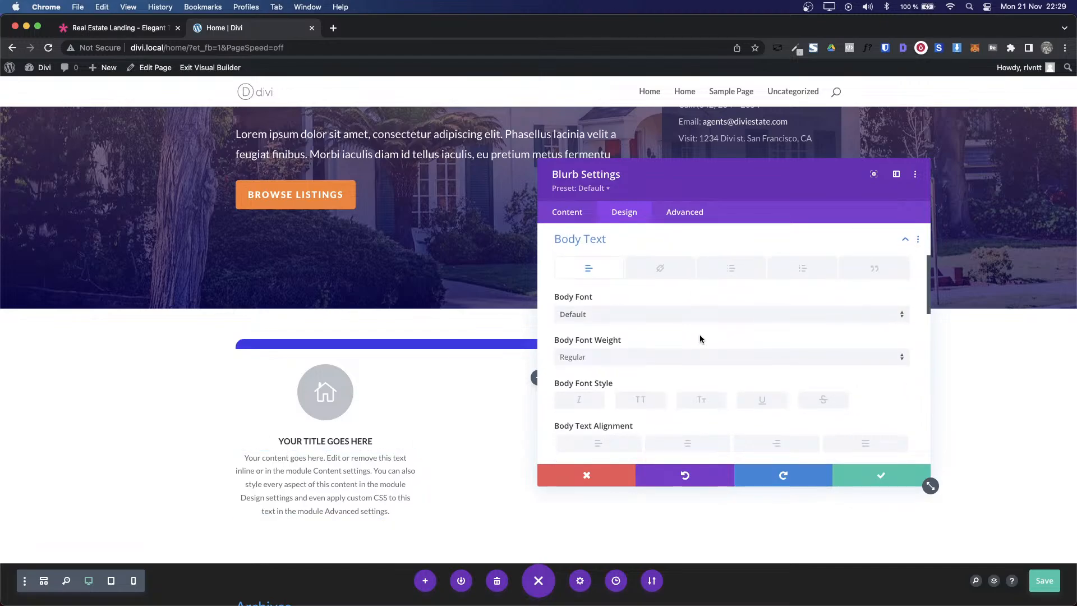
scroll(701, 338, "down", 3)
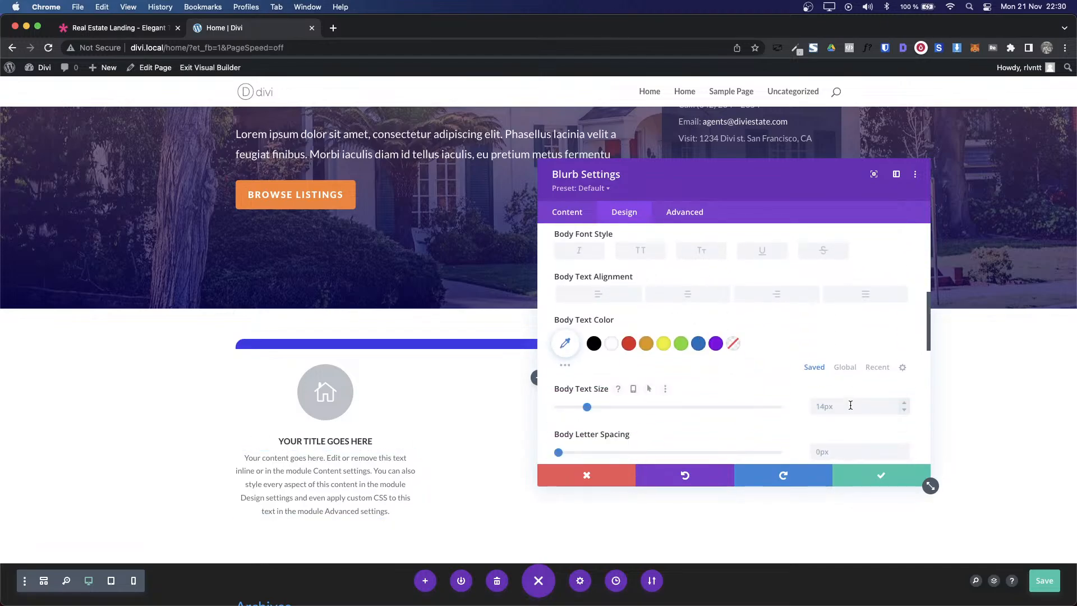
left_click(856, 404)
type("16")
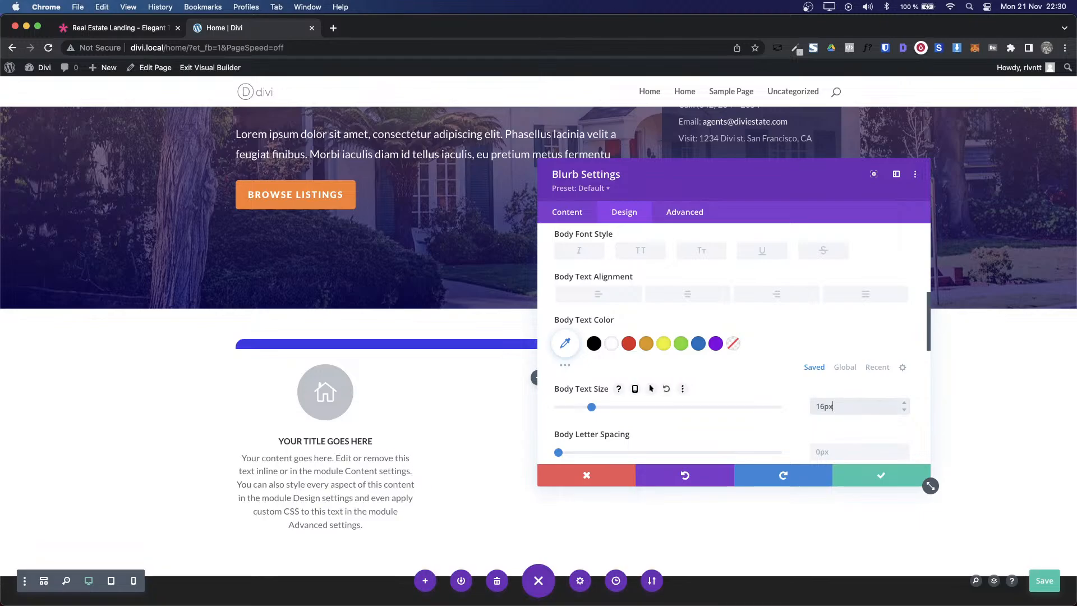
Step: Set the blurb's body text color to #898f99 and save the blurb settings
scroll(749, 372, "down", 2)
scroll(749, 373, "up", 2)
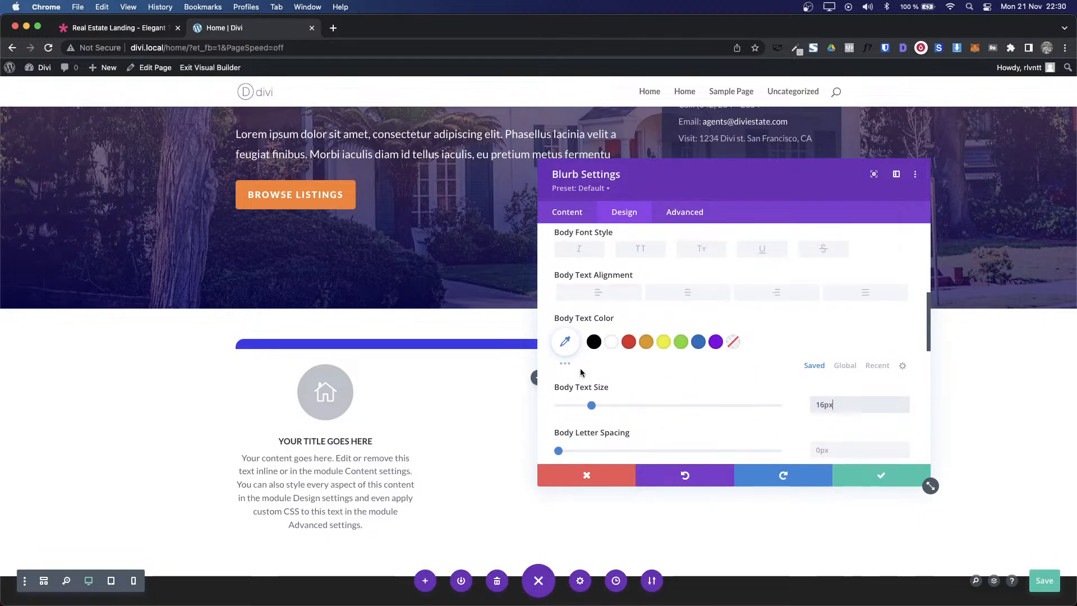
left_click(564, 341)
key("super+v")
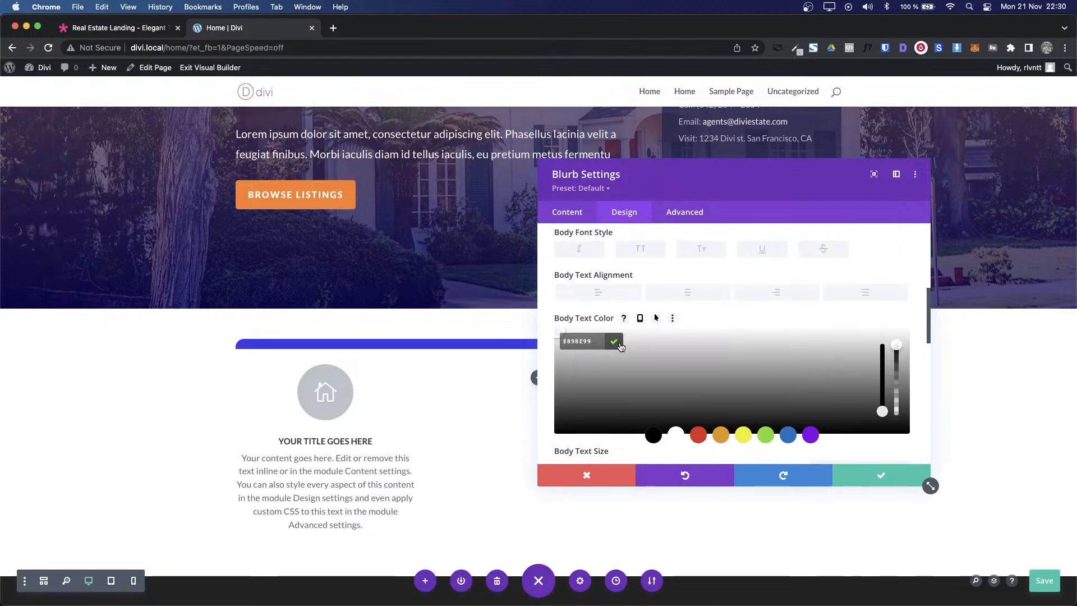
left_click(613, 341)
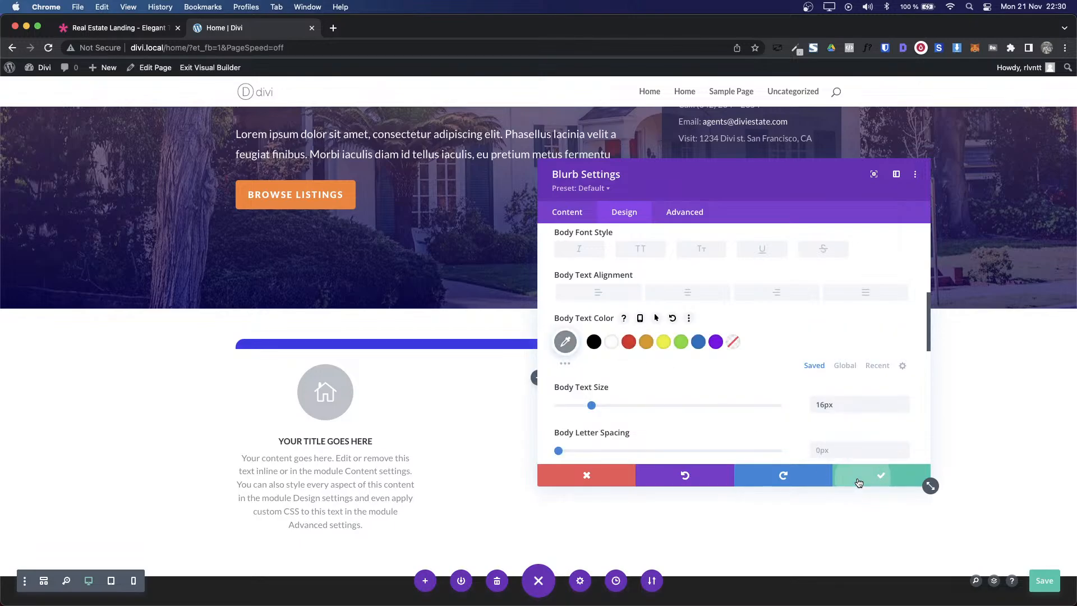
left_click(839, 475)
Step: Compare the styled blurb with the demo's Homes for Sale column, including what sits below its text
scroll(561, 443, "down", 4)
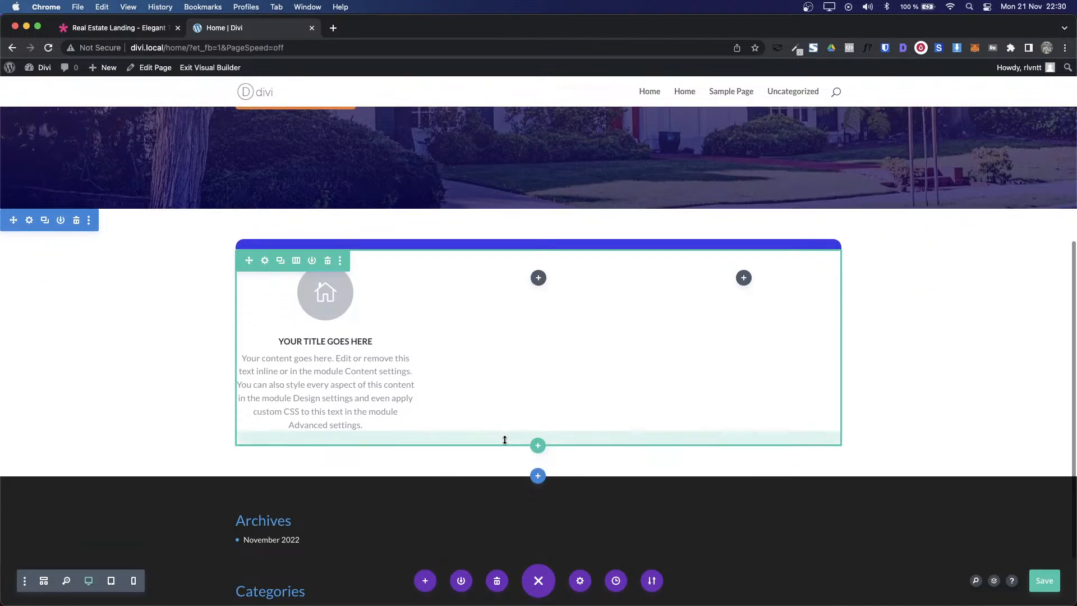
key("ctrl+shift+Tab")
key("Escape")
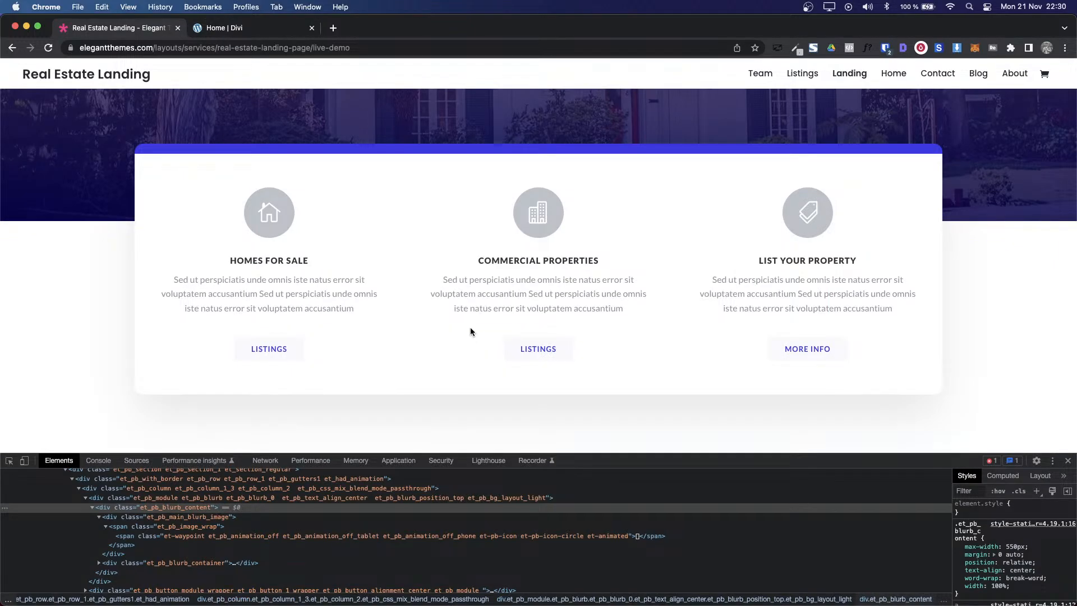
key("ctrl+Tab")
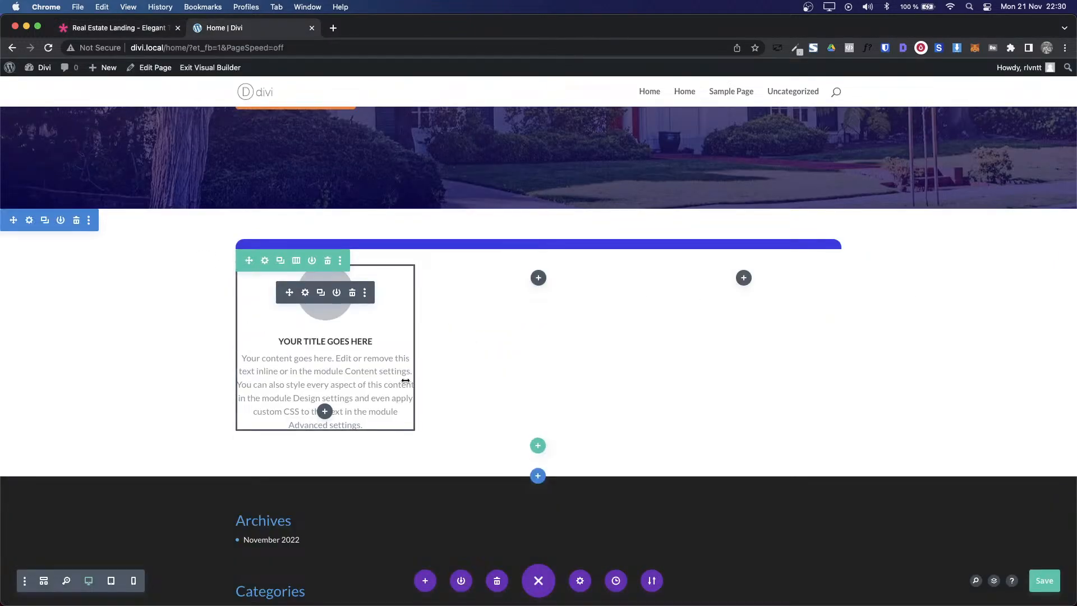
key("ctrl+shift+Tab")
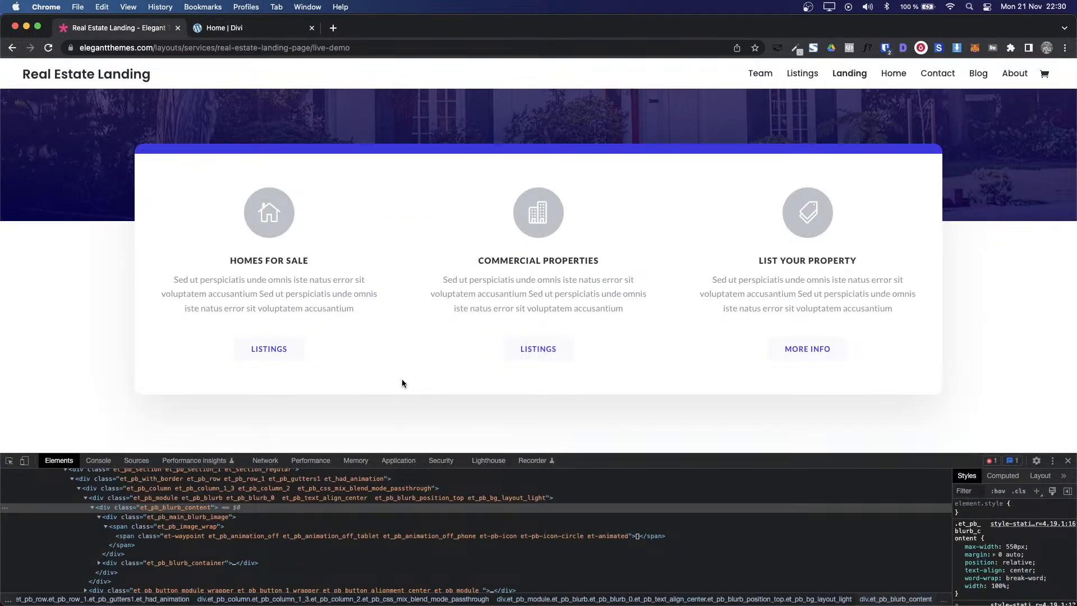
key("ctrl+Tab")
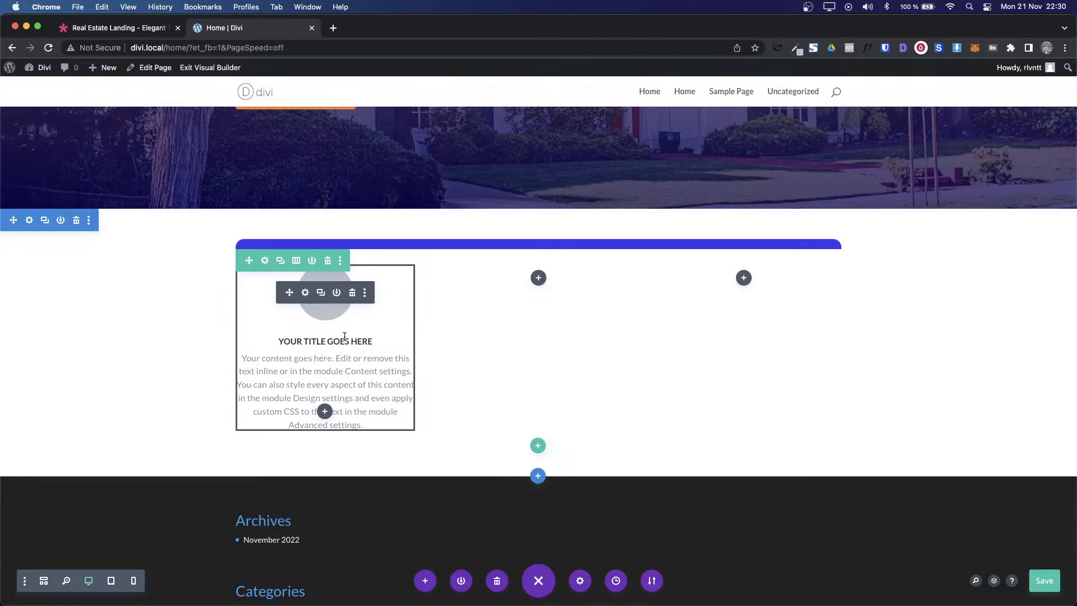
key("ctrl+shift+Tab")
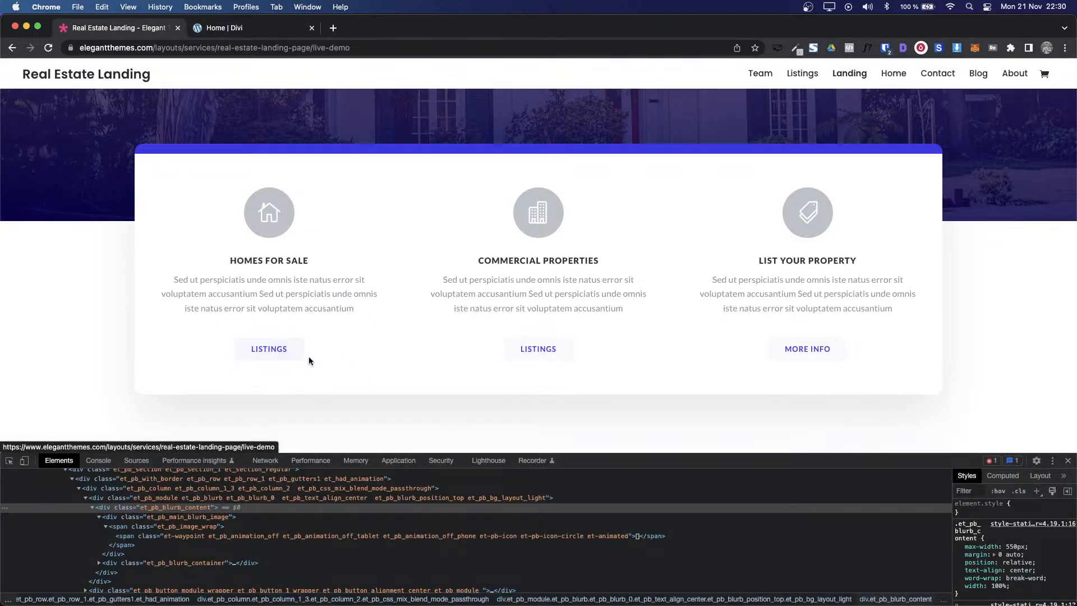
key("ctrl+Tab")
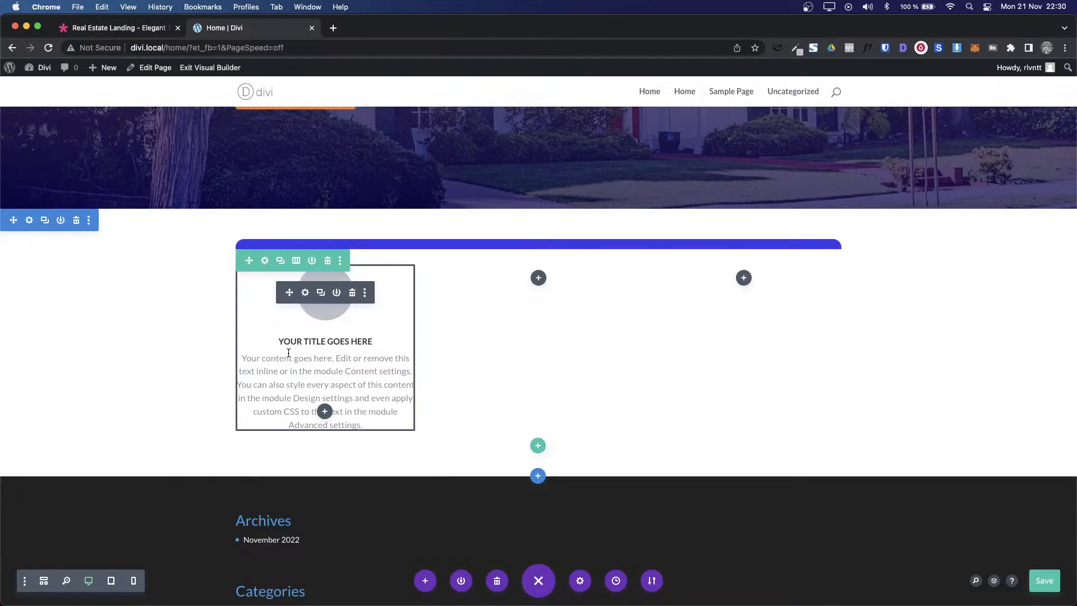
Step: Insert a Button module below the first column's blurb, label it Listings and save it
left_click(325, 411)
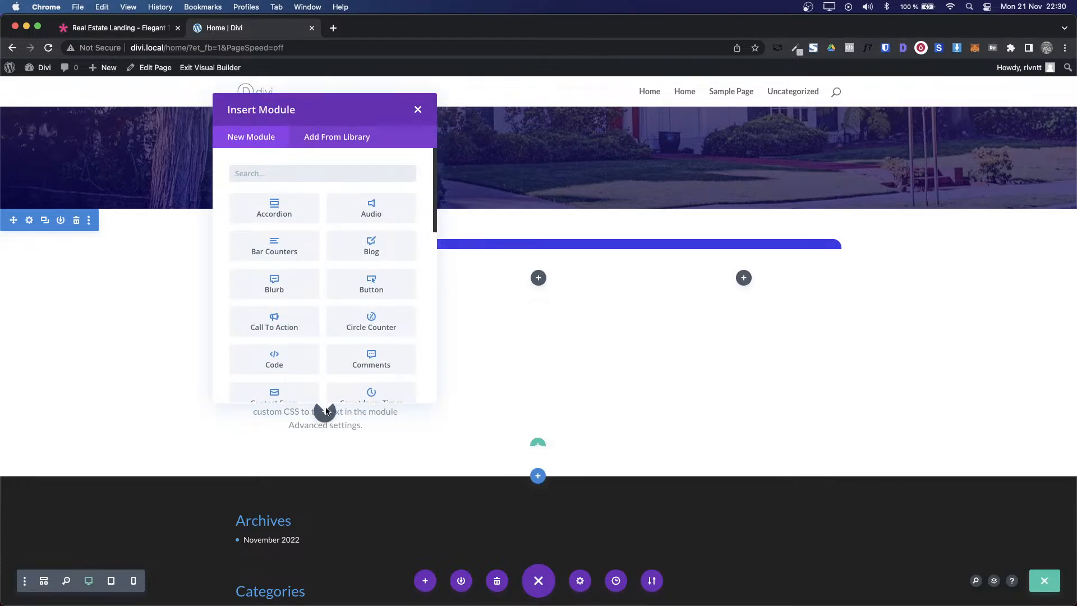
type("bu")
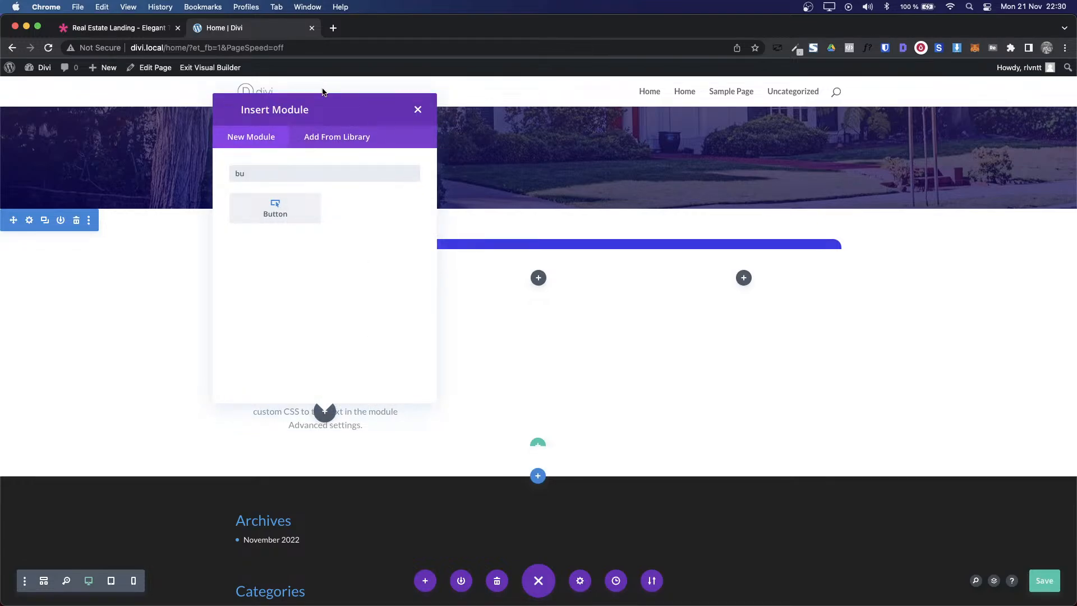
left_click(265, 211)
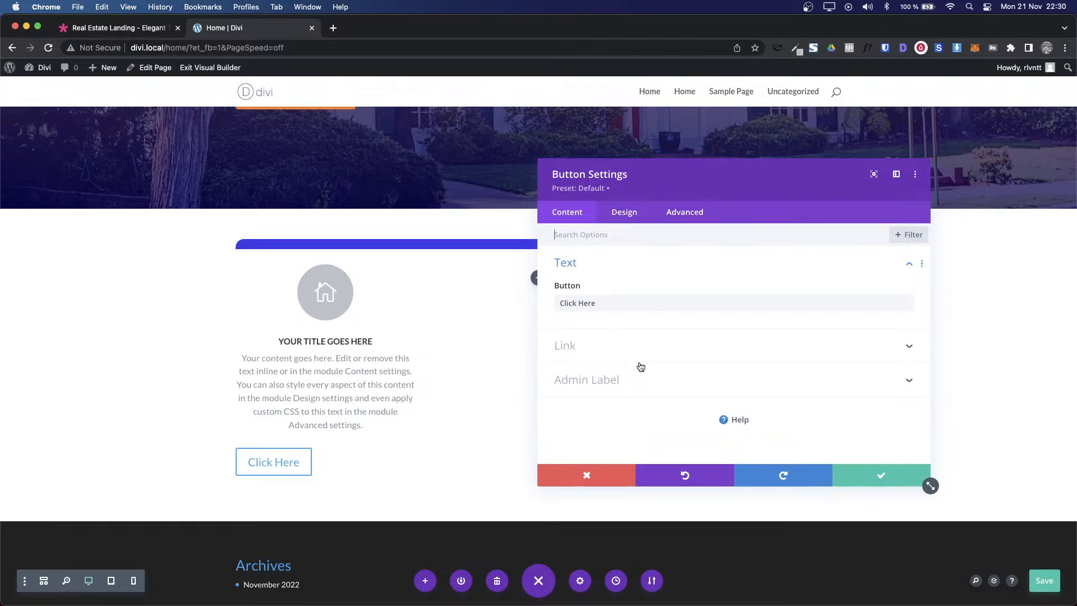
key("ctrl+shift+Tab")
key("ctrl+Tab")
triple_click(611, 309)
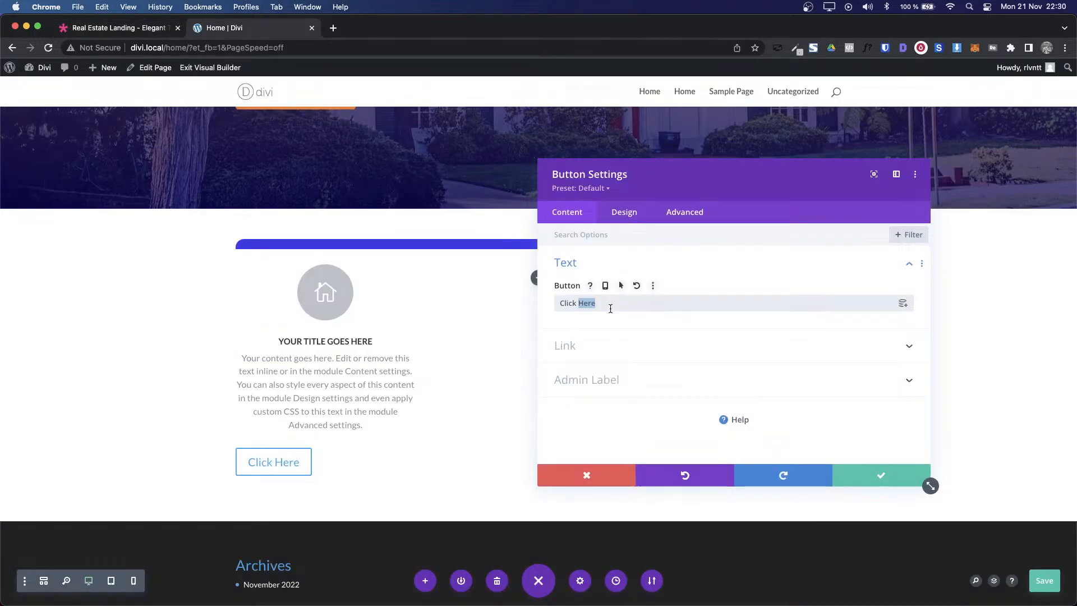
type("Listings")
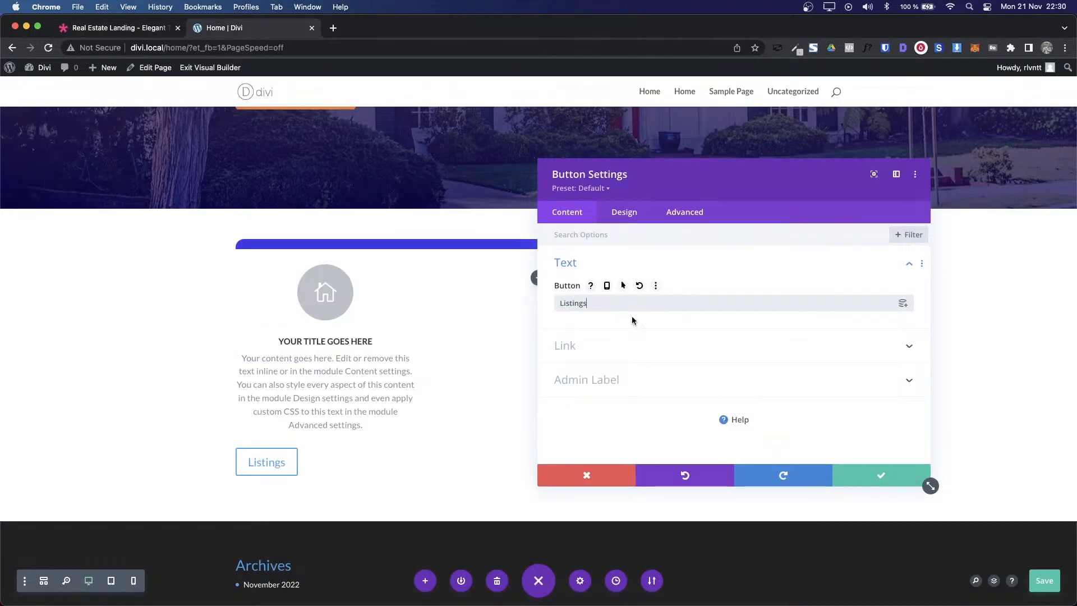
left_click(850, 472)
Step: Inspect the CSS styles of the demo's first Listings button and copy its text color #3c39e6
key("ctrl+shift+Tab")
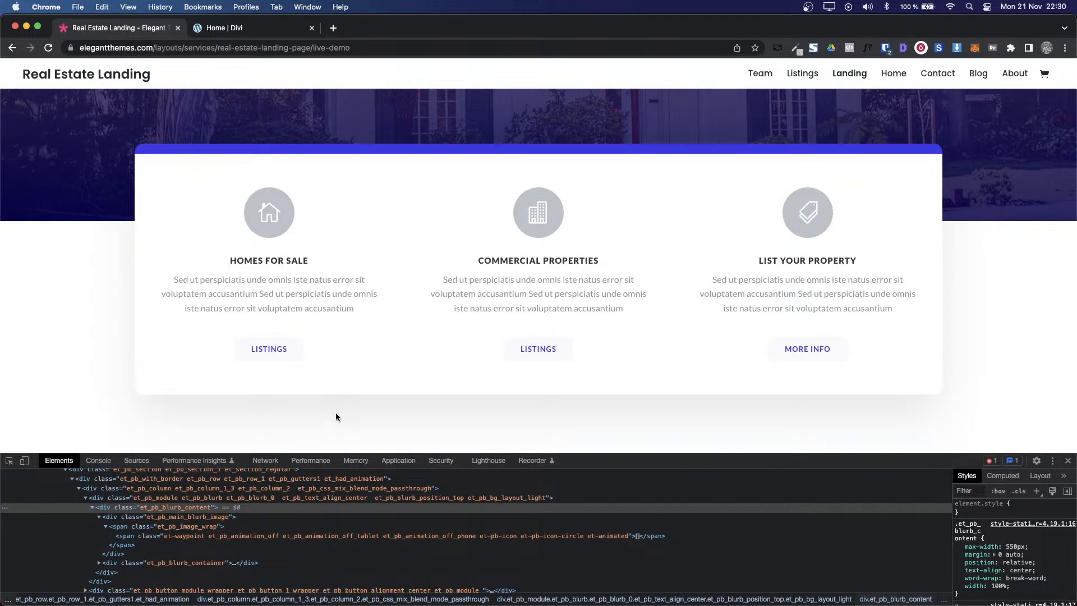
left_click(9, 463)
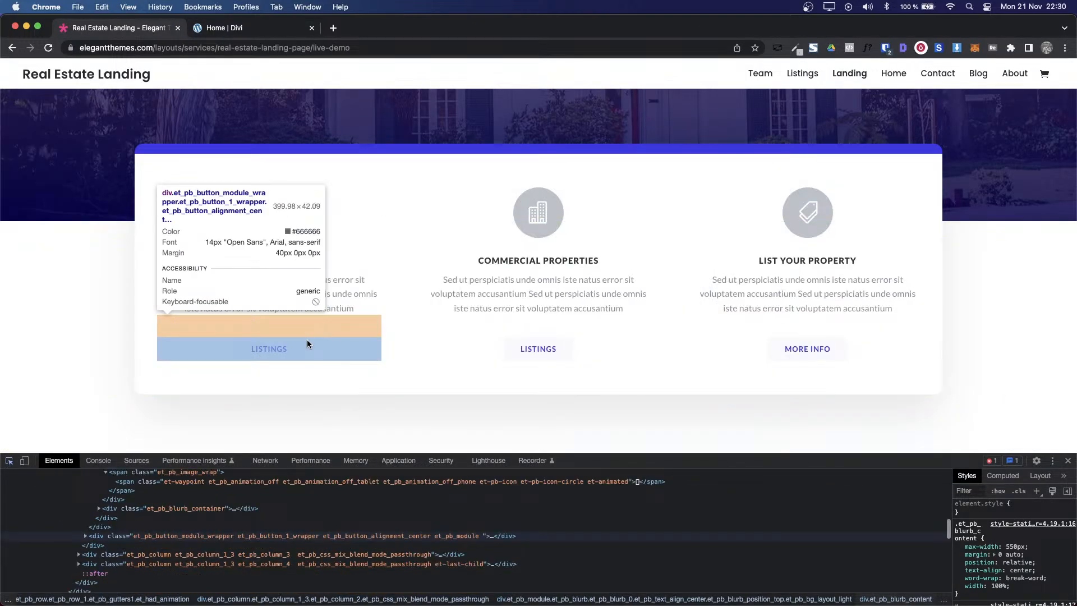
left_click(285, 347)
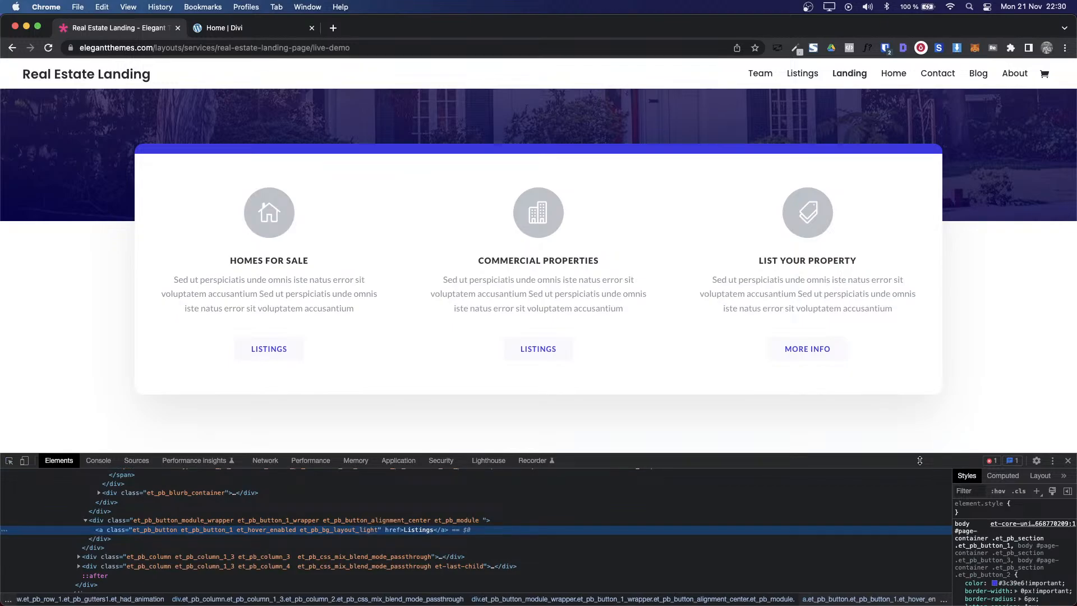
left_click_drag(959, 453, 960, 383)
left_click(1015, 506)
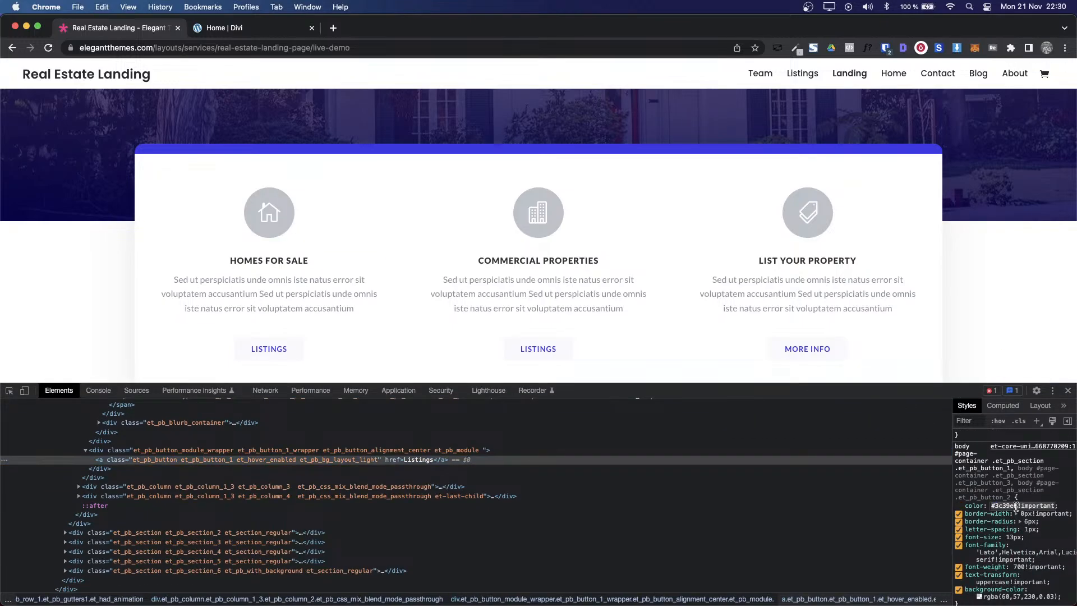
left_click(997, 505)
left_click_drag(1017, 504, 991, 507)
key("super+c")
scroll(1036, 537, "down", 2)
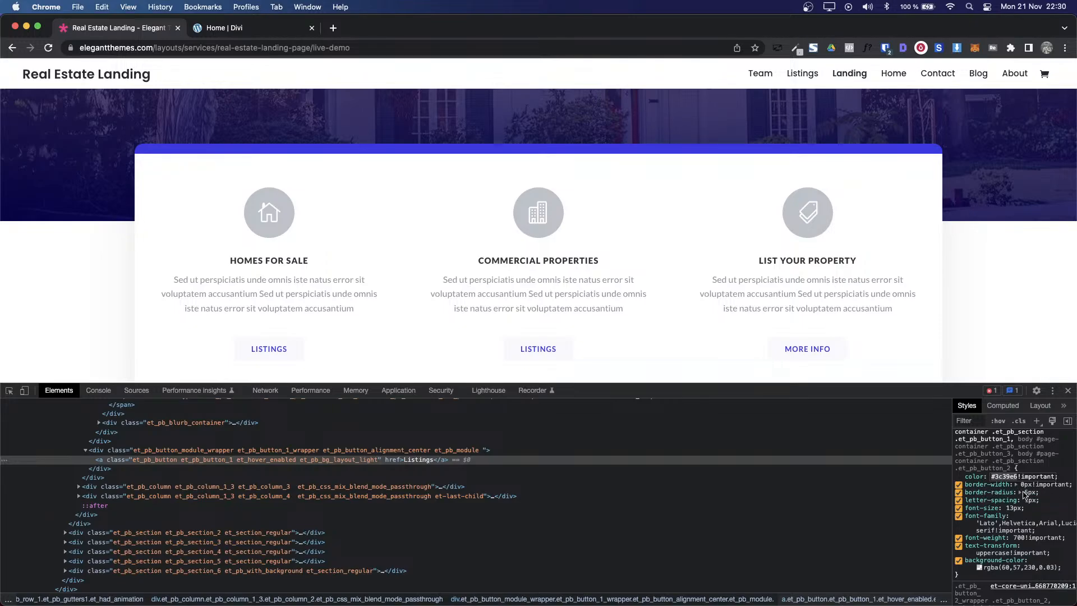
Step: Return to the Divi page and center the alignment of the Listings button
key("ctrl+Tab")
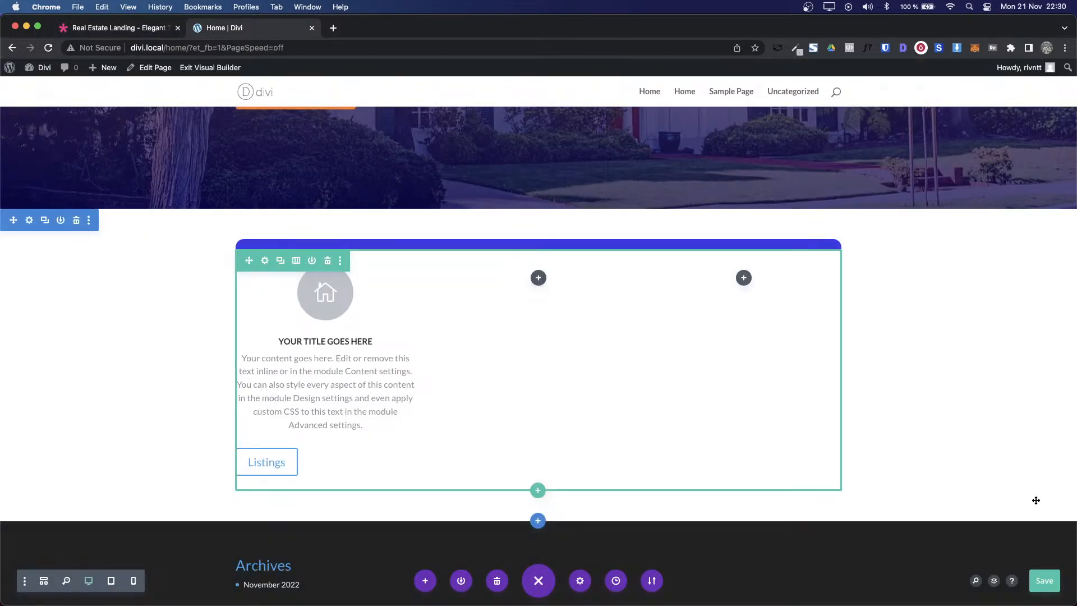
left_click(305, 453)
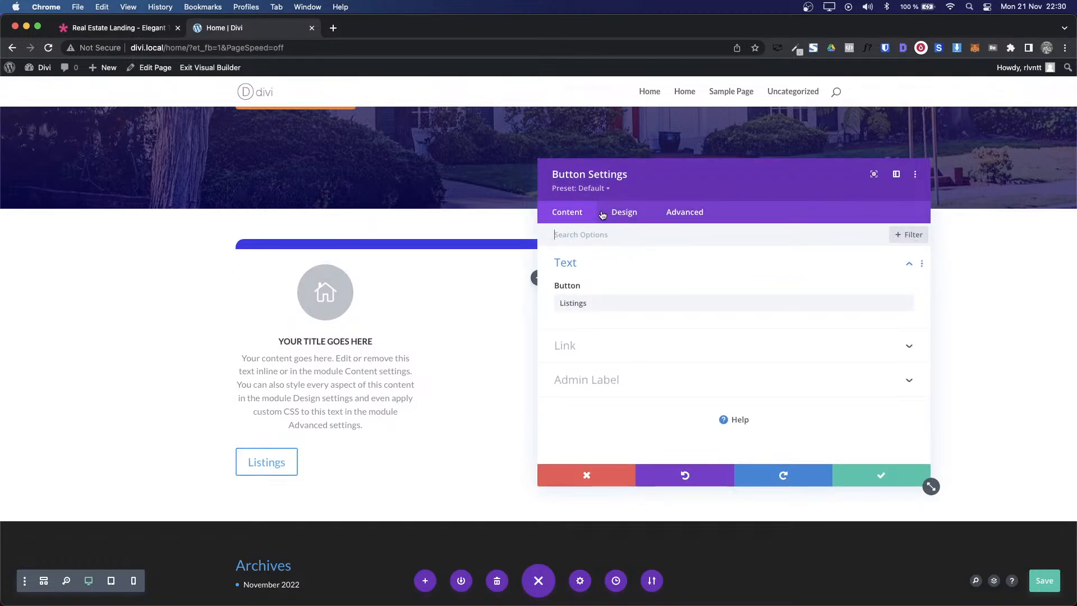
left_click(621, 210)
left_click(598, 270)
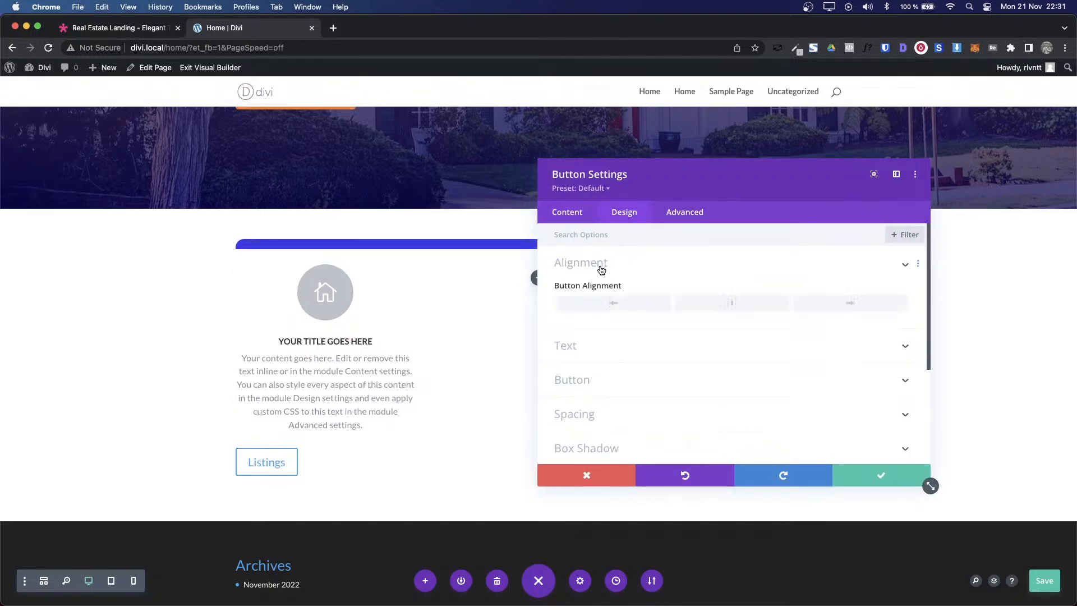
left_click(701, 304)
Step: Enable custom styles for the Listings button and set its text size to 13px
left_click(651, 382)
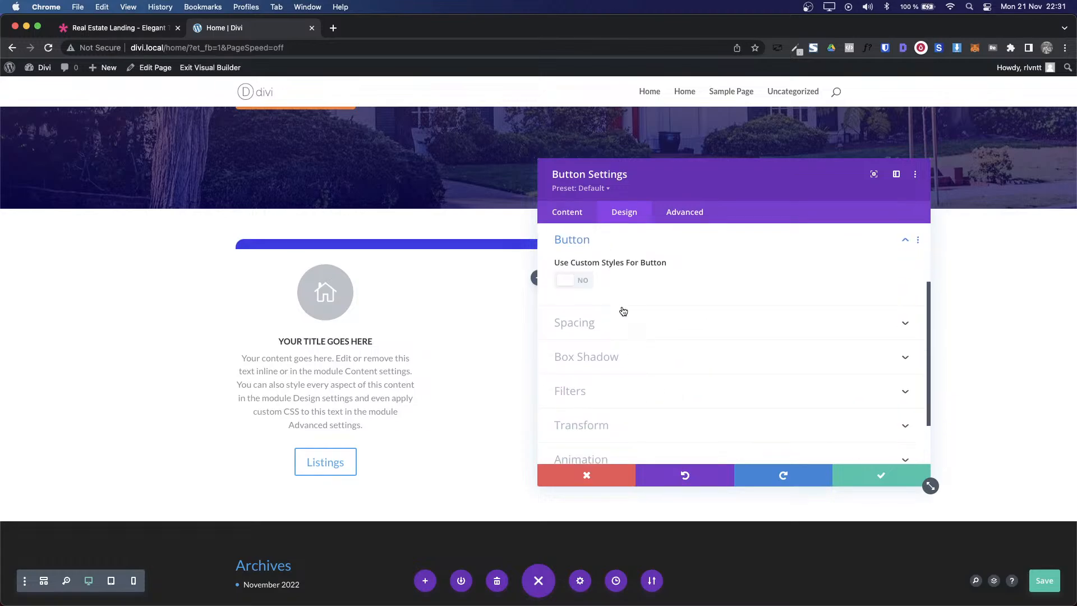
left_click(586, 287)
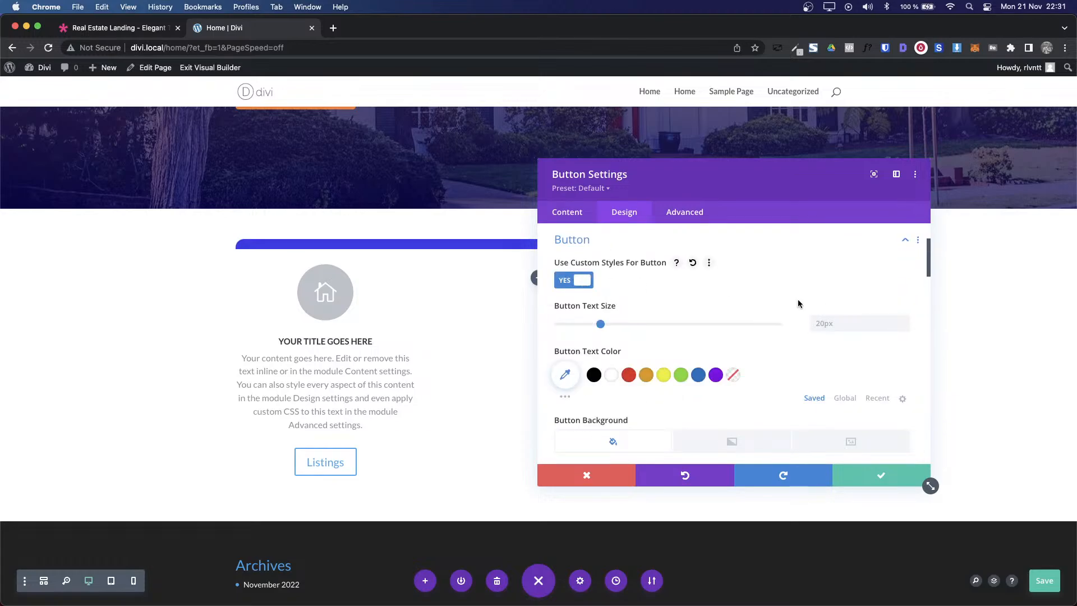
left_click(844, 327)
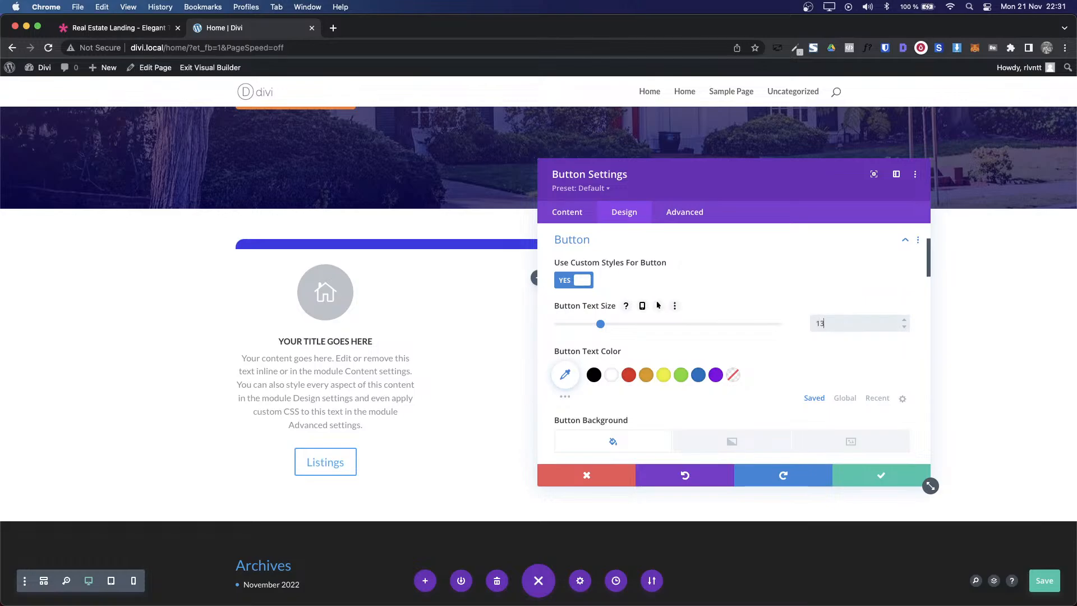
type("13")
left_click(845, 348)
scroll(846, 348, "down", 2)
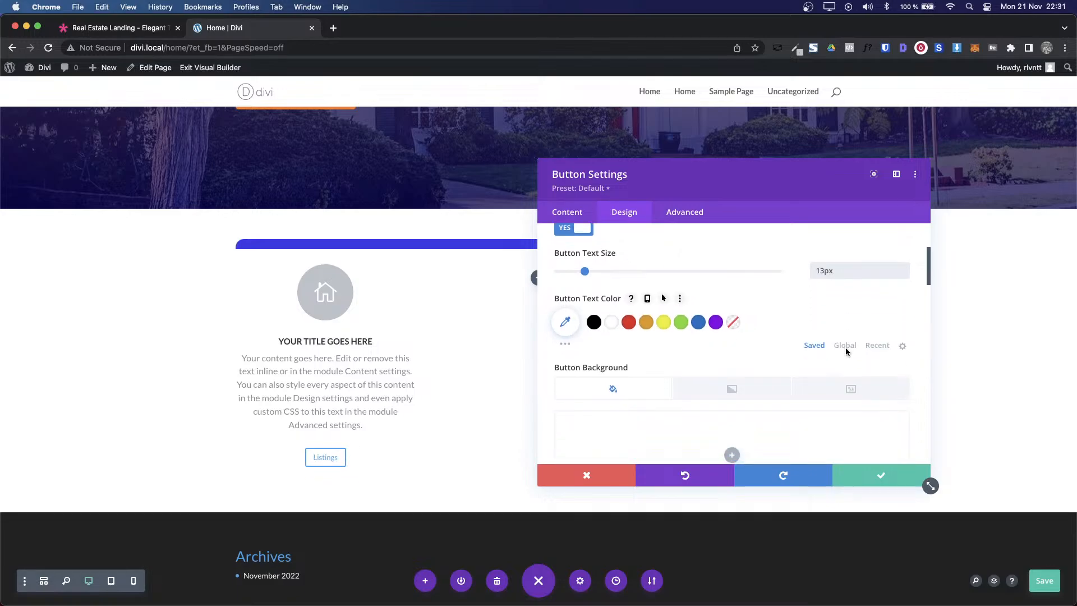
scroll(846, 348, "down", 5)
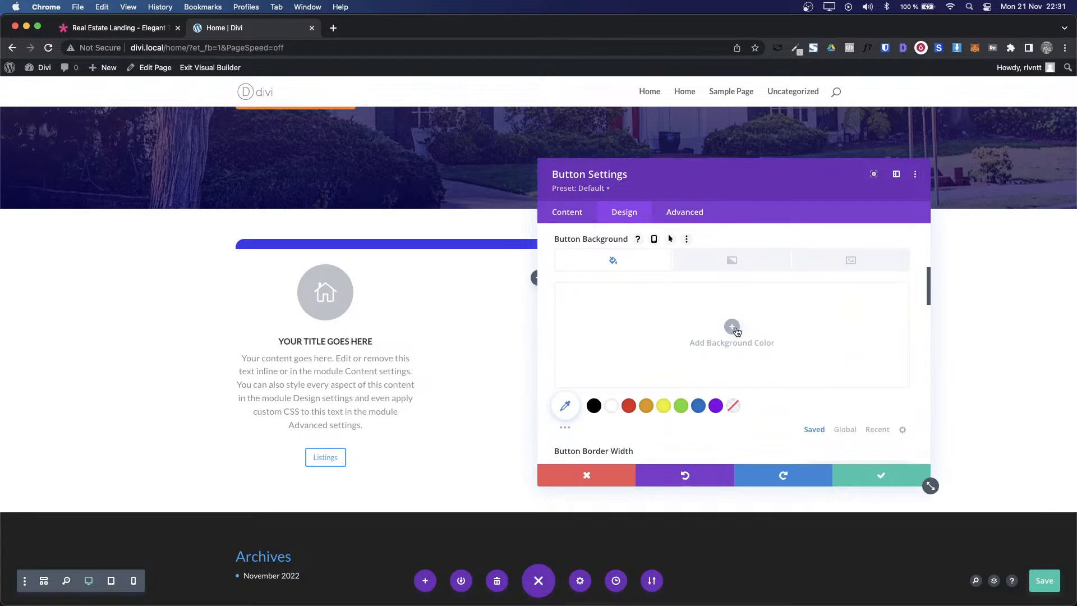
Step: Set the Listings button's text color to #3c39e6
scroll(735, 328, "up", 4)
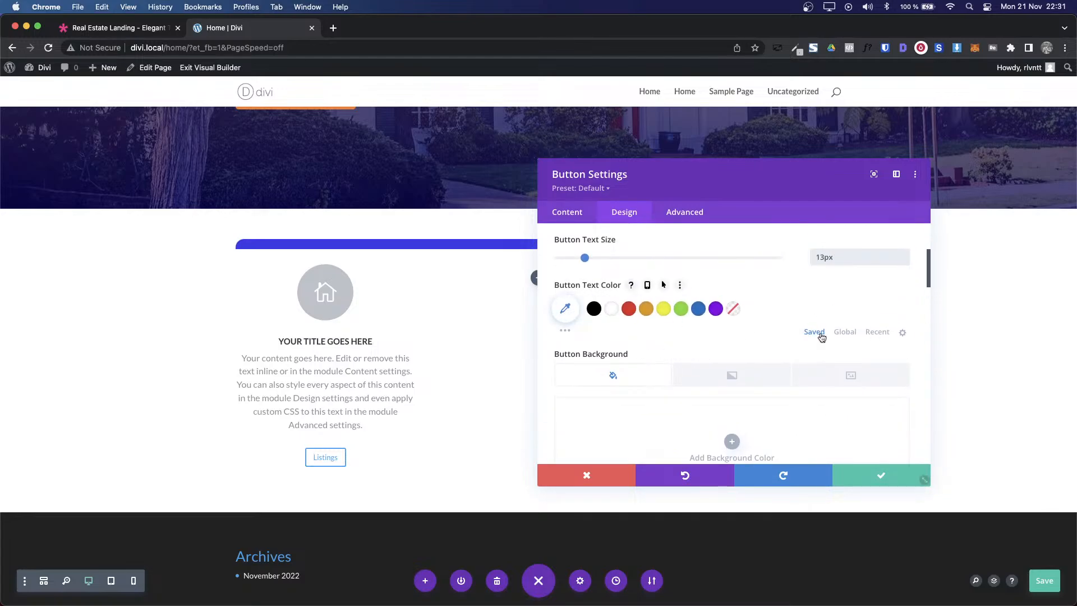
left_click(563, 307)
key("super+v")
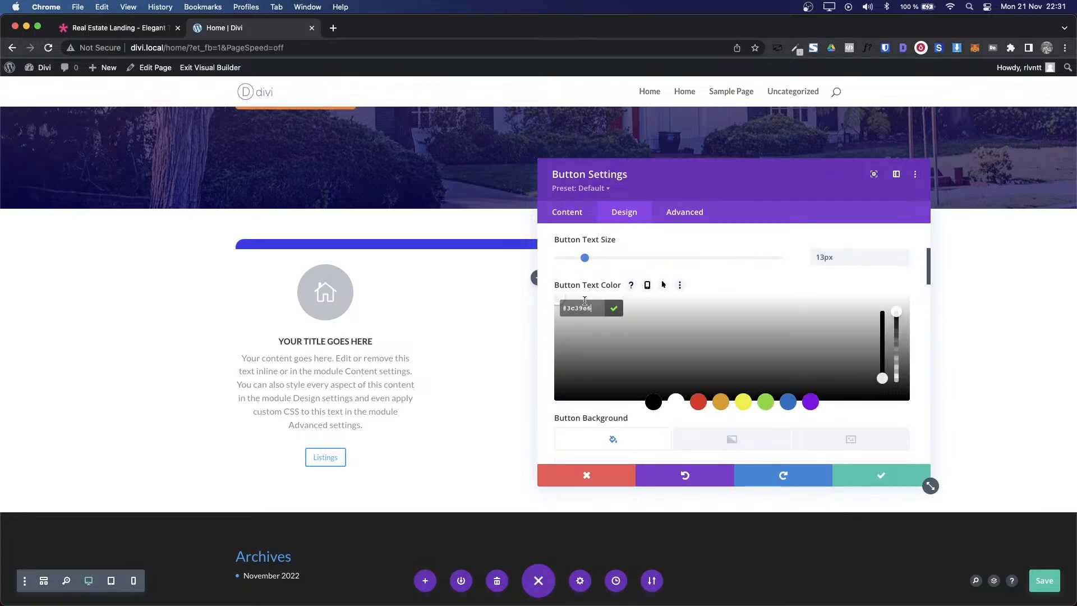
left_click(614, 311)
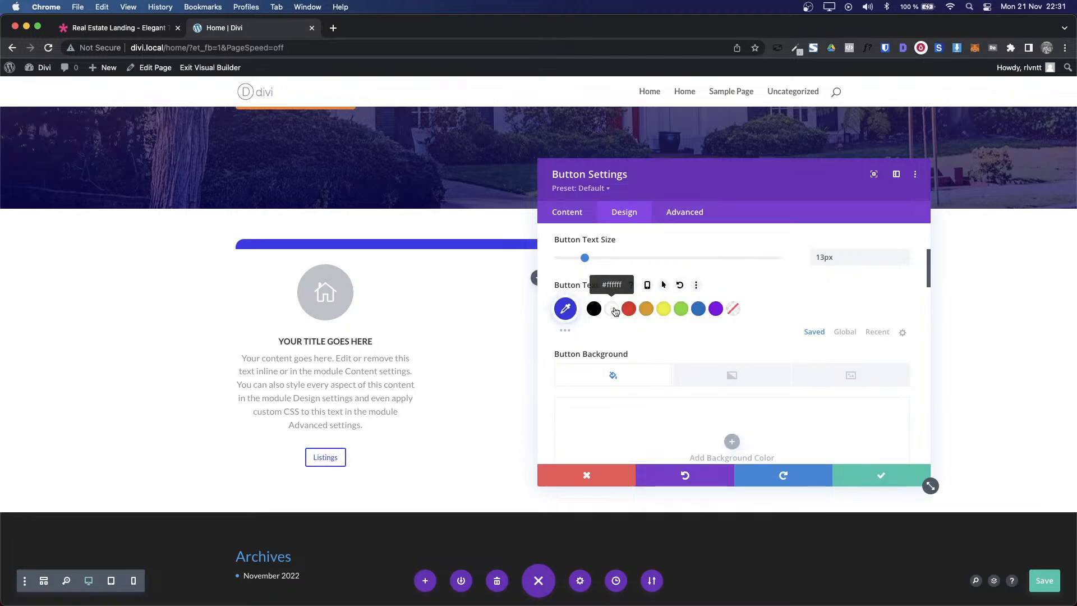
Step: On the demo page, show the inspected Listings button's background color as hex and copy its base value 3c39e6
key("ctrl+shift+Tab")
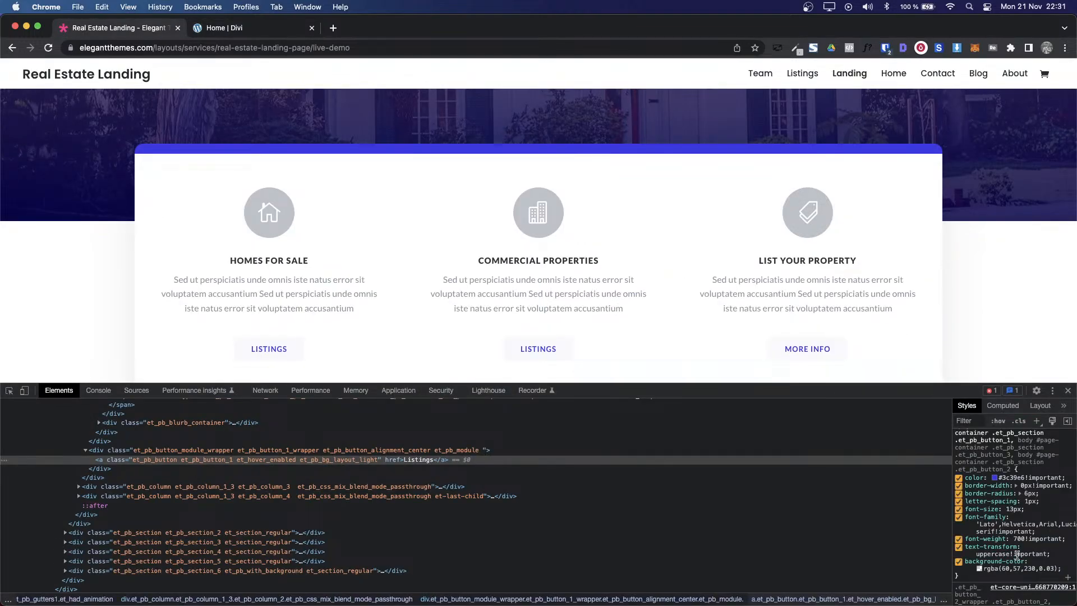
left_click(979, 569)
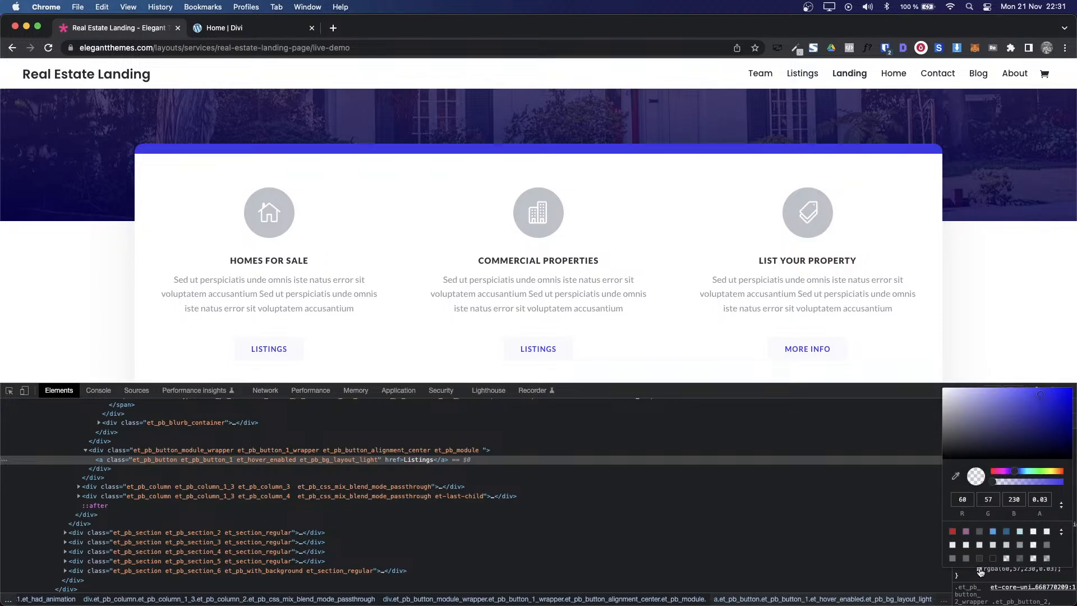
left_click(1061, 506)
left_click(1061, 506)
left_click_drag(1010, 499, 991, 499)
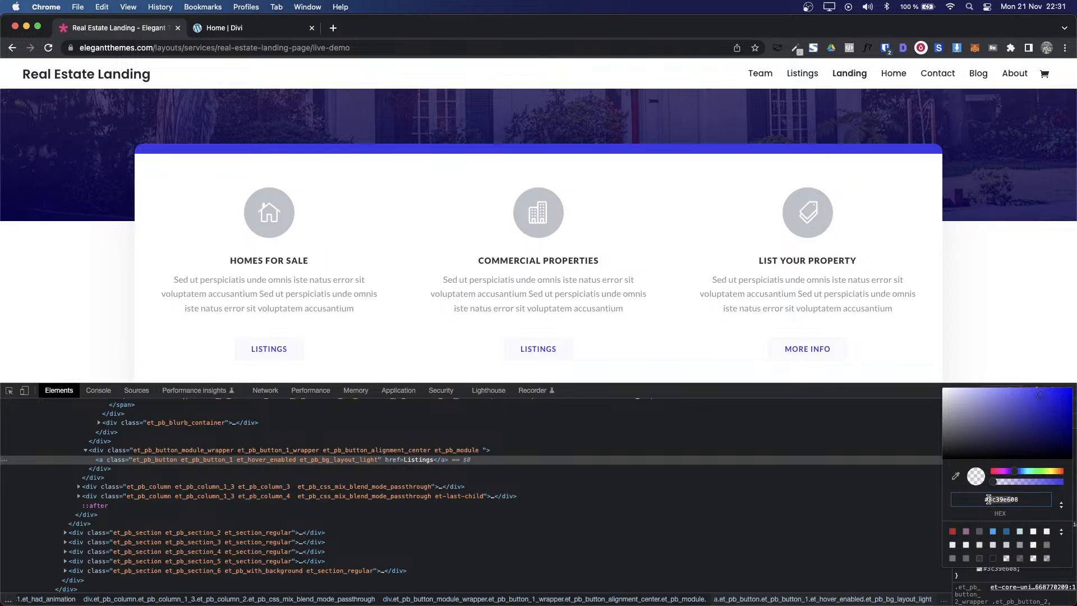
Step: Back on the Divi page, set the button's background color to #3c39e6 with opacity reduced to 0.3
key("ctrl+Tab")
left_click(732, 441)
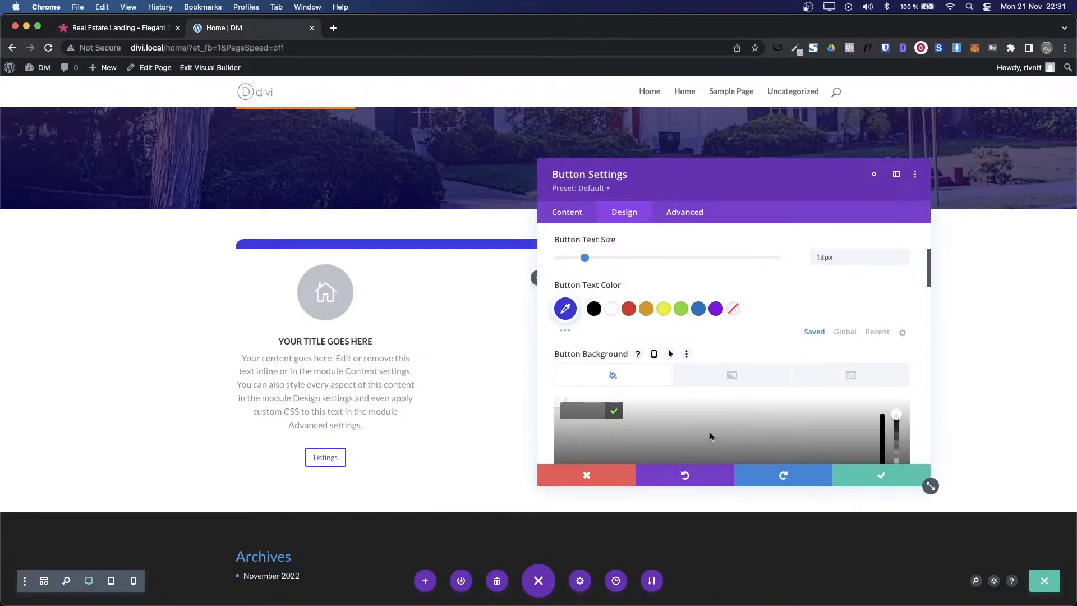
type("#3c39e6")
scroll(771, 267, "down", 1)
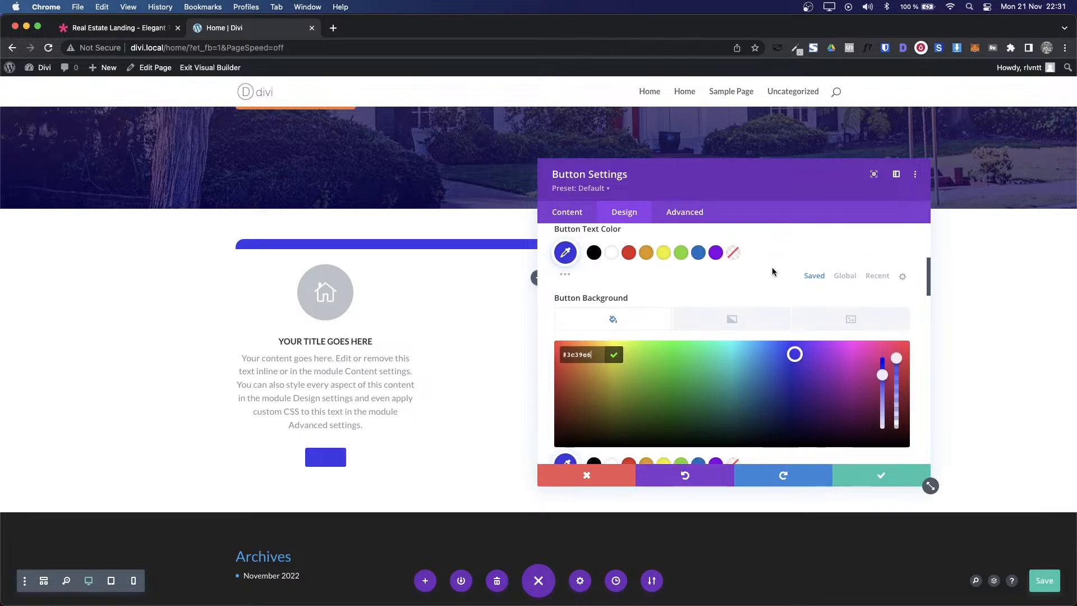
left_click(896, 416)
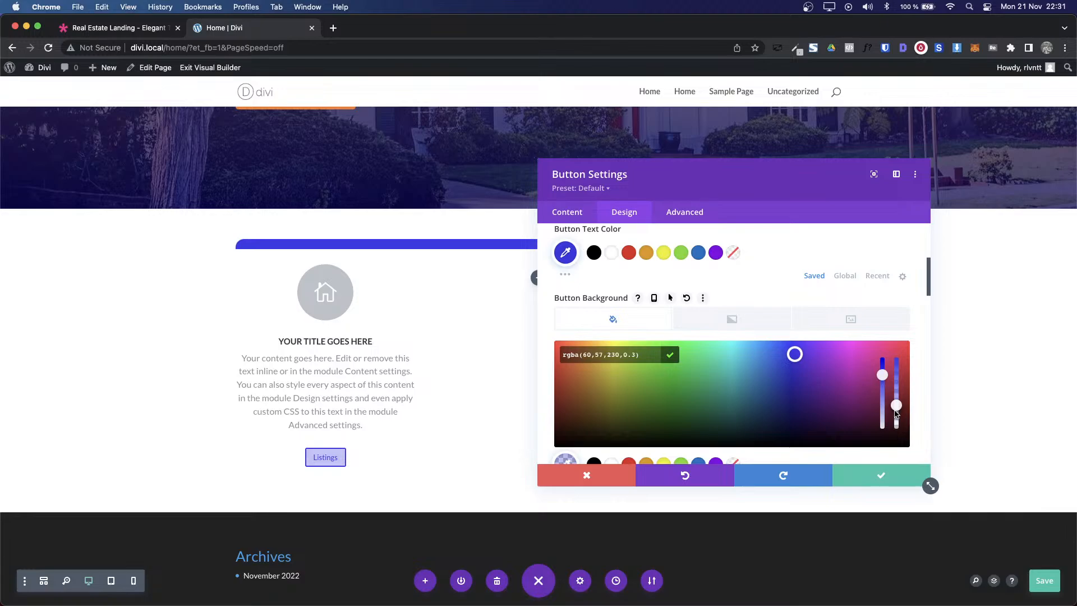
scroll(920, 336, "down", 2)
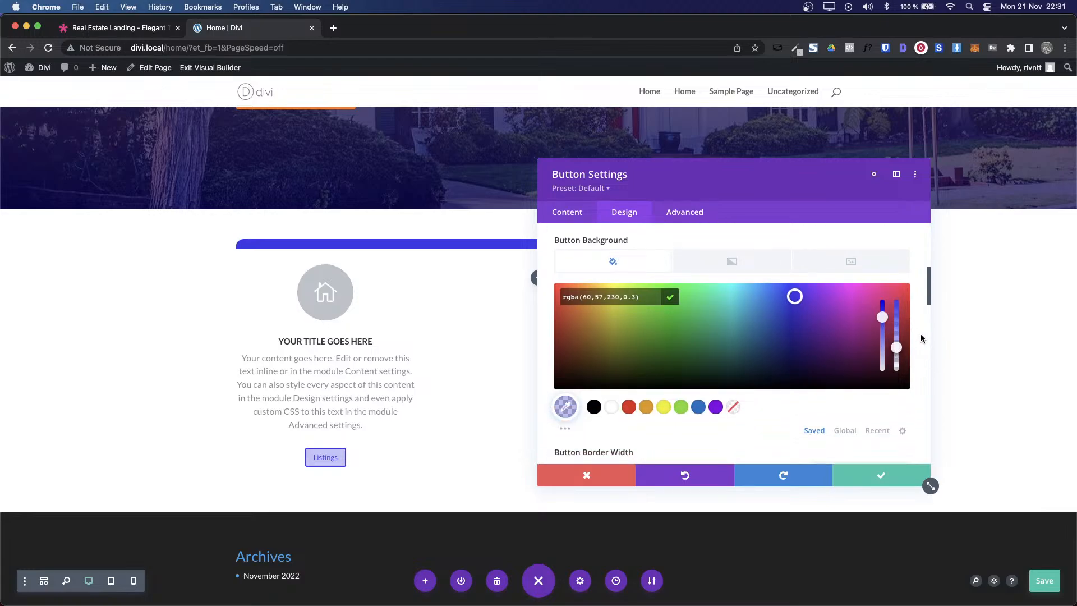
Step: Inspect the demo's first Listings button again and check the opacity of its background color in RGBA format
key("ctrl+Tab")
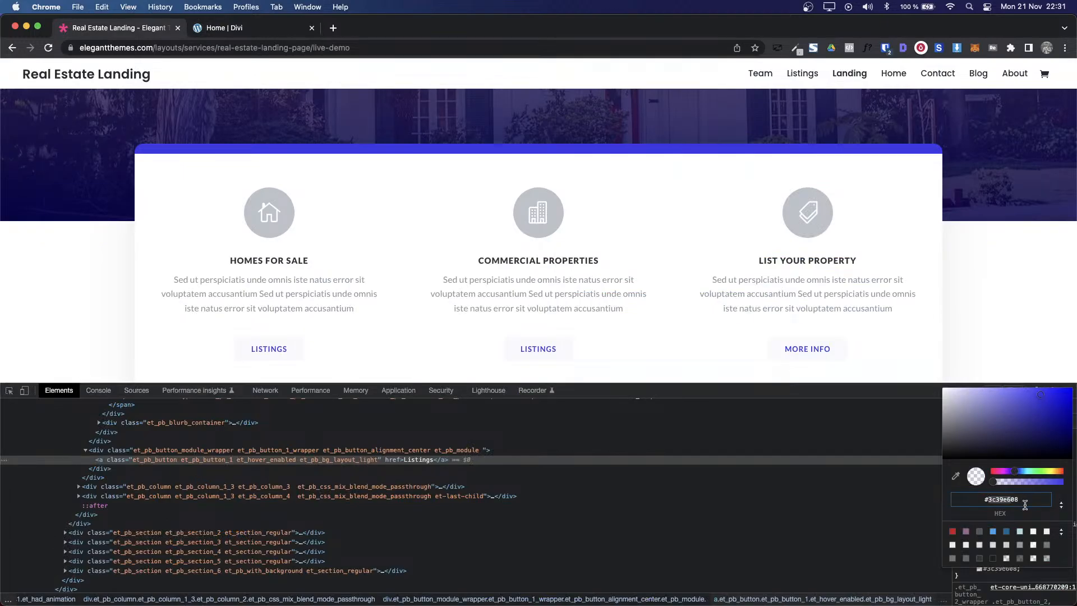
left_click(922, 487)
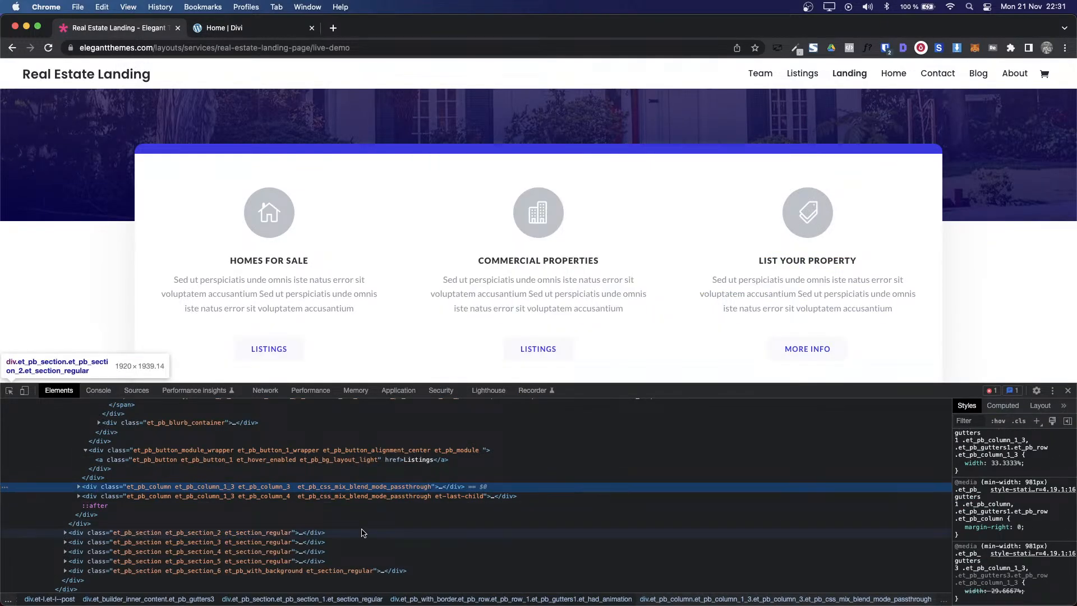
left_click(9, 390)
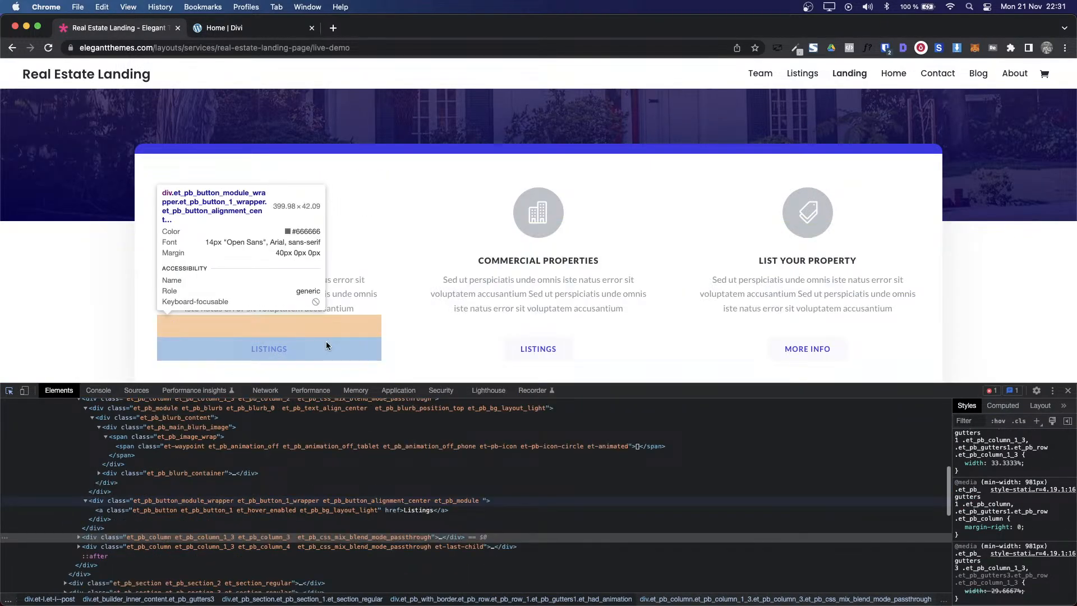
left_click(294, 350)
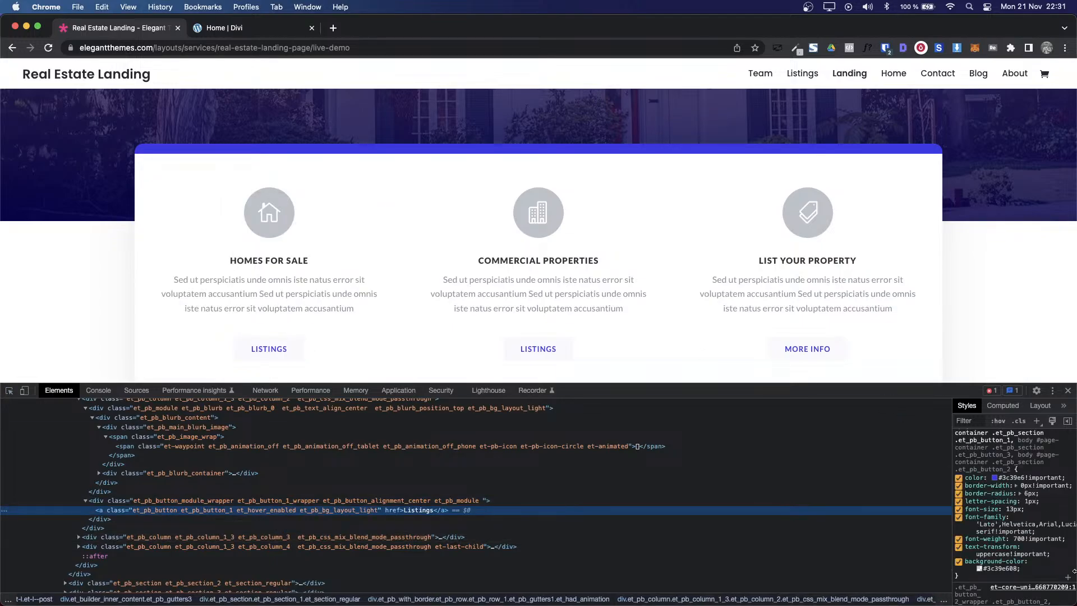
scroll(1034, 532, "down", 1)
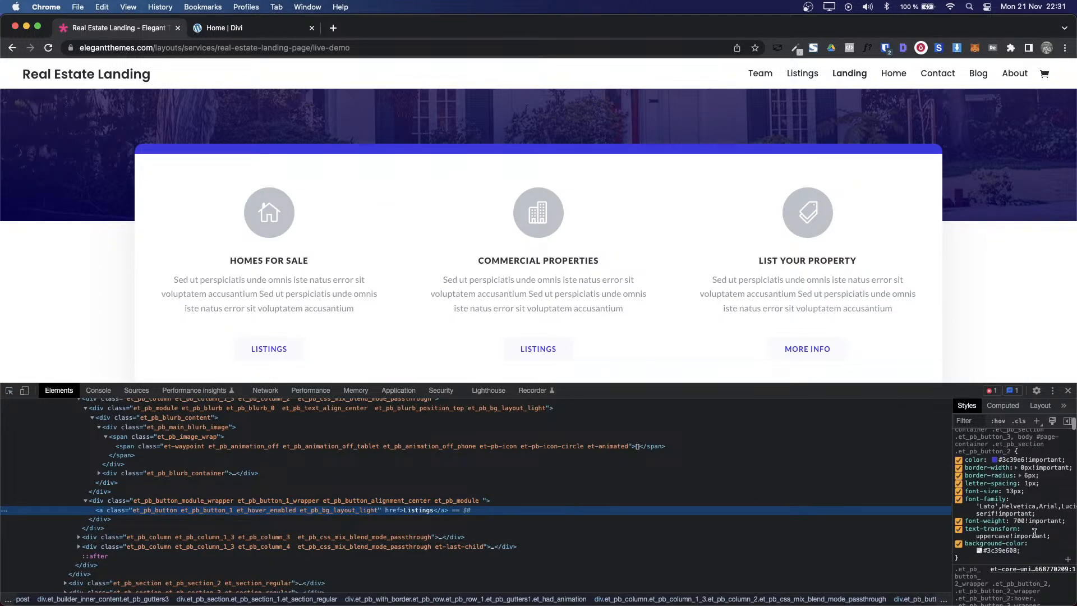
left_click(978, 550)
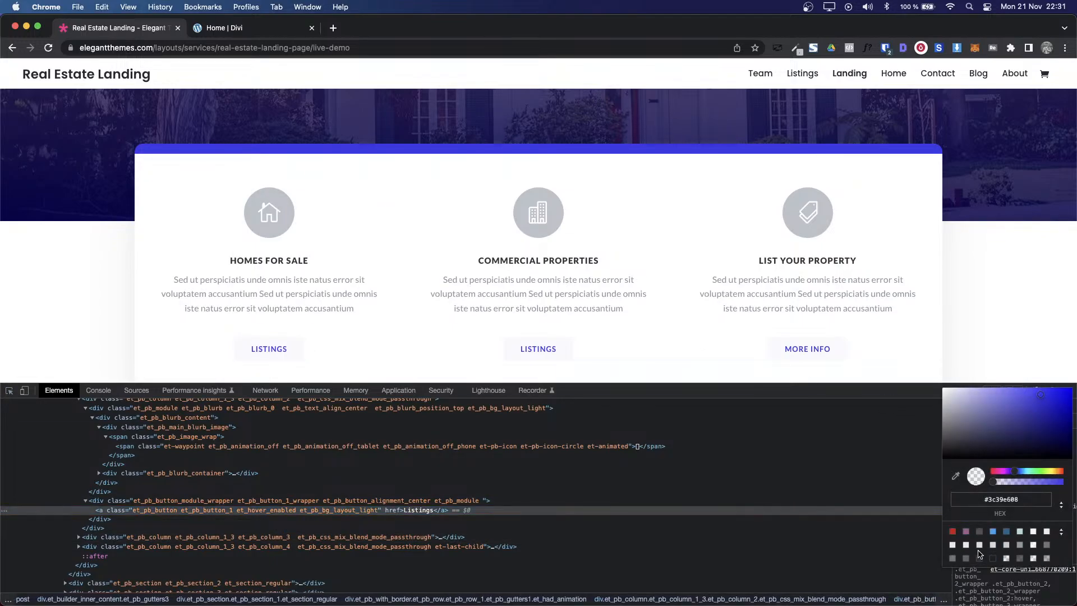
left_click(1060, 507)
Step: Return to the Divi page and set the button's background color to rgba(60,57,230,0.03)
key("ctrl+Tab")
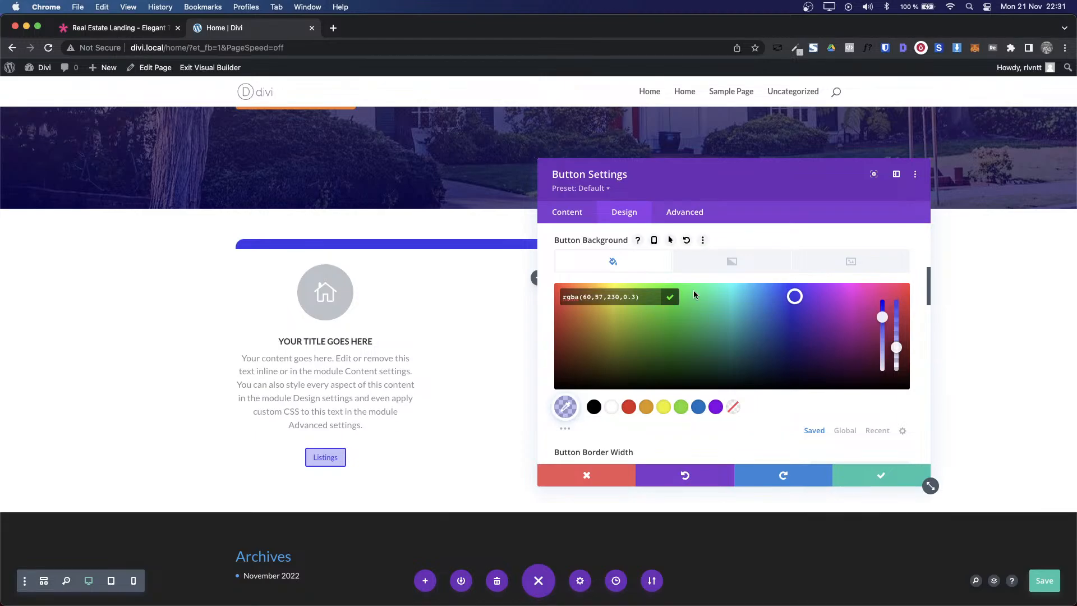
type("0")
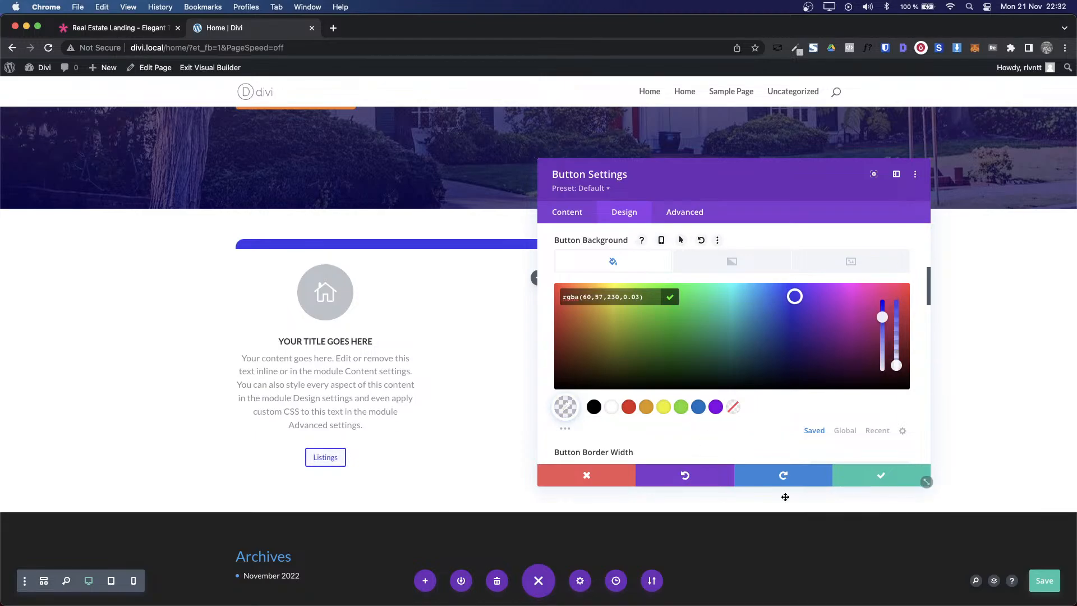
left_click(866, 409)
Step: Set the Listings button's border width to 0px
scroll(865, 409, "down", 3)
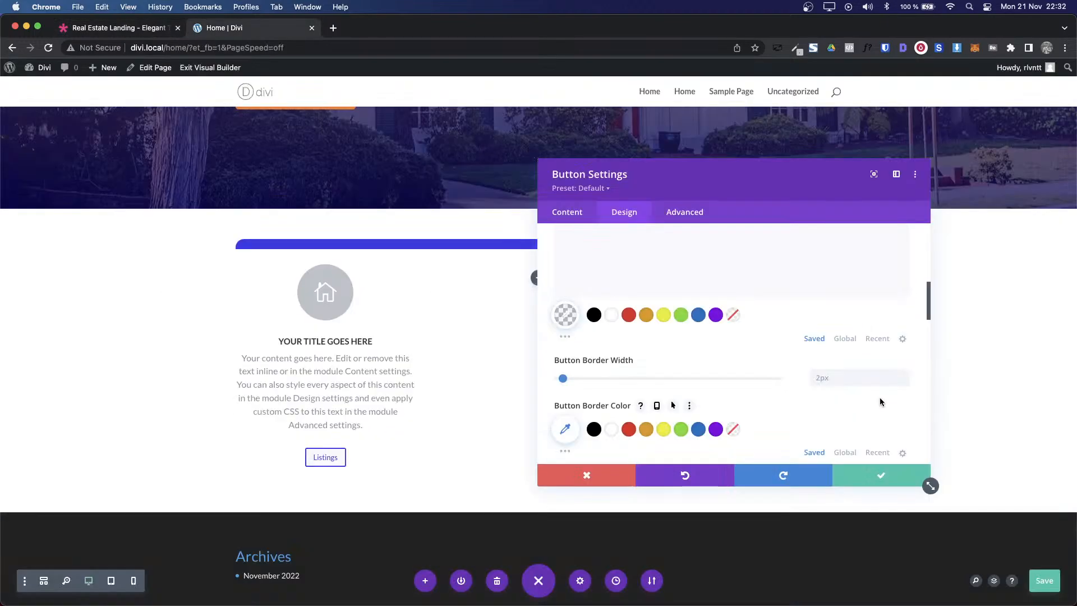
scroll(879, 401, "down", 3)
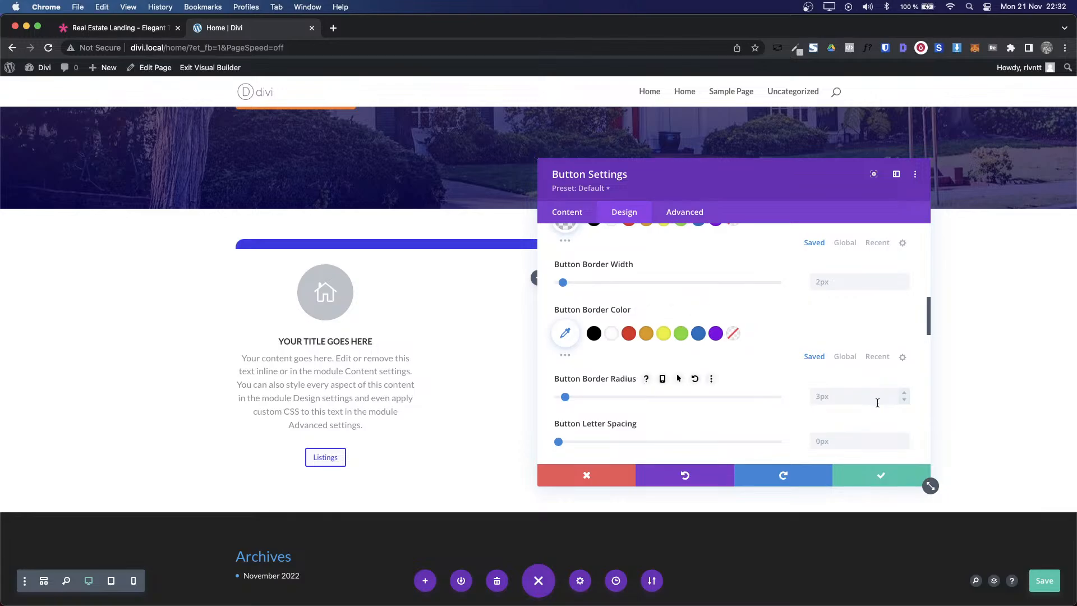
scroll(714, 396, "down", 1)
scroll(712, 391, "up", 1)
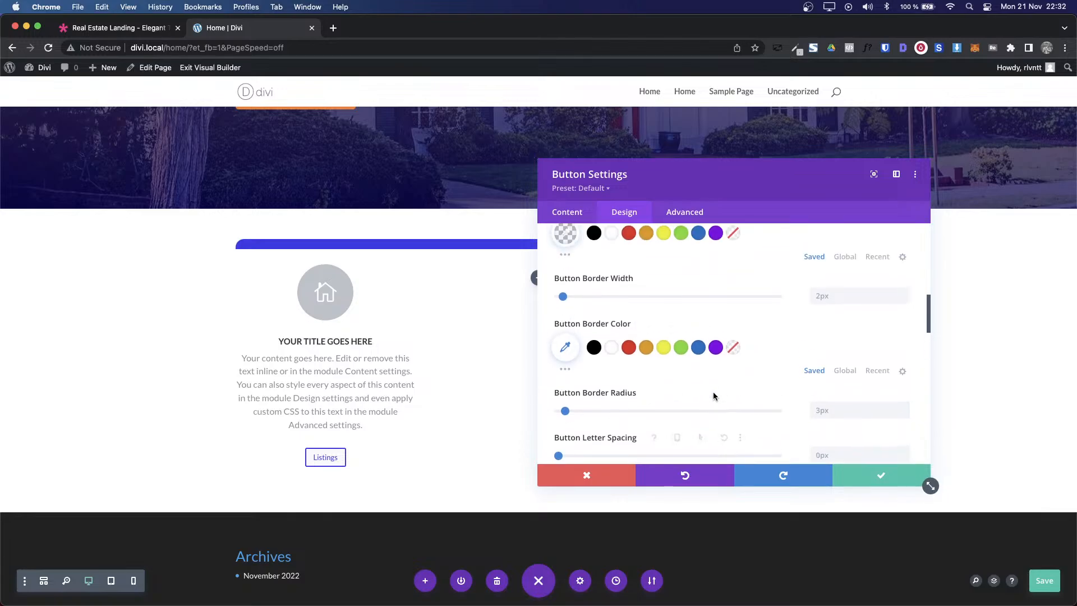
left_click(904, 300)
left_click(904, 300)
left_click(904, 300)
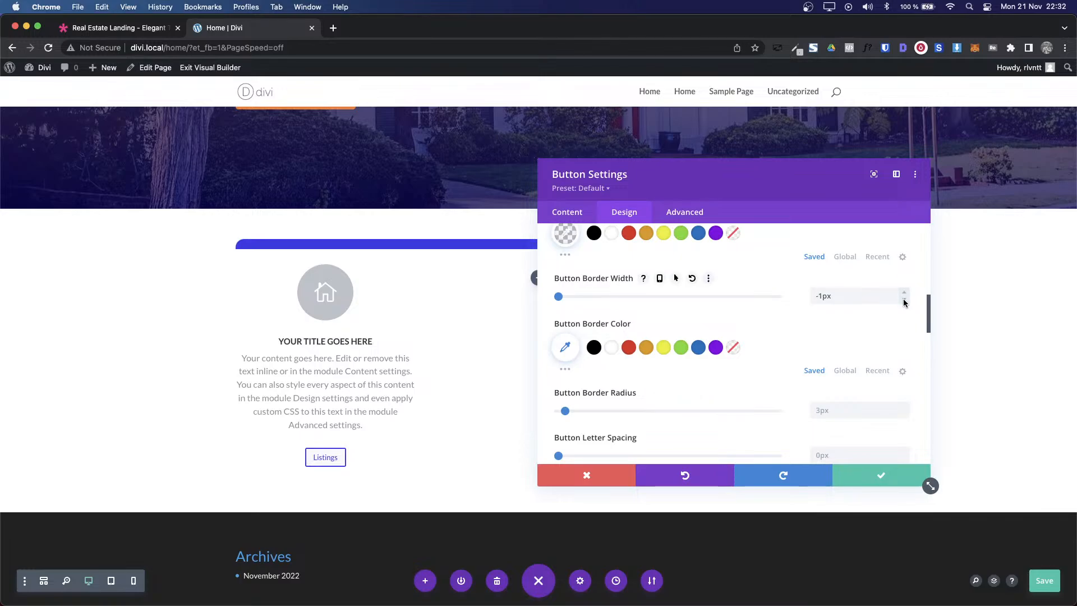
triple_click(855, 292)
type("0")
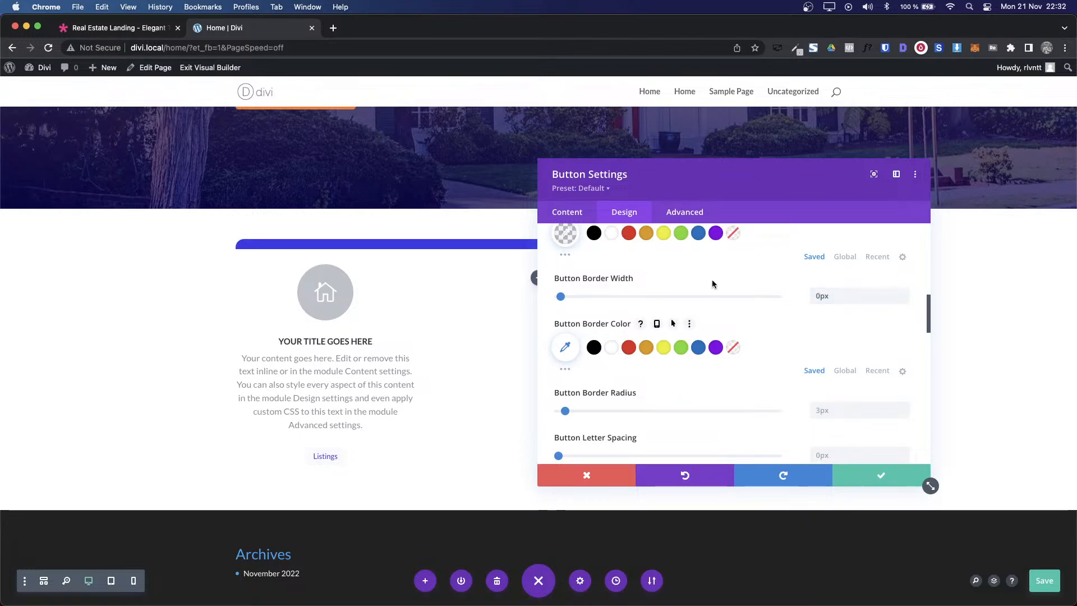
Step: Set the Listings button's padding to 20px on the top and bottom and 60px on the left and right
scroll(656, 271, "up", 3)
scroll(616, 313, "up", 5)
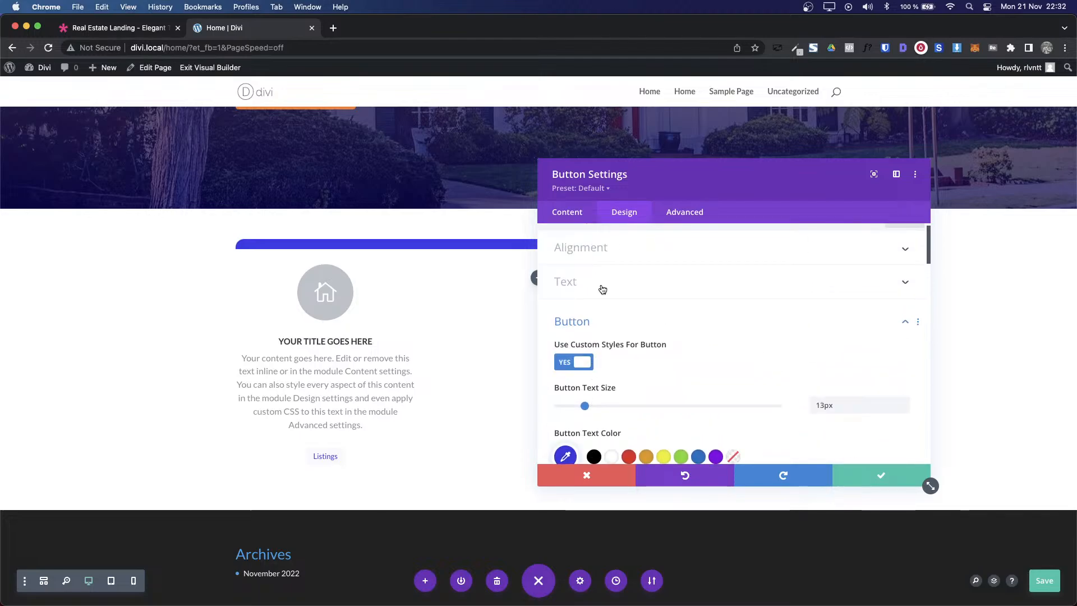
left_click(583, 327)
left_click(597, 347)
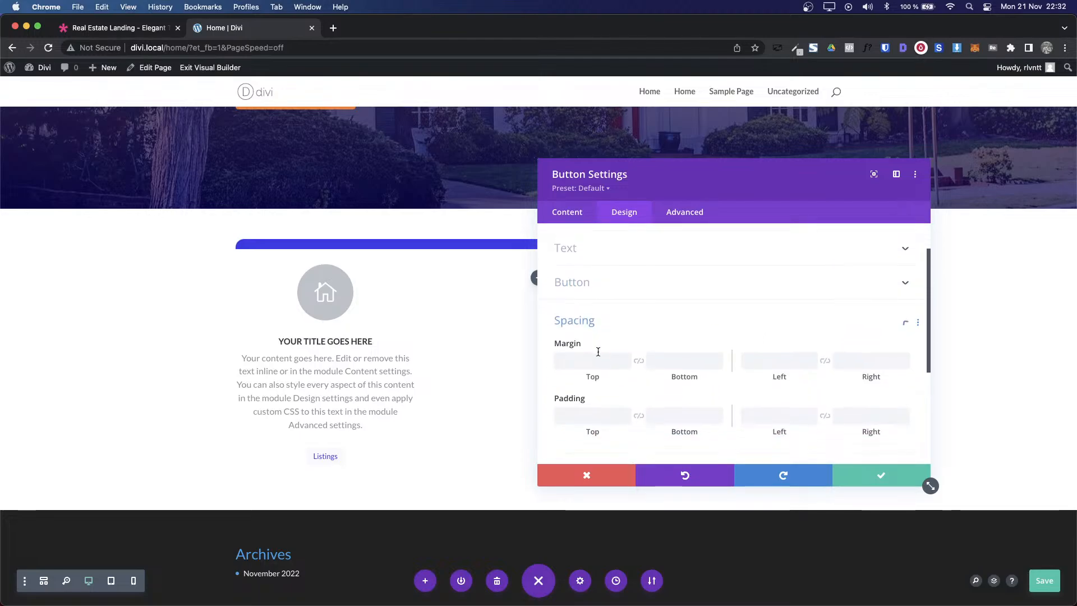
left_click(587, 334)
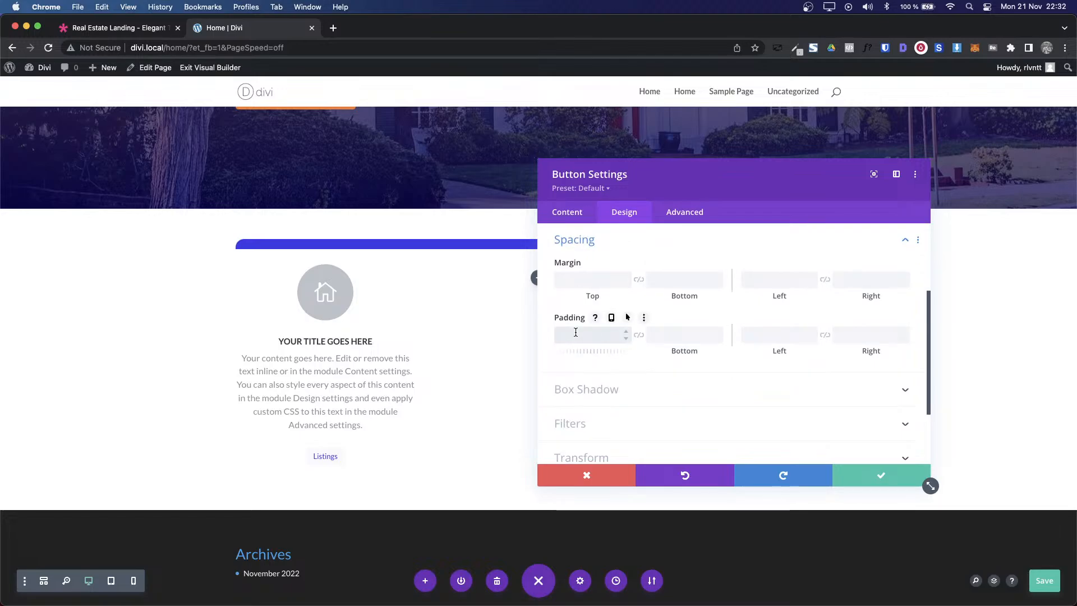
type("20")
left_click(639, 335)
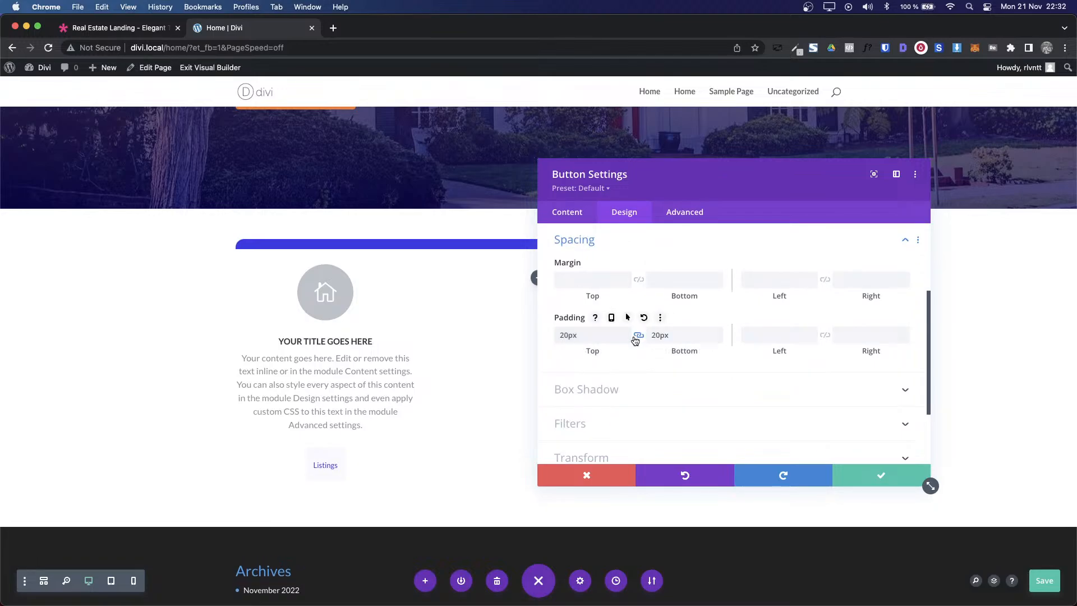
left_click(779, 334)
type("20")
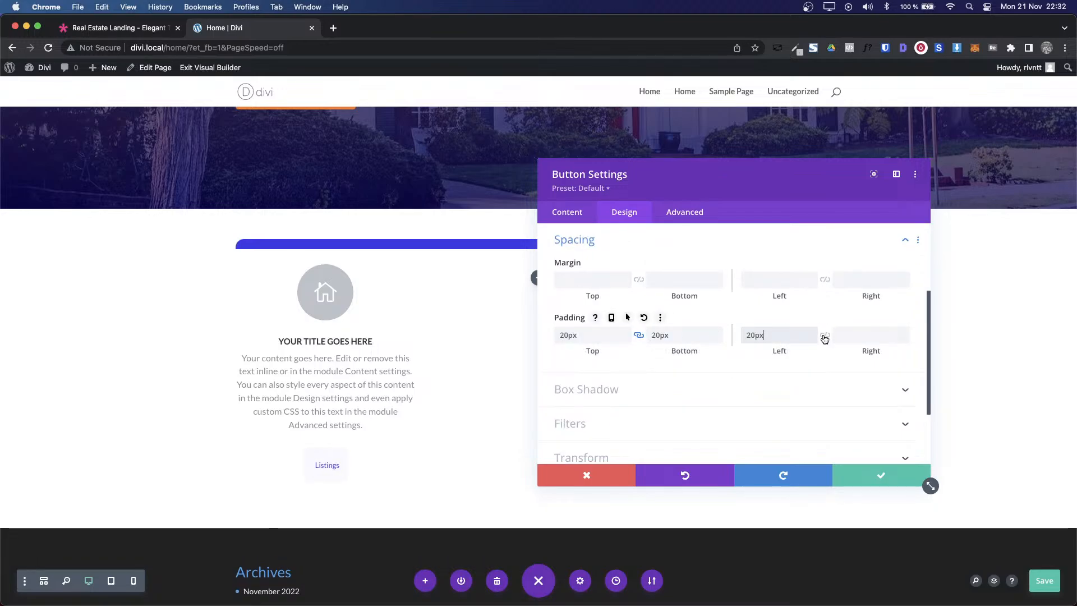
left_click(824, 334)
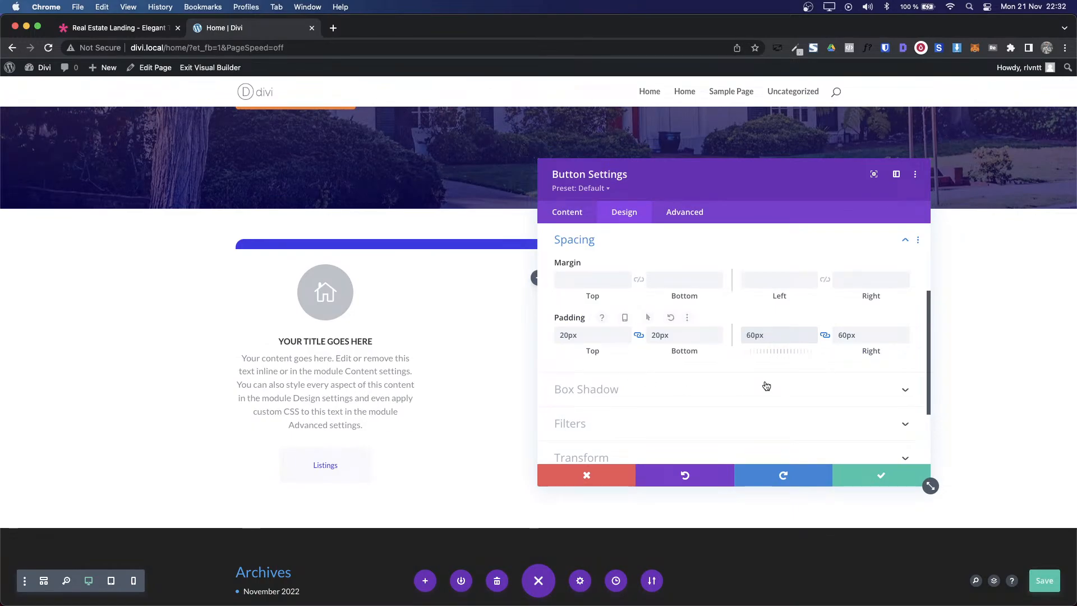
Step: Make the Listings button's text uppercase and set its font weight to Bold
scroll(584, 380, "up", 3)
left_click(577, 333)
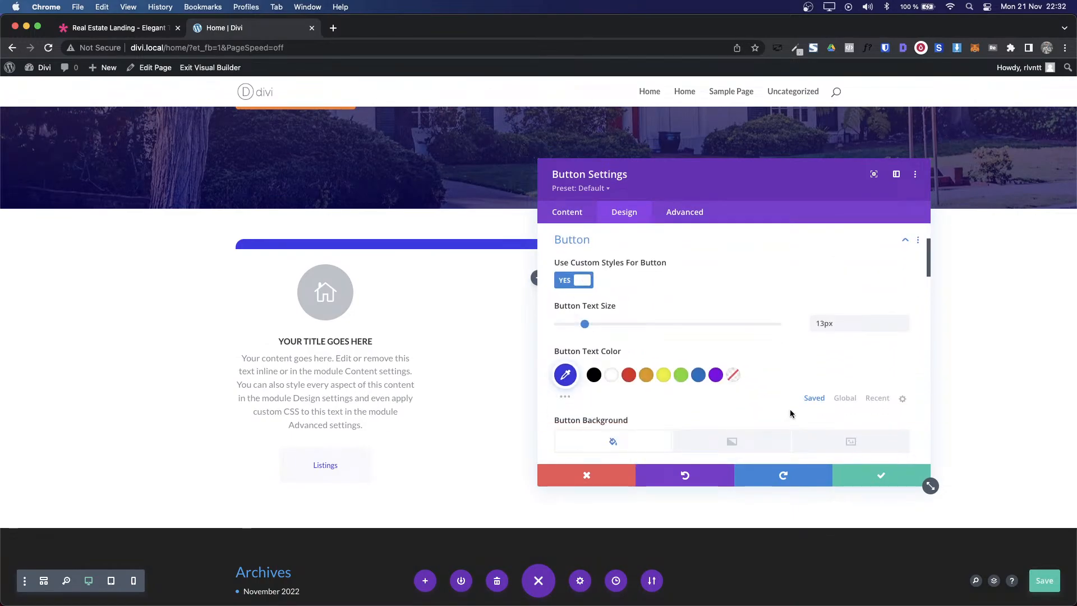
scroll(790, 409, "down", 8)
scroll(790, 414, "down", 3)
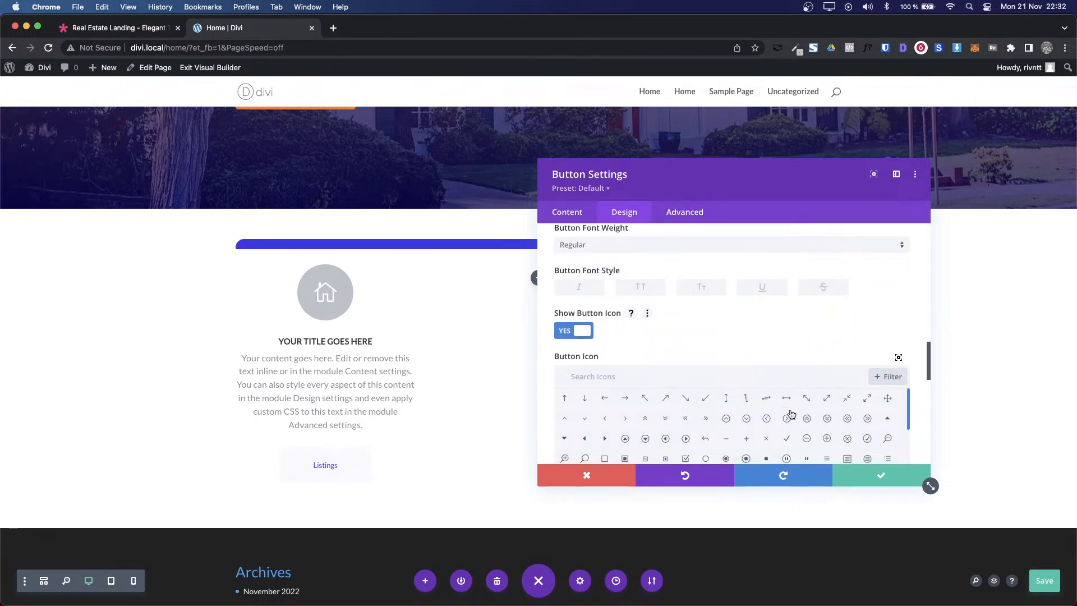
left_click(641, 288)
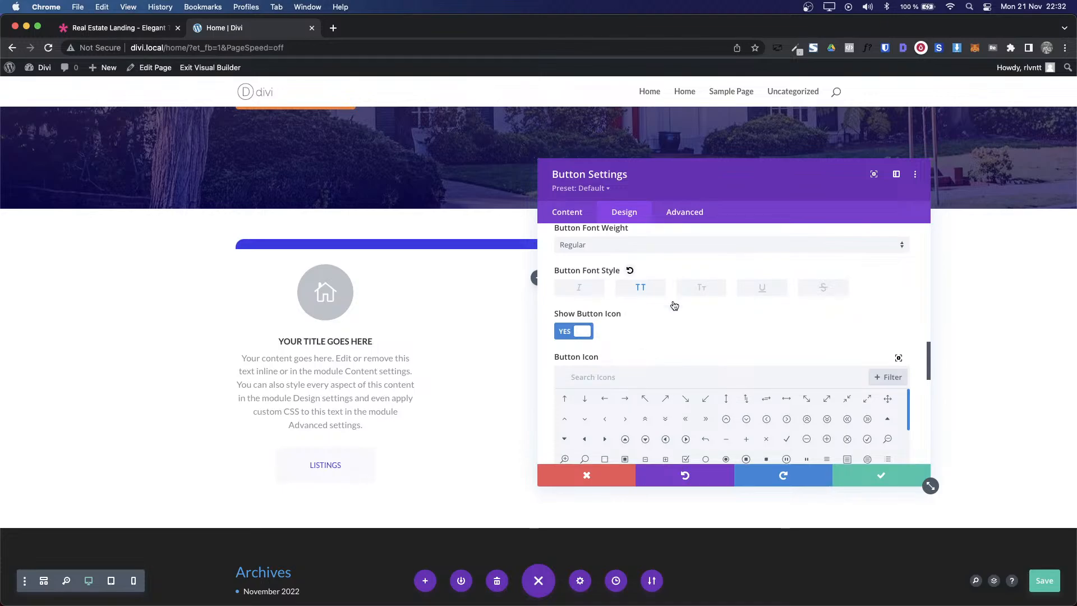
scroll(758, 344, "up", 1)
left_click(738, 270)
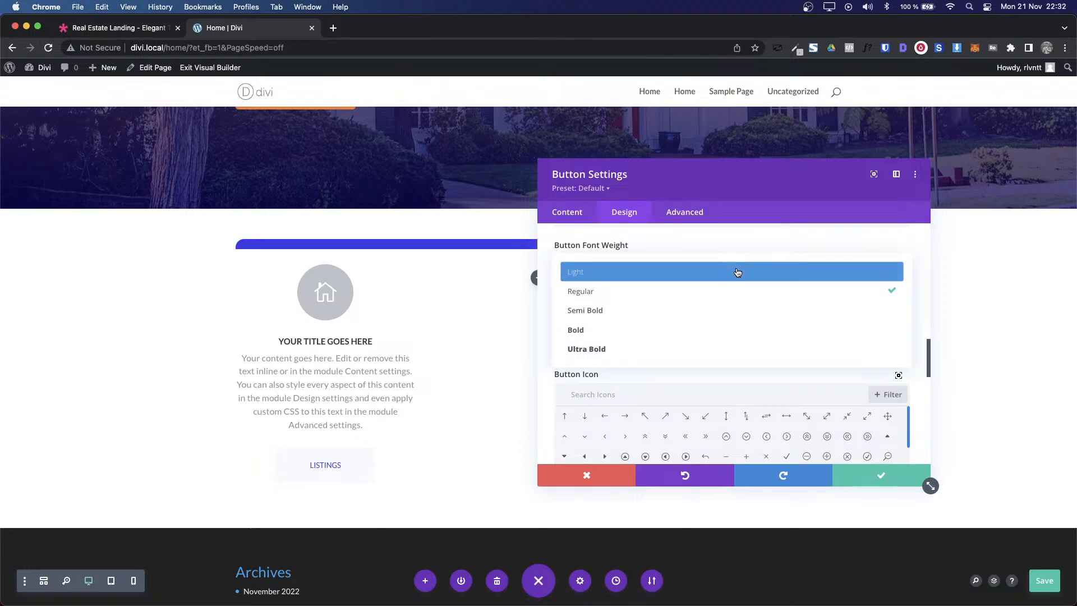
left_click(685, 330)
scroll(780, 327, "up", 2)
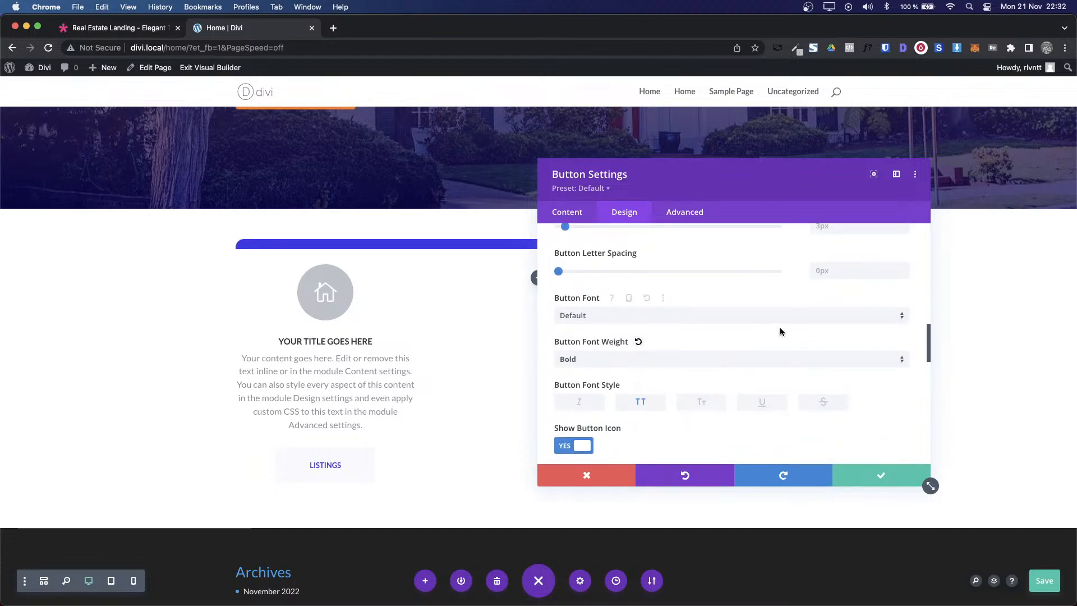
scroll(879, 297, "up", 1)
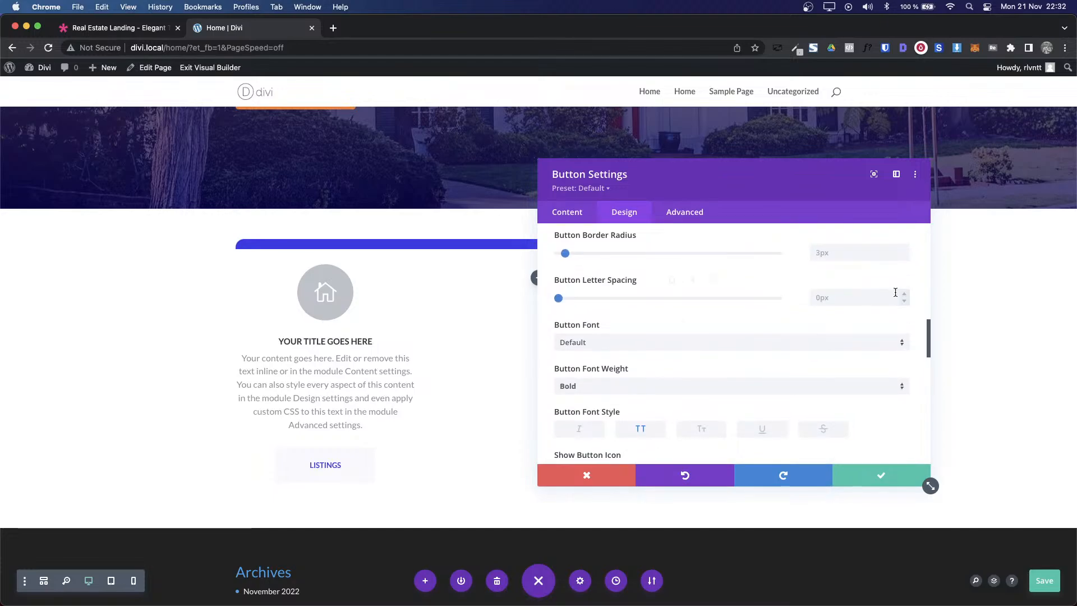
Step: Set the Listings button's letter spacing to 1px
left_click(904, 295)
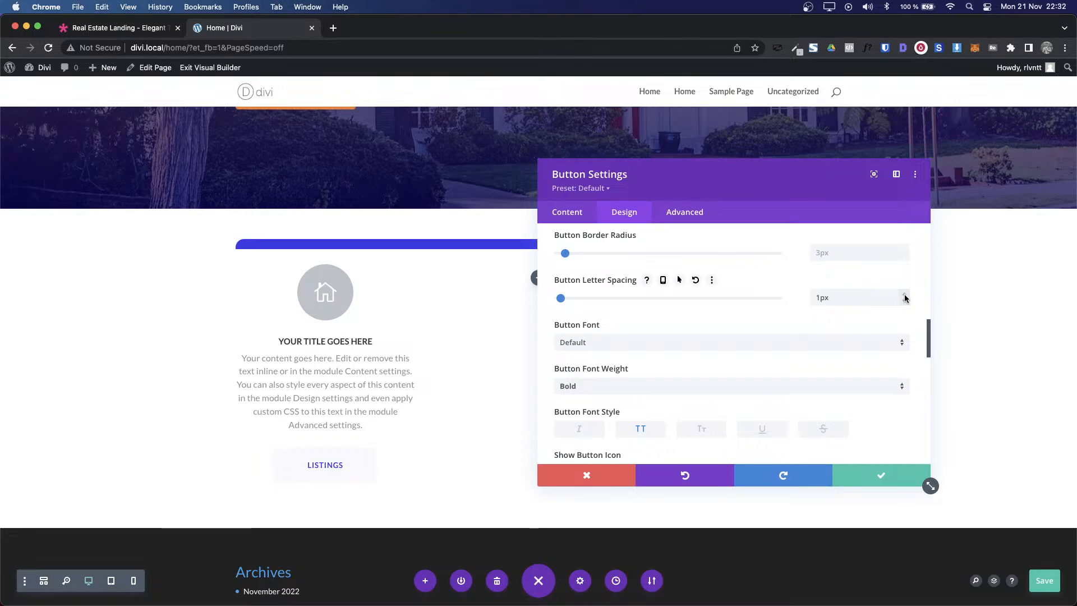
scroll(904, 293, "down", 10)
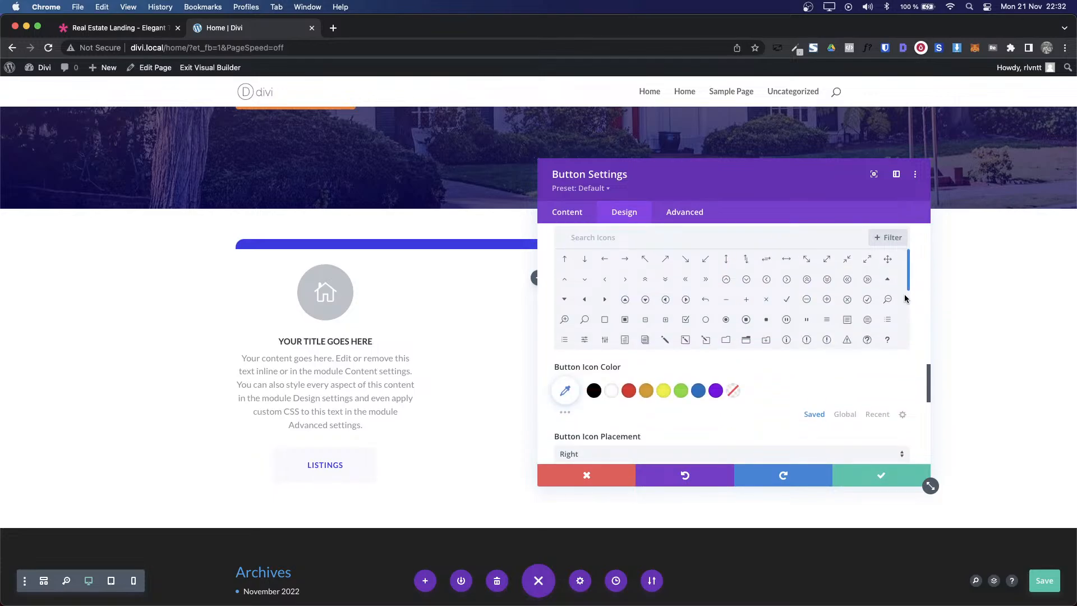
scroll(918, 375, "up", 10)
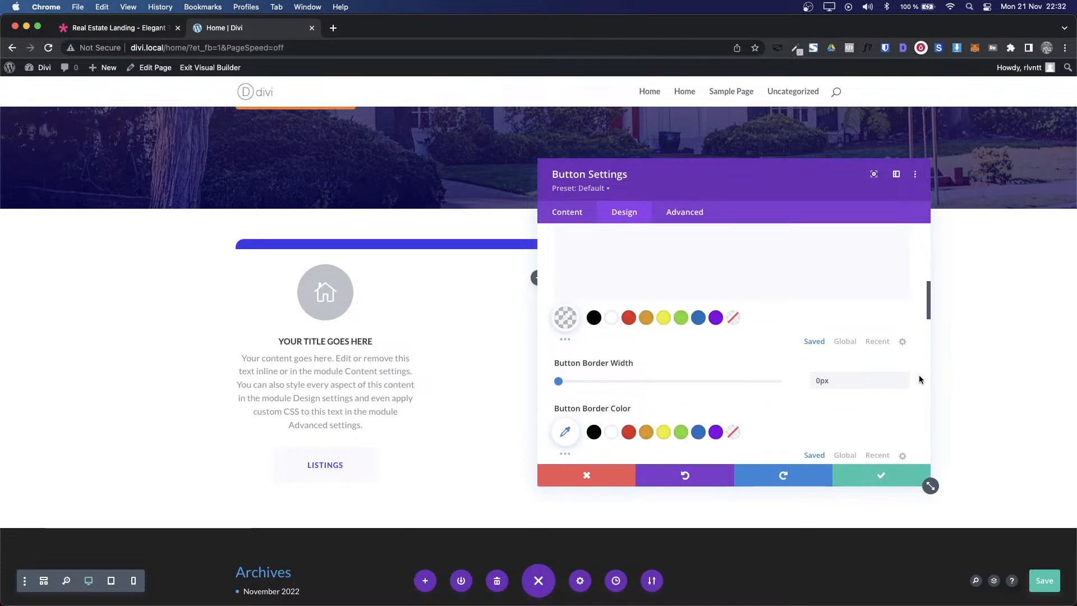
scroll(898, 373, "up", 5)
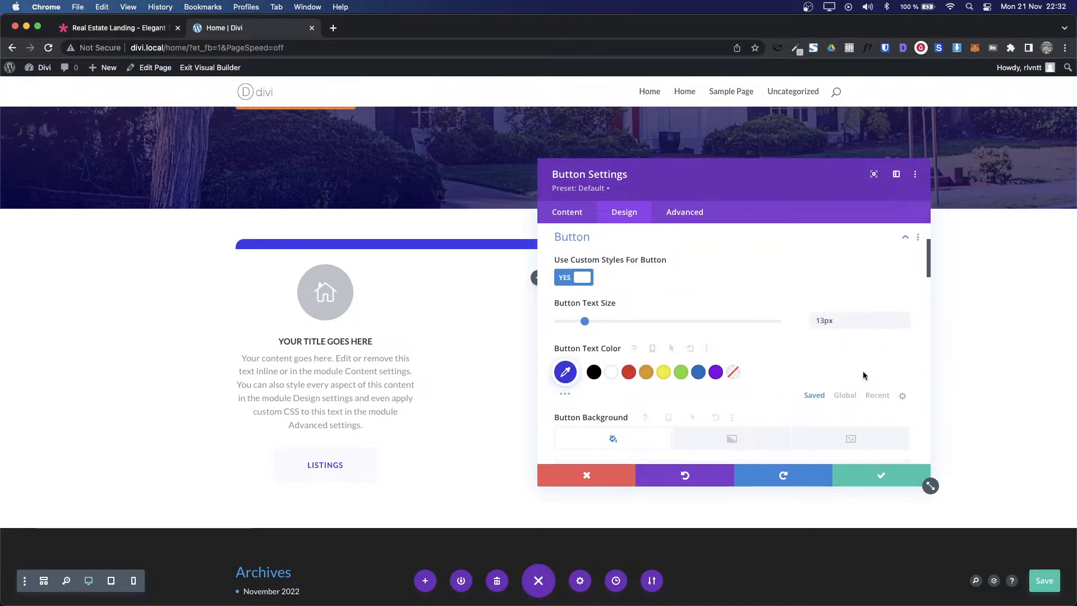
scroll(876, 398, "down", 5)
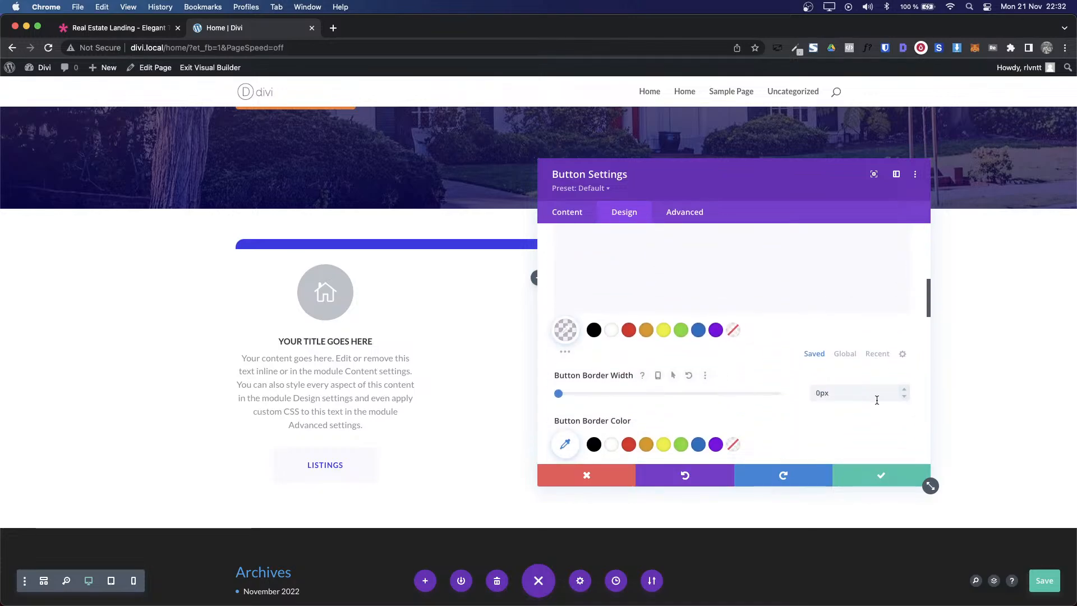
left_click(907, 369)
left_click(907, 369)
left_click(906, 369)
left_click(907, 369)
left_click(907, 369)
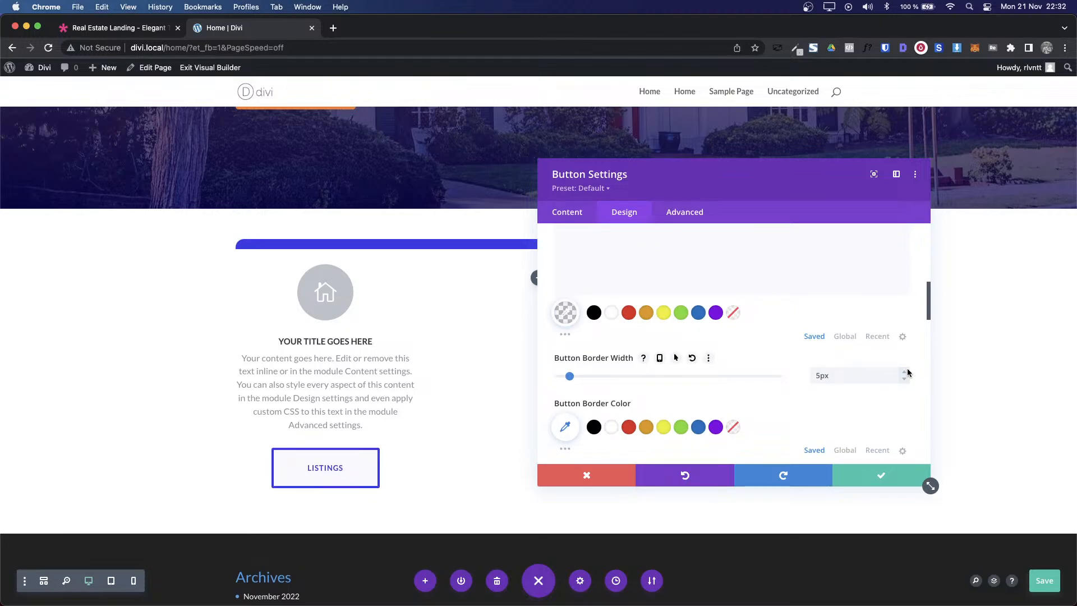
left_click(907, 369)
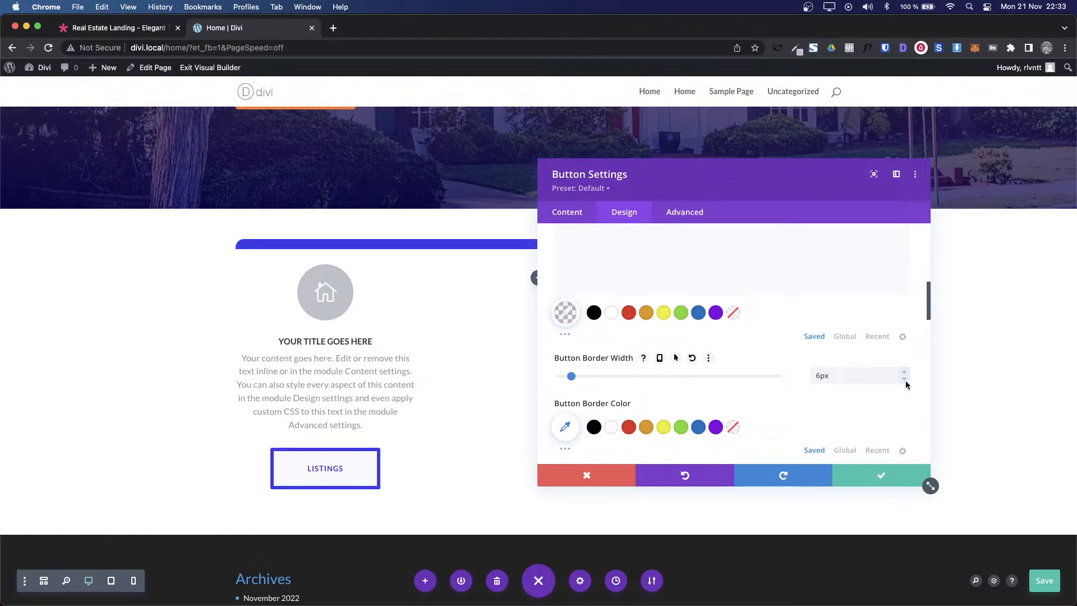
left_click(905, 380)
left_click(905, 381)
left_click(906, 380)
left_click(905, 380)
left_click(905, 380)
left_click(905, 380)
Step: Set the Listings button's border radius to 6px
scroll(916, 350, "up", 10)
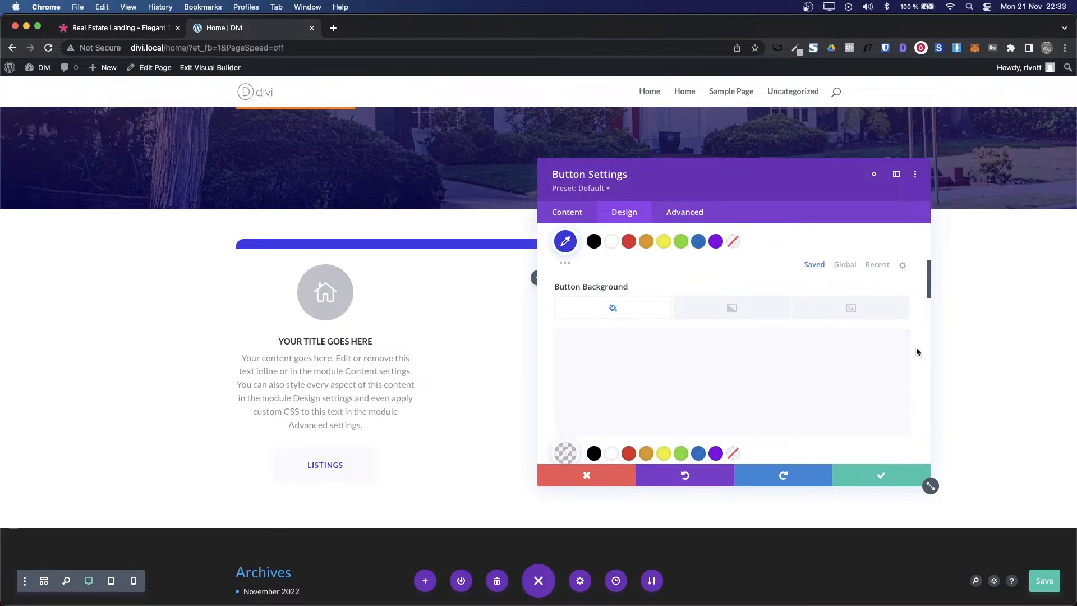
scroll(916, 351, "down", 10)
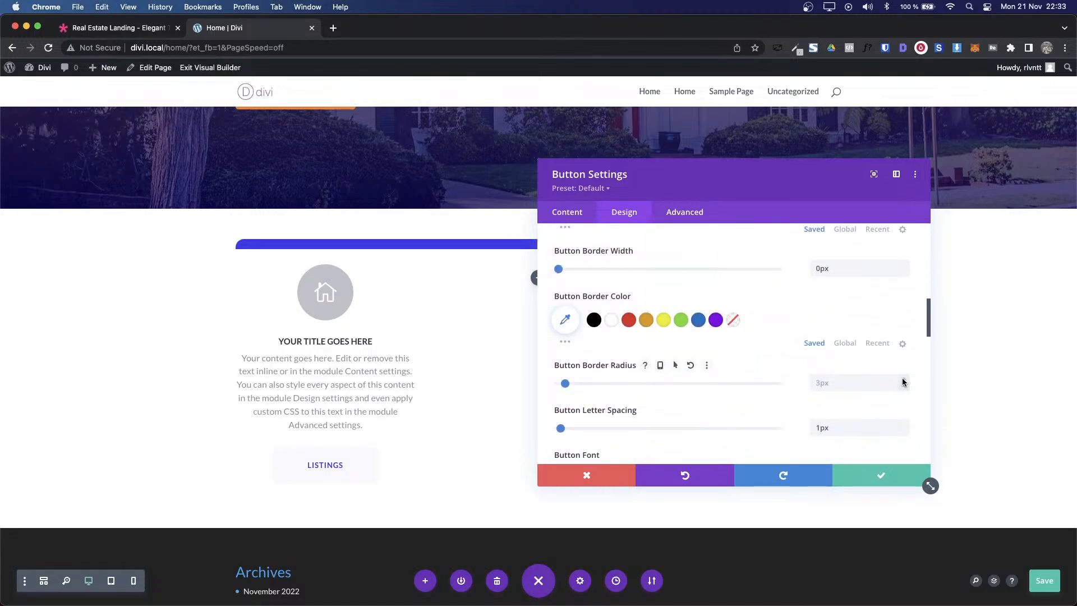
left_click(902, 379)
left_click(902, 380)
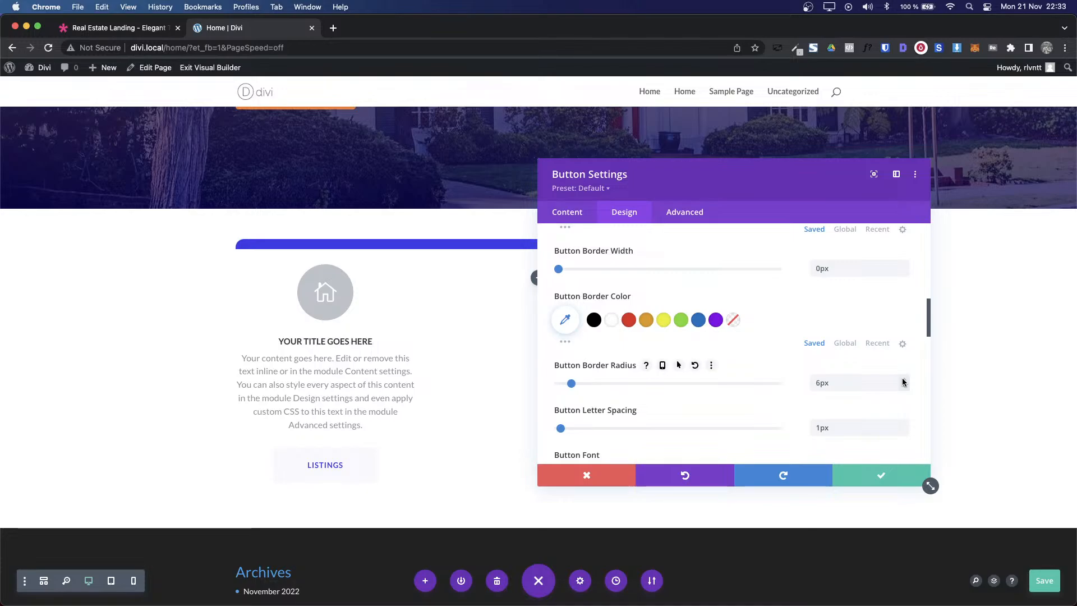
Step: Check the demo's button, reduce the Listings button's padding to 15px top and bottom and 50px left and right, and save its settings
key("ctrl+Tab")
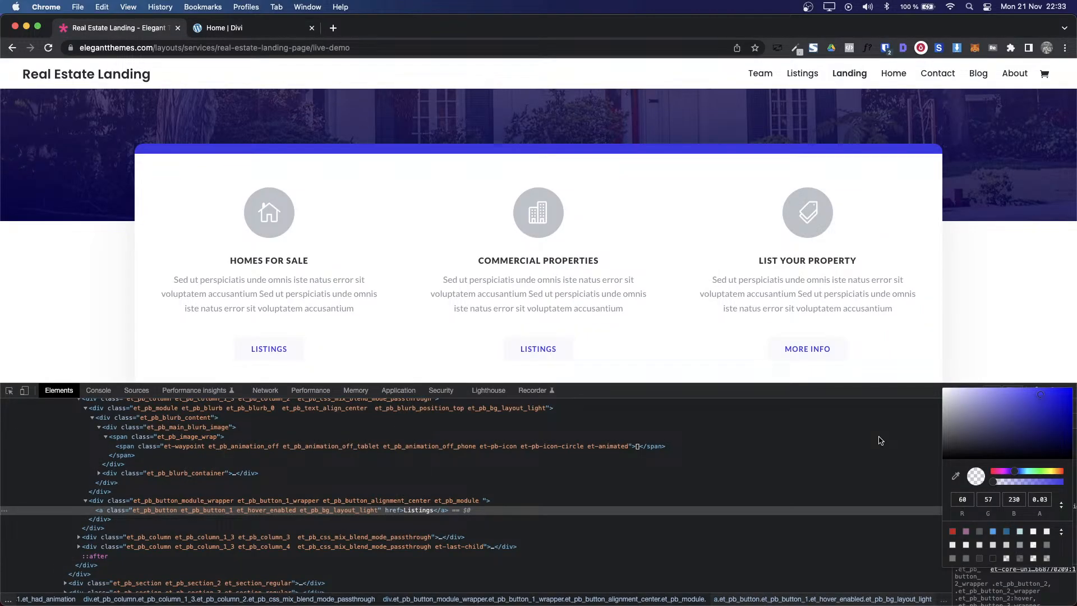
key("ctrl+Tab")
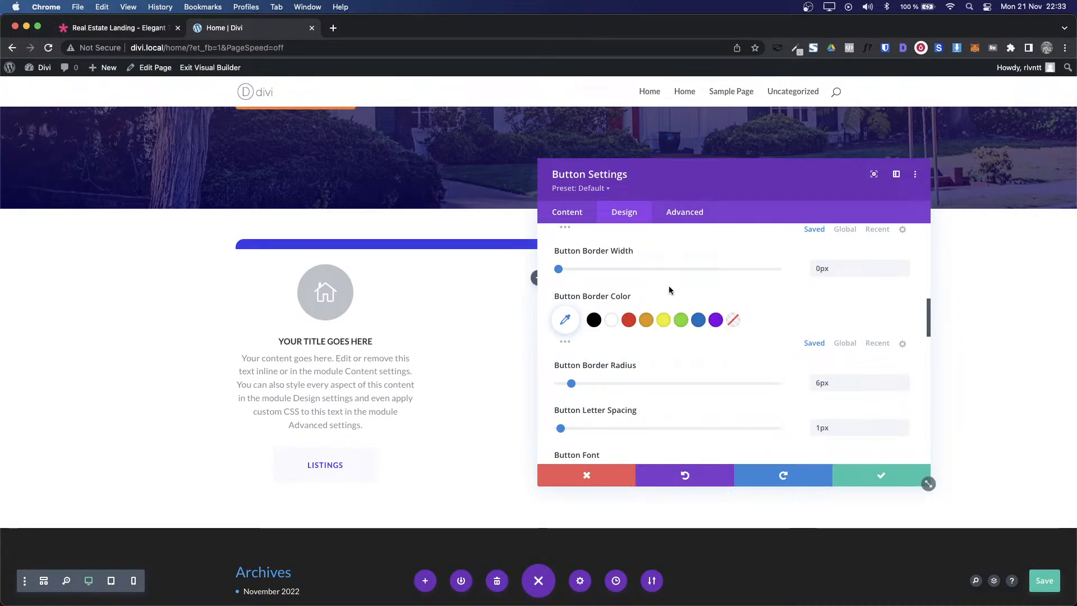
scroll(670, 287, "up", 10)
left_click(591, 342)
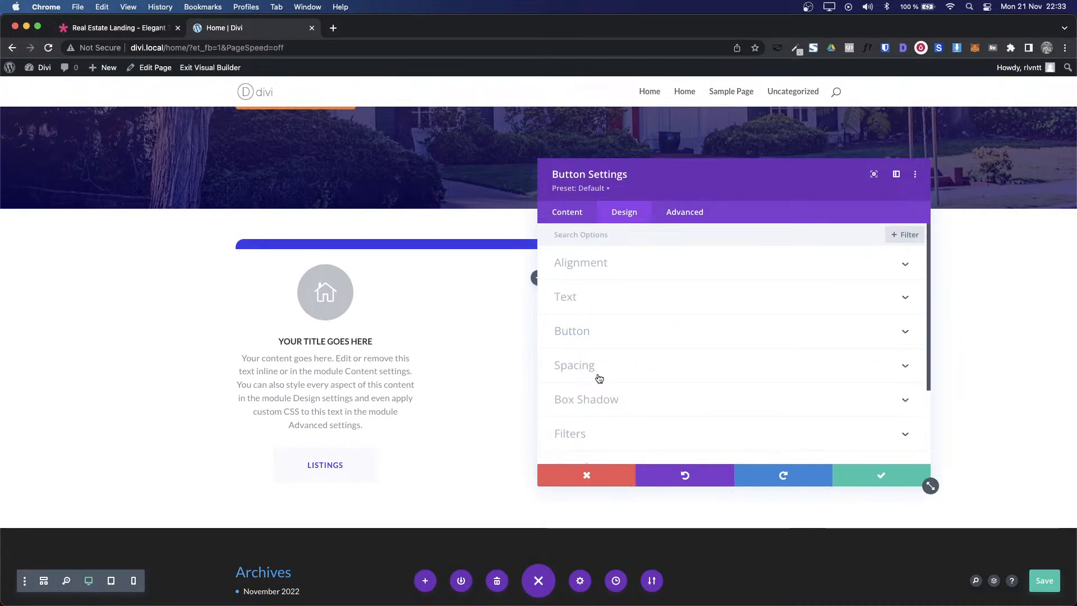
left_click(598, 370)
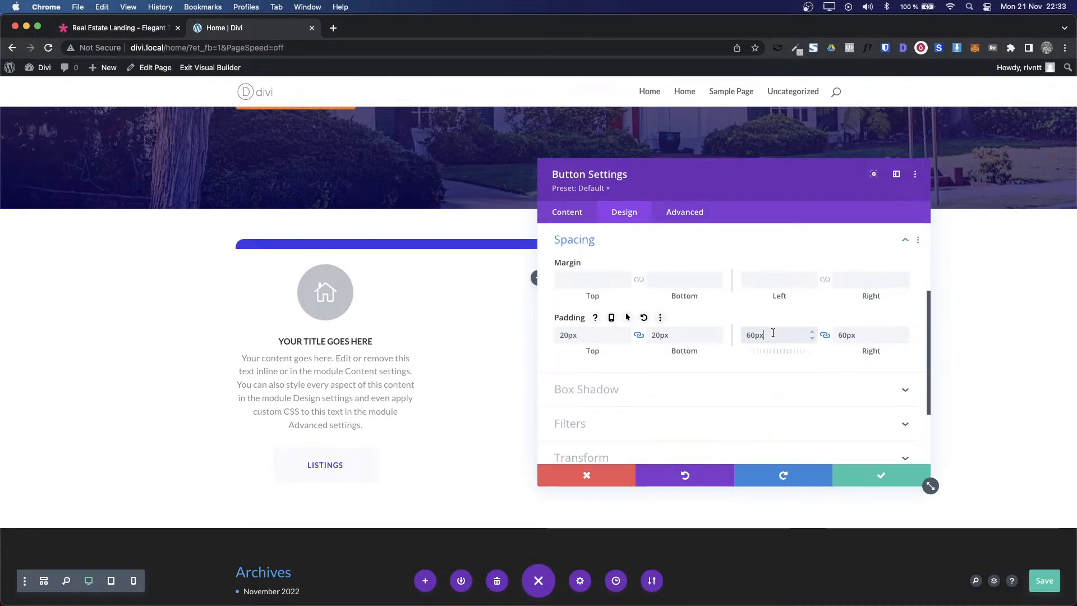
key("shift+Down")
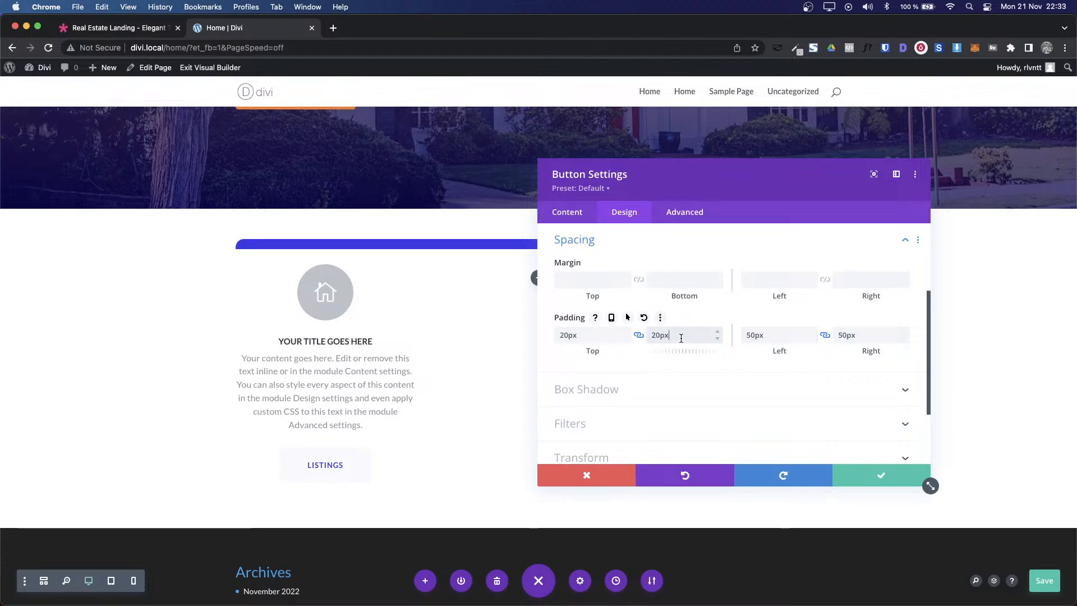
key("shift+Down")
key("Up")
key("Up")
key("Up")
key("Up")
key("Up")
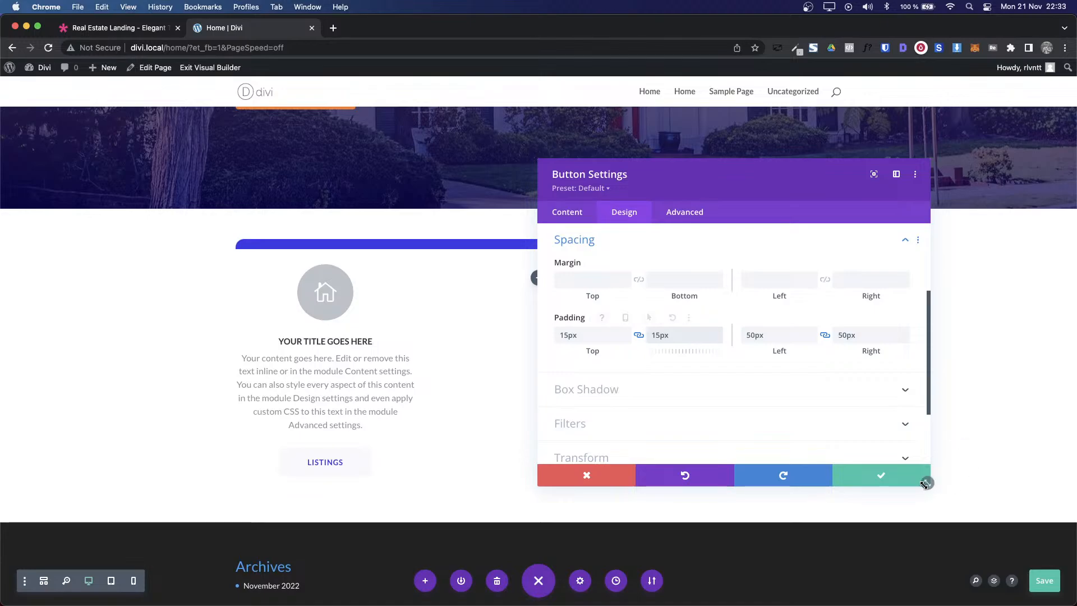
left_click(897, 475)
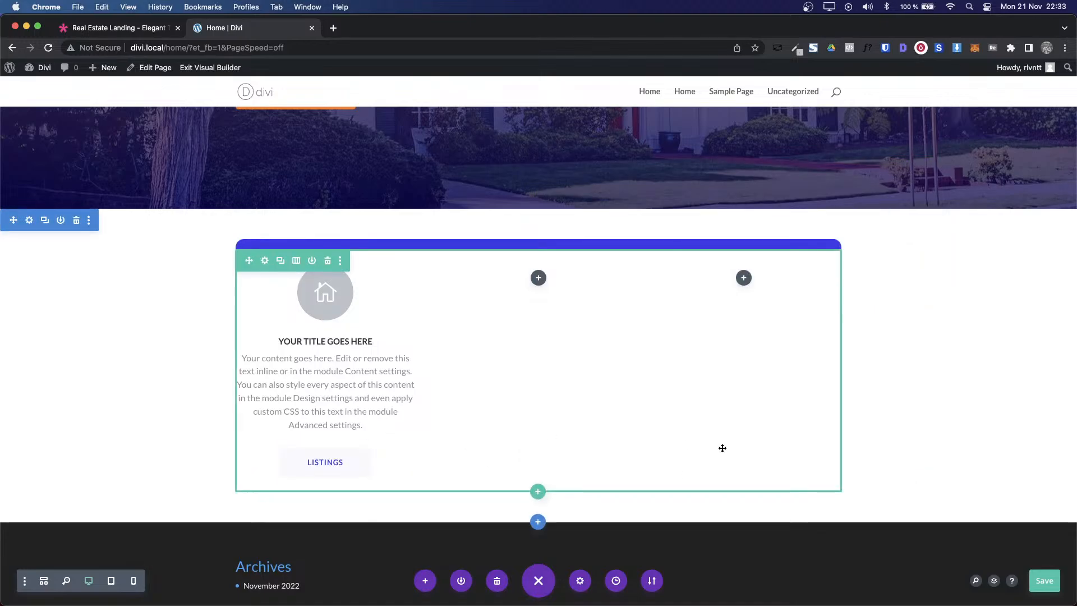
Step: Reopen the Listings button's settings and enable the hover state for its background
mouse_move(383, 604)
key("ctrl+shift+Tab")
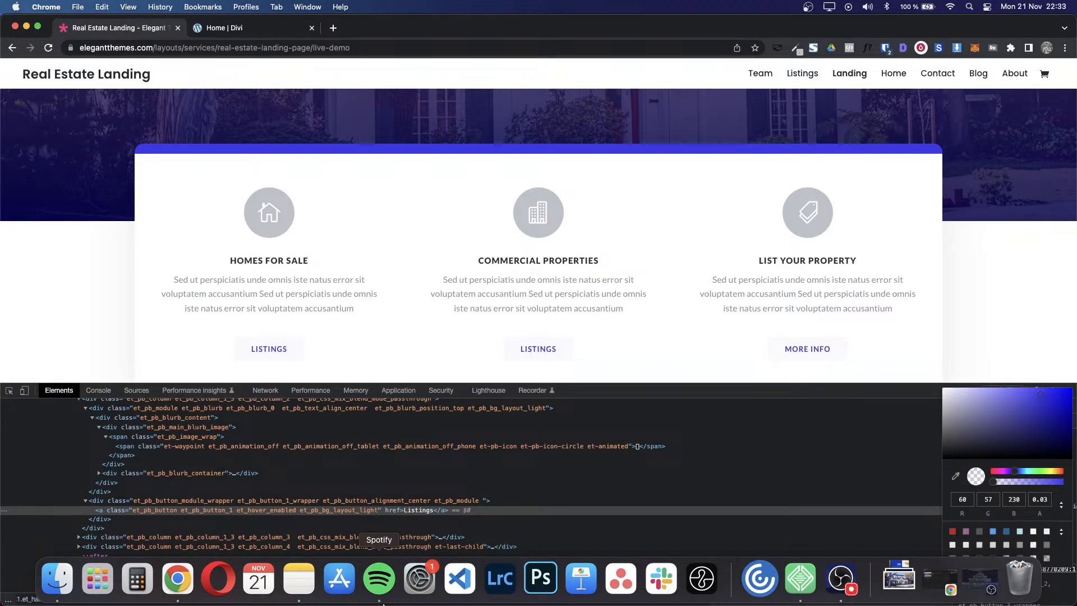
key("ctrl+Tab")
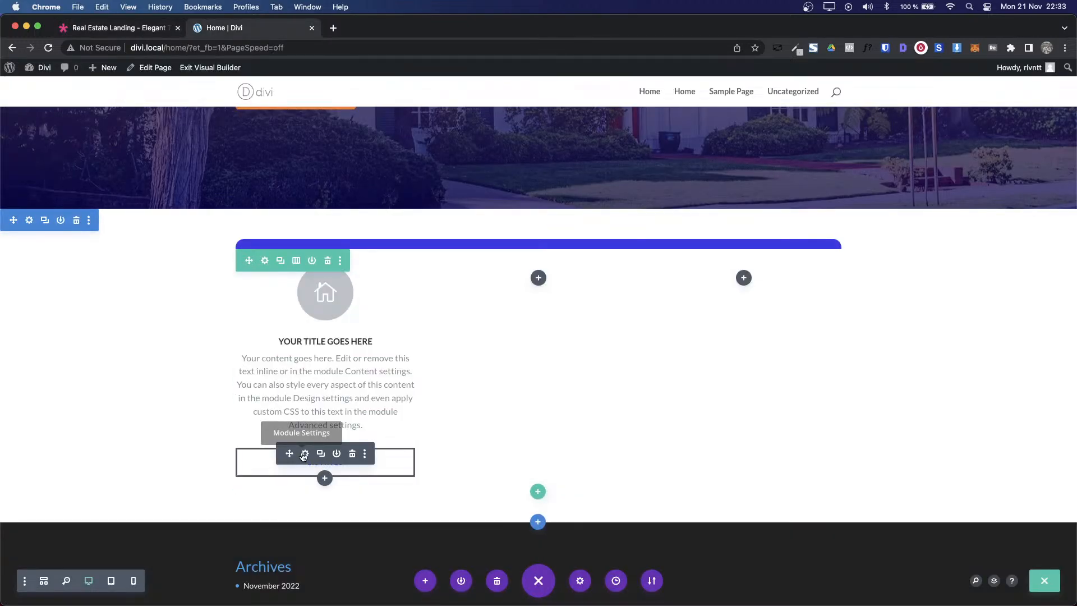
left_click(304, 454)
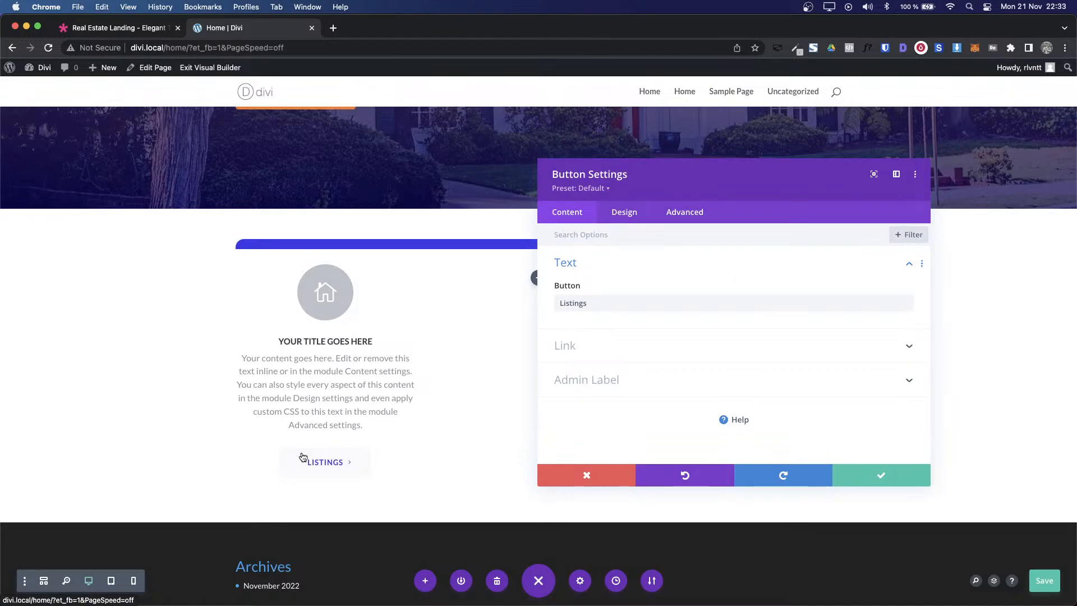
left_click(621, 218)
left_click(617, 331)
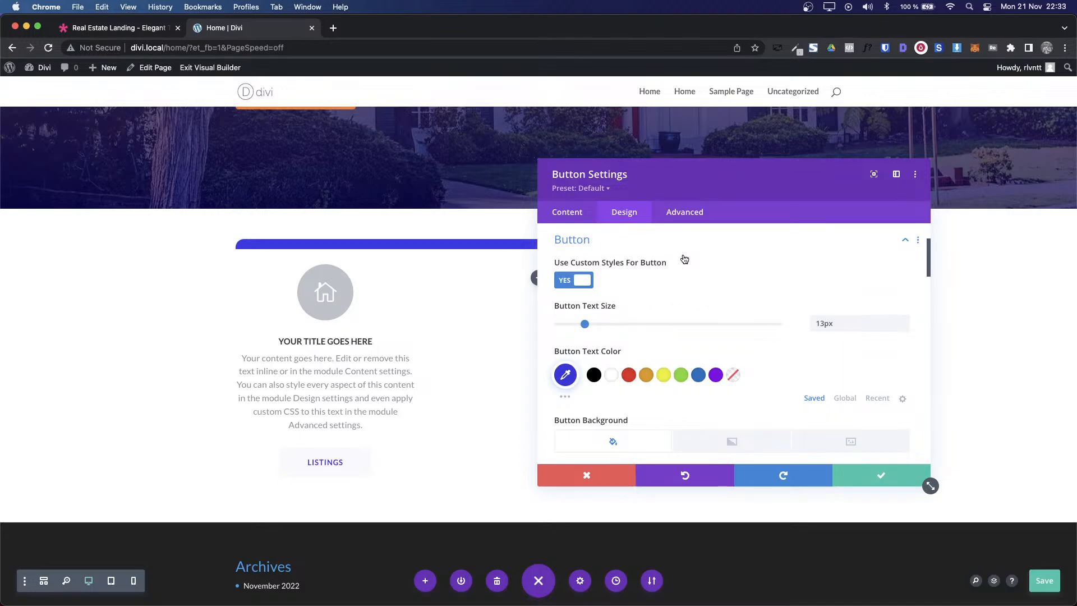
scroll(715, 315, "down", 5)
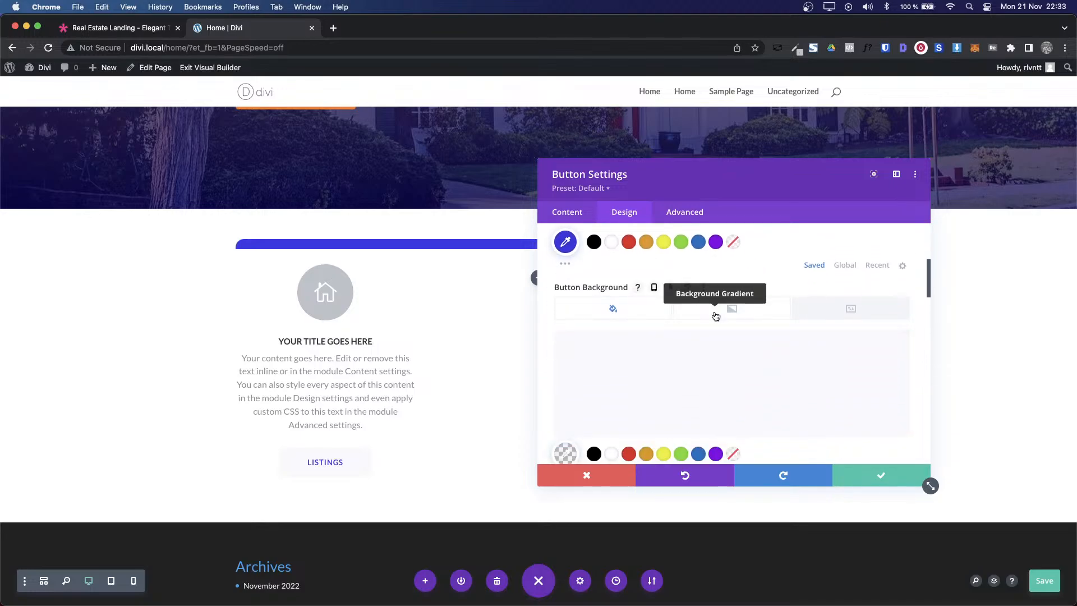
left_click(715, 318)
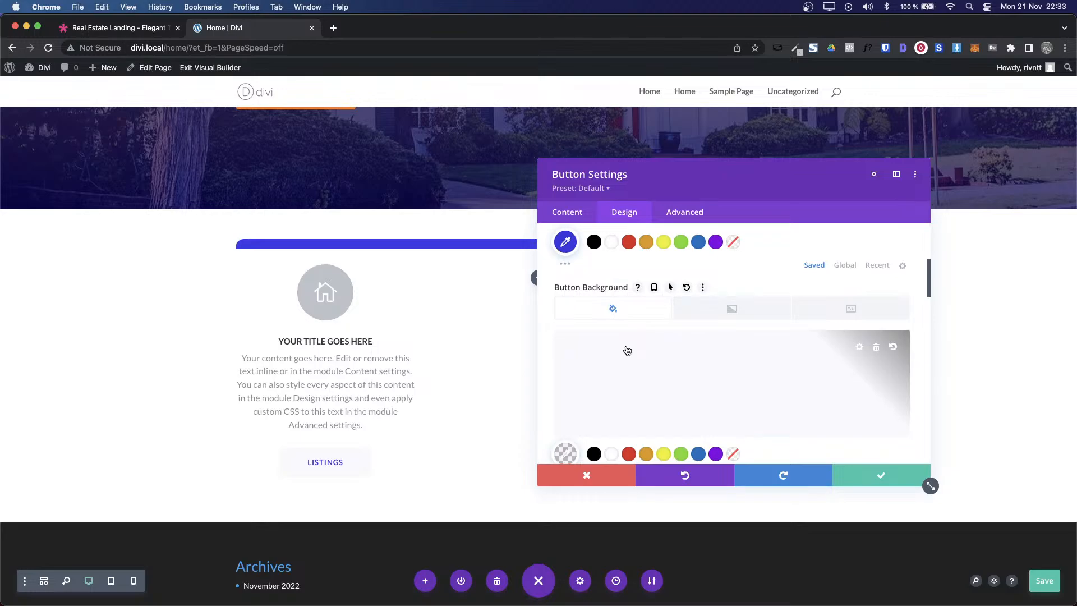
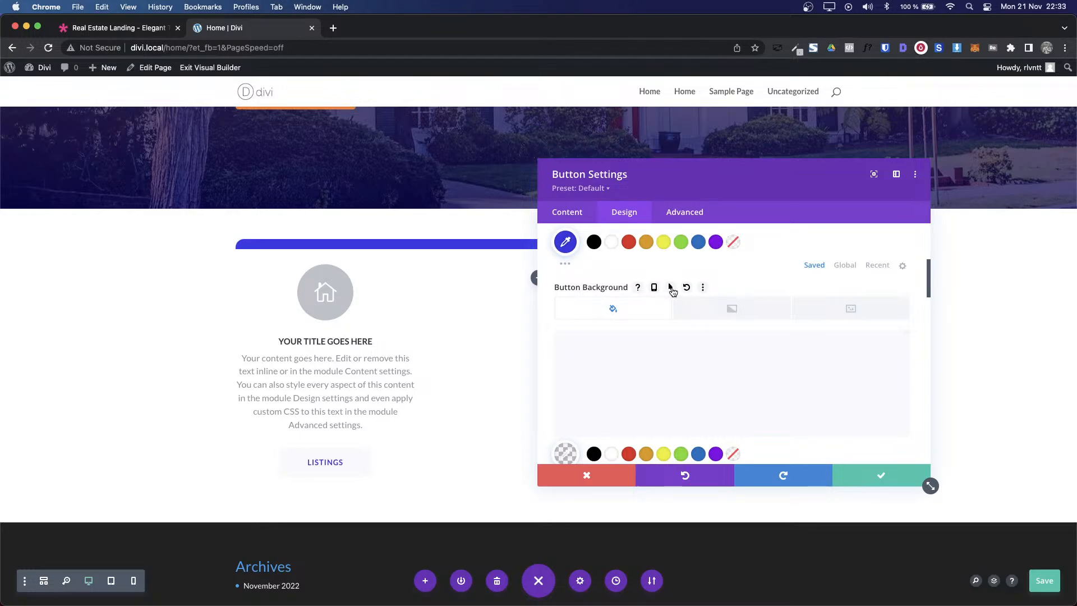
left_click(670, 288)
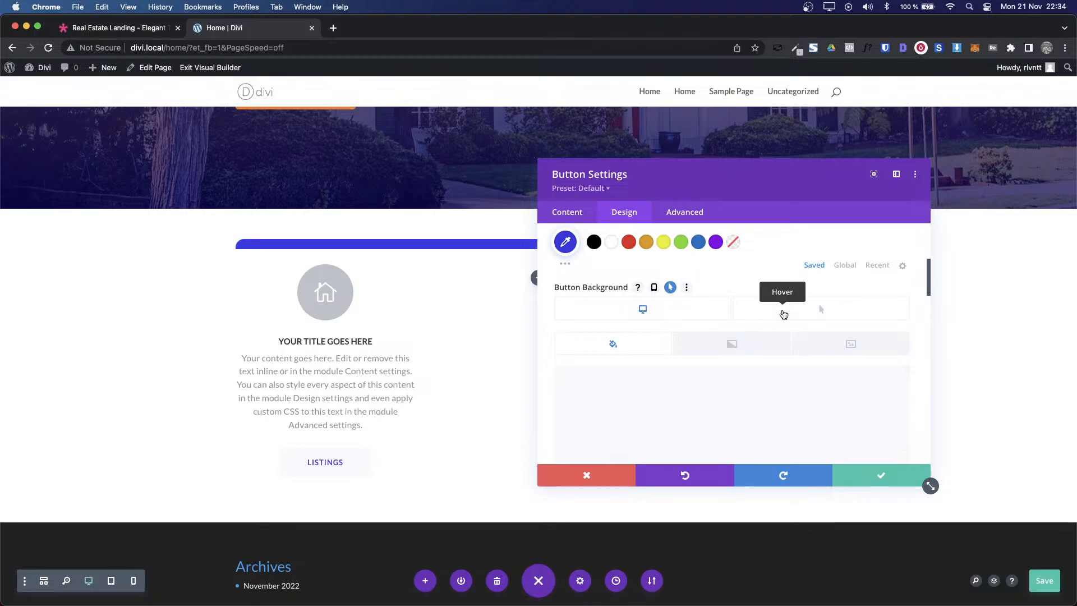
left_click(784, 314)
Step: Set the Listings button's hover background color to rgba(60,57,230,0.23), apply the settings and save the page
scroll(836, 305, "down", 2)
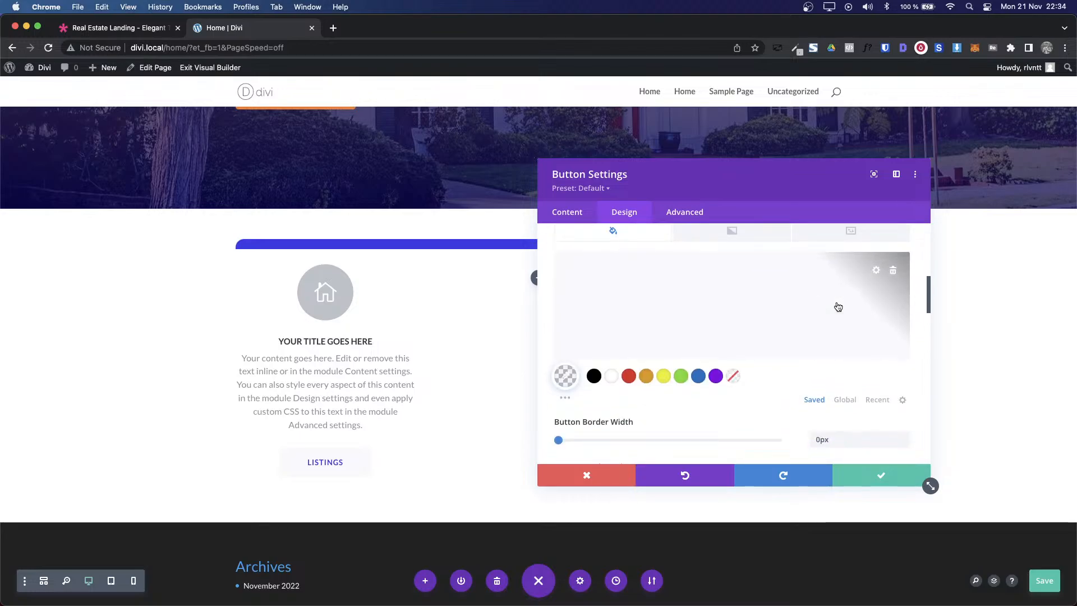
left_click(565, 376)
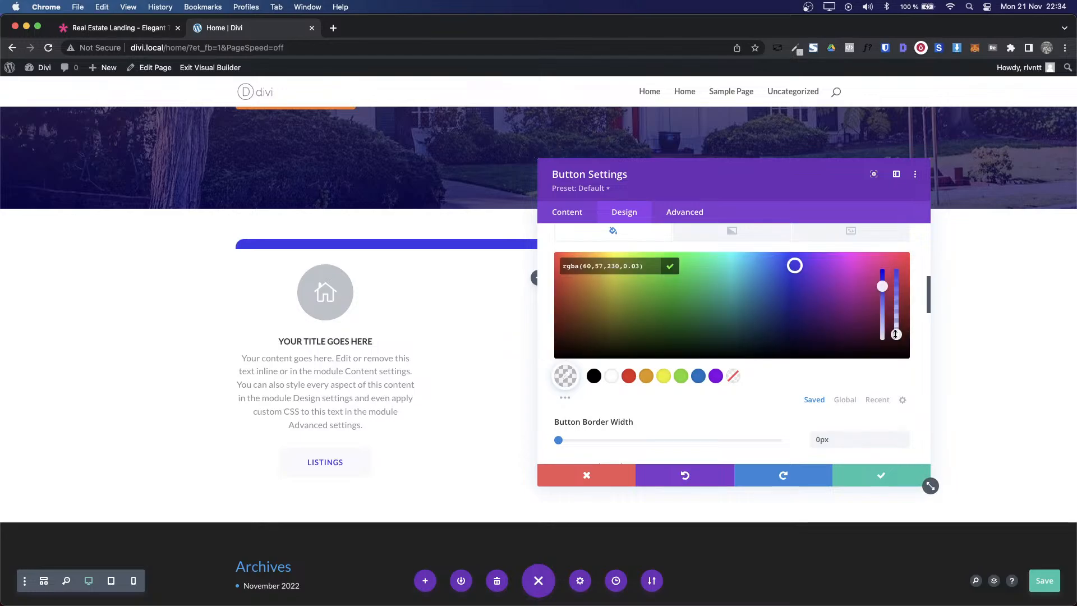
mouse_move(896, 335)
left_mouse_down()
mouse_move(895, 311)
mouse_move(894, 323)
left_mouse_up()
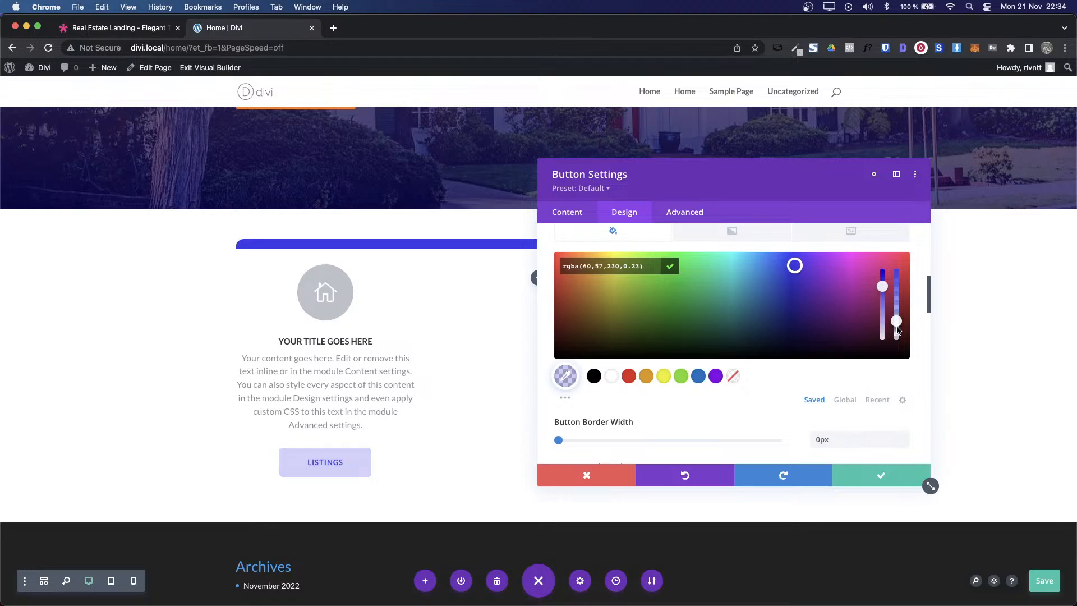
left_click(888, 477)
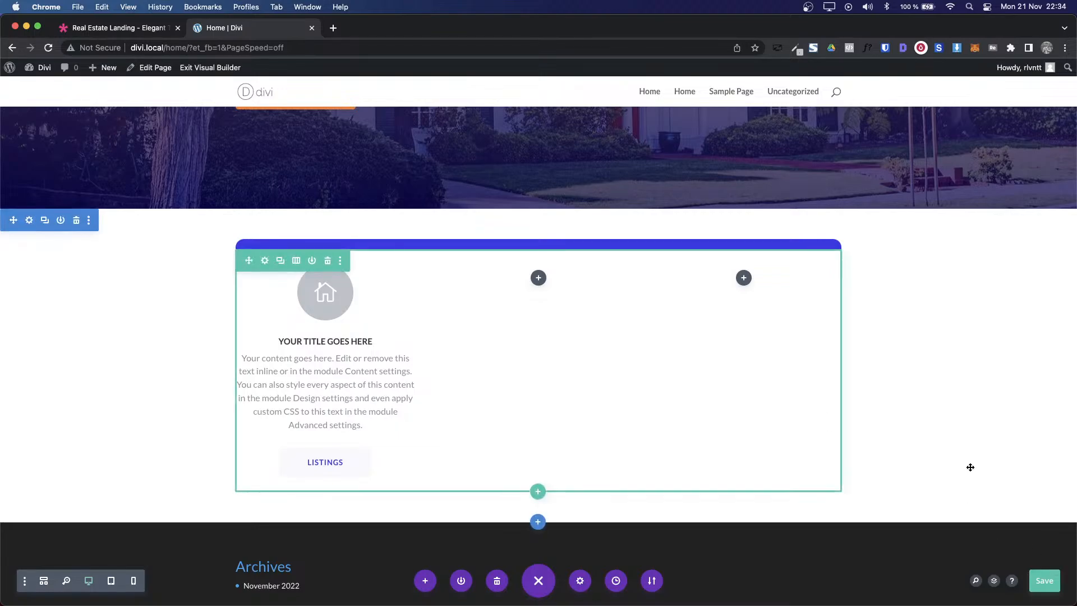
left_click(1043, 584)
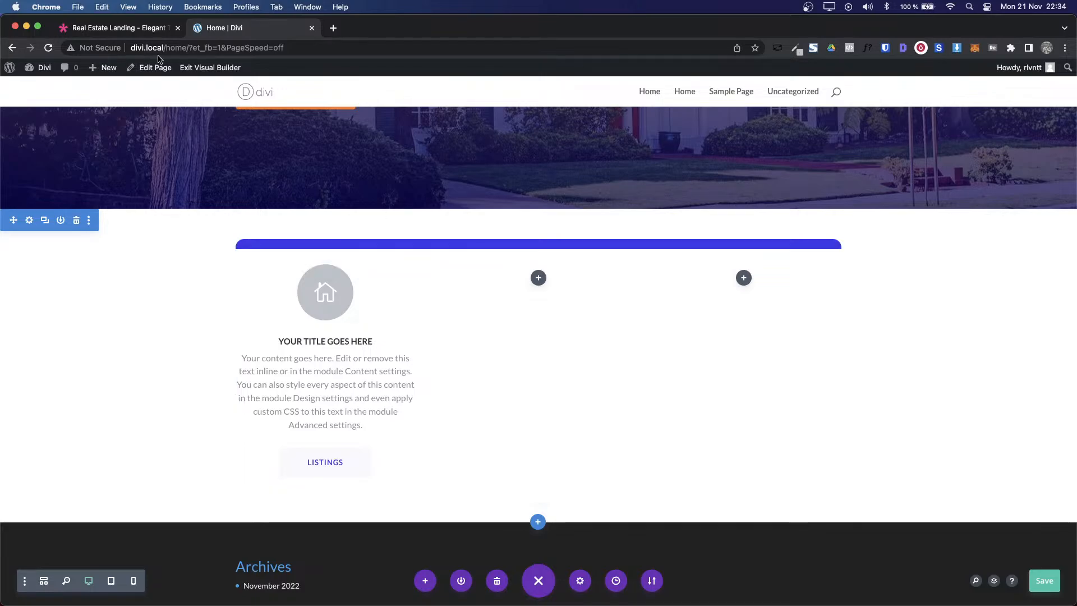
Step: Switch to the Real Estate Landing demo, close its developer tools and examine the services box's layout
left_click(119, 28)
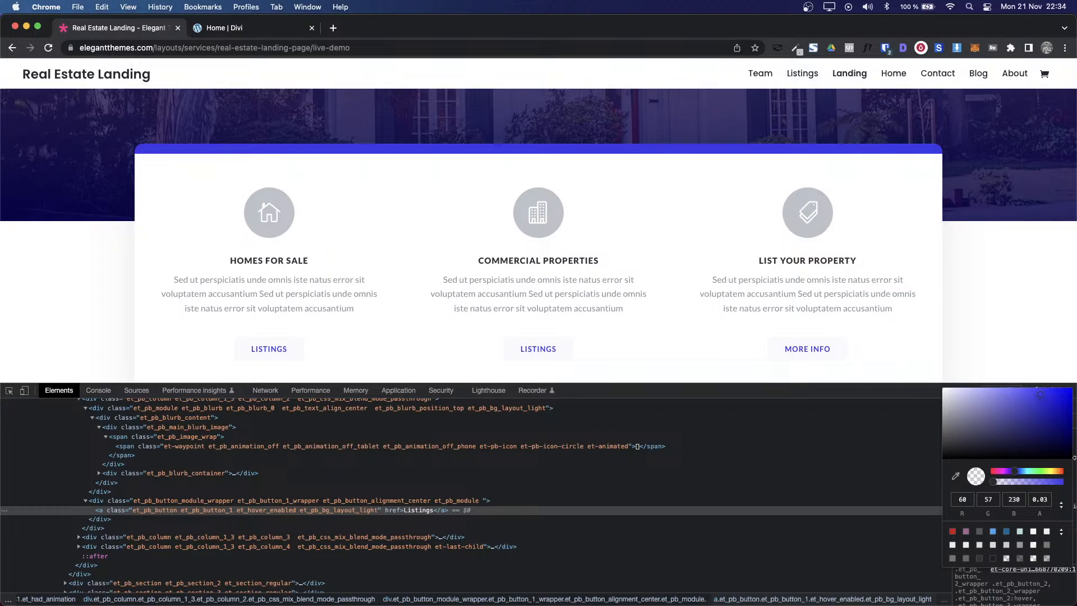
key("Escape")
left_click(1070, 393)
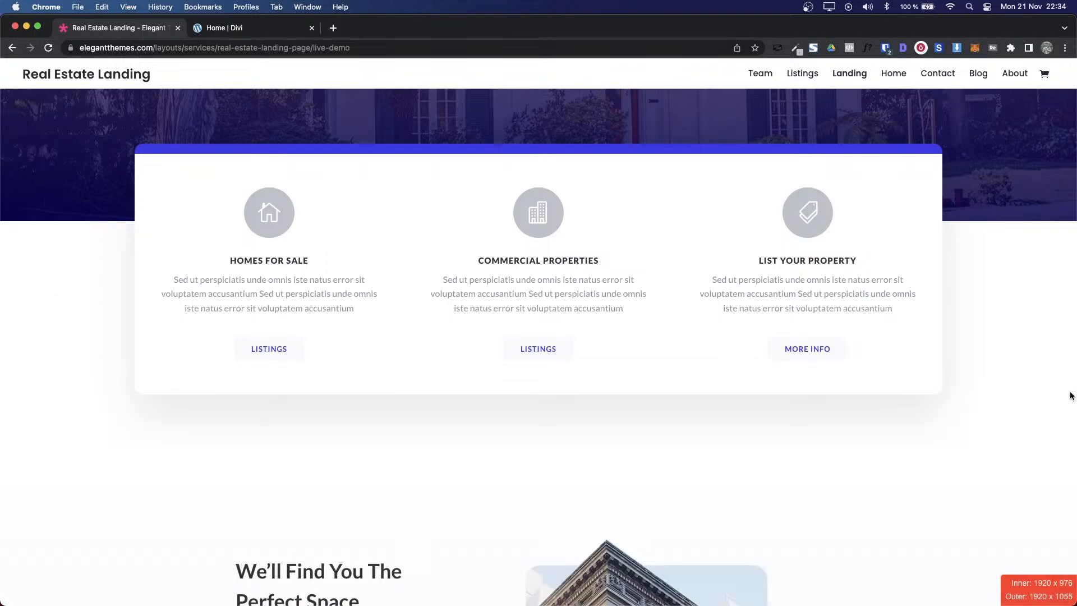
scroll(414, 370, "up", 3)
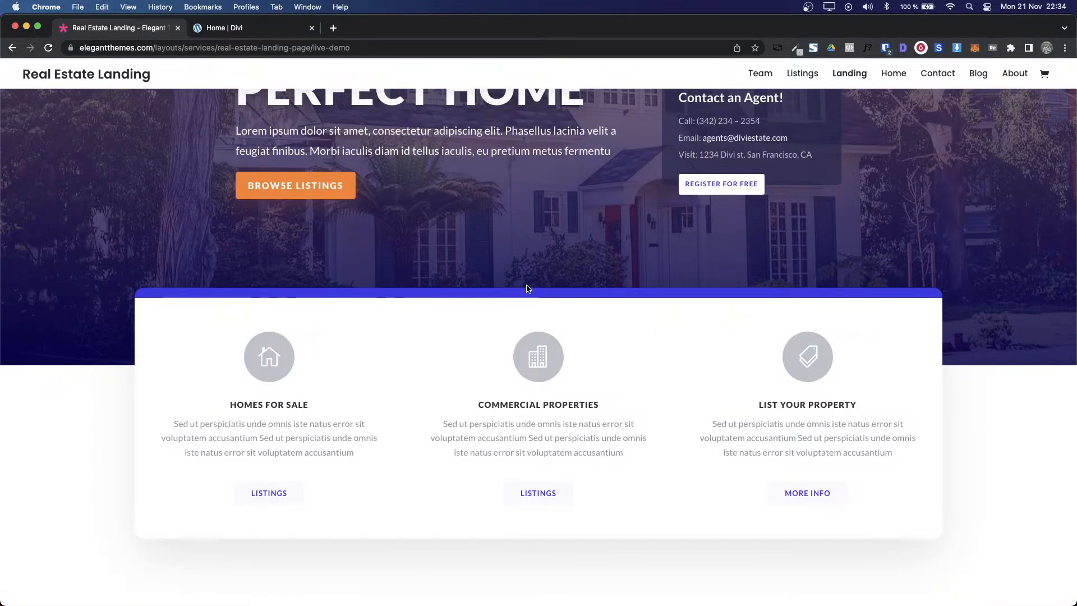
Step: Switch to the Divi builder page and set the three-column row's maximum width to 80% in its sizing settings
key("ctrl+Tab")
mouse_move(263, 261)
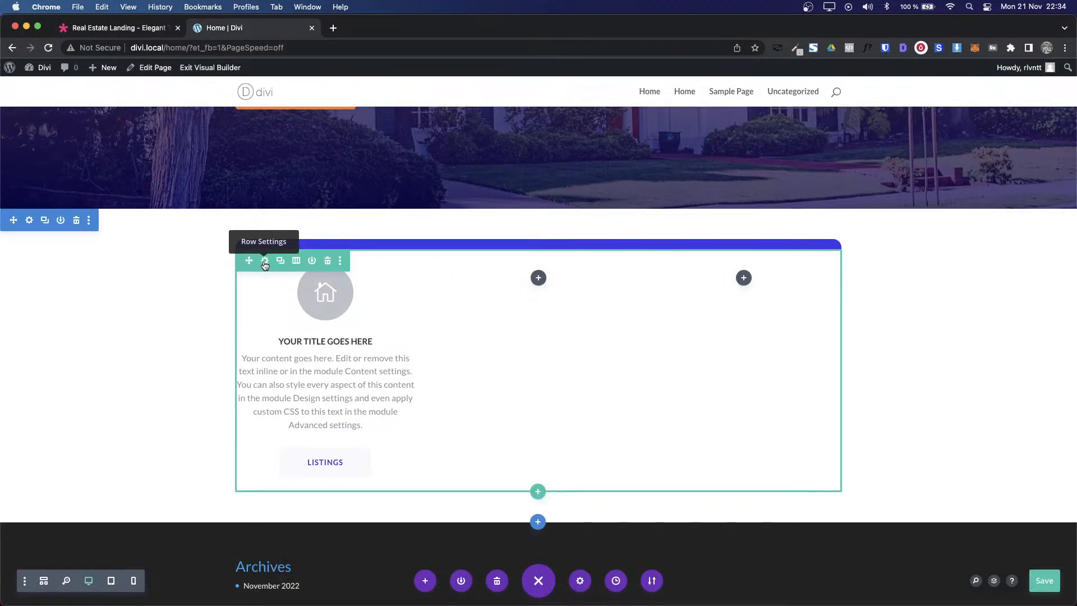
left_click(264, 262)
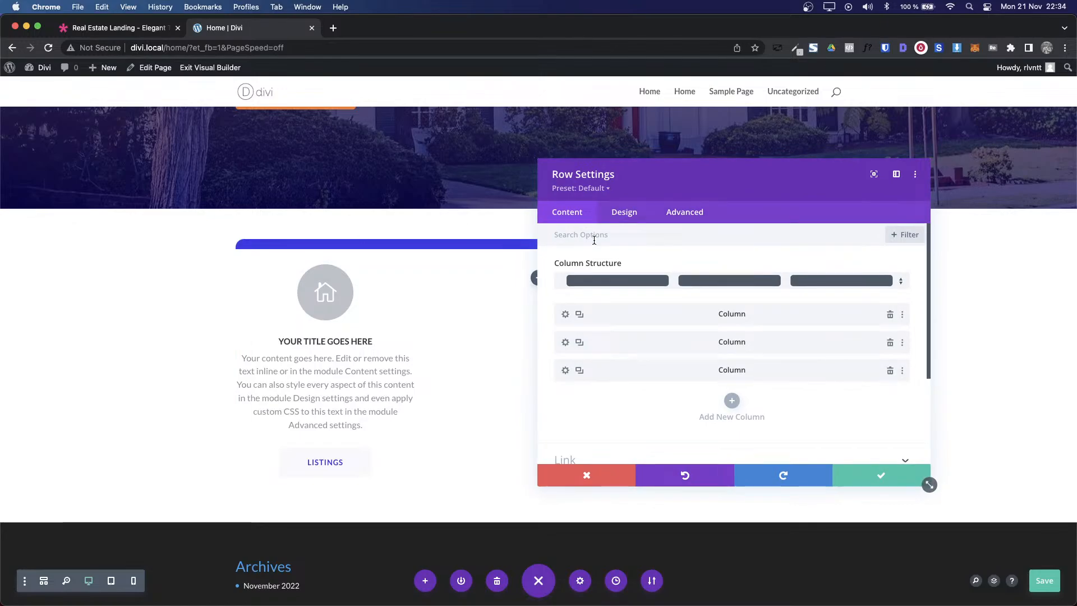
left_click(629, 213)
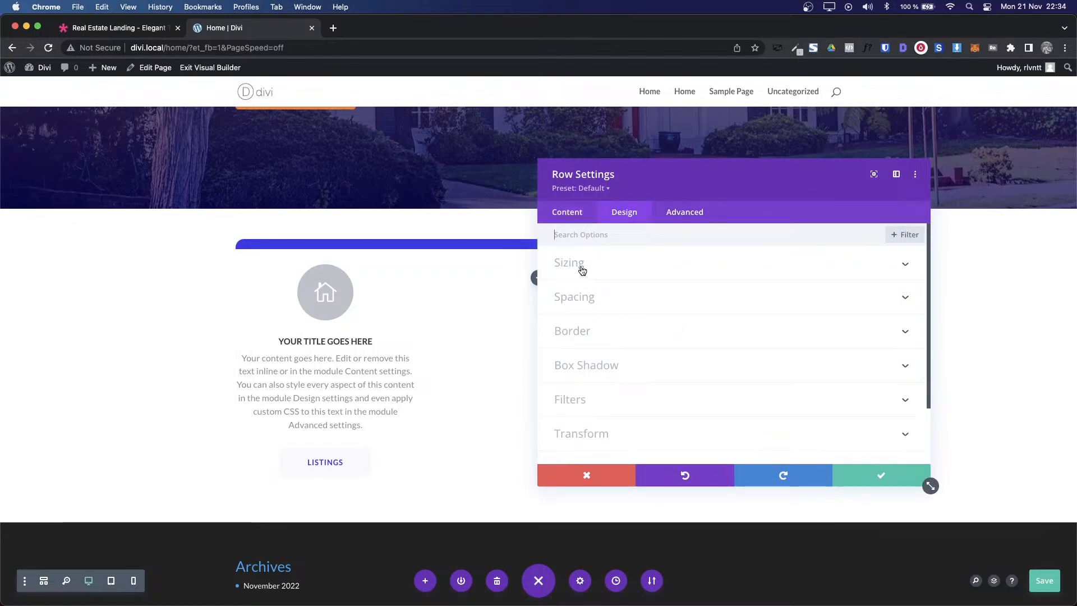
left_click(582, 269)
scroll(794, 368, "down", 2)
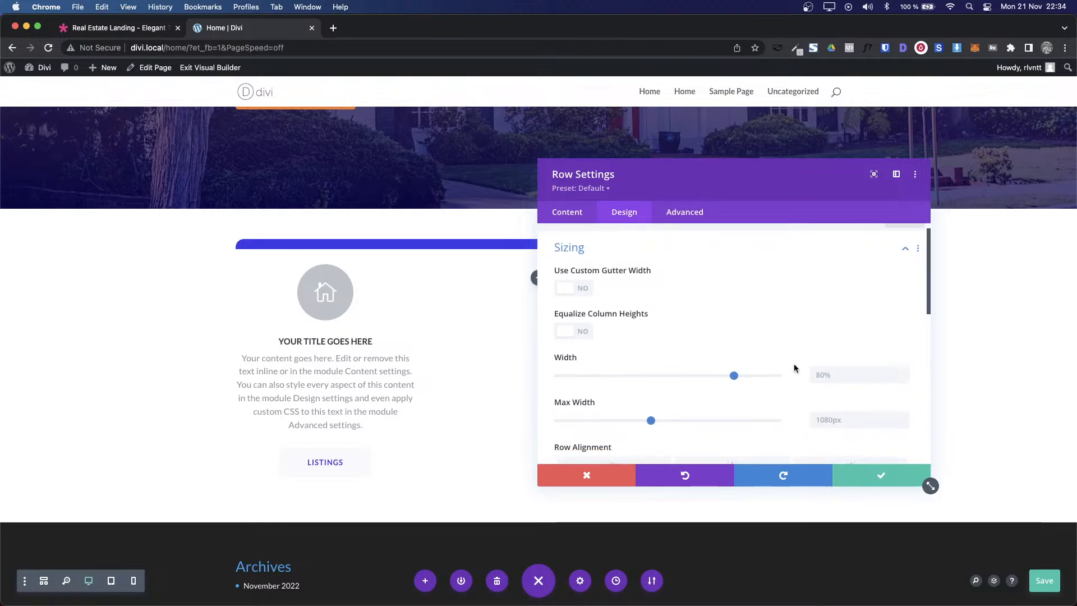
mouse_move(735, 341)
left_mouse_down()
mouse_move(774, 339)
mouse_move(734, 344)
left_mouse_up()
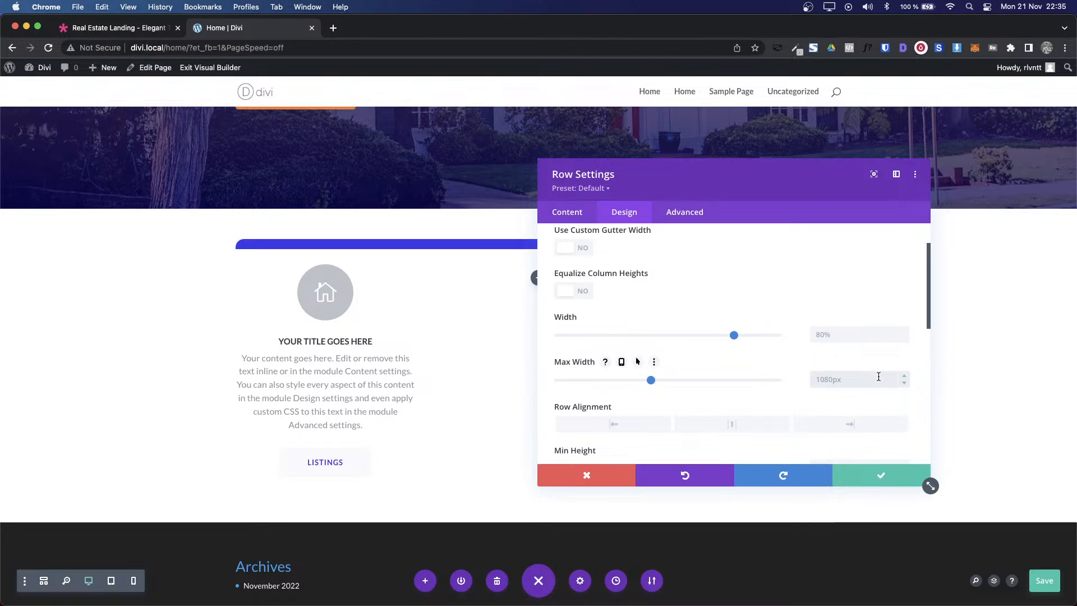
left_click(878, 376)
type("80")
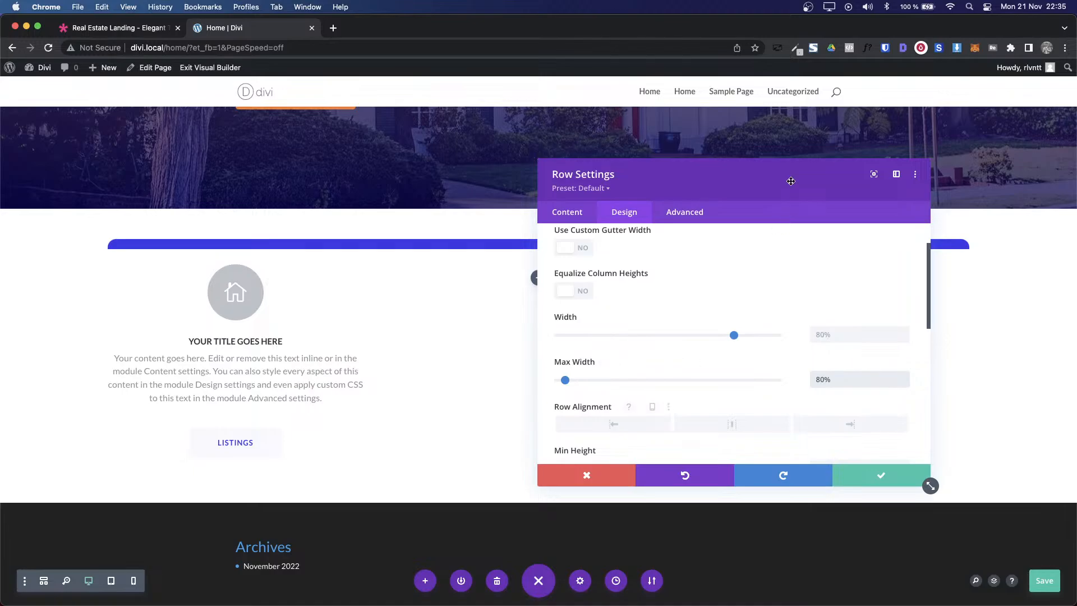
Step: Reduce the three-column row's maximum width to 70% and compare its edges with the demo's services box
scroll(298, 184, "up", 2)
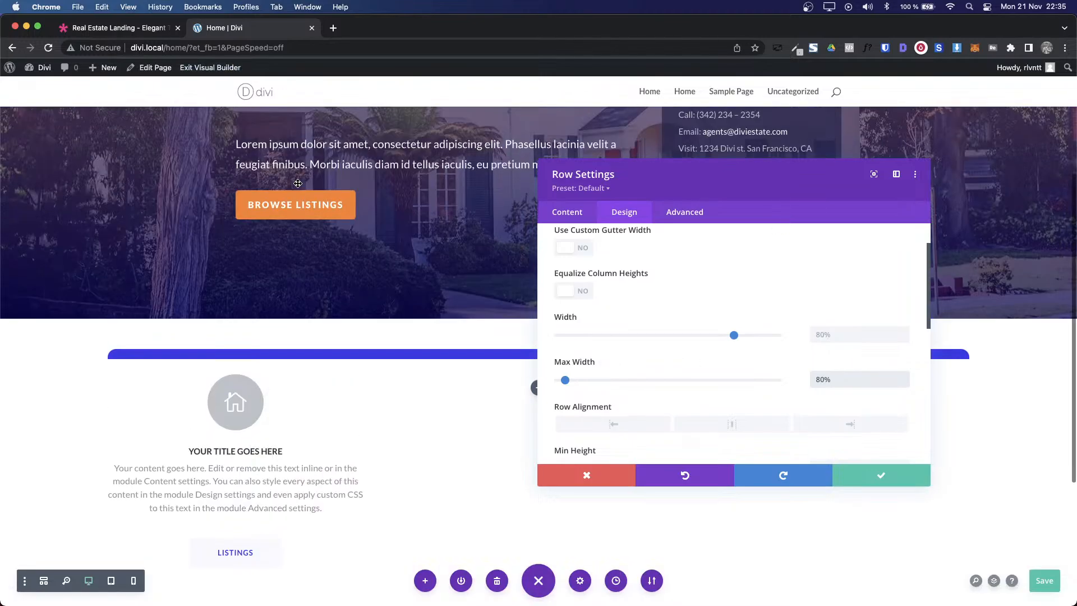
left_click(153, 36)
key("ctrl+Tab")
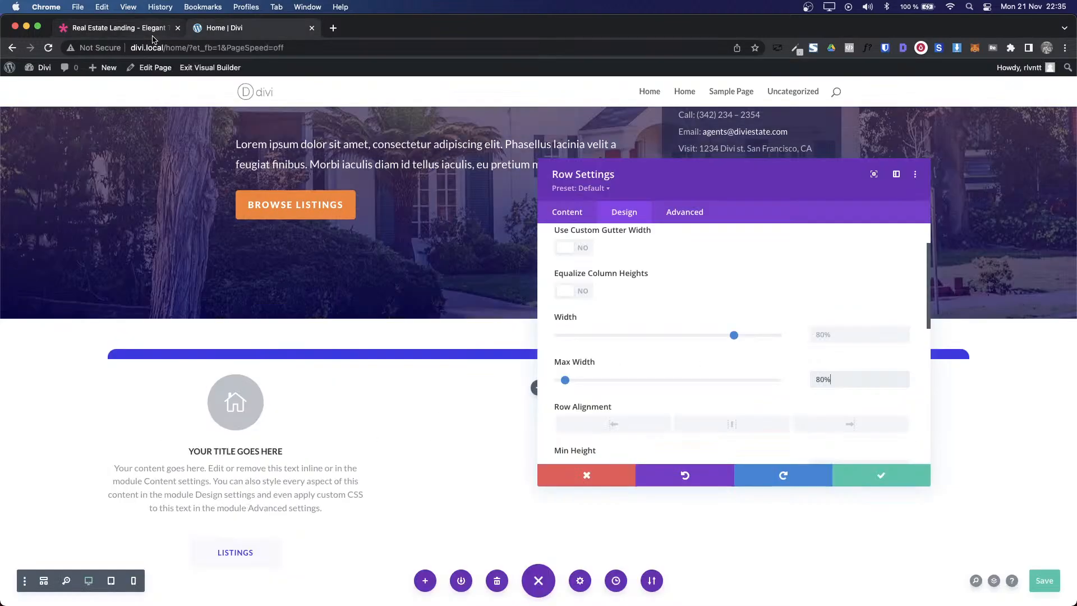
left_click(820, 378)
key("BackSpace")
type("7")
key("ctrl+Tab")
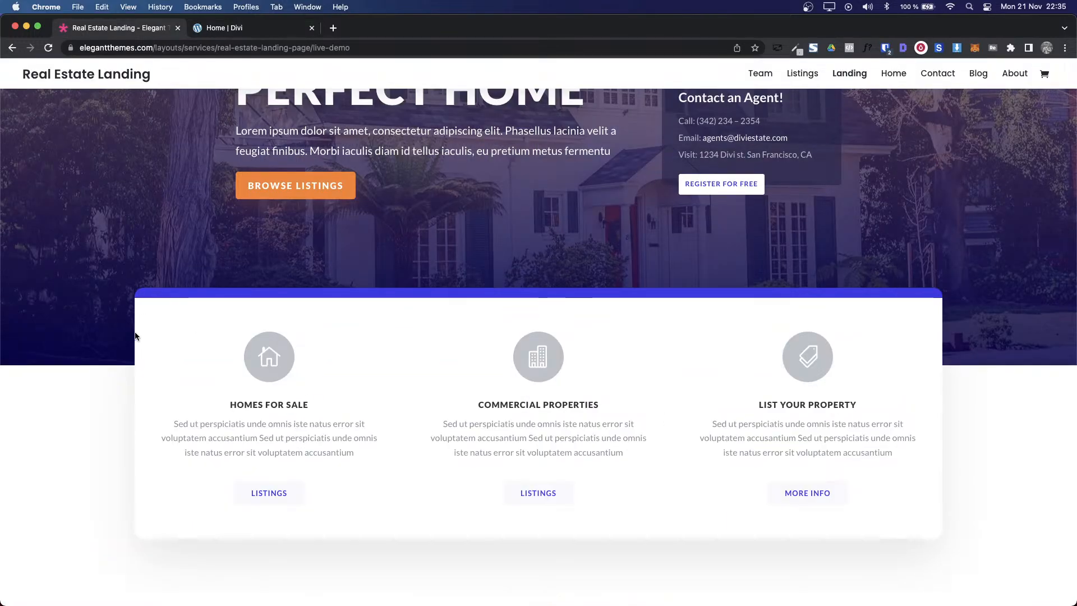
key("ctrl+Tab")
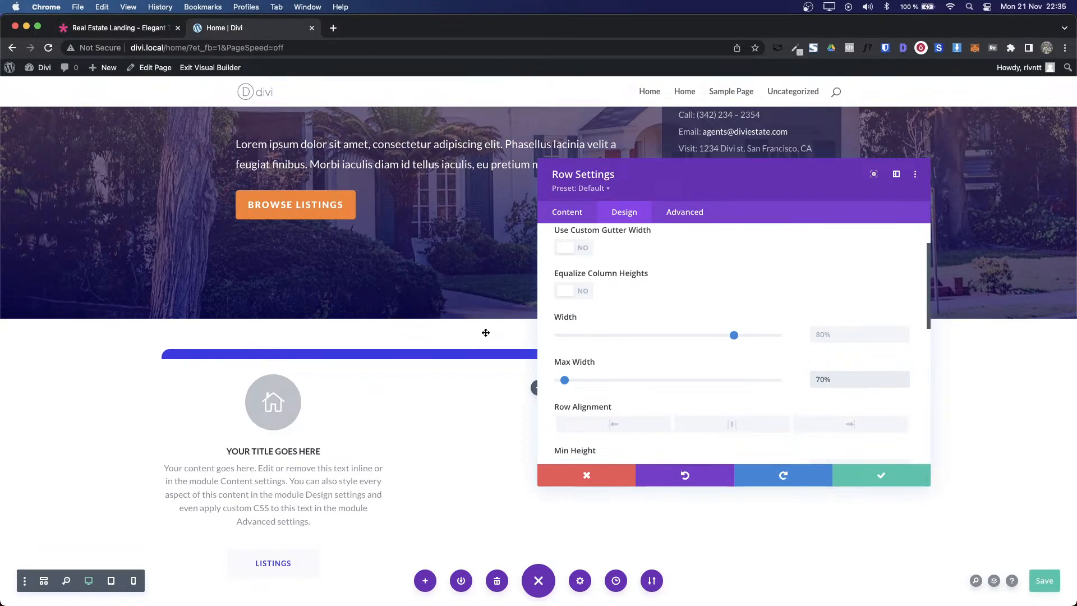
Step: Raise the row's maximum width to 75%, compare it with the demo, apply the row settings and return to the demo
key("Up")
key("Up")
key("Up")
key("Up")
key("Up")
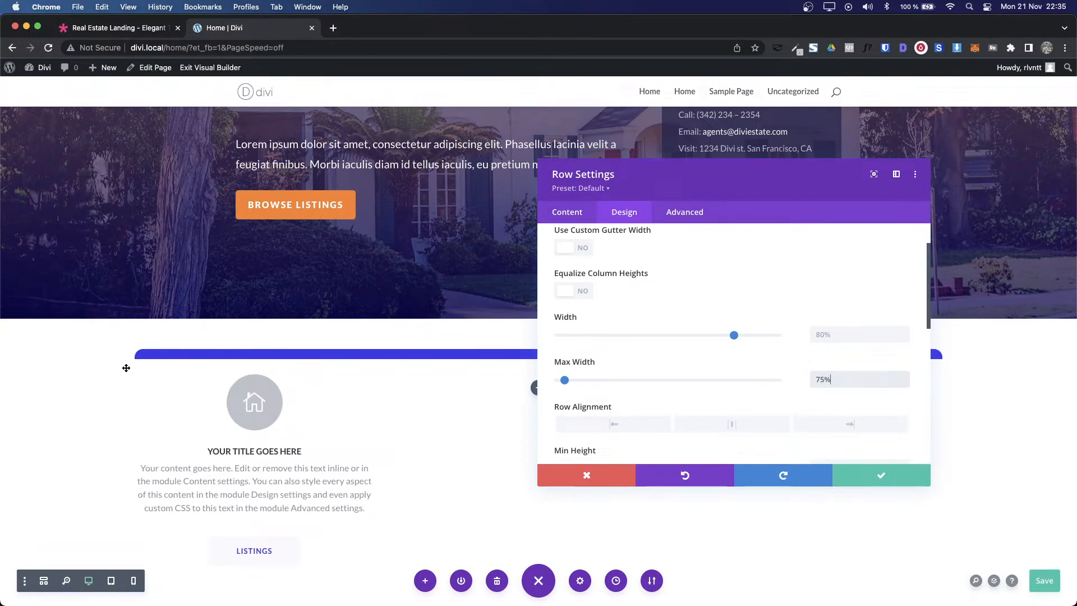
key("ctrl+shift+Tab")
key("ctrl+Tab")
left_click(863, 471)
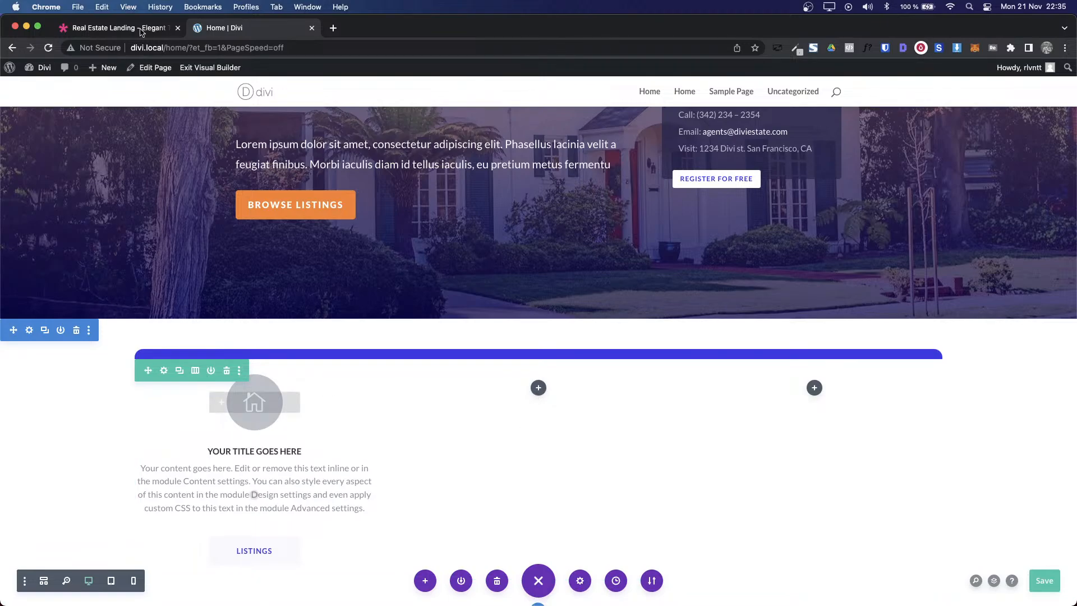
left_click(117, 27)
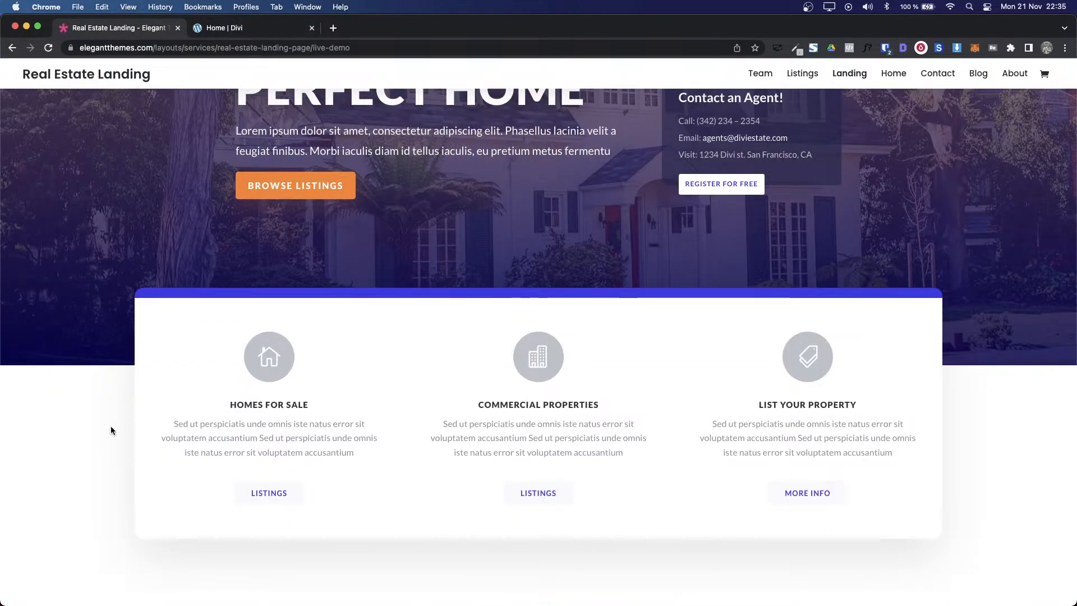
Step: Check the feature card's shadow on the Real Estate Landing demo and apply the first box shadow preset to the Divi page's three-column row
scroll(133, 396, "down", 2)
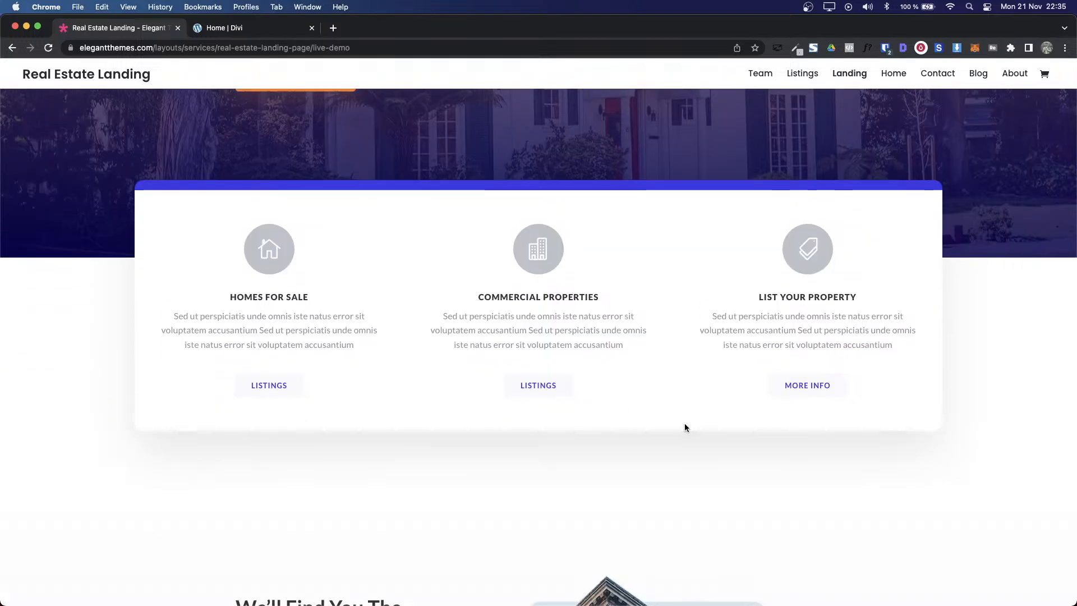
scroll(626, 438, "up", 5)
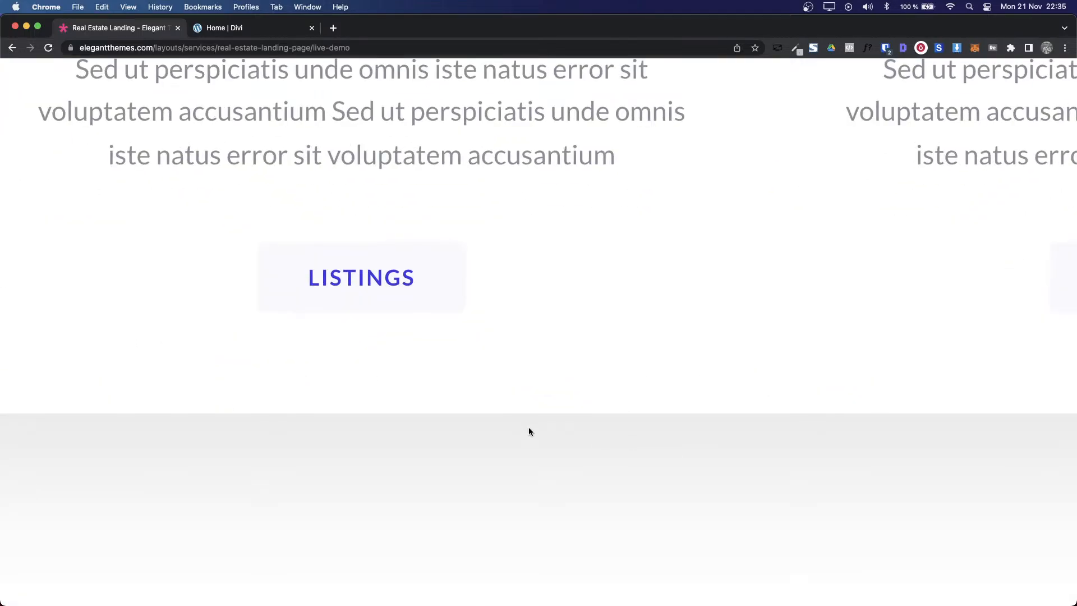
scroll(529, 431, "down", 5)
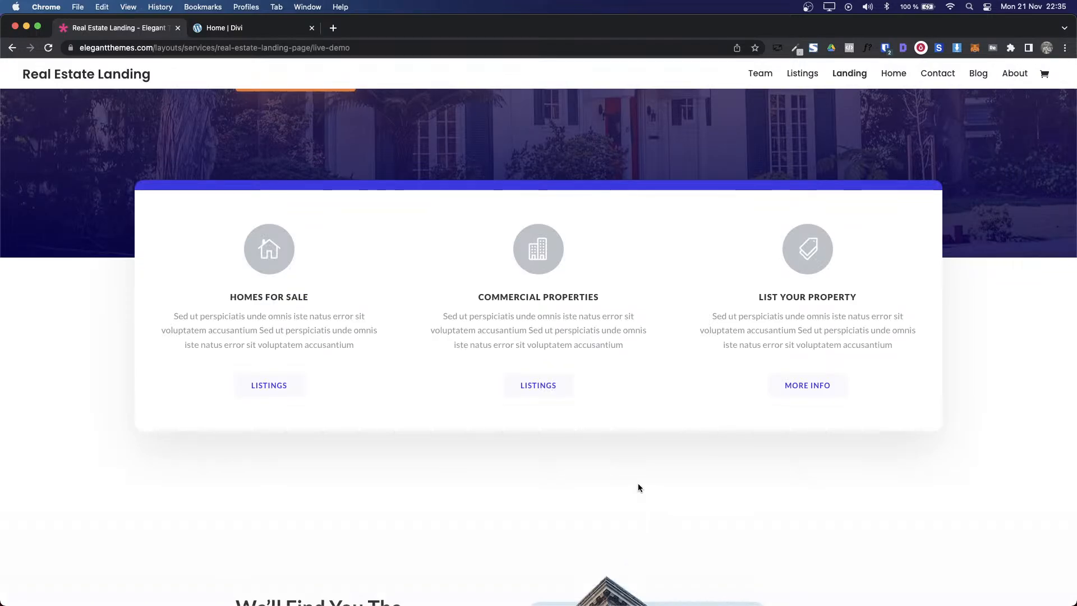
left_click(208, 29)
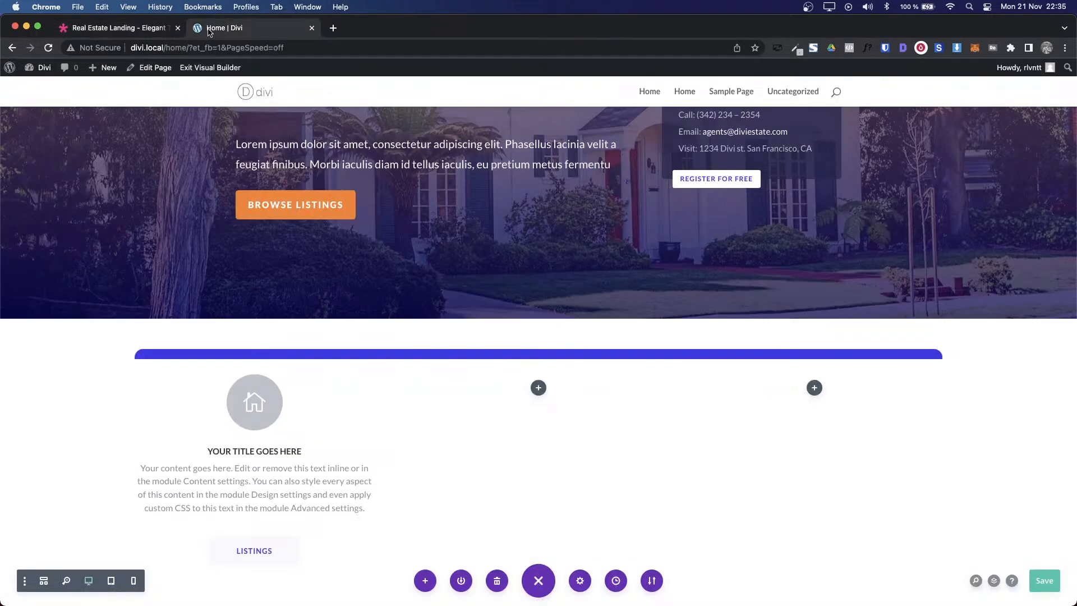
mouse_move(168, 393)
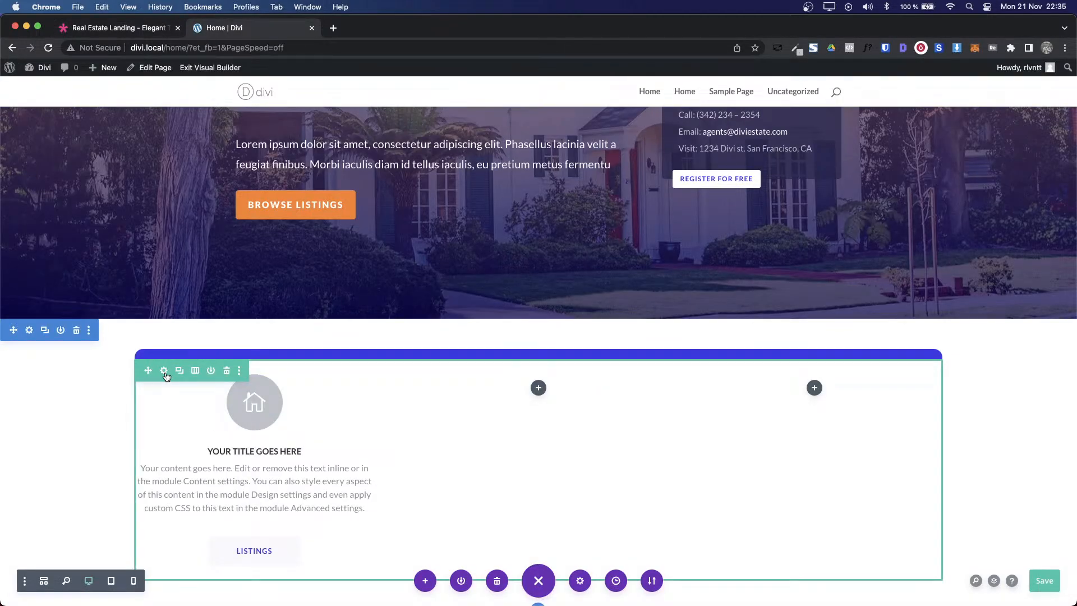
left_click(164, 372)
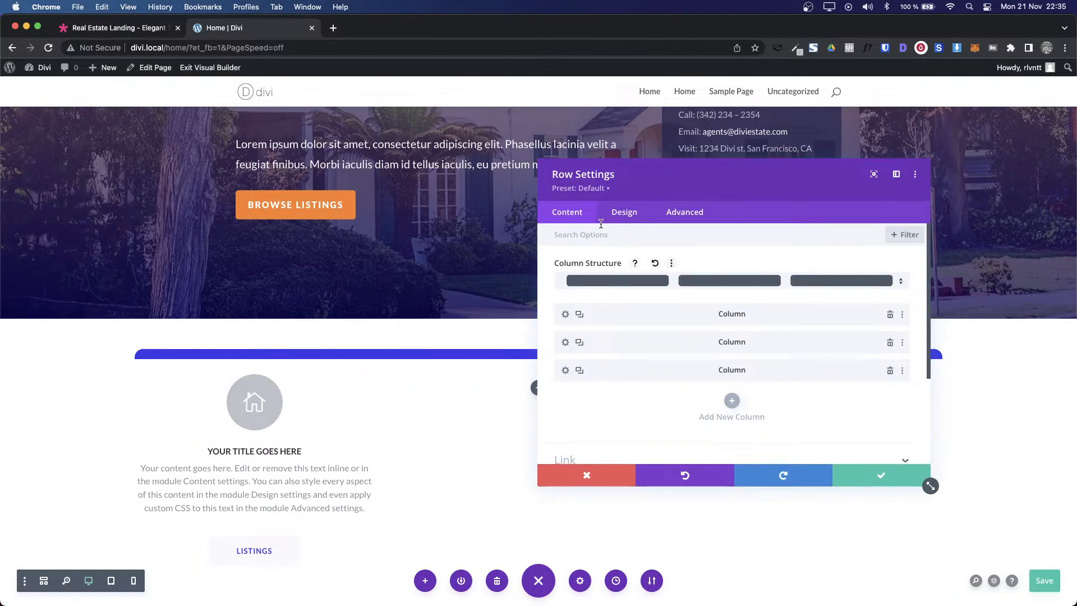
left_click(615, 213)
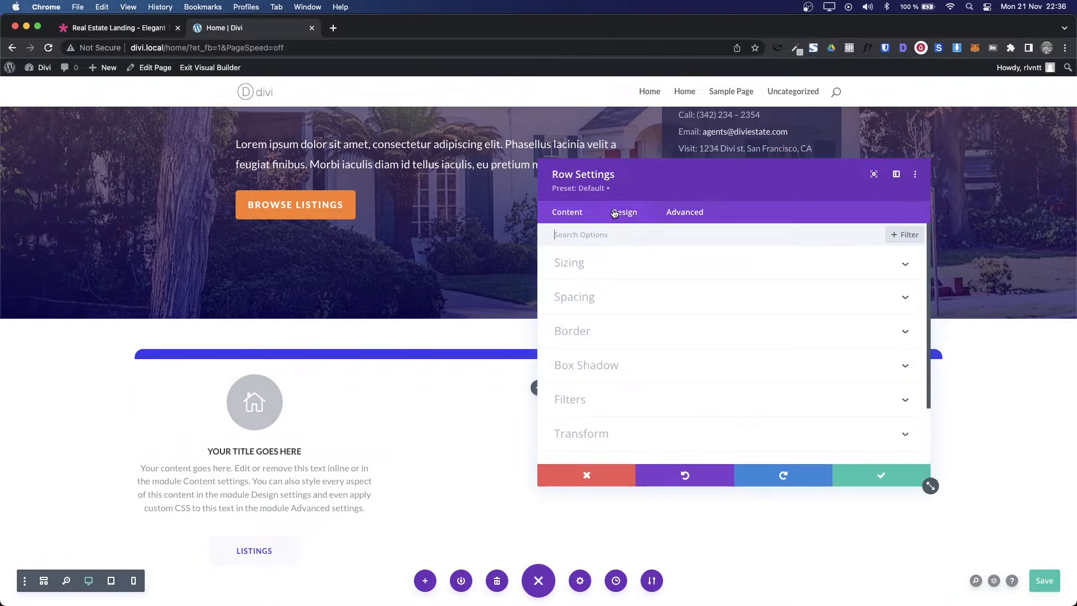
left_click(753, 373)
left_click(705, 294)
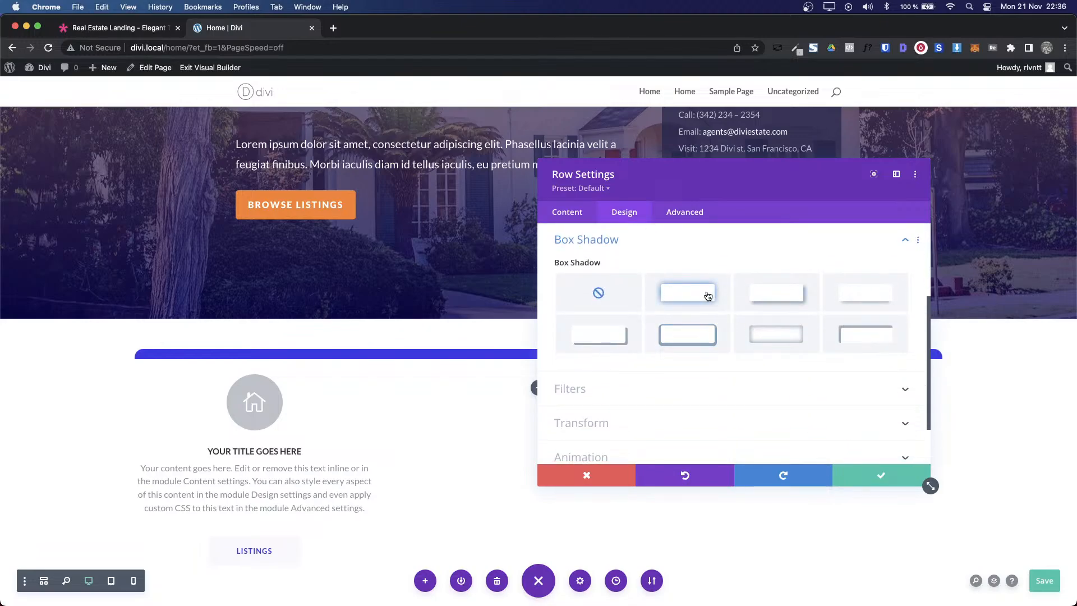
Step: Set the vertical position of the three-column row's box shadow to 0px
scroll(428, 354, "down", 3)
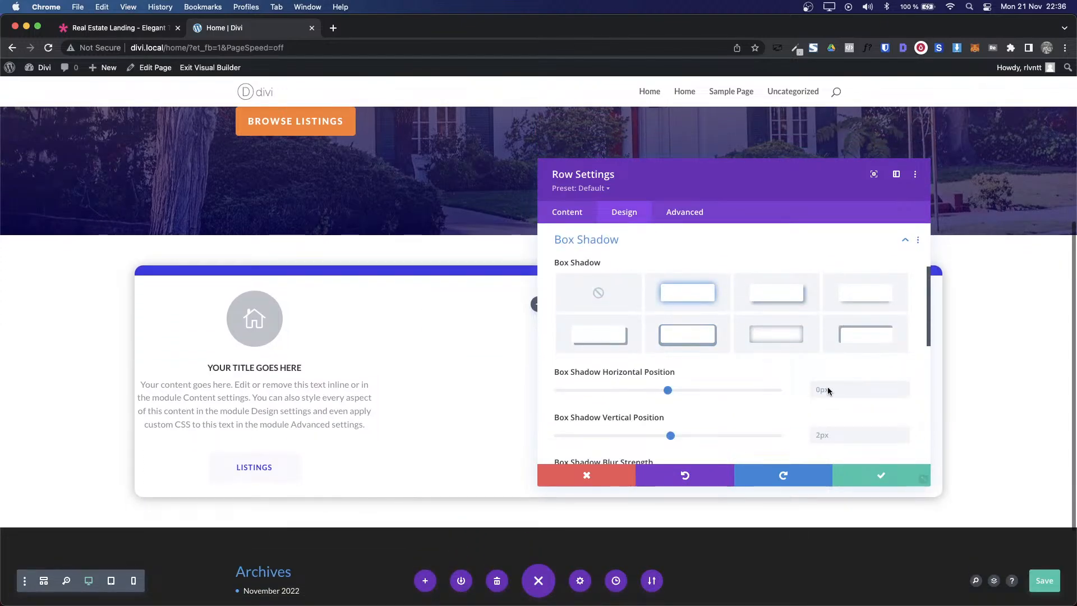
scroll(850, 399, "down", 2)
left_click(854, 379)
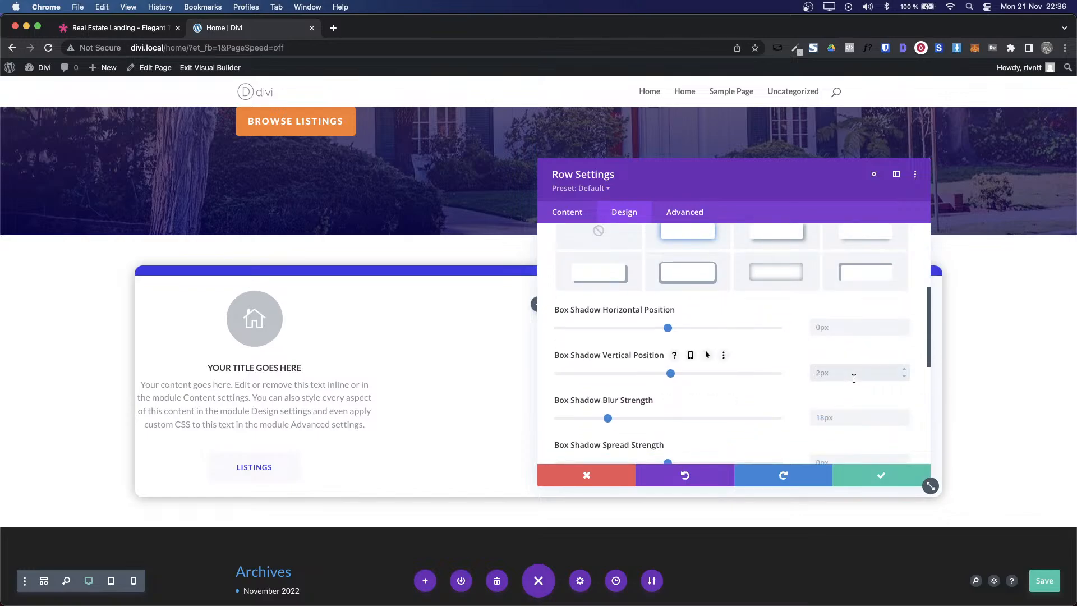
key("Down")
key("Down")
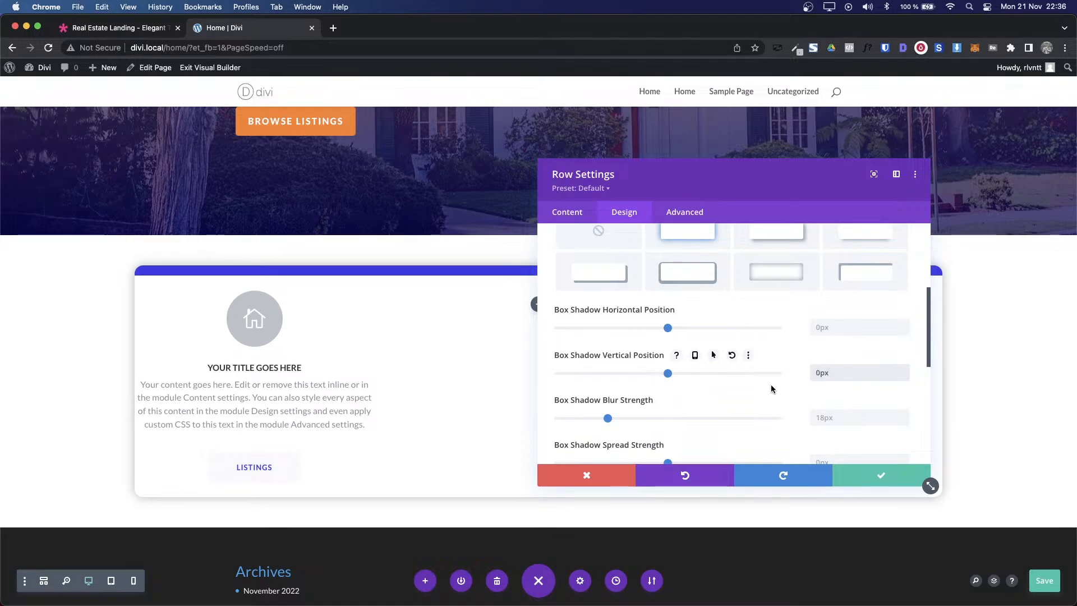
left_click(857, 418)
Step: Lighten the row's box shadow color to rgba(0,0,0,0.1) and save the row settings
scroll(857, 418, "down", 2)
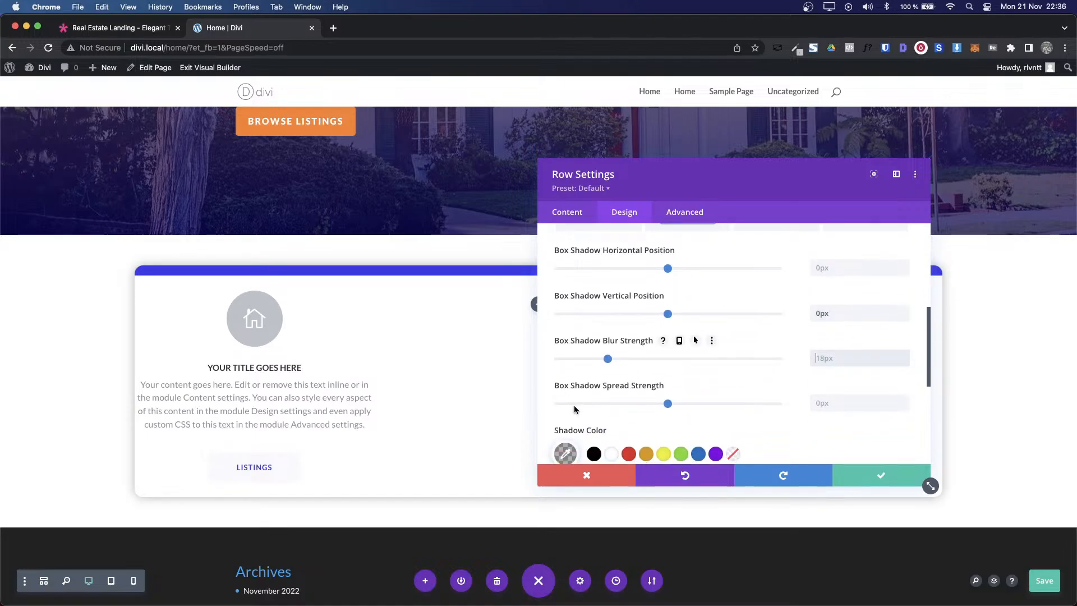
left_click(567, 451)
scroll(771, 384, "down", 3)
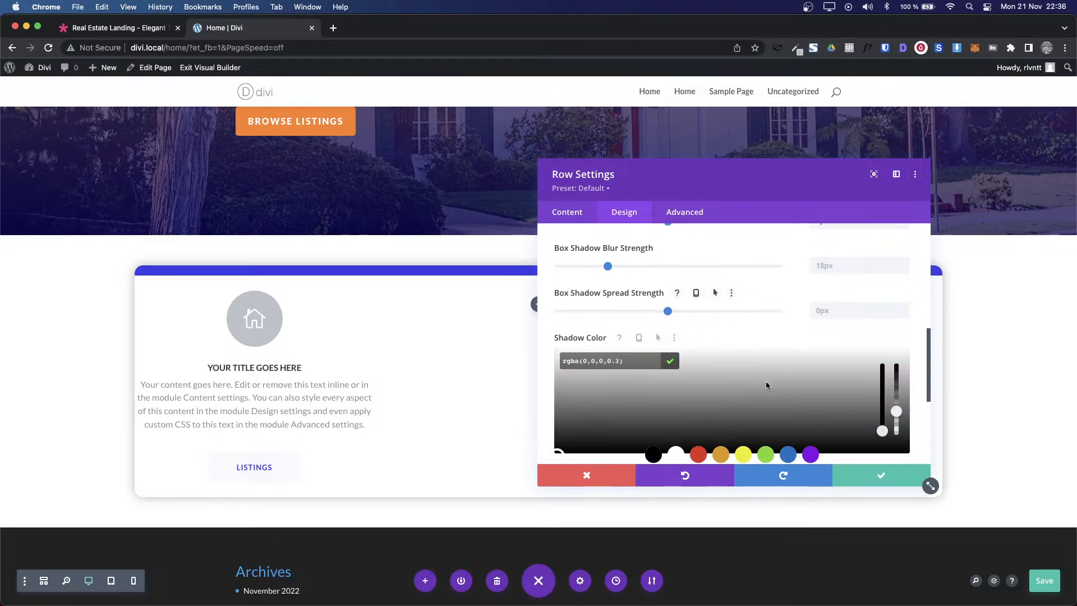
left_click_drag(900, 419, 898, 432)
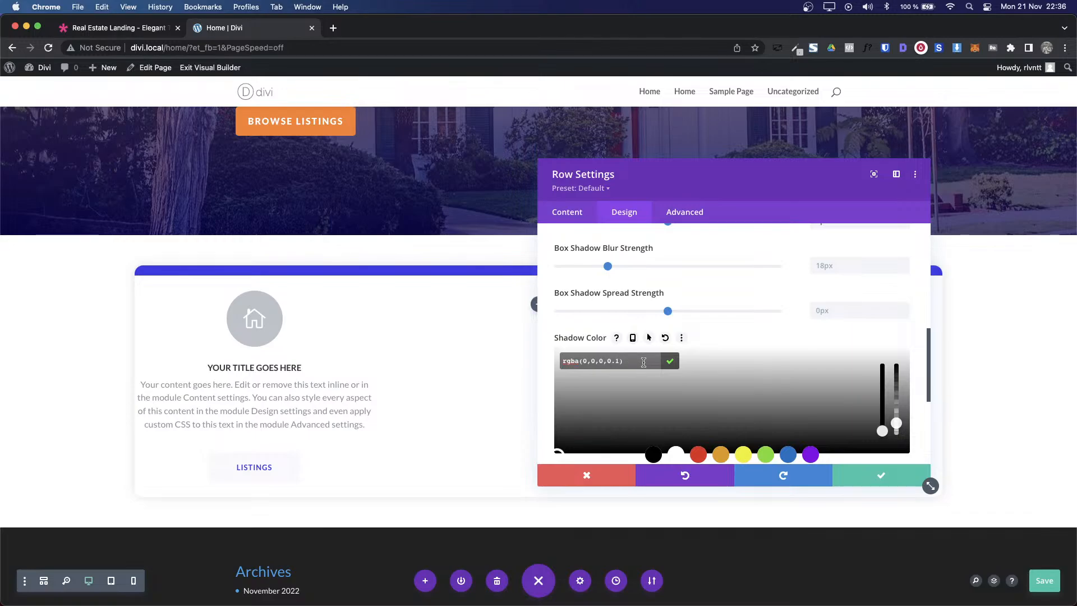
left_click(670, 365)
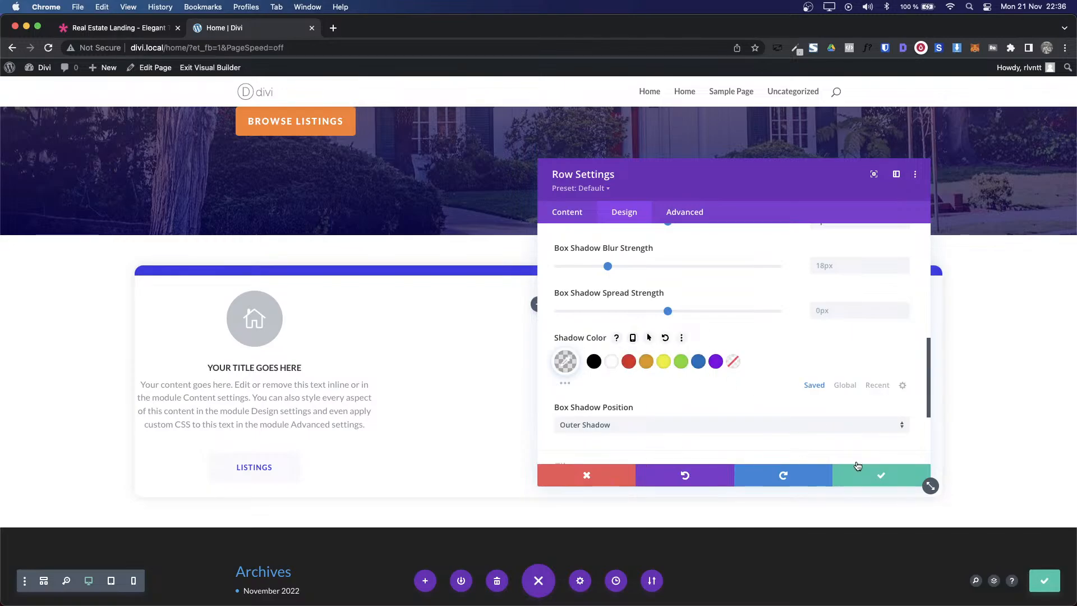
left_click(881, 475)
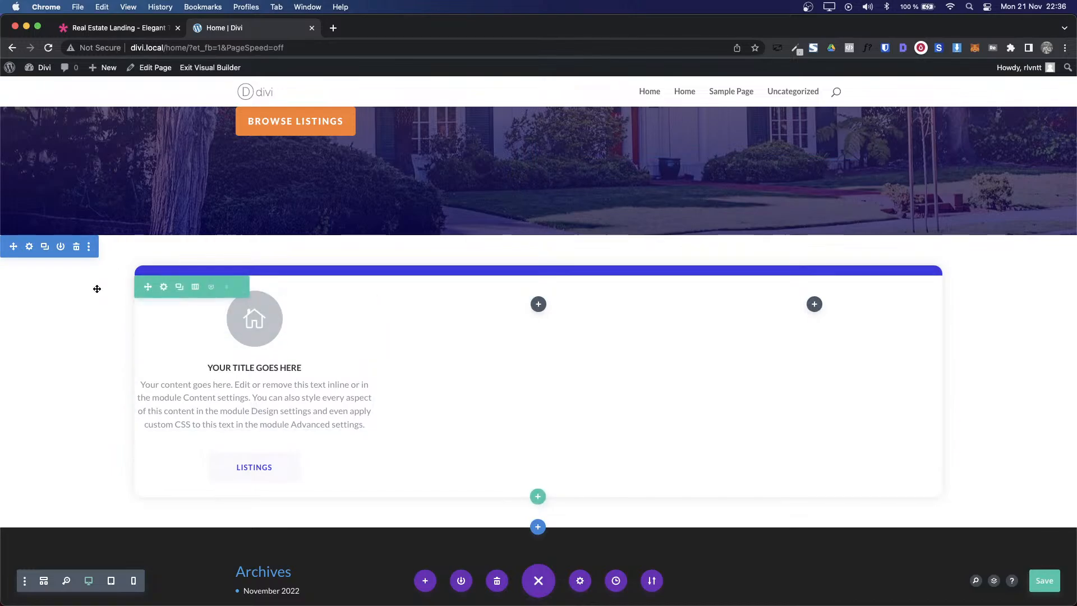
Step: Give the three-column row a top margin of -10% so it overlaps the hero section, and save the row settings
left_click(164, 287)
left_click(621, 211)
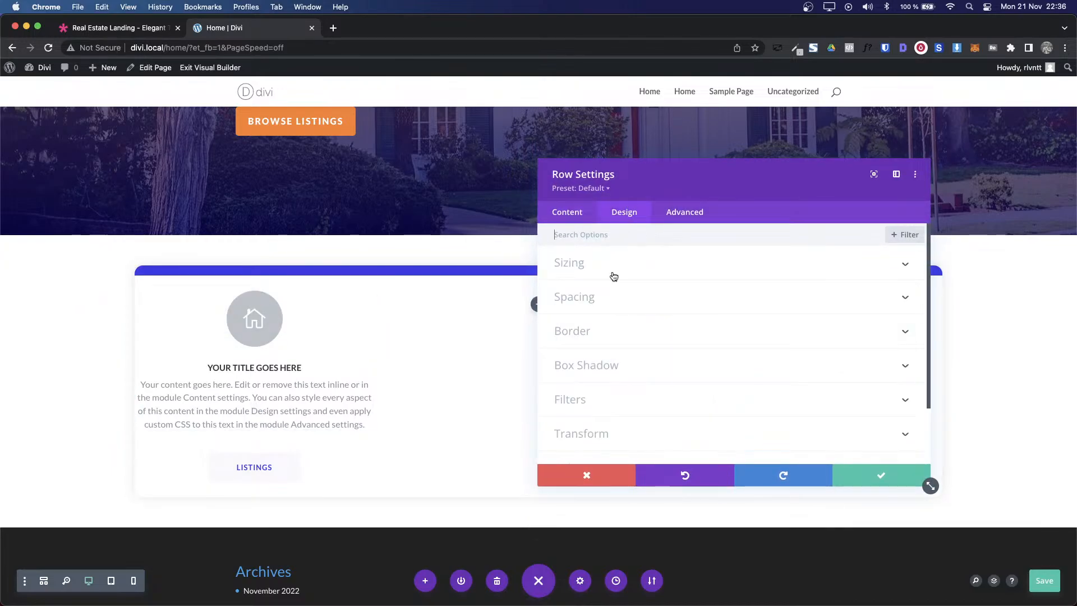
left_click(594, 295)
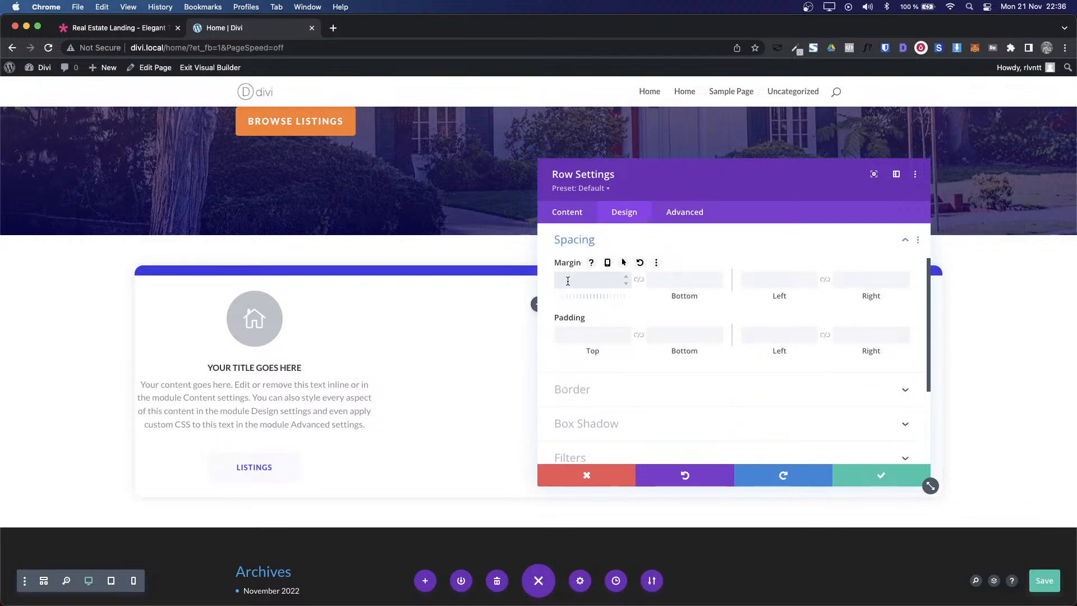
left_click(567, 281)
type("10px%")
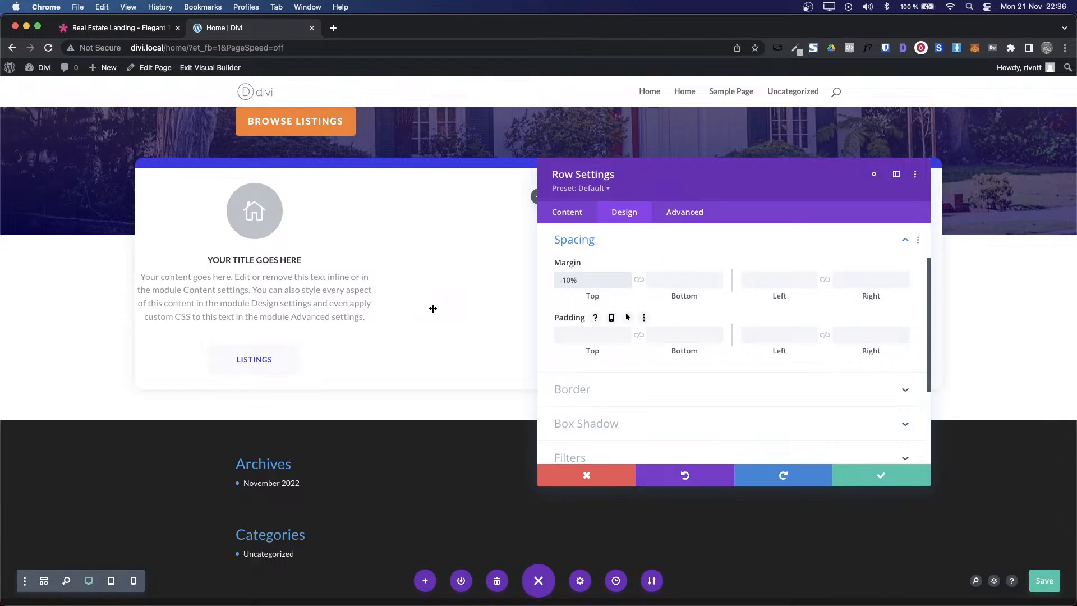
scroll(432, 308, "up", 3)
scroll(433, 308, "down", 2)
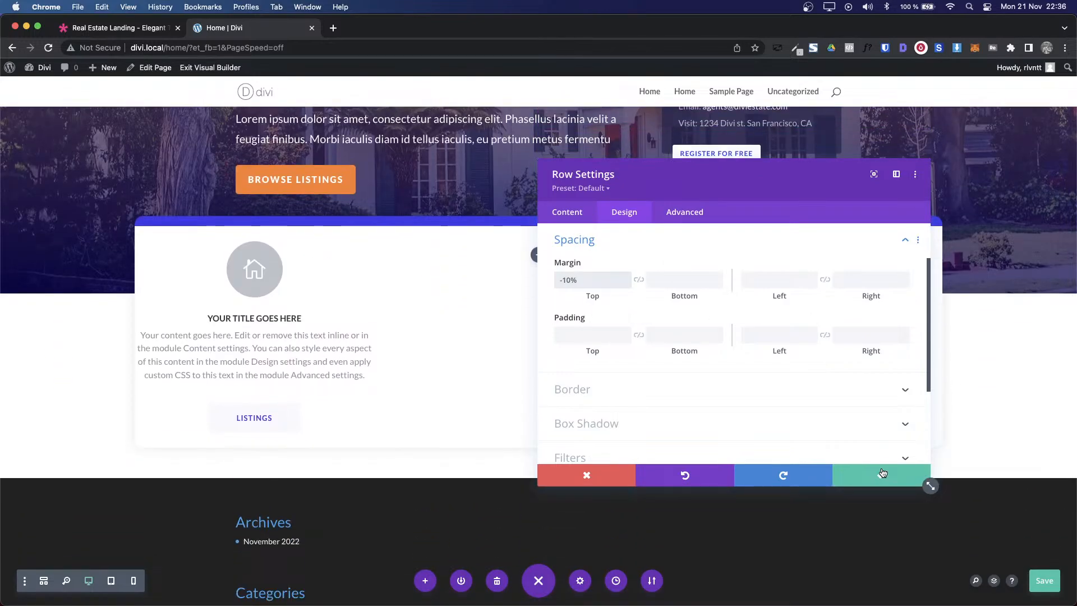
left_click(865, 470)
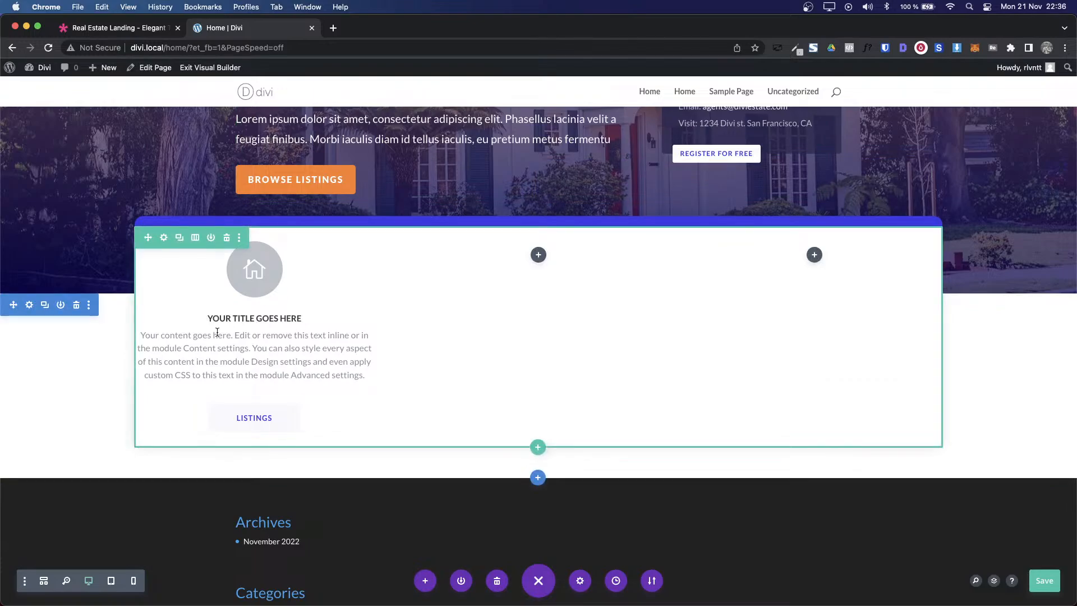
scroll(400, 365, "up", 5)
scroll(402, 393, "down", 3)
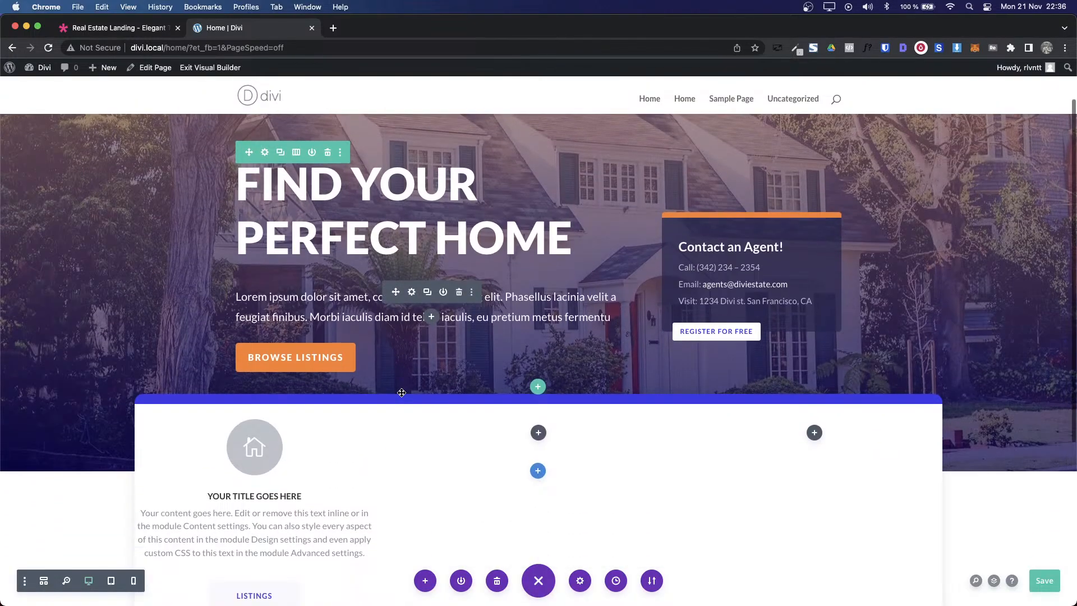
Step: Compare the hero spacing with the demo, set the hero row's bottom margin to 90px, and save the row settings
key("super+alt+Left")
scroll(400, 395, "up", 3)
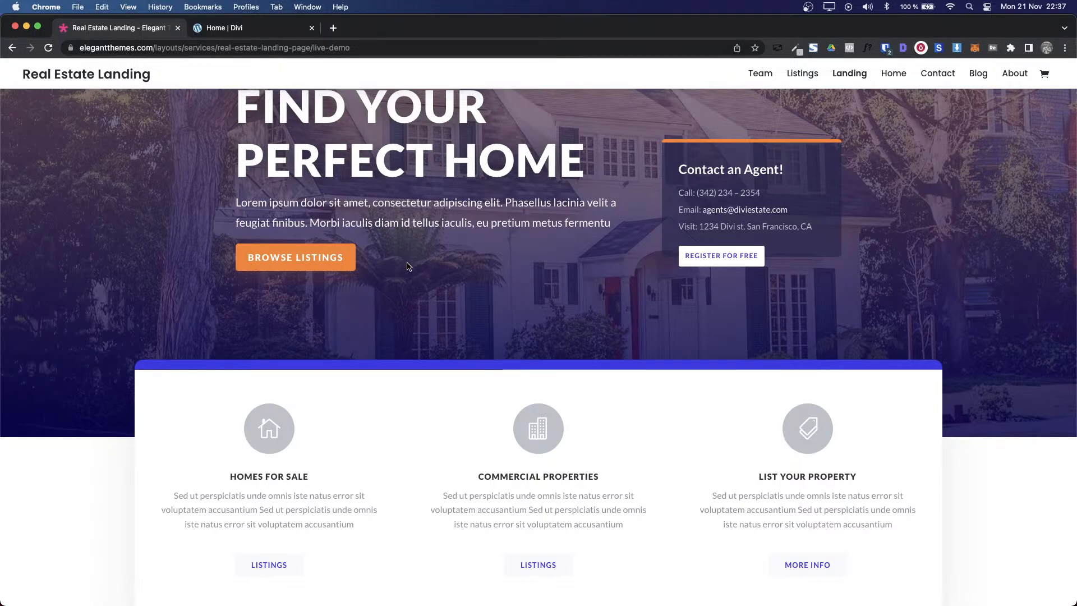
key("ctrl+Tab")
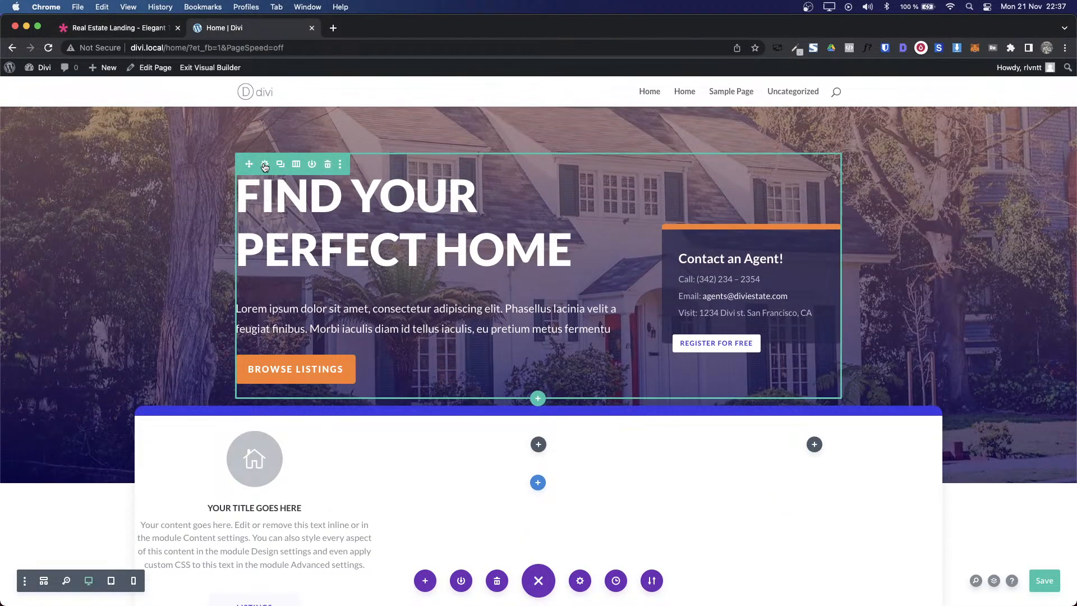
left_click(265, 165)
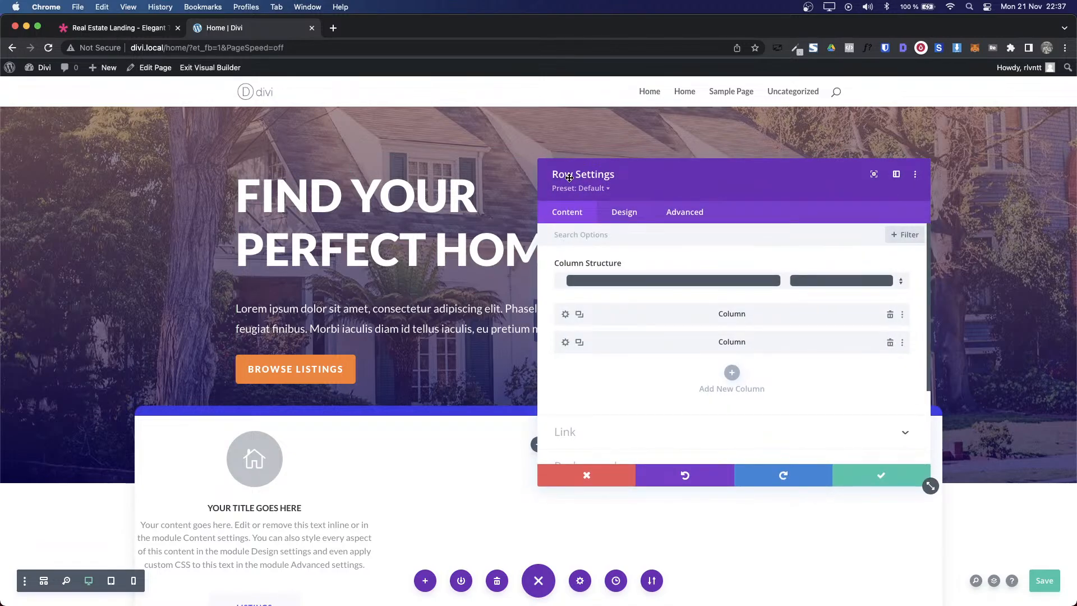
left_click(624, 212)
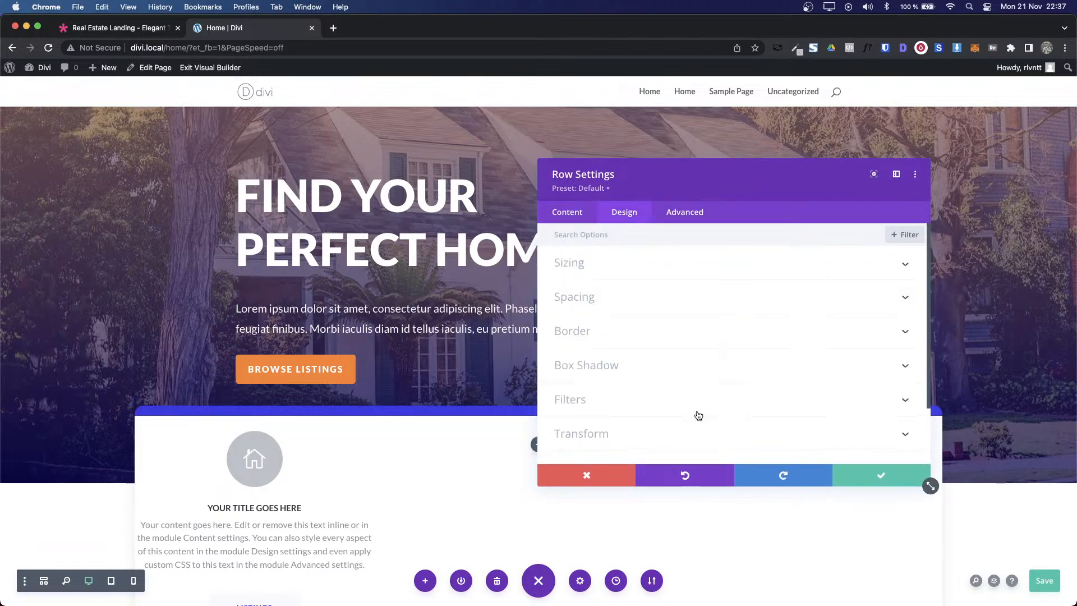
left_click(596, 299)
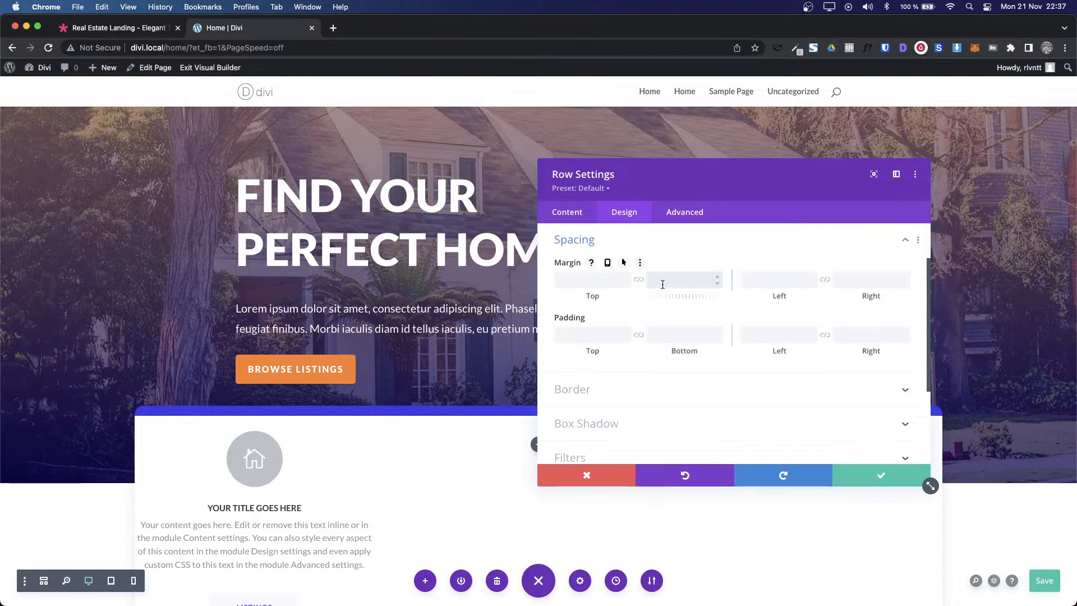
left_click(663, 285)
type("40px")
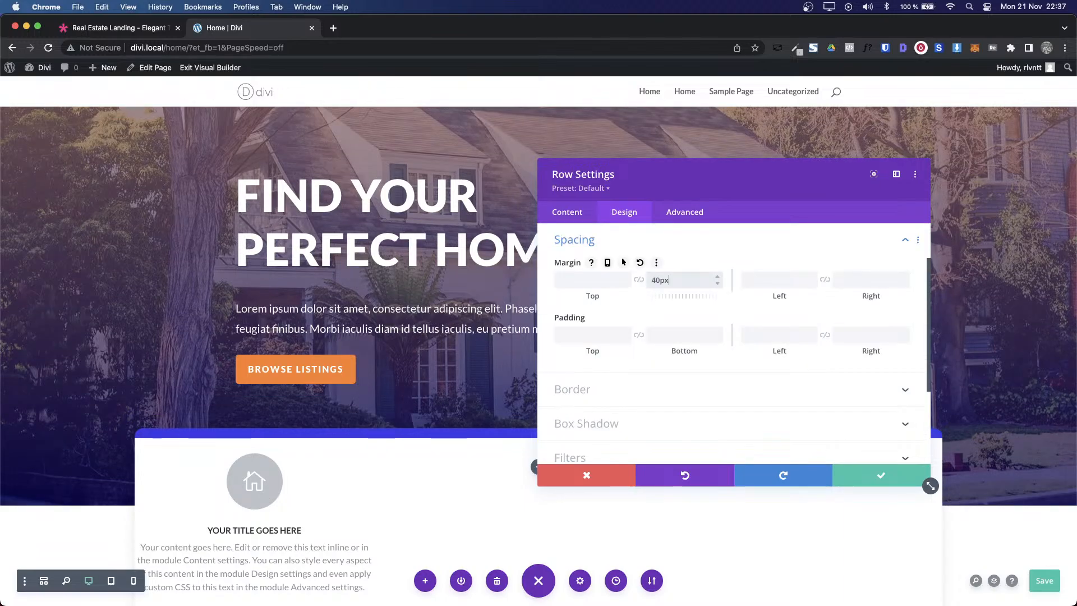
key("shift+Up")
key("shift+Up")
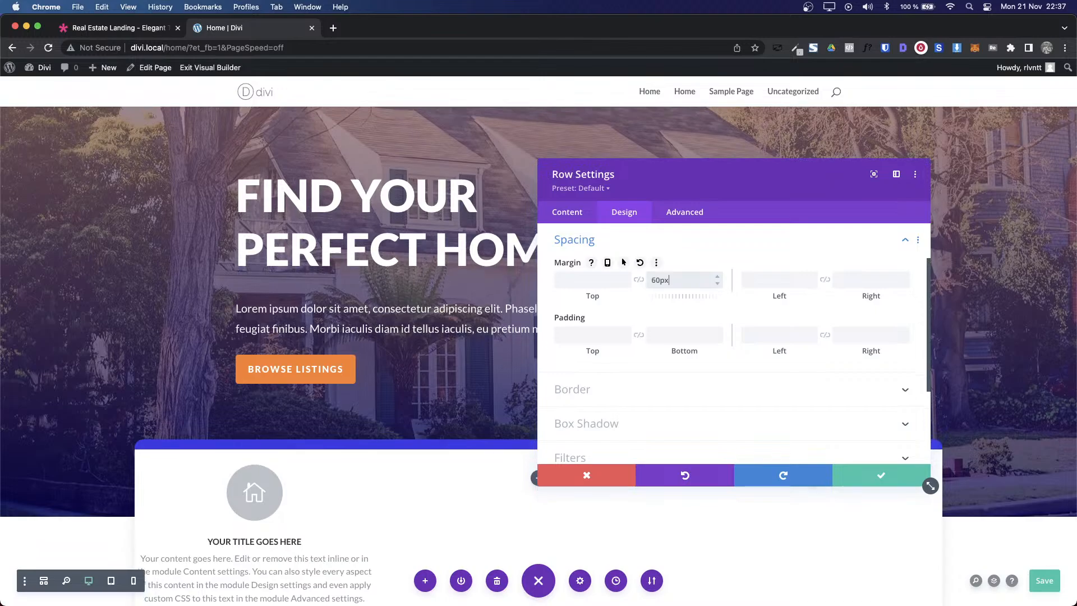
key("shift+Up")
key("shift+Up")
key("shift+Up")
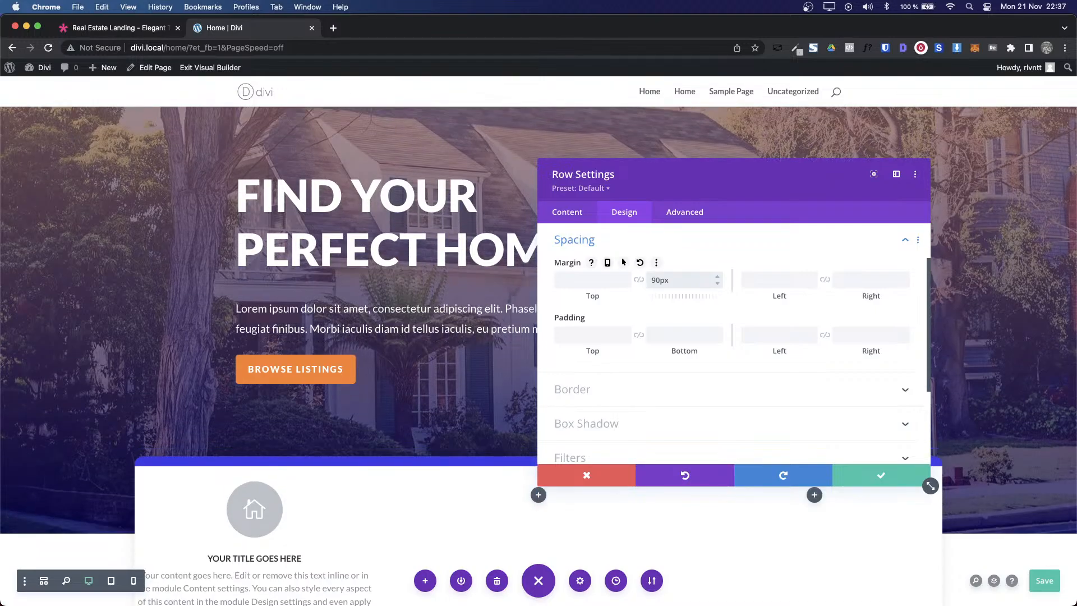
scroll(413, 362, "up", 2)
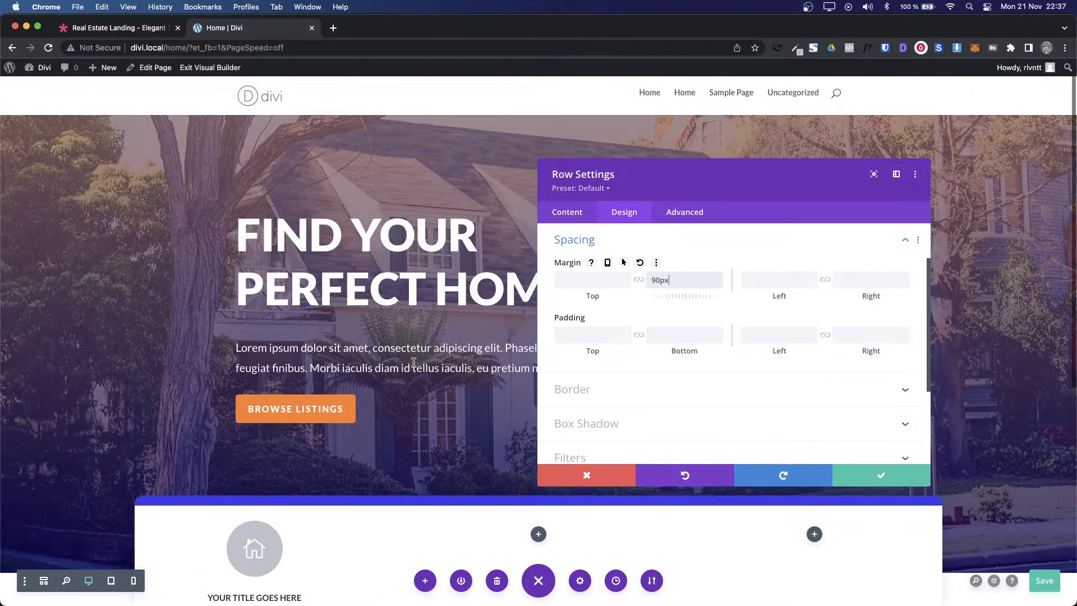
left_click(869, 472)
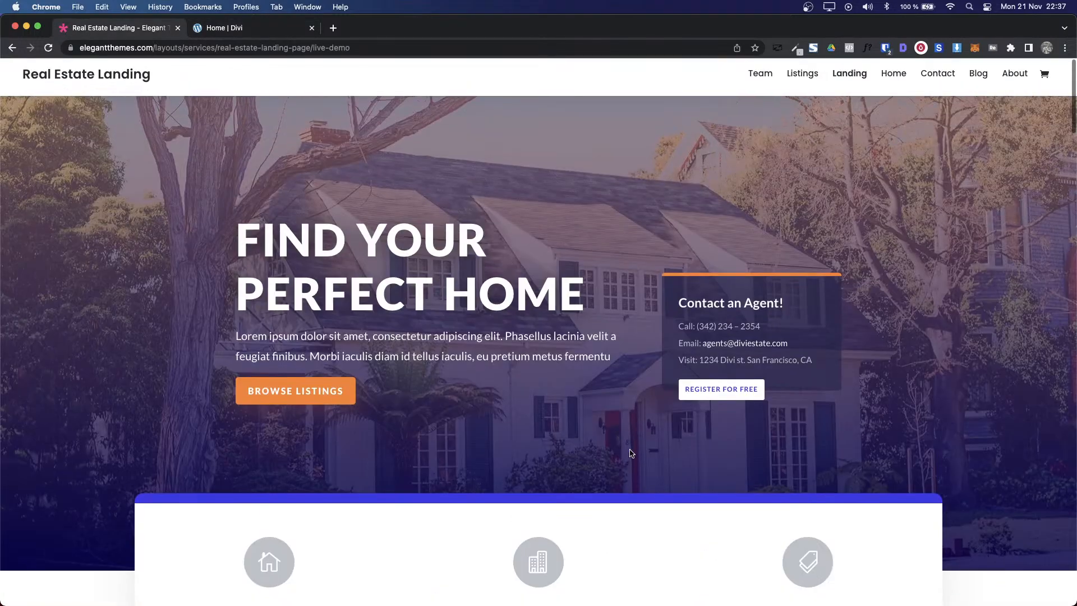
Step: Save the page and compare its hero section with the Real Estate Landing demo
key("super+s")
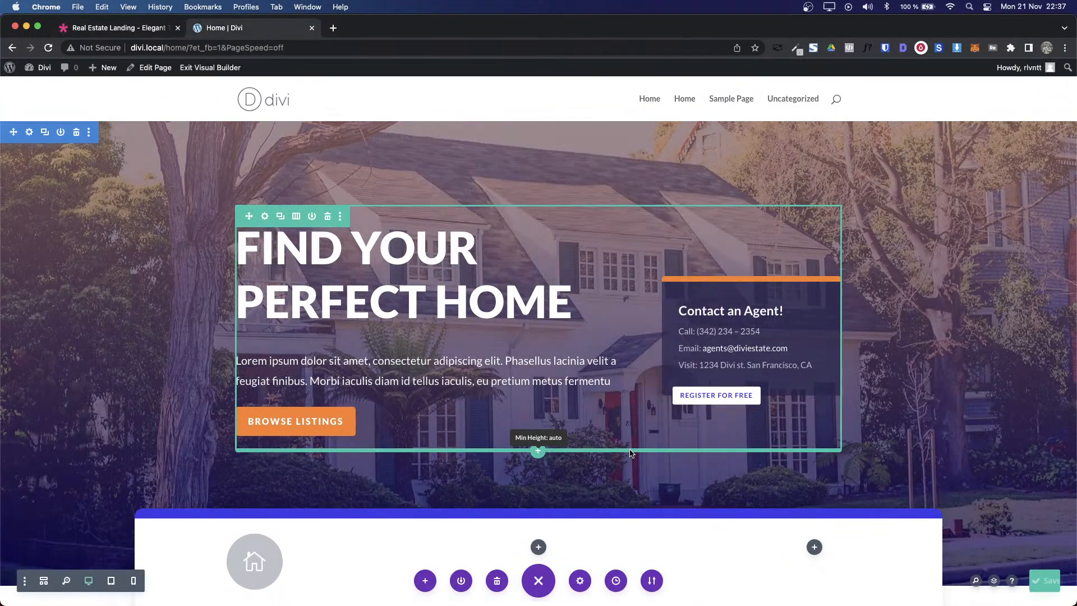
key("ctrl+Tab")
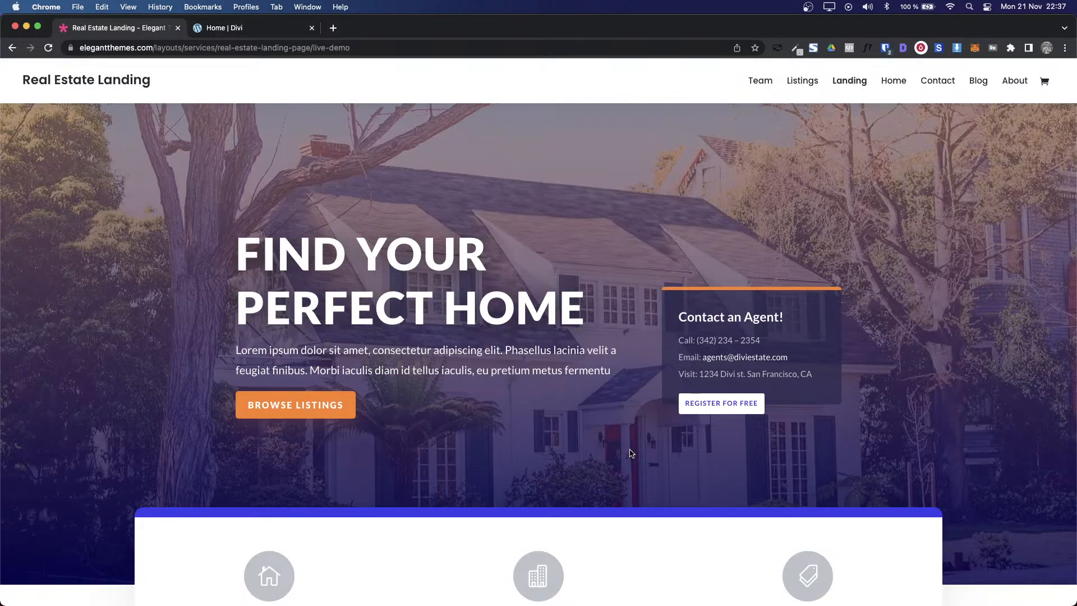
key("ctrl+Tab")
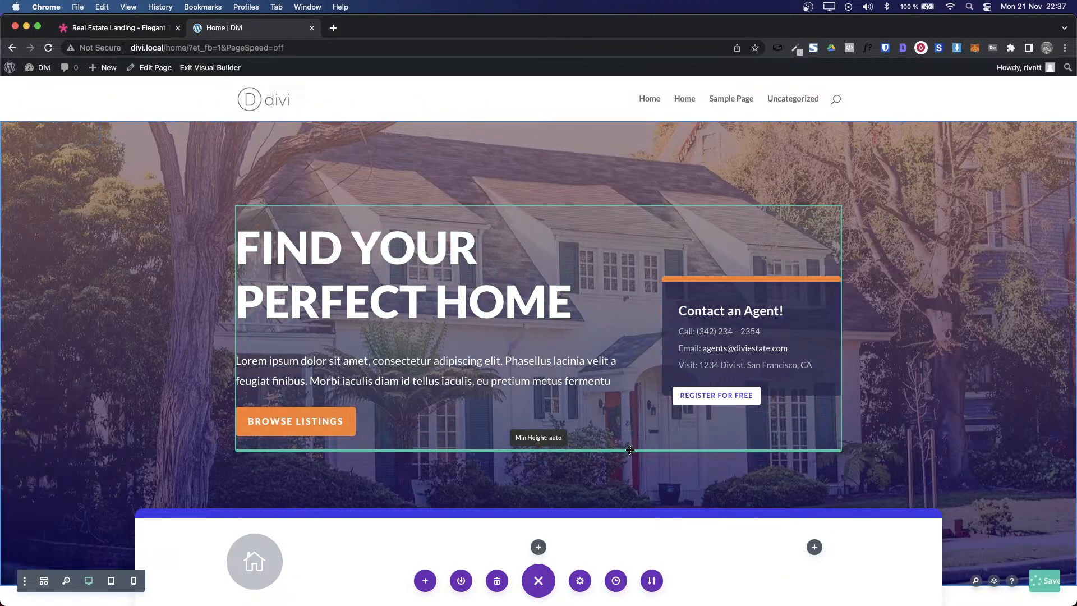
Step: Compare the three-column feature row's layout and inner spacing with the Real Estate Landing demo
key("ctrl+Tab")
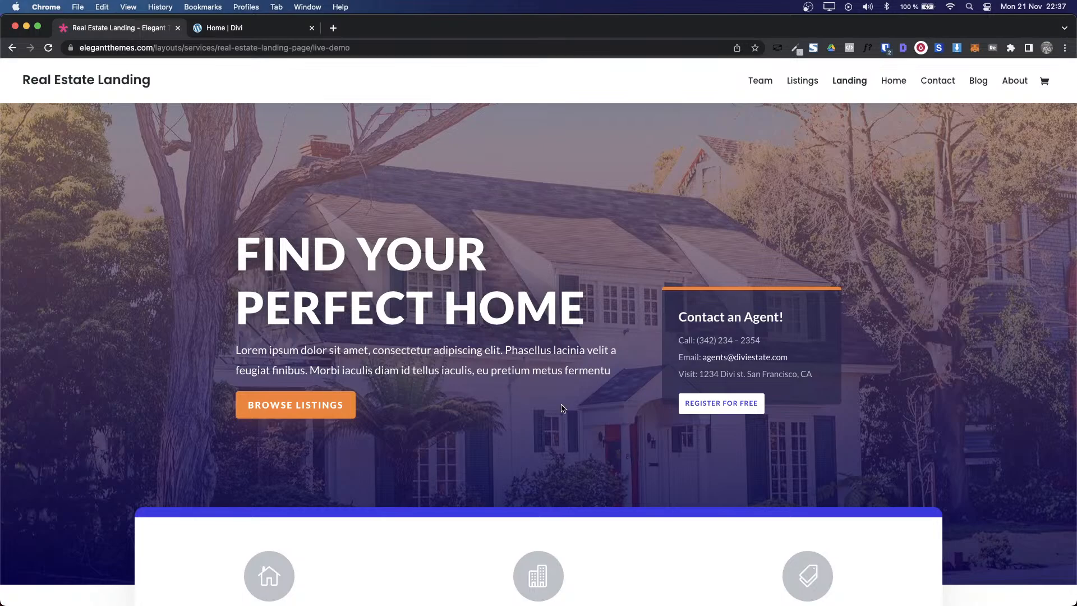
scroll(571, 403, "down", 5)
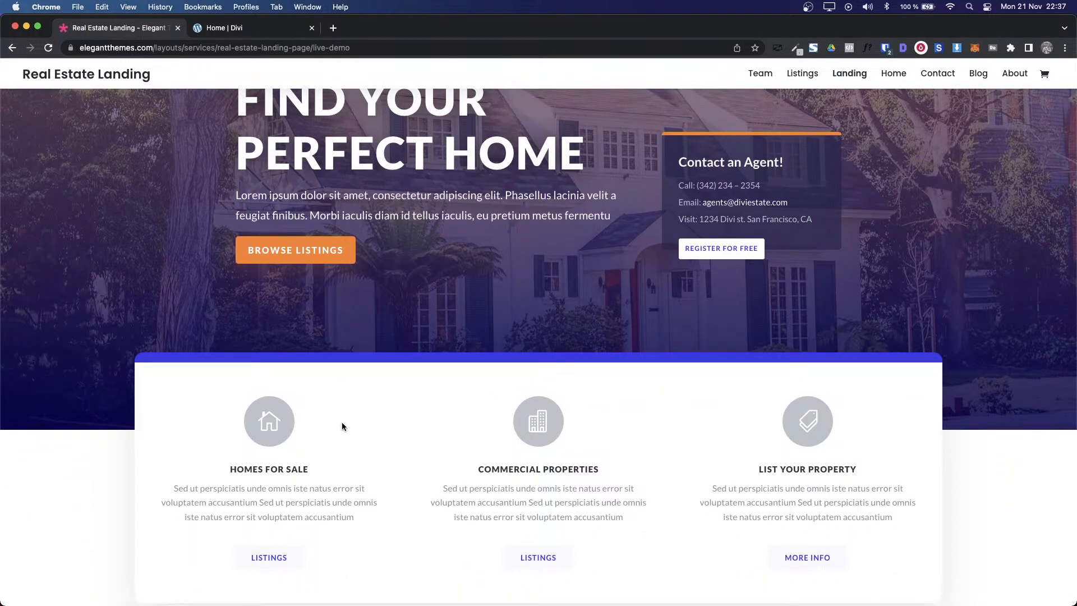
scroll(342, 422, "down", 4)
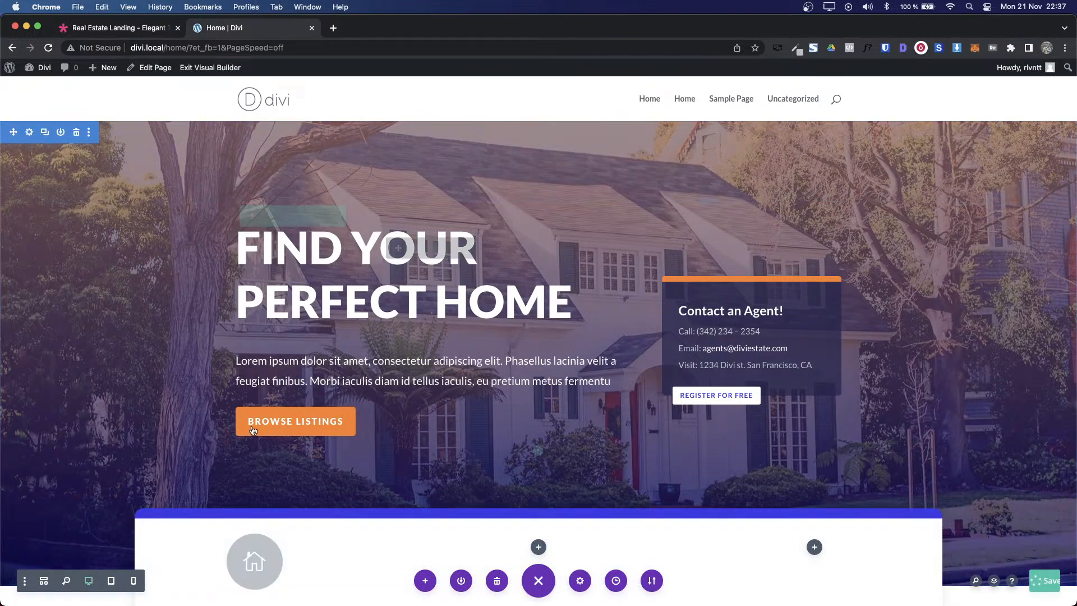
scroll(383, 548, "down", 3)
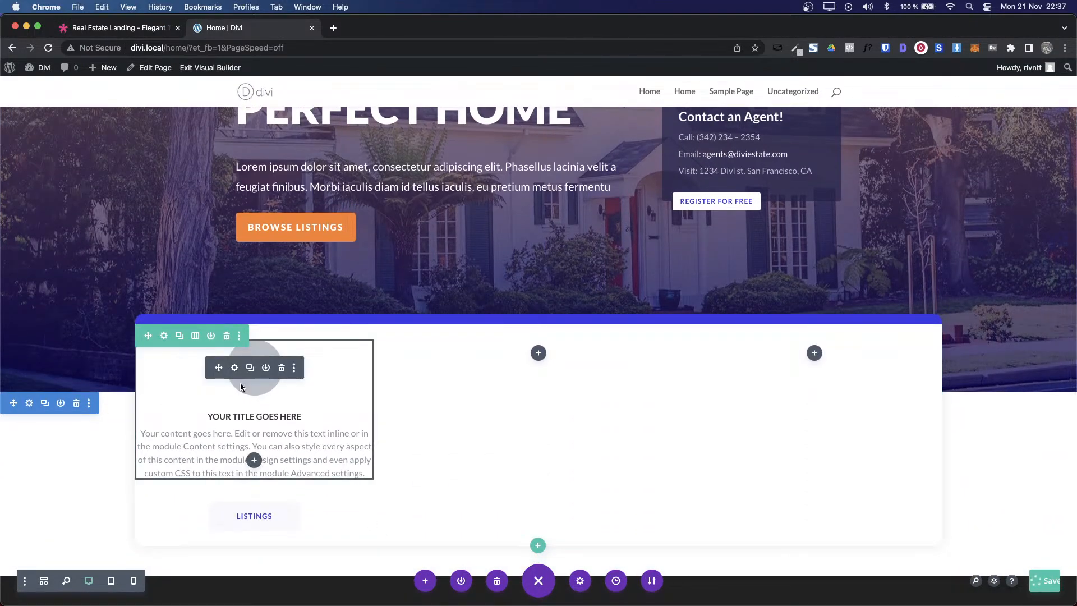
key("ctrl+Tab")
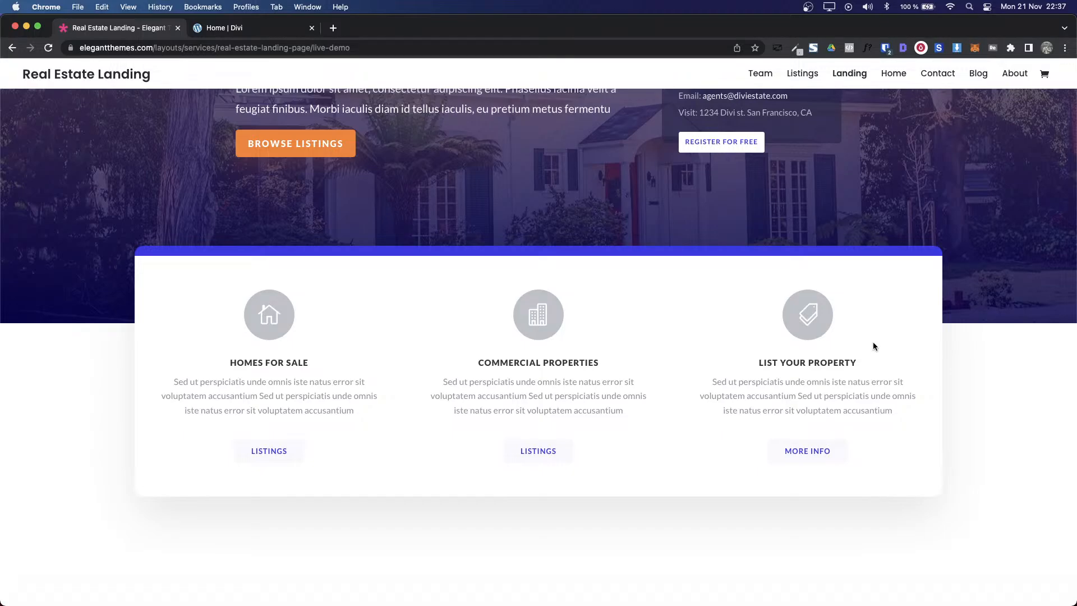
key("ctrl+Tab")
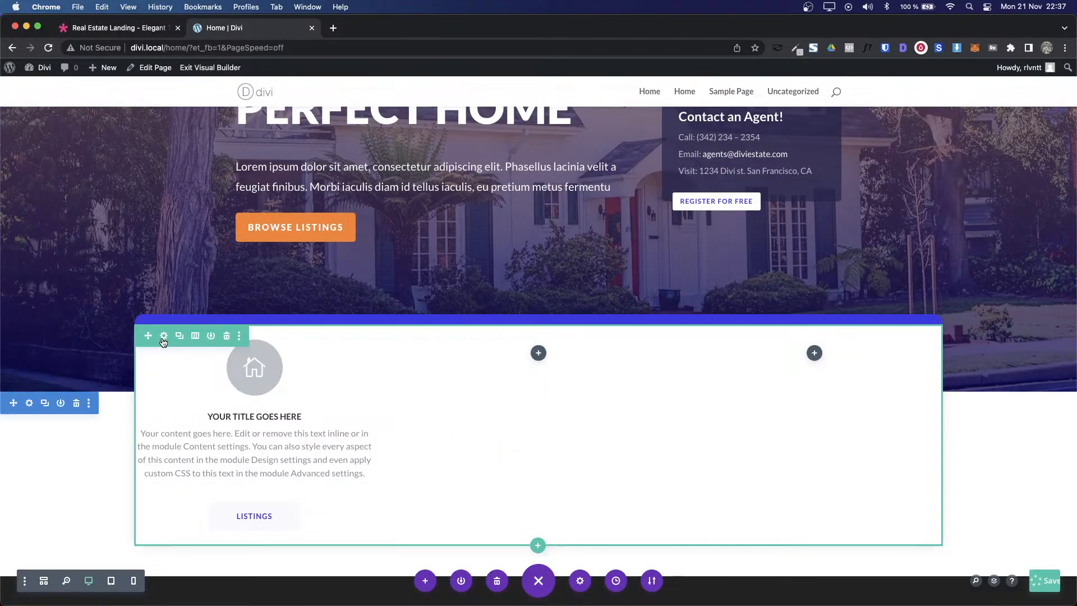
Step: Give the three-column row linked left and right padding of 40px
left_click(163, 336)
left_click(617, 216)
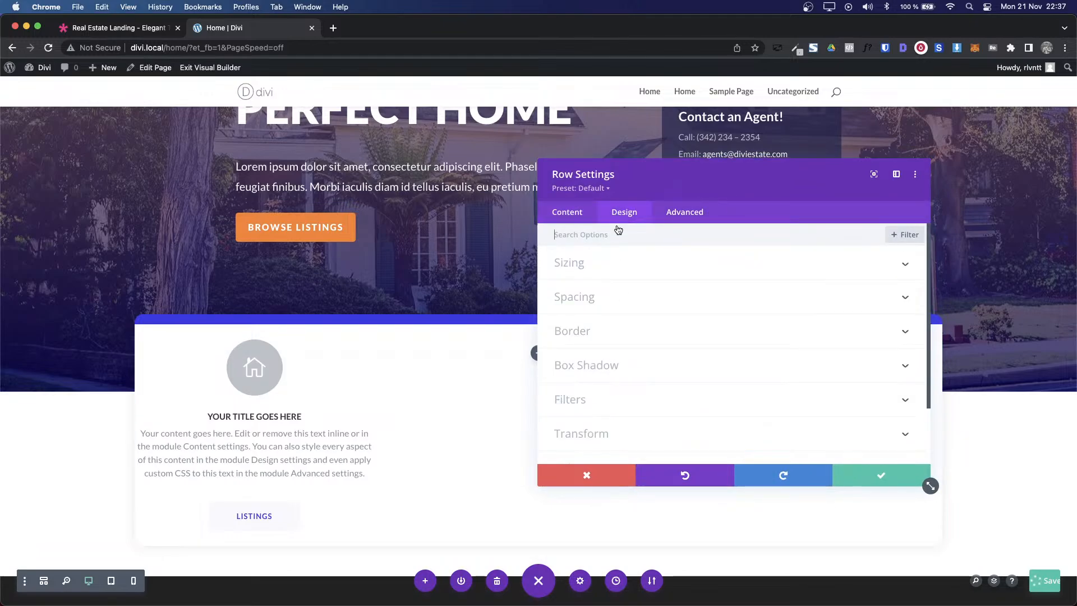
left_click(622, 304)
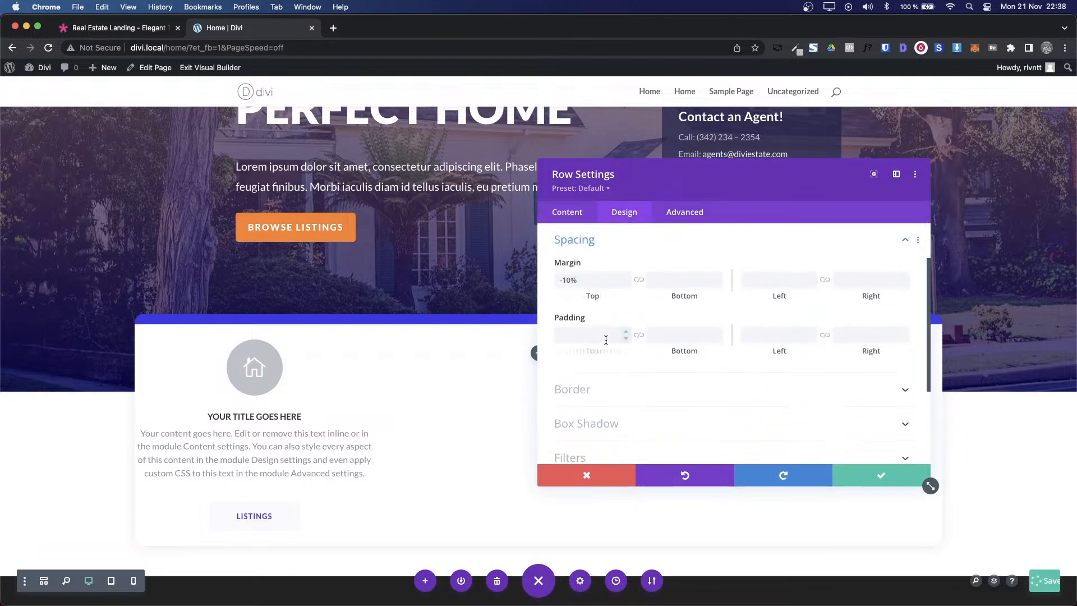
left_click(772, 337)
type("20px")
key("shift+Up")
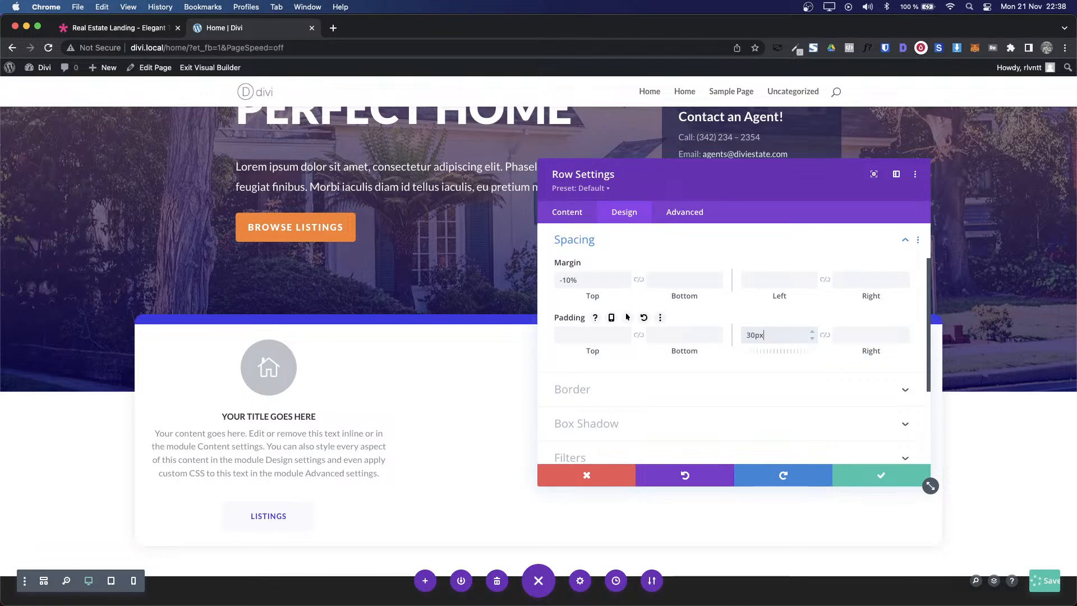
key("shift+Up")
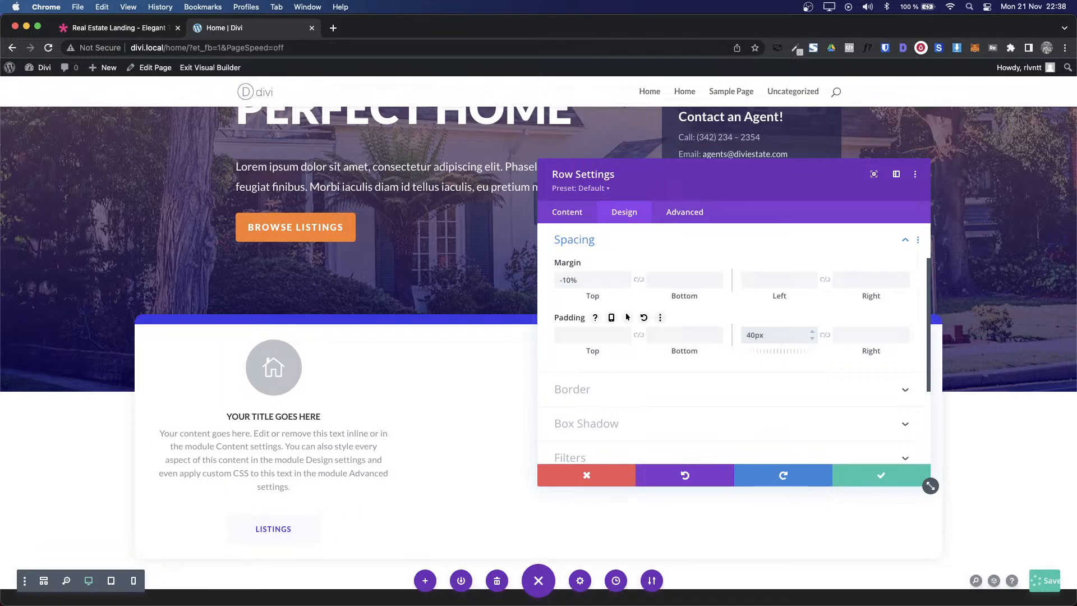
key("Tab")
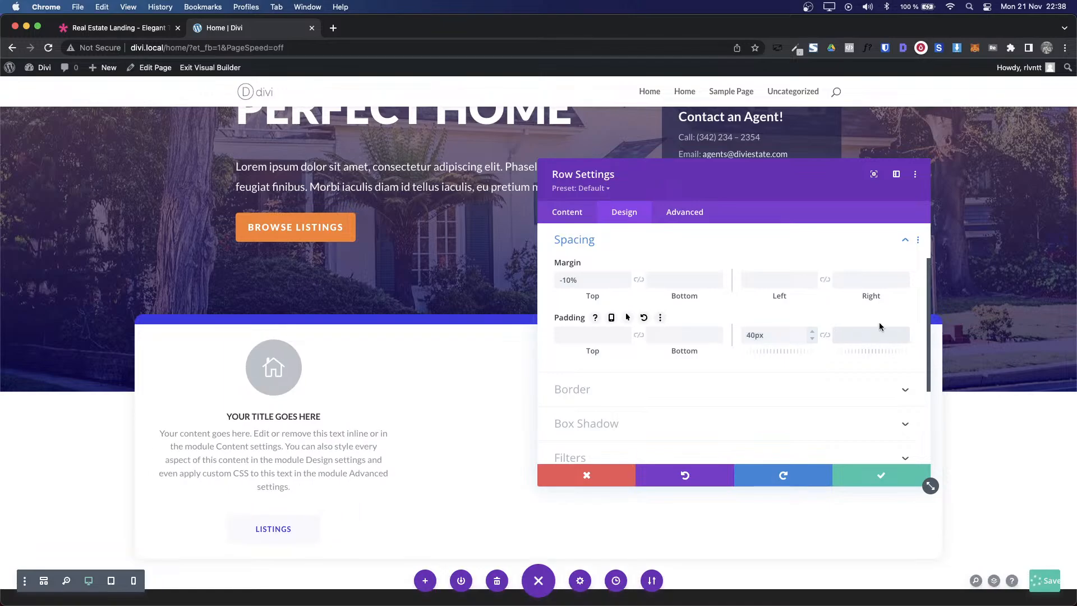
left_click(825, 335)
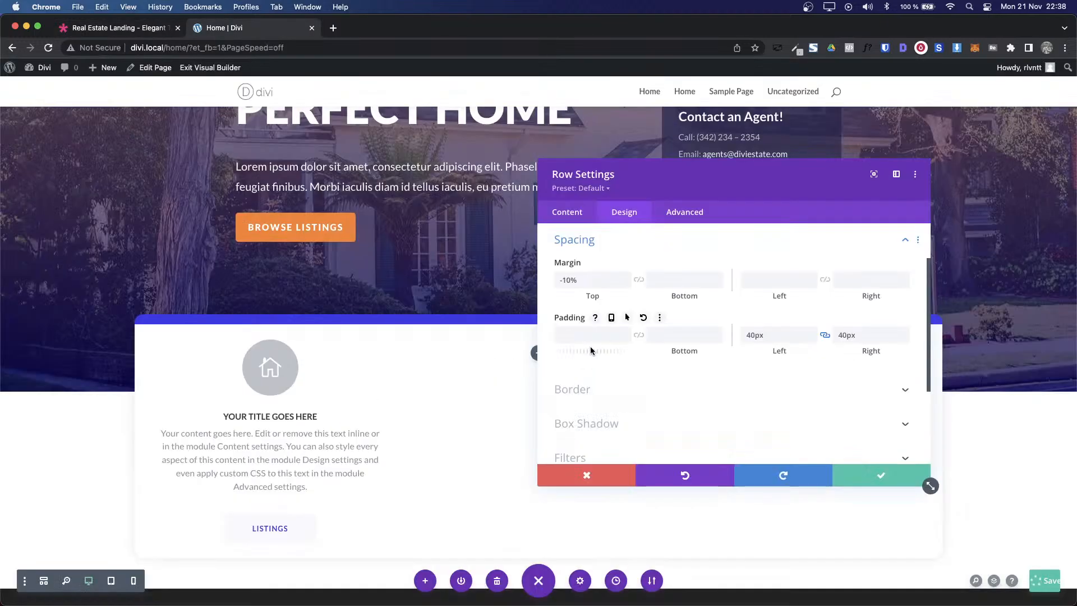
Step: Give the three-column row linked top and bottom padding of 50px, and save the row settings
left_click(581, 336)
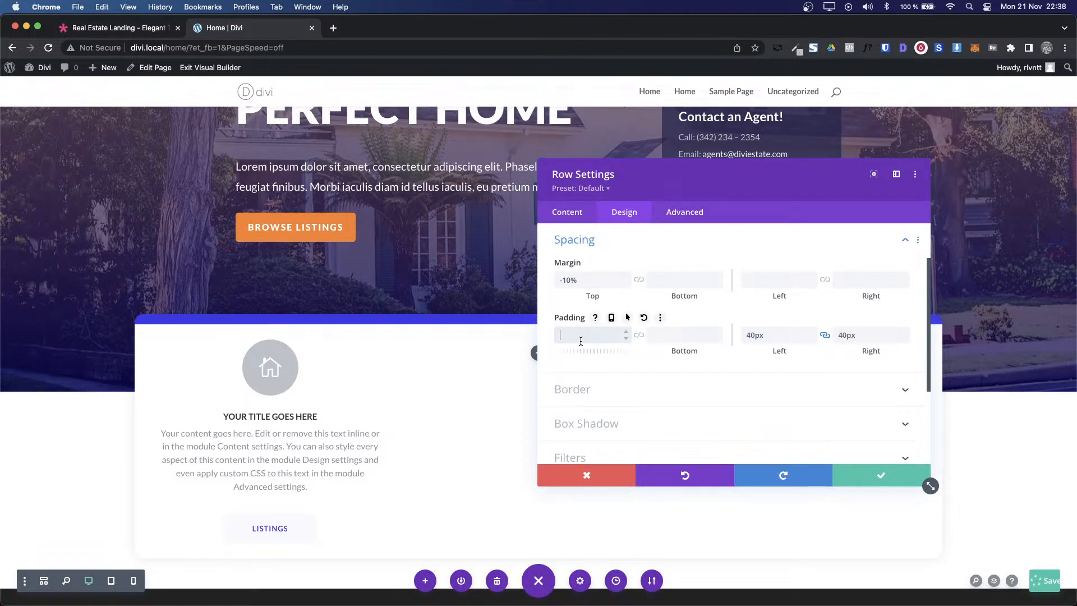
type("30")
left_click(638, 335)
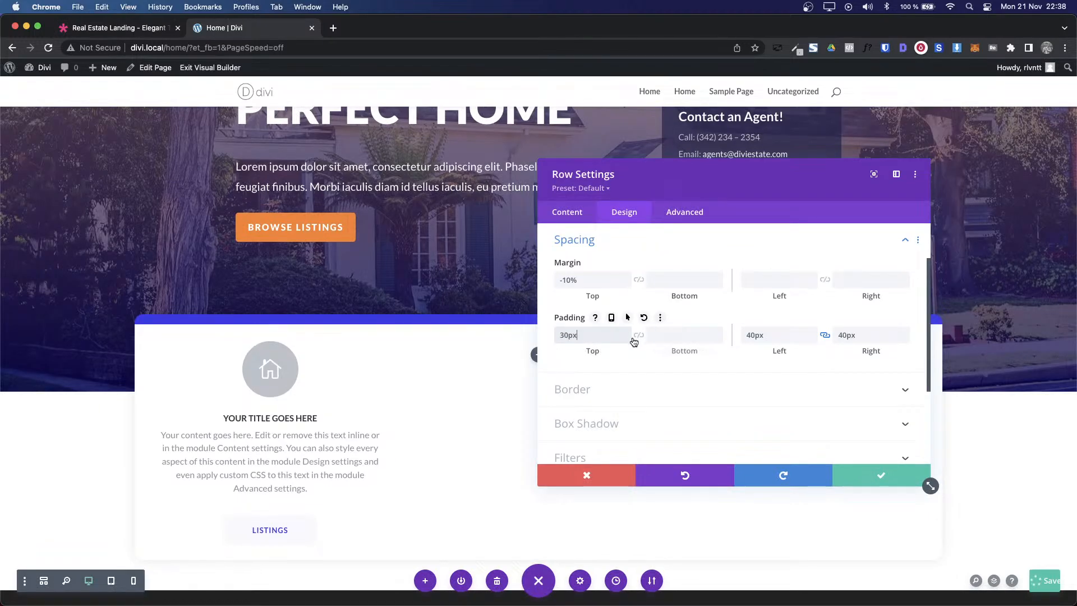
key("shift+Up")
key("shift+Up")
key("shift+Up")
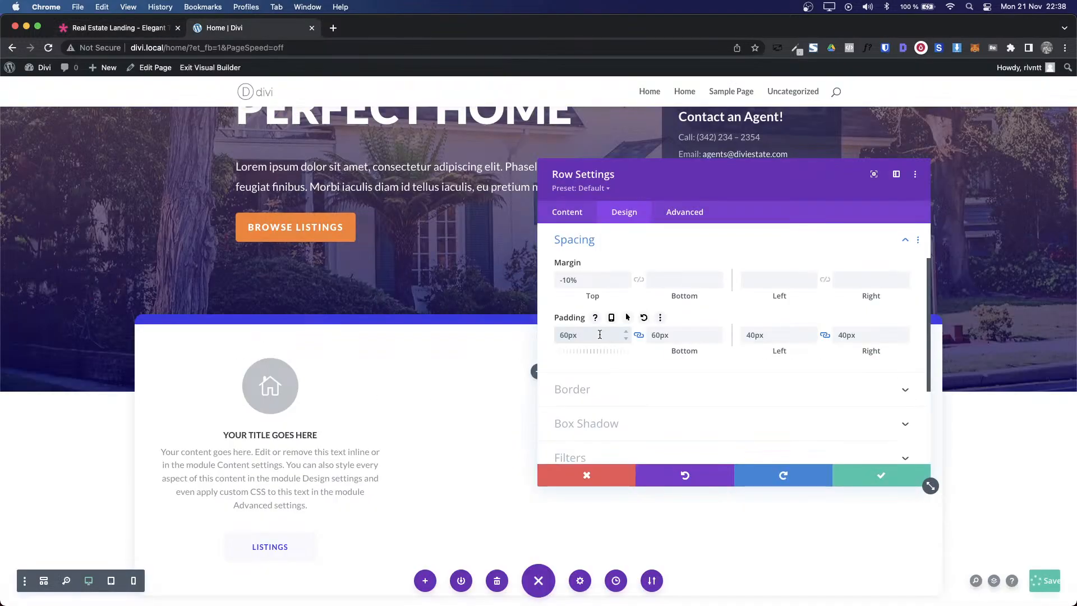
key("shift+Down")
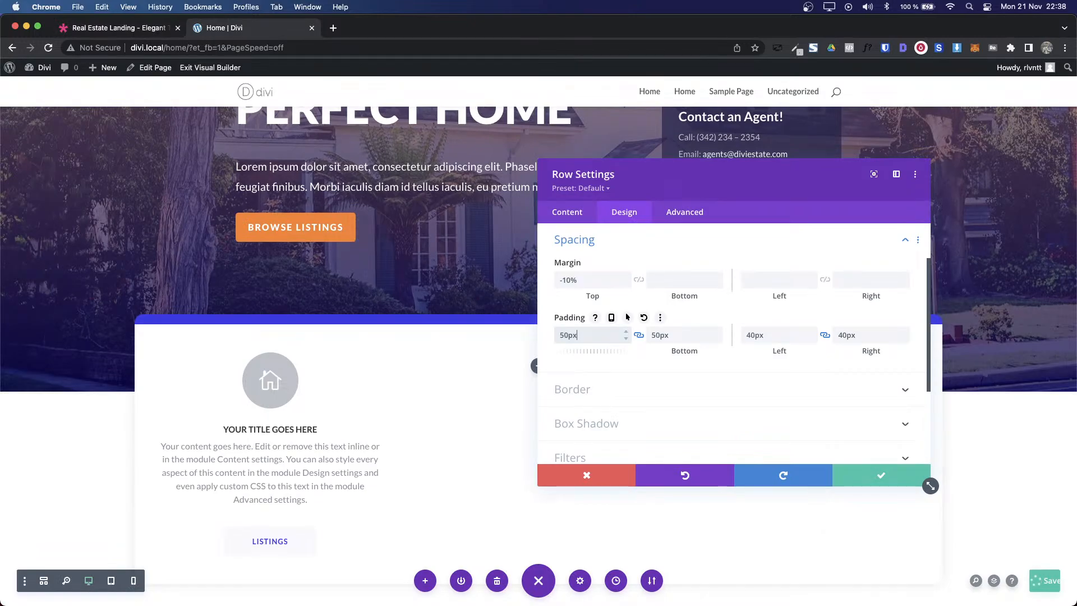
left_click(889, 474)
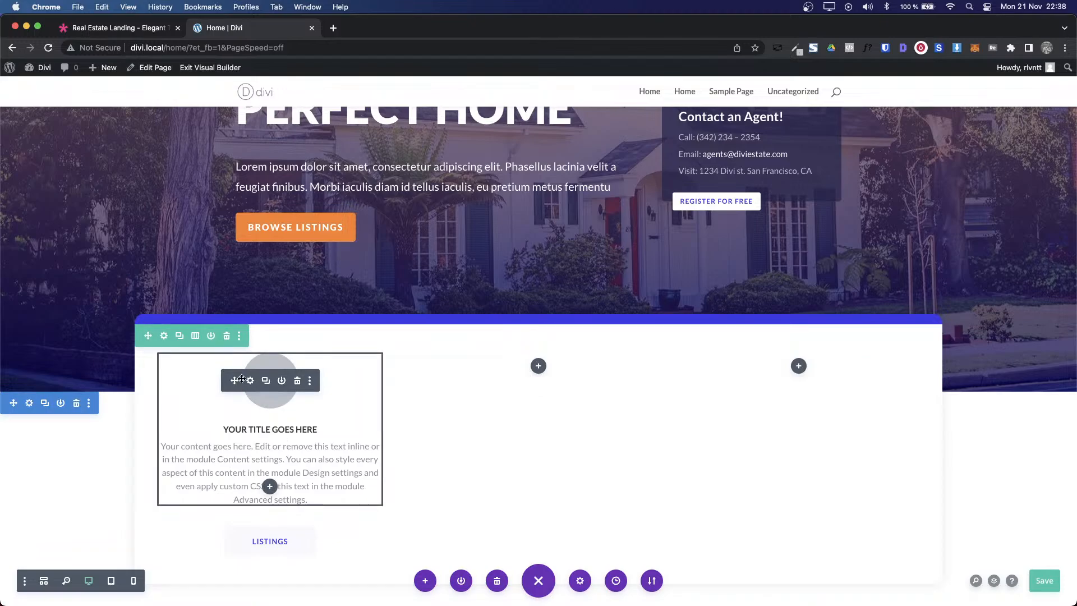
Step: Replace the row's two empty columns with two duplicates of the finished first column, and save the row settings
left_click(164, 336)
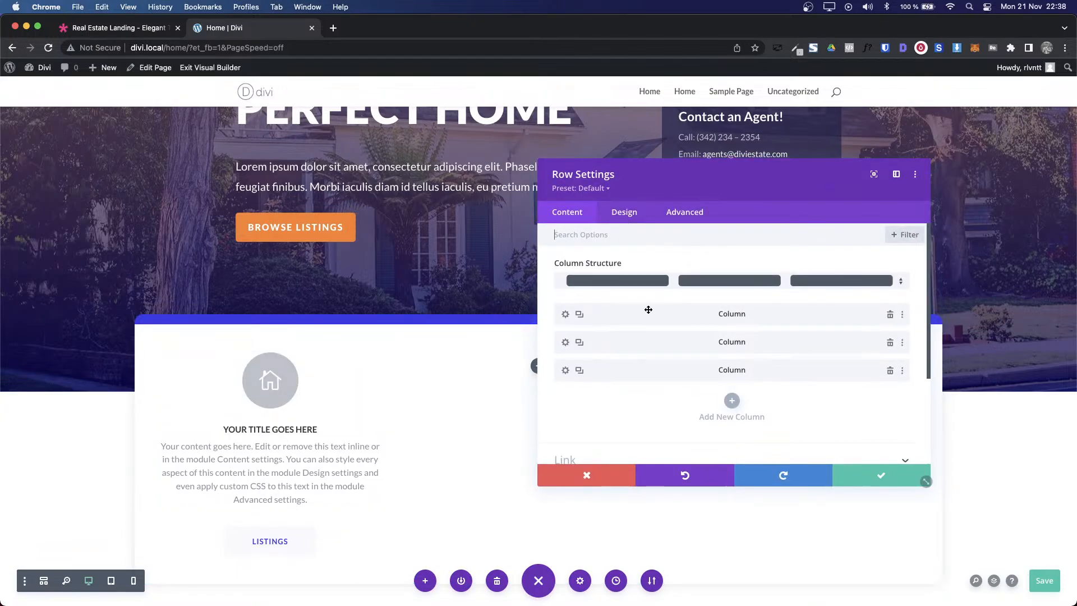
left_click(890, 342)
left_click(890, 342)
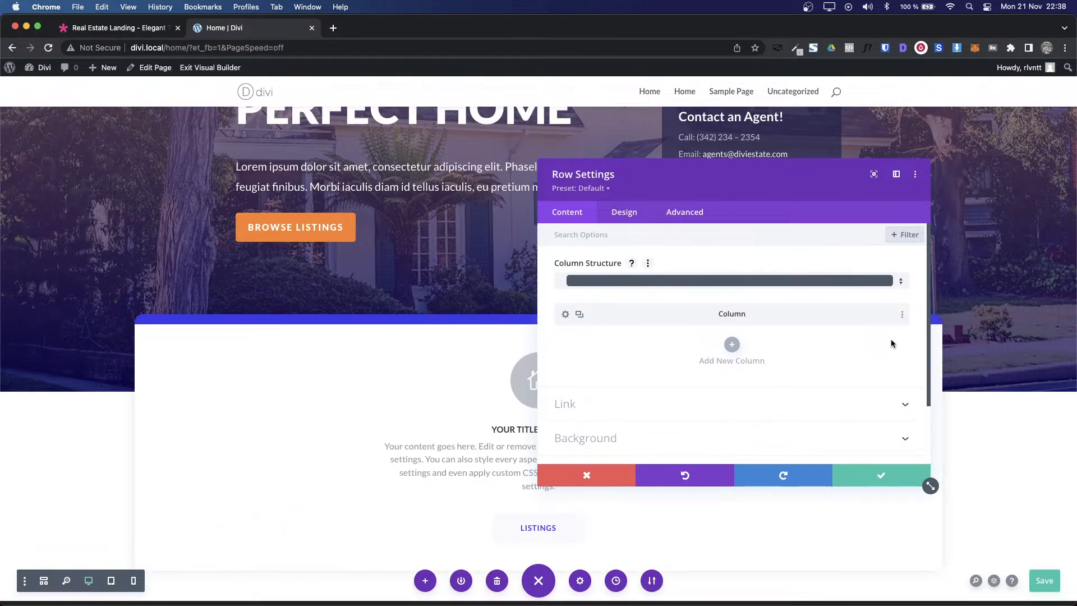
left_click(579, 316)
left_click(580, 317)
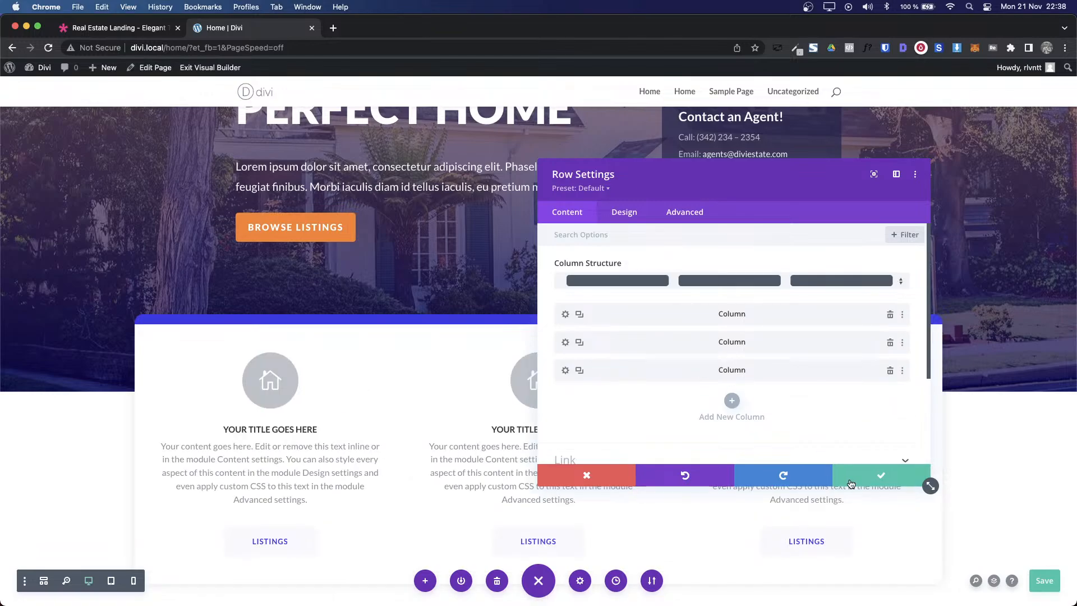
left_click(859, 475)
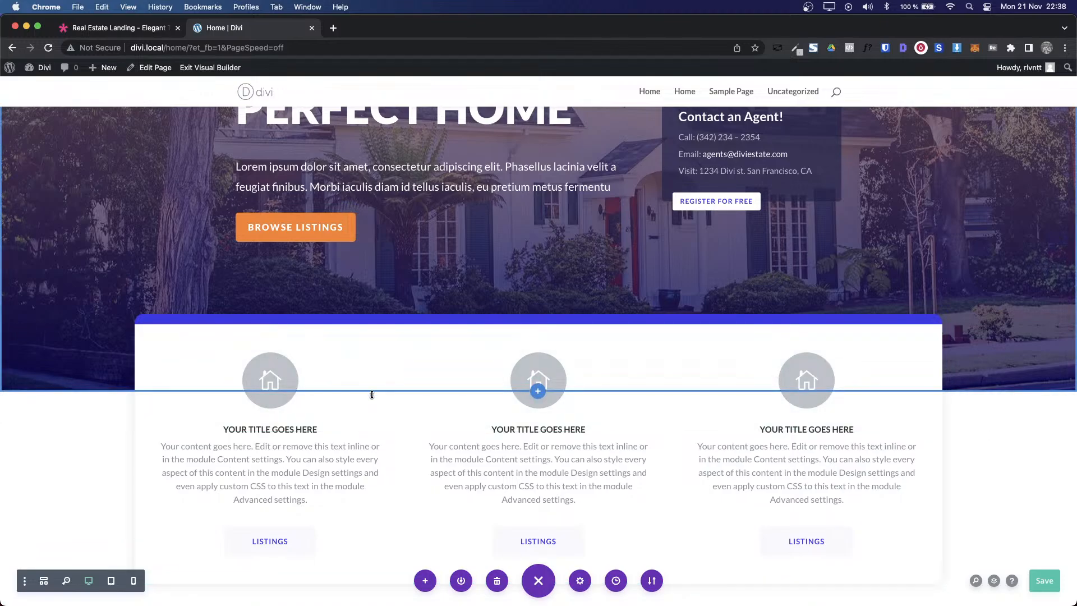
Step: Compare the feature row's shadow with the demo, and set the row's box shadow blur strength to 58px
scroll(933, 396, "down", 3)
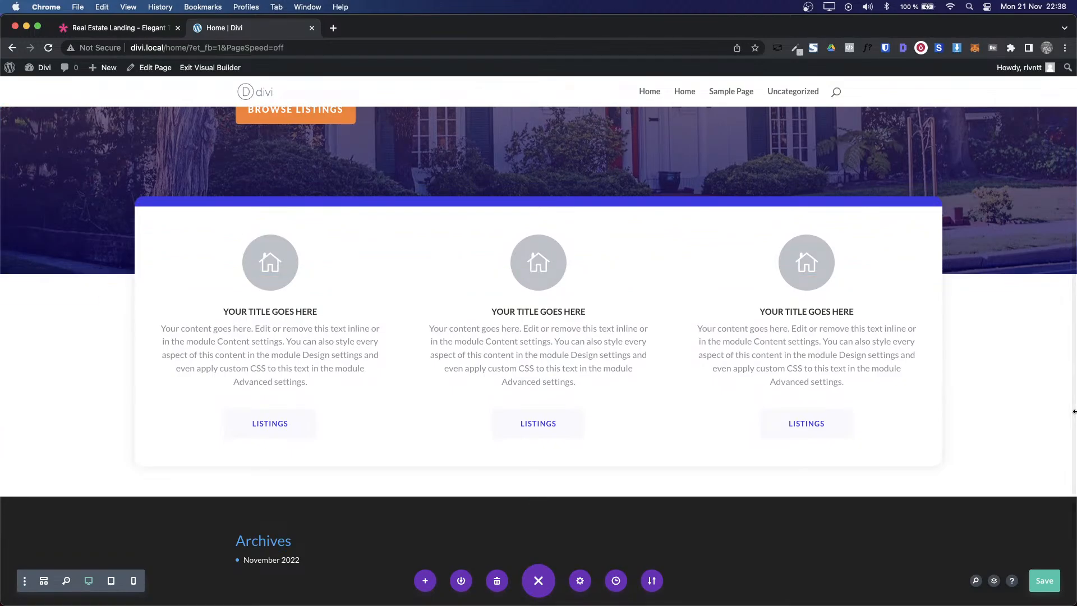
left_click(121, 32)
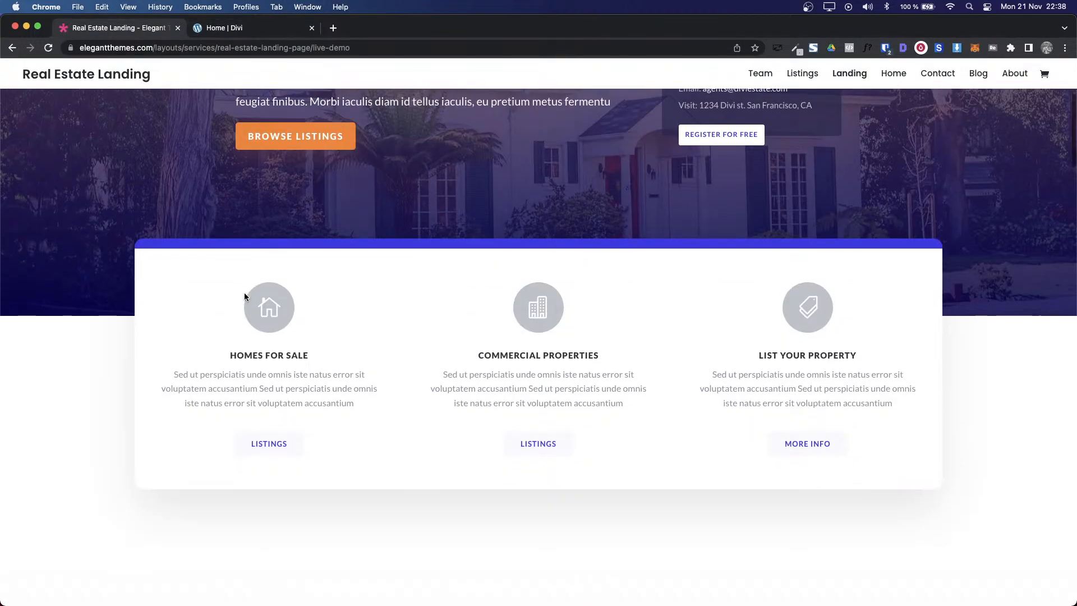
scroll(244, 291, "down", 3)
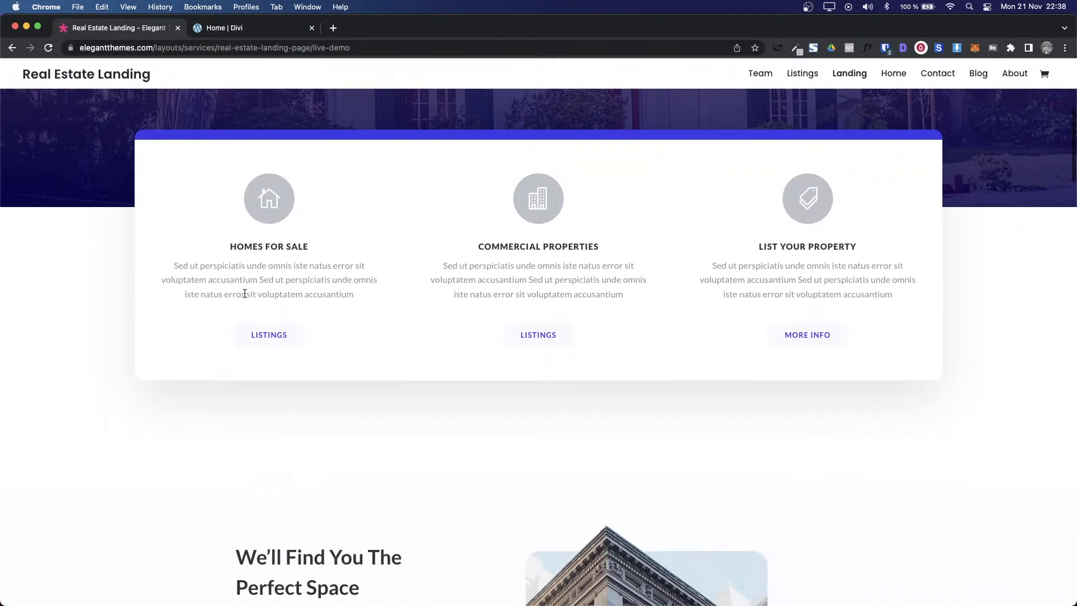
left_click(241, 28)
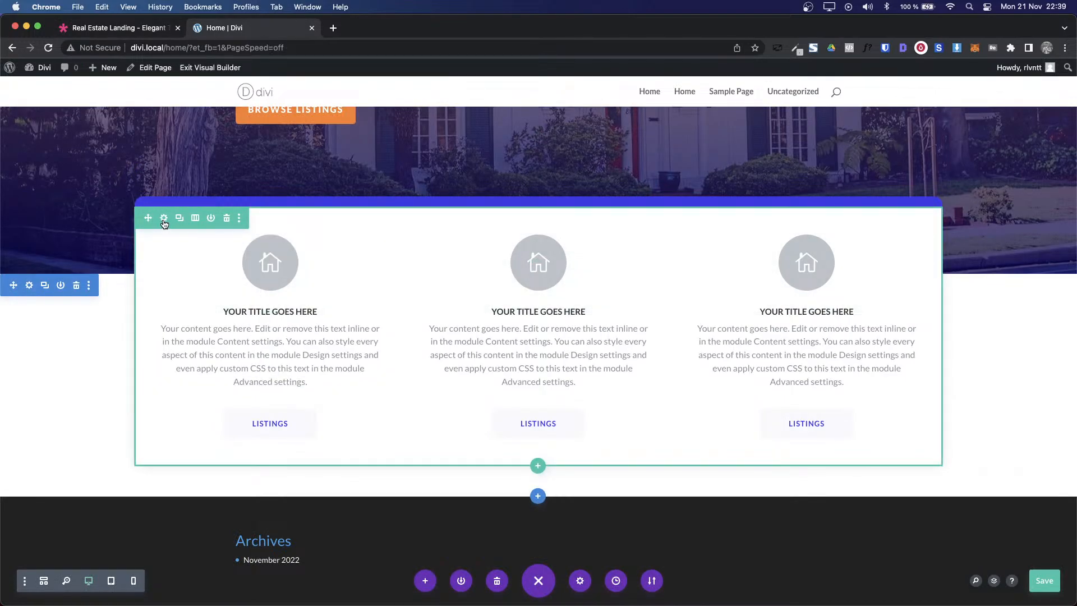
left_click(163, 218)
left_click(617, 211)
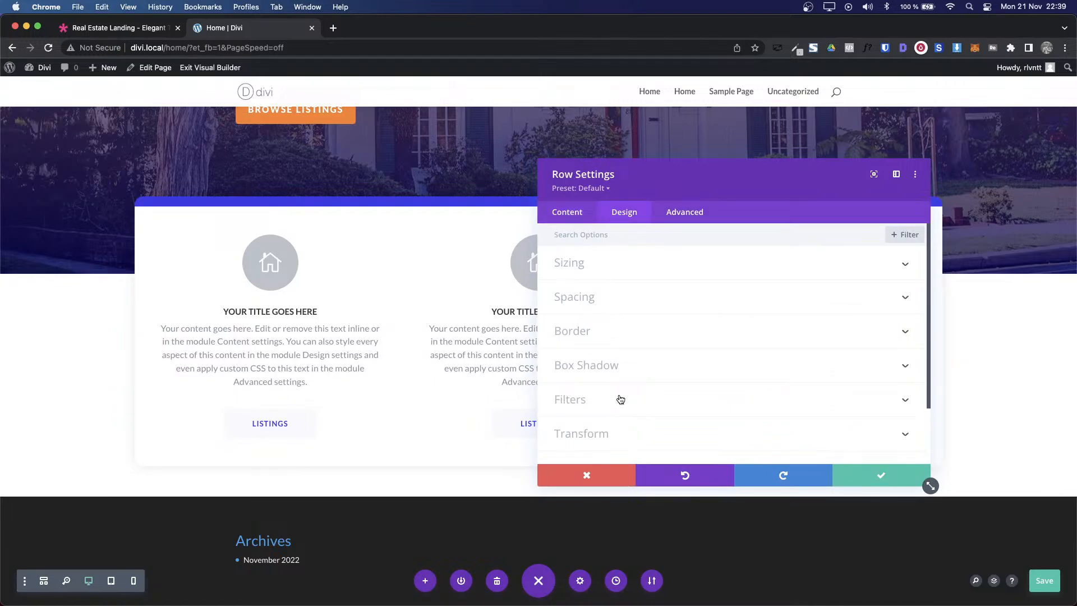
left_click(604, 367)
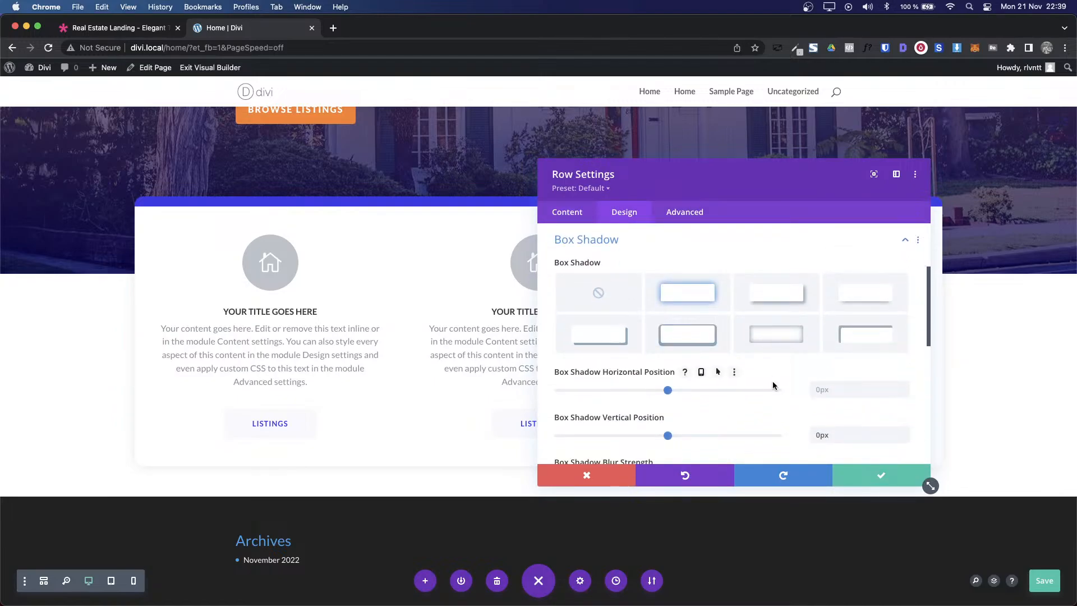
scroll(772, 385, "down", 3)
left_click(851, 381)
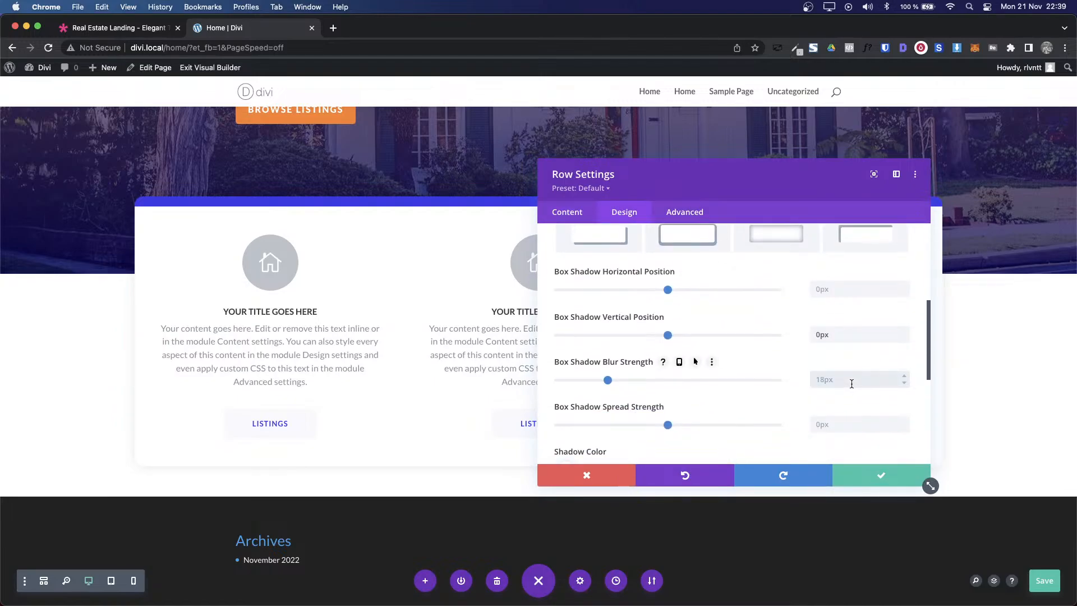
type("38px")
key("shift+Up")
key("shift+Up")
key("shift+Up")
key("shift+Down")
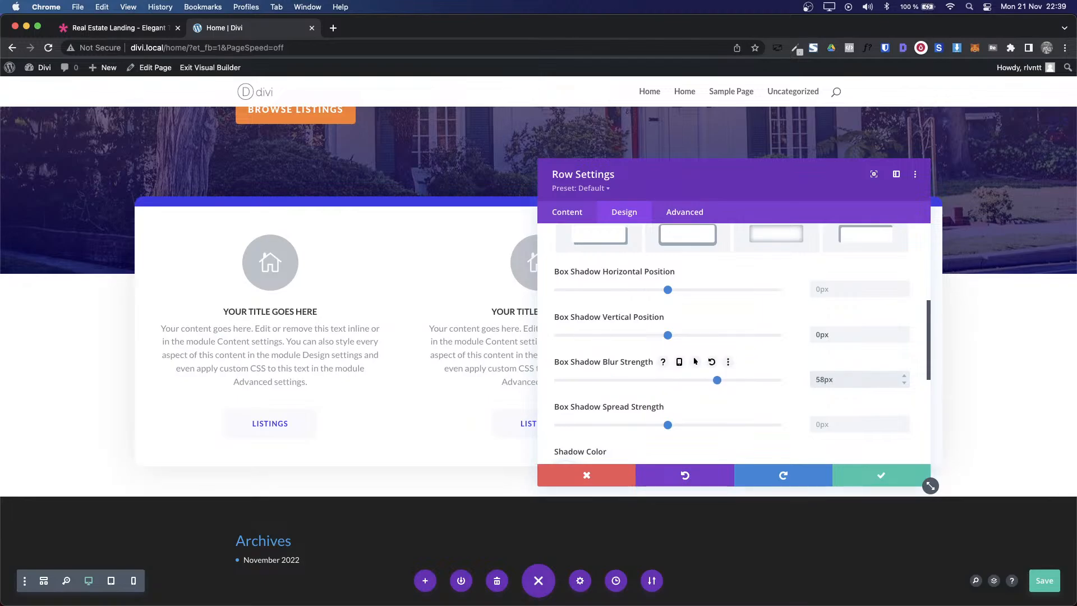
Step: Raise the row's box shadow blur strength slightly more, check it against the demo, and save the row settings
key("Up")
key("Up")
key("Up")
key("ctrl+shift+Tab")
key("ctrl+Tab")
left_click(880, 475)
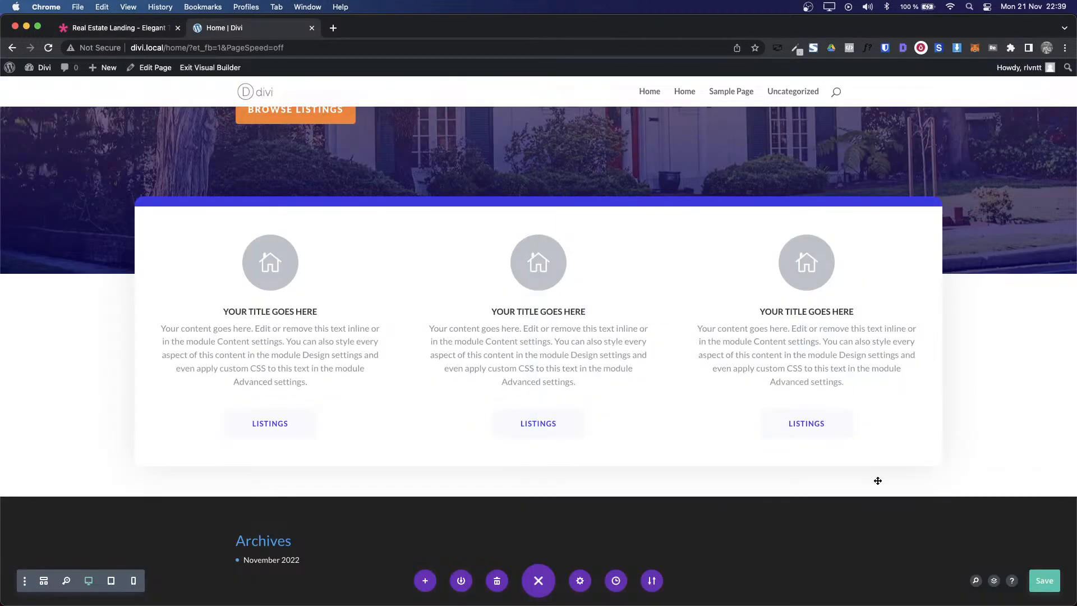
Step: Examine the demo's "We'll Find You The Perfect Space" section, including its heading, paragraph, button and building image
scroll(1033, 386, "down", 3)
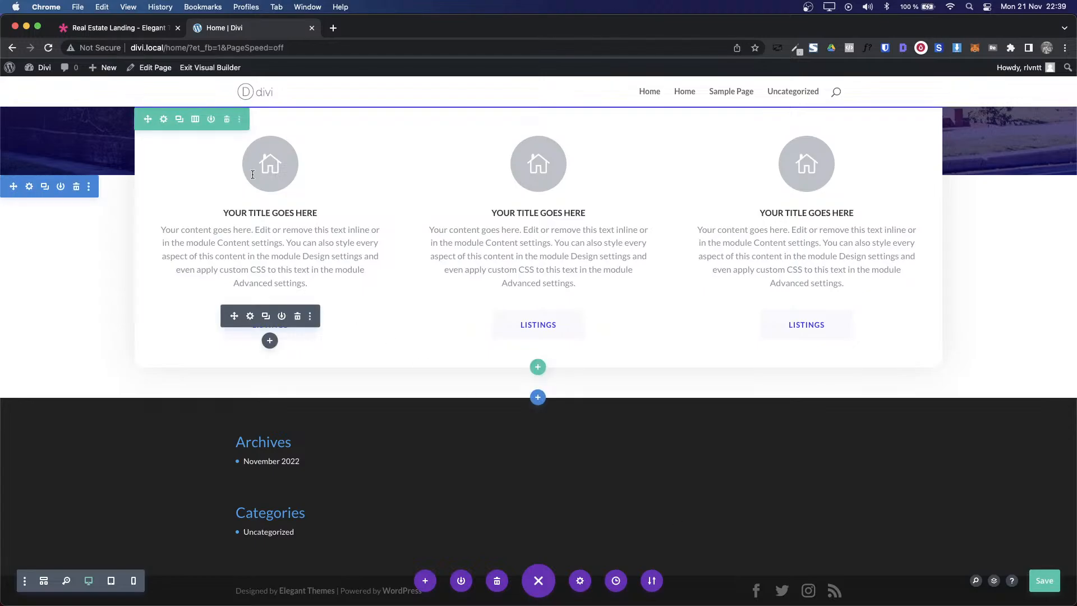
left_click(113, 27)
scroll(295, 325, "down", 6)
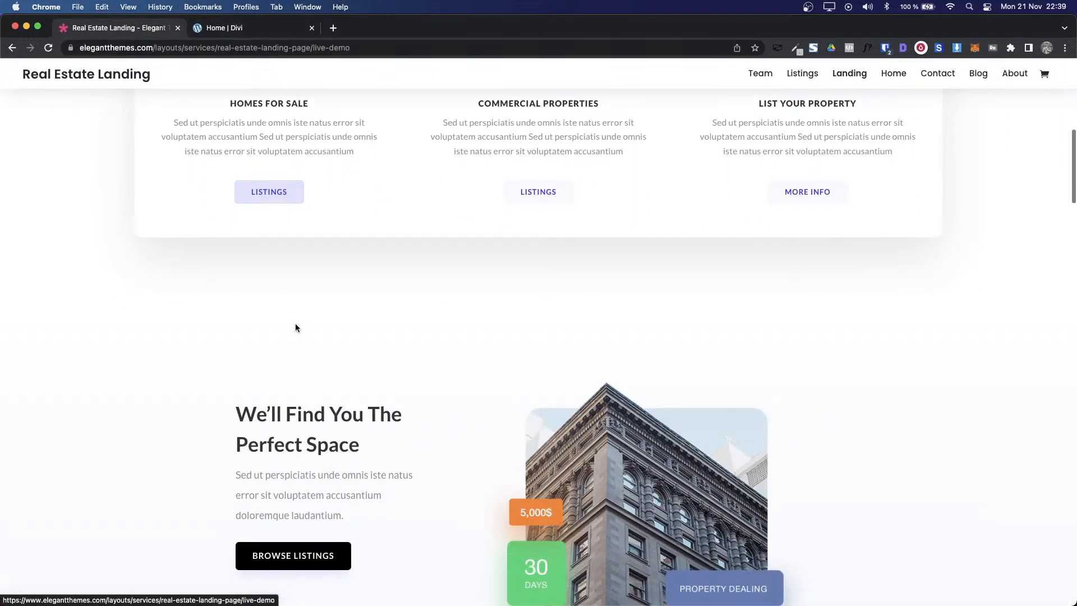
scroll(295, 324, "up", 1)
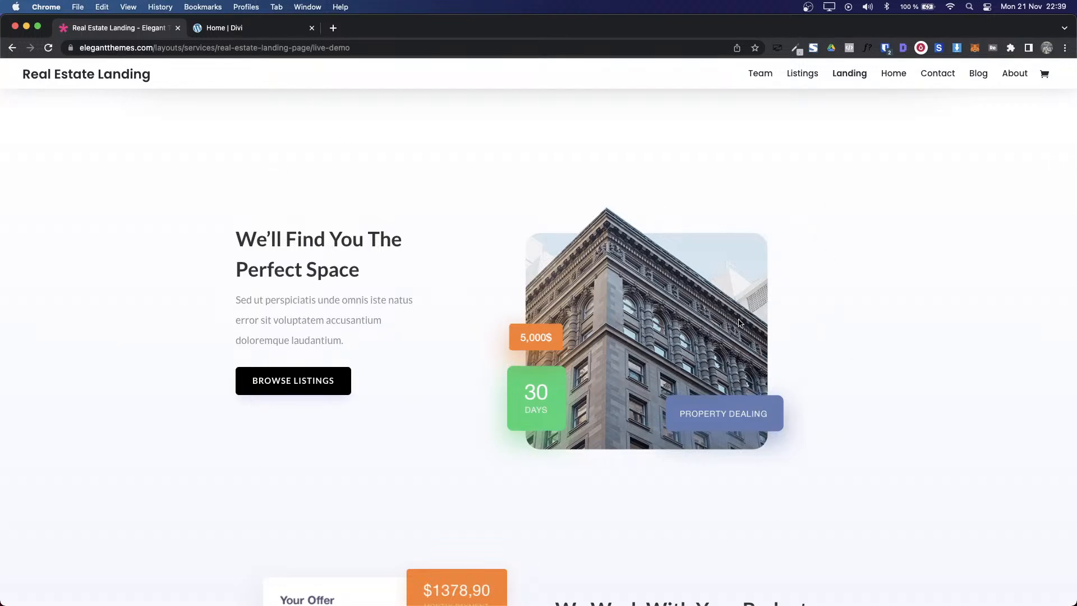
left_click_drag(238, 233, 373, 267)
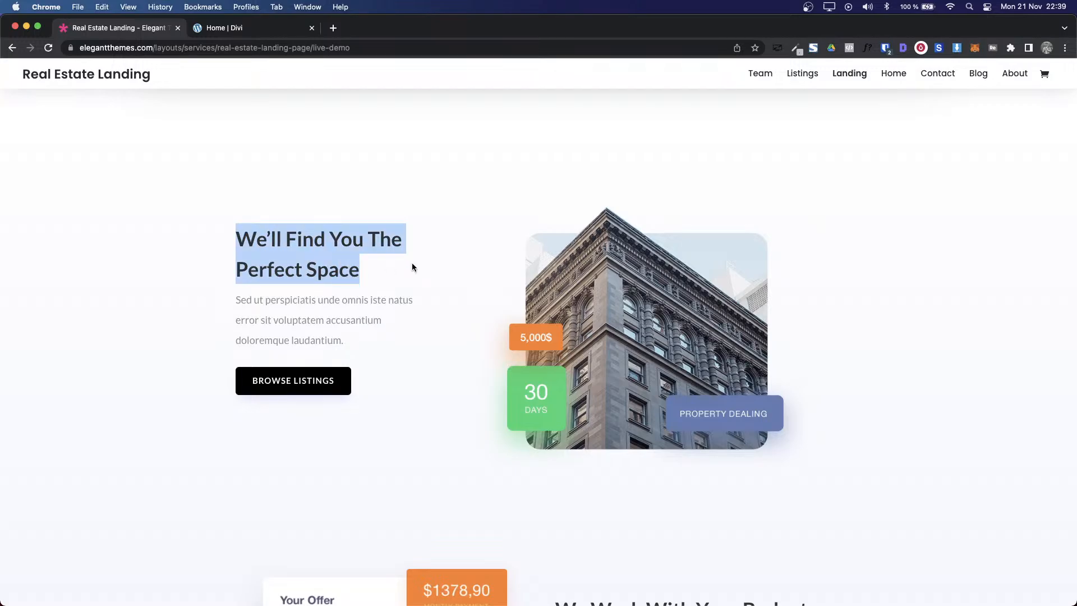
left_click_drag(233, 298, 355, 334)
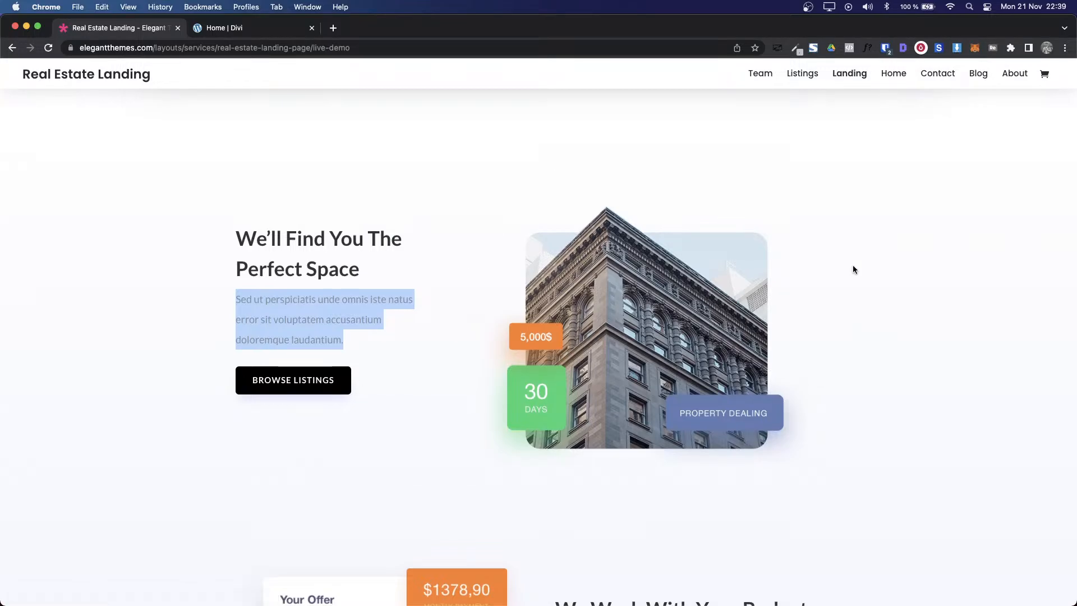
Step: Review the demo's perfect-space section, and add a regular section below the feature section in Divi without choosing a row layout
scroll(853, 269, "down", 2)
scroll(853, 269, "up", 5)
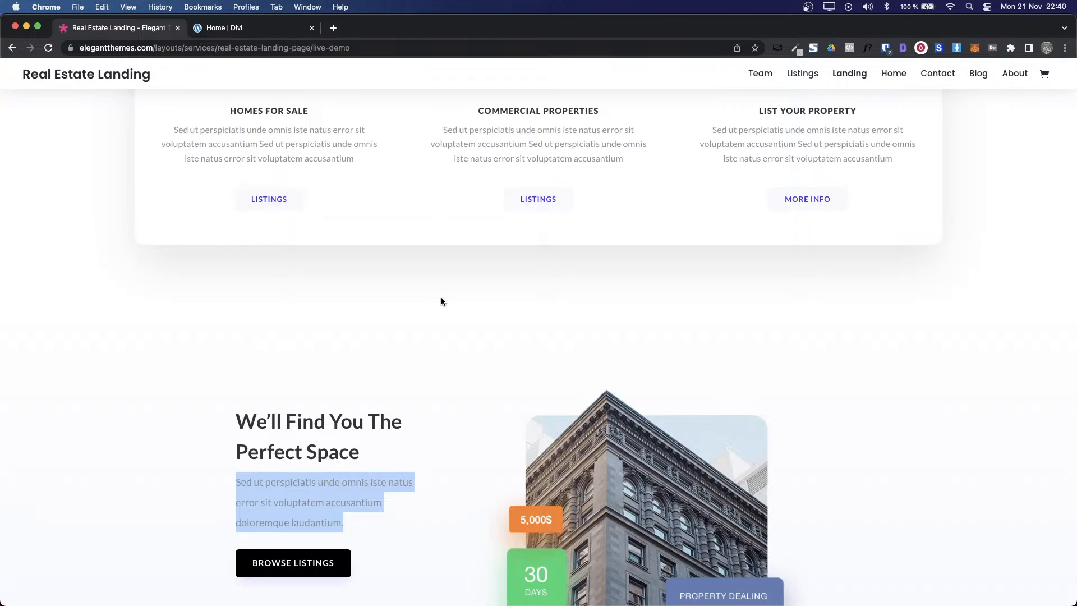
scroll(575, 223, "down", 3)
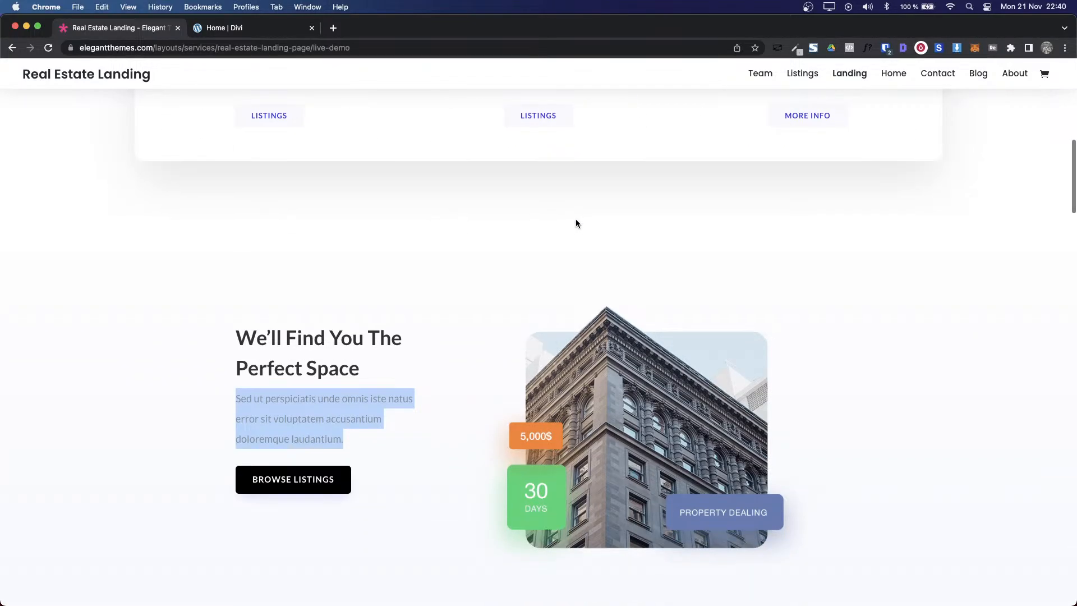
scroll(422, 350, "down", 1)
key("ctrl+Tab")
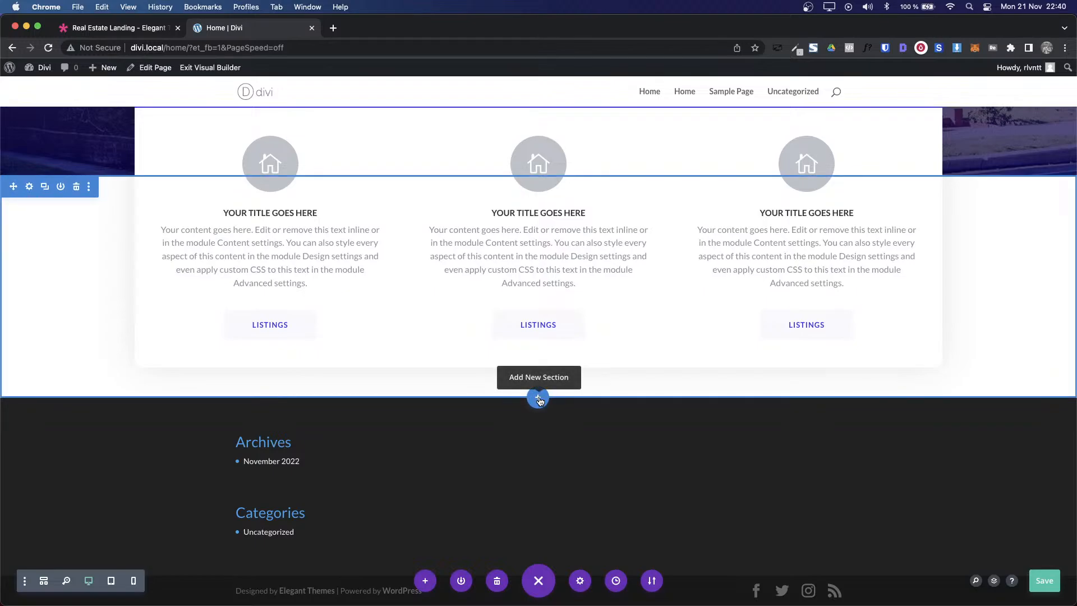
left_click(538, 399)
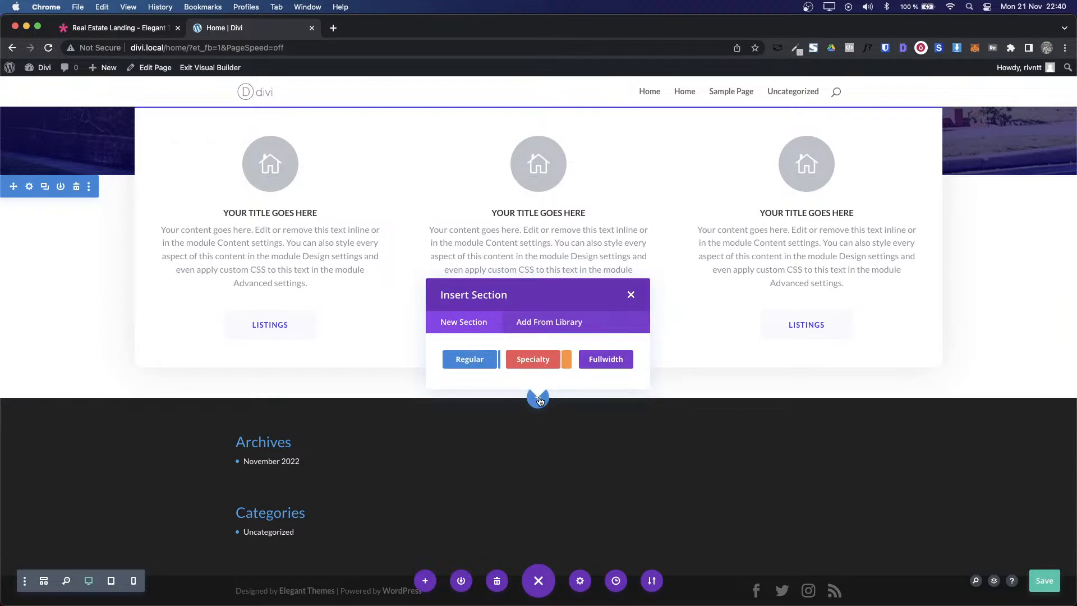
left_click(461, 358)
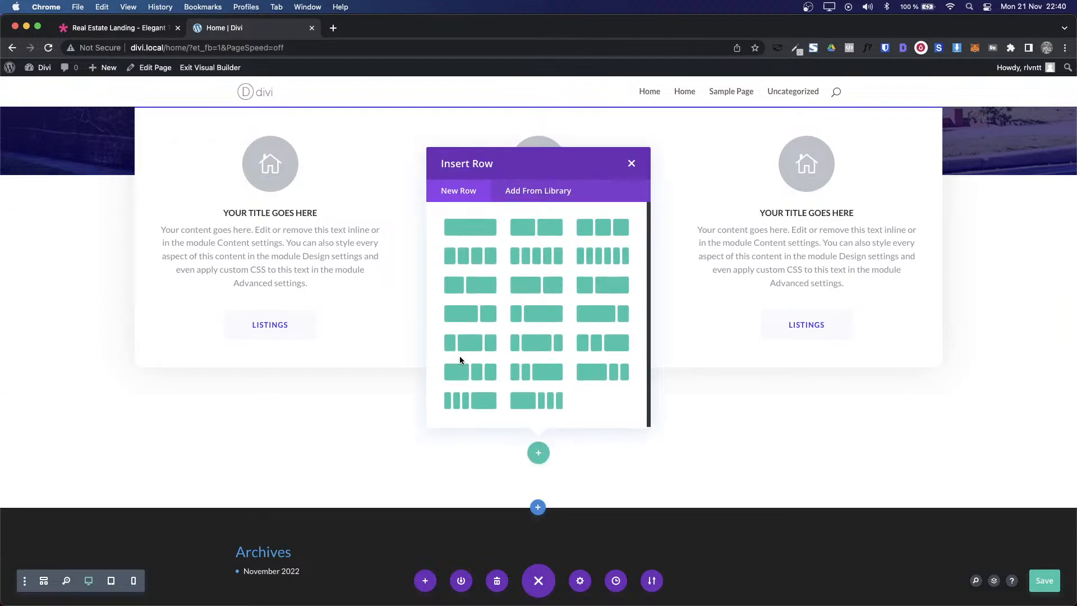
left_click(628, 166)
Step: Copy the heading "We'll Find You The Perfect Space" from the demo and return to the Divi page
key("ctrl+shift+Tab")
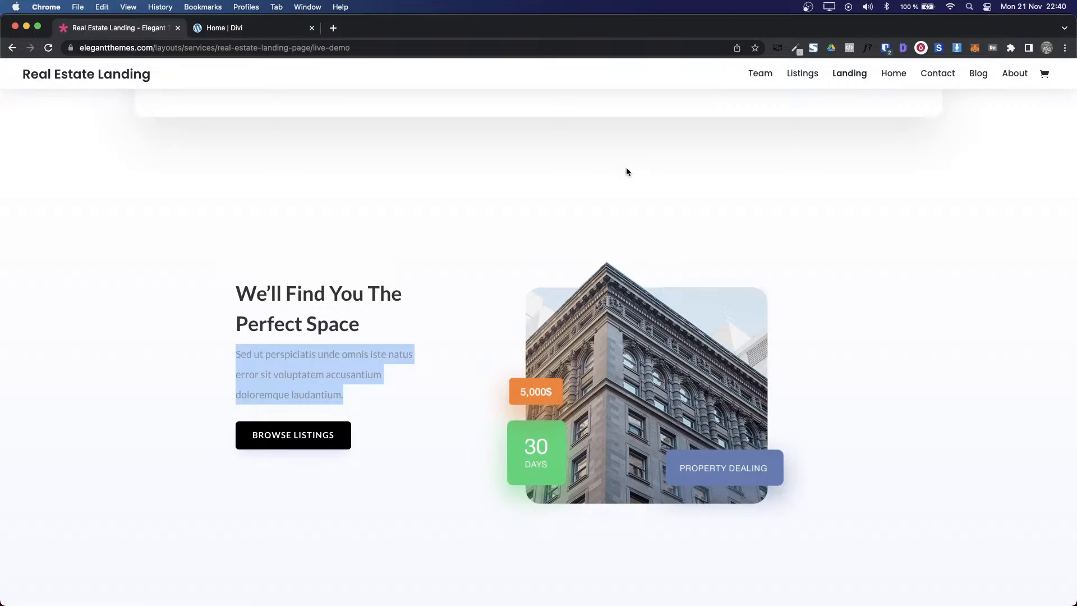
left_click(237, 299)
left_click_drag(237, 287, 392, 325)
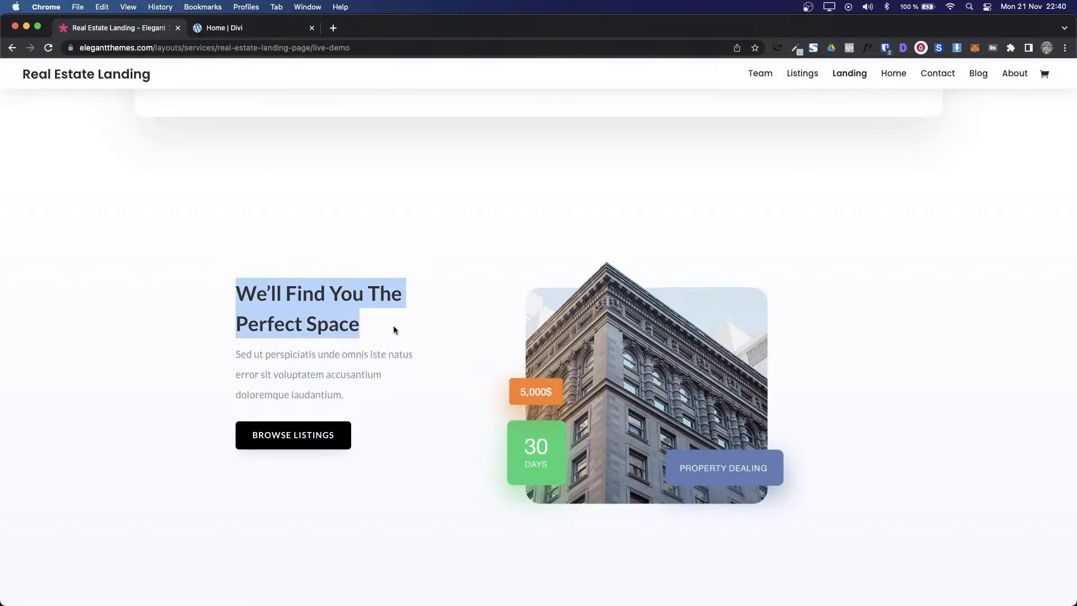
key("super+c")
key("ctrl+Tab")
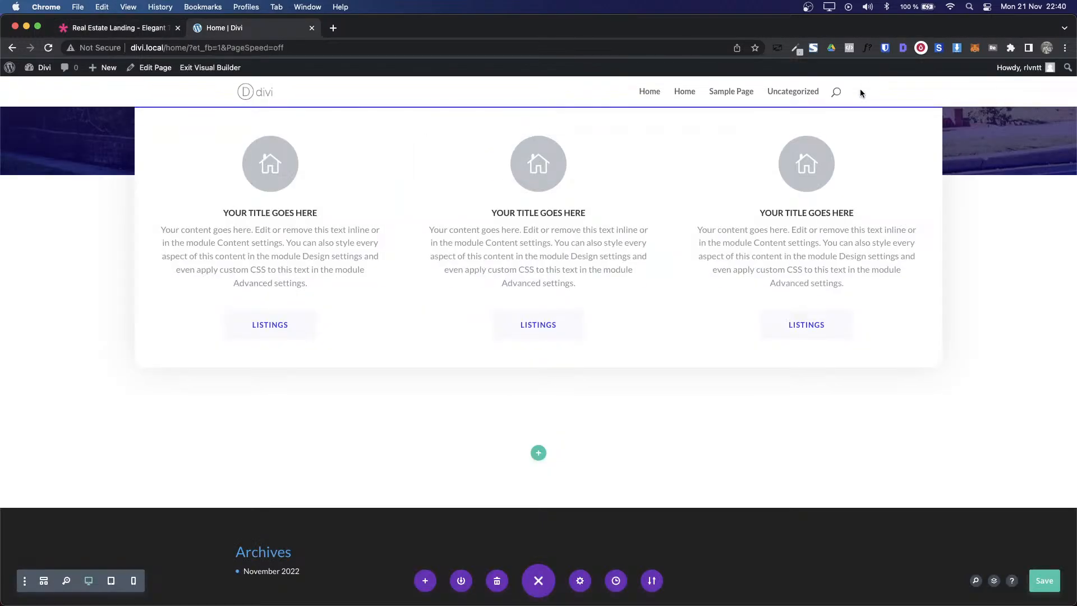
Step: Insert a single row in the new section and set its layout to two equal columns, leaving both empty
left_click(538, 453)
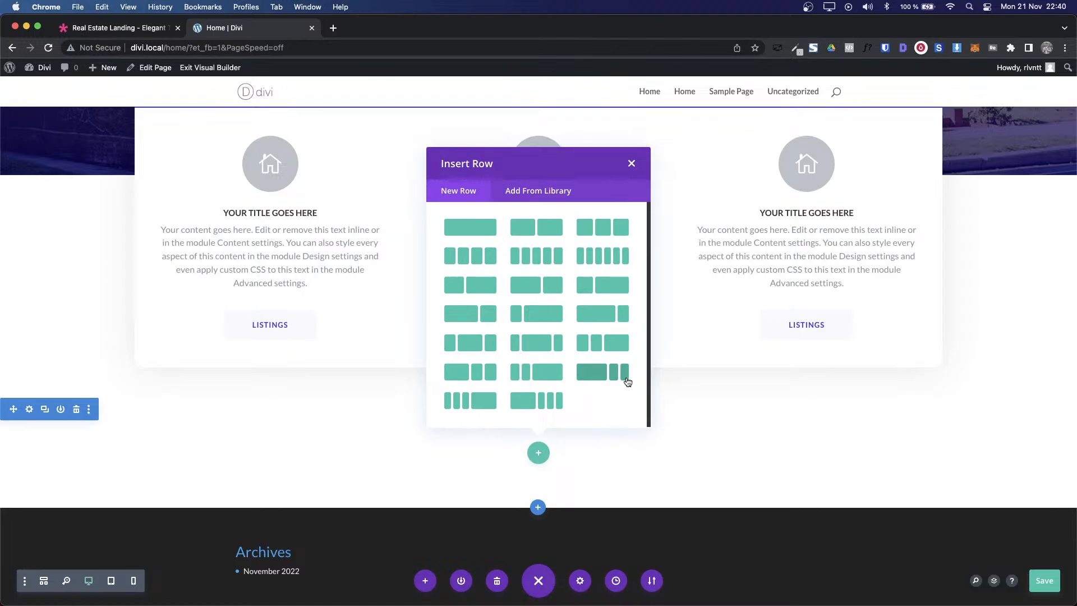
left_click(486, 289)
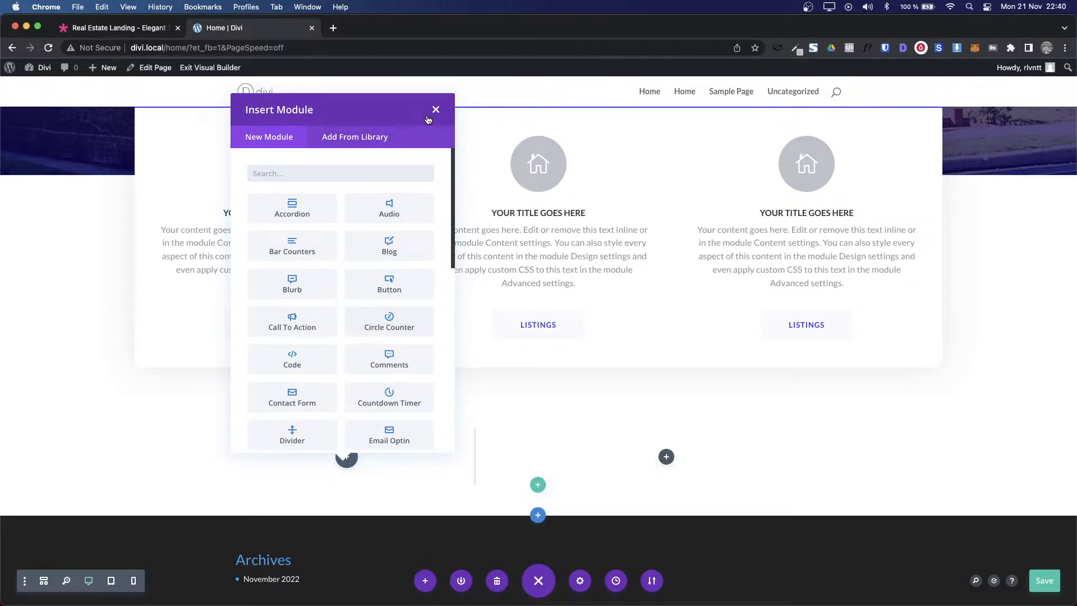
left_click(436, 110)
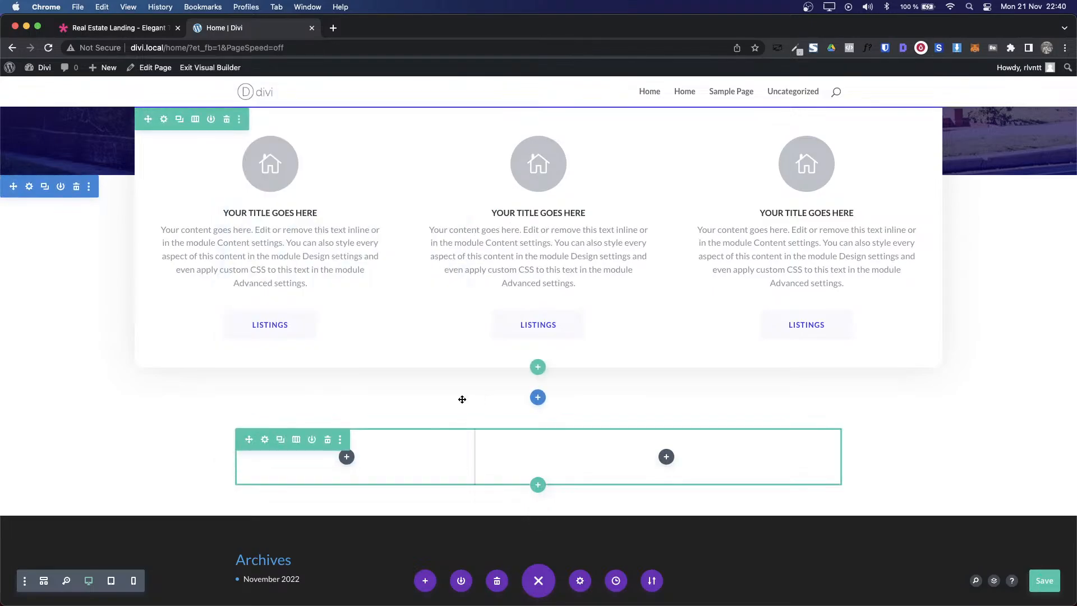
left_click(281, 439)
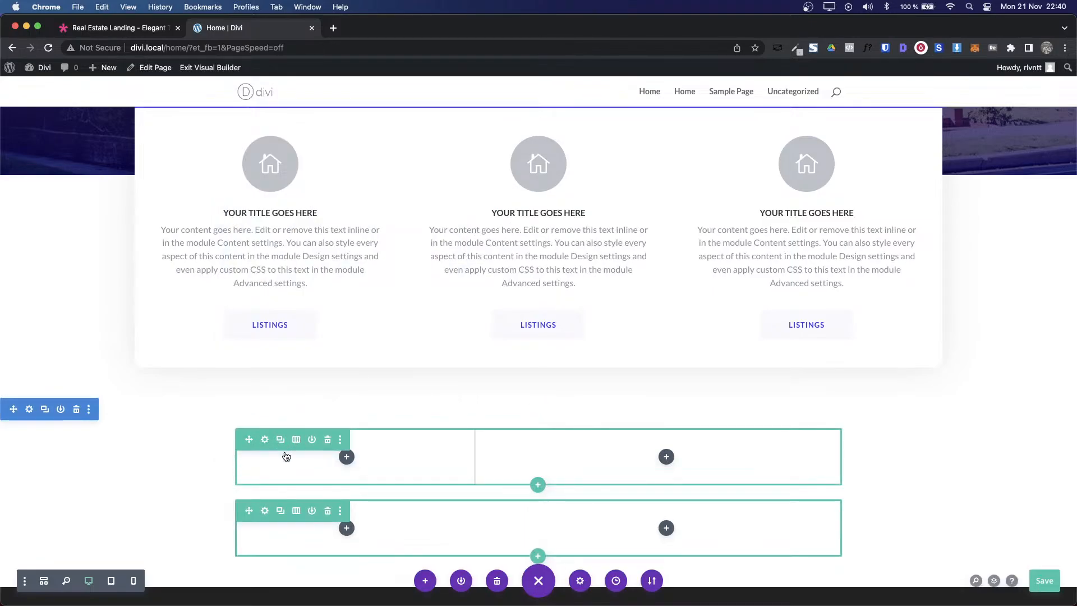
left_click(327, 440)
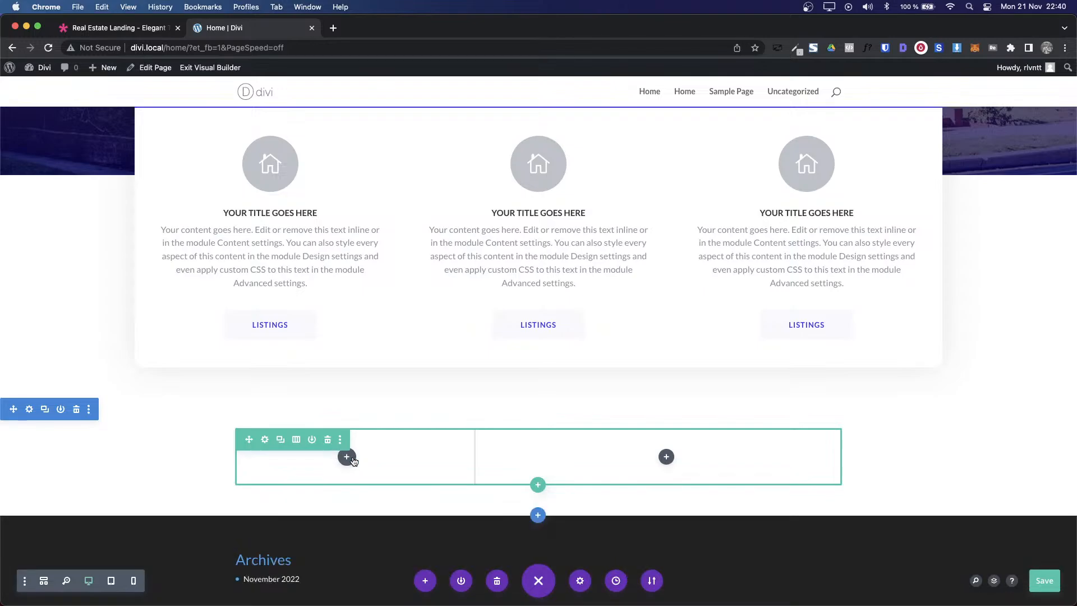
left_click(301, 444)
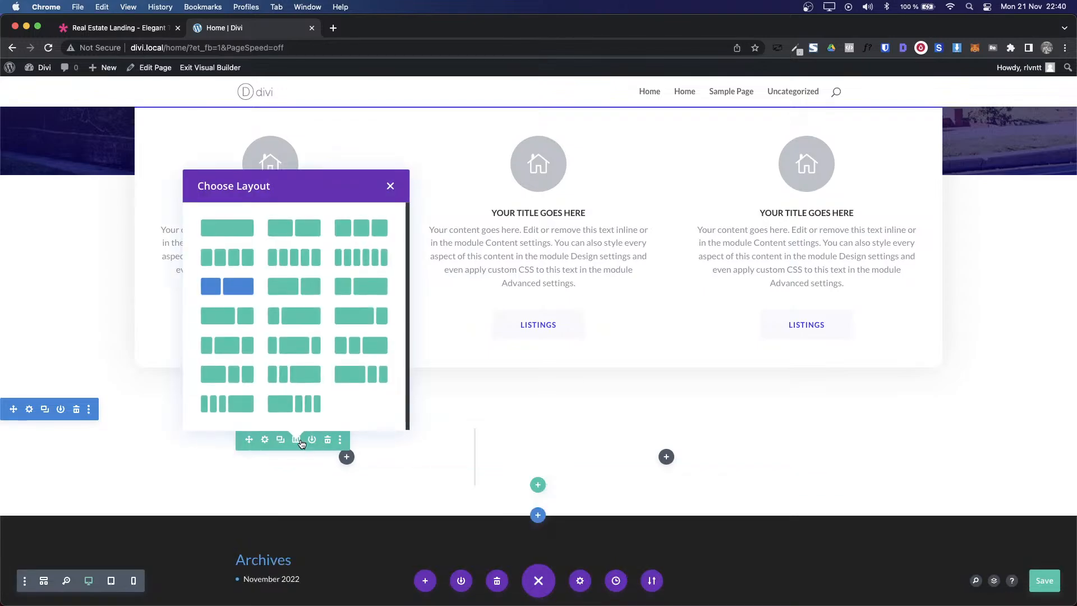
left_click(305, 225)
Step: Add a Text module to the row's first column and replace its body with the heading "We'll Find You The Perfect Space"
left_click(378, 456)
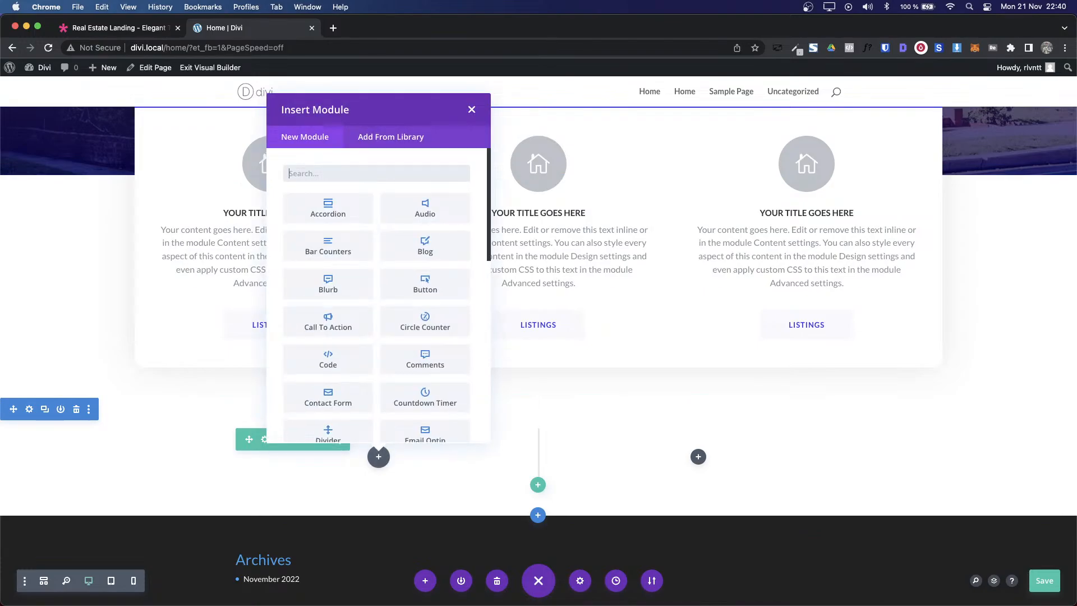
type("tex")
left_click(306, 211)
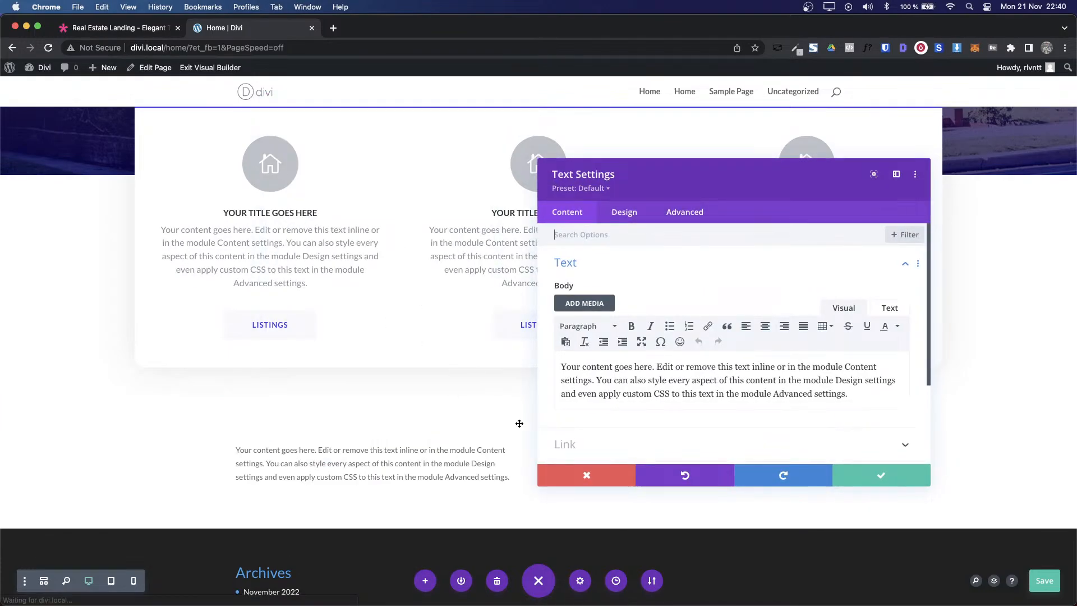
key("super+a")
key("BackSpace")
type("We’ll Find You The Perfect Space")
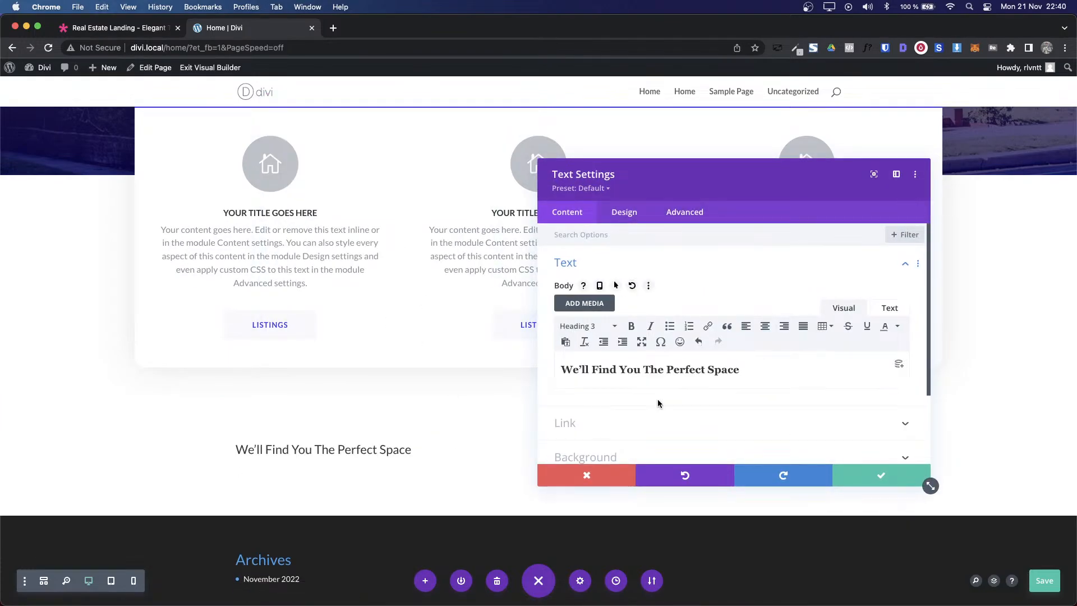
Step: Inspect the demo heading's font properties with WhatFont and copy its color code #333333
key("ctrl+Tab")
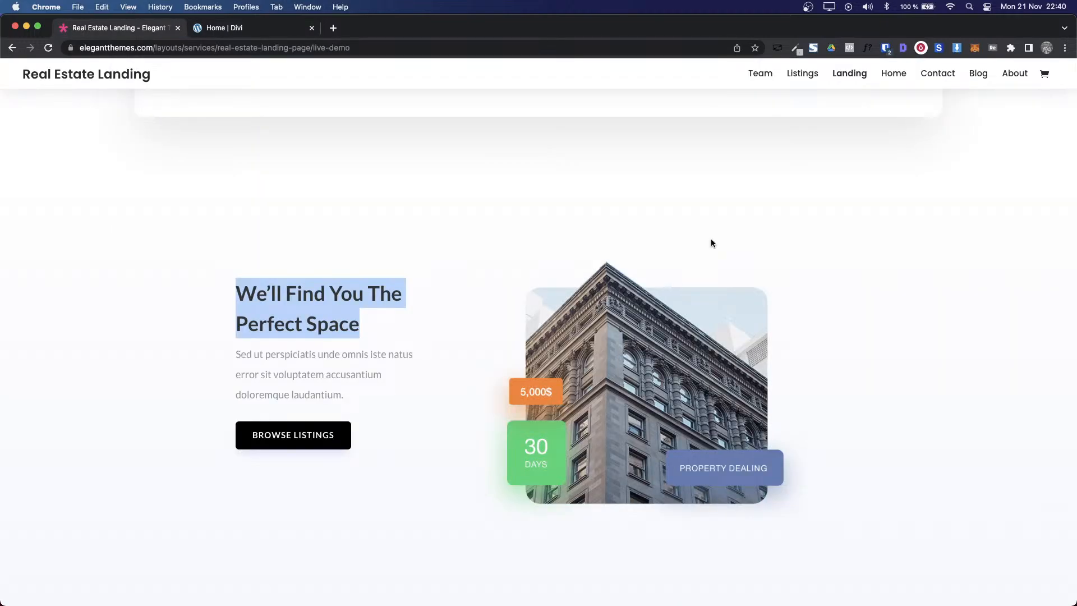
left_click(855, 149)
left_click(867, 48)
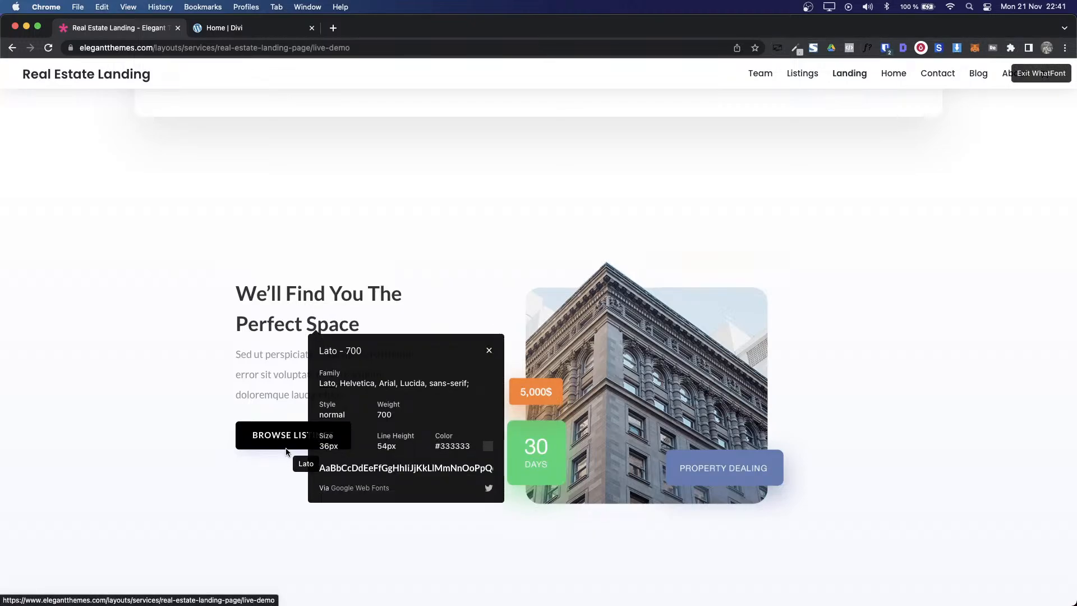
triple_click(458, 446)
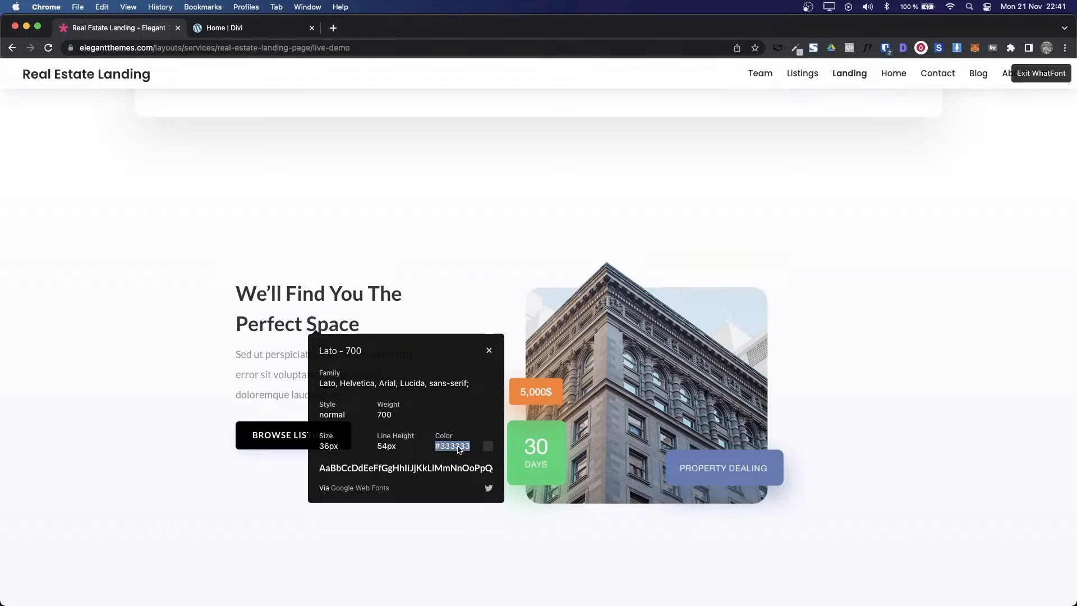
Step: Set the Text module's Heading 3 text size to 36px, checking the value against the demo heading
key("ctrl+Tab")
left_click(621, 212)
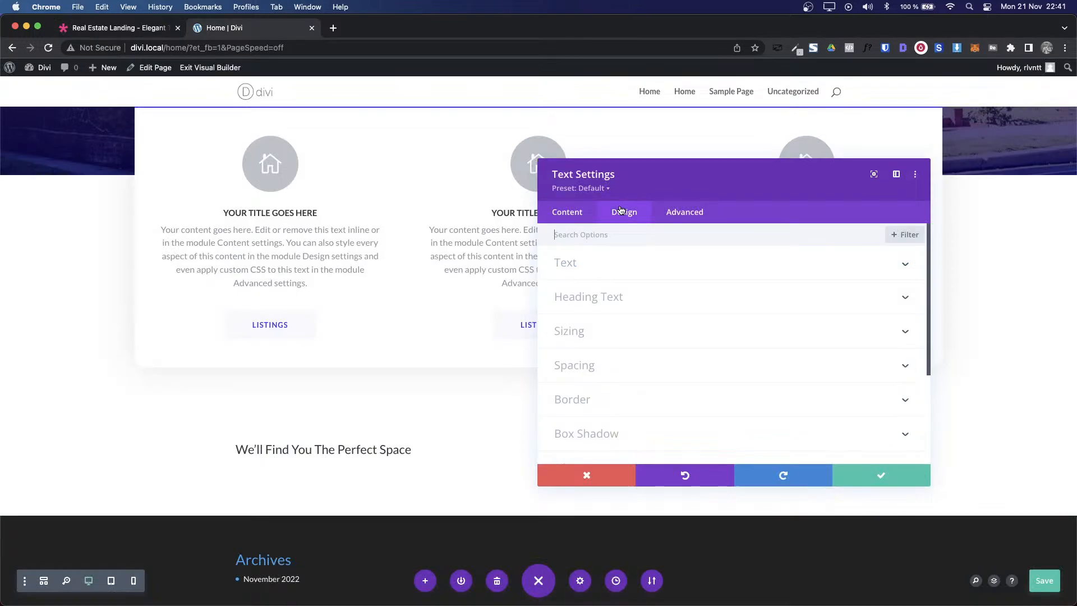
left_click(580, 304)
left_click(684, 272)
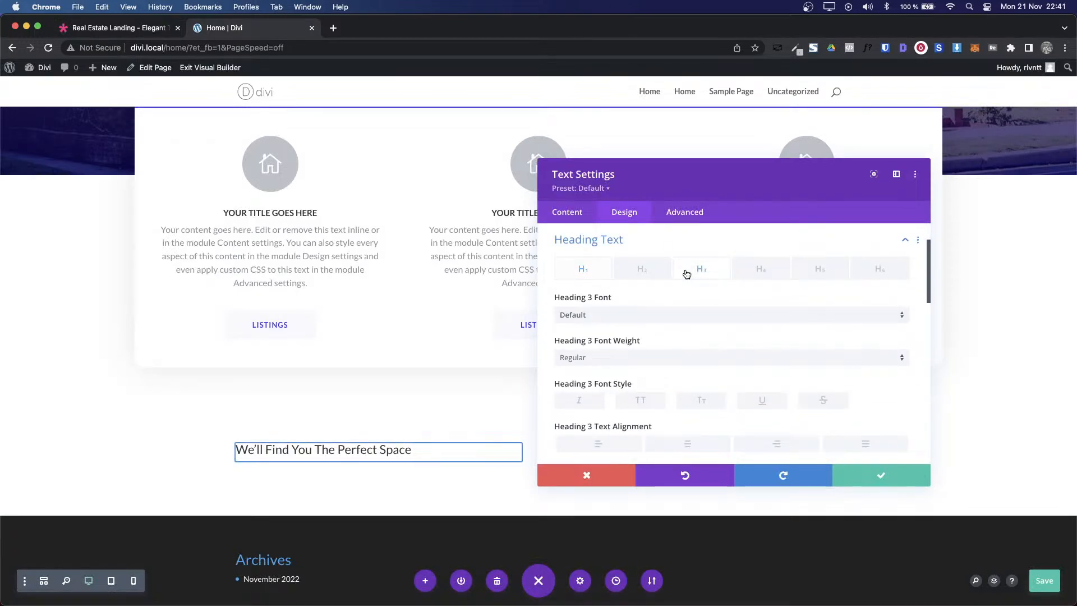
scroll(767, 367, "down", 5)
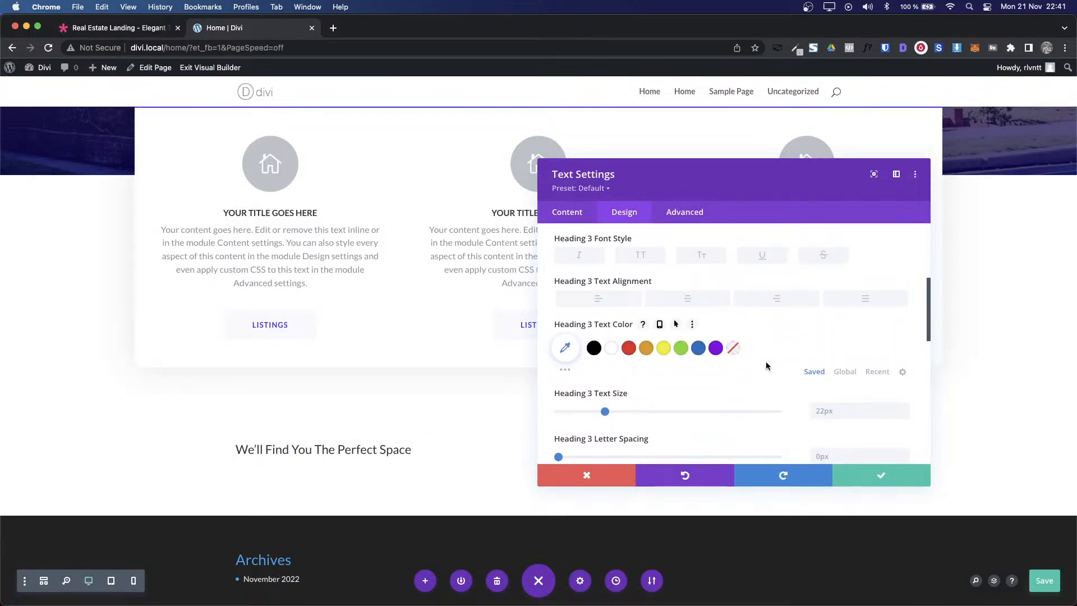
key("ctrl+shift+Tab")
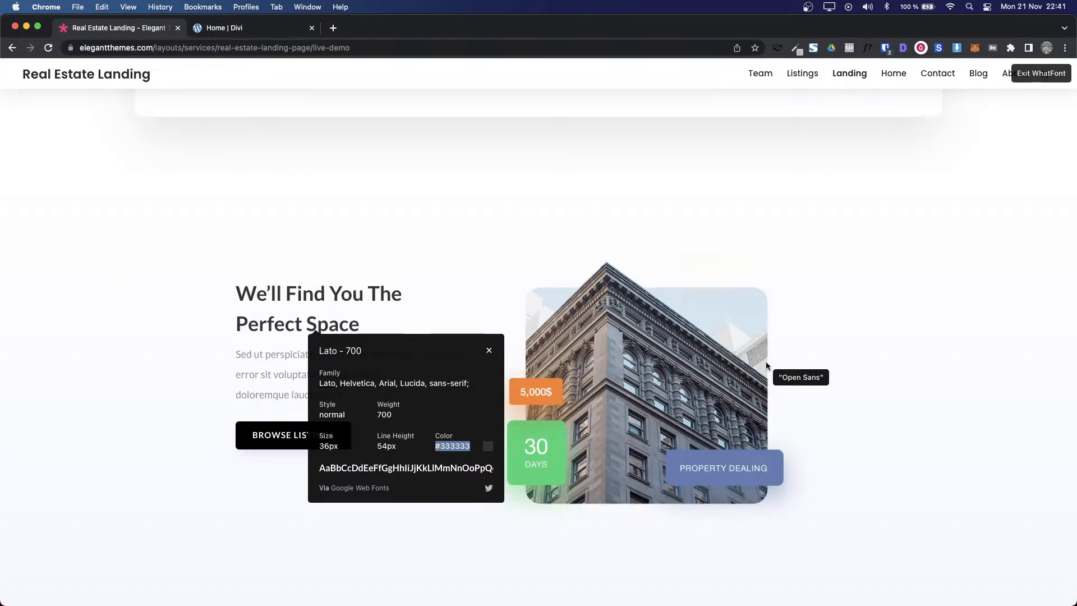
key("ctrl+Tab")
type("3")
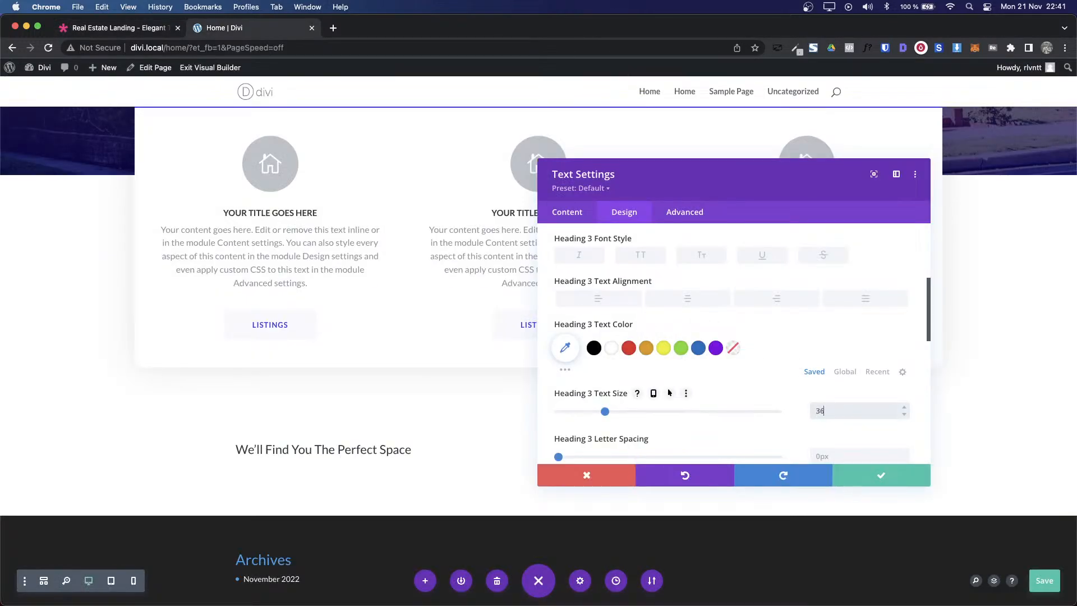
Step: Set the Heading 3 font weight to Bold for the perfect-space heading
scroll(821, 397, "down", 3)
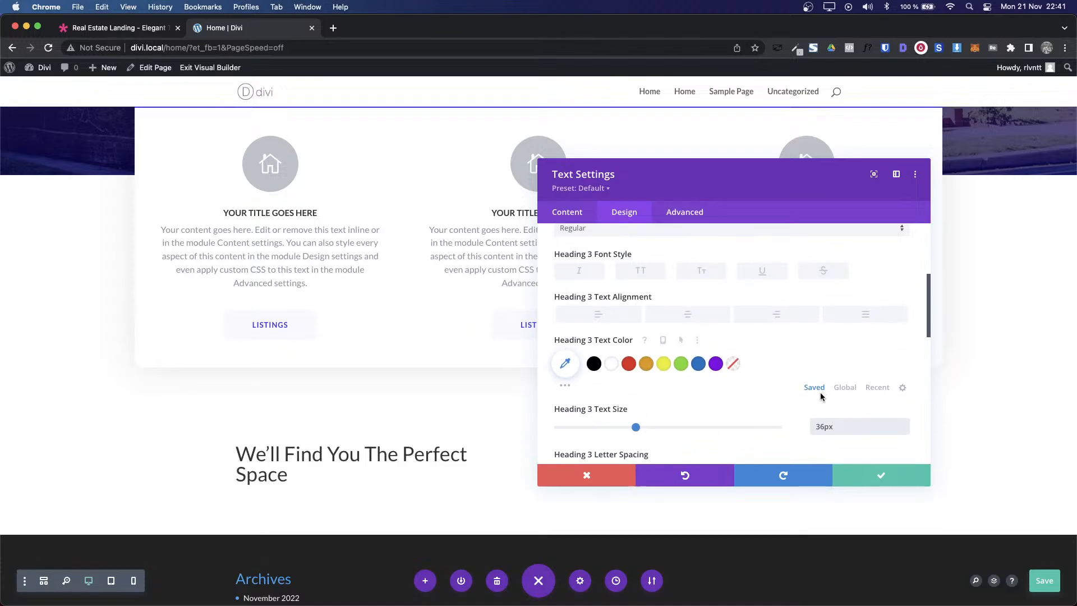
scroll(820, 397, "down", 2)
scroll(821, 397, "up", 5)
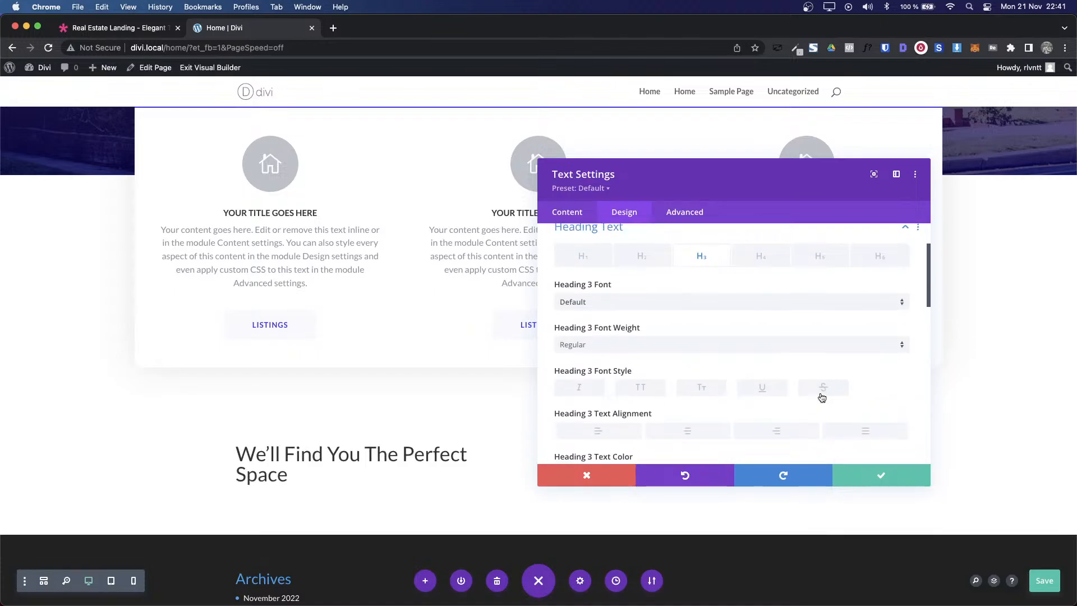
left_click(699, 349)
left_click(669, 414)
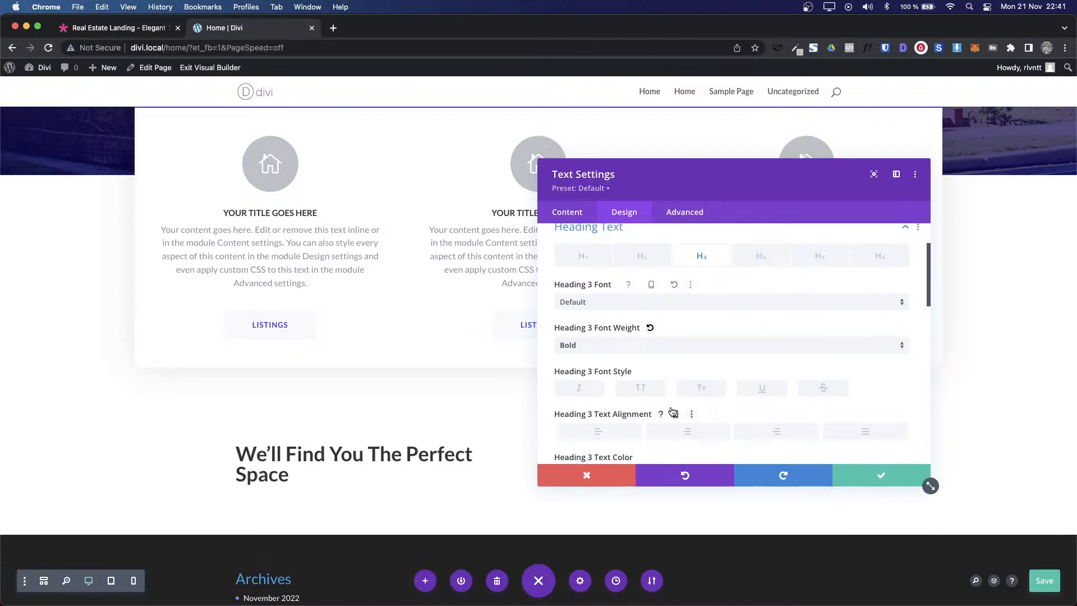
Step: Check the demo heading's line height and set the Heading 3 line height to 54px
key("ctrl+shift+Tab")
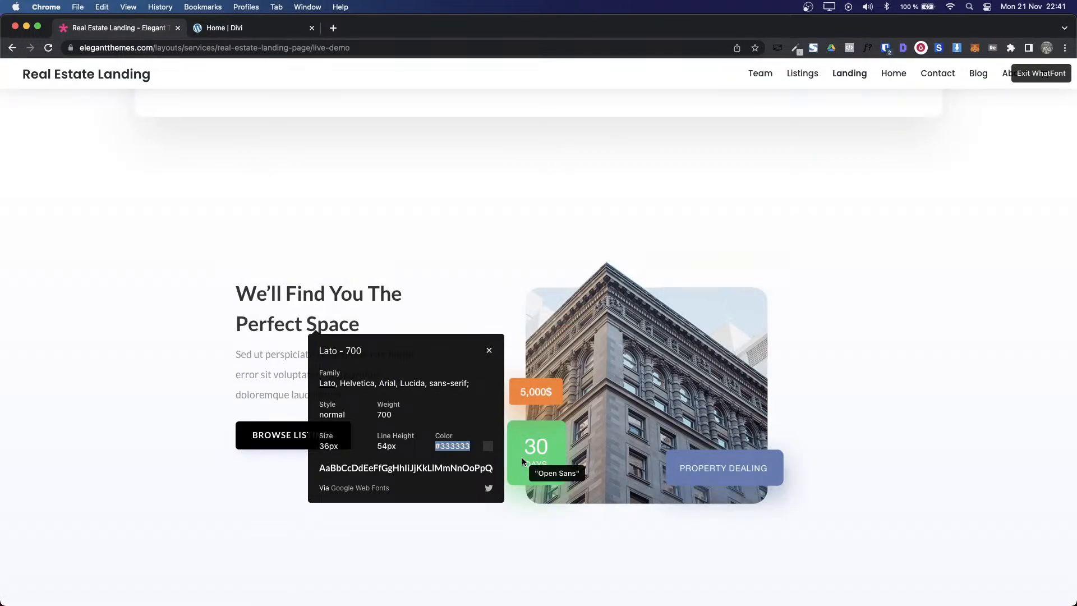
key("ctrl+Tab")
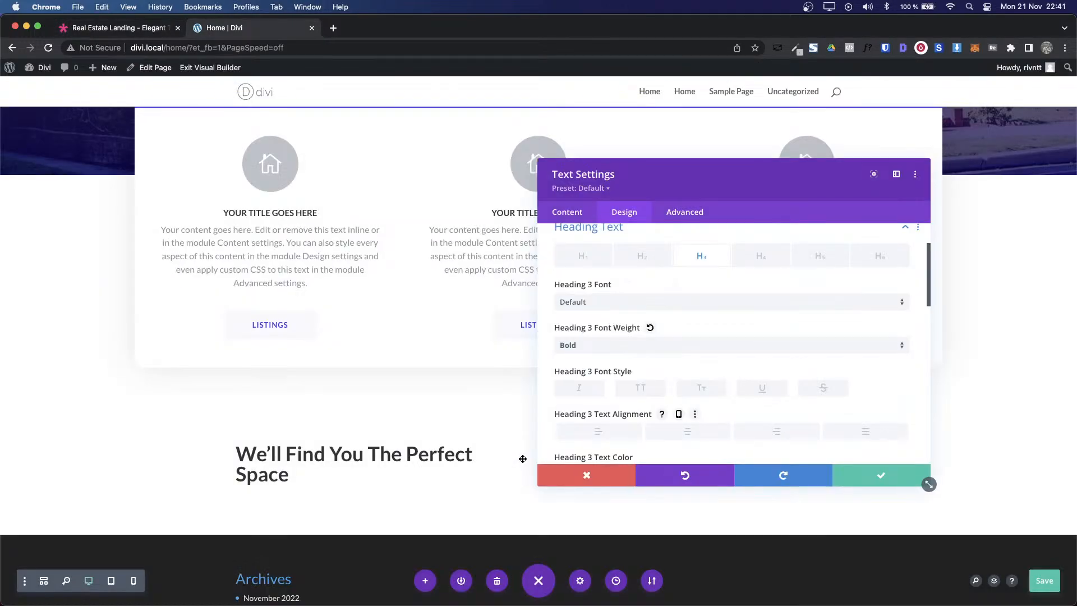
scroll(757, 376, "down", 3)
scroll(758, 375, "down", 3)
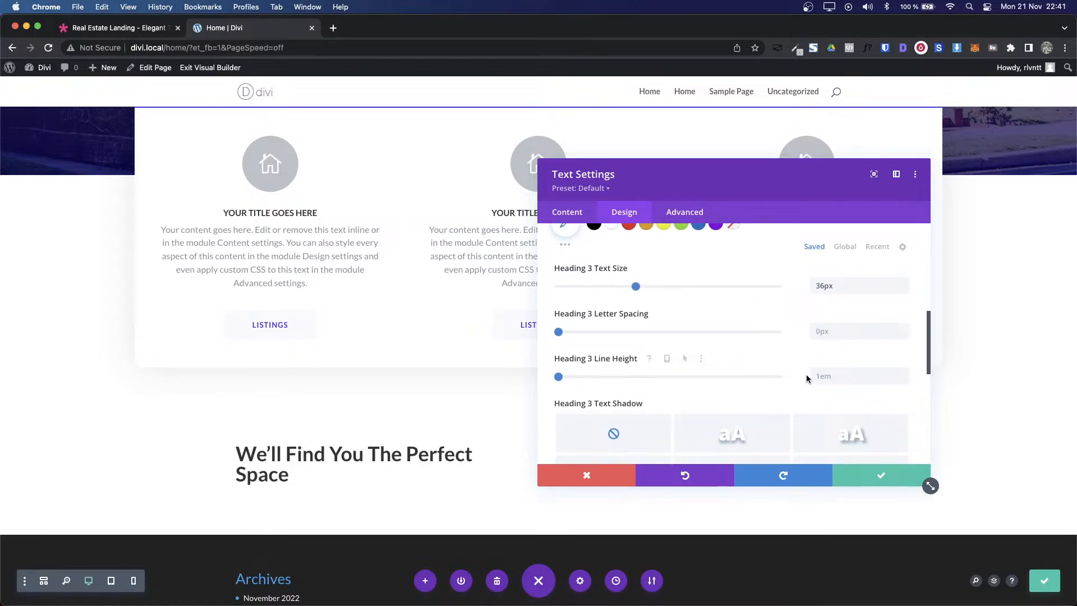
left_click(838, 373)
type("54em")
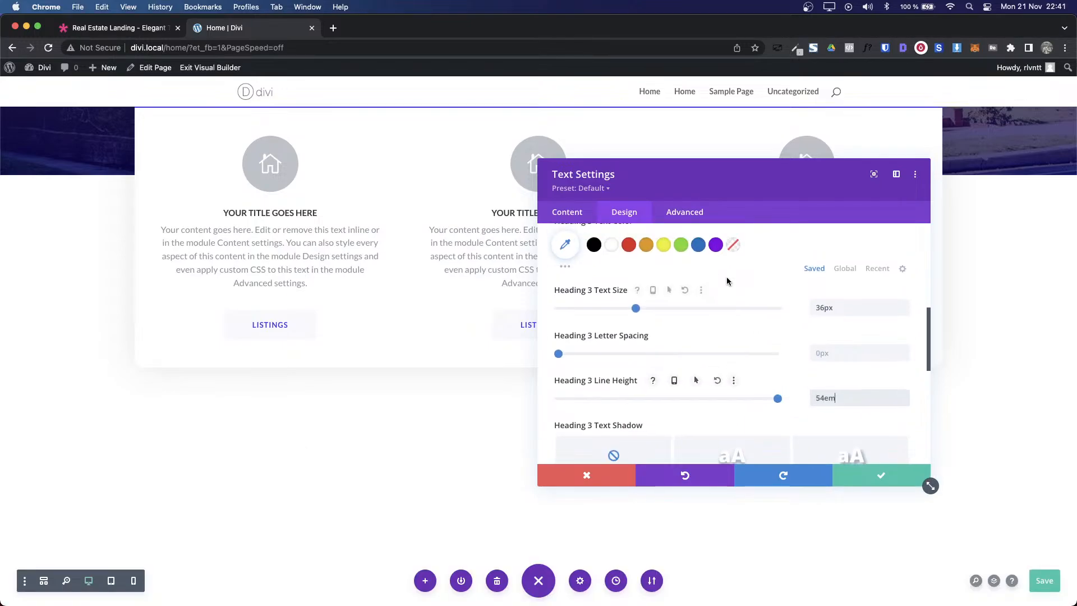
scroll(726, 277, "up", 1)
type("e")
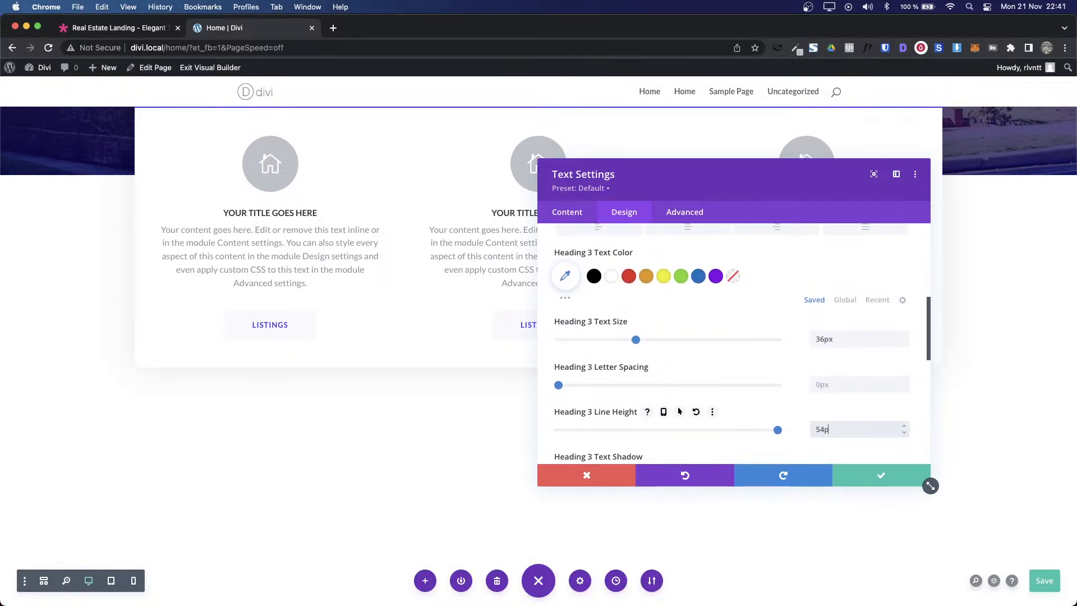
type("x")
Step: Set the Heading 3 text color to the copied #333333
left_click(564, 280)
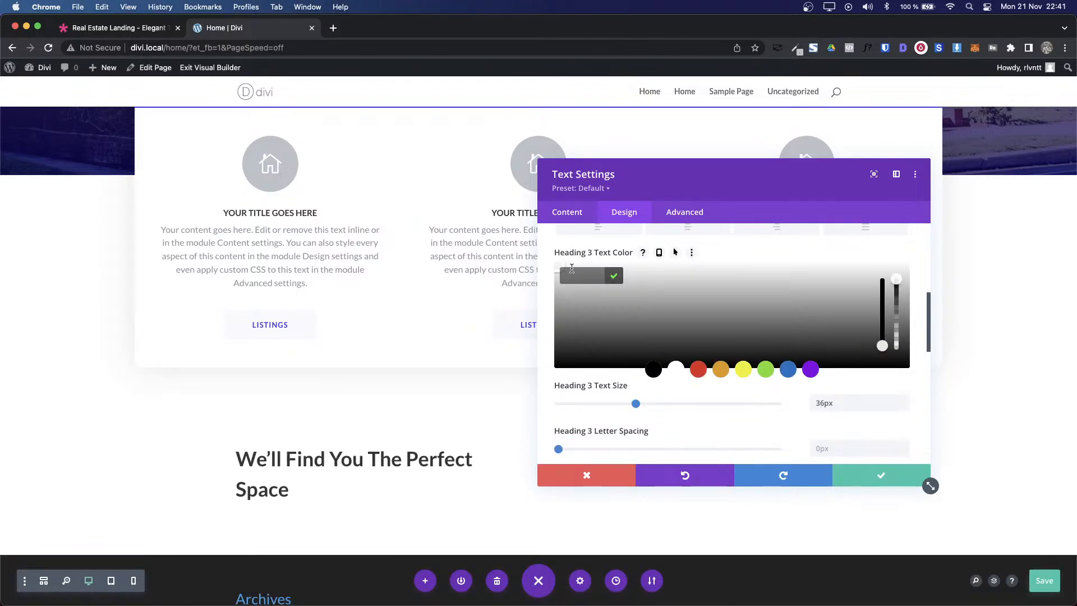
type("#ffffff")
left_click(613, 275)
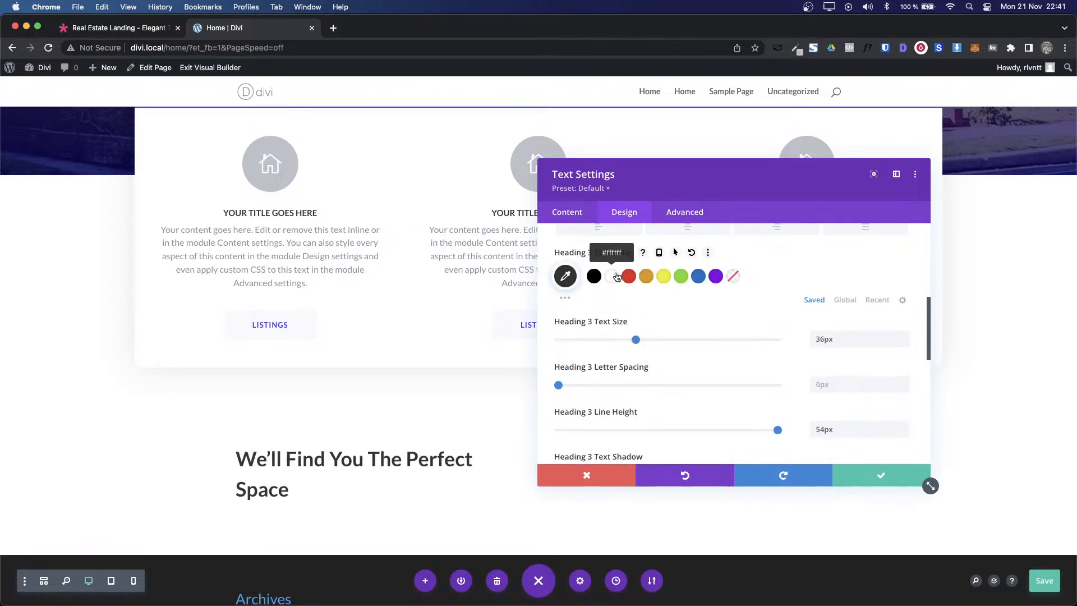
Step: Compare the "We'll Find You The Perfect Space" heading with the demo and save the heading's Text module settings
key("ctrl+Tab")
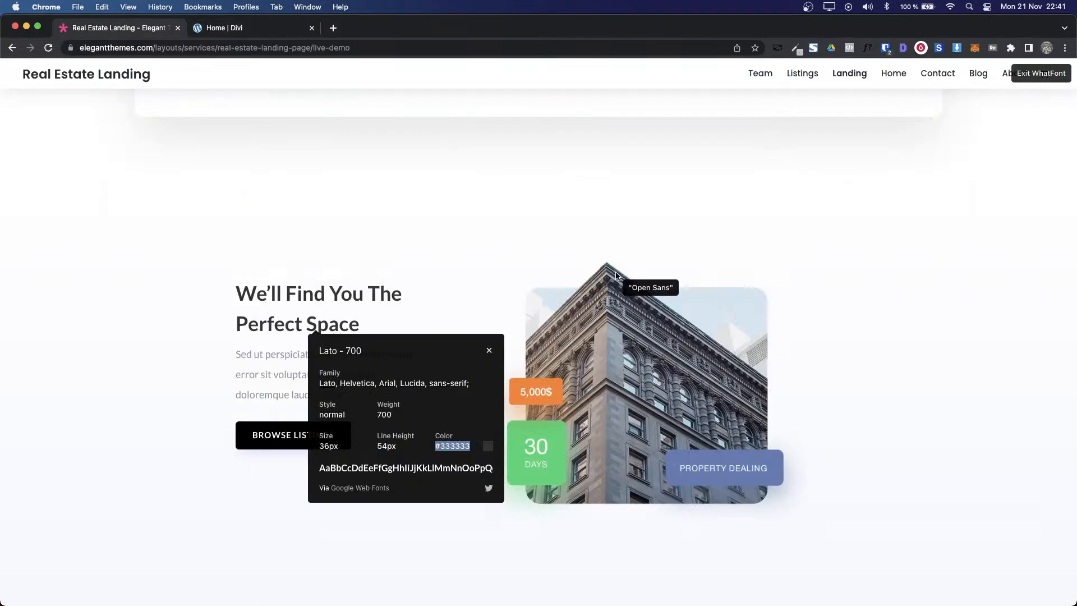
left_click(487, 354)
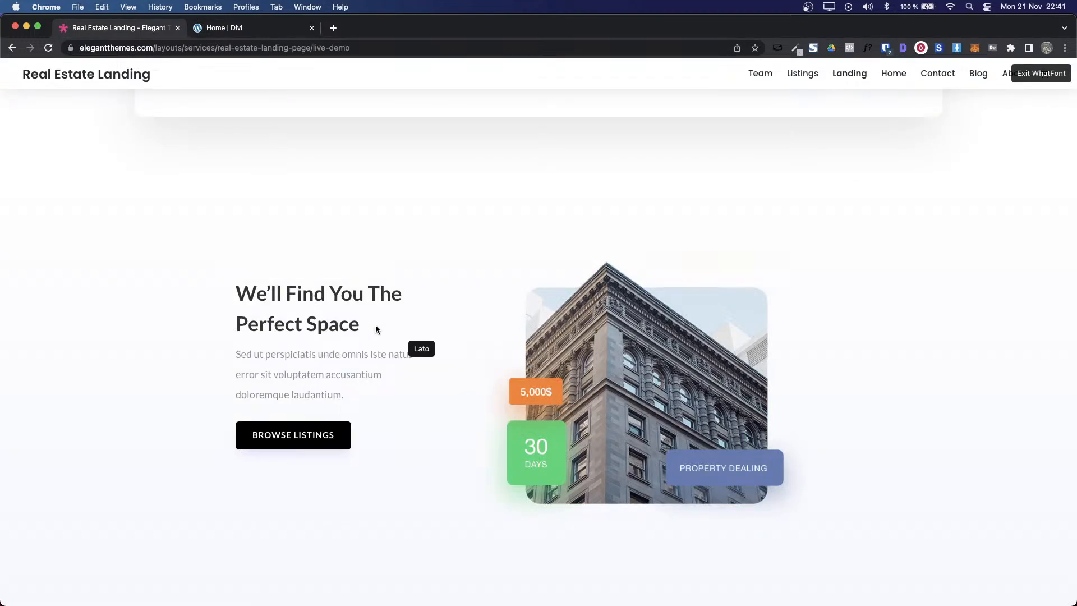
key("ctrl+Tab")
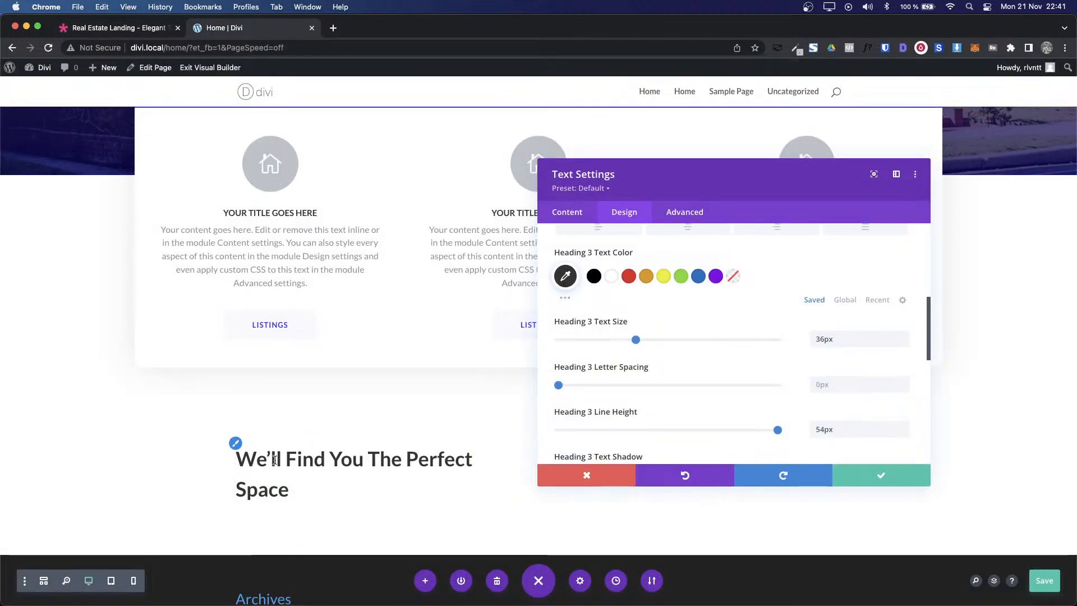
key("ctrl+Tab")
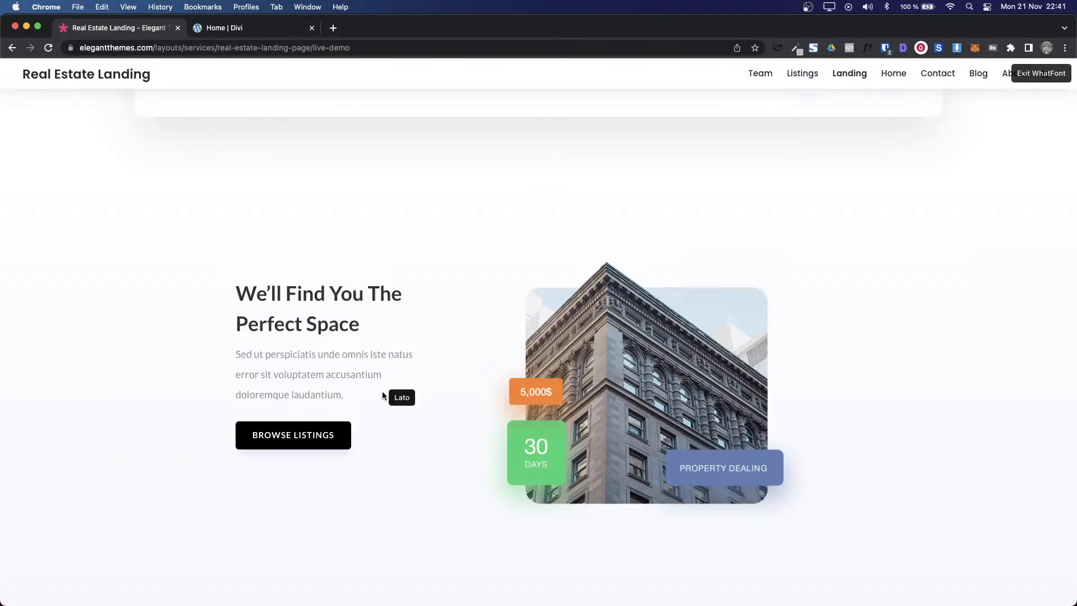
key("ctrl+Tab")
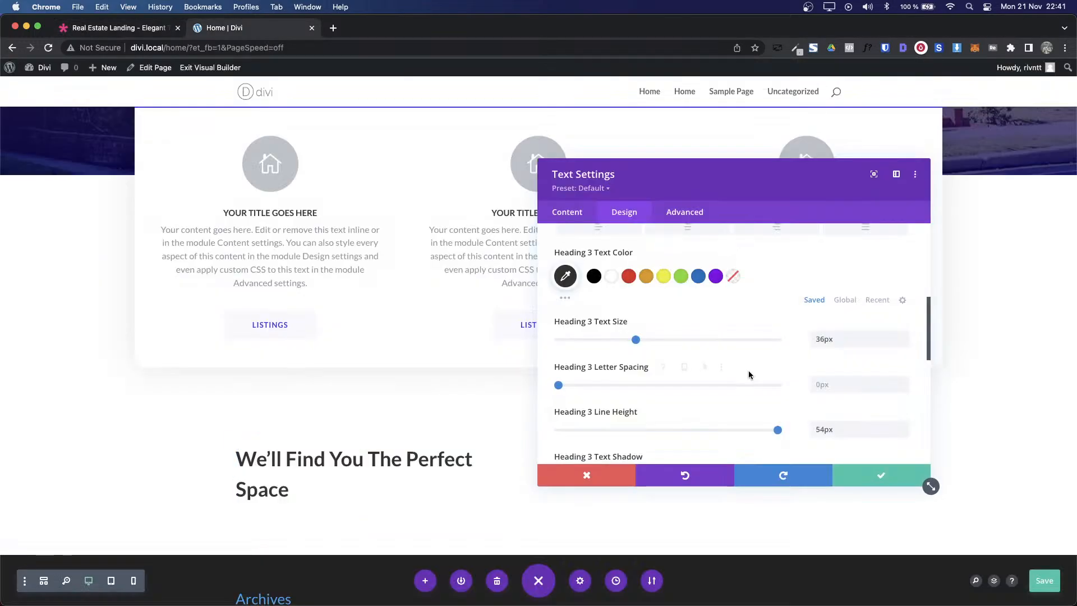
left_click(897, 474)
Step: Change the perfect-space row's column structure to two-fifths and three-fifths
scroll(492, 432, "down", 2)
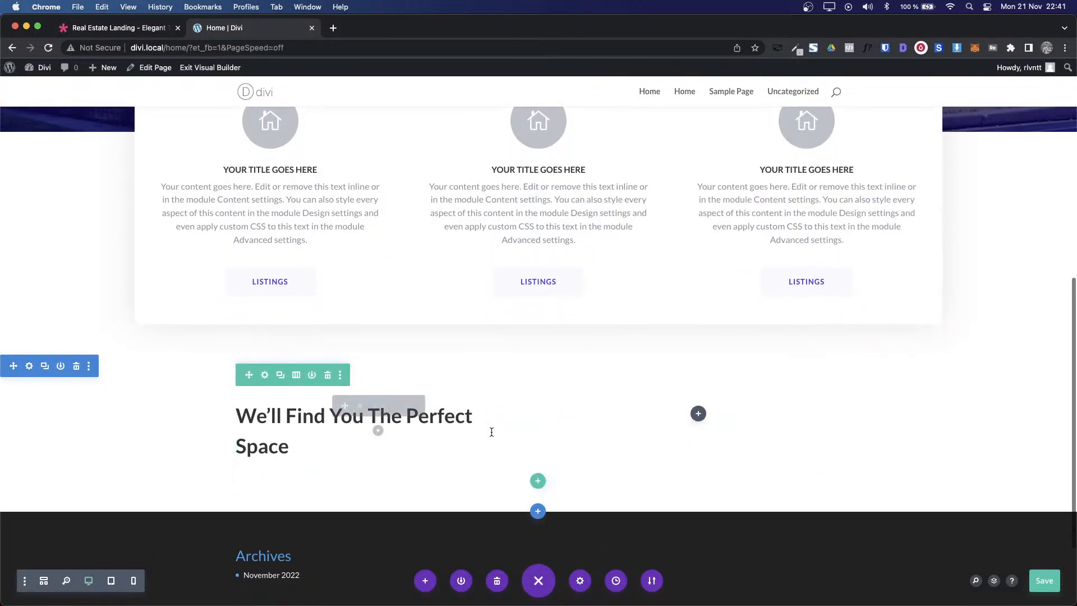
left_click(296, 376)
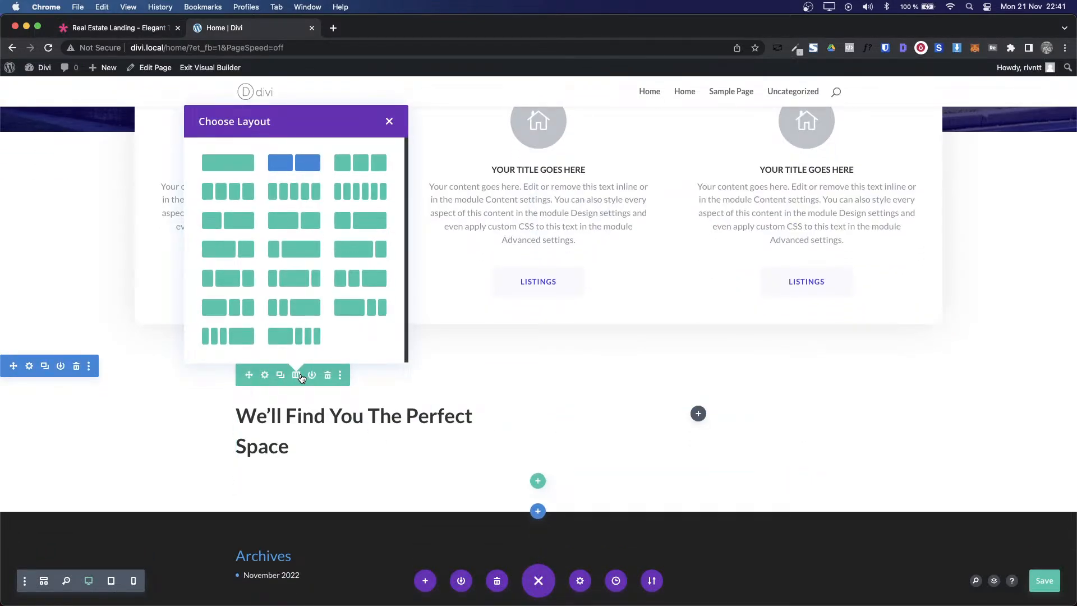
left_click(242, 220)
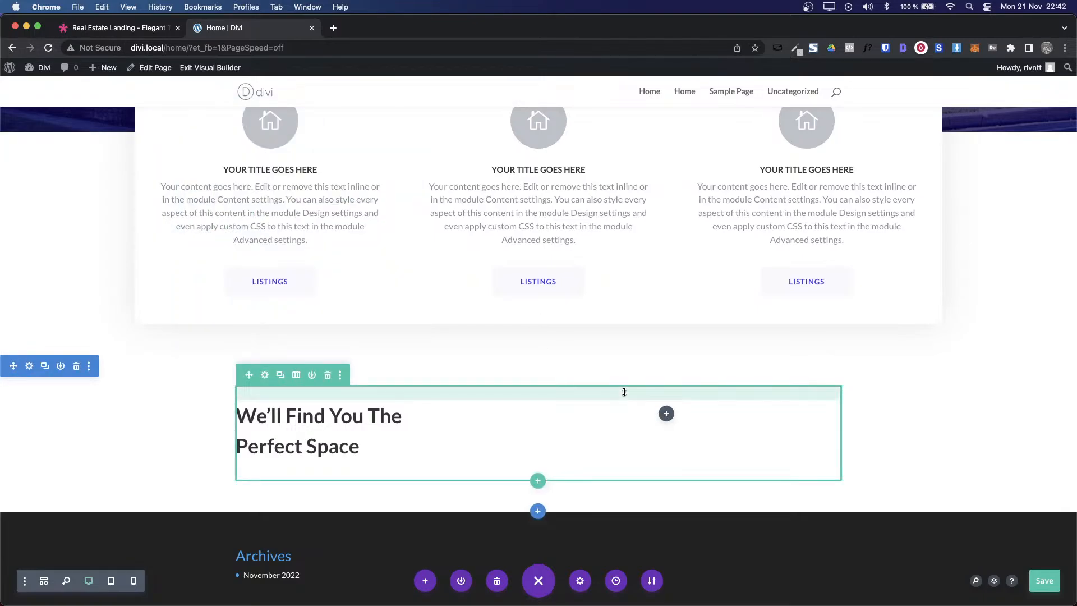
Step: Copy the "Sed ut perspiciatis" paragraph from below the perfect-space heading in the demo and return to the Divi page
key("ctrl+shift+Tab")
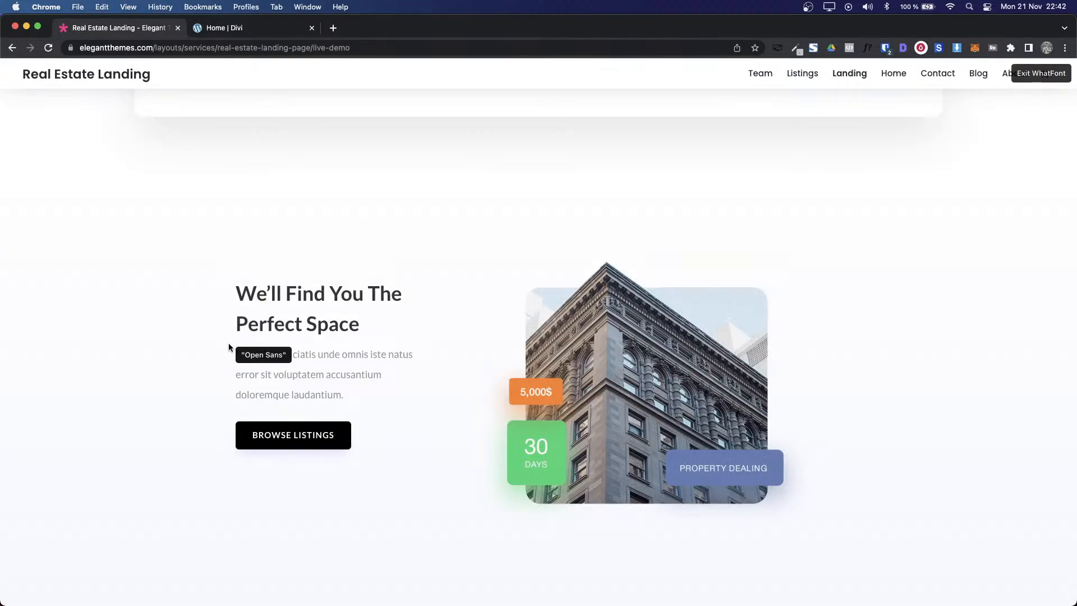
key("Escape")
left_click_drag(346, 392, 232, 352)
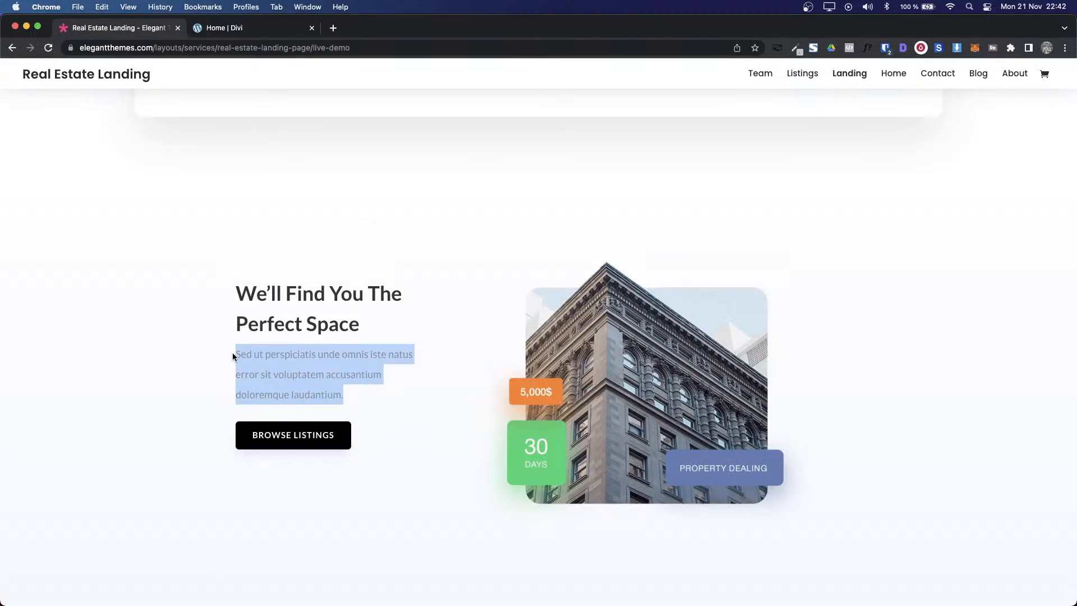
key("super+c")
key("ctrl+Tab")
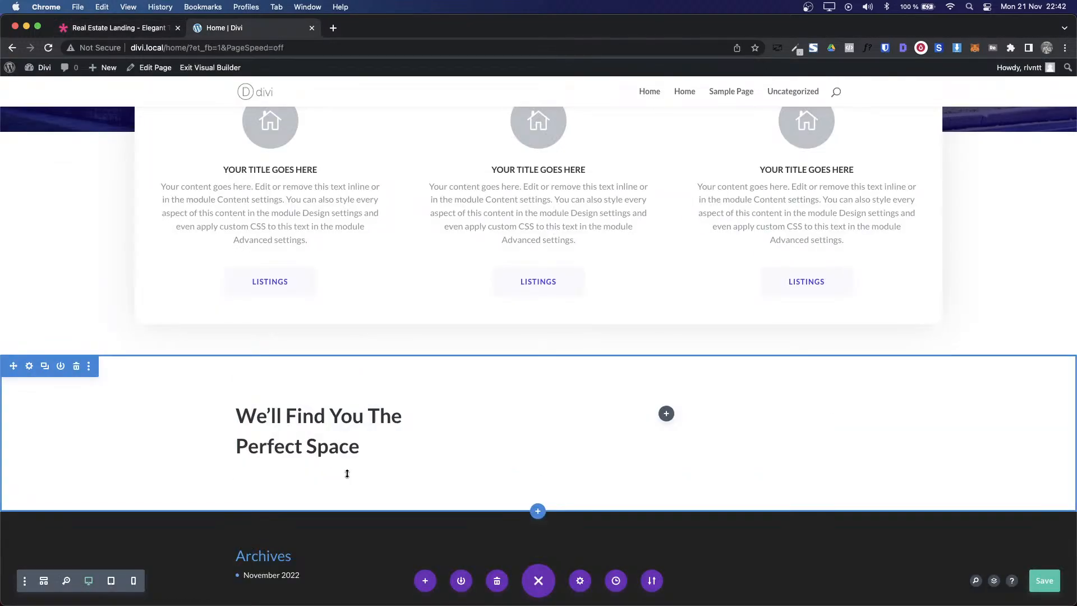
left_click(345, 432)
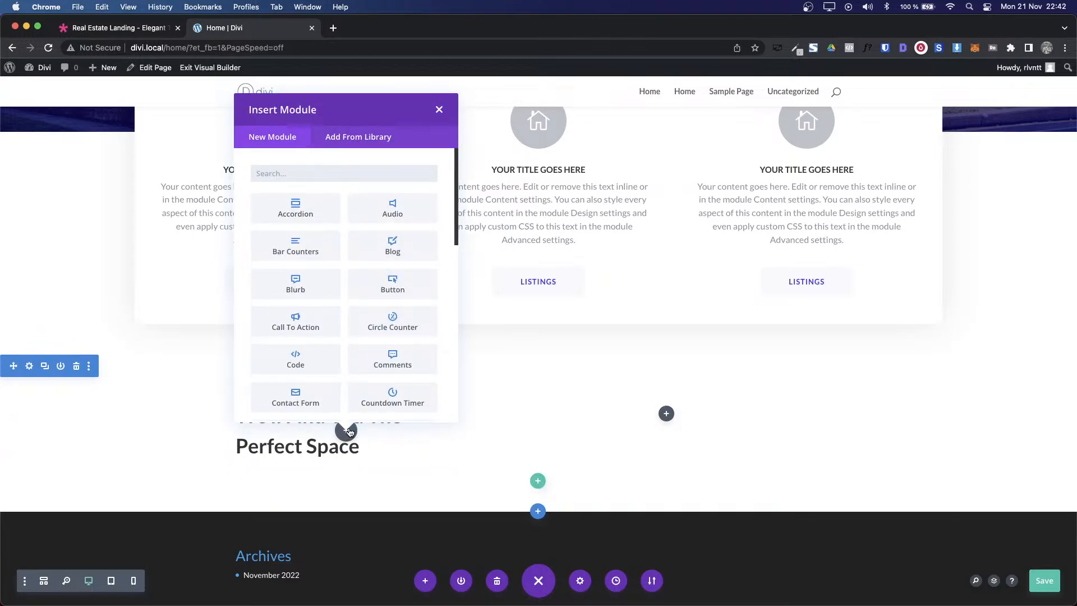
type("te")
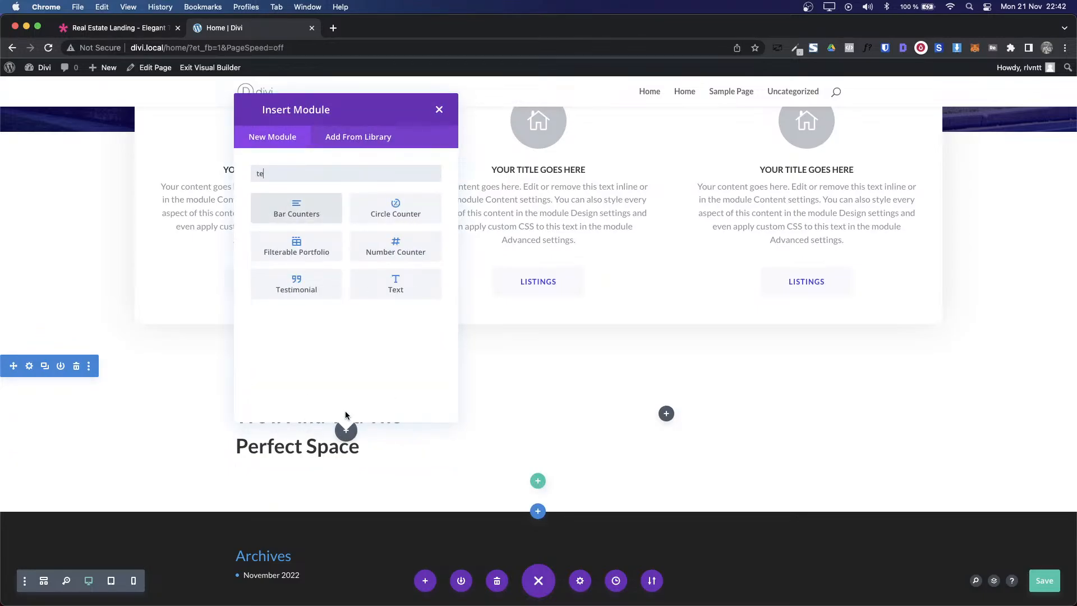
key("Escape")
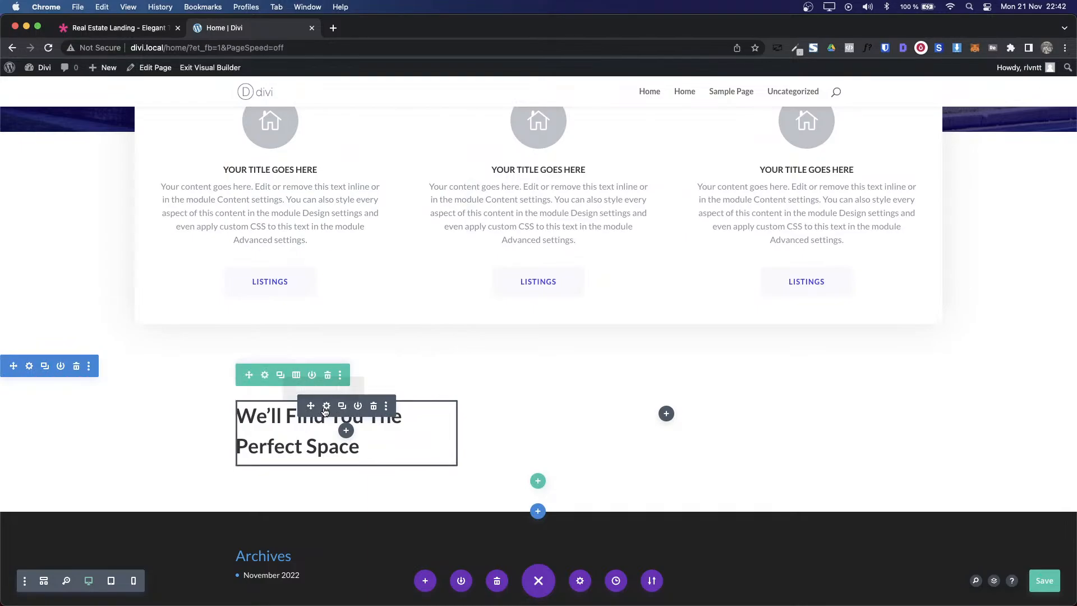
left_click(326, 407)
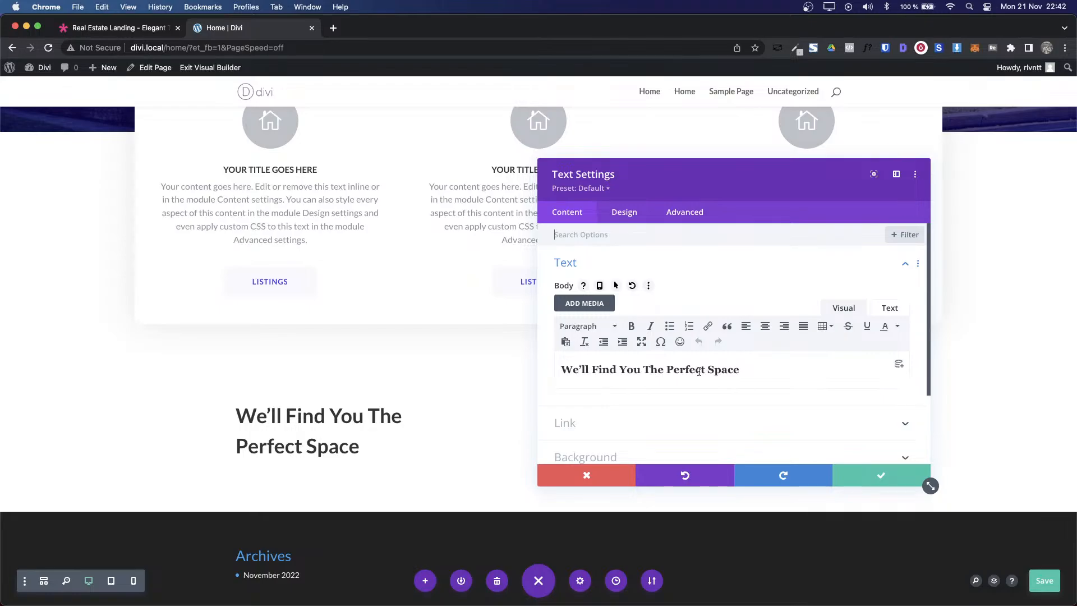
left_click(874, 457)
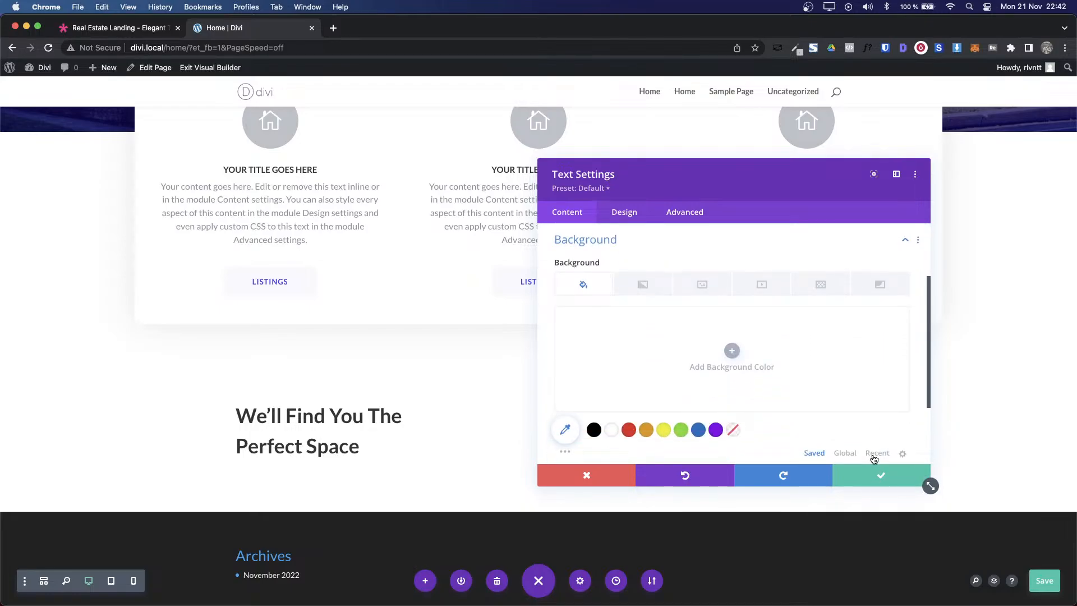
left_click(867, 476)
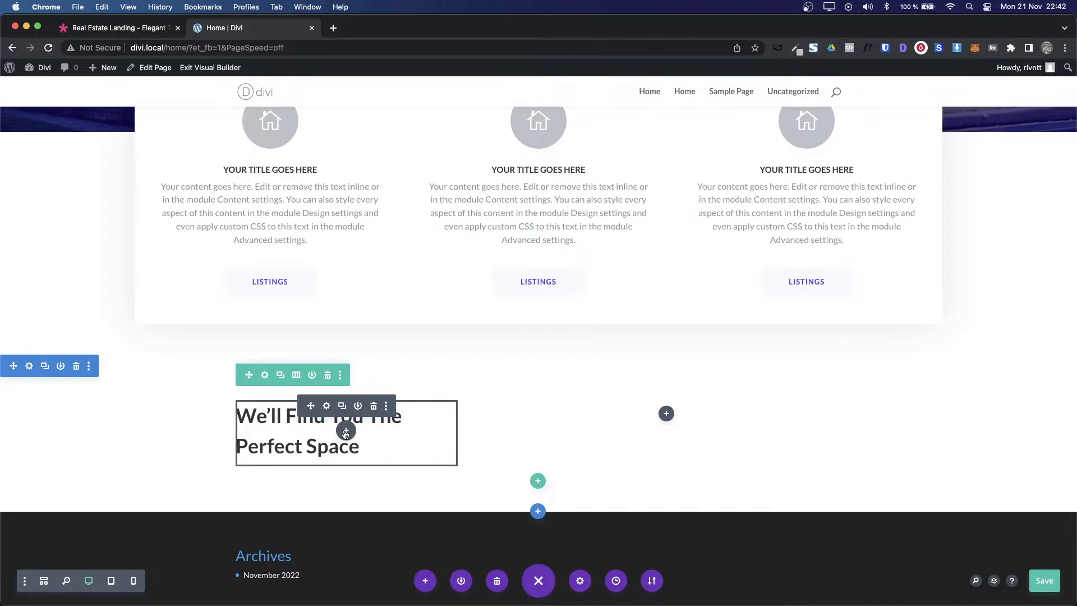
Step: Add a Text module below the perfect-space heading and replace its placeholder body with the copied "Sed ut perspiciatis" paragraph
left_click(346, 431)
type("text")
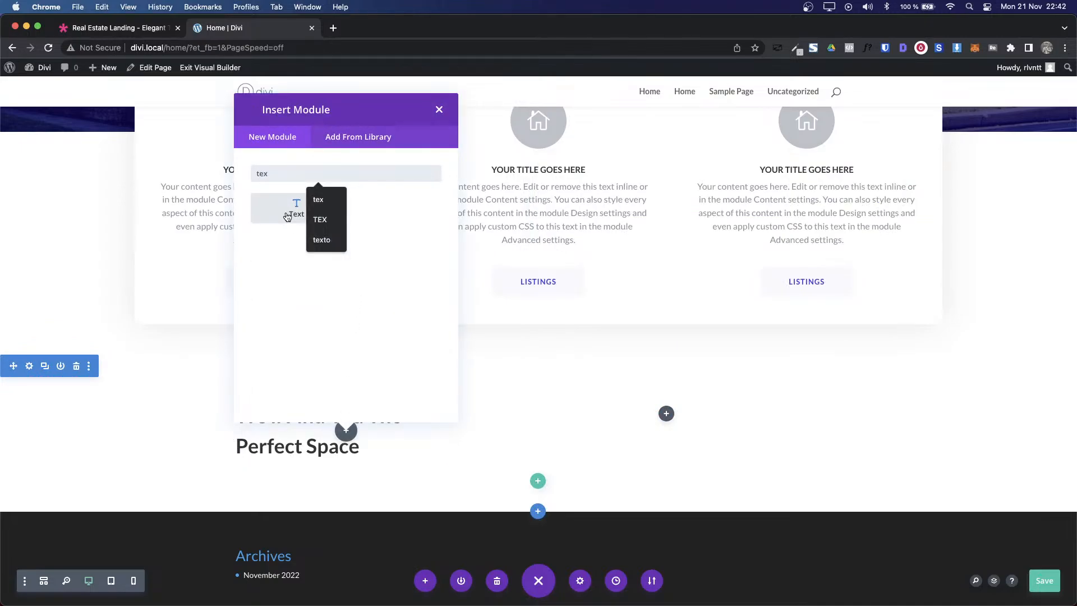
left_click(292, 212)
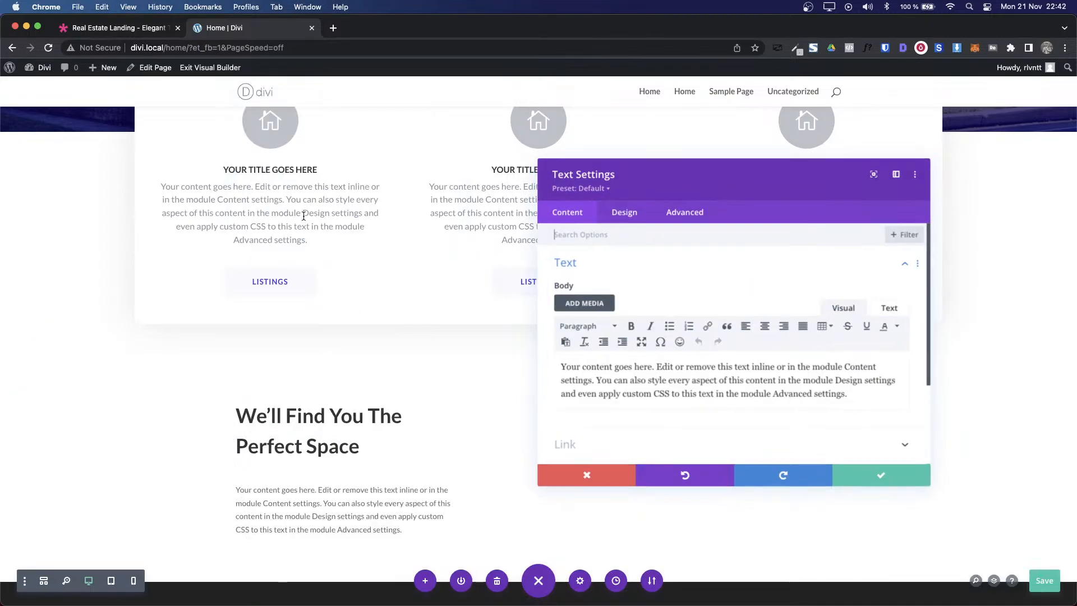
double_click(706, 393)
key("super+a")
type("Sed ut perspiciatis unde omnis iste natus error sit voluptatem accusantium doloremque laudantium.")
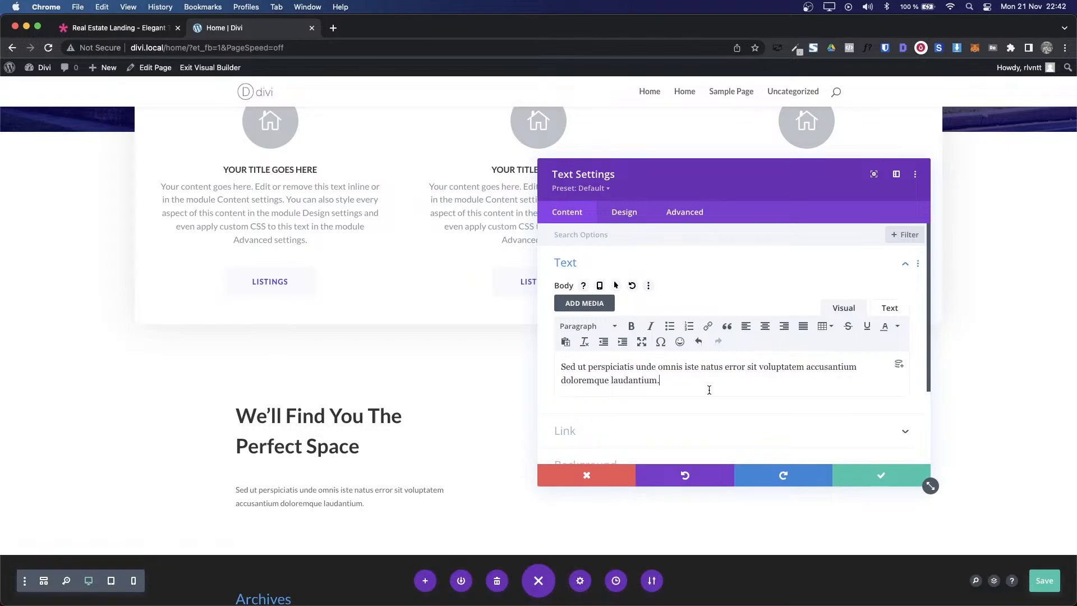
left_click(898, 478)
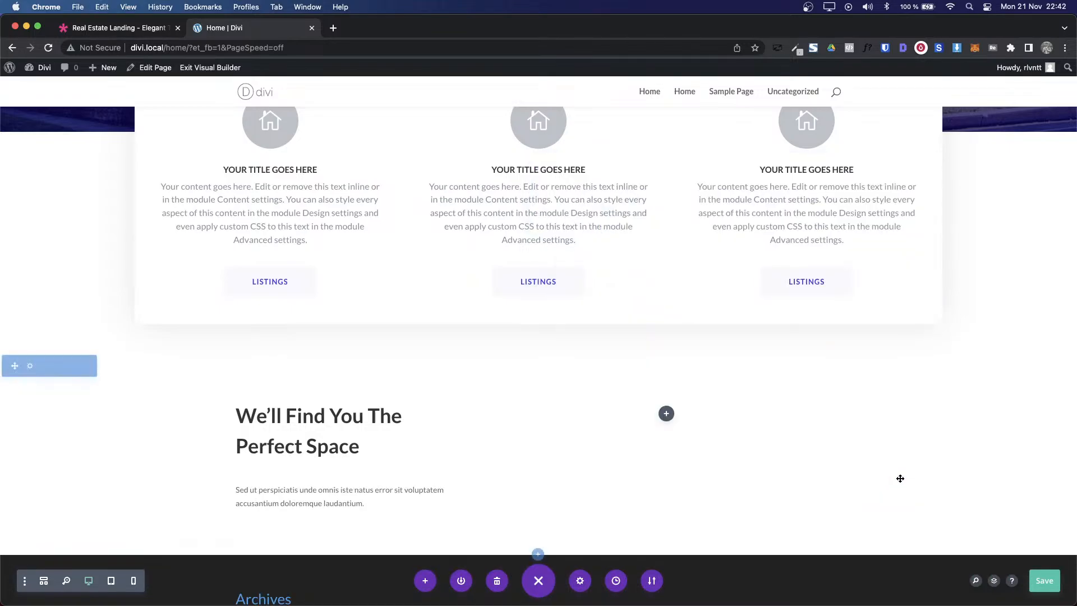
Step: Inspect the demo paragraph's font details with WhatFont and copy its color code #898f99
key("ctrl+shift+Tab")
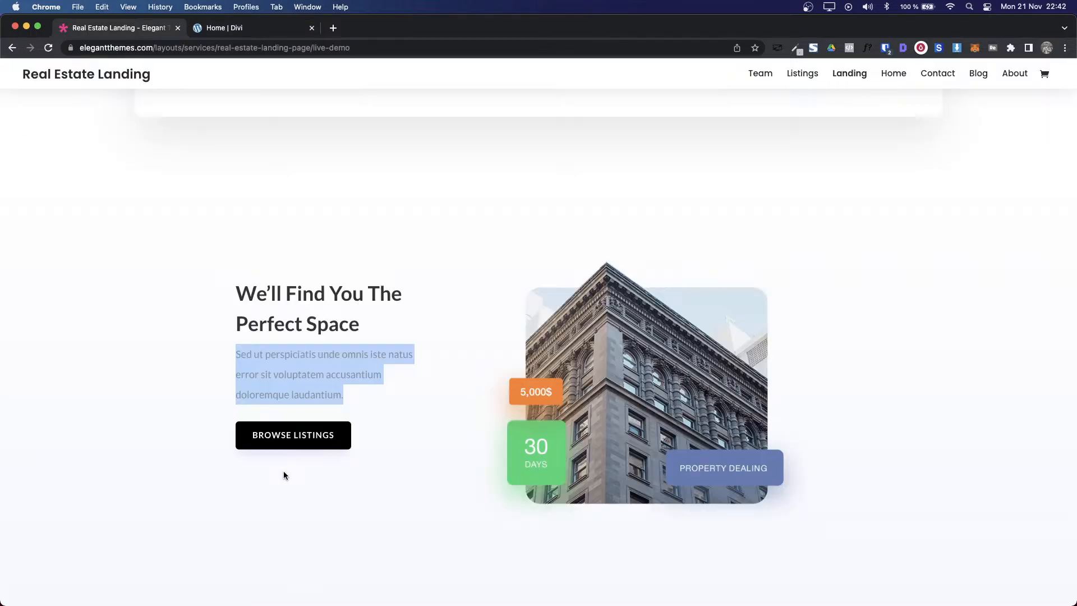
left_click(875, 44)
left_click(309, 355)
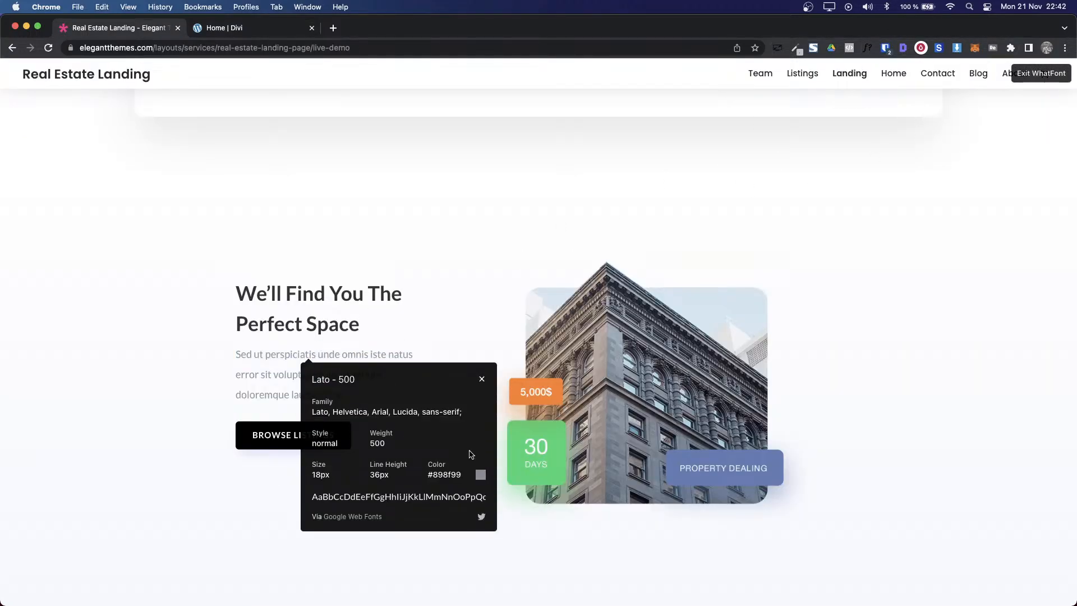
triple_click(442, 478)
key("ctrl+Tab")
Step: Set the text size of the "Sed ut perspiciatis" Text module to 18px
left_click(330, 483)
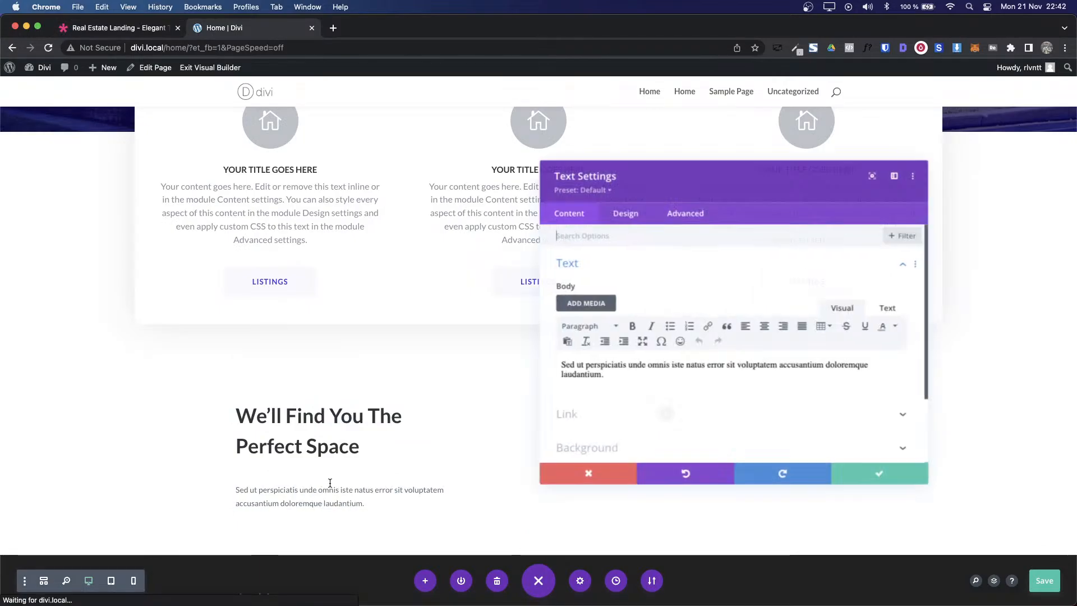
left_click(628, 212)
left_click(584, 263)
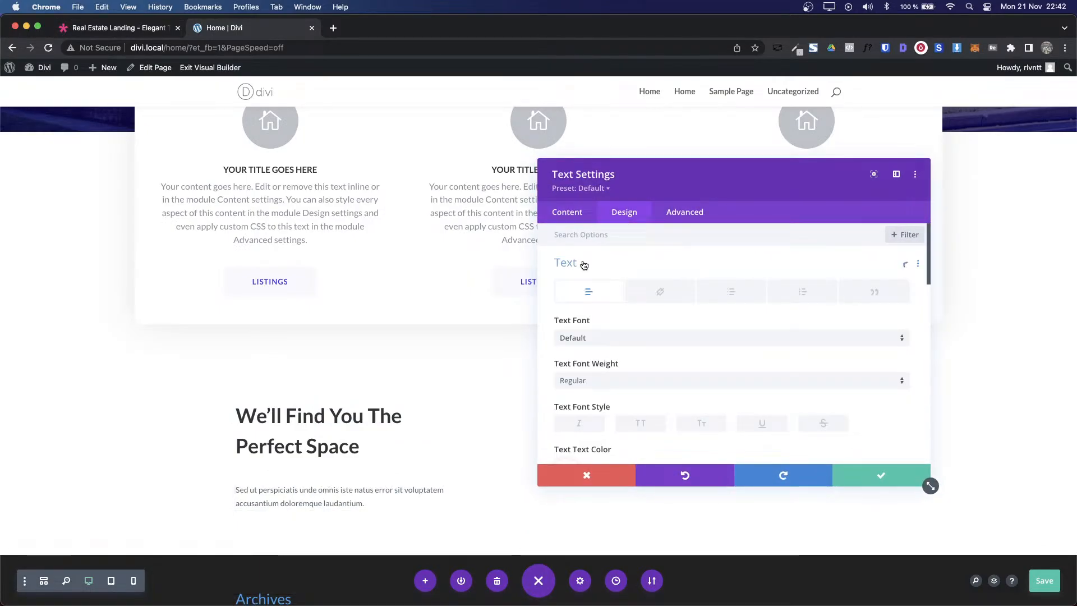
scroll(837, 402, "down", 3)
left_click(832, 442)
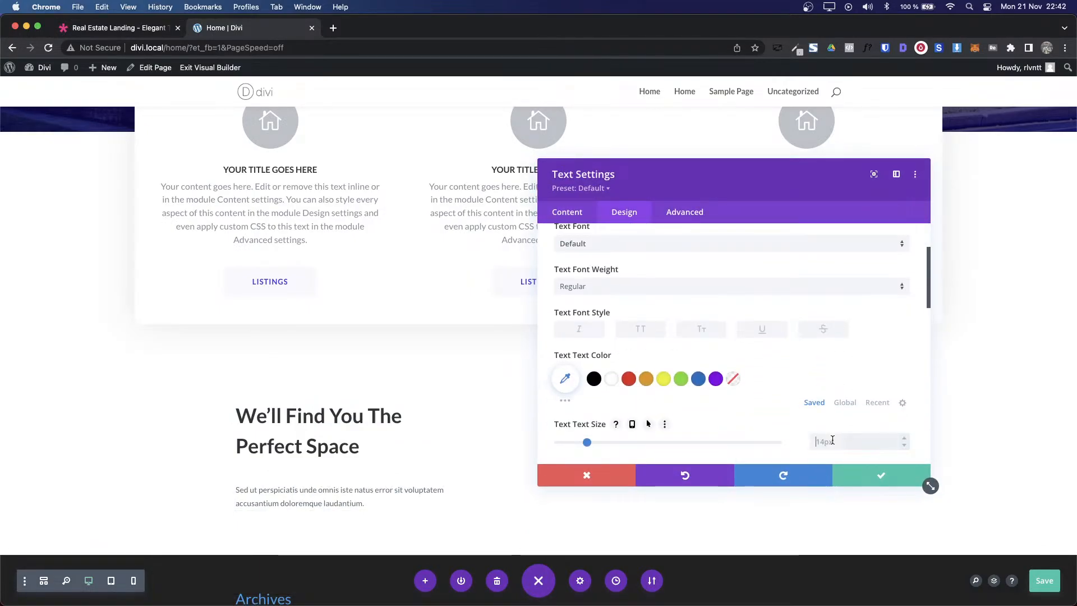
scroll(850, 422, "down", 2)
Step: Set the paragraph's text line height to 36px
scroll(850, 422, "down", 2)
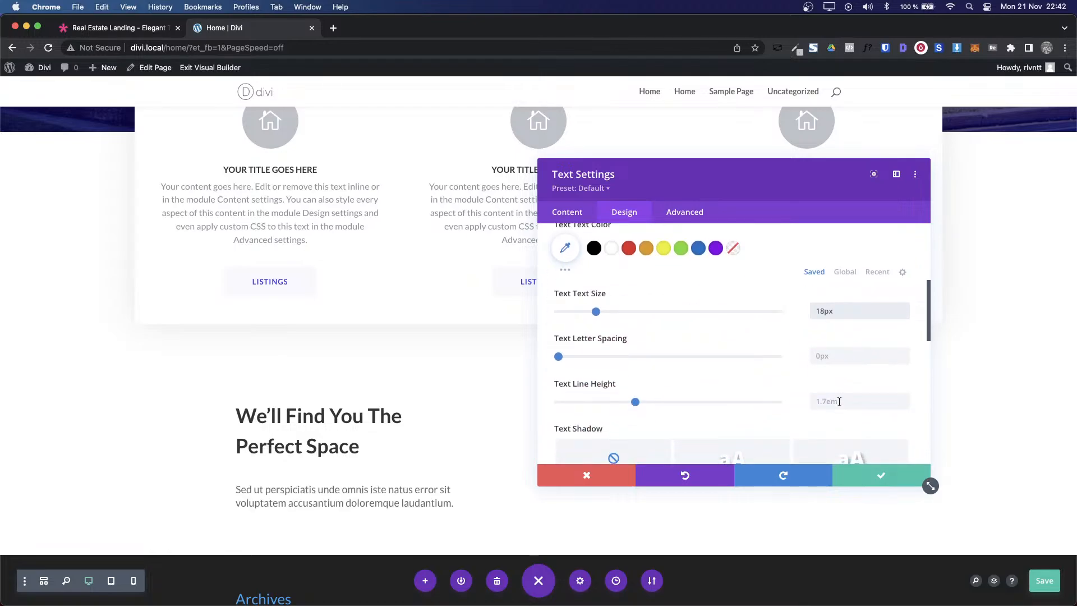
left_click(837, 401)
type("36e")
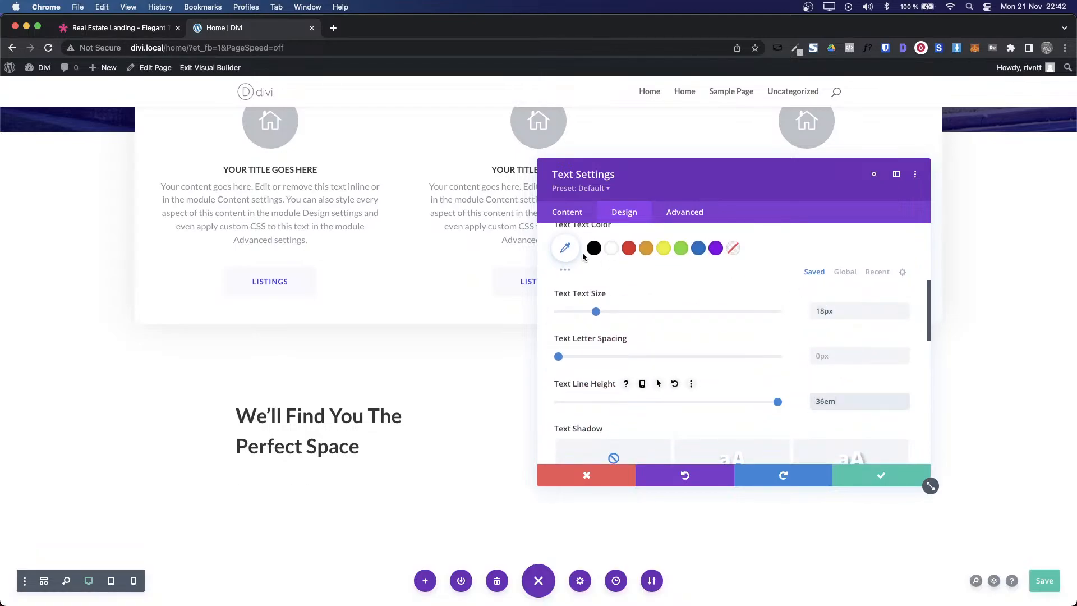
key("BackSpace")
type("px")
Step: Set the paragraph's text color to the copied #898f99 and save the module settings
left_click(564, 247)
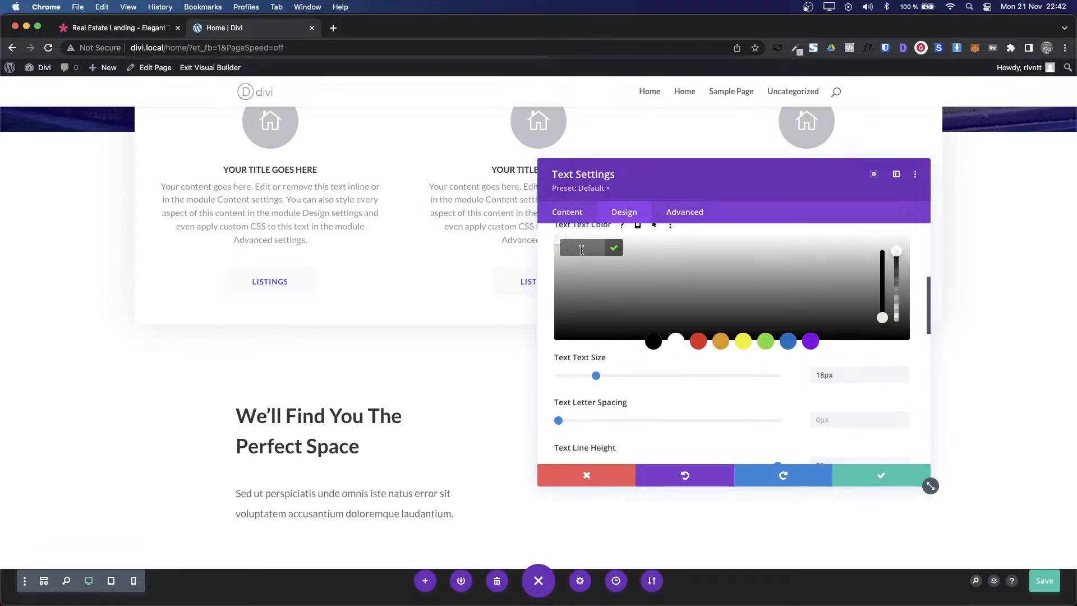
type("#898f99")
left_click(615, 250)
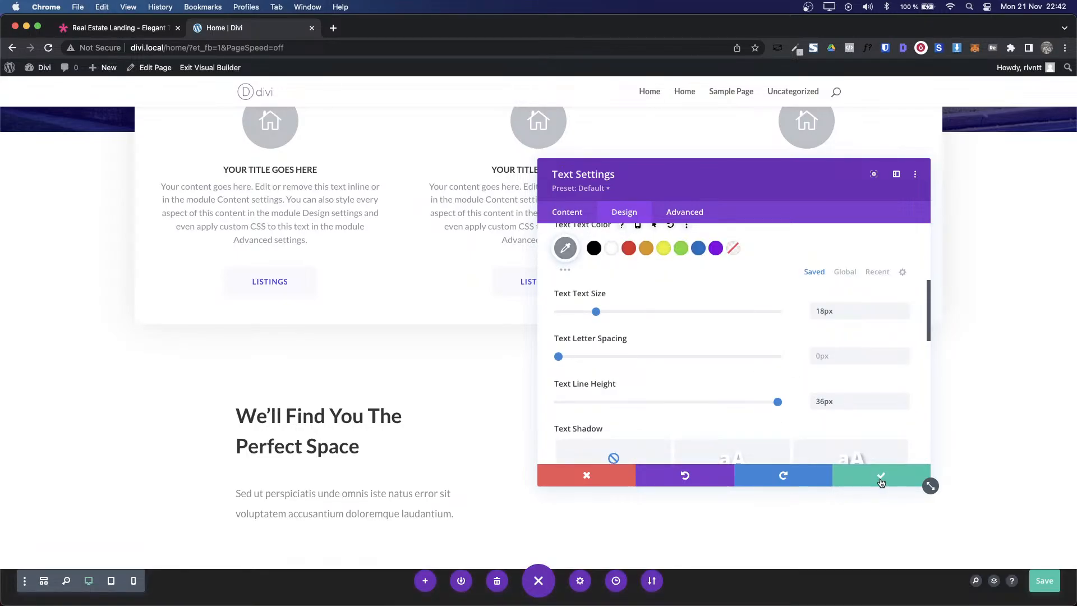
left_click(878, 476)
Step: Close the WhatFont details of the paragraph on the demo page and return to the Divi home page
key("ctrl+shift+Tab")
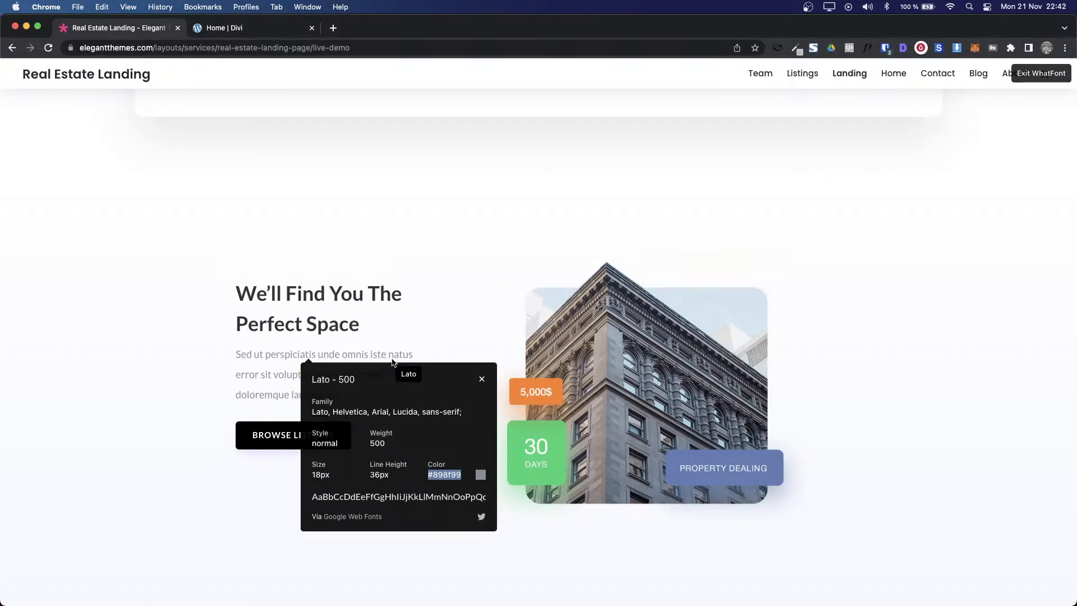
left_click(481, 381)
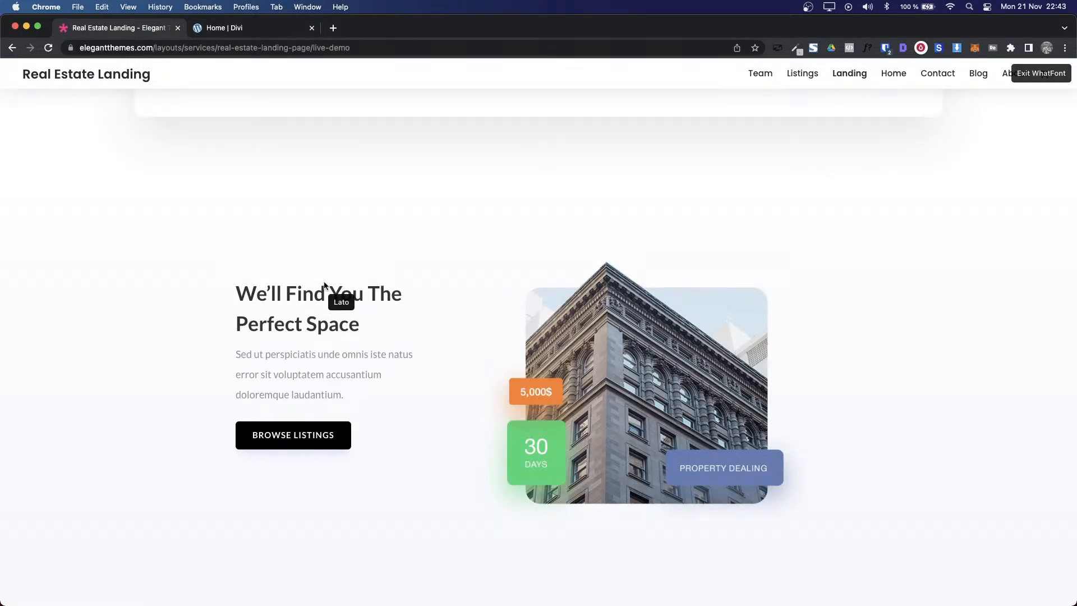
key("ctrl+Tab")
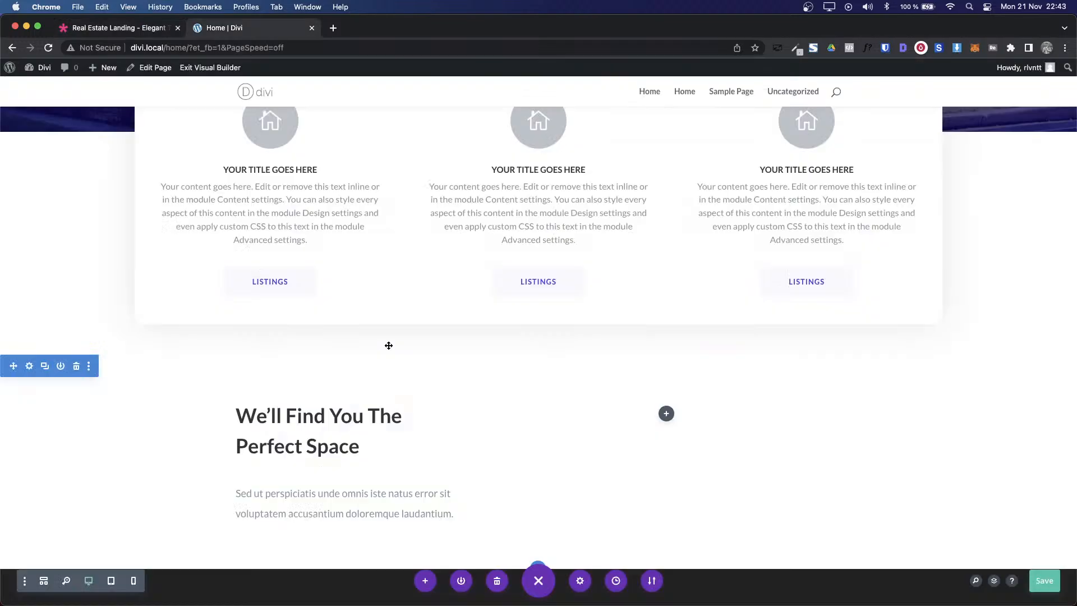
Step: Set the bottom margin of the "We'll Find You The Perfect Space" heading module to 5px and save its settings
left_click(328, 412)
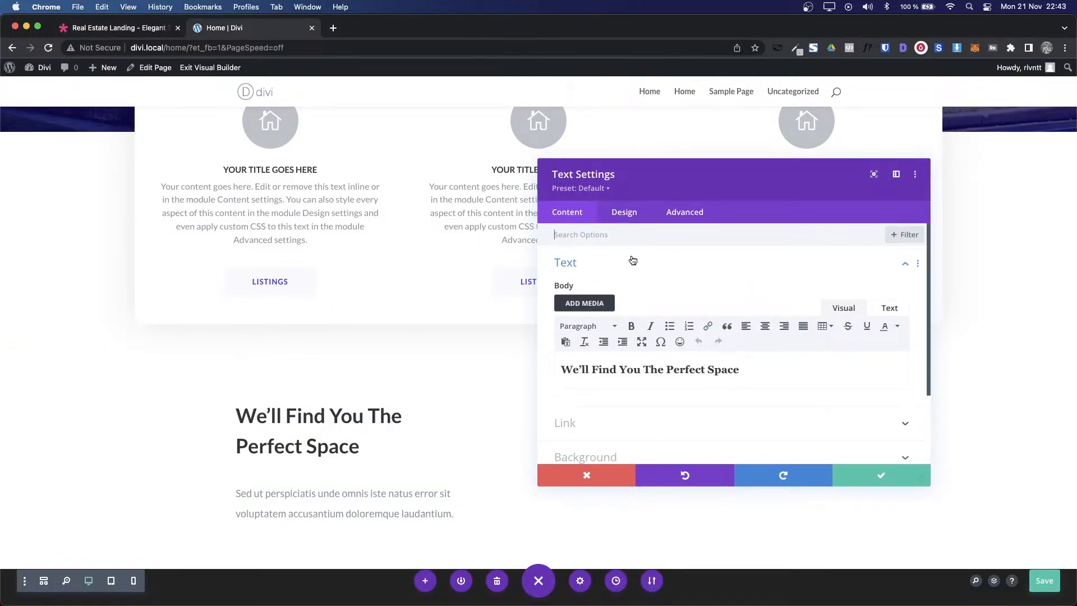
left_click(621, 219)
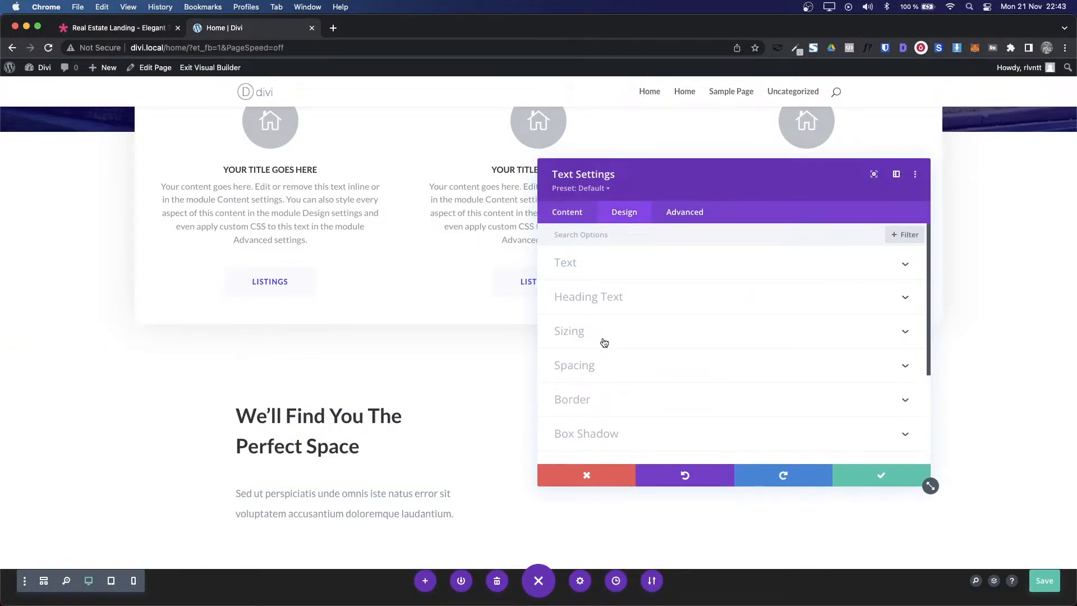
left_click(617, 360)
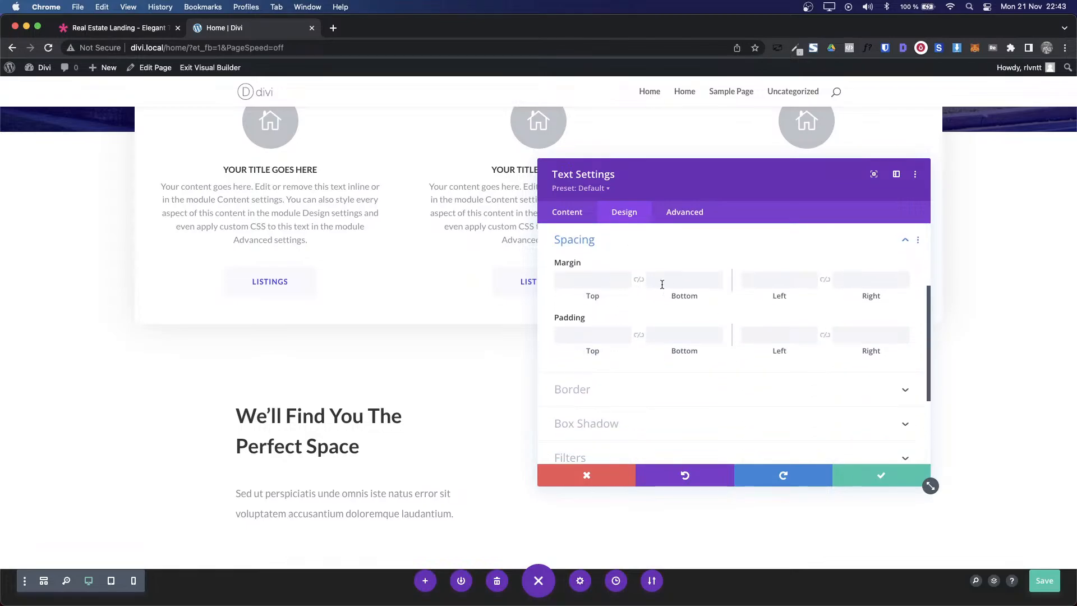
left_click(672, 284)
type("10px")
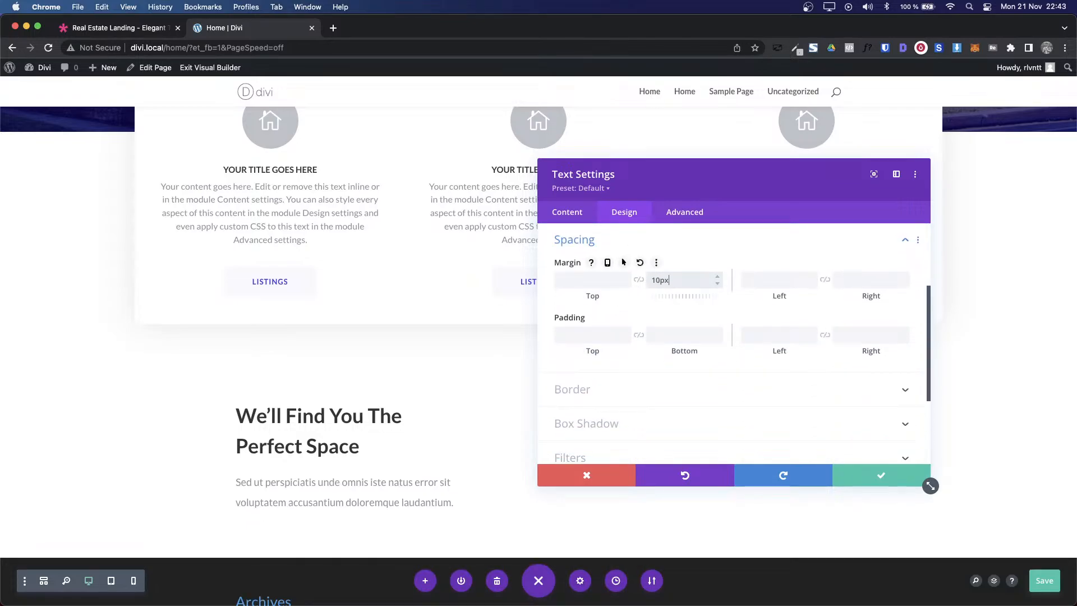
key("Down")
key("Down")
key("Down")
key("Down")
key("Down")
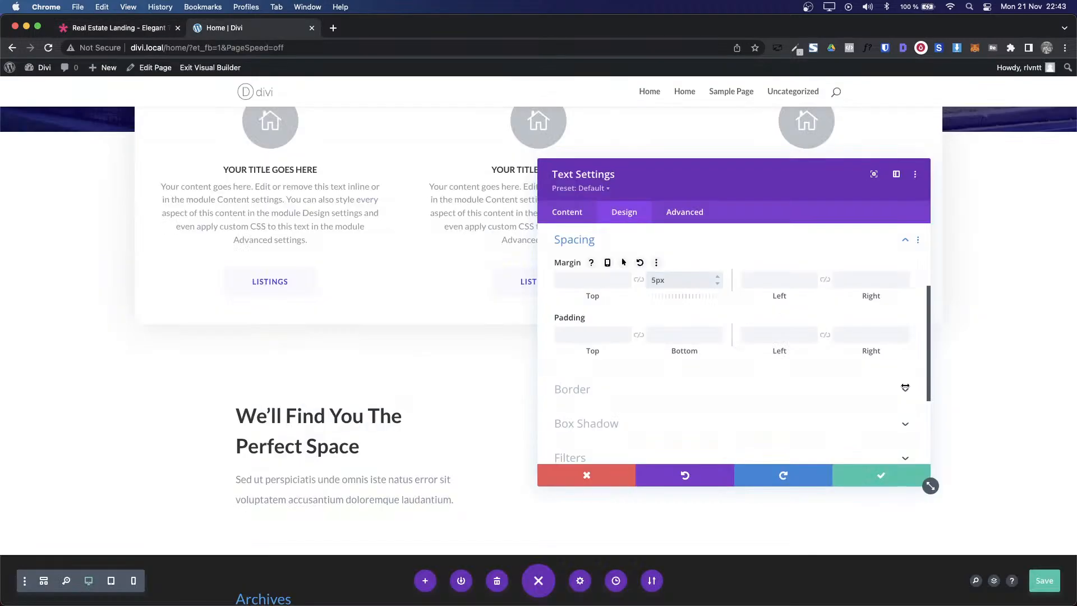
left_click(883, 475)
Step: Compare the section with the demo and copy the orange Browse Listings button module from the hero section
scroll(441, 461, "down", 3)
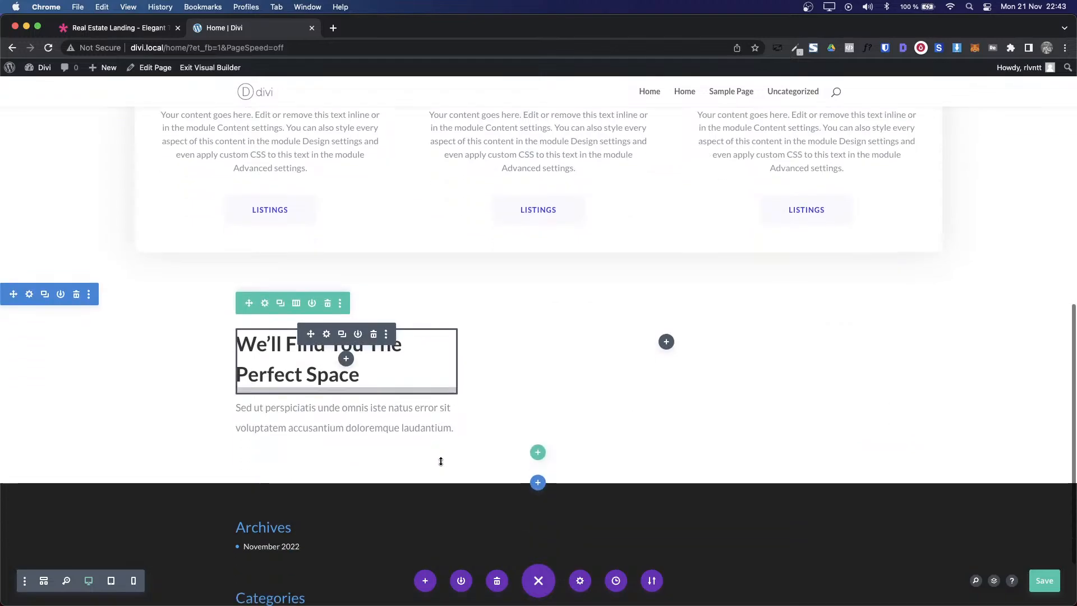
key("ctrl+shift+Tab")
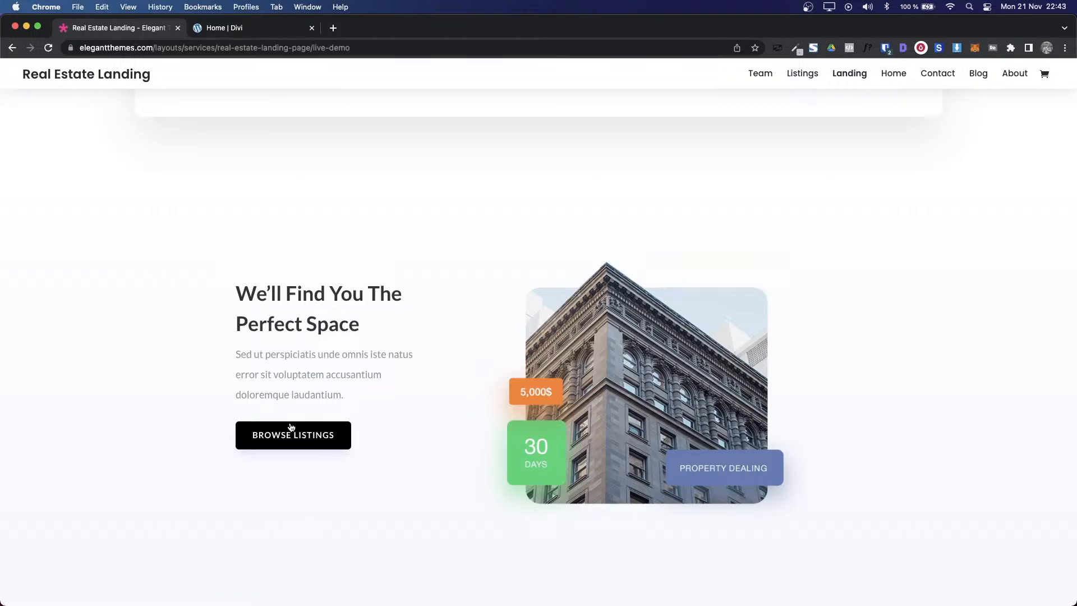
key("ctrl+Tab")
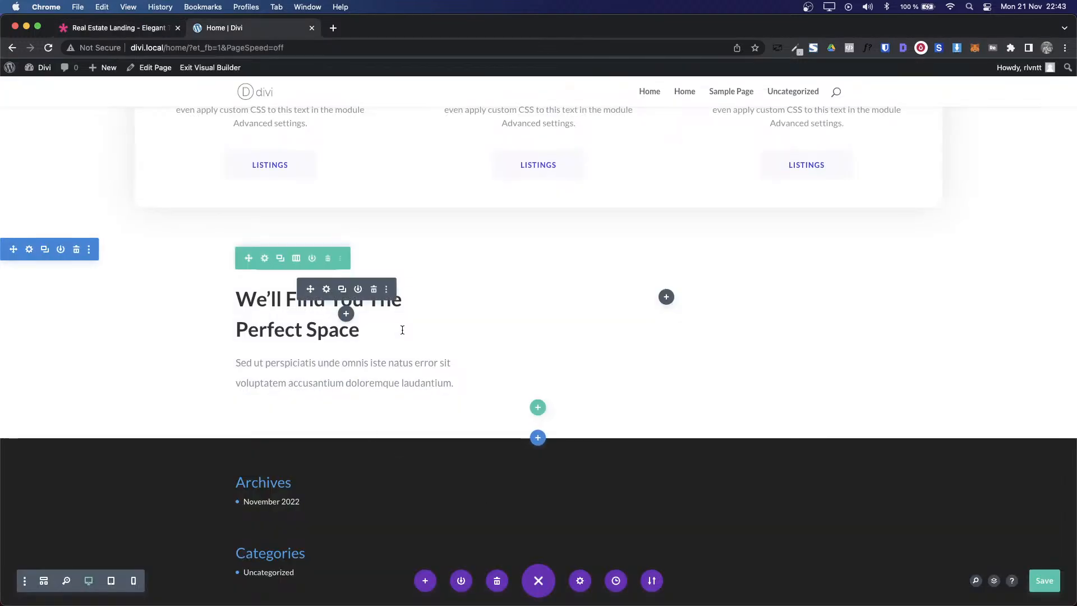
scroll(402, 329, "up", 10)
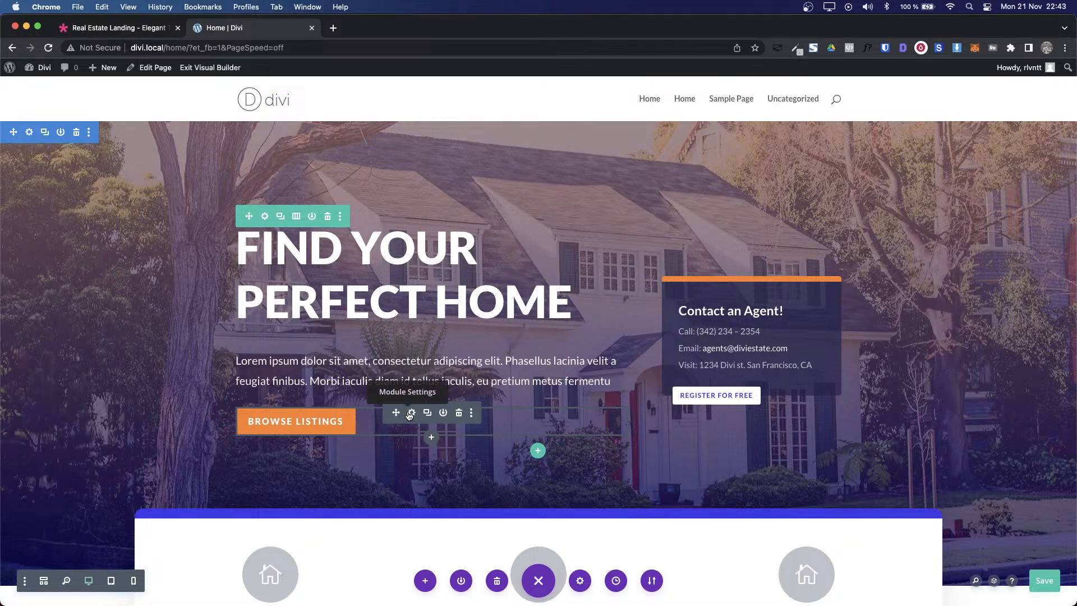
scroll(409, 415, "down", 3)
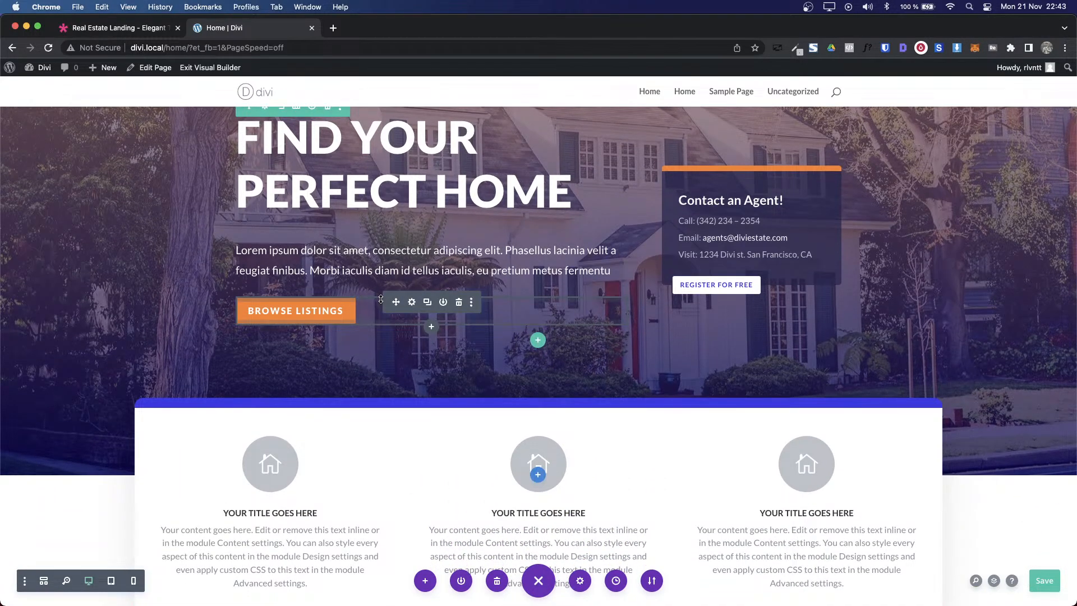
scroll(372, 380, "down", 3)
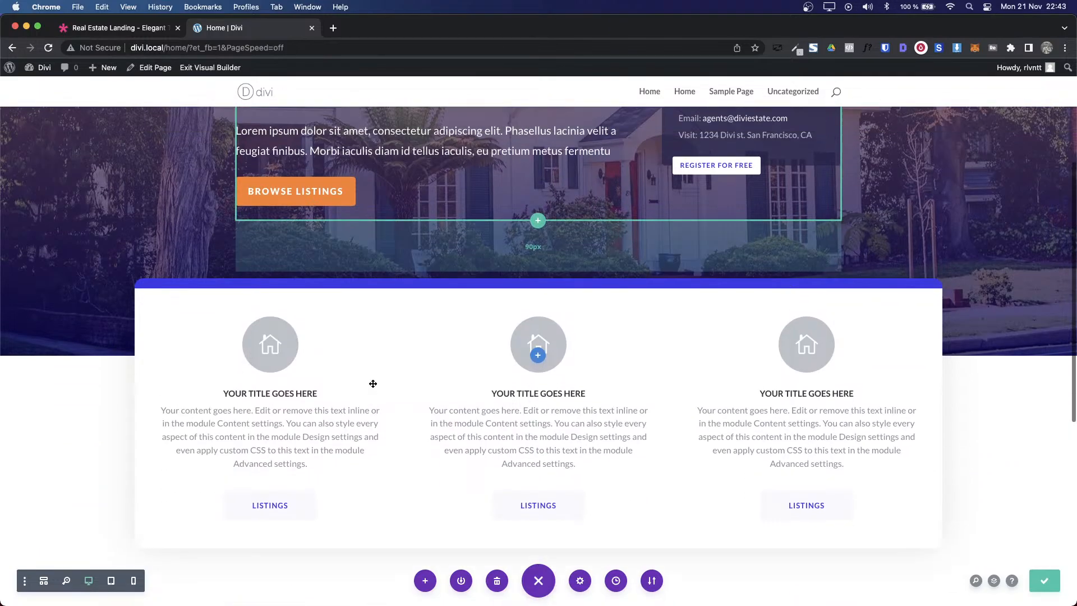
scroll(372, 381, "up", 5)
scroll(397, 412, "down", 3)
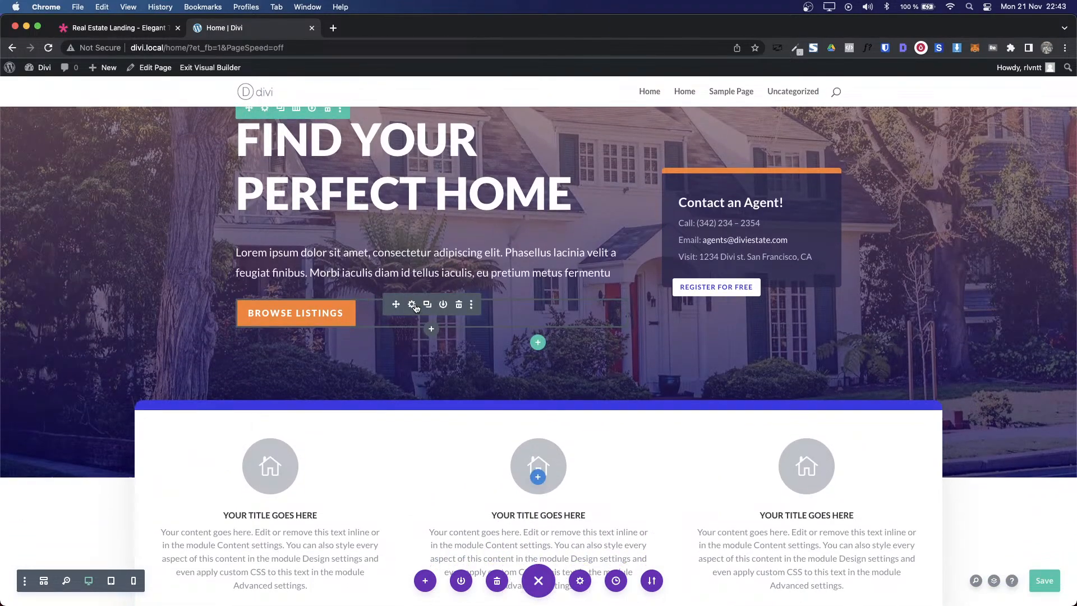
right_click(415, 307)
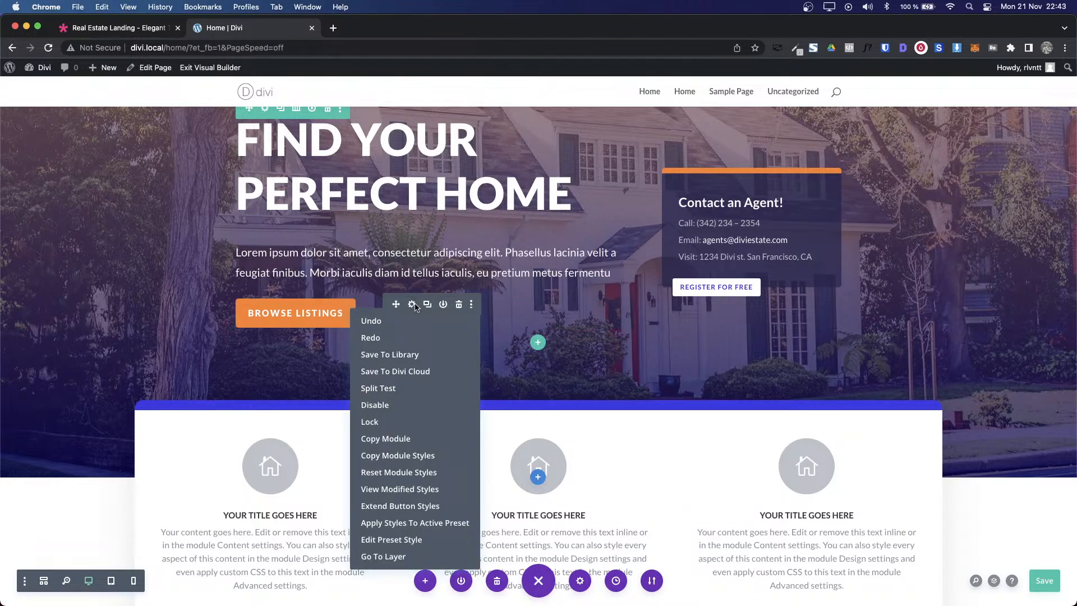
left_click(402, 438)
Step: Paste the copied button module below the "Sed ut perspiciatis" paragraph
scroll(404, 430, "down", 10)
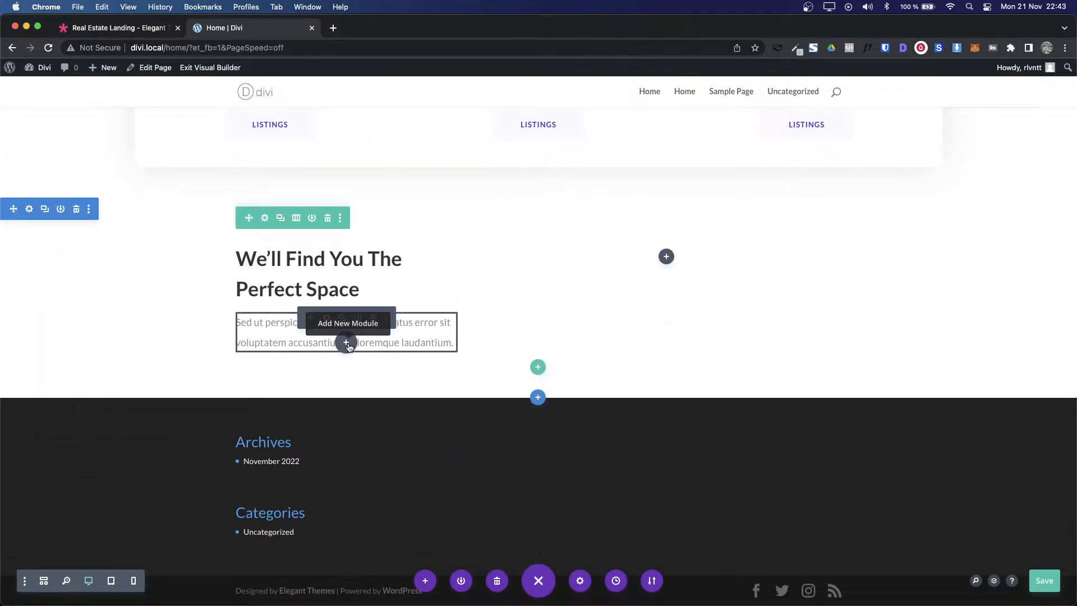
right_click(348, 347)
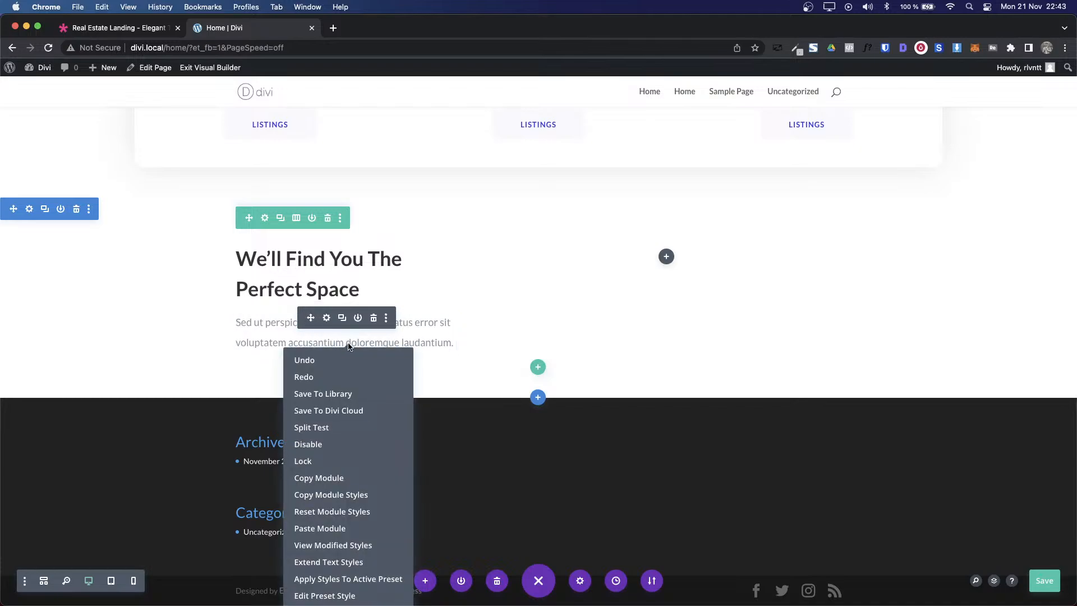
left_click(326, 528)
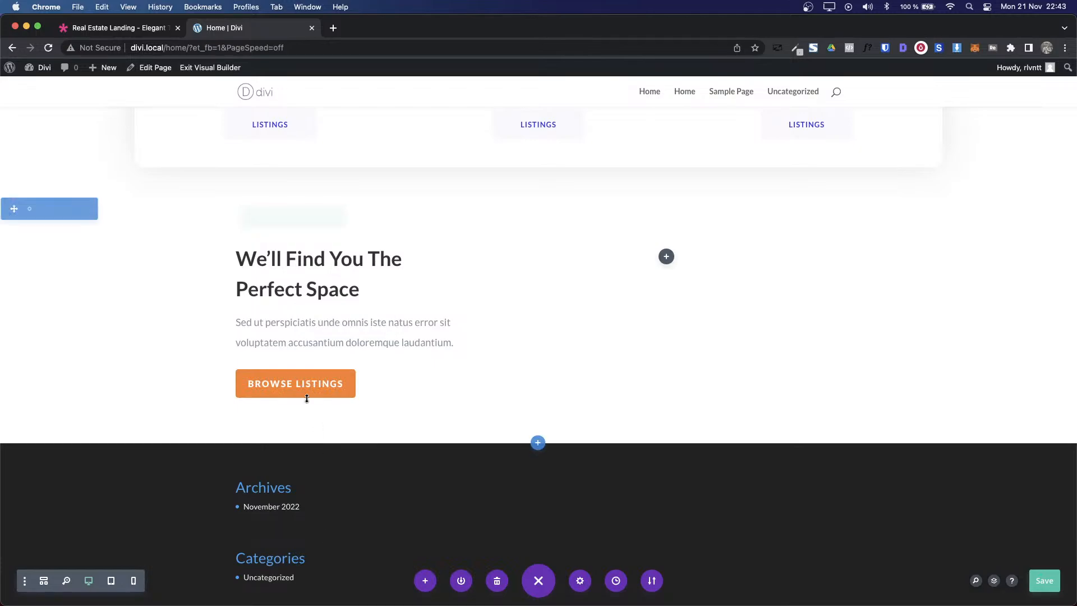
Step: Set the pasted Browse Listings button's background color to black (#000000)
left_click(328, 375)
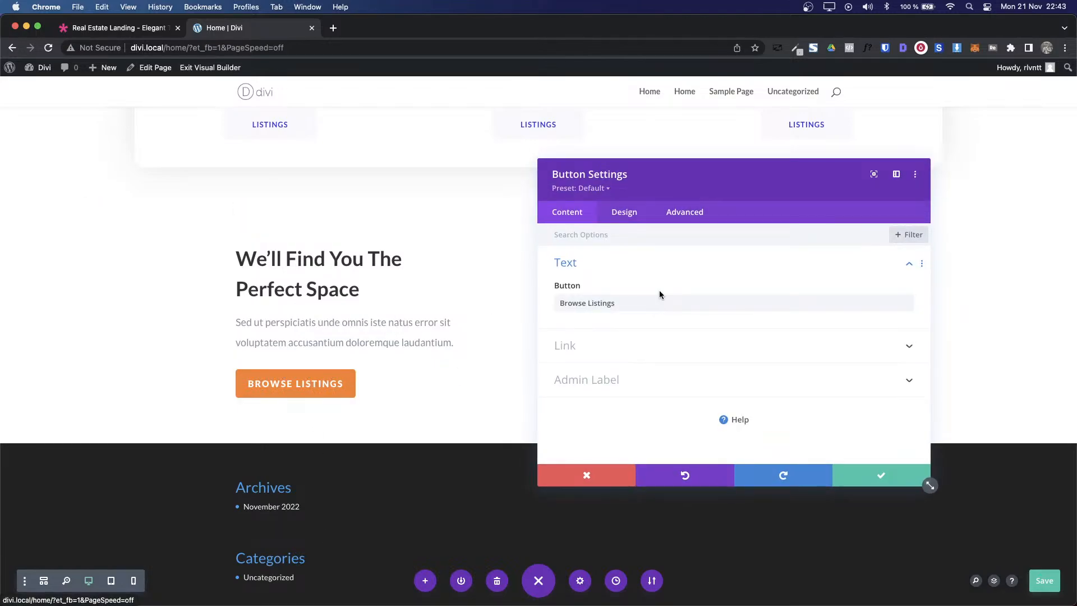
left_click(621, 217)
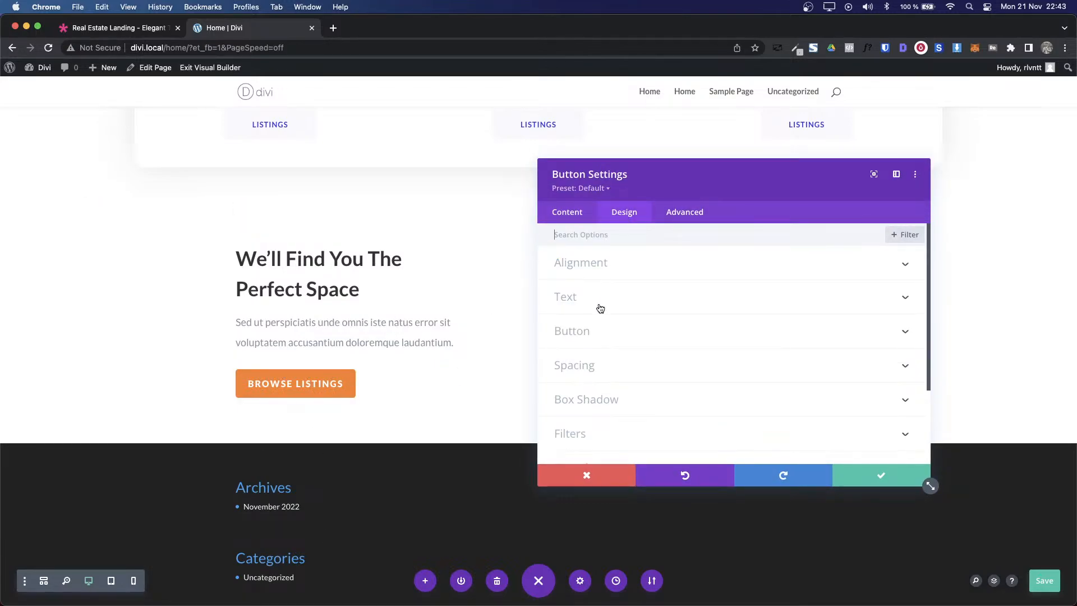
left_click(576, 216)
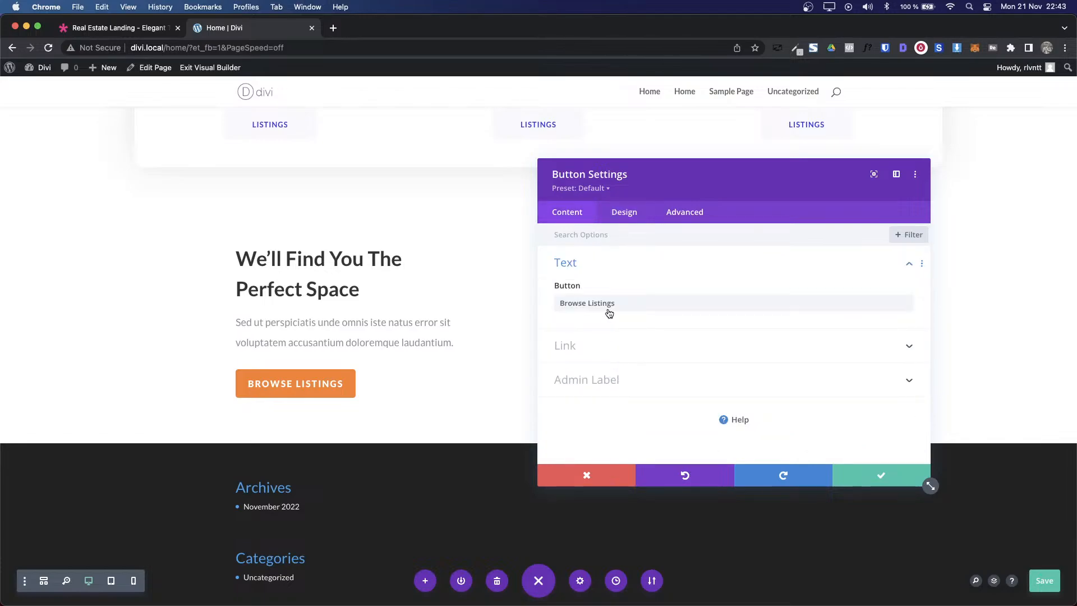
left_click(611, 221)
left_click(587, 341)
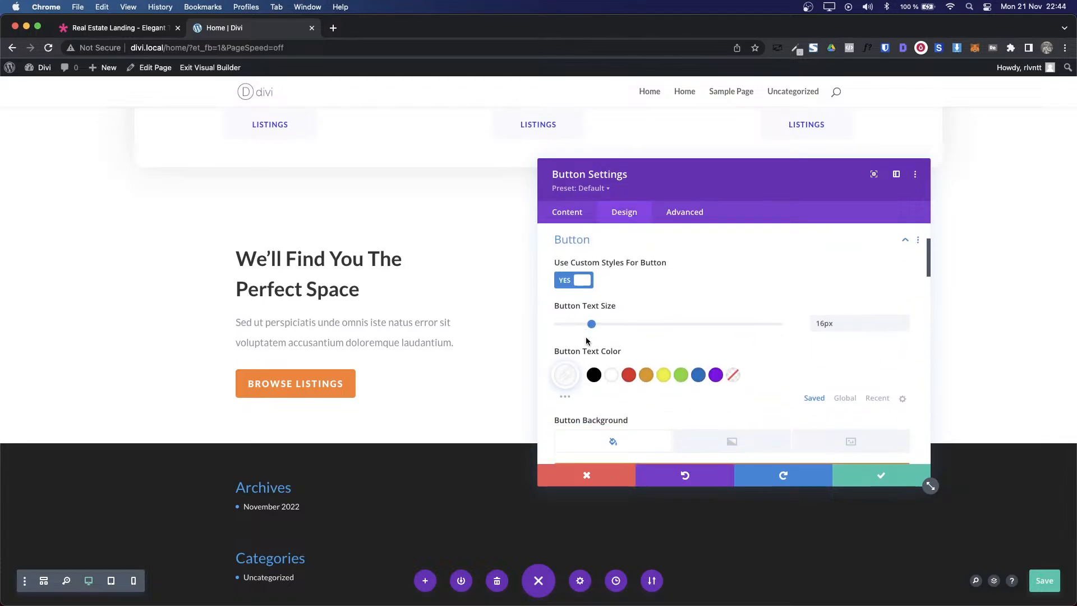
scroll(747, 314, "down", 3)
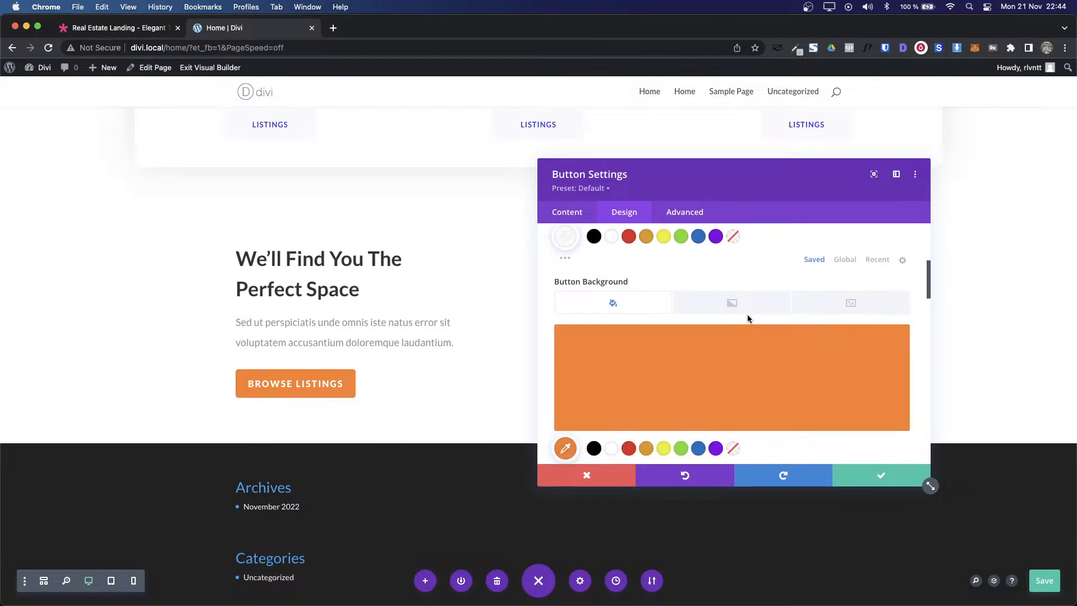
scroll(734, 382, "down", 2)
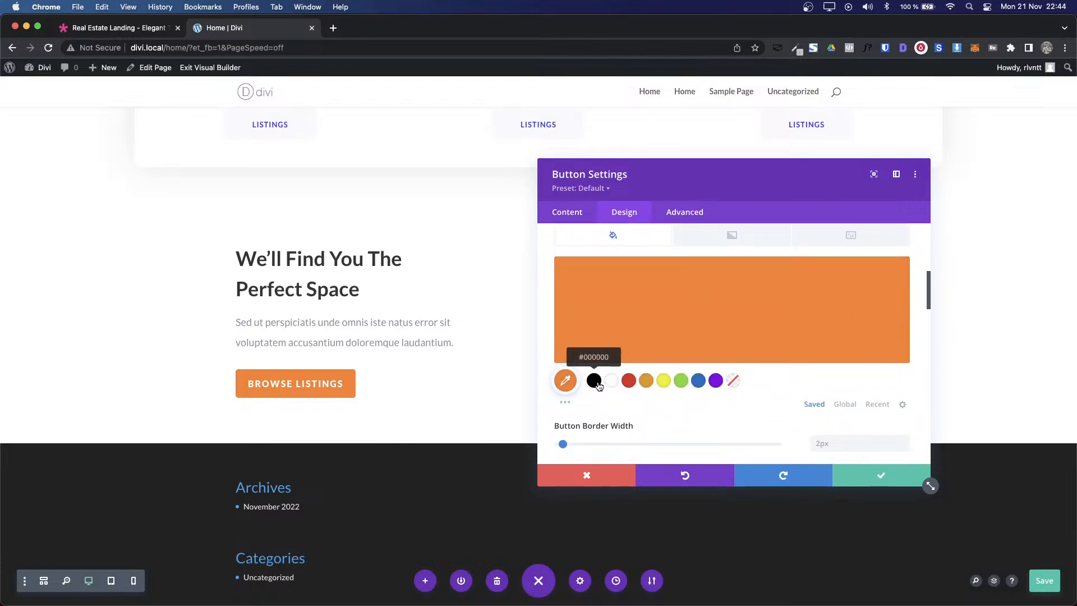
left_click(597, 383)
Step: Set the button's border color to black (#000000) and save the module settings
scroll(830, 361, "down", 2)
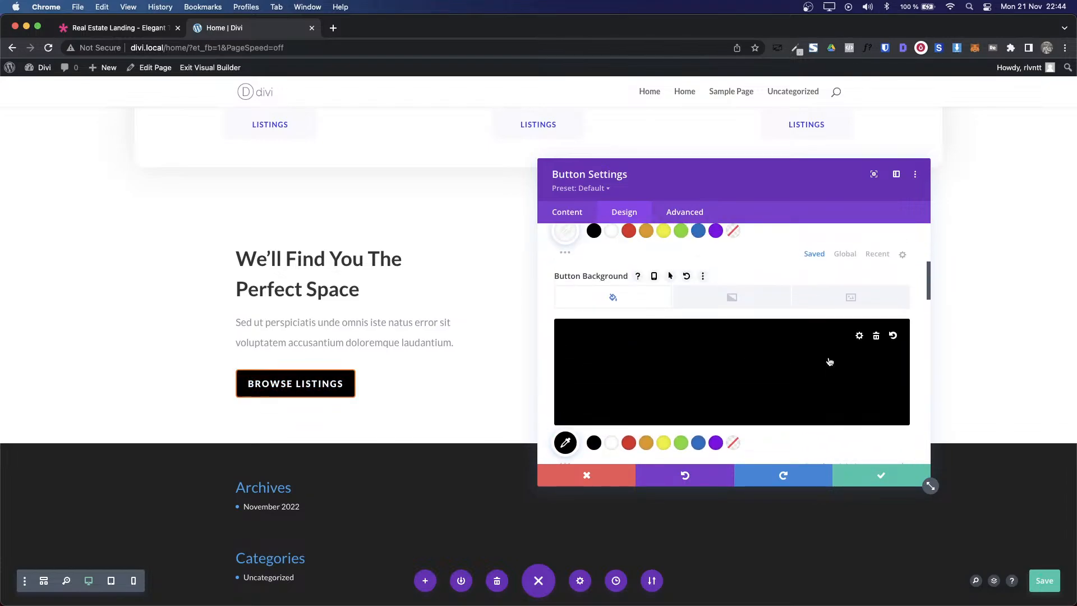
scroll(830, 361, "down", 1)
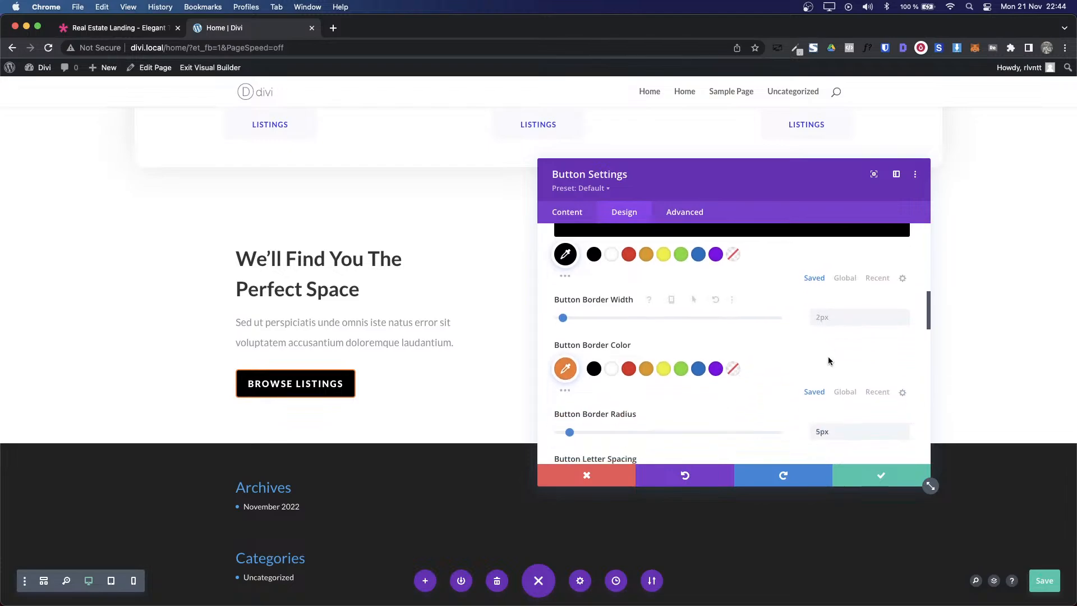
left_click(595, 371)
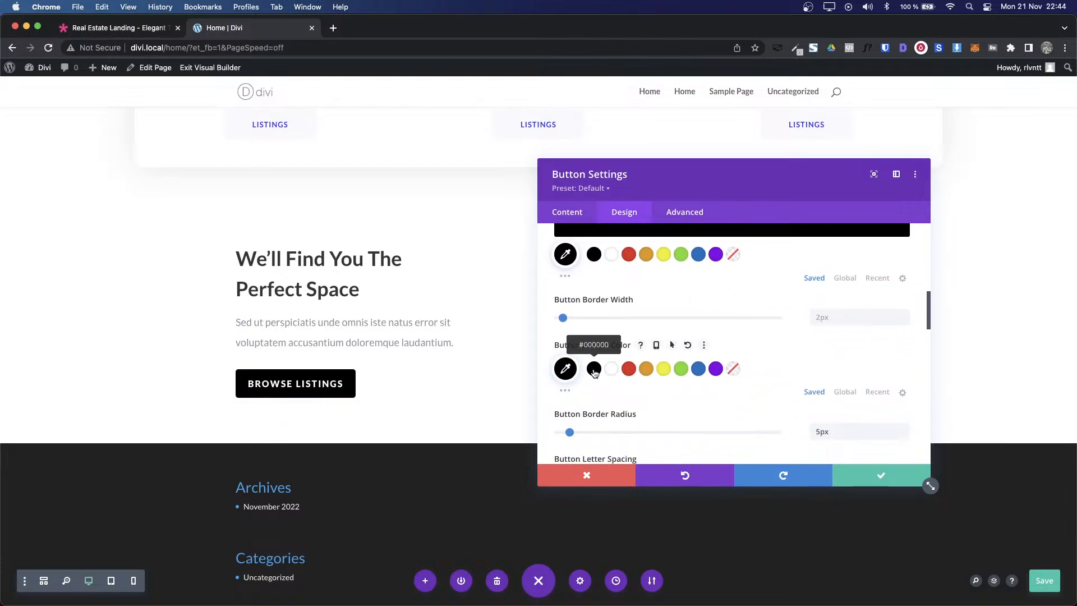
left_click(878, 475)
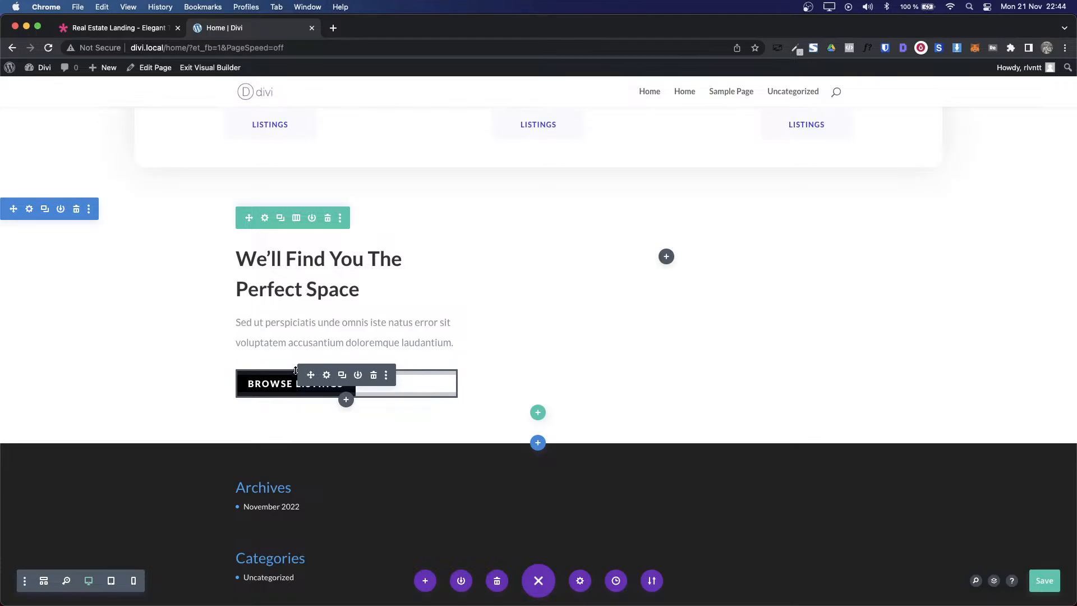
Step: Download the office building illustration from the Real Estate Landing demo page with the image downloader extension
left_click(97, 30)
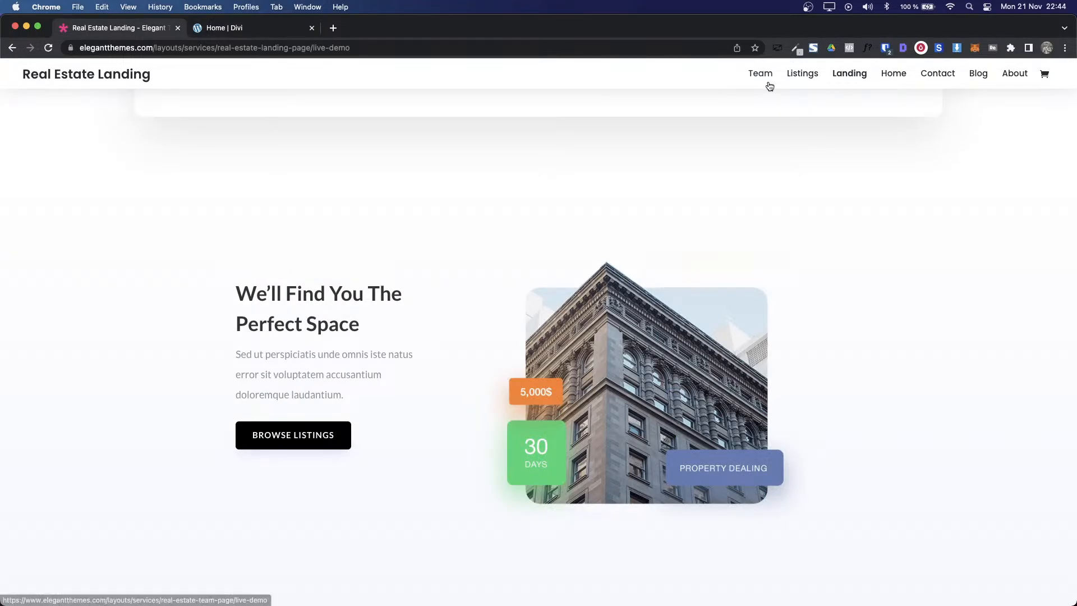
left_click(956, 48)
mouse_move(941, 189)
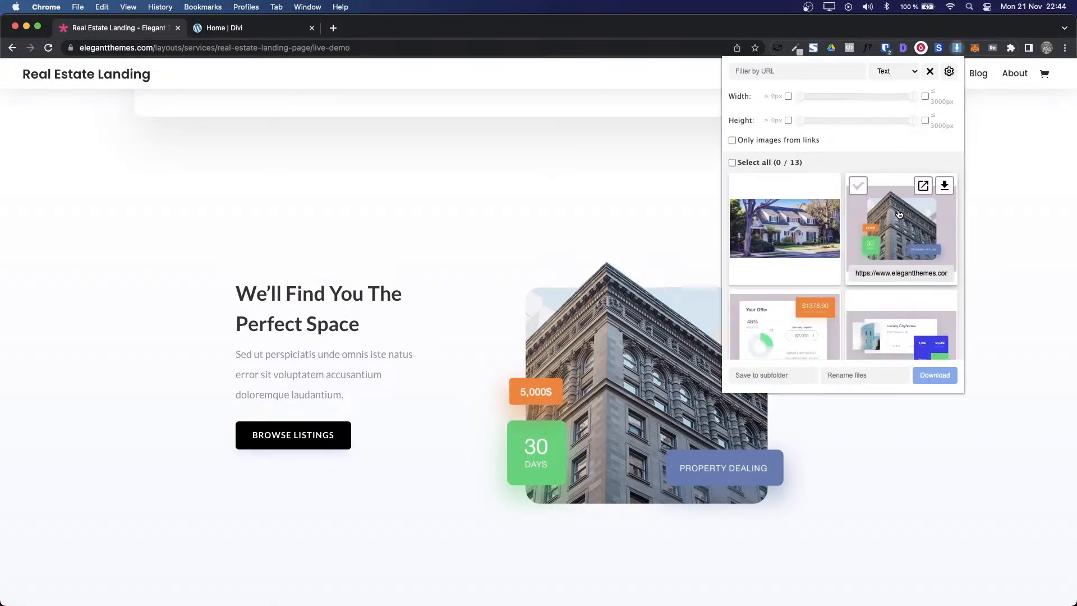
left_click(943, 186)
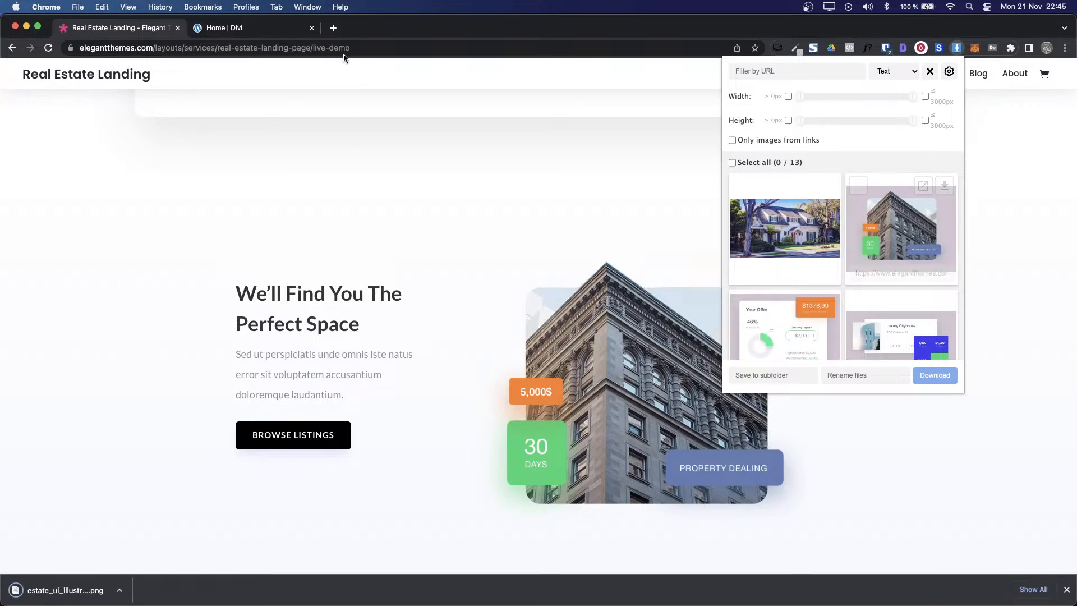
Step: Switch back to the Divi page and insert an Image module in the empty column beside the "We'll Find You The Perfect Space" text
left_click(242, 28)
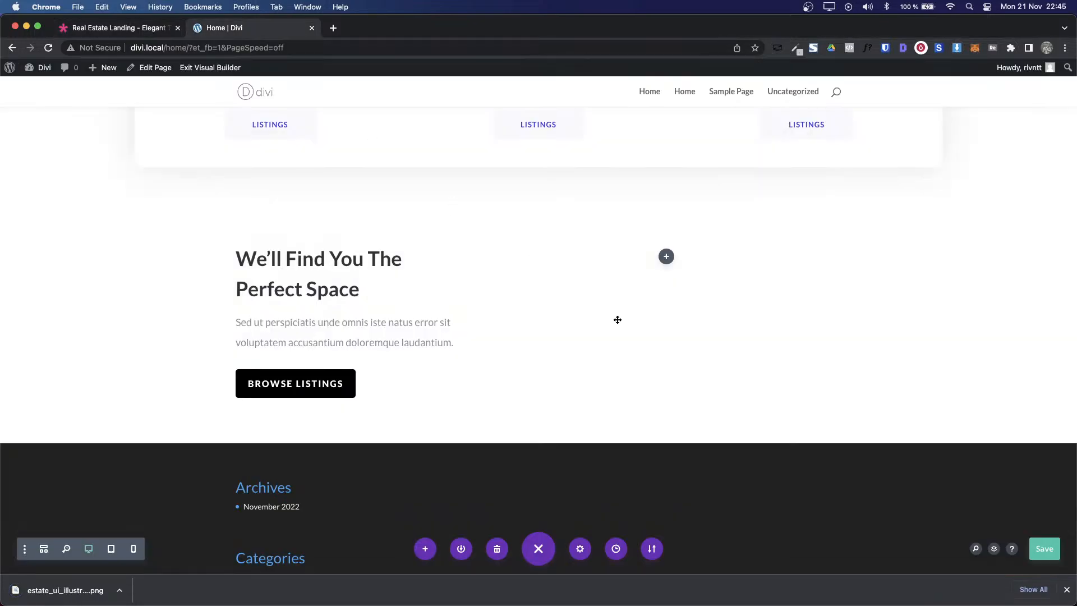
left_click(667, 258)
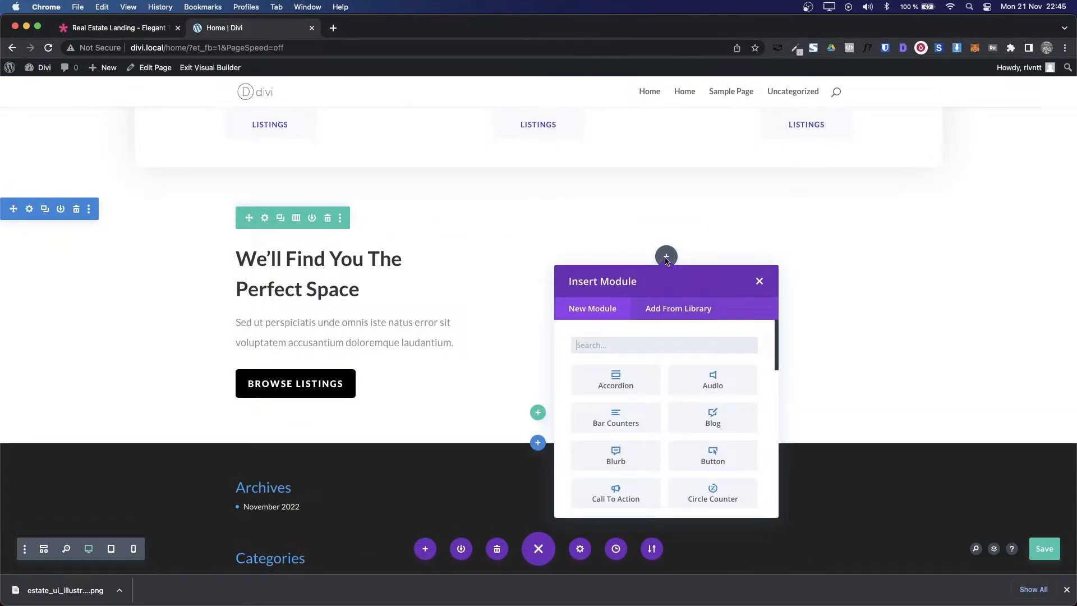
left_click(646, 338)
type("i")
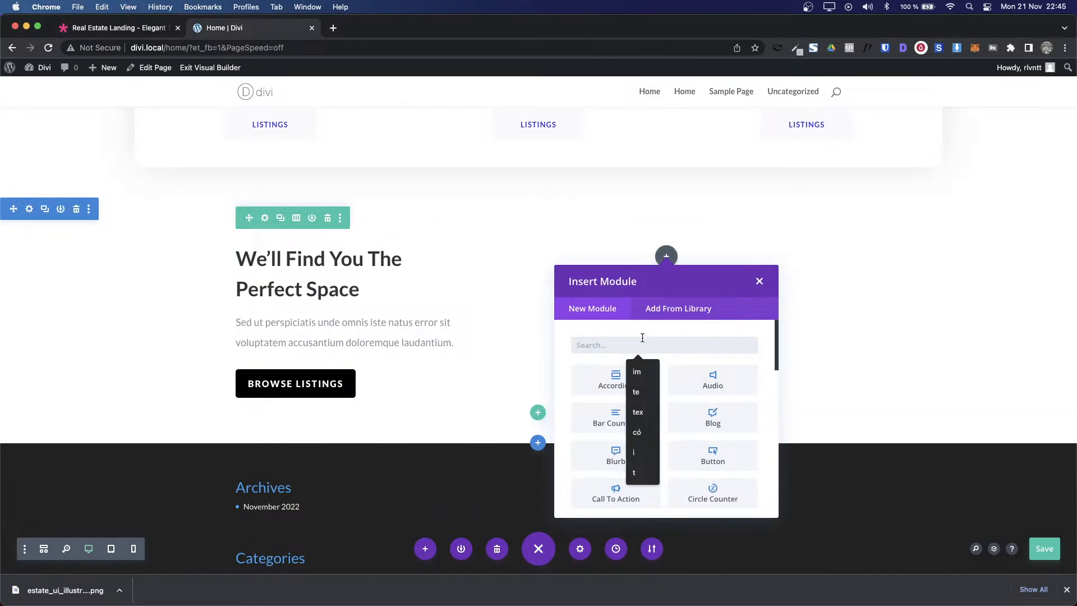
type("ma")
left_click(585, 377)
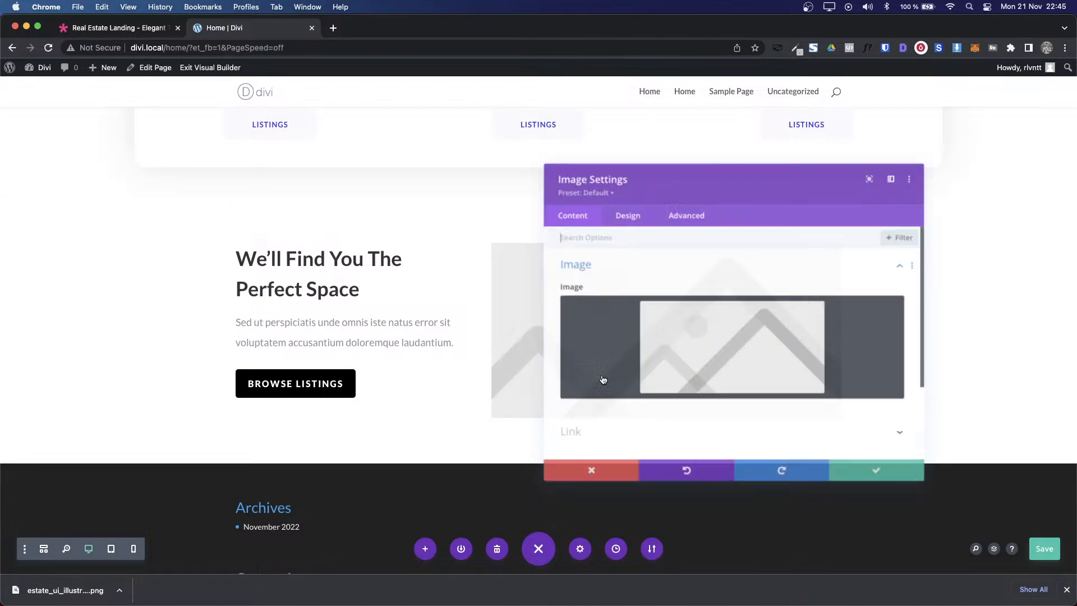
Step: Upload estate_ui_illustration_04.png to the media library as the module's image and save the module settings
left_click(739, 317)
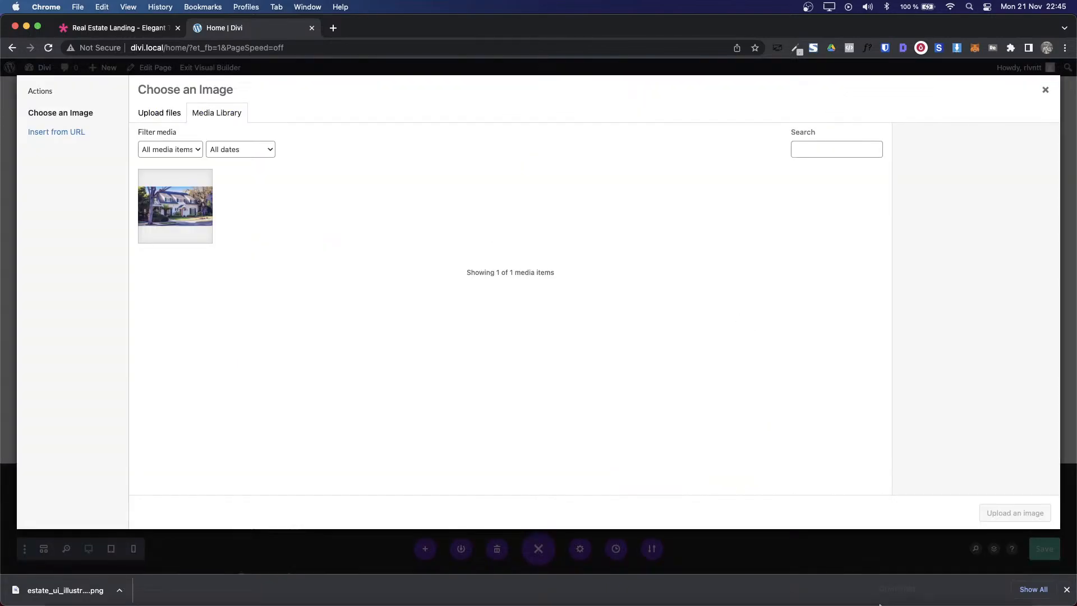
left_click(899, 578)
left_click_drag(907, 525, 545, 346)
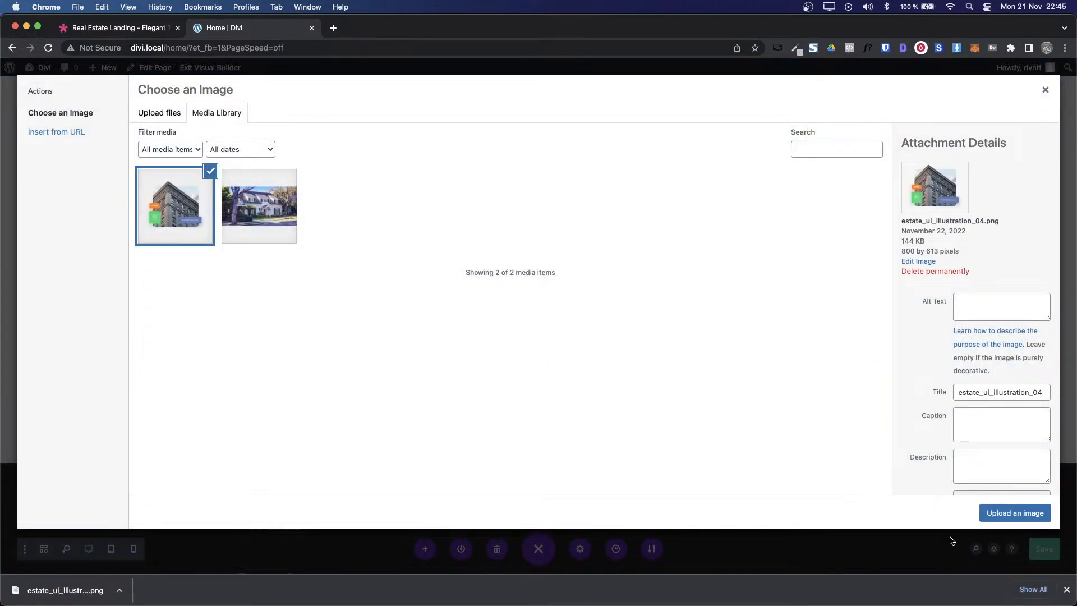
left_click(994, 518)
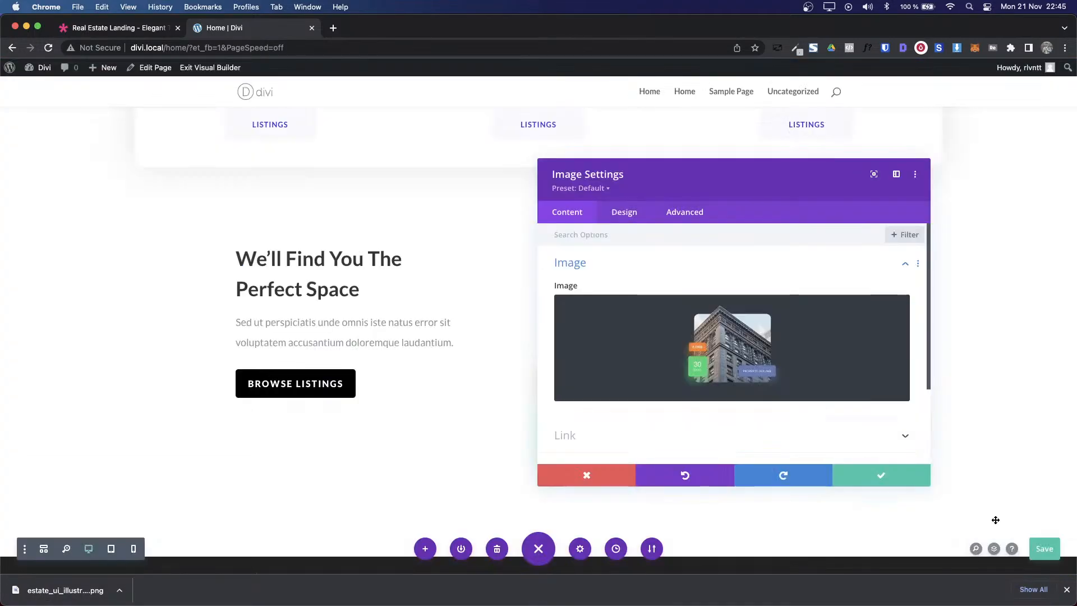
left_click(891, 476)
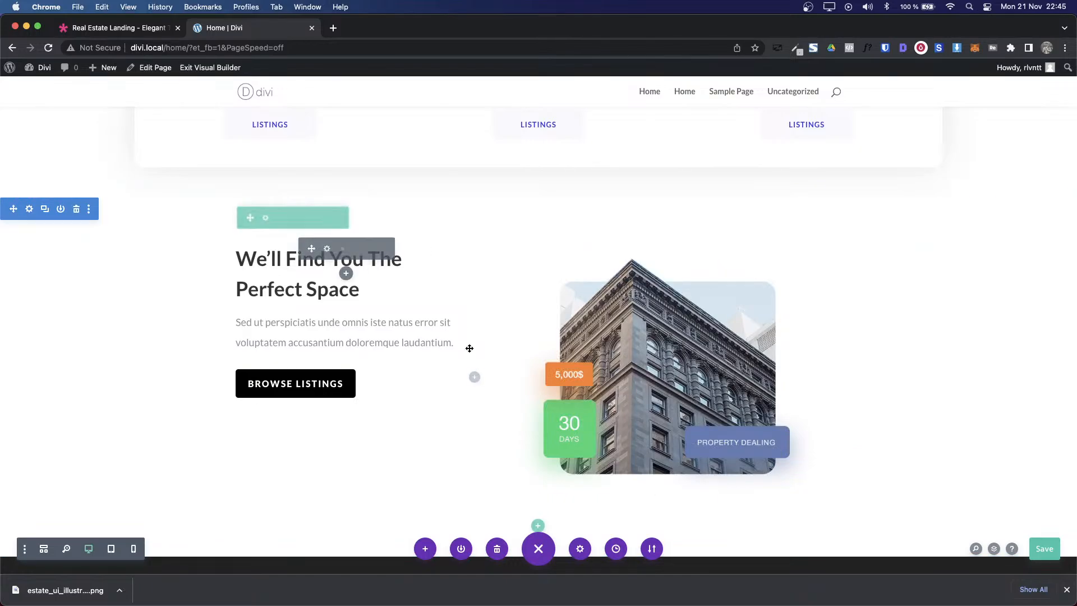
Step: Compare the text and image placement in the "We'll Find You The Perfect Space" section with the Real Estate Landing demo page
scroll(469, 349, "down", 1)
key("ctrl+Tab")
scroll(470, 350, "down", 1)
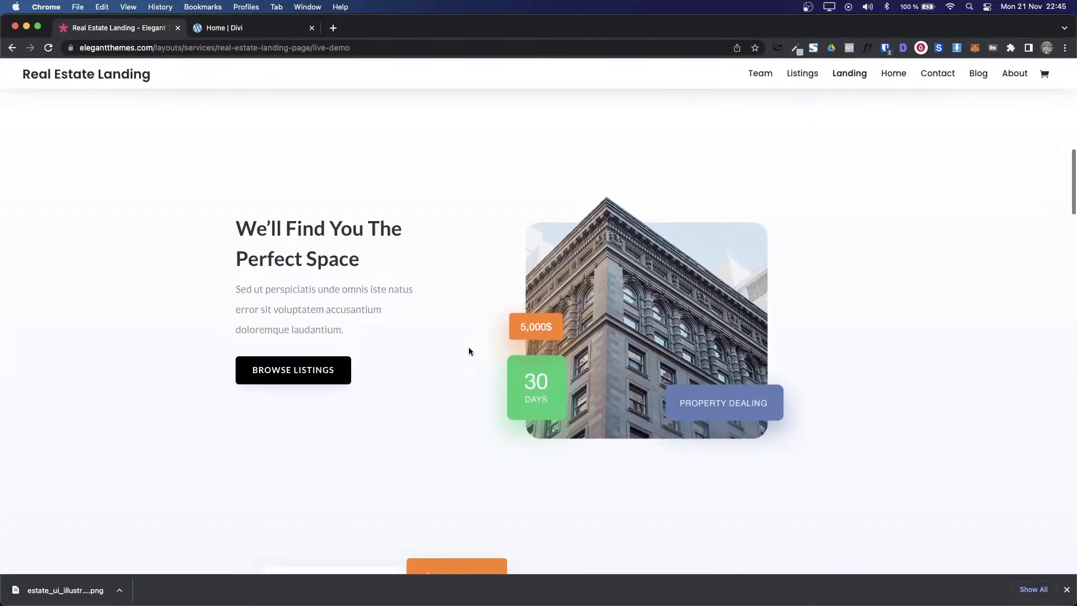
key("ctrl+Tab")
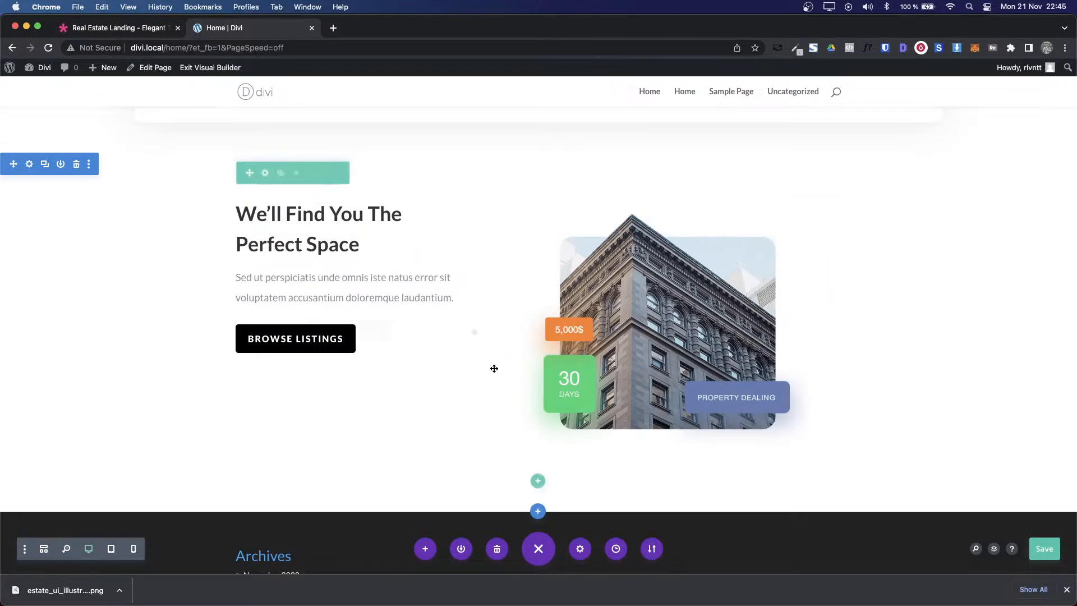
scroll(620, 331, "up", 3)
scroll(621, 331, "down", 3)
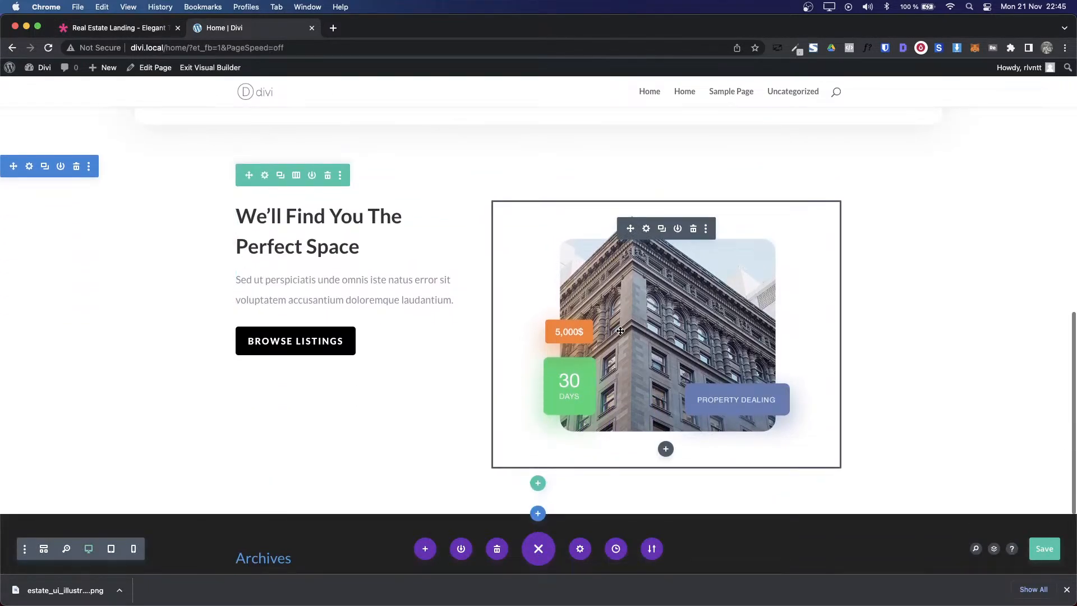
key("ctrl+Tab")
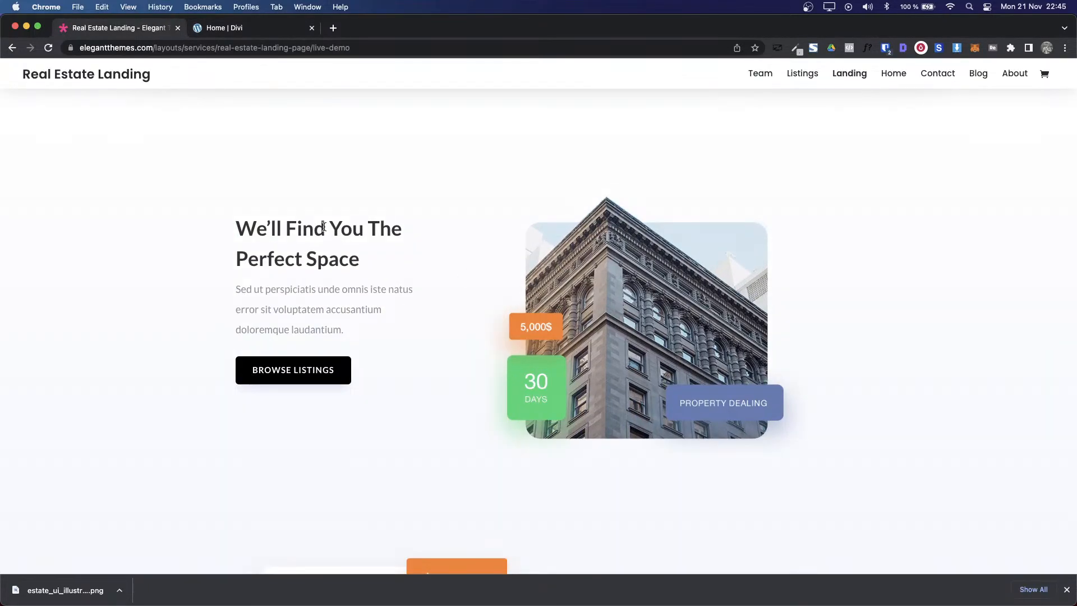
key("ctrl+Tab")
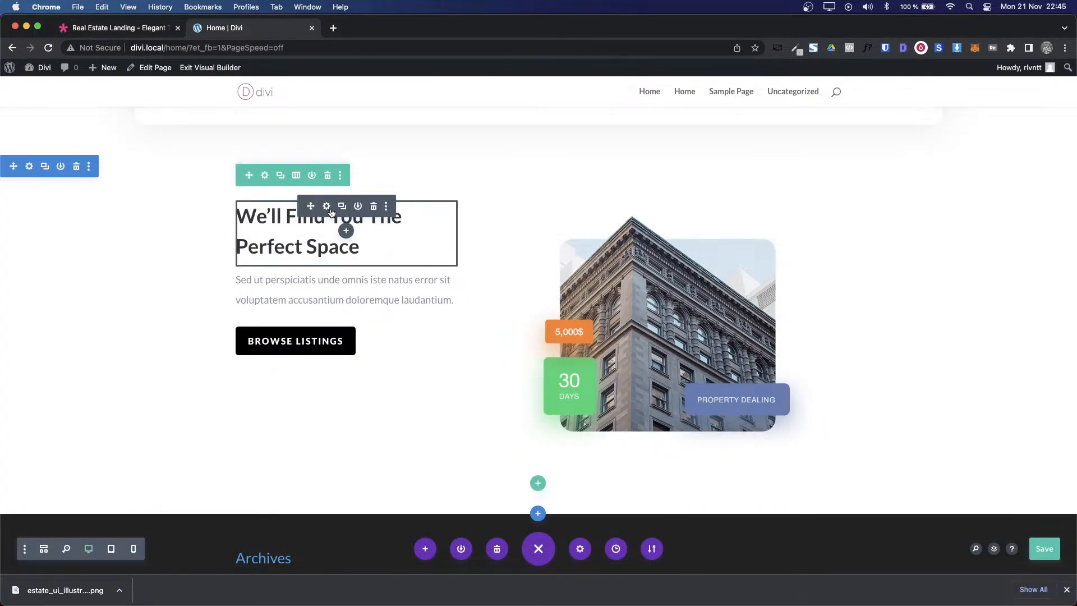
Step: Set the top margin of the "We'll Find You The Perfect Space" heading module to 60px
left_click(330, 209)
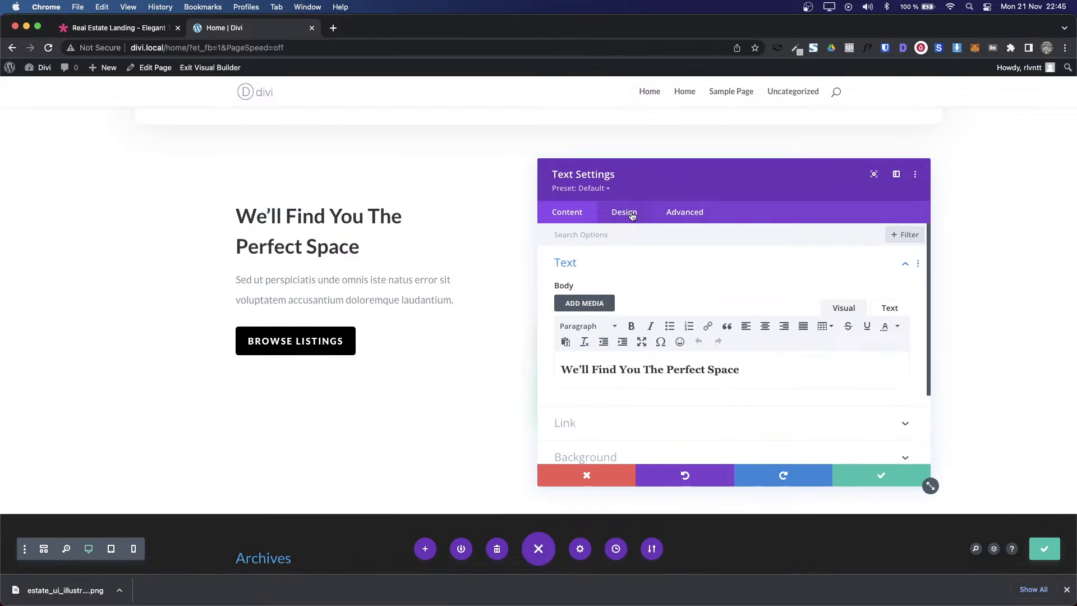
left_click(631, 216)
left_click(625, 332)
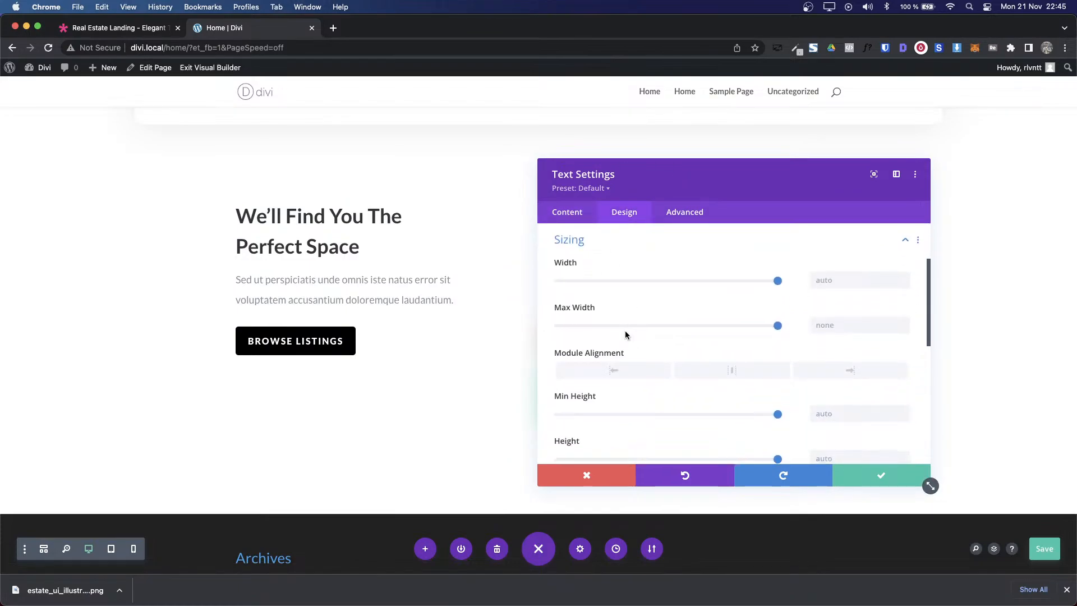
scroll(745, 405, "up", 3)
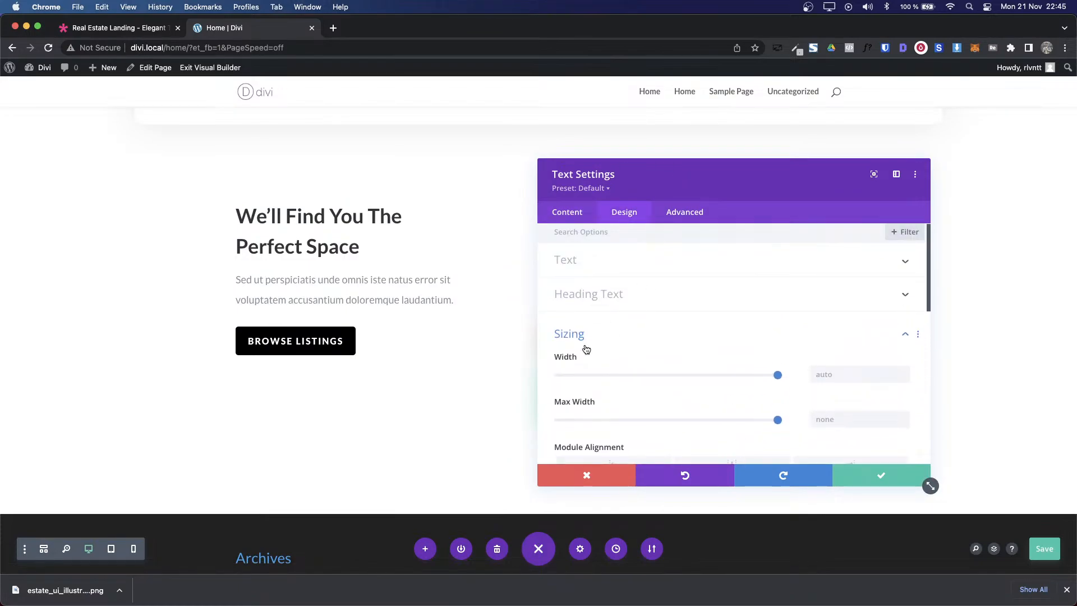
left_click(586, 331)
left_click(589, 368)
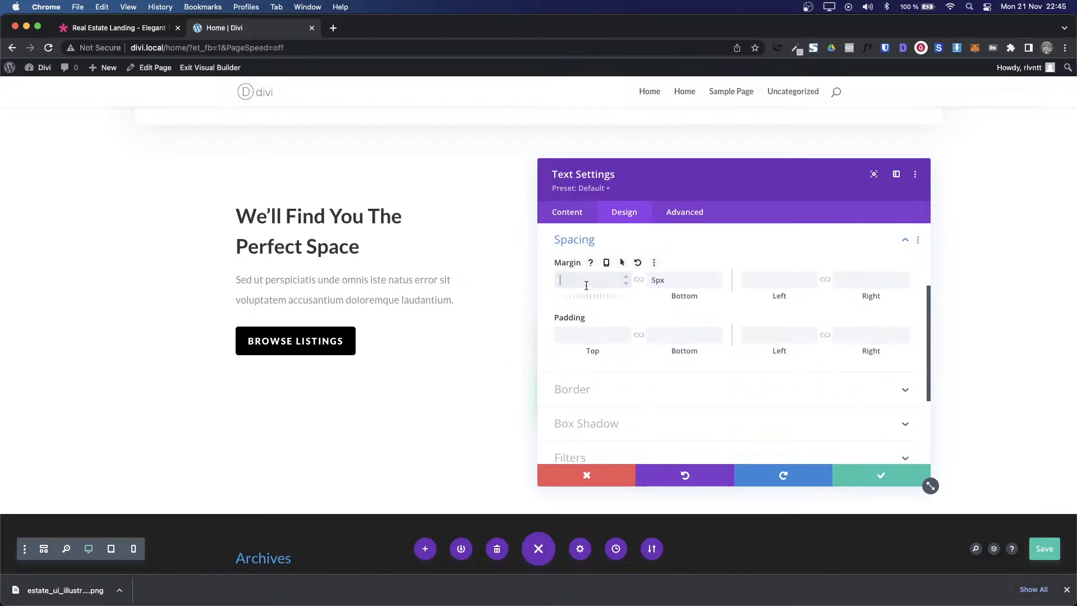
key("shift+Up")
key("shift+Up")
key("shift+Up")
key("shift+Up")
key("shift+Up")
key("shift+Up")
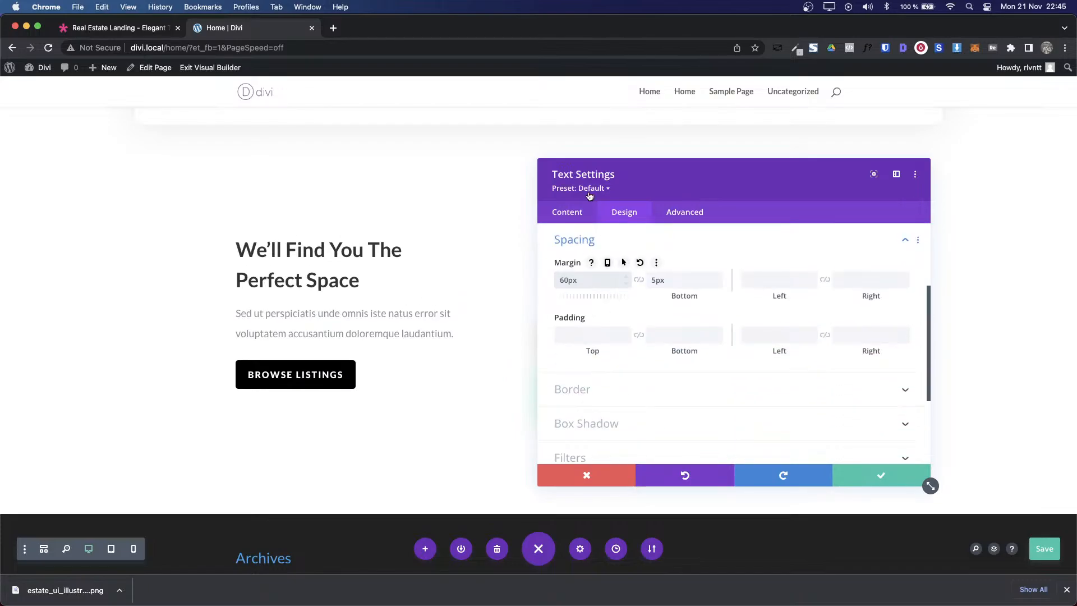
Step: Reduce the heading's top margin to 40px, check it against the demo page, and save the module settings
left_click_drag(659, 180, 695, 171)
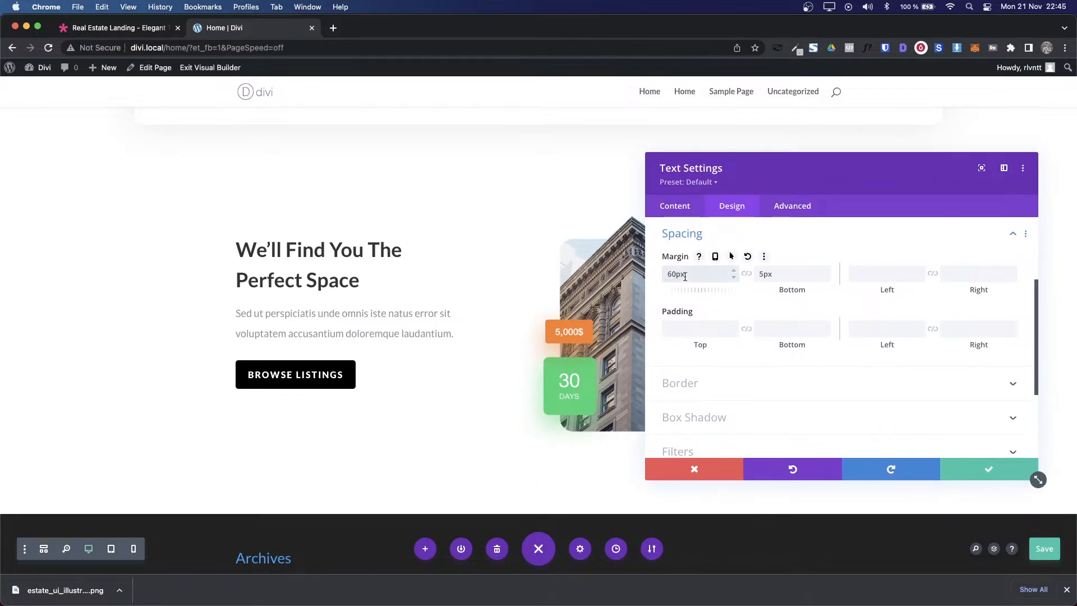
left_click(685, 275)
key("shift+Down")
key("shift+Down")
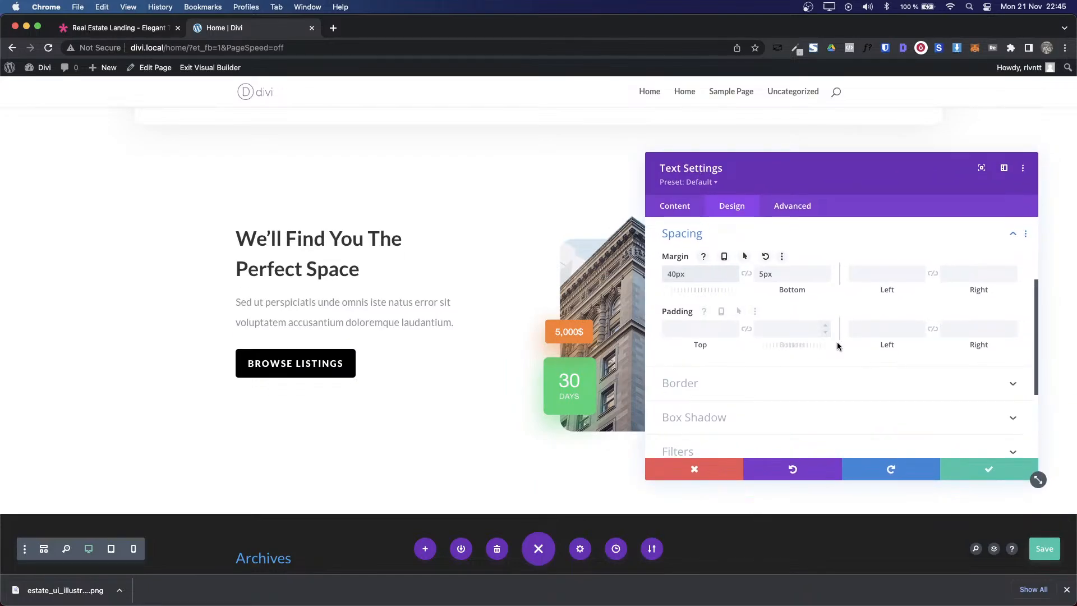
left_click(115, 28)
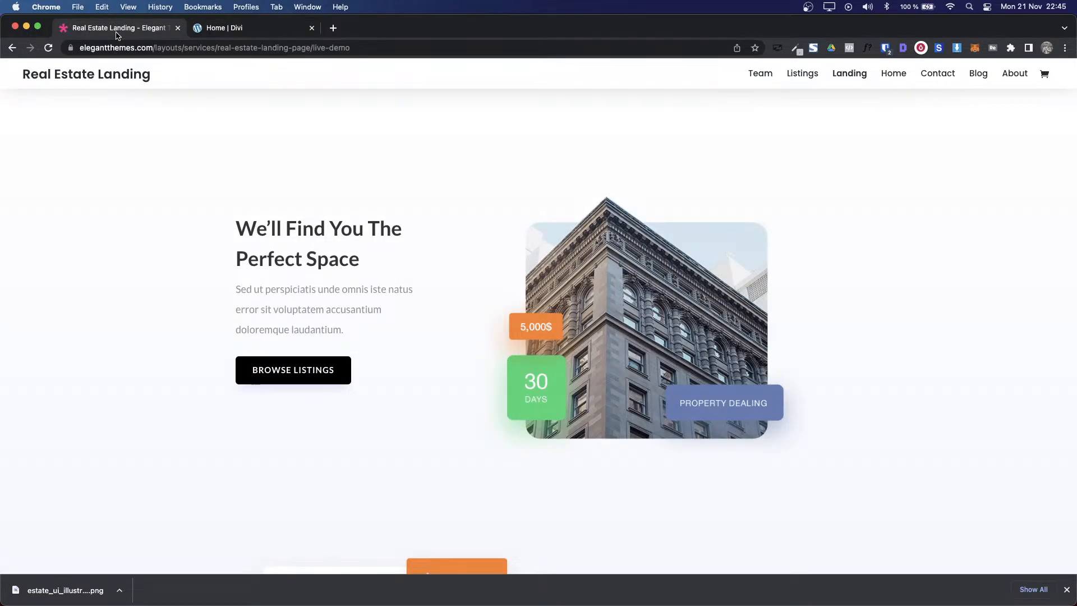
left_click(206, 22)
left_click(125, 33)
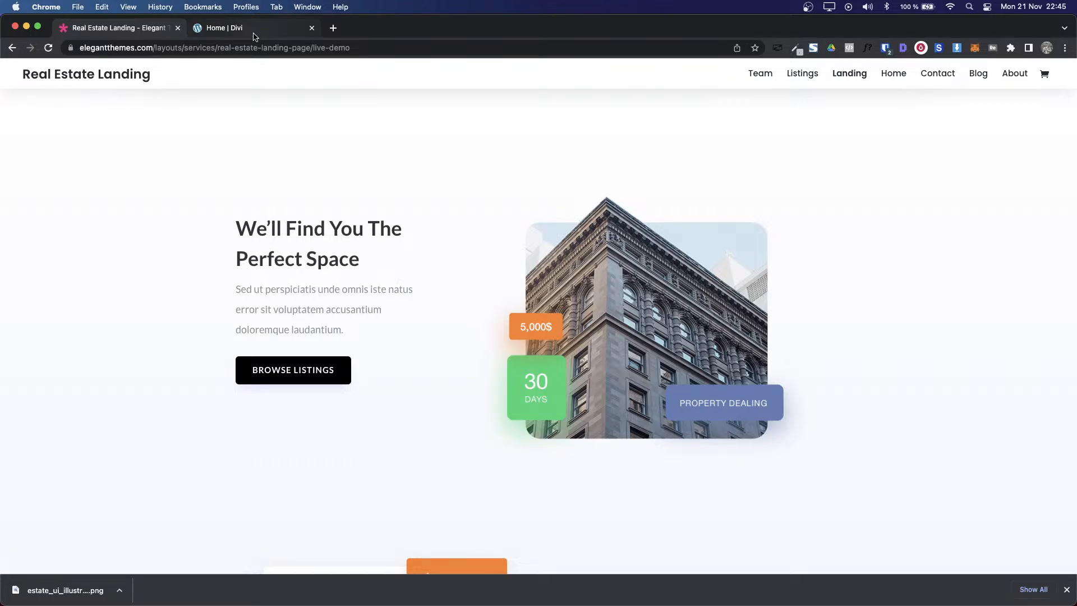
left_click(253, 33)
left_click(983, 469)
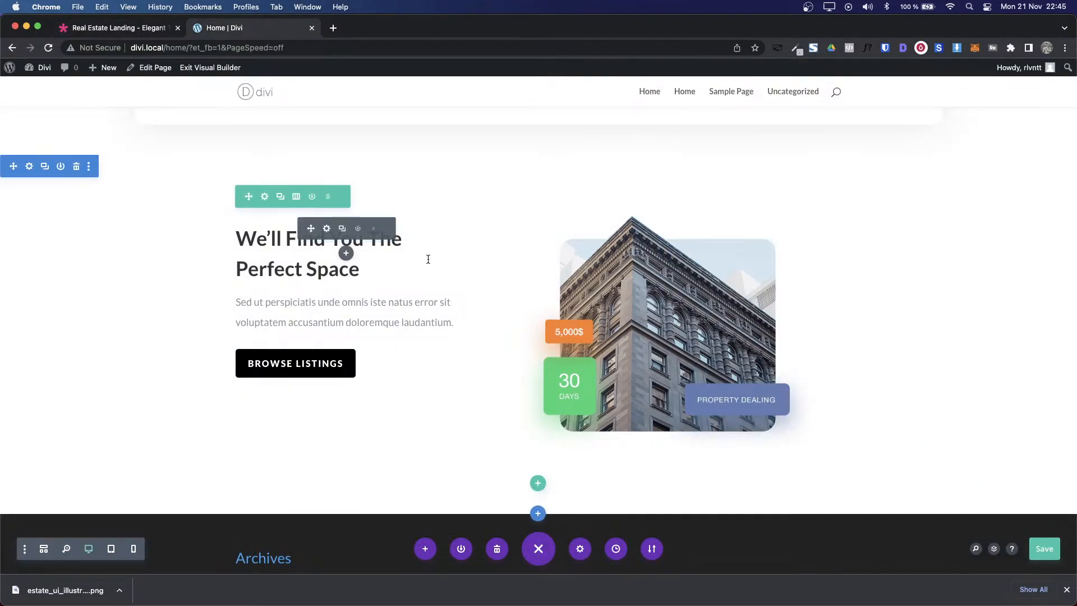
Step: Change the row's column structure to one-third and two-thirds, and check it against the demo page
left_click(296, 198)
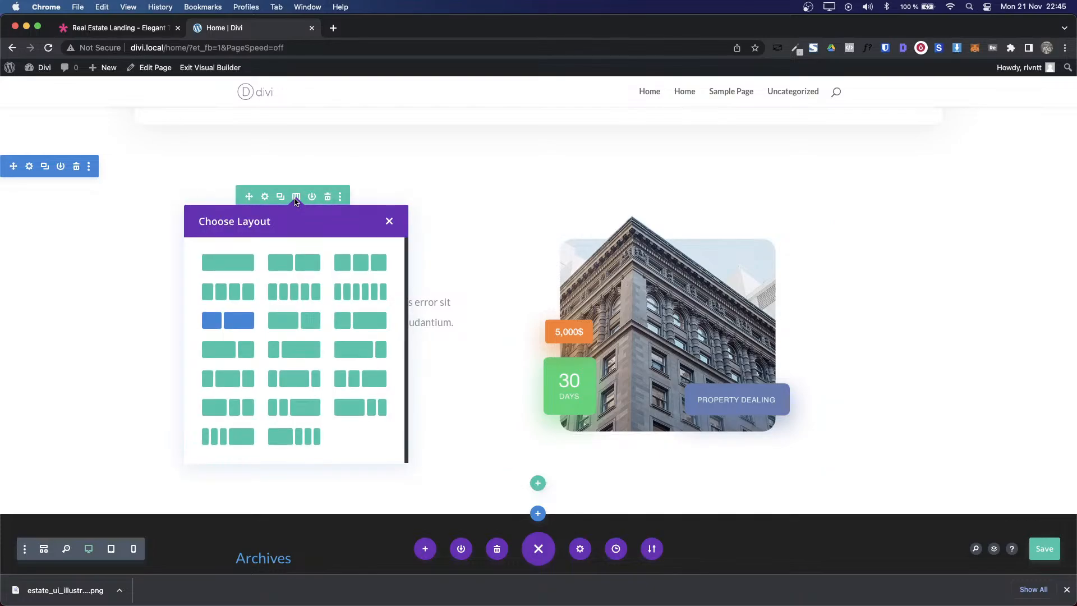
left_click(350, 320)
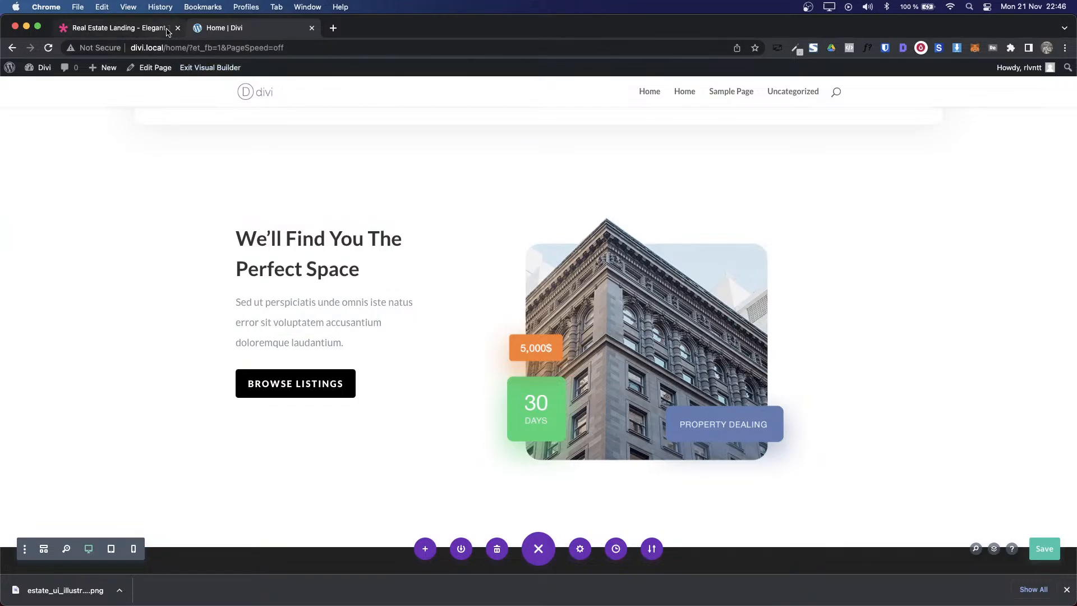
left_click(115, 27)
left_click(221, 29)
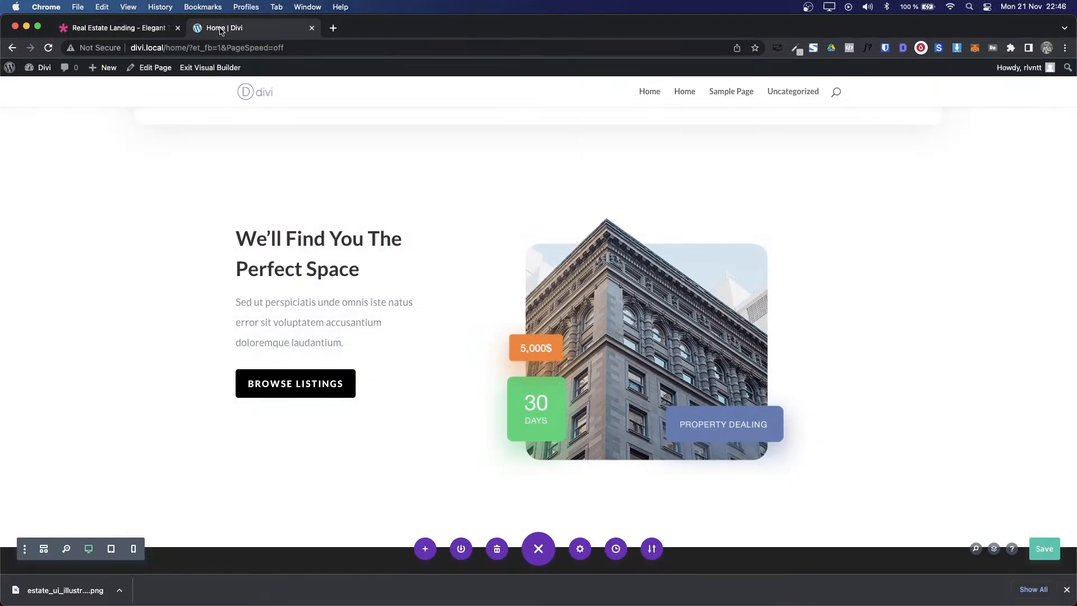
Step: Compare the section's text, button and image with the demo page, and save the Divi page
left_click(143, 28)
scroll(400, 163, "up", 2)
scroll(401, 163, "down", 2)
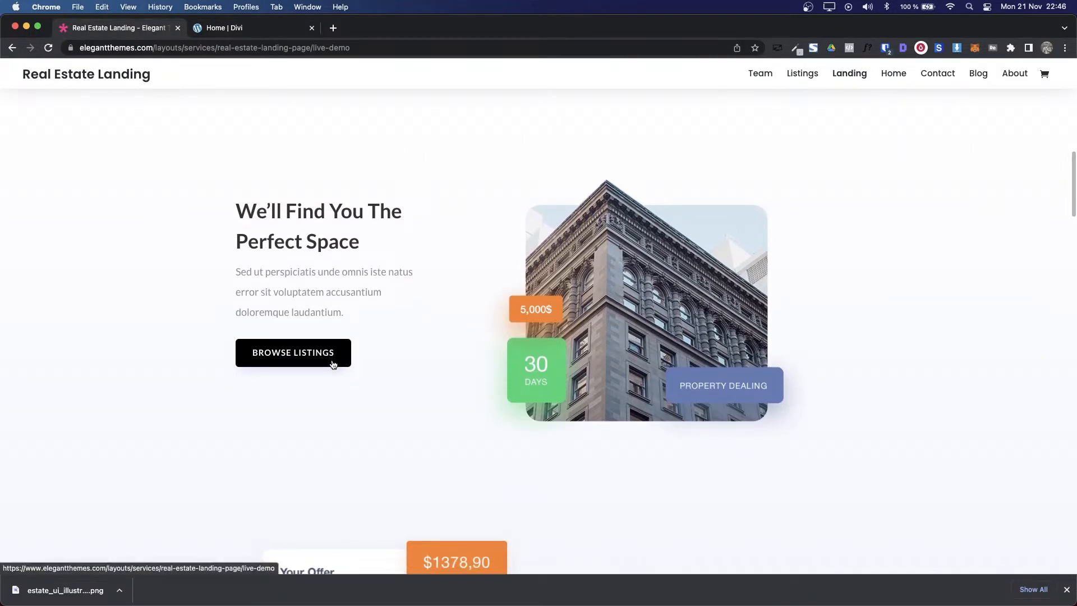
left_click(225, 30)
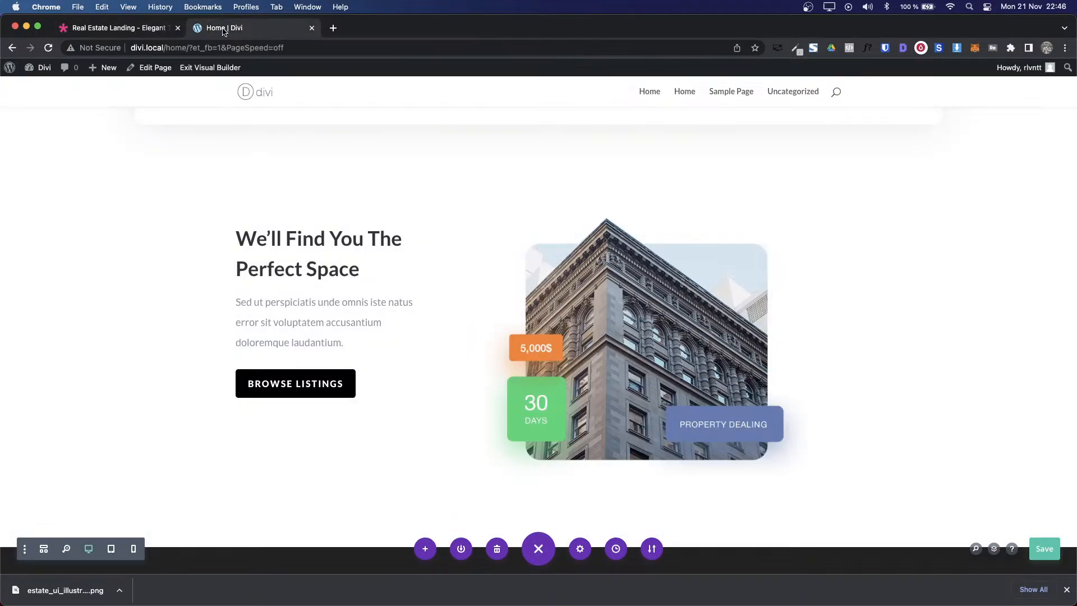
left_click(125, 27)
scroll(468, 226, "down", 1)
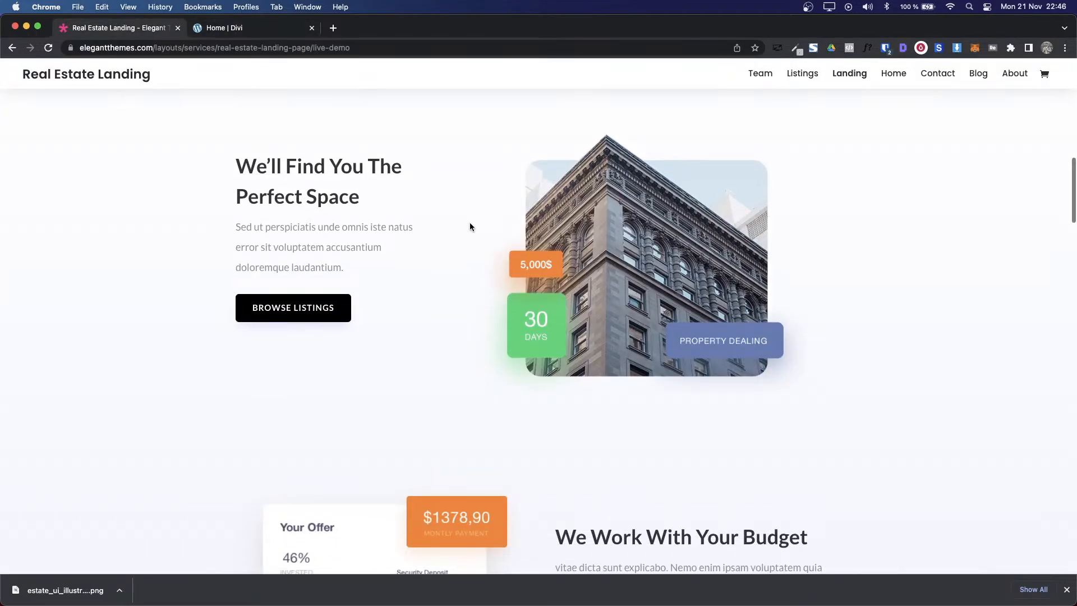
left_click(241, 35)
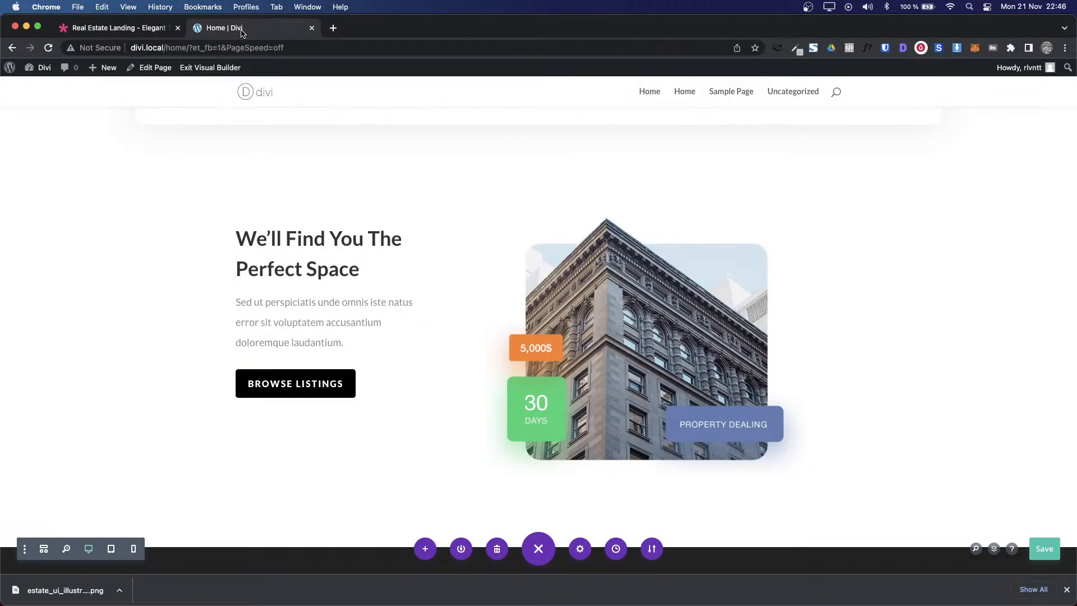
left_click(1042, 547)
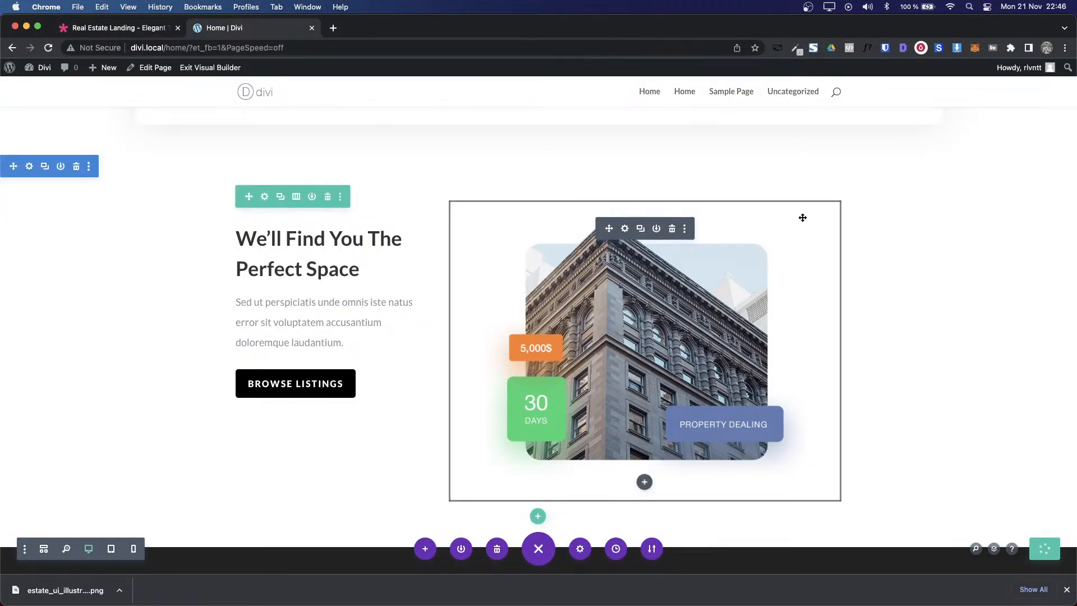
Step: Compare the spacing and background between the listings cards and the "We'll Find You The Perfect Space" section with the demo page
scroll(800, 217, "up", 5)
scroll(802, 218, "down", 4)
scroll(803, 218, "down", 2)
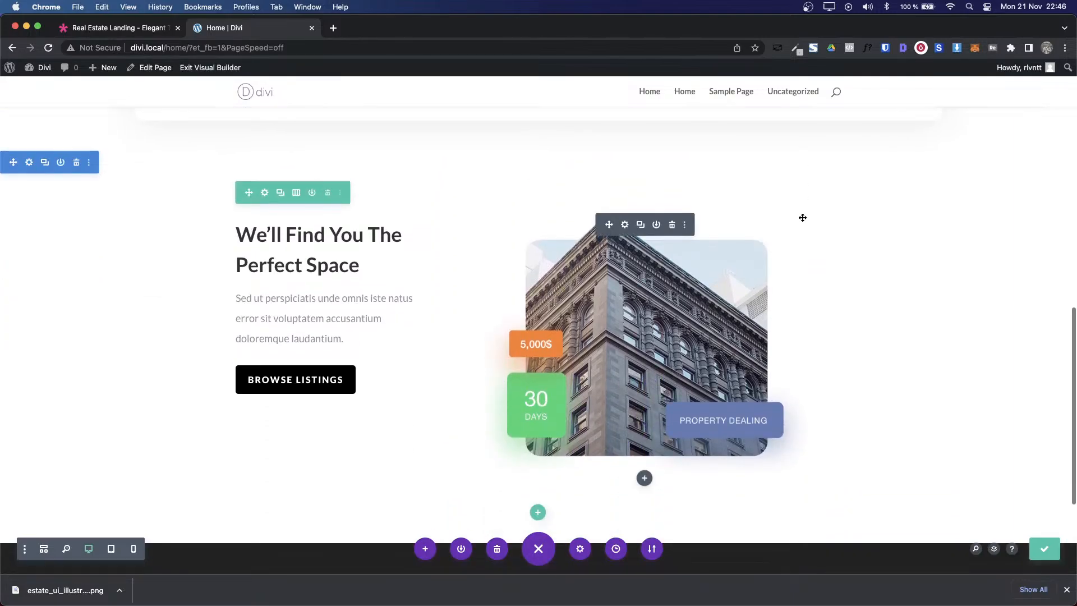
scroll(802, 218, "up", 4)
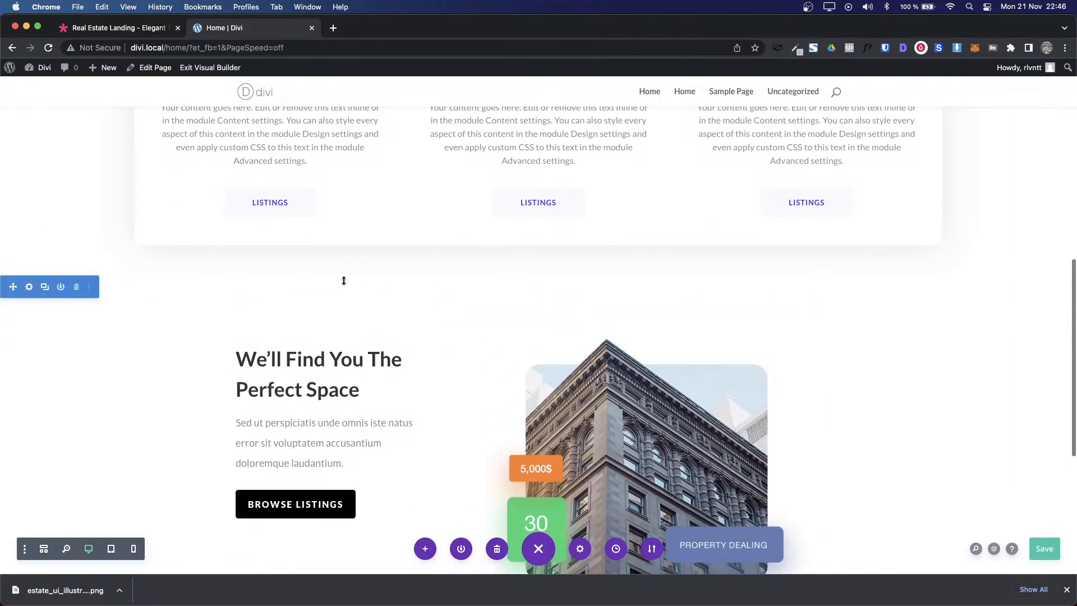
key("ctrl+shift+Tab")
scroll(373, 382, "up", 4)
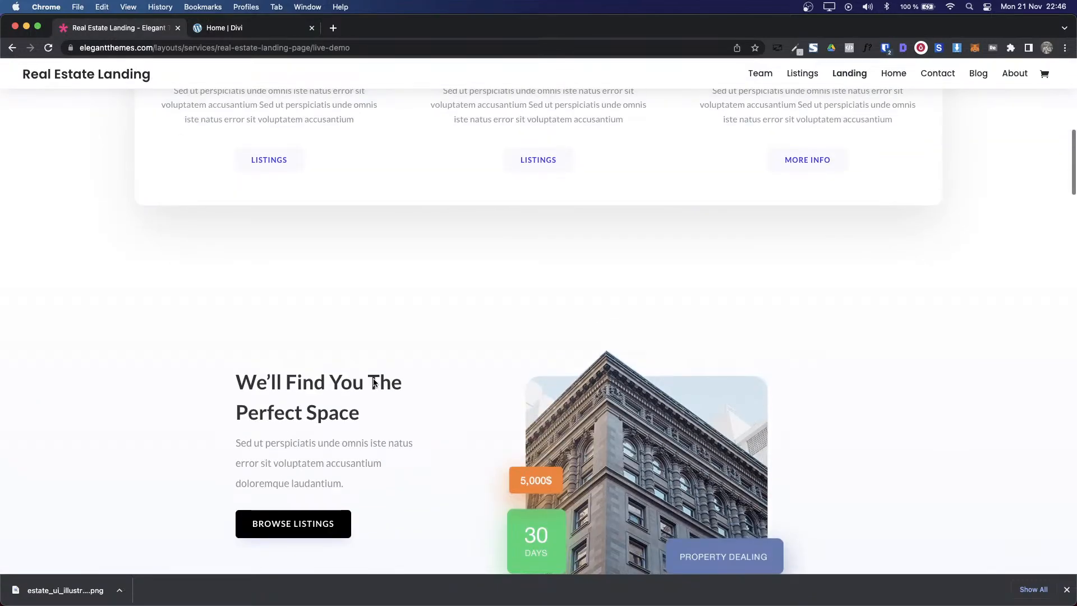
key("ctrl+Tab")
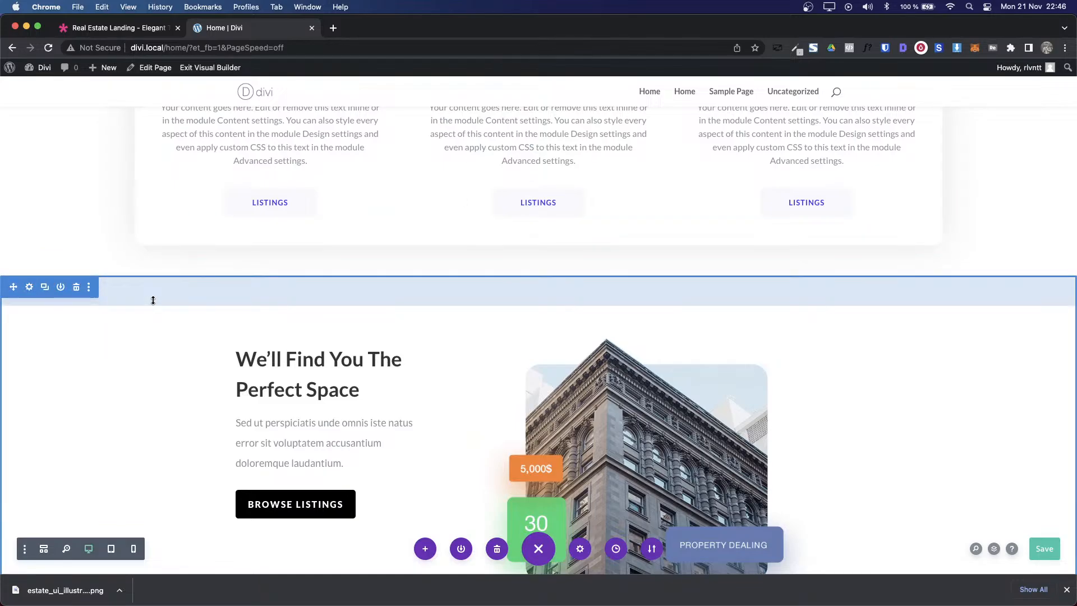
Step: Save the page and set the "We'll Find You The Perfect Space" section's top and bottom margins to 60px
key("super+s")
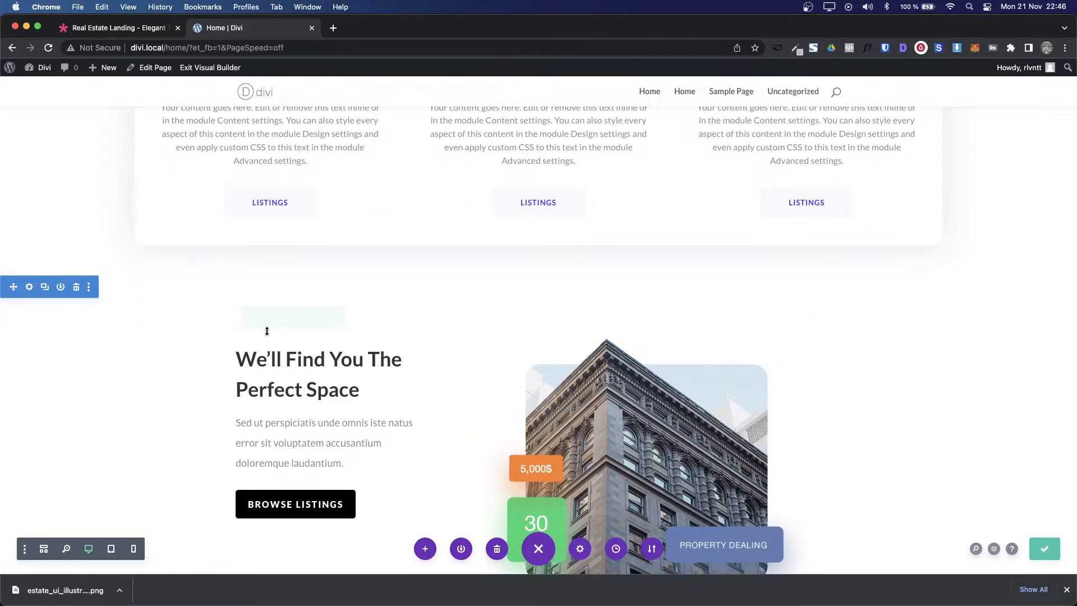
left_click(26, 288)
left_click(734, 206)
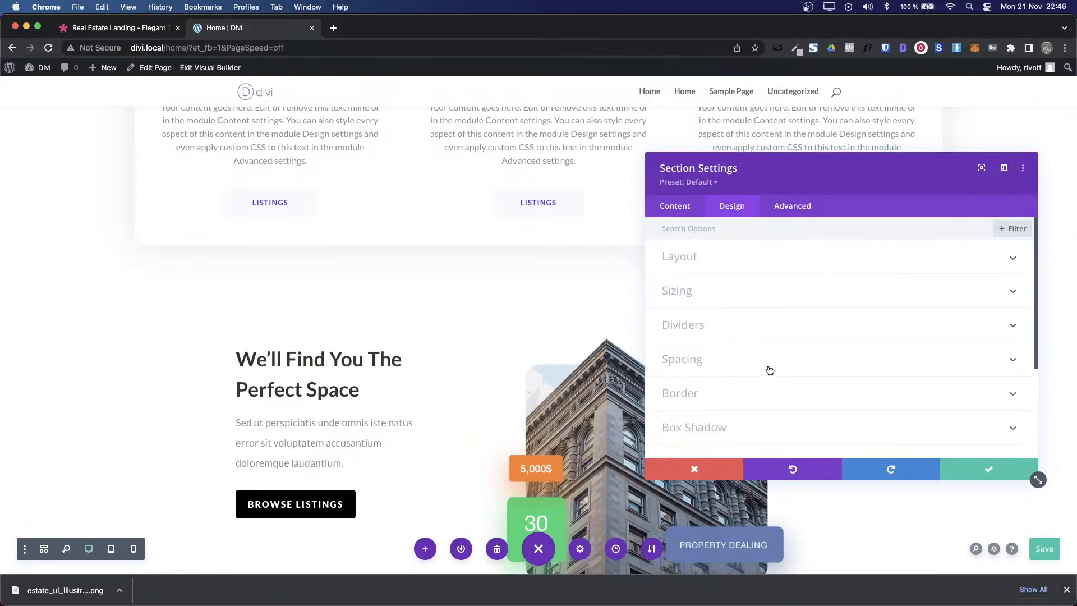
left_click(698, 360)
left_click(695, 281)
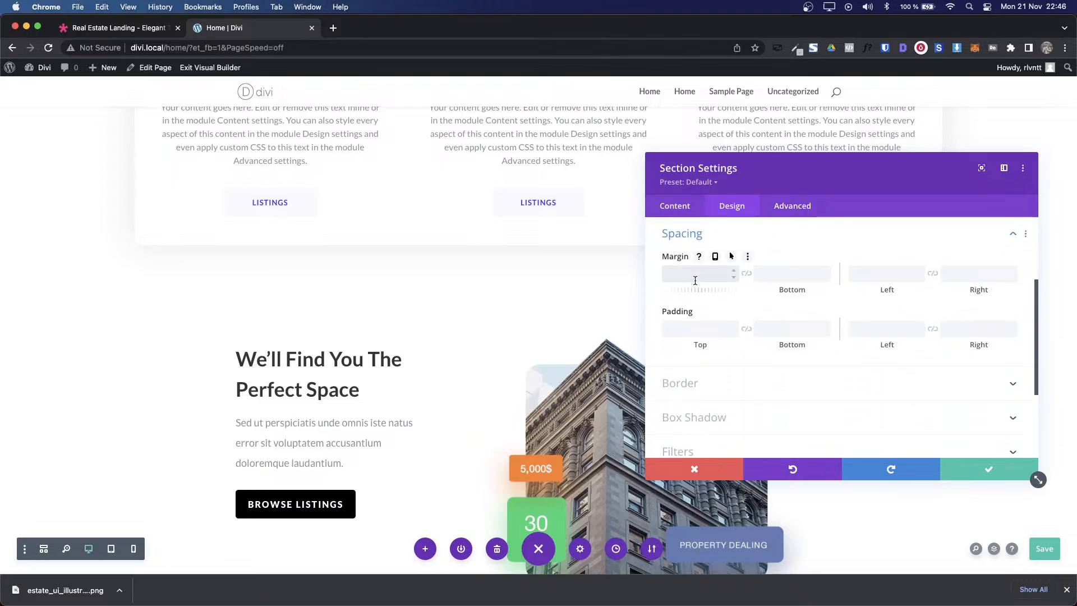
type("30px")
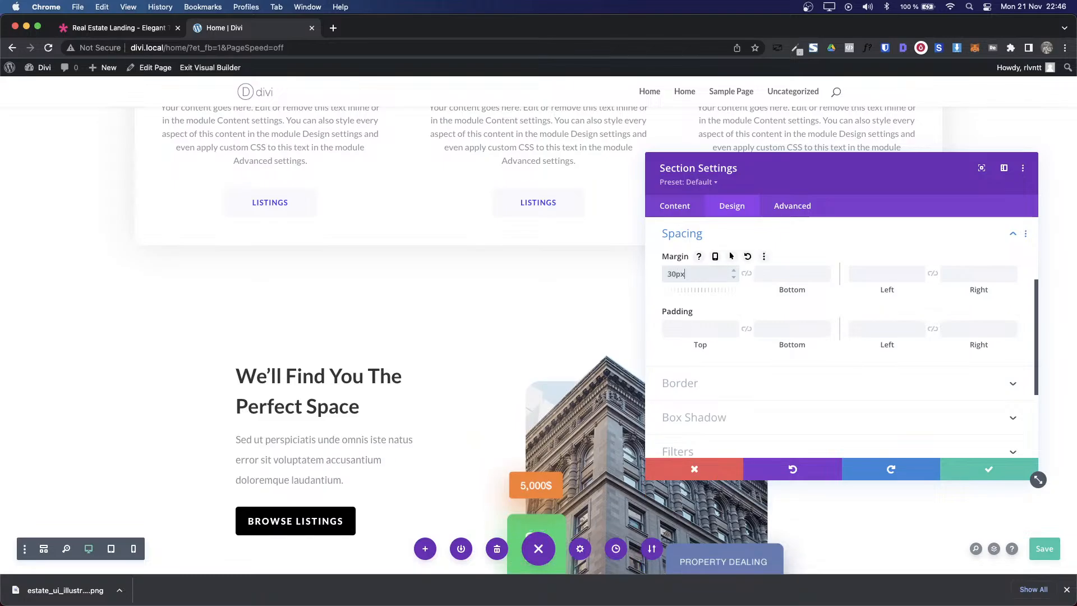
key("shift+Up")
key("shift+Up")
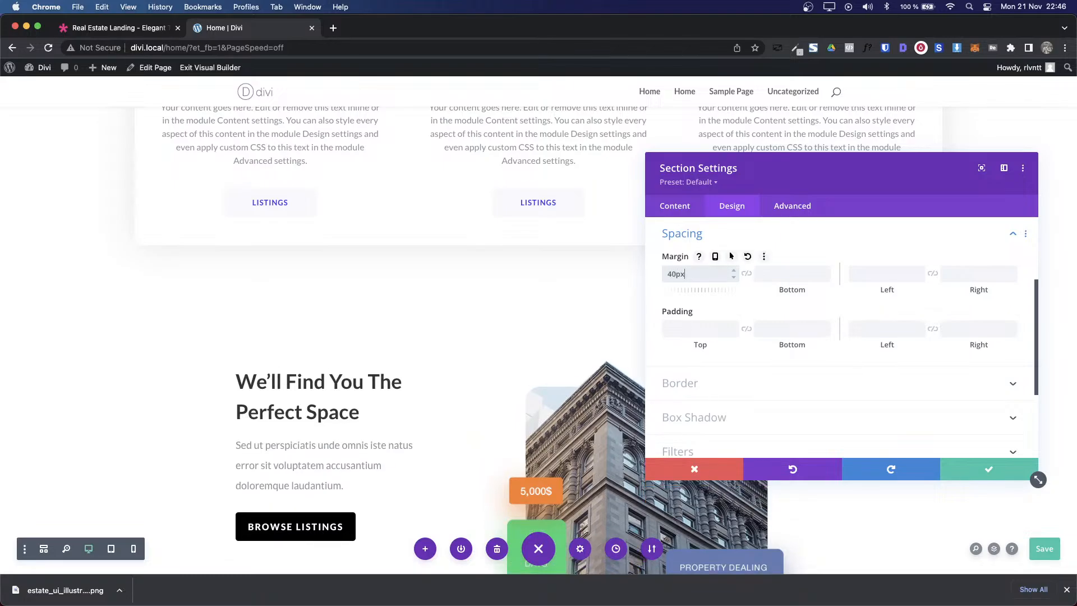
key("shift+Up")
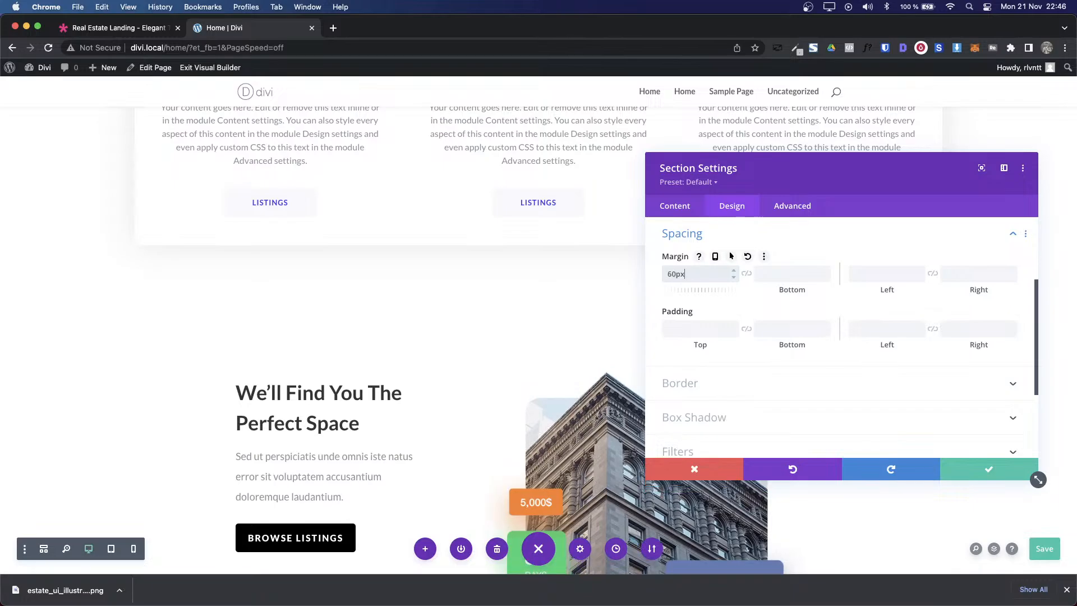
left_click(742, 274)
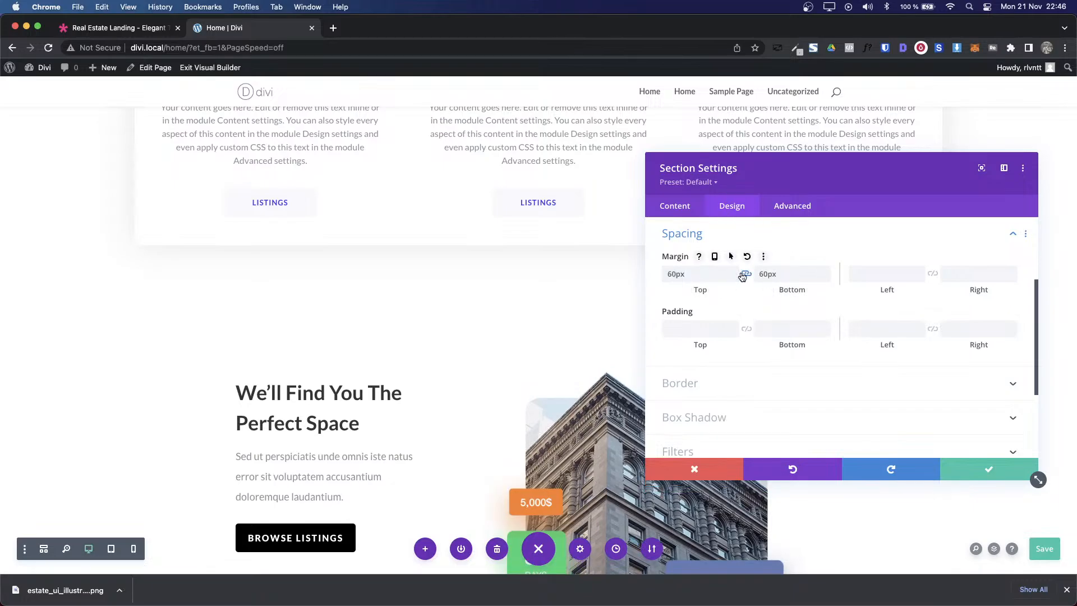
left_click(968, 478)
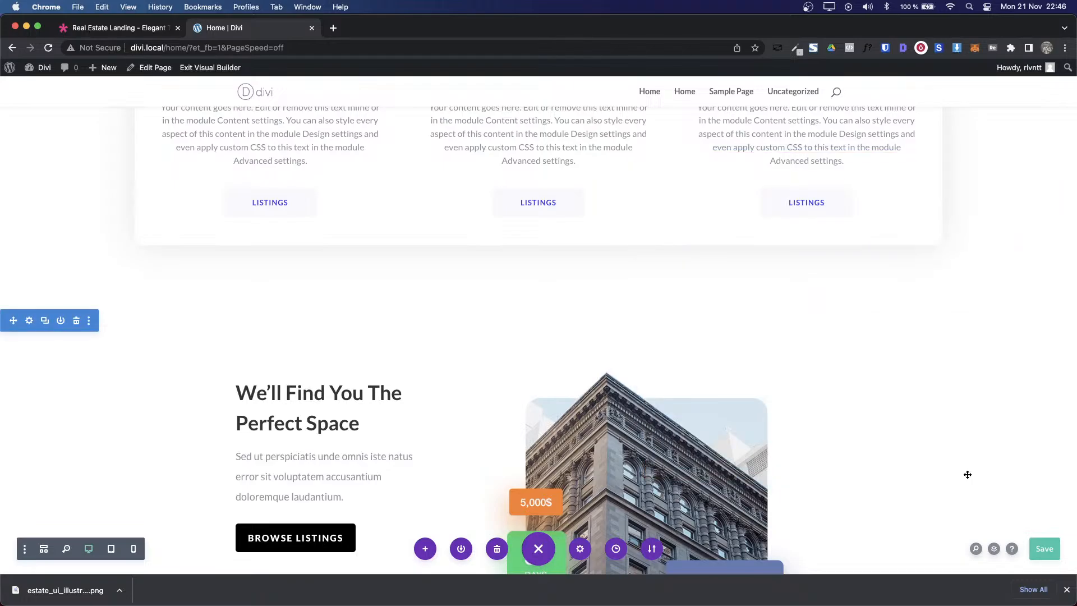
Step: Compare the section's spacing with the demo page and review the "We Work With Your Budget" block that follows it there
key("ctrl+shift+Tab")
key("ctrl+Tab")
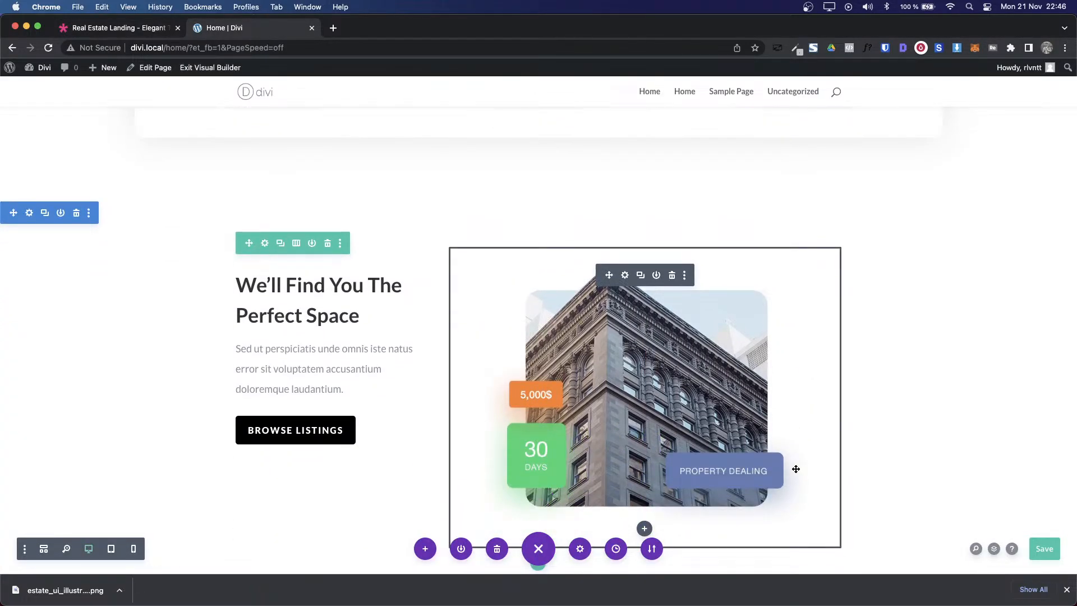
scroll(796, 469, "down", 3)
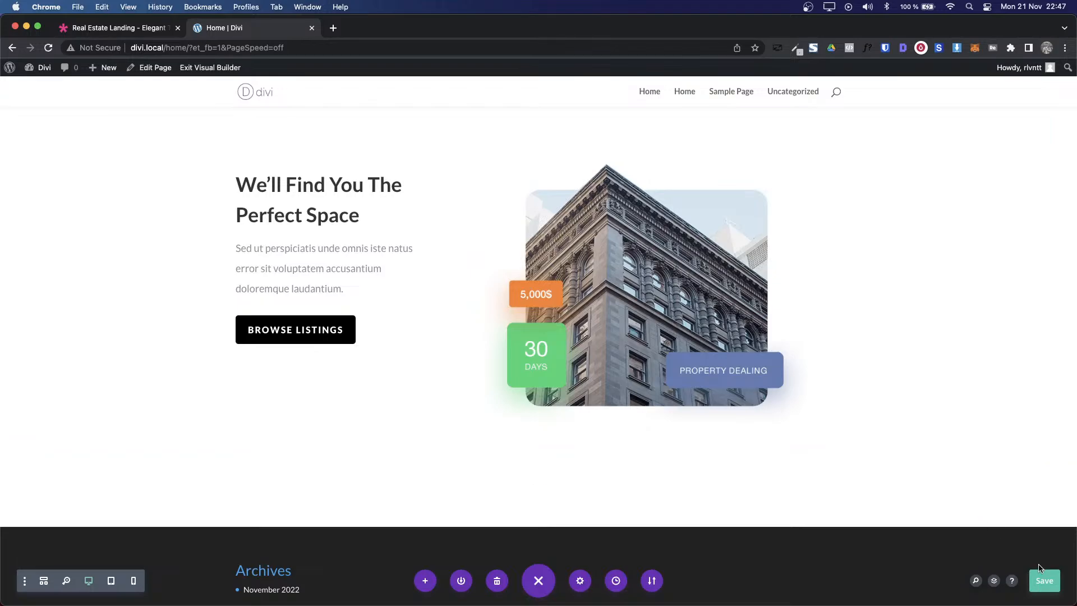
scroll(769, 313, "down", 5)
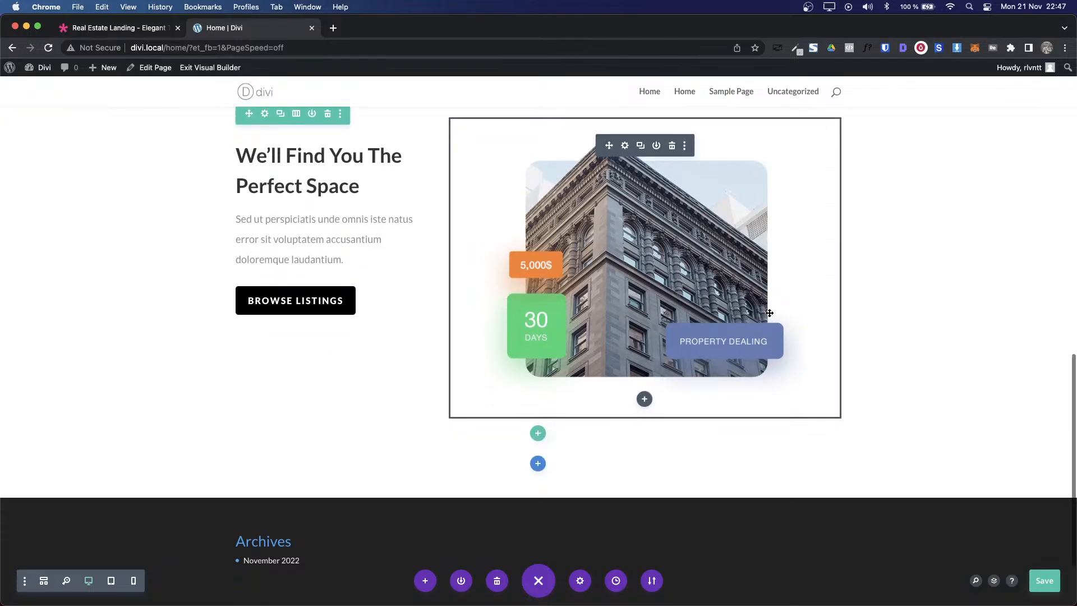
scroll(769, 313, "up", 7)
scroll(769, 315, "down", 5)
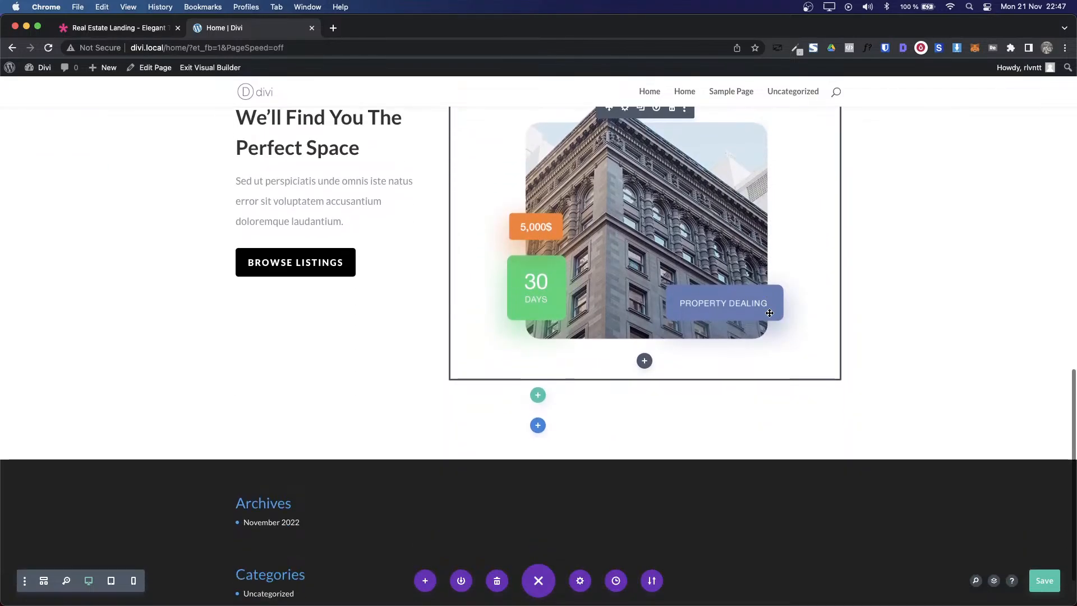
key("ctrl+Tab")
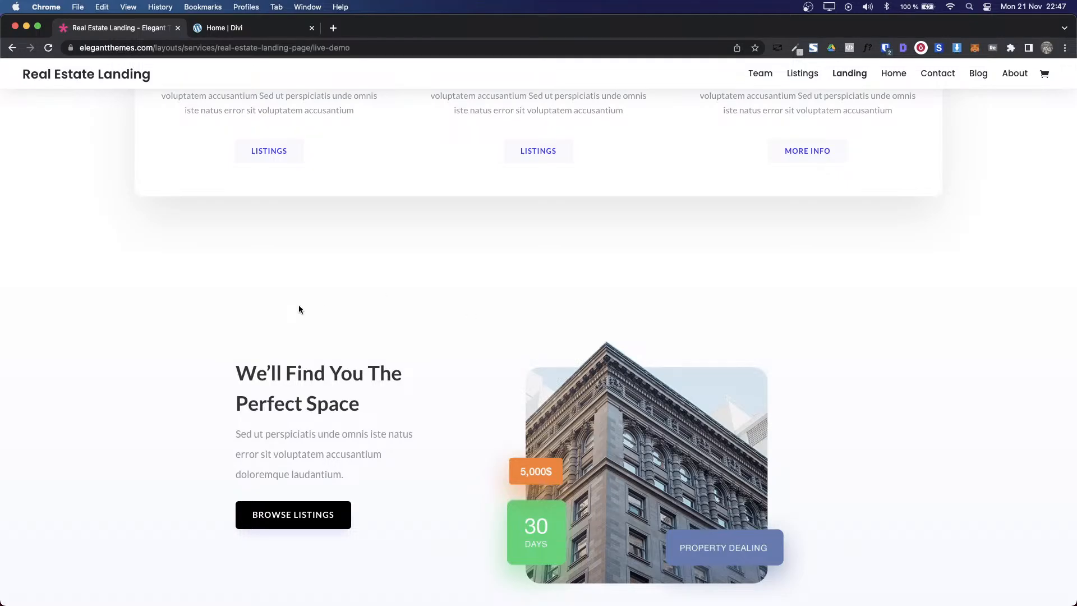
scroll(541, 418, "down", 10)
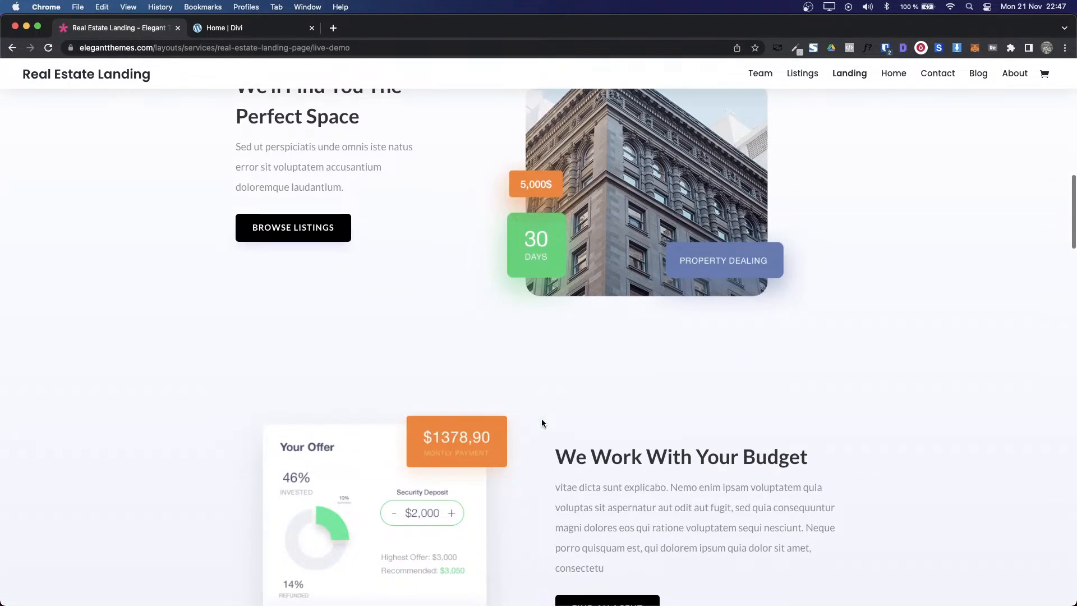
scroll(542, 422, "up", 5)
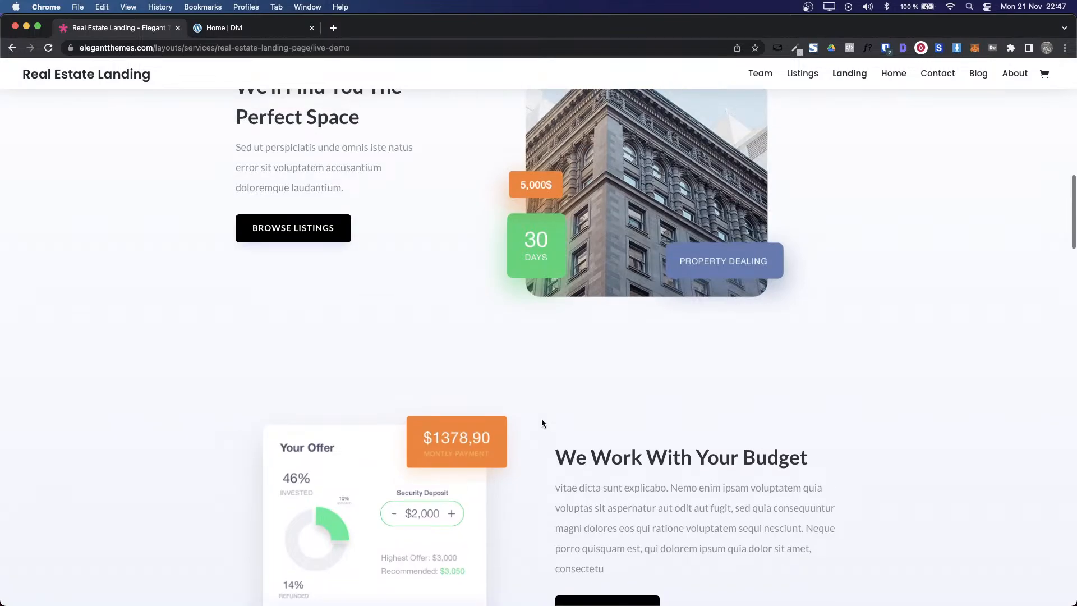
scroll(542, 423, "down", 4)
scroll(541, 420, "up", 2)
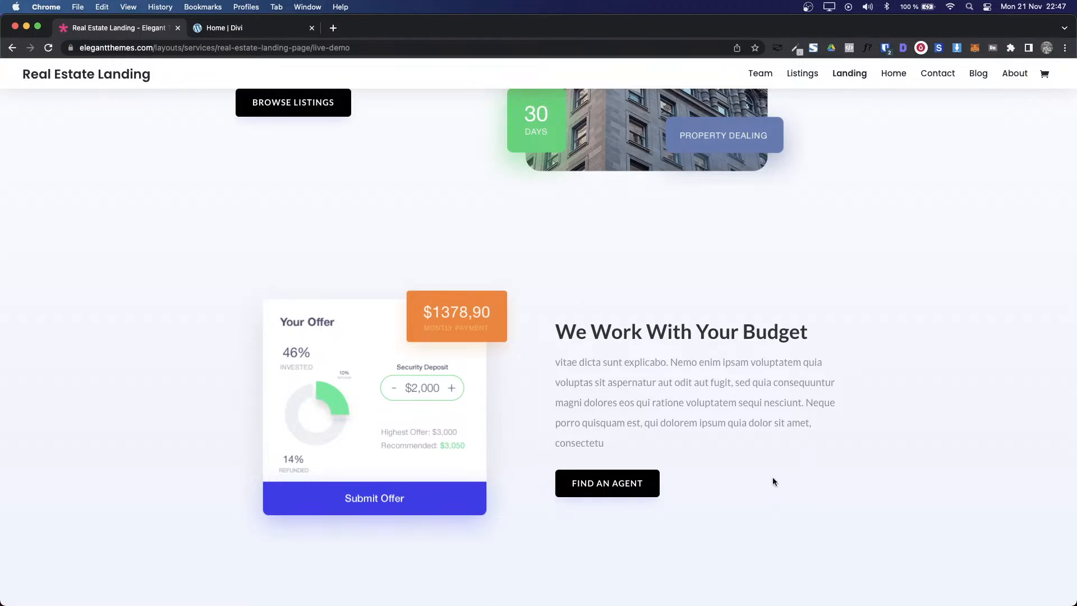
scroll(714, 252, "down", 1)
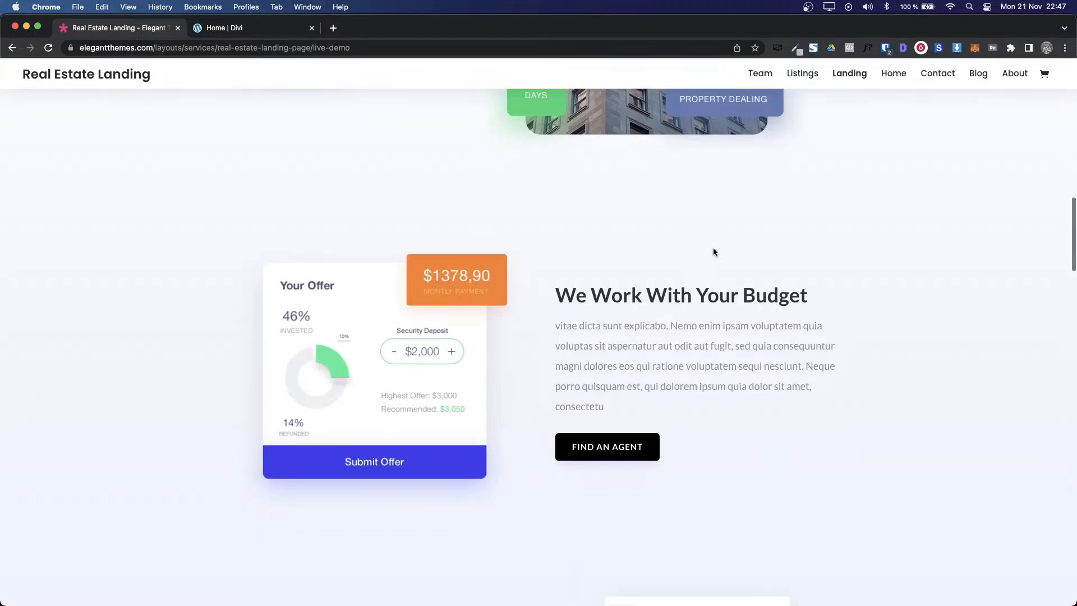
Step: Download the "Your Offer" illustration of the "We Work With Your Budget" block from the demo page with the image downloader extension
left_click(956, 49)
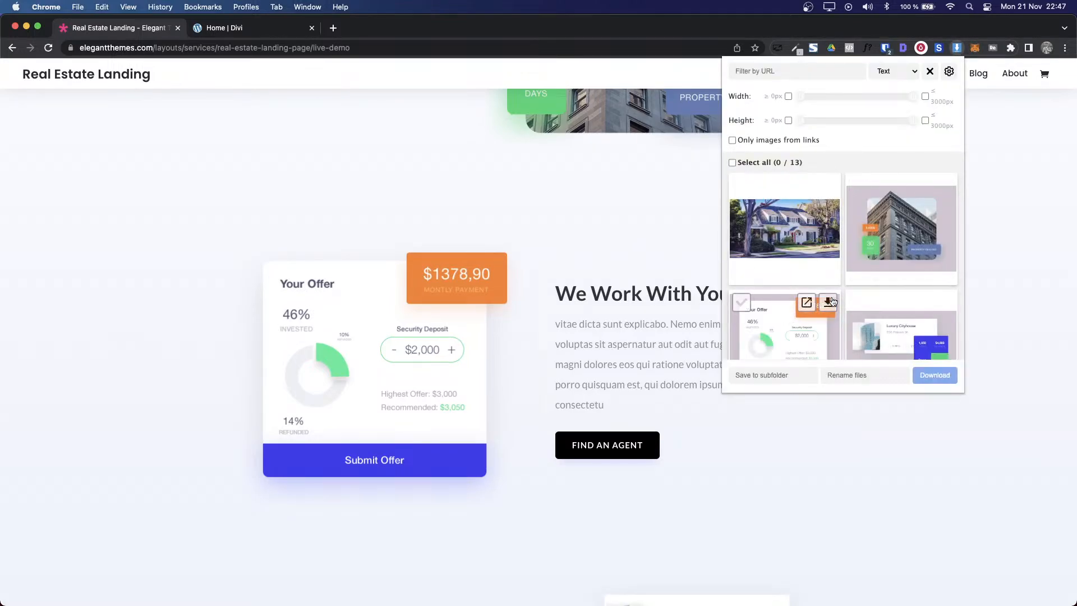
left_click(829, 303)
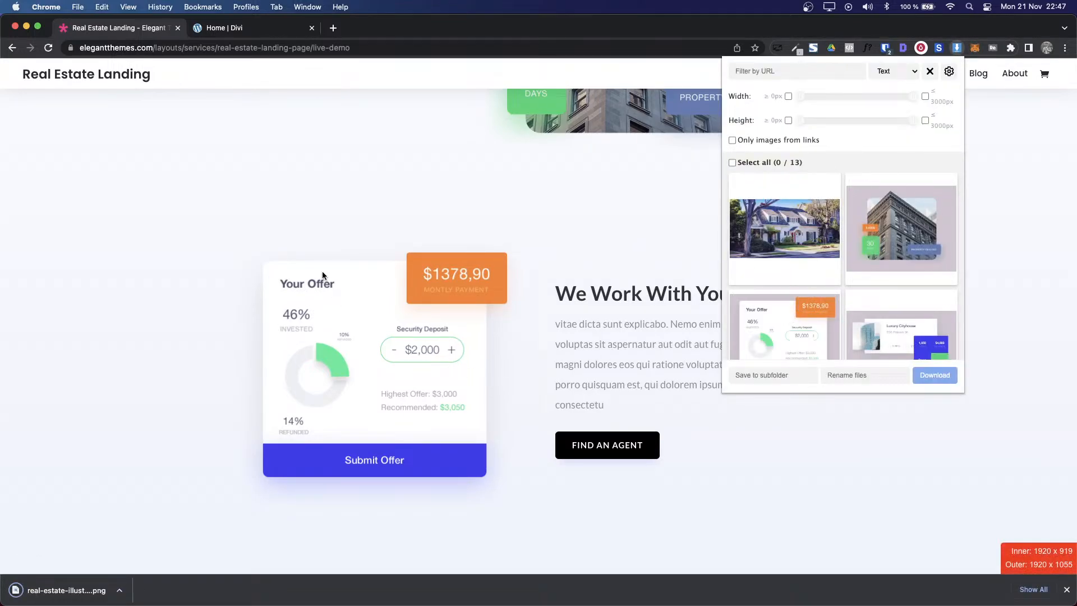
scroll(301, 191, "up", 6)
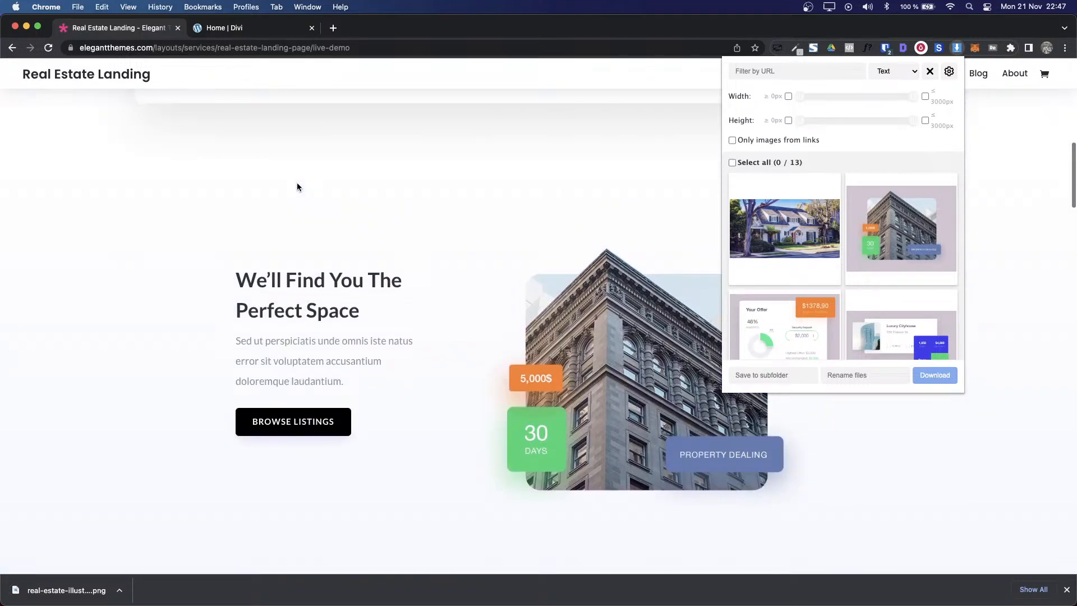
scroll(93, 375, "down", 6)
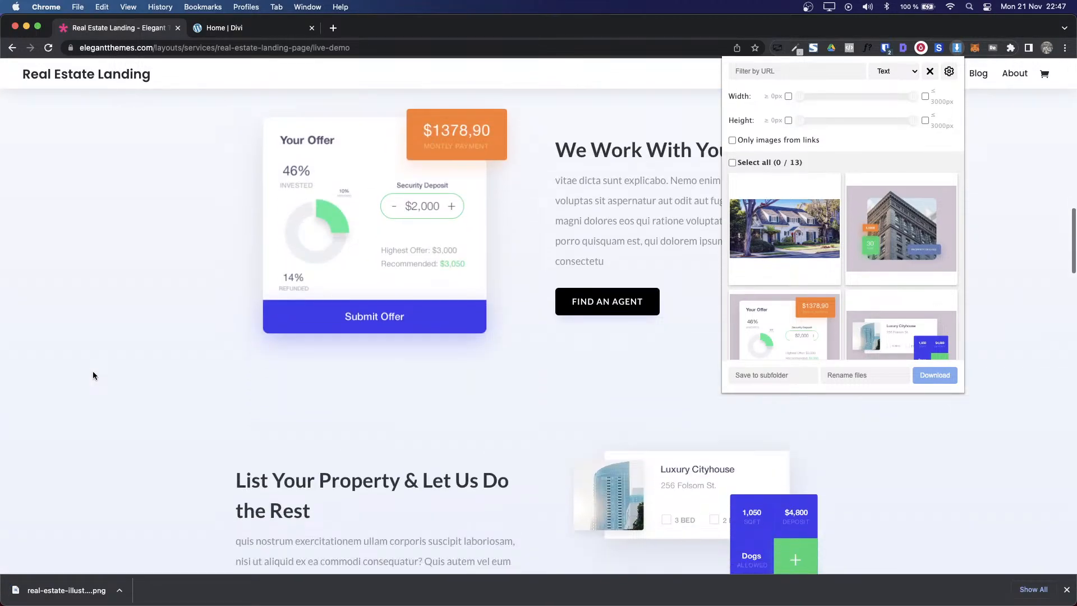
left_click(1034, 161)
Step: Examine the demo's background gradient from the "We'll Find You The Perfect Space" block down to the end of "List Your Property & Let Us Do the Rest"
scroll(226, 204, "up", 6)
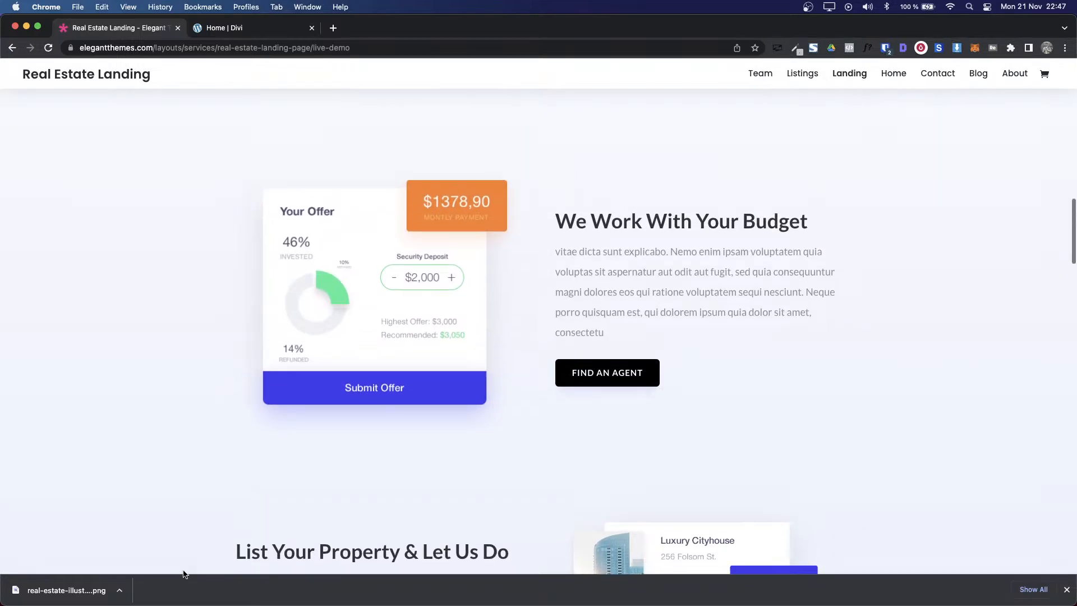
scroll(140, 313, "up", 4)
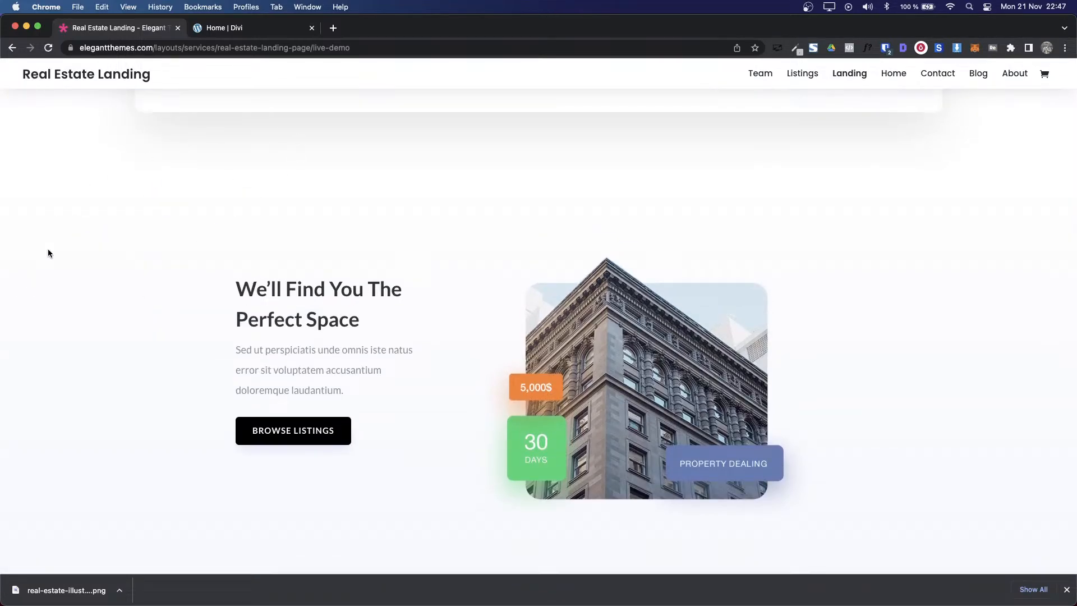
scroll(59, 231, "down", 20)
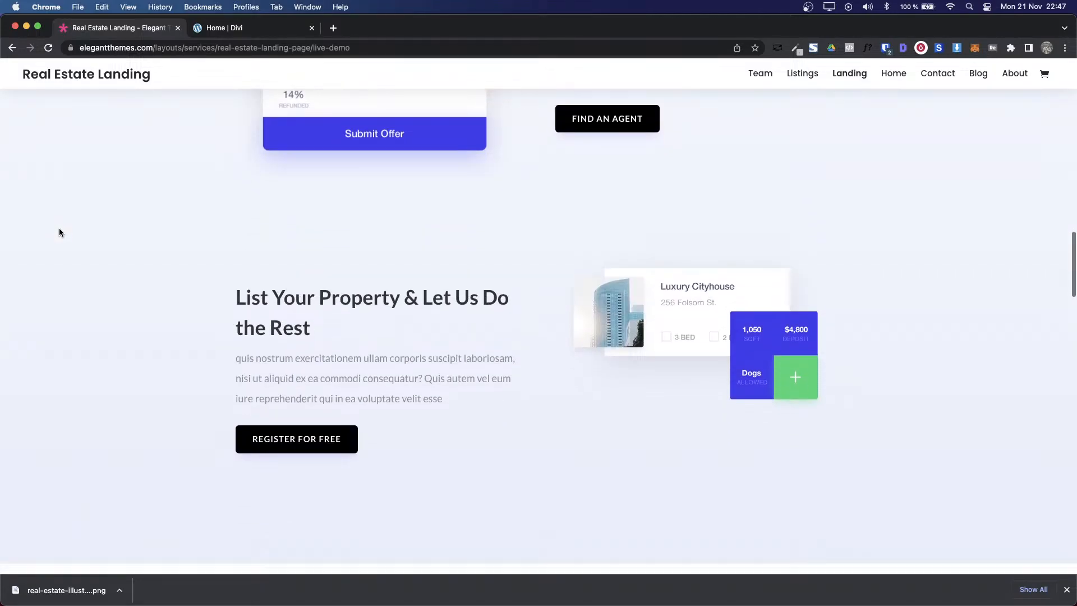
scroll(60, 232, "up", 2)
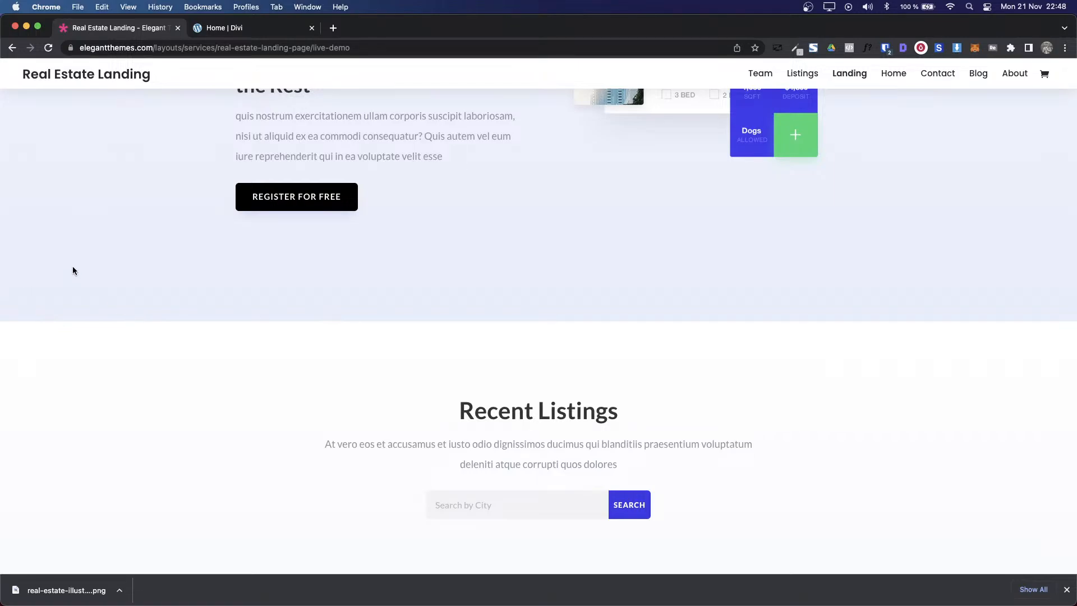
scroll(504, 257, "up", 10)
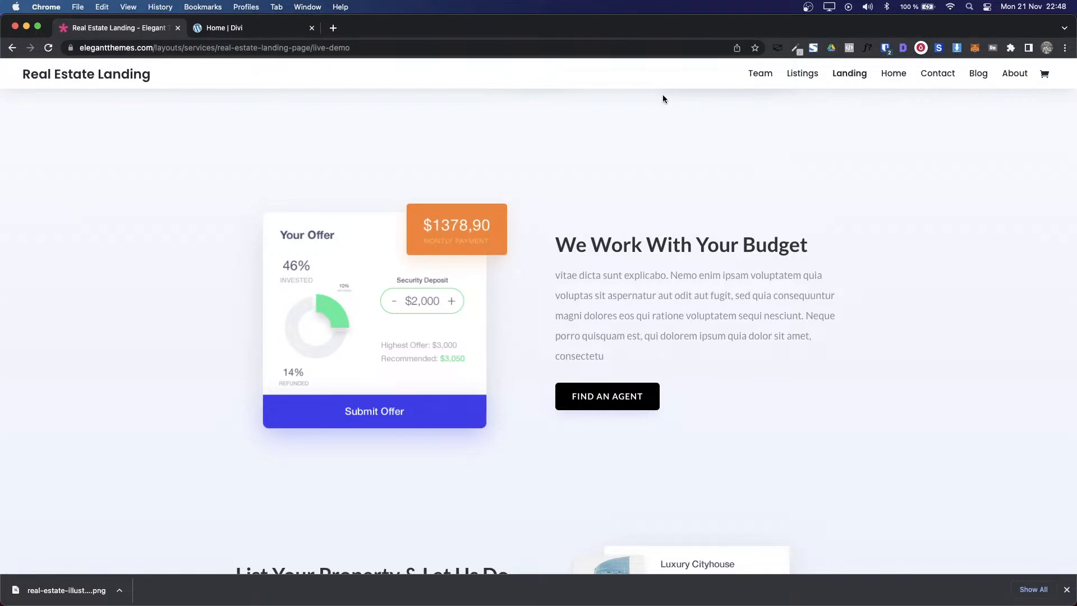
scroll(275, 309, "up", 5)
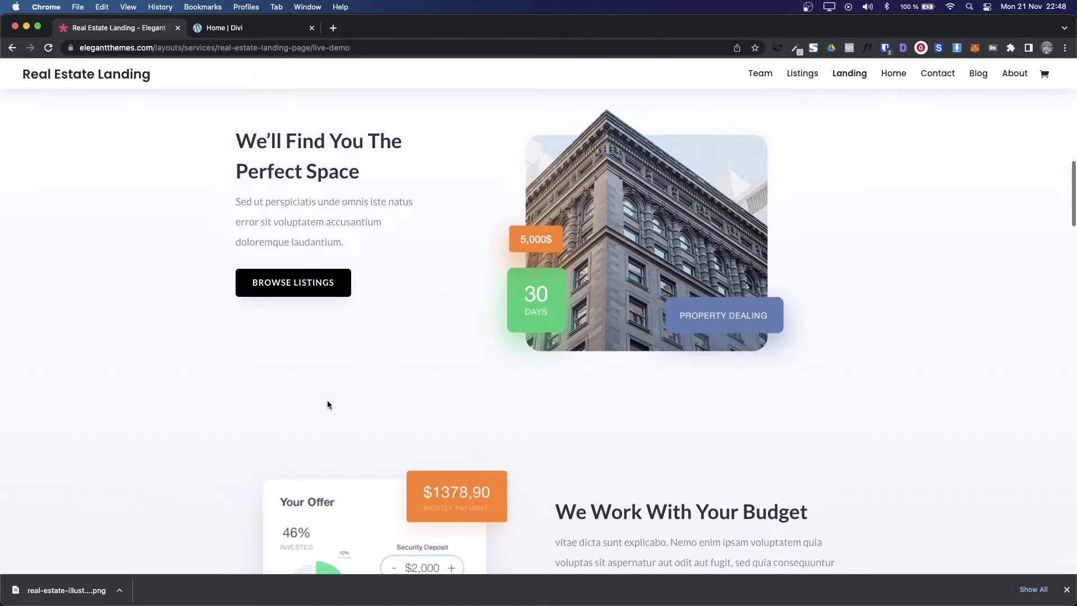
scroll(176, 511, "down", 3)
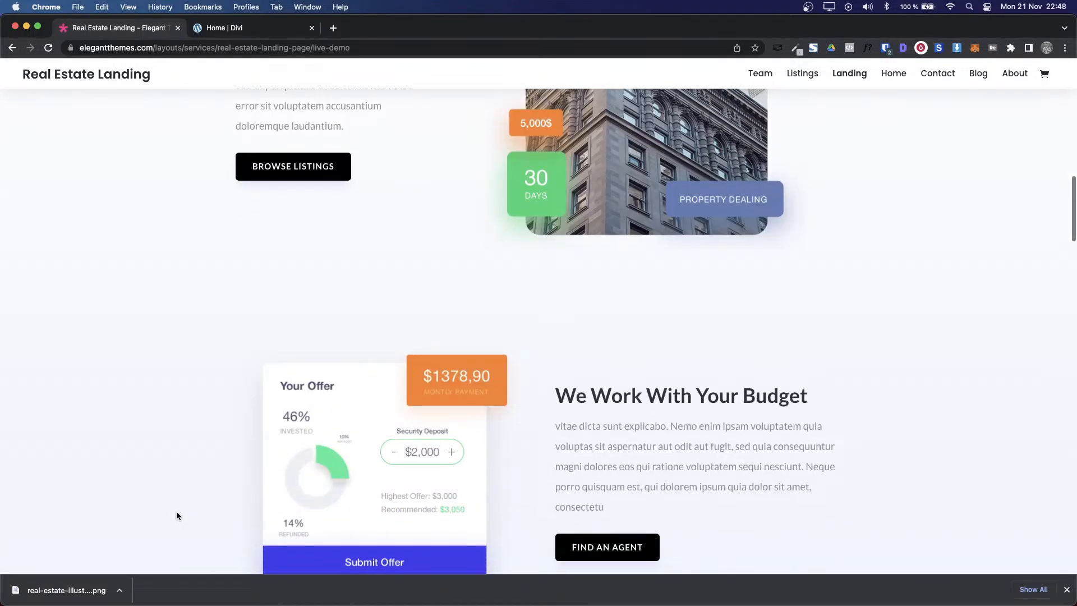
scroll(190, 247, "up", 3)
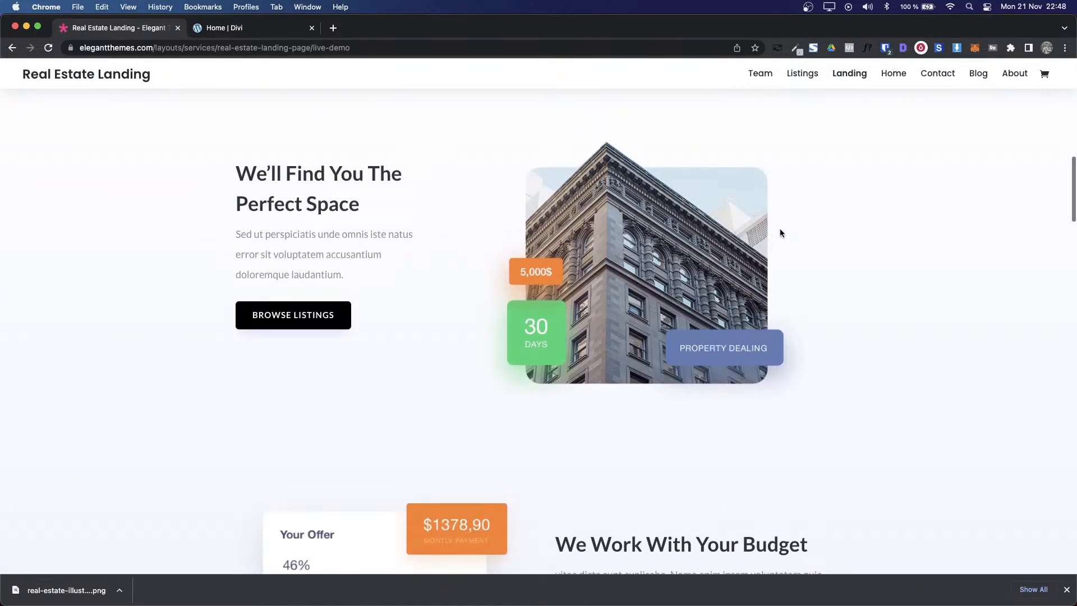
scroll(876, 236, "down", 5)
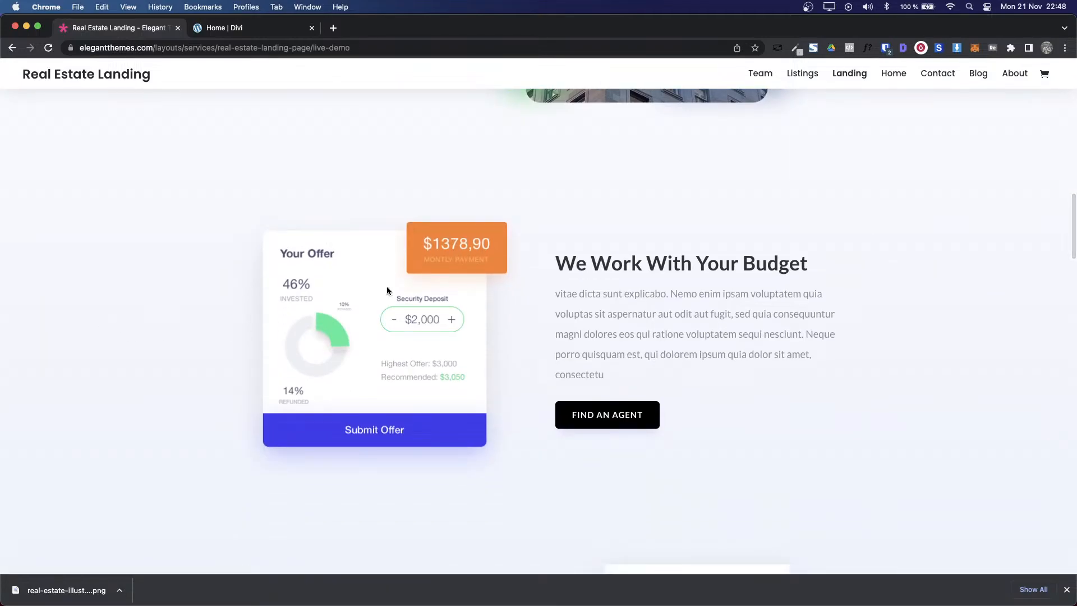
scroll(742, 338, "down", 5)
scroll(570, 420, "down", 1)
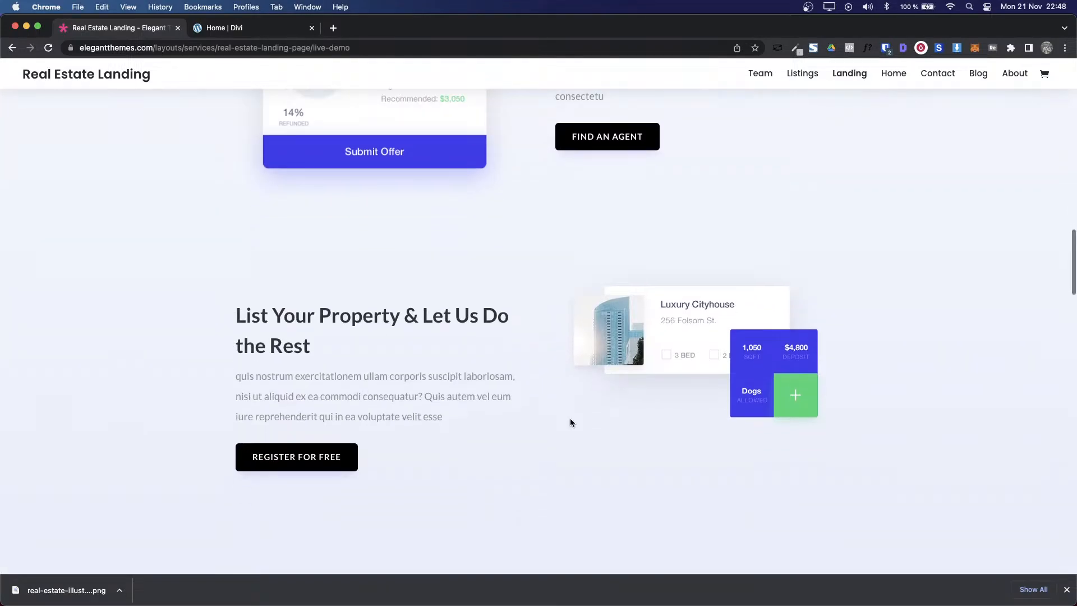
scroll(569, 419, "down", 4)
scroll(570, 418, "up", 15)
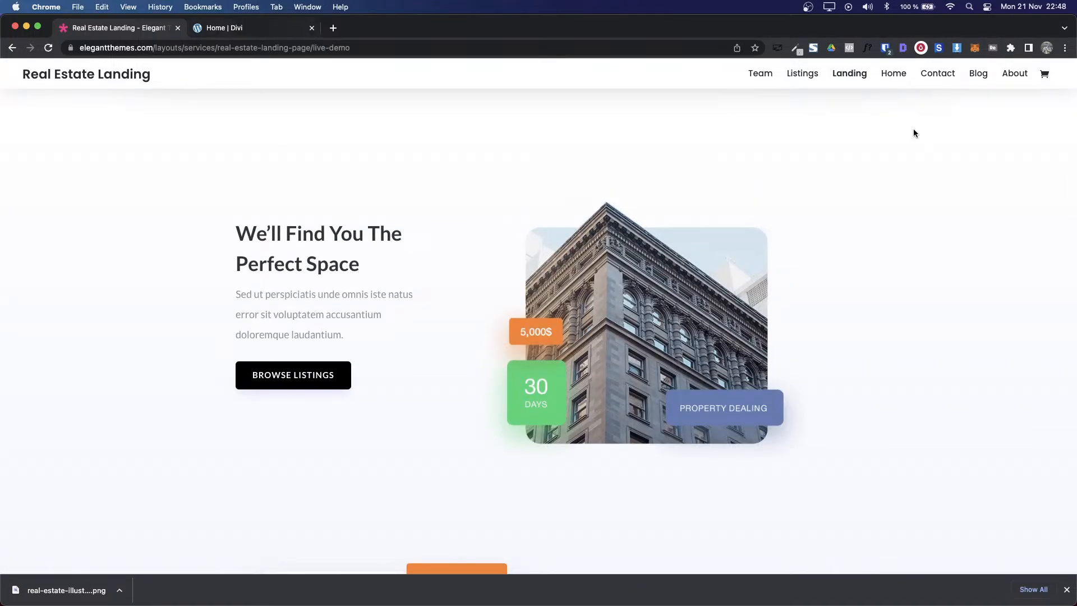
Step: Try to sample the color at the lower end of the demo's gradient section with the color picker extension
left_click(794, 49)
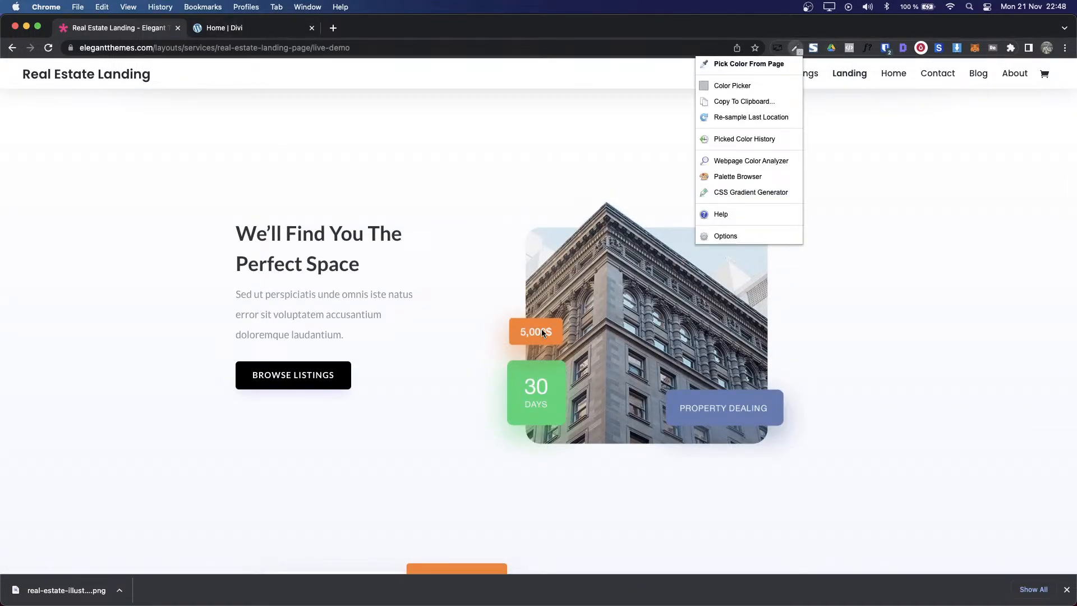
scroll(541, 328, "down", 7)
scroll(541, 329, "down", 7)
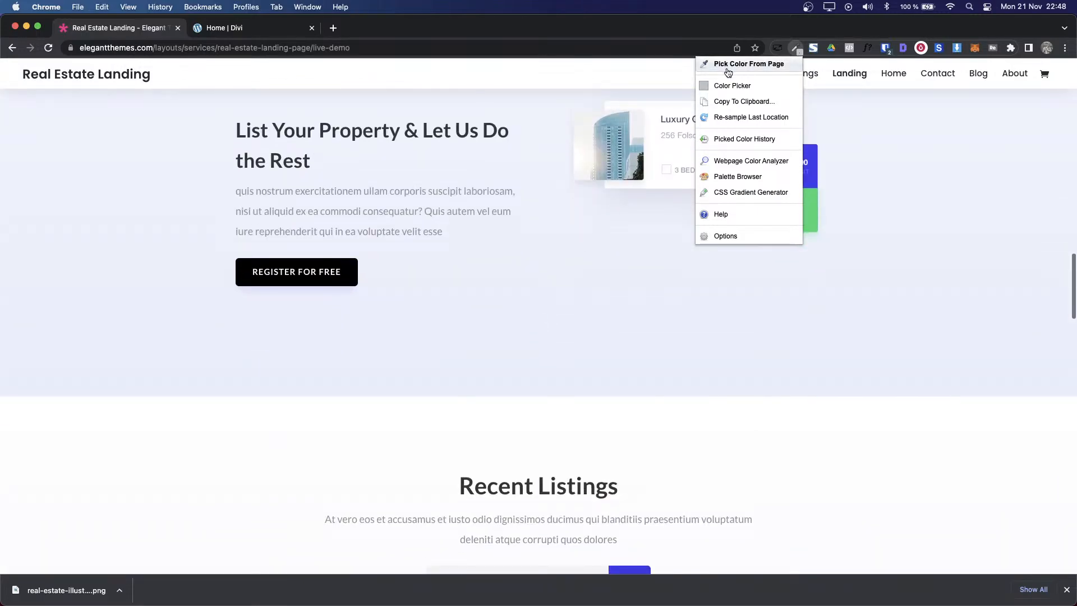
left_click(729, 65)
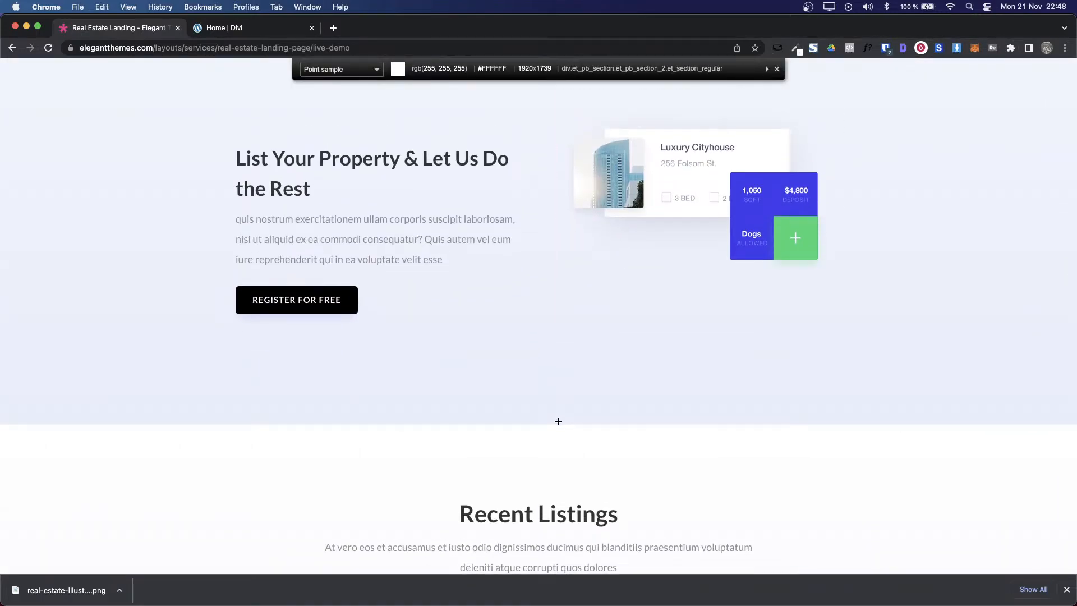
left_click(558, 421)
Step: Give the "We'll Find You The Perfect Space" section on the Divi page a background gradient with its first stop set to #ffffff
key("ctrl+Tab")
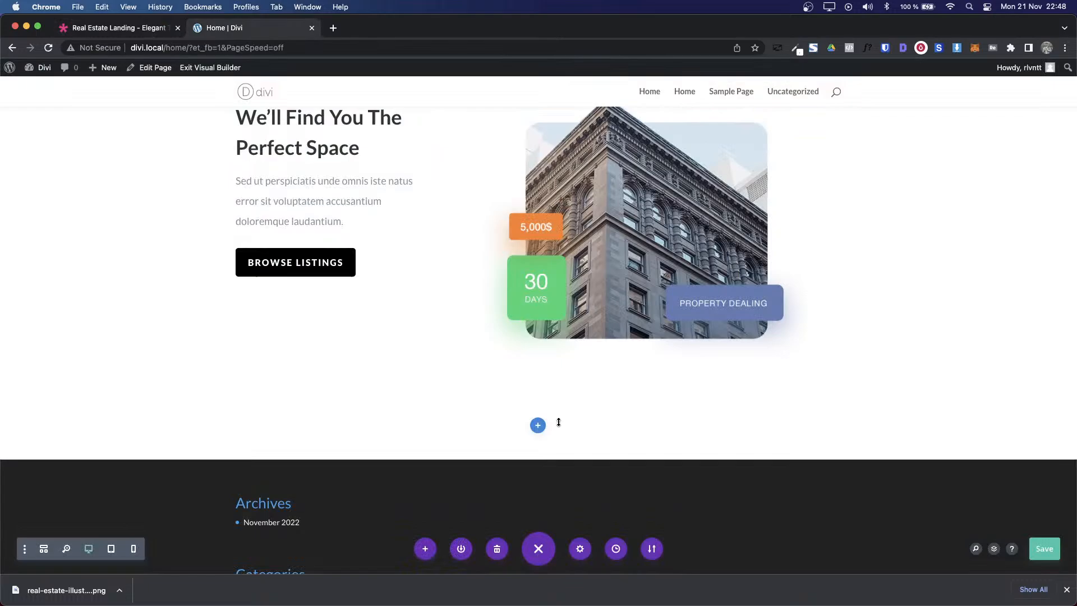
scroll(27, 195, "up", 3)
left_click(29, 203)
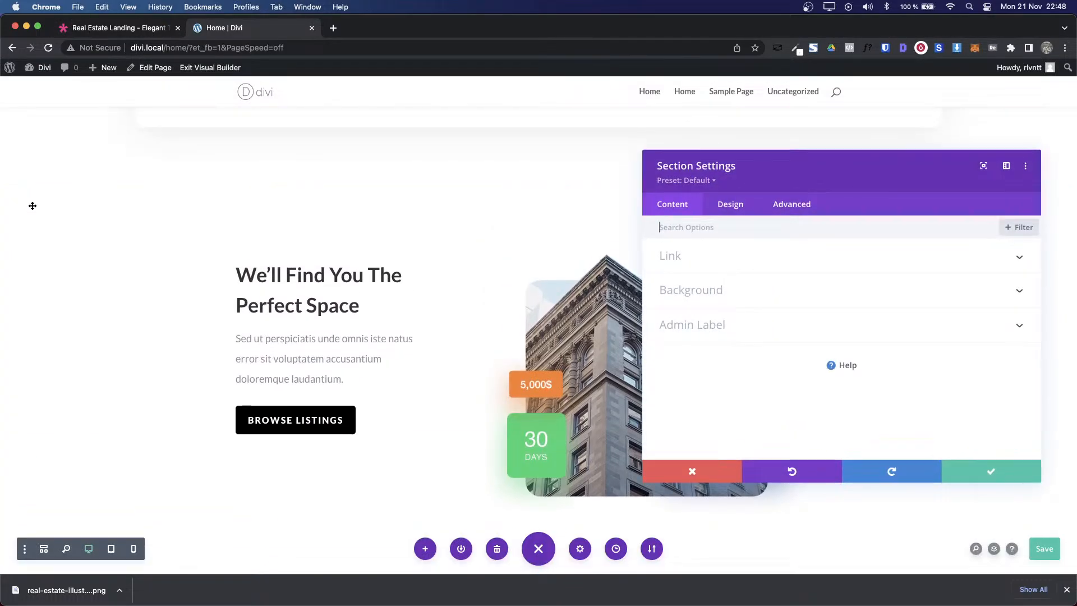
left_click(714, 291)
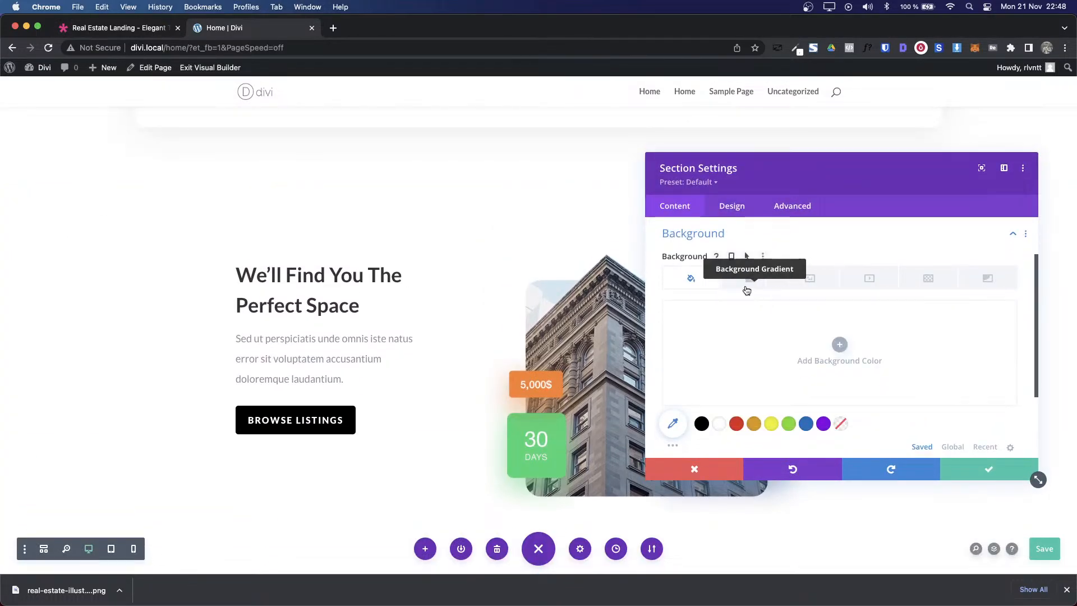
left_click(749, 280)
left_click(840, 345)
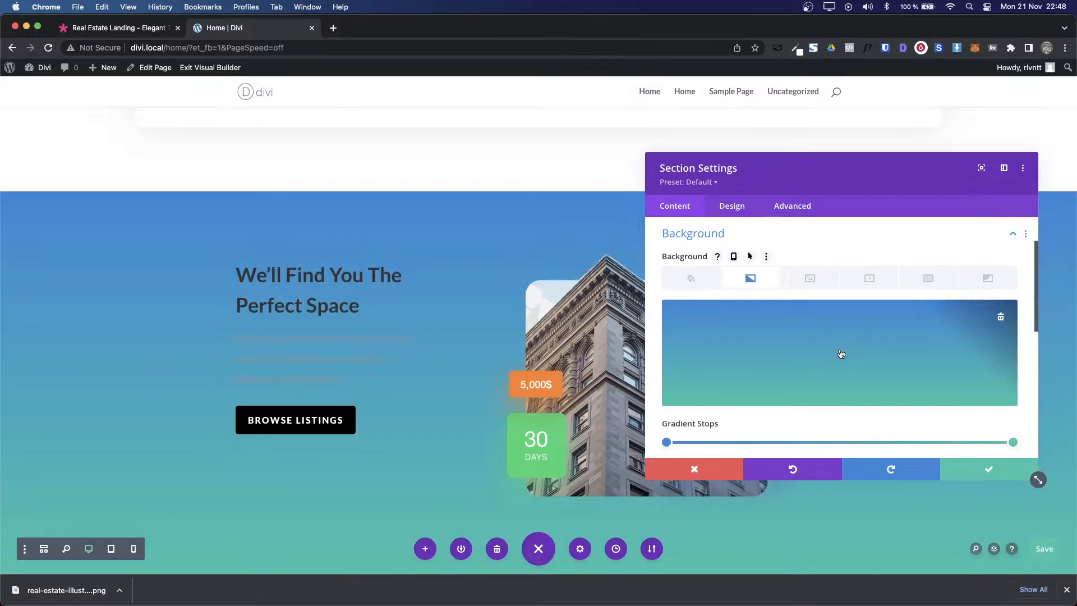
left_click(666, 442)
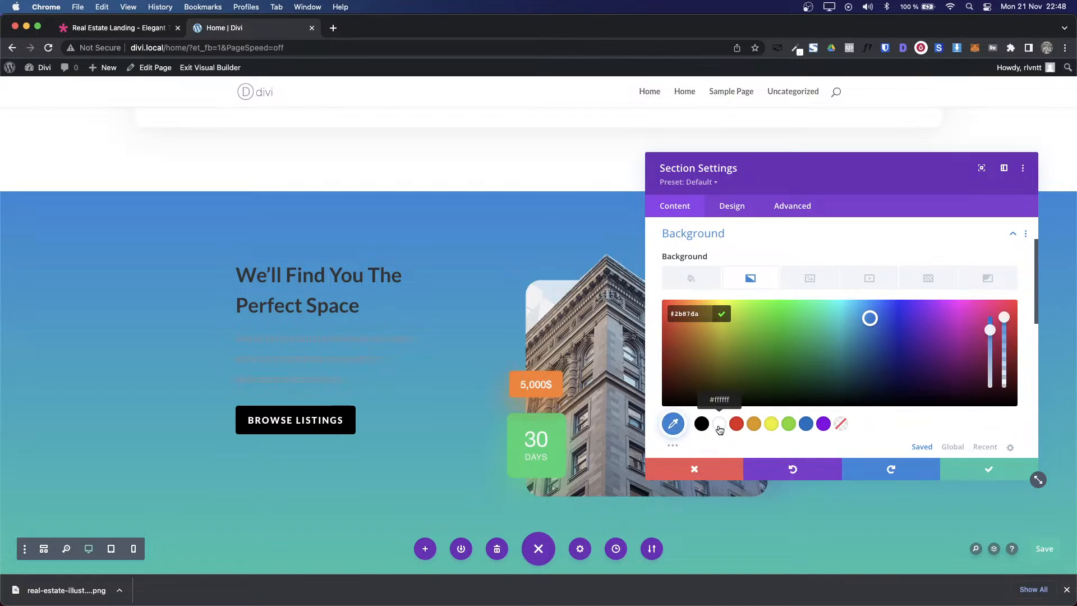
left_click(719, 425)
left_click(977, 415)
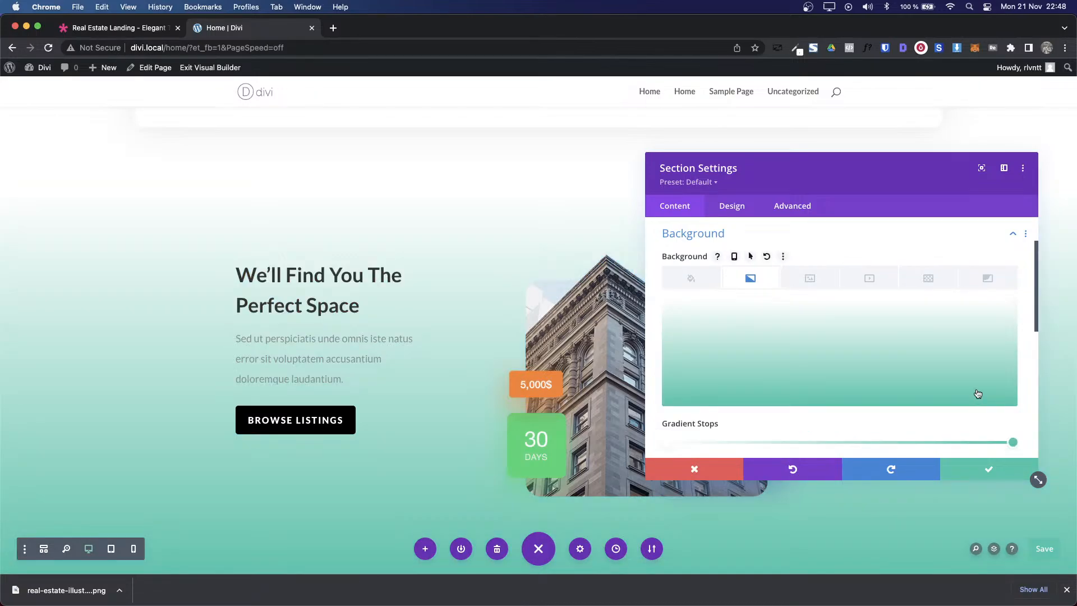
Step: Open the gradient's end stop color and sample #E8EEFC from the lower end of the demo's "List Your Property & Let Us Do the Rest" block
left_click(1013, 442)
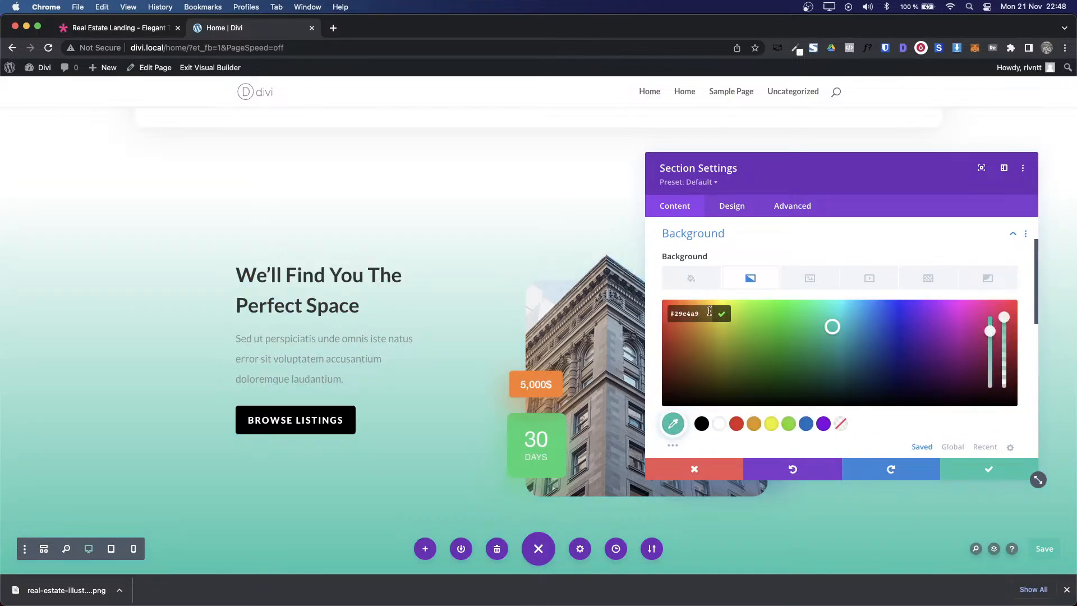
type("#ffffff")
left_click(97, 30)
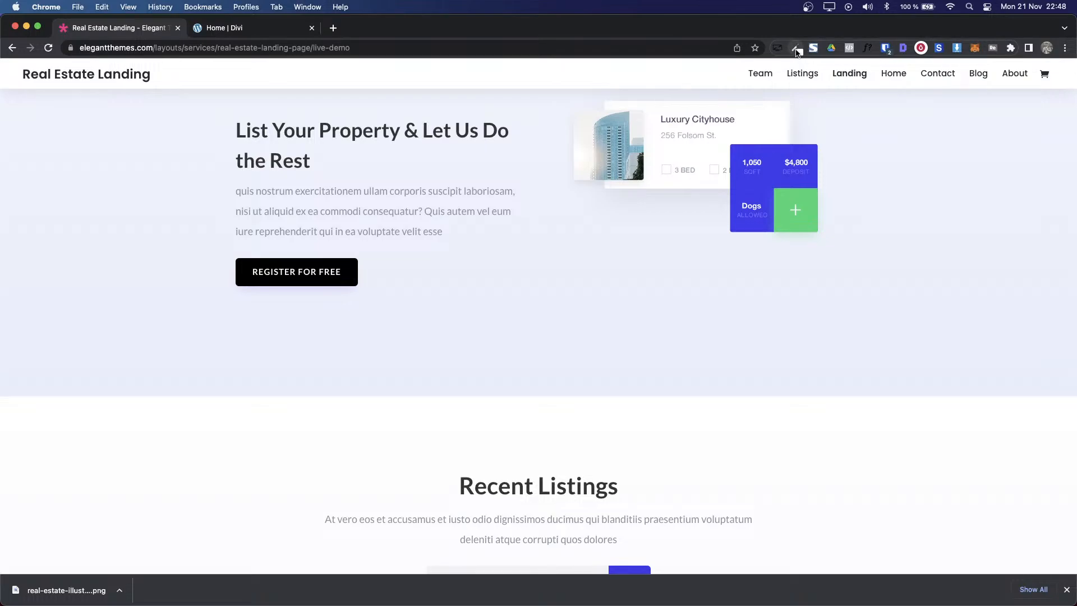
left_click(797, 50)
left_click(781, 65)
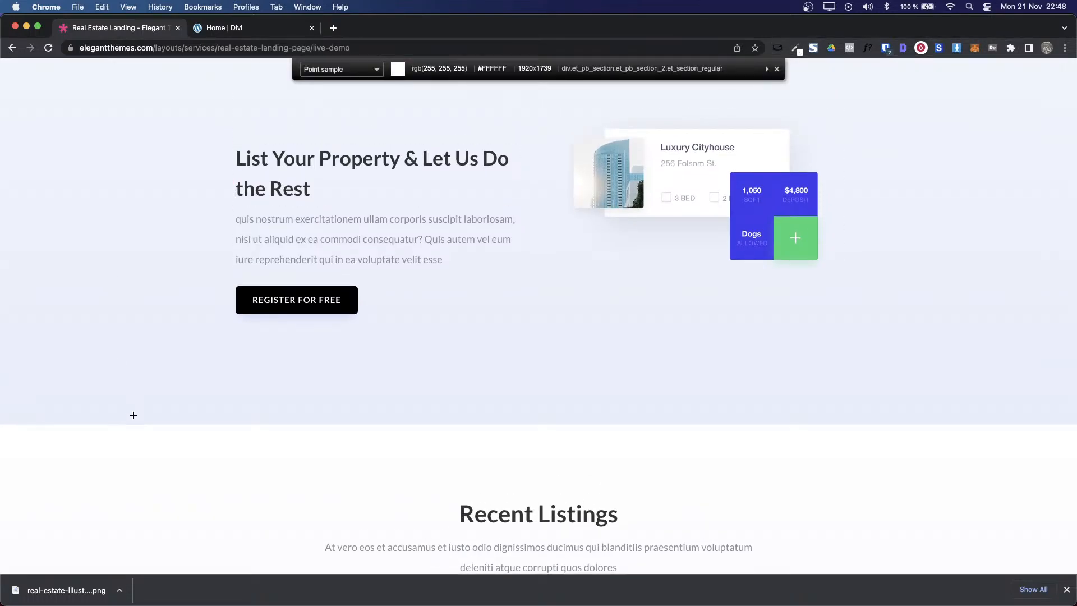
left_click(133, 412)
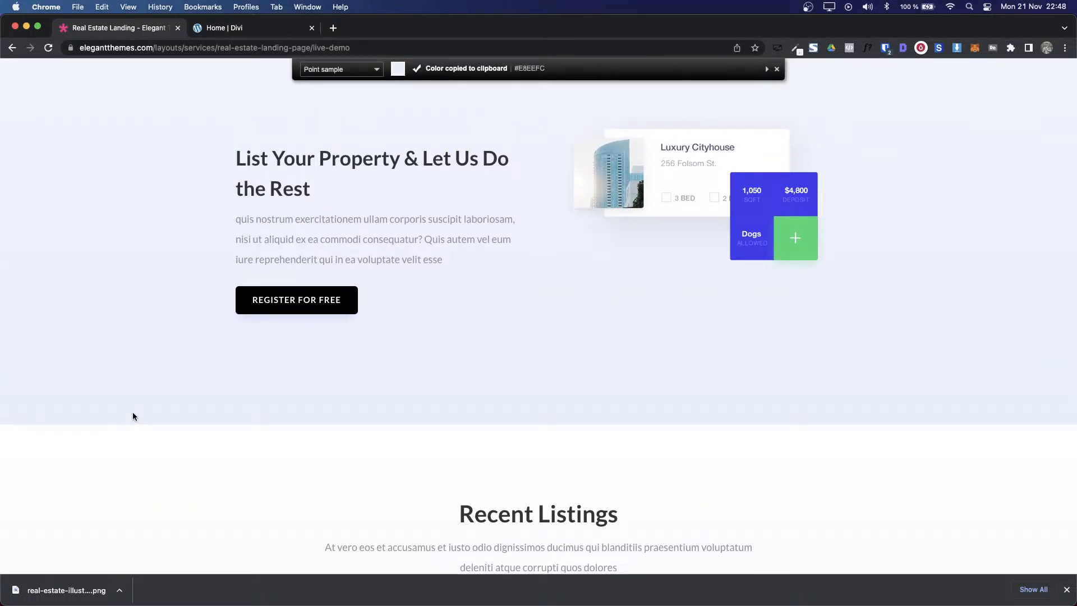
Step: Set the section gradient's end stop to #e8eefc and save the section settings
left_click(237, 34)
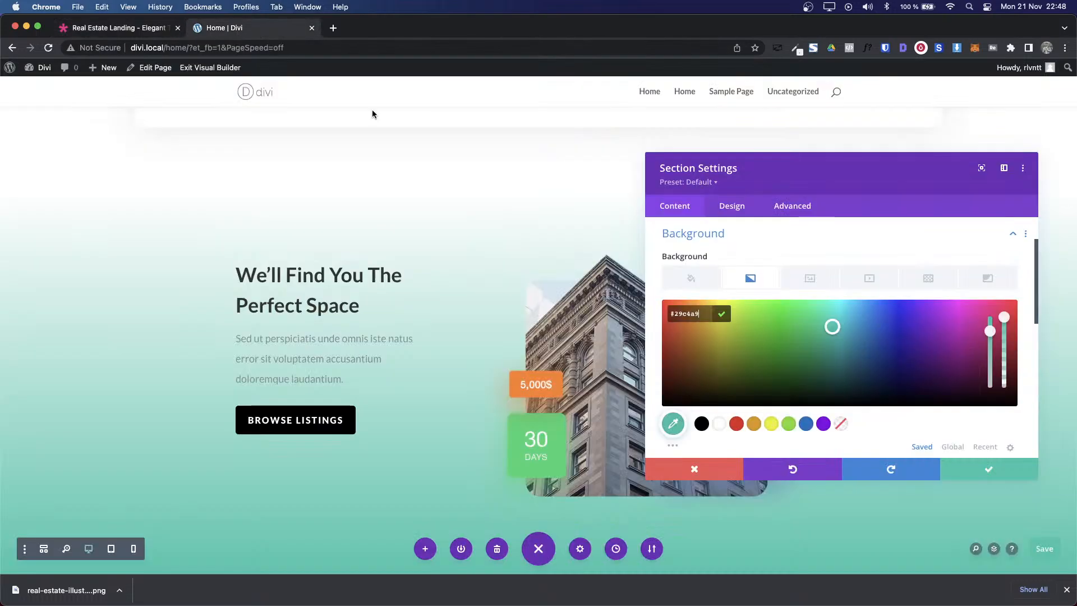
left_click(690, 312)
key("super+v")
left_click(720, 314)
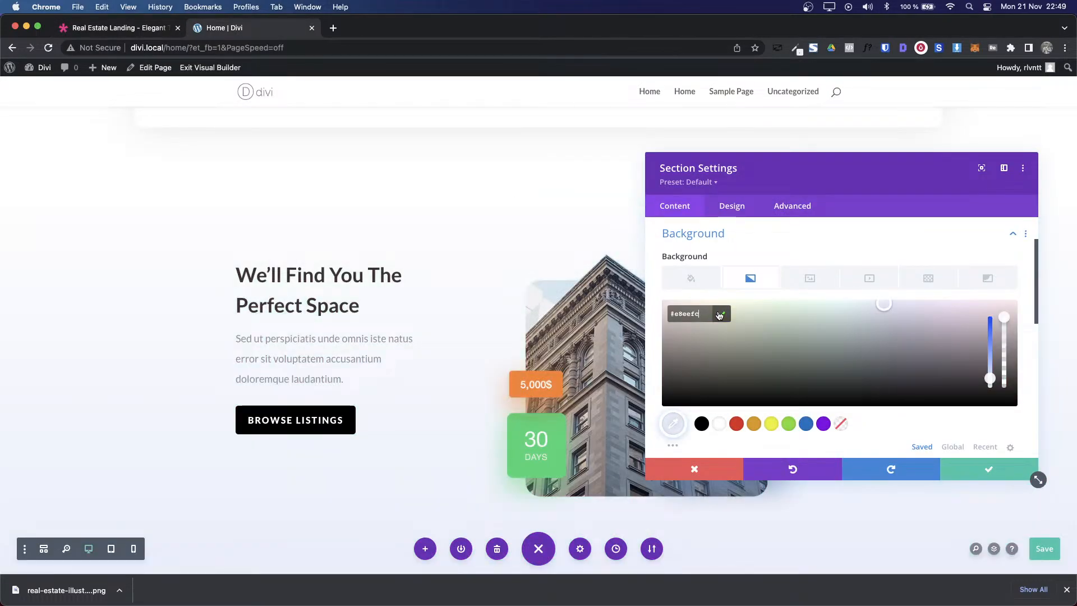
left_click(988, 468)
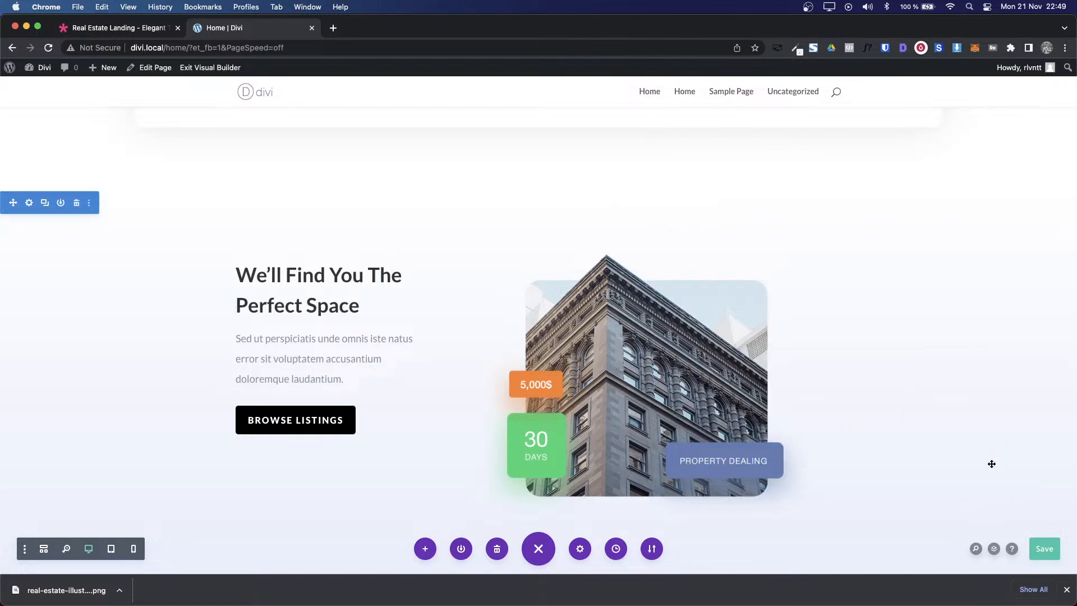
Step: Compare the gradient with the demo's blocks and duplicate the "We'll Find You The Perfect Space" row within its section
scroll(610, 262, "down", 3)
scroll(610, 261, "down", 1)
key("ctrl+Tab")
scroll(418, 247, "up", 4)
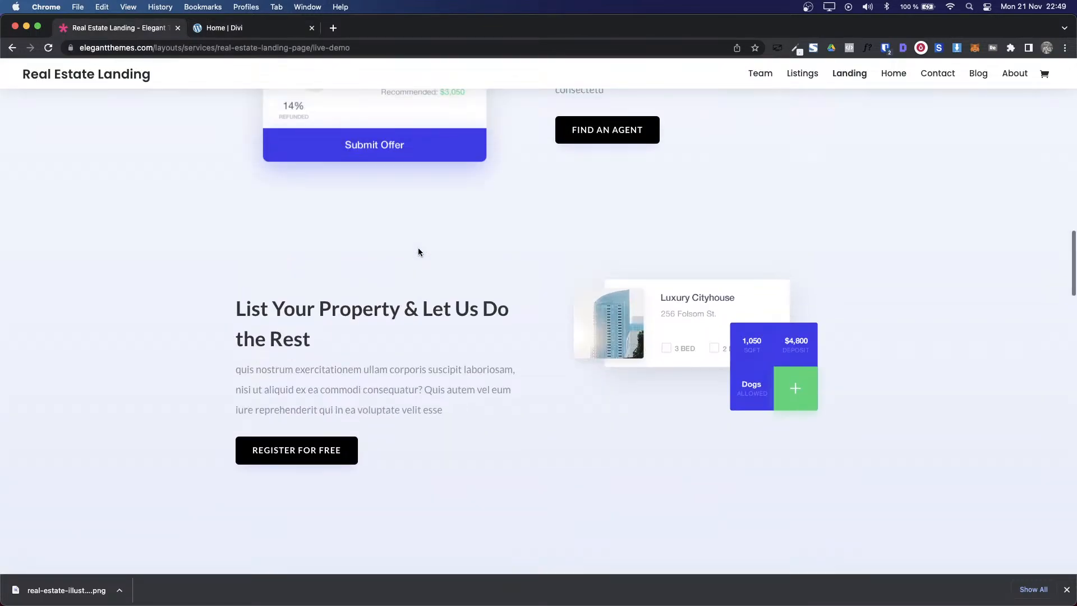
scroll(601, 375, "up", 5)
scroll(602, 377, "down", 1)
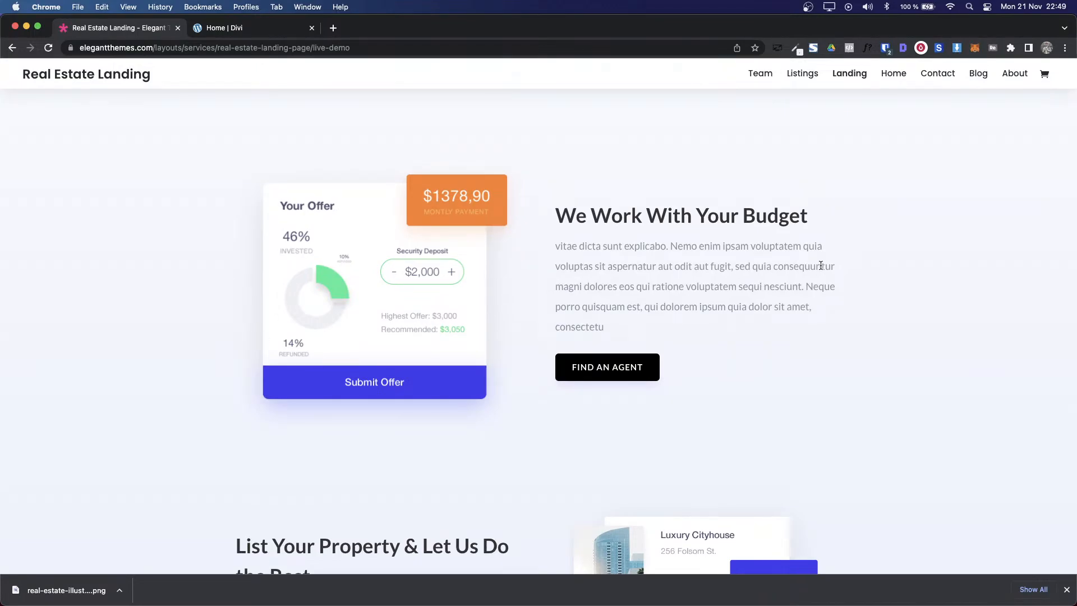
key("ctrl+Tab")
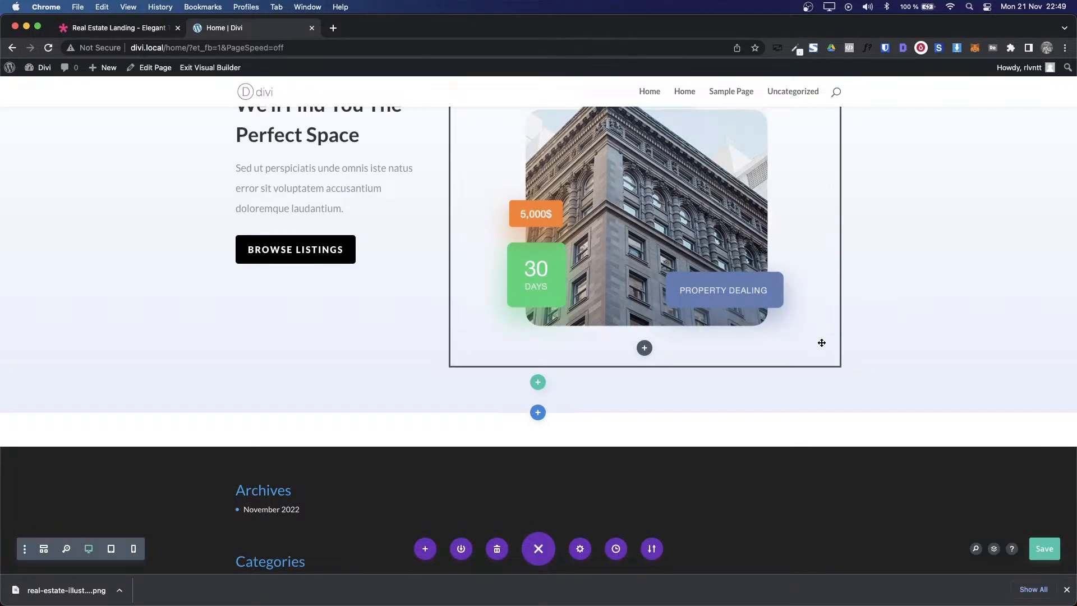
scroll(822, 342, "up", 3)
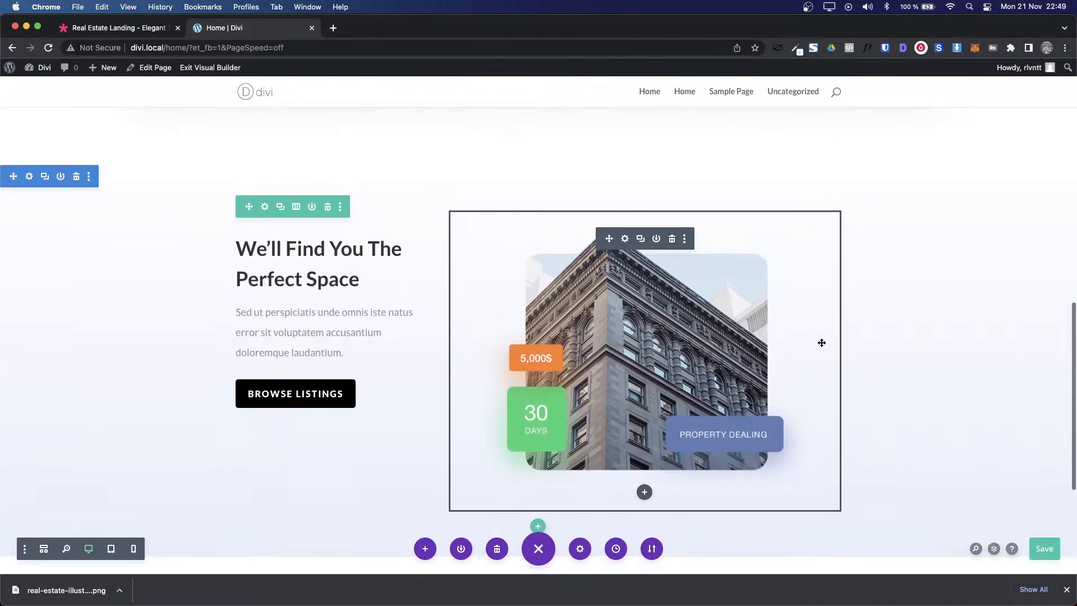
left_click(279, 211)
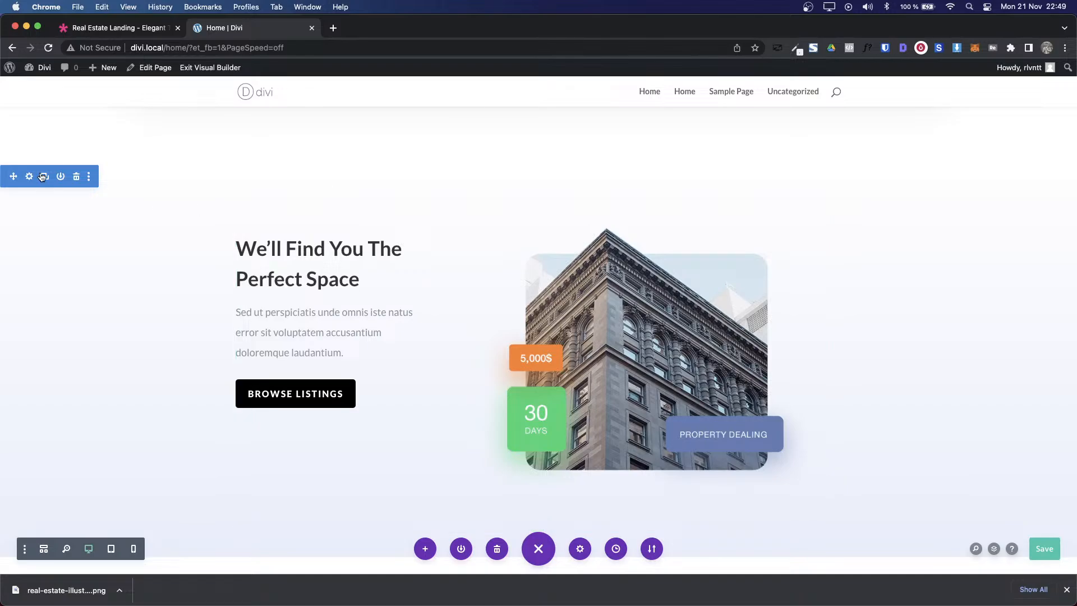
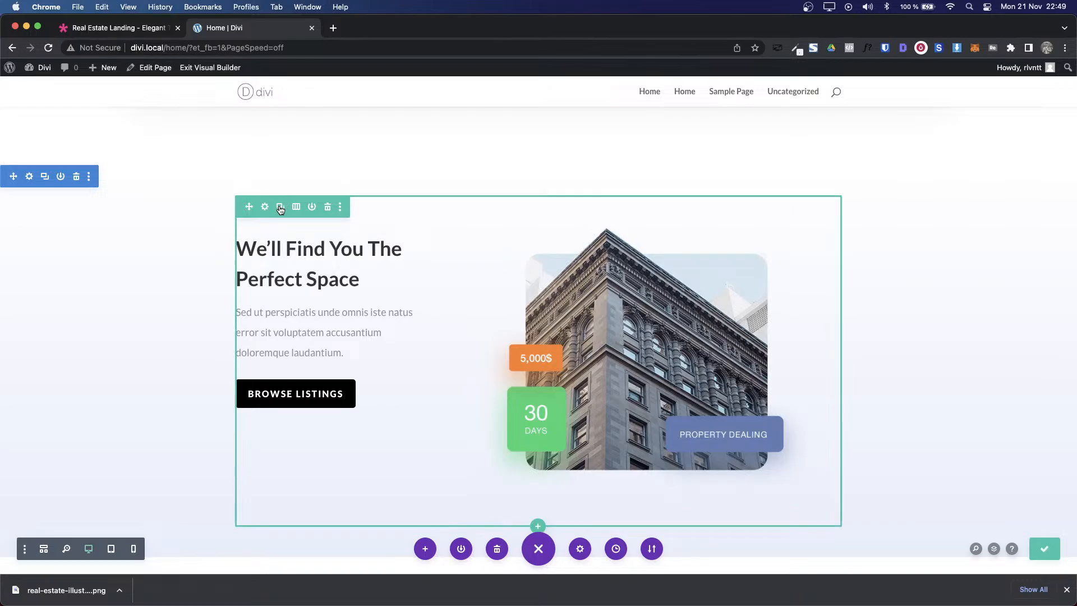
left_click(281, 207)
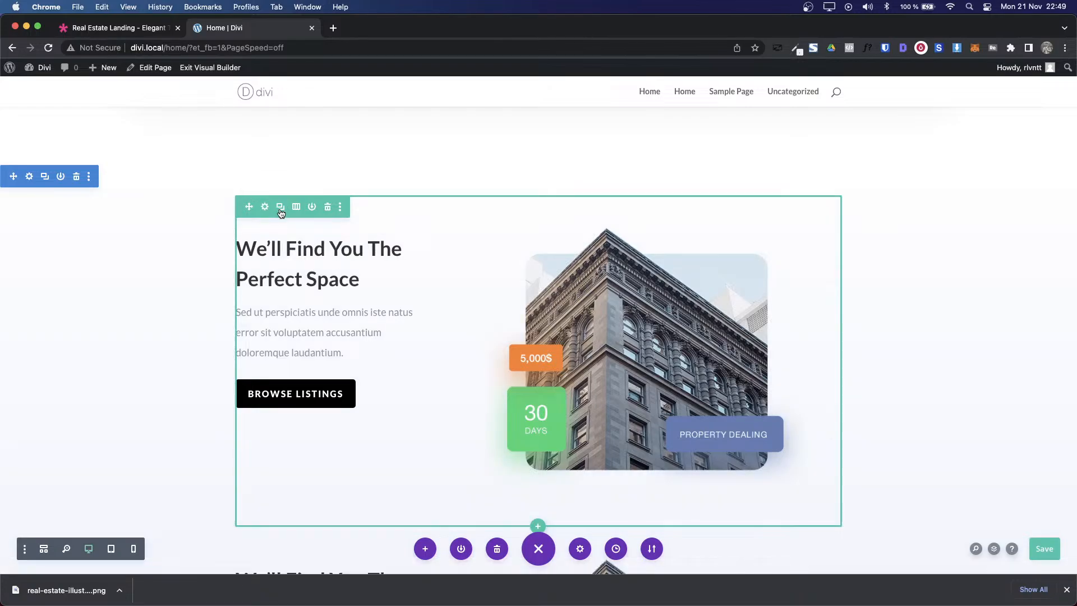
Step: Swap the two columns of the duplicated row so the image comes before the text, and save the row settings
scroll(280, 314, "down", 4)
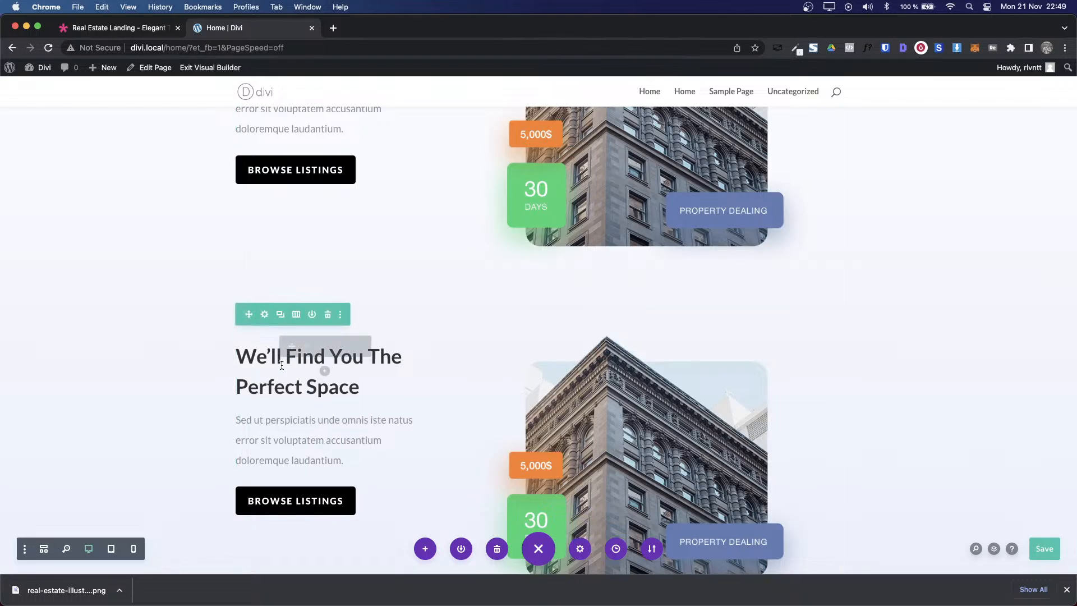
left_click(264, 314)
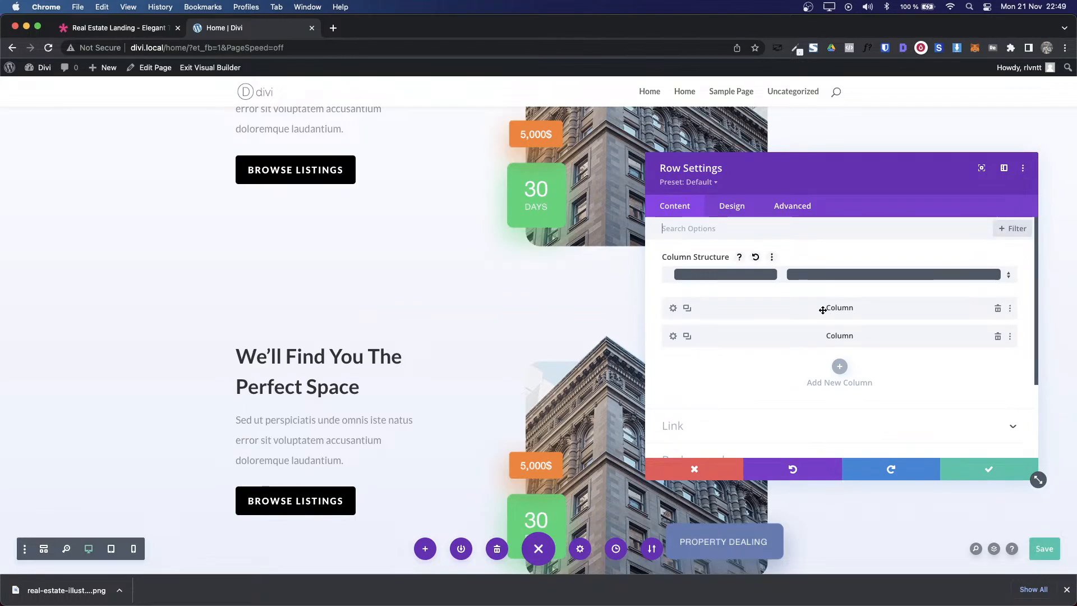
left_click_drag(824, 308, 823, 342)
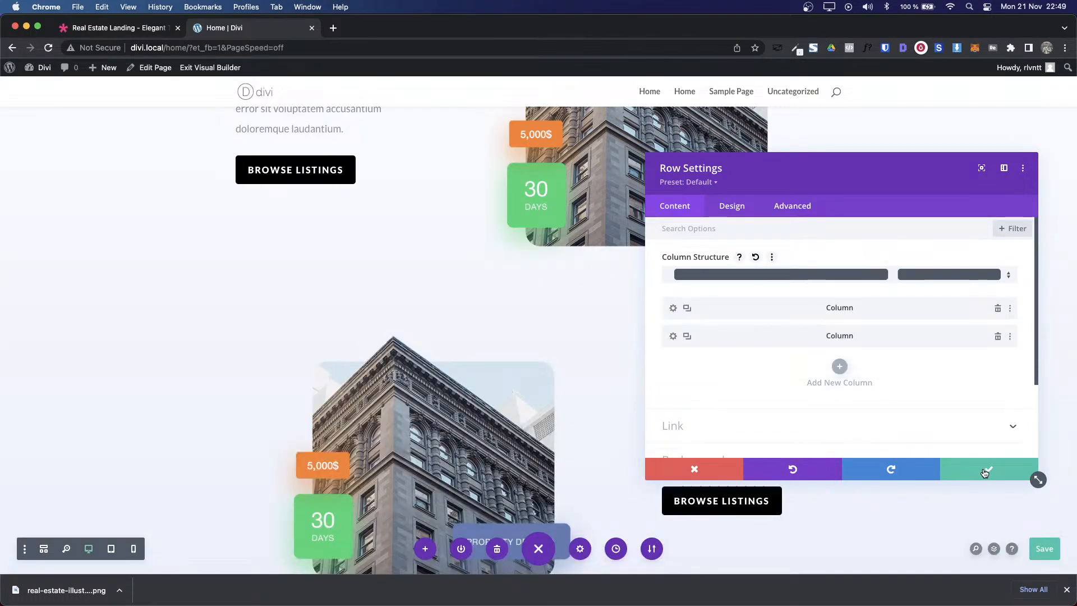
left_click(987, 469)
Step: Replace the building image in the duplicated row with the uploaded real-estate-illustration-03-3.png and save the image settings
scroll(695, 437, "down", 2)
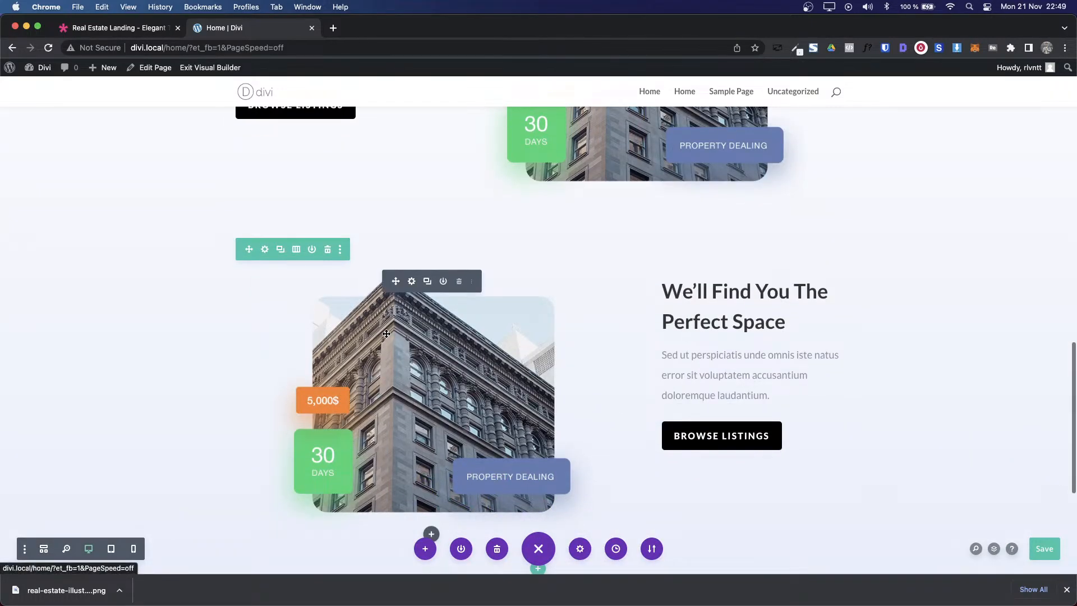
left_click(411, 288)
left_click(824, 371)
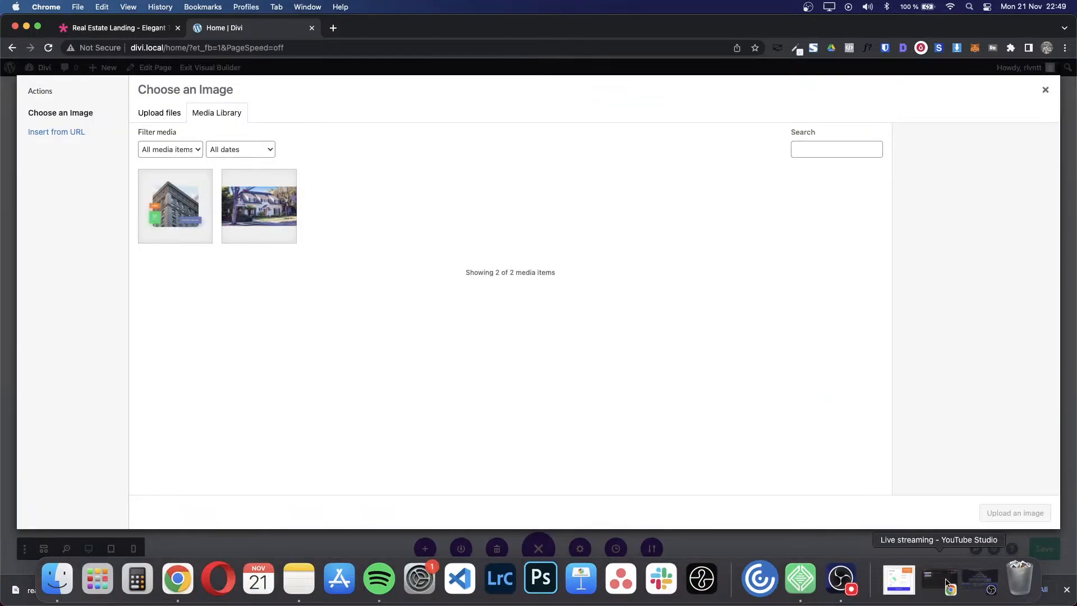
left_click(899, 578)
left_click_drag(903, 532, 500, 325)
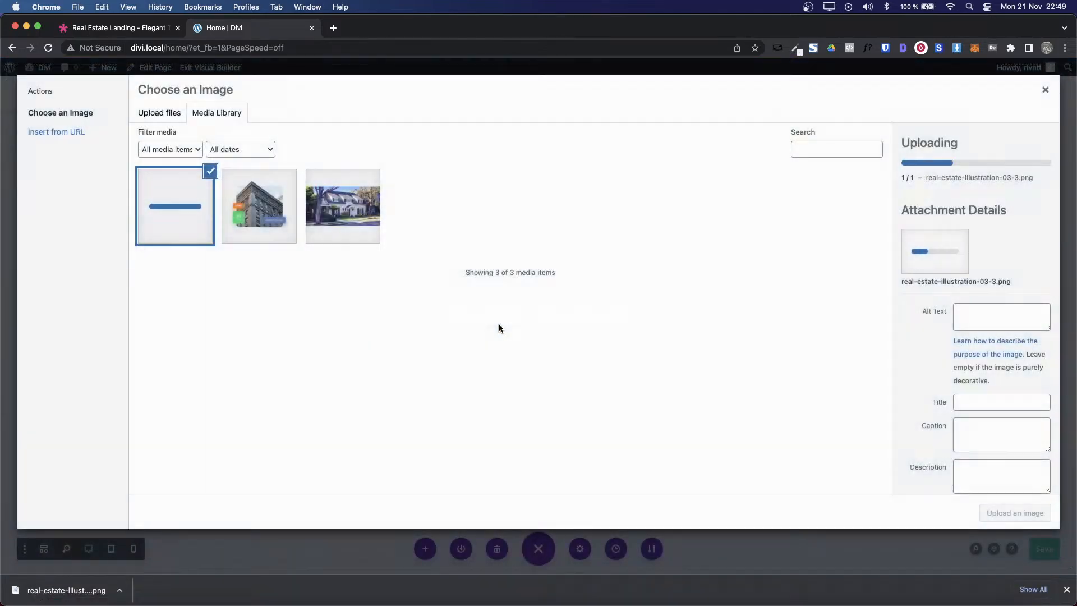
left_click(1033, 520)
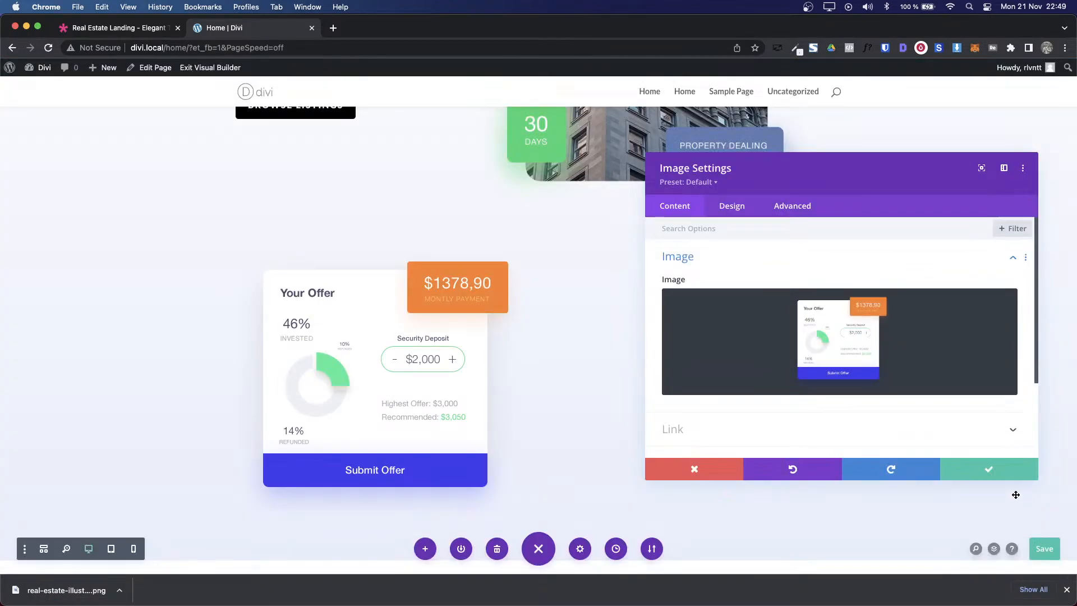
left_click(1032, 474)
Step: Compare the duplicated offer row with the demo and try a three-fifths/two-fifths column layout for it
scroll(927, 337, "up", 5)
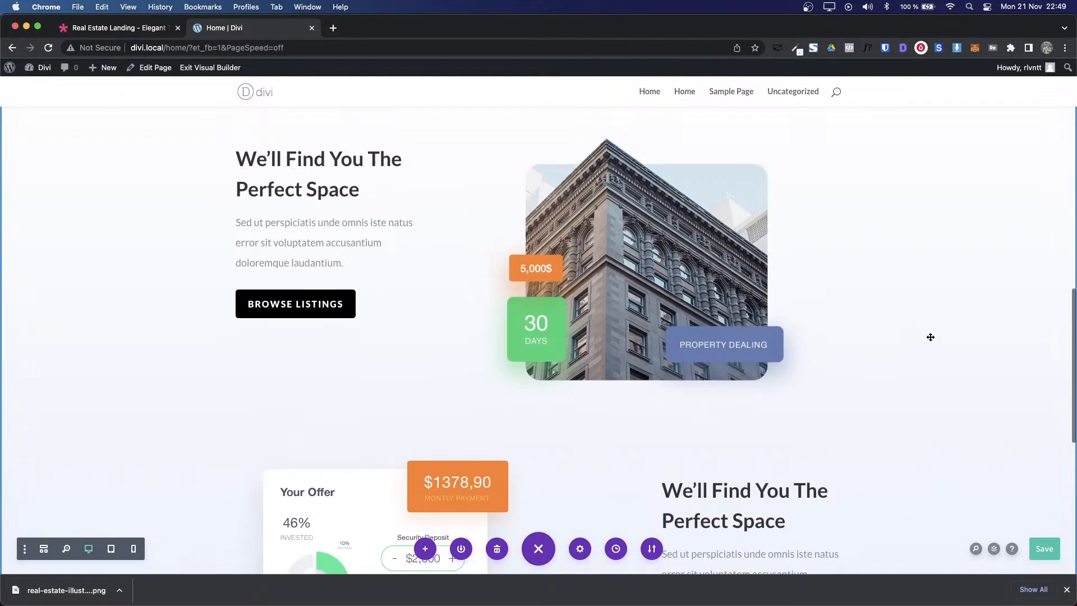
scroll(930, 337, "down", 3)
key("ctrl+shift+Tab")
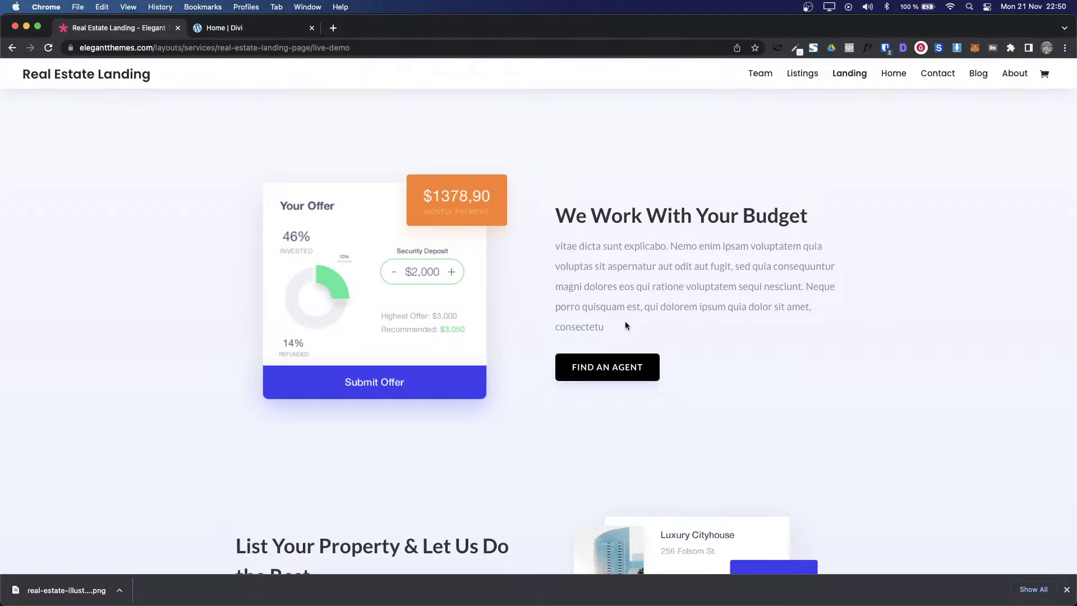
key("ctrl+Tab")
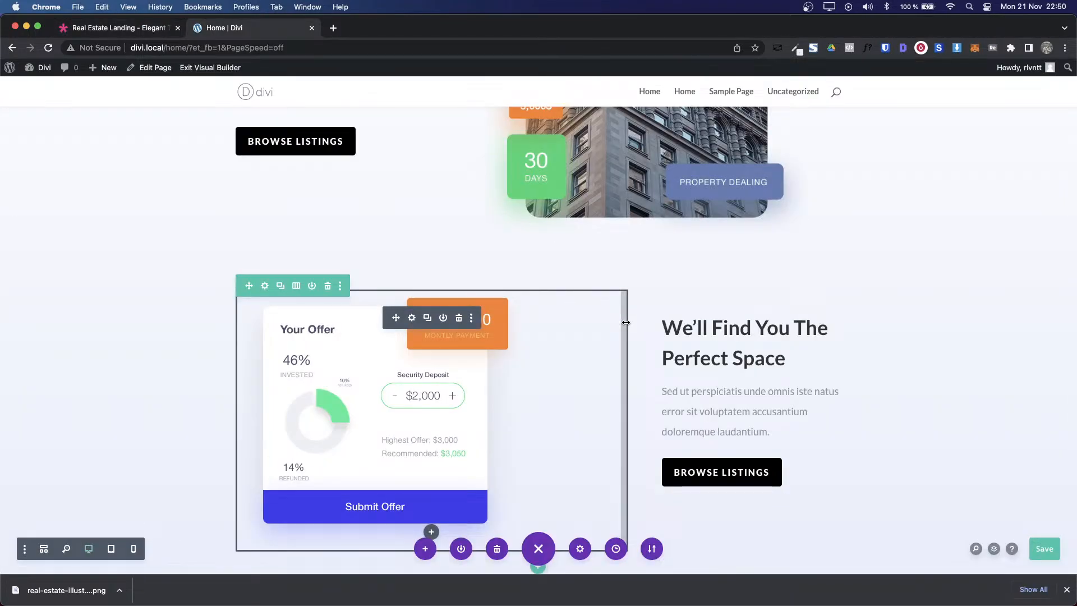
left_click(296, 287)
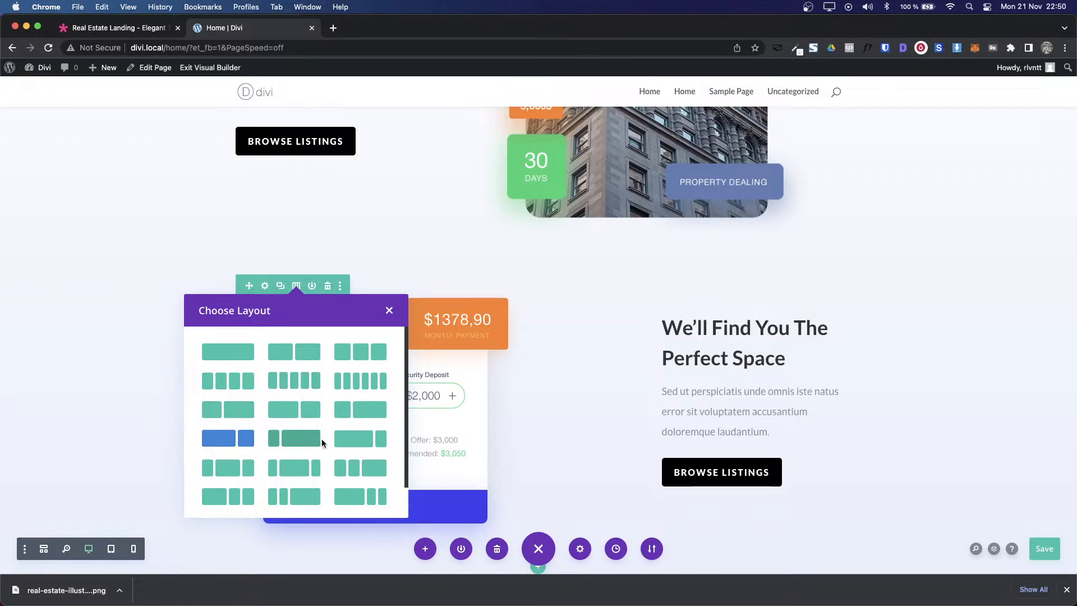
left_click(362, 413)
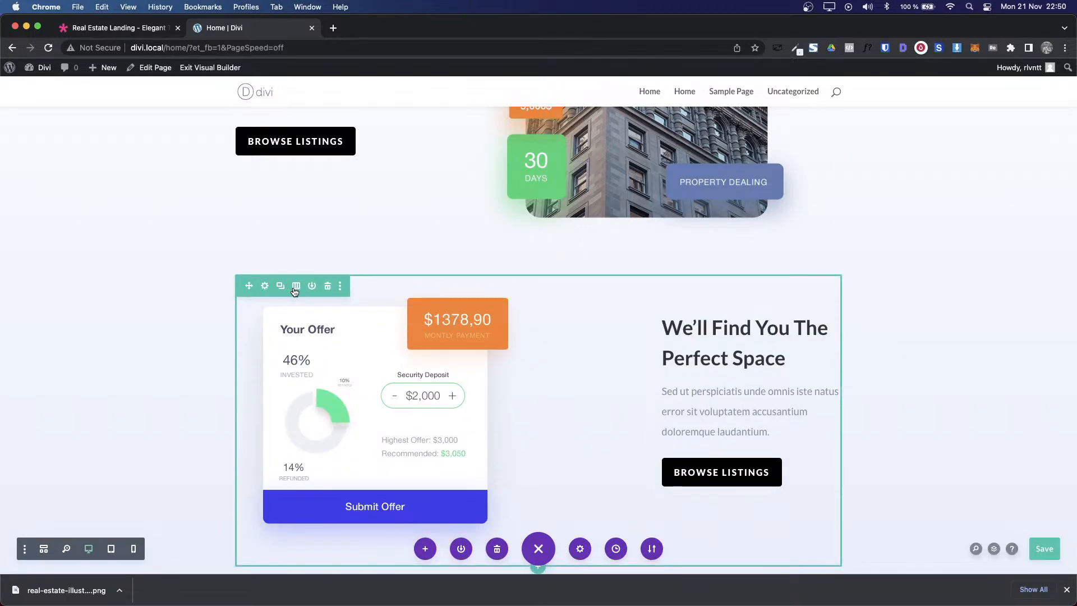
left_click(295, 287)
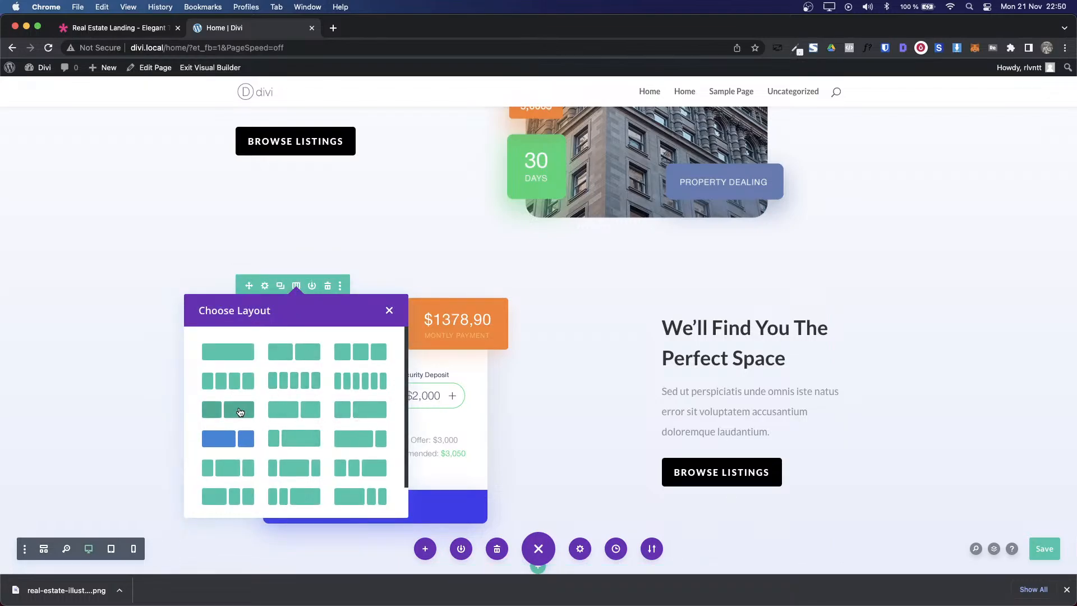
left_click(309, 415)
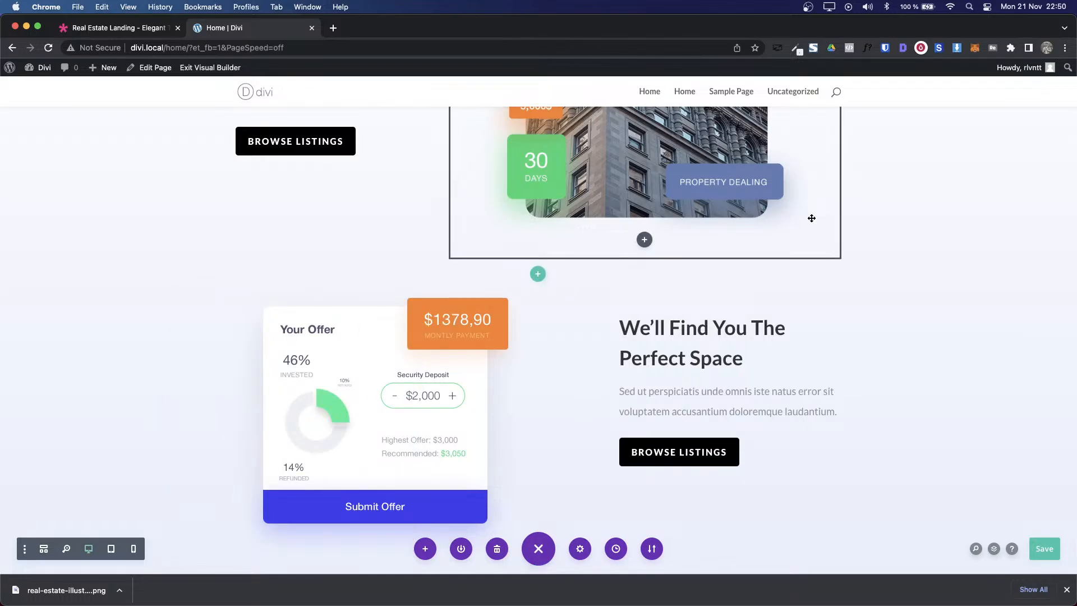
Step: Try one-third/two-thirds, two-fifths/three-fifths and three-fifths/two-fifths column layouts on the offer row, comparing with the demo
key("ctrl+shift+Tab")
key("ctrl+Tab")
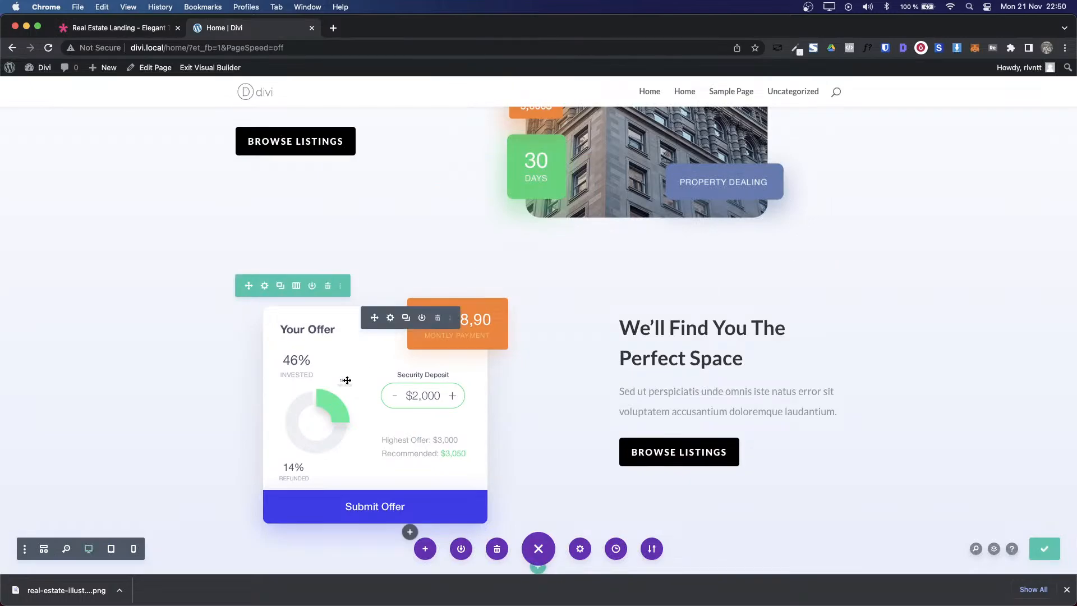
left_click(297, 283)
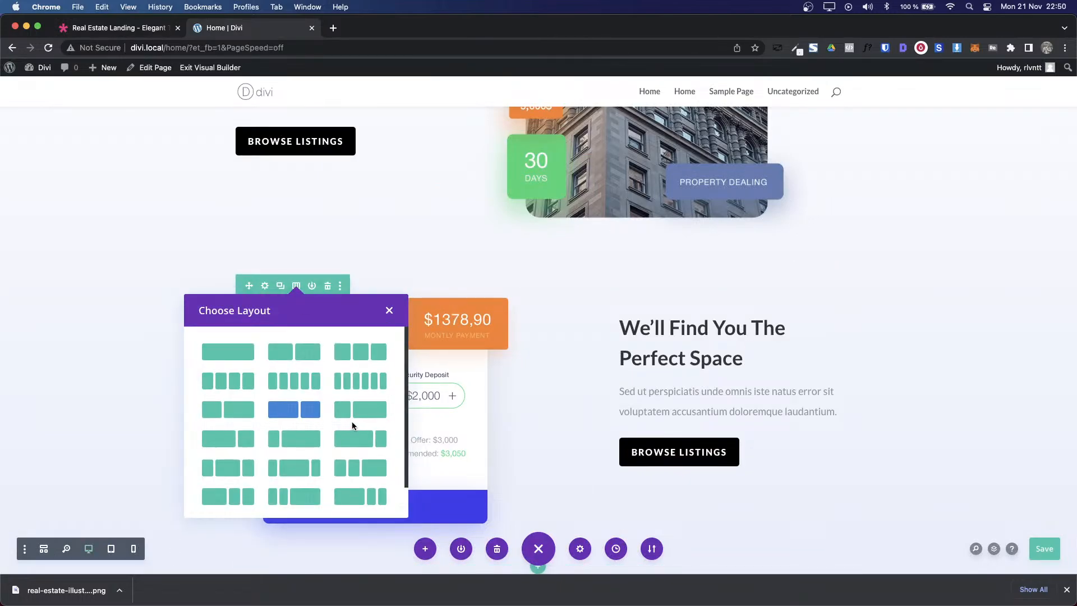
left_click(357, 410)
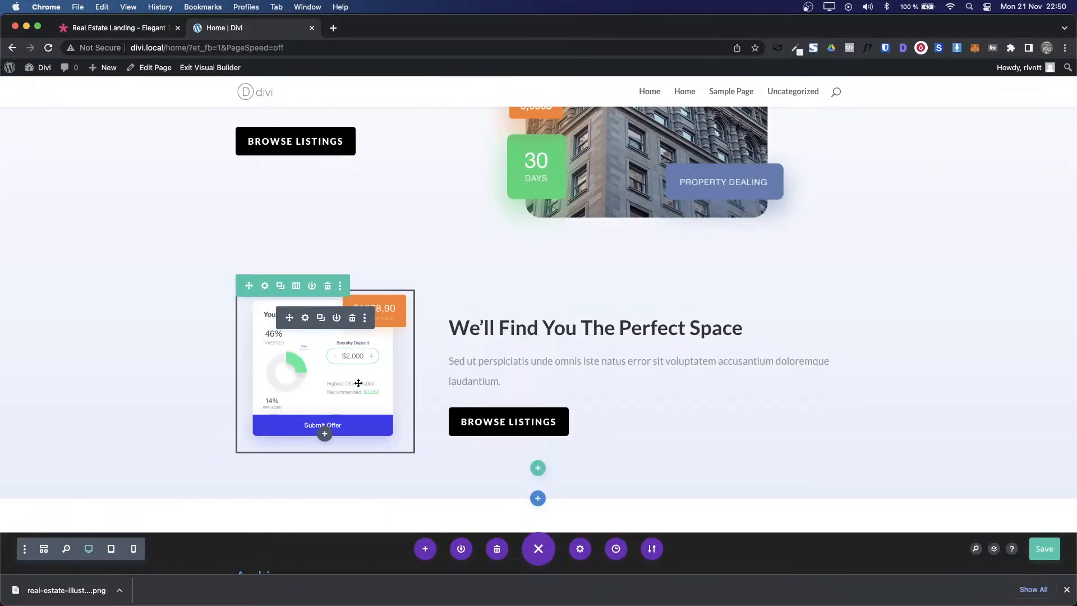
left_click(296, 286)
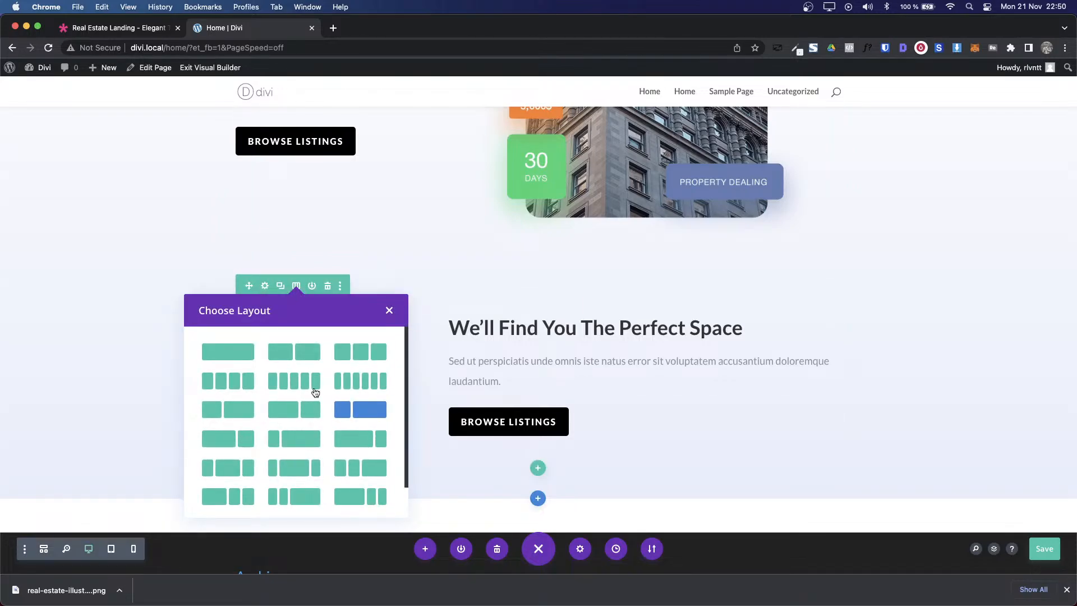
left_click(229, 409)
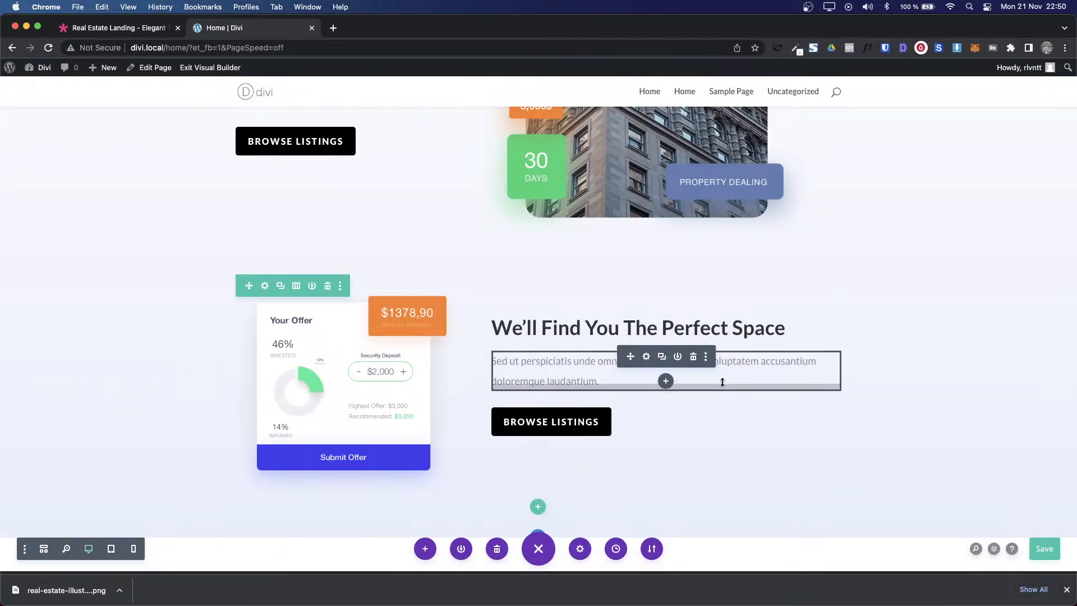
key("ctrl+shift+Tab")
key("ctrl+Tab")
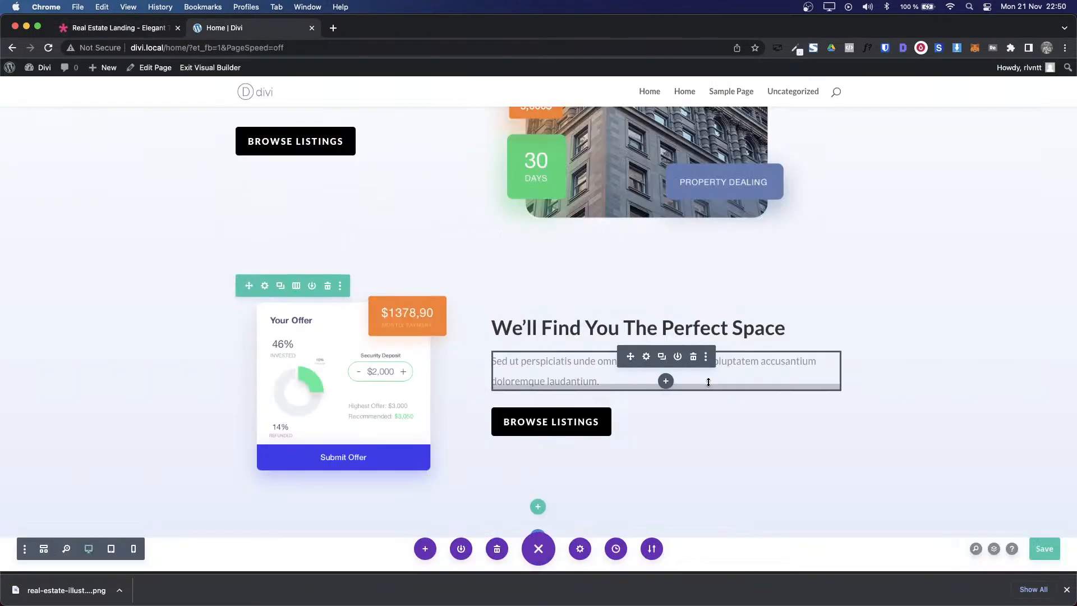
left_click(296, 286)
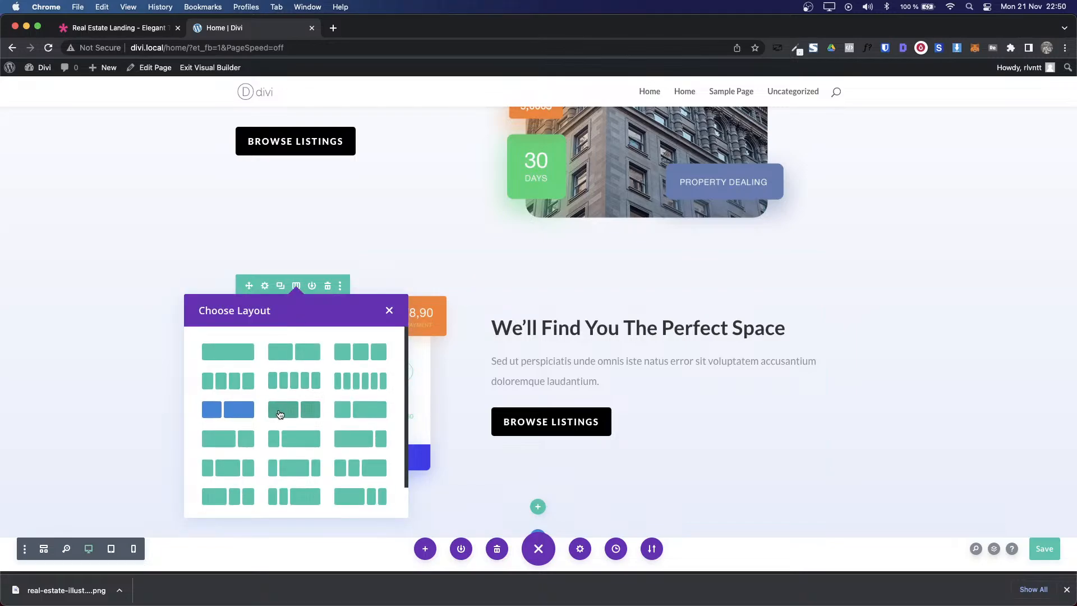
left_click(280, 414)
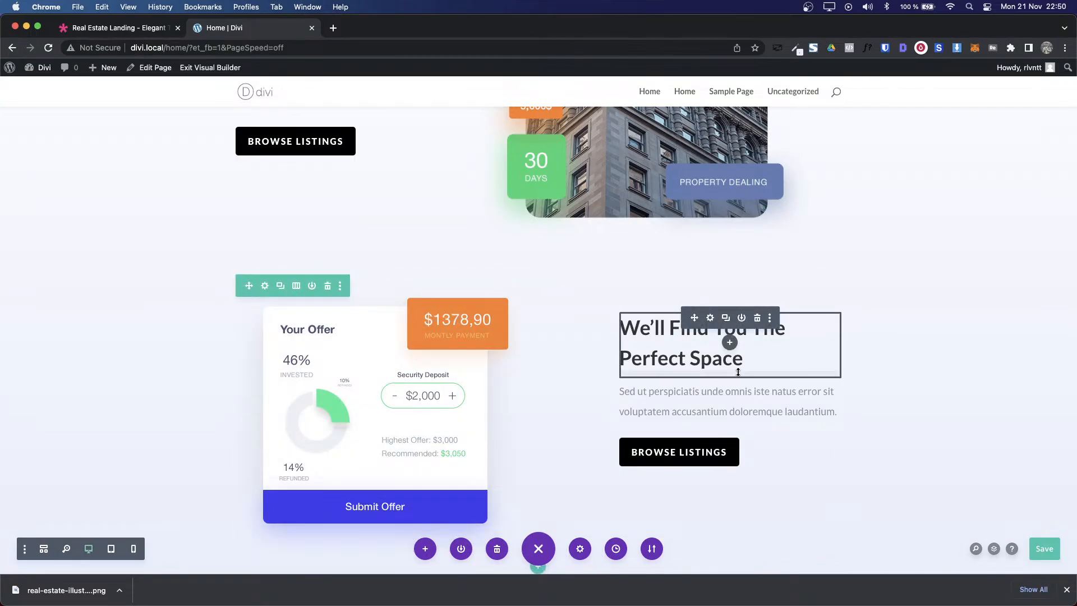
Step: Change the offer row's layout to two equal columns and check it against the demo's "We Work With Your Budget" block
left_click(296, 290)
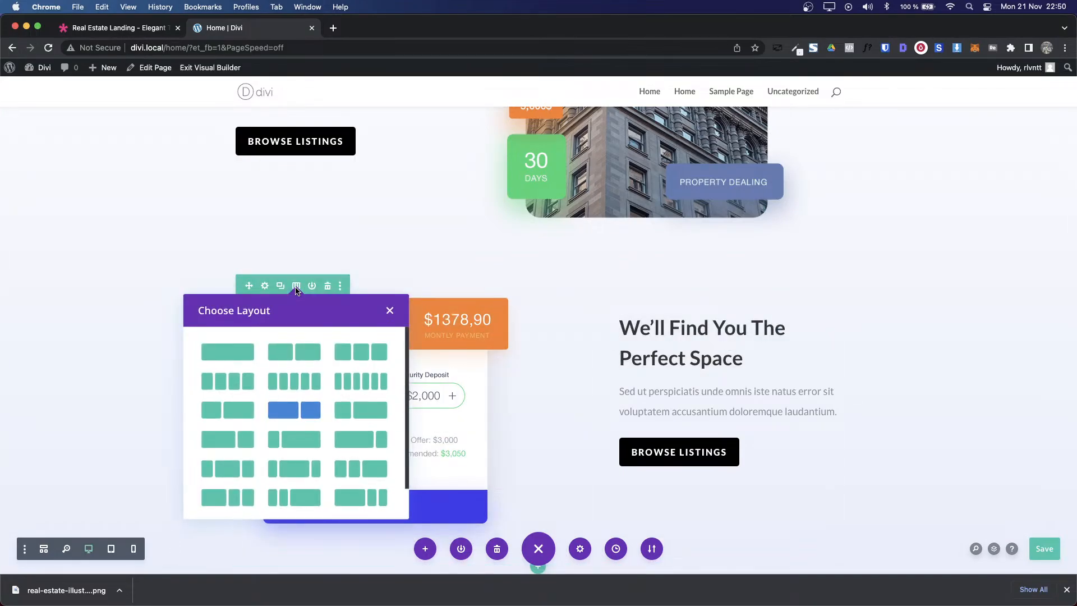
left_click(300, 355)
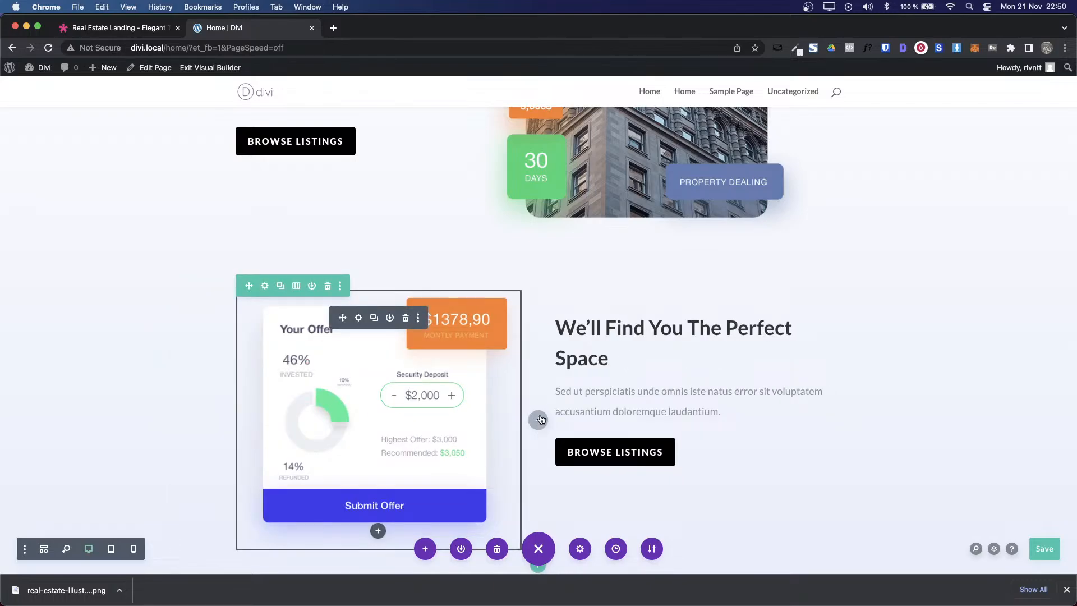
scroll(836, 368, "down", 3)
key("ctrl+Tab")
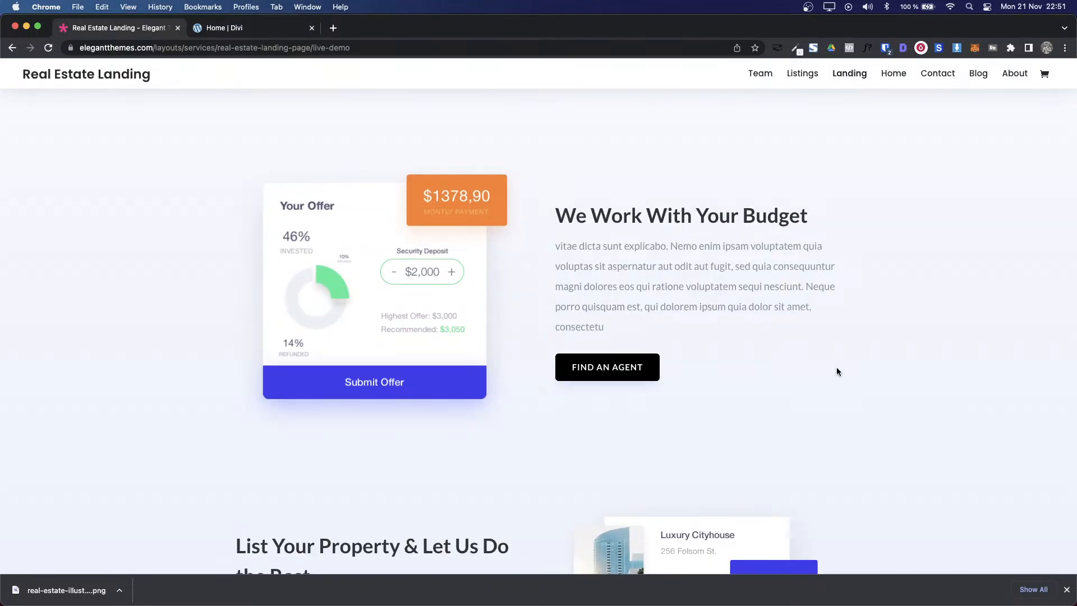
key("ctrl+Tab")
key("super+1")
key("super+2")
Step: Compare the column proportions of the "We'll Find You The Perfect Space" row with the same block in the demo
scroll(837, 368, "up", 3)
scroll(560, 160, "up", 2)
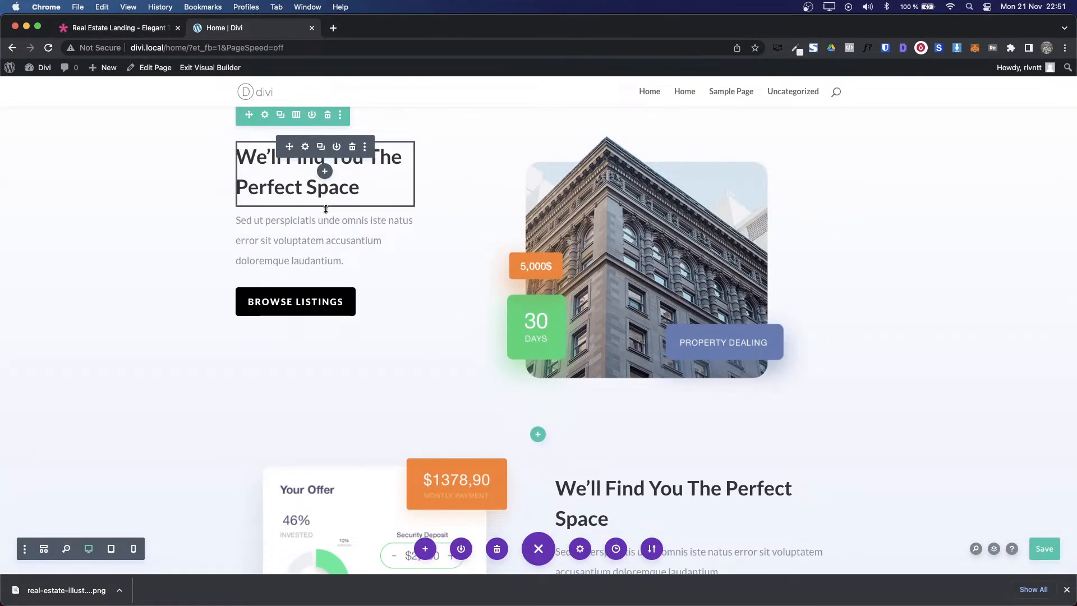
key("super+1")
scroll(438, 247, "up", 5)
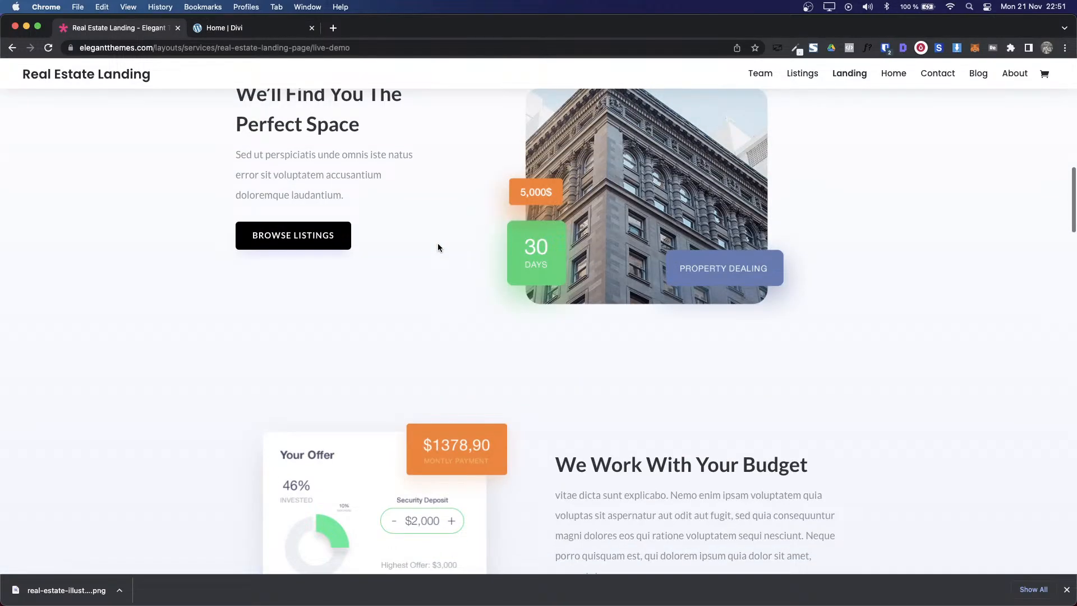
scroll(438, 248, "up", 3)
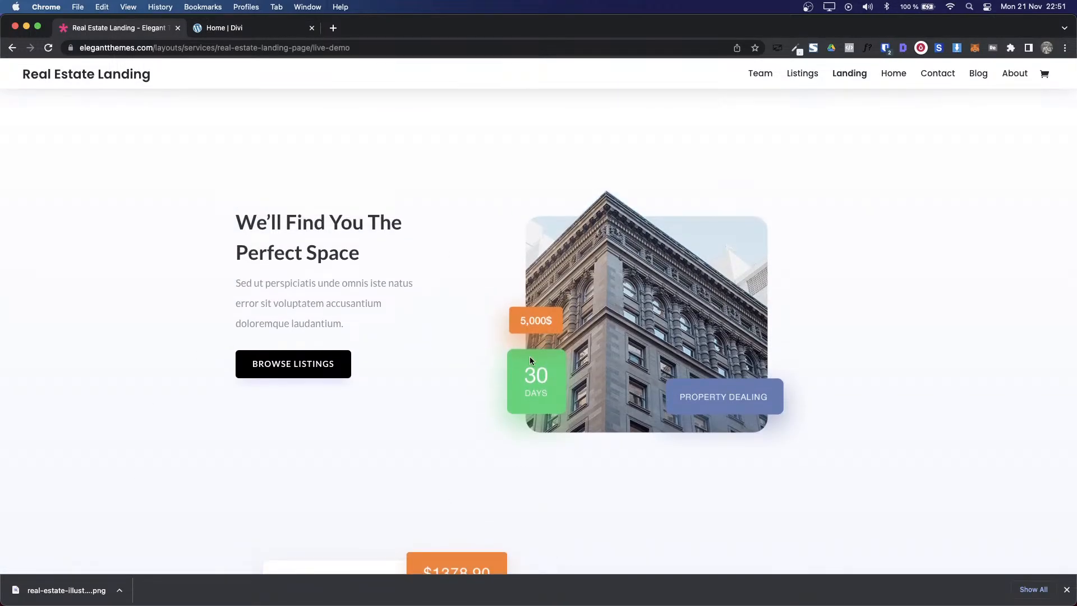
scroll(531, 375, "down", 3)
scroll(530, 375, "up", 4)
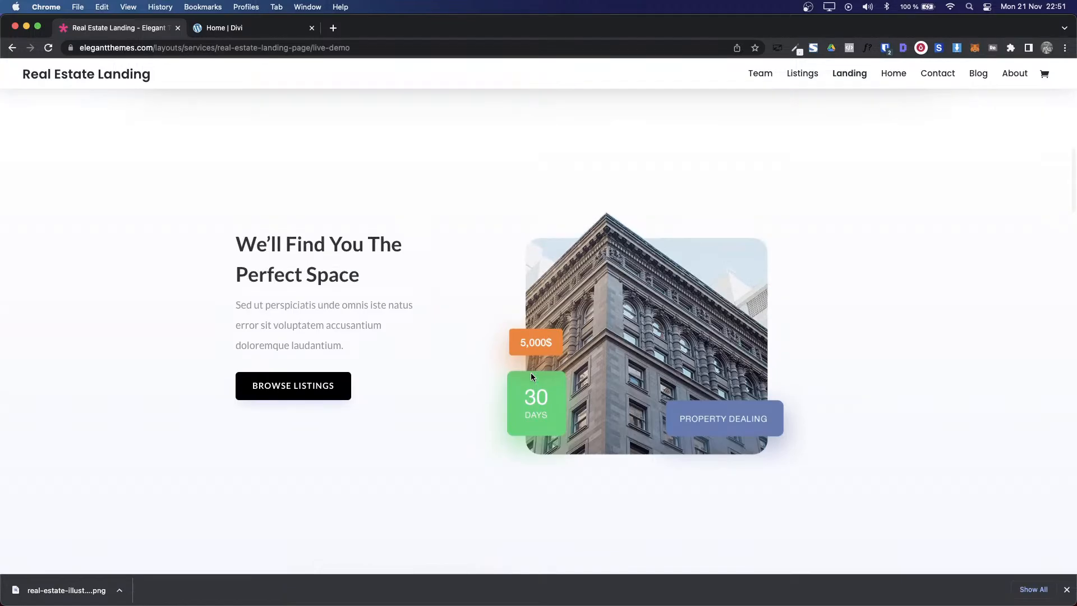
key("super+2")
scroll(530, 373, "up", 3)
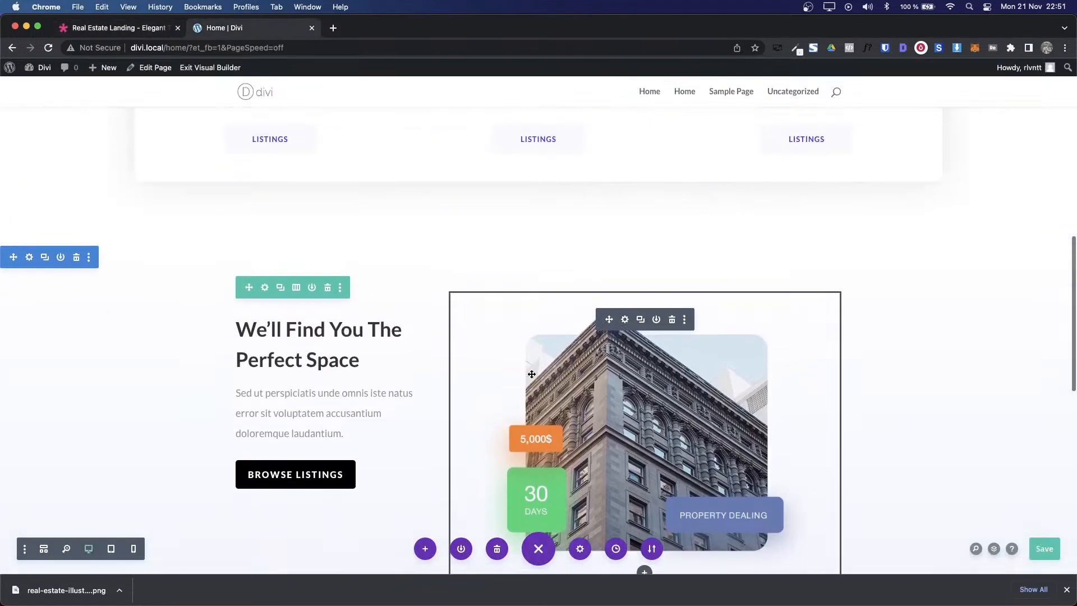
Step: Try two equal columns on the building image row and restore its one-third/two-thirds layout
left_click(296, 288)
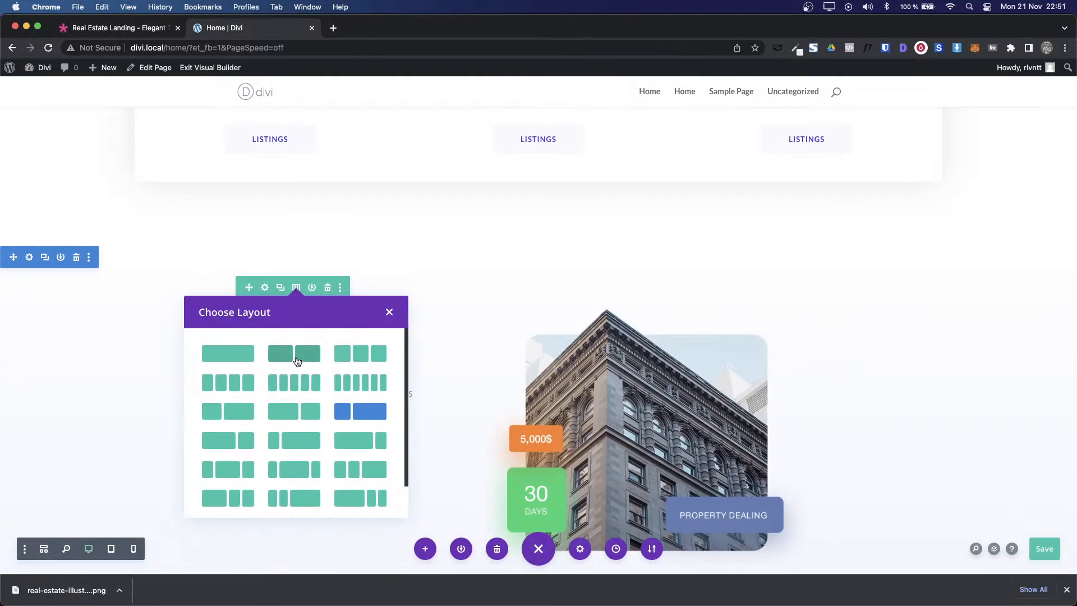
left_click(297, 355)
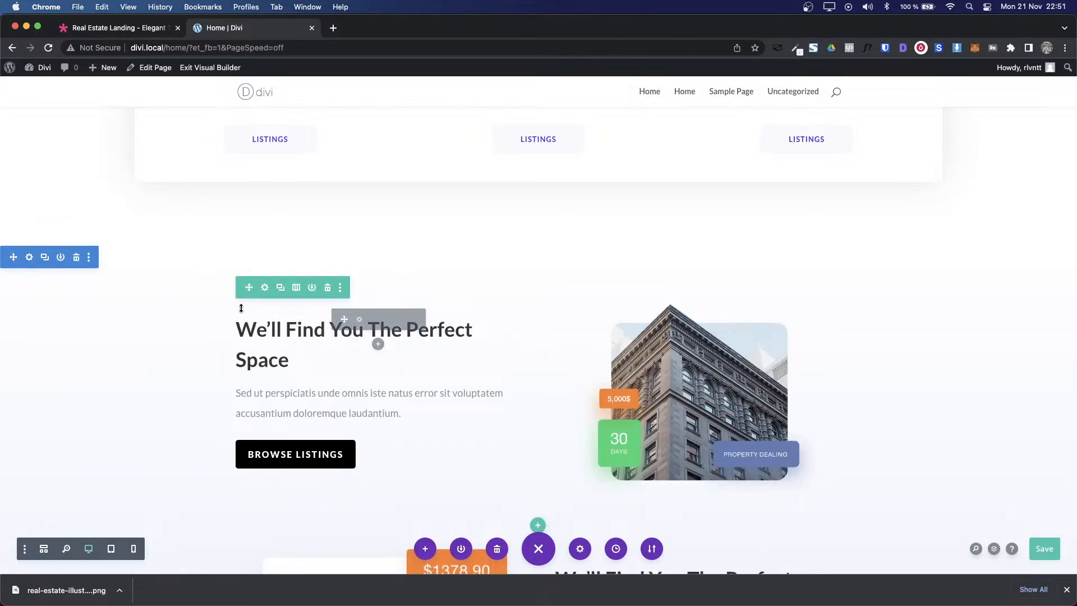
left_click(297, 288)
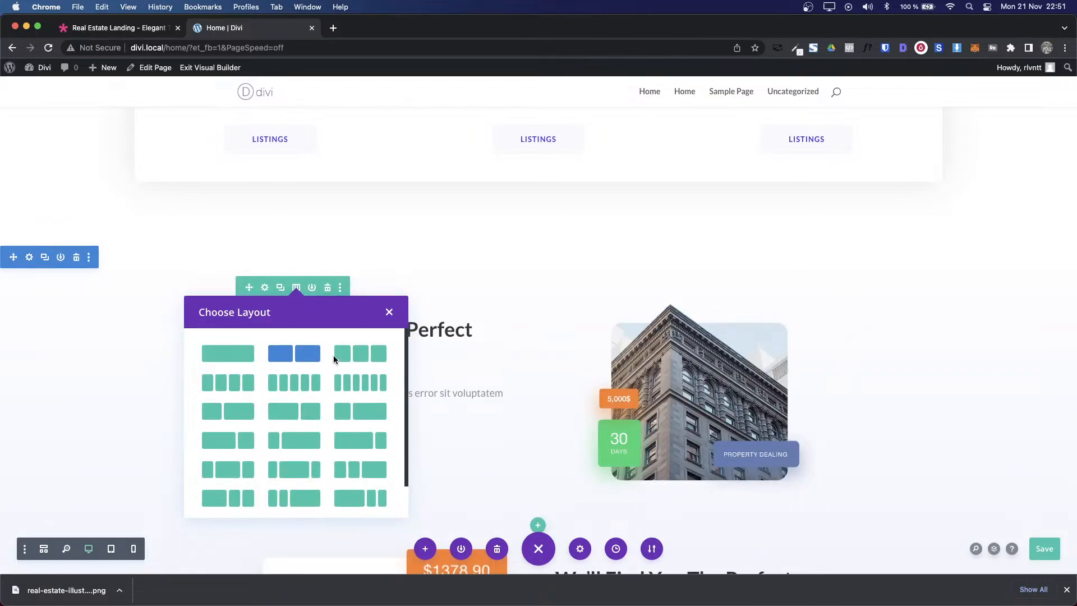
left_click(361, 415)
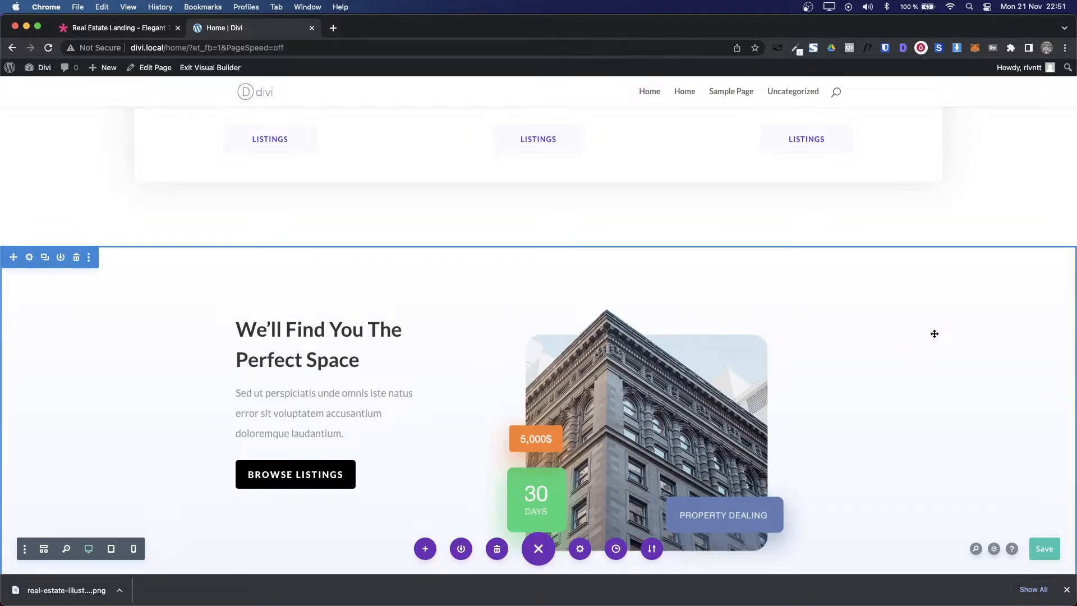
Step: Dismiss the browser's downloads bar and review the offer row below the building image row
left_click(1066, 589)
scroll(744, 371, "down", 5)
scroll(743, 372, "down", 8)
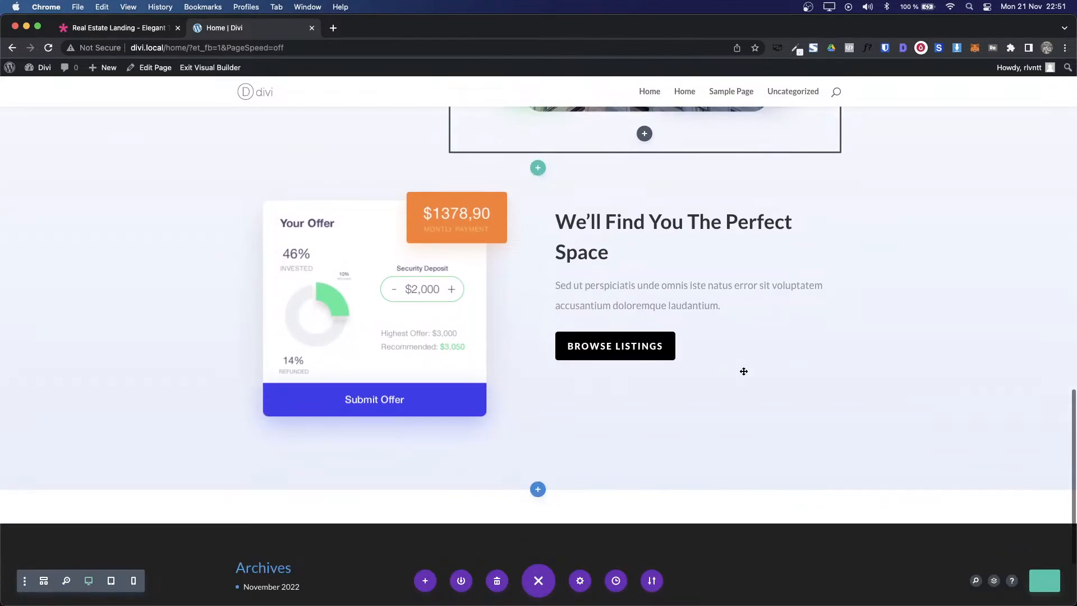
scroll(744, 373, "up", 4)
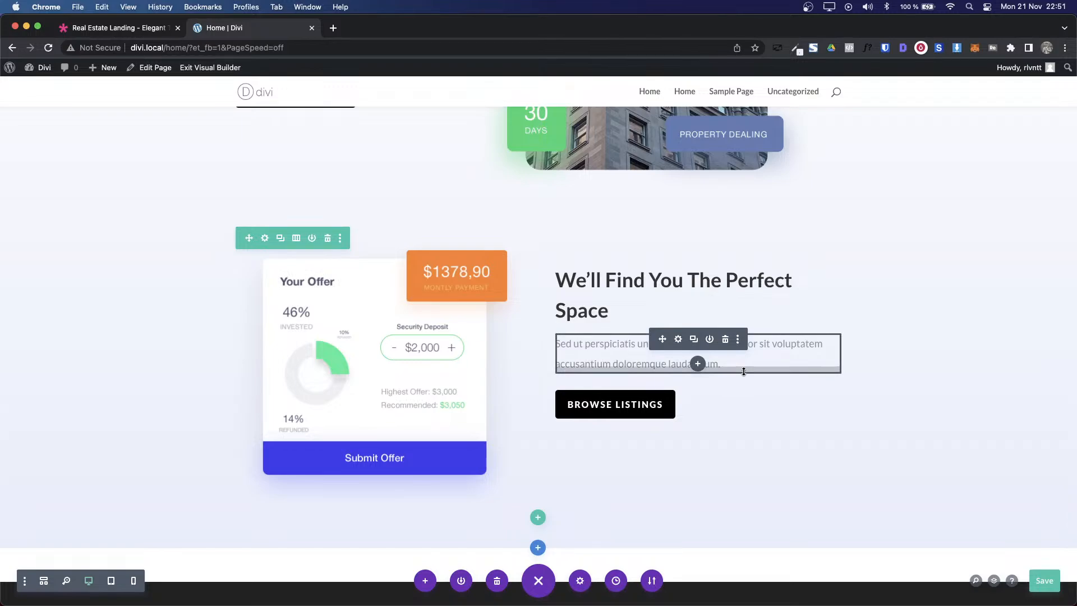
scroll(723, 314, "up", 1)
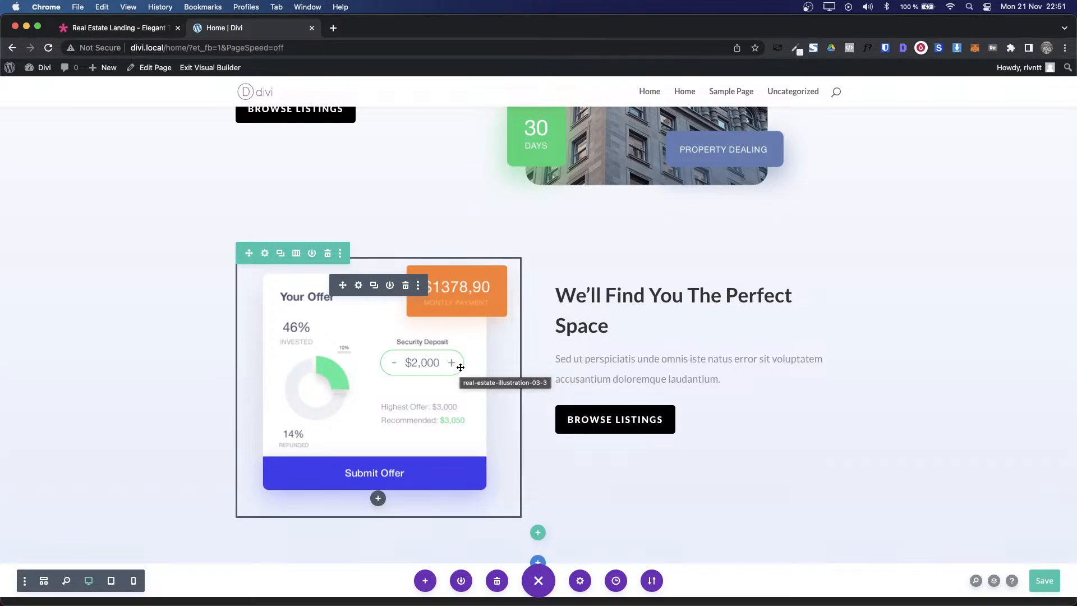
Step: Check the demo's "List Your Property & Let Us Do the Rest" block and duplicate the offer row to build it
key("ctrl+shift+Tab")
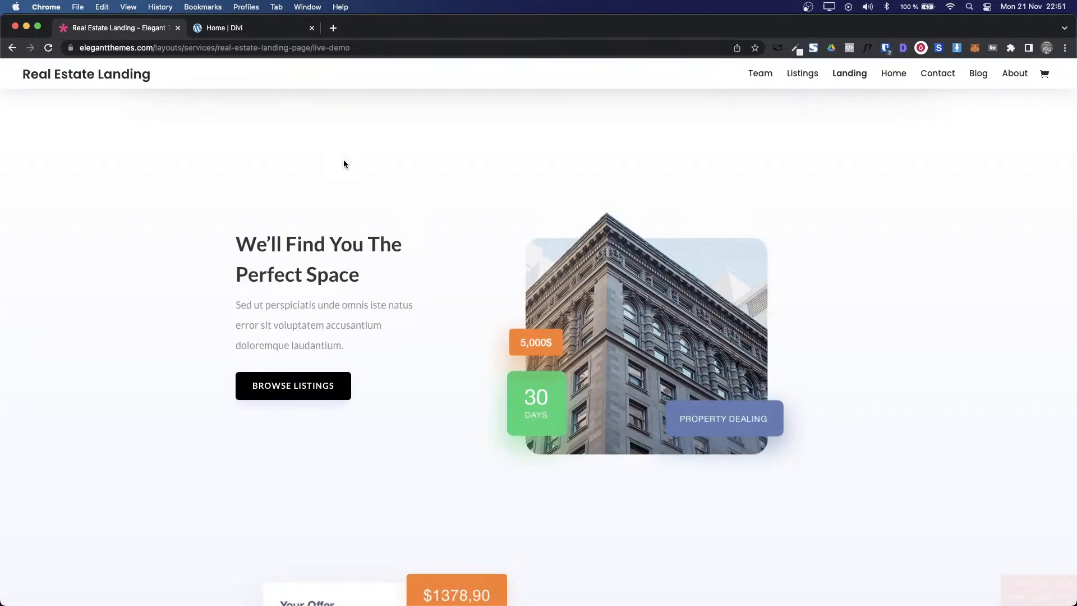
scroll(443, 344, "down", 5)
scroll(443, 347, "down", 7)
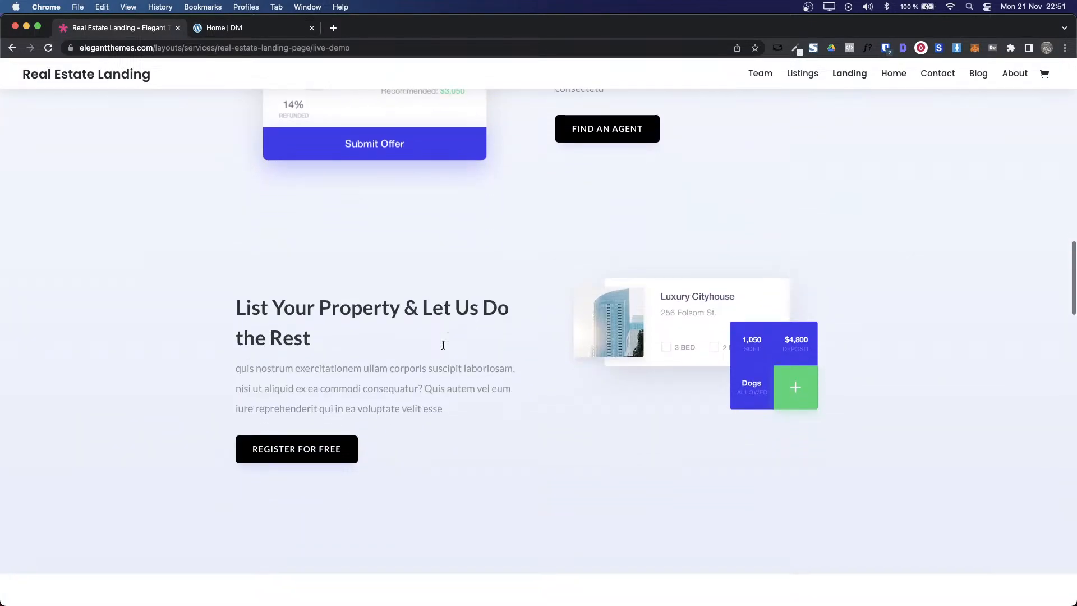
key("ctrl+Tab")
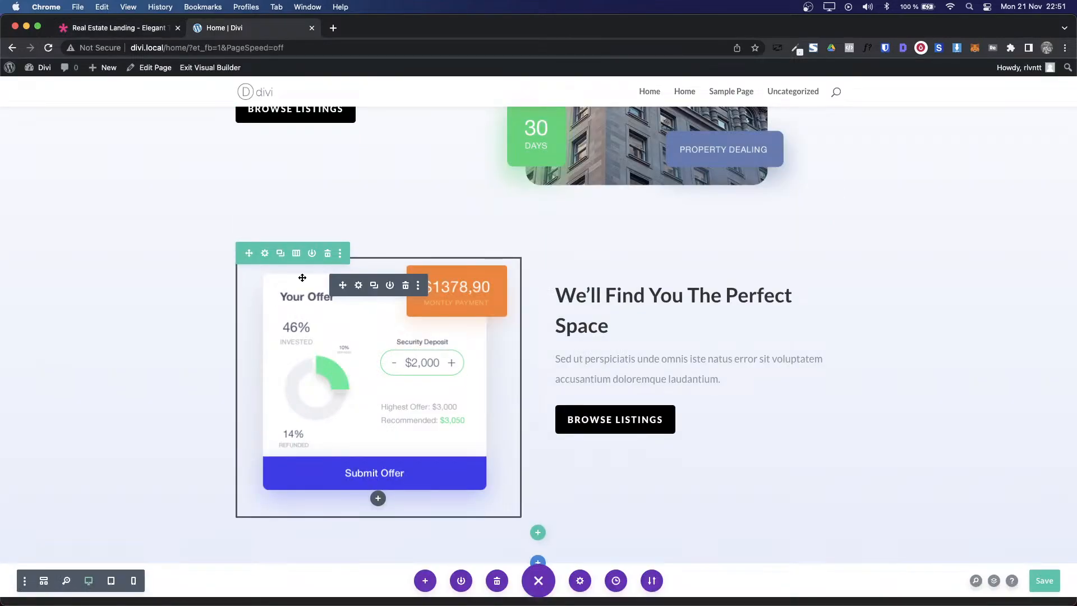
scroll(302, 278, "up", 1)
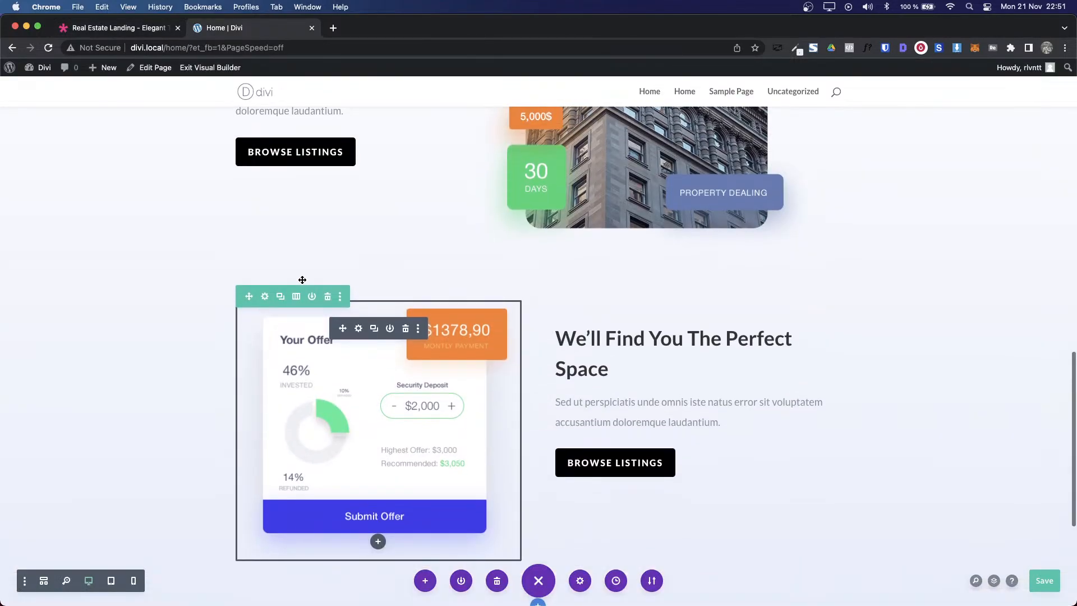
left_click(280, 297)
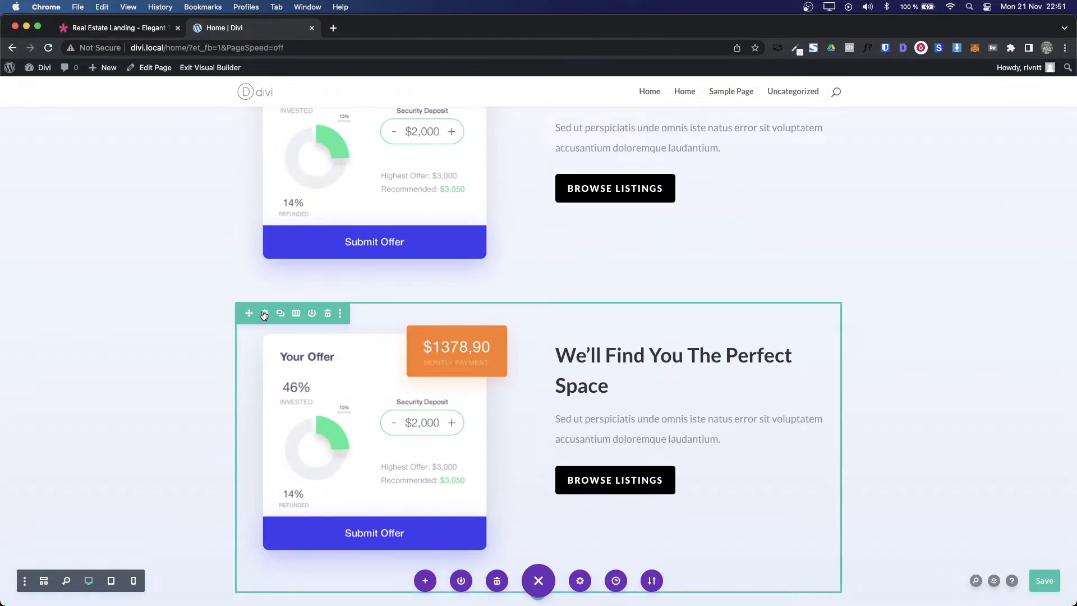
Step: Swap the column order of the duplicated offer row so the text comes before the image, and save the row
left_click(264, 313)
left_click_drag(755, 335, 742, 289)
left_click(972, 461)
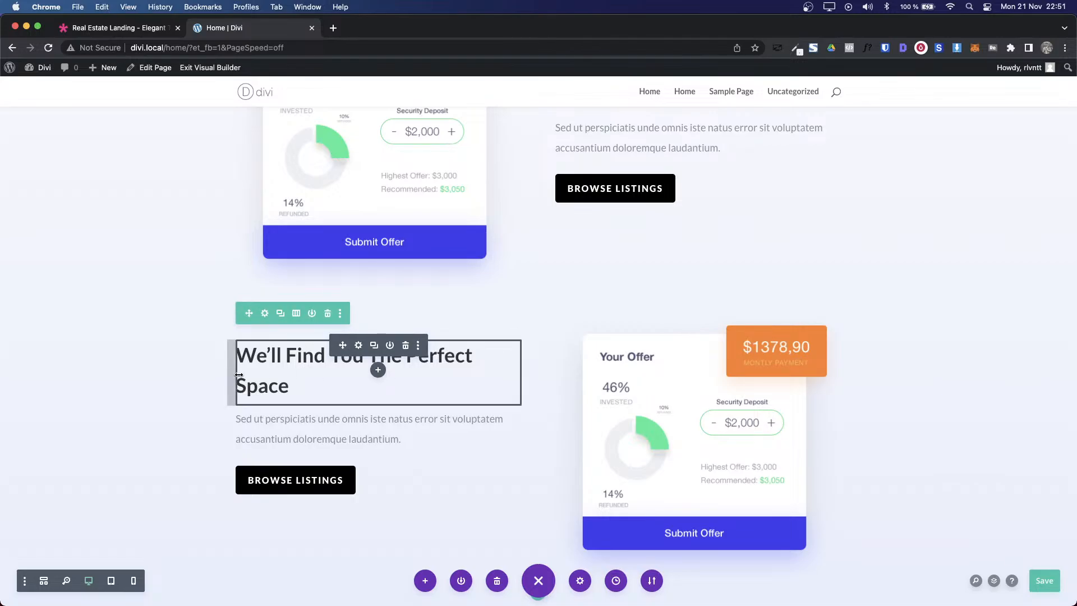
Step: Download the Luxury Cityhouse illustration from the Real Estate Landing demo page with the image downloader
key("ctrl+Tab")
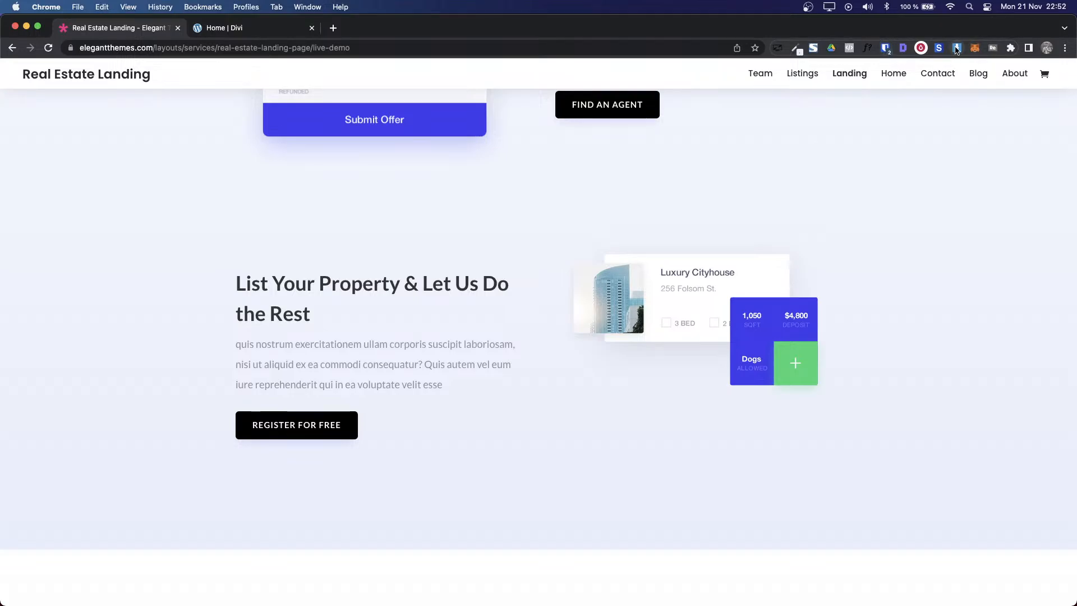
left_click(957, 47)
scroll(867, 280, "down", 1)
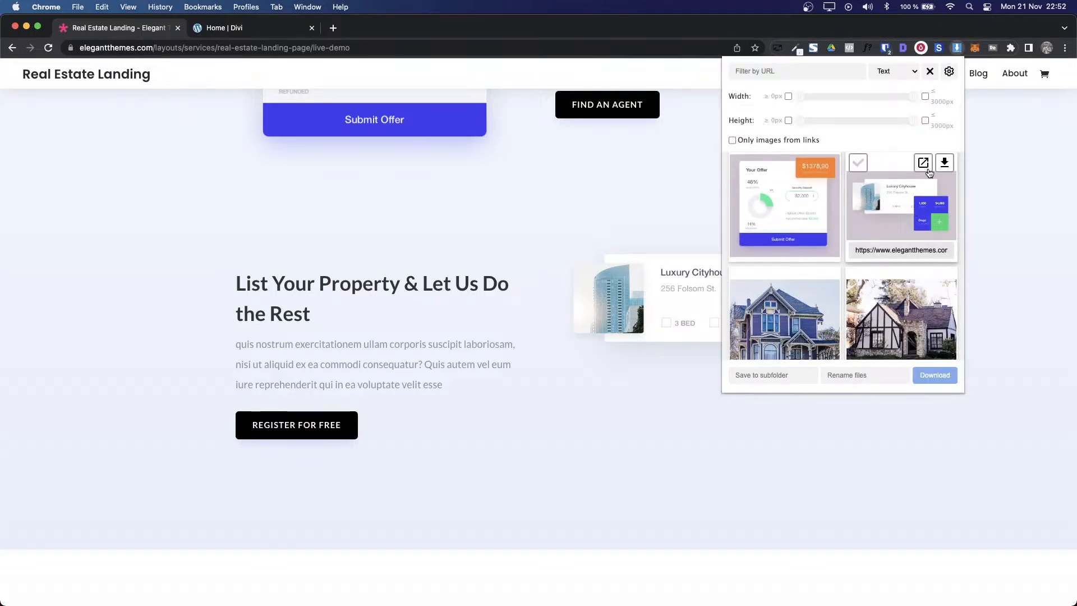
left_click(943, 163)
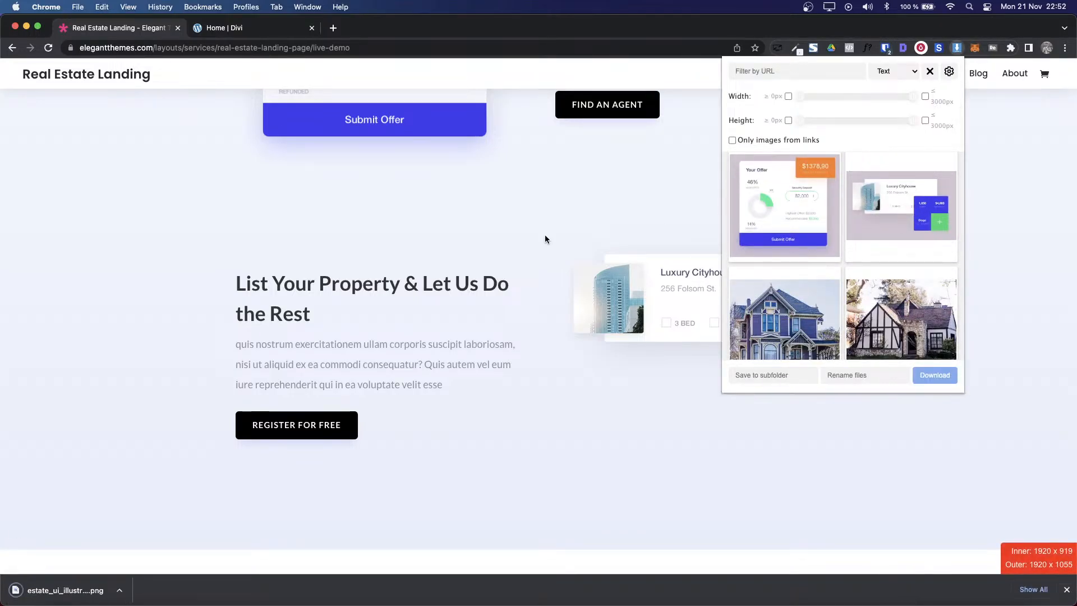
Step: Replace the offer image in the duplicated row with the downloaded Luxury Cityhouse illustration and save the image module
key("ctrl+Tab")
left_click(677, 344)
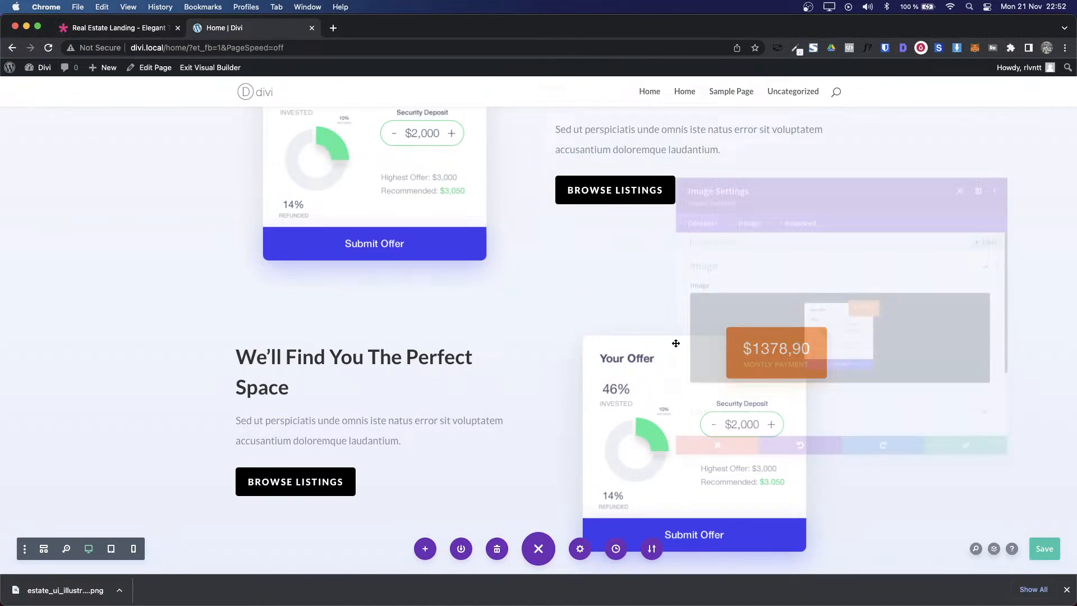
left_click(860, 359)
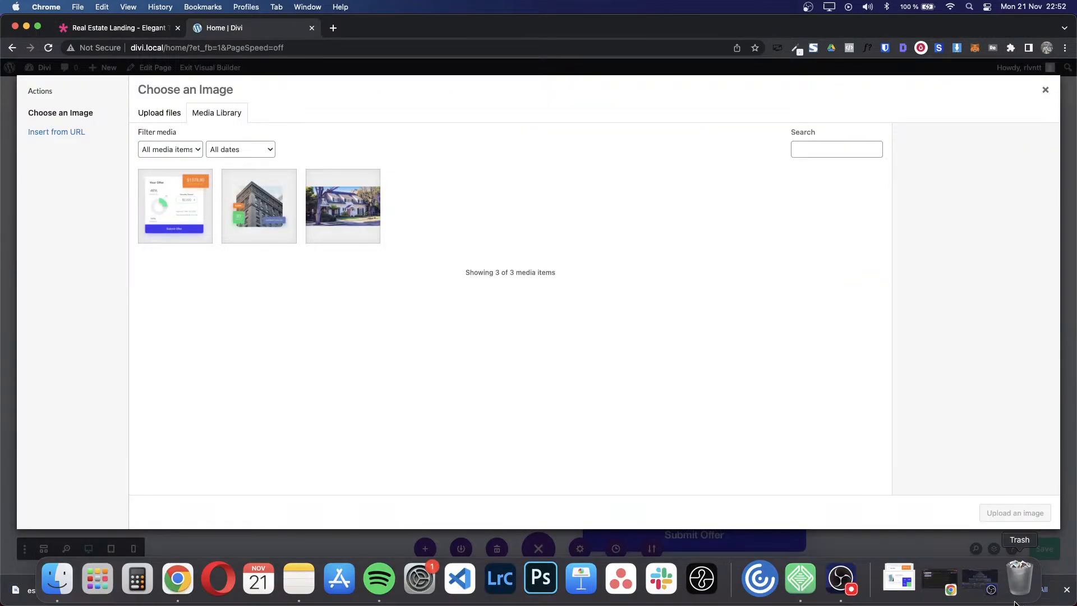
left_click(900, 578)
left_click_drag(910, 536, 625, 365)
left_click(1026, 515)
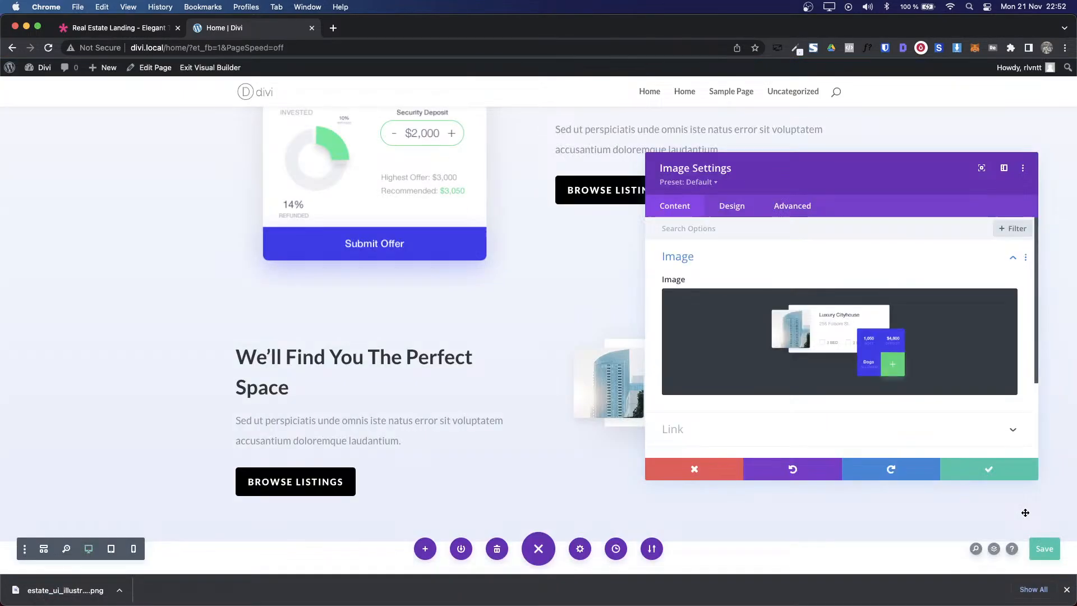
left_click(989, 466)
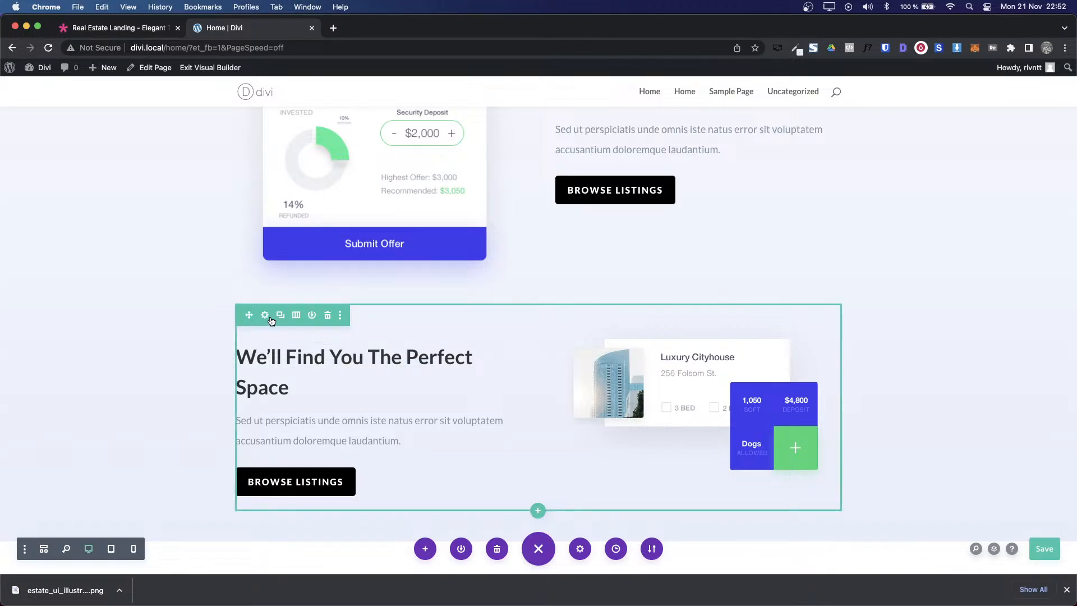
Step: Try one-third/two-thirds, three-fifths/two-fifths and two-fifths/three-fifths layouts on the Luxury Cityhouse row and restore two equal columns
left_click(294, 318)
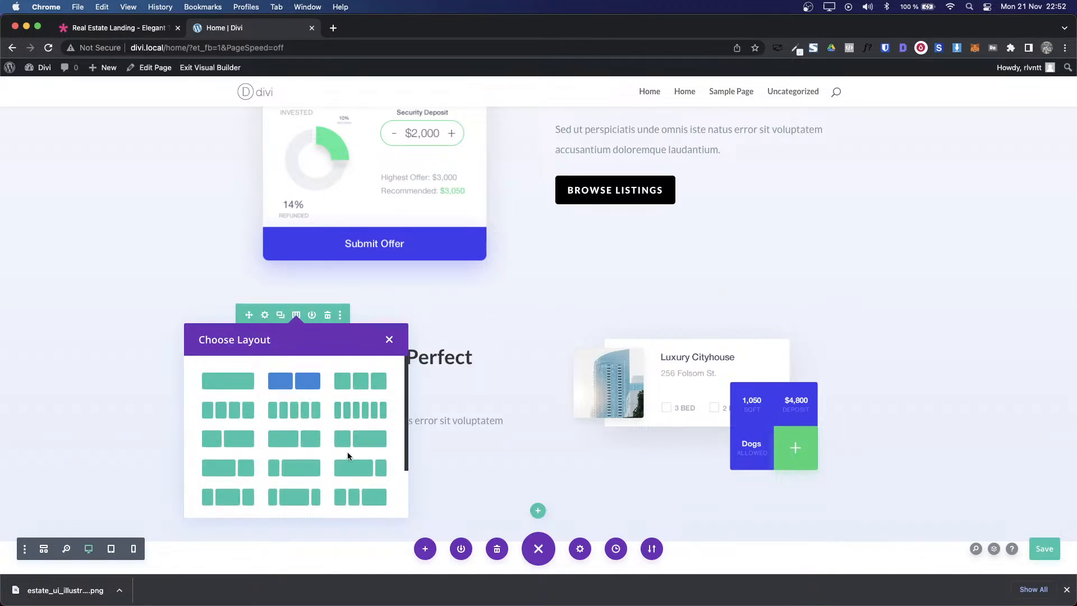
left_click(359, 444)
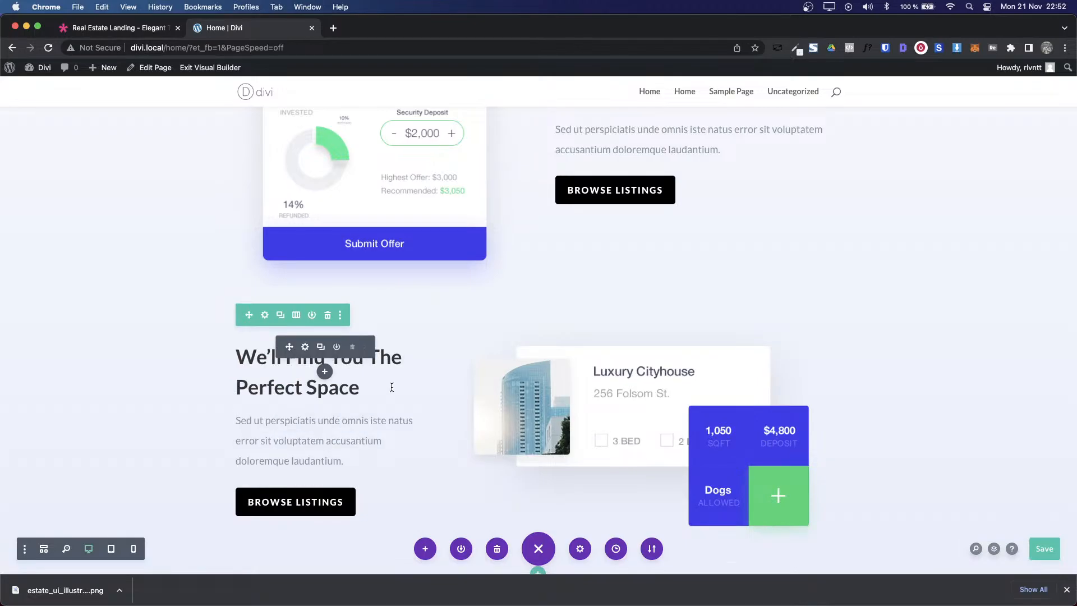
key("ctrl+shift+Tab")
key("ctrl+Tab")
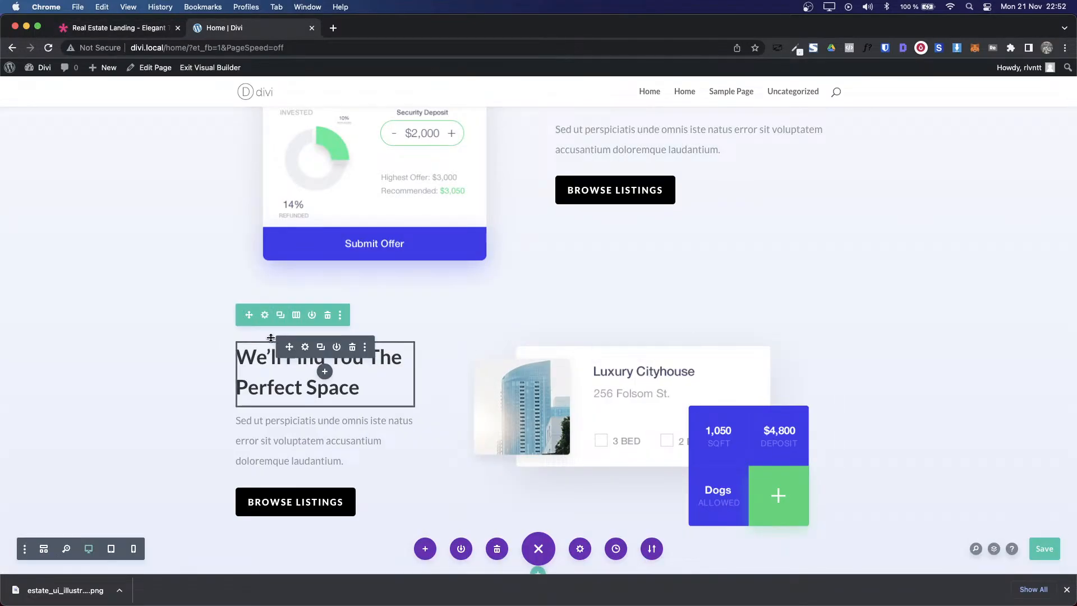
left_click(296, 316)
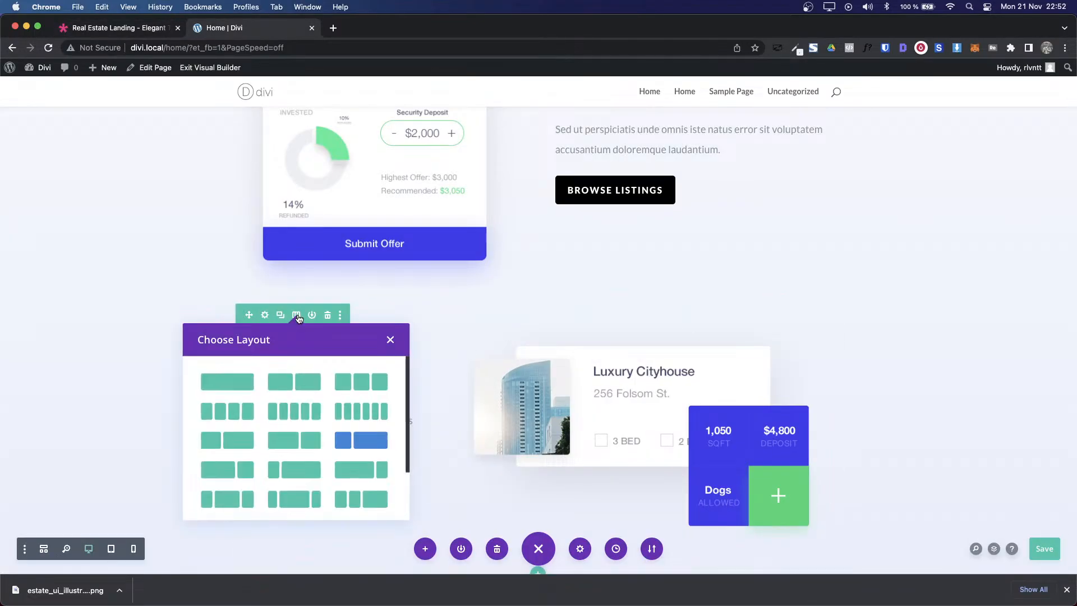
left_click(305, 445)
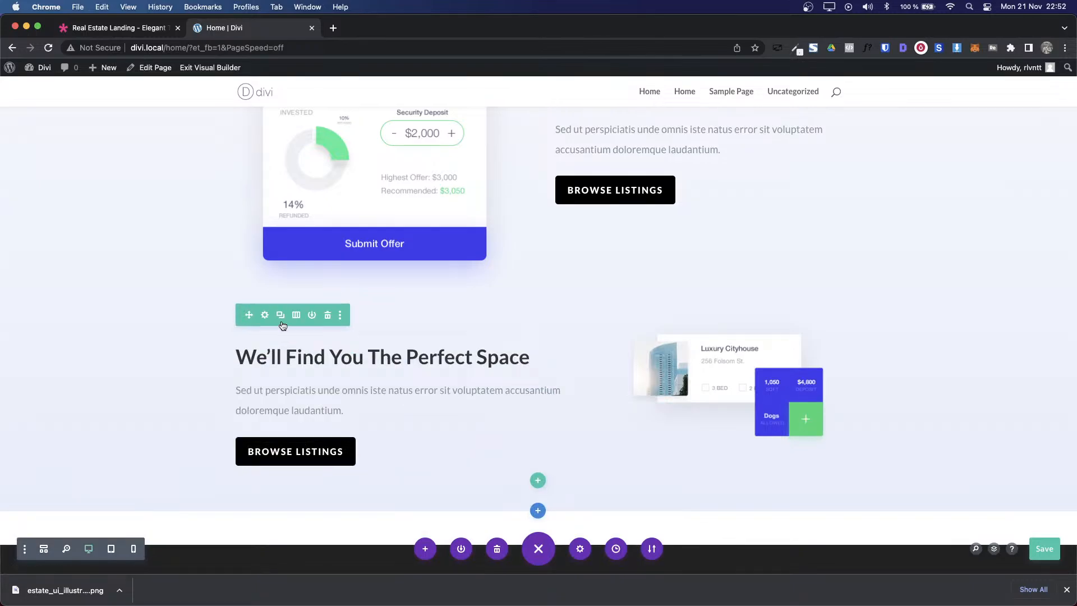
left_click(296, 314)
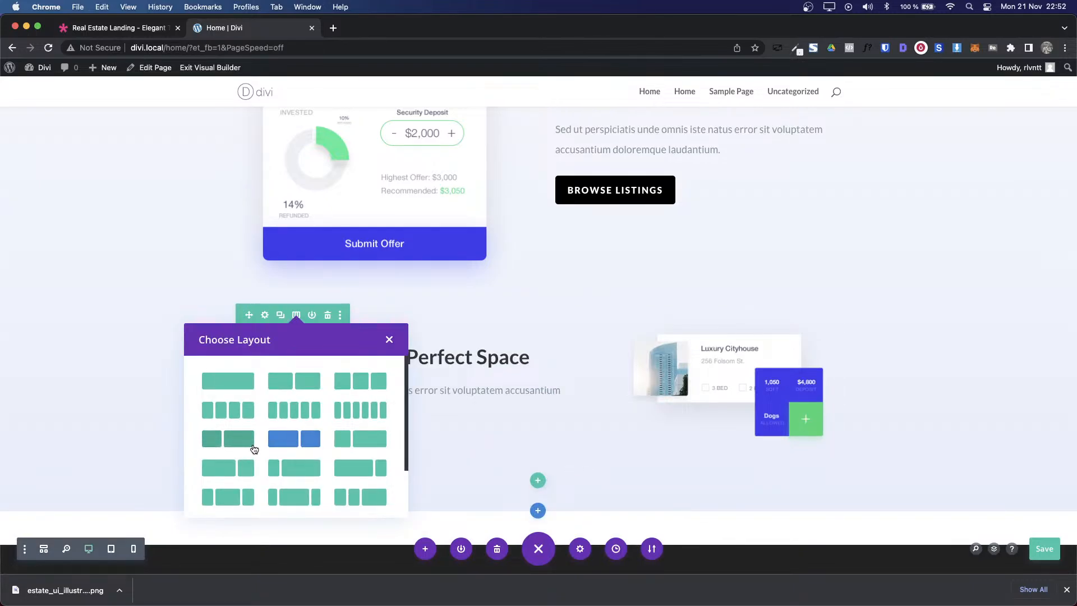
left_click(254, 449)
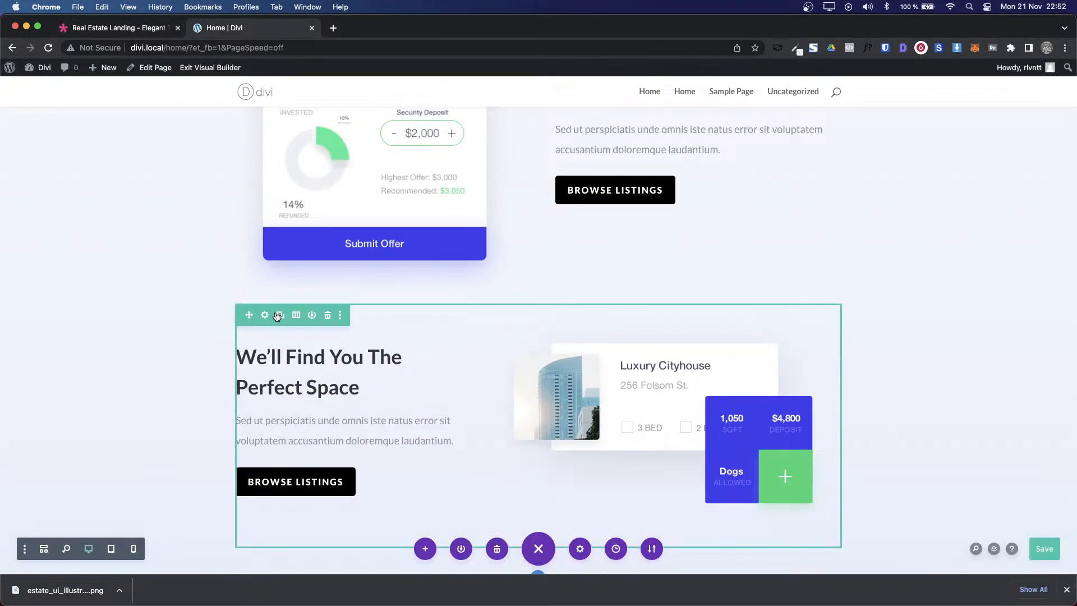
left_click(291, 317)
left_click(279, 373)
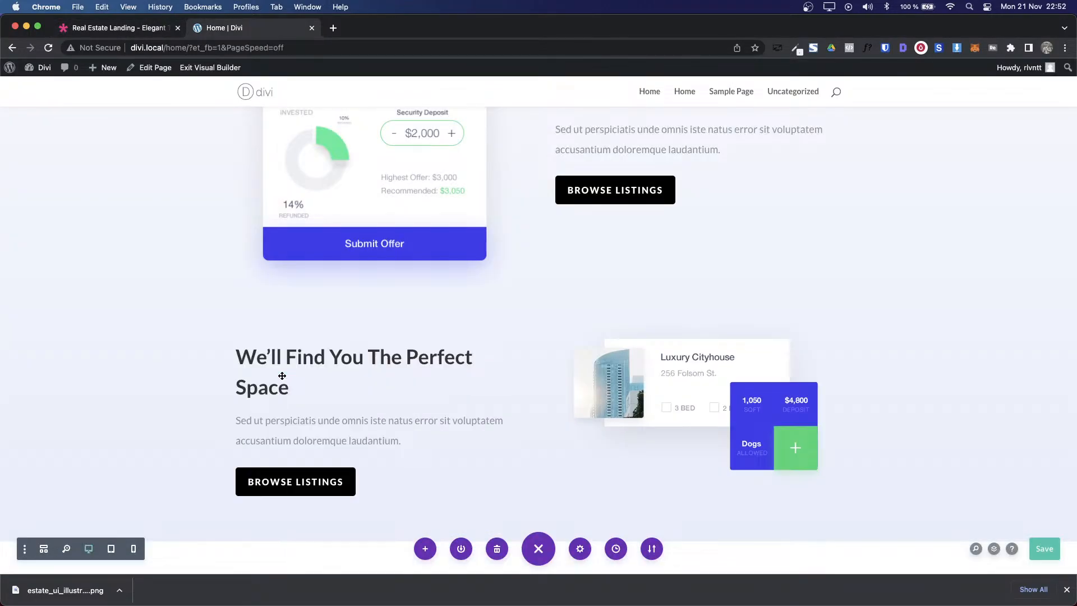
Step: Compare the vertical spacing between the building, offer and Luxury Cityhouse rows with the same blocks in the demo
key("ctrl+shift+Tab")
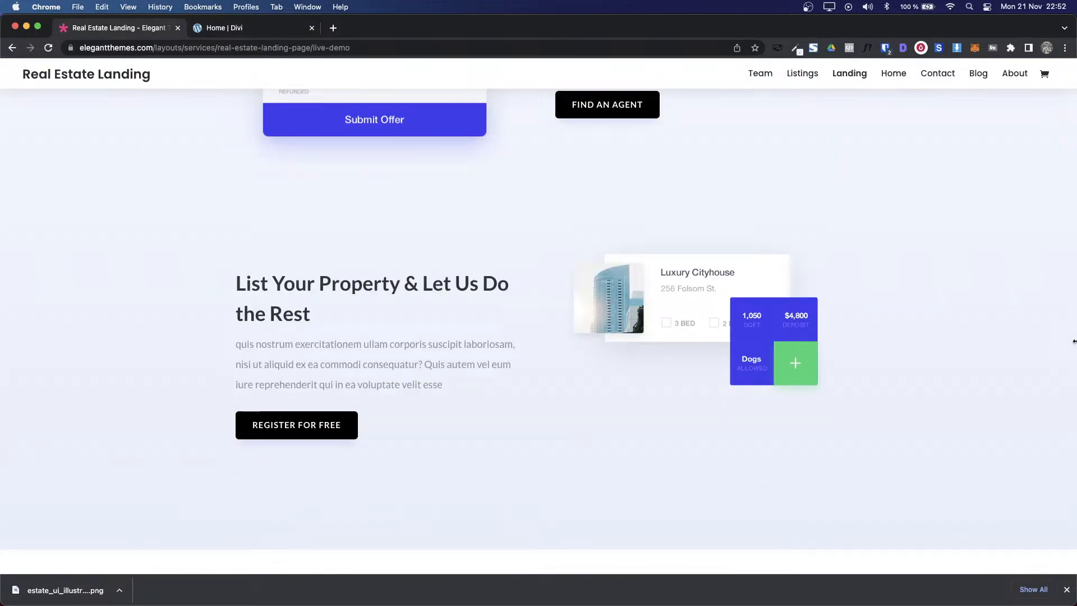
key("ctrl+Tab")
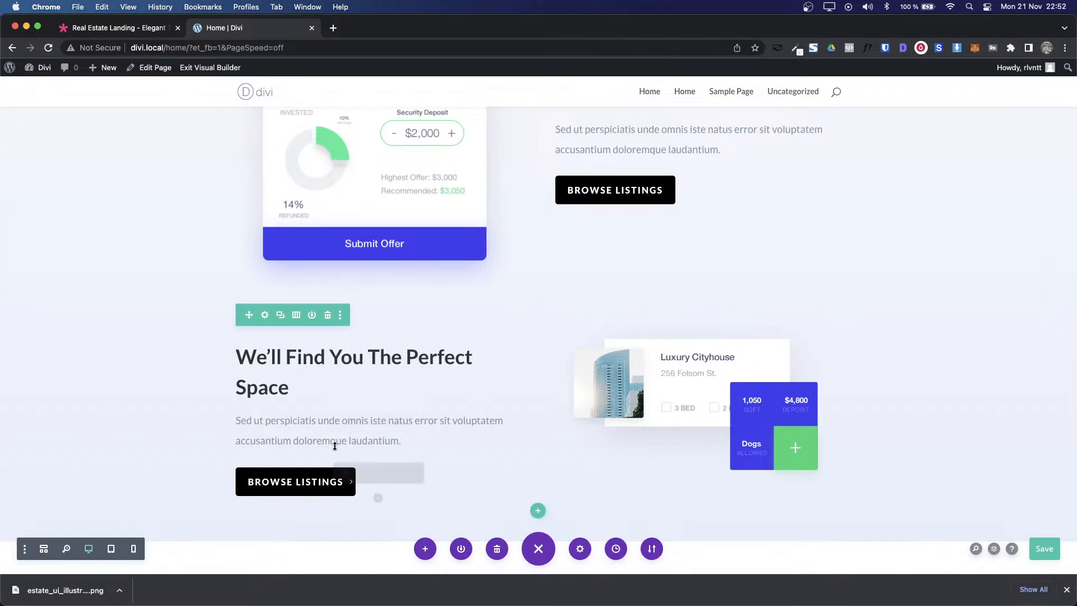
scroll(336, 443, "up", 1)
scroll(324, 433, "down", 10)
scroll(324, 433, "down", 7)
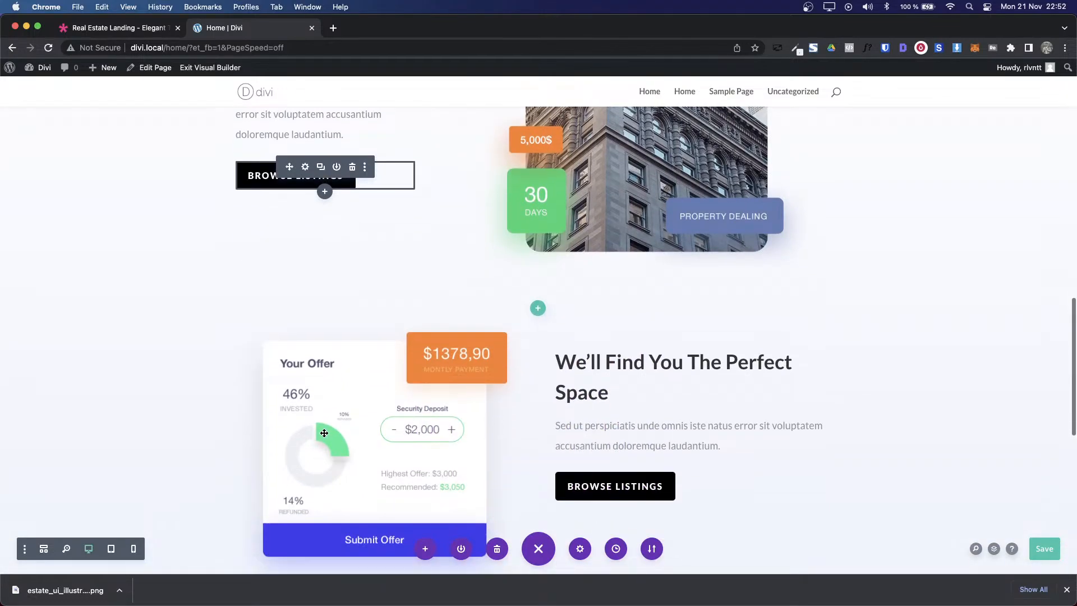
scroll(785, 348, "down", 5)
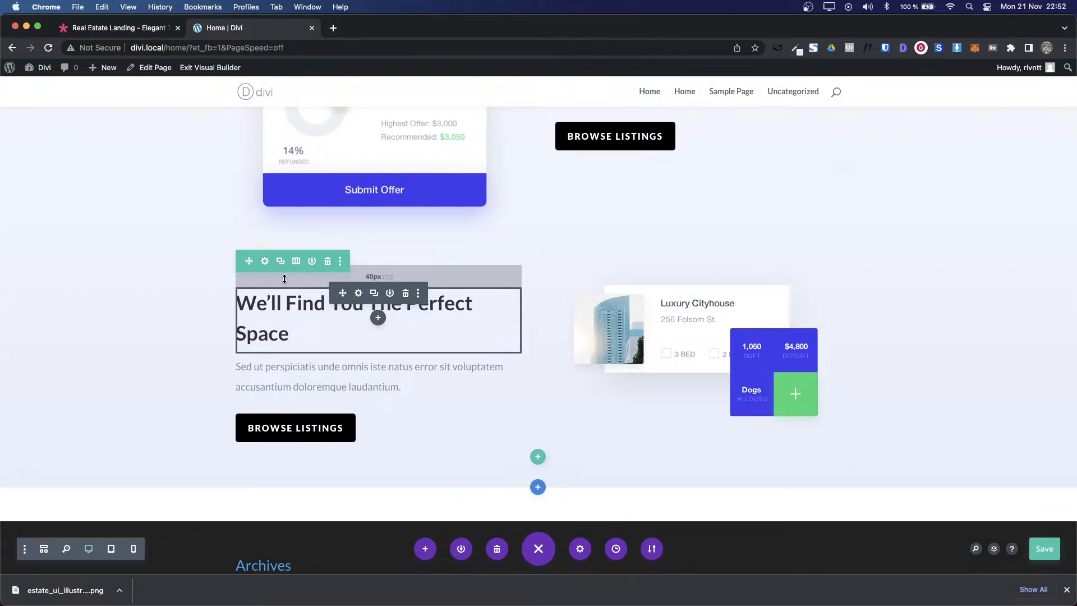
key("ctrl+shift+Tab")
key("ctrl+Tab")
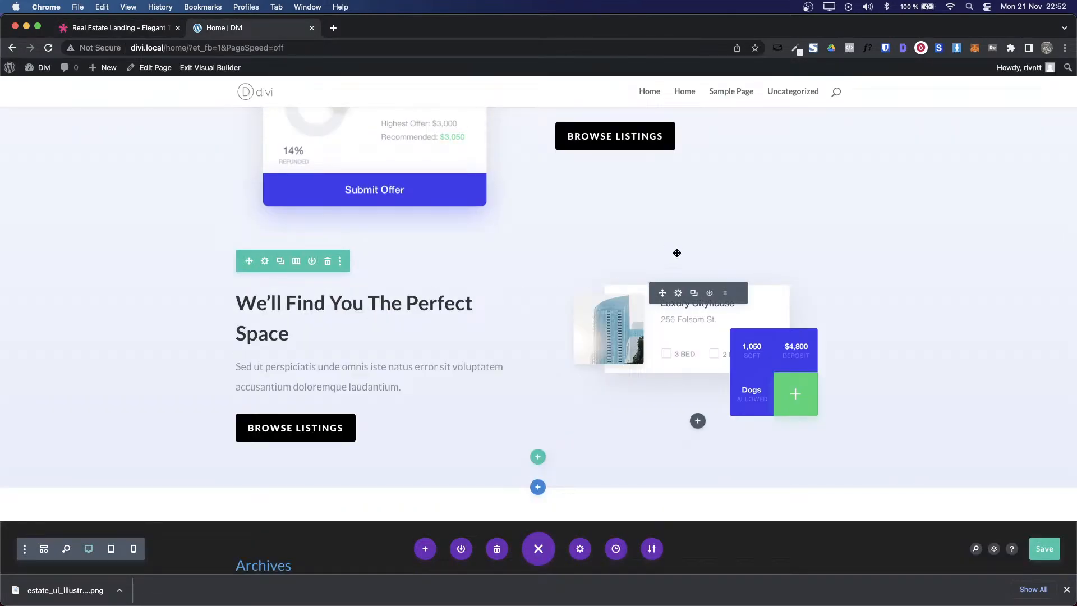
key("ctrl+shift+Tab")
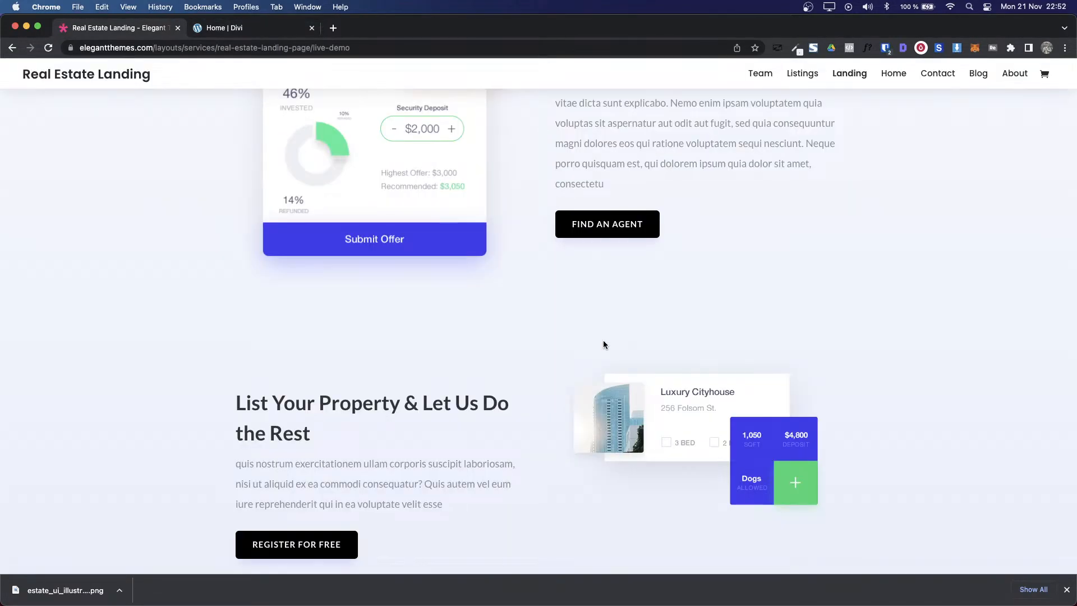
scroll(314, 415, "up", 5)
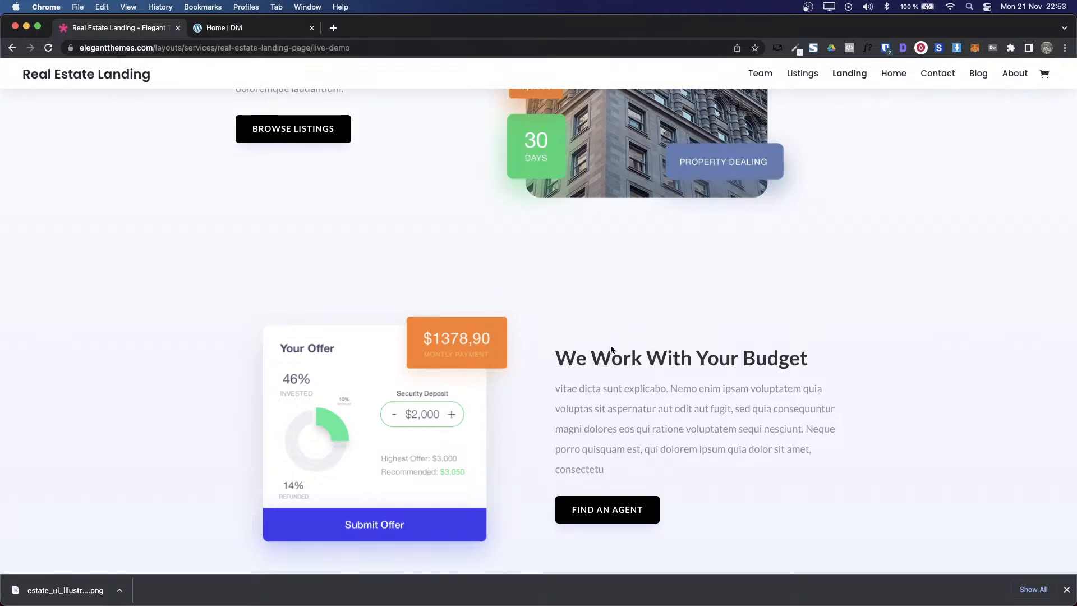
scroll(611, 349, "down", 4)
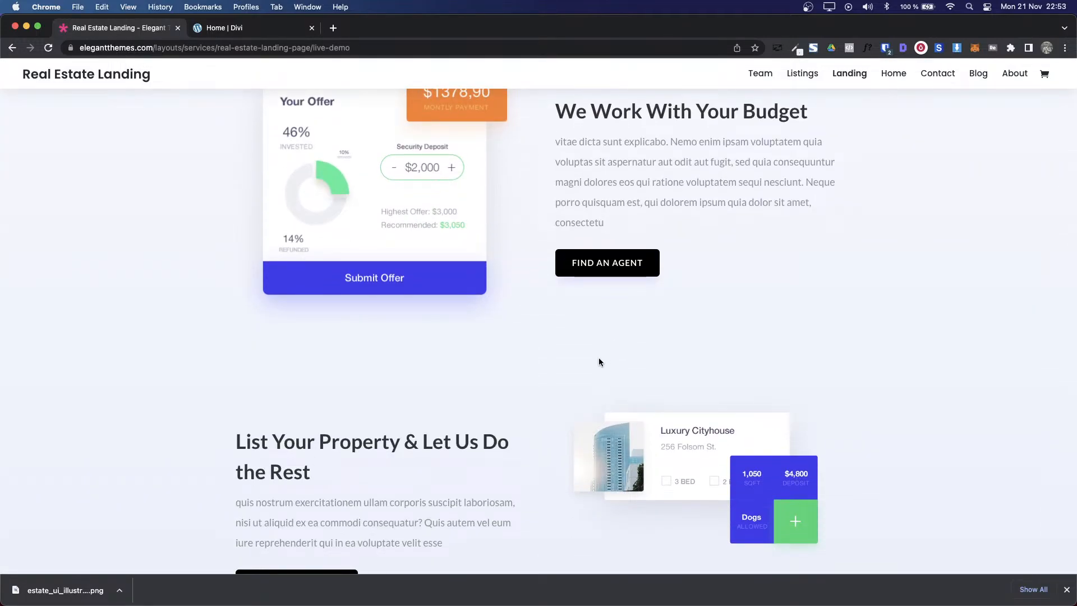
key("ctrl+Tab")
scroll(599, 359, "up", 10)
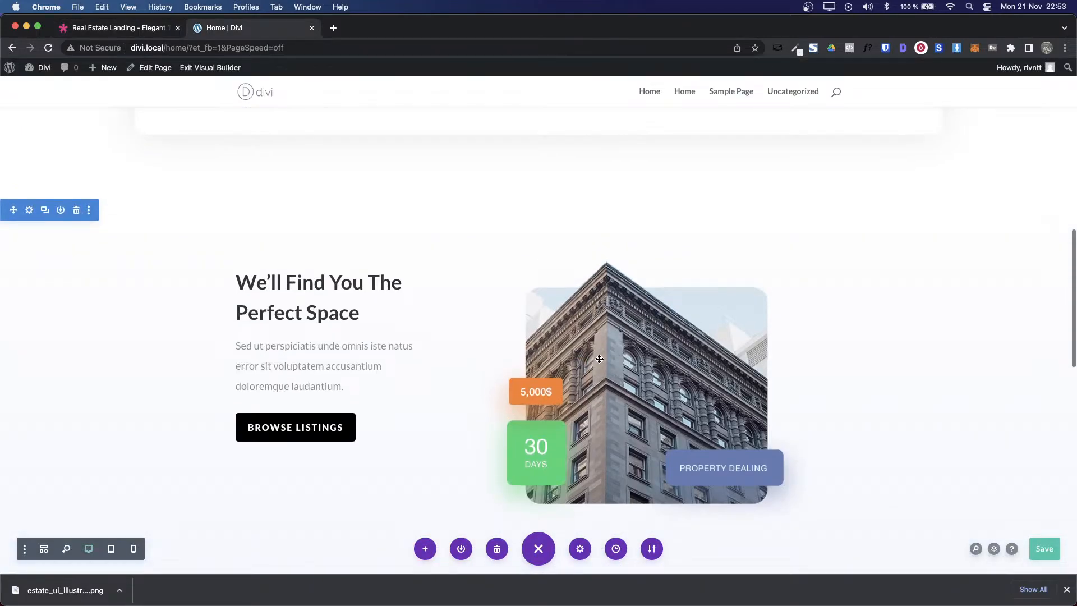
mouse_move(272, 250)
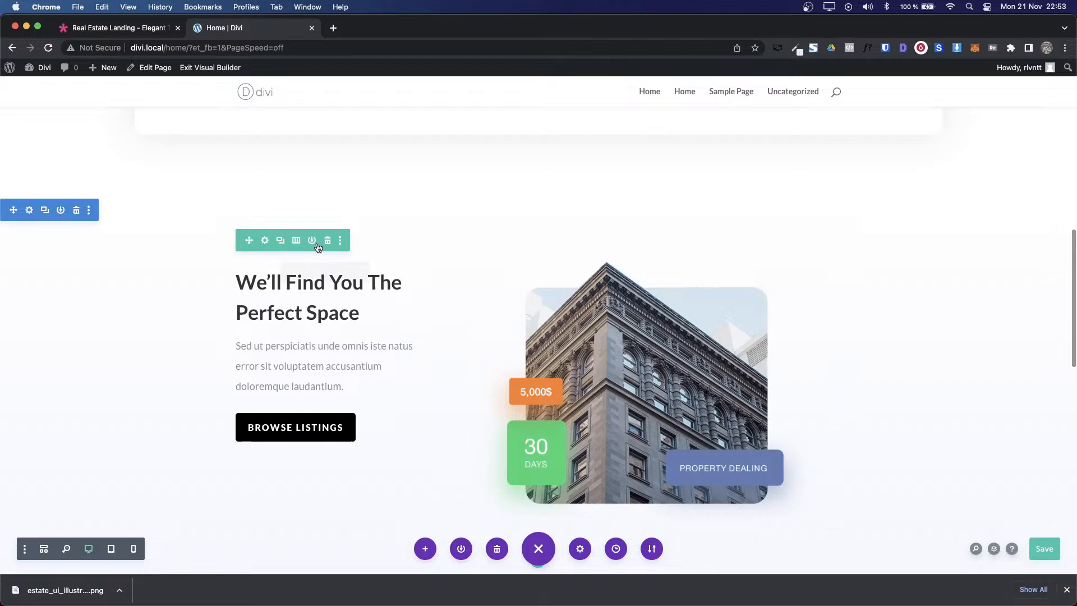
left_click(266, 243)
left_click(728, 208)
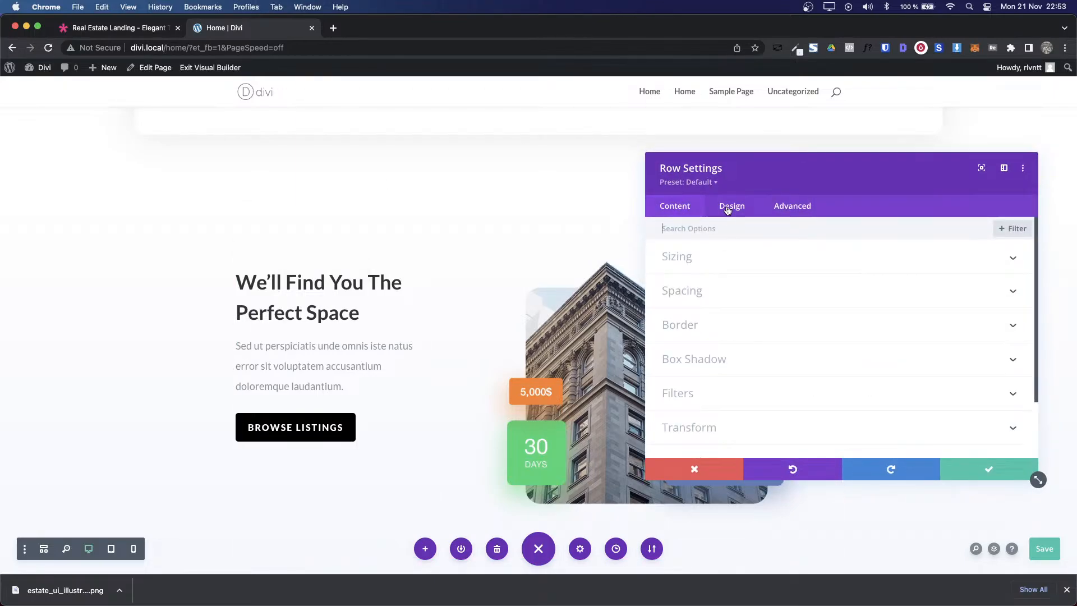
scroll(697, 301, "down", 3)
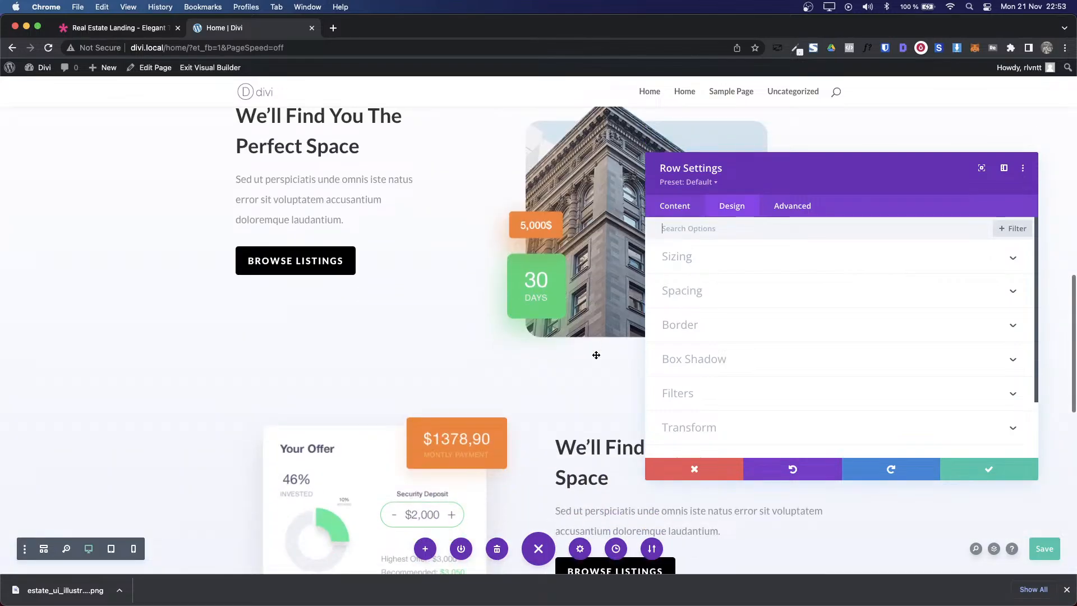
left_click(728, 292)
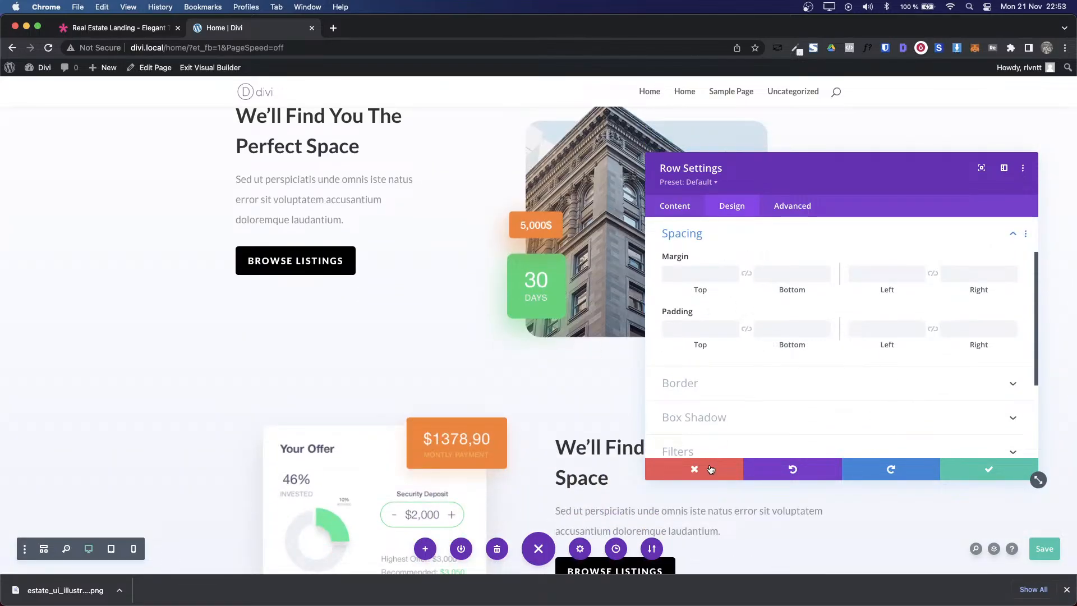
left_click(699, 471)
Step: Set the offer row's top and bottom padding to 100px with the two values linked
scroll(400, 442, "down", 3)
scroll(400, 442, "down", 2)
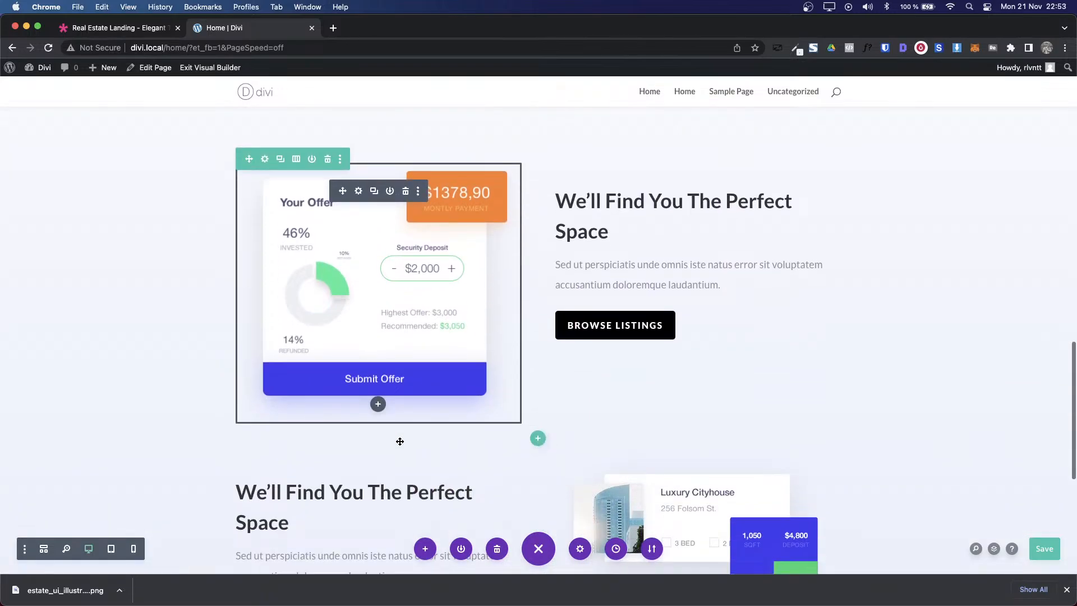
left_click(263, 160)
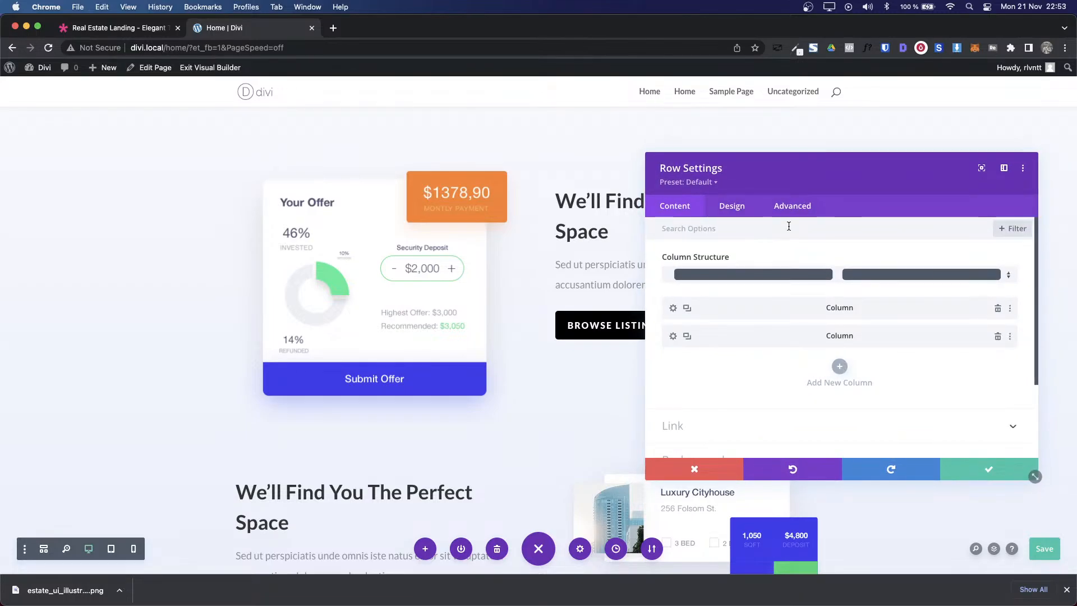
left_click(717, 209)
left_click(705, 303)
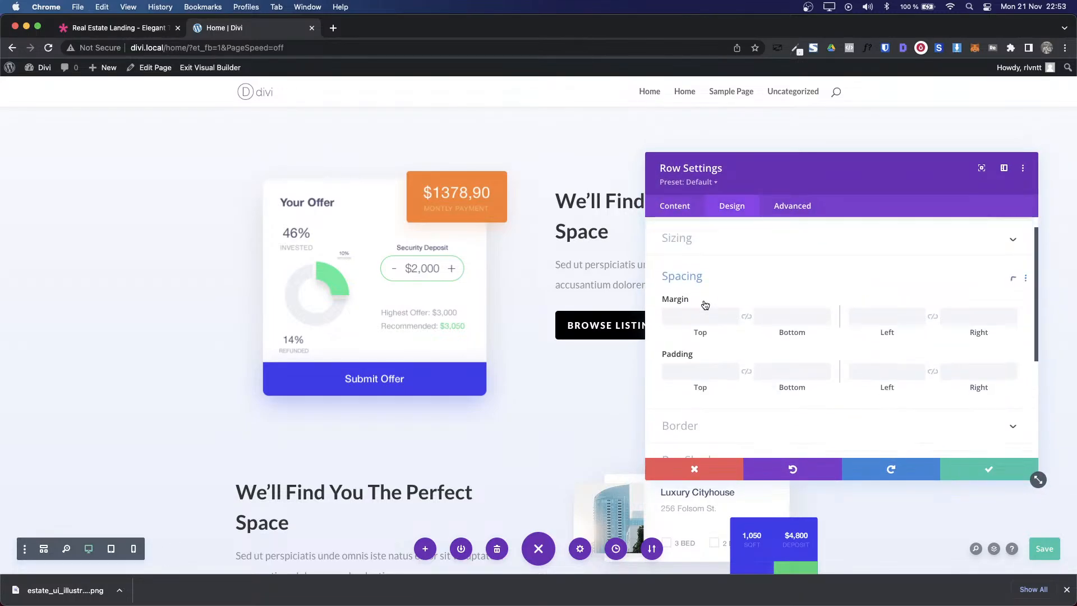
left_click(697, 330)
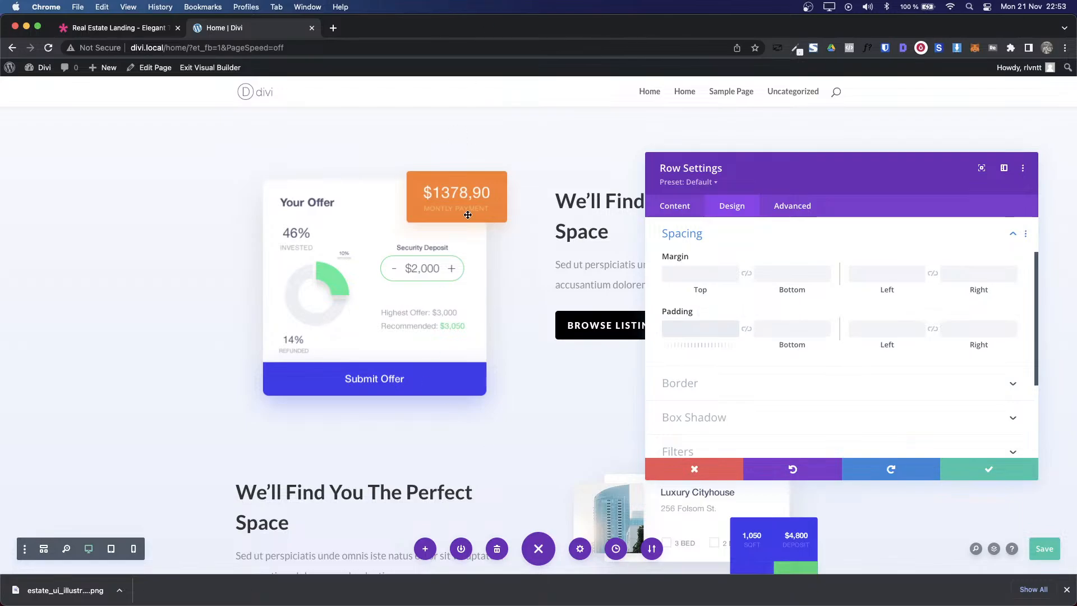
scroll(468, 215, "up", 3)
scroll(467, 215, "down", 2)
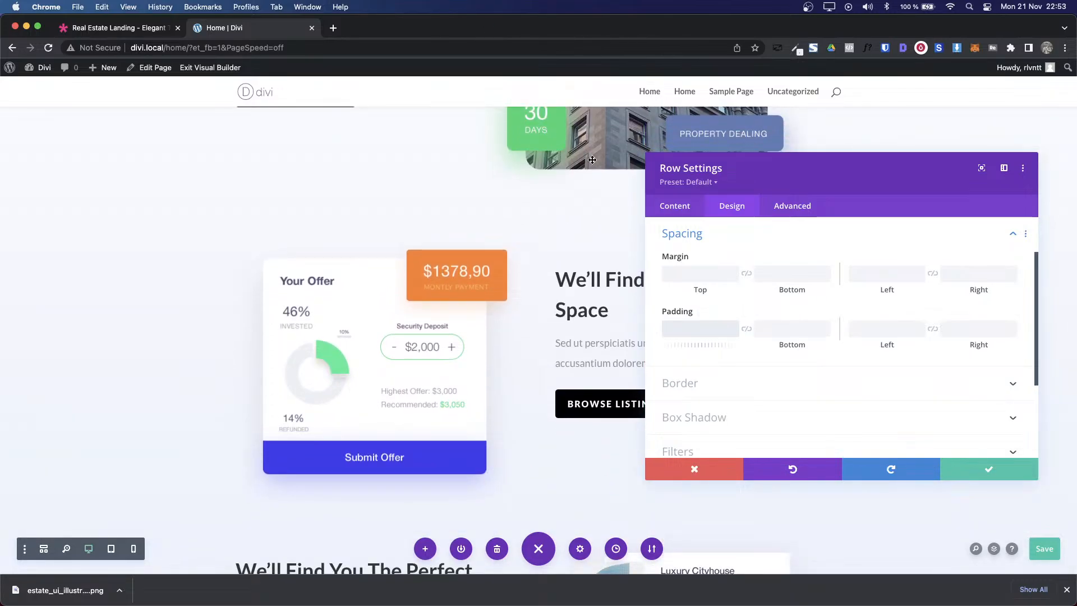
scroll(486, 356, "down", 2)
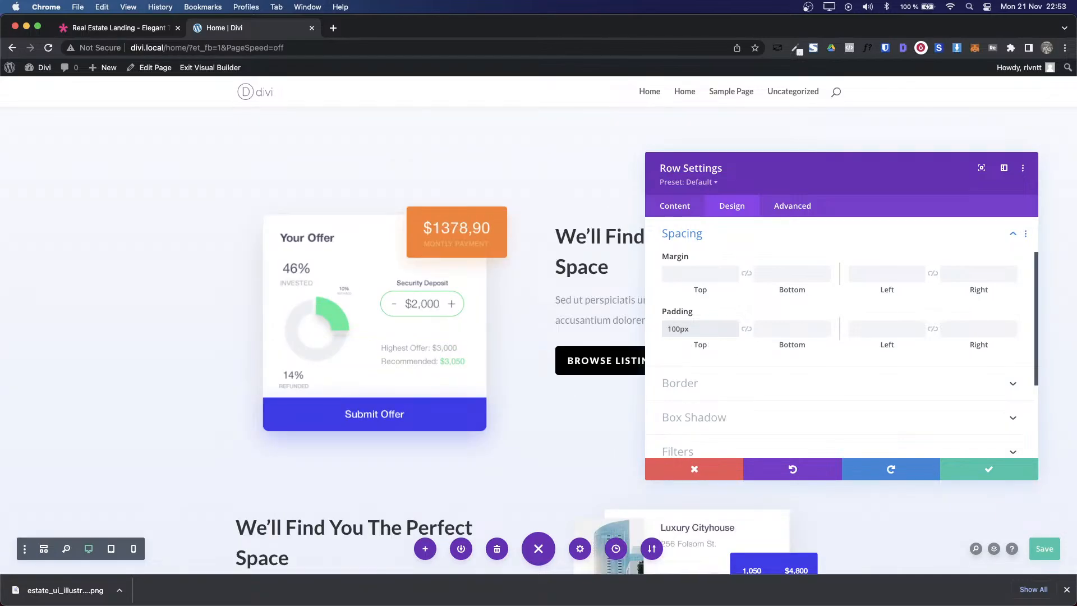
left_click(743, 333)
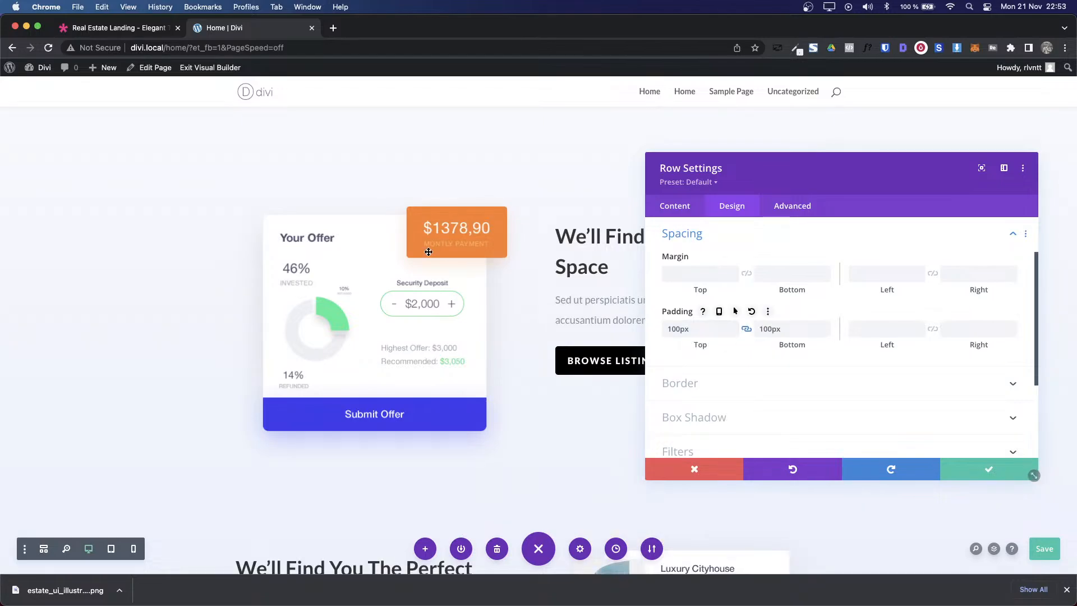
Step: Compare the gap between the building and offer rows with the demo and save the offer row settings
scroll(422, 251, "up", 5)
scroll(422, 250, "down", 2)
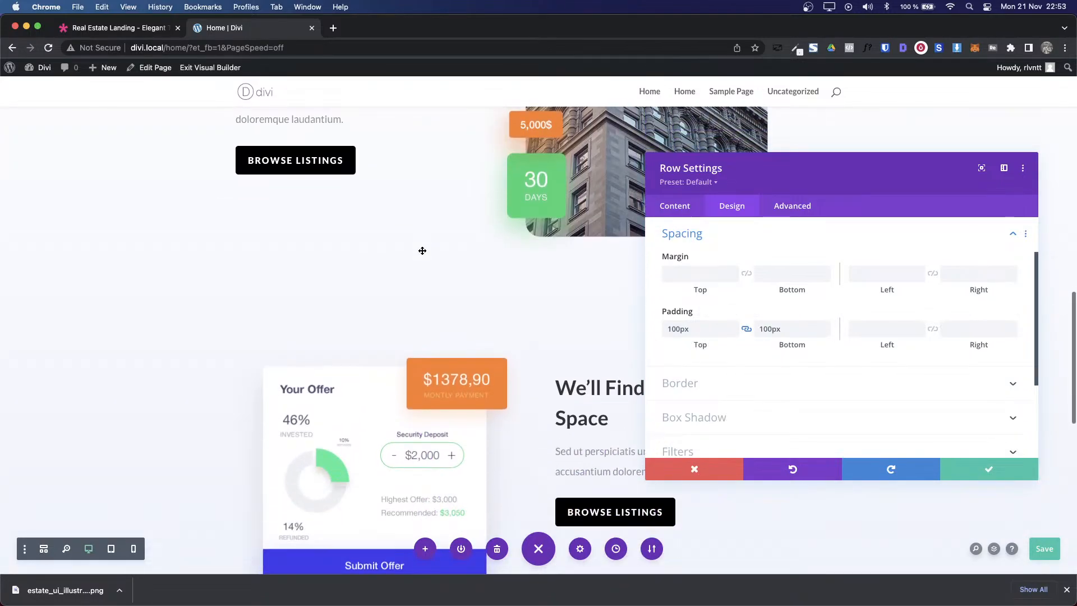
key("ctrl+shift+Tab")
scroll(423, 252, "up", 4)
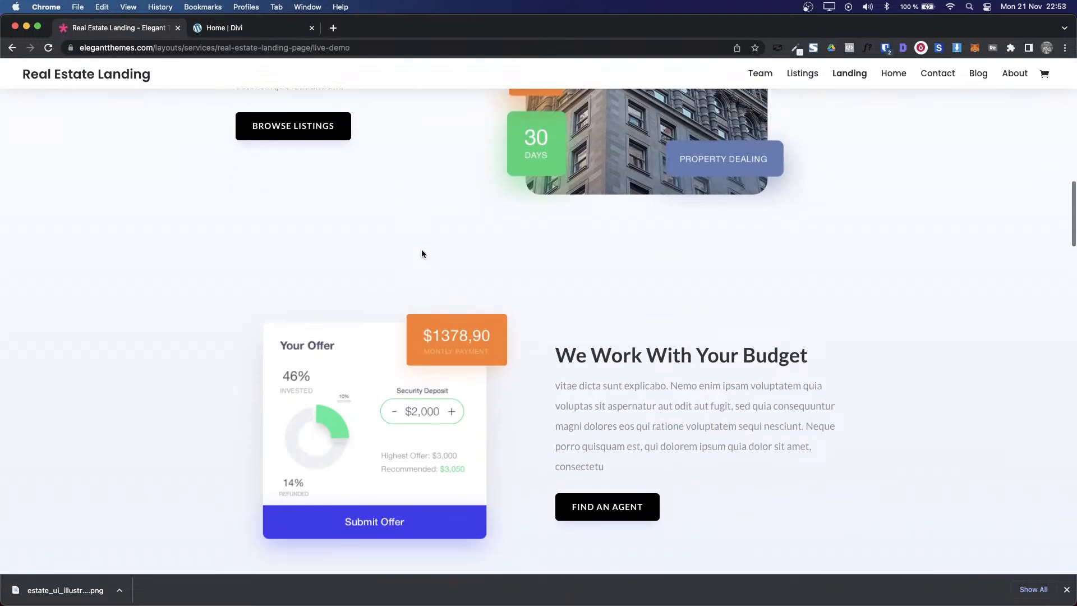
key("ctrl+Tab")
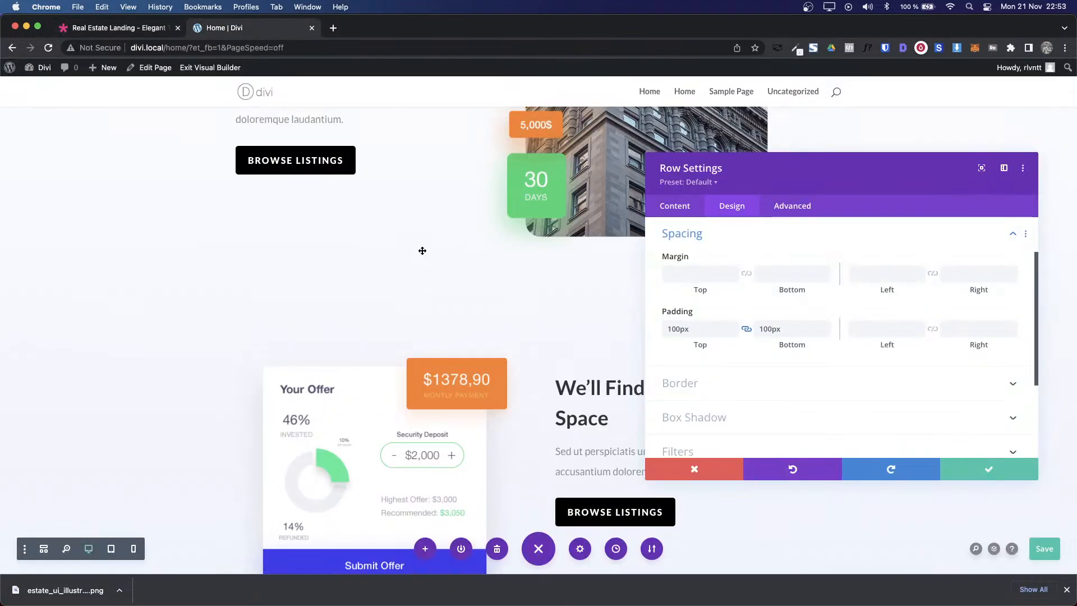
left_click(976, 474)
Step: Examine the end of the Luxury Cityhouse row and the demo's Recent Listings section with its listing cards
scroll(788, 403, "down", 7)
scroll(788, 404, "down", 3)
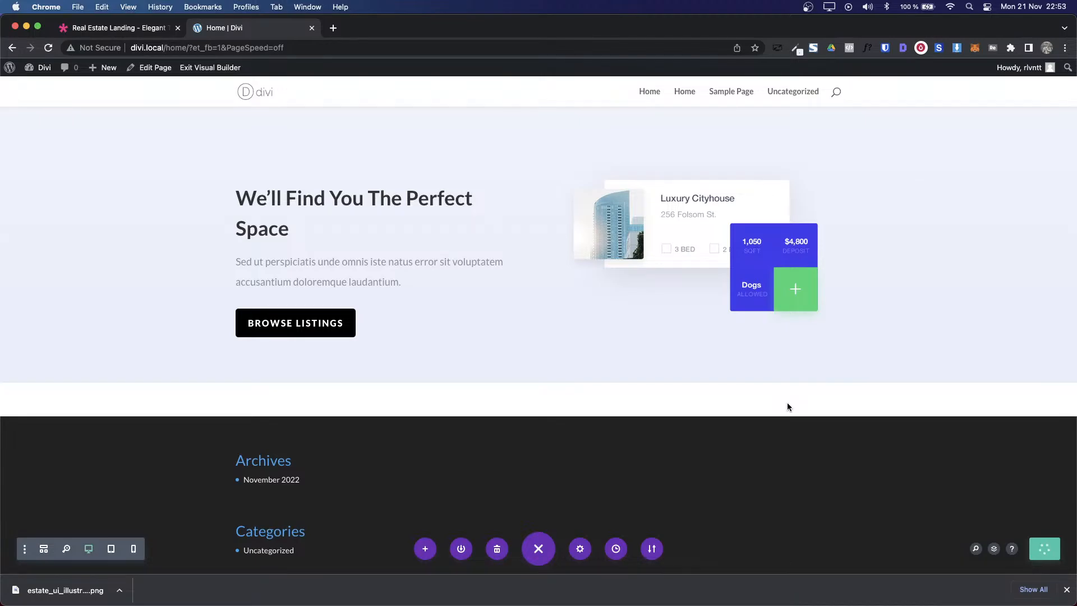
key("ctrl+shift+Tab")
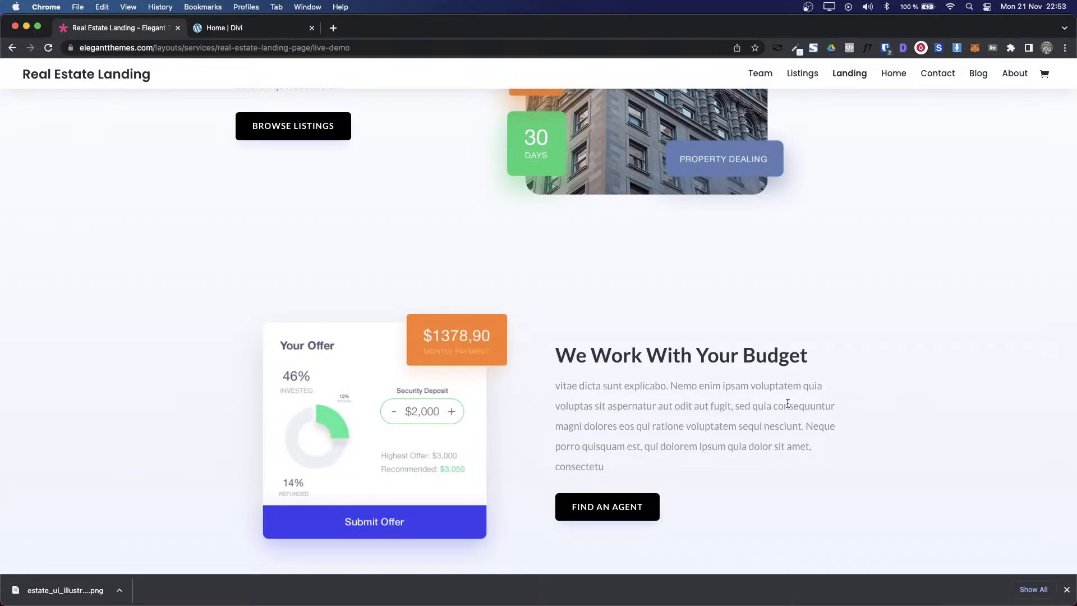
scroll(526, 365, "down", 8)
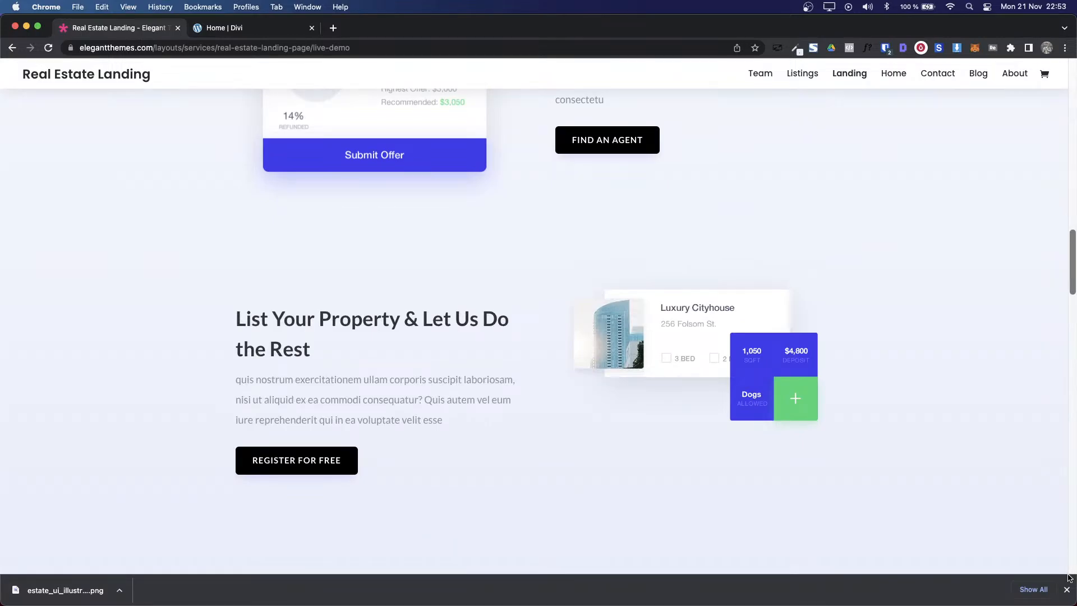
left_click(1066, 588)
scroll(663, 429, "down", 10)
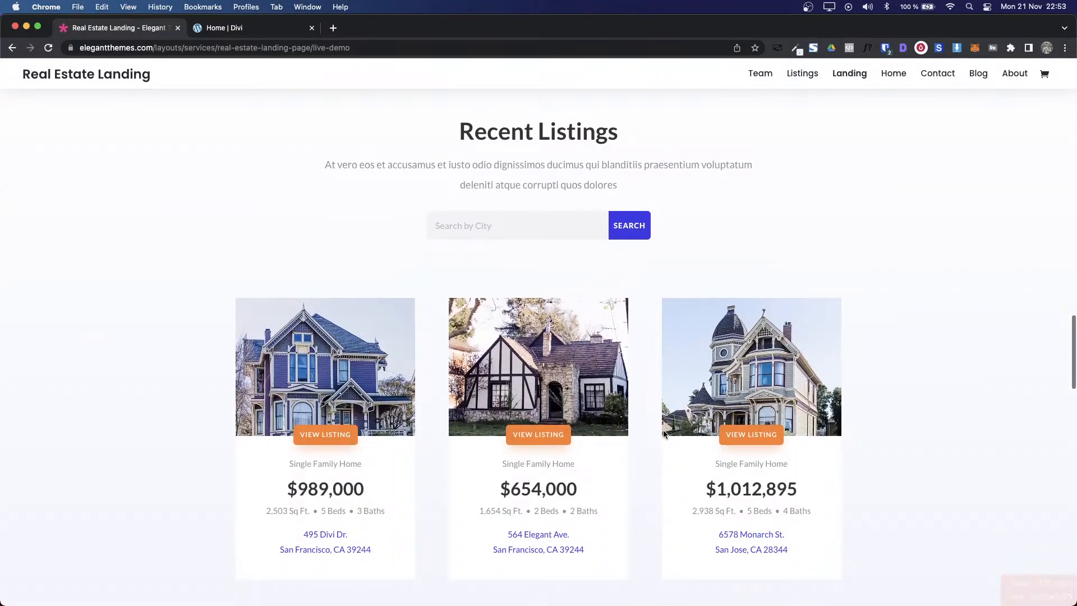
scroll(663, 430, "down", 10)
scroll(663, 429, "up", 15)
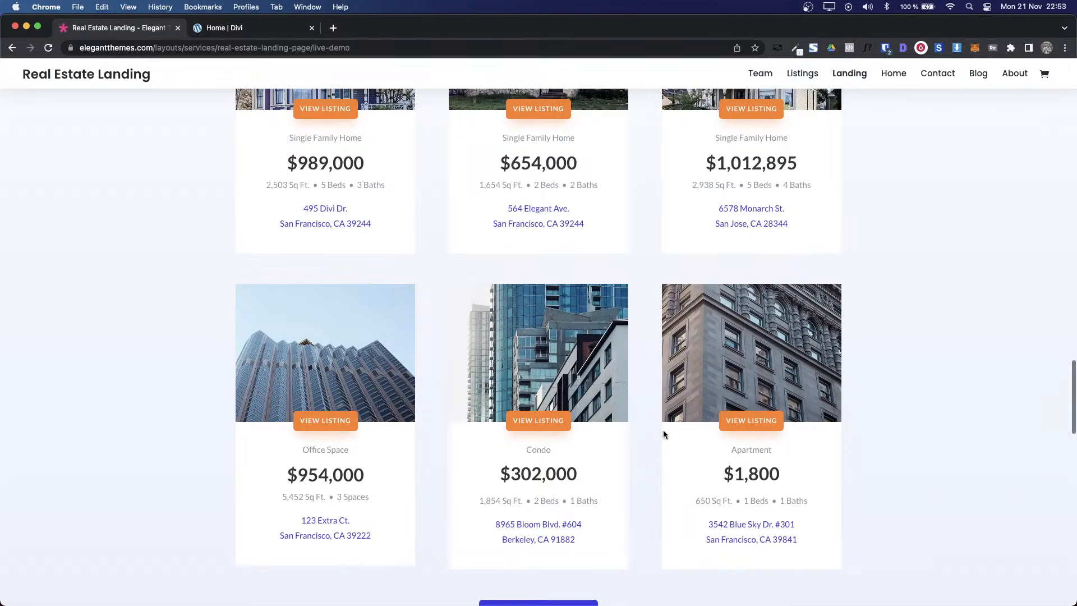
scroll(663, 433, "up", 3)
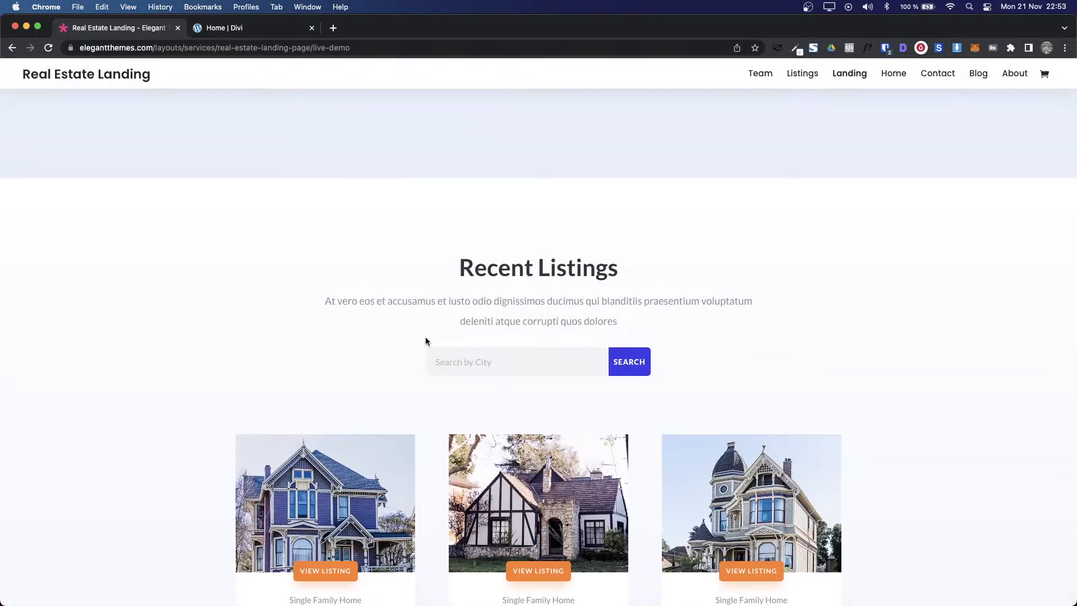
scroll(425, 339, "up", 5)
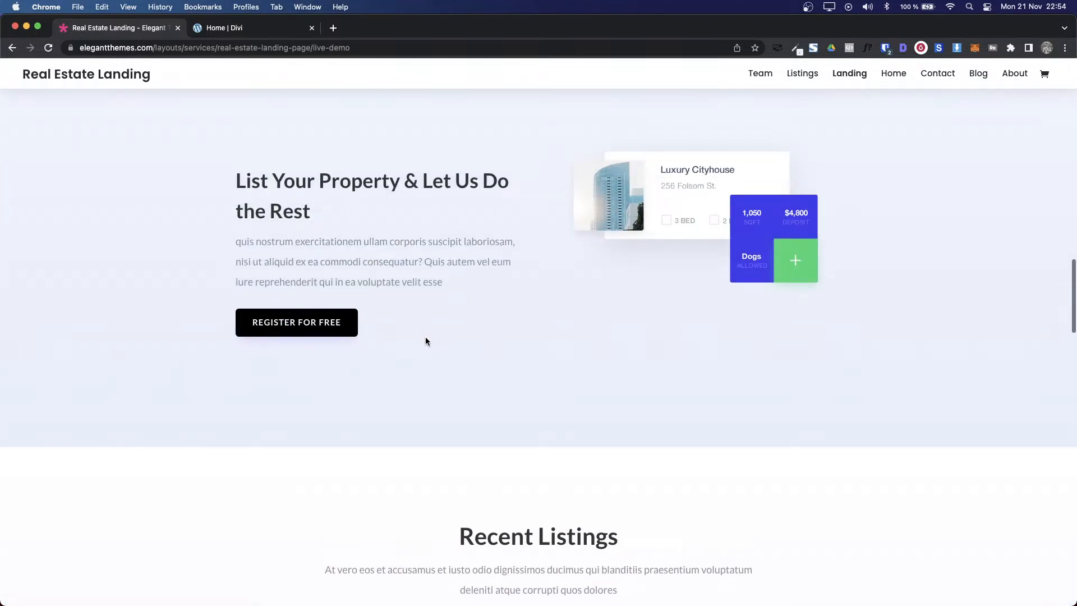
Step: Copy the Recent Listings heading and its description from the demo and return to the Divi page
key("ctrl+Tab")
key("ctrl+shift+Tab")
scroll(581, 355, "down", 5)
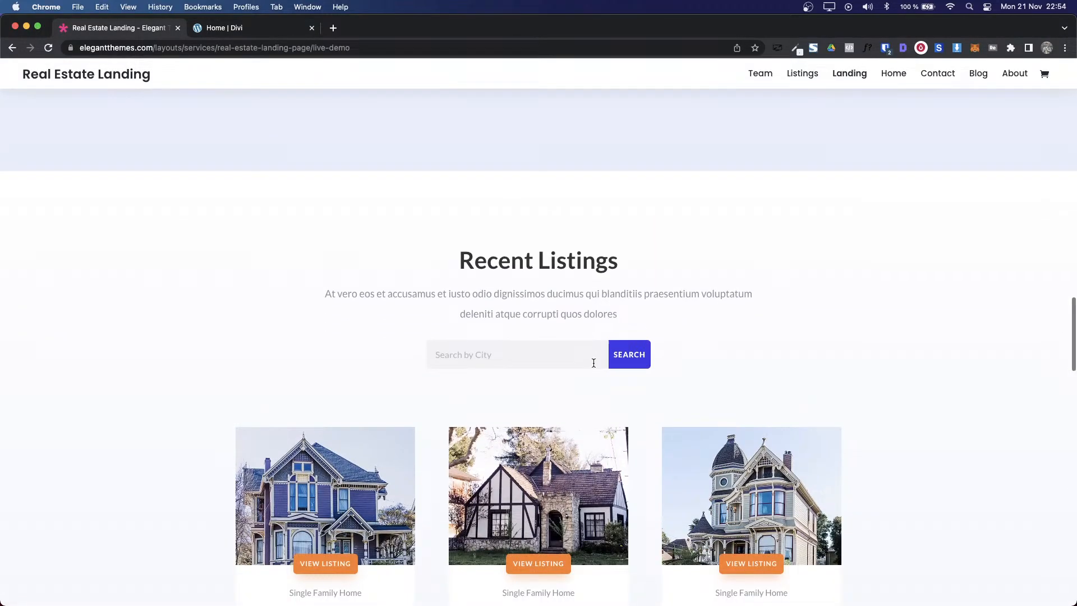
left_click_drag(470, 260, 665, 325)
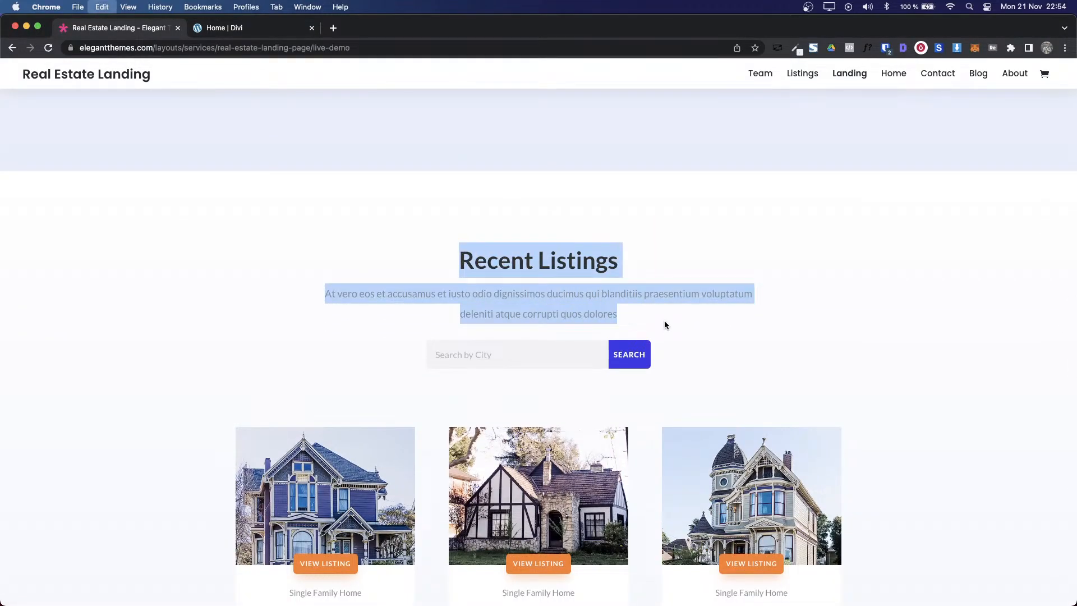
key("ctrl+Tab")
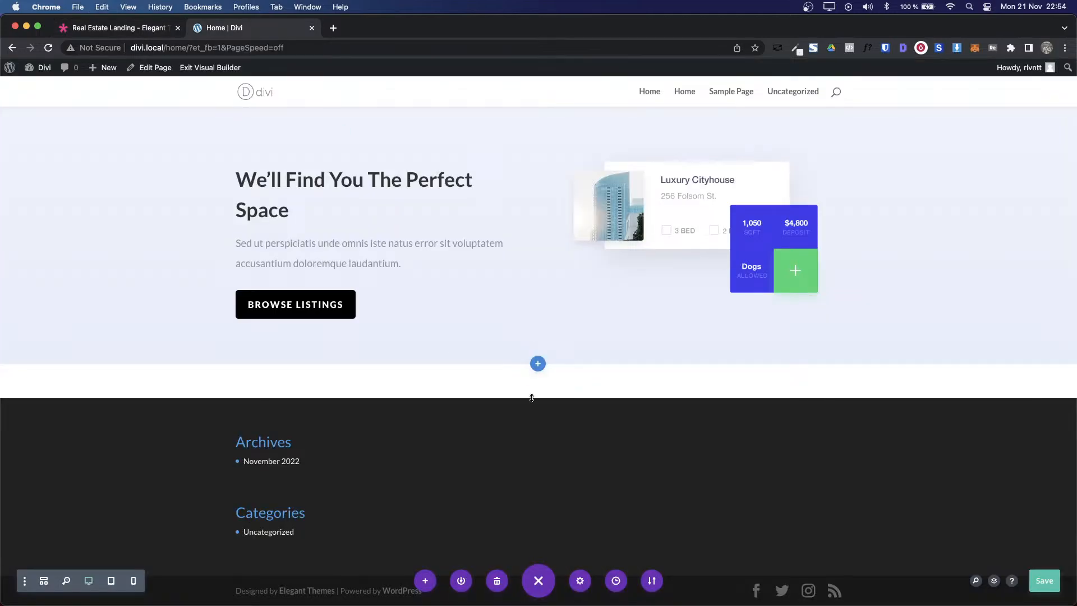
Step: Insert a regular section with a single-column row below the Luxury Cityhouse section
left_click(537, 365)
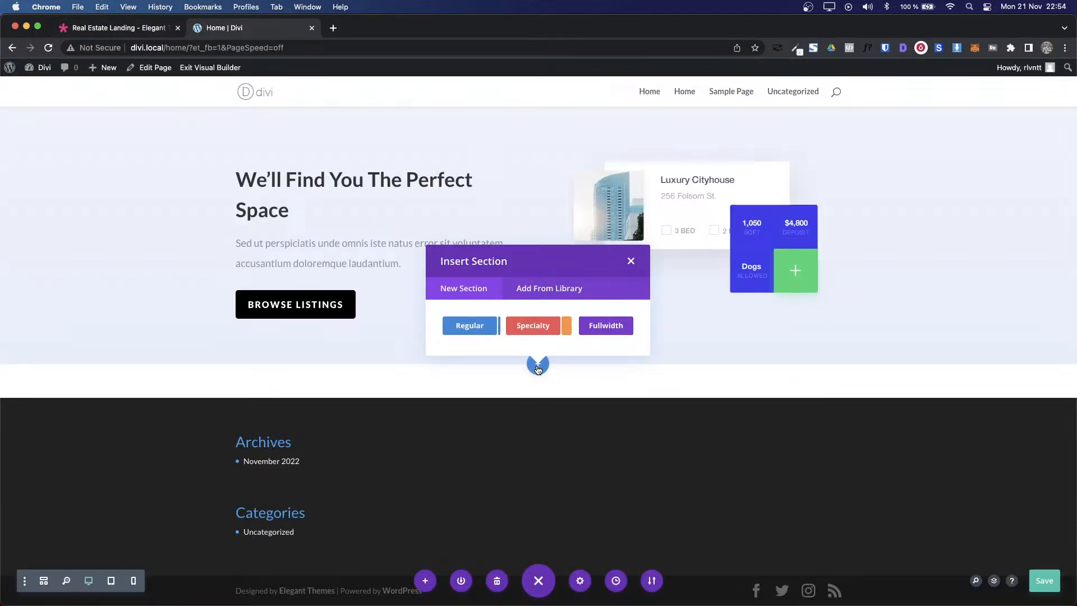
left_click(471, 323)
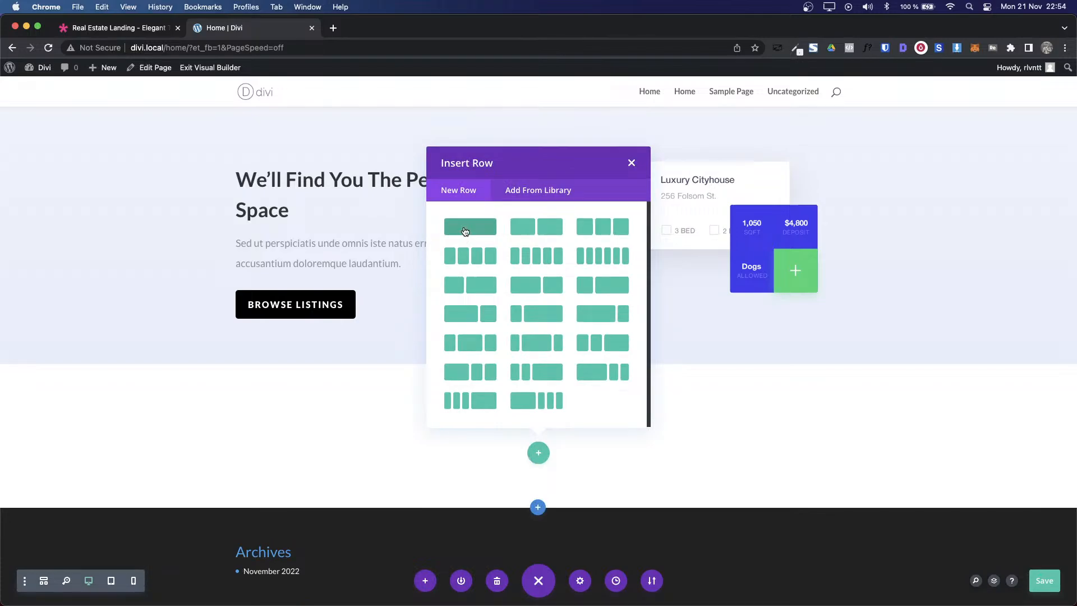
left_click(465, 231)
Step: Add a Text module to the new row and replace its placeholder body with the copied Recent Listings heading and description
type("t")
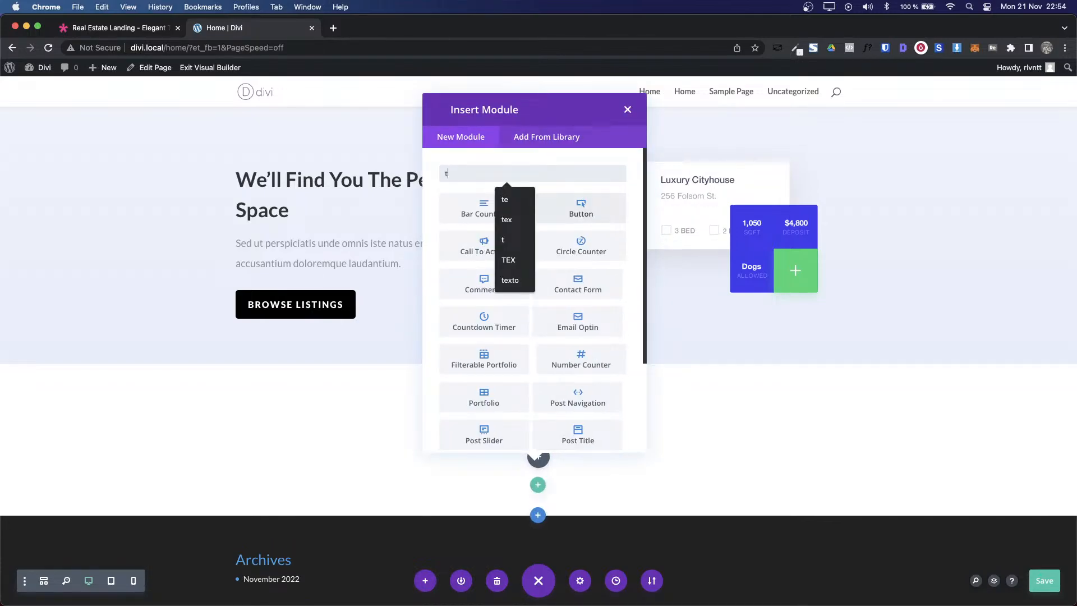
type("ex")
left_click(481, 210)
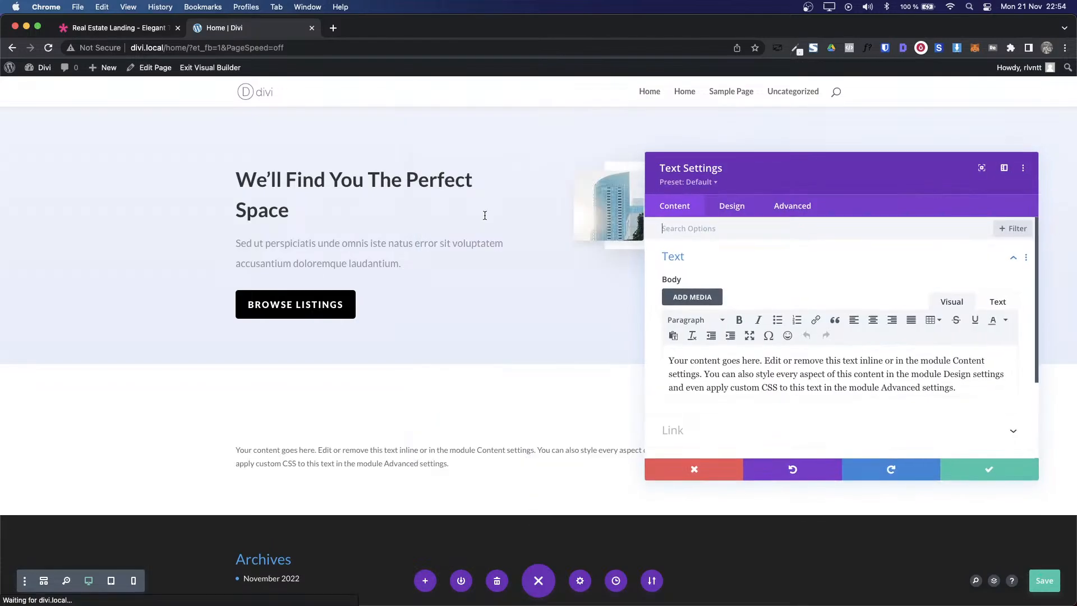
triple_click(795, 382)
type("Recent Listings At vero eos et accusamus et iusto odio dignissimos ducimus qui blanditiis praesentium voluptatum deleniti atque corrupti quos dolores")
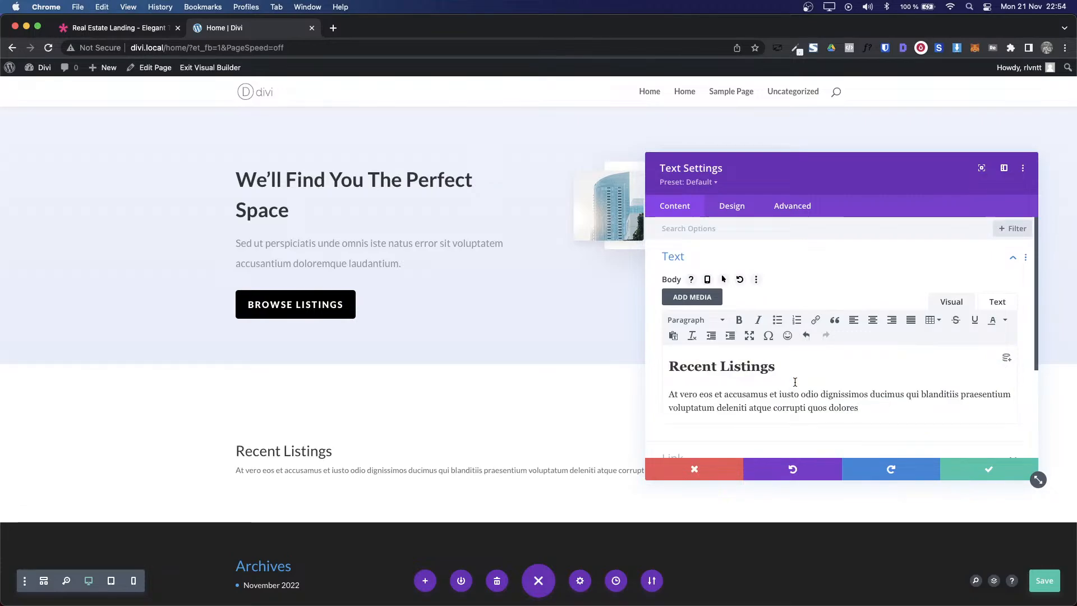
Step: Inspect the font properties of the demo's Recent Listings heading with WhatFont and return to the Divi text settings
key("ctrl+shift+Tab")
left_click(846, 314)
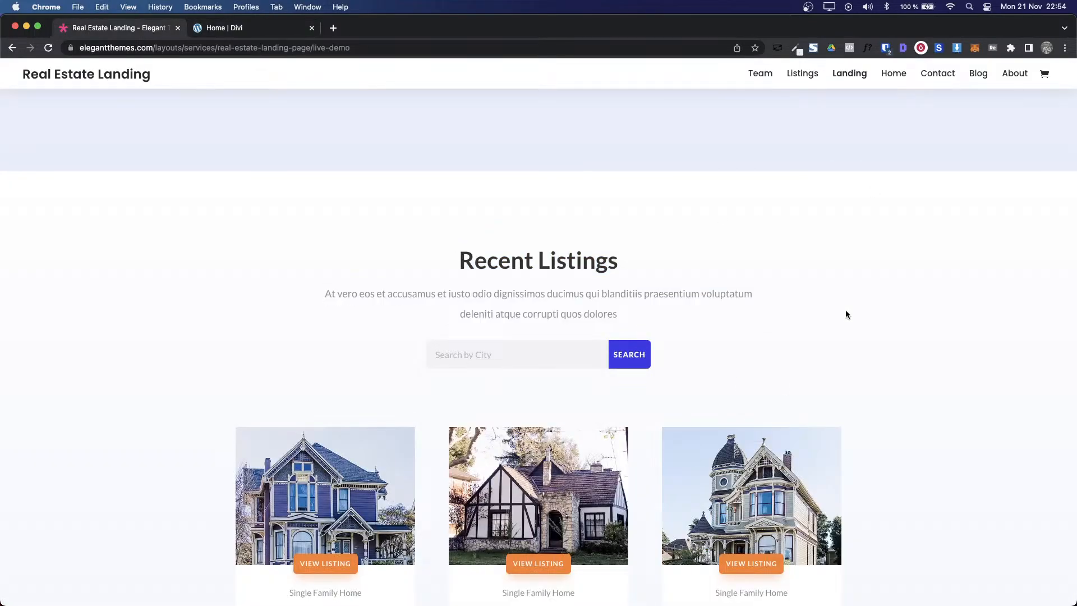
left_click(533, 264)
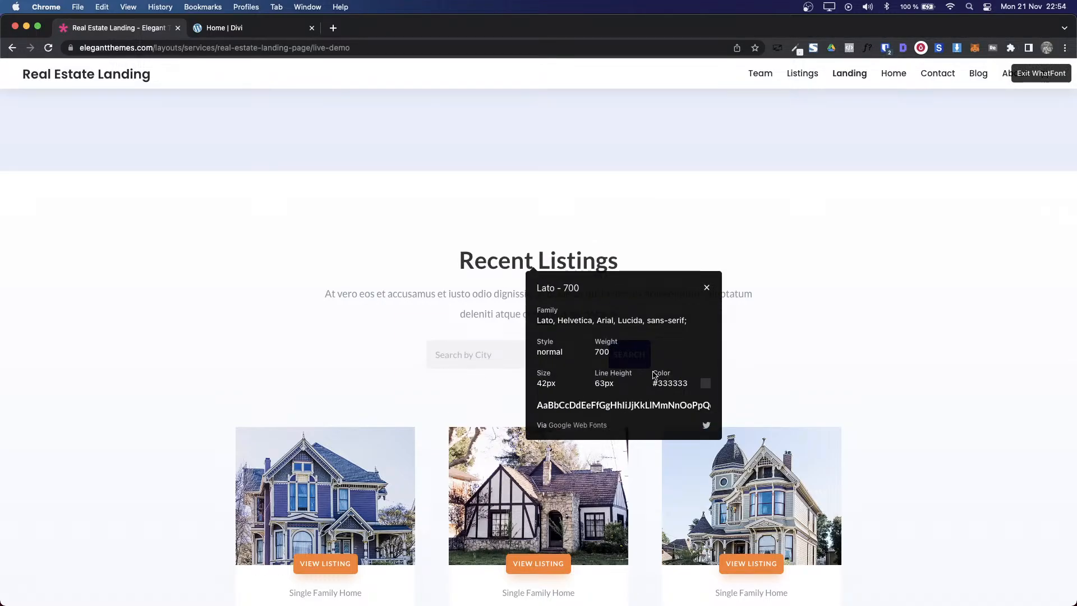
key("ctrl+Tab")
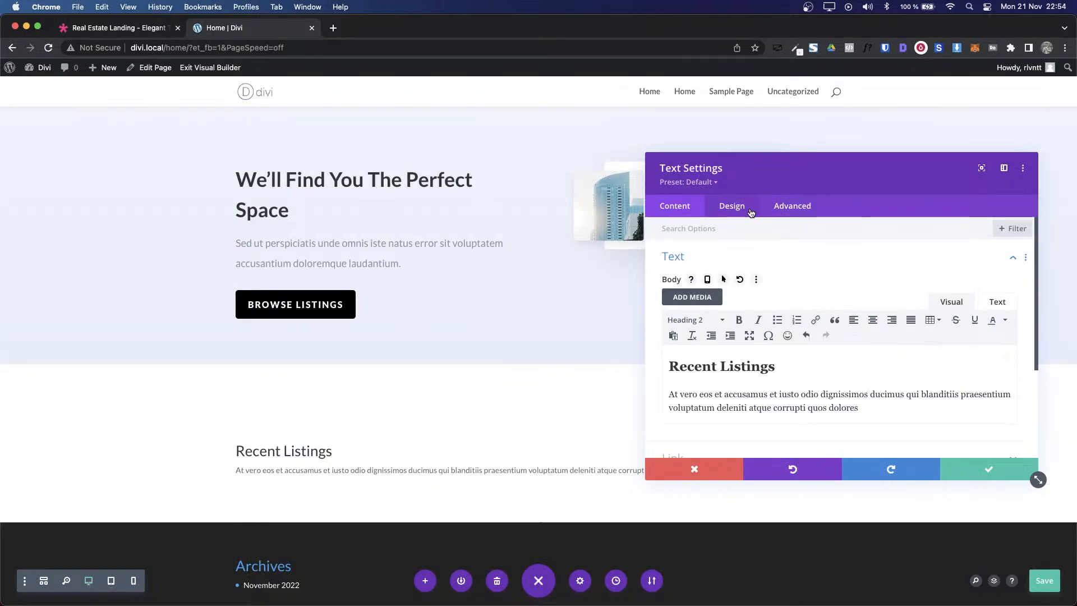
Step: Set the Heading 2 text size of the Recent Listings text module to 42px
left_click(751, 211)
left_click(681, 291)
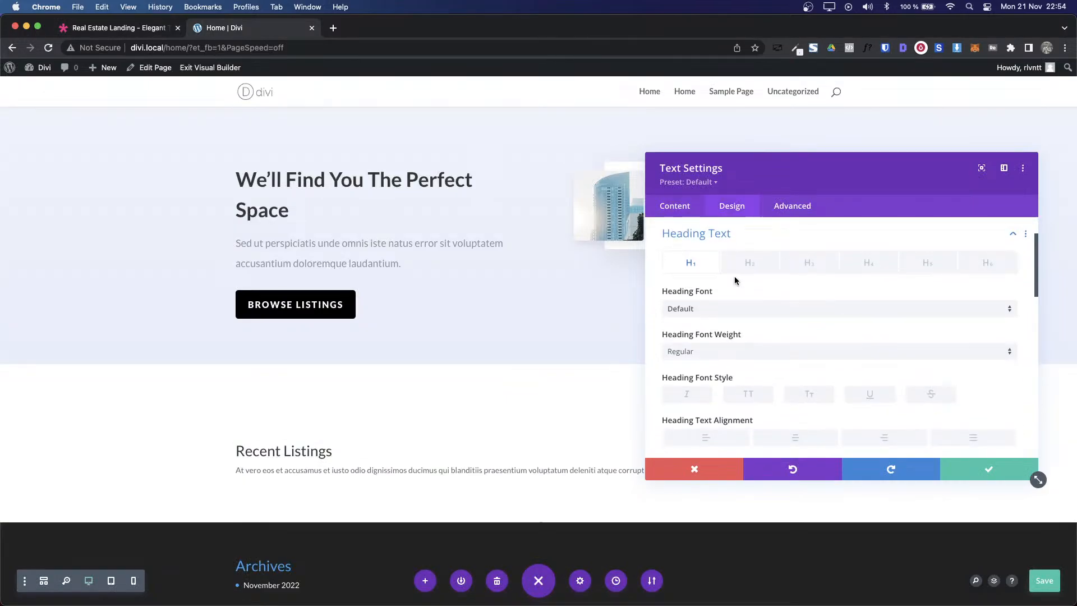
left_click(738, 265)
scroll(932, 406, "down", 5)
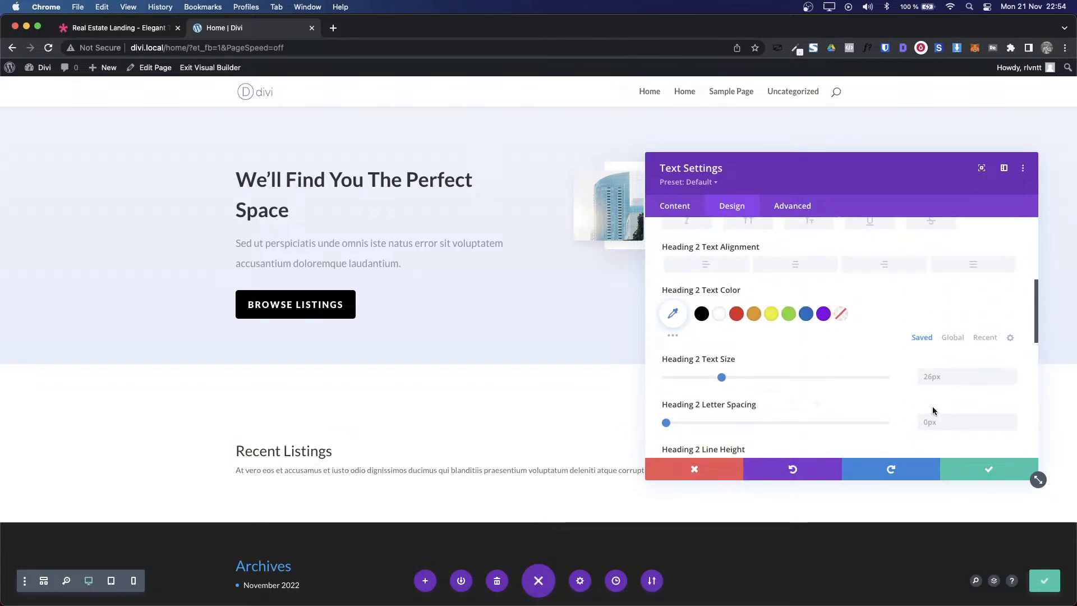
left_click(952, 377)
type("42")
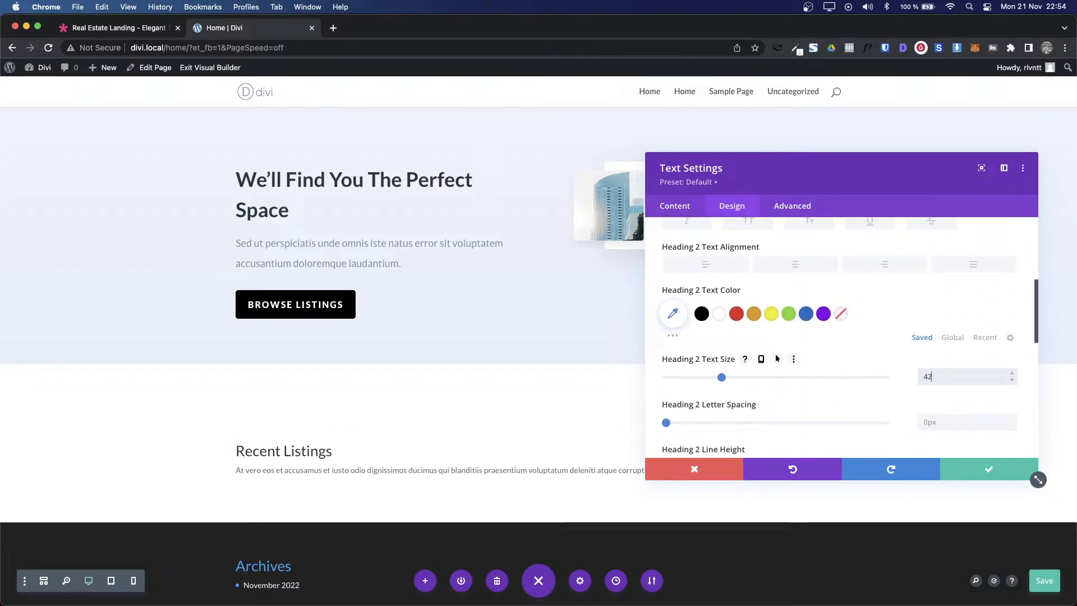
type("px")
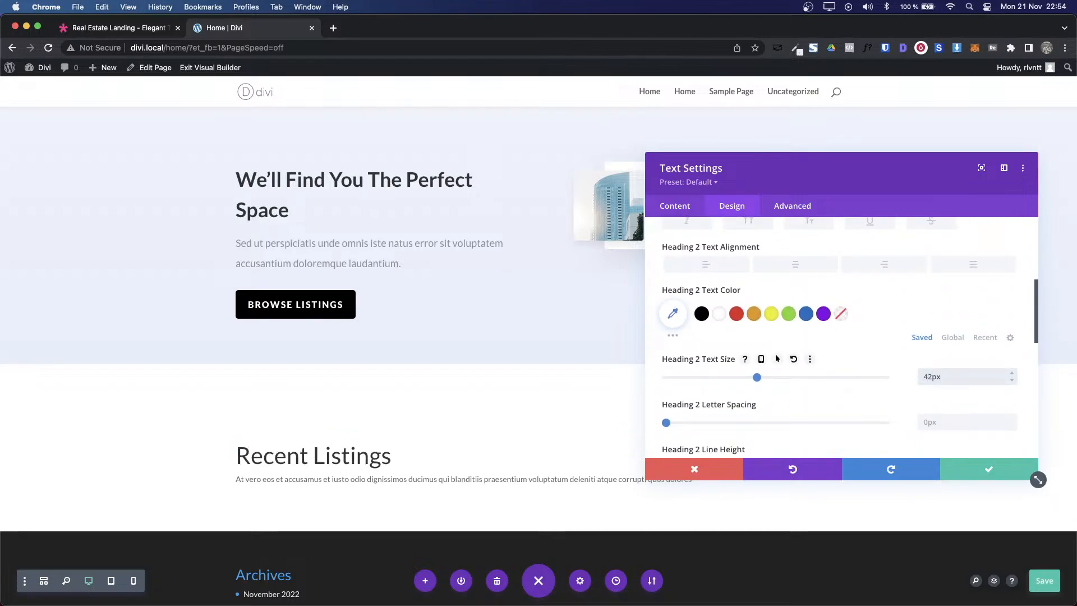
Step: Inspect the font properties of the description under the demo's Recent Listings heading with WhatFont
key("ctrl+Tab")
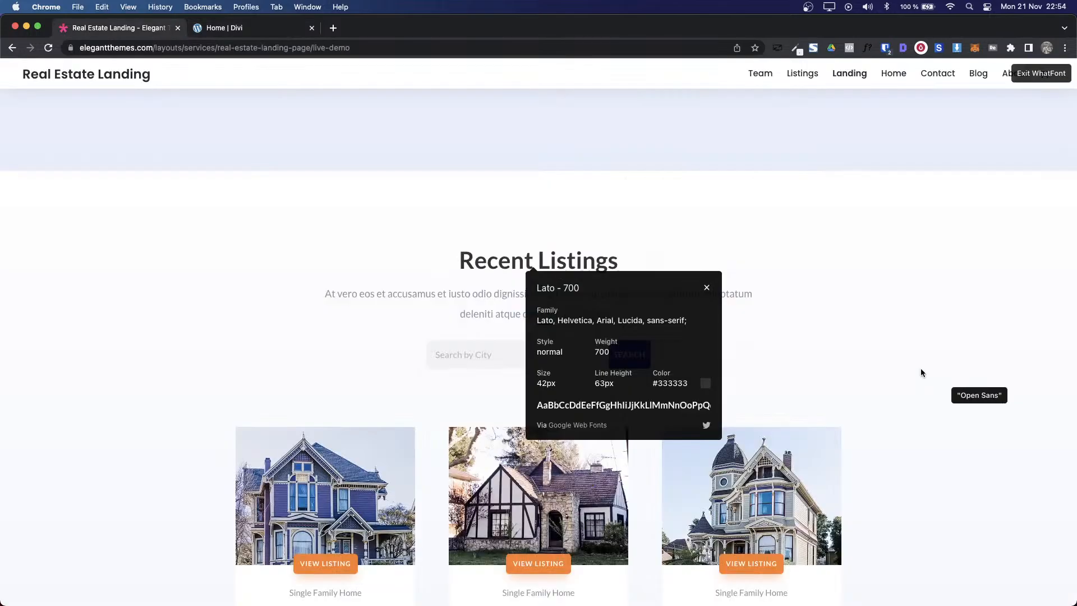
left_click(707, 288)
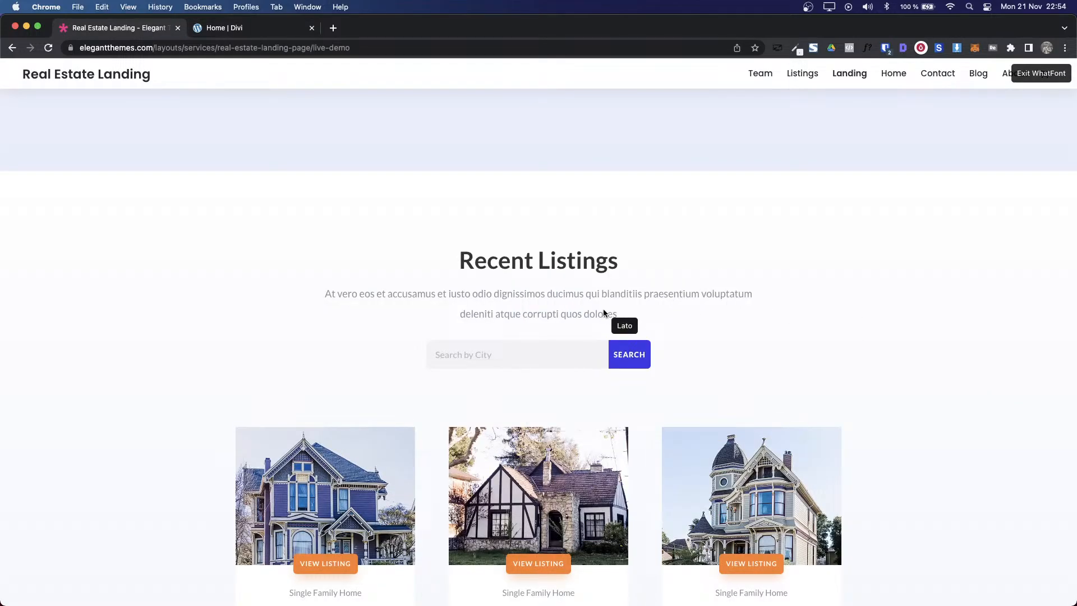
left_click(639, 291)
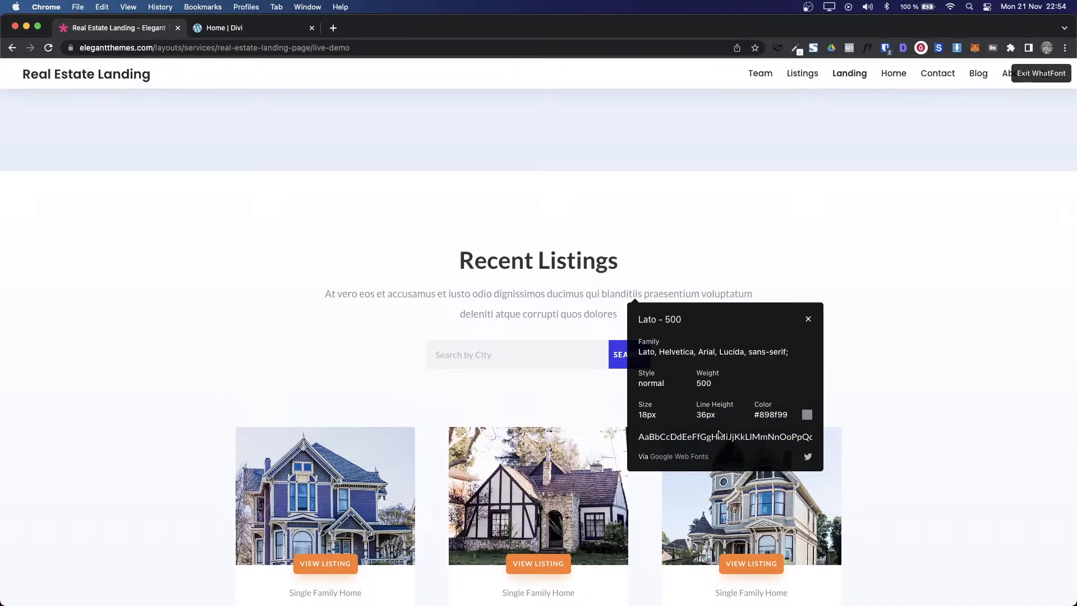
Step: Set the body text size of the Recent Listings text module to 18px
key("ctrl+Tab")
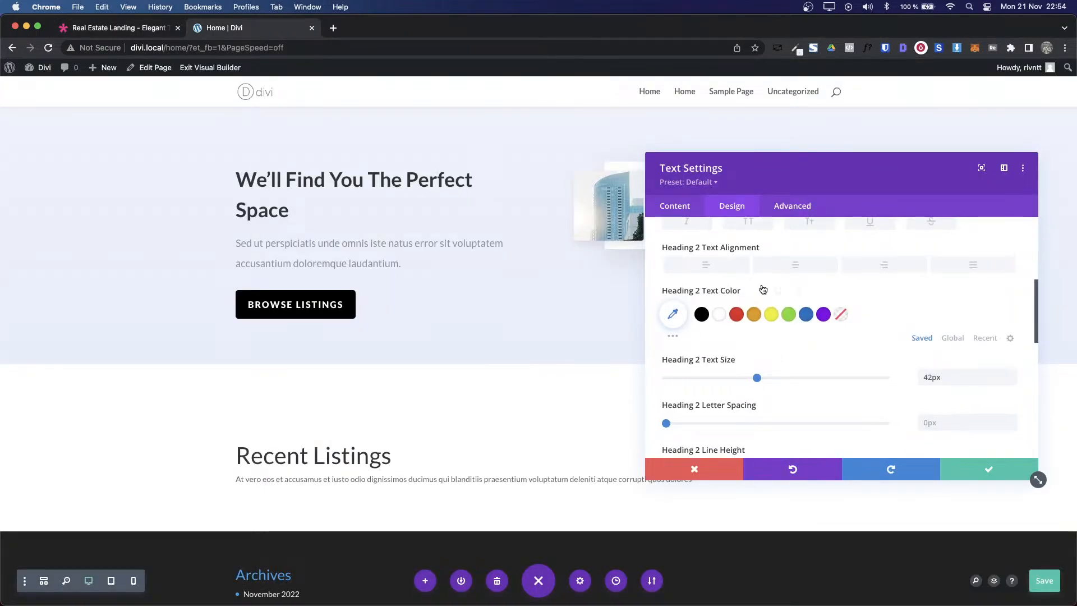
scroll(678, 256, "up", 5)
left_click(678, 256)
scroll(894, 413, "down", 3)
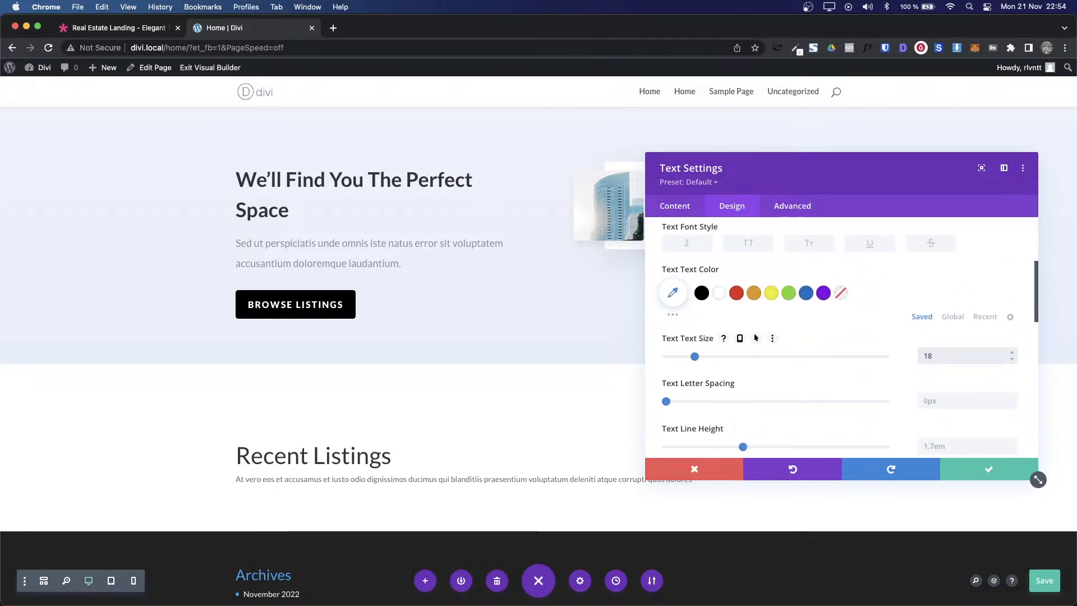
type("px")
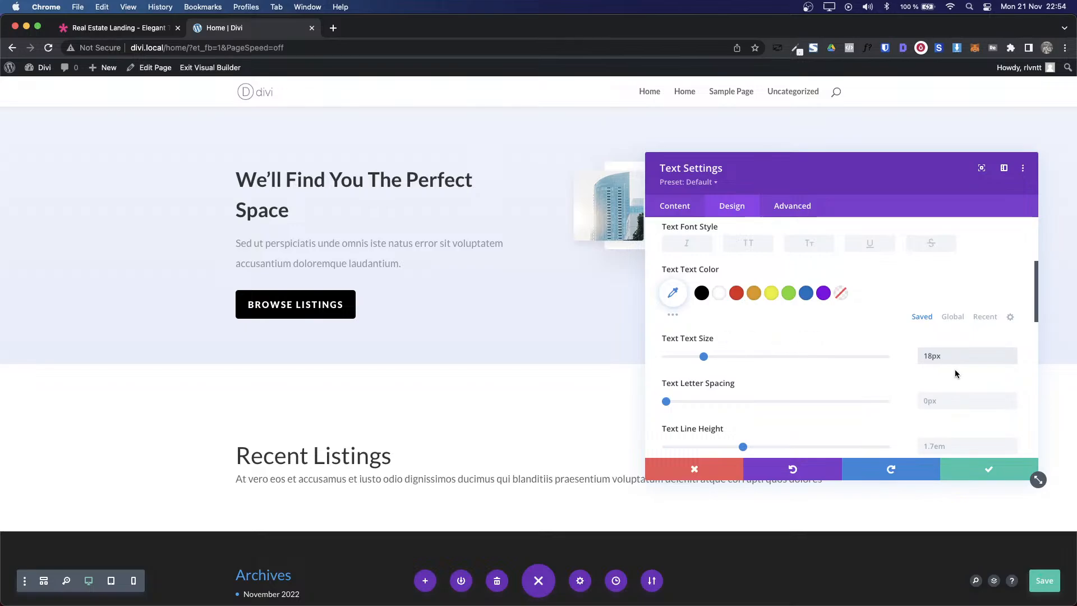
Step: Copy the description color #898f99 from the demo's WhatFont details and apply it as the Recent Listings module's body text color
key("ctrl+shift+Tab")
triple_click(772, 415)
key("ctrl+c")
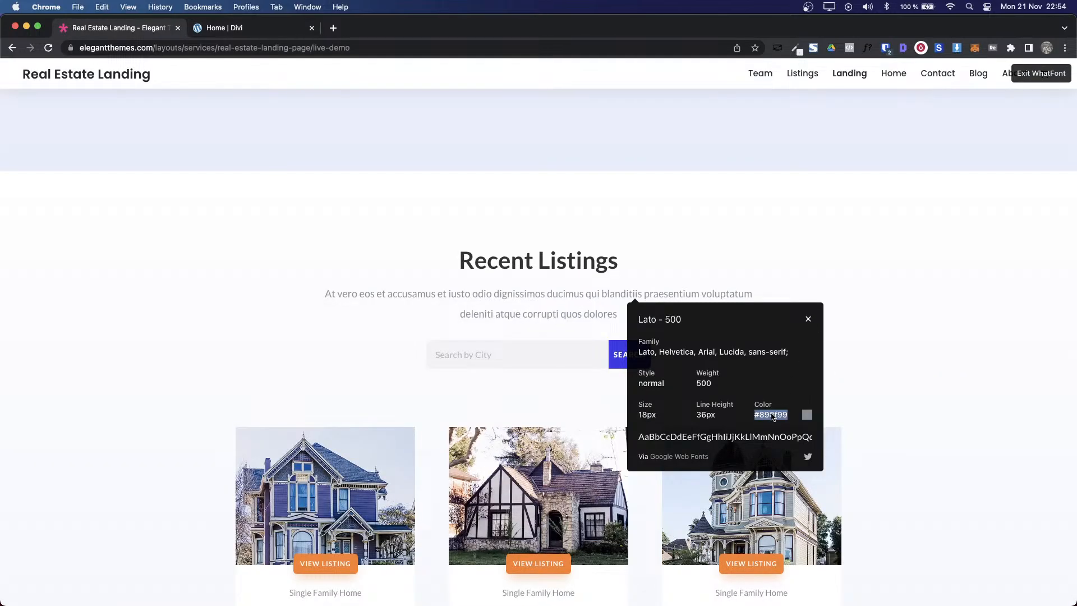
left_click(807, 320)
key("ctrl+Tab")
scroll(839, 368, "up", 2)
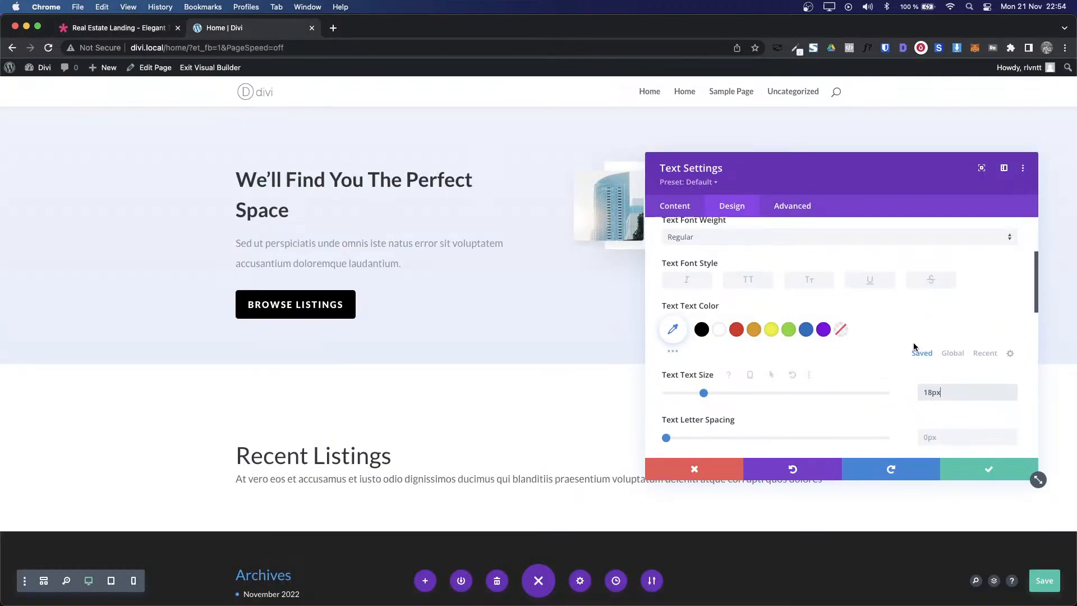
left_click(674, 331)
key("ctrl+v")
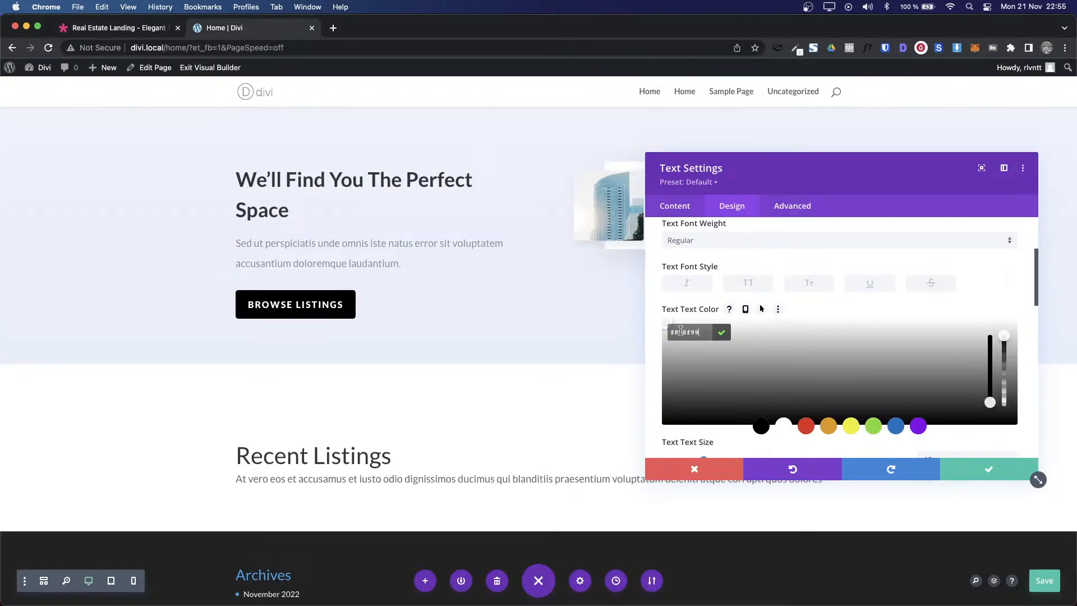
Step: Center-align the text of the Recent Listings module and save the module settings
scroll(842, 348, "up", 2)
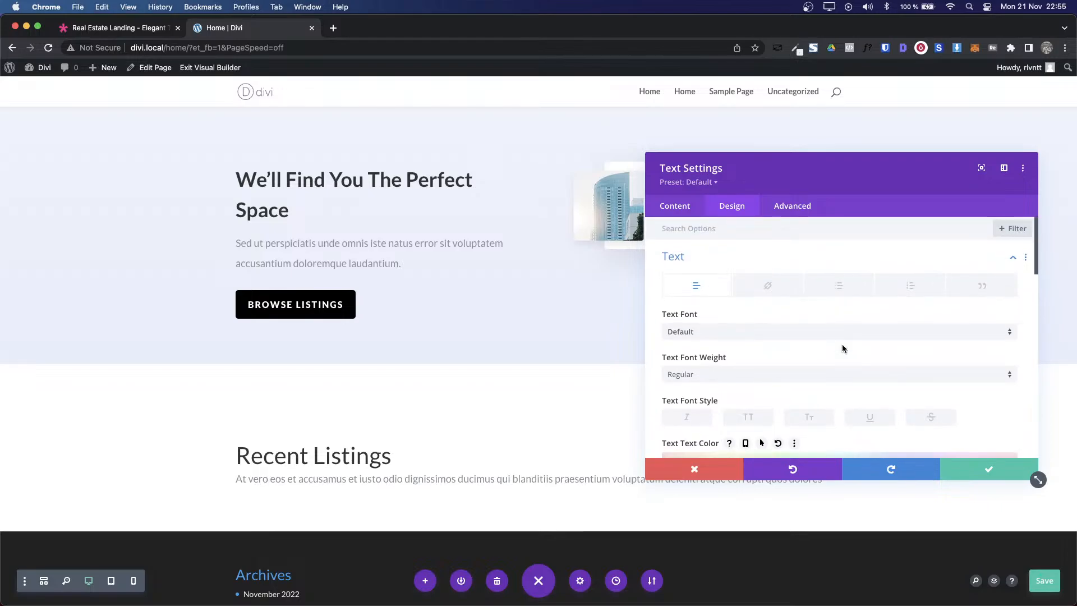
scroll(843, 349, "down", 5)
scroll(842, 348, "down", 4)
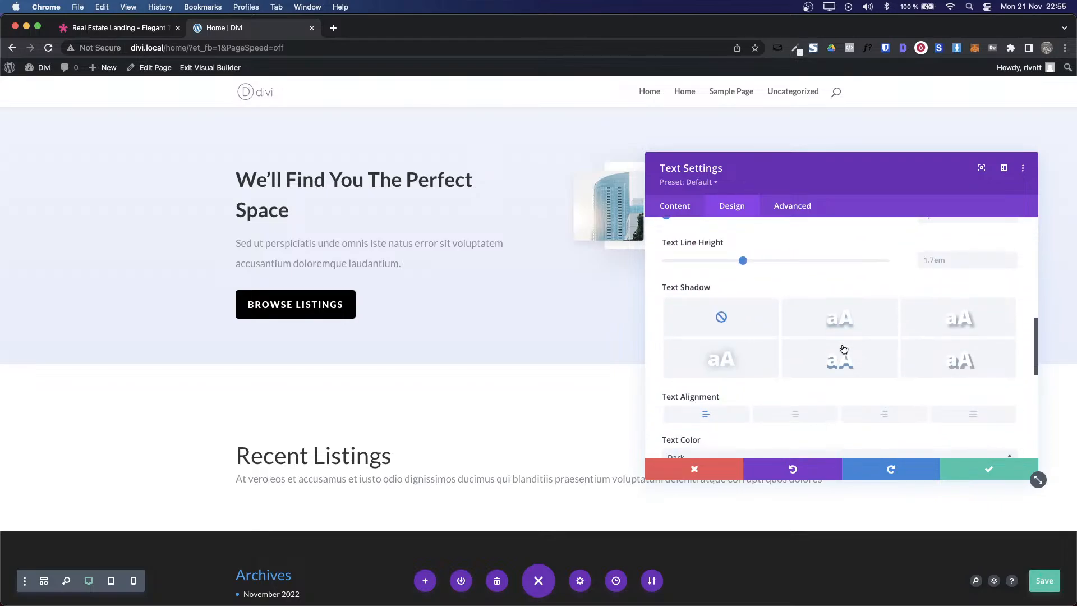
left_click(797, 357)
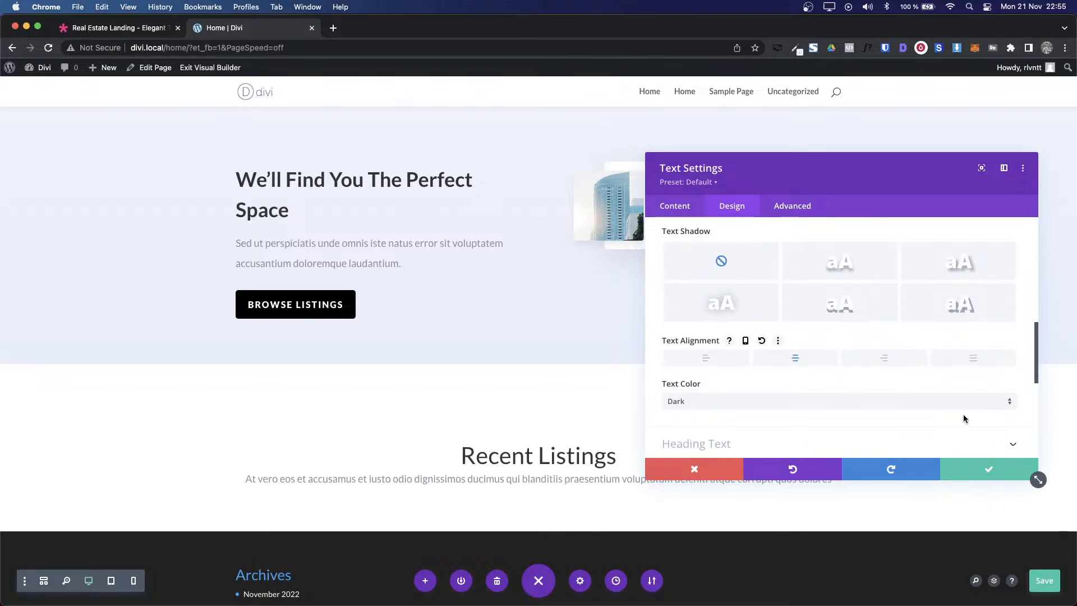
left_click(968, 473)
Step: Exit WhatFont on the demo page and set the width of the Recent Listings row in Divi to 41%
key("ctrl+shift+Tab")
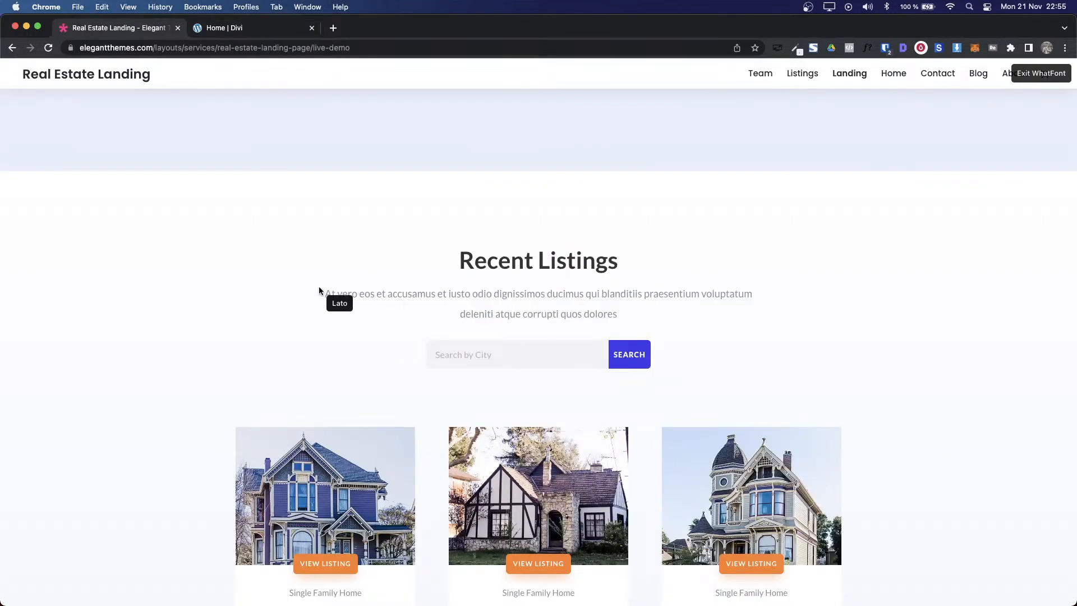
key("Escape")
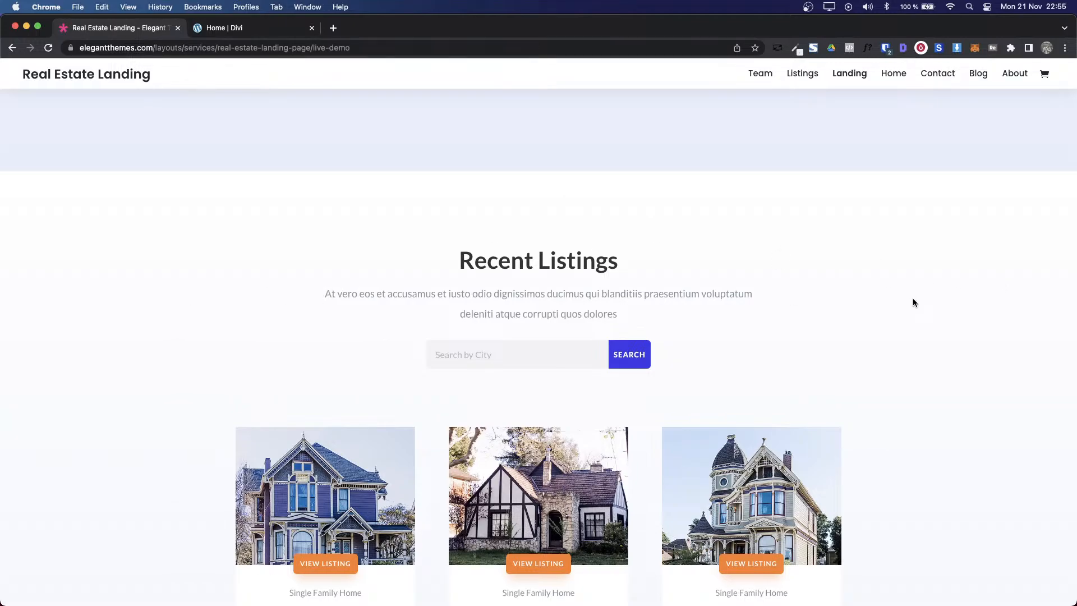
key("super+alt+Right")
scroll(574, 446, "down", 2)
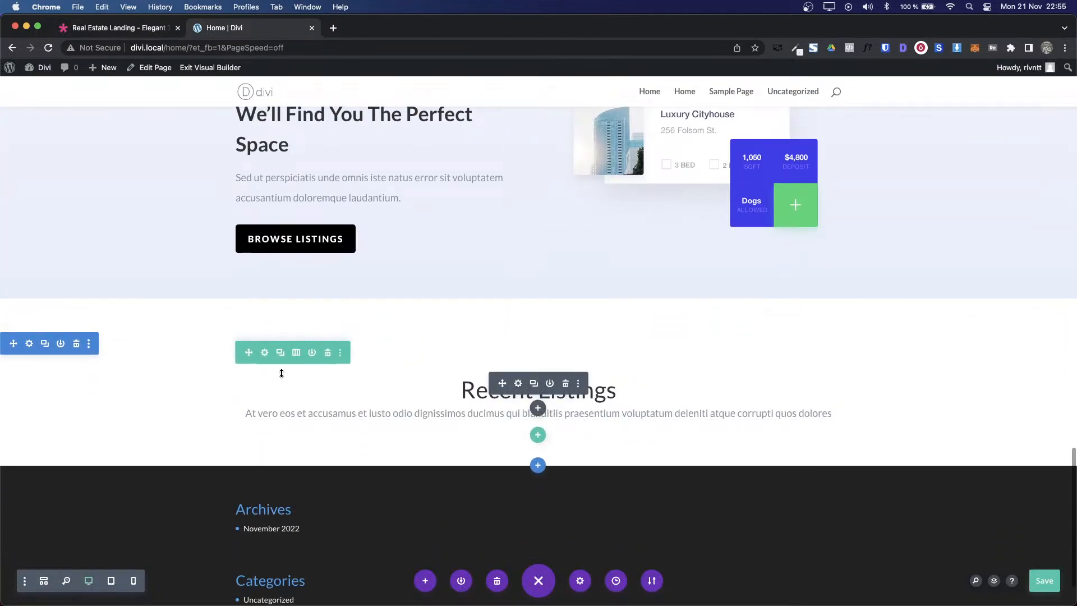
left_click(266, 357)
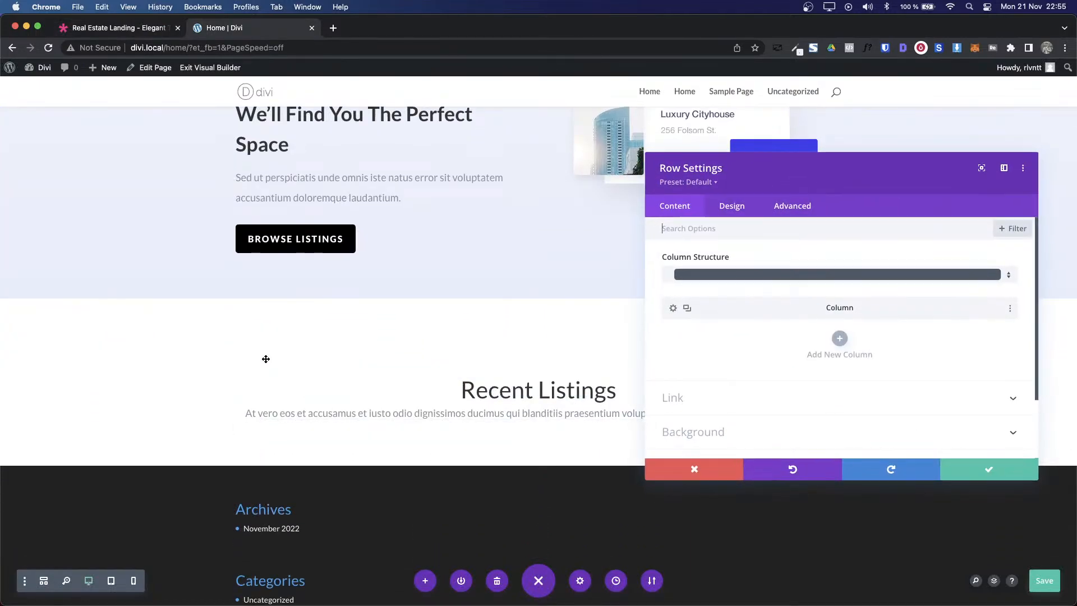
left_click(736, 208)
left_click(689, 258)
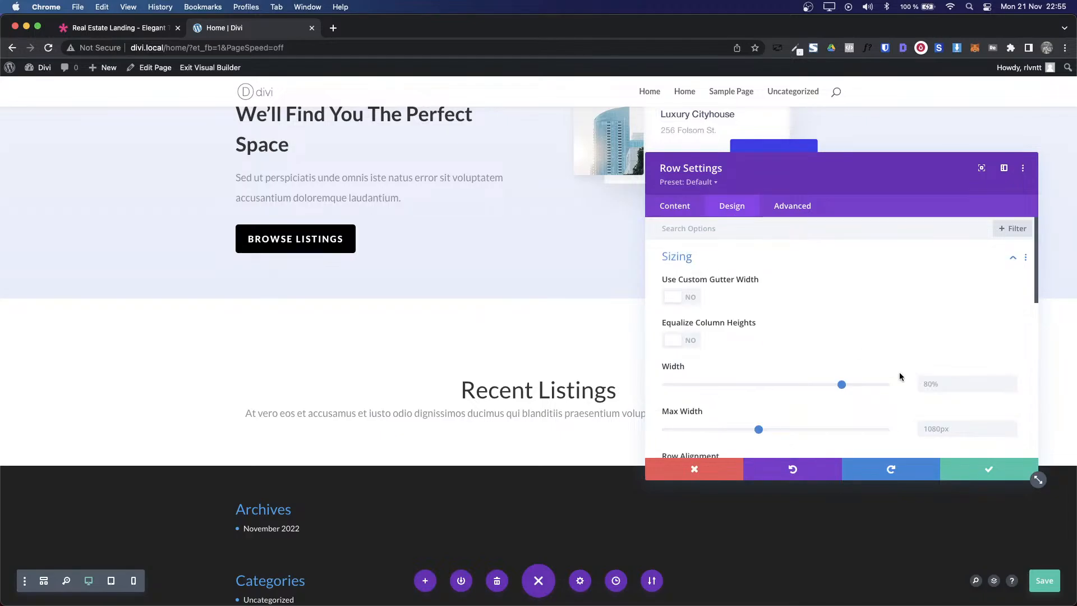
scroll(900, 371, "down", 1)
left_click_drag(843, 361, 756, 362)
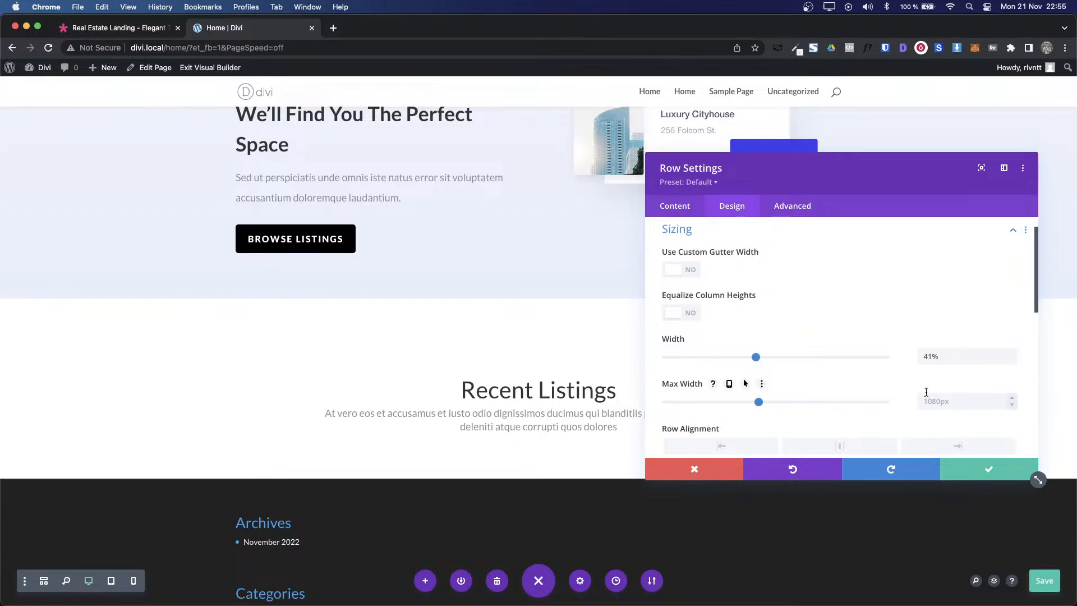
Step: Compare the row with the demo, reduce its width by one percentage point and save the row settings
key("ctrl+shift+Tab")
key("ctrl+Tab")
left_click(957, 357)
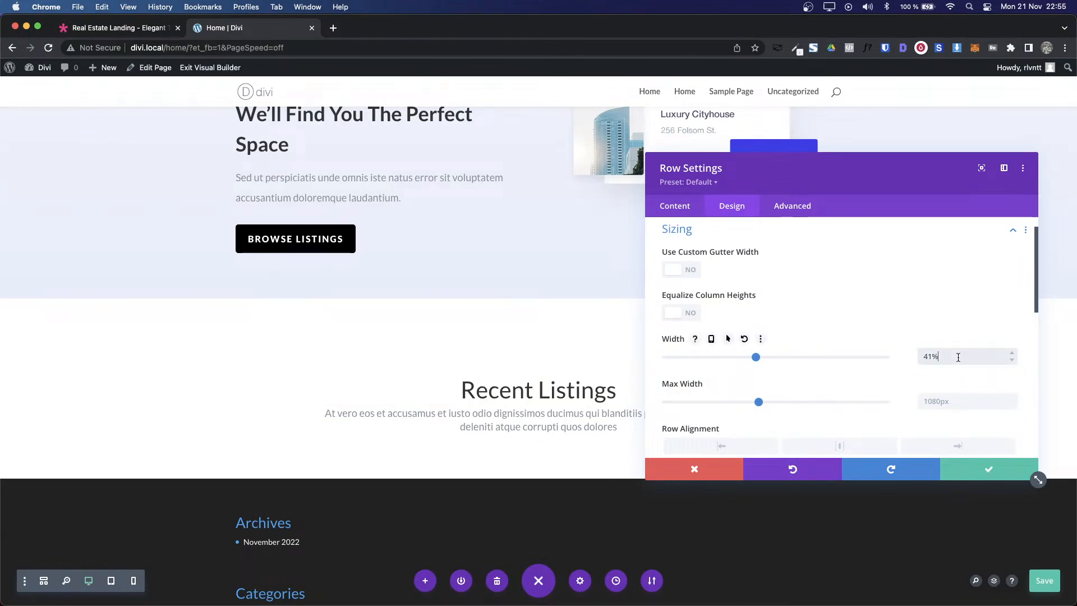
key("Down")
left_click(991, 470)
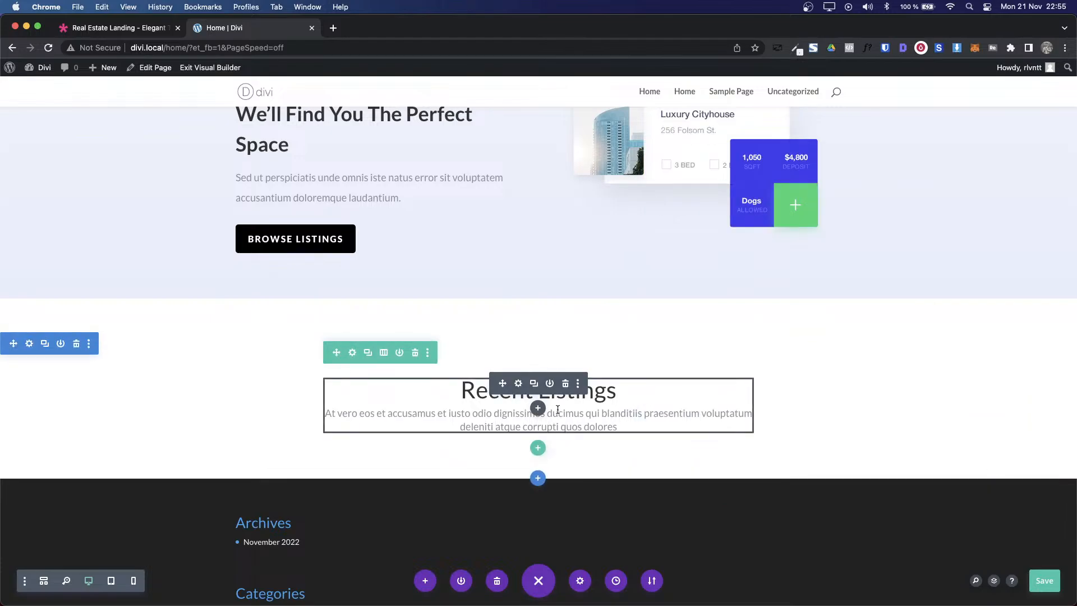
Step: Open the design settings of the Recent Listings text module
left_click(518, 384)
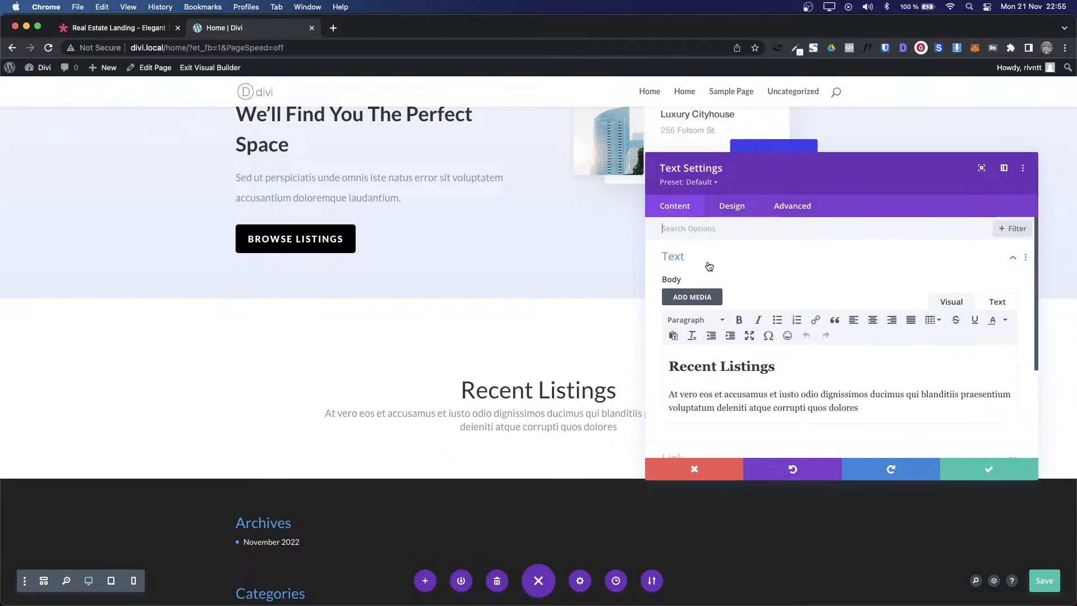
scroll(857, 363, "down", 3)
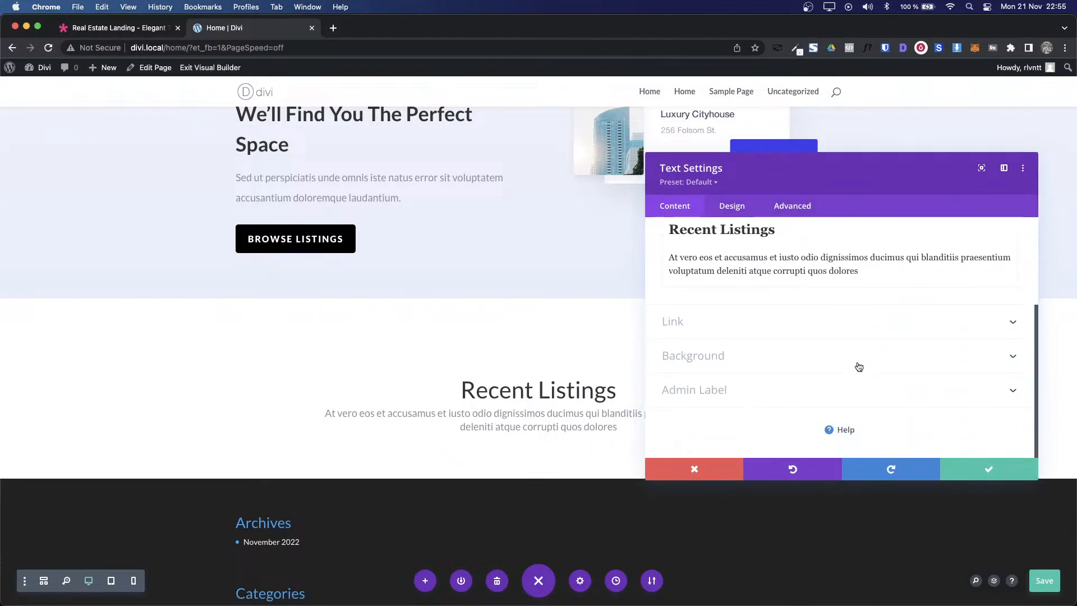
left_click(731, 206)
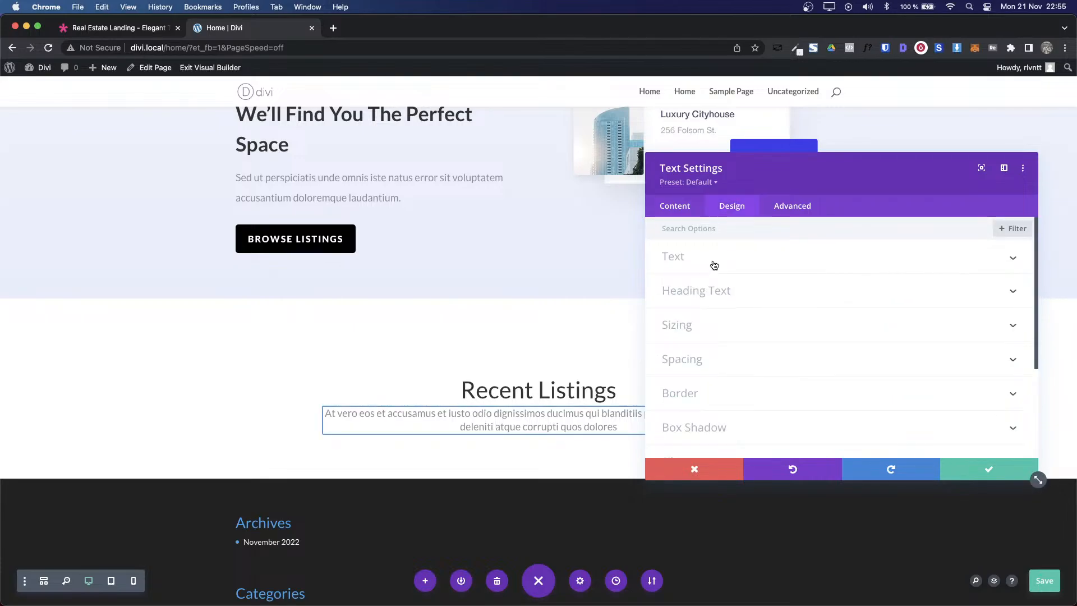
Step: Inspect the font properties of the Recent Listings paragraph on the Real Estate Landing demo page with WhatFont
left_click(713, 261)
scroll(945, 400, "down", 5)
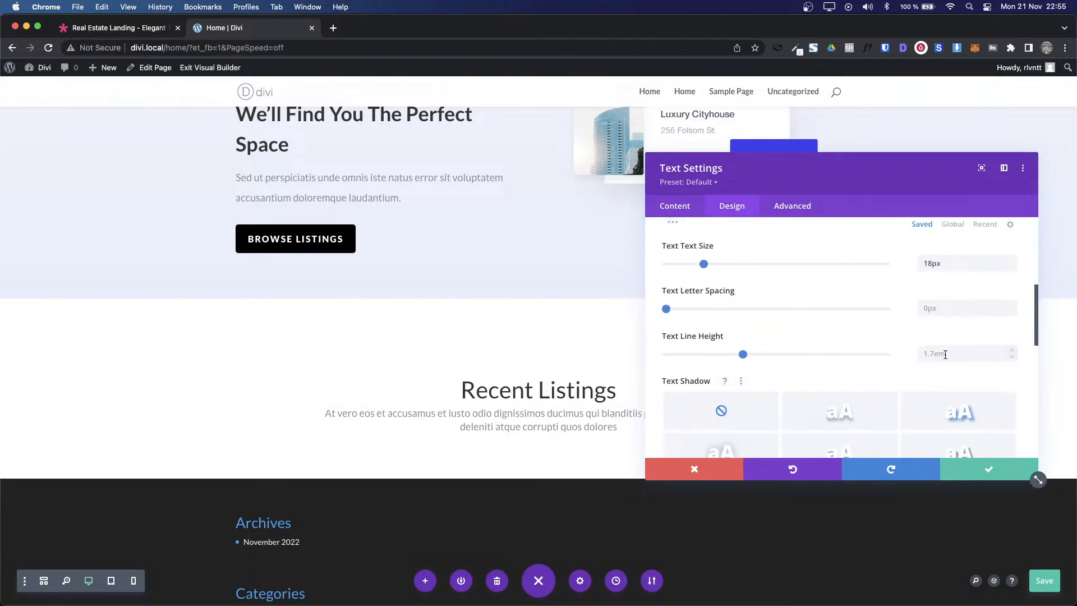
key("ctrl+shift+Tab")
left_click(885, 48)
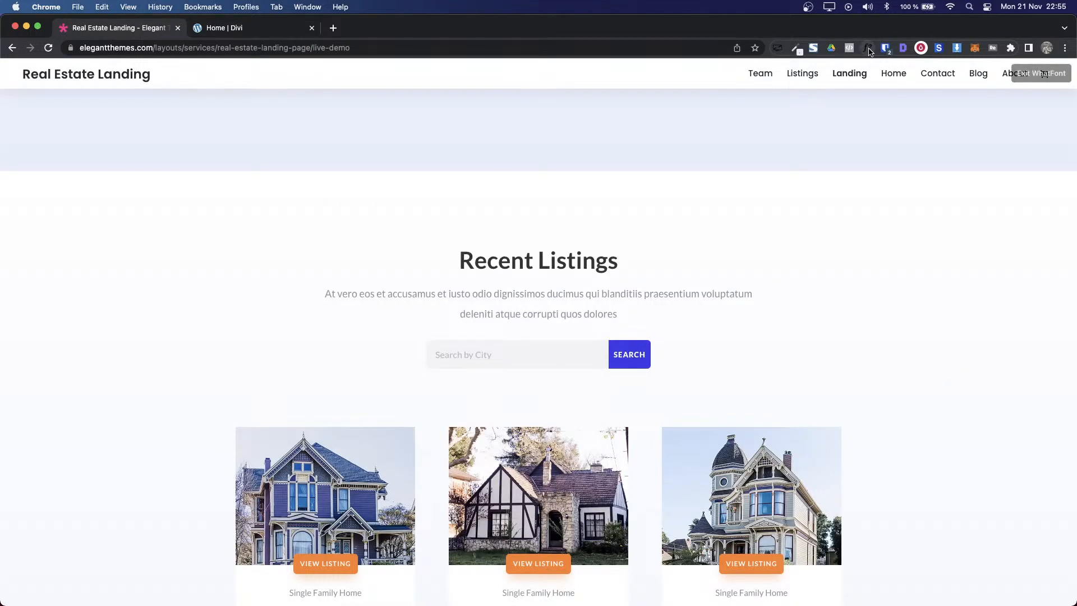
left_click(596, 298)
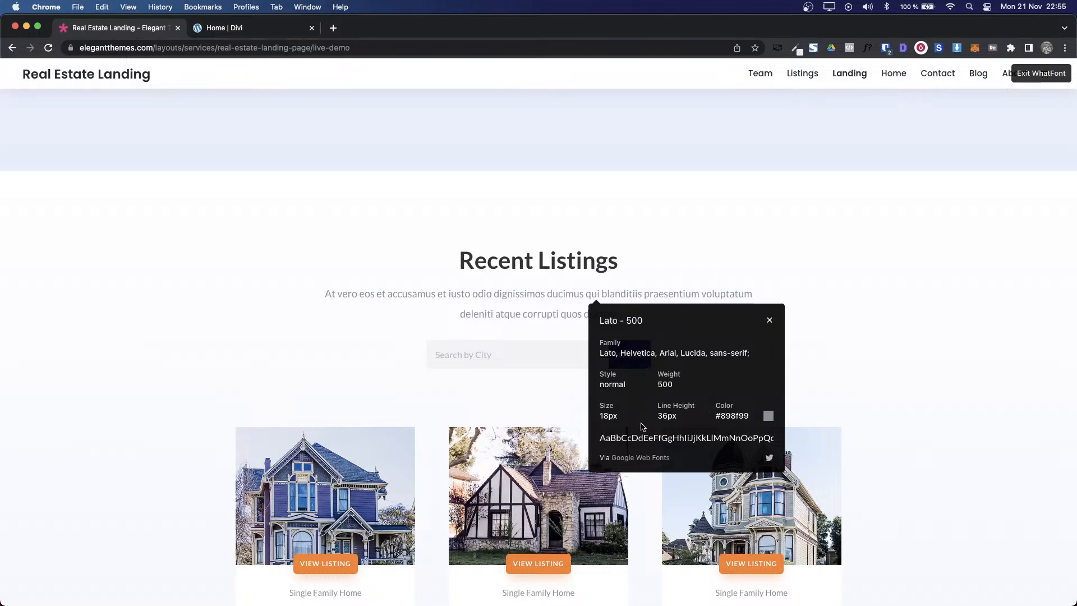
Step: Set the text line height of the Recent Listings paragraph to 36px in Divi and save the text module
key("ctrl+Tab")
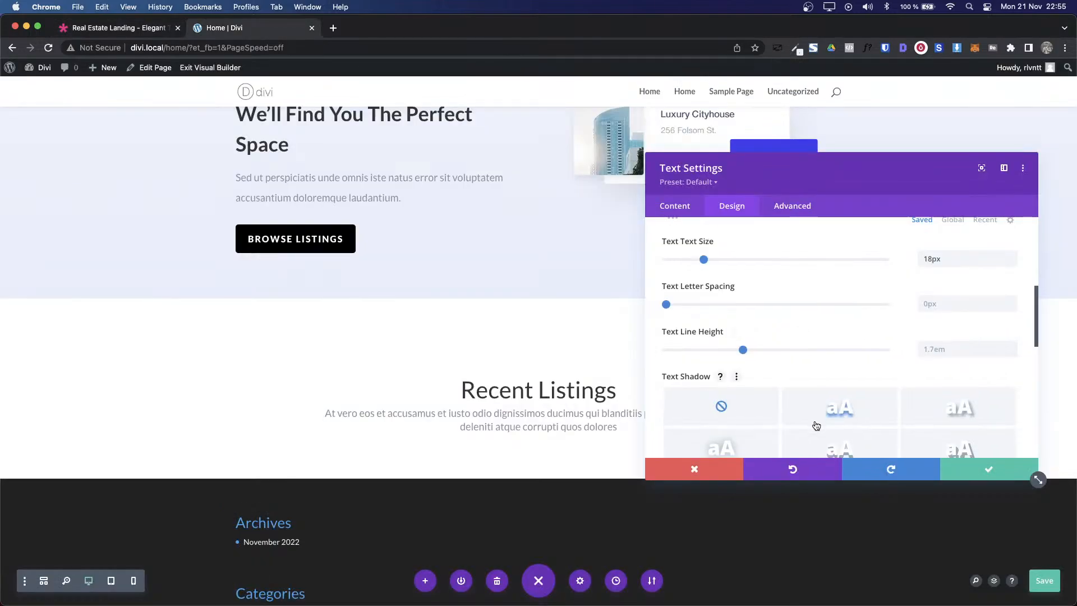
left_click(931, 352)
type("36")
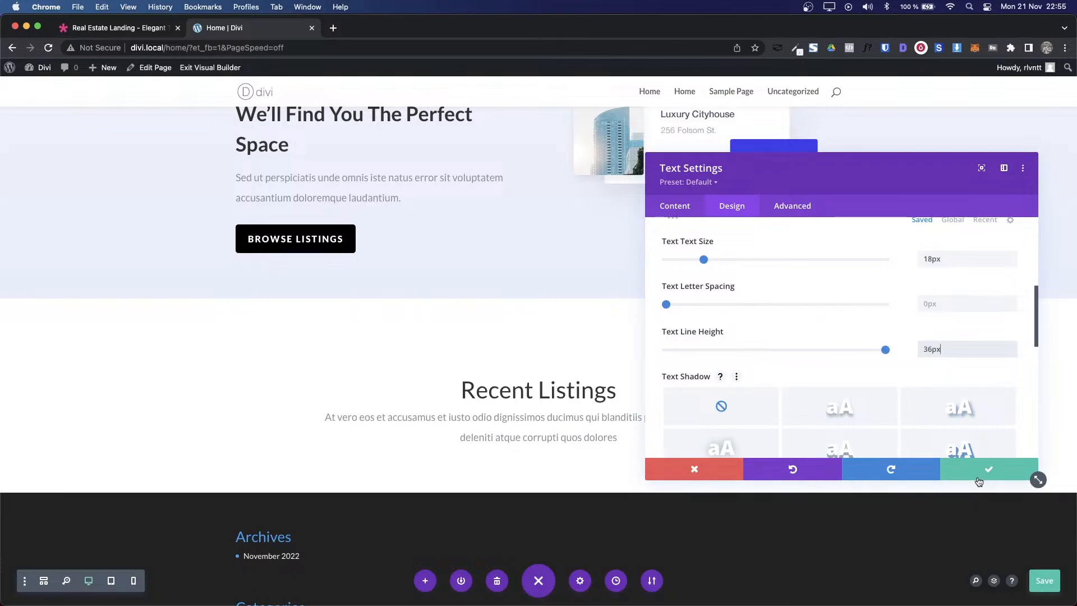
left_click(979, 482)
scroll(637, 341, "down", 3)
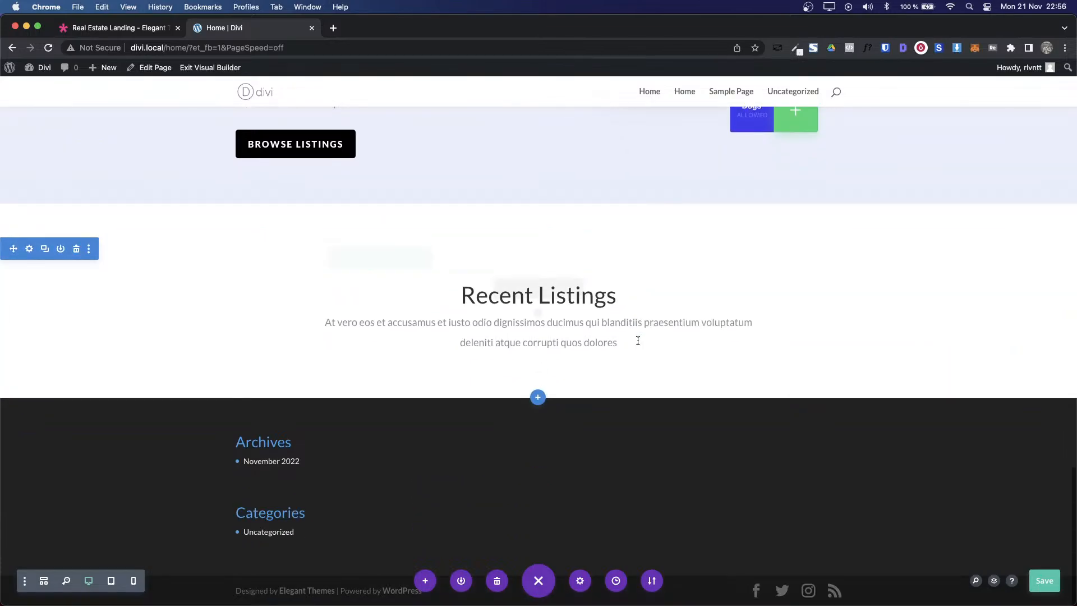
Step: Close the font details on the demo page and try its city search field with "single family"
key("ctrl+shift+Tab")
left_click(769, 320)
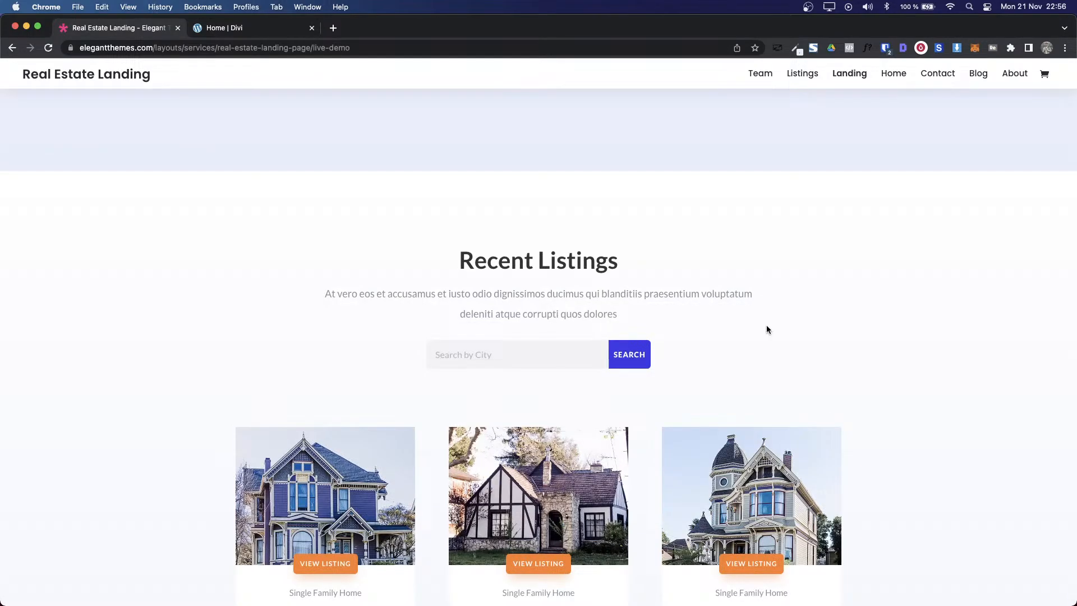
left_click(444, 351)
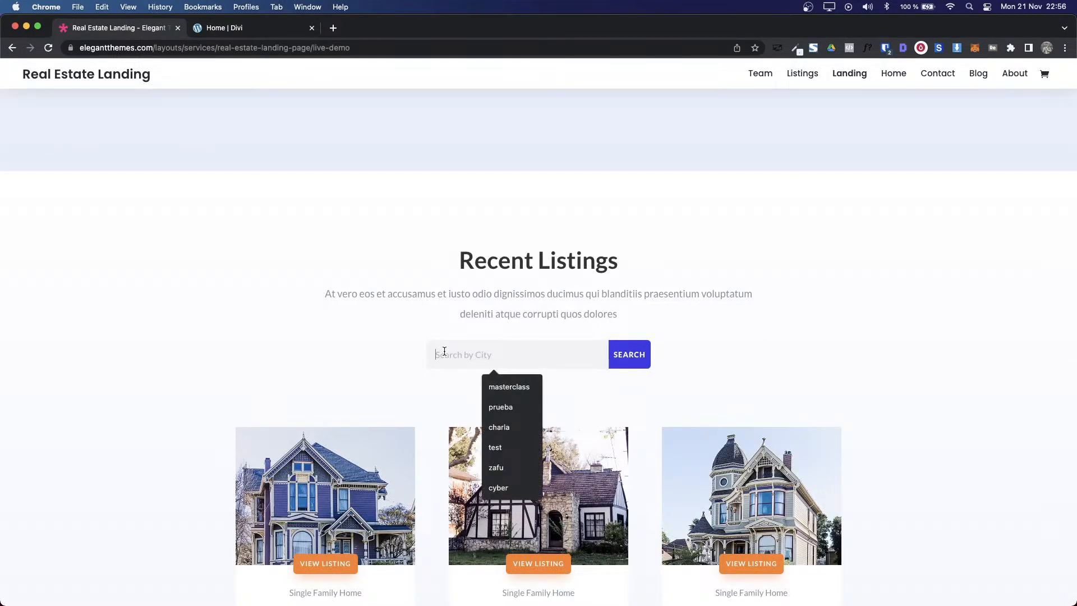
left_click(799, 355)
scroll(502, 378, "down", 3)
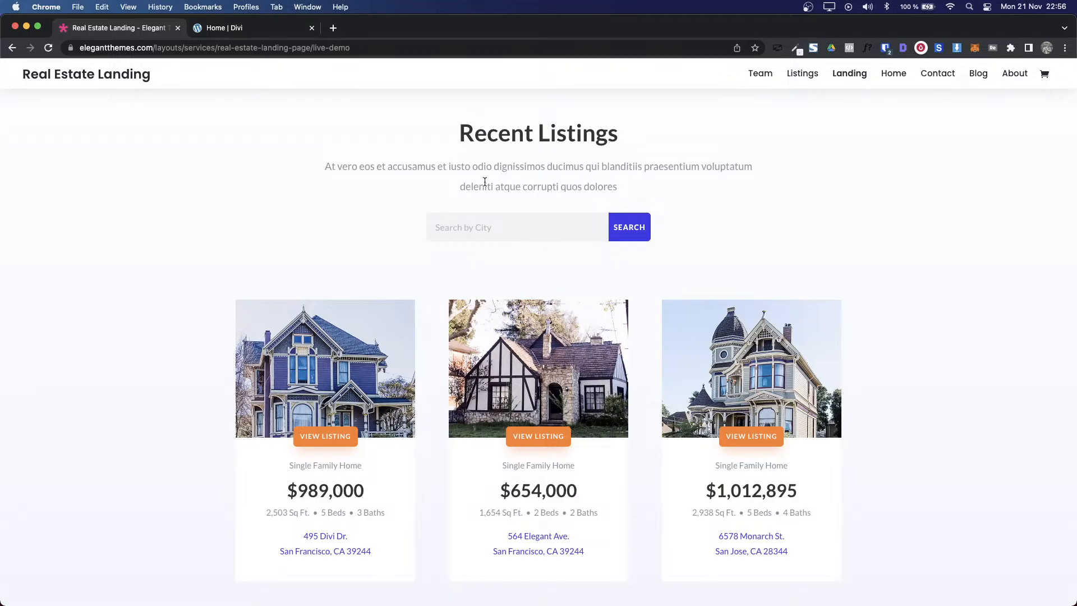
left_click(493, 229)
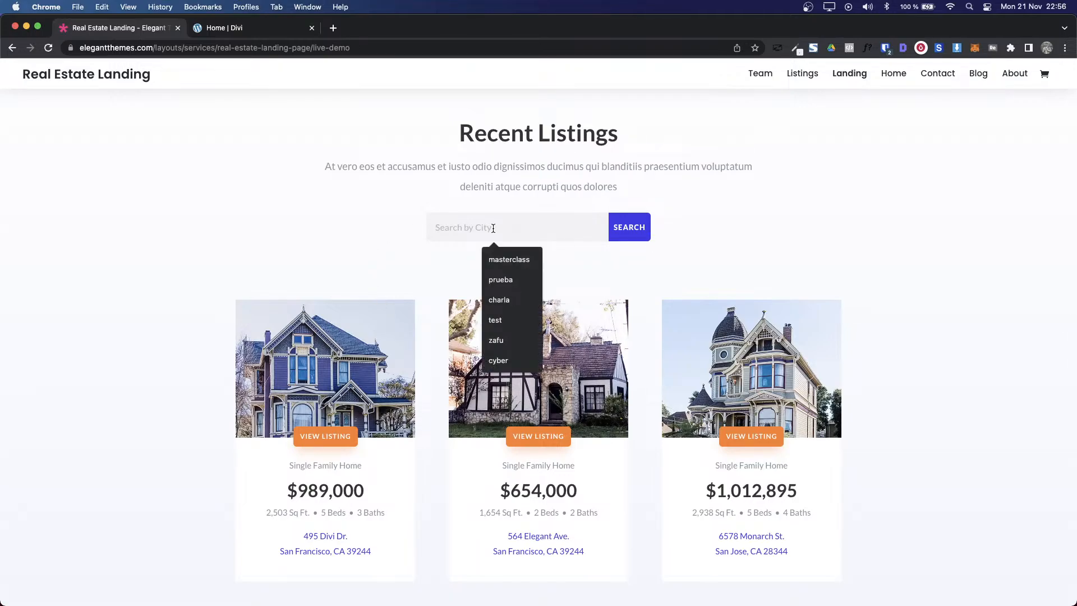
type("single family")
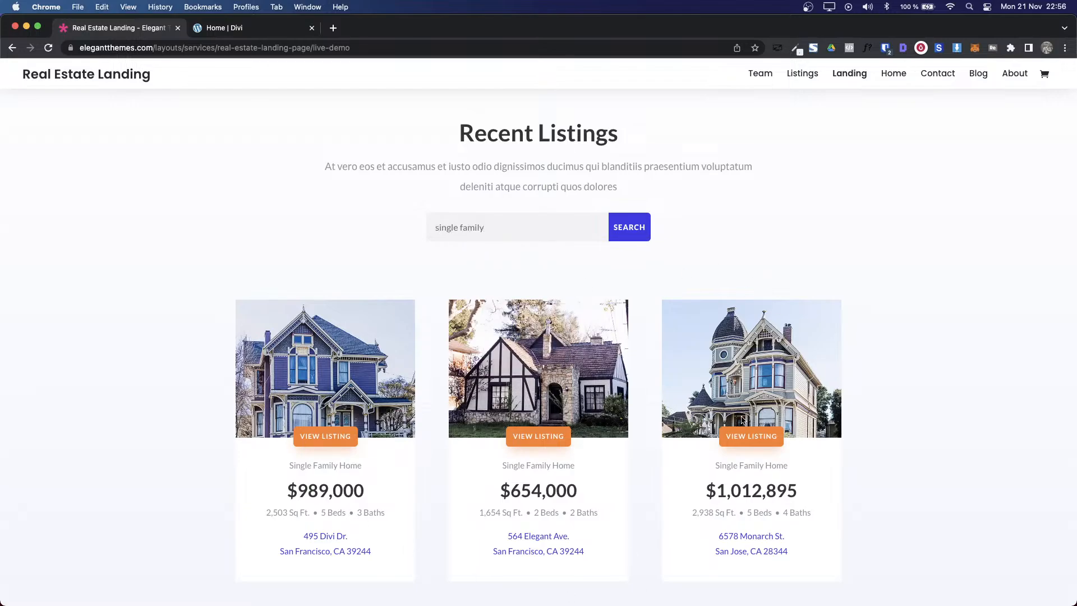
scroll(452, 512, "down", 3)
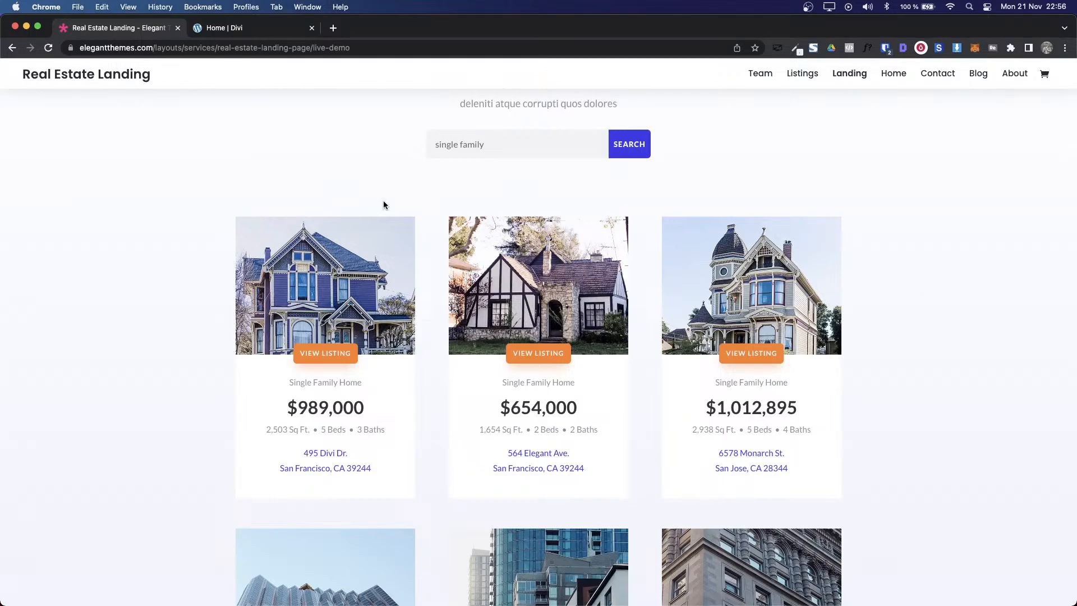
Step: Insert a Search module below the Recent Listings paragraph on the Divi page
key("ctrl+Tab")
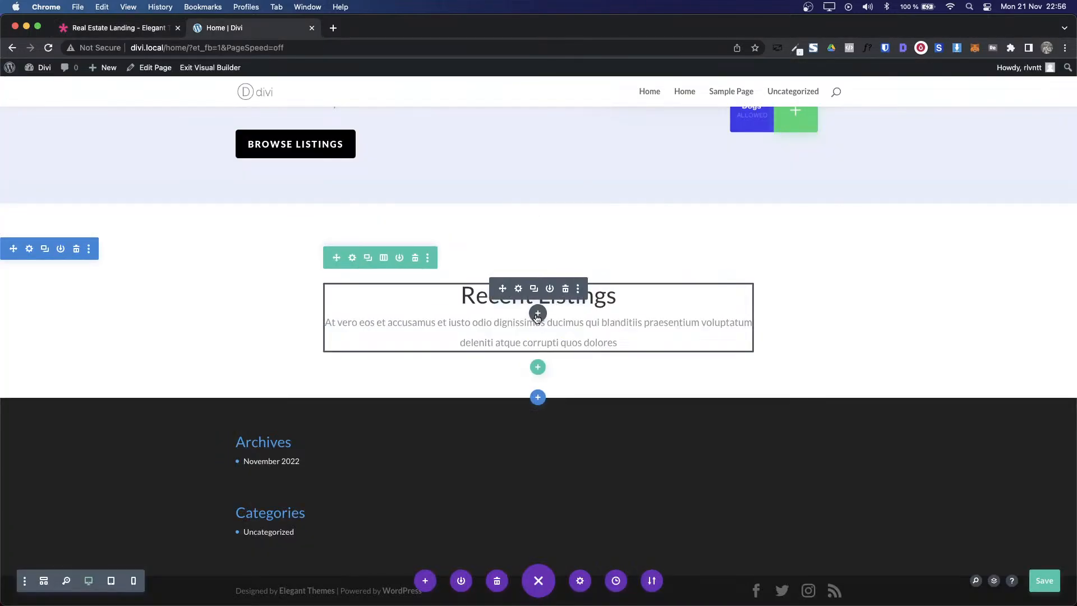
left_click(537, 314)
type("s")
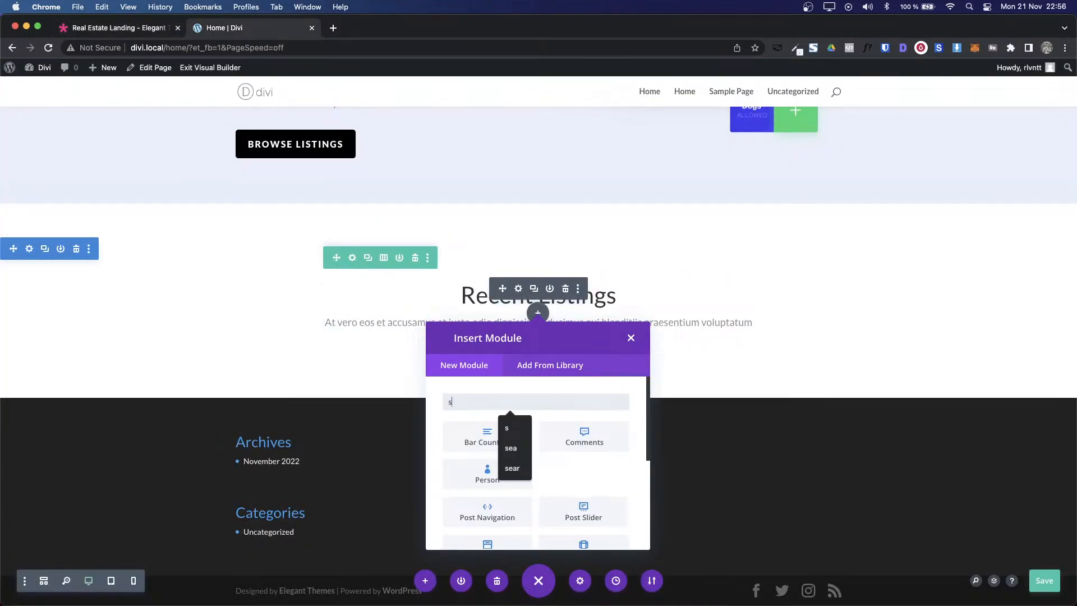
type("ea")
left_click(488, 434)
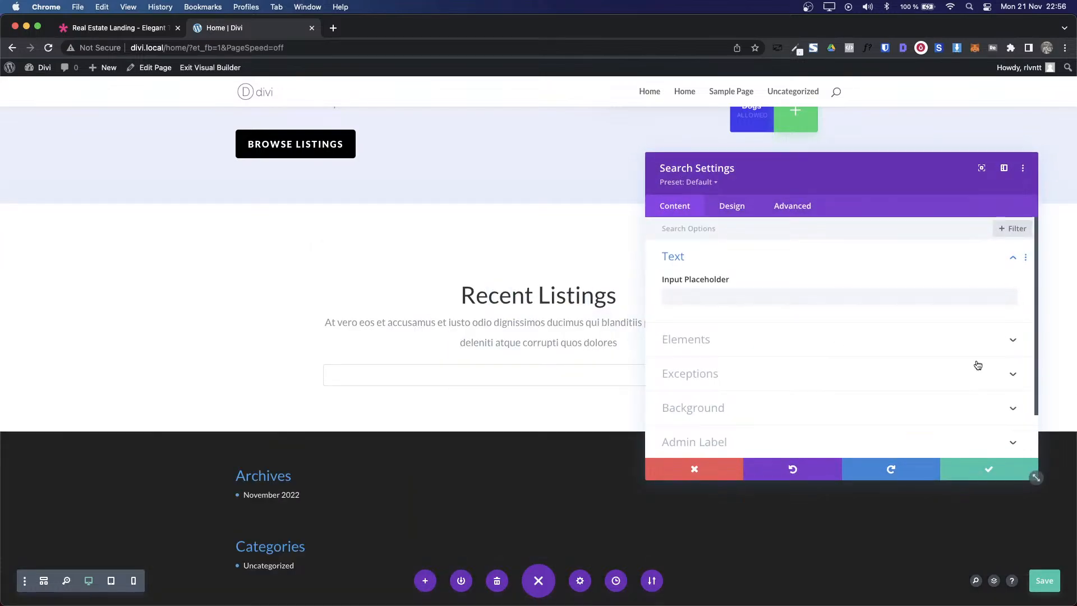
Step: Set the search module's width to 50%, center-align it and save the module
left_click_drag(773, 194, 728, 229)
left_click(727, 228)
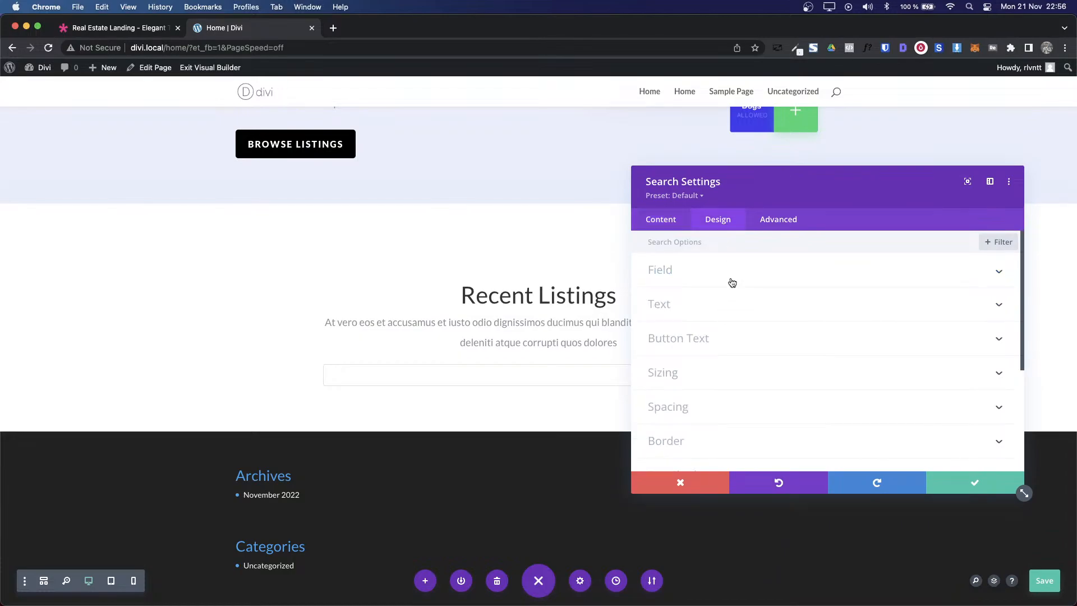
left_click(718, 378)
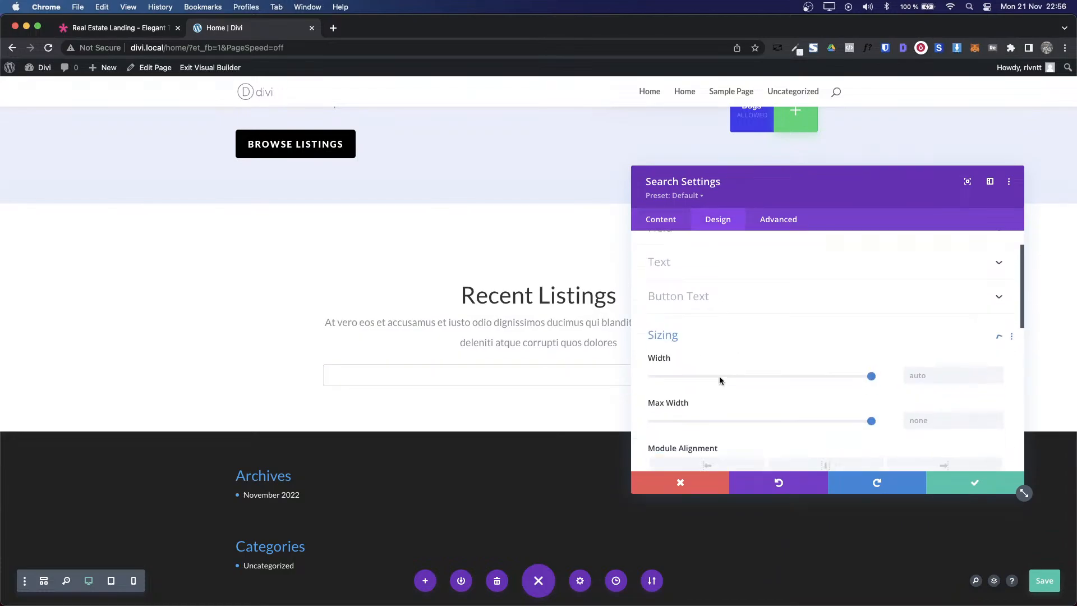
left_click_drag(870, 289, 761, 292)
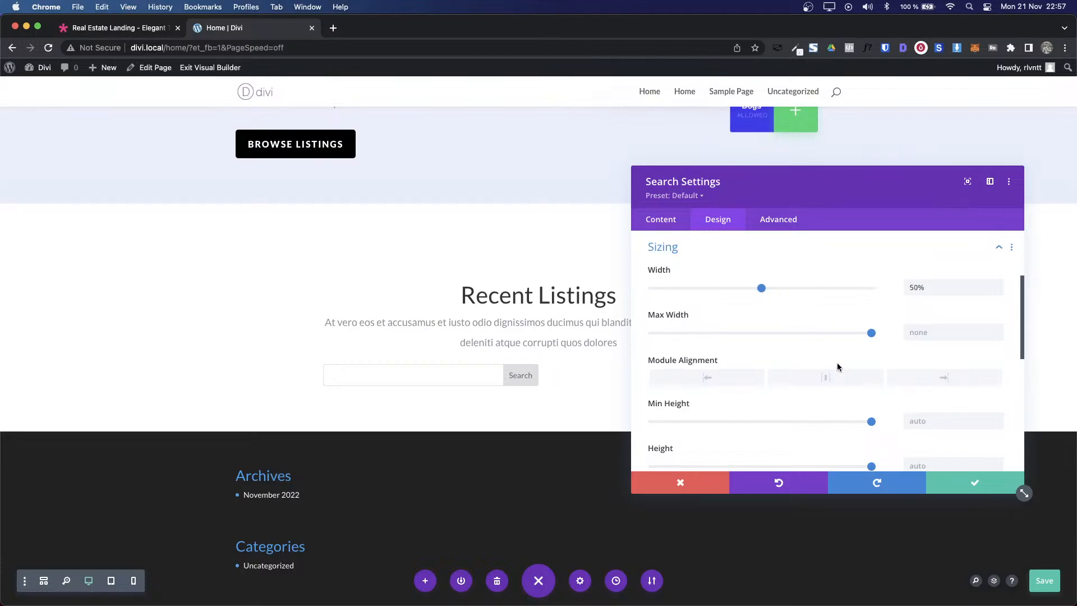
left_click(831, 379)
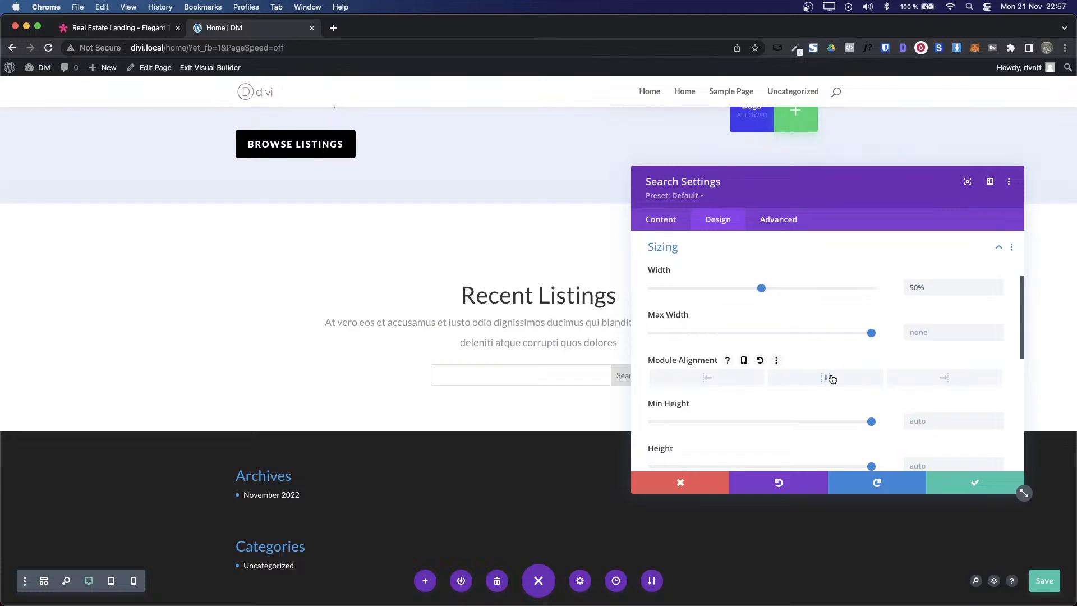
left_click(977, 489)
Step: Sample the blue background color of the Search button on the demo page with the color picker
key("ctrl+Tab")
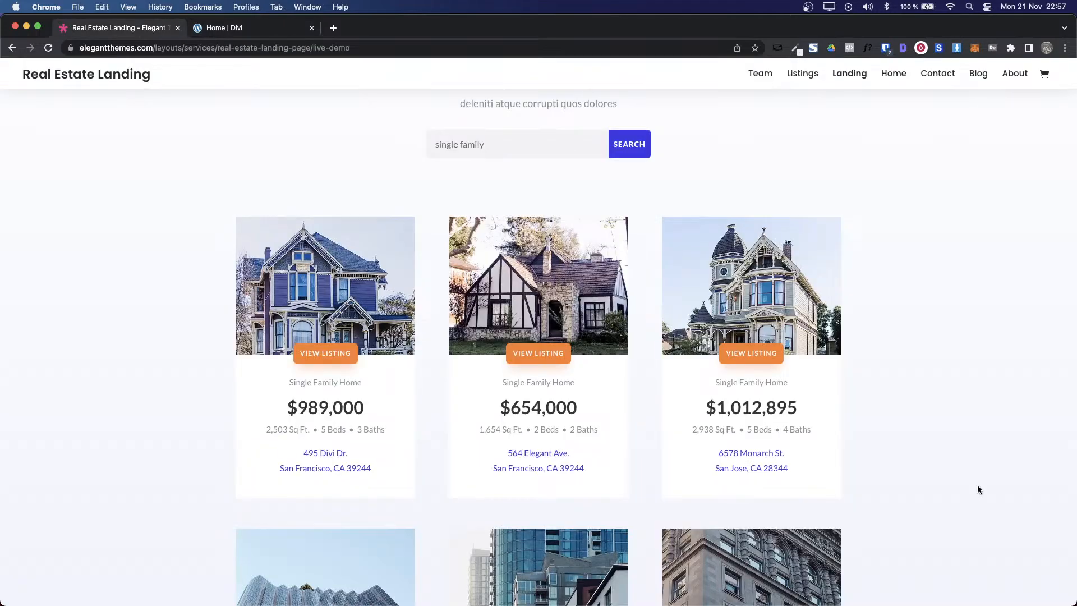
left_click(795, 49)
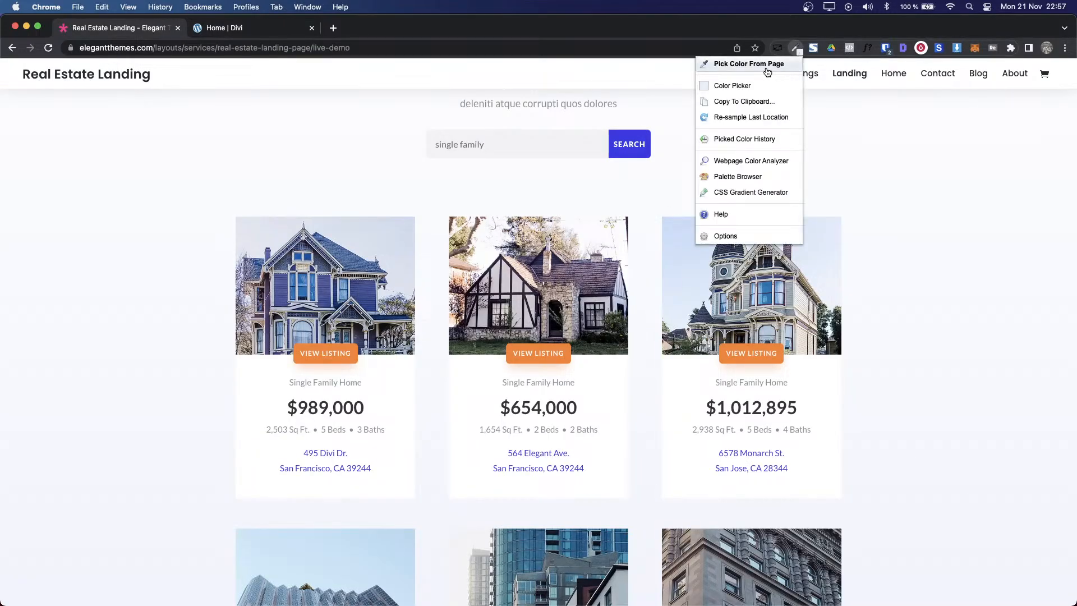
left_click(766, 67)
left_click(622, 163)
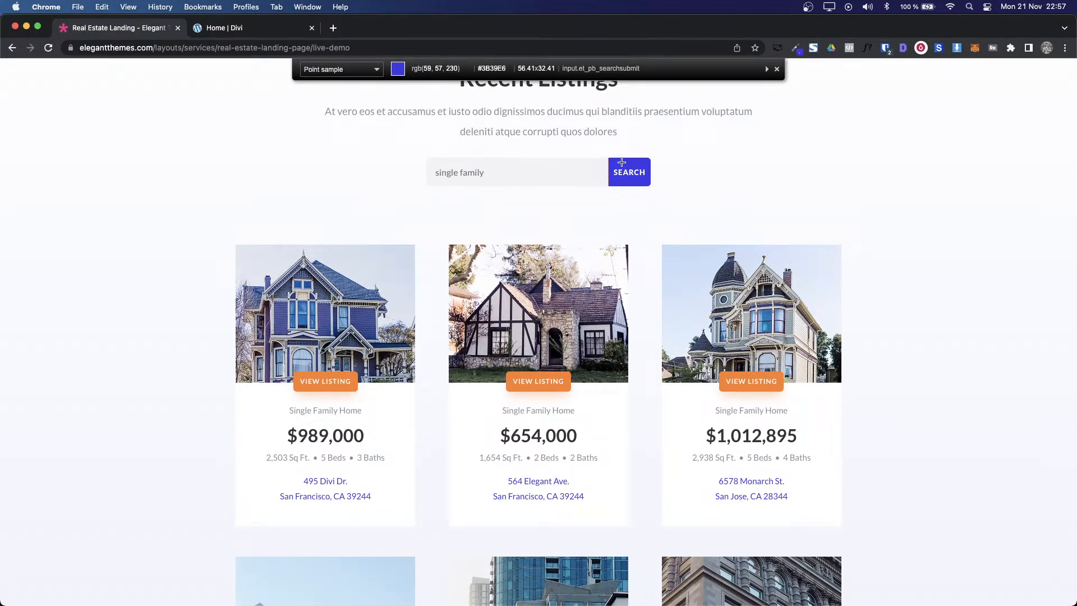
Step: Reopen the Search module's settings on the Divi page, expand its Field design options and move the dialog clear of the search bar
key("ctrl+Tab")
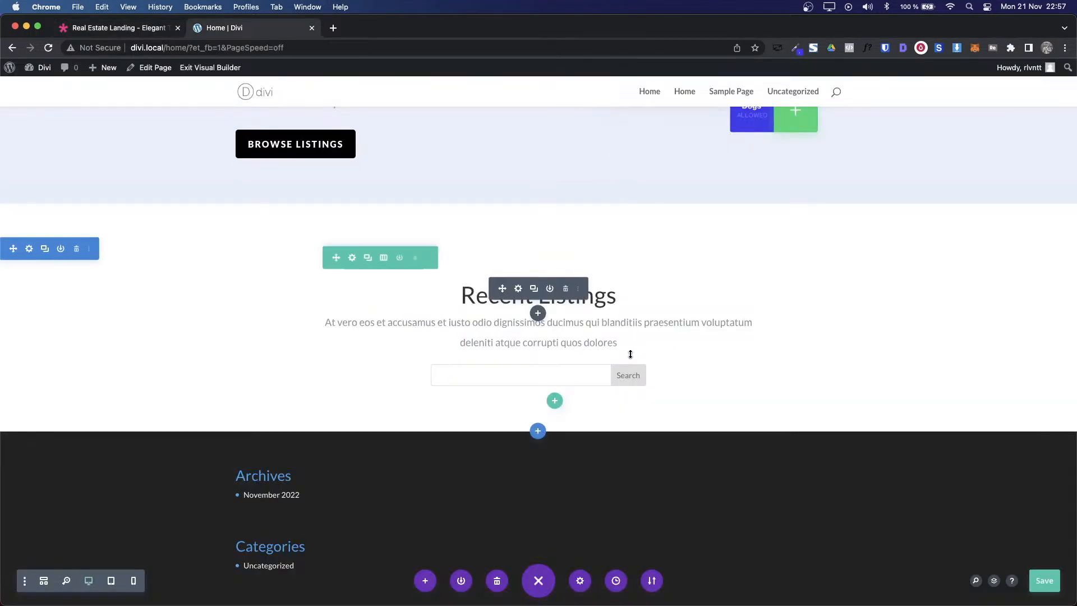
left_click(519, 370)
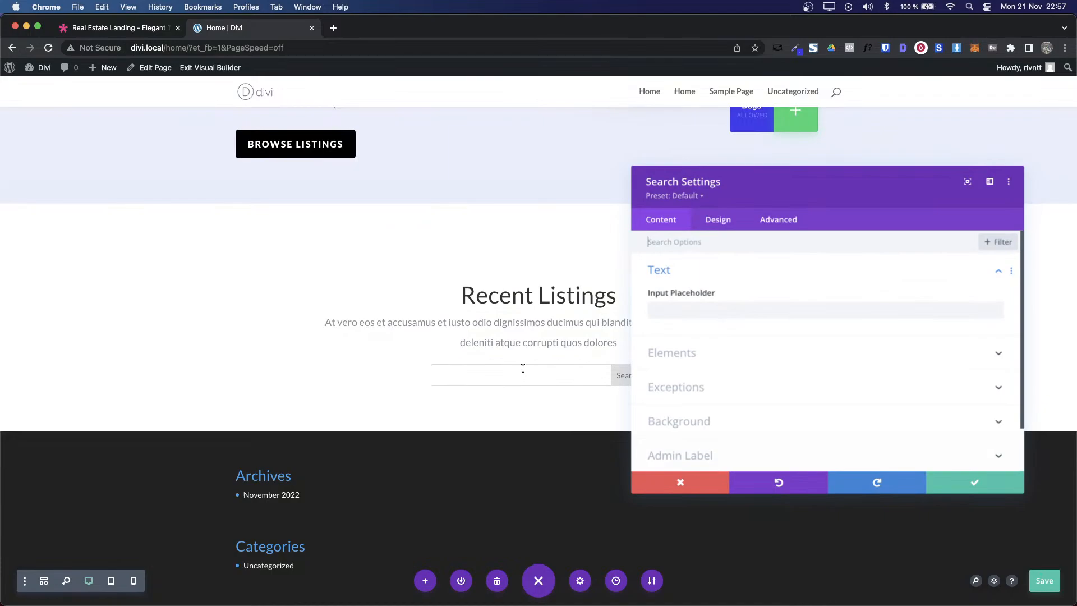
left_click(717, 225)
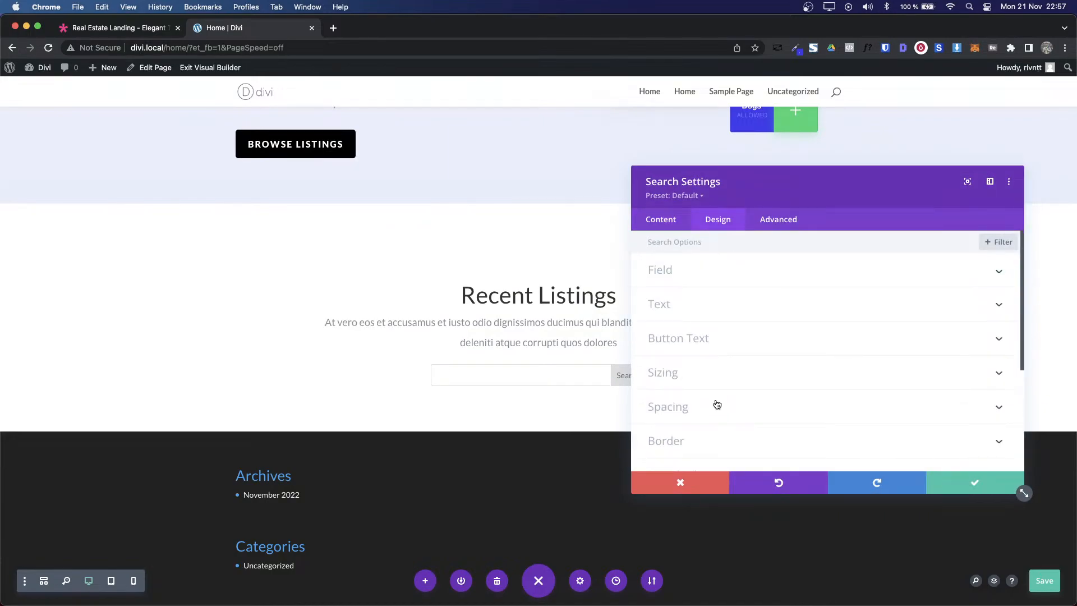
left_click(684, 283)
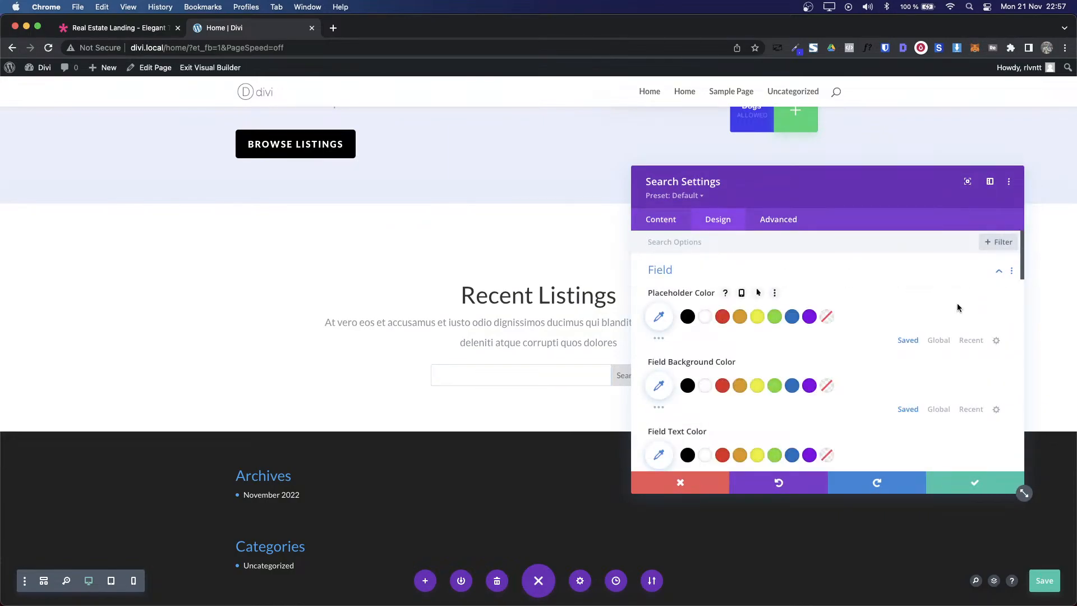
left_click_drag(769, 186, 852, 147)
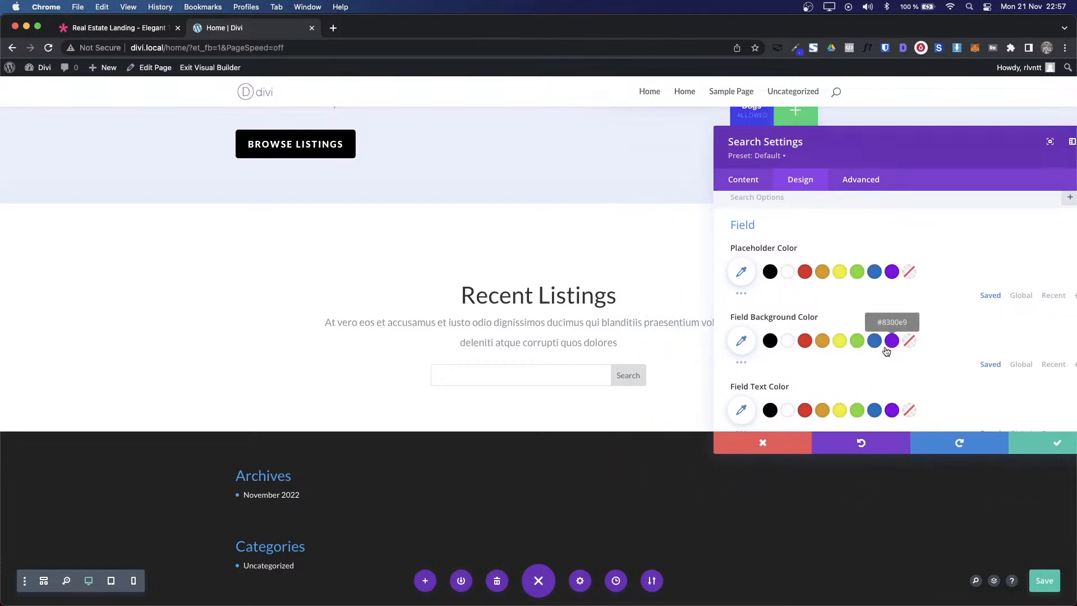
scroll(884, 345, "down", 1)
scroll(884, 345, "down", 3)
scroll(884, 345, "down", 5)
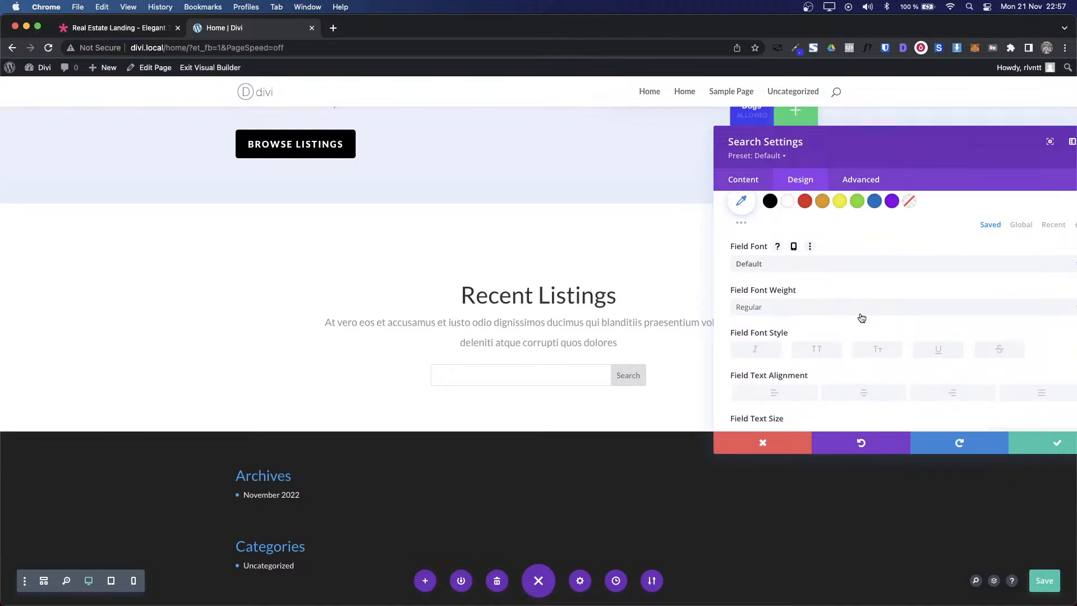
Step: Try Bold as the search field's font weight and set it back to Regular
left_click(847, 317)
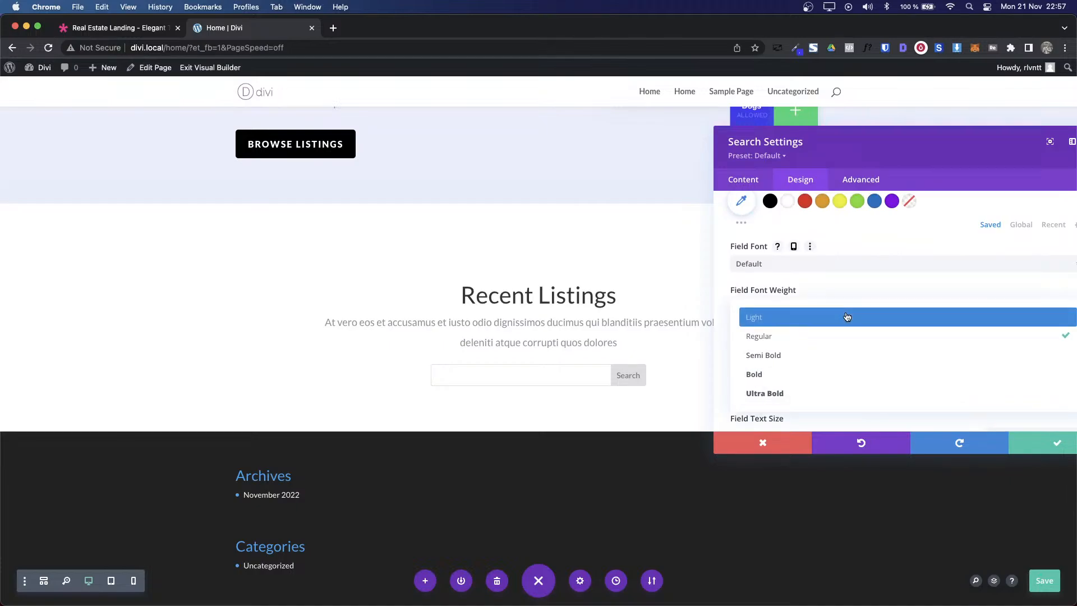
left_click(819, 378)
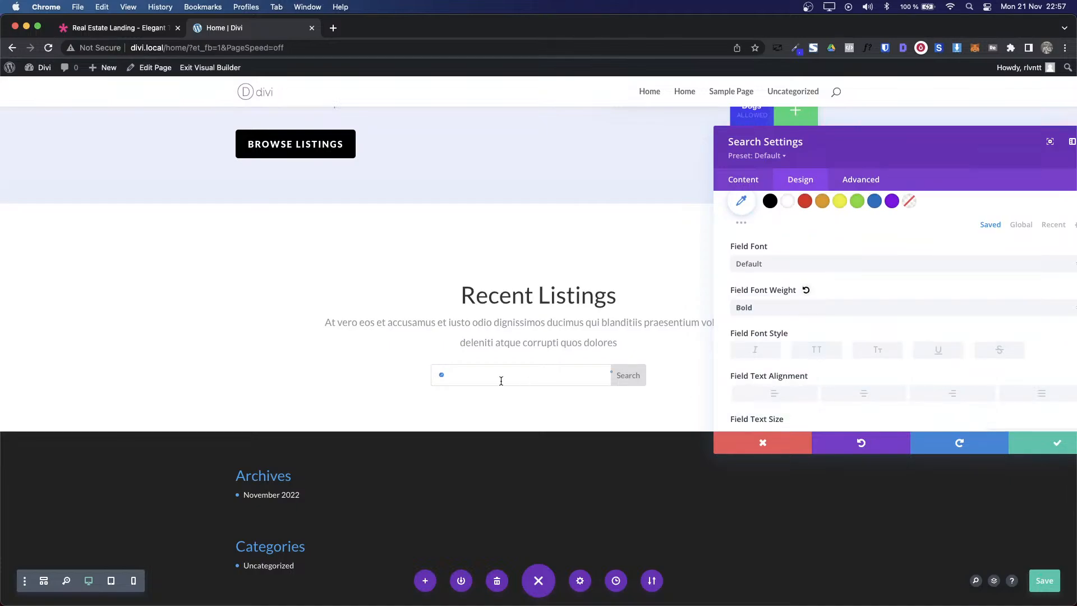
left_click(812, 311)
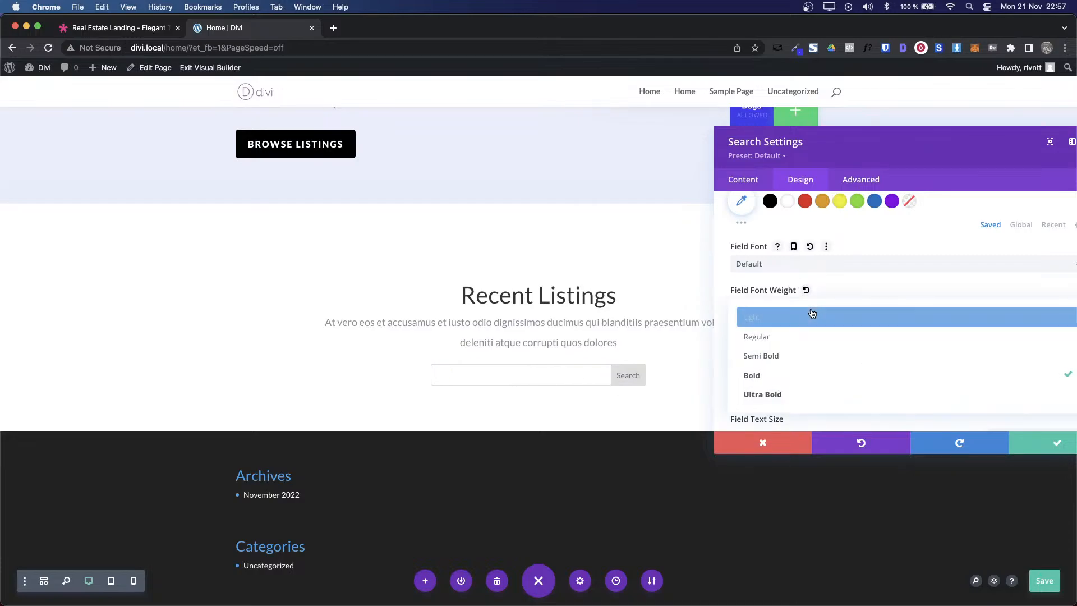
left_click(808, 339)
Step: Set the search module's button and border color to white (#ffffff) in the Button Text options
scroll(997, 360, "down", 10)
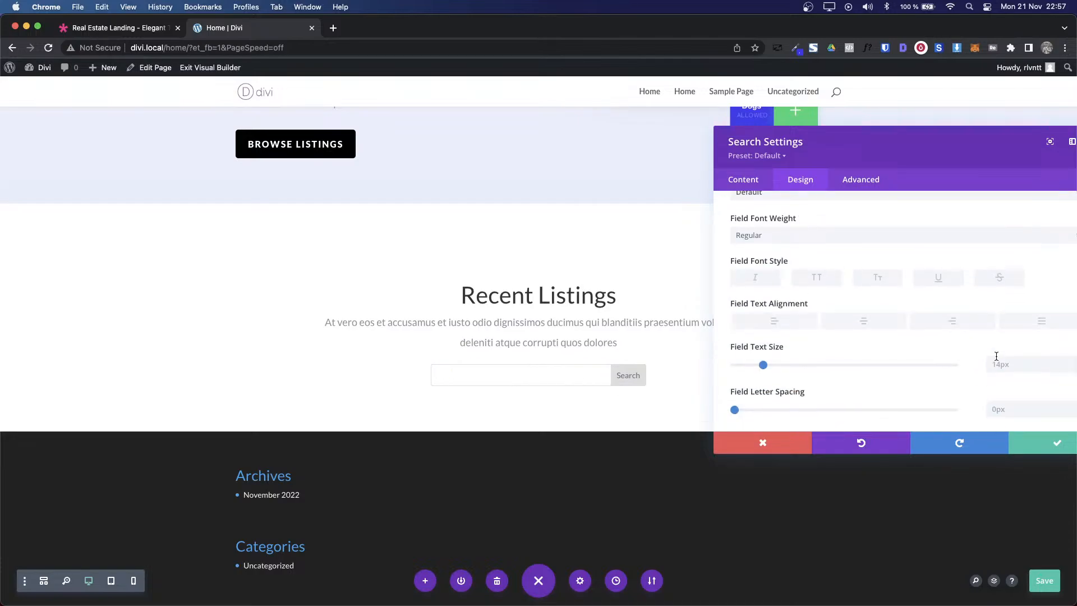
scroll(997, 360, "down", 2)
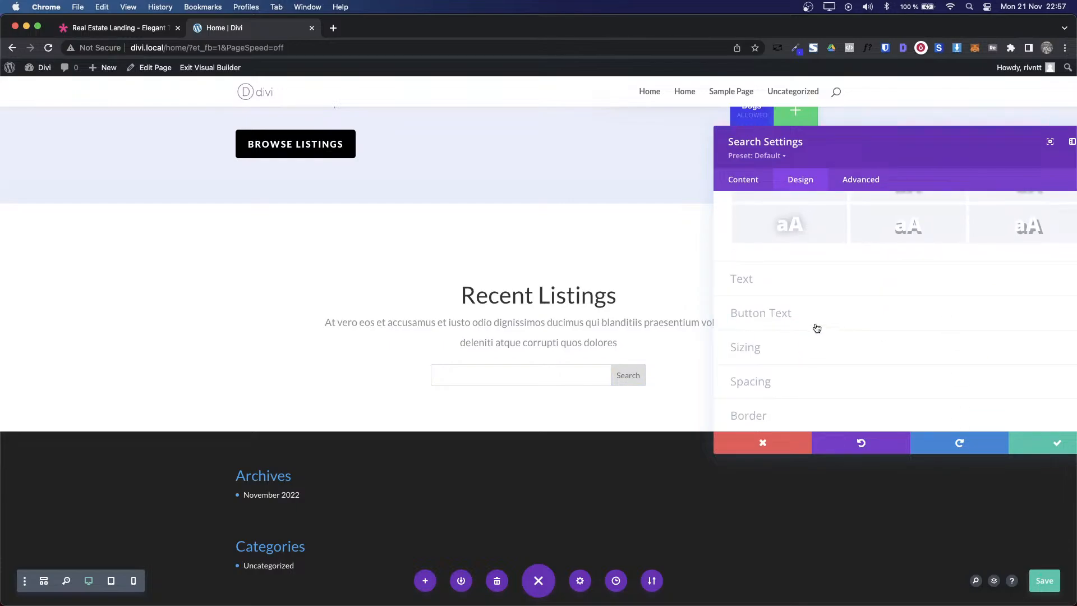
left_click(814, 327)
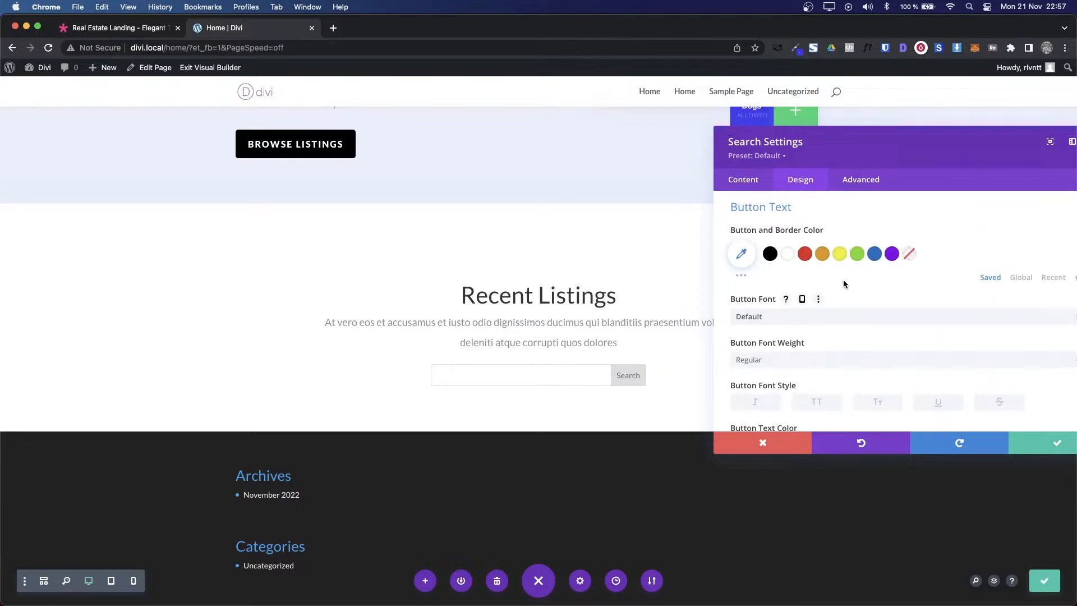
left_click(787, 254)
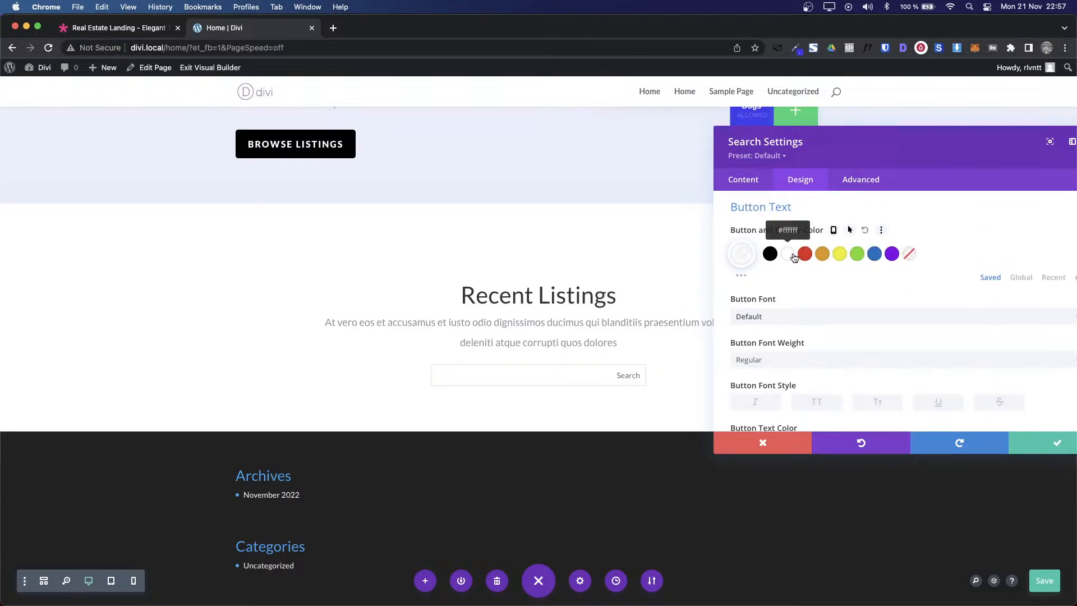
Step: Set the search module's button and border color to #3b39e6 and its button text color to white (#ffffff)
left_click(746, 255)
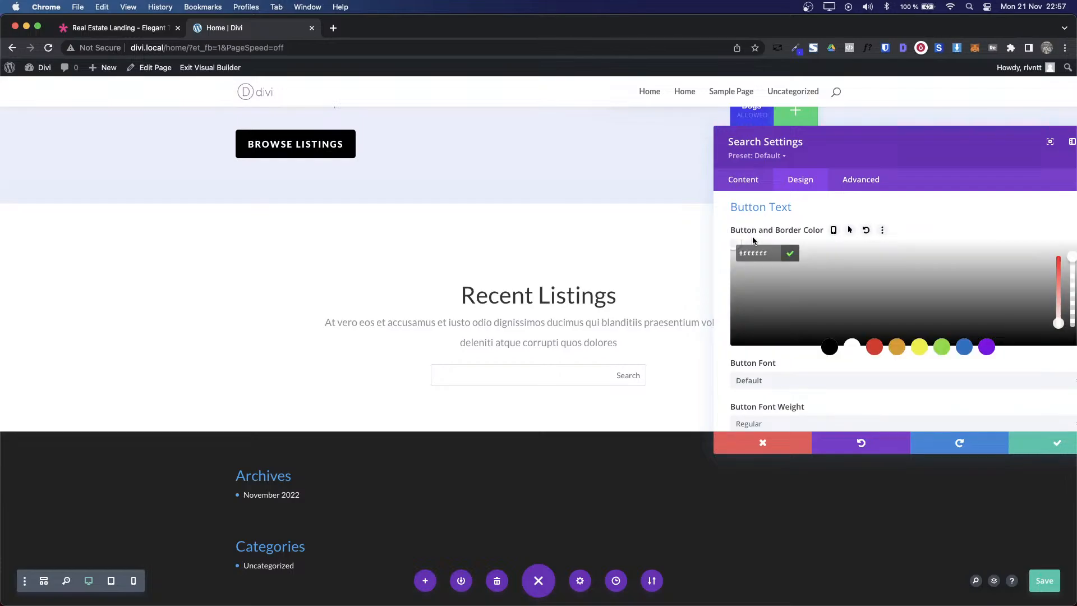
type("#3b39e6")
left_click(790, 253)
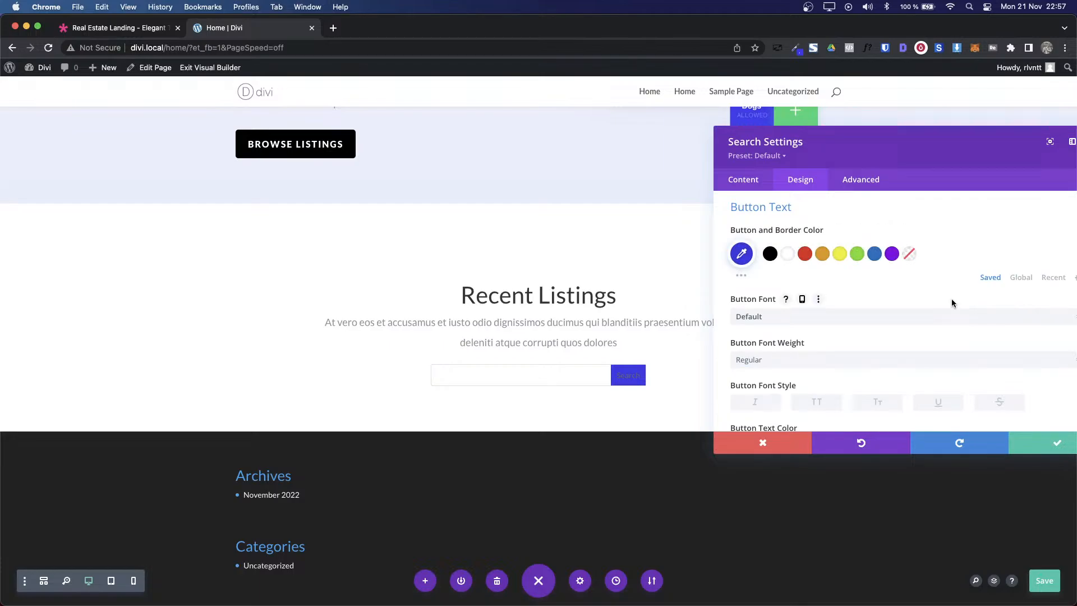
scroll(952, 305, "up", 3)
scroll(951, 306, "down", 5)
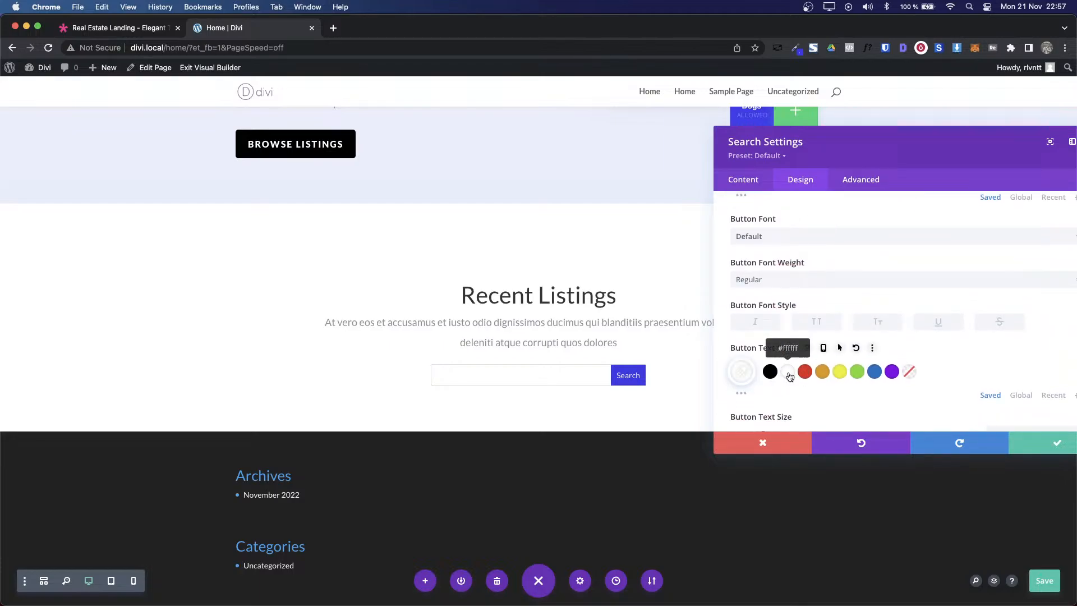
Step: Try Bold for the search button's font weight, compare it with the demo page, and set the weight to Ultra Bold
left_click(809, 279)
left_click(783, 354)
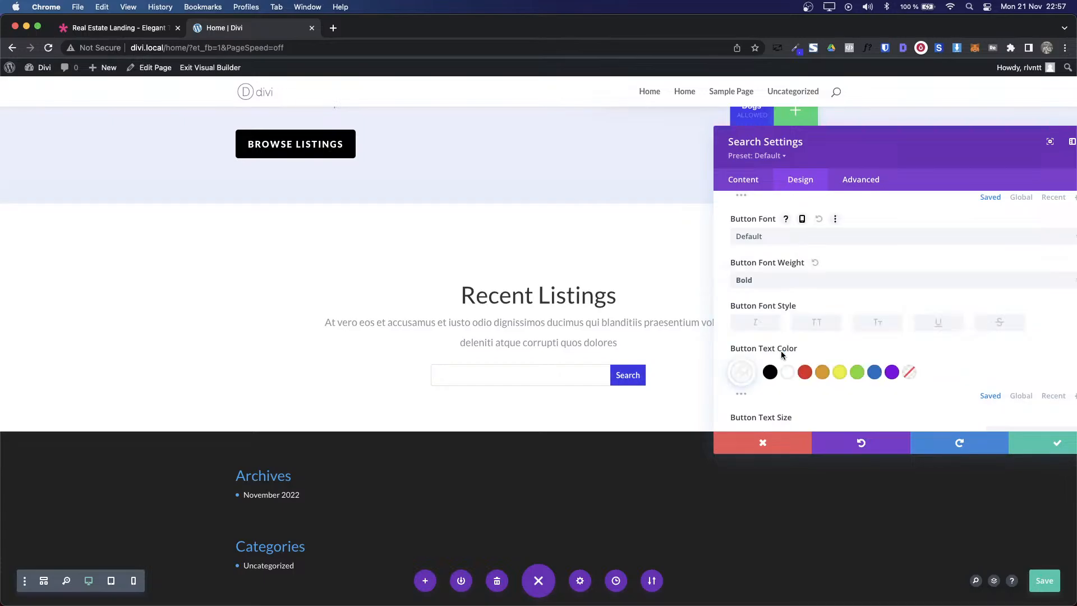
key("ctrl+Tab")
key("ctrl+Tab")
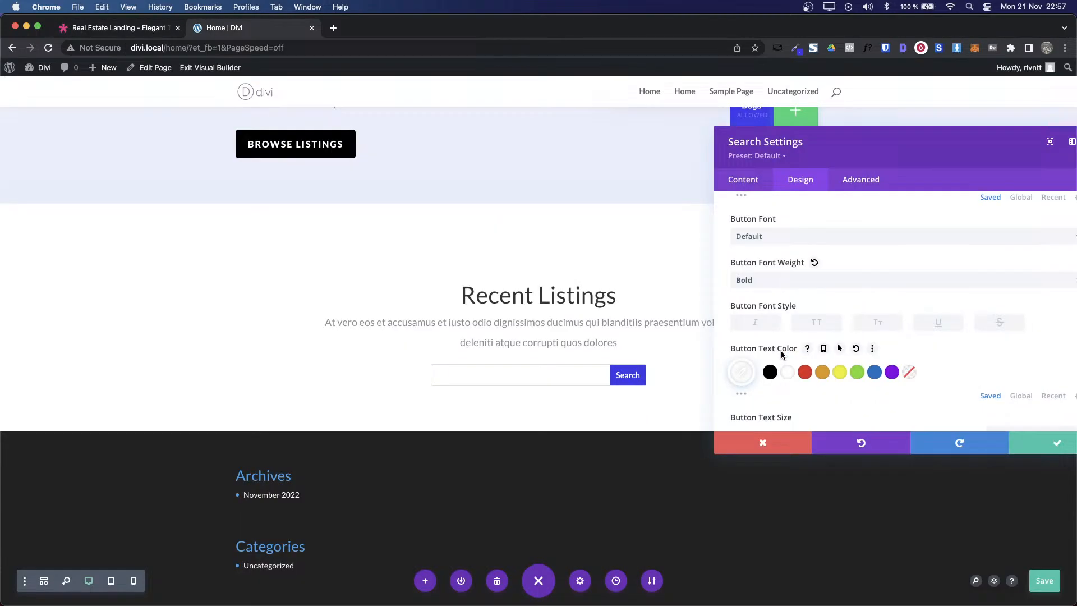
left_click(756, 288)
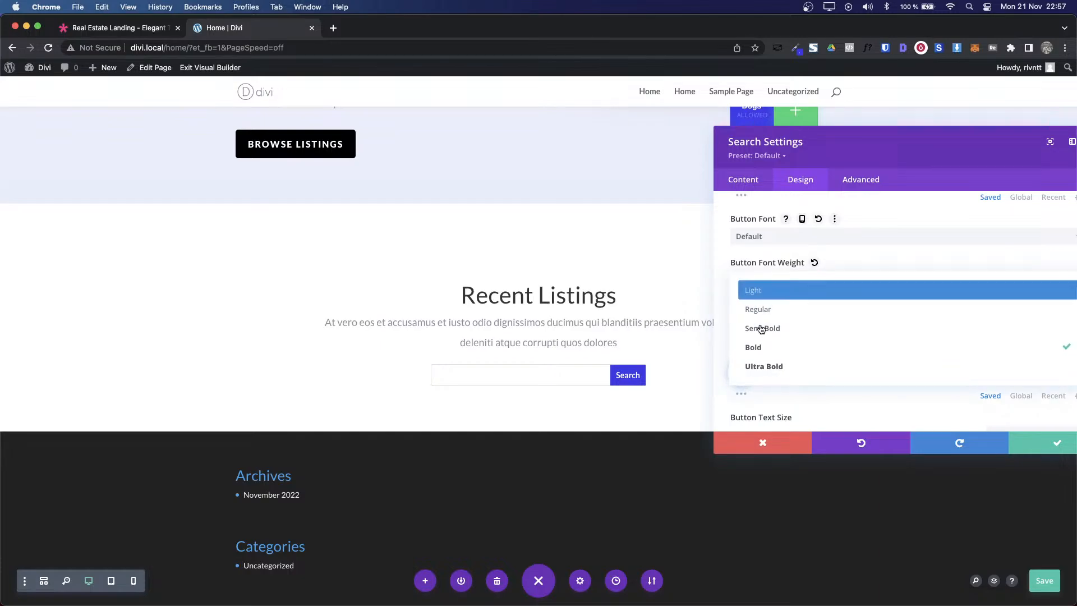
left_click(759, 368)
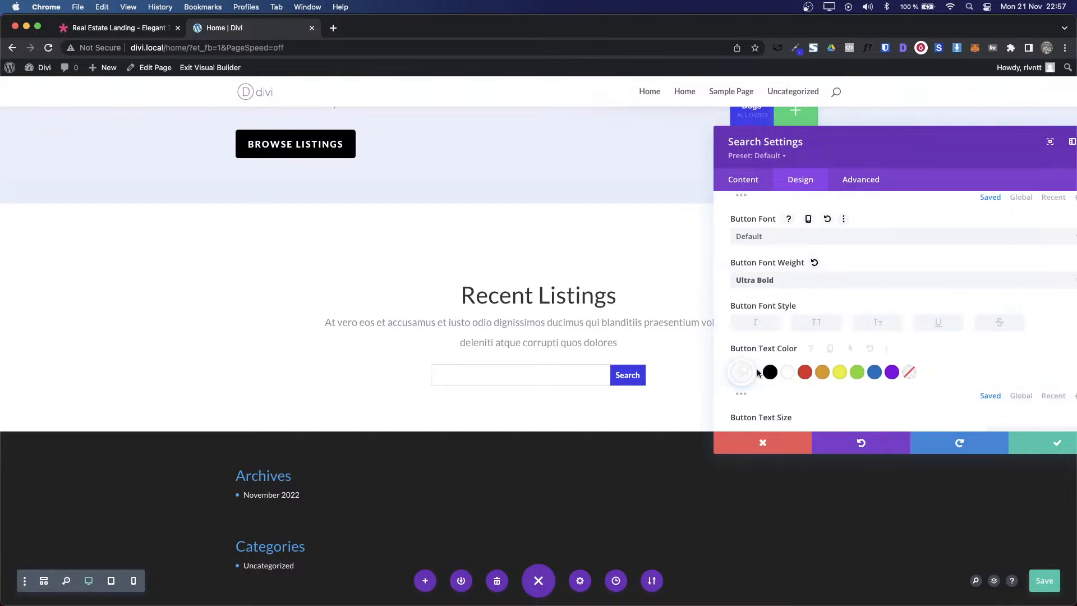
Step: Make the search button's text uppercase with 1px letter spacing and compare it with the demo page's button
left_click(823, 328)
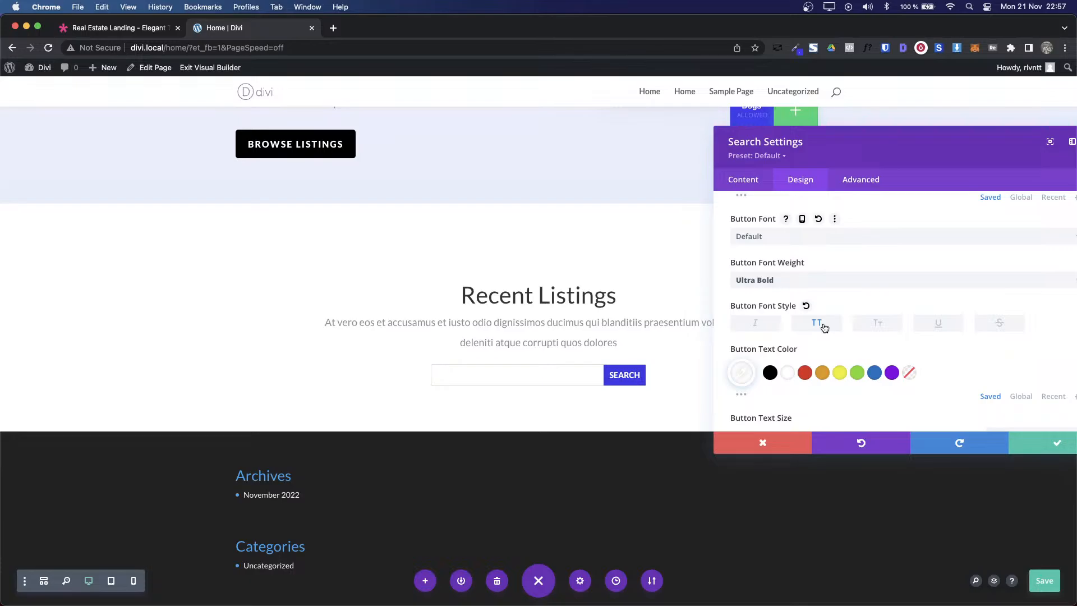
key("ctrl+shift+Tab")
key("ctrl+Tab")
scroll(914, 344, "down", 3)
scroll(914, 348, "down", 3)
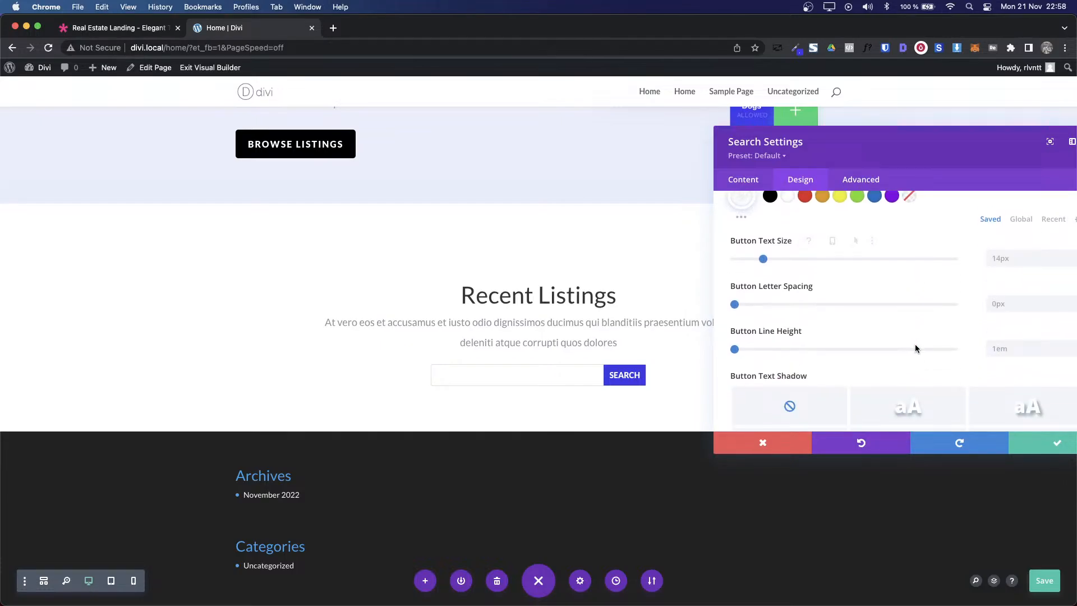
left_click(1038, 288)
key("Up")
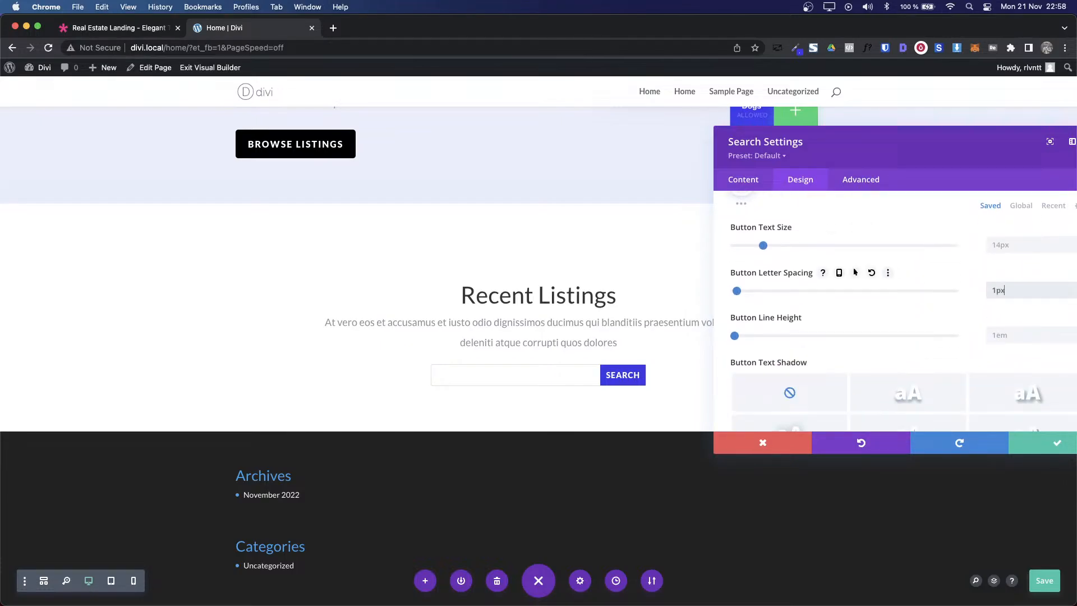
key("ctrl+Tab")
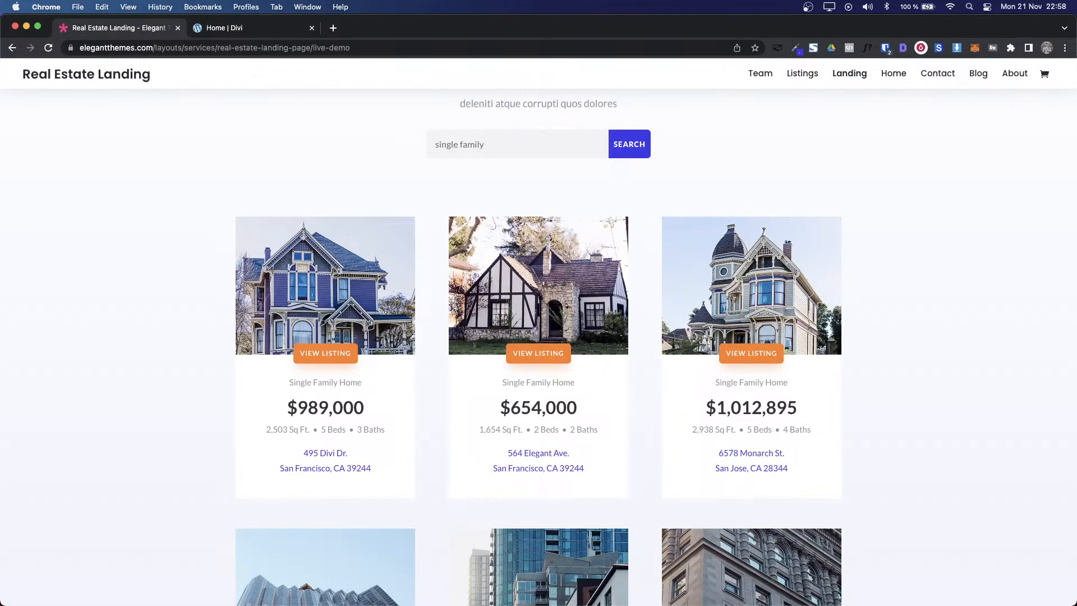
key("ctrl+Tab")
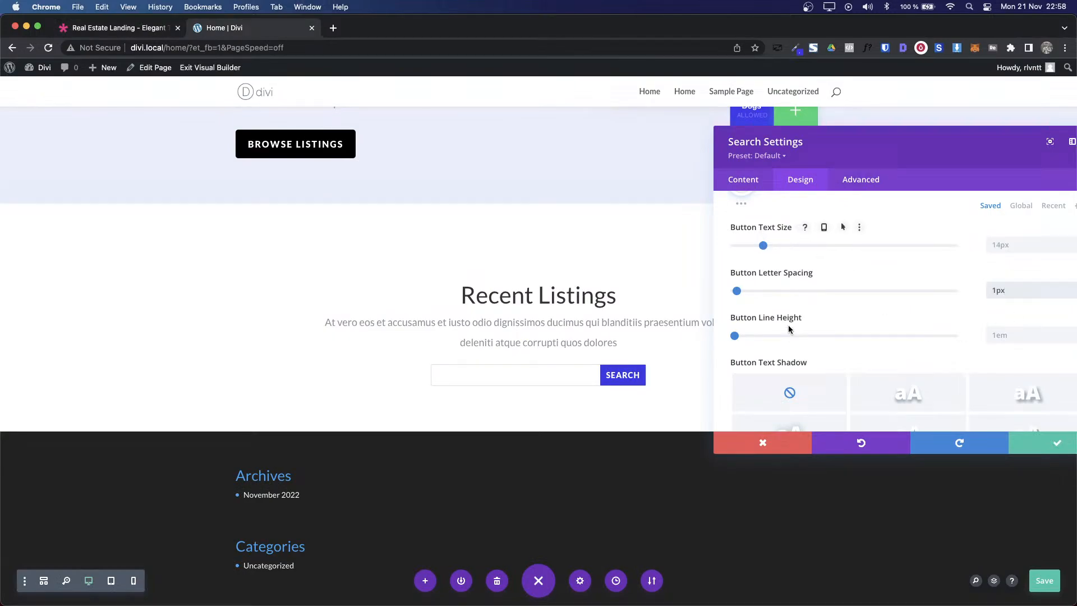
Step: Sample the light grey background color of the search field on the demo page with the color picker
scroll(796, 341, "up", 5)
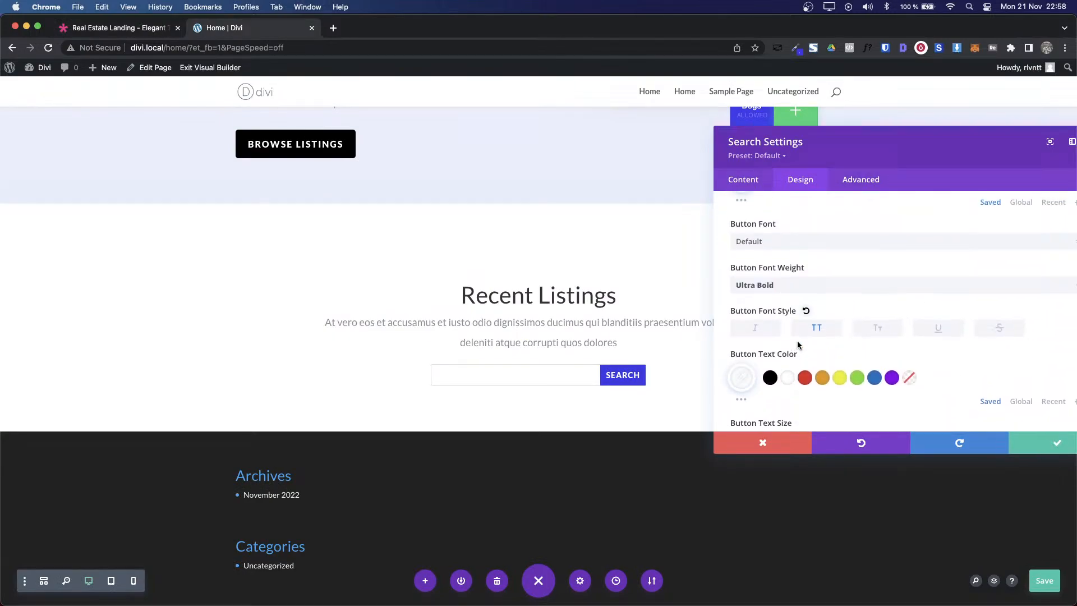
scroll(799, 345, "down", 10)
key("ctrl+Tab")
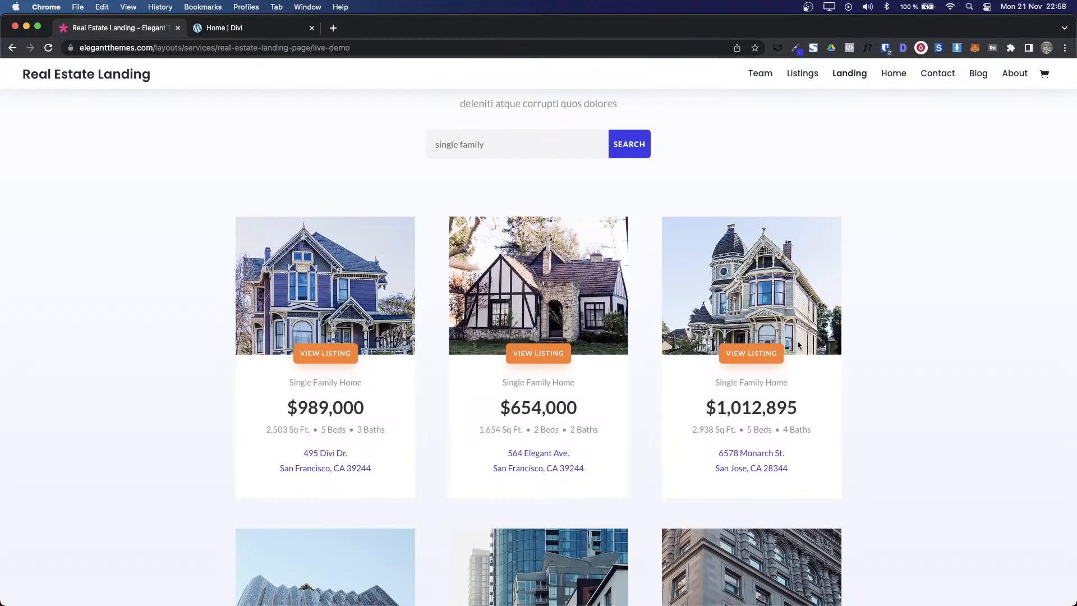
left_click(795, 48)
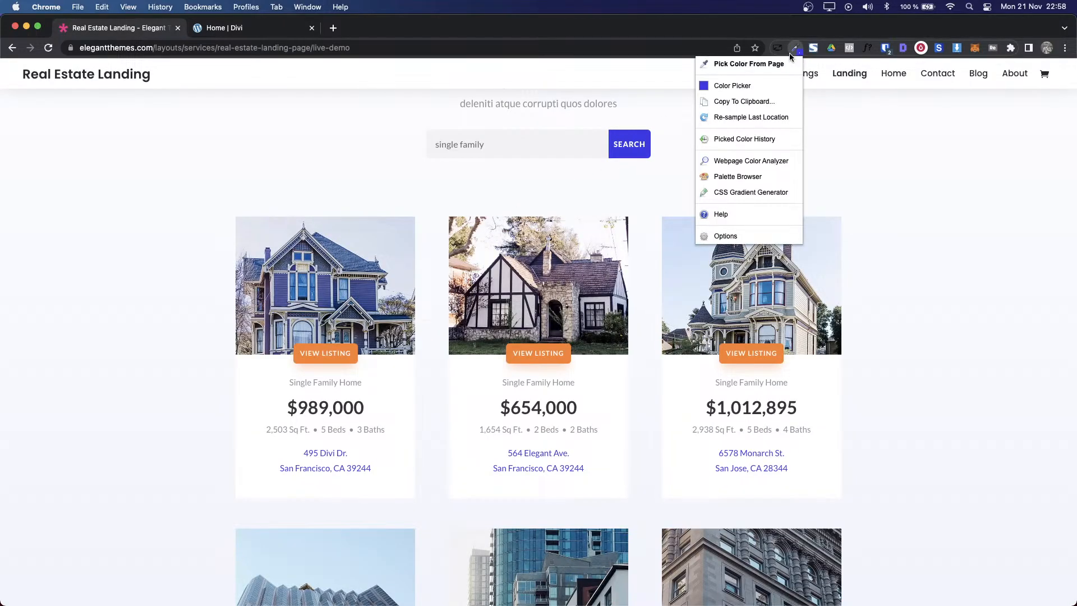
left_click(723, 64)
scroll(504, 182, "up", 1)
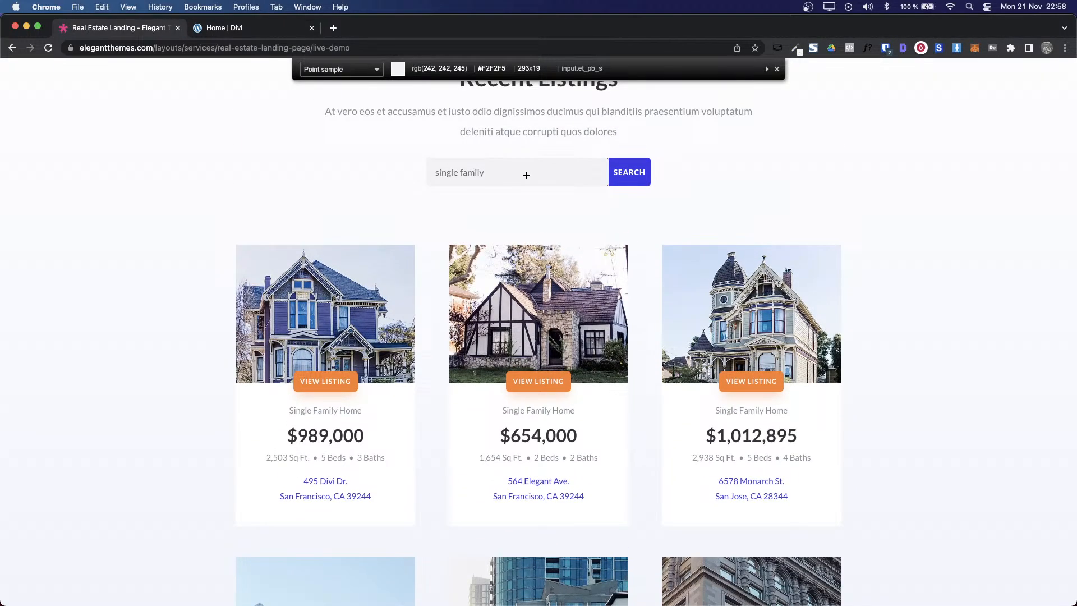
left_click(526, 175)
Step: Apply the sampled color #f2f2f5 as the Divi search module's field background color
key("ctrl+Tab")
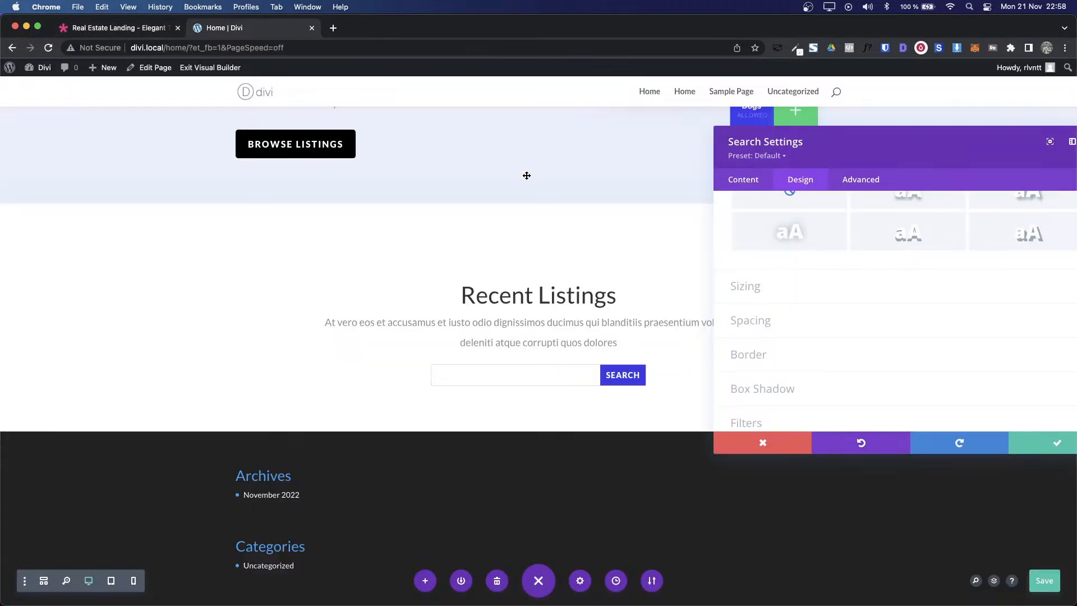
scroll(914, 255, "up", 10)
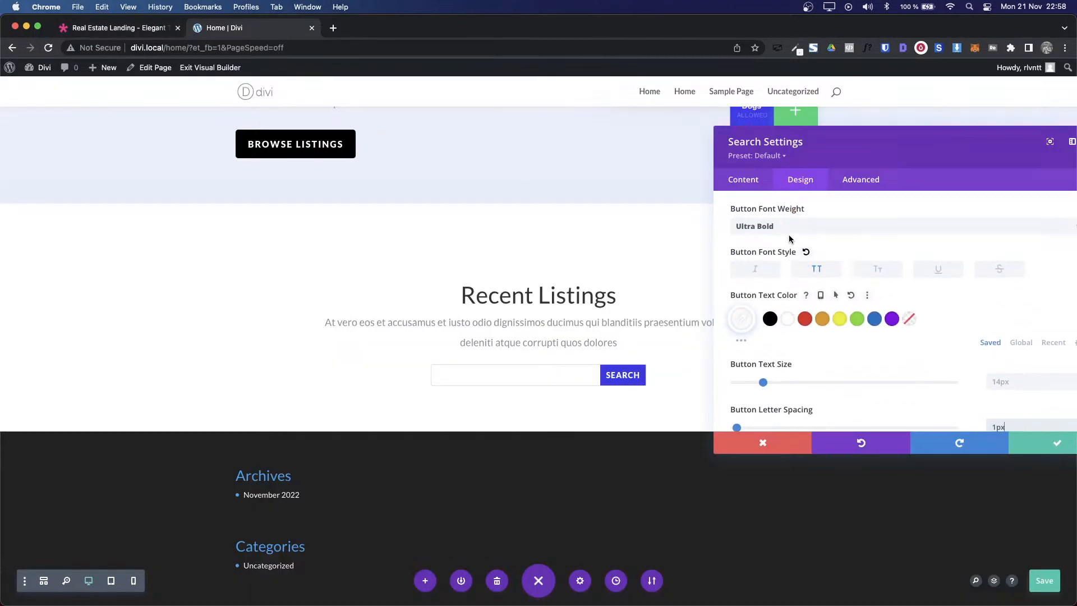
scroll(761, 224, "up", 5)
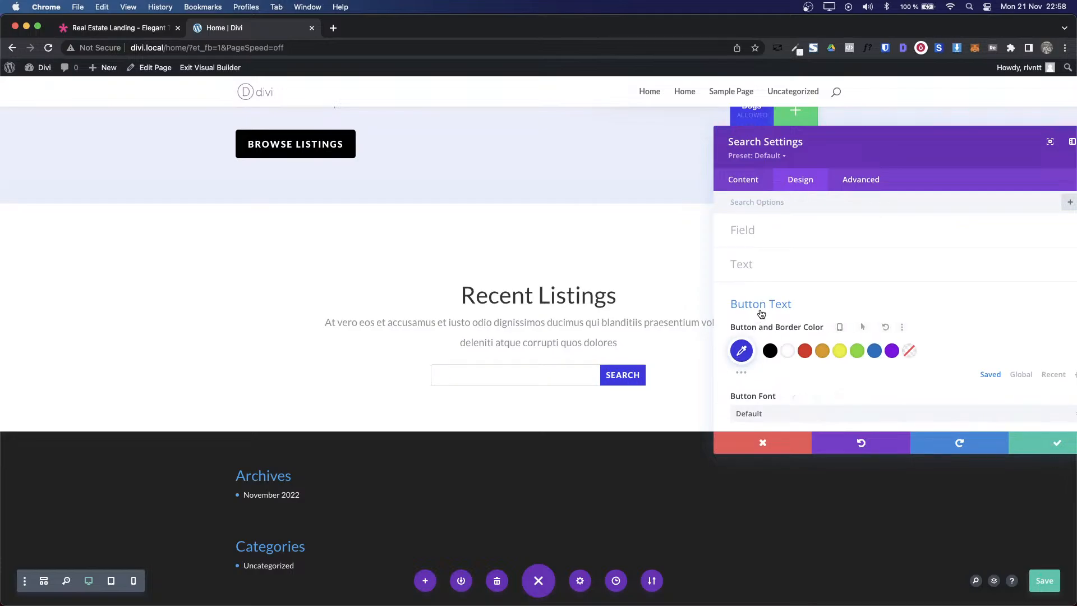
left_click(761, 303)
left_click(750, 233)
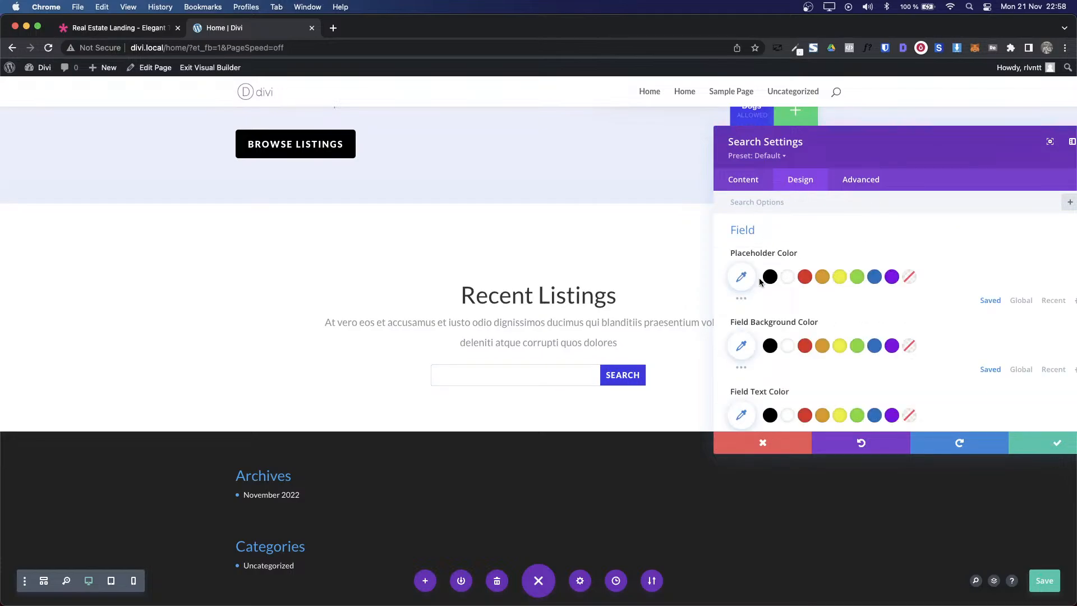
scroll(859, 319, "down", 1)
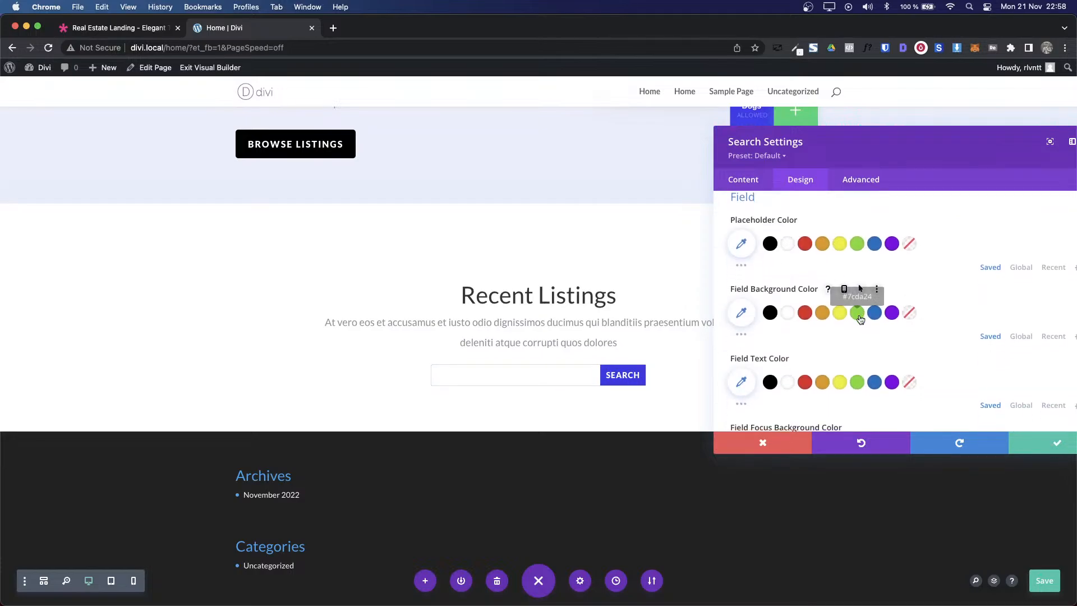
left_click(739, 314)
left_click(746, 312)
key("super+v")
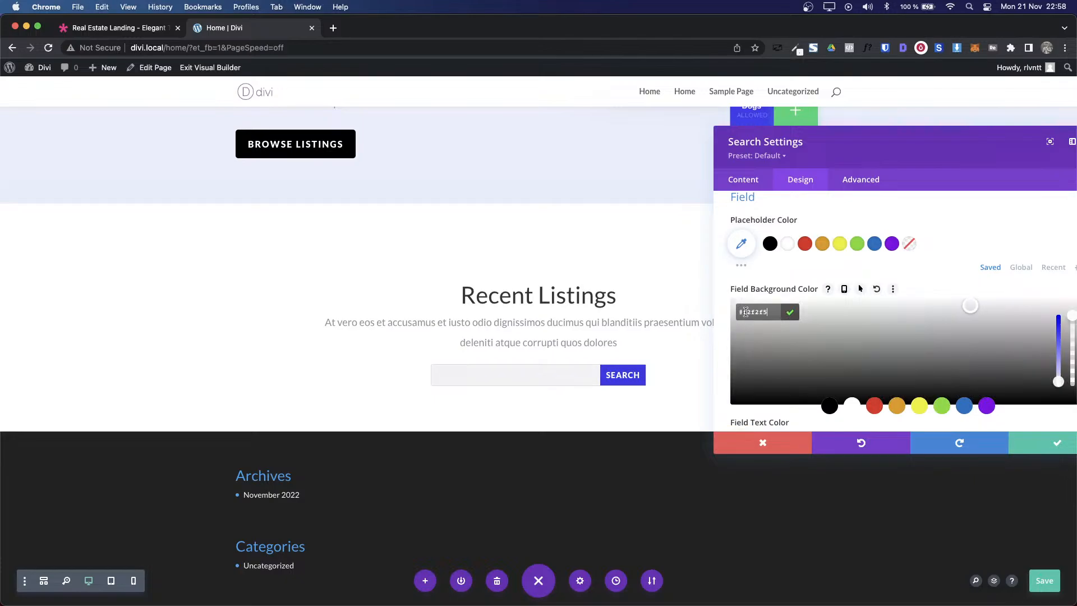
left_click(791, 313)
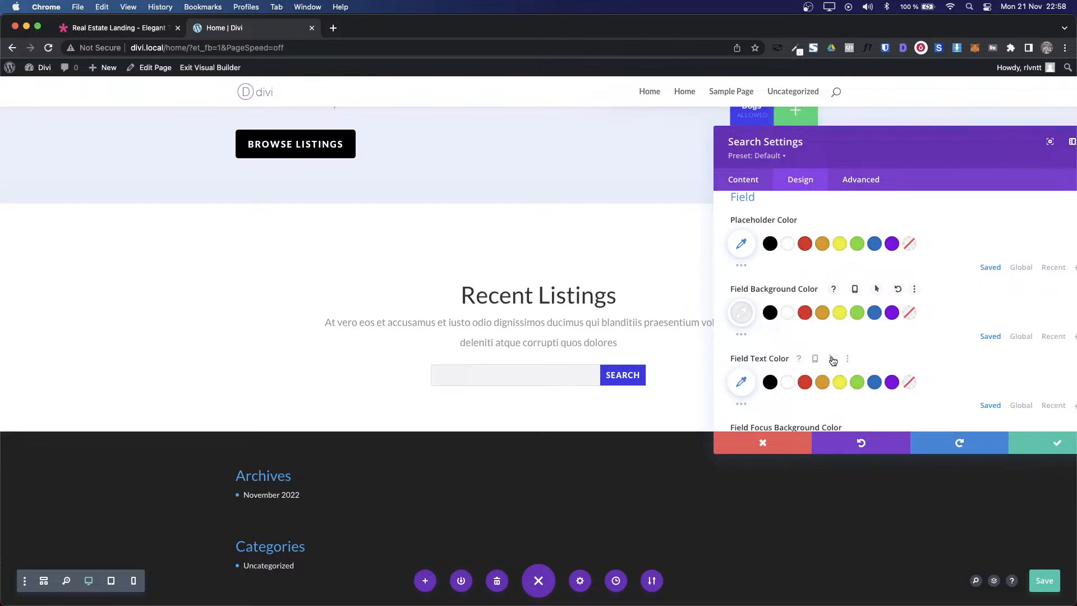
Step: Set the search module's border color to the recently used #f2f2f5 in its Border options
scroll(831, 355, "down", 2)
scroll(831, 355, "down", 8)
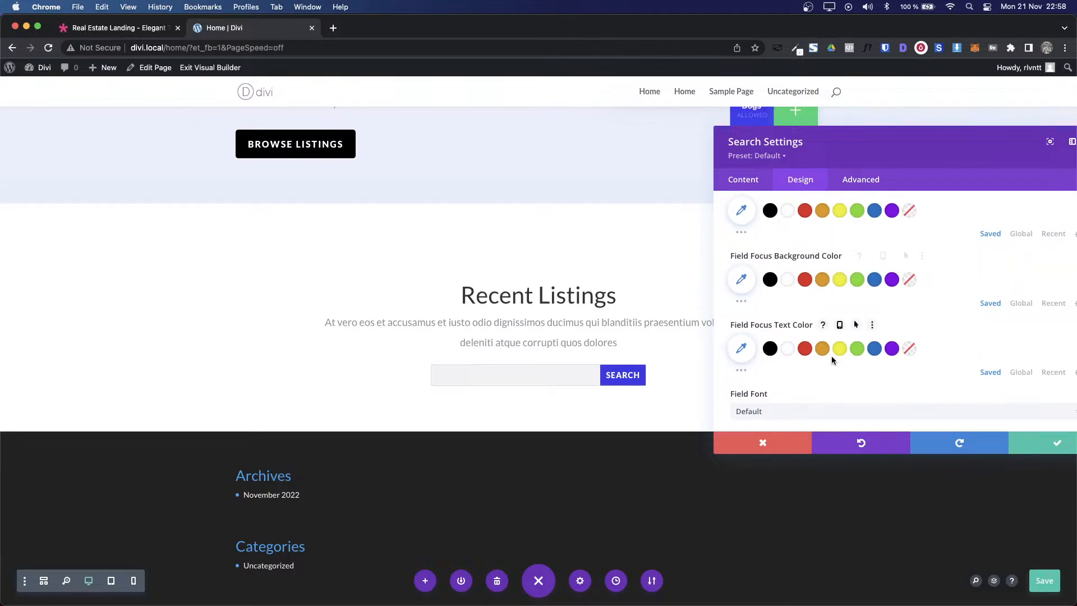
scroll(831, 360, "down", 7)
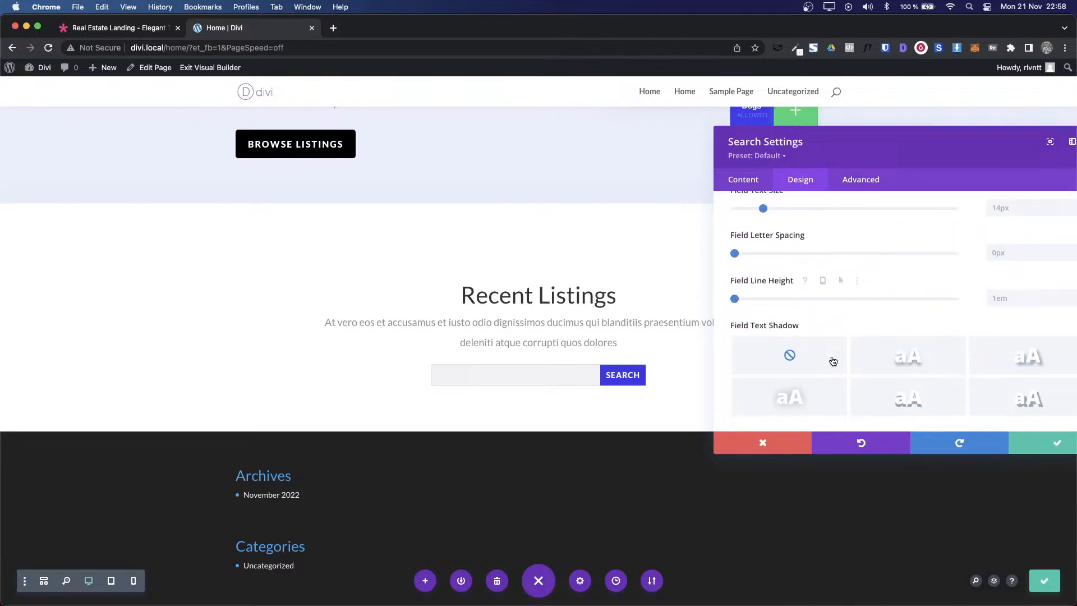
scroll(833, 361, "down", 1)
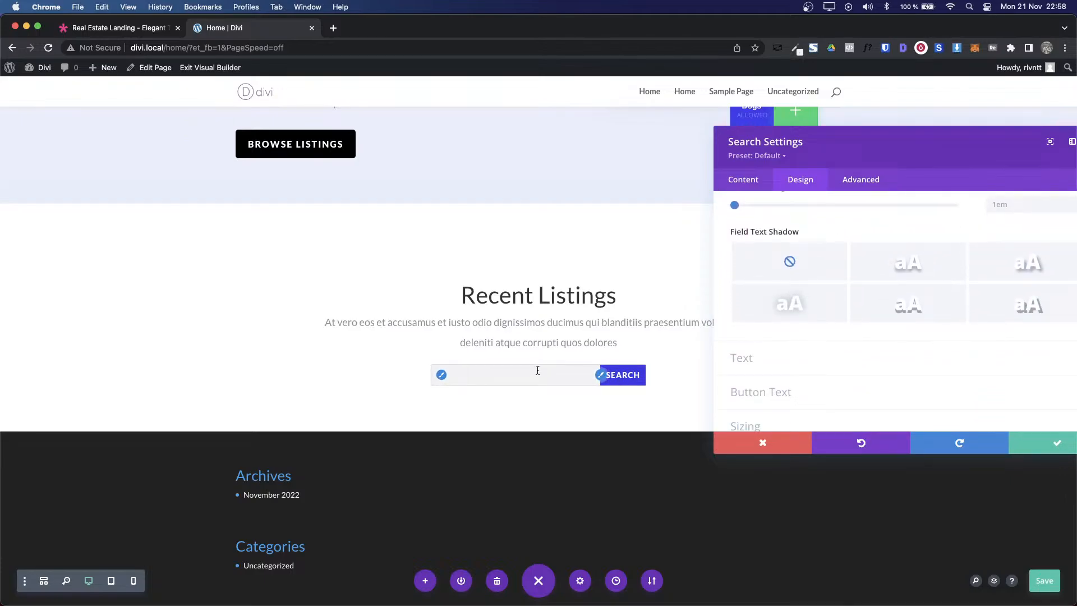
scroll(832, 280, "up", 8)
scroll(831, 311, "up", 5)
scroll(830, 311, "down", 6)
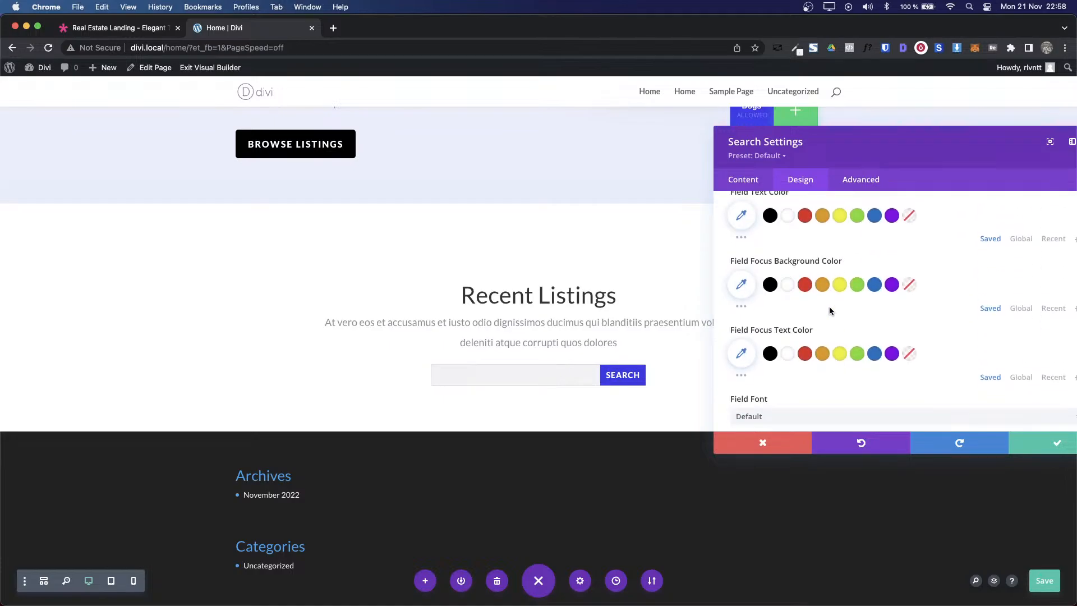
scroll(831, 311, "down", 10)
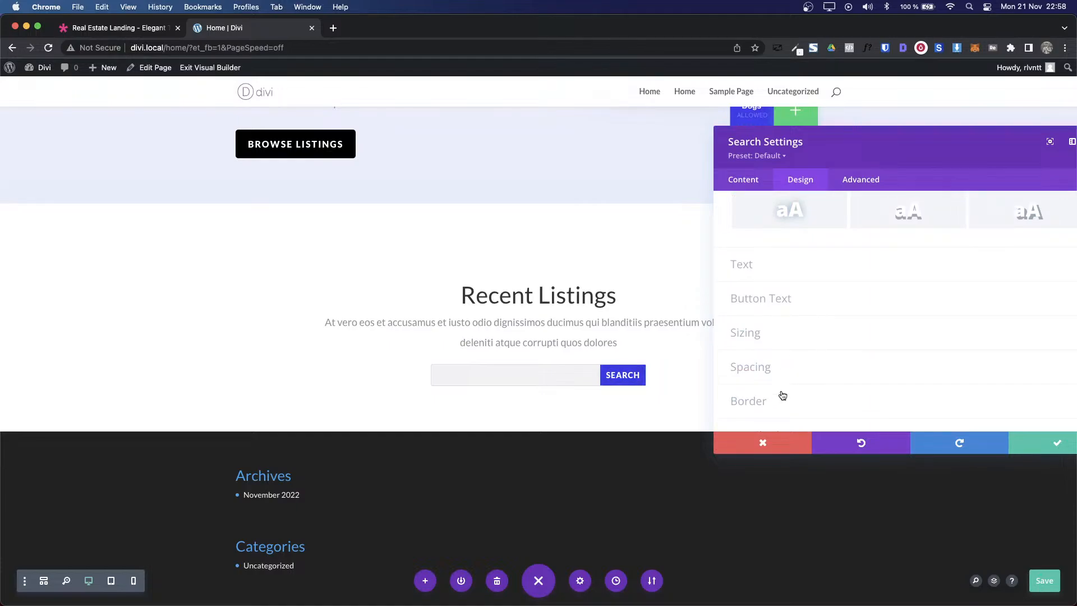
left_click(748, 400)
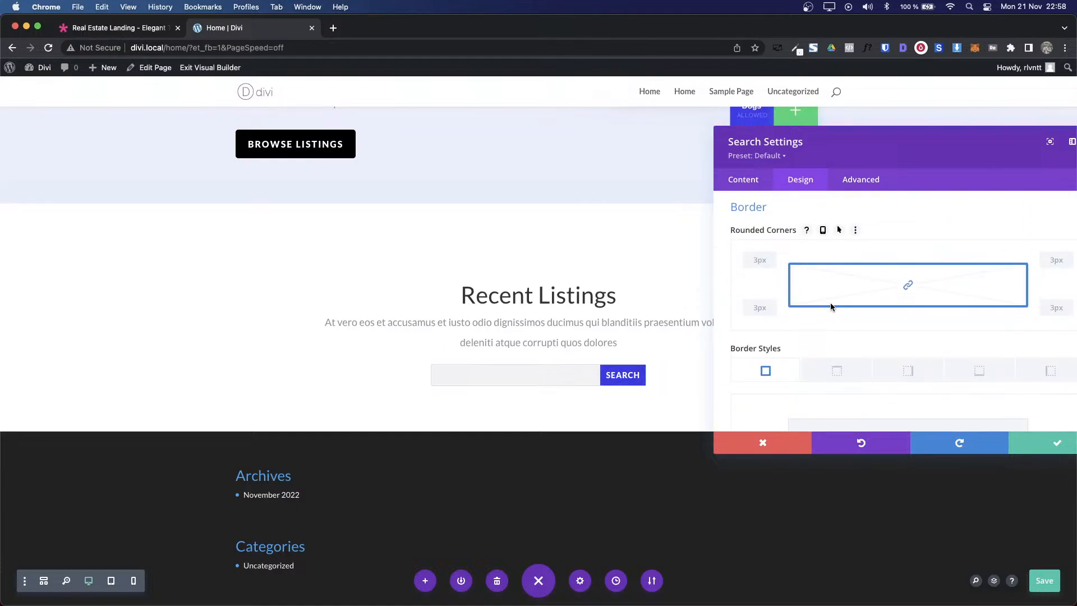
scroll(771, 359, "down", 5)
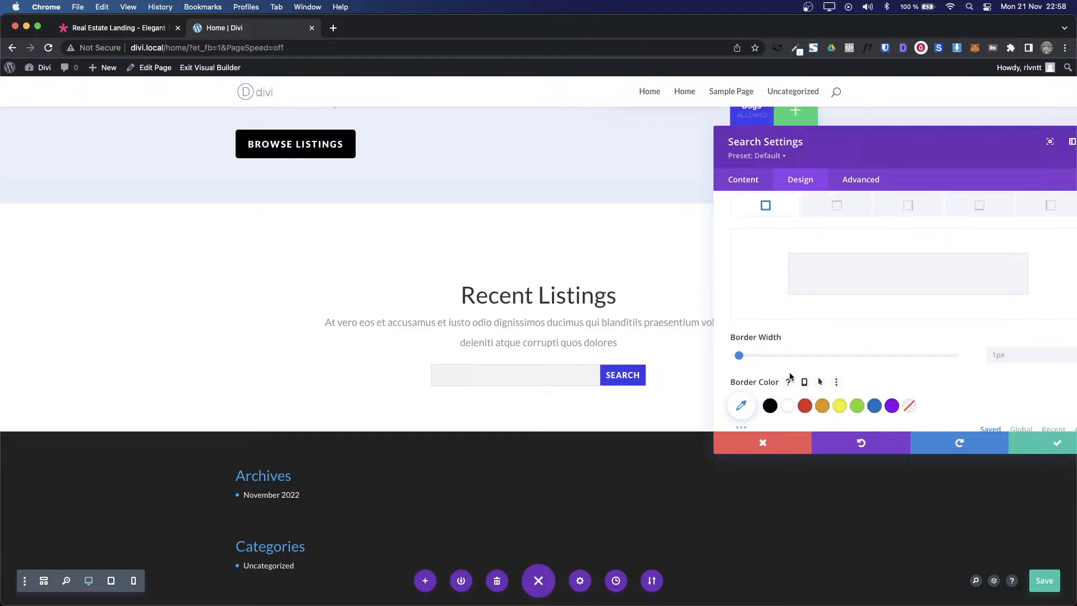
scroll(841, 375, "down", 4)
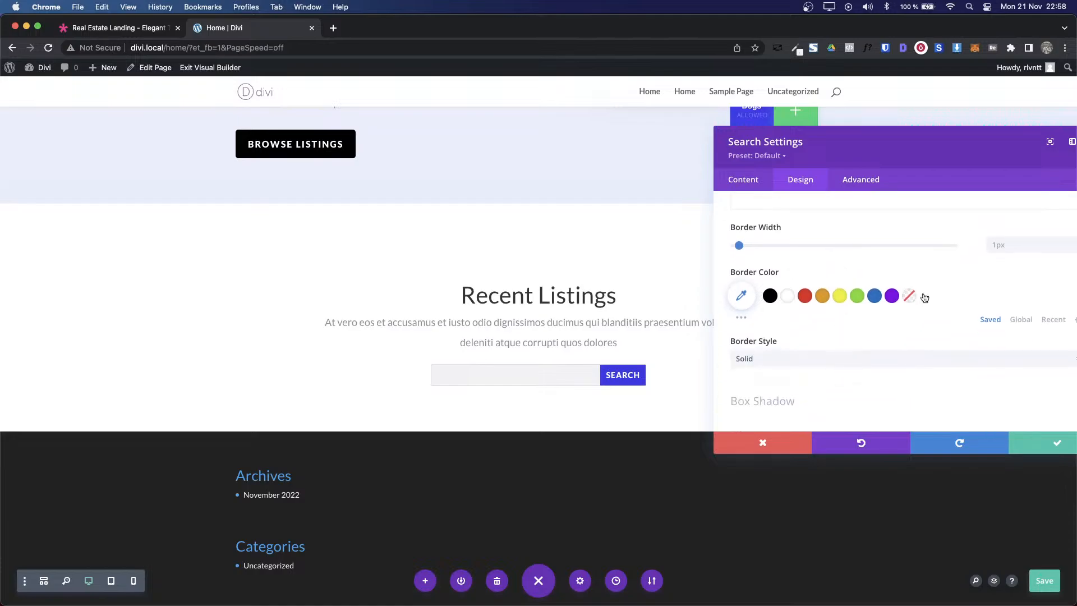
left_click(1052, 319)
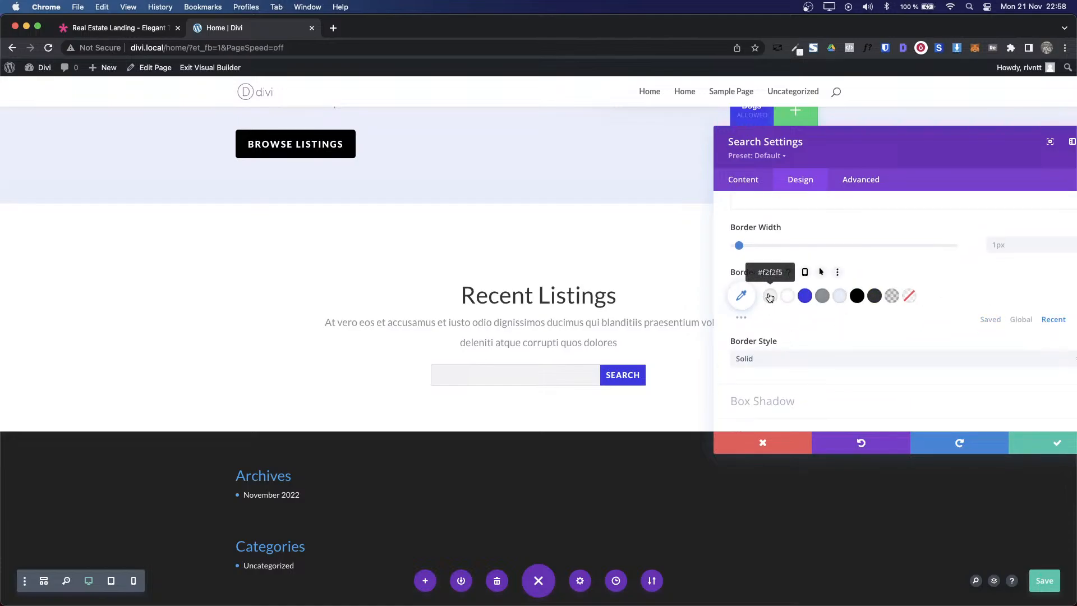
left_click(769, 296)
Step: Empty the demo page's search field for comparison and return to the list of design options in the Divi search module's settings
key("ctrl+Tab")
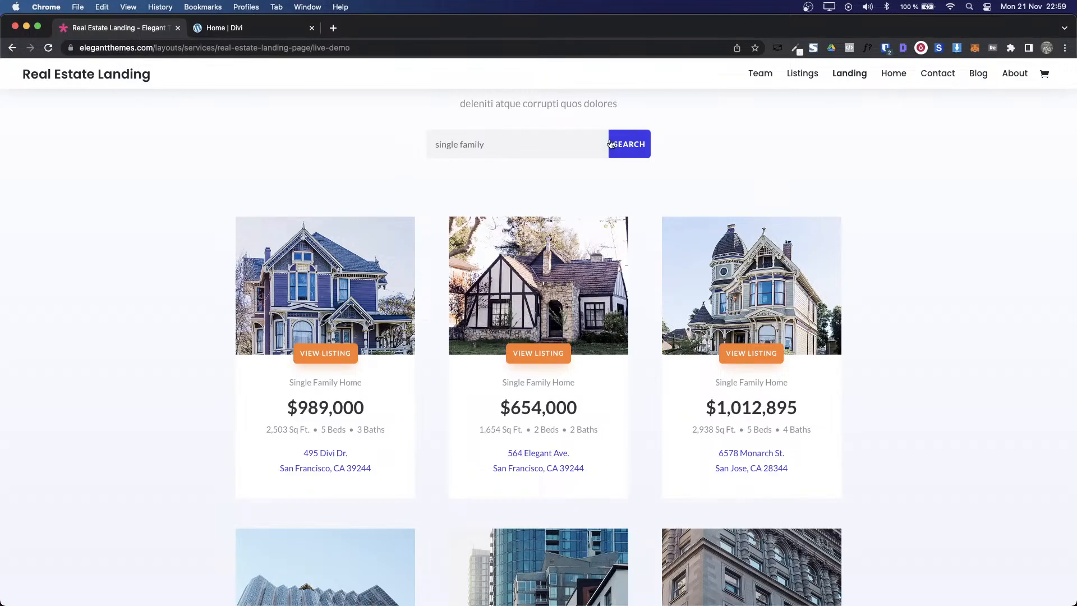
triple_click(525, 147)
key("BackSpace")
key("ctrl+Tab")
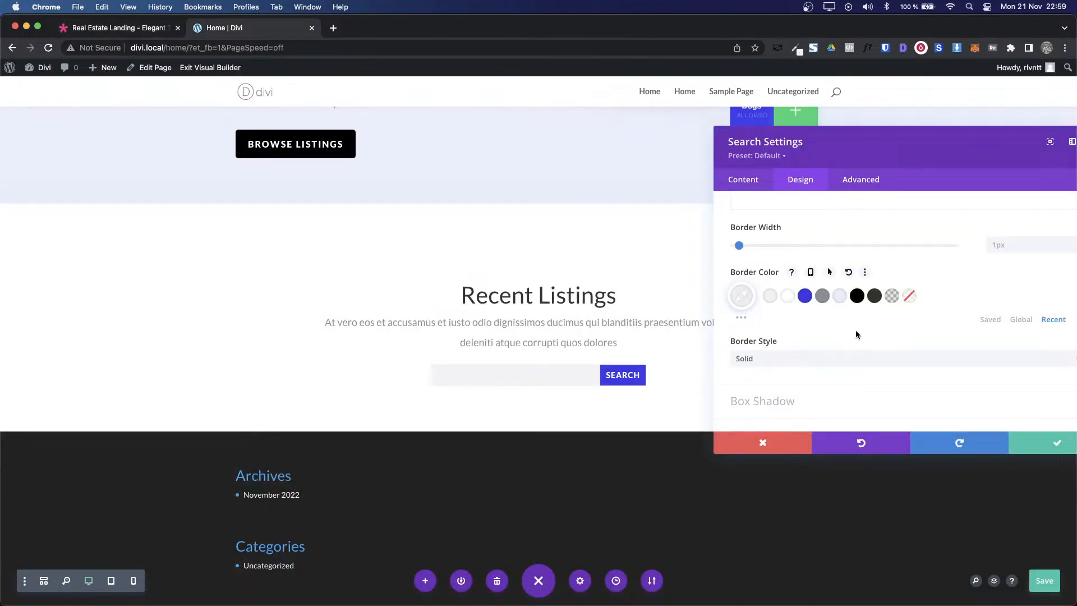
scroll(895, 319, "up", 10)
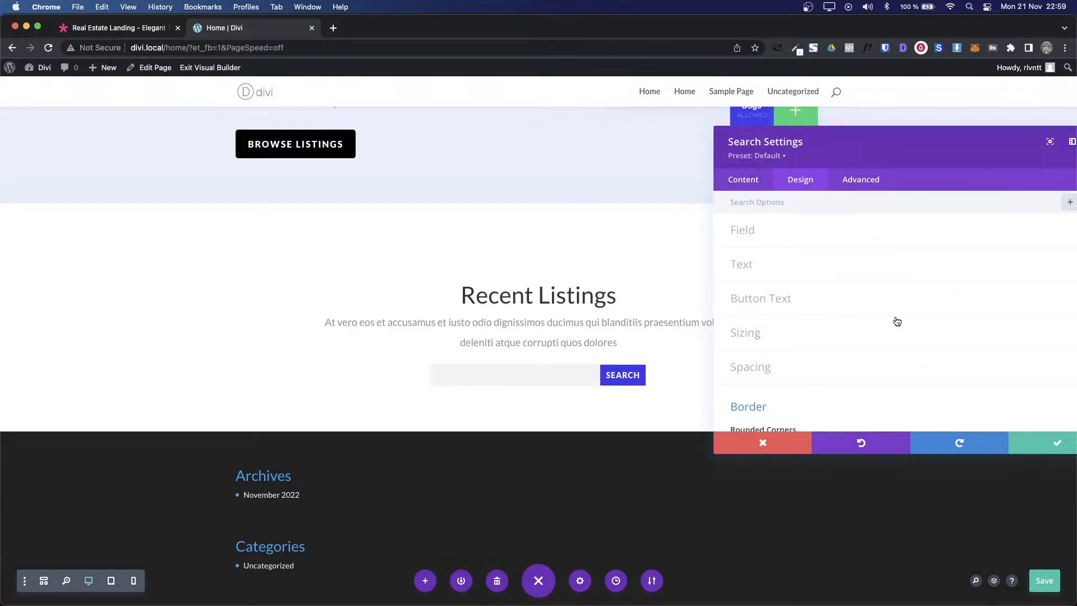
Step: Link the search module's top and bottom padding in its Spacing options and set both to 1em
left_click(789, 368)
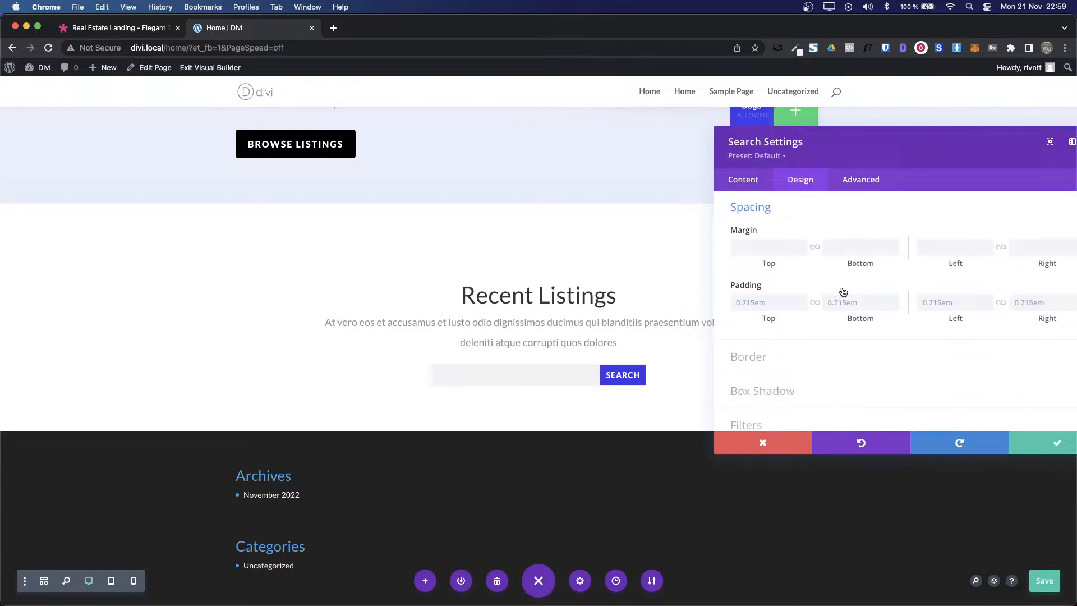
left_click(778, 304)
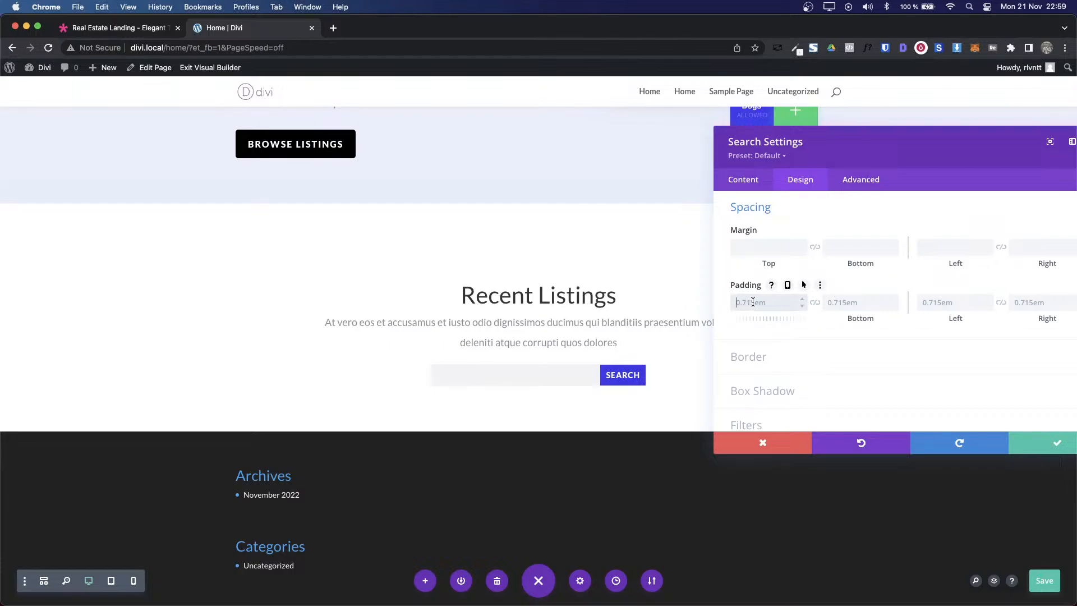
left_click(814, 303)
type("0.72em")
key("Up")
key("Up")
key("Up")
key("Up")
key("Up")
key("Up")
key("Up")
key("Up")
key("Up")
key("Up")
key("Up")
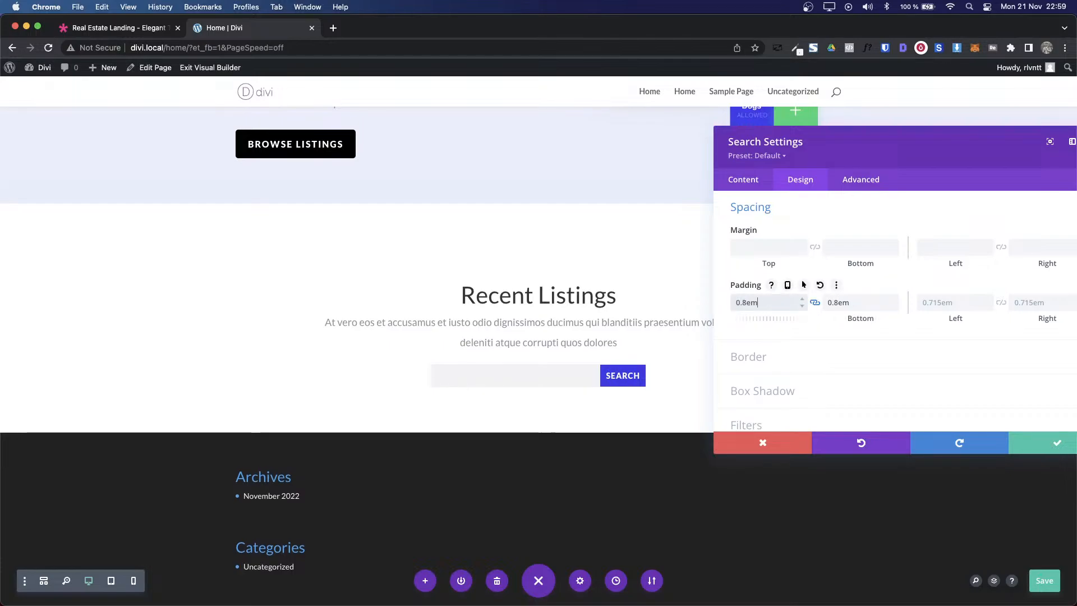
key("Down")
key("Down")
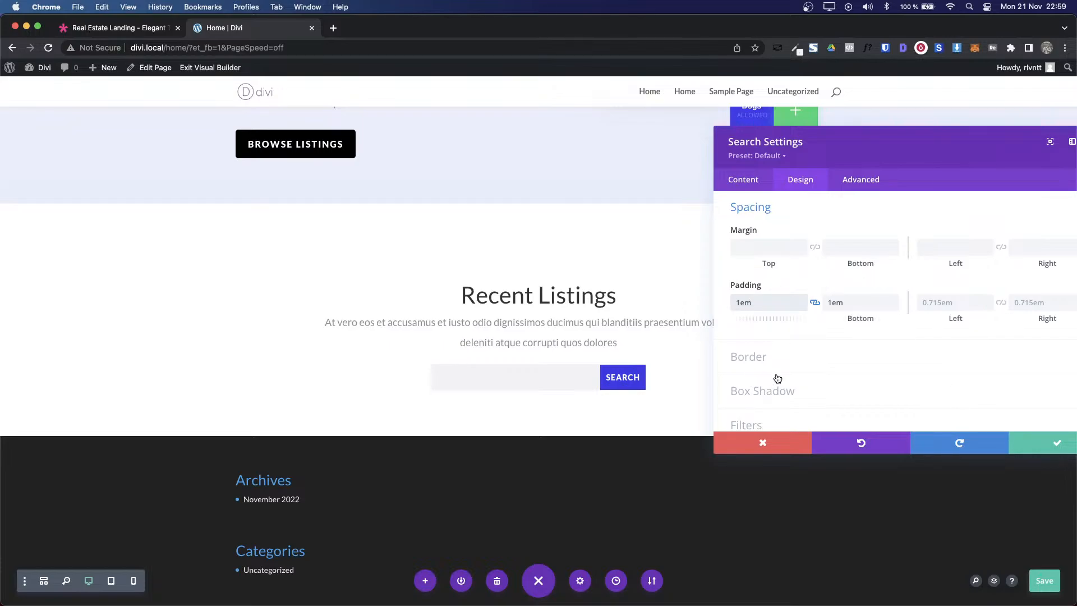
Step: Set the search module's rounded corners to 7px on all four corners and compare with the demo page
left_click(768, 358)
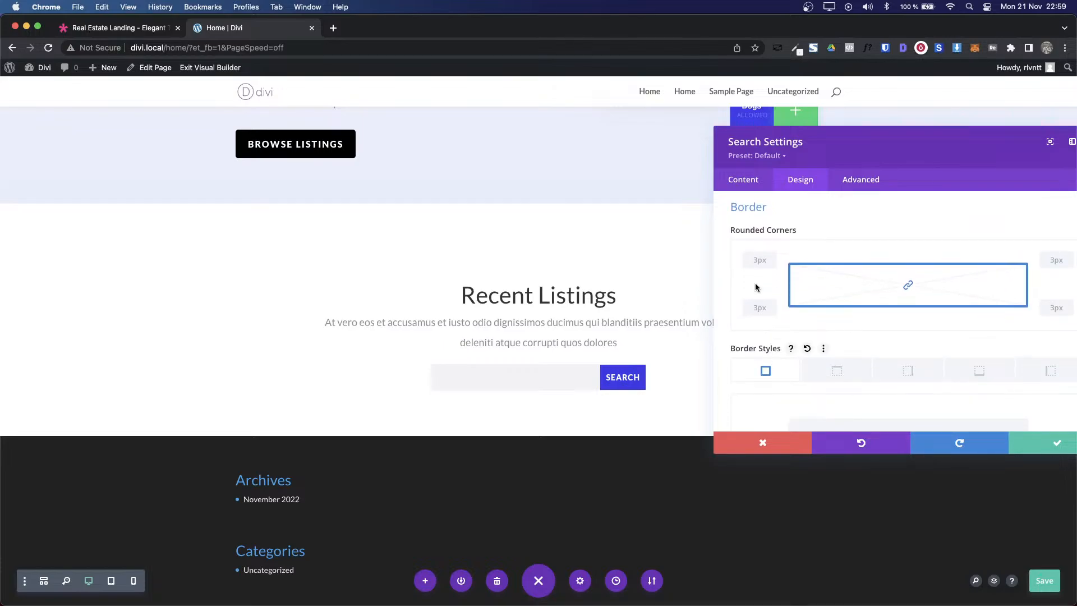
left_click(751, 259)
key("Up")
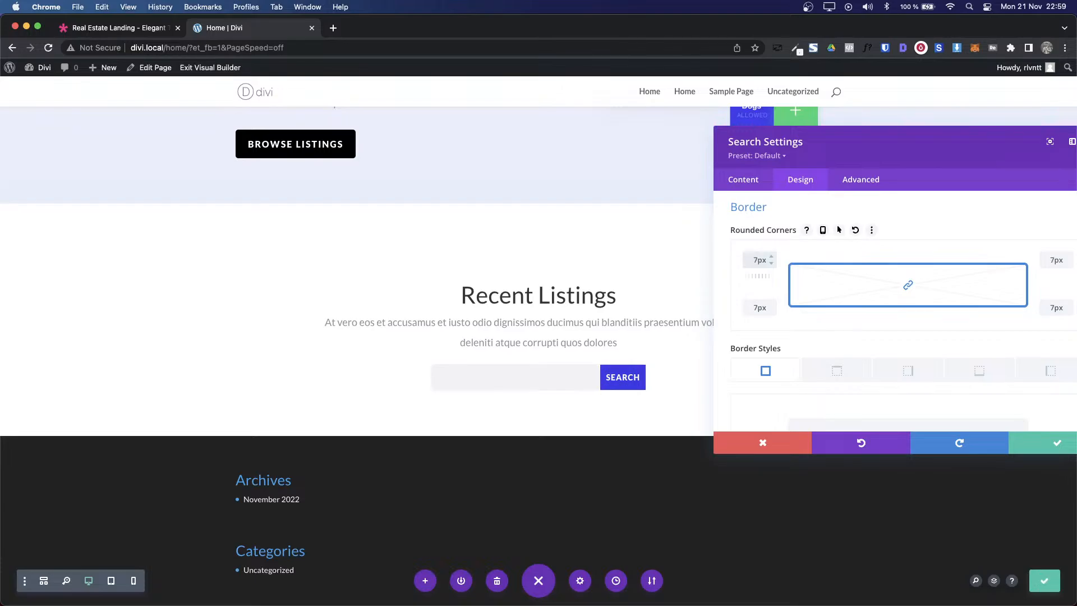
key("ctrl+Tab")
key("ctrl+Tab")
Step: Check the search module's Button Text options and save the module's settings
left_click(752, 212)
scroll(785, 242, "up", 4)
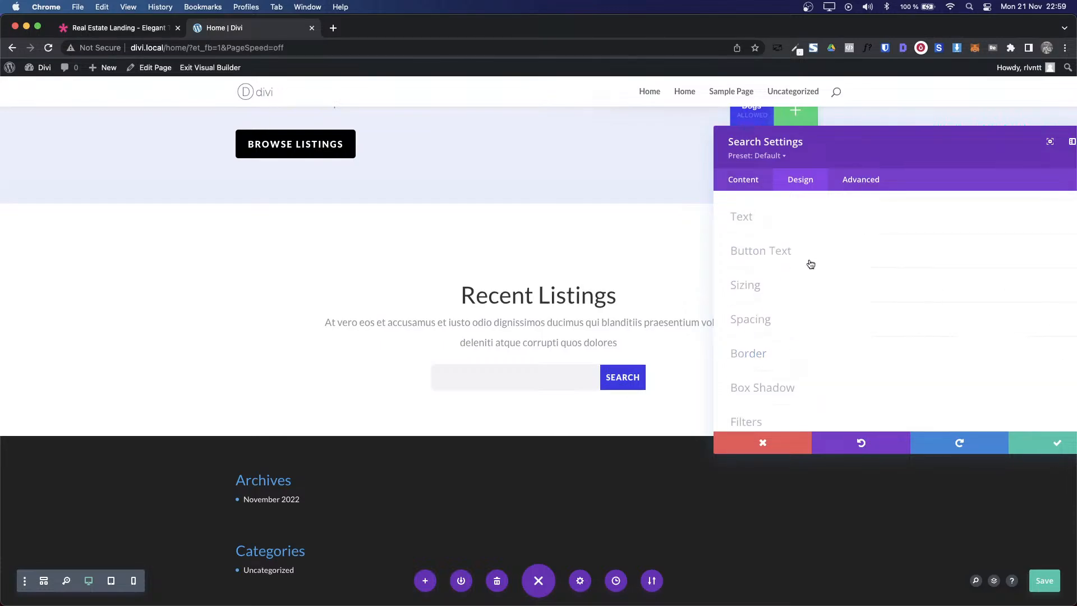
left_click(777, 255)
scroll(901, 335, "down", 5)
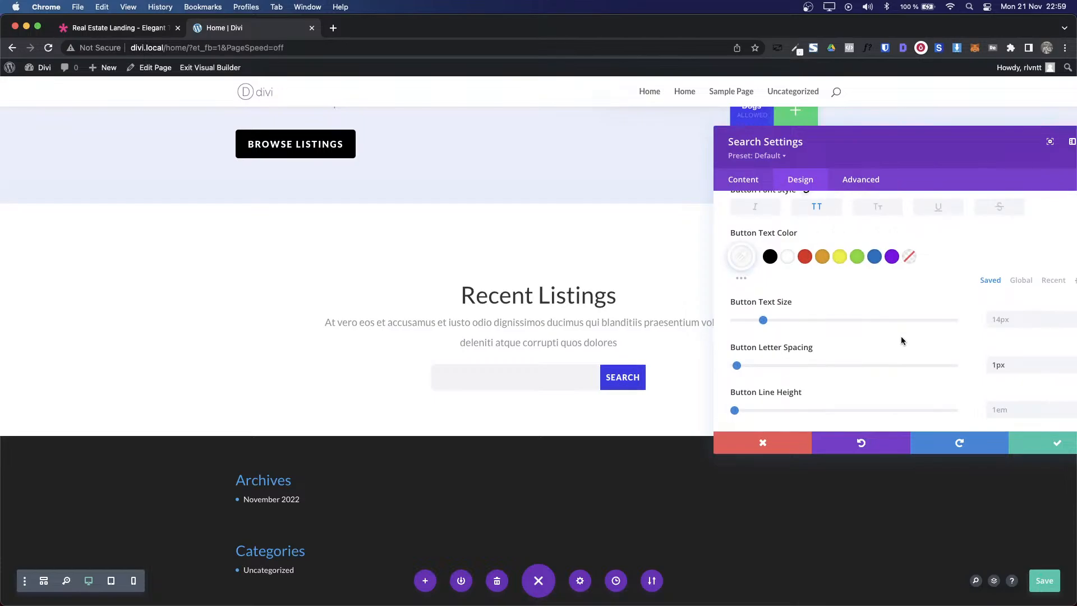
scroll(901, 336, "down", 5)
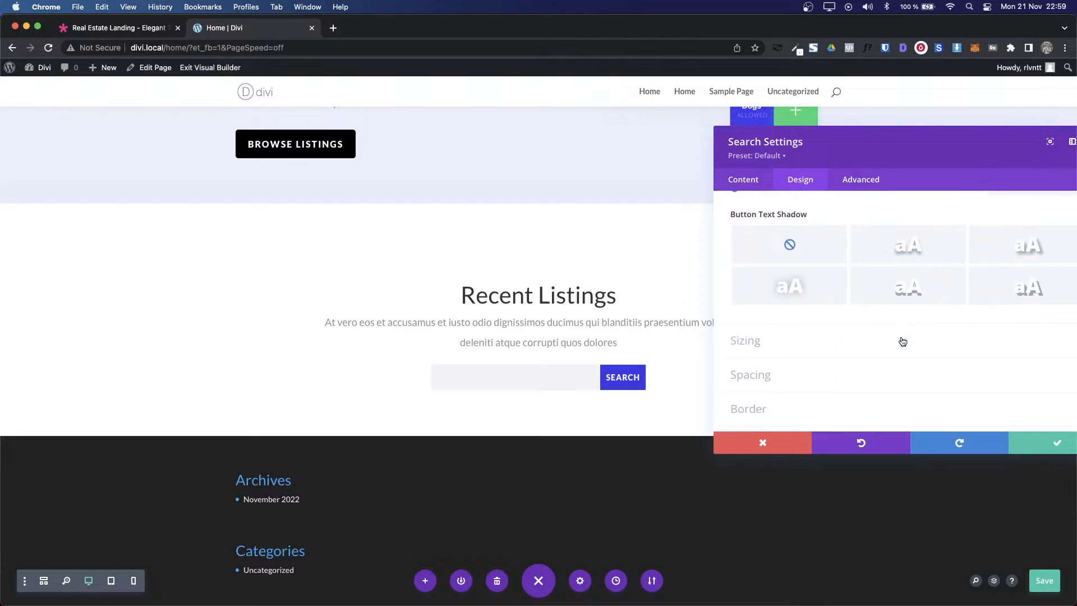
scroll(901, 341, "down", 2)
scroll(902, 341, "up", 5)
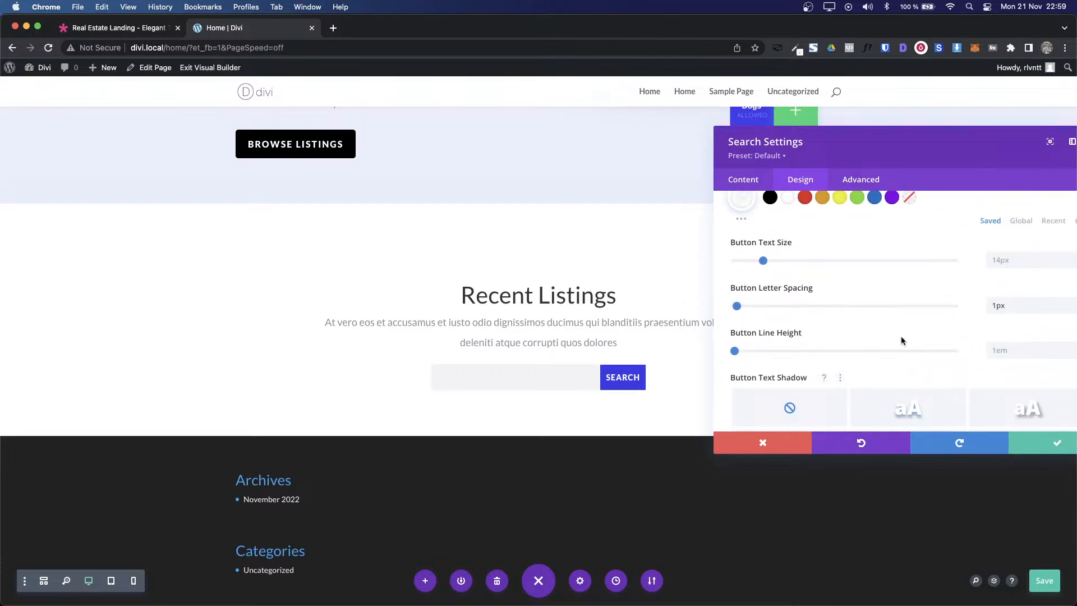
scroll(902, 341, "up", 4)
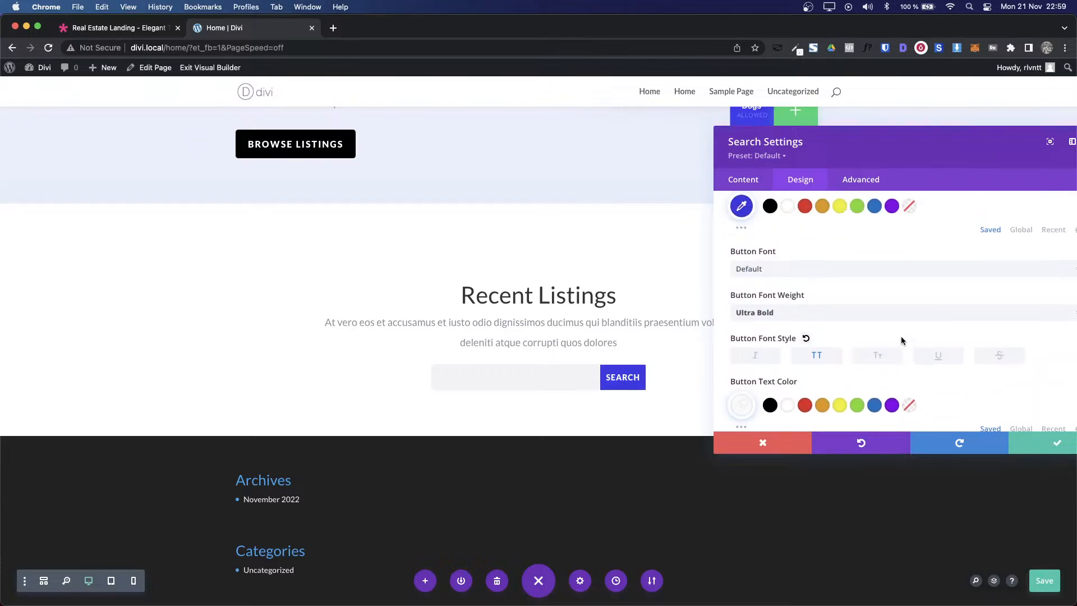
scroll(901, 339, "up", 2)
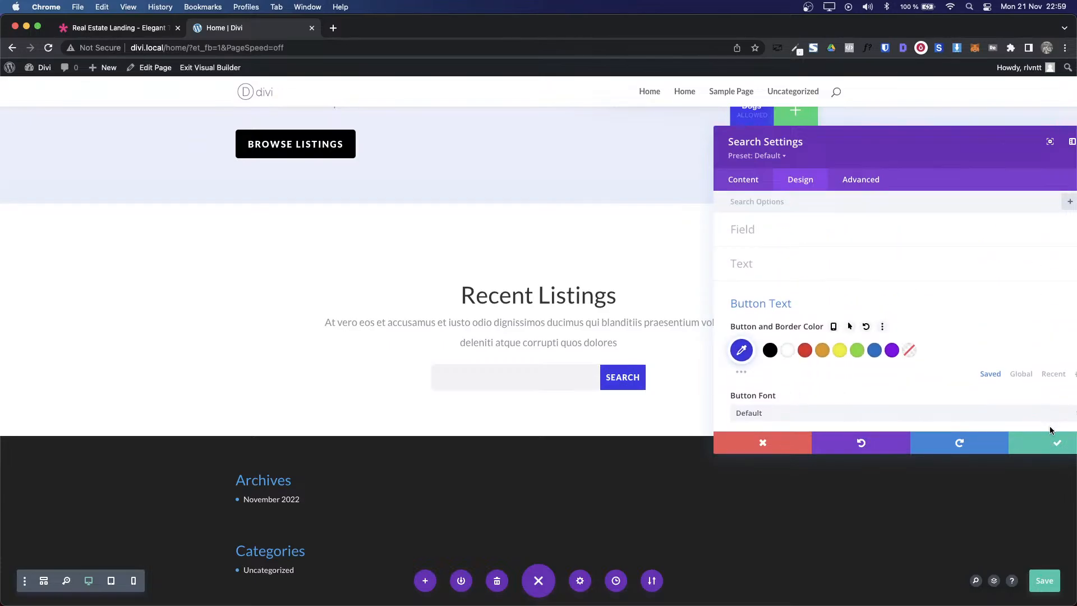
left_click(1049, 444)
Step: Compare the search bar in the Divi page's Recent Listings section with the one on the demo page
key("ctrl+Tab")
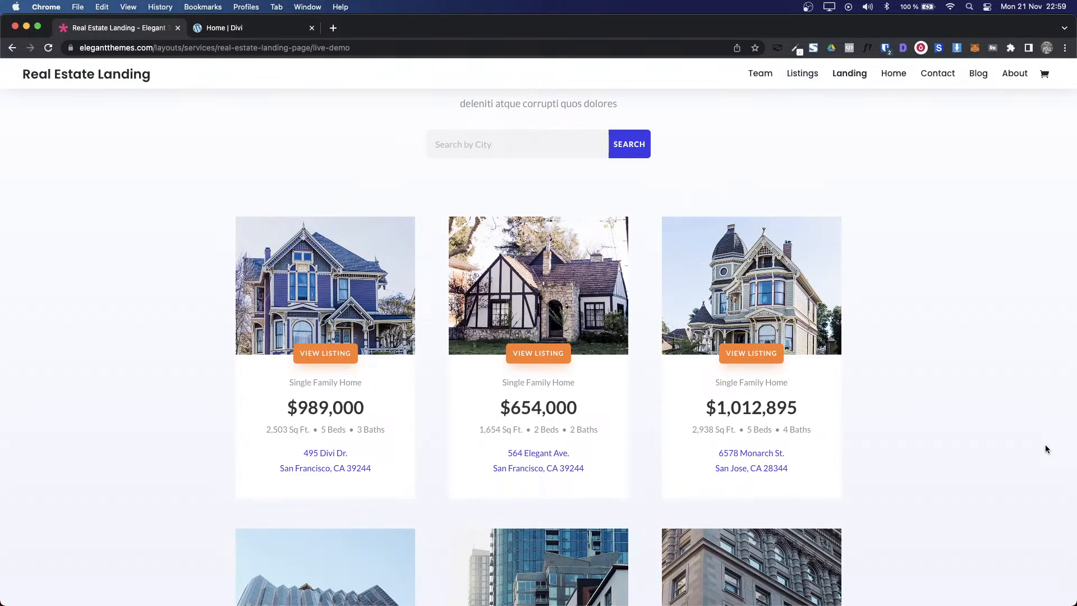
key("ctrl+Tab")
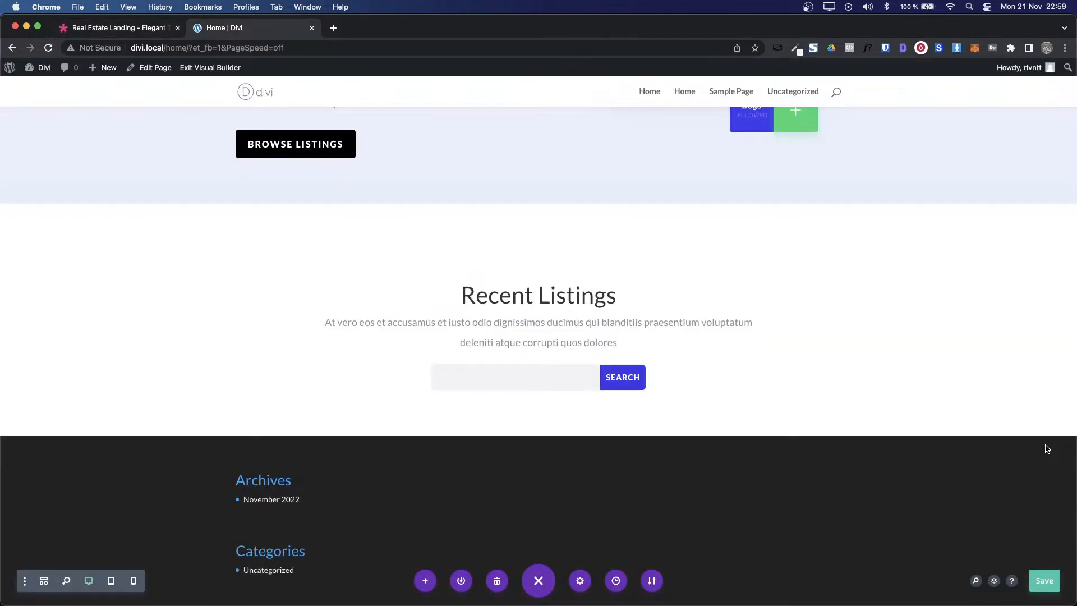
key("ctrl+Tab")
scroll(1045, 449, "up", 4)
scroll(1045, 457, "down", 3)
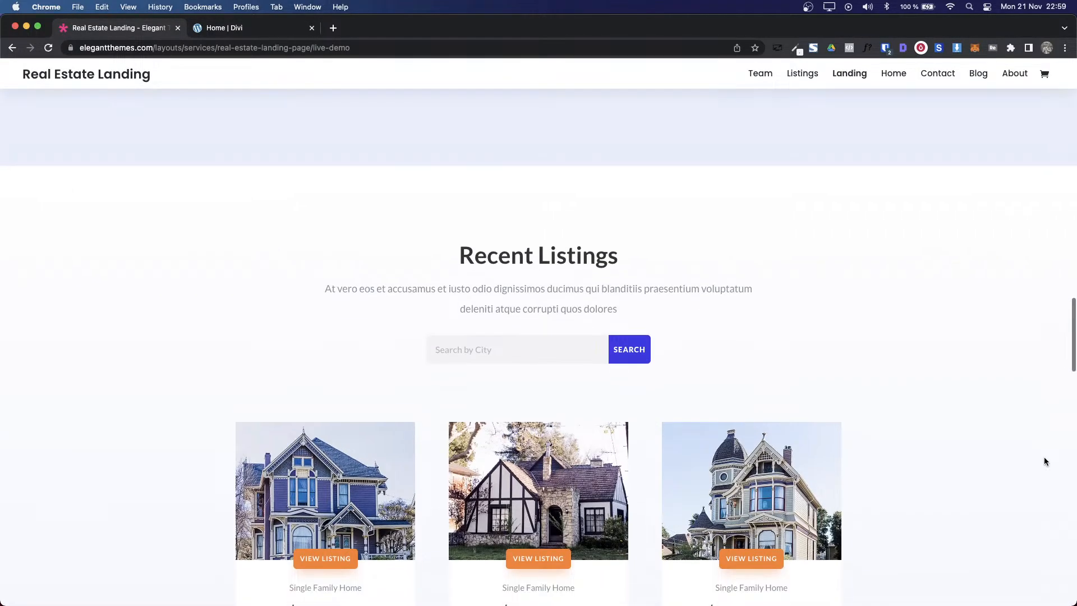
Step: Examine the demo page's sections and their gradient backgrounds, from the feature sections down to the property listings
scroll(1044, 461, "down", 10)
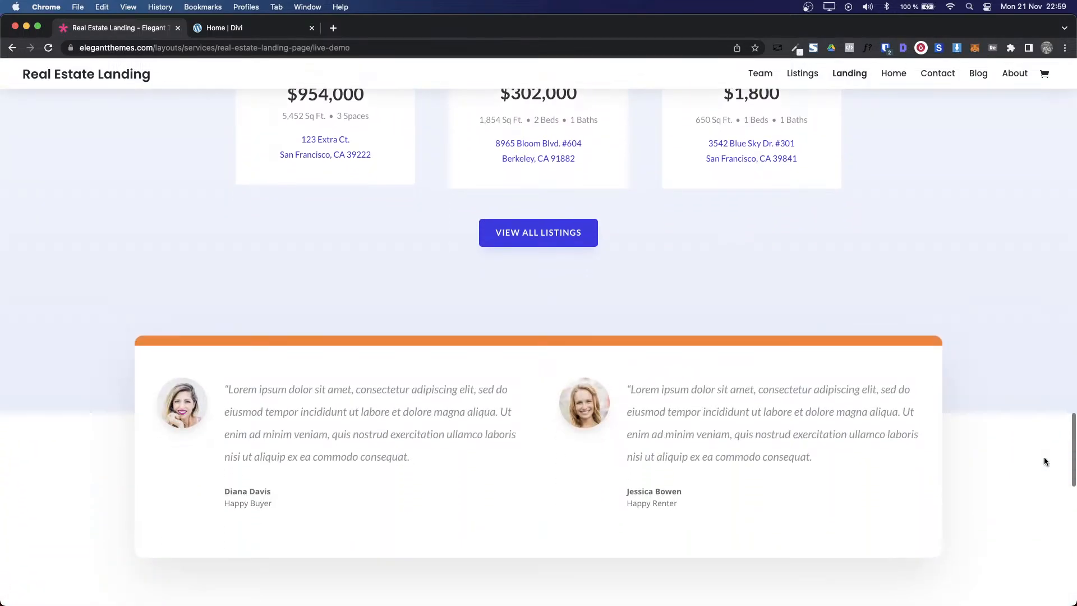
scroll(1045, 461, "up", 9)
scroll(1045, 461, "up", 4)
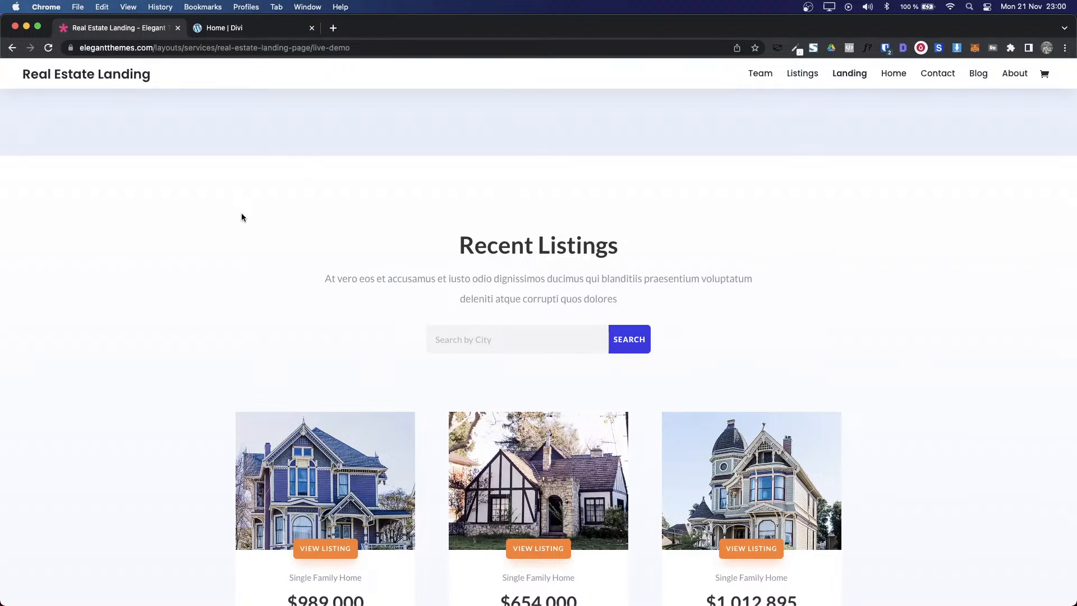
scroll(241, 214, "down", 15)
scroll(241, 213, "up", 6)
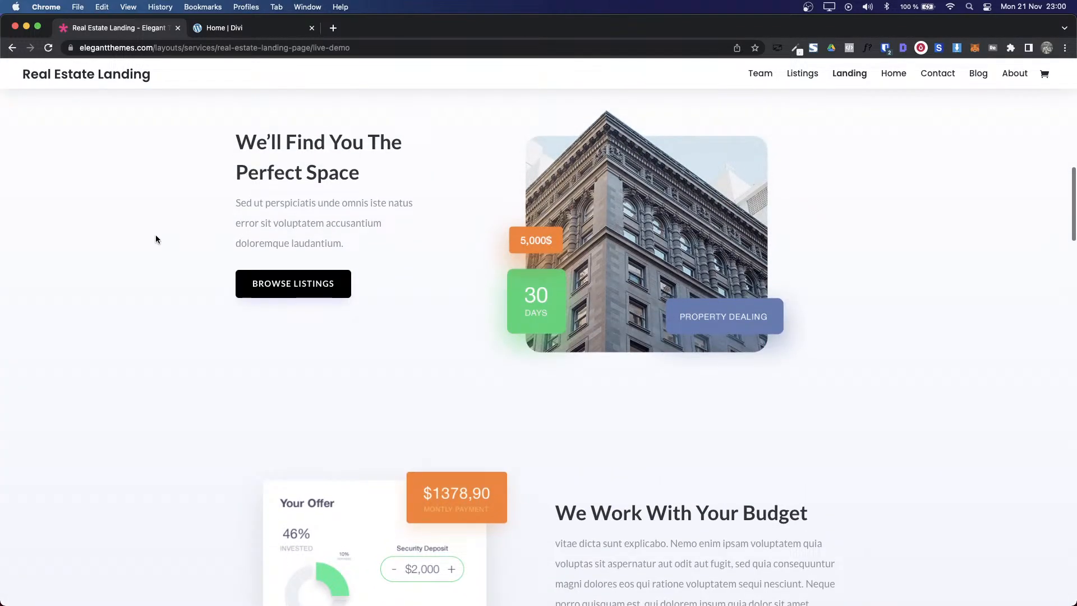
scroll(156, 235, "up", 8)
scroll(156, 235, "down", 5)
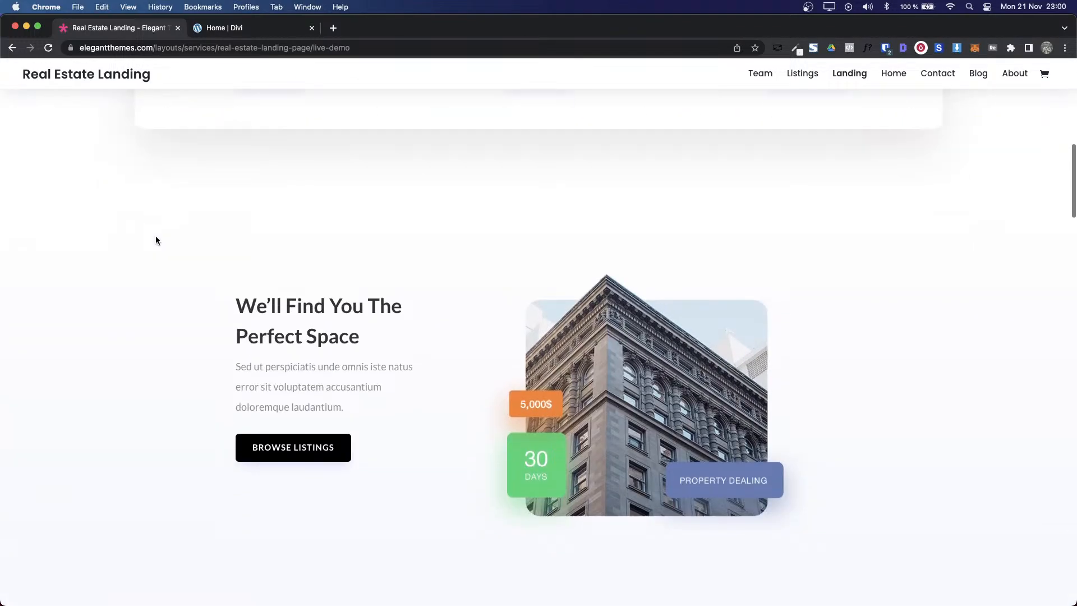
scroll(156, 240, "down", 15)
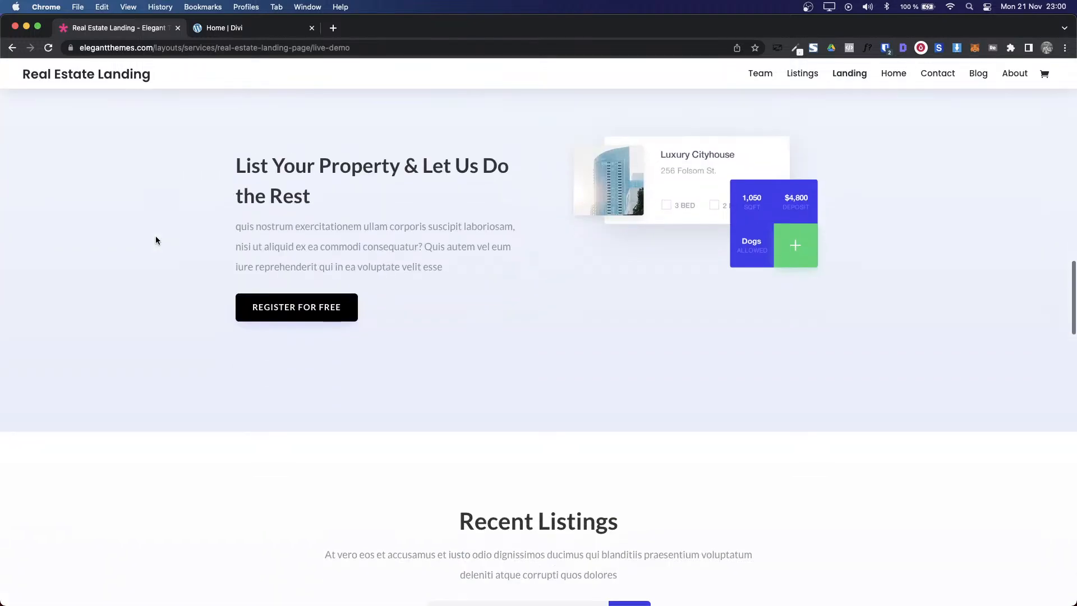
scroll(156, 240, "down", 3)
scroll(156, 240, "down", 8)
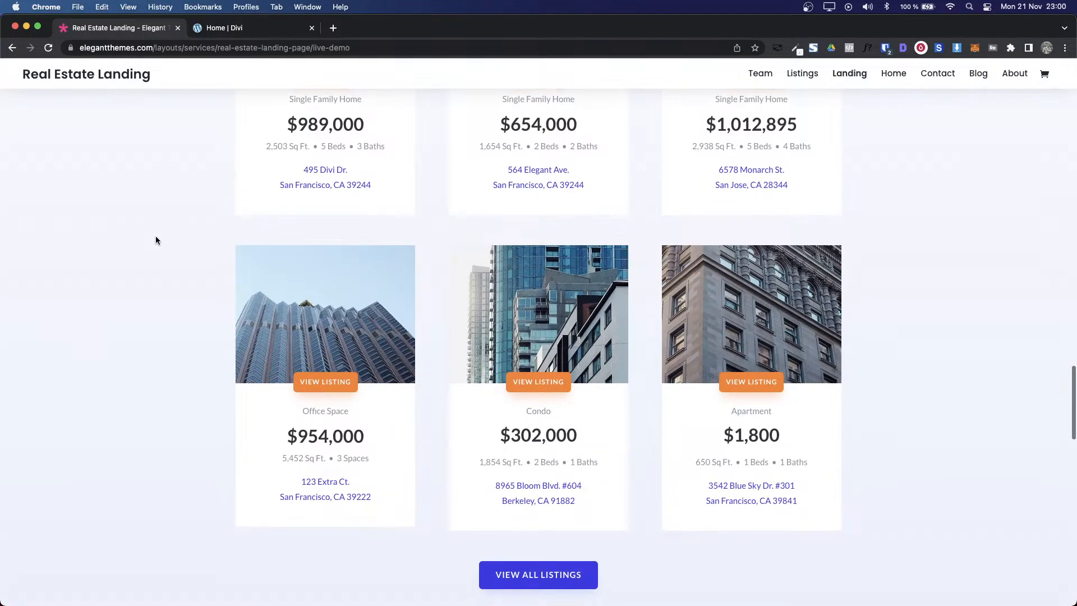
scroll(156, 240, "down", 4)
Step: Copy the section styles of the "We'll Find You The Perfect Space" section on the Divi page
left_click(209, 31)
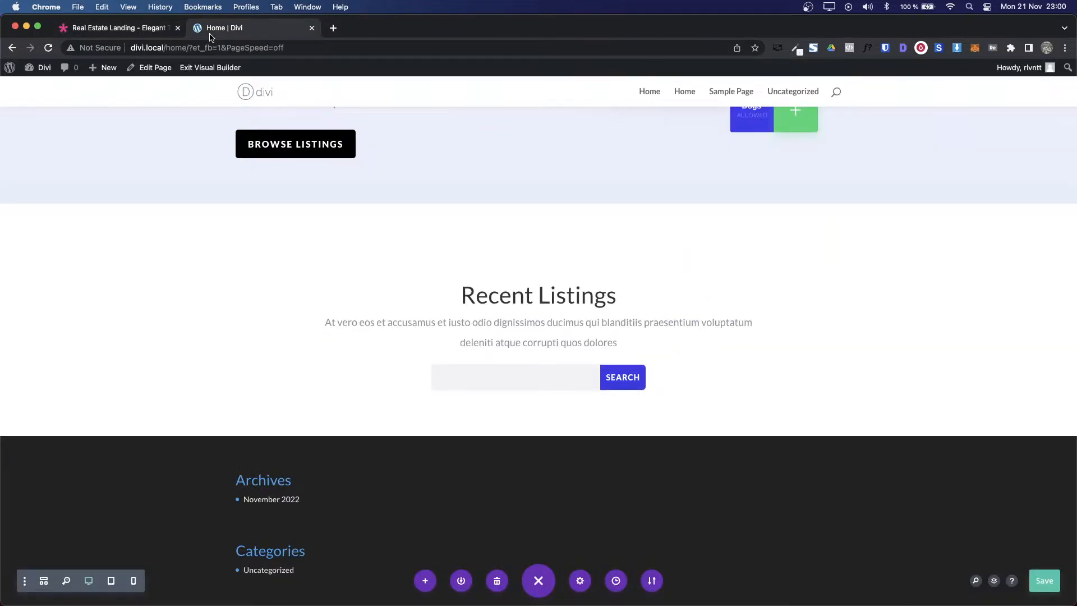
scroll(123, 317, "up", 10)
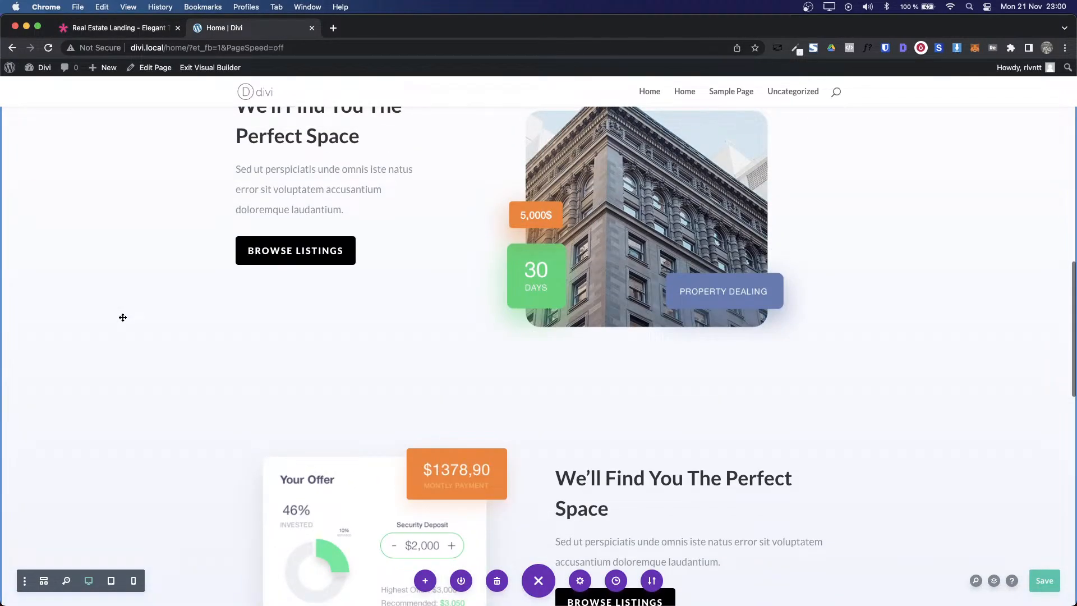
scroll(123, 318, "up", 5)
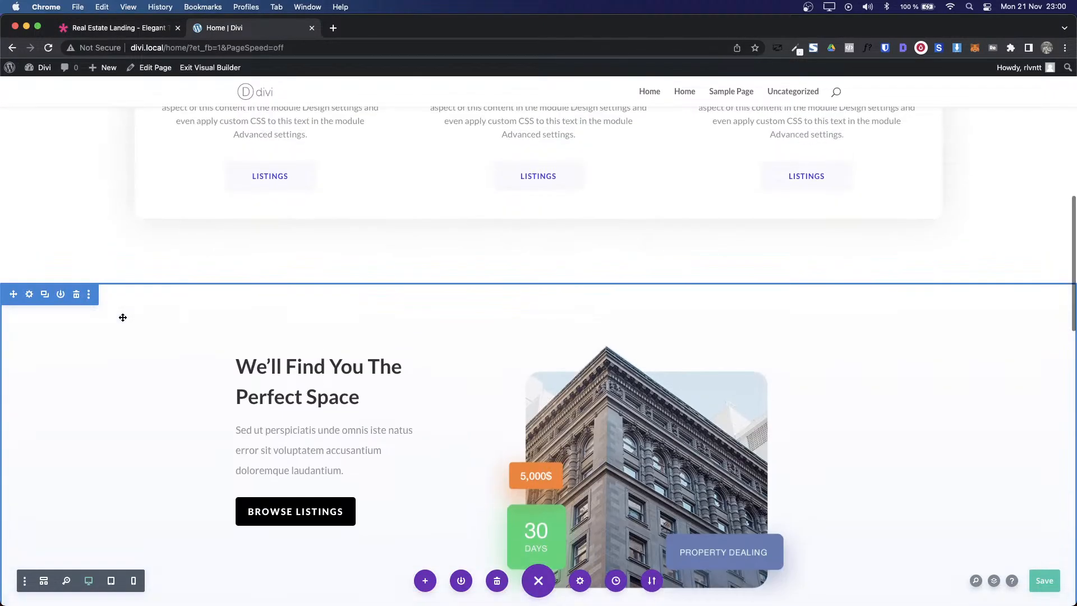
right_click(31, 297)
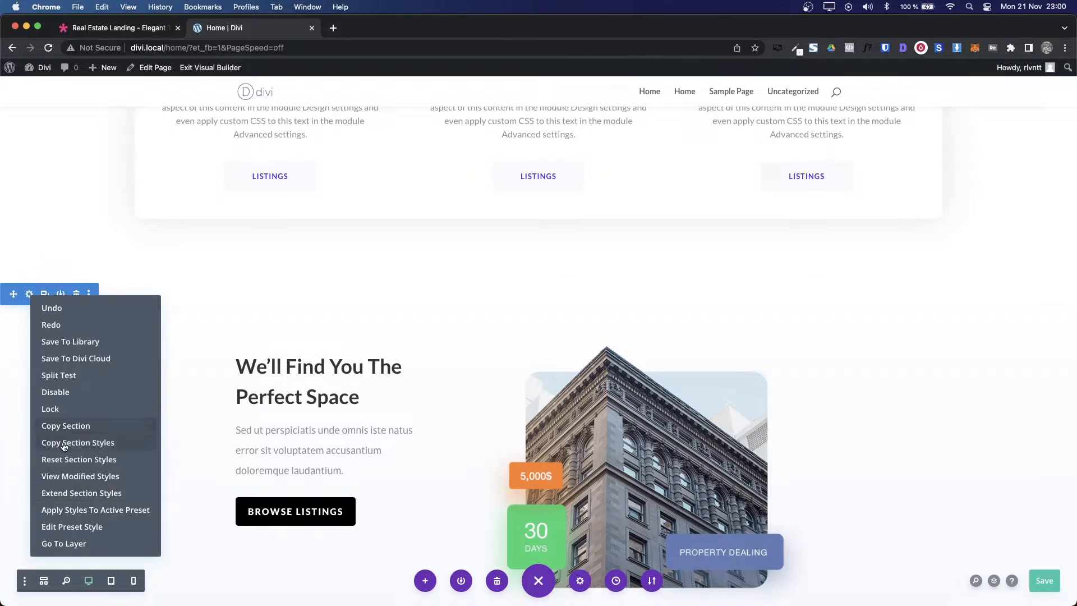
left_click(82, 444)
Step: Paste the copied section styles onto the Recent Listings section and save the page
scroll(82, 443, "down", 10)
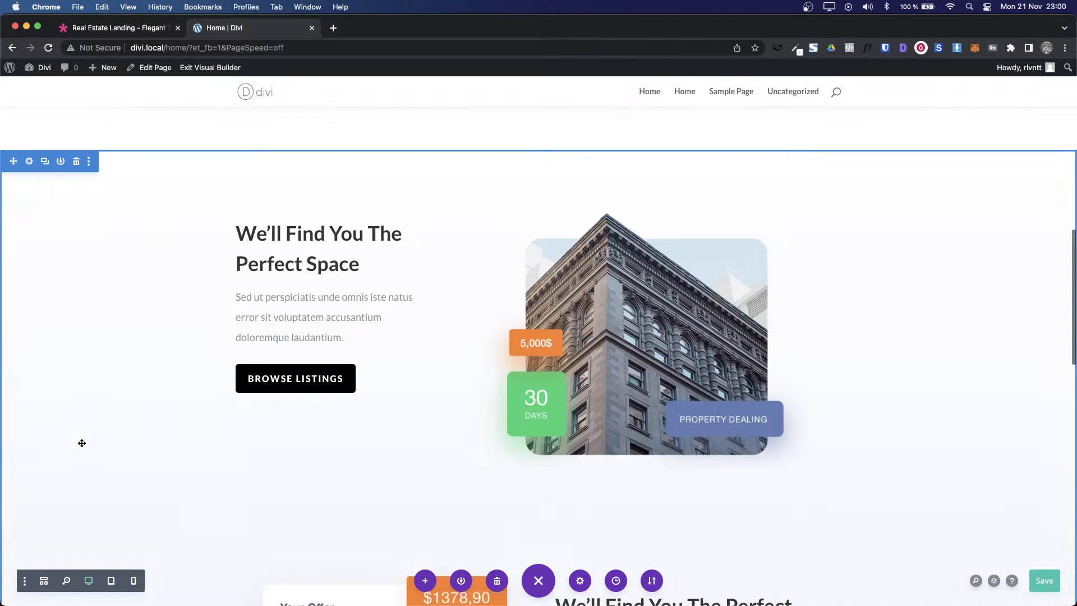
scroll(81, 443, "down", 3)
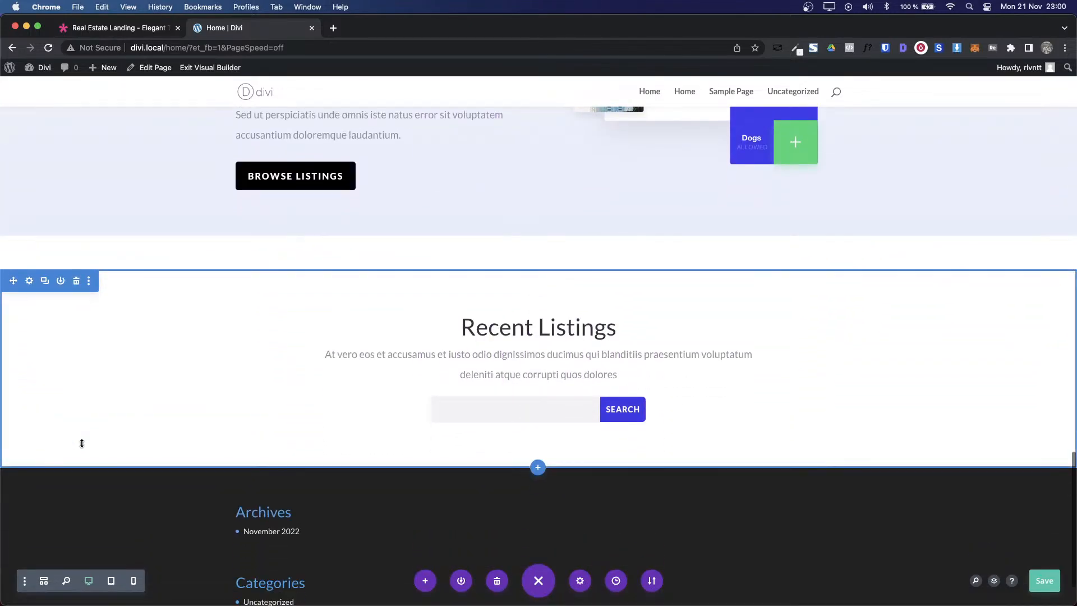
right_click(28, 281)
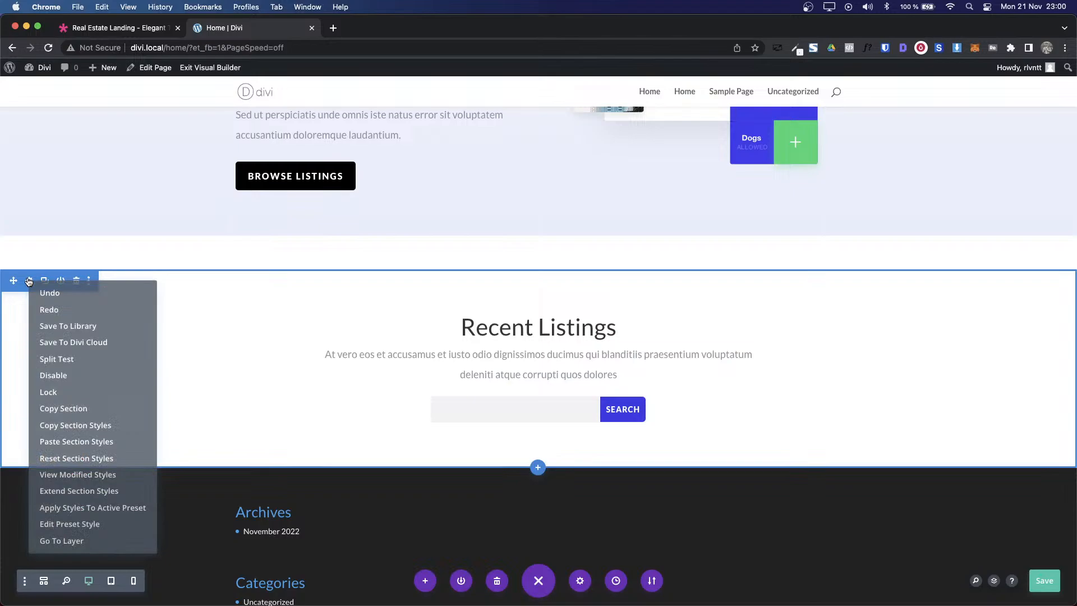
left_click(88, 444)
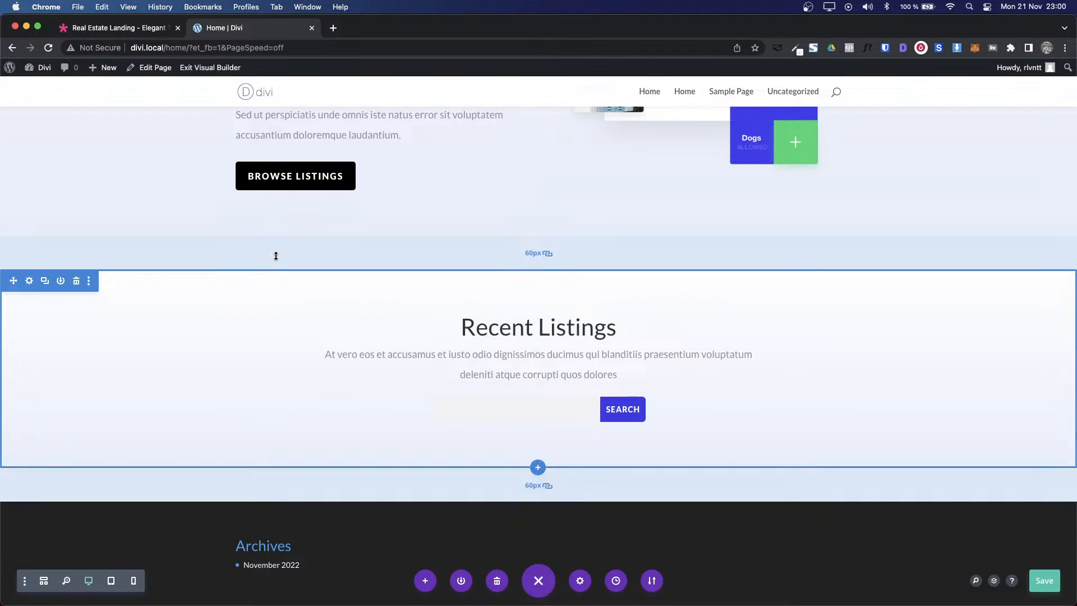
key("super+s")
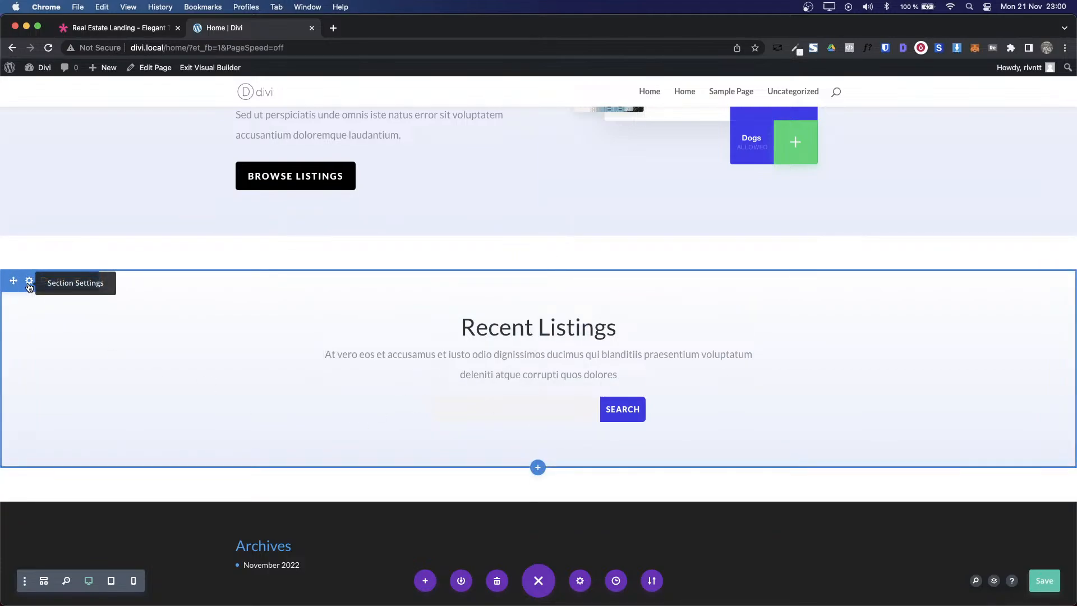
Step: Clear the Recent Listings section's linked top and bottom margins in its Spacing options and save the section settings
left_click(29, 285)
left_click(769, 187)
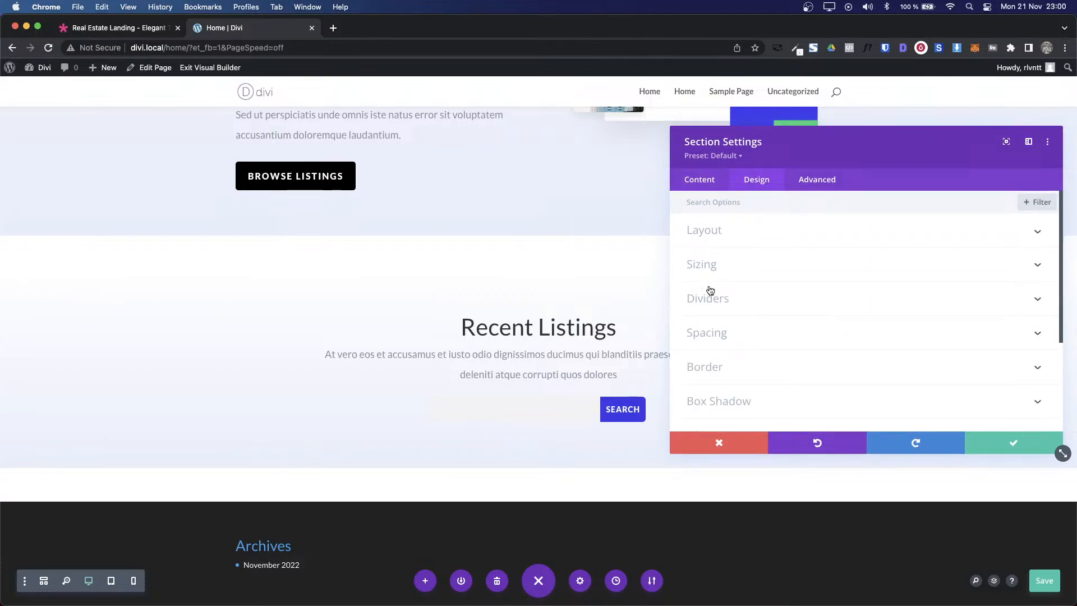
left_click(749, 332)
double_click(712, 247)
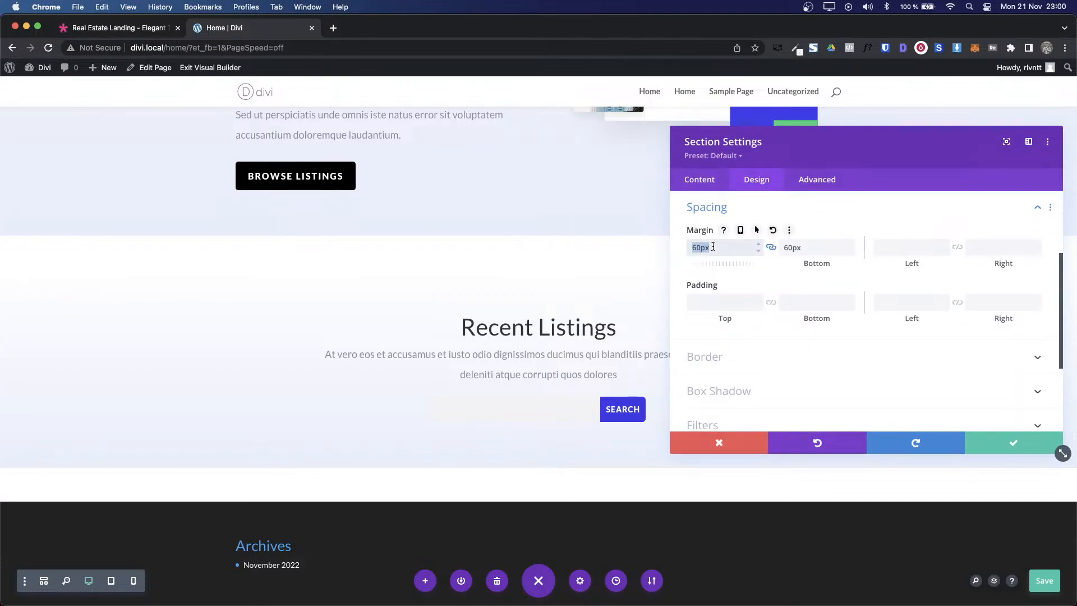
key("BackSpace")
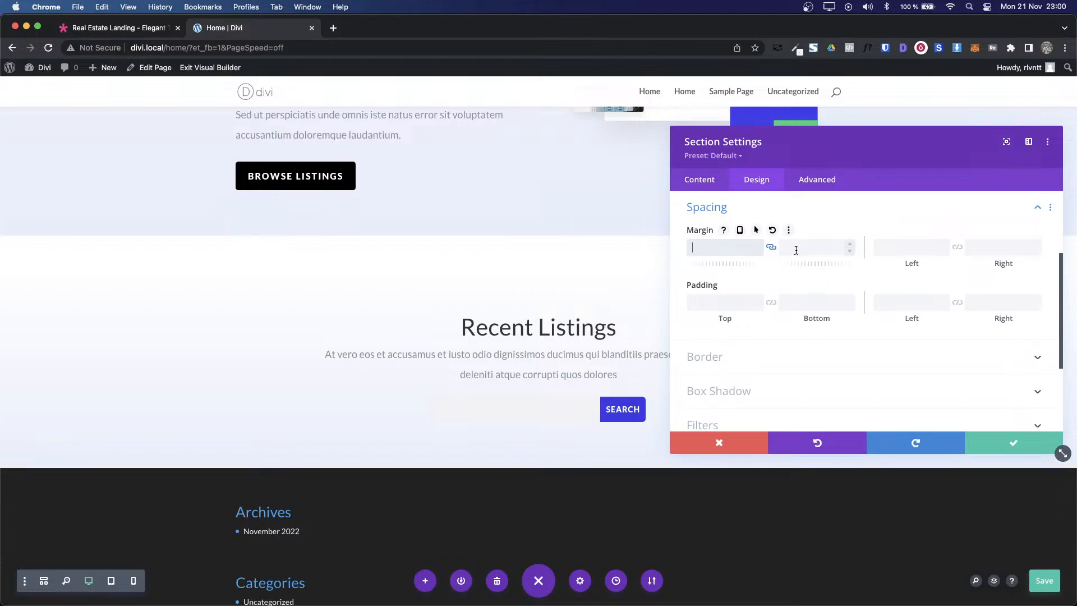
left_click(1004, 442)
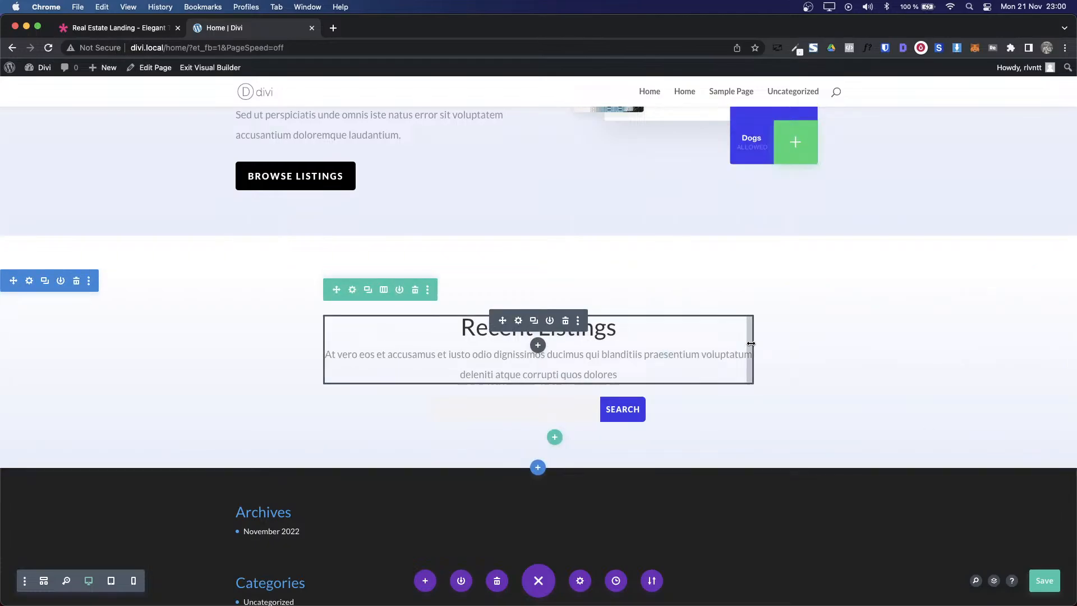
Step: Check the demo's listings grid and add a three-column row below the search bar in the Recent Listings section on the Divi page
key("ctrl+Tab")
scroll(751, 346, "up", 10)
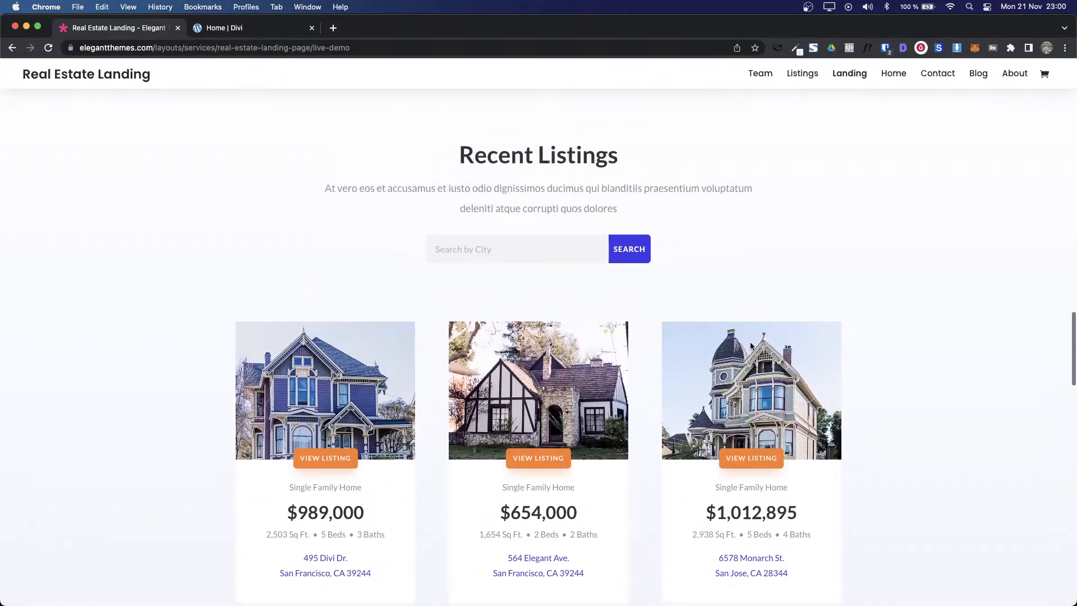
scroll(750, 344, "down", 5)
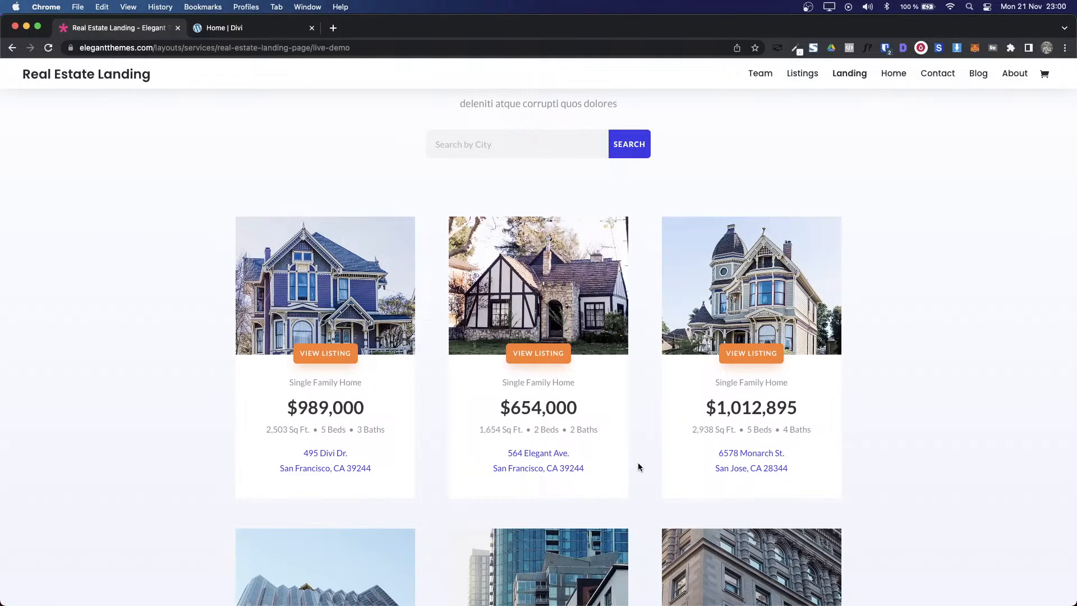
scroll(290, 326, "down", 2)
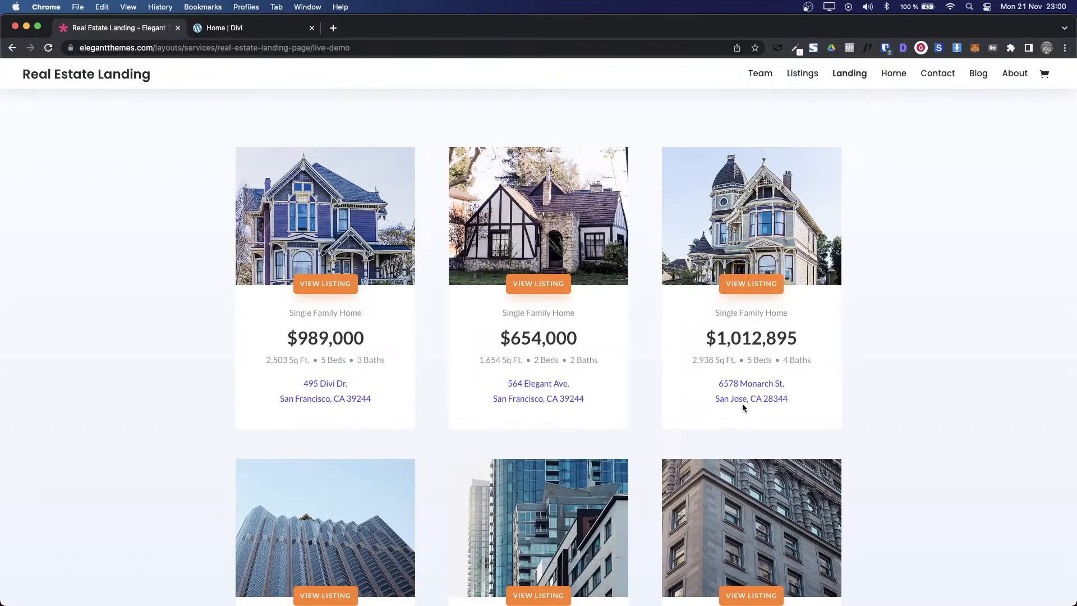
key("ctrl+Tab")
scroll(538, 426, "down", 2)
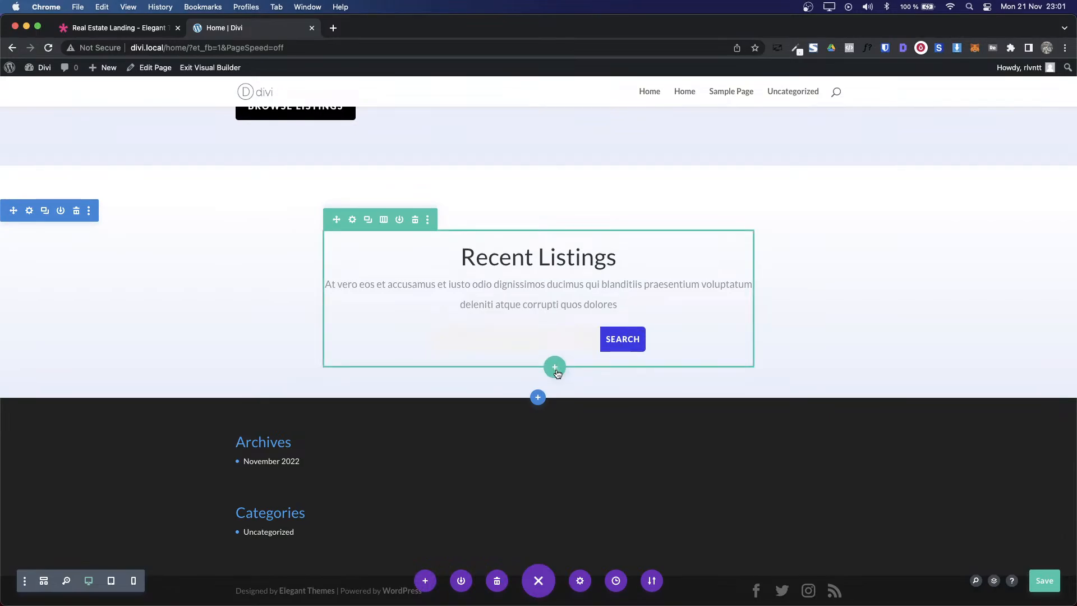
left_click(554, 367)
left_click(609, 179)
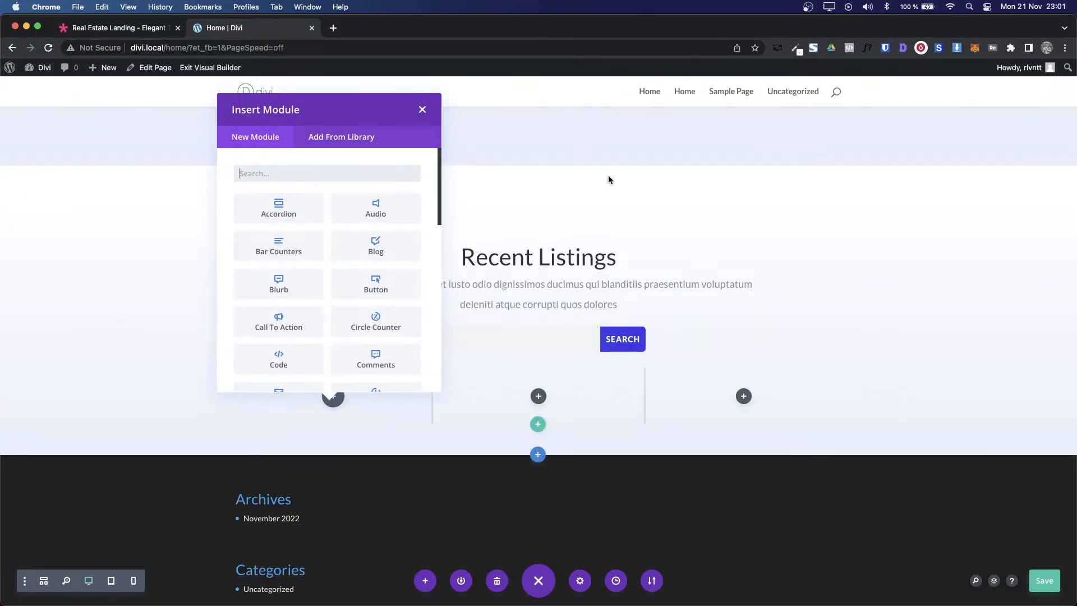
left_click(424, 109)
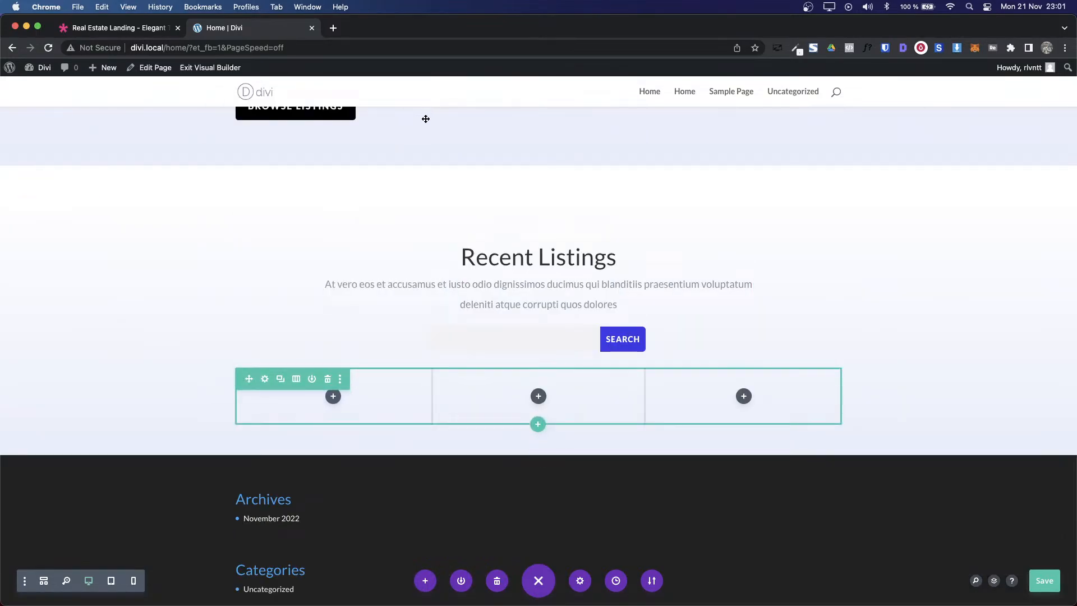
Step: Examine the first listing card on the demo page, from its house image and View Listing button to its price, details and address
key("super+alt+Left")
left_click_drag(326, 216, 144, 197)
left_click_drag(333, 213, 166, 185)
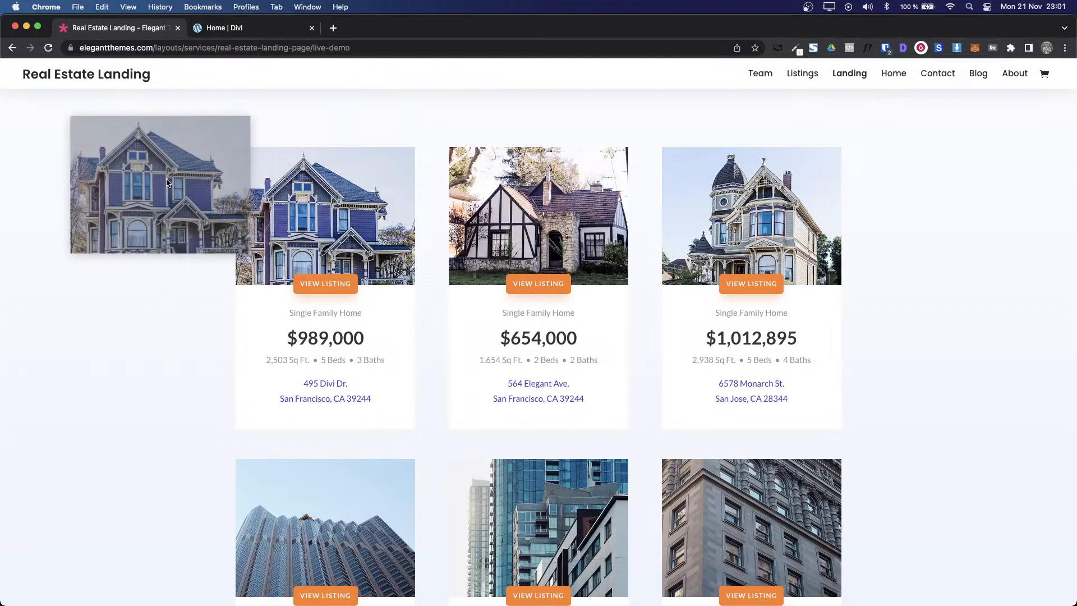
left_click_drag(325, 283, 223, 289)
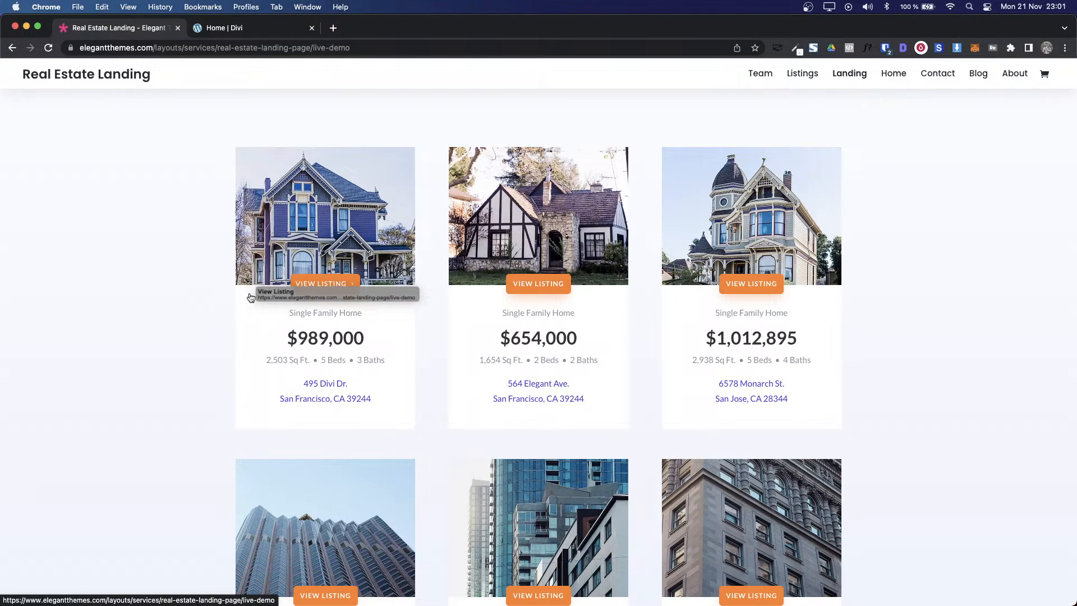
left_click_drag(298, 338, 410, 343)
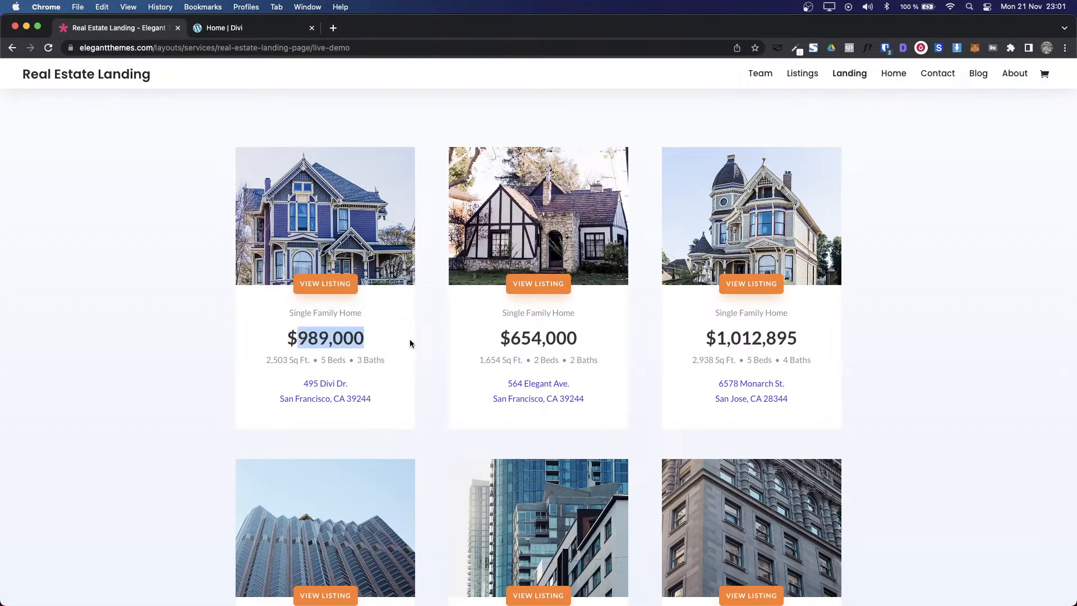
left_click_drag(286, 369, 274, 388)
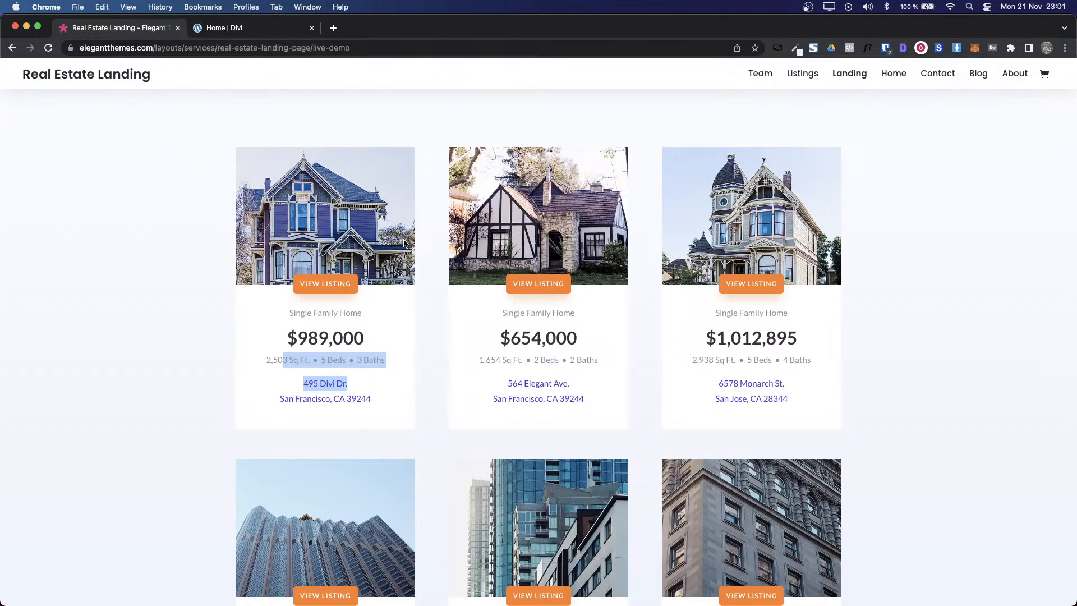
Step: Insert an Image module in the first column of the new three-column row on the Divi page
key("ctrl+Tab")
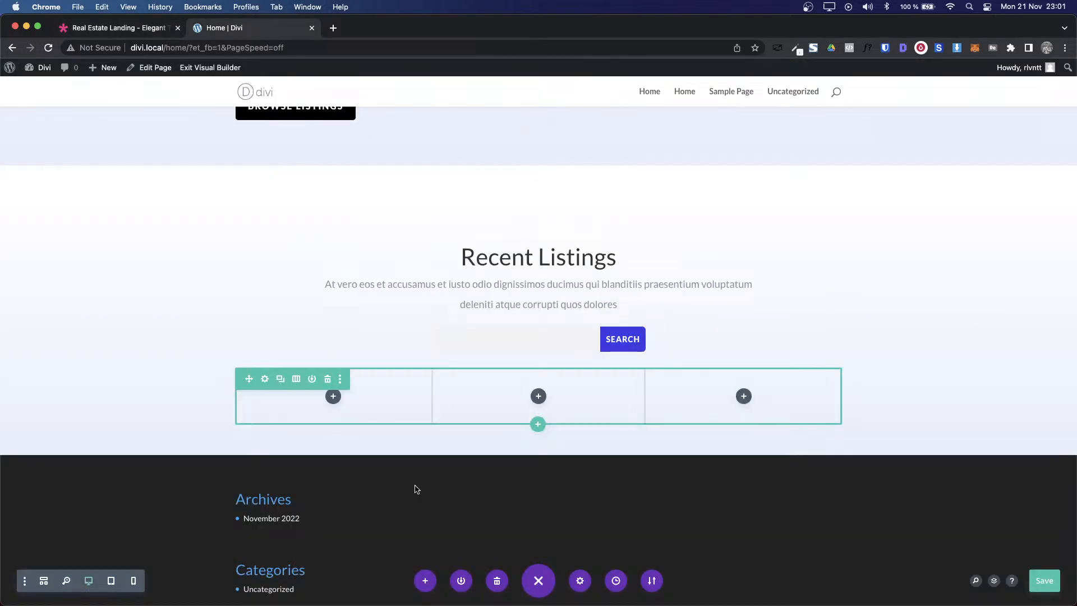
left_click(333, 396)
type("im")
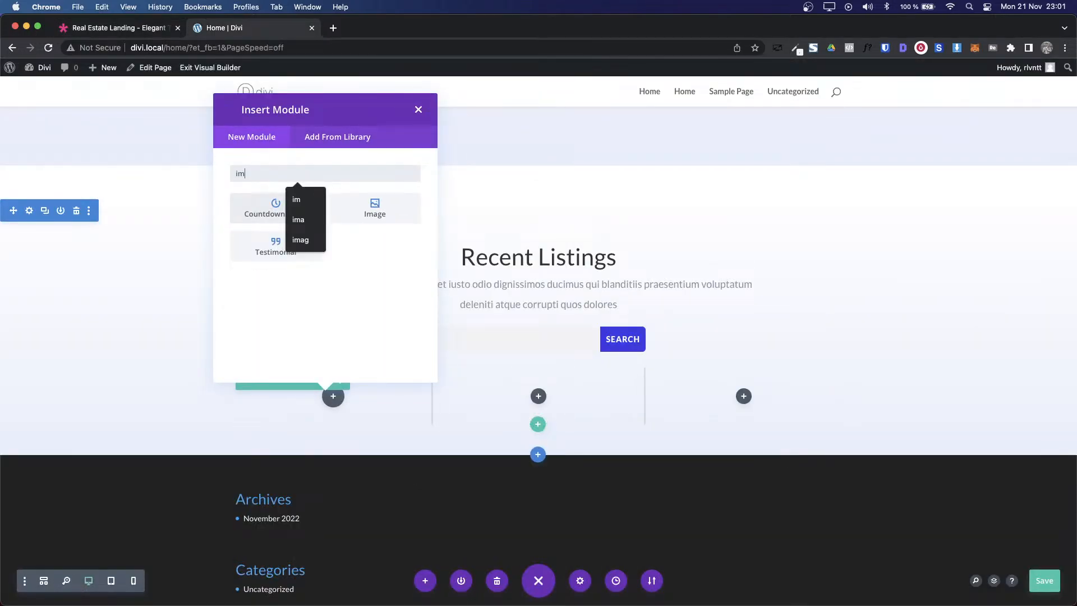
left_click(373, 209)
Step: Download the blue house image of the first listing from the demo page with the image downloader extension
key("ctrl+shift+Tab")
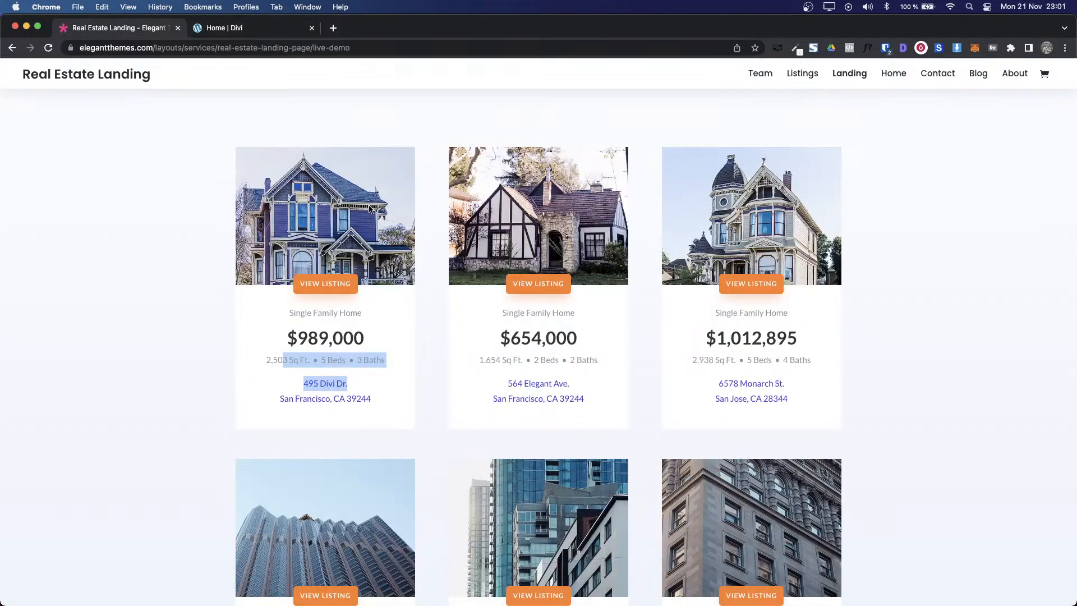
left_click(957, 47)
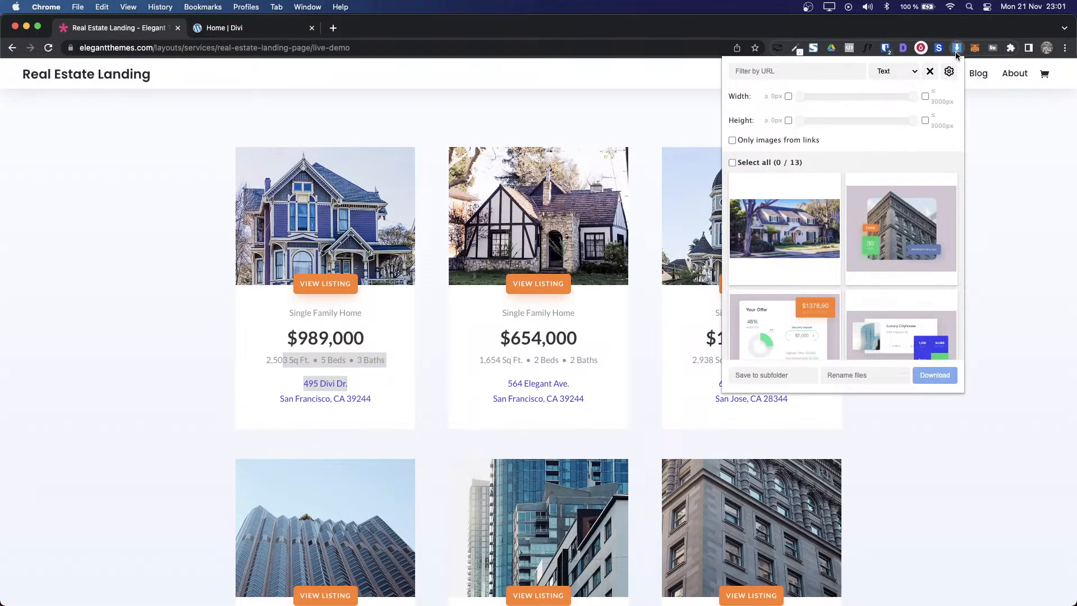
left_click(827, 182)
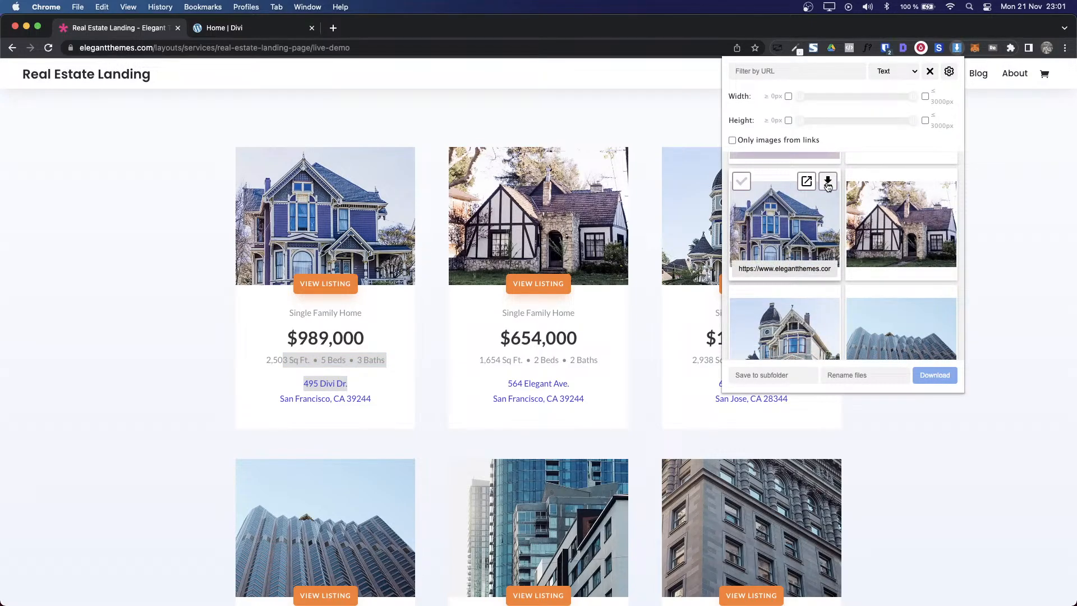
Step: Upload real-estate-11.jpg to the media library, set it as the Image module's picture and save the module settings
key("ctrl+Tab")
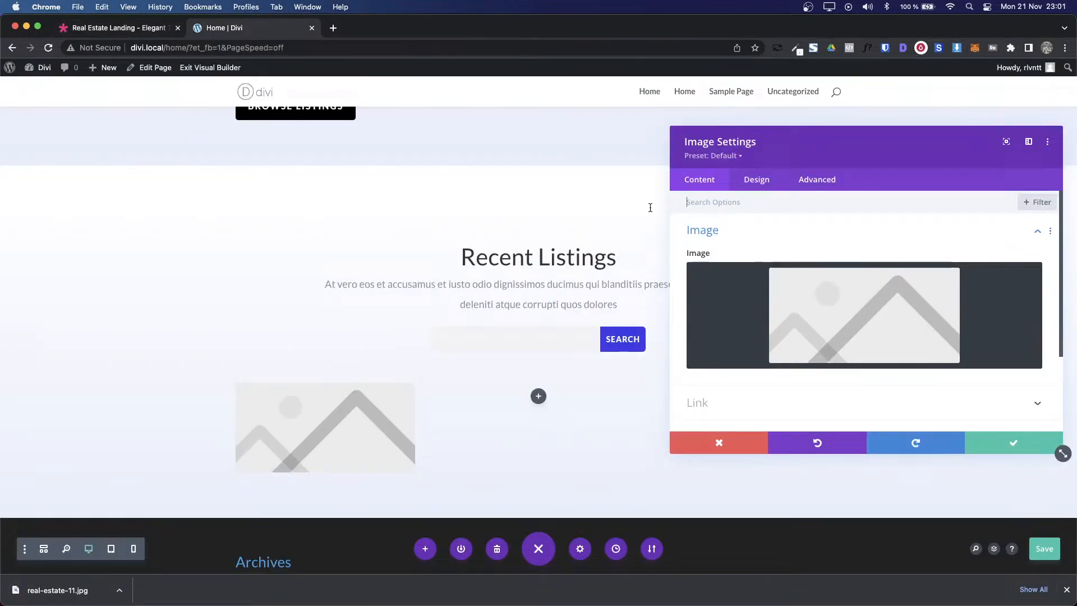
left_click(875, 293)
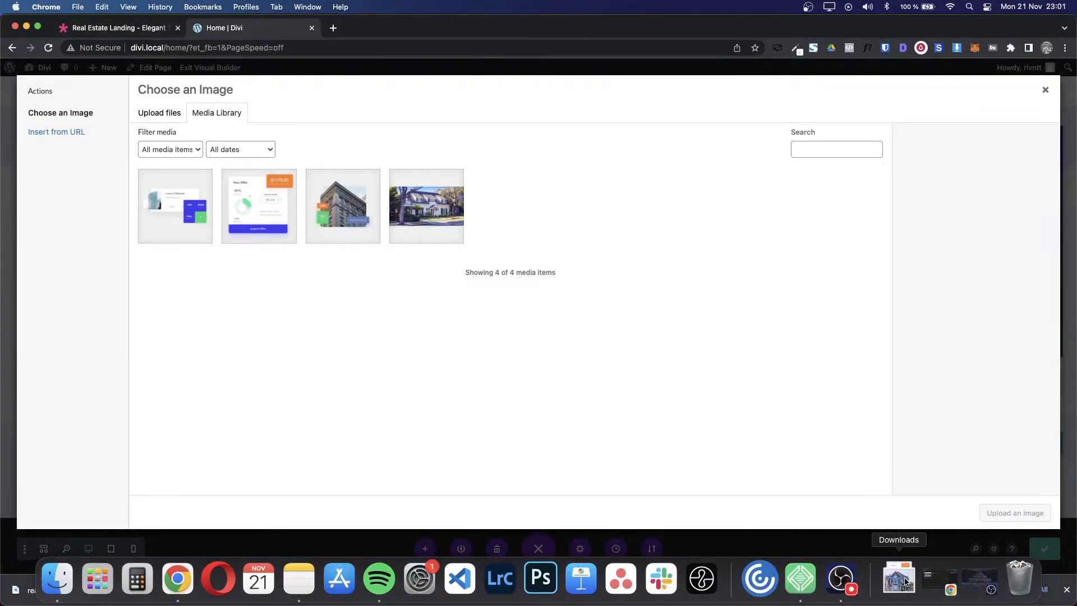
left_click(952, 577)
left_click_drag(897, 527, 649, 347)
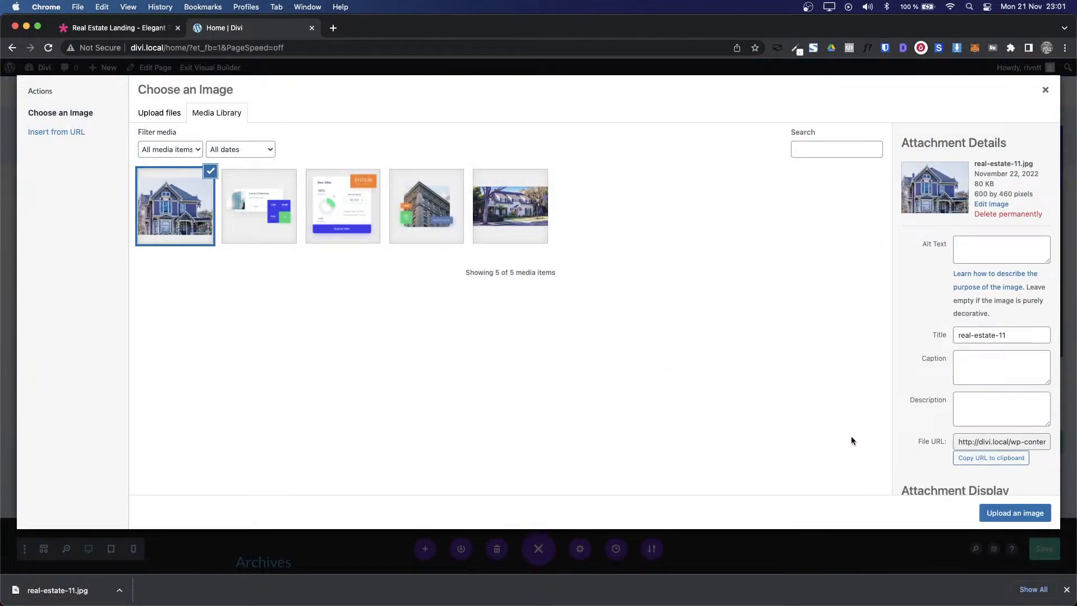
left_click(1015, 513)
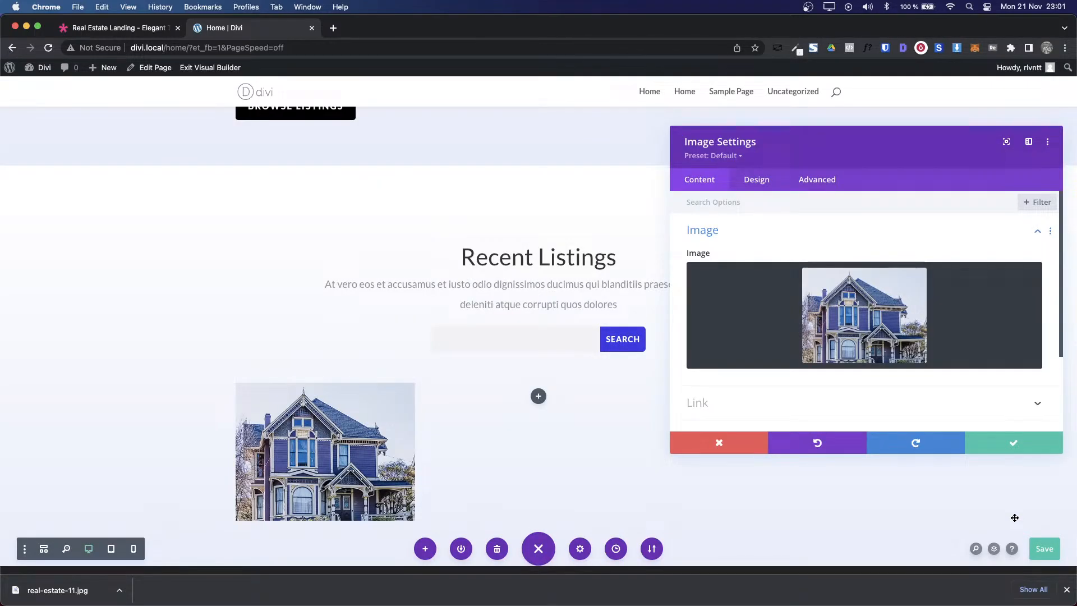
left_click(1013, 443)
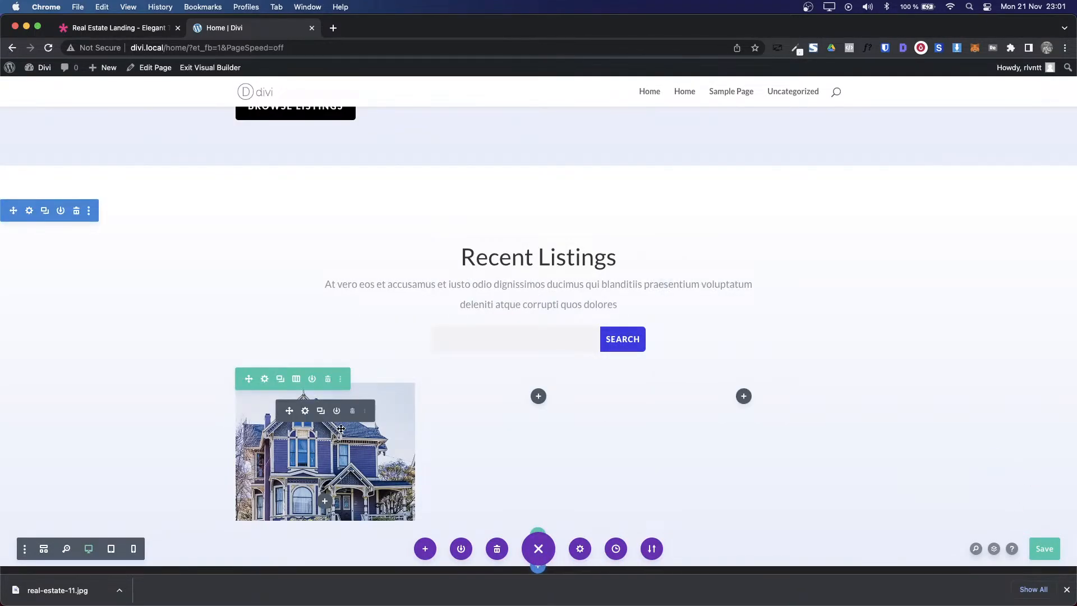
Step: Give the first column of the listings row a white background and save the column and row settings
left_click(263, 380)
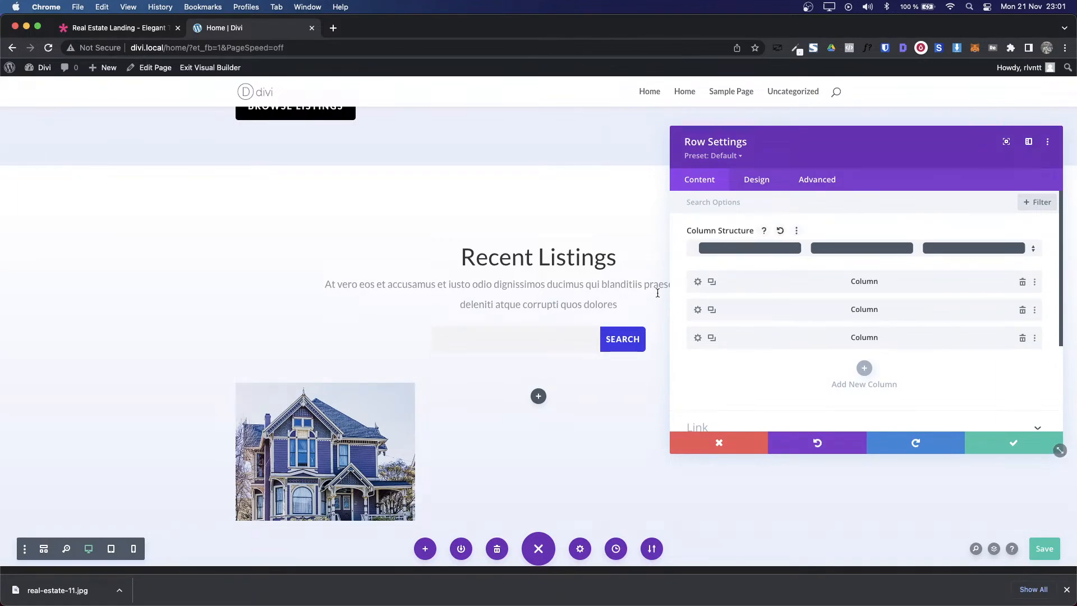
left_click(697, 281)
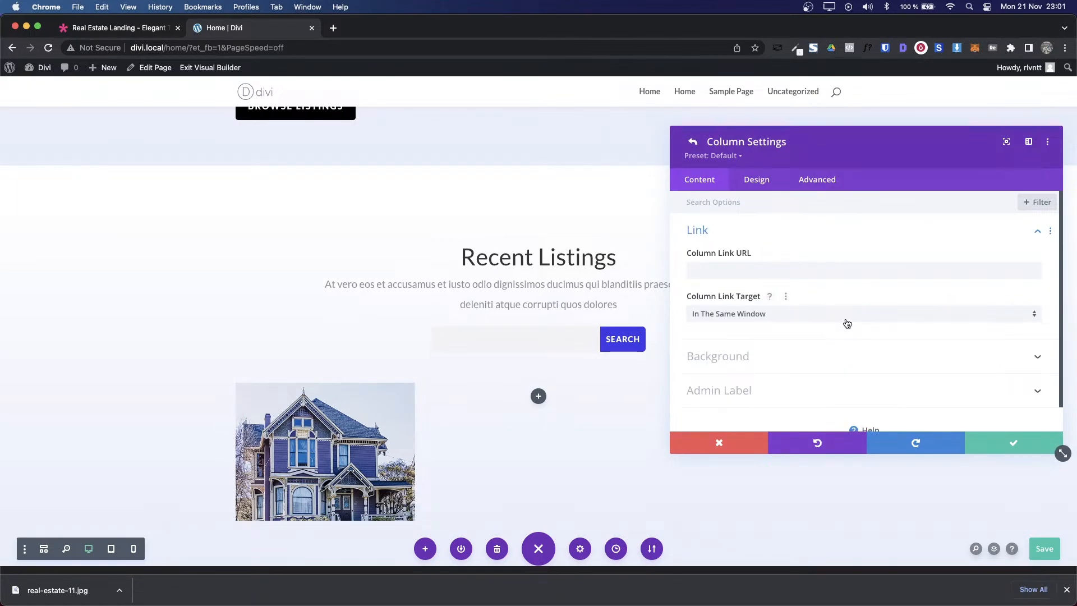
scroll(723, 263, "down", 1)
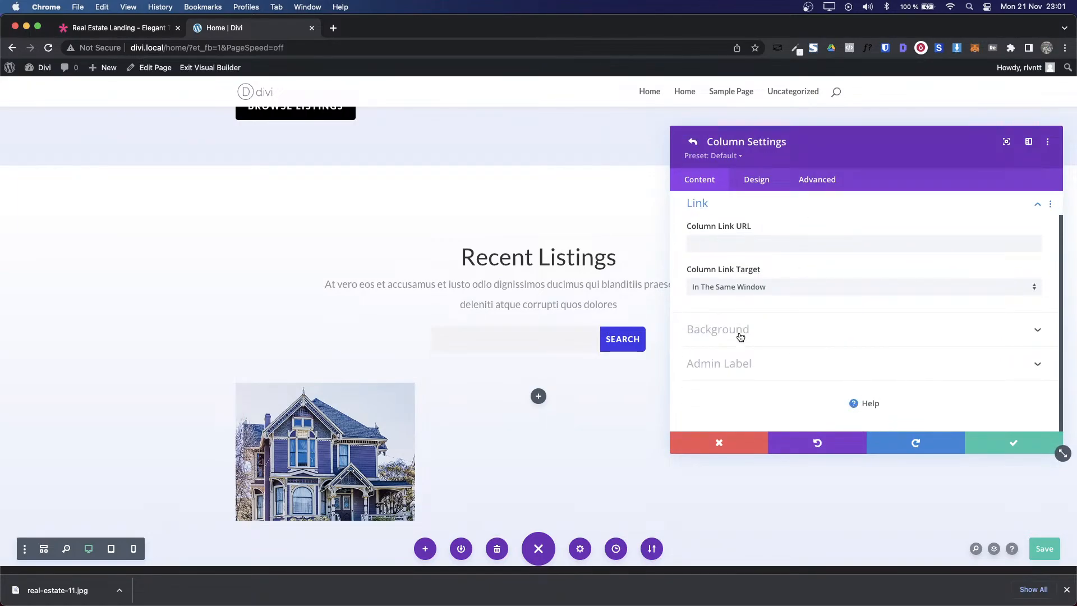
left_click(740, 337)
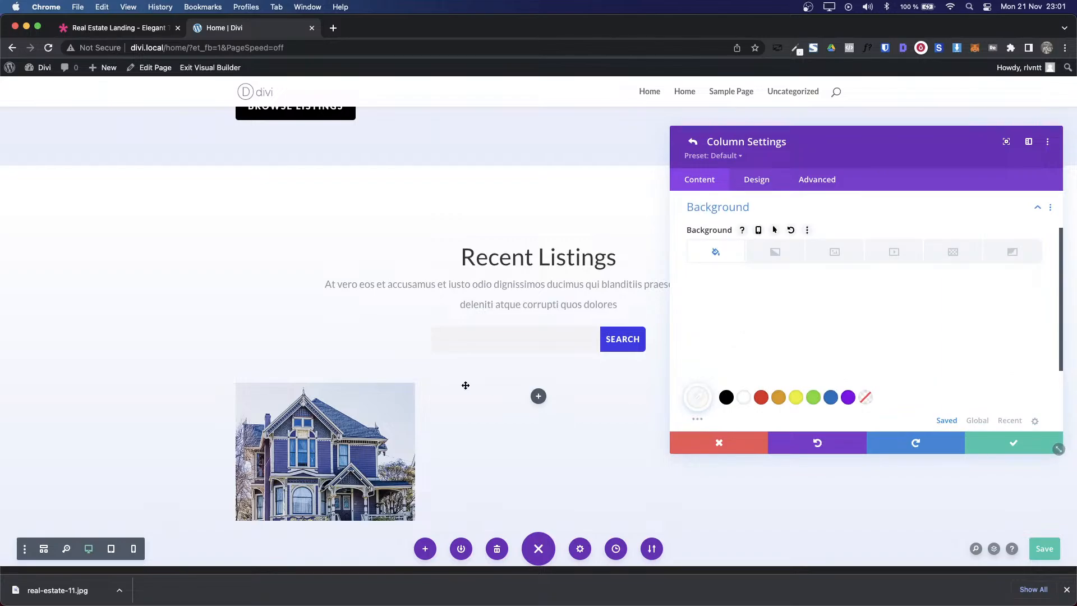
scroll(440, 386, "down", 3)
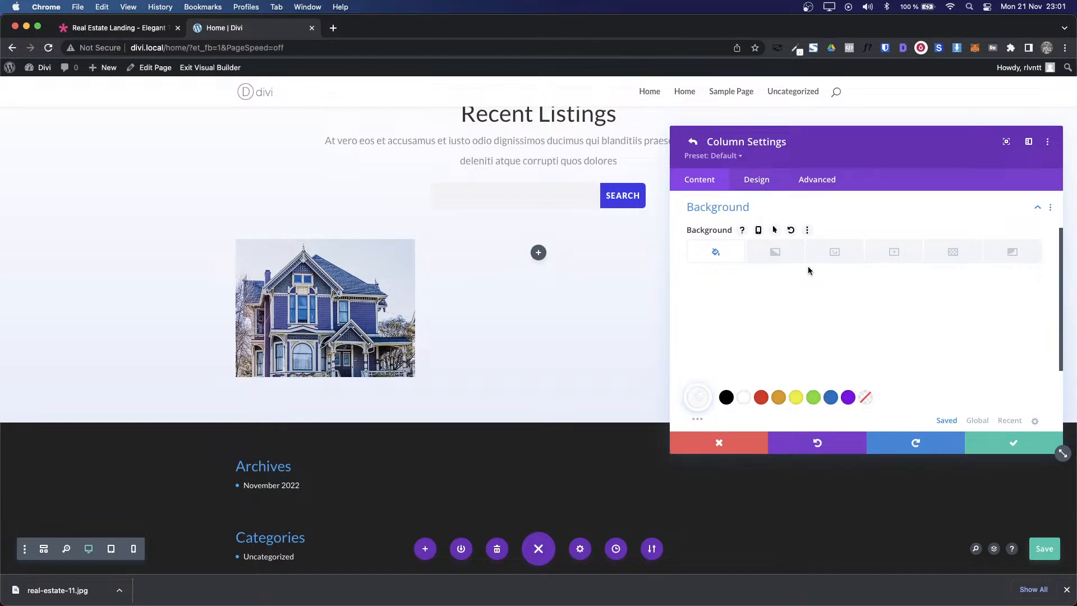
left_click(124, 29)
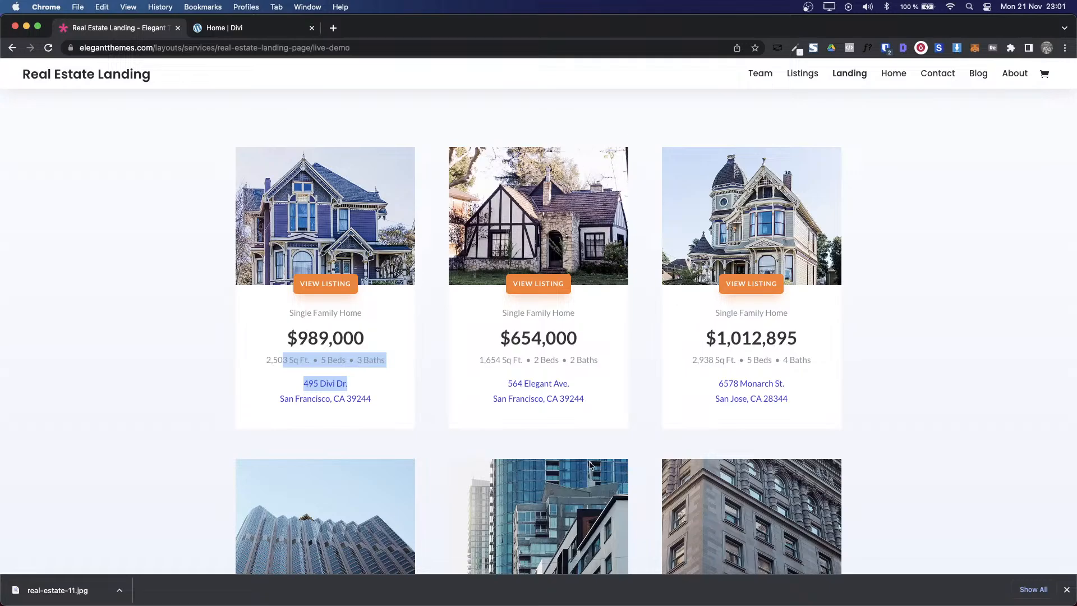
left_click(227, 27)
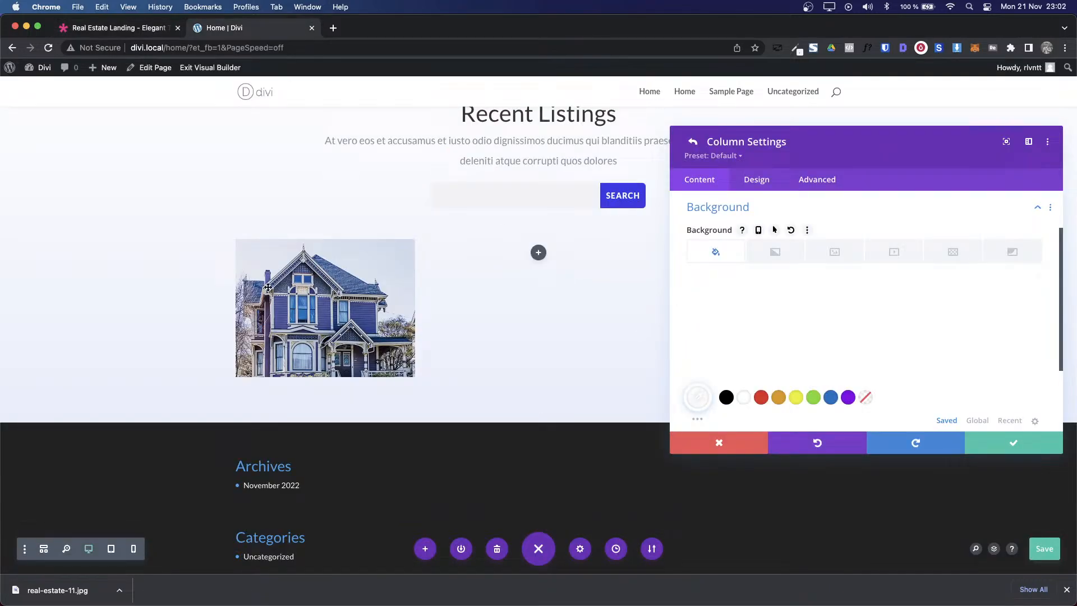
left_click(1013, 443)
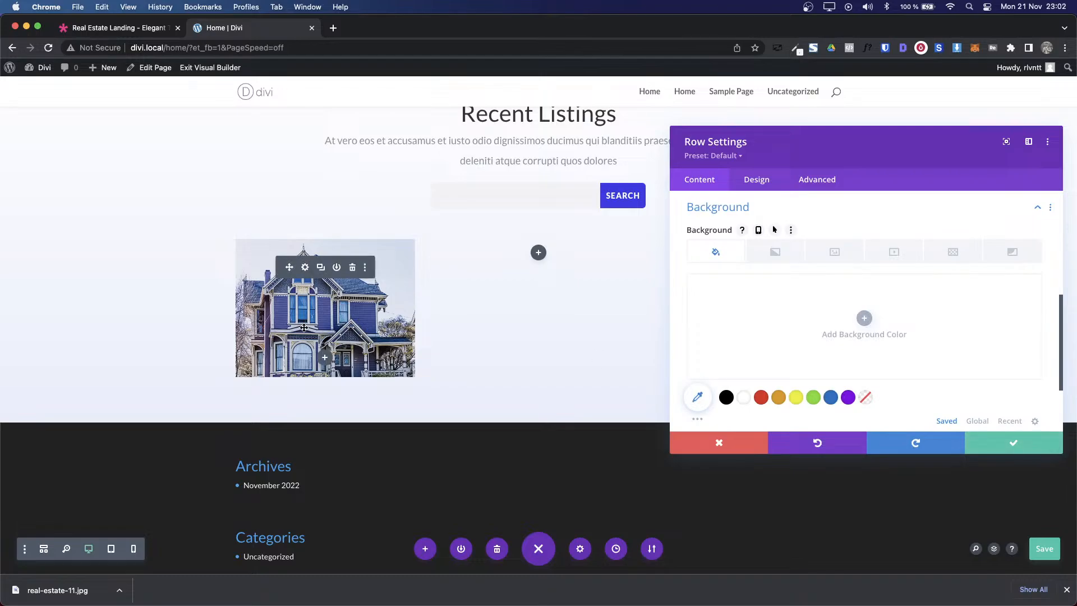
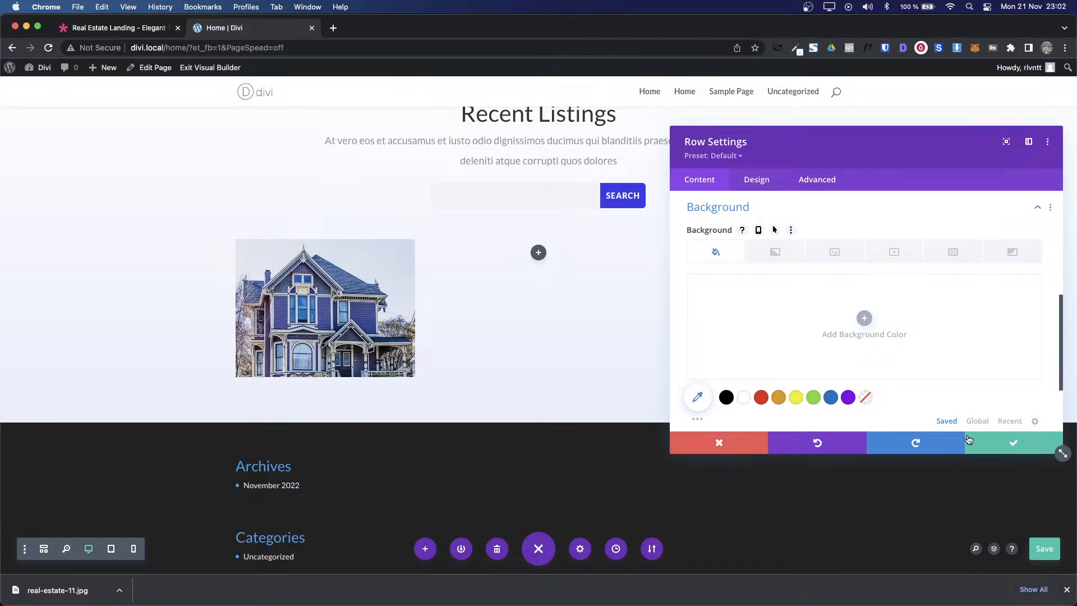
left_click(1038, 450)
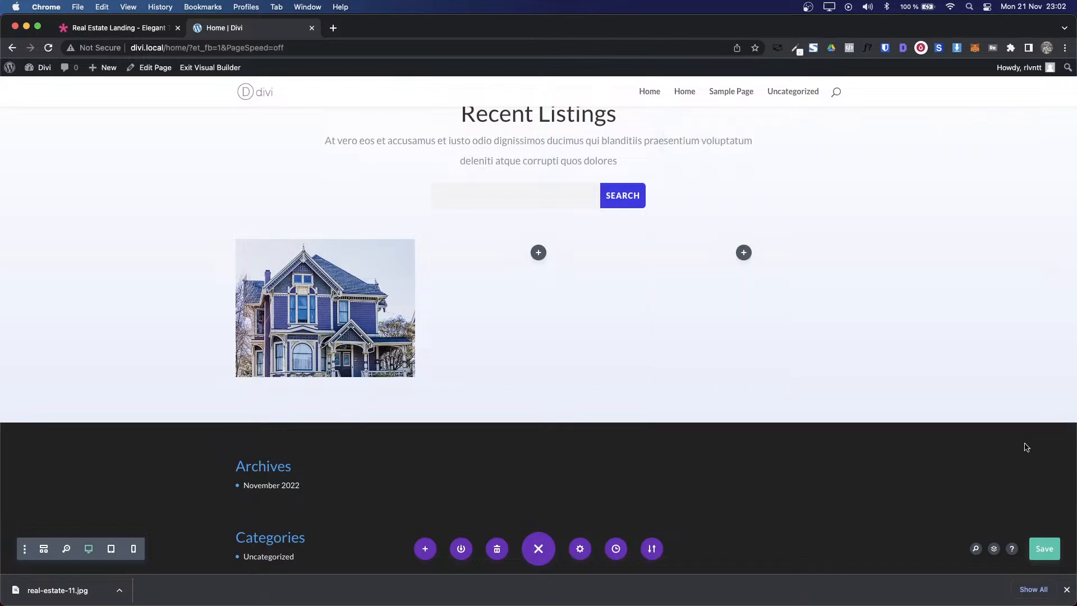
Step: Add a Text module with its default content beneath the house image, save it and compare the card with the demo
left_click(329, 362)
type("tex")
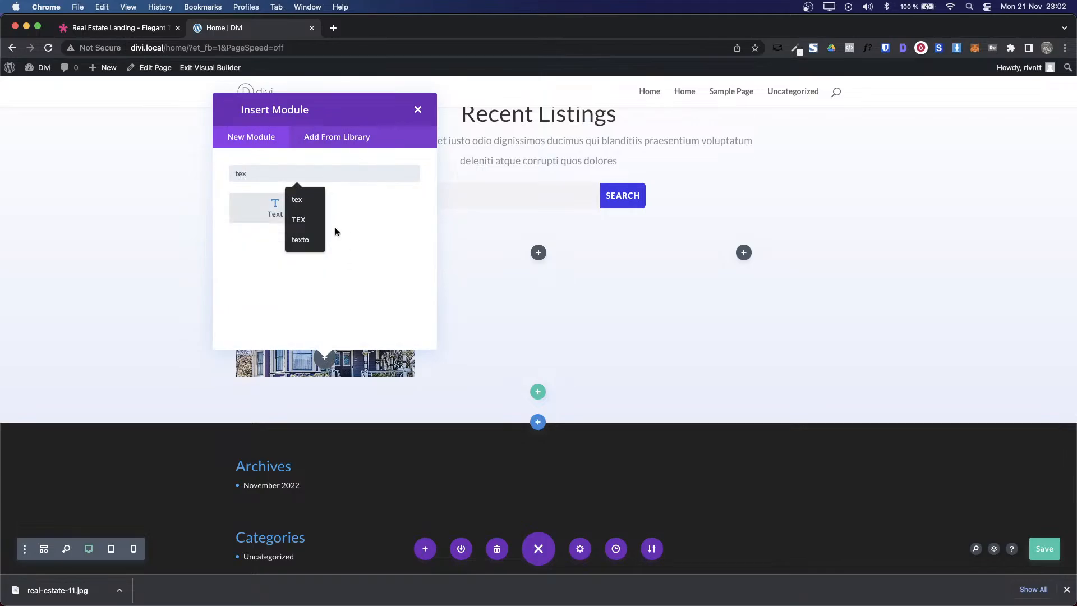
left_click(264, 216)
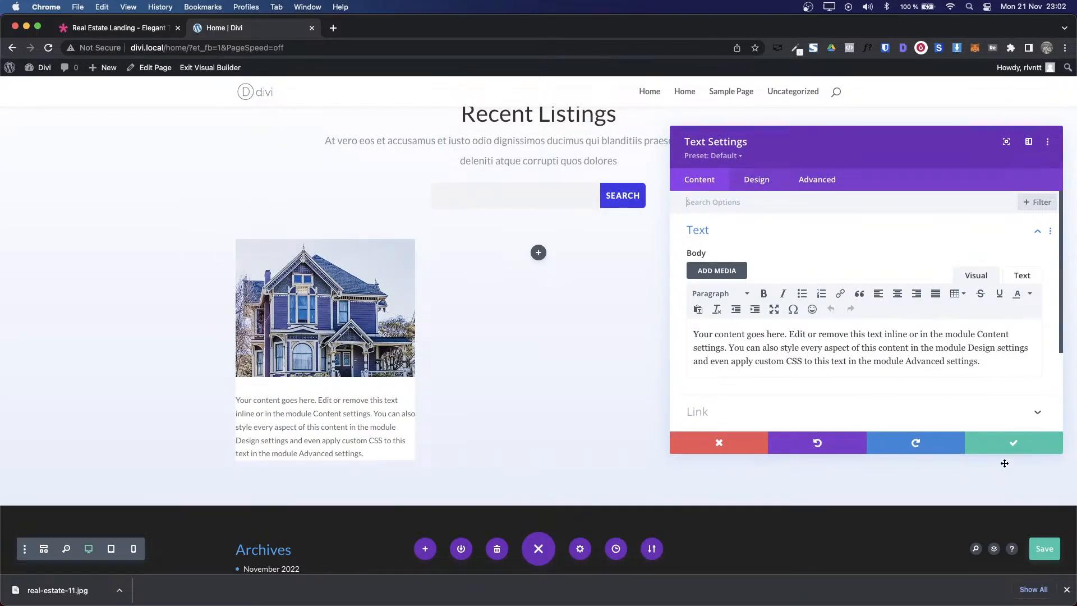
left_click(1011, 446)
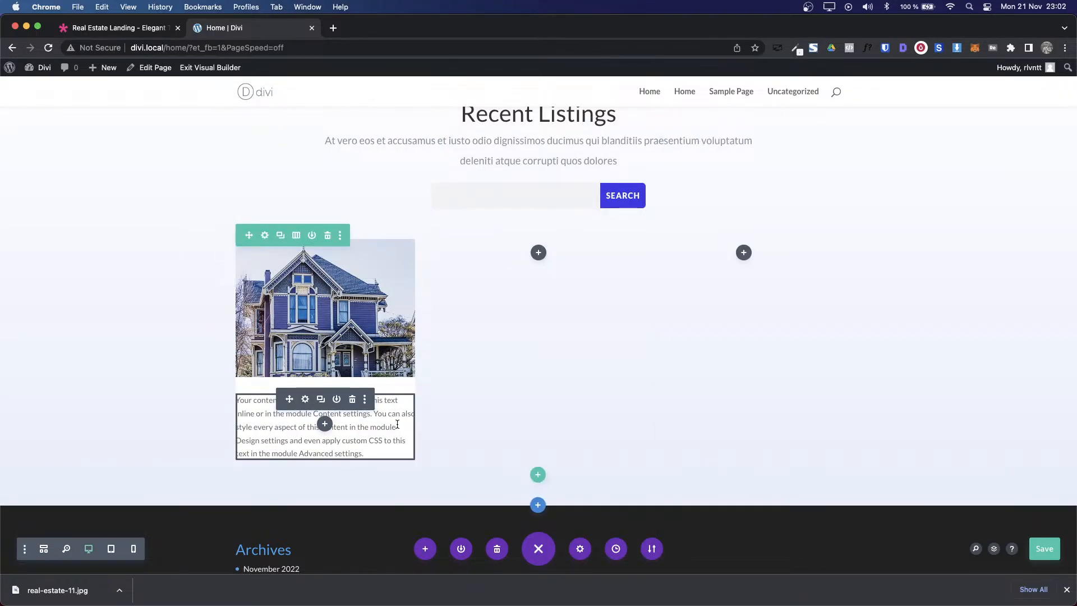
key("ctrl+shift+Tab")
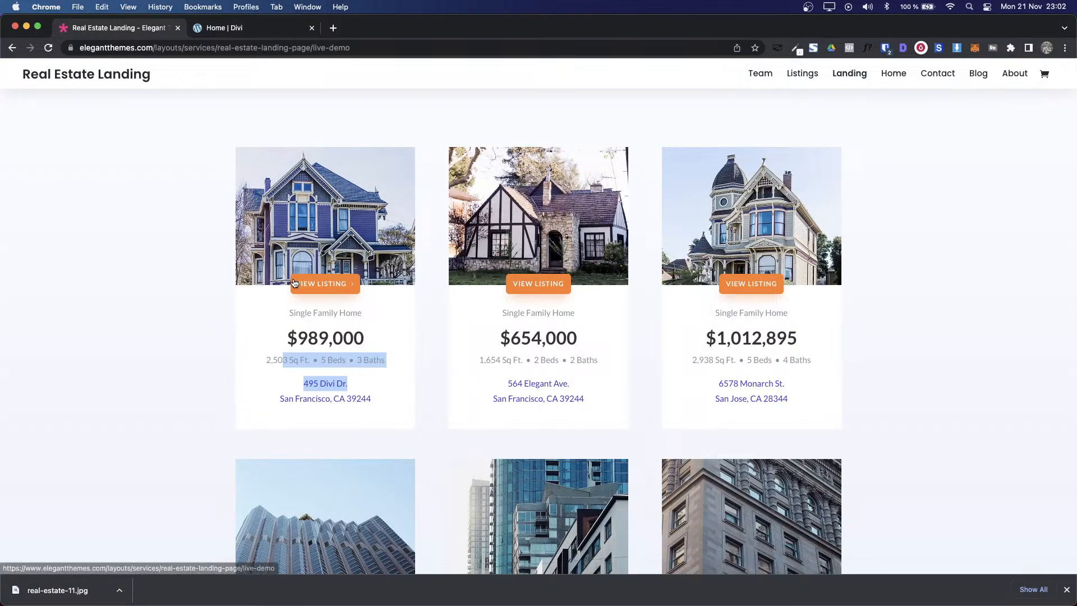
key("ctrl+Tab")
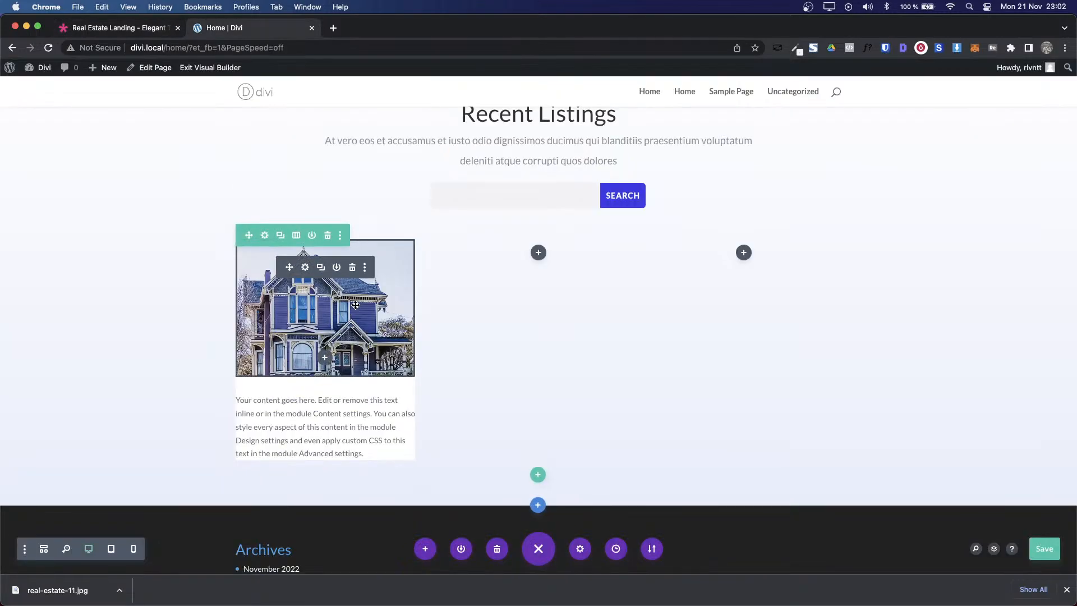
Step: Add a Button module with its default settings beneath the house image, save it and compare the card with the demo
left_click(325, 357)
type("but")
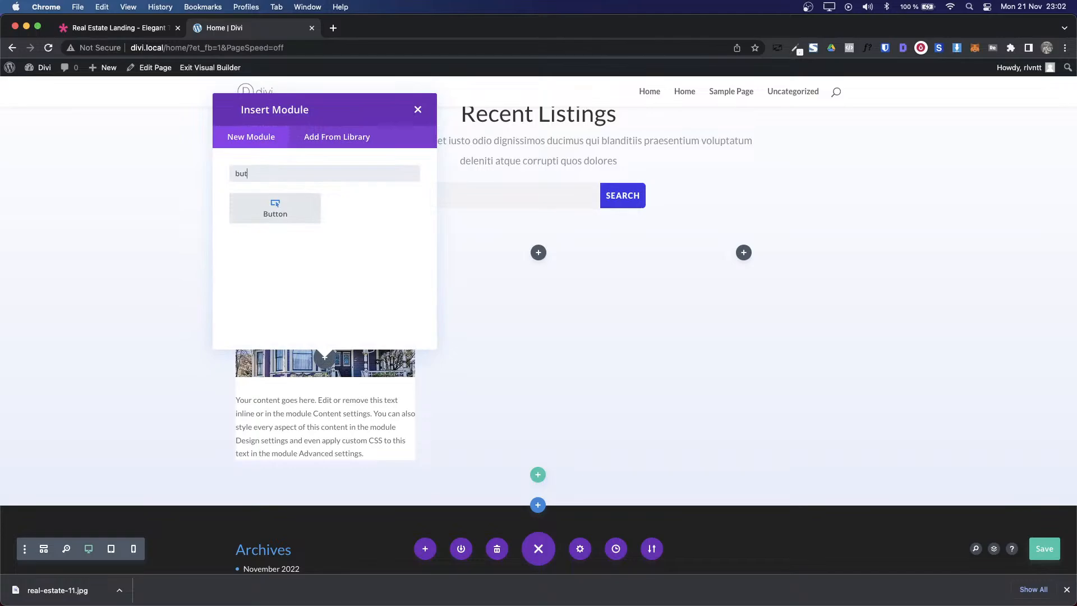
left_click(276, 220)
left_click(996, 444)
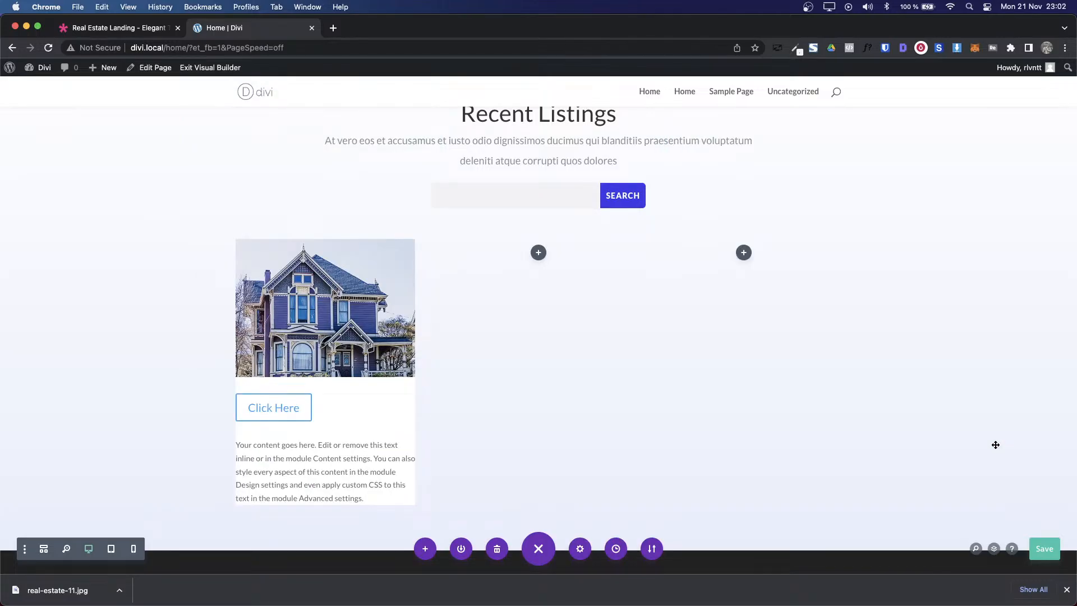
key("ctrl+shift+Tab")
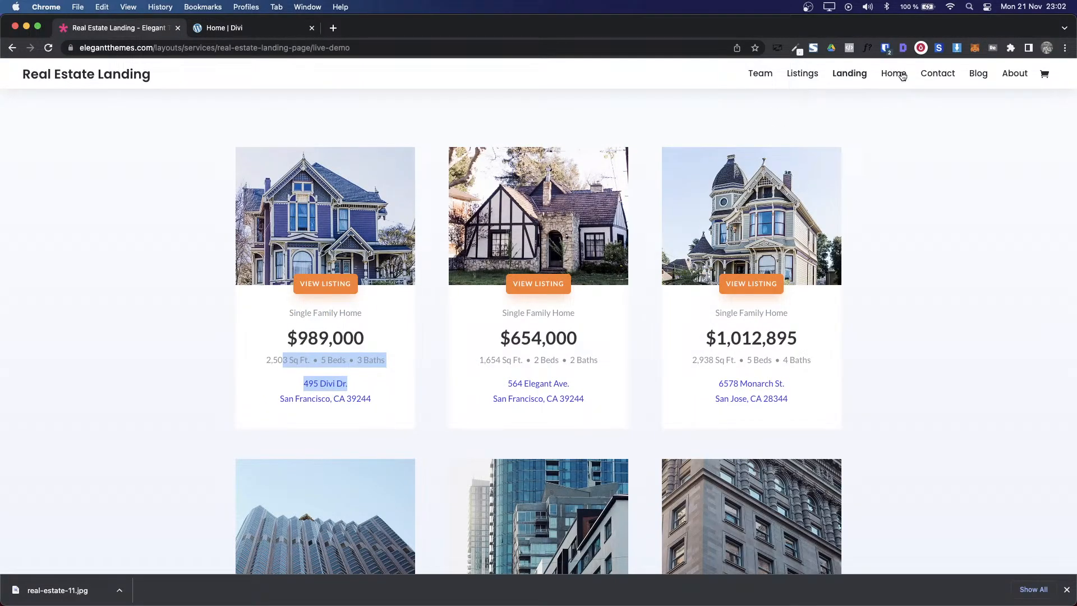
key("ctrl+Tab")
Step: Copy the hero section's Browse Listings button, paste it below the house image and delete the default Click Here button
scroll(360, 251, "up", 10)
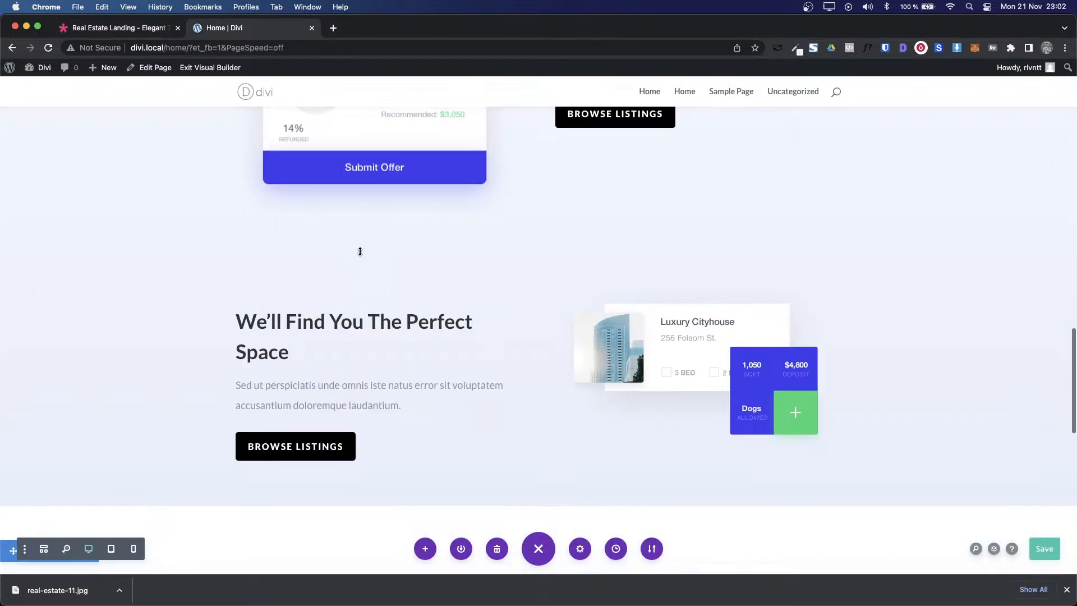
scroll(360, 251, "up", 15)
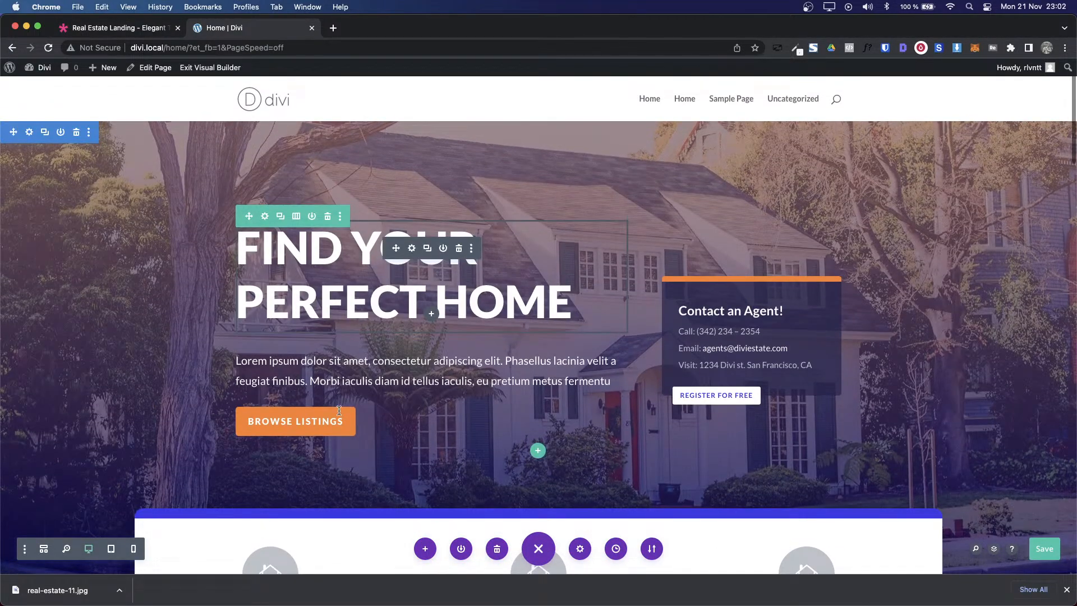
right_click(409, 413)
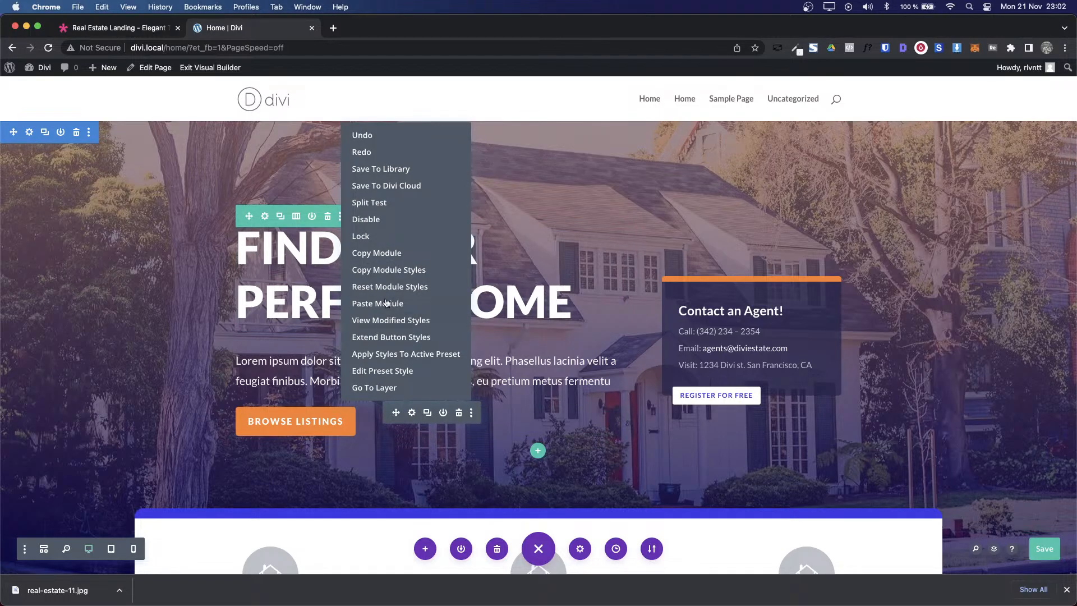
left_click(386, 253)
scroll(347, 397, "down", 20)
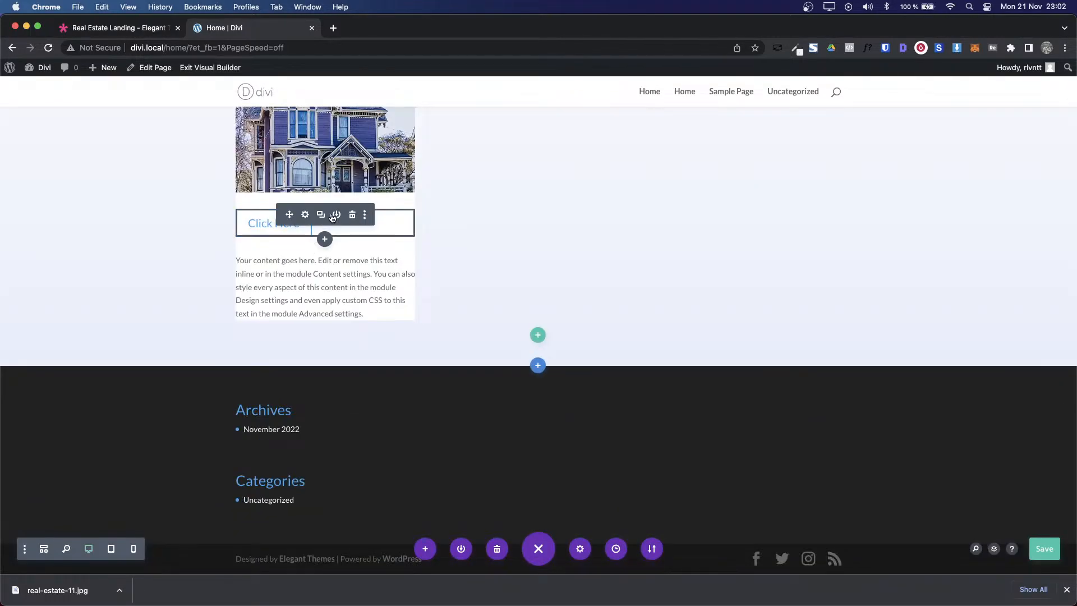
right_click(326, 242)
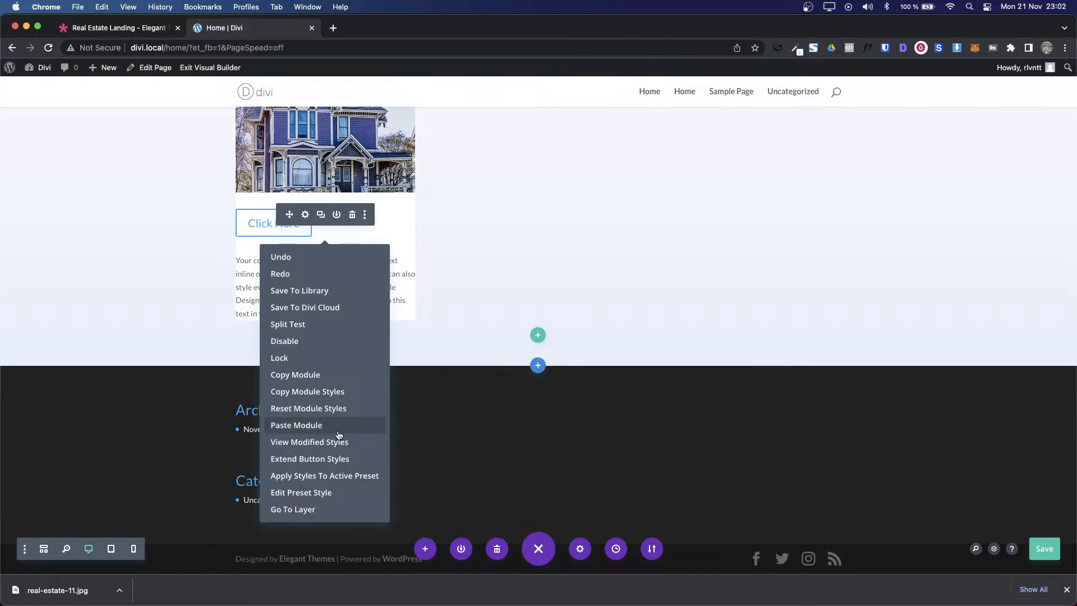
left_click(297, 425)
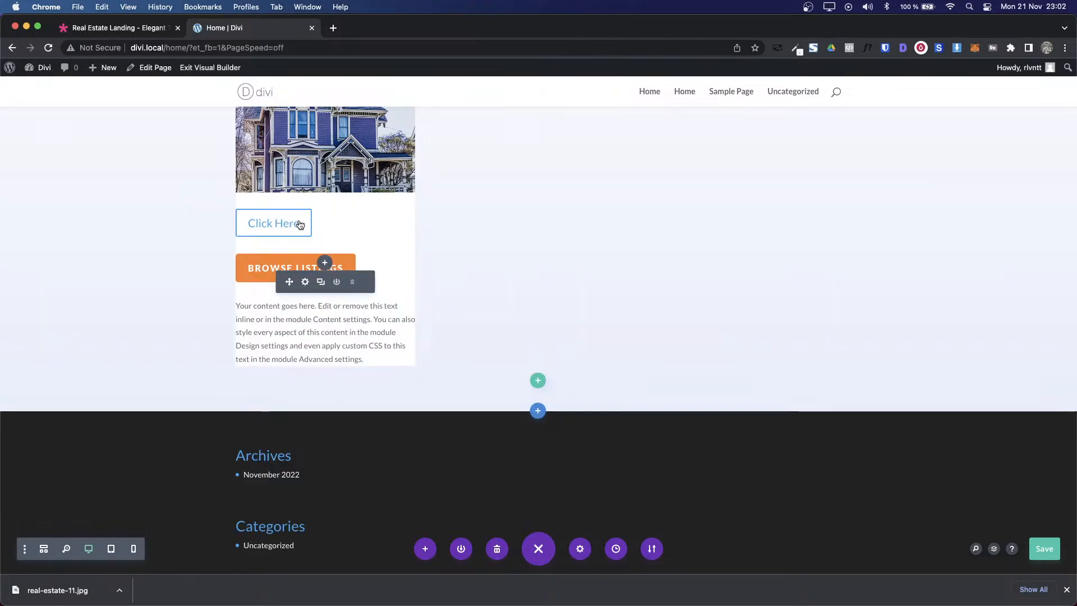
left_click(350, 216)
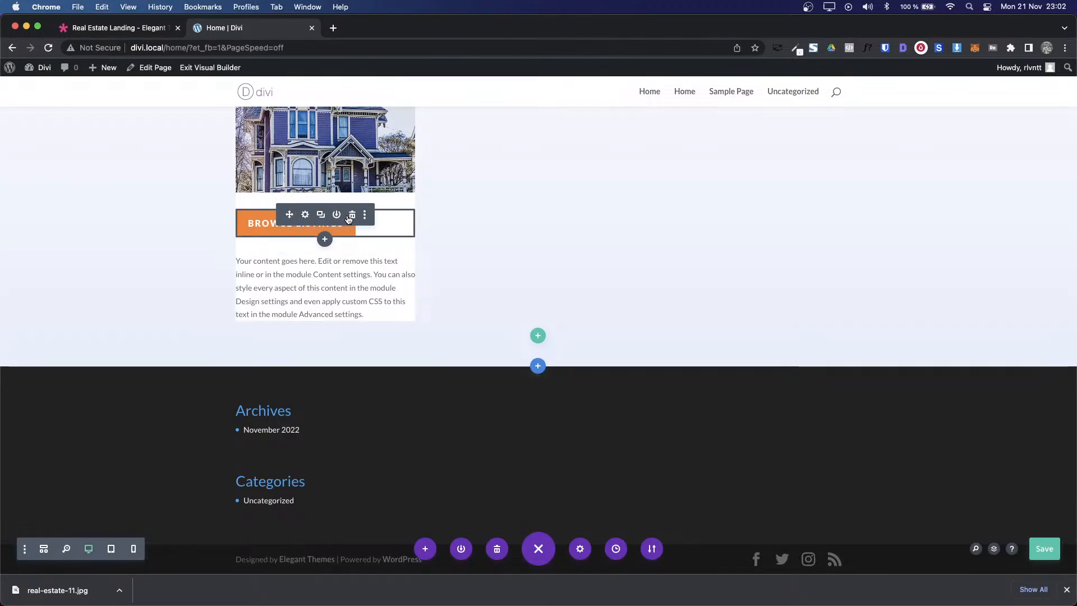
Step: Inspect the font of the View Listing button on the demo page with WhatFont
key("ctrl+shift+Tab")
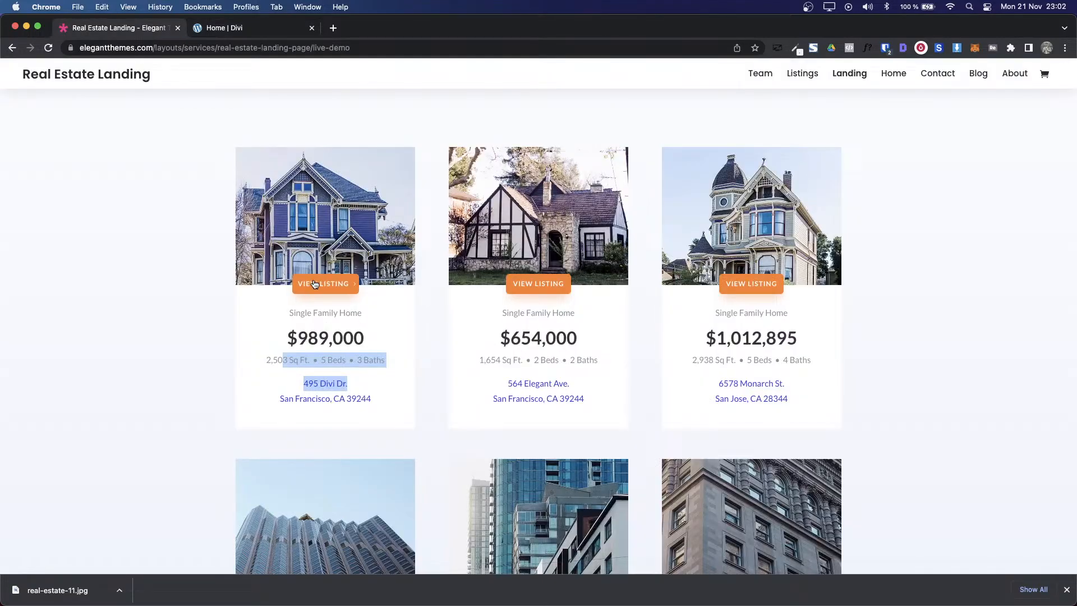
key("ctrl+Tab")
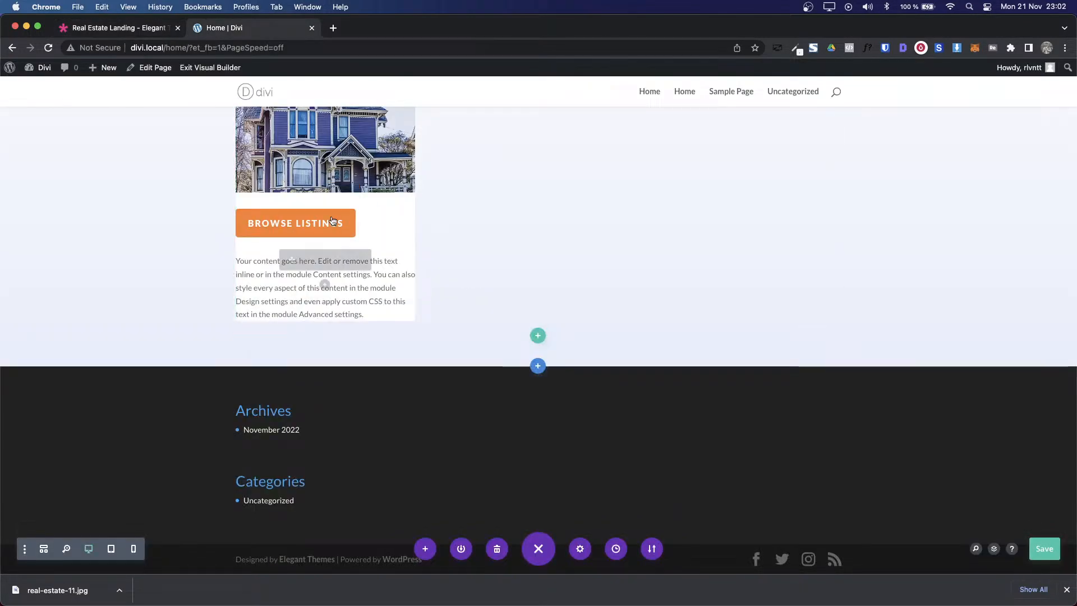
mouse_move(303, 219)
key("ctrl+shift+Tab")
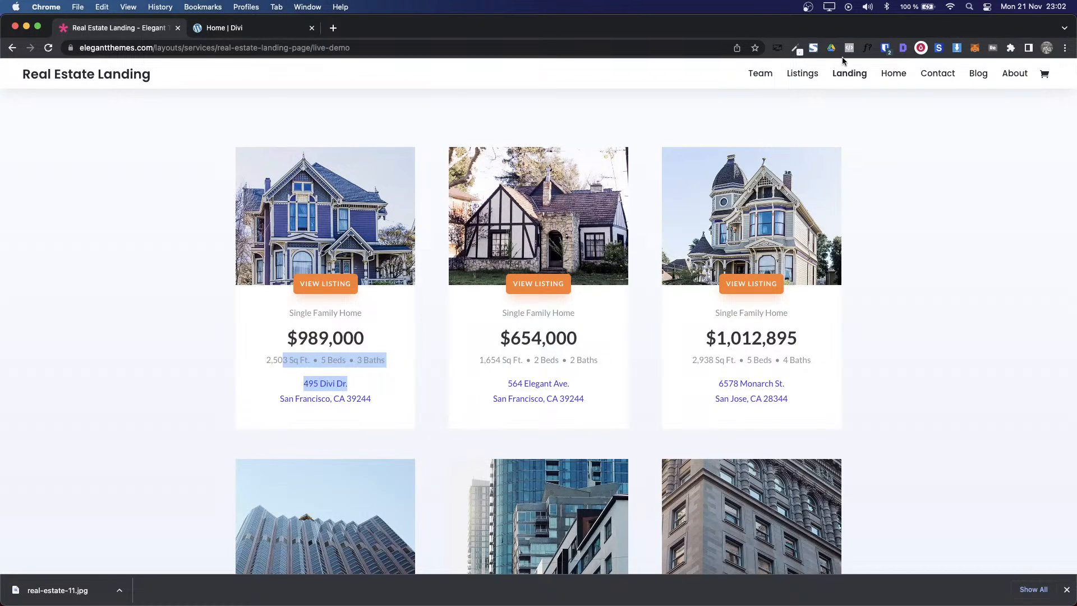
left_click(866, 49)
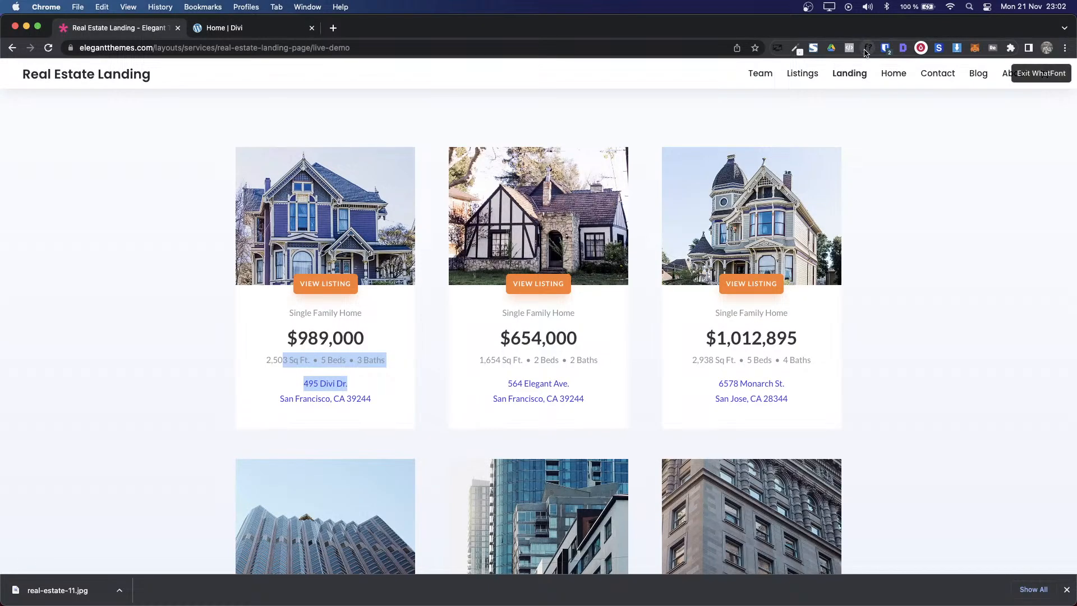
left_click(538, 282)
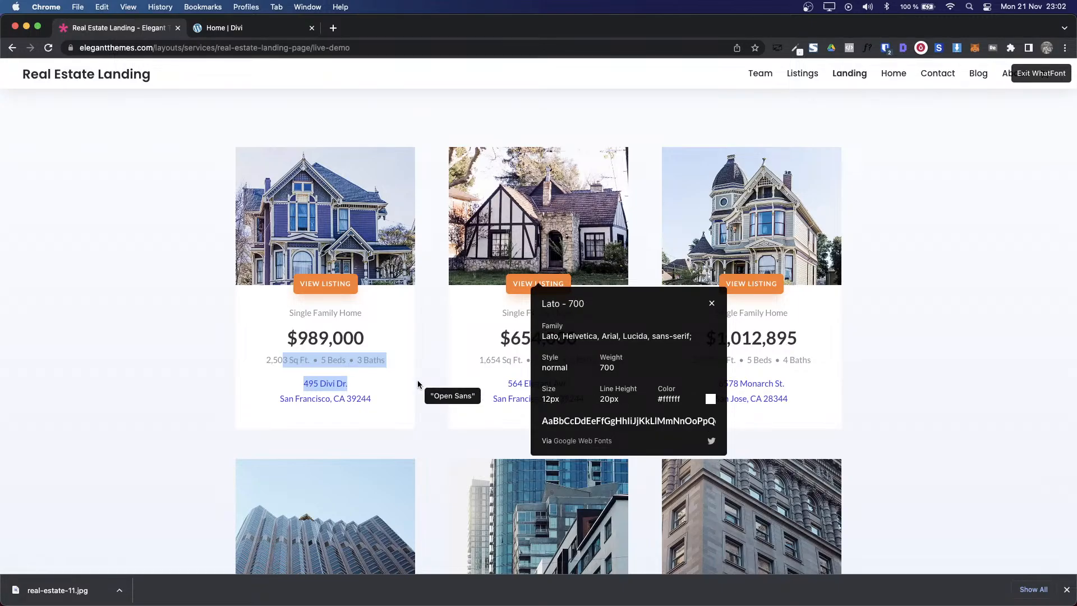
Step: Set the text size of the Browse Listings button in the listing card to 12px
key("ctrl+Tab")
left_click(307, 218)
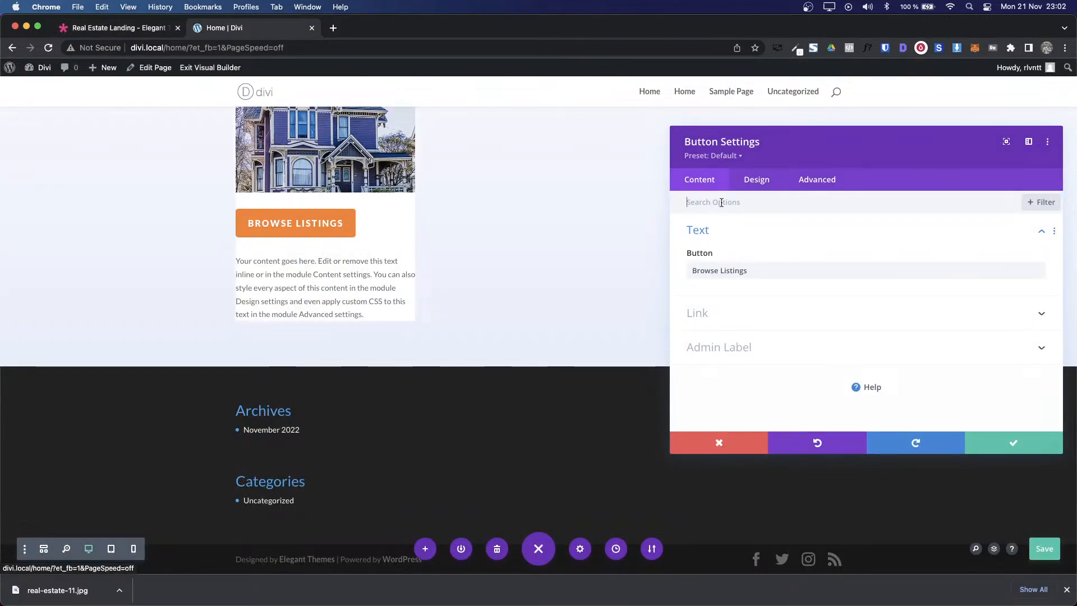
left_click(756, 181)
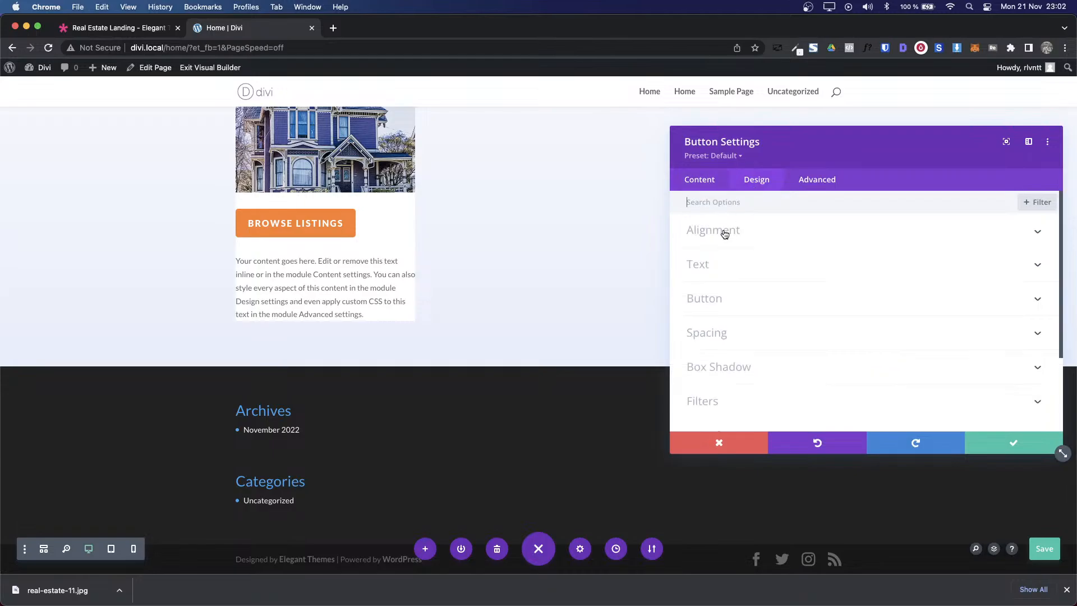
left_click(722, 298)
scroll(841, 381, "down", 2)
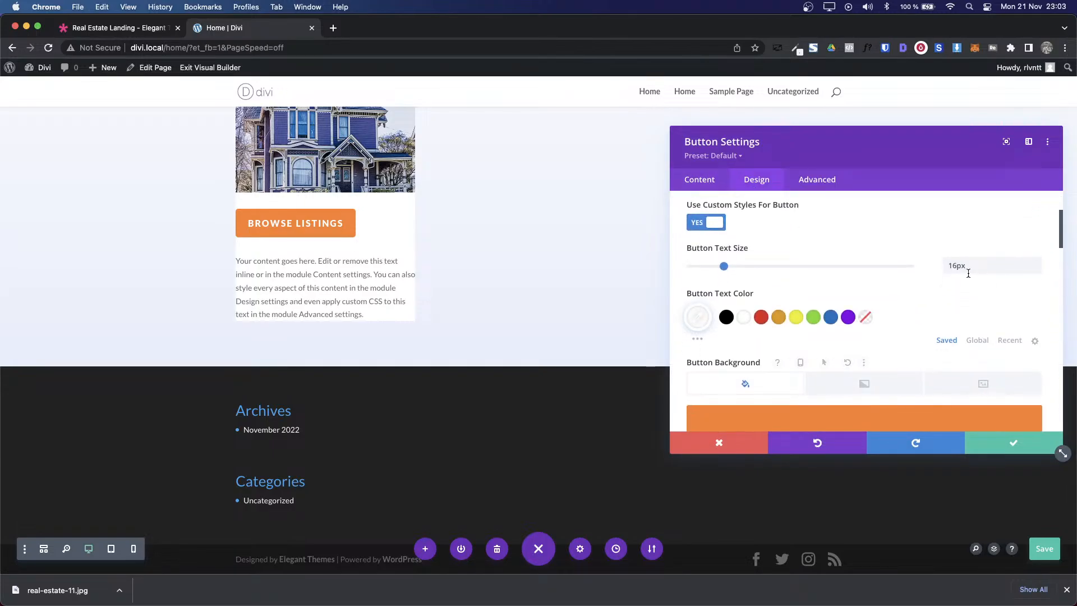
left_click_drag(954, 265, 944, 266)
type("12")
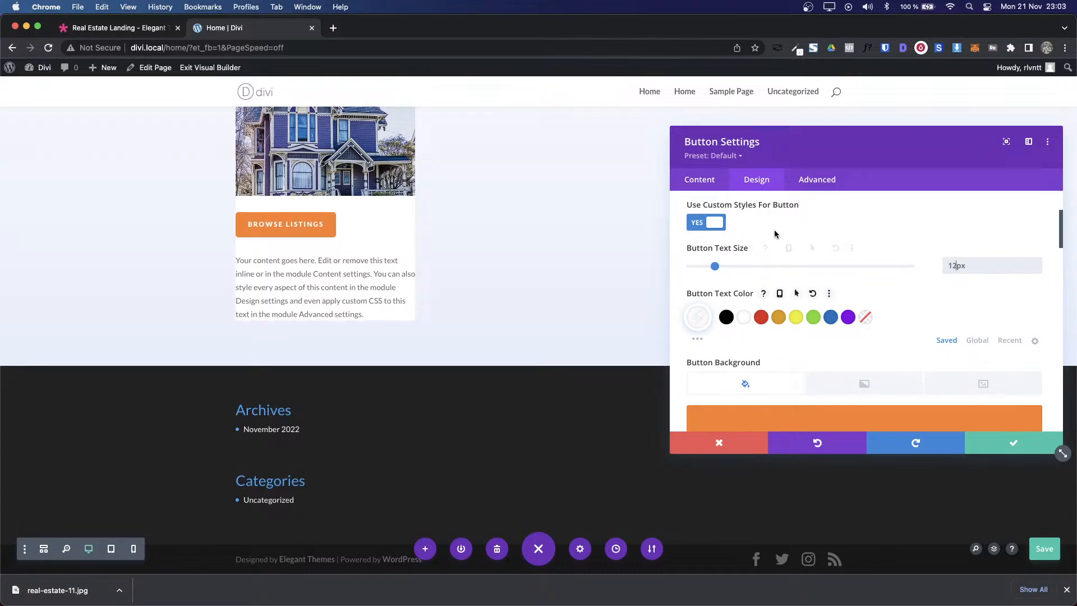
Step: Centre-align the button within the listing card
scroll(776, 234, "up", 3)
left_click(731, 257)
scroll(731, 257, "up", 2)
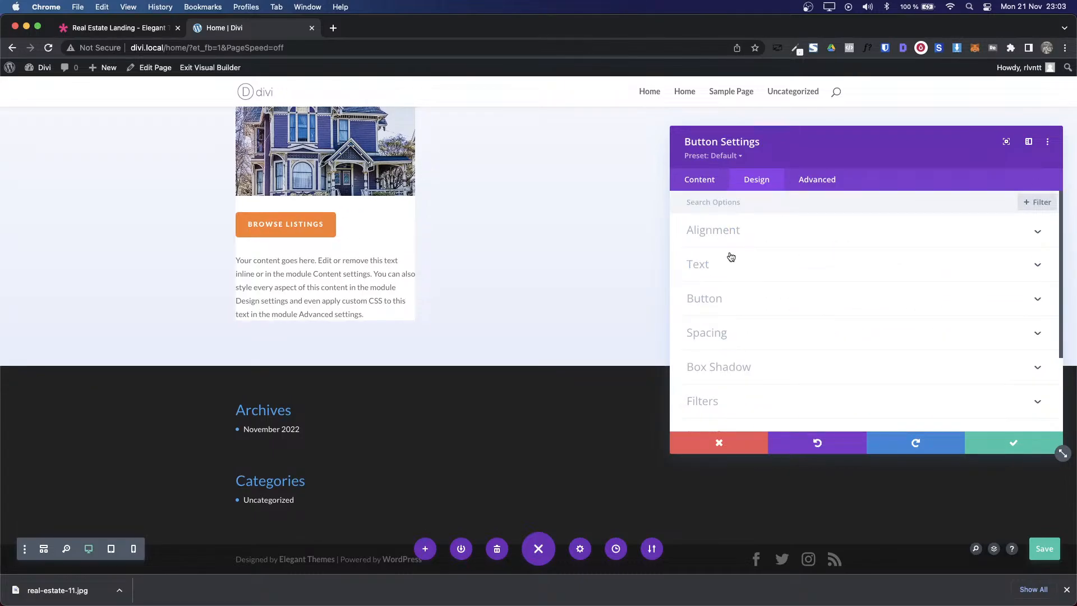
left_click(762, 235)
left_click(849, 279)
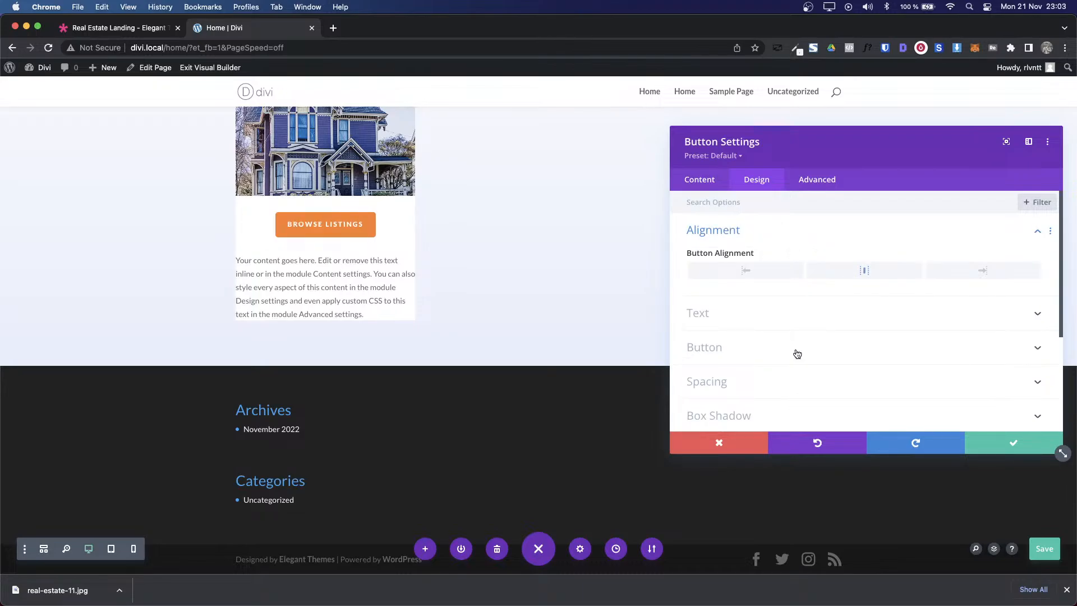
Step: Set the card button's linked top and bottom padding to 7px
left_click(752, 386)
left_click(727, 307)
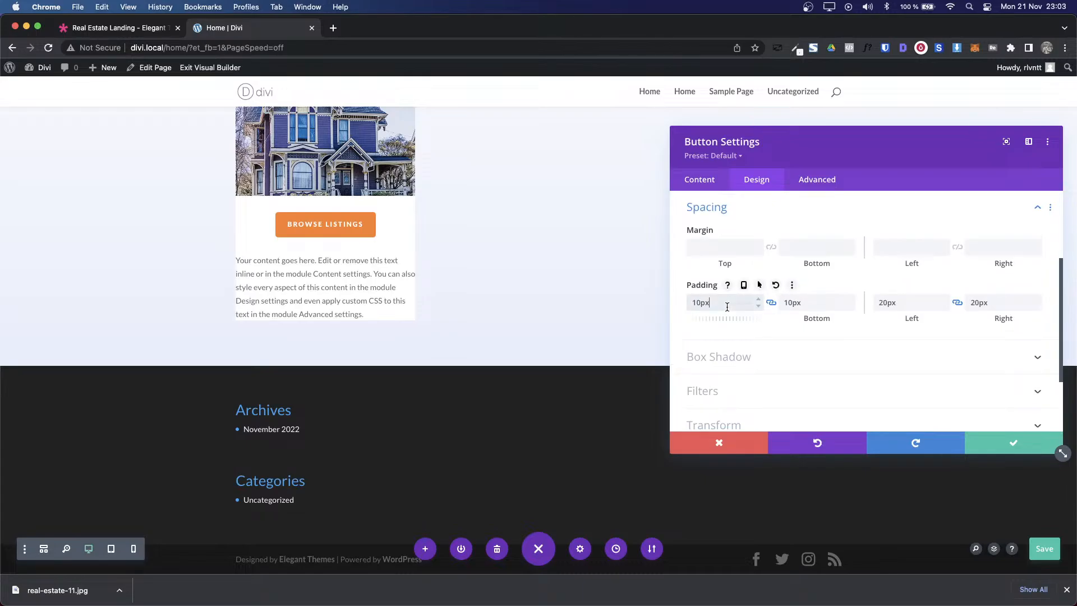
key("super+a")
type("0px")
key("super+a")
type("6px")
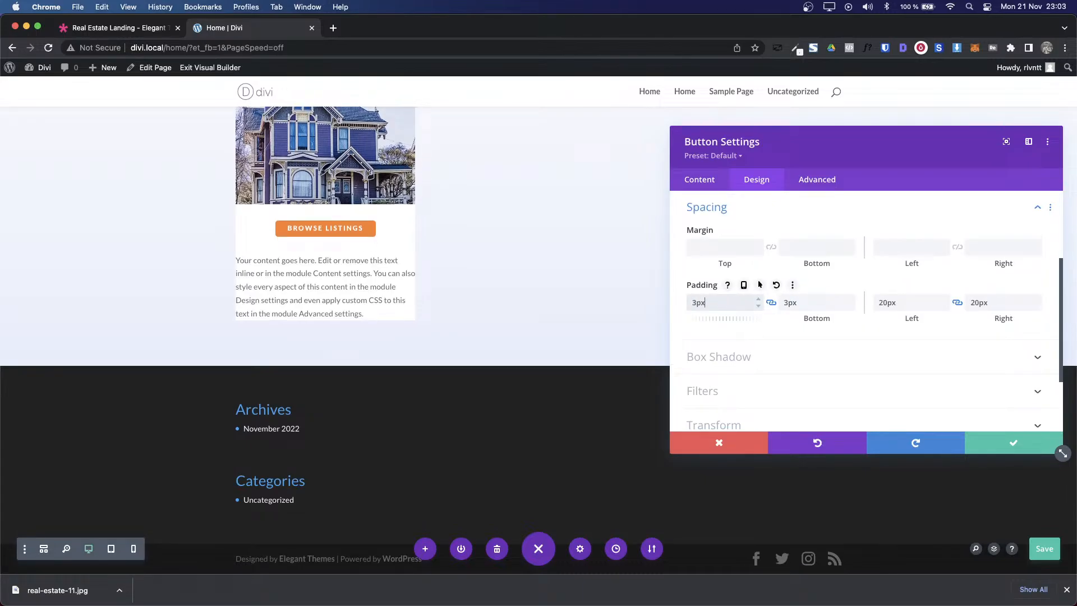
key("Down")
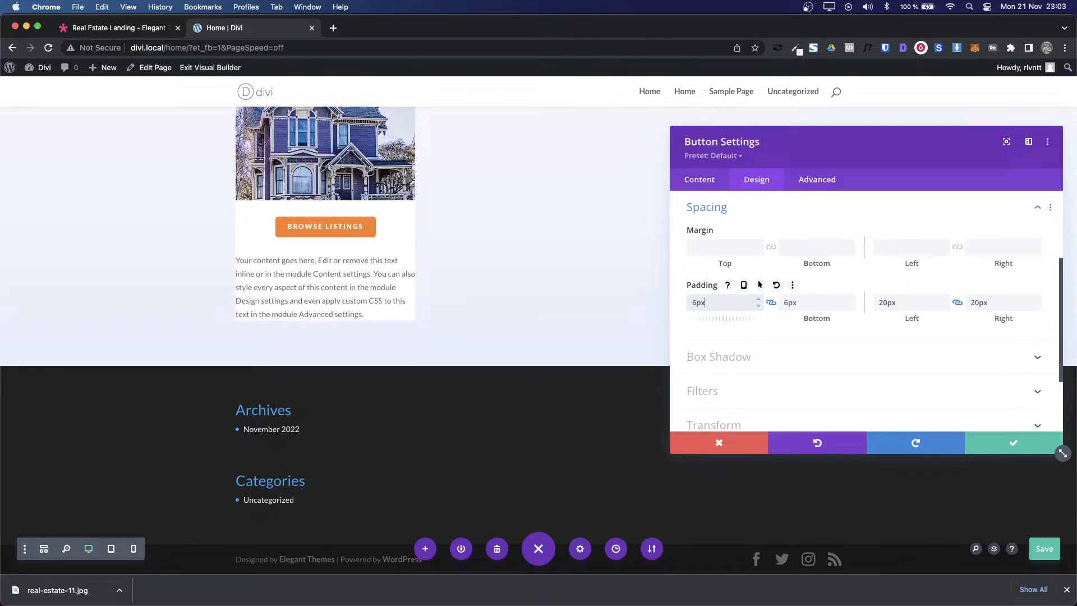
Step: Set the card button's linked left and right padding to 8px, comparing its width with the demo button
key("Tab")
key("Tab")
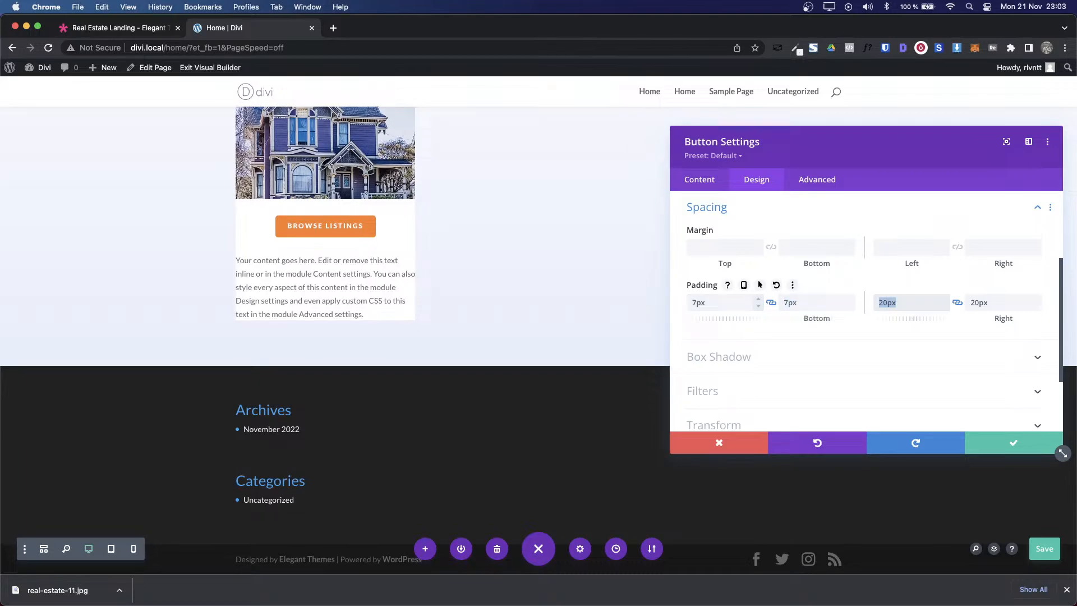
type("18px")
key("ctrl+Tab")
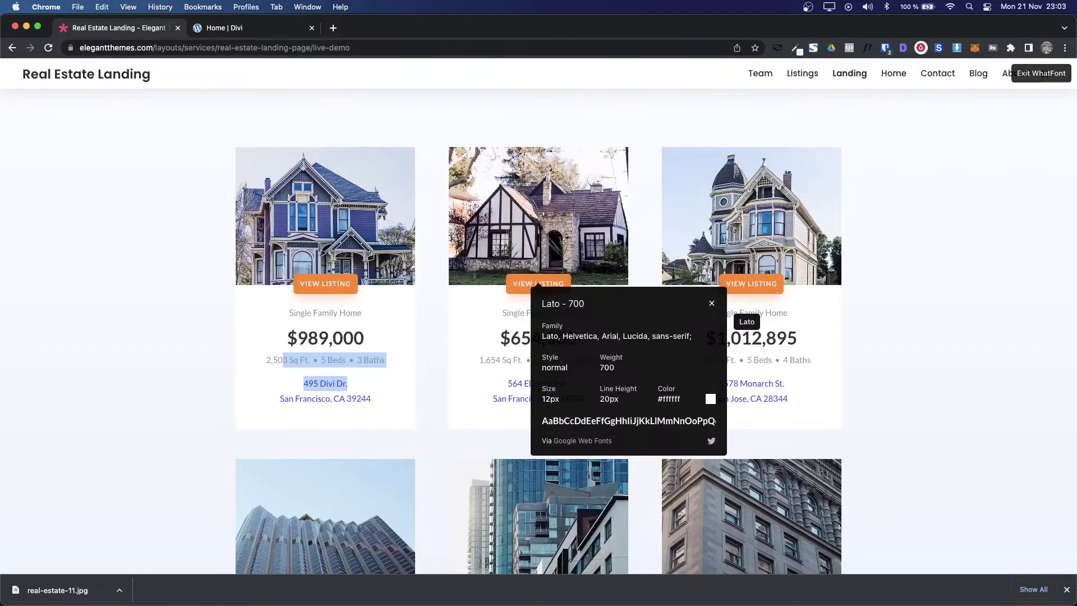
key("ctrl+Tab")
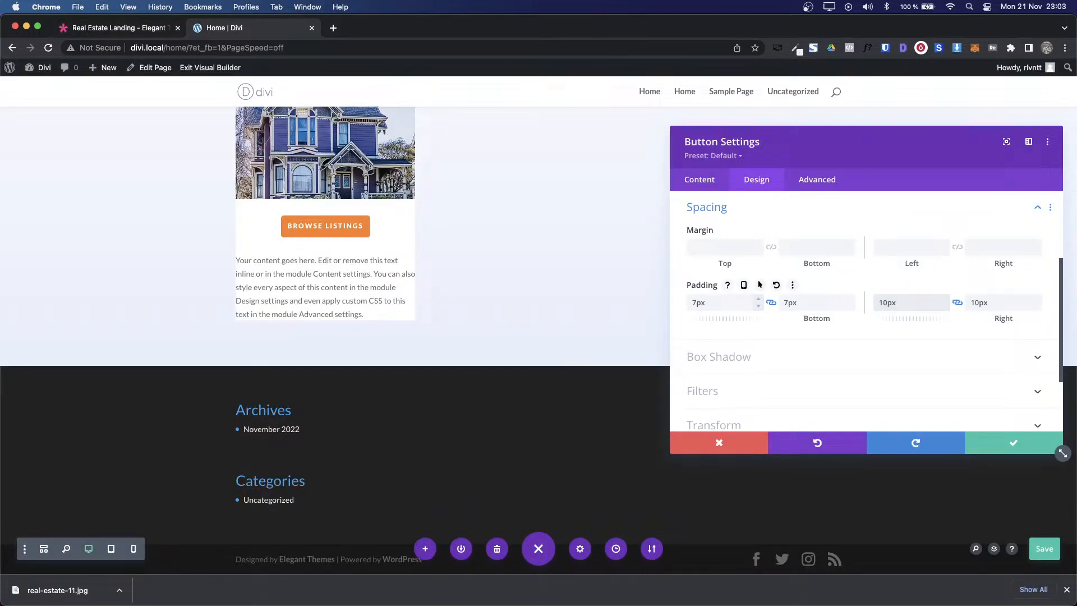
key("ctrl+Tab")
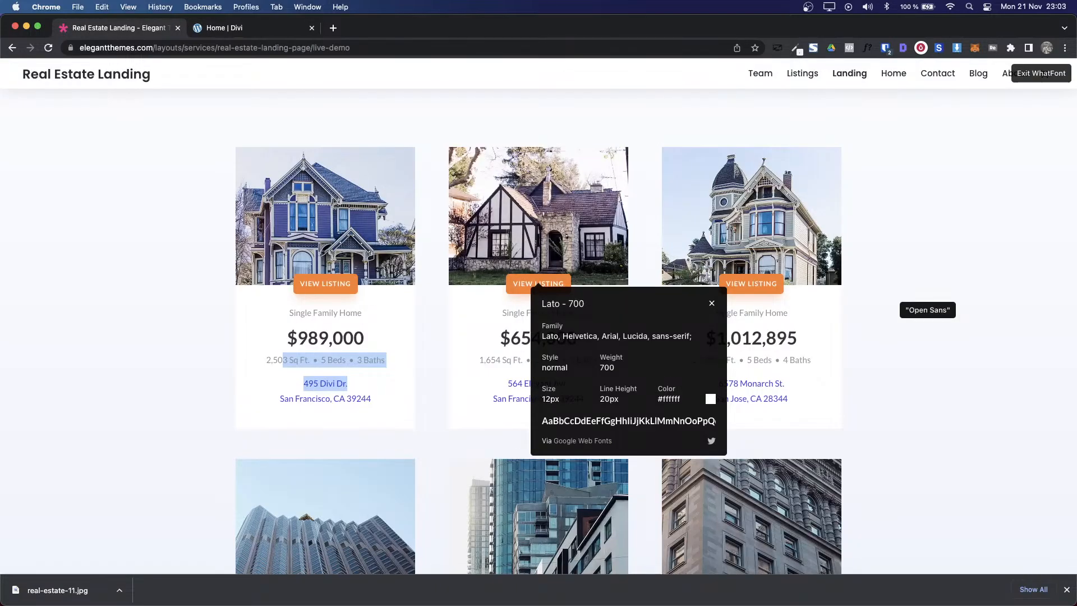
key("ctrl+Tab")
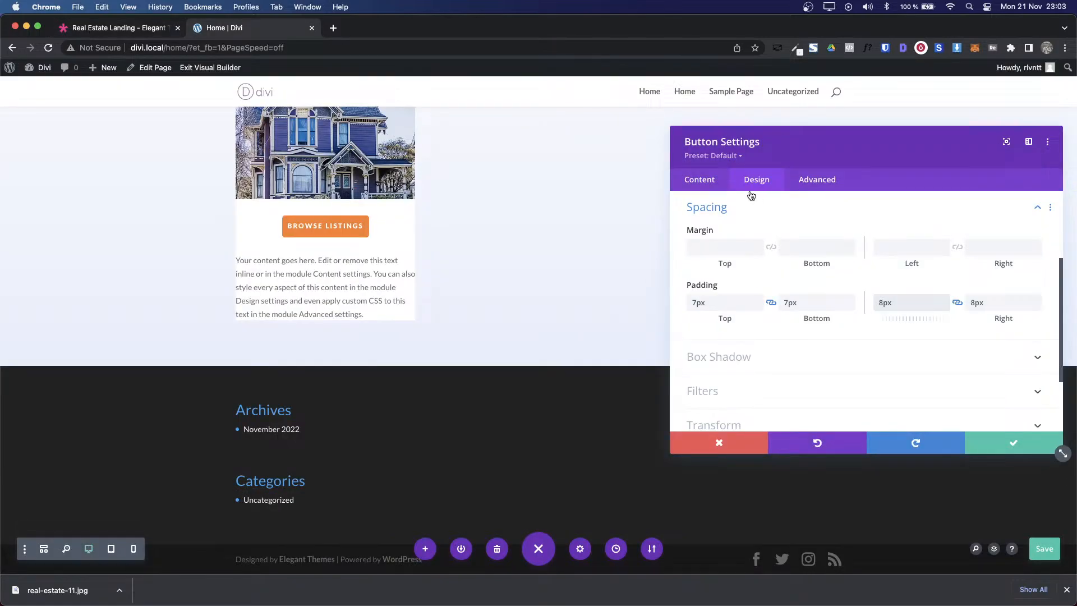
Step: Change the card button's text to "View Listings" and compare it with the demo button
left_click(690, 186)
left_click(710, 232)
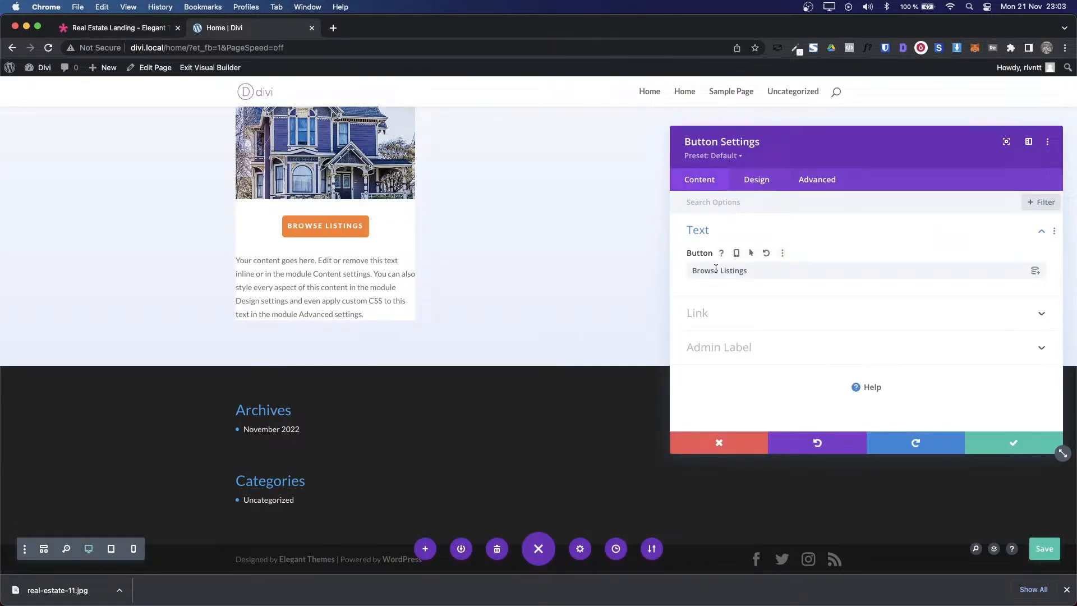
double_click(698, 270)
type("e")
key("BackSpace")
type("View")
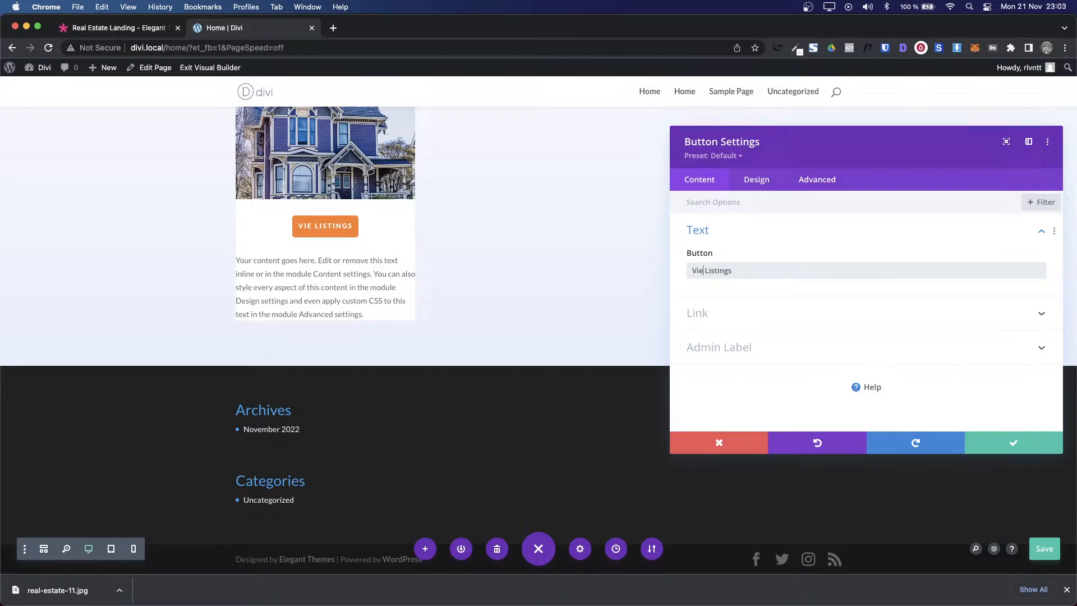
key("ctrl+Tab")
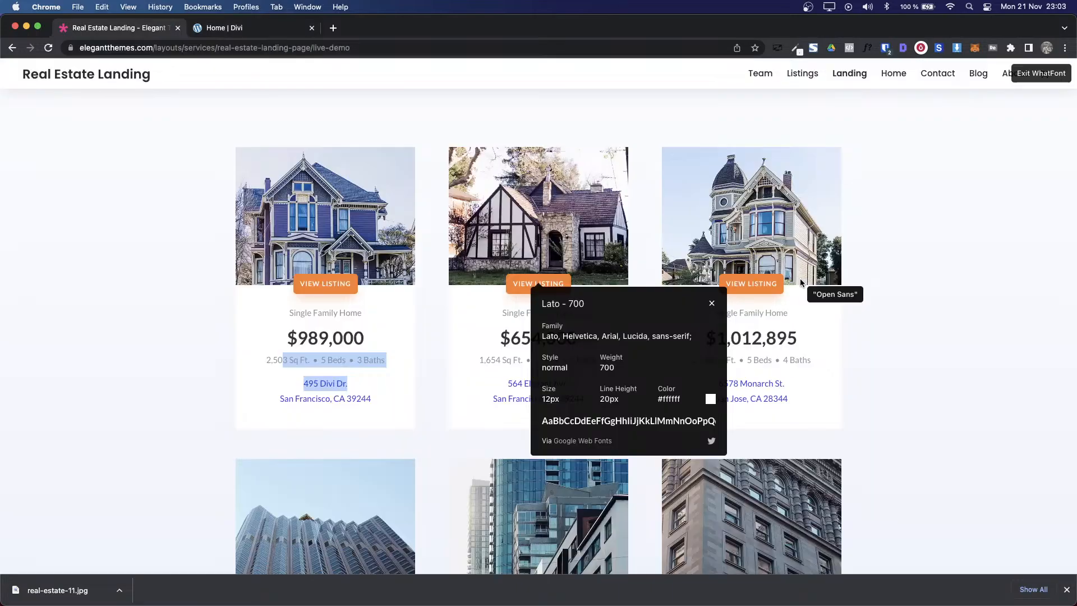
key("ctrl+Tab")
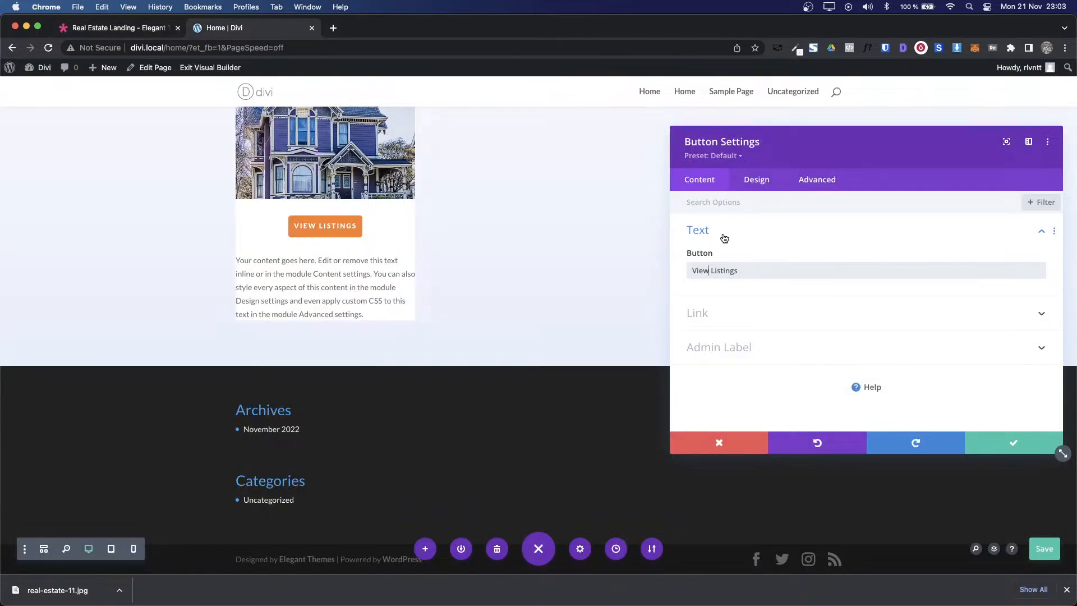
Step: Reduce the View Listings button's linked top and bottom padding to 5px
left_click(724, 232)
left_click(767, 179)
left_click(707, 332)
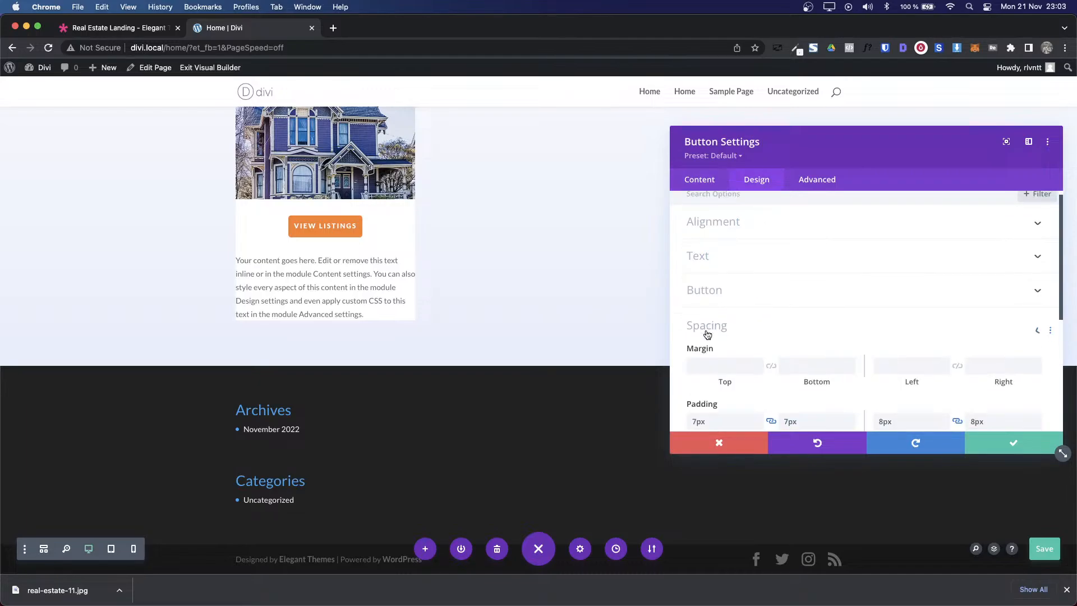
left_click(724, 302)
key("Down")
key("Down")
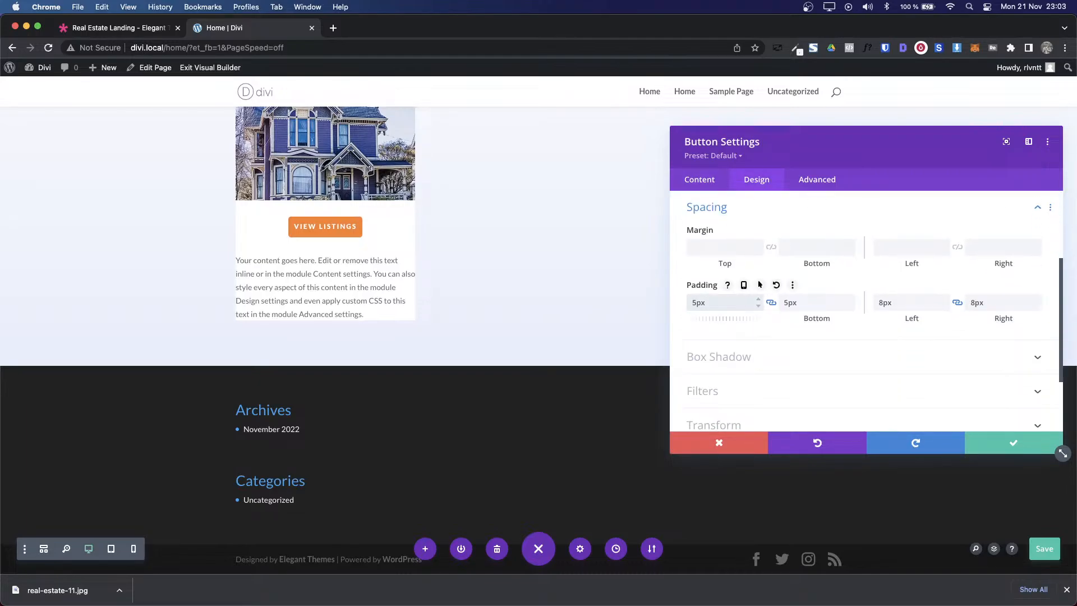
Step: Try 4px, return the button's linked top and bottom padding to 5px, compare it with the demo button, and save the button settings
key("Down")
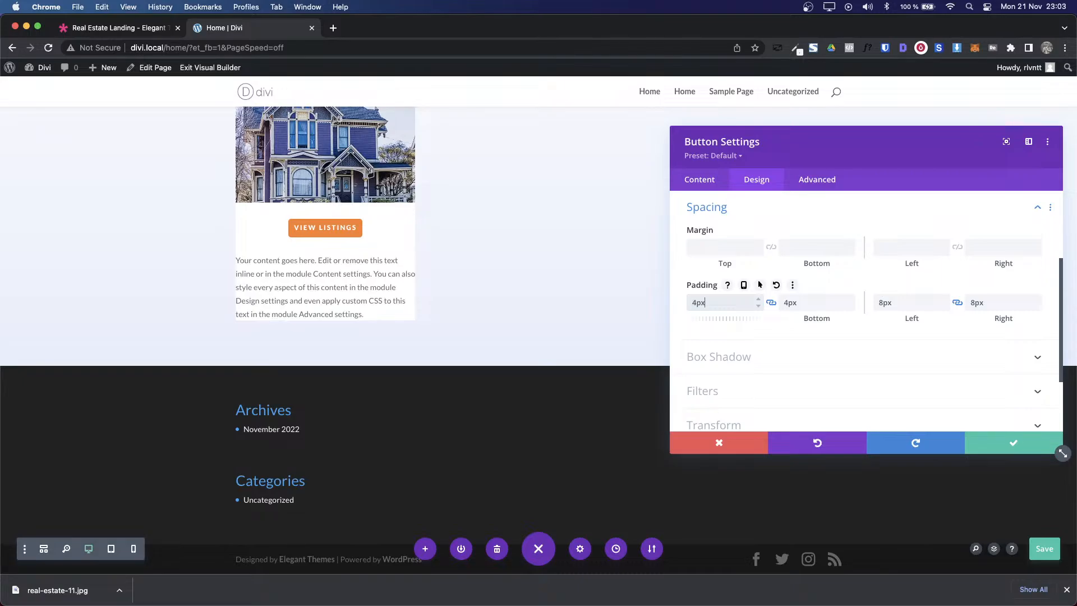
key("Up")
key("ctrl+Tab")
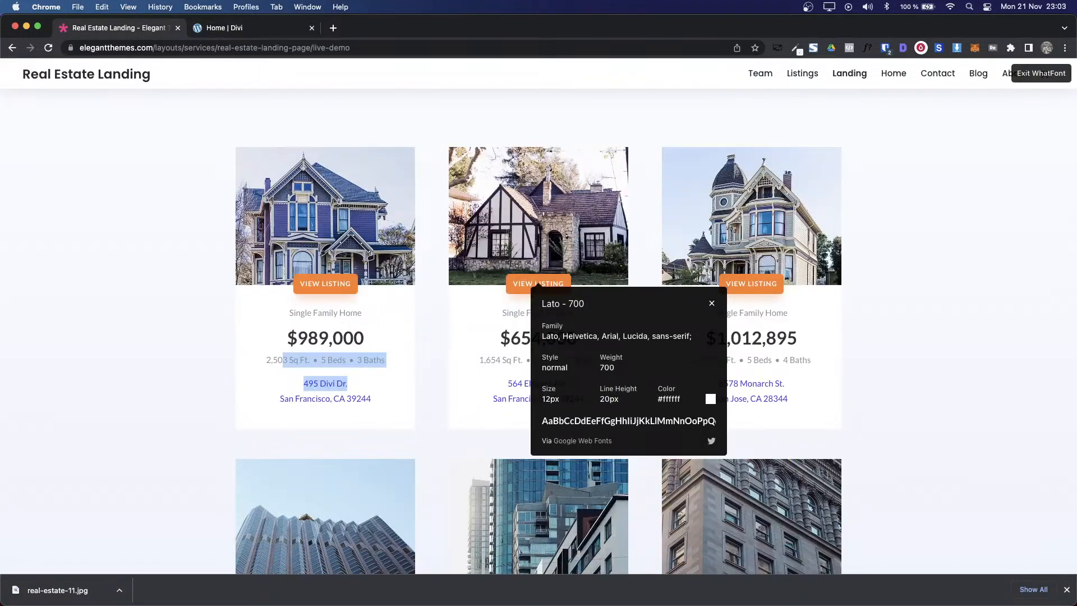
key("ctrl+Tab")
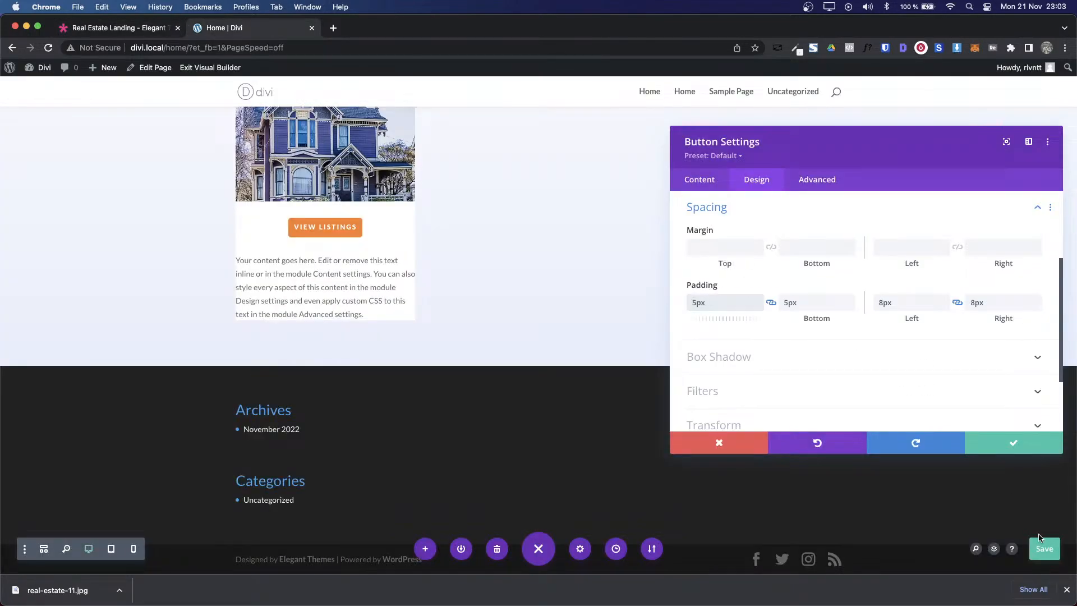
left_click(1014, 440)
Step: Set the house image's bottom margin to 0px and save the image settings
scroll(498, 323, "up", 2)
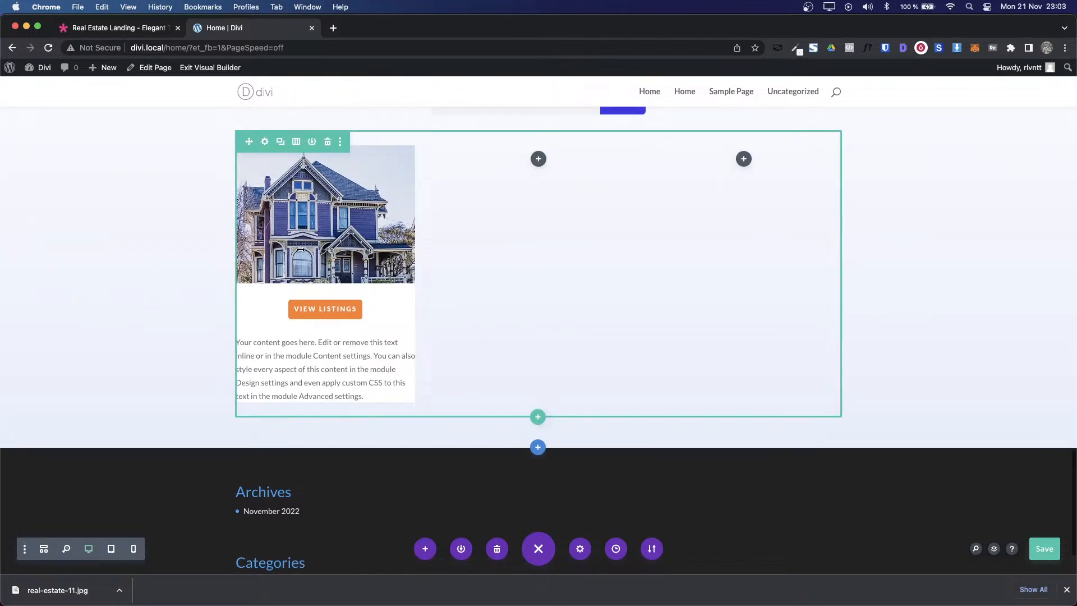
left_click(305, 174)
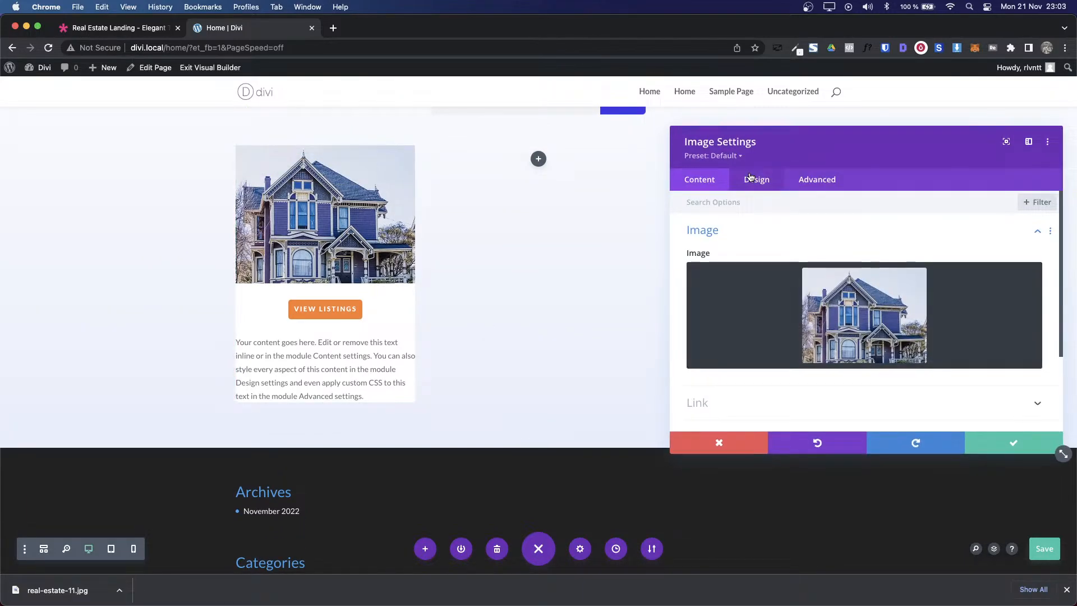
left_click(751, 178)
left_click(723, 300)
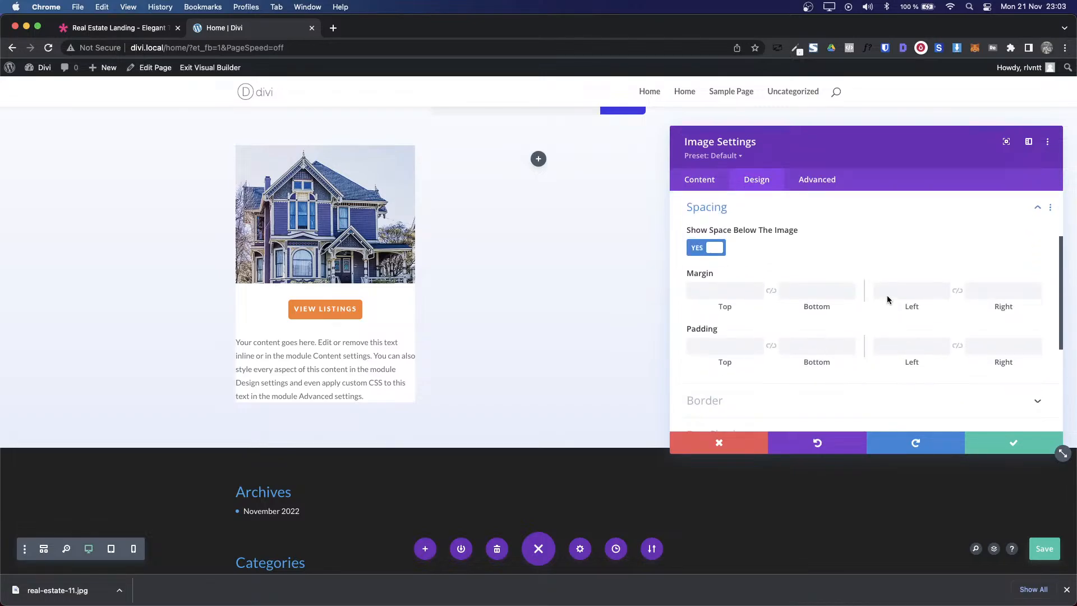
left_click(796, 285)
type("0")
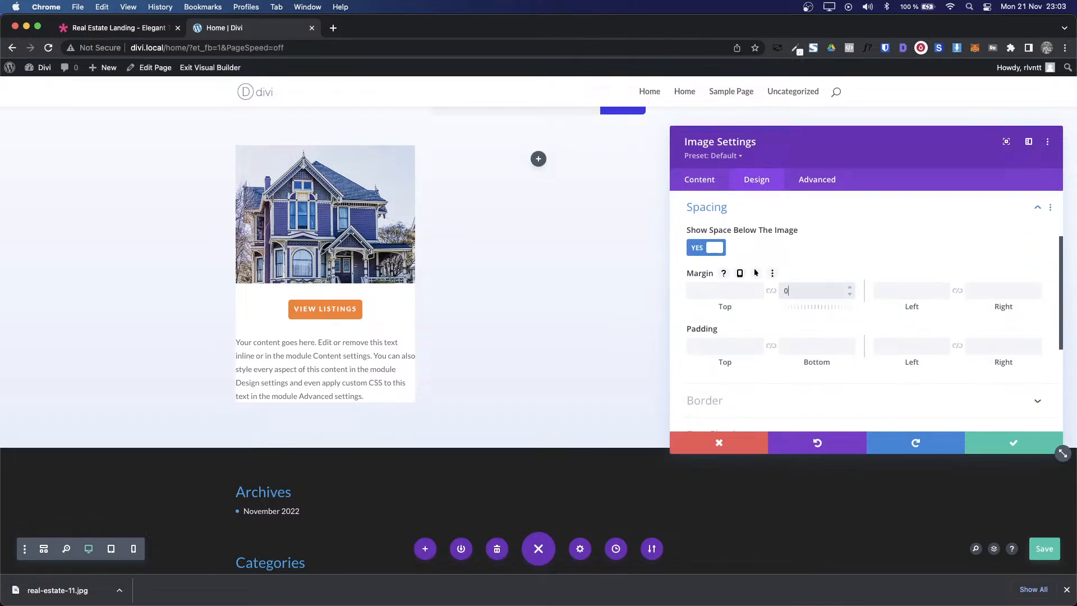
type("px")
left_click(998, 442)
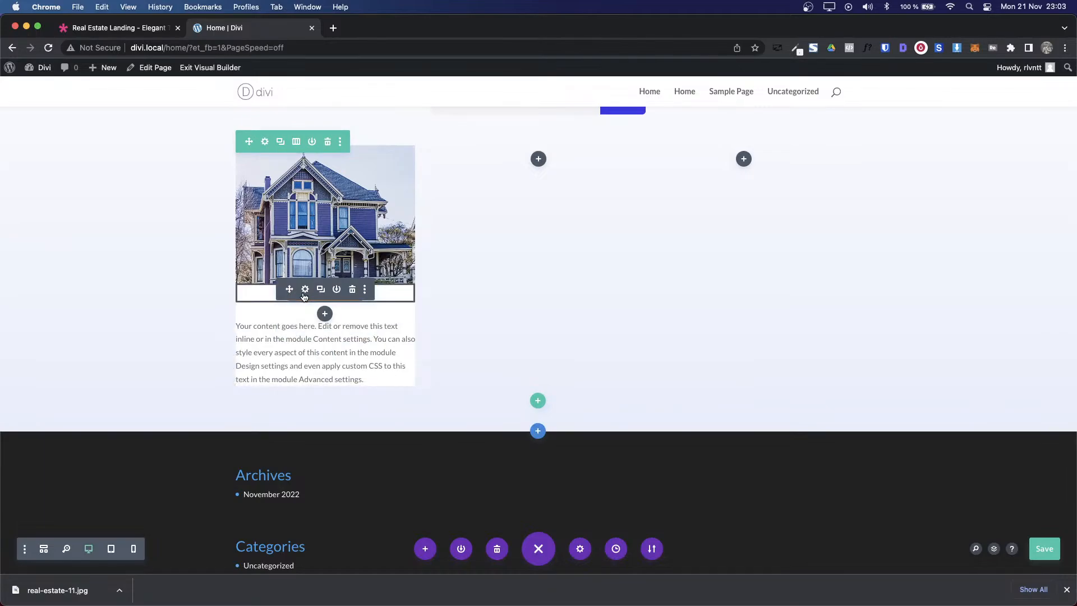
Step: Set the View Listings button's top margin to -17px so it overlaps the lower edge of the house image
left_click(304, 290)
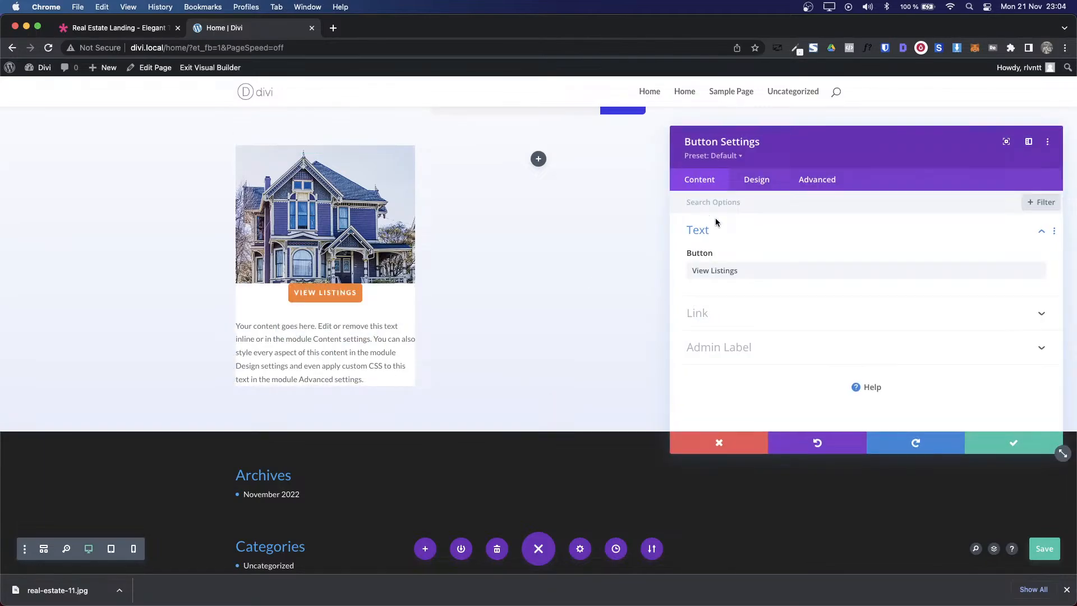
left_click(756, 180)
left_click(721, 295)
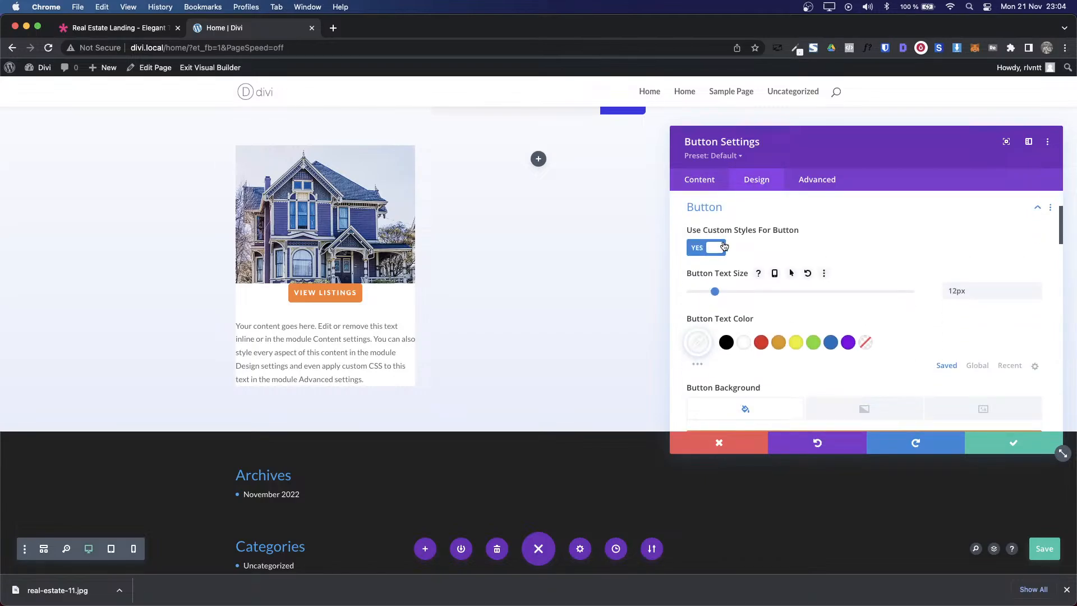
left_click(702, 216)
left_click(711, 240)
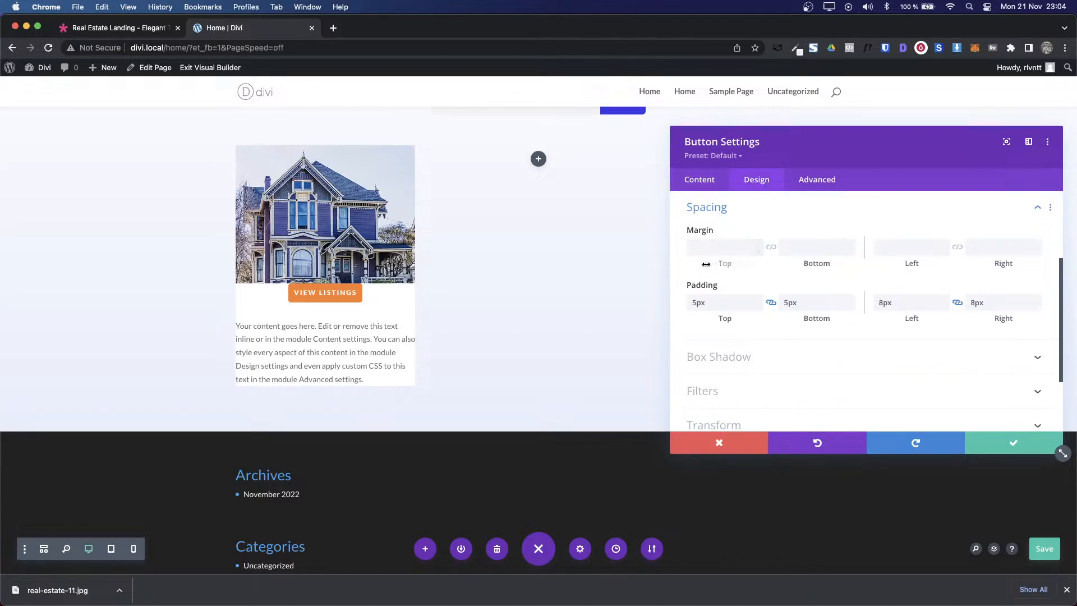
left_click(708, 249)
type("-10px")
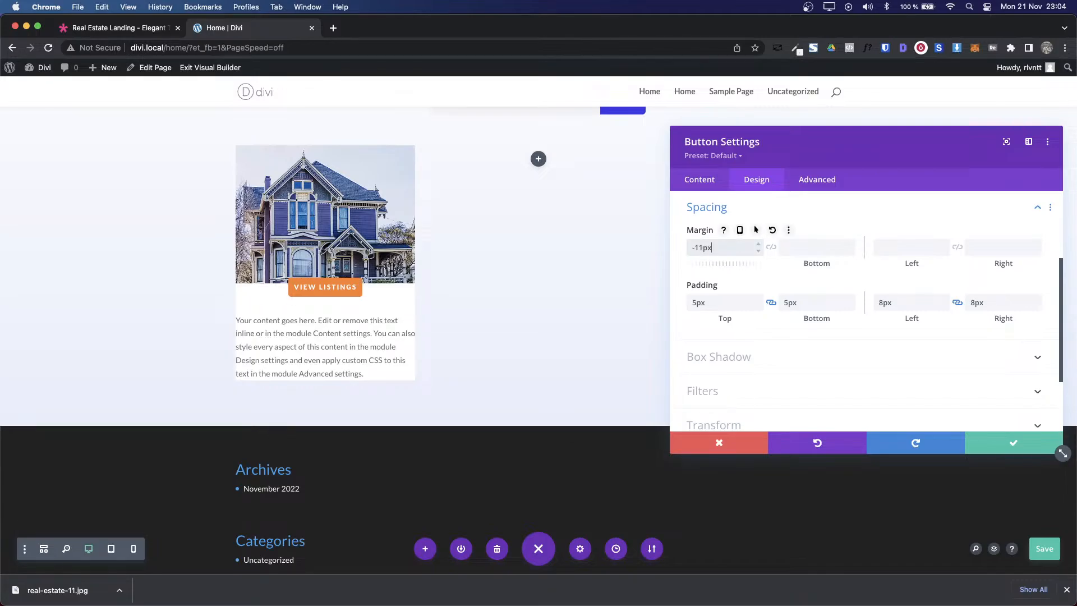
key("Down")
key("Down")
key("Down")
key("Down")
key("Down")
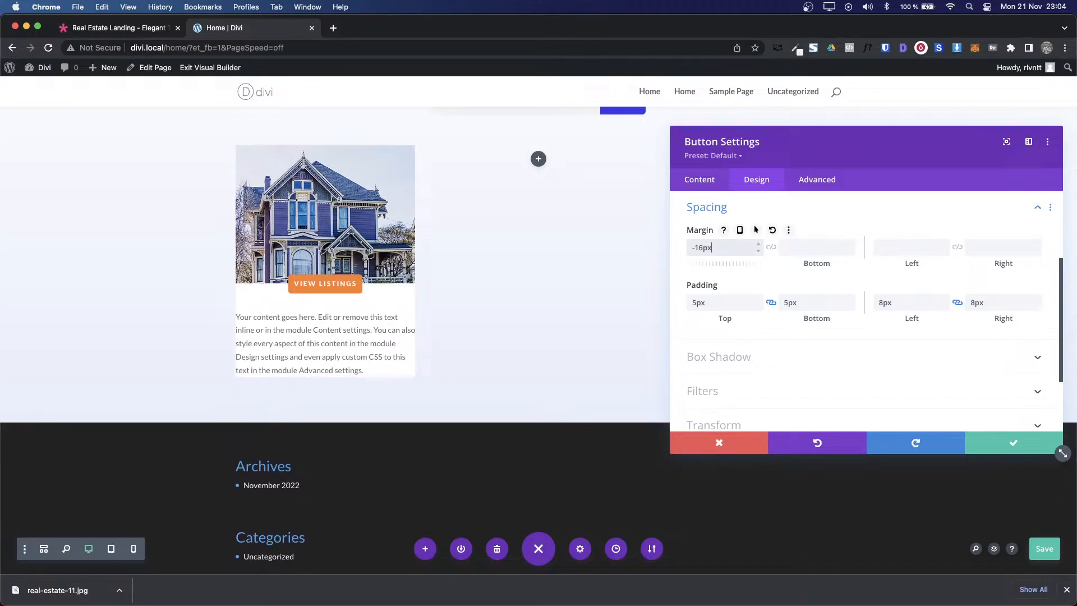
key("Down")
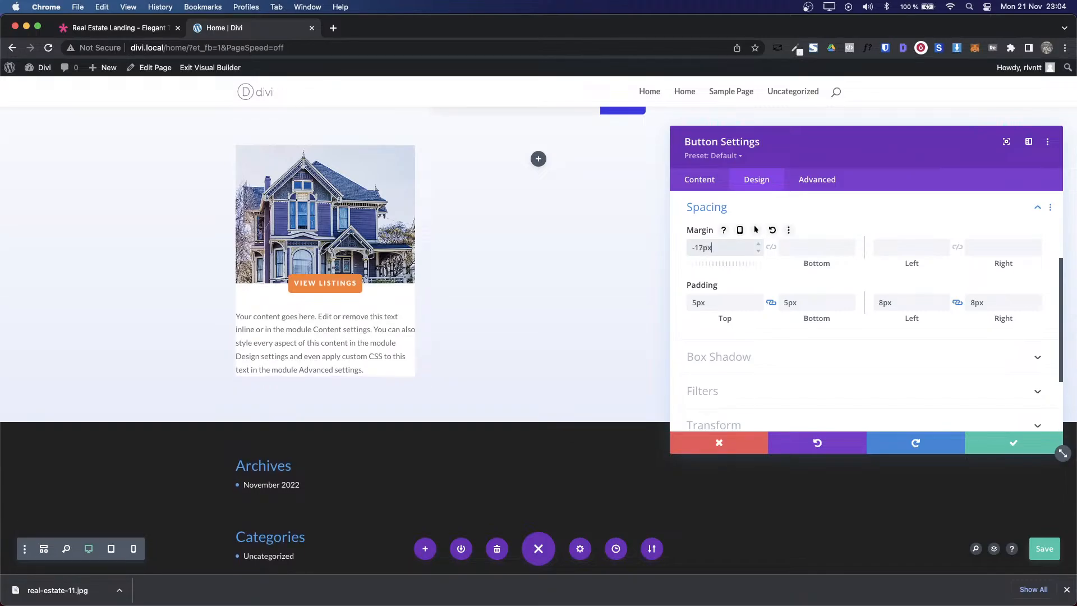
Step: Apply the first box shadow preset to the View Listings button and compare it with the demo button's shadow
left_click(700, 219)
left_click(725, 277)
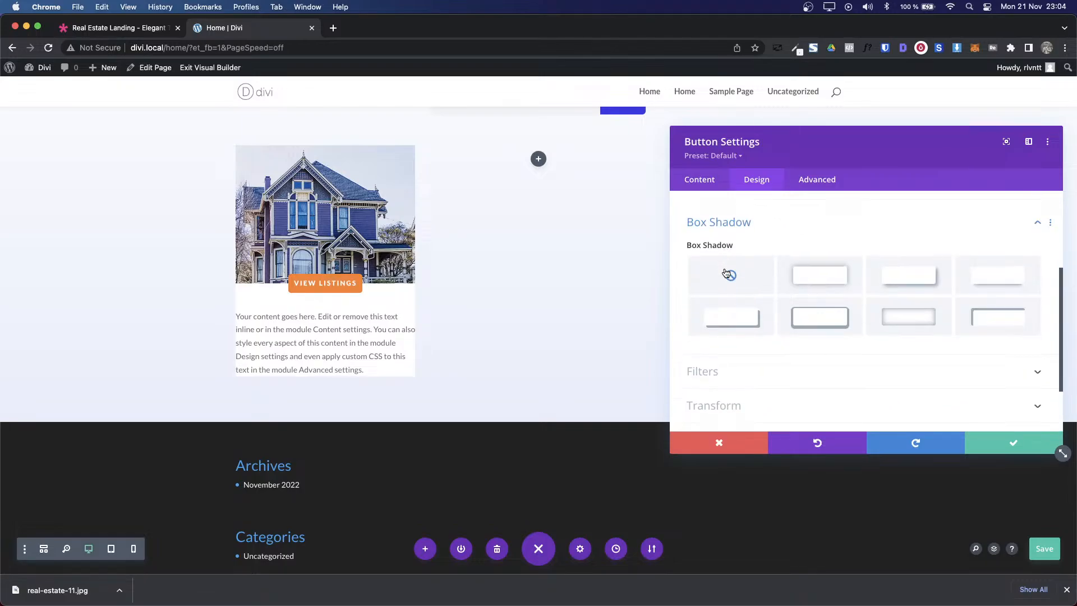
left_click(819, 257)
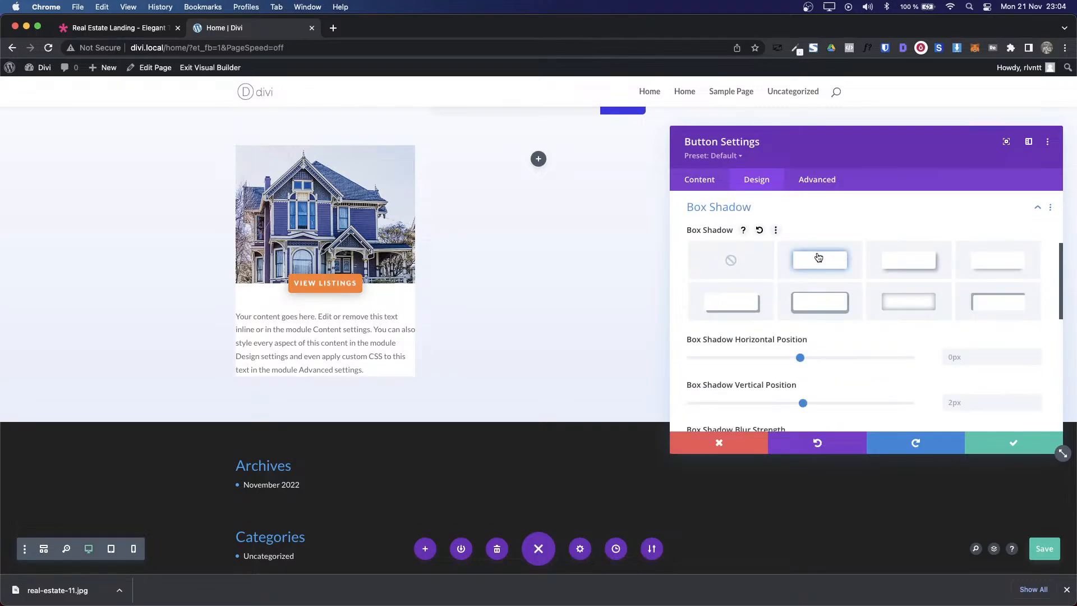
key("ctrl+Tab")
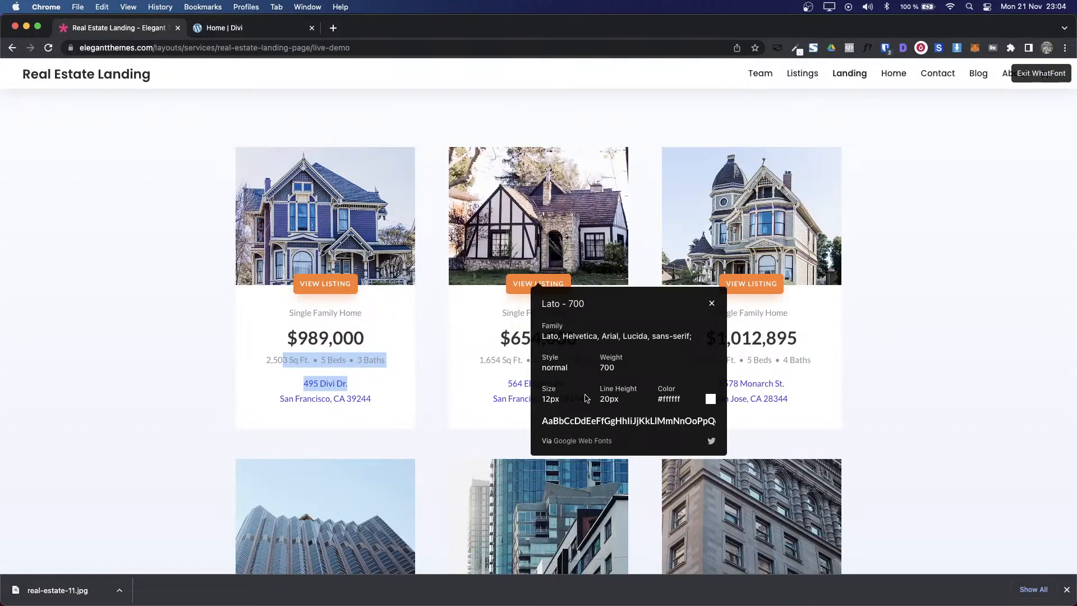
key("ctrl+shift+Tab")
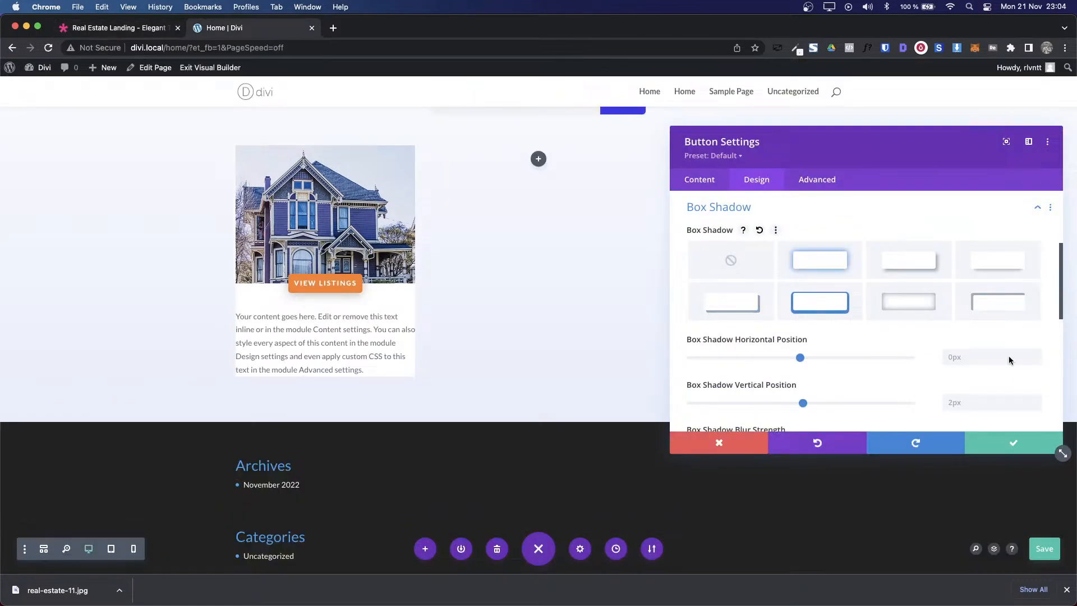
Step: Set the button's box shadow vertical position to 0px and blur strength to 40px, and save the button settings
scroll(948, 359, "down", 2)
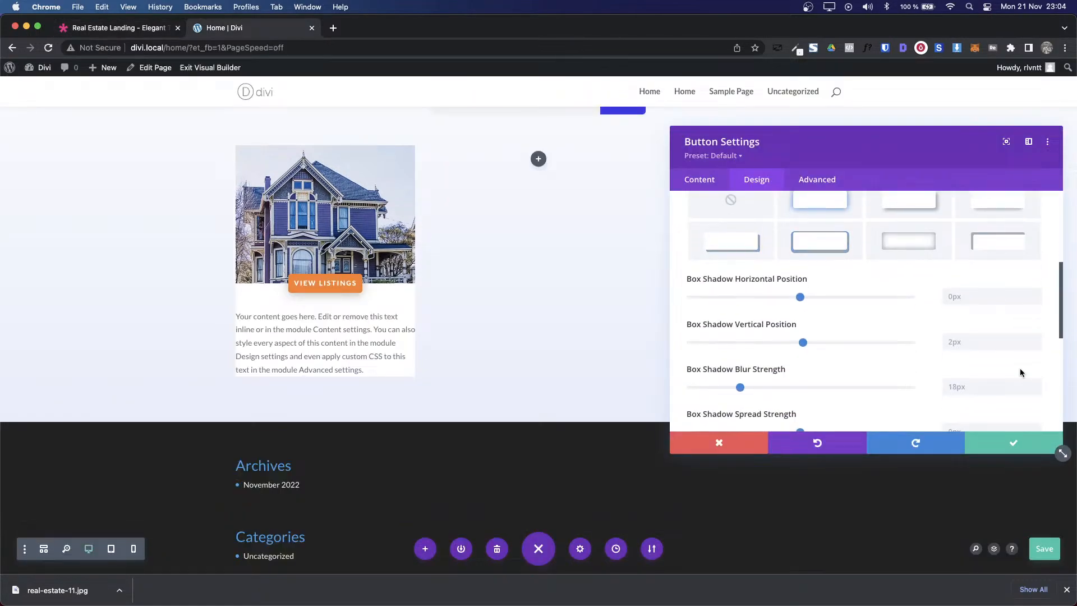
left_click(967, 342)
key("Down")
key("Down")
left_click(976, 387)
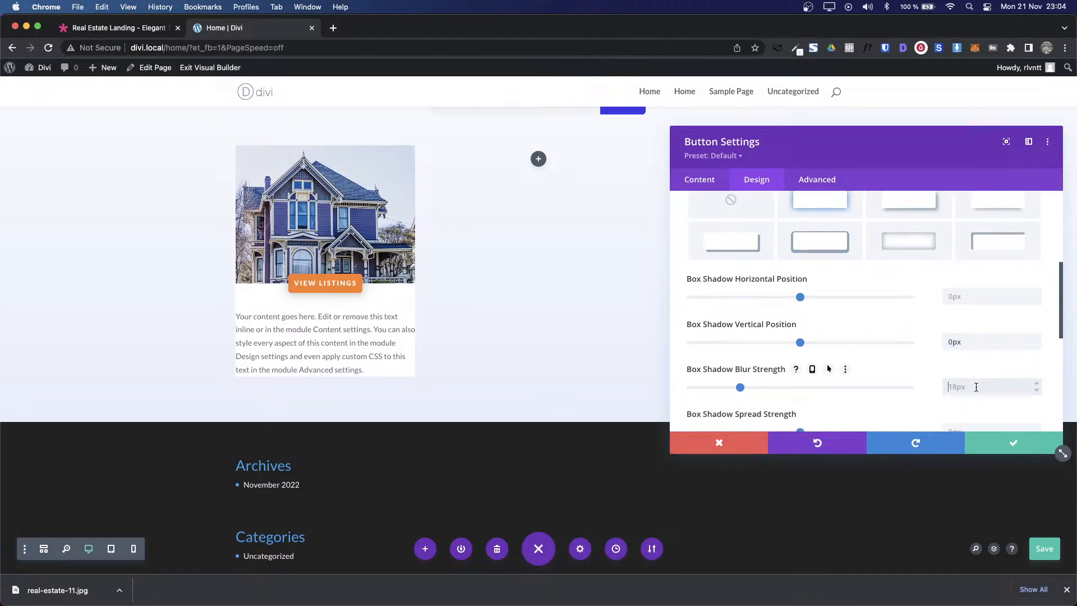
key("shift+Up")
key("shift+Up")
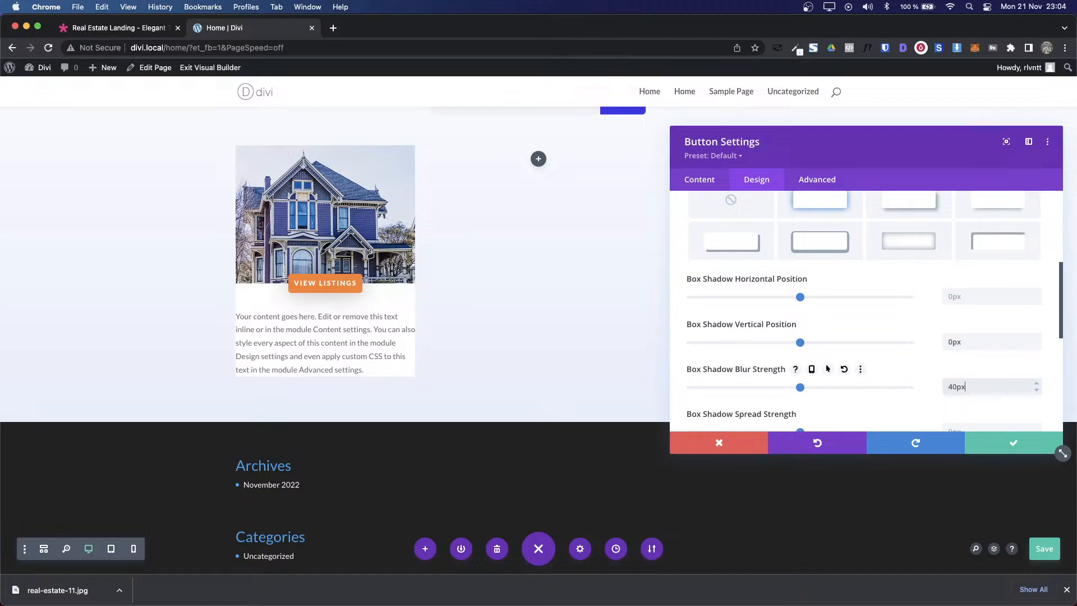
left_click(1021, 443)
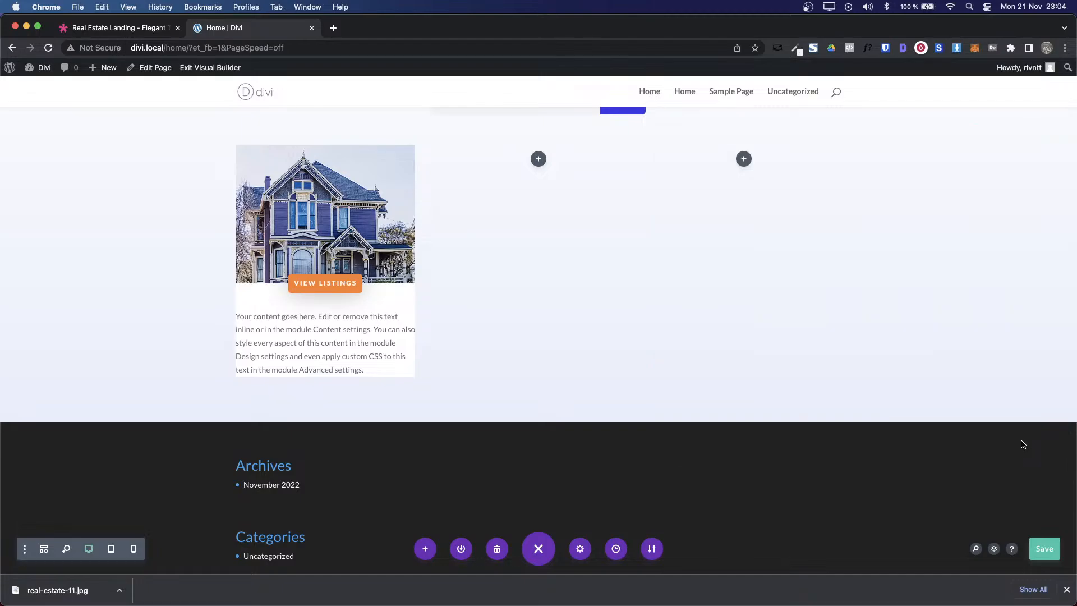
Step: Dismiss the font details popup on the demo page and compare the demo listing cards with the Divi card
key("ctrl+shift+Tab")
left_click(712, 303)
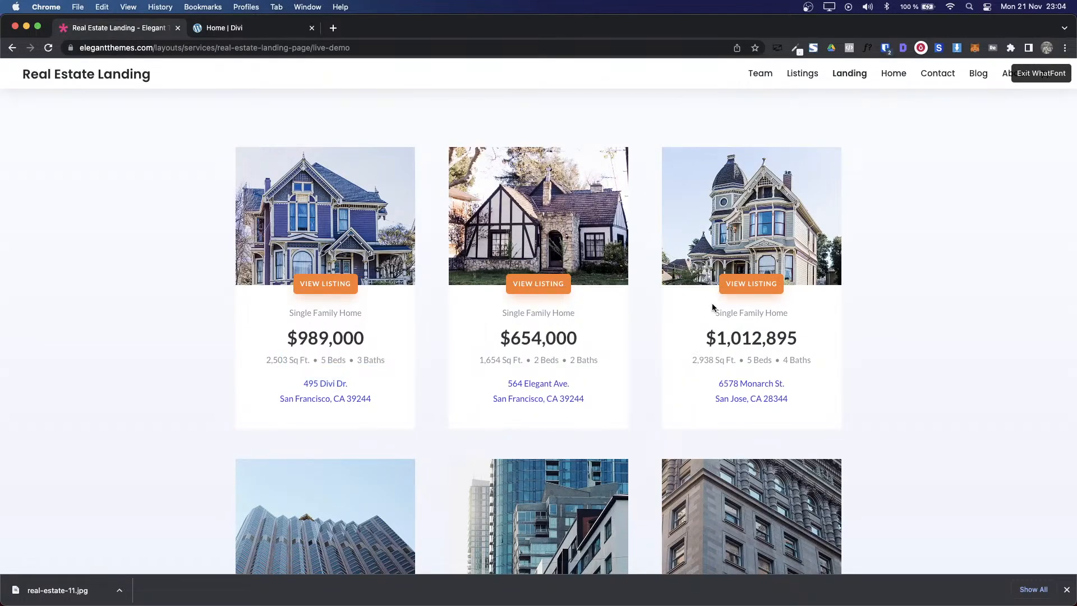
key("ctrl+Tab")
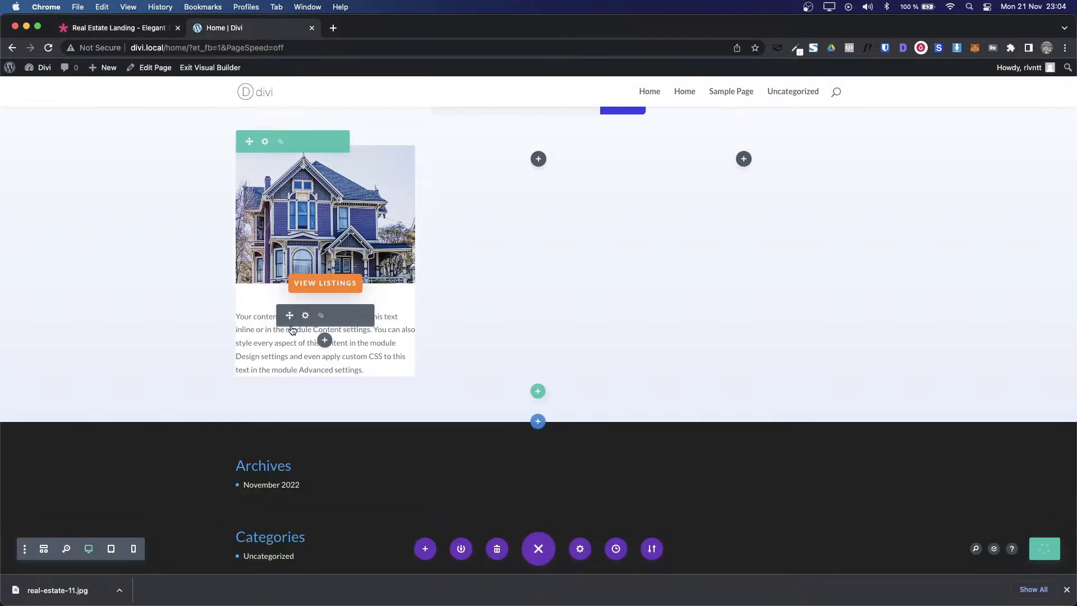
left_click(265, 143)
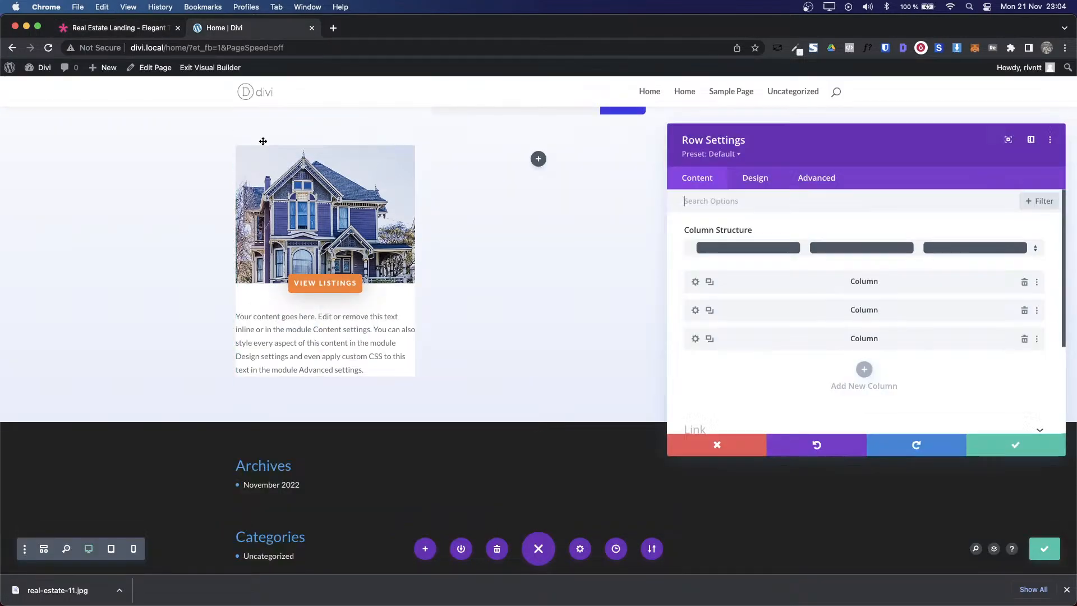
left_click(698, 282)
left_click(764, 191)
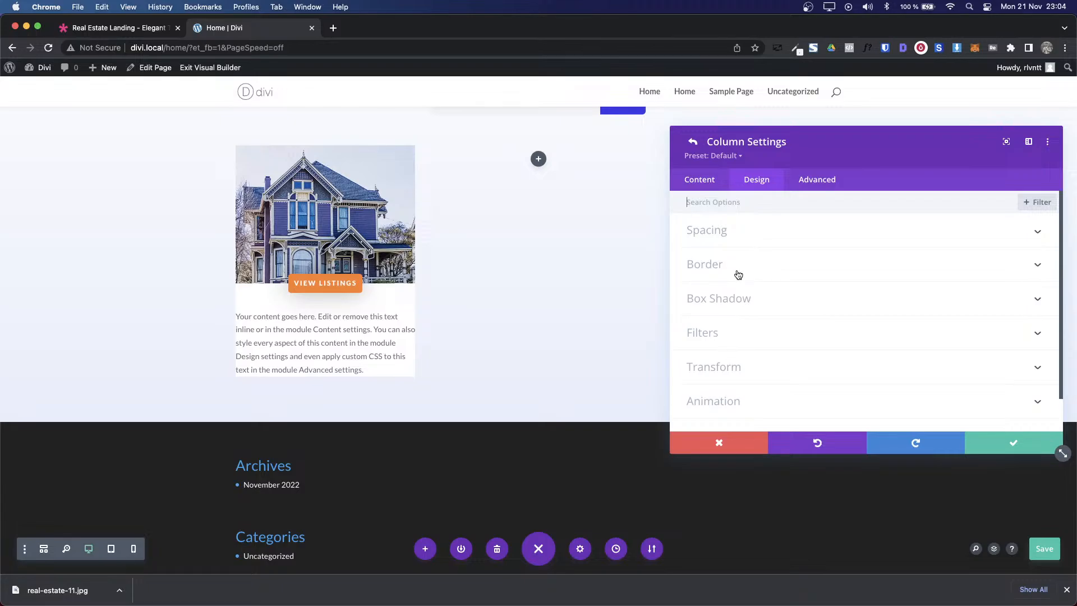
left_click(728, 231)
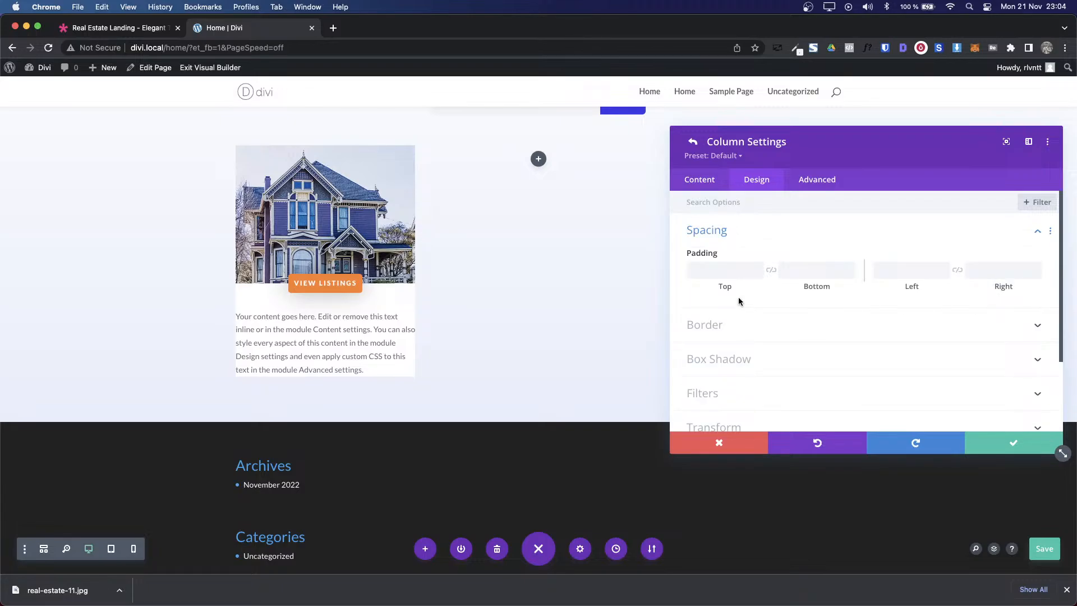
left_click(724, 442)
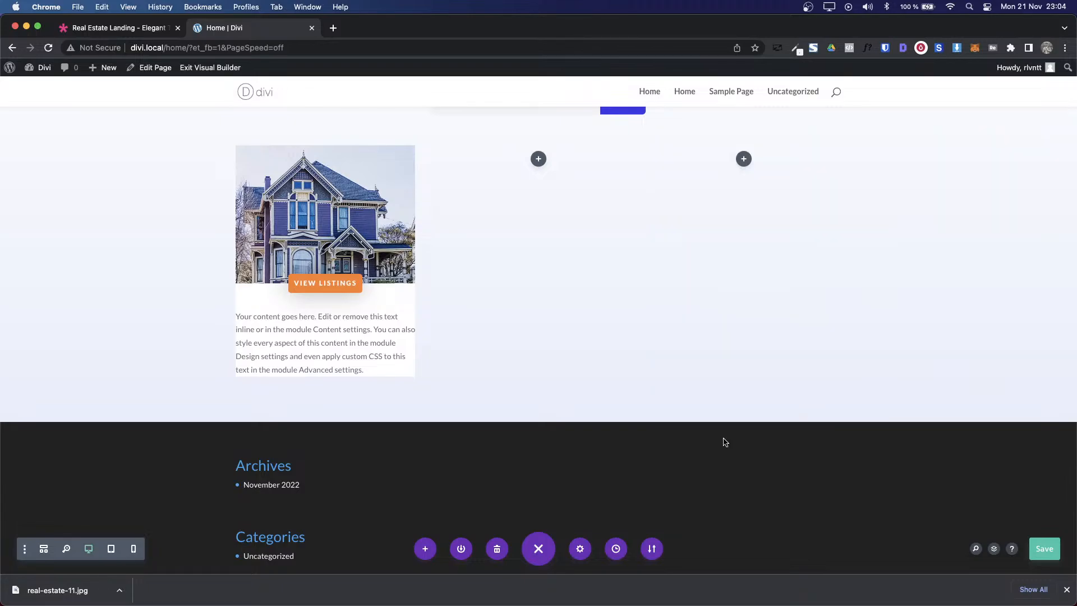
Step: Set the card text module's linked left and right padding to 30px and its bottom padding to 30px
mouse_move(312, 331)
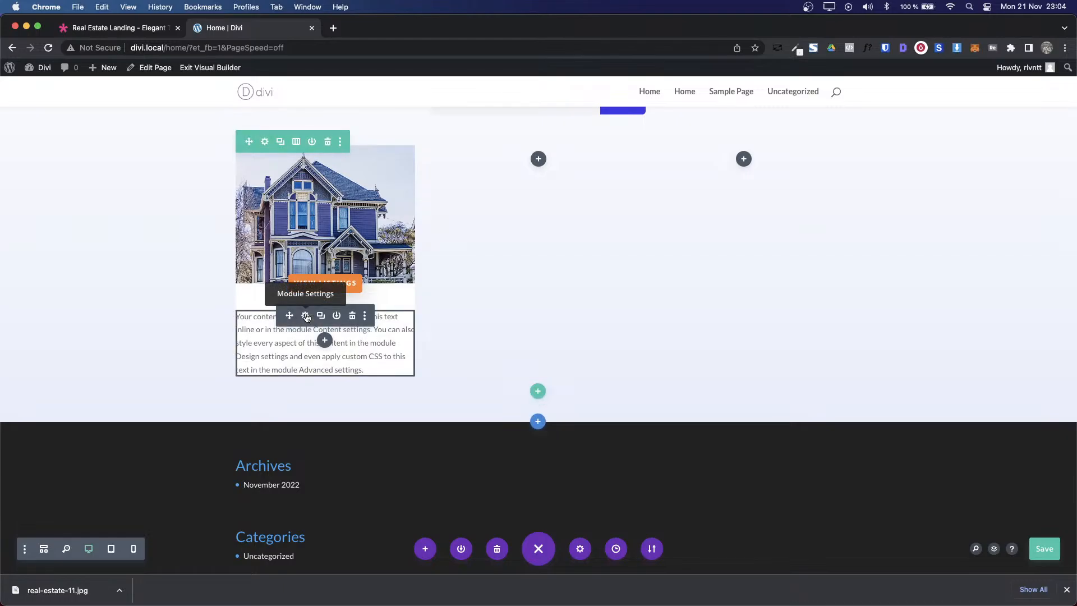
left_click(307, 316)
left_click(755, 180)
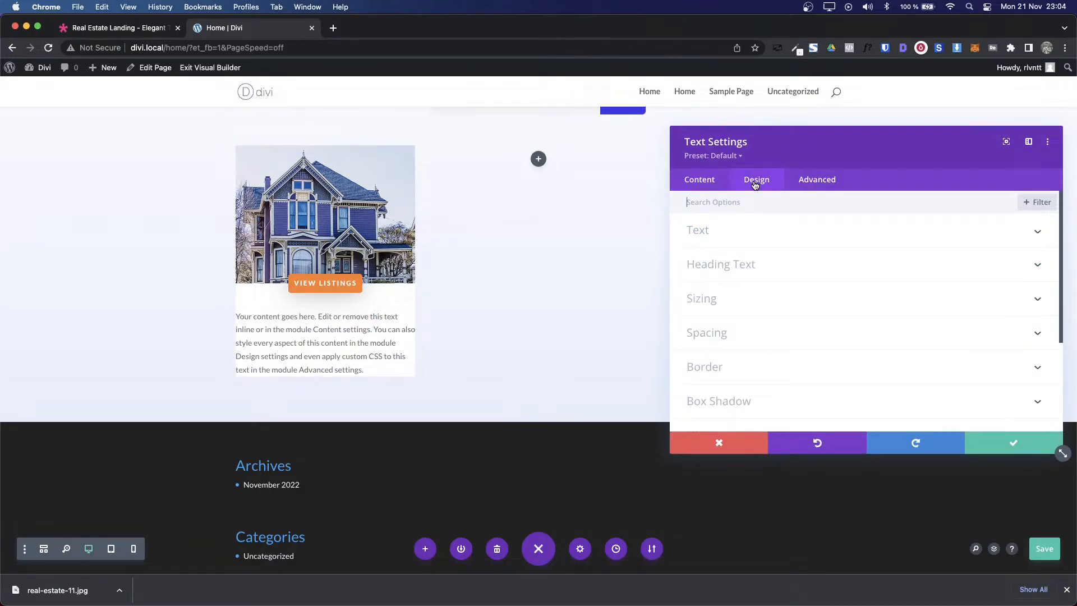
left_click(741, 333)
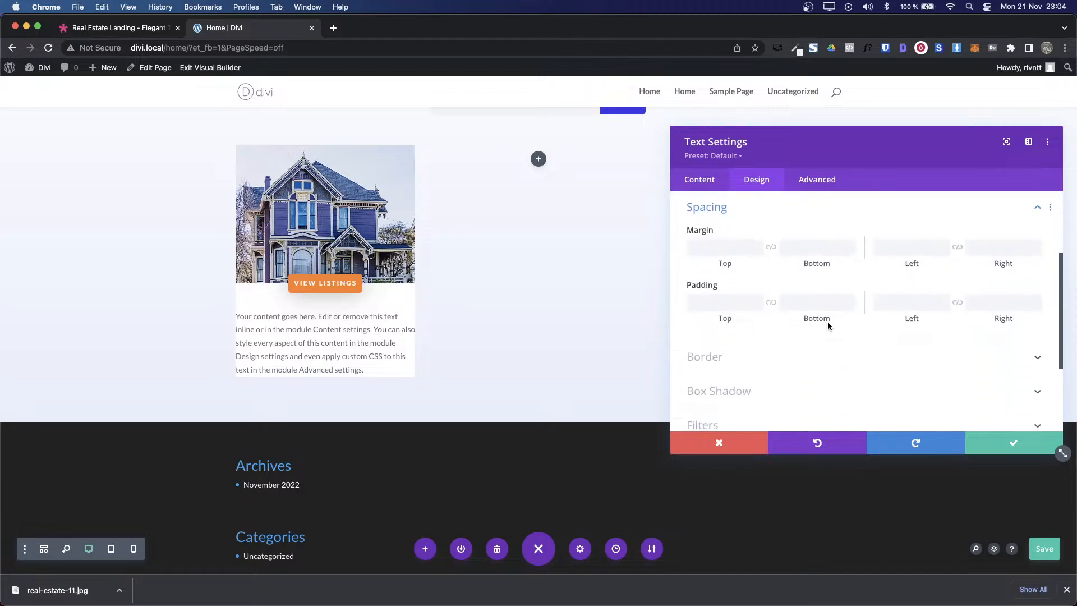
left_click(909, 301)
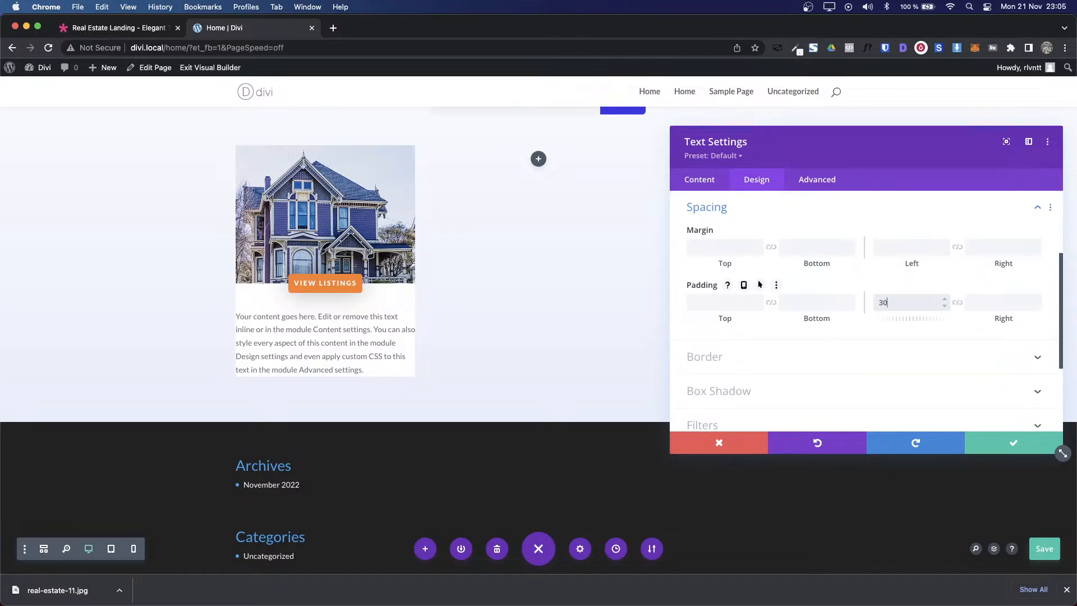
left_click(957, 303)
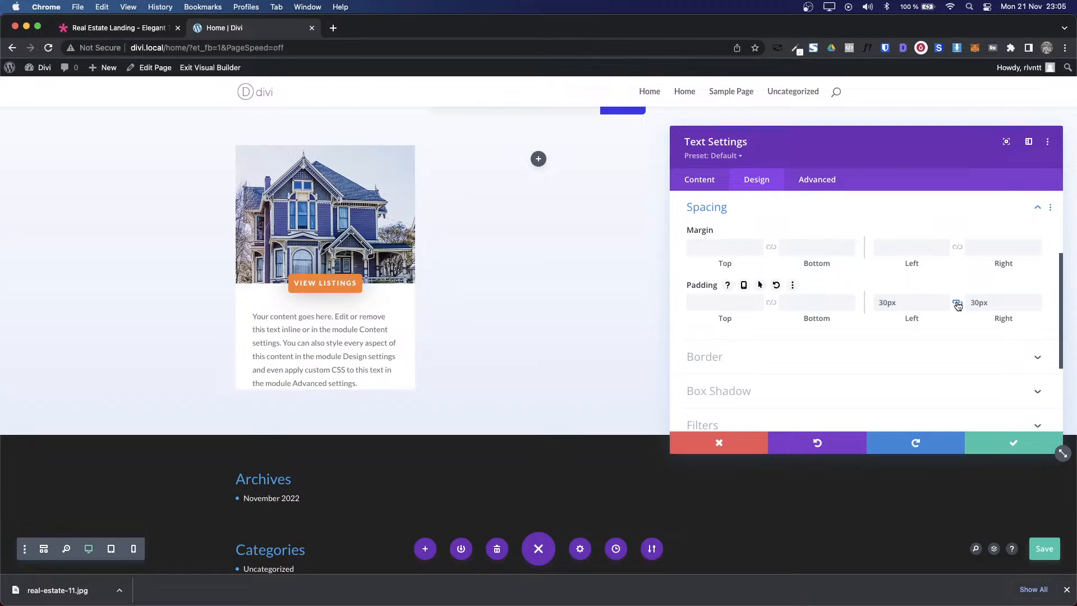
left_click(795, 299)
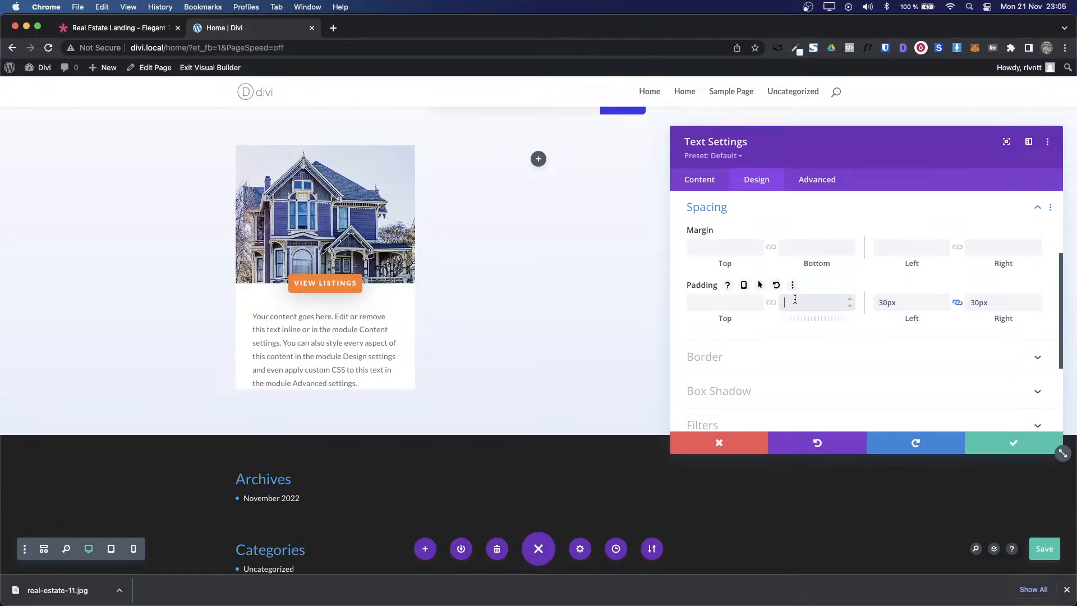
type("30px")
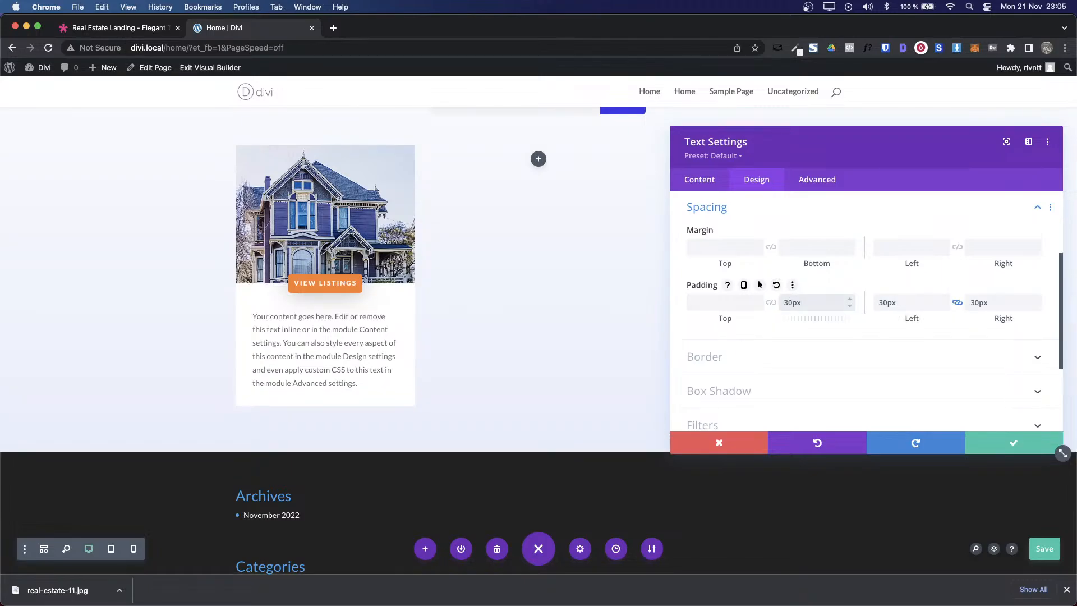
Step: Compare the card with the demo, set the text module's linked left and right padding to 40px, and save the settings
key("ctrl+Tab")
key("ctrl+Tab")
key("ctrl+Tab")
key("ctrl+Tab")
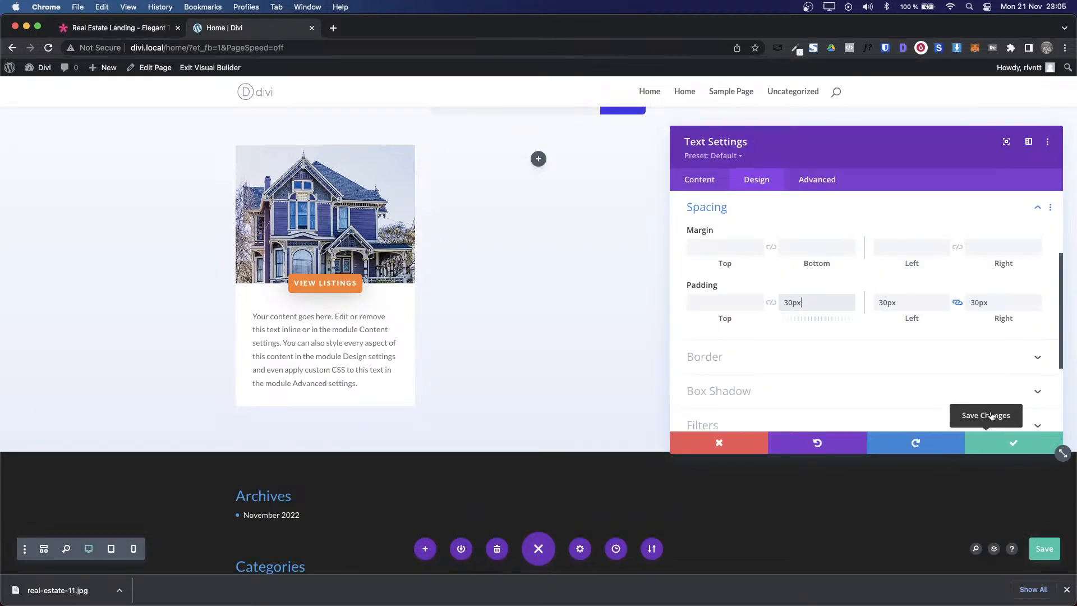
key("shift+Up")
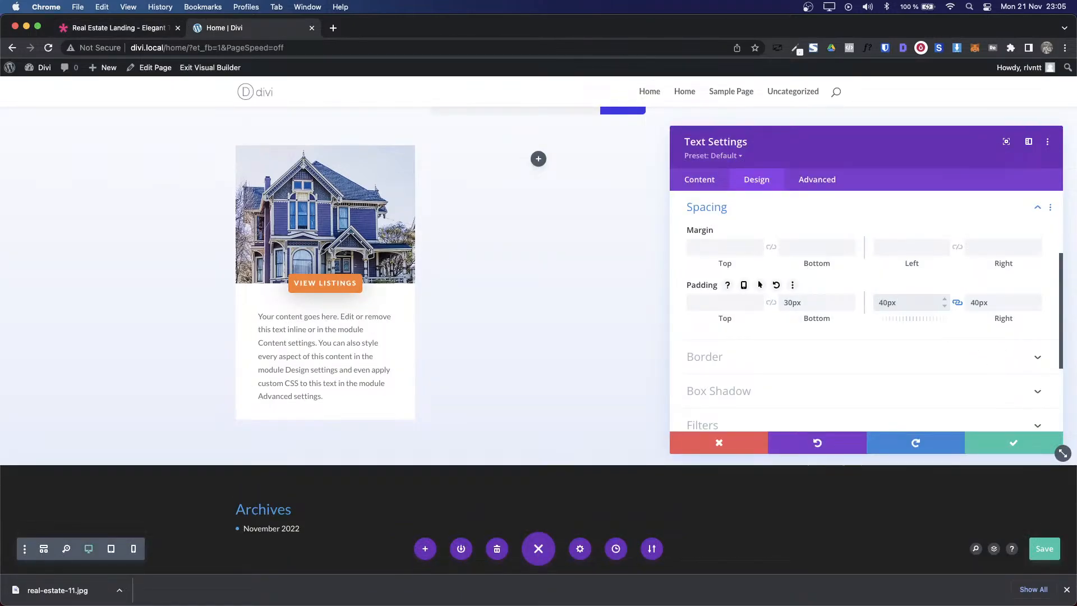
left_click(984, 451)
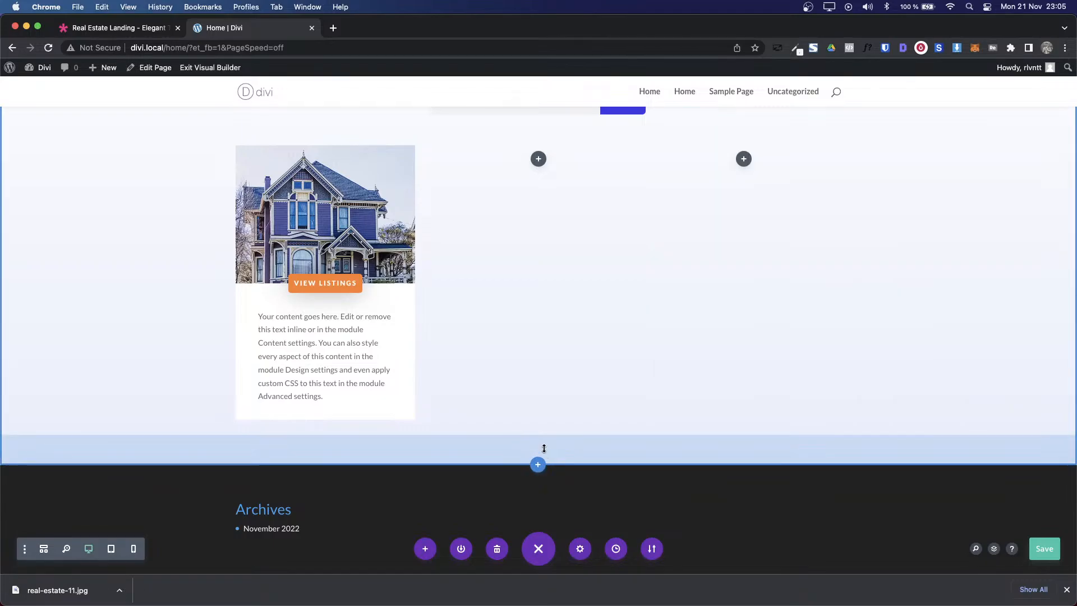
Step: Replace the card's placeholder text with "Single Family Home" copied from the demo's first listing card, and save the text settings
key("ctrl+Tab")
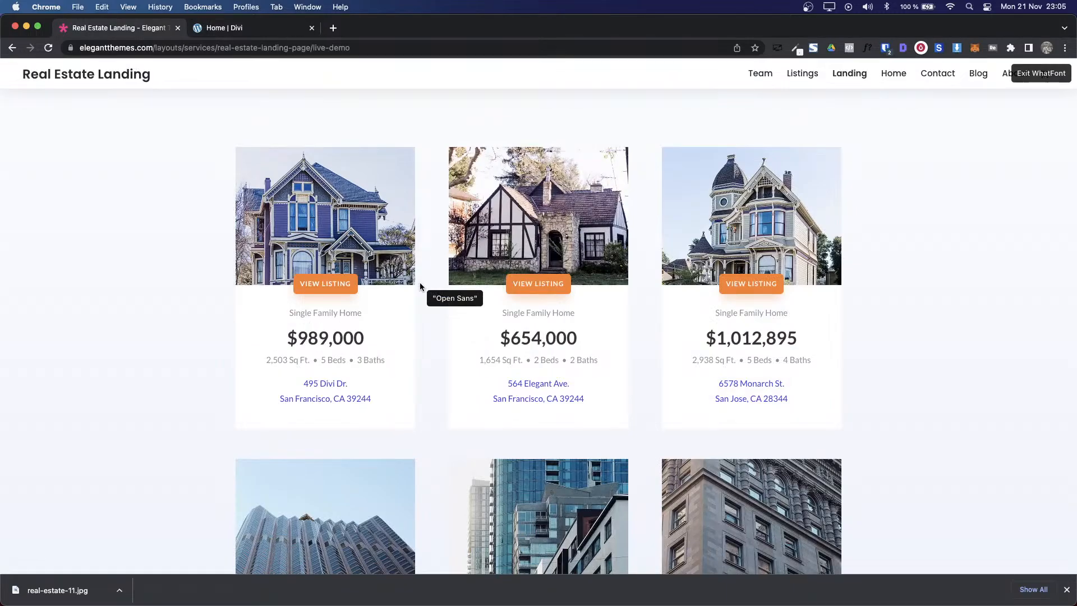
key("Escape")
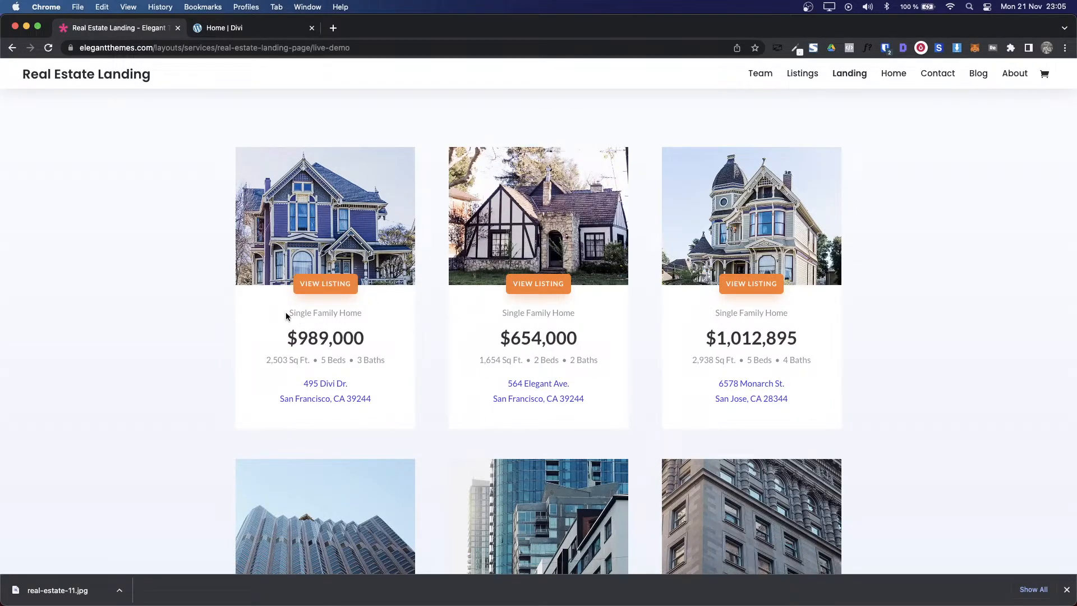
left_click_drag(285, 312, 396, 315)
key("super+c")
key("ctrl+Tab")
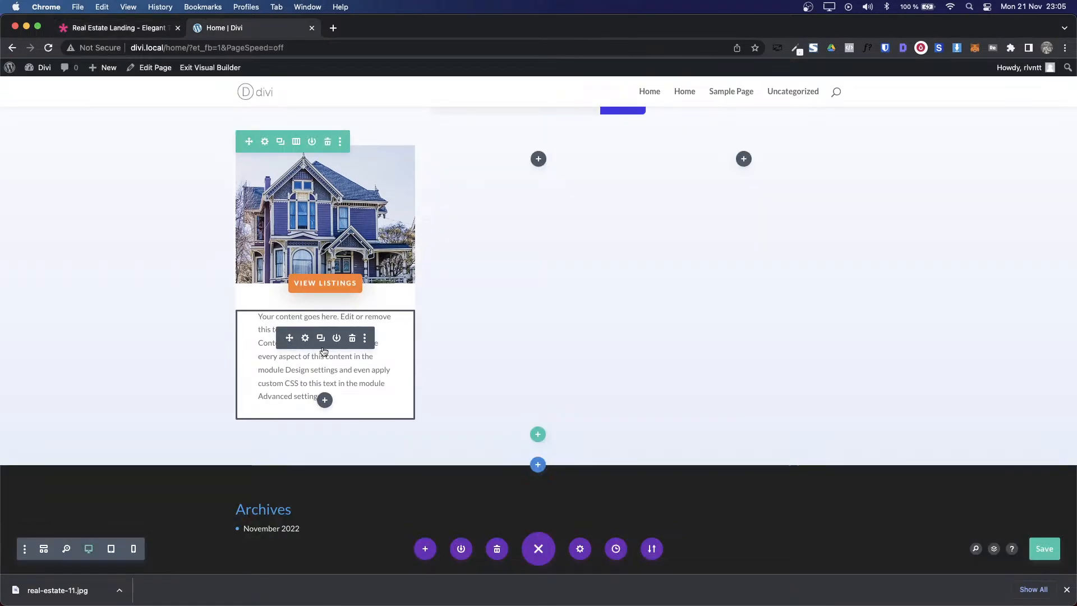
left_click(305, 338)
triple_click(758, 364)
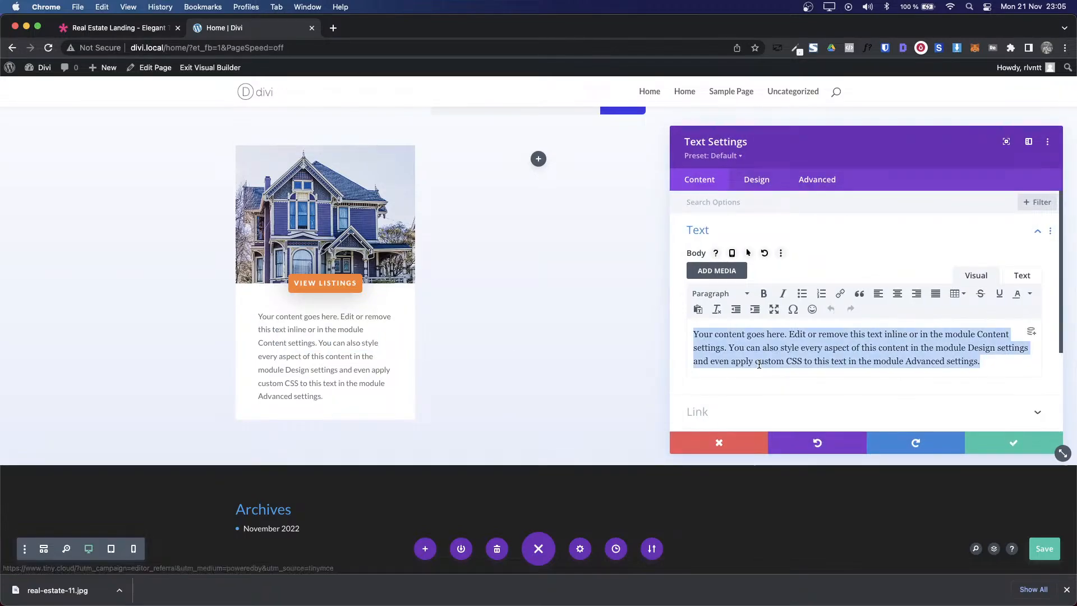
key("super+v")
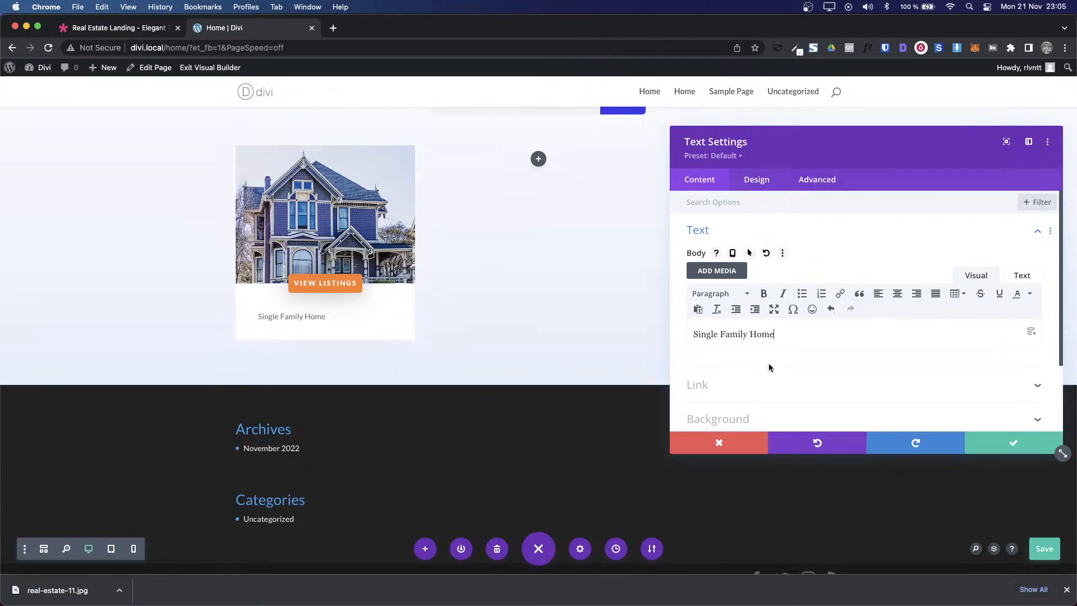
left_click(1002, 444)
Step: Copy the $989,000 price from the demo's first card and add a second text module below the Single Family Home text
key("ctrl+Tab")
left_click_drag(287, 339, 390, 352)
key("super+c")
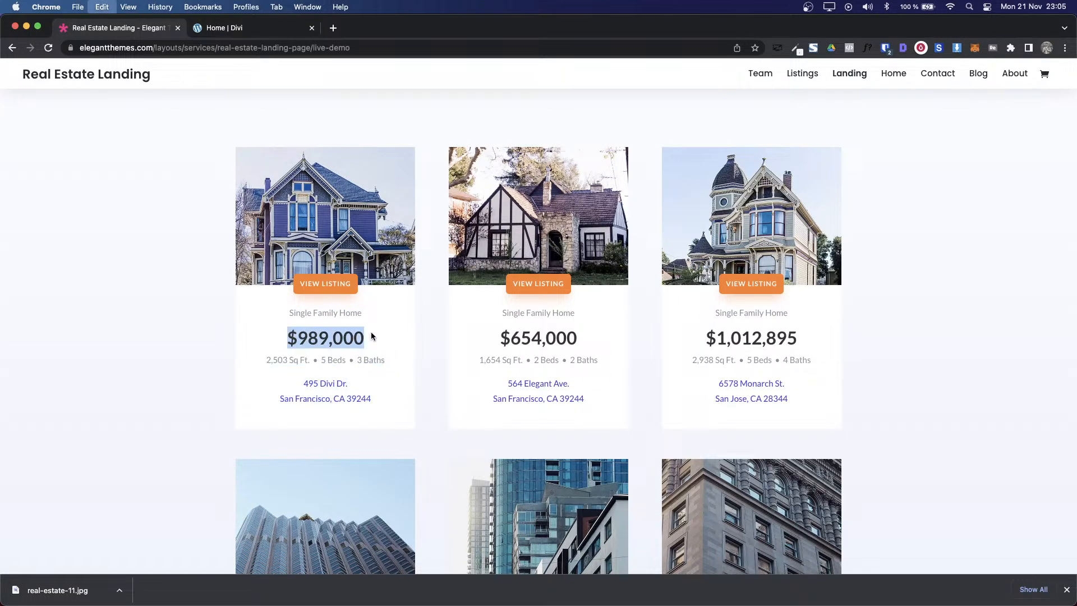
key("ctrl+Tab")
left_click(325, 340)
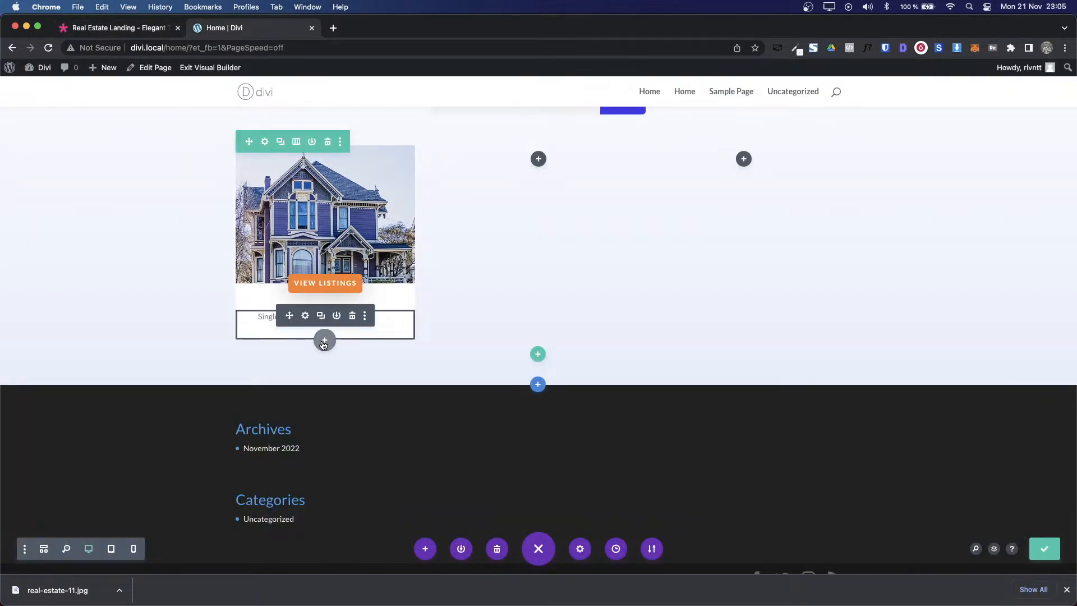
type("tex")
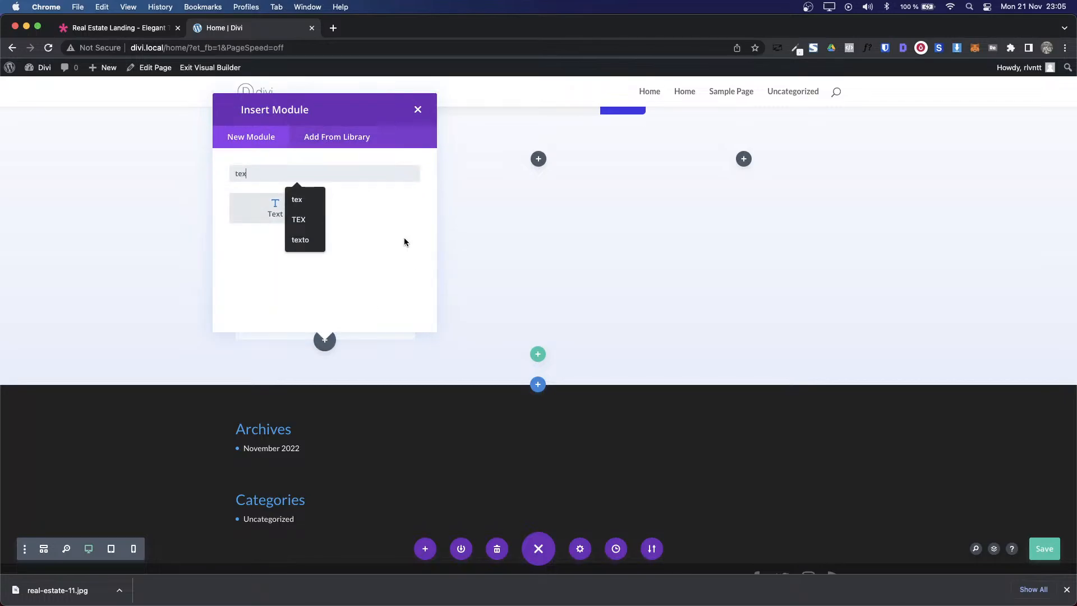
left_click(271, 212)
Step: Try replacing the new text module's placeholder with the copied price, and discard the changes
left_click(835, 347)
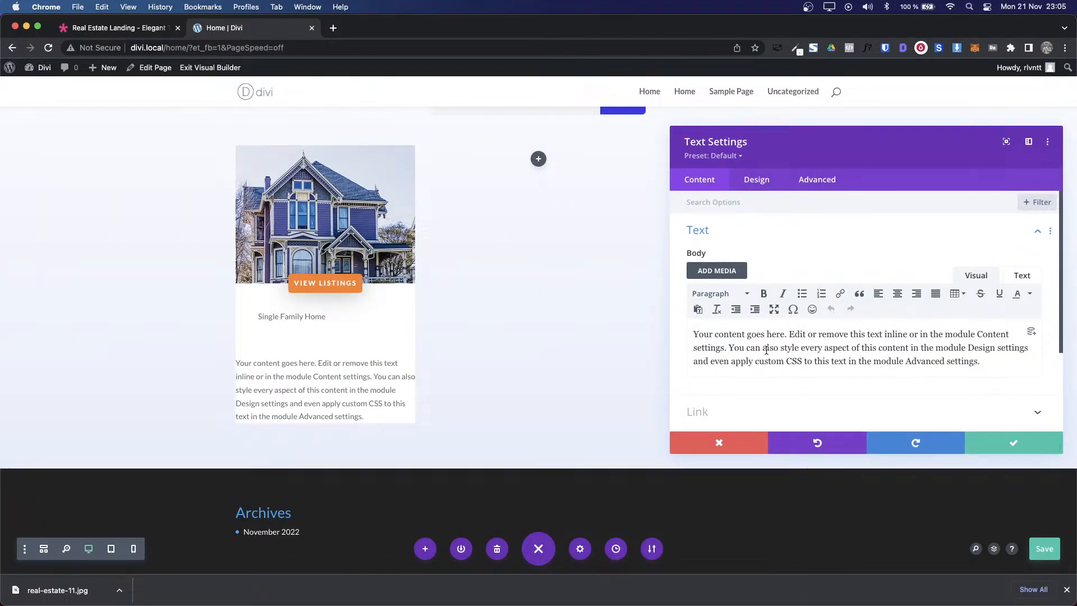
key("super+a")
key("super+v")
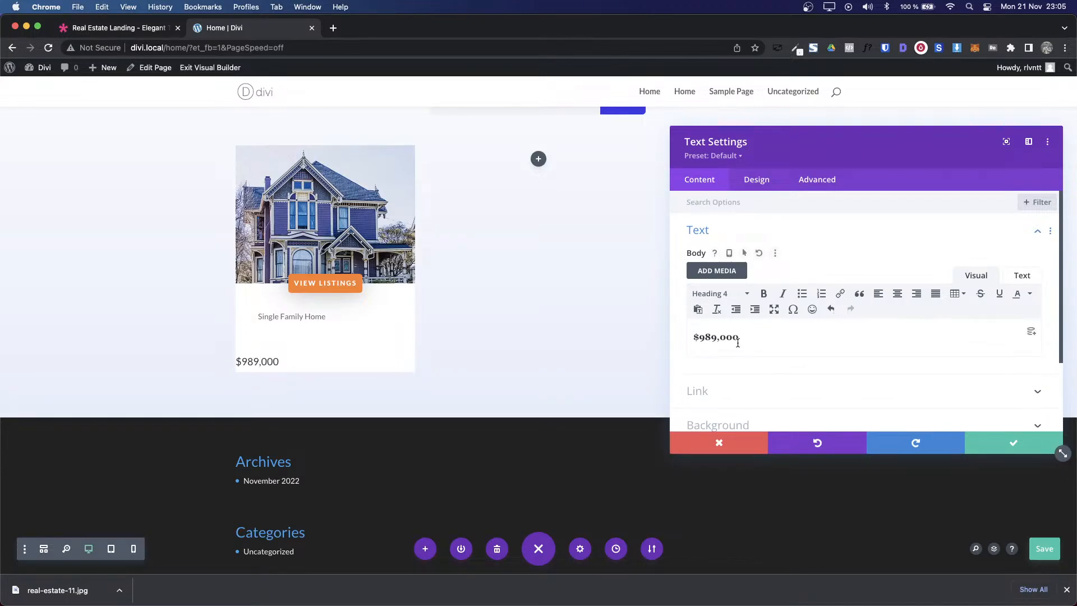
left_click_drag(739, 338, 693, 338)
key("BackSpace")
left_click(722, 442)
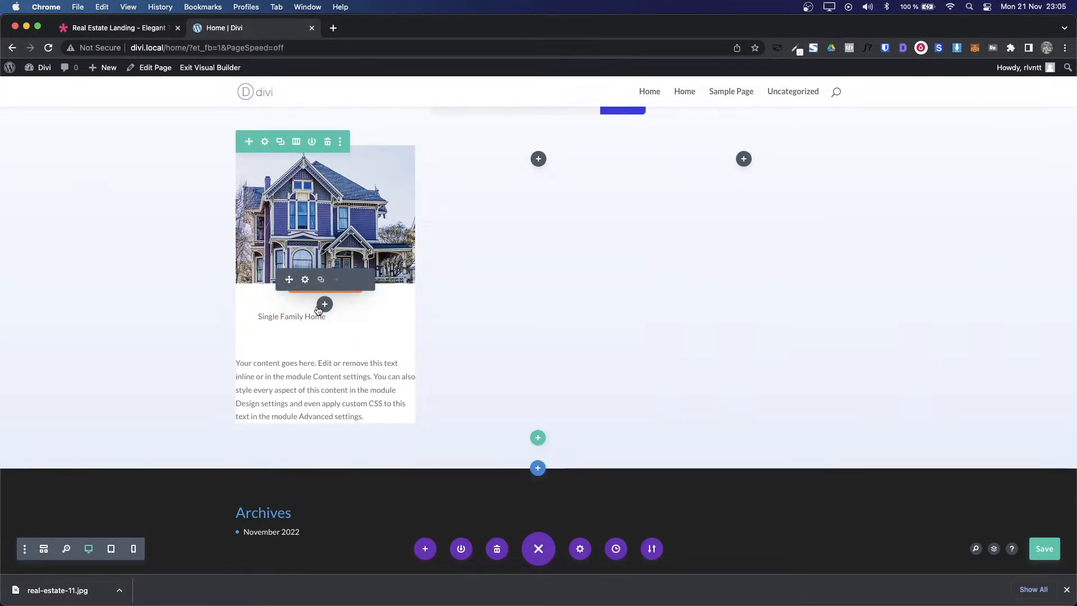
Step: Replace the Single Family Home text with the full block of listing details copied from the demo's first card
left_click(306, 310)
key("ctrl+shift+Tab")
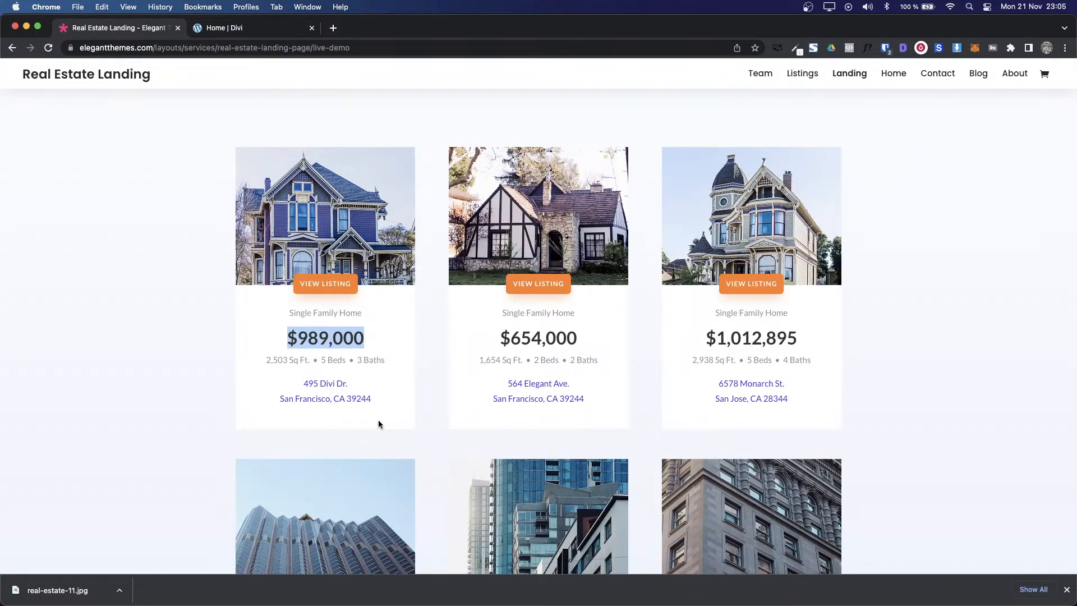
left_click_drag(391, 407, 306, 352)
key("super+c")
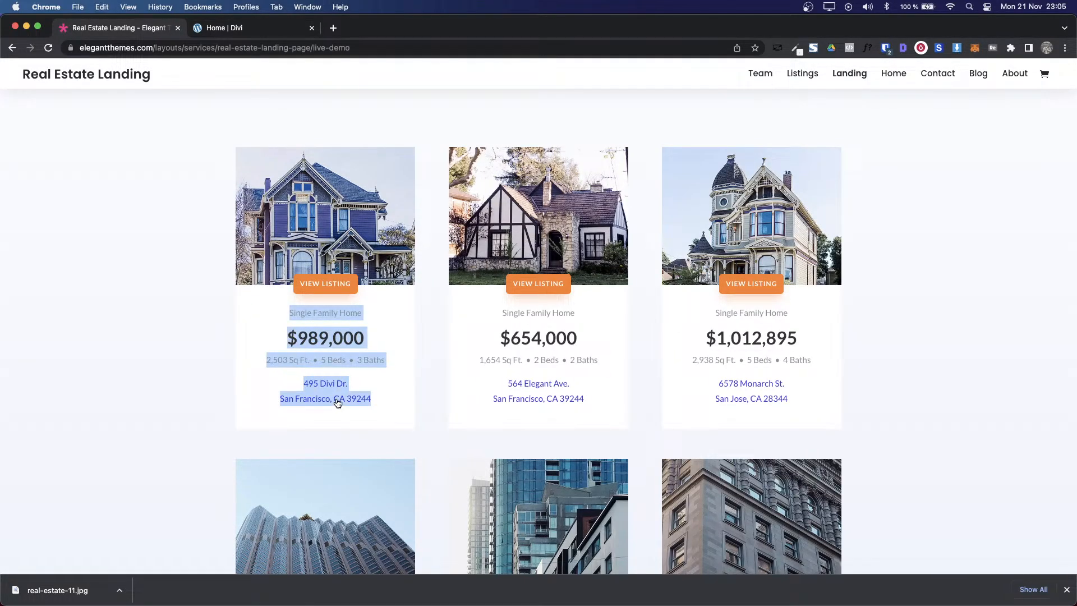
key("ctrl+Tab")
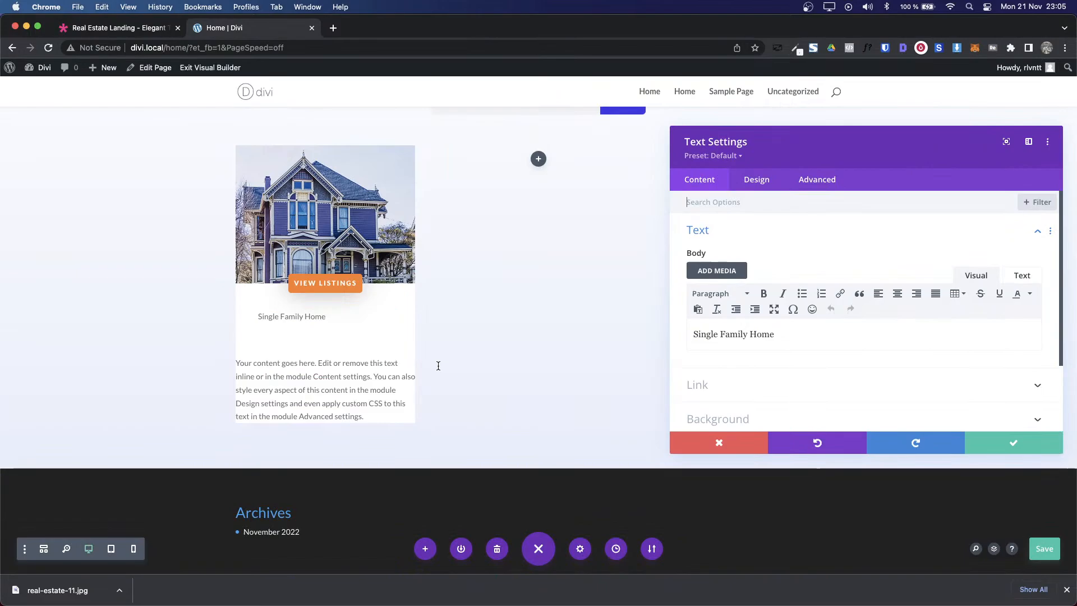
triple_click(751, 337)
key("super+v")
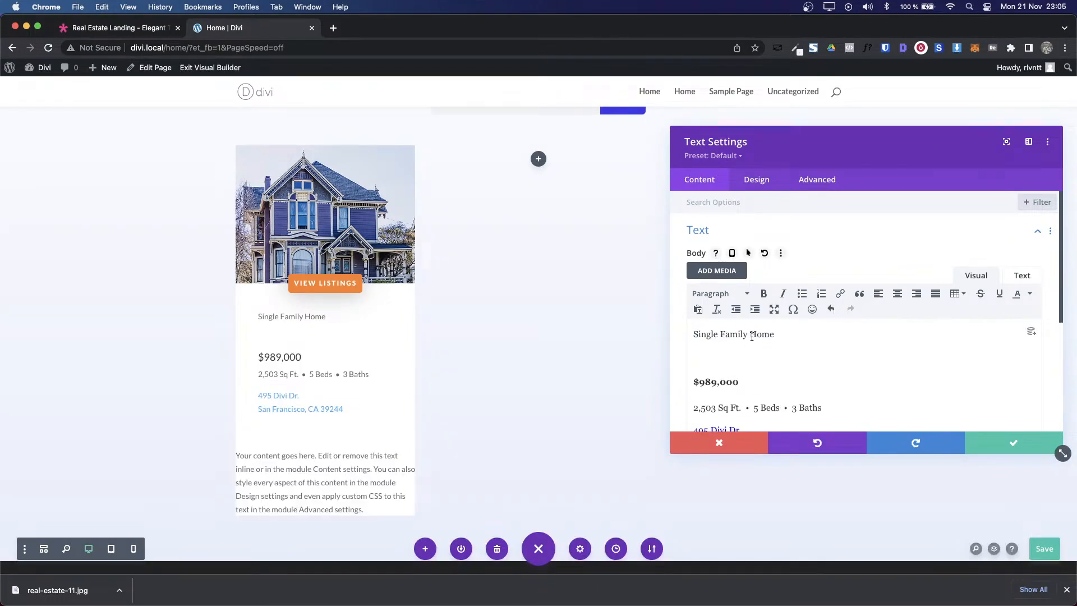
Step: Remove the blank line above the price, save the text settings, and delete the extra placeholder text module
left_click(872, 364)
key("BackSpace")
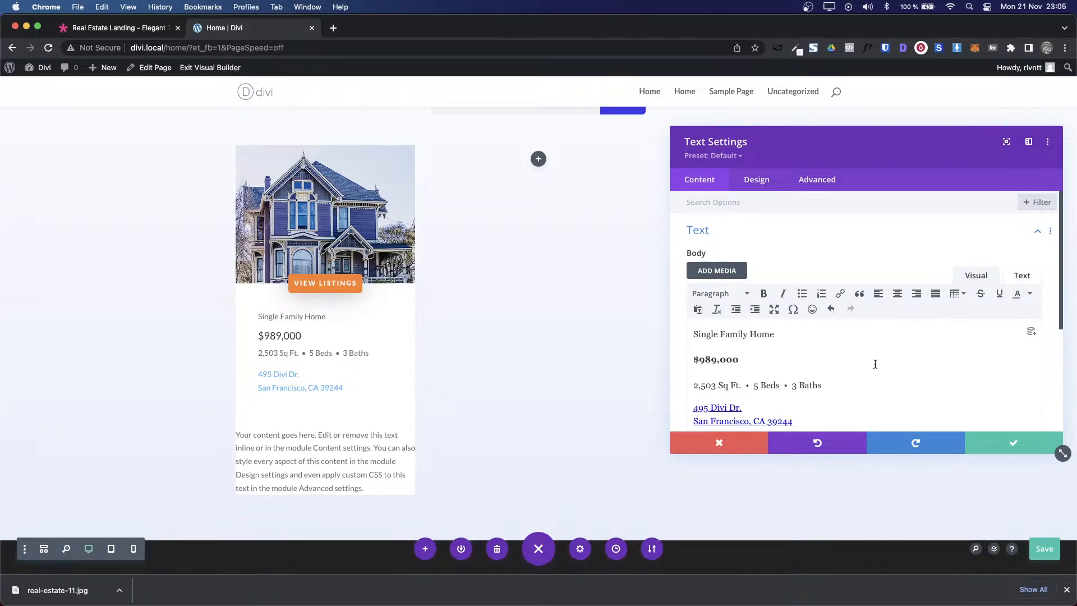
left_click(1013, 444)
left_click(352, 435)
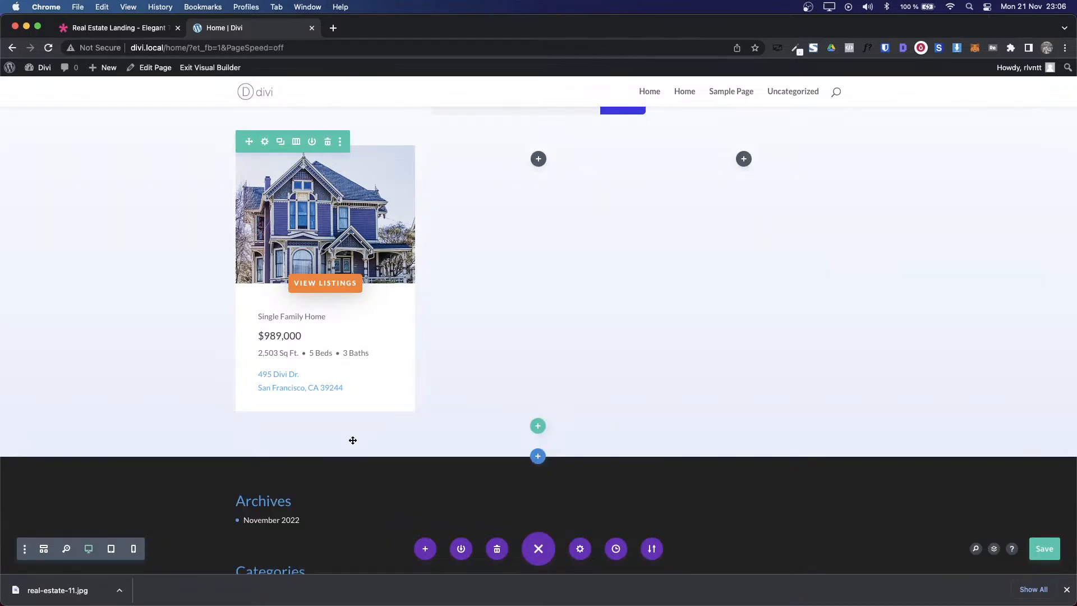
Step: Reopen the listing text settings and check how the price, the property details and the linked address are formatted
left_click(305, 338)
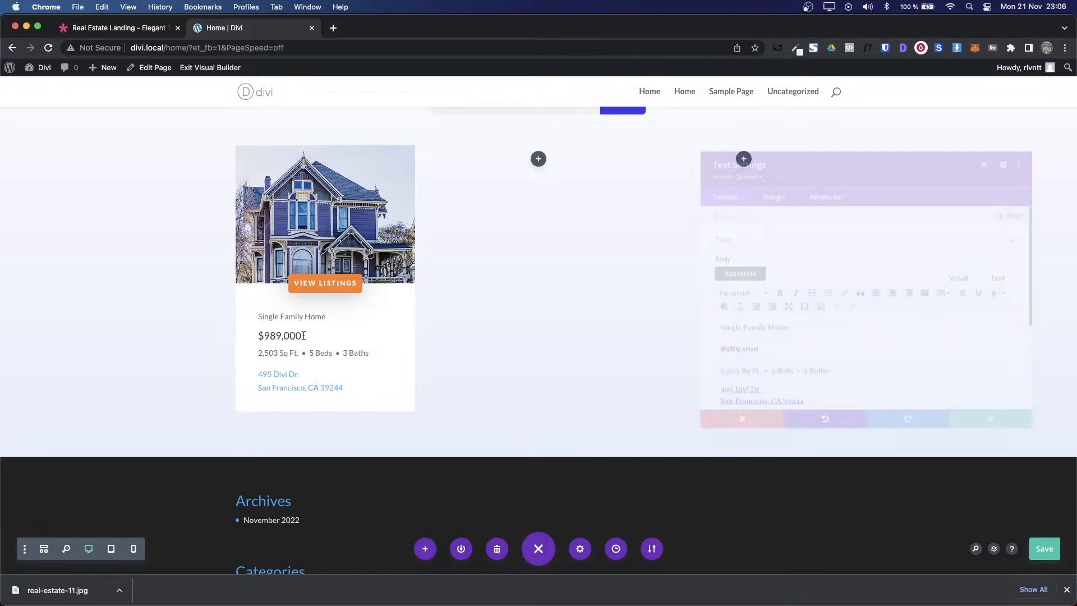
left_click(748, 180)
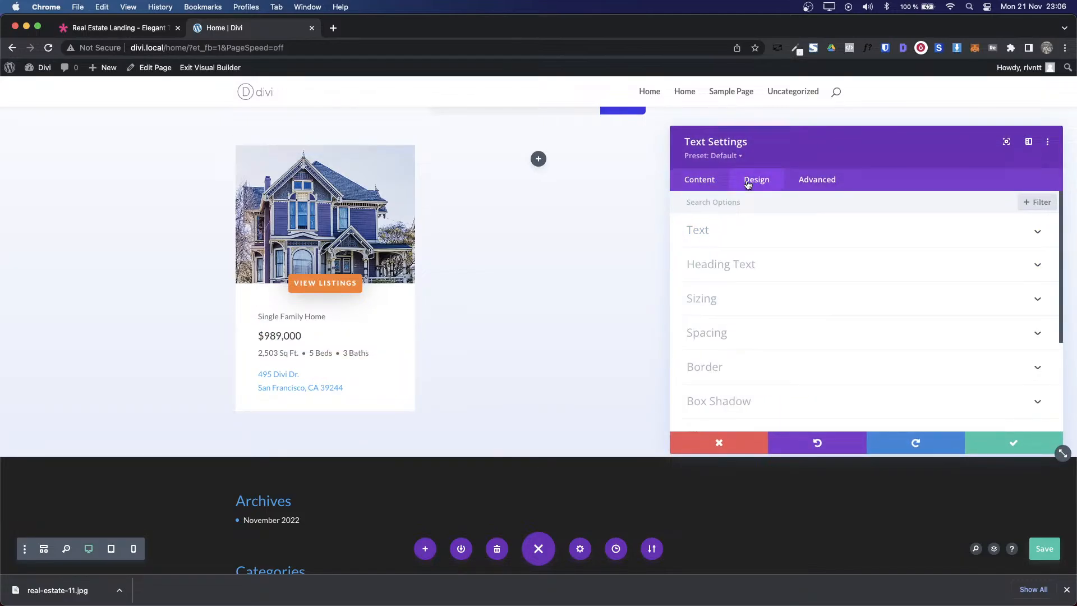
left_click(706, 180)
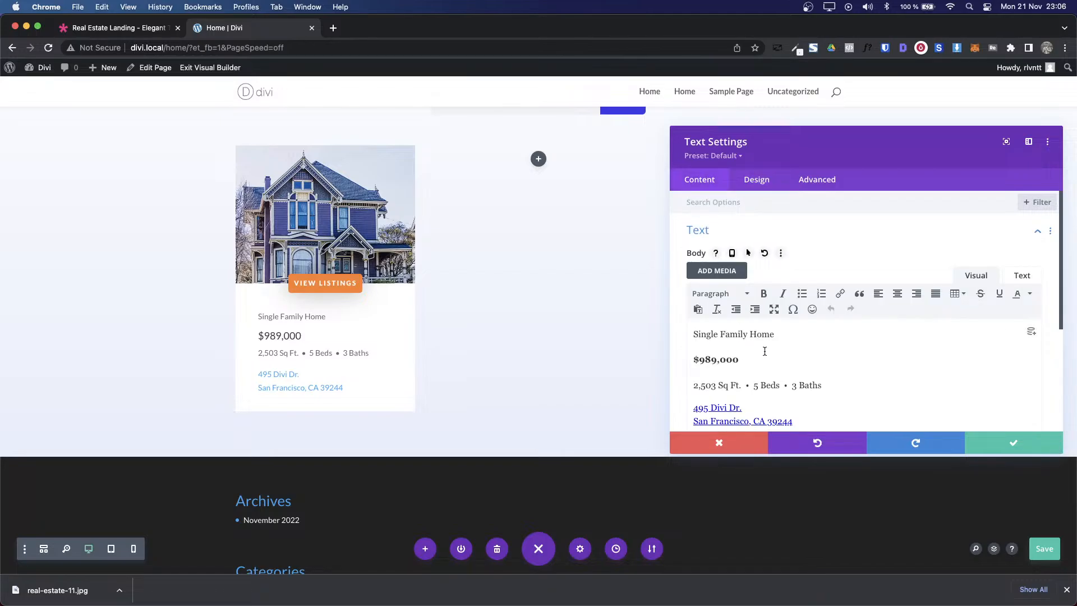
left_click(718, 360)
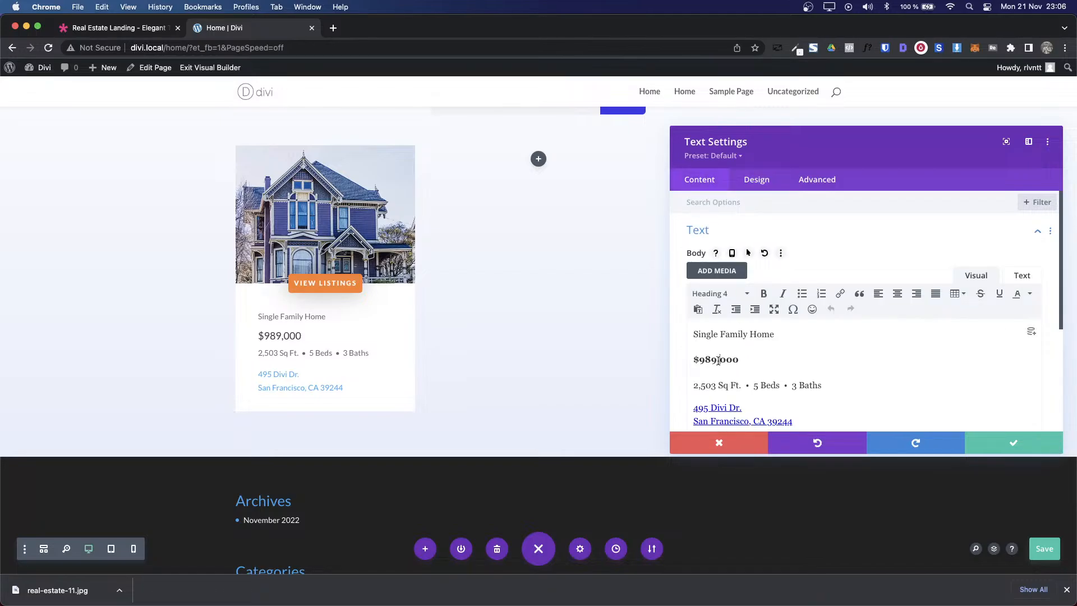
left_click(765, 385)
scroll(821, 389, "down", 2)
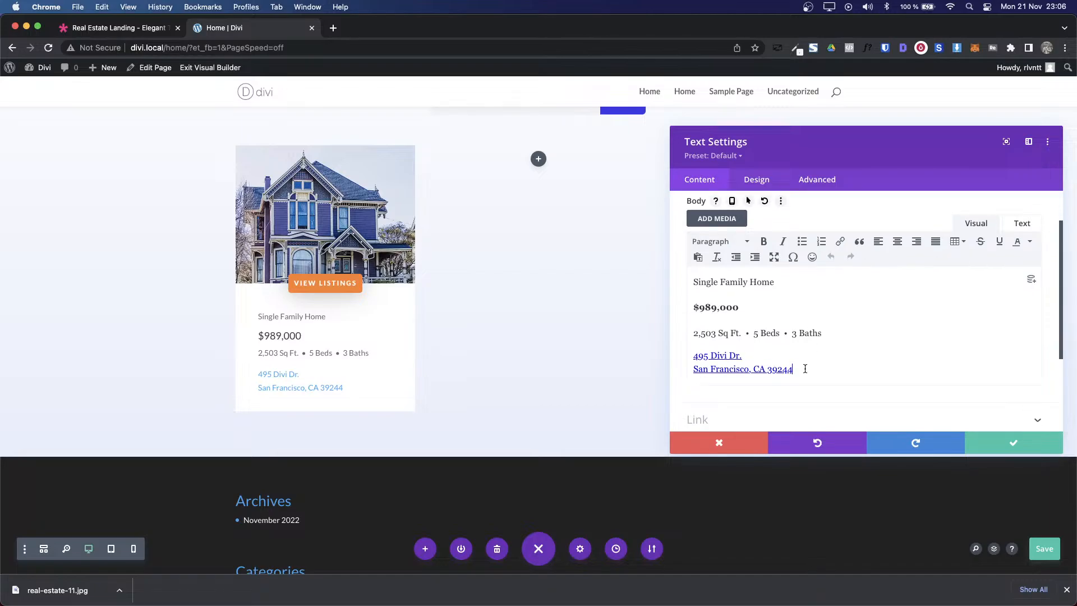
triple_click(805, 368)
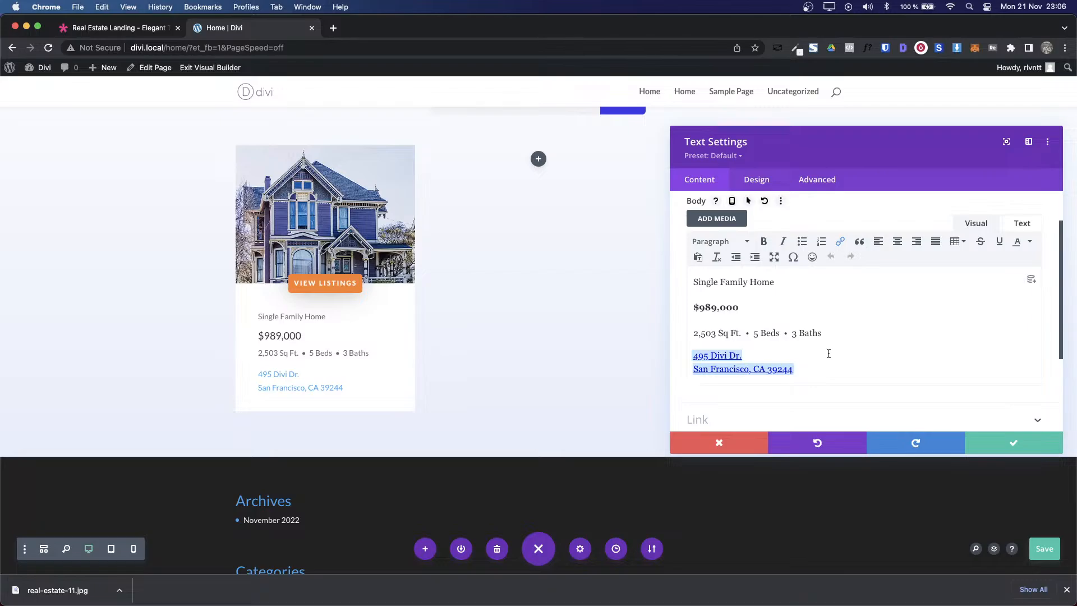
Step: Inspect the fonts of the demo card's home type and property details with WhatFont, and copy the text color #898f99
key("ctrl+shift+Tab")
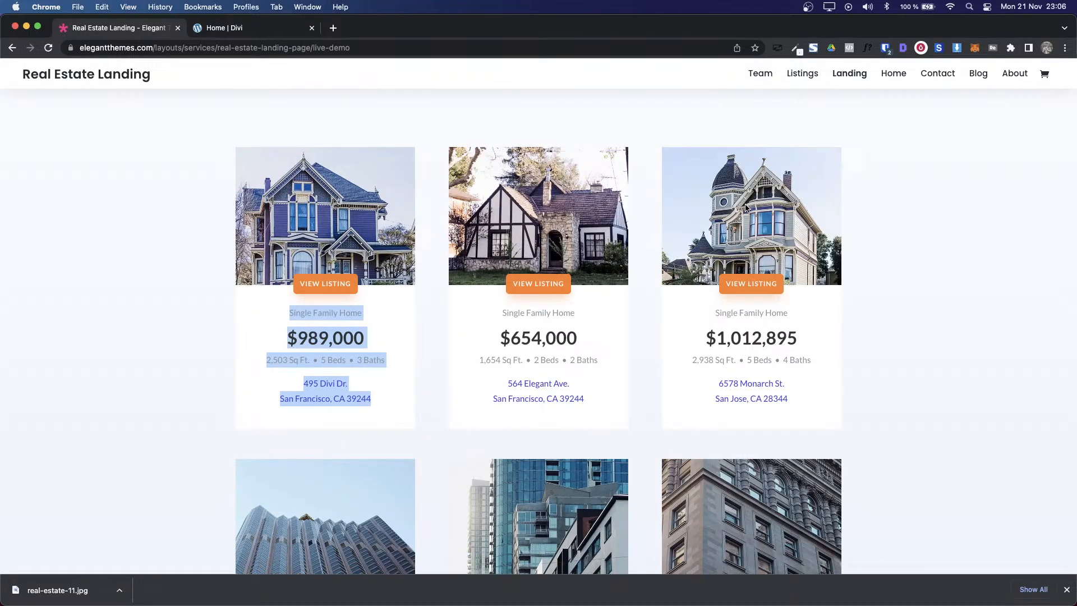
left_click(311, 363)
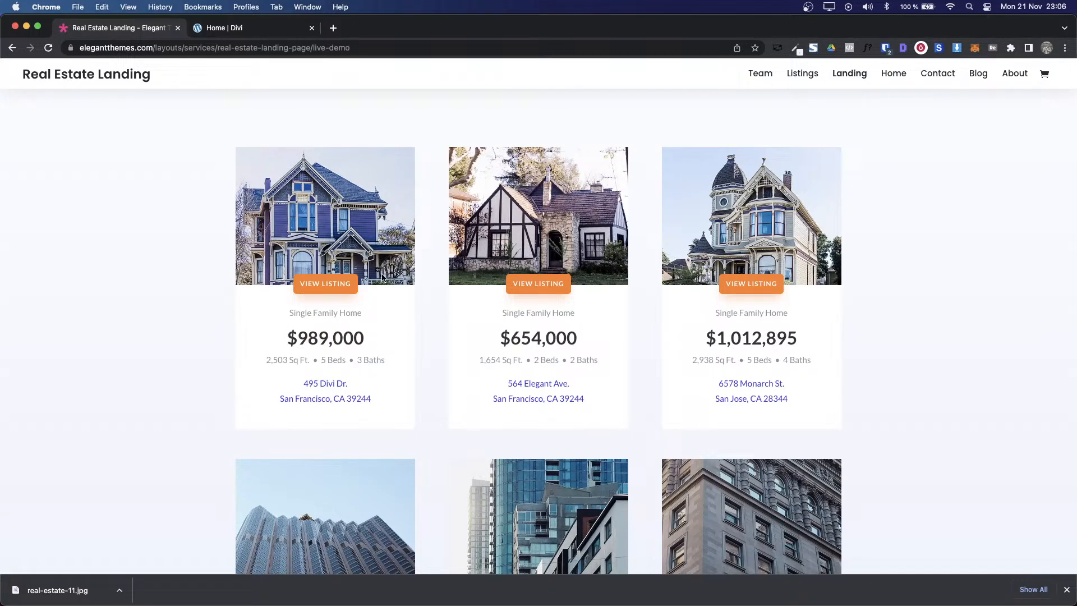
left_click(795, 47)
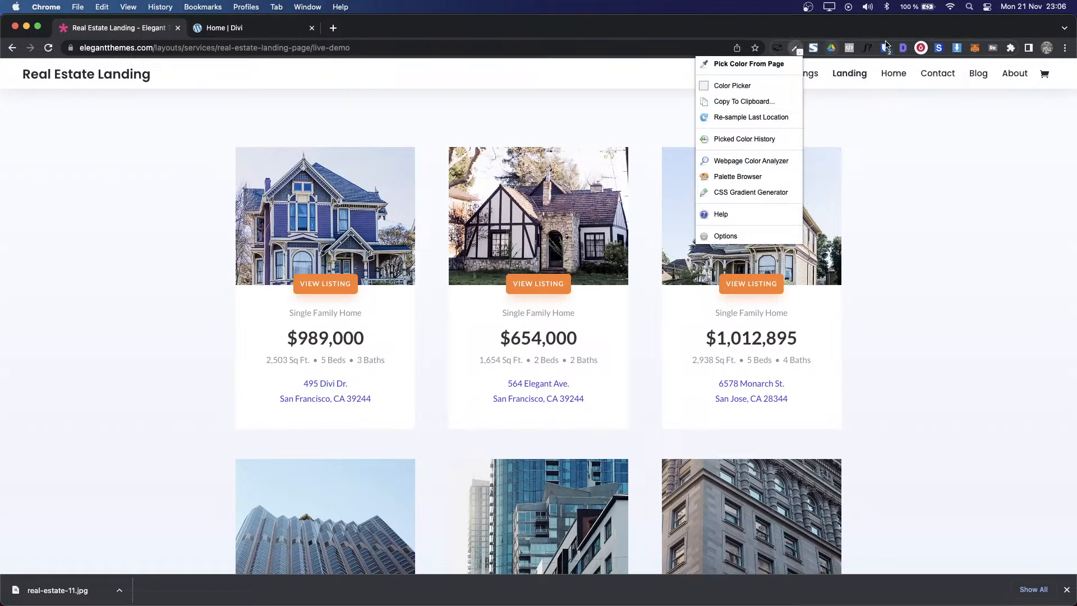
left_click(868, 48)
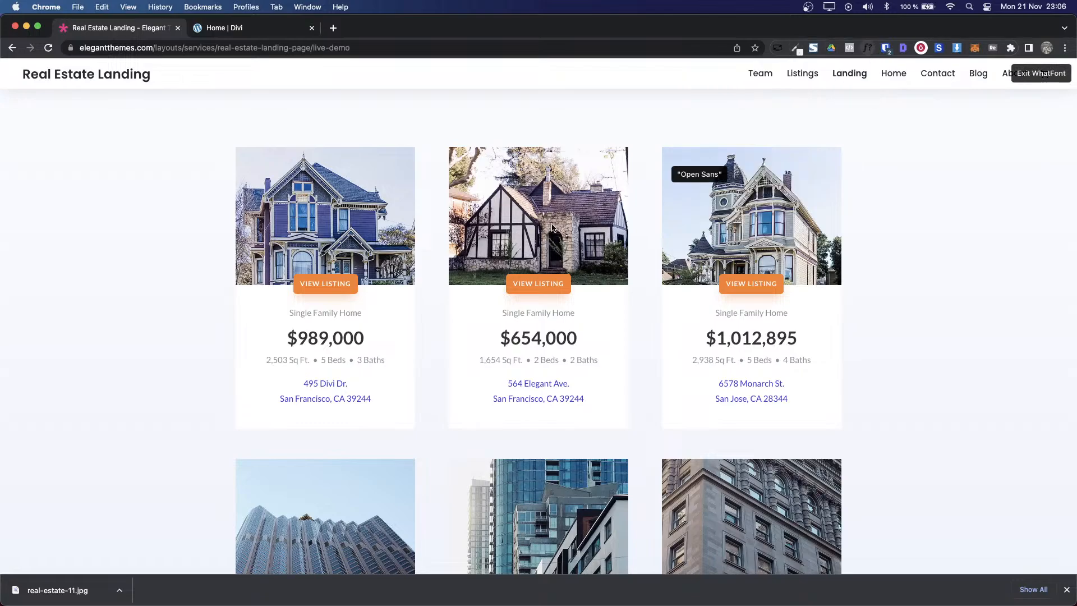
left_click(334, 313)
left_click(303, 362)
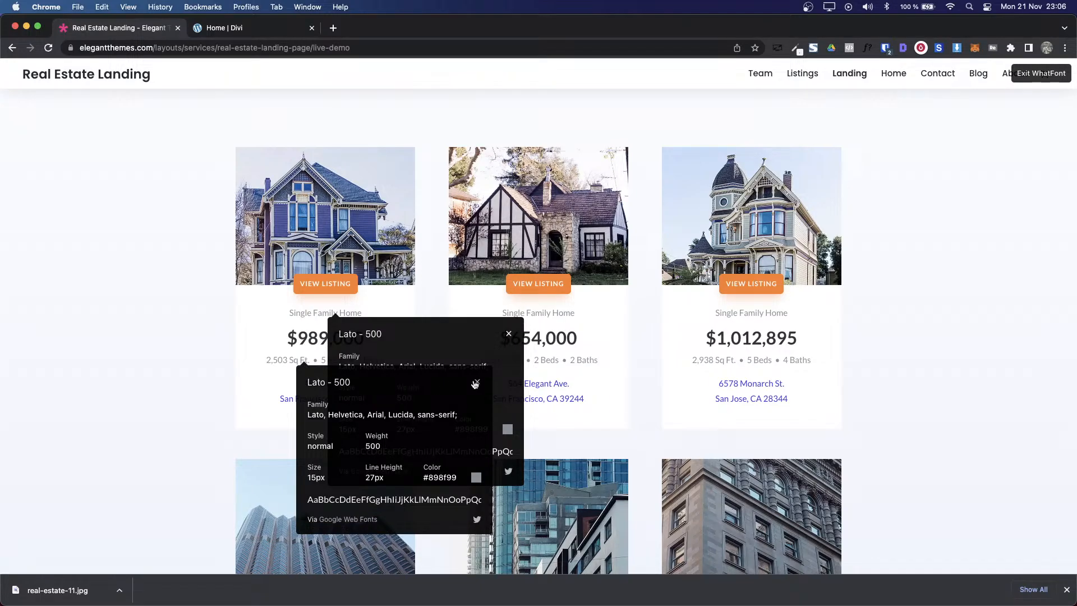
left_click_drag(456, 477, 422, 477)
key("super+c")
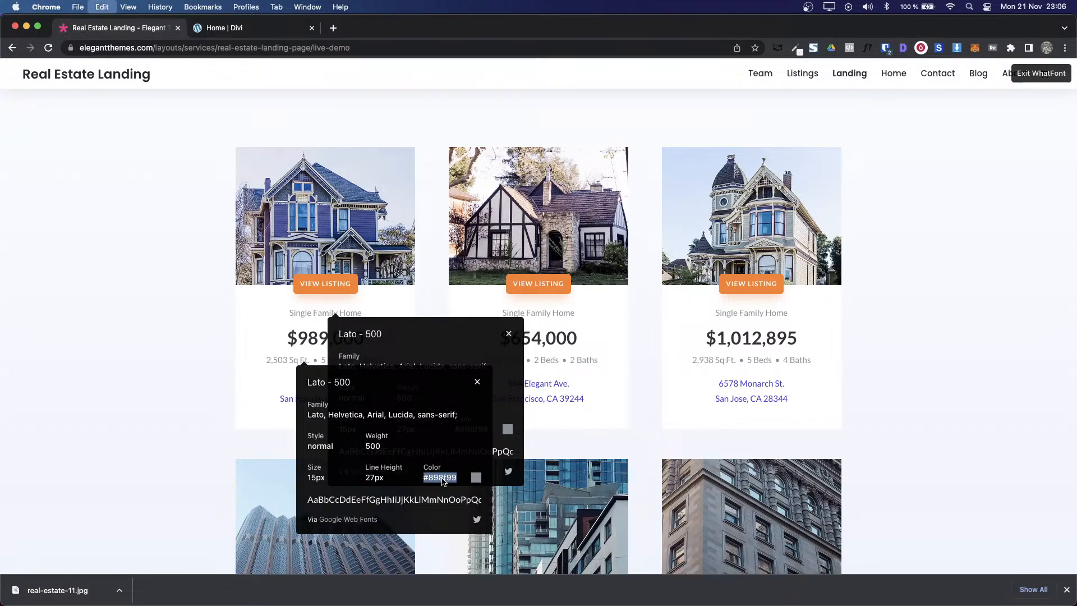
Step: Set the listing text's color to #898f99 and its text size to 15px
key("ctrl+Tab")
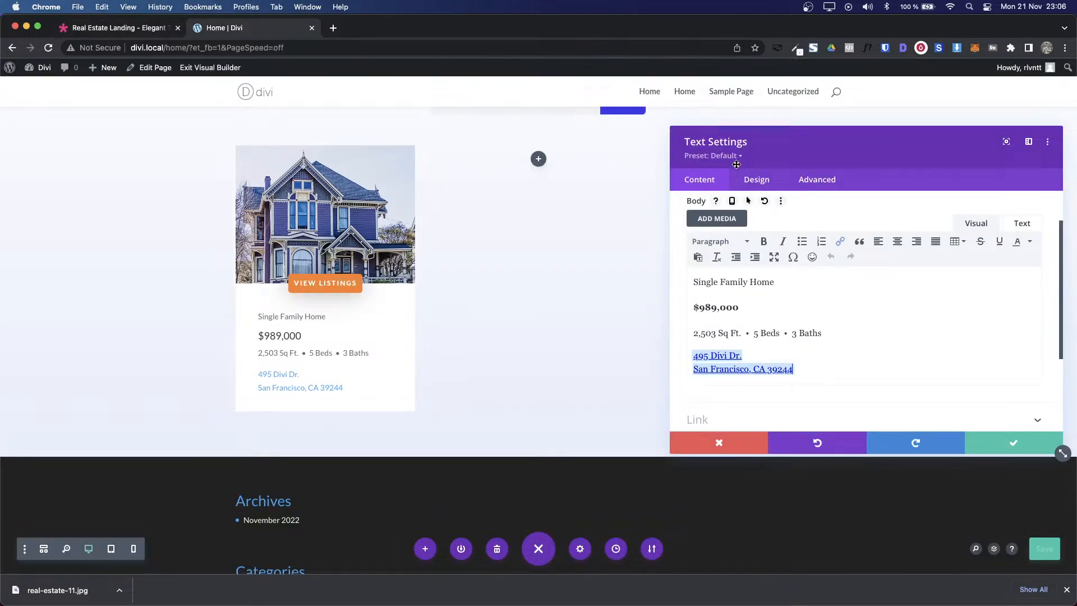
left_click(762, 182)
left_click(729, 232)
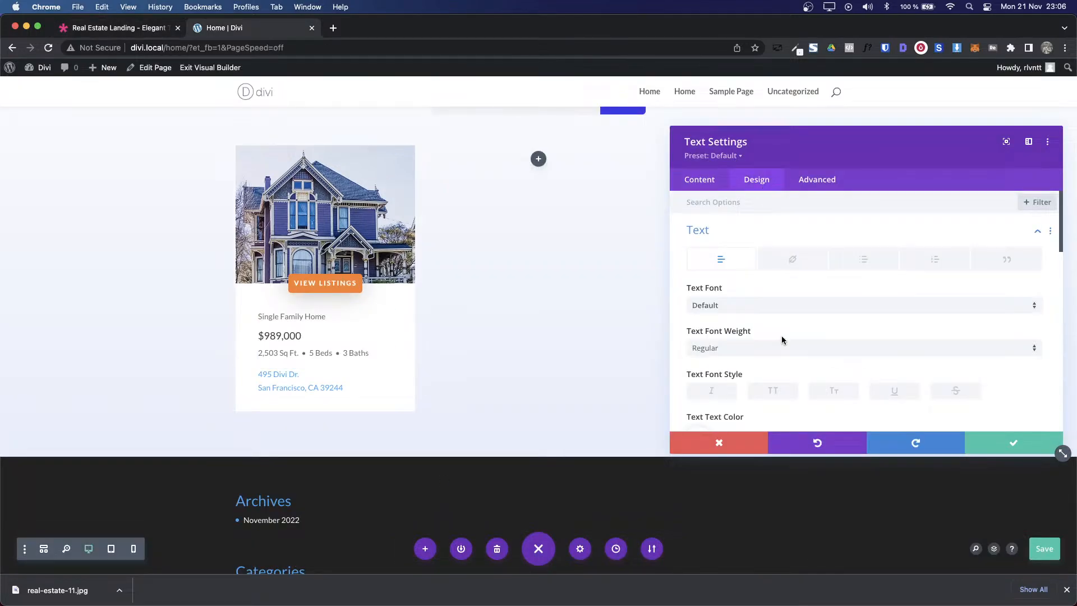
scroll(783, 340, "down", 3)
left_click(699, 336)
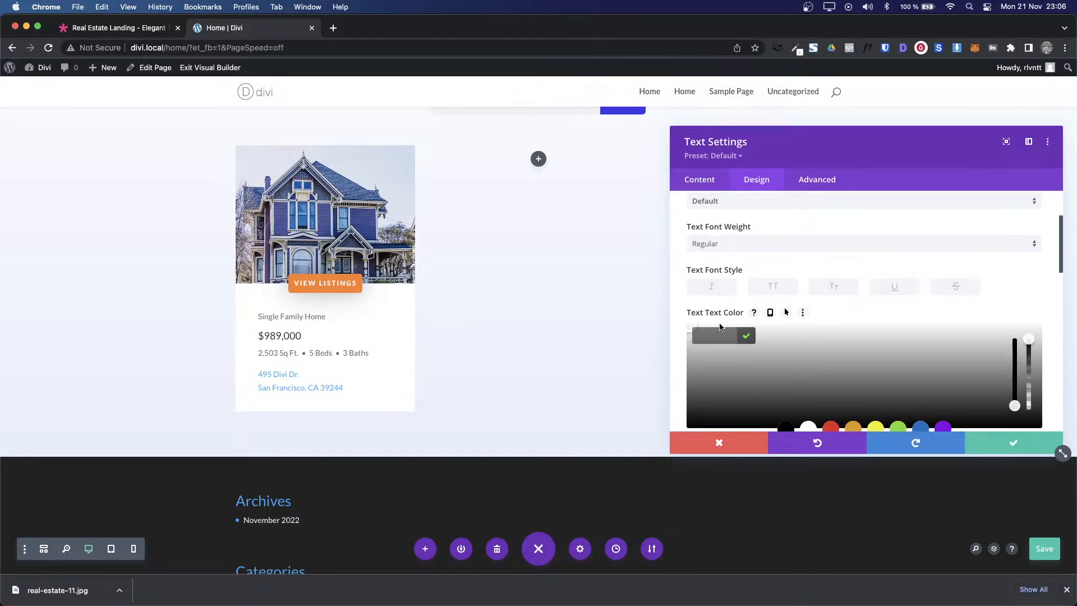
key("super+v")
left_click(747, 341)
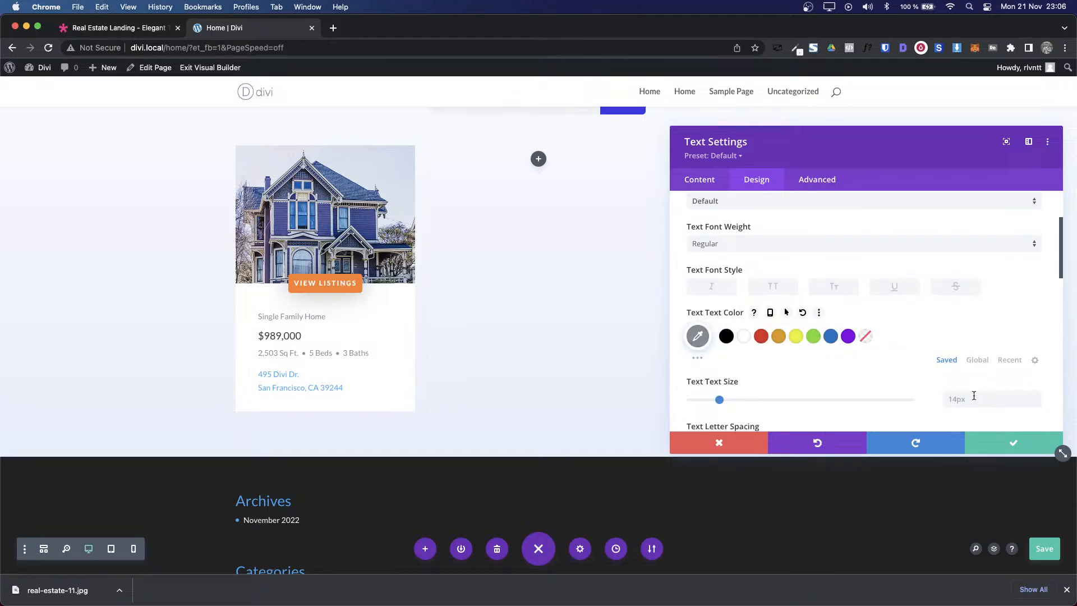
left_click(1035, 393)
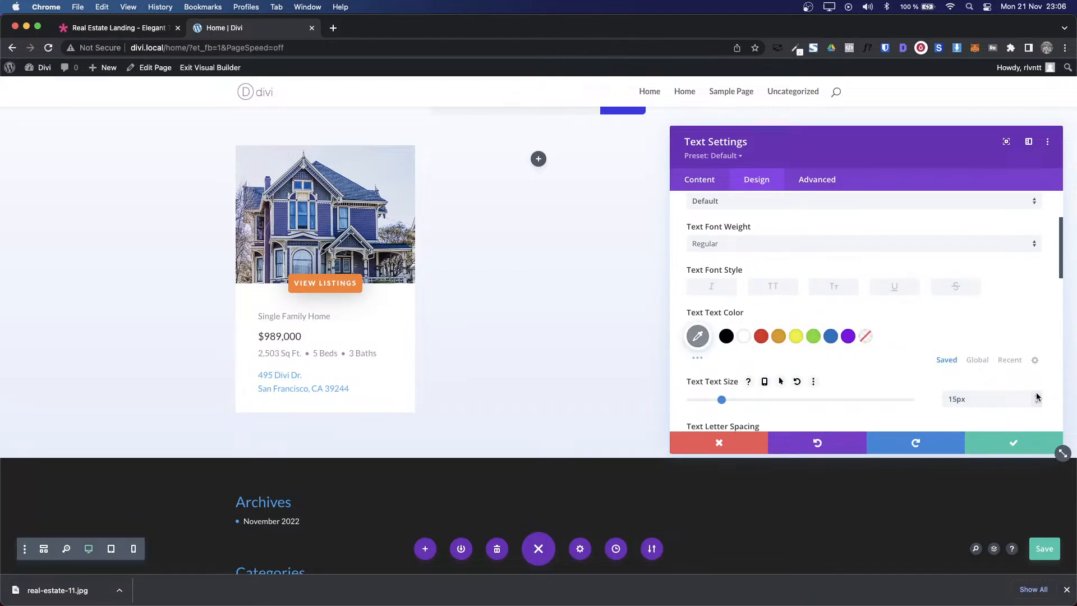
Step: Inspect the $989,000 price on the demo's first card with WhatFont and copy its color #333333
key("ctrl+Tab")
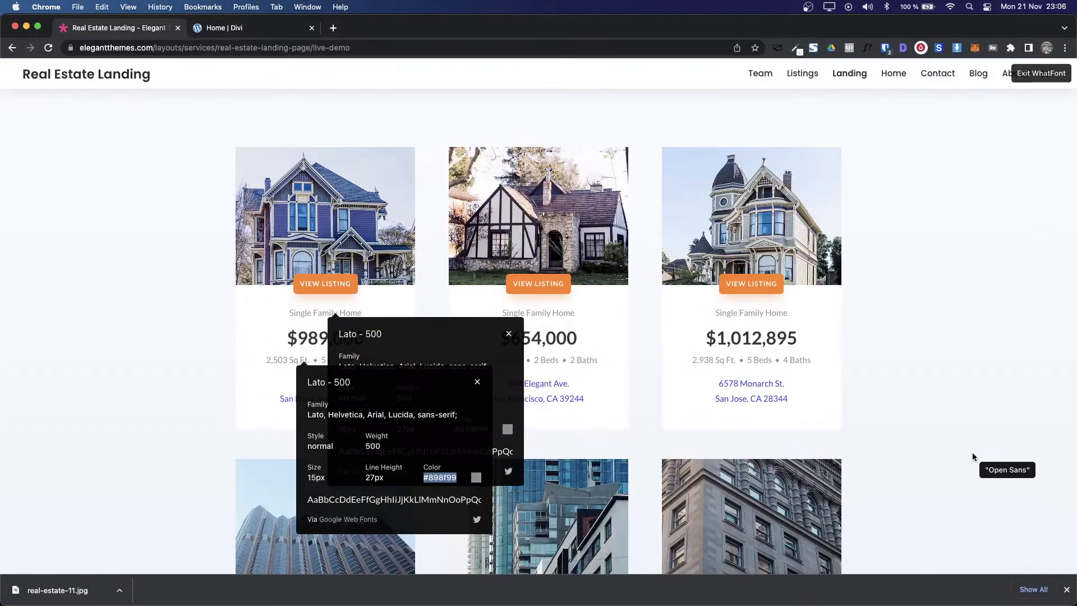
key("Escape")
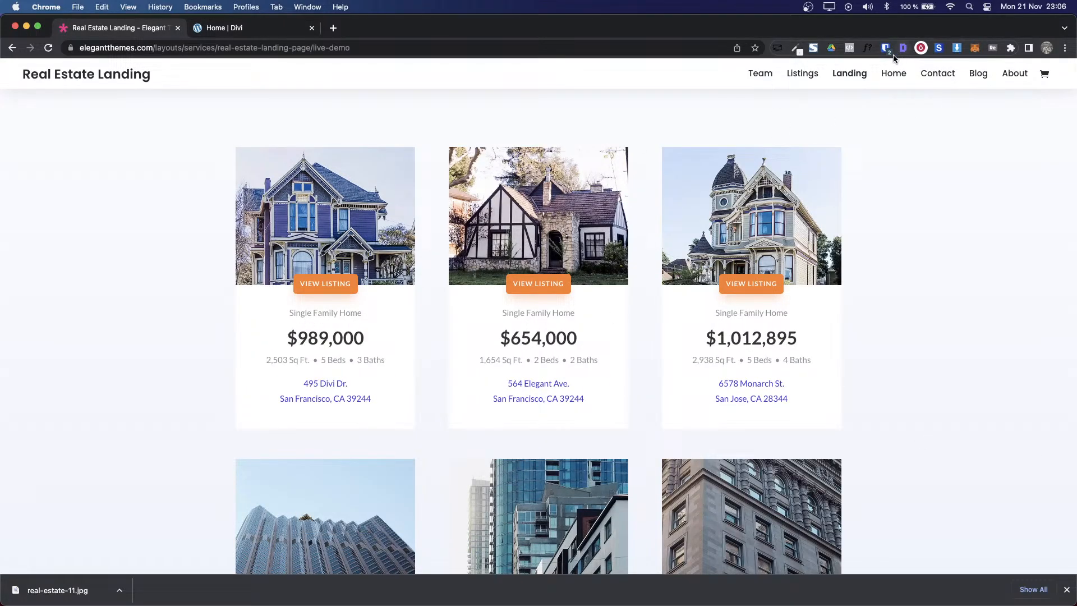
left_click(867, 48)
left_click(339, 348)
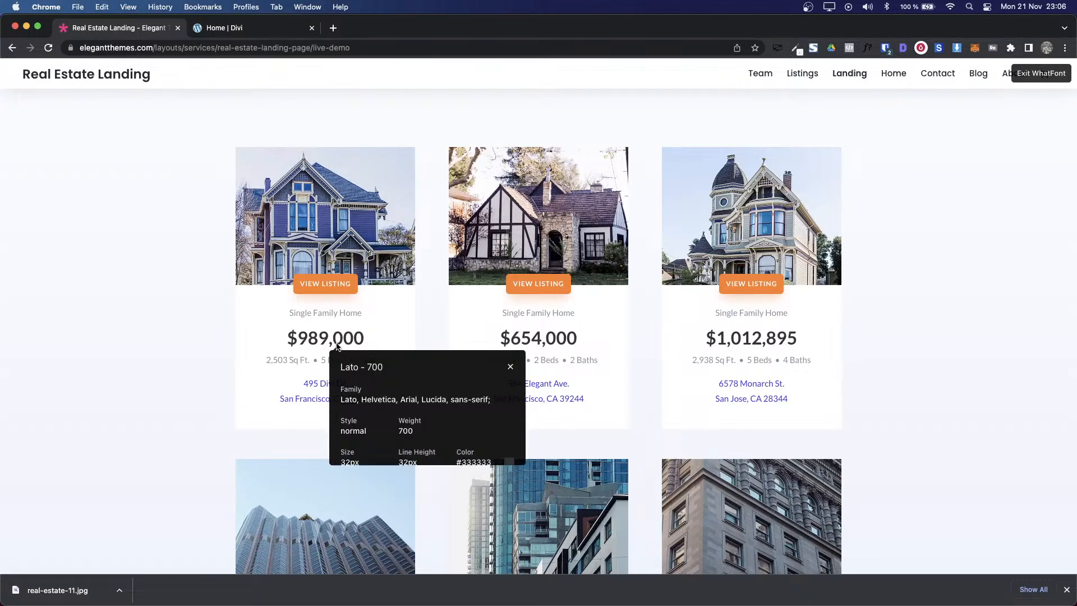
triple_click(471, 465)
key("ctrl+Tab")
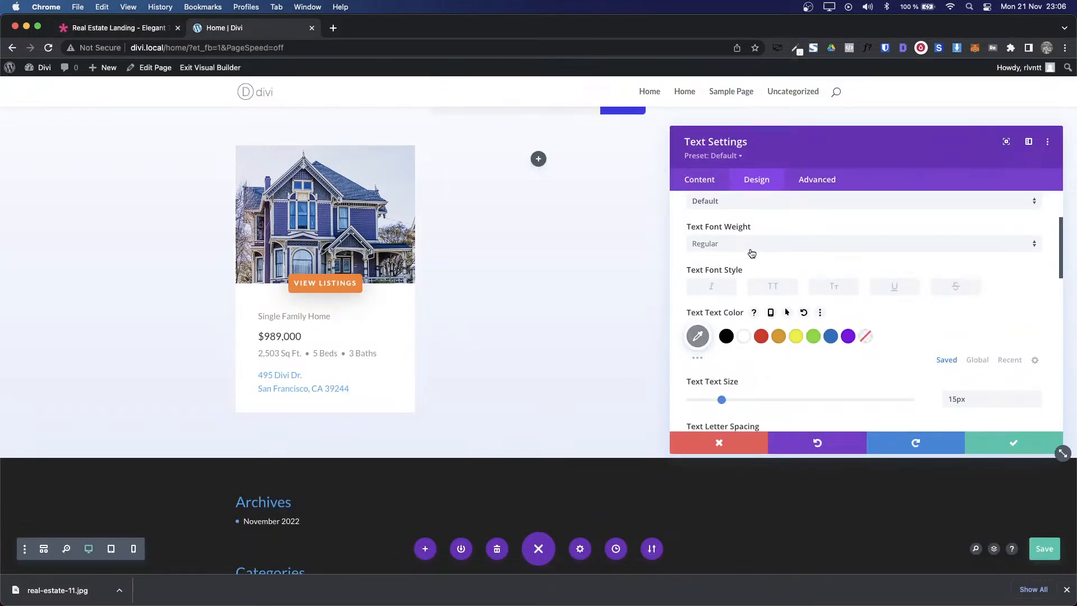
Step: Set the Heading 4 text size of the listing text to 32px, matching the demo's price
scroll(754, 241, "up", 5)
left_click(756, 218)
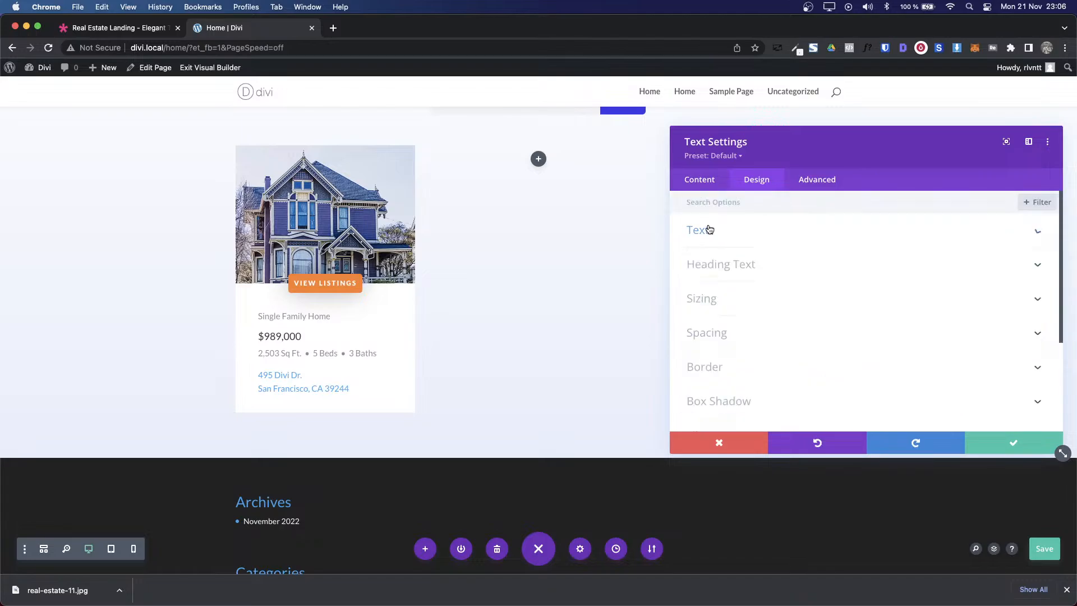
left_click(736, 266)
left_click(900, 238)
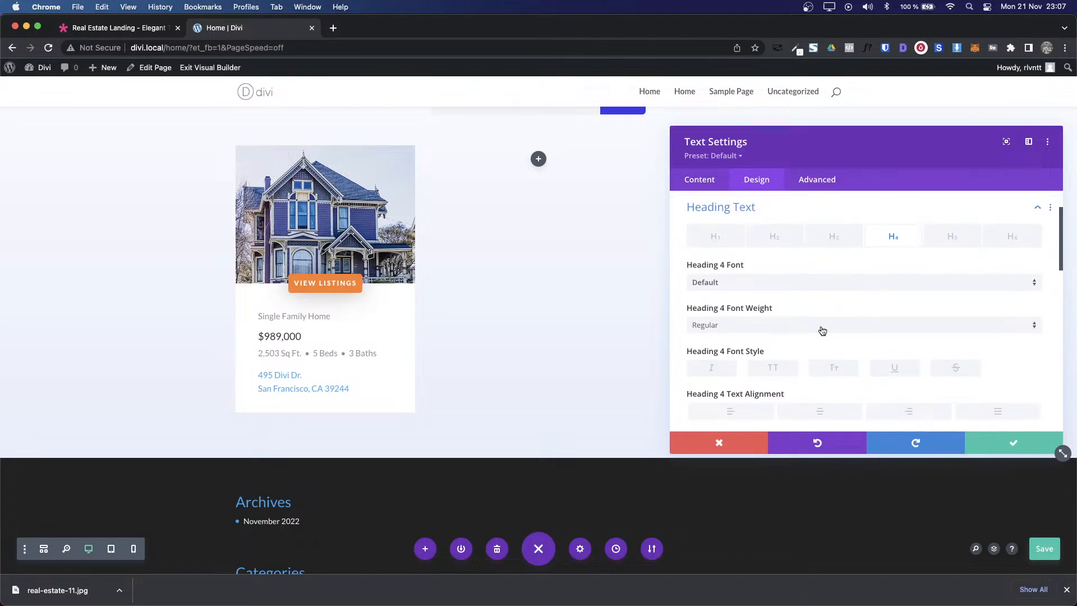
scroll(822, 331, "down", 5)
key("ctrl+Tab")
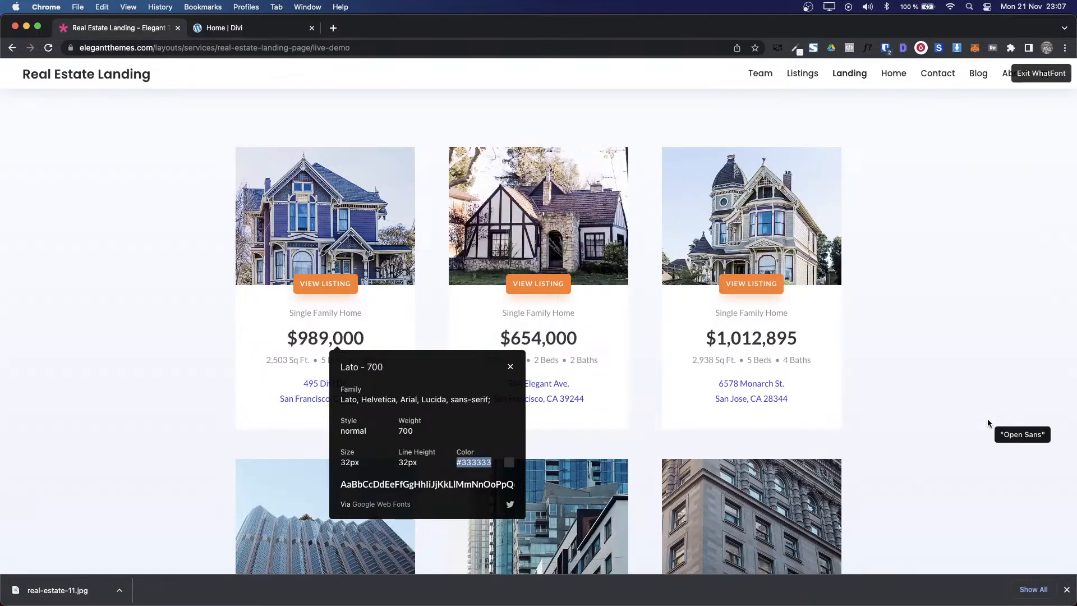
key("ctrl+Tab")
type("32")
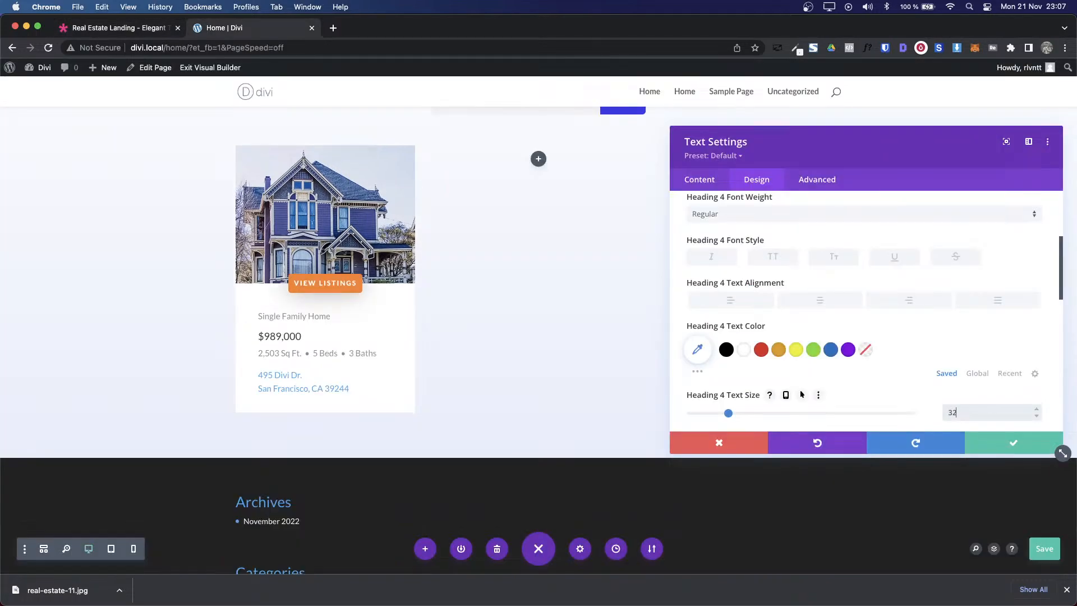
type("px")
Step: Set the listing text's Heading 4 font weight to Bold and its text color to #333333
key("ctrl+Tab")
key("ctrl+Tab")
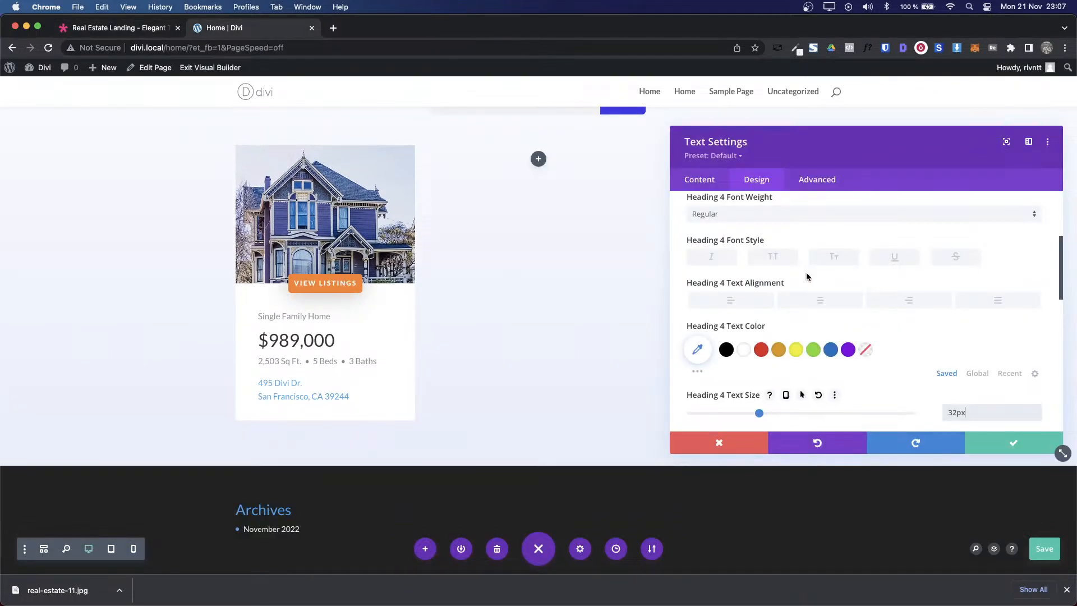
left_click(788, 216)
left_click(731, 281)
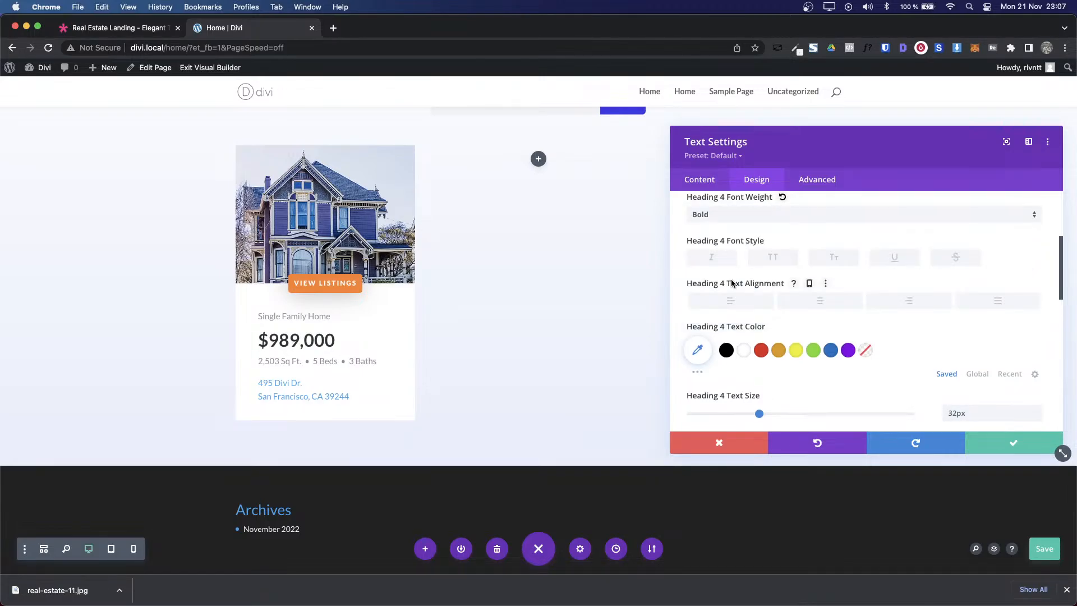
key("ctrl+Tab")
key("ctrl+Tab")
left_click(704, 350)
left_click(705, 348)
type("#333333")
left_click(749, 349)
Step: Set the Heading 4 line height to 32px as in the demo and save the text settings
key("ctrl+shift+Tab")
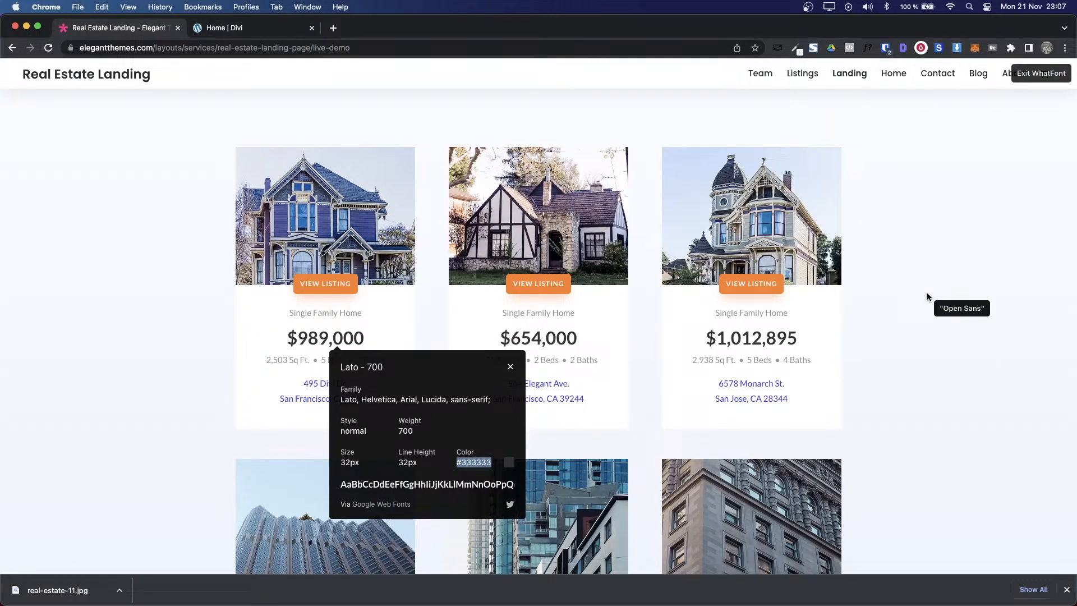
key("ctrl+Tab")
scroll(914, 358, "down", 8)
scroll(916, 365, "up", 3)
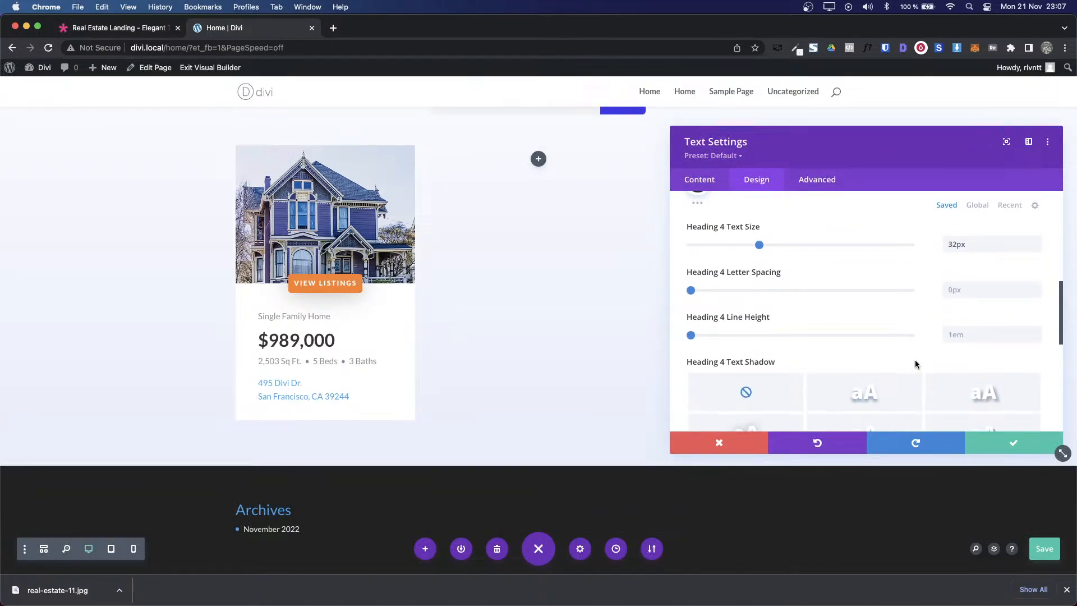
left_click(955, 335)
type("32")
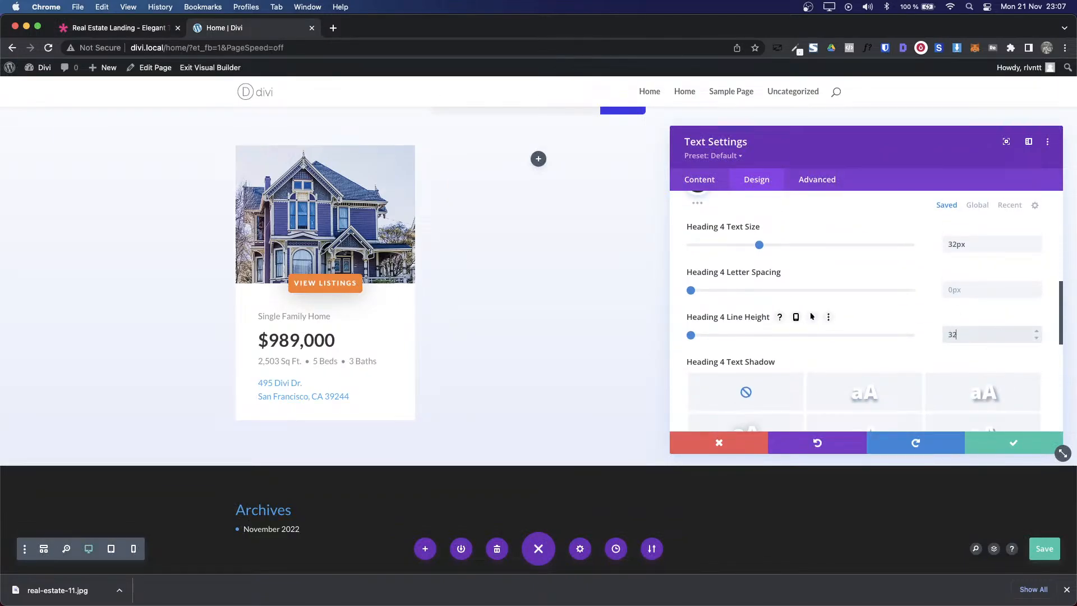
type("emp")
left_click(1017, 444)
Step: Inspect the address link on the demo's first card with WhatFont and copy its color #3c39e6
key("ctrl+shift+Tab")
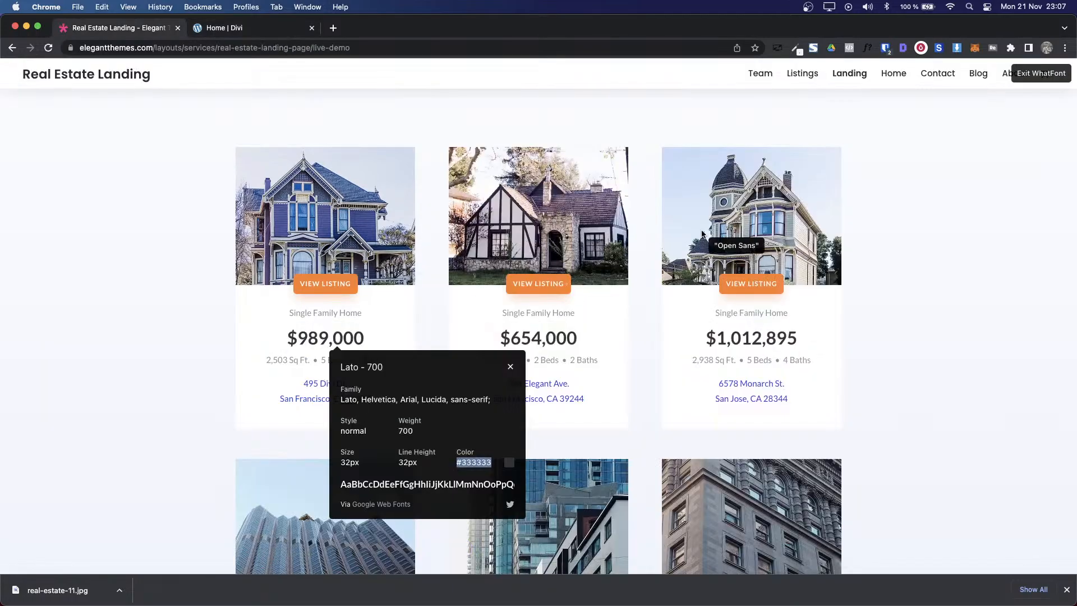
left_click(313, 387)
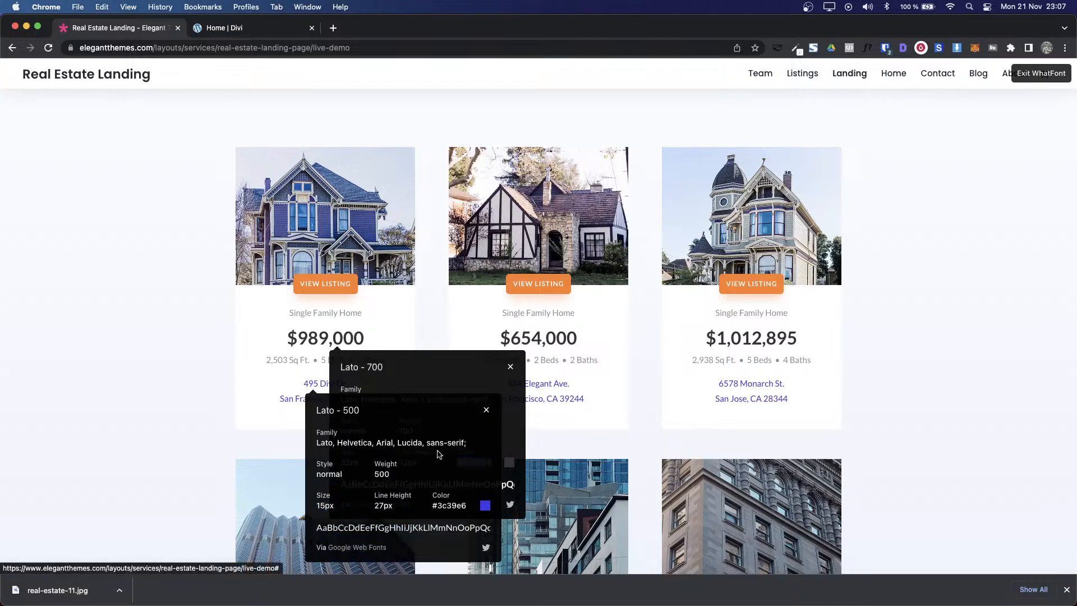
triple_click(444, 505)
key("super+c")
key("ctrl+Tab")
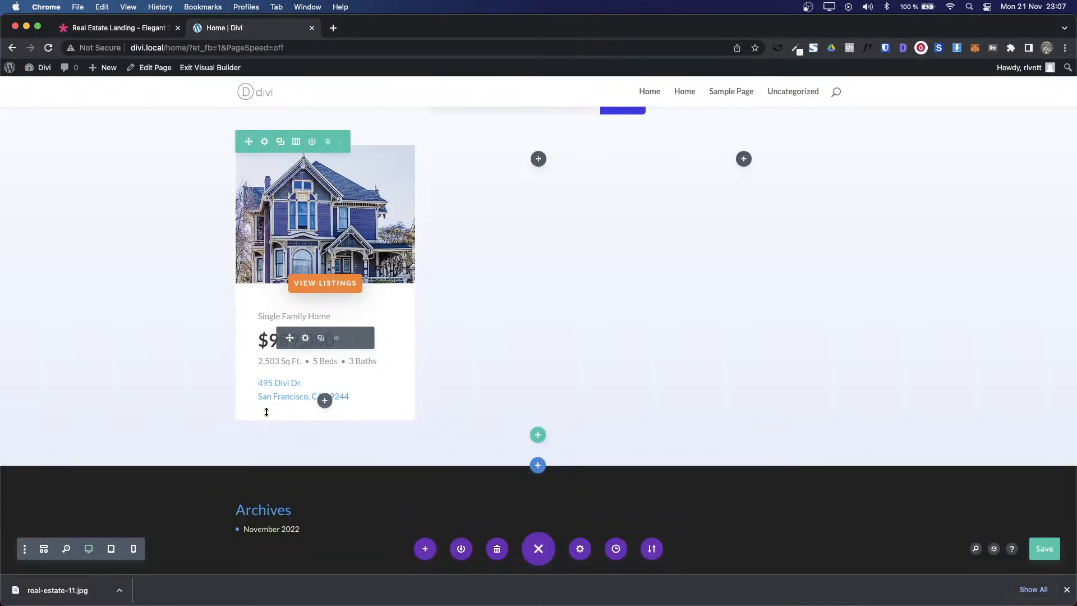
Step: Set the link text color of the listing text to #3c39e6 and save the text settings
left_click(304, 340)
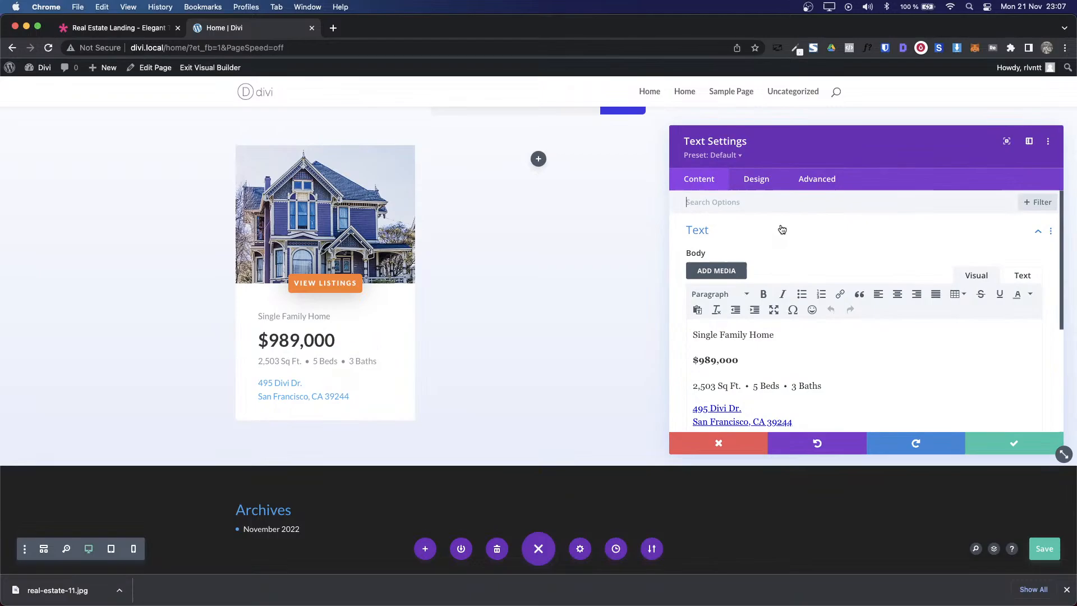
left_click(752, 180)
left_click(701, 232)
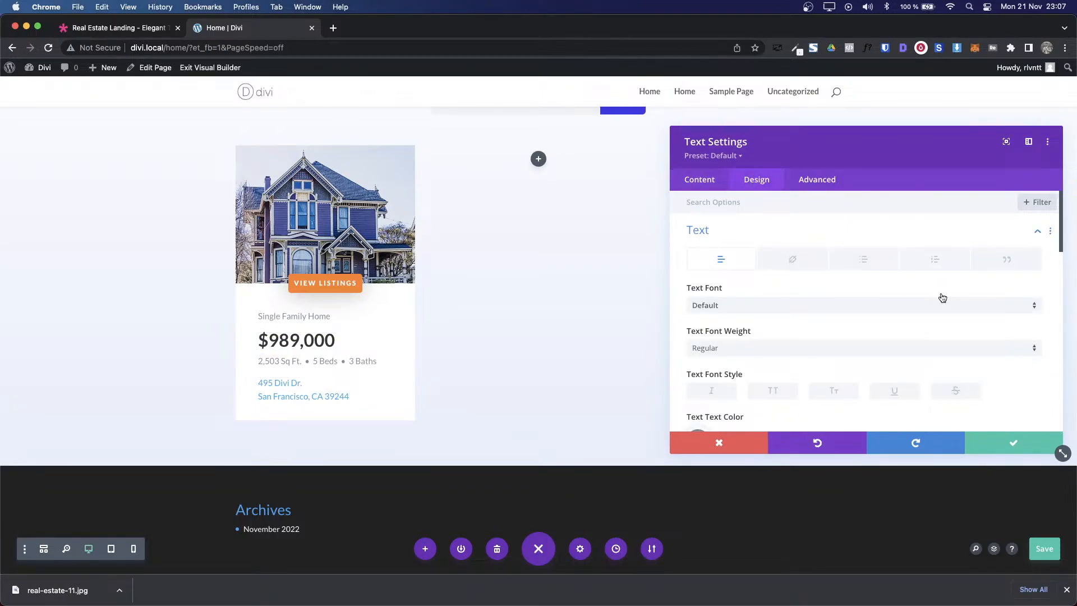
left_click(793, 261)
scroll(867, 354, "down", 3)
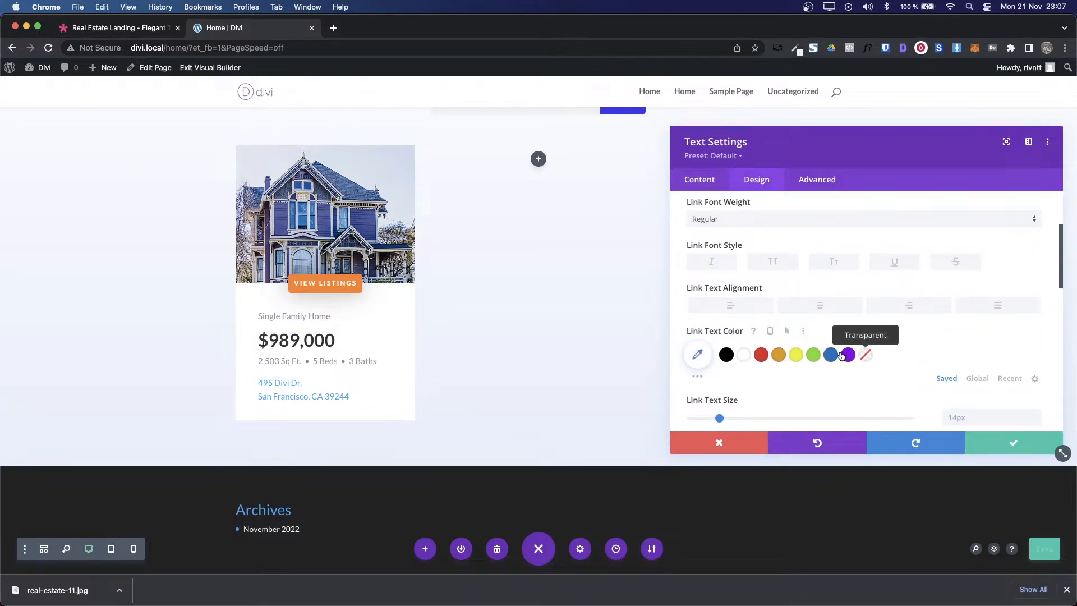
left_click(696, 354)
key("super+v")
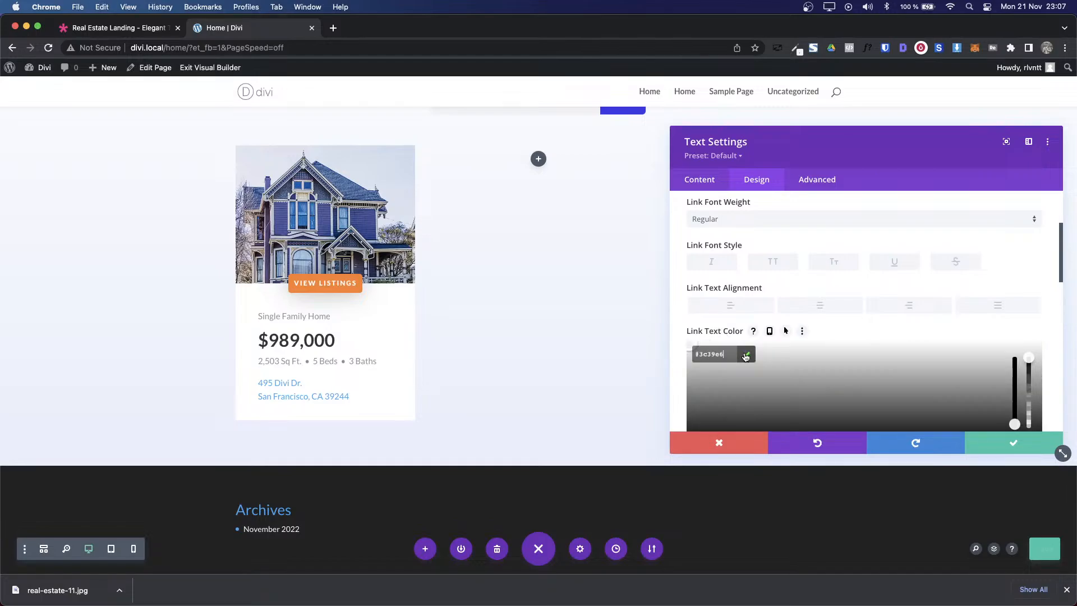
left_click(746, 354)
left_click(1040, 439)
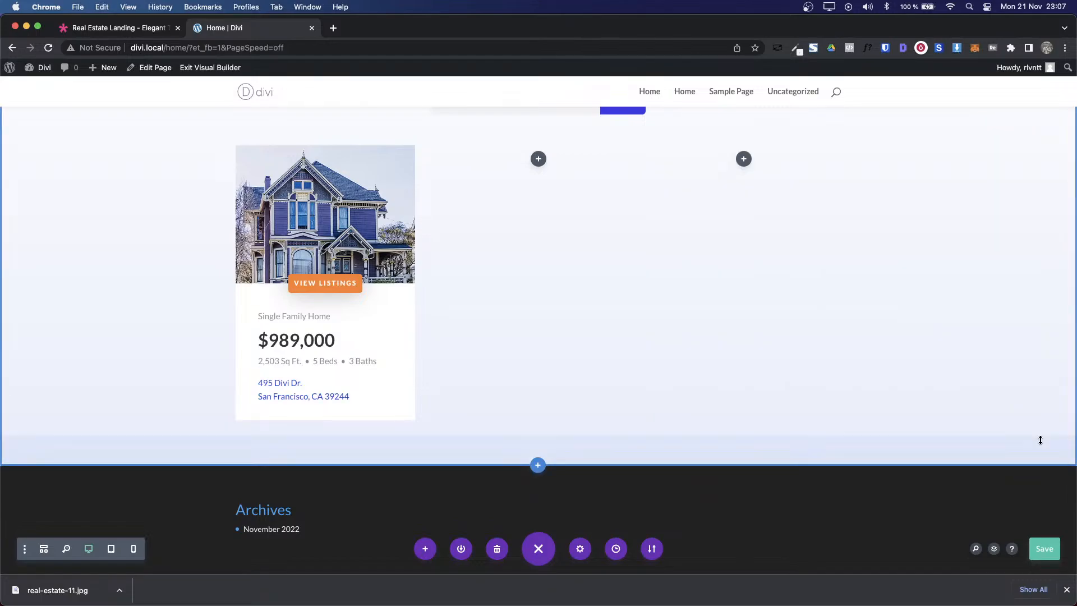
Step: Close the open WhatFont details on the demo page and compare its first card with the recreated one
key("ctrl+Tab")
left_click(511, 367)
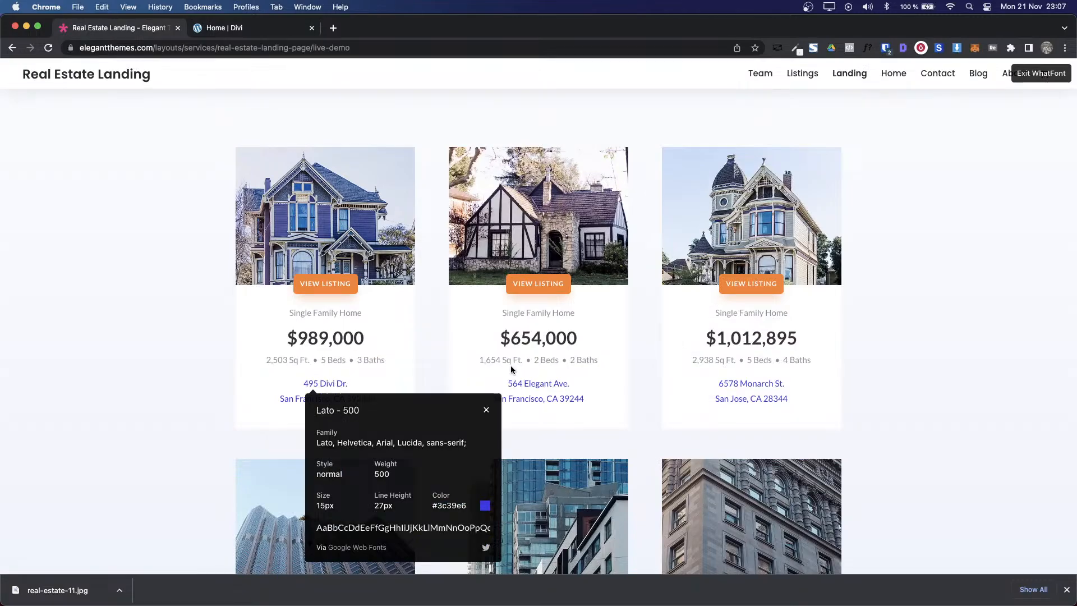
left_click(486, 410)
key("ctrl+Tab")
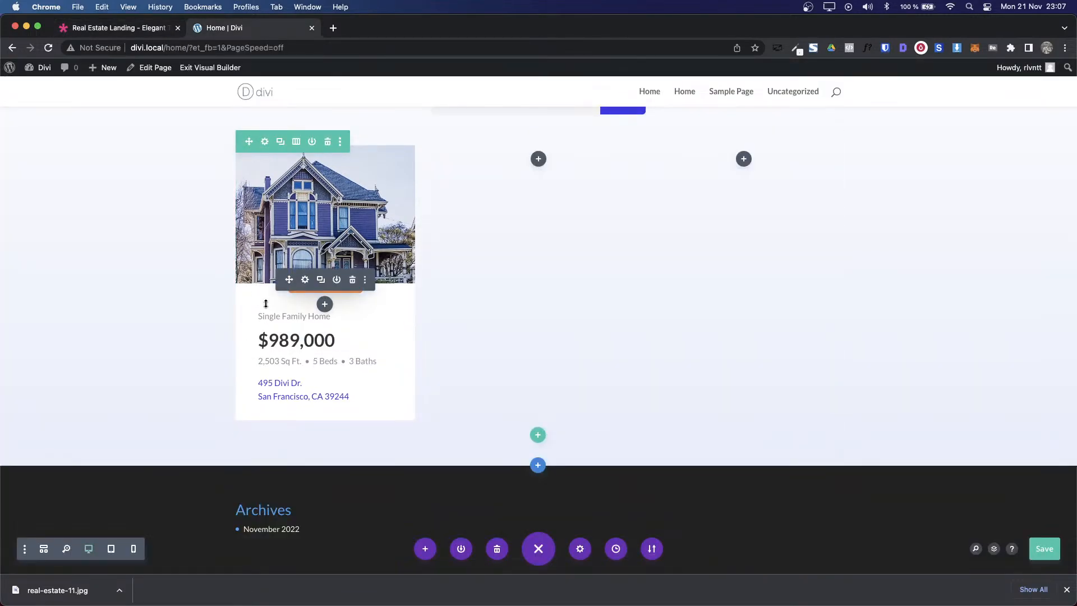
Step: Center-align the listing card's text and save the text settings
left_click(304, 339)
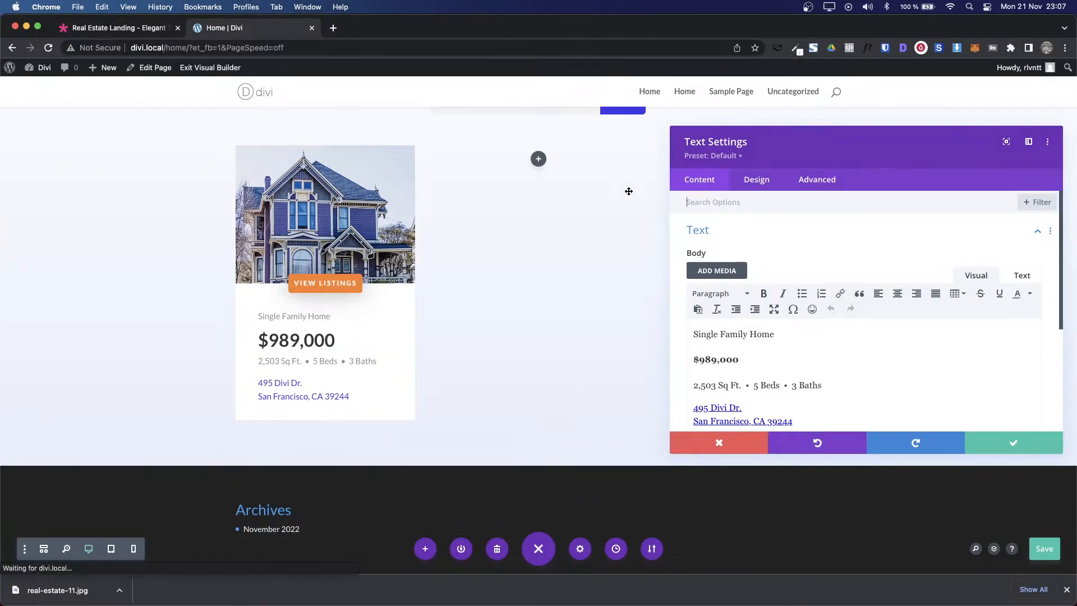
left_click(765, 181)
left_click(699, 232)
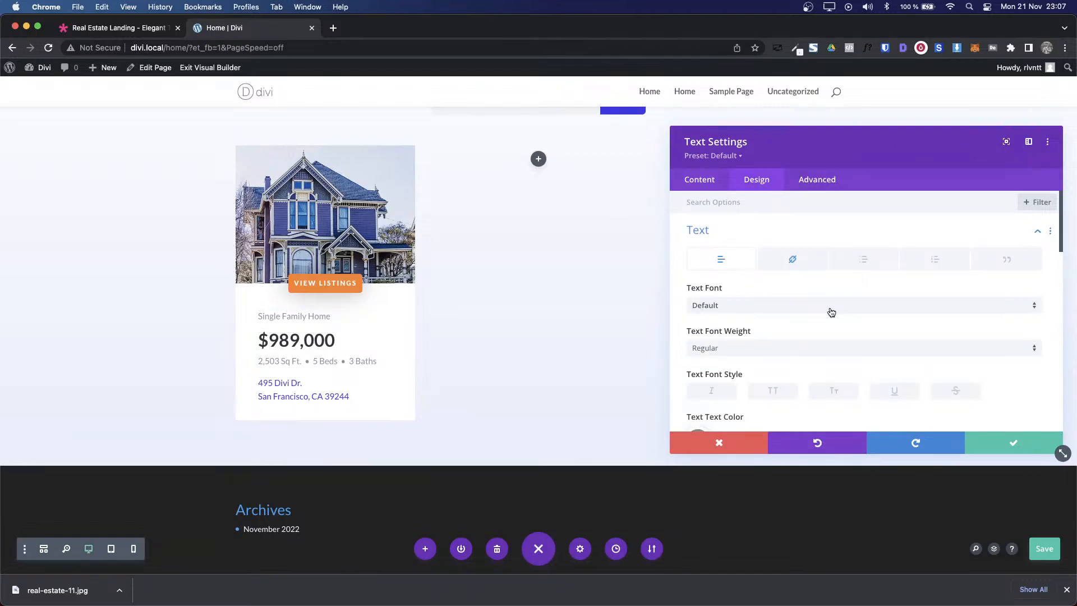
scroll(830, 309, "down", 10)
left_click(820, 374)
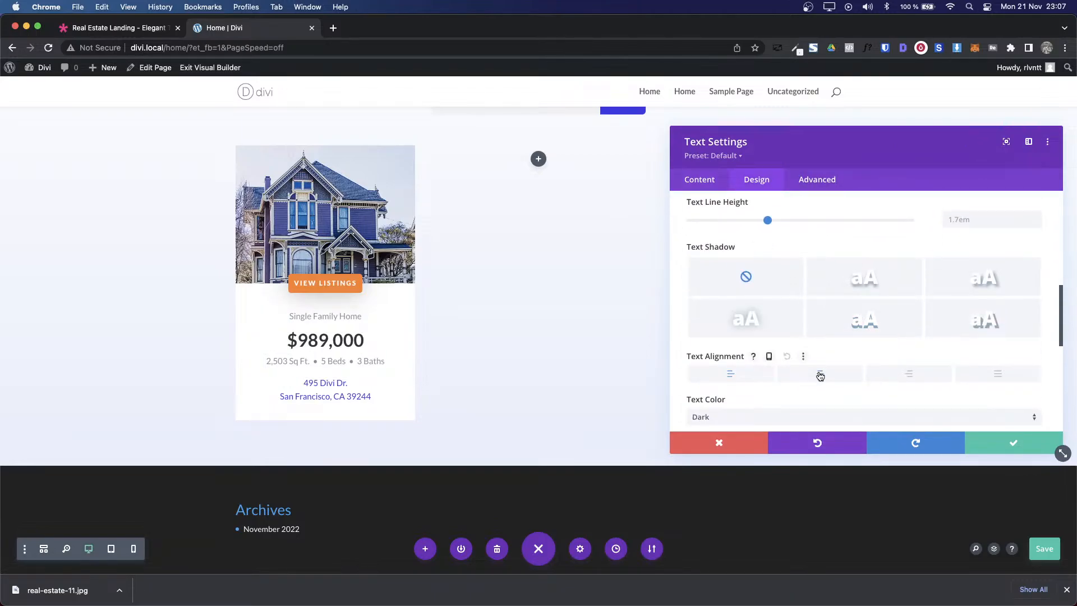
left_click(1028, 445)
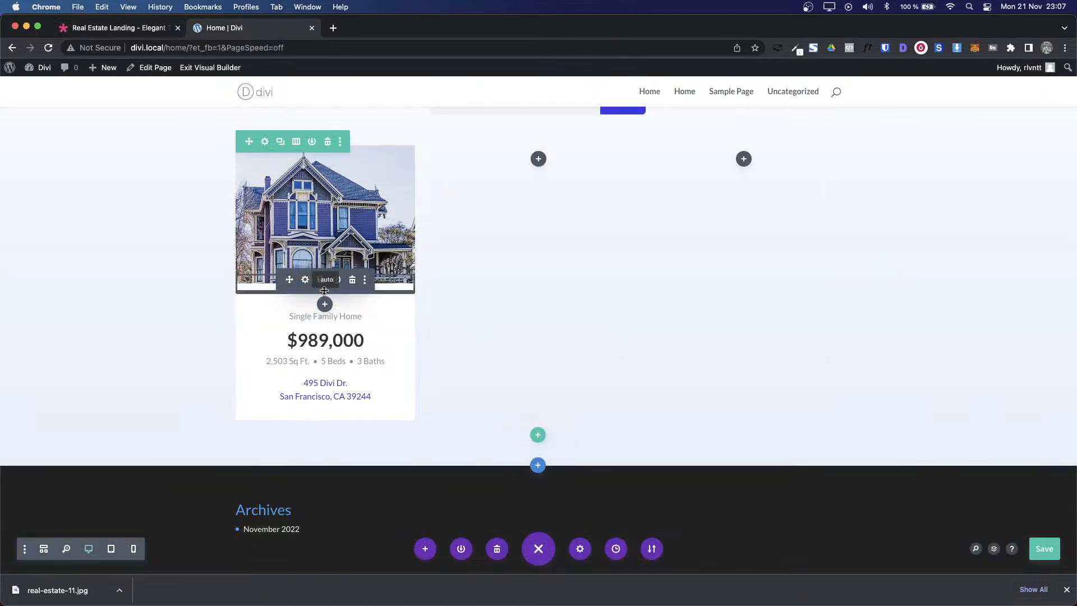
Step: Set the font weight of the listing card's orange button to Bold and compare it with the demo's button
left_click(308, 285)
left_click(752, 180)
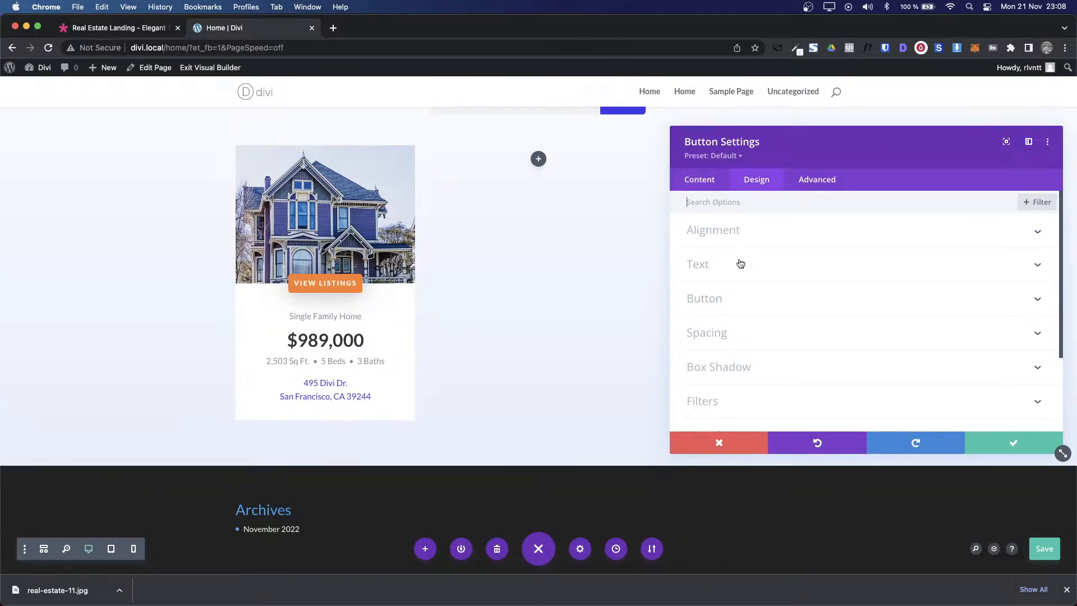
left_click(724, 295)
scroll(936, 359, "down", 5)
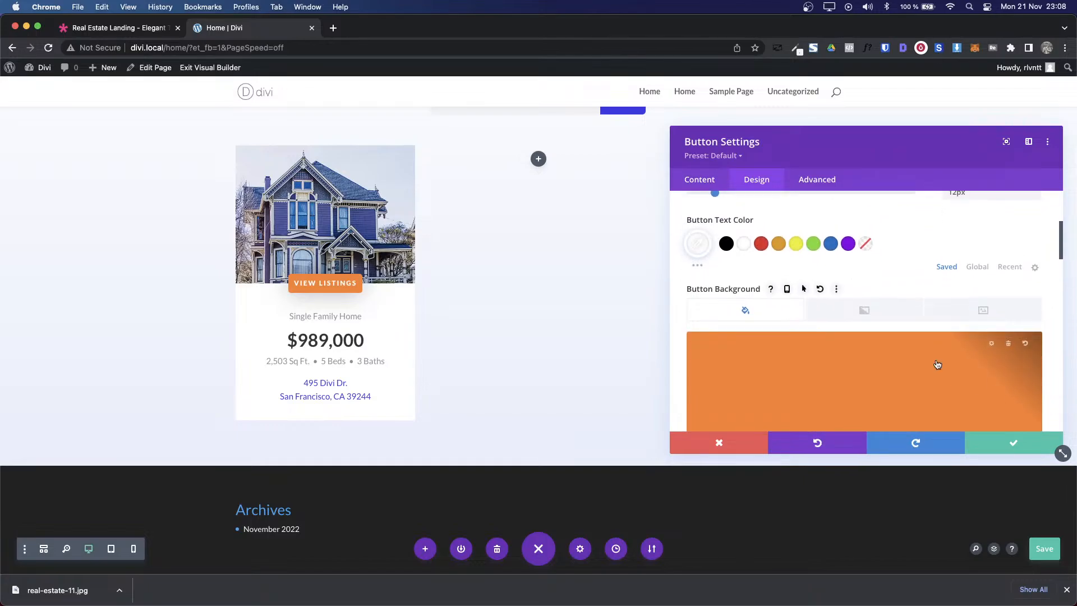
scroll(936, 358, "down", 5)
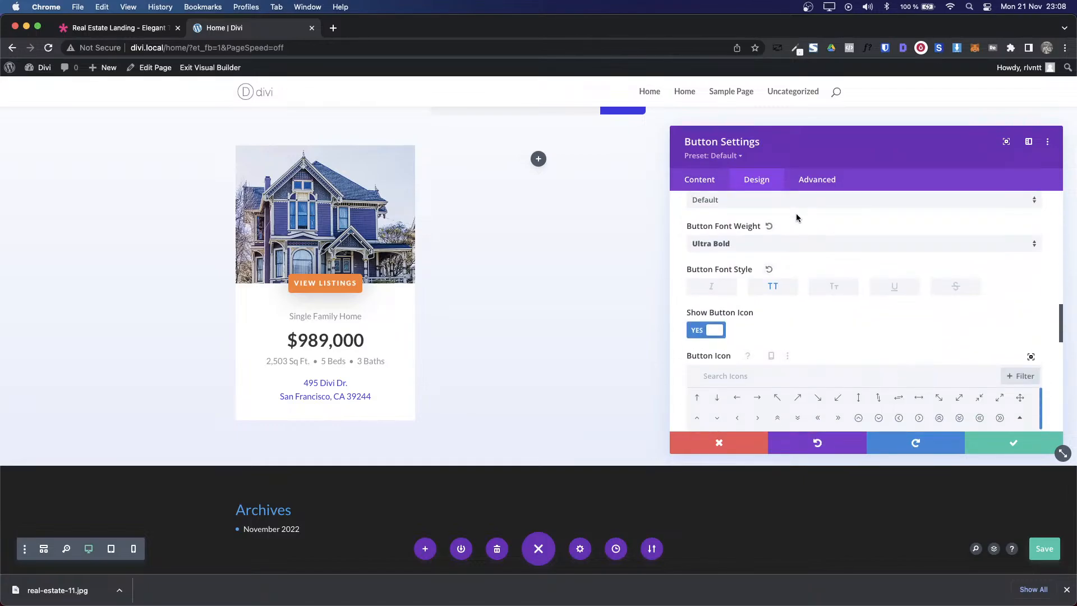
left_click(789, 247)
left_click(747, 312)
key("ctrl+shift+Tab")
key("ctrl+Tab")
Step: Reduce the letter spacing of the listing card's button to match the demo and save the button settings
scroll(1020, 318, "down", 1)
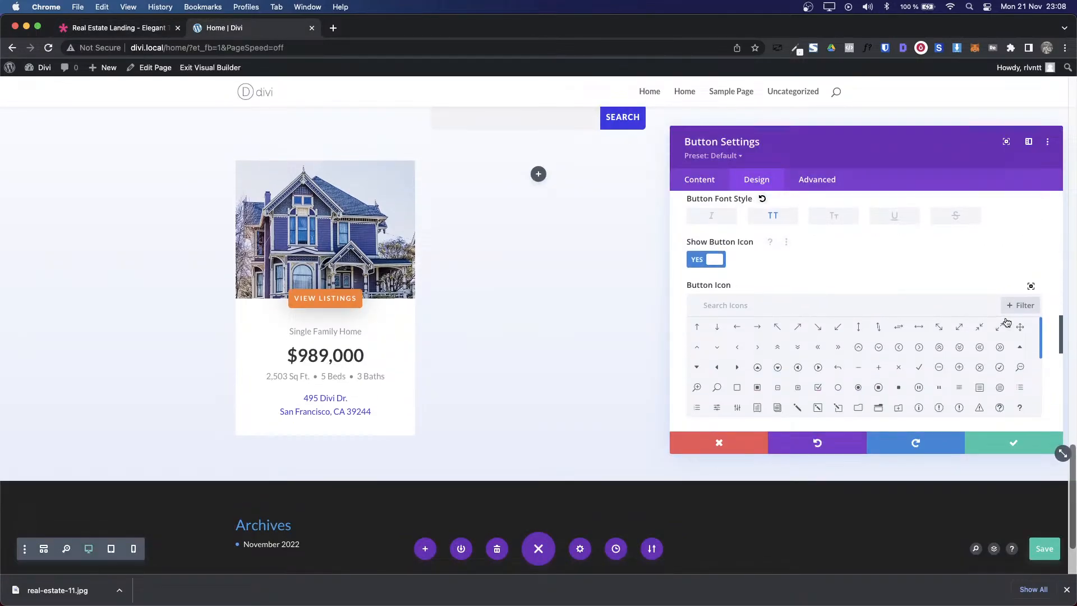
scroll(1009, 317, "up", 5)
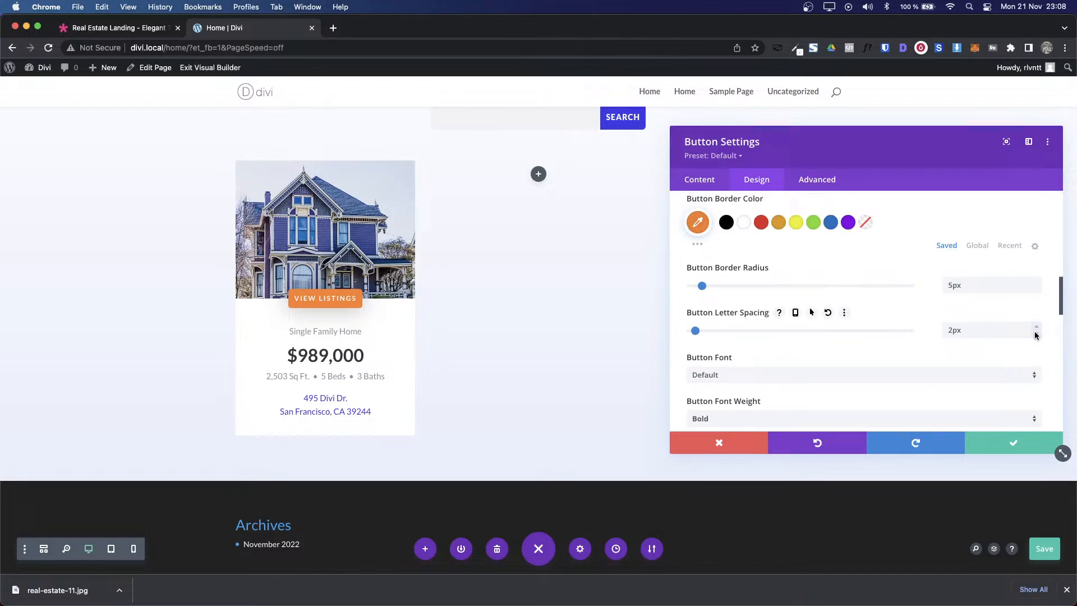
key("ctrl+Tab")
key("ctrl+Tab")
key("ctrl+Tab")
key("ctrl+Tab")
left_click(1013, 443)
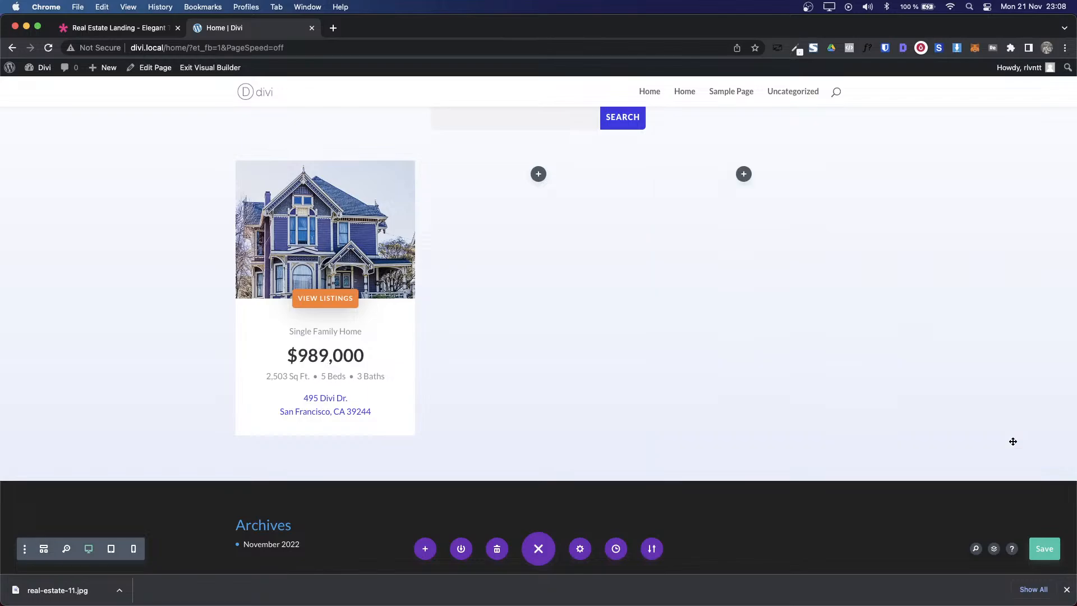
Step: Set the listing text's padding to 10px at the top and 50px at the bottom, and save the text settings
key("ctrl+Tab")
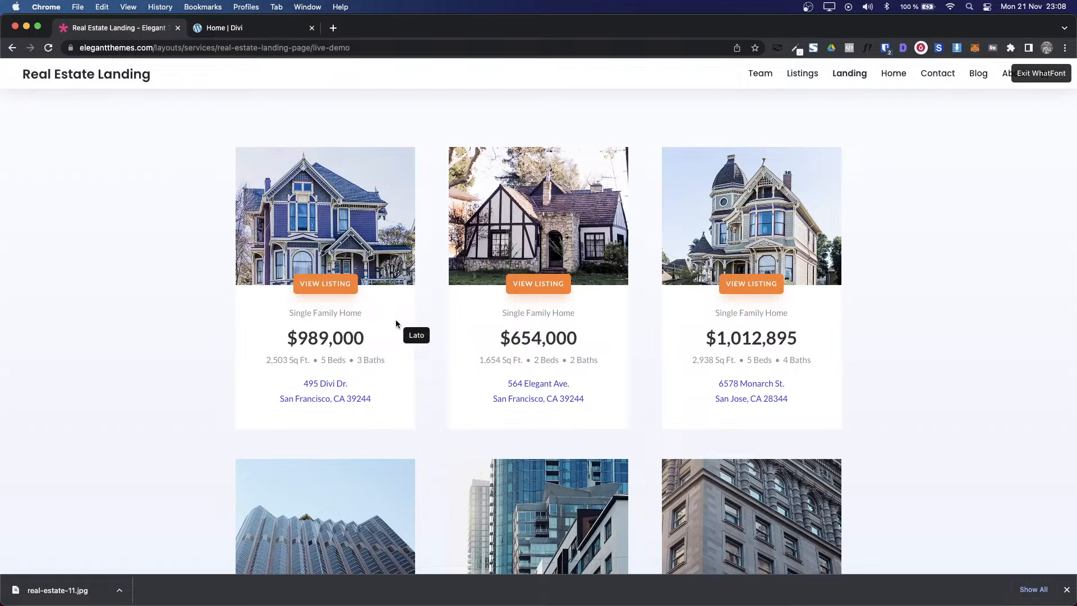
key("ctrl+Tab")
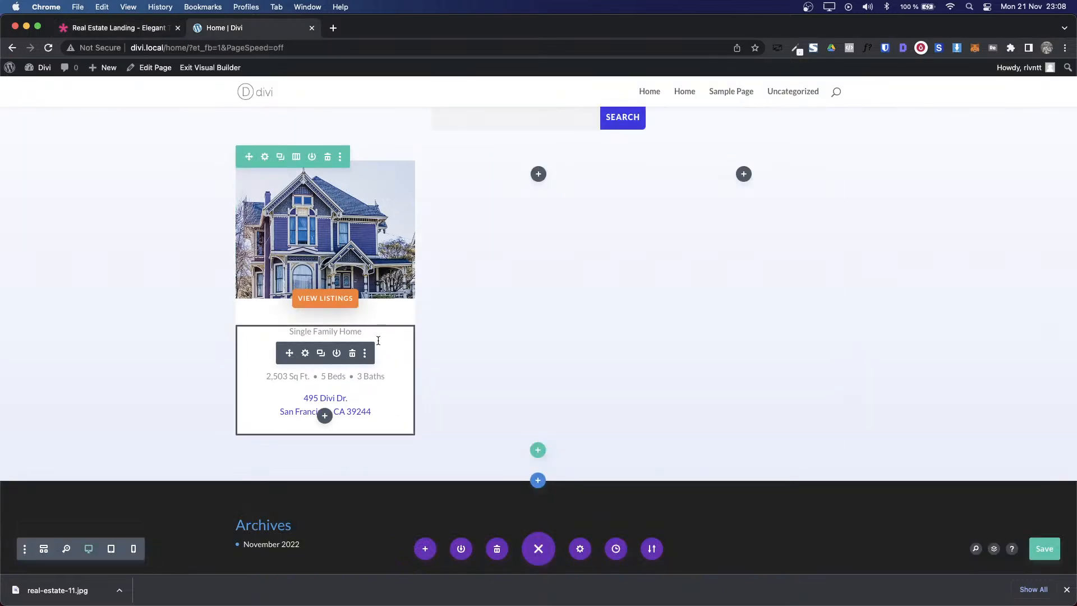
left_click(306, 353)
left_click(748, 180)
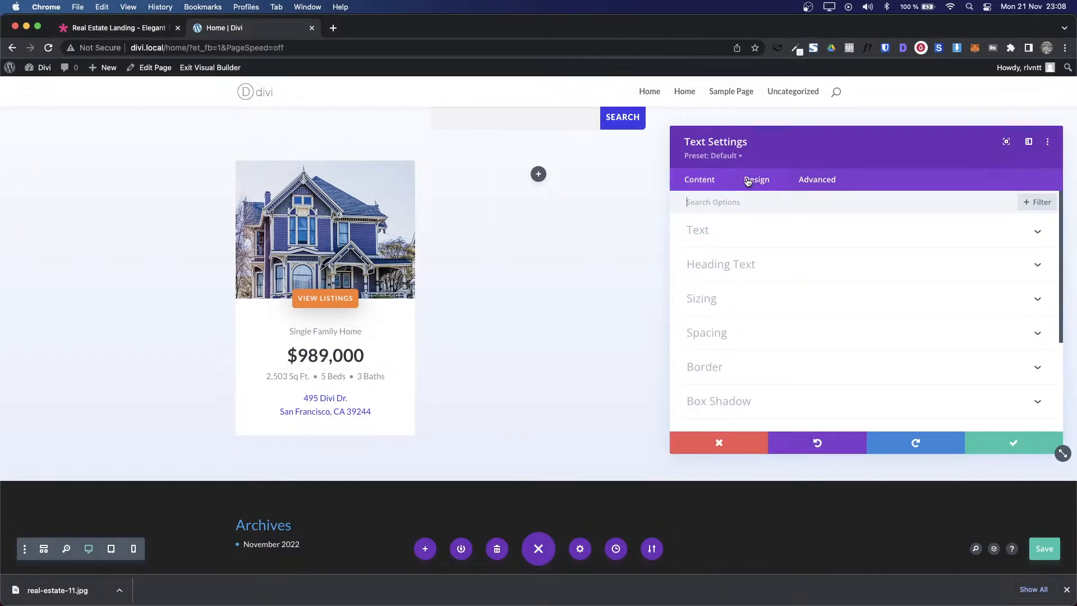
left_click(761, 342)
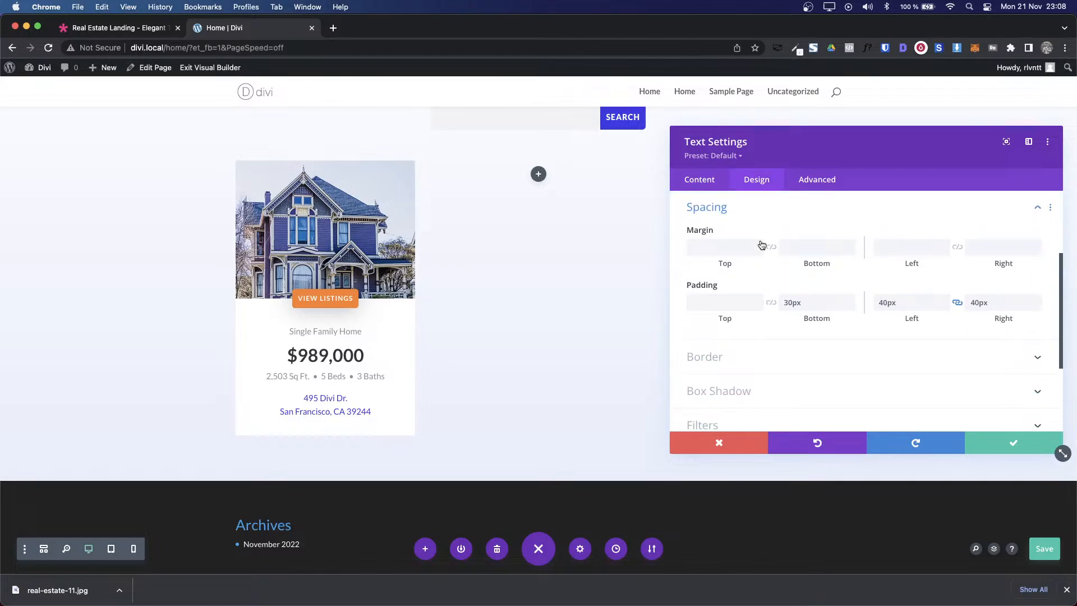
left_click(803, 305)
key("shift+Up")
key("shift+Up")
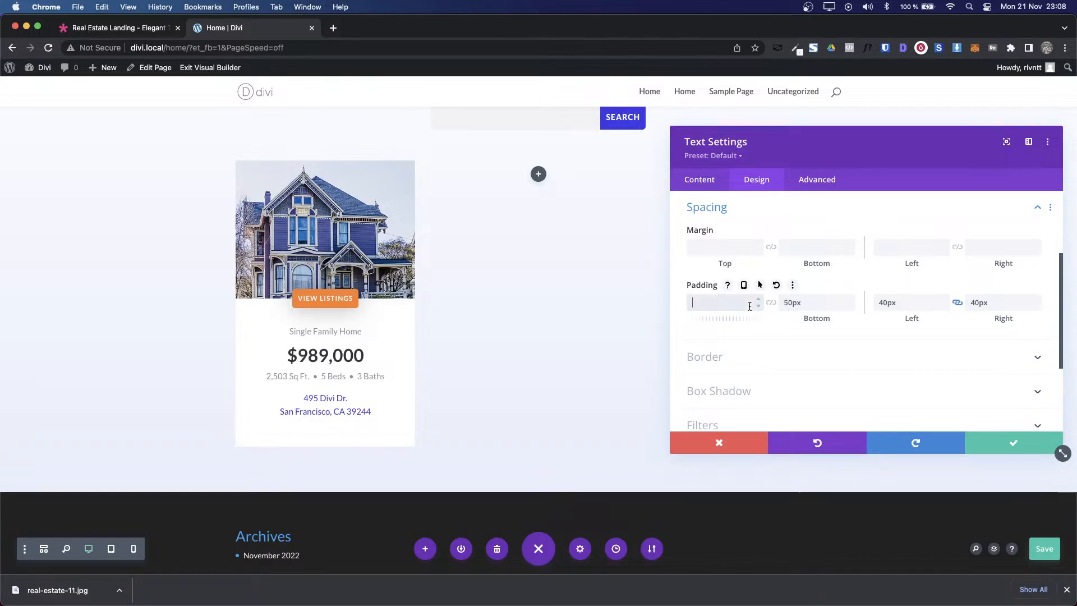
type("10px")
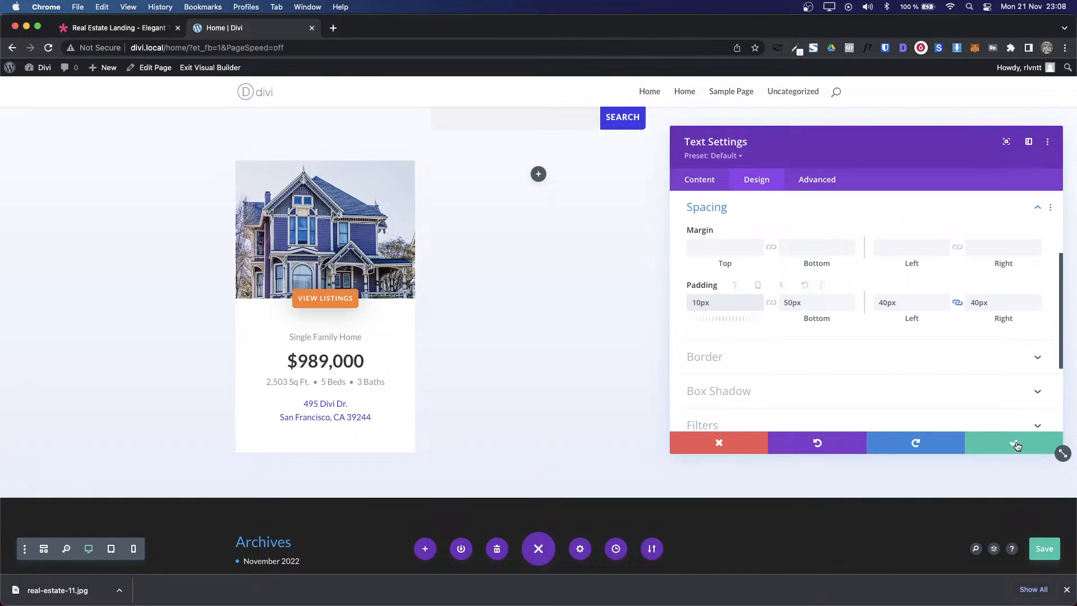
left_click(1015, 442)
Step: Compare the card with the demo, set the listing text's bottom padding to 40px, and save the text settings
key("ctrl+shift+Tab")
key("ctrl+Tab")
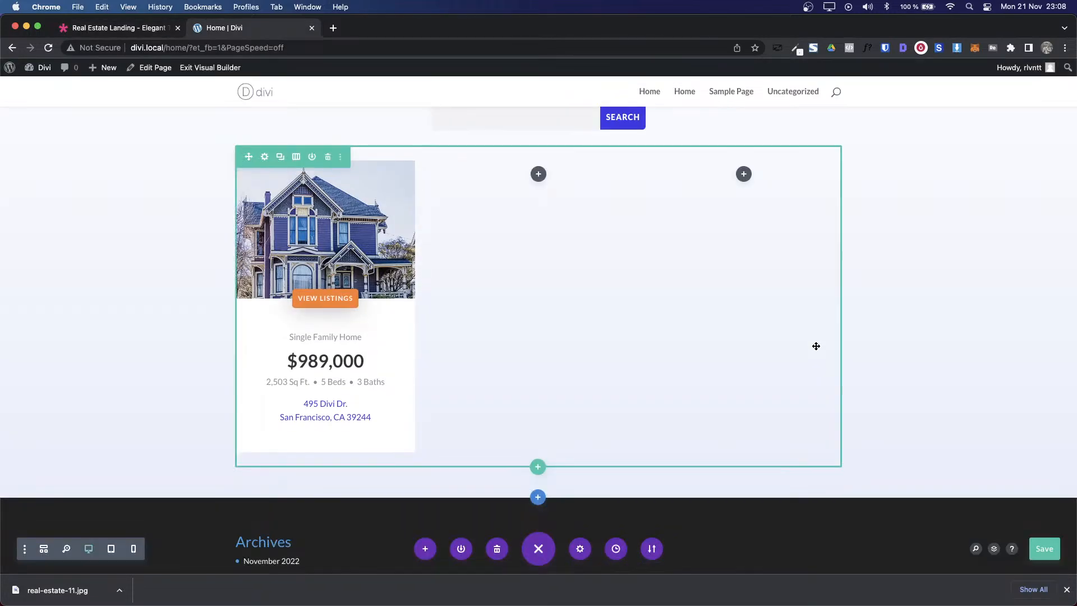
left_click(309, 353)
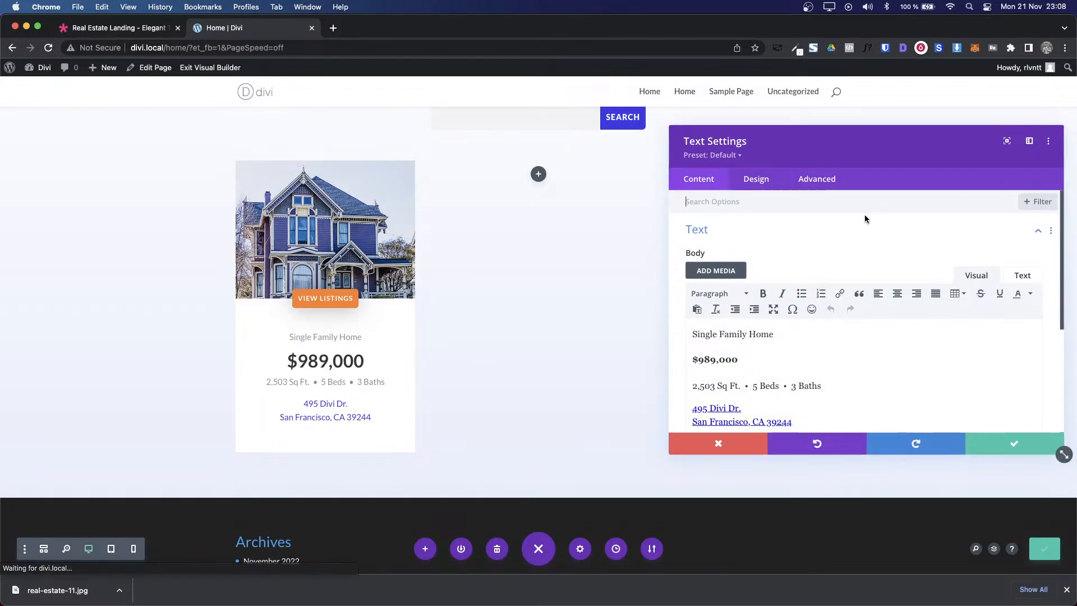
left_click(755, 179)
left_click(707, 333)
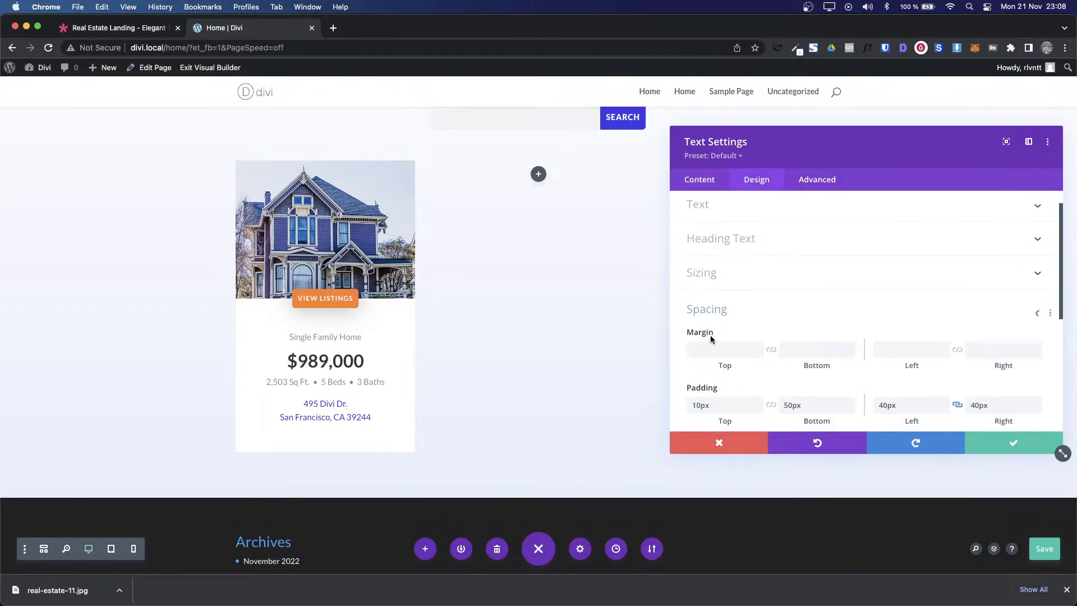
left_click(794, 302)
key("shift+Down")
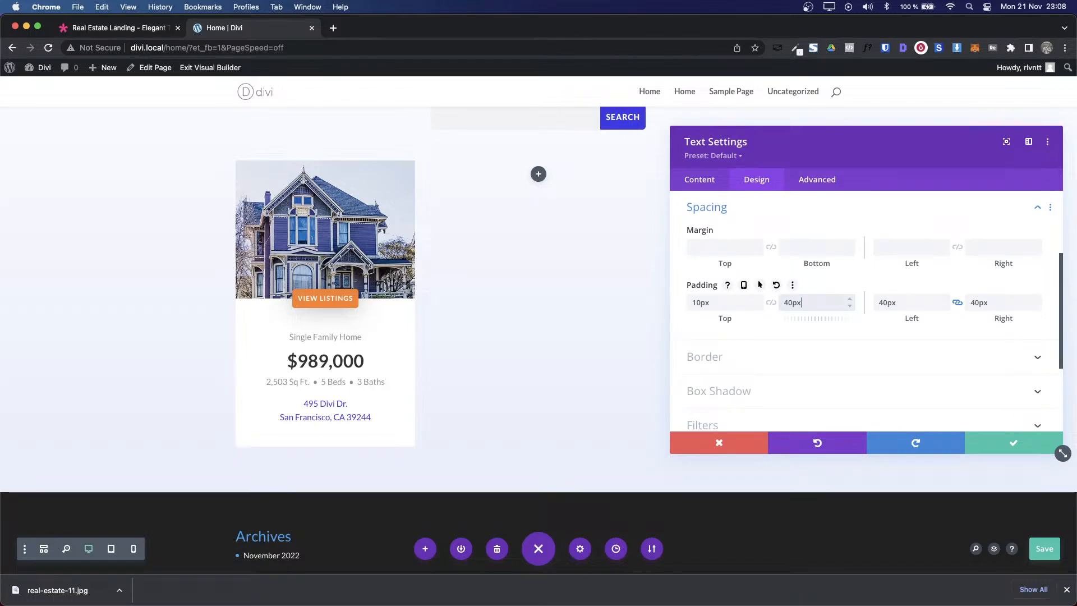
left_click(1013, 443)
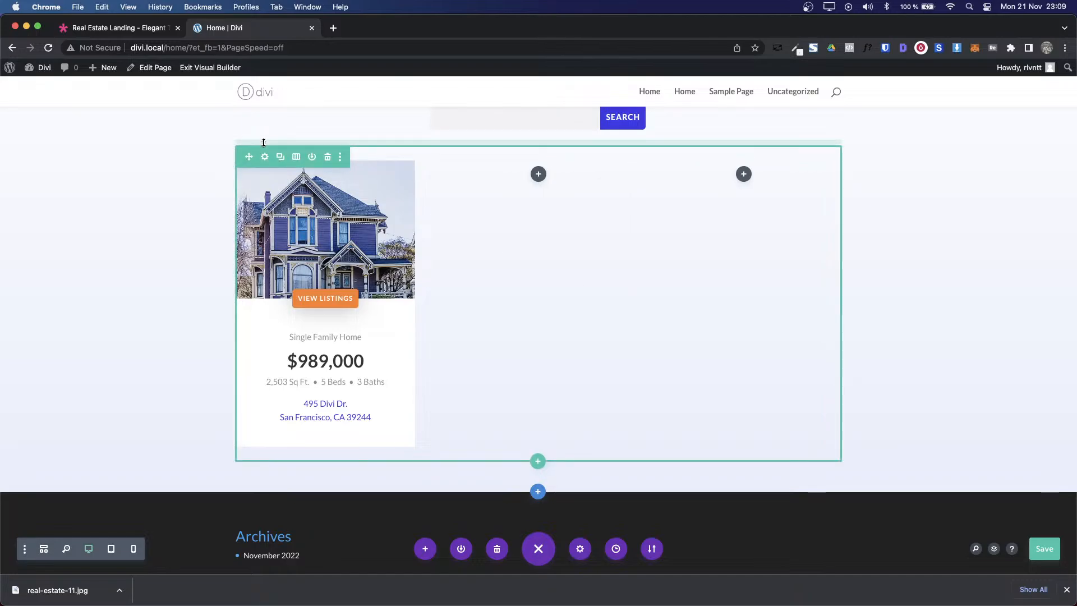
Step: Delete the row's two empty columns, duplicate the listing card column twice to make three cards, and save the row settings
key("ctrl+Tab")
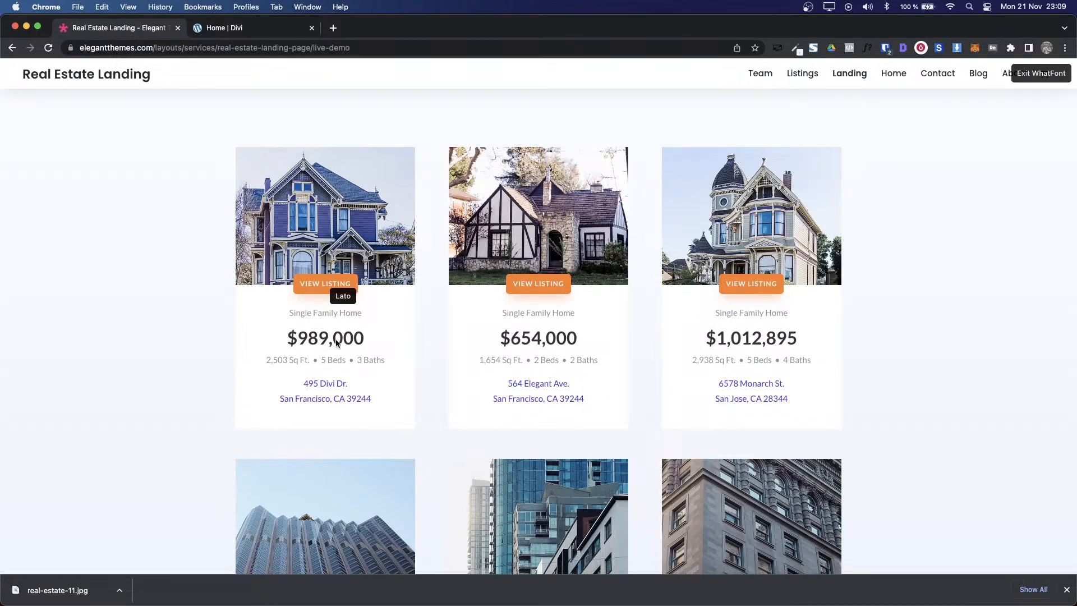
key("ctrl+Tab")
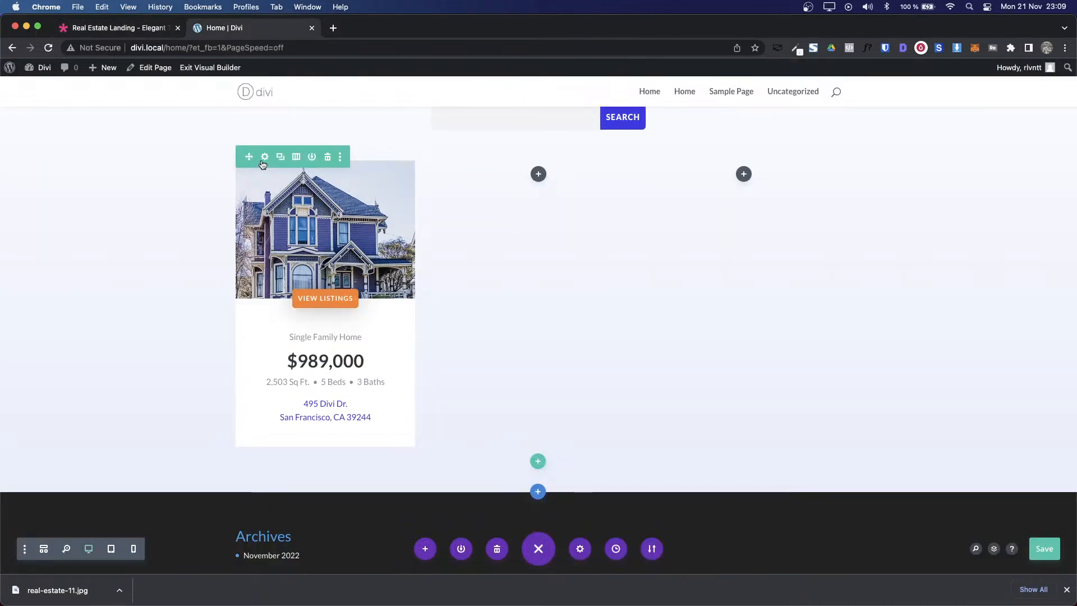
scroll(263, 164, "up", 3)
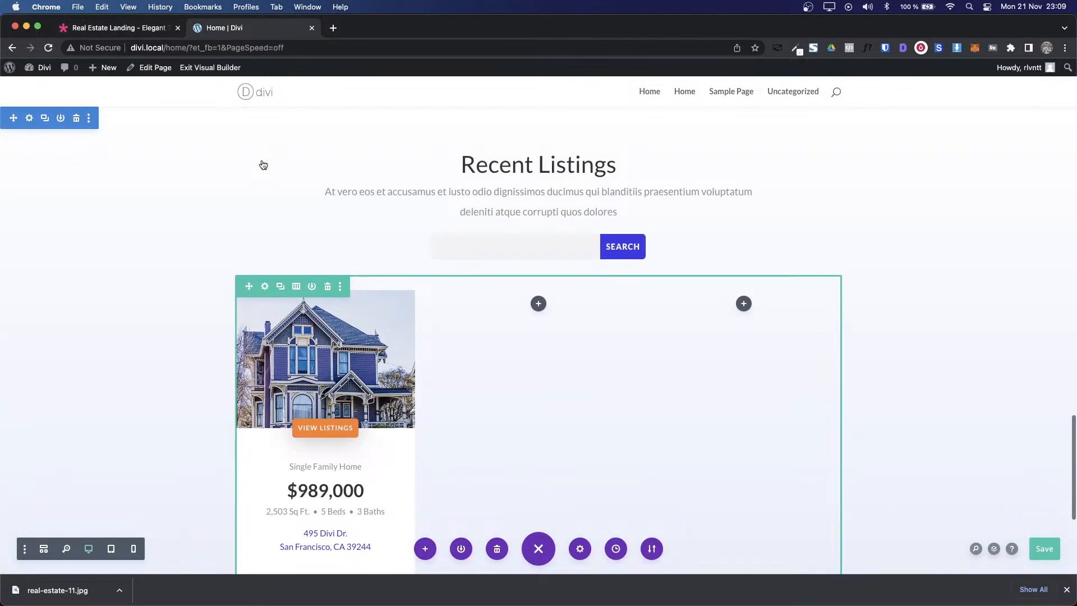
left_click(264, 287)
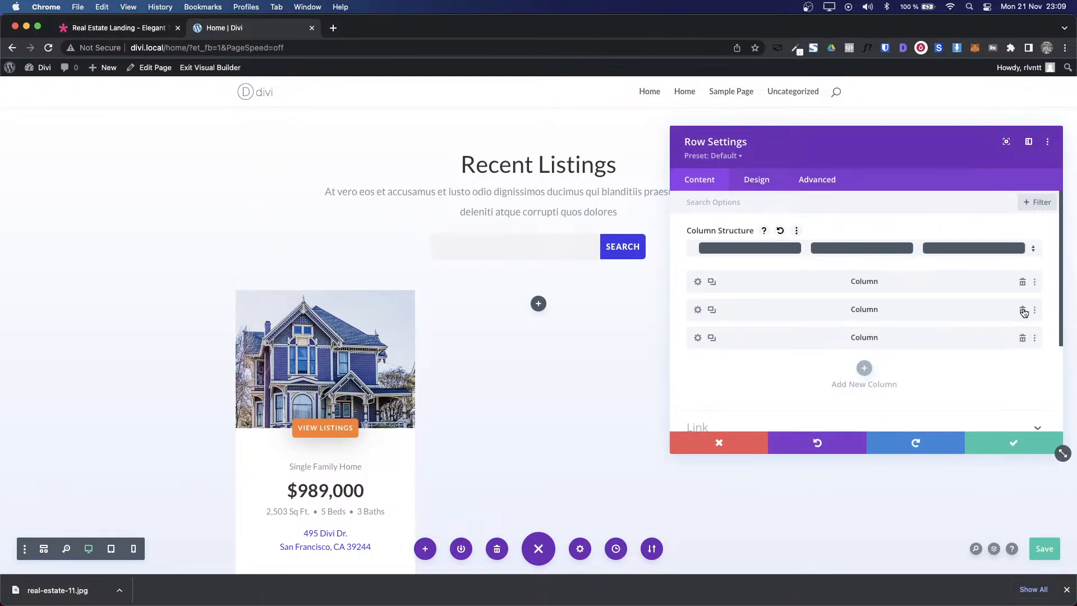
left_click(1022, 310)
left_click(1022, 310)
left_click(711, 281)
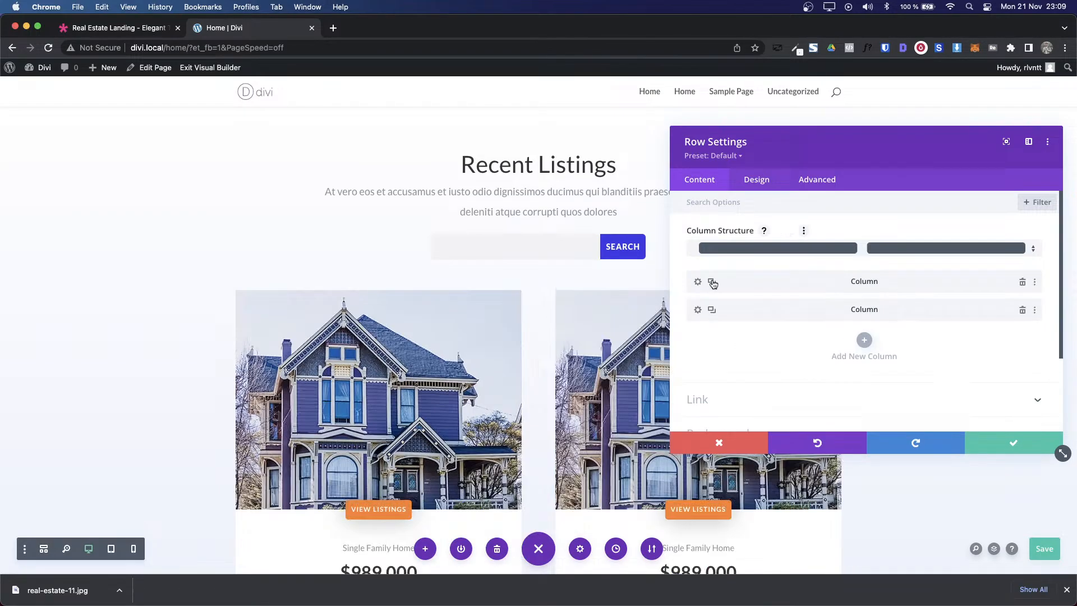
left_click(712, 282)
left_click(1012, 445)
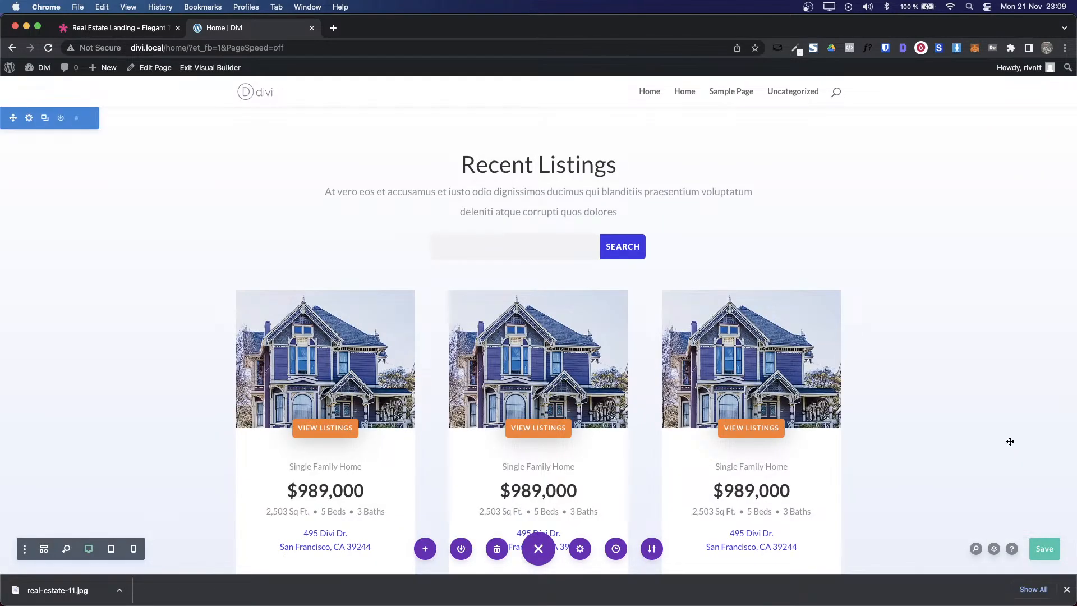
Step: Compare the three cards with the demo's grid and duplicate the whole listing row to add a second row of cards
scroll(941, 393, "down", 4)
scroll(941, 392, "up", 3)
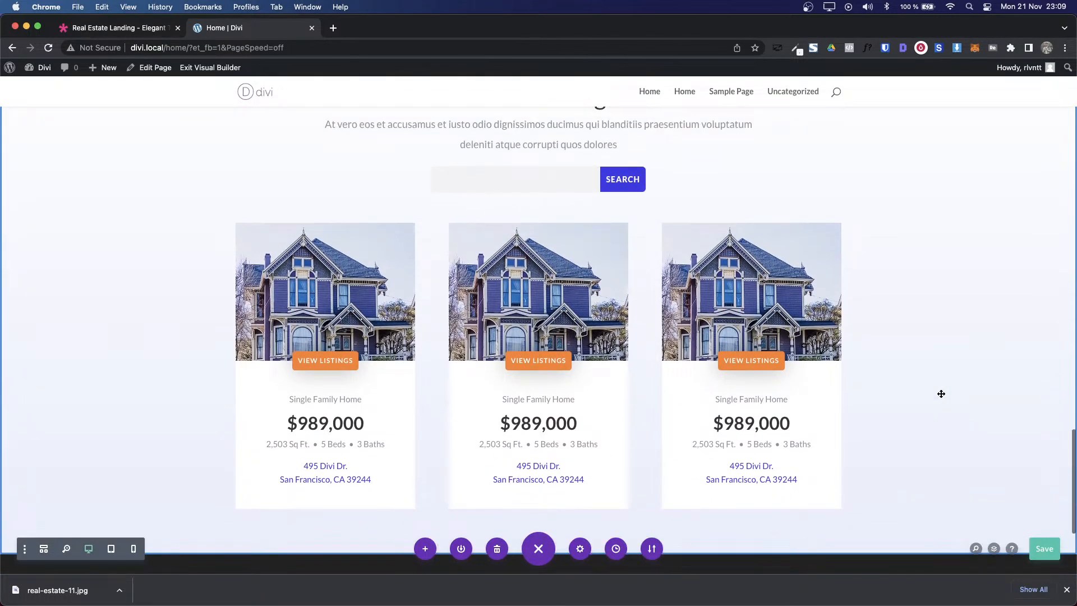
key("ctrl+Tab")
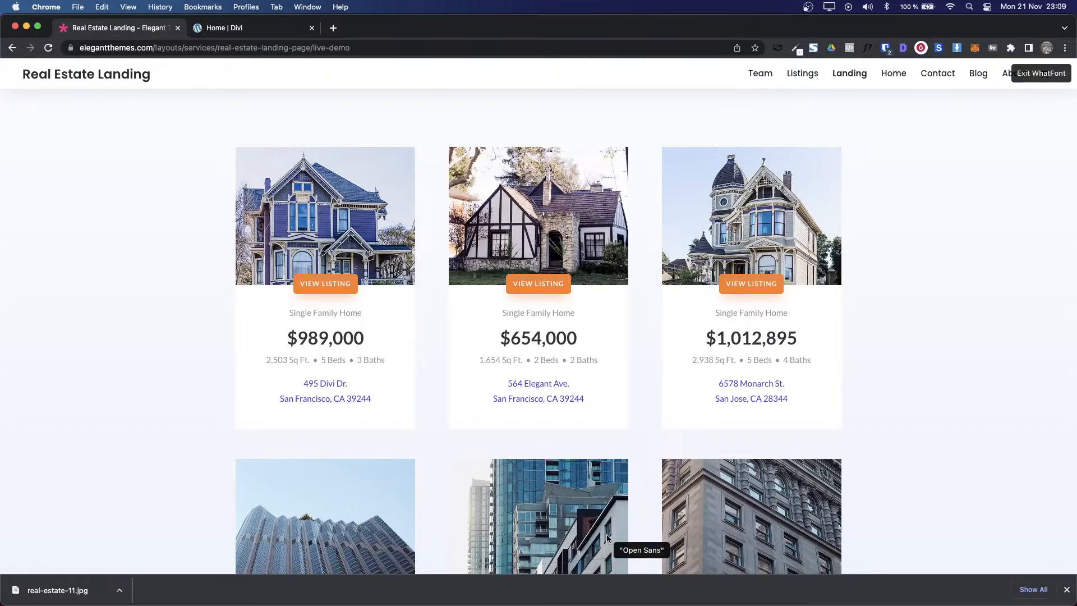
key("ctrl+Tab")
mouse_move(232, 218)
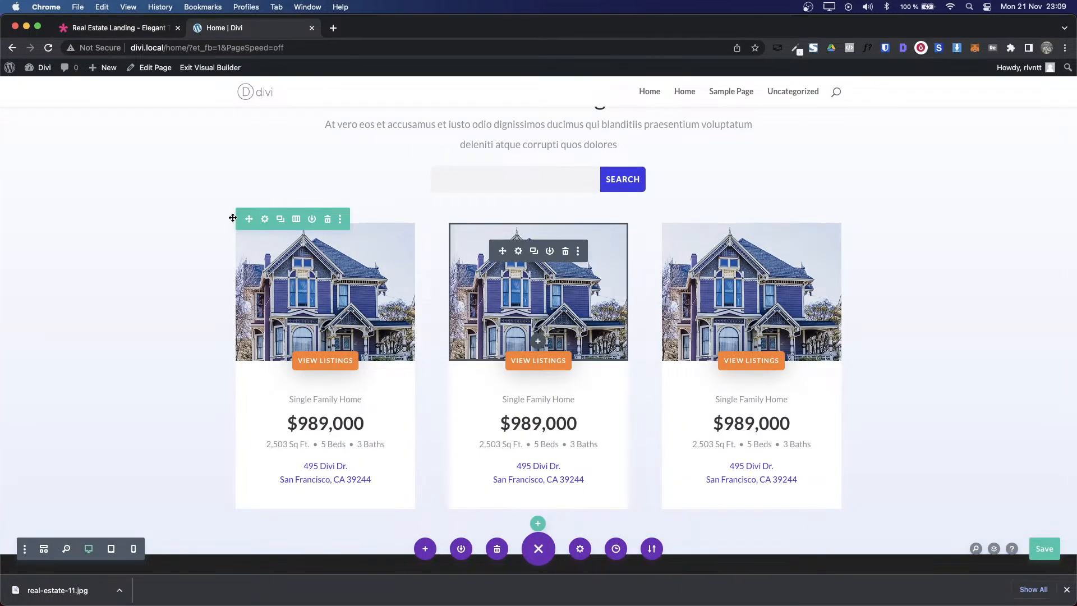
left_click(280, 222)
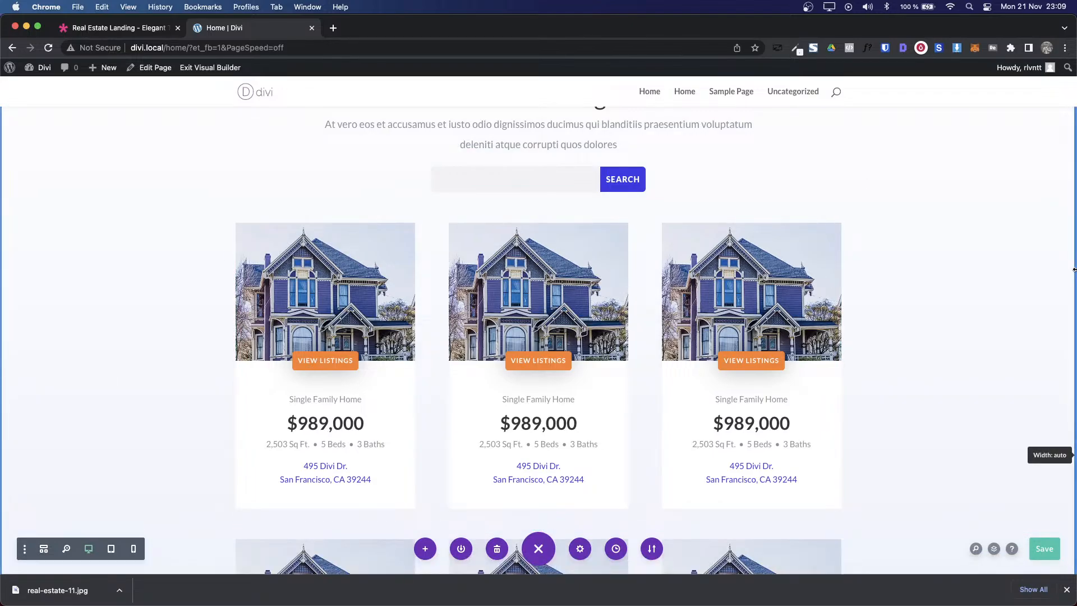
Step: Compare the two recreated listing rows with the listing grid on the demo page
key("ctrl+Tab")
scroll(939, 258, "down", 2)
key("ctrl+Tab")
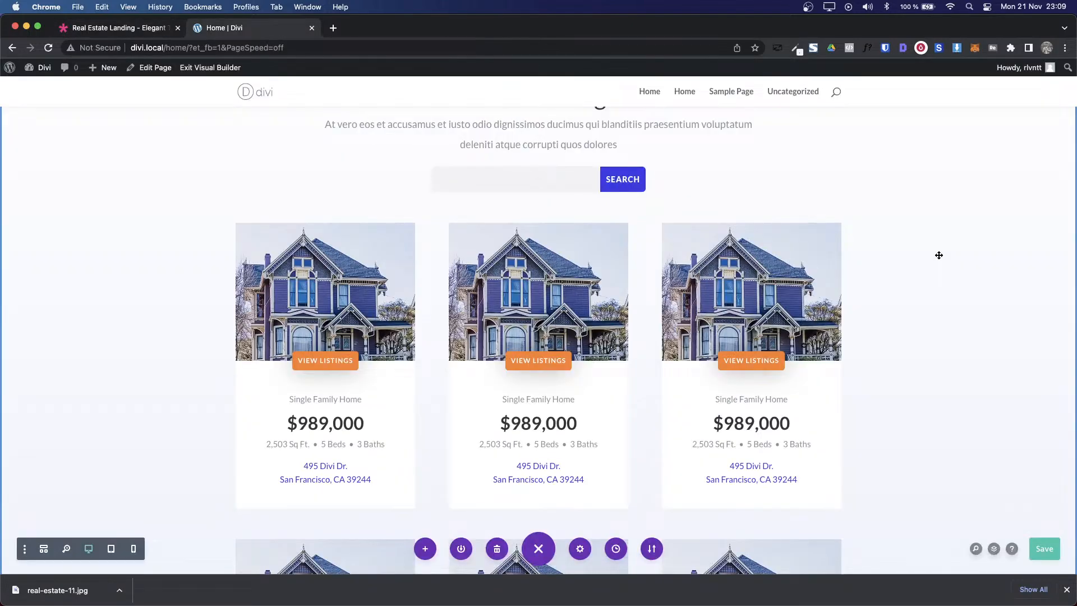
scroll(701, 269, "down", 5)
scroll(701, 269, "up", 5)
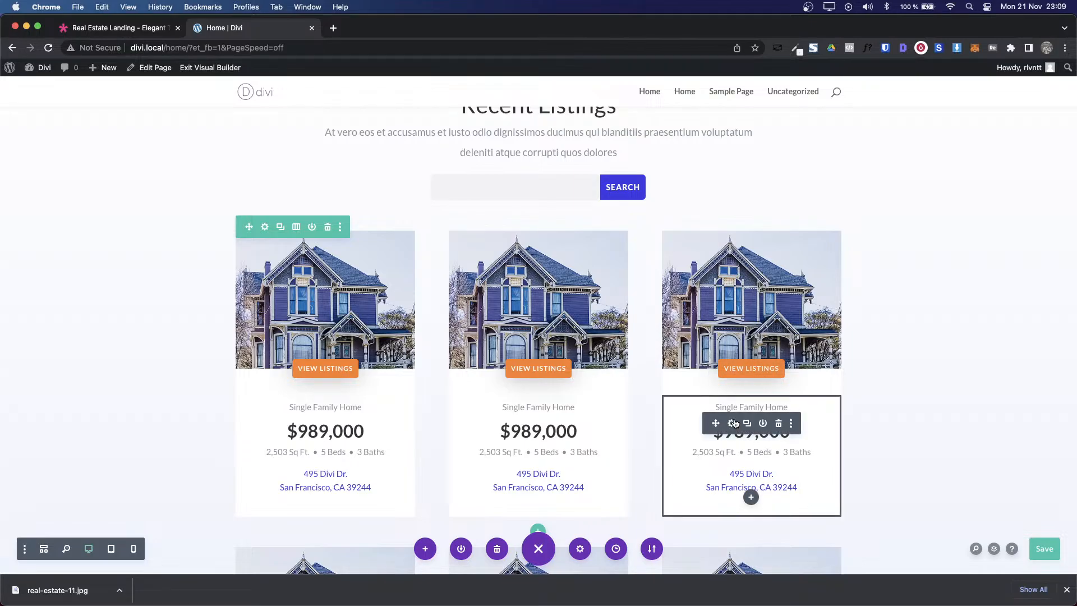
scroll(529, 470, "down", 8)
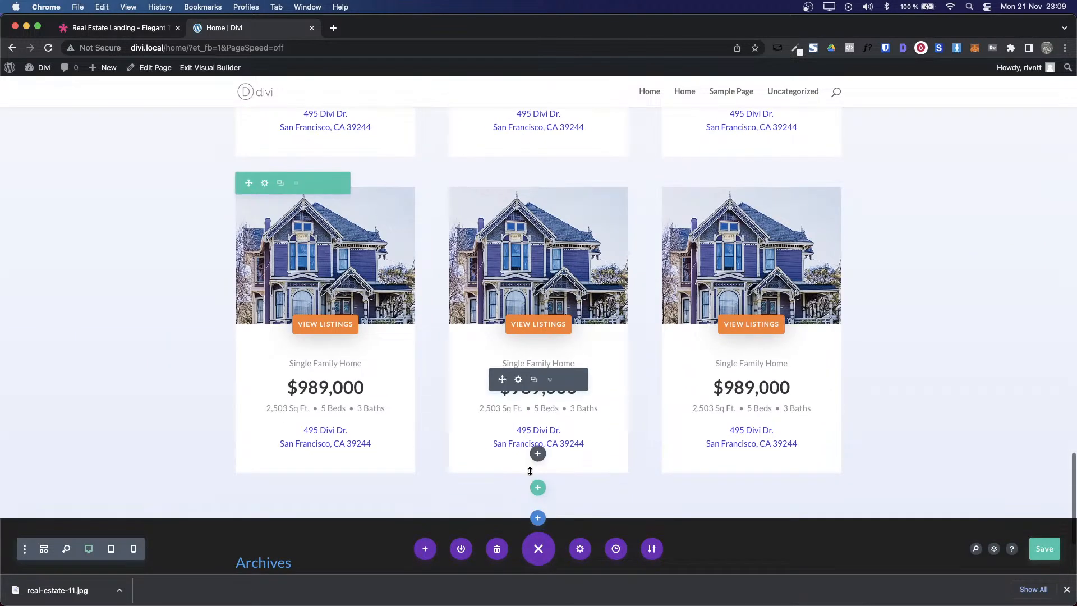
Step: Close the browser's downloads bar and save the page
scroll(887, 371, "up", 7)
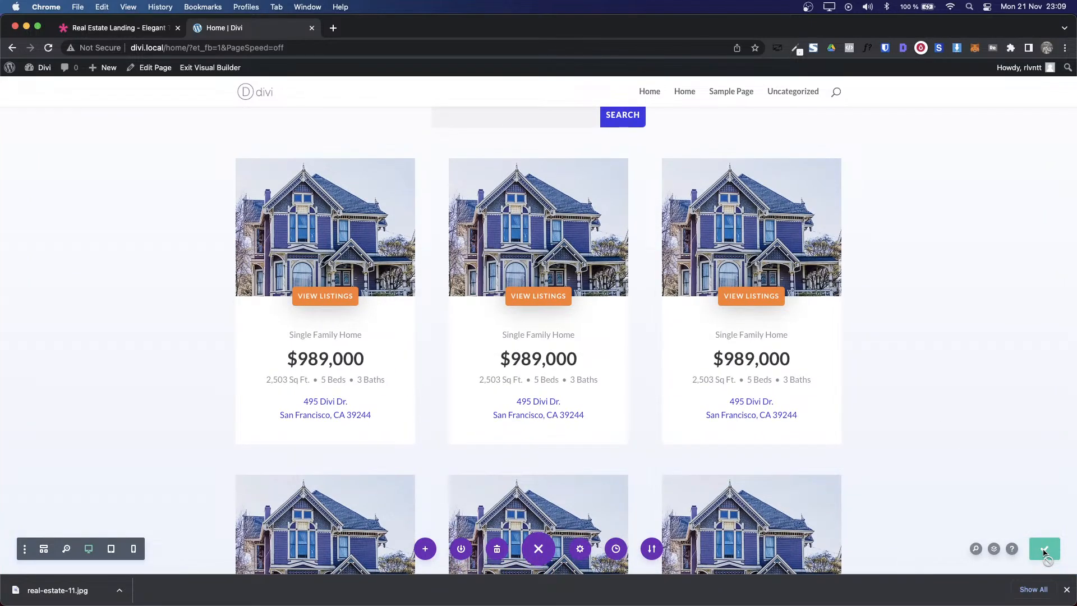
left_click(1066, 590)
left_click(1037, 582)
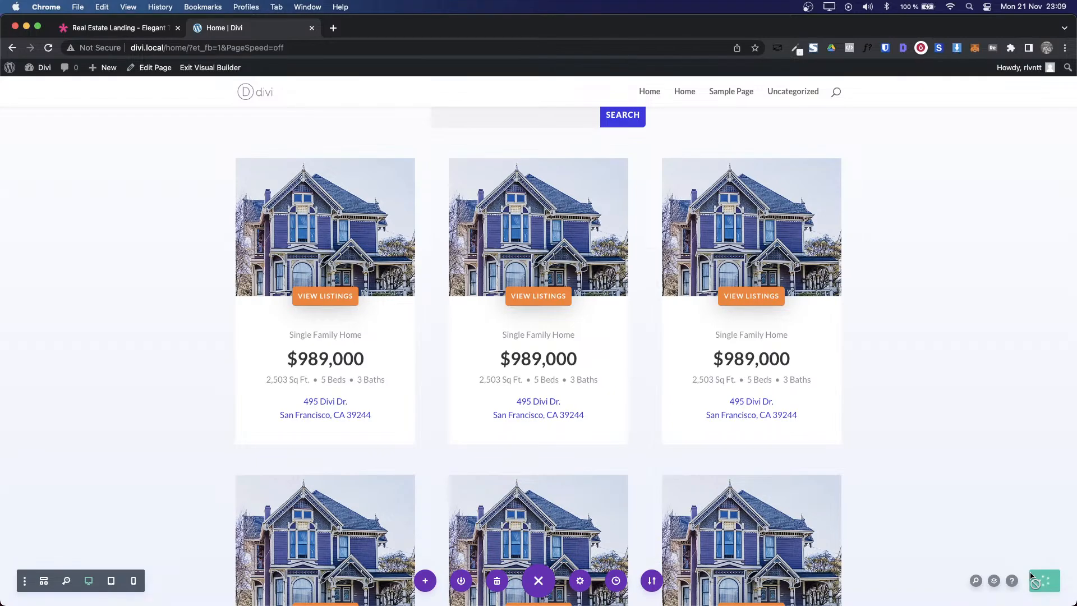
Step: Examine the testimonial and agent sections below the listings on the demo page
key("ctrl+shift+Tab")
scroll(938, 433, "down", 10)
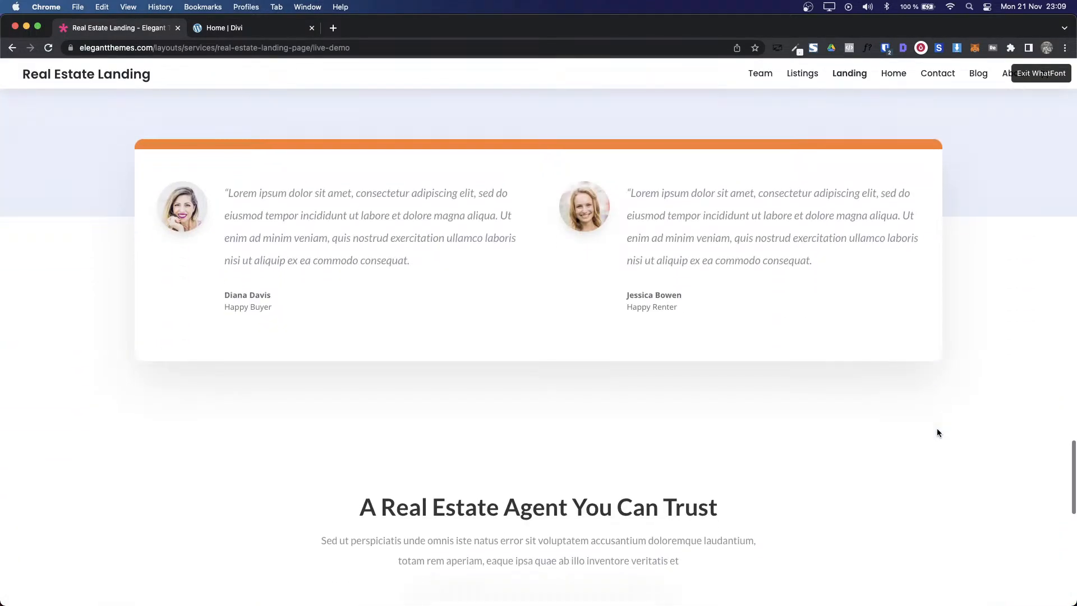
scroll(936, 429, "down", 10)
scroll(936, 429, "up", 9)
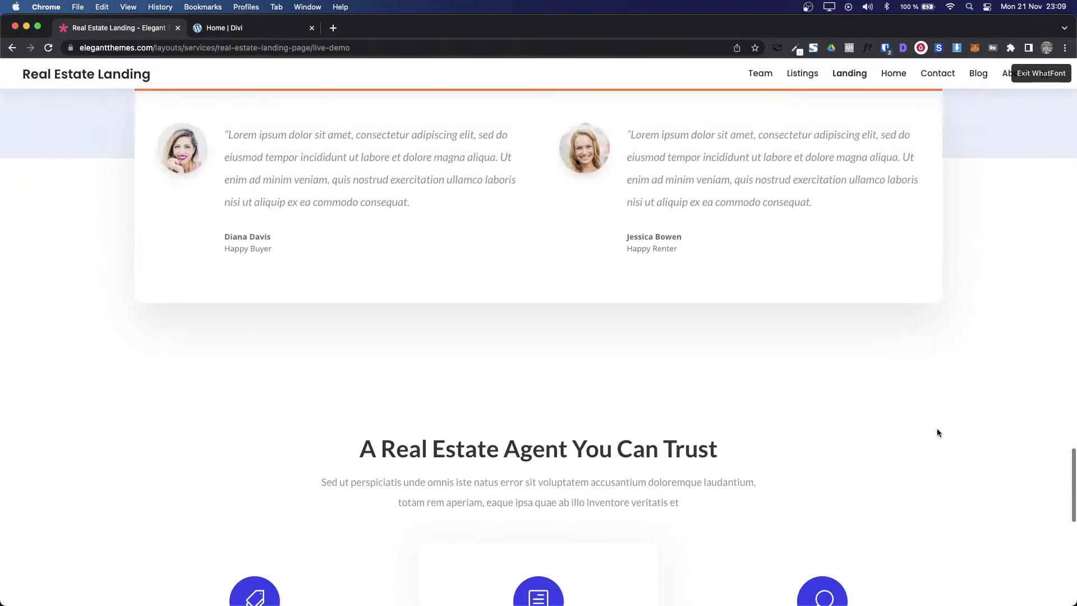
scroll(936, 429, "up", 5)
scroll(443, 396, "down", 2)
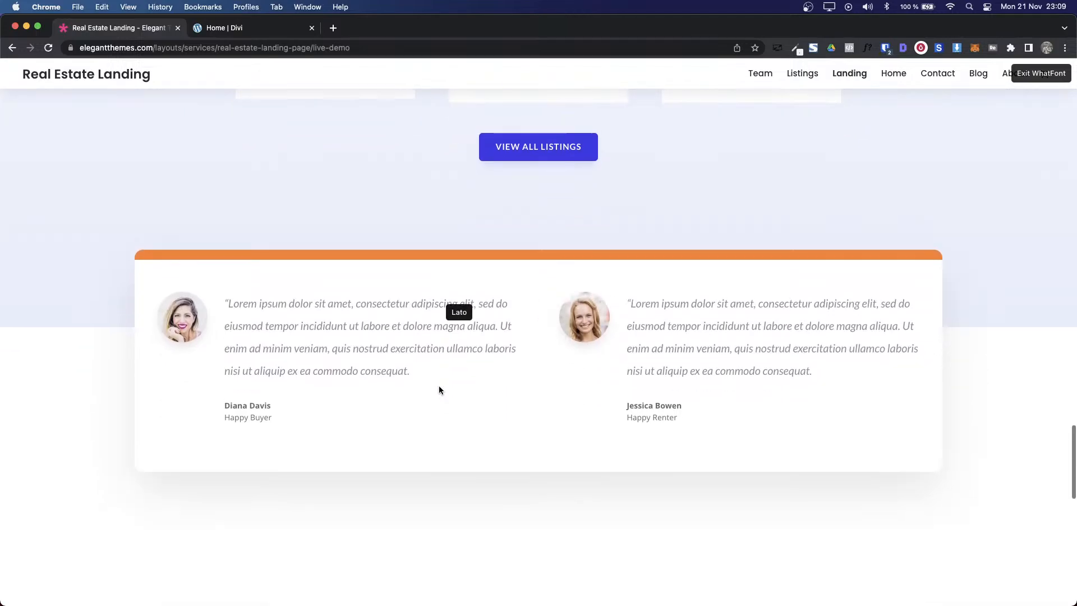
Step: Review the demo page's sections from Recent Listings down to the Start Your Search Today banner, ending at the testimonials
scroll(440, 390, "down", 4)
scroll(439, 390, "up", 1)
scroll(439, 390, "down", 4)
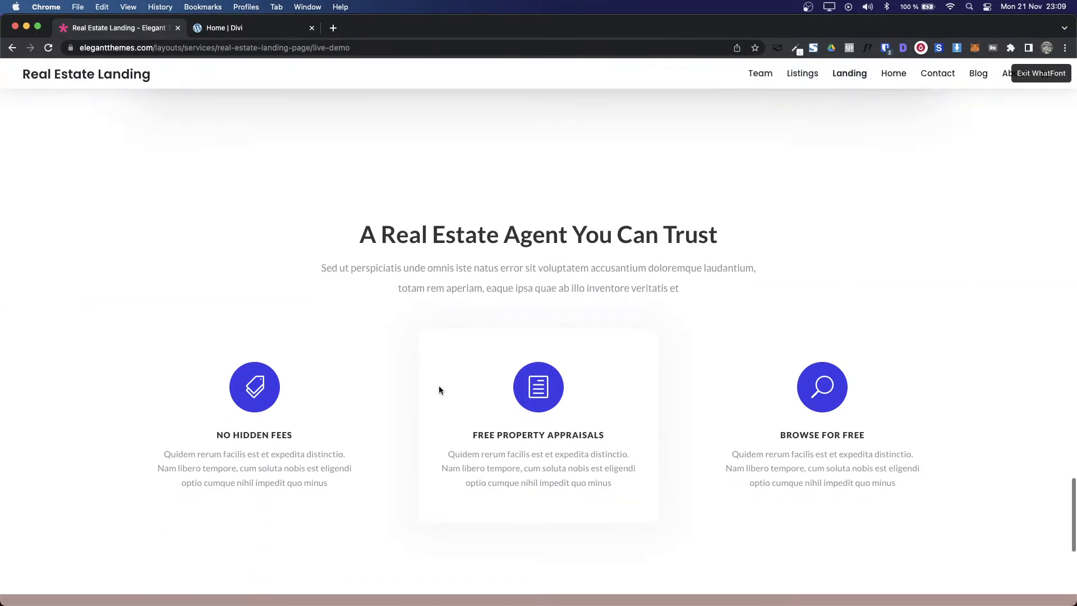
scroll(439, 389, "down", 6)
scroll(439, 389, "up", 10)
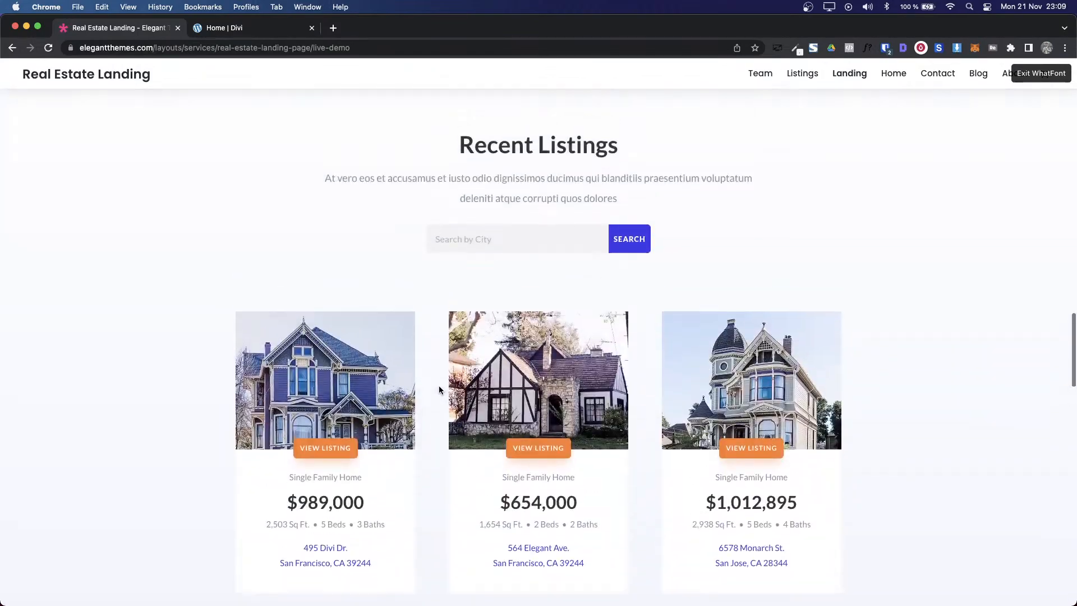
scroll(439, 389, "up", 2)
scroll(439, 389, "down", 10)
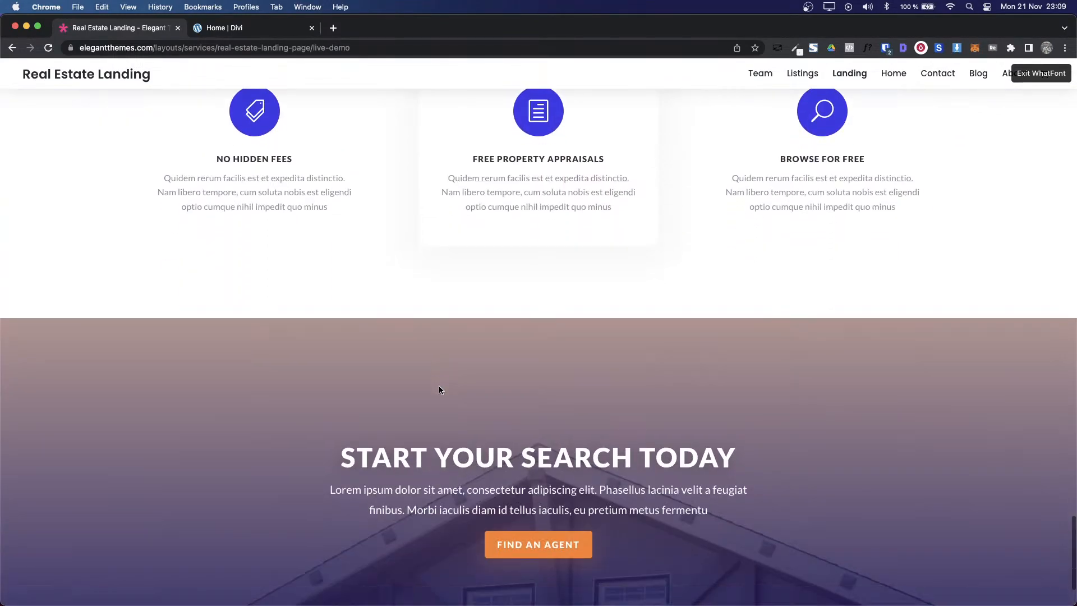
scroll(440, 389, "down", 3)
scroll(440, 389, "up", 12)
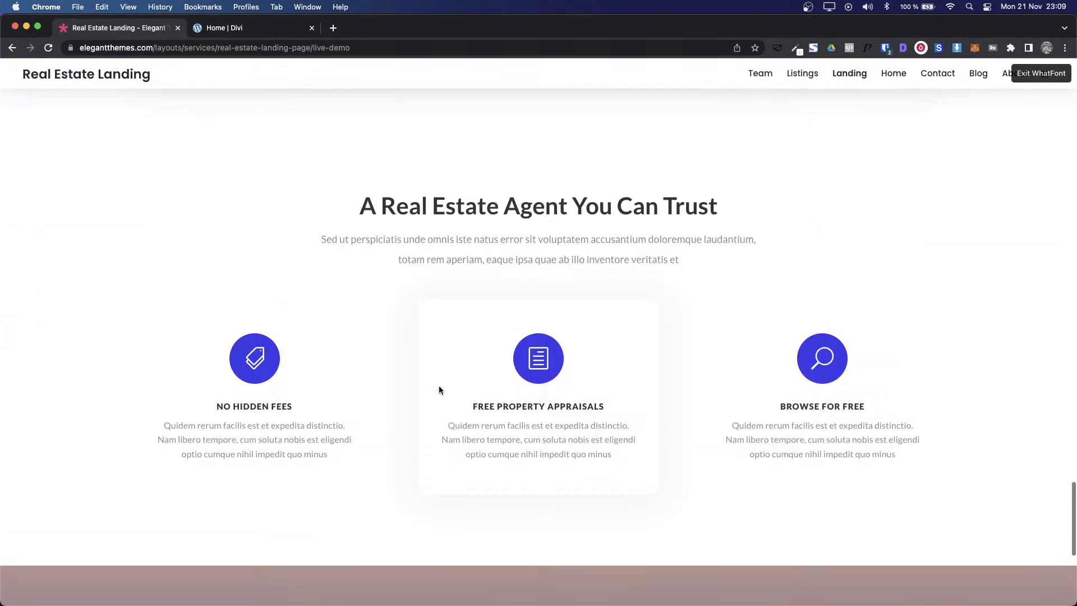
scroll(440, 389, "up", 5)
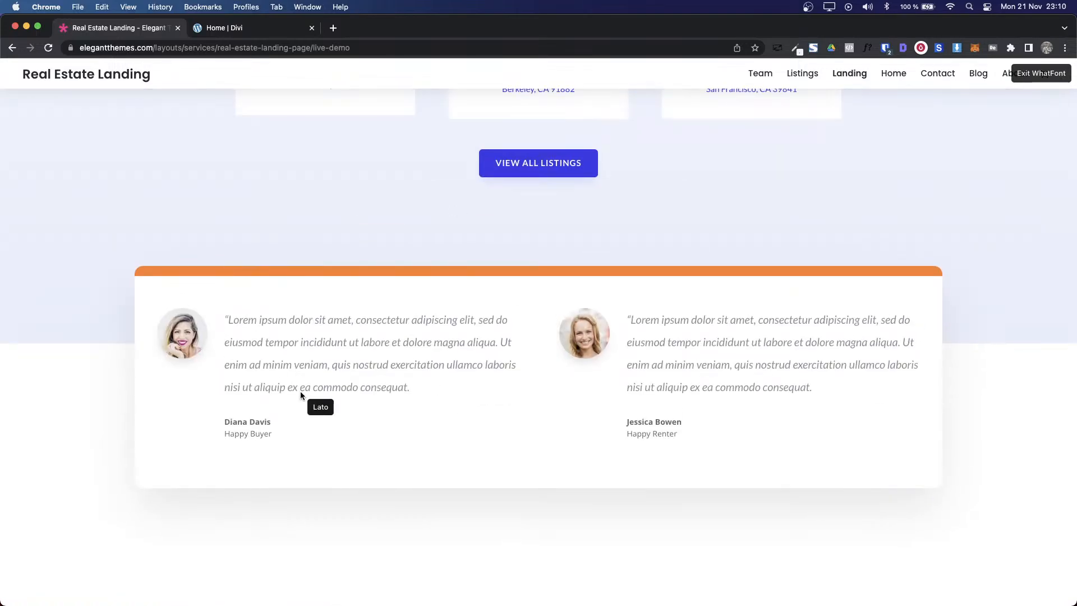
Step: Switch to the Divi page and copy the three-blurb row that overlaps the hero section
key("ctrl+Tab")
scroll(112, 245, "up", 15)
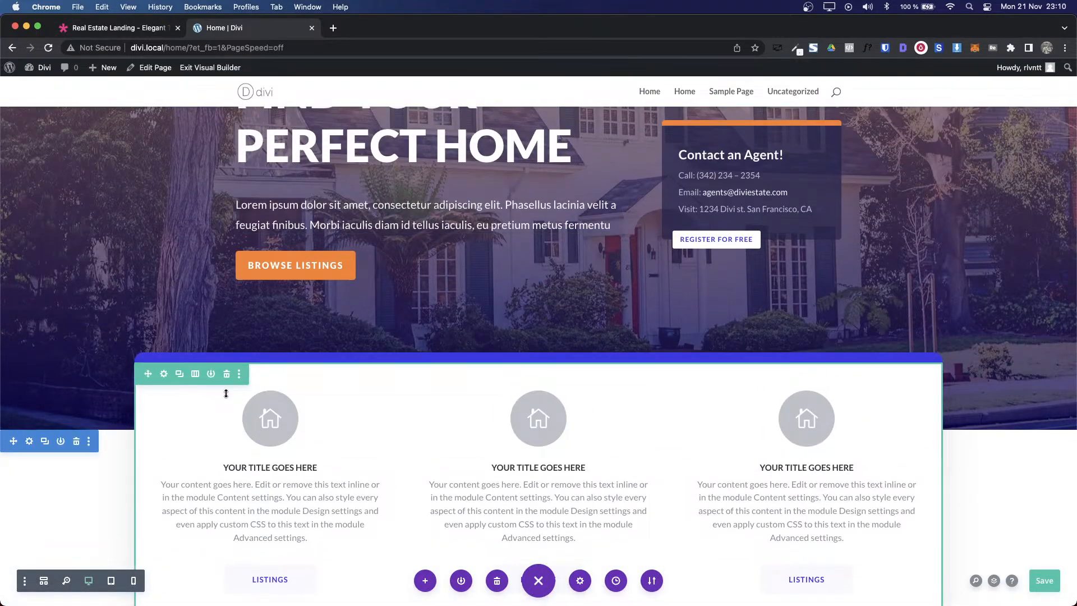
right_click(161, 377)
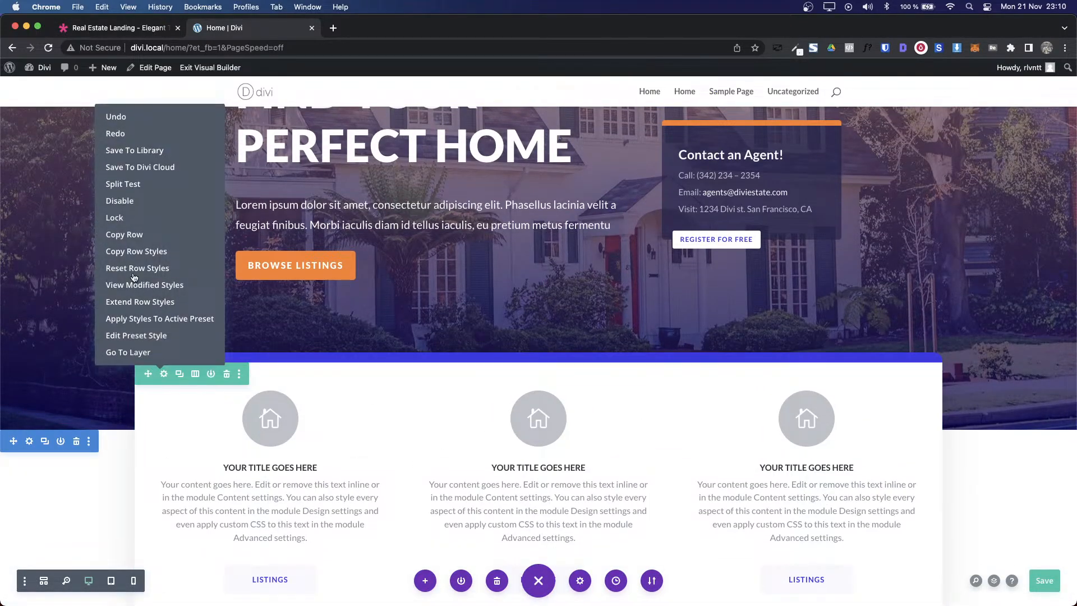
left_click(121, 234)
Step: Insert a regular section below the listing cards and paste the copied blurb row into it
scroll(352, 449, "down", 15)
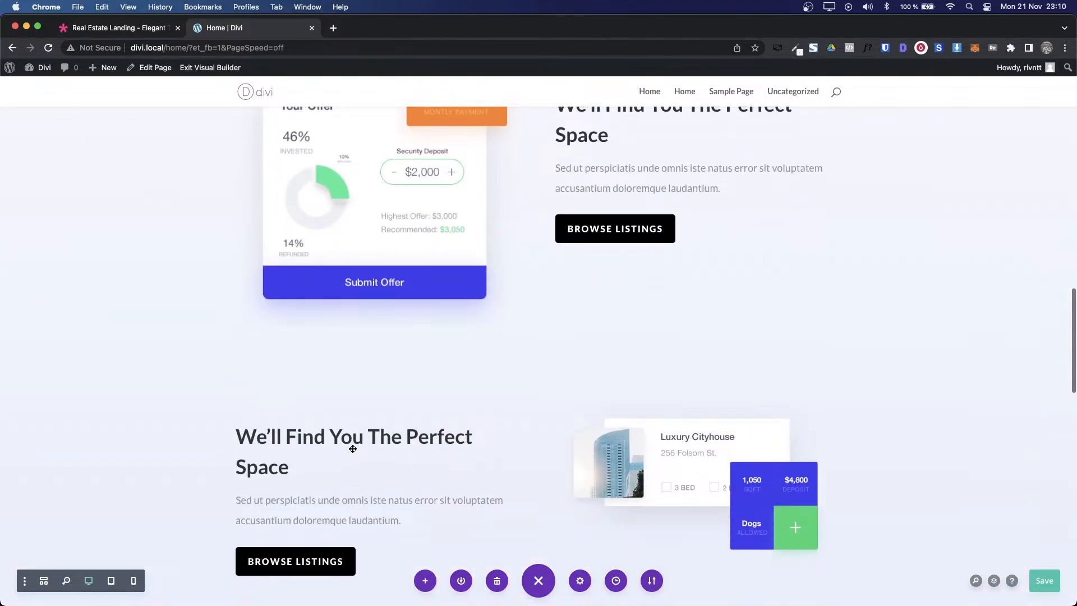
scroll(352, 448, "down", 5)
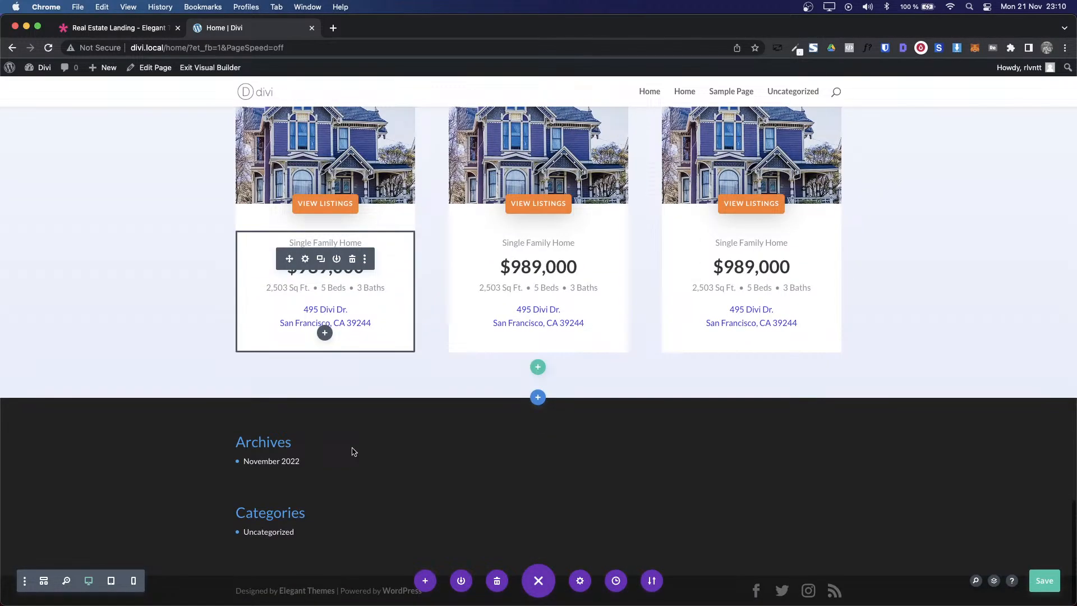
left_click(537, 398)
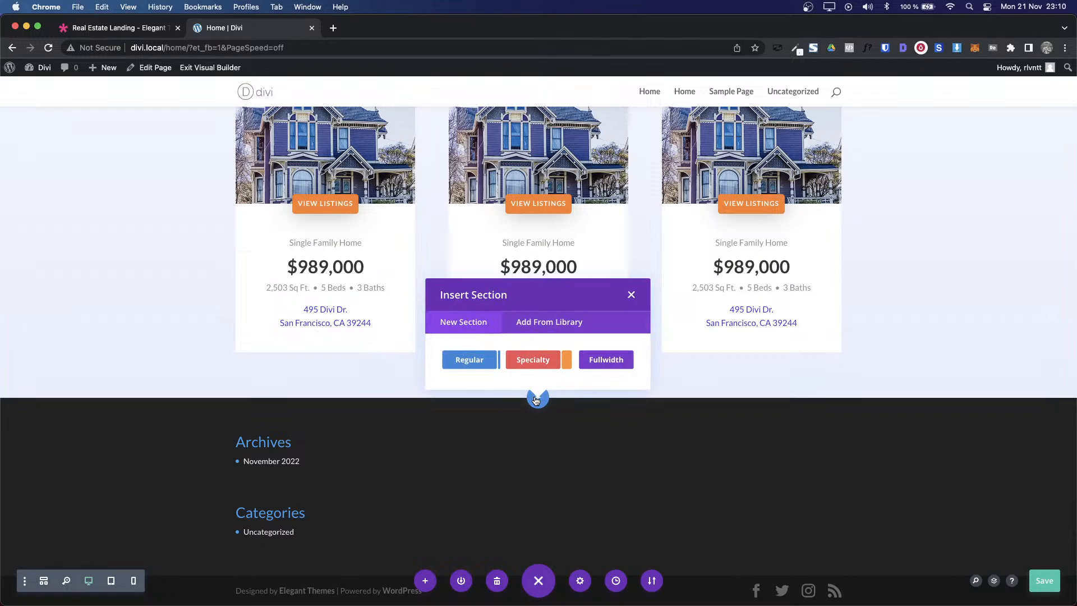
left_click(457, 363)
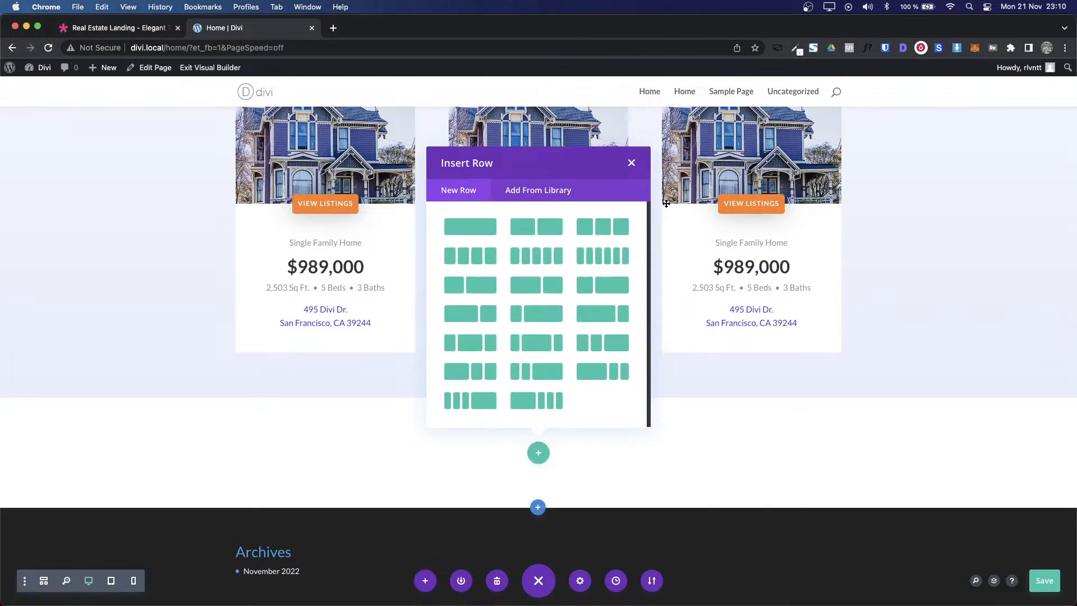
left_click(631, 164)
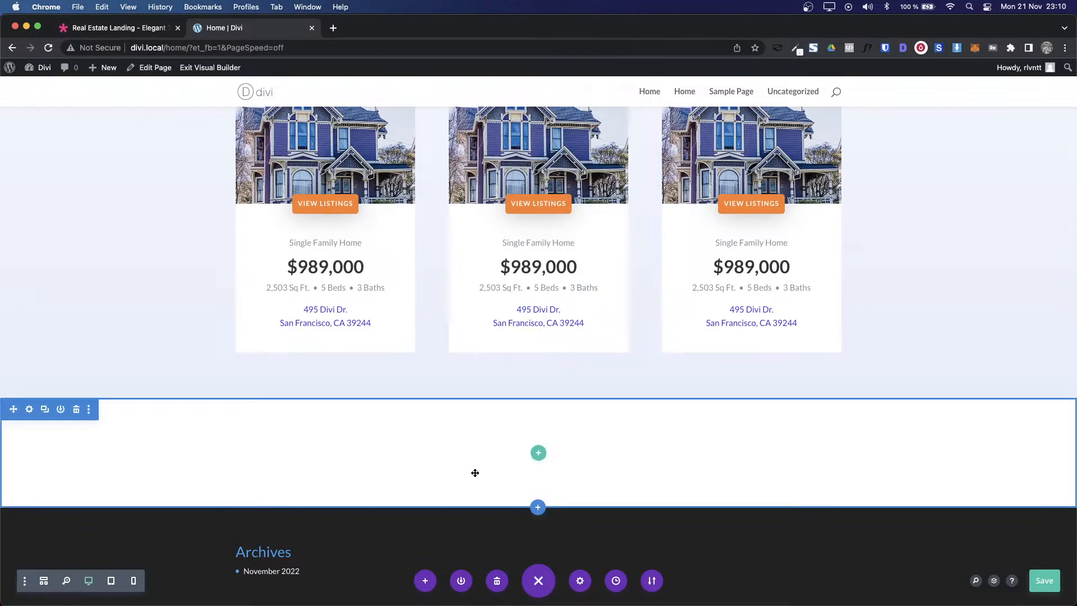
right_click(541, 452)
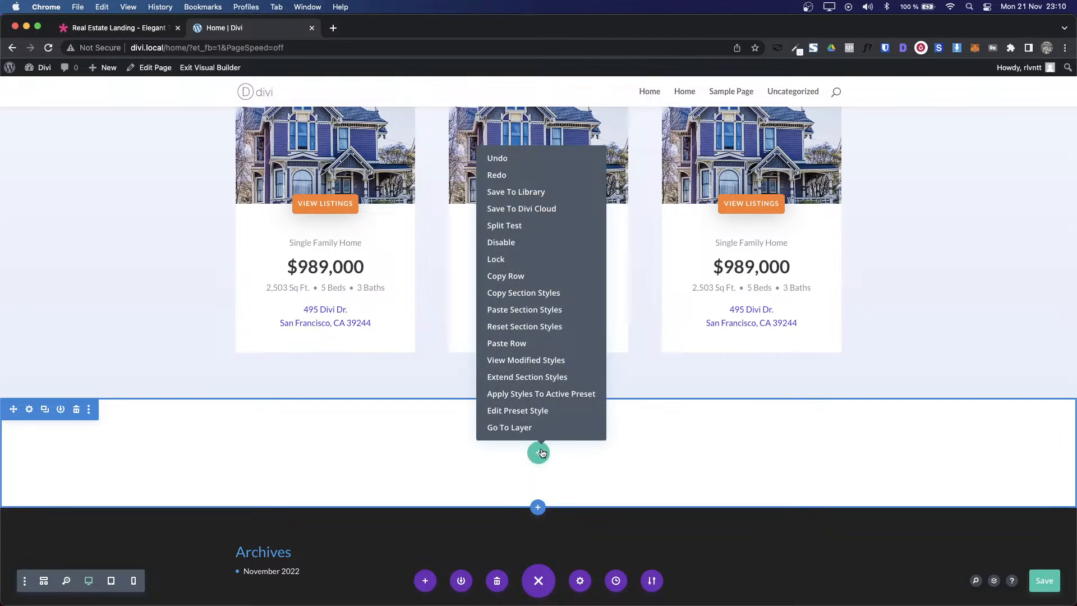
left_click(499, 345)
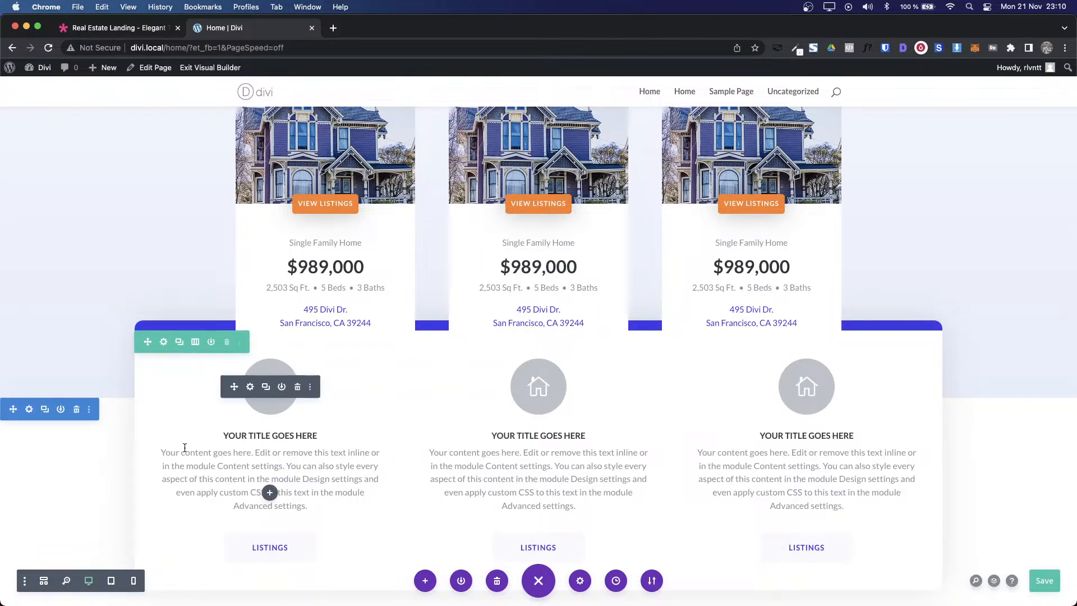
Step: Check the demo's testimonial box, exit the font inspector and change the pasted row to two equal columns
key("ctrl+shift+Tab")
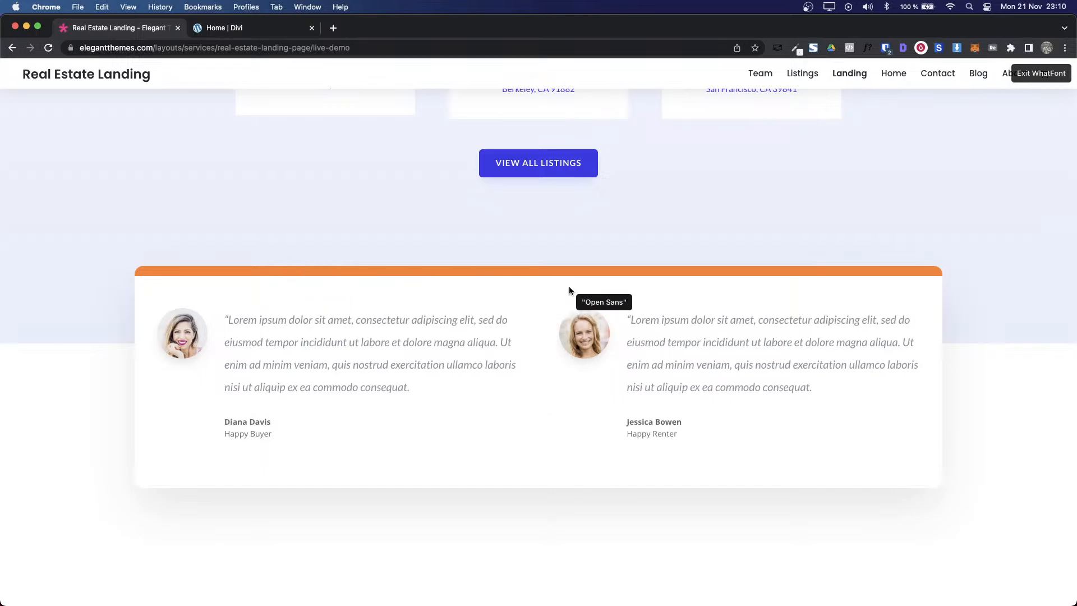
key("Escape")
key("ctrl+Tab")
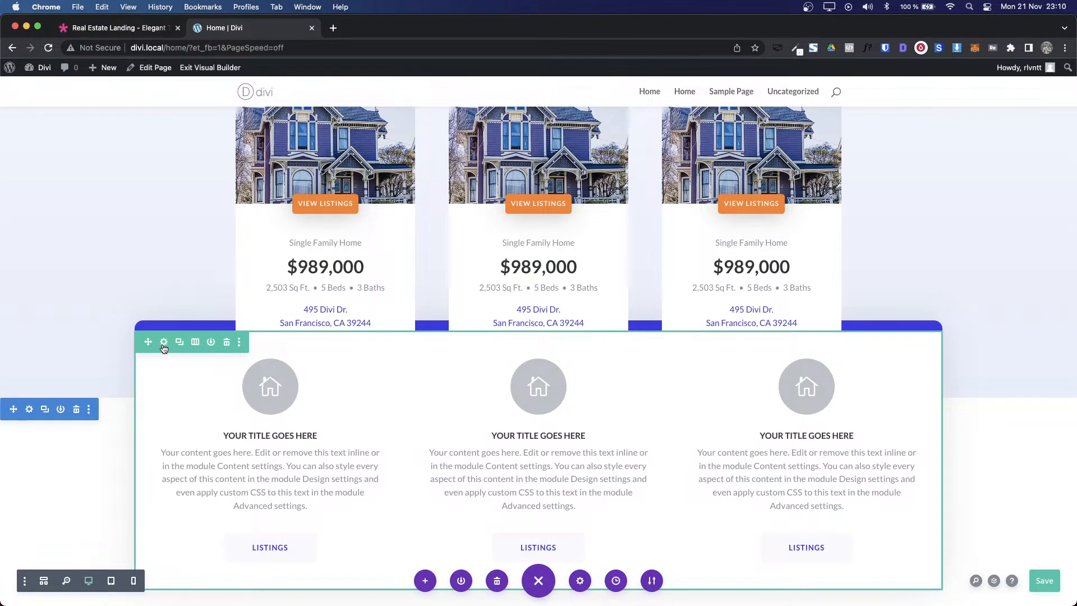
left_click(195, 342)
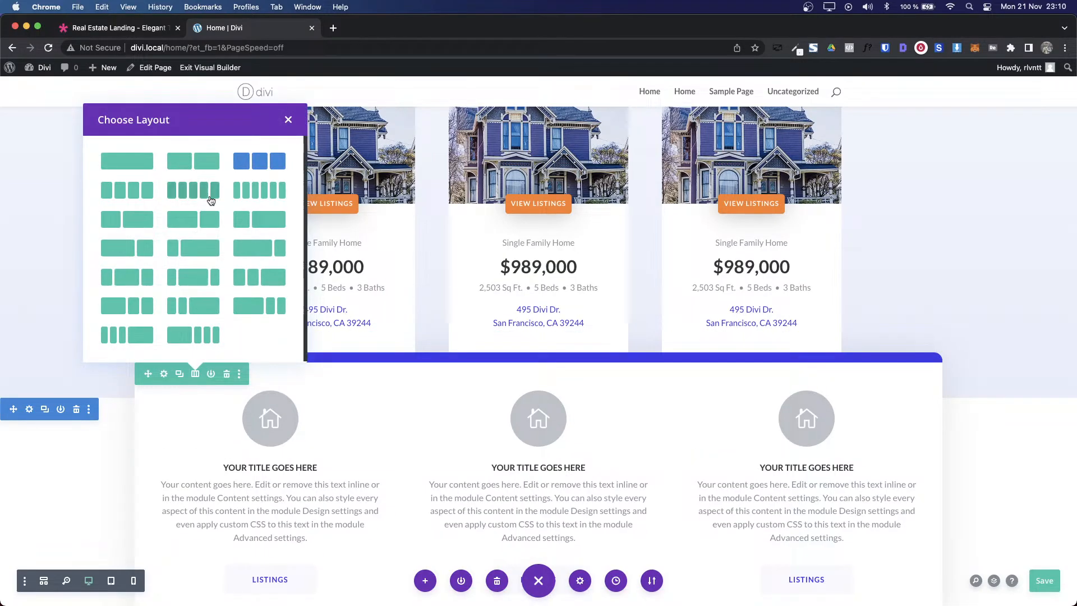
left_click(202, 161)
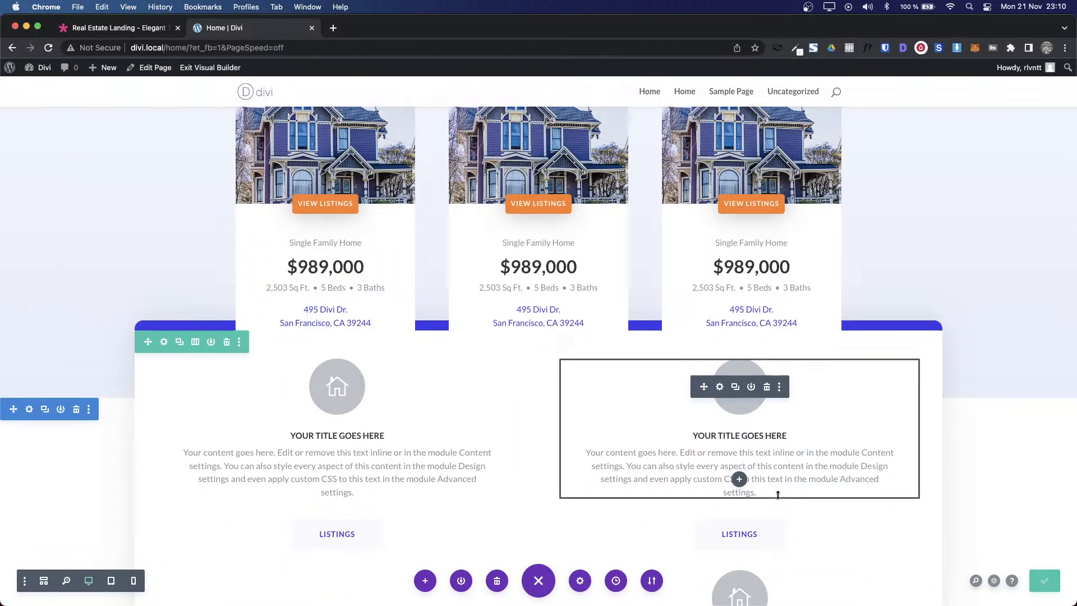
Step: Look through the pasted row's settings and delete the surplus third blurb and its button from the second column
left_click(162, 340)
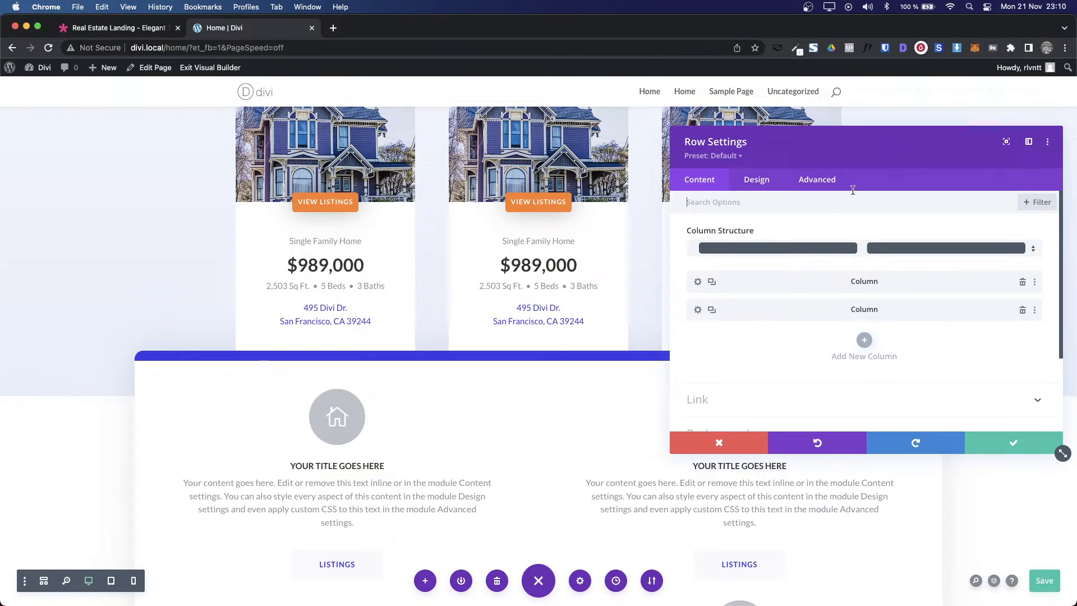
scroll(938, 339, "down", 4)
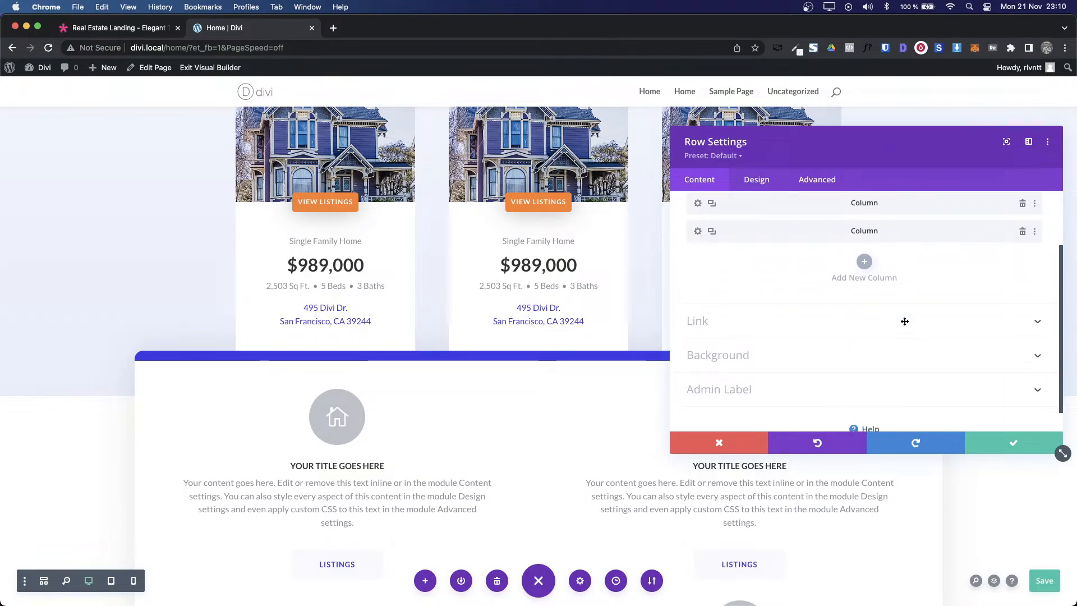
left_click(1018, 442)
scroll(734, 392, "down", 5)
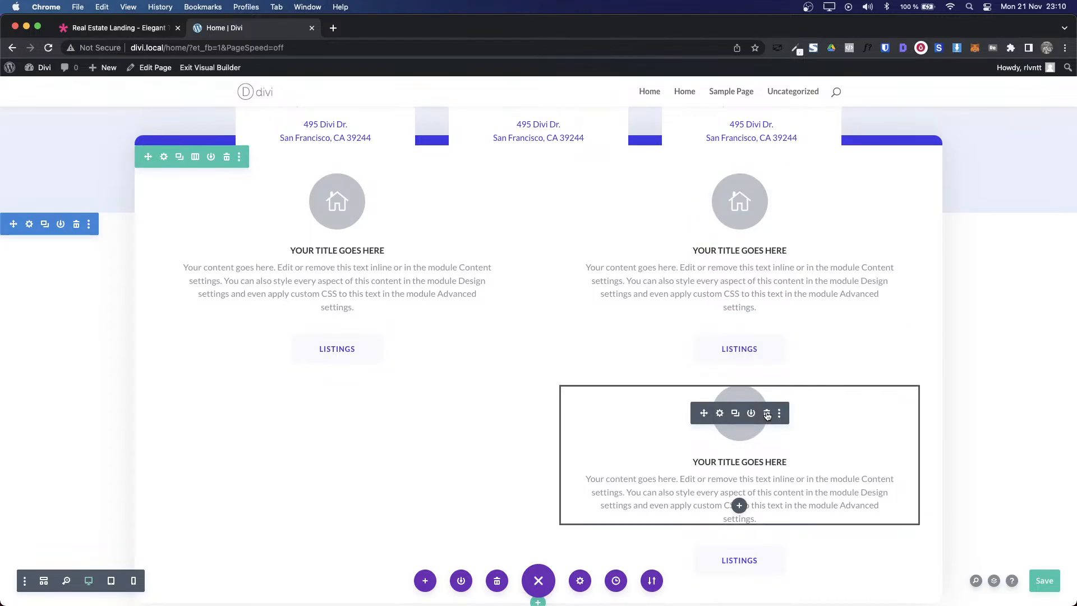
left_click(767, 413)
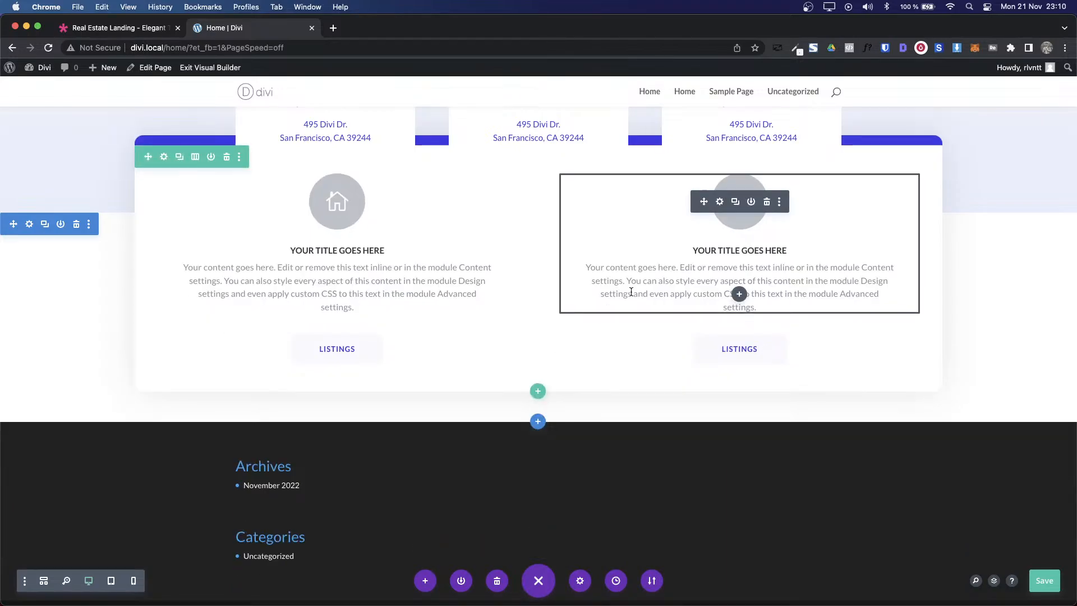
scroll(336, 247, "up", 3)
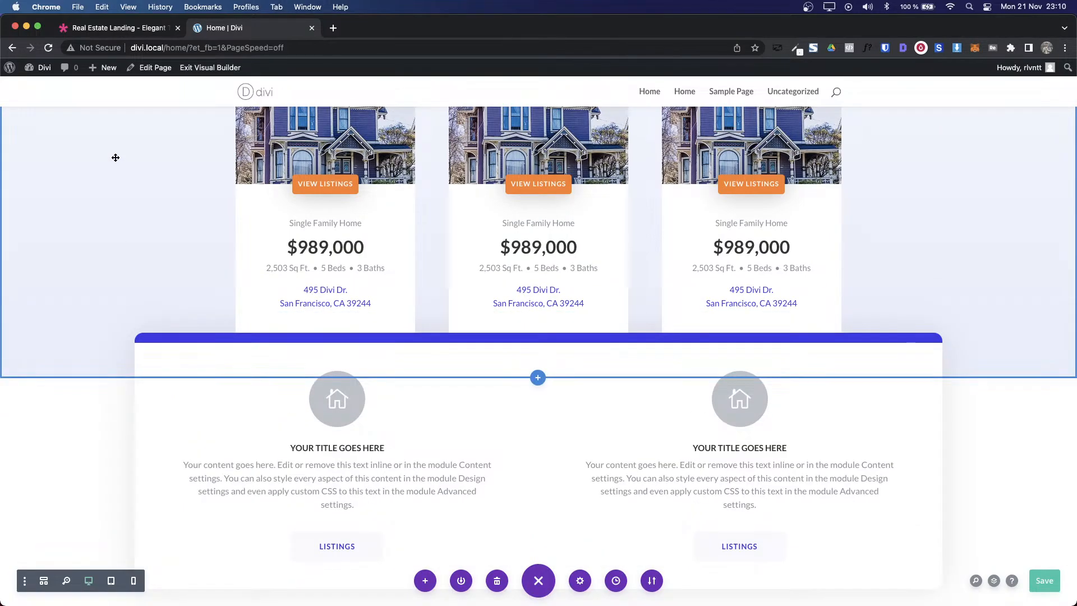
Step: Examine the View All Listings button and its spacing above the testimonial box on the demo page
key("ctrl+Tab")
scroll(408, 185, "up", 4)
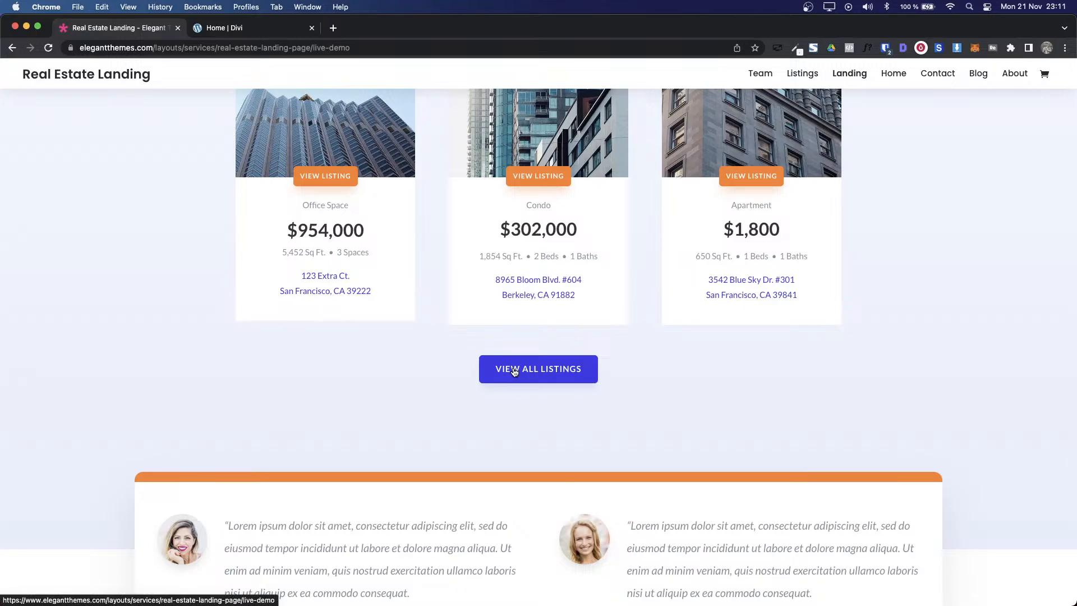
scroll(587, 416, "up", 3)
scroll(586, 416, "down", 4)
scroll(587, 417, "up", 3)
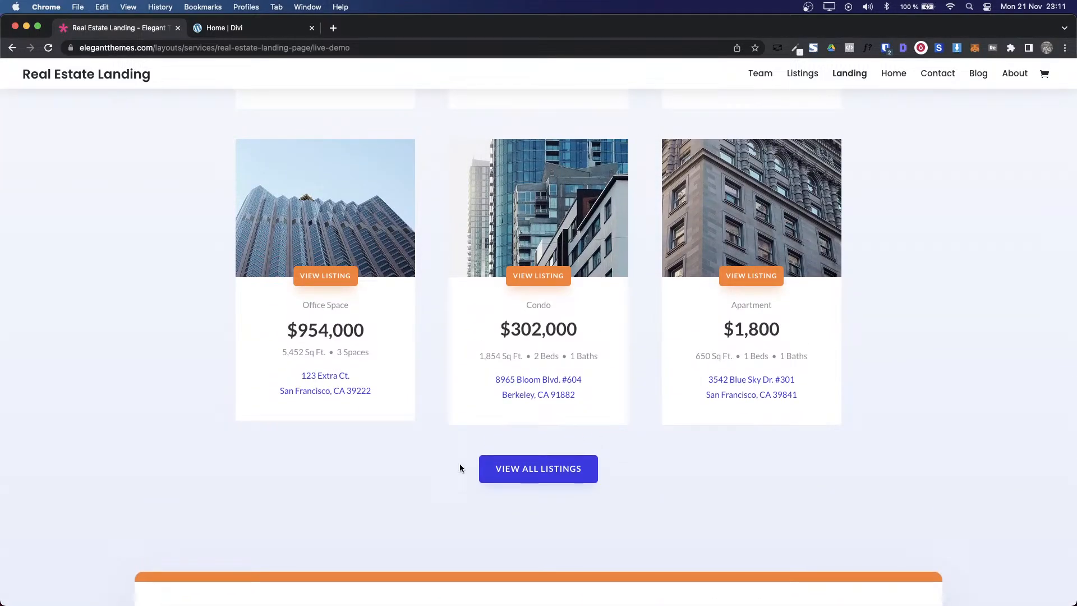
scroll(592, 517, "down", 1)
scroll(592, 516, "down", 3)
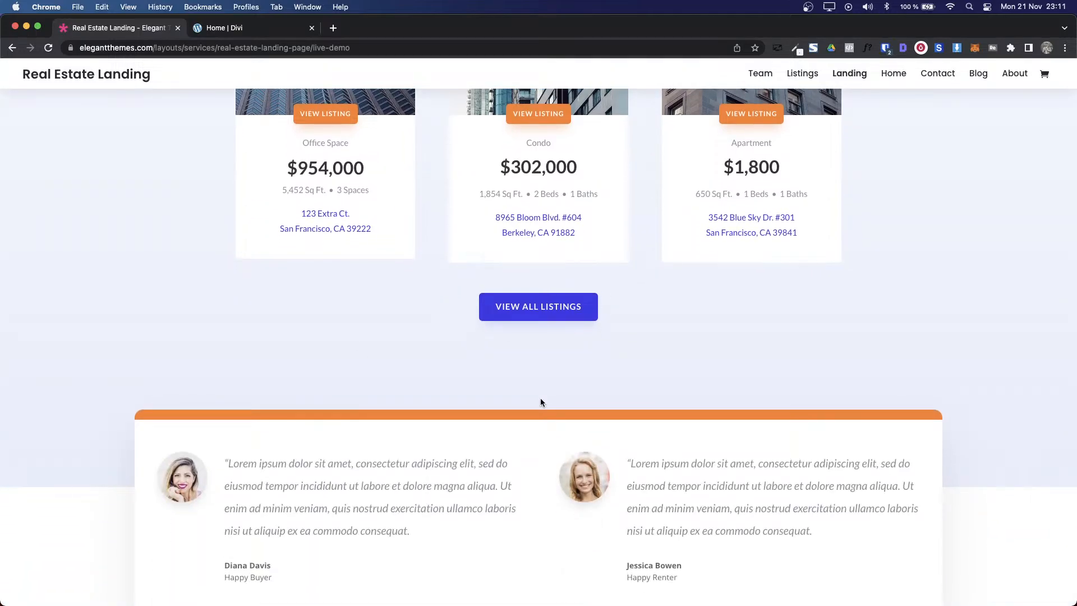
key("ctrl+Tab")
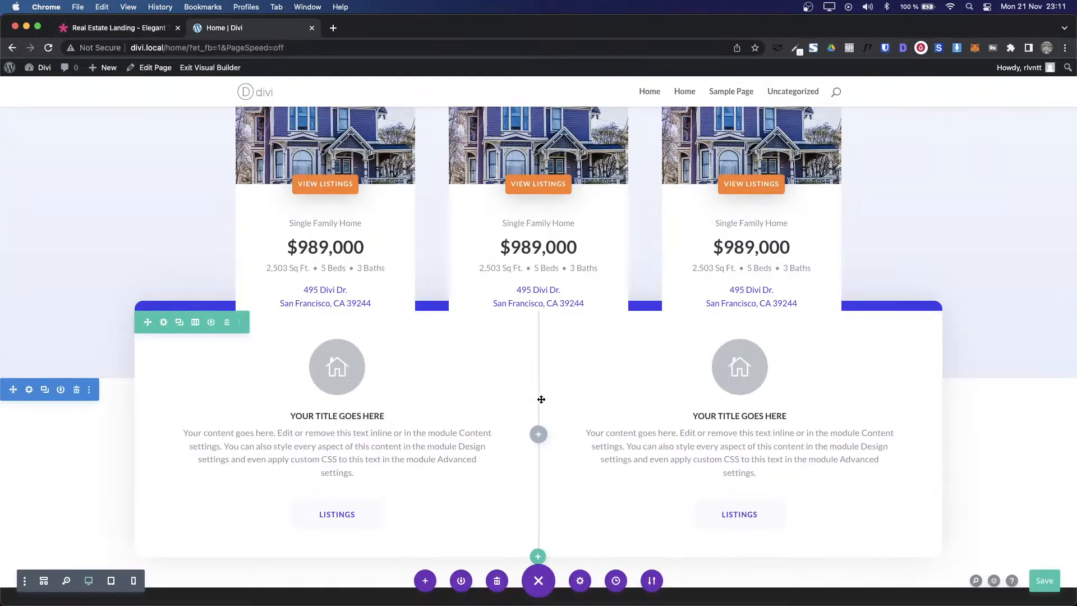
Step: Clear the pasted row's top margin in its spacing settings
left_click(162, 323)
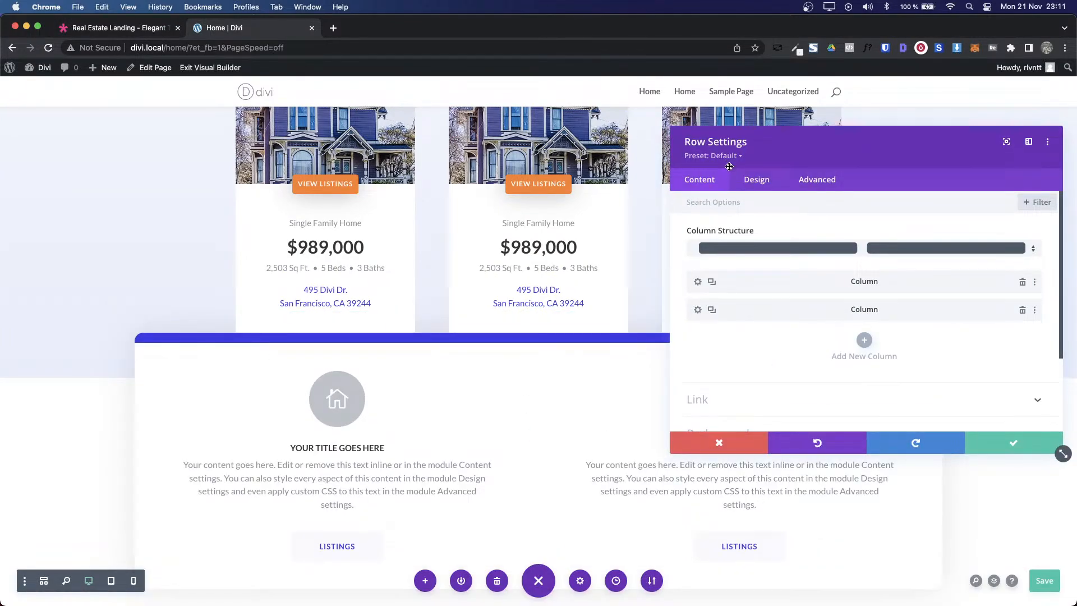
left_click(753, 180)
left_click(706, 264)
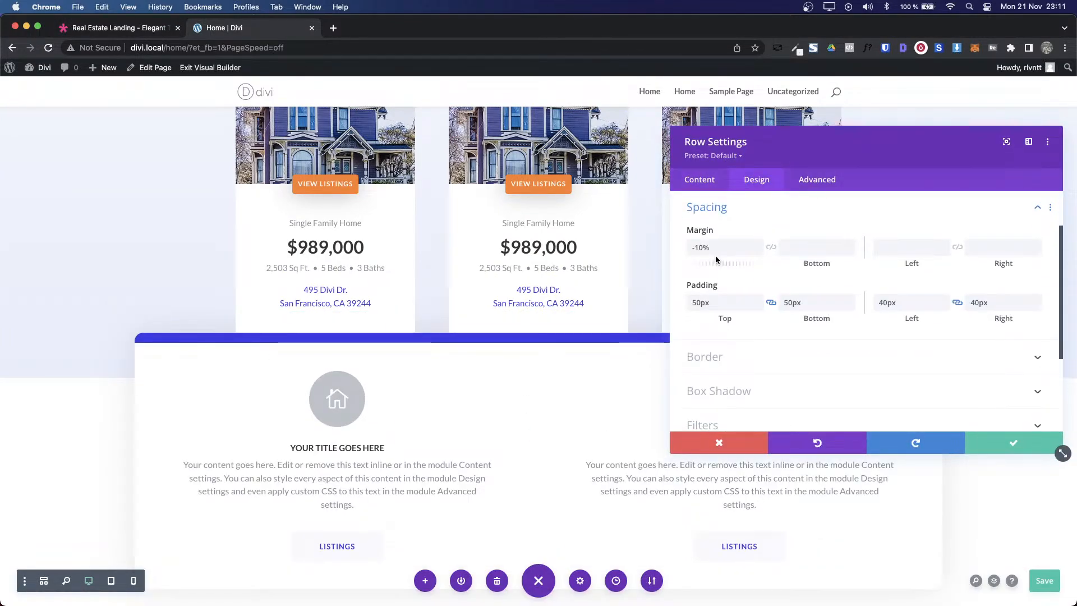
left_click(701, 248)
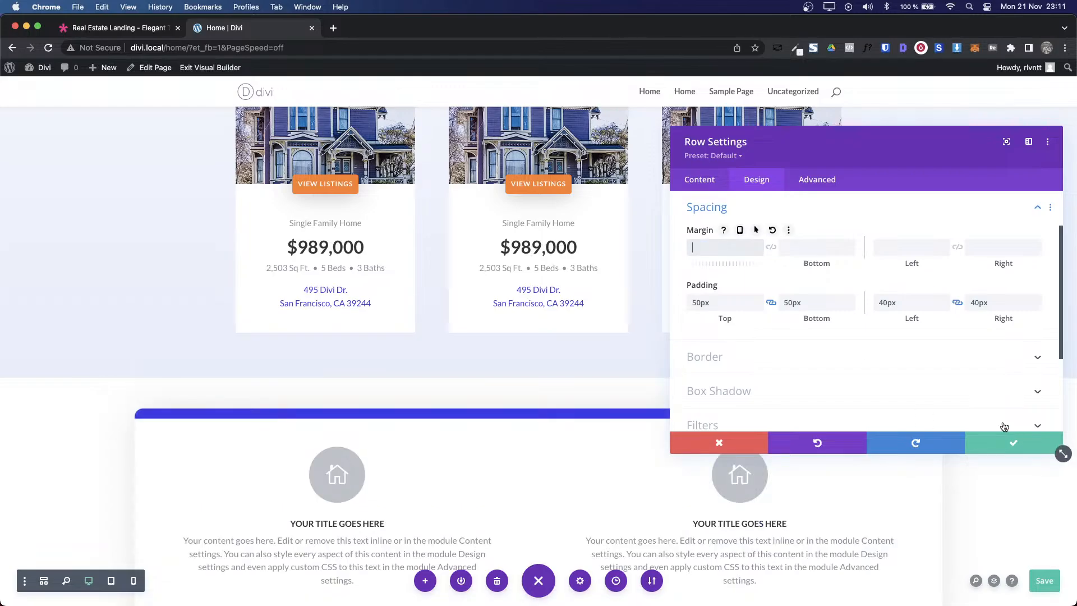
left_click(1013, 443)
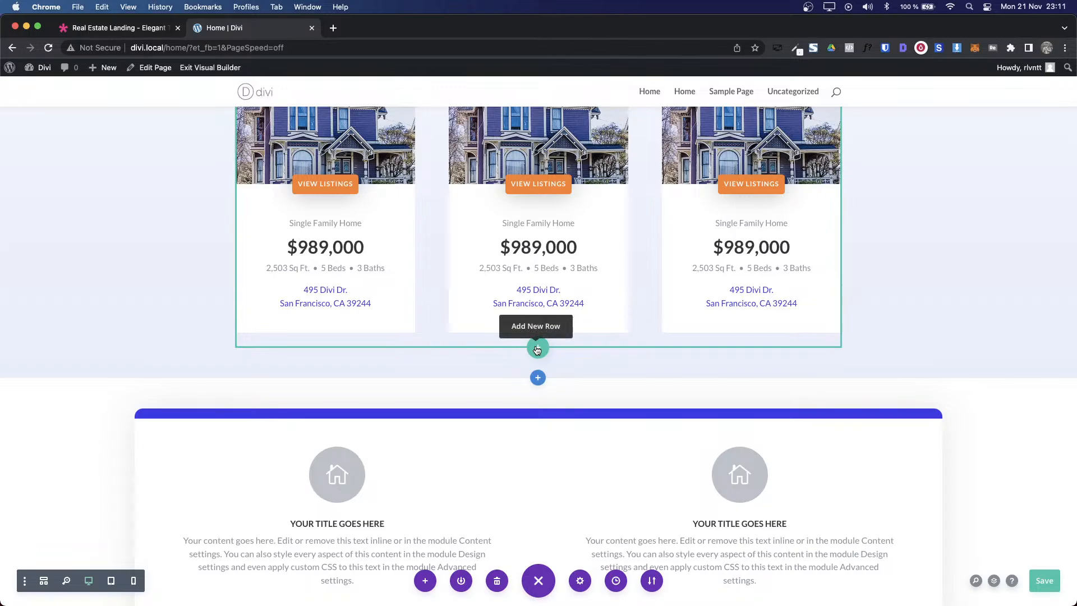
Step: Recheck the demo's View All Listings button and add a single-column row beneath the last listing cards
key("ctrl+shift+Tab")
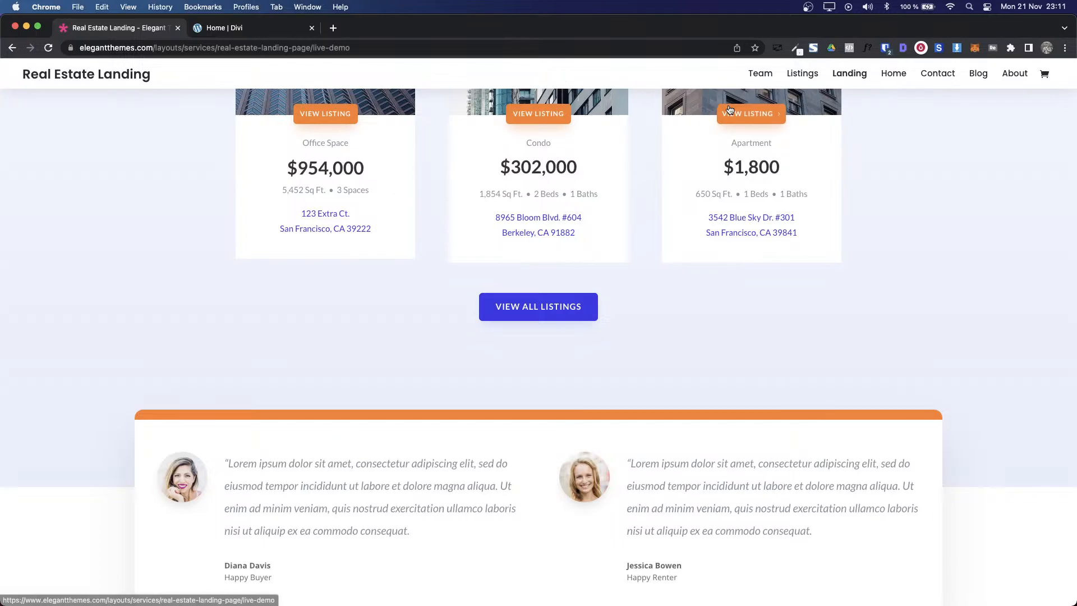
scroll(353, 147, "up", 3)
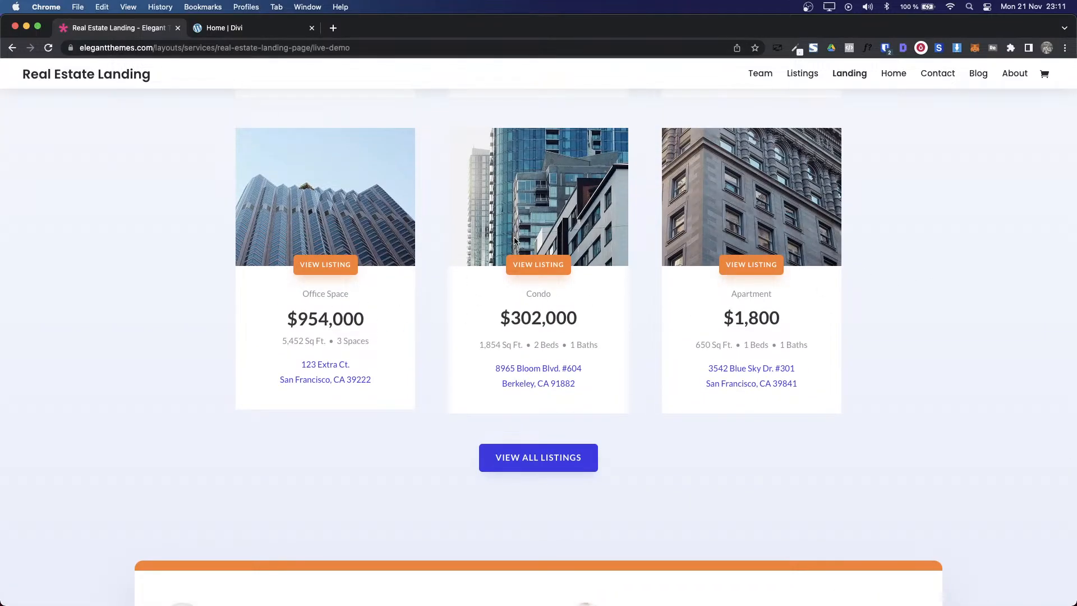
key("ctrl+Tab")
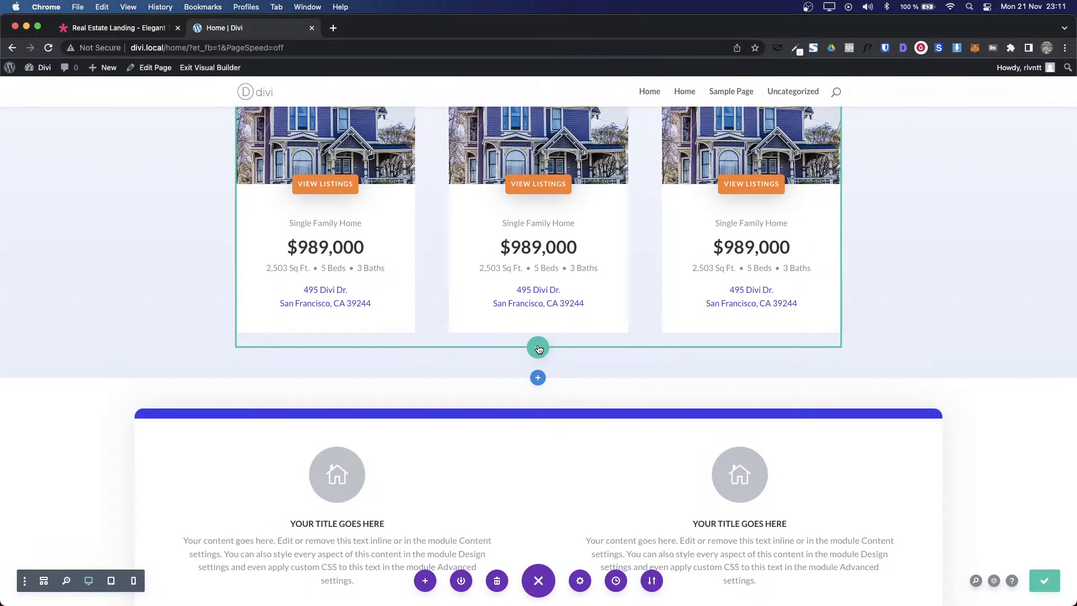
left_click(538, 348)
left_click(463, 171)
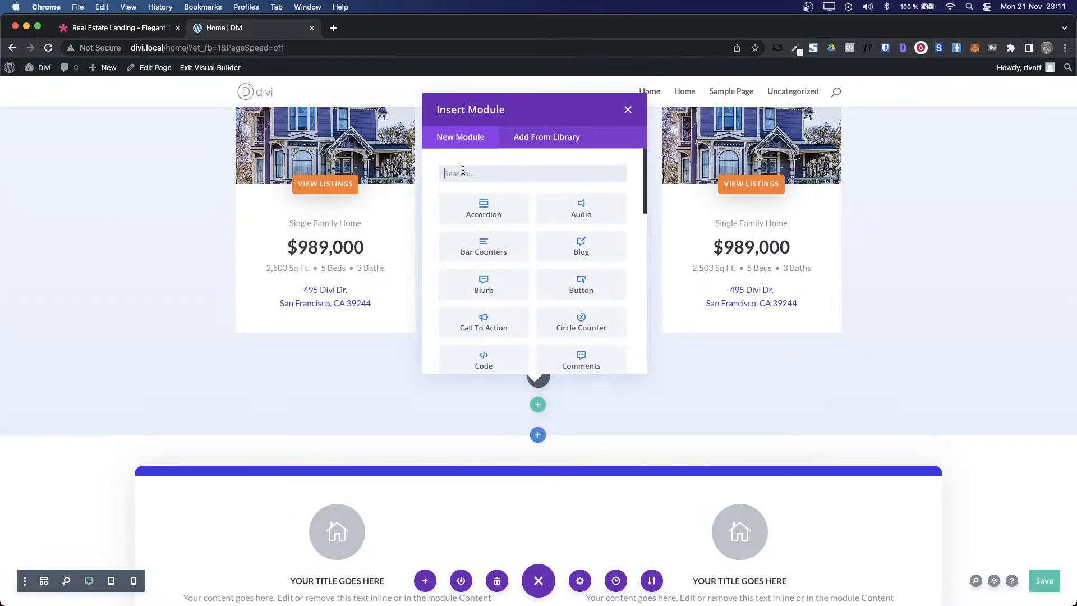
Step: Copy the hero section's Browse Listings button into the empty single-column row beneath the last listing cards
left_click(626, 111)
scroll(524, 298, "up", 8)
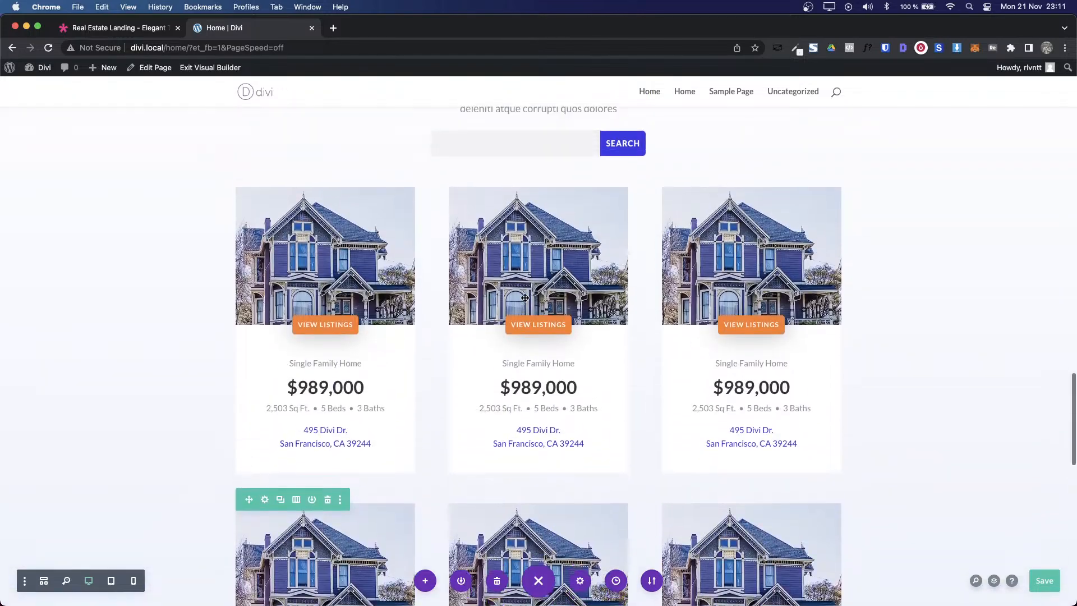
scroll(524, 297, "up", 10)
scroll(414, 471, "down", 5)
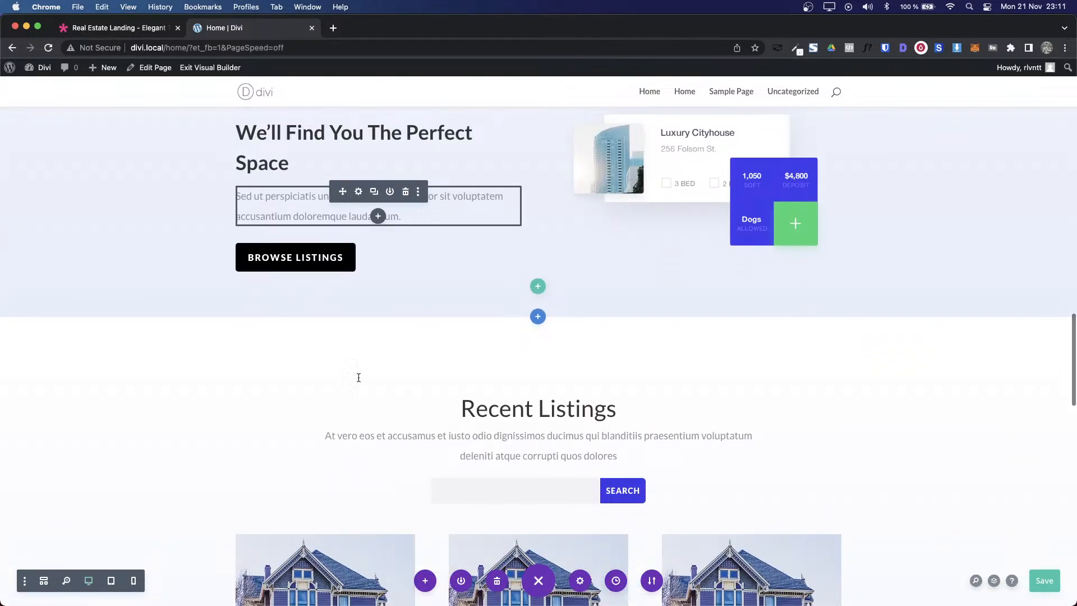
right_click(358, 251)
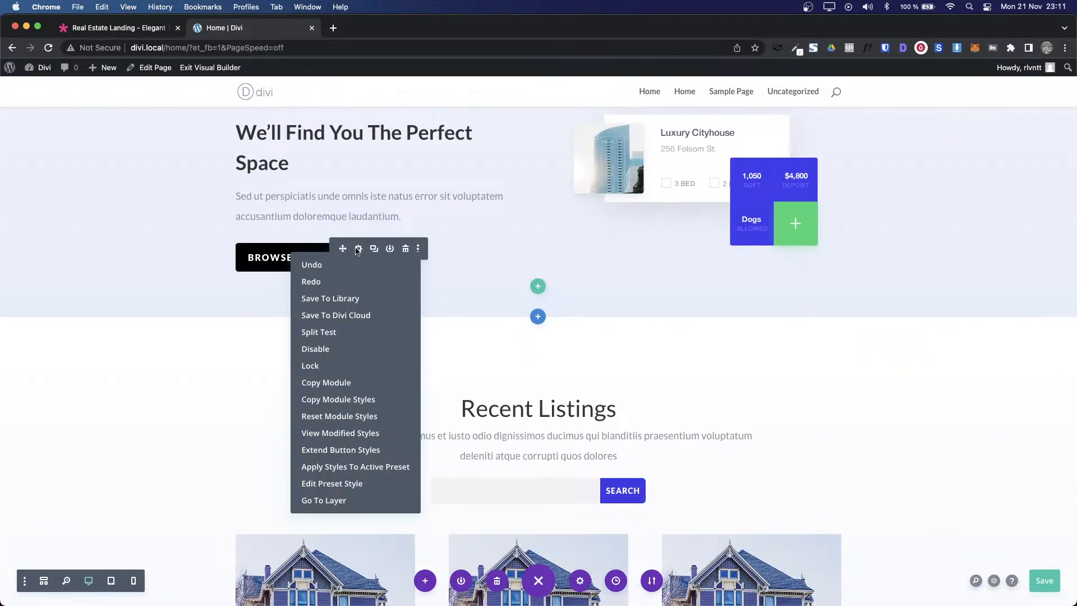
left_click(325, 382)
scroll(628, 430, "down", 10)
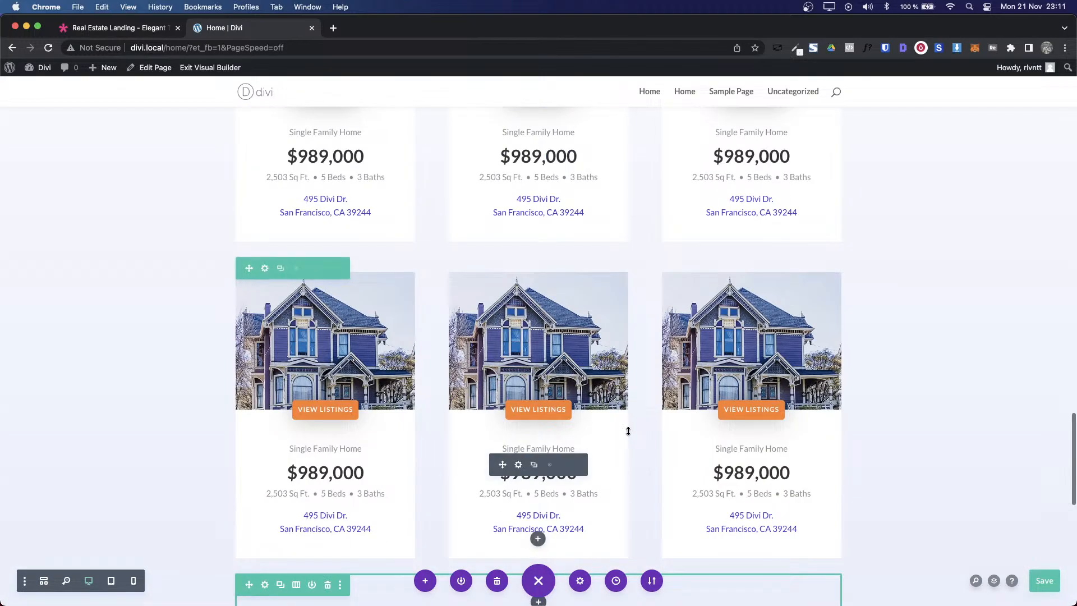
scroll(628, 431, "down", 5)
right_click(538, 336)
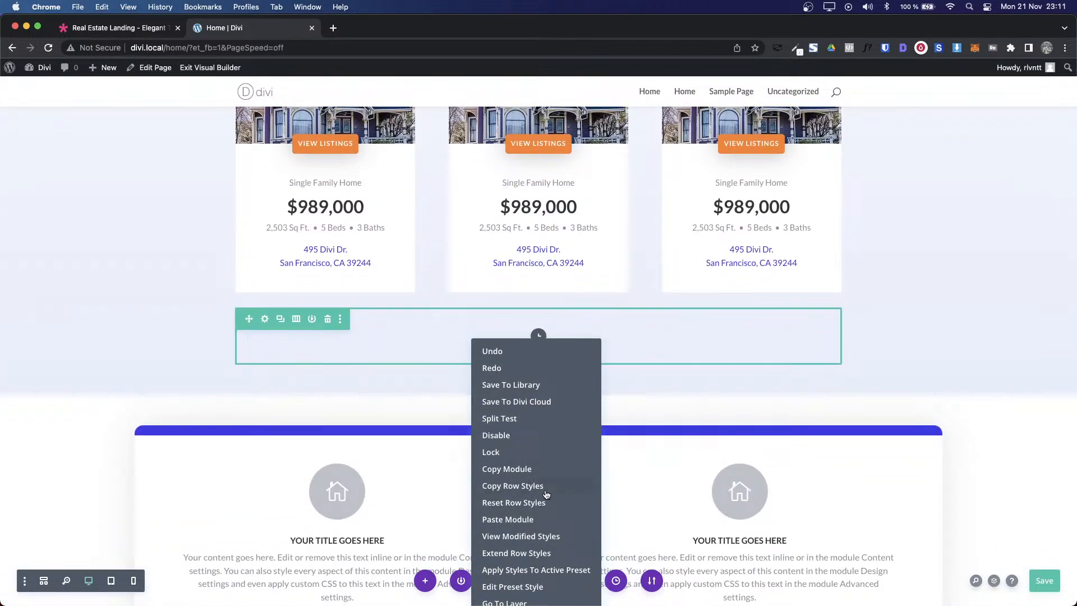
left_click(526, 520)
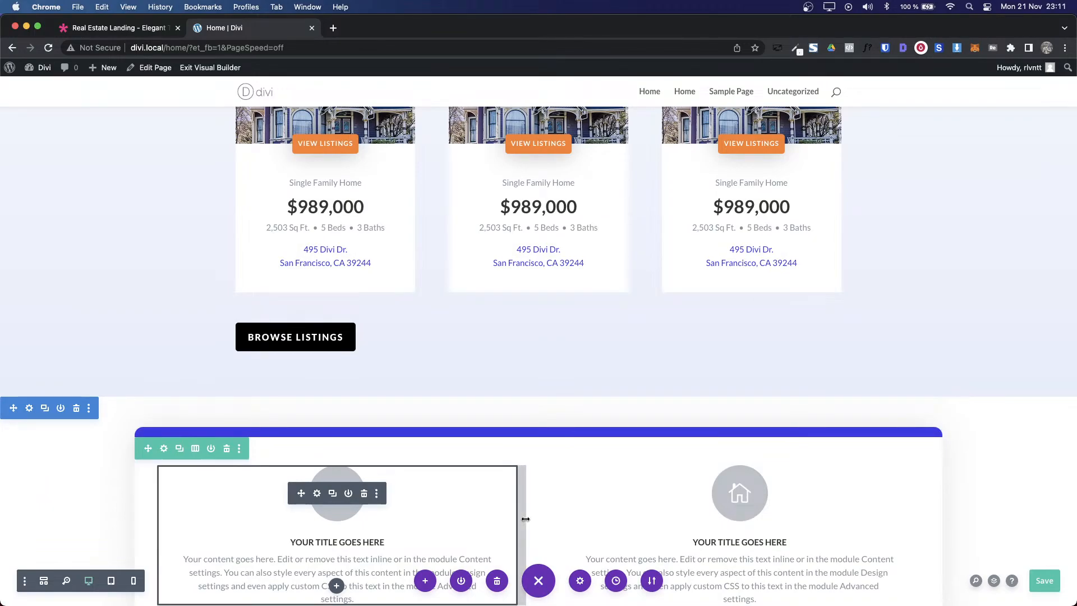
Step: Sample the blue background colour of the demo page's View All Listings button with the colour picker
key("ctrl+shift+Tab")
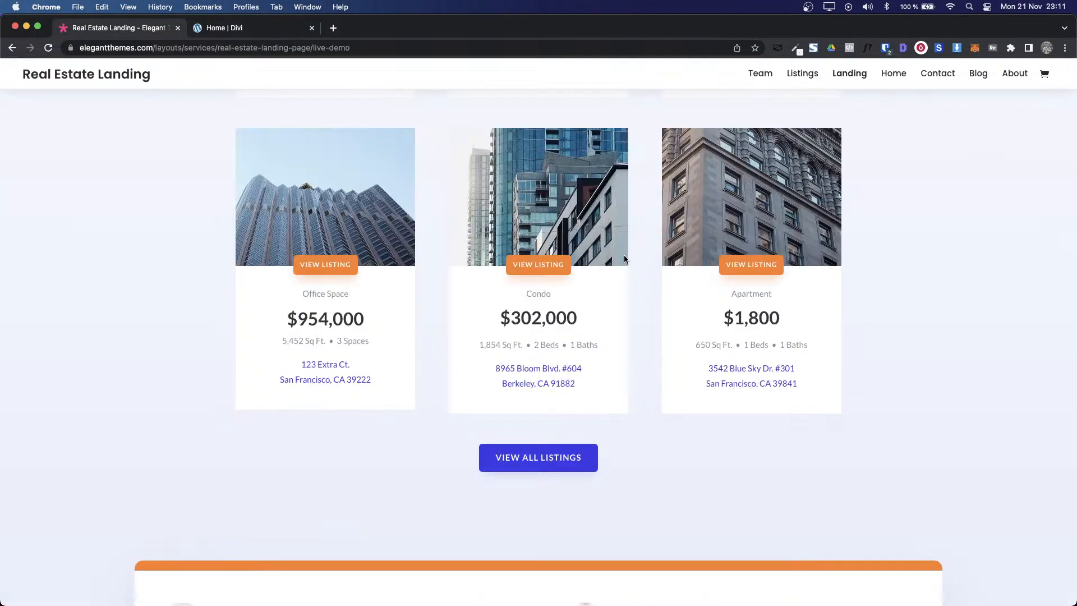
left_click(799, 52)
left_click(766, 65)
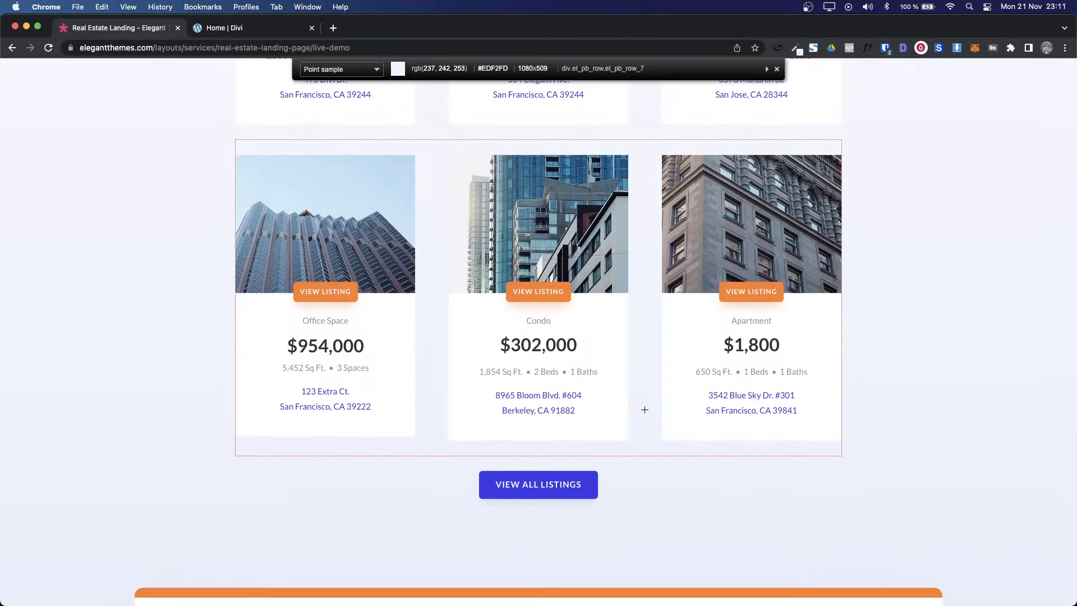
left_click(594, 481)
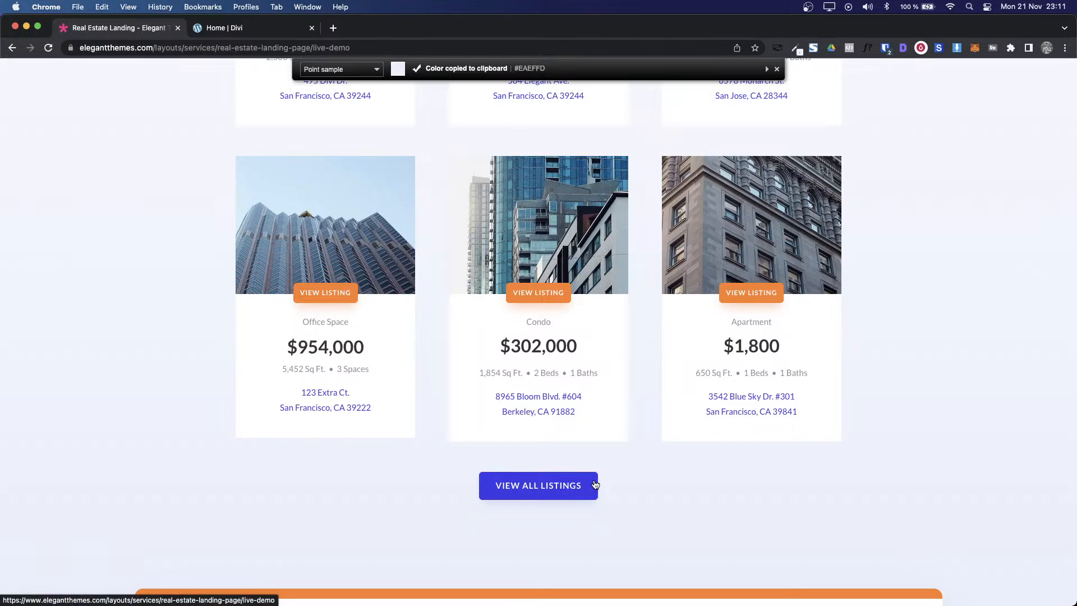
left_click(795, 48)
left_click(772, 64)
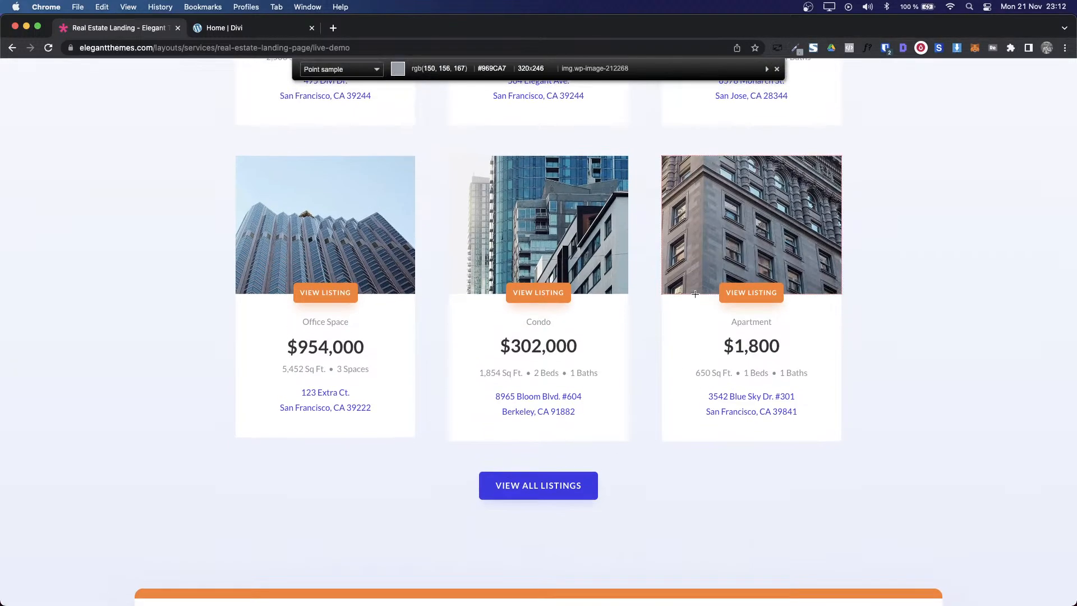
left_click(587, 494)
key("ctrl+Tab")
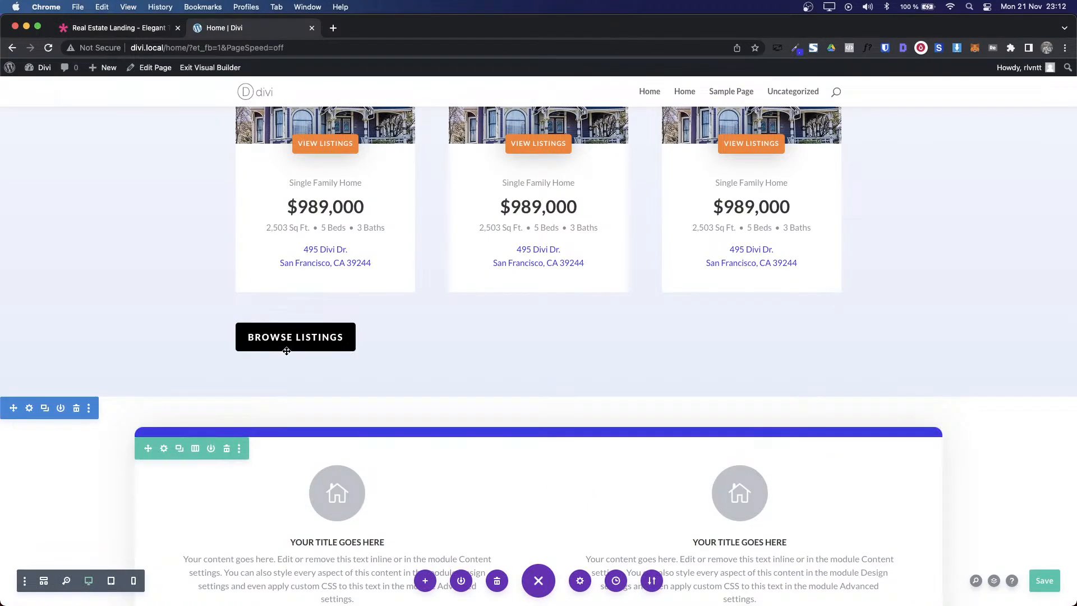
Step: Centre the pasted Browse Listings button in its row
mouse_move(298, 341)
left_click(517, 329)
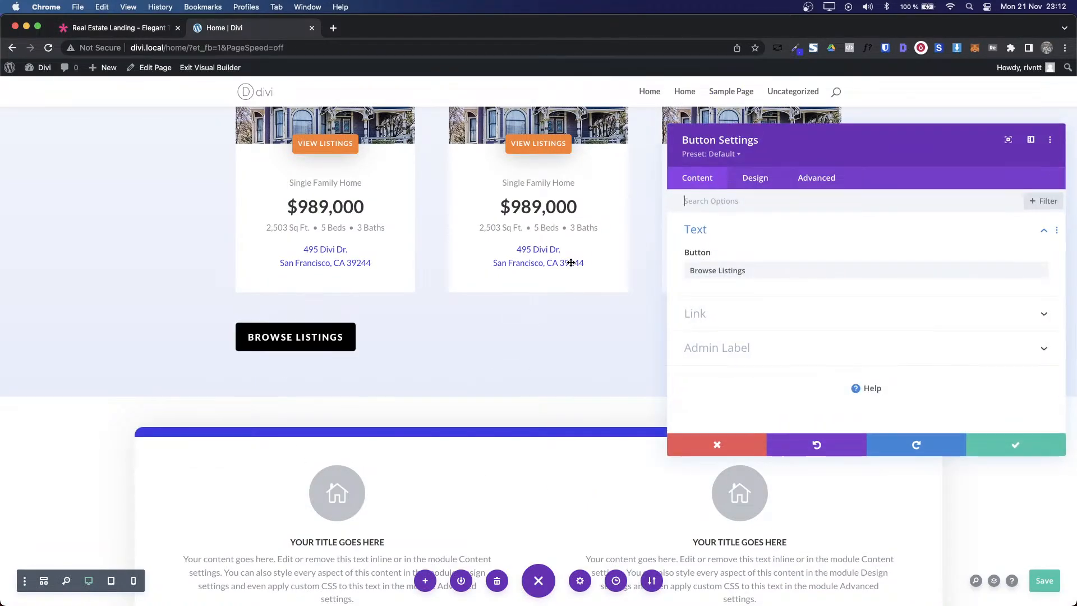
left_click(756, 180)
left_click(723, 238)
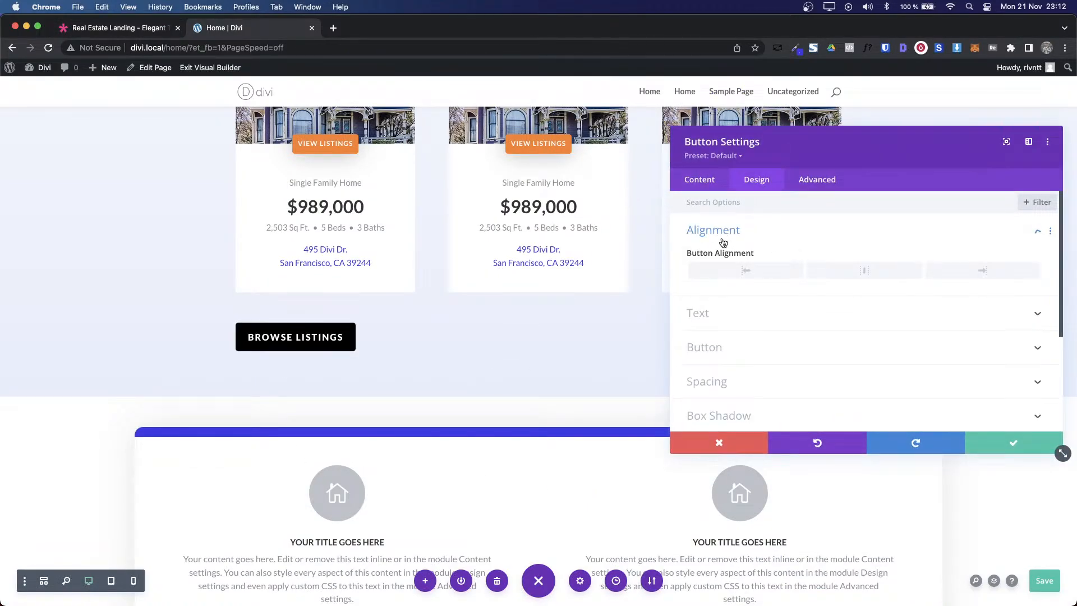
left_click(836, 274)
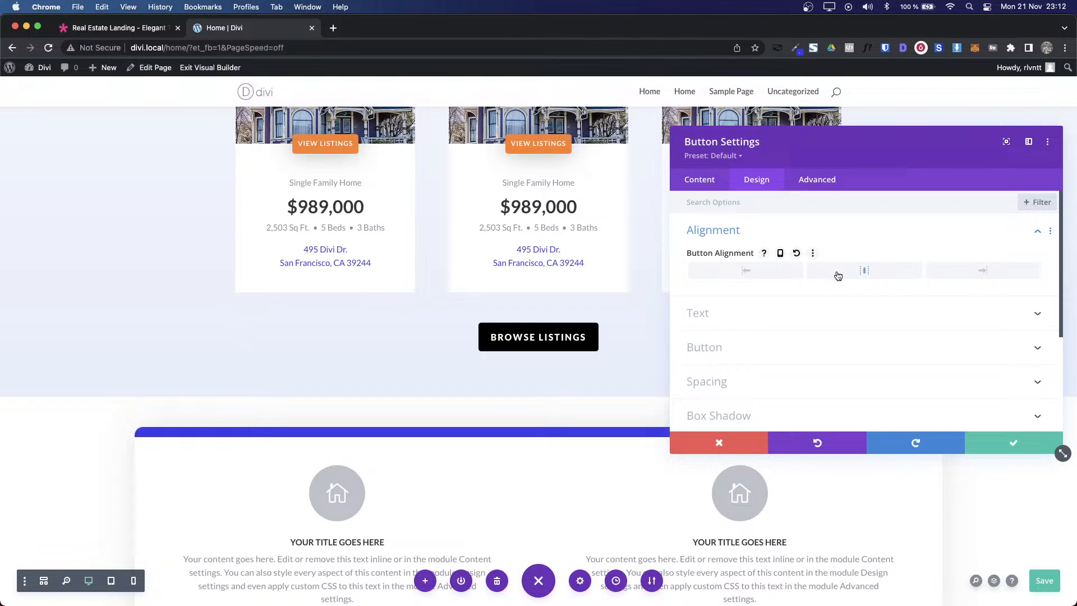
Step: Set the pasted button's background and border colour to the sampled blue #3b39e6 and save its settings
left_click(698, 348)
scroll(860, 365, "down", 4)
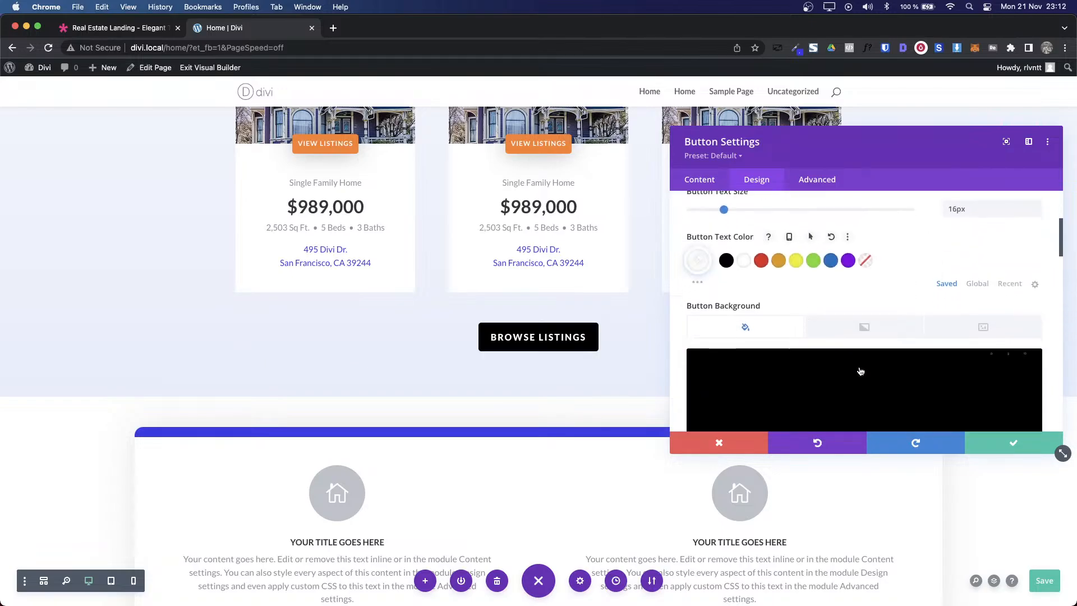
left_click(826, 361)
type("#3B3936")
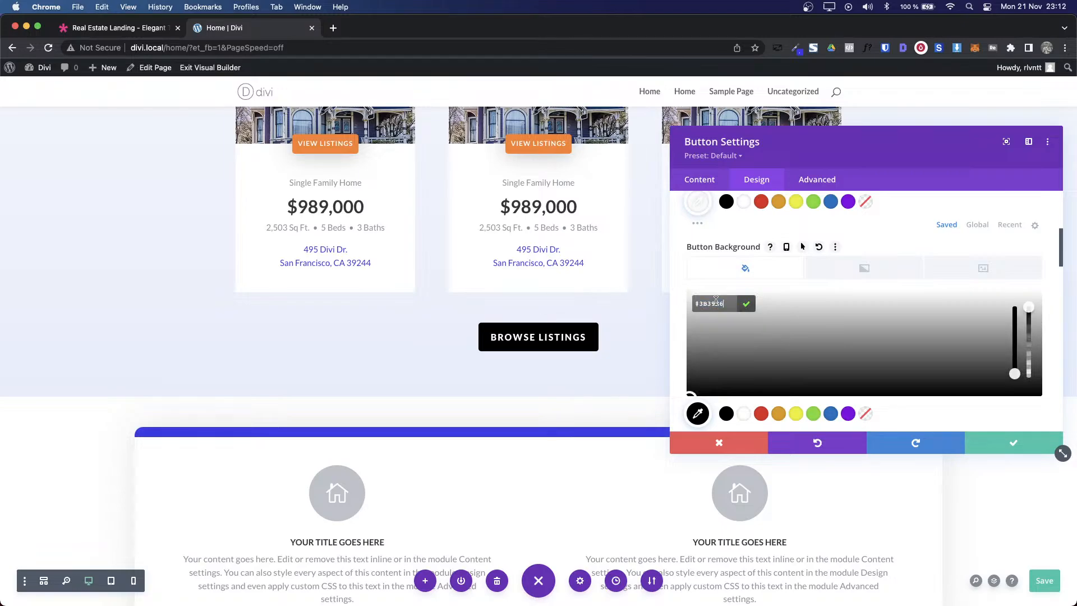
key("Return")
scroll(880, 355, "down", 5)
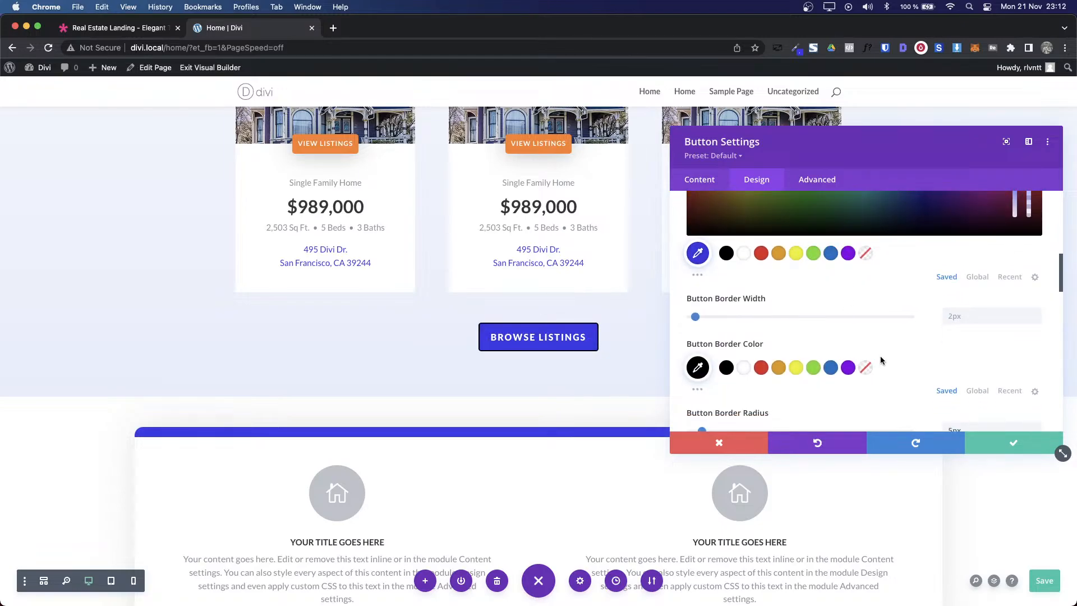
left_click(1010, 390)
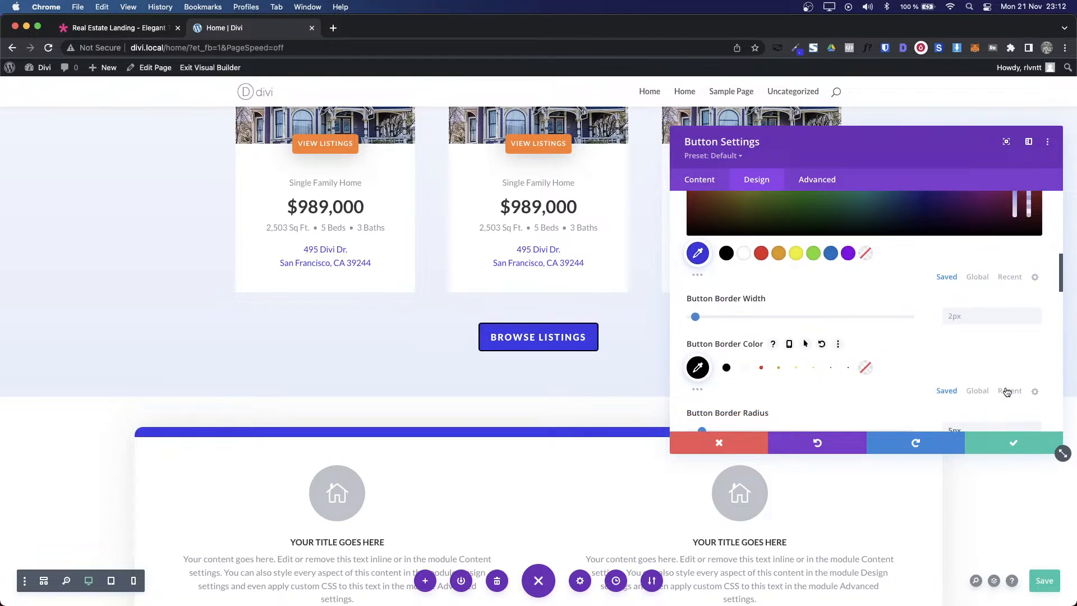
left_click(726, 368)
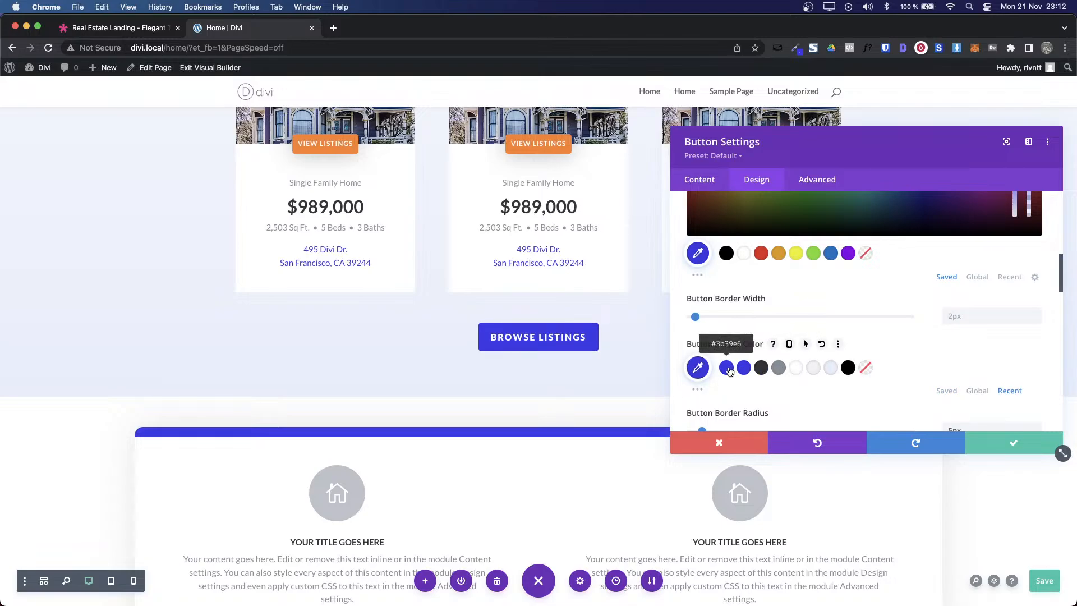
left_click(1013, 443)
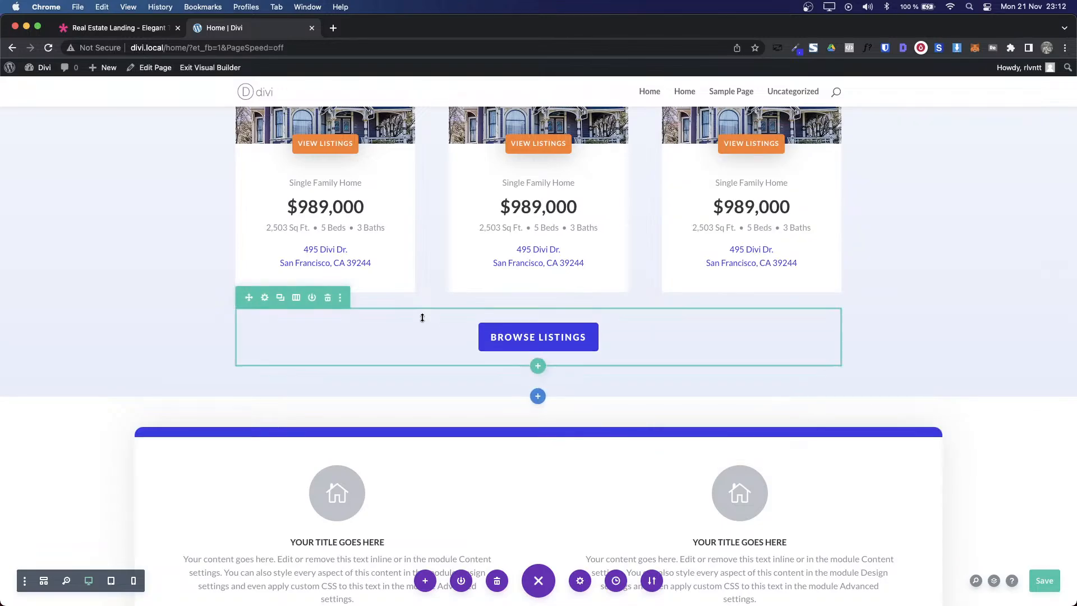
Step: Change the blue button's text to View All Listings, matching the demo page, and save it
key("ctrl+shift+Tab")
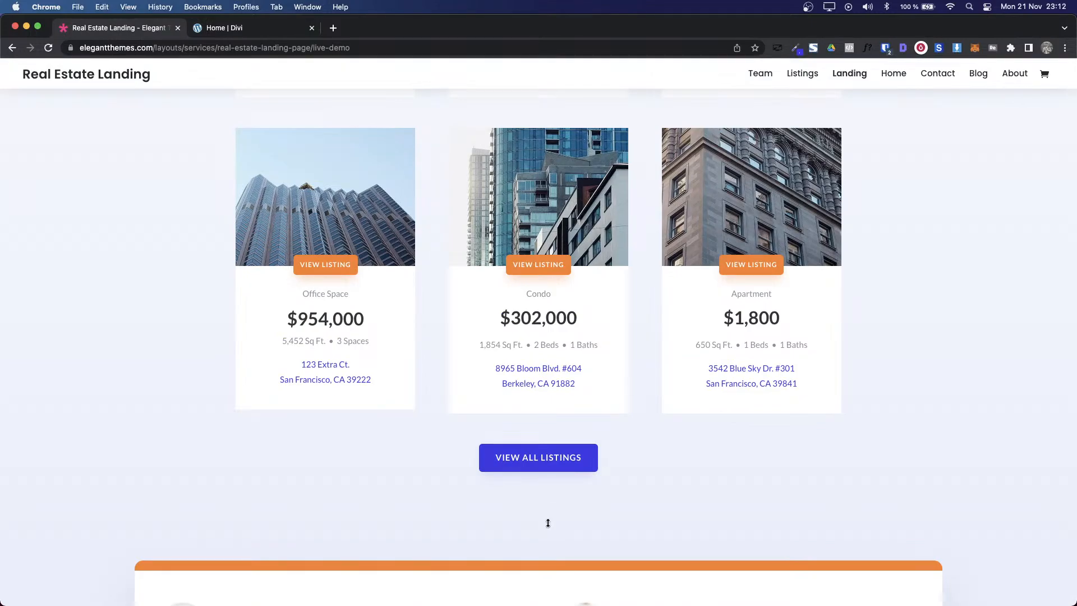
key("ctrl+Tab")
left_click(515, 331)
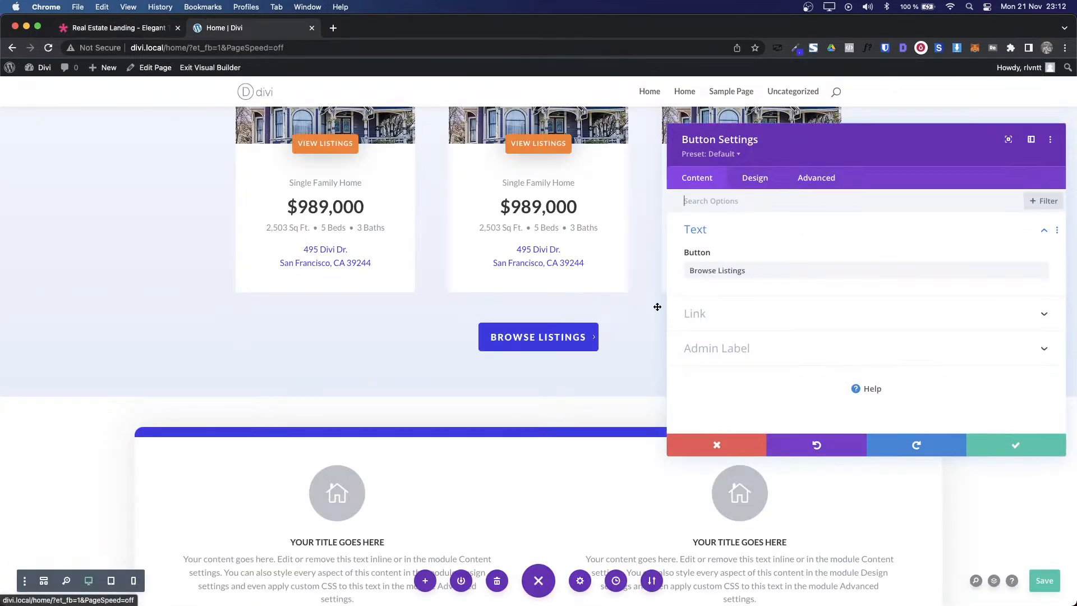
left_click_drag(720, 271, 692, 271)
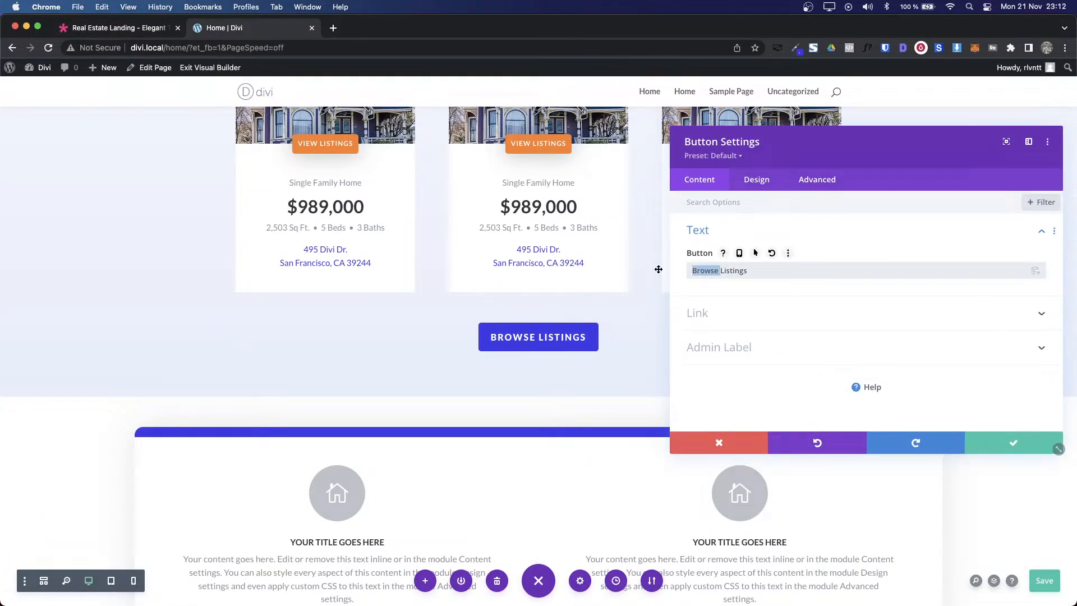
type("View All")
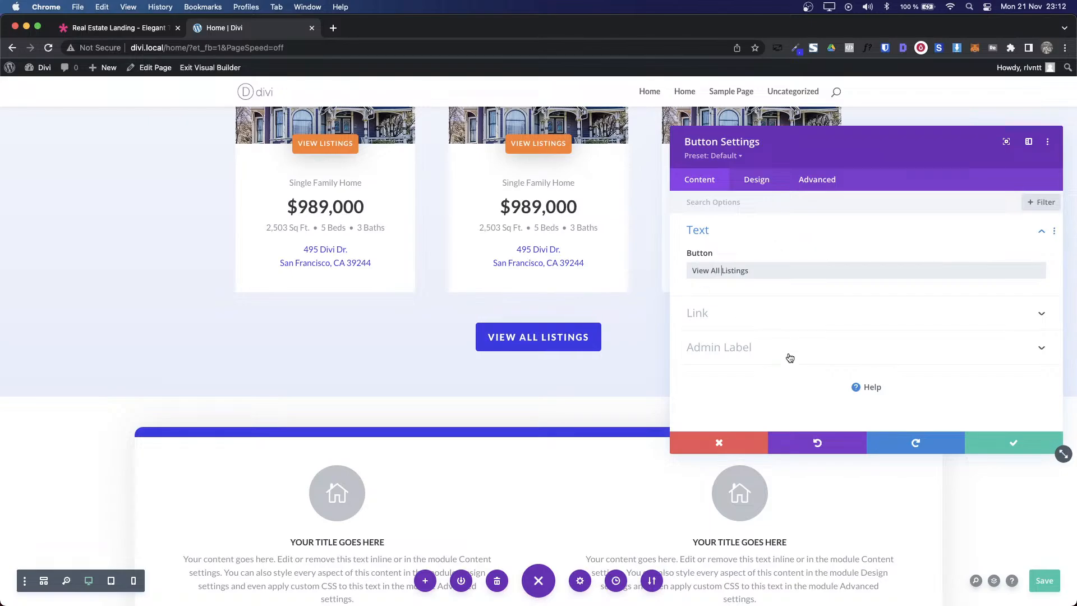
left_click(996, 441)
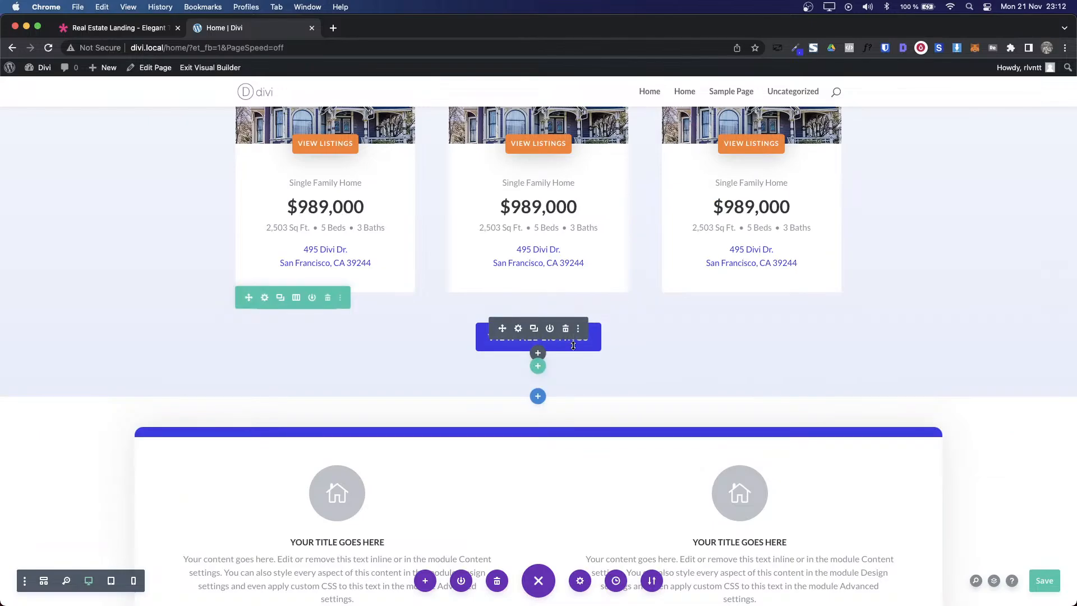
Step: Compare the demo's View All Listings button and the space beneath it with the rebuilt button
key("ctrl+shift+Tab")
scroll(526, 475, "down", 3)
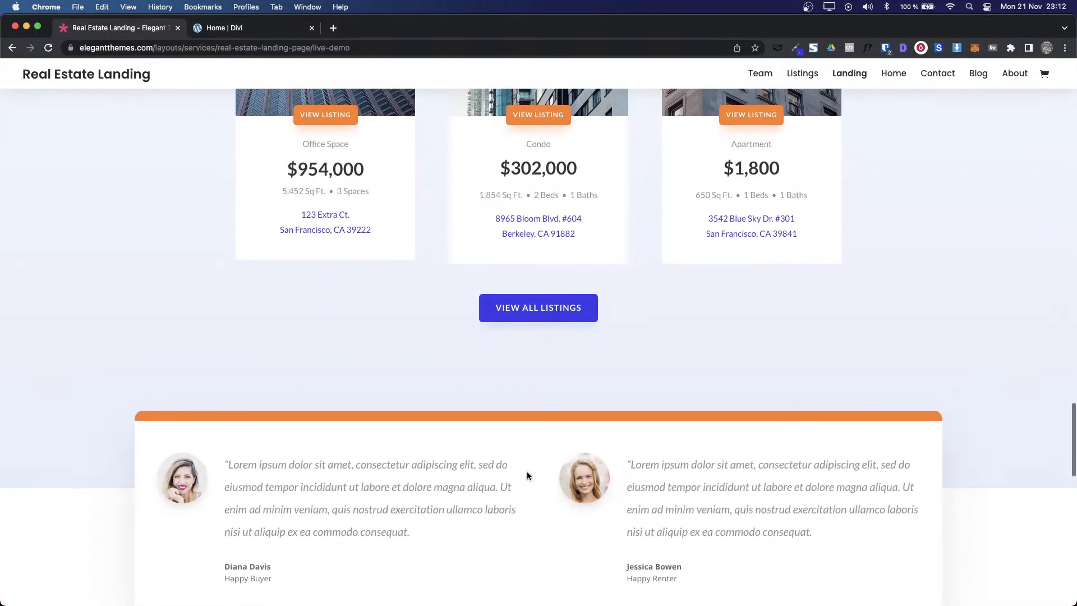
key("ctrl+Tab")
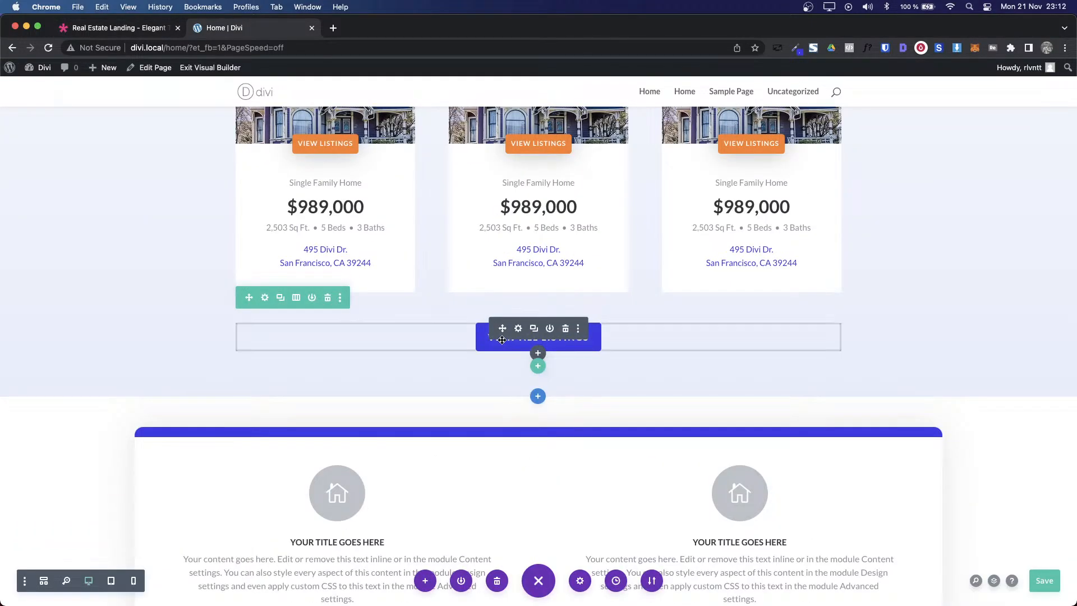
left_click(519, 330)
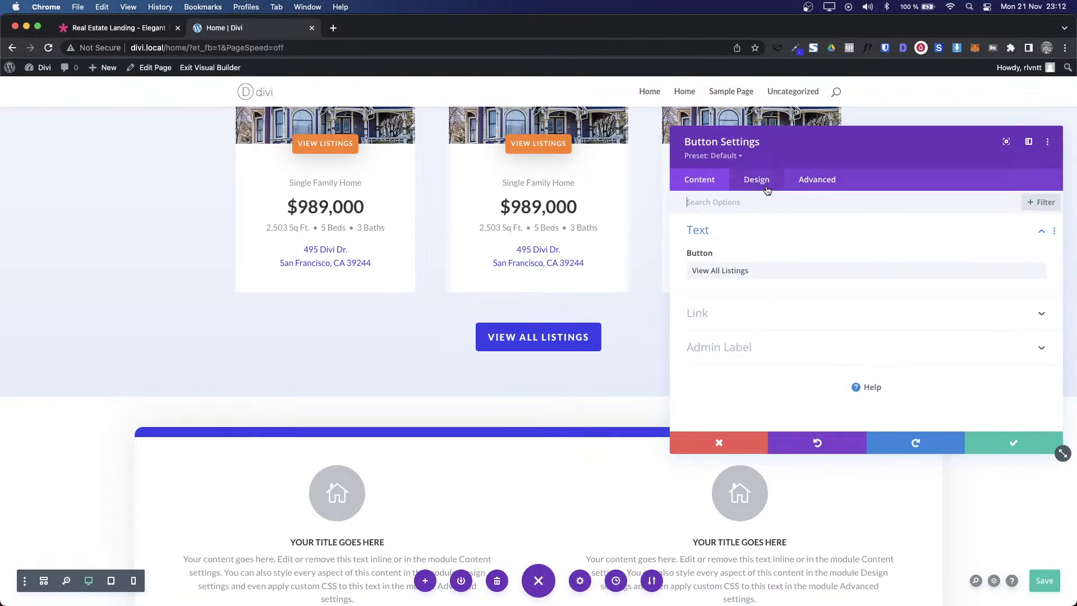
key("Escape")
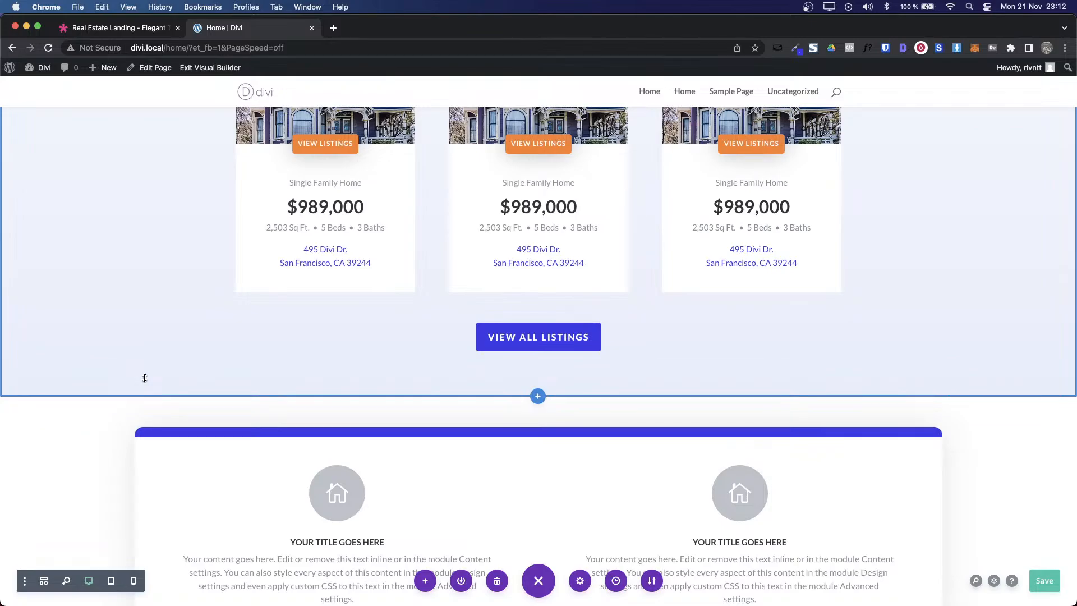
Step: Set the Recent Listings section's bottom padding to 100px
scroll(144, 378, "up", 10)
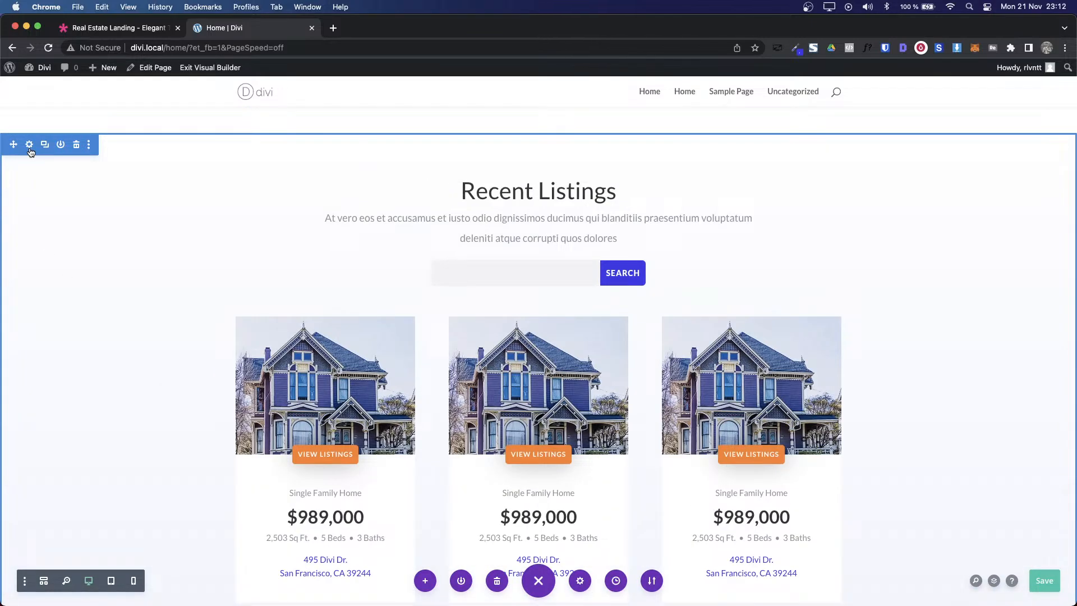
left_click(30, 148)
left_click(752, 179)
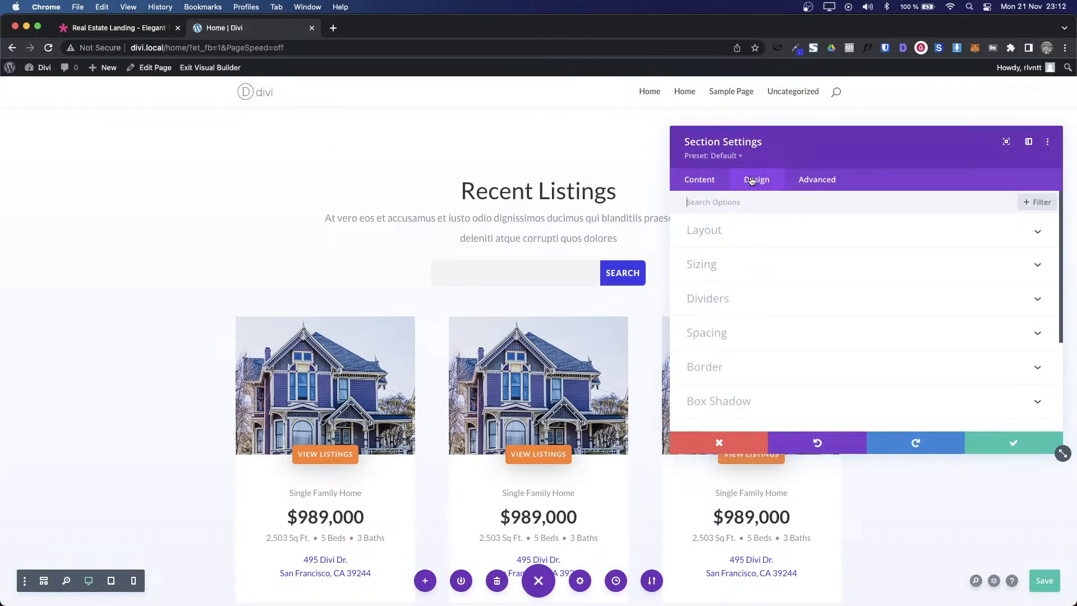
left_click(725, 332)
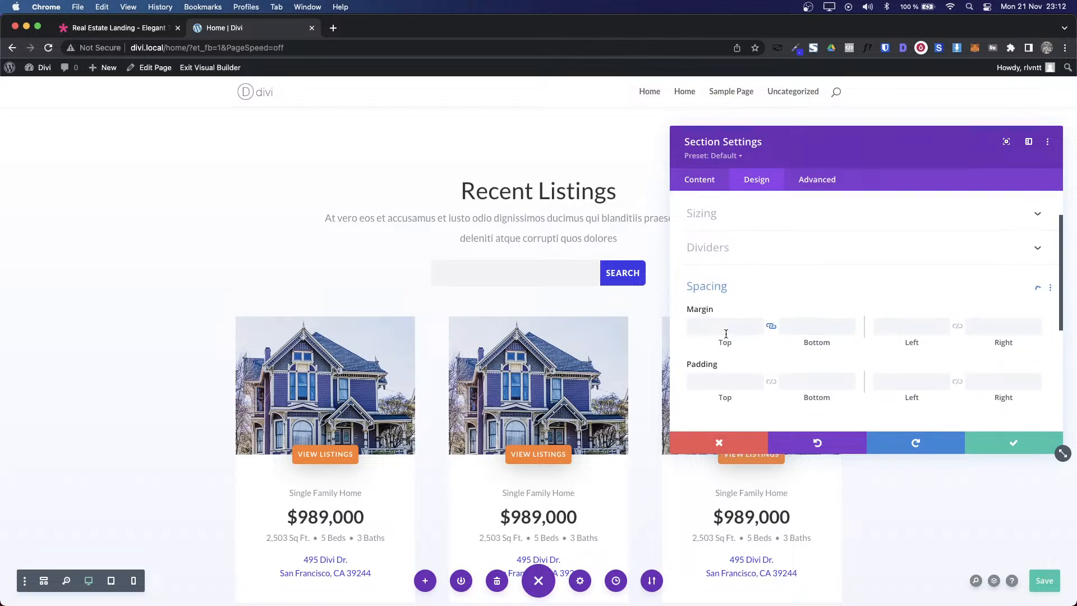
scroll(586, 336, "down", 10)
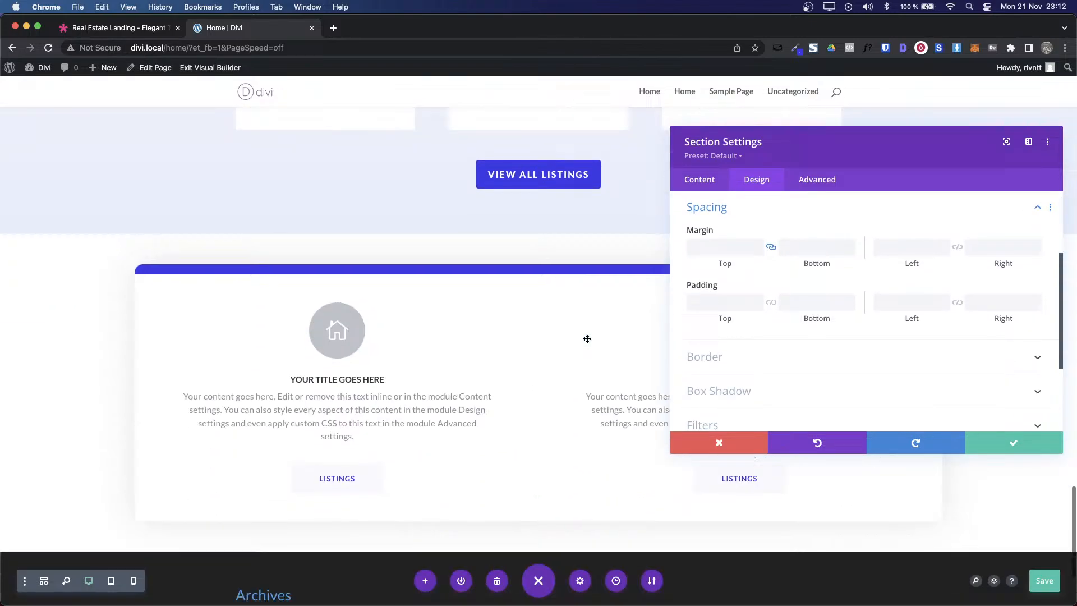
scroll(587, 337, "up", 3)
scroll(587, 339, "down", 1)
left_click(819, 302)
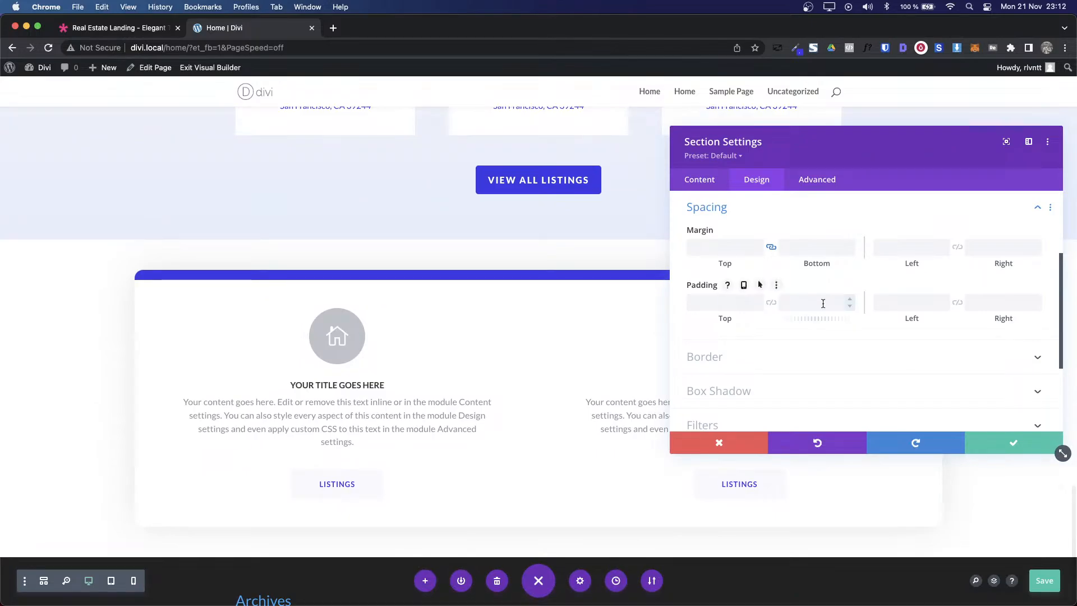
type("100")
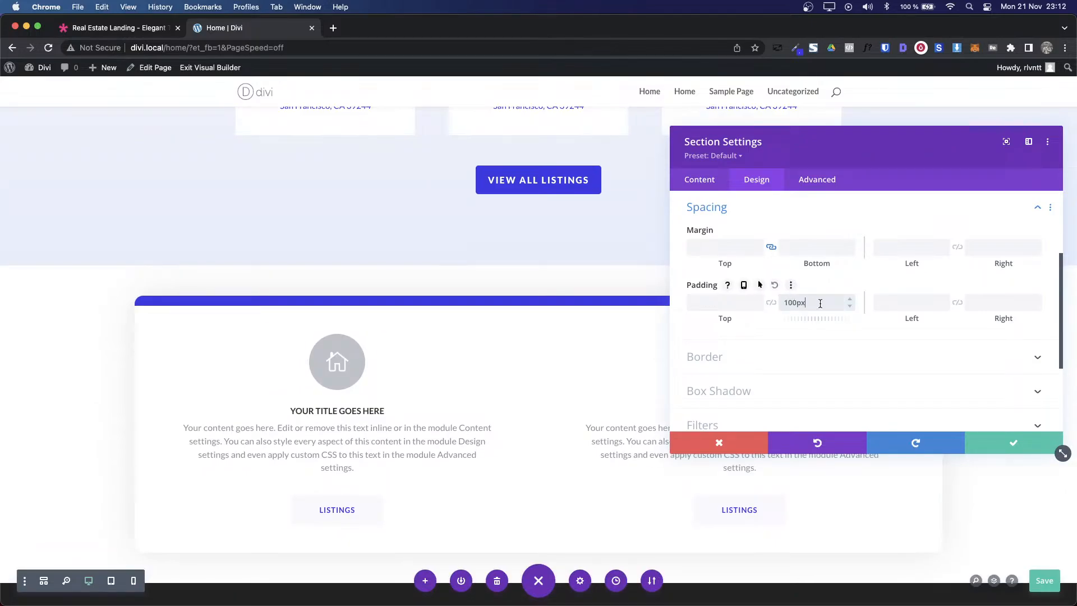
Step: Increase the Recent Listings section's bottom padding to 250px, comparing the space below the View All Listings button with the demo page
scroll(484, 257, "up", 1)
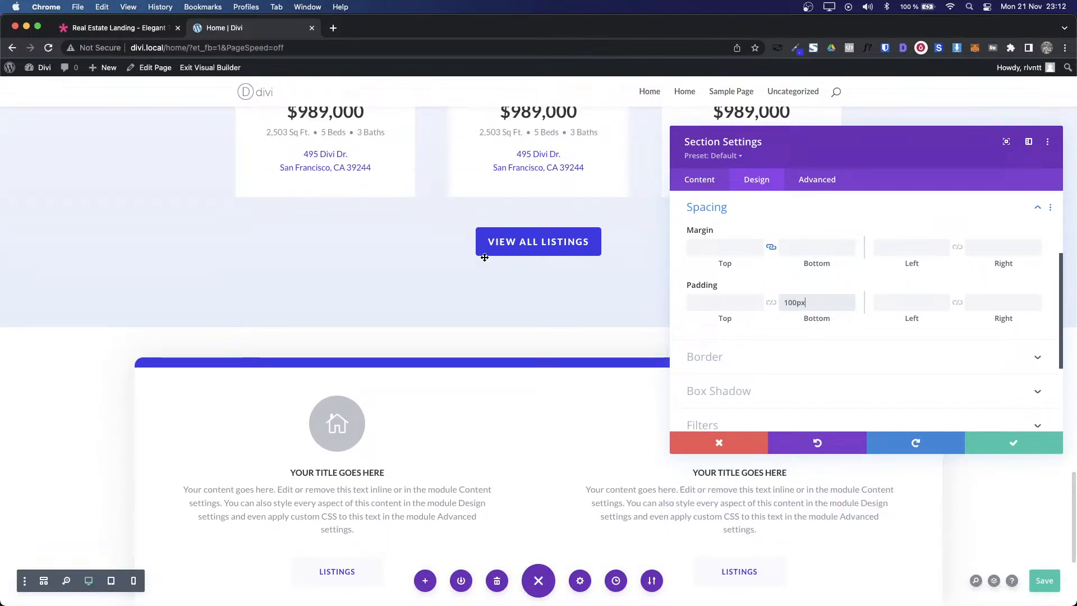
key("shift+Up")
key("shift+Up")
key("ctrl+Tab")
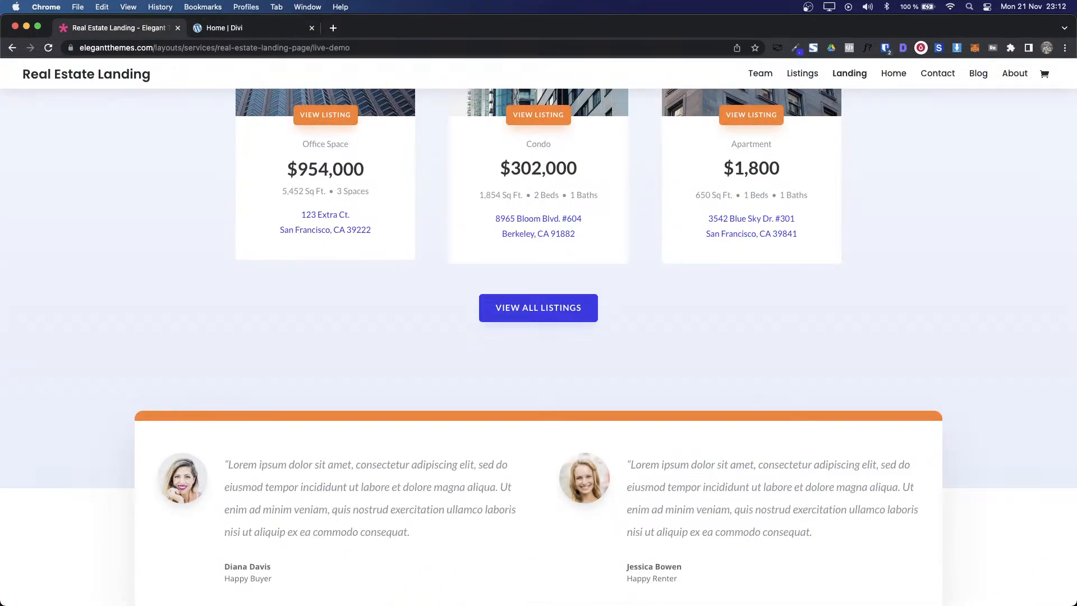
key("ctrl+Tab")
key("shift+Up")
key("shift+Up")
key("shift+Up")
key("shift+Up")
key("shift+Up")
key("shift+Up")
key("shift+Up")
key("shift+Up")
key("shift+Up")
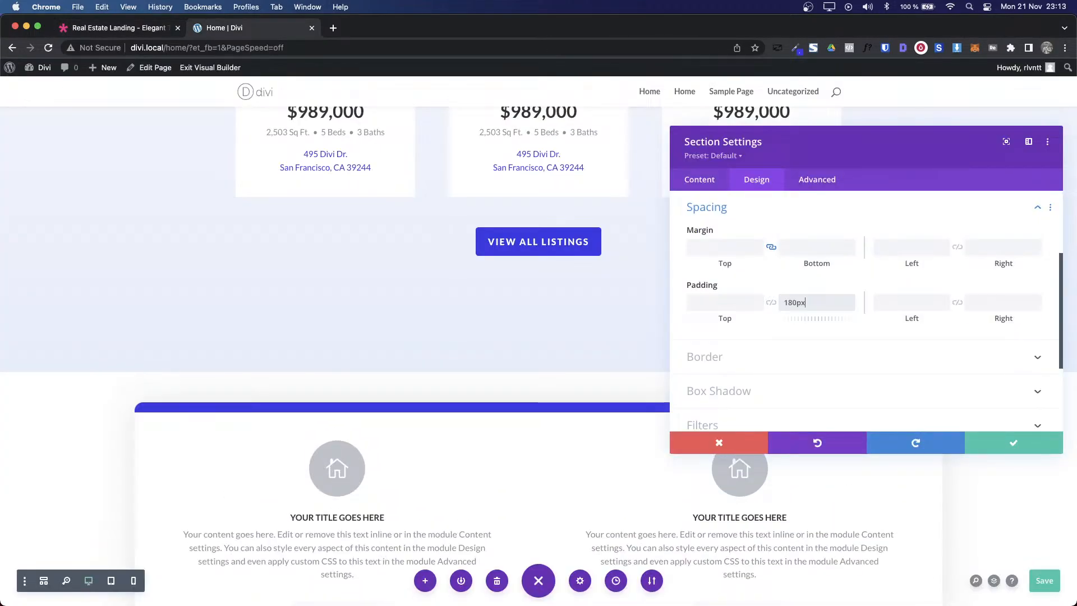
key("ctrl+Tab")
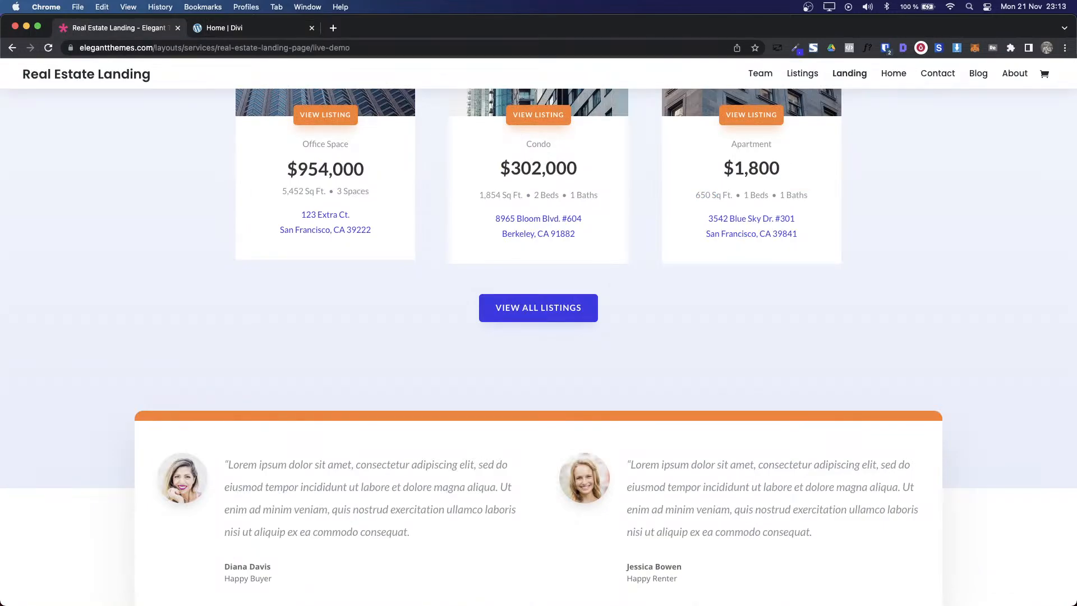
key("ctrl+Tab")
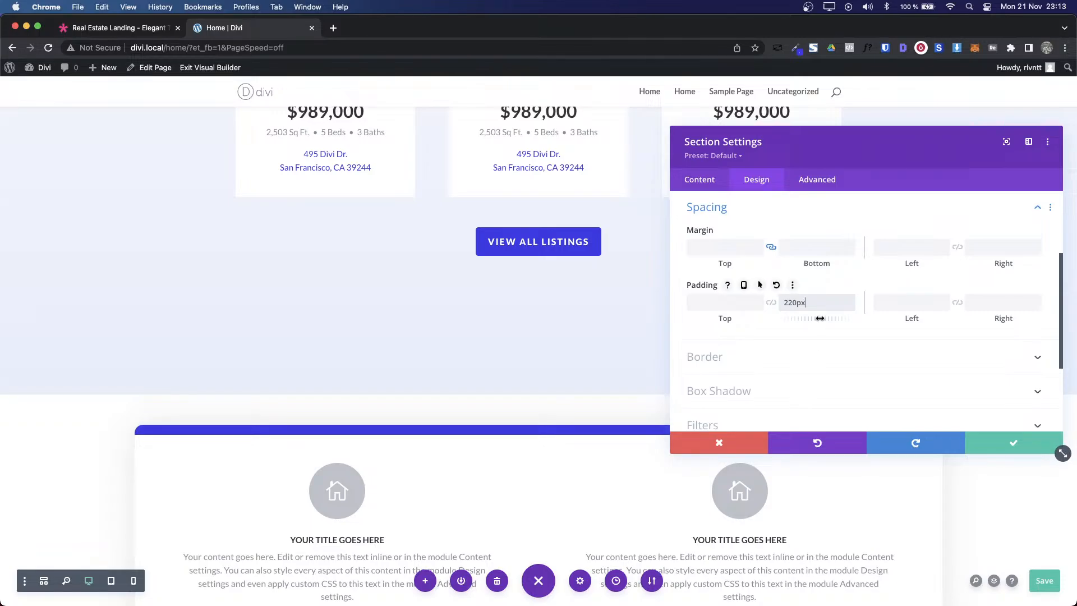
key("shift+Up")
key("shift+Up")
key("shift+Up")
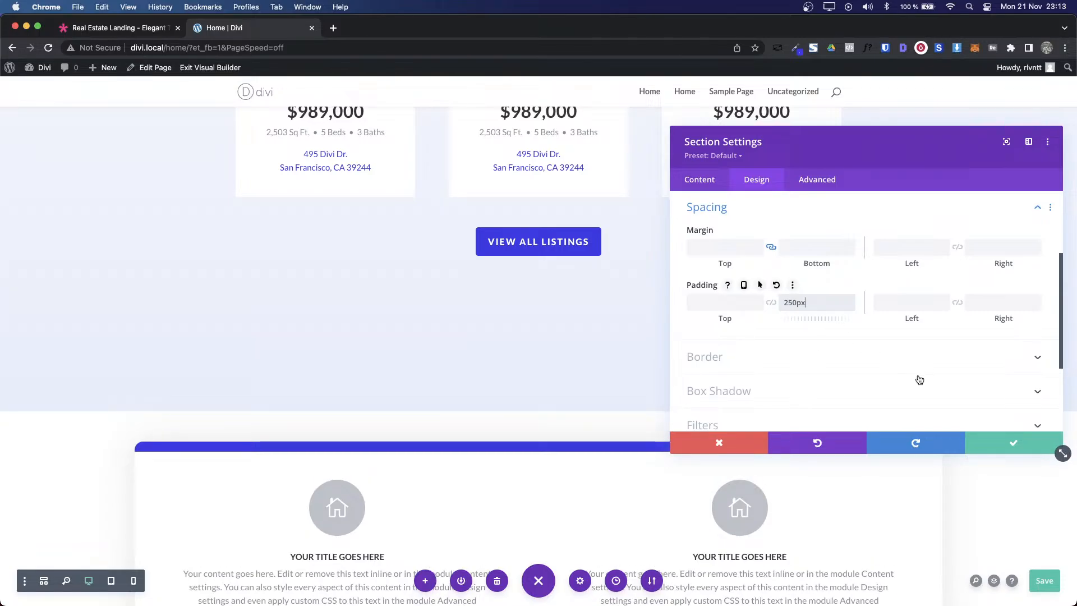
Step: Save the section's 250px bottom padding and set the top margin of the two-blurb row below it to -10%
left_click(999, 440)
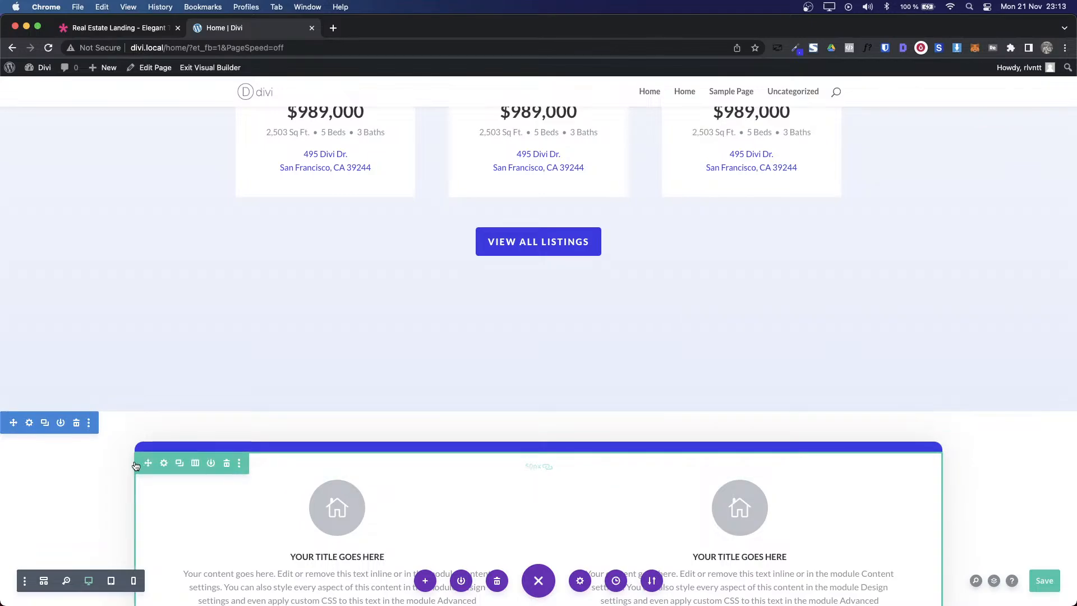
scroll(161, 466, "down", 3)
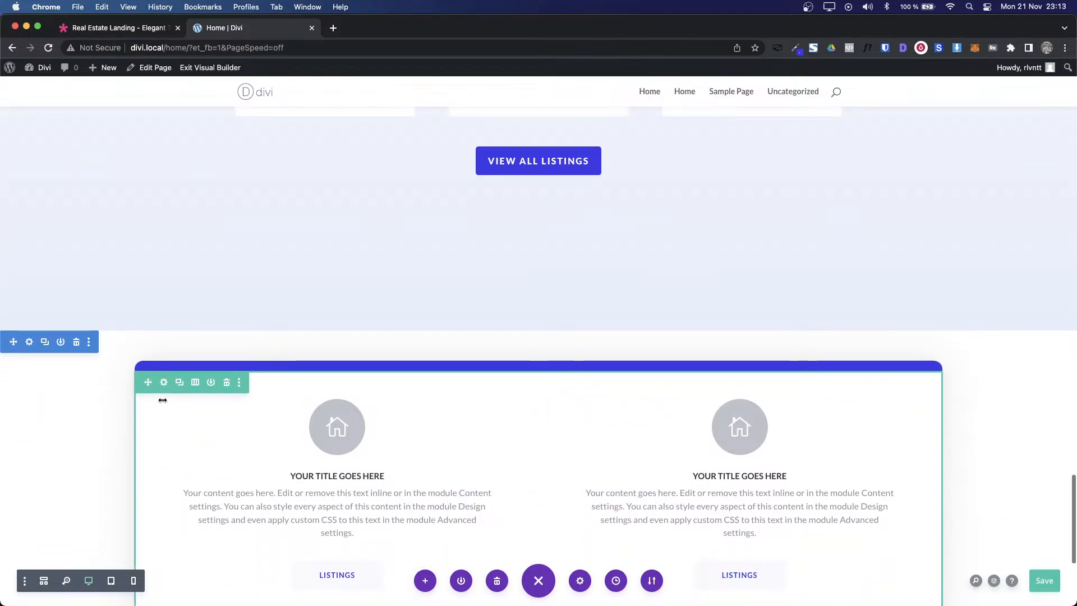
left_click(163, 389)
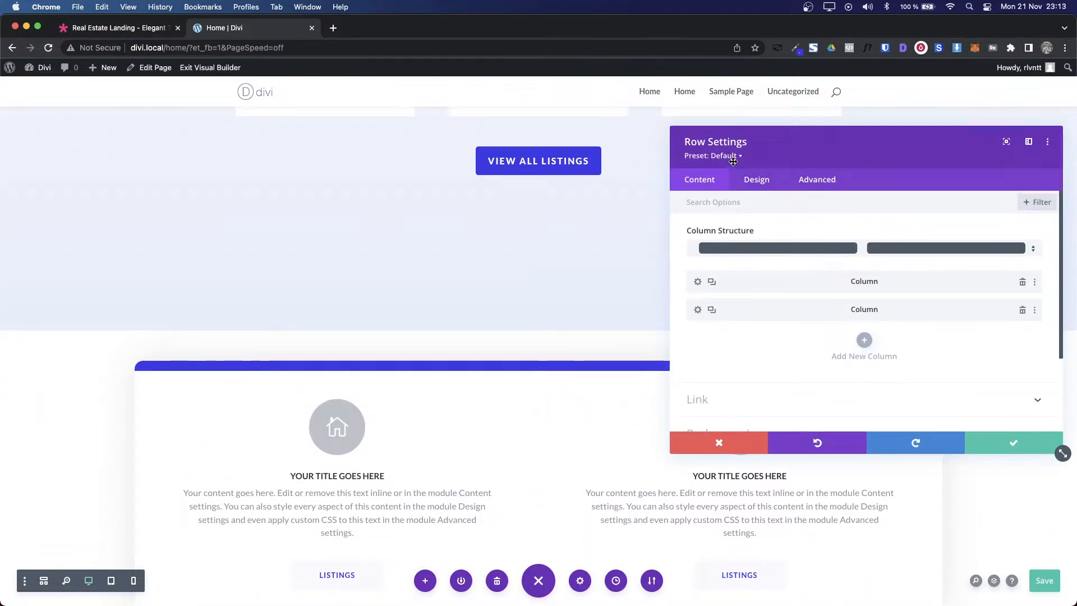
left_click(757, 180)
left_click(722, 266)
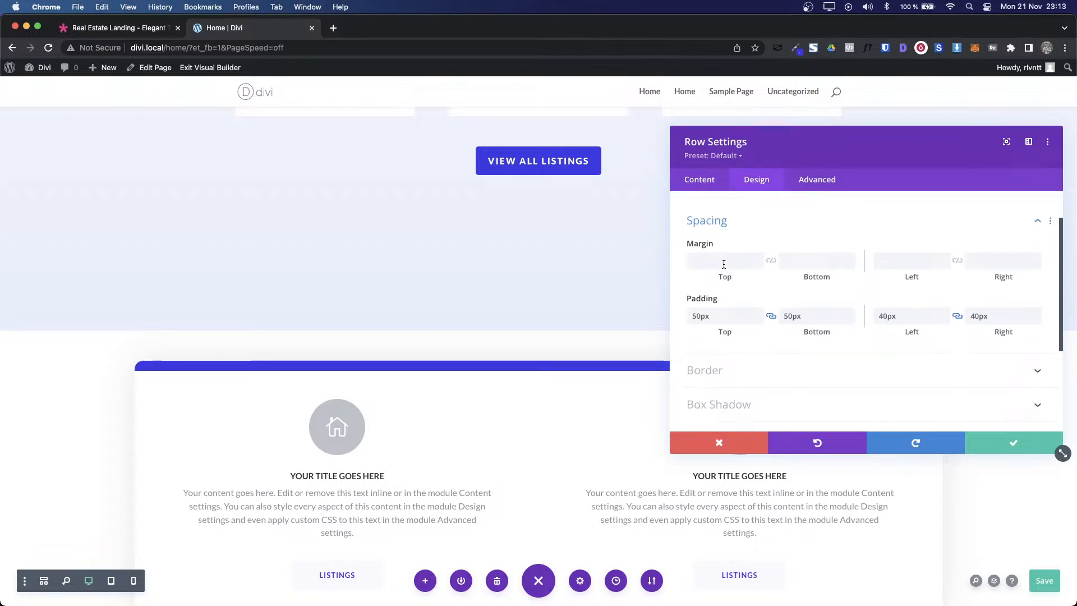
left_click(711, 245)
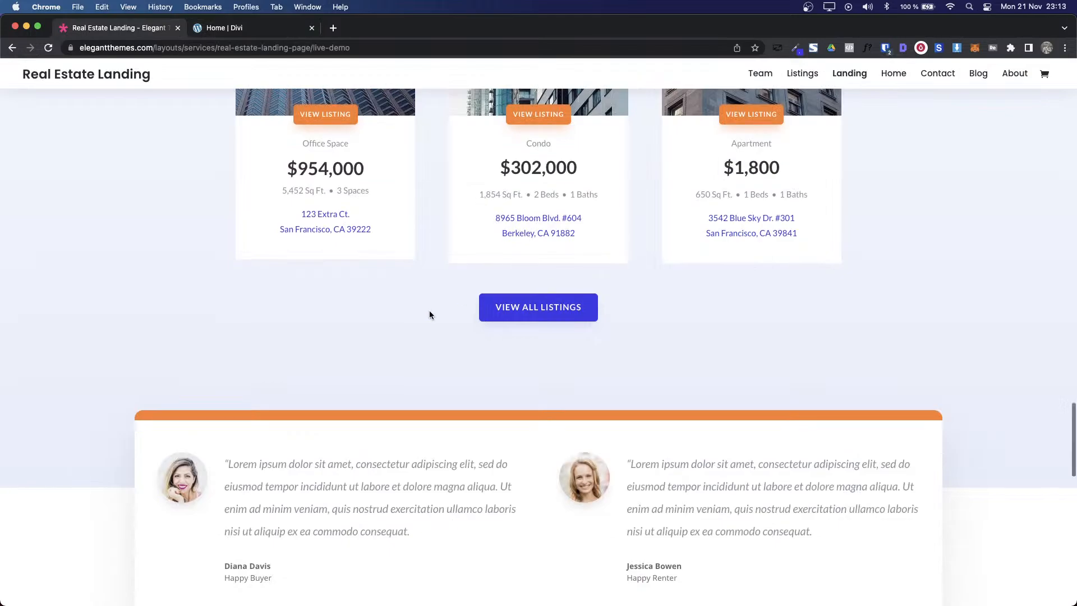
scroll(428, 313, "down", 5)
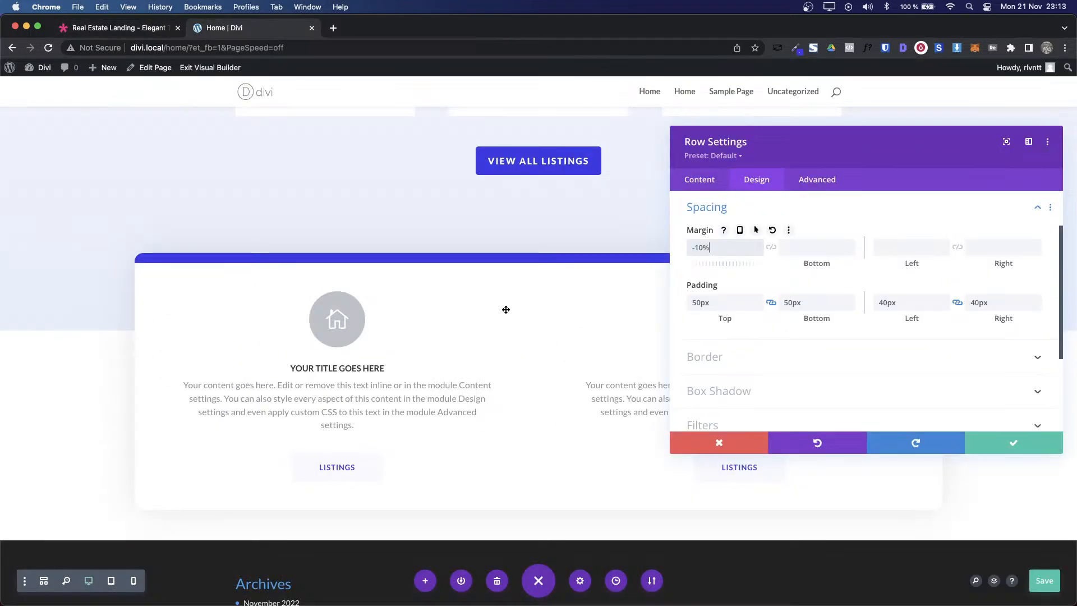
left_click(1013, 443)
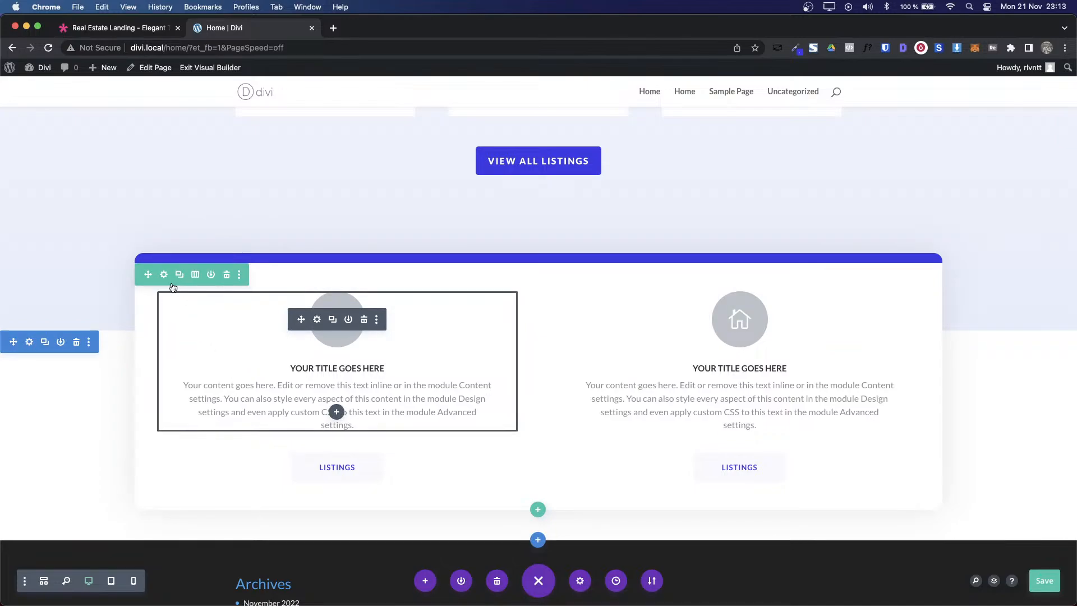
Step: Open the border design options of the two-column blurb row
left_click(164, 274)
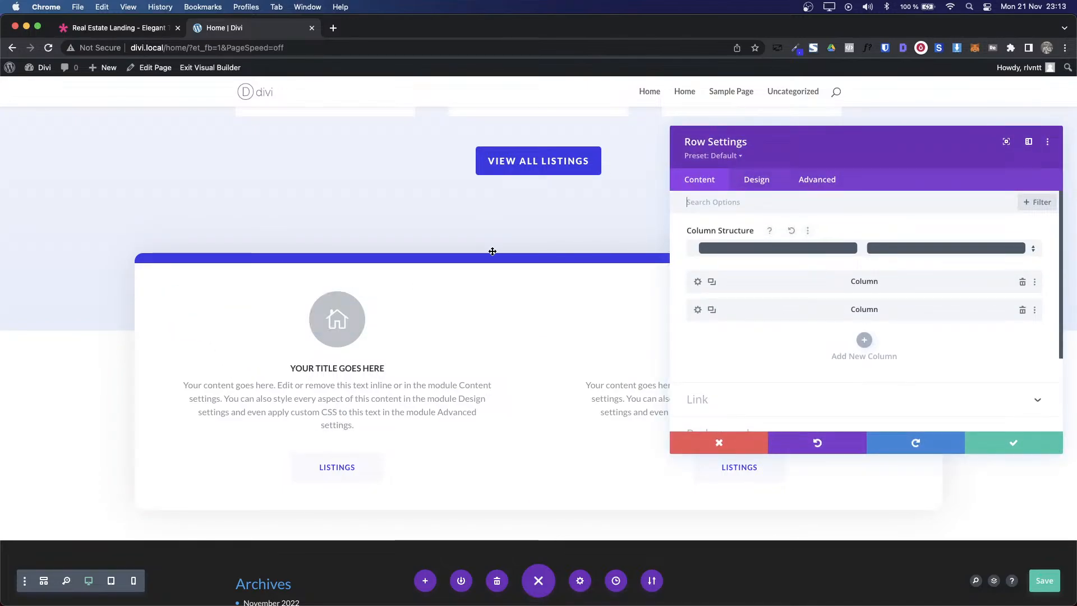
left_click(741, 181)
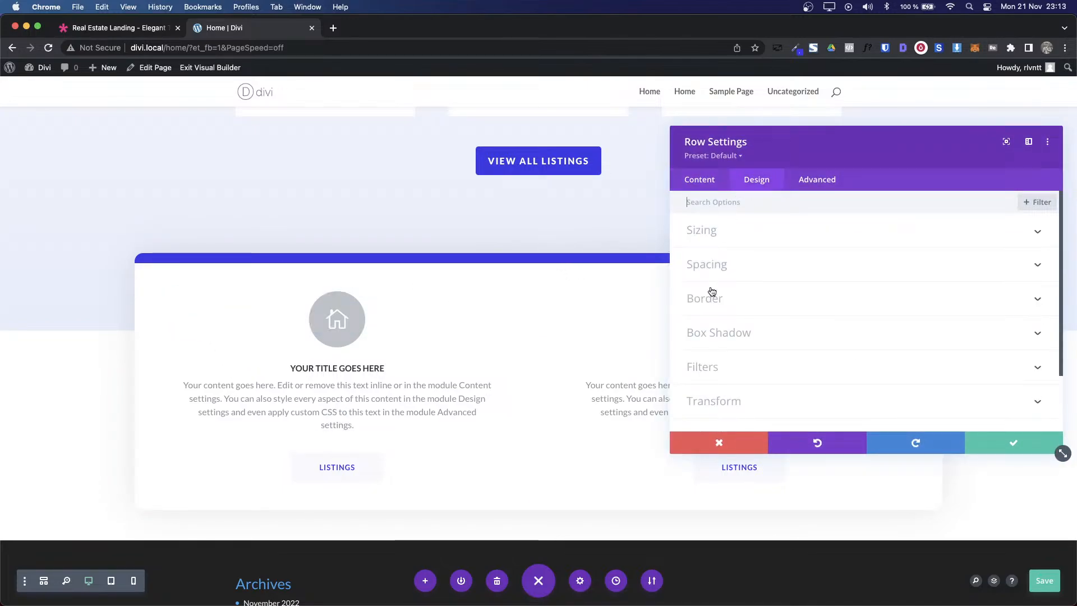
left_click(711, 291)
scroll(913, 360, "down", 5)
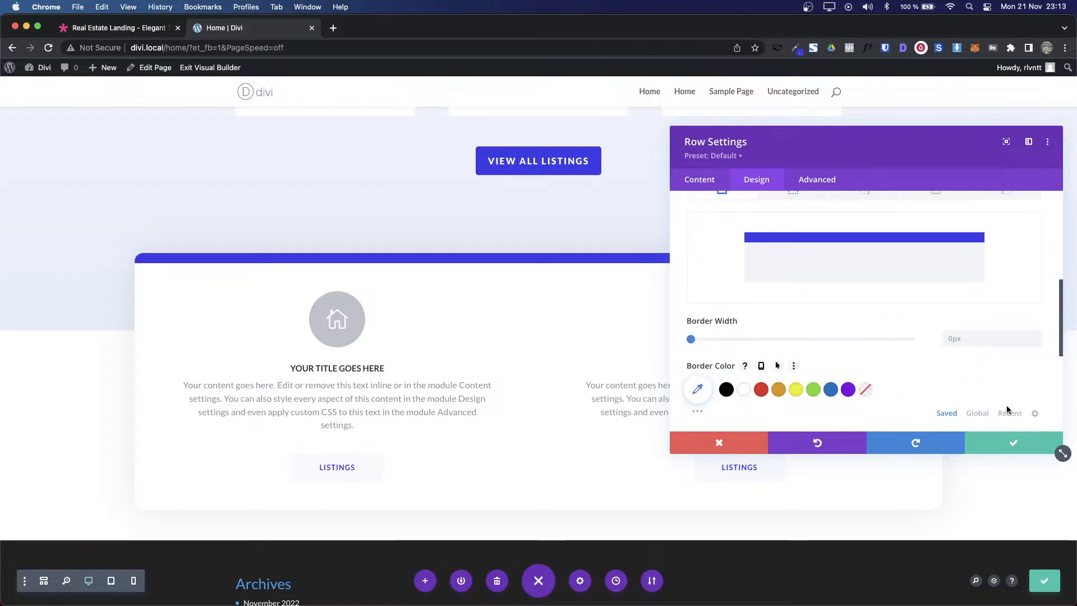
scroll(933, 389, "down", 2)
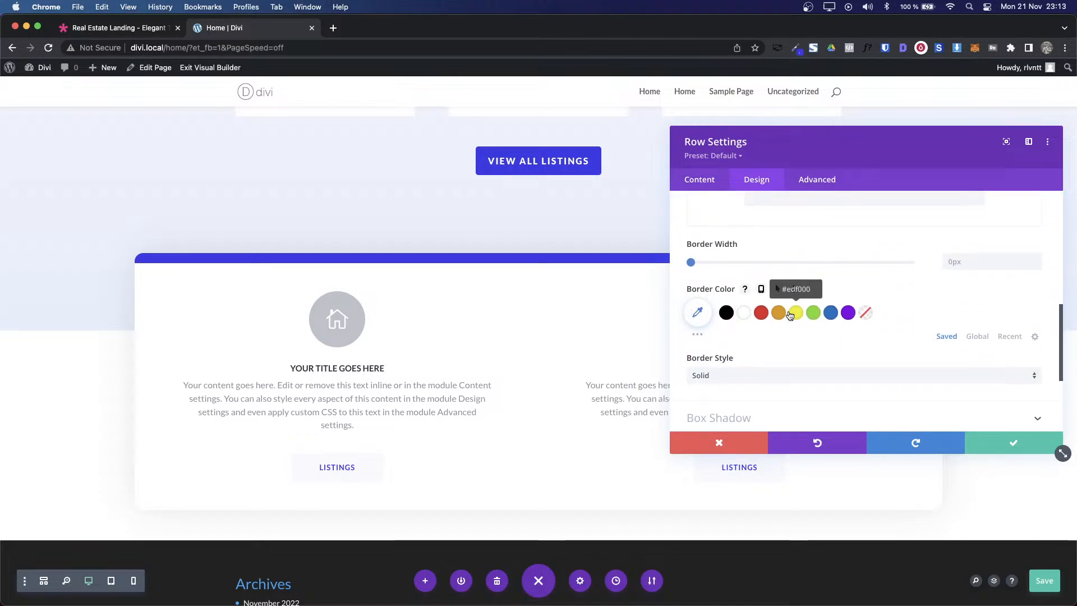
Step: Try to apply the global orange colour to the row's border on all sides
left_click(976, 337)
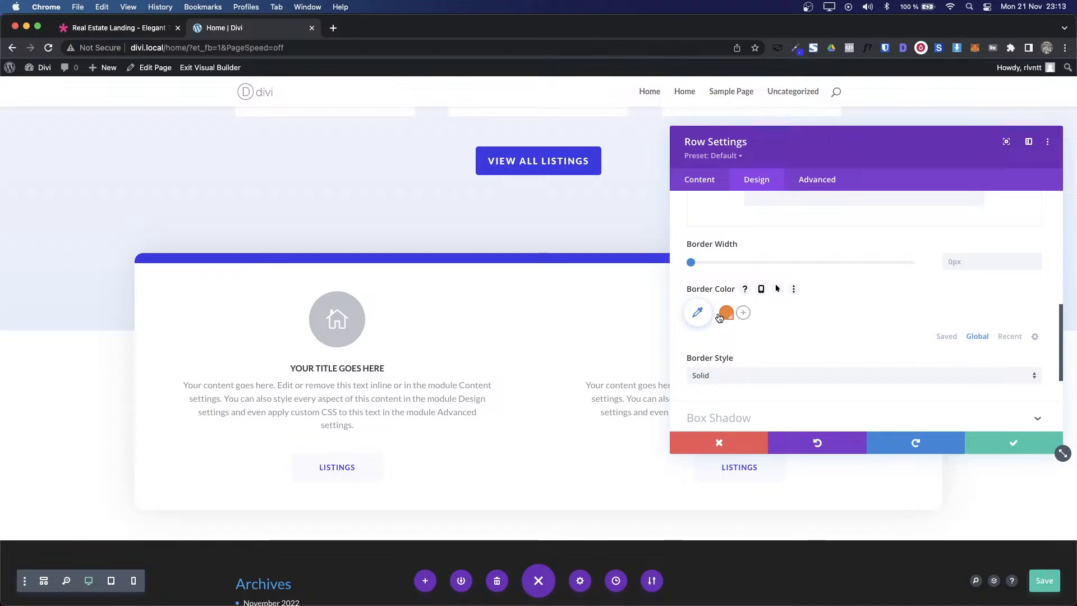
left_click(726, 318)
scroll(746, 320, "down", 2)
scroll(745, 321, "up", 5)
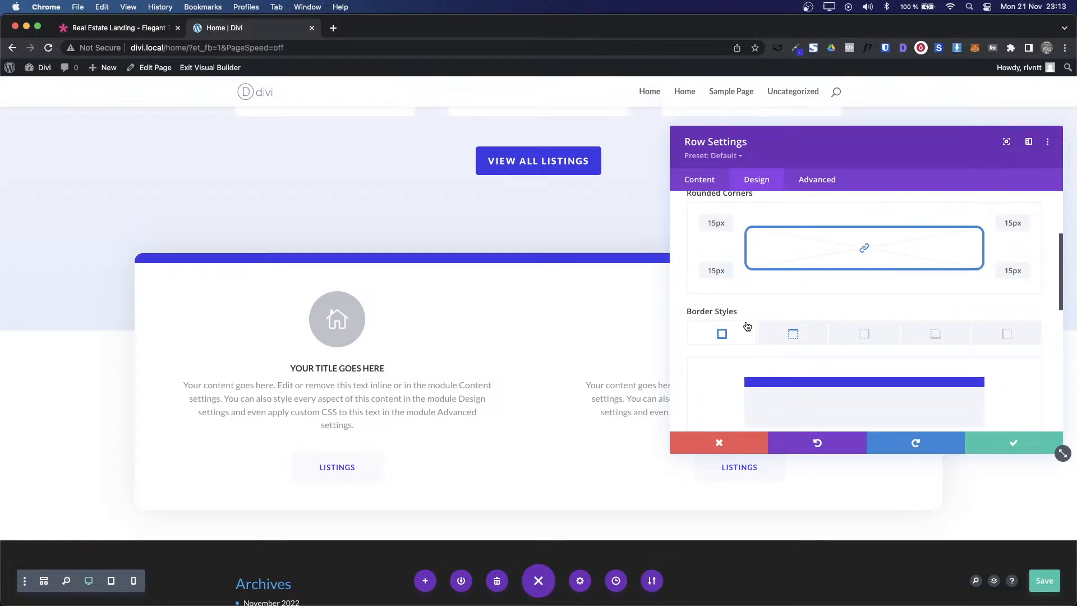
scroll(745, 321, "down", 2)
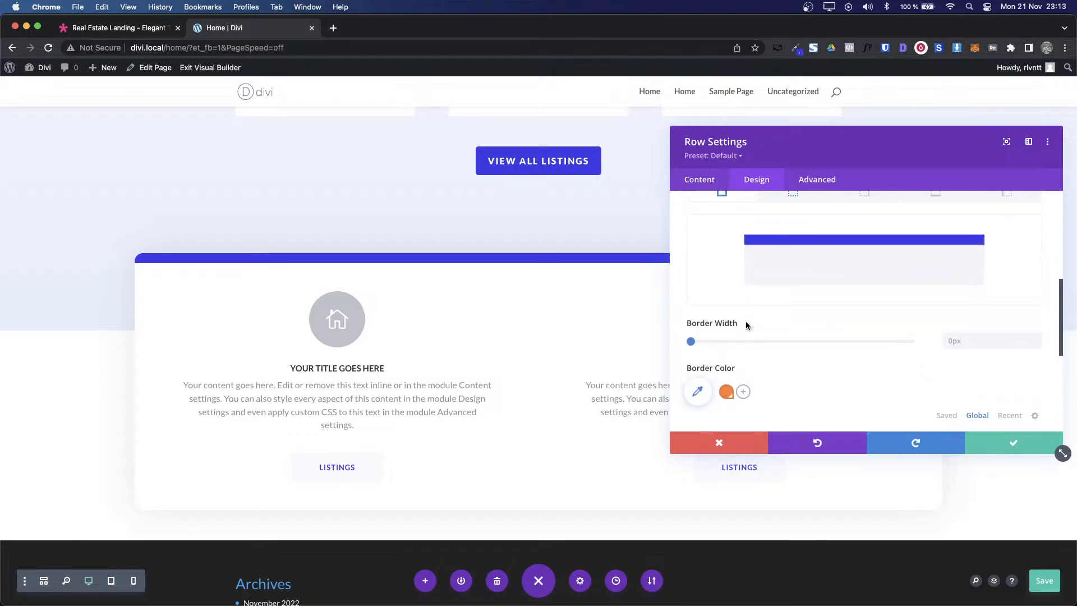
scroll(746, 325, "up", 3)
scroll(745, 321, "up", 3)
scroll(745, 321, "down", 5)
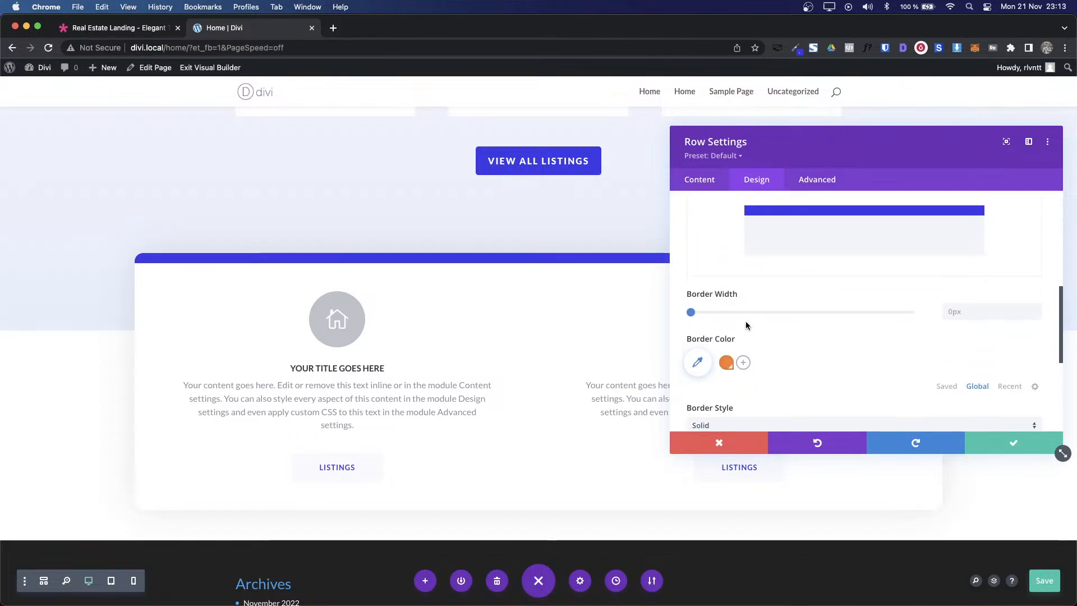
scroll(813, 303, "up", 2)
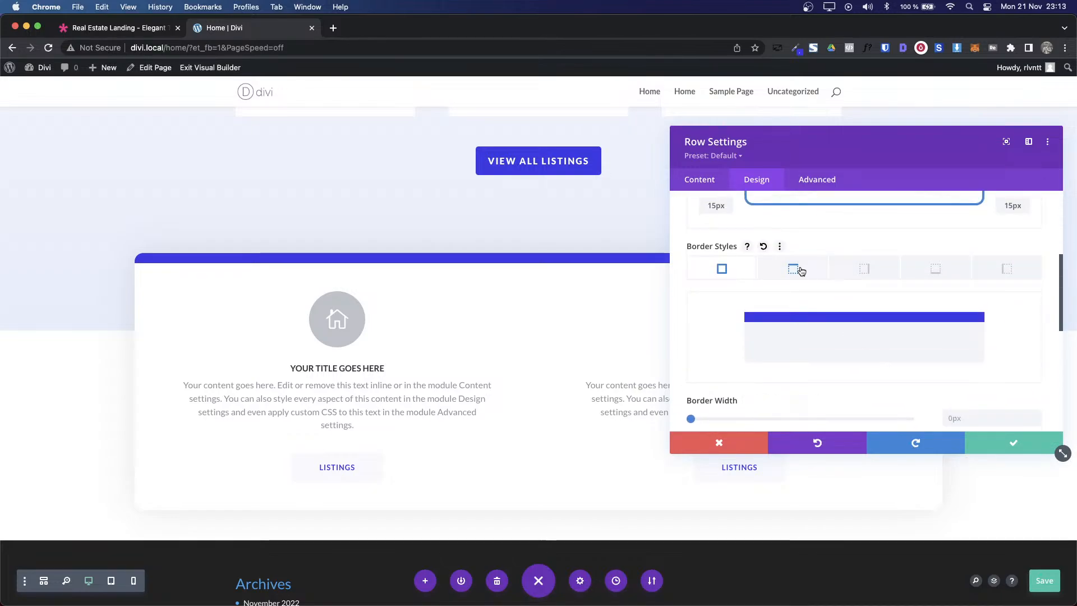
Step: Set the row's top border colour to the global orange and save the row settings
left_click(797, 270)
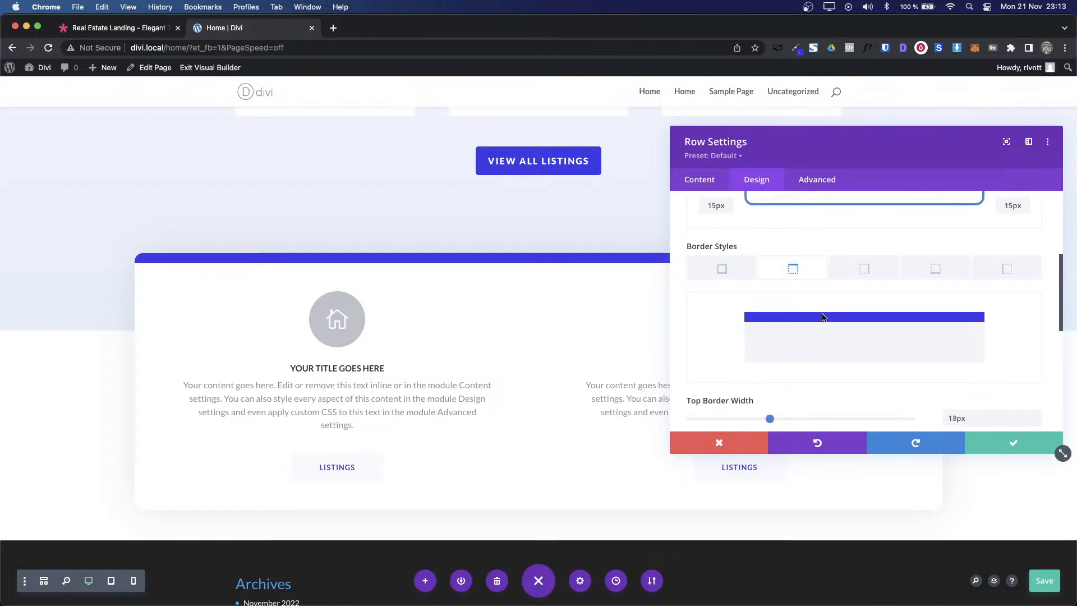
scroll(825, 320, "down", 3)
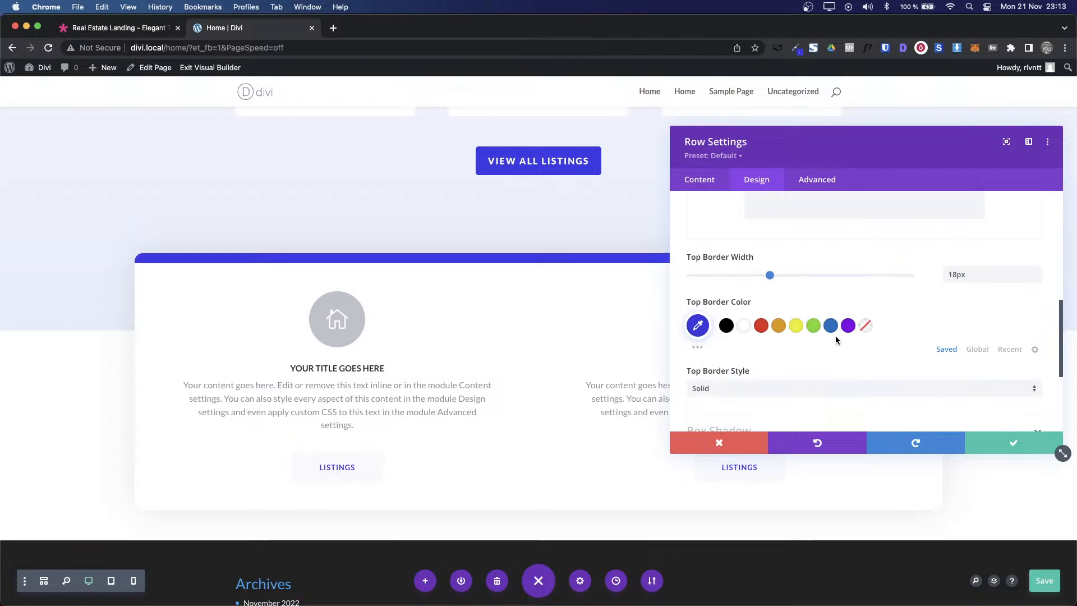
left_click(978, 349)
left_click(724, 326)
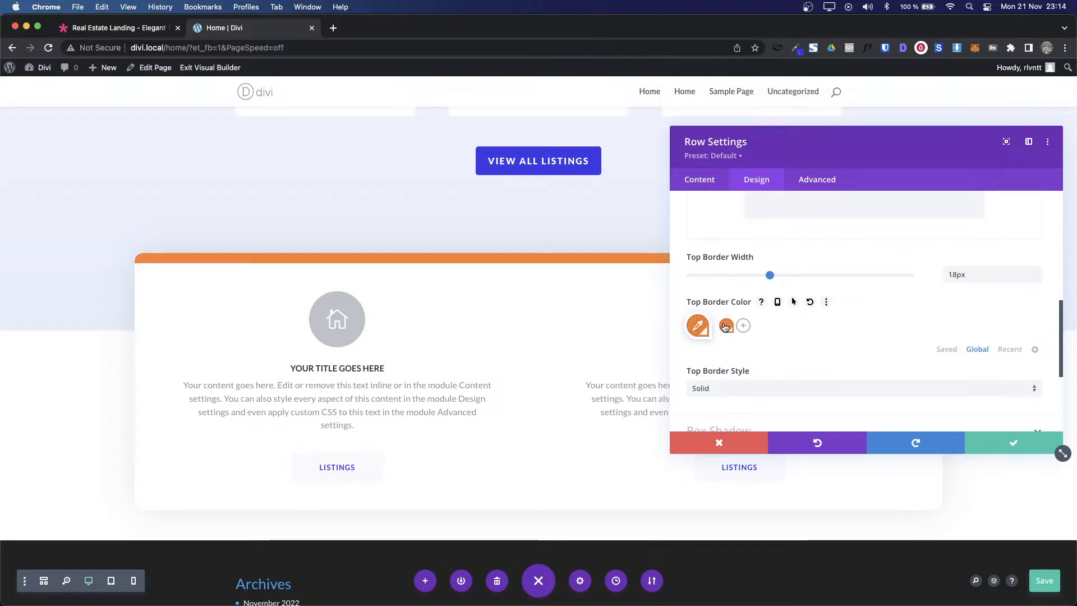
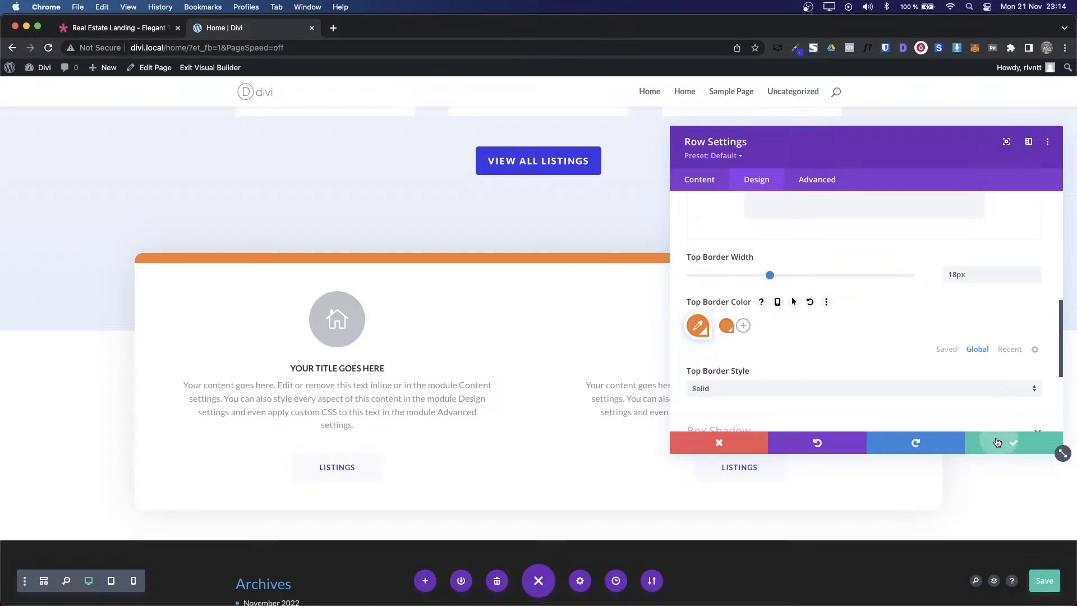
left_click(996, 441)
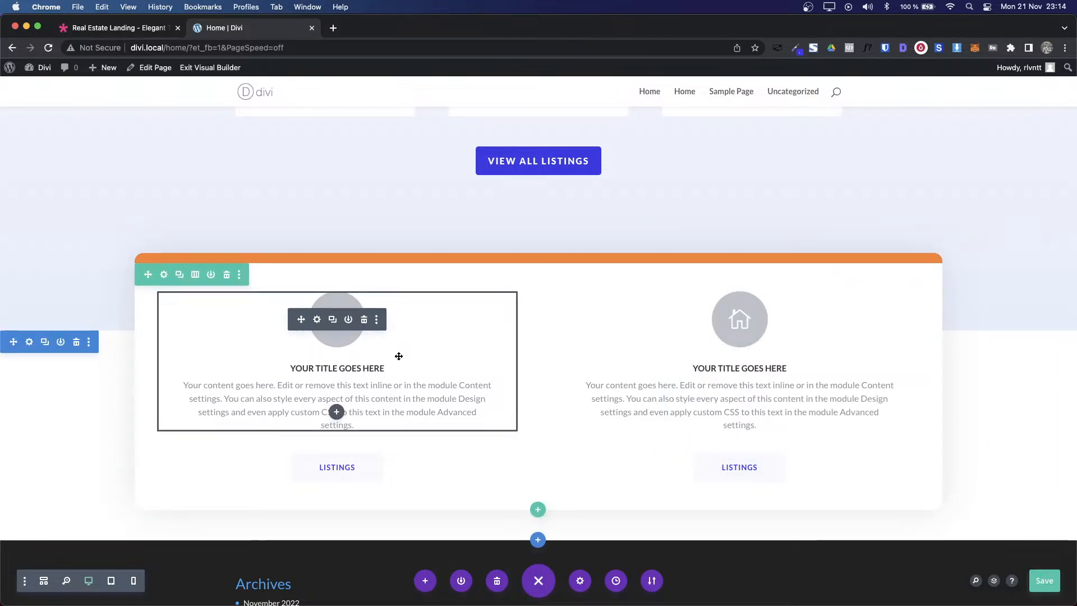
Step: Inspect the first testimonial on the live demo page to identify which Divi module it uses
key("ctrl+Tab")
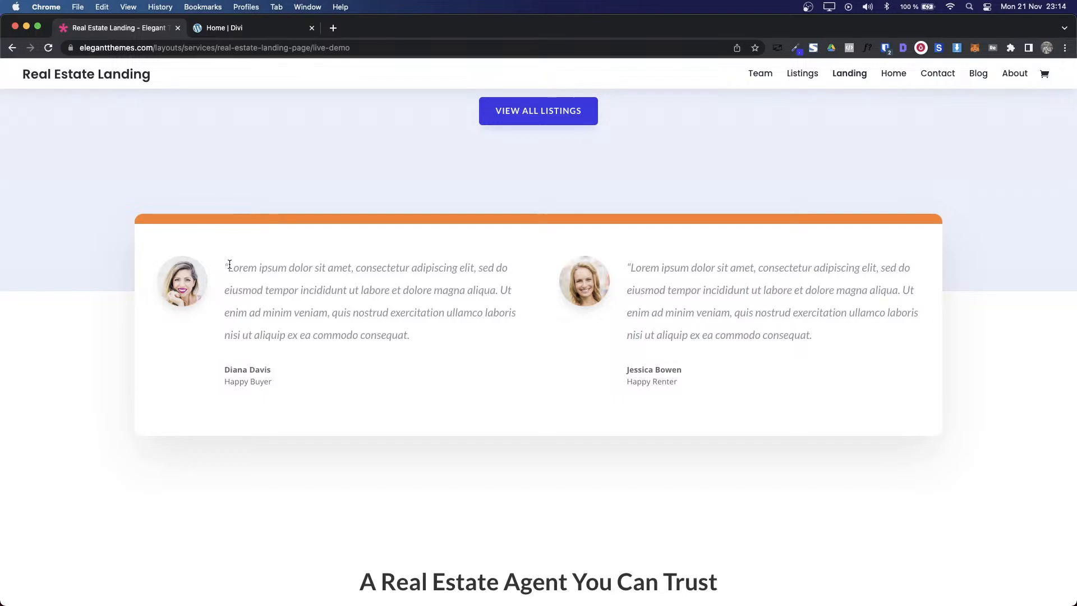
mouse_move(229, 264)
left_mouse_down()
mouse_move(362, 331)
mouse_move(412, 371)
mouse_move(328, 301)
mouse_move(228, 267)
left_mouse_up()
left_click(411, 371)
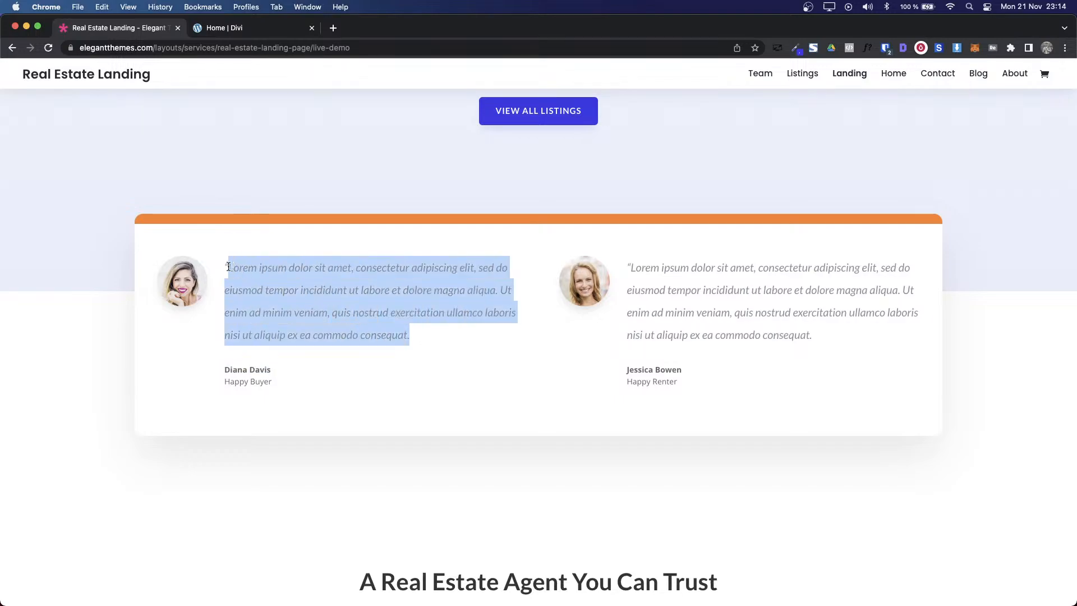
left_click(300, 391)
left_click_drag(282, 384, 215, 276)
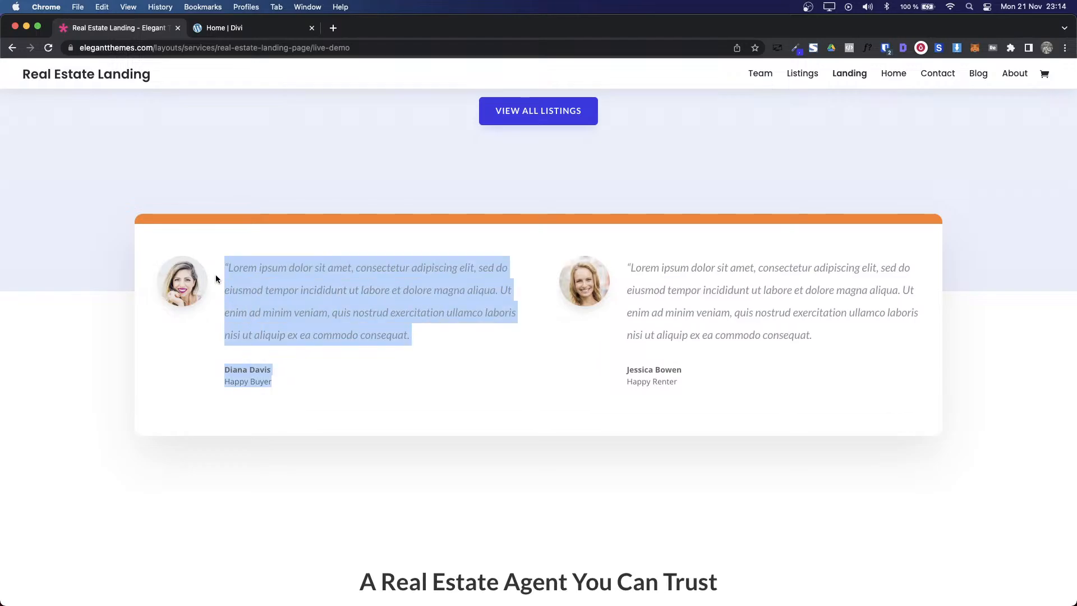
right_click(217, 279)
key("Up")
key("Up")
key("Up")
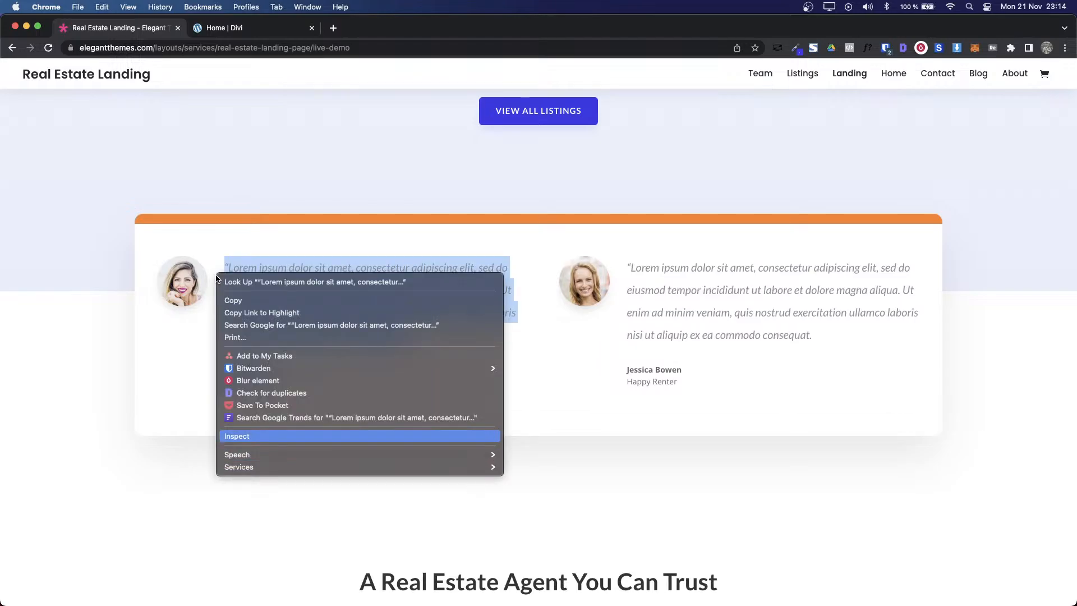
key("Return")
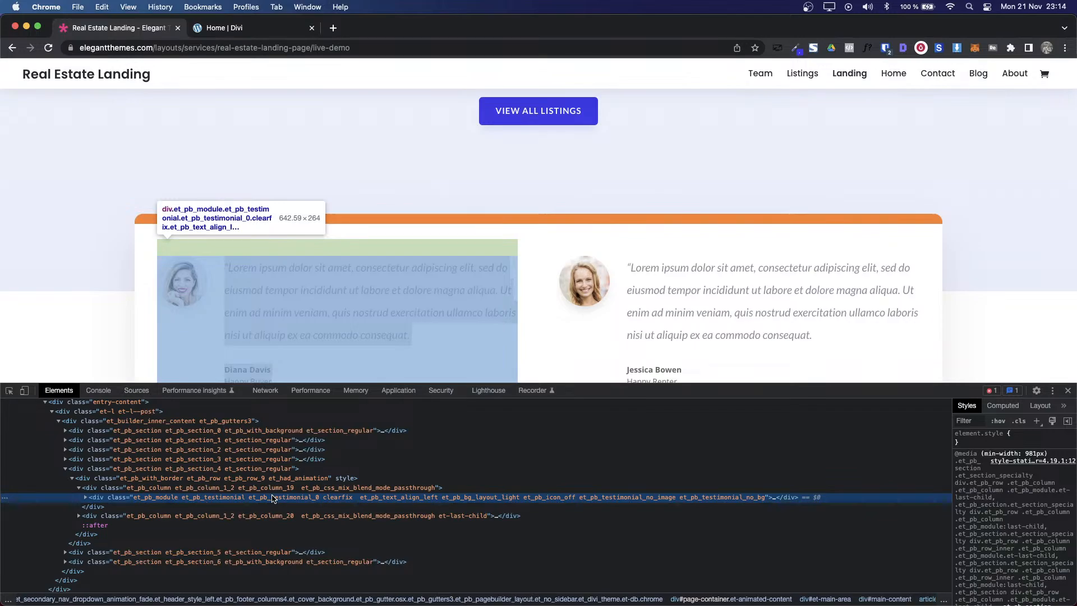
left_click(1067, 391)
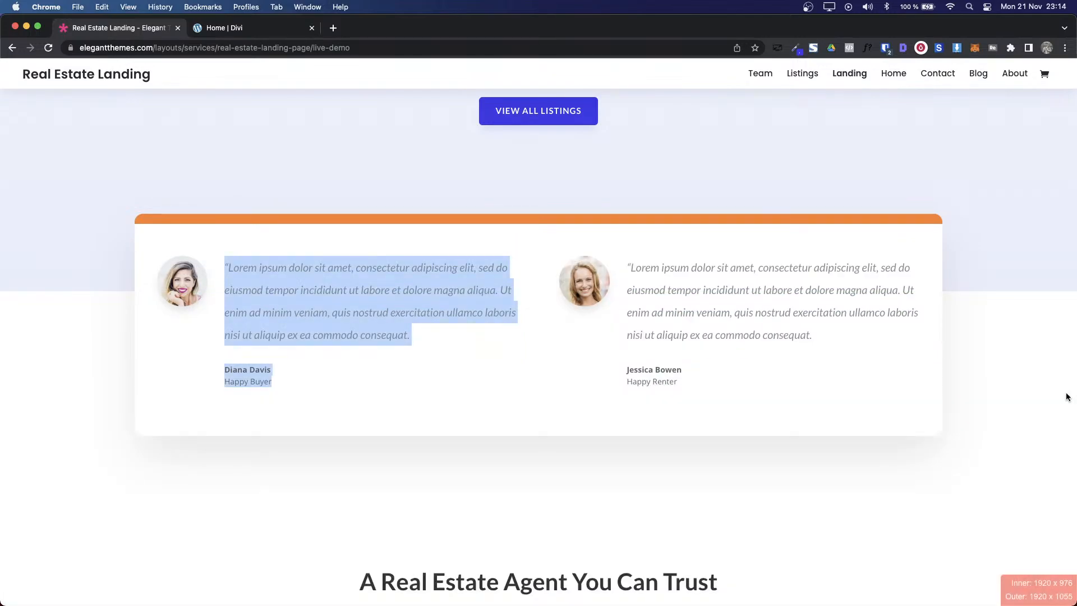
Step: In the Divi page, delete both Listings buttons and the first column's blurb from the orange-topped row
key("ctrl+Tab")
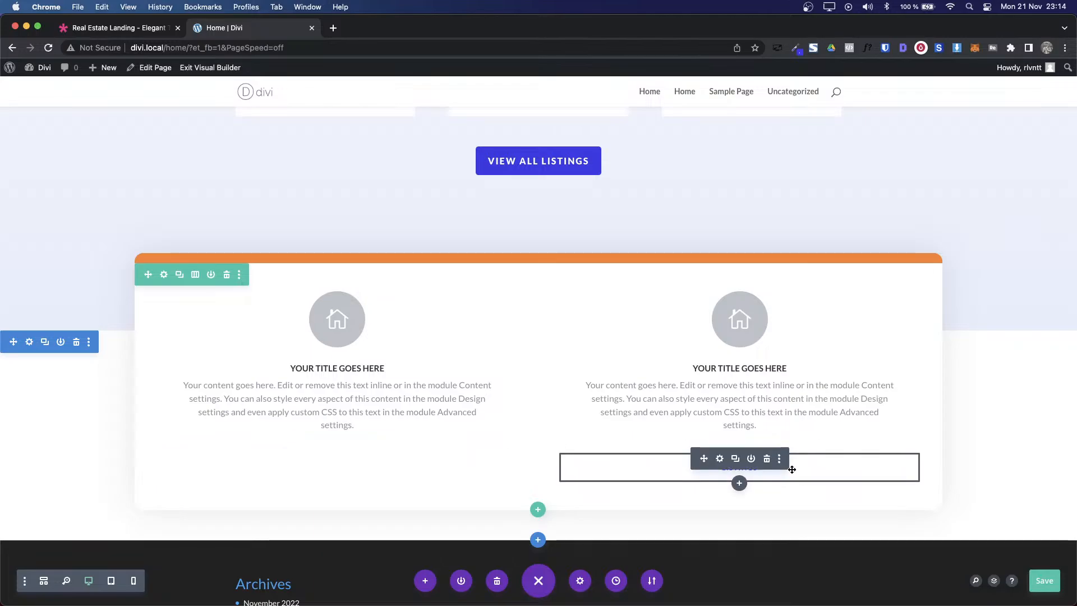
key("ctrl+shift+Tab")
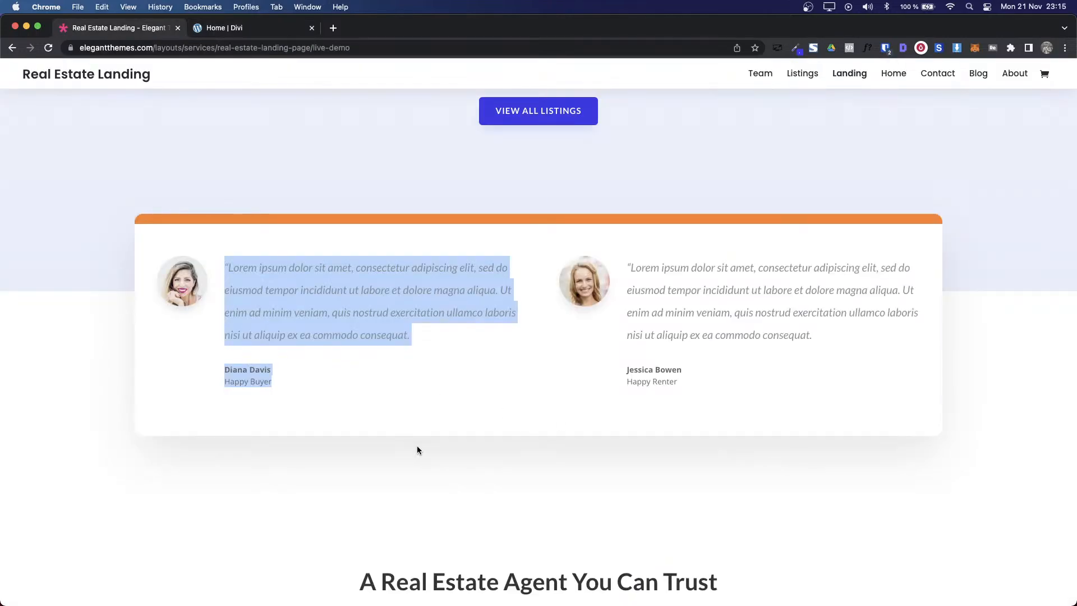
key("ctrl+Tab")
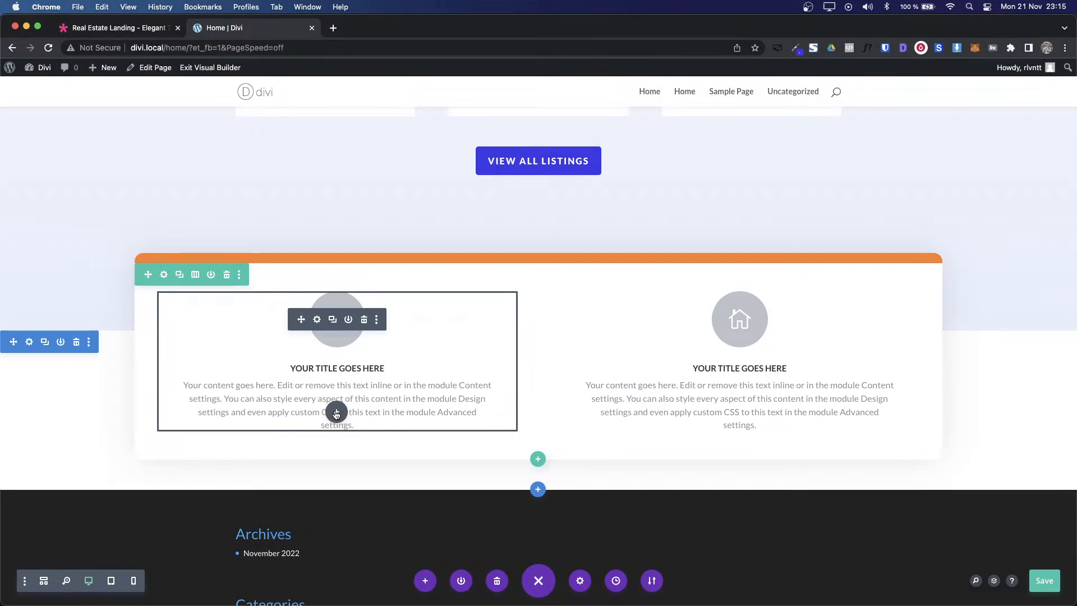
left_click(364, 319)
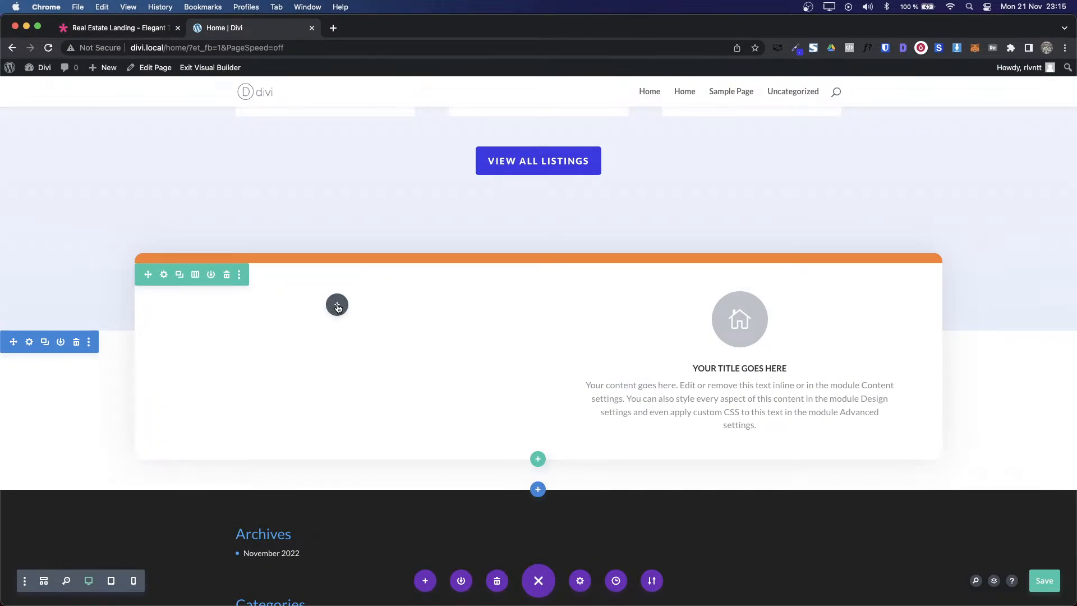
Step: Insert a Testimonial module into the row's empty first column
left_click(337, 304)
type("tes")
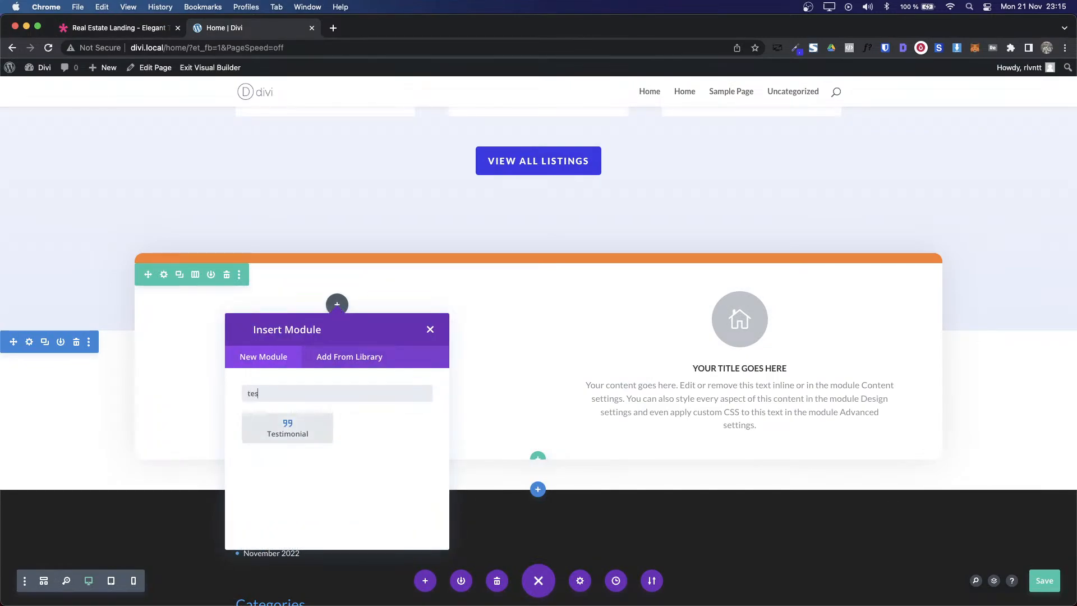
left_click(292, 436)
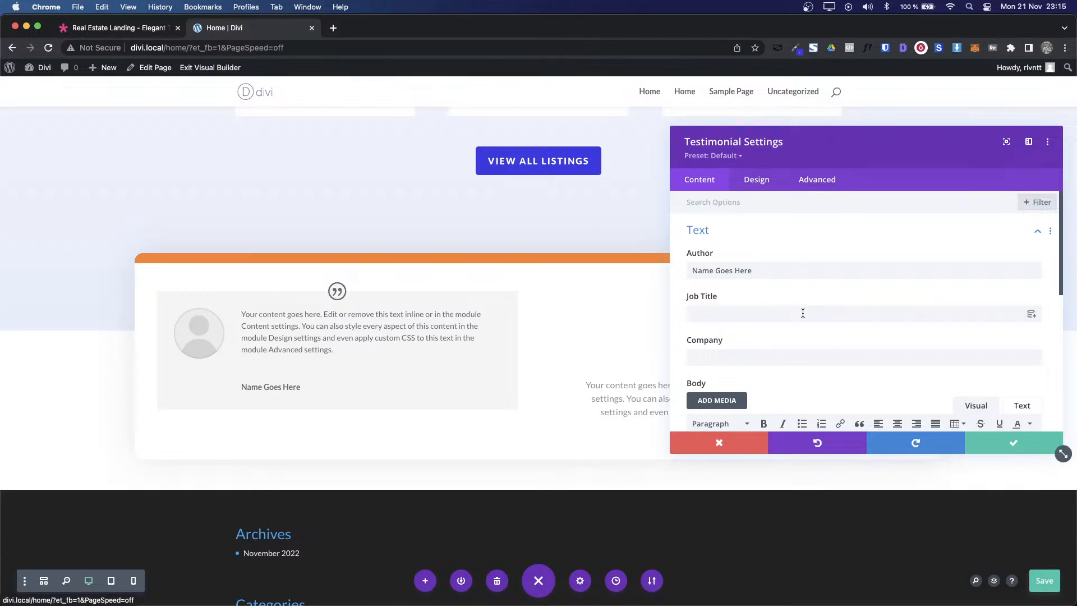
Step: Copy the first testimonial's quote from the live demo page and replace the new Testimonial module's body text with it
key("ctrl+Tab")
left_click(394, 295)
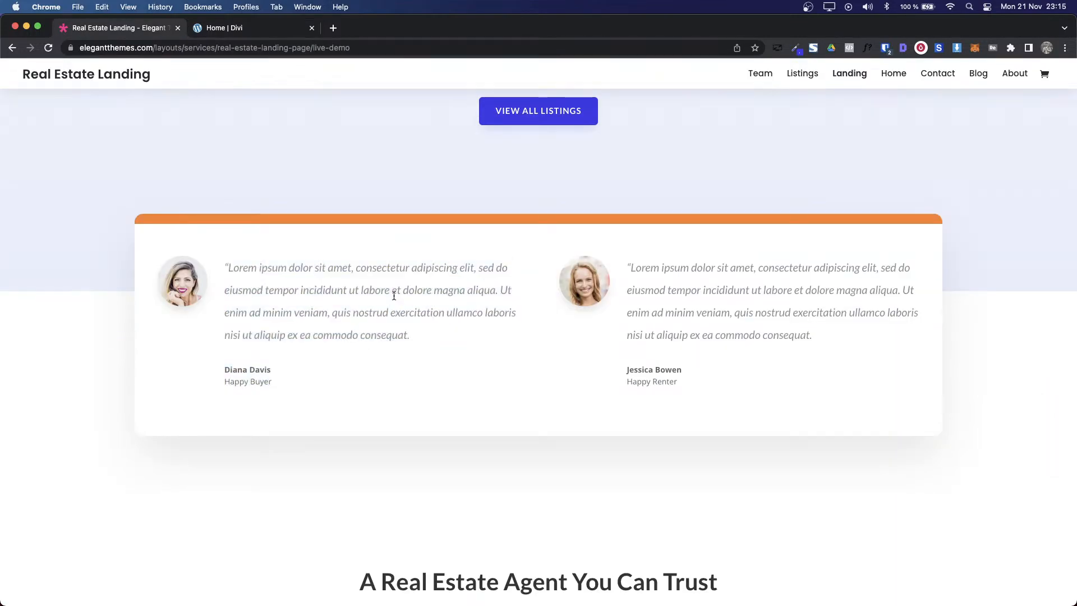
left_click_drag(432, 336, 223, 260)
key("super+c")
key("ctrl+Tab")
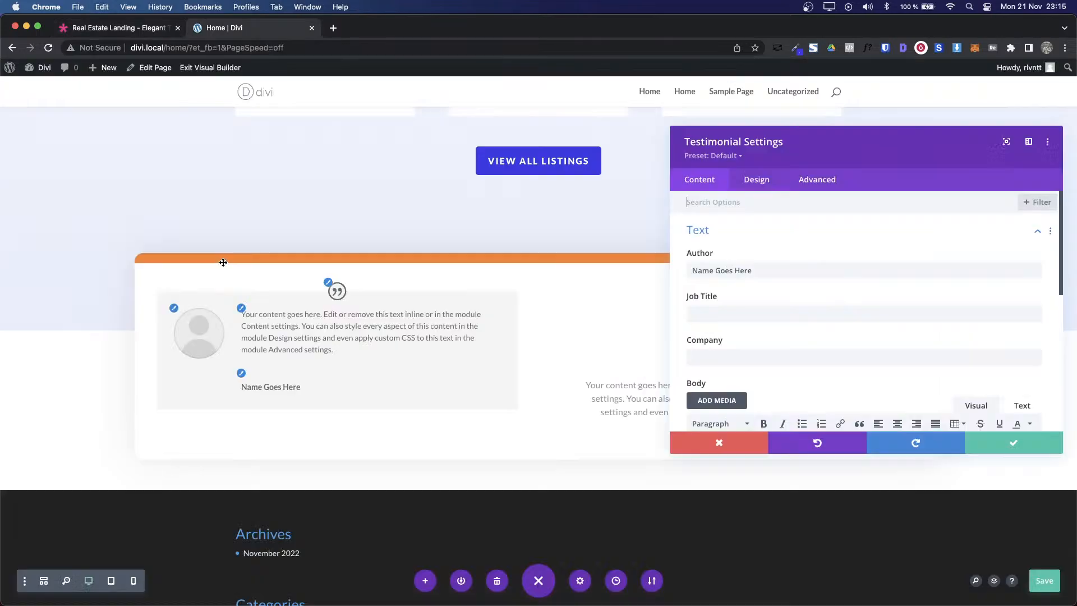
scroll(740, 296, "down", 5)
double_click(743, 325)
key("super+a")
key("super+v")
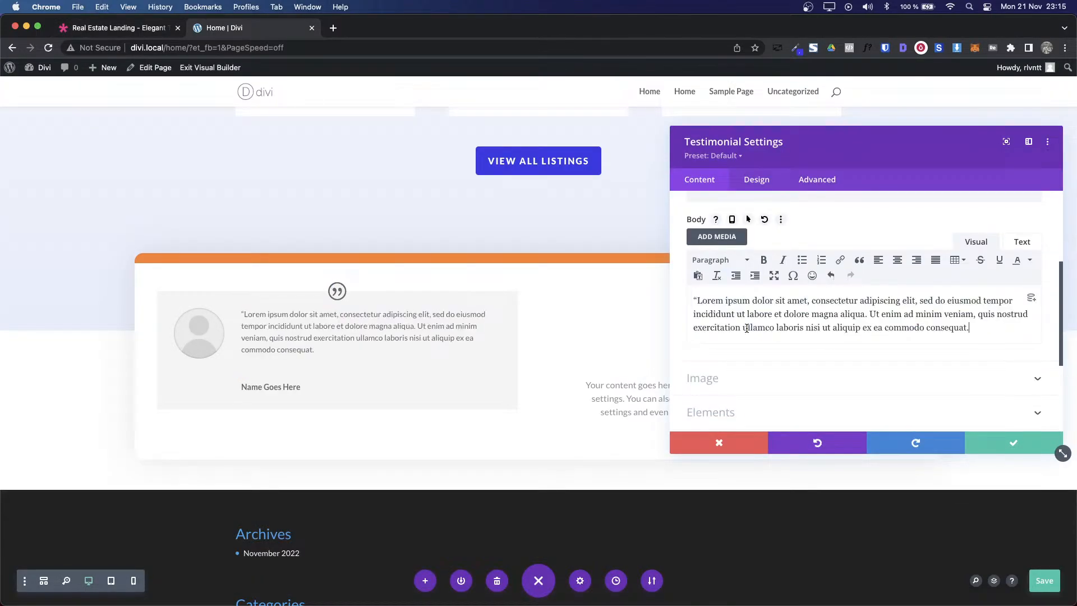
Step: Copy the first demo testimonial's author details and fill in the module's author name and the job title "Happy Buyer"
key("ctrl+shift+Tab")
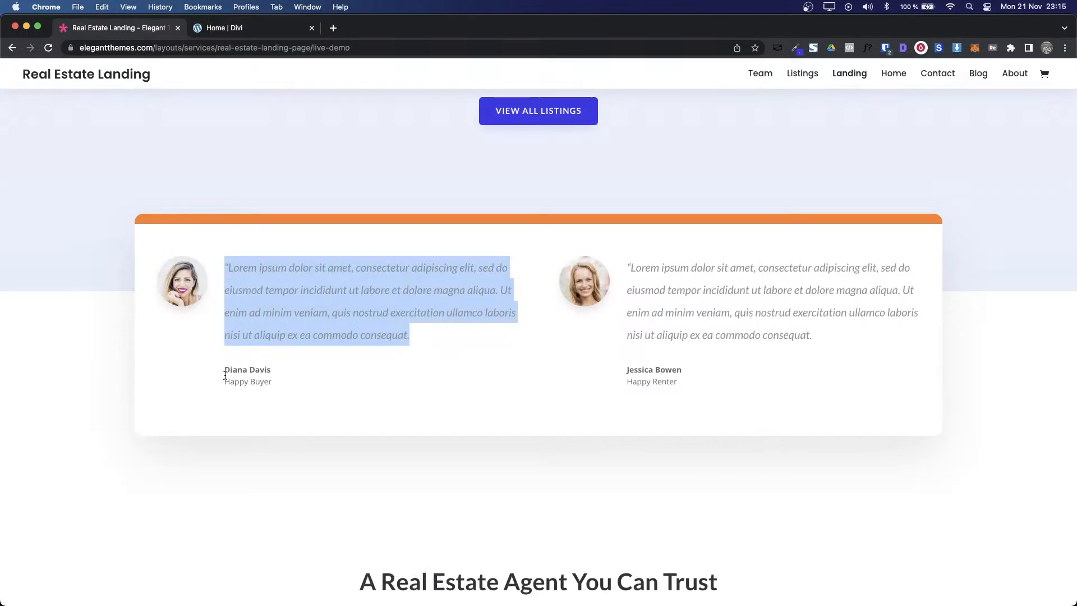
left_click_drag(225, 370, 300, 386)
key("super+c")
key("ctrl+Tab")
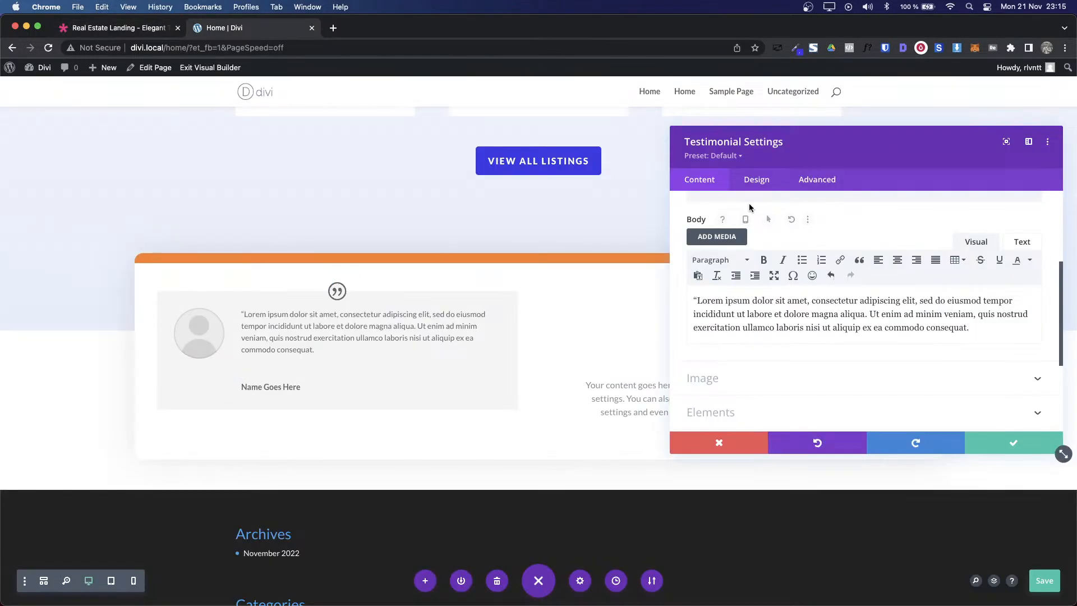
scroll(748, 241, "up", 5)
triple_click(730, 269)
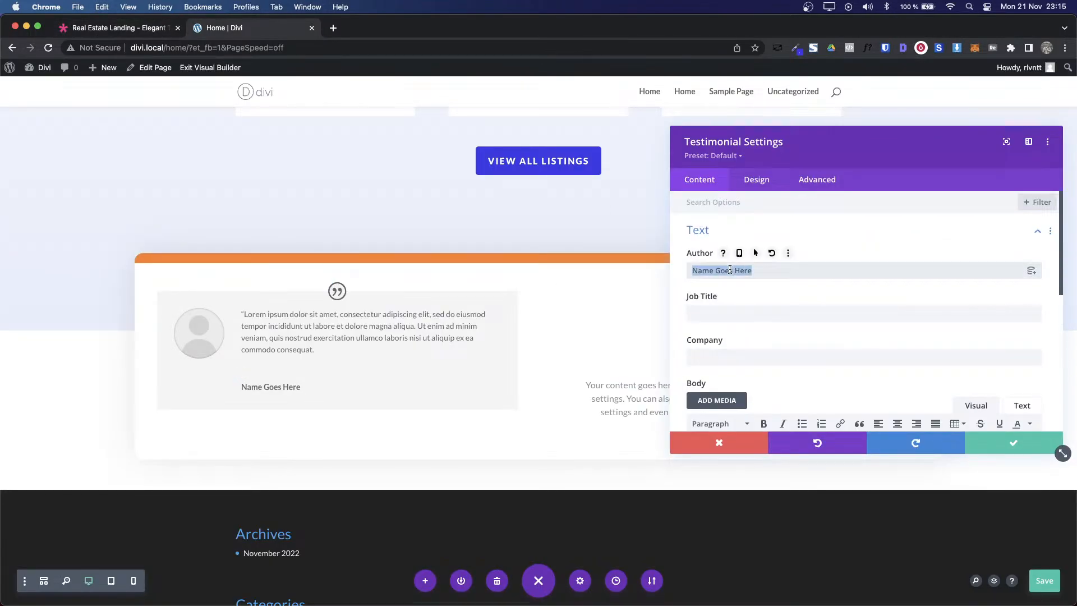
key("super+v")
left_click_drag(737, 270, 869, 276)
key("BackSpace")
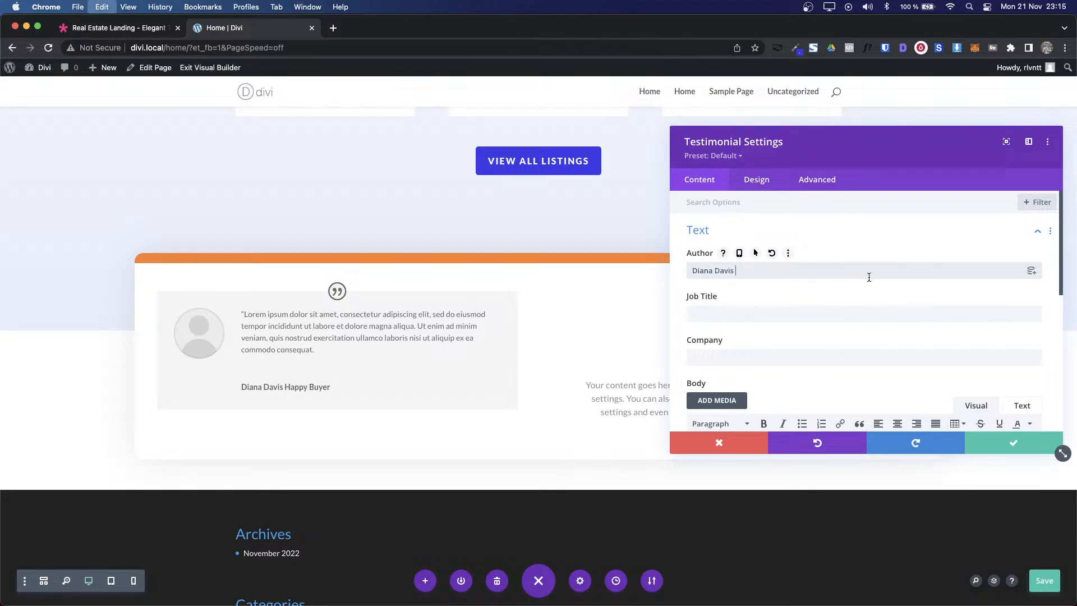
left_click(781, 314)
key("super+v")
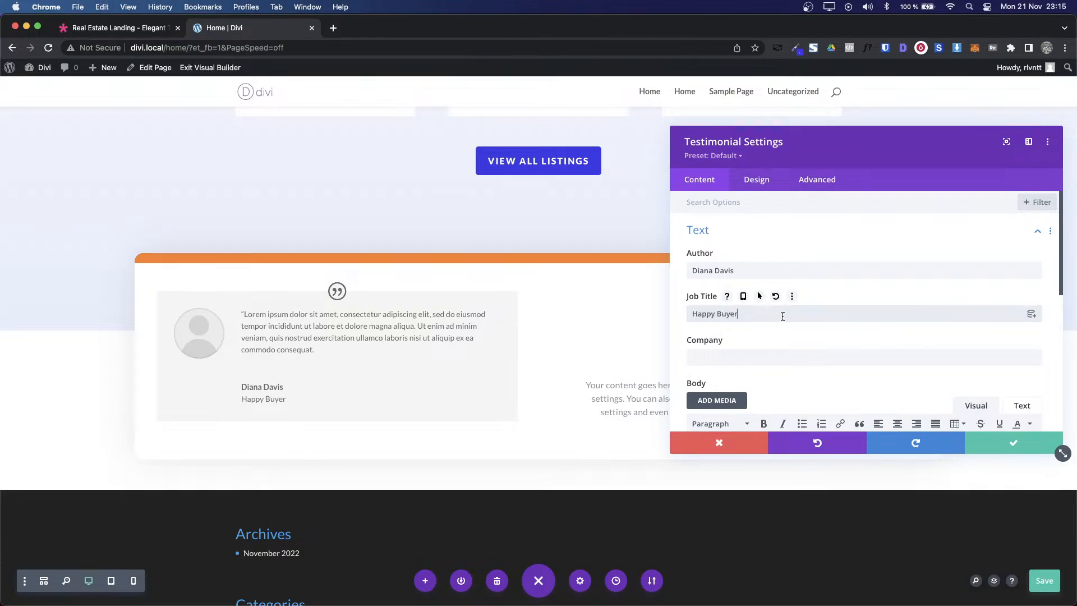
Step: Check the demo quote's typography with WhatFont and set the Testimonial module's body font style to italic
key("ctrl+shift+Tab")
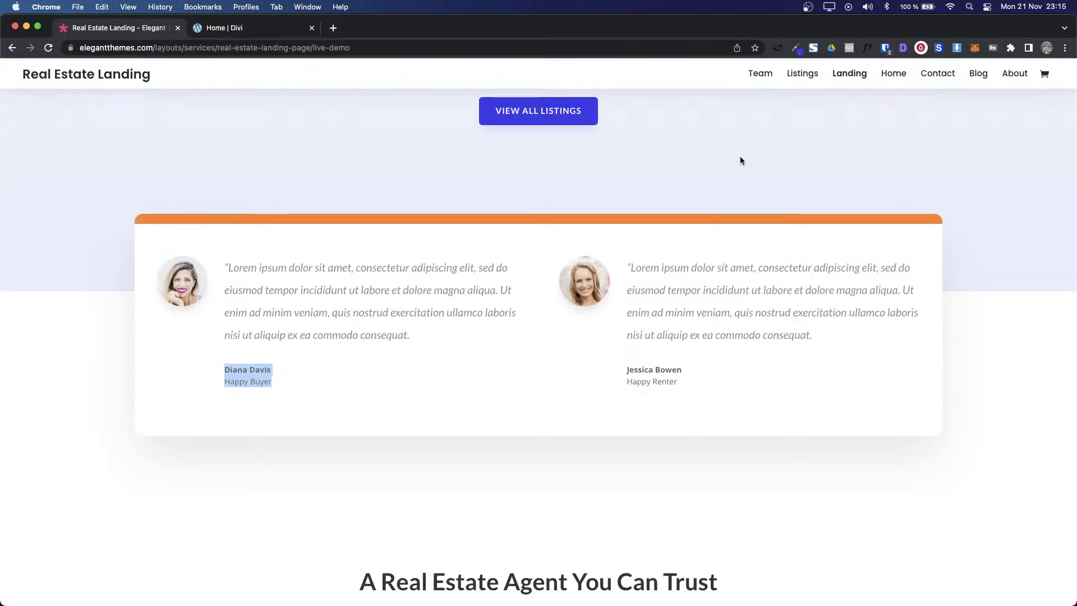
left_click(870, 47)
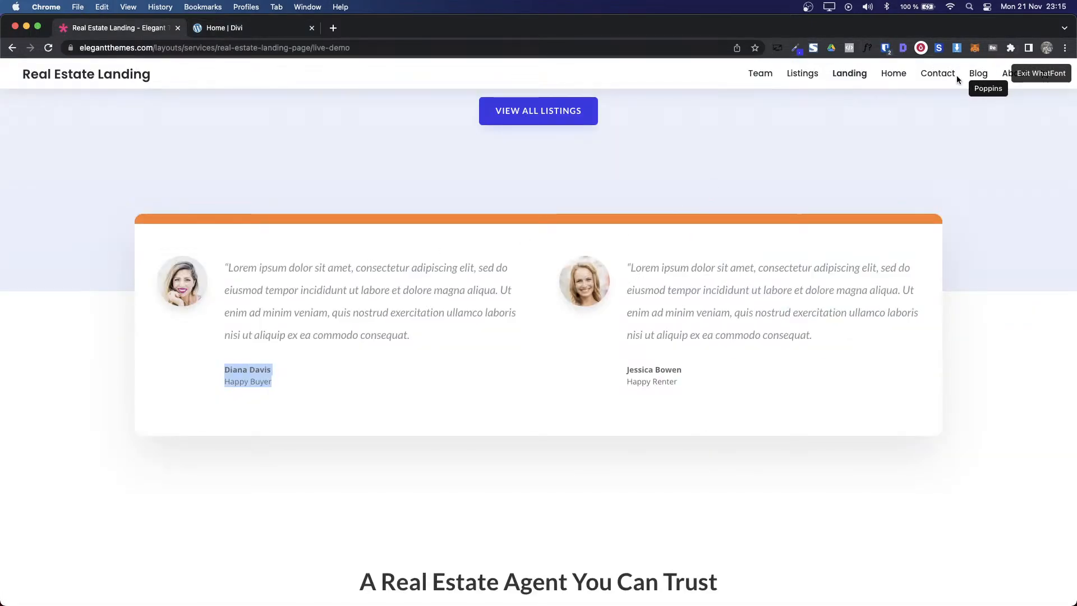
left_click(357, 288)
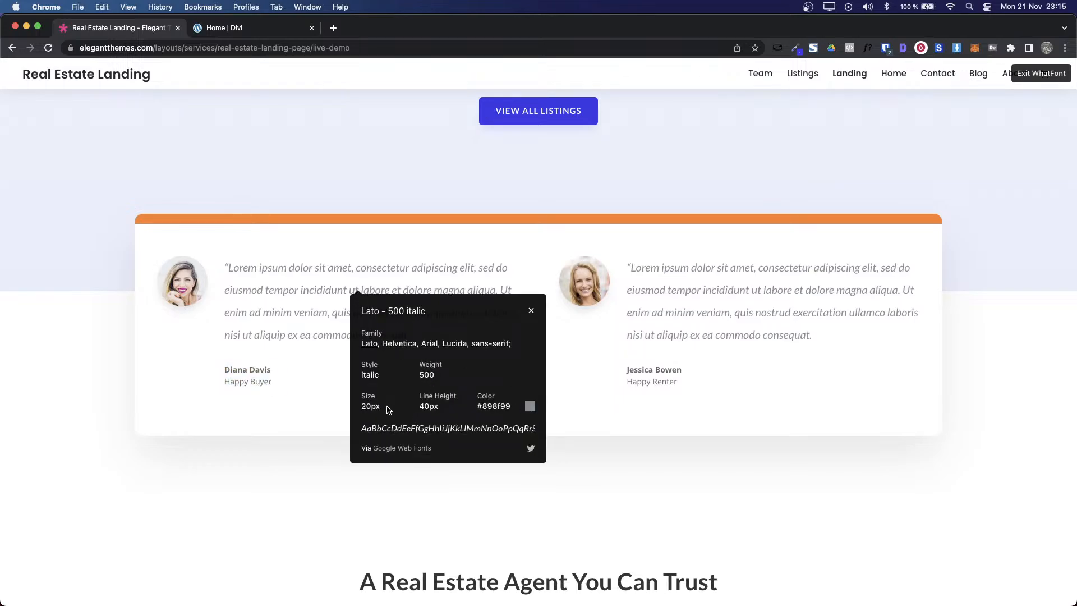
key("ctrl+Tab")
left_click(756, 180)
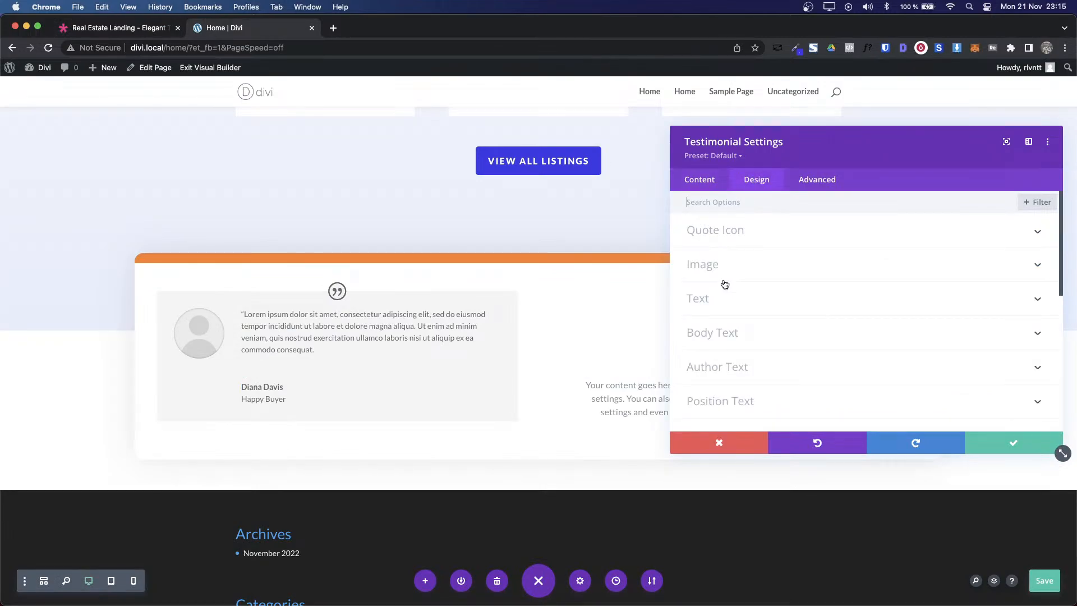
left_click(723, 344)
scroll(920, 292, "down", 3)
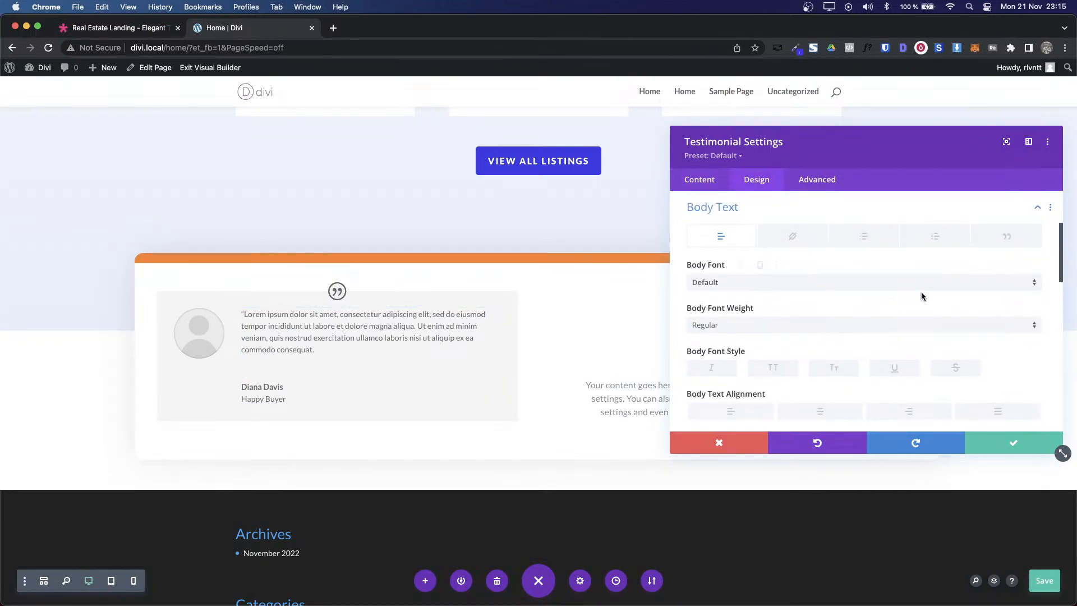
left_click(880, 276)
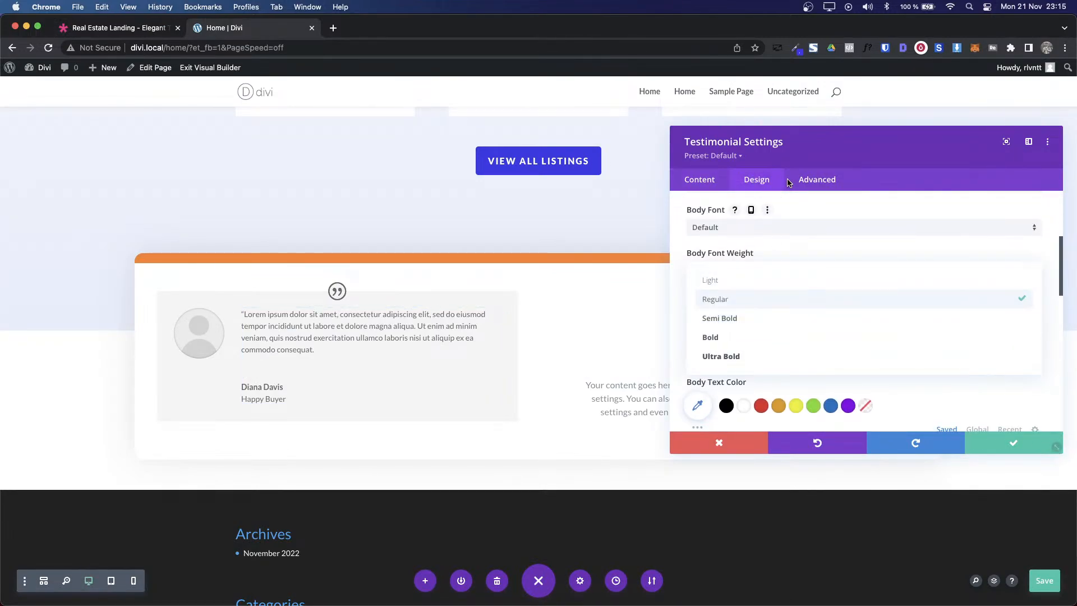
left_click(757, 227)
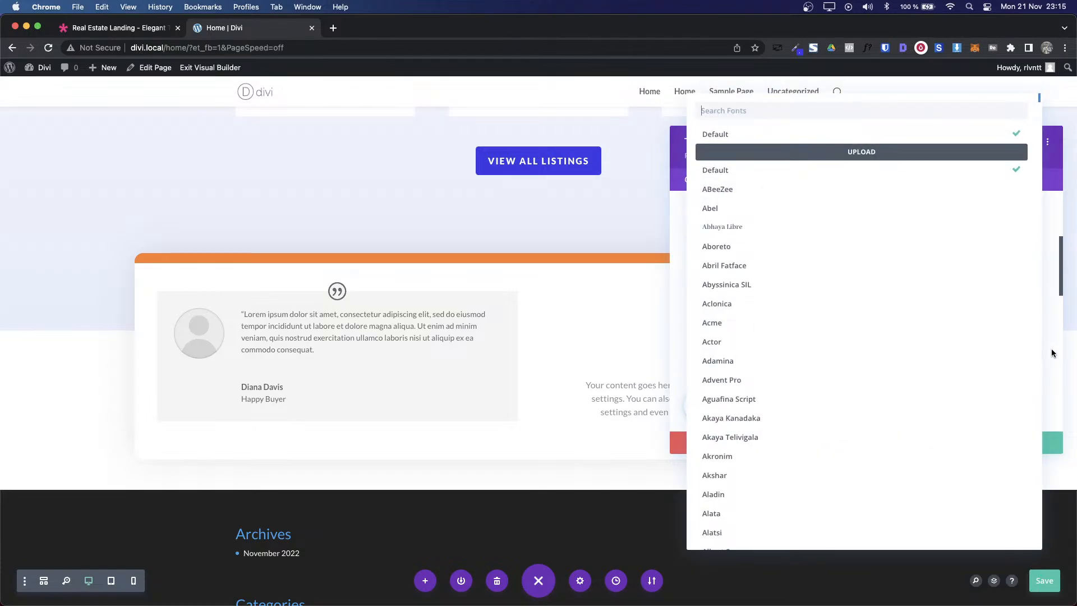
left_click(1052, 353)
left_click(716, 313)
scroll(872, 320, "down", 2)
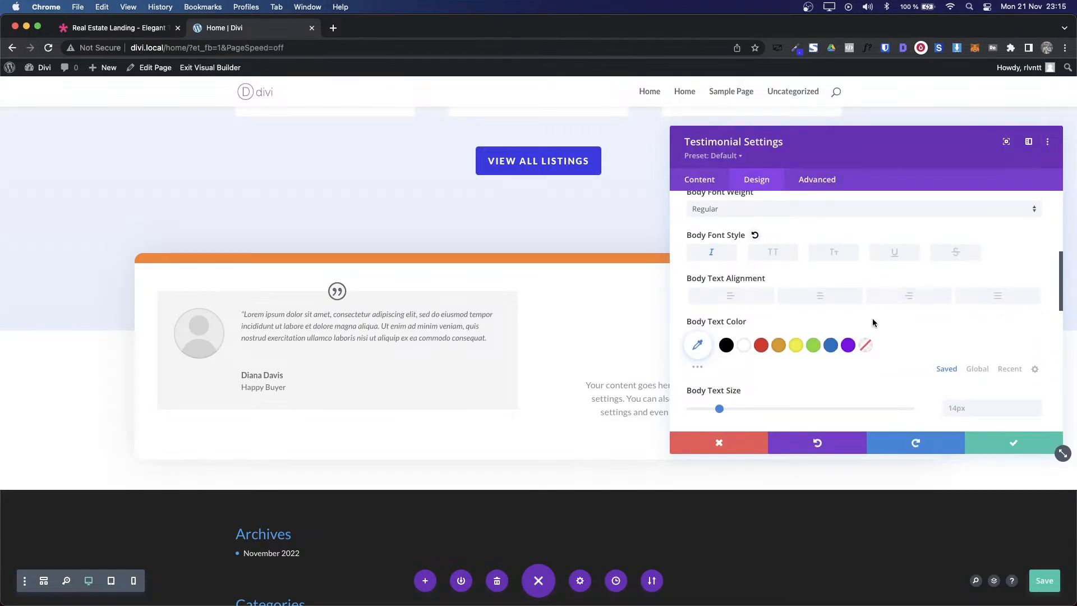
Step: Set the testimonial's body text size to 20px and its body line height to 40px
left_click(965, 410)
type("20")
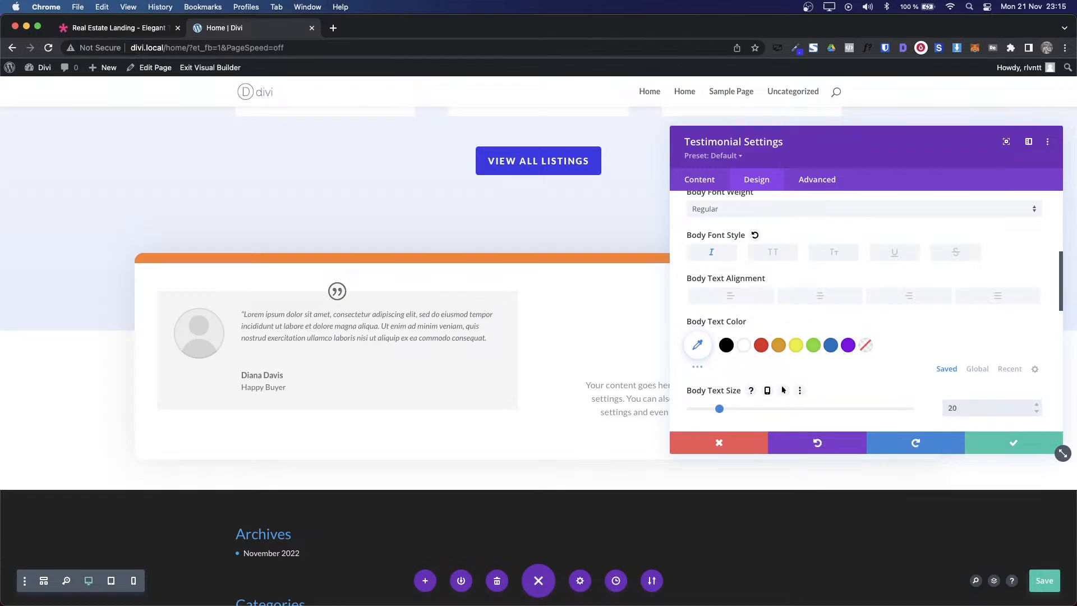
type("px")
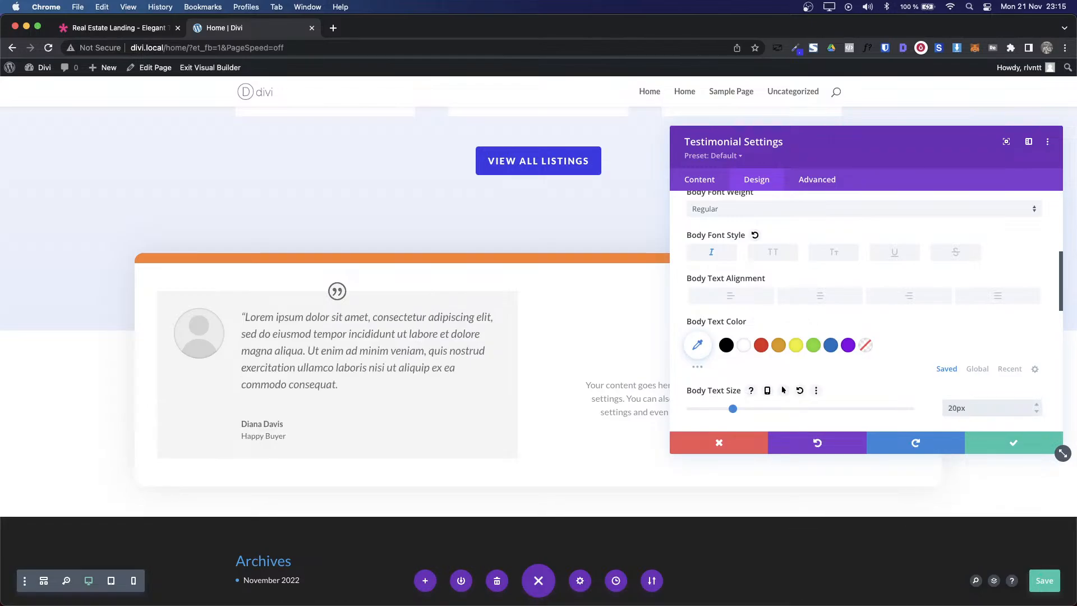
key("ctrl+Tab")
key("ctrl+Tab")
scroll(970, 403, "down", 5)
left_click(970, 403)
type("4")
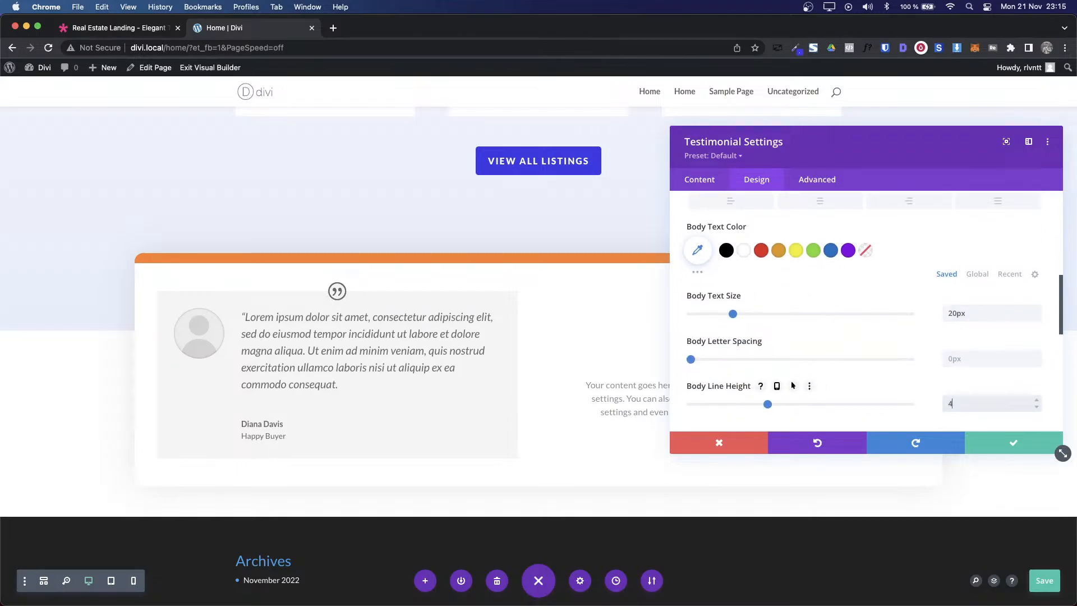
type("0")
Step: Copy the quote colour #898f99 from the demo's font details, apply it as the body text colour, and save the module
key("ctrl+Tab")
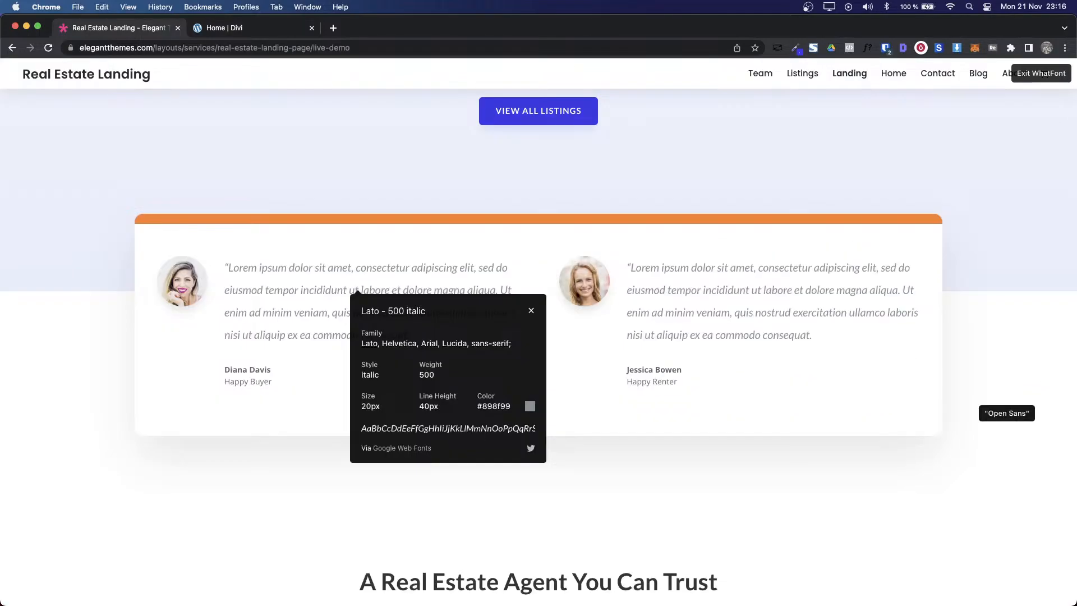
triple_click(499, 407)
key("super+c")
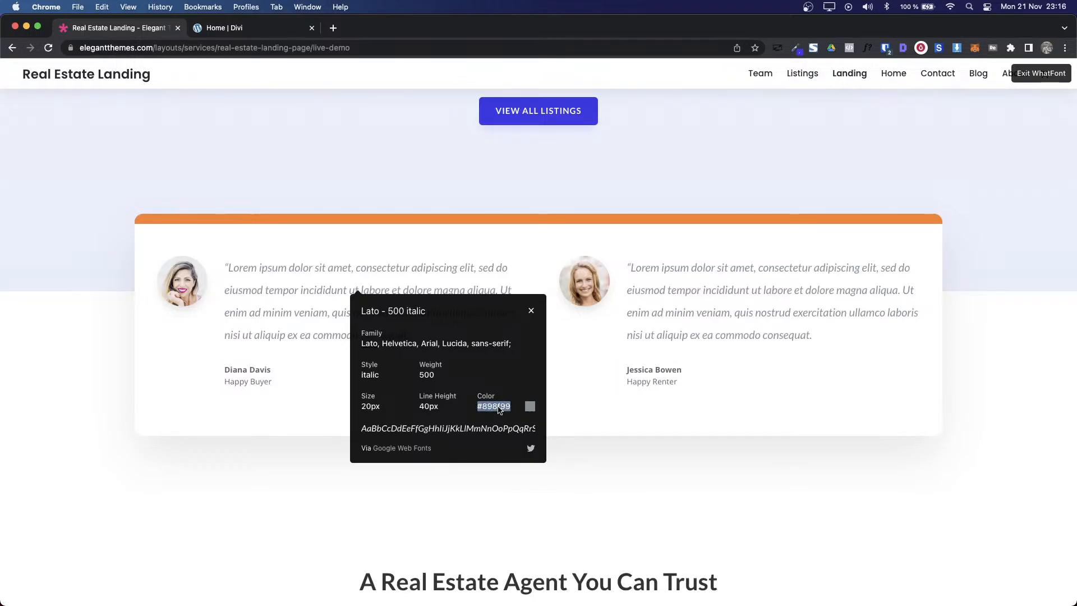
key("ctrl+Tab")
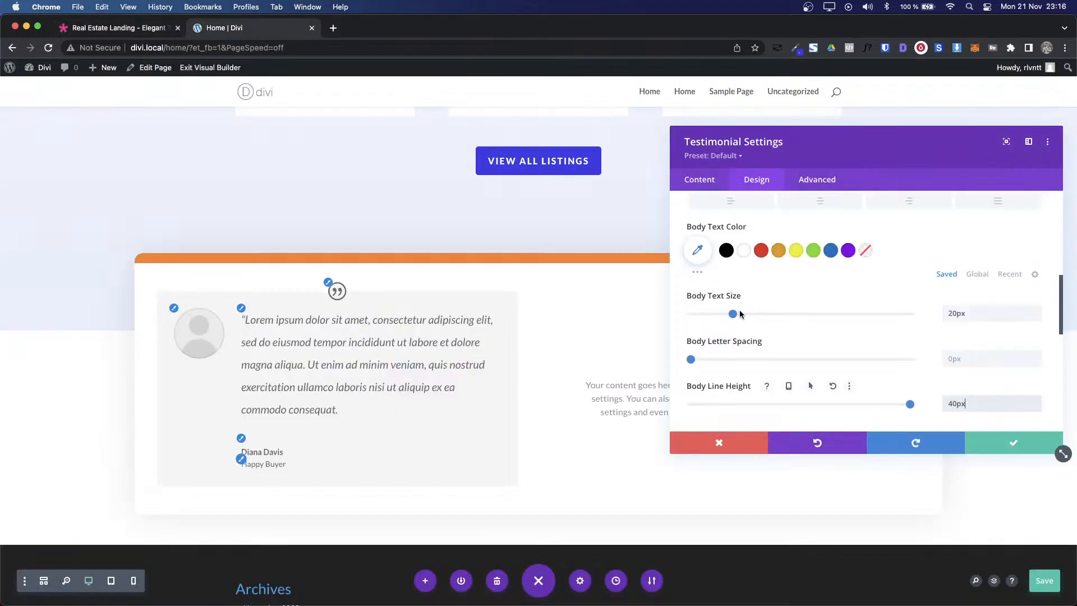
left_click(696, 248)
key("super+v")
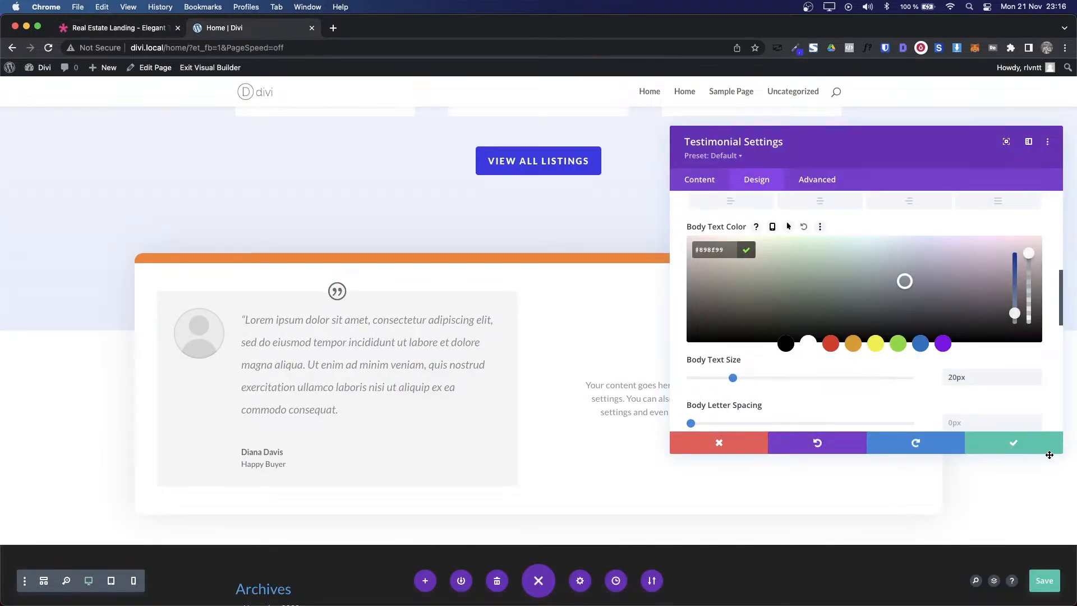
left_click(1013, 442)
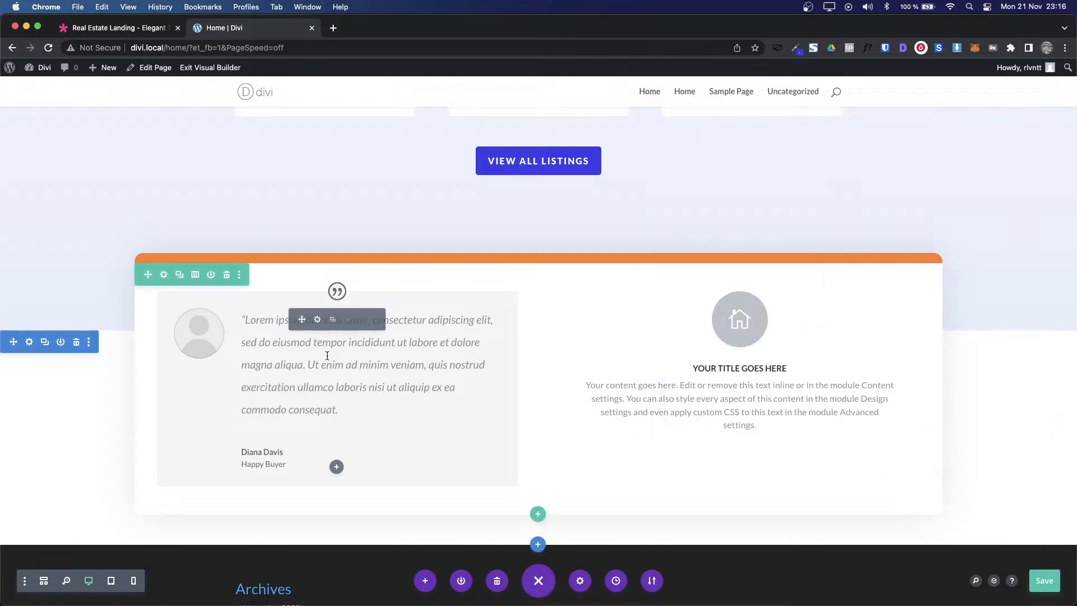
Step: Reopen the Testimonial module's settings and delete its grey background colour
left_click(313, 323)
left_click(743, 242)
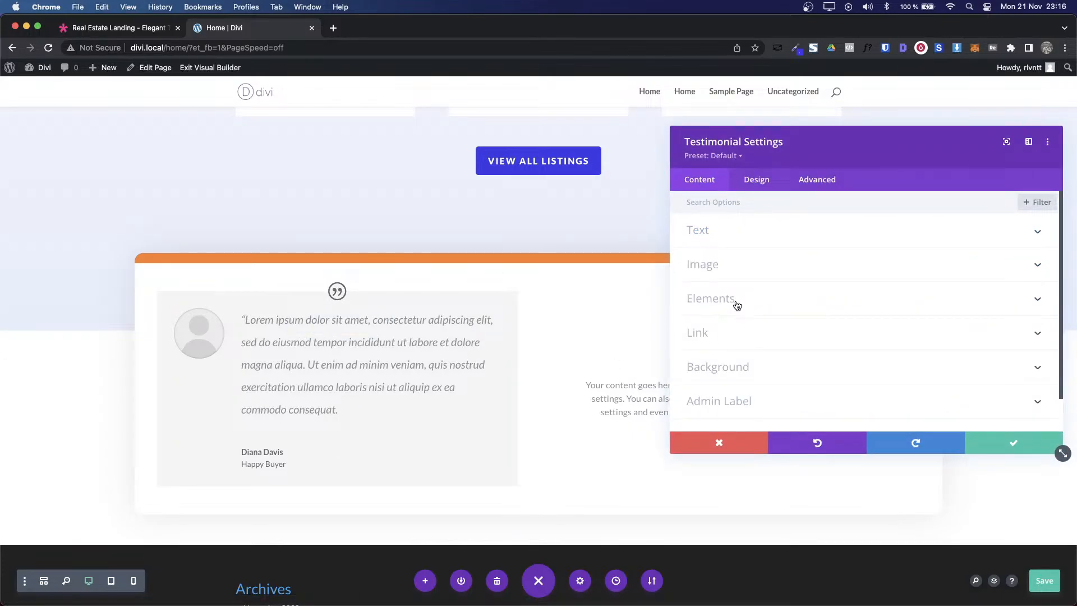
left_click(733, 365)
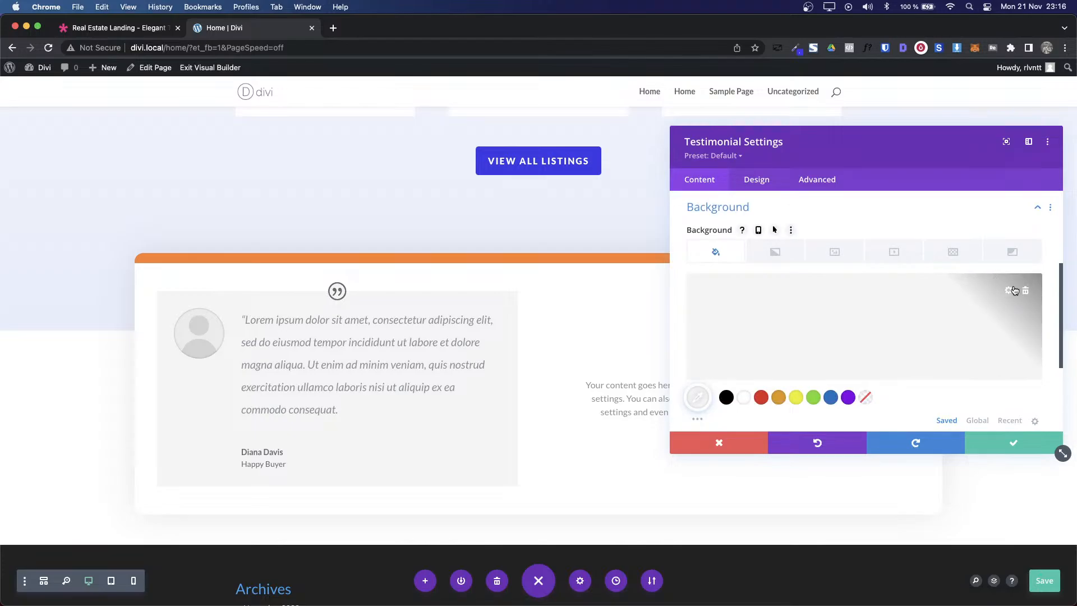
left_click(1028, 293)
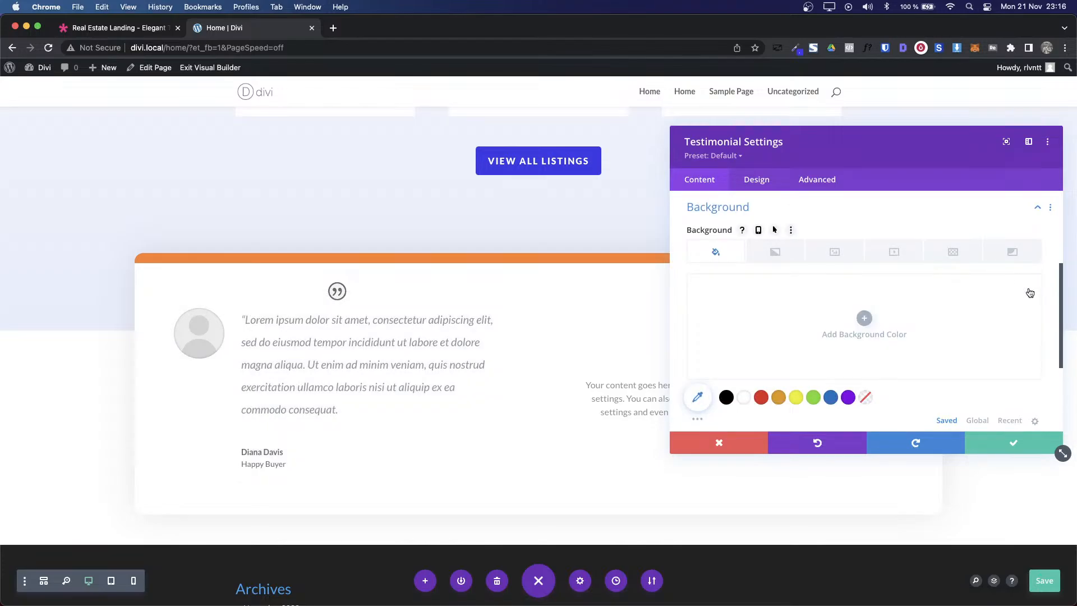
Step: Try turning off Use Background Color for the testimonial and turn it back on
scroll(808, 380, "down", 3)
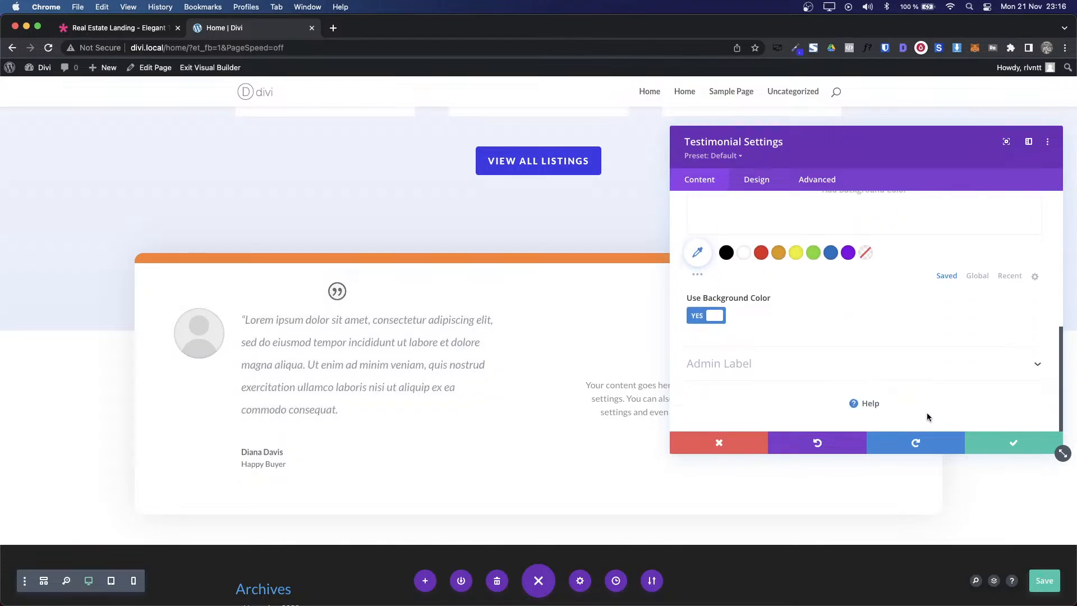
scroll(752, 310, "up", 3)
scroll(752, 310, "down", 2)
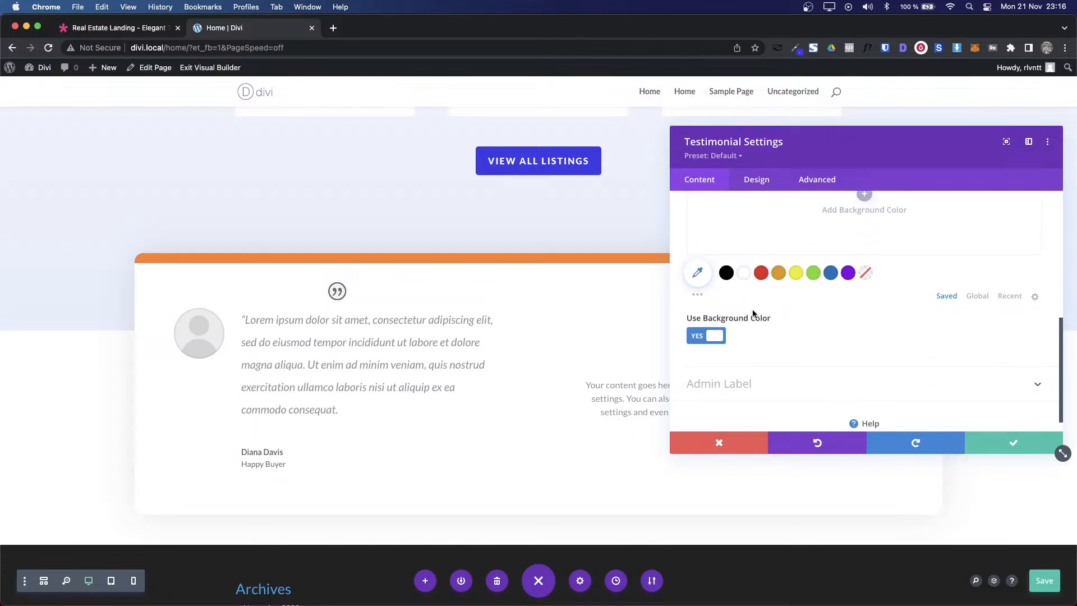
left_click(707, 340)
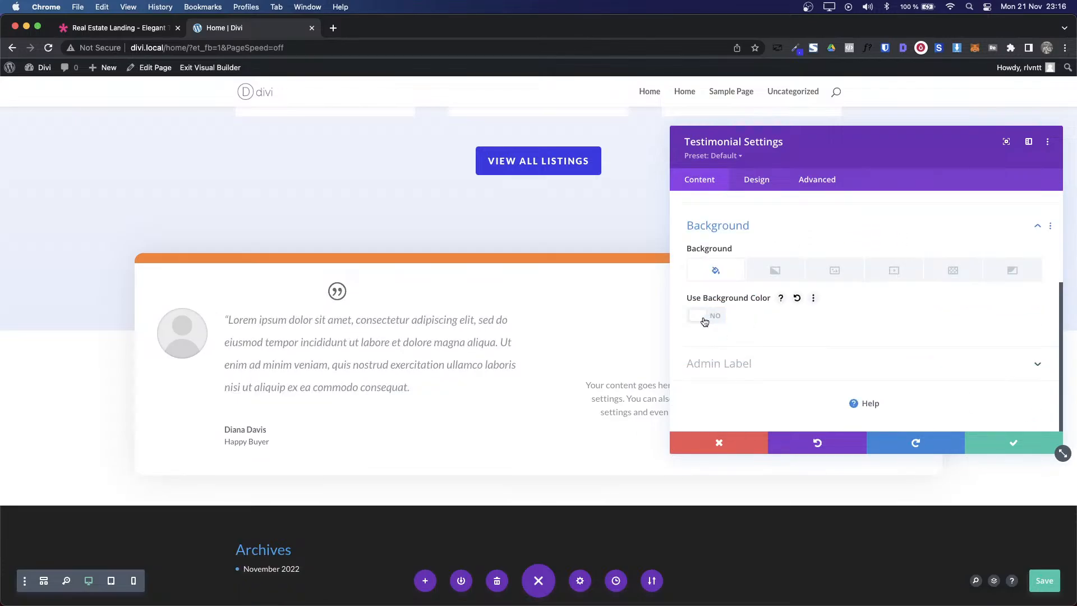
left_click(725, 317)
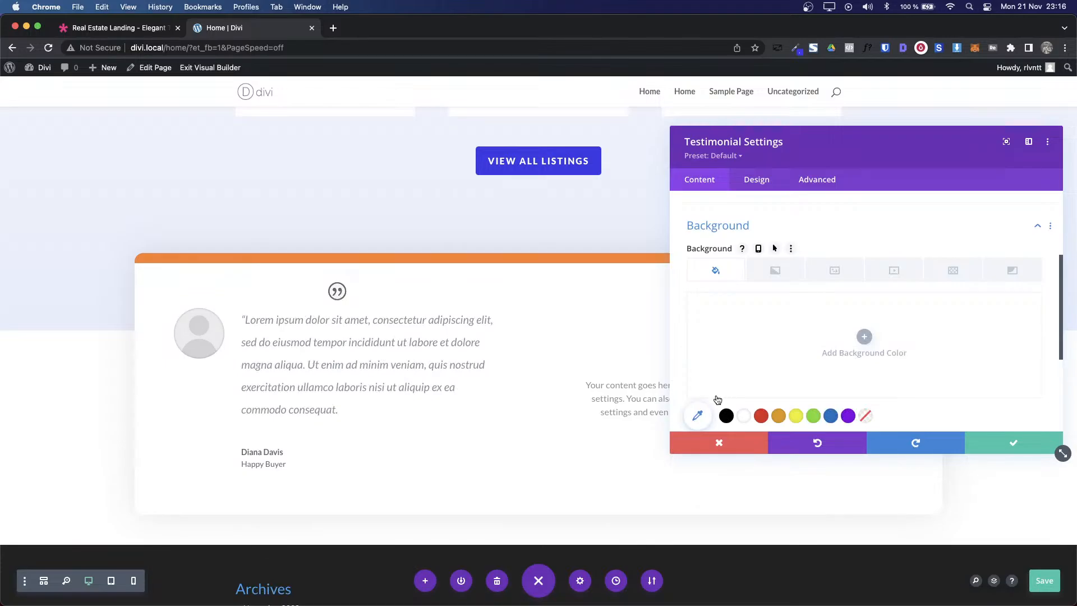
scroll(800, 359, "down", 1)
Step: Turn off Show Quote Icon in the Testimonial module's elements
scroll(799, 359, "up", 5)
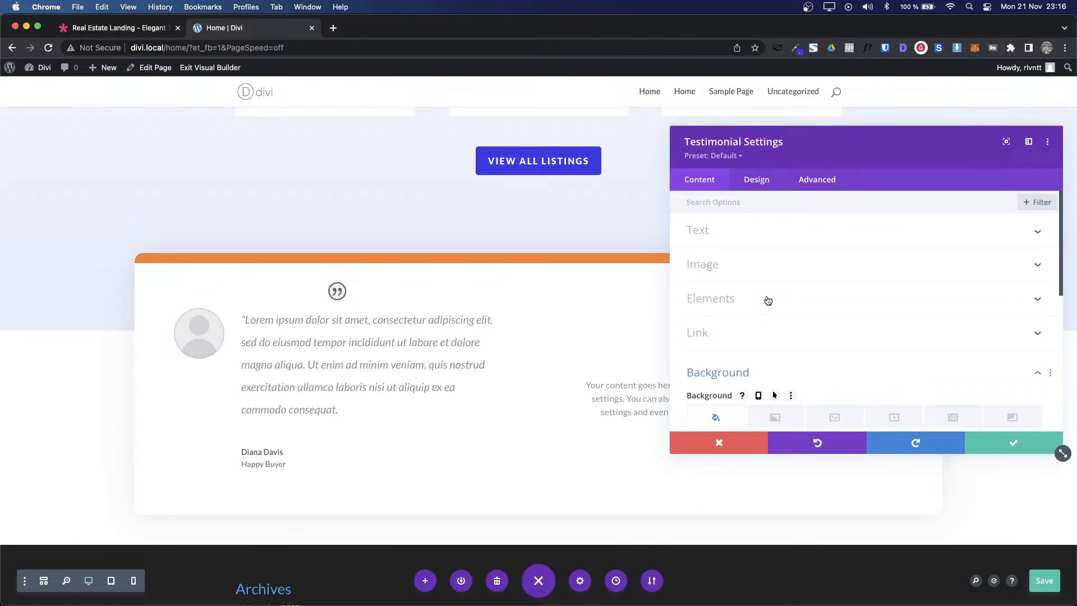
left_click(768, 300)
left_click(701, 257)
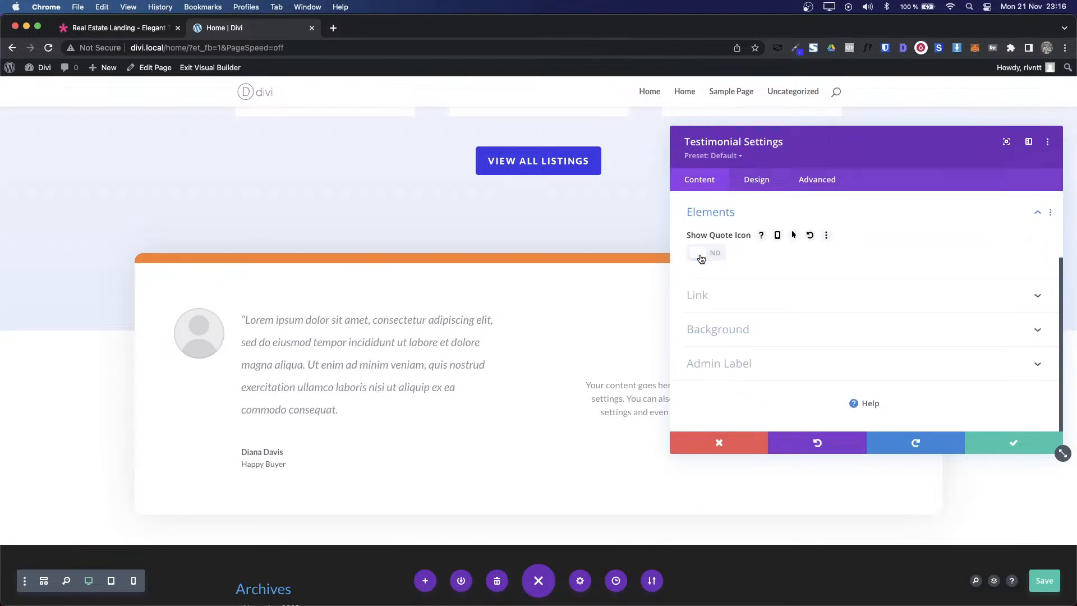
scroll(815, 250, "up", 2)
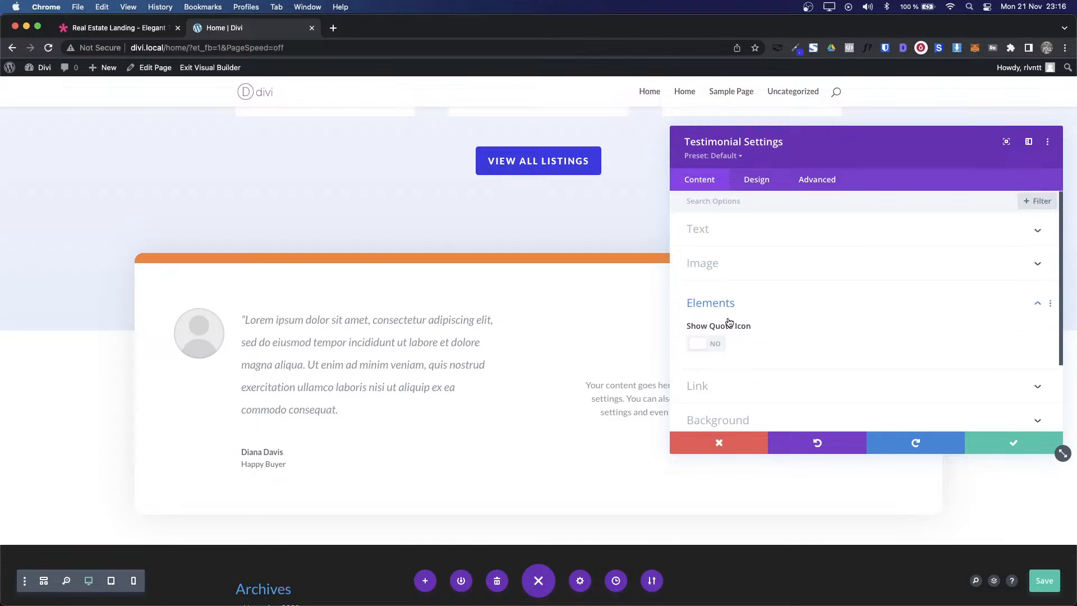
mouse_move(744, 343)
left_click(737, 295)
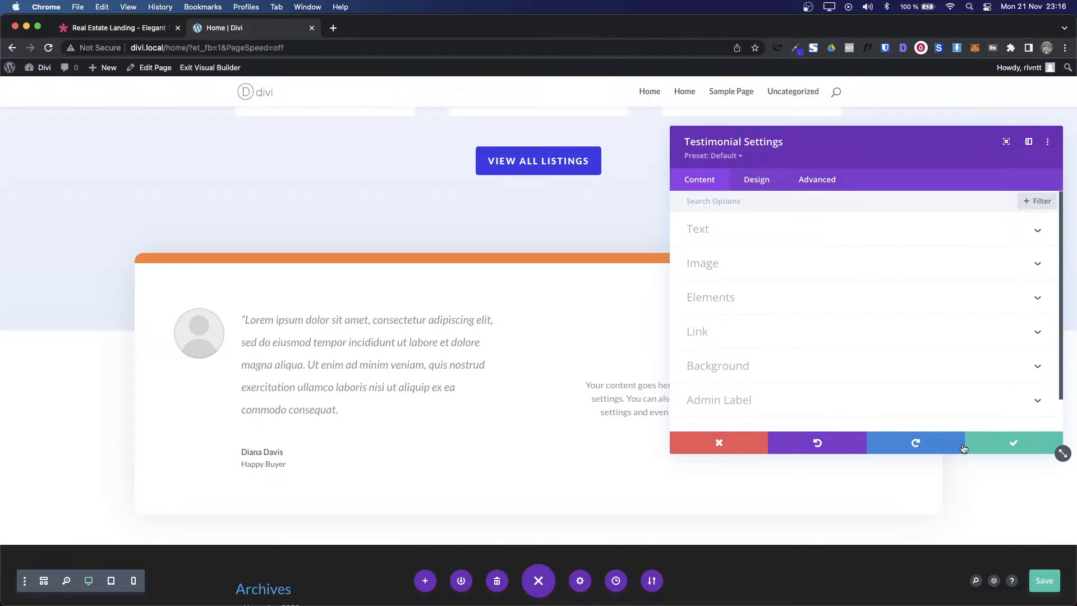
Step: Save the testimonial's settings and exit the WhatFont inspector on the Real Estate Landing demo page
key("ctrl+Tab")
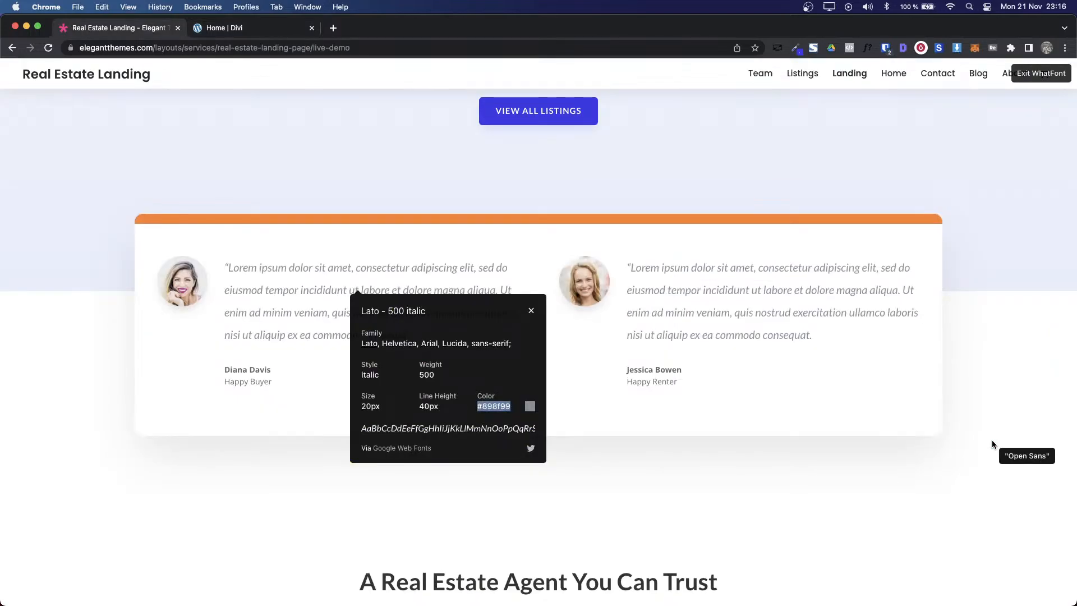
key("ctrl+Tab")
left_click(991, 440)
key("ctrl+Tab")
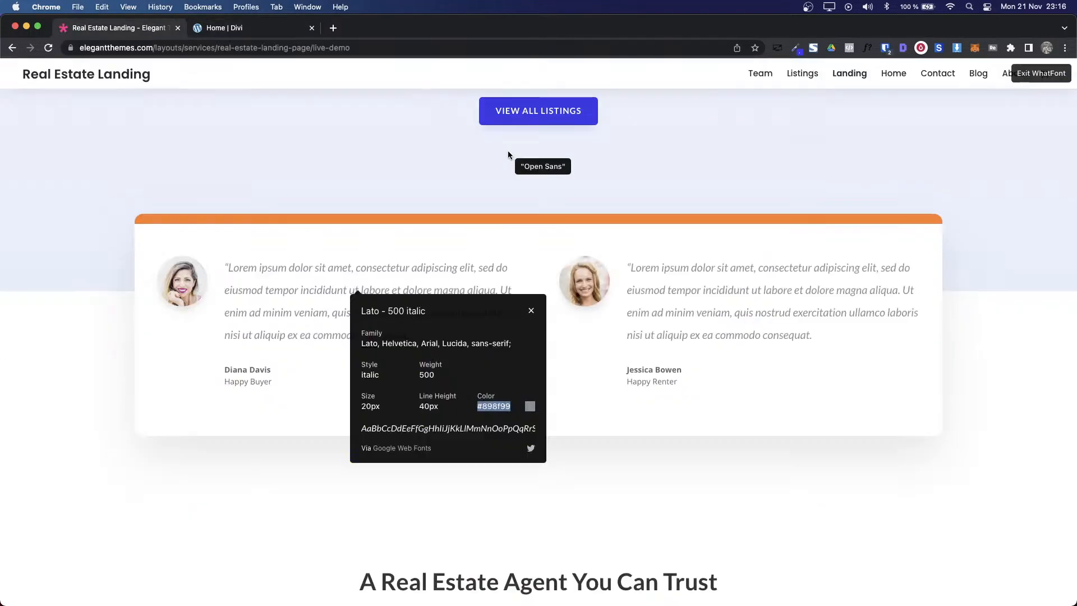
left_click(1039, 73)
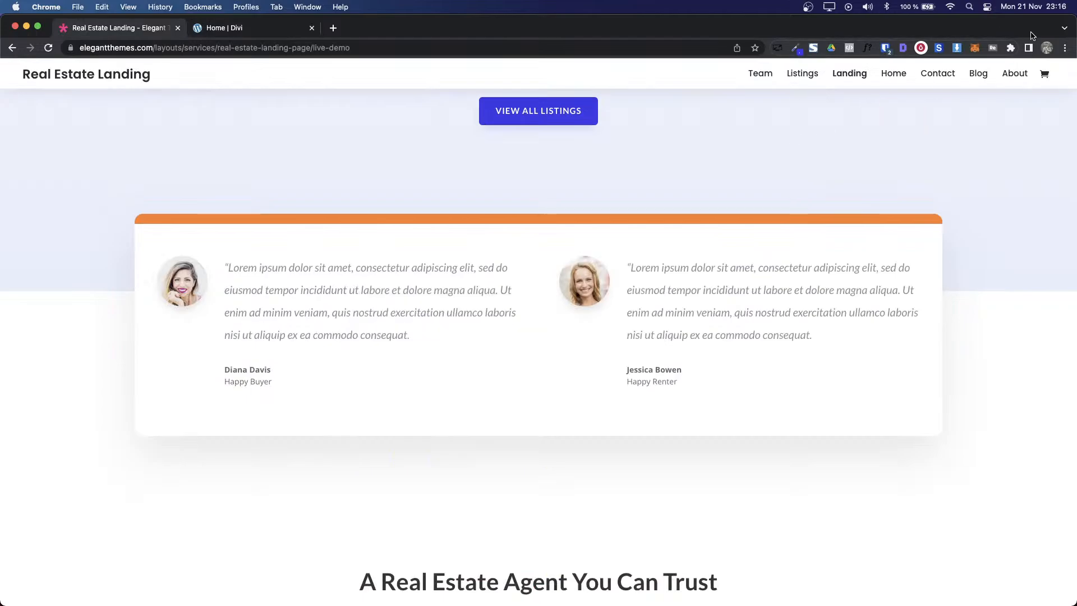
Step: Download the first testimonial's portrait, portrait-square-07.jpg, from the demo page with the image downloader extension
left_click(959, 49)
scroll(834, 273, "down", 5)
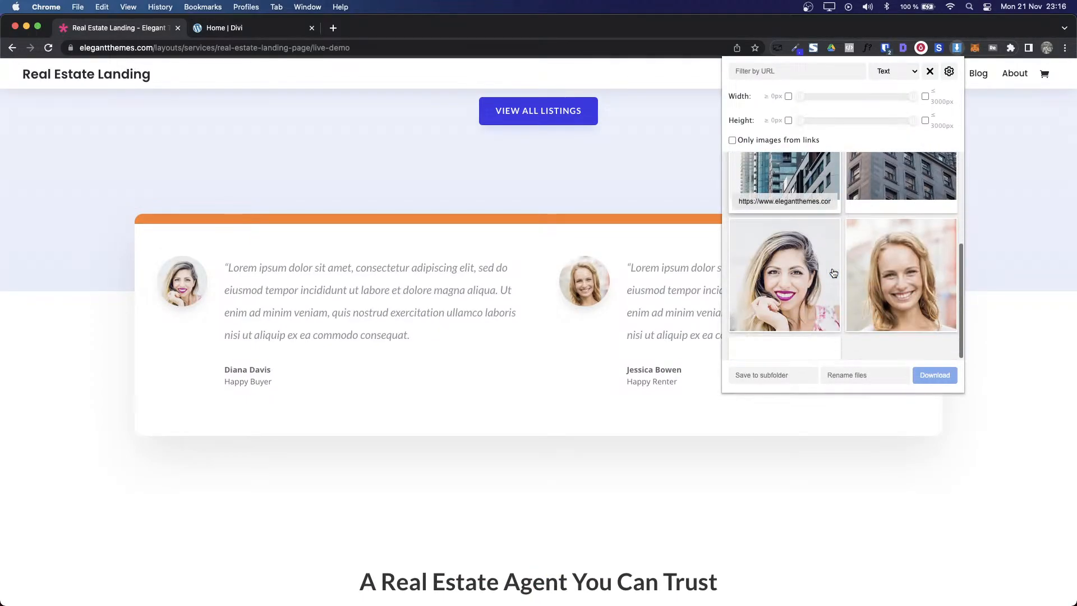
scroll(833, 273, "down", 2)
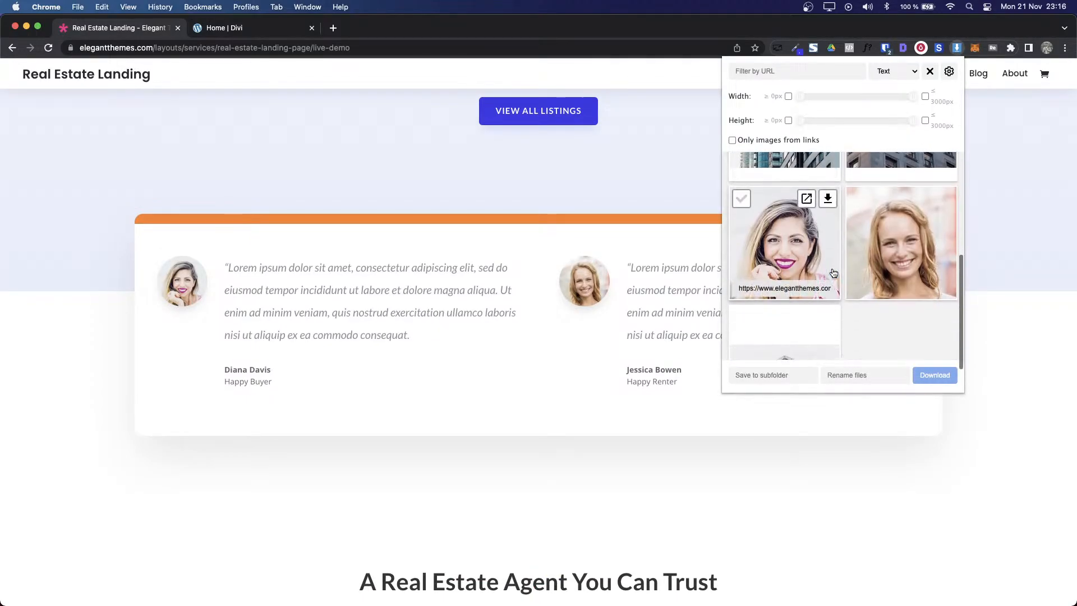
left_click(829, 204)
key("super+alt+Right")
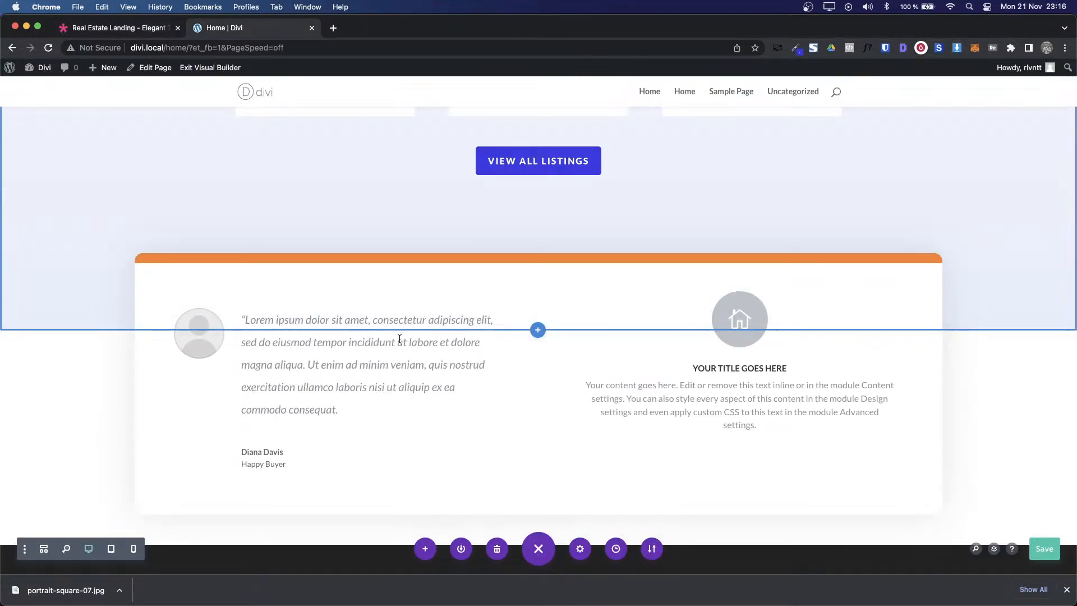
Step: Upload portrait-square-07.jpg from the downloads as the first testimonial's image and save the module
mouse_move(400, 339)
left_click(316, 316)
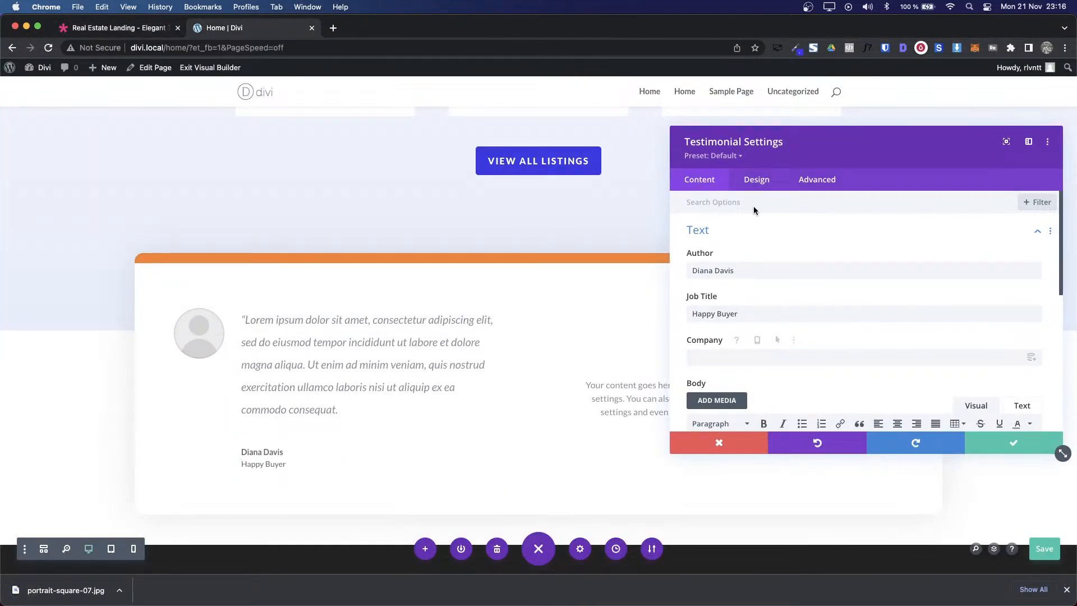
left_click(713, 229)
left_click(725, 266)
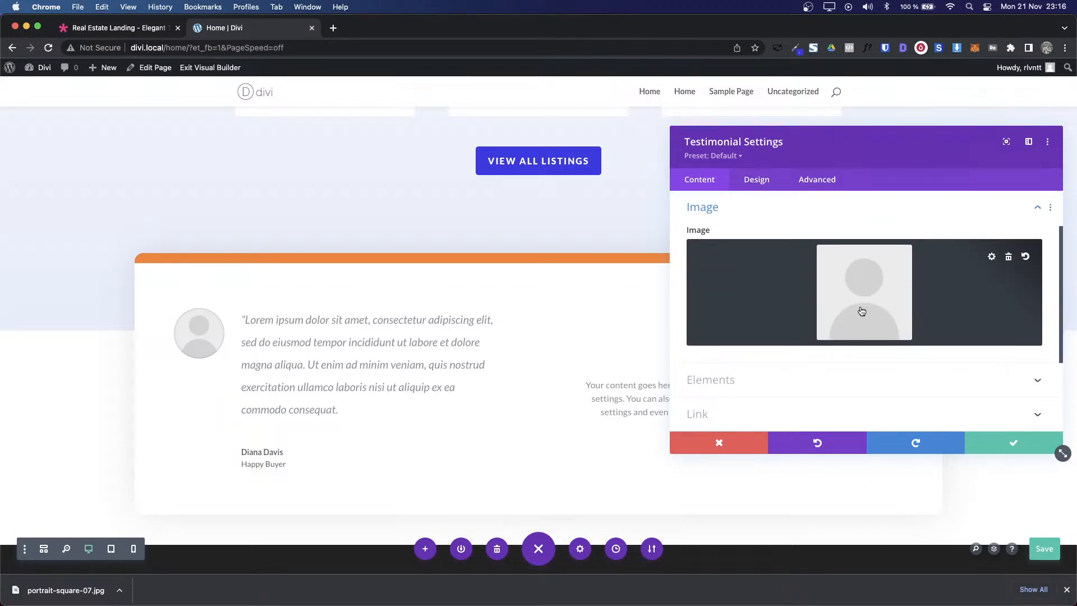
left_click(861, 310)
left_click(898, 584)
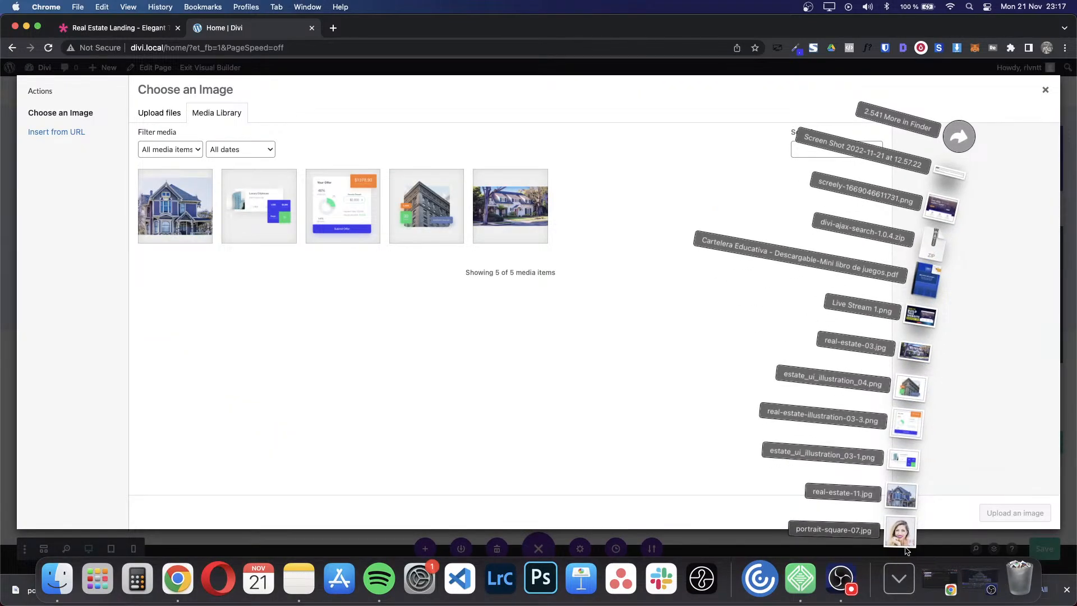
left_click_drag(894, 535, 631, 334)
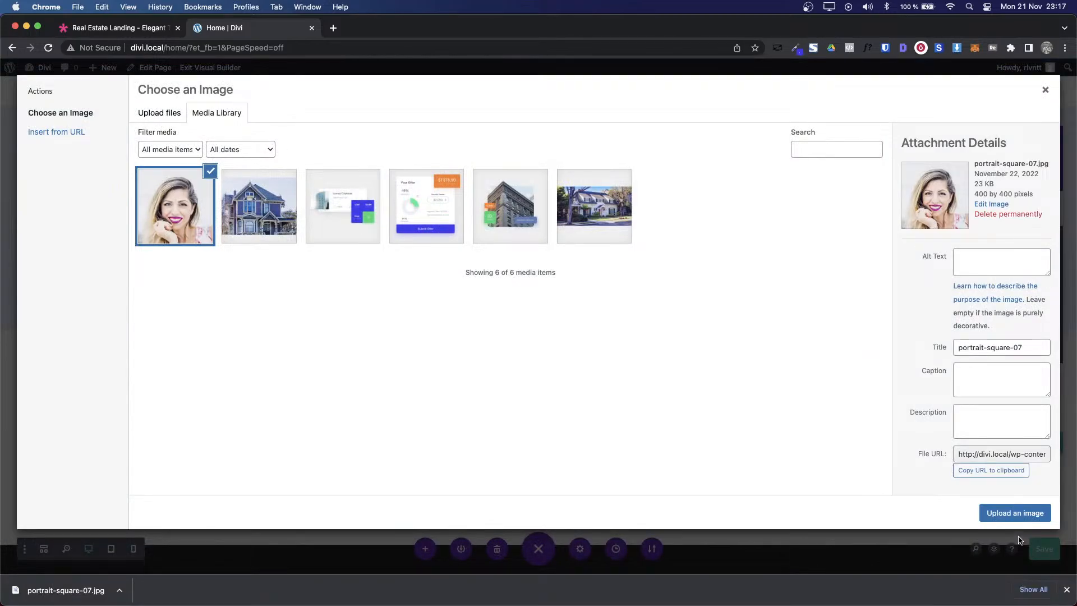
left_click(1014, 512)
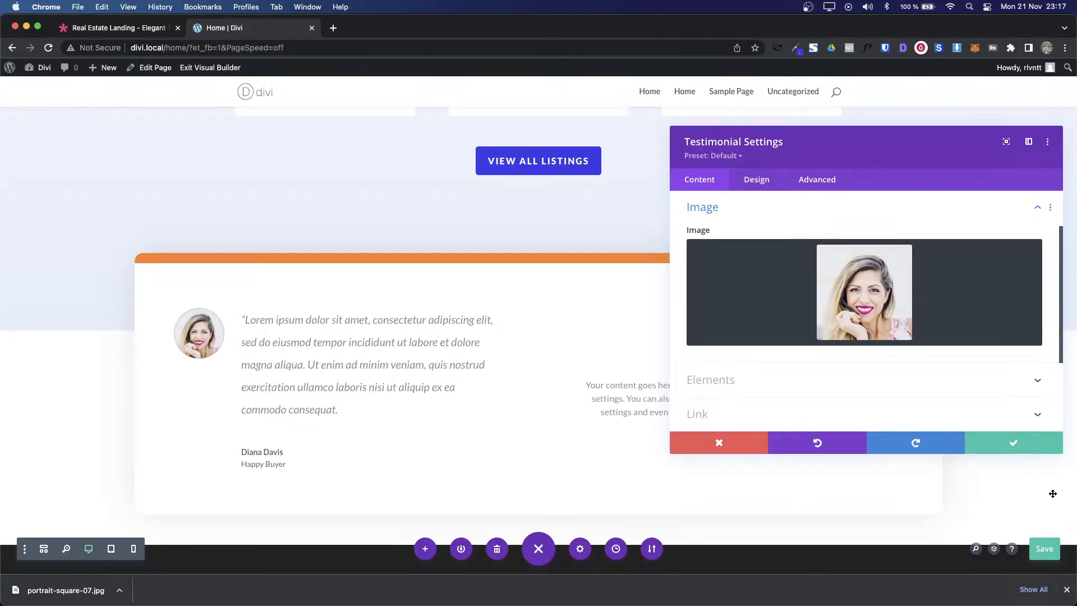
left_click(1019, 445)
Step: Compare the portrait with the demo and apply the evenly blurred box shadow preset to the testimonial's image
key("ctrl+shift+Tab")
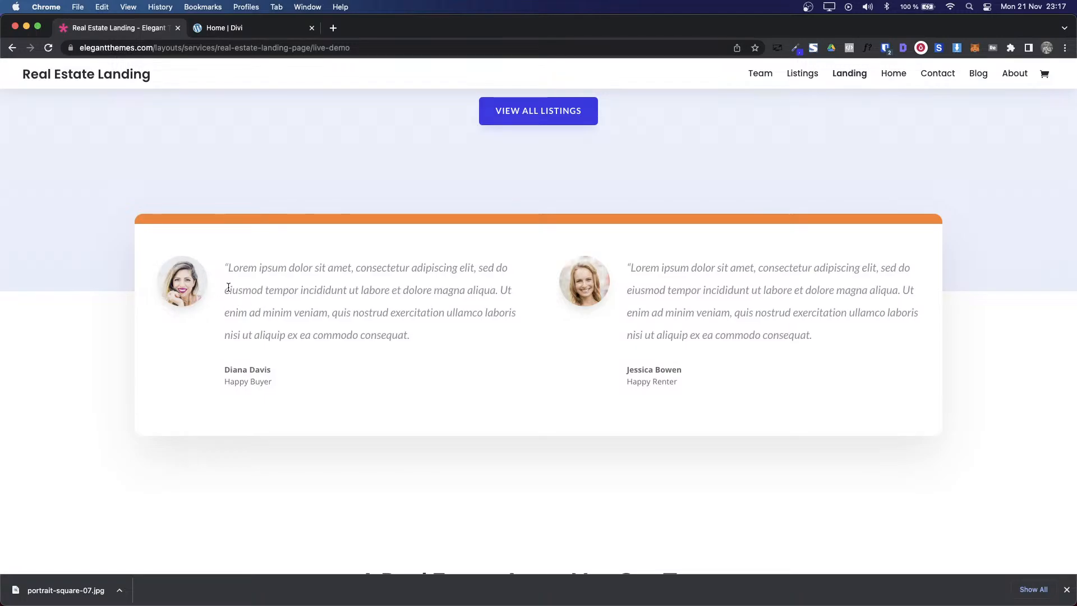
key("ctrl+Tab")
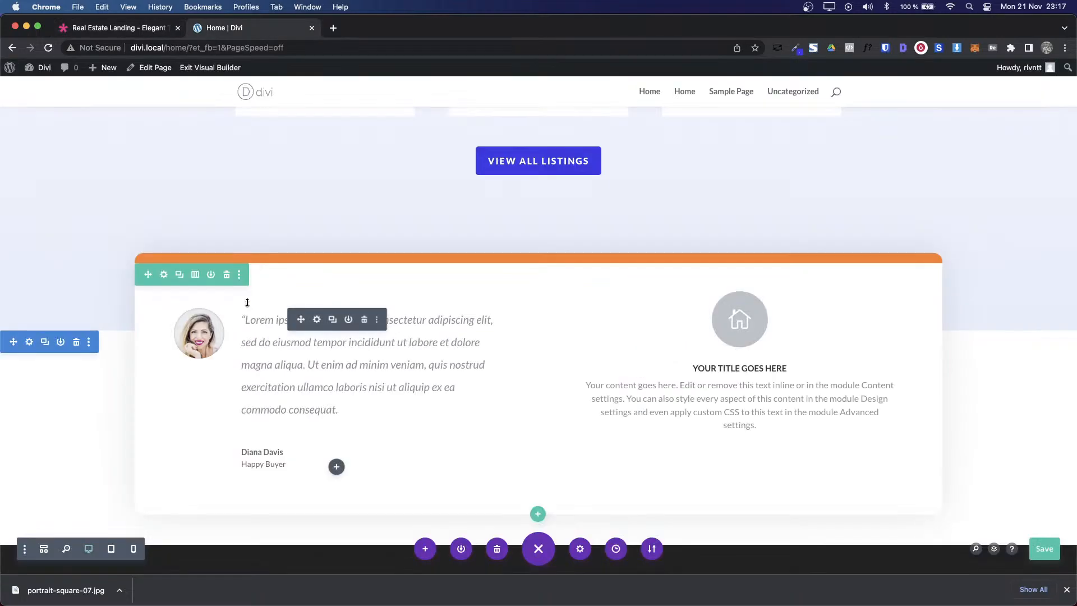
left_click(313, 323)
left_click(764, 179)
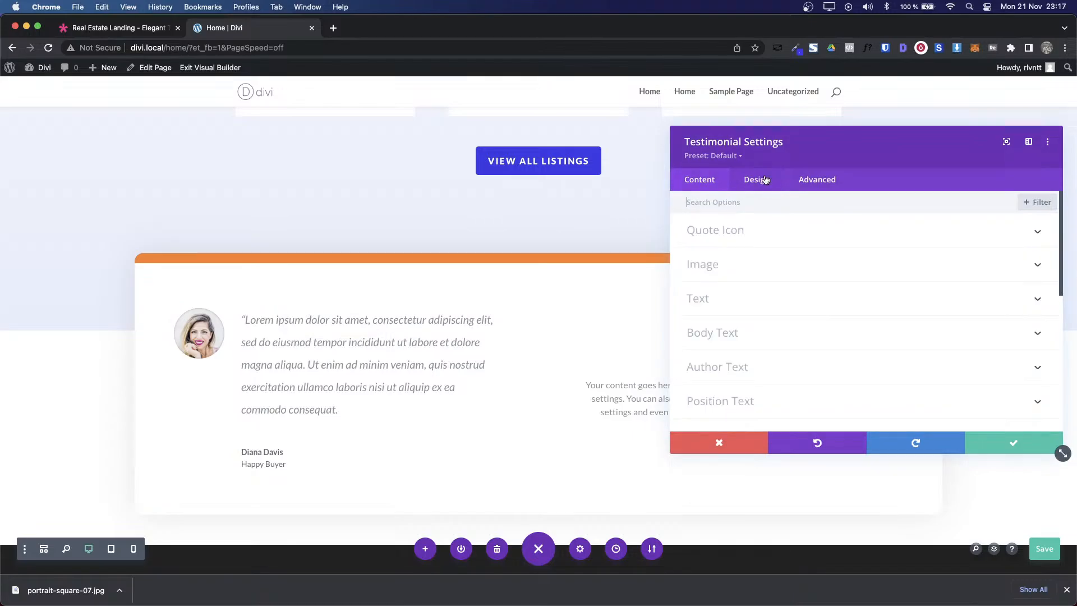
left_click(713, 263)
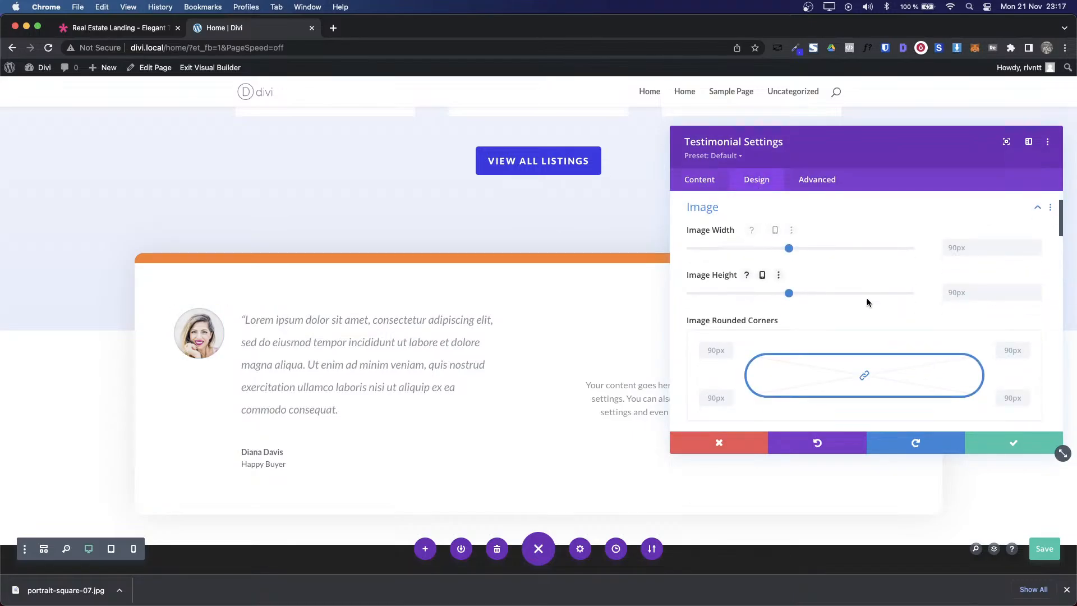
scroll(959, 271, "down", 1)
key("ctrl+Tab")
key("ctrl+Tab")
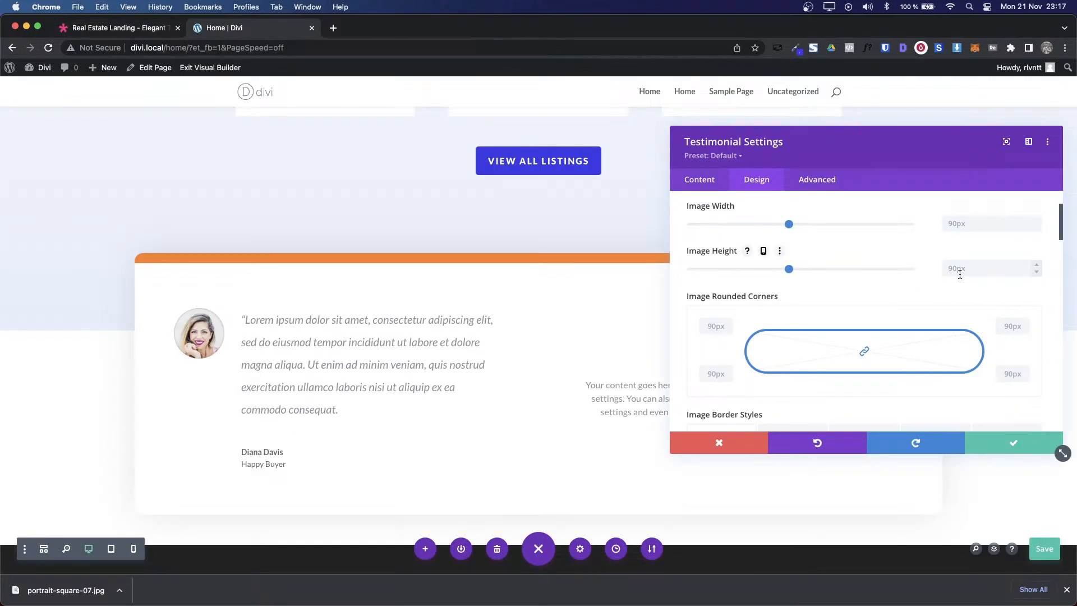
scroll(960, 274, "down", 5)
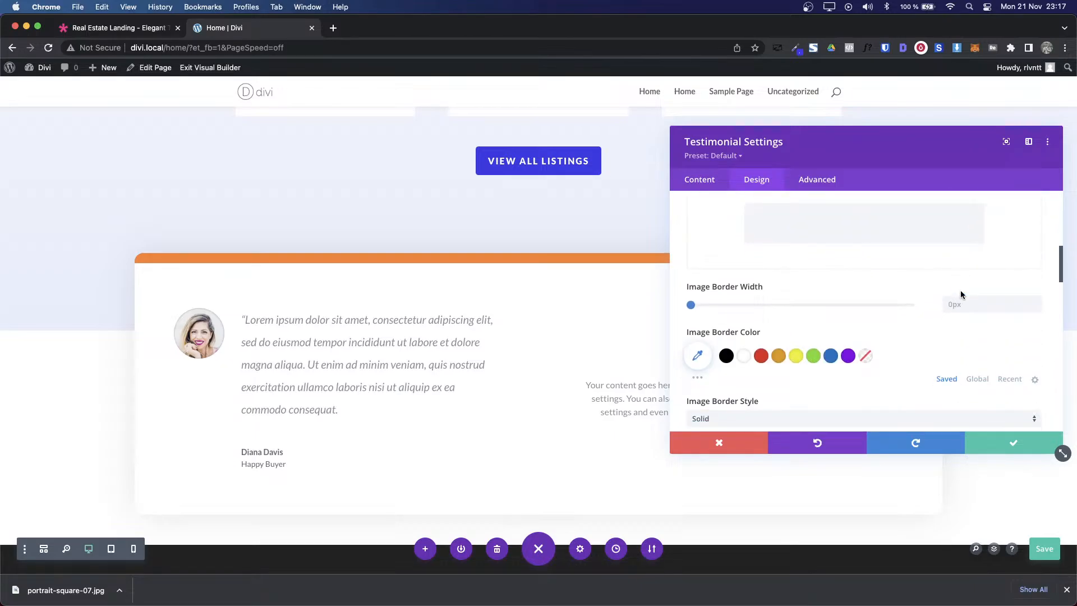
scroll(960, 293, "down", 2)
scroll(988, 328, "down", 2)
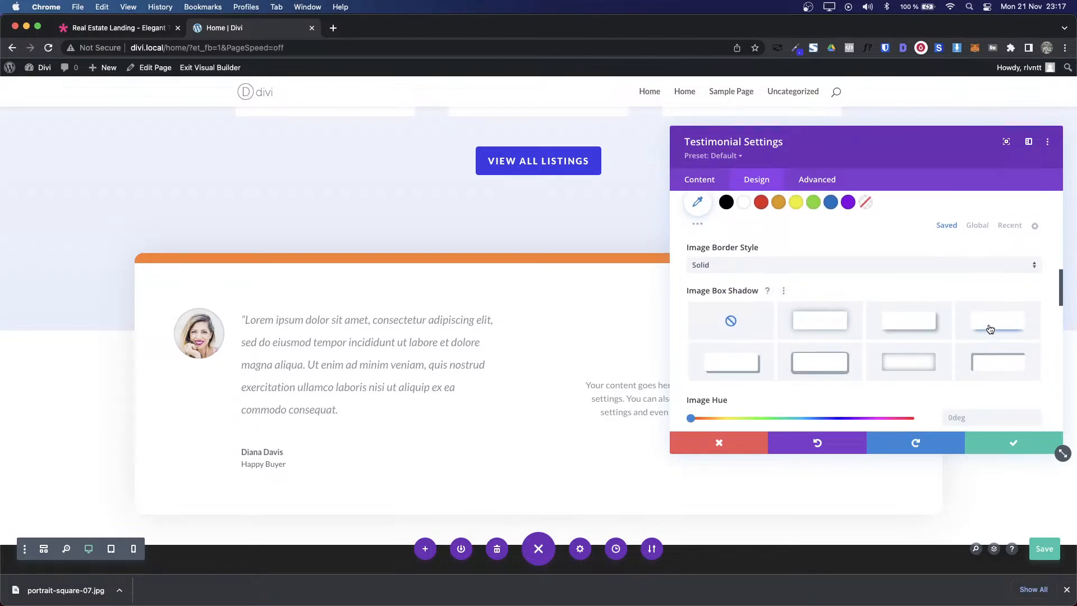
left_click(808, 334)
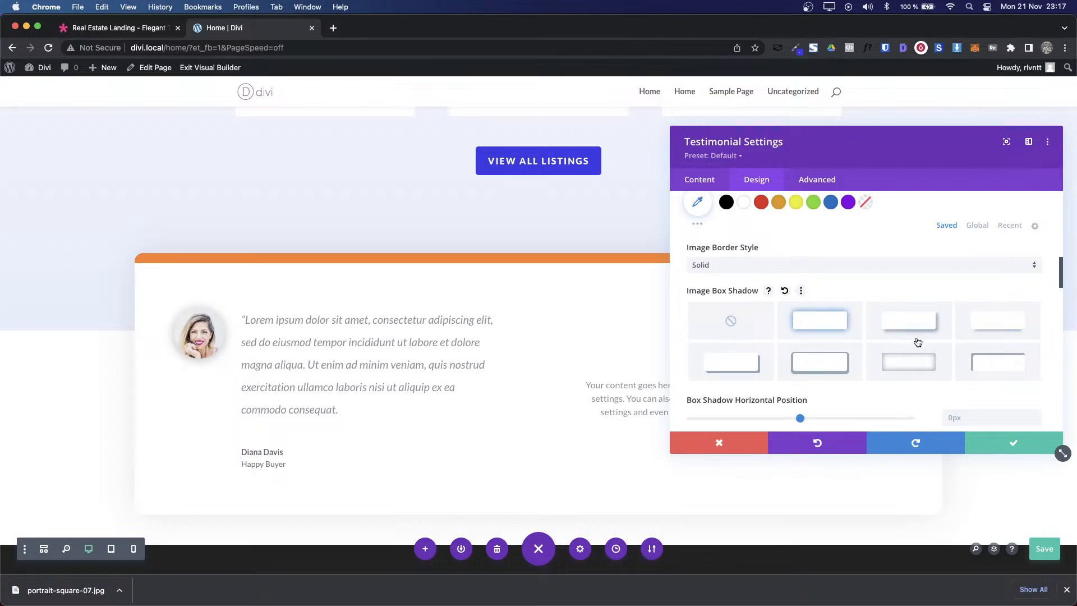
Step: Set the image box shadow's vertical position to 1px and its blur strength to 34px
scroll(956, 359, "down", 2)
left_click(960, 368)
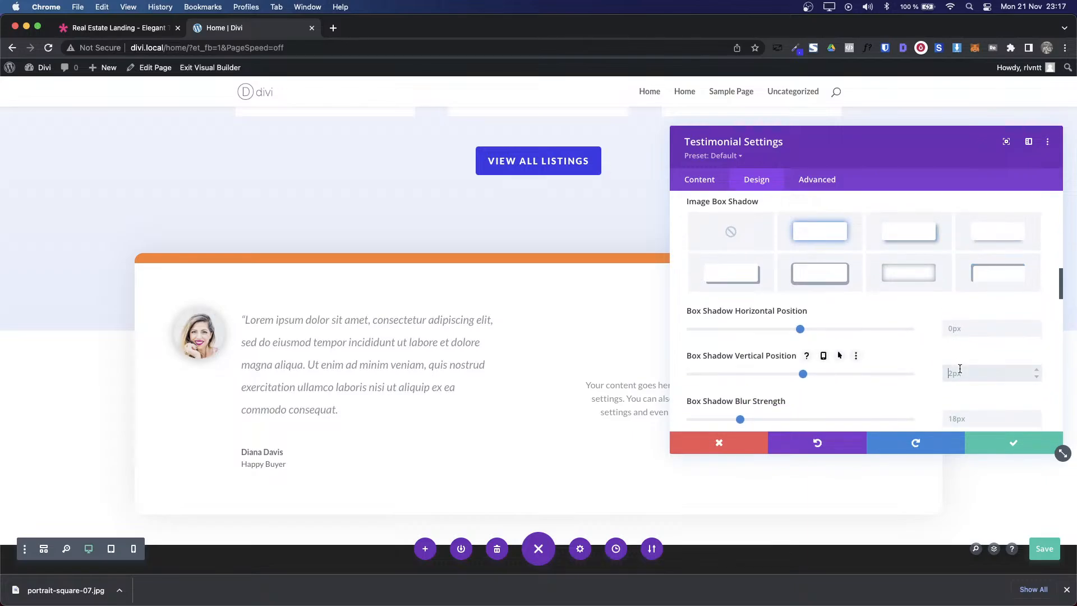
key("Down")
scroll(961, 390, "down", 1)
left_click(974, 367)
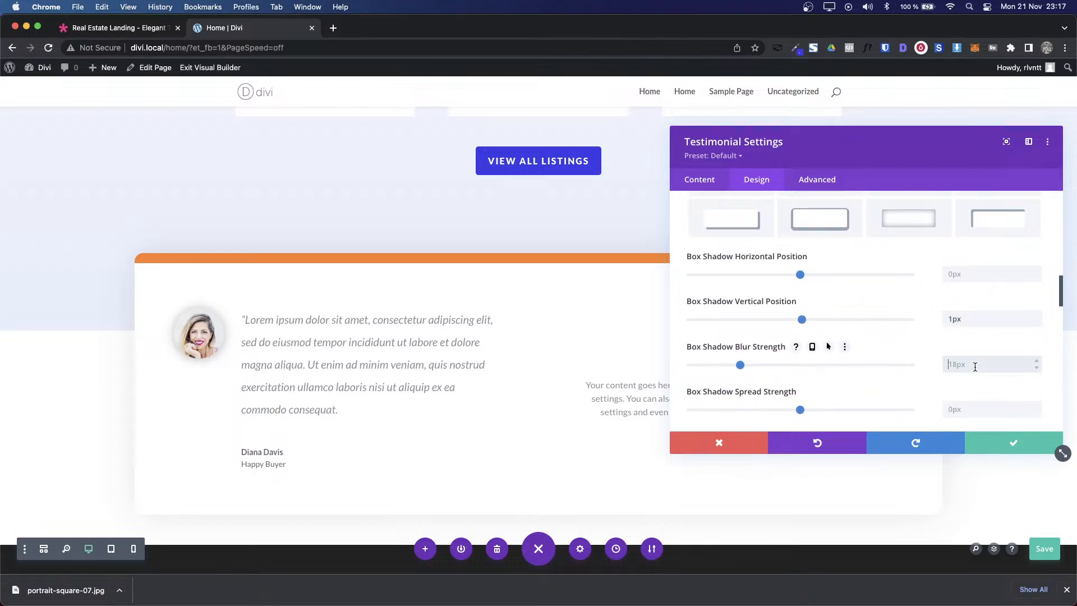
key("shift+Up")
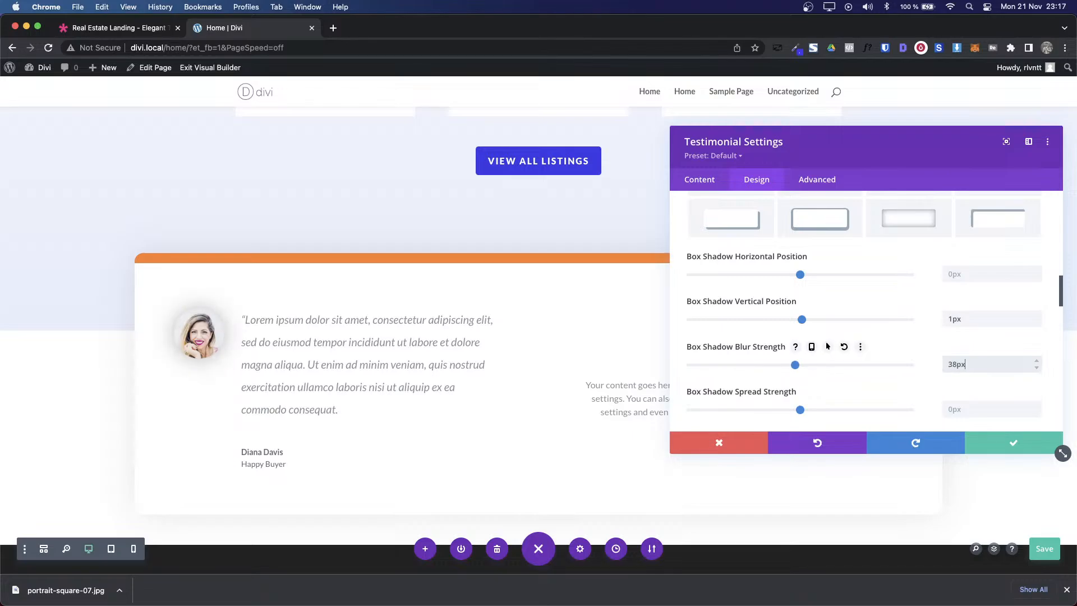
scroll(953, 368, "down", 2)
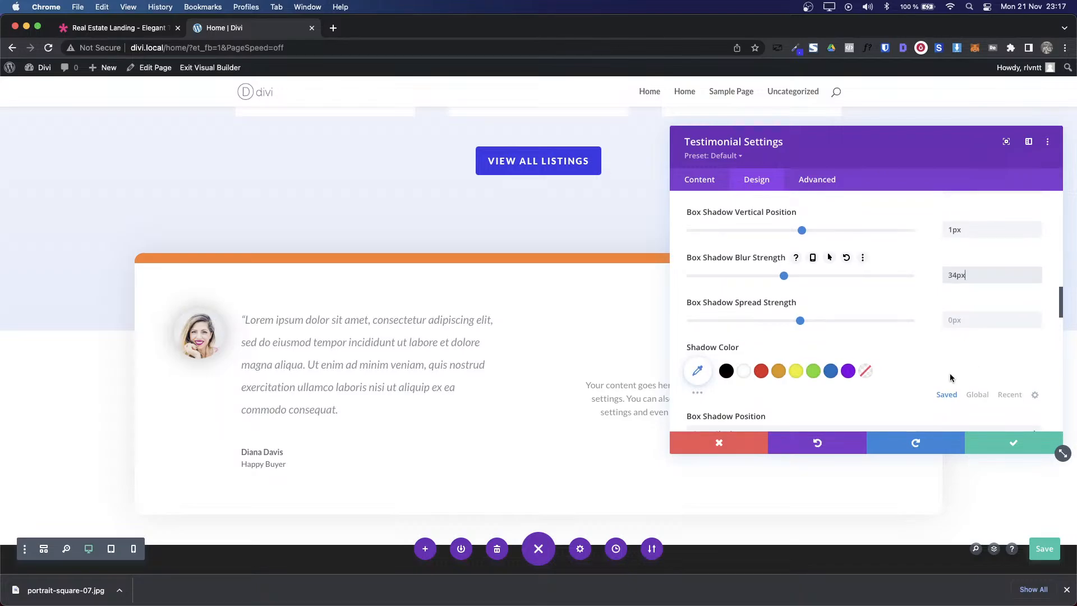
scroll(950, 334, "down", 1)
scroll(950, 335, "up", 5)
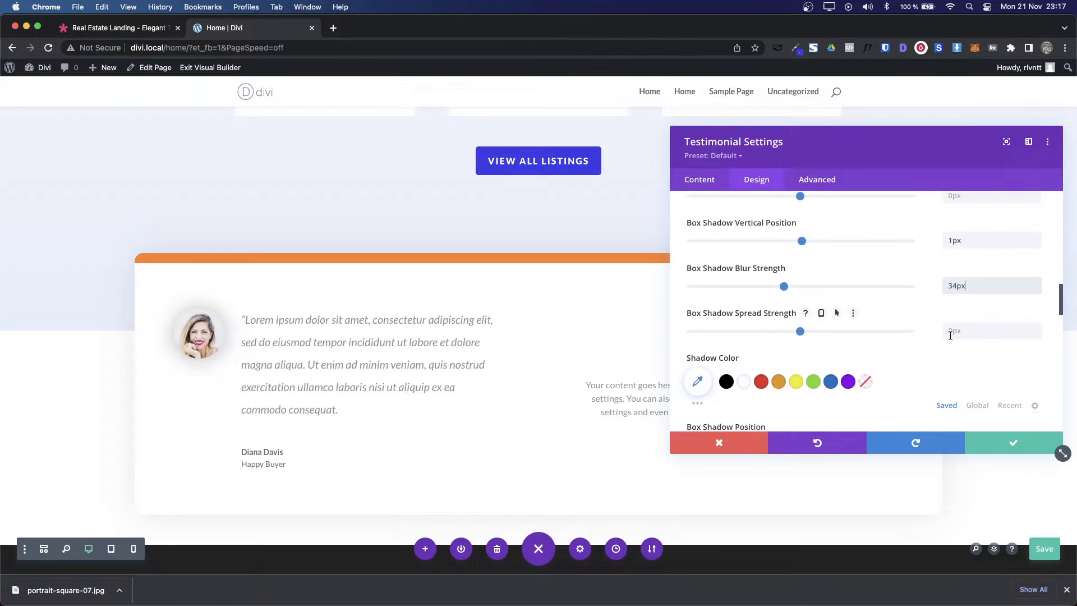
Step: Set the image box shadow's colour to black with strongly reduced opacity and save the testimonial
key("ctrl+shift+Tab")
key("ctrl+Tab")
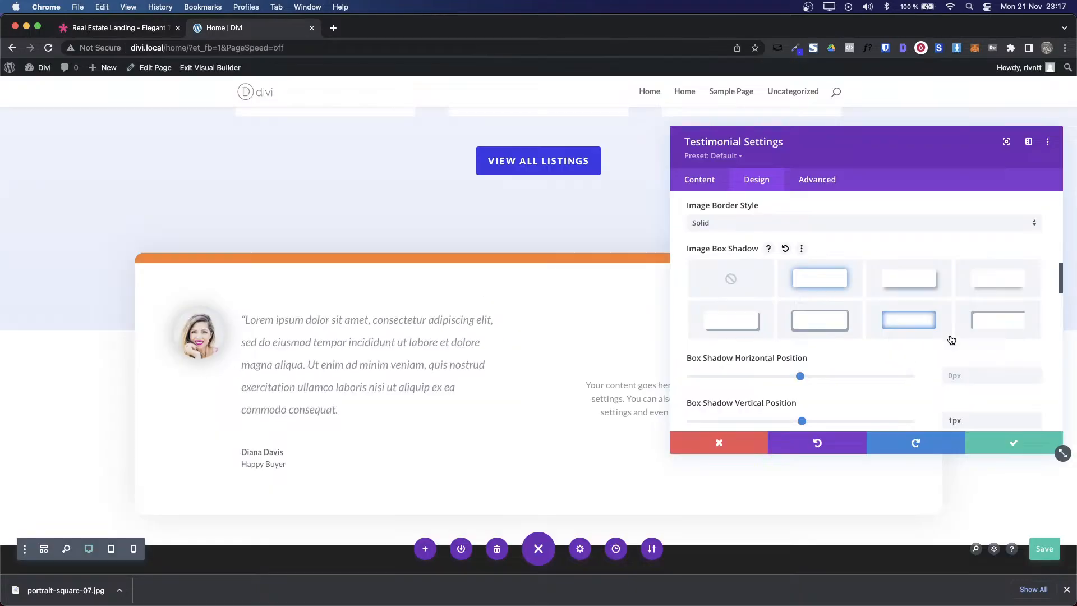
scroll(950, 334, "up", 2)
scroll(950, 334, "down", 4)
scroll(950, 335, "up", 4)
scroll(950, 335, "down", 6)
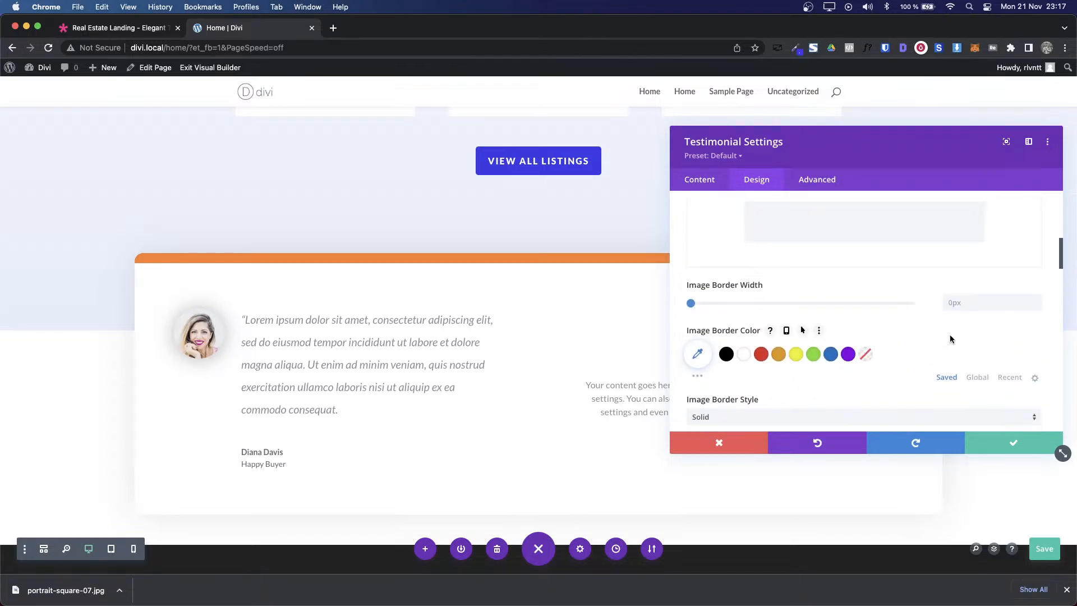
scroll(950, 334, "down", 2)
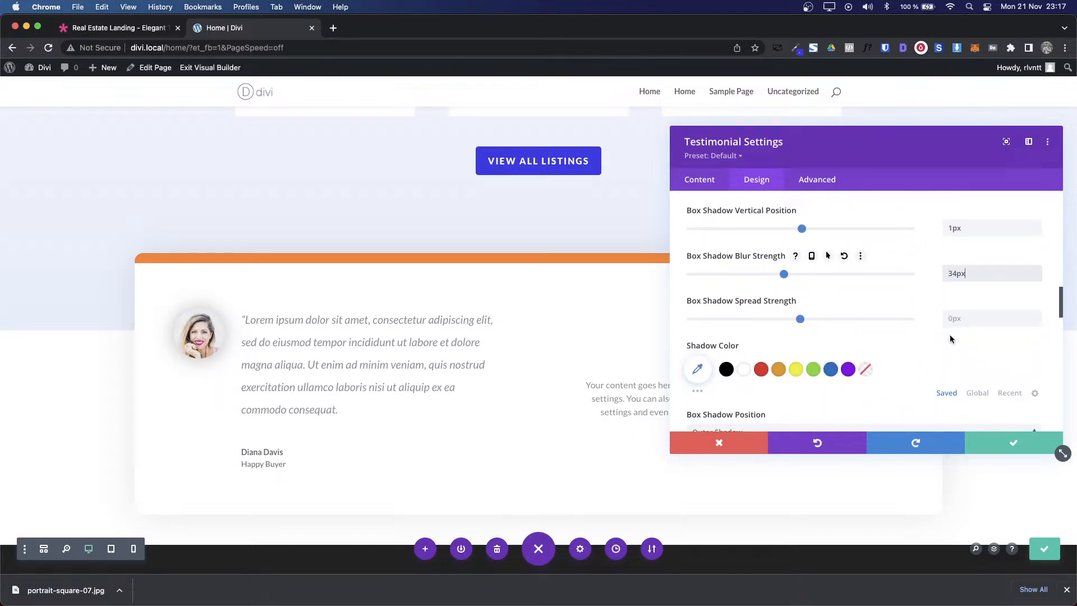
left_click(724, 370)
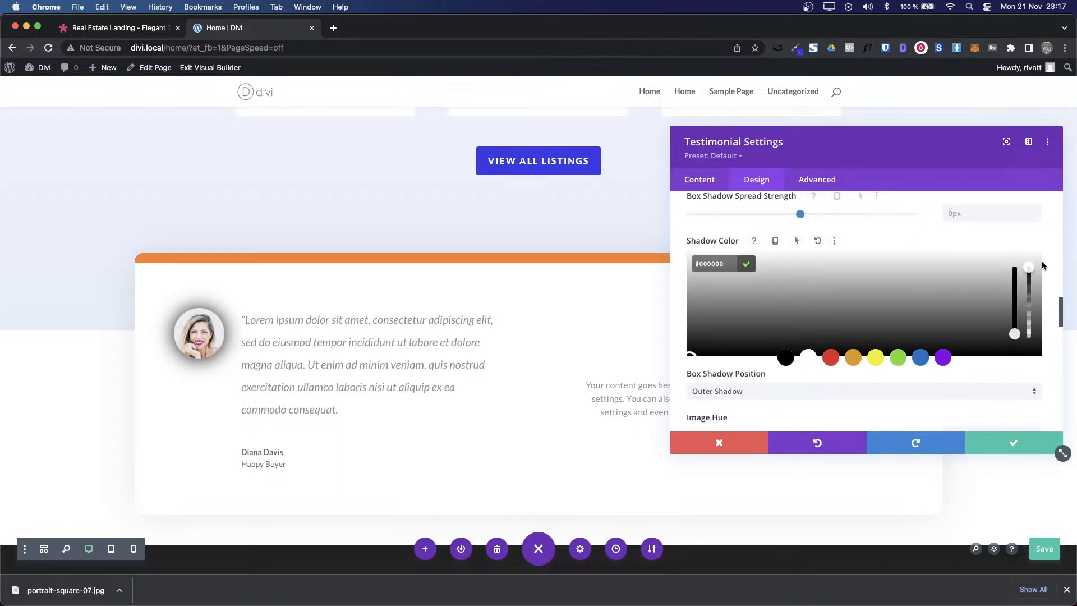
left_click_drag(1028, 269, 1034, 328)
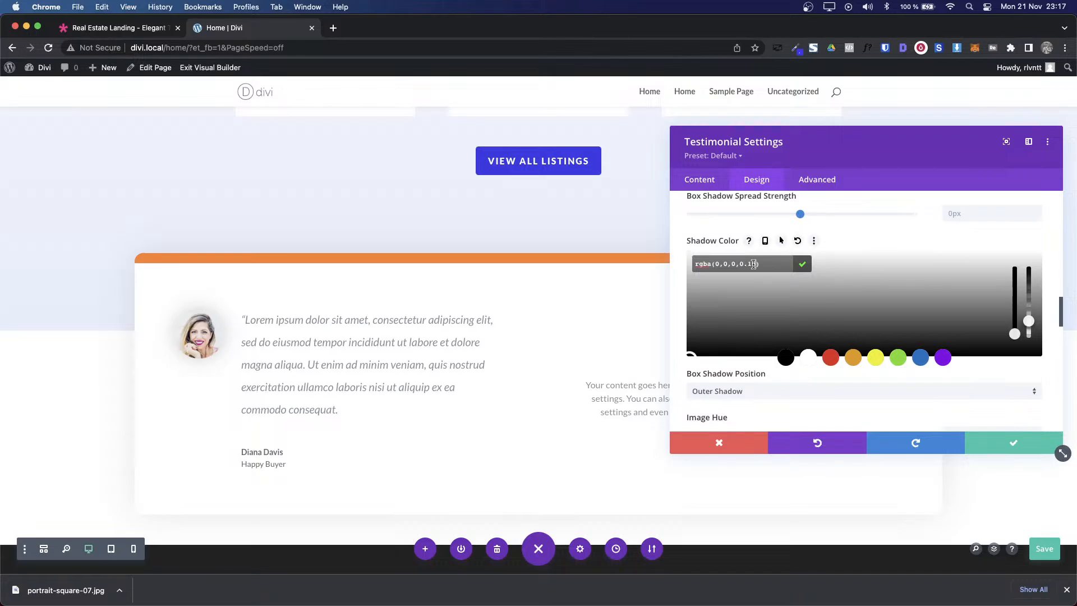
left_click(991, 442)
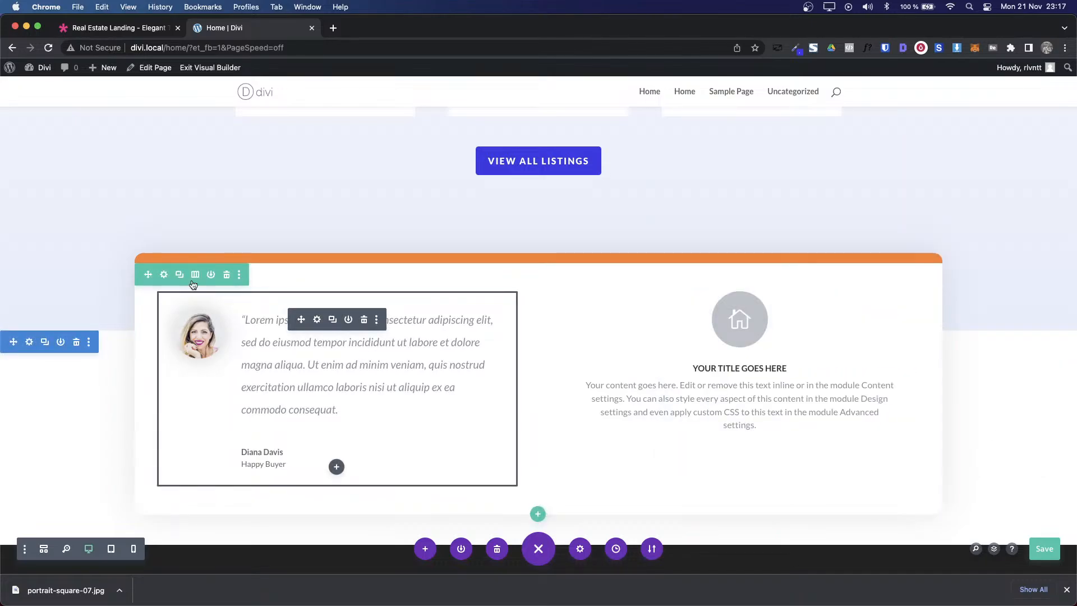
Step: Delete the testimonial row's second column, duplicate the first column in its place, save the row and compare it with the demo
left_click(164, 274)
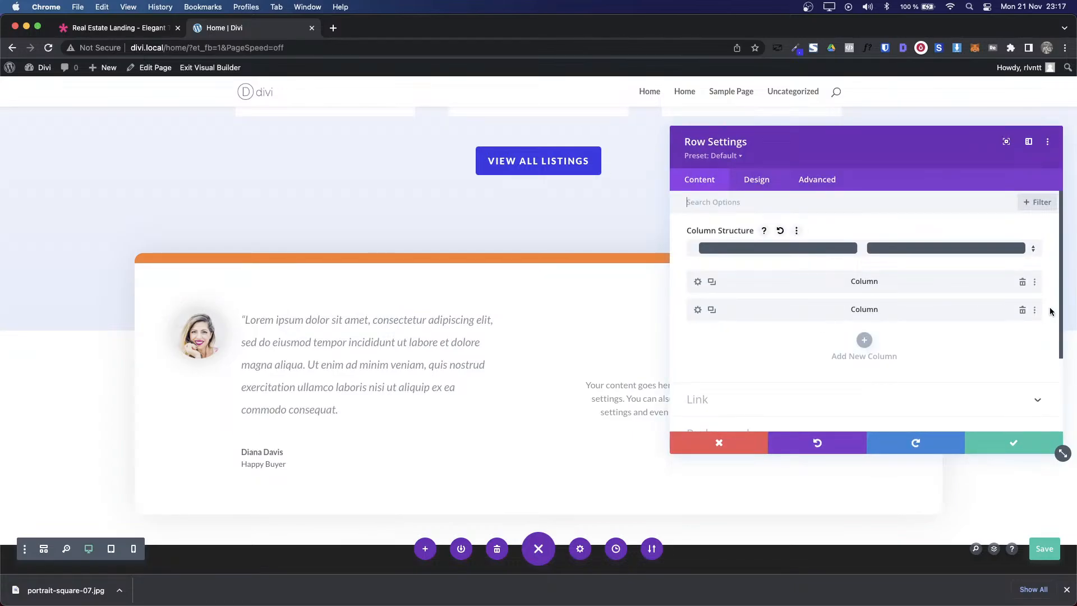
left_click(1022, 310)
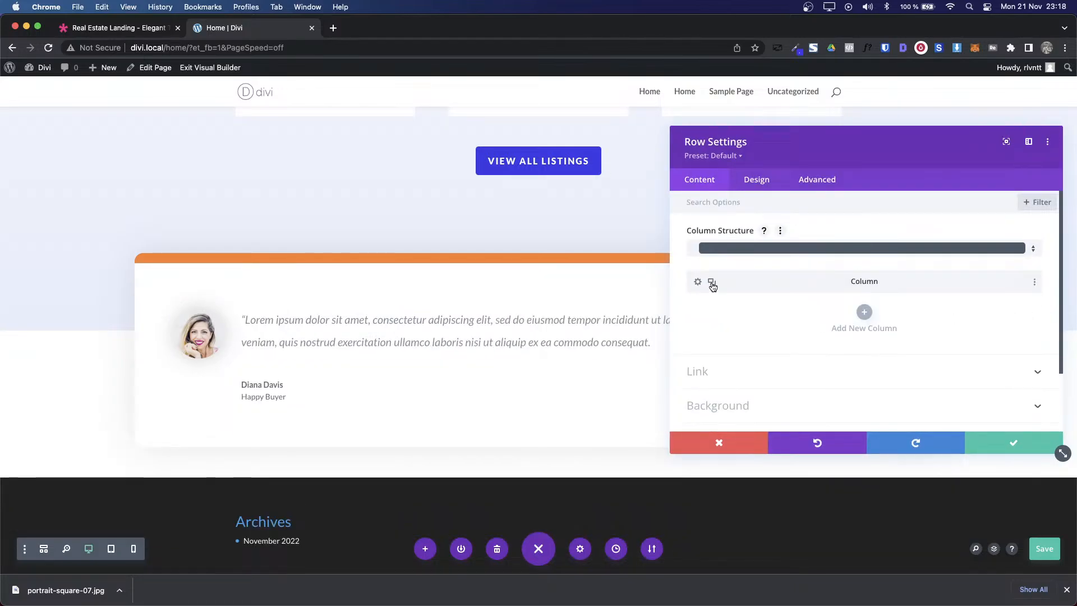
left_click(711, 282)
left_click(1013, 442)
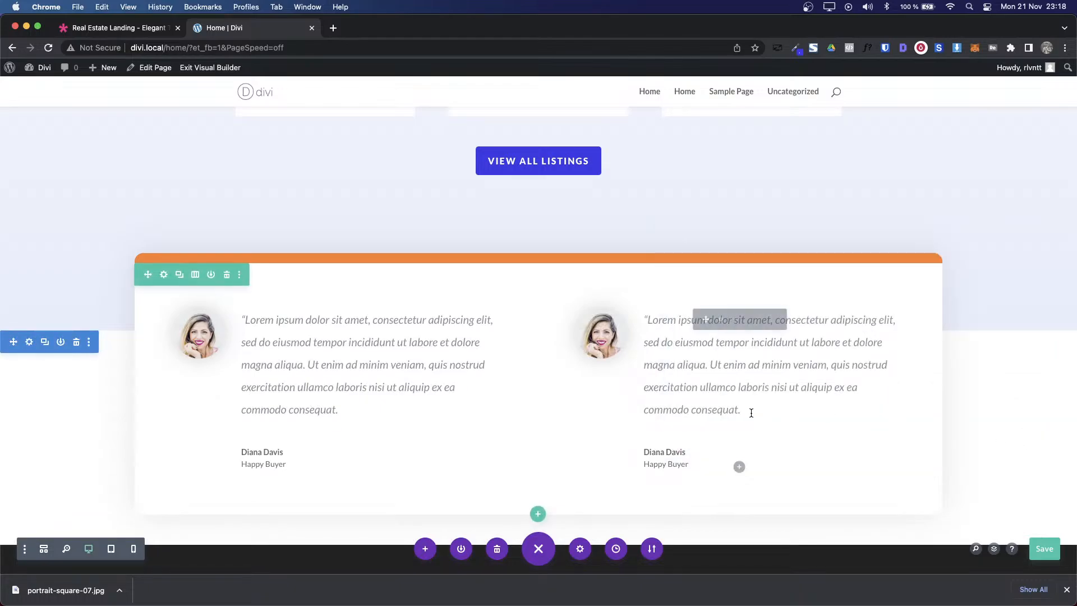
key("ctrl+shift+Tab")
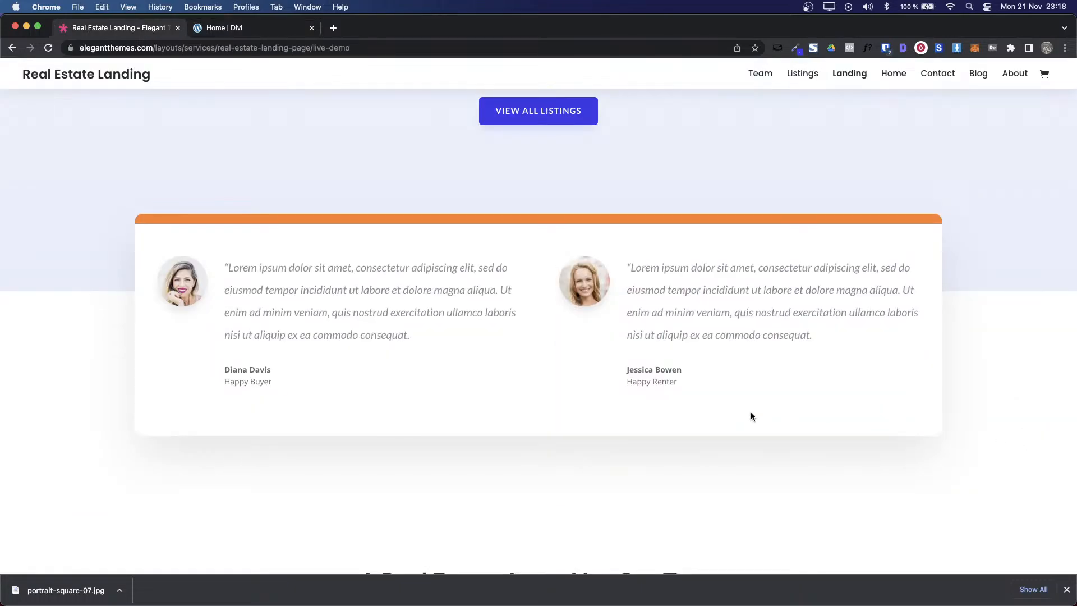
key("ctrl+Tab")
scroll(751, 413, "down", 3)
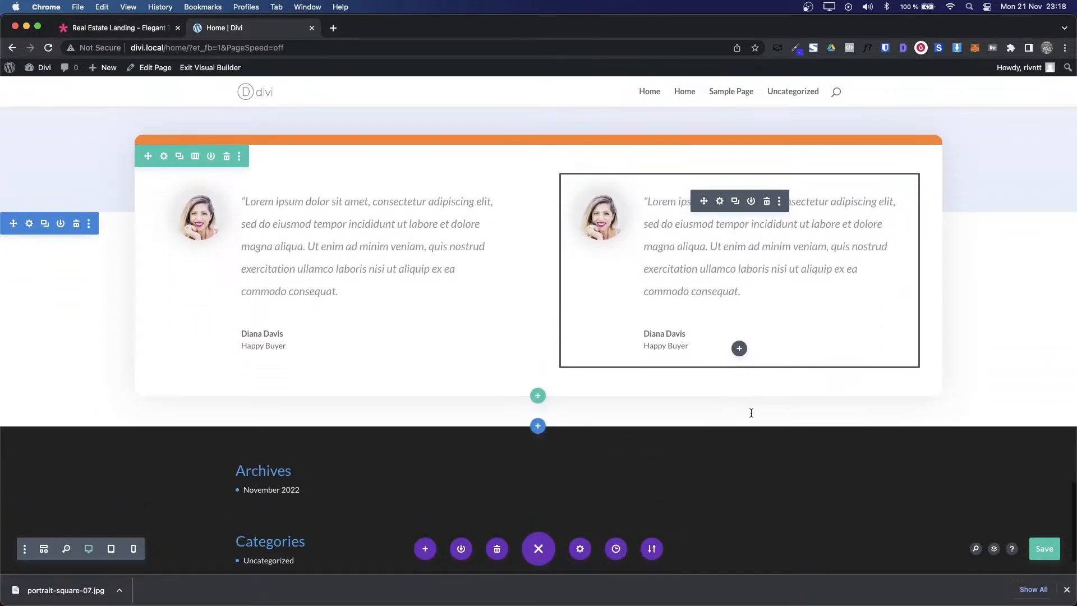
Step: Examine the demo's testimonial row and the "A Real Estate Agent You Can Trust" section beneath it
key("ctrl+shift+Tab")
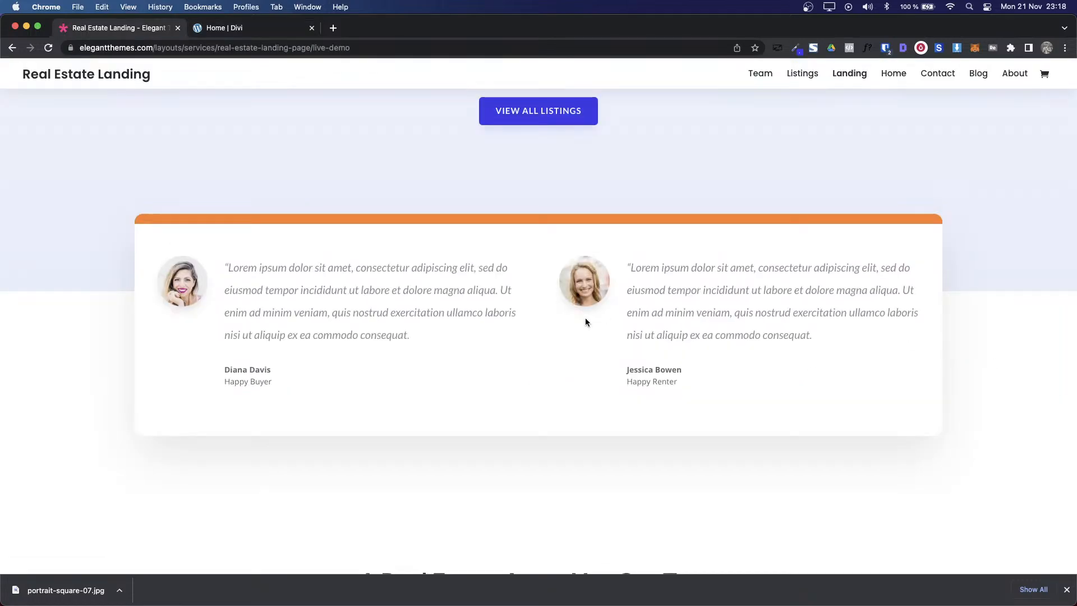
scroll(585, 318, "down", 10)
scroll(585, 322, "up", 6)
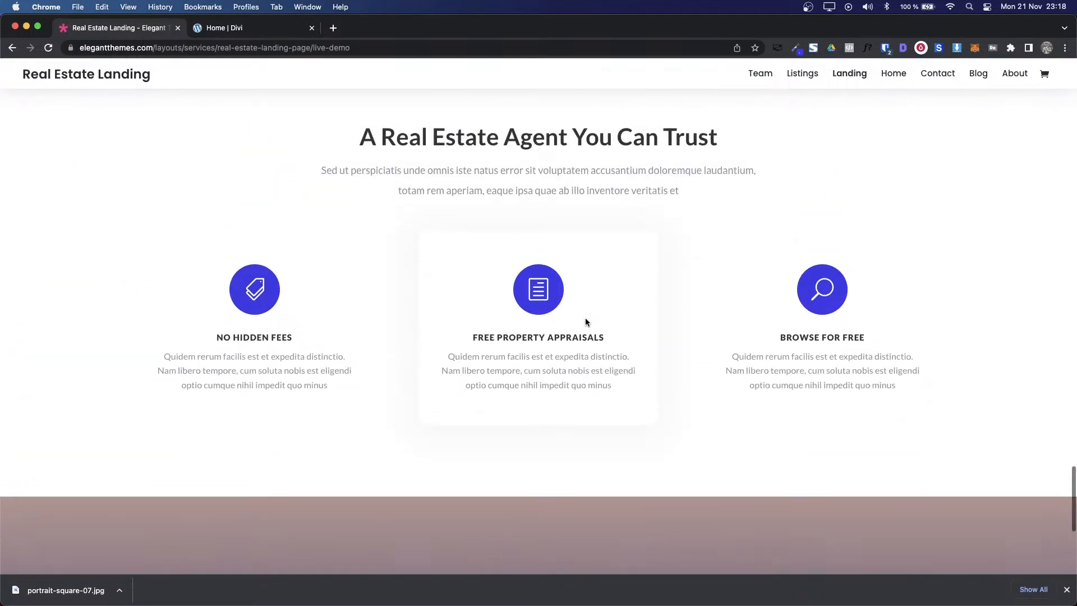
scroll(585, 322, "up", 4)
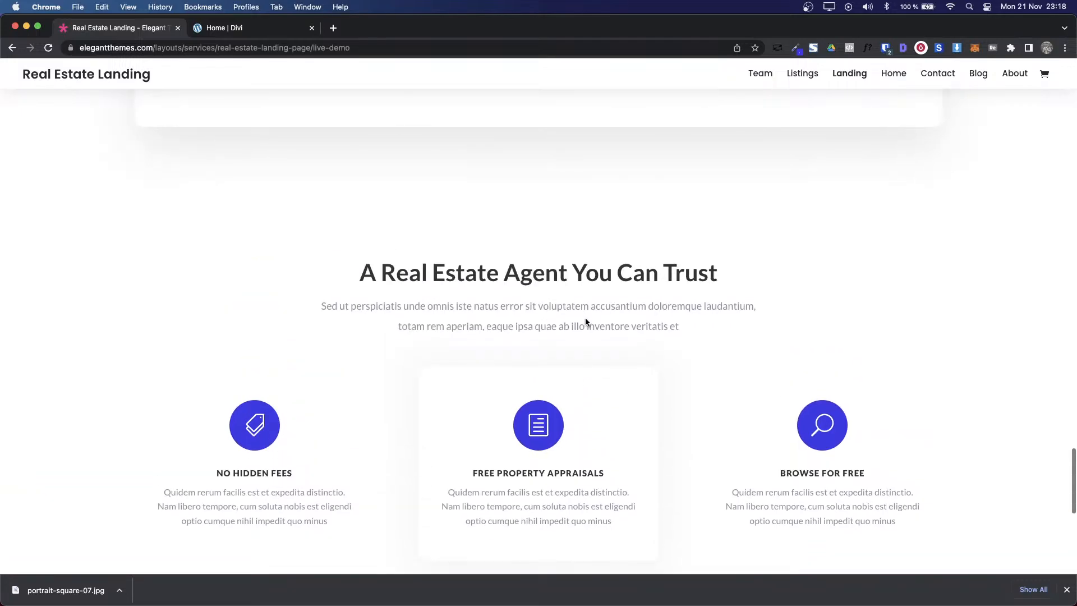
scroll(585, 322, "down", 7)
scroll(585, 322, "up", 7)
scroll(585, 322, "down", 3)
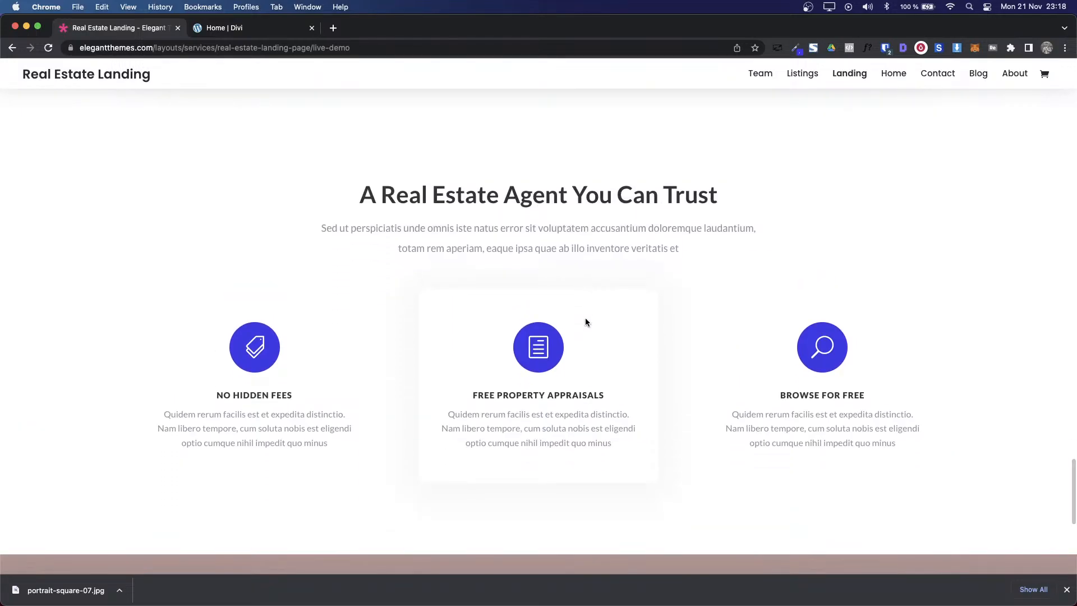
scroll(584, 320, "up", 2)
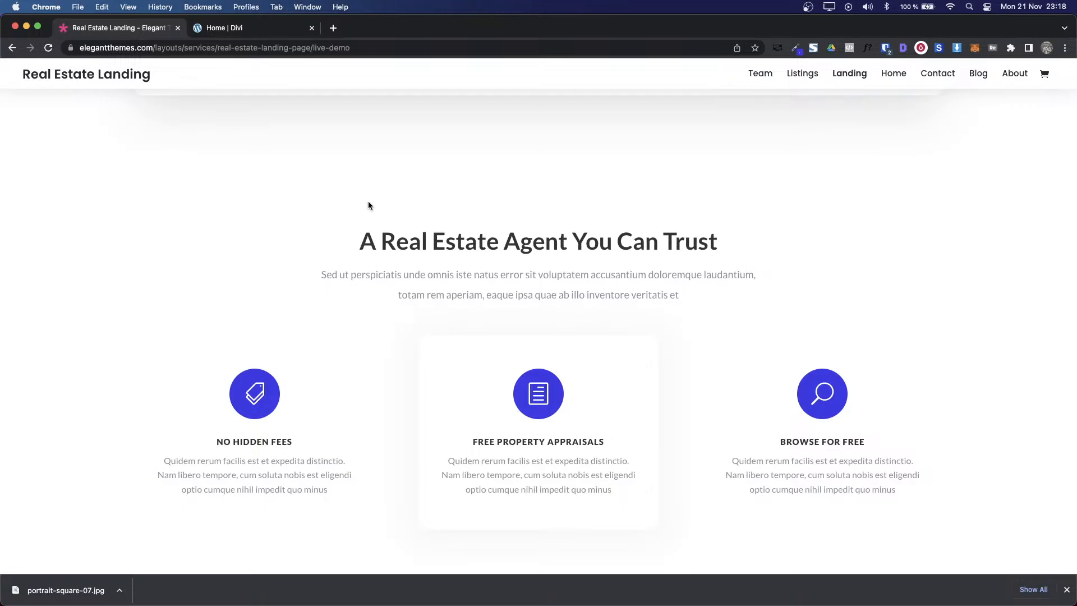
Step: Review the rebuilt page from the "We'll Find You The Perfect Space" area down through Recent Listings to the testimonial row
key("ctrl+Tab")
scroll(362, 305, "up", 12)
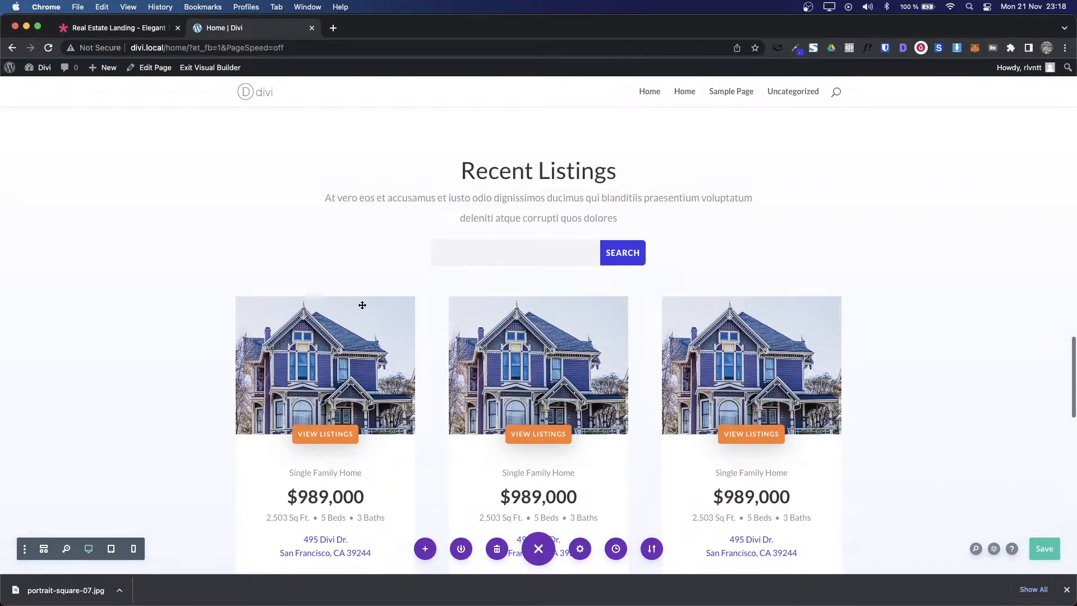
scroll(363, 306, "up", 10)
scroll(363, 305, "down", 10)
scroll(362, 305, "up", 10)
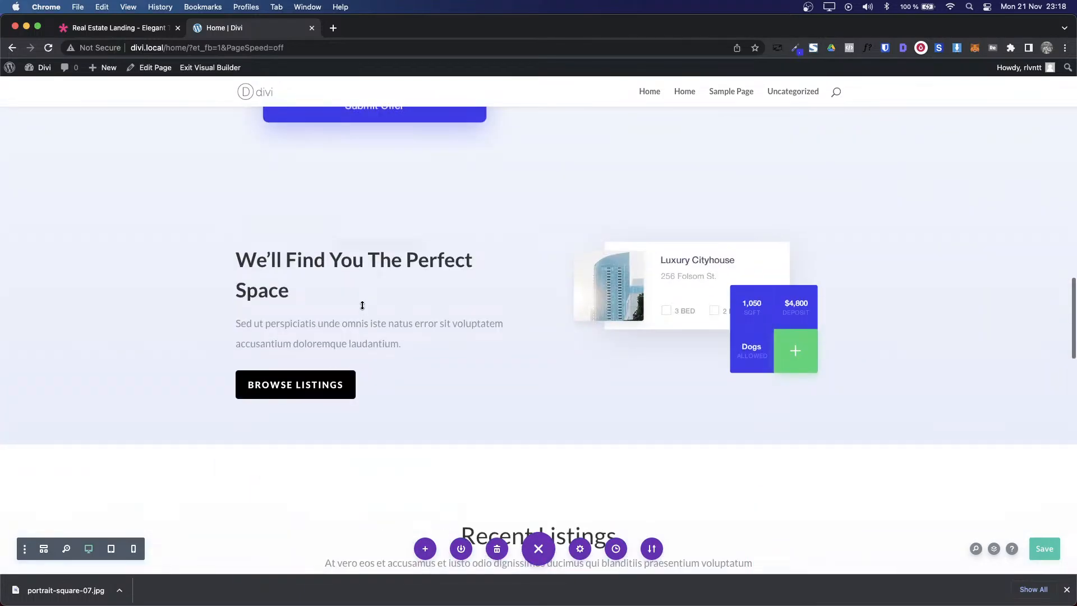
scroll(362, 305, "up", 5)
scroll(362, 305, "down", 9)
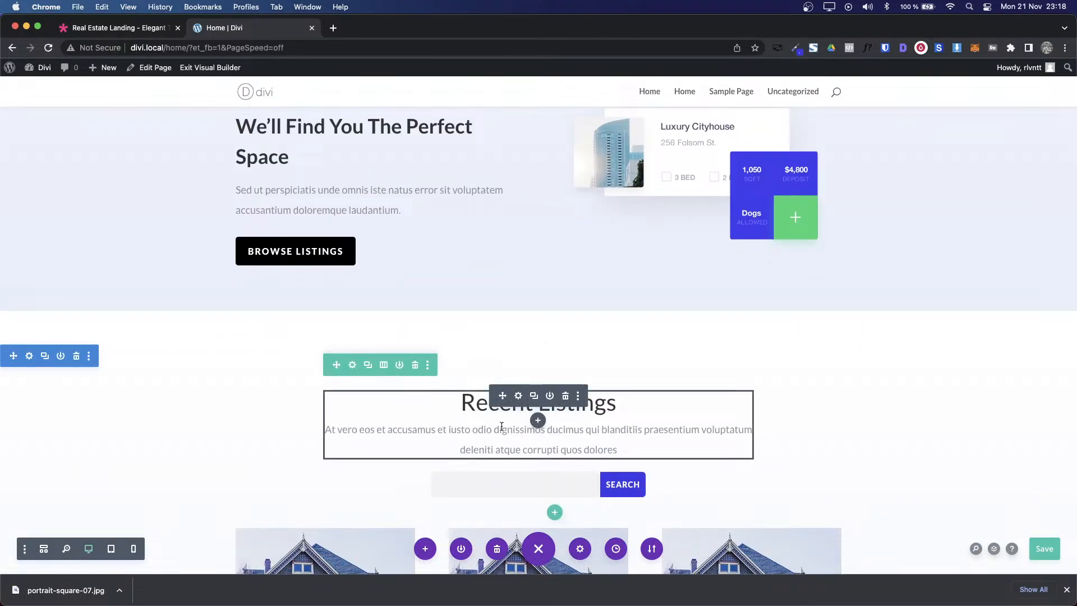
scroll(501, 426, "down", 15)
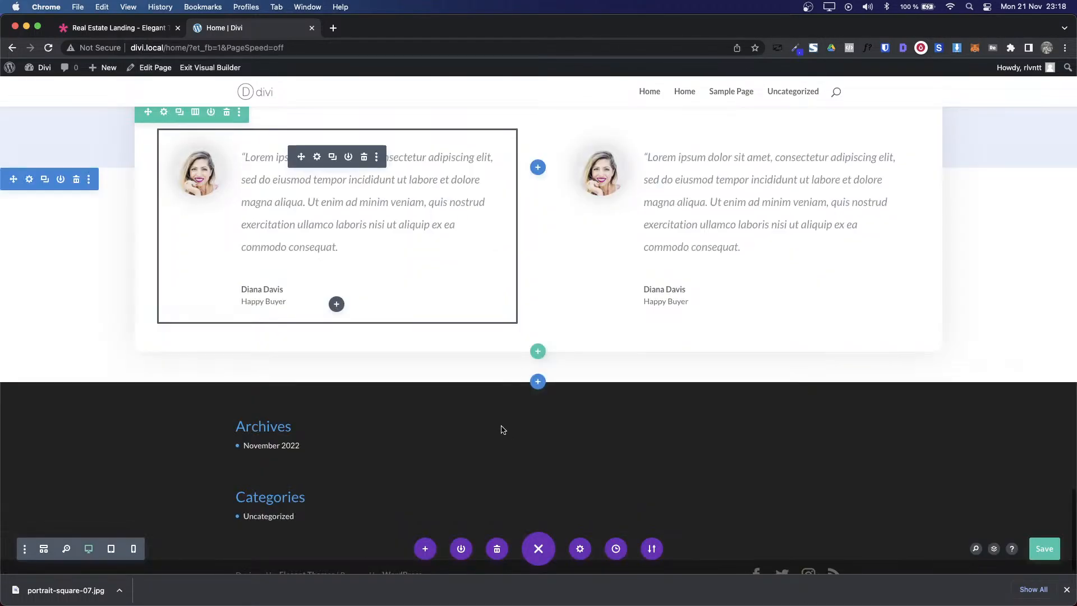
Step: Following the demo's layout, insert a regular section with a one-column row below the testimonials, leaving the row without a module
key("ctrl+shift+Tab")
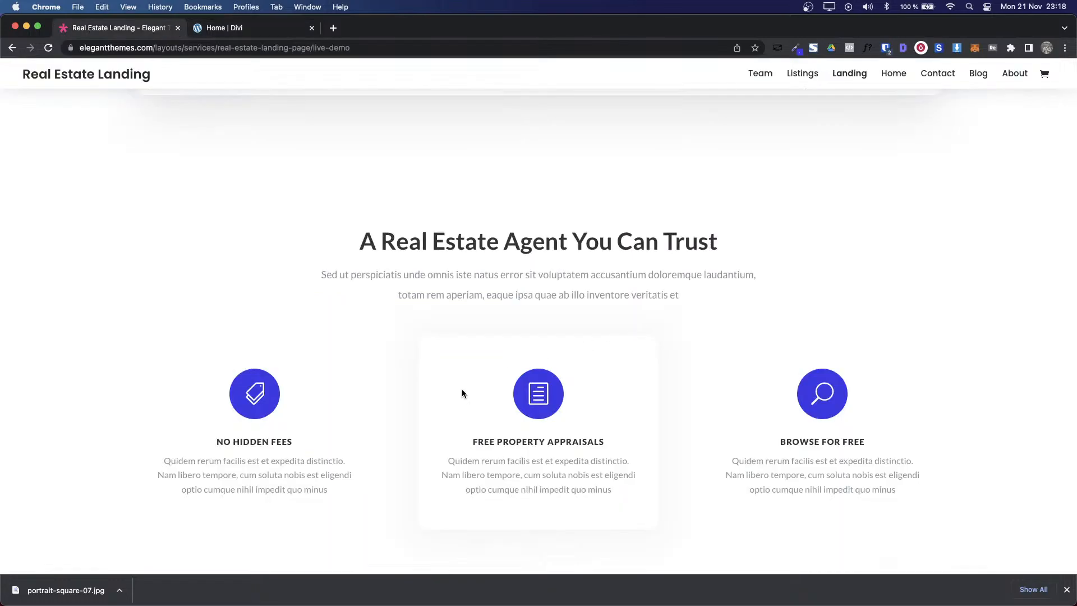
scroll(462, 389, "down", 5)
scroll(462, 392, "up", 7)
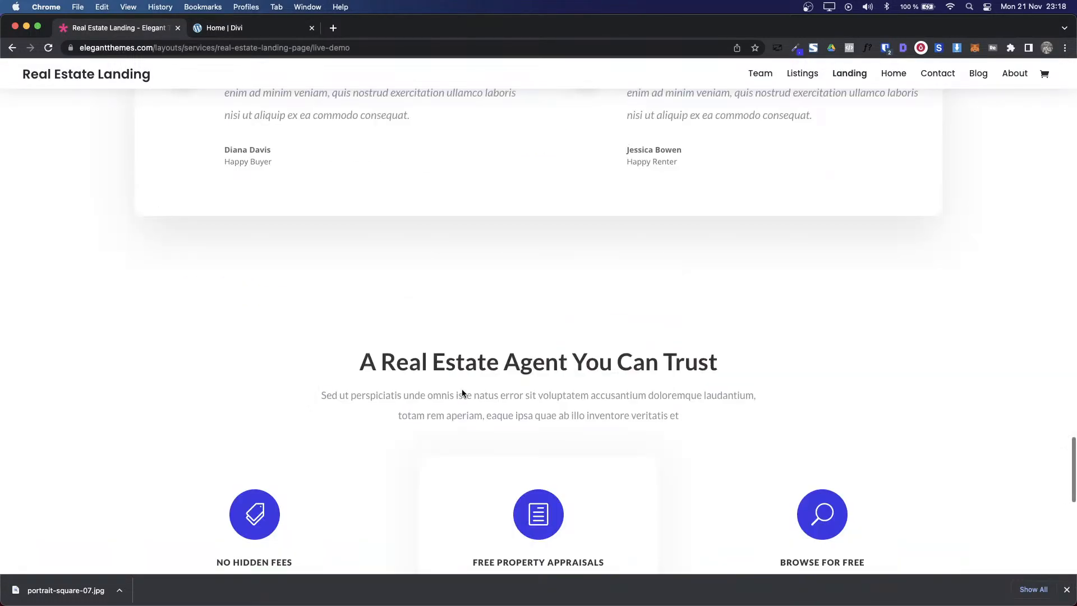
key("ctrl+Tab")
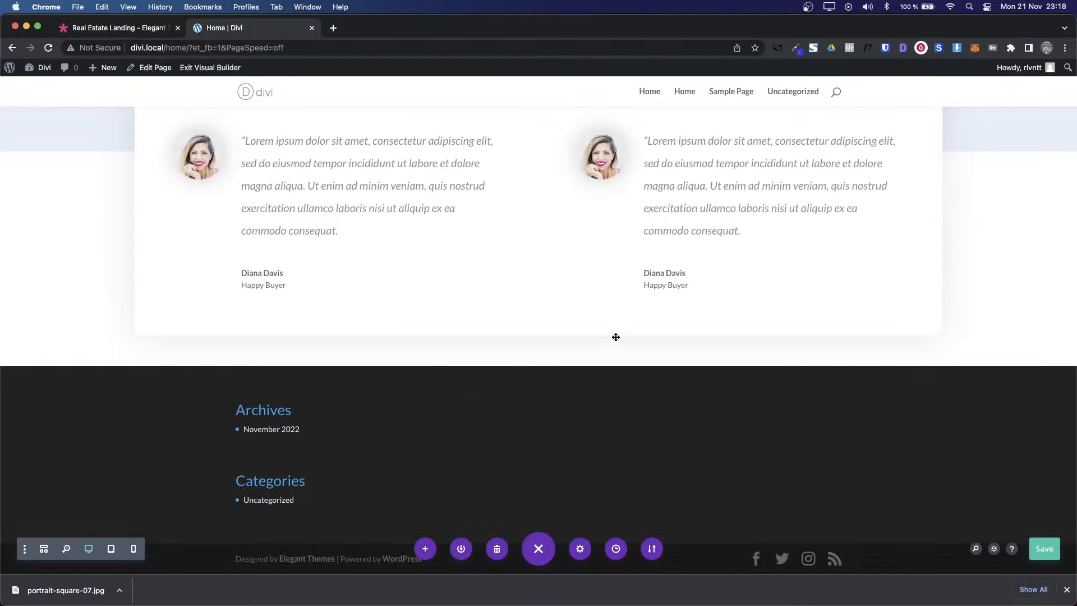
left_click(538, 365)
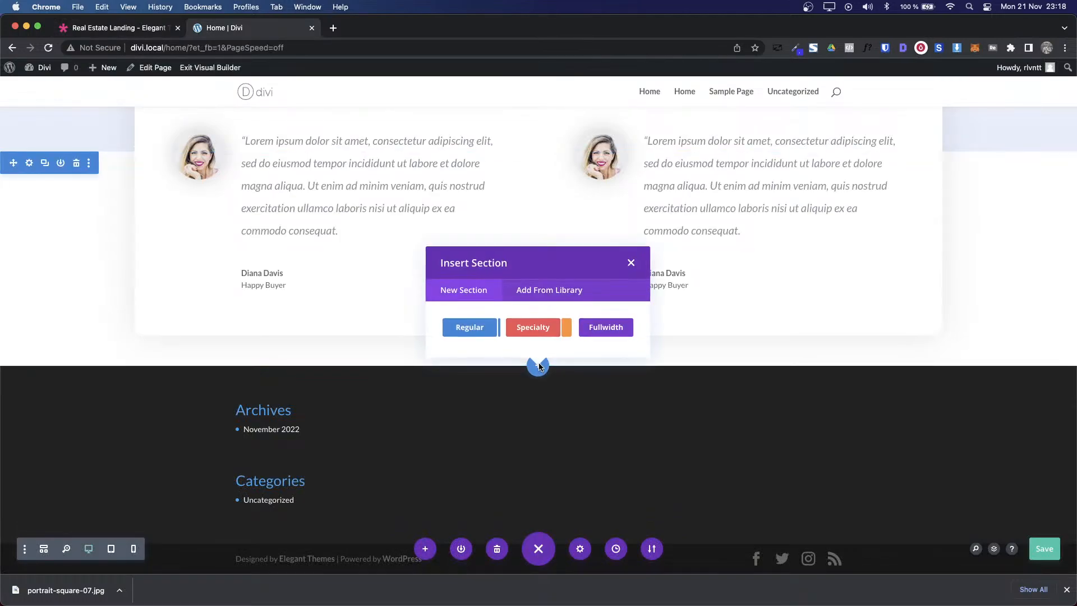
left_click(470, 328)
key("ctrl+Tab")
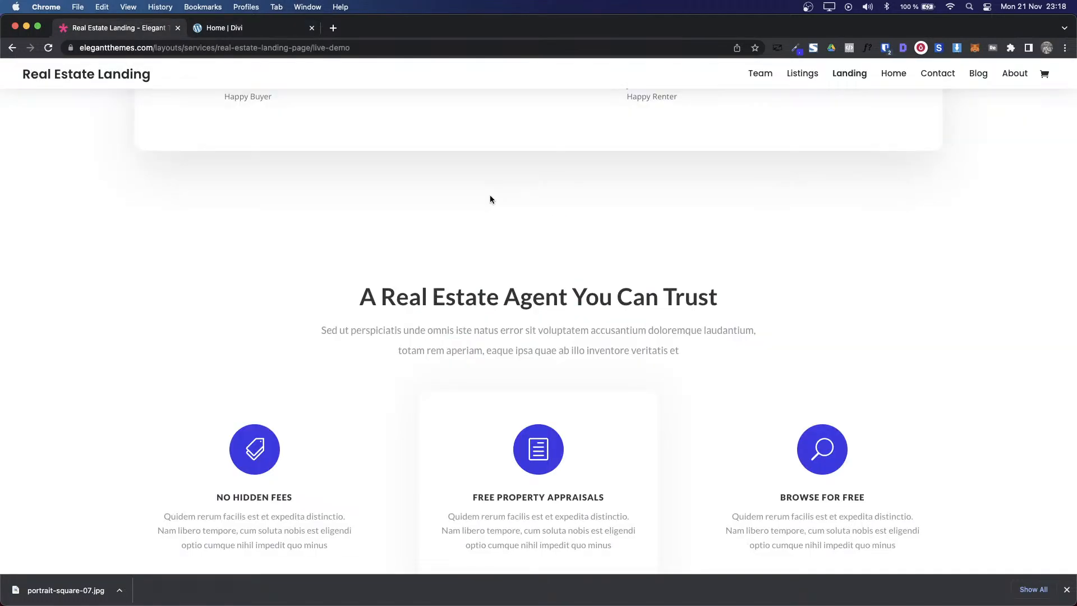
key("ctrl+Tab")
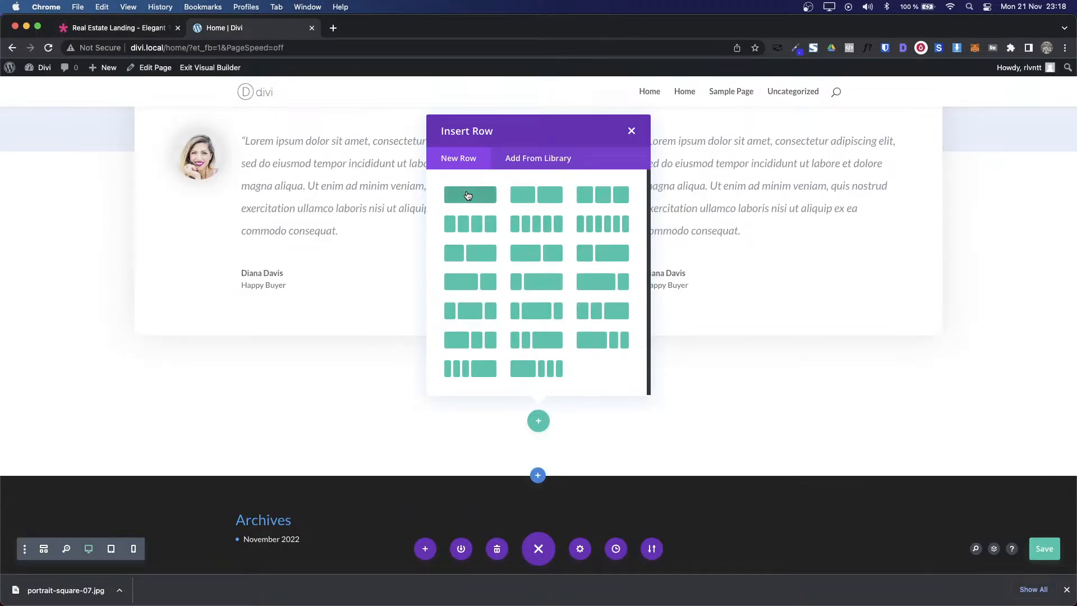
left_click(468, 194)
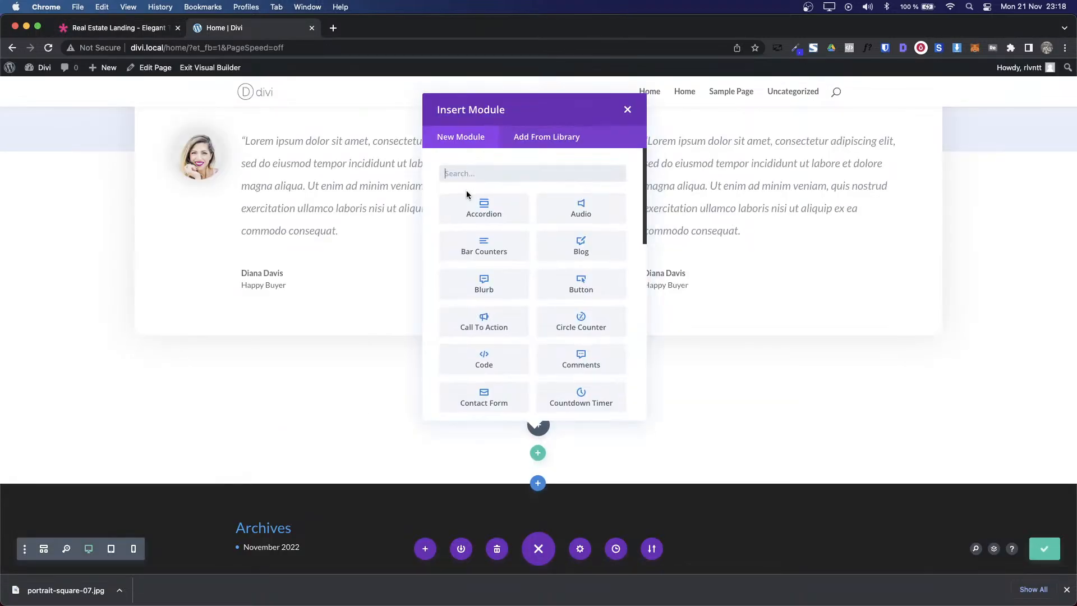
left_click(628, 112)
Step: Copy the demo's heading "A Real Estate Agent You Can Trust" together with the paragraph below it
key("ctrl+Tab")
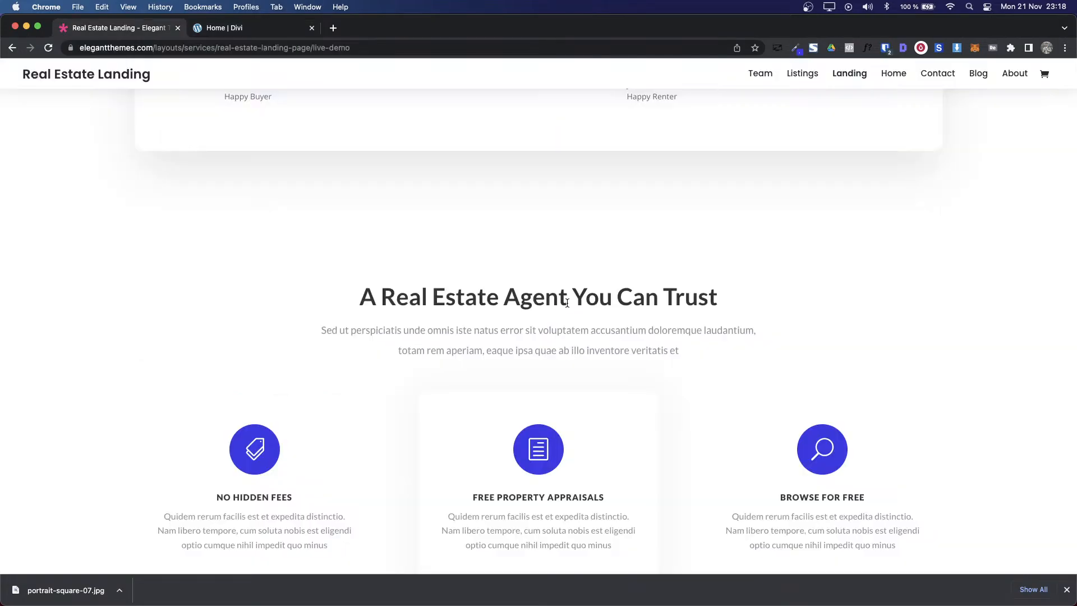
left_click_drag(359, 294, 762, 351)
key("ctrl+c")
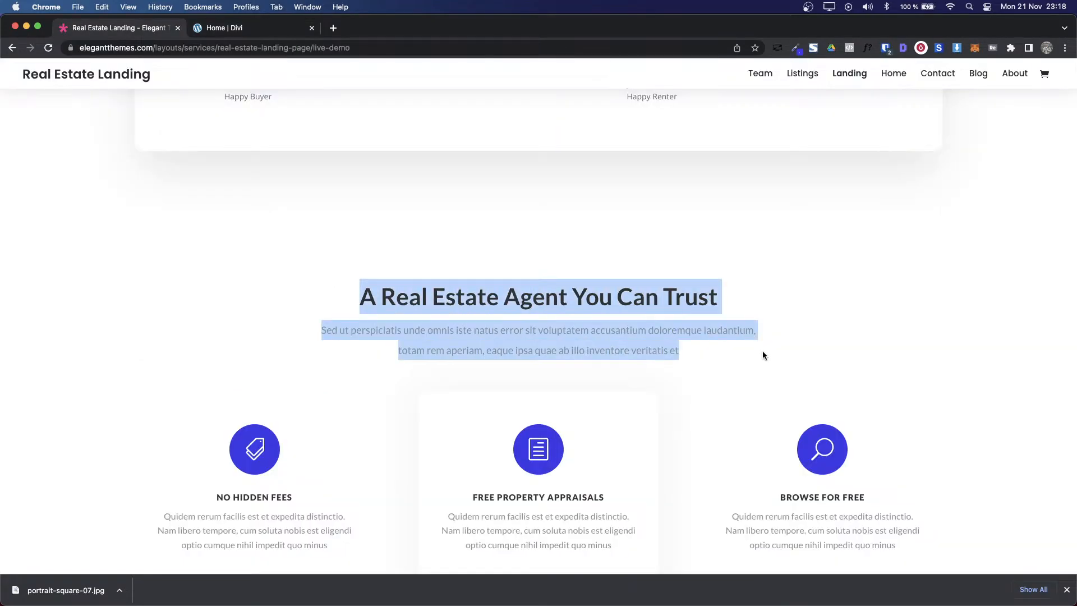
Step: Add a Text module to the new row and replace its placeholder body with the copied heading and paragraph
key("ctrl+Tab")
left_click(538, 424)
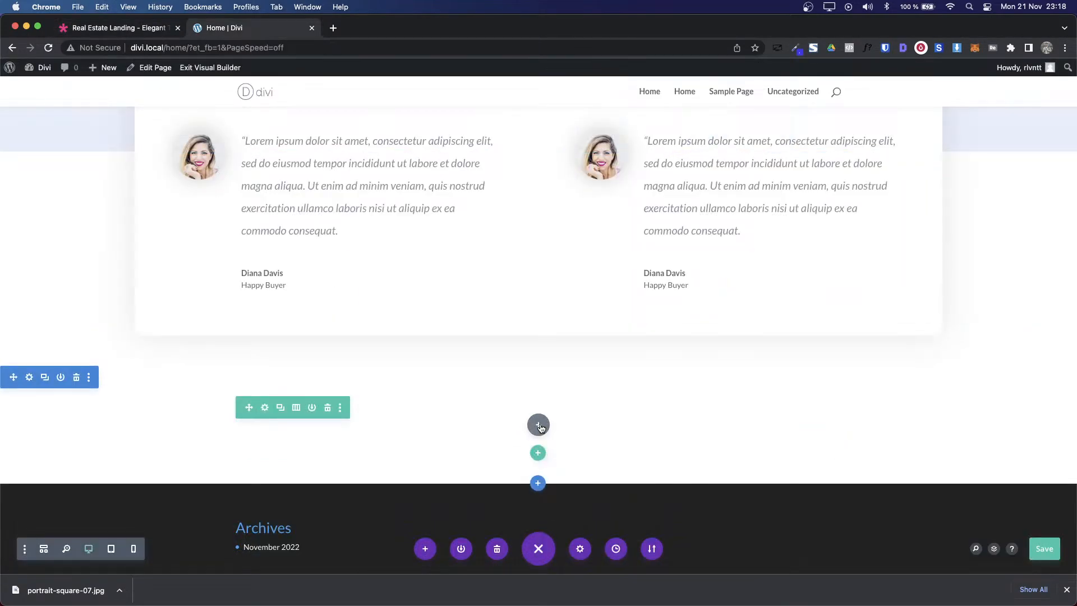
type("tex")
left_click(475, 202)
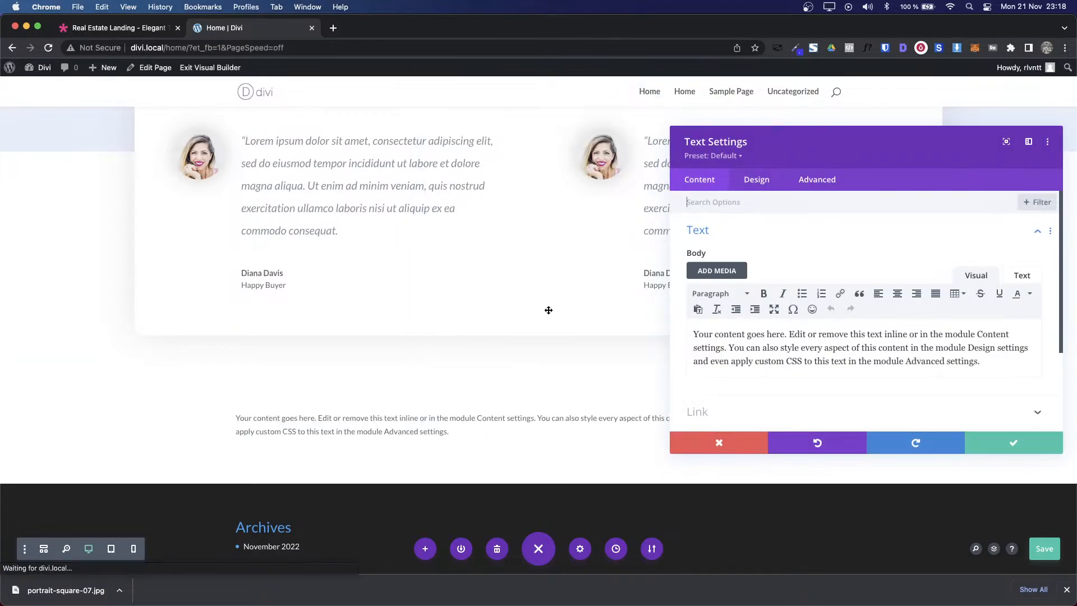
left_click(754, 361)
key("ctrl+a")
key("BackSpace")
key("ctrl+v")
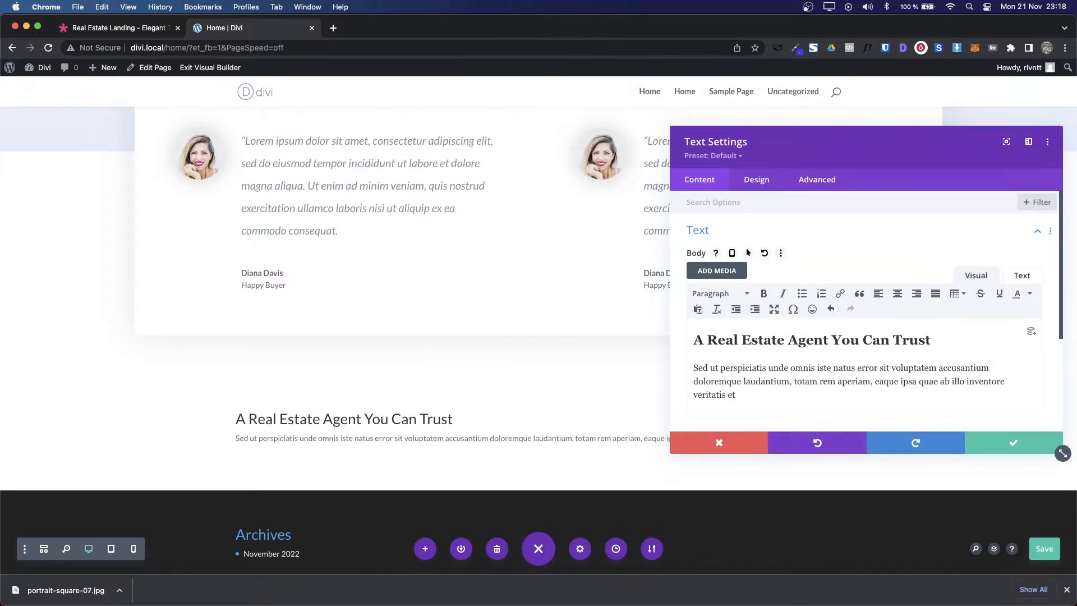
Step: Inspect the demo heading "A Real Estate Agent You Can Trust" with WhatFont and copy its text colour code
left_click(125, 28)
left_click(612, 281)
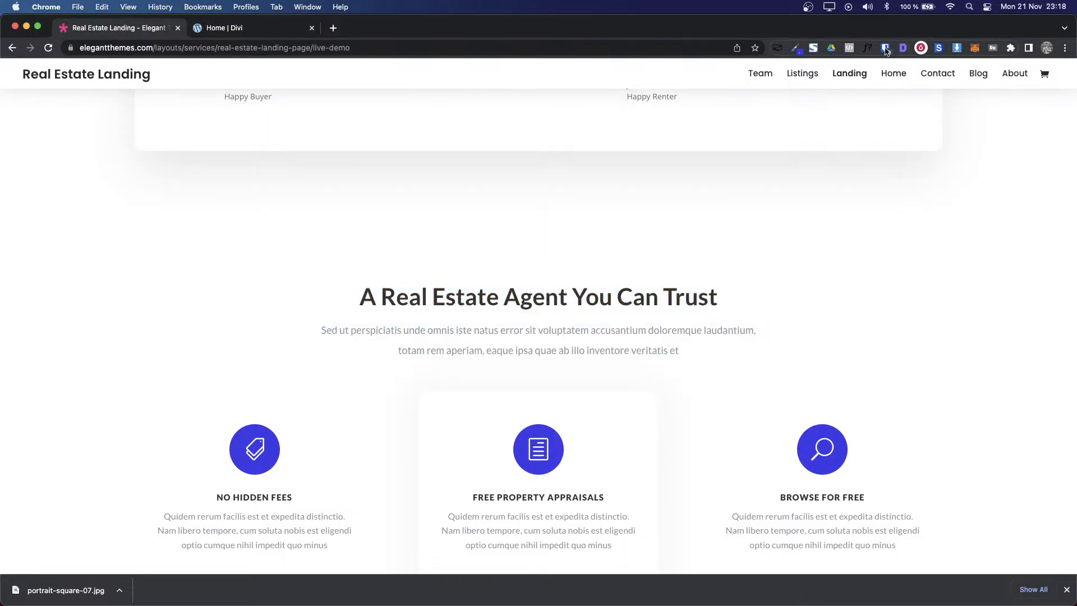
left_click(867, 48)
left_click(535, 298)
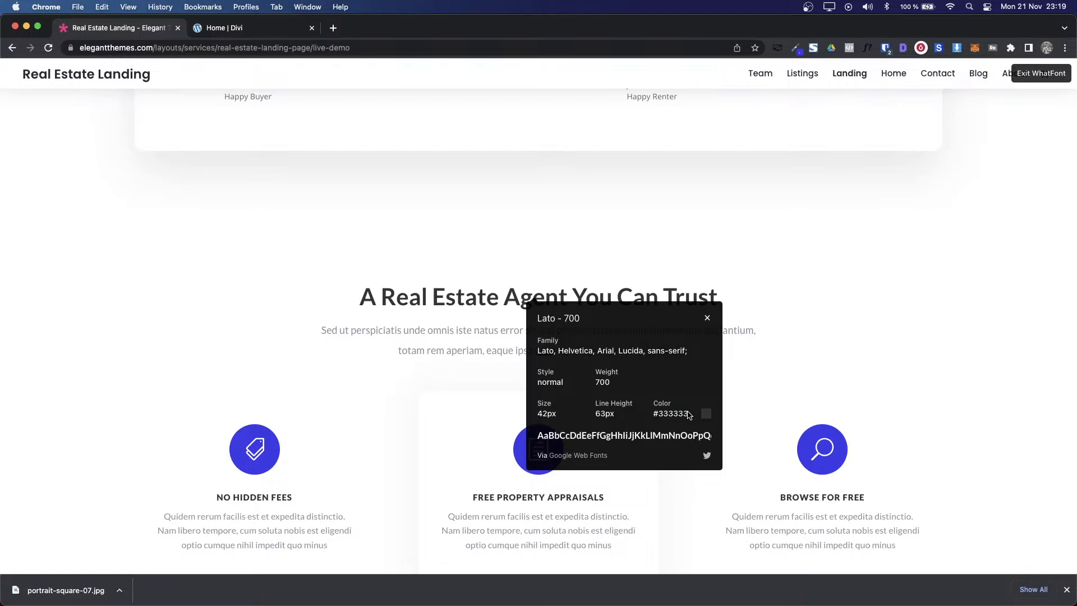
left_click_drag(688, 414, 646, 415)
triple_click(668, 418)
Step: Set the Text module's Heading 2 text size to 42px
key("ctrl+Tab")
left_click(756, 179)
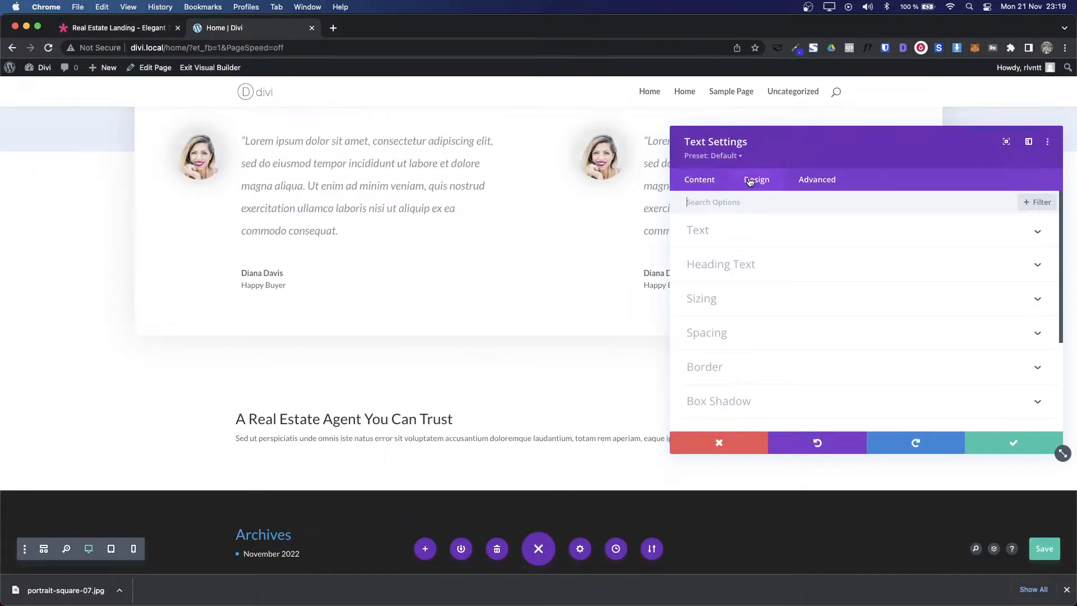
left_click(711, 270)
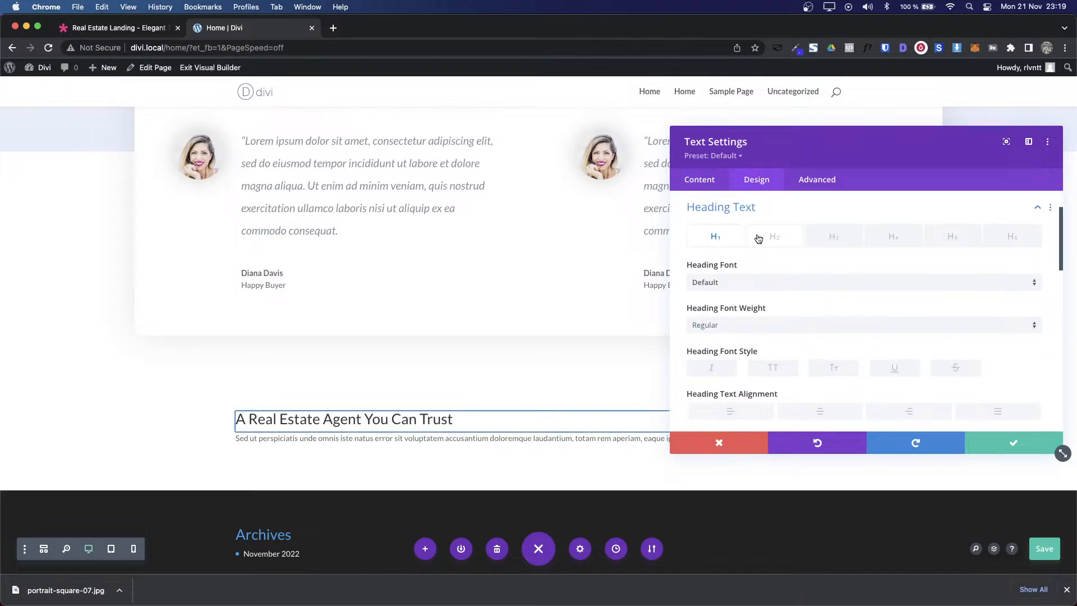
left_click(758, 238)
scroll(786, 282, "down", 3)
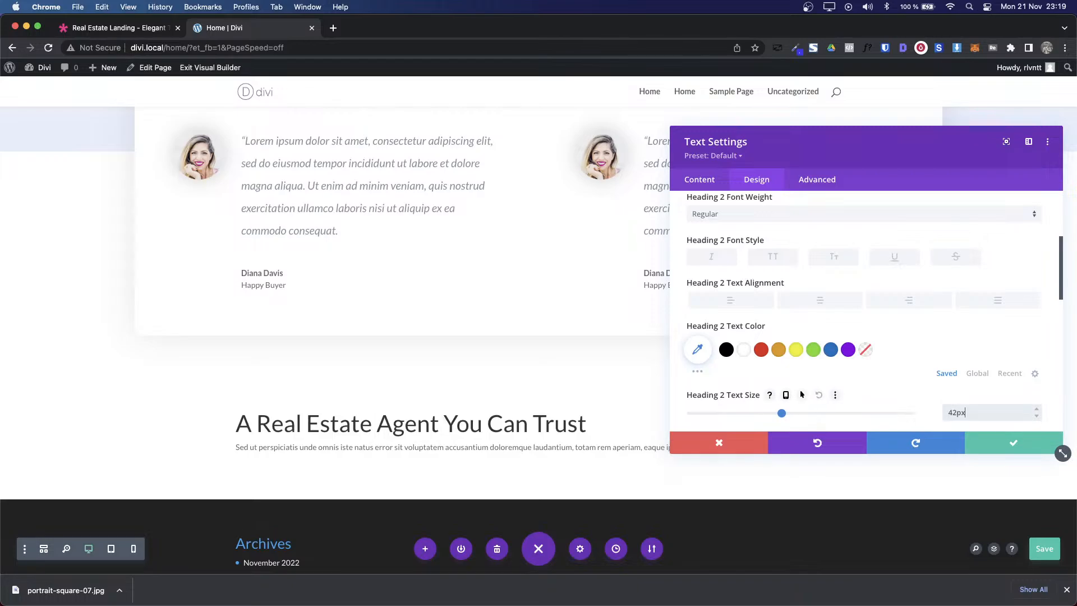
Step: Recheck the demo heading's font details and set the Heading 2 text colour to #333333
key("ctrl+shift+Tab")
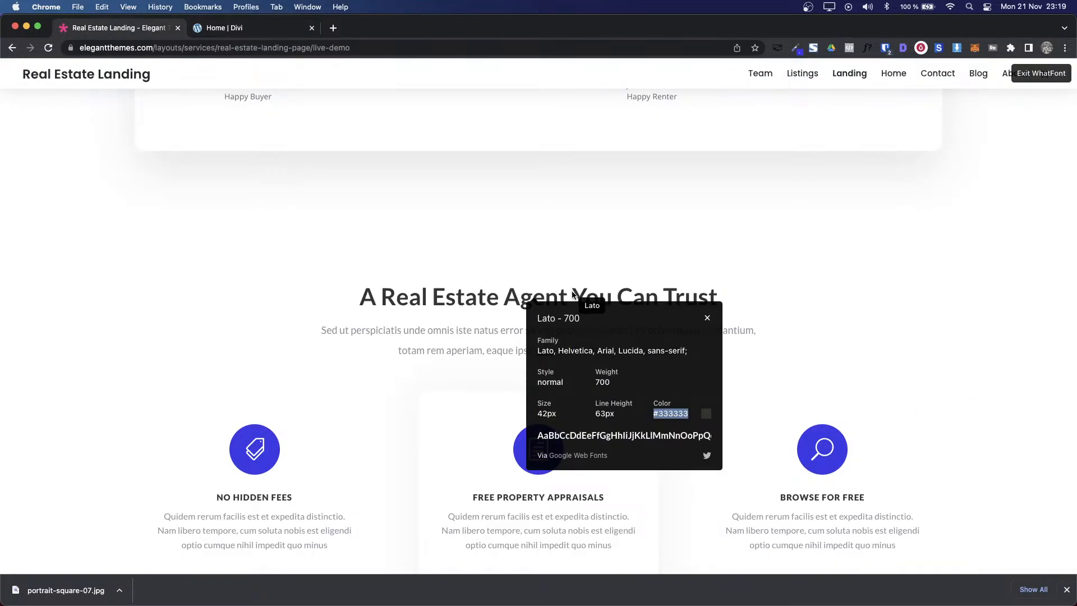
key("ctrl+Tab")
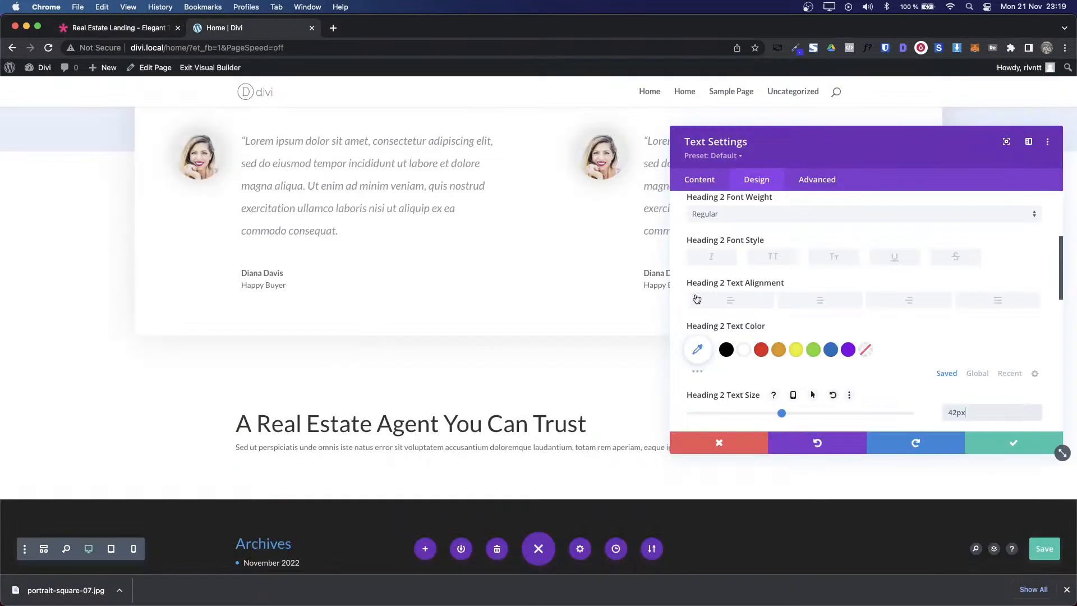
left_click(697, 348)
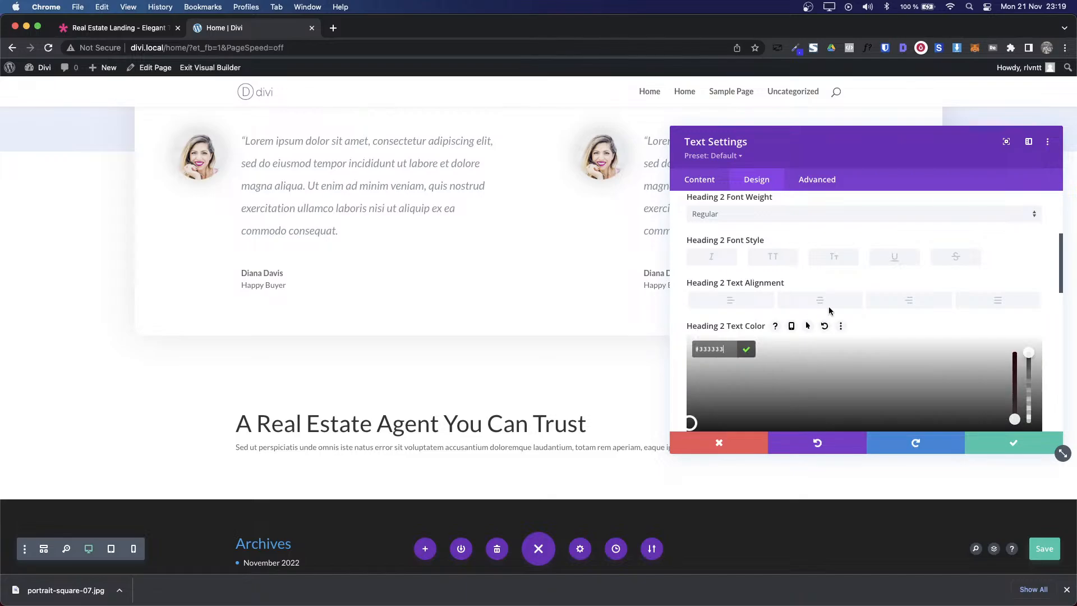
scroll(858, 303, "down", 2)
Step: Set the Text module's Heading 2 line height to 63px
scroll(794, 265, "up", 5)
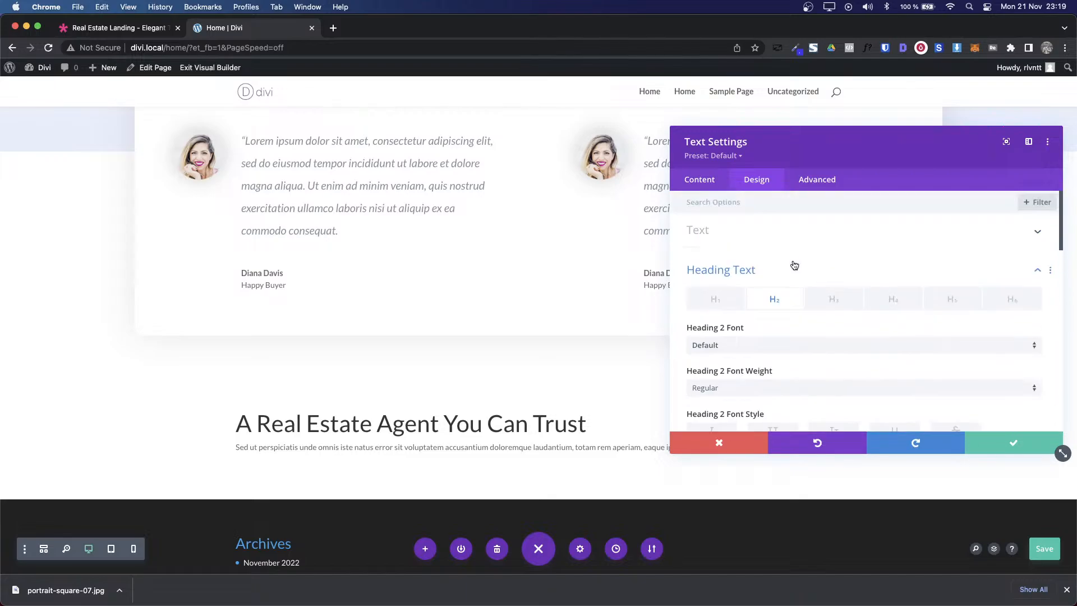
left_click(709, 264)
left_click(738, 264)
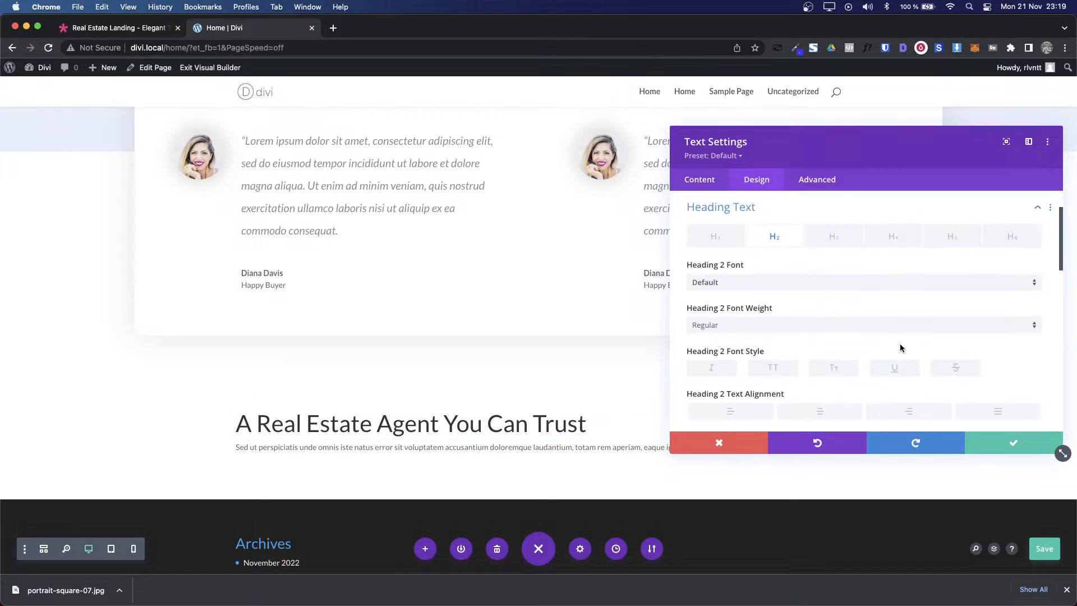
scroll(901, 348, "down", 6)
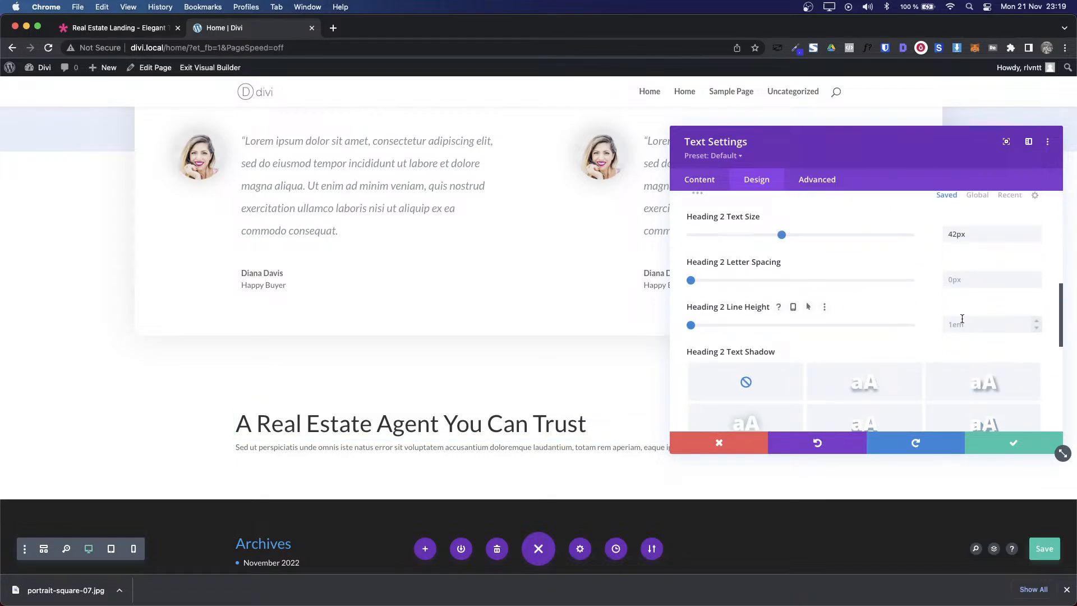
left_click(962, 323)
type("63")
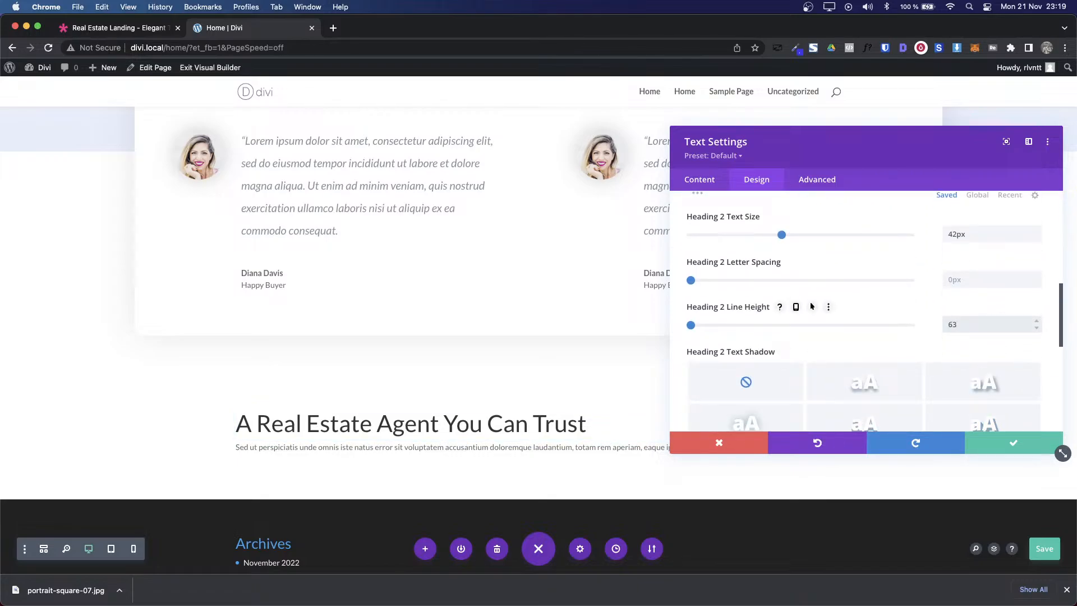
type("em")
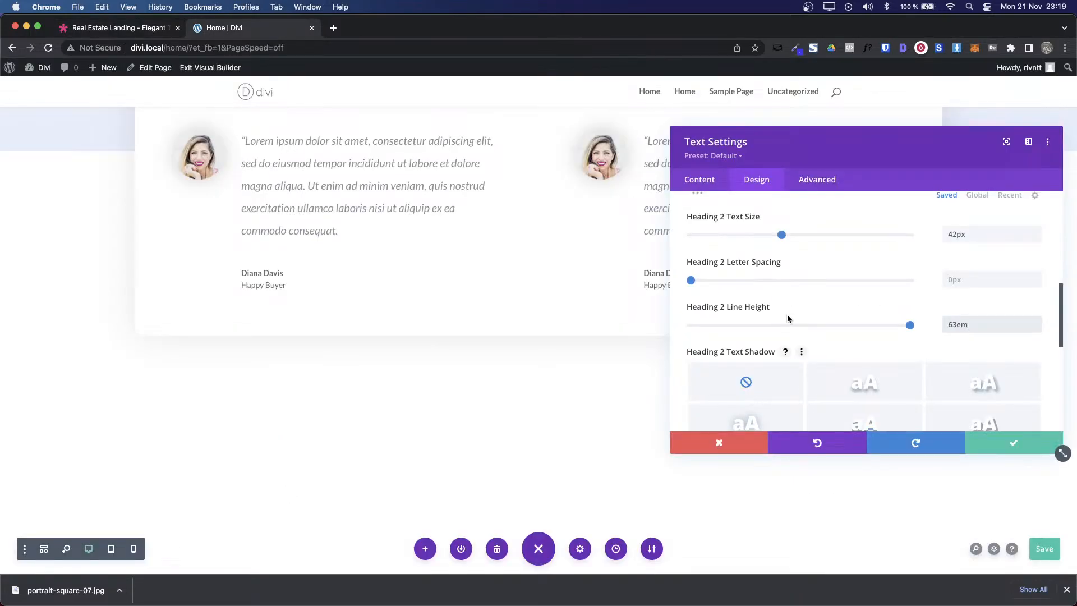
scroll(786, 314, "up", 3)
scroll(786, 314, "down", 3)
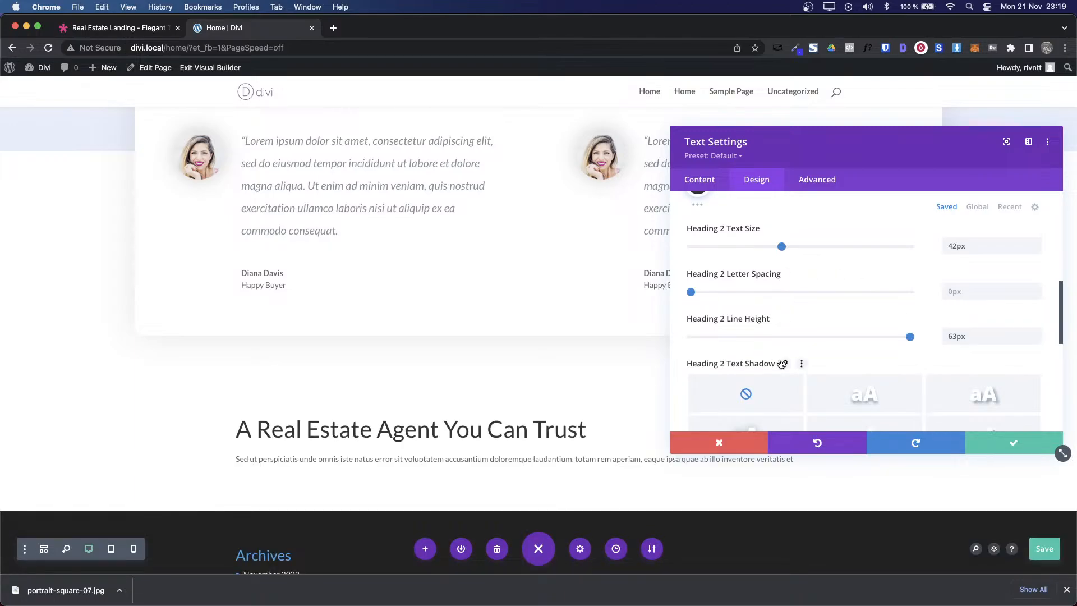
Step: Centre the Text module's Heading 2 and set its font weight to Bold
scroll(780, 363, "down", 3)
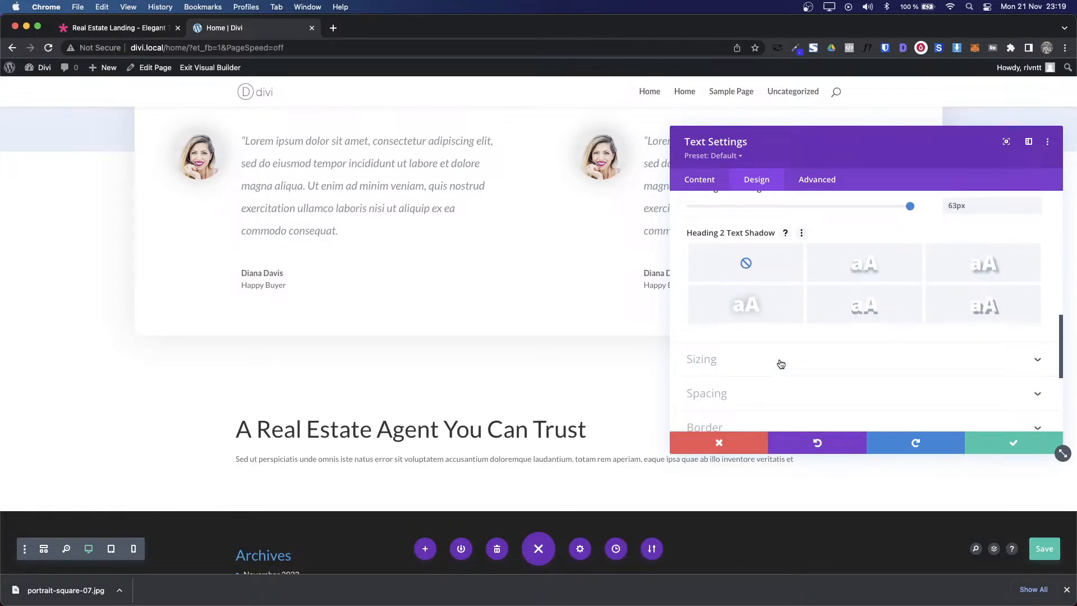
scroll(779, 361, "up", 6)
left_click(827, 338)
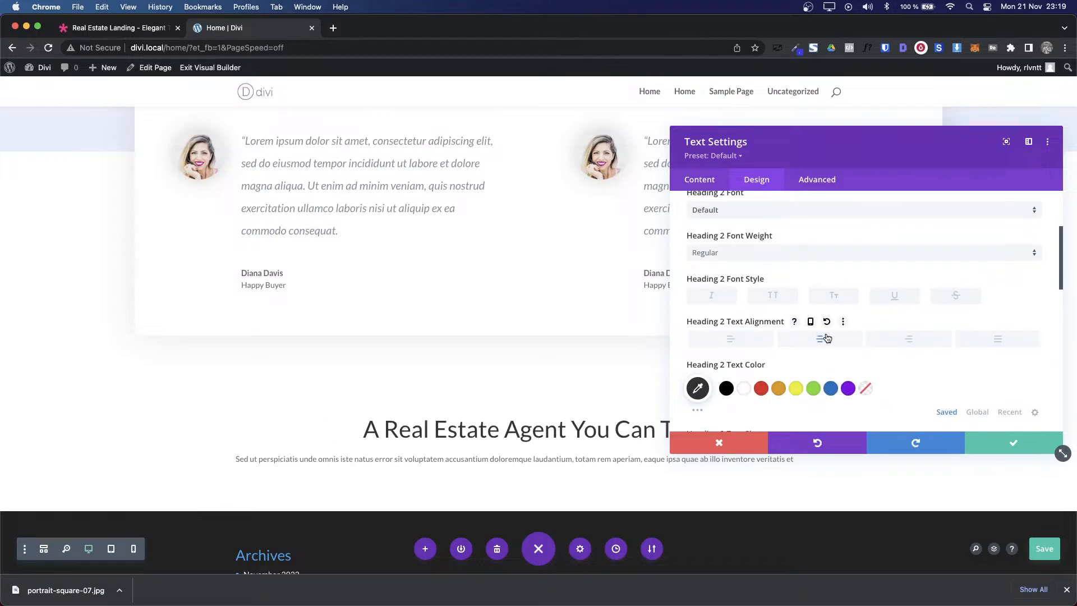
left_click(781, 254)
left_click(718, 321)
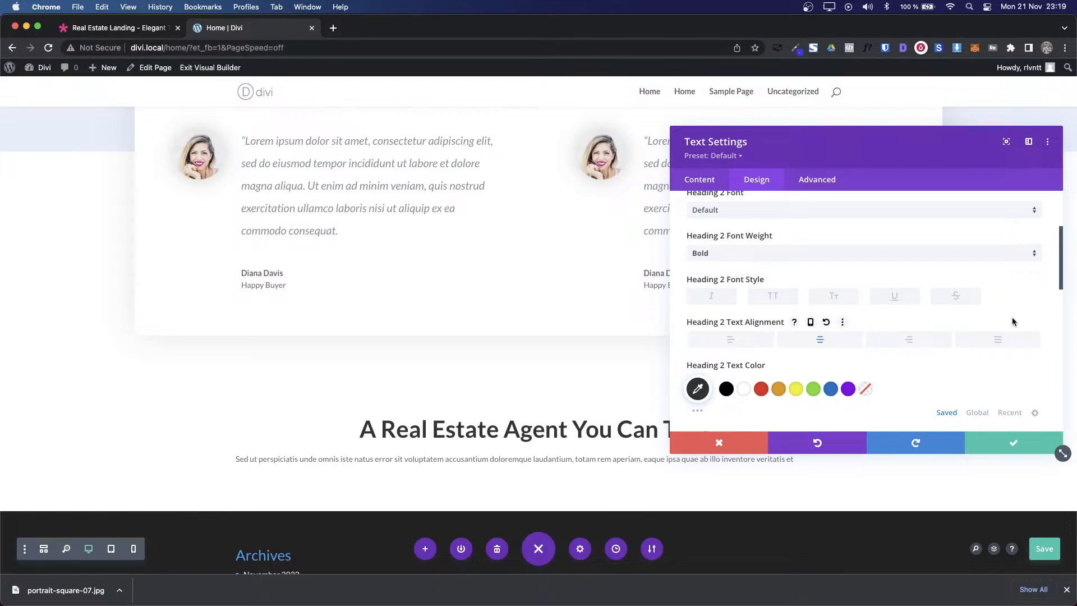
Step: Inspect the font details of the demo paragraph beneath "A Real Estate Agent You Can Trust" with WhatFont
key("ctrl+shift+Tab")
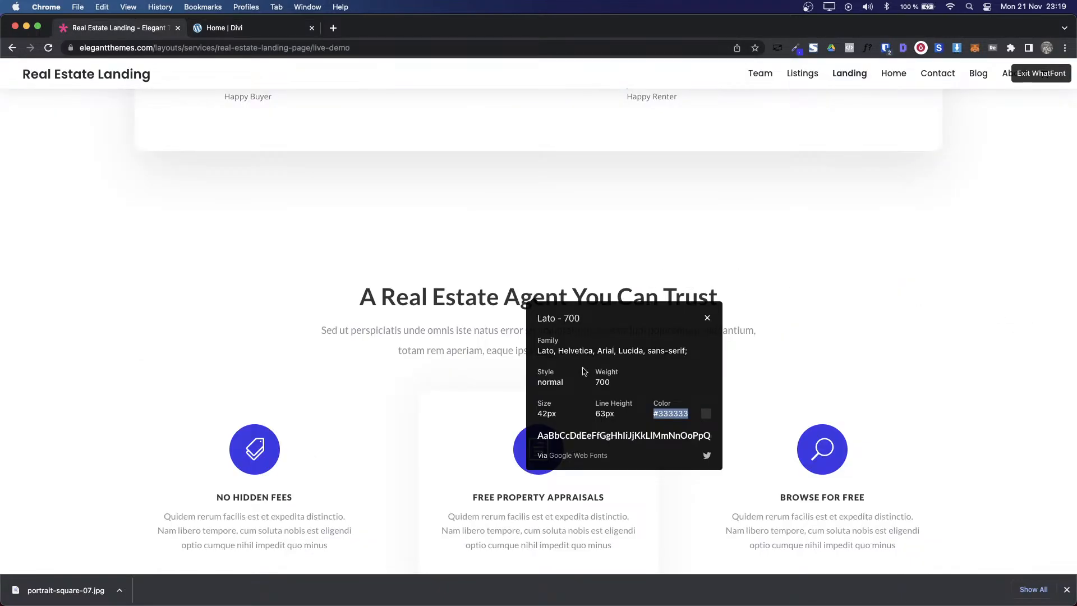
left_click(404, 332)
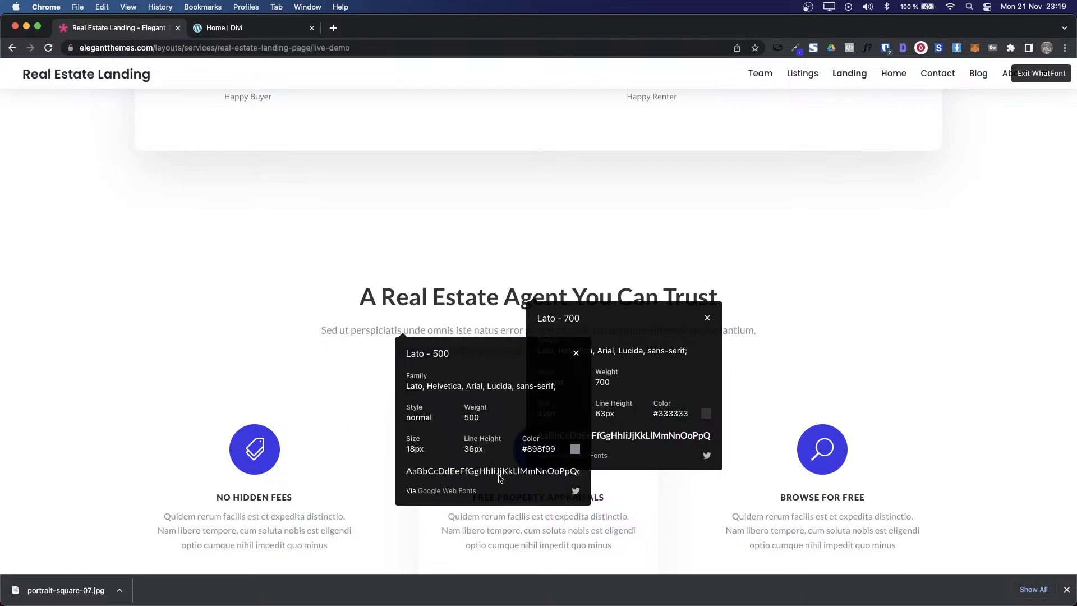
key("Escape")
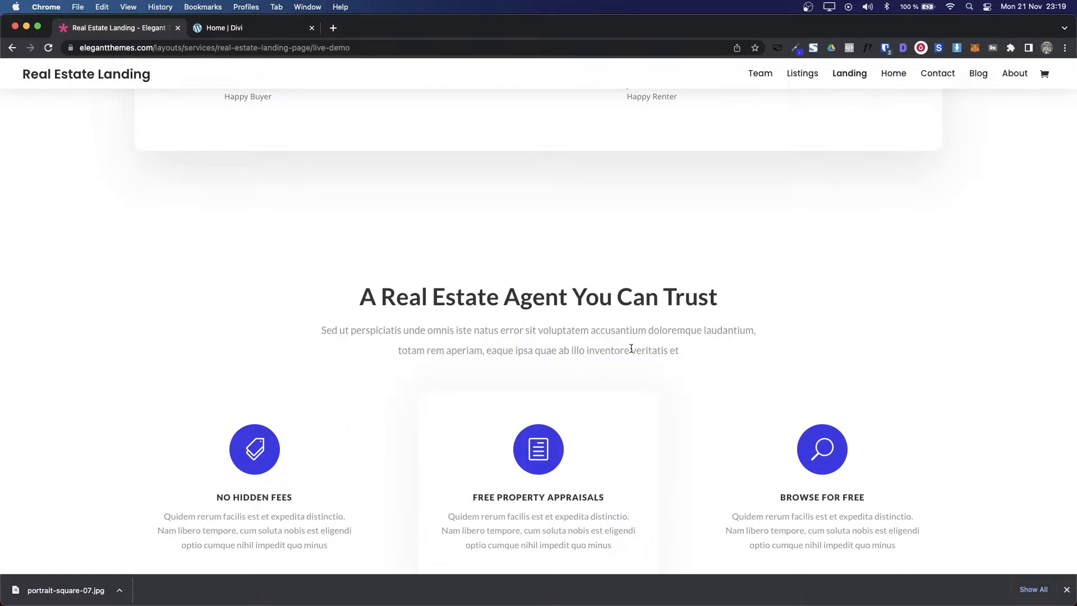
left_click_drag(699, 359, 307, 327)
key("ctrl+Tab")
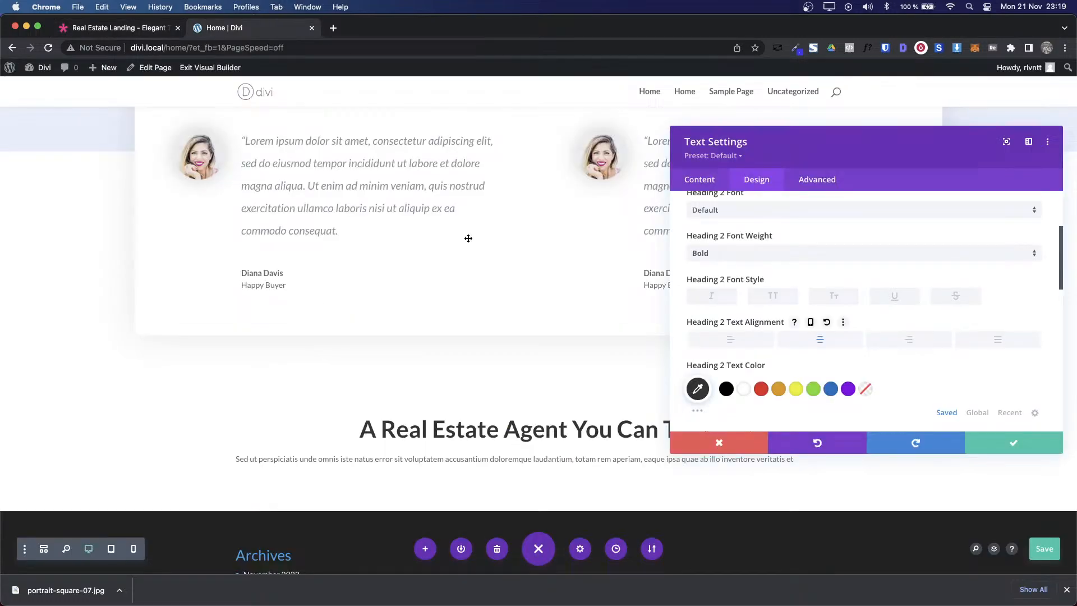
Step: Set the Text module's body text size to 18px and its text alignment to centre
scroll(708, 267, "up", 3)
left_click(701, 244)
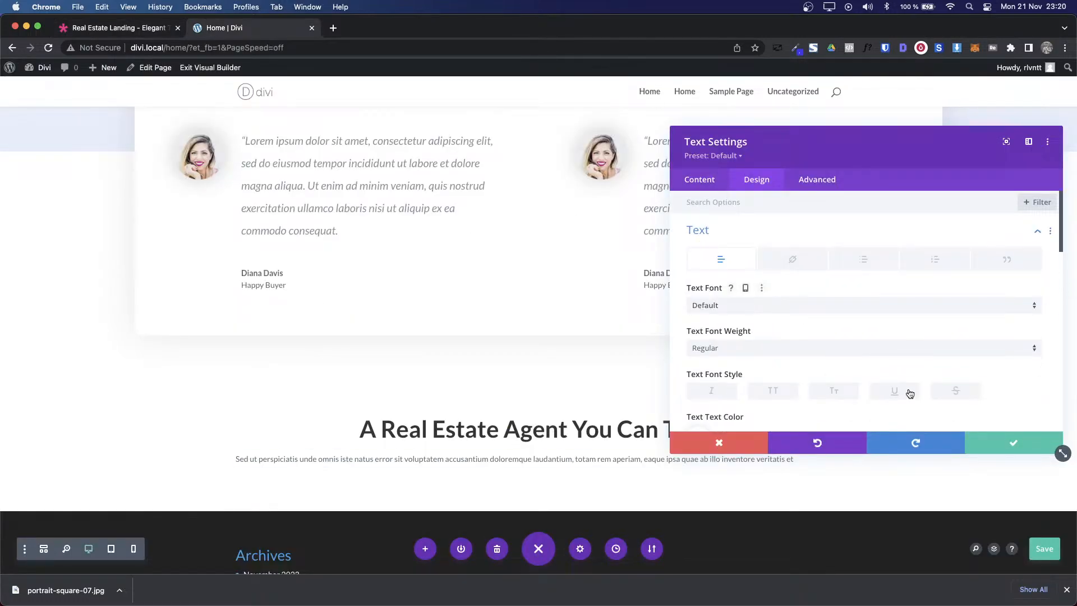
scroll(910, 394, "down", 3)
type("17px")
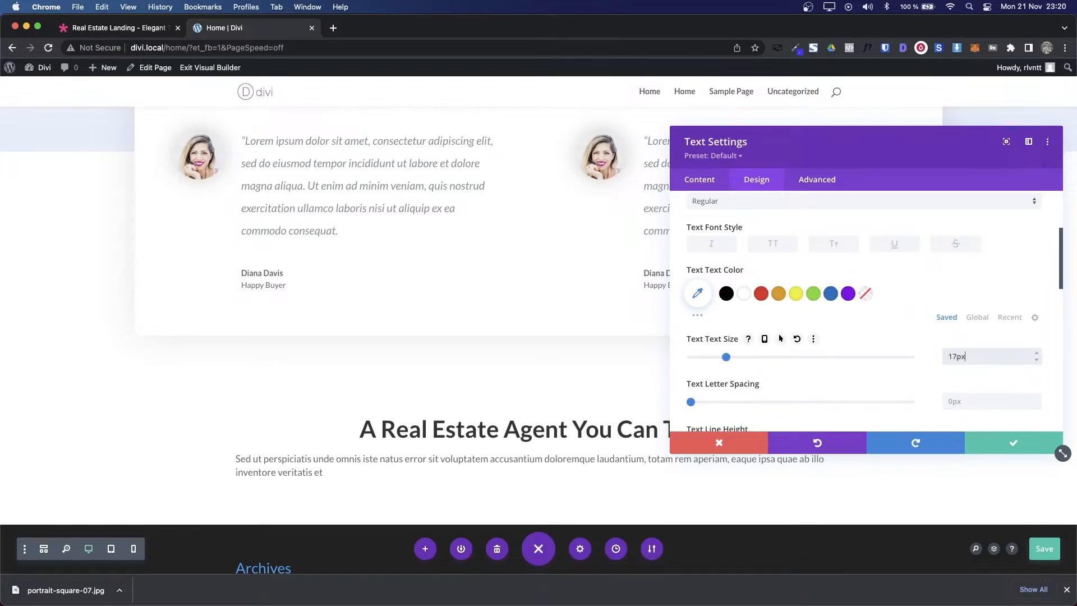
key("Up")
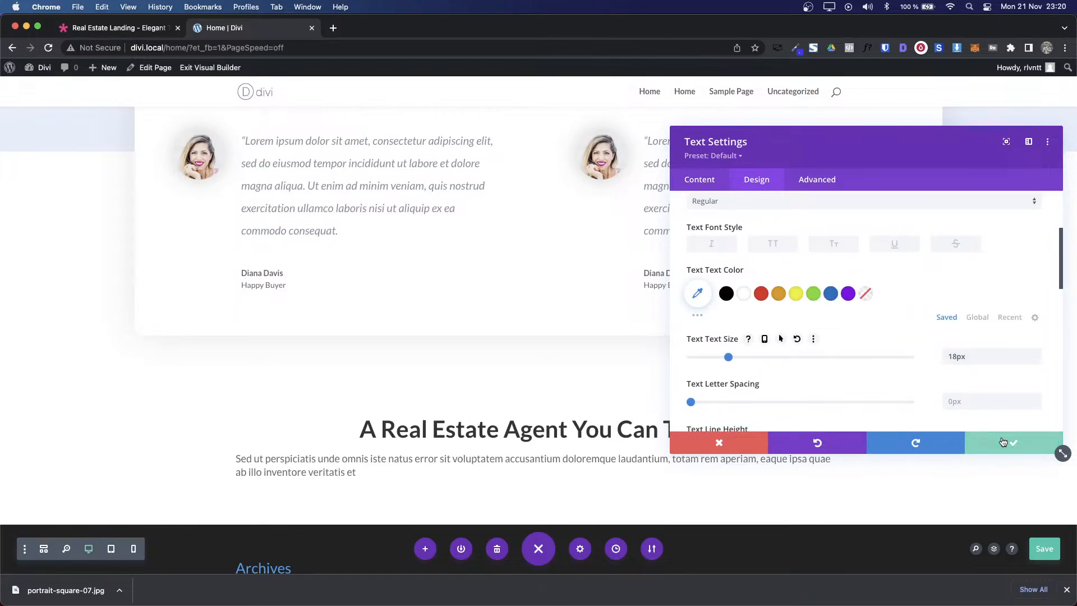
scroll(930, 331, "down", 4)
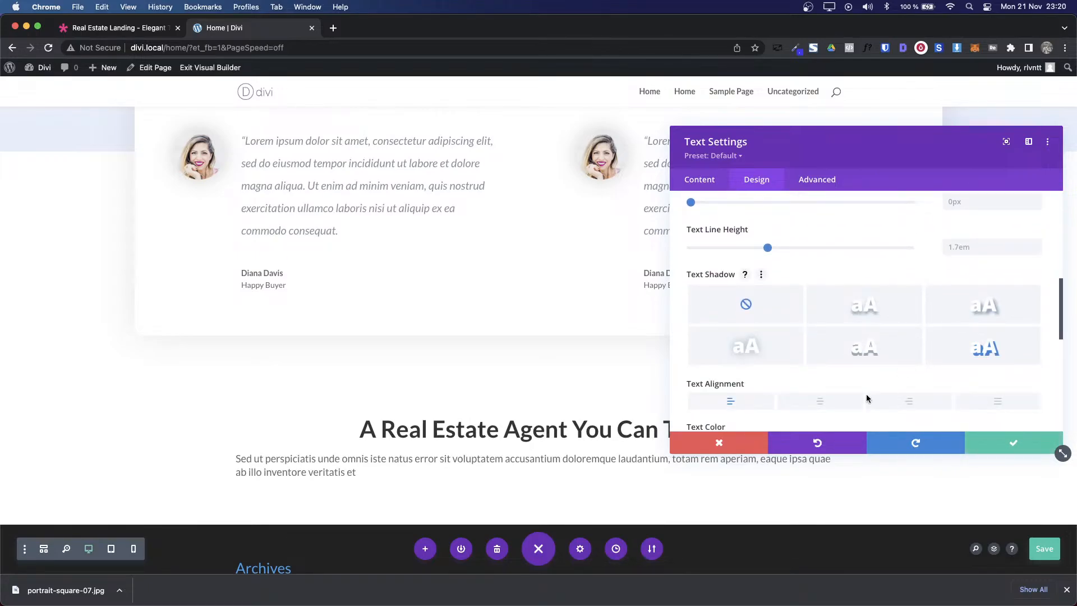
left_click(822, 403)
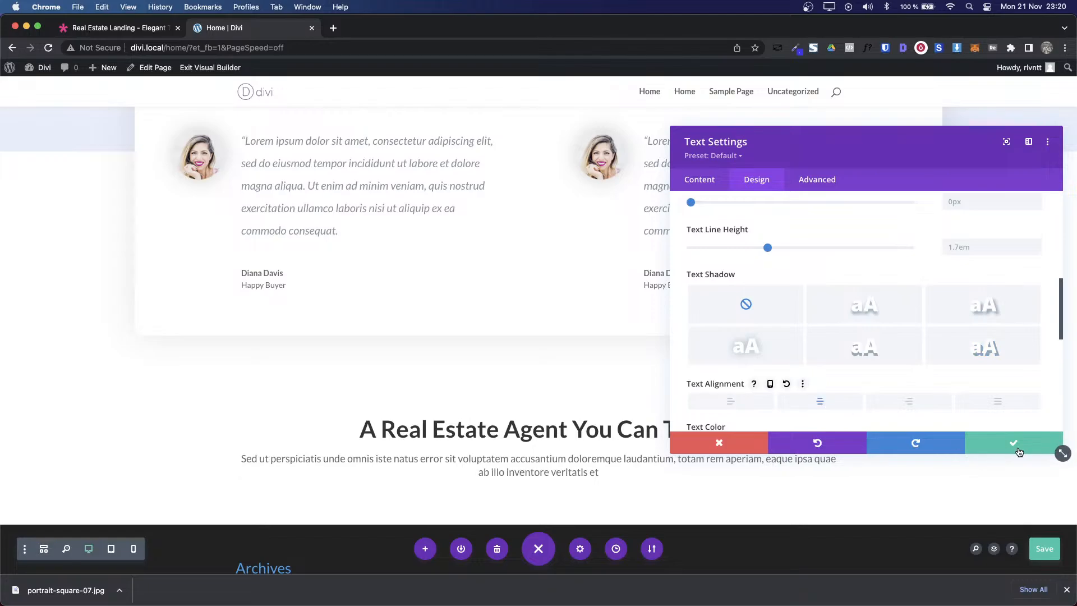
Step: Inspect the demo paragraph with WhatFont again and copy its text colour code
key("ctrl+Tab")
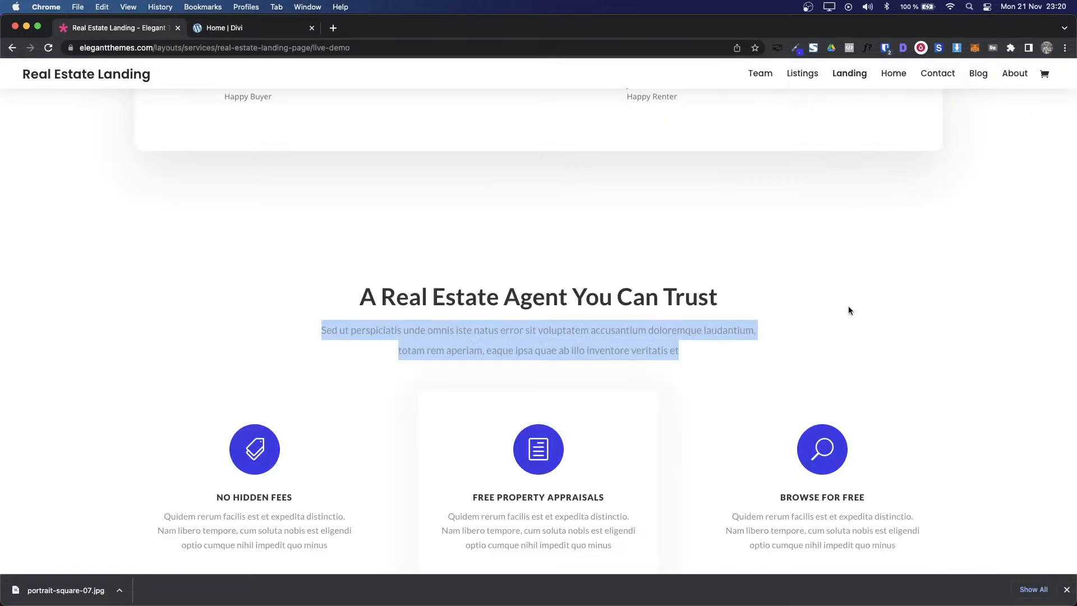
left_click(848, 47)
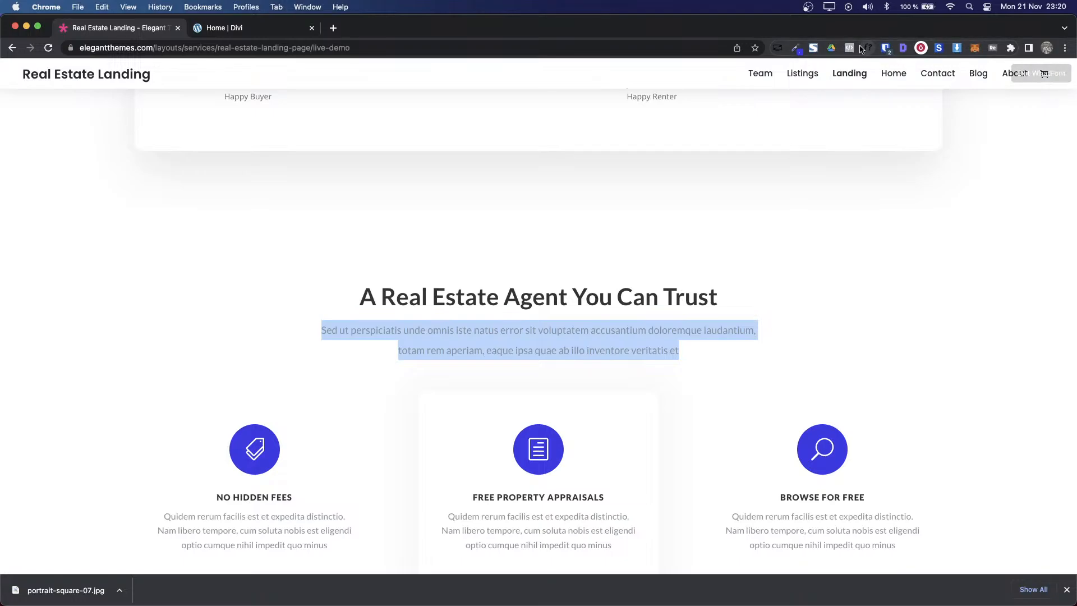
left_click(596, 335)
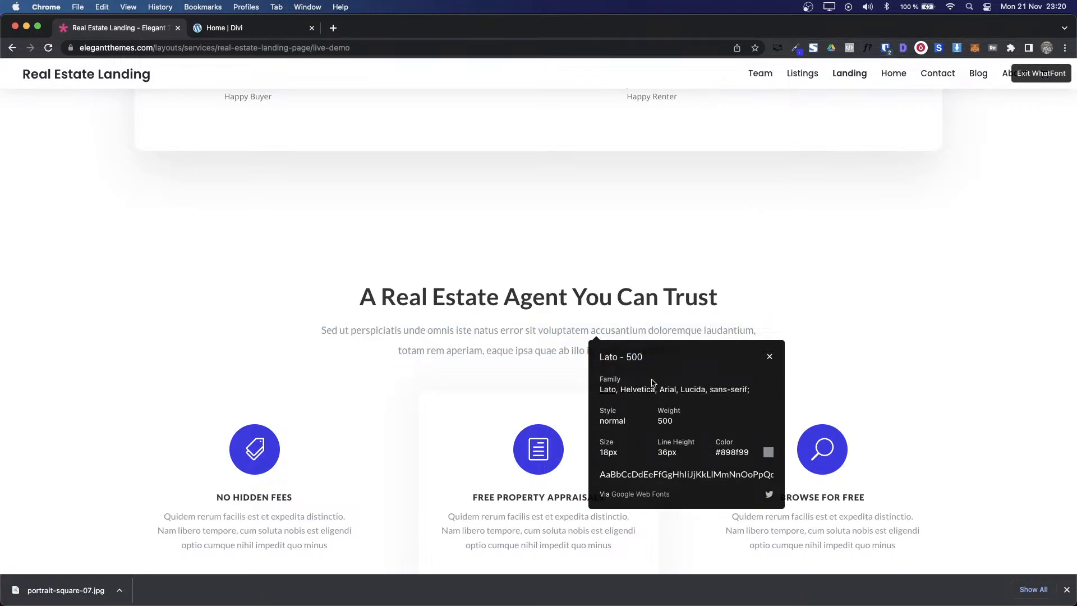
double_click(729, 452)
key("super+c")
key("ctrl+Tab")
Step: Set the Text module's body text colour to #898f99 and save the module settings
scroll(890, 325, "down", 5)
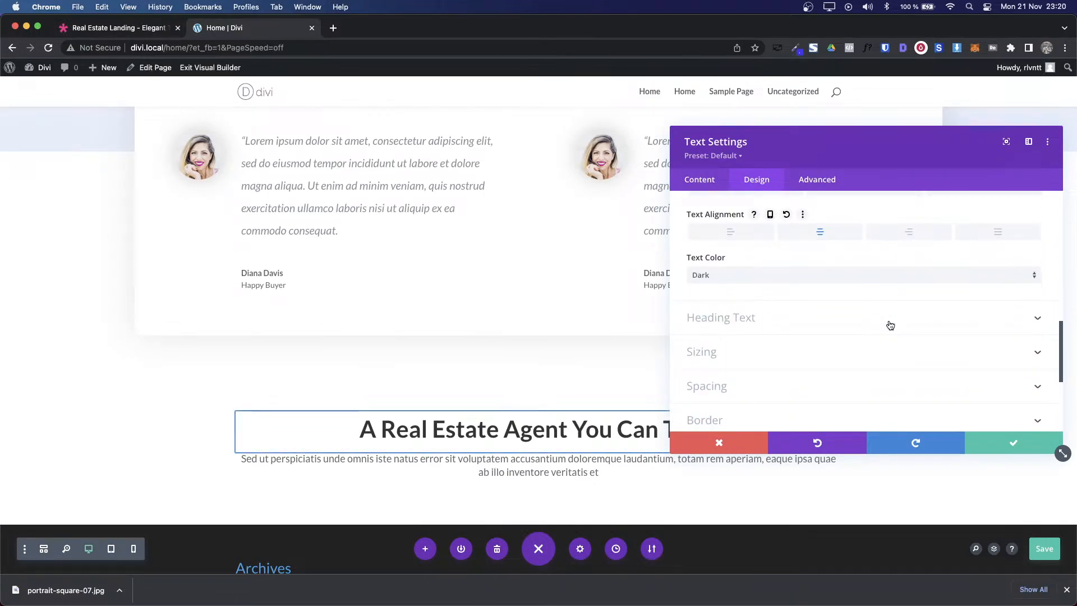
scroll(834, 365, "up", 8)
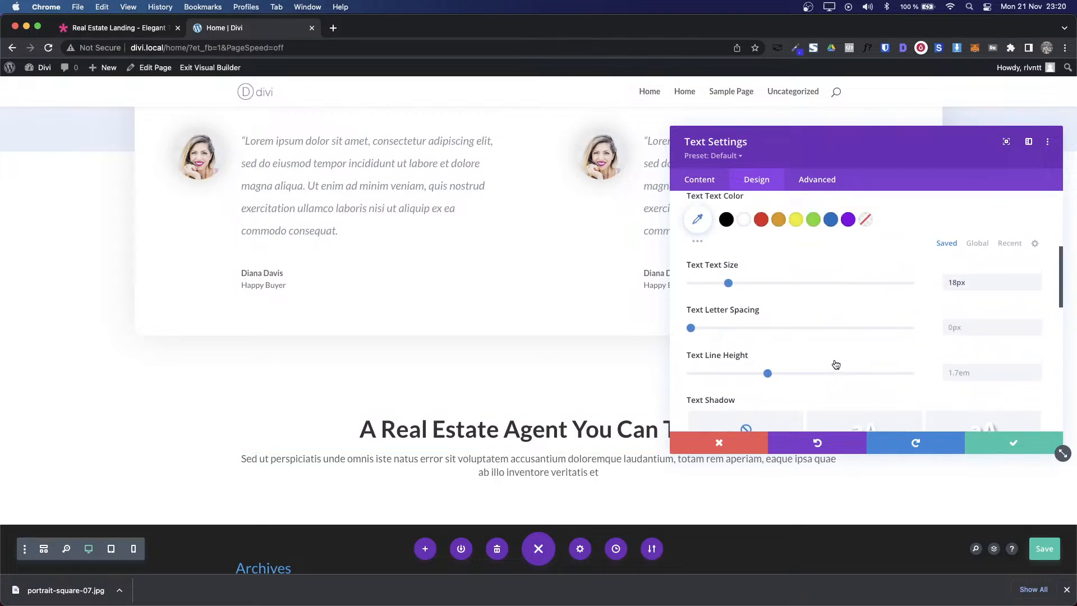
left_click(698, 223)
key("super+v")
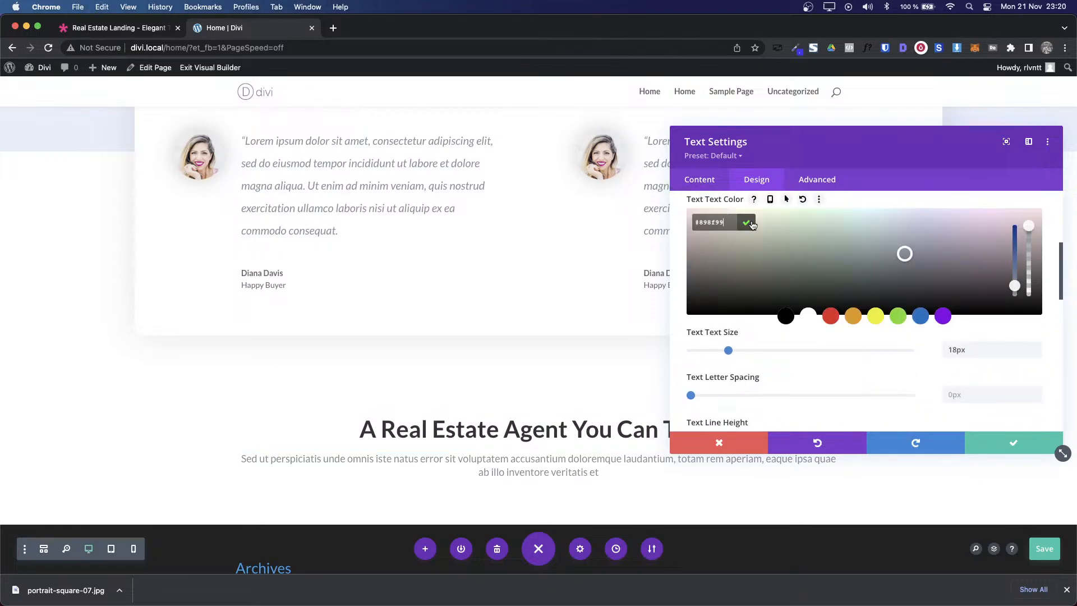
left_click(752, 224)
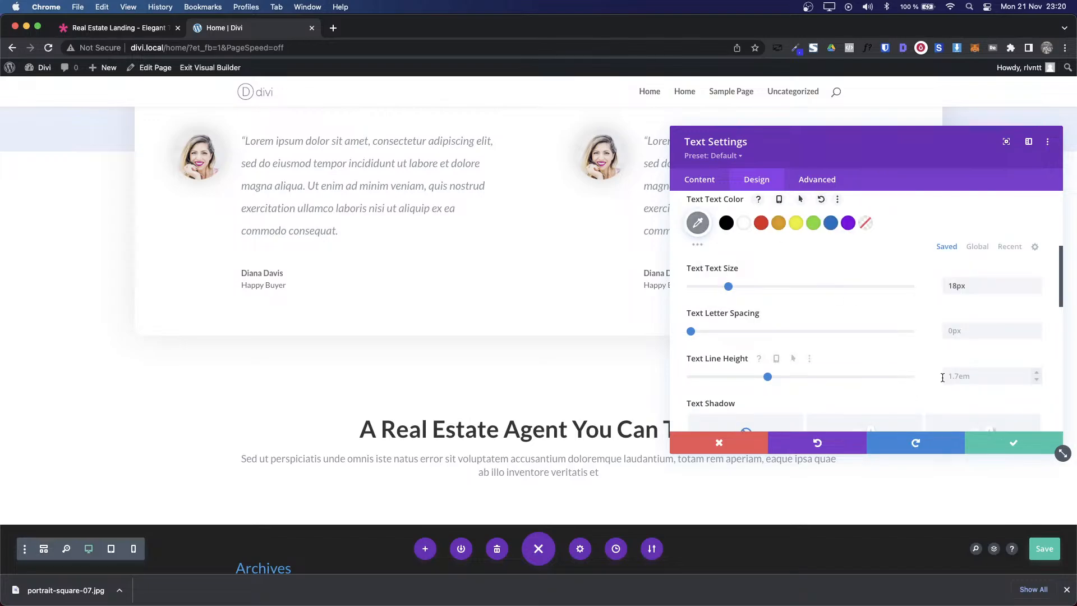
left_click(1022, 437)
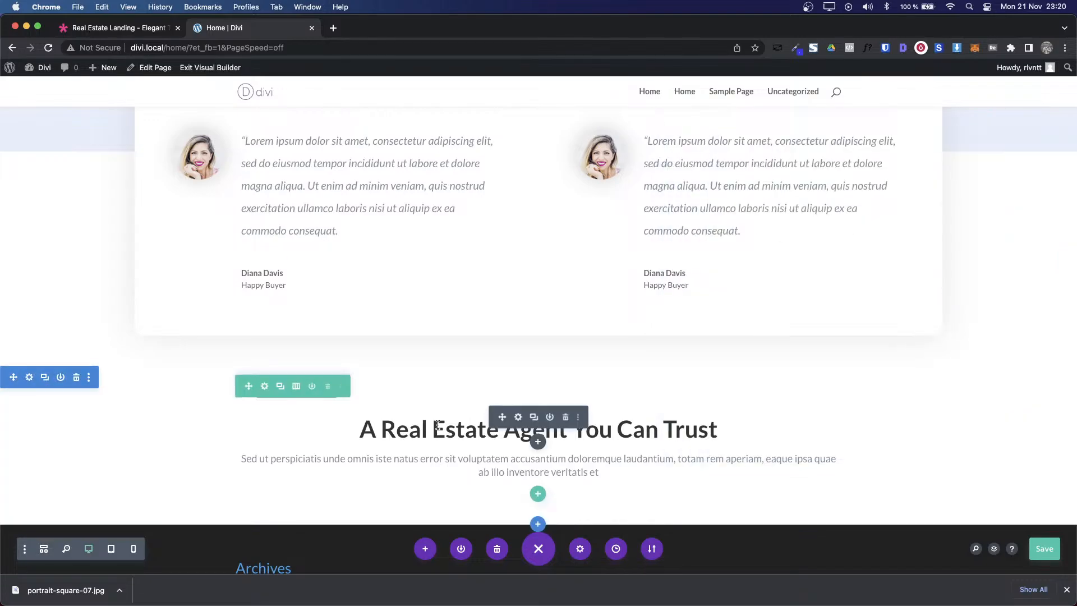
Step: Compare with the demo, set the heading row's width to 49% with centred row alignment, and save the row settings
key("super+alt+Left")
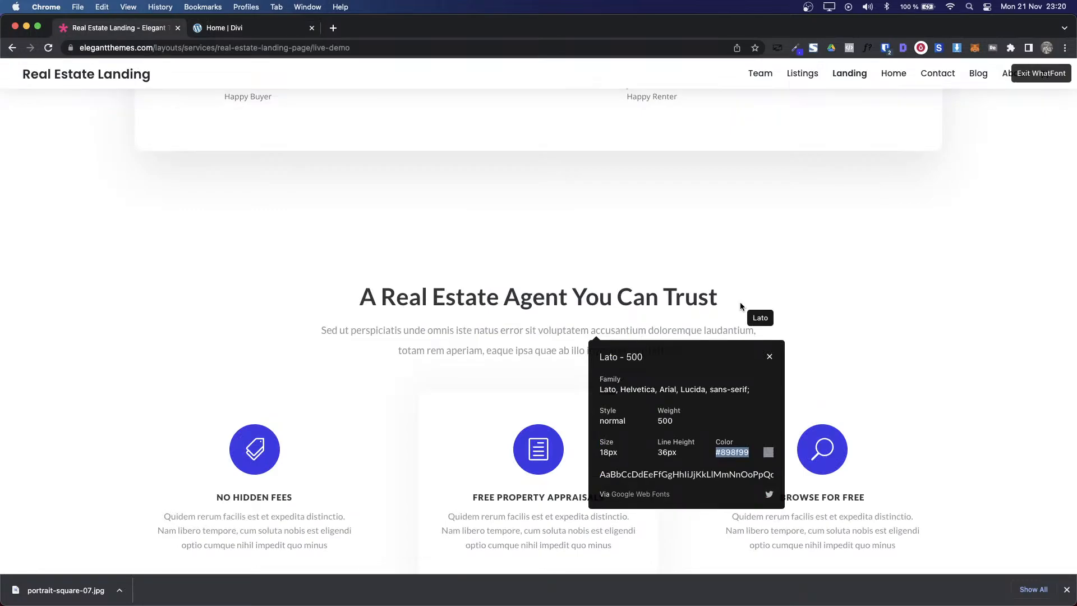
key("super+alt+Right")
left_click(268, 389)
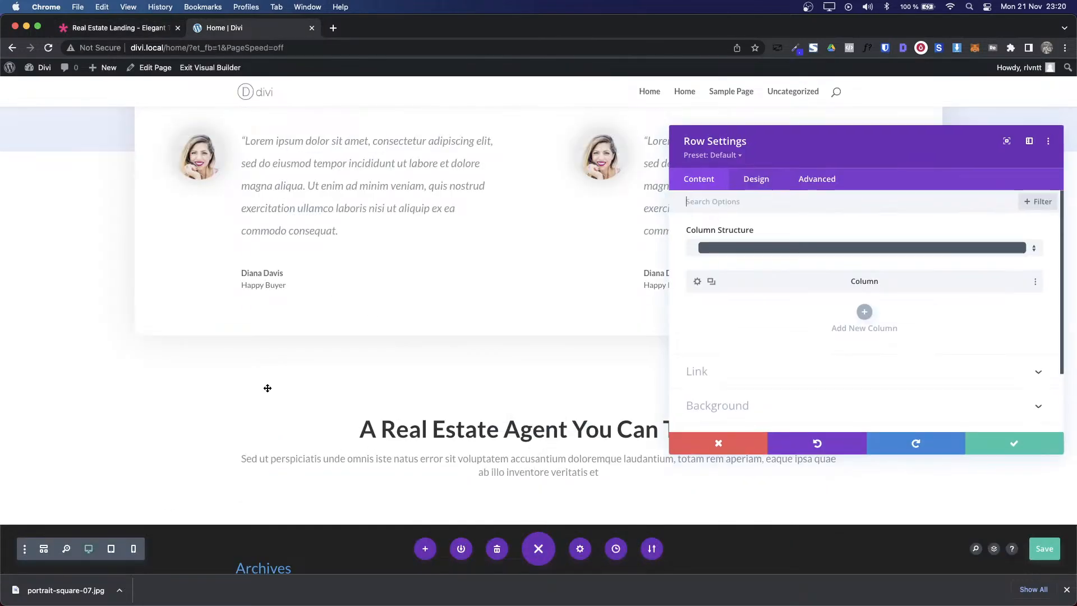
left_click(756, 179)
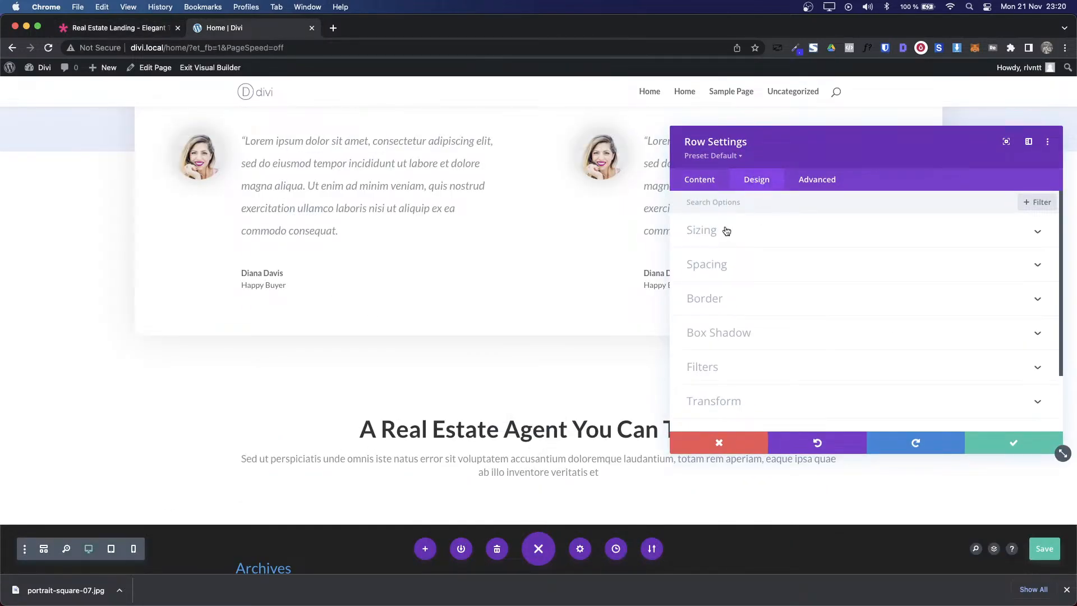
left_click(726, 231)
left_click_drag(866, 359, 798, 358)
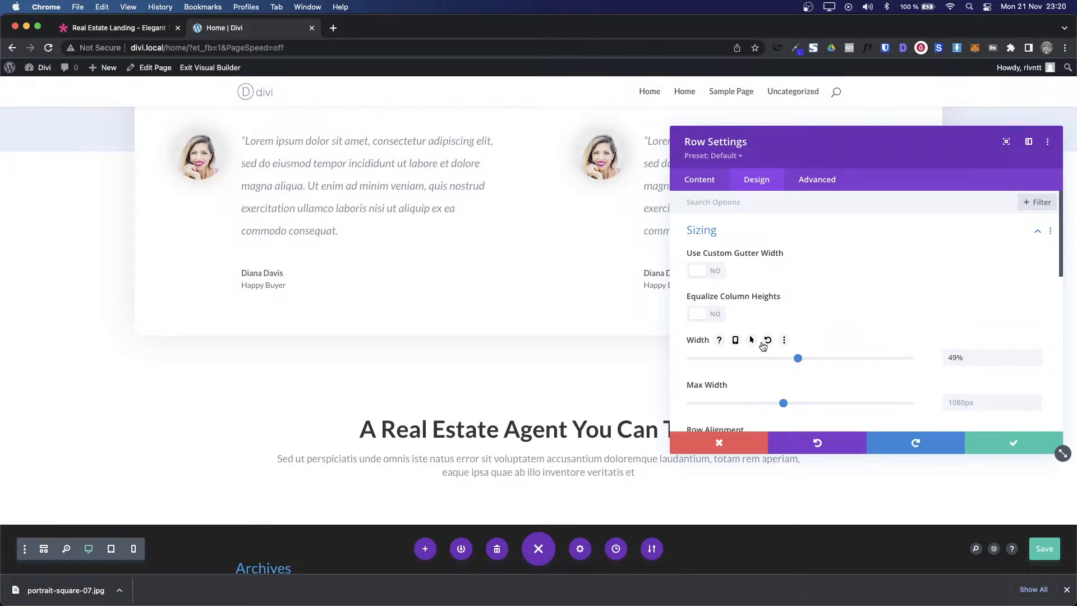
scroll(859, 346, "down", 4)
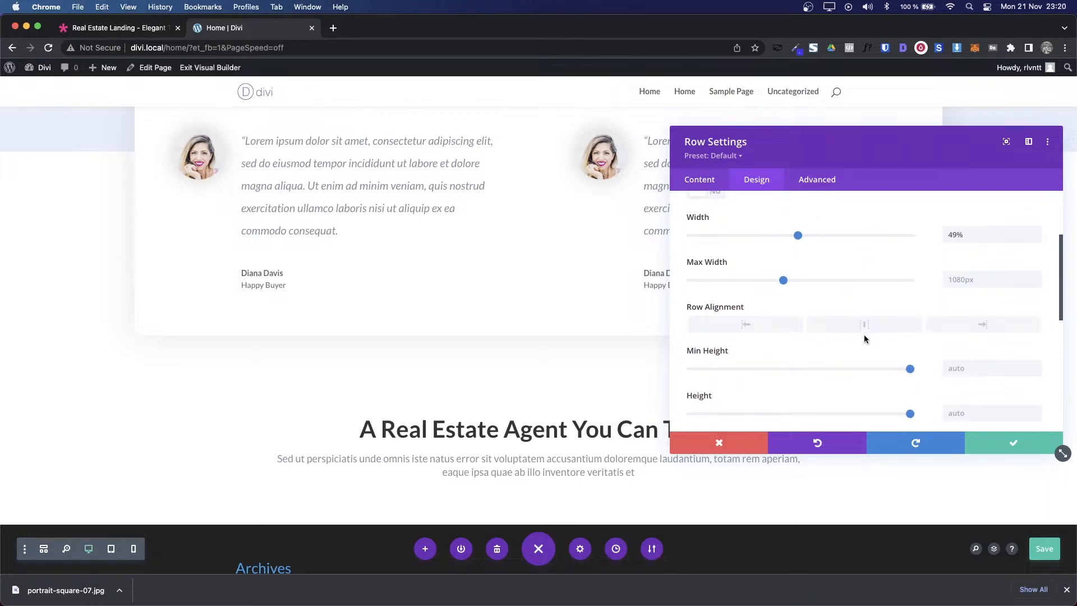
left_click(865, 324)
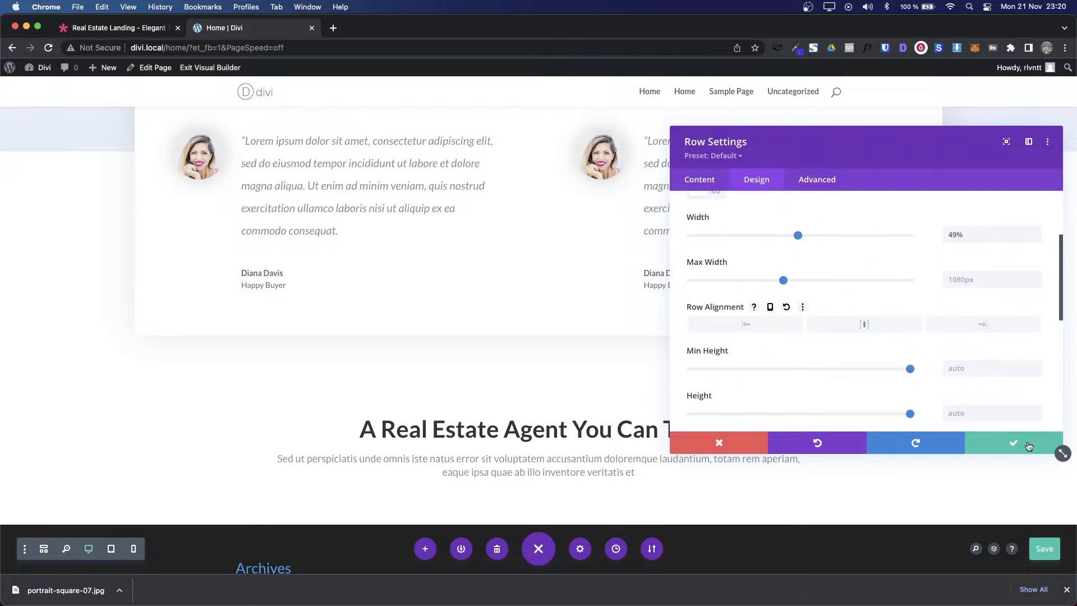
left_click(979, 435)
Step: Recheck the demo paragraph's font details, set the Text module's body line height to 36px, and save the module
key("ctrl+shift+Tab")
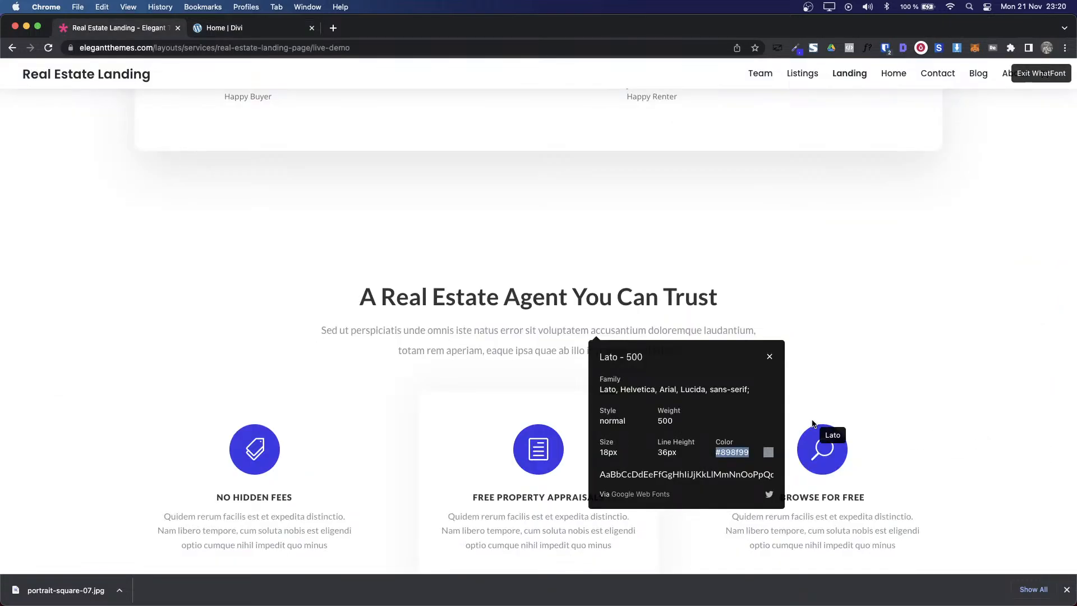
key("ctrl+Tab")
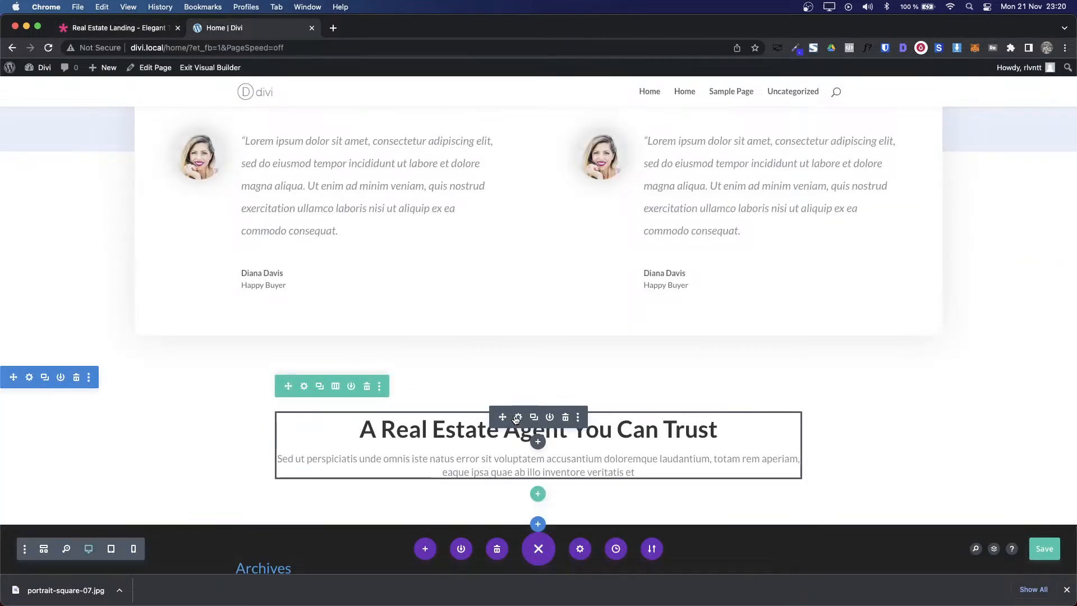
left_click(518, 417)
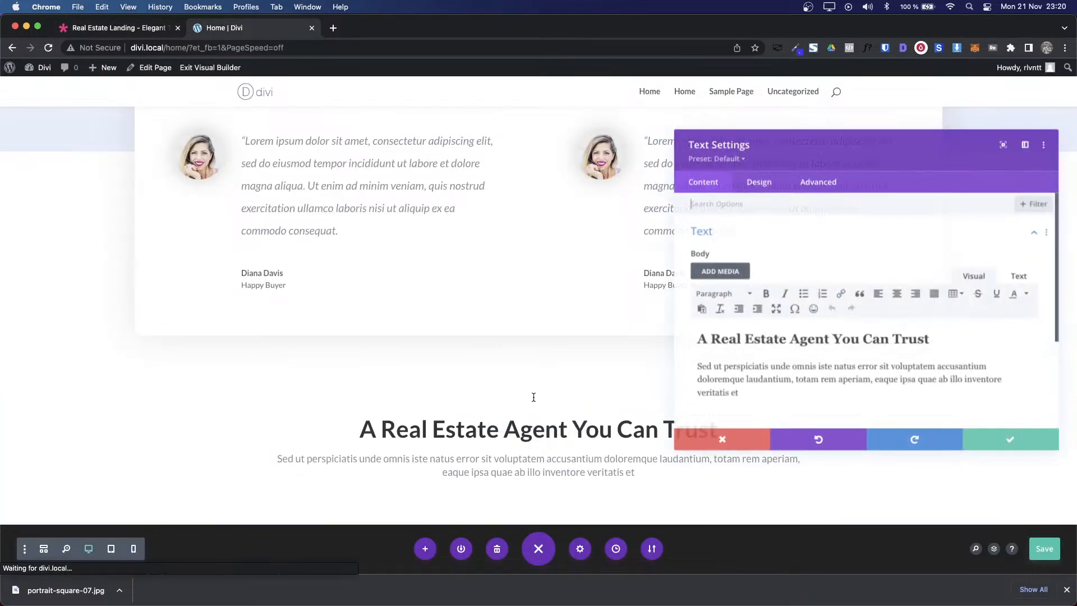
left_click(761, 188)
left_click(738, 231)
scroll(849, 364, "down", 5)
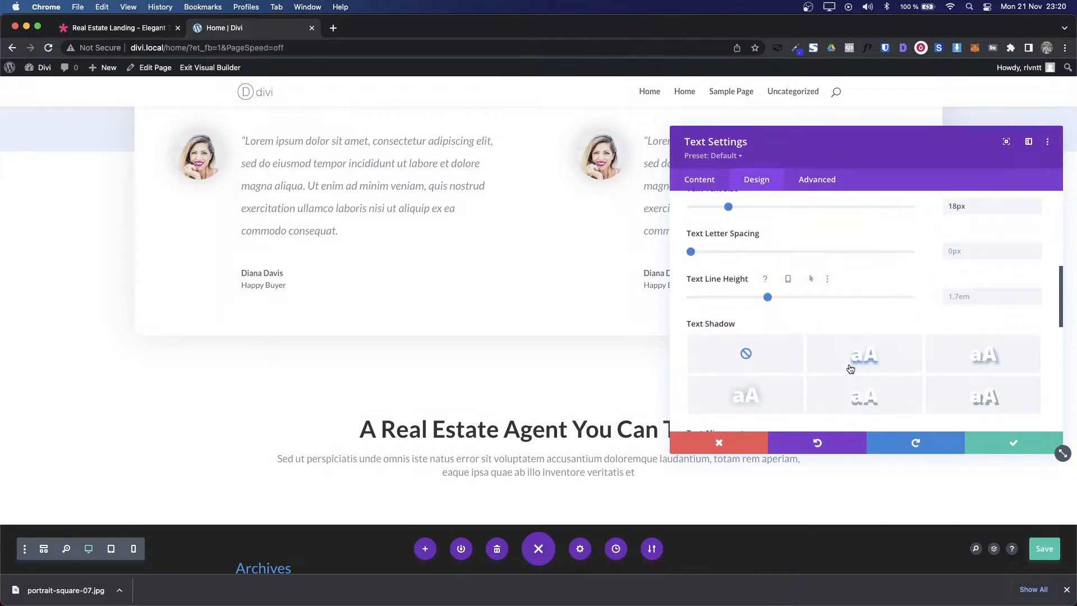
left_click(987, 296)
type("36")
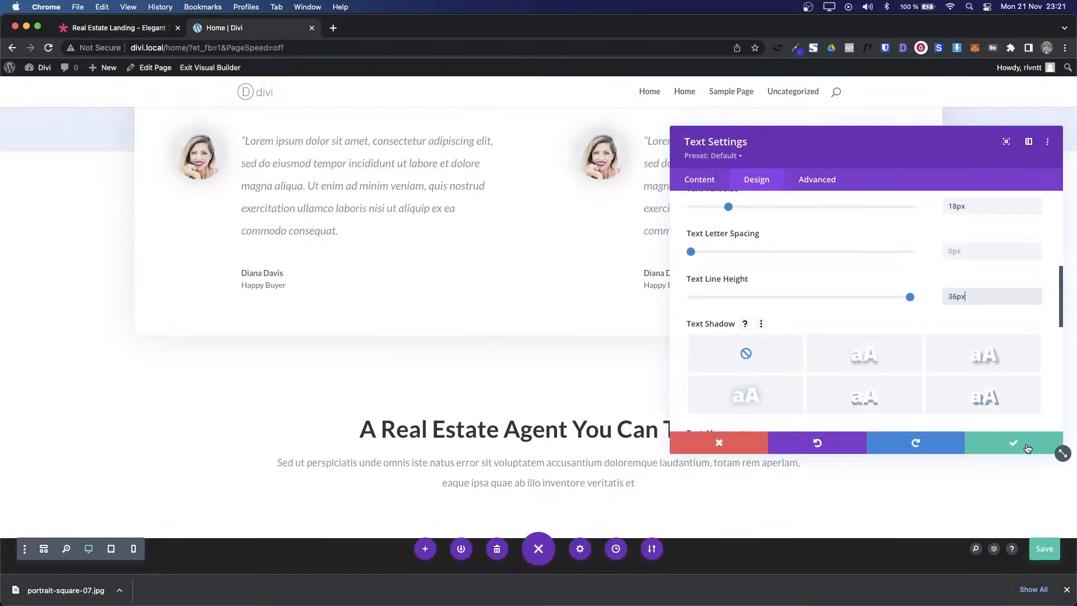
left_click(1028, 448)
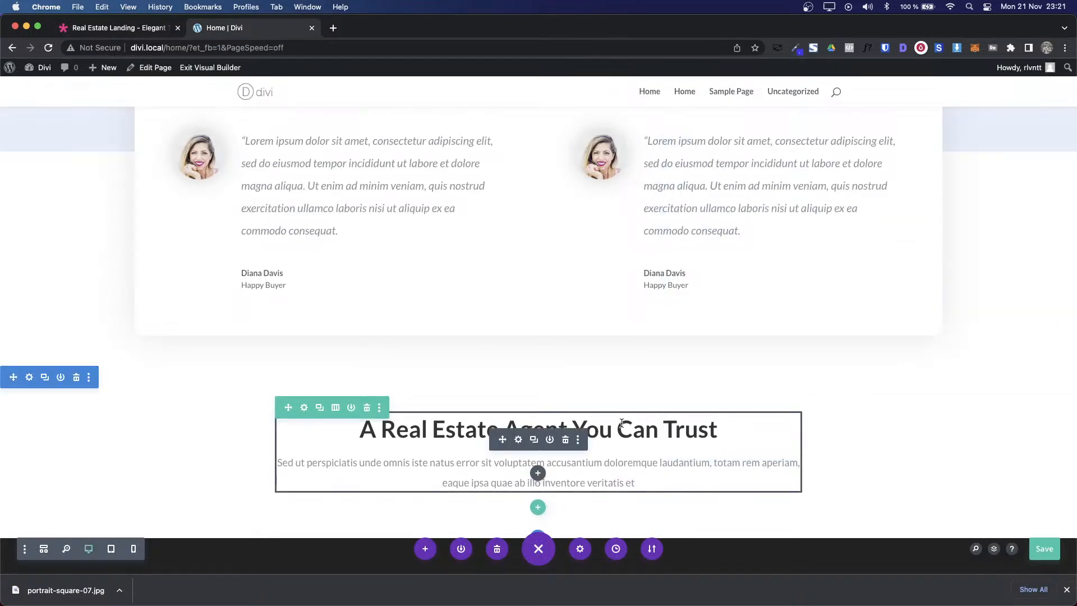
Step: Review the three feature blurbs beneath the demo heading and return to the end of the heading section in Divi
key("ctrl+shift+Tab")
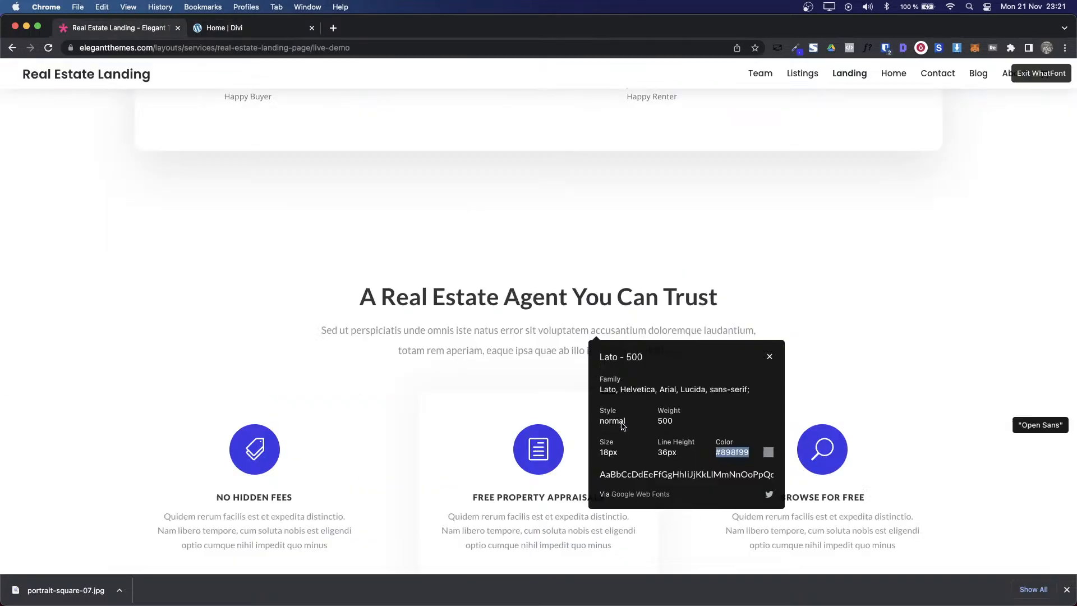
left_click(768, 355)
scroll(776, 218, "down", 3)
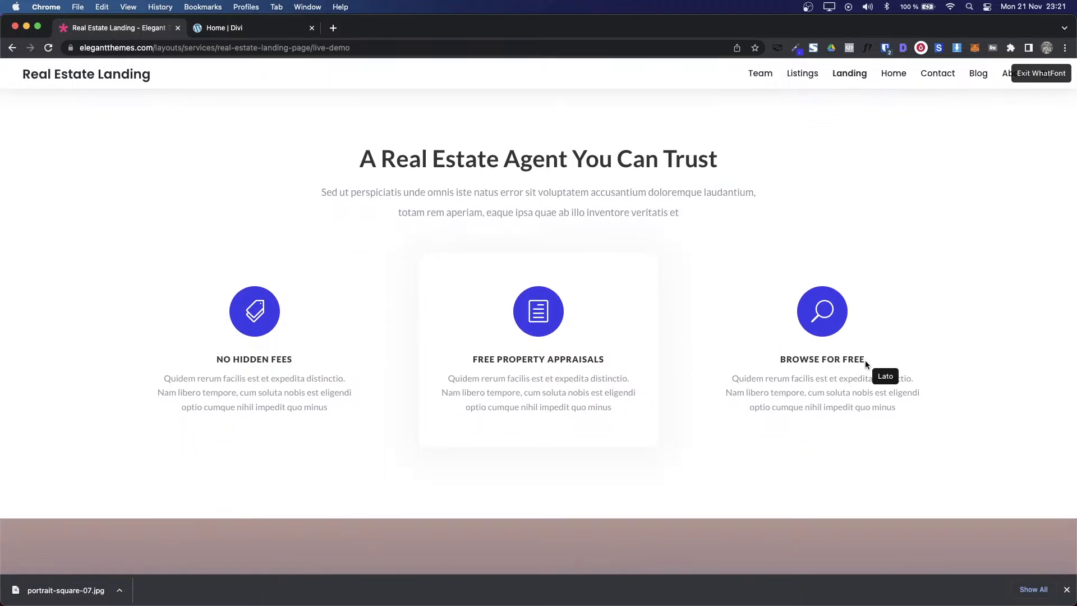
key("ctrl+Tab")
scroll(538, 336, "down", 3)
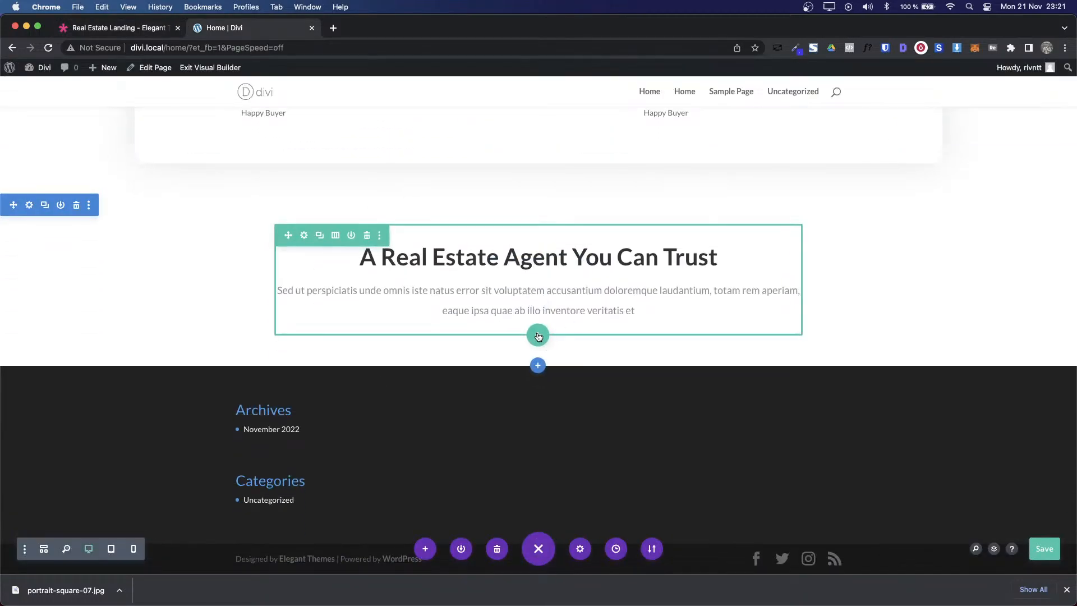
Step: Insert a three-column row below the heading row and compare the demo's two sets of feature blurbs
left_click(538, 336)
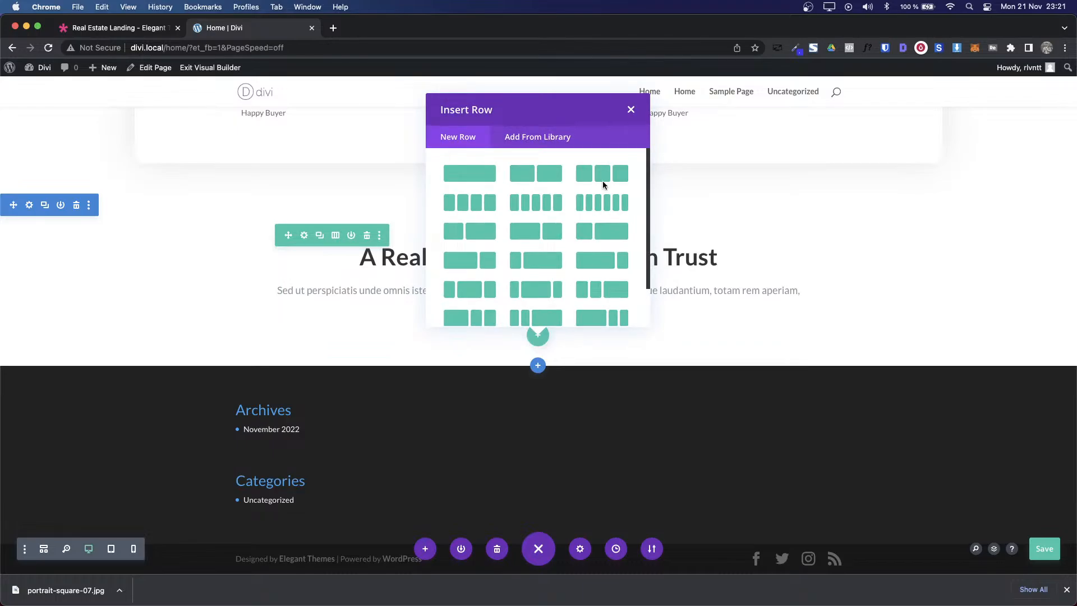
left_click(603, 181)
key("ctrl+shift+Tab")
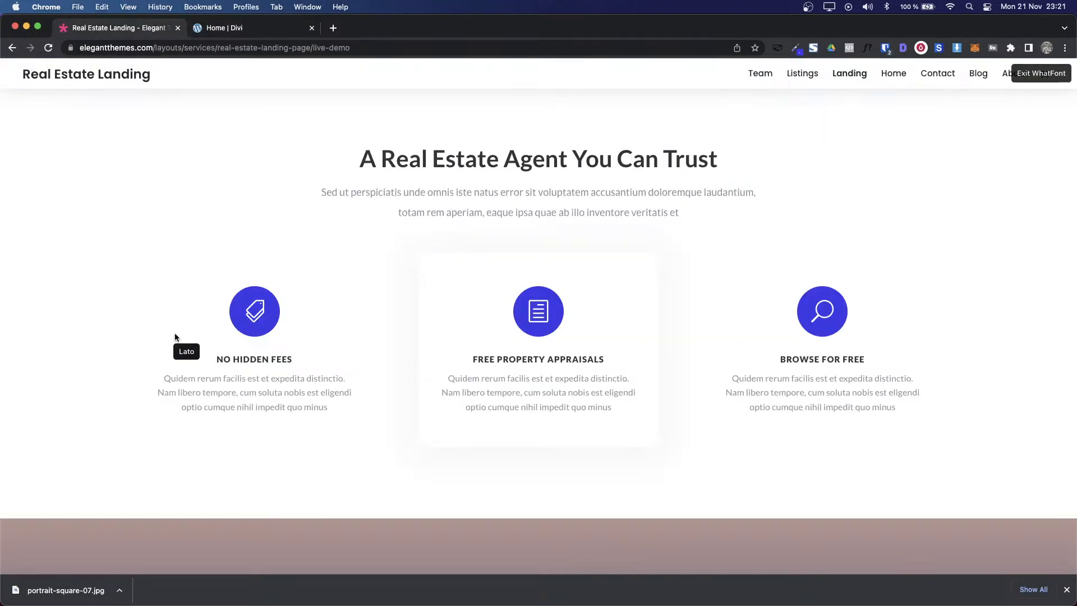
key("Escape")
scroll(337, 440, "down", 15)
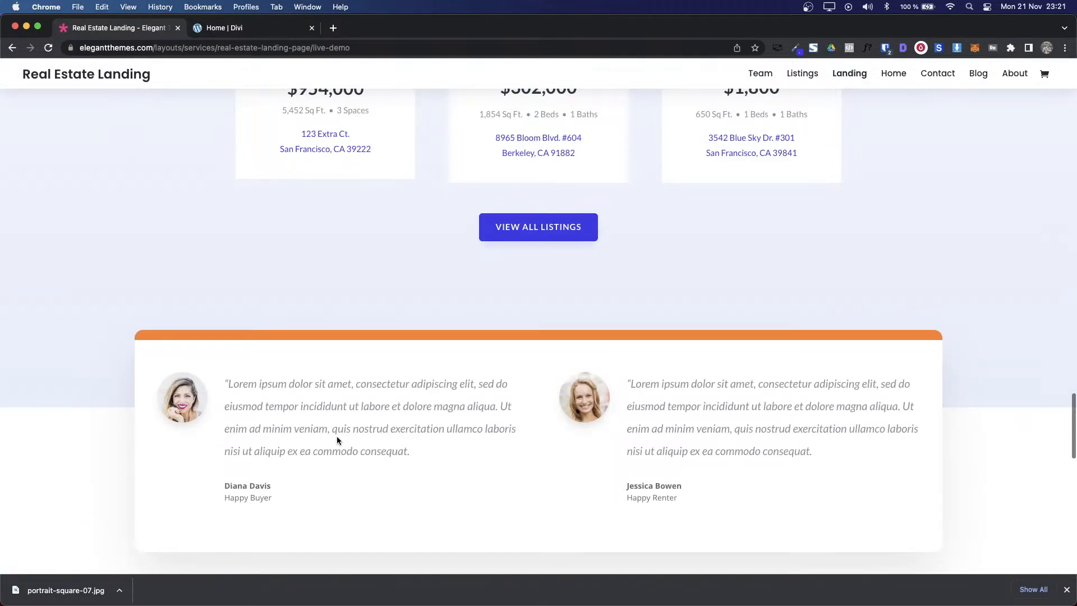
scroll(337, 440, "up", 10)
scroll(337, 440, "up", 10)
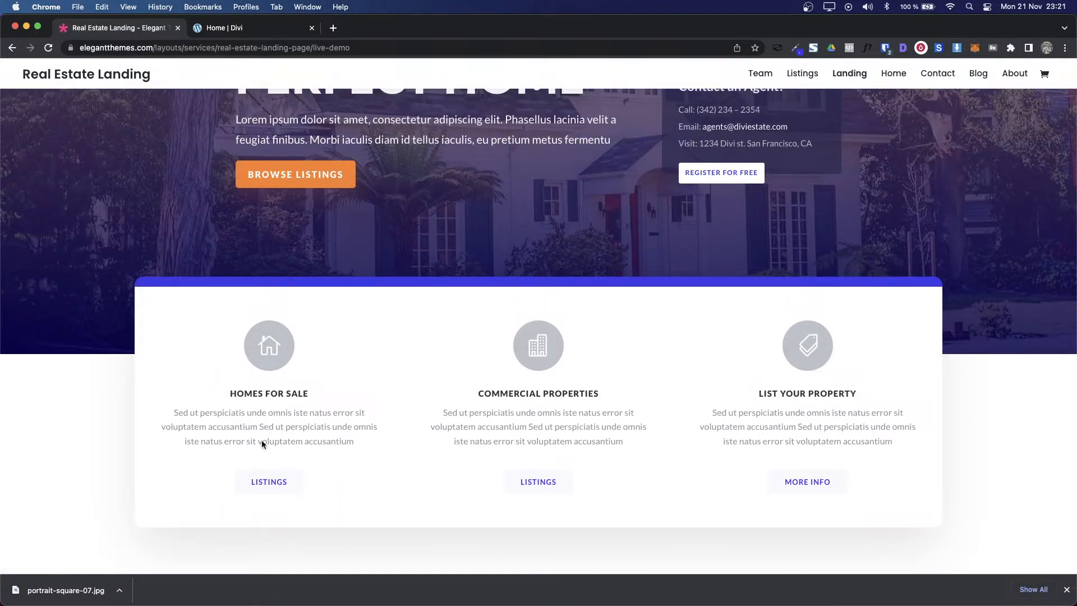
key("ctrl+Tab")
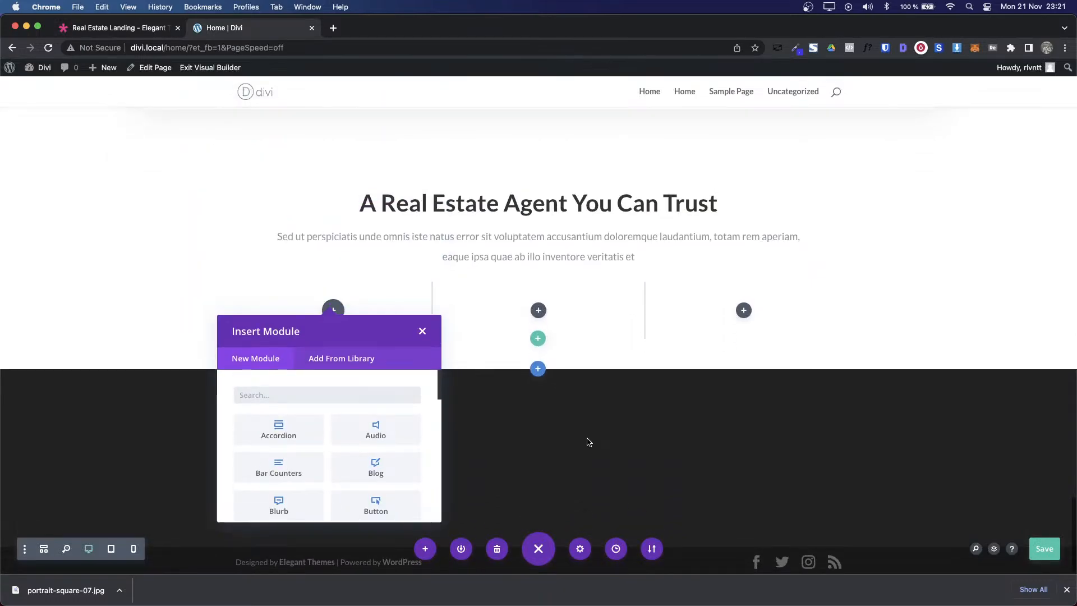
left_click(280, 504)
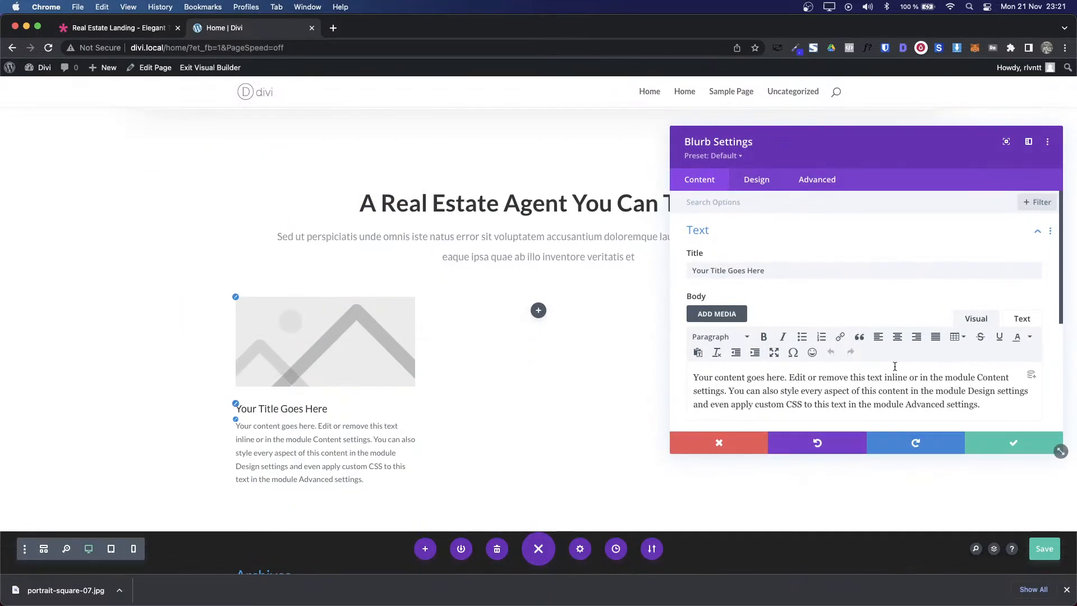
left_click(966, 444)
key("ctrl+shift+Tab")
scroll(492, 417, "down", 20)
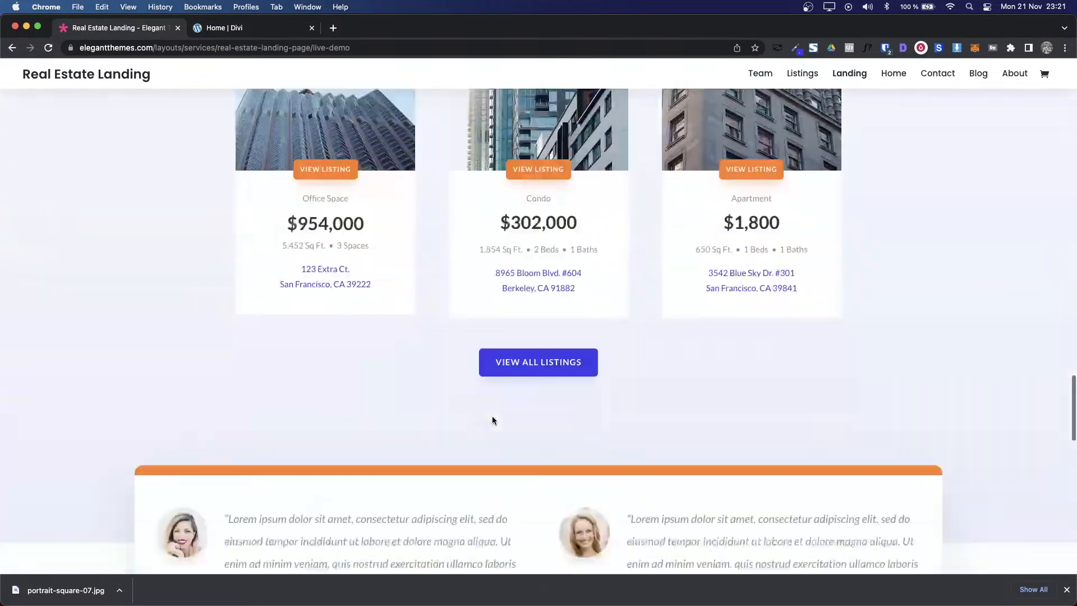
scroll(492, 420, "up", 8)
key("ctrl+Tab")
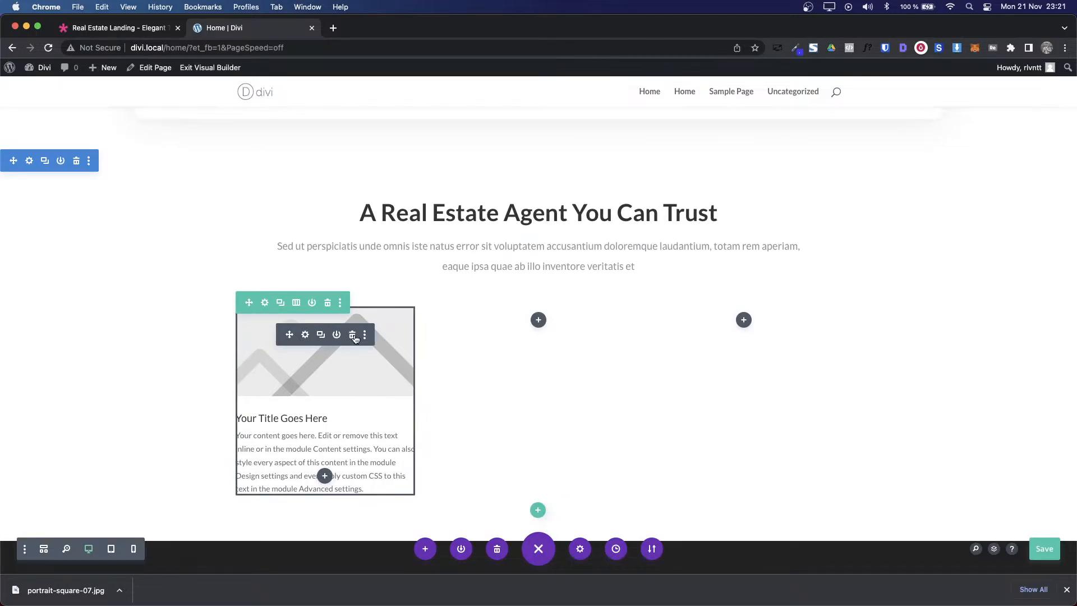
left_click(352, 335)
Step: Copy the first styled blurb beneath the hero and paste it into the first column of the new three-column row
scroll(471, 274, "up", 15)
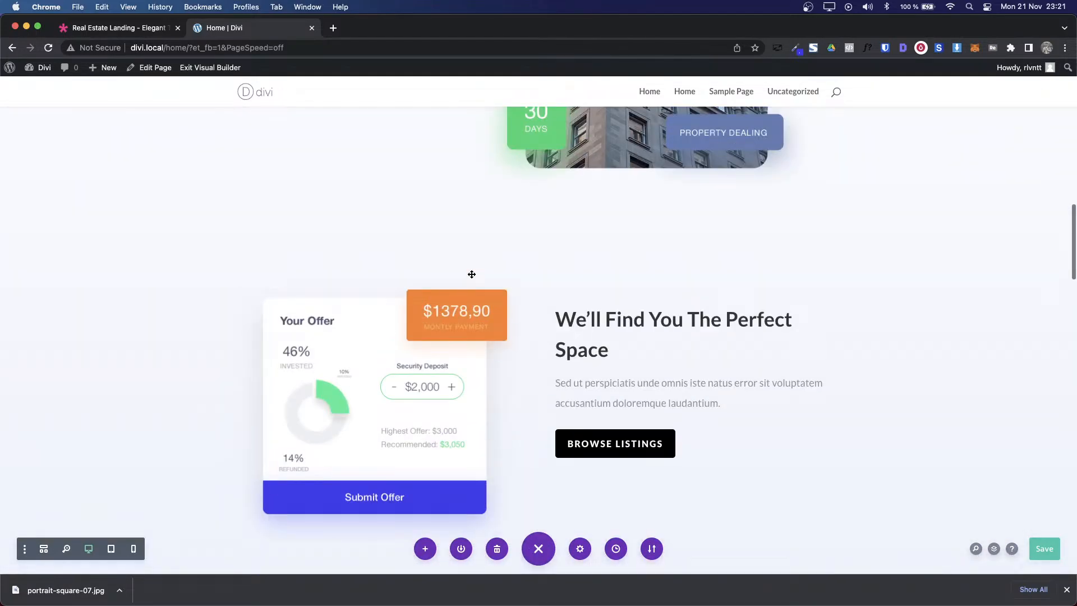
scroll(471, 274, "up", 10)
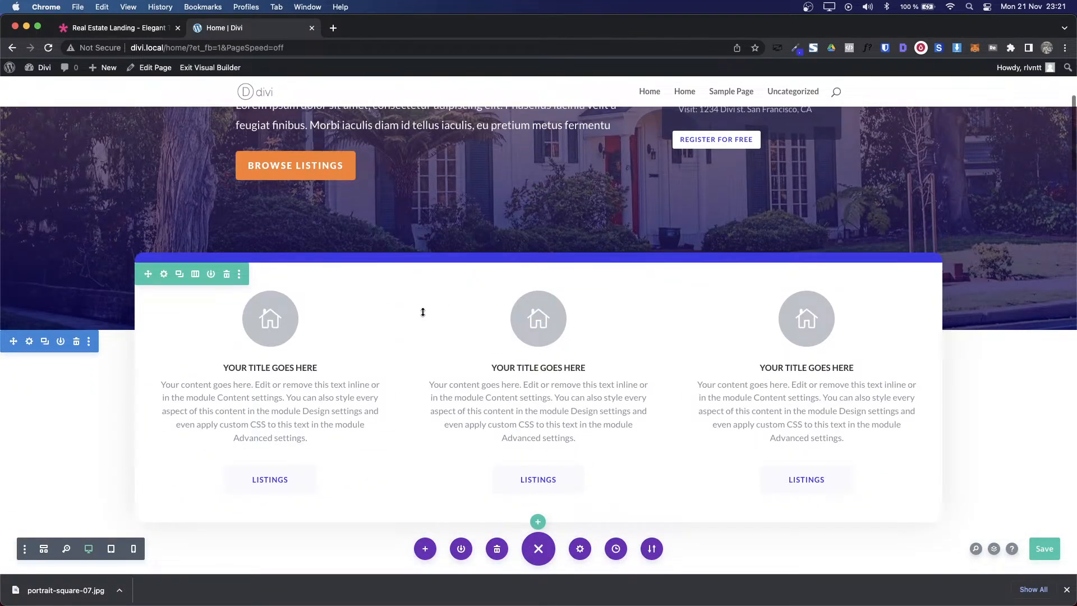
right_click(271, 403)
key("Escape")
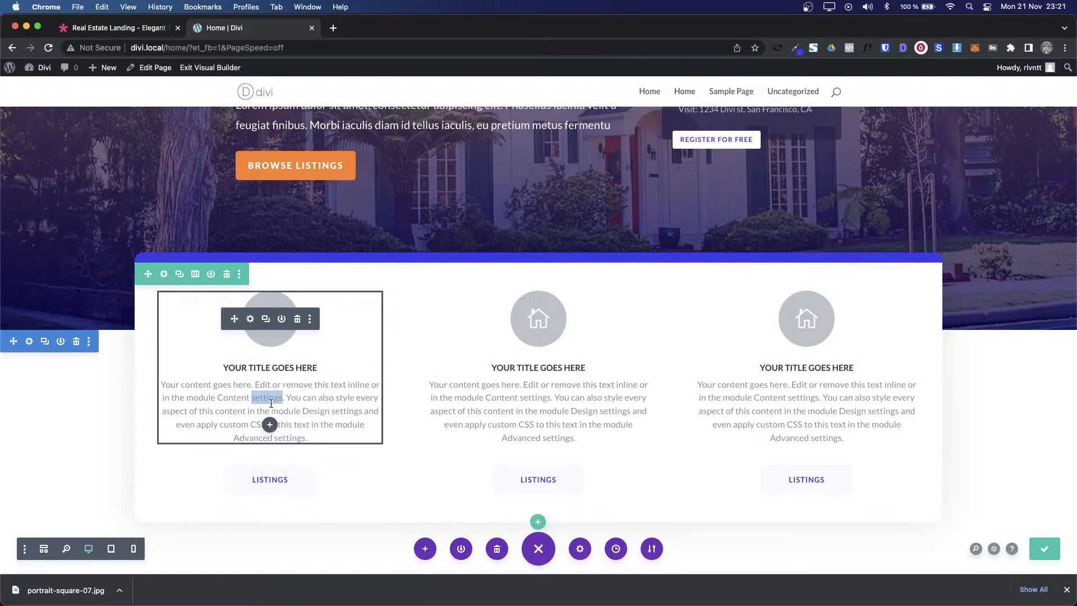
right_click(248, 325)
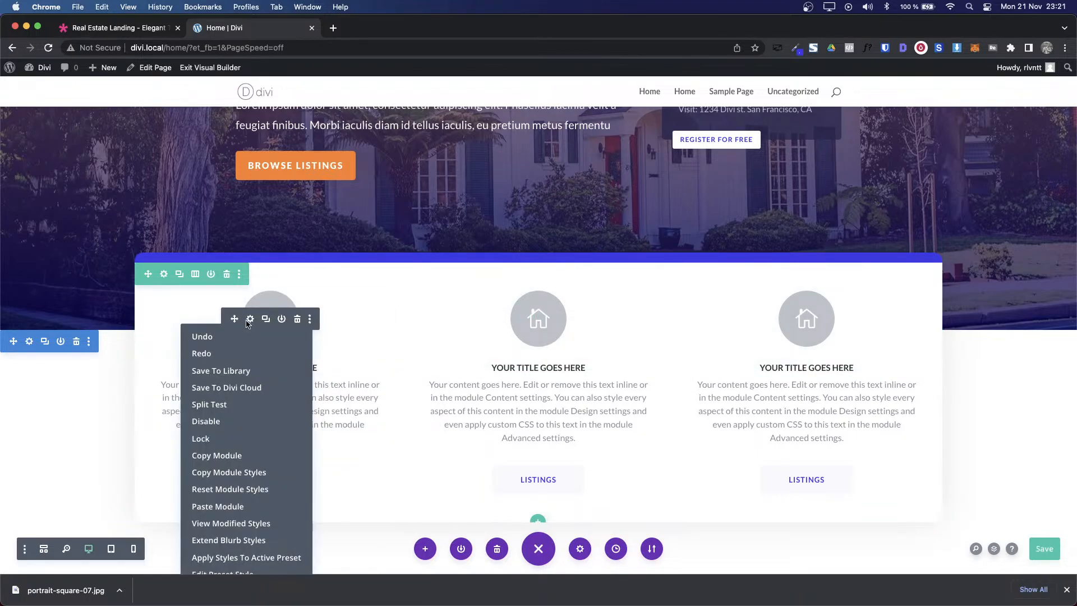
left_click(224, 456)
scroll(385, 443, "down", 20)
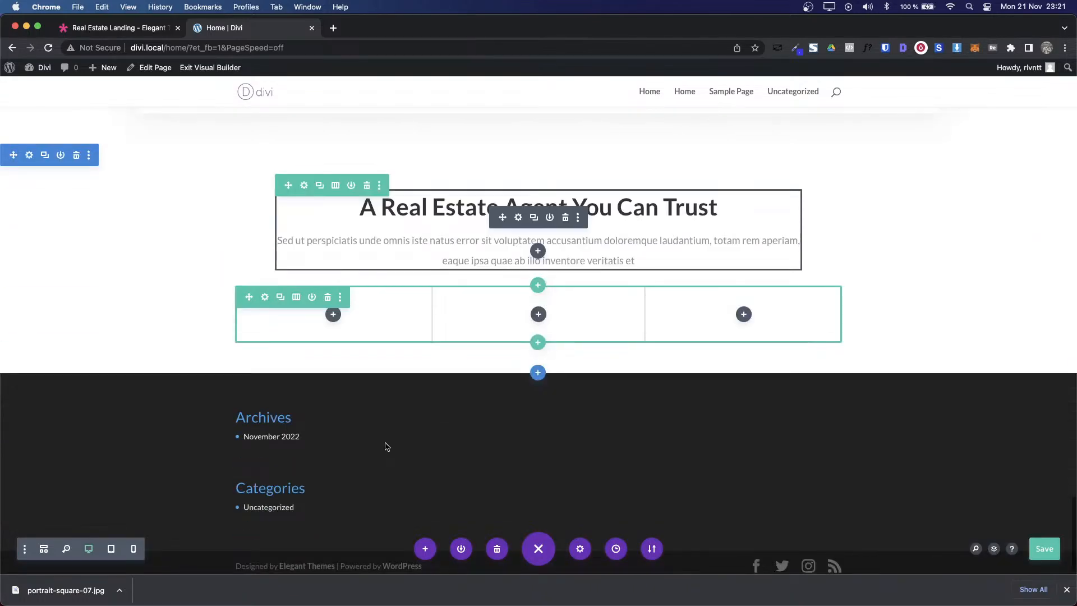
right_click(333, 314)
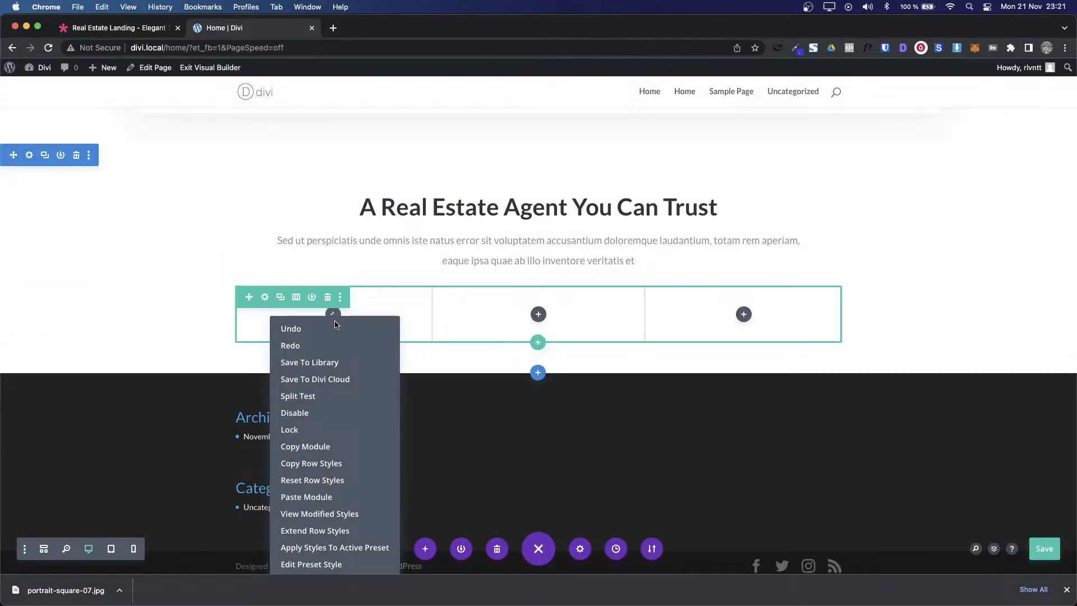
left_click(307, 497)
Step: Compare the pasted blurb with the demo section and check the sizing settings of the three-blurb row beneath the hero
key("super+alt+Left")
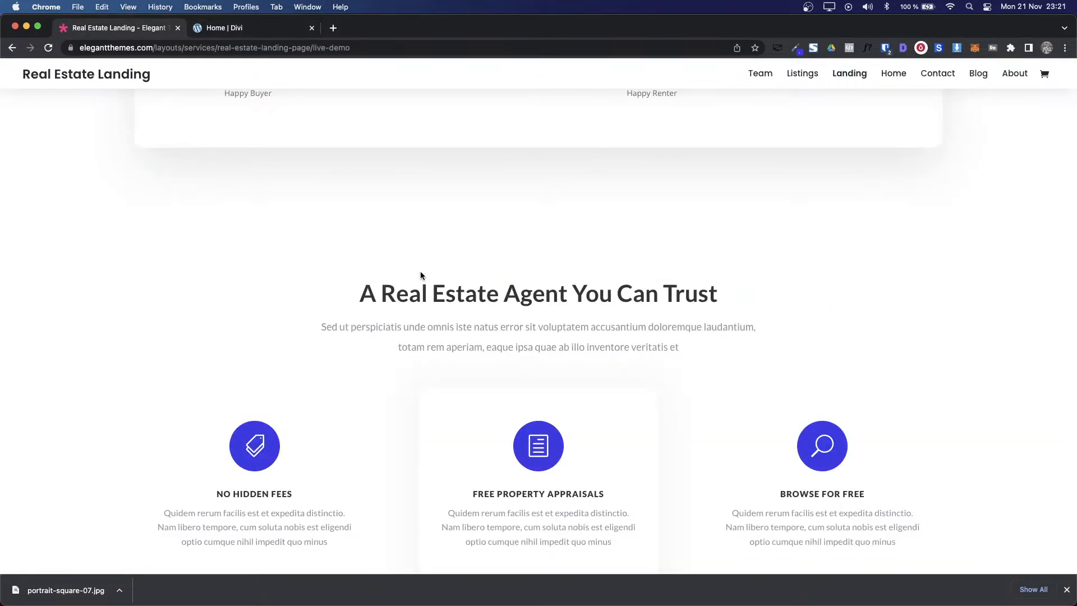
scroll(406, 418, "down", 2)
key("super+alt+Right")
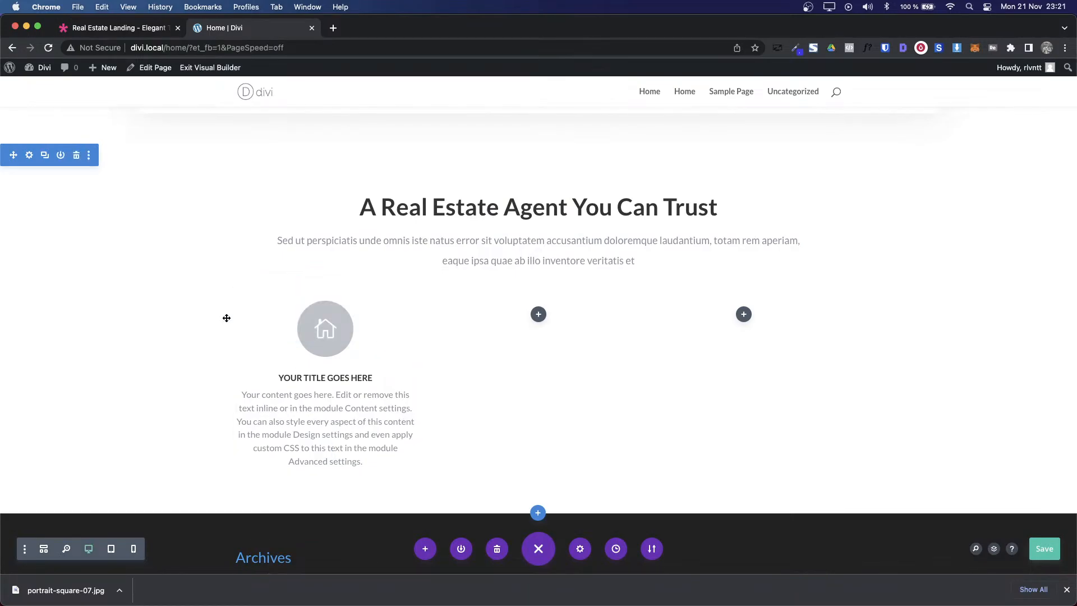
scroll(263, 303, "up", 20)
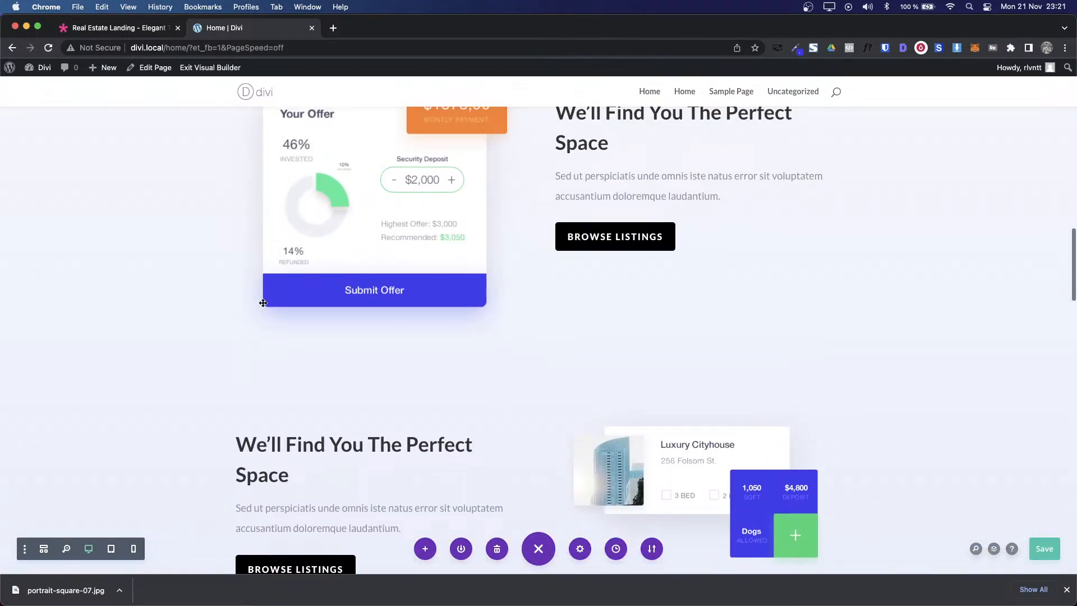
scroll(263, 336, "down", 5)
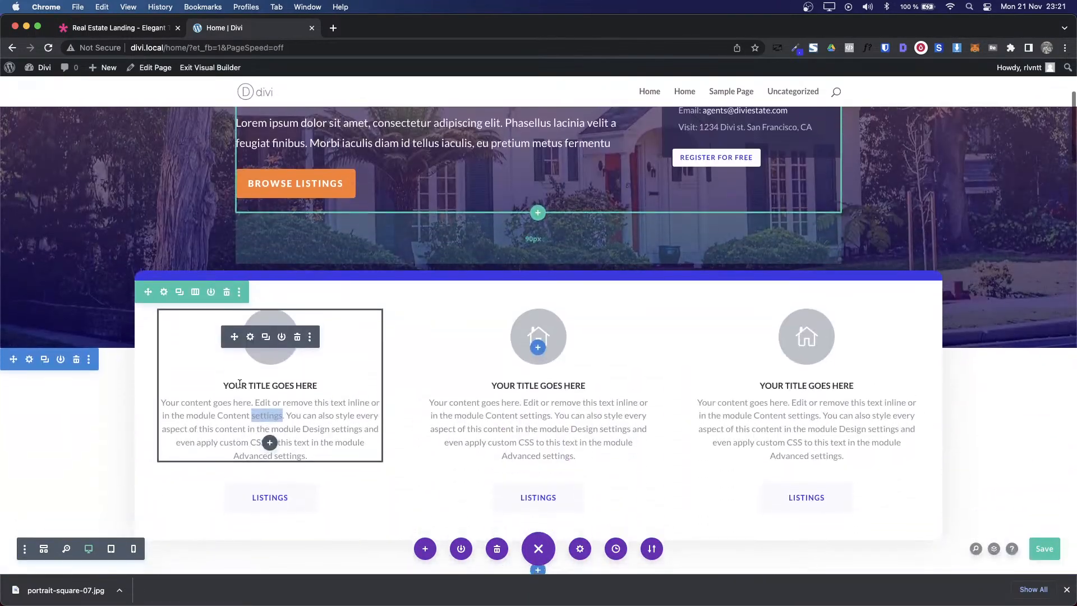
right_click(162, 295)
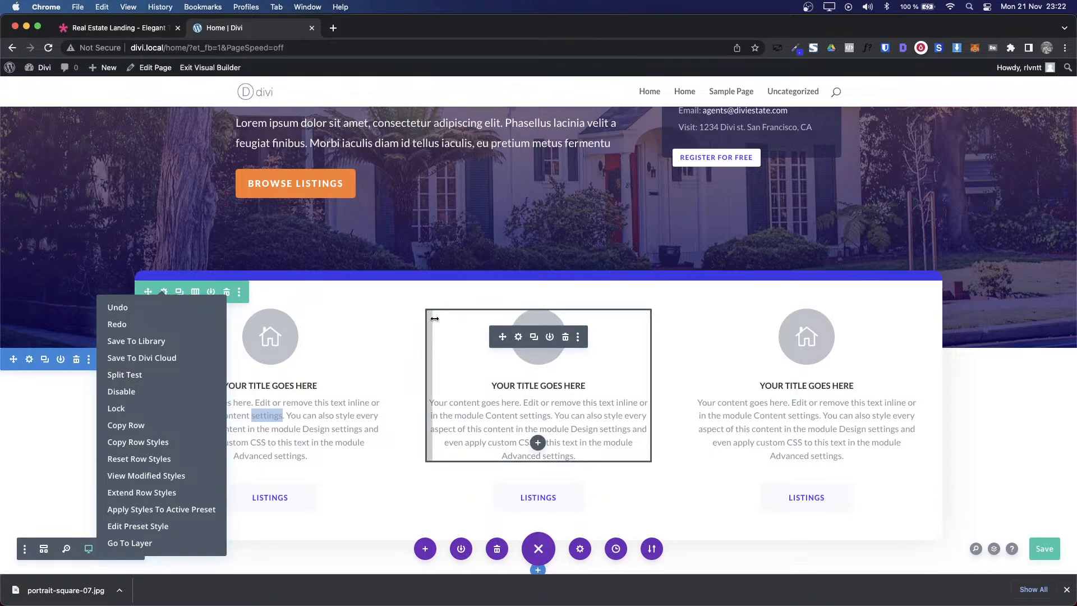
key("ctrl+Tab")
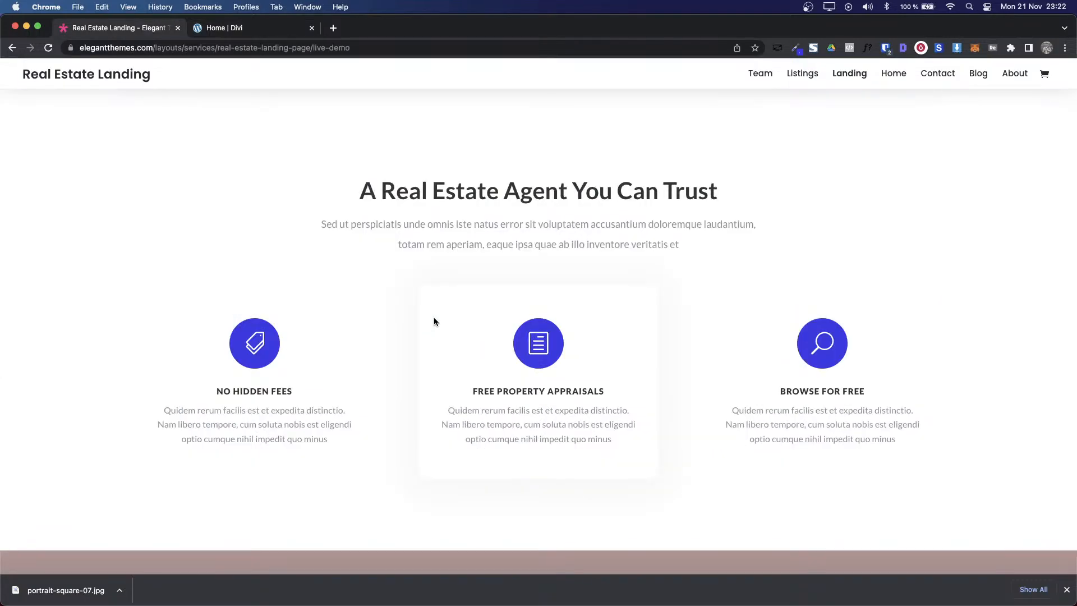
key("ctrl+shift+Tab")
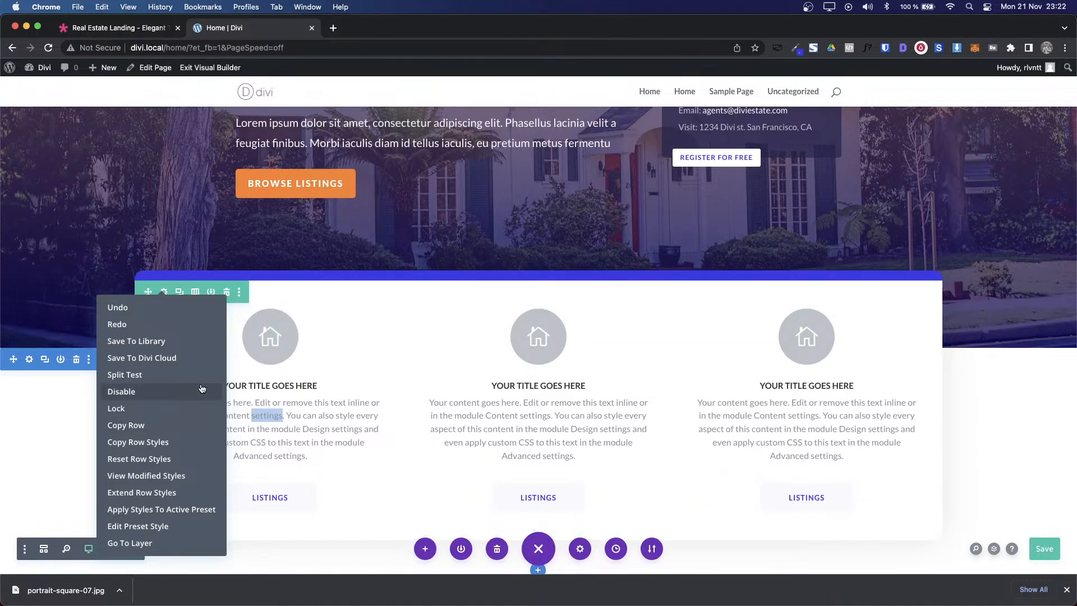
left_click(33, 393)
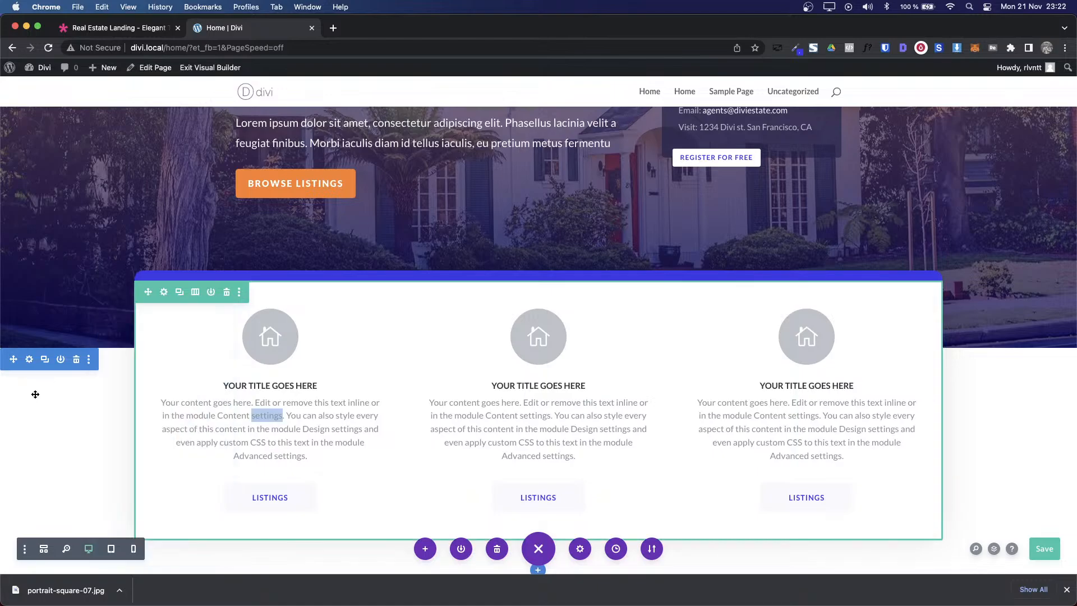
left_click(163, 291)
left_click(757, 180)
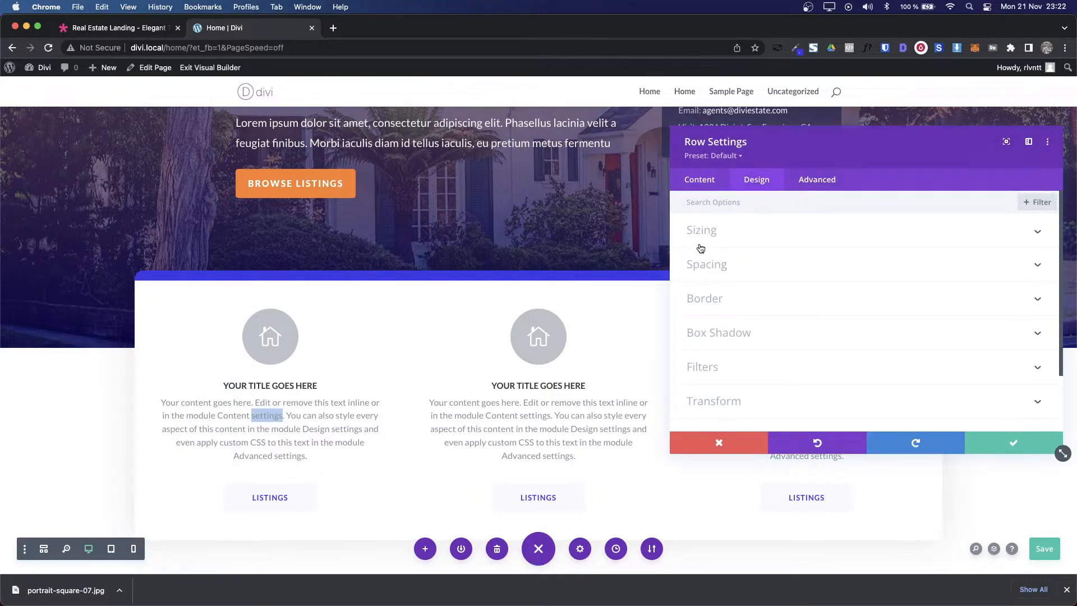
left_click(746, 233)
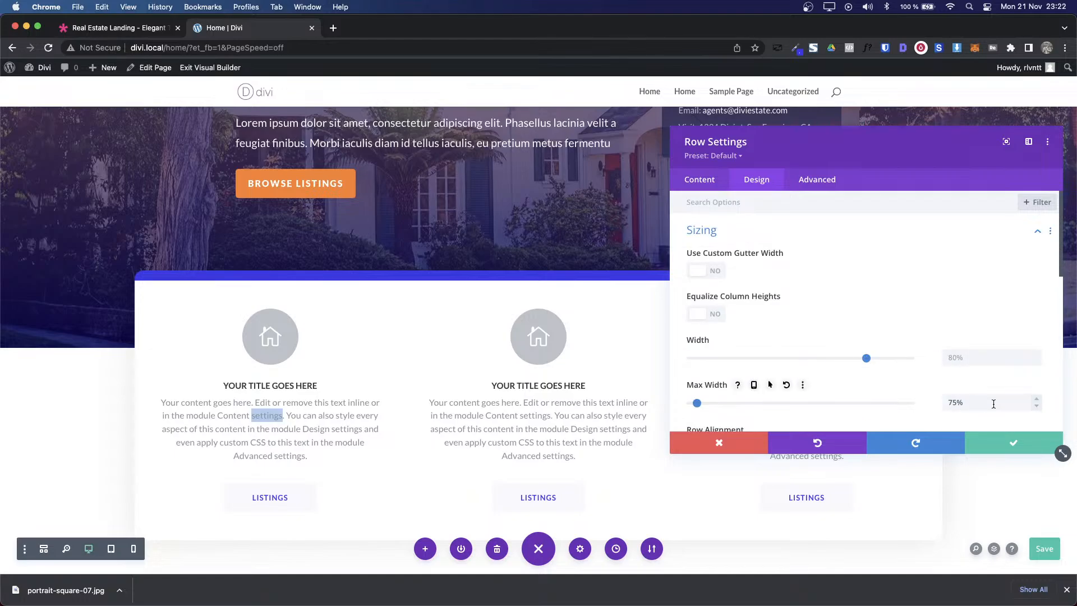
left_click(1004, 444)
Step: Set the maximum width of the new blurb row to 75% and save the row settings
scroll(519, 416, "down", 10)
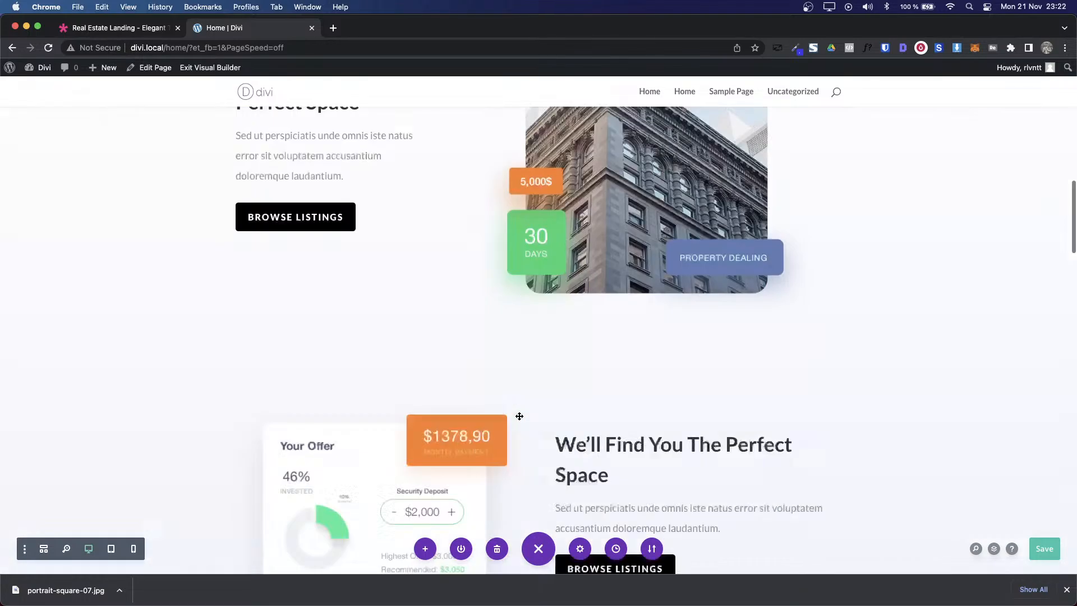
scroll(518, 415, "down", 8)
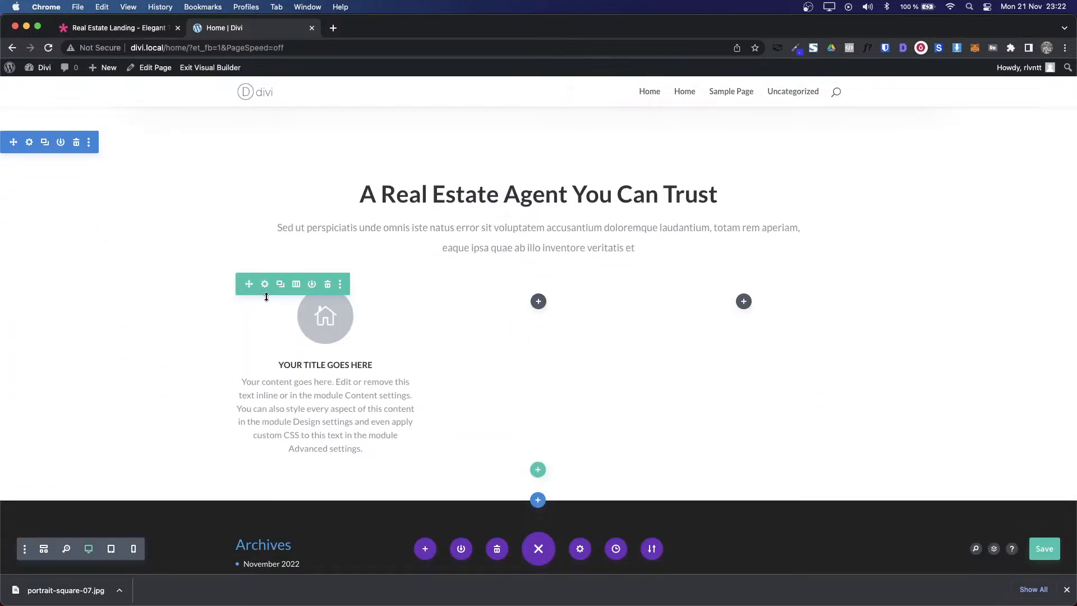
left_click(265, 285)
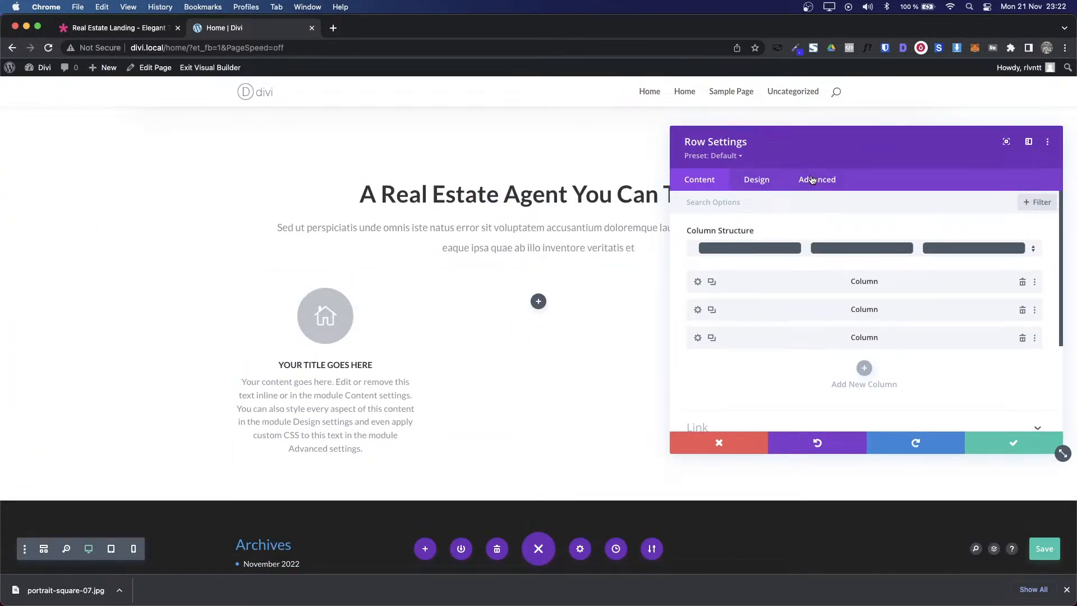
left_click(757, 179)
left_click(723, 268)
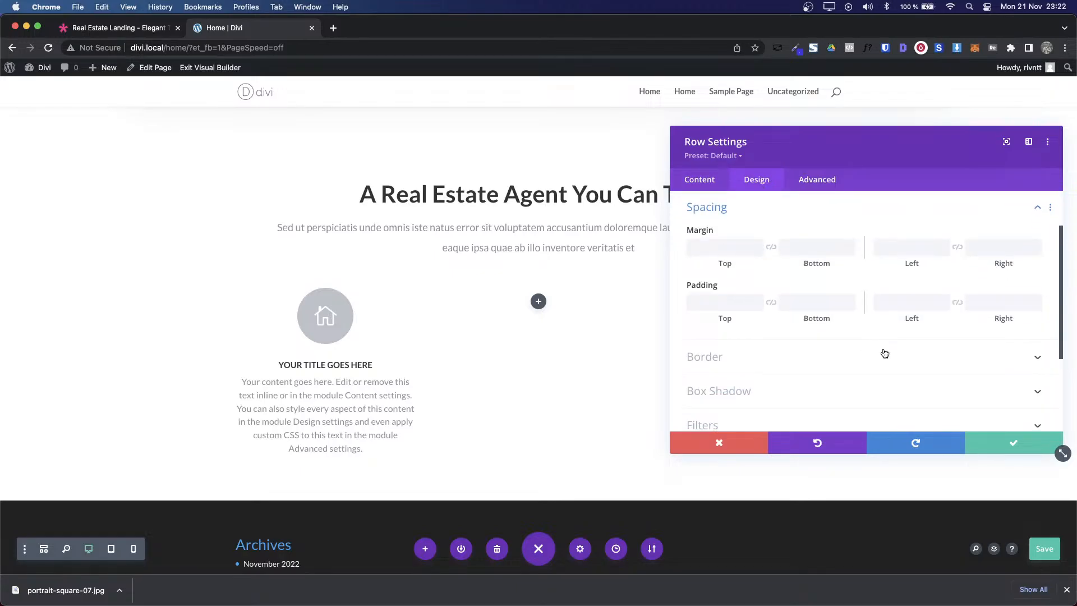
left_click(717, 216)
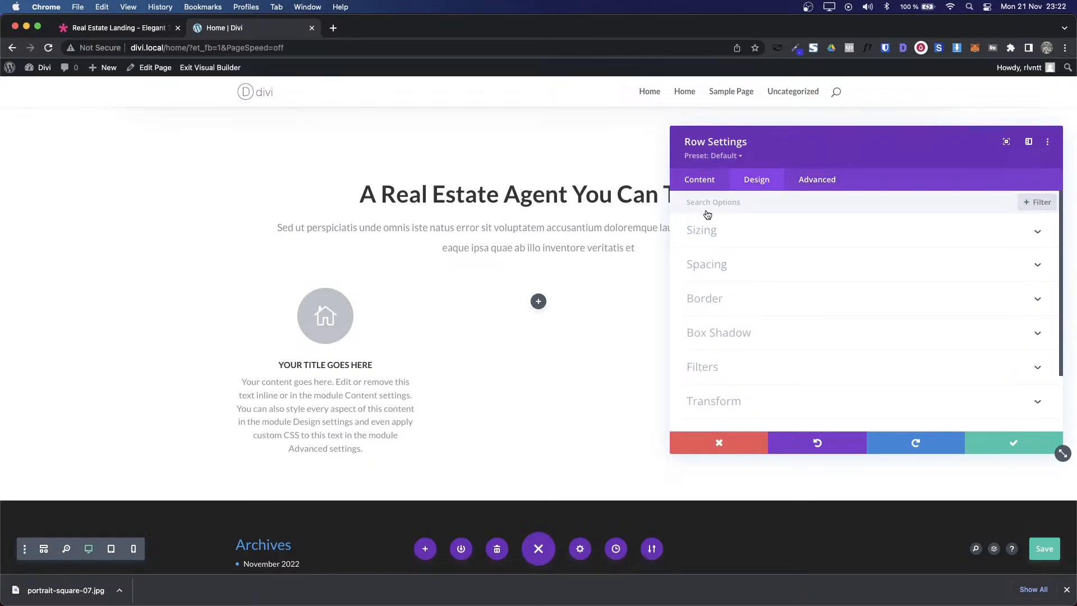
left_click(708, 227)
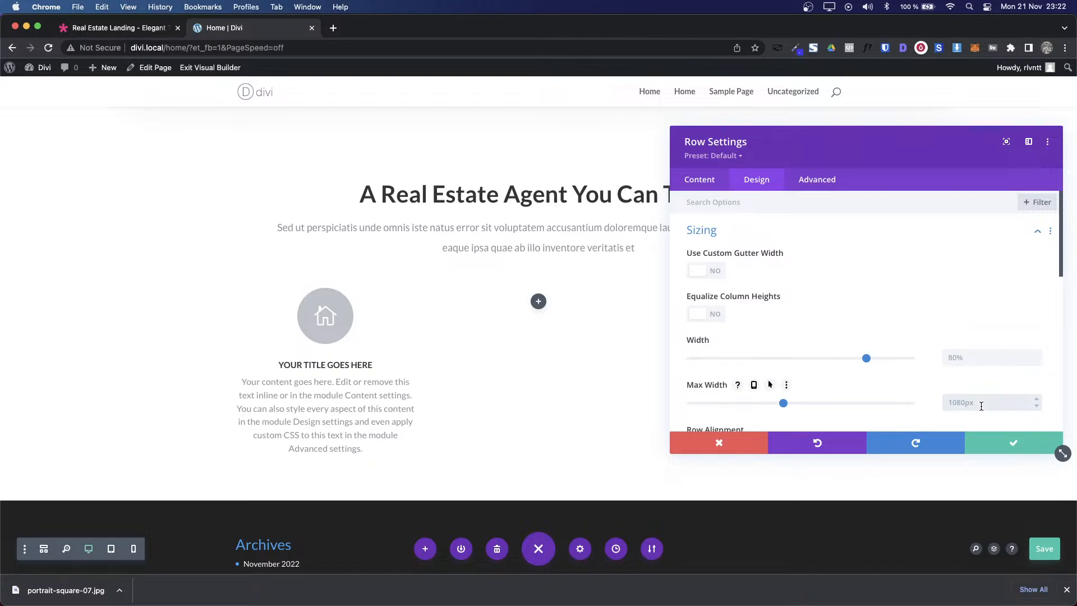
type("75")
left_click(1030, 443)
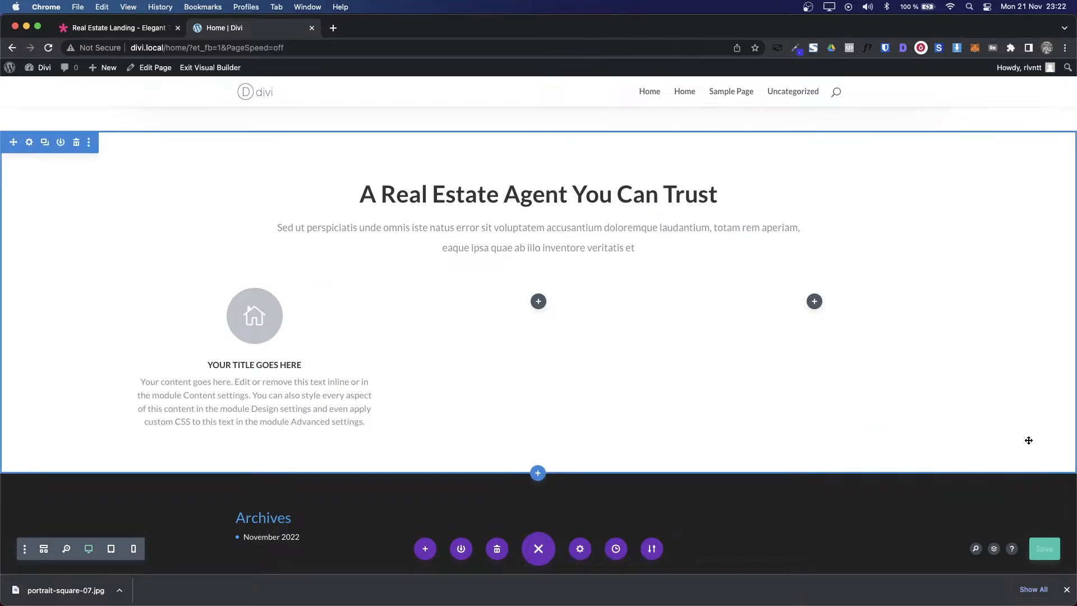
Step: Sample and copy the blue icon background colour #3B39E6 from the demo's "No Hidden Fees" blurb
key("ctrl+Tab")
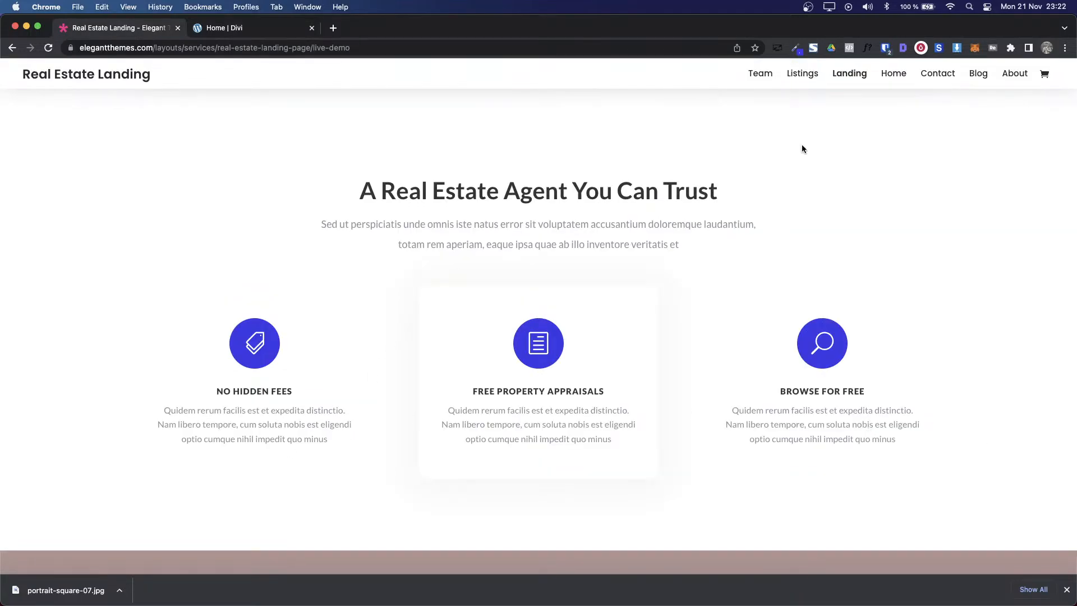
left_click(794, 50)
left_click(746, 65)
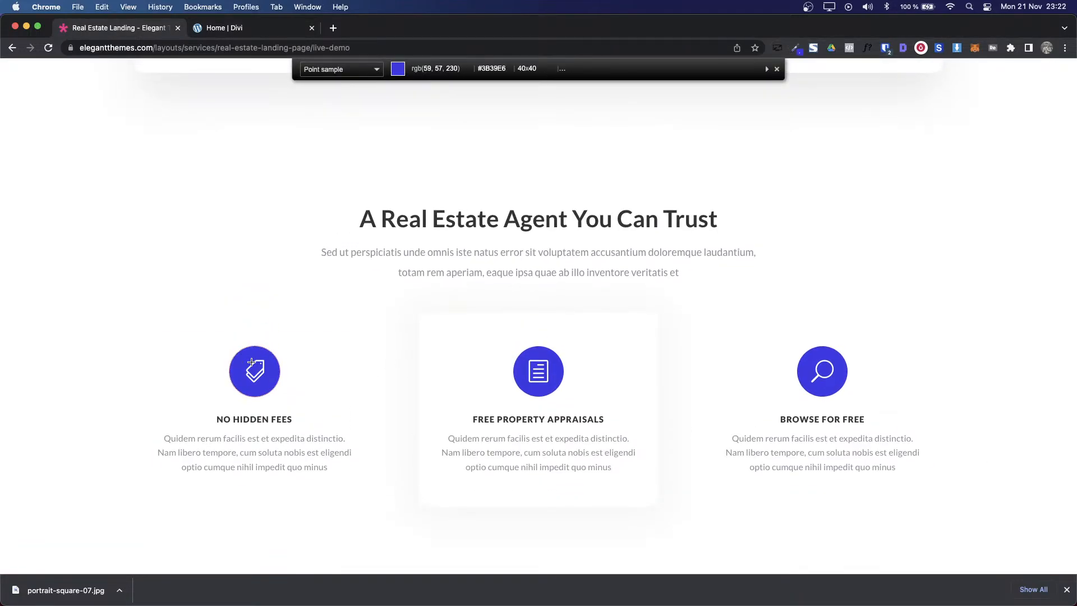
left_click(251, 354)
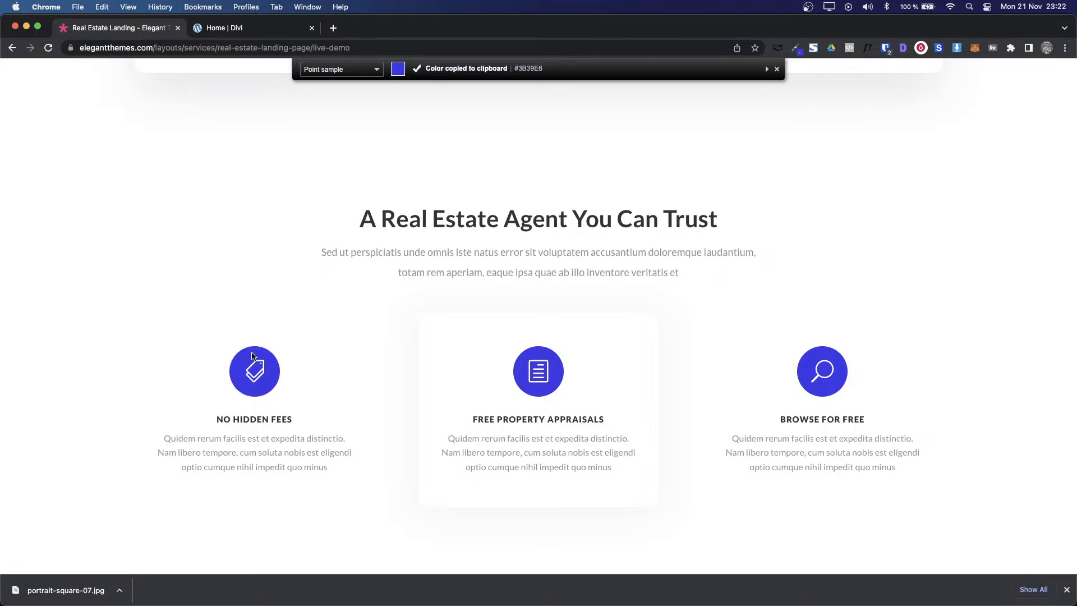
key("ctrl+Tab")
Step: Set the new blurb's icon background colour to the copied #3B39E6 and save the blurb settings
left_click(235, 317)
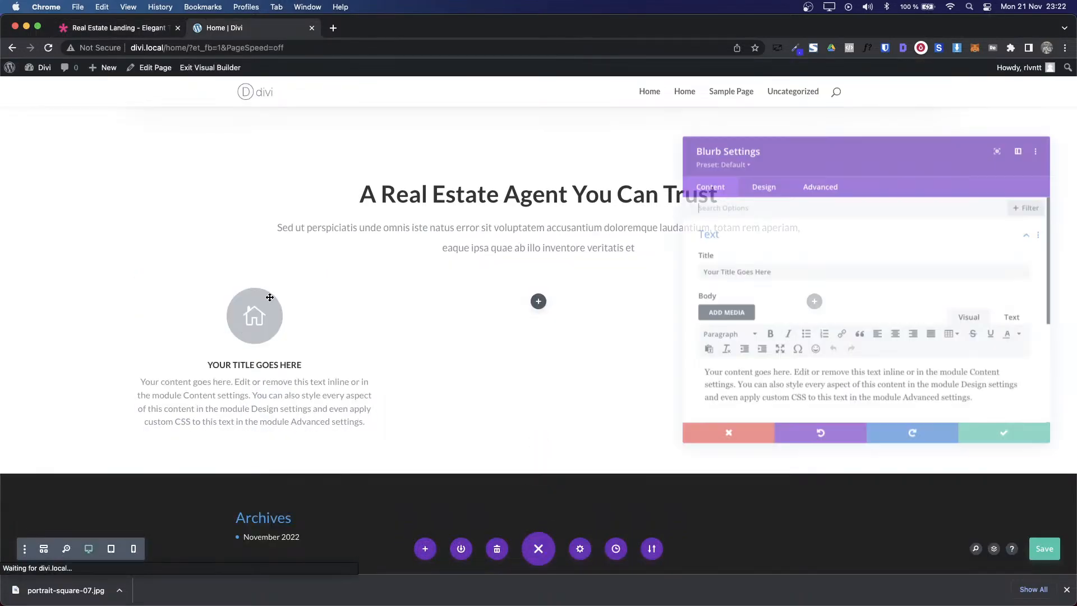
left_click(760, 179)
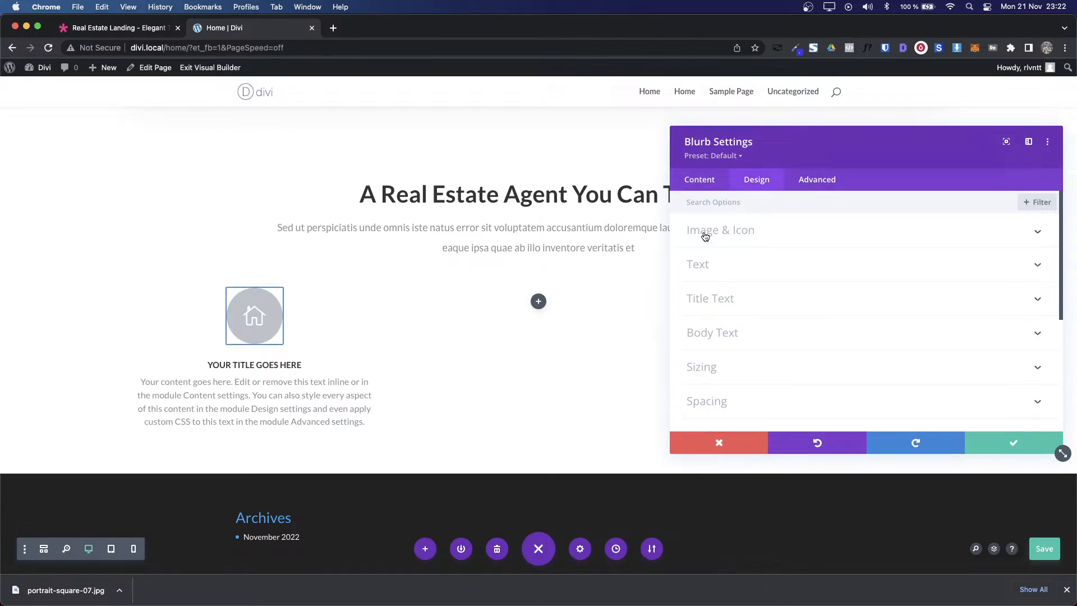
left_click(704, 232)
left_click(697, 346)
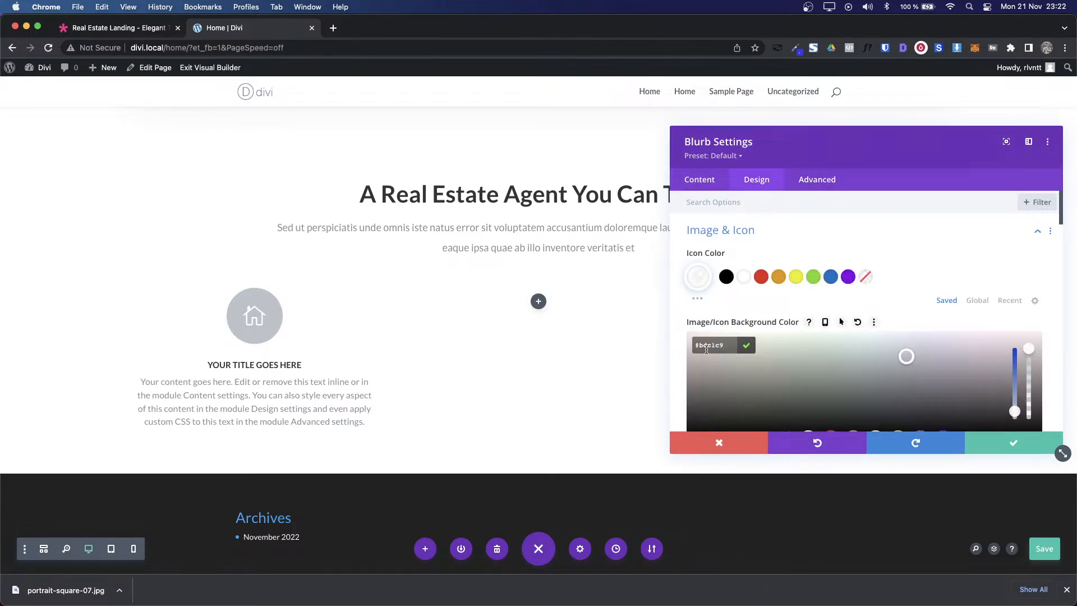
key("super+v")
left_click(744, 345)
left_click(746, 347)
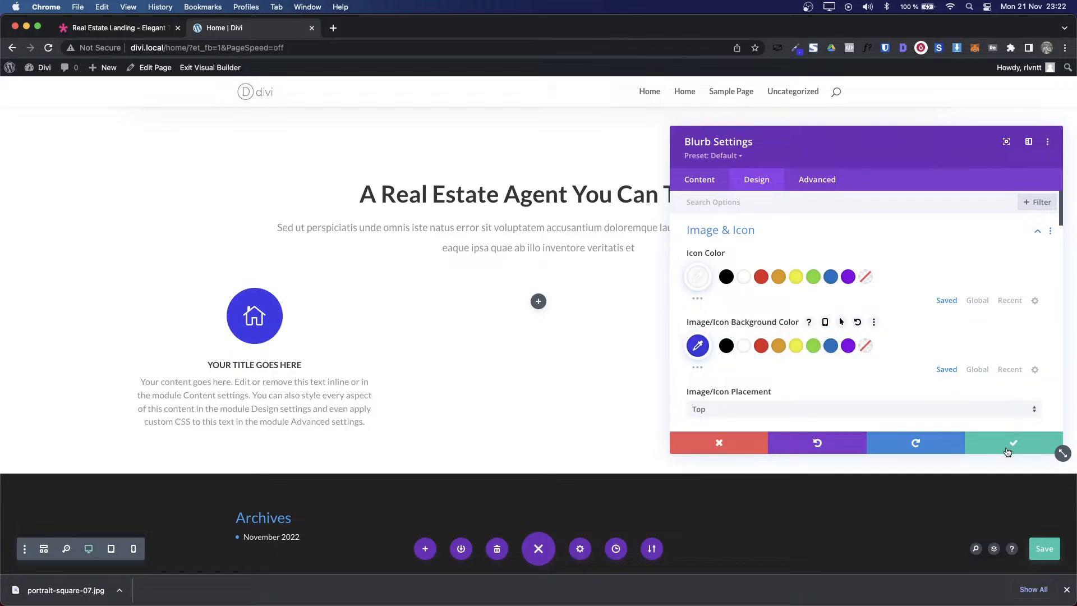
key("super+1")
key("super+2")
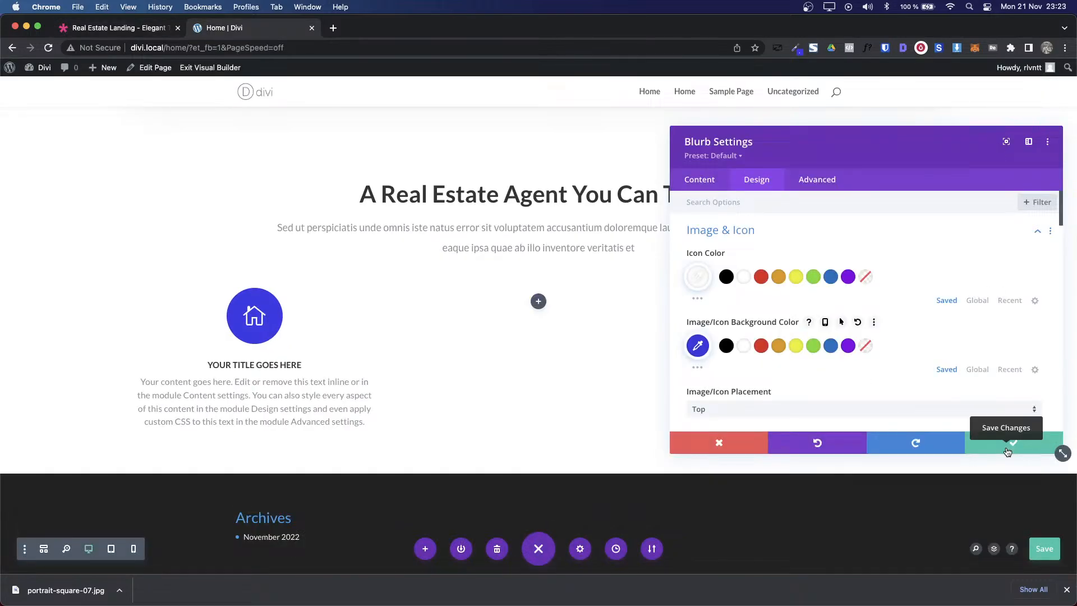
left_click(1007, 449)
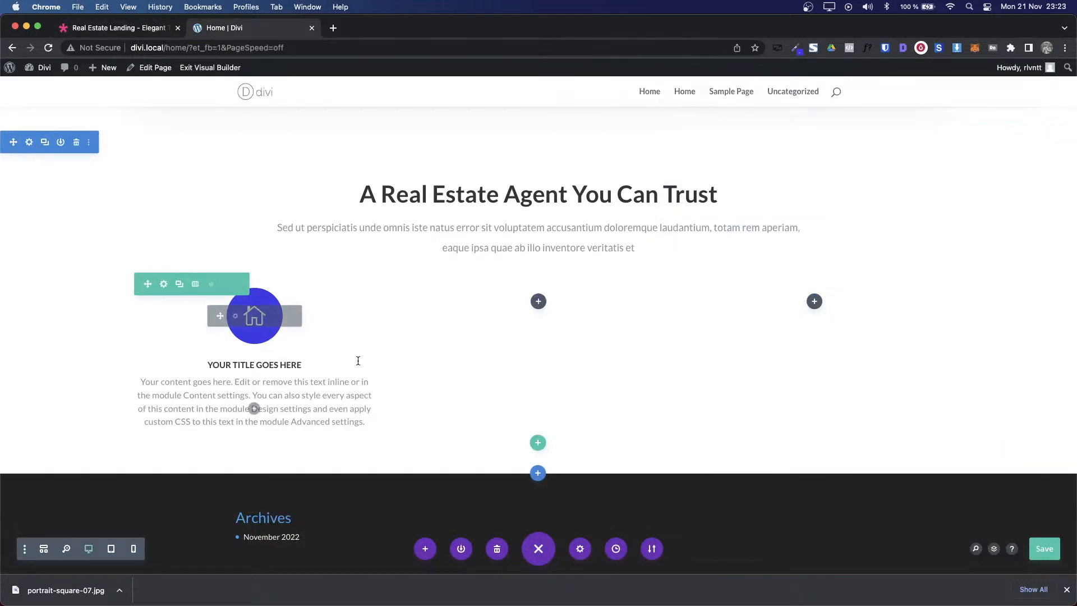
Step: Delete the blurb row's two empty columns, duplicate the filled column twice, and save the row settings
left_click(164, 285)
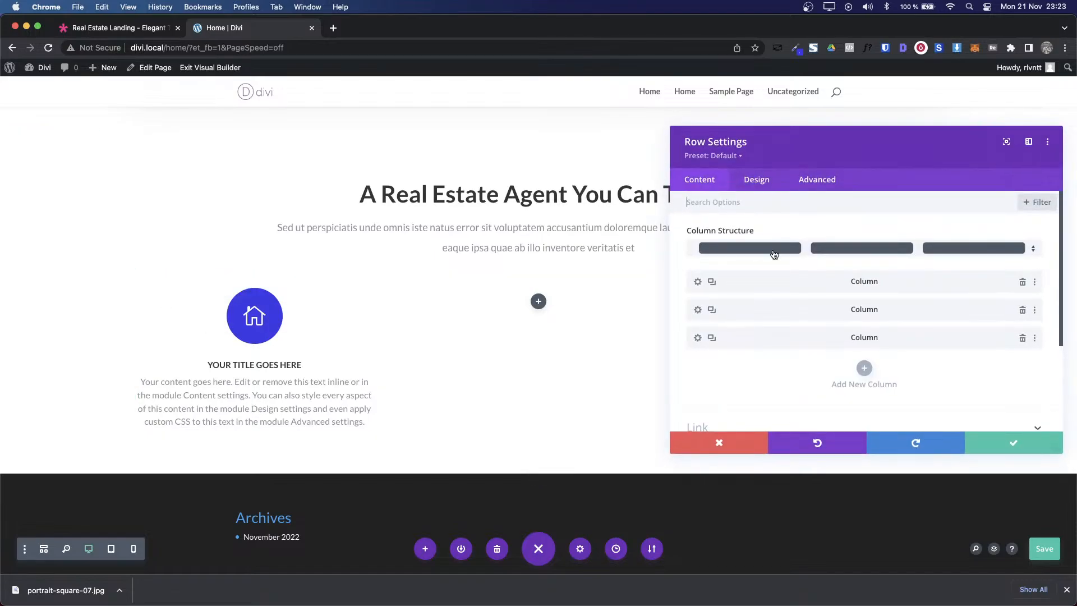
left_click(1022, 311)
left_click(1022, 311)
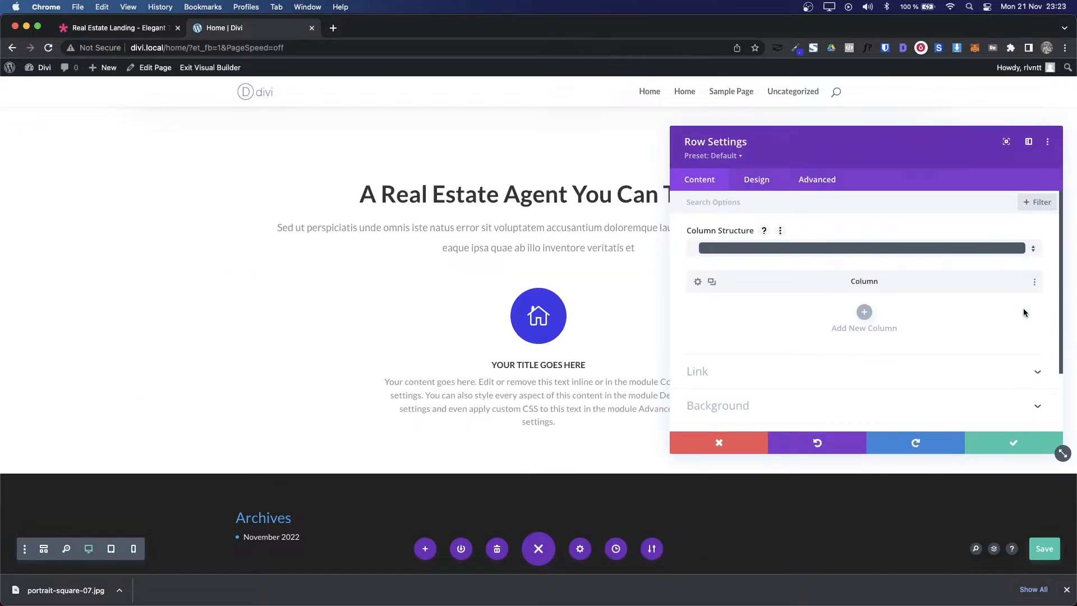
left_click(711, 284)
left_click(711, 283)
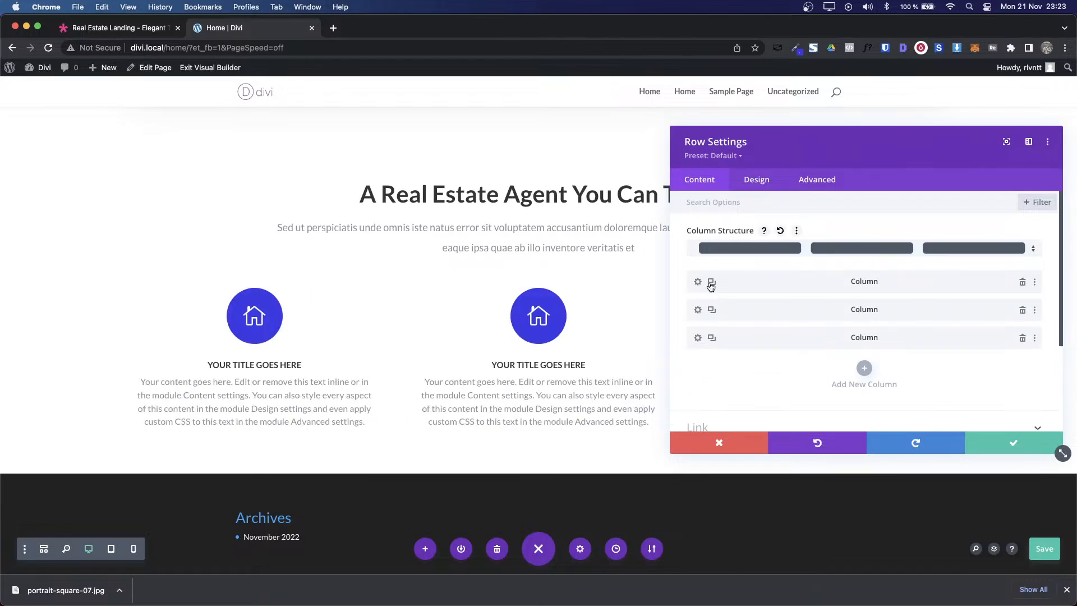
left_click(1013, 443)
Step: Apply the first box shadow preset to the blurb row's middle column, using the demo's raised middle card as reference
key("ctrl+shift+Tab")
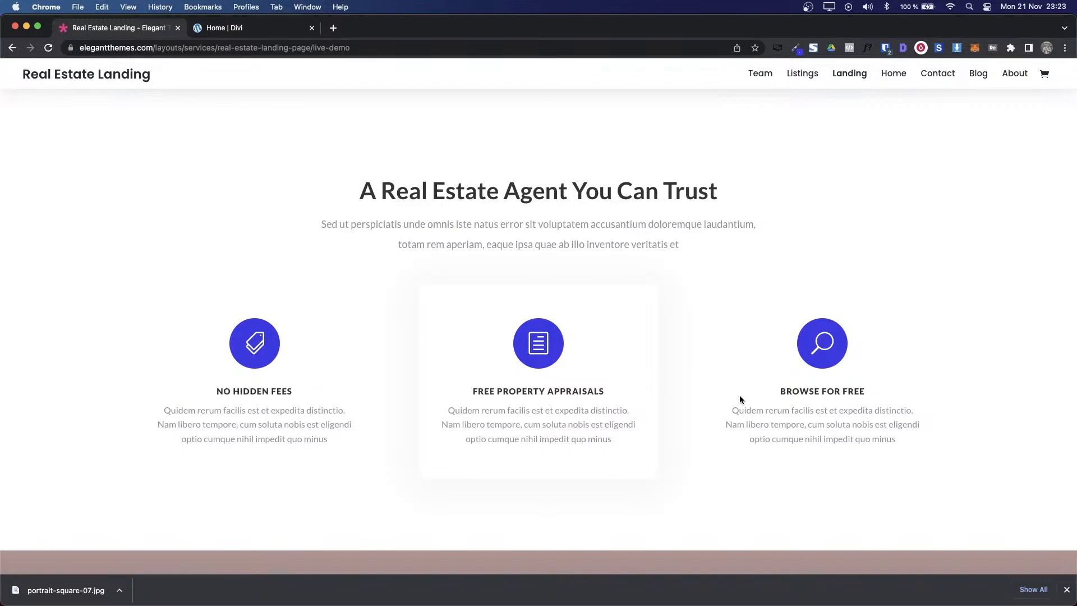
scroll(739, 395, "down", 2)
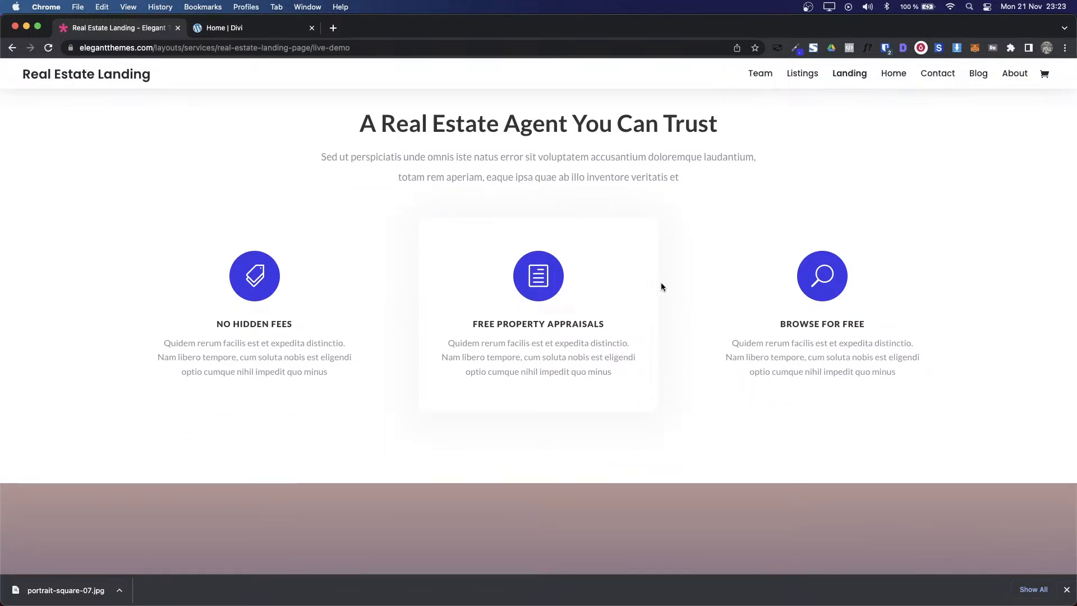
key("ctrl+Tab")
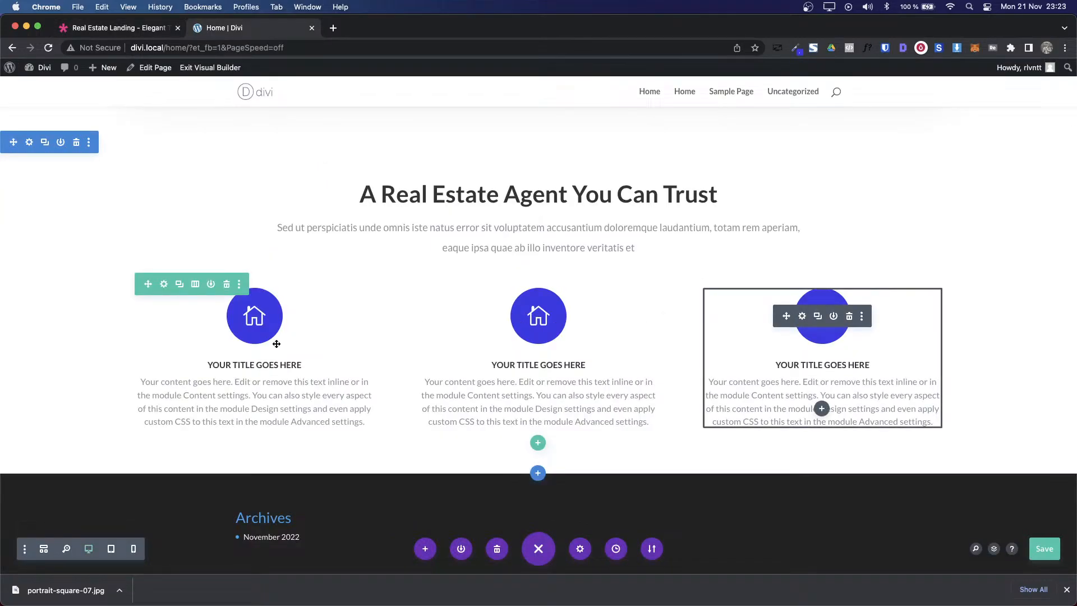
left_click(163, 285)
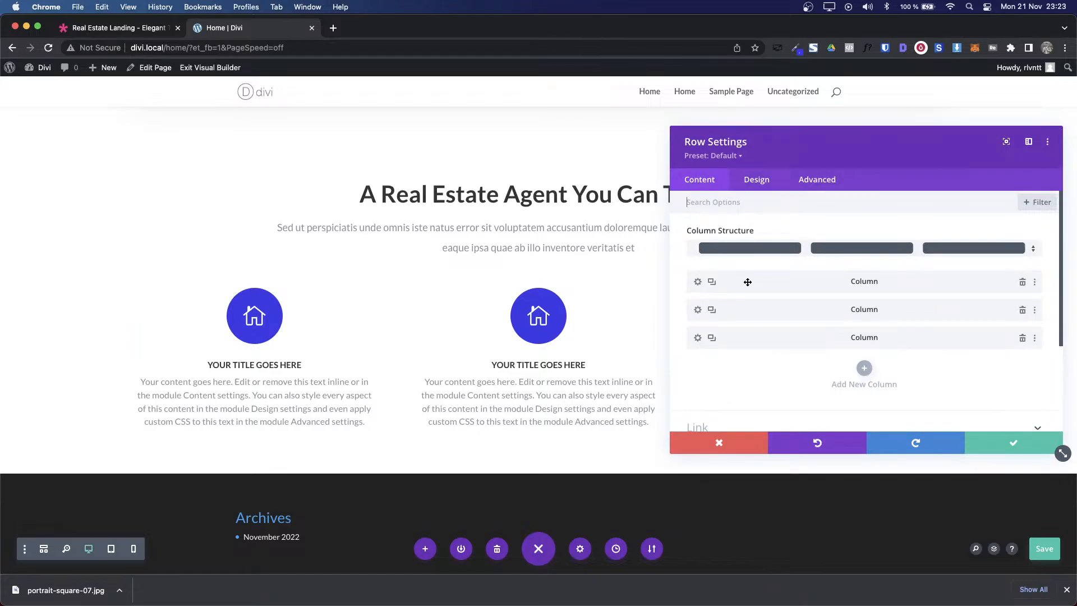
left_click(698, 310)
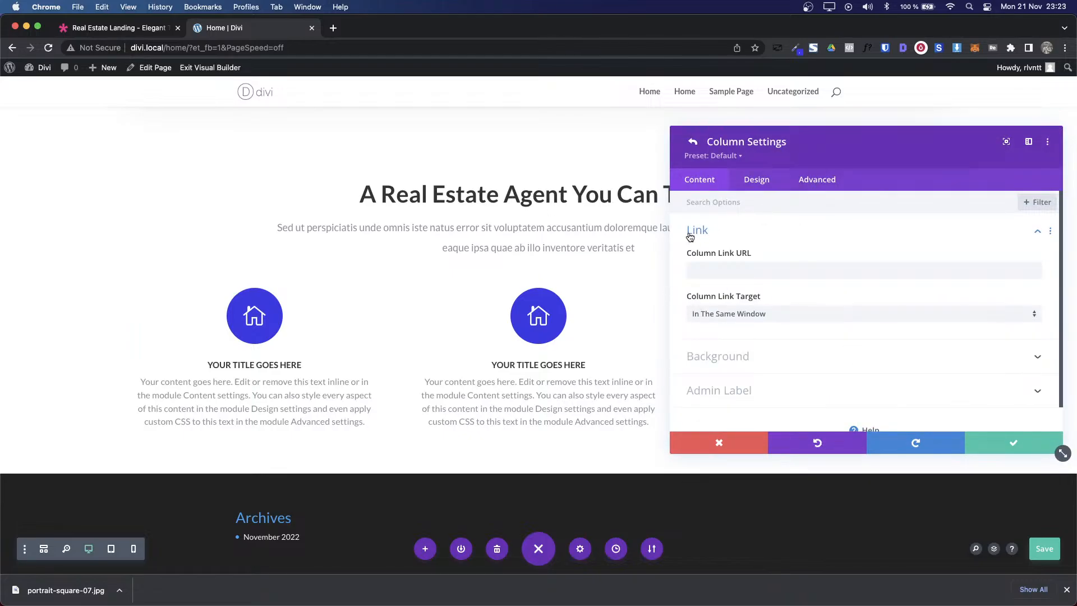
left_click(697, 231)
left_click(768, 189)
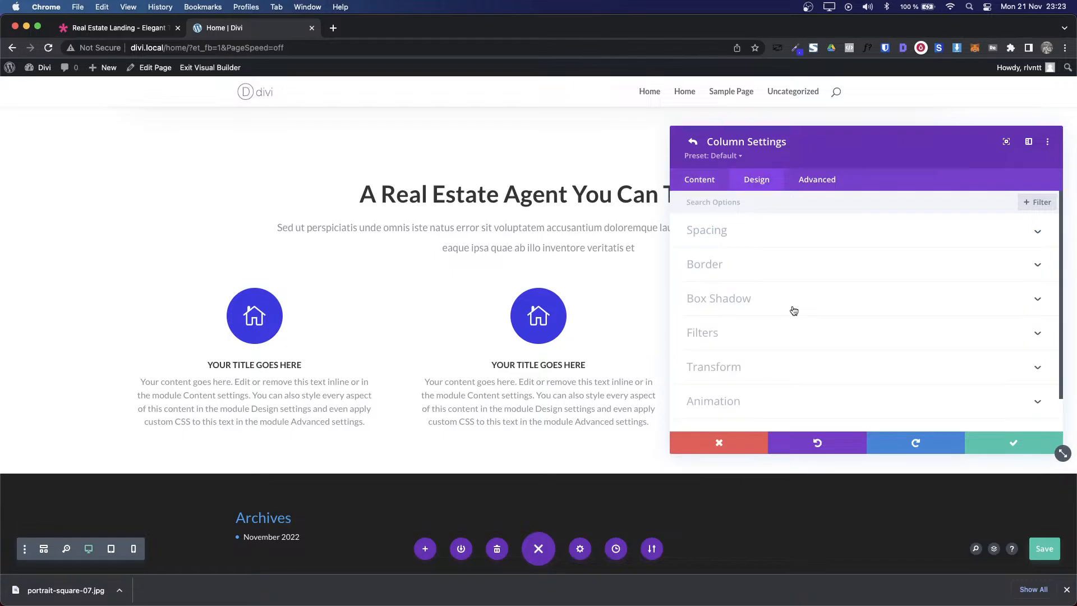
scroll(792, 310, "down", 2)
scroll(794, 310, "up", 2)
left_click(762, 308)
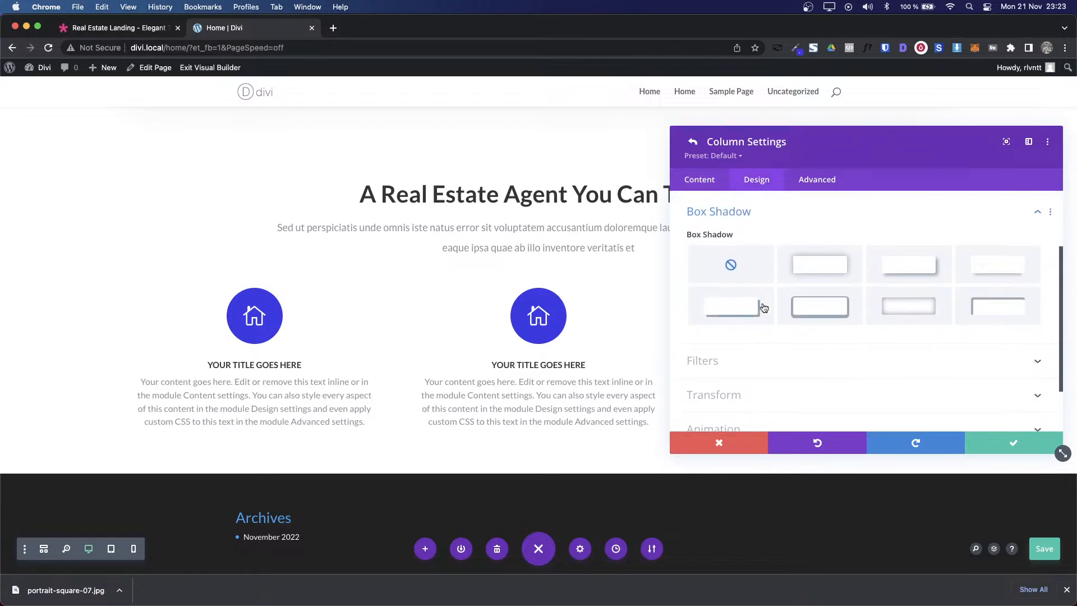
left_click(823, 268)
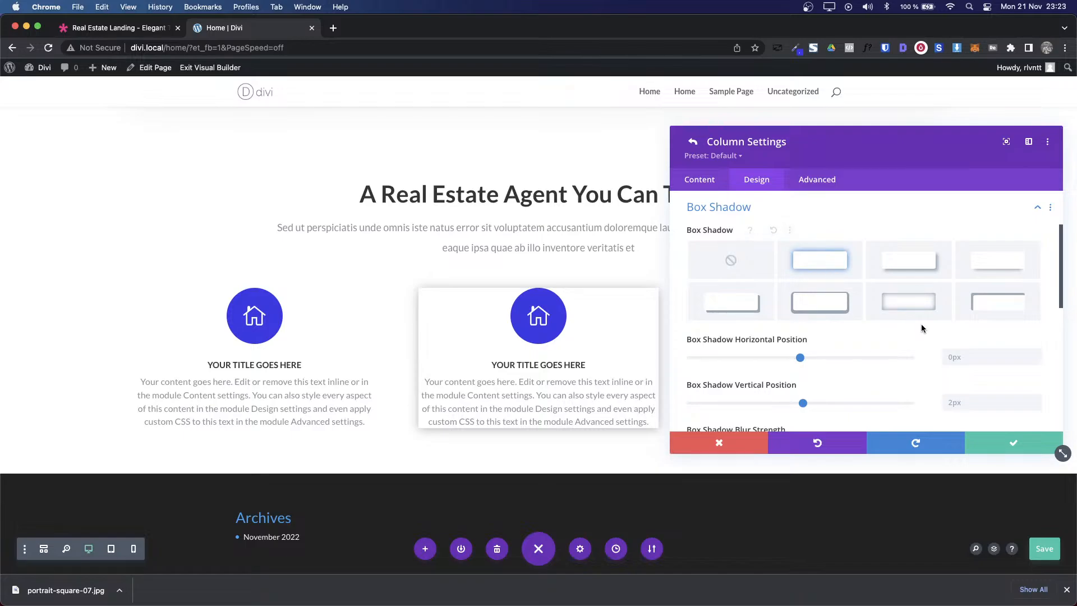
Step: Set the middle column's box shadow blur strength to 48px and its shadow colour to rgba(0,0,0,0.2)
key("ctrl+Tab")
key("ctrl+Tab")
scroll(908, 378, "down", 5)
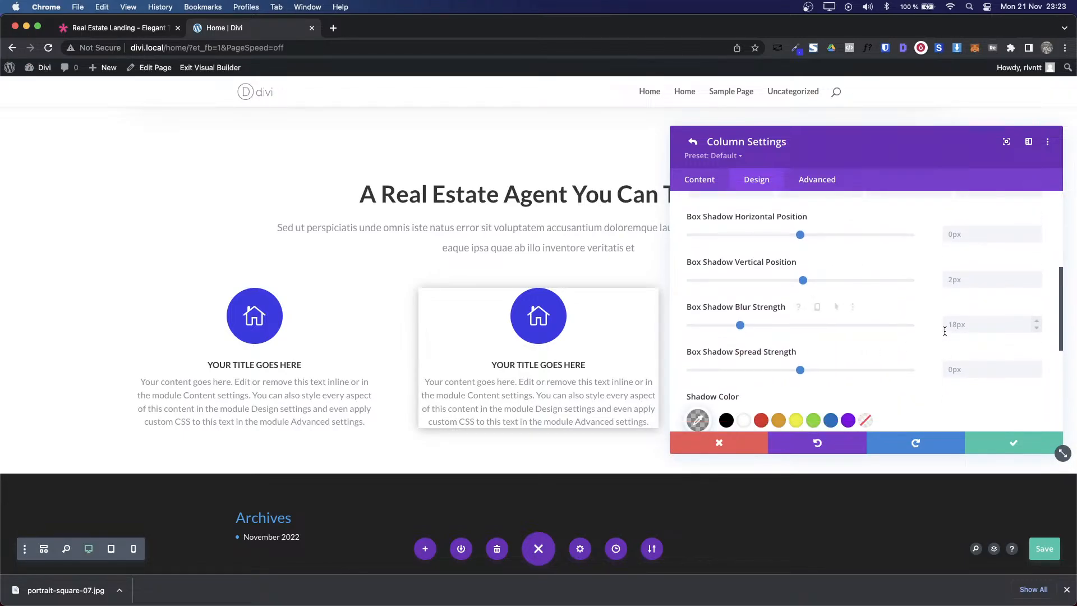
left_click(957, 326)
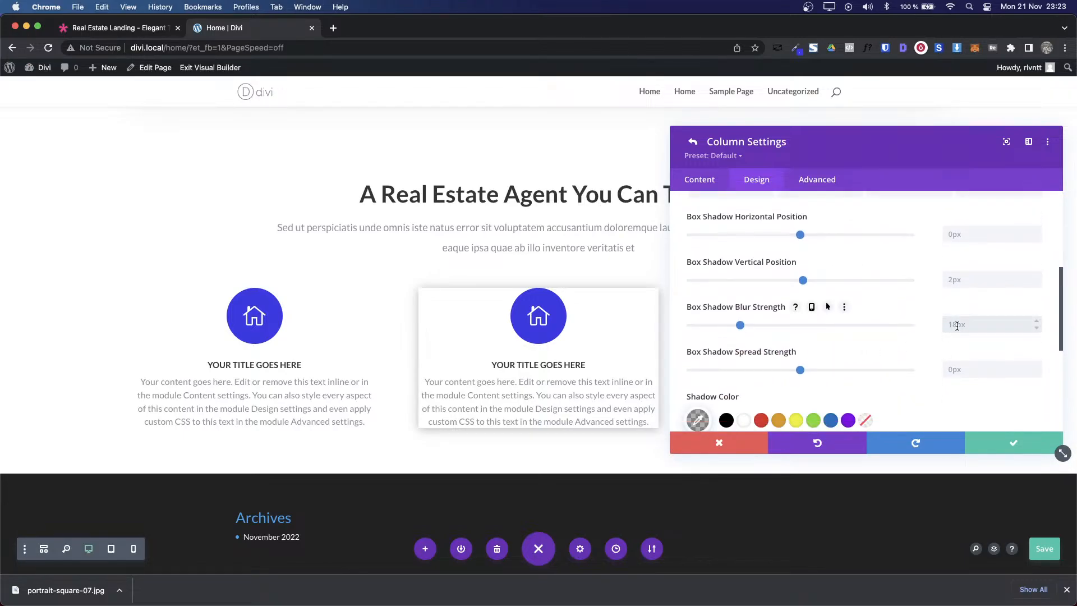
key("shift+Up")
key("shift+Up")
key("shift+Up")
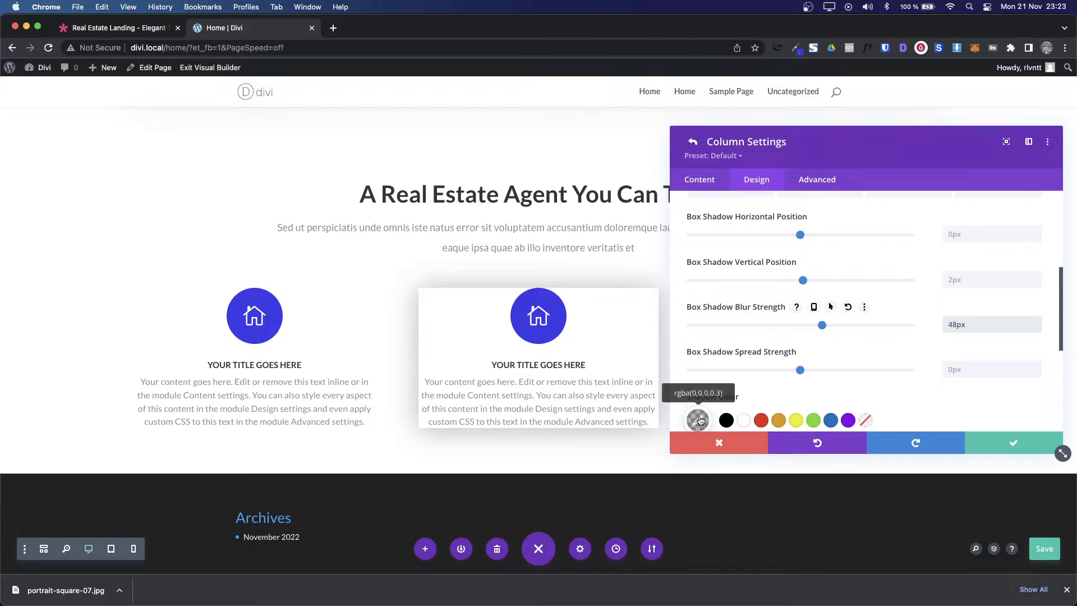
left_click(698, 420)
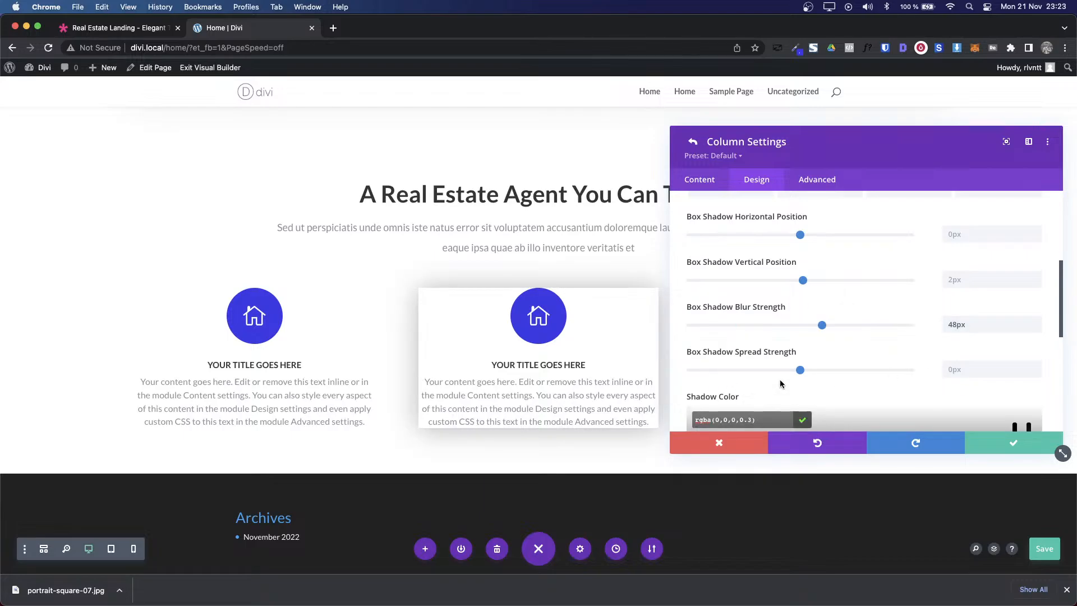
key("BackSpace")
type("2")
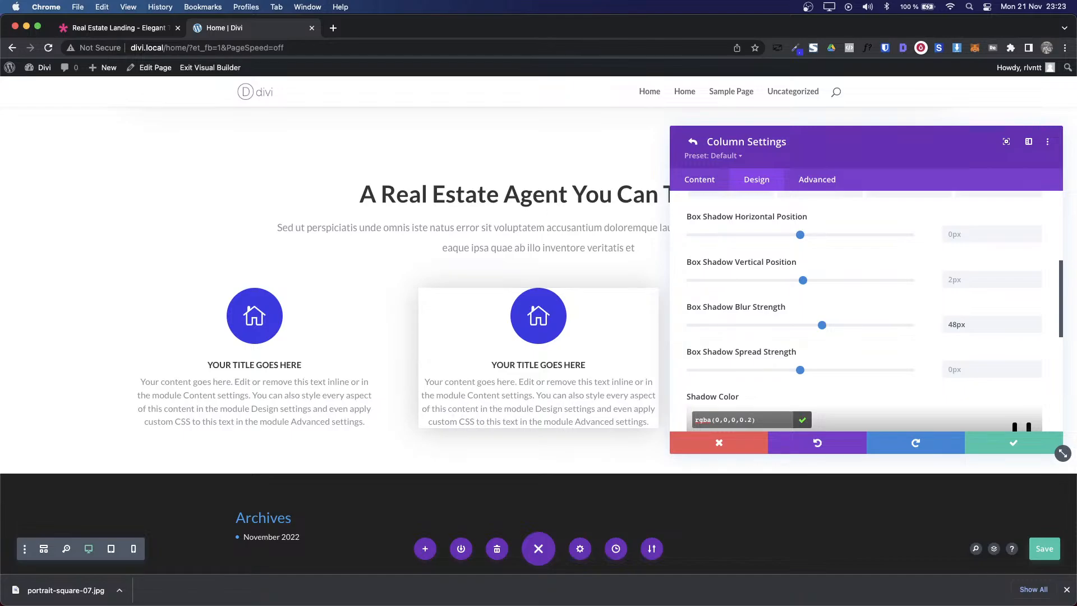
Step: Set the box shadow's vertical position to 0px and its blur strength to 60px
left_click(995, 276)
type("1px")
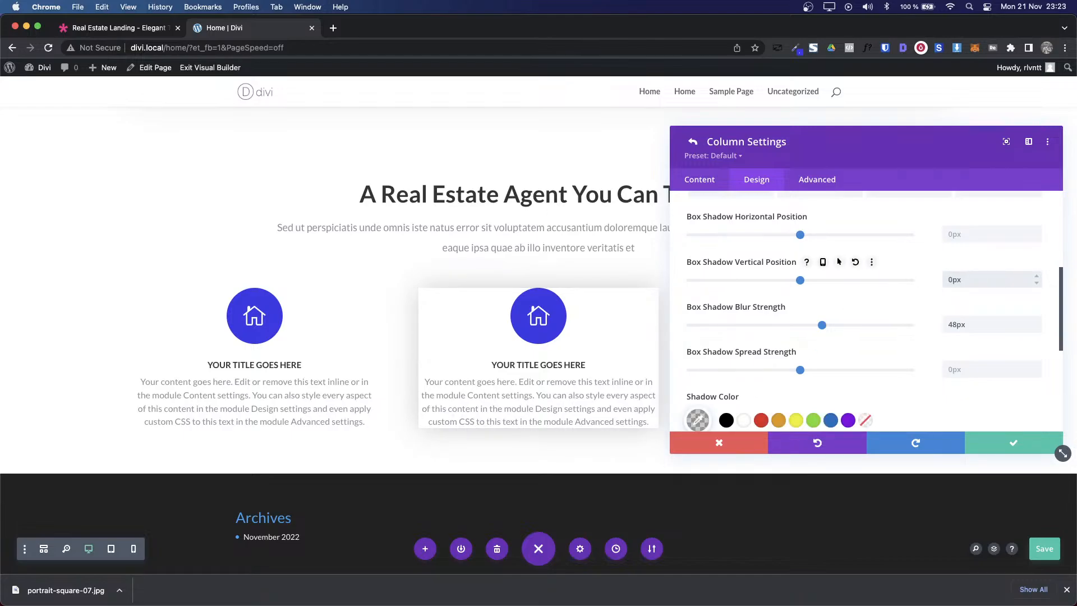
left_click(986, 322)
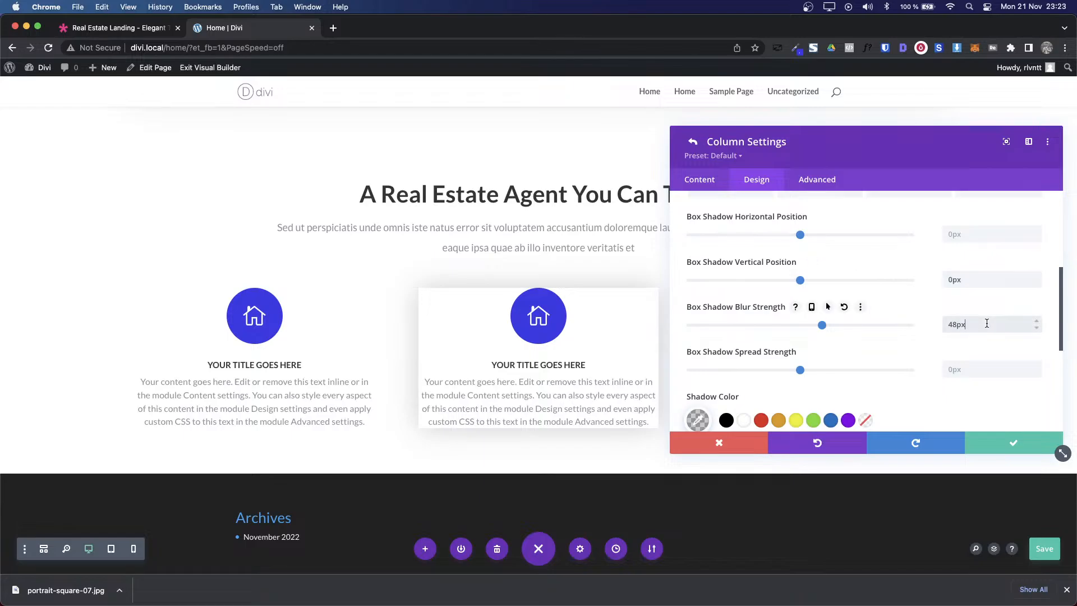
key("shift+Up")
left_click(964, 403)
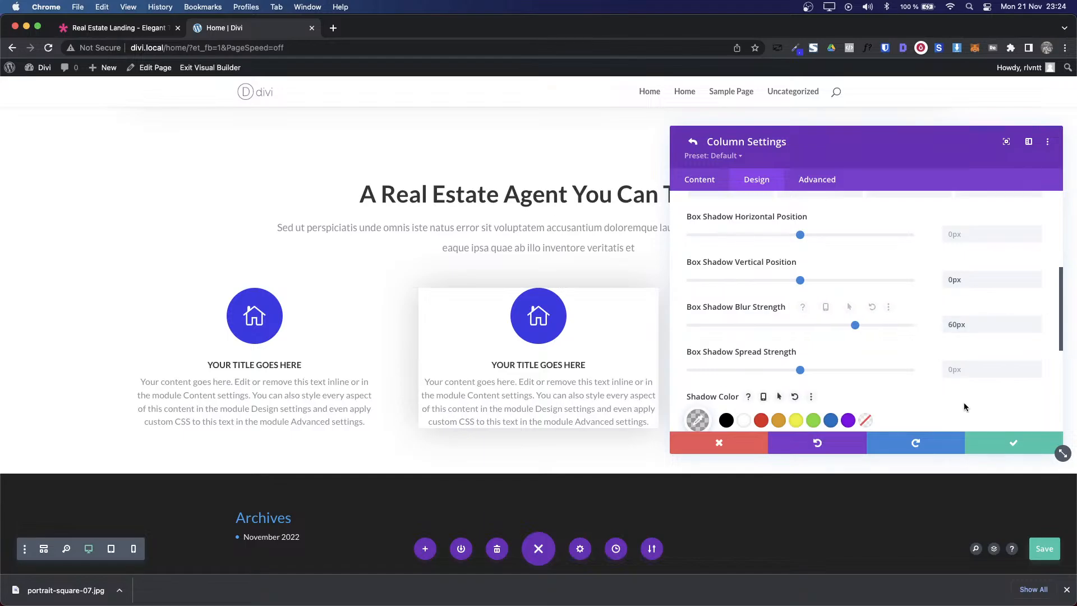
Step: Round all four corners of the middle column to 15px, checking them against the demo card
scroll(860, 318, "up", 5)
left_click(717, 227)
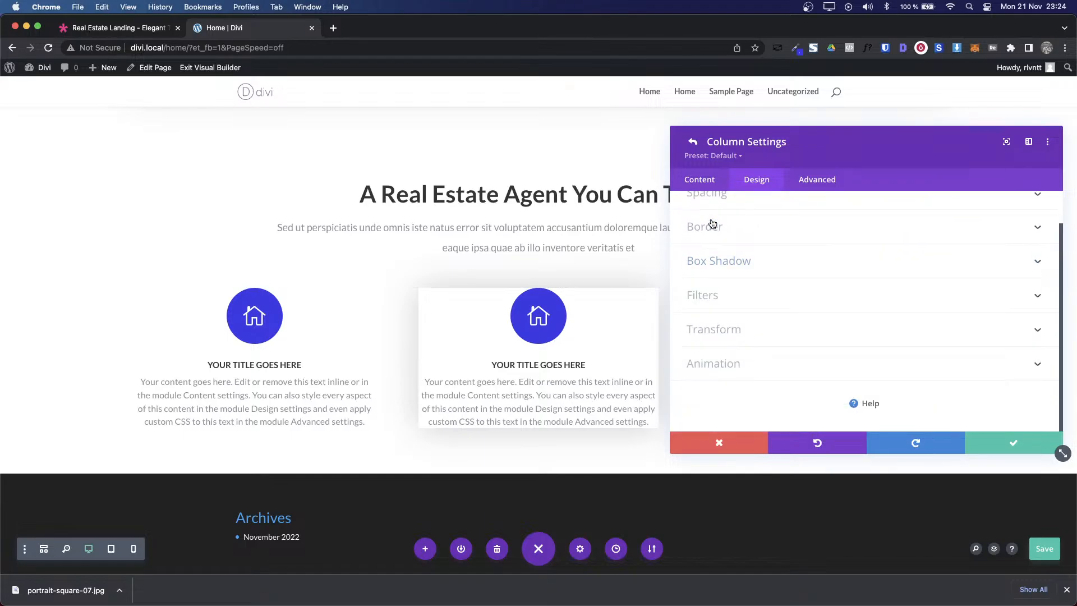
left_click(709, 233)
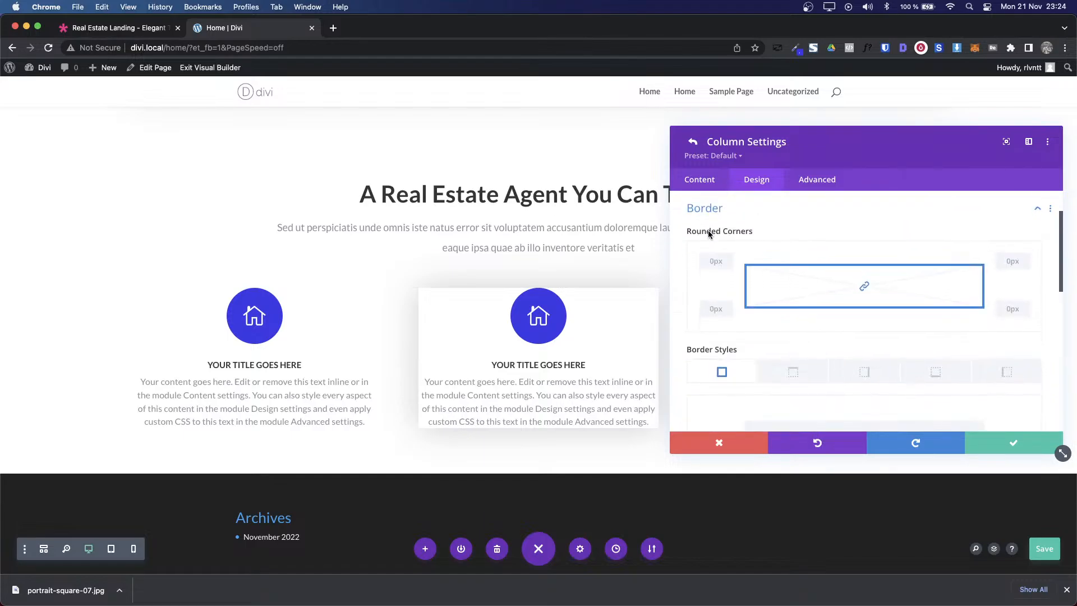
left_click(714, 264)
type("10px")
key("ctrl+shift+Tab")
key("ctrl+Tab")
scroll(797, 284, "up", 2)
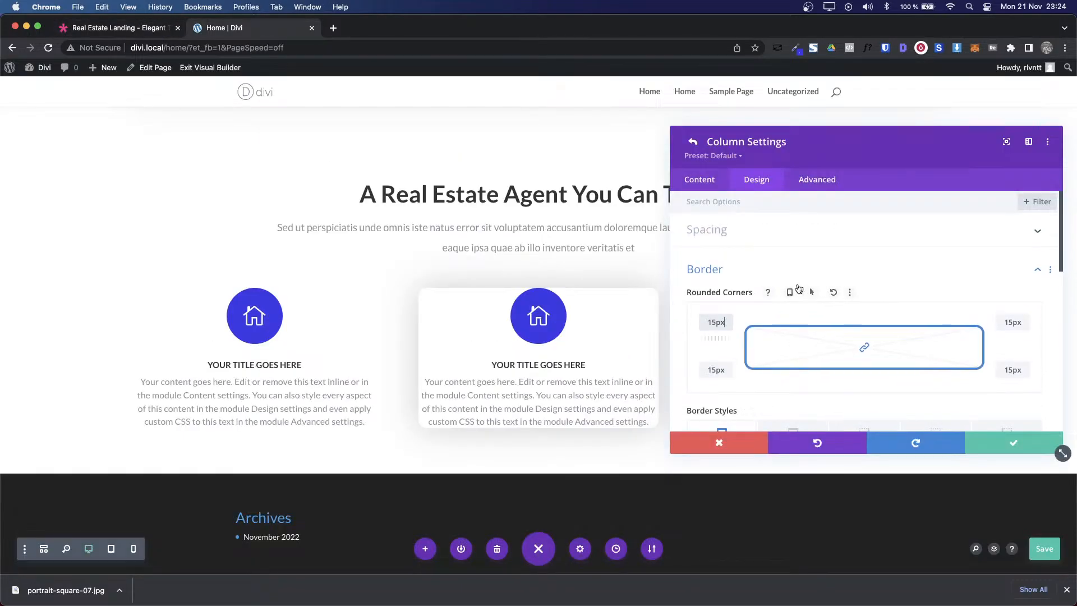
left_click(721, 269)
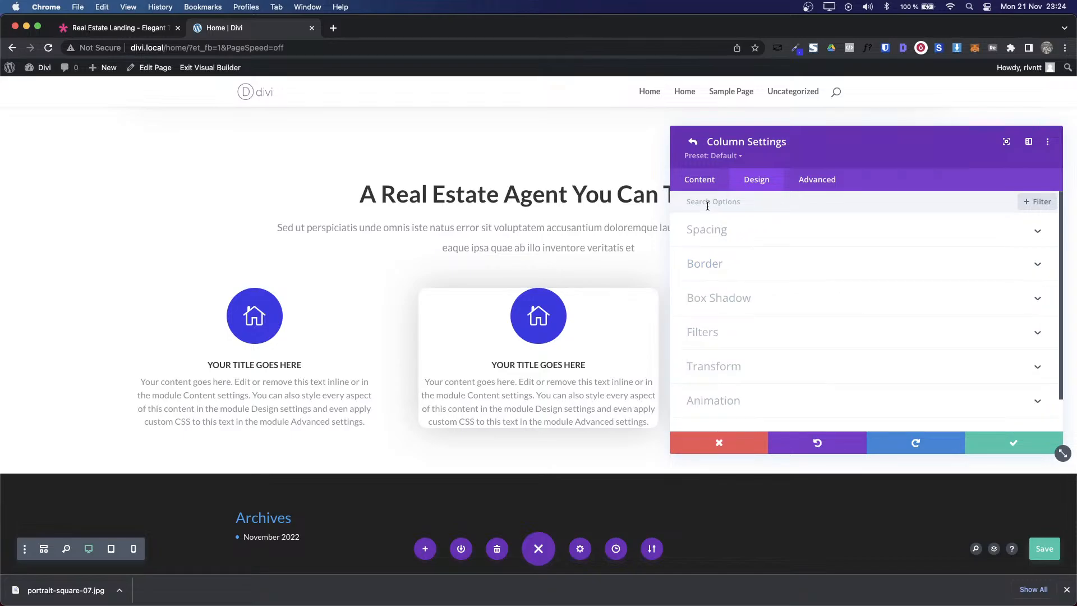
Step: Give the middle column 30px of padding on all sides, linking top with bottom and left with right
left_click(706, 229)
left_click(705, 270)
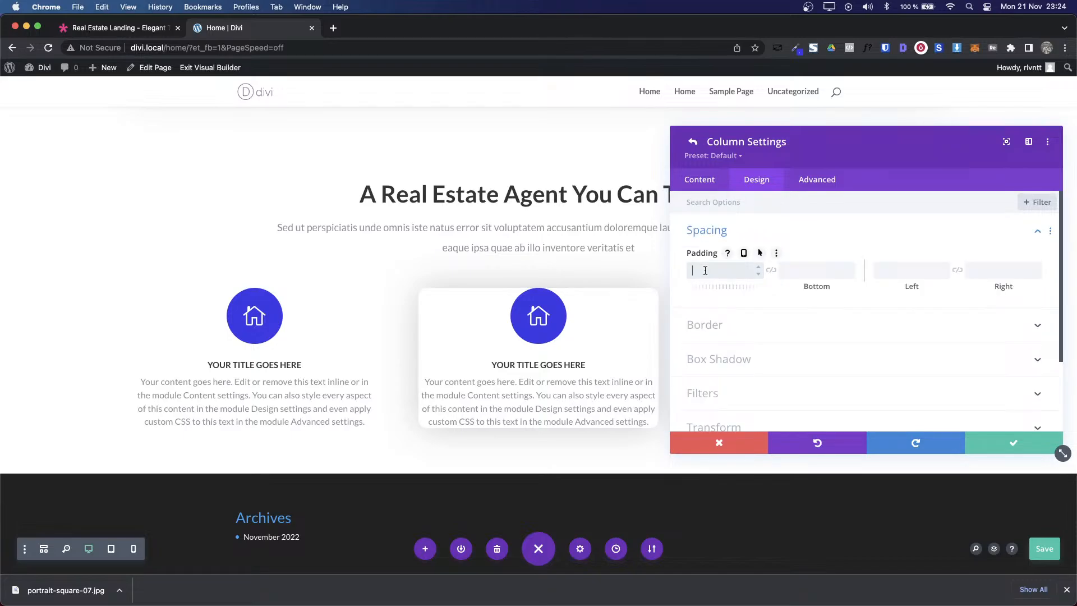
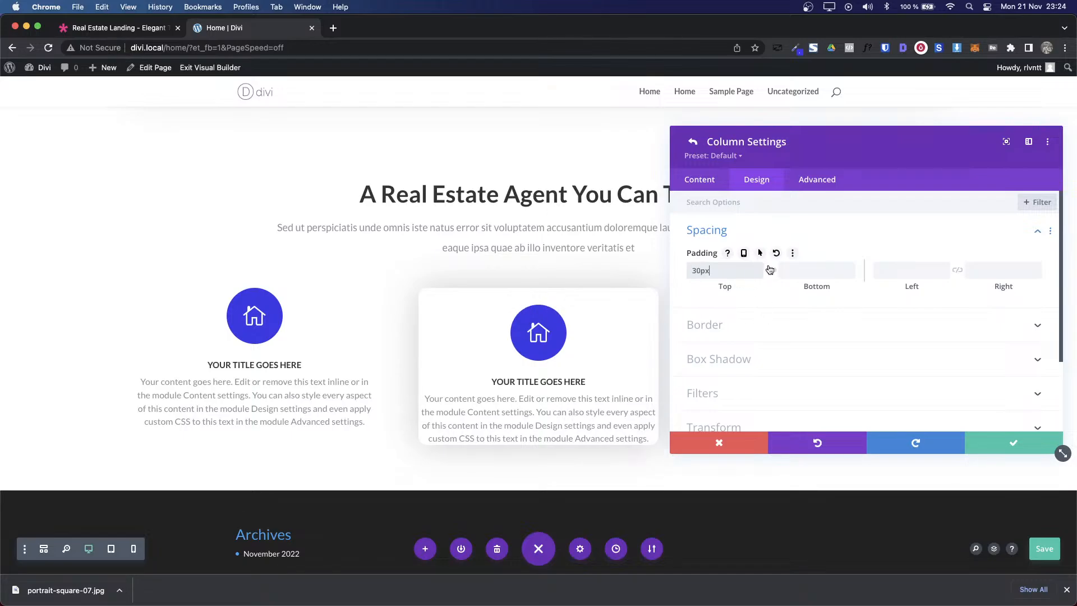
left_click(771, 269)
left_click(894, 268)
type("30")
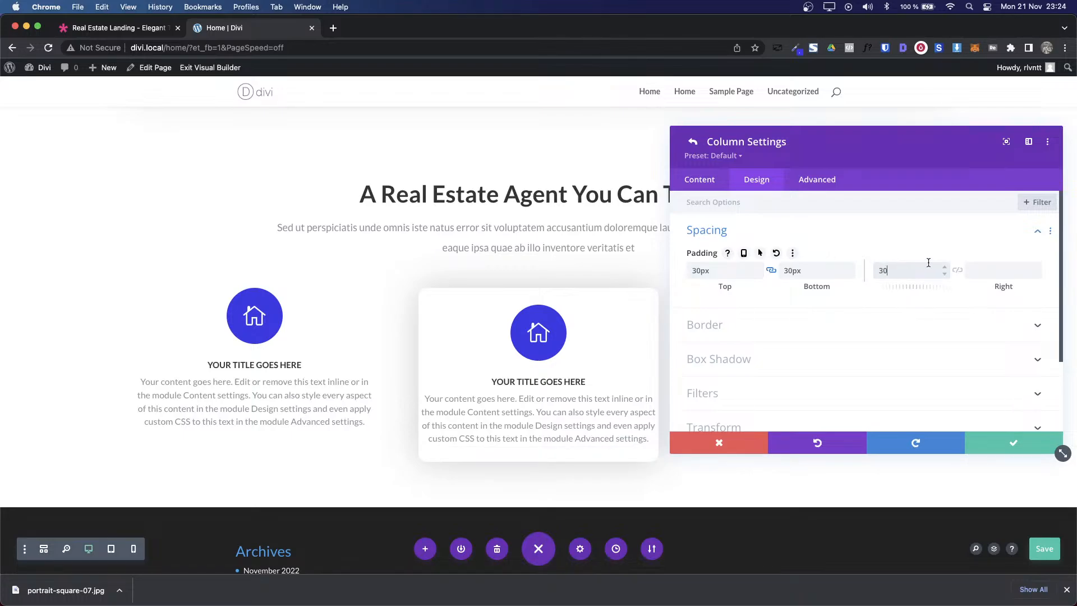
left_click(957, 270)
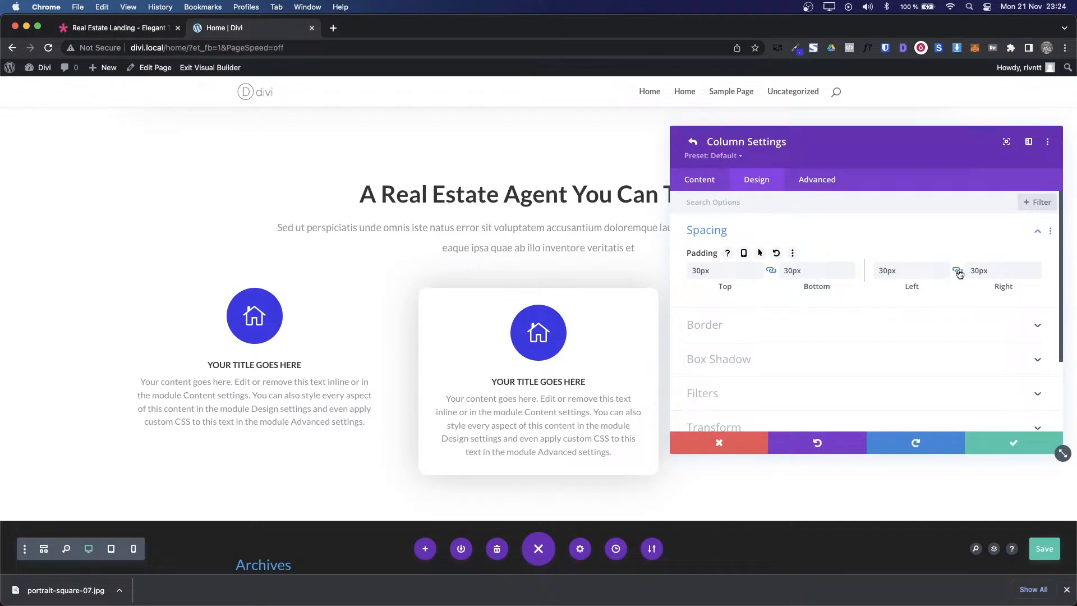
Step: Raise the middle column's top and bottom padding to 50px and its left and right padding to 35px, comparing with the demo card
left_click(801, 272)
key("shift+Up")
key("shift+Up")
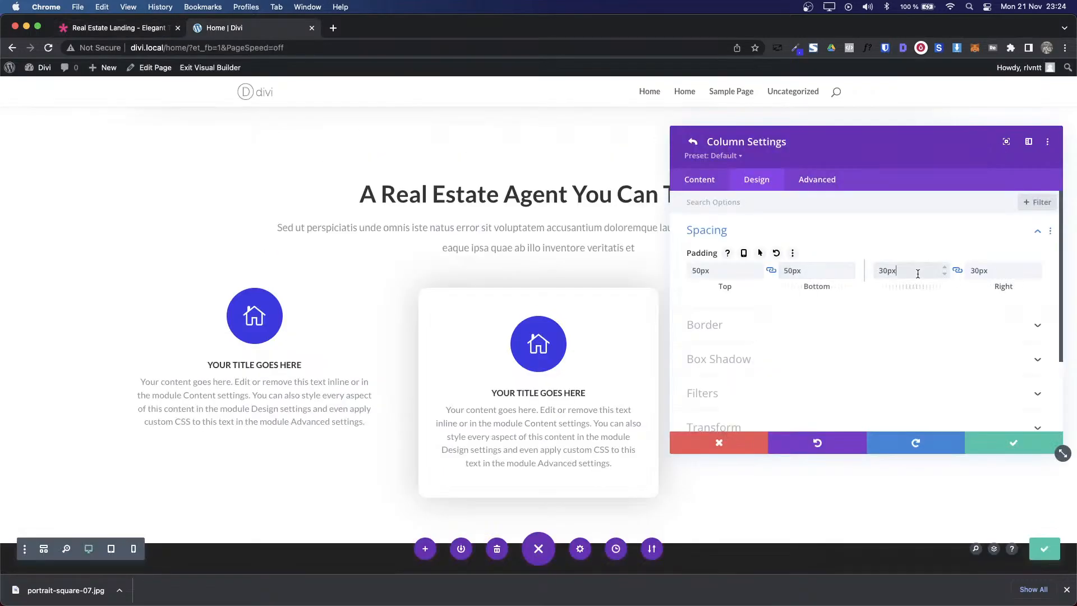
key("Up")
key("Up")
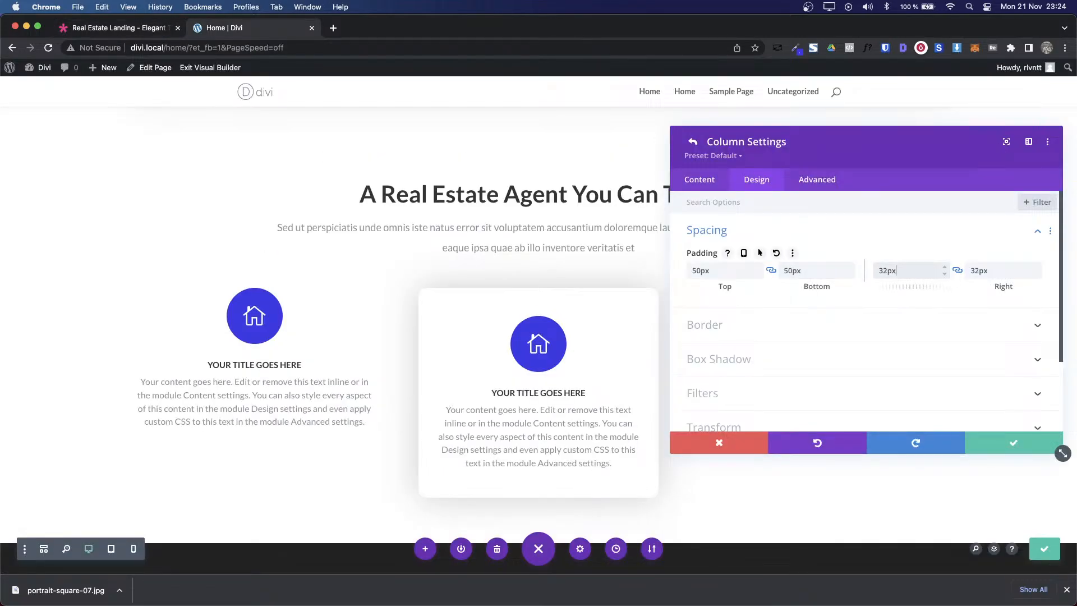
key("Up")
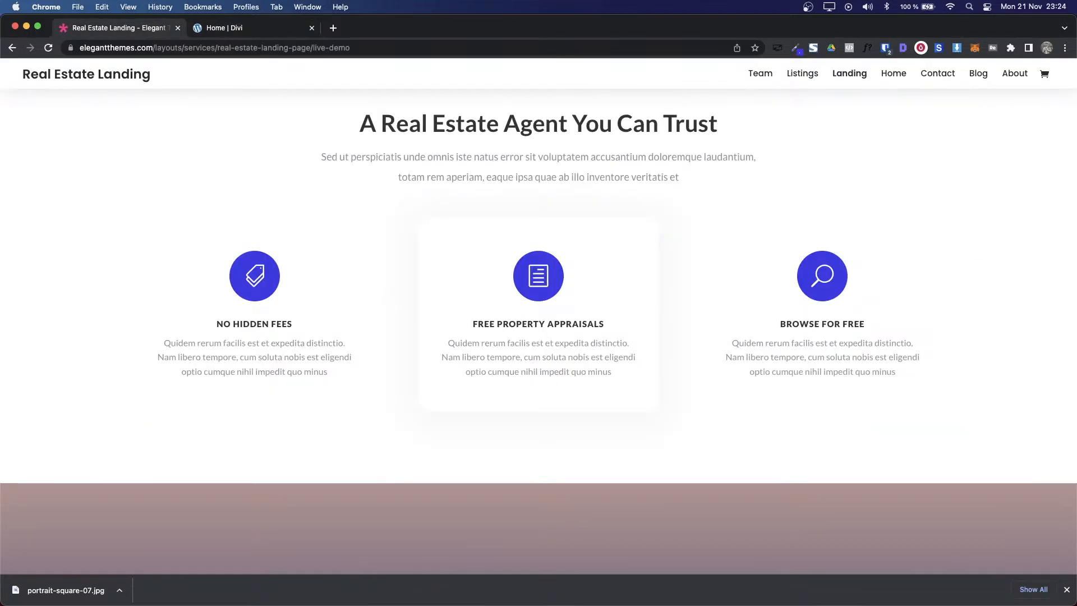
key("ctrl+Tab")
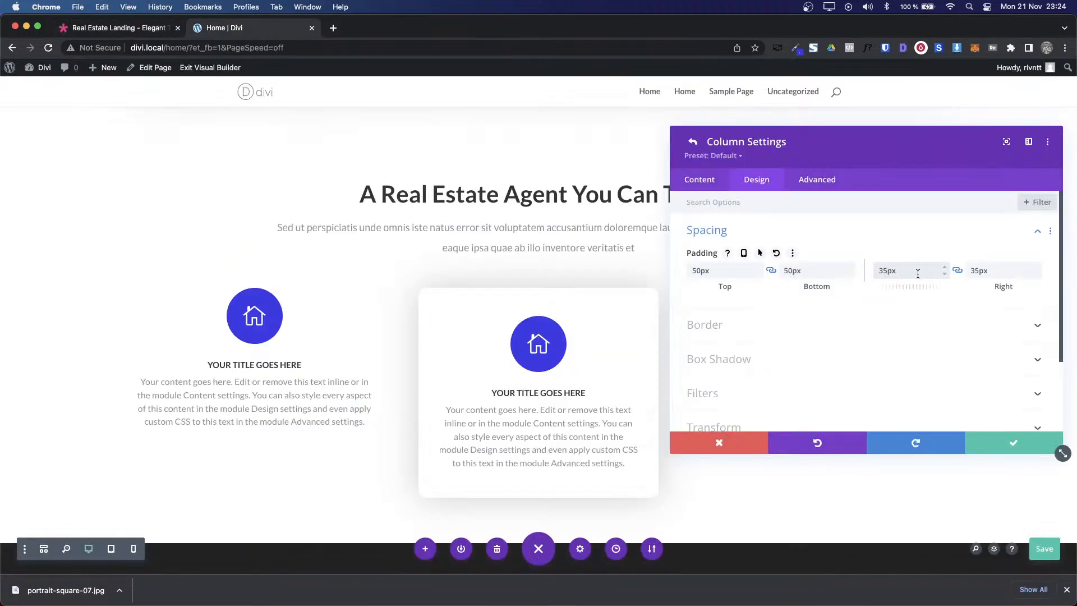
Step: Lighten the middle column's box shadow colour to rgba(0,0,0,0.1) and save the column and row settings
left_click(723, 230)
left_click(749, 303)
scroll(783, 296, "down", 3)
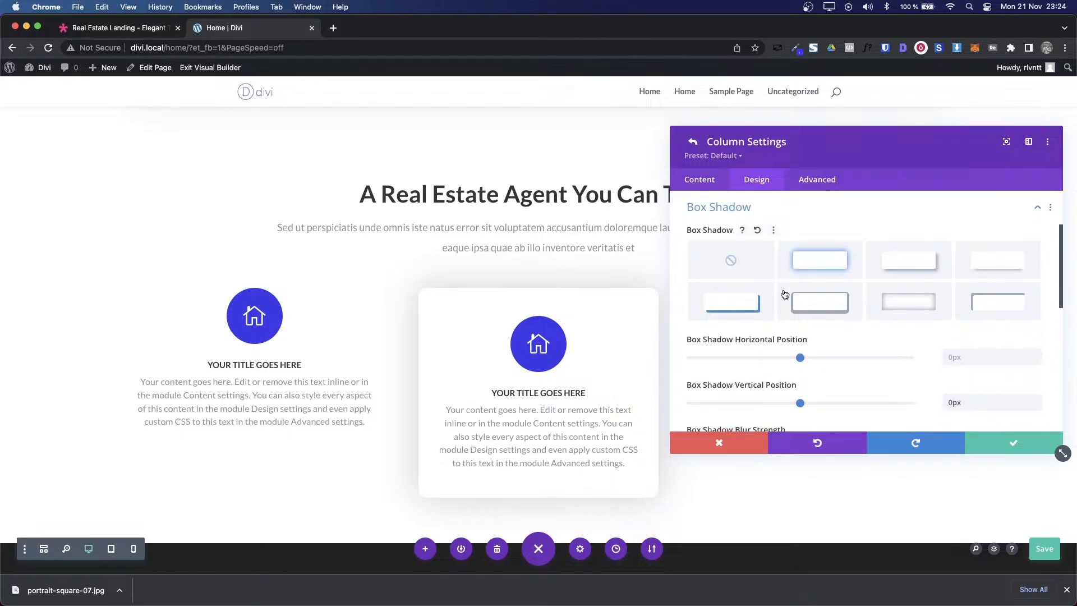
scroll(983, 378, "down", 3)
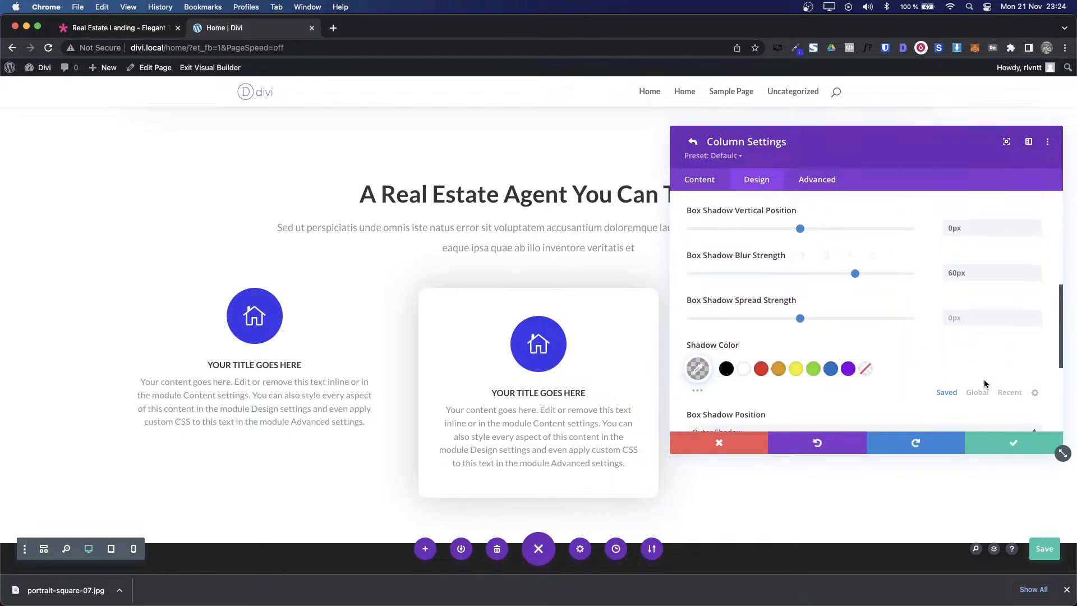
left_click(698, 367)
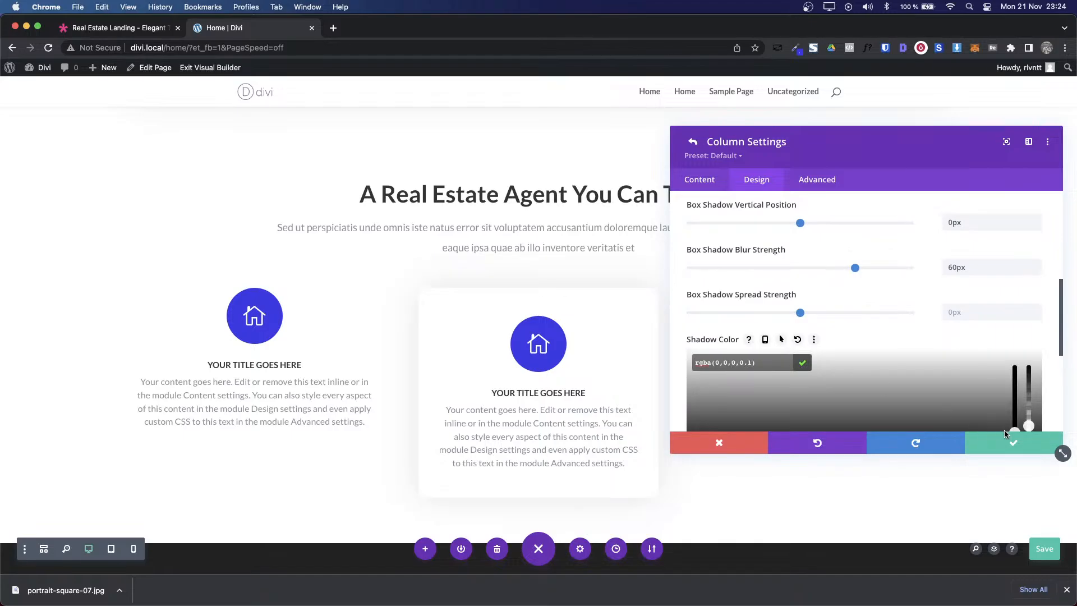
left_click(809, 363)
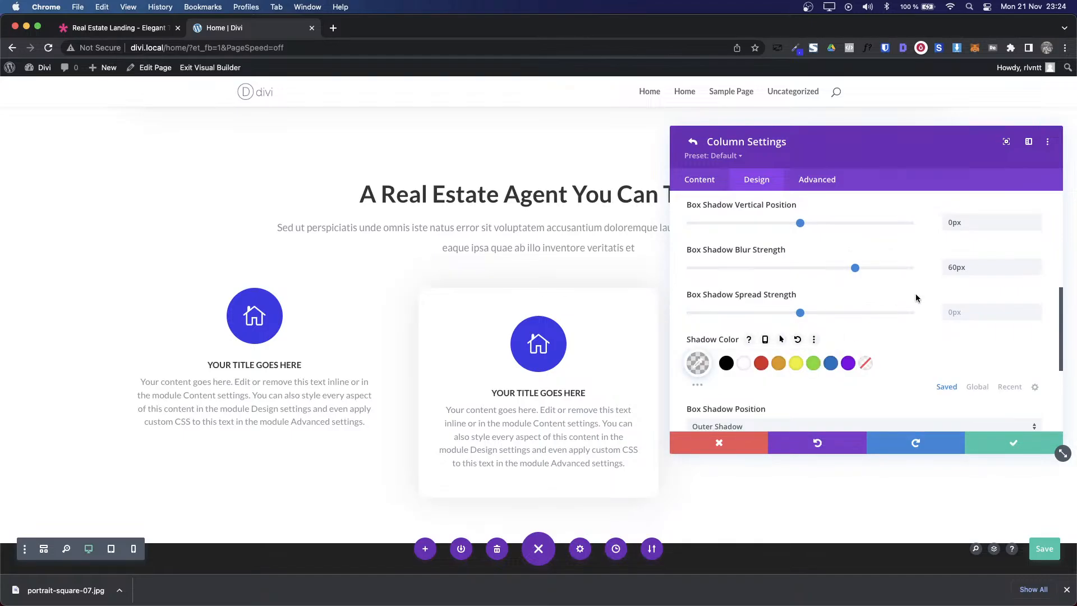
left_click(990, 268)
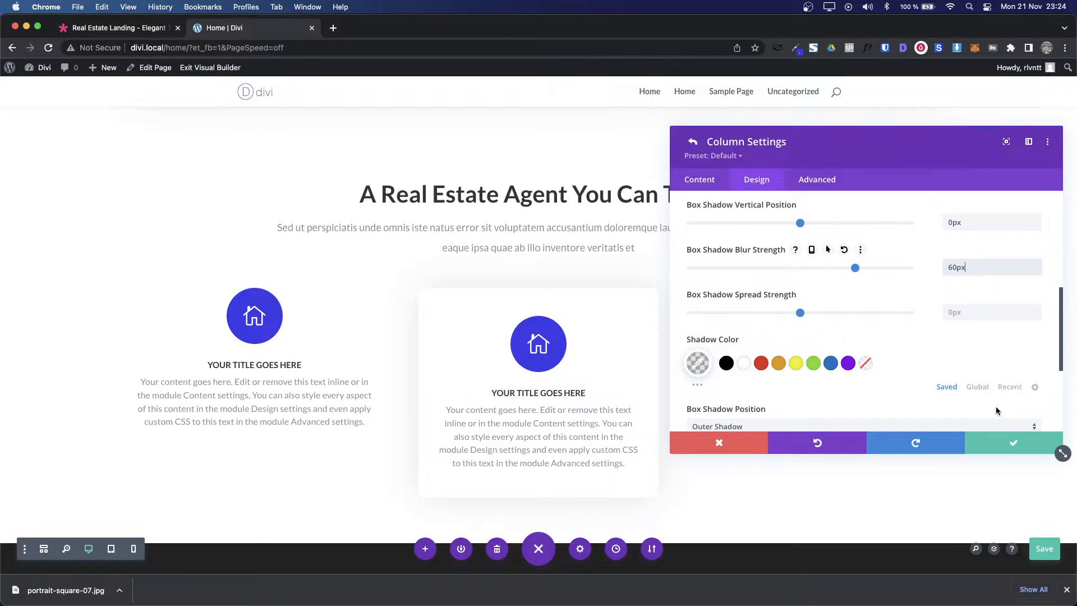
left_click(1004, 443)
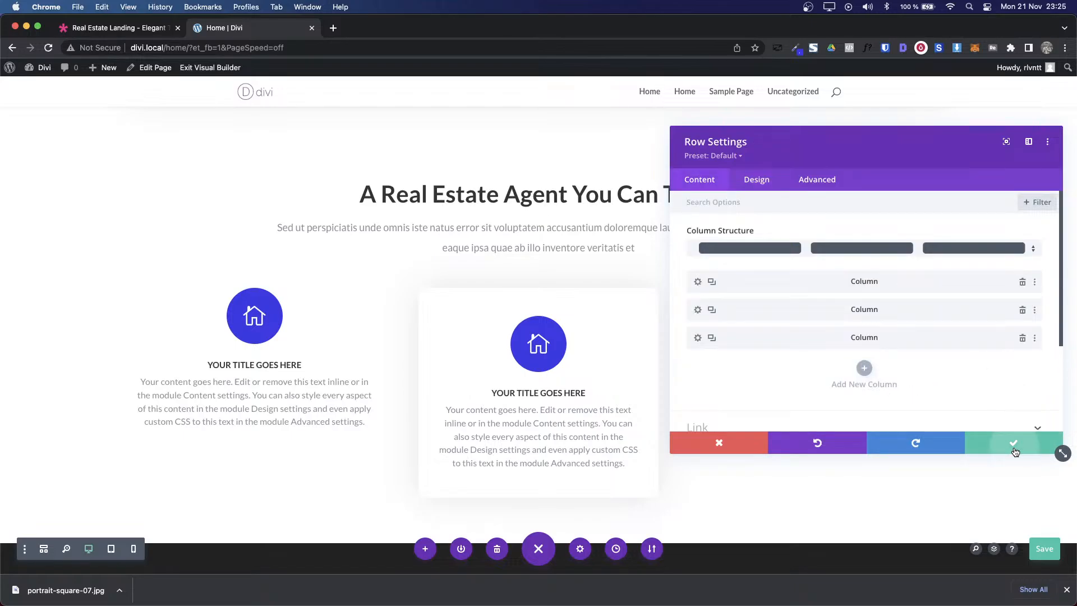
left_click(1014, 446)
Step: Compare the middle card with the demo's card and examine the middle blurb's sizing and spacing settings
key("ctrl+Tab")
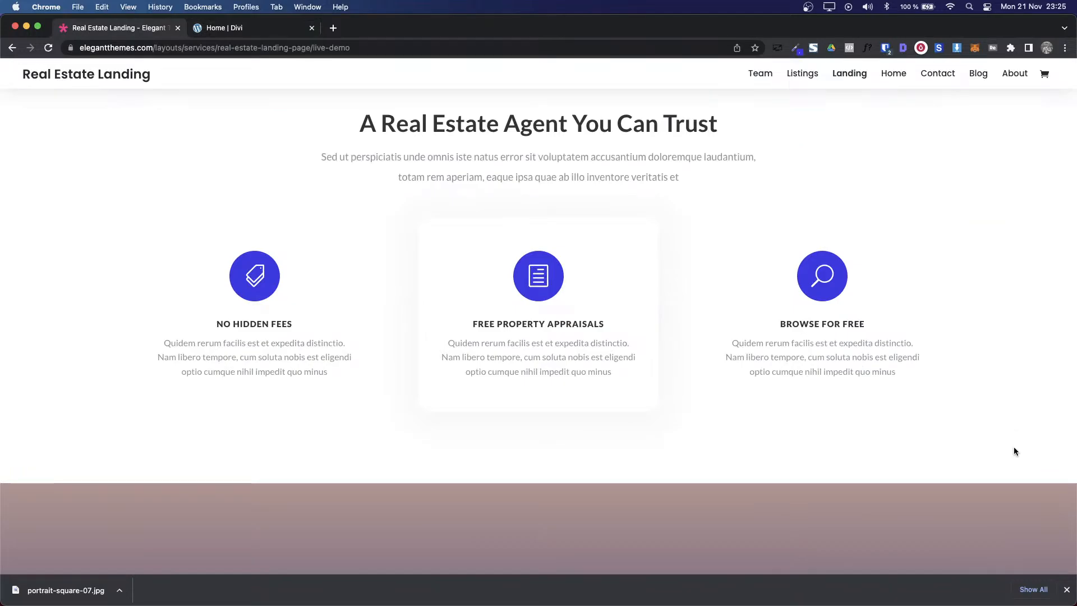
key("ctrl+Tab")
key("ctrl+Tab")
key("ctrl+Tab")
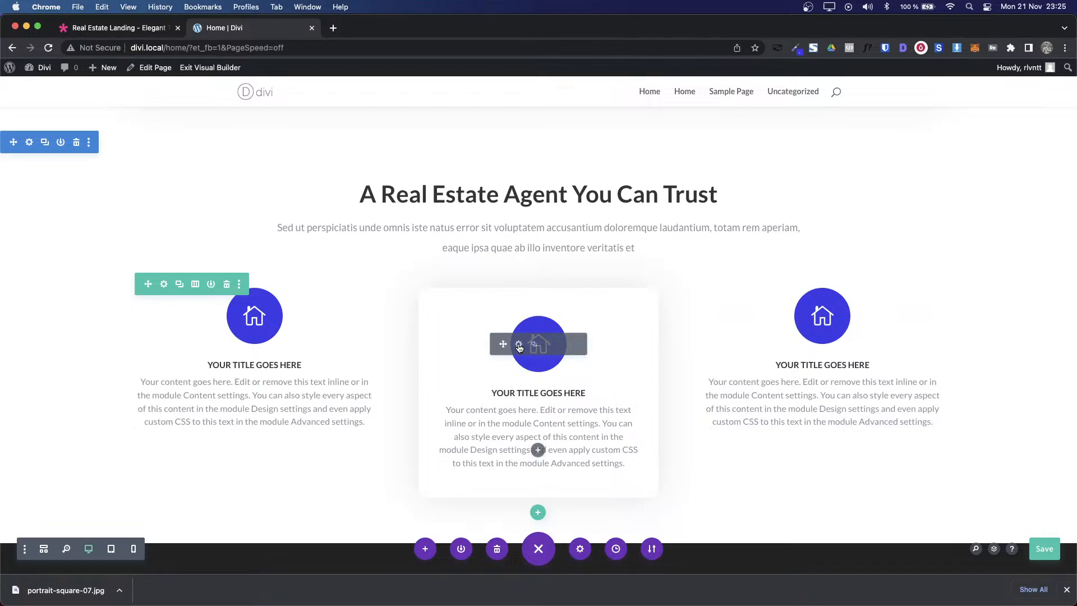
left_click(518, 344)
left_click(750, 186)
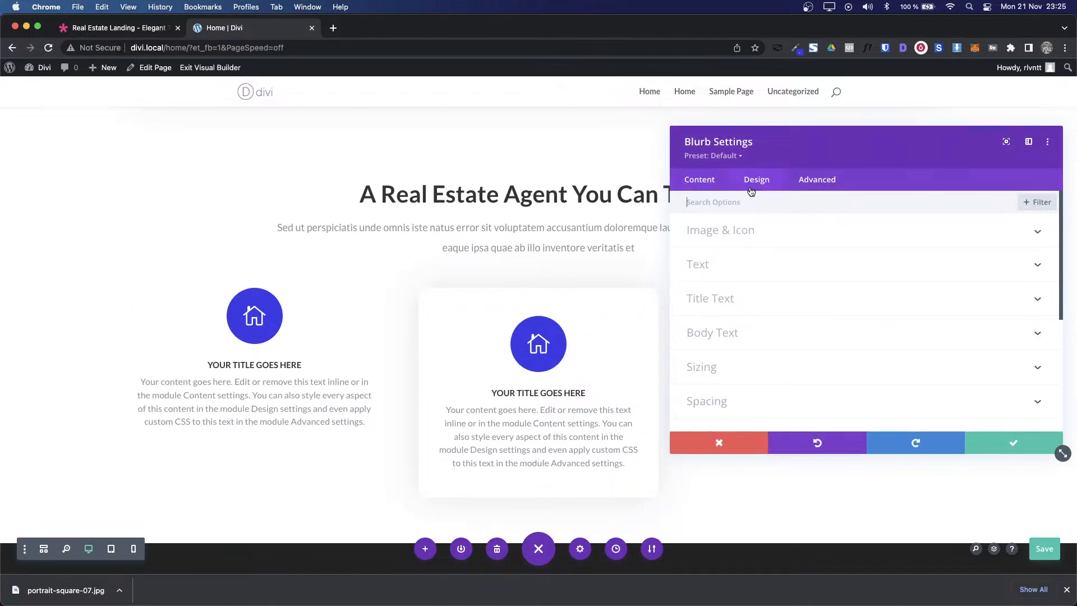
left_click(702, 368)
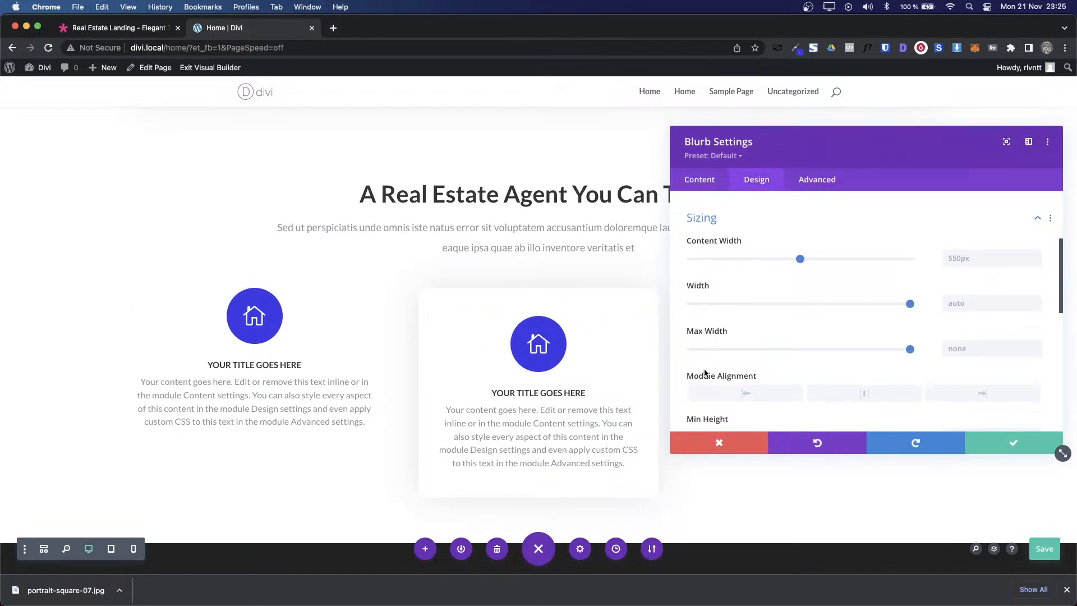
left_click(716, 208)
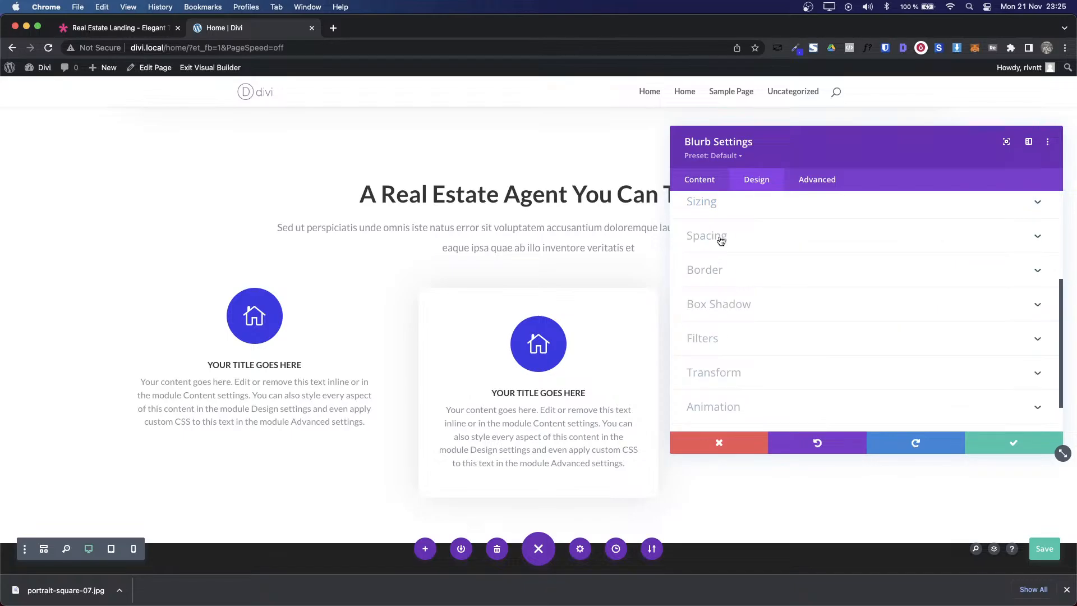
left_click(757, 236)
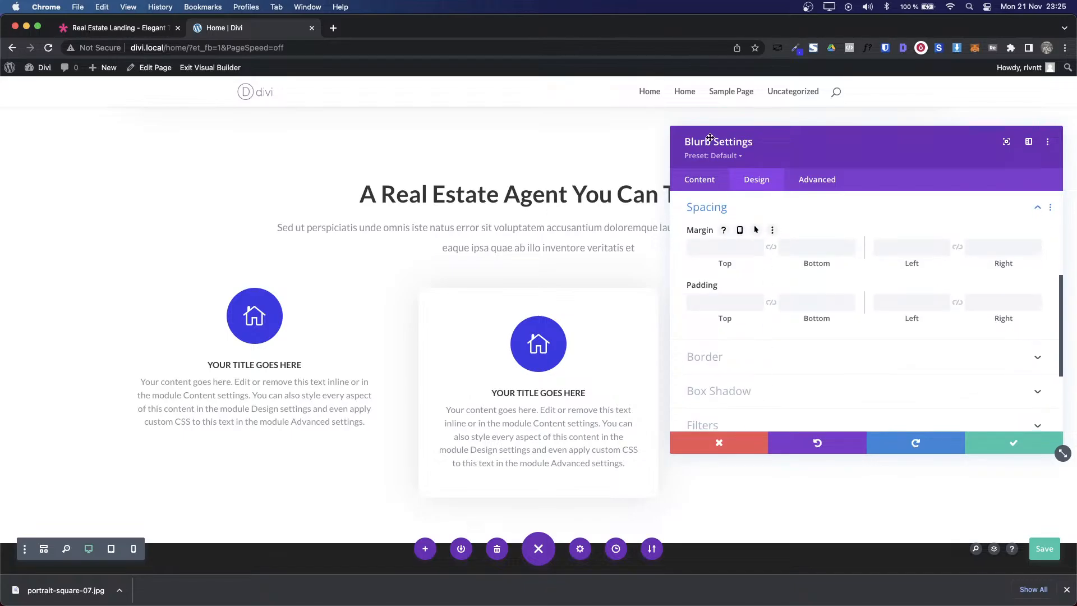
left_click(707, 444)
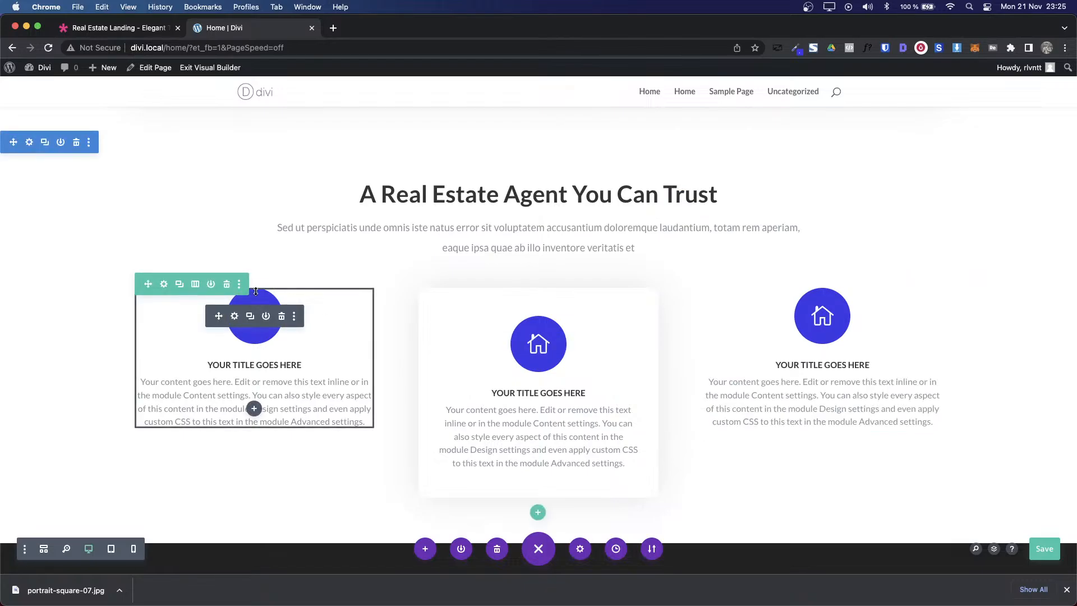
Step: Check the padding values of the middle column in the blurb row
left_click(163, 286)
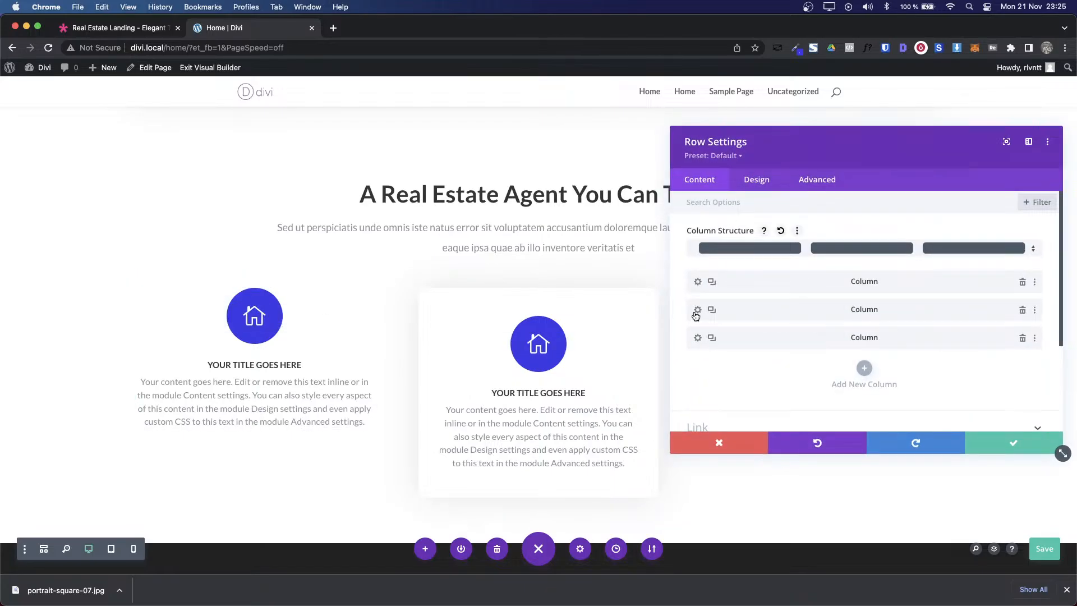
left_click(694, 310)
left_click(757, 182)
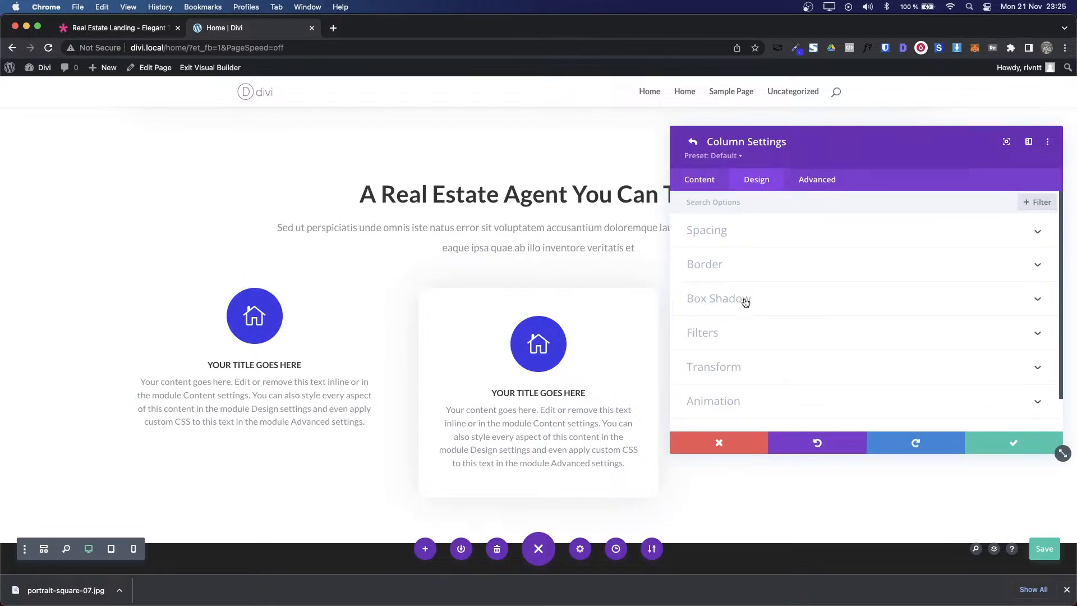
left_click(722, 231)
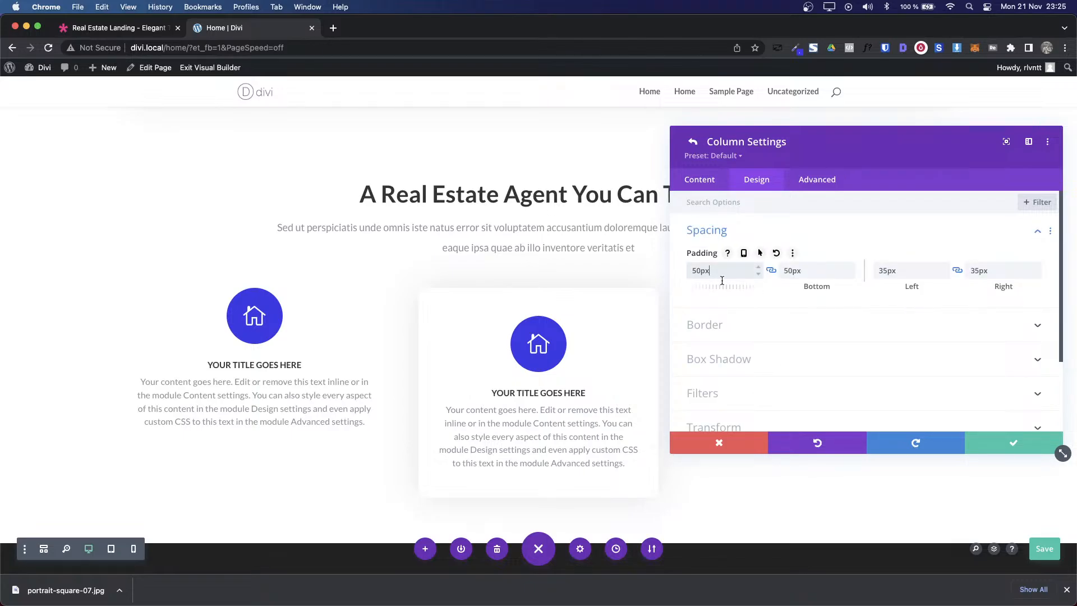
Step: Set the first column's linked top and bottom padding to 50px and its linked left and right padding to 35px
left_click(707, 187)
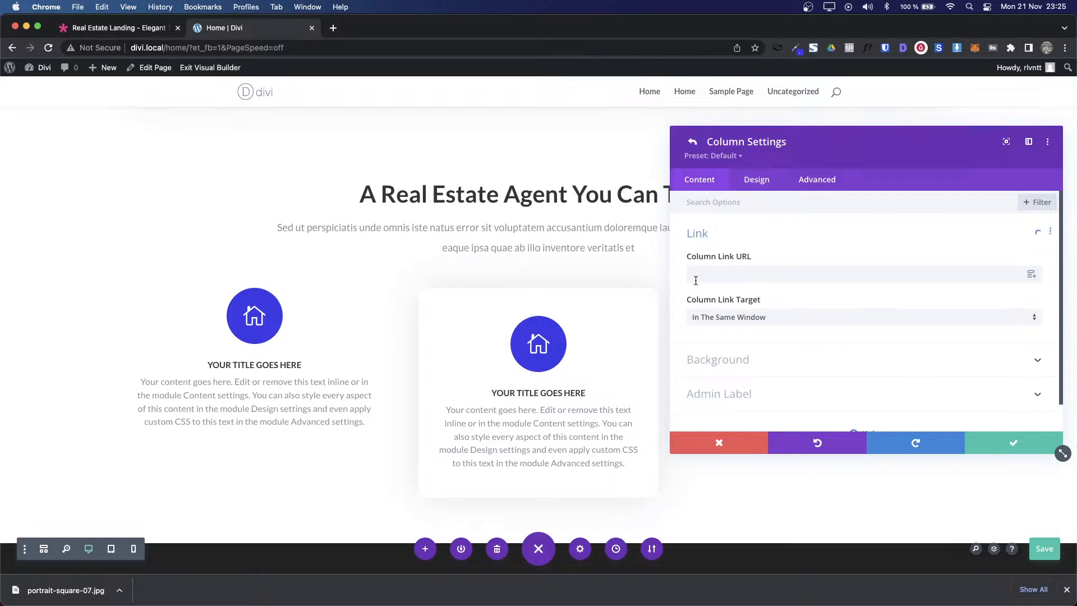
left_click(756, 180)
left_click(711, 231)
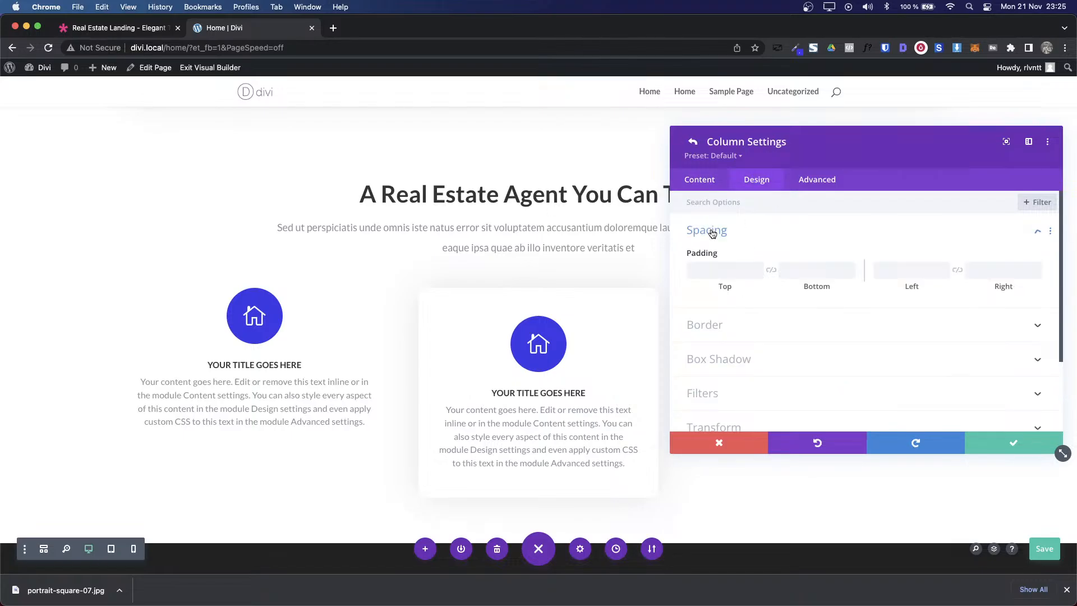
left_click(716, 268)
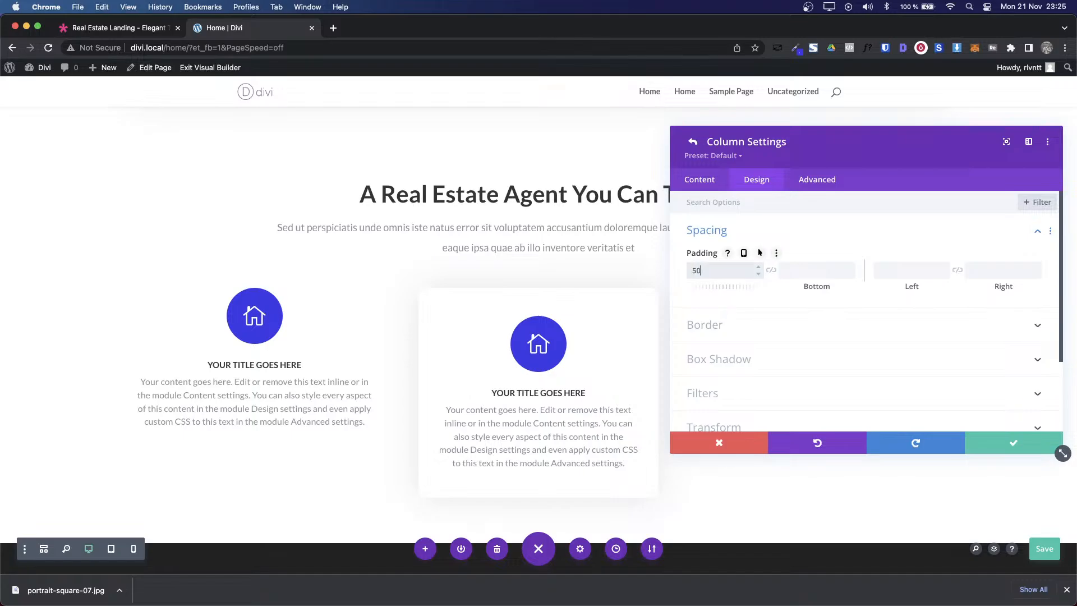
type("50")
left_click(771, 270)
left_click(891, 270)
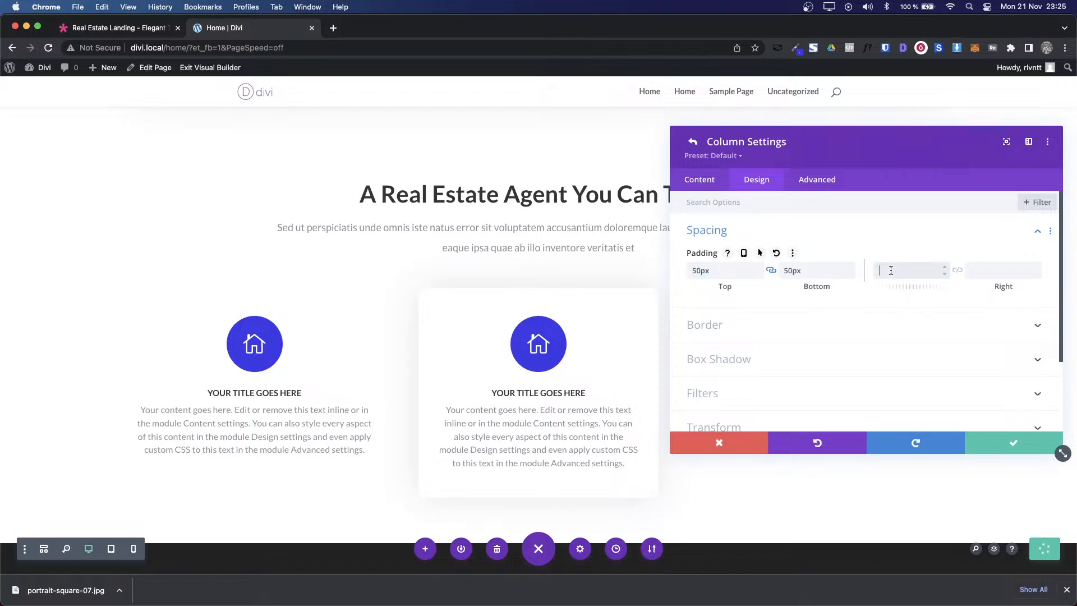
type("35")
left_click(957, 270)
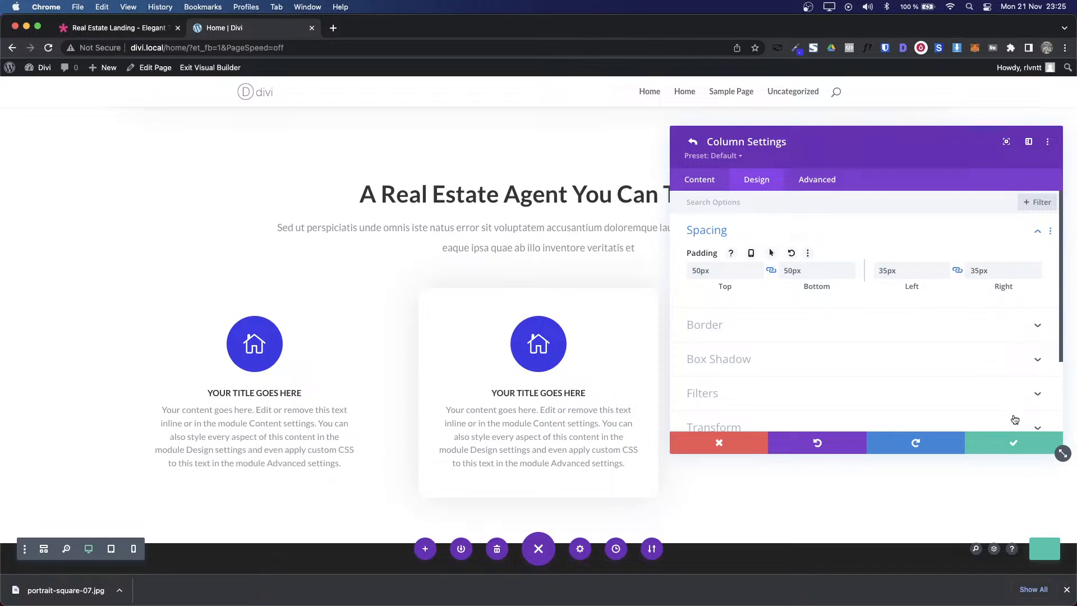
left_click(690, 146)
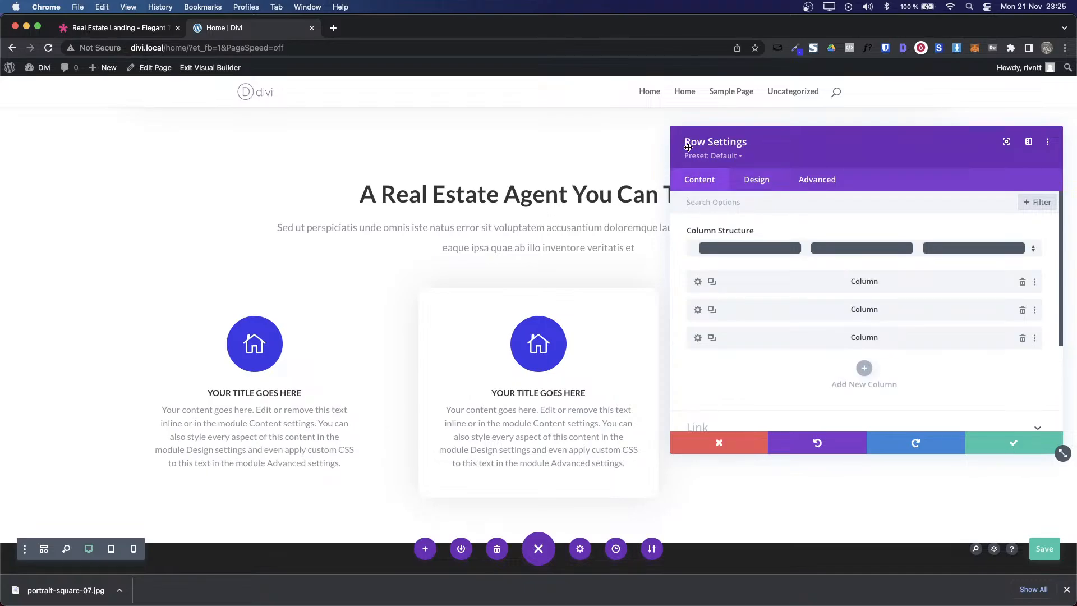
Step: Set the third column's linked top and bottom padding to 50px, add left padding matching the other columns, and save the column
left_click(697, 339)
left_click_drag(806, 161, 353, 155)
left_click(317, 185)
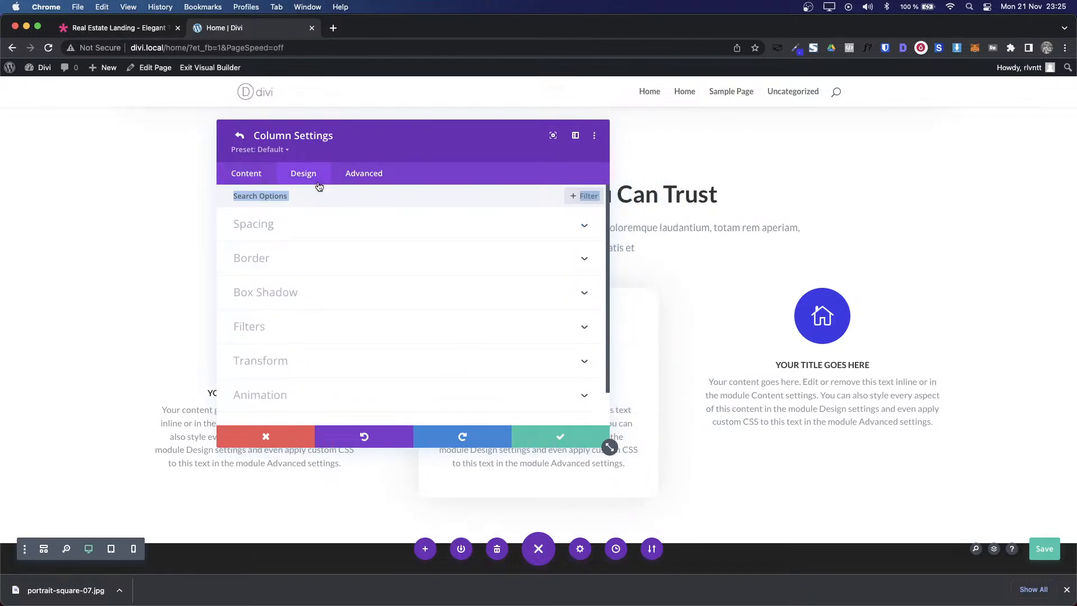
left_click(277, 241)
left_click(271, 265)
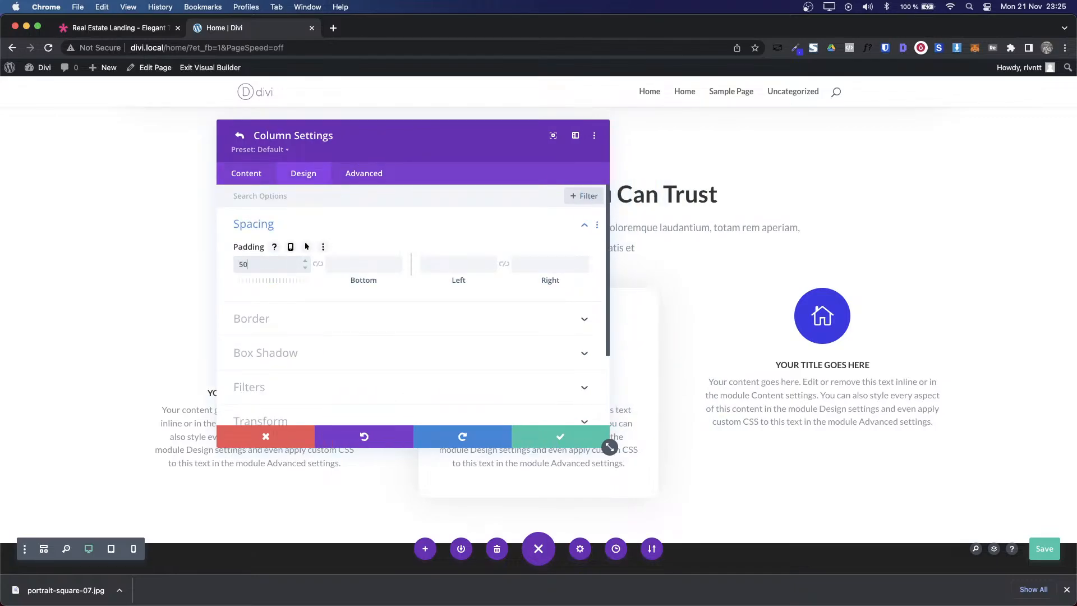
left_click(318, 264)
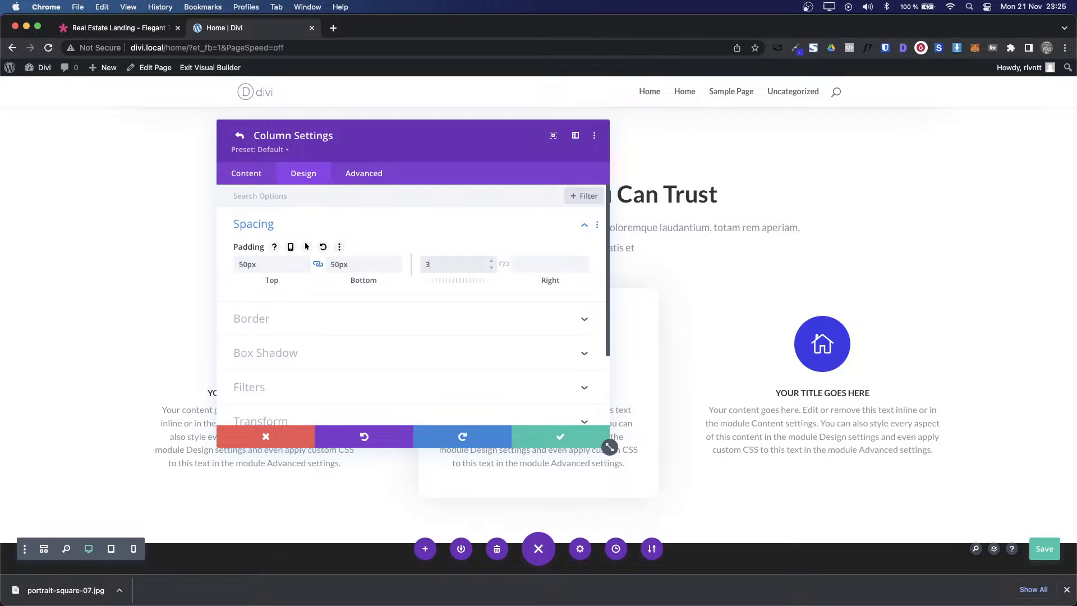
left_click(468, 236)
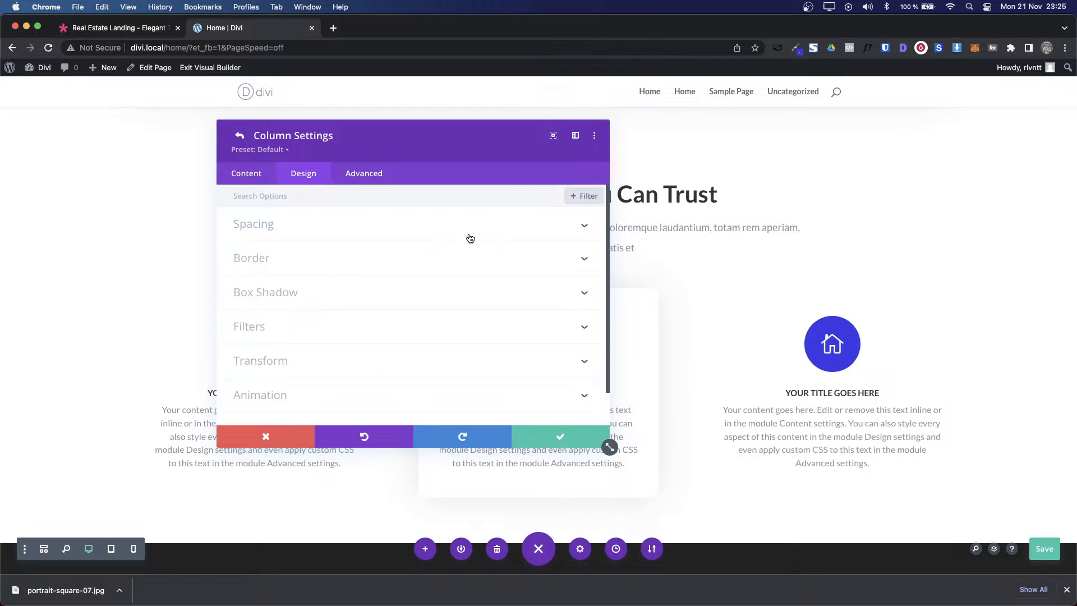
left_click(580, 436)
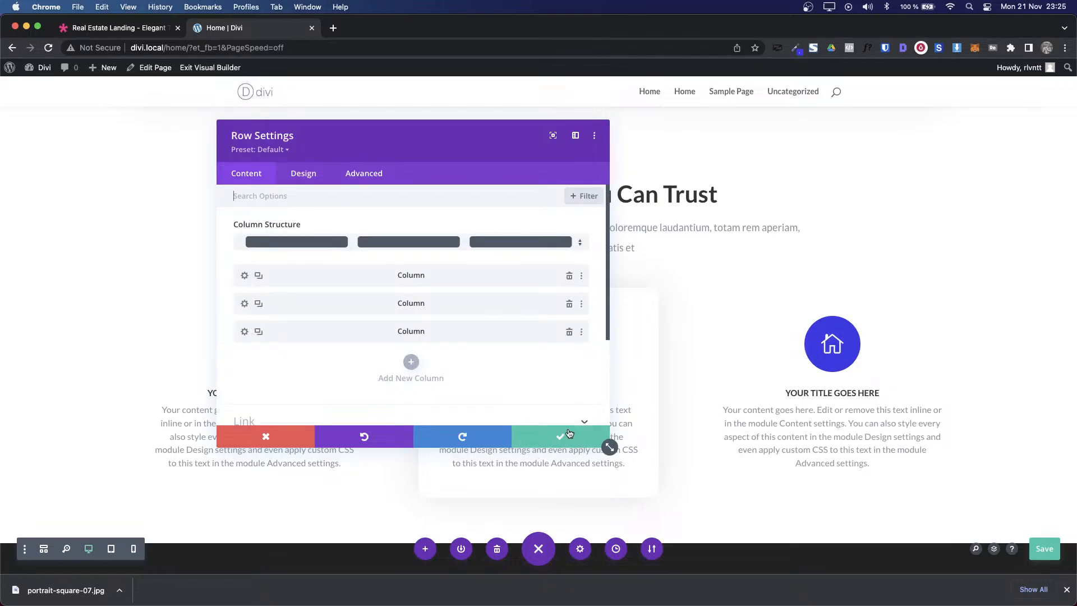
Step: Save the blurb row's settings and compare the section with the demo's version, down to the demo's closing call-to-action section
left_click(569, 433)
key("ctrl+Tab")
scroll(922, 328, "up", 1)
scroll(922, 329, "down", 2)
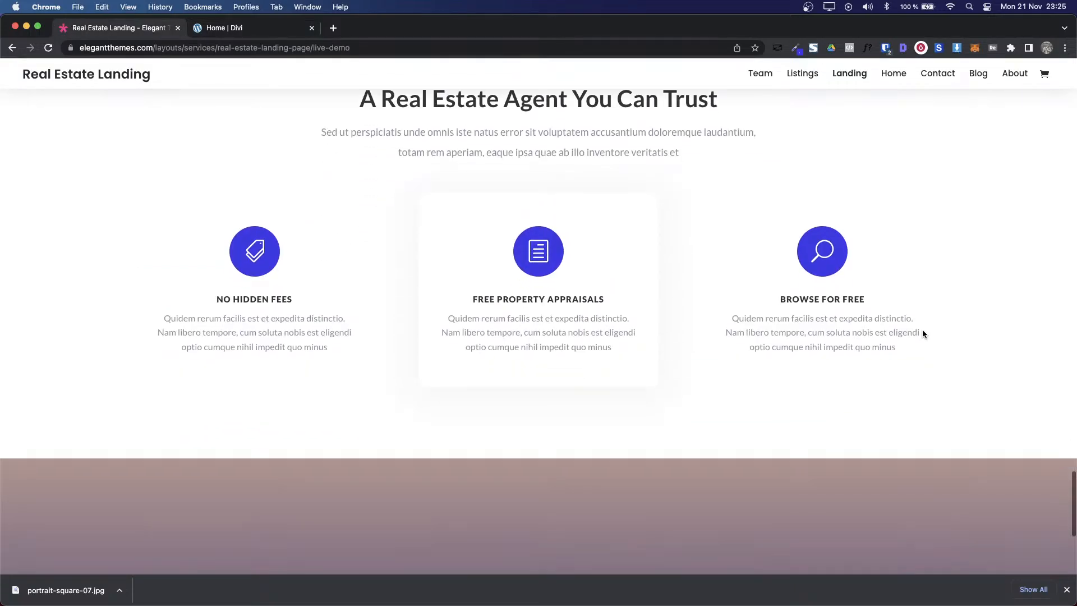
key("ctrl+Tab")
scroll(922, 336, "up", 2)
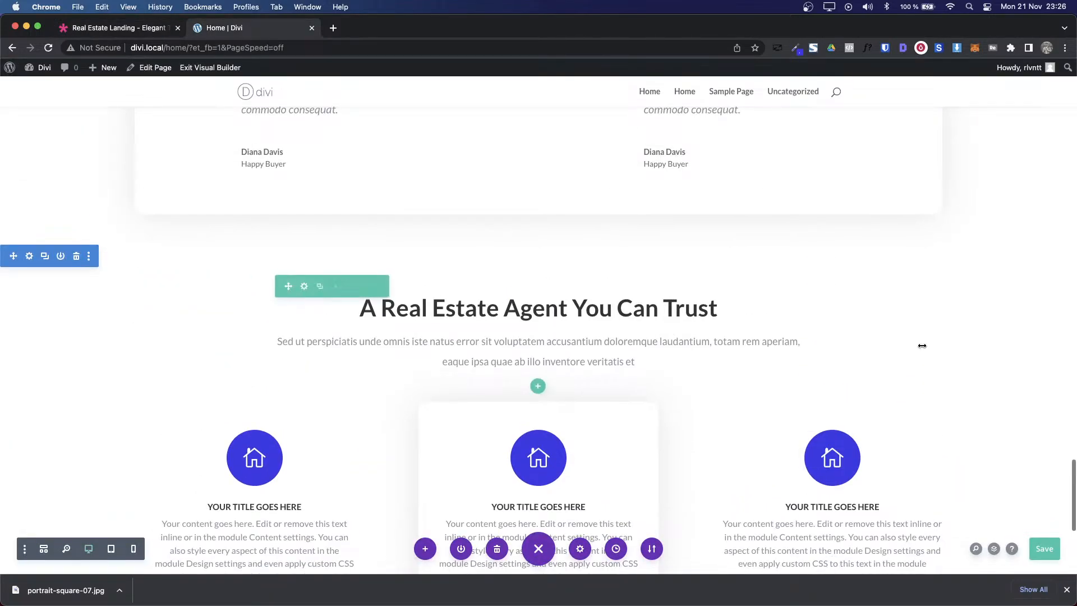
scroll(922, 342, "down", 4)
scroll(922, 345, "down", 1)
key("ctrl+Tab")
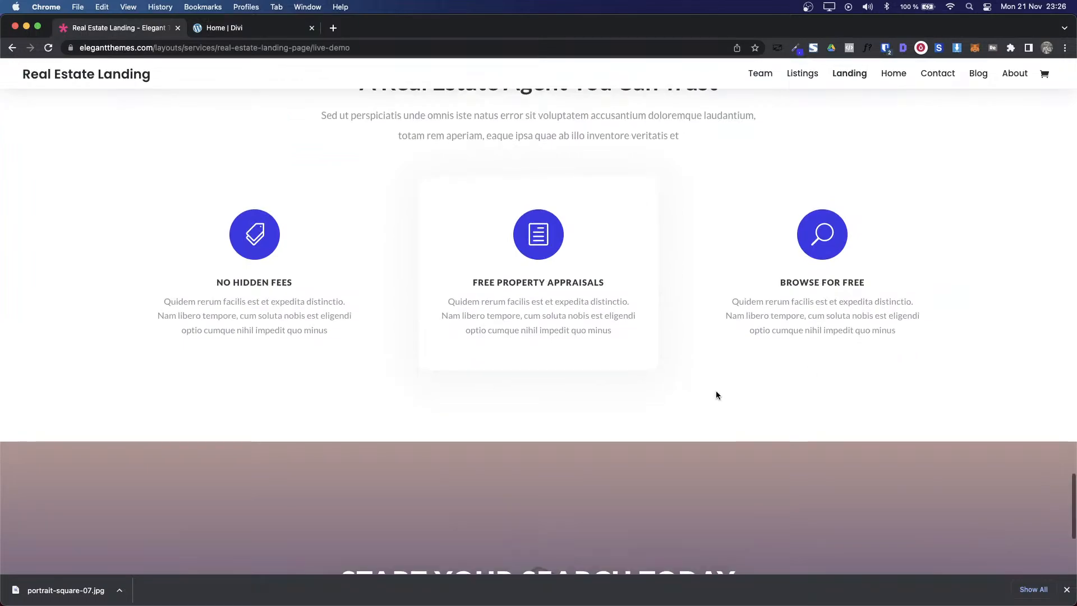
scroll(716, 393, "down", 5)
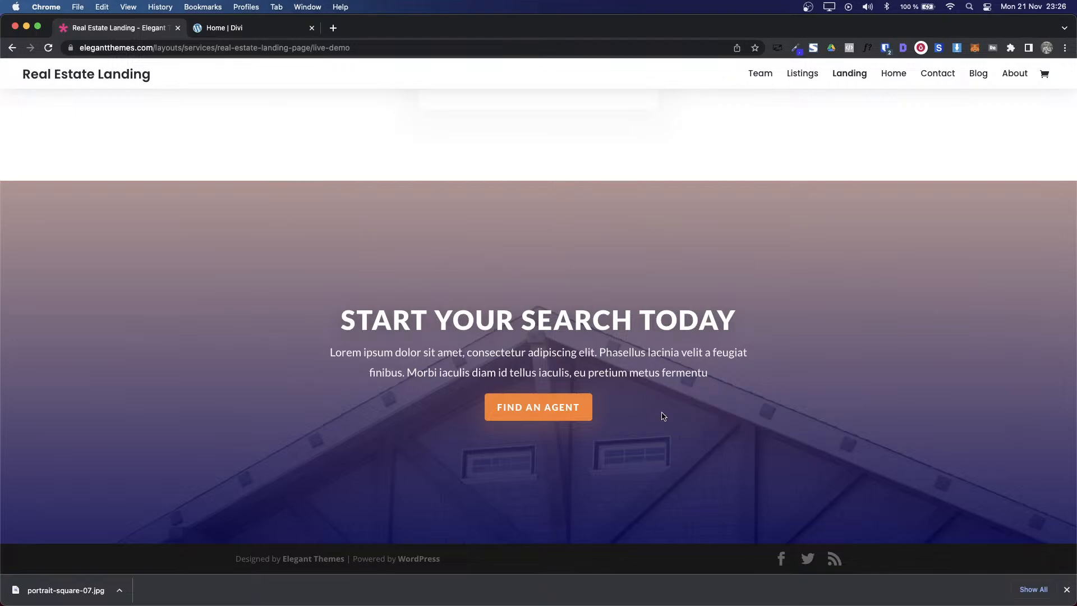
Step: Copy the hero section, paste it below the blurb section, and delete the content row from the pasted copy
key("ctrl+Tab")
scroll(145, 249, "up", 20)
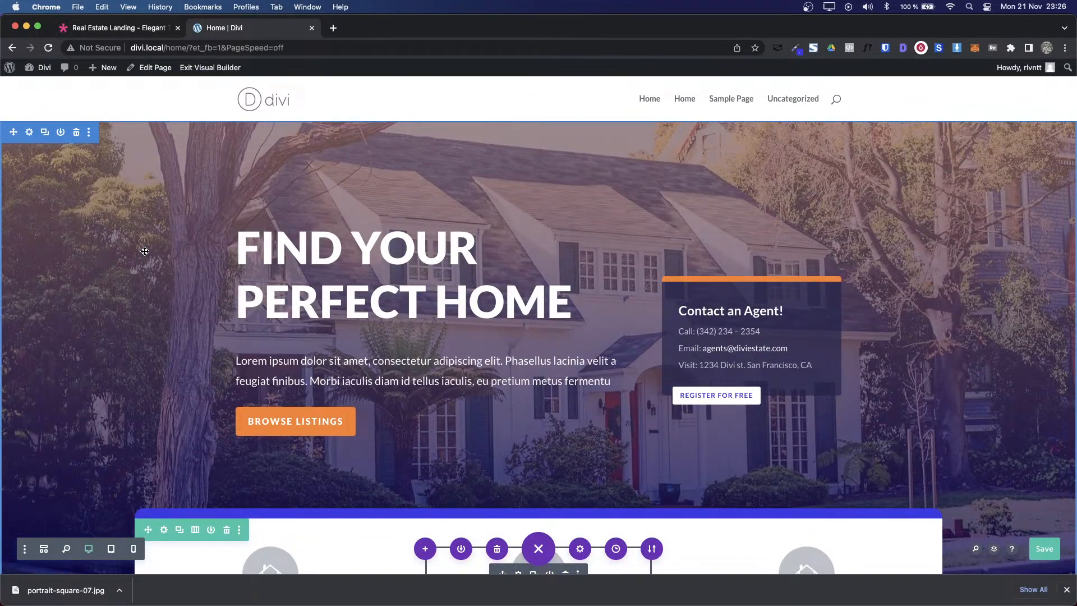
key("ctrl+shift+Tab")
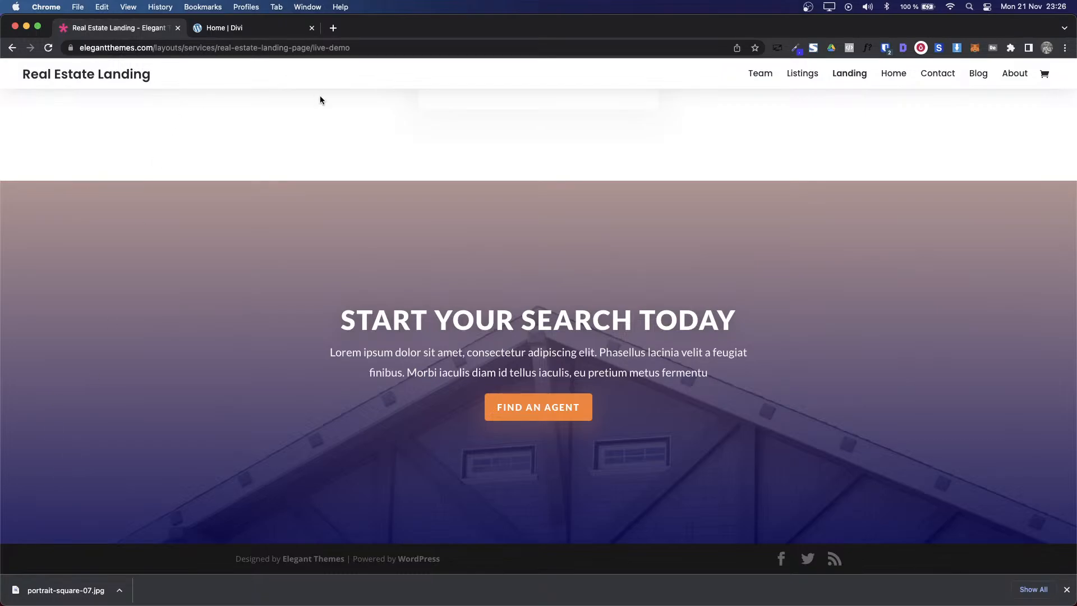
key("ctrl+Tab")
right_click(32, 134)
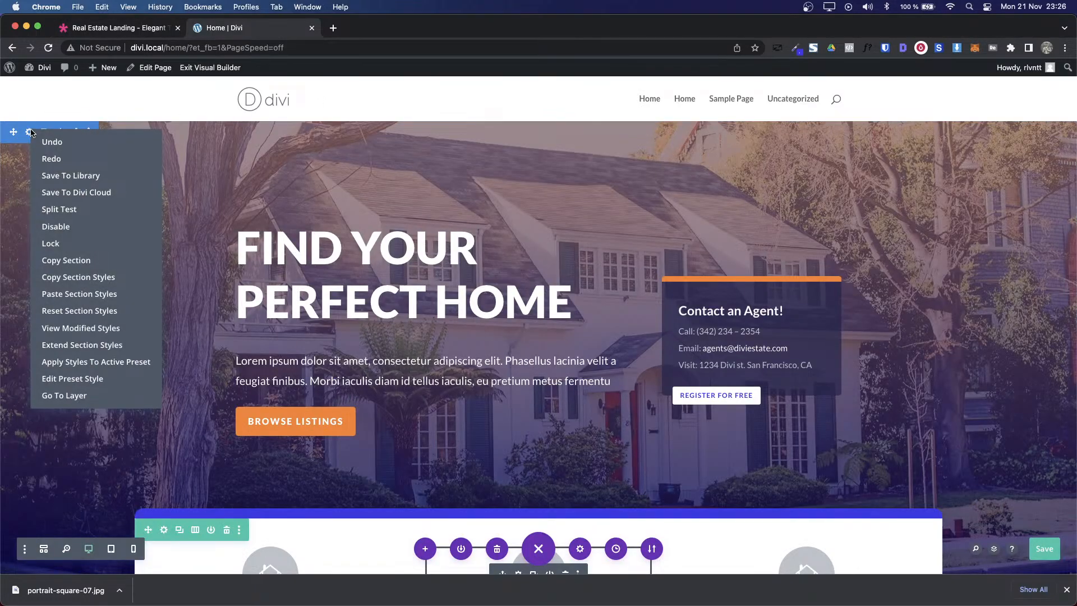
left_click(56, 261)
scroll(176, 353, "down", 15)
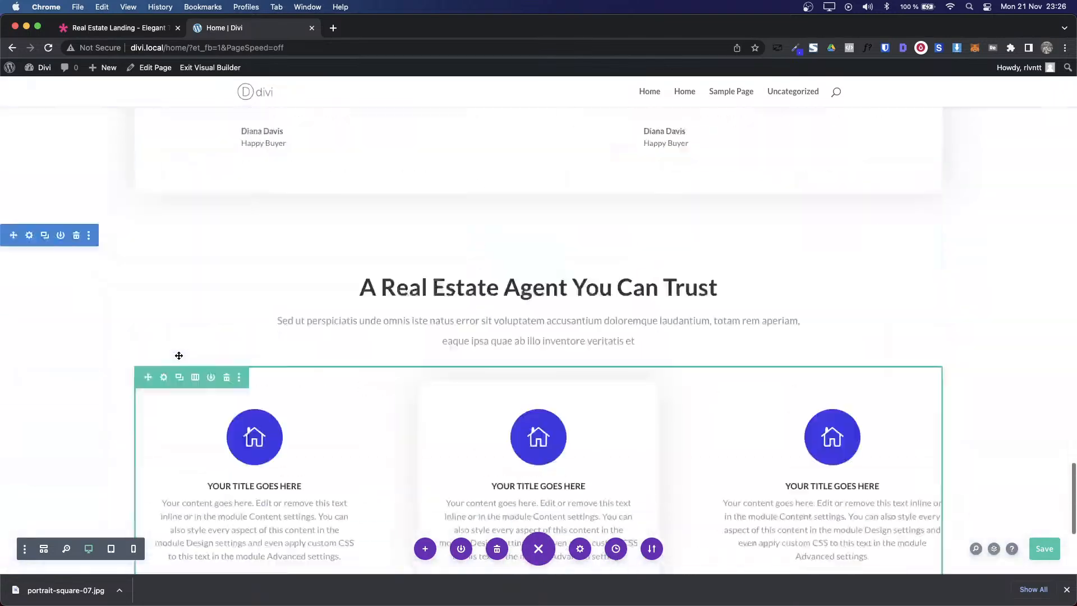
right_click(537, 363)
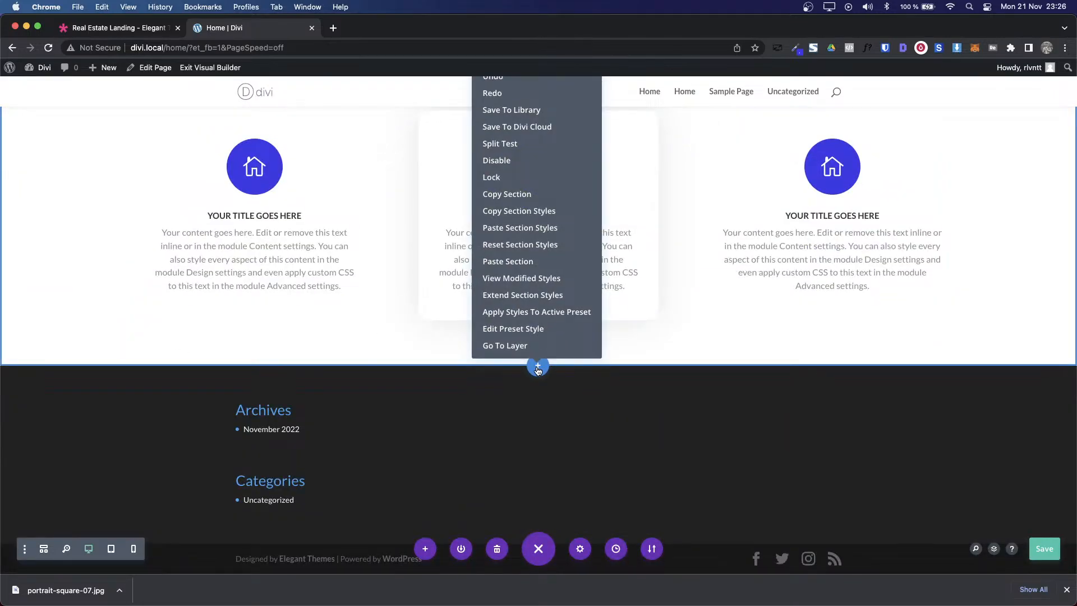
left_click(507, 261)
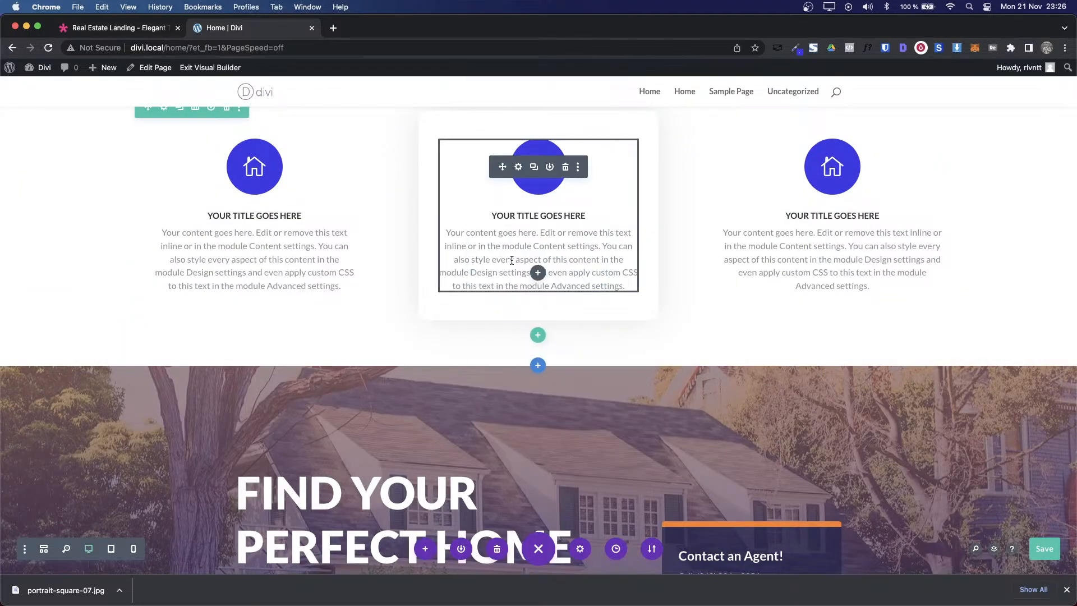
scroll(421, 499, "down", 3)
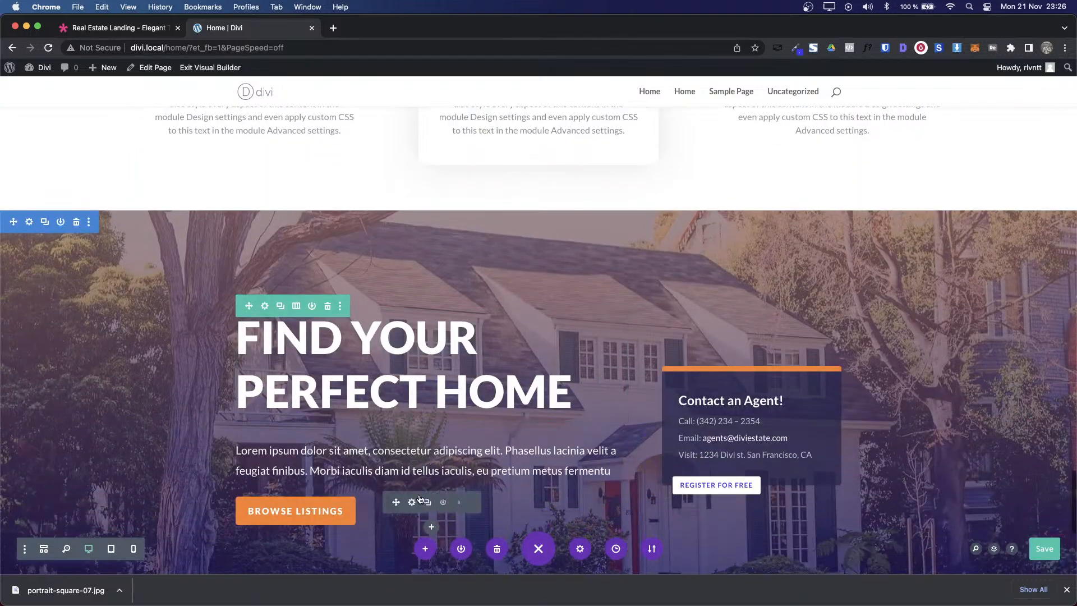
left_click(329, 305)
Step: Download the roof background image real-estate-06.jpg from the demo page using the image downloader extension
key("ctrl+shift+Tab")
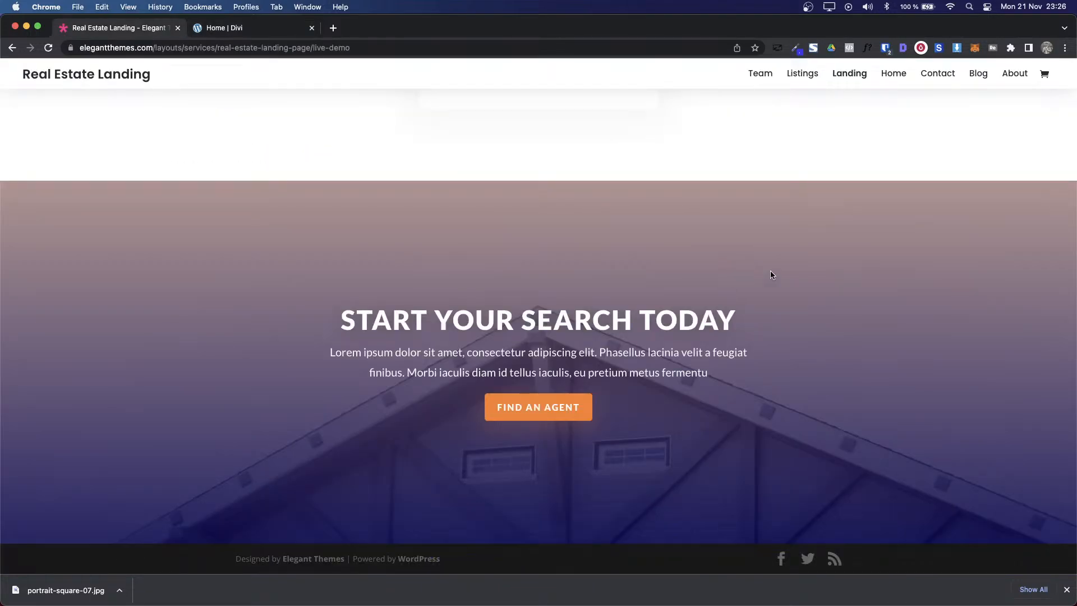
left_click(957, 50)
scroll(860, 256, "down", 10)
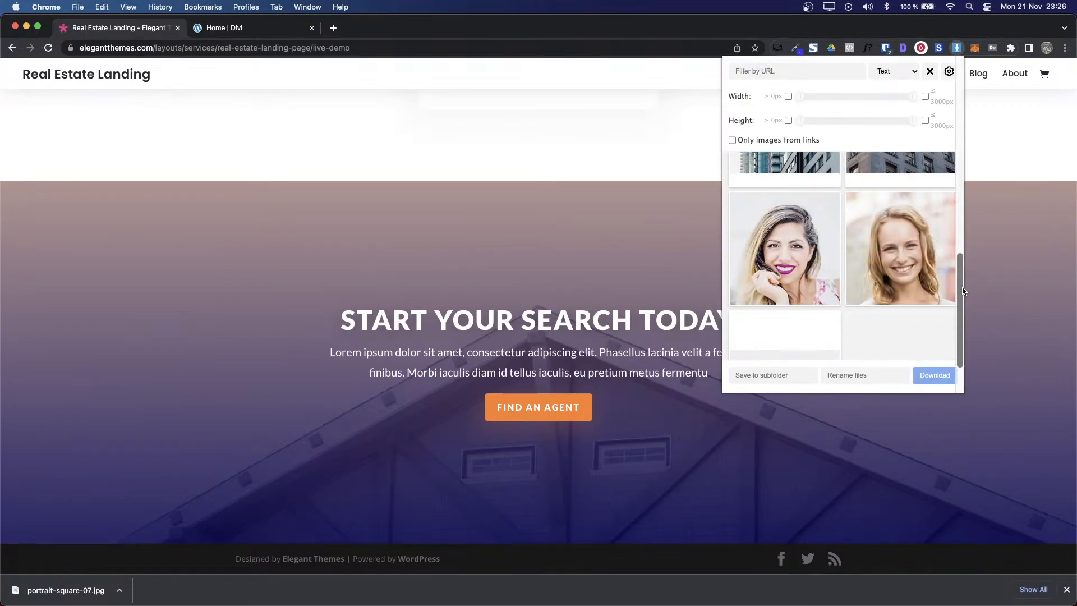
scroll(860, 256, "up", 4)
scroll(860, 257, "up", 1)
scroll(860, 257, "down", 5)
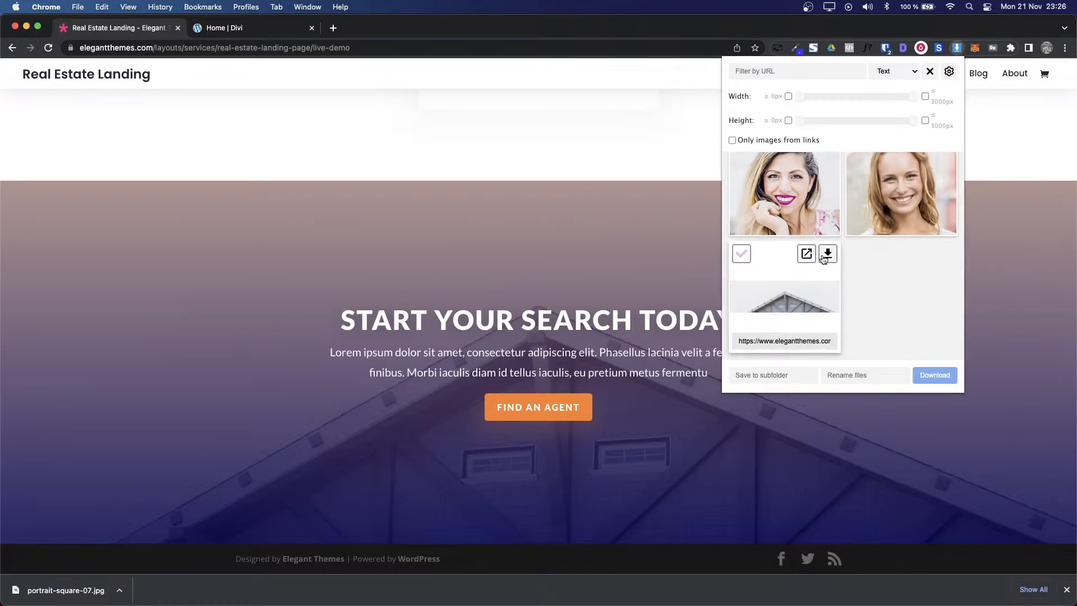
left_click(826, 255)
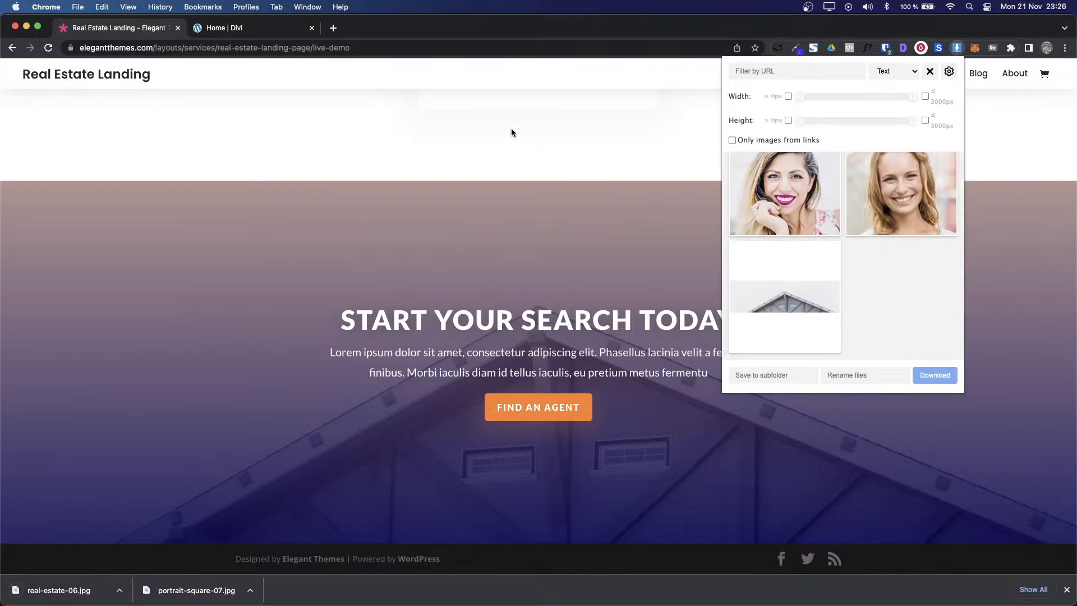
Step: Replace the pasted section's background image with the uploaded real-estate-06.jpg and save the section
key("ctrl+Tab")
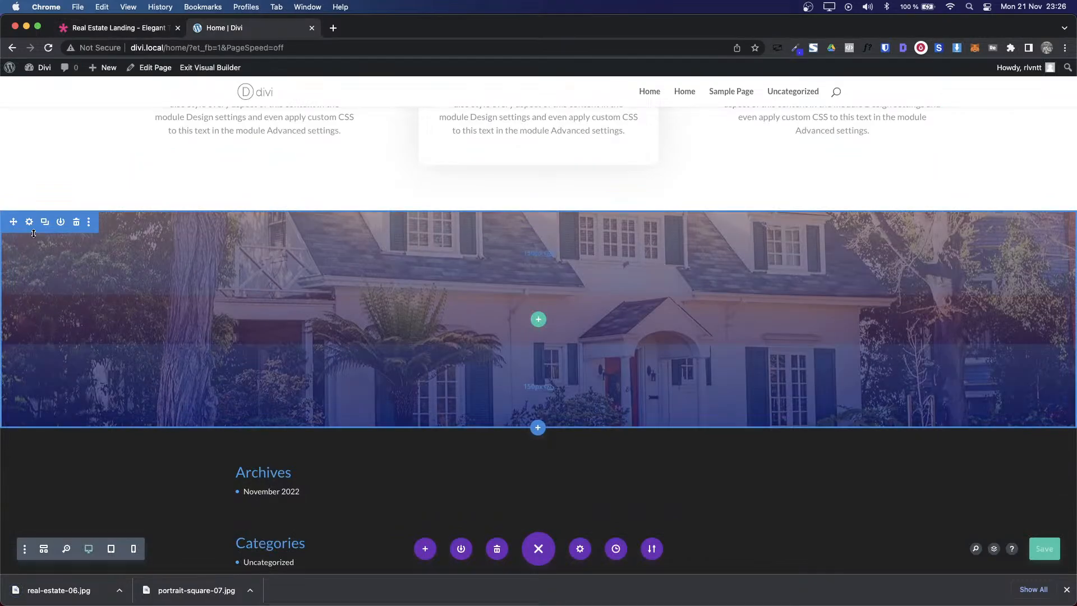
left_click(29, 222)
left_click(318, 262)
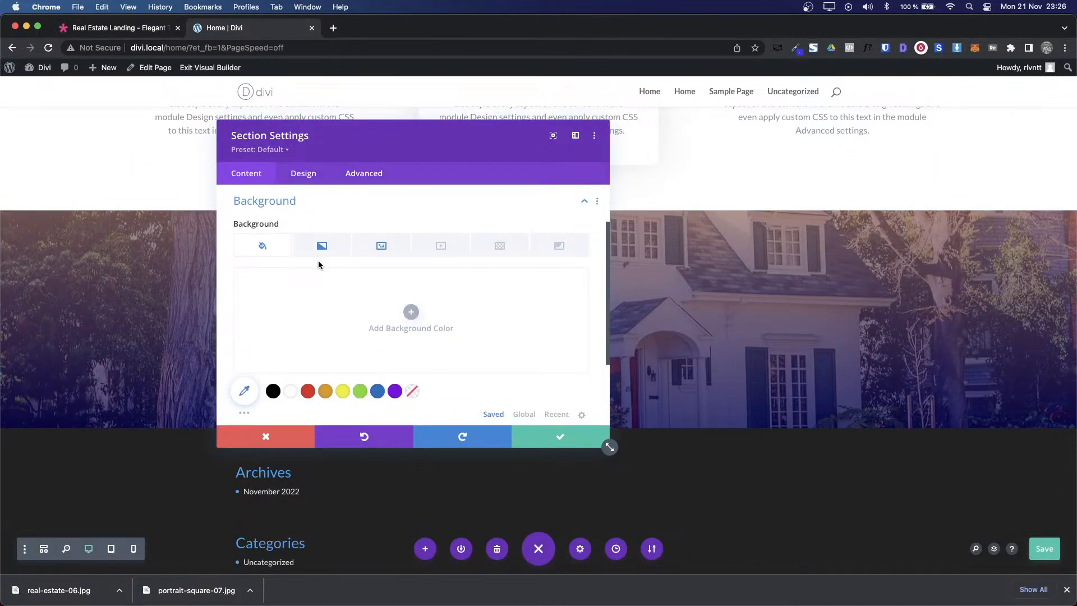
left_click(382, 246)
left_click(437, 318)
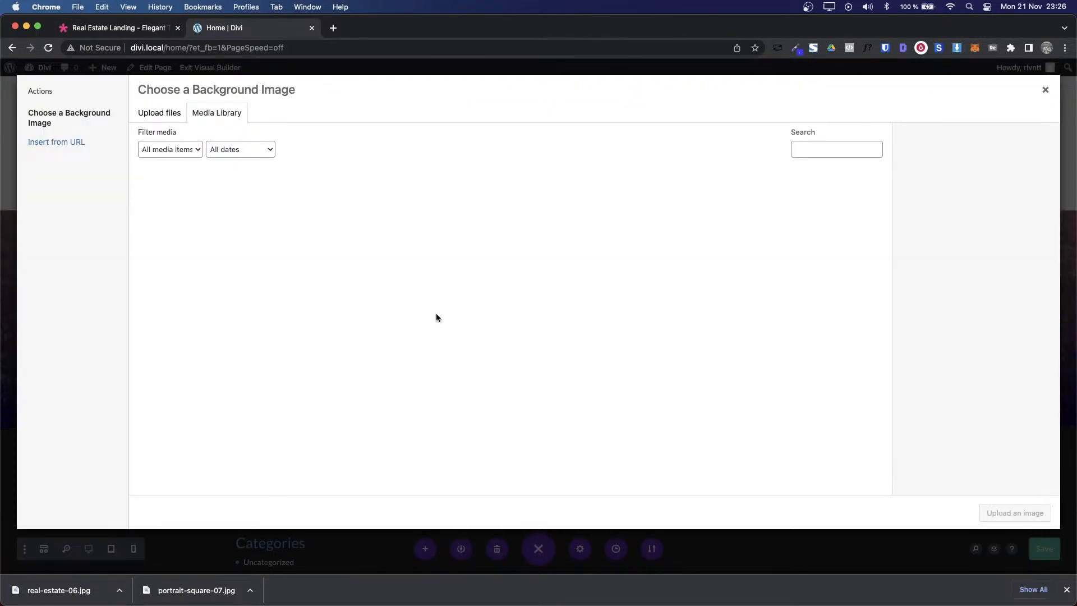
left_click(899, 577)
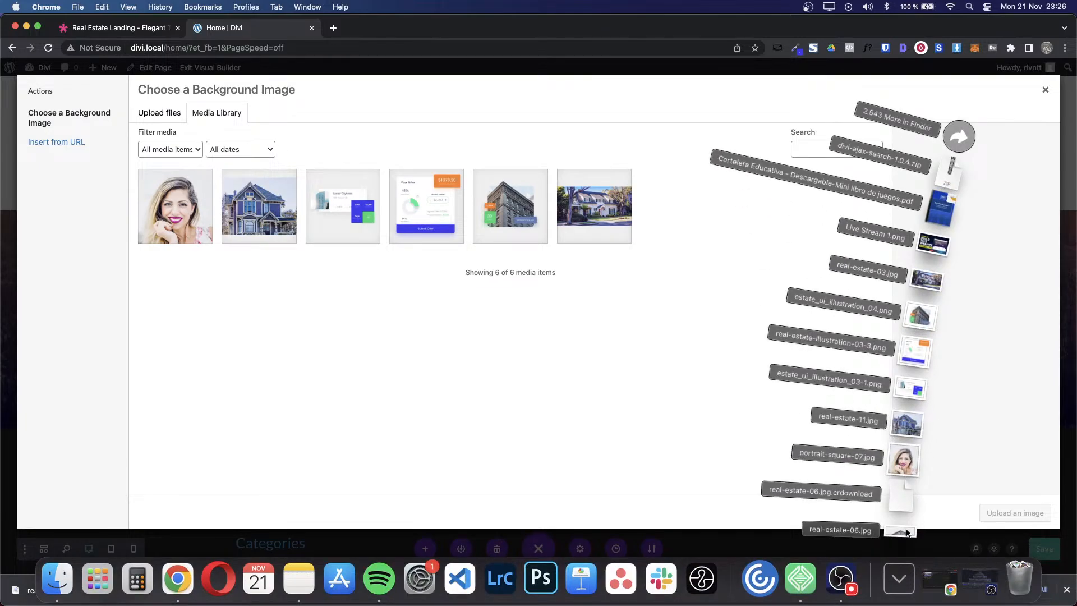
left_click_drag(907, 532, 537, 312)
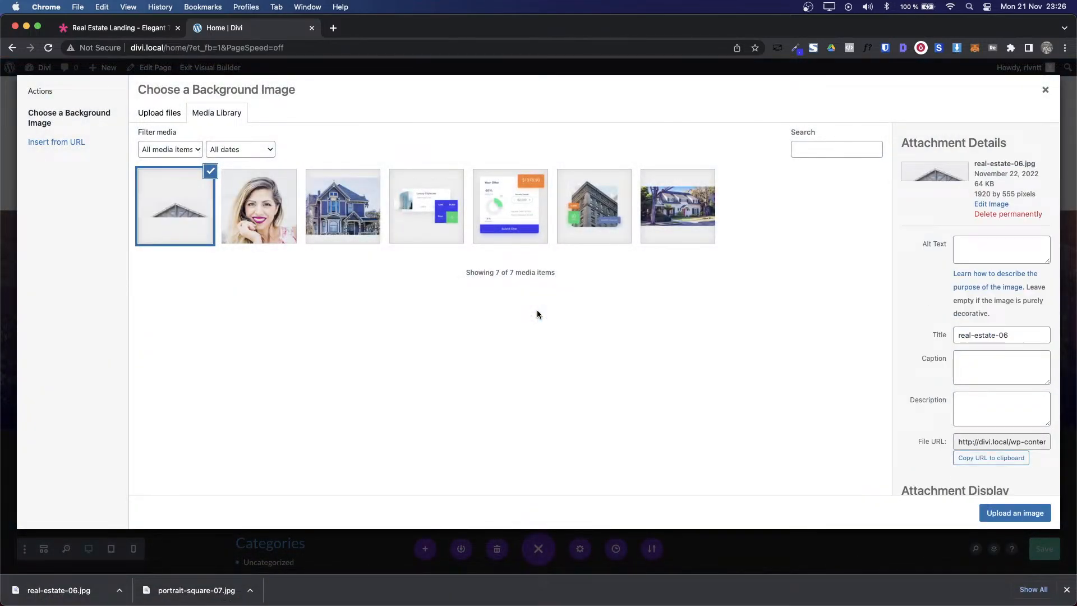
left_click(992, 513)
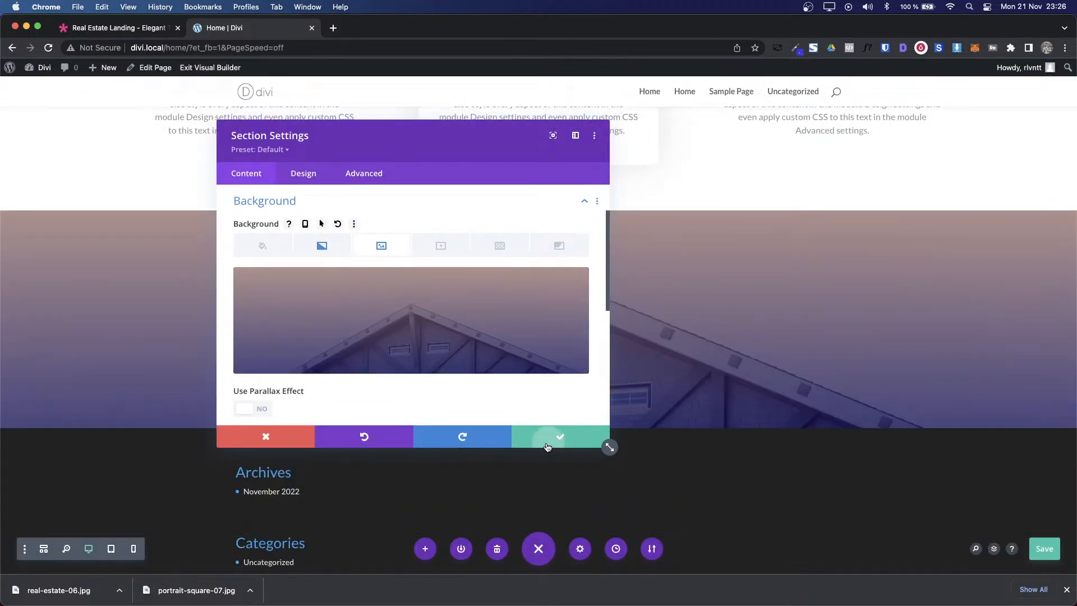
left_click(555, 436)
Step: Copy the "START YOUR SEARCH TODAY" heading and its paragraph from the demo page
key("ctrl+shift+Tab")
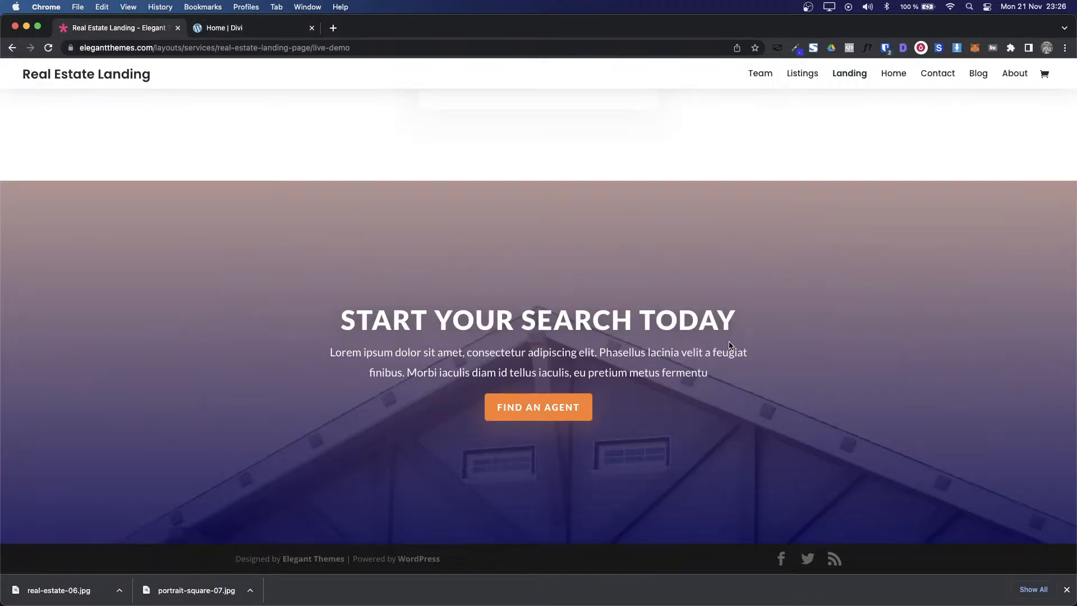
left_click_drag(344, 320, 857, 383)
key("super+c")
key("ctrl+Tab")
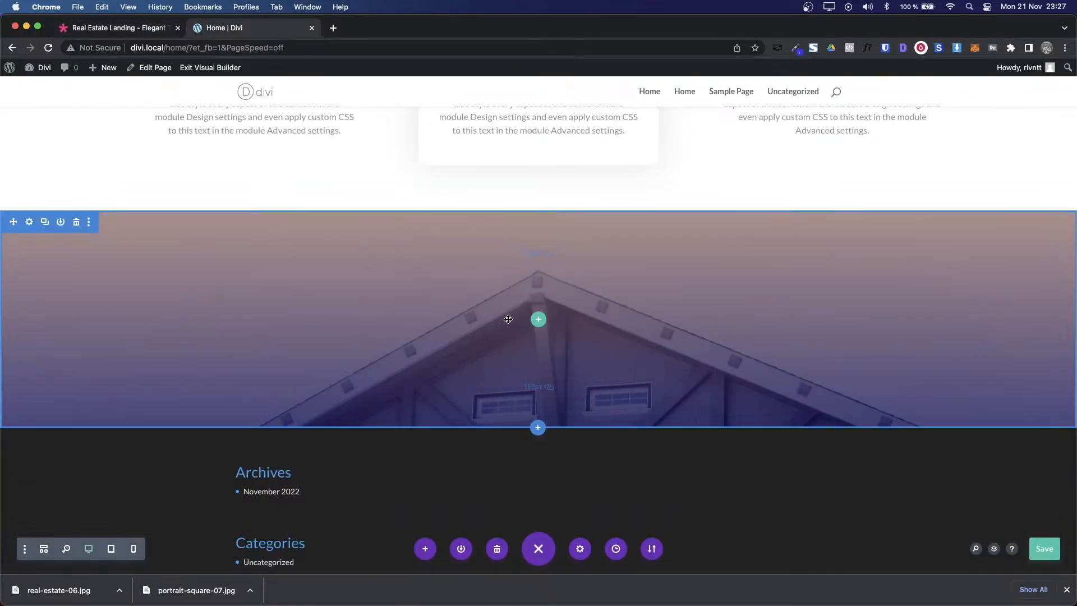
Step: Add a single-column row with a Text module to the roof section and replace its body with the copied heading and paragraph
left_click(539, 319)
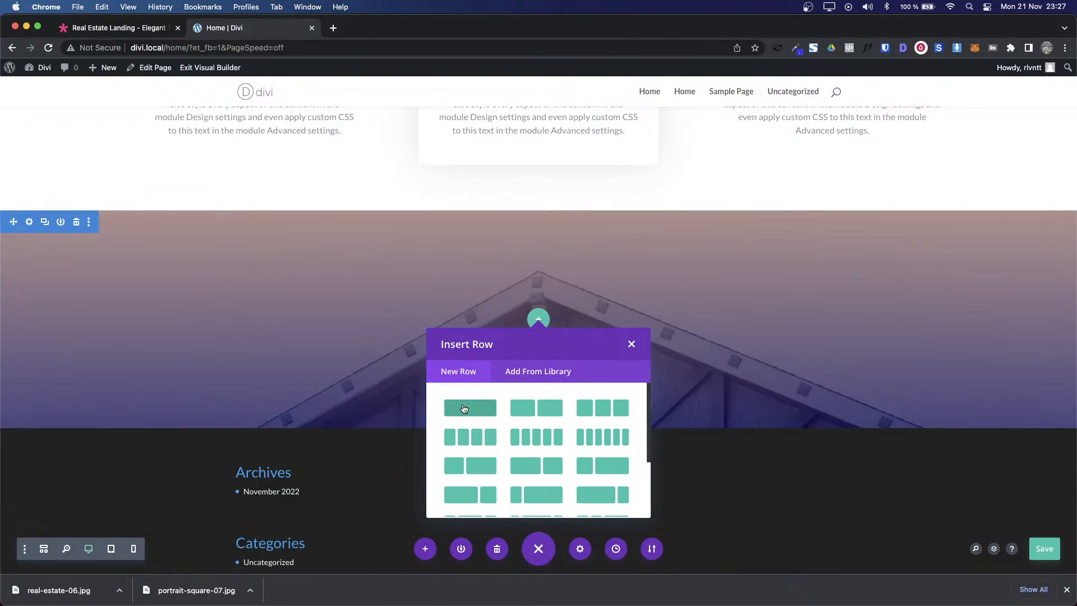
left_click(464, 408)
type("tex")
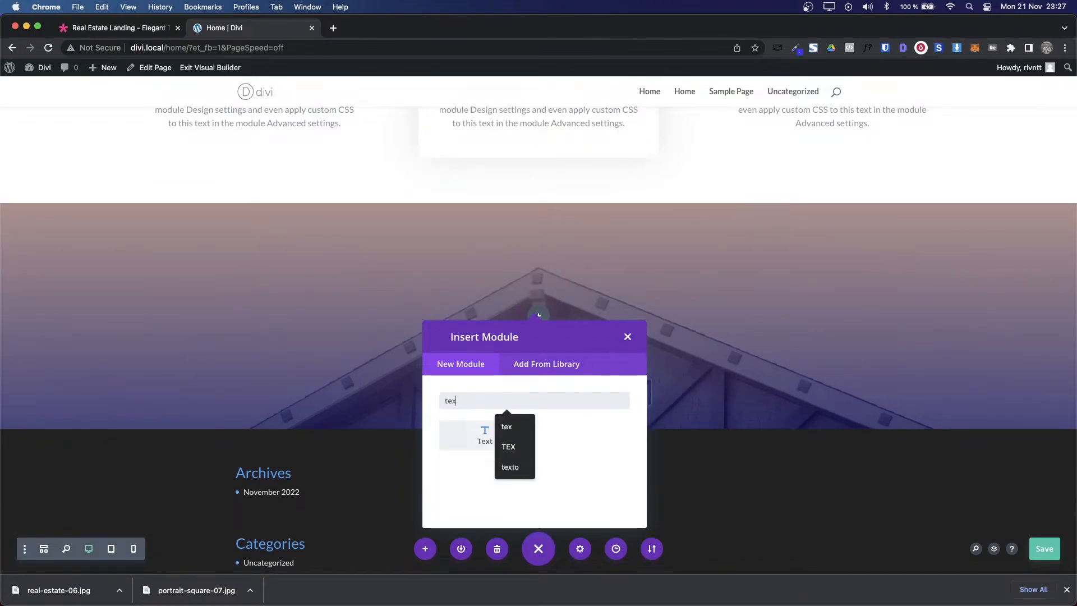
left_click(482, 436)
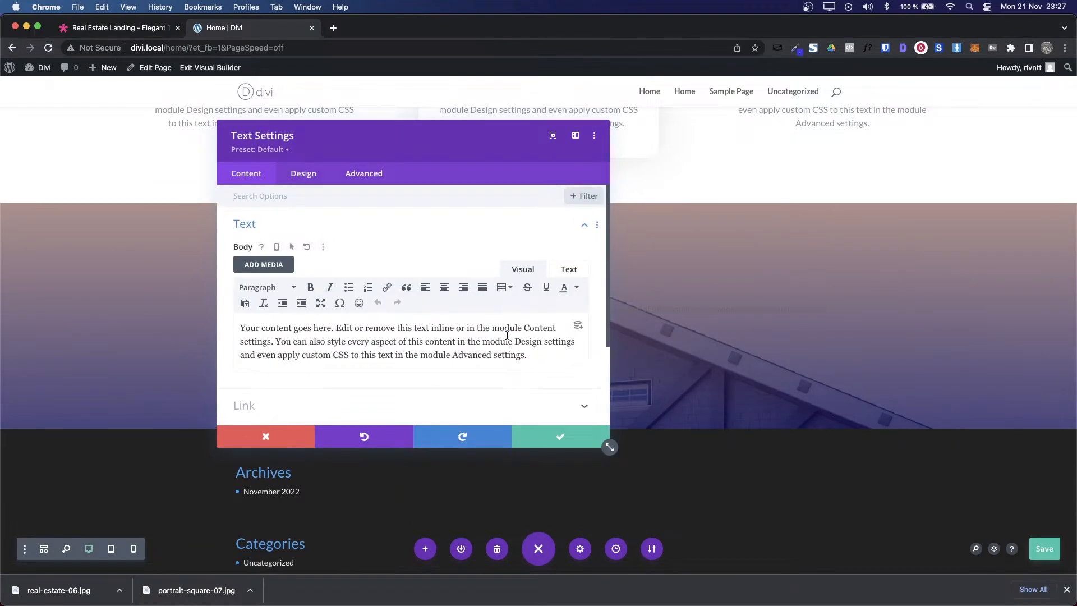
triple_click(507, 336)
key("super+v")
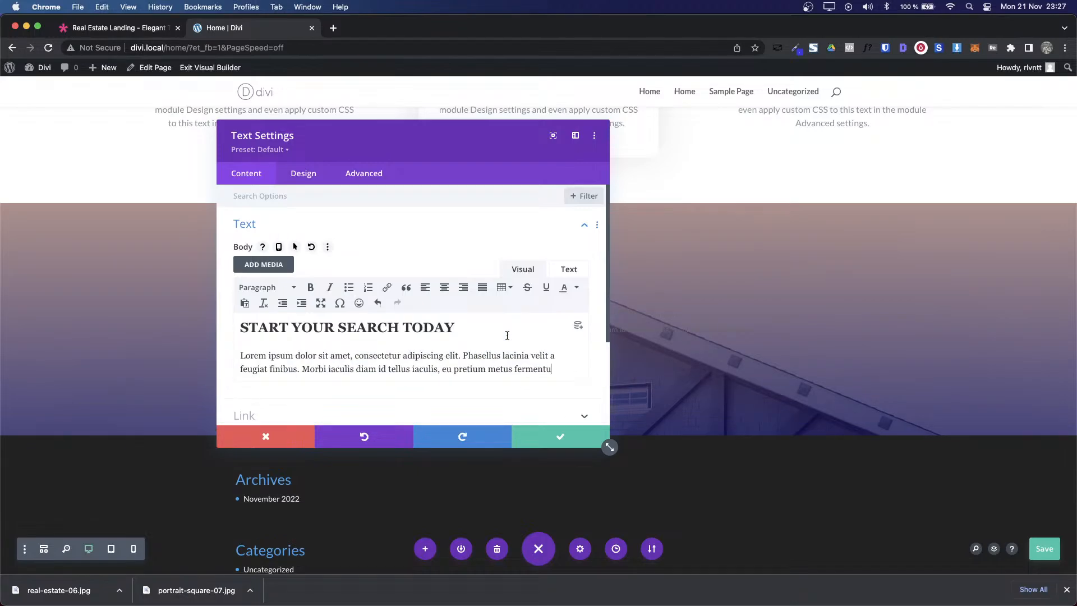
Step: Set the new Text module's text alignment to centered in its design settings
left_click(296, 177)
left_click(267, 258)
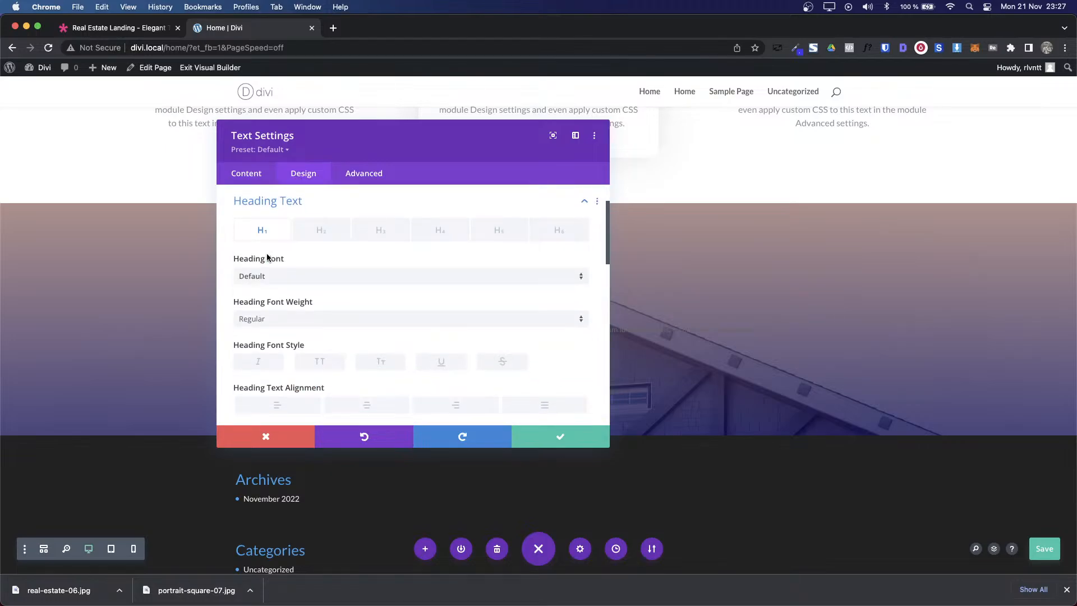
scroll(310, 273, "up", 3)
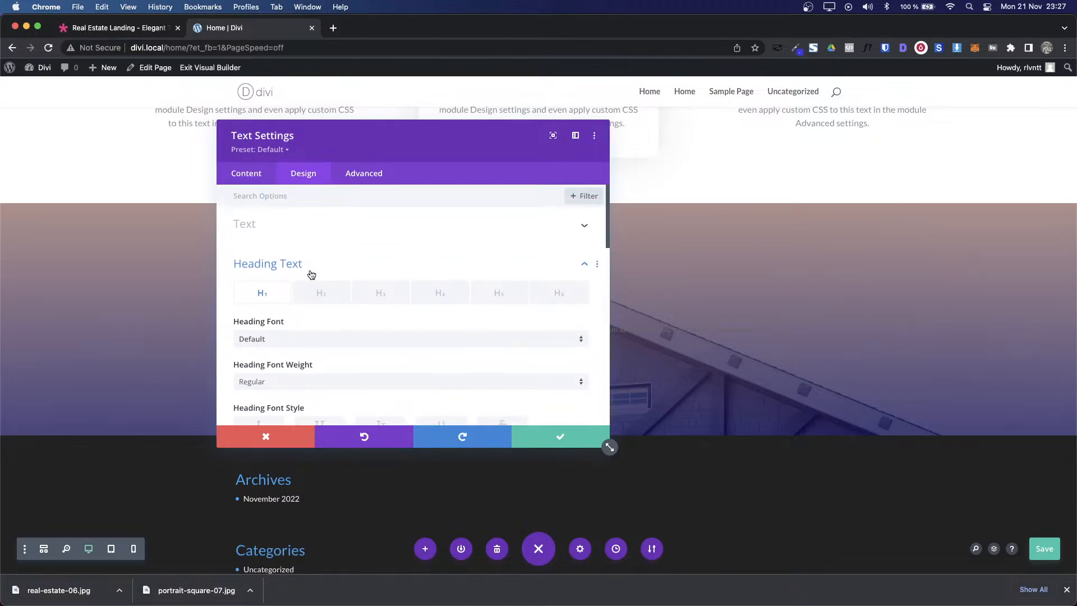
left_click(269, 224)
left_click_drag(321, 150, 702, 125)
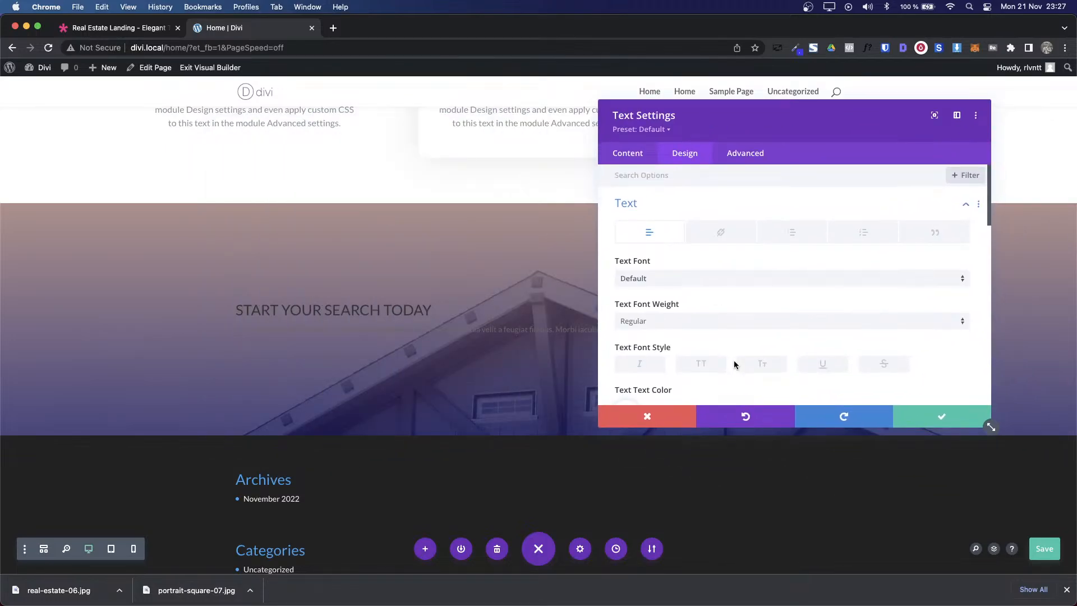
scroll(793, 318, "down", 3)
scroll(793, 318, "down", 3)
scroll(789, 302, "down", 2)
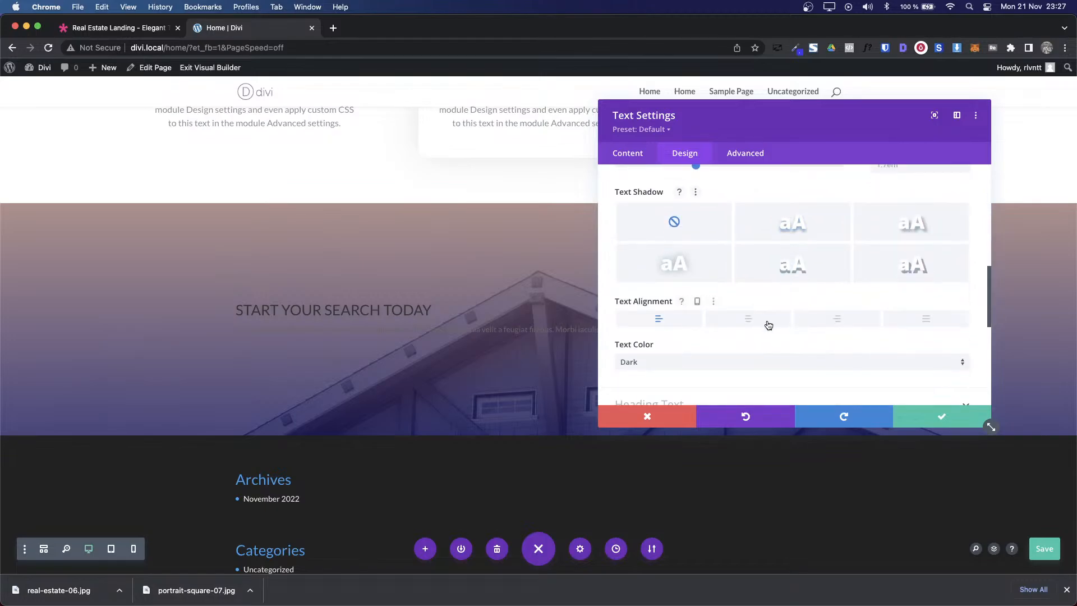
left_click(758, 323)
Step: Inspect the font, weight, size, line height and color of the demo's "START YOUR SEARCH TODAY" heading with WhatFont
key("ctrl+Tab")
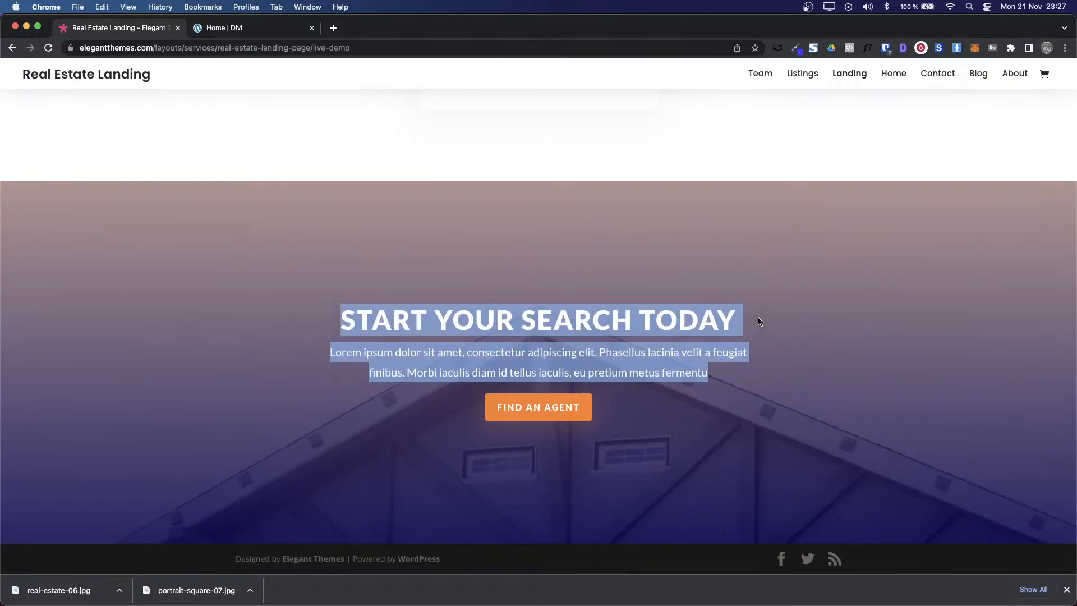
left_click(715, 317)
left_click(867, 48)
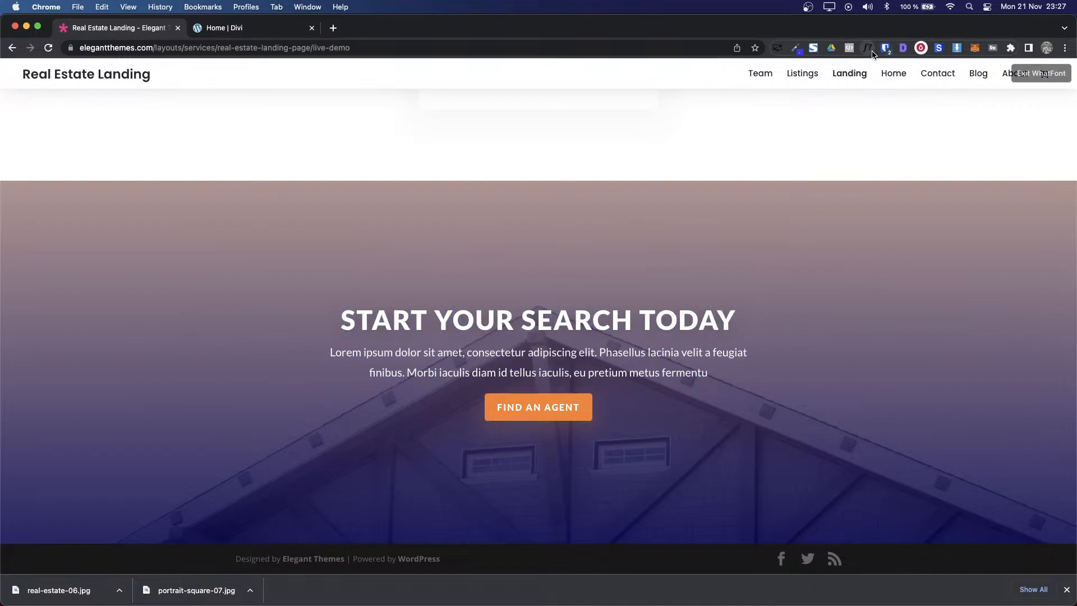
left_click(503, 324)
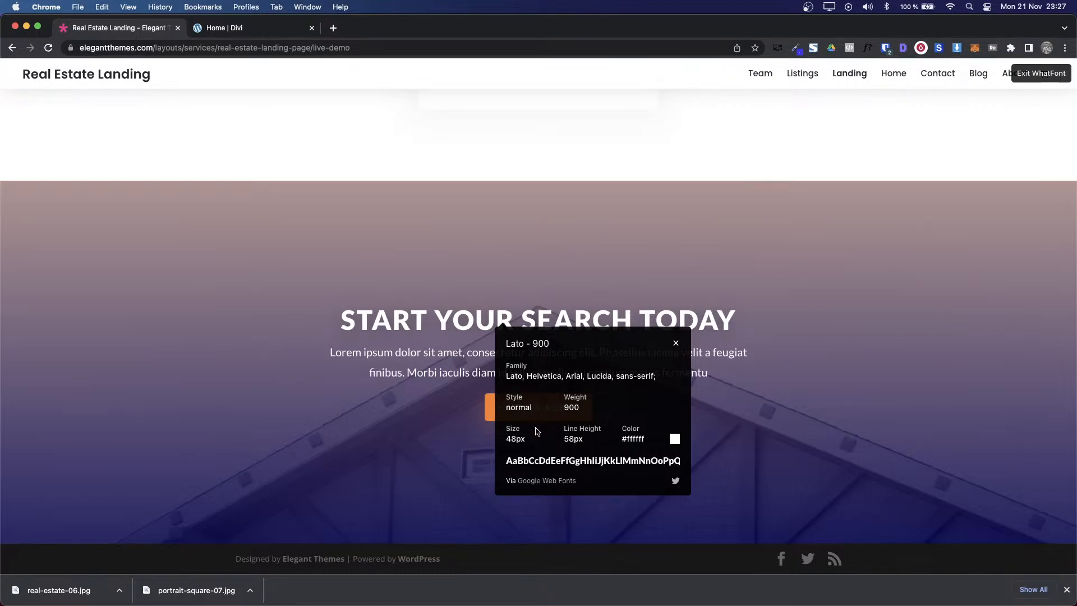
key("ctrl+Tab")
scroll(805, 341, "up", 10)
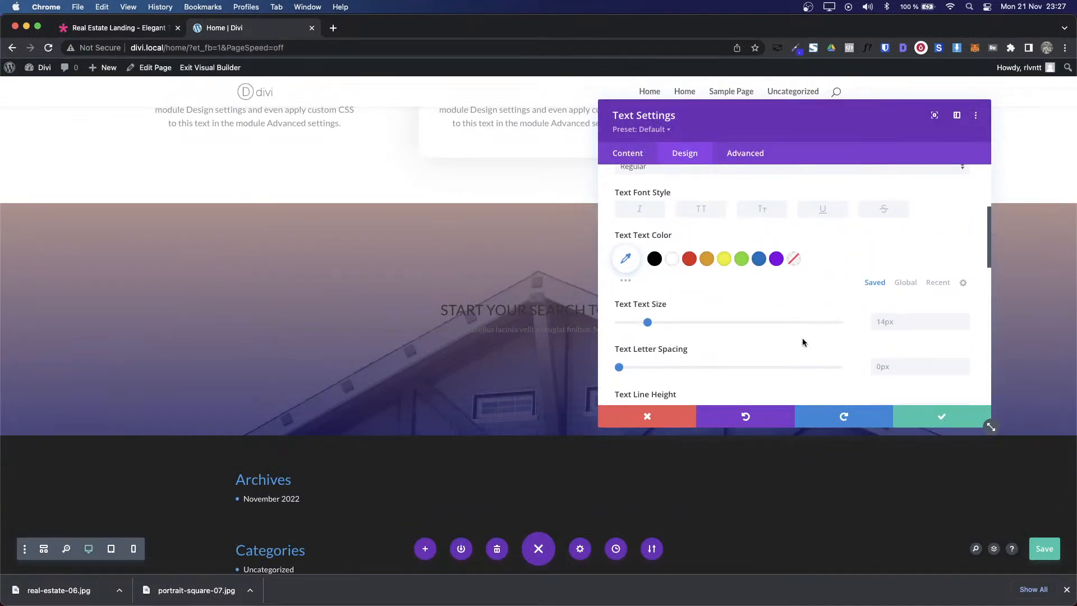
Step: Set the Text module's H1 heading text color to white and its text size to 48px
left_click(628, 203)
left_click(642, 233)
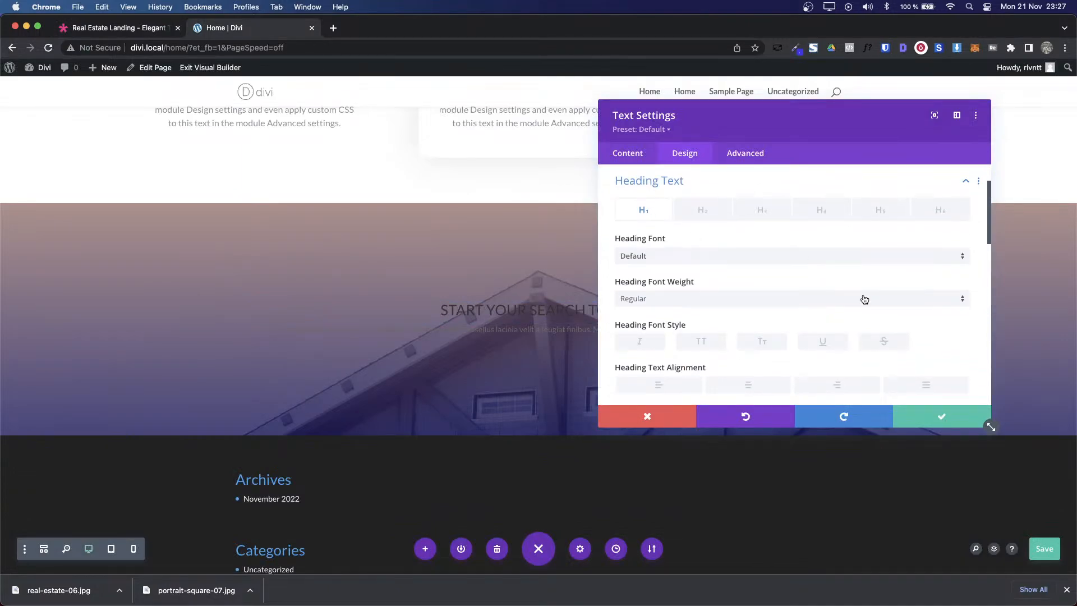
scroll(865, 299, "down", 5)
left_click(671, 289)
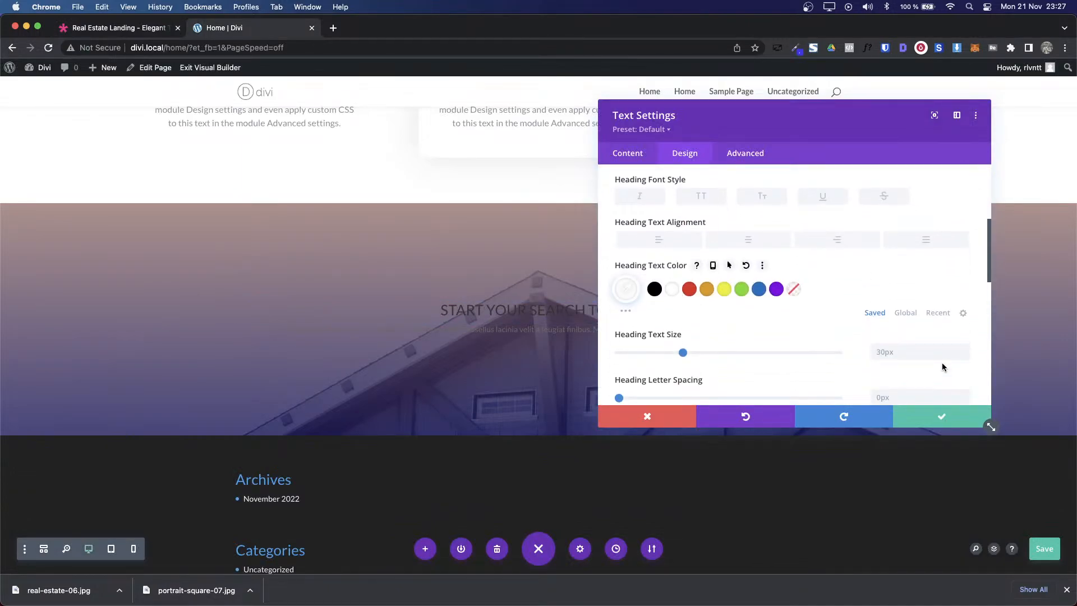
key("ctrl+Tab")
key("ctrl+Tab")
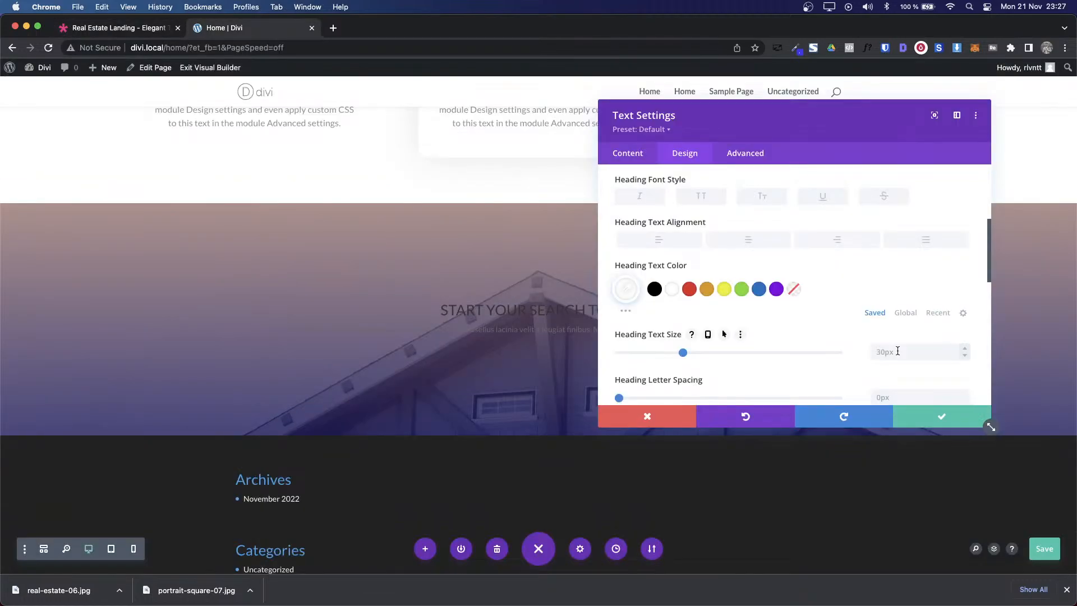
double_click(898, 351)
type("48px")
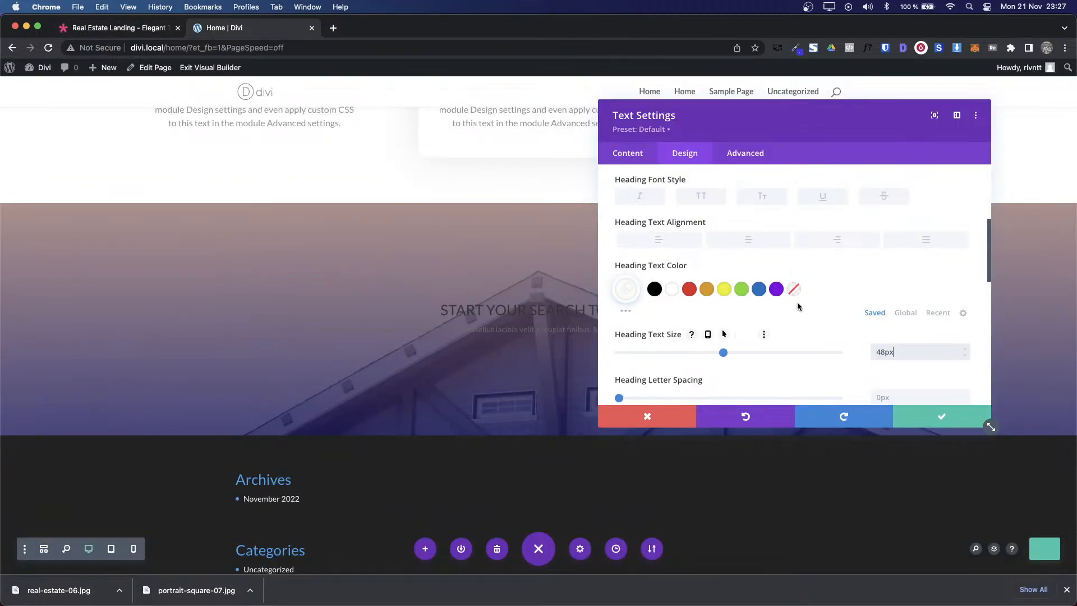
Step: Set the H1 heading line height to 56px and check it against the demo heading's font details
scroll(796, 301, "down", 3)
left_click(879, 304)
type("56")
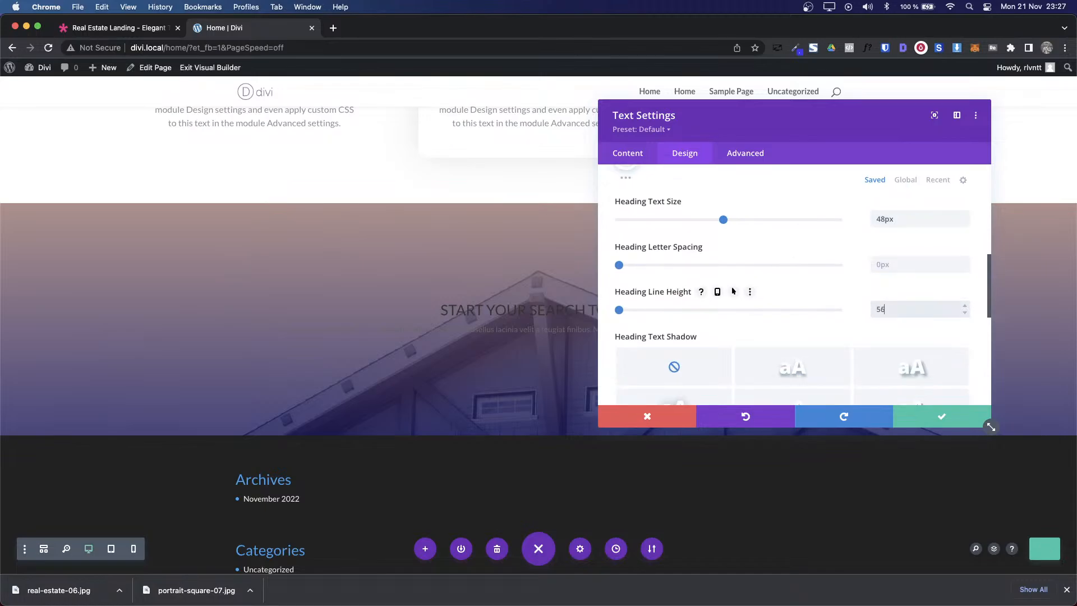
key("ctrl+Tab")
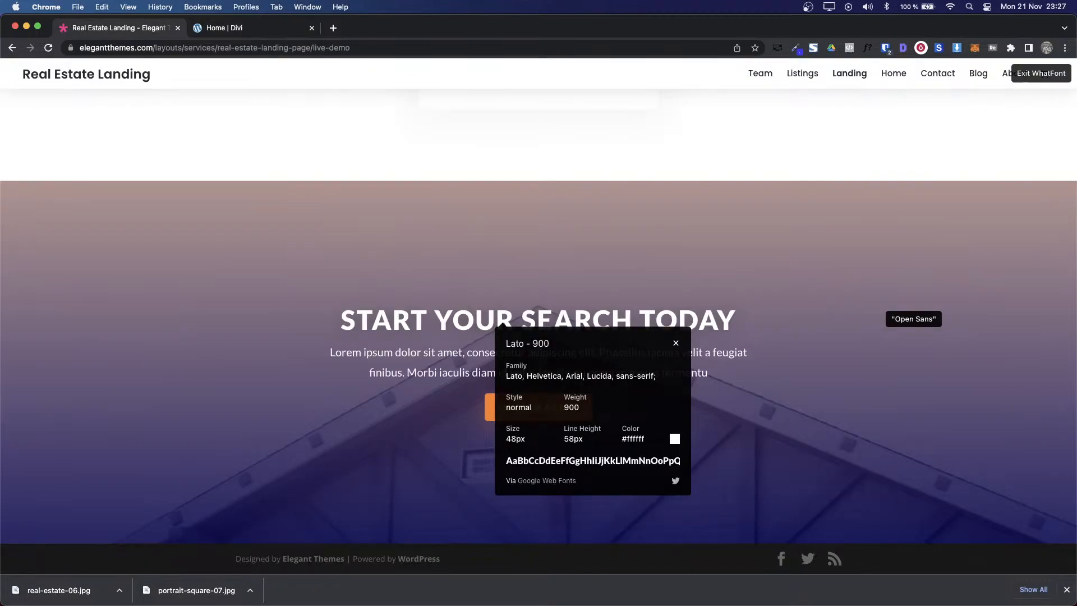
key("ctrl+Tab")
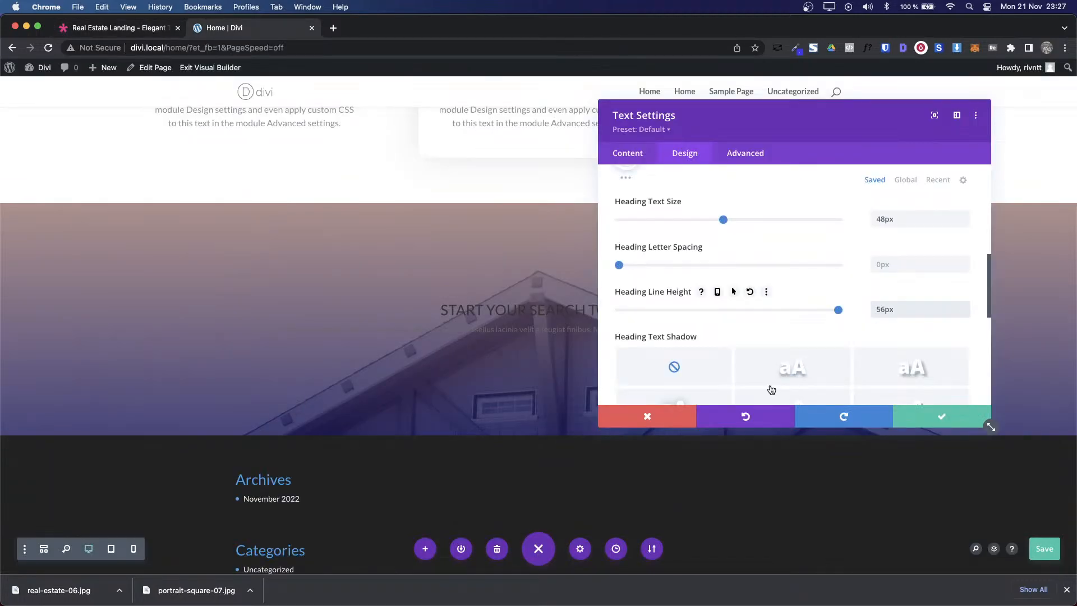
Step: Set the H2 heading's text color to white and its font weight to Ultra Bold
scroll(771, 389, "up", 10)
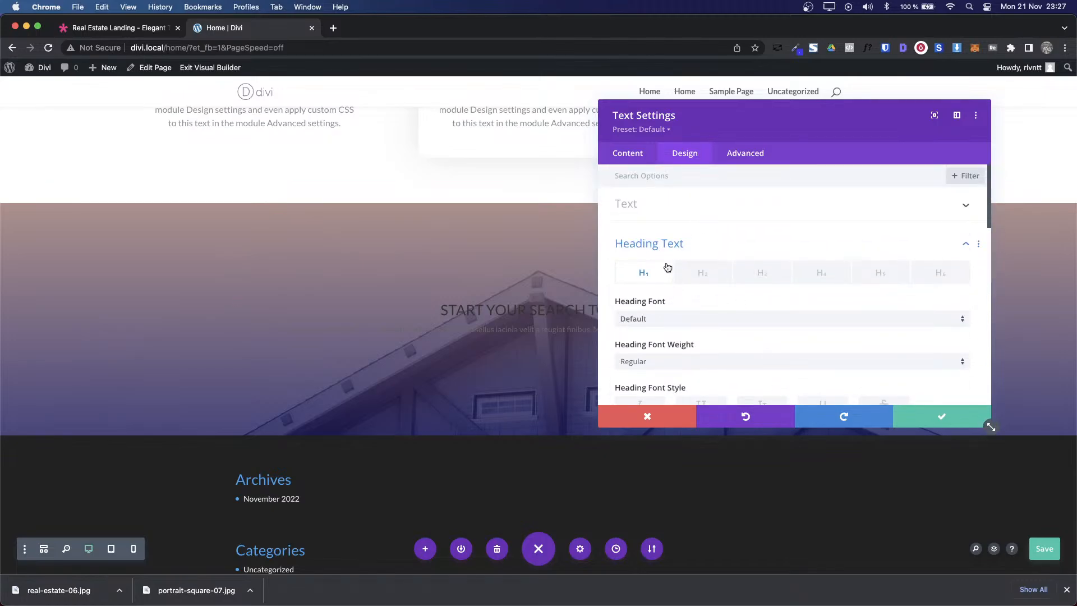
left_click(701, 273)
scroll(738, 329, "down", 3)
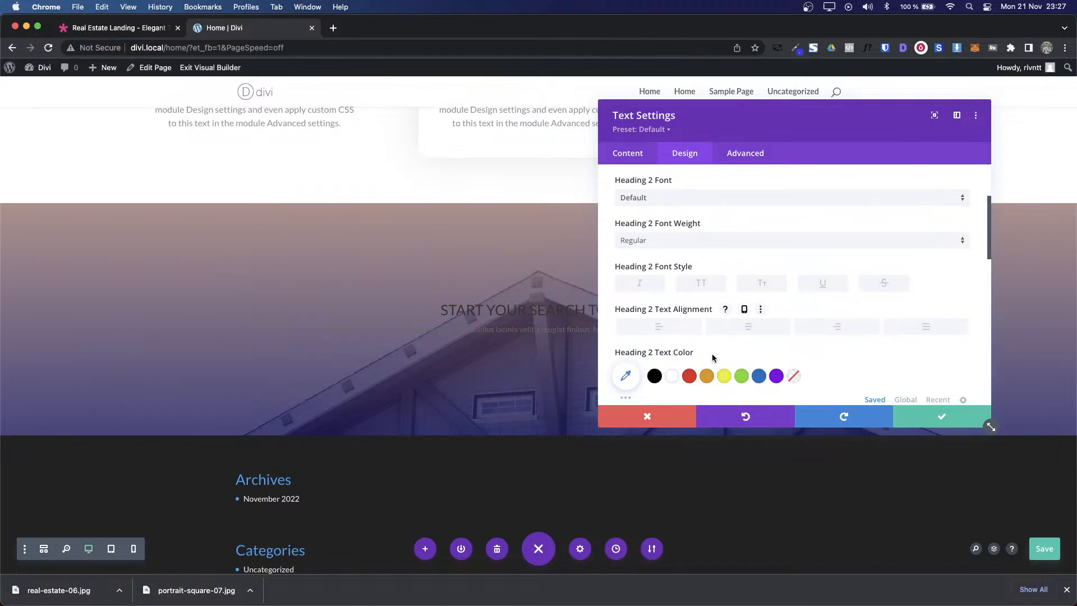
left_click(672, 376)
scroll(822, 331, "down", 1)
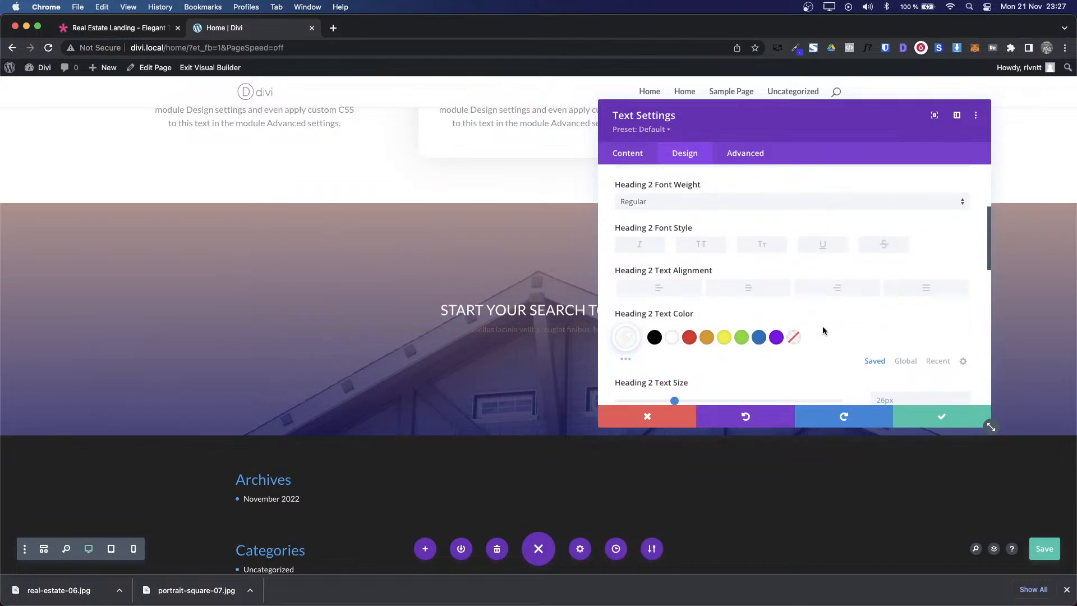
left_click(676, 203)
left_click(673, 288)
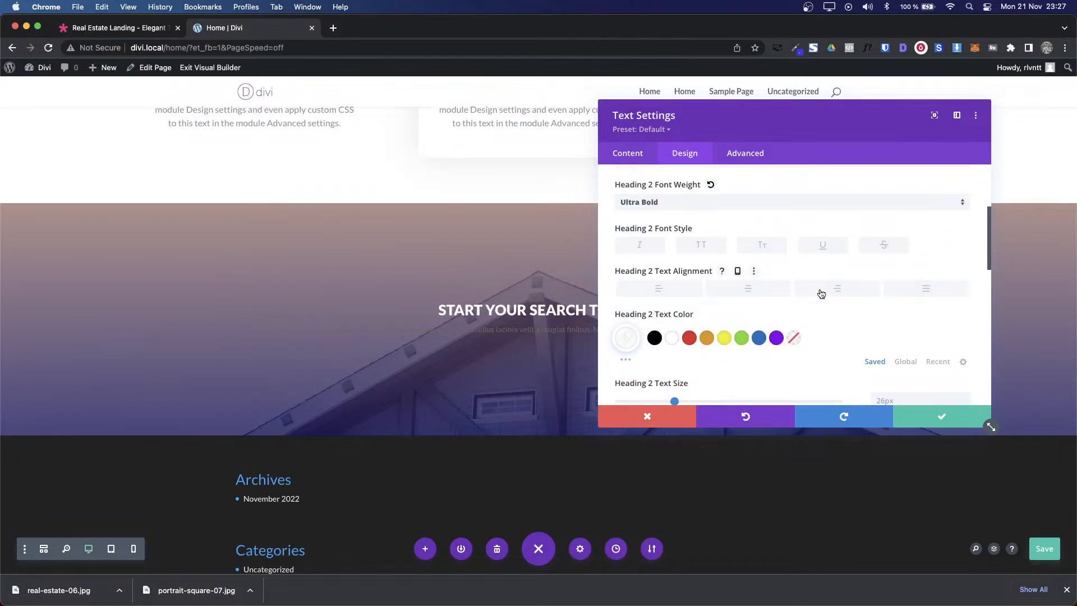
Step: Set the H2 heading's text size to 48px and its line height to 56px
scroll(820, 294, "down", 4)
left_click(896, 251)
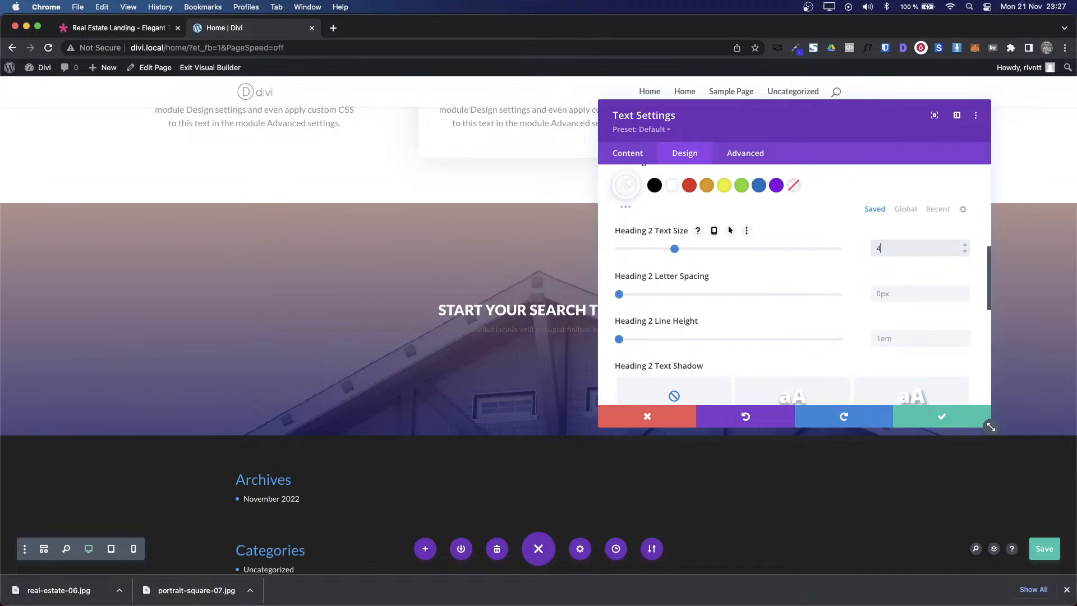
left_click(911, 337)
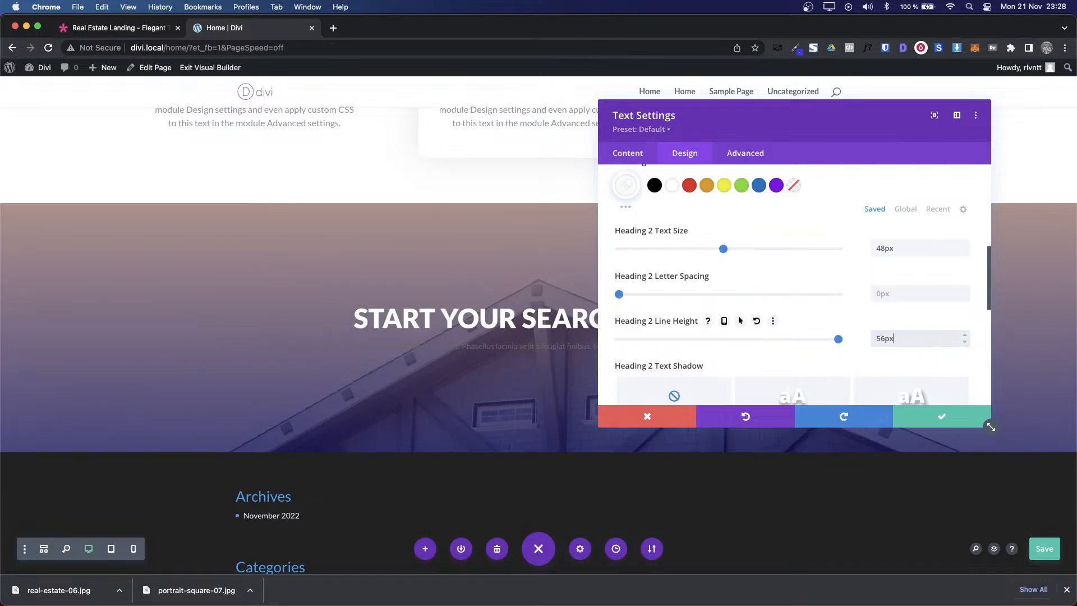
Step: Increase the H2 heading's letter spacing to 1px, comparing it with the demo heading and dismissing the WhatFont details there
key("ctrl+shift+Tab")
key("ctrl+Tab")
key("ctrl+shift+Tab")
key("ctrl+Tab")
scroll(906, 358, "up", 10)
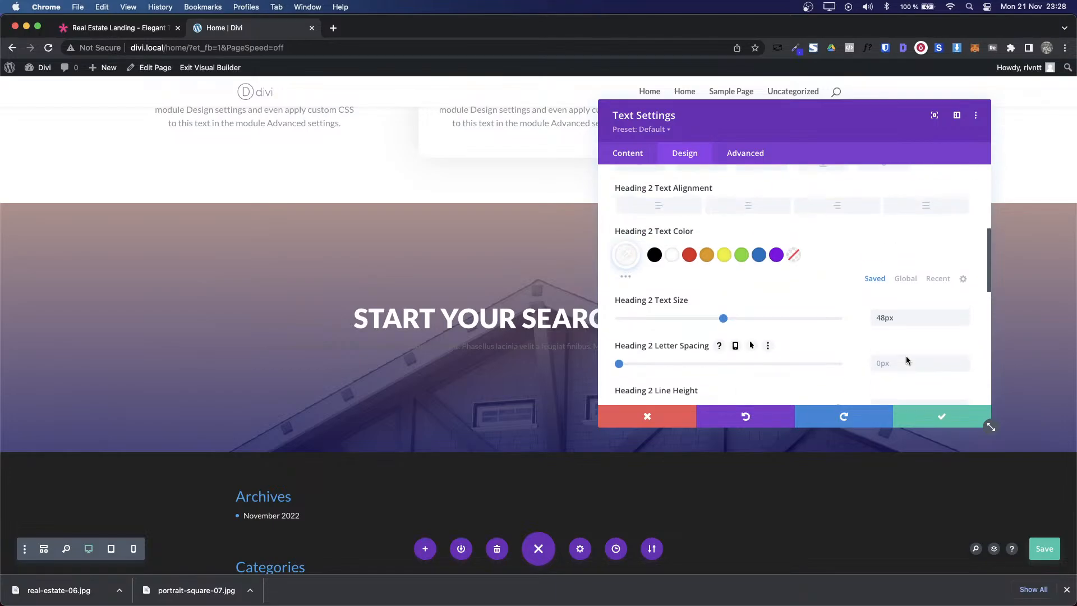
scroll(906, 360, "down", 10)
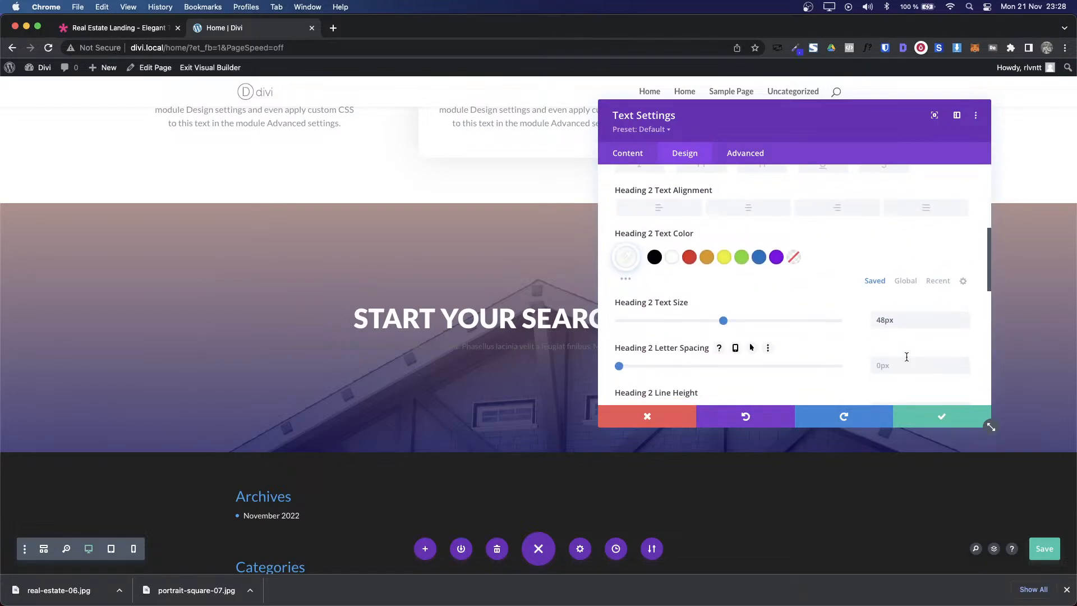
scroll(906, 358, "up", 3)
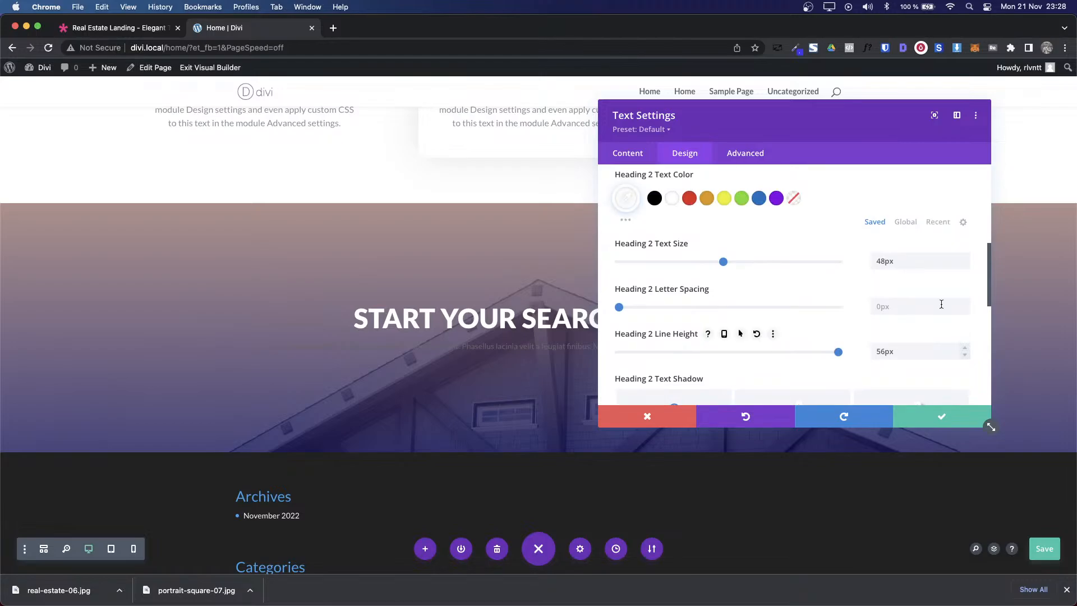
left_click(964, 303)
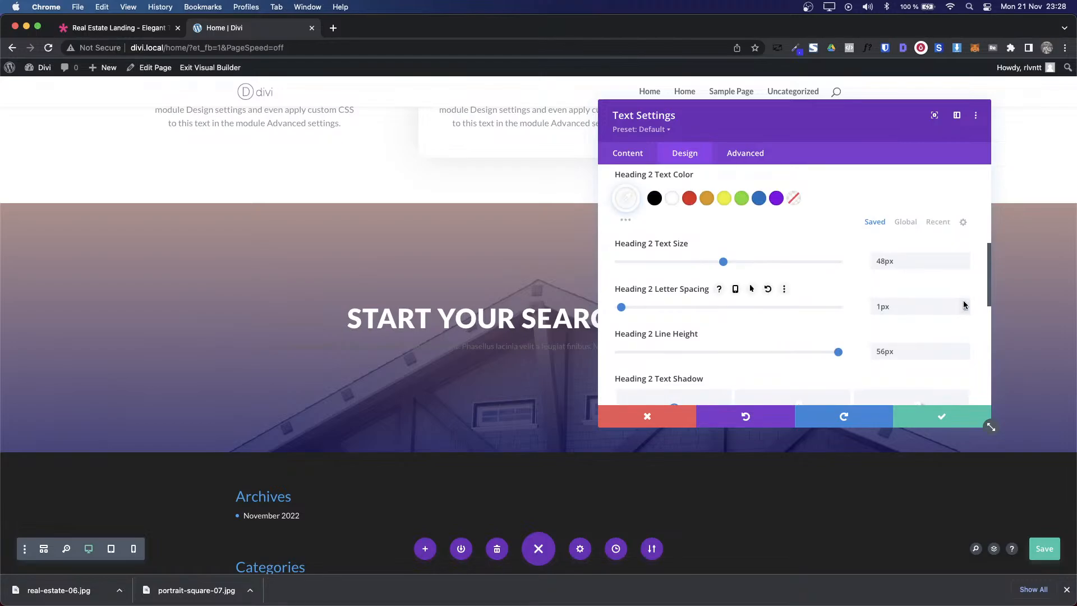
key("ctrl+shift+Tab")
key("ctrl+Tab")
key("ctrl+shift+Tab")
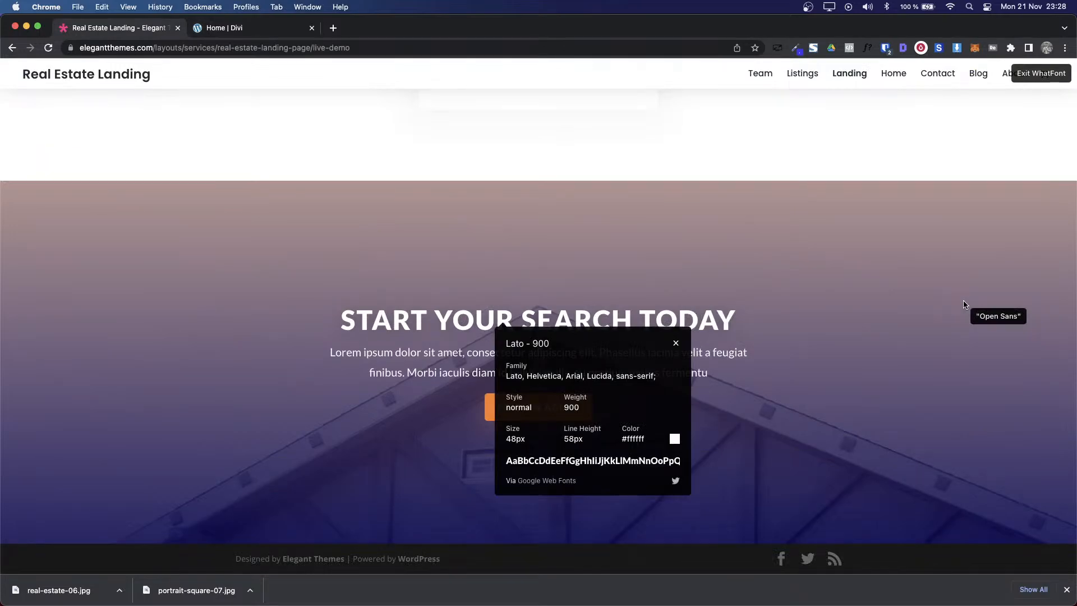
left_click(676, 344)
key("ctrl+Tab")
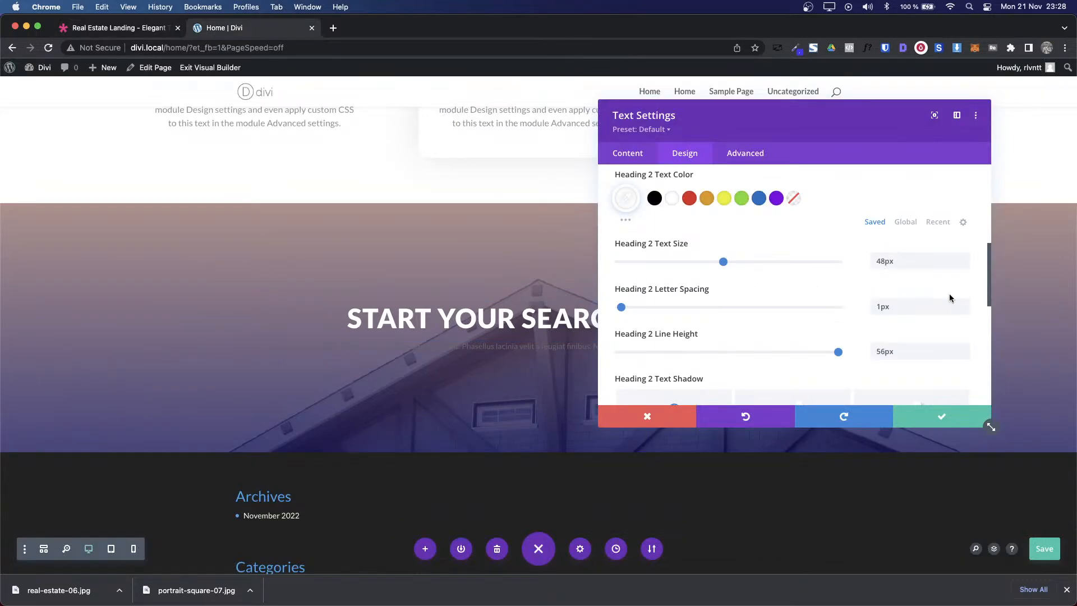
Step: Set the H2 heading's letter spacing to 2px and compare its width with the demo heading
left_click(961, 303)
key("ctrl+shift+Tab")
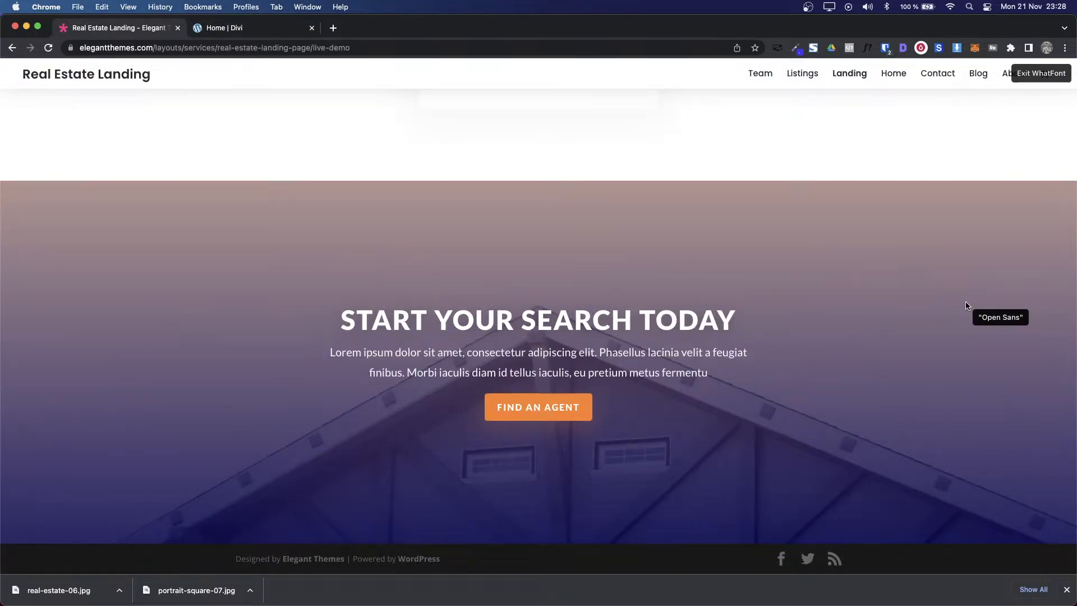
key("ctrl+Tab")
key("ctrl+shift+Tab")
key("ctrl+Tab")
key("ctrl+shift+Tab")
key("ctrl+Tab")
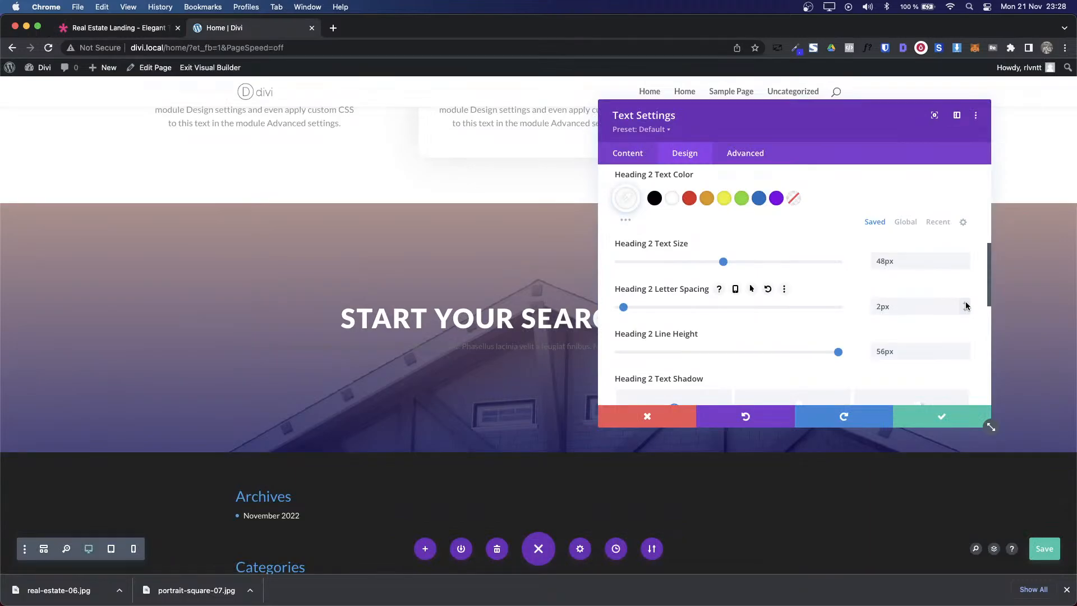
Step: Inspect the font, weight, size, line height and color of the demo's call-to-action paragraph with WhatFont
key("ctrl+shift+Tab")
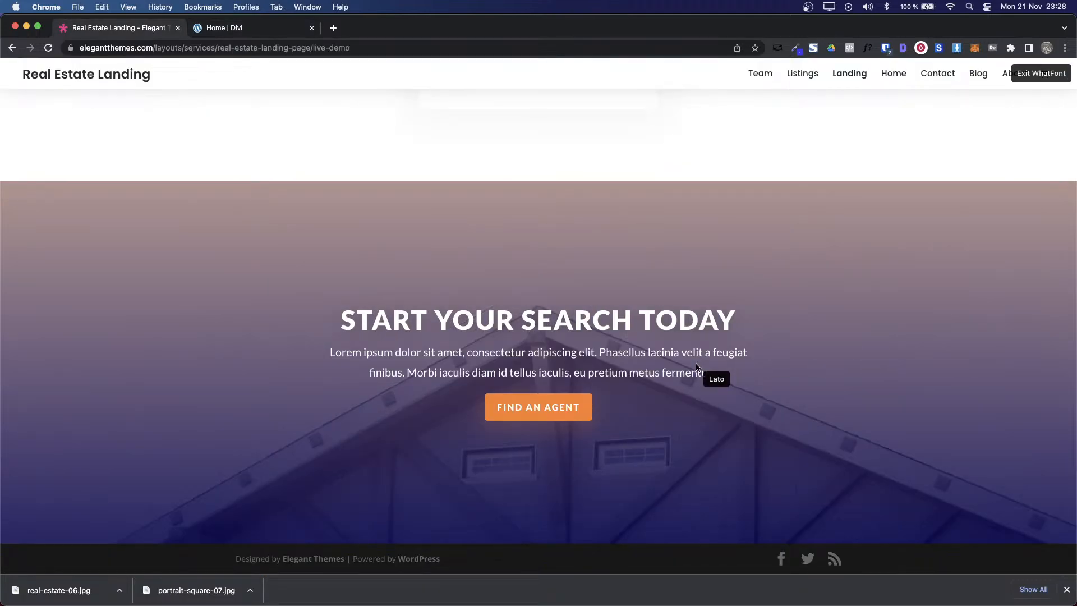
left_click(676, 356)
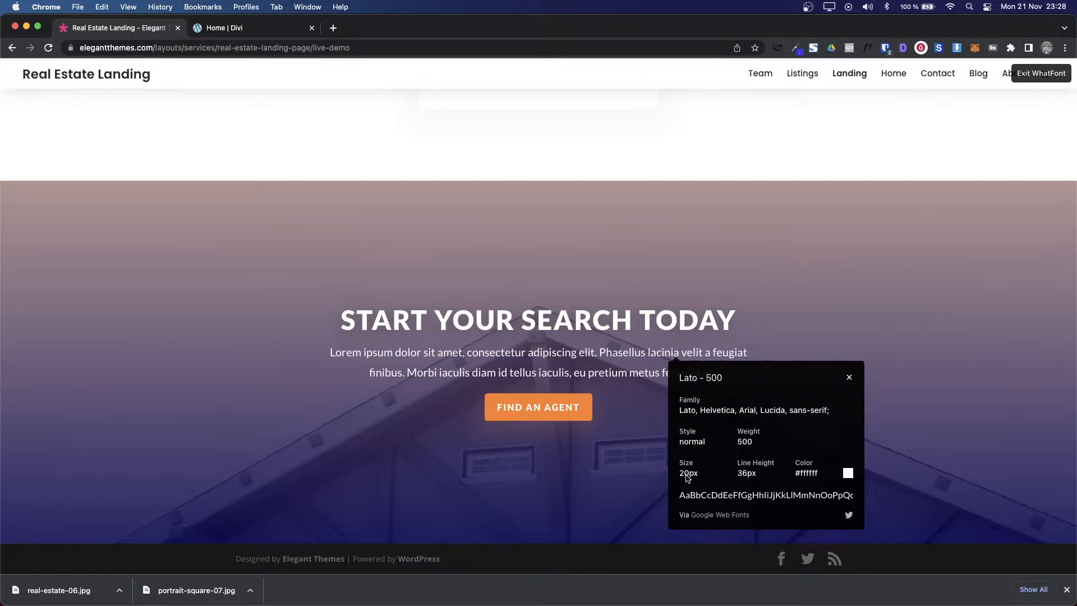
key("ctrl+Tab")
Step: Save the Text module's settings and the page, and dismiss the browser's downloads bar
scroll(831, 332, "down", 10)
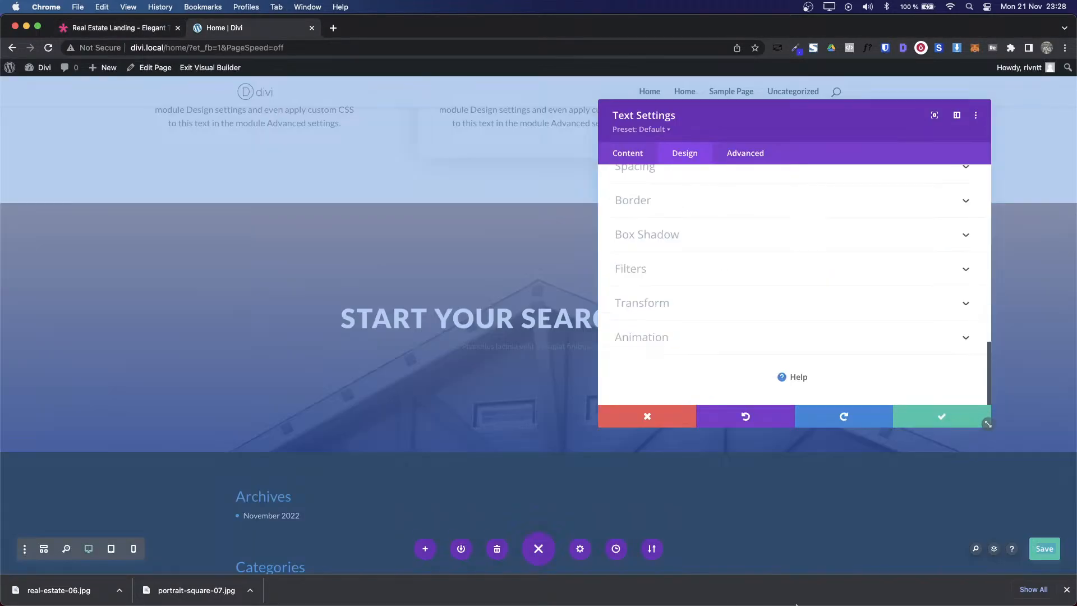
left_click(802, 303)
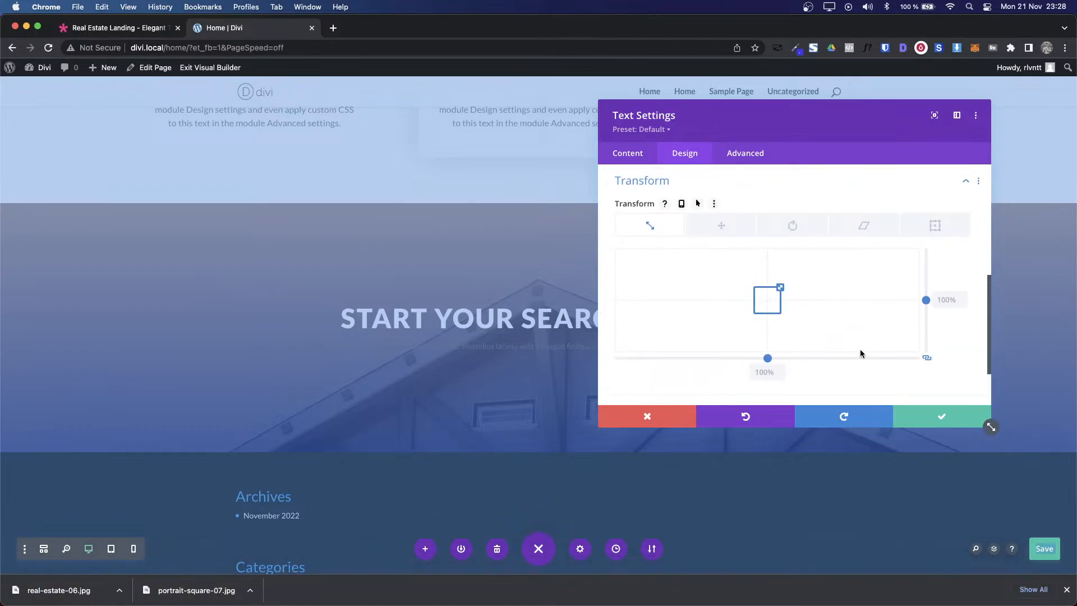
left_click(925, 416)
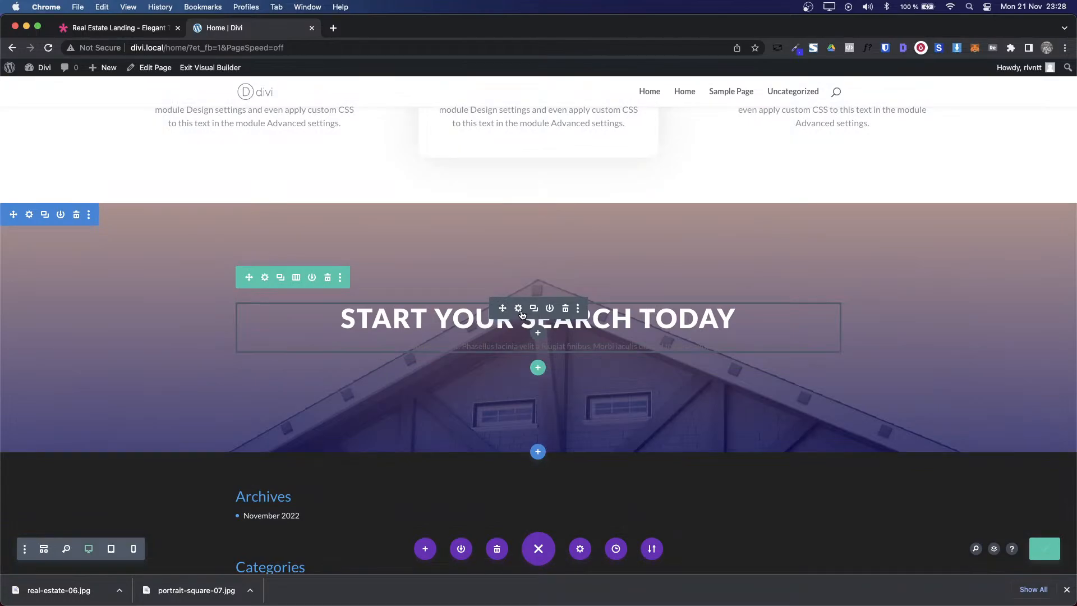
left_click(519, 309)
left_click(928, 416)
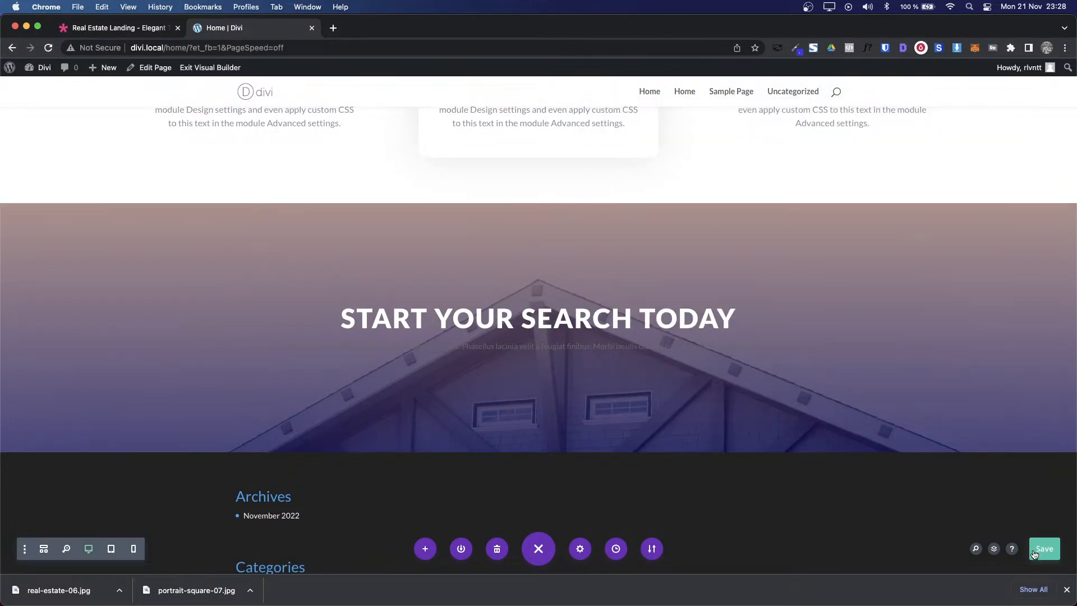
left_click(1056, 554)
left_click(1066, 589)
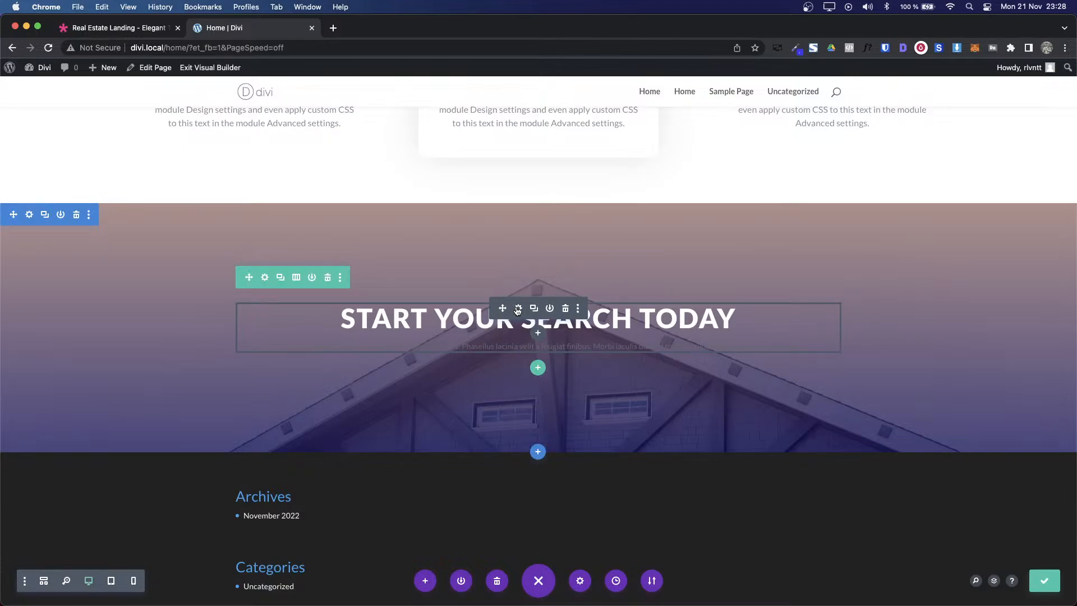
Step: Set the body text color of the "START YOUR SEARCH TODAY" Text module to white
left_click(517, 308)
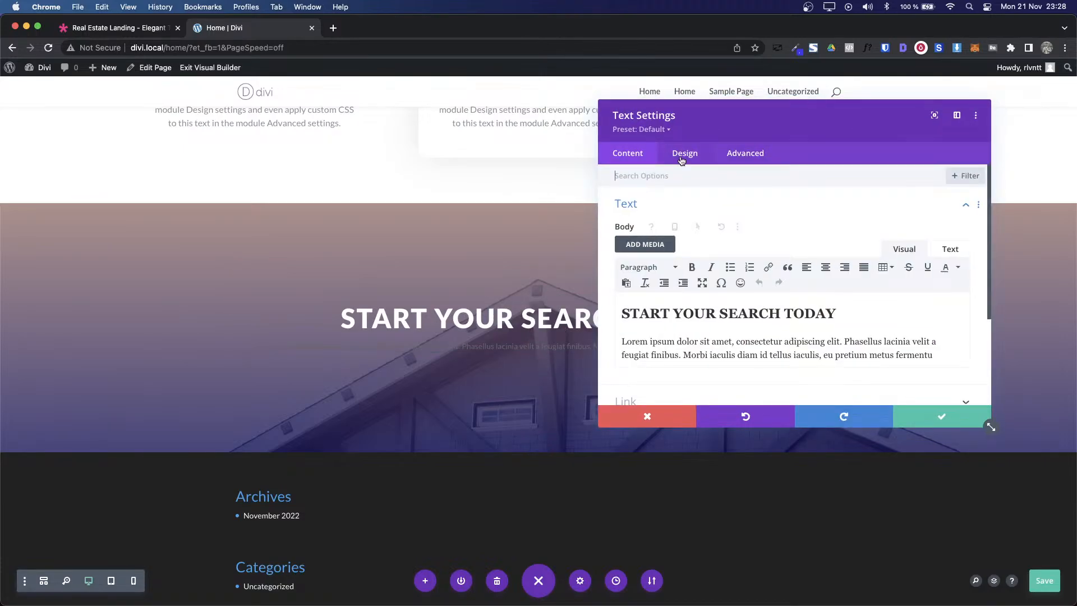
left_click(682, 160)
left_click(640, 214)
scroll(681, 332, "down", 3)
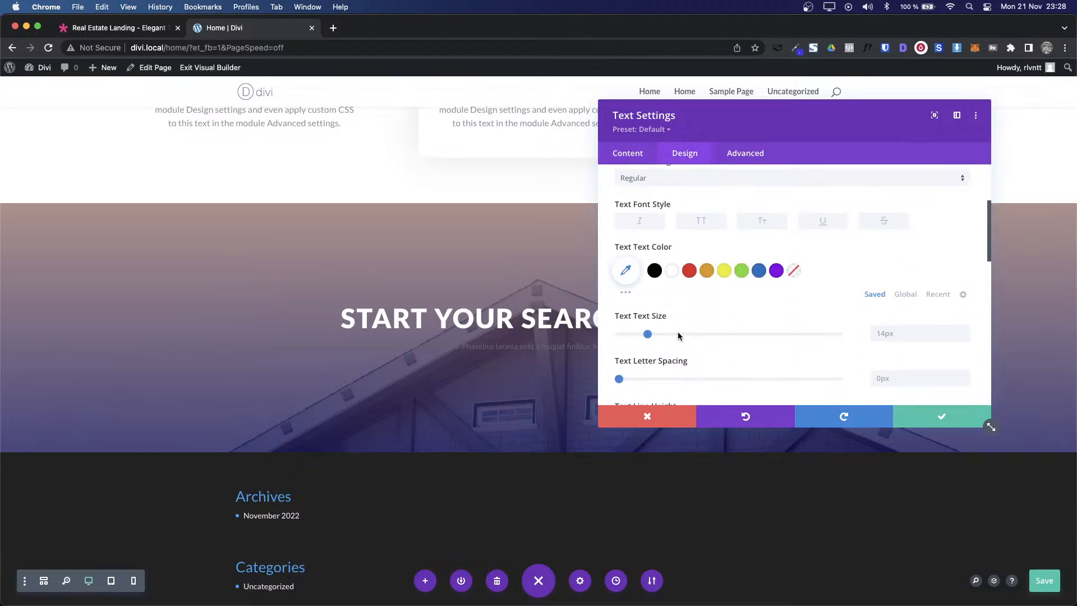
left_click(673, 273)
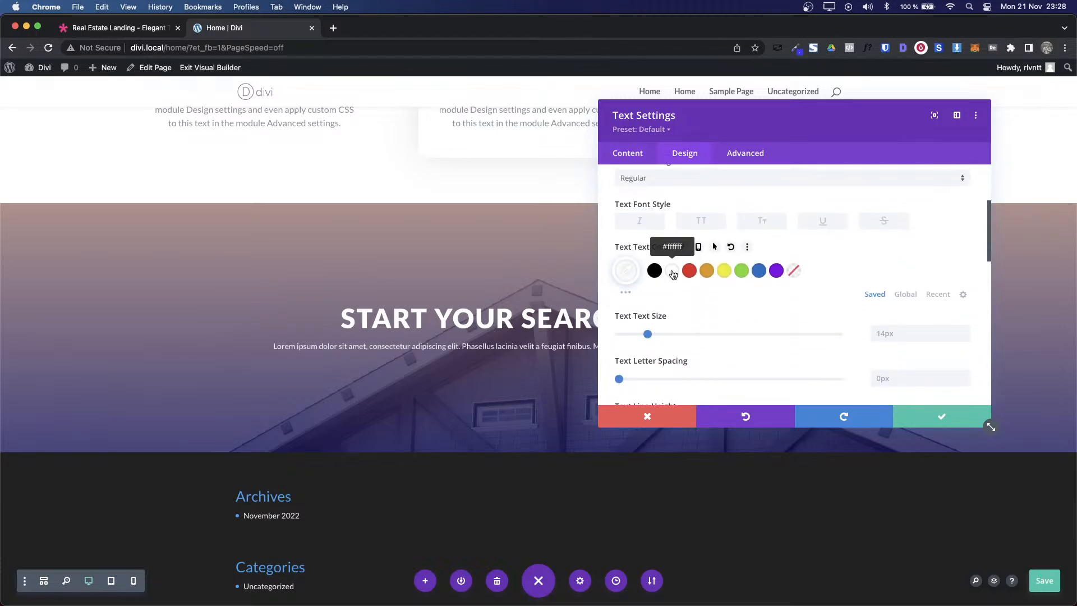
Step: Set the module's body text size to 20px to match the demo paragraph
key("ctrl+Tab")
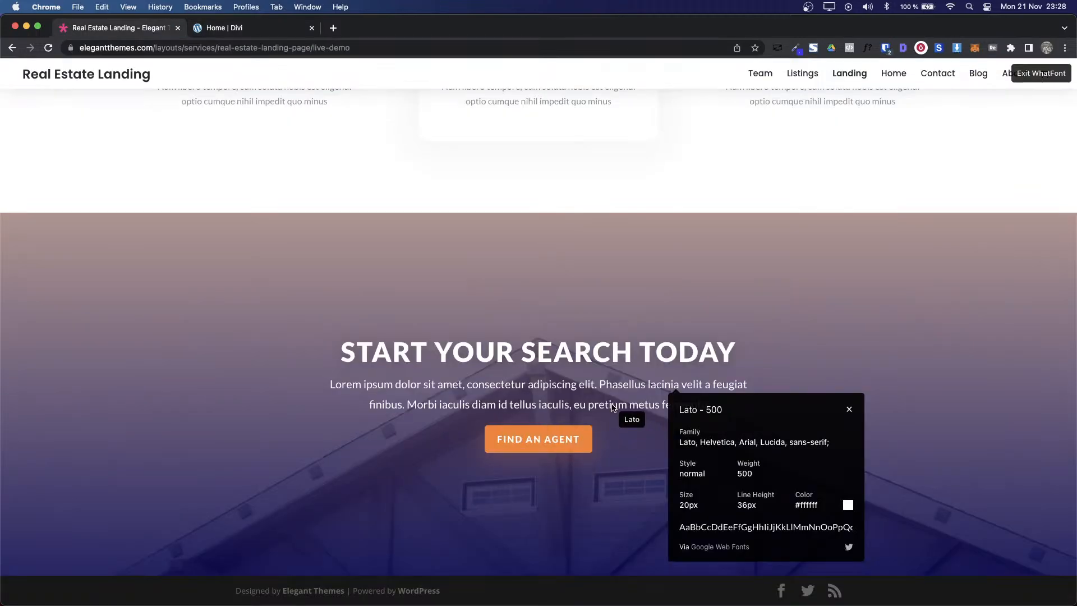
key("ctrl+Tab")
left_click(913, 334)
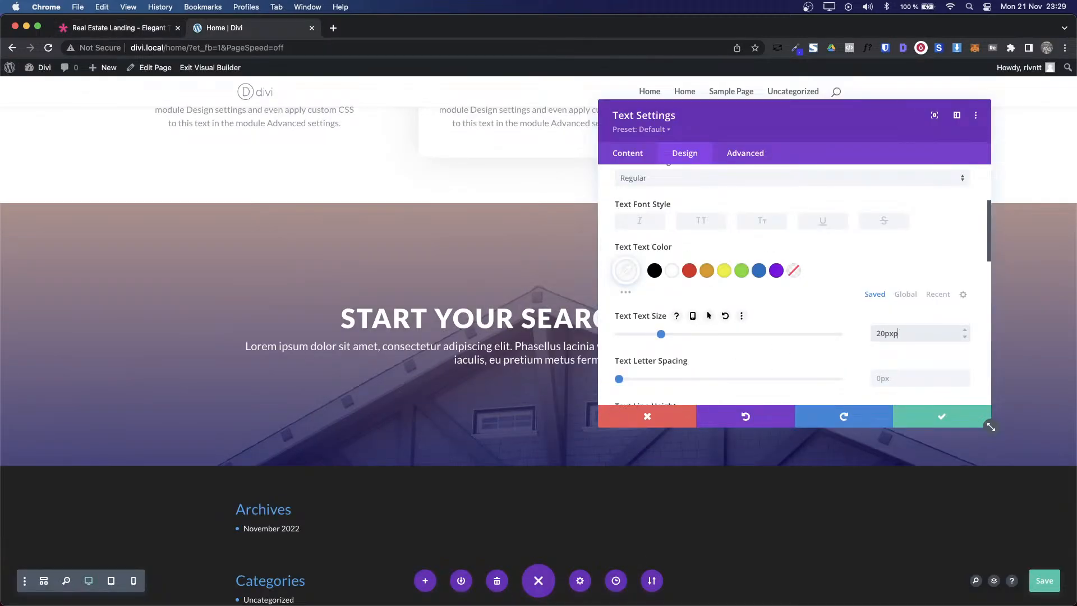
Step: Set the Text module's body line height to 36px to match the demo, save the settings, and close the demo's WhatFont card
key("ctrl+Tab")
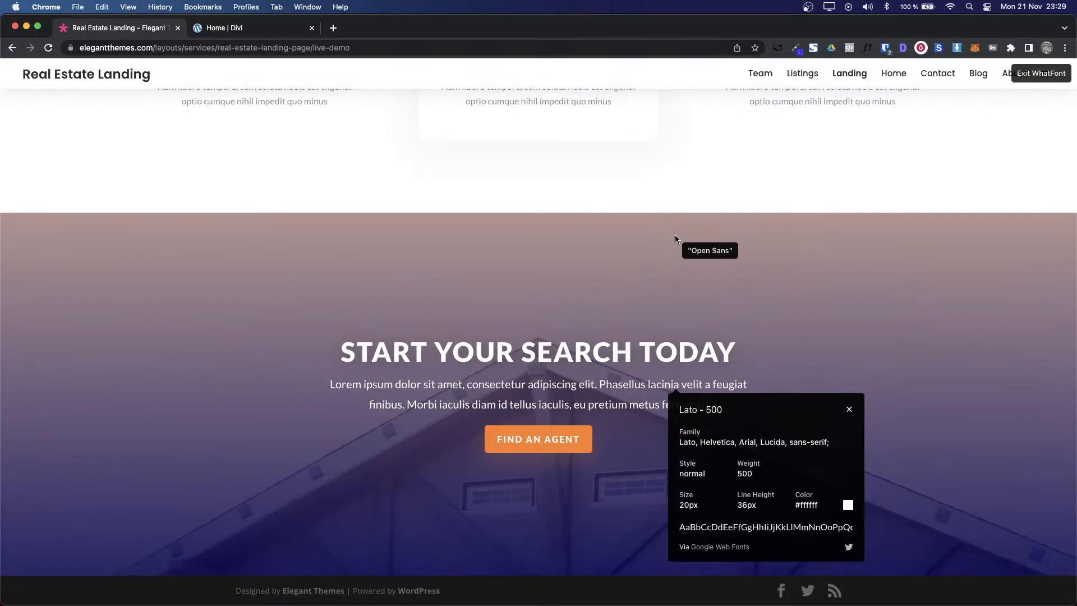
key("ctrl+Tab")
scroll(856, 348, "down", 1)
scroll(857, 348, "down", 5)
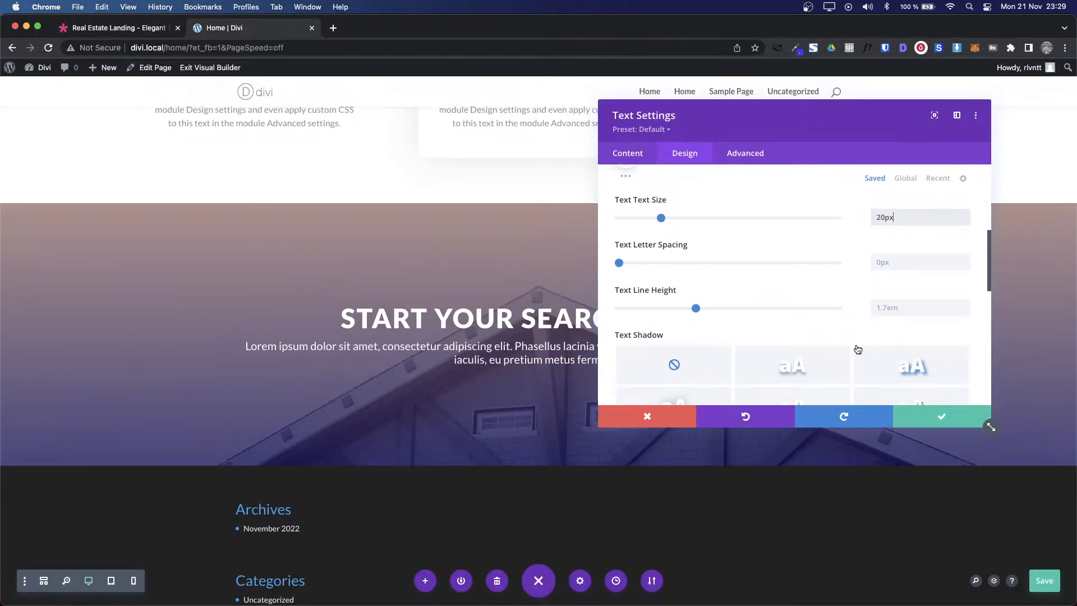
left_click(883, 309)
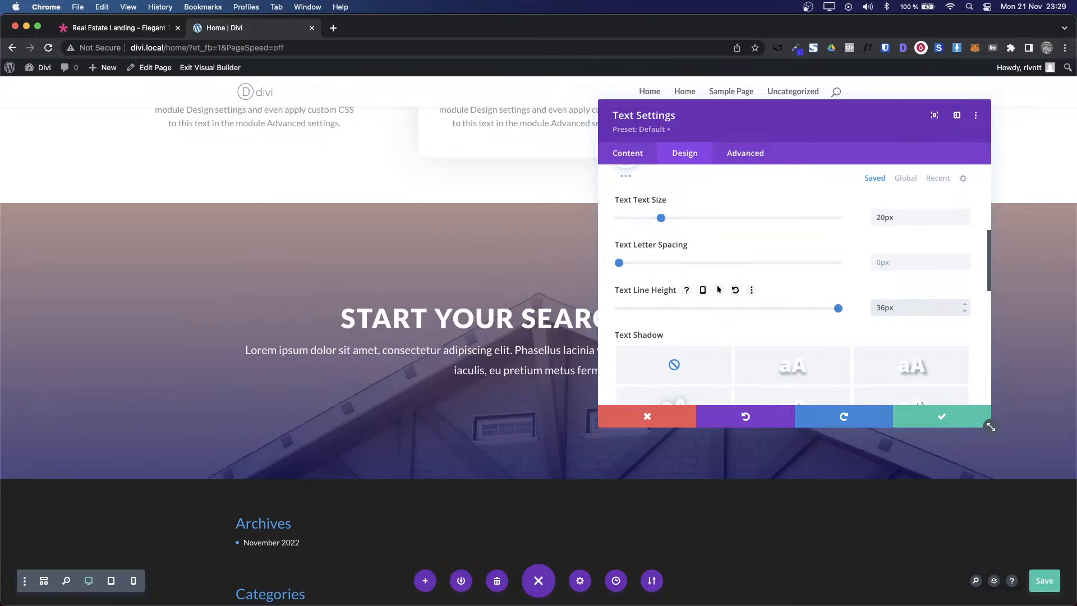
left_click(983, 421)
key("ctrl+Tab")
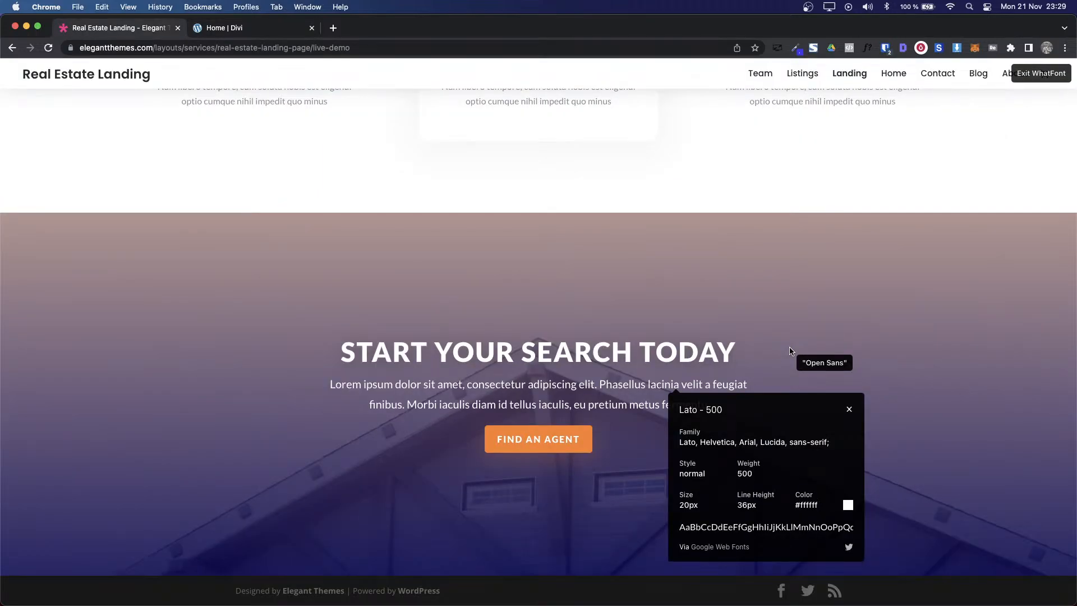
left_click(849, 410)
key("ctrl+Tab")
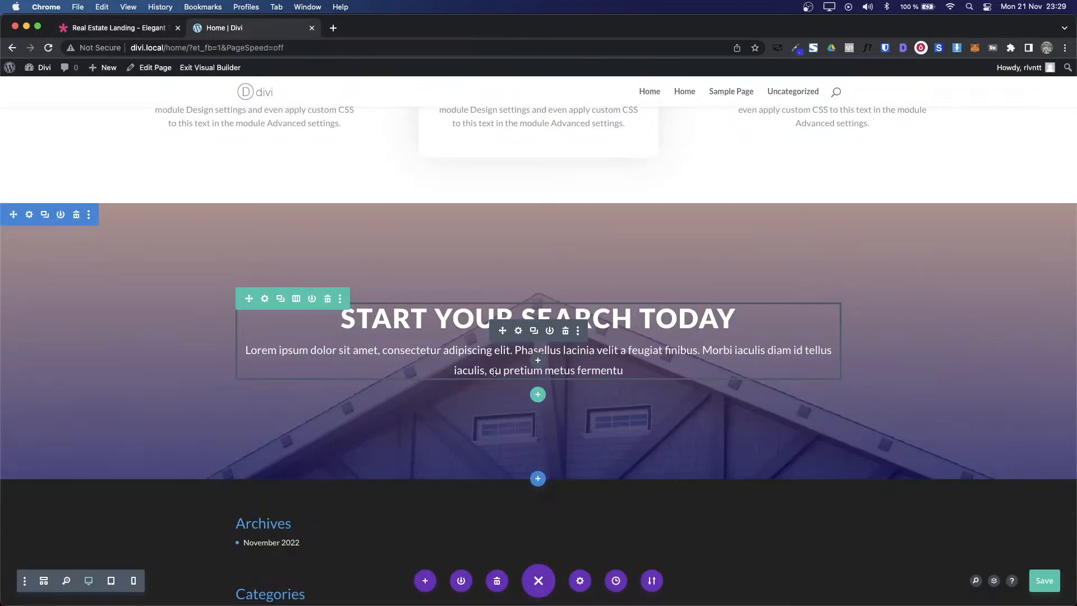
Step: Set the width of the row holding the "START YOUR SEARCH TODAY" text to 50% and save the row settings
left_click(265, 298)
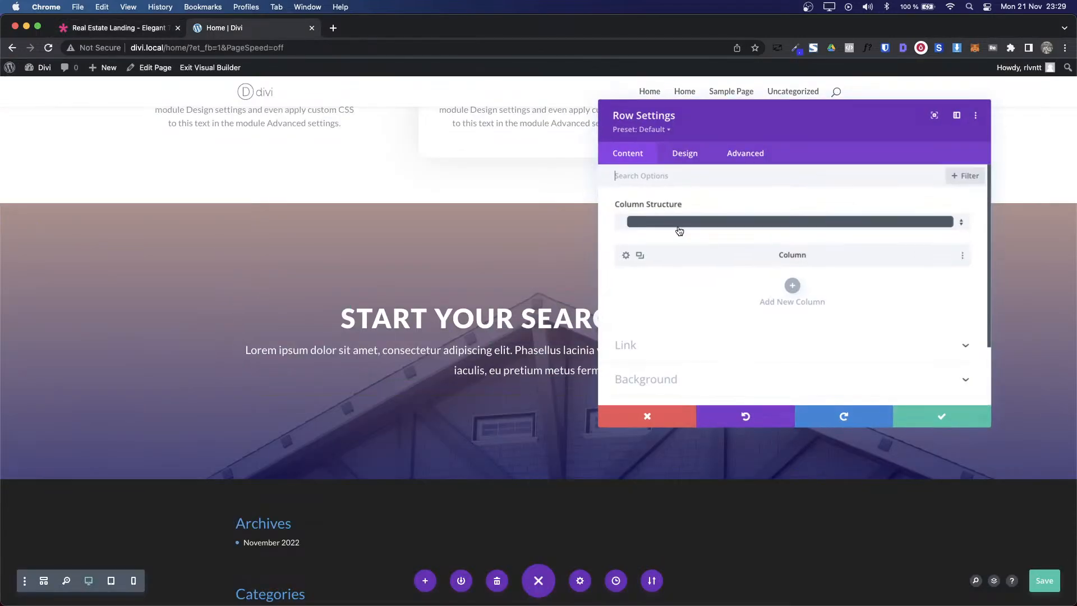
left_click(685, 153)
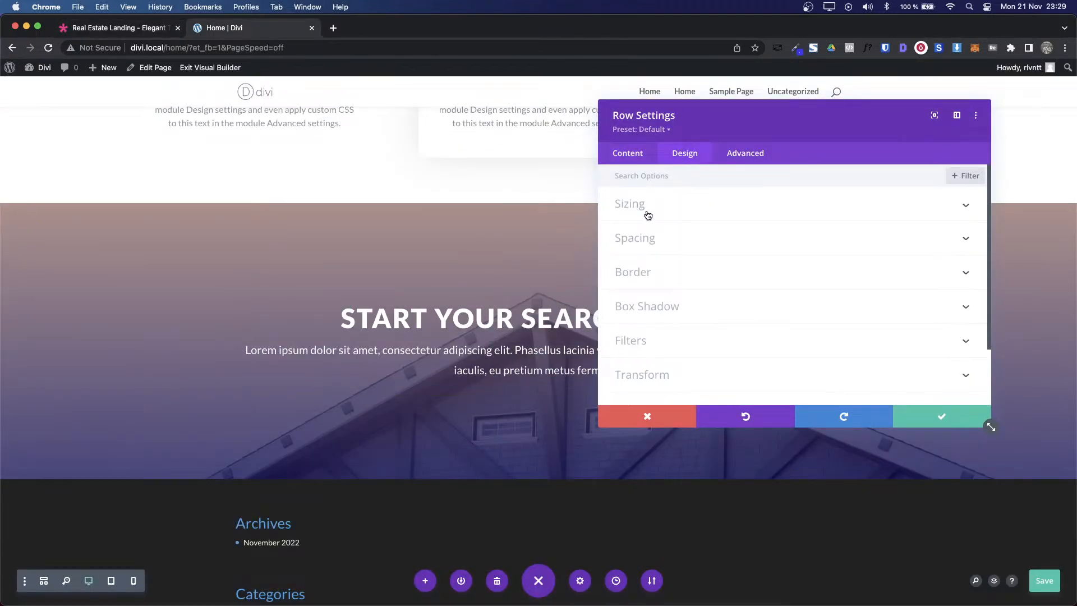
left_click(647, 216)
left_click(883, 331)
type("5")
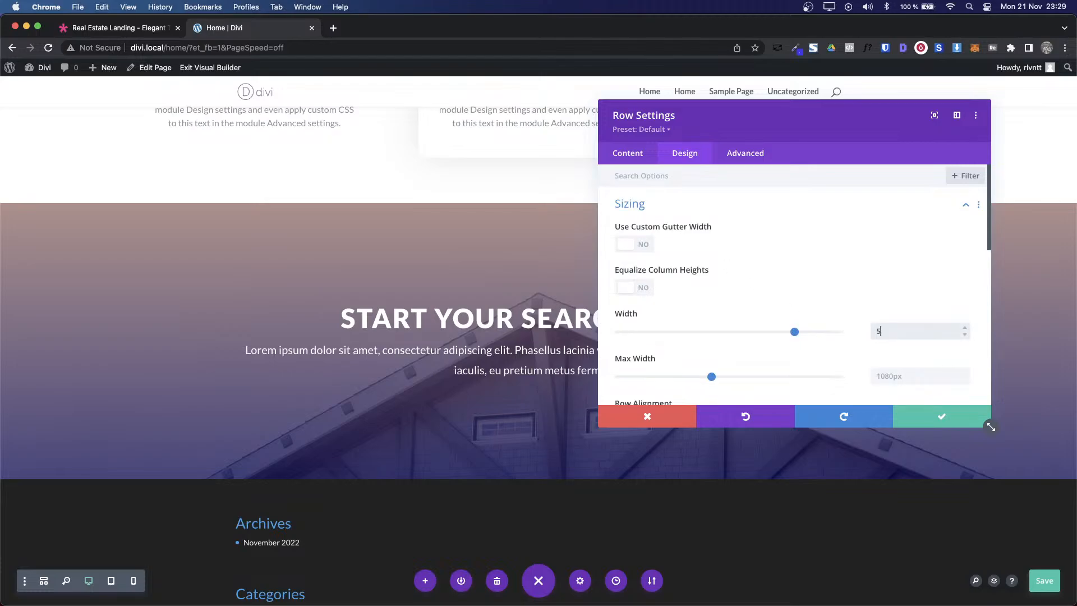
type("0%")
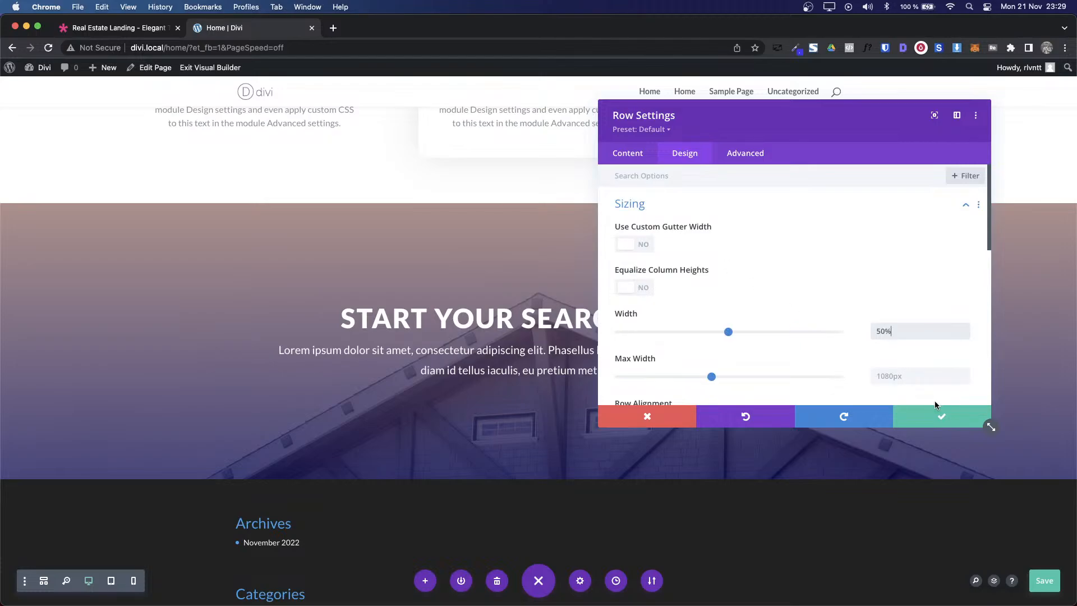
left_click(937, 415)
Step: Copy the hero's orange "BROWSE LISTINGS" Button module and paste it below the "START YOUR SEARCH TODAY" text
key("super+1")
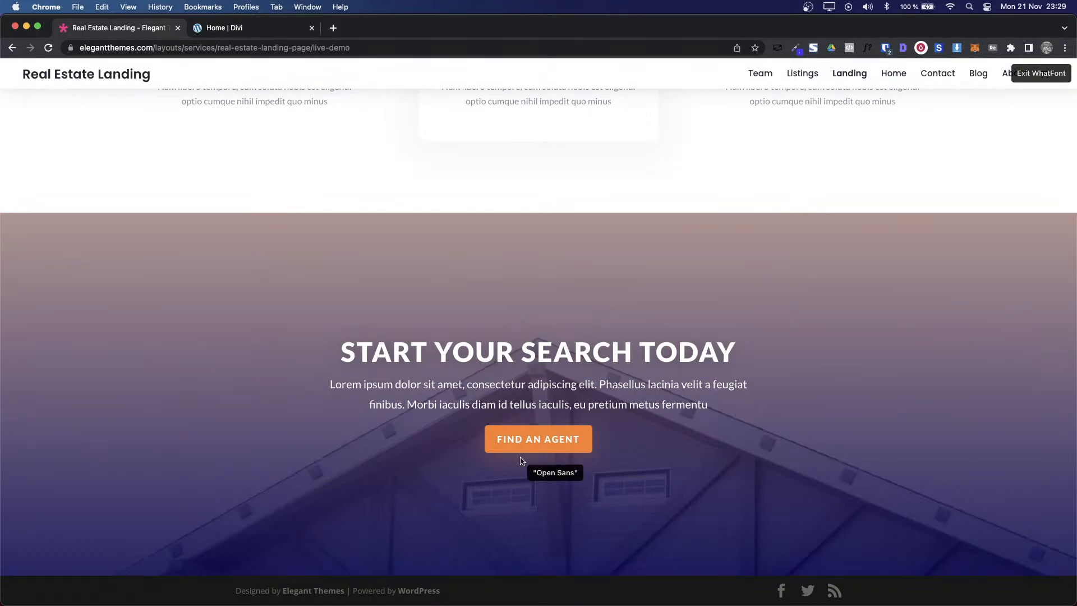
key("super+2")
scroll(627, 323, "up", 12)
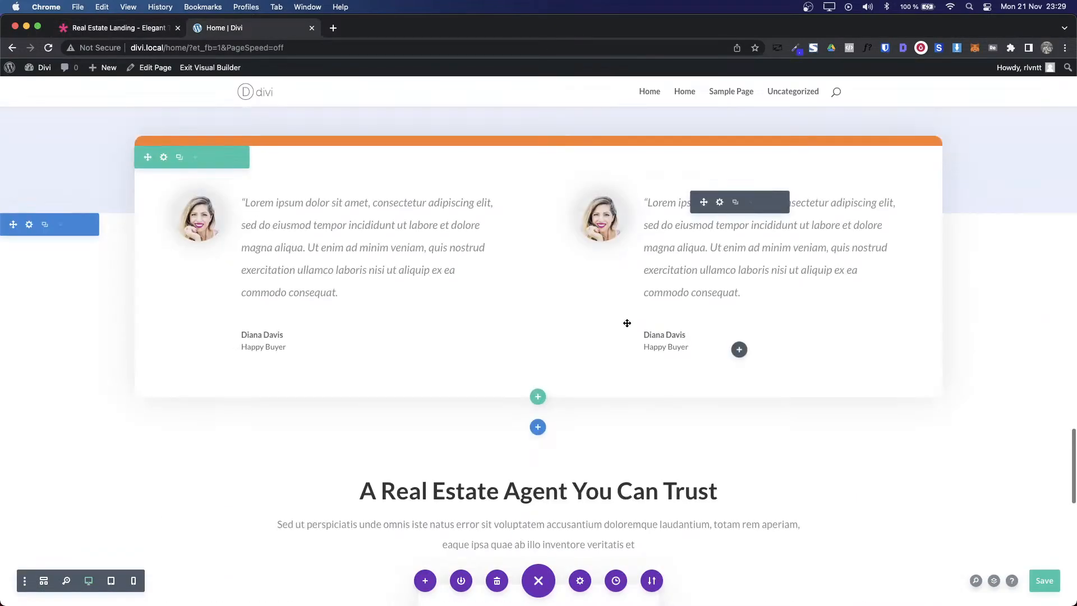
scroll(627, 323, "up", 15)
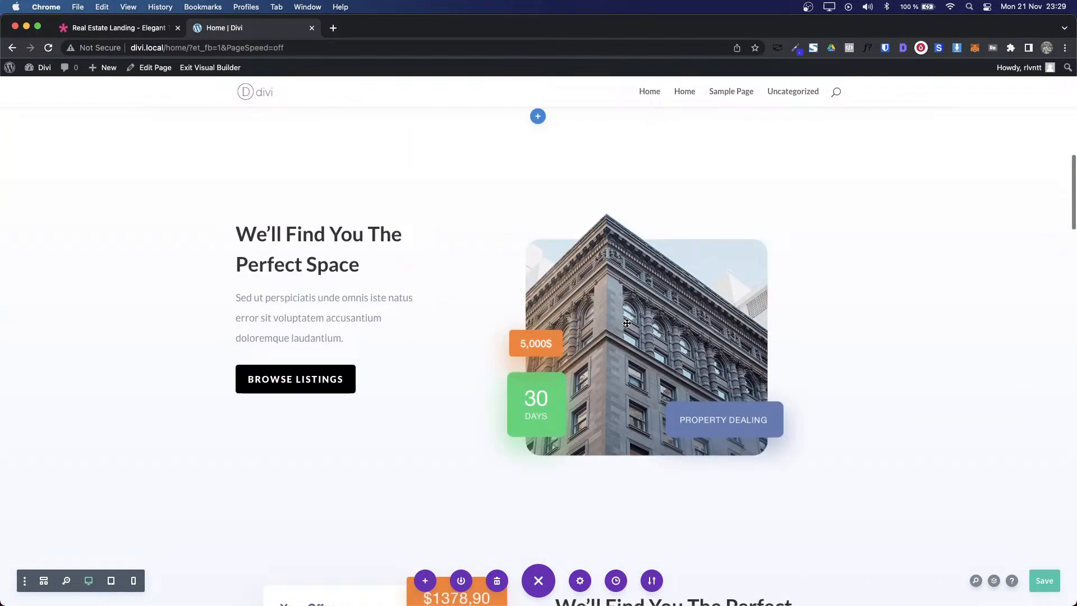
scroll(627, 323, "up", 6)
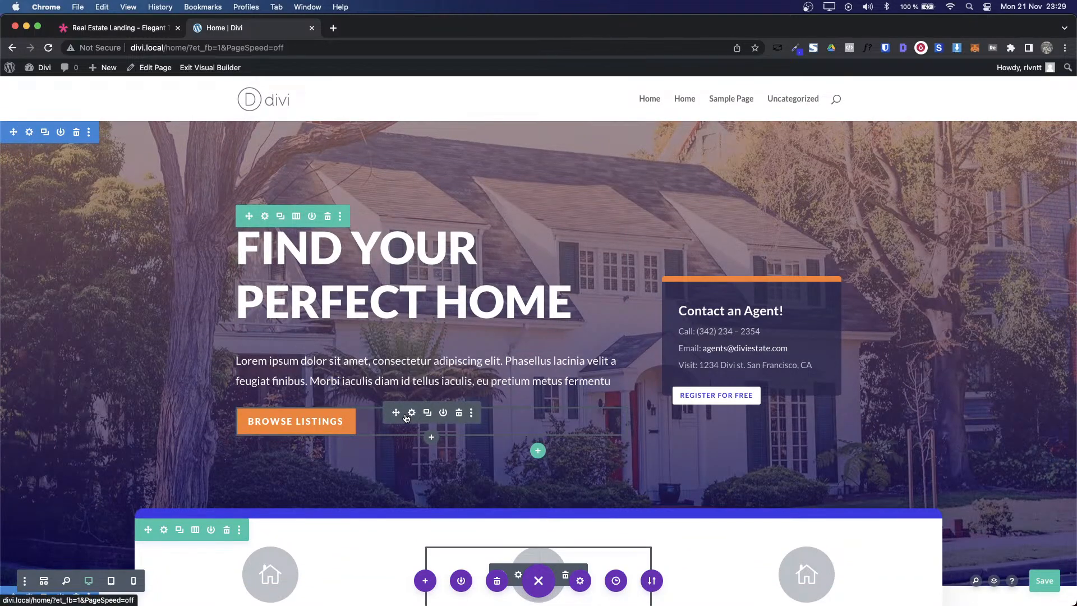
right_click(407, 417)
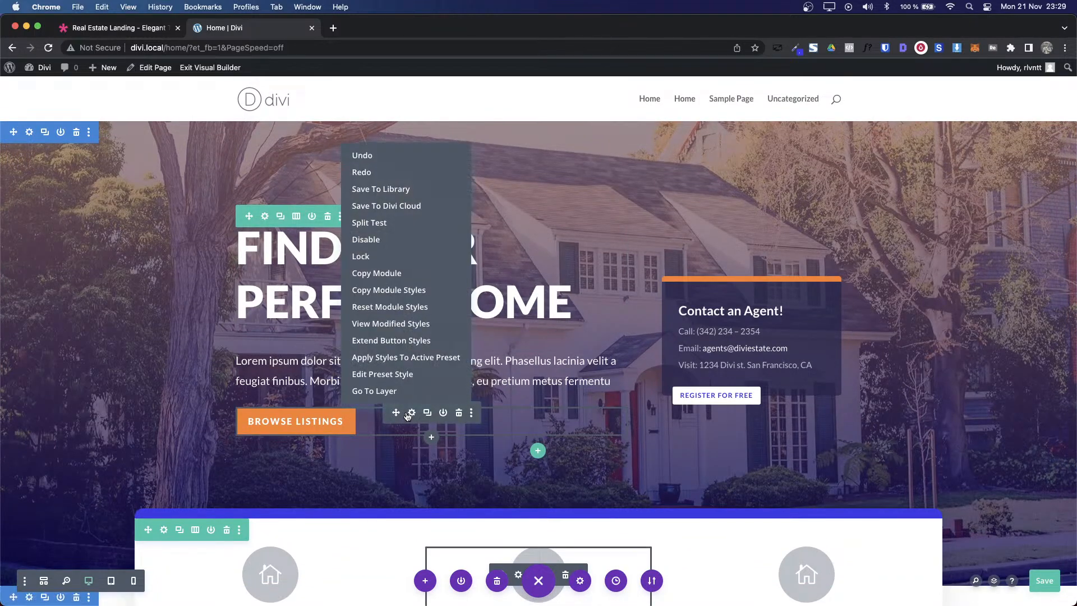
left_click(387, 273)
scroll(522, 363, "down", 15)
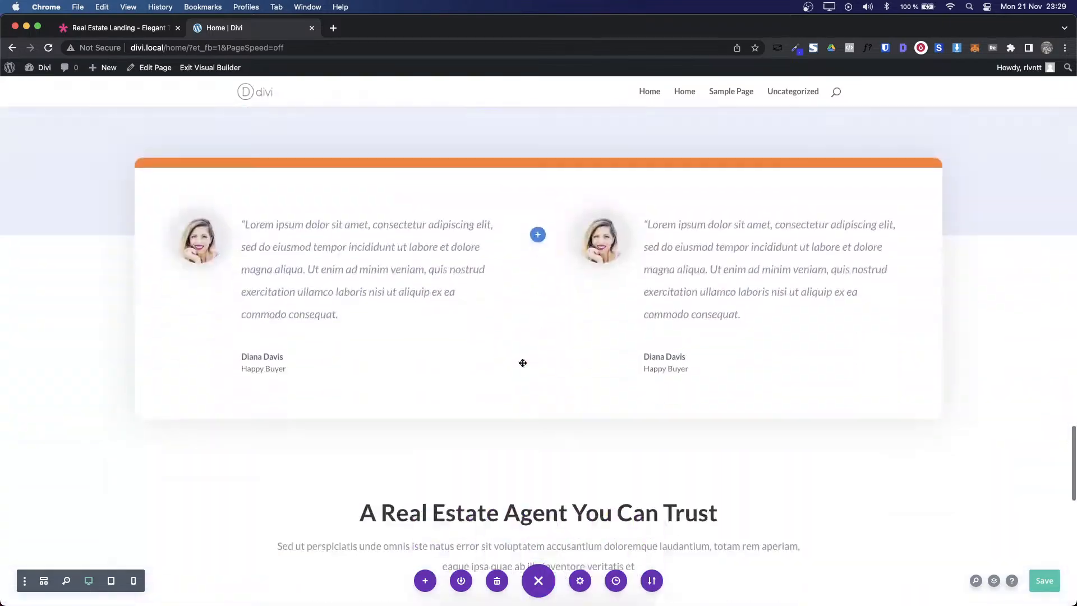
scroll(522, 363, "down", 10)
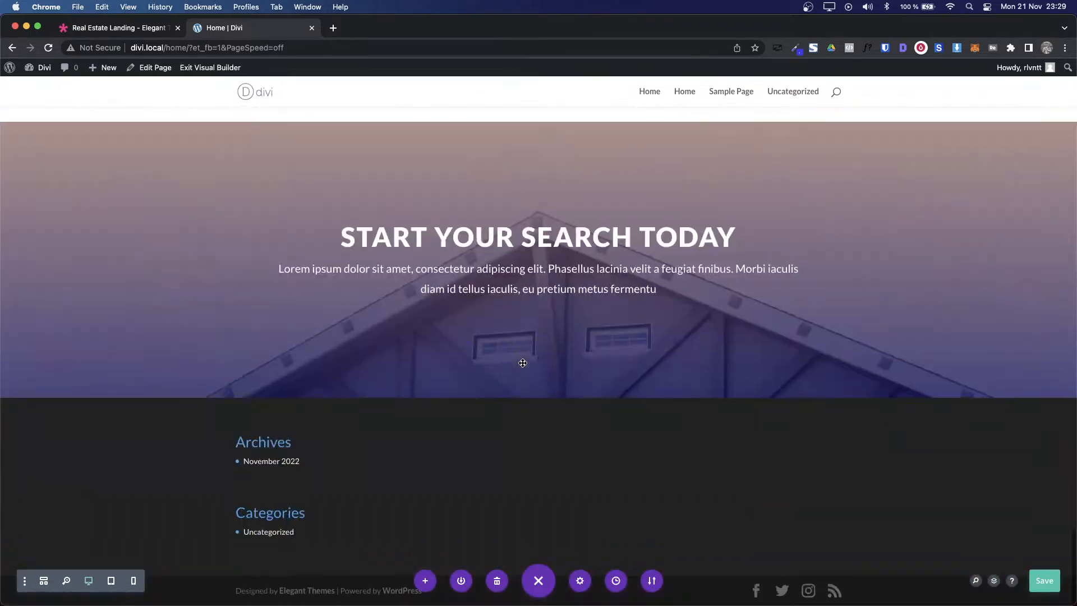
right_click(539, 288)
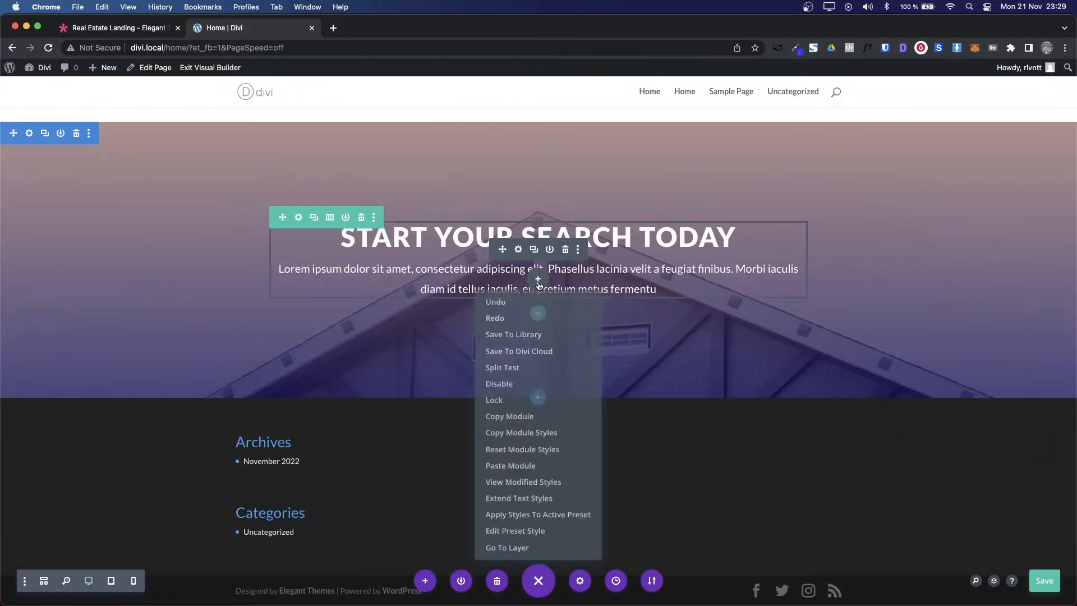
left_click(532, 473)
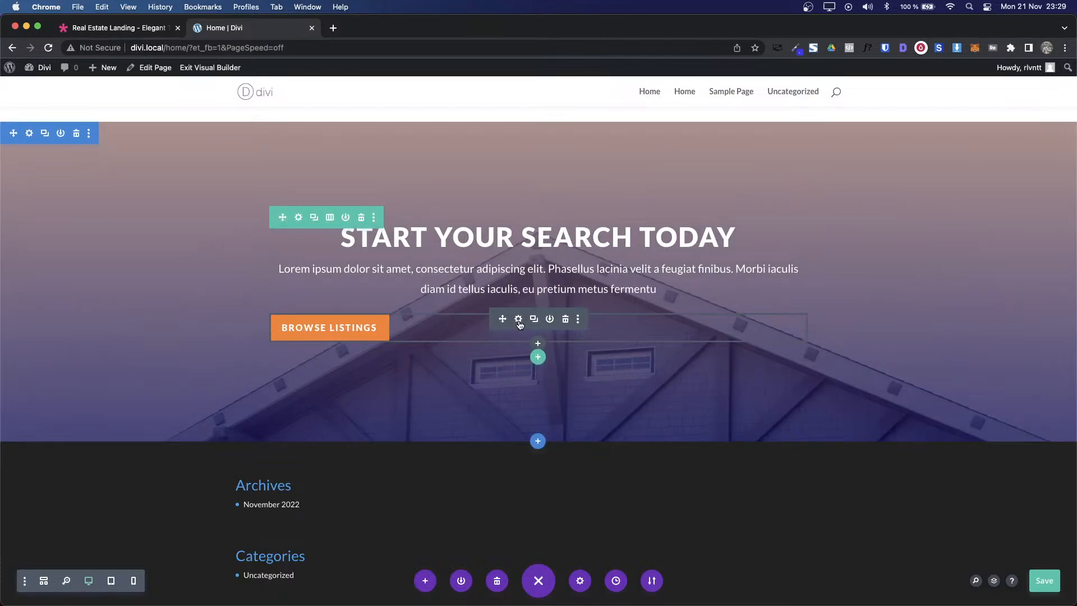
Step: Center-align the pasted "BROWSE LISTINGS" button in the call-to-action section and save its settings
left_click(518, 319)
left_click(694, 156)
left_click(666, 208)
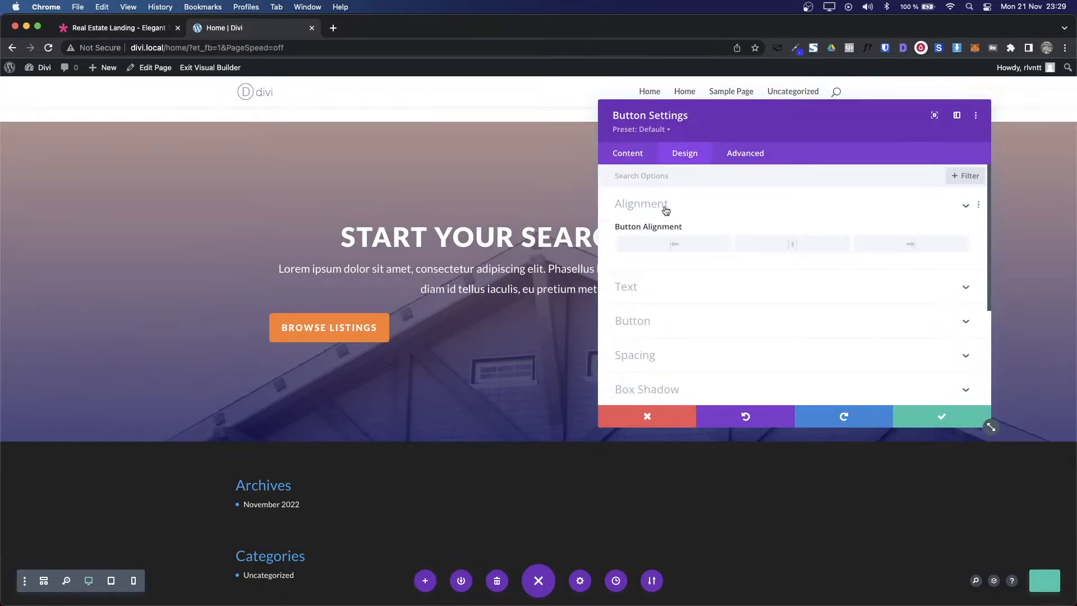
left_click(773, 252)
left_click(944, 415)
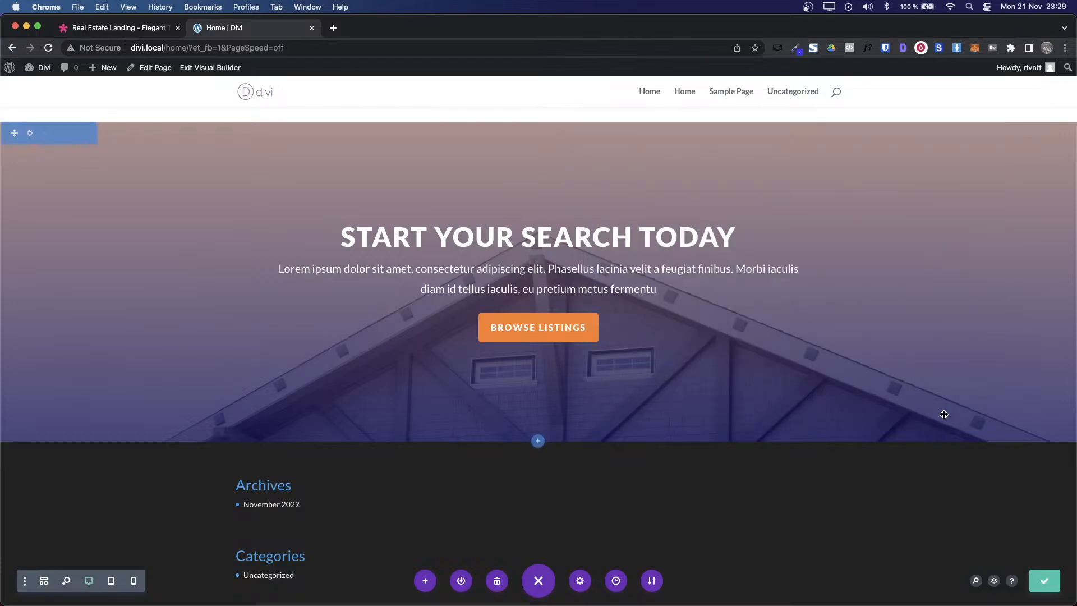
Step: Check the demo's call-to-action spacing and increase the matching section's top and bottom padding to about 190px
key("ctrl+shift+Tab")
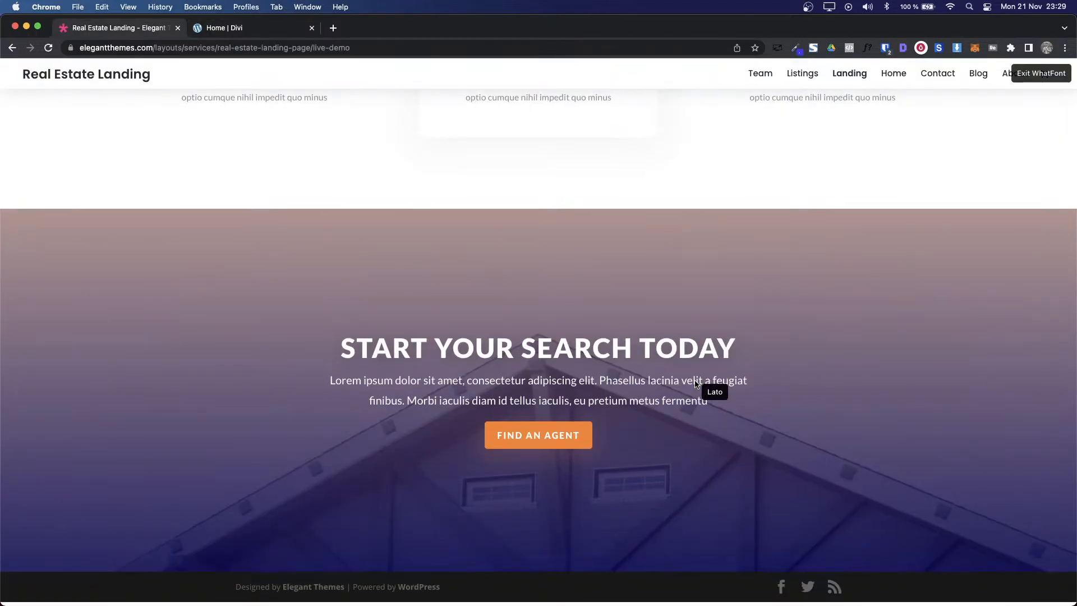
key("ctrl+Tab")
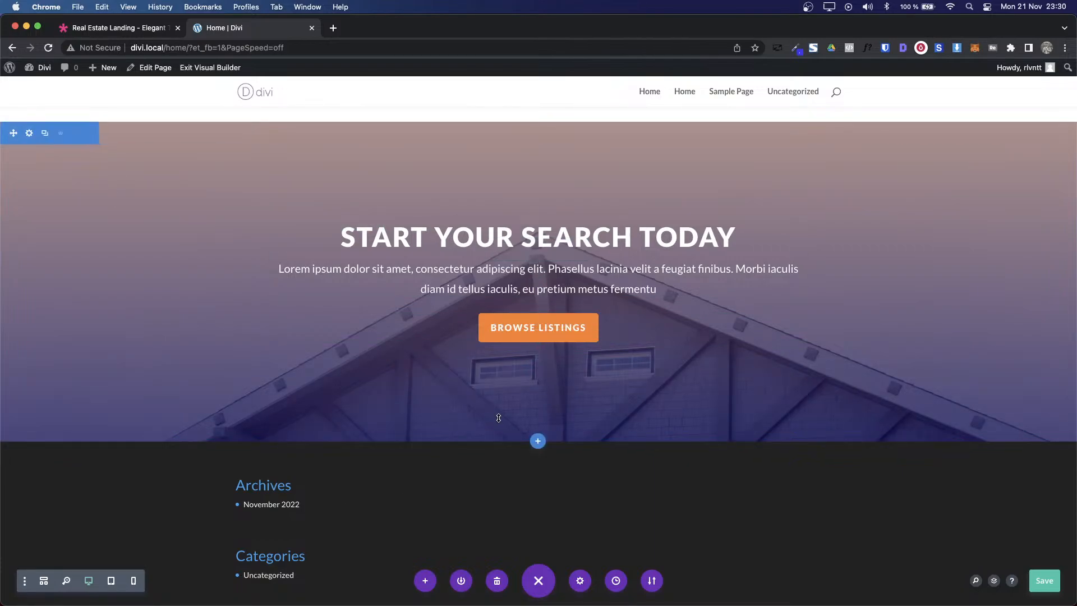
left_click_drag(504, 419, 503, 441)
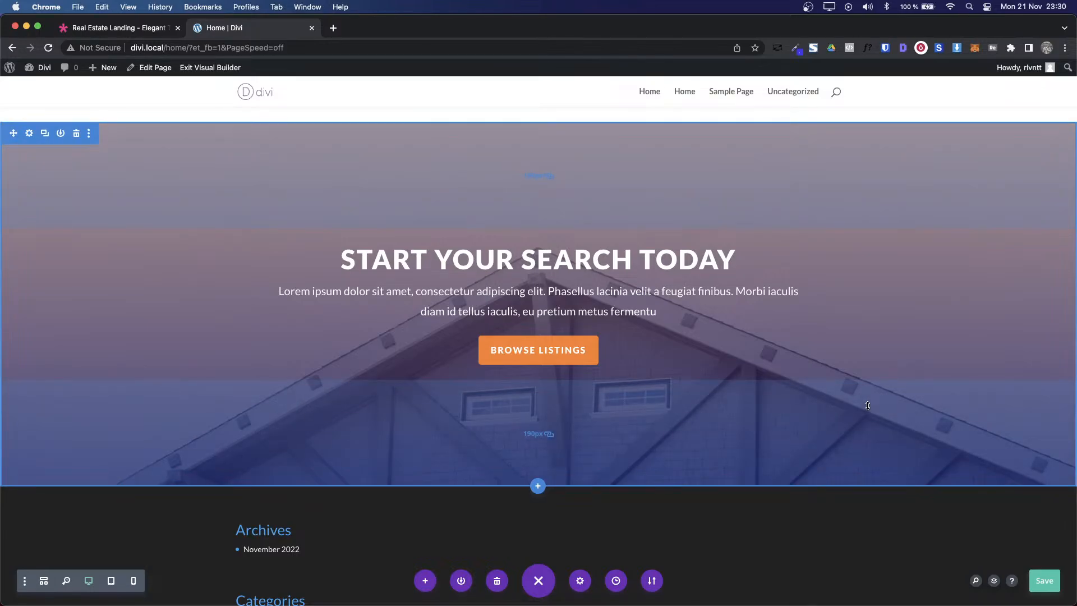
Step: Compare the height and layout of the rebuilt "START YOUR SEARCH TODAY" section with the demo's version
key("ctrl+Tab")
scroll(867, 406, "down", 1)
key("ctrl+Tab")
scroll(867, 405, "up", 2)
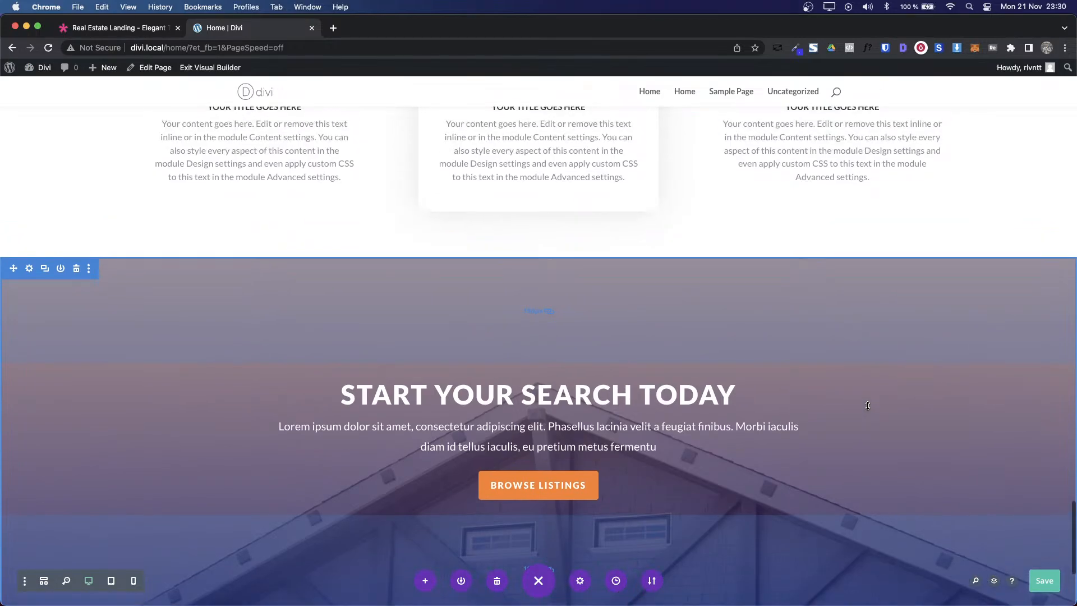
key("ctrl+Tab")
key("ctrl+Tab")
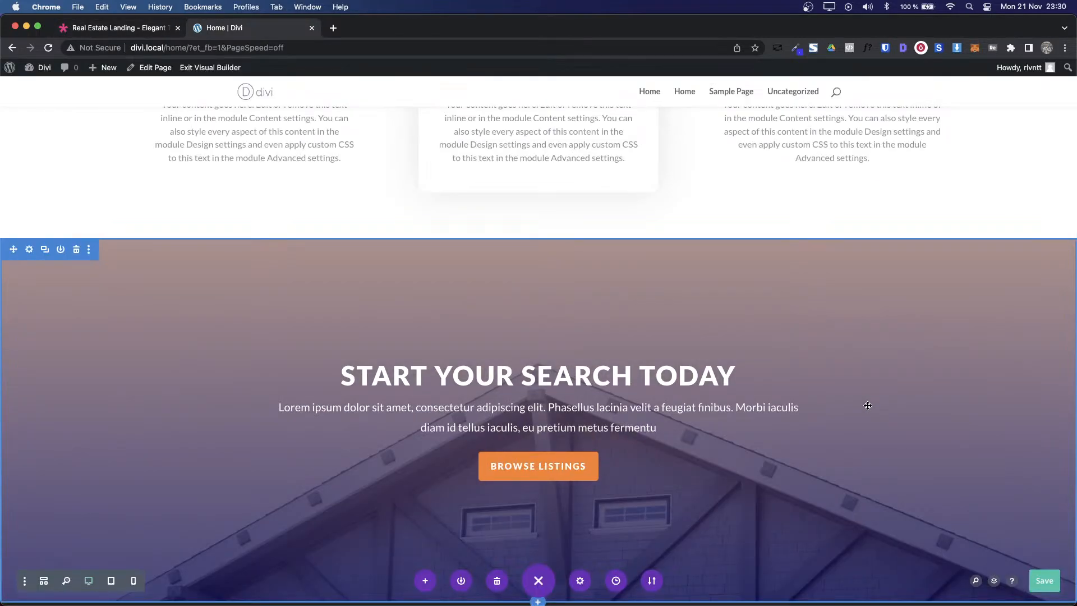
key("ctrl+Tab")
scroll(868, 406, "up", 1)
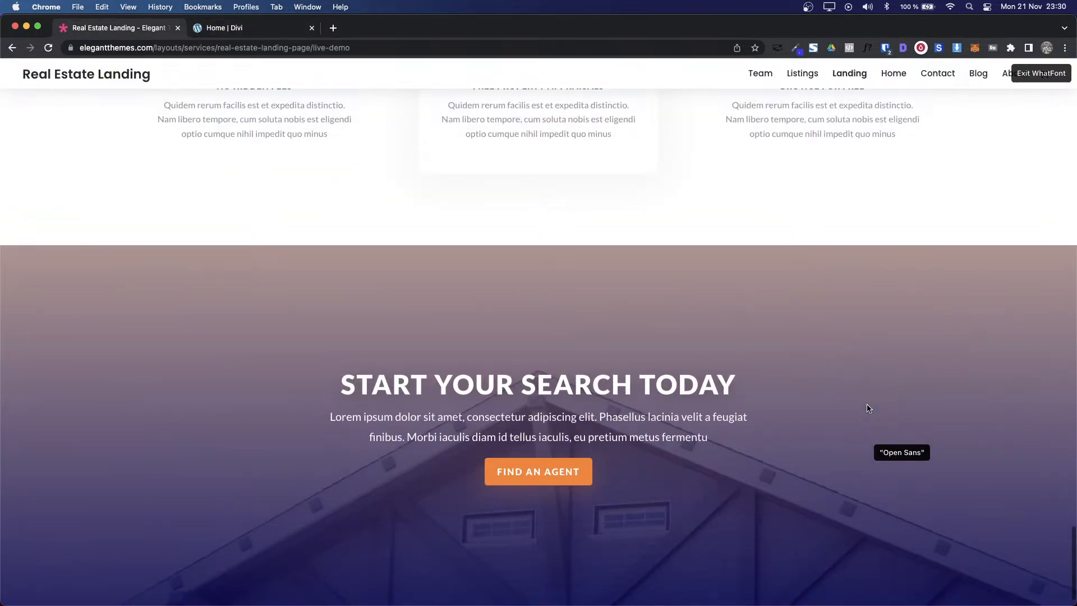
key("ctrl+Tab")
key("ctrl+Tab")
key("ctrl+Tab")
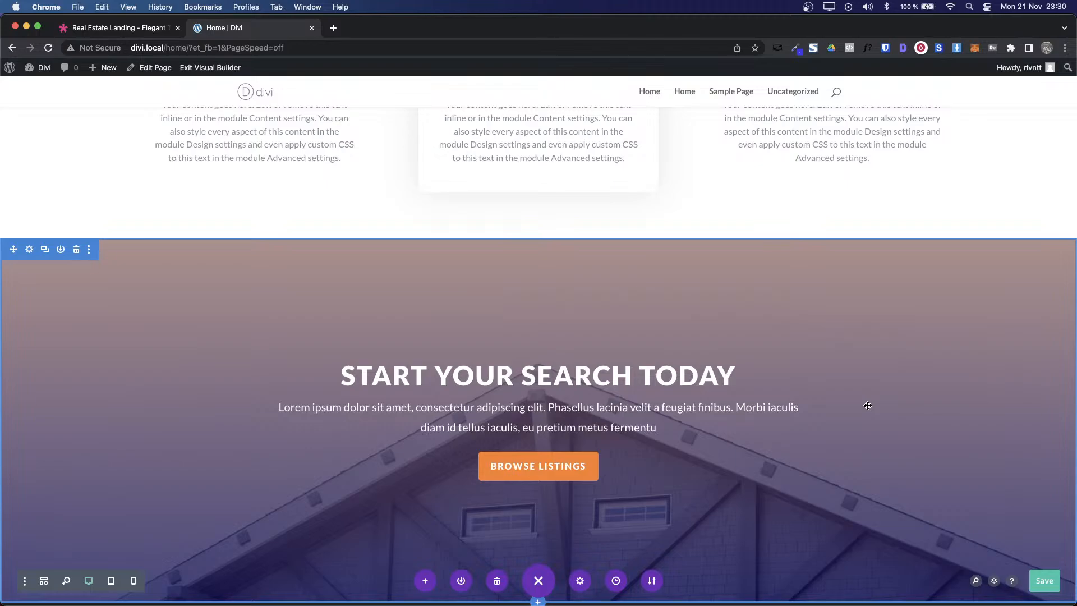
Step: Exit the Visual Builder to load the front-end view of the Home page
scroll(867, 405, "up", 20)
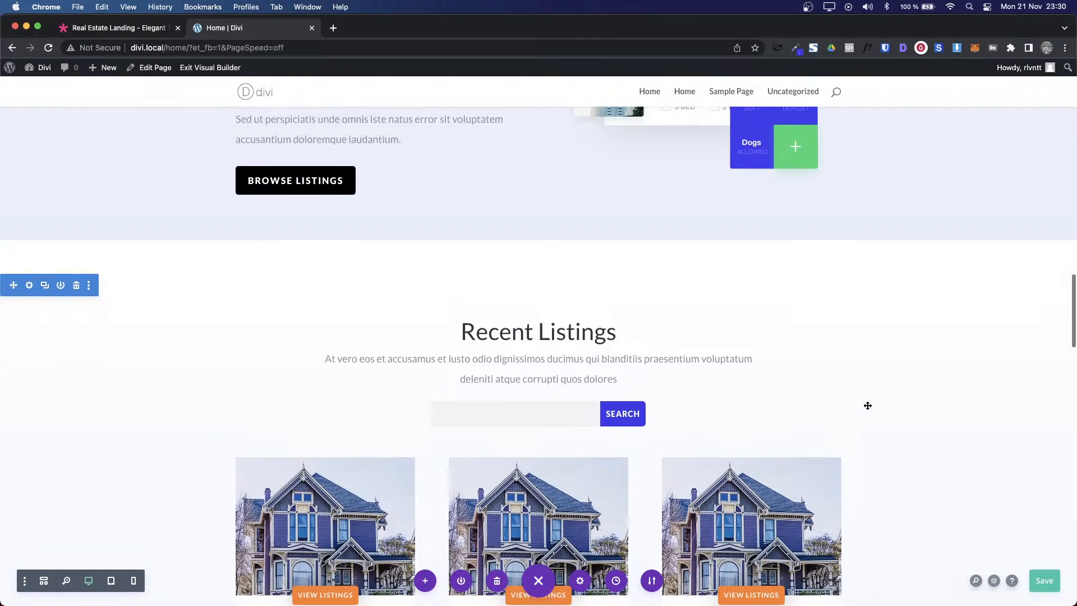
scroll(868, 405, "up", 15)
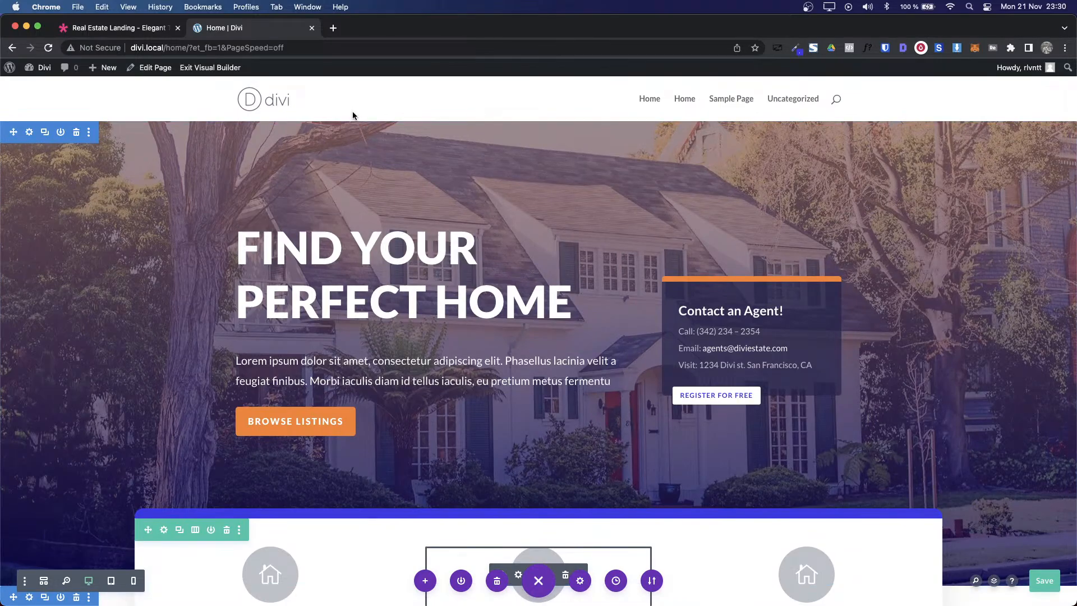
left_click(210, 67)
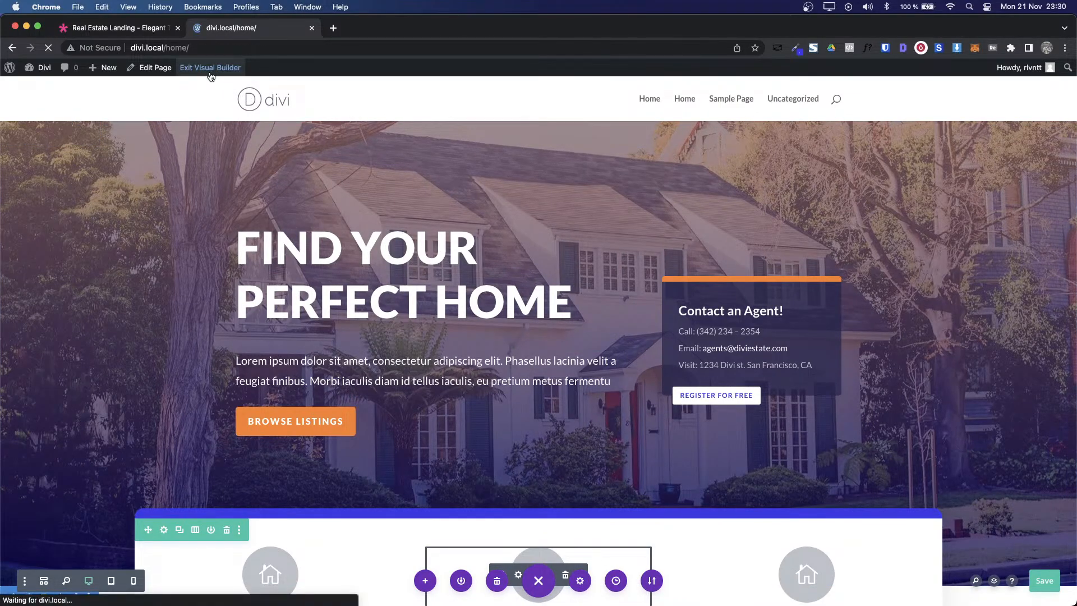
Step: Review the front-end Home page from the hero through the listings and testimonials to the closing call-to-action section
scroll(887, 426, "down", 10)
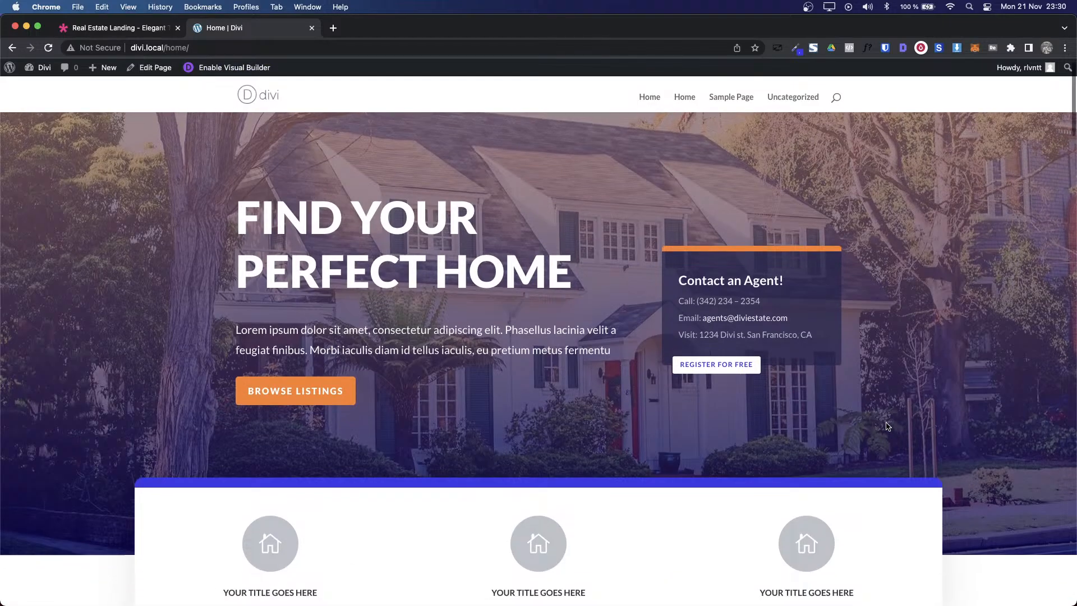
scroll(886, 424, "down", 6)
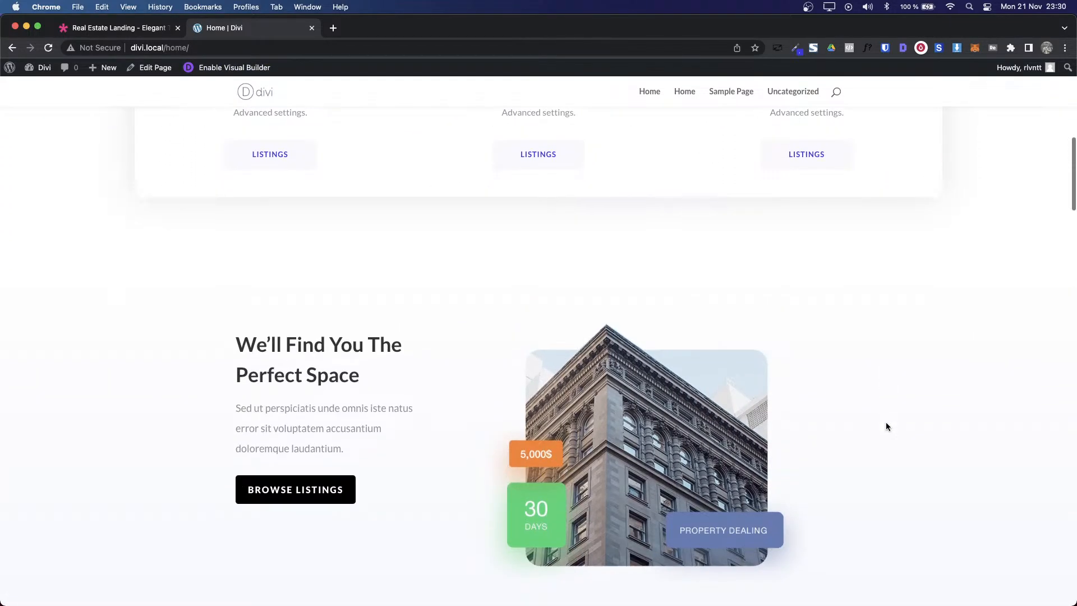
scroll(886, 426, "down", 10)
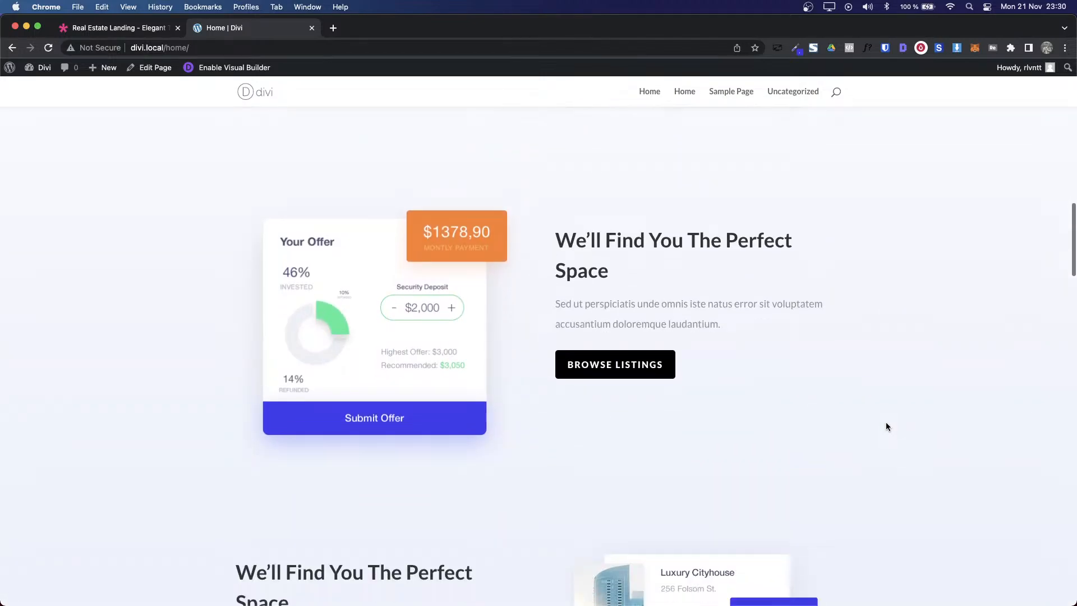
scroll(886, 426, "down", 12)
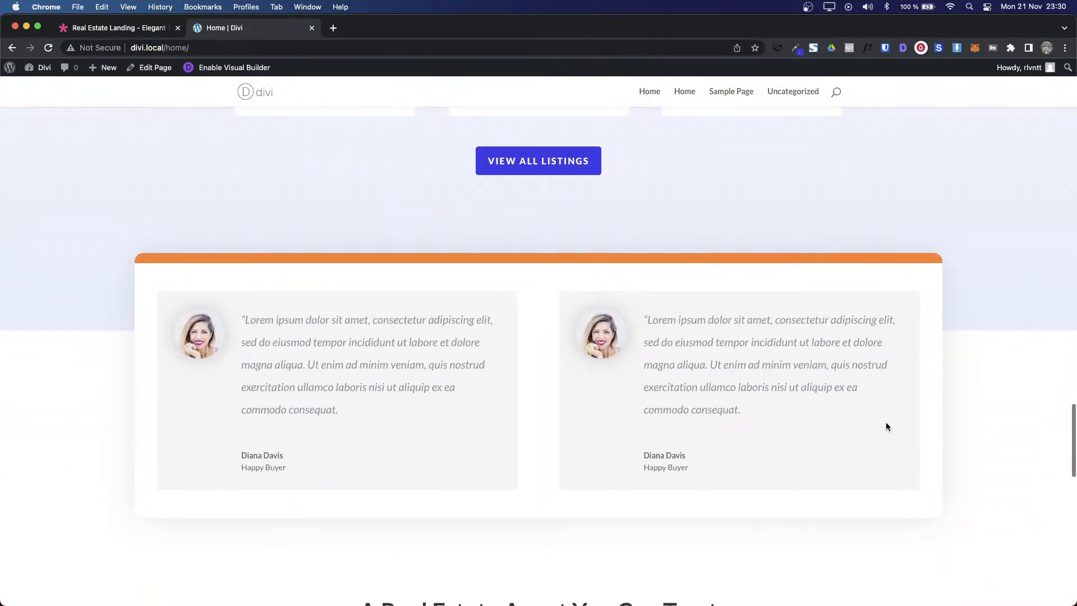
scroll(886, 426, "down", 7)
scroll(886, 426, "down", 6)
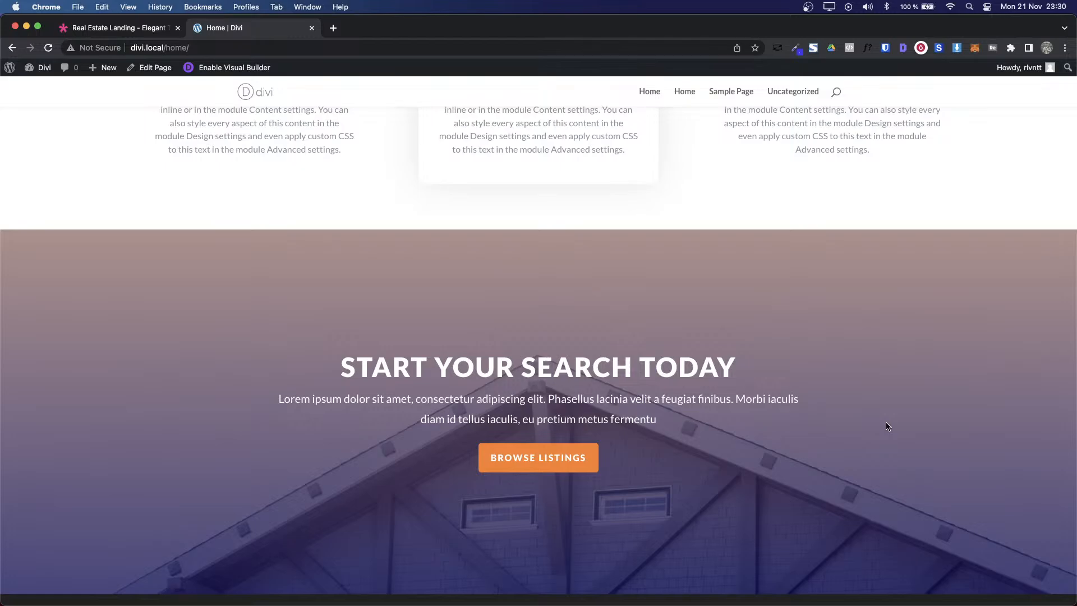
Step: Review the front-end Home page from the closing call-to-action up to the hero, down to Recent Listings, and back to the hero
scroll(886, 426, "down", 4)
scroll(886, 426, "up", 12)
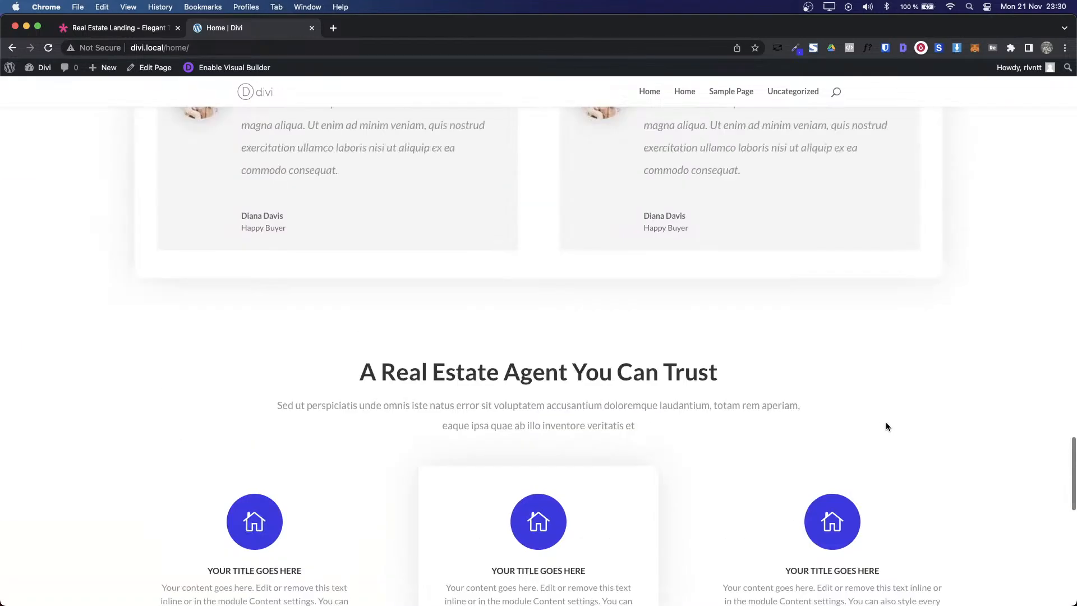
scroll(886, 426, "up", 5)
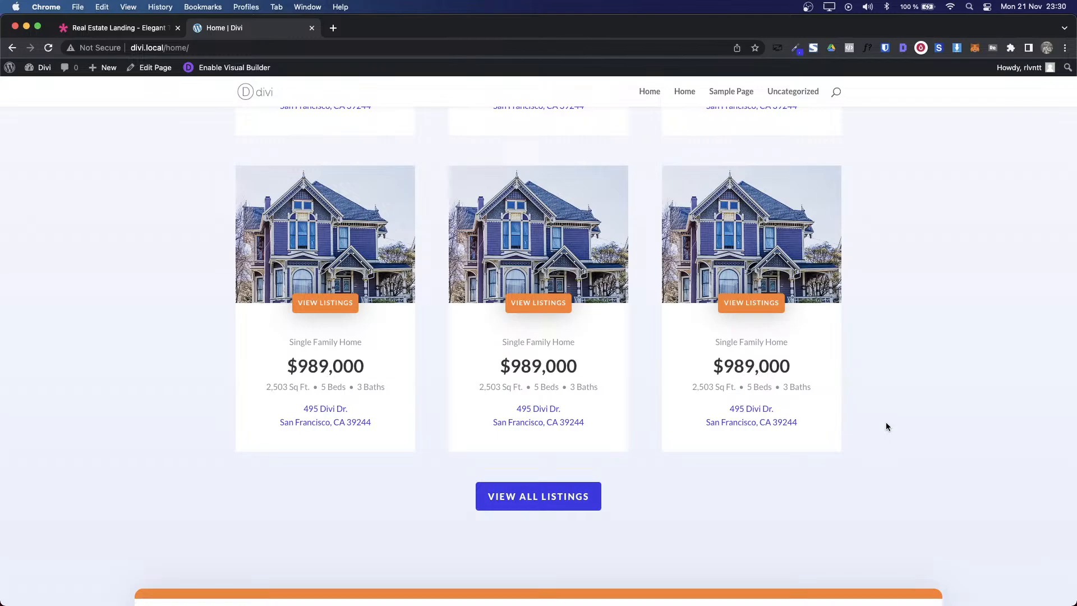
scroll(886, 426, "up", 10)
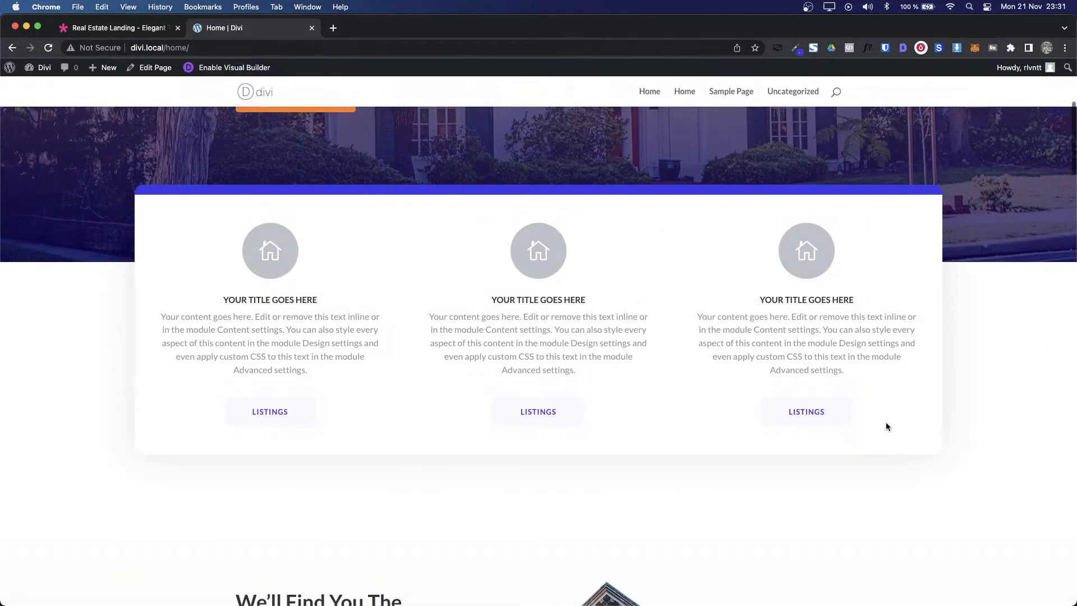
scroll(886, 424, "up", 5)
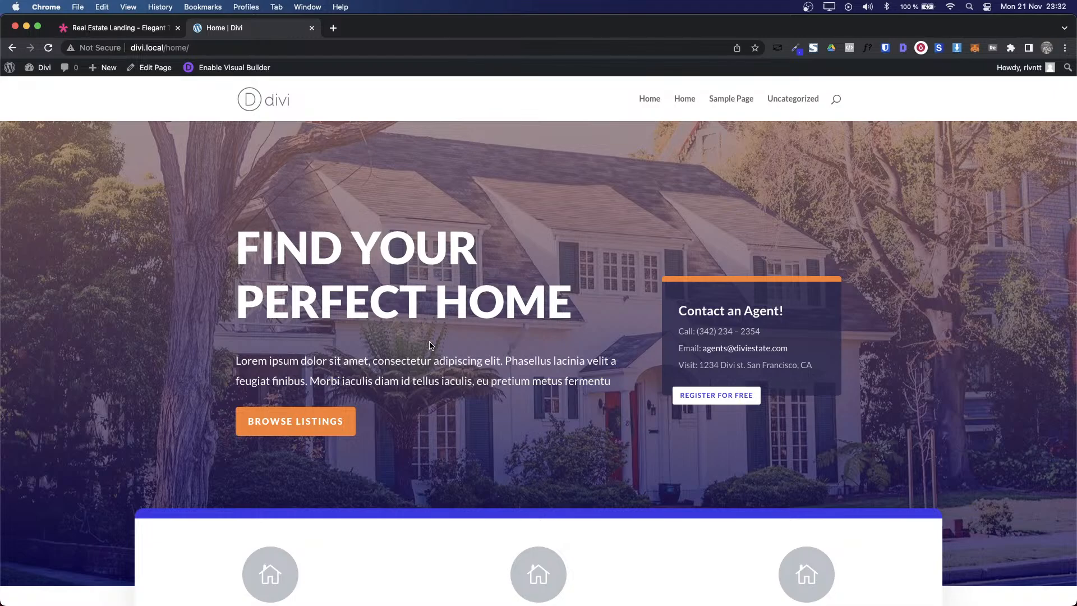
scroll(431, 345, "down", 15)
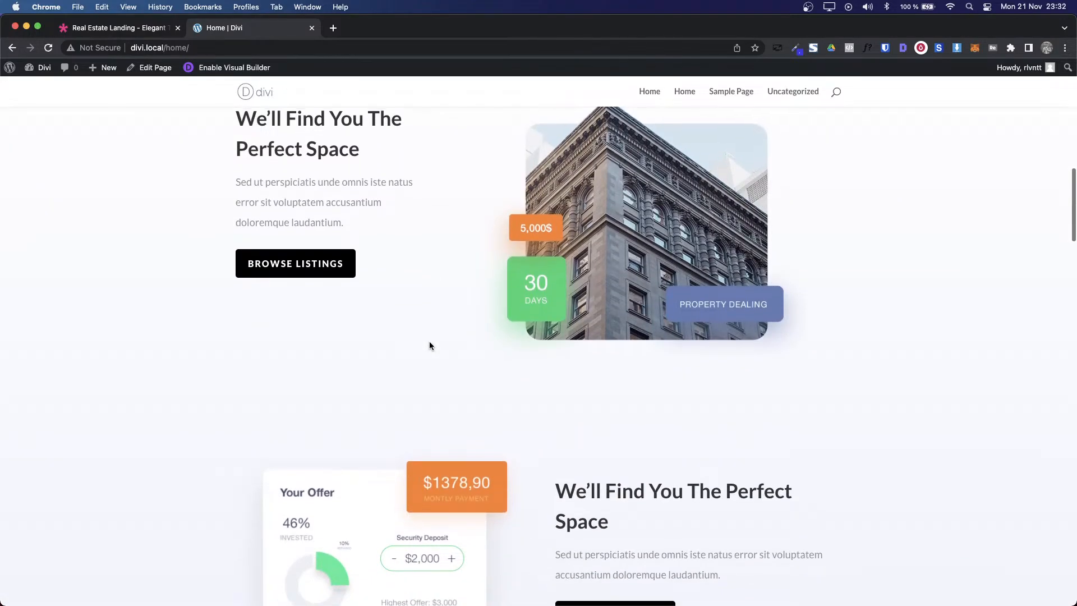
scroll(429, 342, "down", 10)
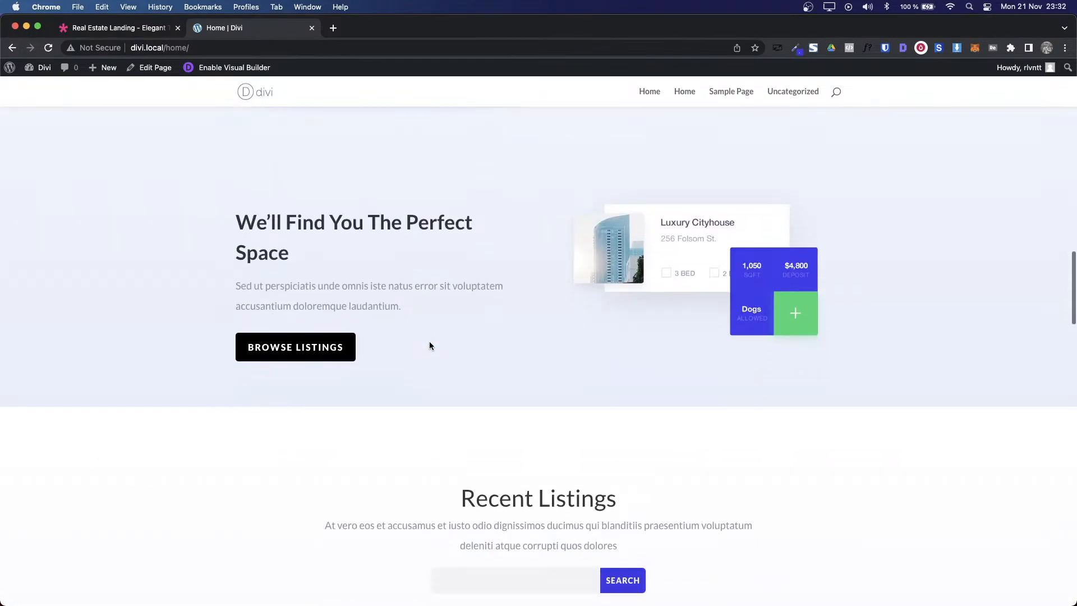
scroll(429, 346, "down", 5)
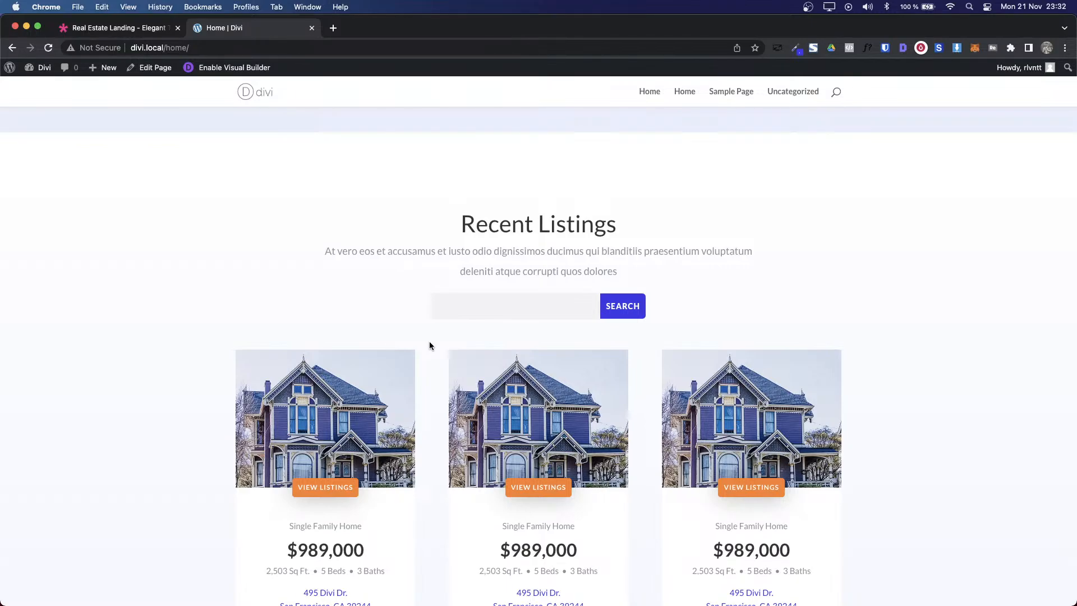
left_click(657, 98)
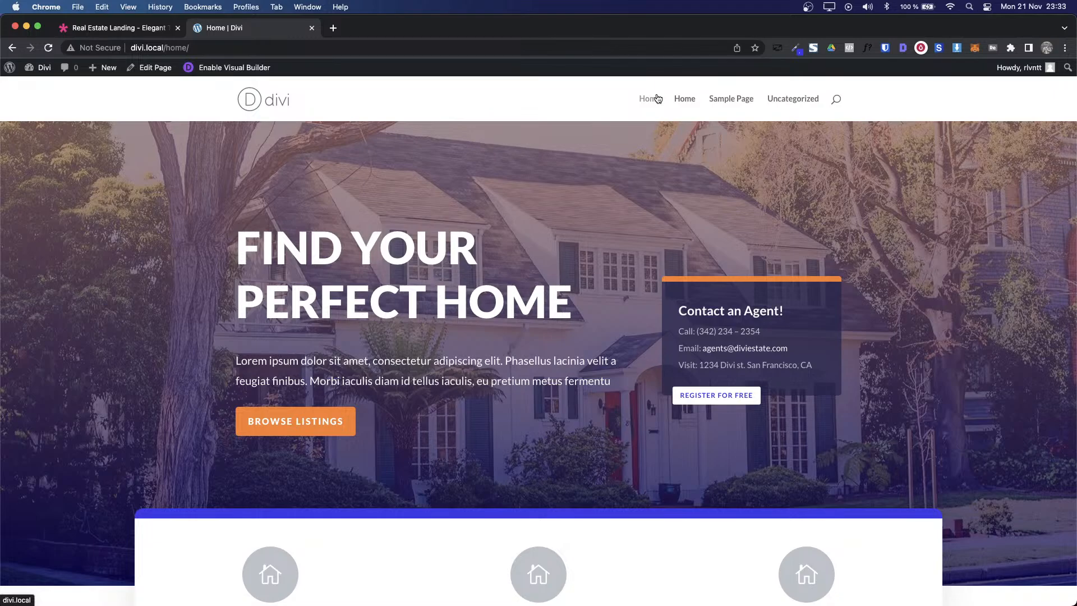
key("ctrl+Up")
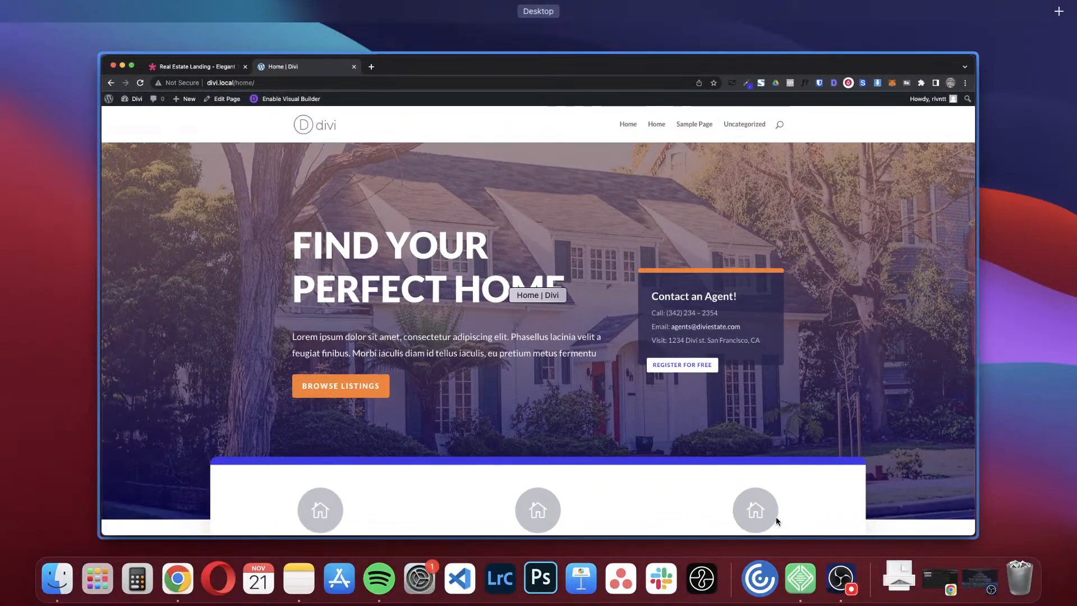
left_click(854, 587)
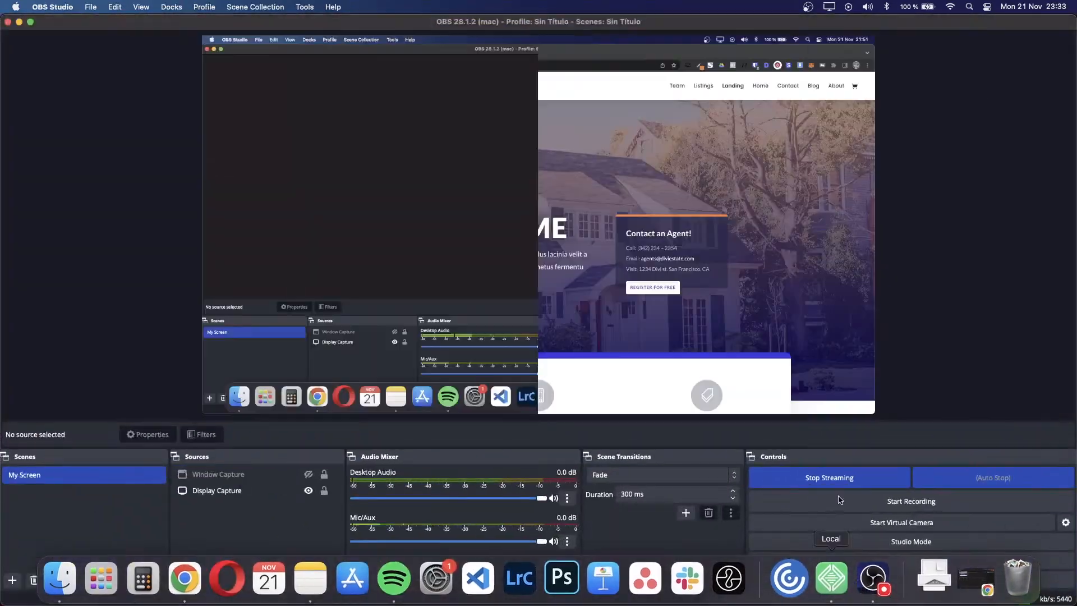